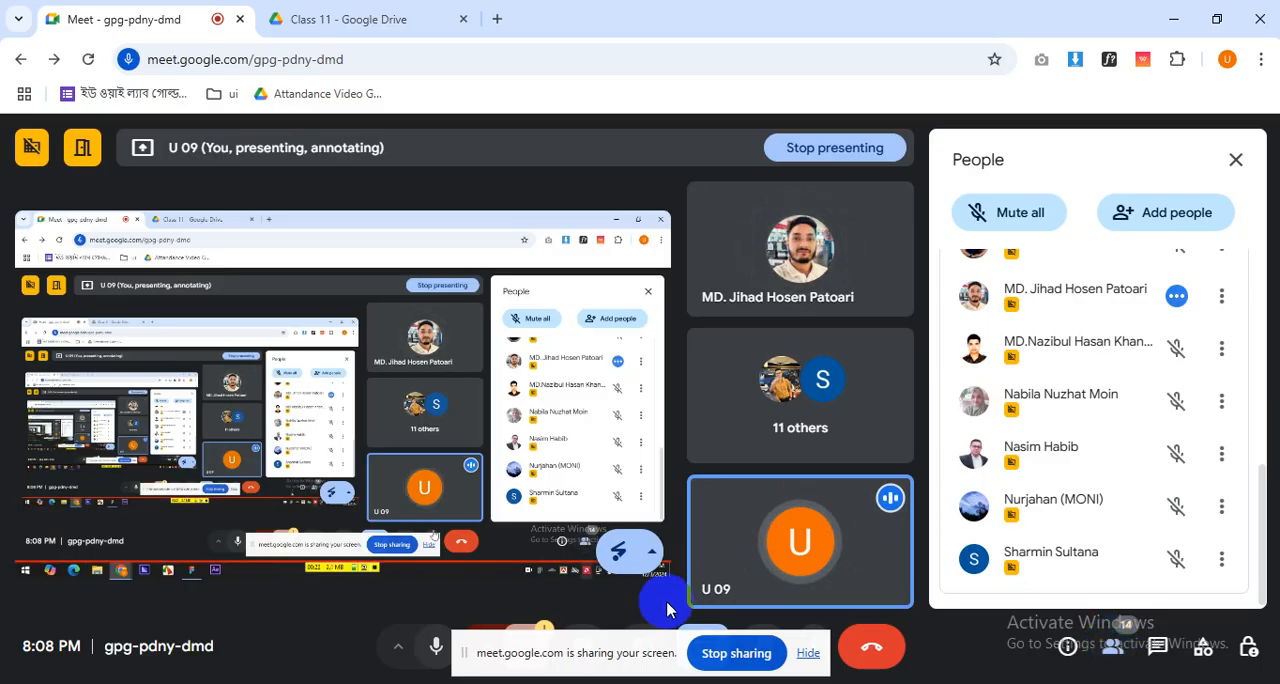
# - Turn off the host control that lets contributors turn on their microphone, and return to the participant list
pyautogui.moveTo(566, 652); pyautogui.dragTo(566, 683)
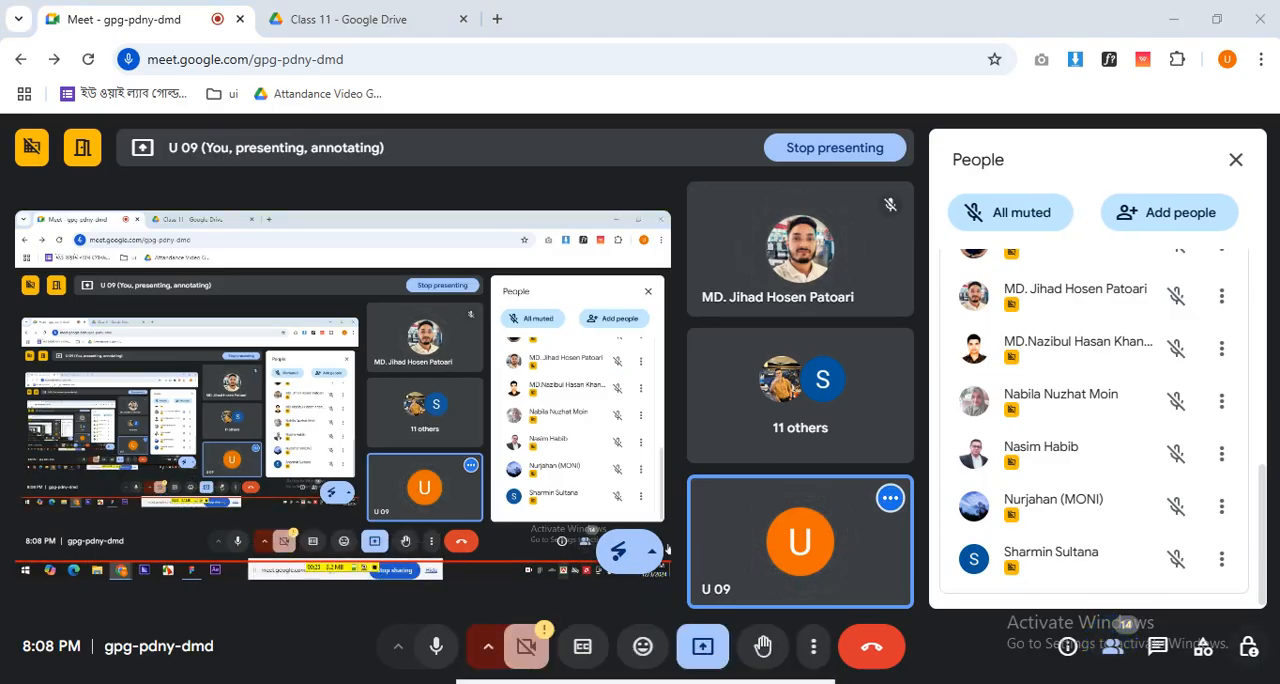
pyautogui.click(1245, 645)
pyautogui.click(1220, 393)
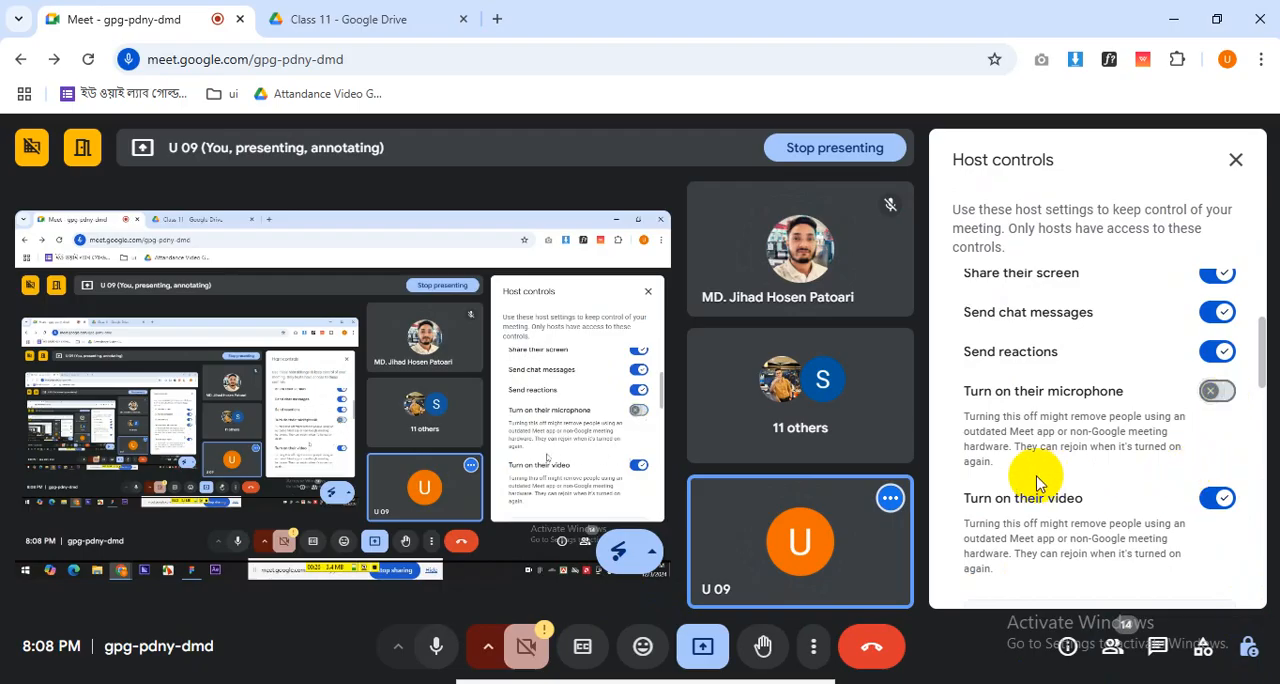
pyautogui.click(1112, 645)
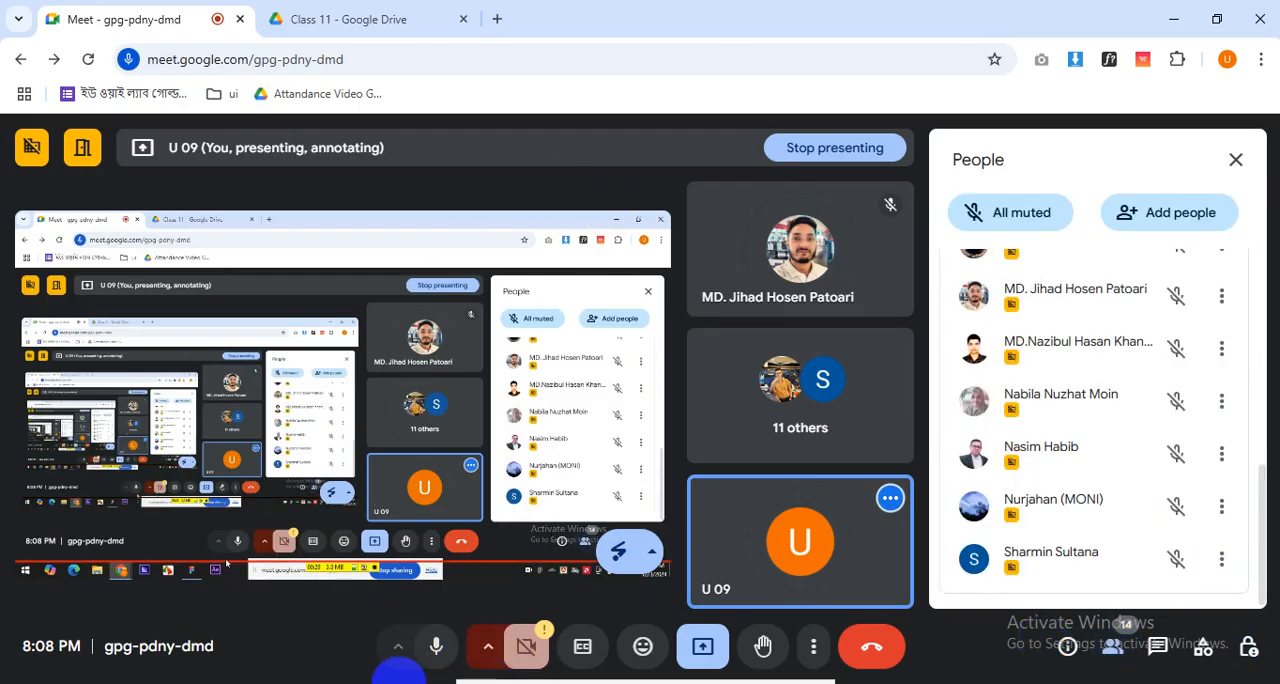
pyautogui.moveTo(509, 683); pyautogui.dragTo(571, 683)
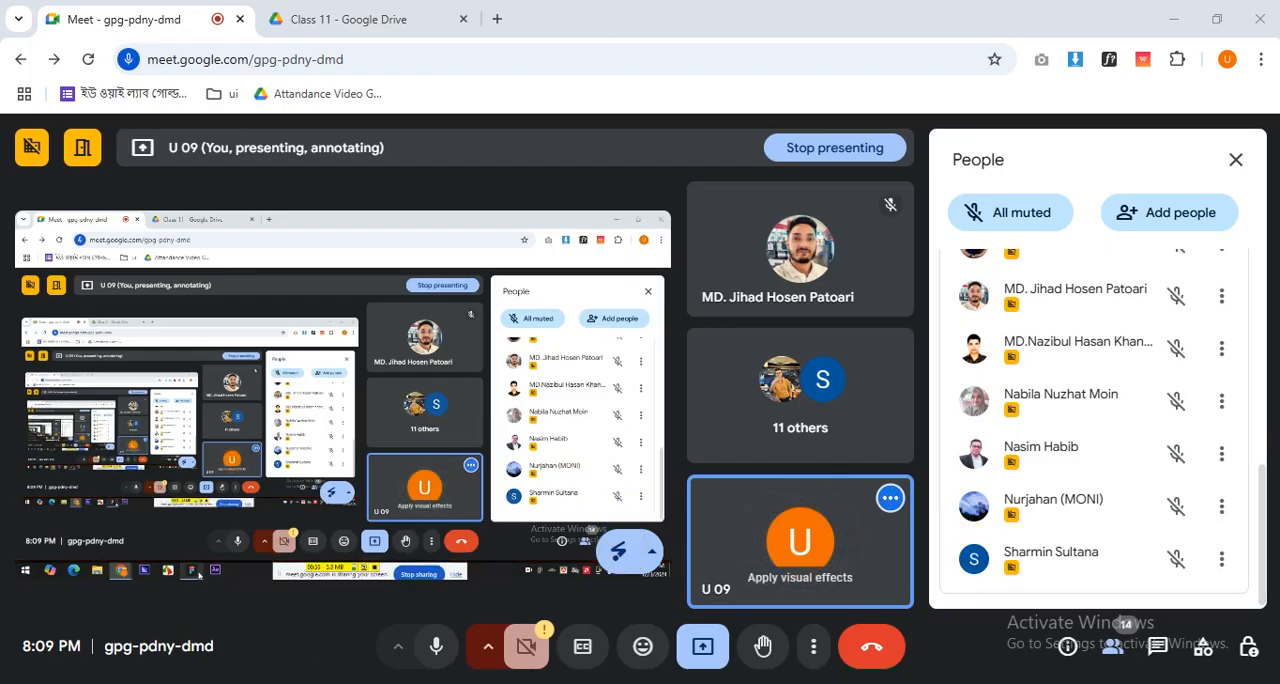
# - Allow contributors to turn on their microphone in the meeting's host controls
pyautogui.moveTo(352, 683)
pyautogui.click(358, 646)
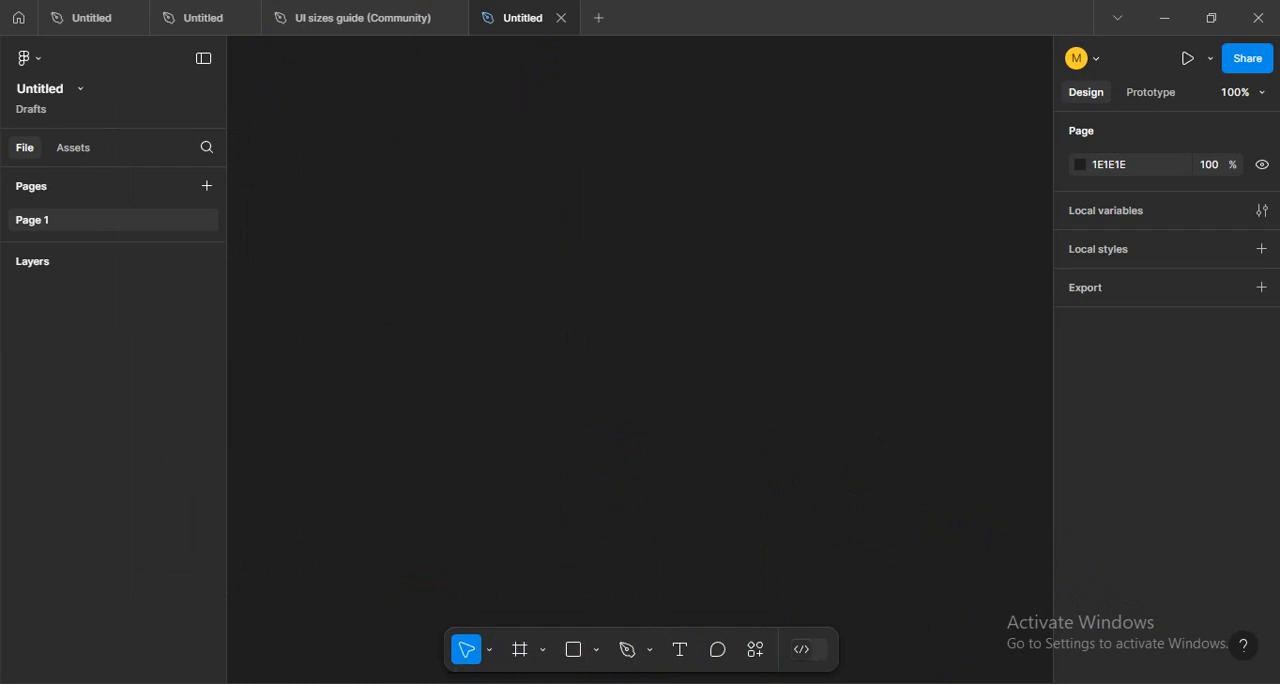
pyautogui.click(100, 620)
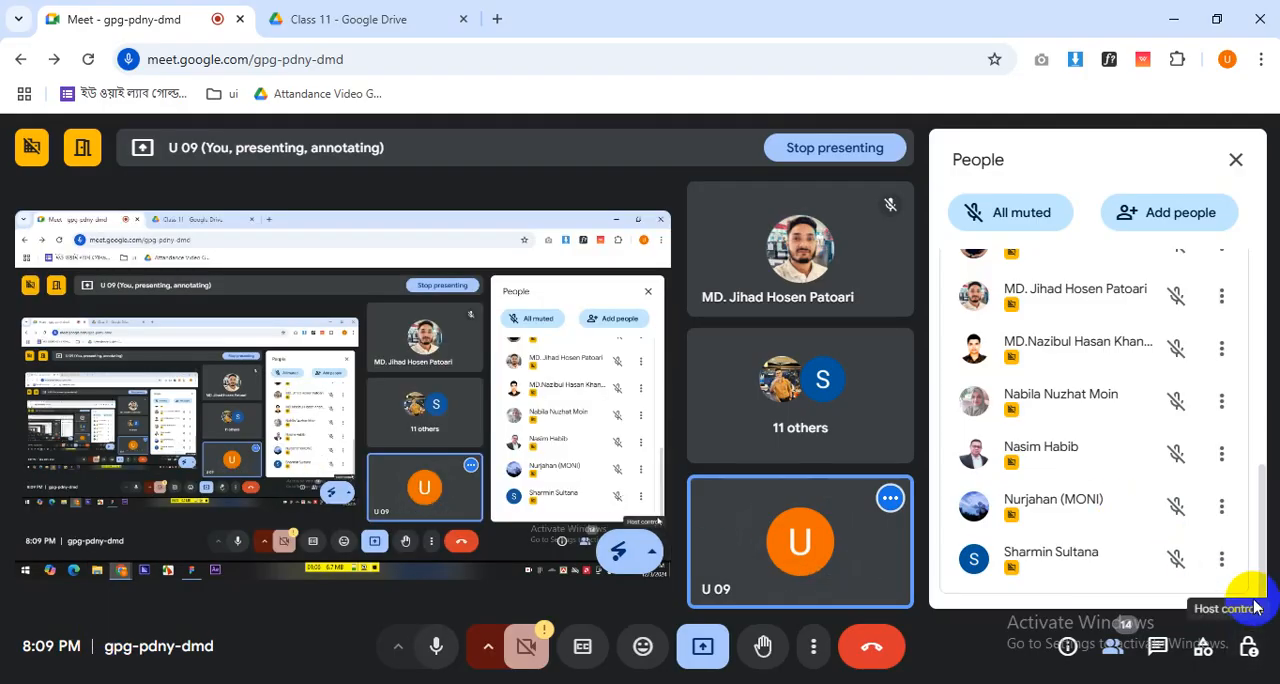
pyautogui.click(1249, 645)
pyautogui.scroll(-2, 1194, 558)
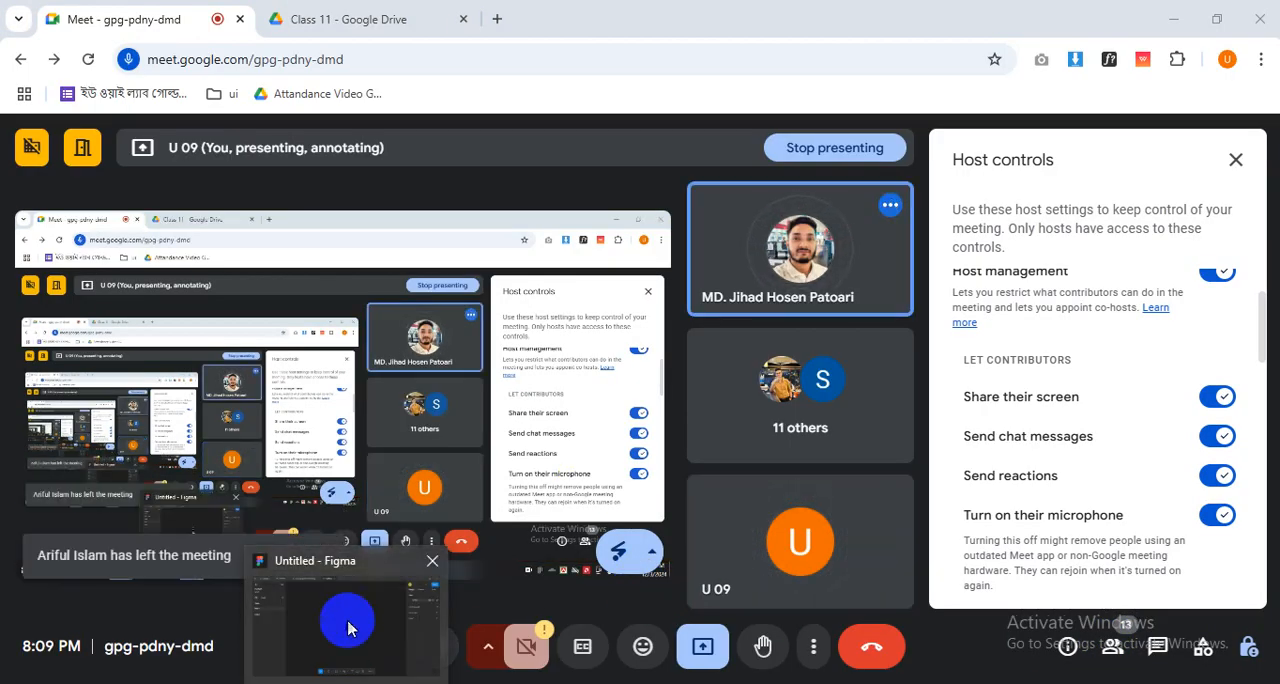
# - Switch to Figma and add a frame with the Desktop preset, 1440 × 1024, to the empty page
pyautogui.click(348, 628)
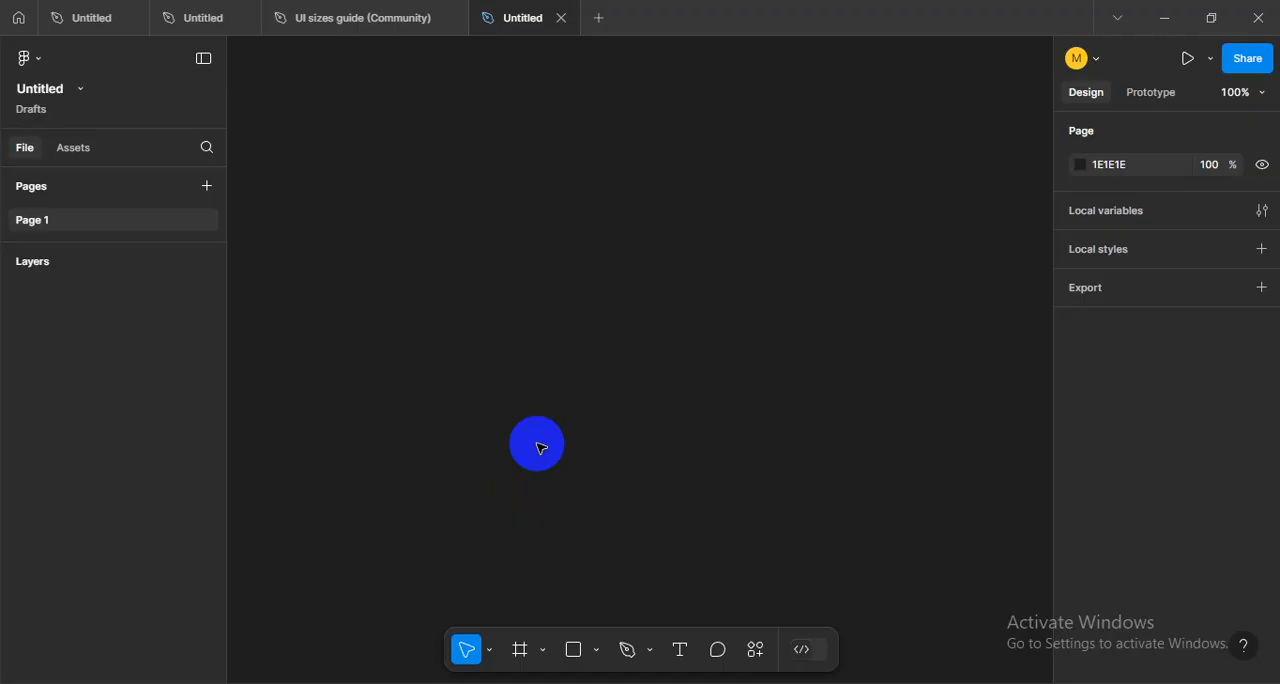
pyautogui.press('f')
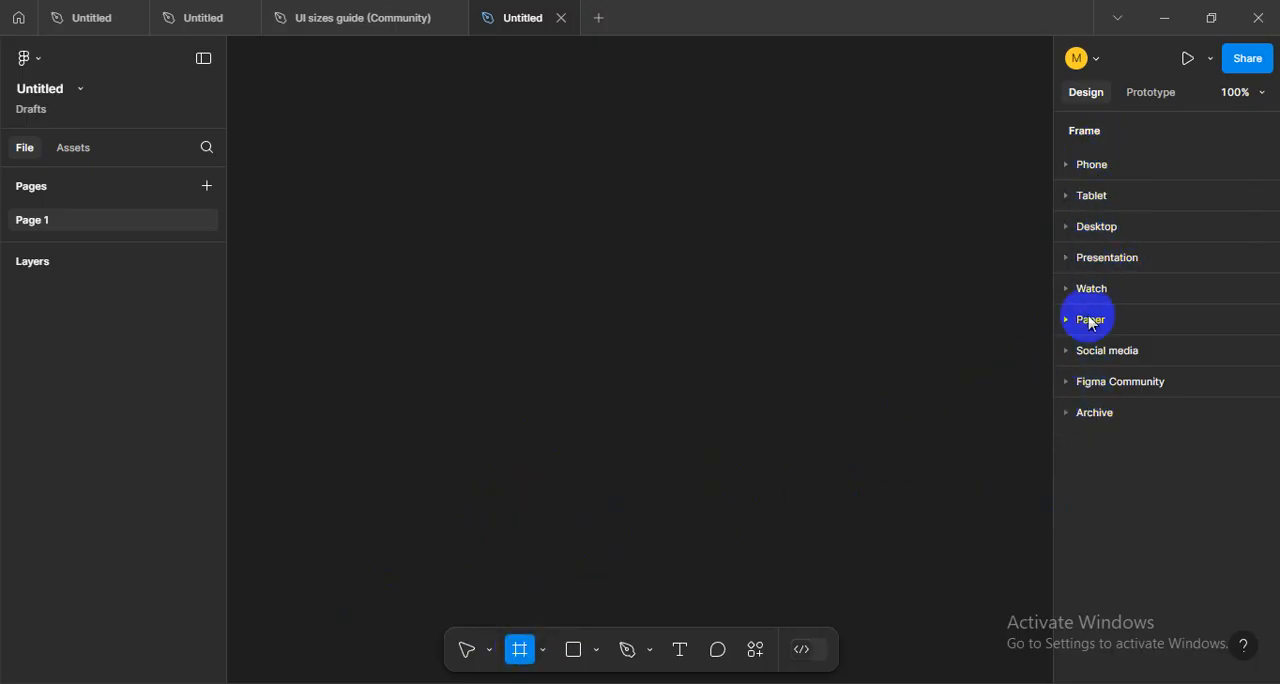
pyautogui.click(1073, 228)
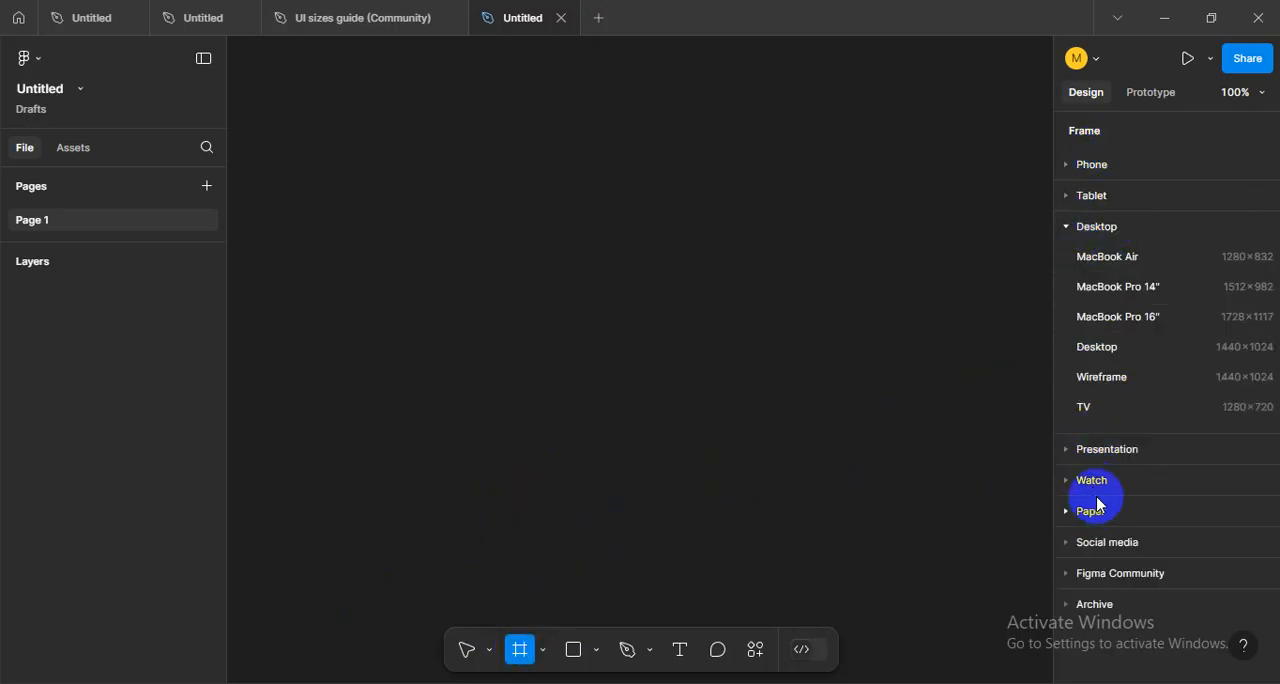
pyautogui.click(1127, 350)
pyautogui.scroll(-2, 534, 365)
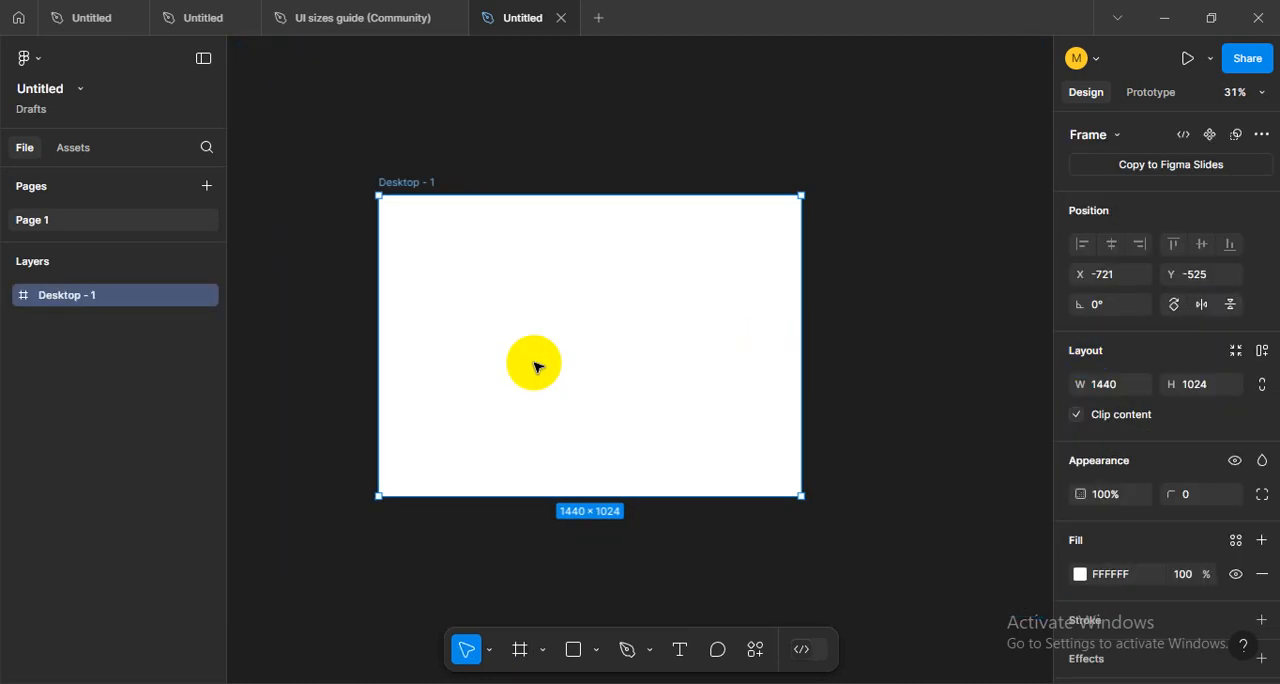
pyautogui.scroll(1, 660, 400)
pyautogui.scroll(-2, 663, 351)
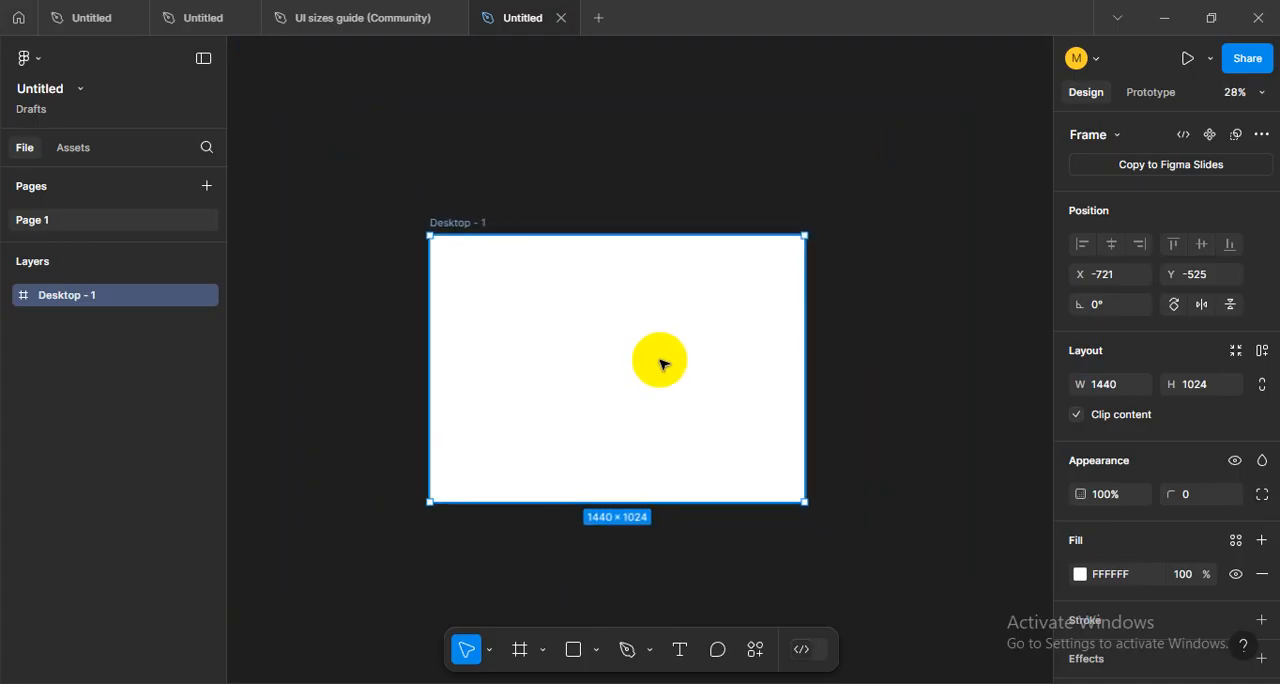
# - Stretch the Desktop - 1 frame downward to a height of about 2097 px, keeping its 1440 px width
pyautogui.scroll(-2, 663, 355)
pyautogui.scroll(-2, 643, 318)
pyautogui.moveTo(620, 375); pyautogui.dragTo(621, 582)
pyautogui.click(818, 452)
pyautogui.hscroll(1, 795, 372)
pyautogui.click(590, 342)
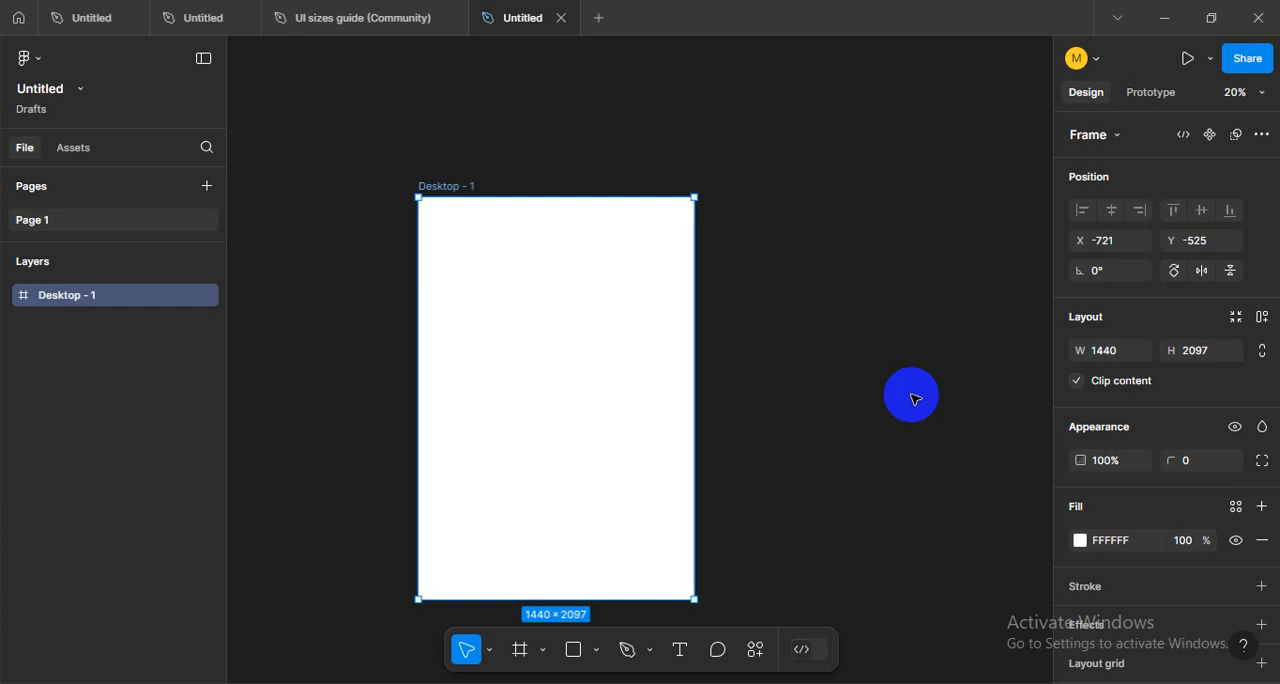
pyautogui.moveTo(863, 323); pyautogui.dragTo(821, 286)
pyautogui.click(790, 305)
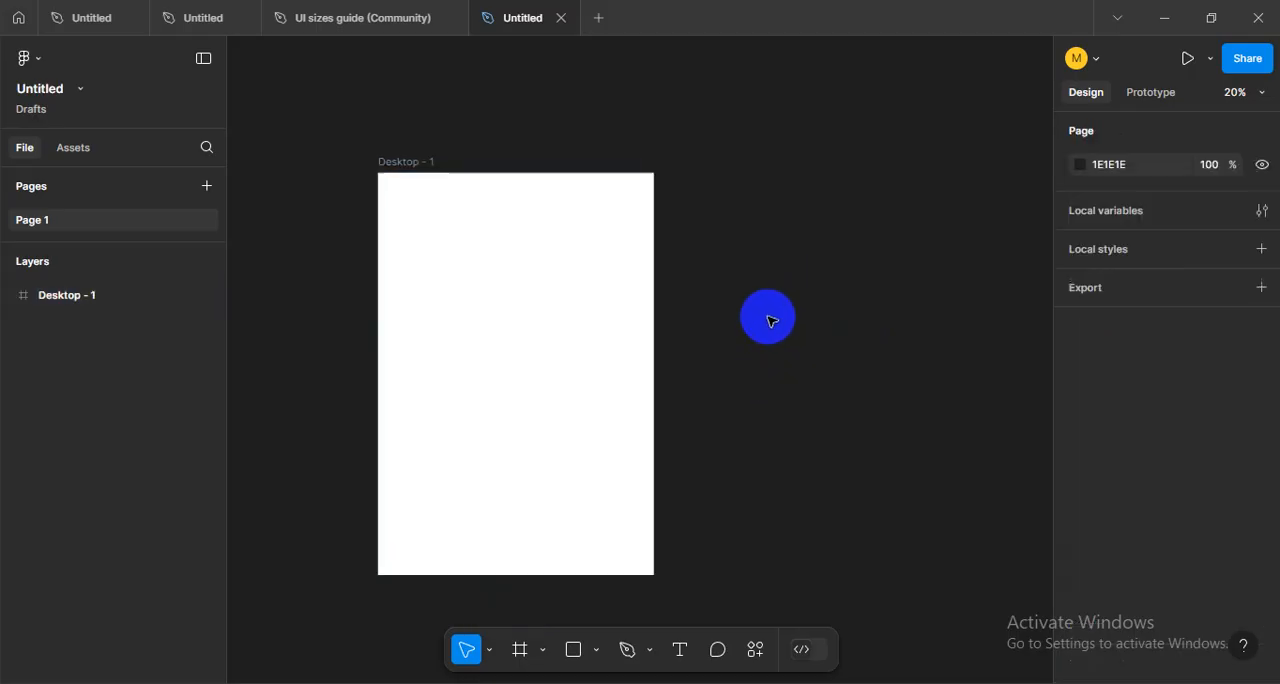
pyautogui.click(420, 158)
pyautogui.moveTo(574, 309); pyautogui.dragTo(646, 310)
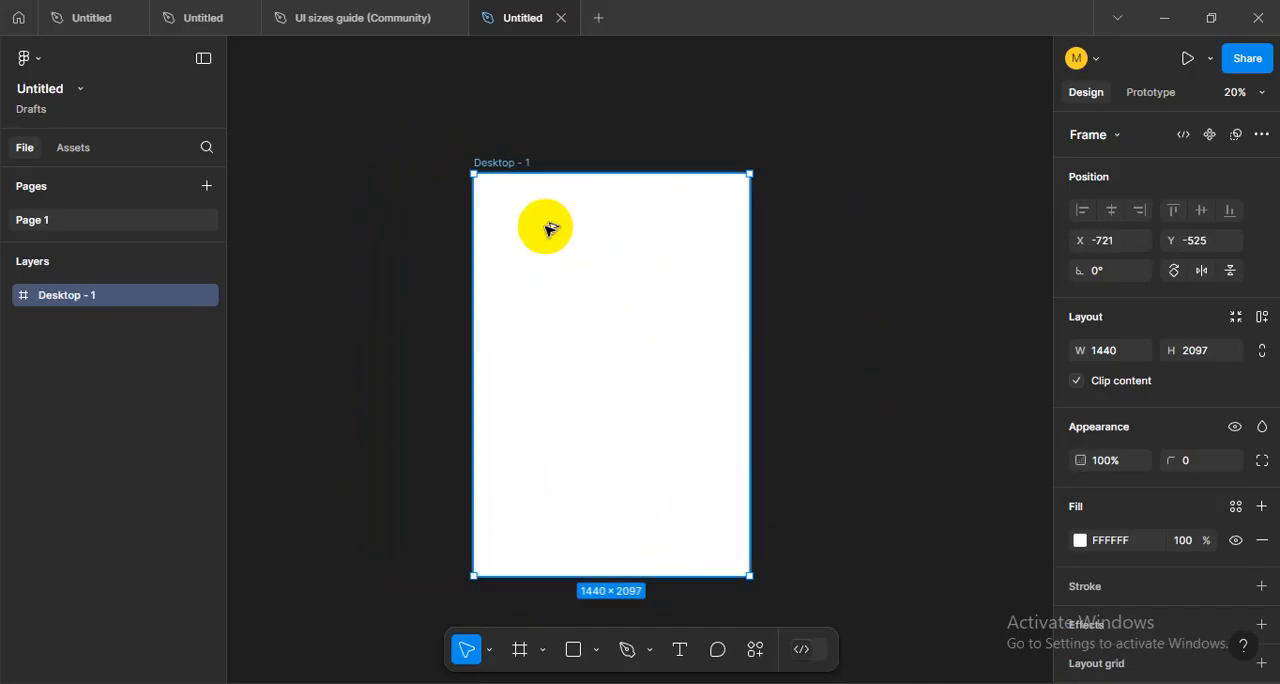
pyautogui.keyDown('ctrl'); pyautogui.scroll(1, 547, 228); pyautogui.keyUp('ctrl')
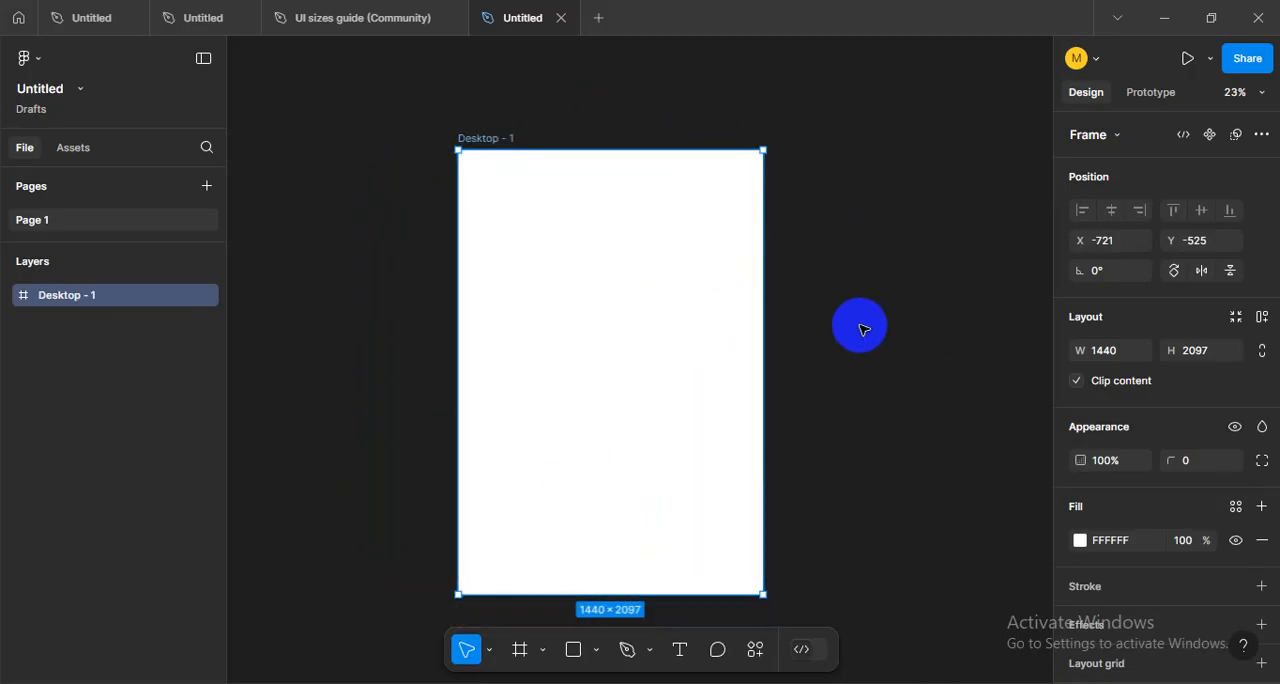
pyautogui.click(880, 329)
pyautogui.moveTo(589, 284); pyautogui.dragTo(617, 297)
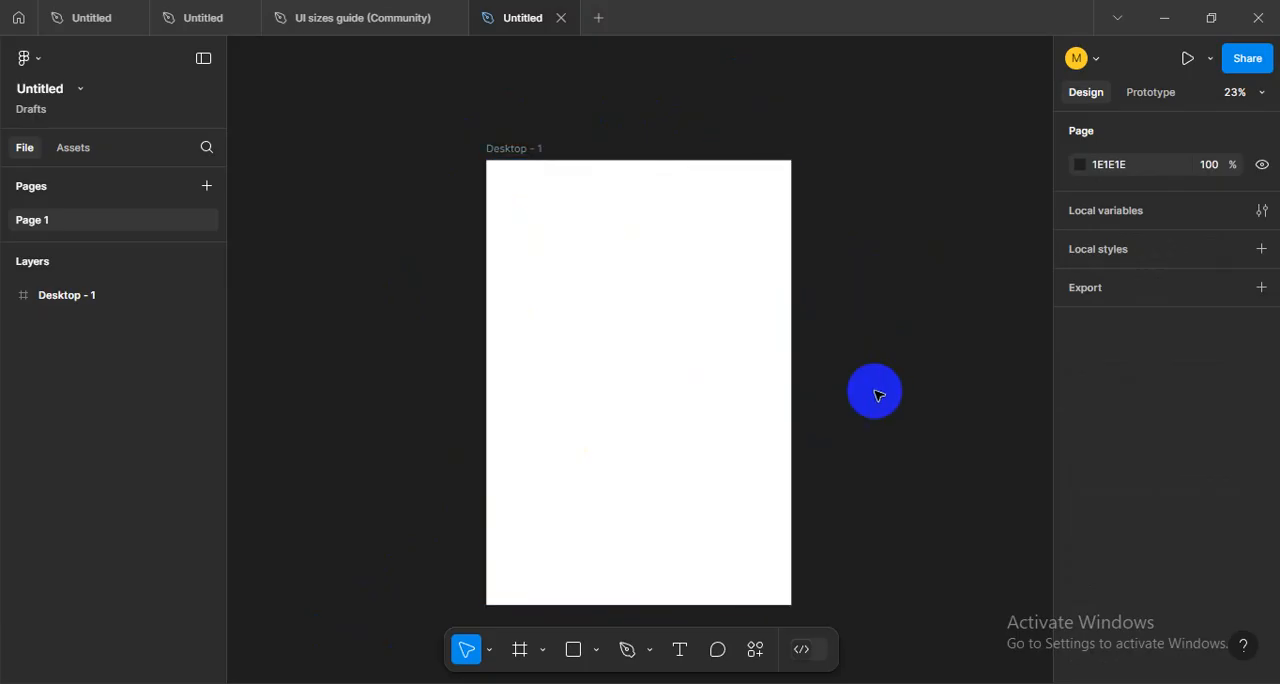
pyautogui.click(514, 147)
pyautogui.click(386, 224)
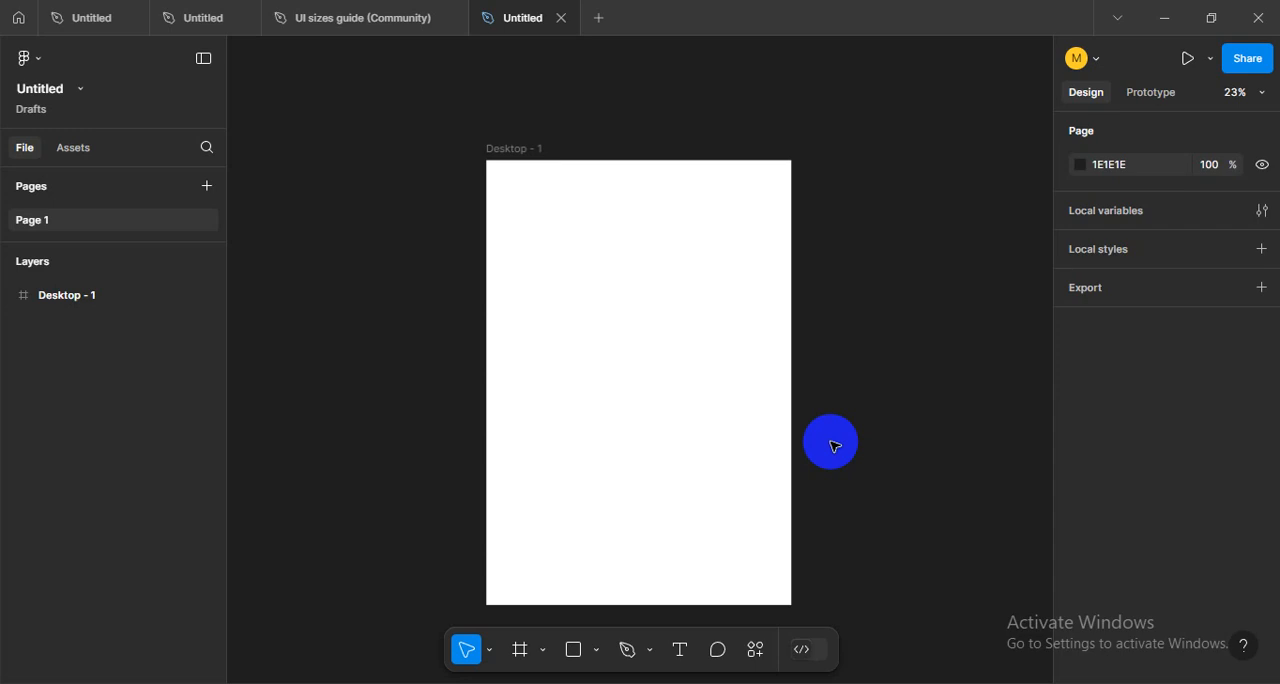
pyautogui.click(663, 434)
pyautogui.click(594, 500)
pyautogui.click(443, 197)
pyautogui.click(497, 155)
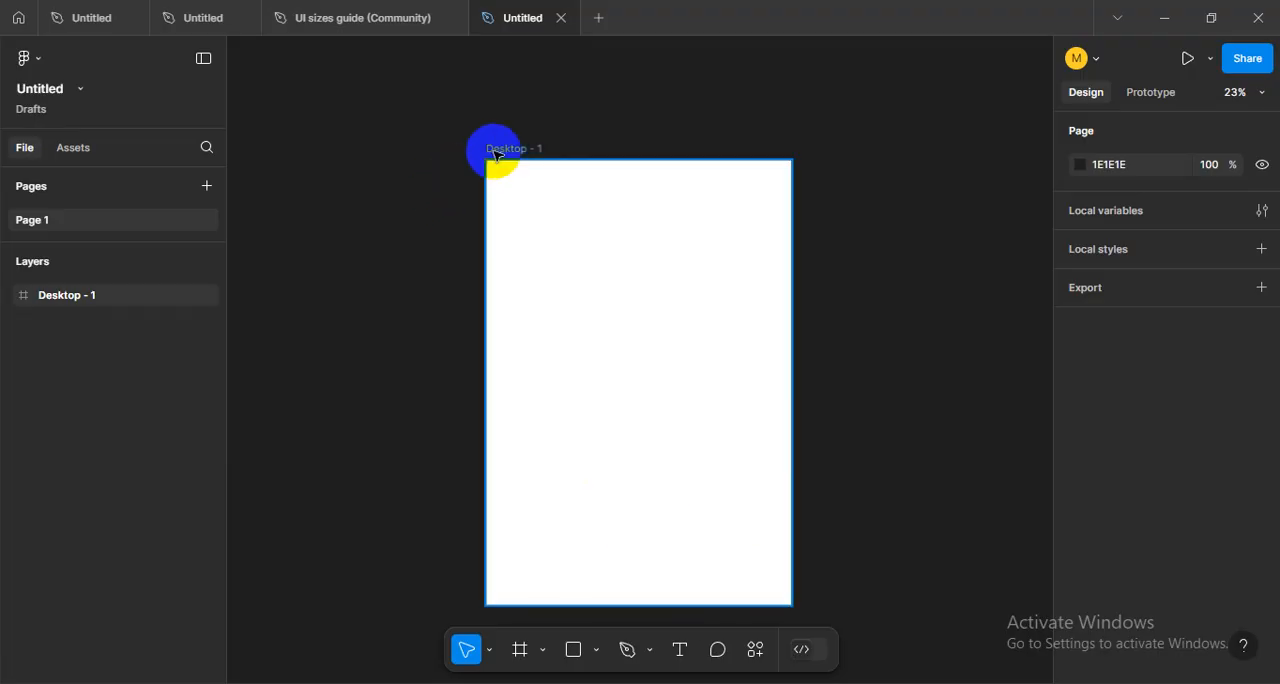
pyautogui.click(497, 155)
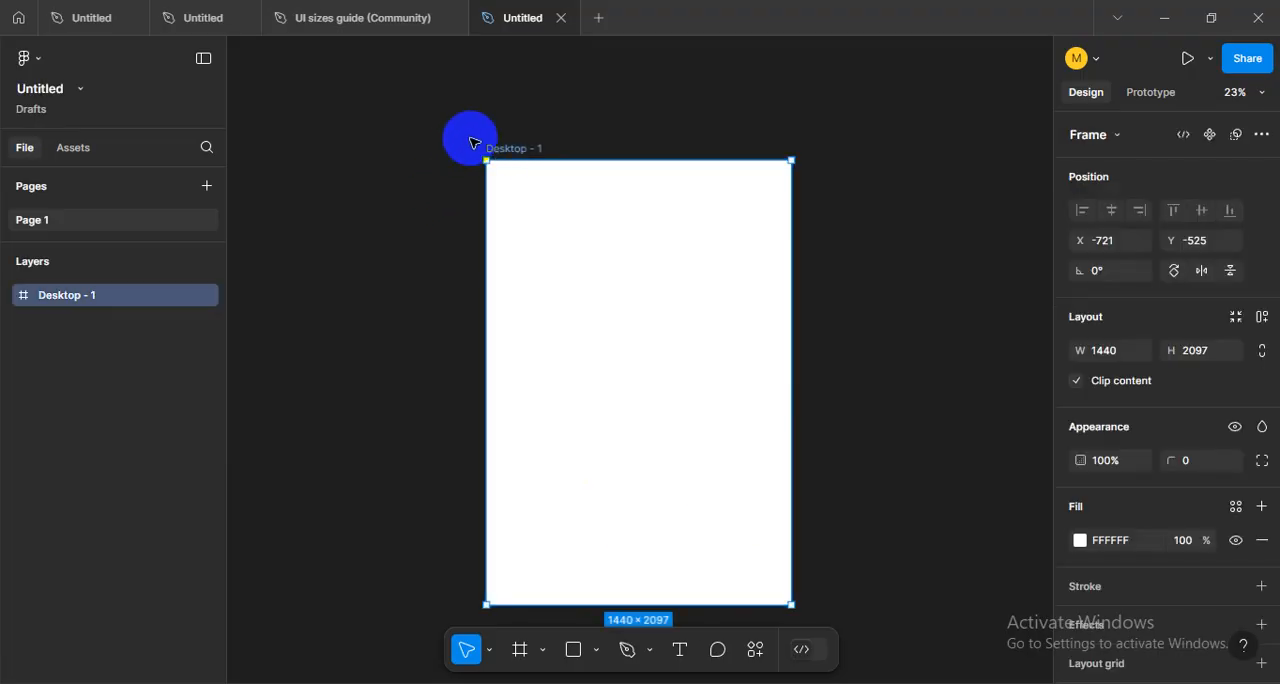
pyautogui.click(851, 371)
pyautogui.moveTo(838, 380); pyautogui.dragTo(806, 379)
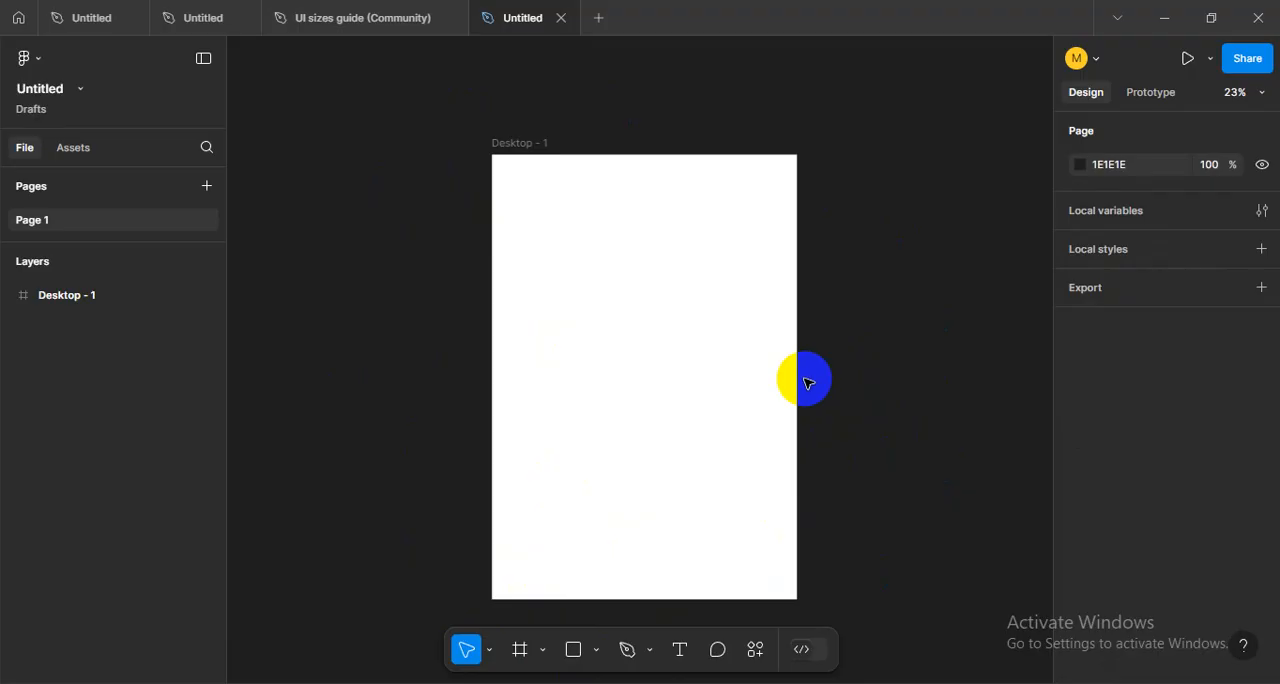
pyautogui.click(628, 243)
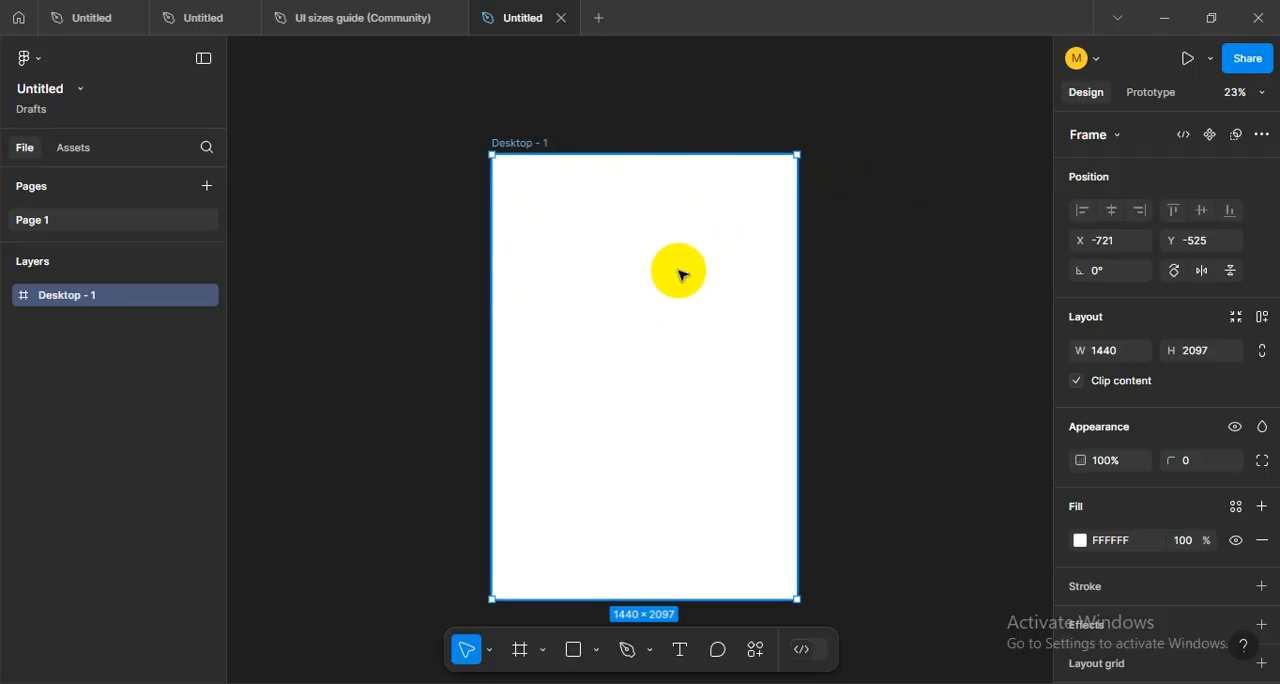
pyautogui.moveTo(677, 272); pyautogui.dragTo(663, 263)
pyautogui.click(893, 362)
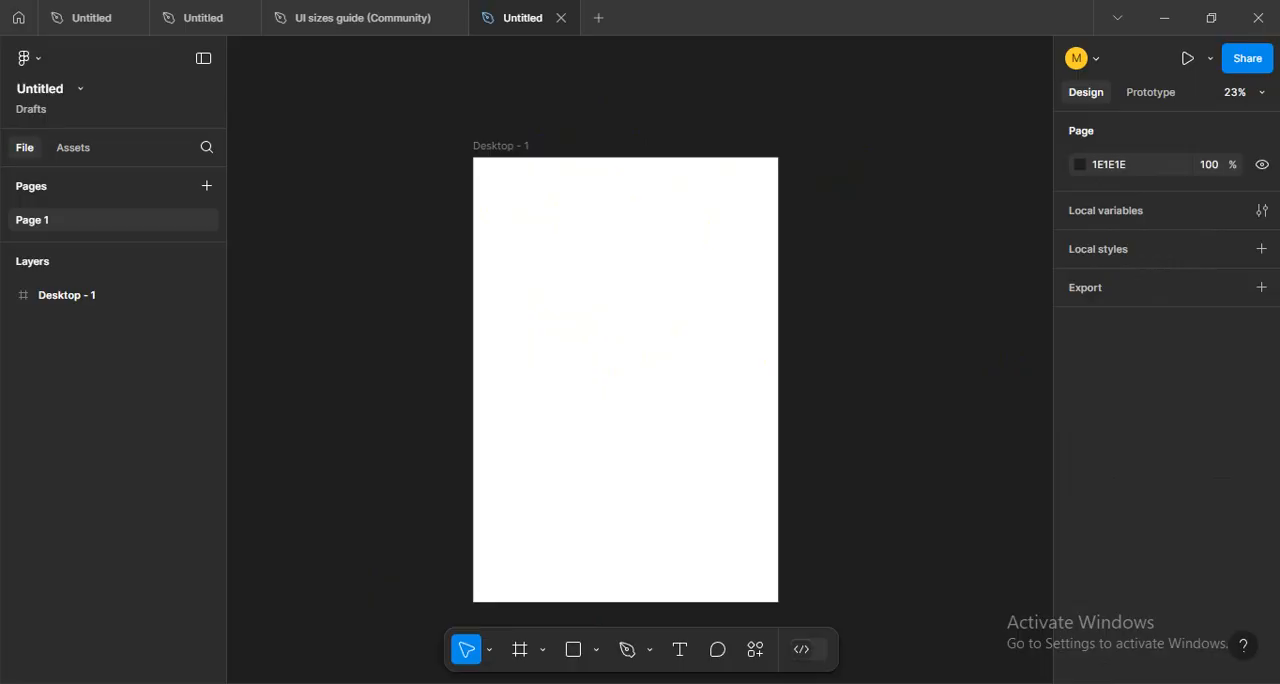
# - Switch to Chrome, open uylab.org in a new tab and dismiss the scholarship pop-up
pyautogui.moveTo(215, 682)
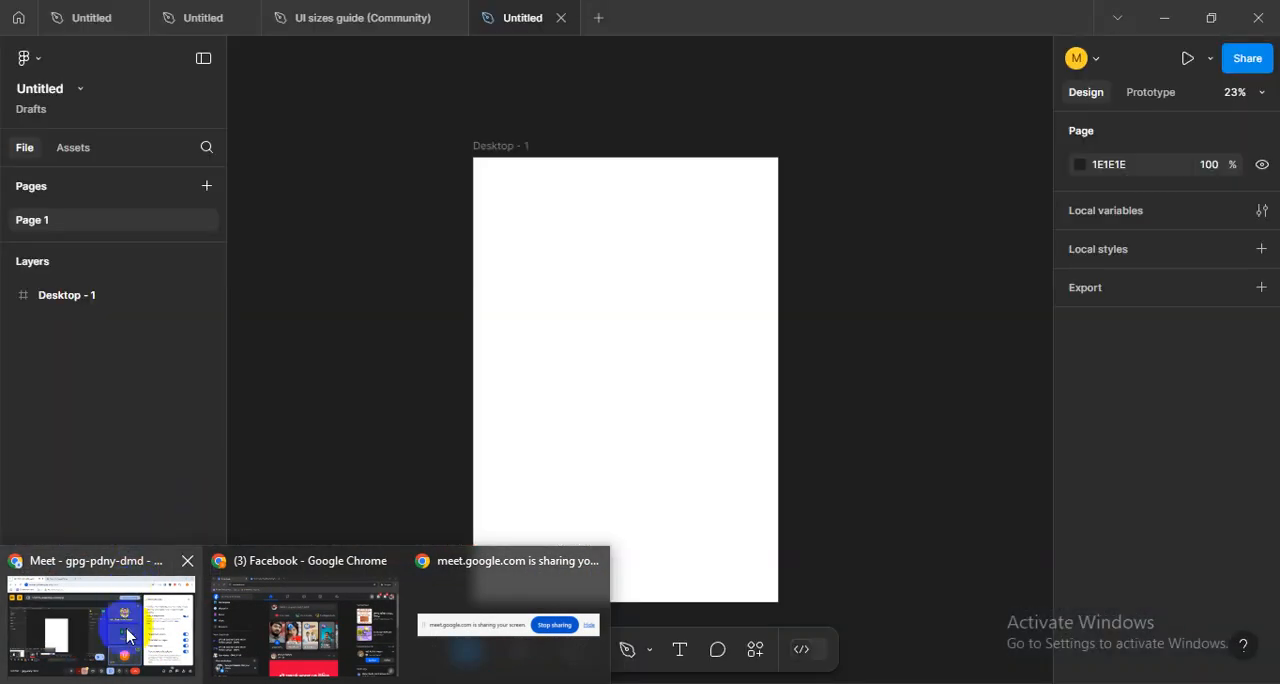
pyautogui.click(127, 636)
pyautogui.click(503, 19)
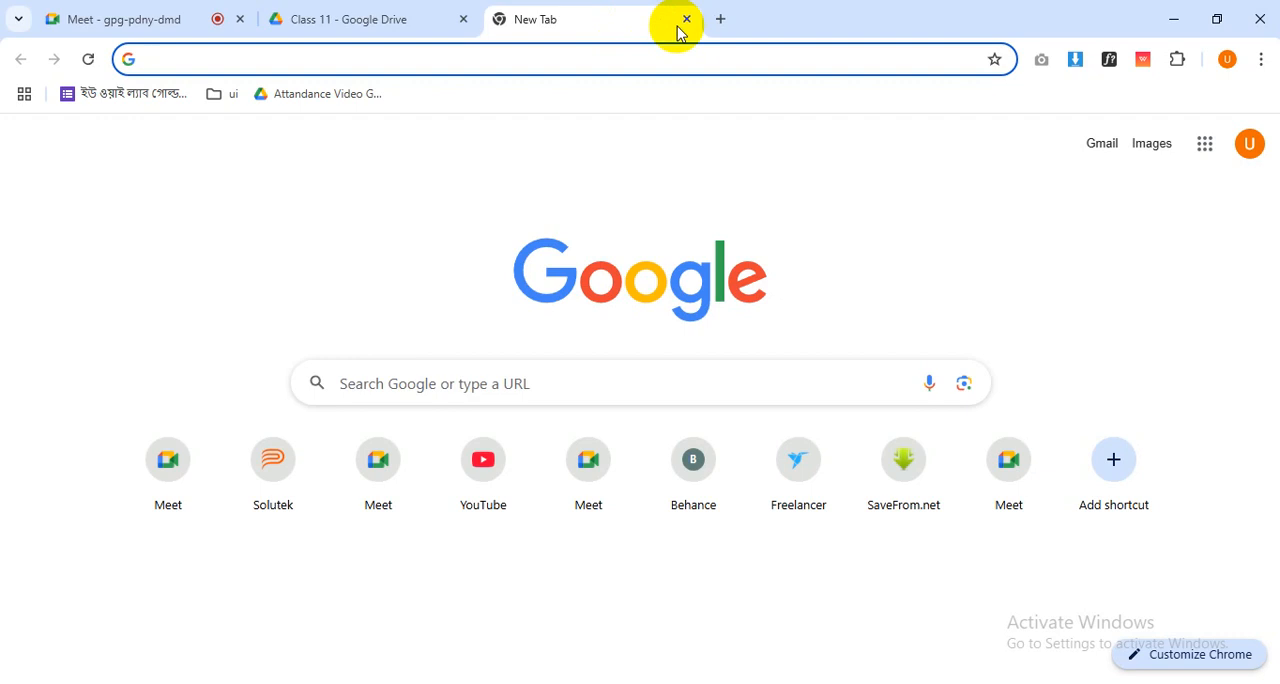
pyautogui.write('uy')
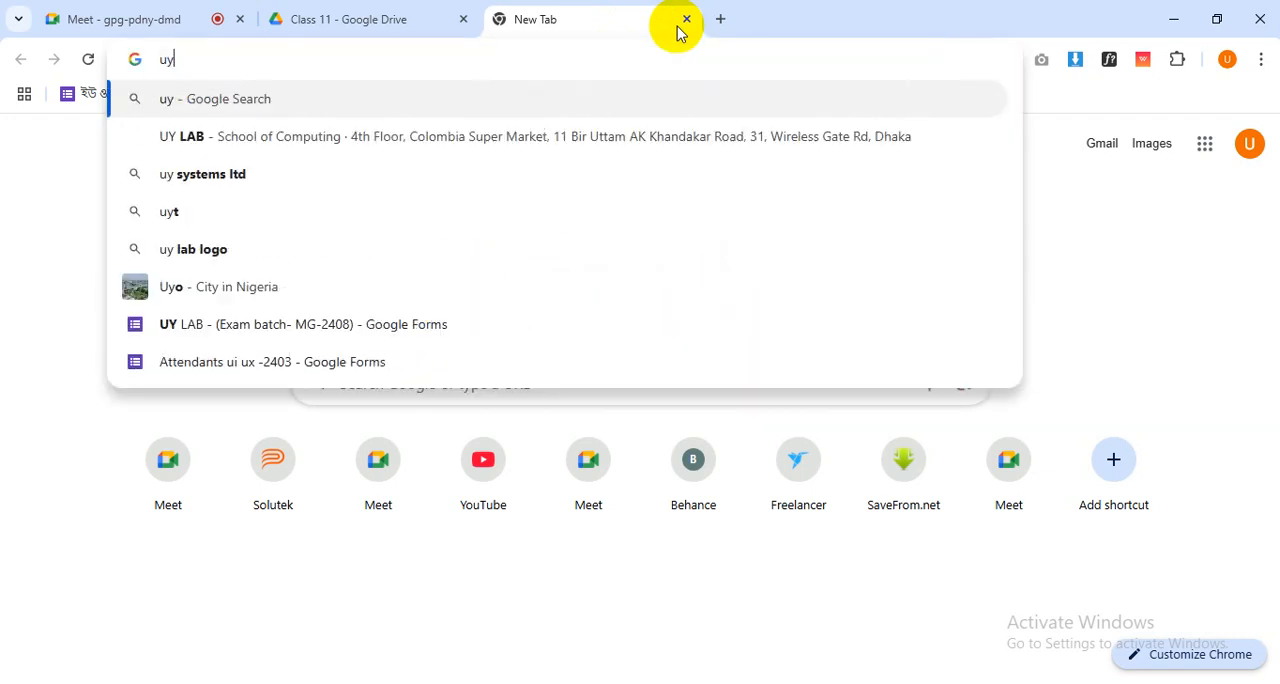
pyautogui.write('lab.co')
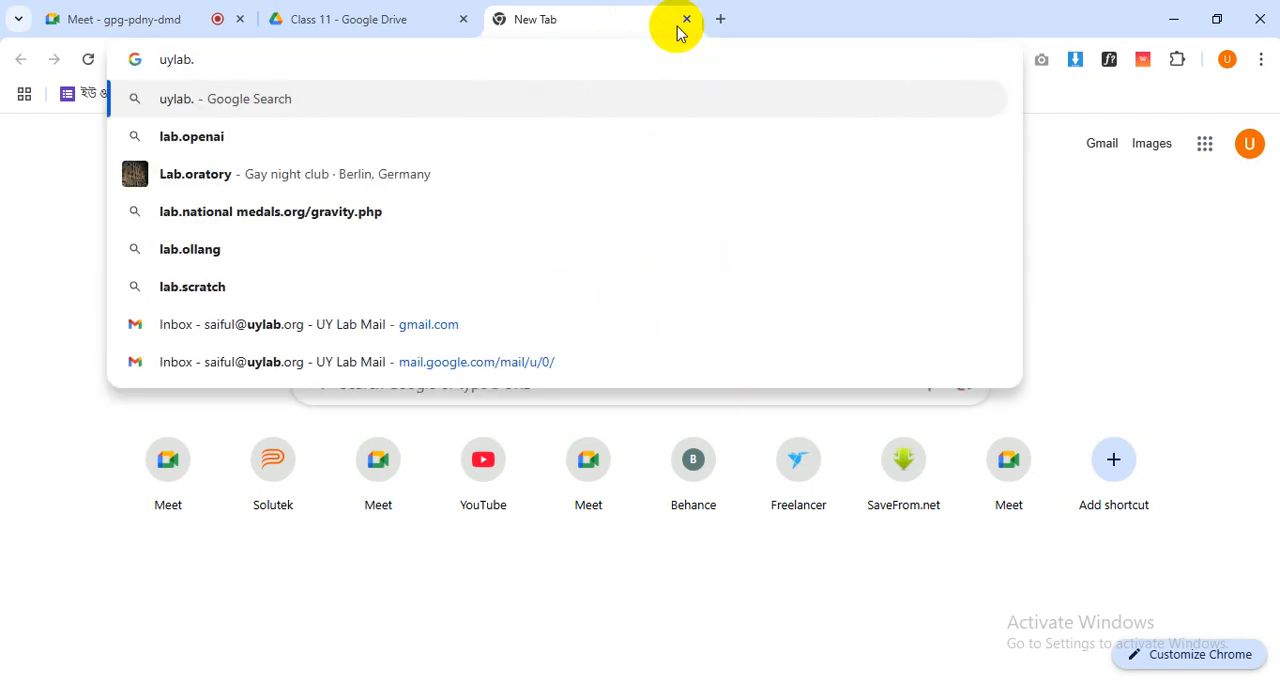
pyautogui.press('BackSpace')
pyautogui.press('BackSpace')
pyautogui.write('org')
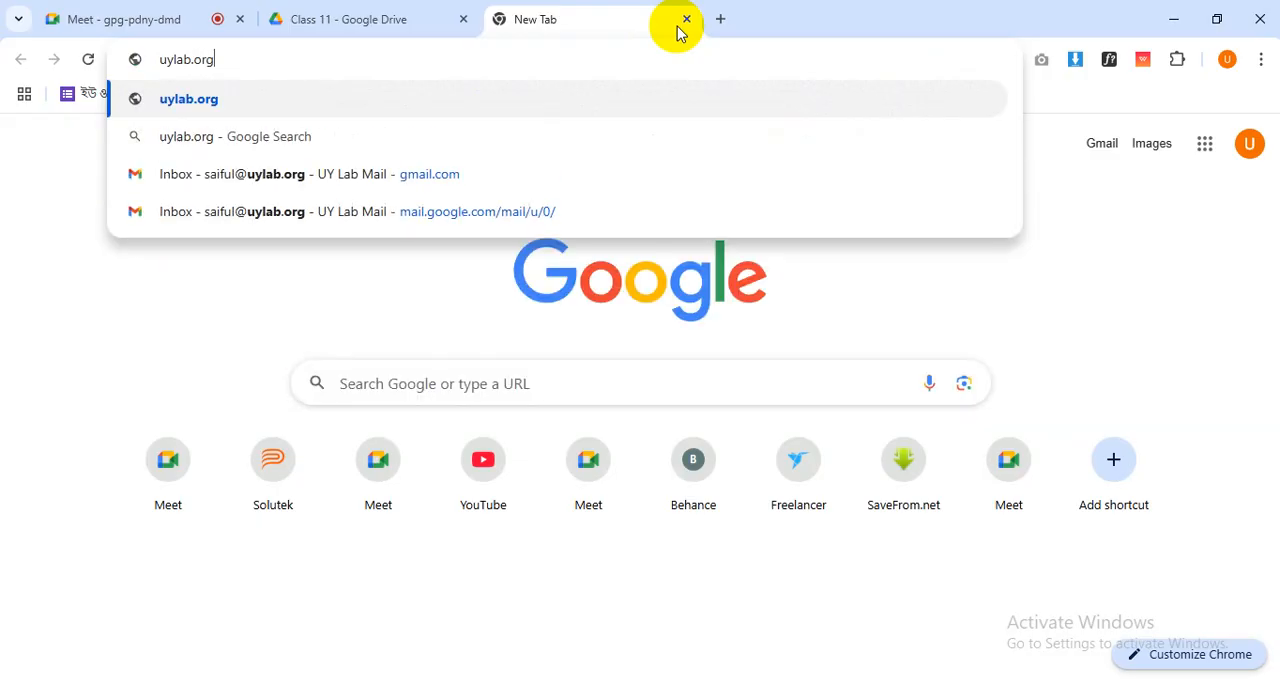
pyautogui.press('Return')
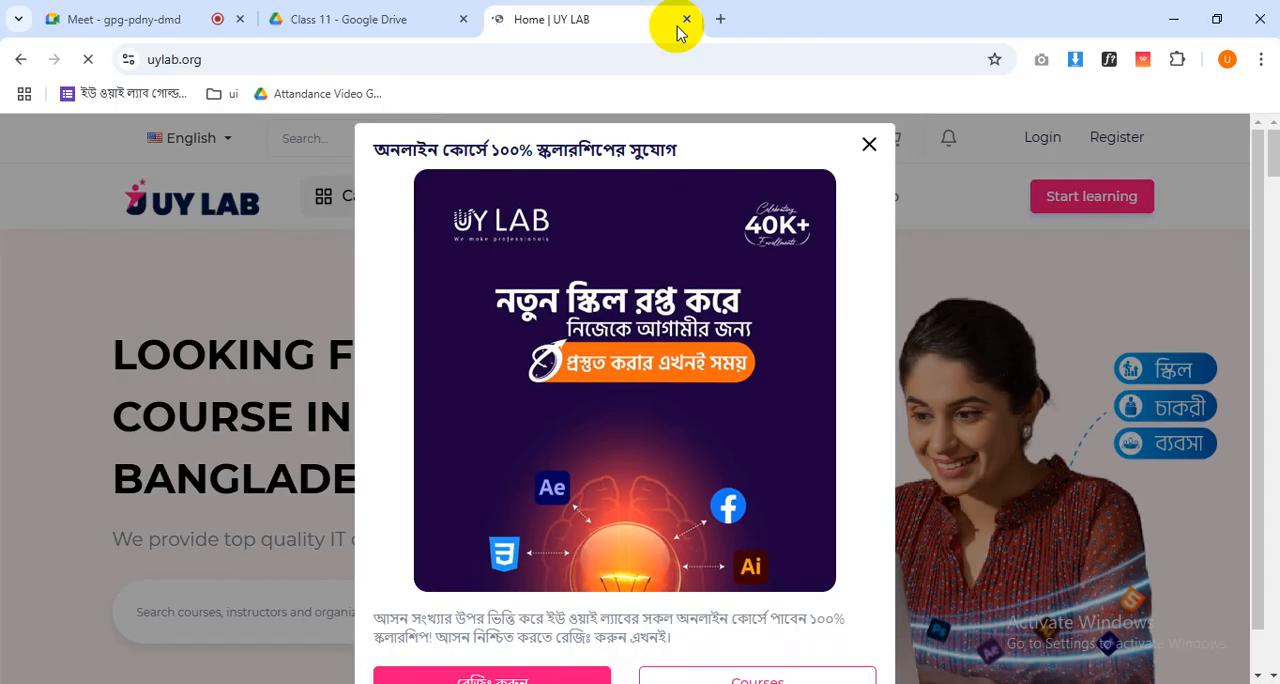
pyautogui.click(869, 144)
# - Compare the home page's header and hero section at 80% and 100% page zoom
pyautogui.scroll(-2, 563, 400)
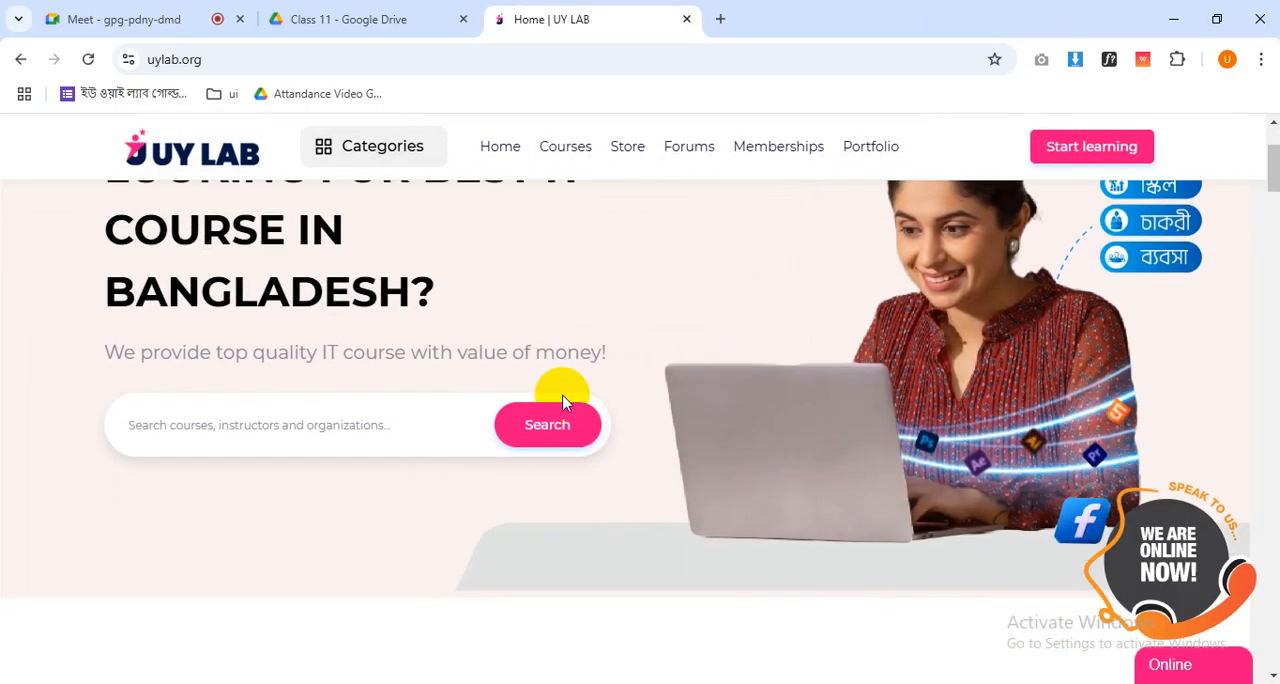
pyautogui.scroll(2, 563, 400)
pyautogui.hotkey('ctrl', '-')
pyautogui.hotkey('ctrl', '-')
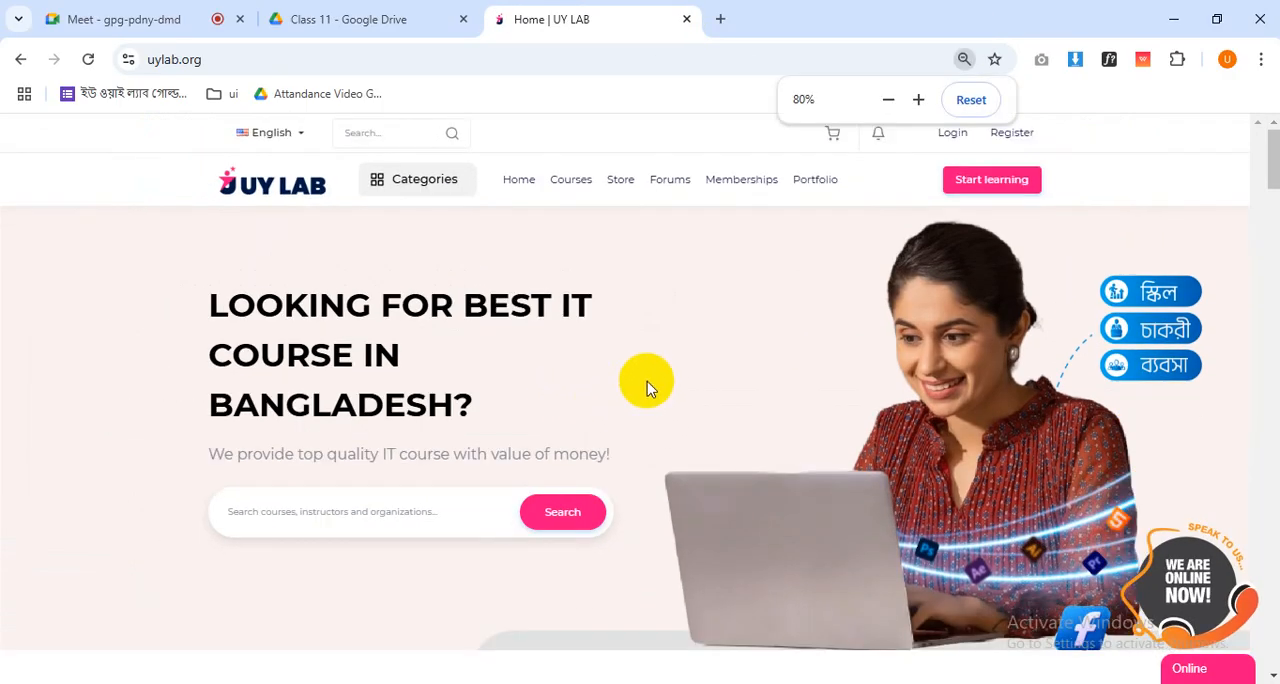
pyautogui.hotkey('ctrl', '+')
pyautogui.hotkey('ctrl', '+')
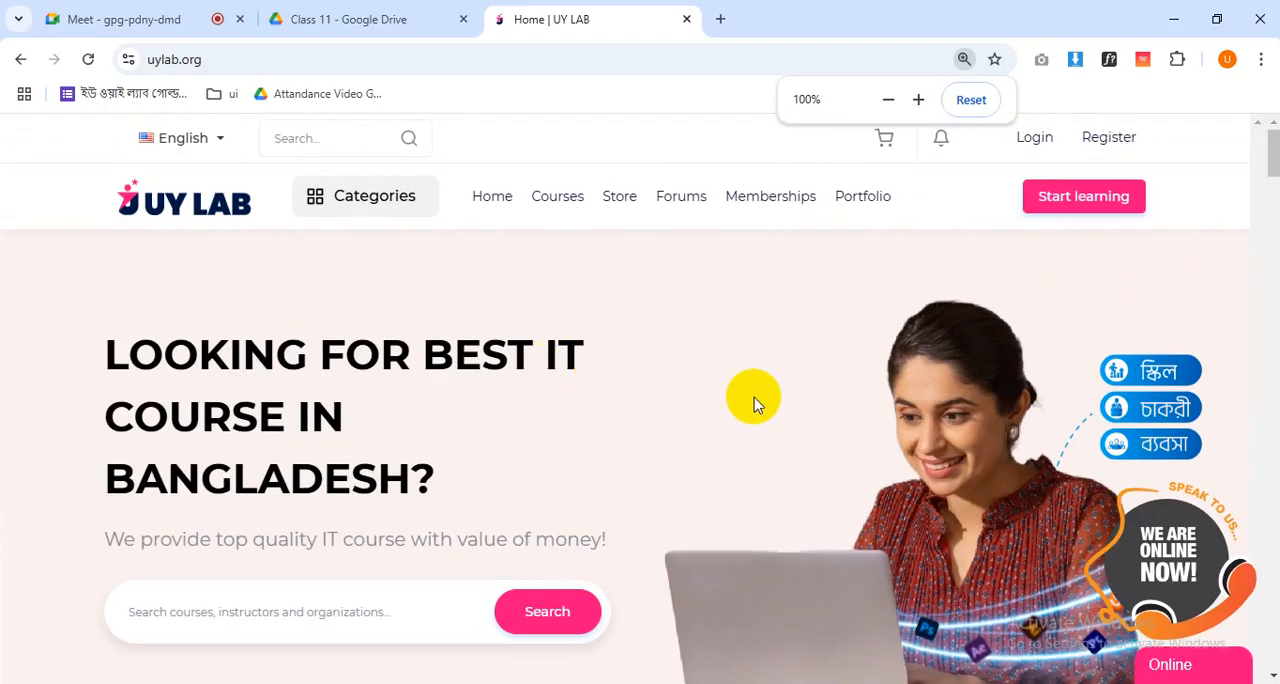
pyautogui.scroll(-8, 754, 402)
pyautogui.scroll(4, 729, 388)
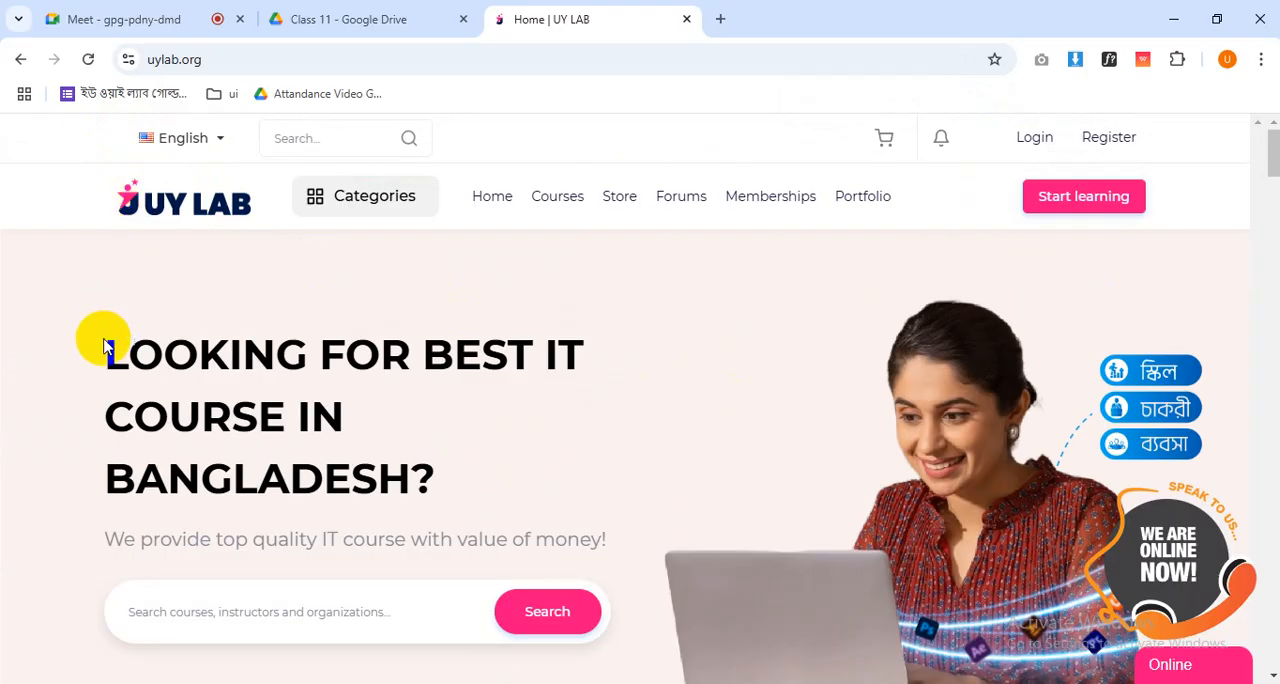
# - Examine the shared left alignment of the sections from the hero heading through courses, blog and testimonials to the footer
pyautogui.scroll(-10, 107, 346)
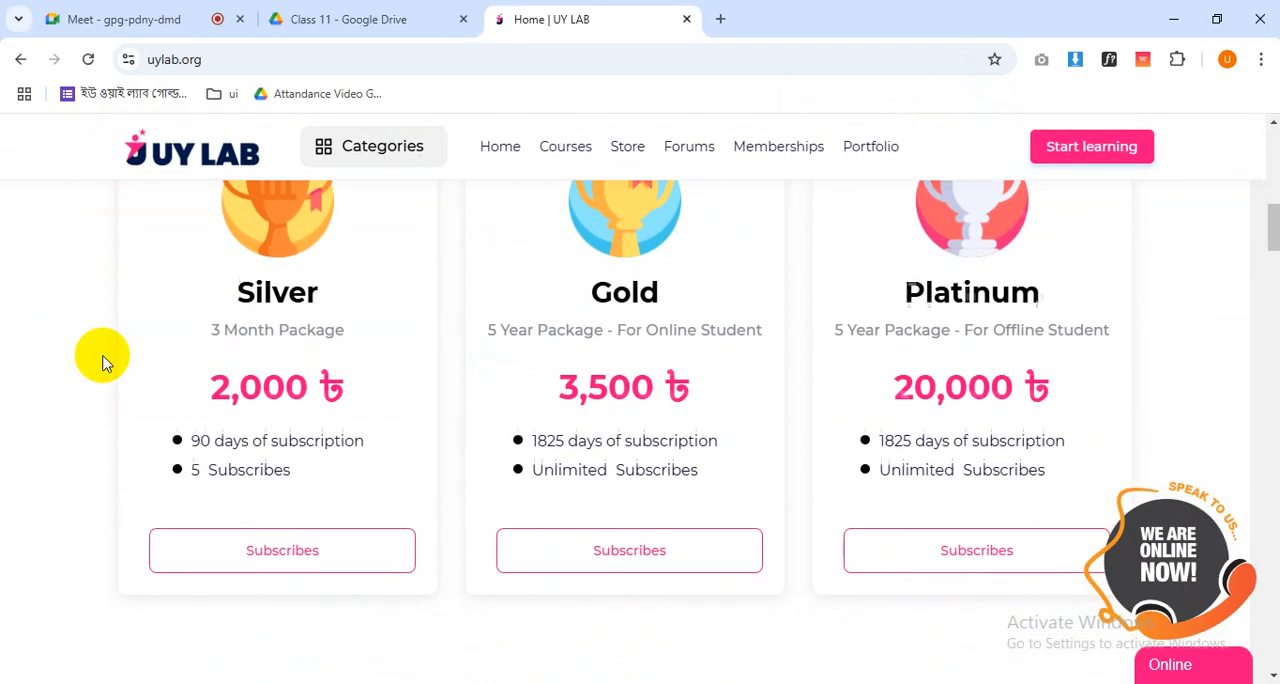
pyautogui.scroll(-4, 103, 362)
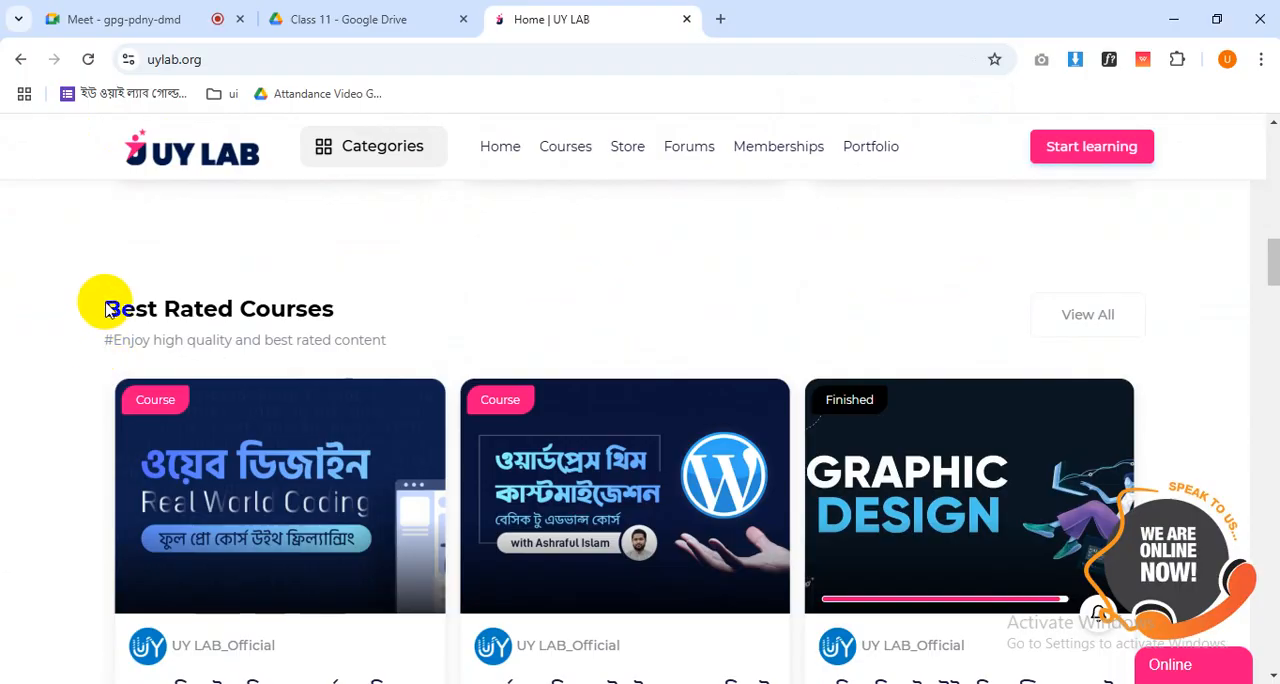
pyautogui.scroll(-8, 107, 310)
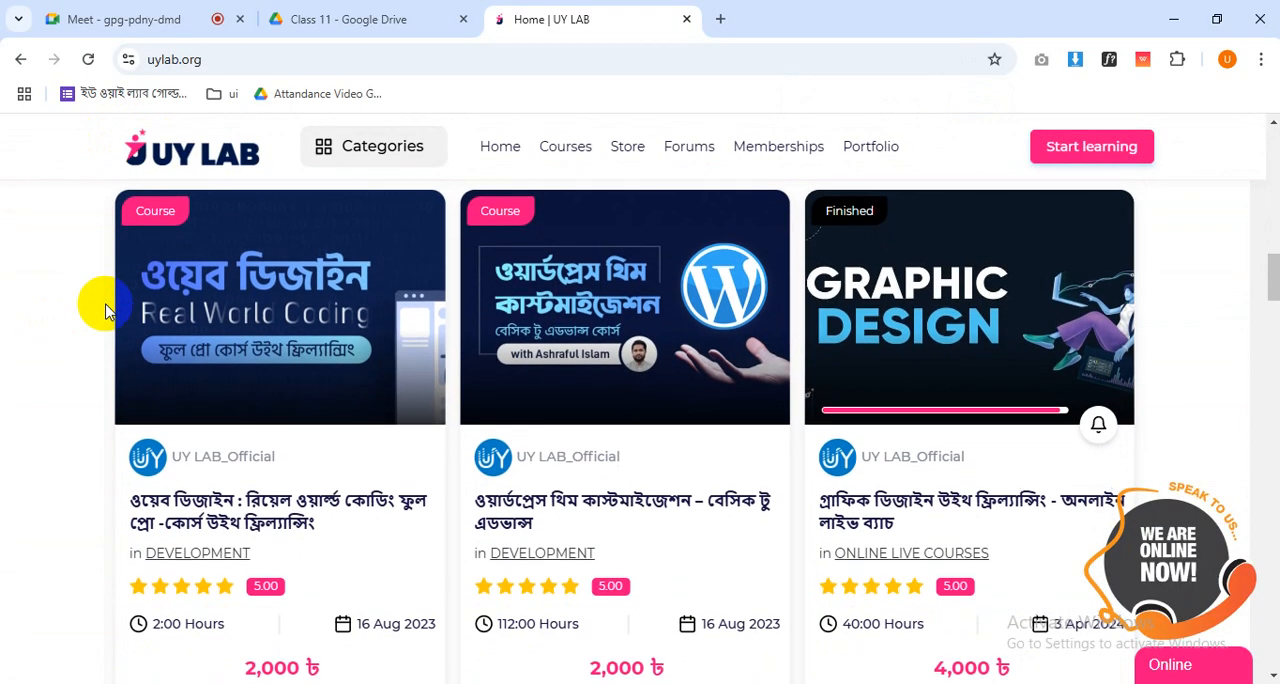
pyautogui.scroll(1, 103, 312)
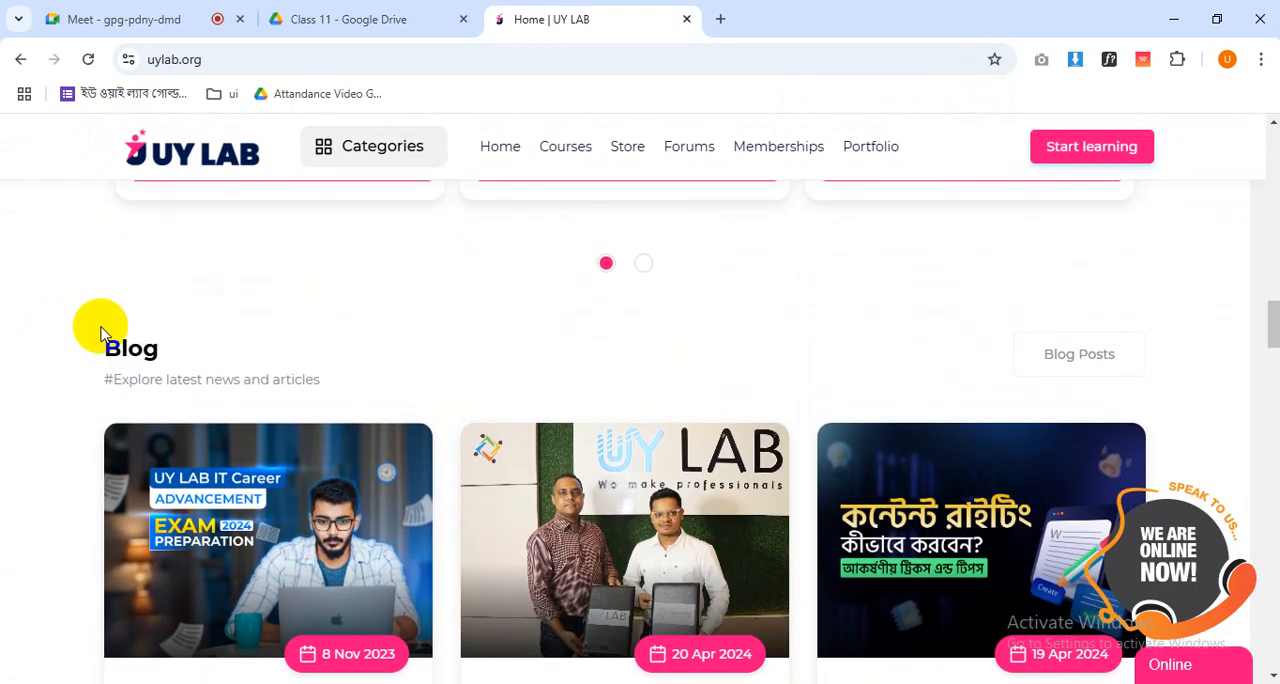
pyautogui.scroll(-7, 103, 320)
pyautogui.scroll(-8, 101, 341)
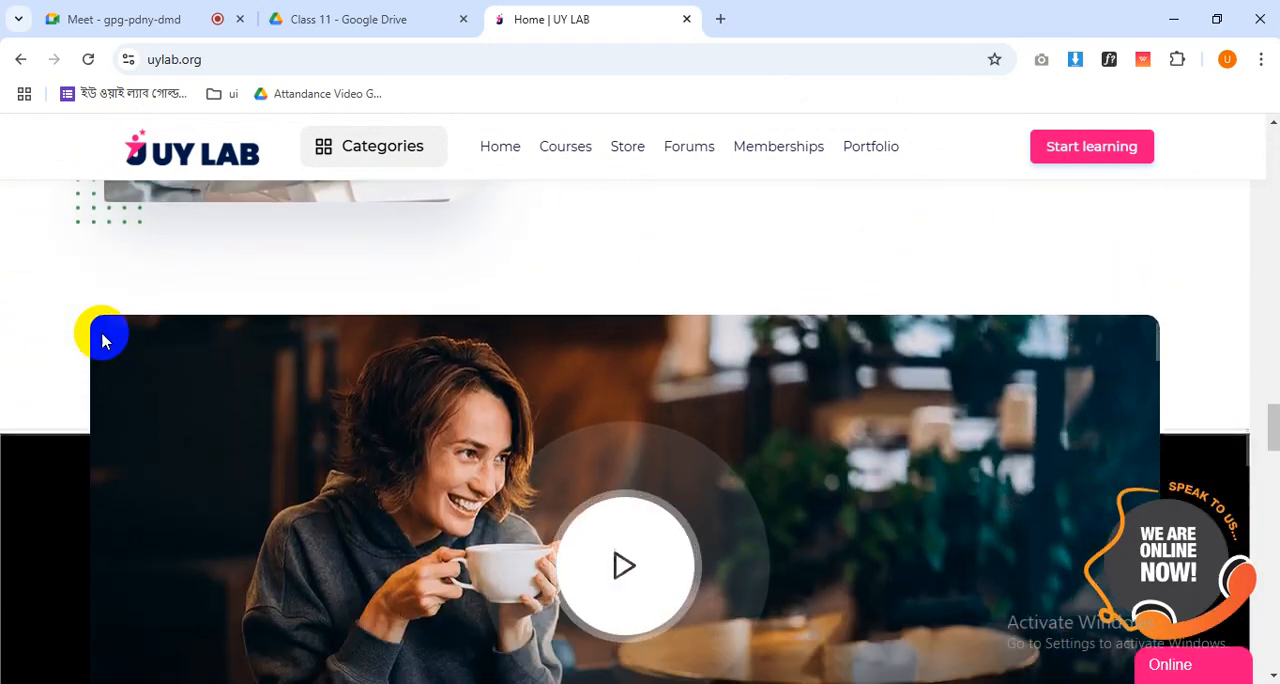
pyautogui.scroll(-10, 101, 341)
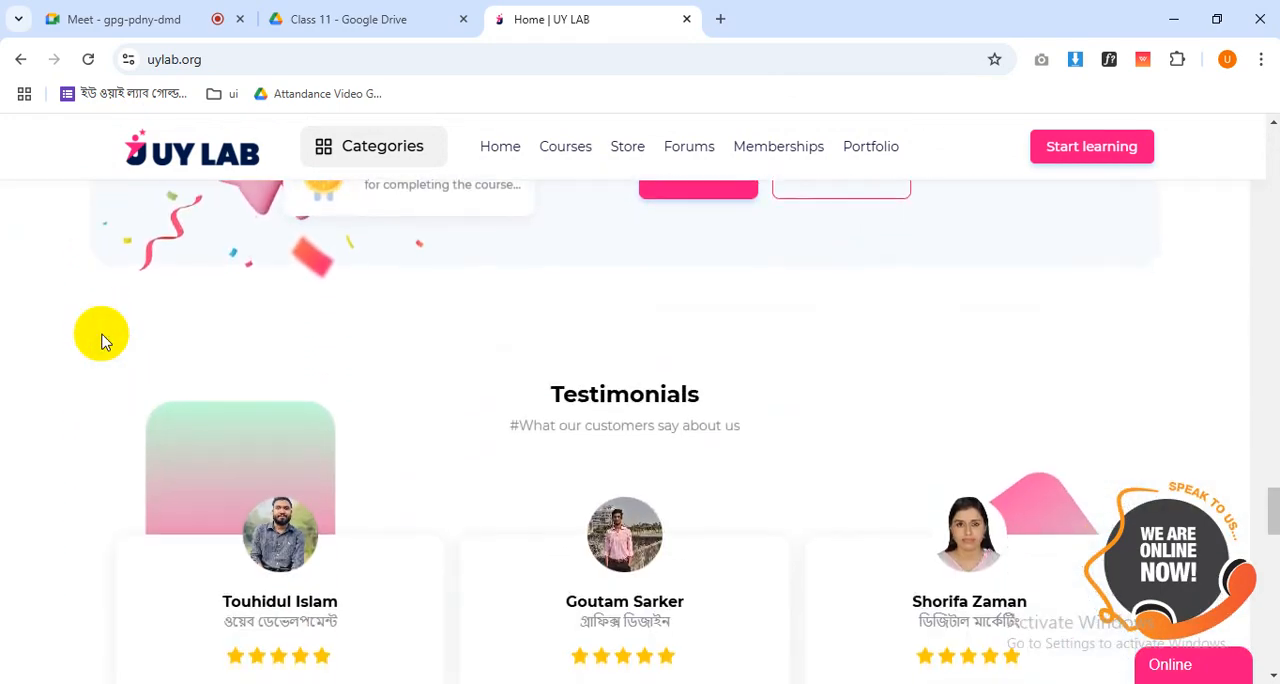
pyautogui.scroll(5, 101, 341)
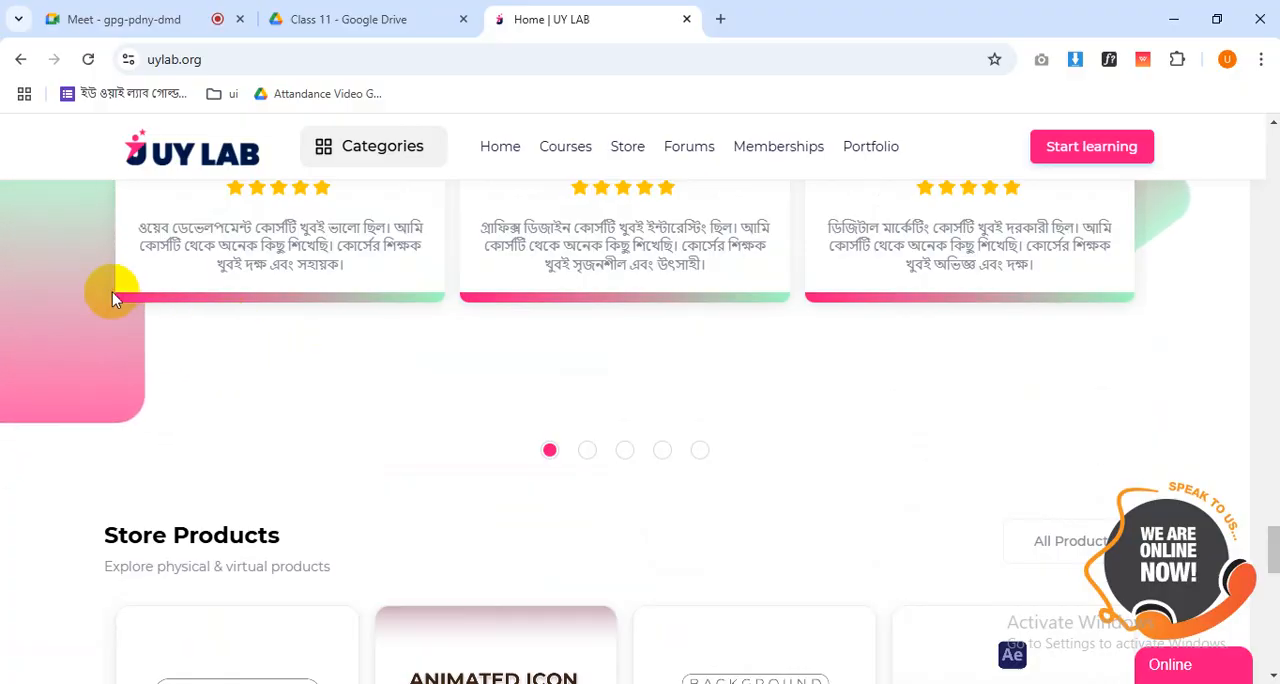
pyautogui.scroll(-9, 112, 292)
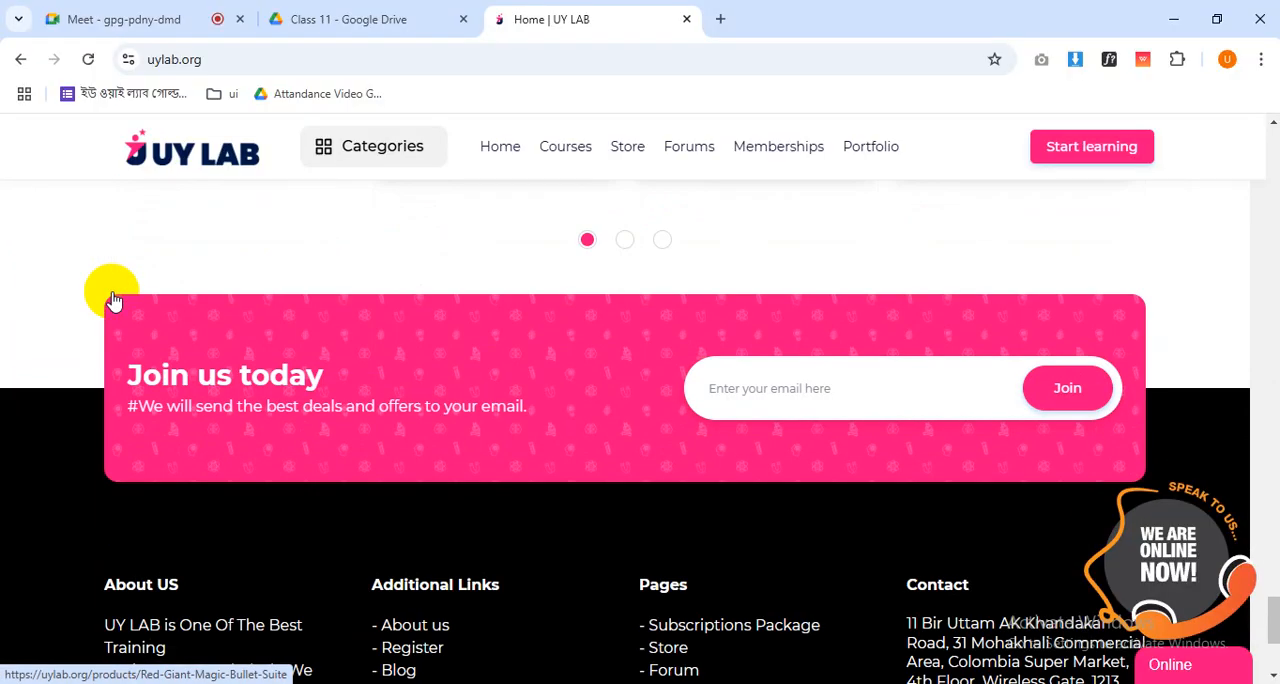
pyautogui.scroll(-3, 113, 300)
pyautogui.scroll(12, 112, 298)
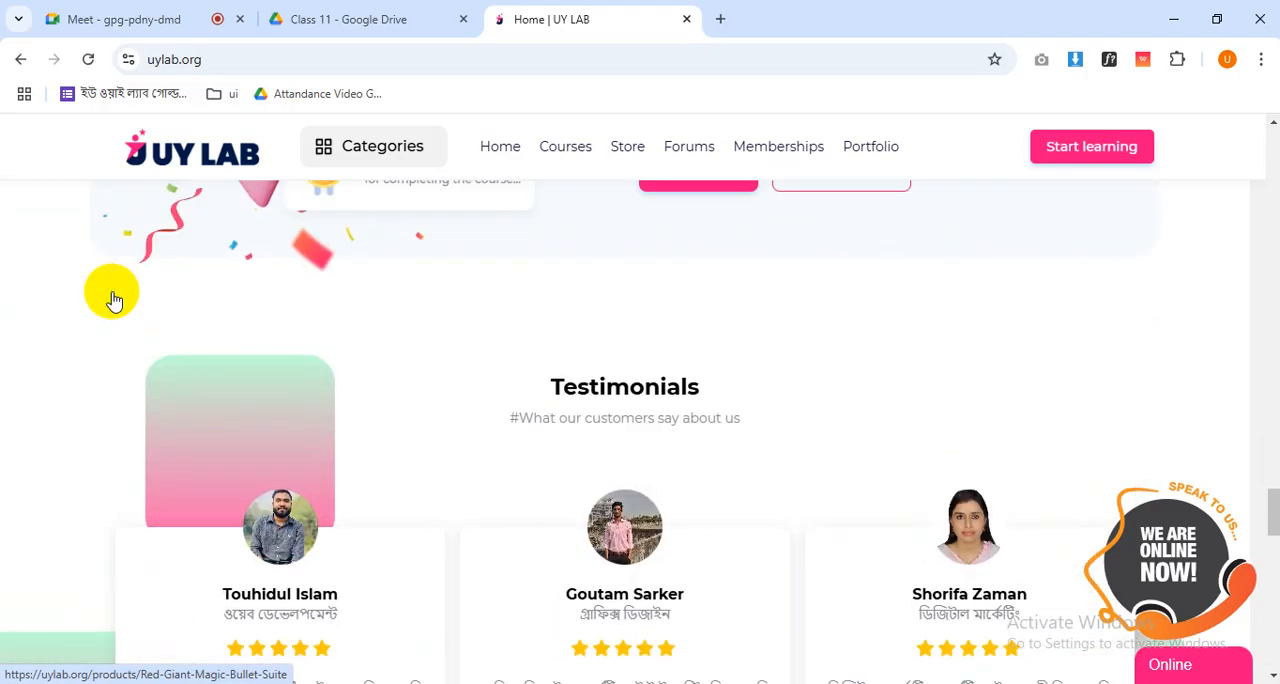
pyautogui.scroll(15, 1191, 380)
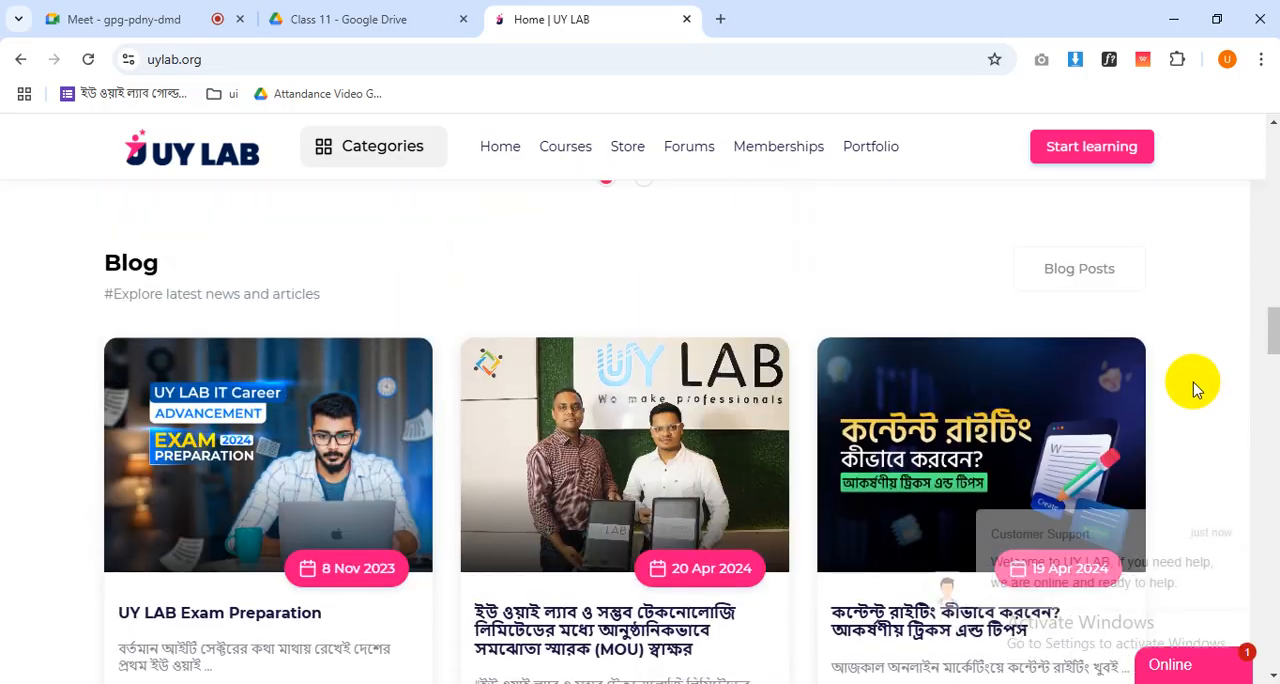
# - Study the column layout of the Memberships and Best Rated Courses cards at full window width
pyautogui.scroll(-8, 1190, 380)
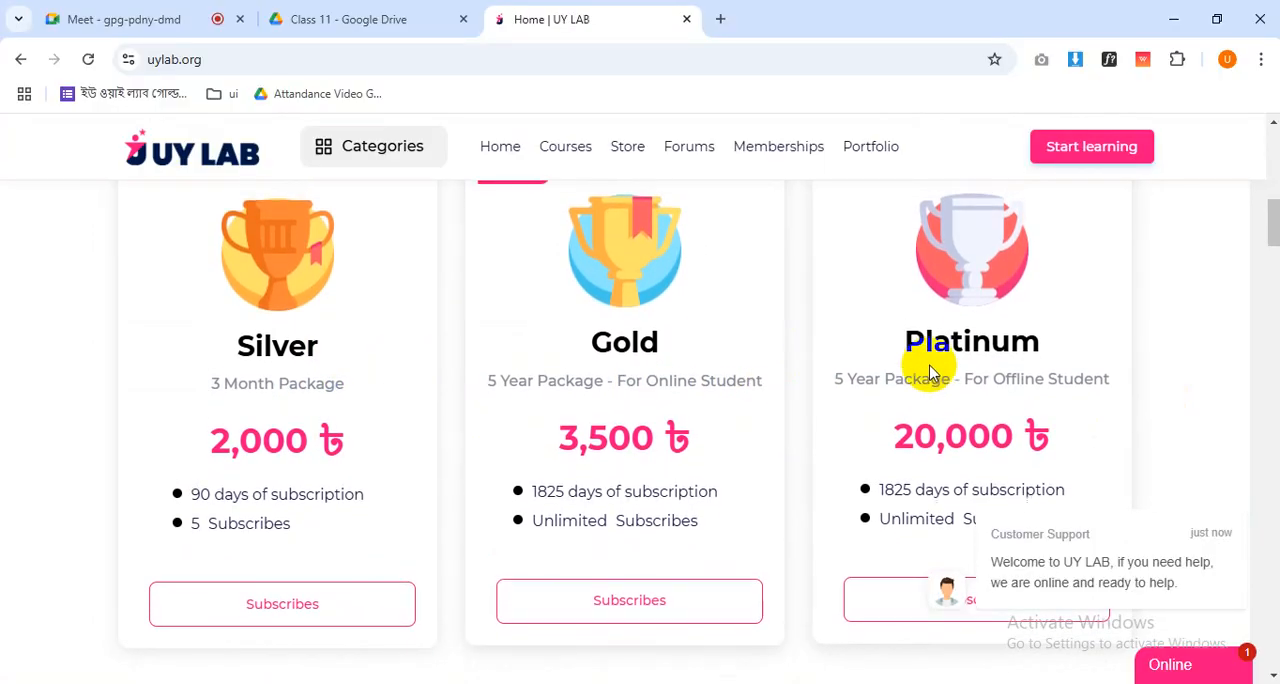
pyautogui.scroll(5, 794, 371)
pyautogui.scroll(-3, 794, 374)
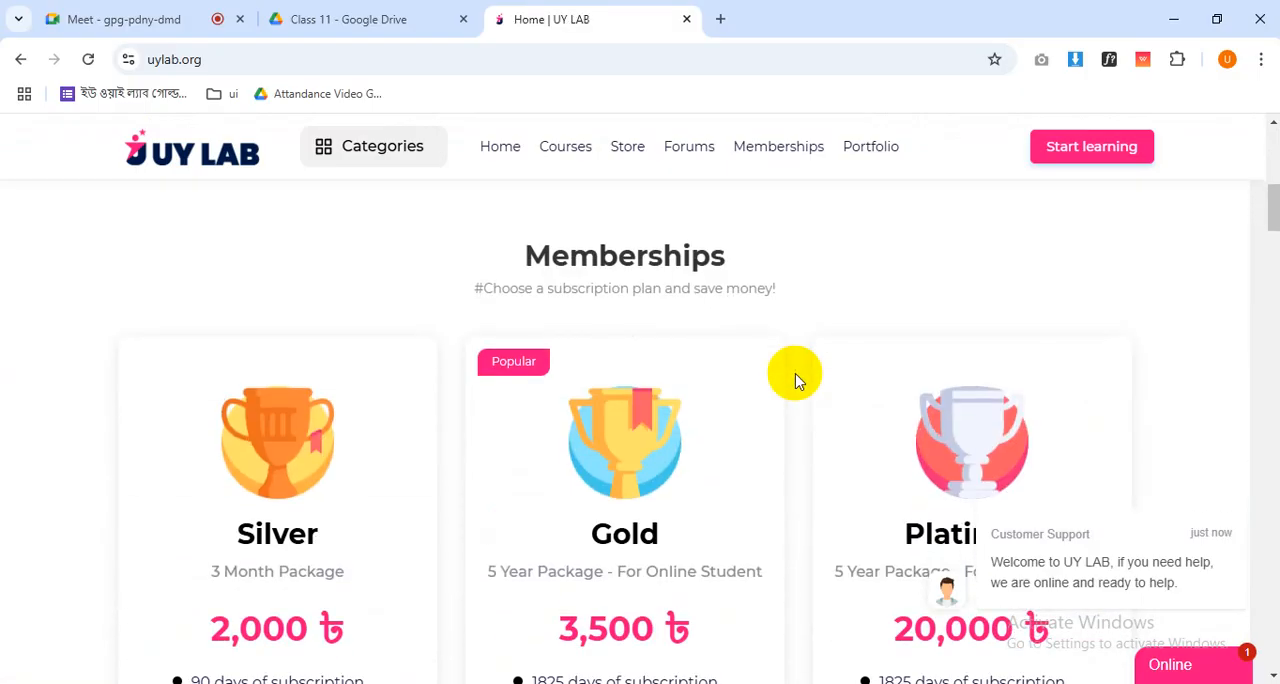
pyautogui.scroll(-9, 794, 378)
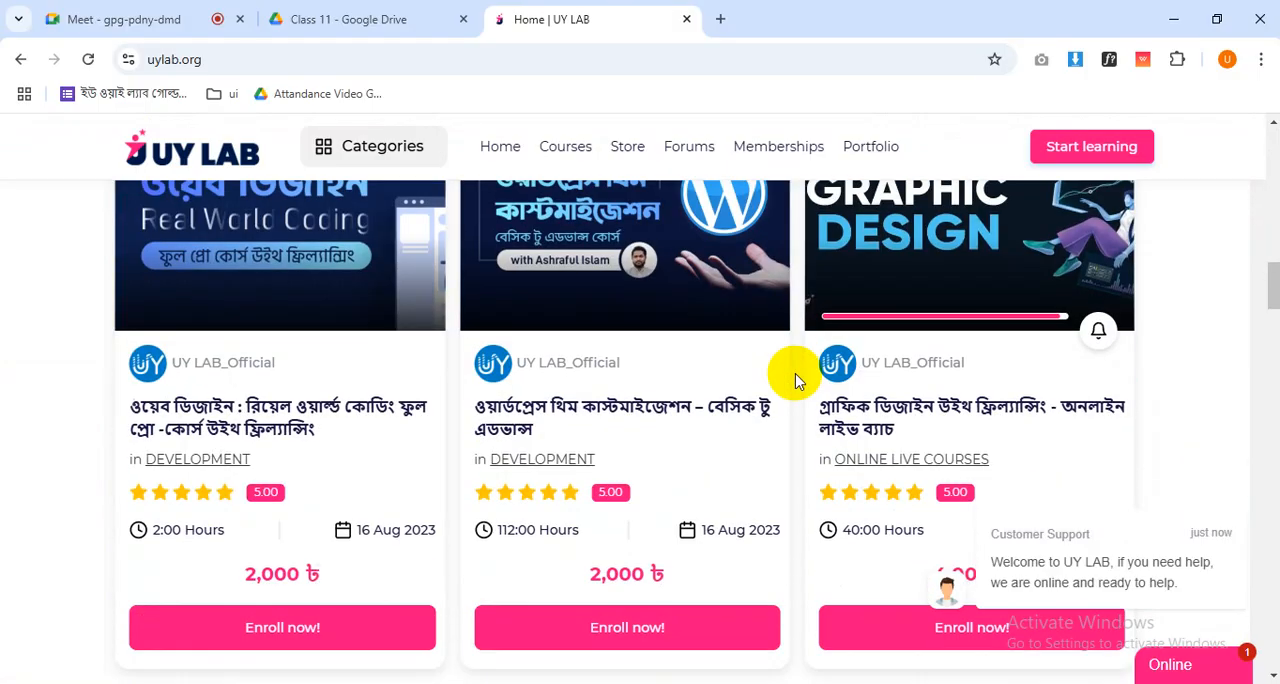
pyautogui.scroll(-7, 794, 378)
pyautogui.scroll(15, 794, 378)
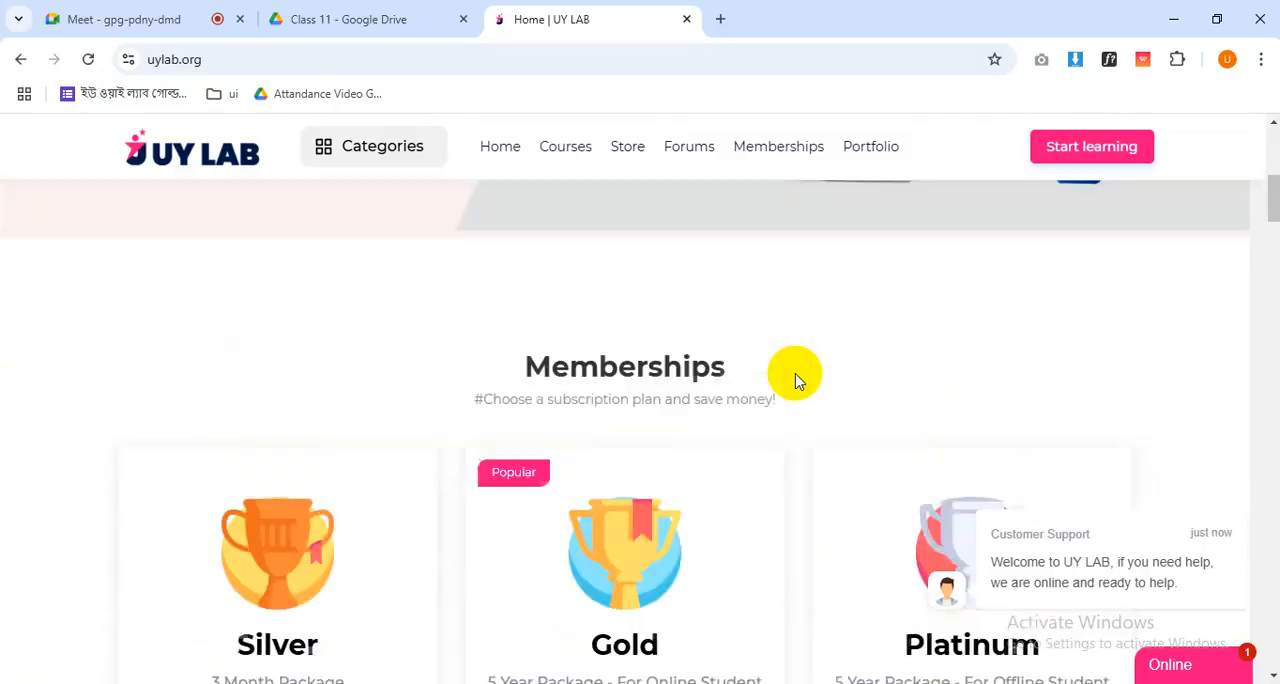
pyautogui.scroll(5, 796, 378)
# - Restore the maximized browser window to a floating one and stretch it to span the full screen width
pyautogui.click(1217, 19)
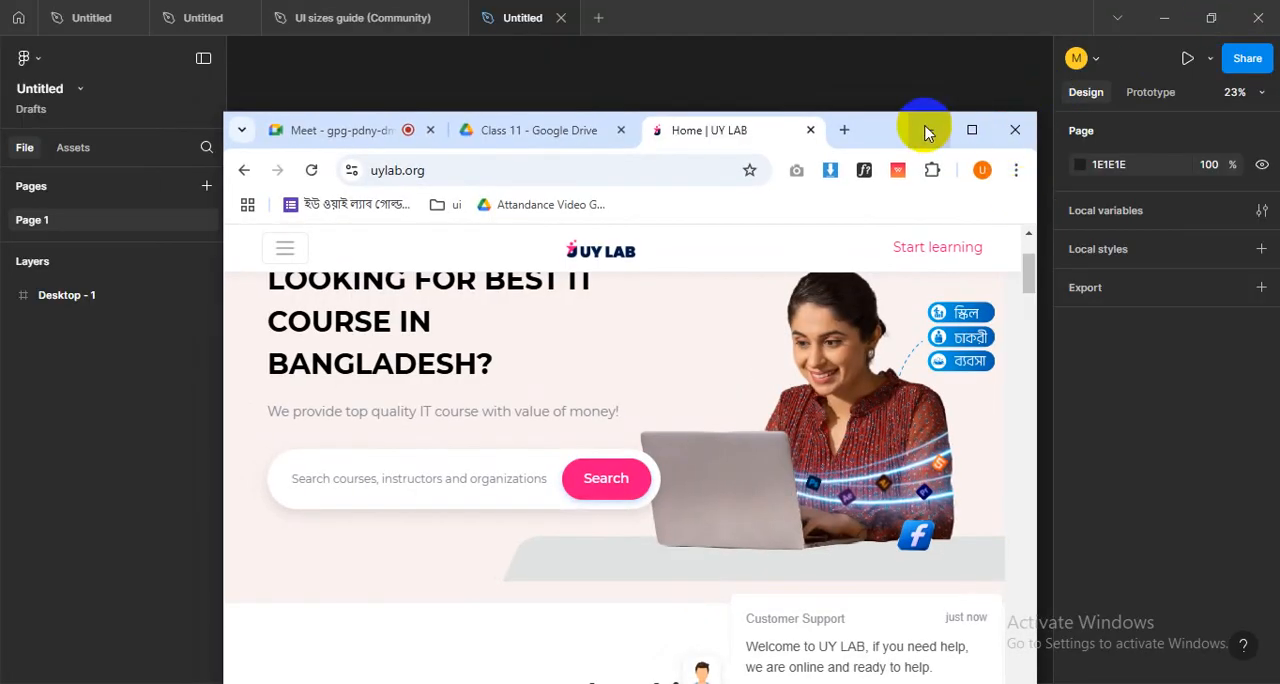
pyautogui.moveTo(874, 110); pyautogui.dragTo(855, 2)
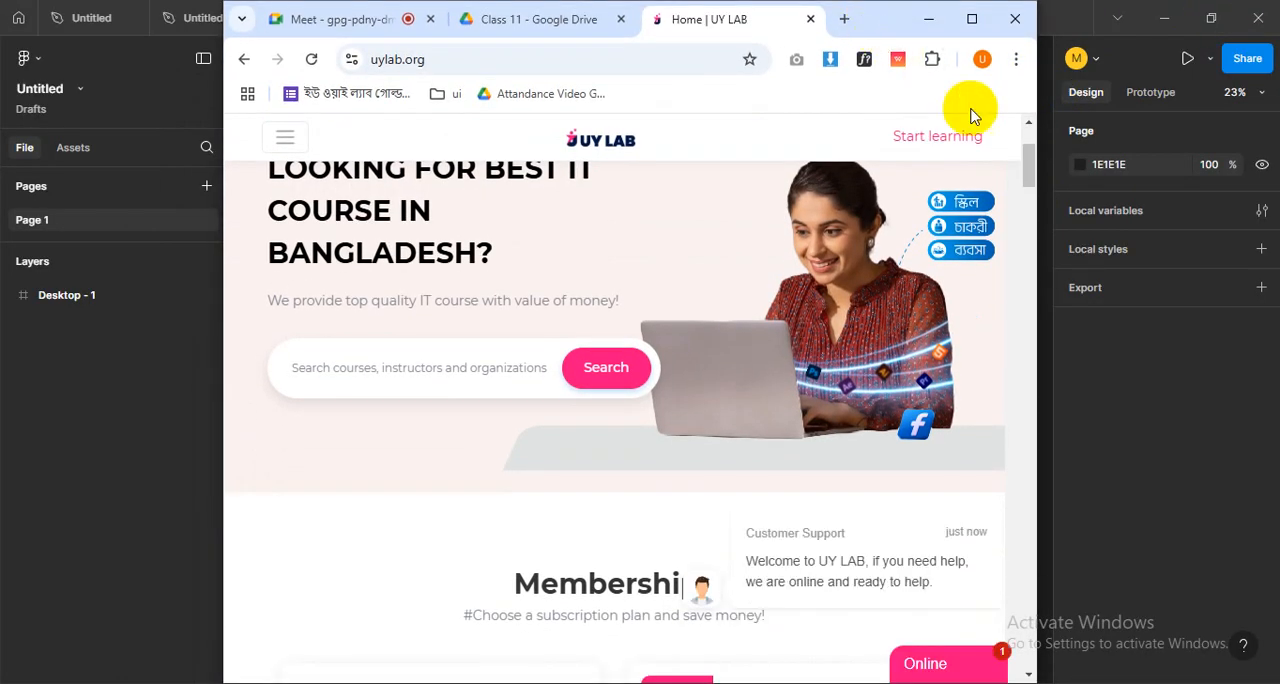
pyautogui.moveTo(1038, 304); pyautogui.dragTo(1278, 300)
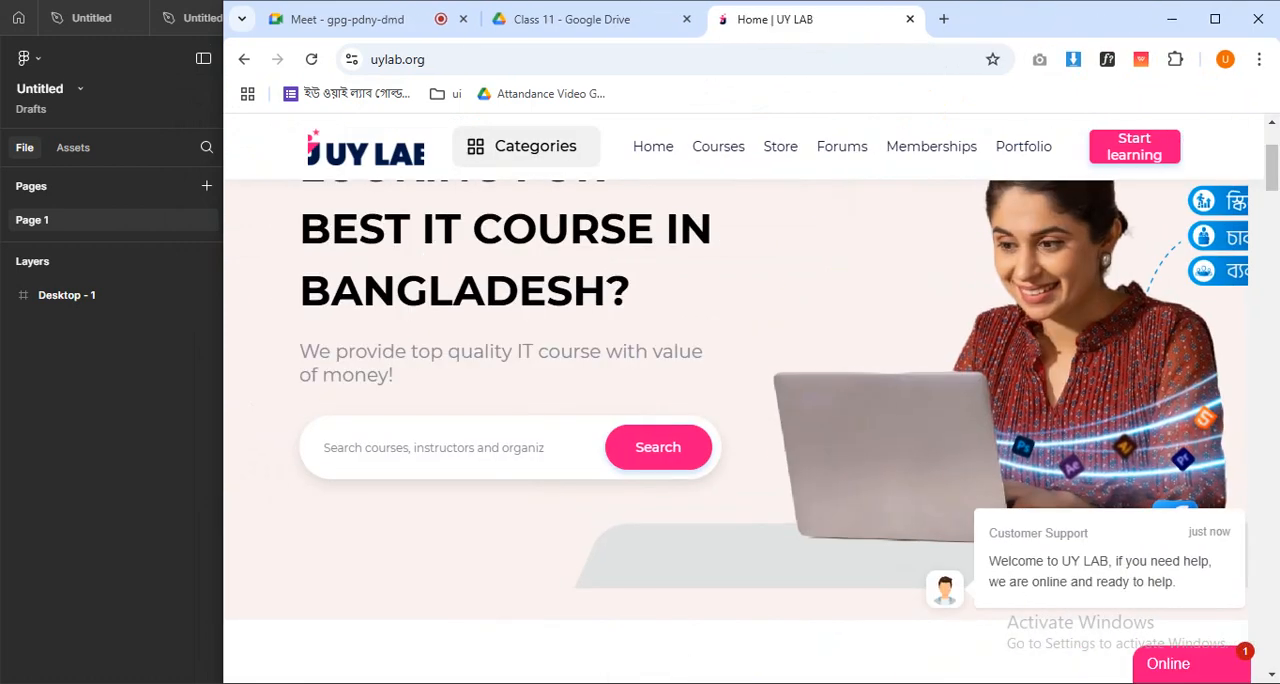
pyautogui.moveTo(221, 299); pyautogui.dragTo(5, 288)
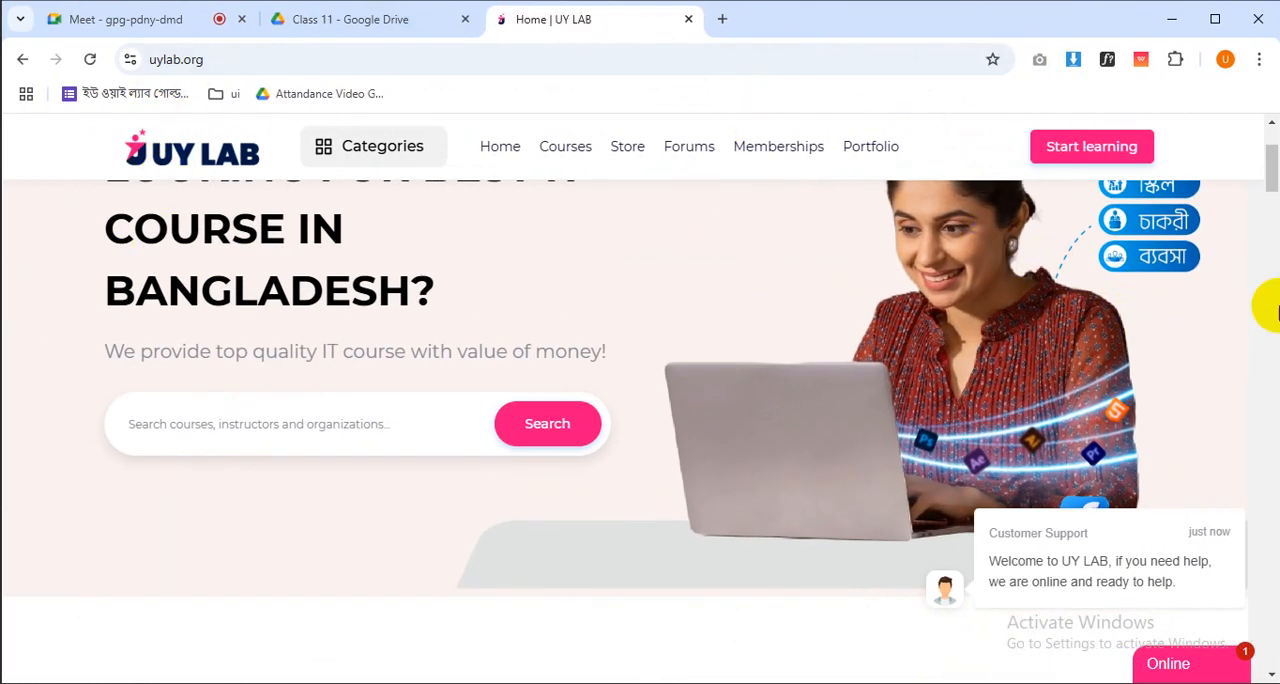
# - Narrow the browser window over Figma until the site switches to its collapsed tablet-style header
pyautogui.moveTo(1095, 22); pyautogui.dragTo(1087, 22)
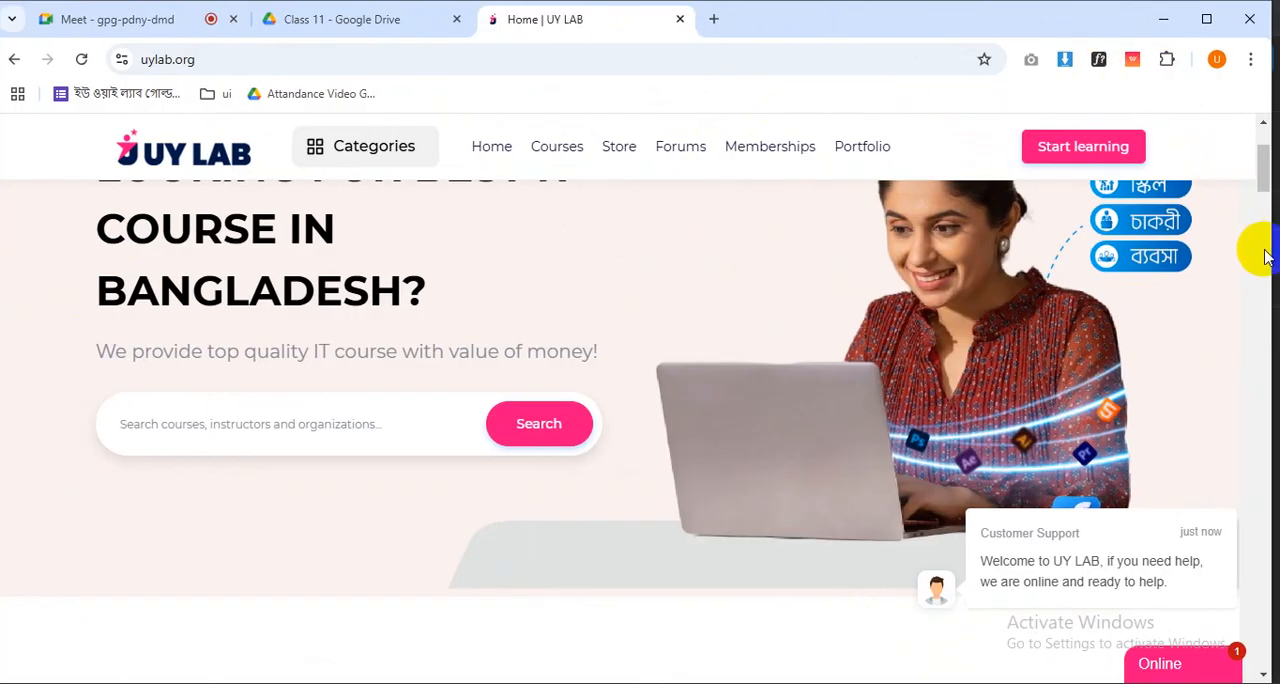
pyautogui.moveTo(1268, 251); pyautogui.dragTo(1123, 252)
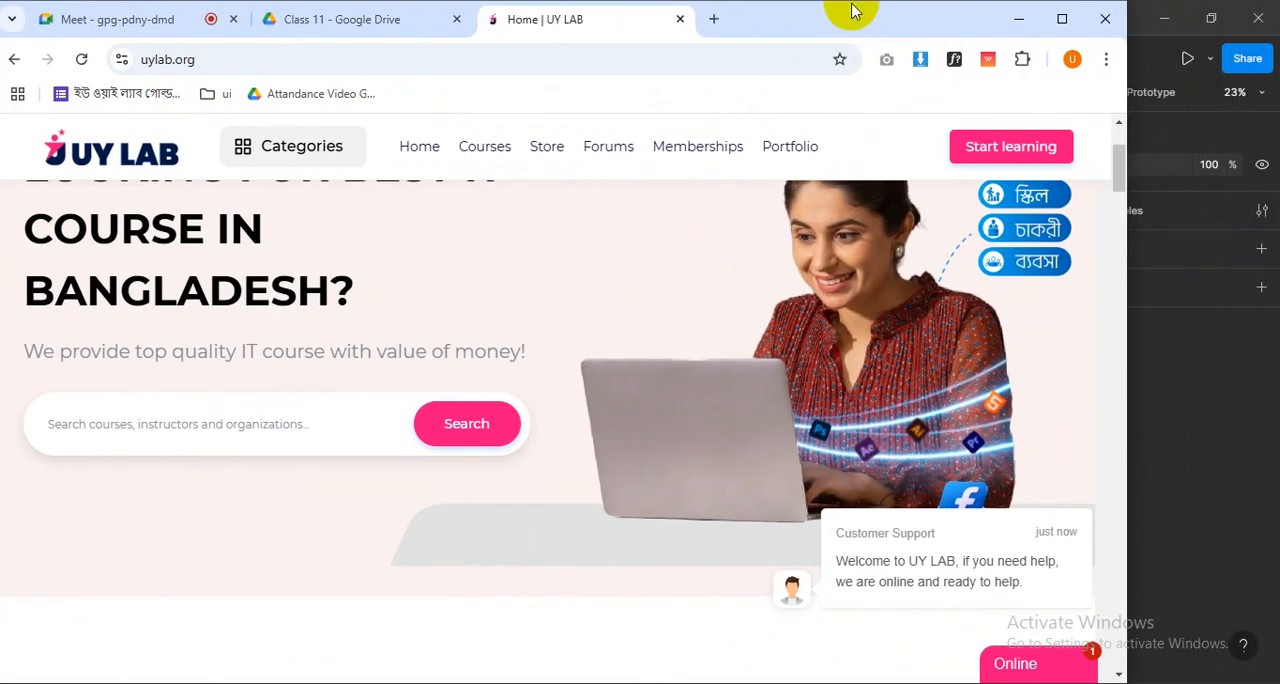
pyautogui.moveTo(846, 14); pyautogui.dragTo(912, 25)
pyautogui.moveTo(1234, 297); pyautogui.dragTo(1014, 300)
pyautogui.moveTo(858, 20); pyautogui.dragTo(933, 20)
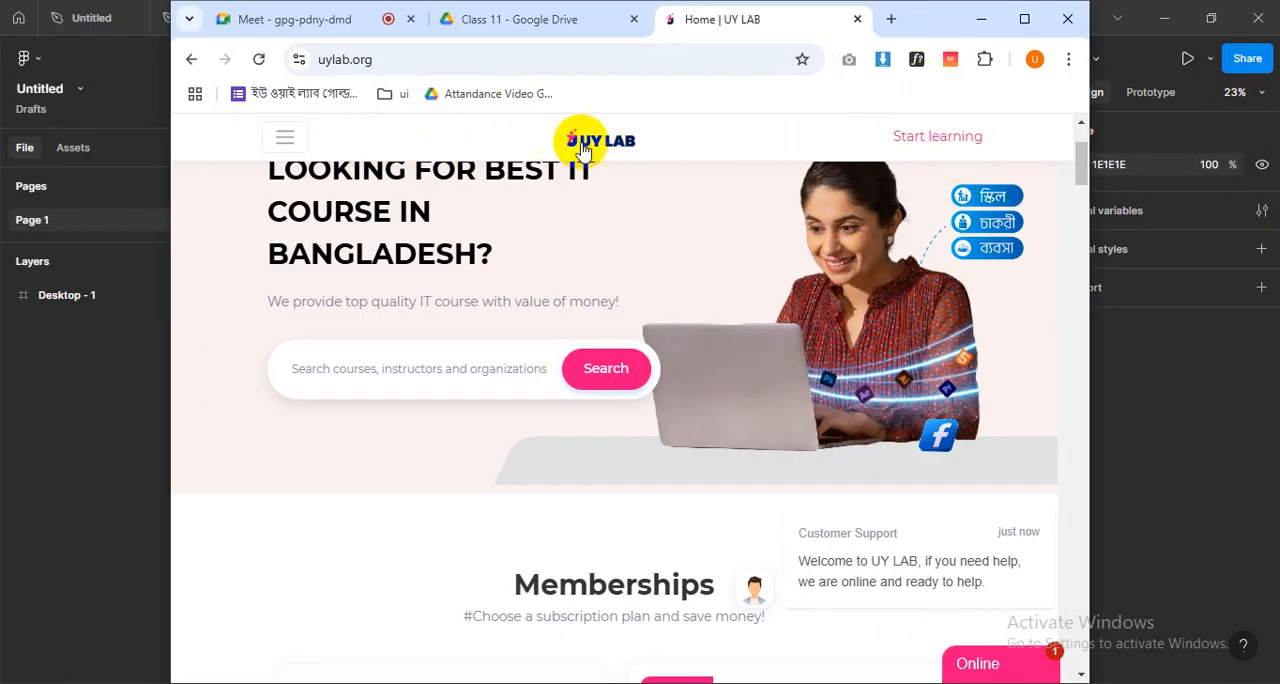
# - Open and close the site's collapsed navigation menu, and check the arrangement of the membership cards
pyautogui.click(287, 141)
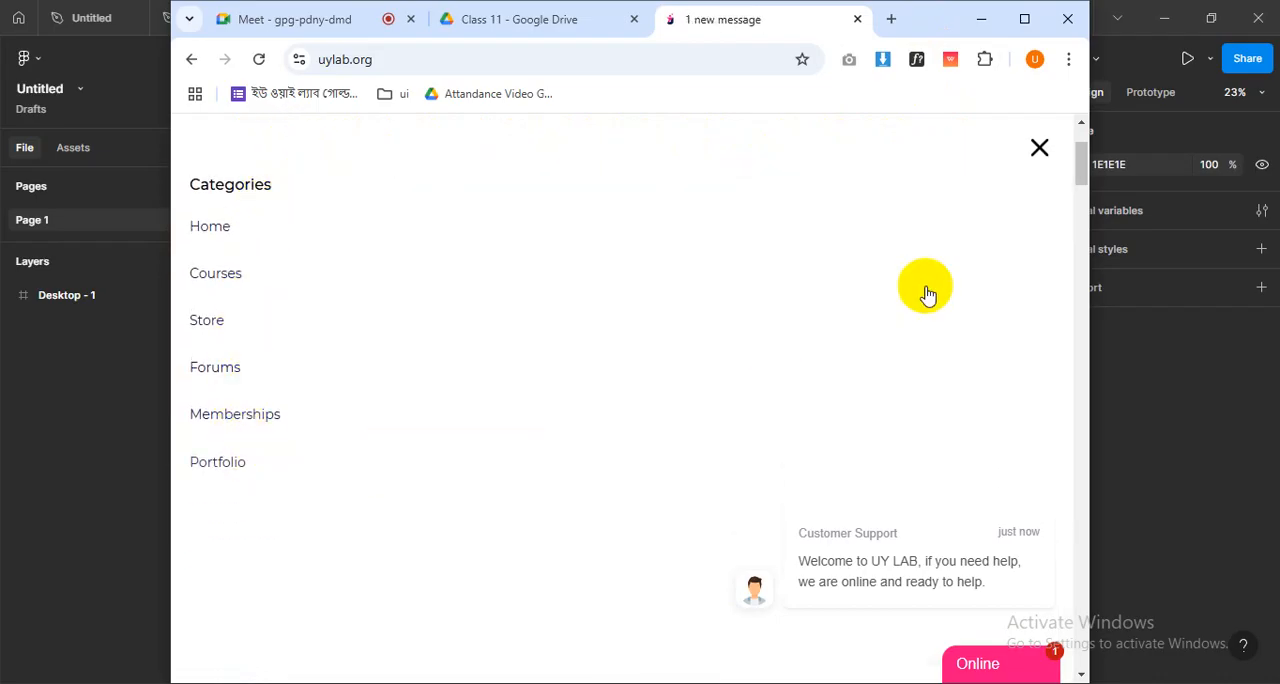
pyautogui.click(1037, 149)
pyautogui.scroll(-9, 945, 290)
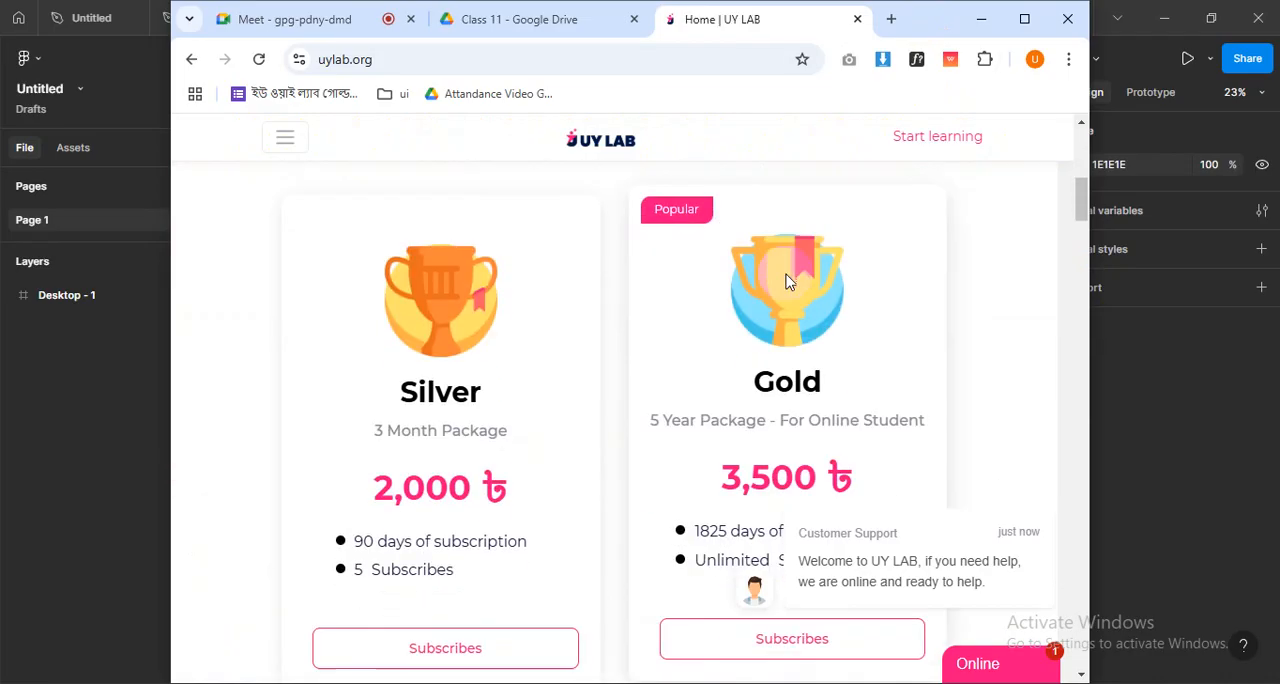
pyautogui.scroll(5, 777, 278)
pyautogui.scroll(-3, 437, 278)
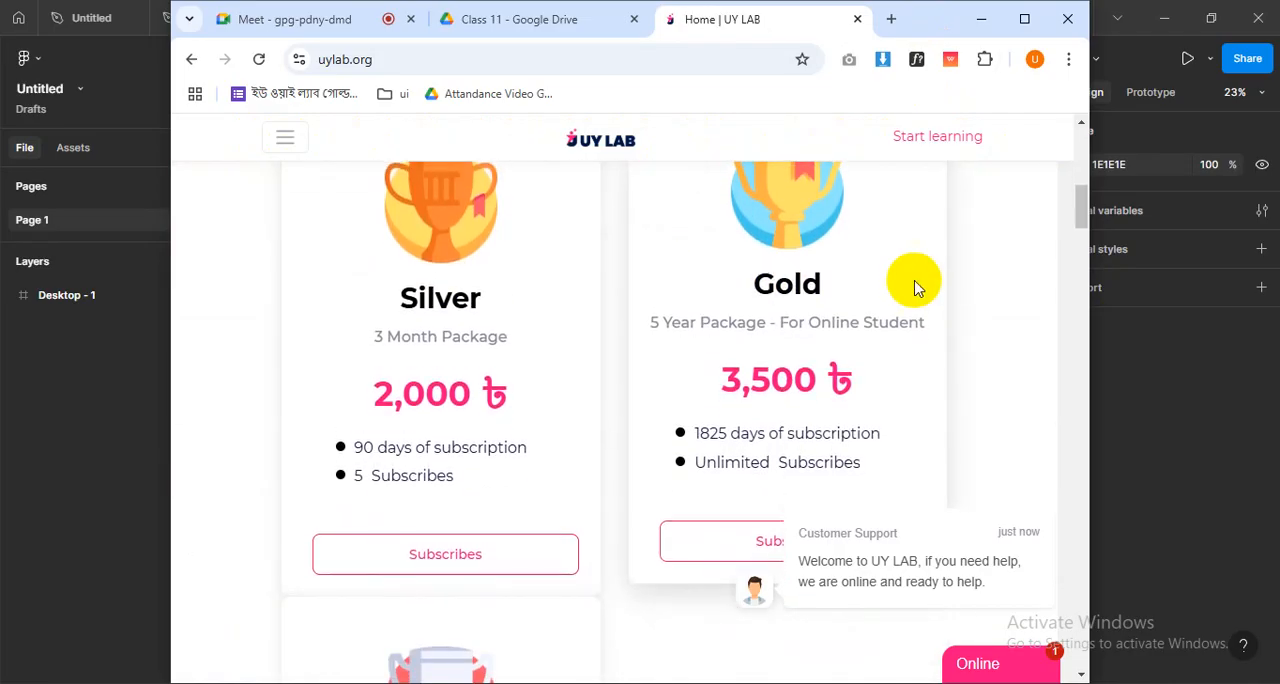
# - Narrow the browser window further, check the membership cards' layout and close the floating "We are online now!" badge
pyautogui.moveTo(1100, 320); pyautogui.dragTo(971, 320)
pyautogui.scroll(-7, 578, 370)
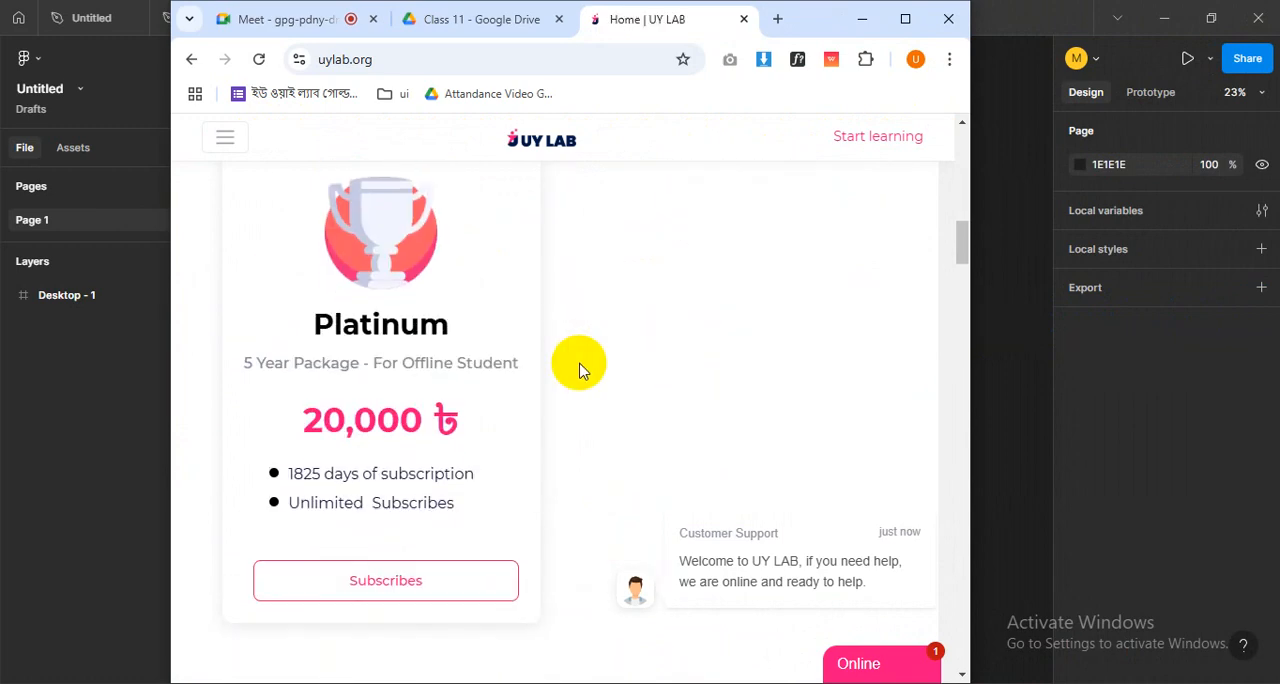
pyautogui.scroll(8, 578, 370)
pyautogui.scroll(3, 578, 370)
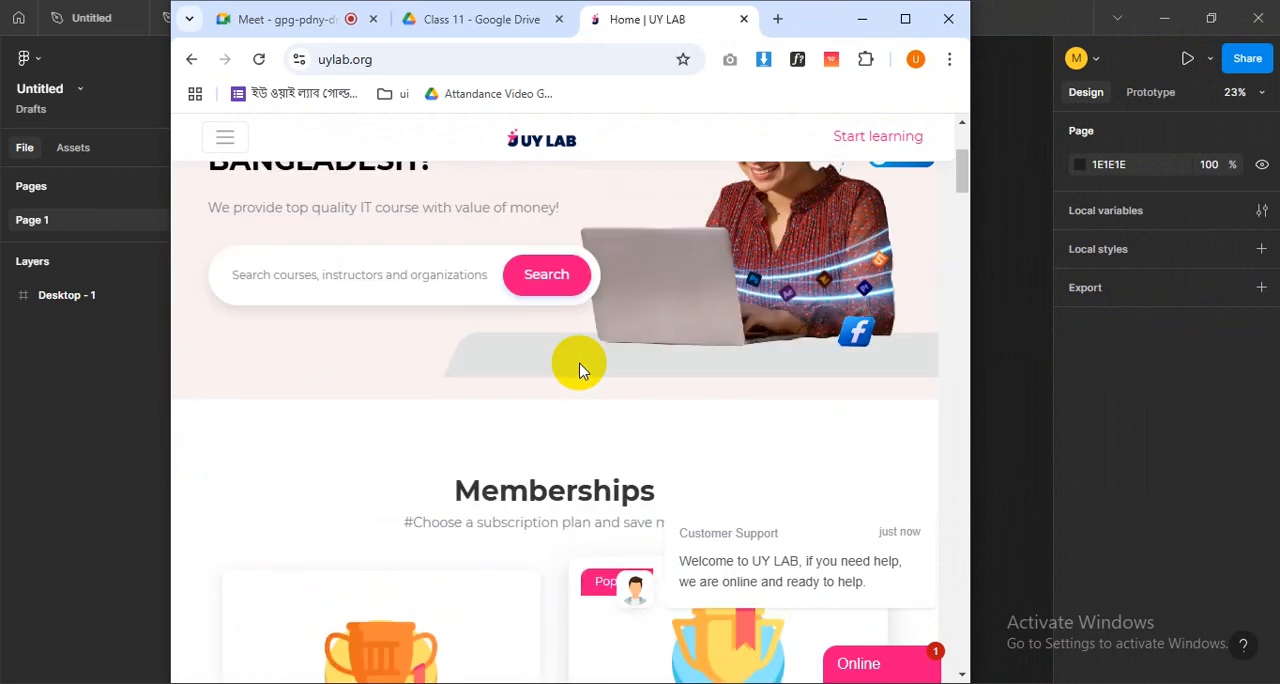
pyautogui.scroll(-5, 577, 363)
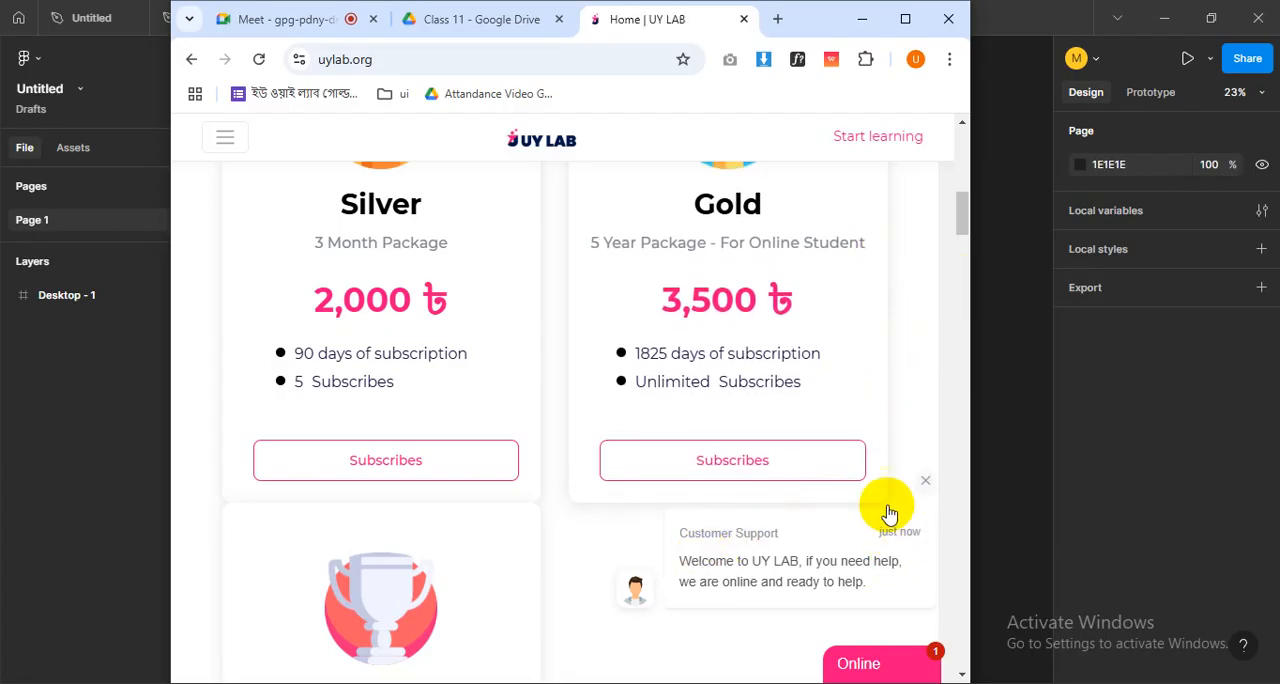
pyautogui.click(933, 476)
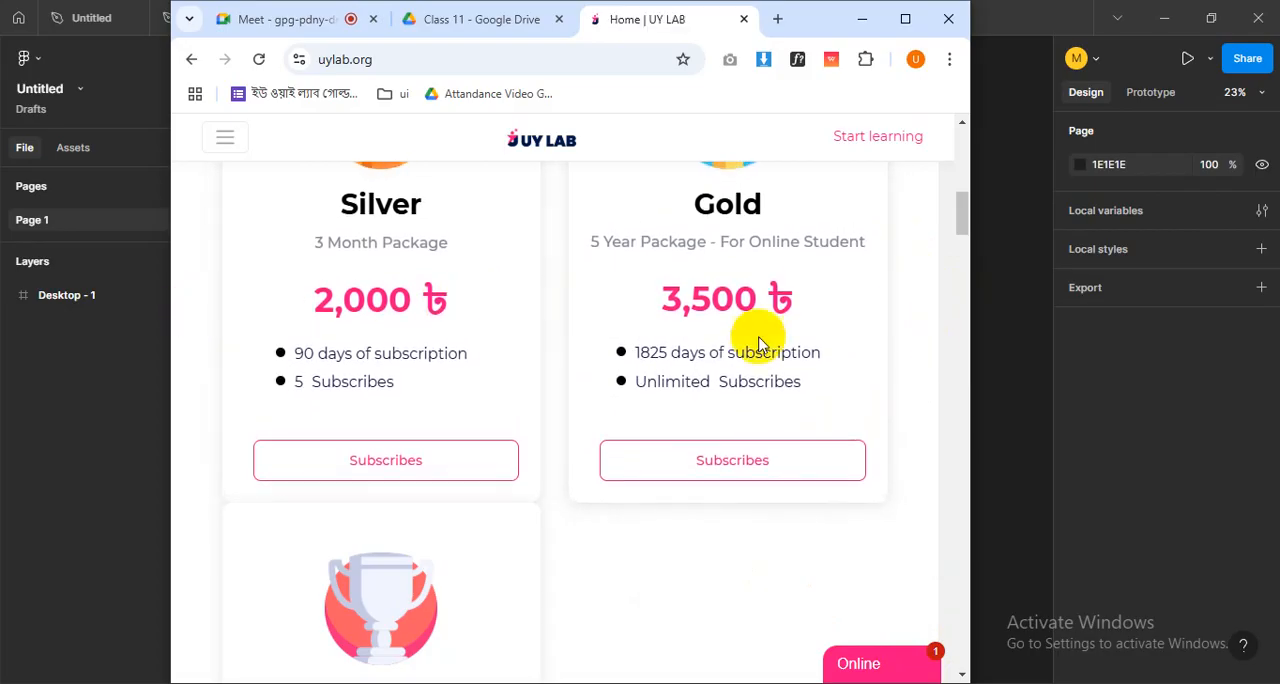
# - Examine how the Platinum card, course cards and Blog section are arranged at the narrow window width
pyautogui.scroll(-2, 443, 343)
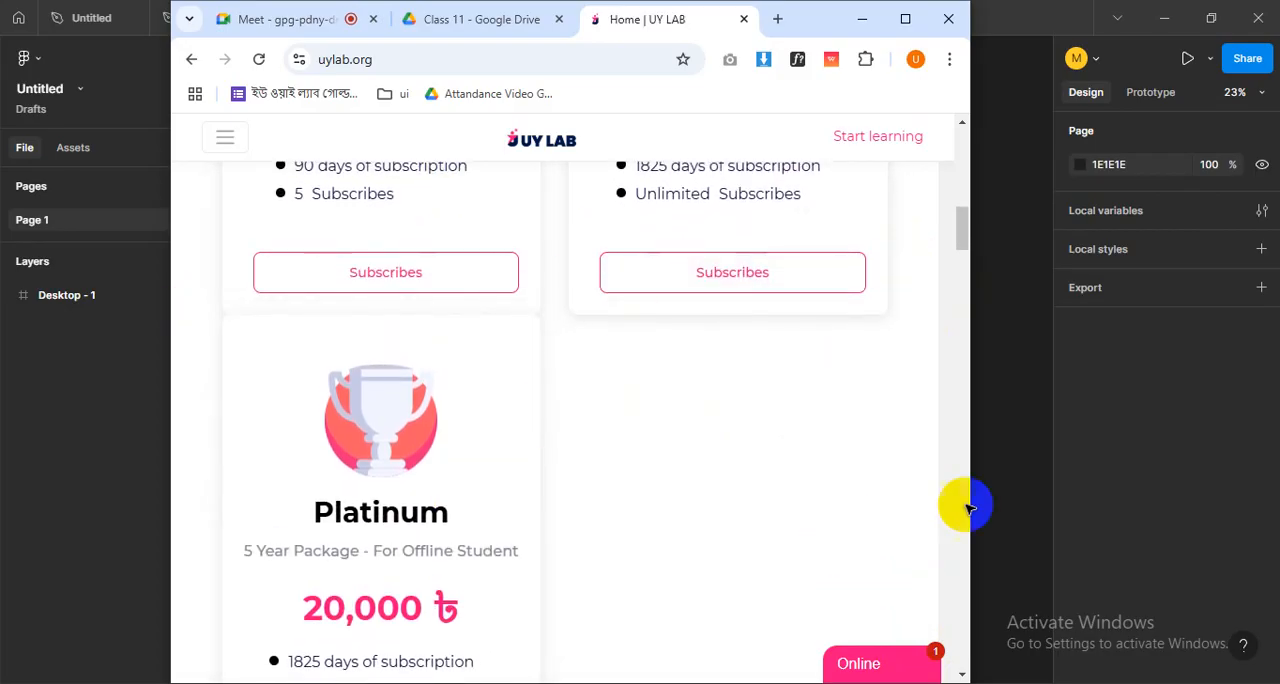
pyautogui.scroll(-8, 585, 338)
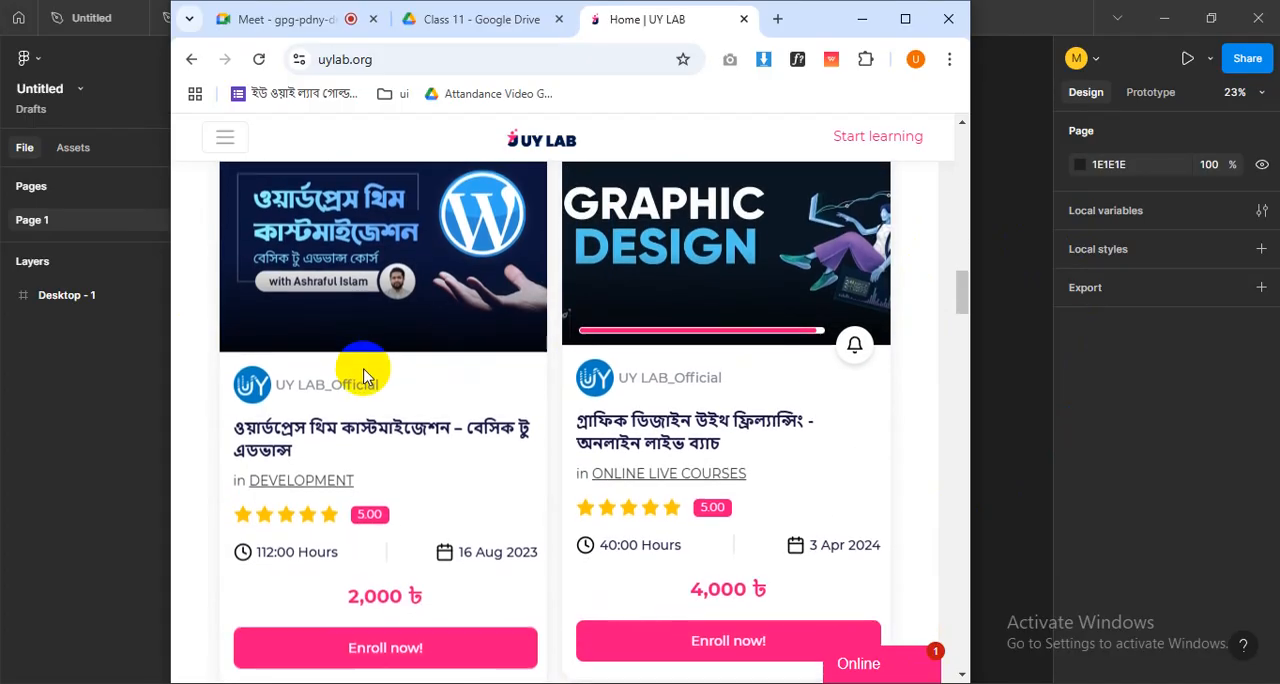
pyautogui.scroll(-1, 565, 412)
pyautogui.scroll(-3, 520, 420)
pyautogui.scroll(-5, 550, 360)
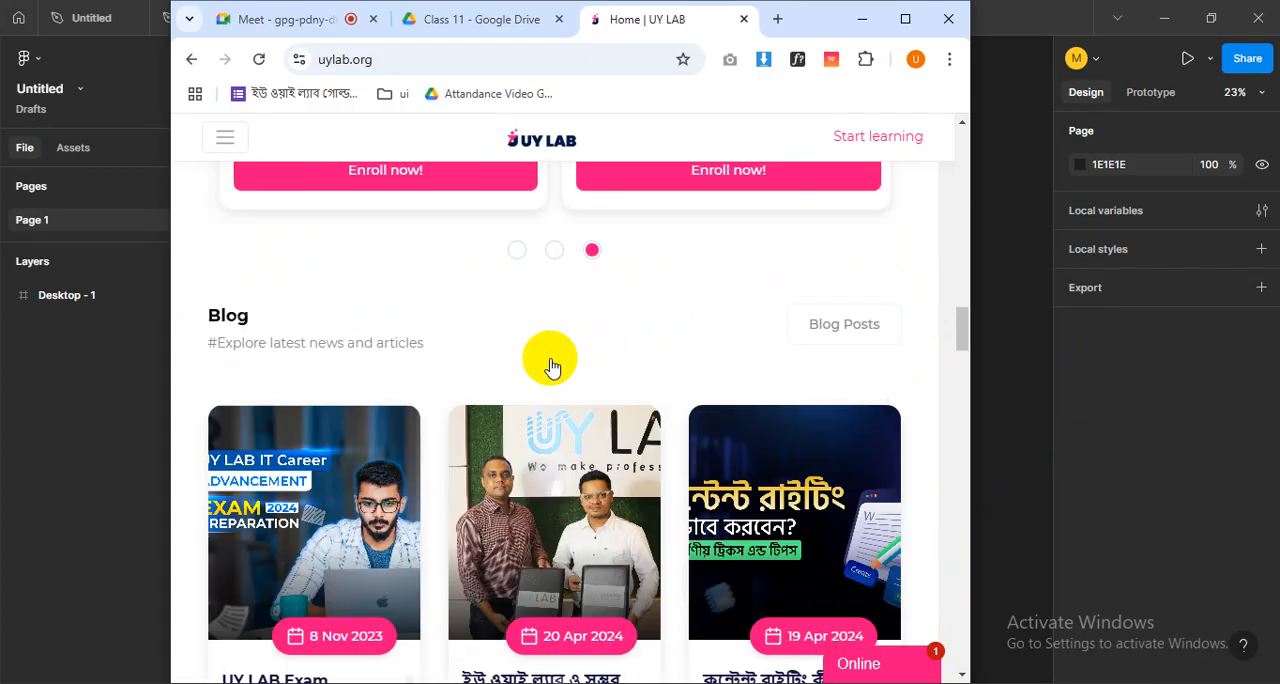
# - Check the row of blog post cards and the forum question section below it at tablet width
pyautogui.scroll(2, 460, 300)
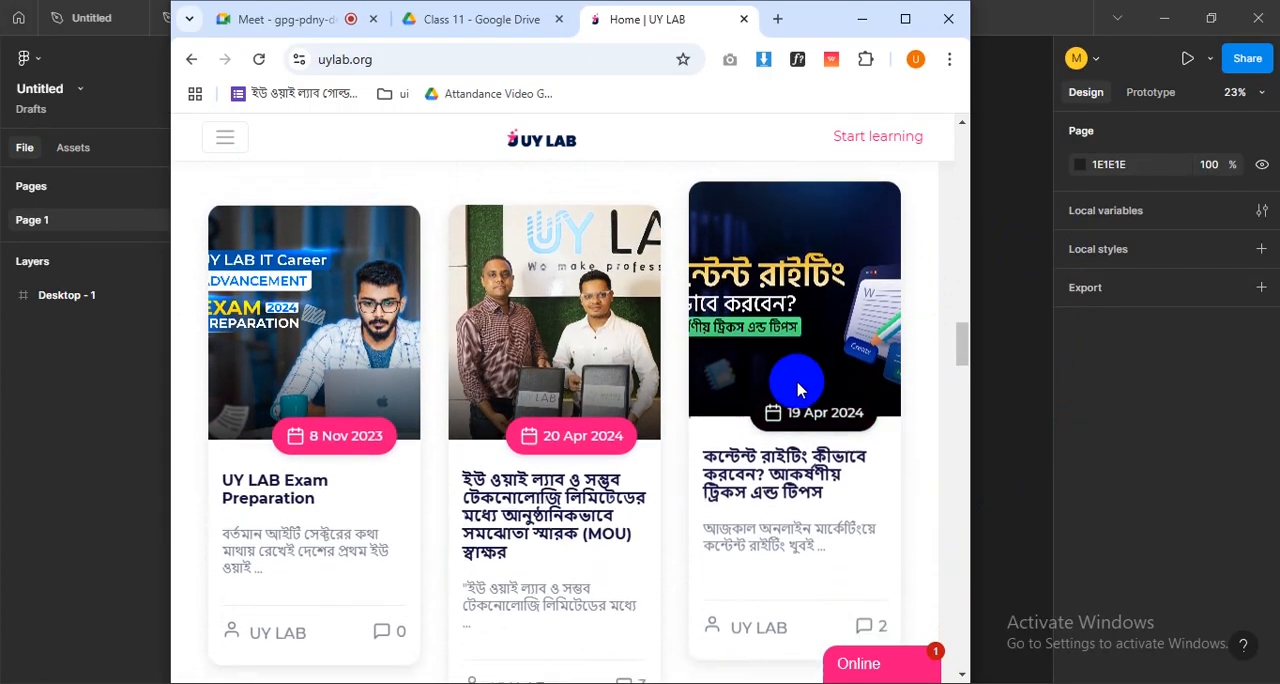
pyautogui.scroll(-2, 733, 390)
pyautogui.scroll(-6, 733, 390)
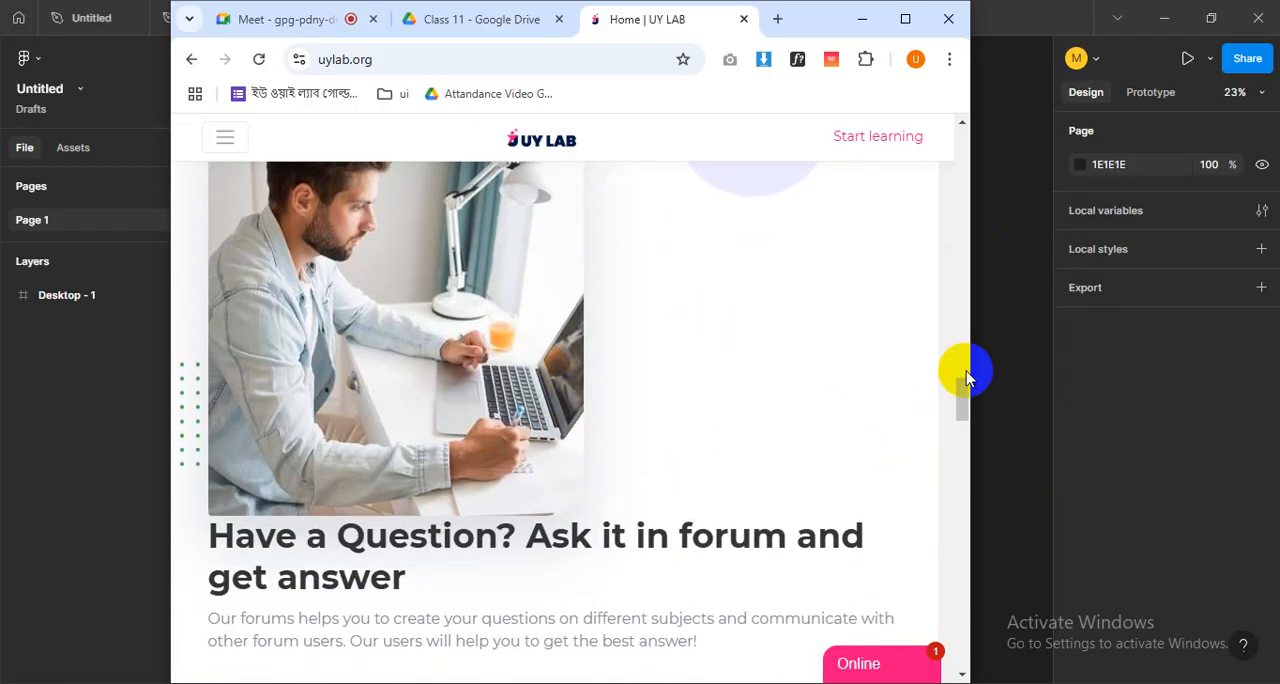
# - Narrow the browser window to phone width and check the site's header and hero section
pyautogui.moveTo(972, 342); pyautogui.dragTo(681, 346)
pyautogui.scroll(5, 567, 375)
pyautogui.scroll(10, 567, 375)
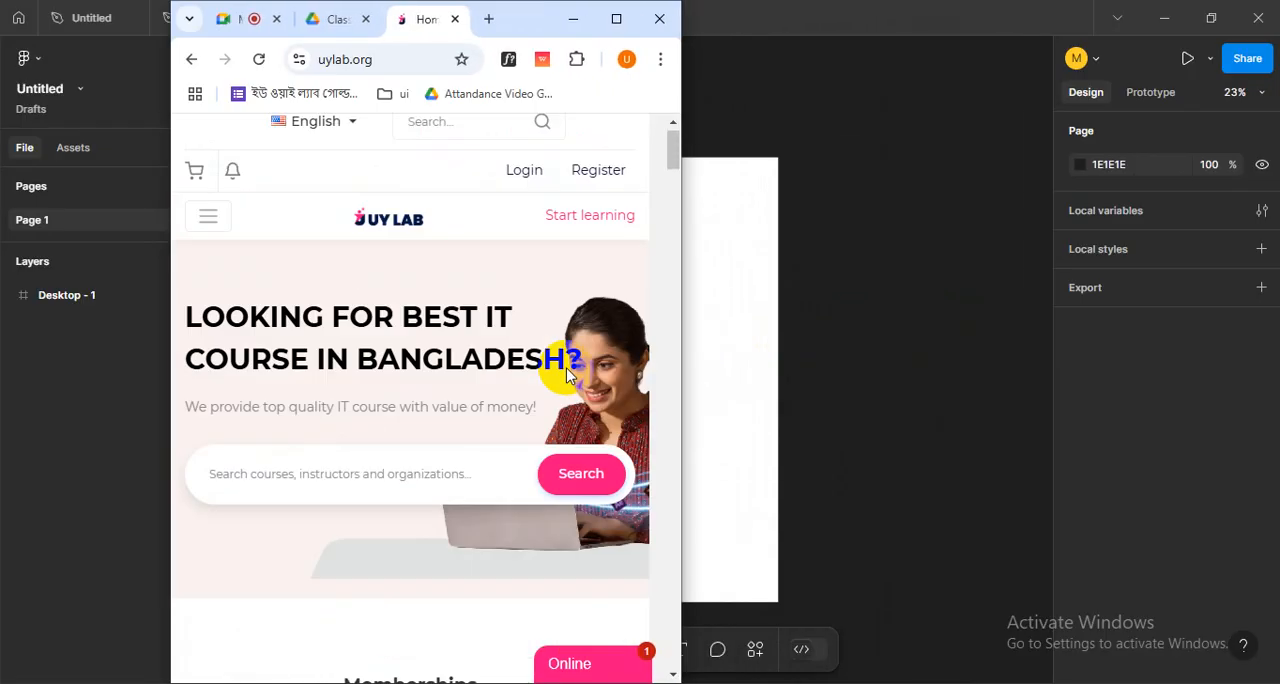
pyautogui.scroll(-5, 390, 300)
pyautogui.scroll(5, 340, 285)
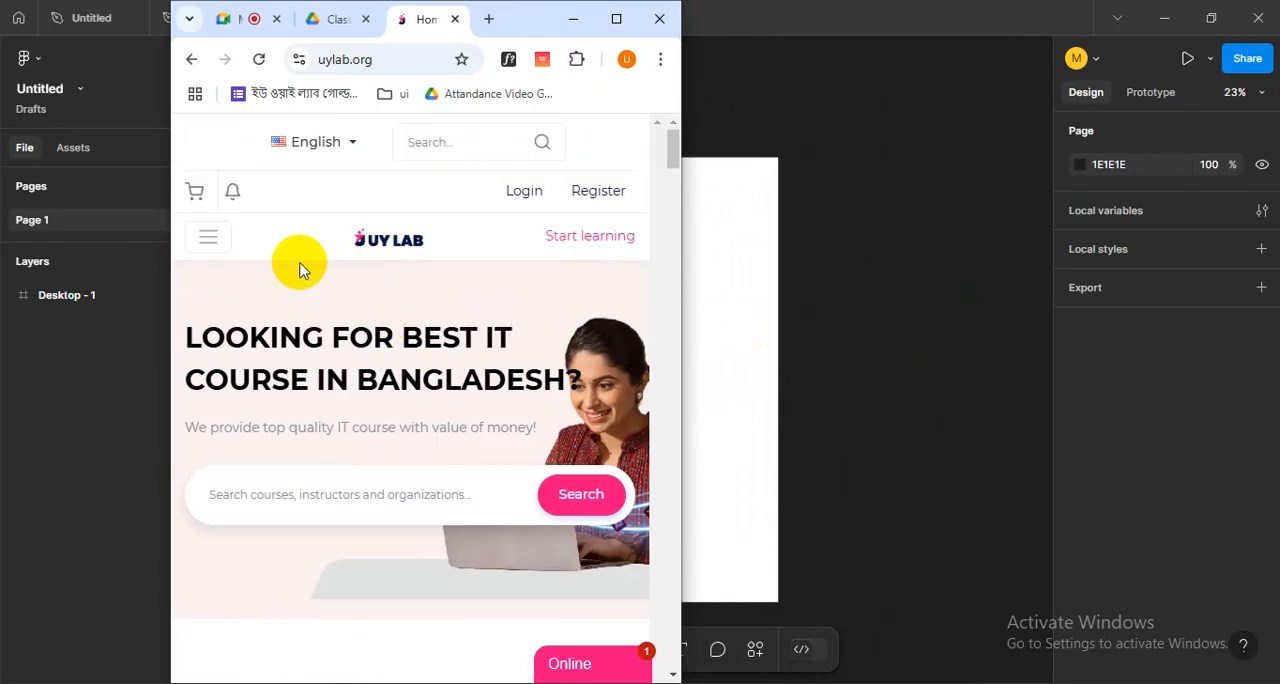
# - Examine how the membership cards, Best Rated Courses and blog posts stack at phone width
pyautogui.scroll(-3, 563, 380)
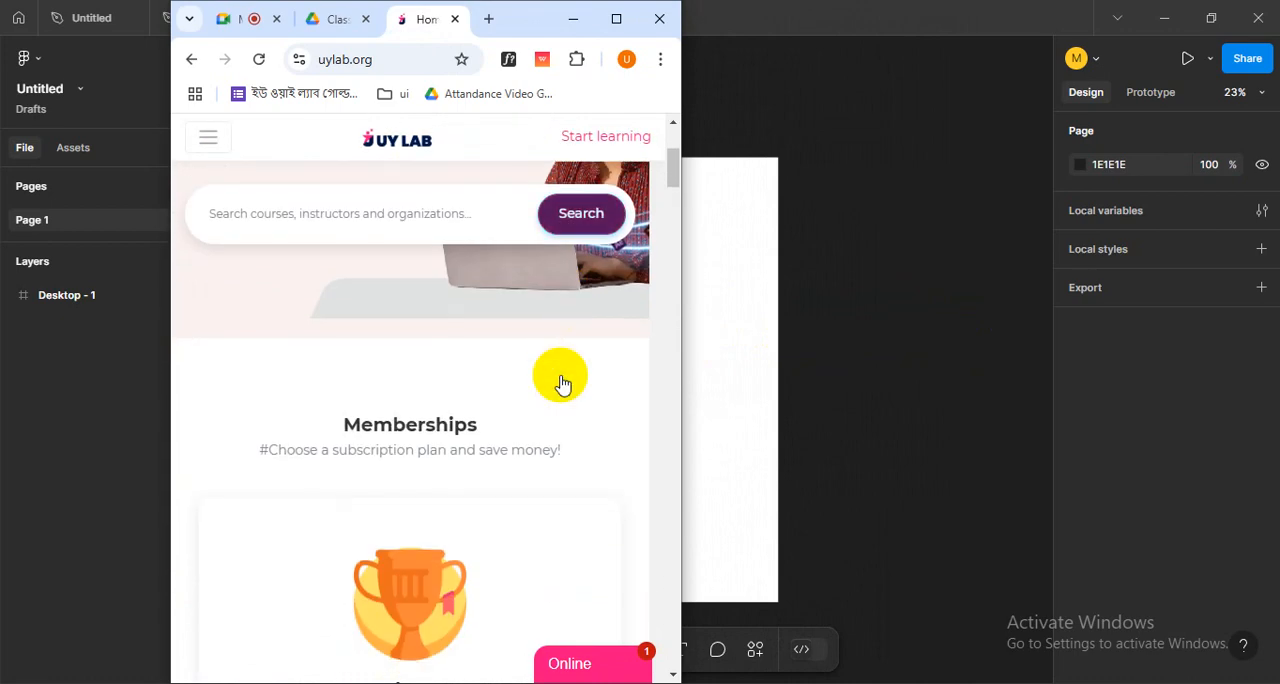
pyautogui.scroll(-3, 357, 354)
pyautogui.scroll(3, 390, 380)
pyautogui.scroll(-10, 388, 380)
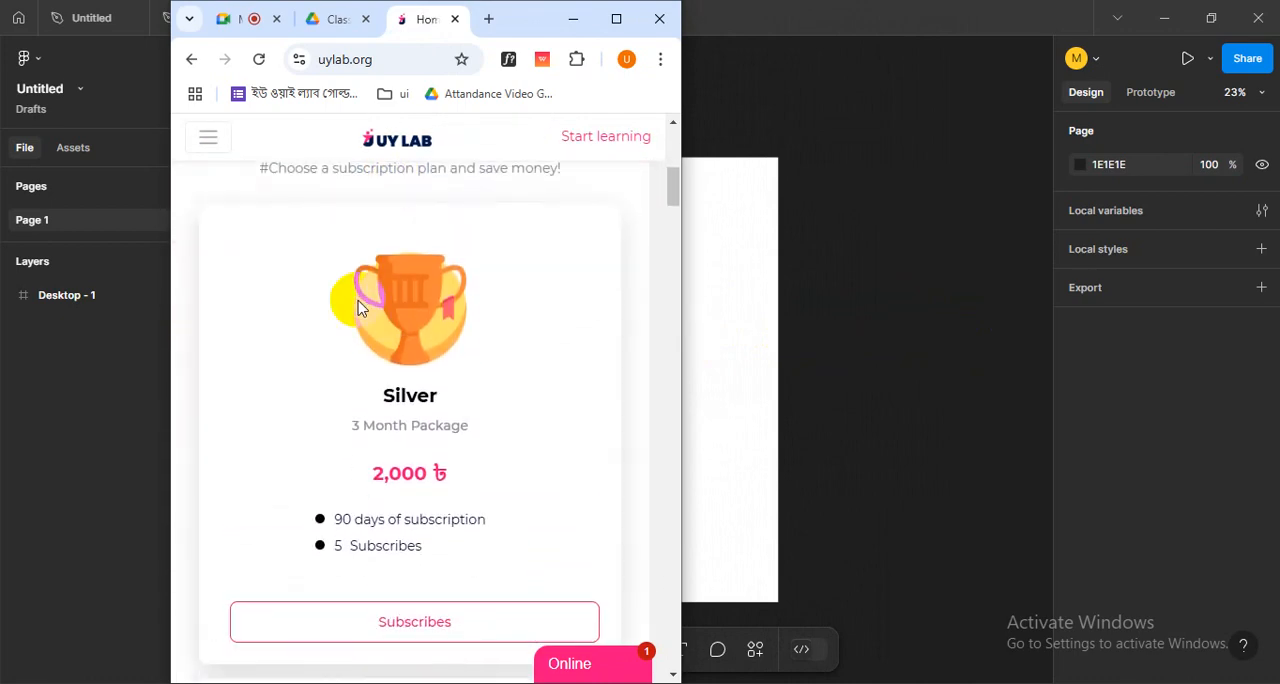
pyautogui.scroll(-10, 390, 370)
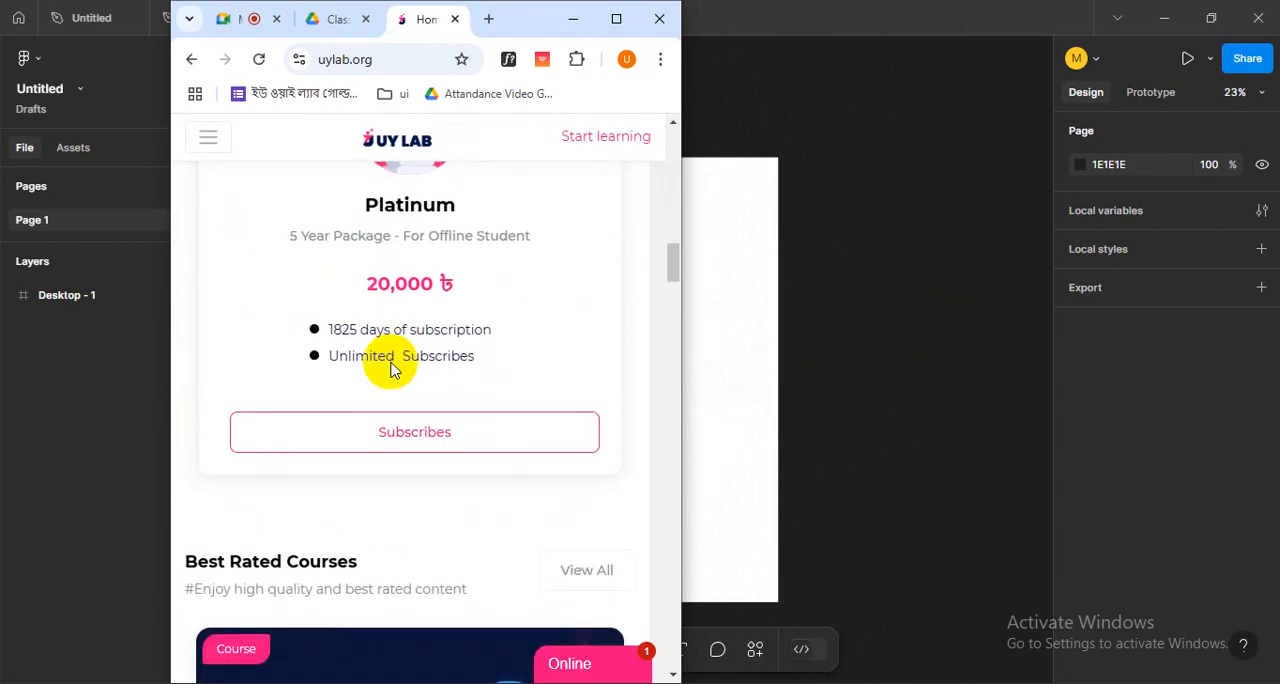
pyautogui.scroll(-10, 390, 370)
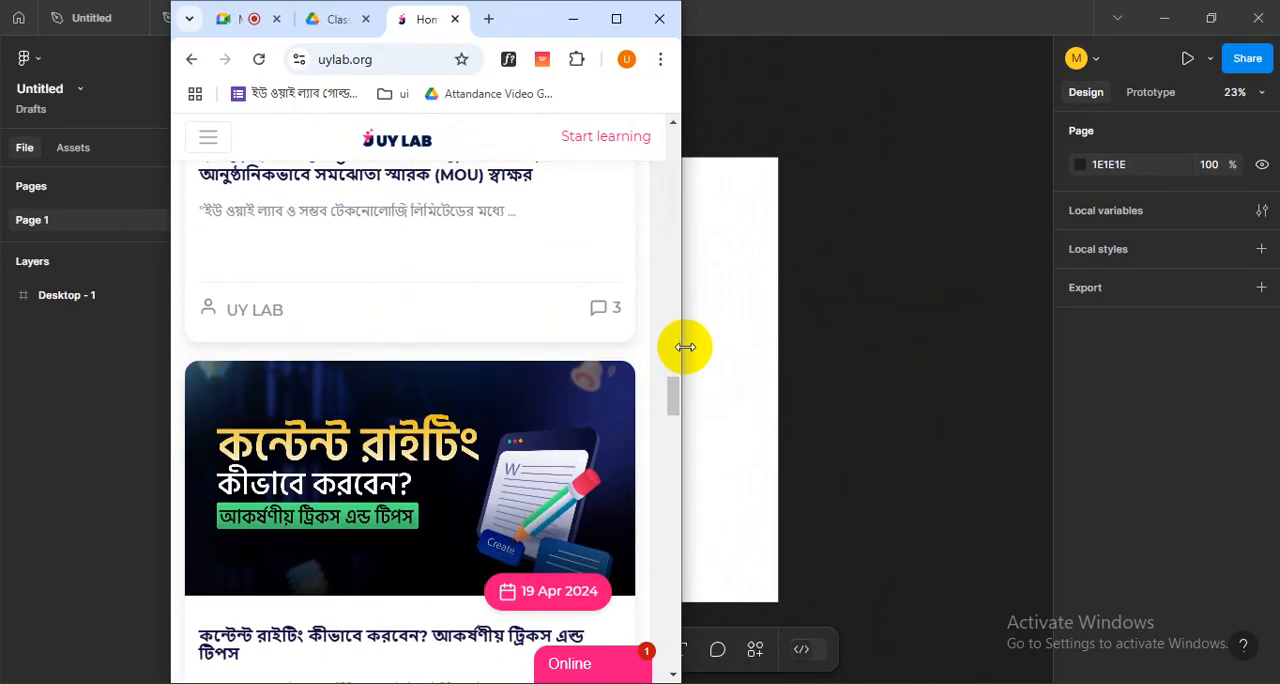
# - Narrow the browser window slightly more and examine the membership, course, testimonial and Store Products sections
pyautogui.moveTo(683, 346); pyautogui.dragTo(640, 345)
pyautogui.scroll(5, 415, 347)
pyautogui.scroll(15, 410, 350)
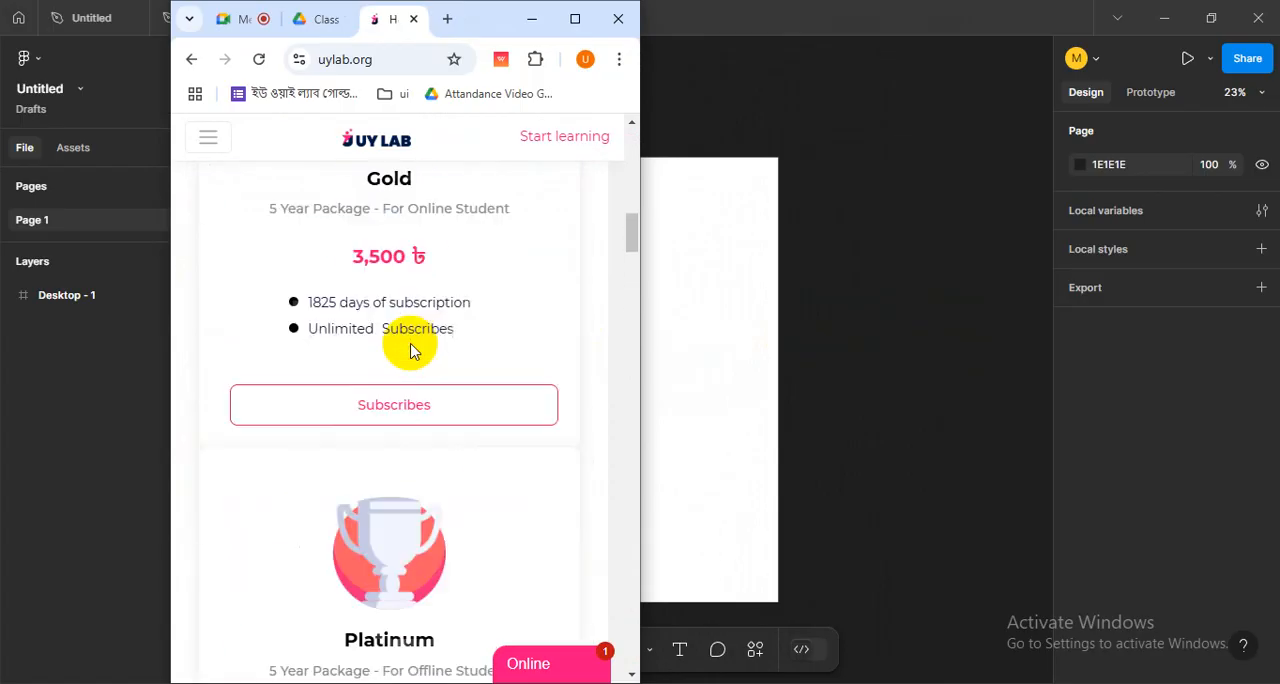
pyautogui.scroll(-5, 412, 428)
pyautogui.scroll(-5, 410, 428)
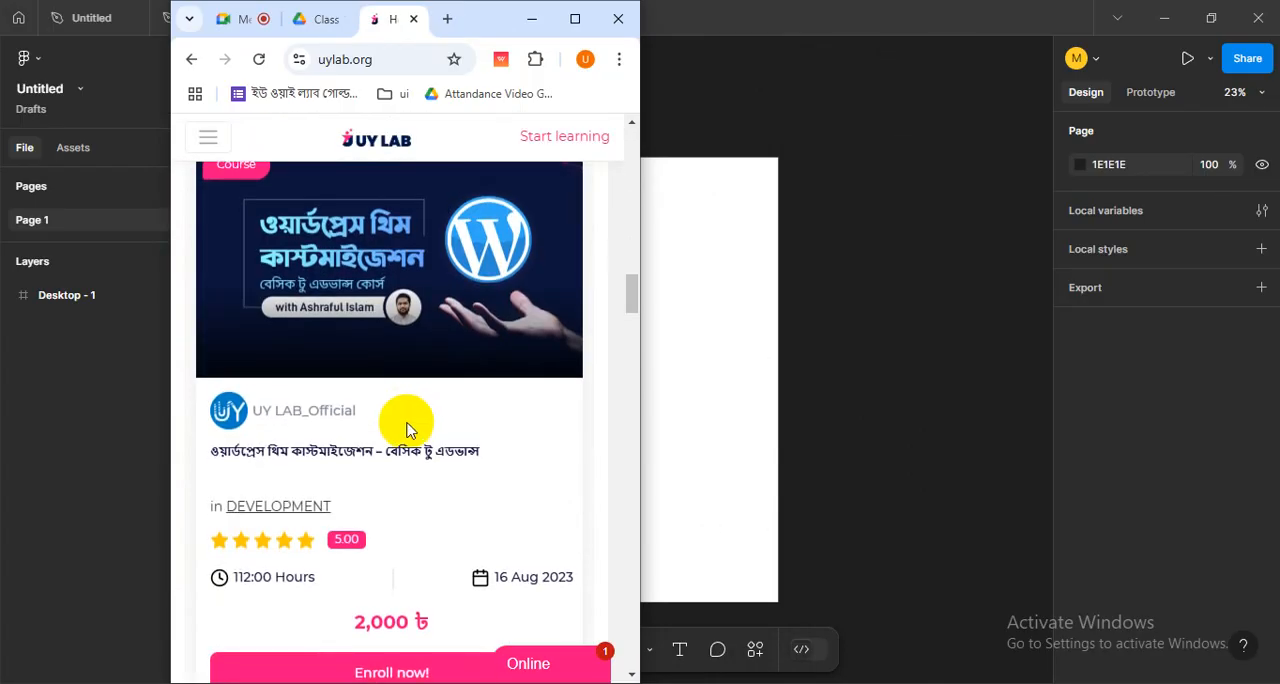
pyautogui.scroll(-10, 408, 429)
pyautogui.scroll(-5, 500, 336)
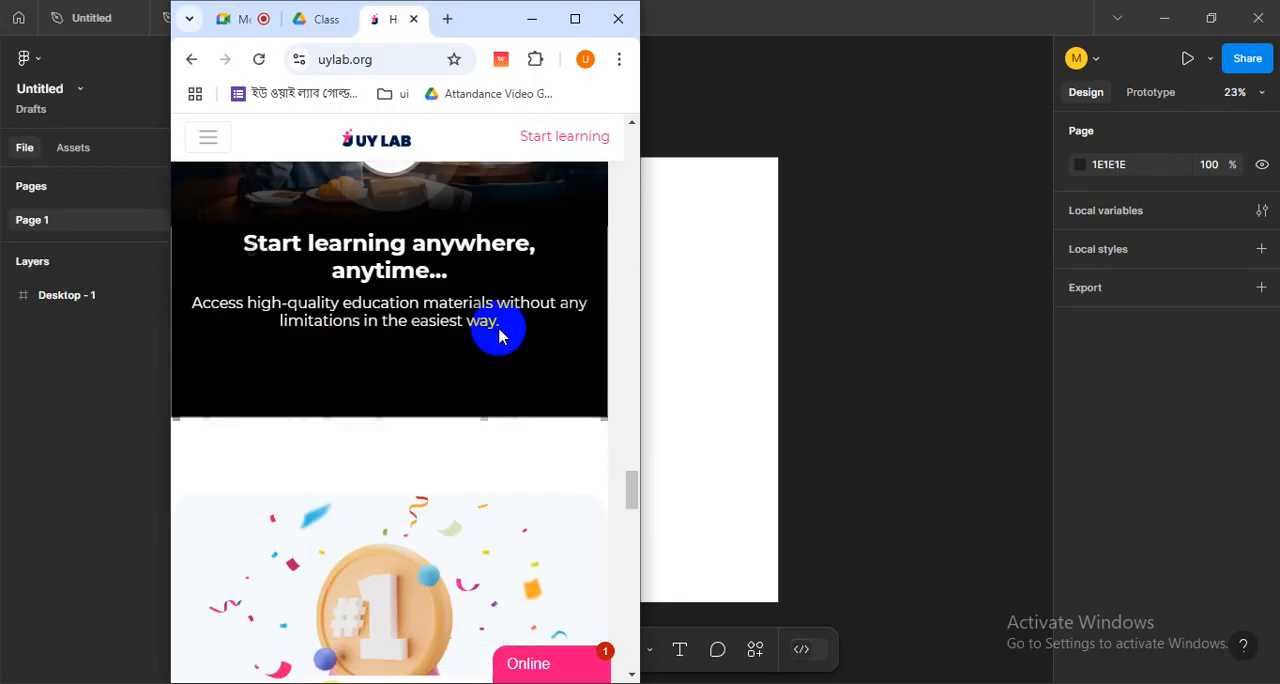
pyautogui.scroll(-10, 500, 336)
pyautogui.scroll(15, 500, 337)
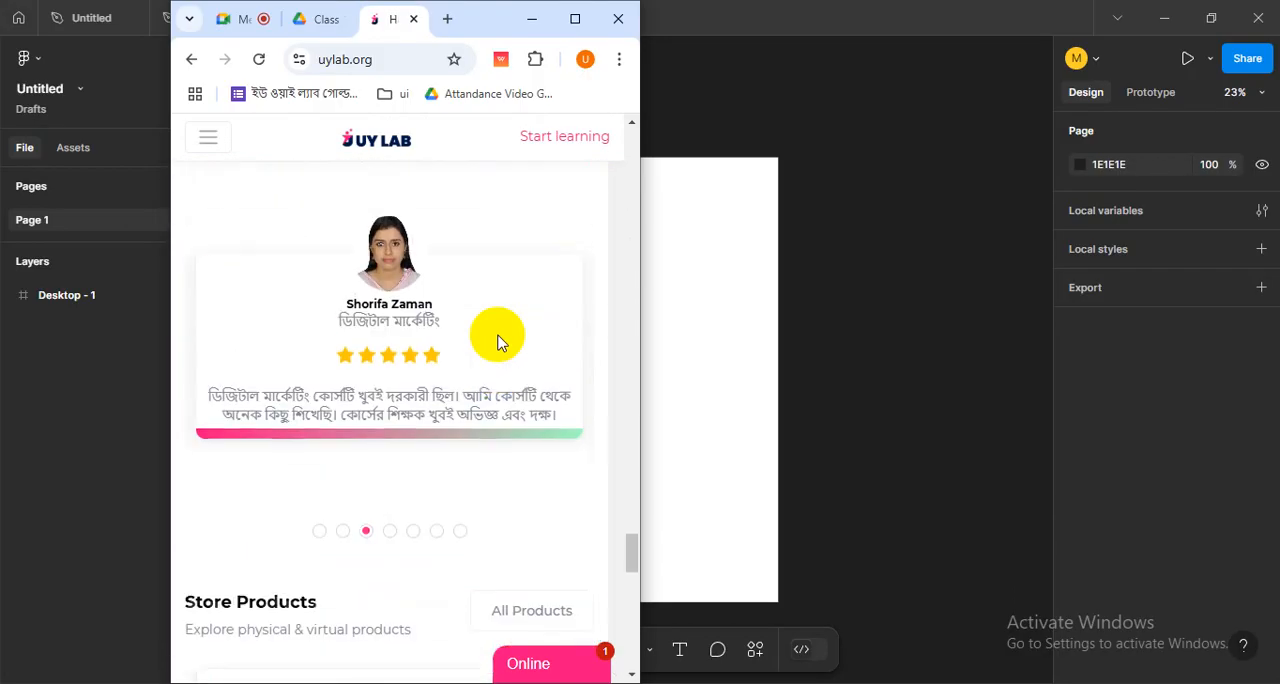
# - Recheck the site's hero section and Gold membership card, and widen the browser window to full screen
pyautogui.moveTo(630, 404); pyautogui.dragTo(585, 113)
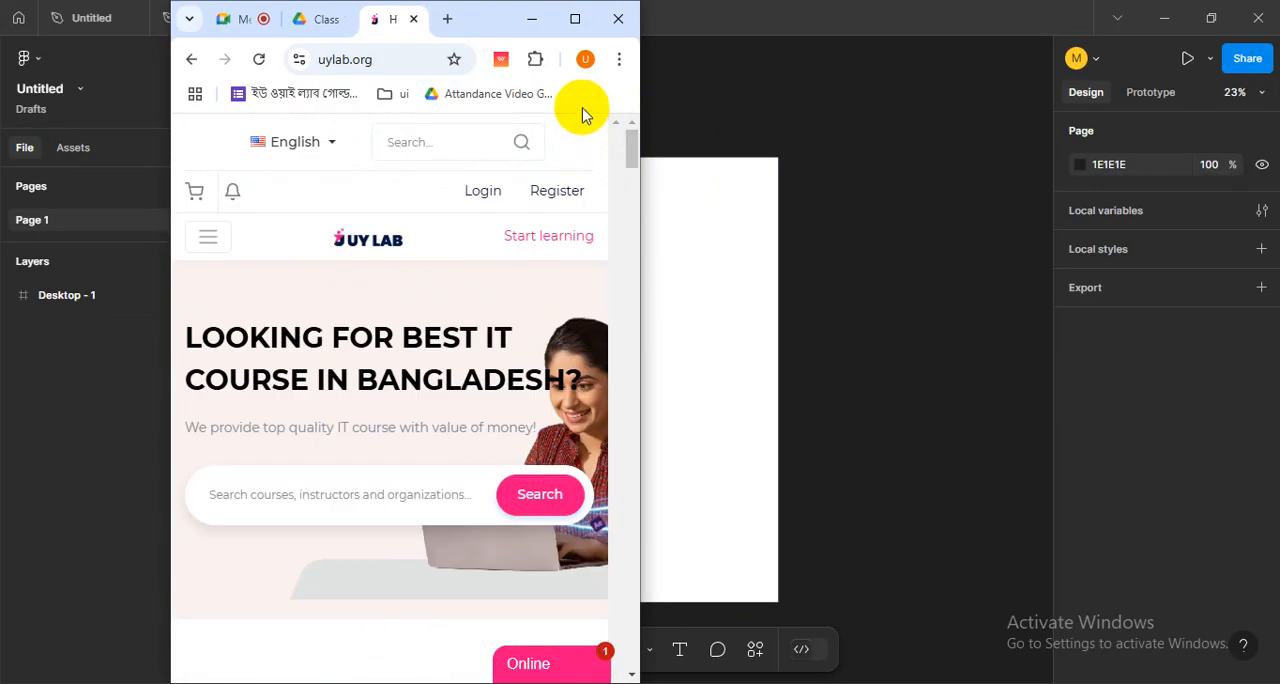
pyautogui.scroll(-10, 572, 381)
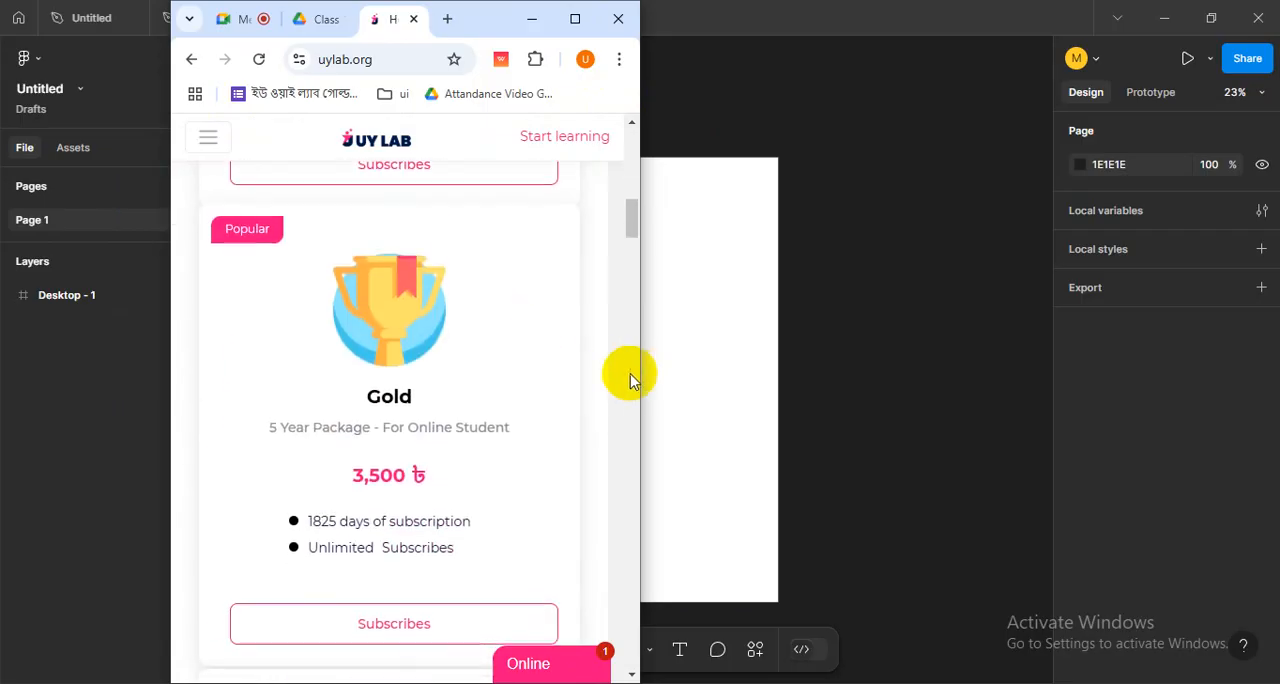
pyautogui.moveTo(641, 373); pyautogui.dragTo(1162, 365)
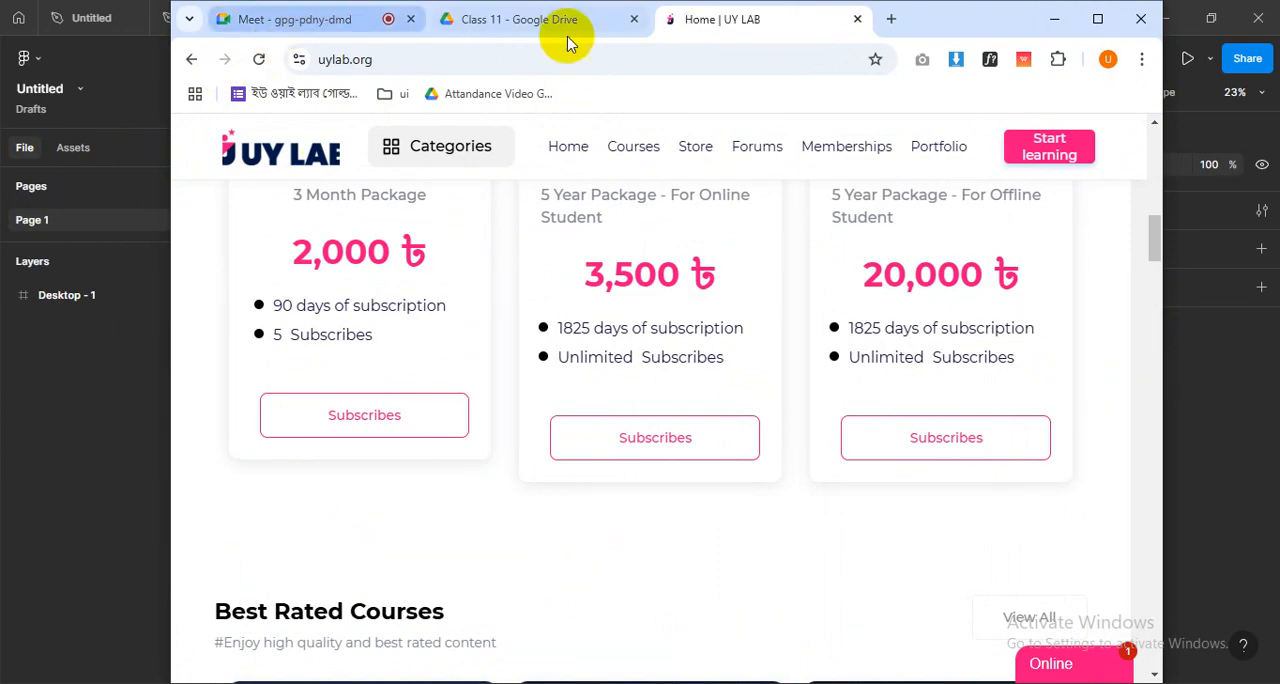
pyautogui.click(1097, 18)
# - Switch to the Google Meet call and check its participant list and in-call messages
pyautogui.click(150, 22)
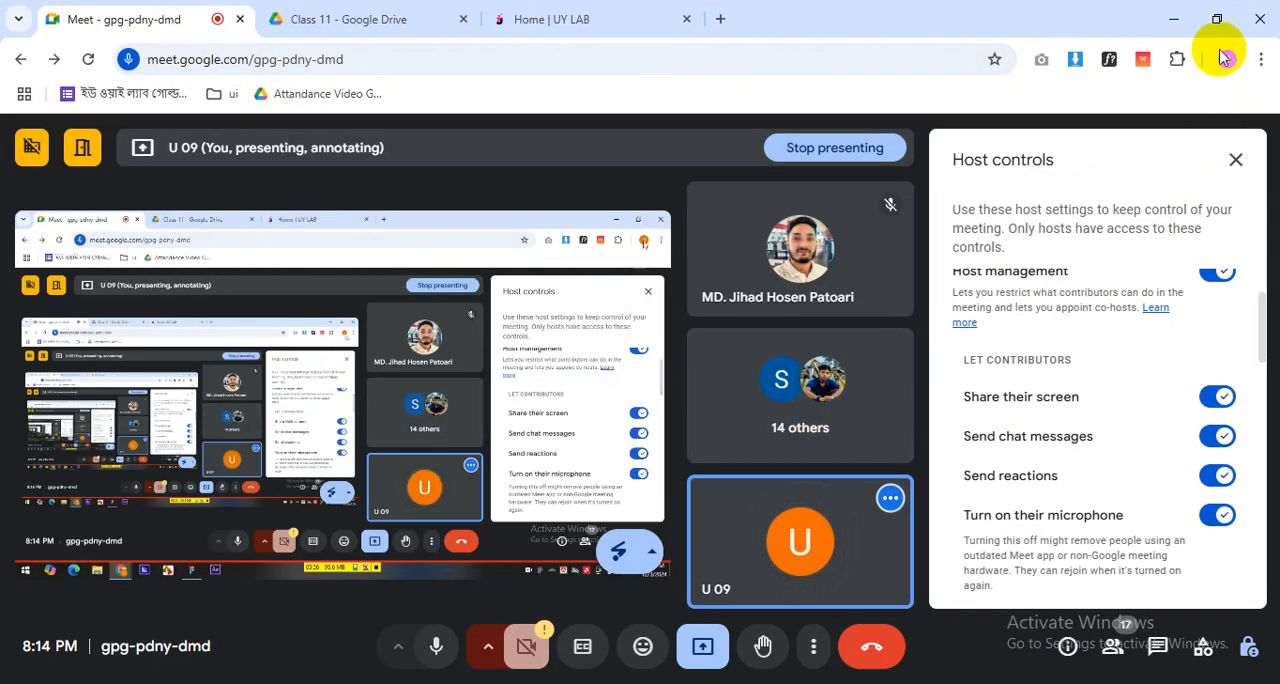
pyautogui.click(1115, 648)
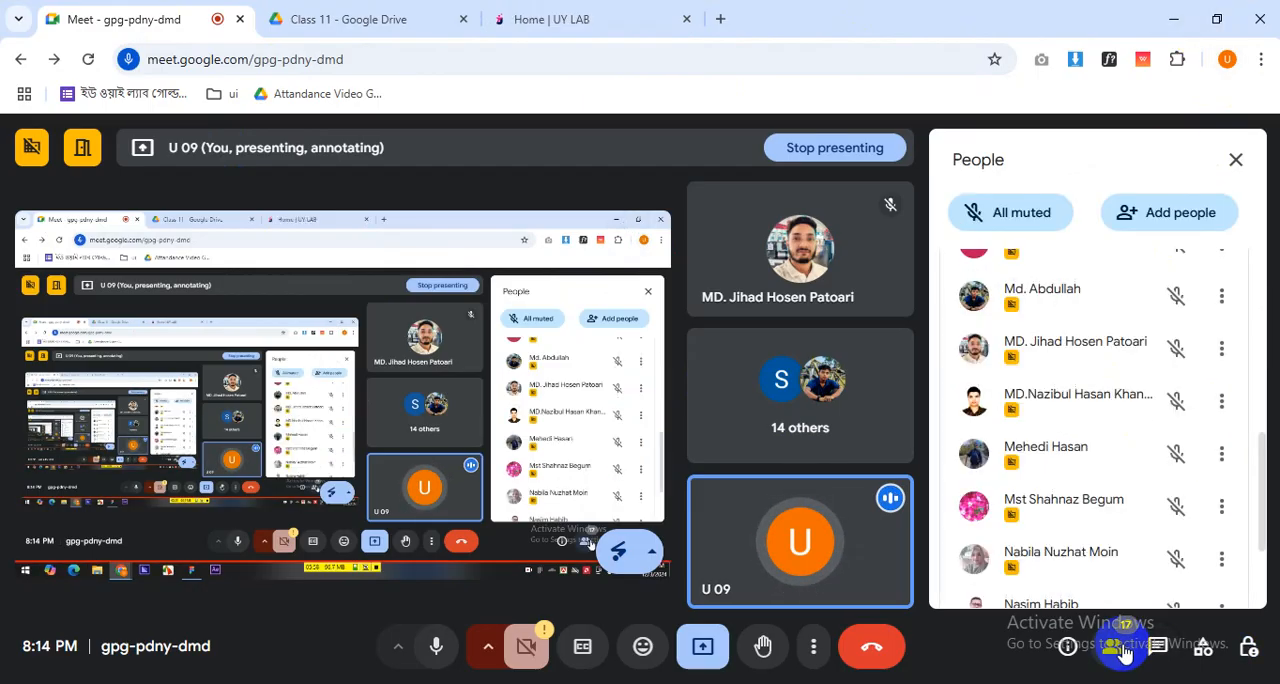
pyautogui.click(1162, 648)
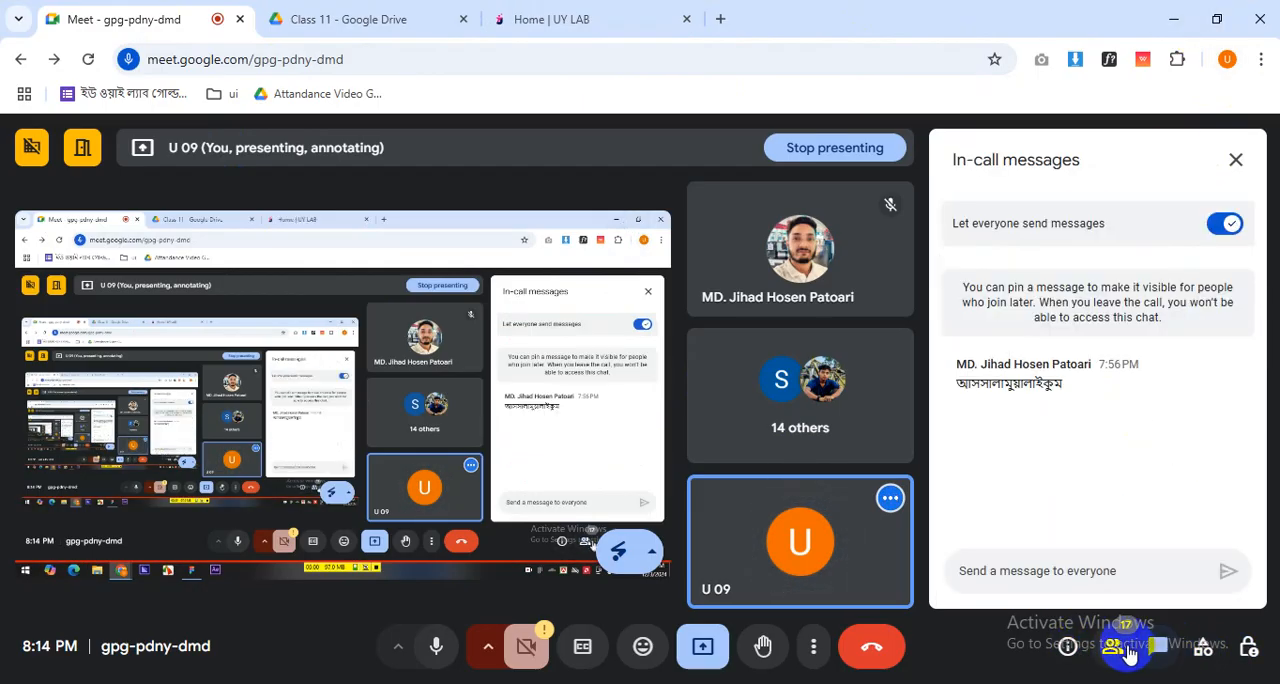
pyautogui.click(1114, 647)
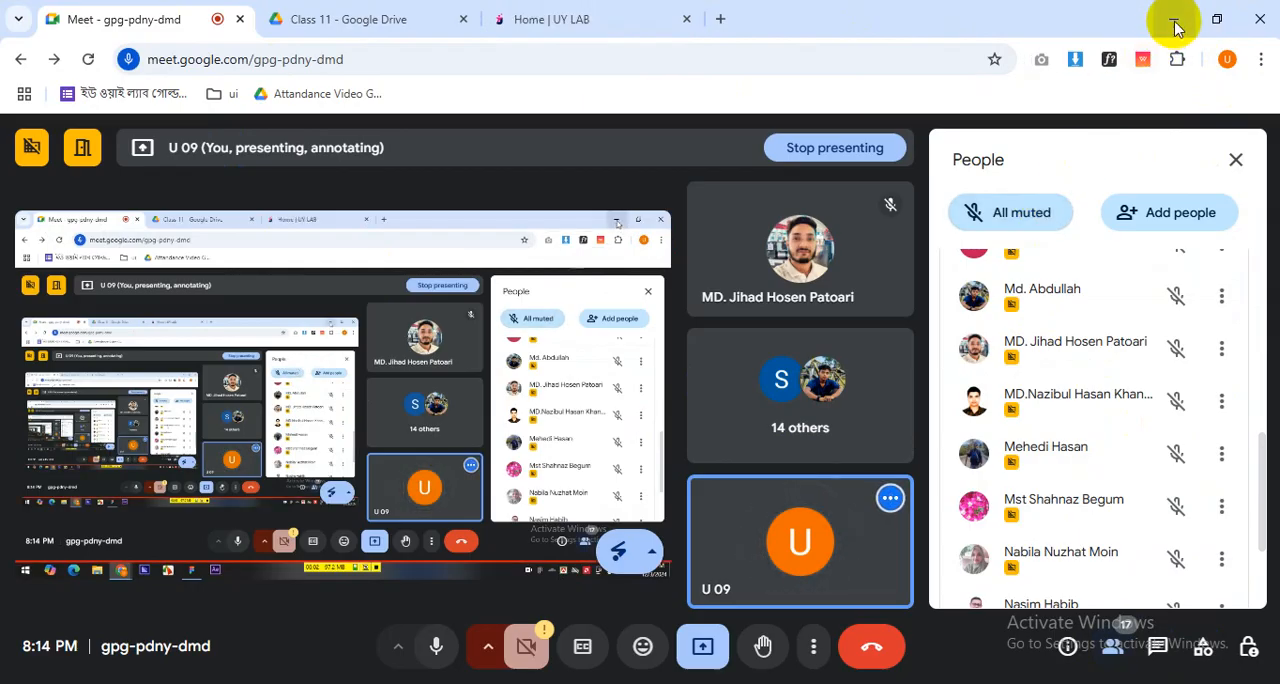
# - Switch back to Figma and select the Desktop - 1 frame
pyautogui.click(1174, 19)
pyautogui.moveTo(582, 401); pyautogui.dragTo(601, 399)
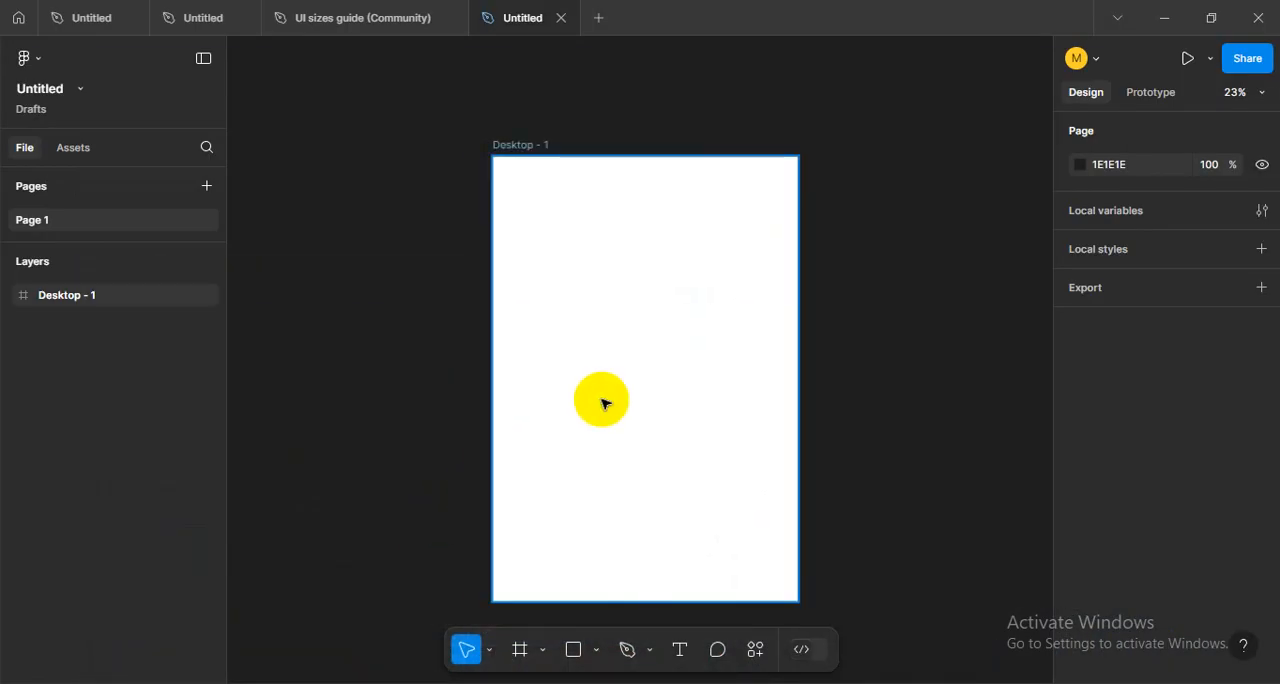
pyautogui.moveTo(621, 364); pyautogui.dragTo(602, 364)
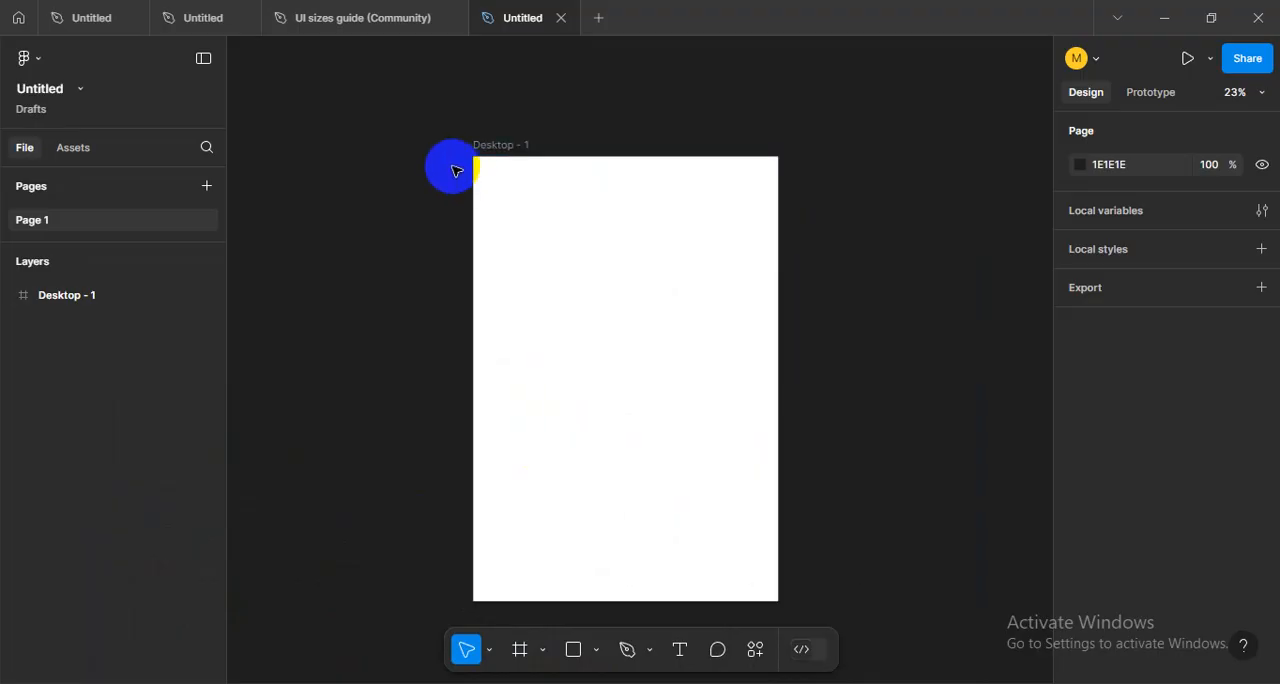
pyautogui.click(504, 148)
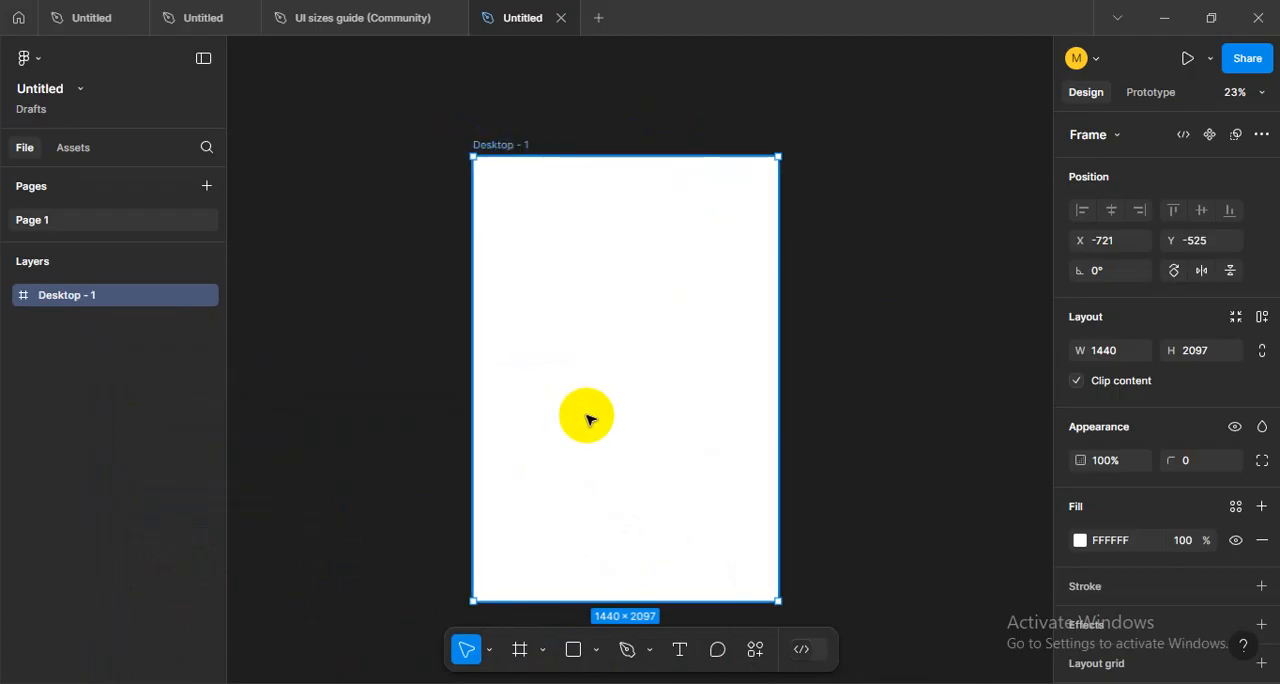
pyautogui.click(495, 133)
pyautogui.click(484, 148)
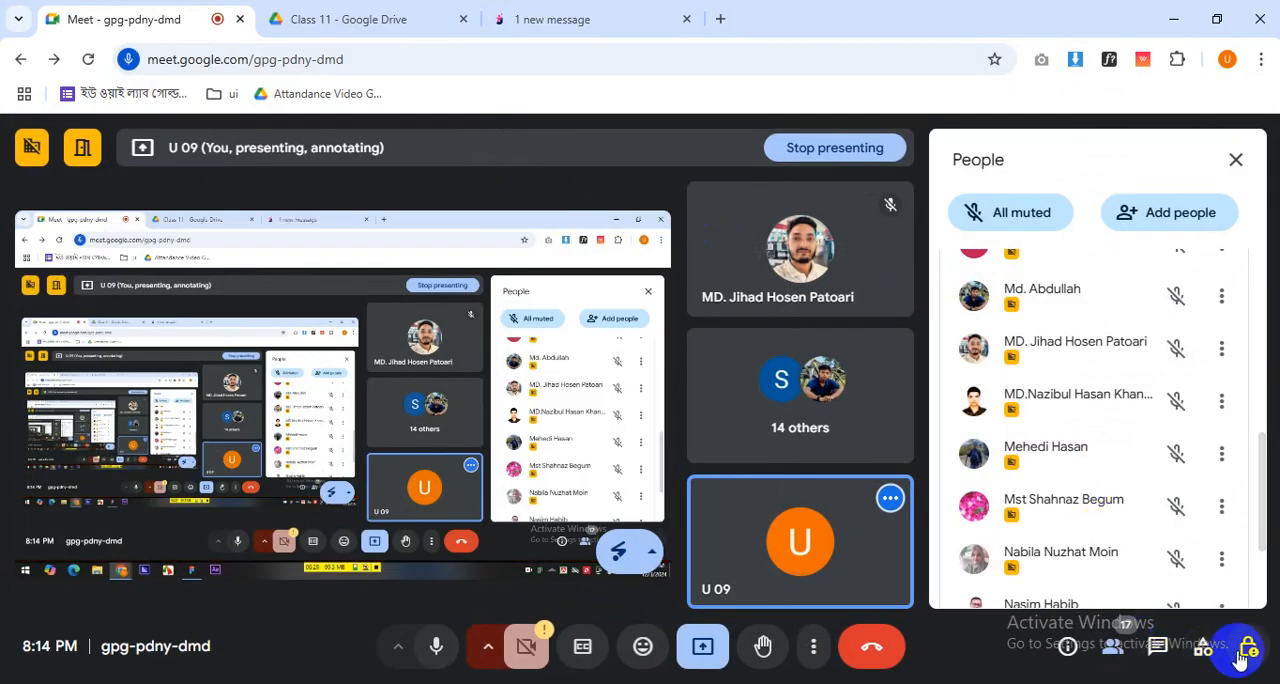
# - Check the participant list of the Google Meet call again
pyautogui.click(1248, 646)
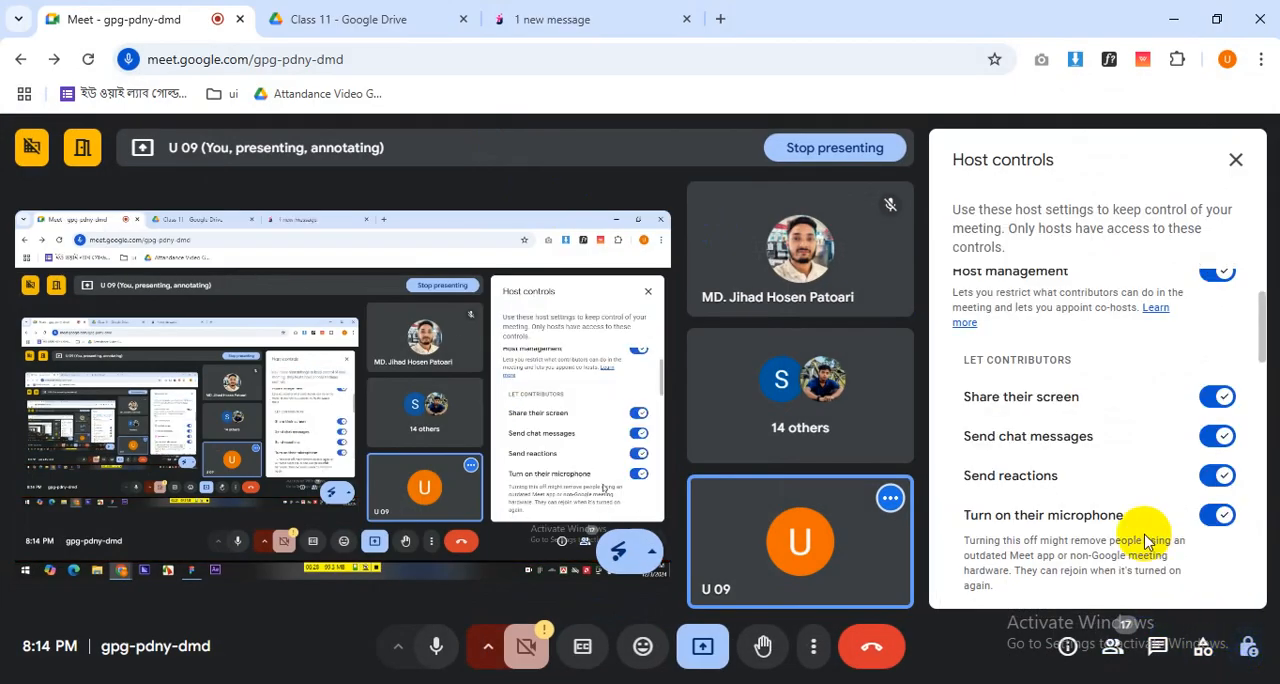
pyautogui.click(1113, 646)
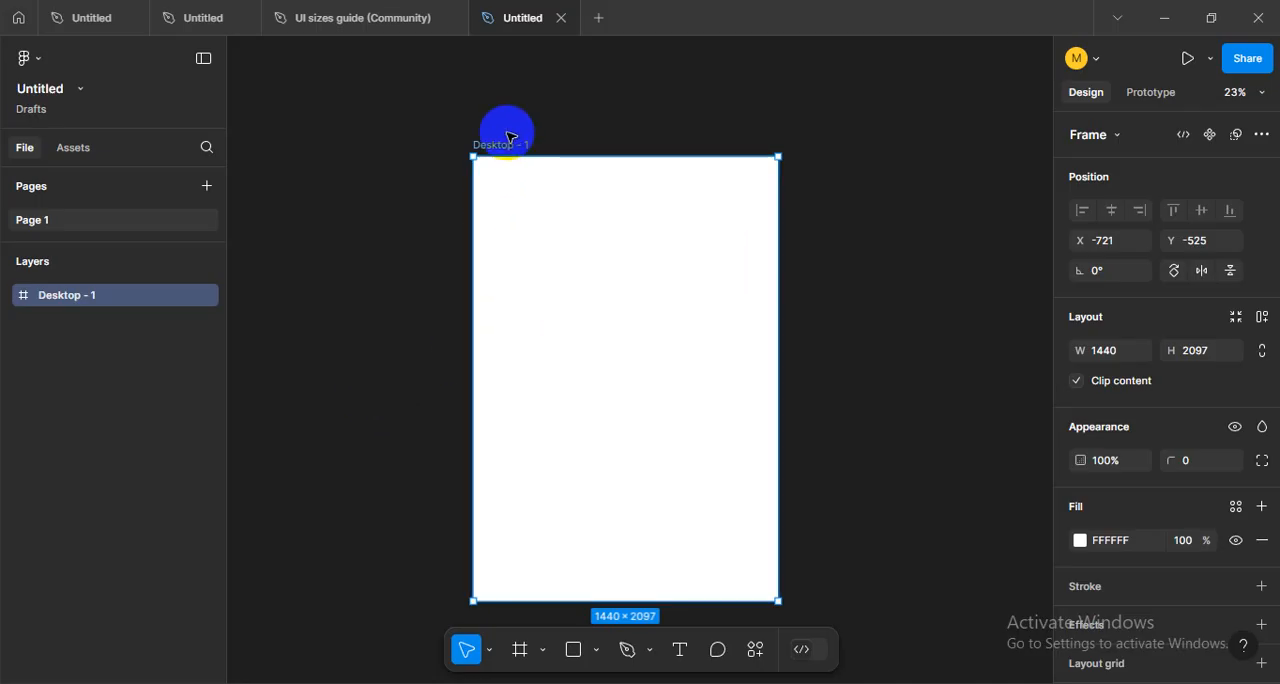
# - Rename the Desktop - 1 frame as Home Page in Figma and deselect it
pyautogui.scroll(5, 507, 137)
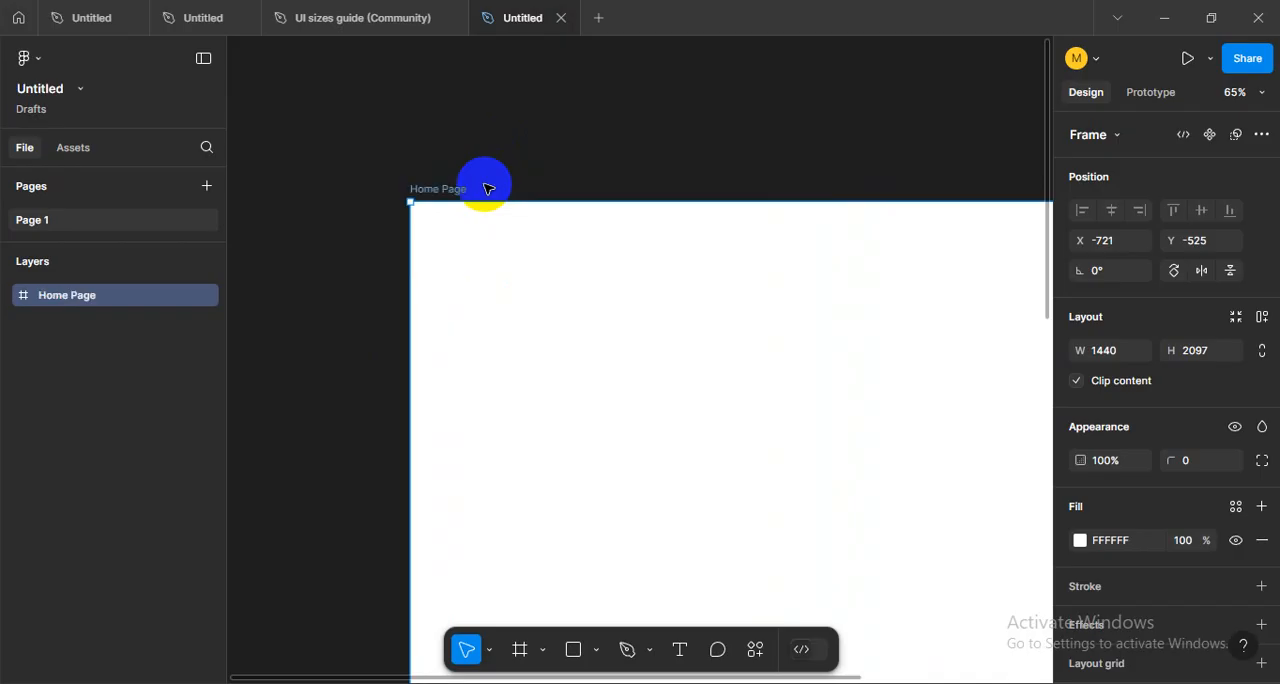
pyautogui.scroll(-4, 487, 189)
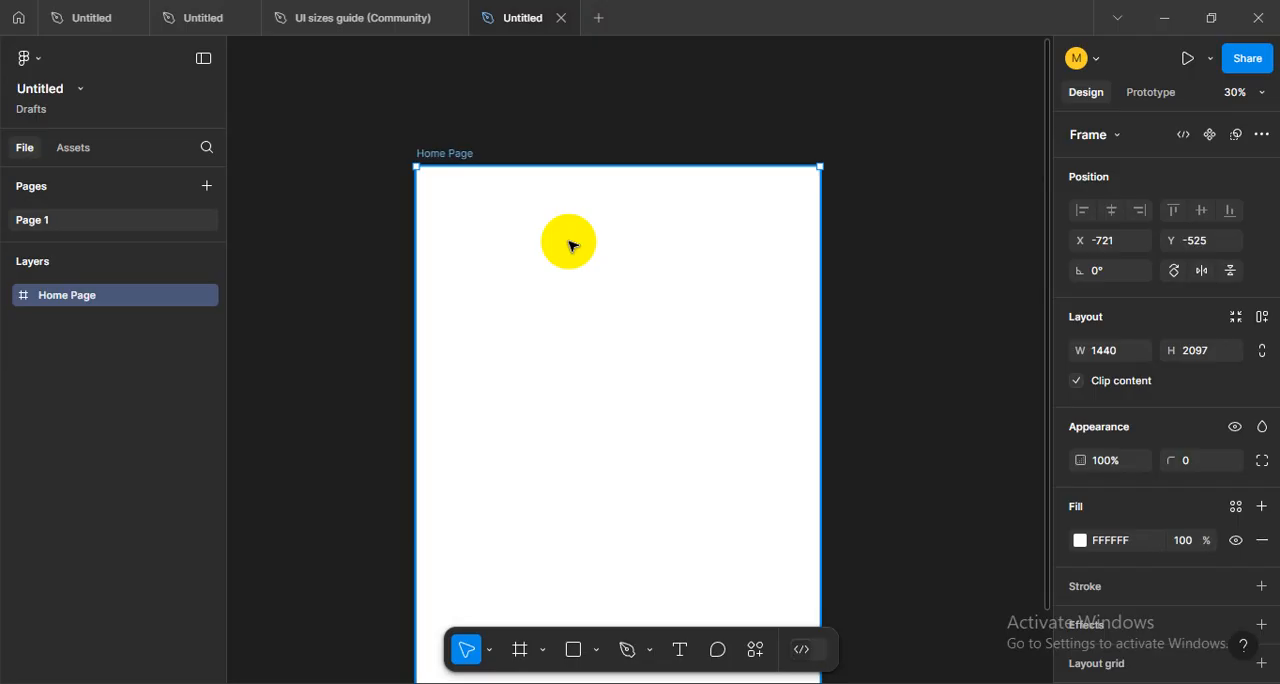
pyautogui.moveTo(595, 271)
pyautogui.mouseDown()
pyautogui.moveTo(611, 245)
pyautogui.moveTo(584, 268)
pyautogui.mouseUp()
pyautogui.click(840, 292)
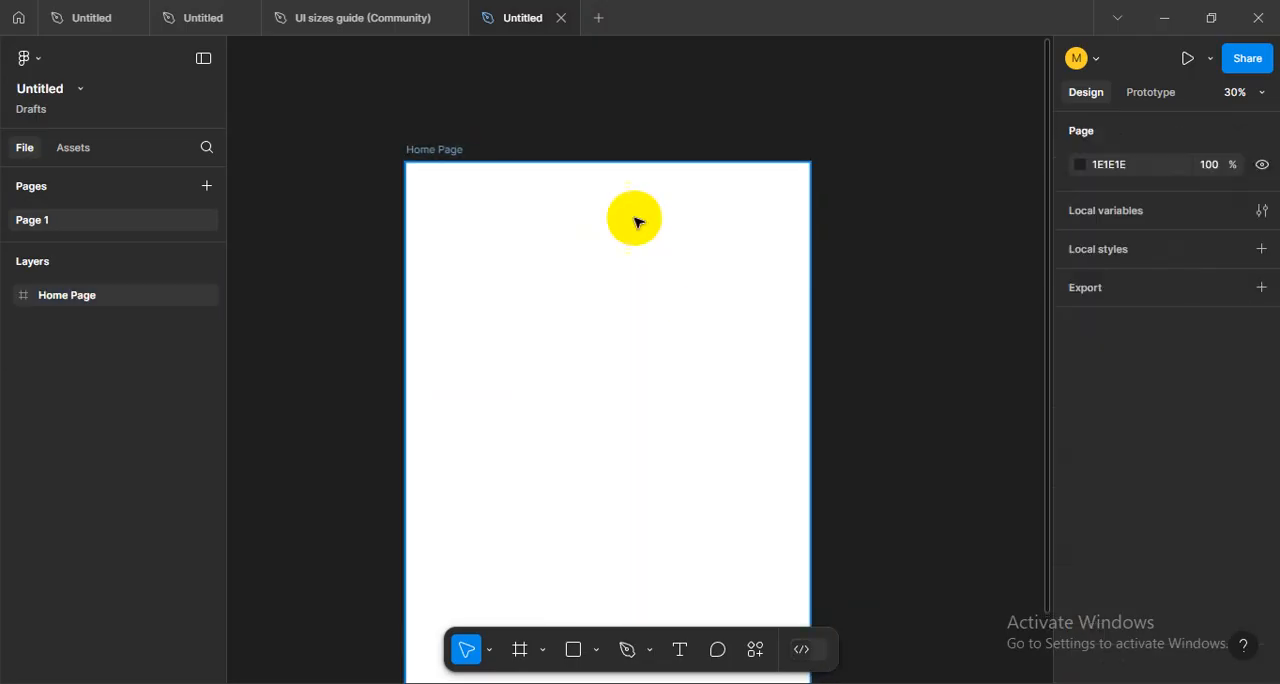
# - Select the Home Page frame and compare its name on the canvas with its entry among the layers
pyautogui.click(473, 207)
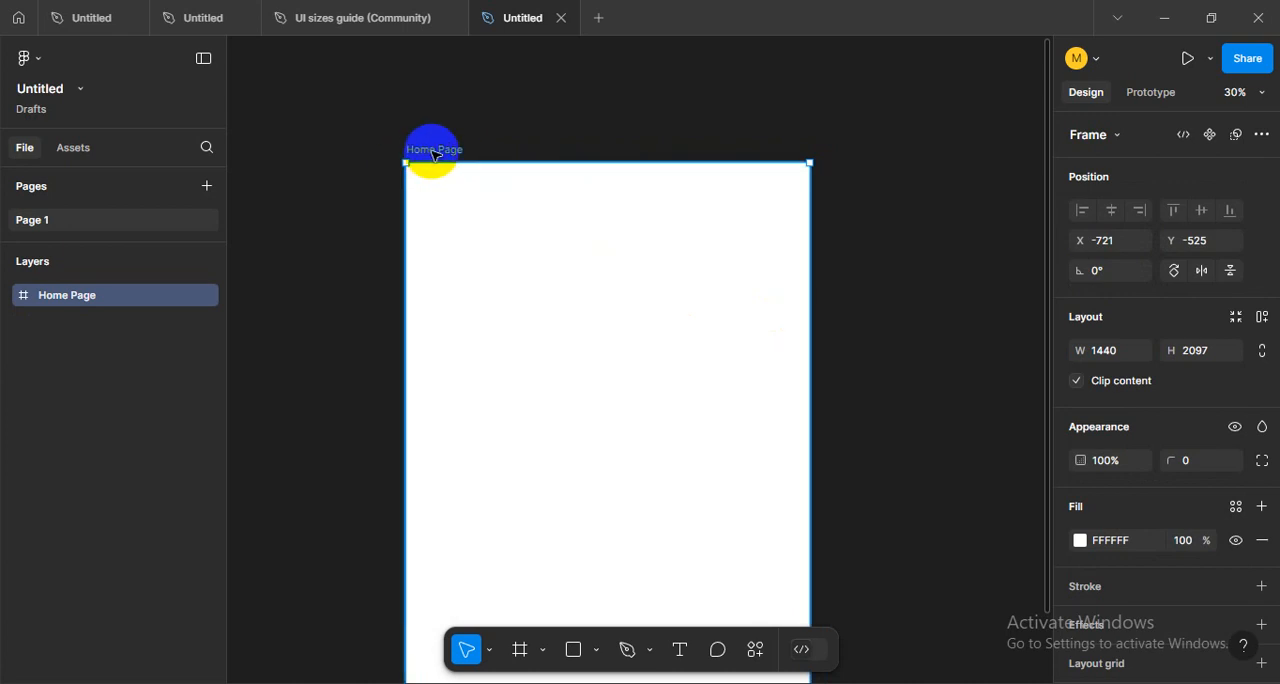
pyautogui.moveTo(550, 305); pyautogui.dragTo(547, 296)
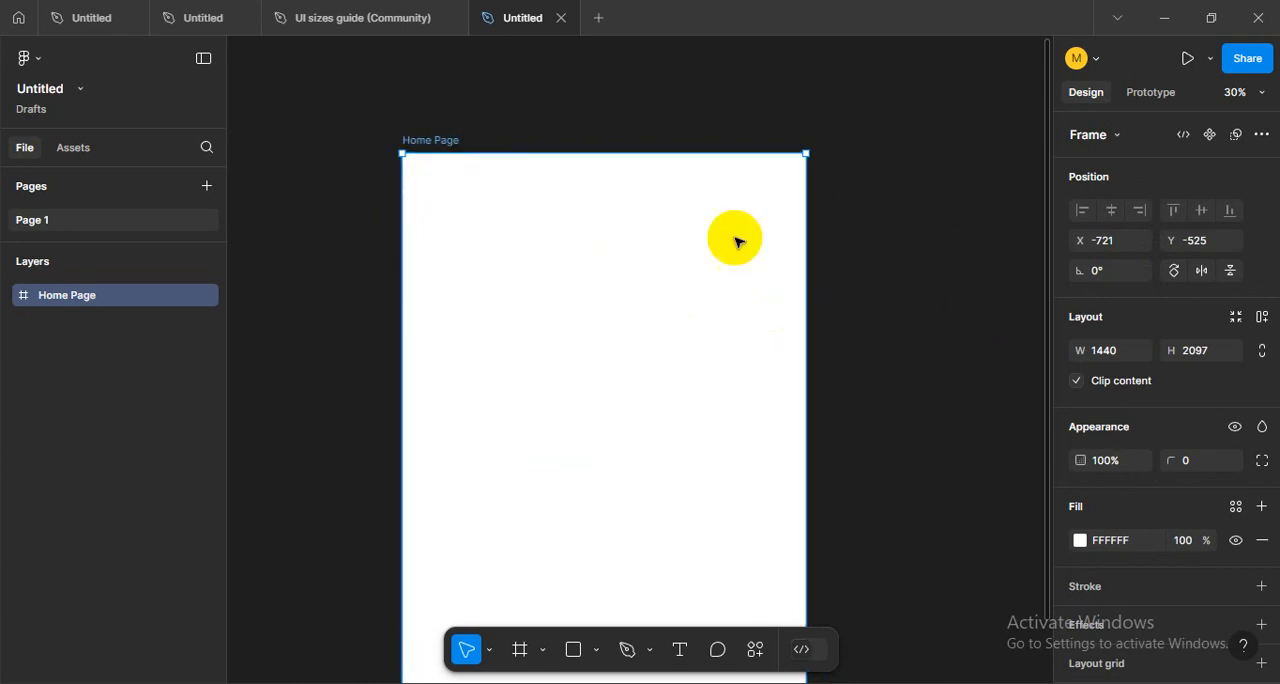
pyautogui.click(869, 389)
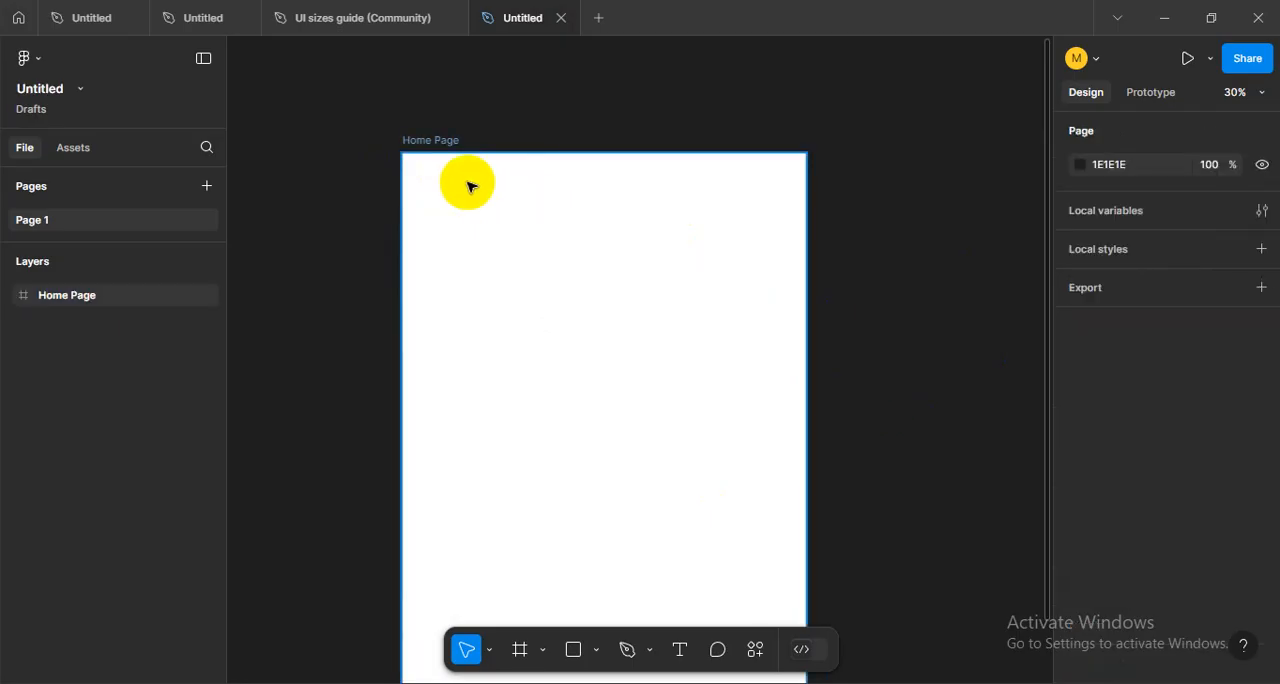
pyautogui.click(430, 140)
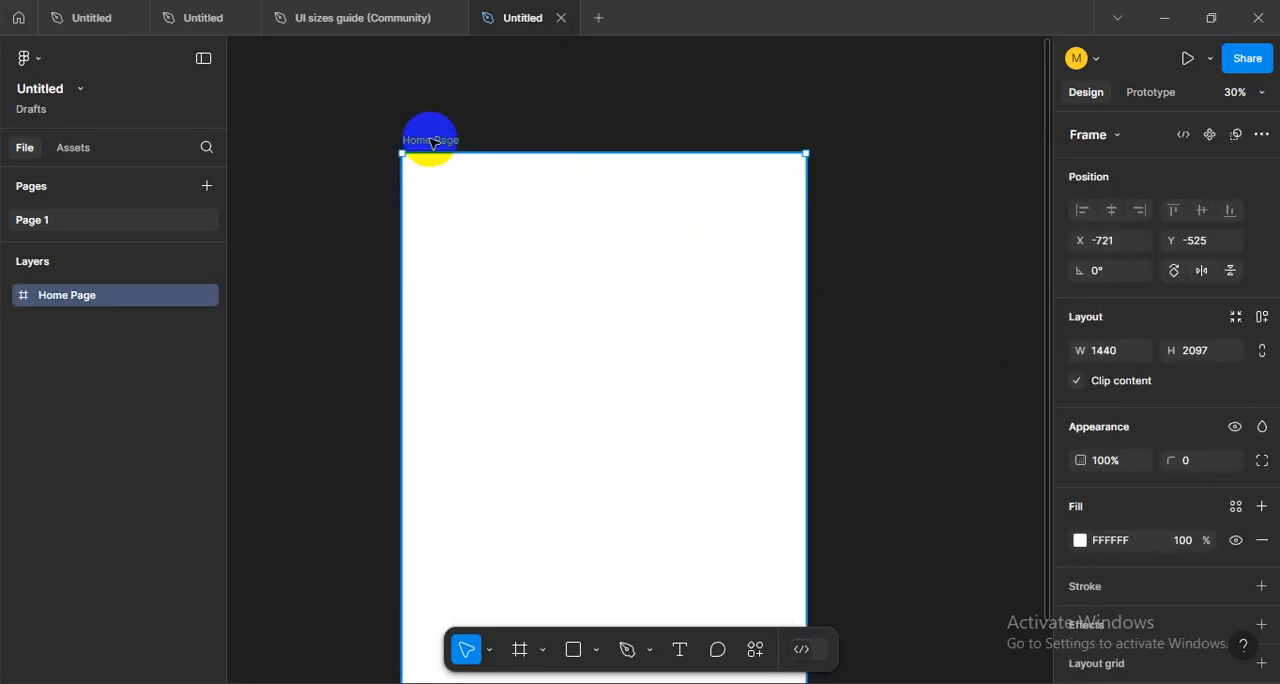
pyautogui.click(37, 333)
pyautogui.click(42, 297)
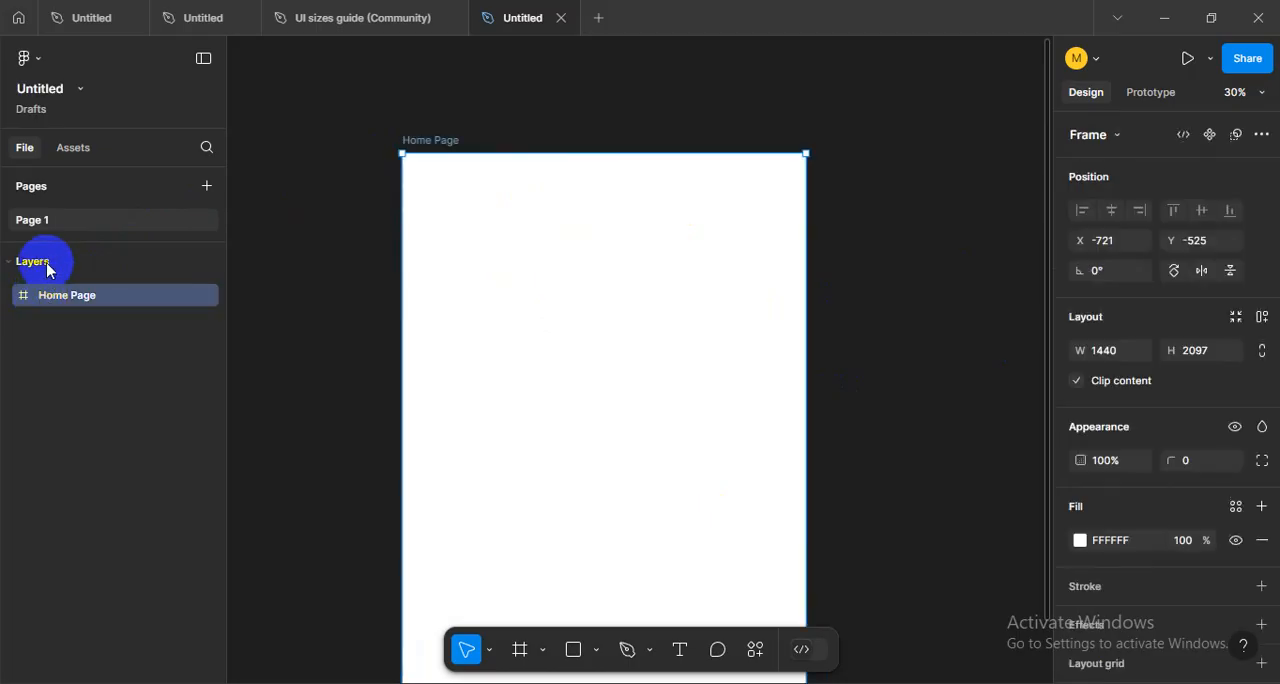
pyautogui.click(429, 138)
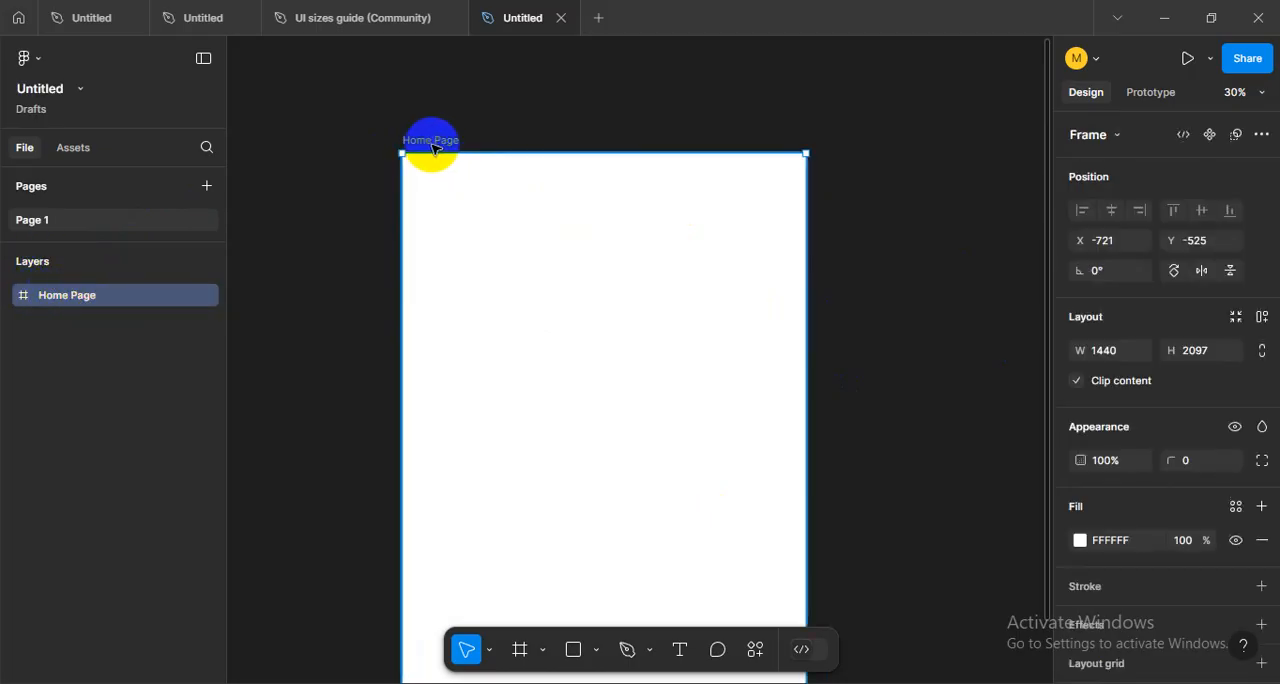
pyautogui.click(33, 306)
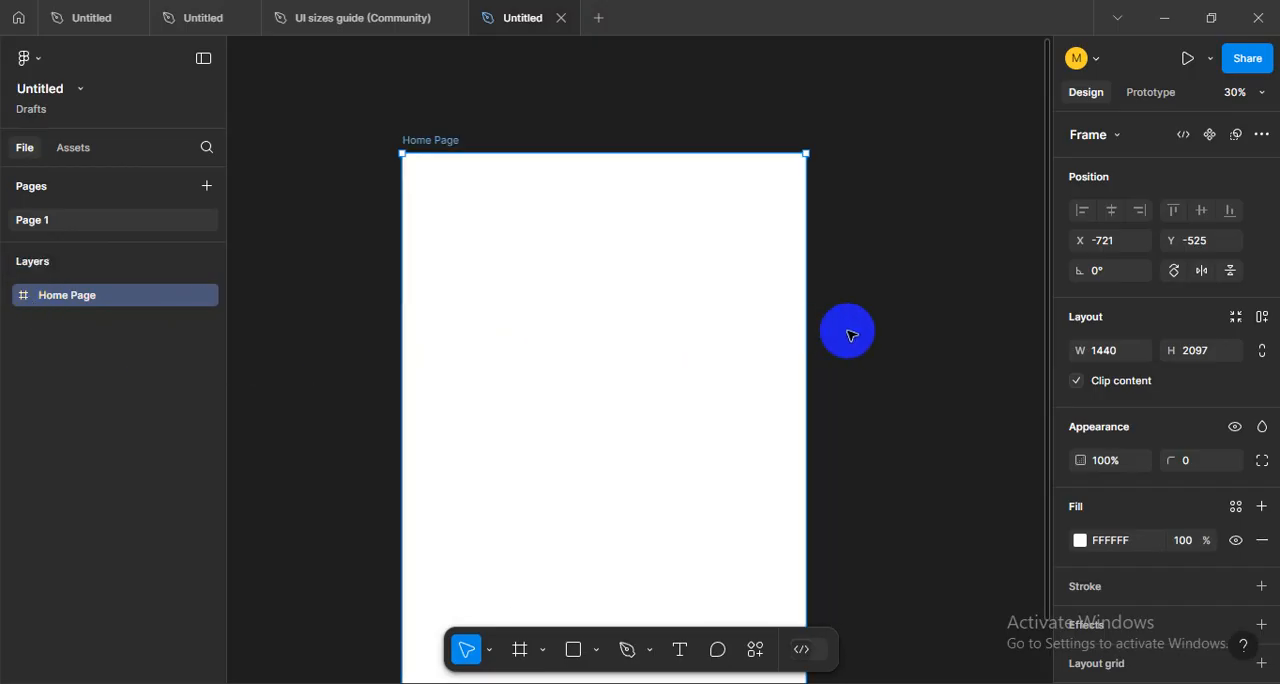
# - Examine the Home Page frame's properties down to its layout grid option, and deselect the frame
pyautogui.moveTo(869, 352); pyautogui.dragTo(856, 346)
pyautogui.scroll(-2, 1062, 336)
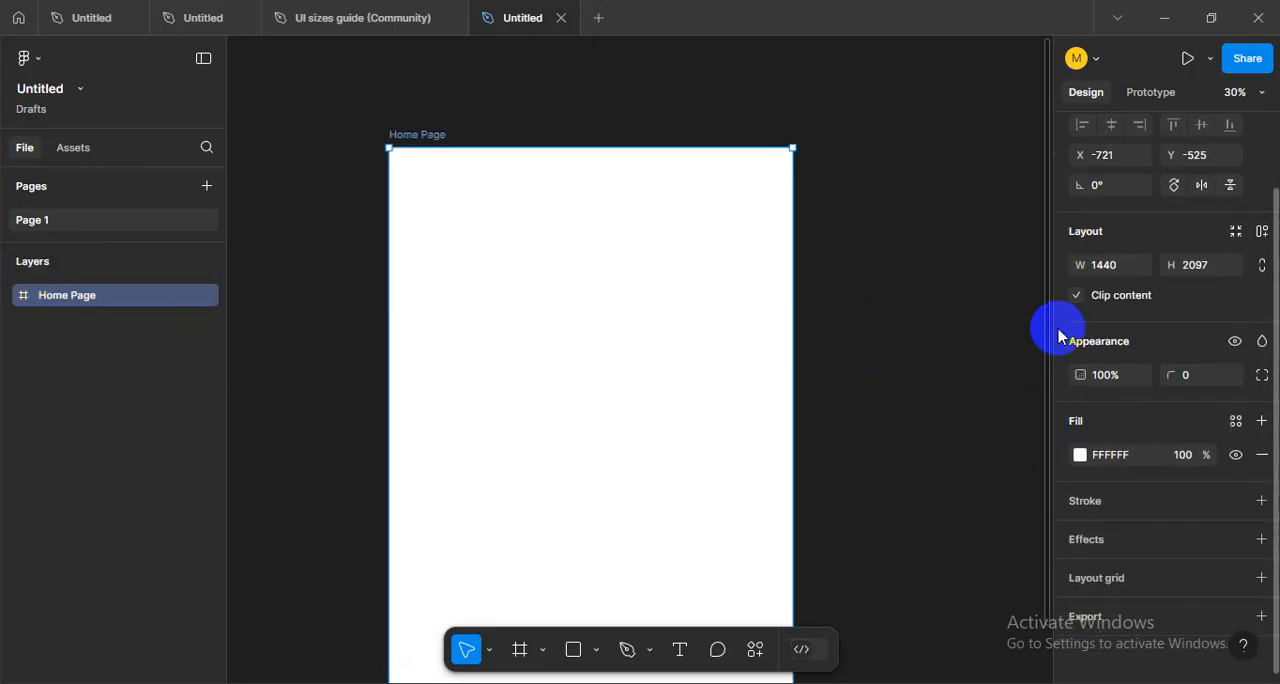
pyautogui.scroll(2, 1062, 336)
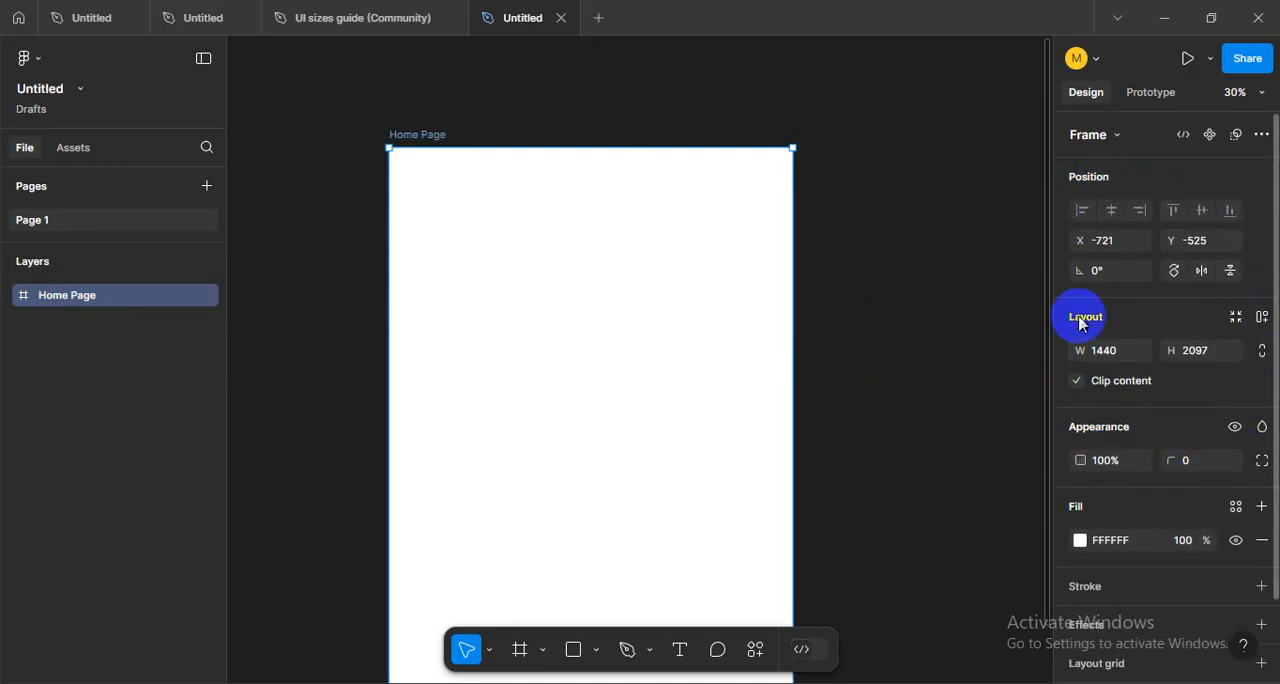
pyautogui.scroll(-2, 1062, 406)
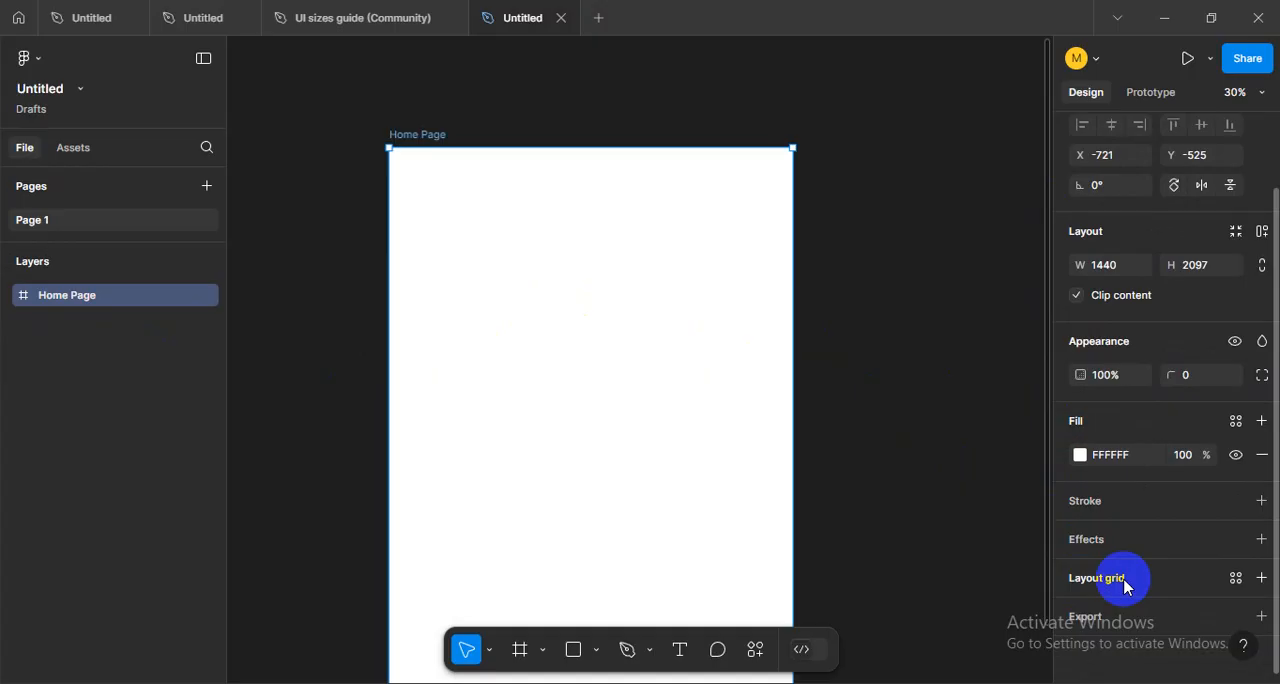
pyautogui.click(850, 323)
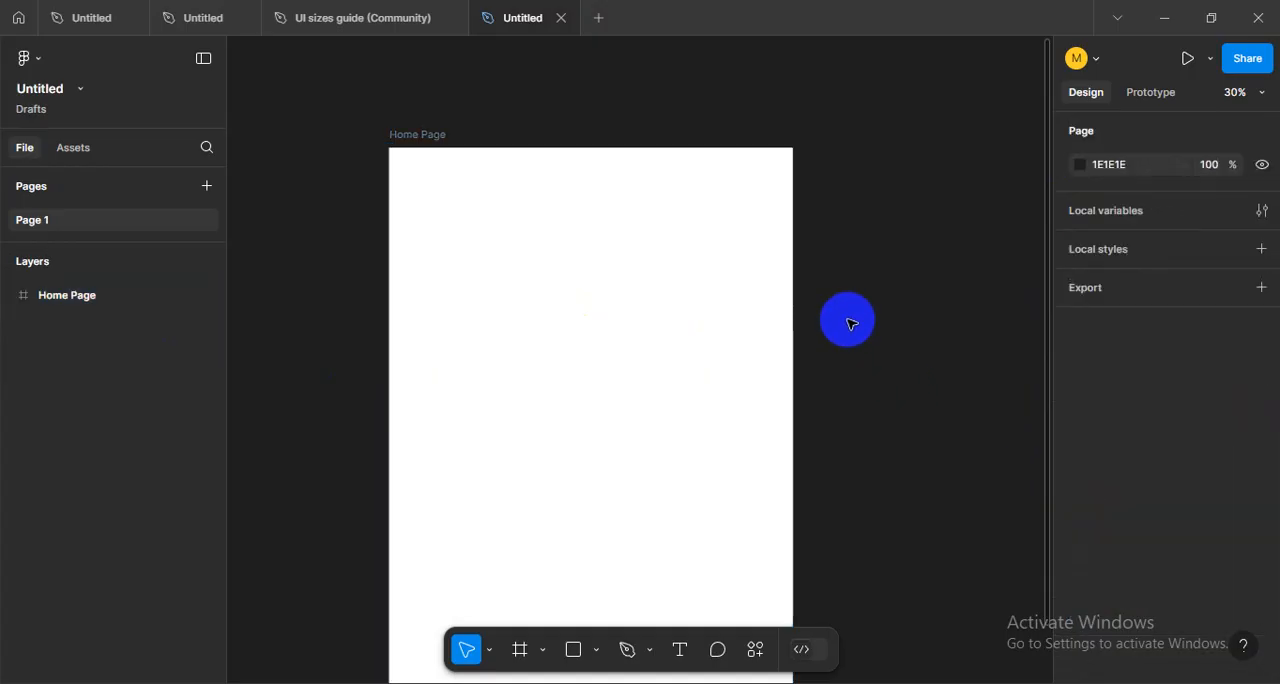
# - Draw a rectangle about 592 × 442 inside the Home Page frame and look over its properties
pyautogui.click(572, 650)
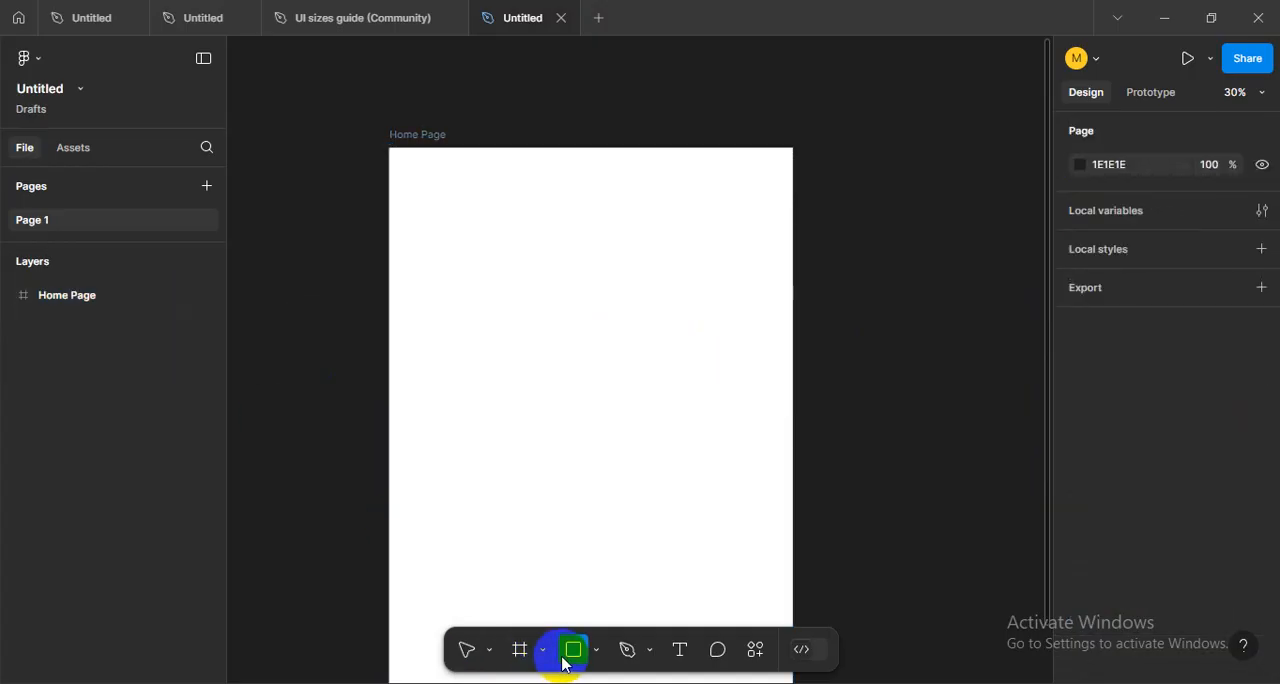
pyautogui.moveTo(479, 299); pyautogui.dragTo(646, 421)
pyautogui.scroll(-2, 1091, 614)
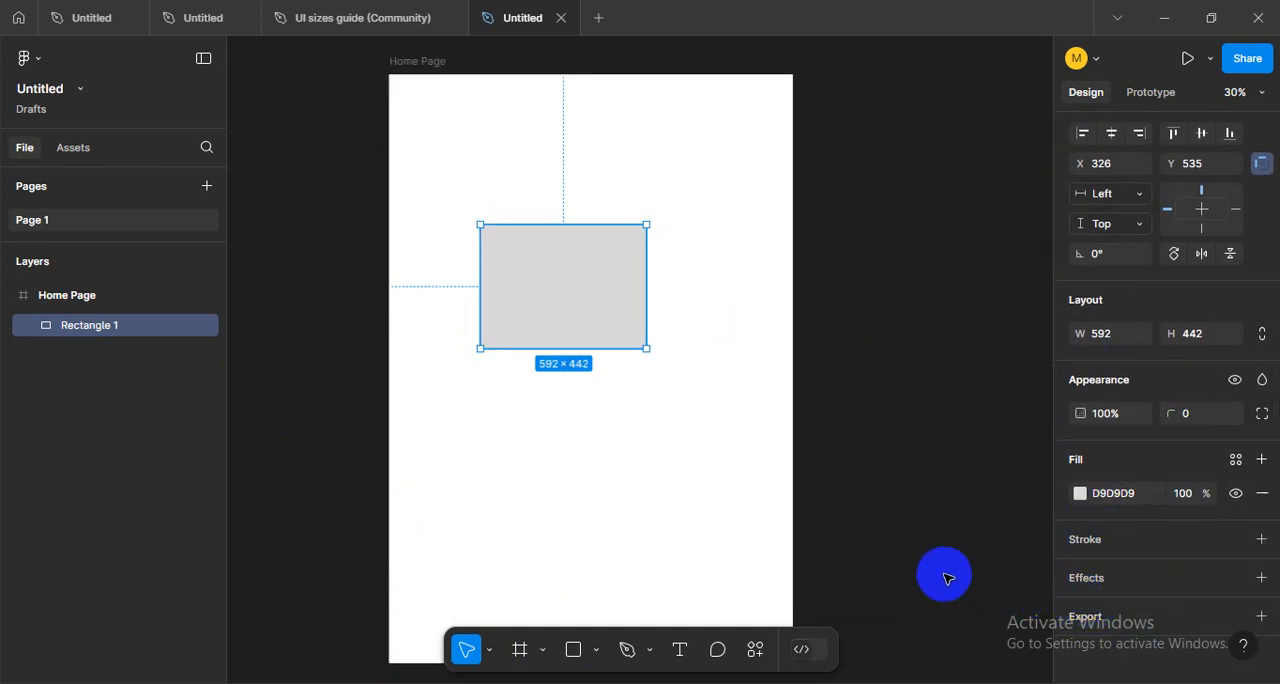
pyautogui.scroll(2, 1080, 520)
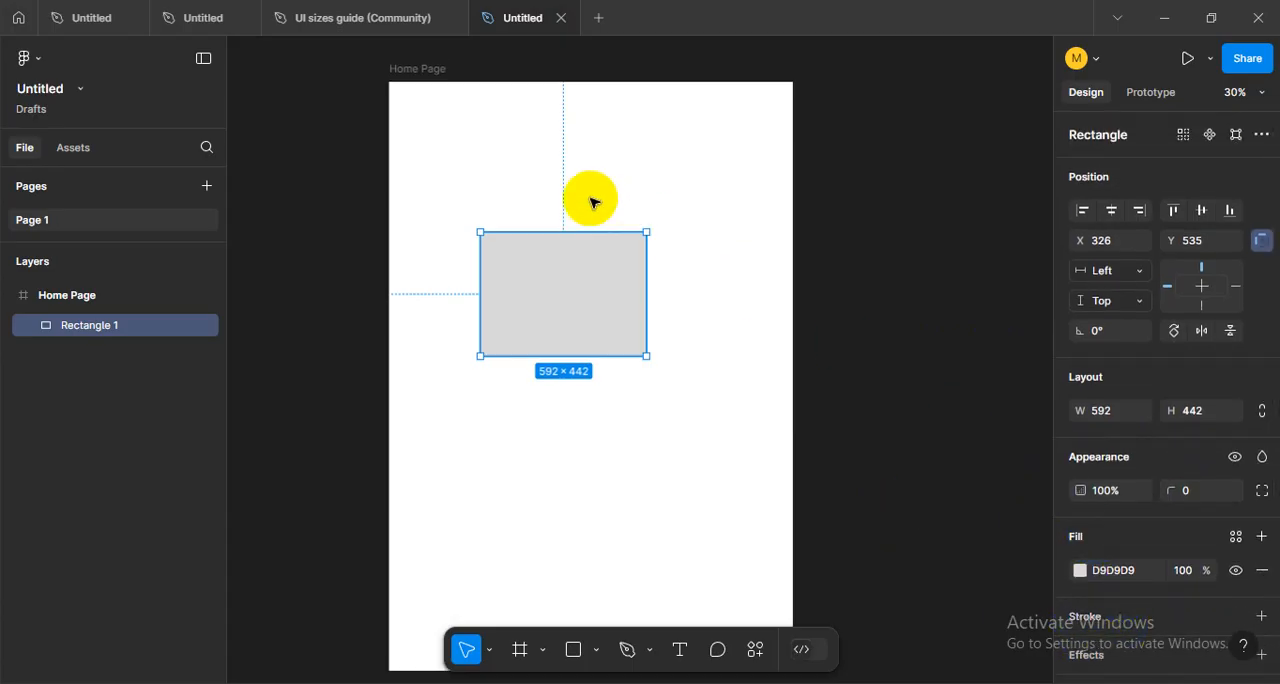
# - Select the Home Page frame and compare its properties, including the layout grid option, with the rectangle's
pyautogui.scroll(1, 445, 125)
pyautogui.click(417, 103)
pyautogui.scroll(-3, 1160, 570)
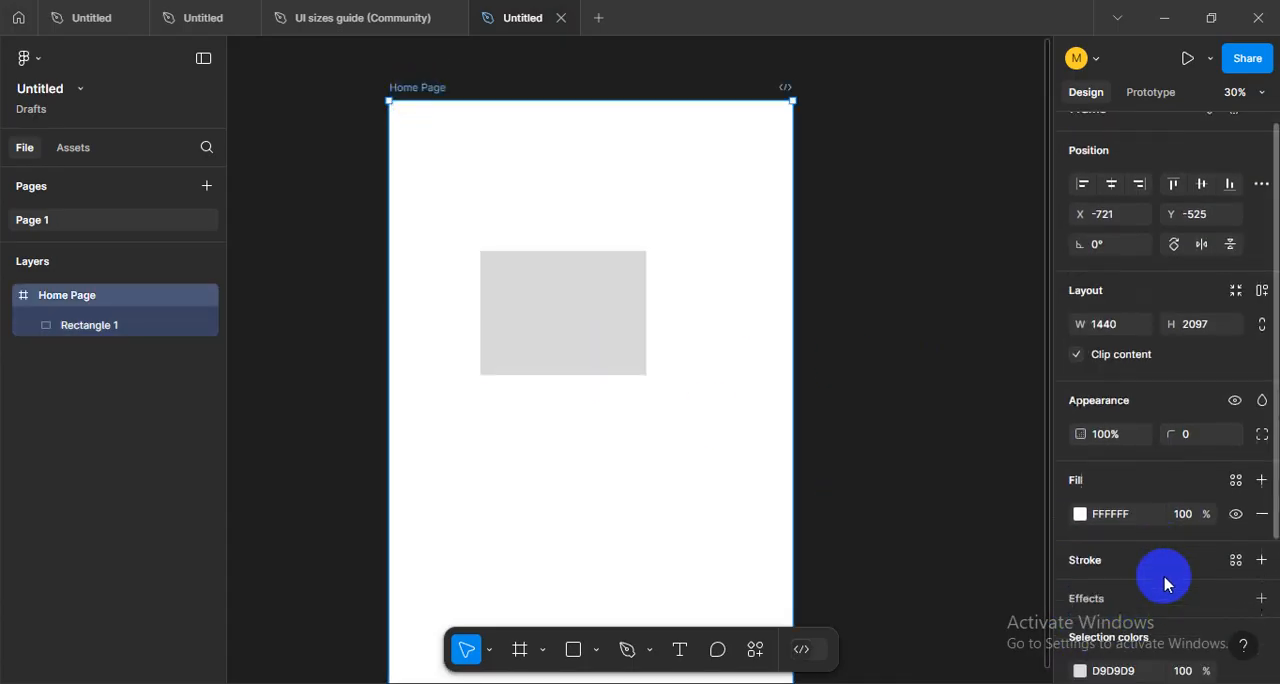
pyautogui.scroll(-1, 1120, 540)
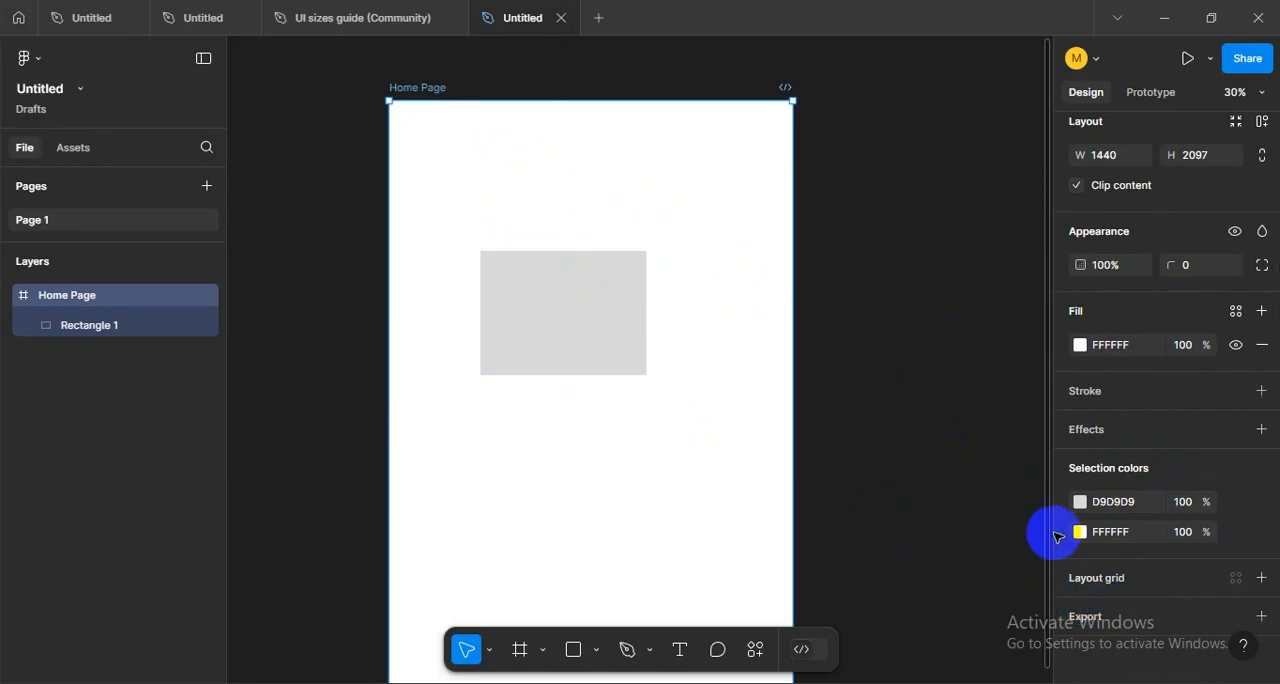
# - Delete the grey rectangle from the Home Page frame
pyautogui.click(590, 345)
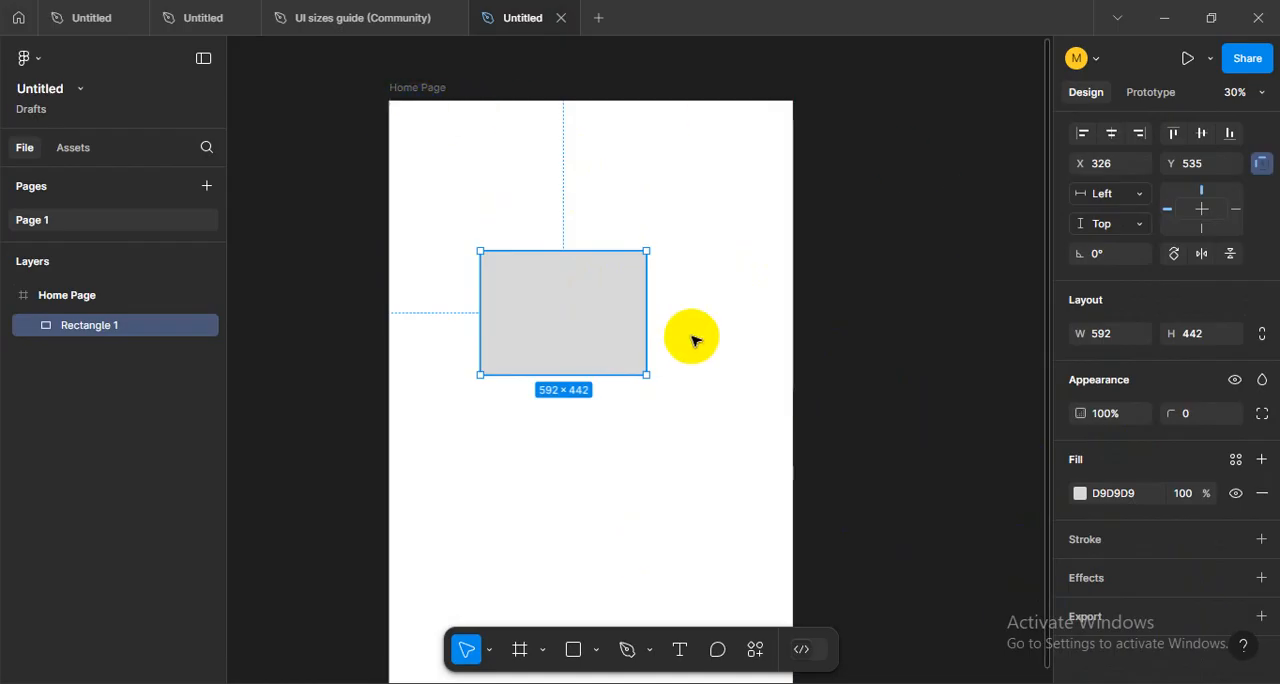
pyautogui.press('Delete')
# - Add a layout grid to the Home Page frame and inspect it on the canvas
pyautogui.click(420, 92)
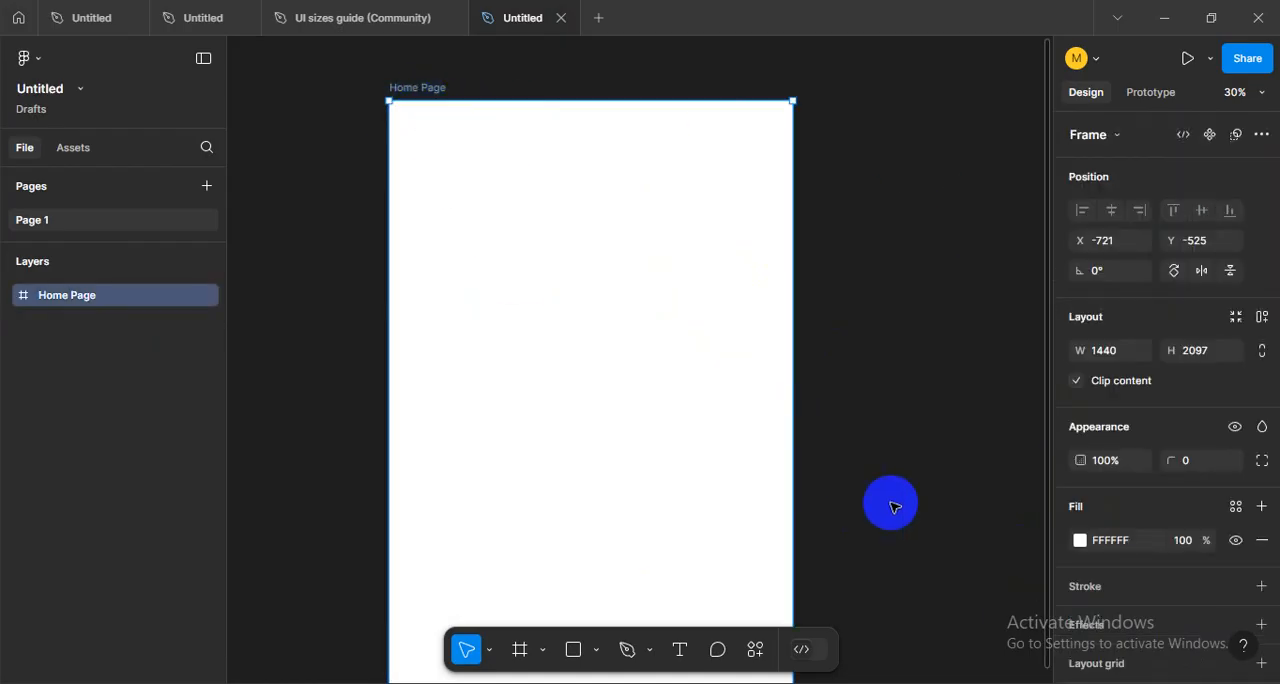
pyautogui.scroll(-2, 1071, 600)
pyautogui.click(1115, 578)
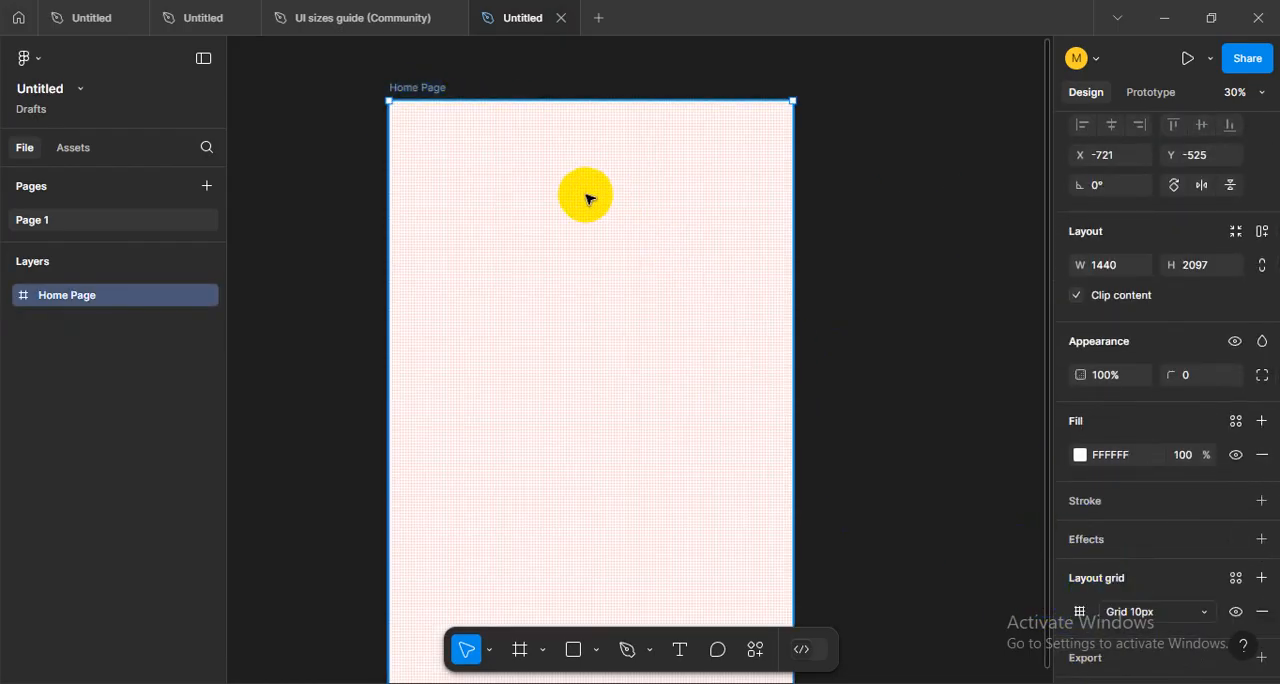
pyautogui.scroll(3, 553, 192)
pyautogui.scroll(-1, 553, 192)
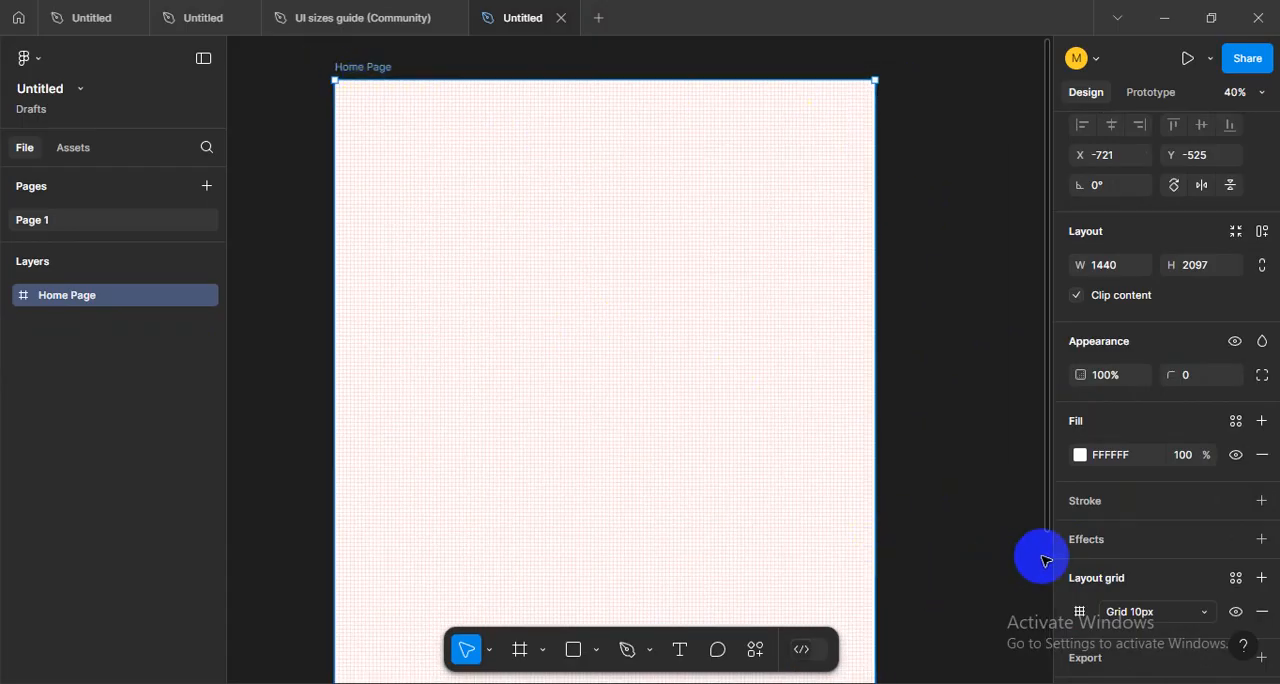
pyautogui.scroll(-1, 1060, 545)
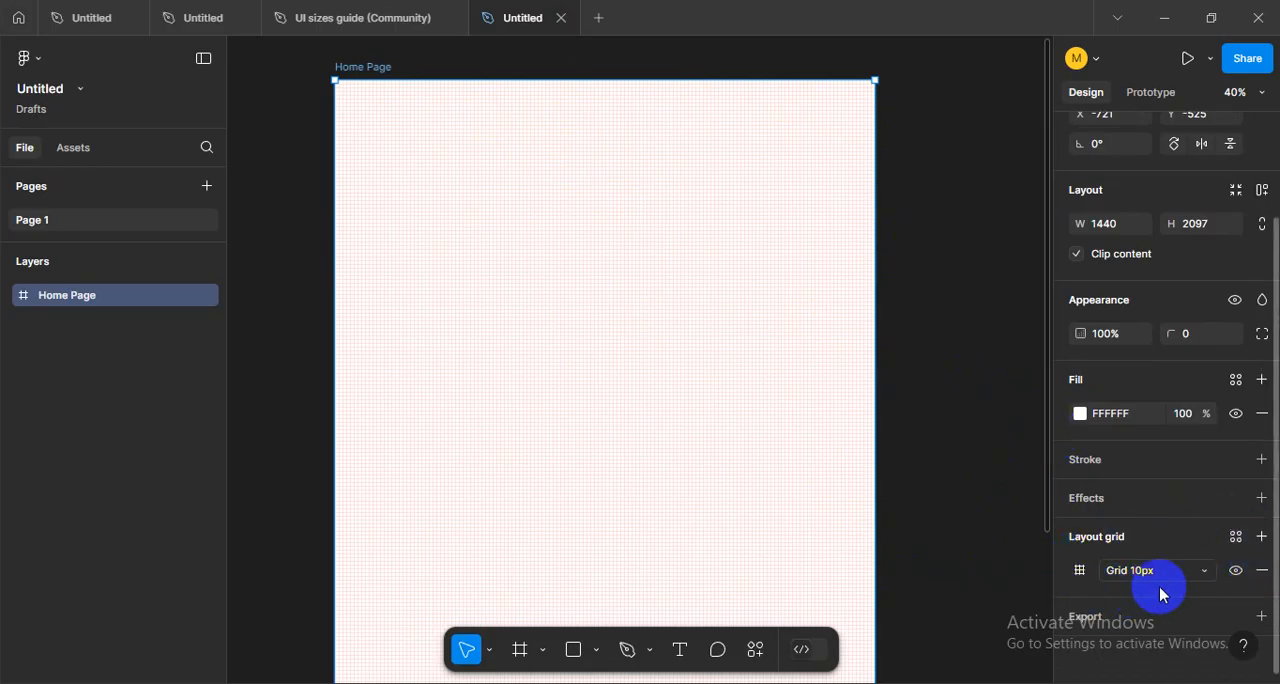
# - Change the Home Page frame's layout grid from Grid to Columns
pyautogui.click(1079, 577)
pyautogui.scroll(-1, 1003, 517)
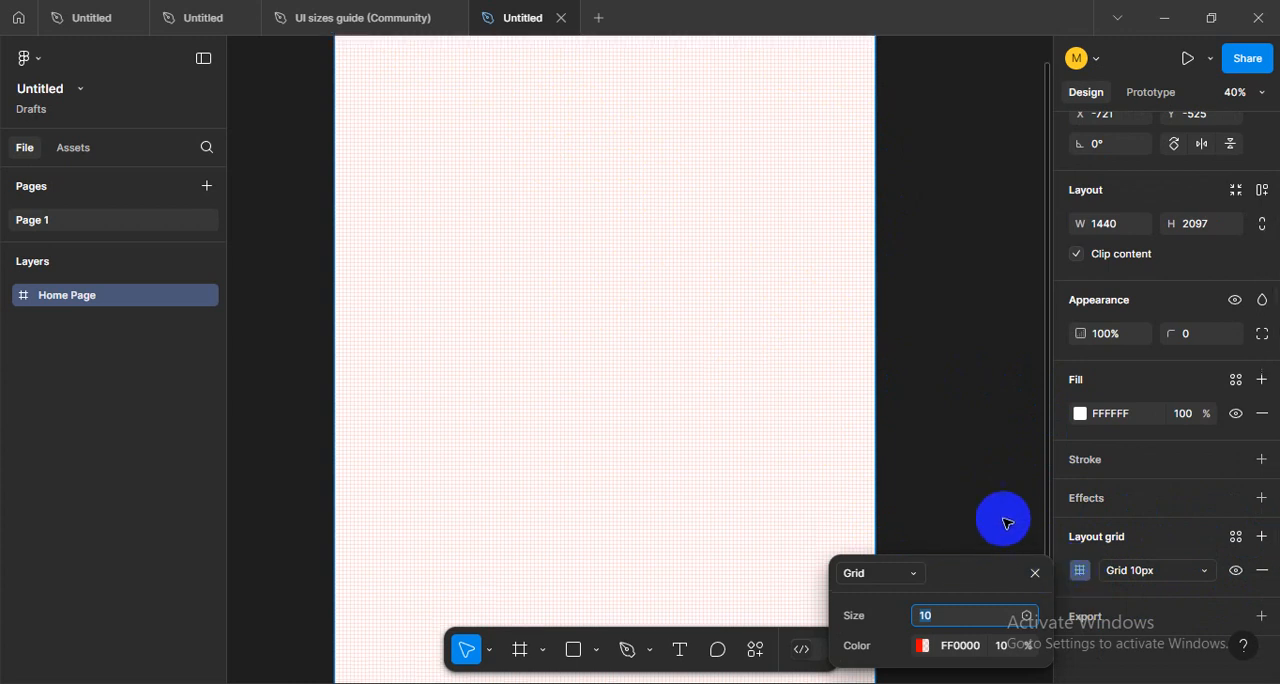
pyautogui.click(889, 587)
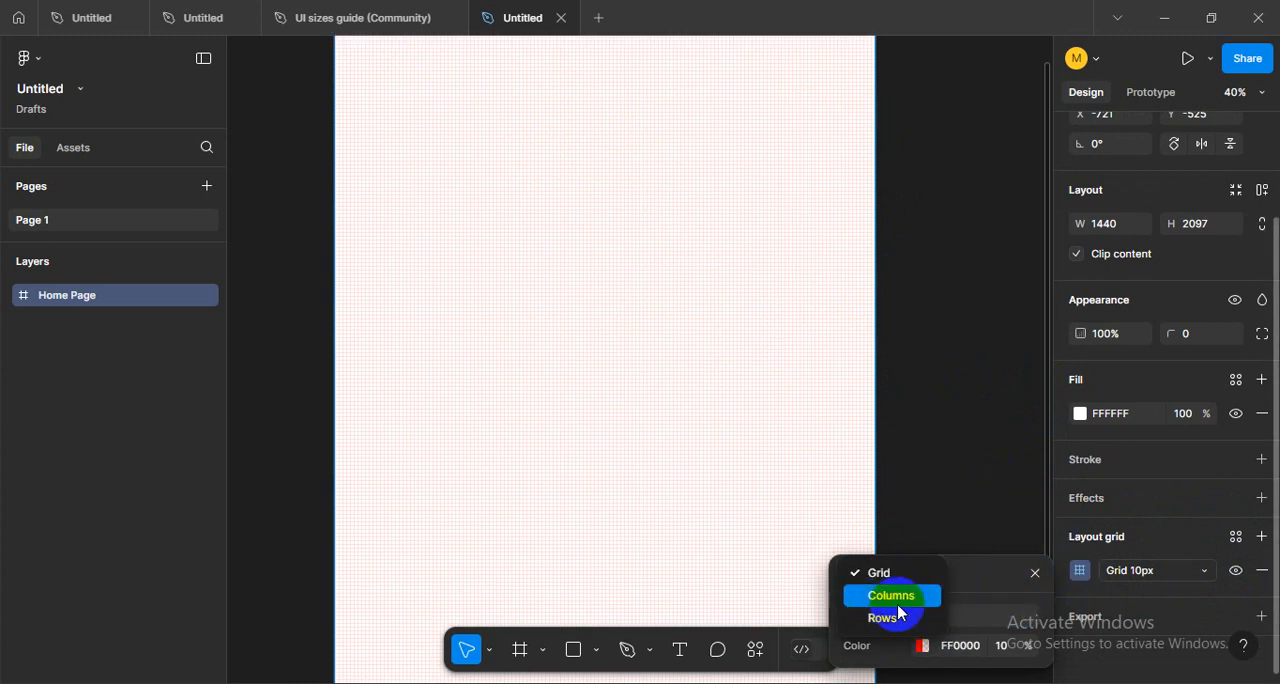
pyautogui.click(948, 572)
pyautogui.click(903, 577)
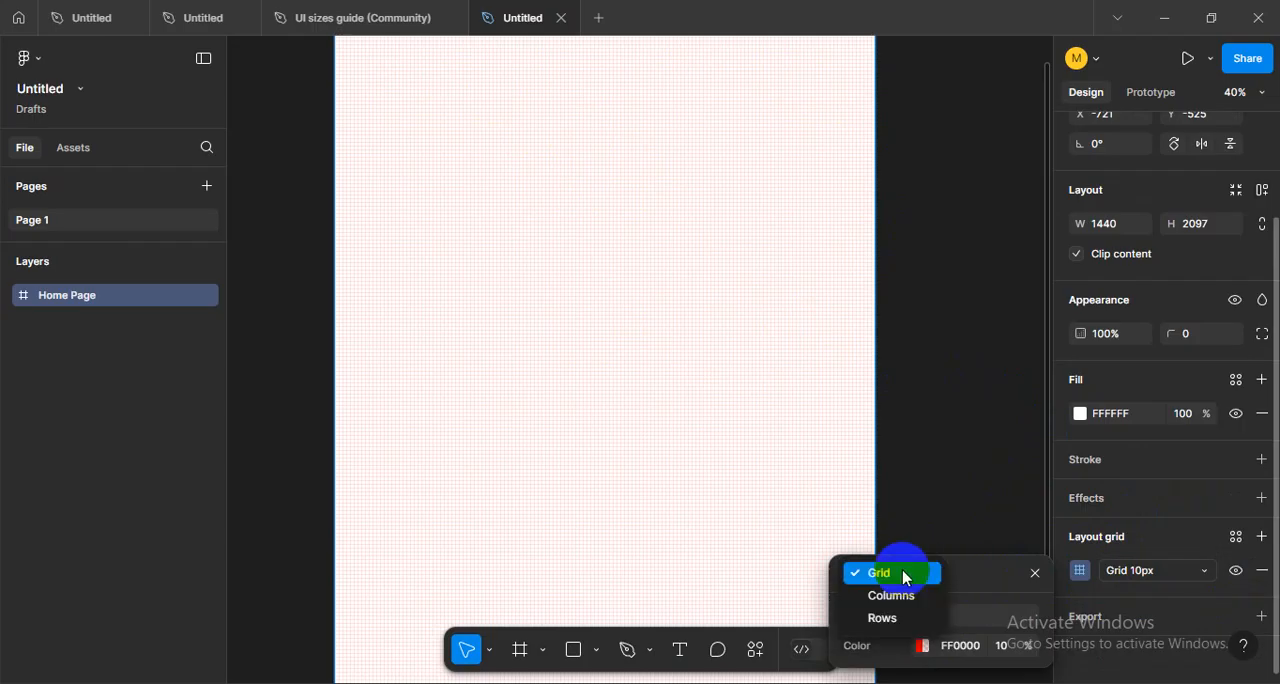
pyautogui.click(899, 598)
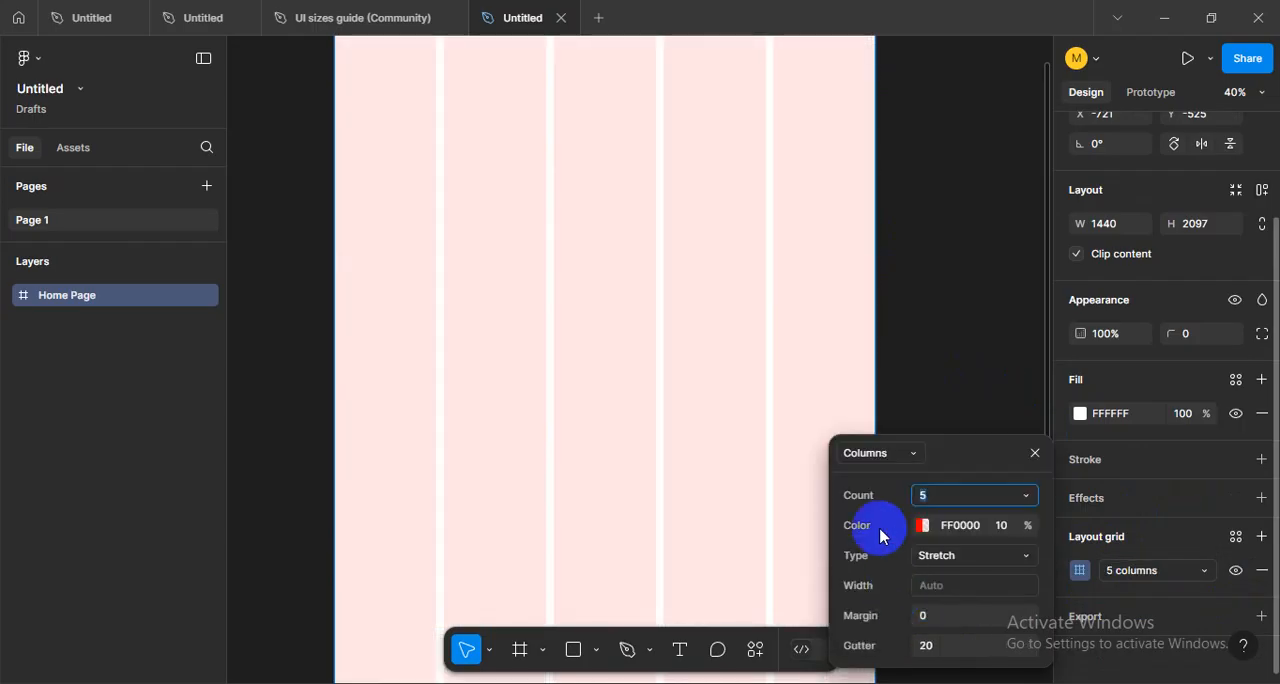
pyautogui.scroll(-3, 710, 320)
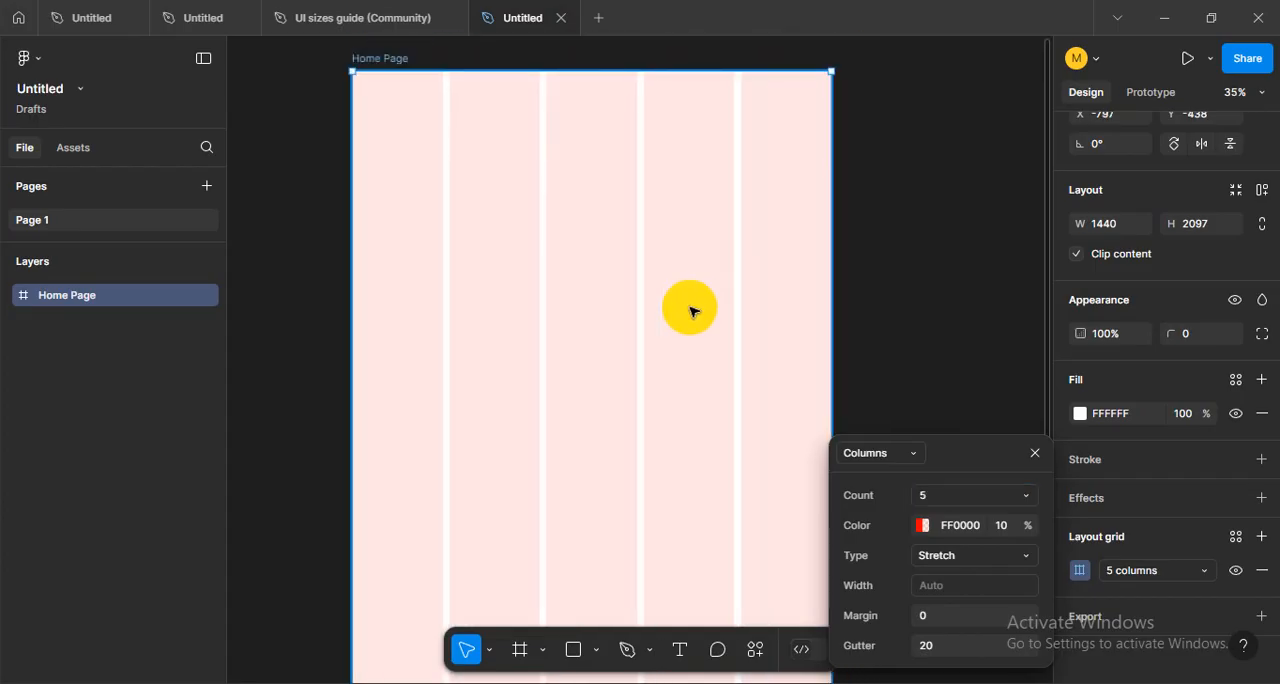
# - Check the Google Meet call briefly and set the layout grid's column count to 12 in Figma
pyautogui.click(955, 495)
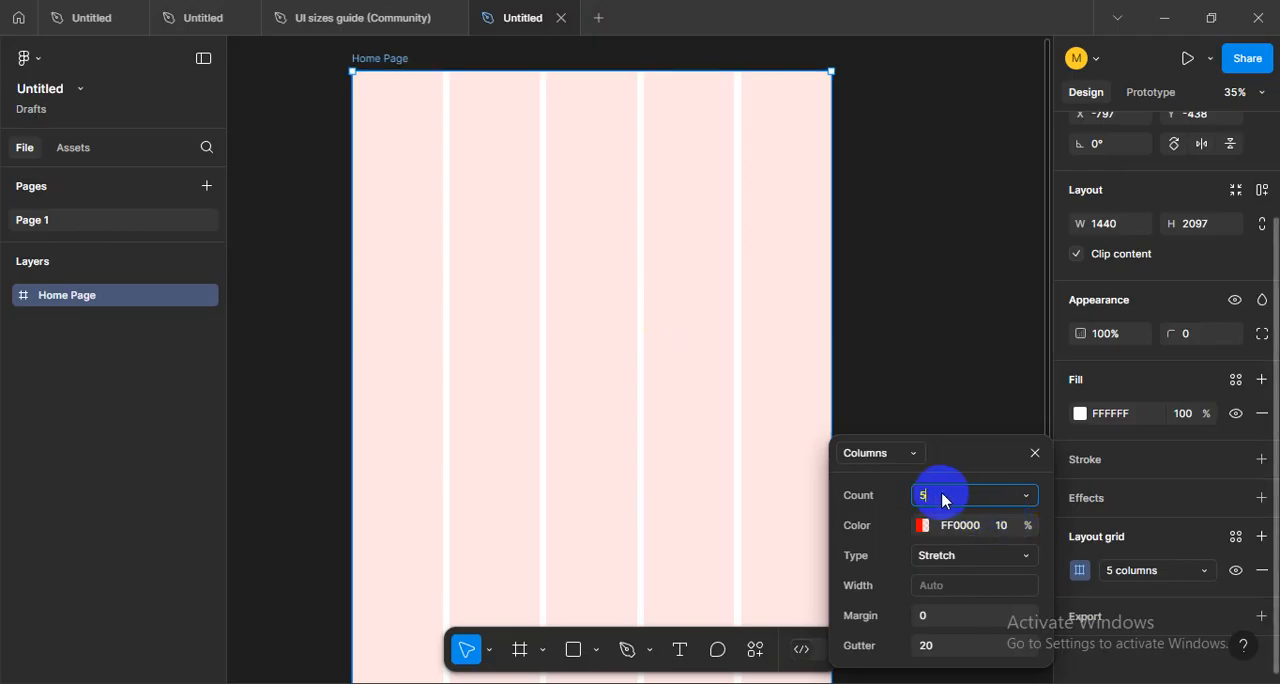
pyautogui.moveTo(943, 500); pyautogui.dragTo(908, 500)
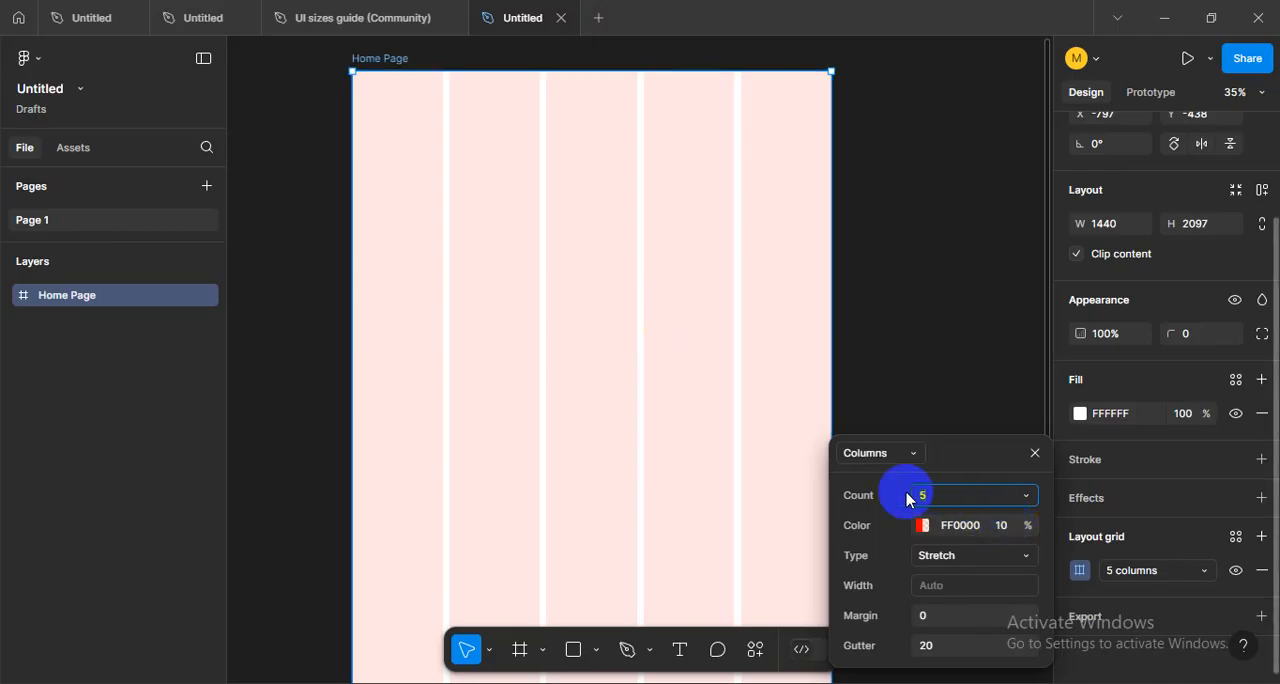
pyautogui.hotkey('alt', 'Tab')
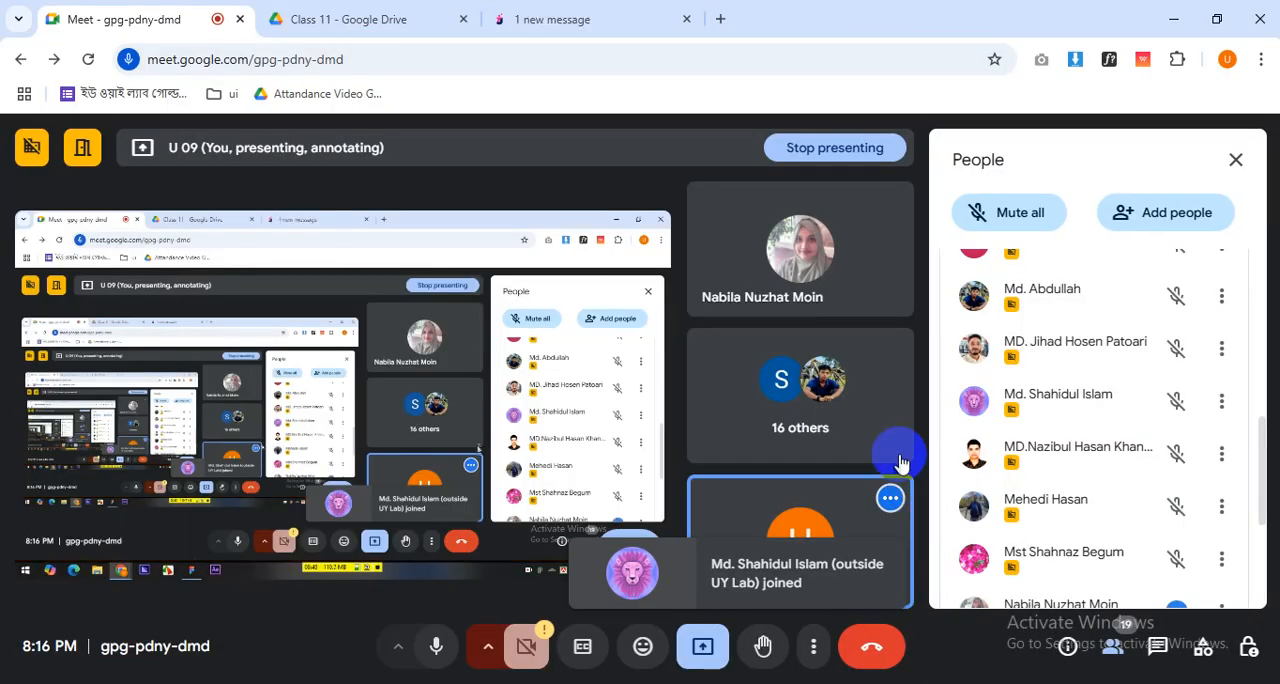
pyautogui.hotkey('alt', 'Tab')
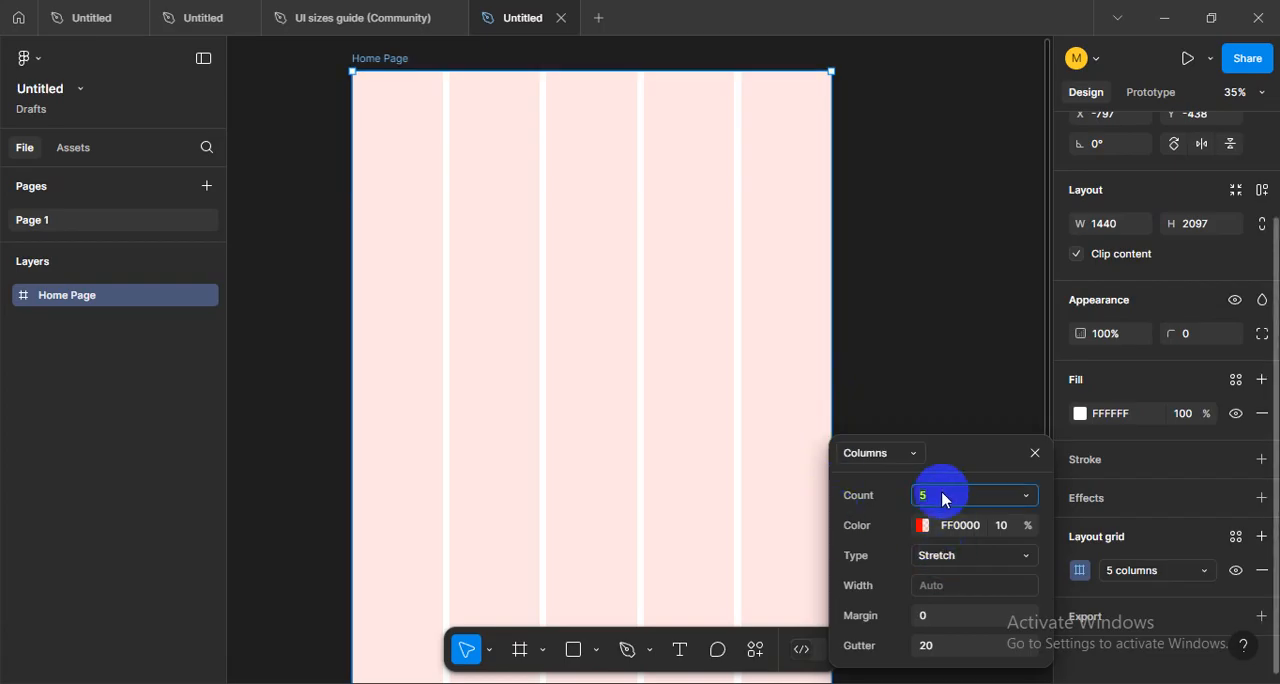
pyautogui.moveTo(943, 500); pyautogui.dragTo(885, 506)
pyautogui.write('12')
pyautogui.press('Return')
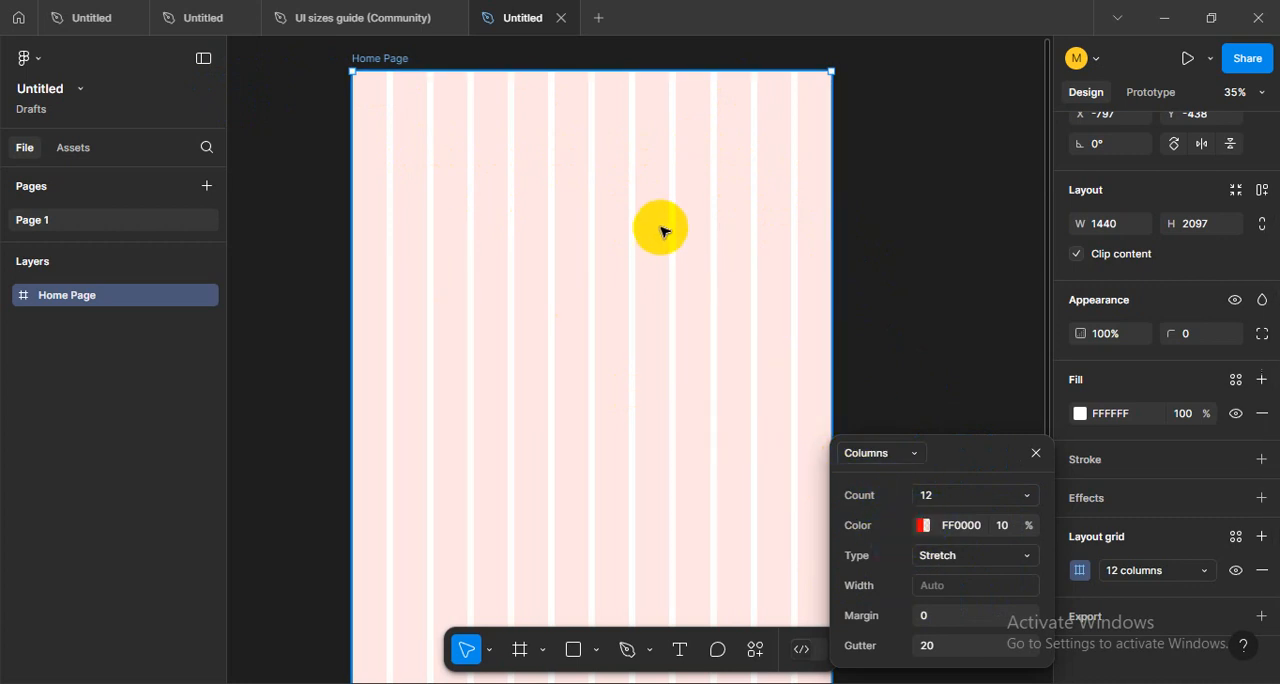
# - Try other shades for the grid columns, return to red FF0000 at 10%, and close the colour picker
pyautogui.click(923, 527)
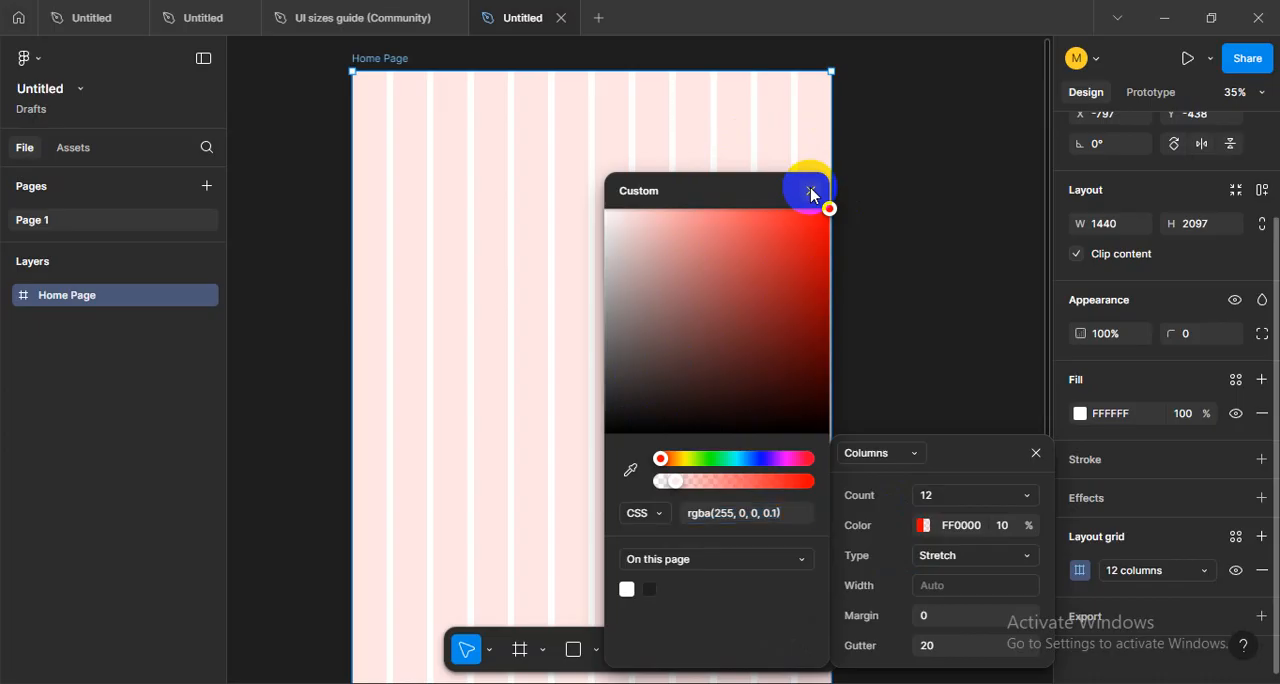
pyautogui.click(812, 191)
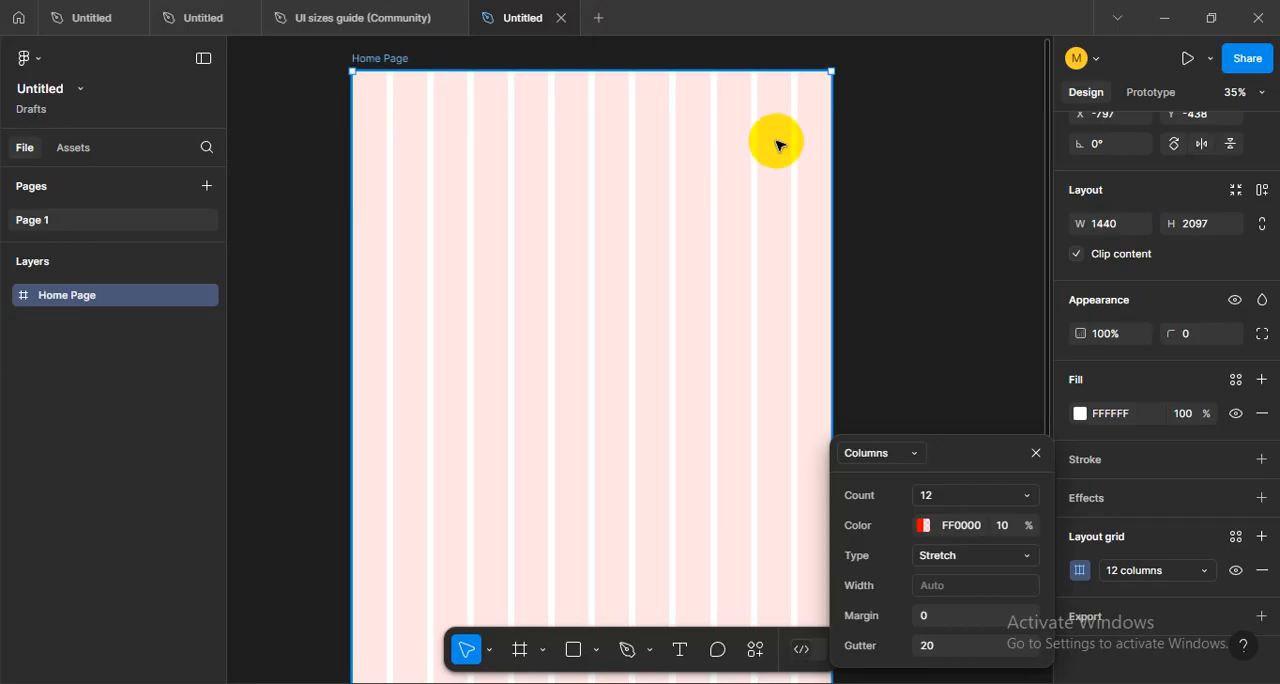
pyautogui.click(915, 526)
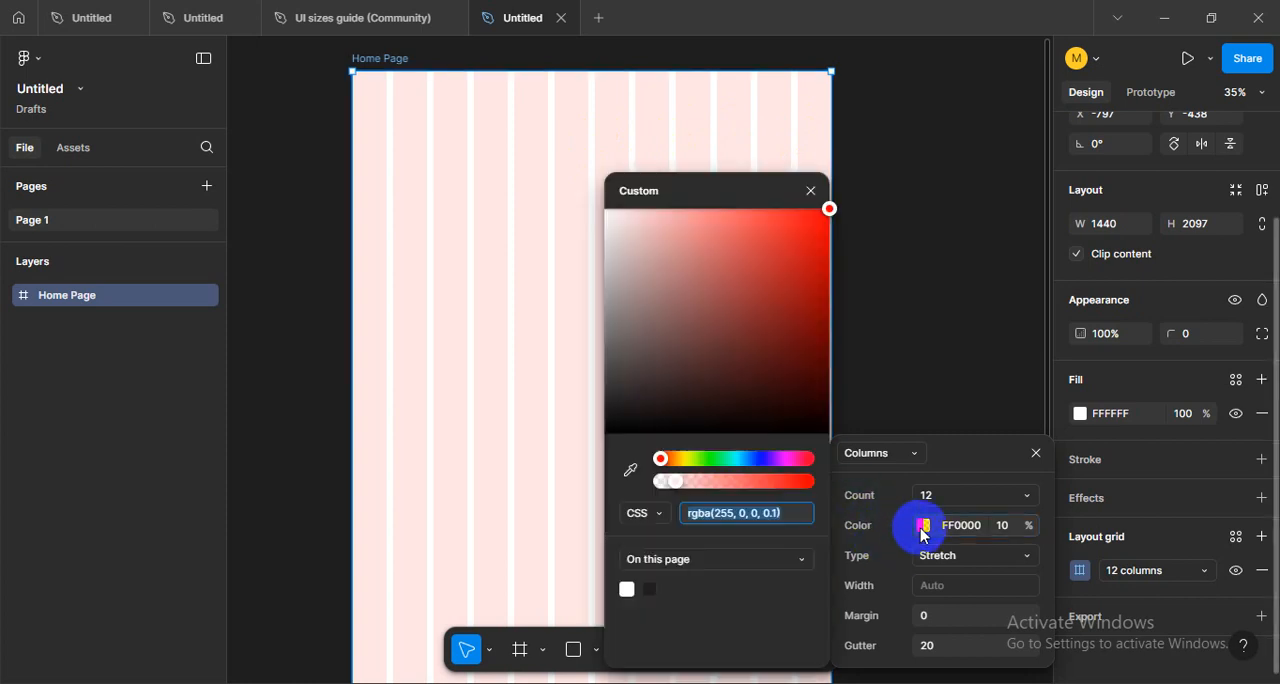
pyautogui.moveTo(624, 250); pyautogui.dragTo(834, 211)
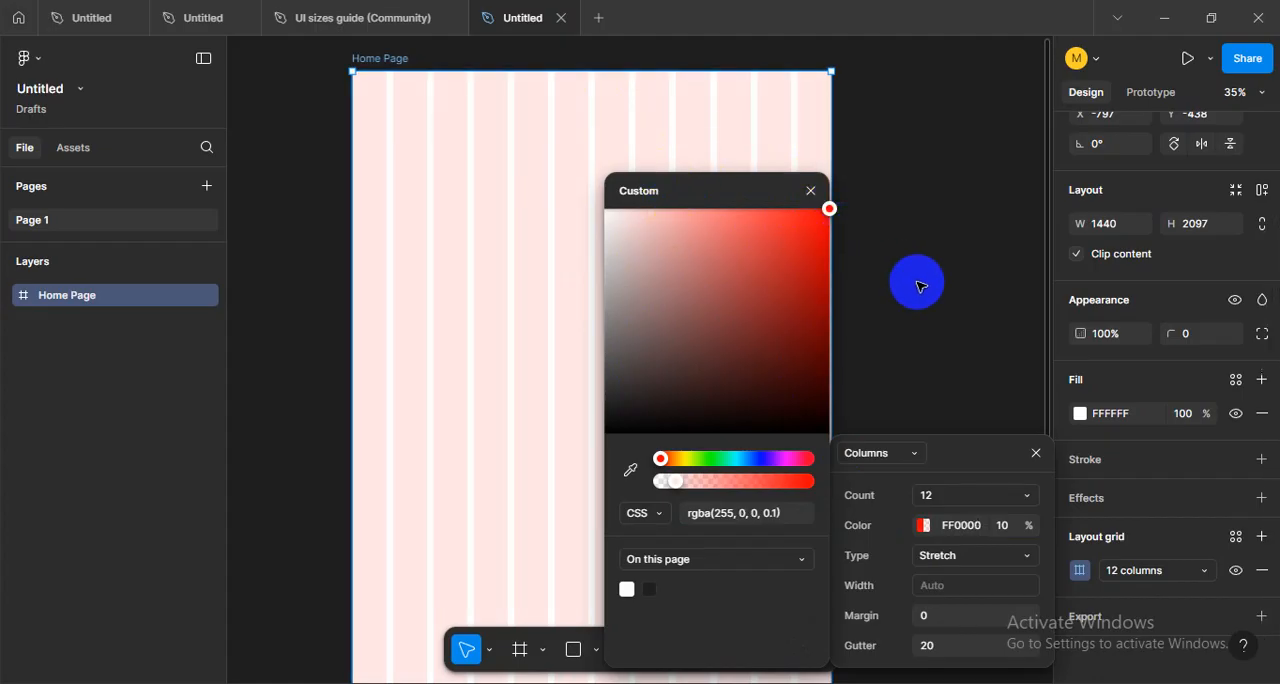
pyautogui.click(920, 287)
pyautogui.click(703, 277)
# - Reopen the Home Page frame's layout grid settings and set the column type to Center
pyautogui.click(365, 60)
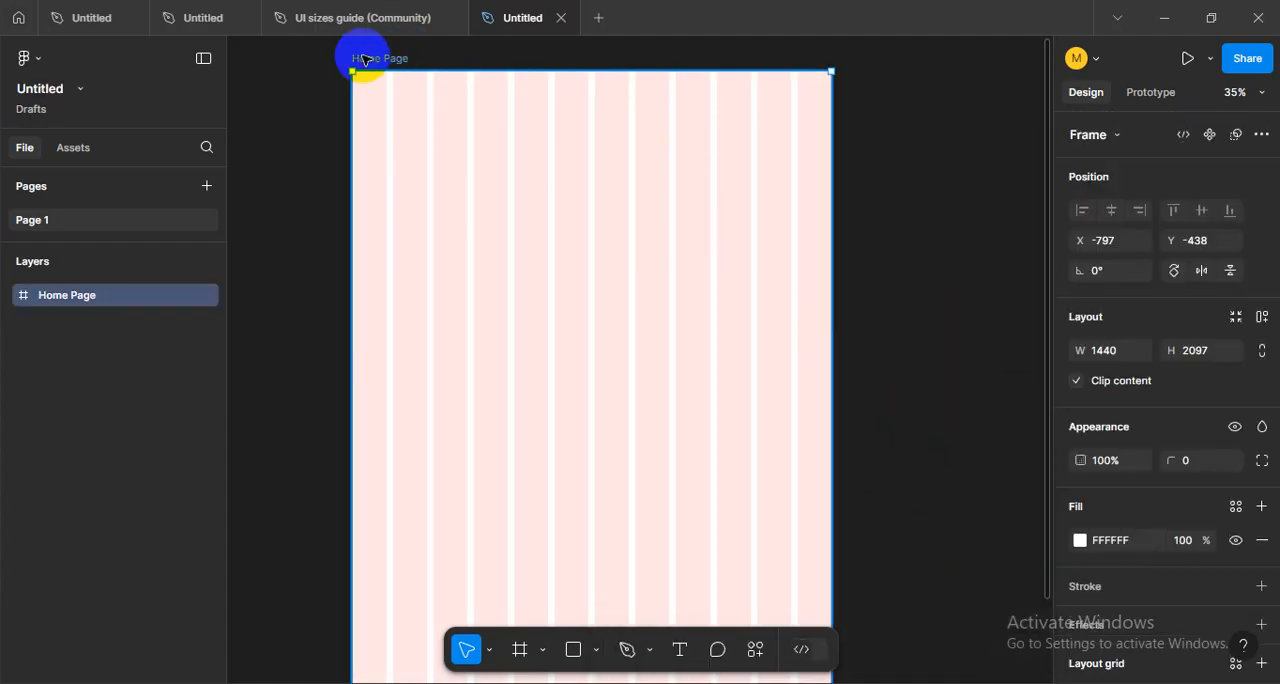
pyautogui.scroll(-3, 1180, 528)
pyautogui.click(1080, 570)
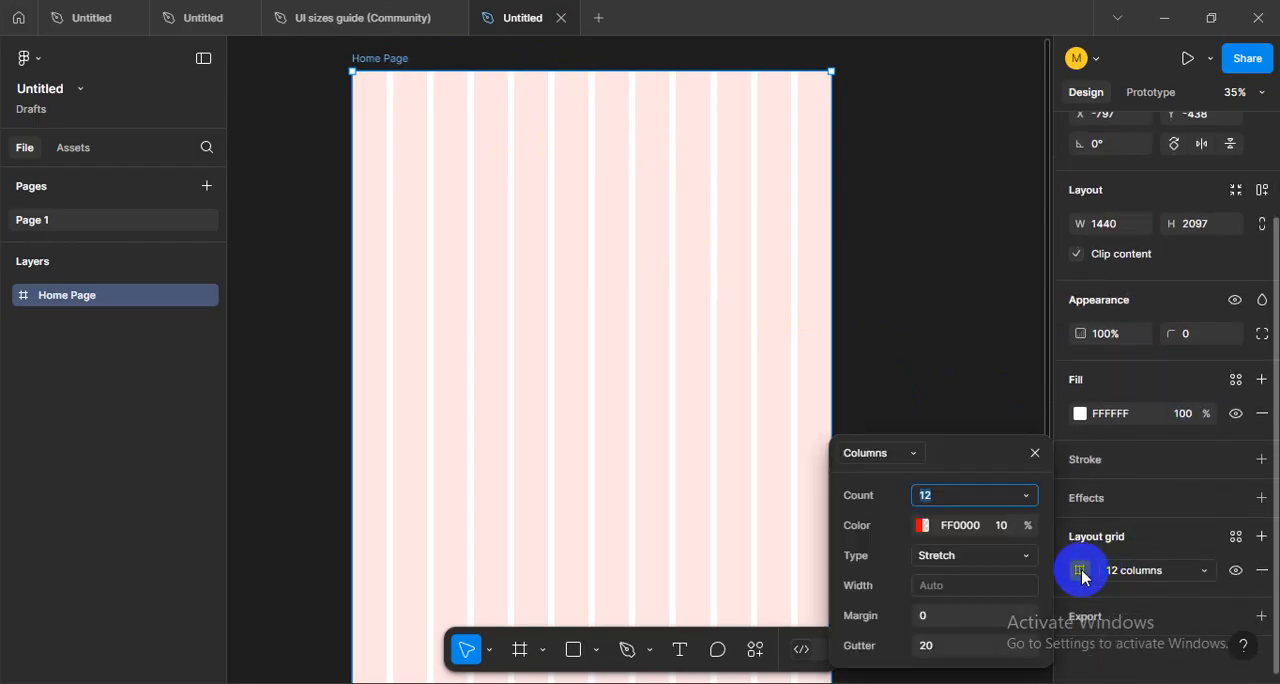
pyautogui.click(958, 497)
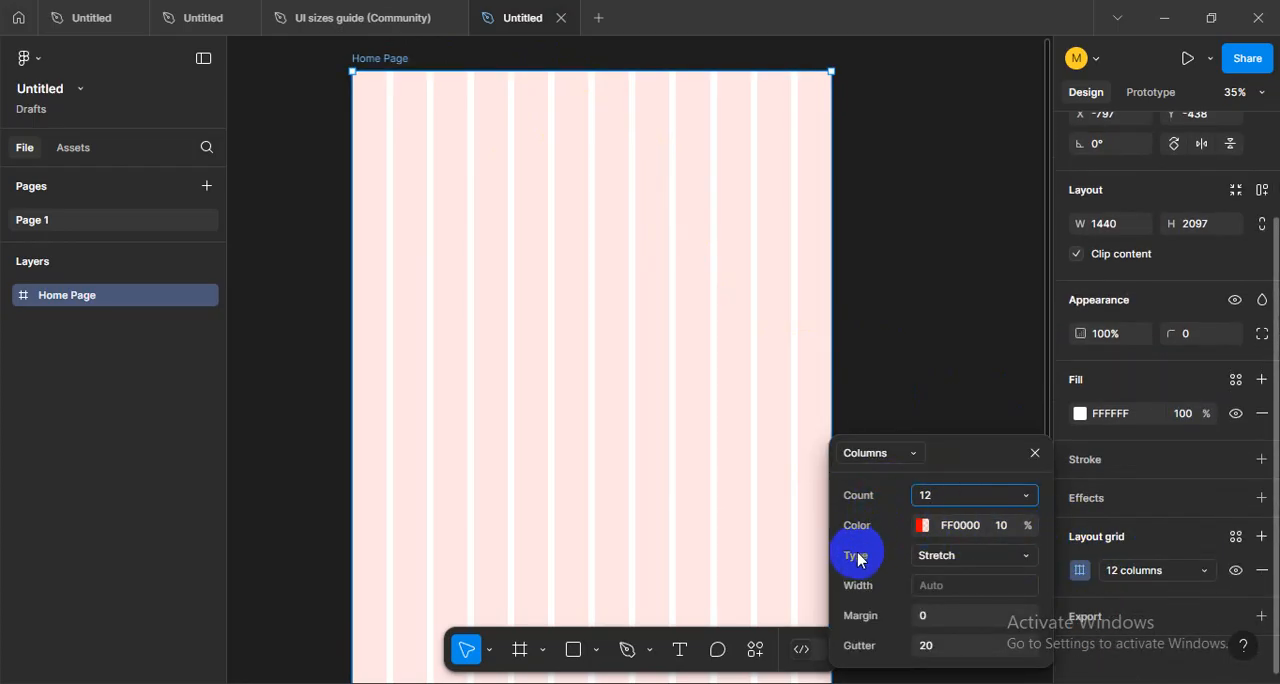
pyautogui.click(967, 557)
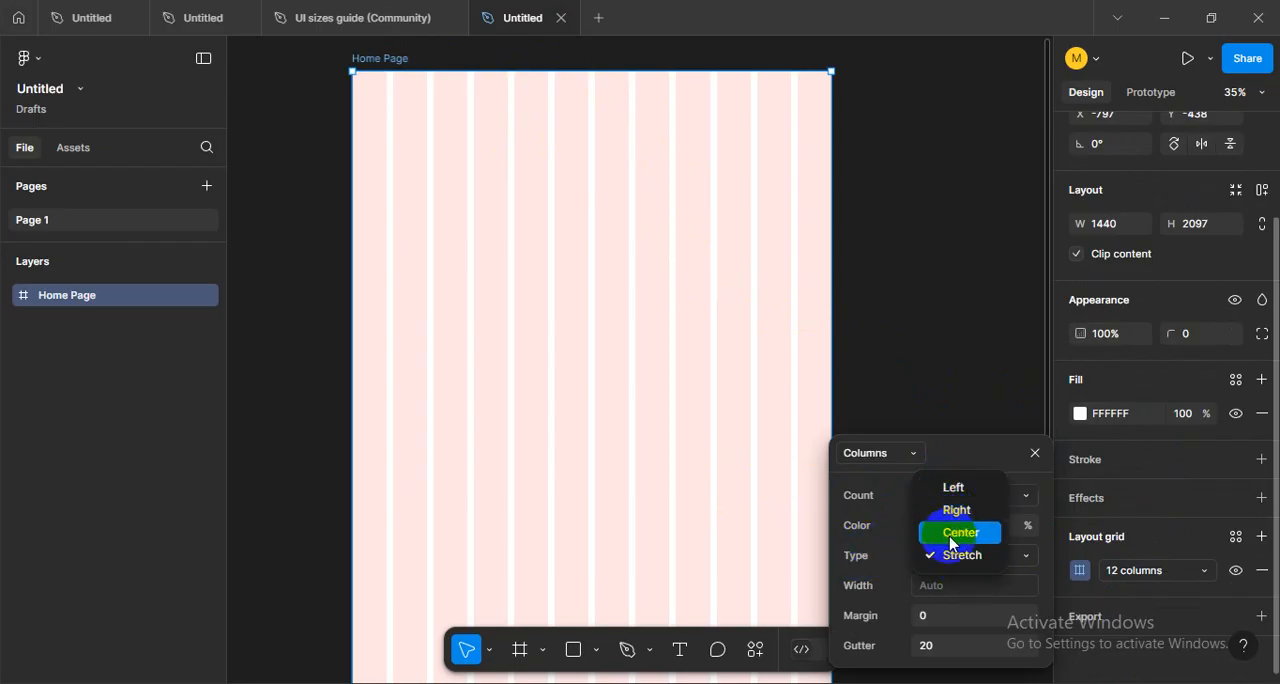
pyautogui.click(955, 535)
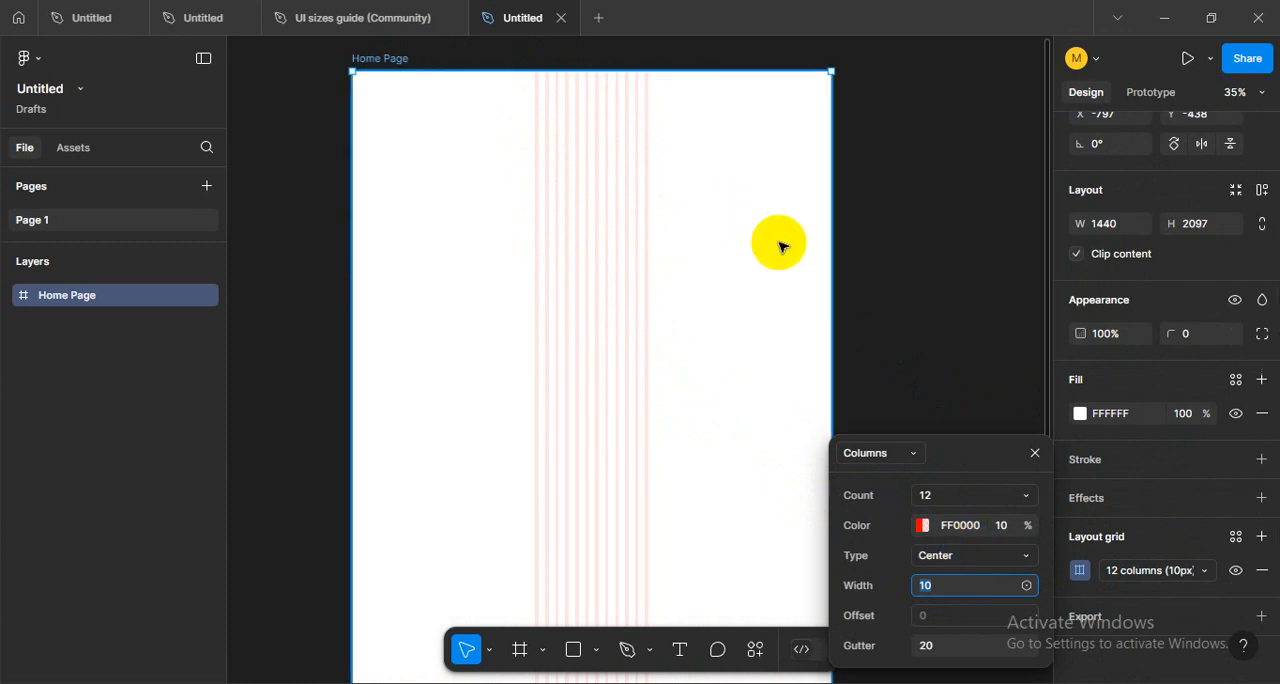
# - Narrow the Home Page frame to about 478 wide to test the centred columns, and undo the resize
pyautogui.moveTo(828, 246); pyautogui.dragTo(767, 241)
pyautogui.moveTo(553, 247); pyautogui.dragTo(510, 246)
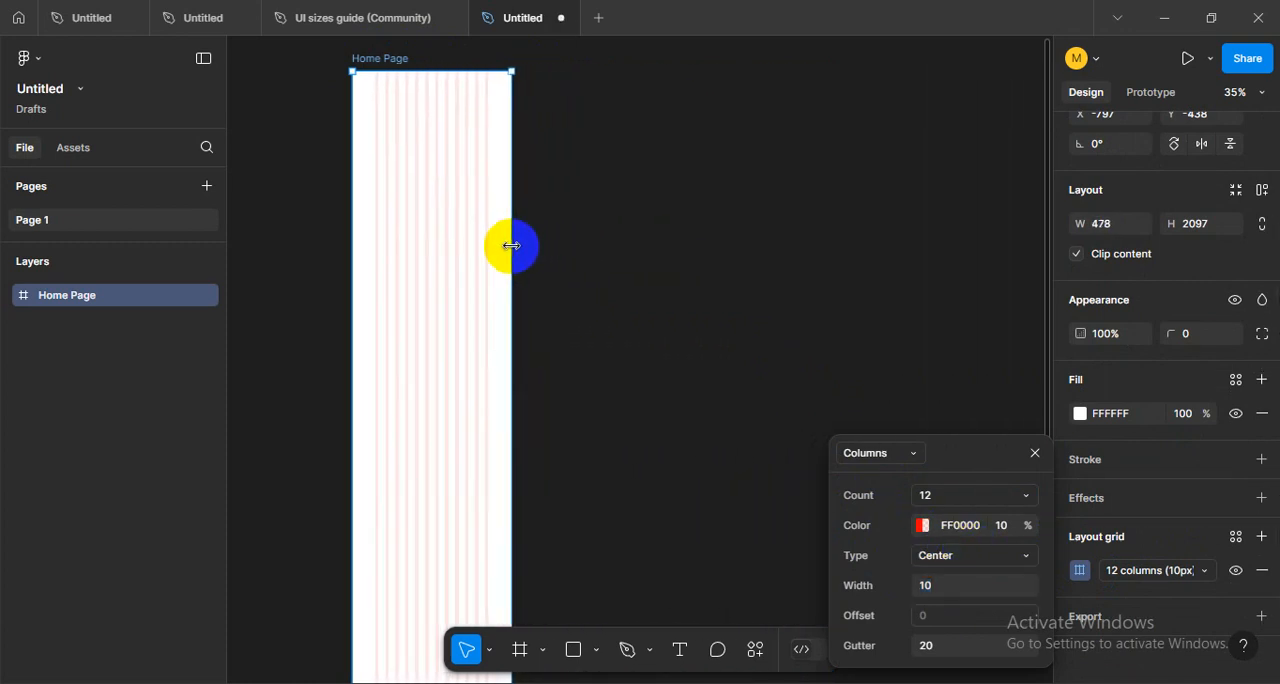
pyautogui.hotkey('ctrl', 'z')
# - Change the Home Page grid's column type from Center to Stretch
pyautogui.click(960, 556)
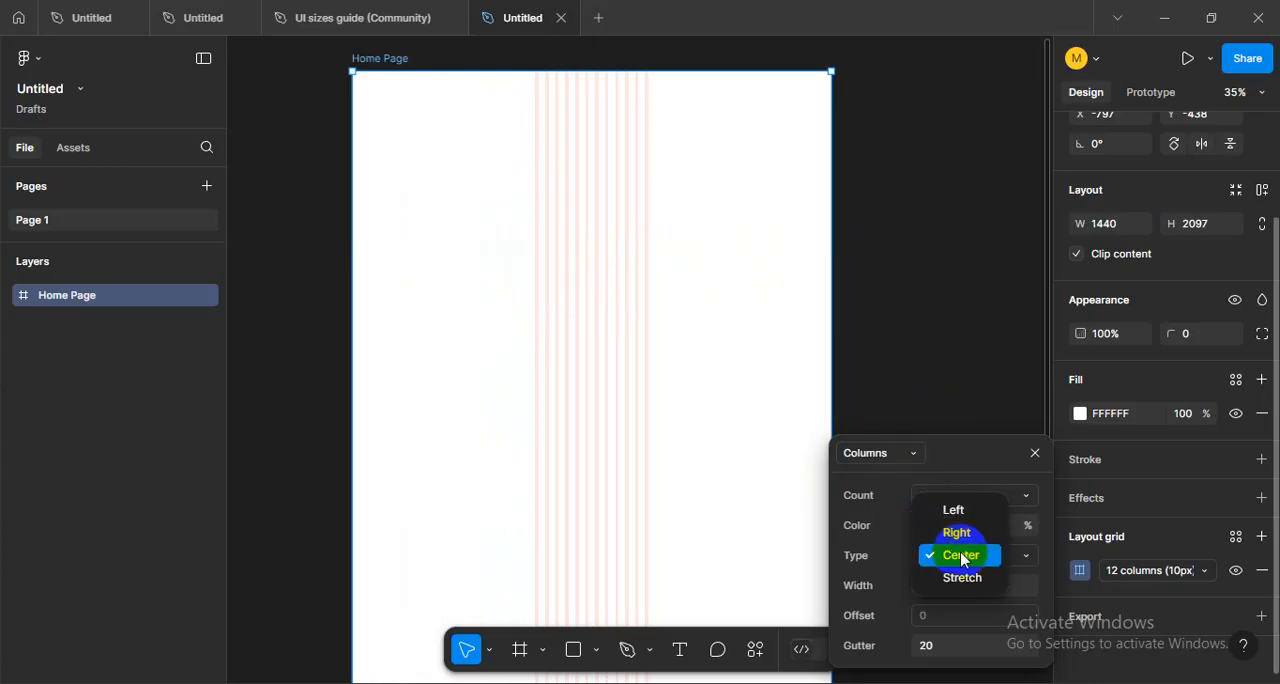
pyautogui.click(955, 580)
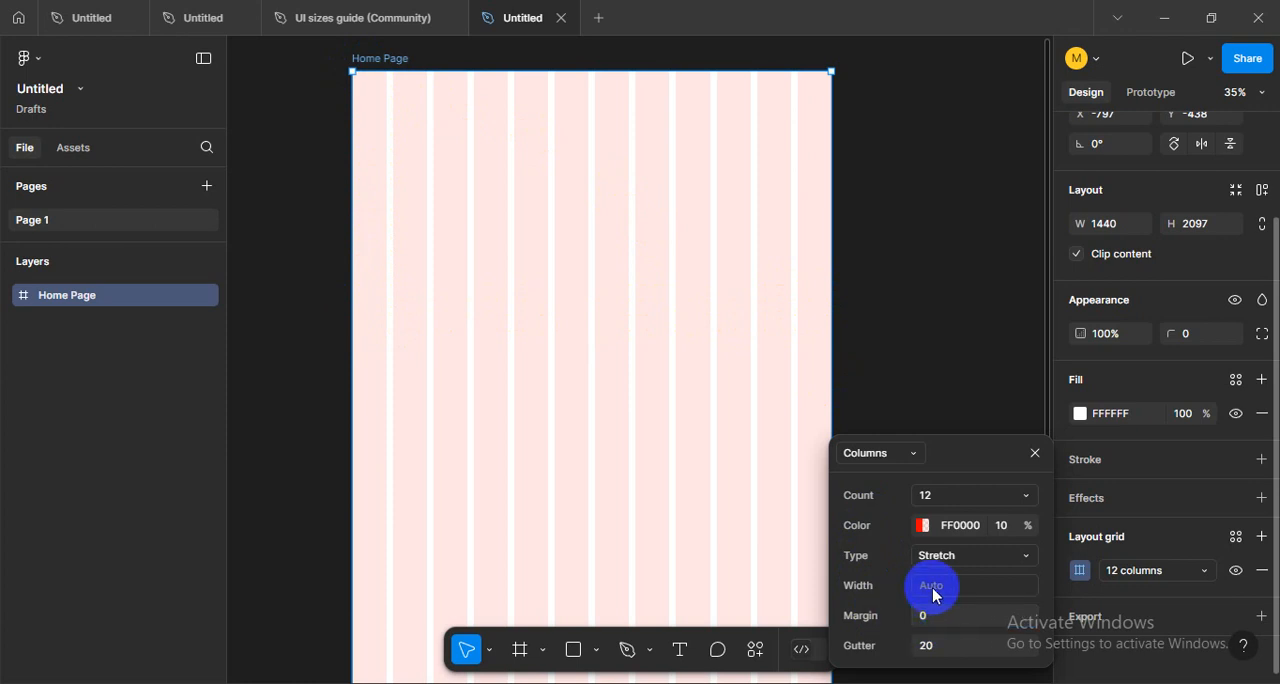
pyautogui.click(953, 559)
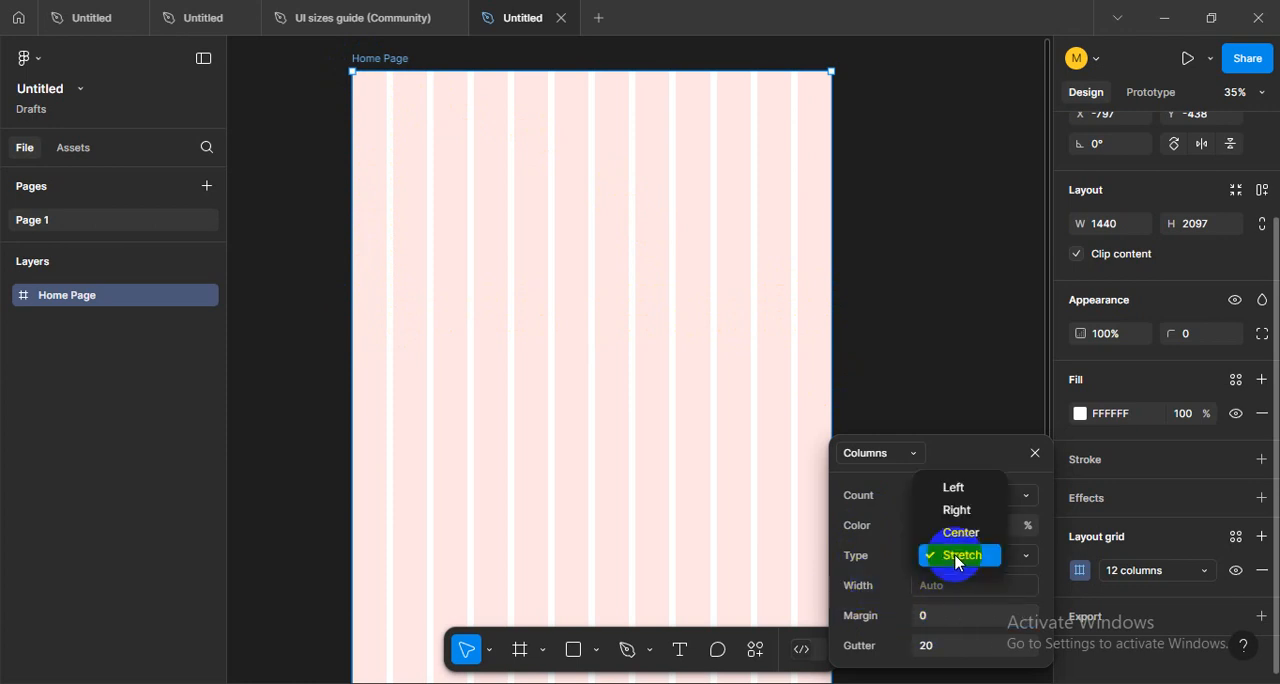
pyautogui.click(958, 557)
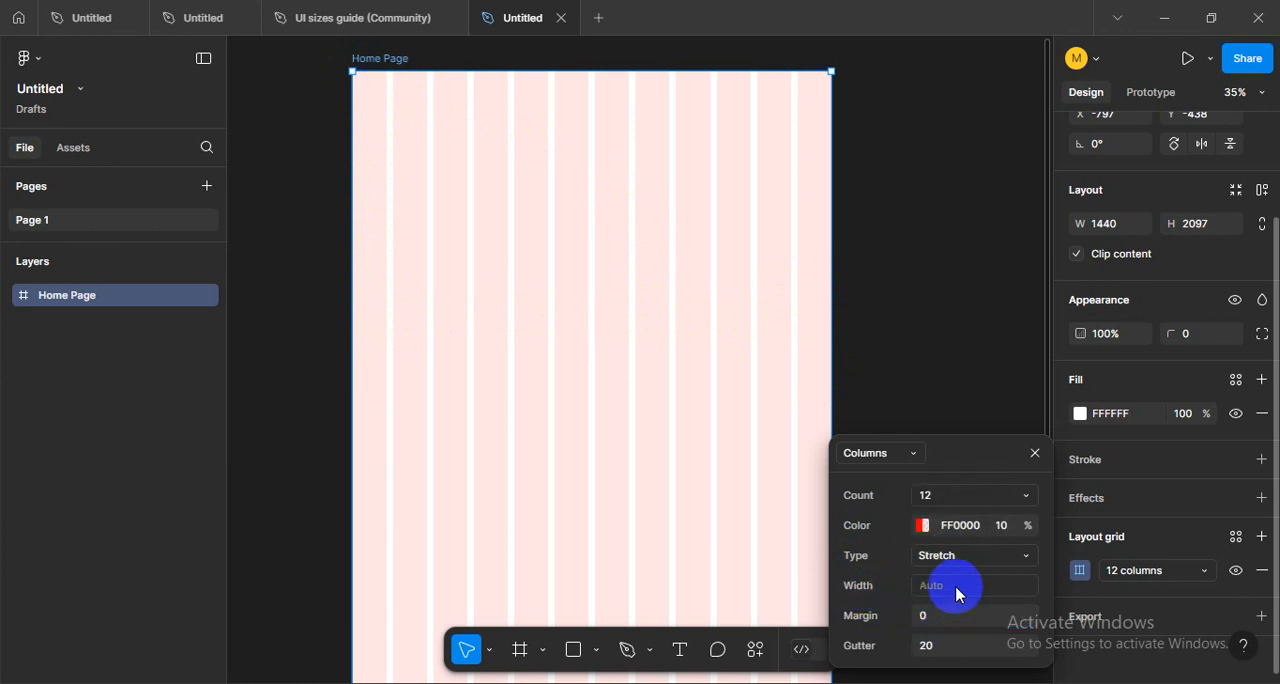
# - Set the column grid's margin to 150 and its gutter to 30
pyautogui.click(936, 615)
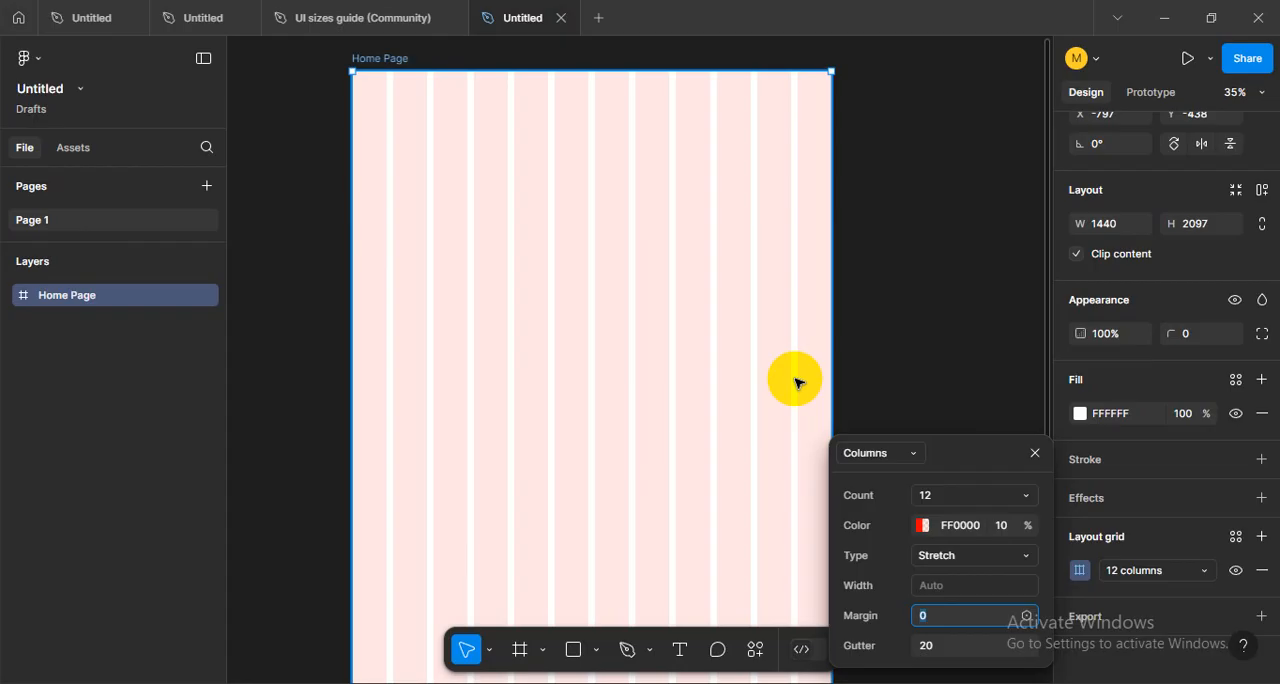
pyautogui.click(889, 617)
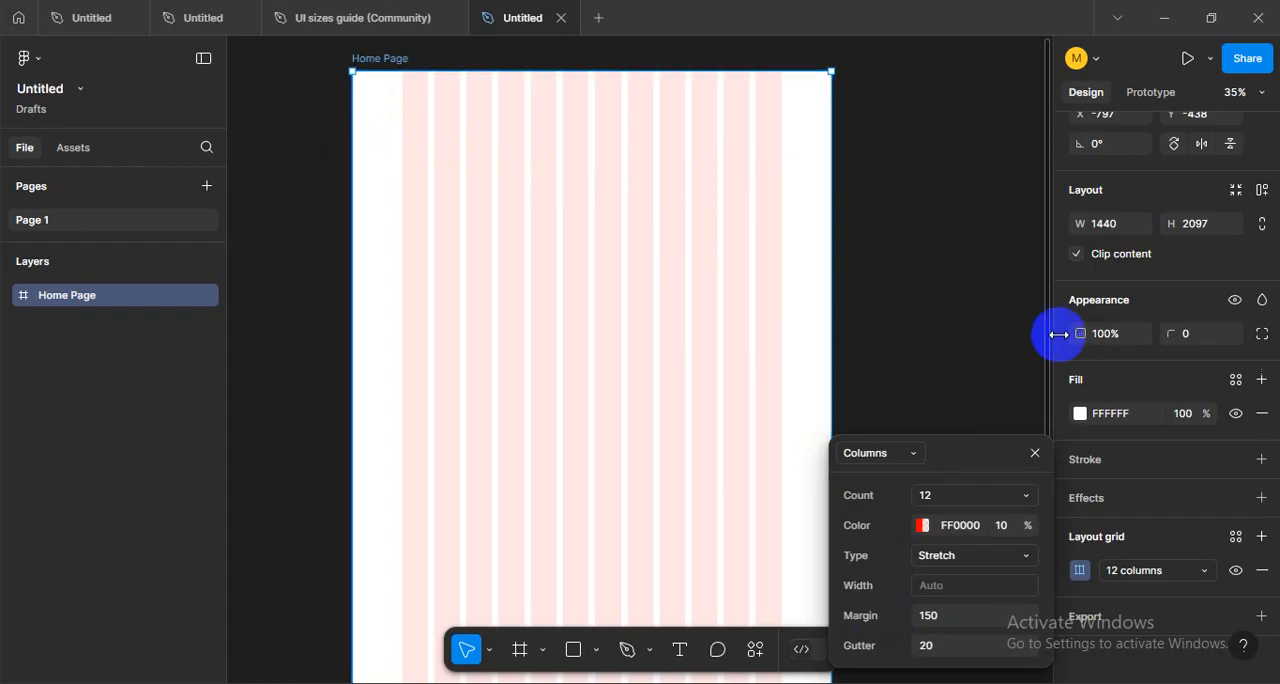
pyautogui.click(936, 645)
pyautogui.scroll(5, 640, 266)
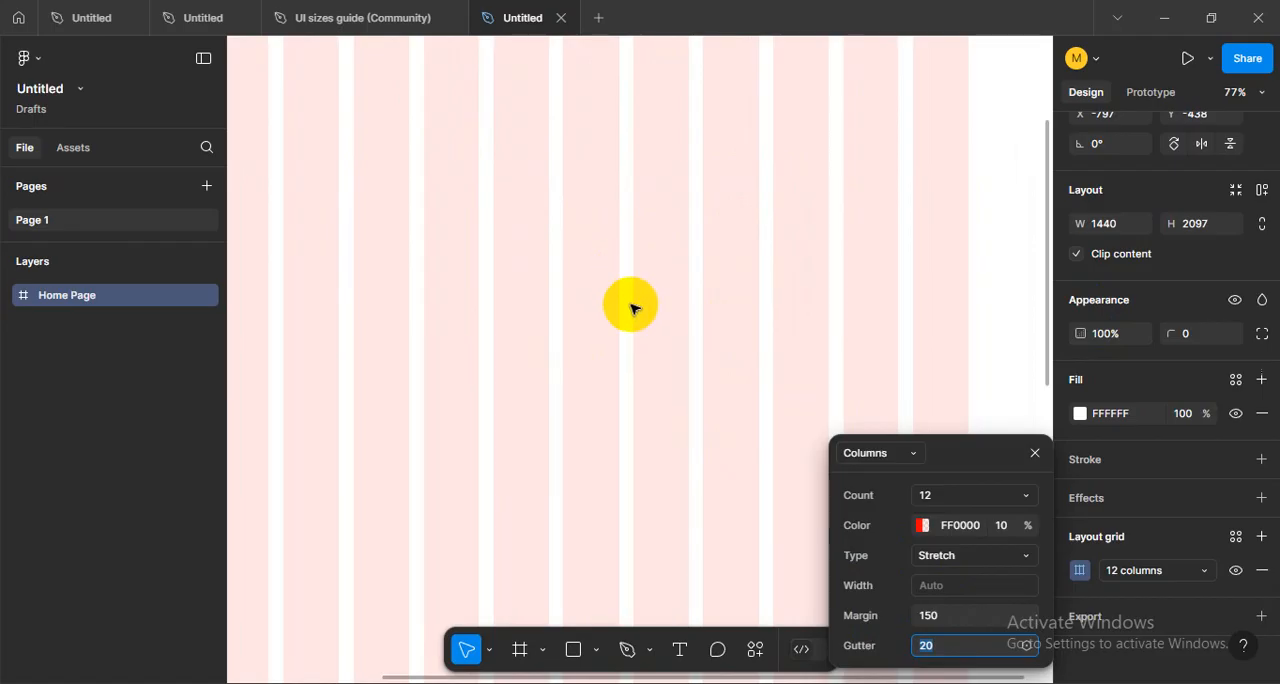
pyautogui.click(984, 670)
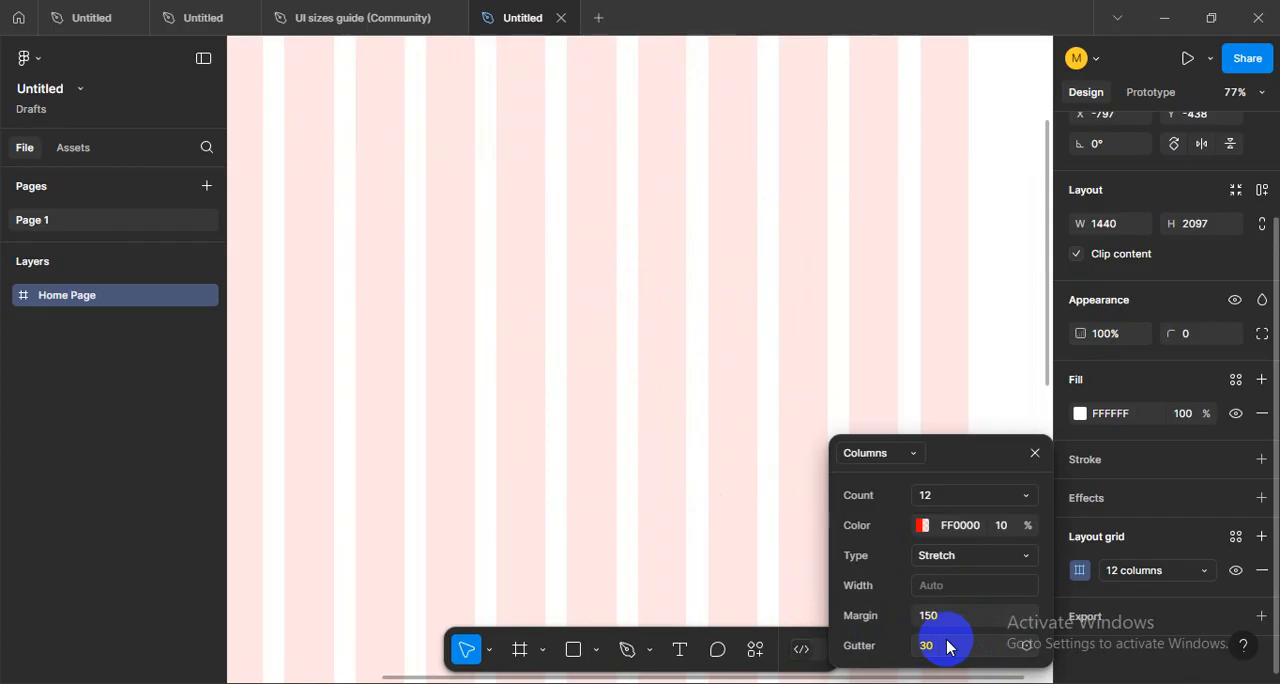
pyautogui.scroll(-3, 690, 295)
pyautogui.scroll(1, 688, 295)
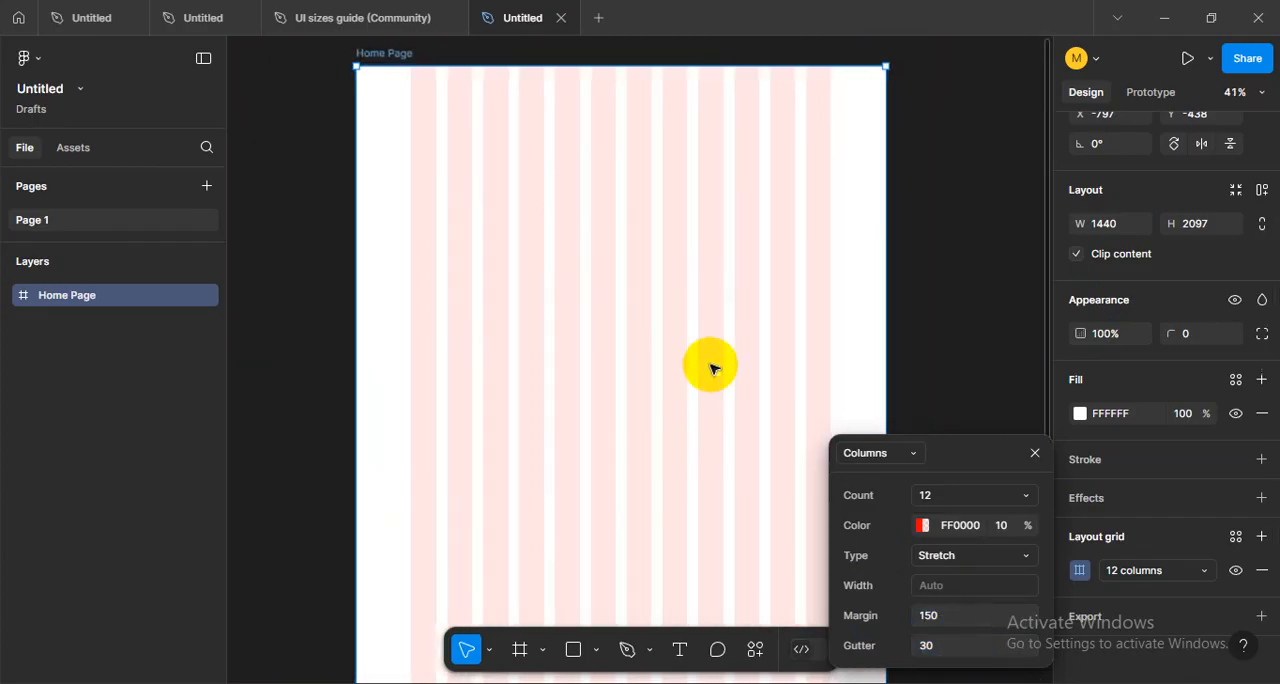
# - Try a grid margin of 160, and return the margin to 150
pyautogui.click(933, 618)
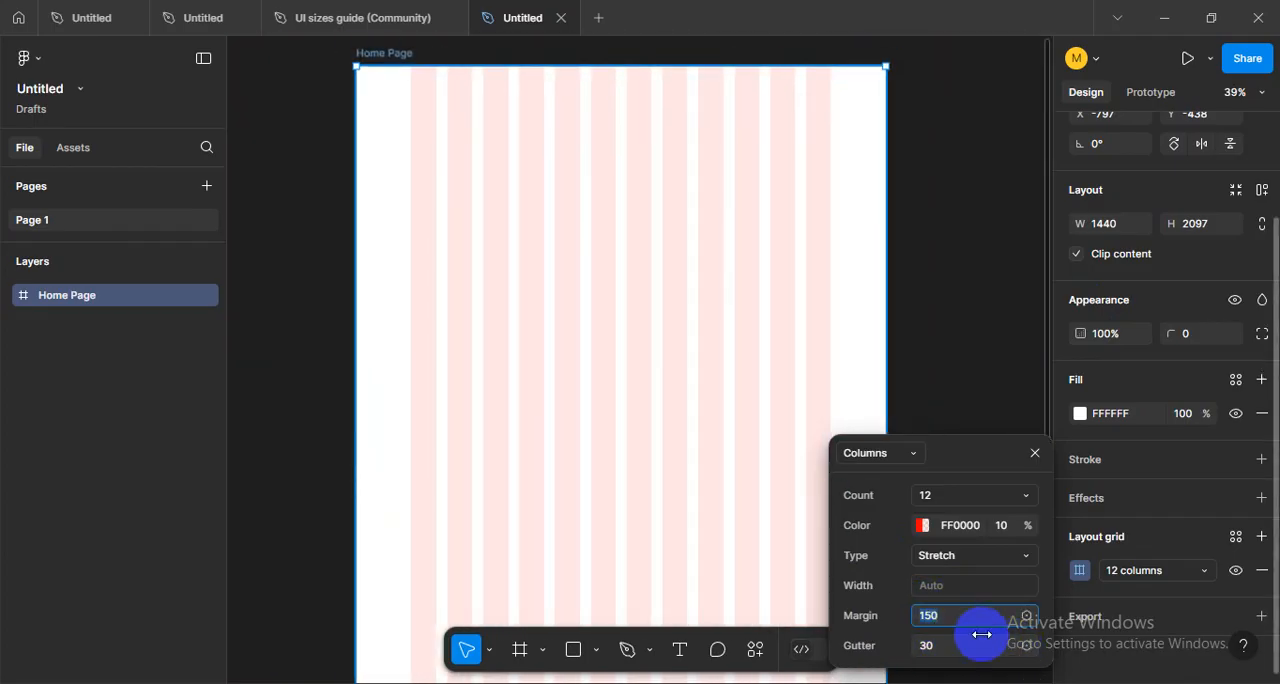
pyautogui.write('160')
pyautogui.press('Return')
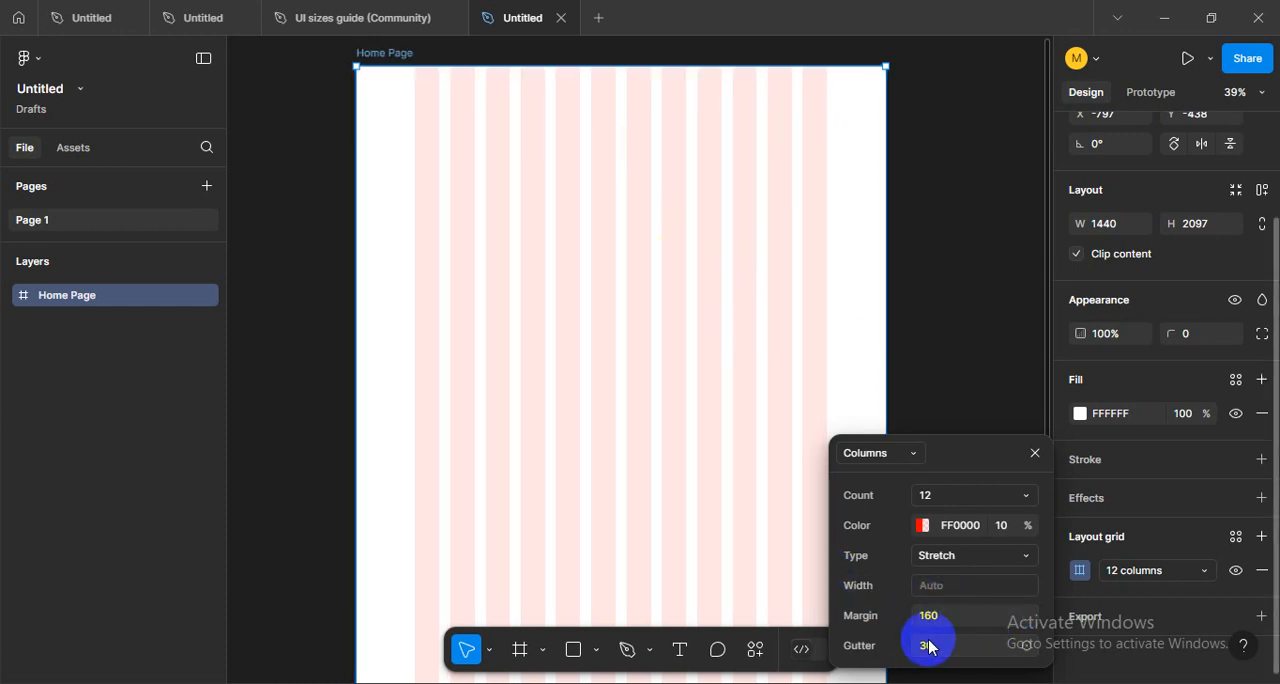
pyautogui.click(946, 618)
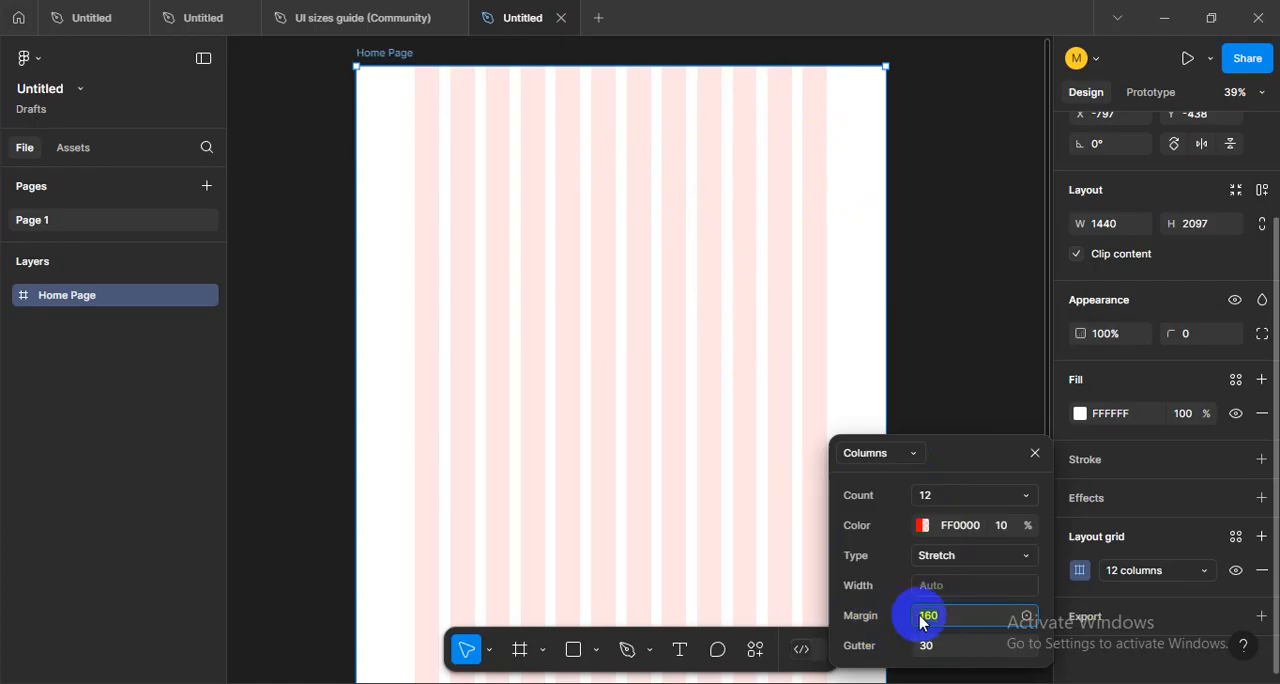
pyautogui.write('150')
pyautogui.press('Return')
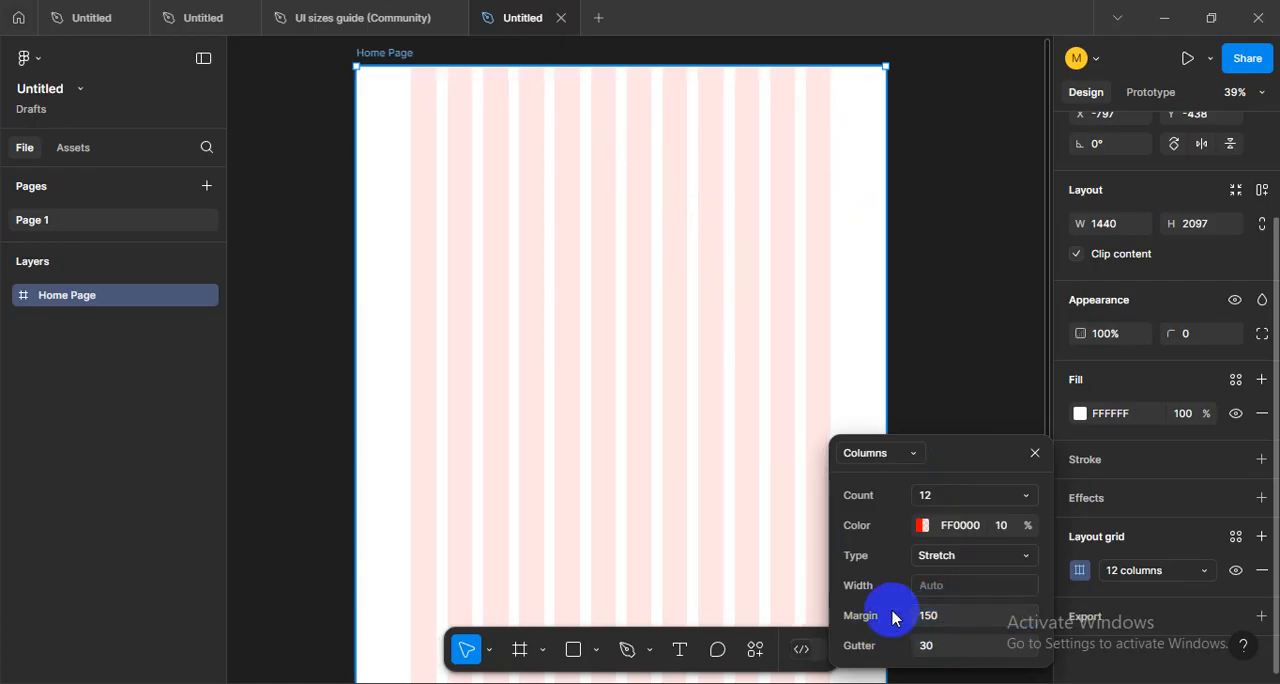
# - Review the column grid's gutter, count and margin settings, and close them by deselecting the Home Page frame
pyautogui.click(949, 650)
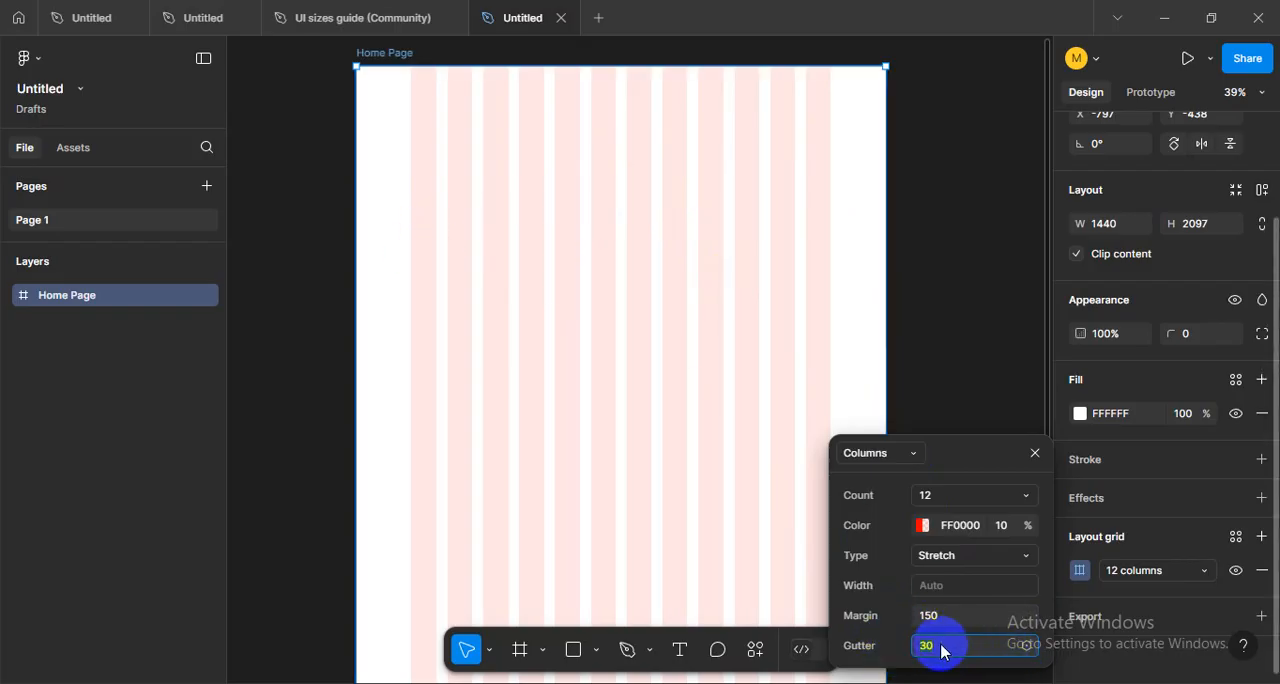
pyautogui.click(888, 653)
pyautogui.click(969, 651)
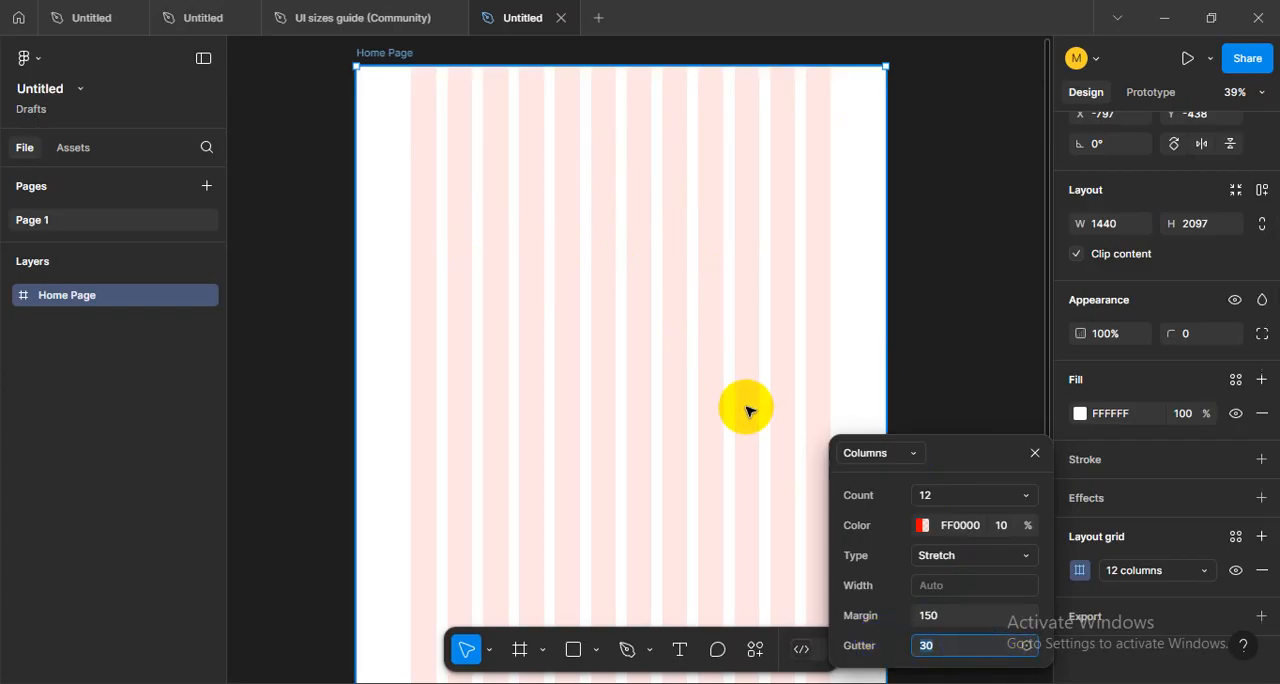
pyautogui.click(944, 495)
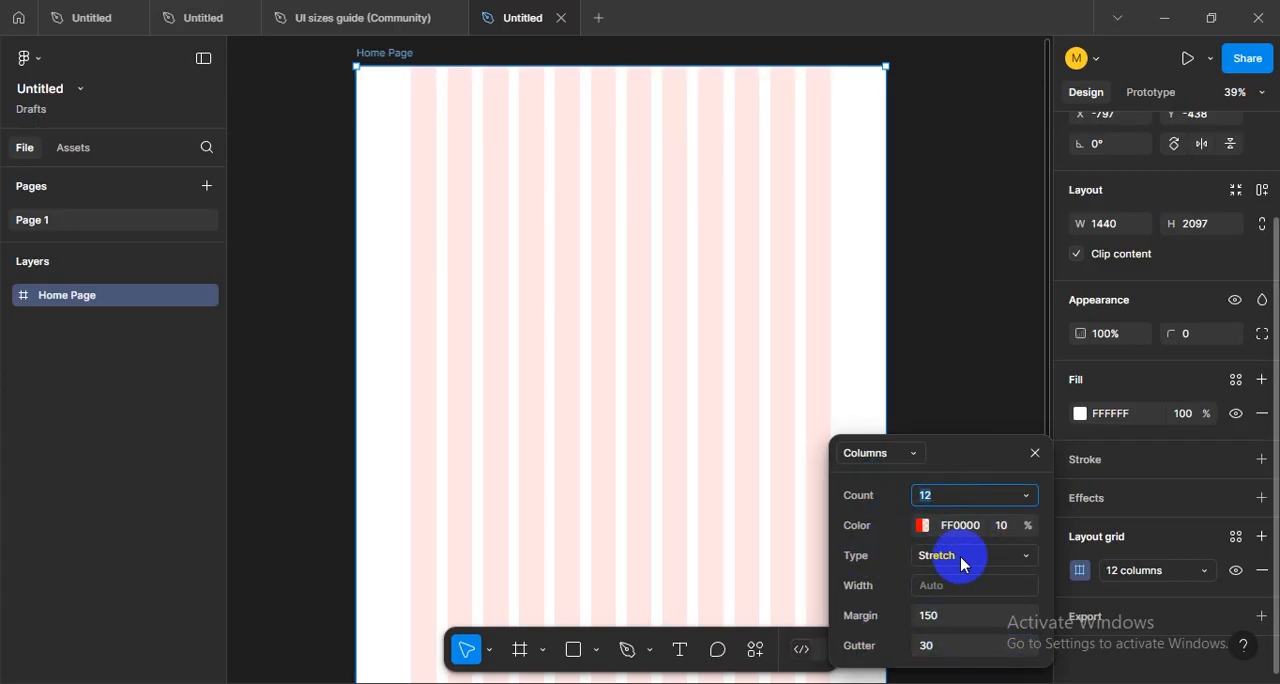
pyautogui.click(944, 615)
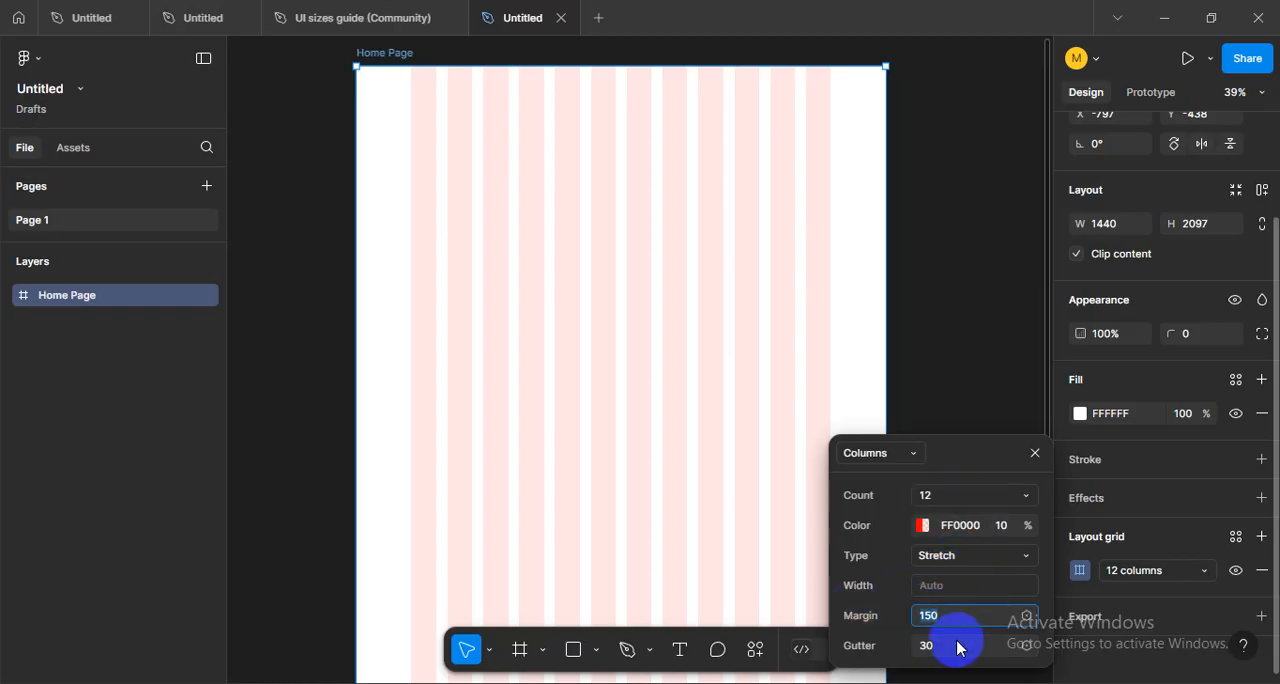
pyautogui.click(957, 648)
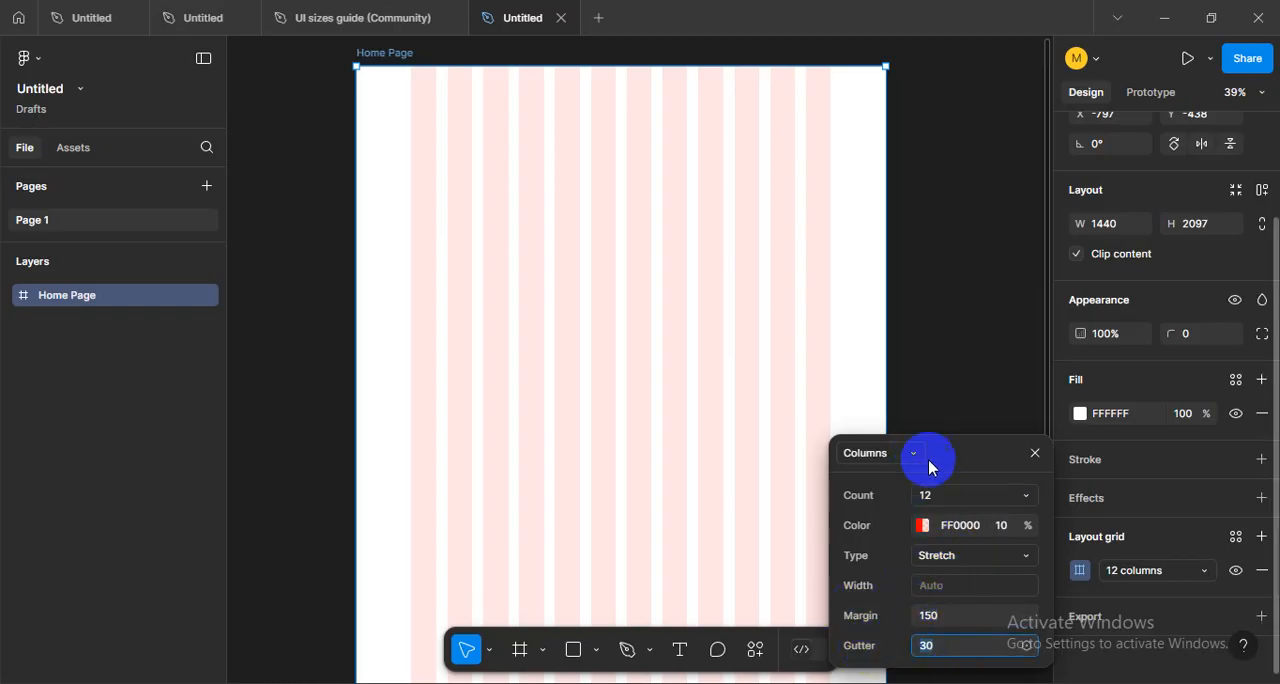
pyautogui.click(940, 268)
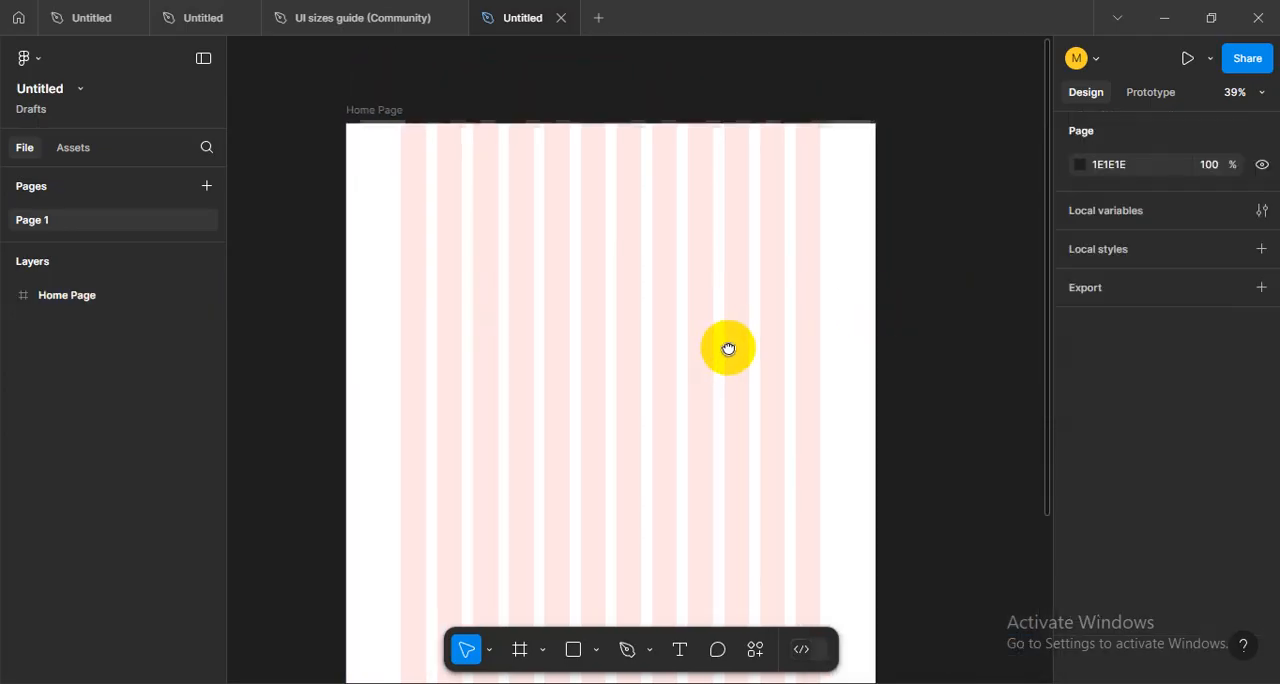
# - Examine the stretched columns, gutters and side margins across the Home Page frame
pyautogui.scroll(2, 560, 270)
pyautogui.keyDown('ctrl'); pyautogui.scroll(1, 577, 178); pyautogui.keyUp('ctrl')
pyautogui.scroll(1, 577, 178)
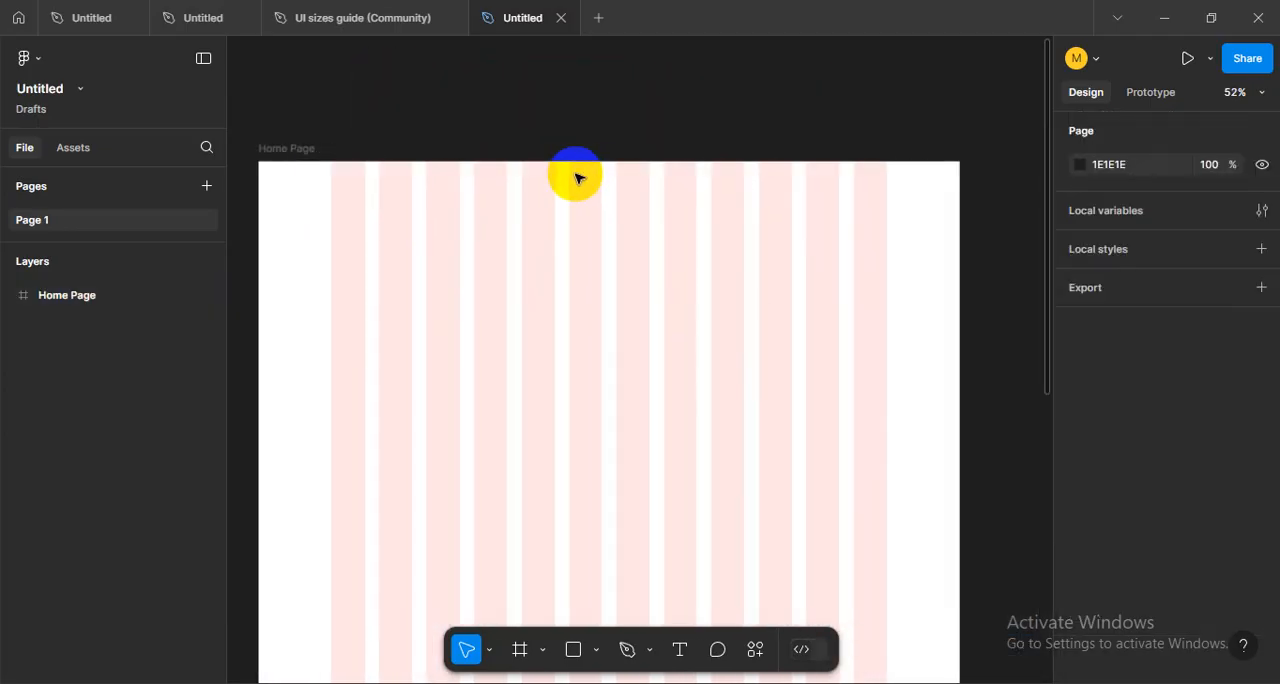
pyautogui.moveTo(574, 174); pyautogui.dragTo(614, 203)
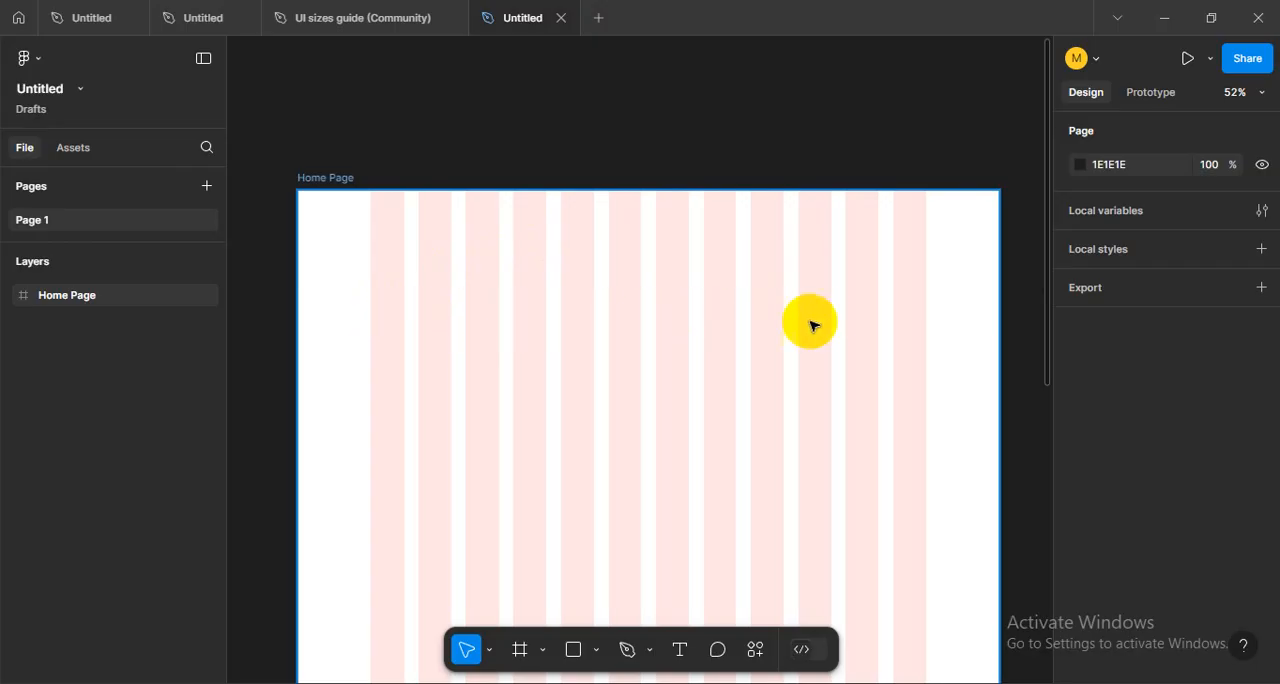
pyautogui.scroll(-1, 811, 323)
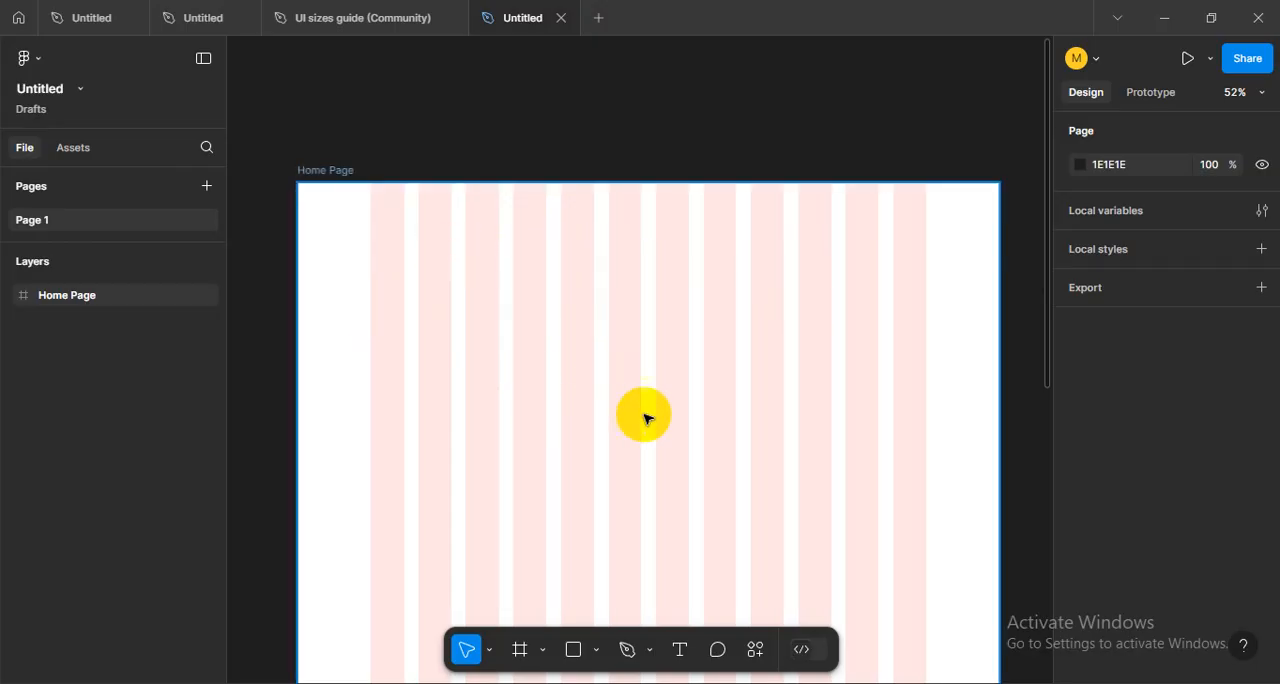
pyautogui.scroll(-2, 646, 417)
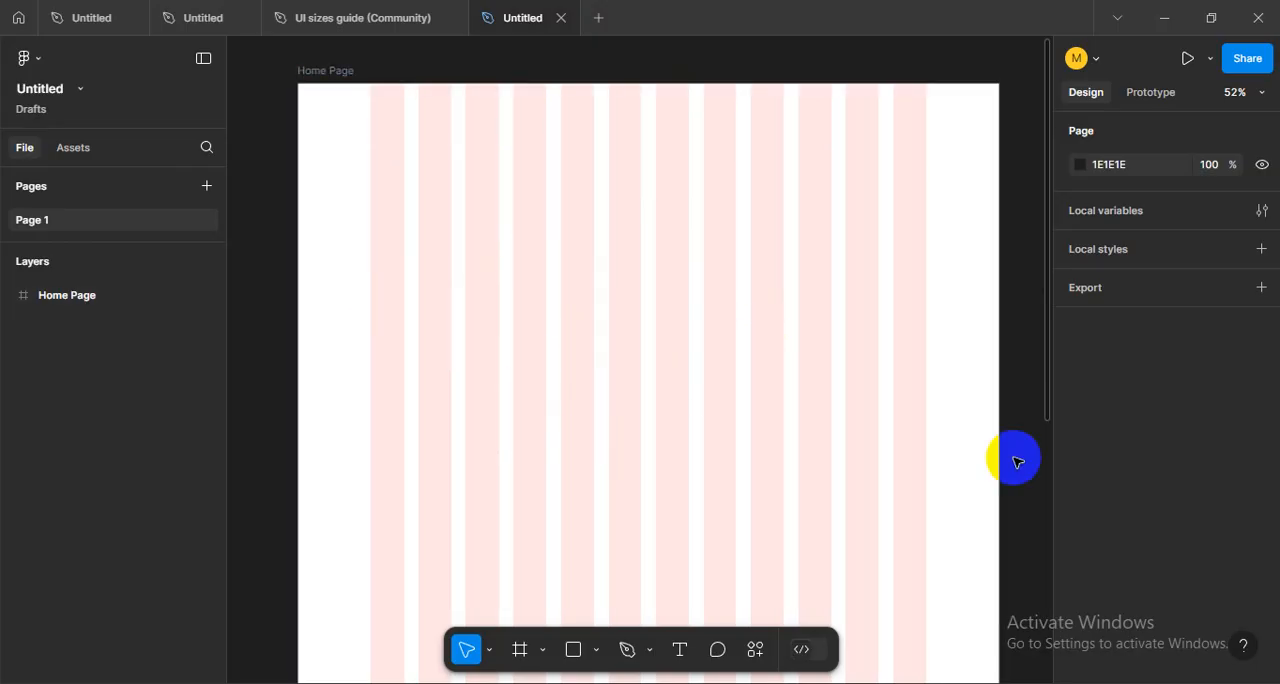
pyautogui.scroll(5, 790, 441)
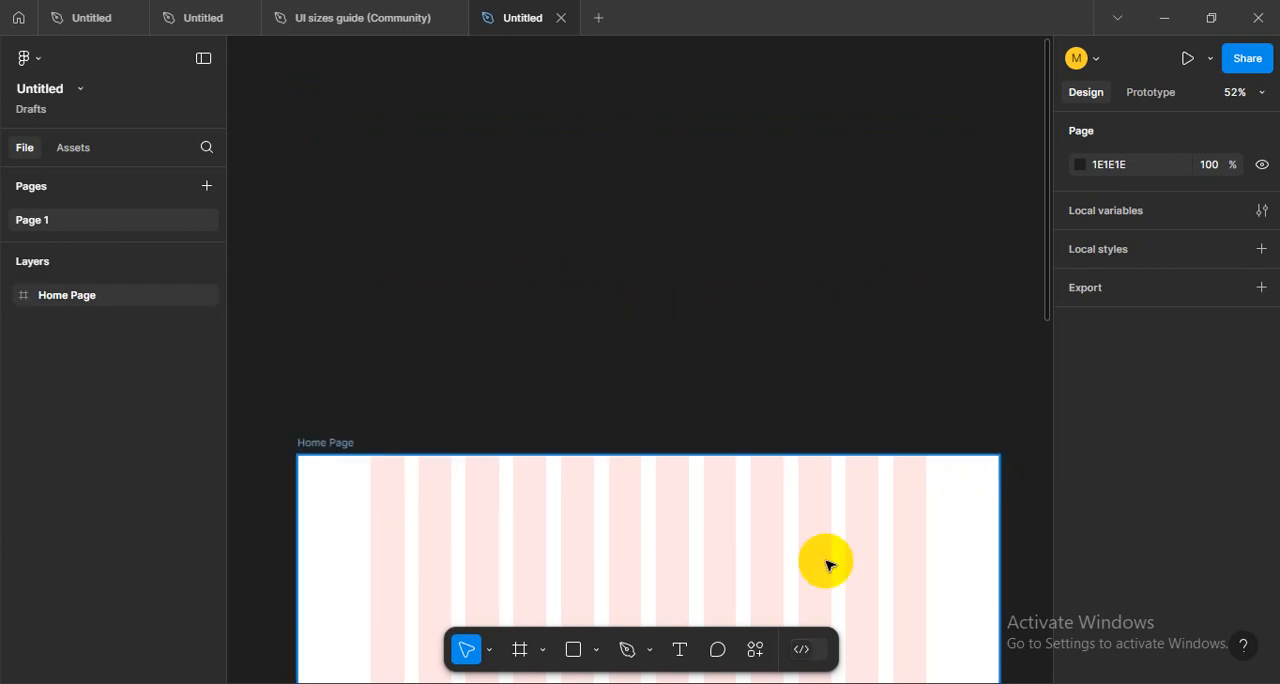
pyautogui.scroll(-3, 830, 430)
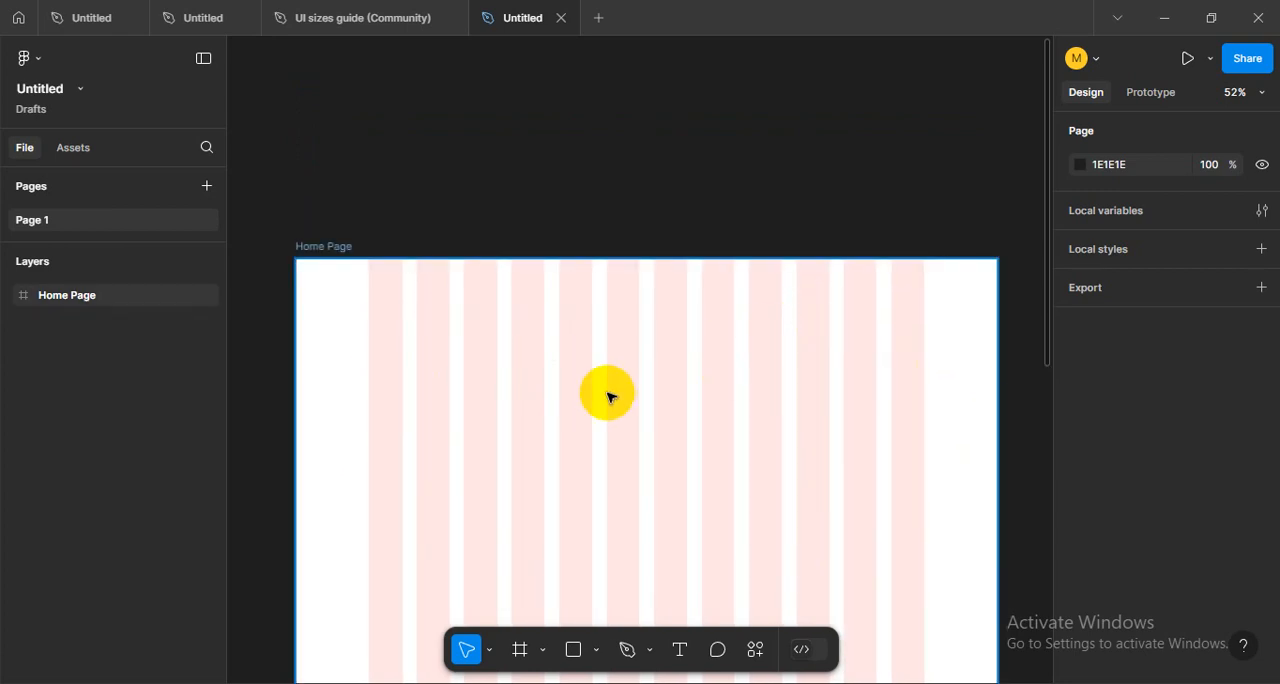
pyautogui.scroll(-1, 700, 390)
pyautogui.moveTo(826, 417); pyautogui.dragTo(817, 374)
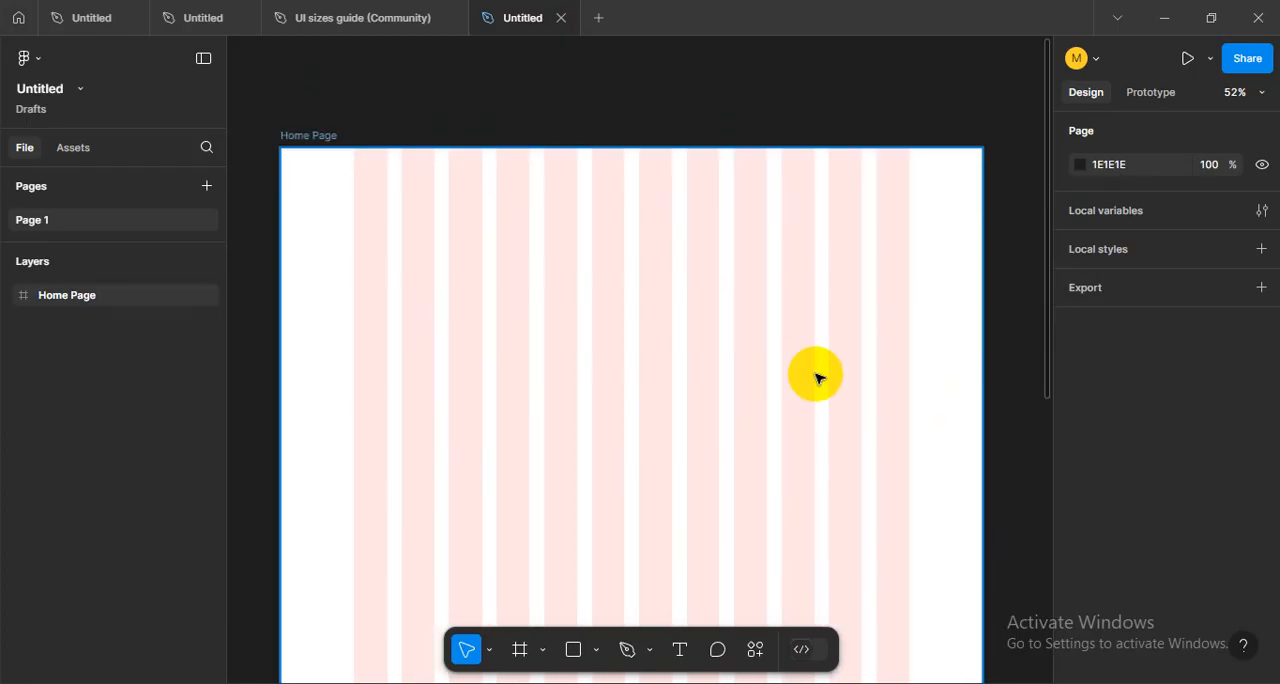
pyautogui.moveTo(738, 336); pyautogui.dragTo(723, 312)
pyautogui.moveTo(689, 260); pyautogui.dragTo(688, 306)
pyautogui.moveTo(594, 249); pyautogui.dragTo(547, 258)
pyautogui.scroll(-5, 563, 252)
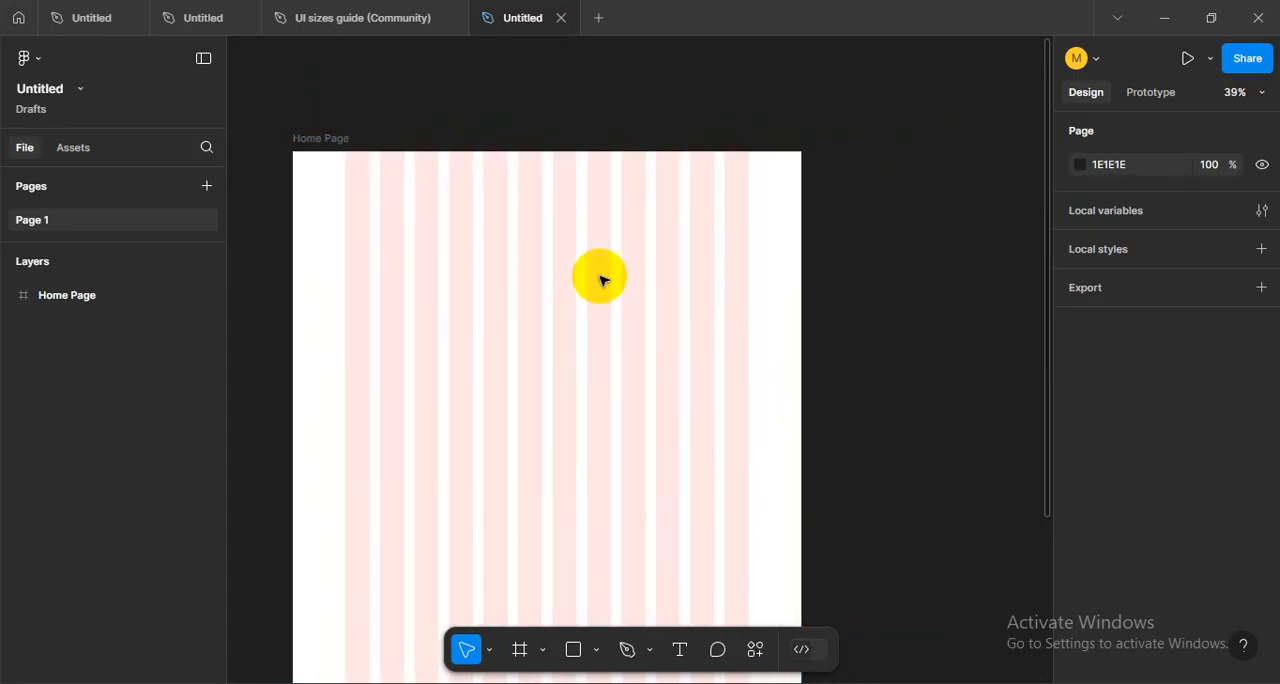
pyautogui.moveTo(729, 314); pyautogui.dragTo(654, 294)
pyautogui.moveTo(743, 300); pyautogui.dragTo(727, 302)
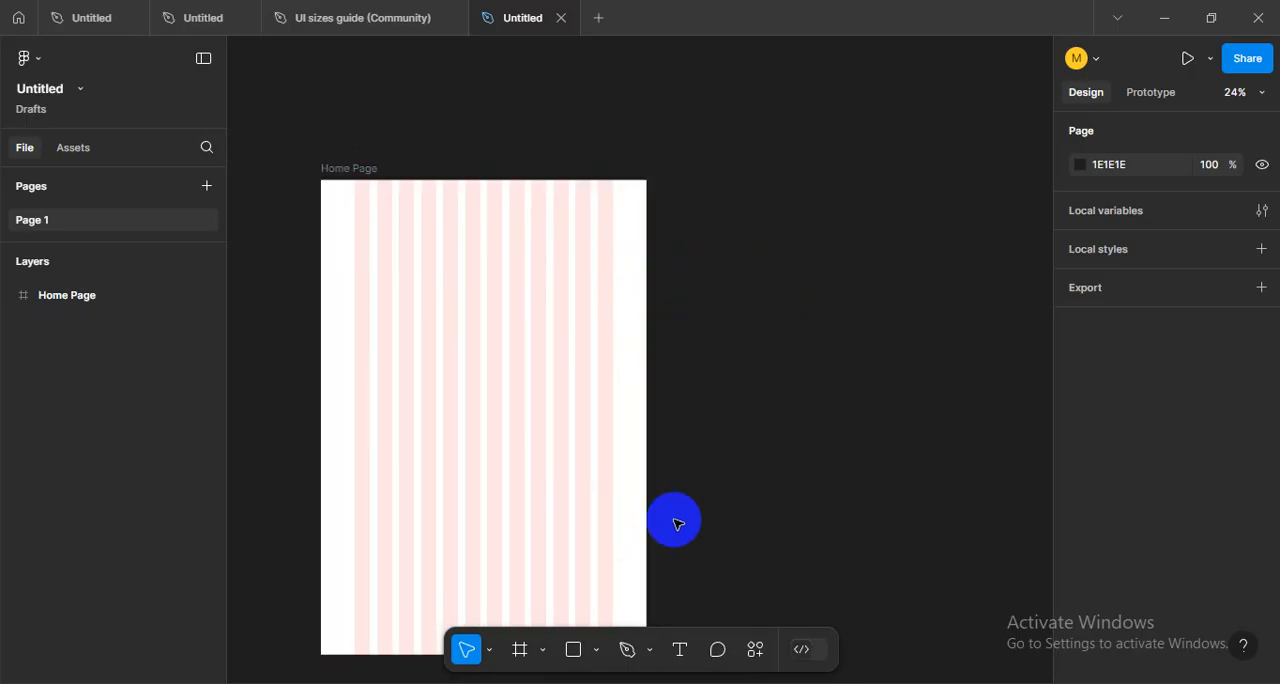
# - Add an iPad Pro 11" tablet frame beside the Home Page frame and extend its height to 2097
pyautogui.press('f')
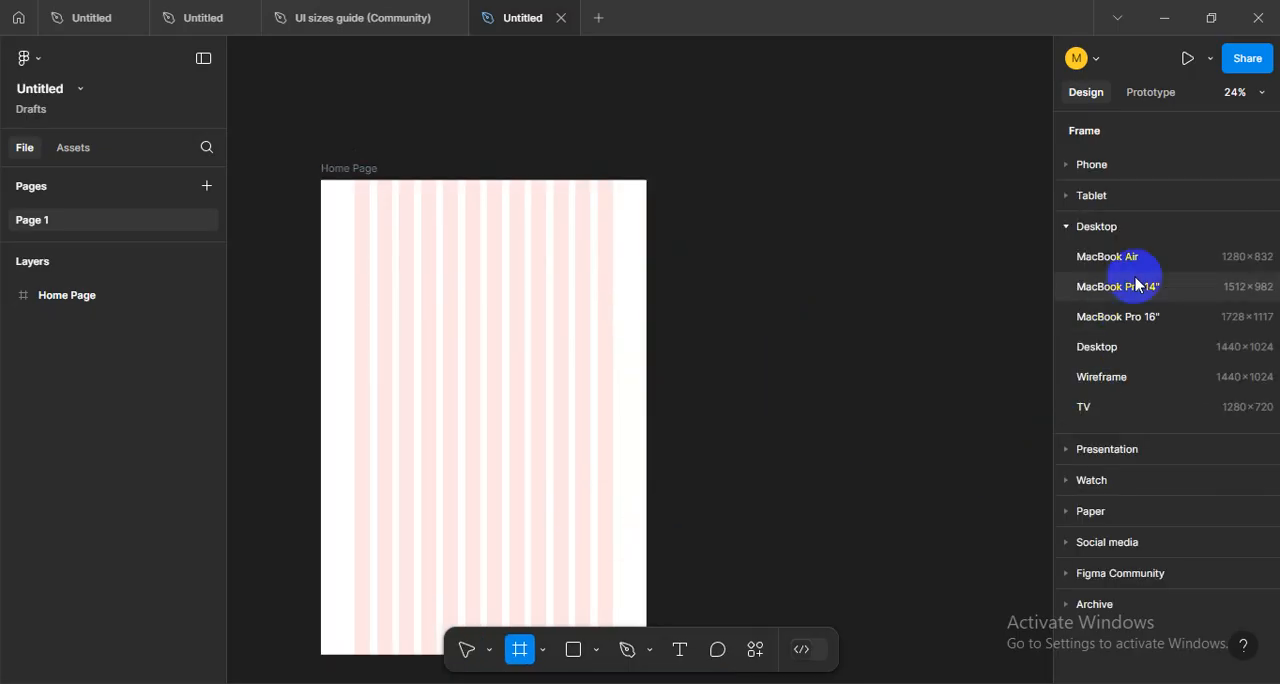
pyautogui.click(1092, 194)
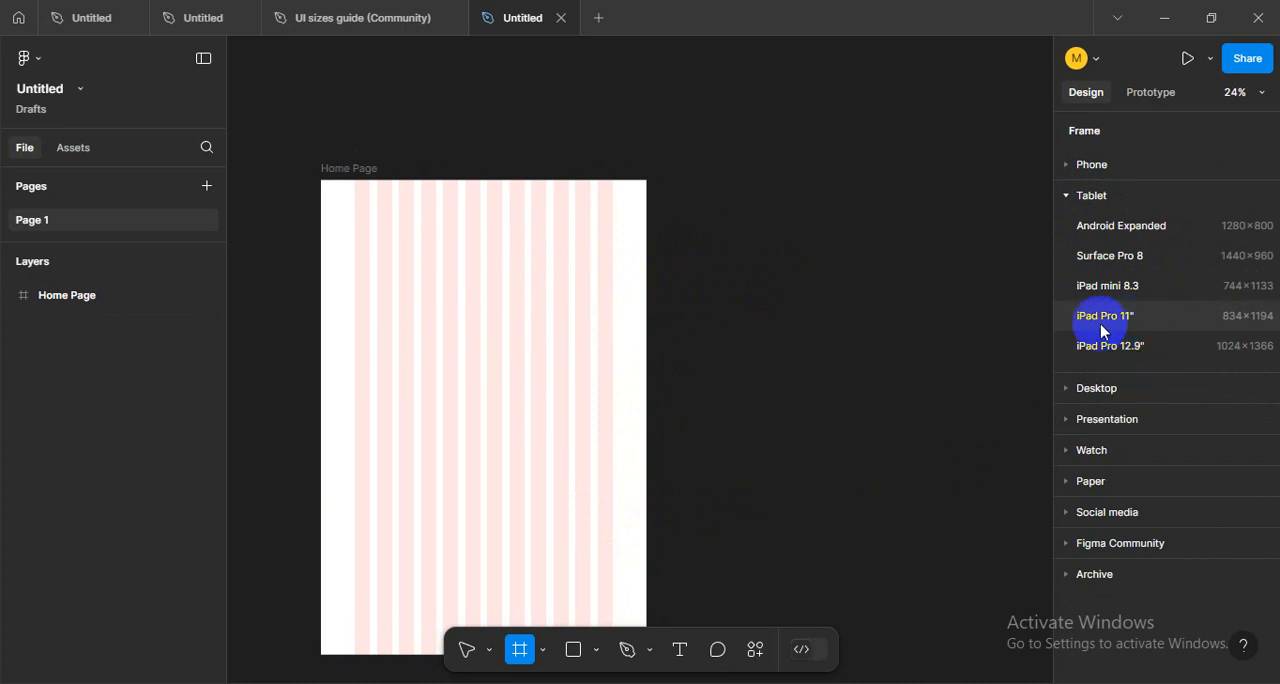
pyautogui.click(1144, 318)
pyautogui.moveTo(704, 221); pyautogui.dragTo(716, 170)
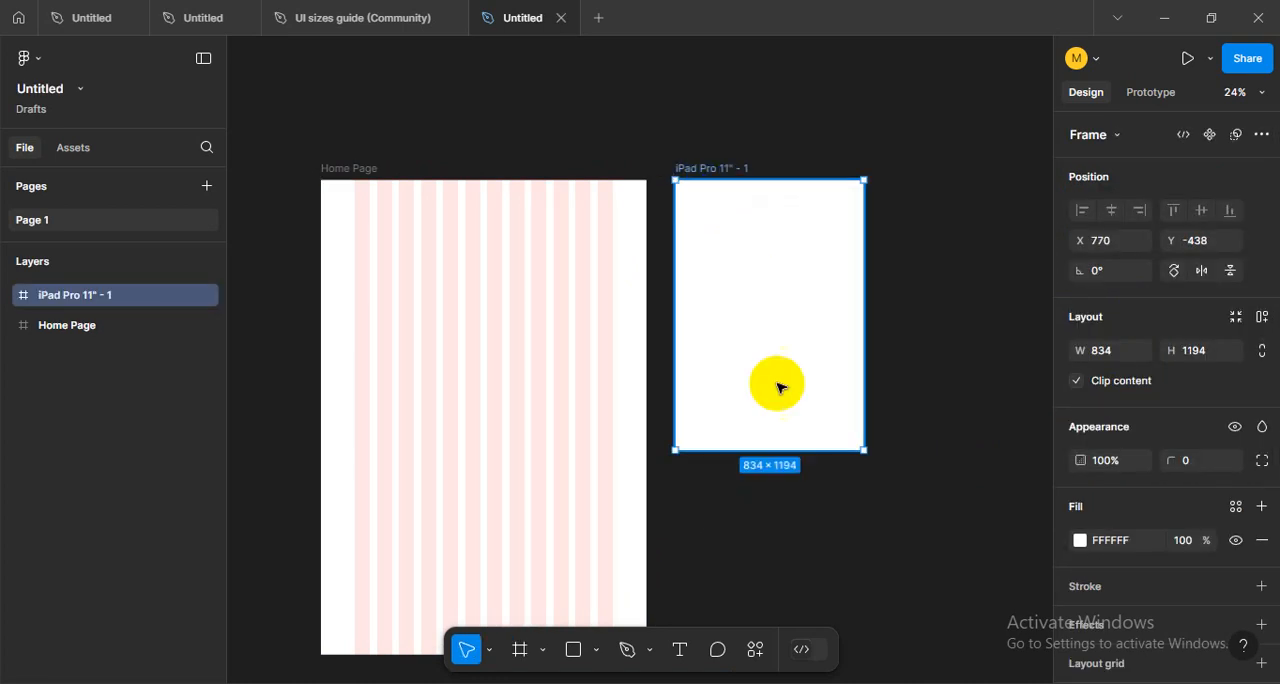
pyautogui.moveTo(766, 450); pyautogui.dragTo(752, 412)
pyautogui.moveTo(712, 585); pyautogui.dragTo(714, 606)
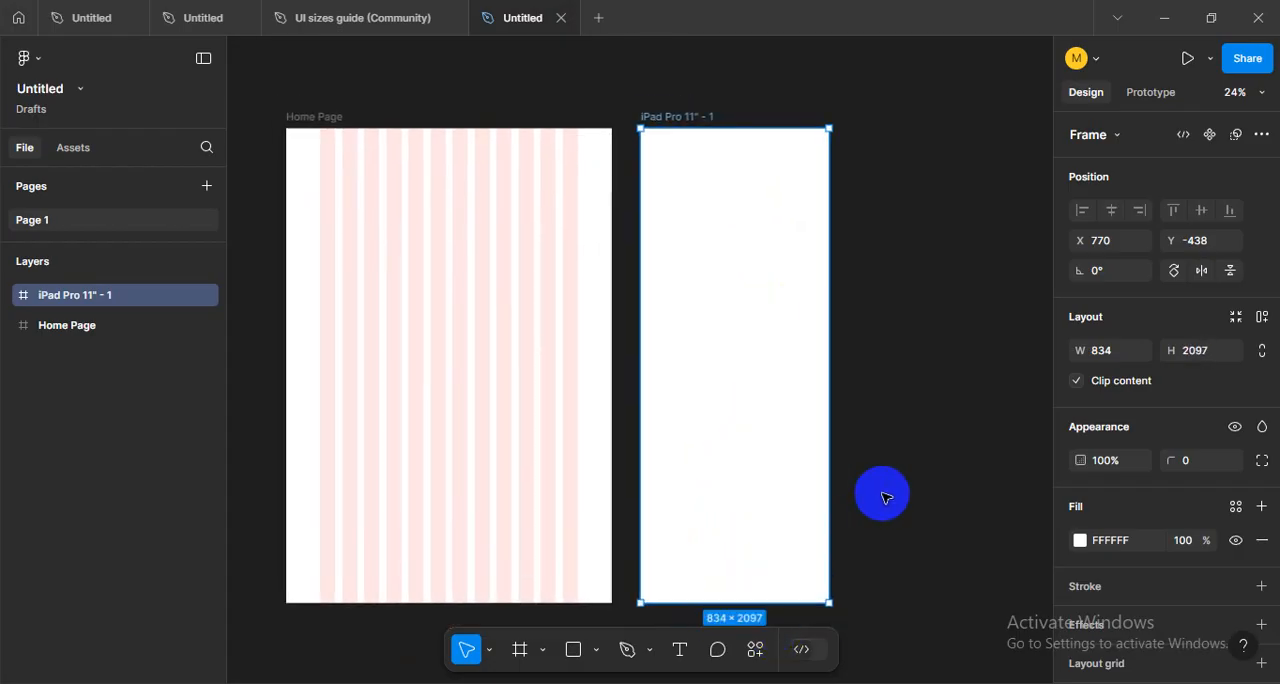
# - Rename the iPad Pro 11" frame beside the Home Page frame as "Tab Version"
pyautogui.click(883, 492)
pyautogui.moveTo(890, 357); pyautogui.dragTo(868, 448)
pyautogui.click(662, 212)
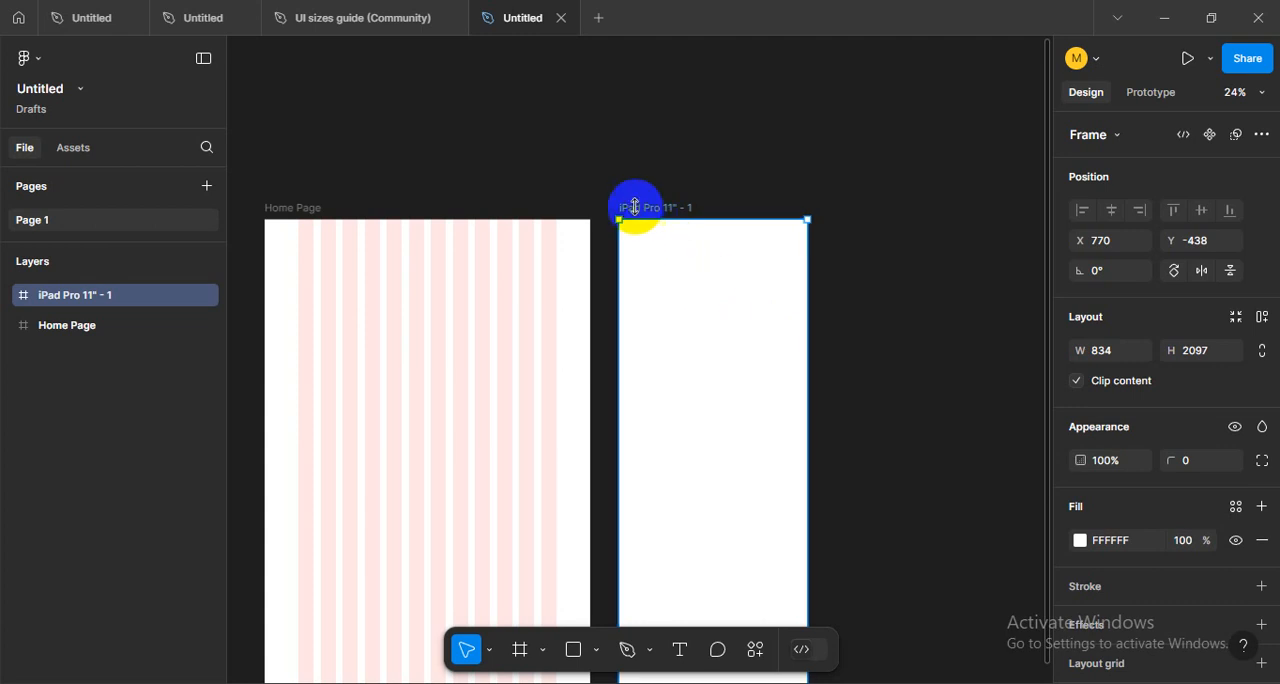
pyautogui.scroll(2, 706, 235)
pyautogui.scroll(1, 720, 312)
pyautogui.scroll(1, 725, 330)
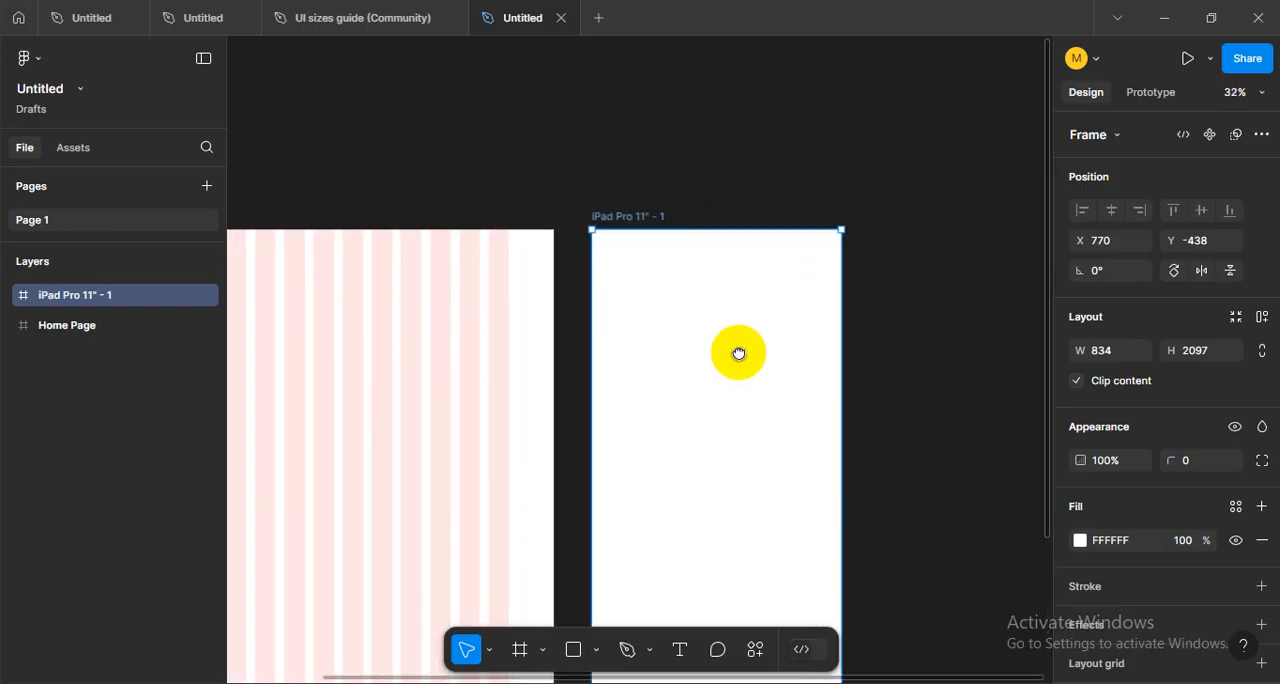
pyautogui.hscroll(2, 880, 364)
pyautogui.scroll(3, 617, 250)
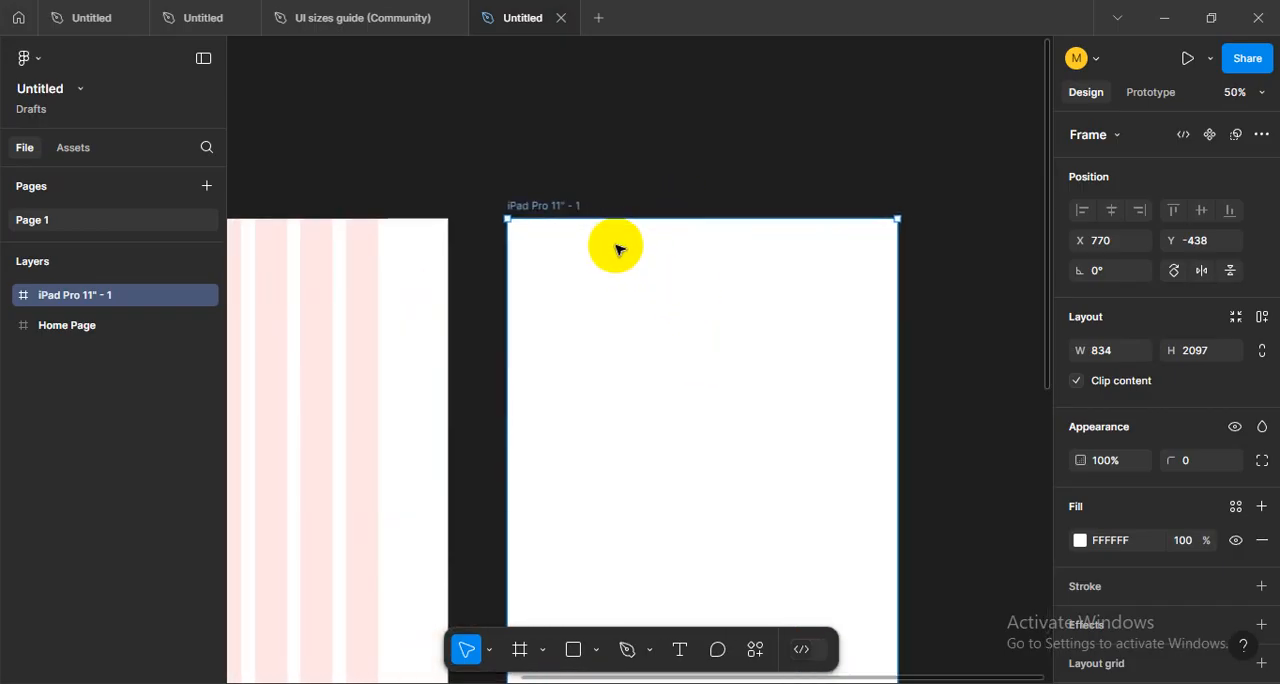
pyautogui.scroll(1, 600, 297)
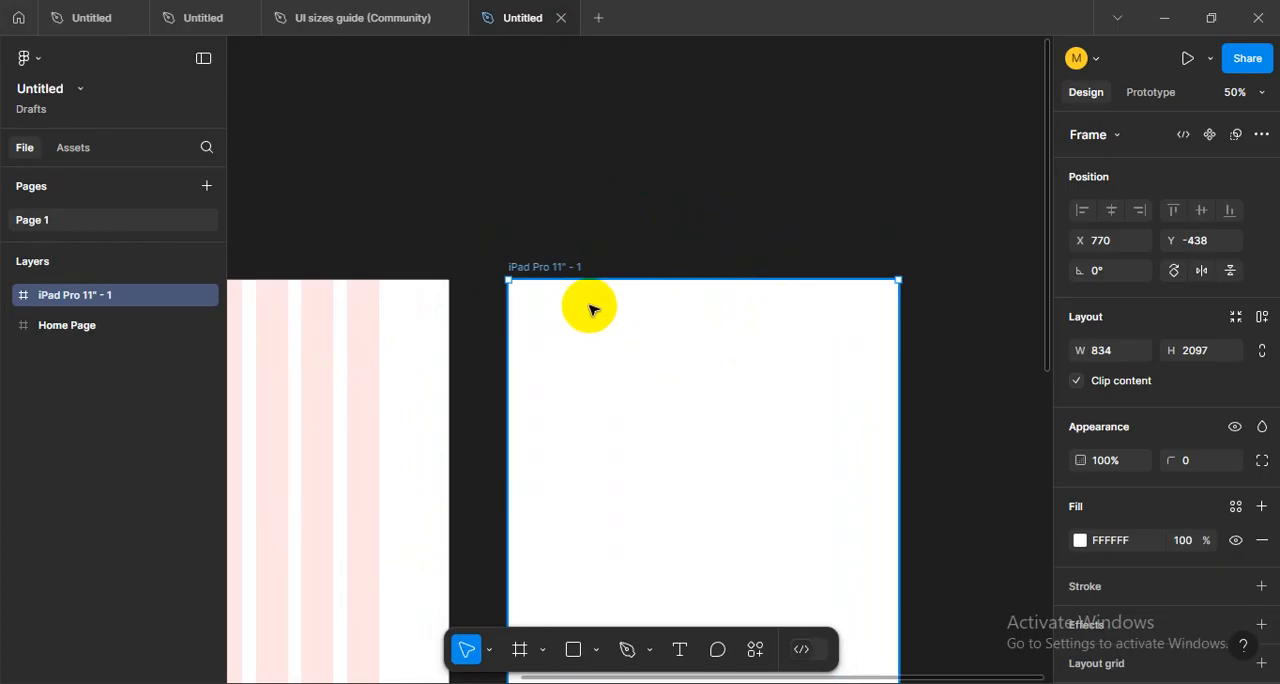
pyautogui.scroll(-1, 605, 300)
pyautogui.doubleClick(547, 234)
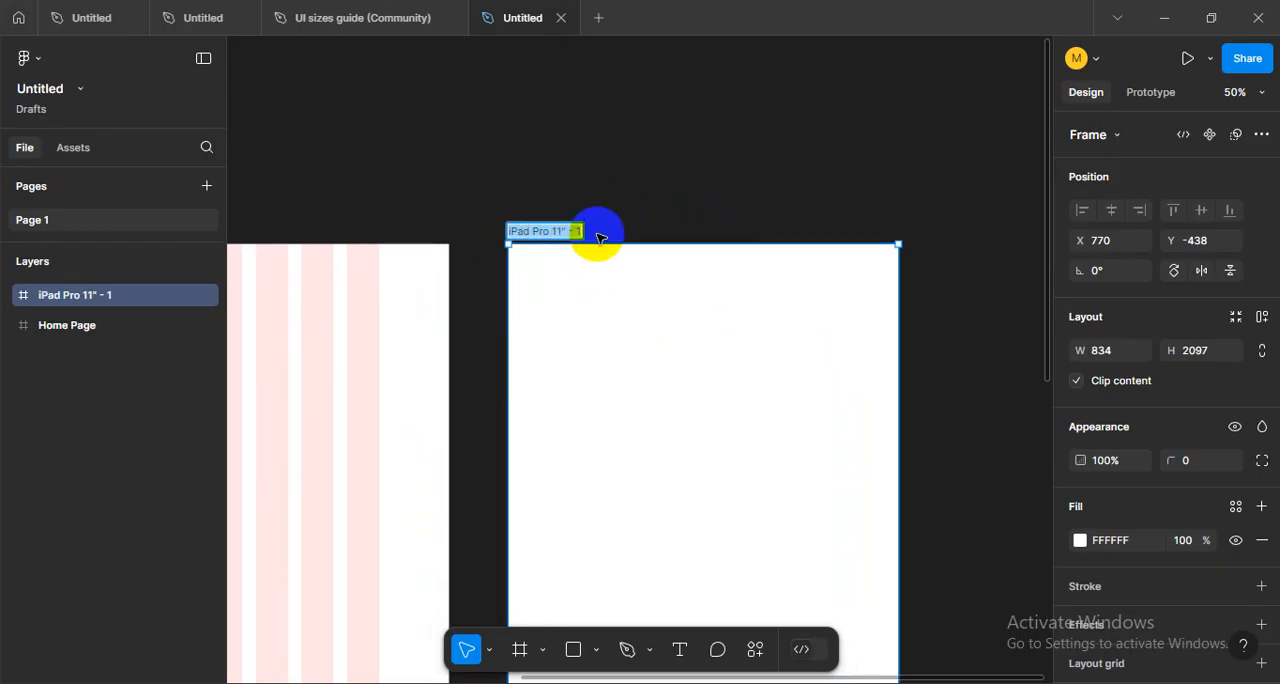
pyautogui.write('tab')
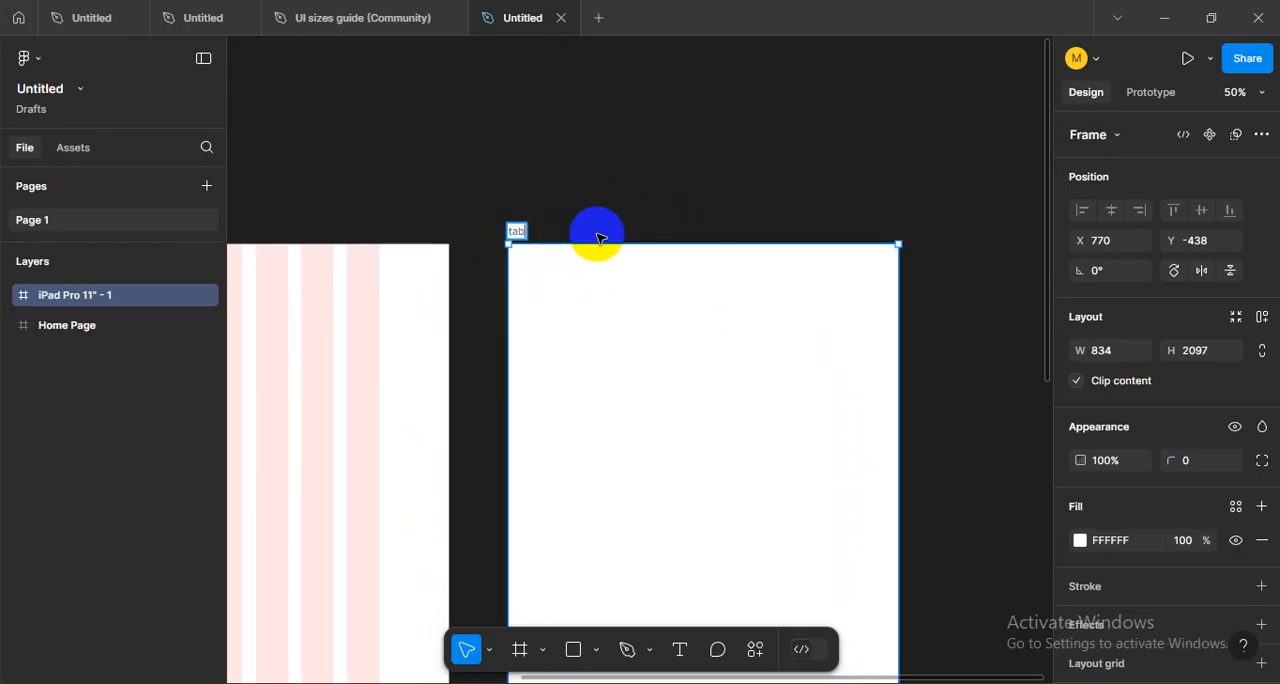
pyautogui.click(600, 238)
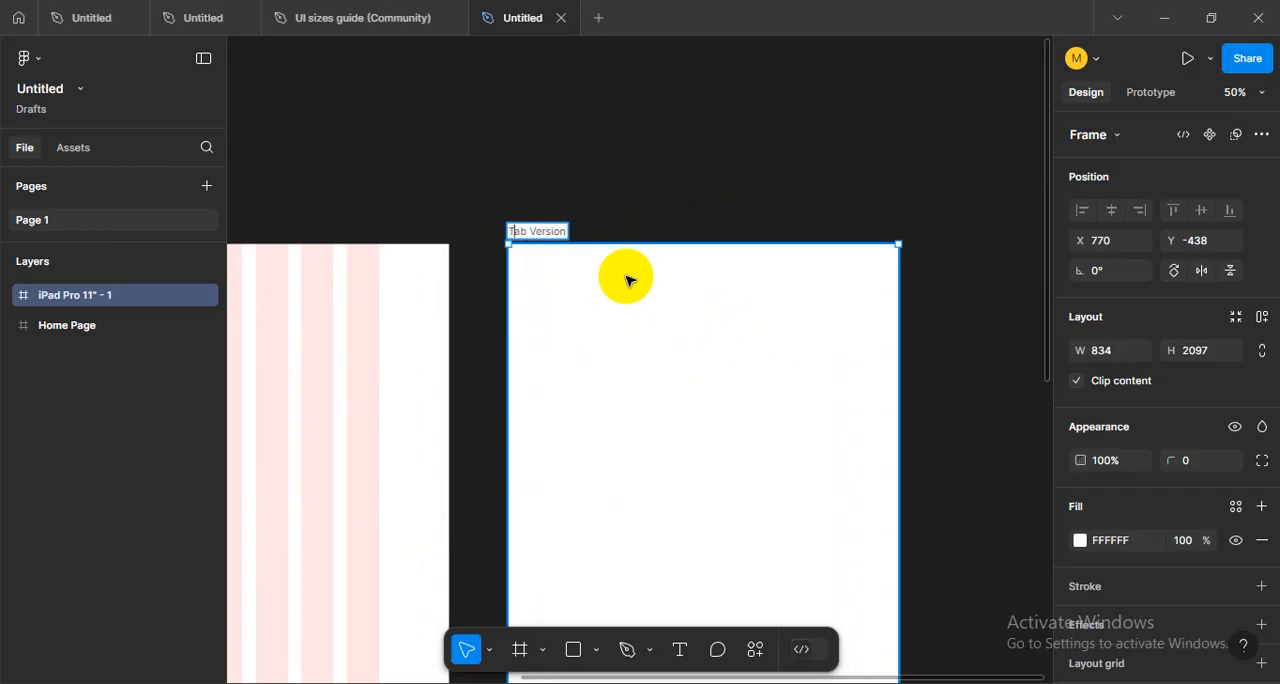
pyautogui.click(622, 220)
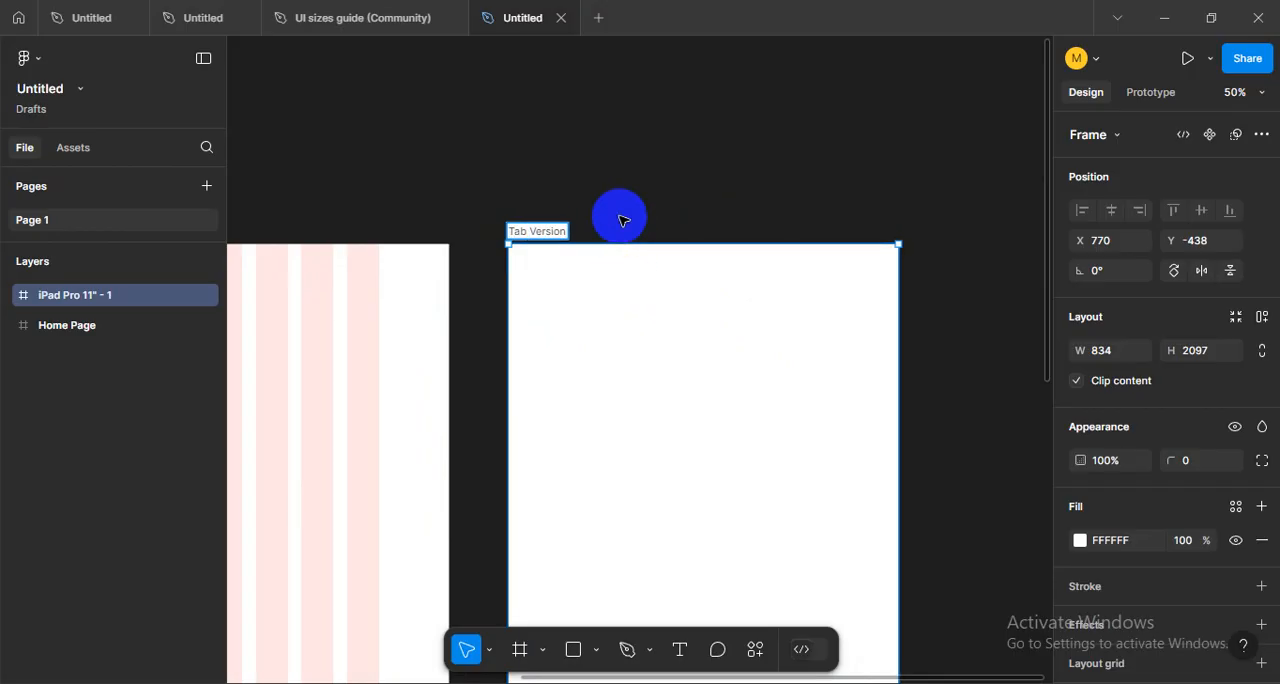
# - Add a layout grid to the Tab Version frame, change it to columns, and set the count to 8
pyautogui.scroll(-3, 628, 375)
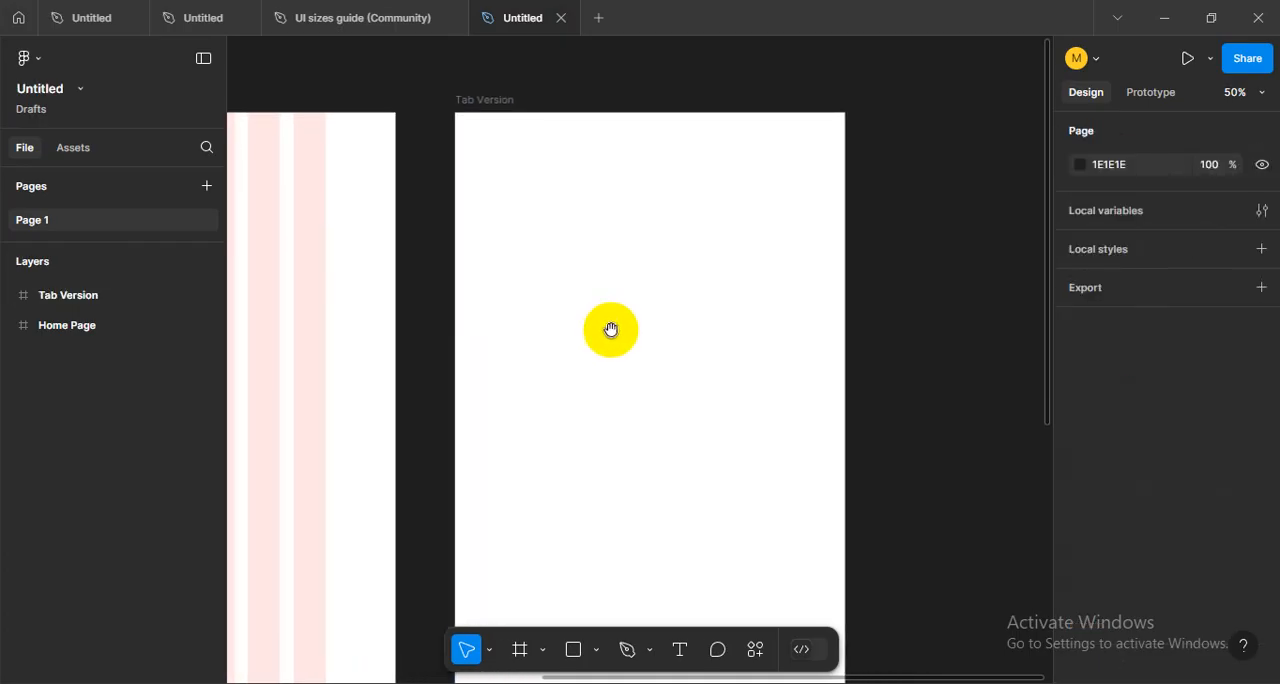
pyautogui.click(610, 331)
pyautogui.scroll(-2, 1088, 520)
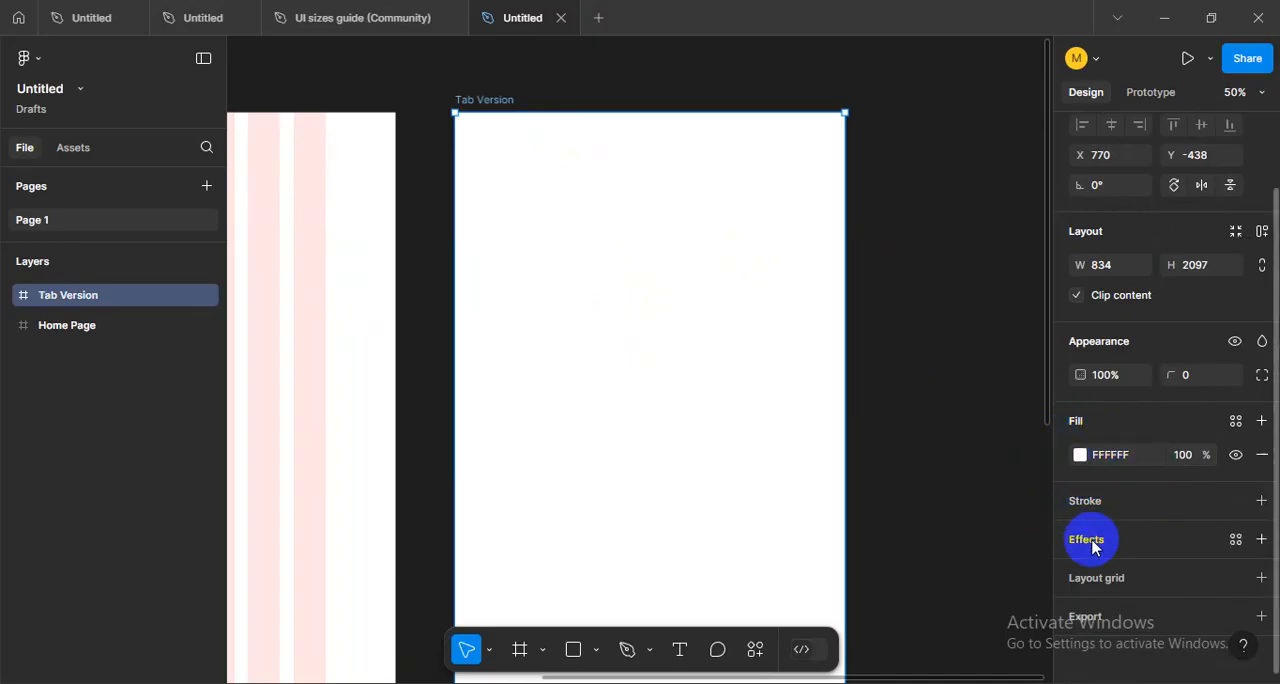
pyautogui.click(1098, 579)
pyautogui.click(1079, 611)
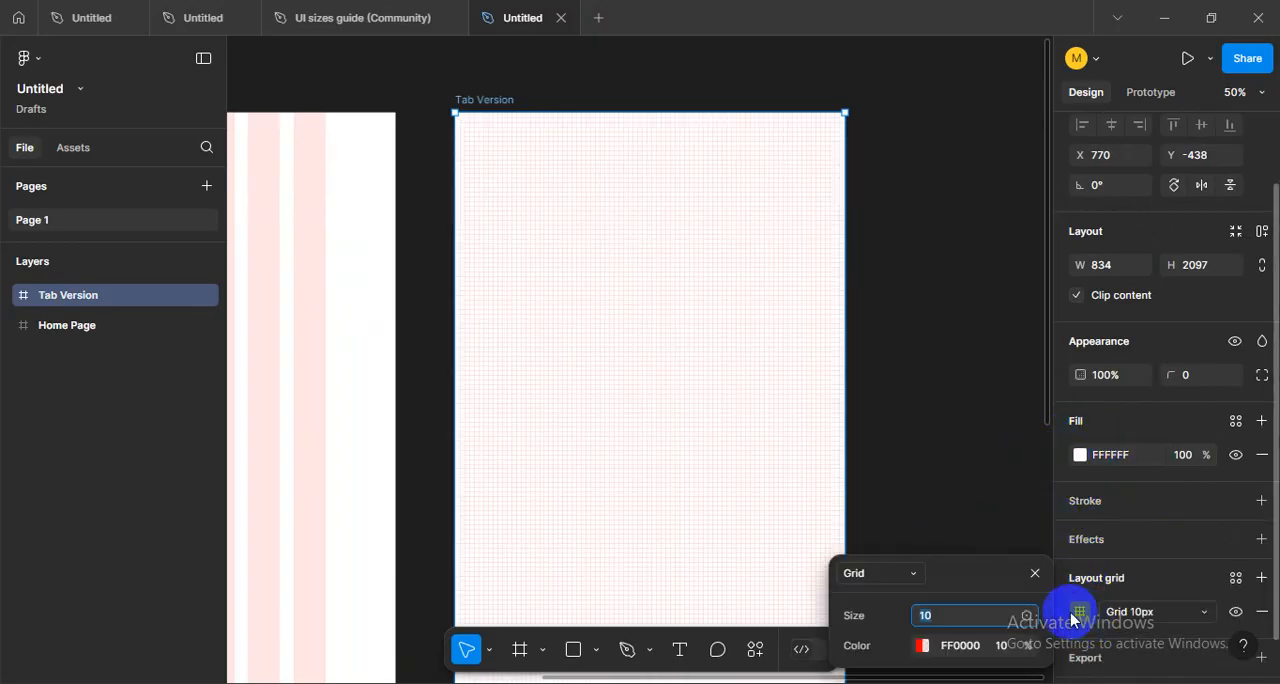
pyautogui.click(871, 579)
pyautogui.click(884, 596)
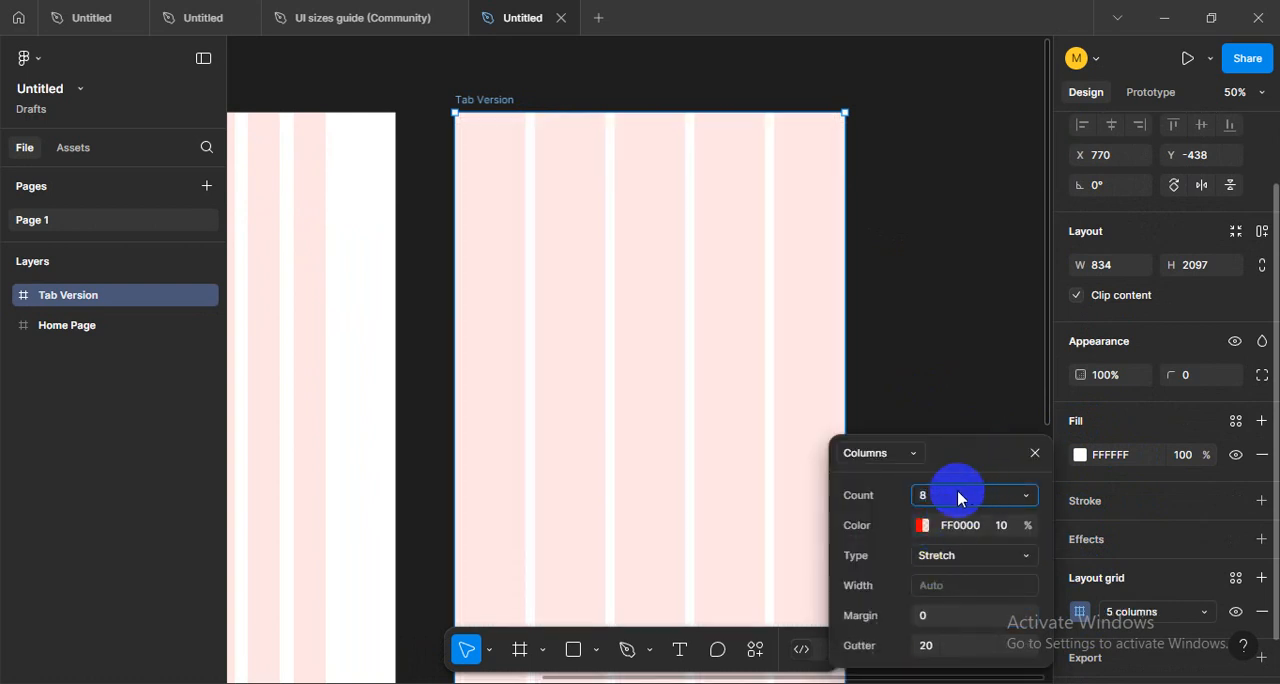
pyautogui.write('8')
pyautogui.click(895, 554)
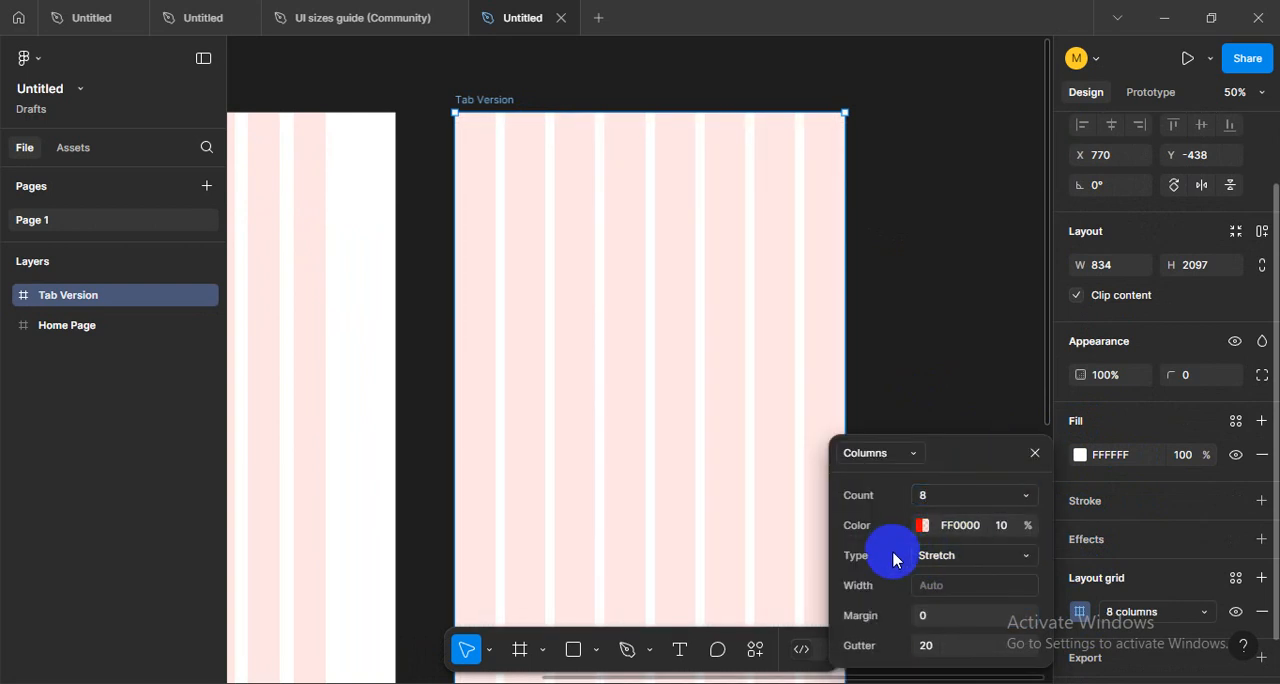
# - Set the Tab Version column grid's margin to 32 and gutter to 16
pyautogui.click(928, 615)
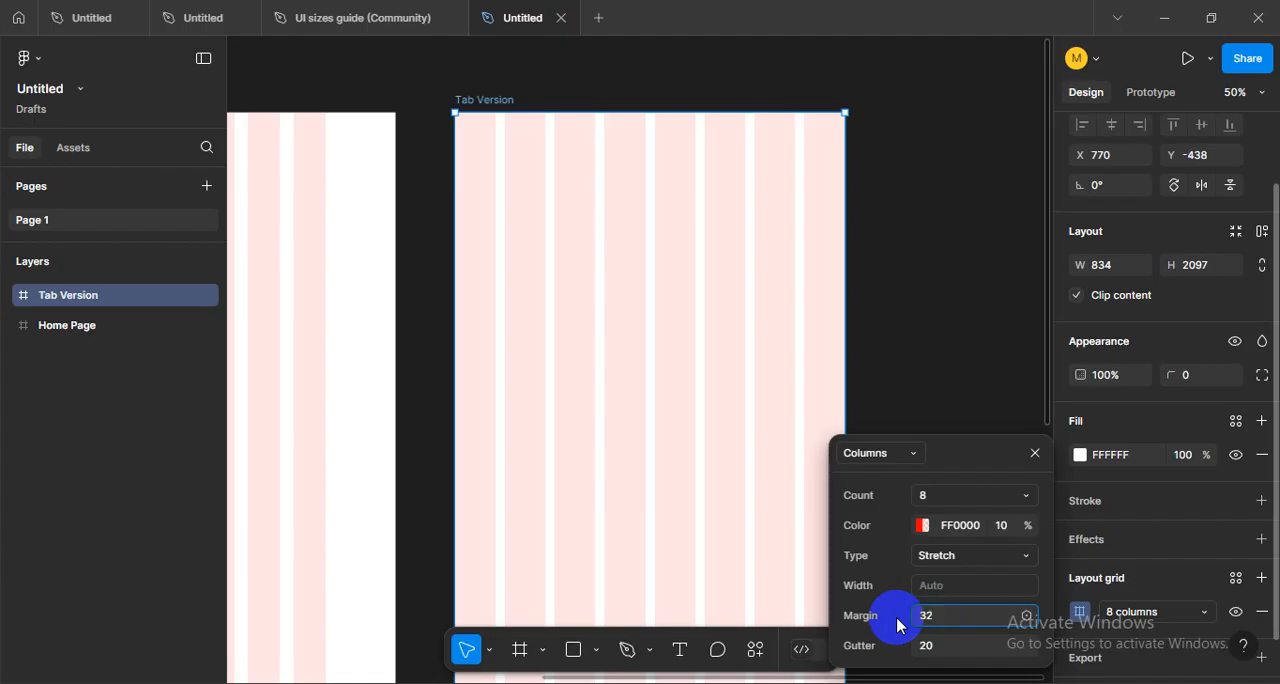
pyautogui.press('Return')
pyautogui.click(962, 652)
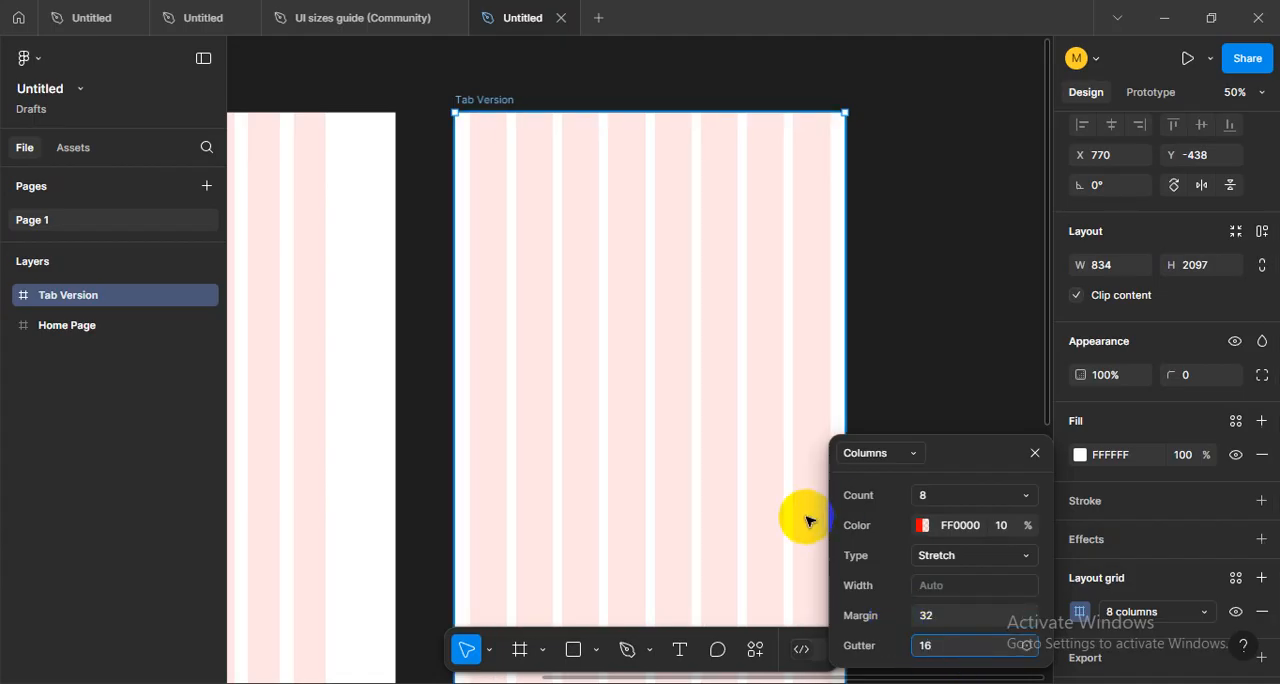
pyautogui.write('16')
pyautogui.click(858, 524)
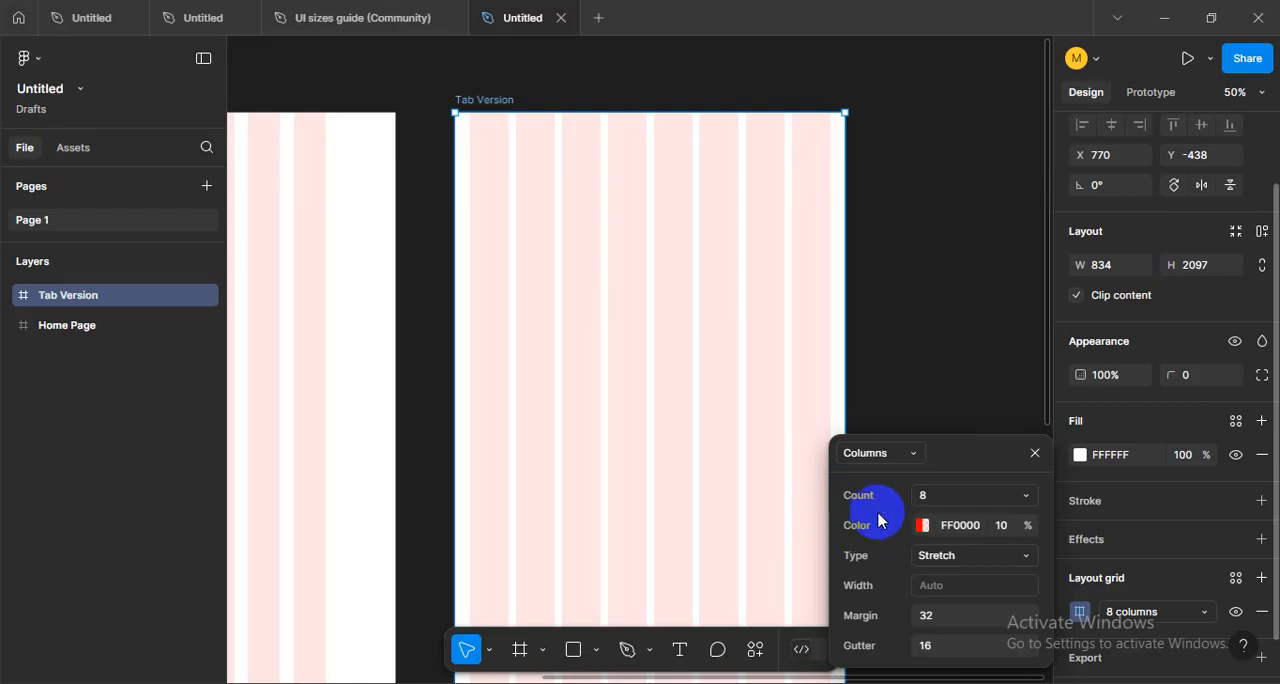
# - Review the Tab Version grid's count, margin and gutter settings, and close them by deselecting the frame
pyautogui.scroll(-3, 790, 335)
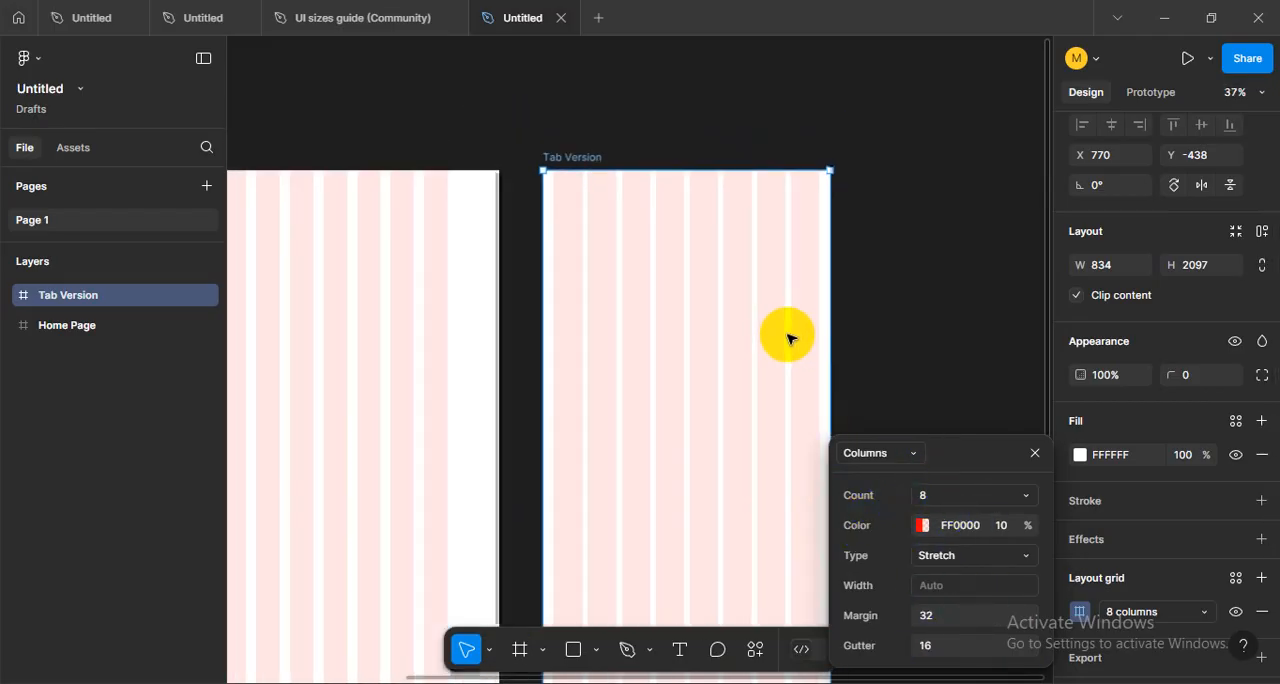
pyautogui.scroll(3, 783, 336)
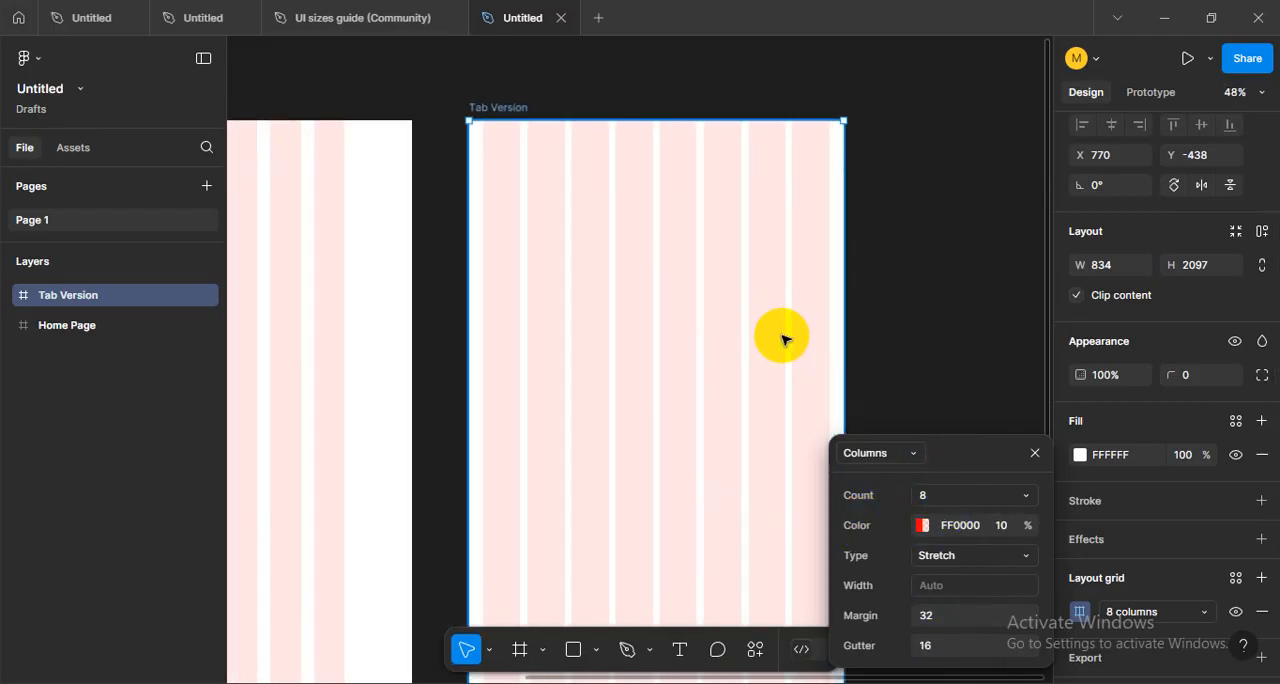
pyautogui.click(941, 503)
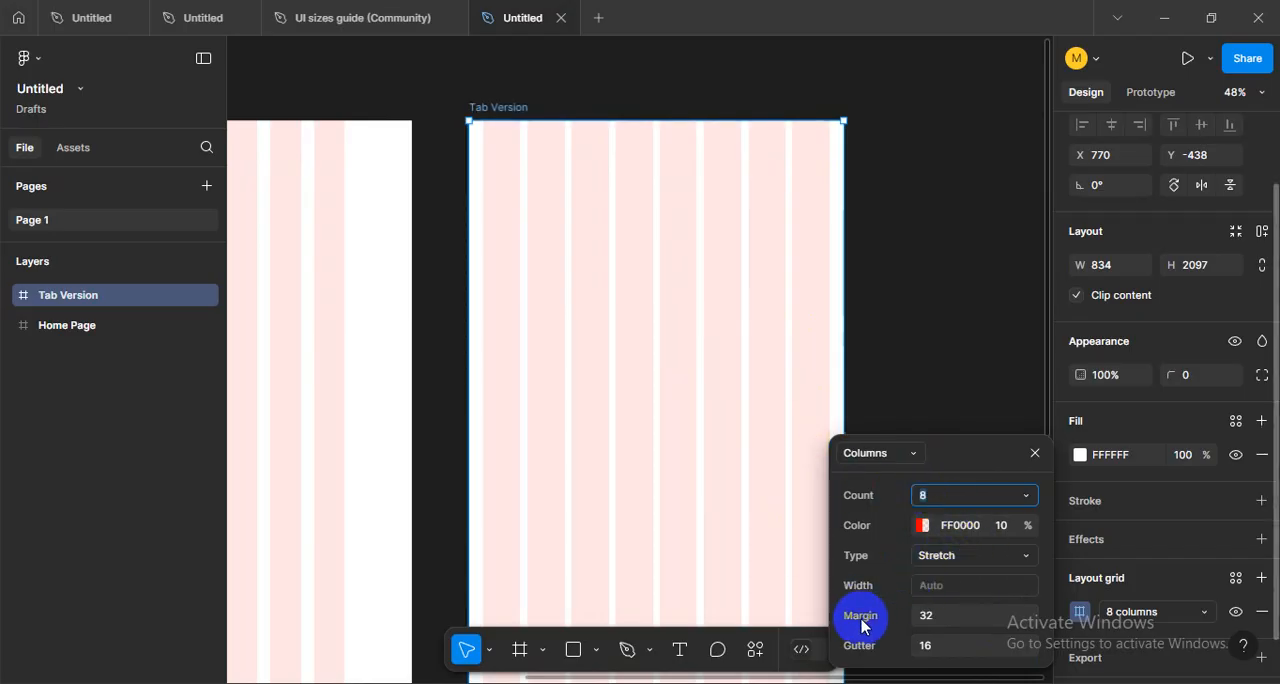
pyautogui.click(956, 613)
pyautogui.click(951, 647)
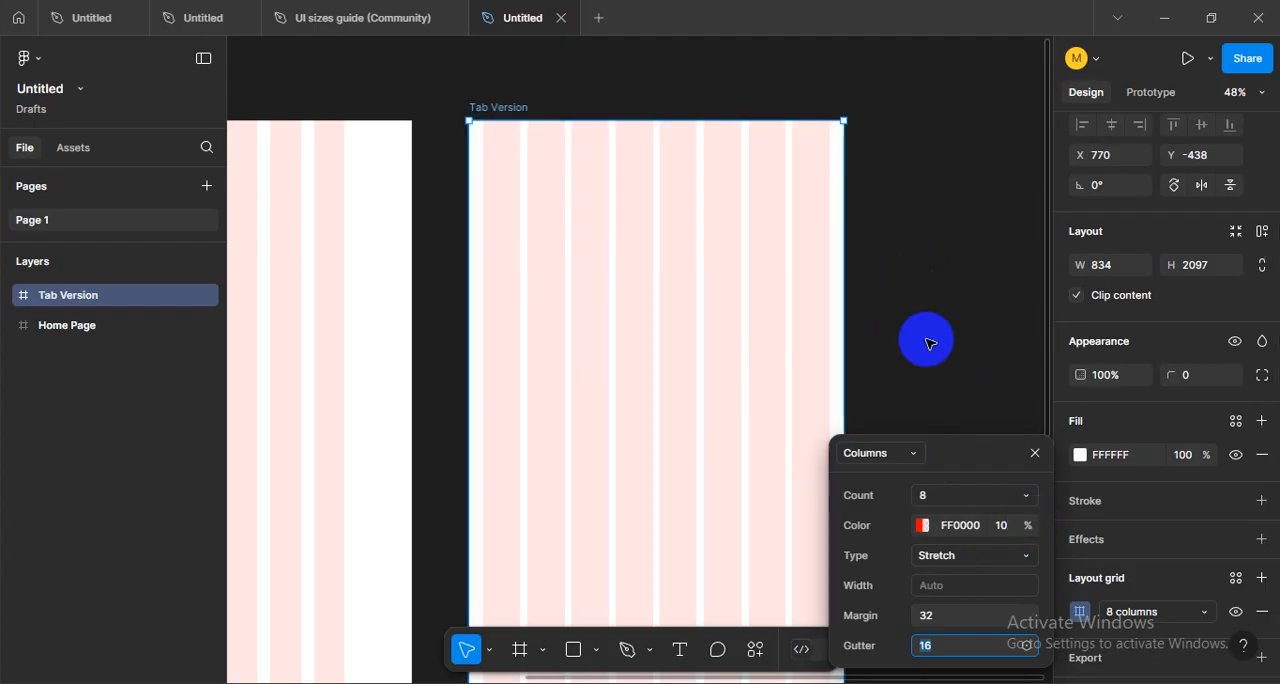
pyautogui.click(697, 293)
# - Extend the Tab Version frame's bottom edge below the bottom of the Home Page frame
pyautogui.scroll(-5, 697, 293)
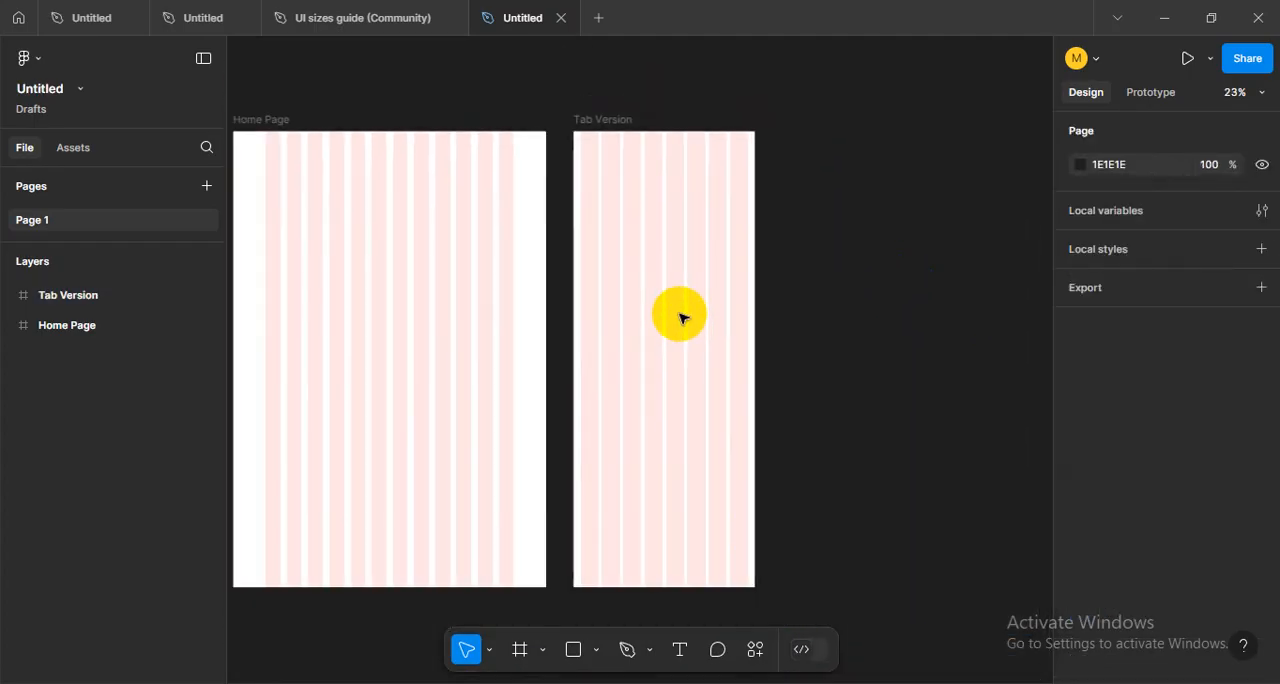
pyautogui.moveTo(668, 591); pyautogui.dragTo(666, 644)
pyautogui.scroll(2, 700, 397)
pyautogui.hscroll(1, 700, 397)
pyautogui.click(808, 370)
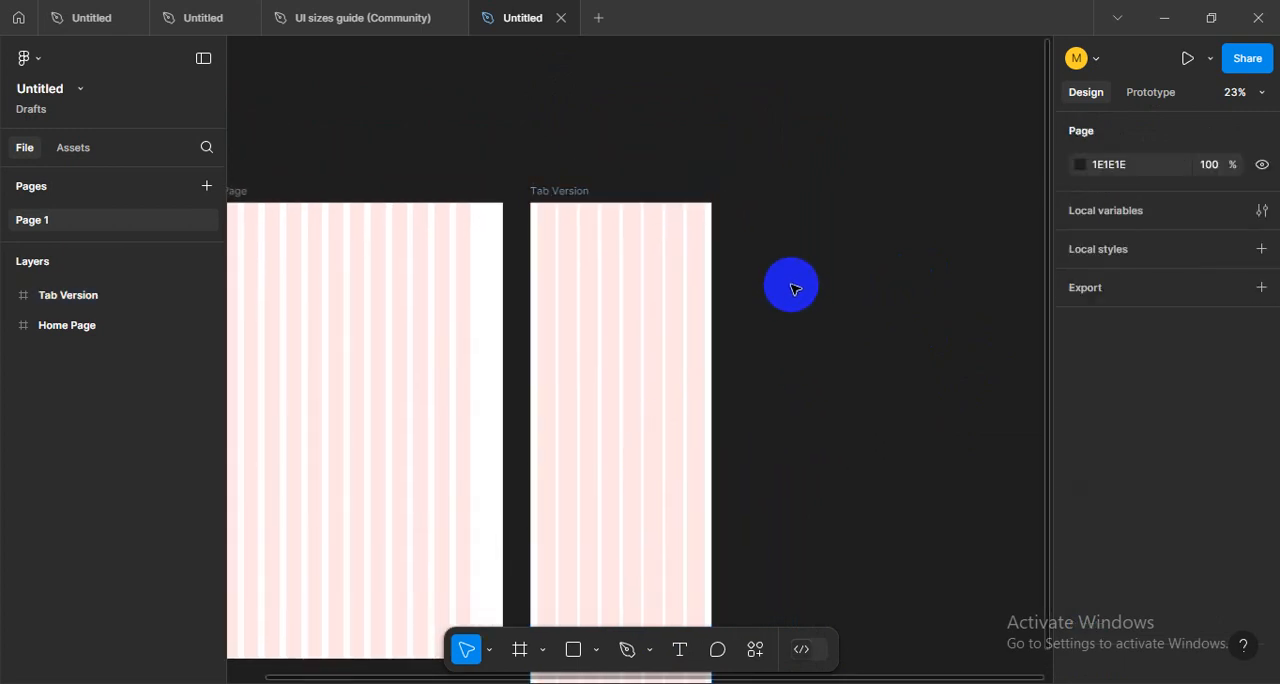
# - Add an iPhone 16 phone frame beside the Tab Version frame, aligned with its top edge
pyautogui.click(524, 656)
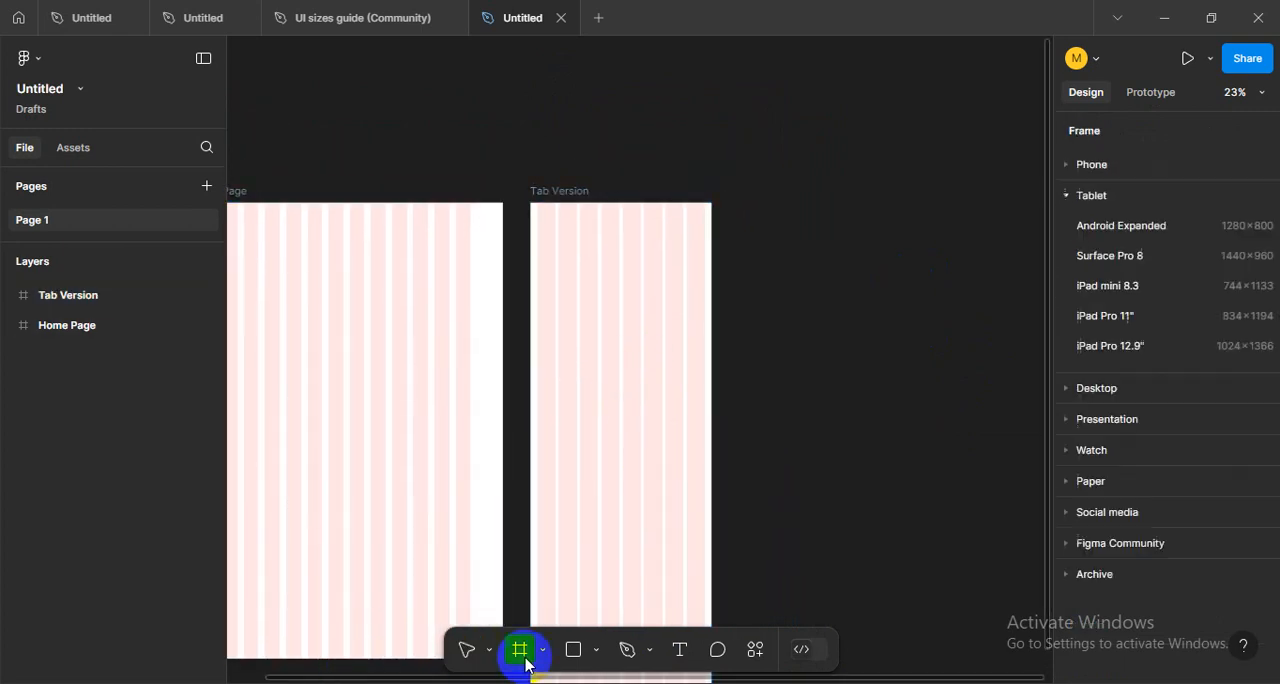
pyautogui.click(1073, 198)
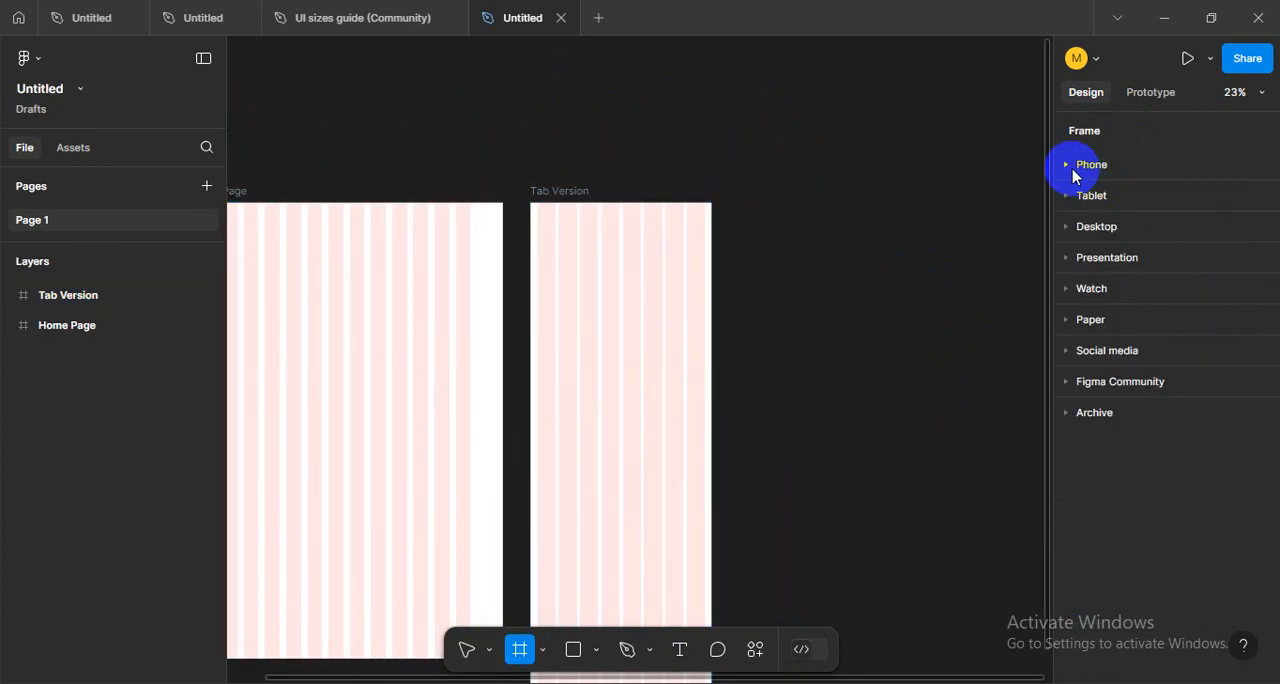
pyautogui.click(1074, 167)
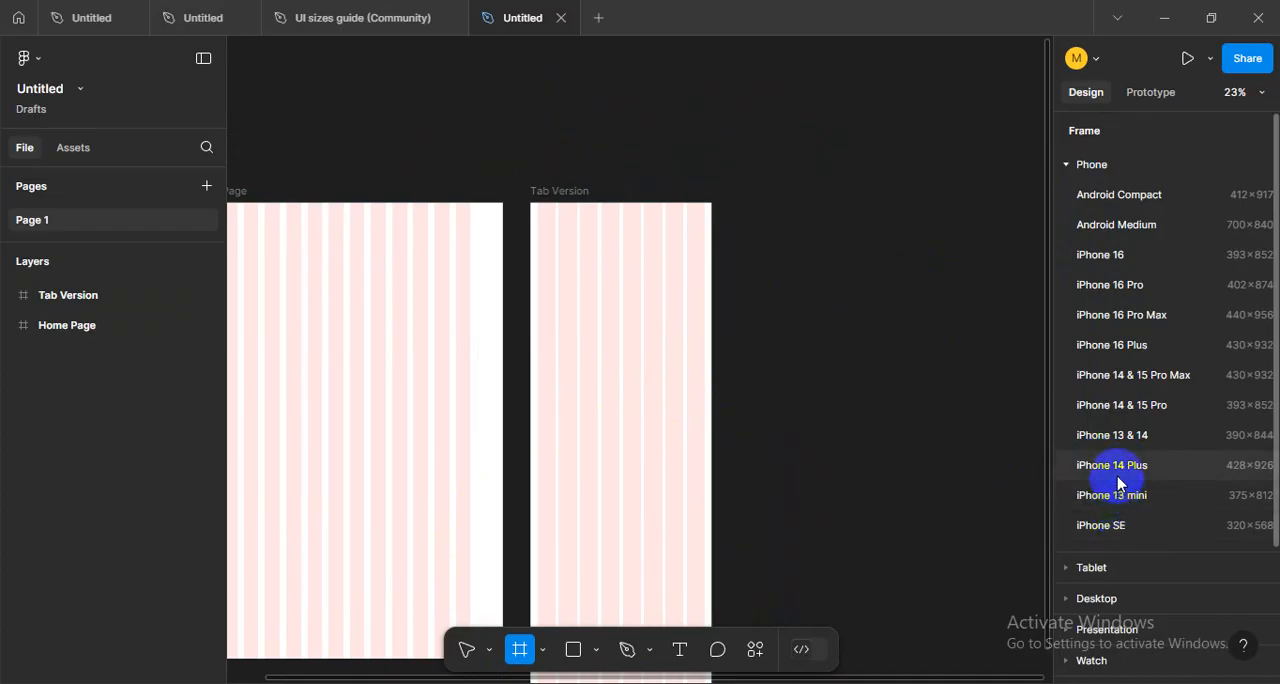
pyautogui.click(1100, 255)
pyautogui.moveTo(742, 263); pyautogui.dragTo(757, 203)
pyautogui.scroll(5, 866, 246)
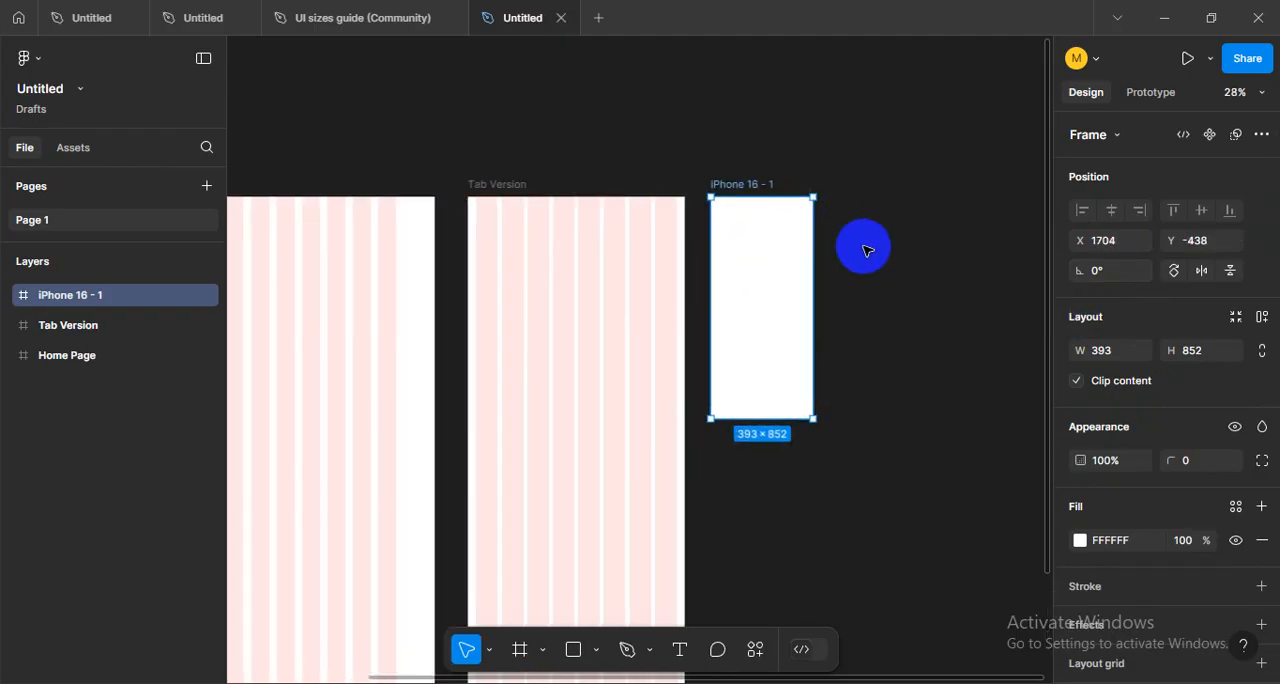
# - Rename the iPhone 16 frame as "Mobile Version"
pyautogui.scroll(2, 651, 280)
pyautogui.scroll(1, 651, 280)
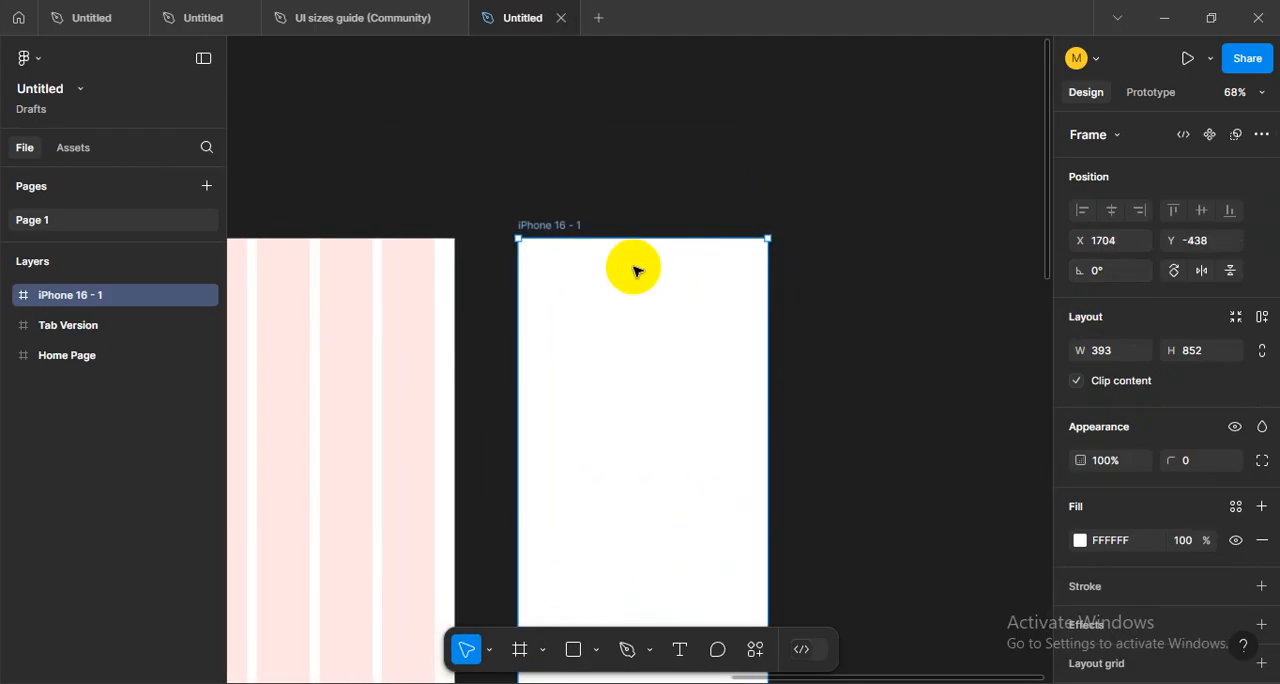
pyautogui.doubleClick(559, 228)
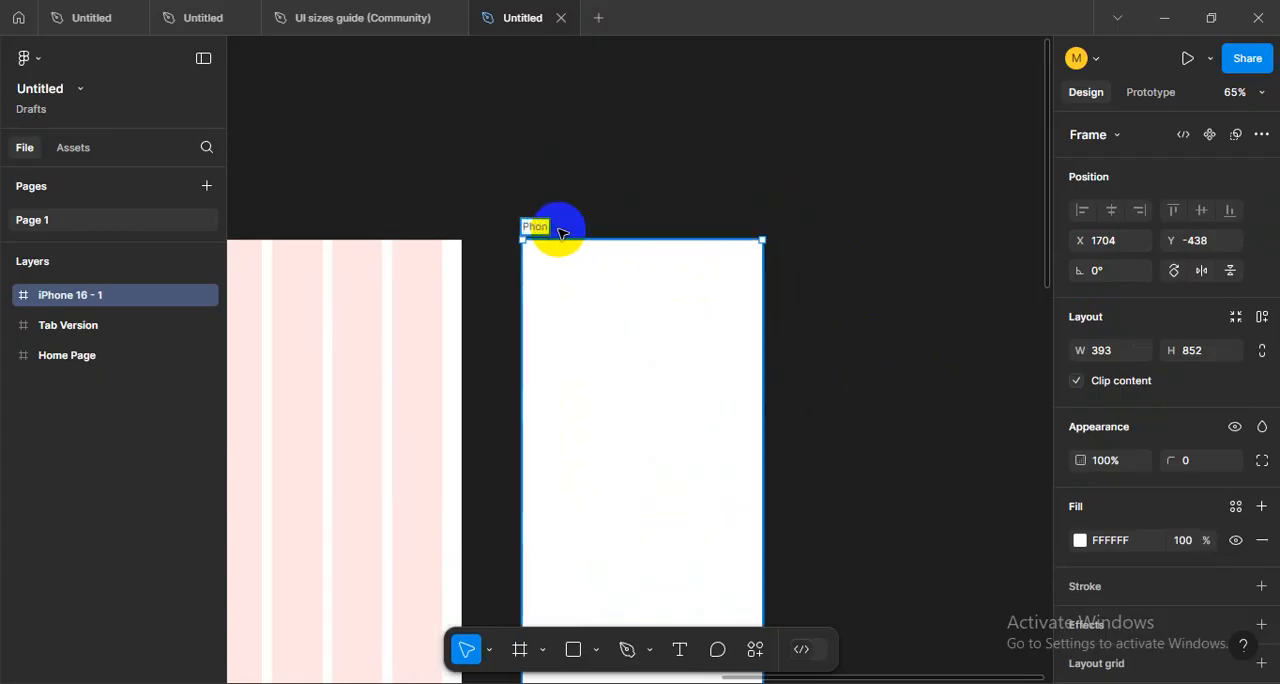
pyautogui.write('Mobile Version')
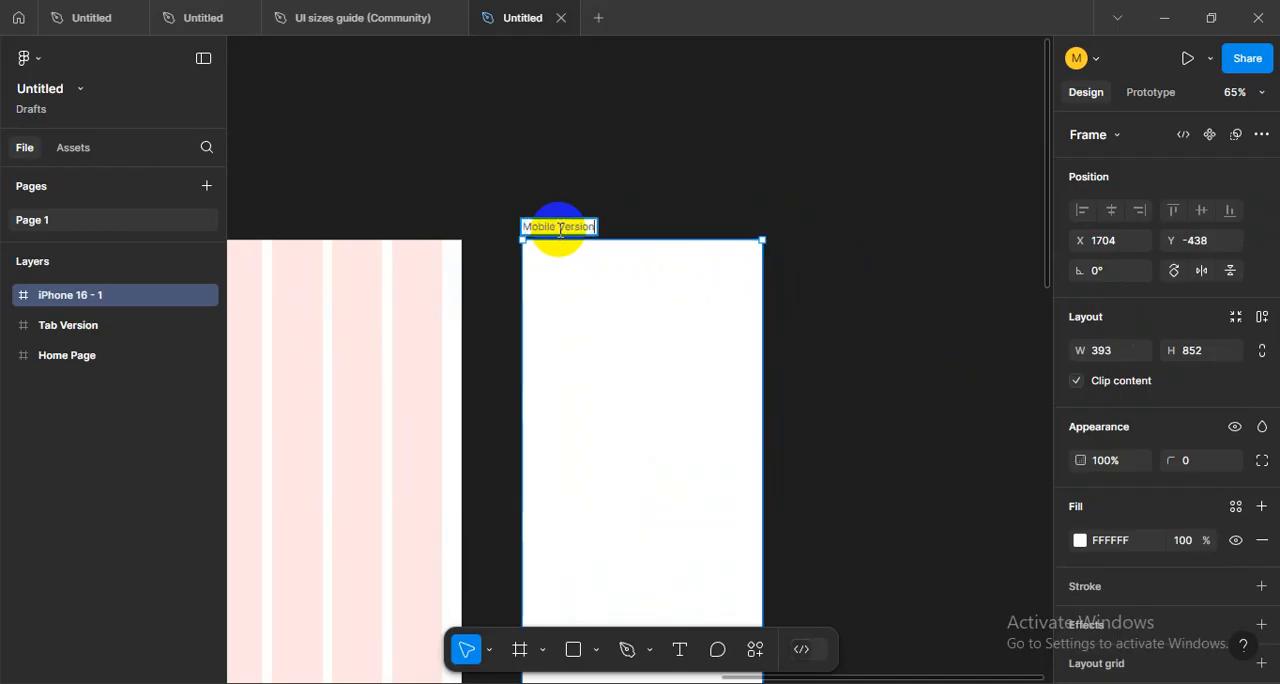
pyautogui.press('Return')
pyautogui.click(659, 230)
# - Add a layout grid to the Mobile Version frame
pyautogui.scroll(2, 610, 265)
pyautogui.scroll(-2, 607, 267)
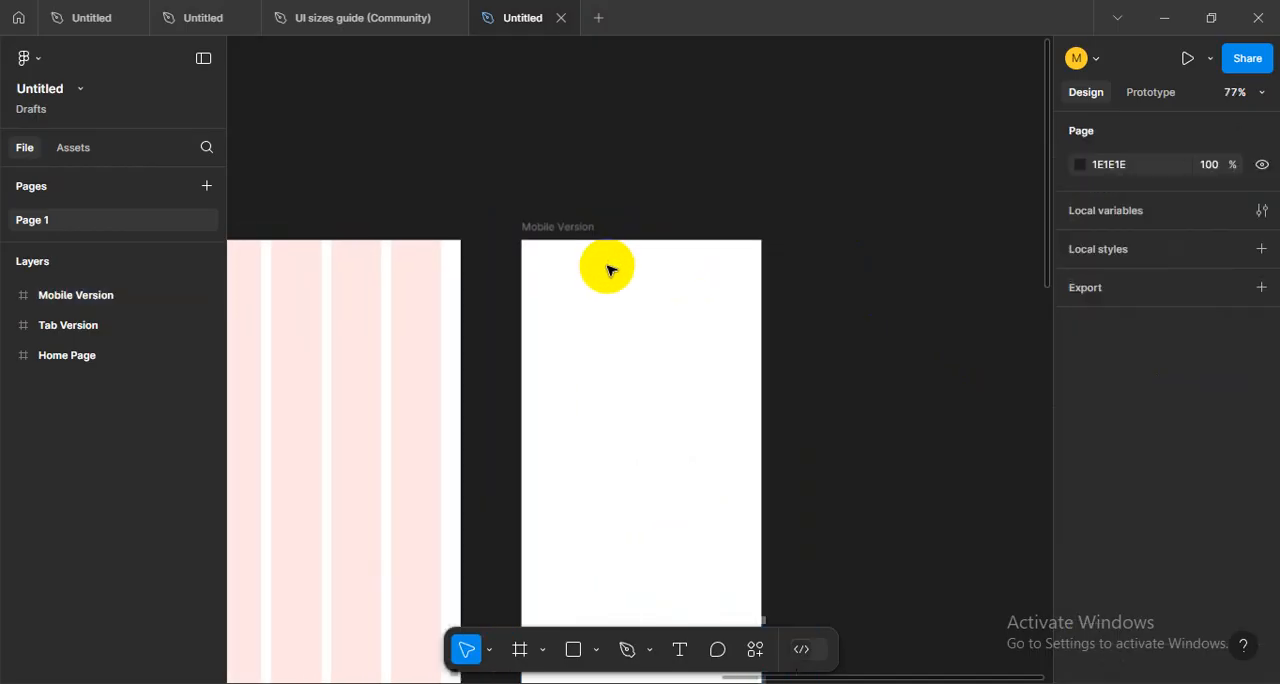
pyautogui.moveTo(633, 328); pyautogui.dragTo(558, 301)
pyautogui.click(505, 202)
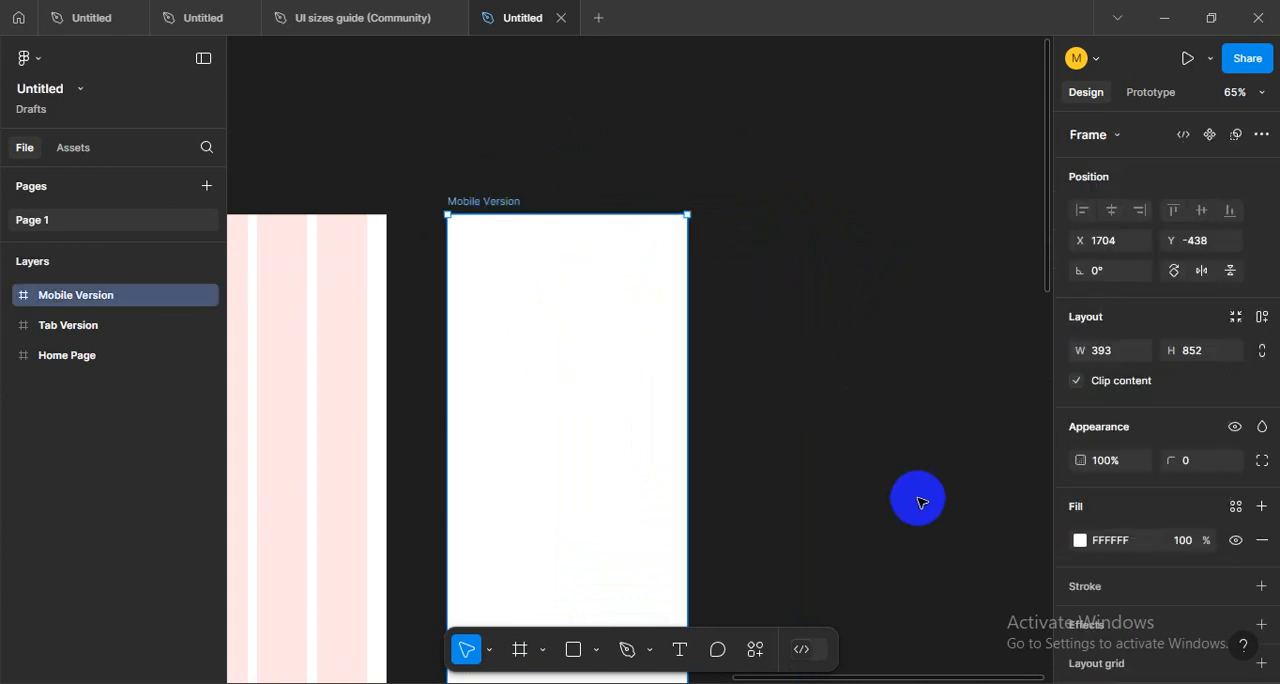
pyautogui.scroll(-1, 1071, 532)
pyautogui.click(1071, 580)
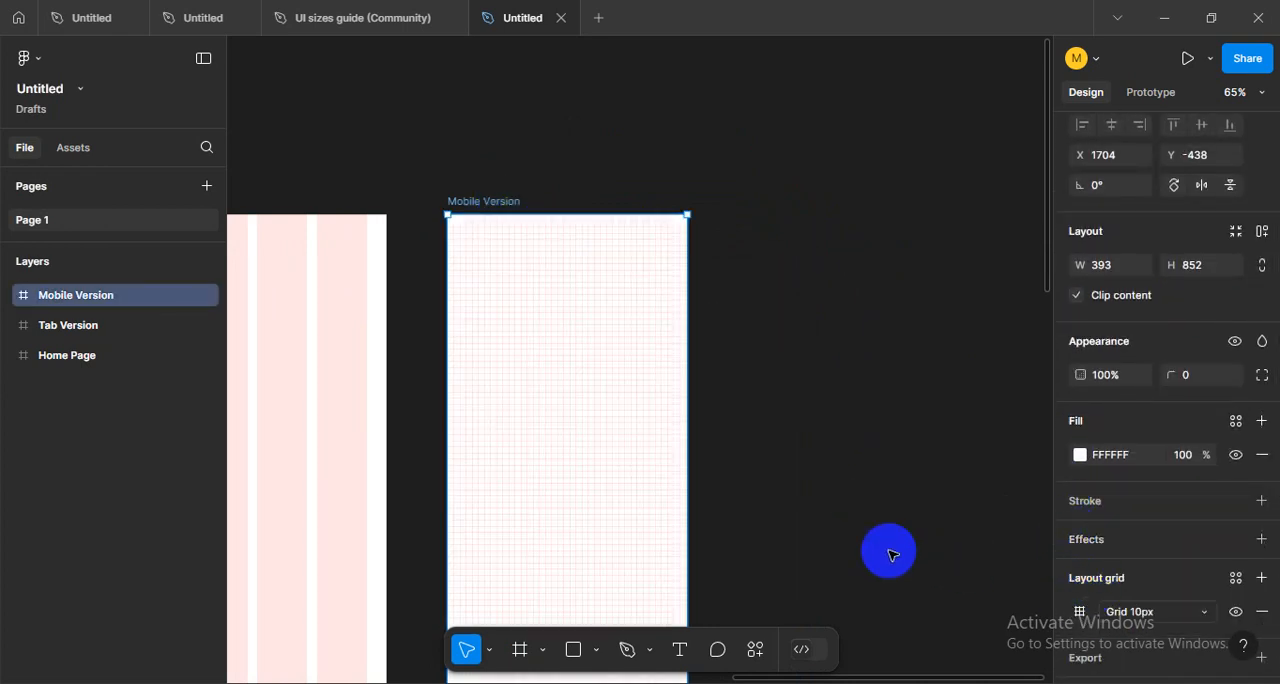
# - Change the Mobile Version frame's layout grid to columns with a count of 4
pyautogui.click(1080, 611)
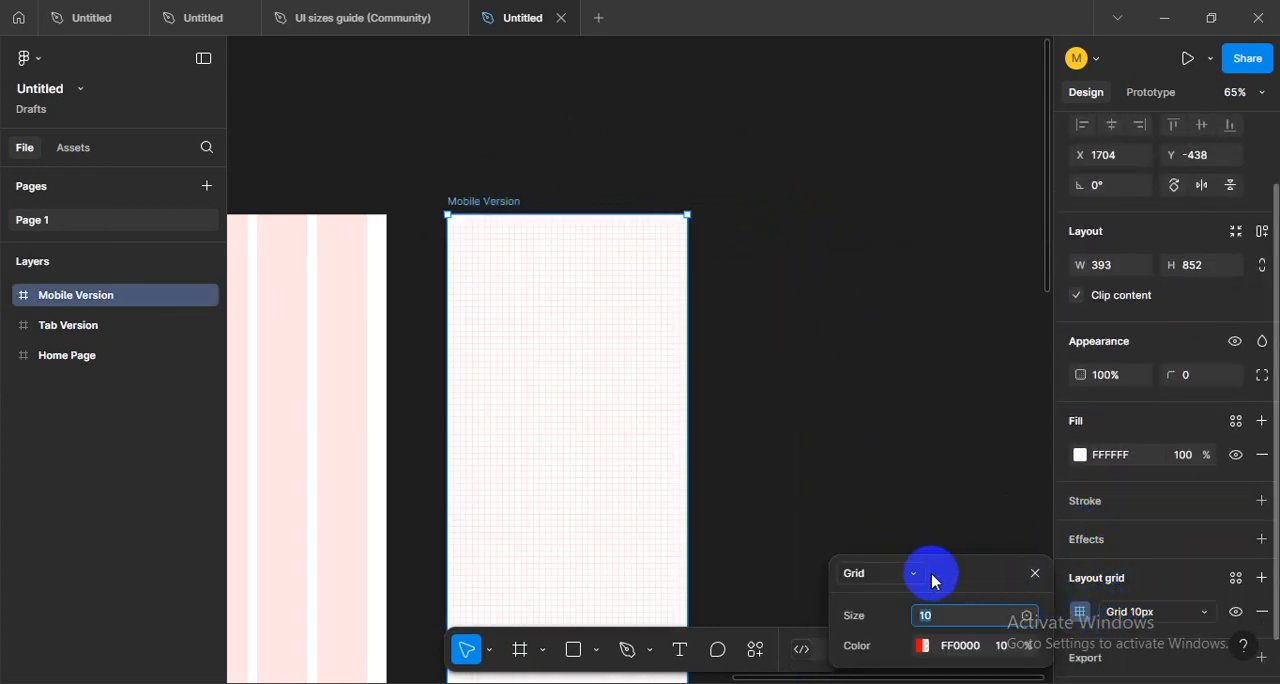
pyautogui.click(878, 572)
pyautogui.click(881, 598)
pyautogui.click(952, 517)
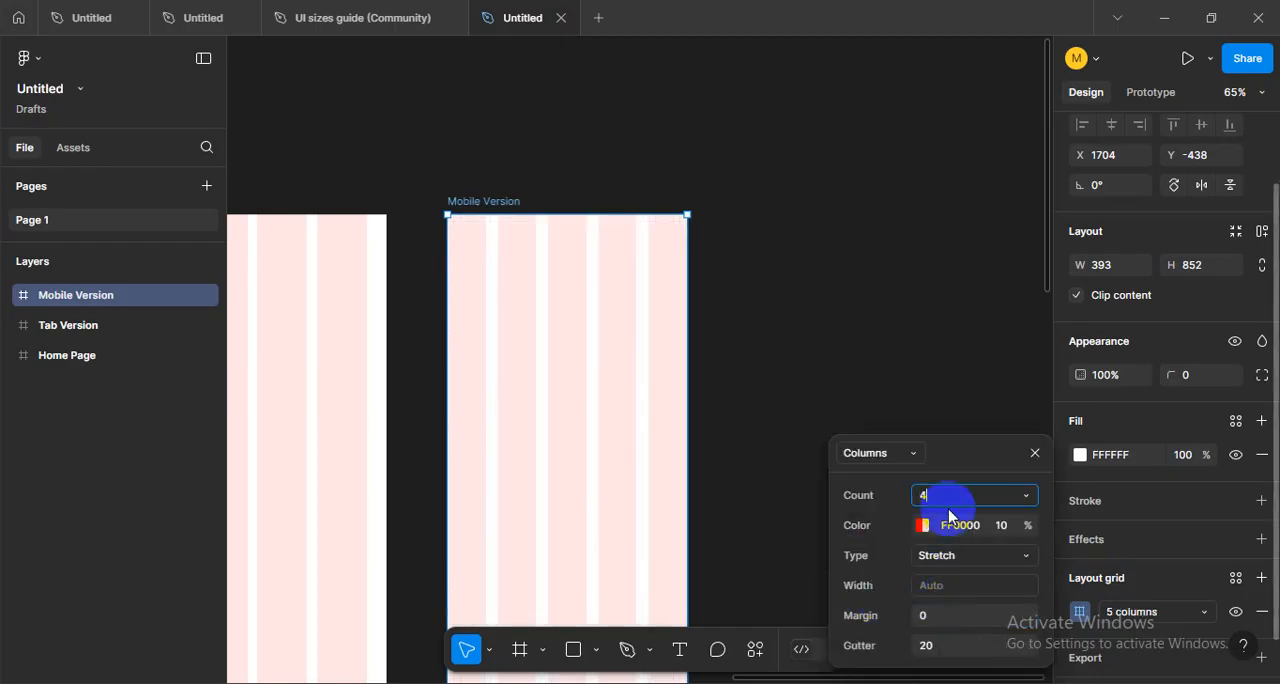
# - Set the Mobile Version column grid's margin to 24 and its gutter to 16
pyautogui.click(945, 618)
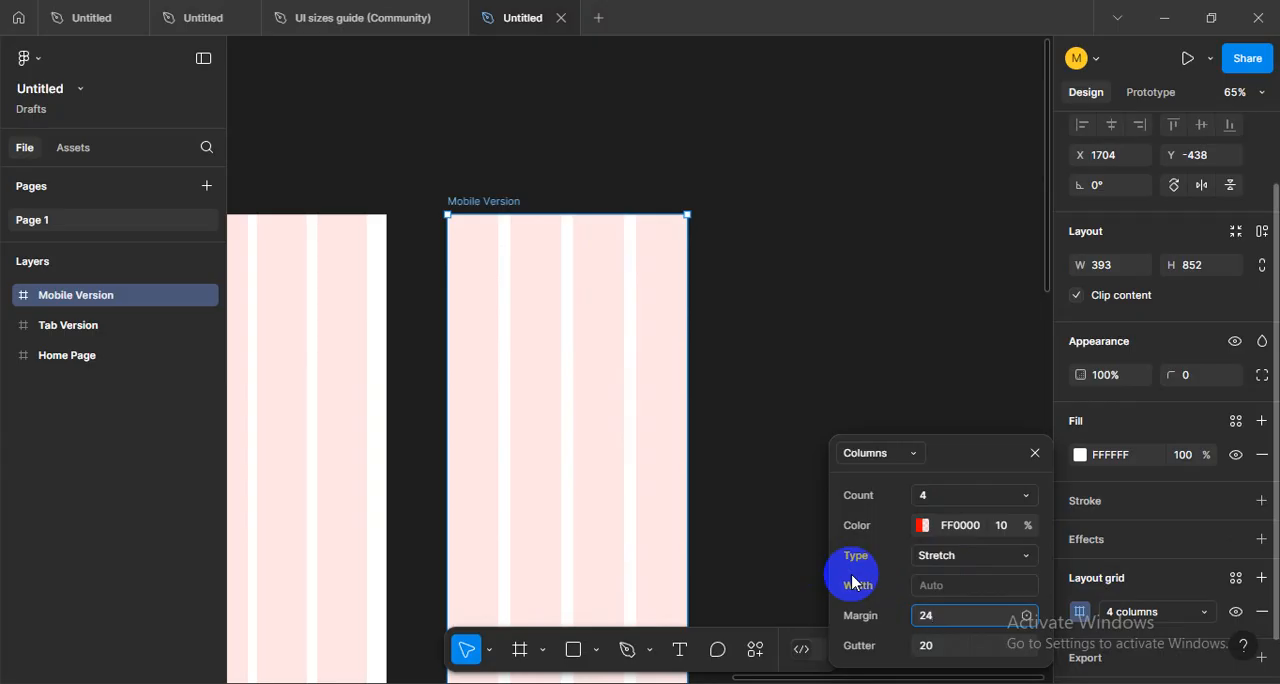
pyautogui.click(884, 613)
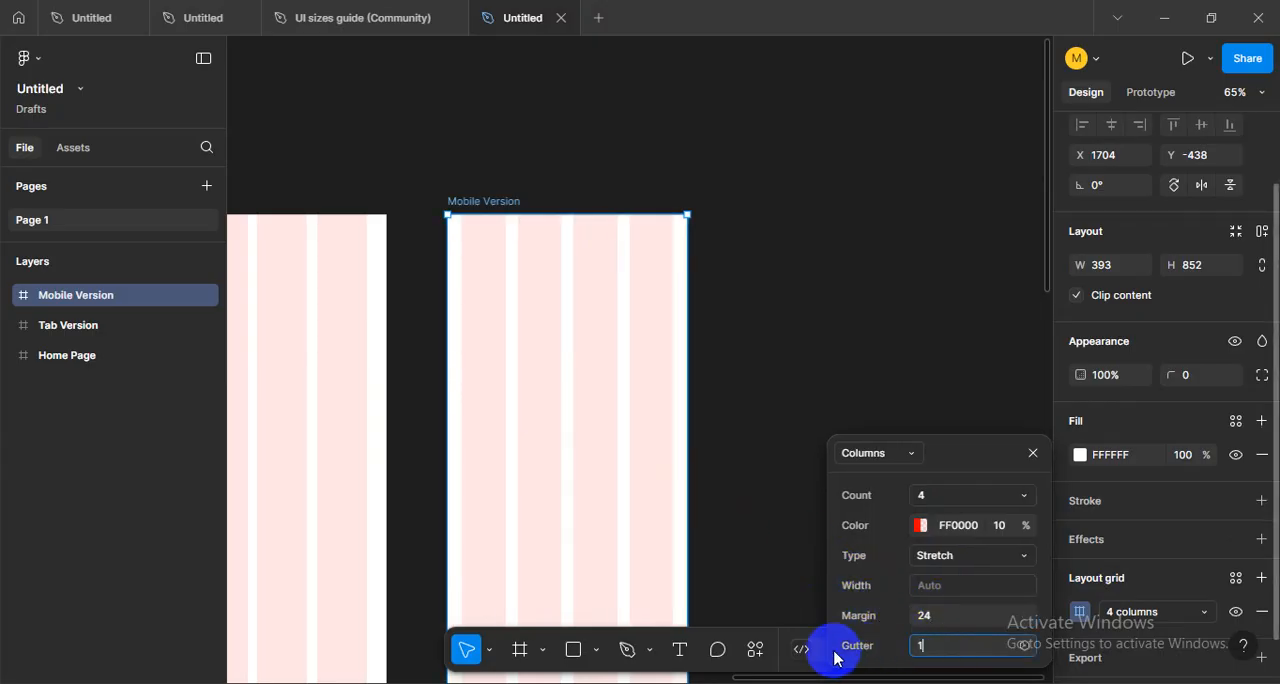
pyautogui.click(868, 635)
pyautogui.scroll(-1, 778, 394)
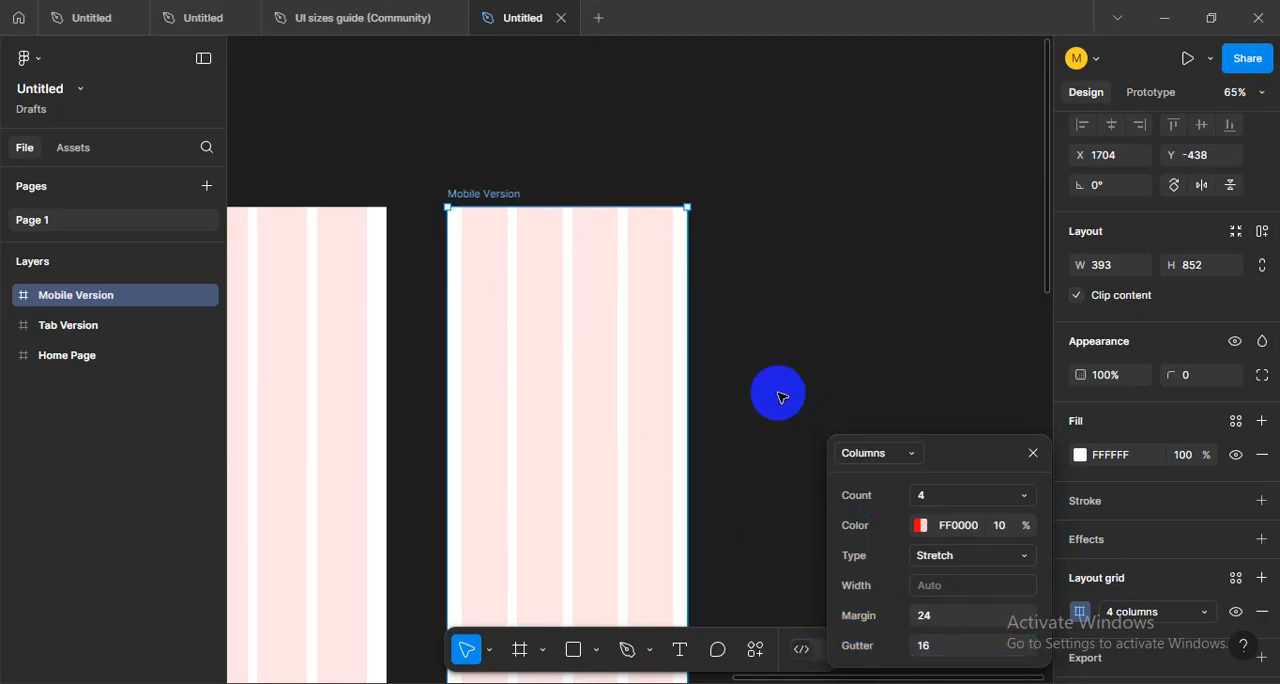
# - Compare the column grids of the Home Page, Tab Version and Mobile Version frames, closing the grid settings and clearing the selection
pyautogui.moveTo(720, 421); pyautogui.dragTo(824, 390)
pyautogui.scroll(-2, 824, 390)
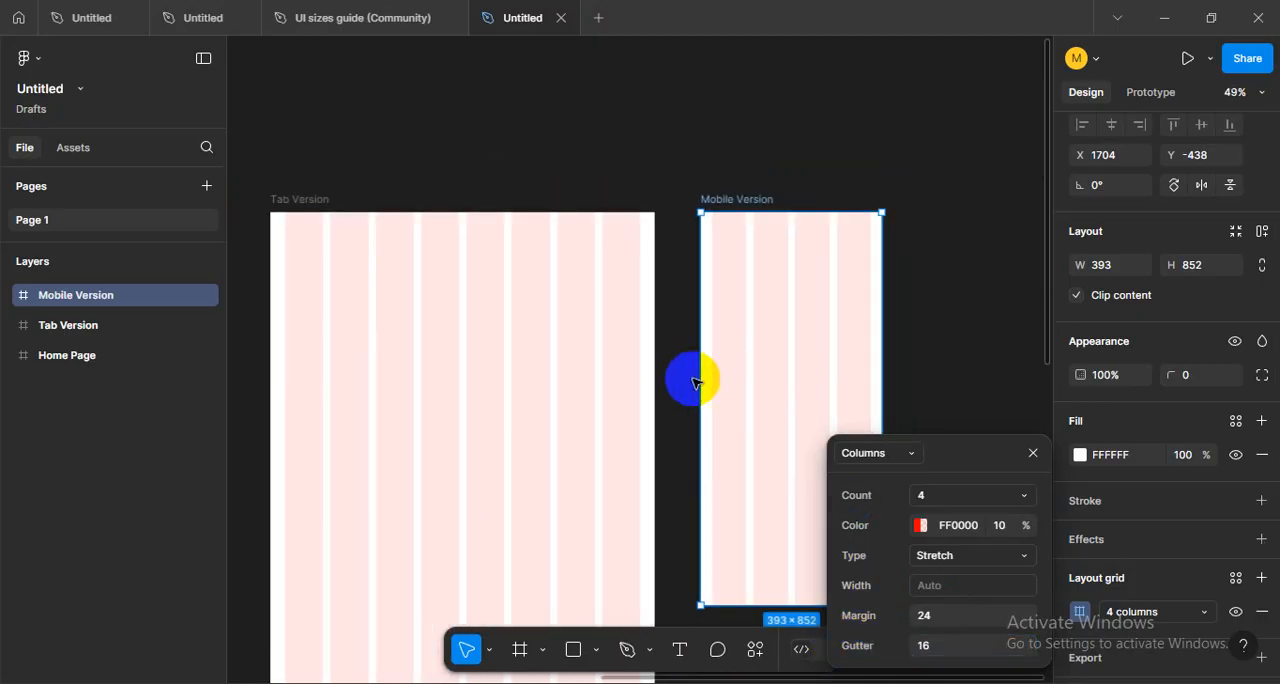
pyautogui.scroll(-3, 748, 386)
pyautogui.moveTo(697, 380); pyautogui.dragTo(737, 329)
pyautogui.scroll(-2, 748, 386)
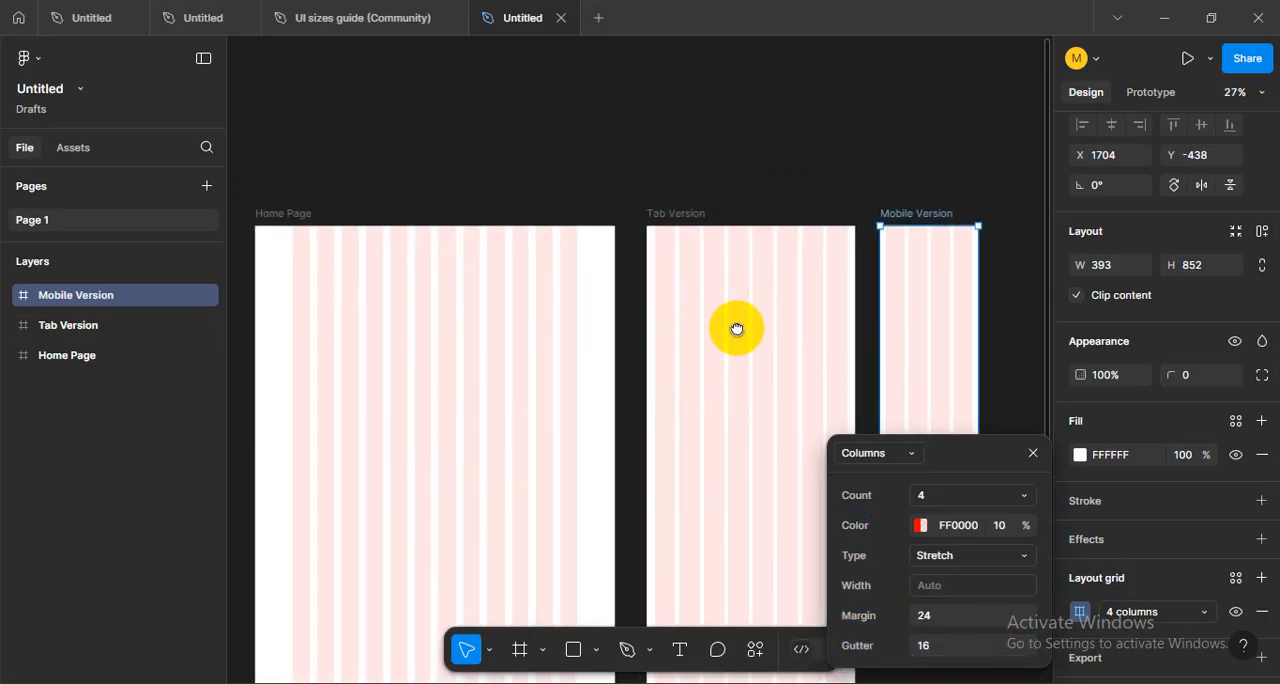
pyautogui.click(686, 214)
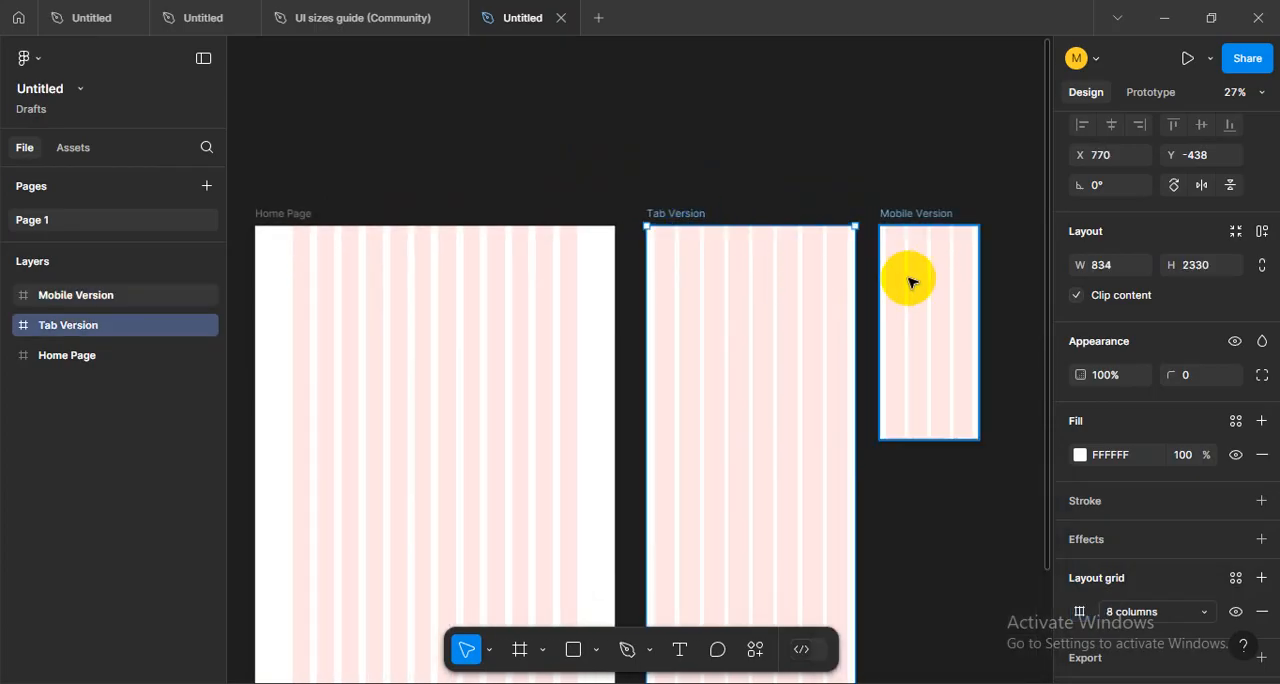
pyautogui.moveTo(910, 283); pyautogui.dragTo(774, 314)
pyautogui.scroll(6, 776, 316)
pyautogui.scroll(-2, 778, 318)
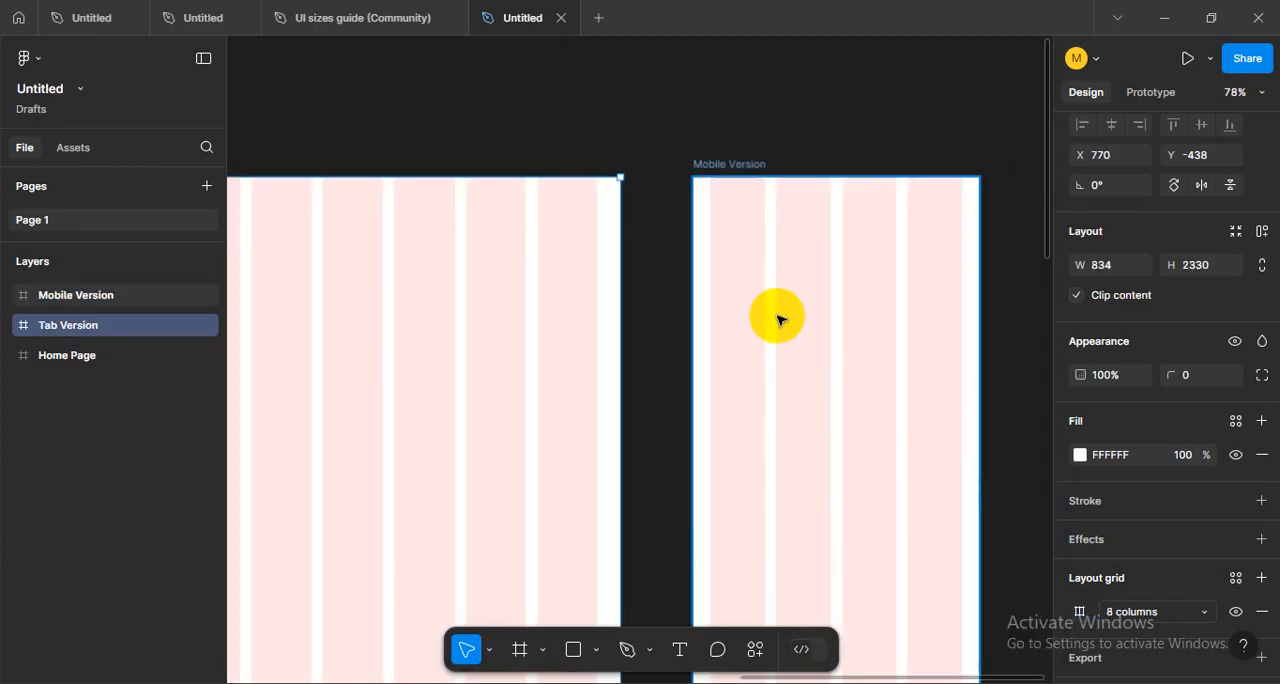
pyautogui.scroll(-3, 745, 372)
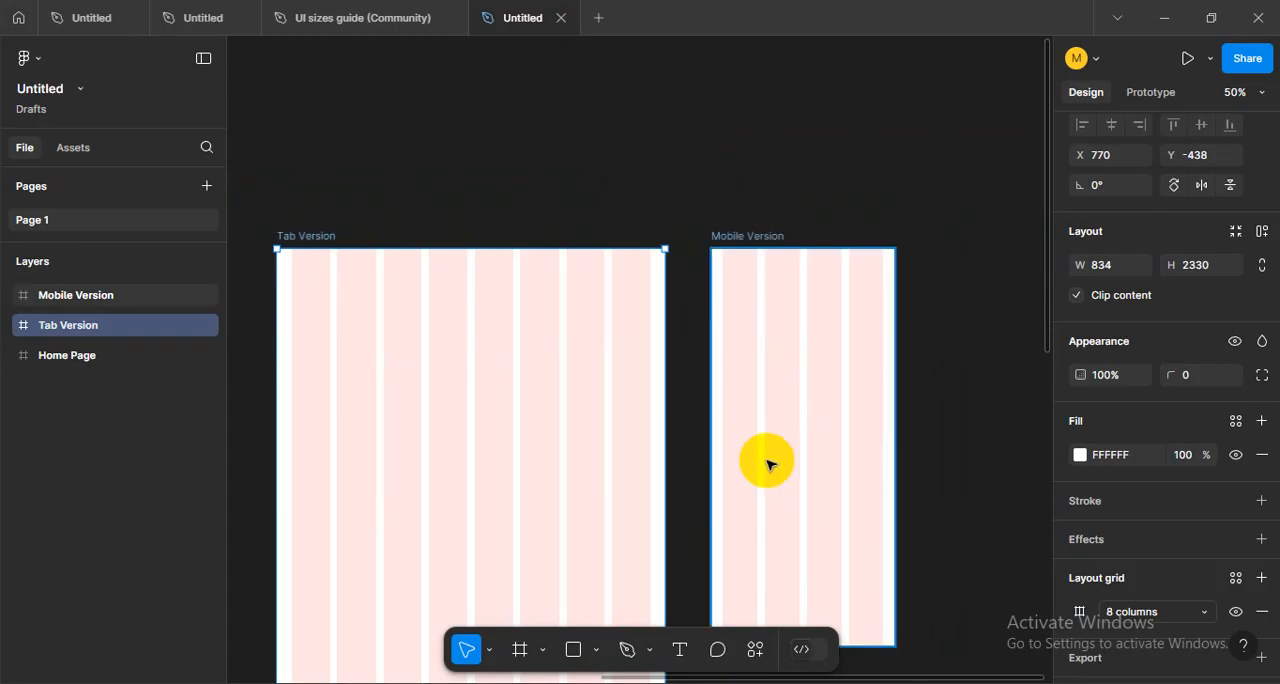
pyautogui.moveTo(557, 423); pyautogui.dragTo(841, 412)
pyautogui.click(811, 242)
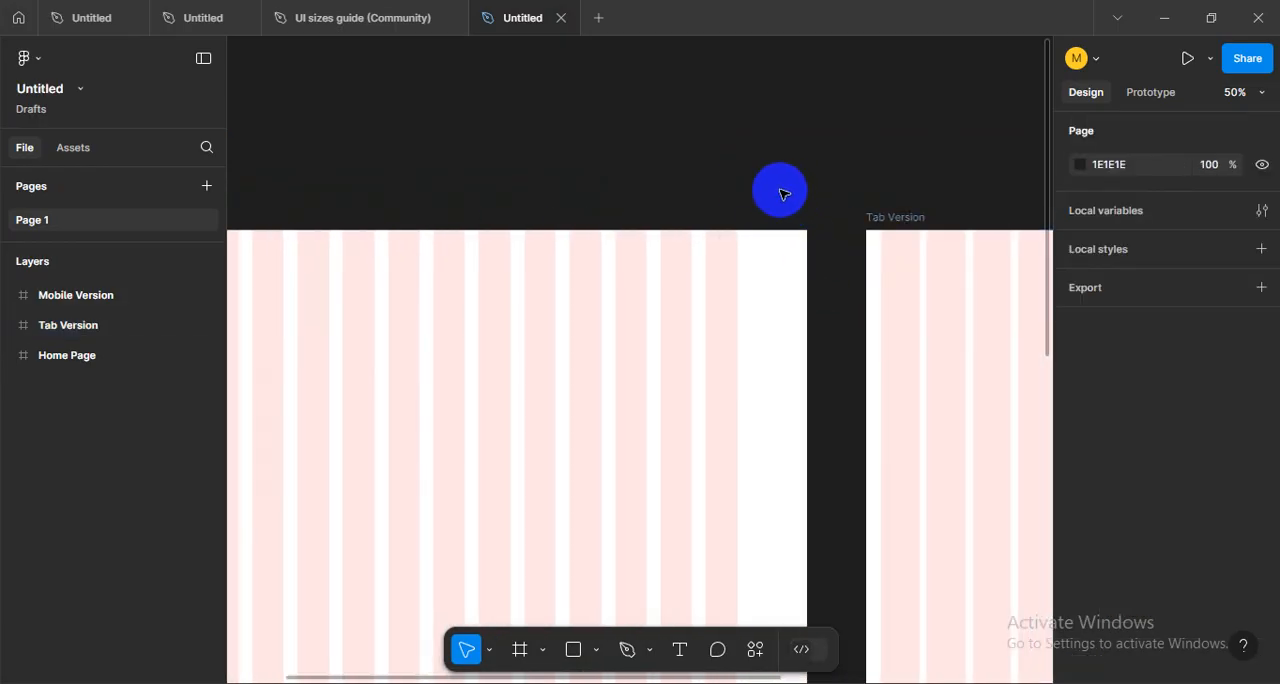
# - Examine the Home Page frame's columns, gutters and side margins up close
pyautogui.moveTo(606, 220); pyautogui.dragTo(553, 293)
pyautogui.moveTo(760, 341); pyautogui.dragTo(660, 328)
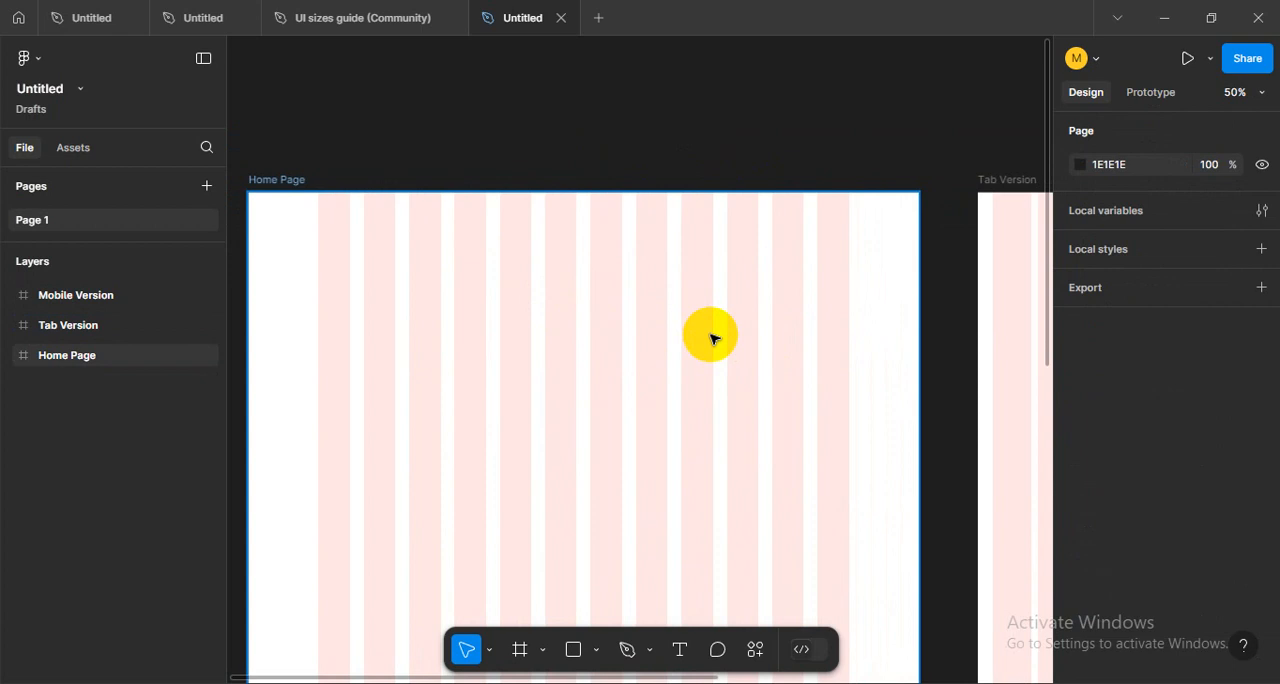
pyautogui.hscroll(-2, 786, 355)
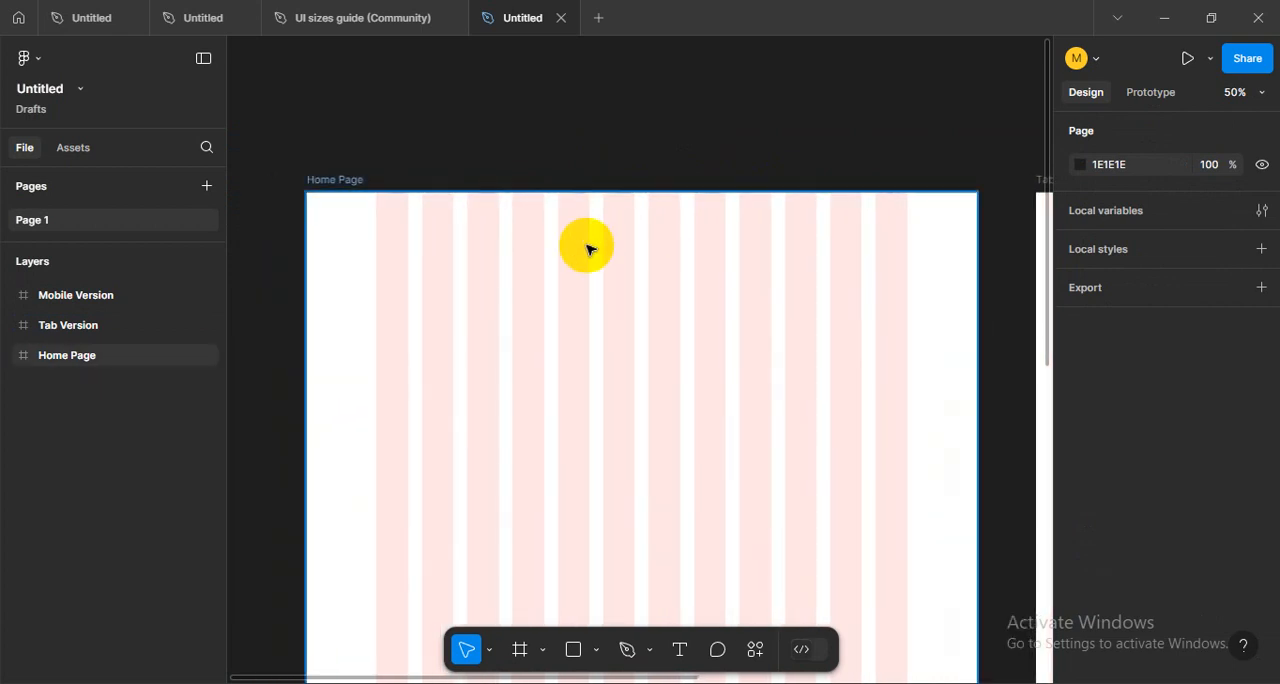
pyautogui.scroll(2, 537, 291)
pyautogui.scroll(-3, 537, 291)
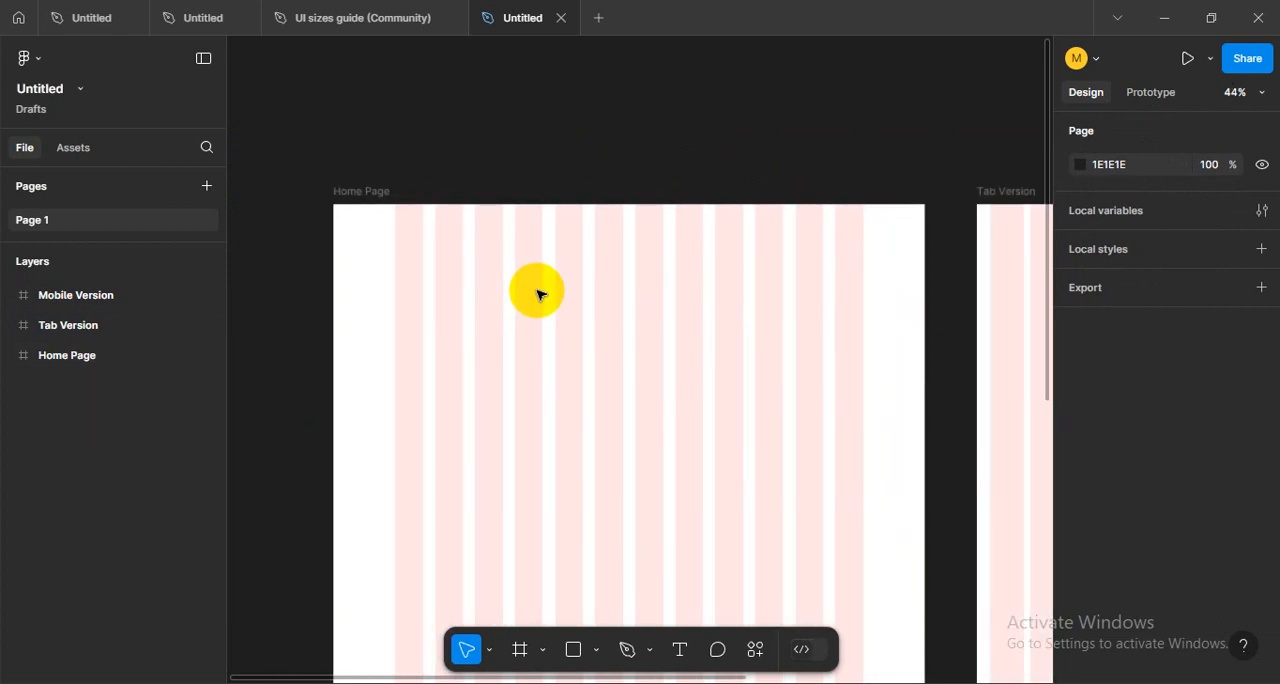
pyautogui.moveTo(636, 331); pyautogui.dragTo(604, 294)
pyautogui.scroll(2, 460, 200)
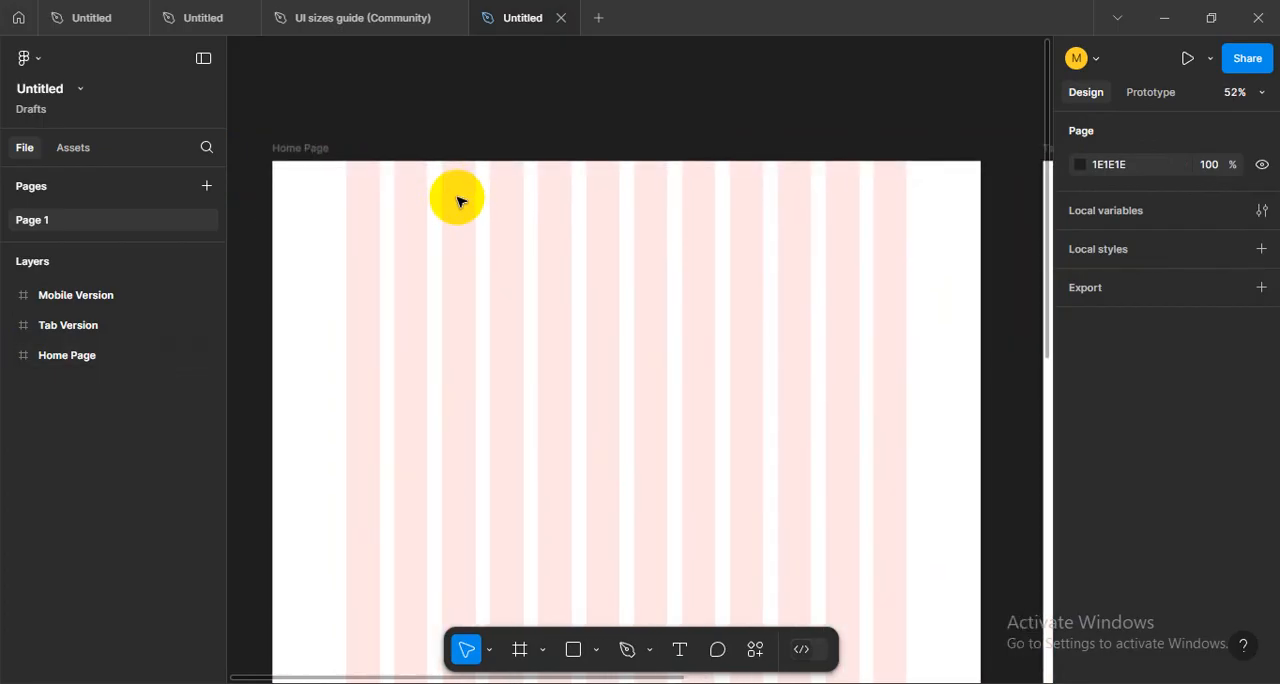
pyautogui.moveTo(500, 269); pyautogui.dragTo(514, 314)
pyautogui.scroll(1, 523, 314)
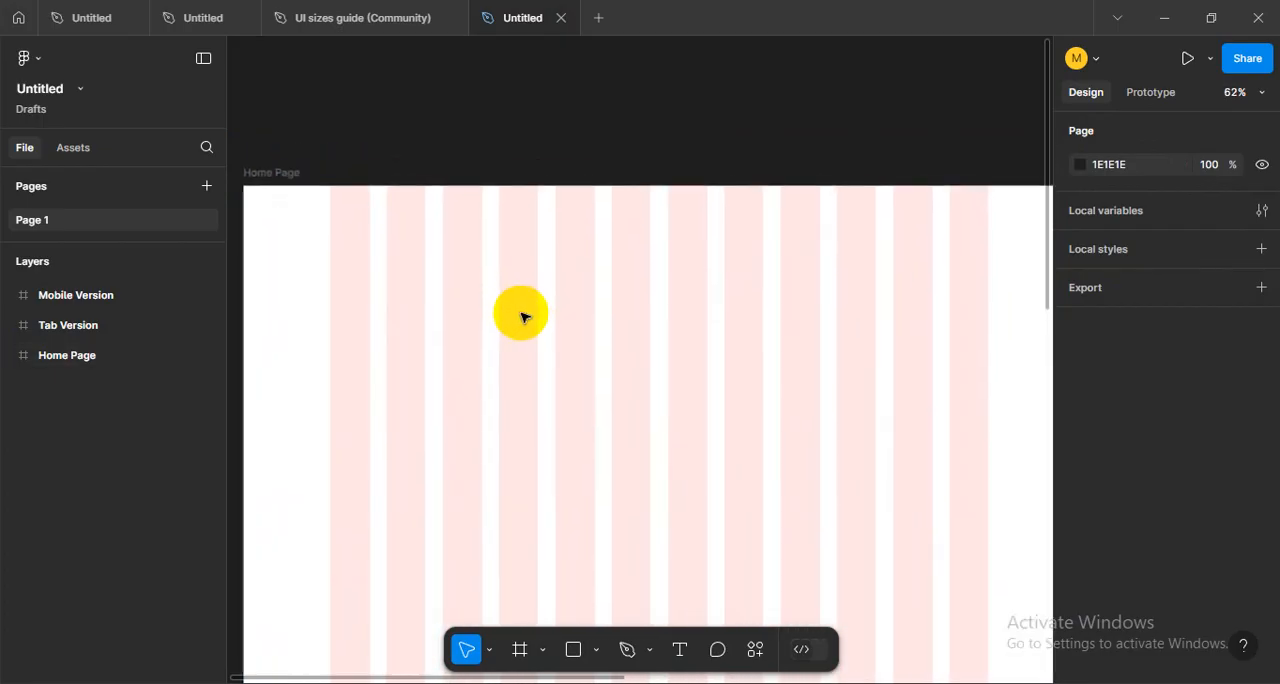
pyautogui.scroll(-1, 523, 314)
pyautogui.moveTo(660, 335); pyautogui.dragTo(657, 334)
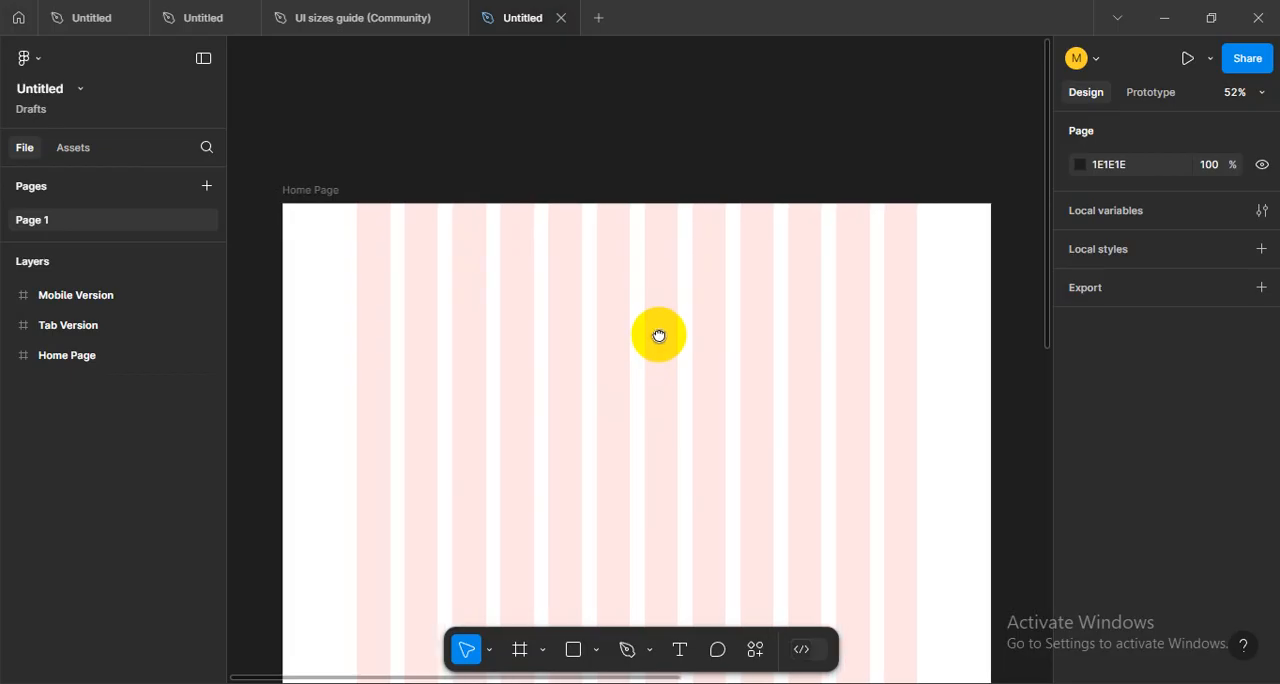
pyautogui.scroll(1, 580, 336)
pyautogui.scroll(-5, 580, 336)
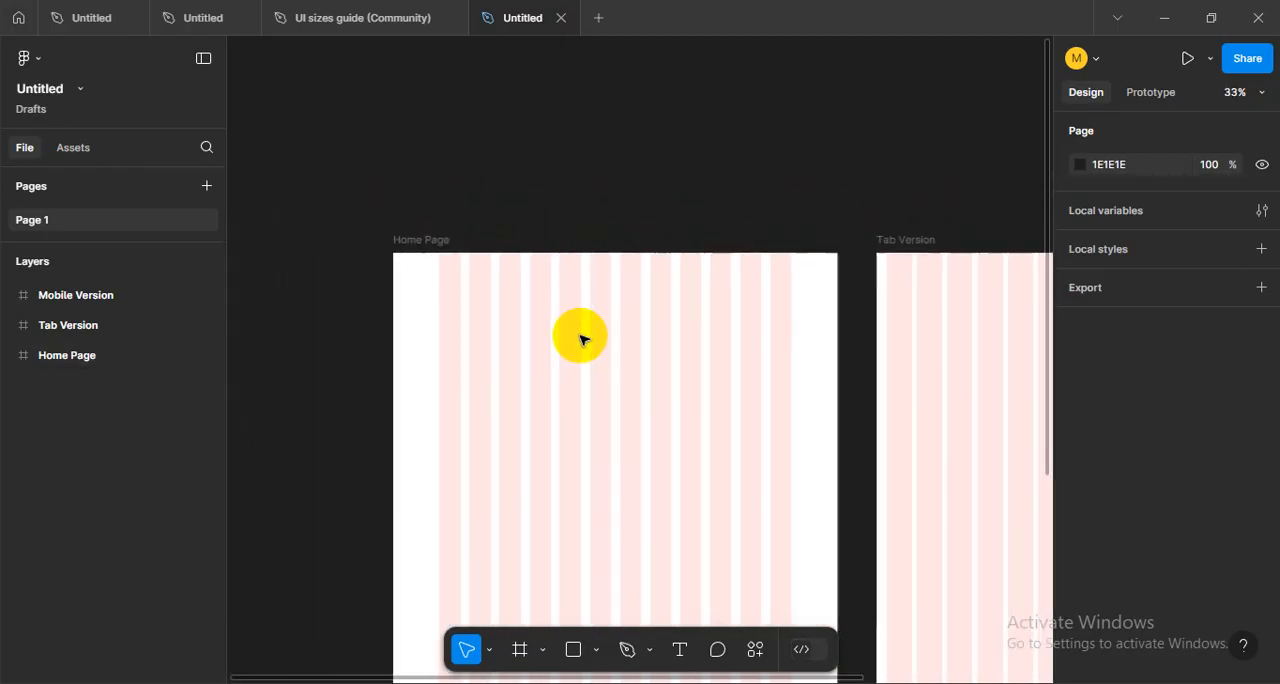
pyautogui.scroll(3, 580, 336)
pyautogui.scroll(4, 580, 338)
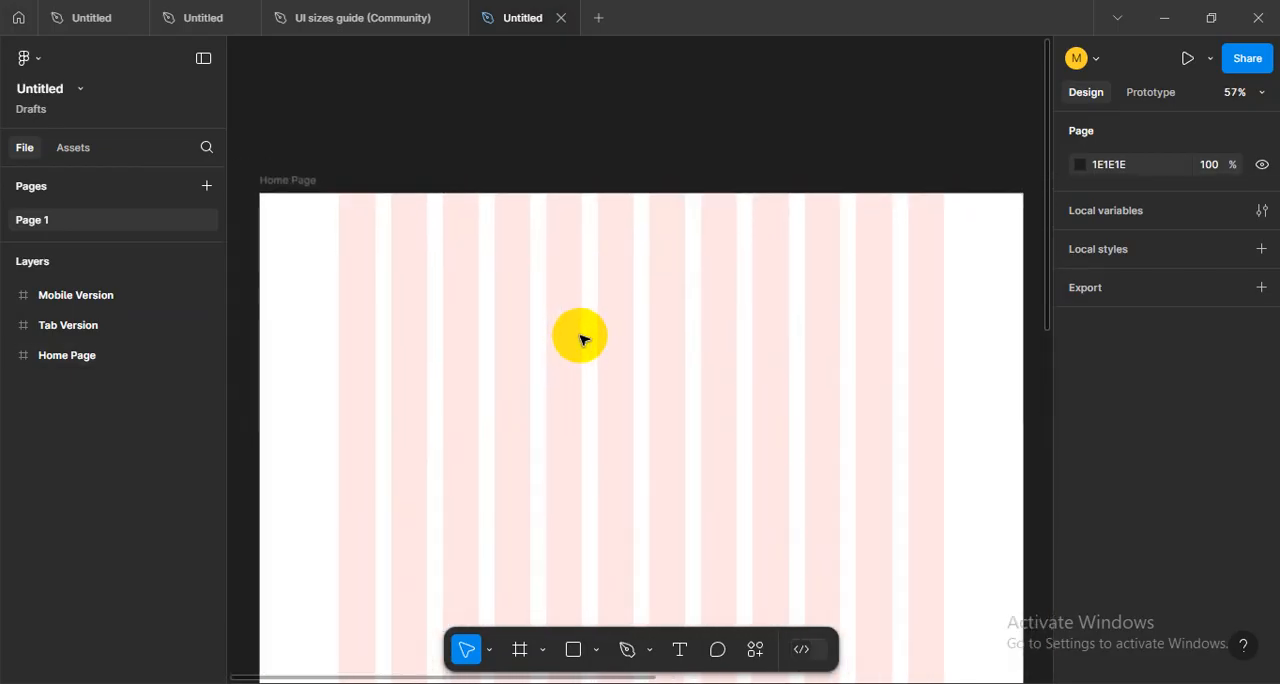
pyautogui.scroll(-2, 580, 338)
pyautogui.moveTo(580, 338); pyautogui.dragTo(583, 351)
pyautogui.scroll(1, 592, 343)
pyautogui.scroll(1, 588, 338)
pyautogui.click(569, 317)
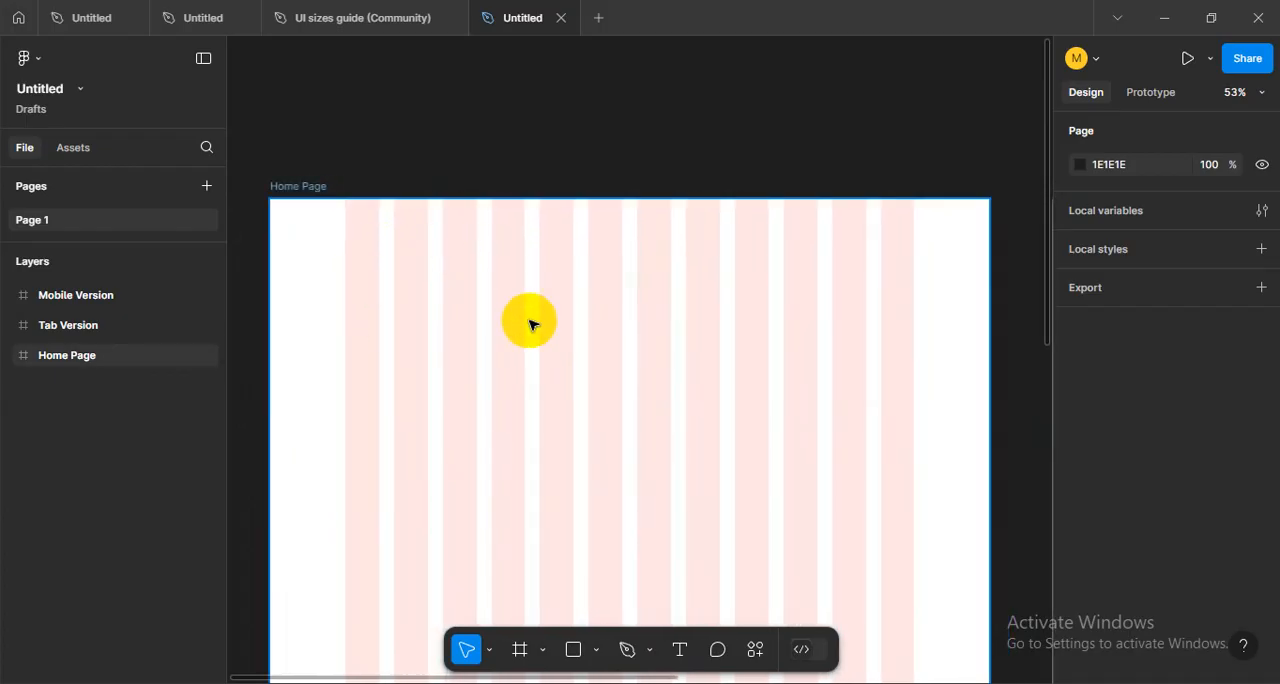
pyautogui.click(529, 151)
pyautogui.click(537, 263)
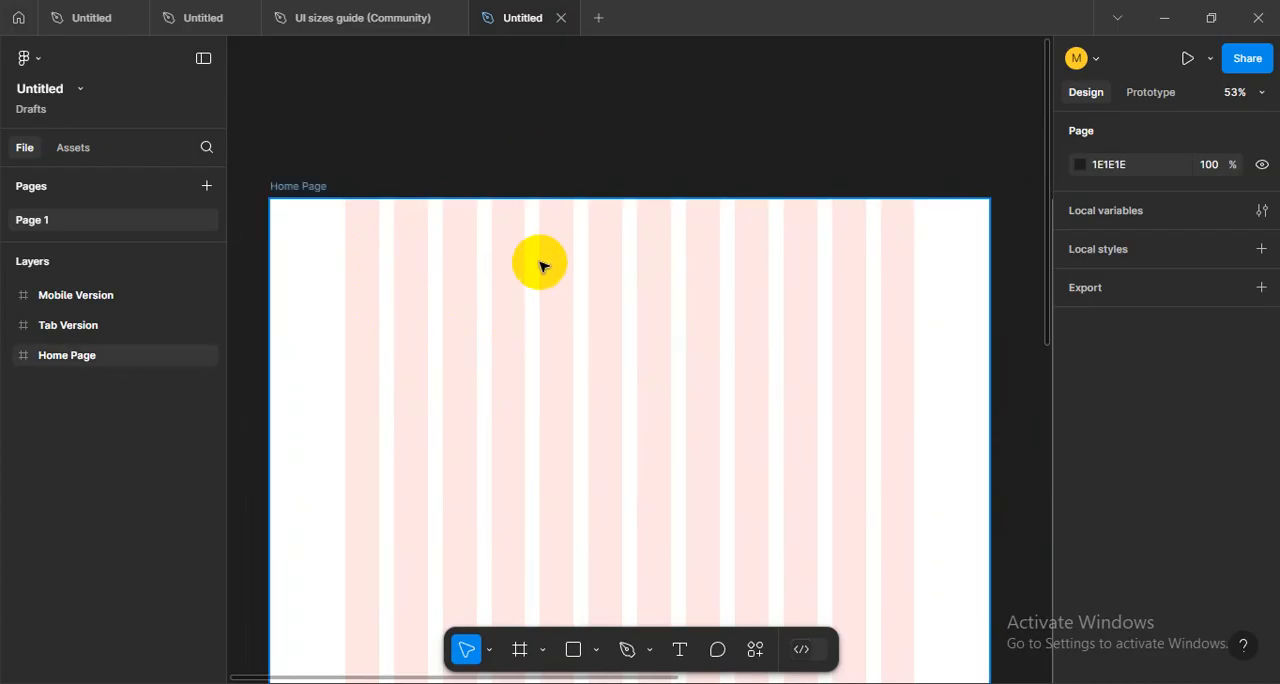
pyautogui.scroll(3, 540, 255)
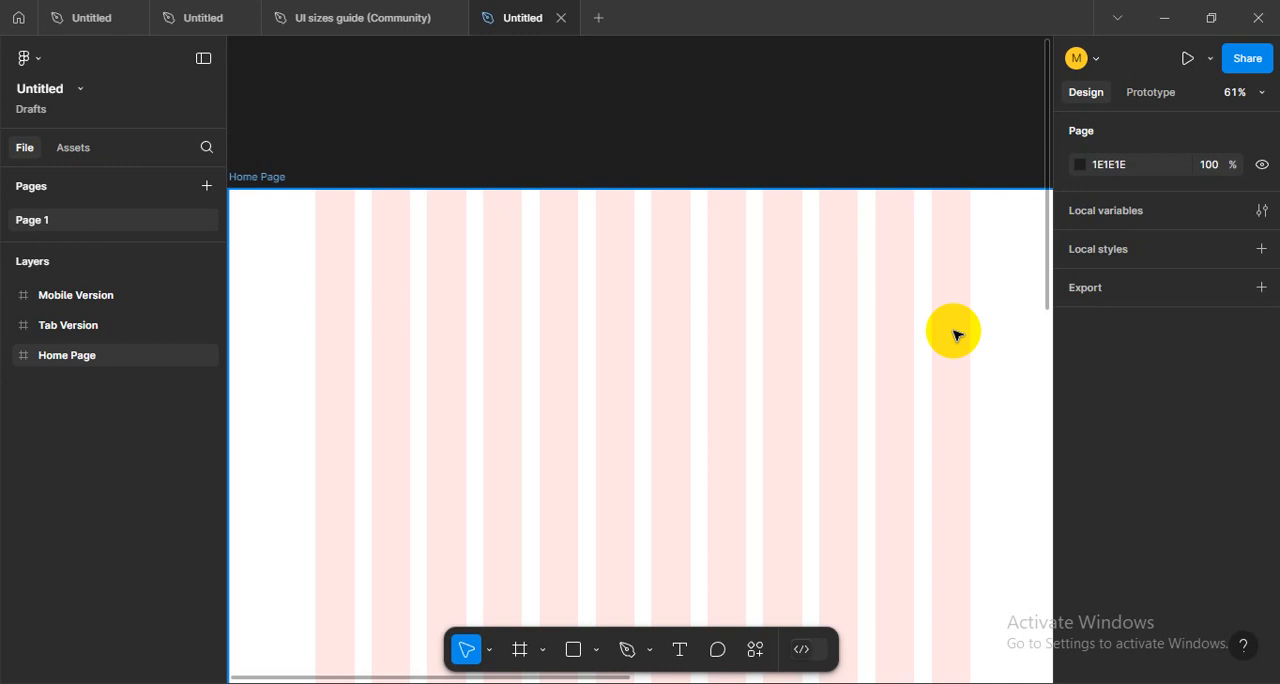
pyautogui.press('Escape')
pyautogui.scroll(-5, 751, 326)
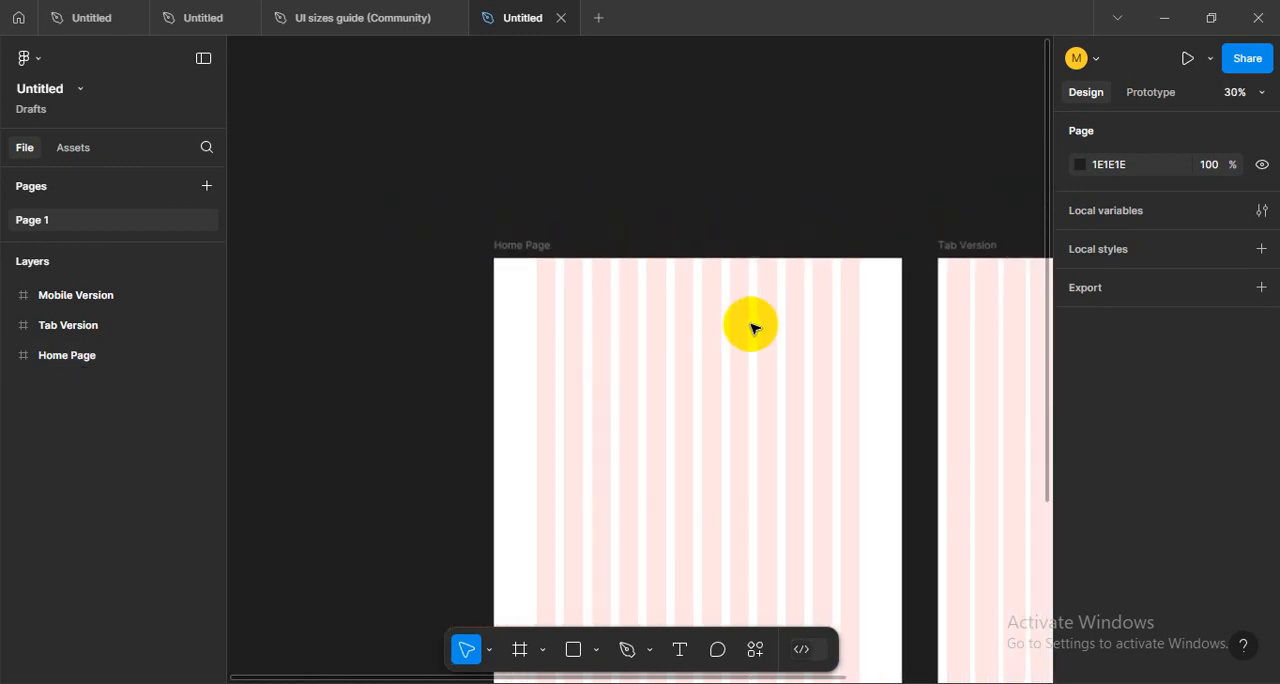
pyautogui.scroll(5, 751, 326)
pyautogui.scroll(-3, 751, 326)
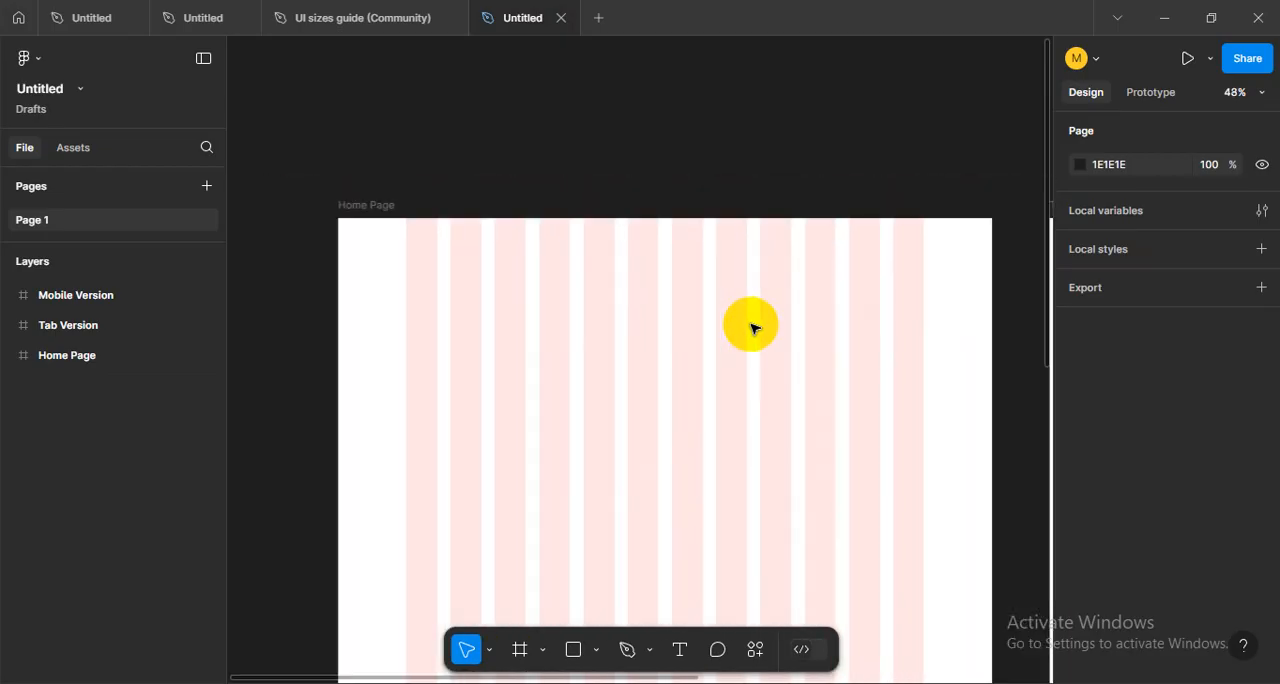
pyautogui.scroll(2, 609, 346)
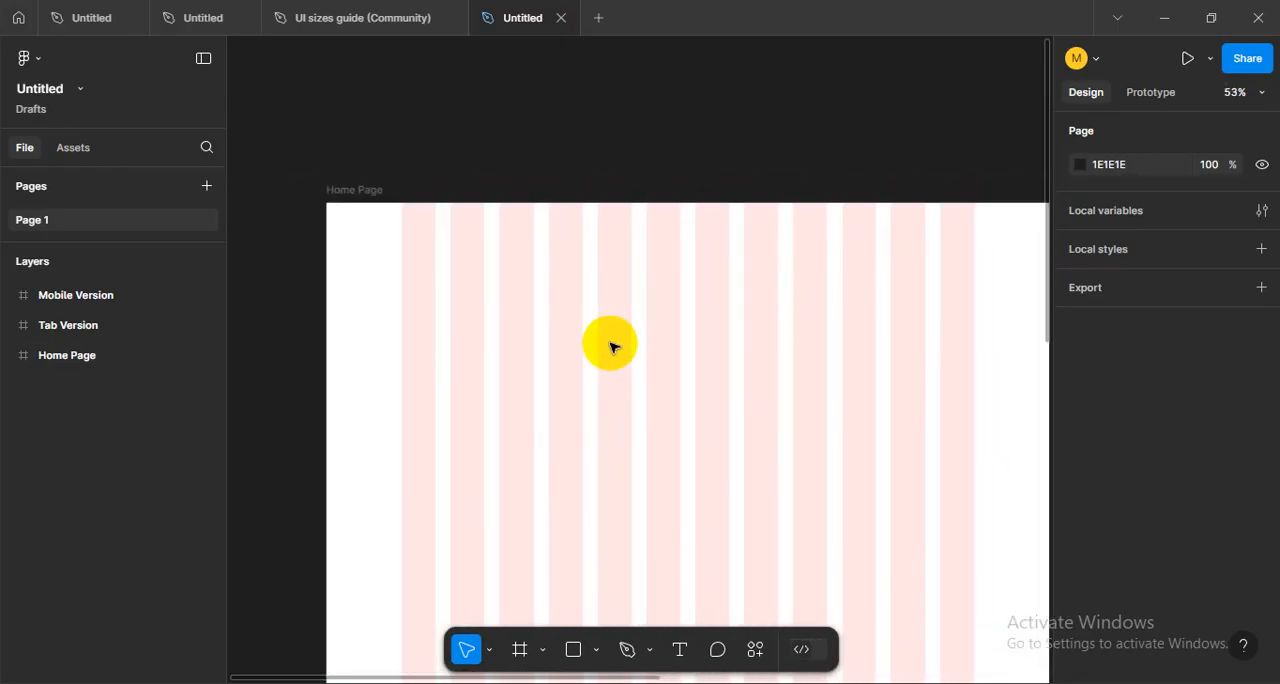
pyautogui.moveTo(653, 364); pyautogui.dragTo(645, 358)
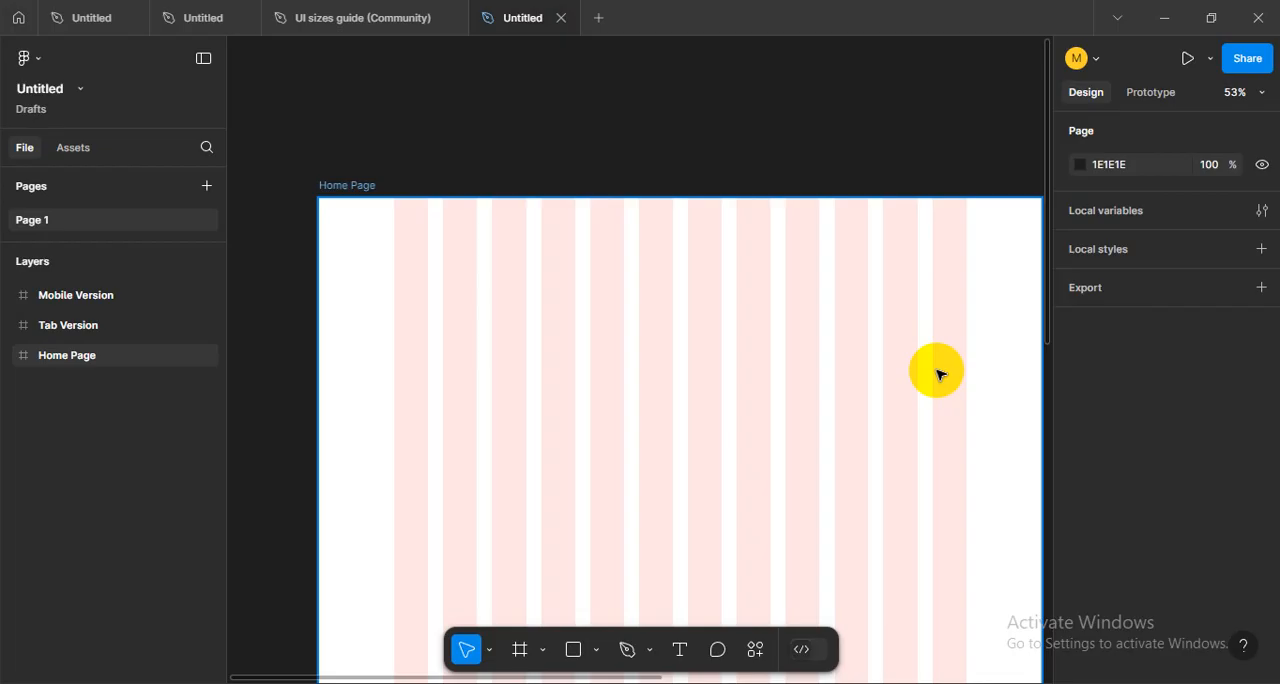
# - Check the Home Page frame's size and layout properties, and leave the frame deselected
pyautogui.click(365, 183)
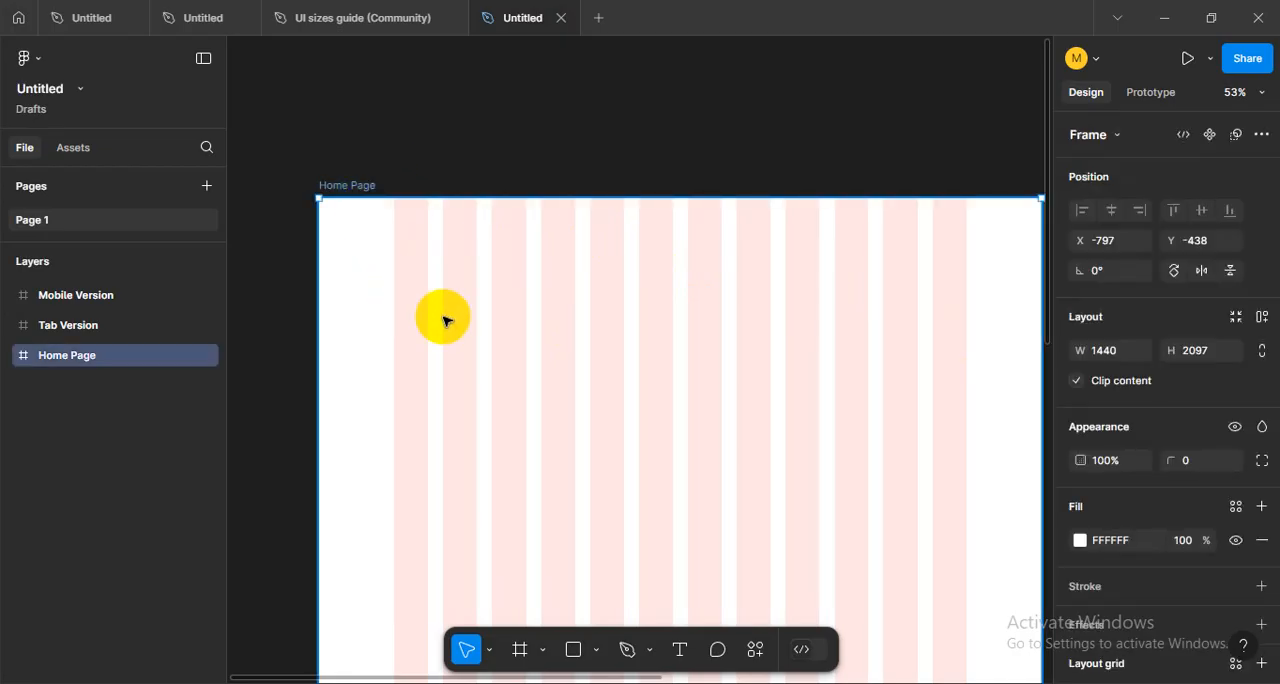
pyautogui.click(425, 171)
pyautogui.click(371, 182)
pyautogui.click(499, 167)
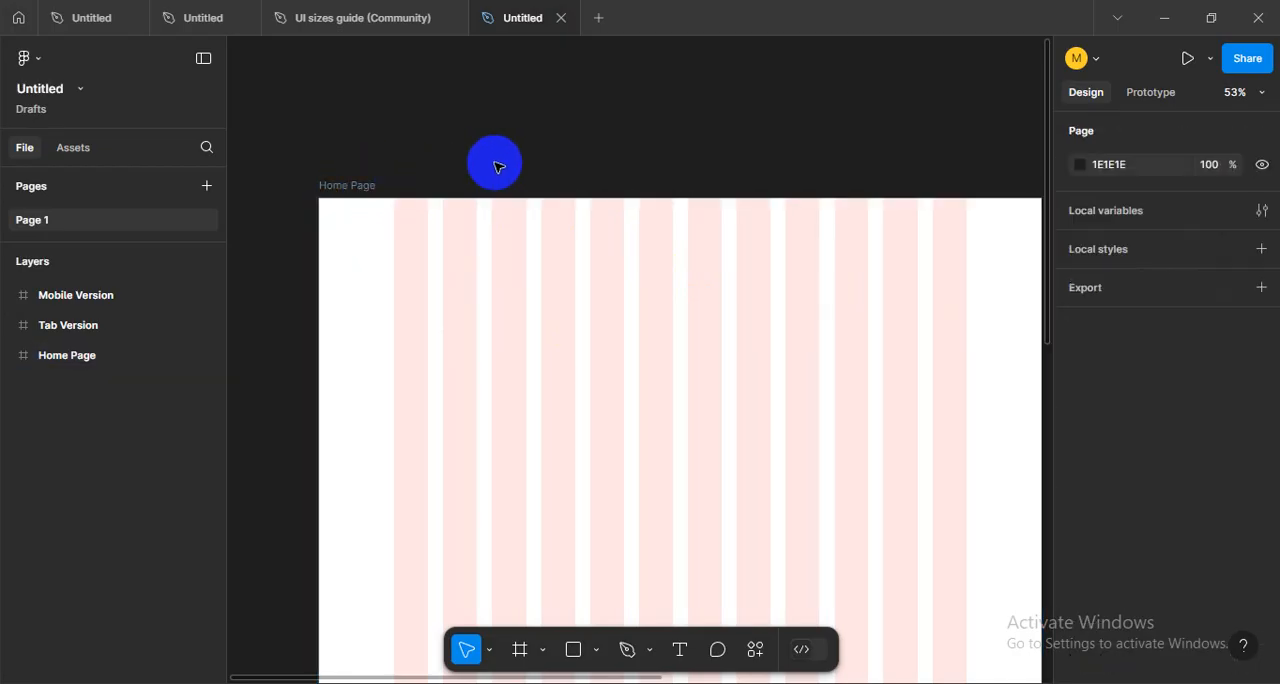
pyautogui.moveTo(760, 291); pyautogui.dragTo(729, 289)
pyautogui.click(366, 182)
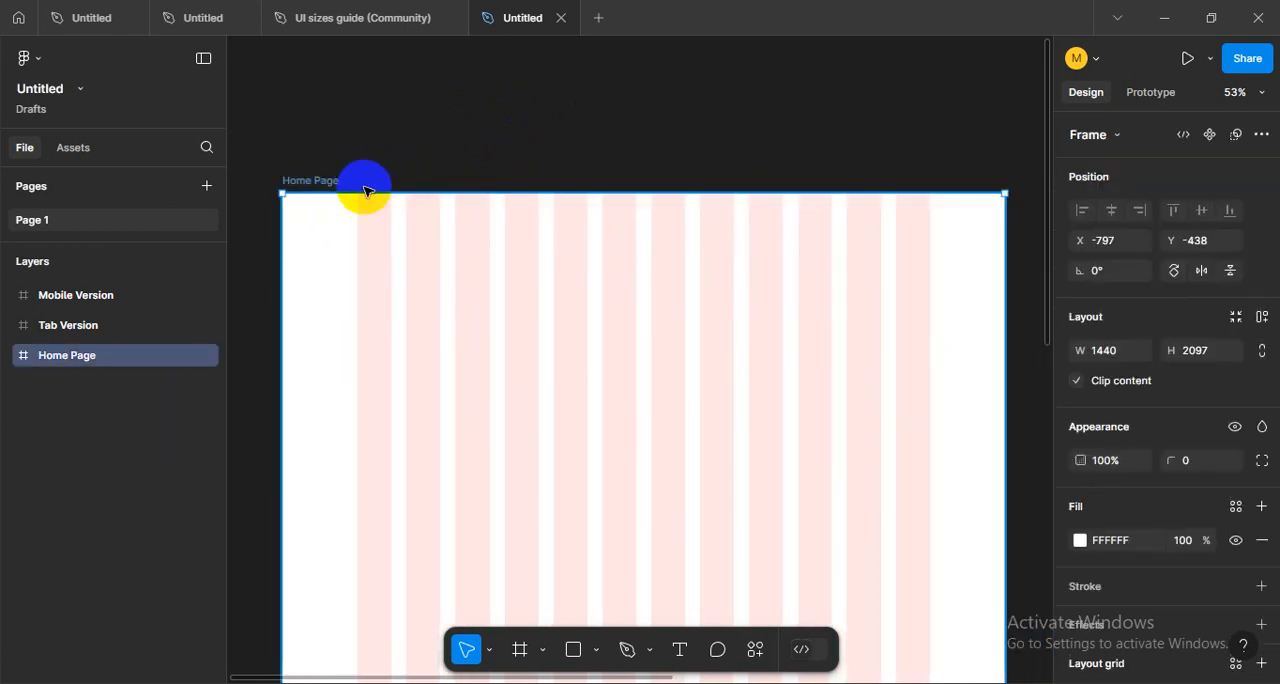
pyautogui.click(646, 163)
pyautogui.scroll(-1, 500, 253)
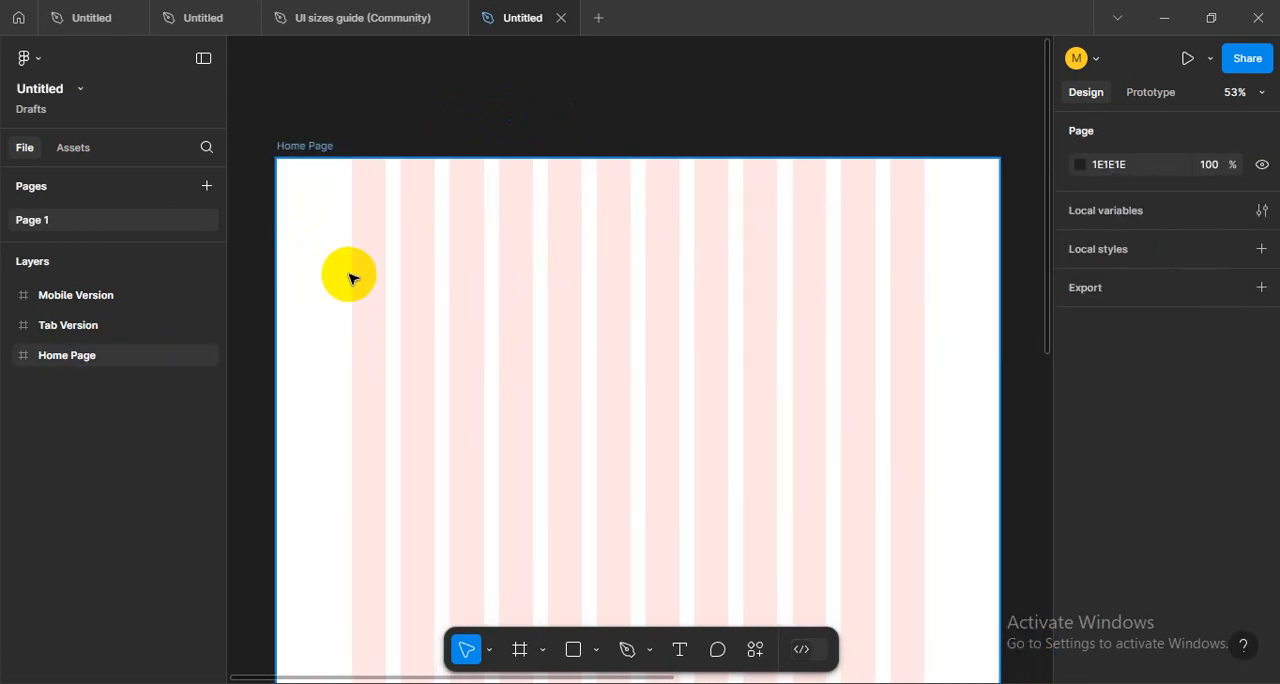
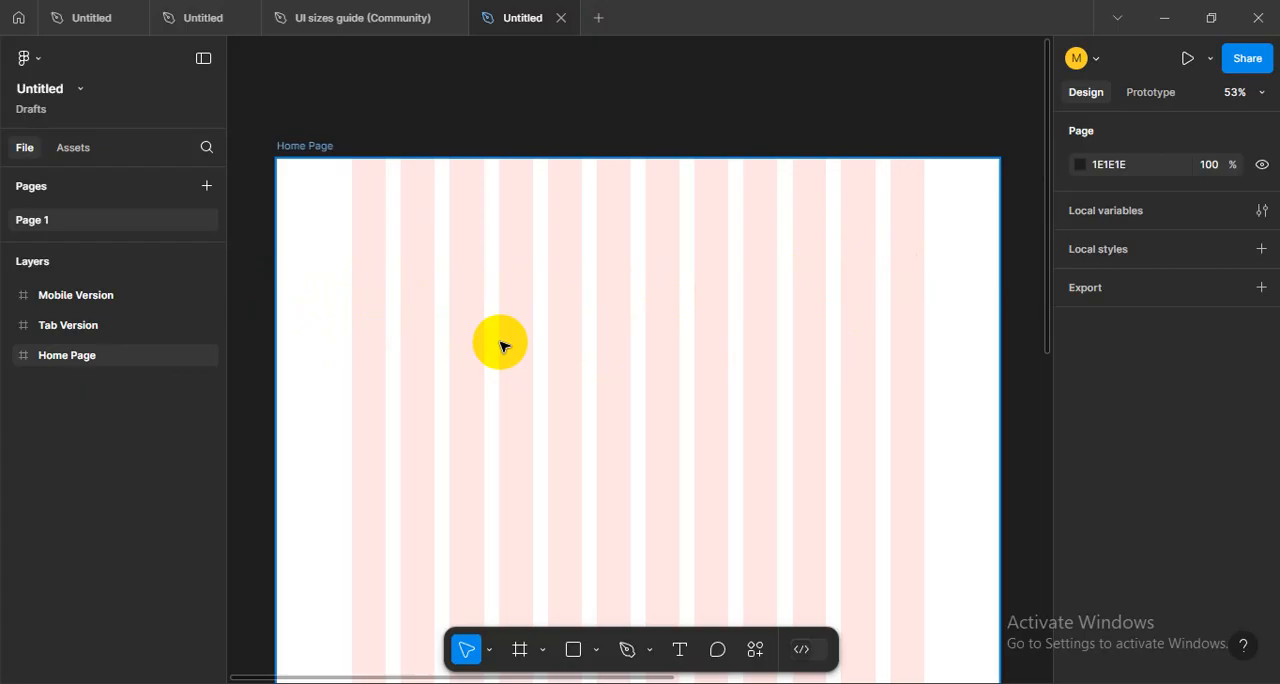
# - Draw a 262 × 262 rectangle across the Home Page's first three grid columns and duplicate it into a row of four
pyautogui.scroll(-1, 550, 340)
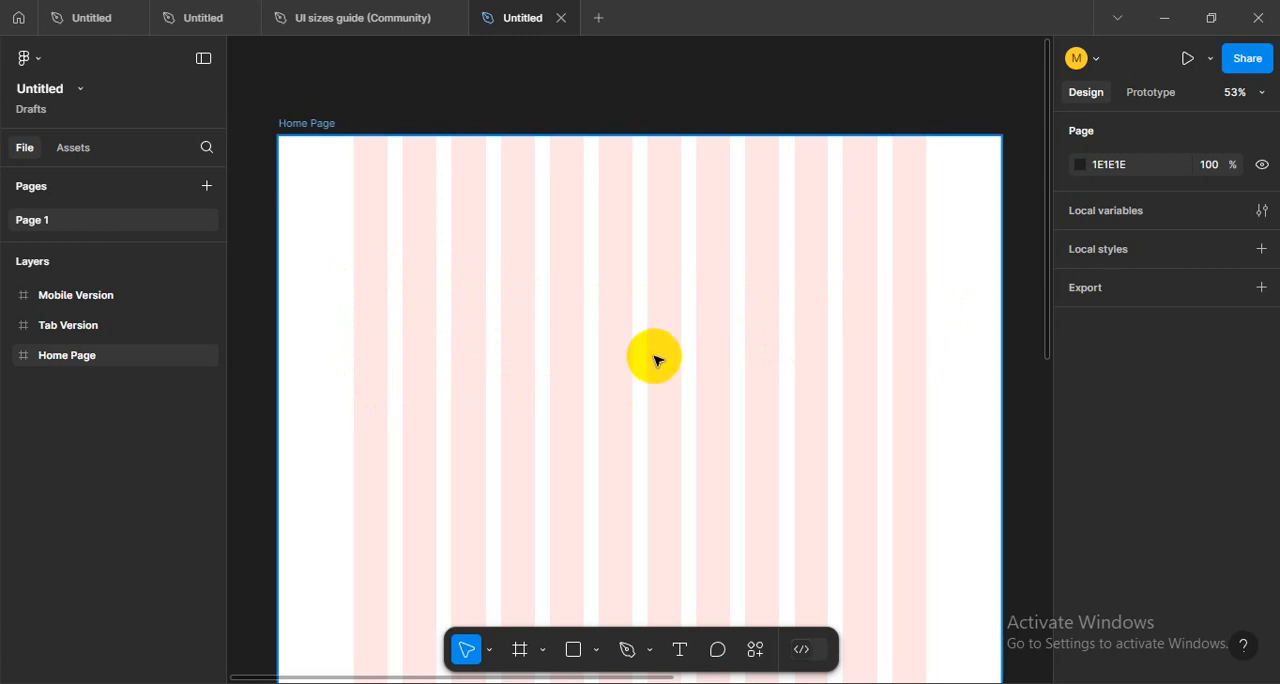
pyautogui.click(171, 217)
pyautogui.click(569, 646)
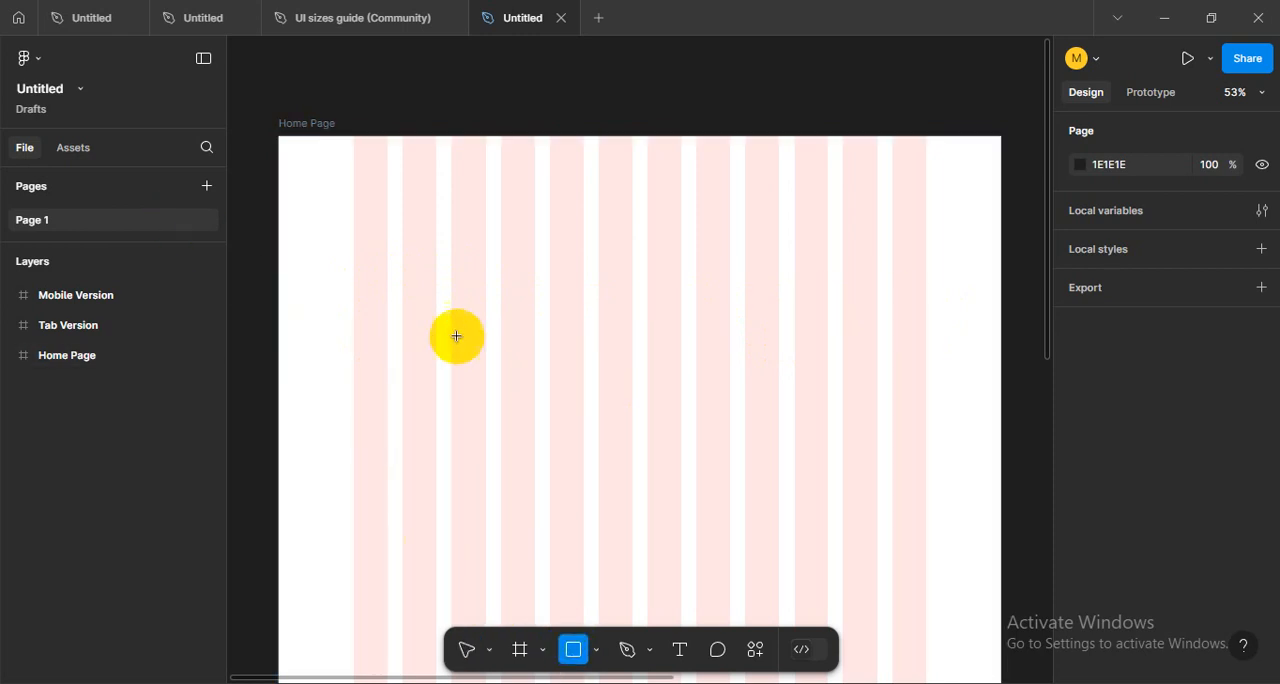
pyautogui.moveTo(361, 287); pyautogui.dragTo(582, 384)
pyautogui.hotkey('ctrl', 'd')
pyautogui.hotkey('ctrl', 'd')
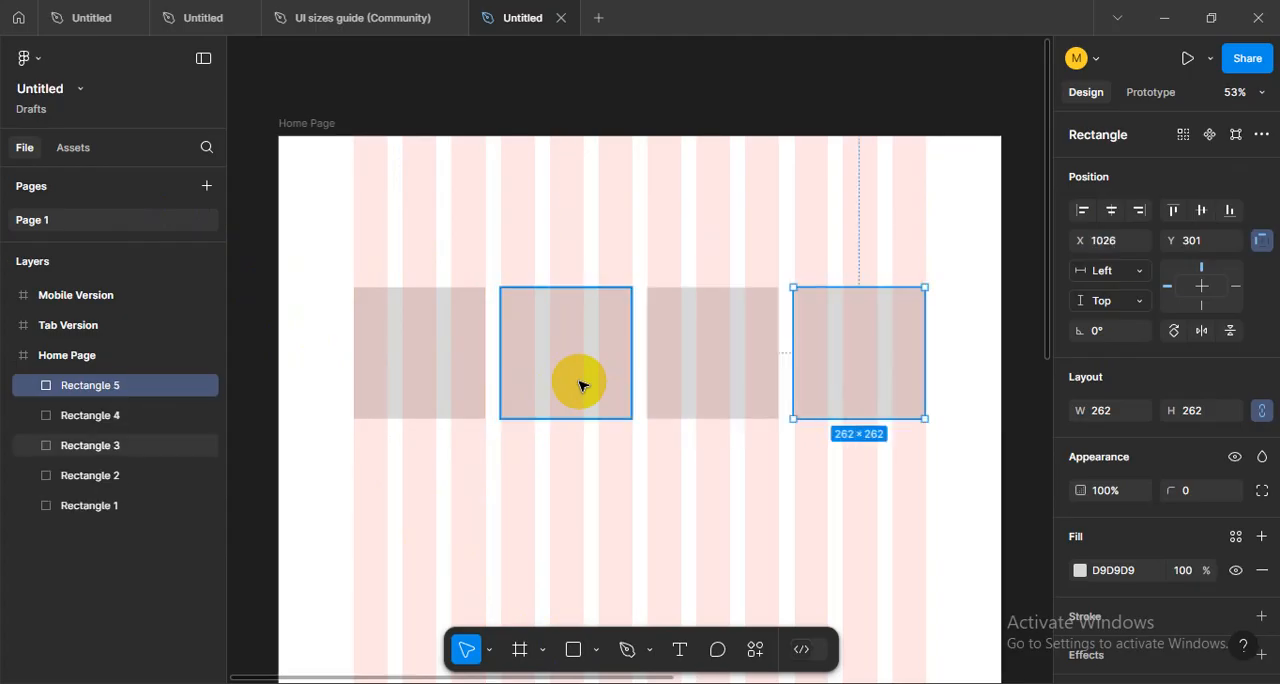
# - Check how the four rectangles line up with the column grid, leaving them deselected
pyautogui.click(523, 242)
pyautogui.click(660, 336)
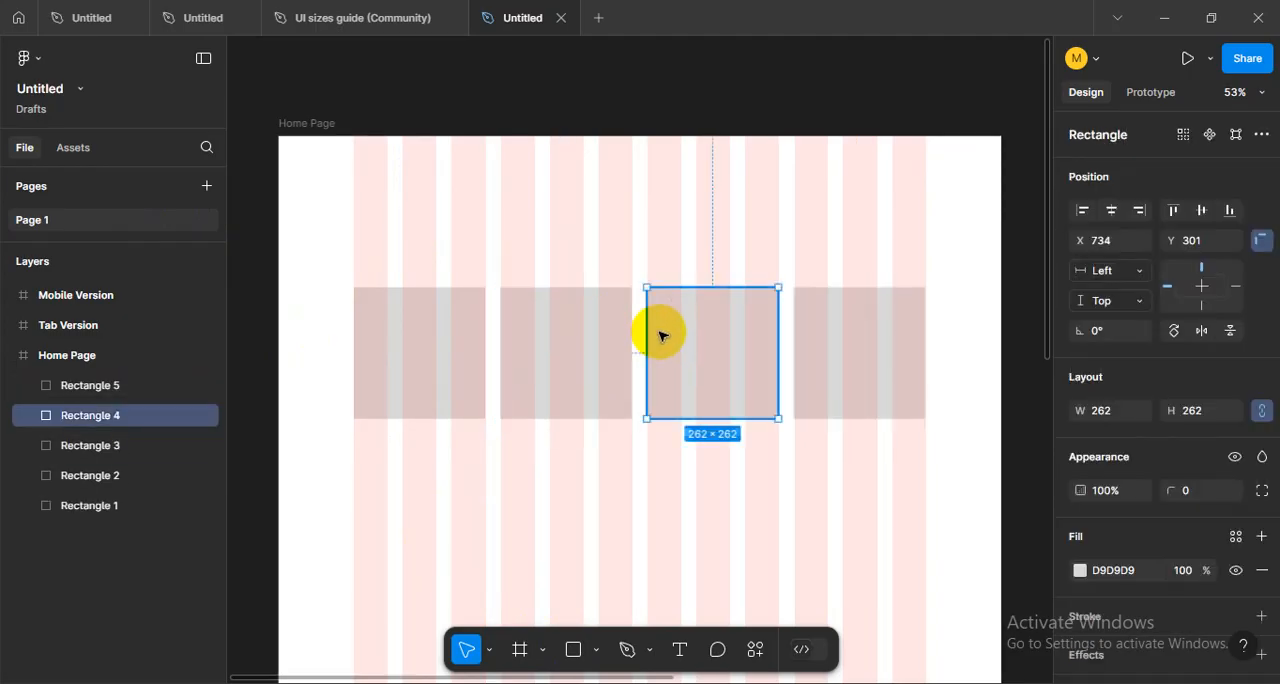
pyautogui.click(802, 328)
pyautogui.click(835, 445)
pyautogui.moveTo(958, 461); pyautogui.dragTo(450, 291)
pyautogui.click(795, 528)
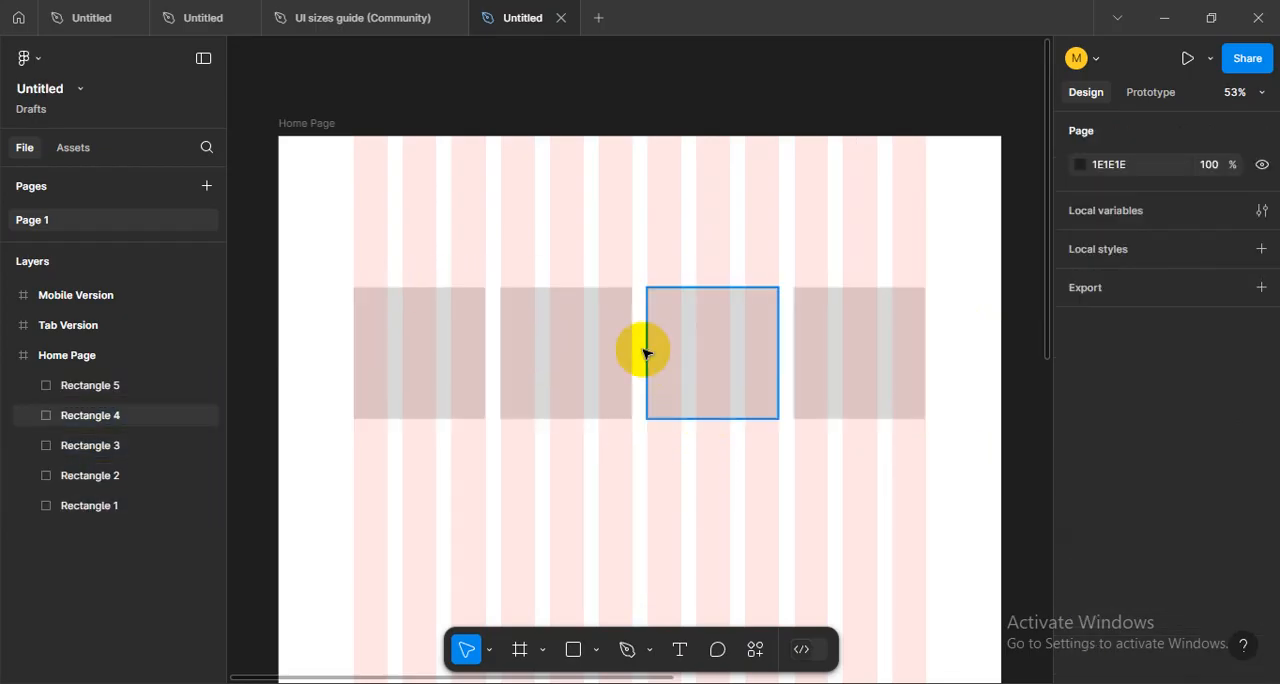
# - Delete the three rectangle copies and widen the remaining rectangle to 360 so it spans the first four columns
pyautogui.moveTo(540, 251); pyautogui.dragTo(838, 372)
pyautogui.press('Delete')
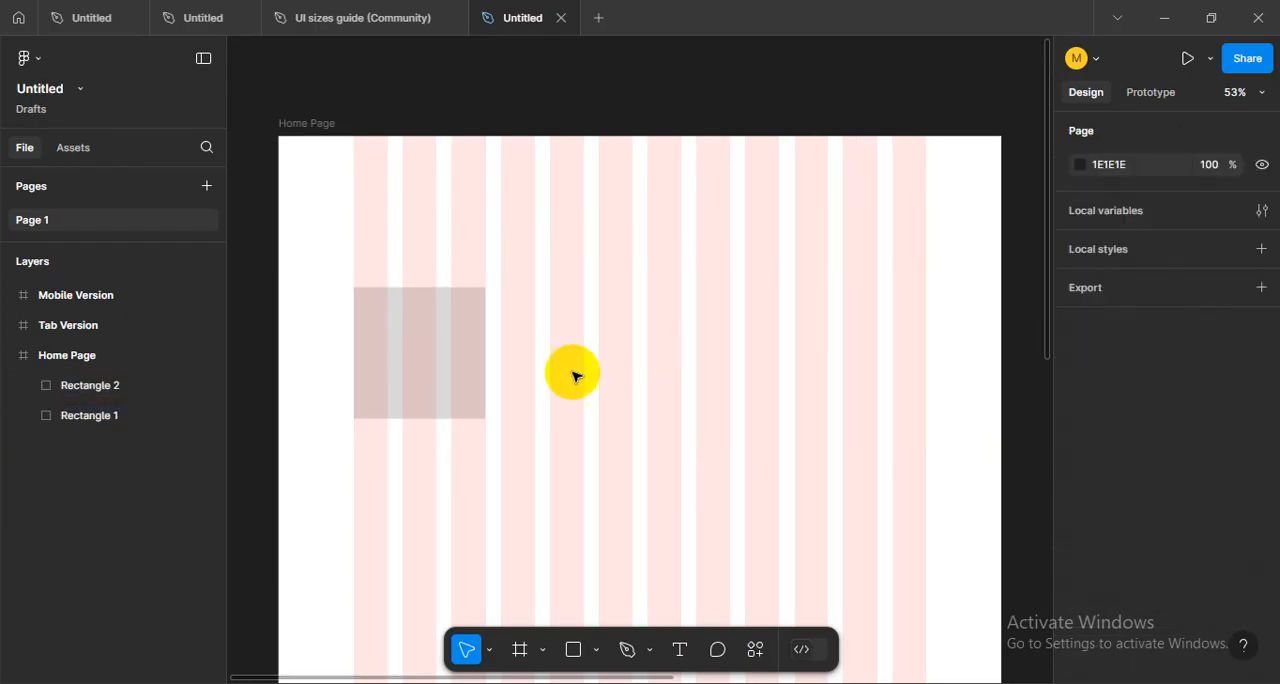
pyautogui.click(474, 372)
pyautogui.moveTo(486, 359); pyautogui.dragTo(531, 363)
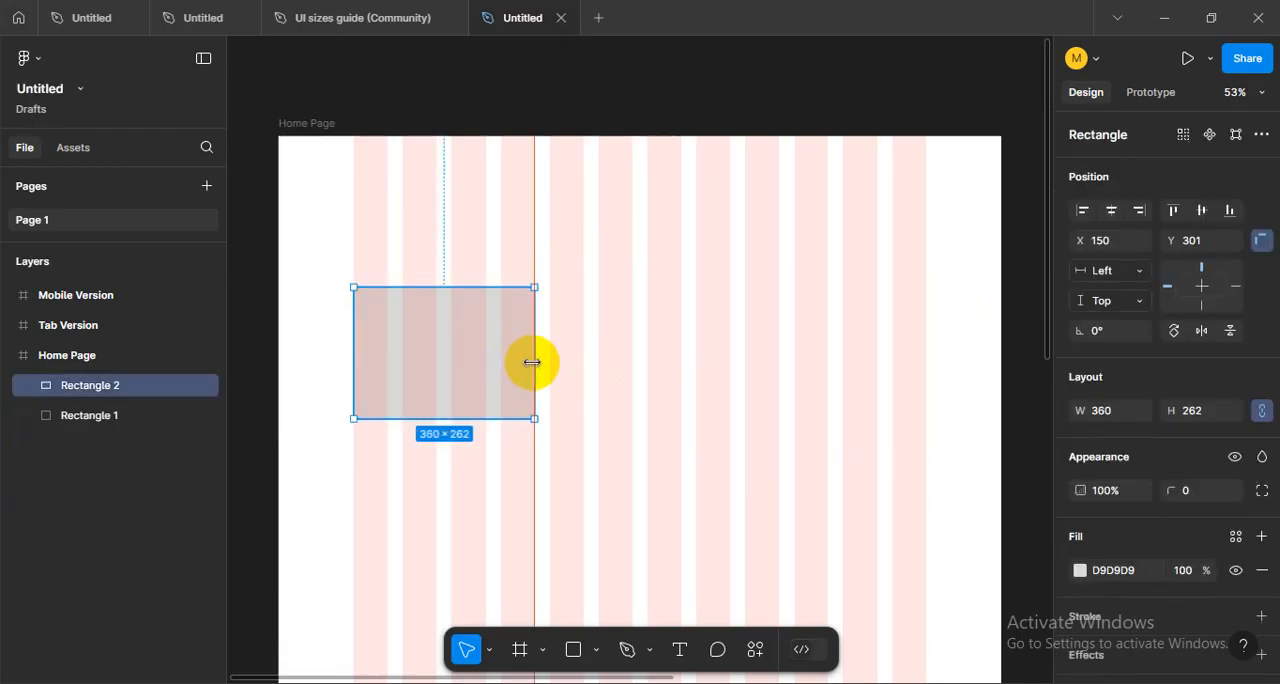
# - Duplicate the four-column rectangle twice to fill the 12-column grid with a row of three
pyautogui.keyDown('alt'); pyautogui.moveTo(426, 364); pyautogui.dragTo(621, 373); pyautogui.keyUp('alt')
pyautogui.hotkey('ctrl', 'd')
pyautogui.click(743, 508)
pyautogui.scroll(1, 743, 508)
pyautogui.moveTo(423, 283); pyautogui.dragTo(912, 445)
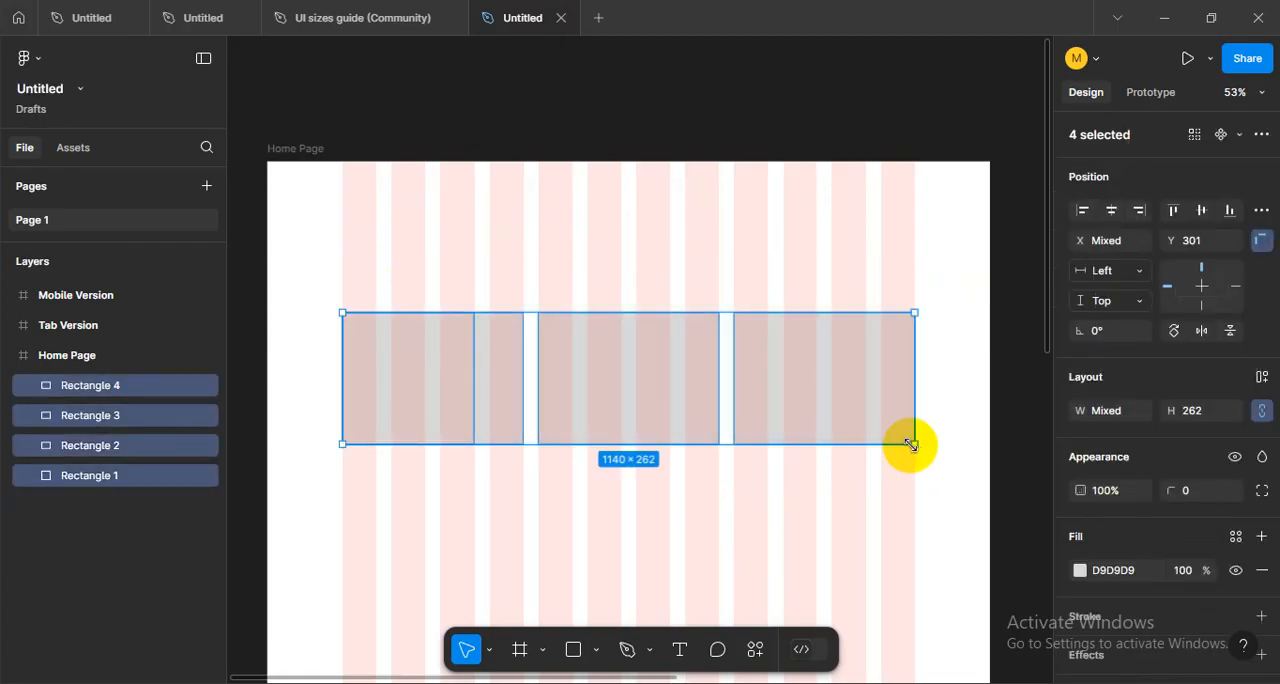
pyautogui.click(527, 307)
# - Shrink the three-rectangle row to about 653 wide, duplicate it alongside, and delete the copy that overflows the frame
pyautogui.moveTo(438, 300); pyautogui.dragTo(837, 389)
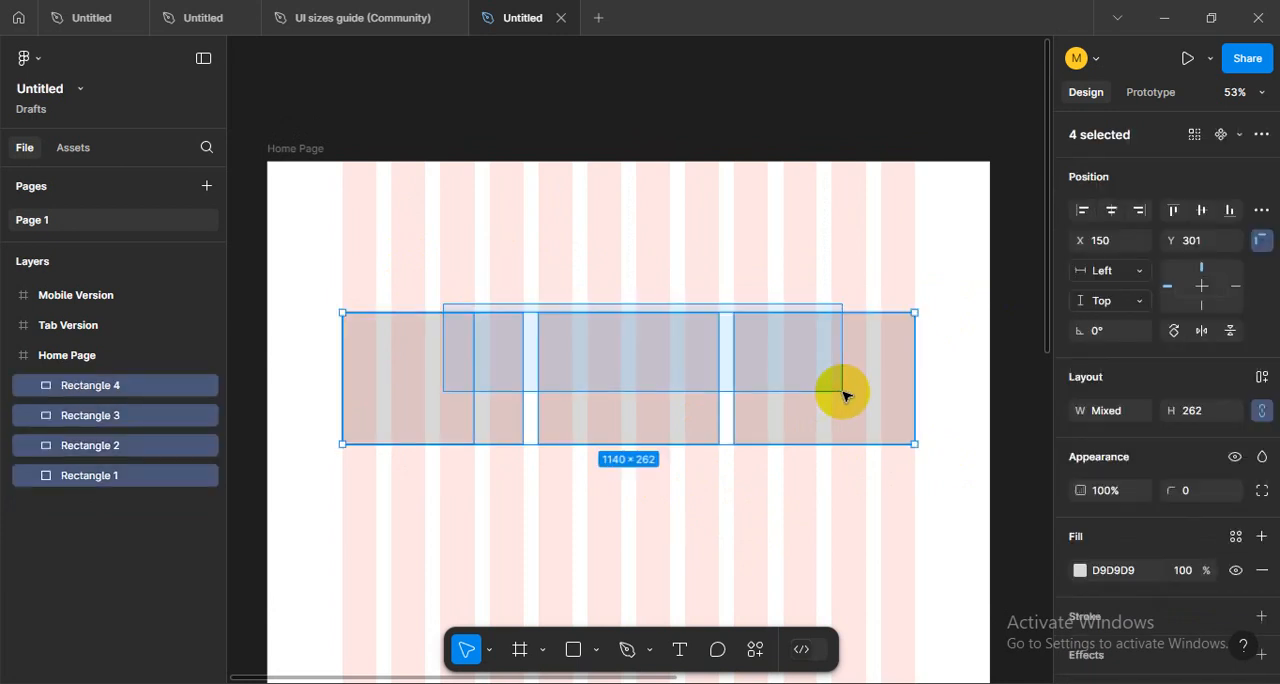
pyautogui.click(809, 474)
pyautogui.click(800, 394)
pyautogui.moveTo(449, 266); pyautogui.dragTo(848, 391)
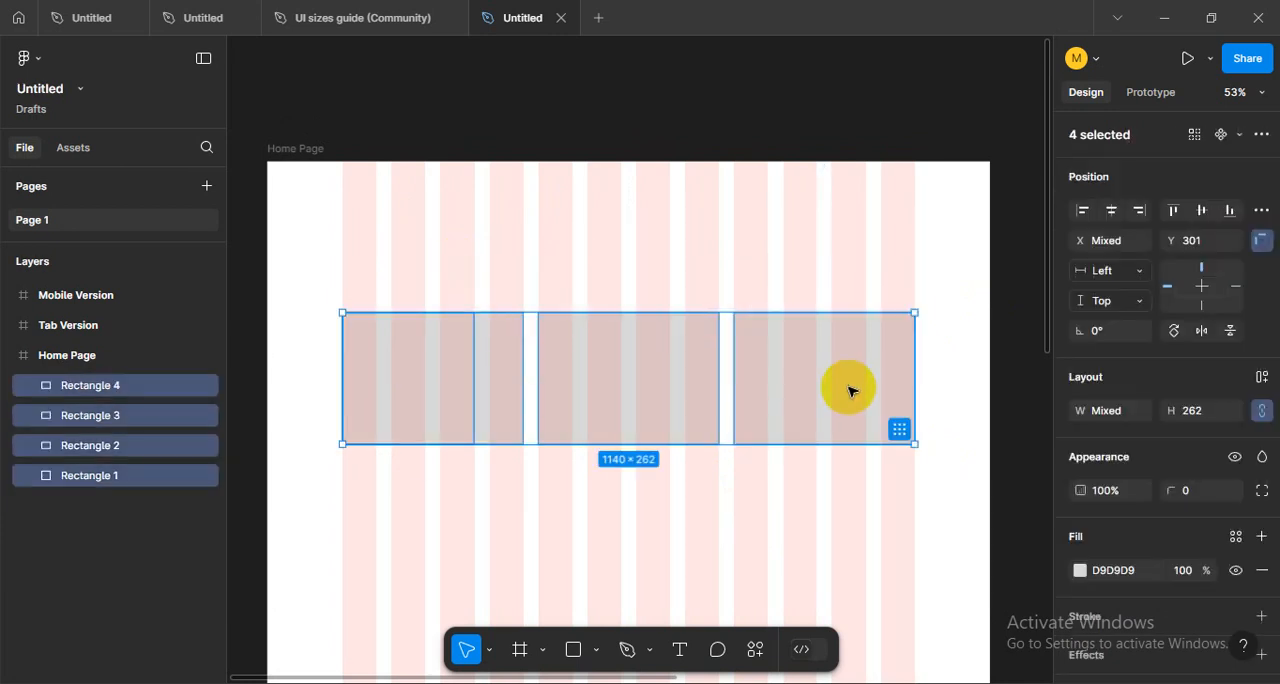
pyautogui.moveTo(914, 392); pyautogui.dragTo(845, 407)
pyautogui.click(941, 421)
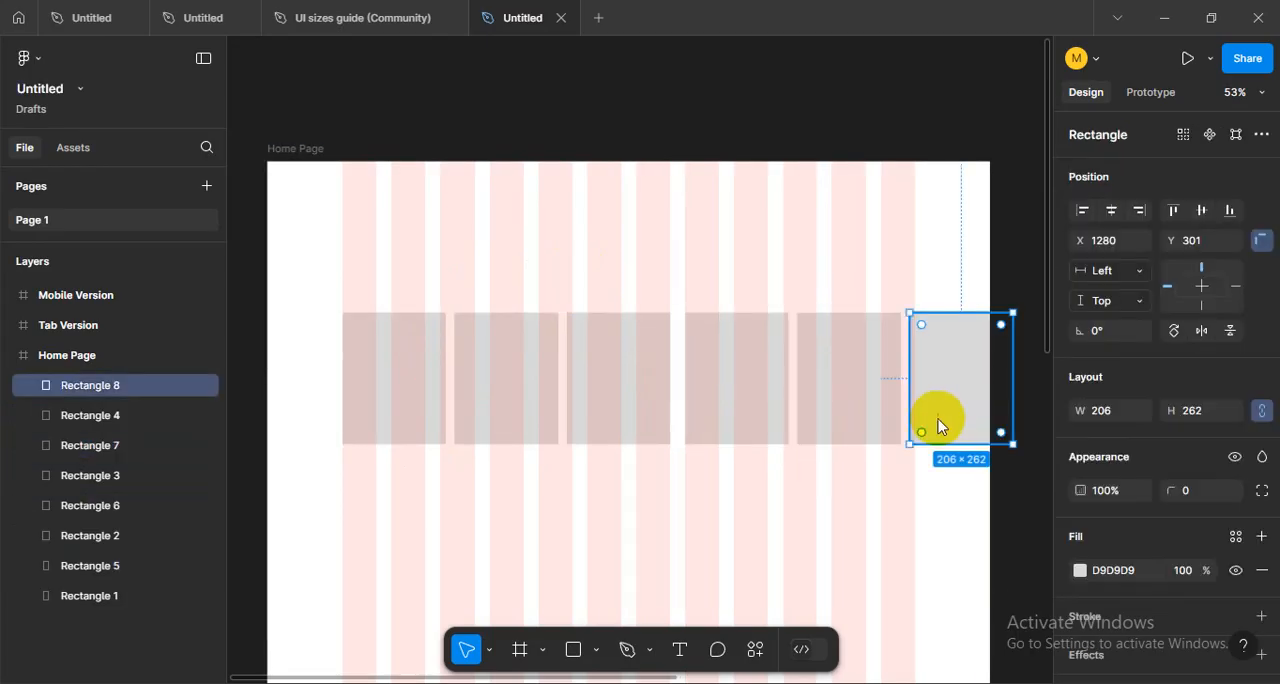
pyautogui.press('Delete')
# - Try stretching the last two rectangles to the final grid column, and undo the change
pyautogui.moveTo(357, 251); pyautogui.dragTo(777, 380)
pyautogui.click(490, 300)
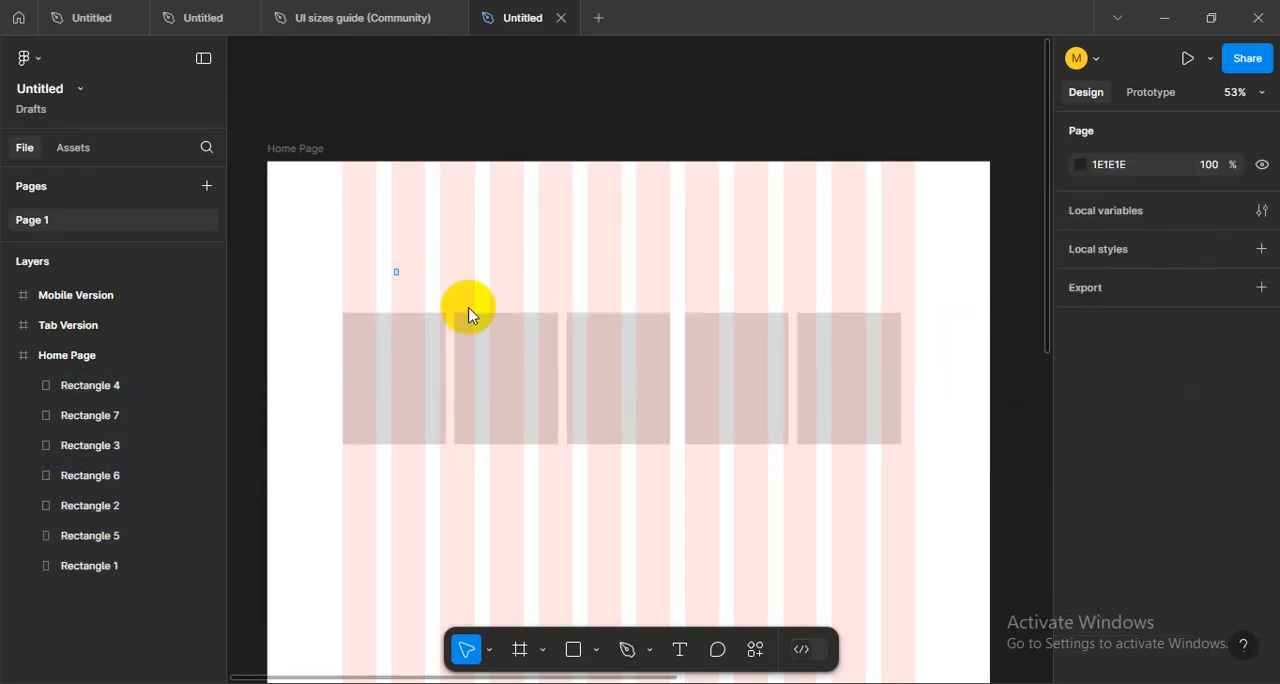
pyautogui.moveTo(469, 315); pyautogui.dragTo(896, 381)
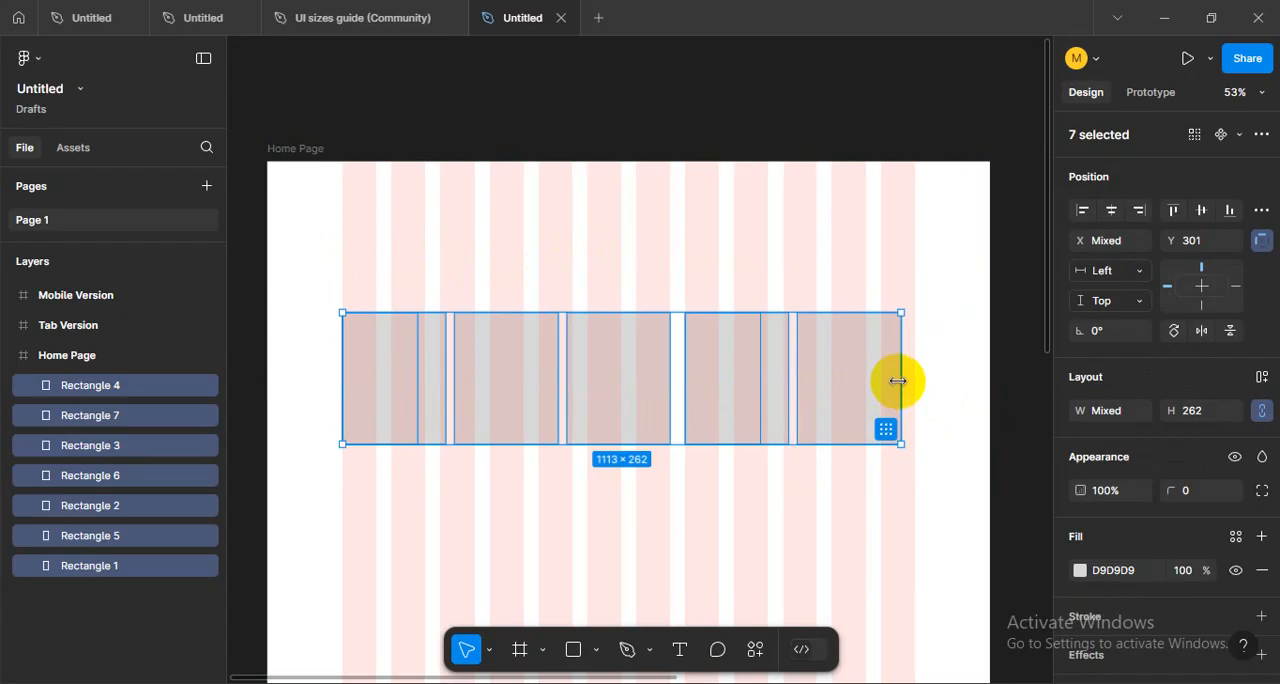
pyautogui.click(752, 500)
pyautogui.moveTo(391, 249); pyautogui.dragTo(641, 382)
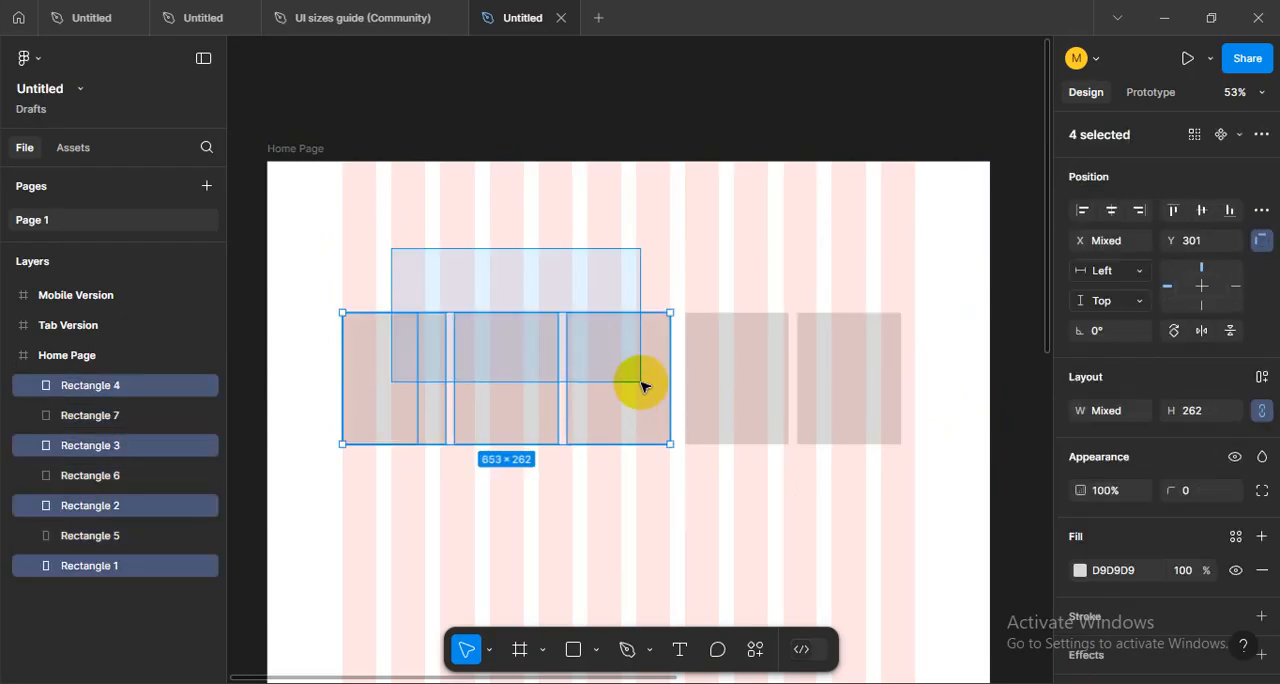
pyautogui.moveTo(766, 271); pyautogui.dragTo(916, 381)
pyautogui.moveTo(409, 280); pyautogui.dragTo(645, 380)
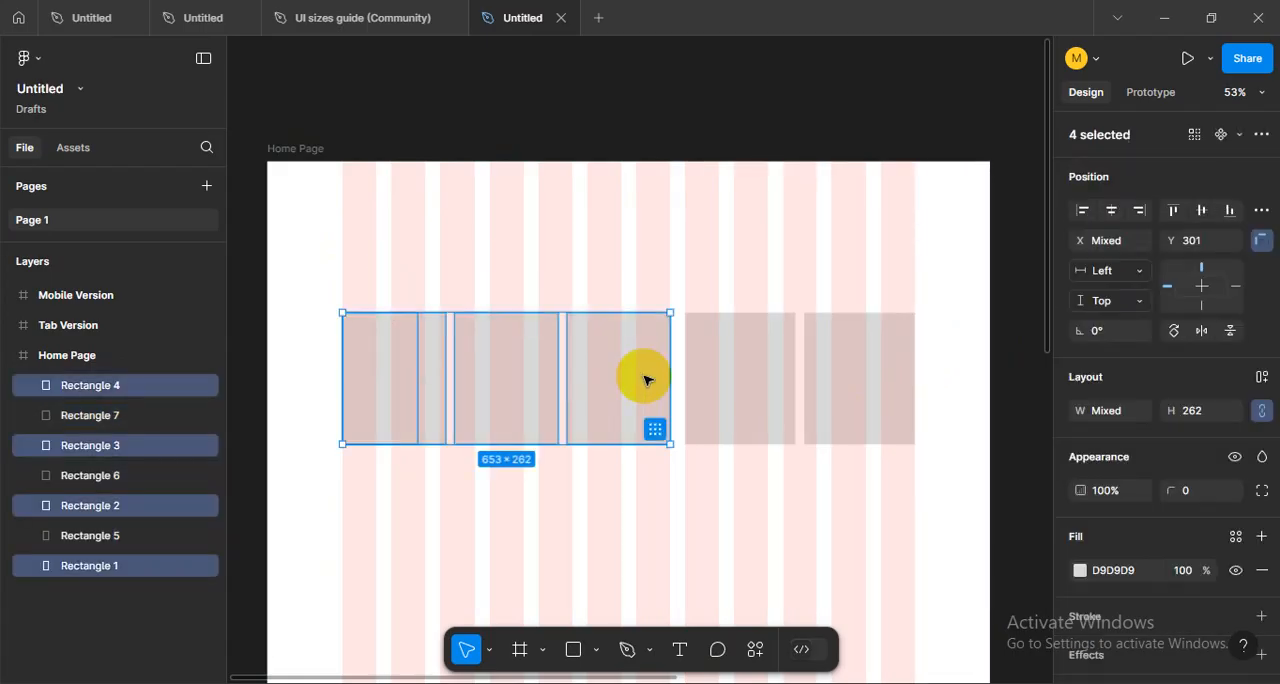
pyautogui.hotkey('ctrl', 'z')
pyautogui.hotkey('ctrl', 'z')
pyautogui.click(646, 279)
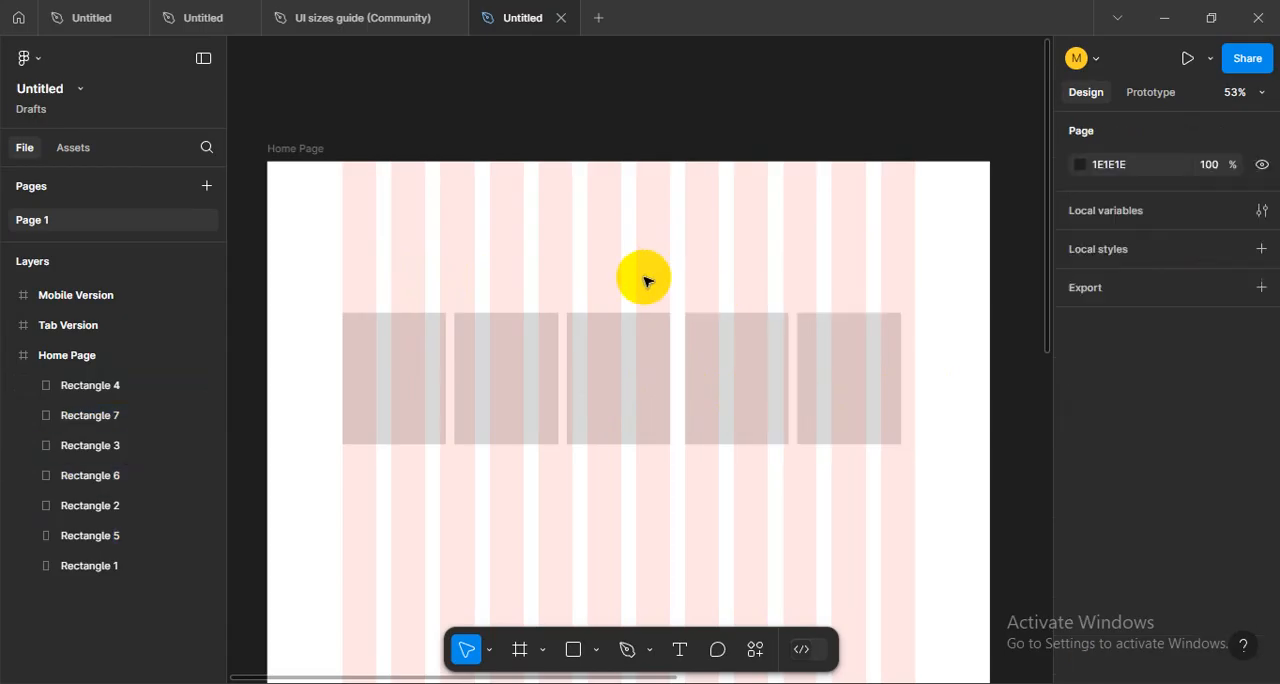
# - Try stretching the whole unevenly spaced row to 1140 wide, and undo back to the duplicated group's selection
pyautogui.moveTo(375, 262); pyautogui.dragTo(924, 383)
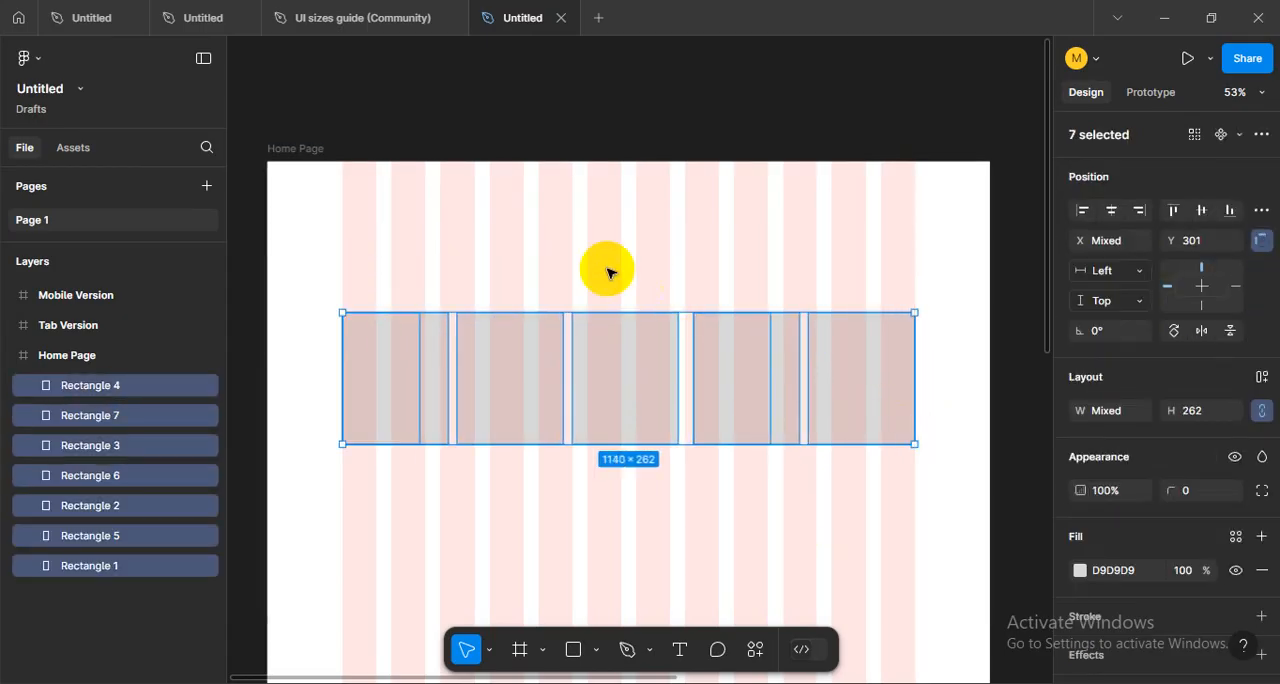
pyautogui.hotkey('ctrl', 'z')
pyautogui.hotkey('ctrl', 'z')
pyautogui.hotkey('ctrl', 'z')
pyautogui.hotkey('ctrl', 'z')
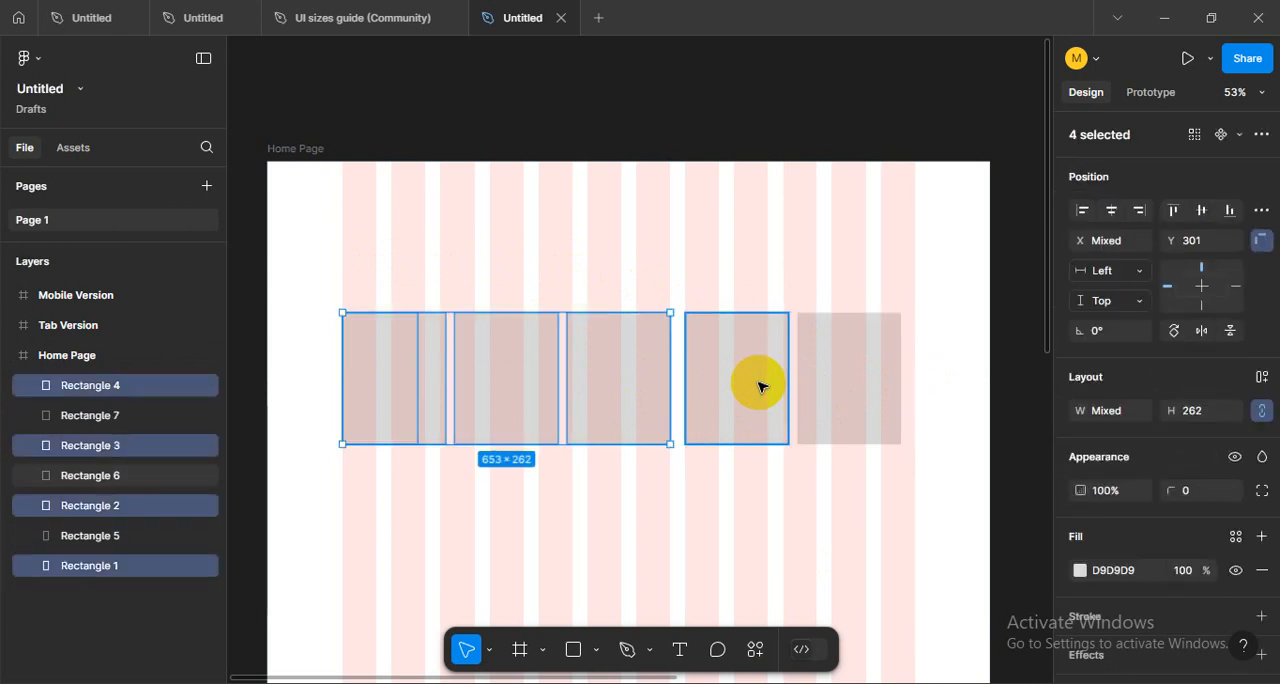
pyautogui.hotkey('ctrl', 'z')
pyautogui.hotkey('ctrl', 'z')
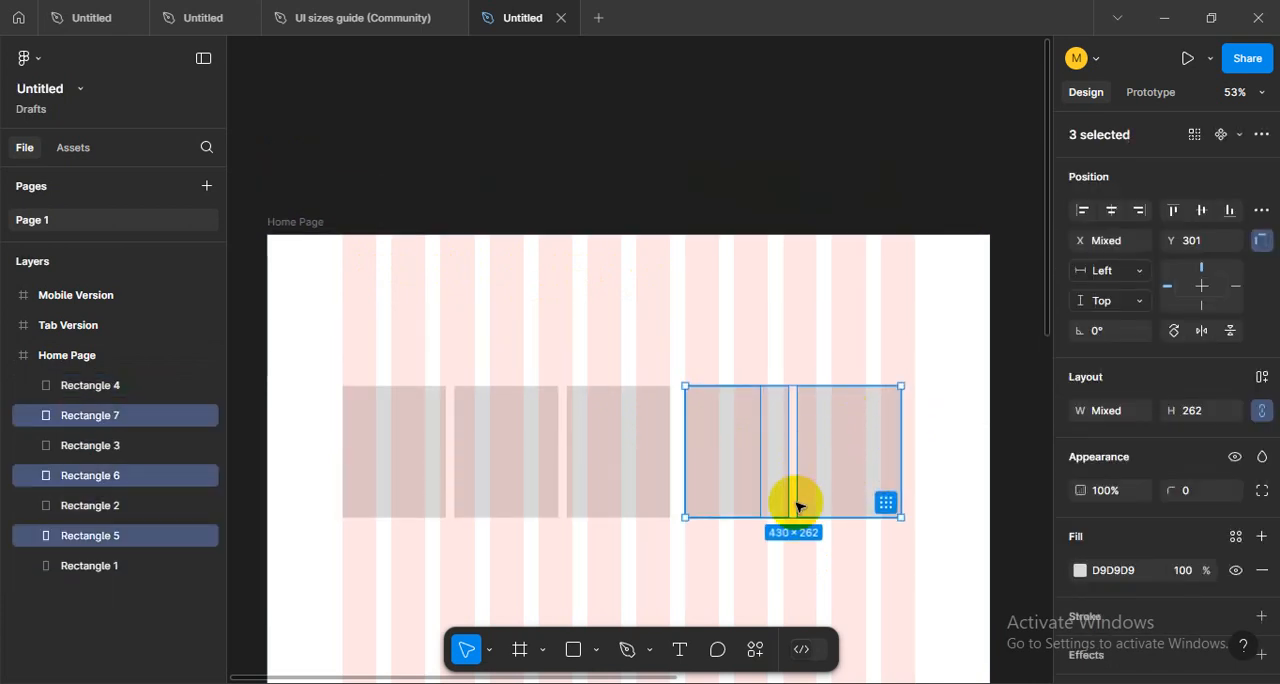
# - Move the duplicated rectangles slightly left so their gap matches the spacing between the others
pyautogui.scroll(3, 771, 525)
pyautogui.scroll(3, 771, 528)
pyautogui.moveTo(700, 400); pyautogui.dragTo(688, 407)
pyautogui.scroll(-2, 734, 469)
pyautogui.click(794, 564)
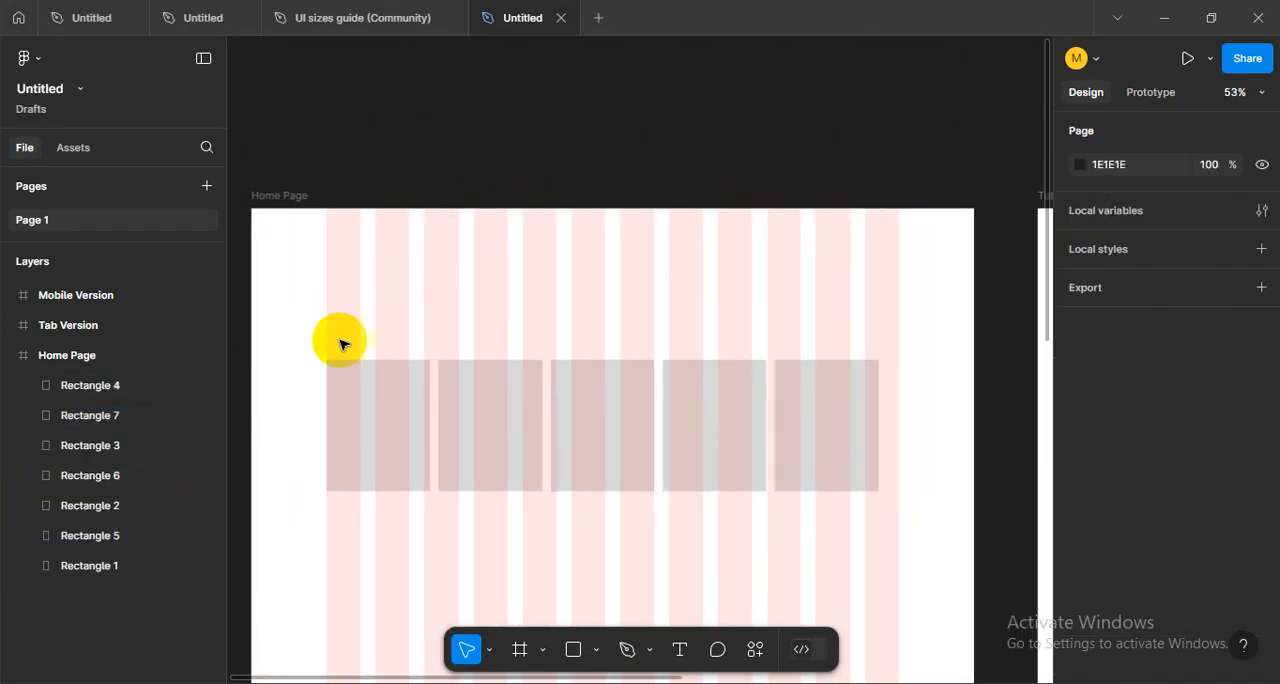
# - Stretch the row of five rectangles to 1140 wide, ending at the last grid column, and inspect its alignment with the columns
pyautogui.moveTo(340, 345); pyautogui.dragTo(898, 431)
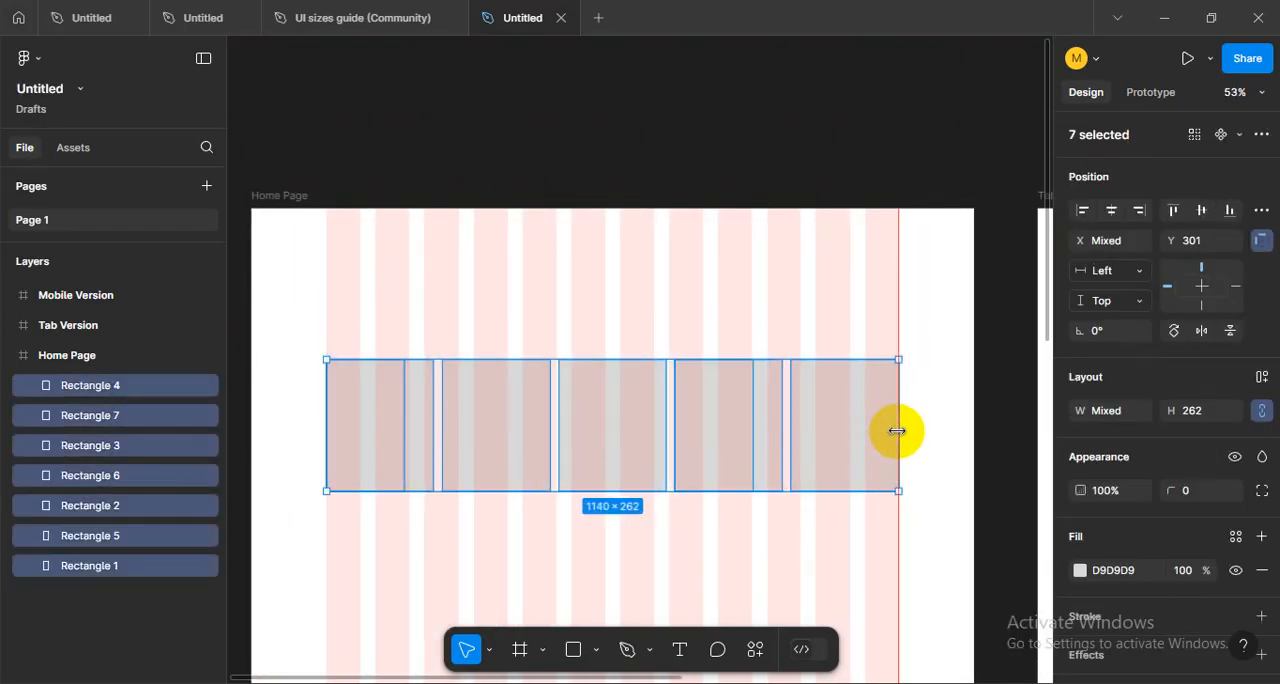
pyautogui.click(709, 517)
pyautogui.scroll(3, 705, 512)
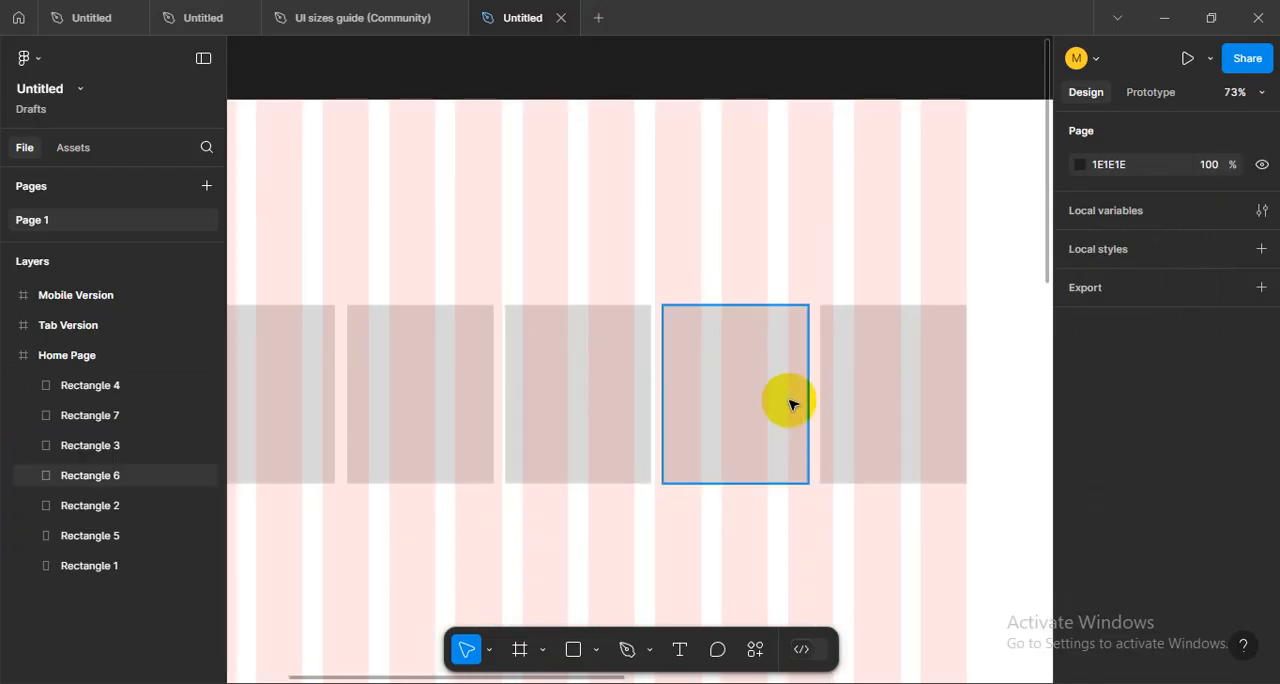
pyautogui.click(795, 398)
pyautogui.click(835, 386)
pyautogui.click(731, 269)
pyautogui.scroll(-2, 823, 320)
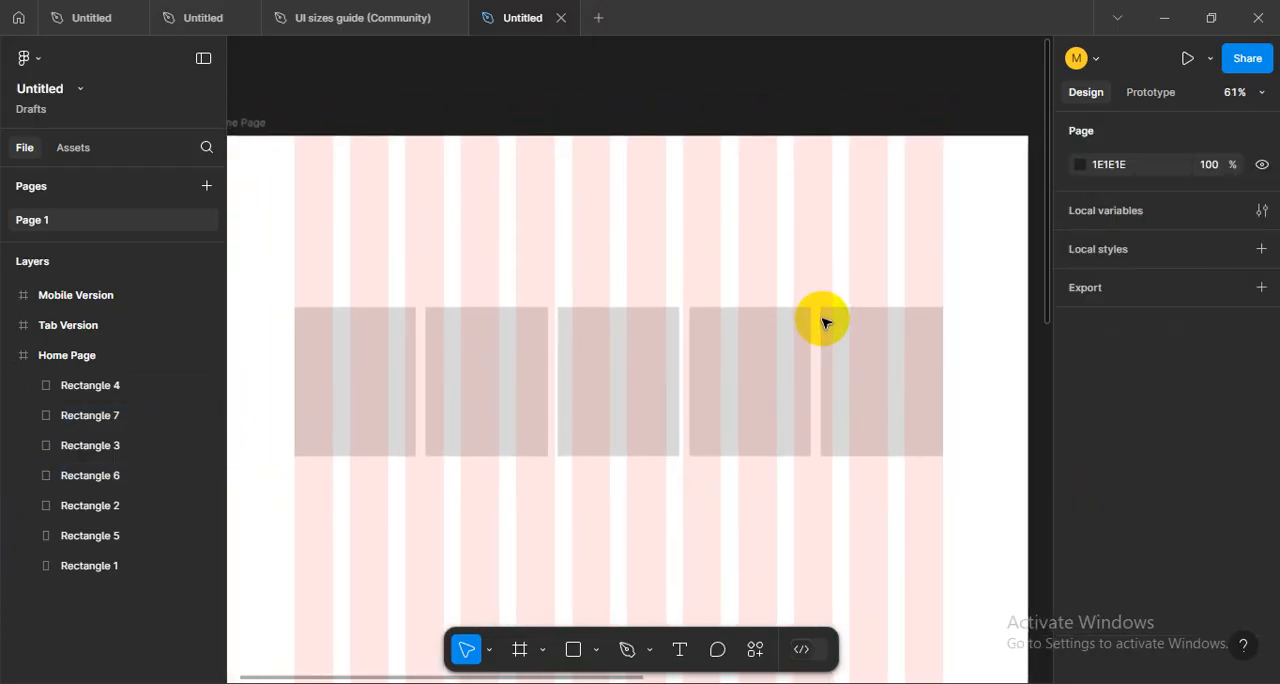
# - Narrow the row of rectangles to 750 across eight columns, and stretch it back to 1140
pyautogui.moveTo(337, 283); pyautogui.dragTo(895, 405)
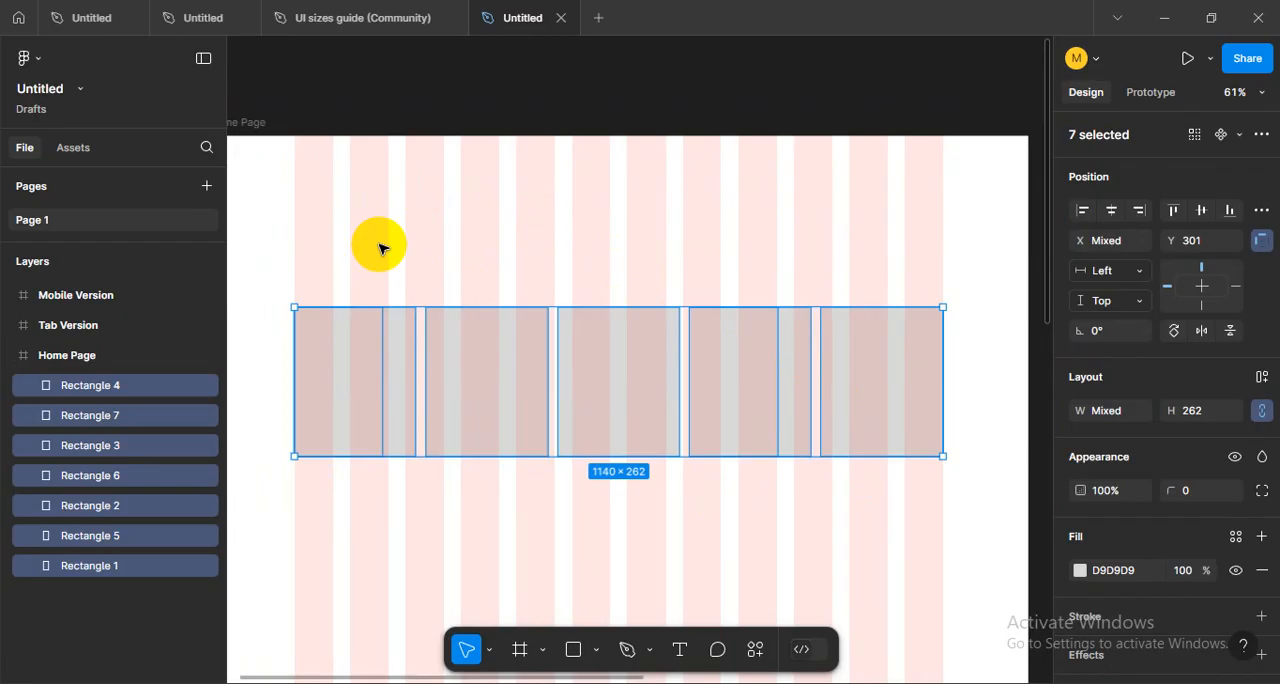
pyautogui.moveTo(457, 317)
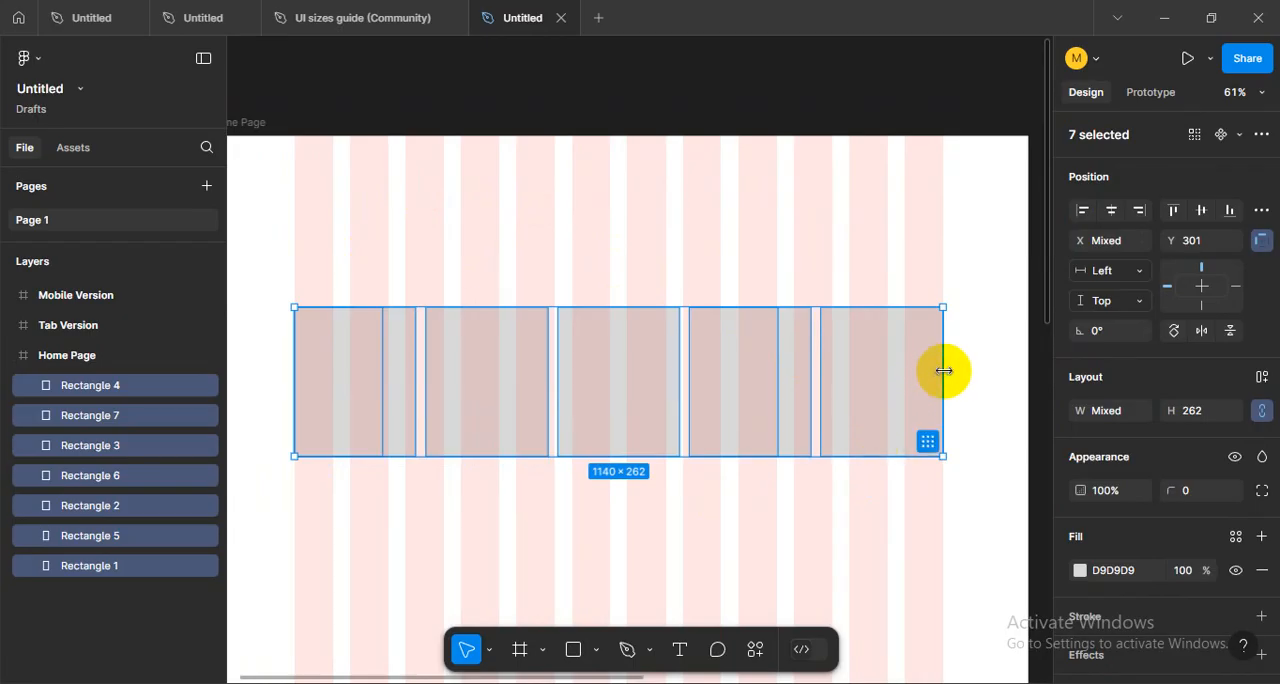
pyautogui.moveTo(931, 371); pyautogui.dragTo(722, 374)
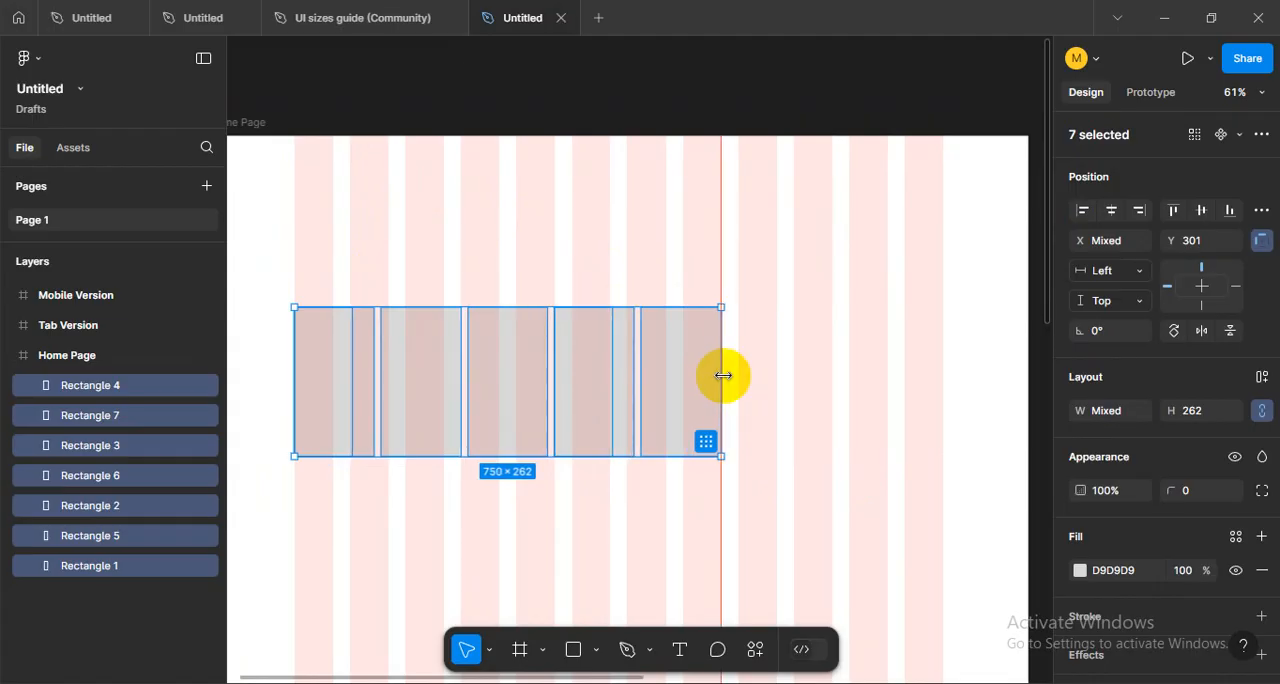
pyautogui.moveTo(713, 419)
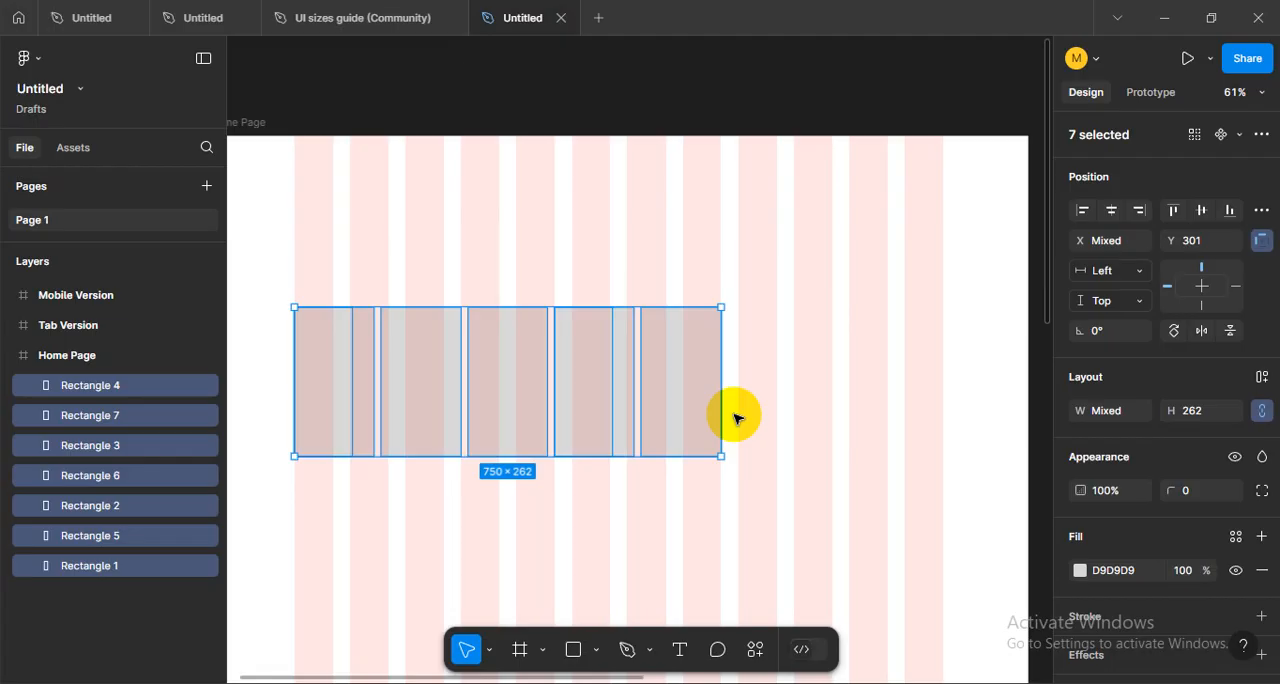
pyautogui.moveTo(720, 405); pyautogui.dragTo(938, 421)
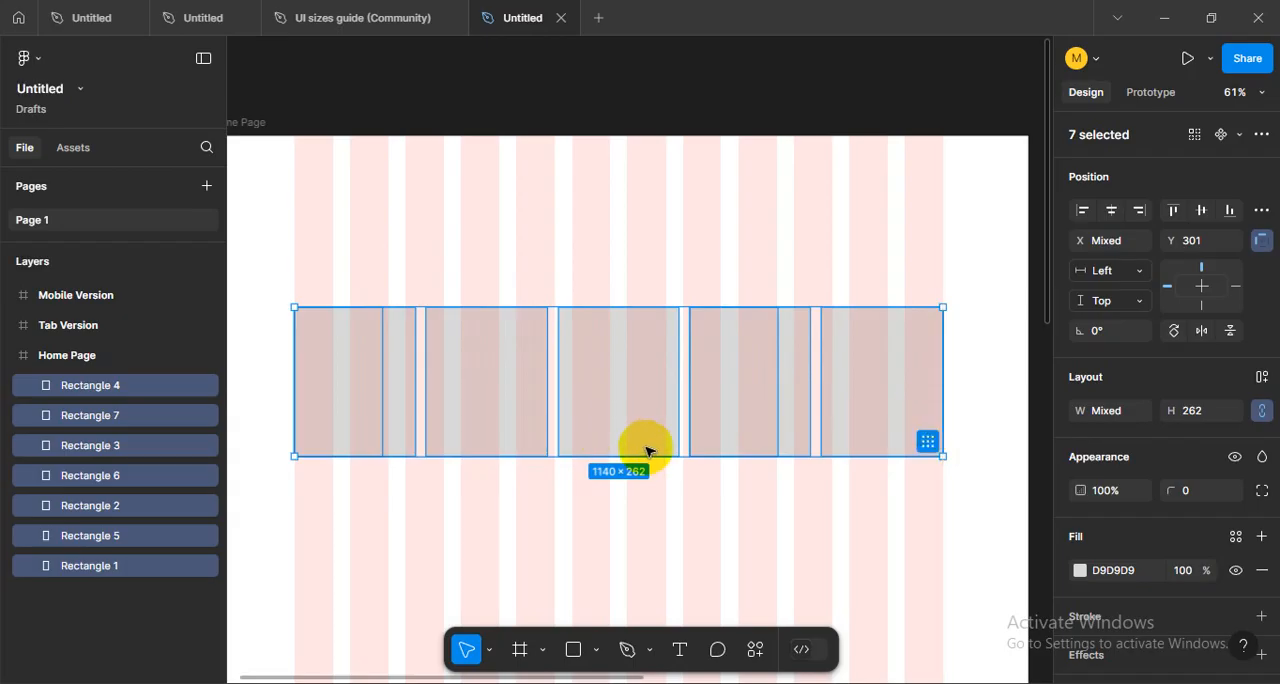
# - Reduce the height of all the rectangles in the row to 228, and leave them deselected
pyautogui.moveTo(647, 456)
pyautogui.mouseDown()
pyautogui.moveTo(651, 538)
pyautogui.moveTo(647, 437)
pyautogui.mouseUp()
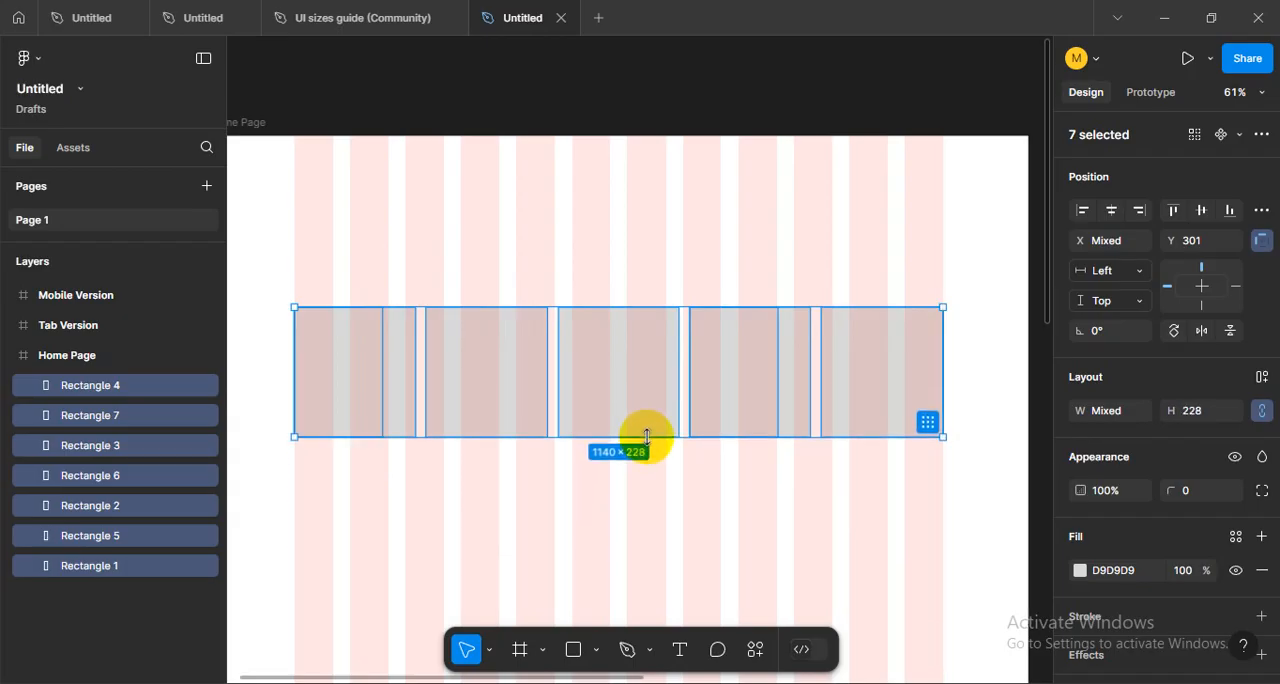
pyautogui.click(386, 274)
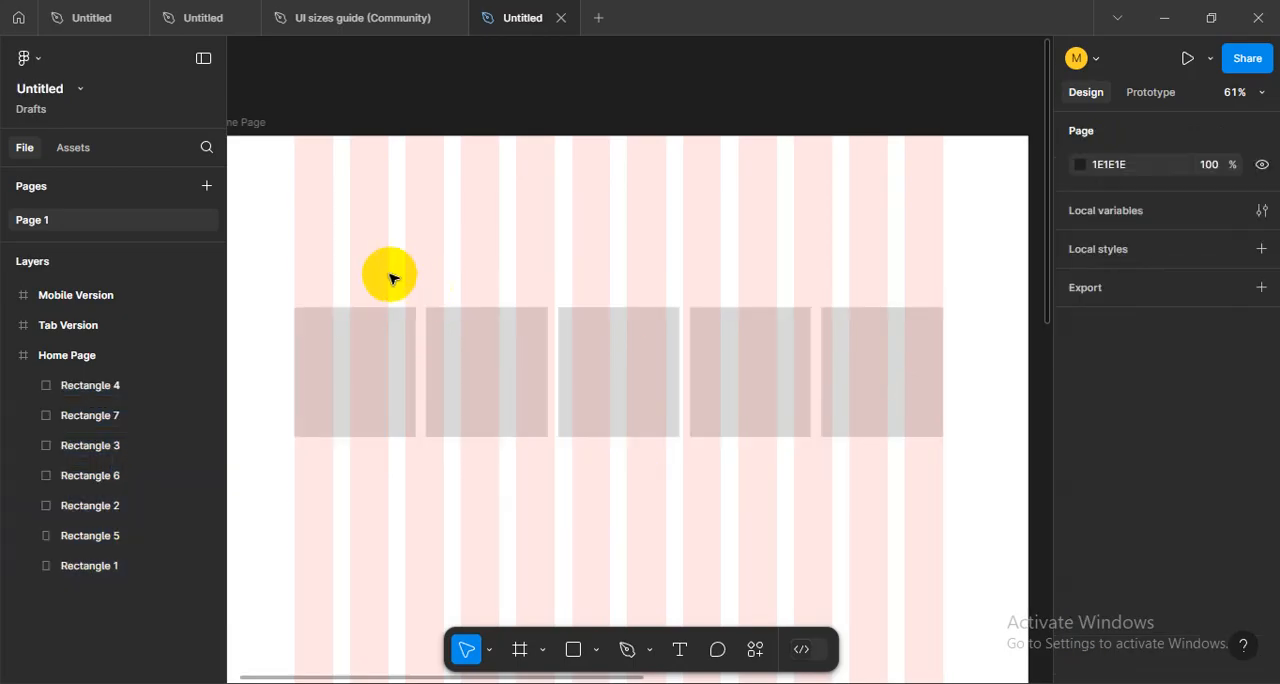
pyautogui.moveTo(355, 272); pyautogui.dragTo(937, 385)
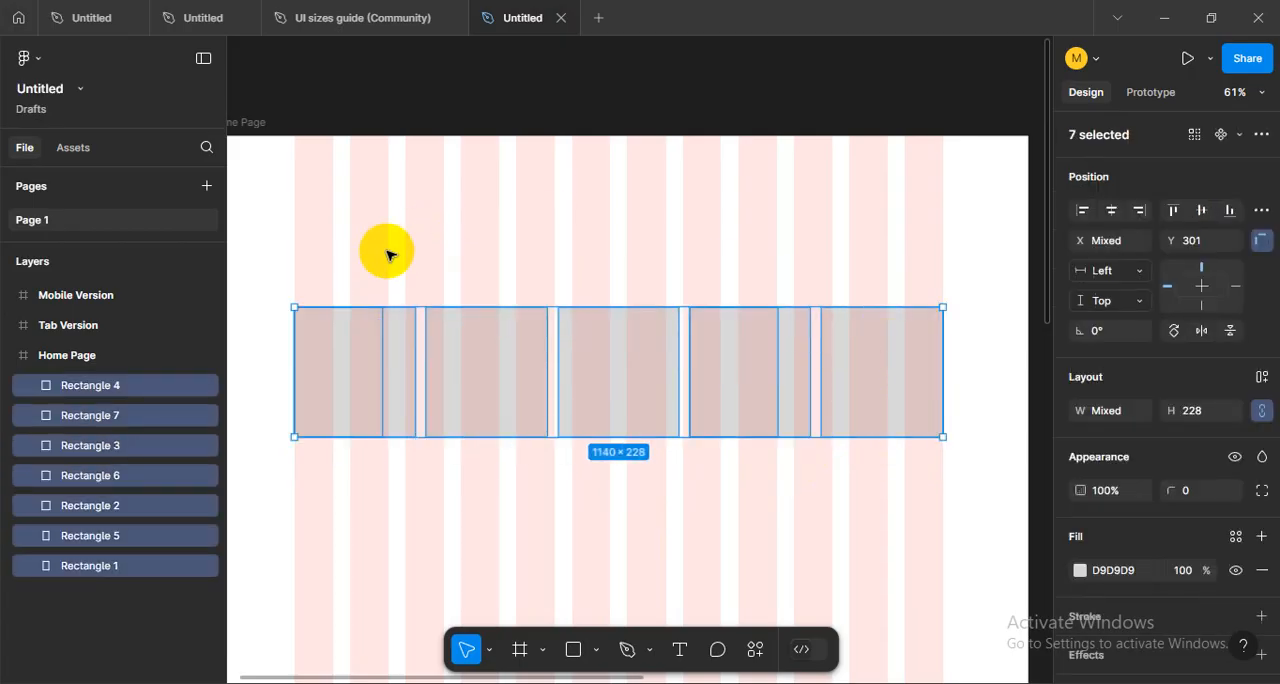
pyautogui.click(345, 278)
pyautogui.moveTo(345, 278); pyautogui.dragTo(877, 380)
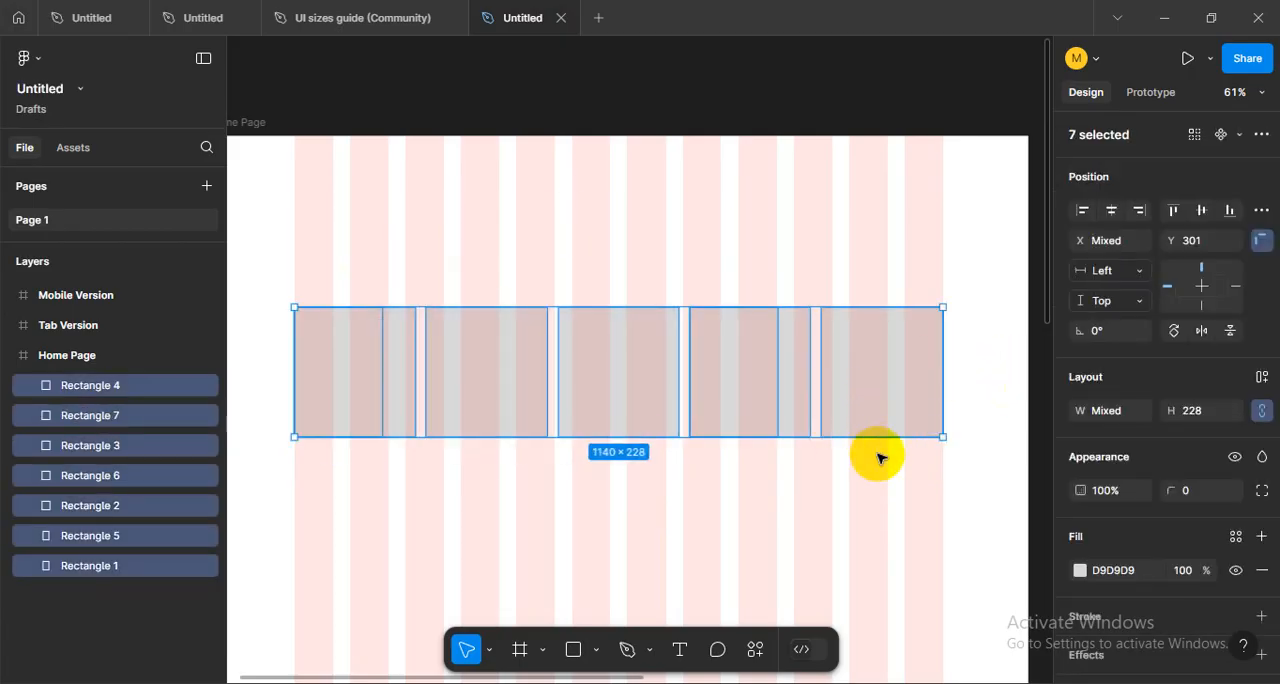
pyautogui.click(843, 498)
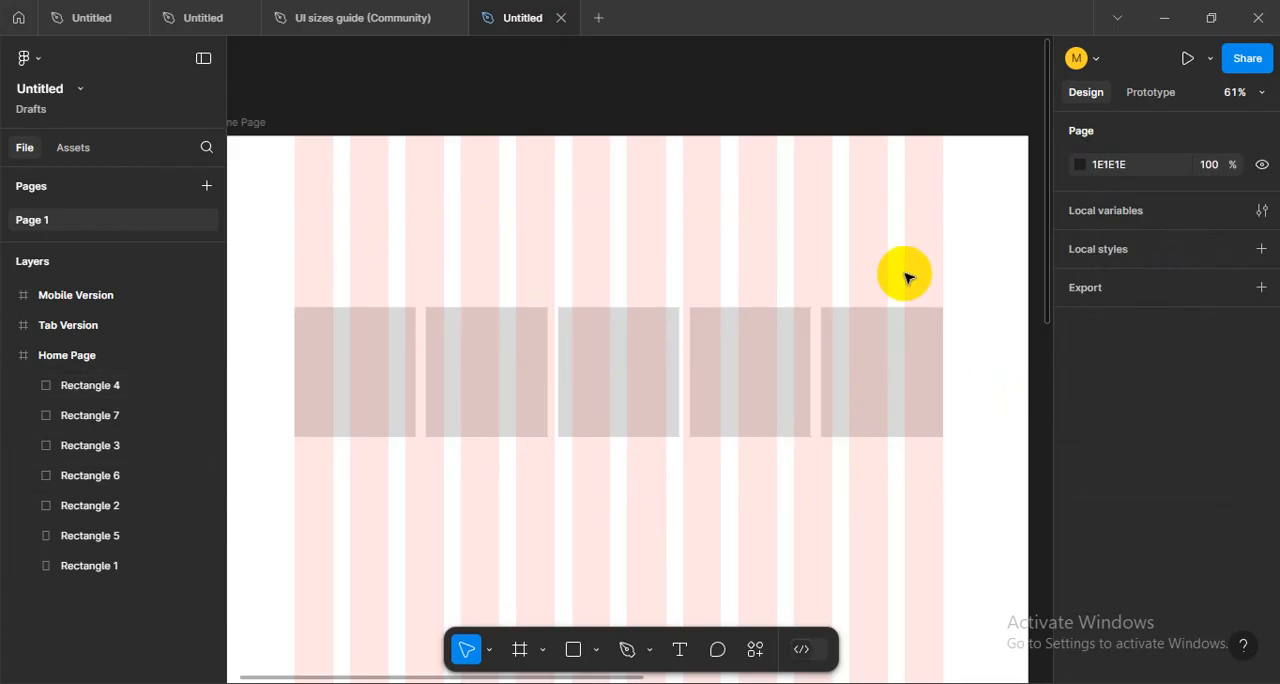
# - Delete the last rectangle in the row and stretch the remaining ones to the edge of the final grid column
pyautogui.click(880, 358)
pyautogui.press('Delete')
pyautogui.moveTo(809, 484); pyautogui.dragTo(346, 346)
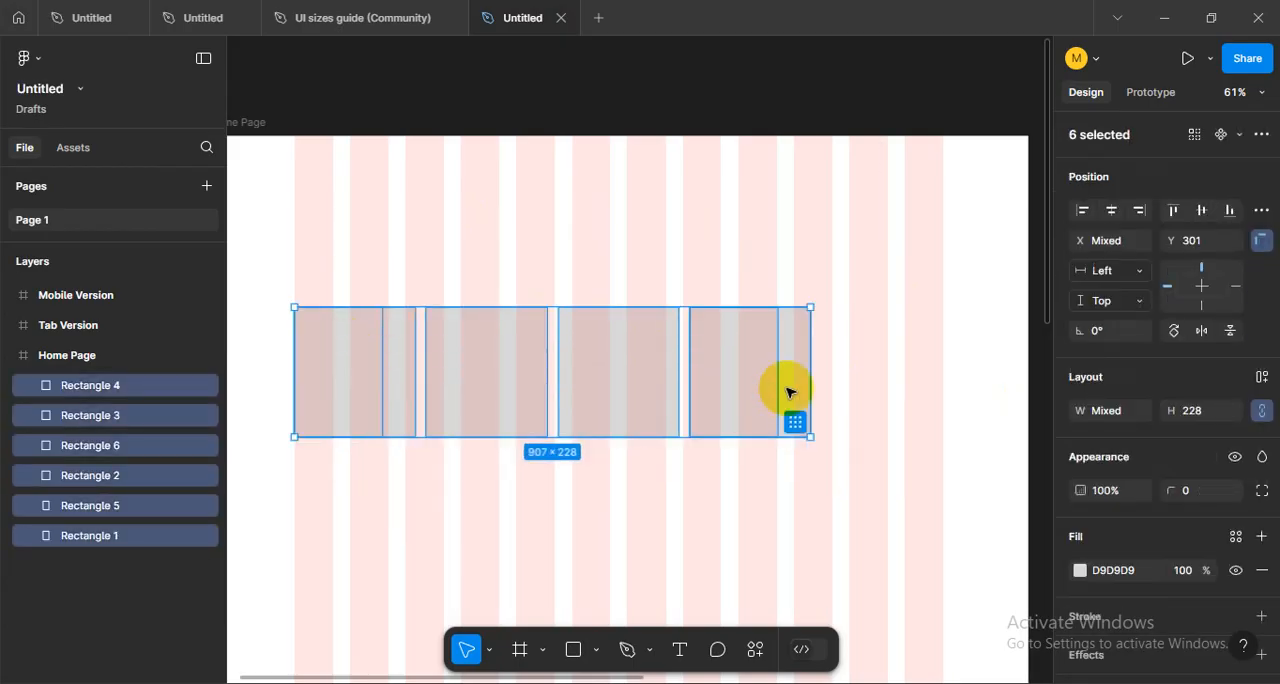
pyautogui.moveTo(816, 377); pyautogui.dragTo(943, 377)
pyautogui.click(734, 503)
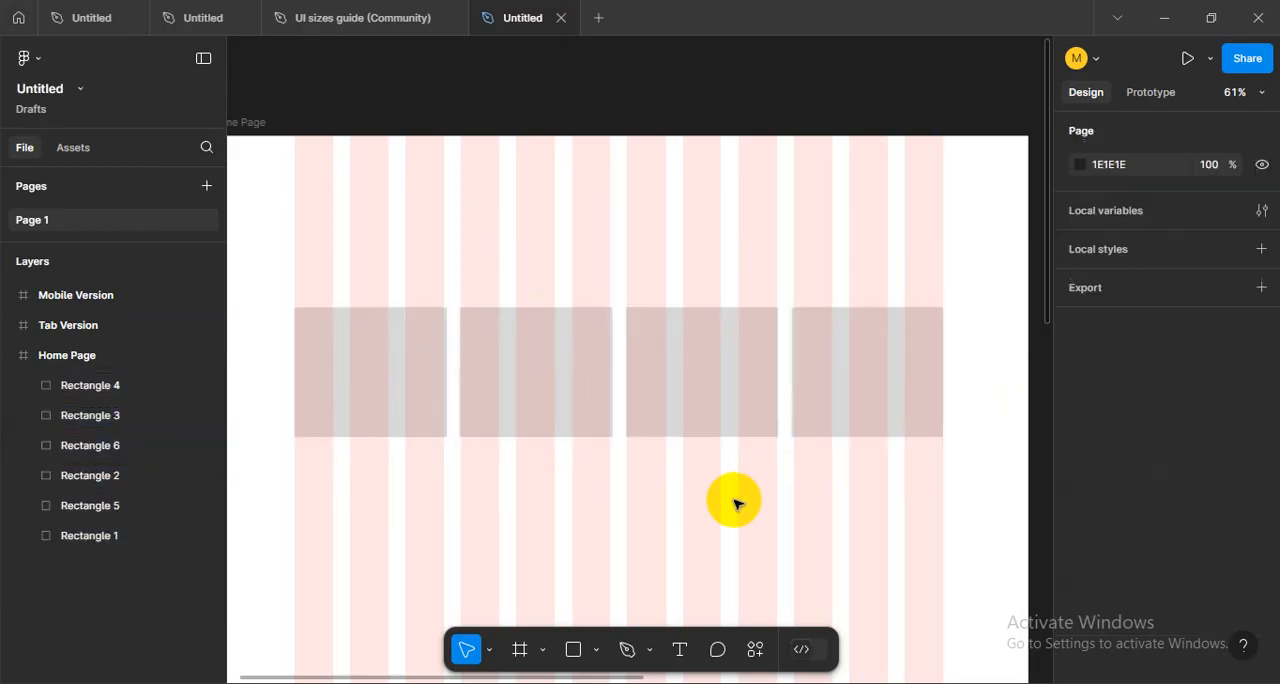
# - Examine how the row of four rectangles spans the 12 grid columns on the Home Page frame
pyautogui.scroll(-2, 697, 490)
pyautogui.scroll(1, 697, 488)
pyautogui.scroll(-3, 697, 488)
pyautogui.scroll(2, 697, 488)
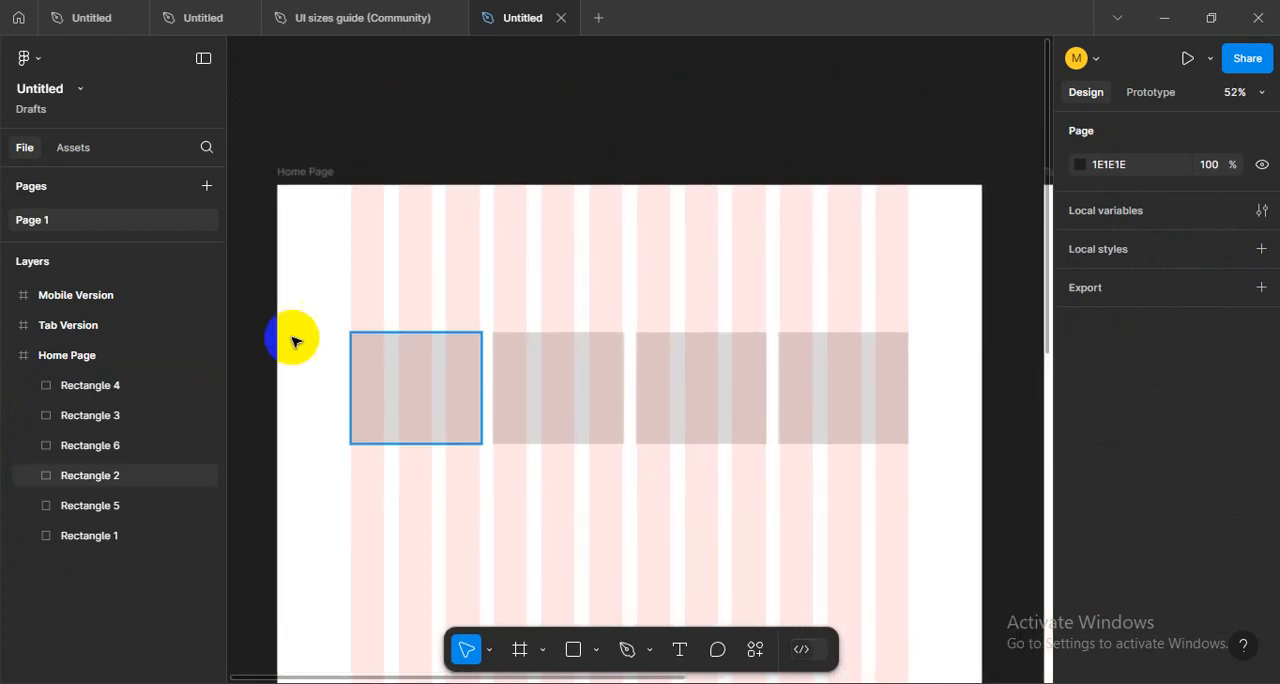
pyautogui.moveTo(412, 296); pyautogui.dragTo(760, 466)
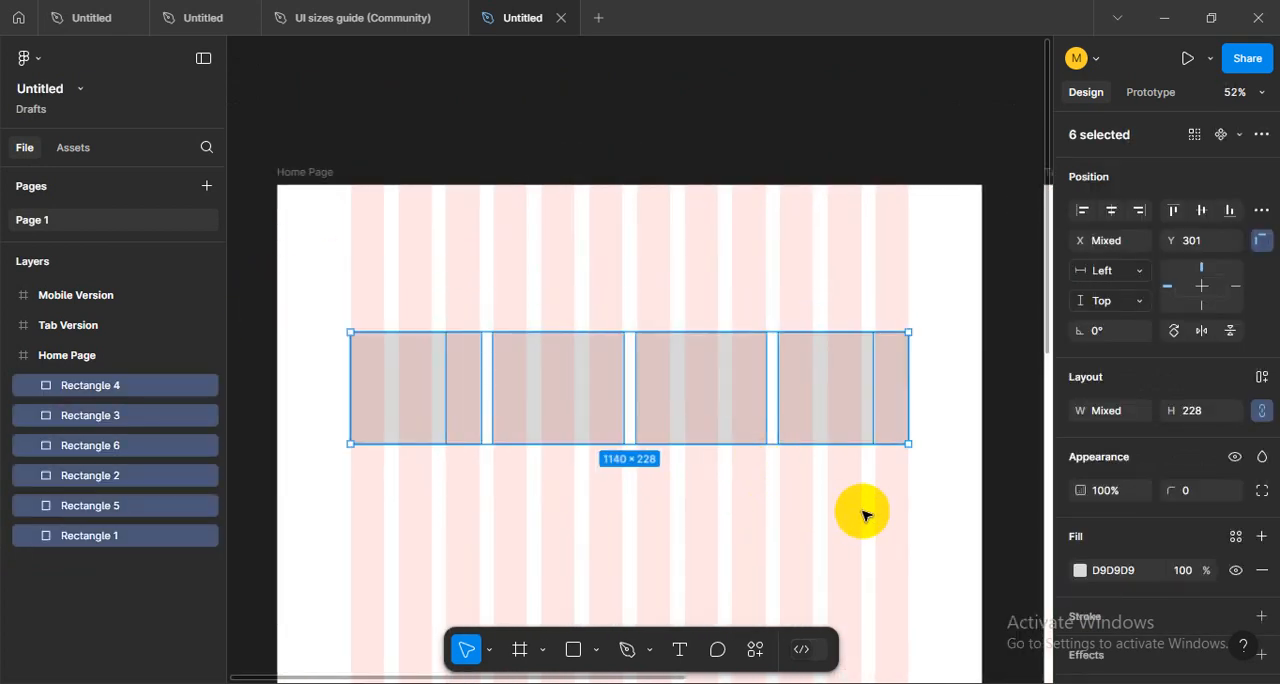
pyautogui.moveTo(887, 508); pyautogui.dragTo(379, 342)
pyautogui.click(391, 298)
pyautogui.moveTo(352, 271); pyautogui.dragTo(822, 432)
pyautogui.click(768, 502)
pyautogui.scroll(-5, 634, 484)
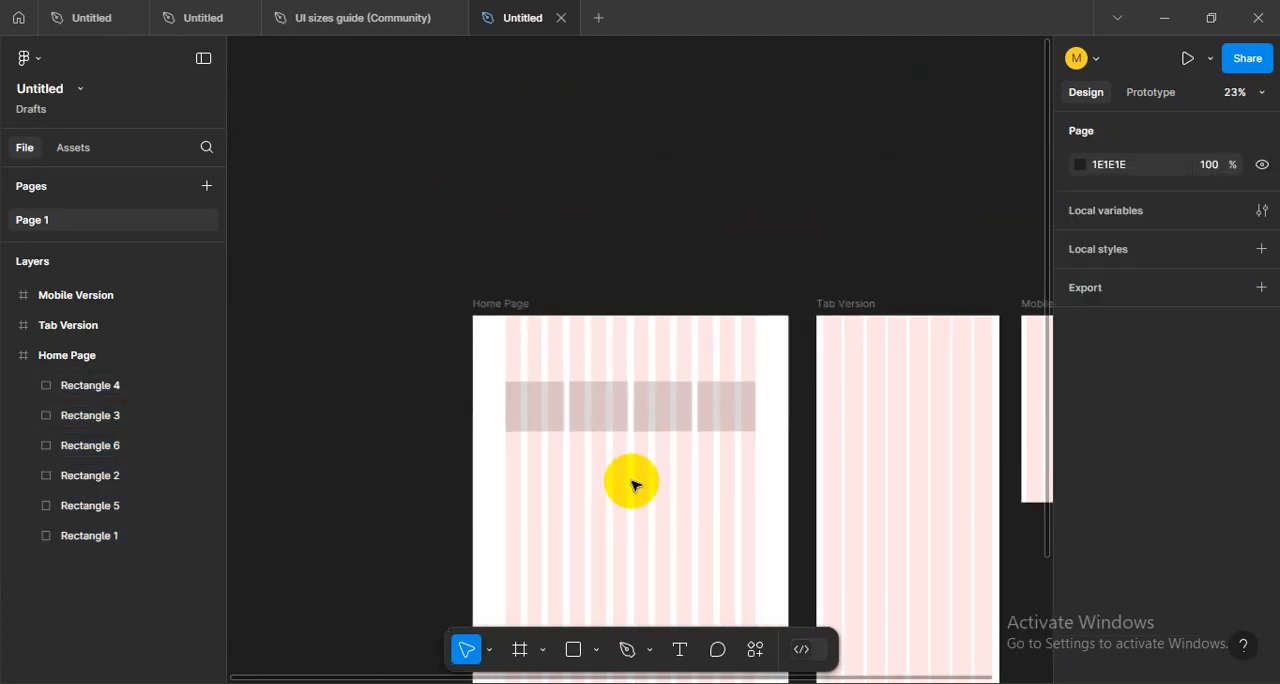
pyautogui.scroll(3, 675, 495)
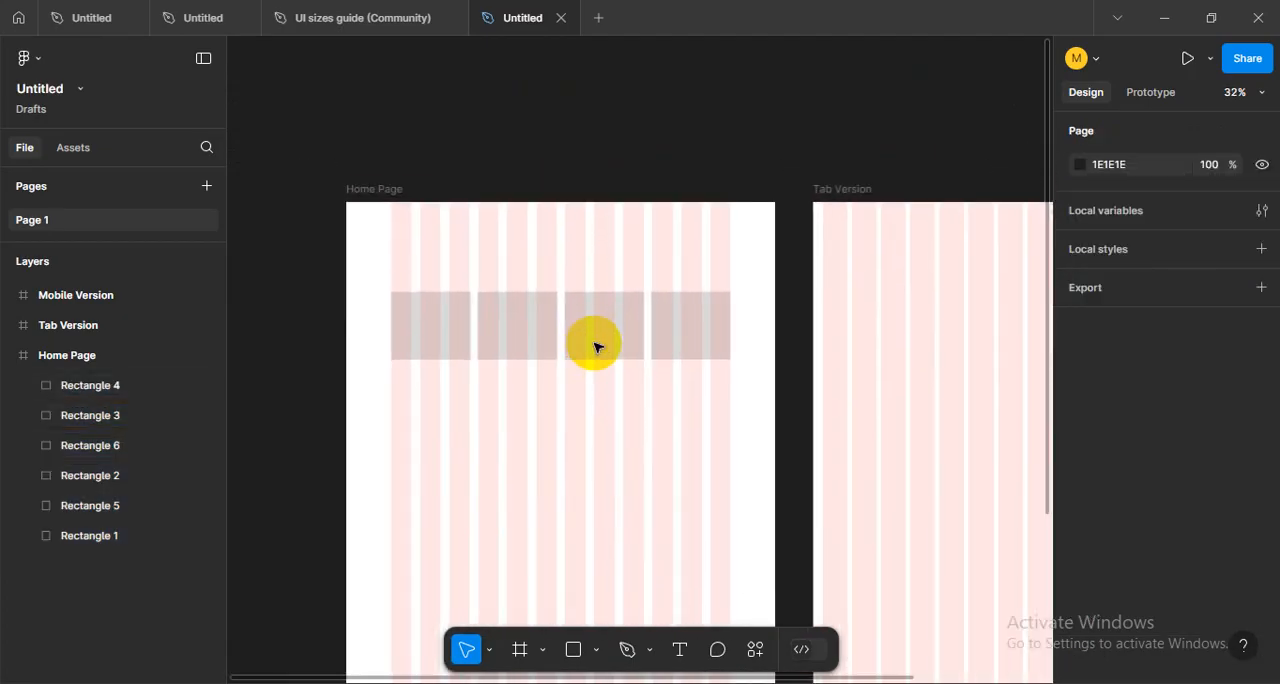
# - Delete all the rectangles from the Home Page frame, leaving only its column grid
pyautogui.moveTo(742, 450); pyautogui.dragTo(388, 335)
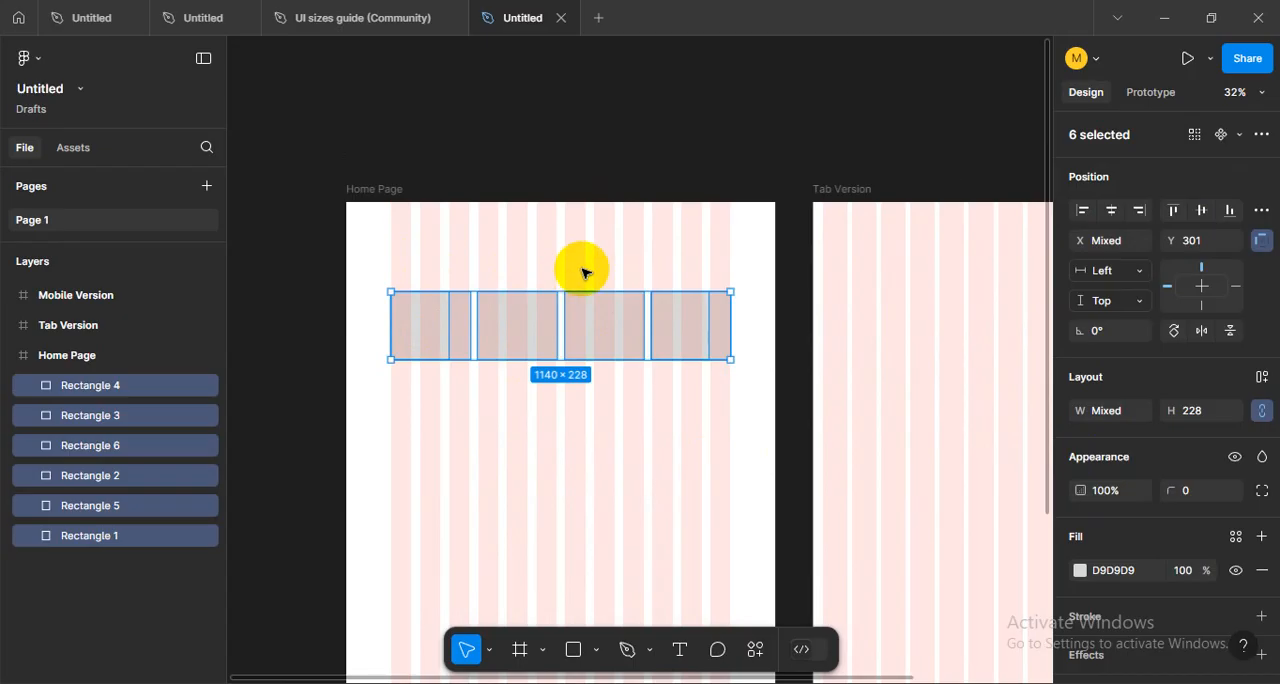
pyautogui.press('Delete')
pyautogui.scroll(-3, 579, 270)
pyautogui.moveTo(777, 348); pyautogui.dragTo(749, 354)
pyautogui.scroll(5, 697, 268)
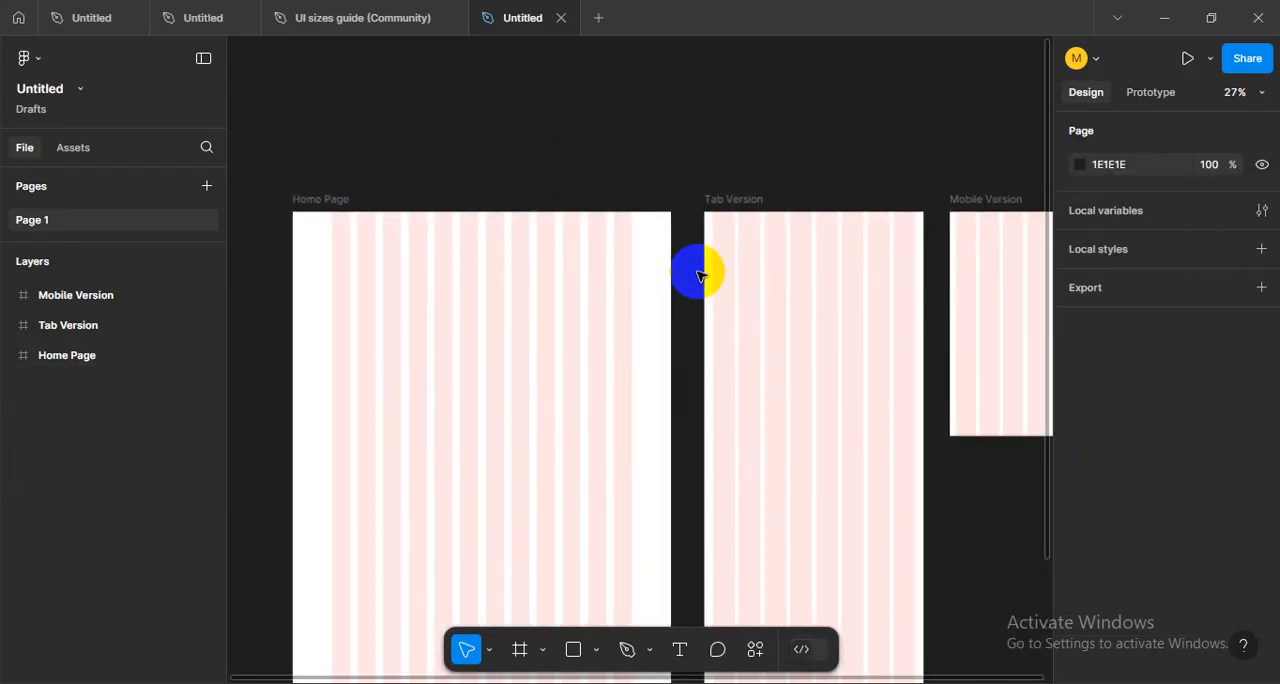
pyautogui.moveTo(596, 291); pyautogui.dragTo(798, 236)
pyautogui.scroll(-2, 659, 272)
pyautogui.moveTo(486, 306); pyautogui.dragTo(541, 234)
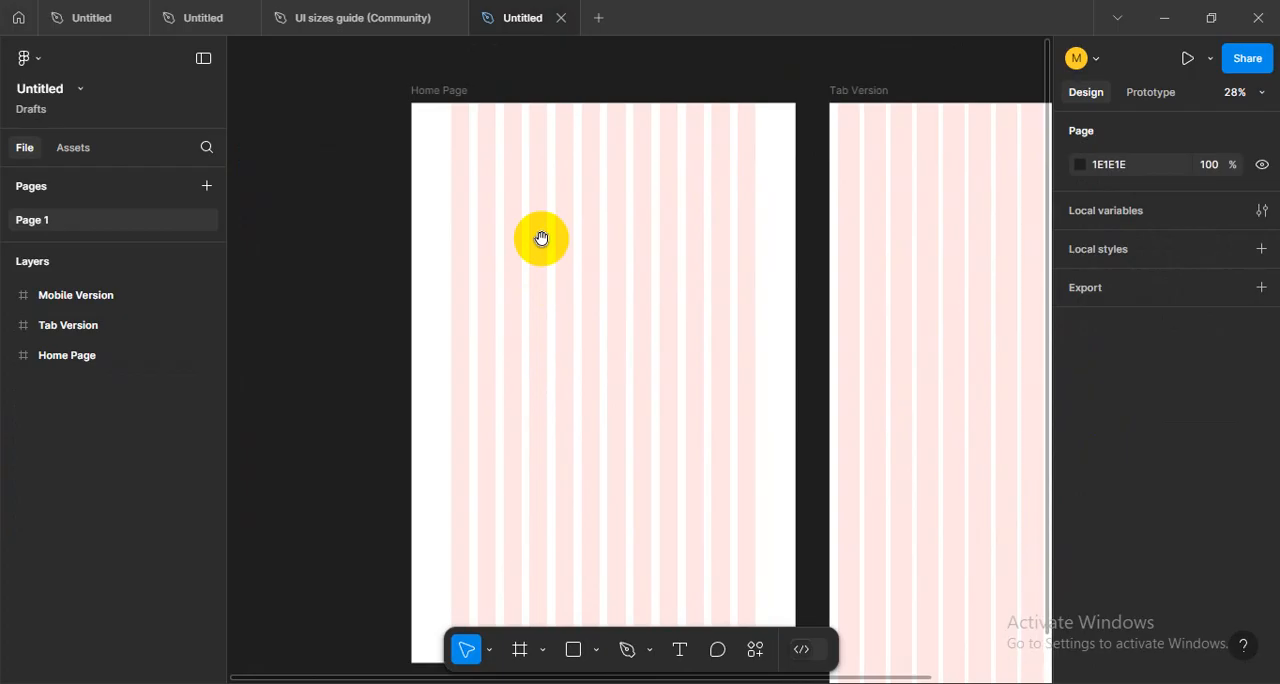
pyautogui.moveTo(734, 398); pyautogui.dragTo(332, 469)
pyautogui.moveTo(798, 412); pyautogui.dragTo(801, 456)
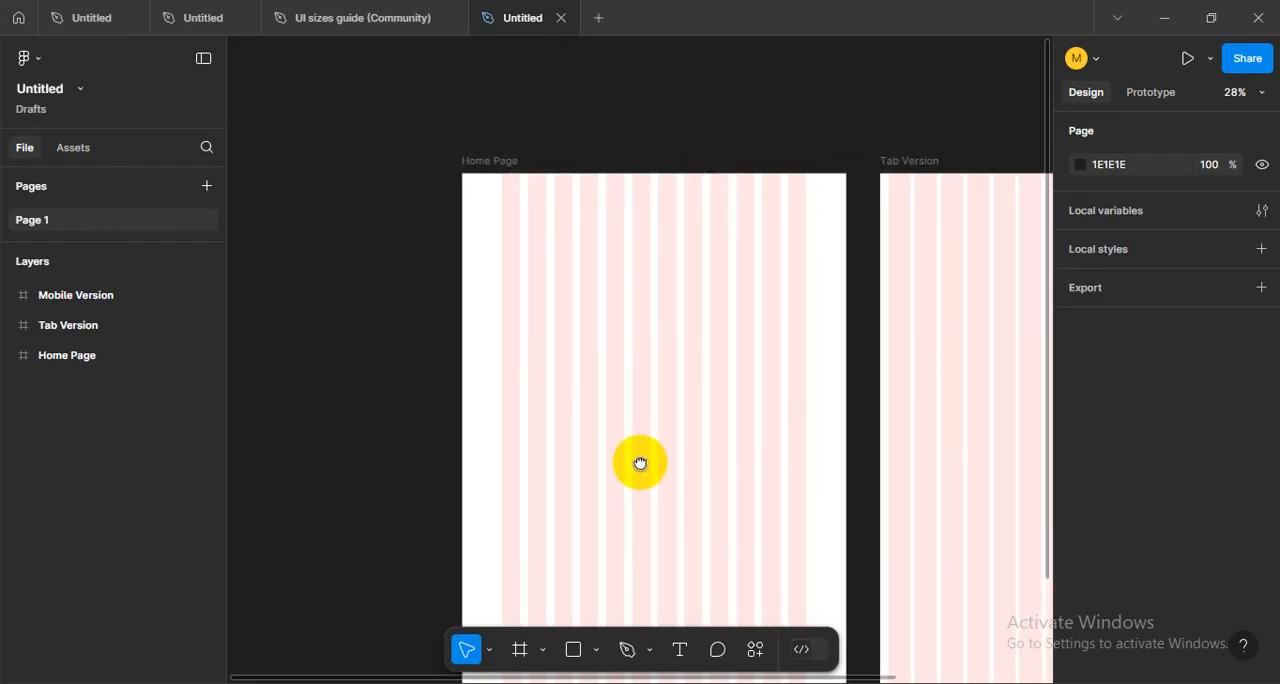
pyautogui.click(640, 465)
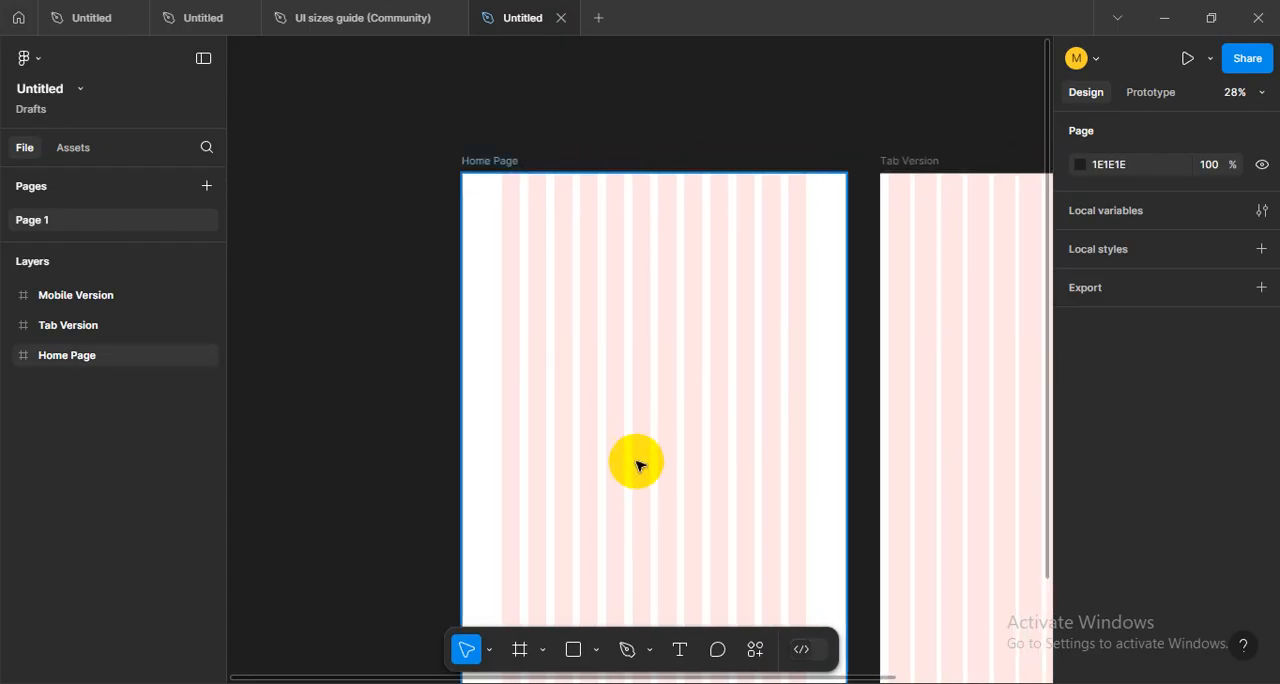
pyautogui.moveTo(497, 257); pyautogui.dragTo(580, 331)
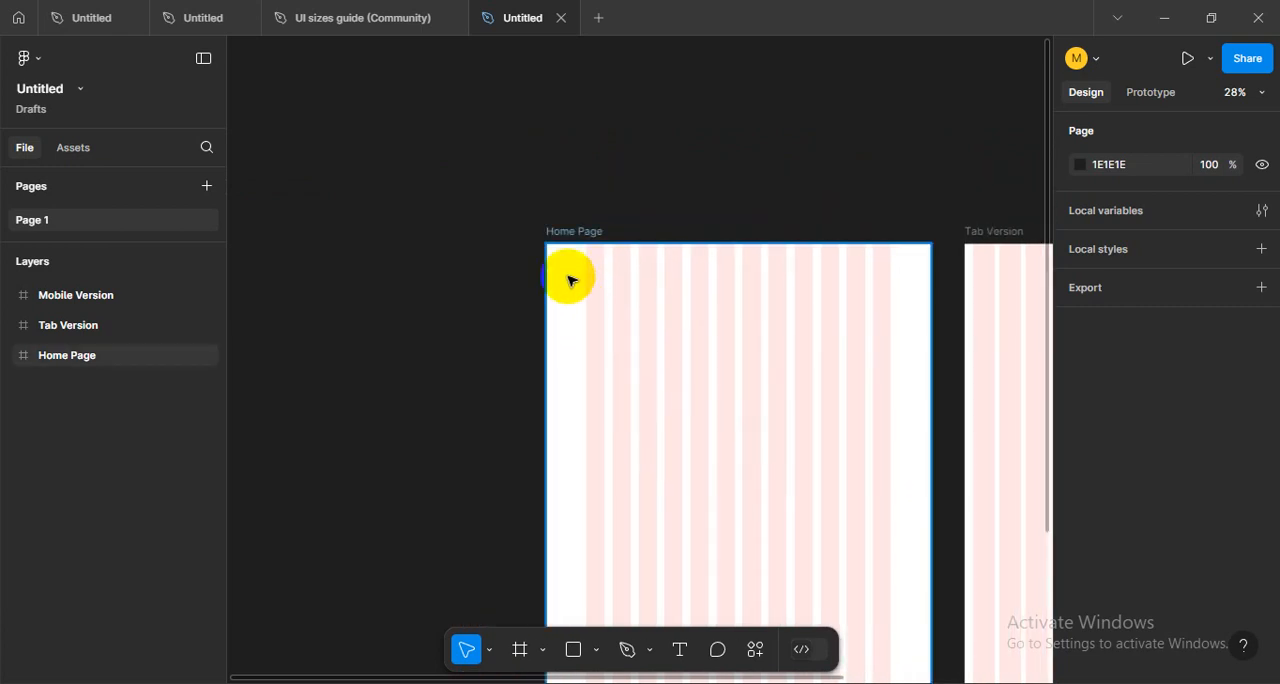
pyautogui.moveTo(689, 289); pyautogui.dragTo(528, 115)
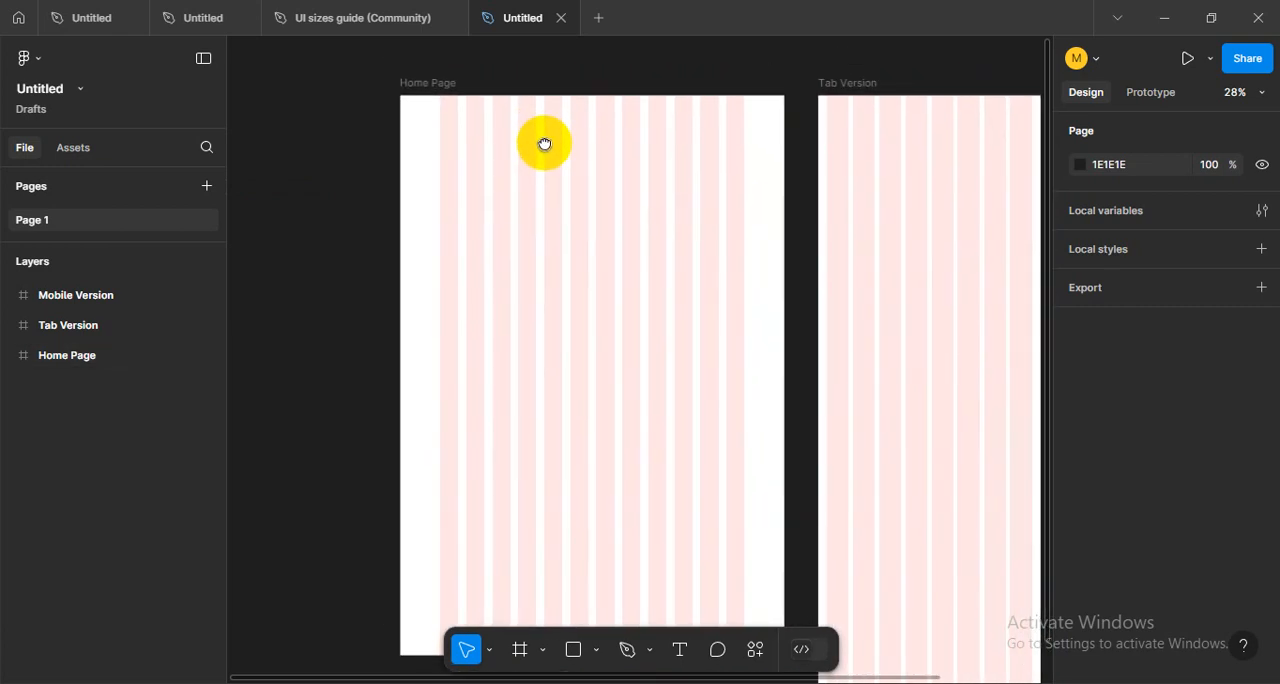
# - Switch to the first Untitled file and review the Desktop, Tab and Mobile specifications in its Grid System notes
pyautogui.click(94, 13)
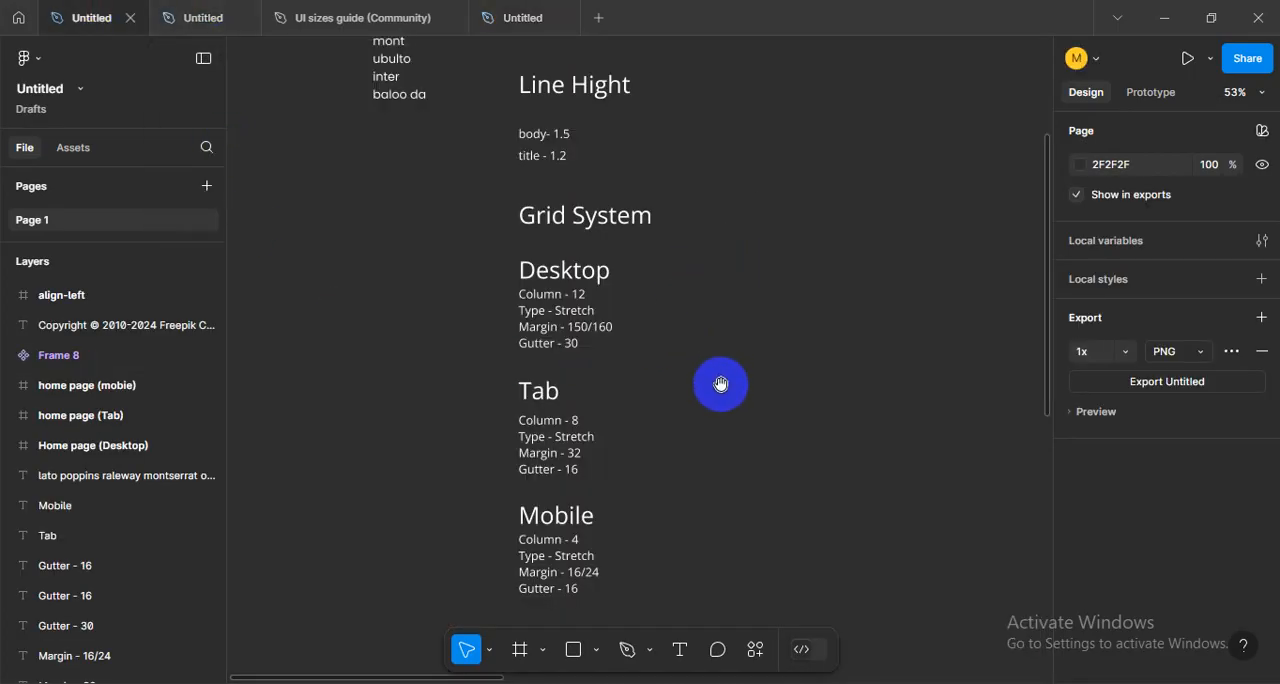
pyautogui.scroll(-3, 703, 326)
pyautogui.scroll(5, 723, 229)
pyautogui.moveTo(728, 294)
pyautogui.mouseDown()
pyautogui.moveTo(728, 326)
pyautogui.moveTo(694, 251)
pyautogui.moveTo(646, 383)
pyautogui.moveTo(706, 294)
pyautogui.mouseUp()
pyautogui.scroll(-4, 706, 294)
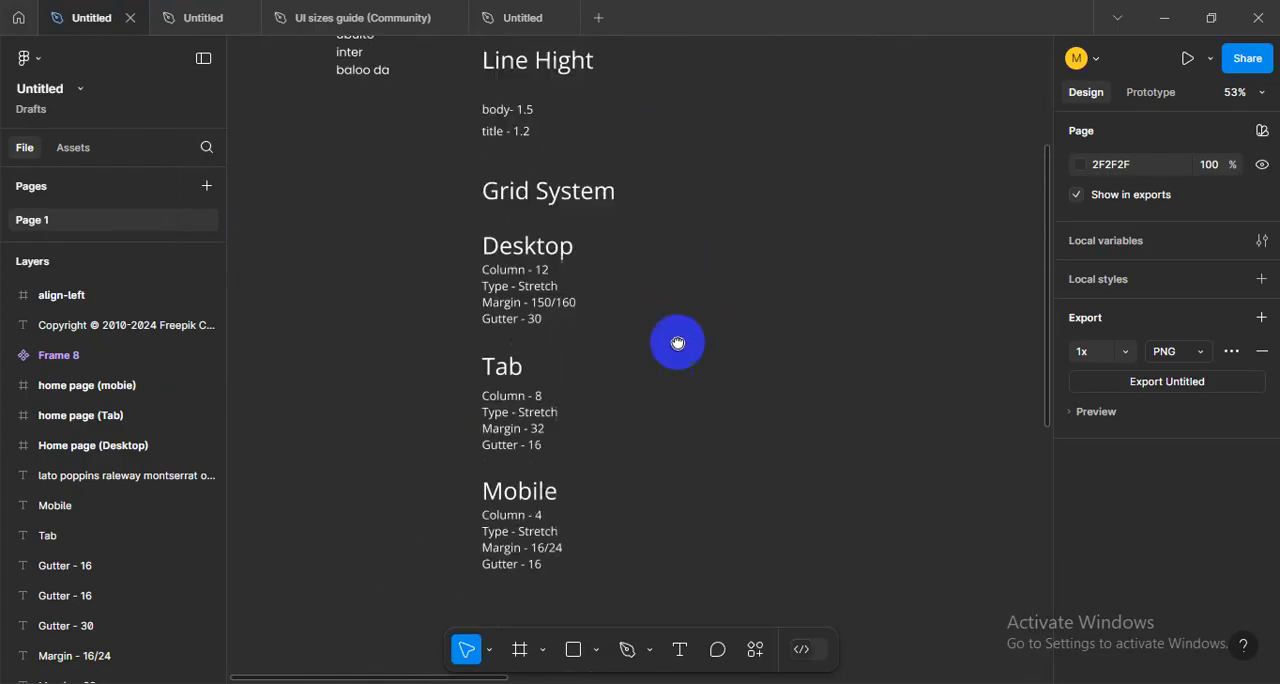
pyautogui.moveTo(468, 145); pyautogui.dragTo(606, 342)
pyautogui.click(684, 417)
pyautogui.moveTo(465, 312); pyautogui.dragTo(578, 426)
pyautogui.moveTo(406, 434); pyautogui.dragTo(608, 534)
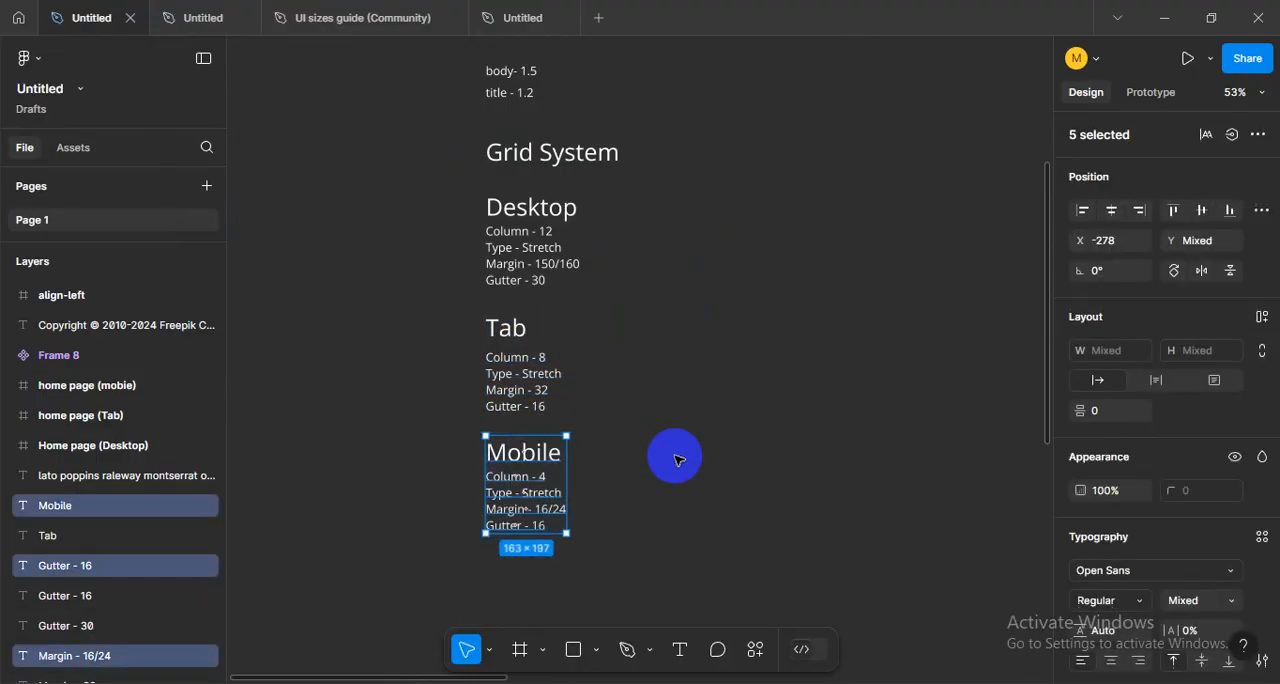
pyautogui.click(676, 460)
# - Review the full list of heading sizes above the Line Hight notes, from H-0 to the P text
pyautogui.scroll(8, 651, 297)
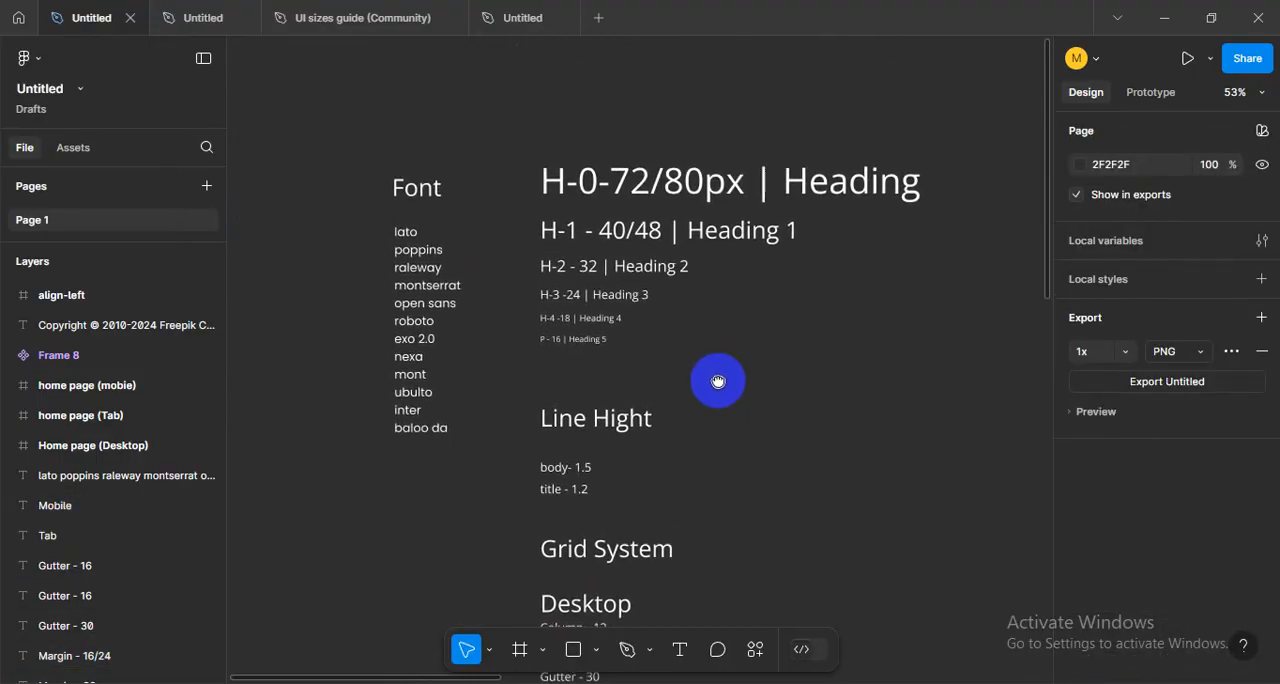
pyautogui.scroll(1, 717, 381)
pyautogui.scroll(1, 697, 321)
pyautogui.scroll(2, 699, 350)
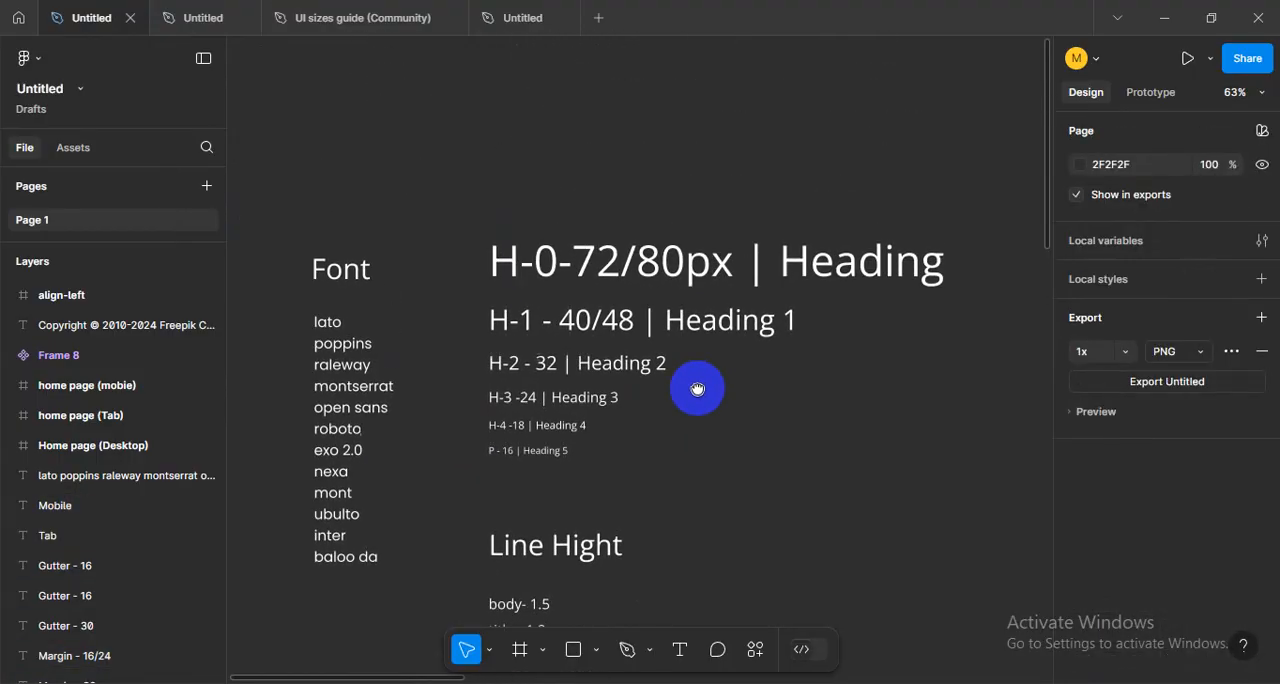
pyautogui.moveTo(448, 203); pyautogui.dragTo(670, 450)
pyautogui.moveTo(691, 494); pyautogui.dragTo(649, 483)
pyautogui.click(683, 427)
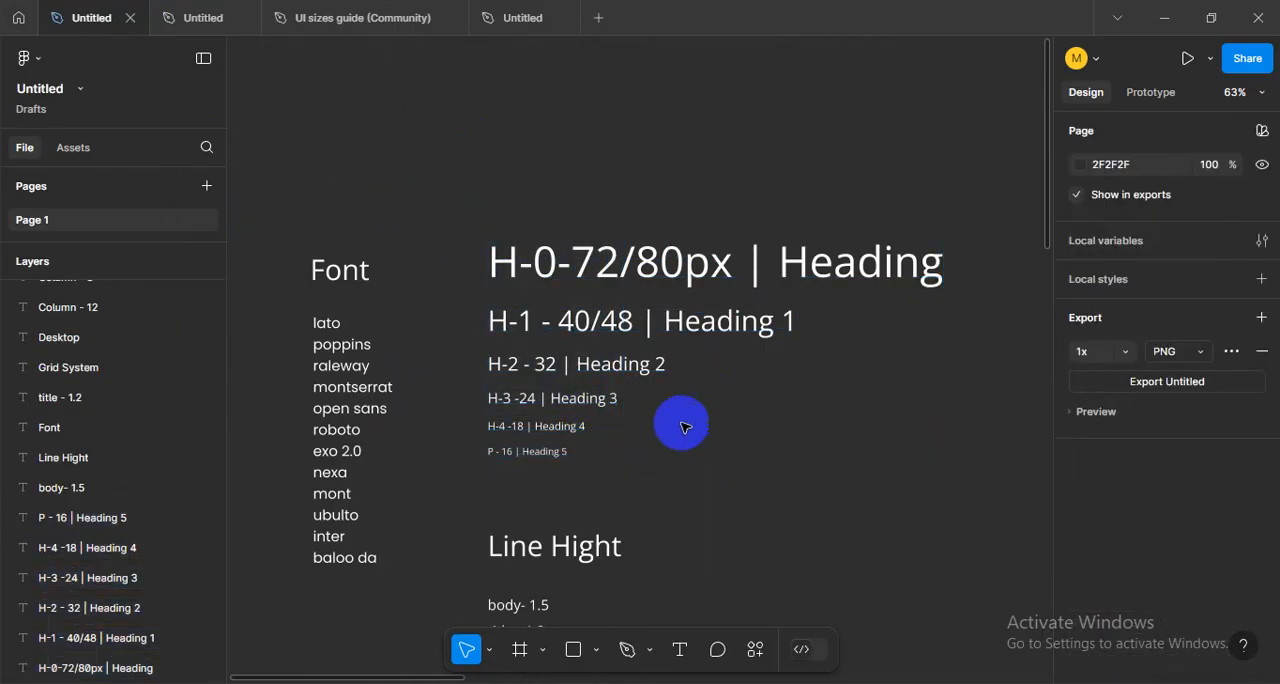
# - Inspect the type size of the H-0 sample at the head of the heading list, and leave it deselected
pyautogui.click(495, 265)
pyautogui.click(626, 491)
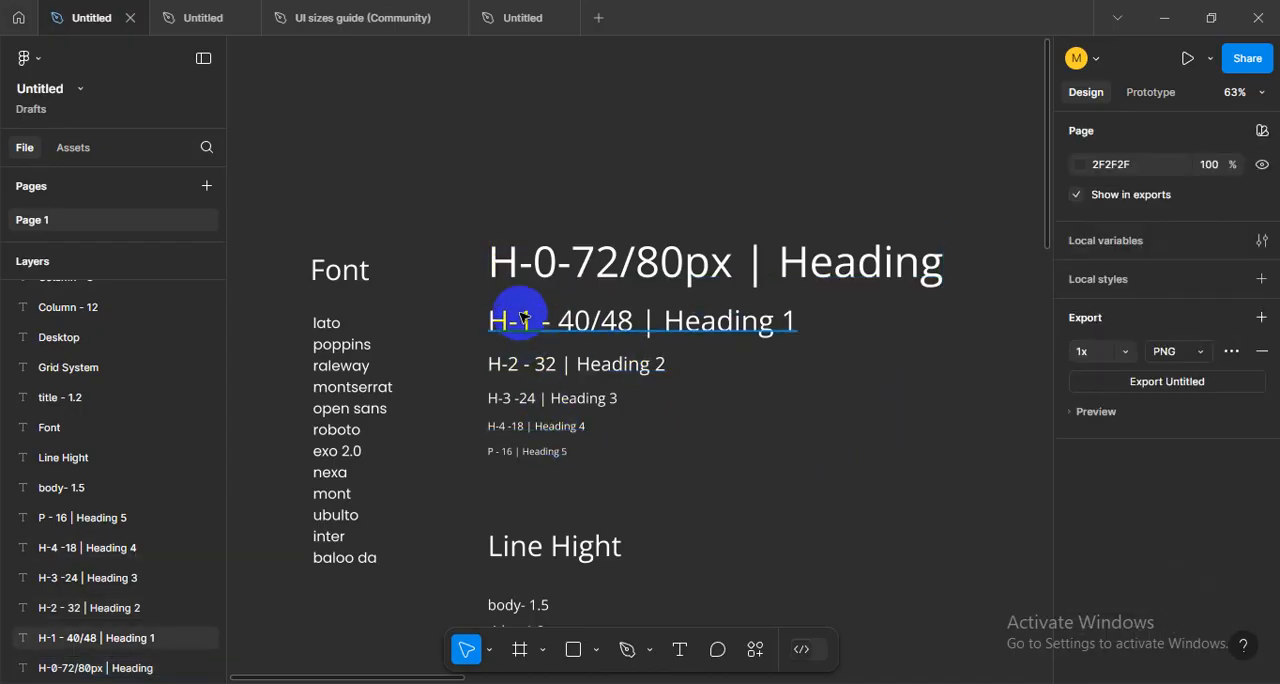
pyautogui.click(506, 272)
pyautogui.moveTo(442, 194); pyautogui.dragTo(980, 278)
pyautogui.click(849, 383)
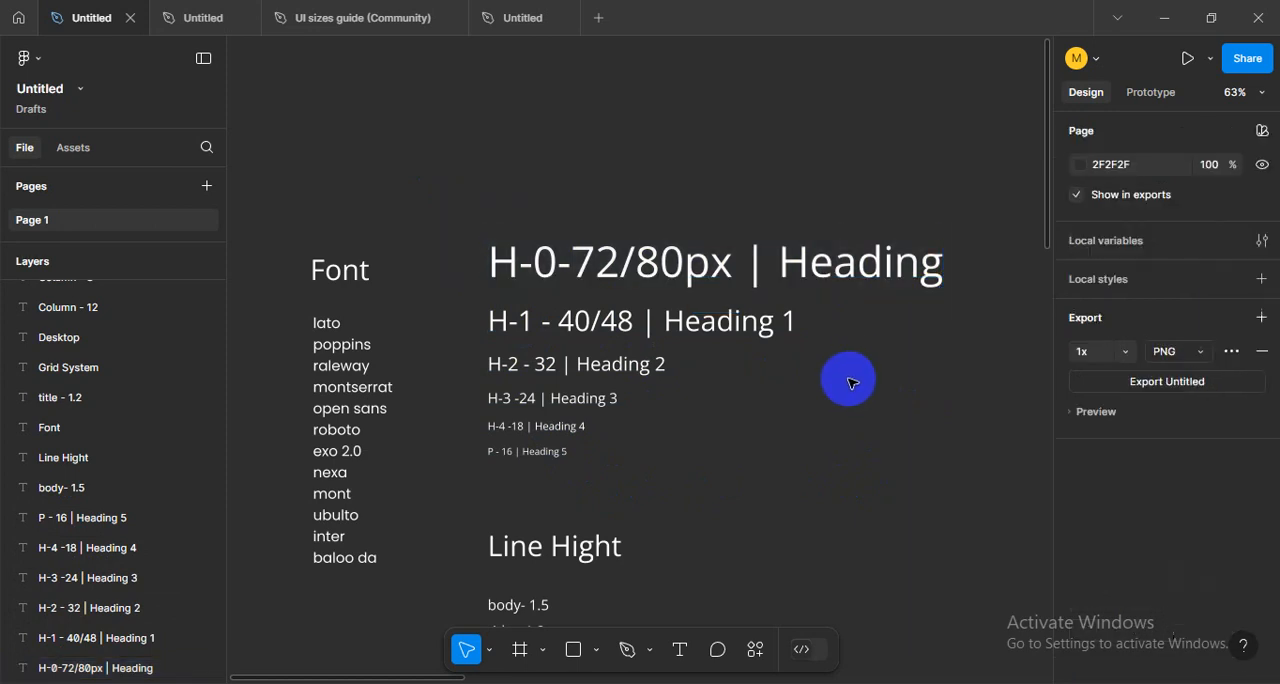
pyautogui.click(520, 266)
pyautogui.click(640, 196)
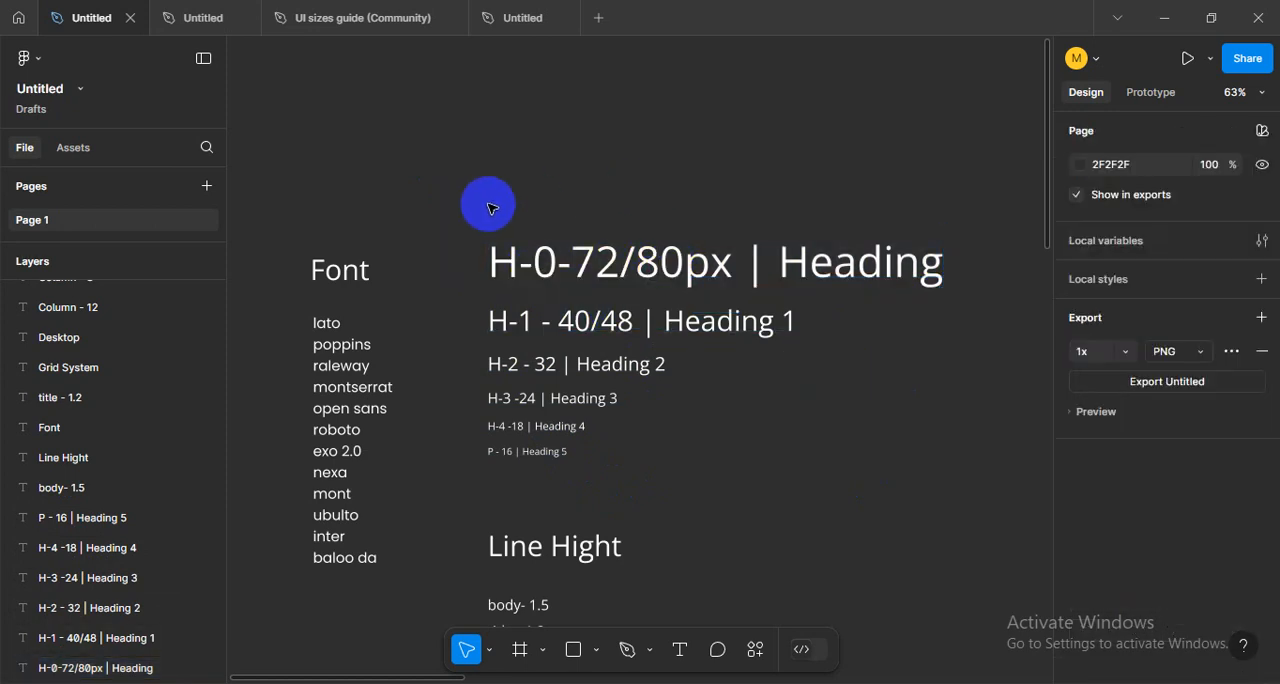
pyautogui.click(605, 264)
pyautogui.click(596, 214)
pyautogui.click(592, 259)
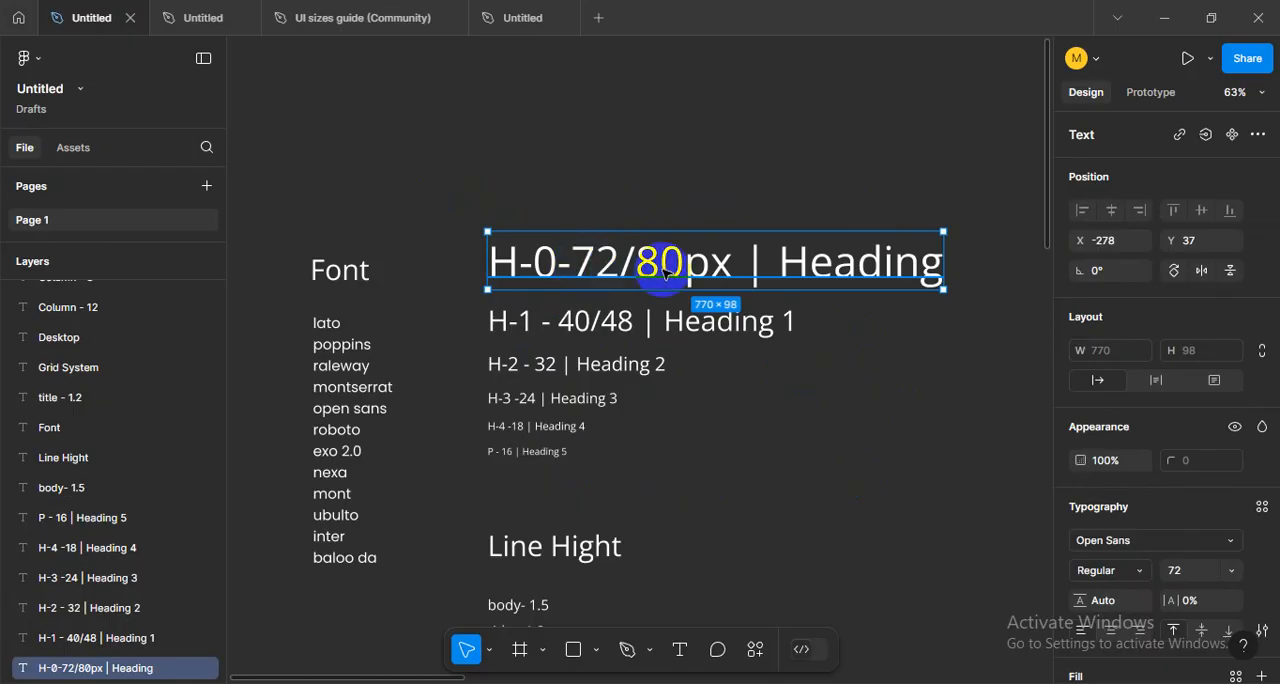
pyautogui.click(686, 421)
# - Inspect the type sizes of the H-1 and H-2 heading samples one after the other
pyautogui.click(672, 336)
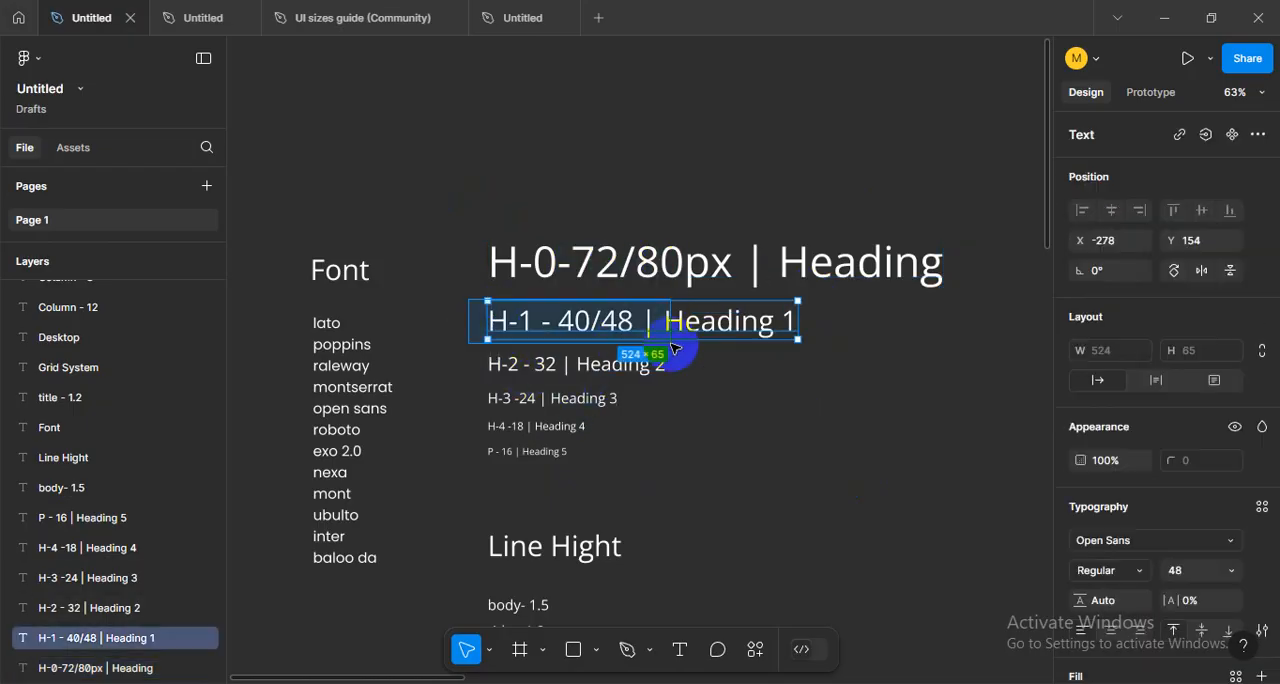
pyautogui.click(741, 497)
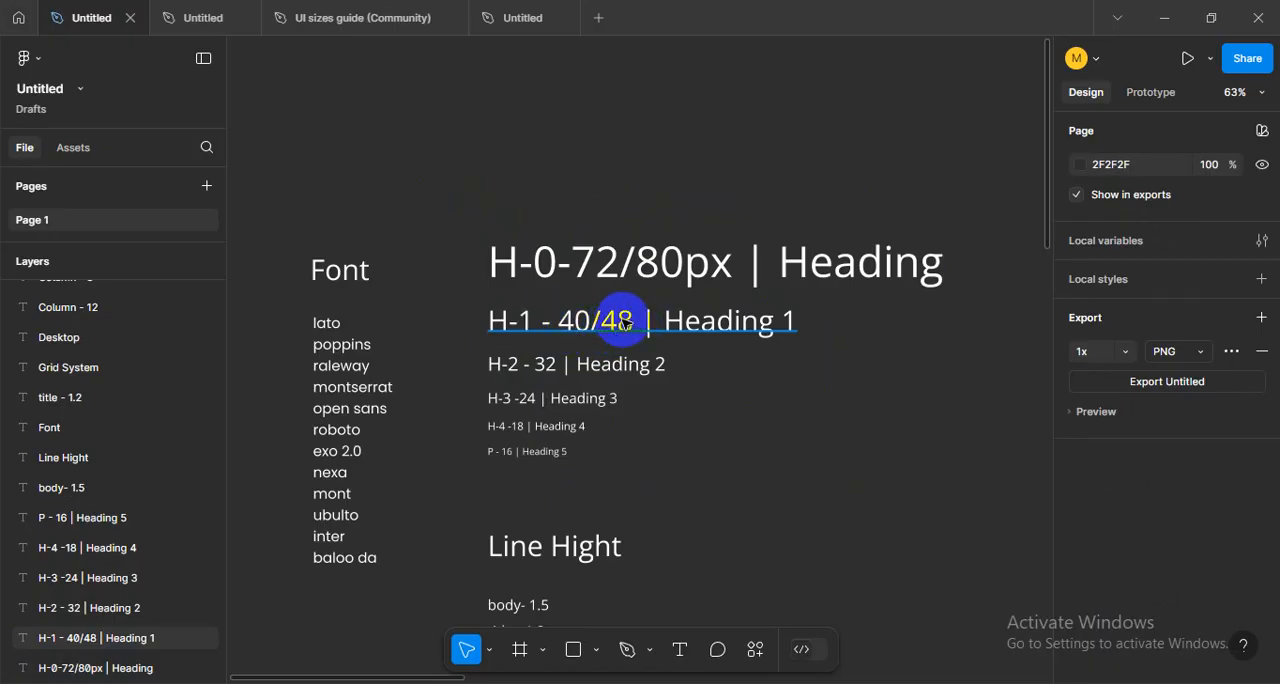
pyautogui.moveTo(606, 337); pyautogui.dragTo(697, 345)
pyautogui.hotkey('ctrl', 'z')
pyautogui.moveTo(450, 346); pyautogui.dragTo(694, 391)
pyautogui.click(700, 436)
pyautogui.click(640, 373)
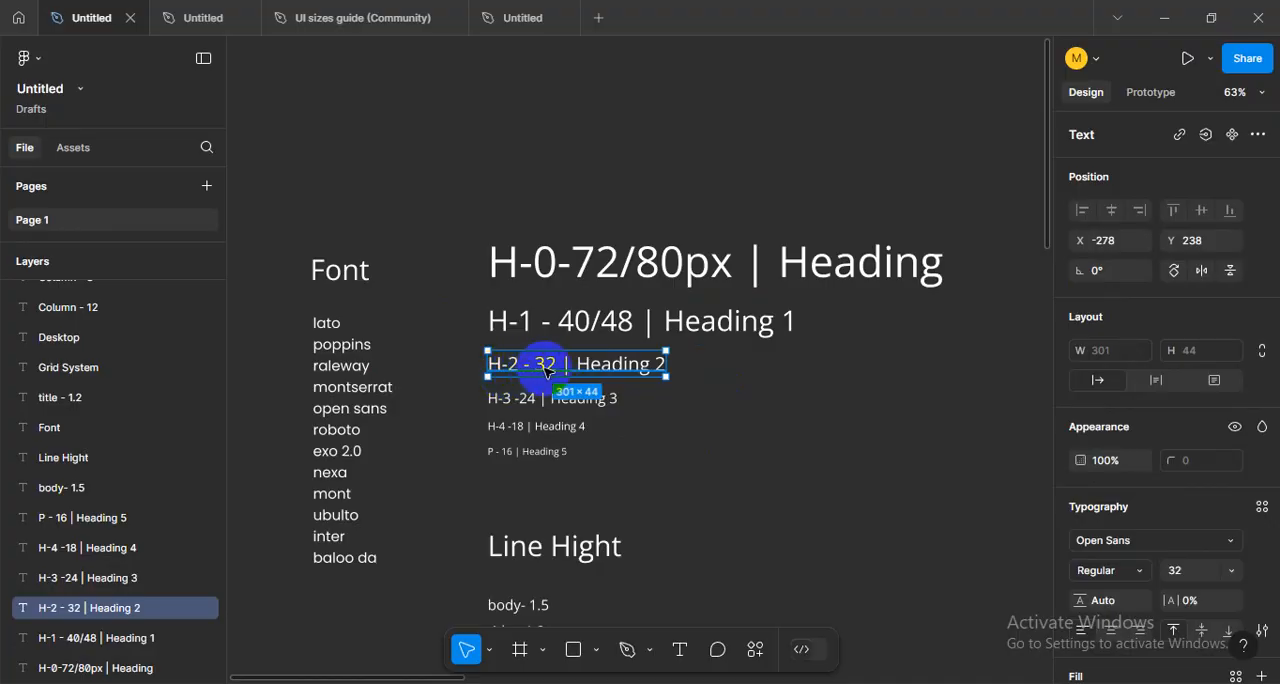
pyautogui.click(708, 394)
# - Inspect the type size of the H-3 heading sample, and leave it deselected
pyautogui.moveTo(463, 387); pyautogui.dragTo(604, 419)
pyautogui.click(716, 440)
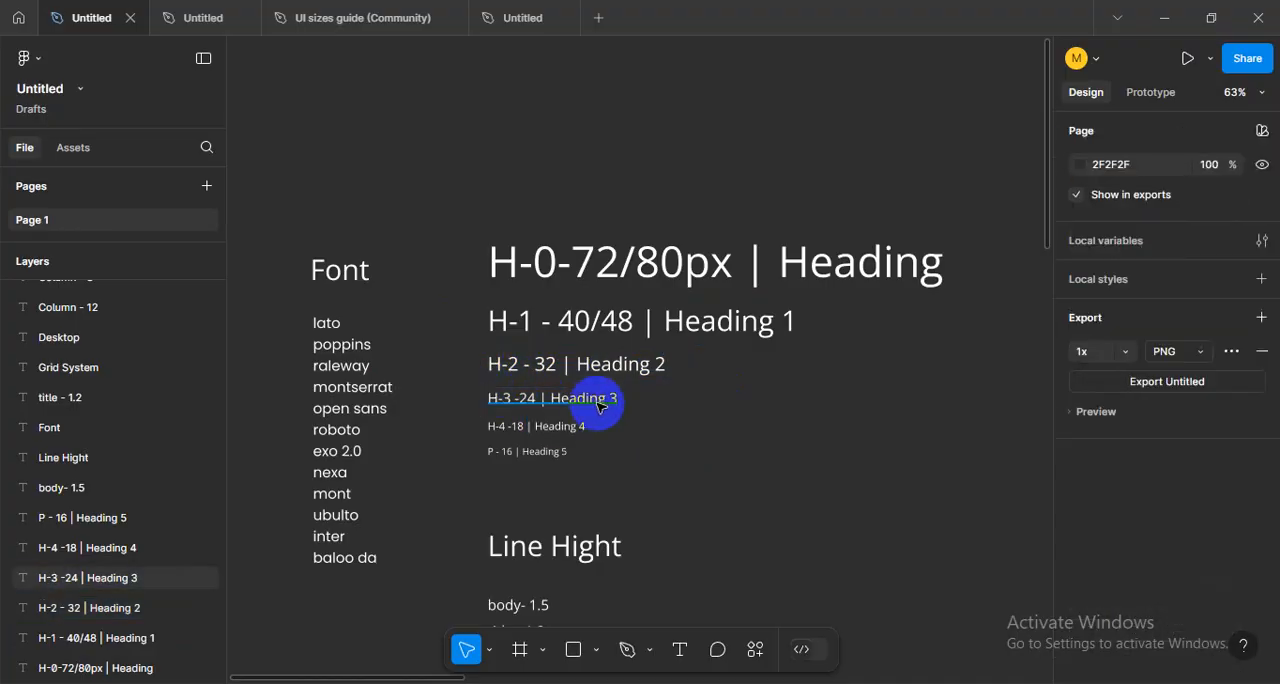
pyautogui.click(602, 406)
pyautogui.click(610, 369)
pyautogui.click(600, 407)
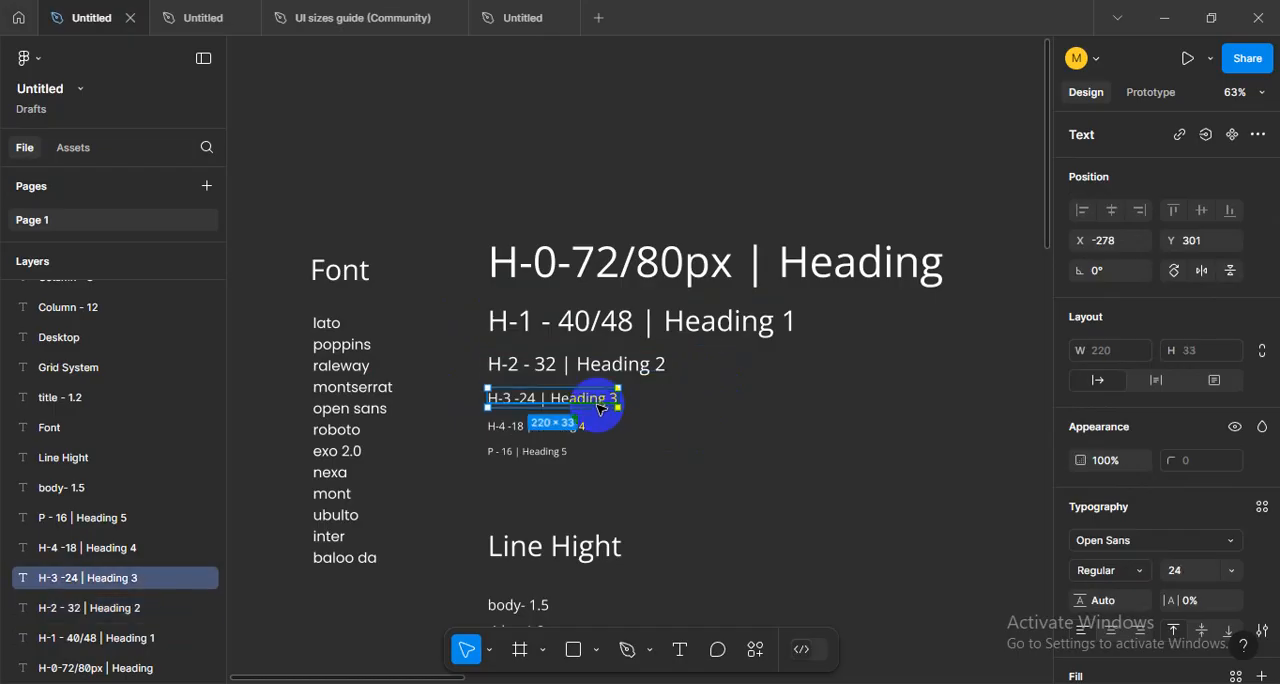
pyautogui.click(475, 402)
pyautogui.click(615, 401)
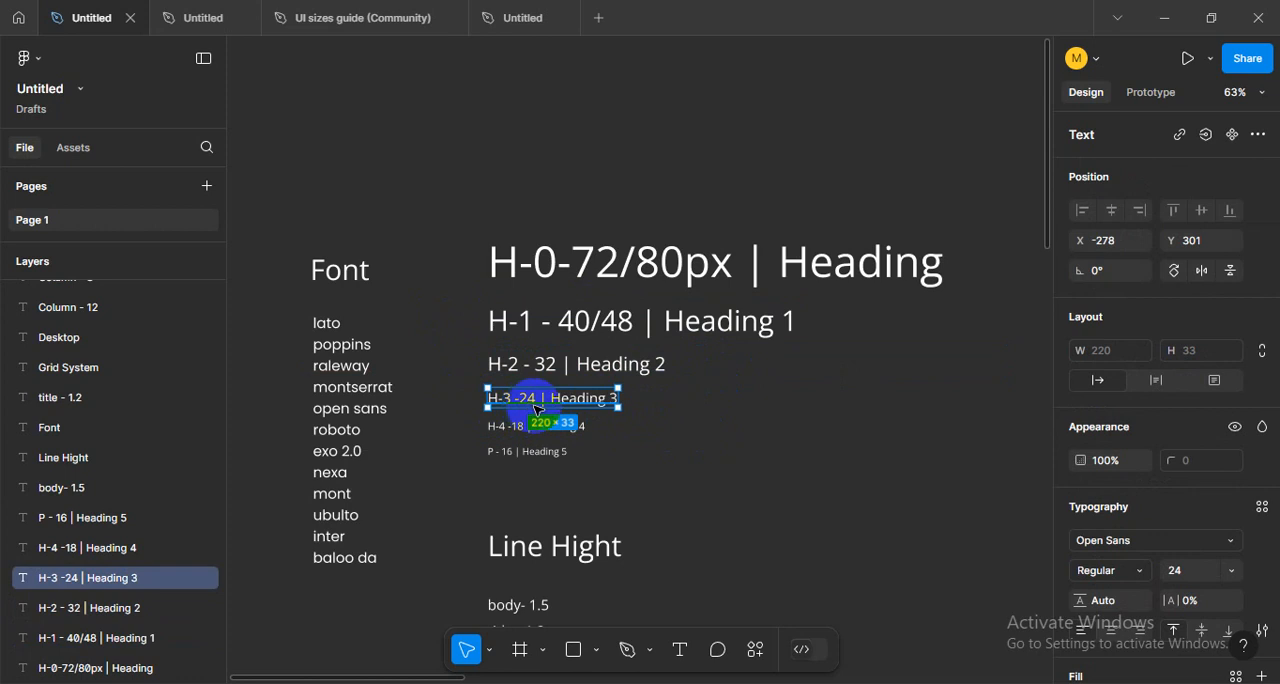
pyautogui.click(714, 443)
# - Inspect the type size of the H-4 heading sample, and leave it deselected
pyautogui.click(490, 425)
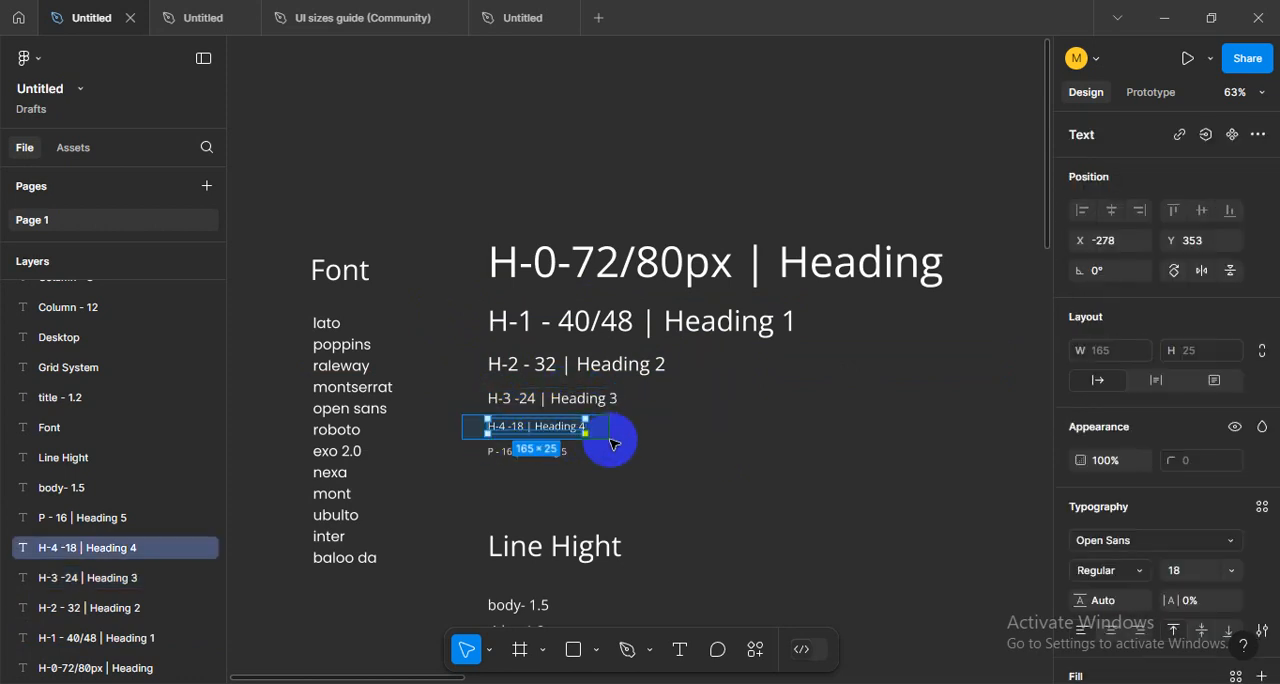
pyautogui.click(515, 438)
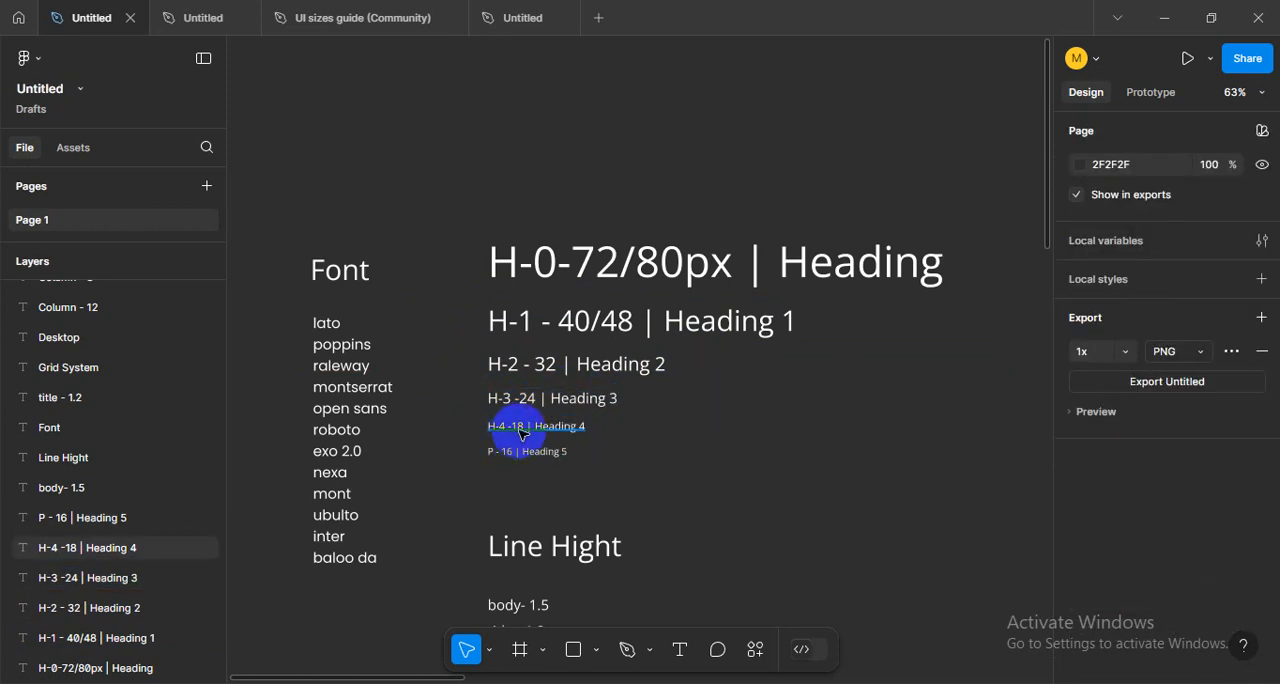
pyautogui.click(505, 430)
pyautogui.click(605, 460)
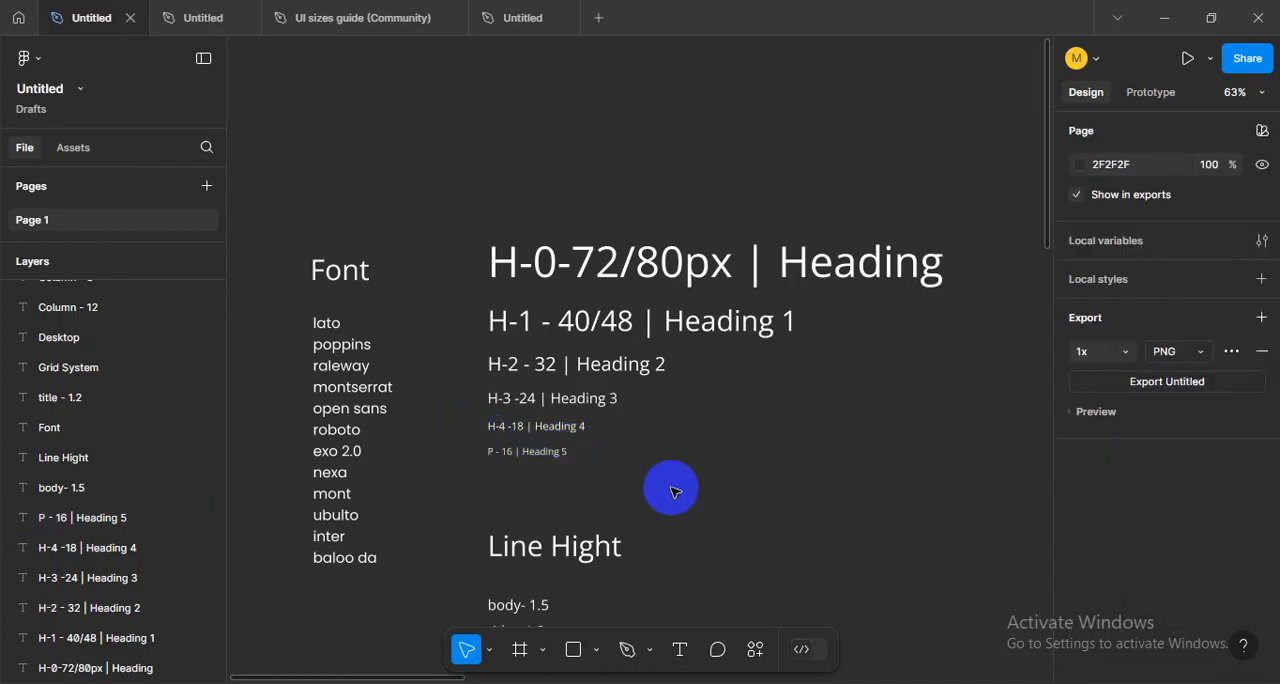
# - Examine the P text sample labelled Heading 5 and its type size, leaving it selected
pyautogui.click(490, 451)
pyautogui.click(640, 463)
pyautogui.click(497, 450)
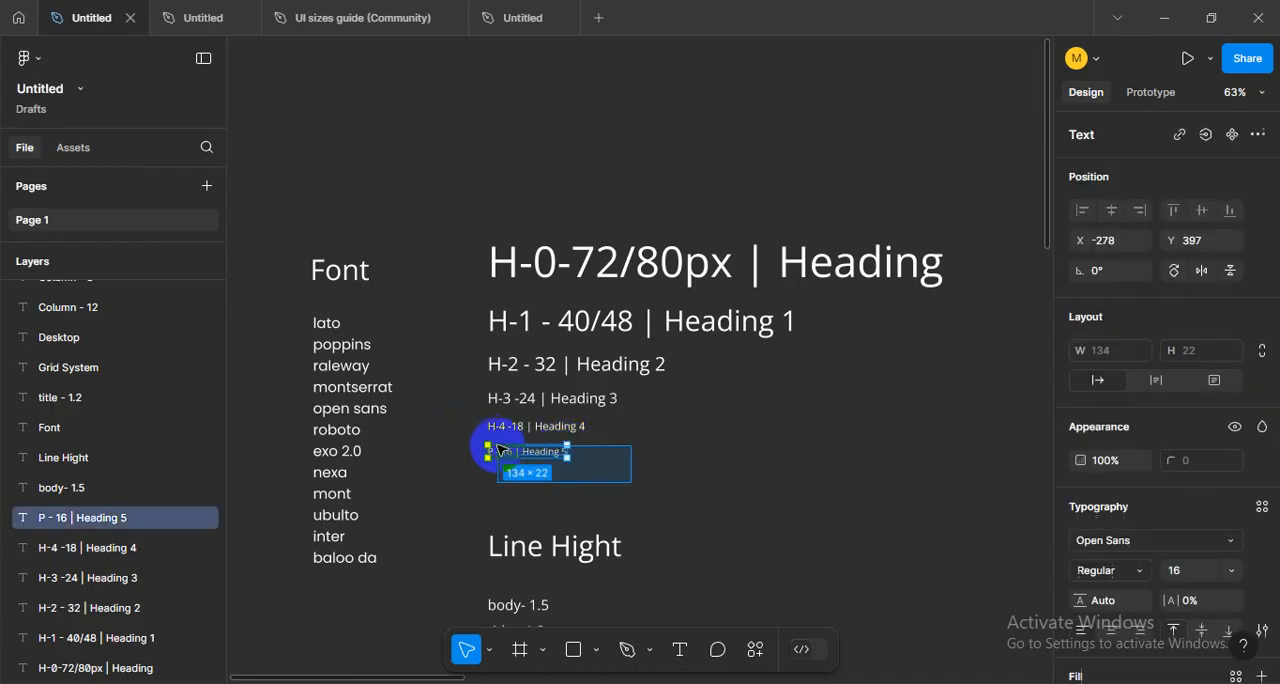
pyautogui.moveTo(614, 491); pyautogui.dragTo(452, 447)
pyautogui.click(690, 489)
pyautogui.moveTo(720, 510); pyautogui.dragTo(474, 442)
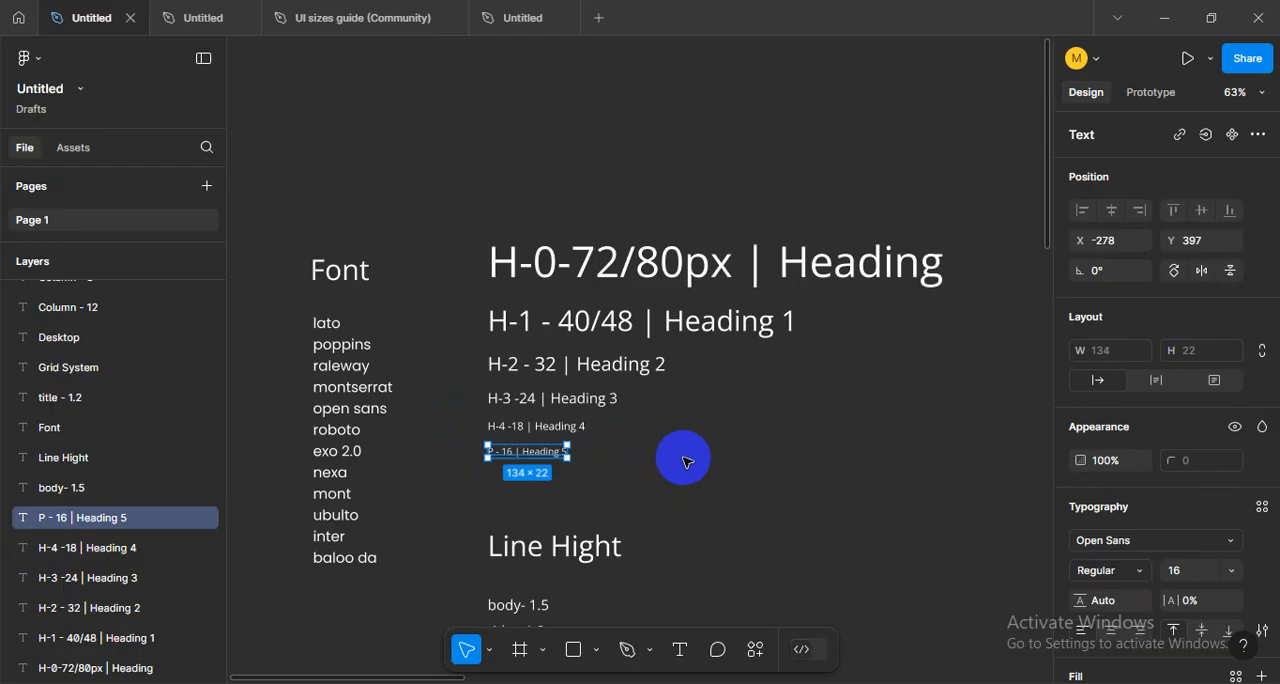
pyautogui.click(670, 462)
pyautogui.scroll(-1, 680, 471)
pyautogui.hscroll(1, 680, 471)
pyautogui.moveTo(633, 471); pyautogui.dragTo(447, 432)
pyautogui.click(637, 455)
pyautogui.scroll(-1, 632, 432)
pyautogui.hscroll(1, 632, 432)
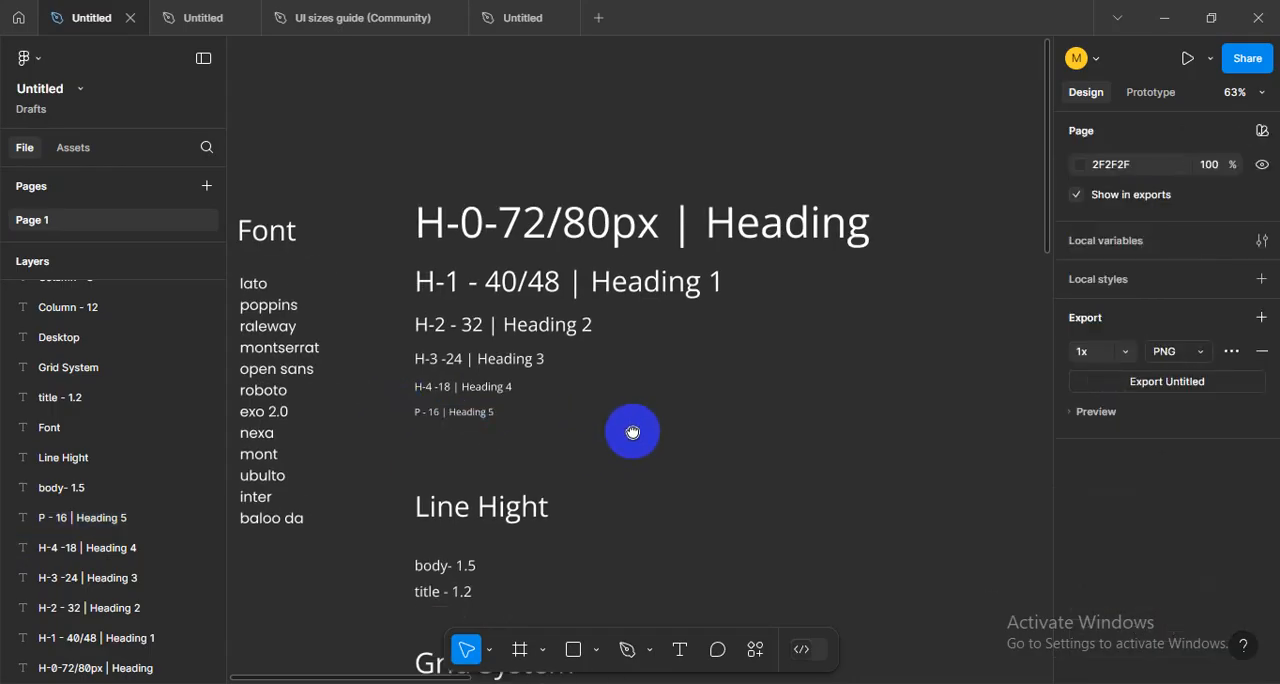
pyautogui.moveTo(575, 458); pyautogui.dragTo(366, 409)
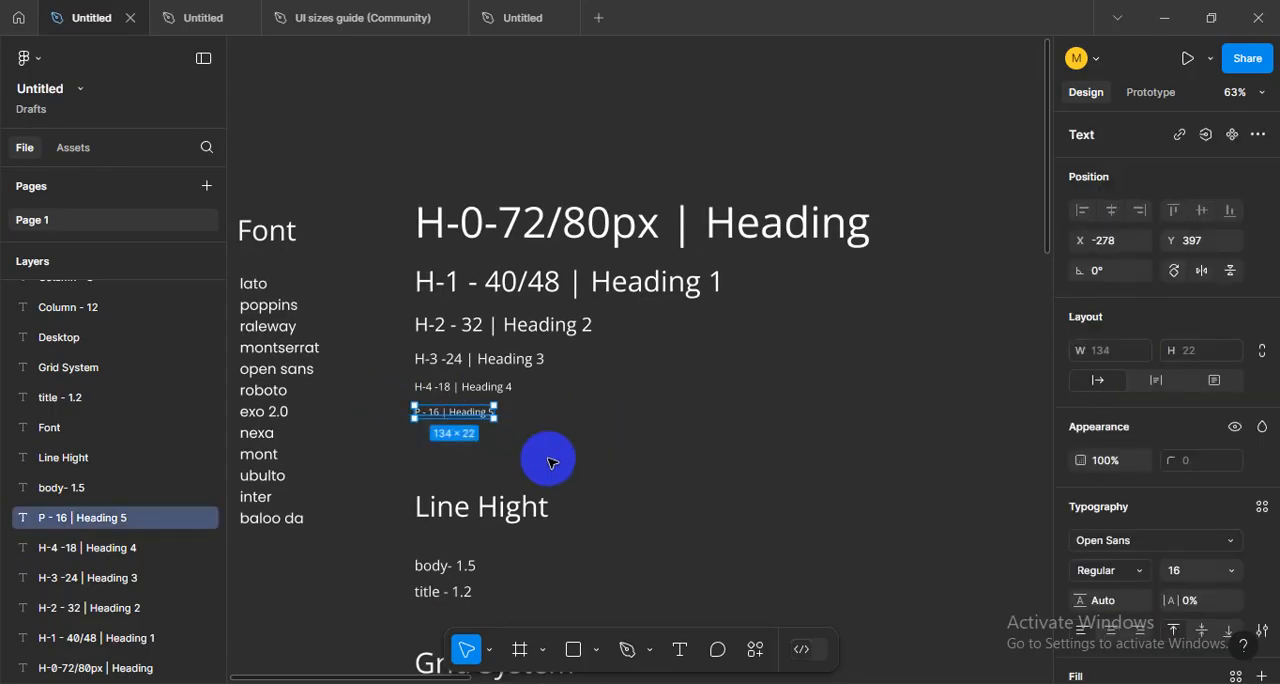
pyautogui.click(550, 462)
pyautogui.moveTo(545, 458); pyautogui.dragTo(406, 415)
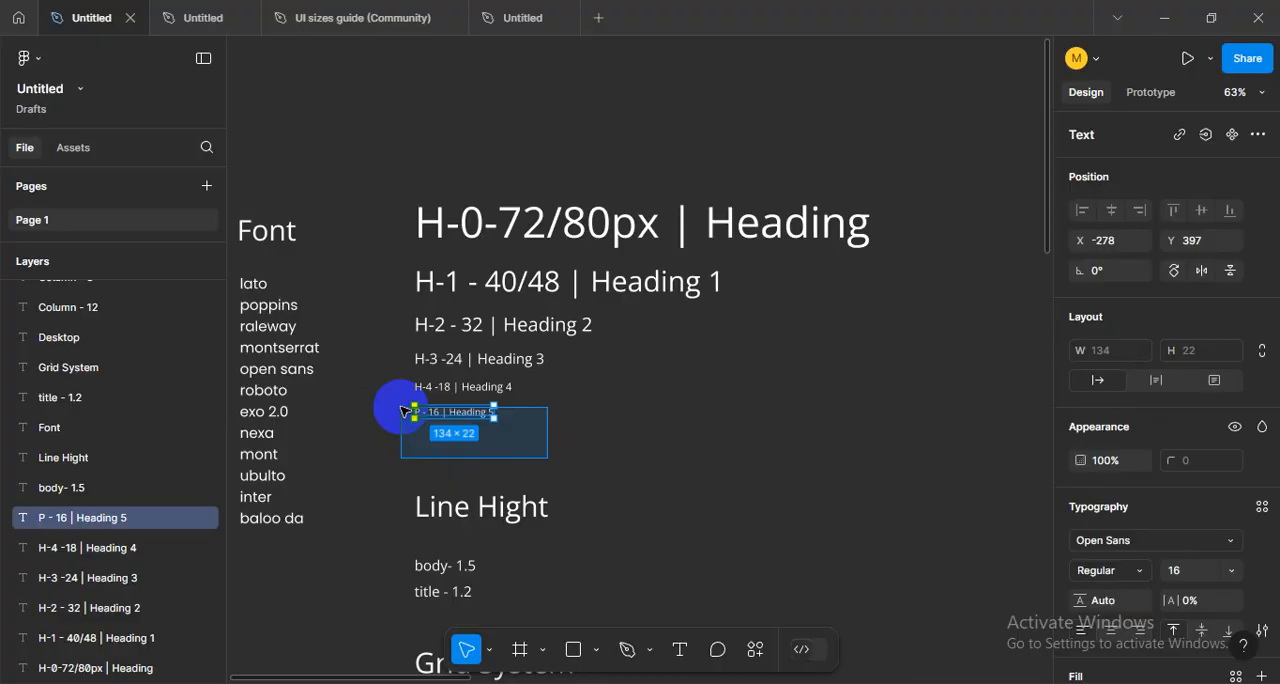
# - Highlight the stack of heading samples from H-0 down to P, and leave everything deselected
pyautogui.click(557, 441)
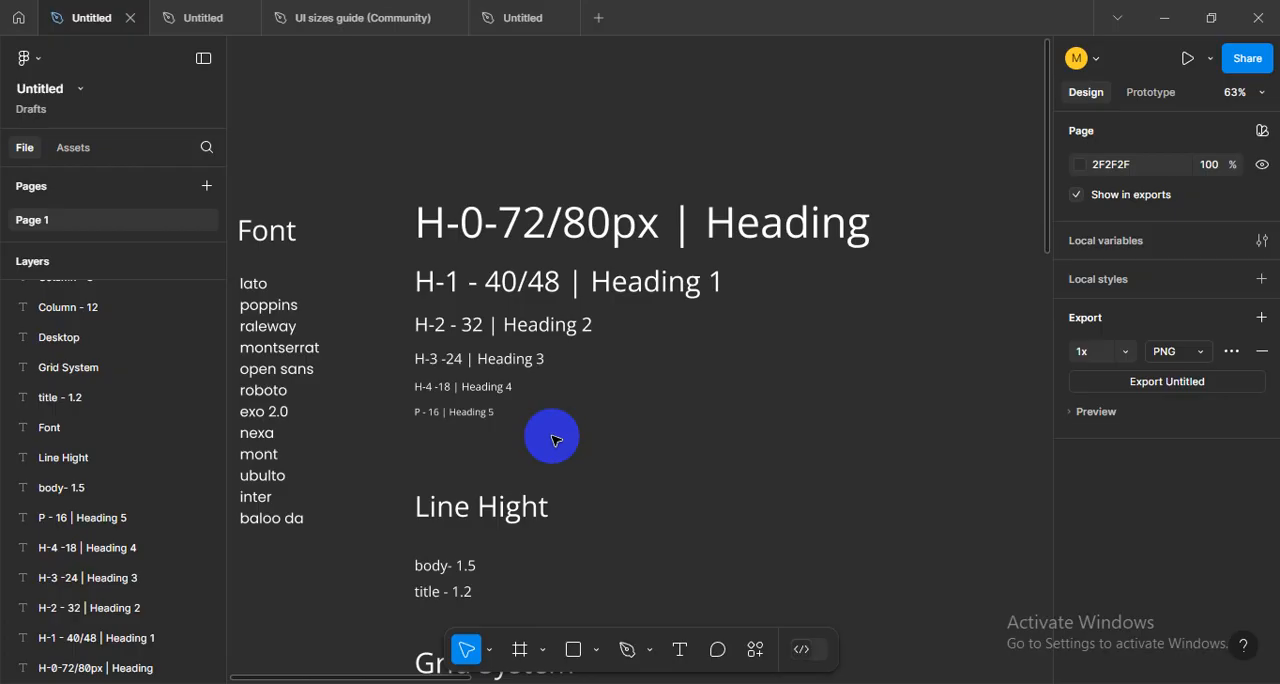
pyautogui.moveTo(387, 185); pyautogui.dragTo(692, 459)
pyautogui.click(688, 493)
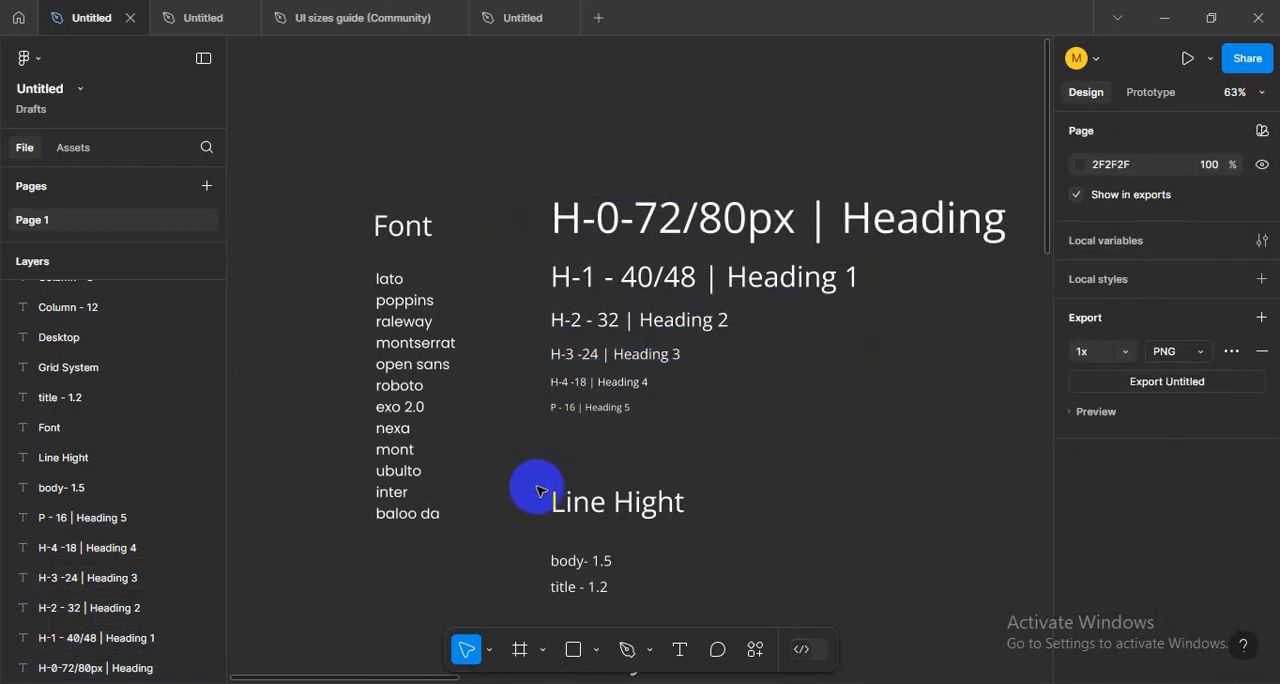
# - Highlight the Font title together with its list of font names, and leave both deselected
pyautogui.click(402, 353)
pyautogui.click(362, 260)
pyautogui.moveTo(334, 192); pyautogui.dragTo(310, 222)
pyautogui.click(415, 574)
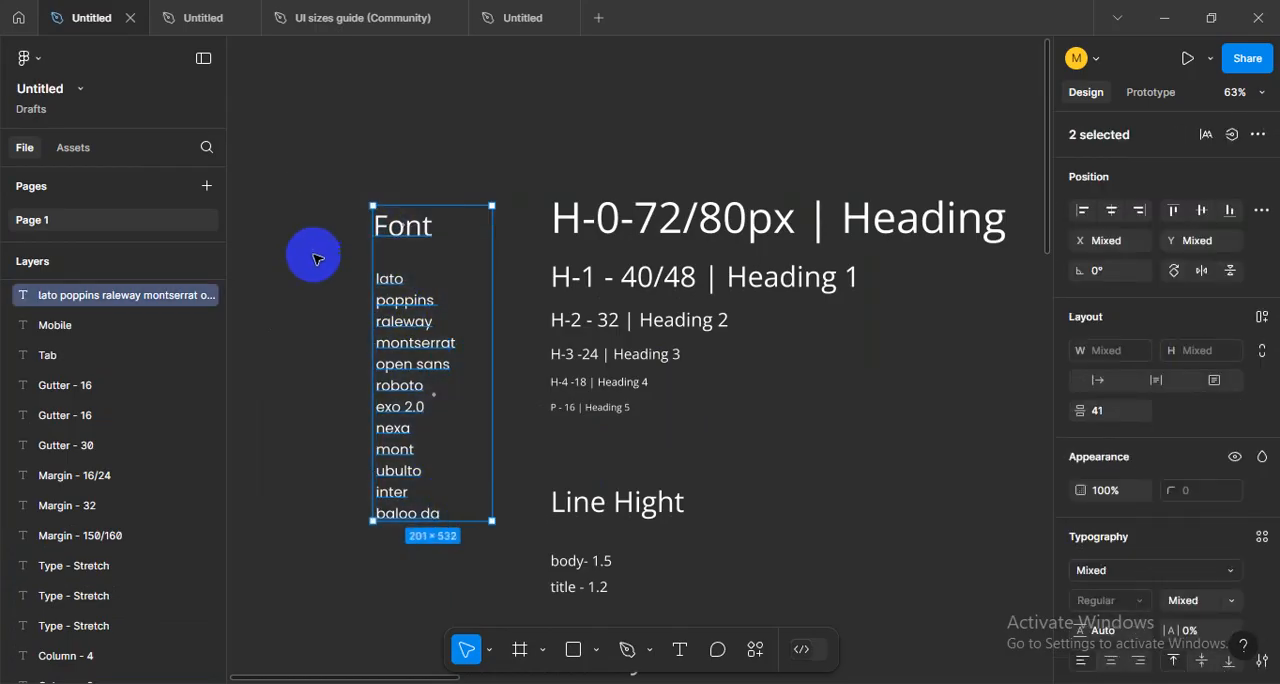
pyautogui.click(268, 265)
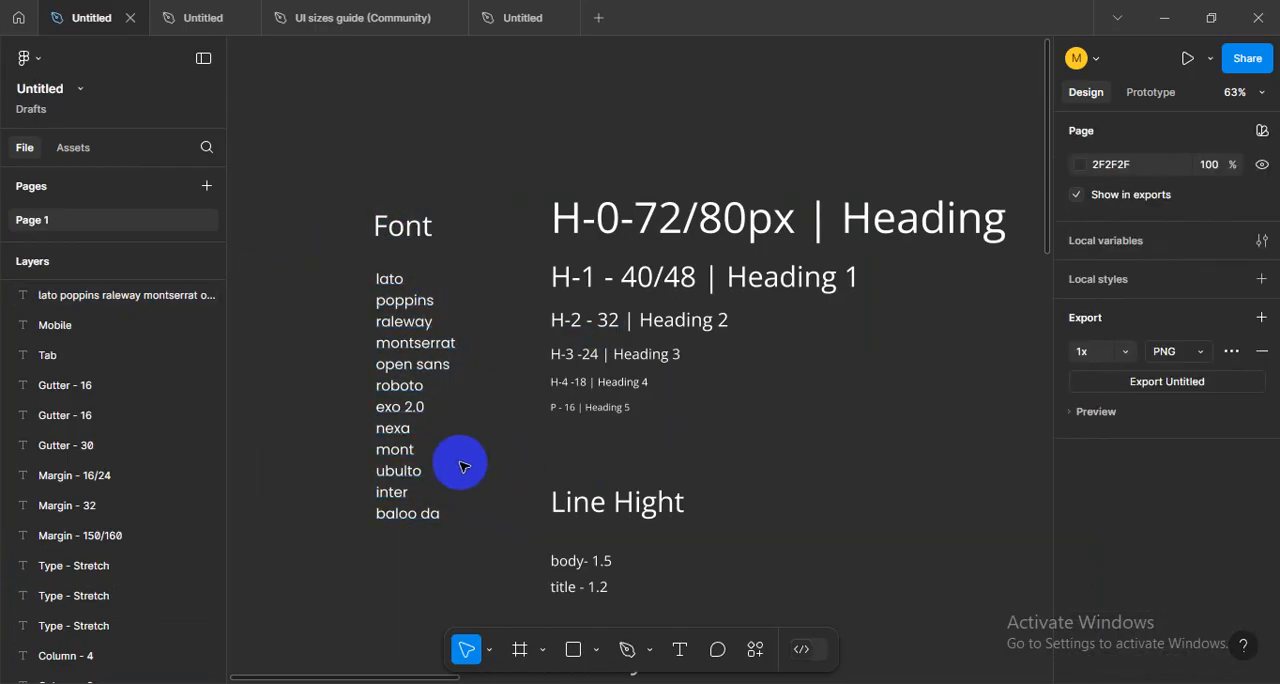
# - Examine the list of font names from lato to baloo da beside the heading samples, leaving it deselected
pyautogui.scroll(-5, 466, 400)
pyautogui.scroll(4, 469, 400)
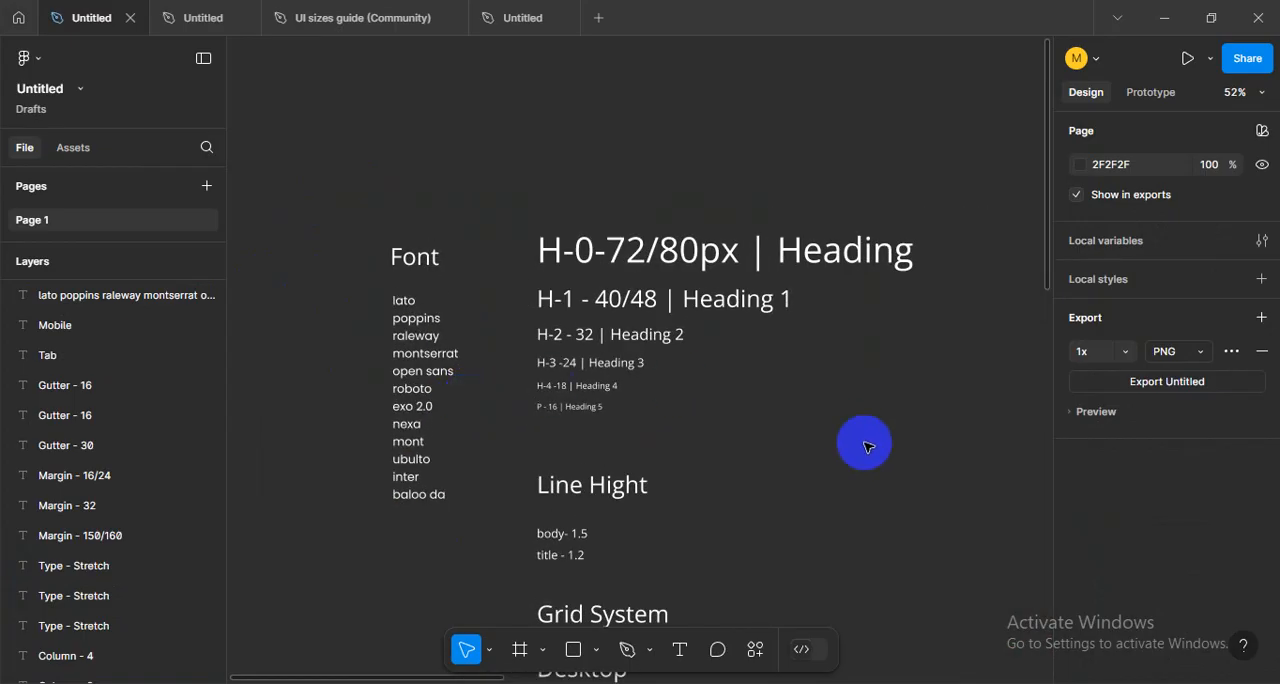
pyautogui.scroll(-3, 749, 400)
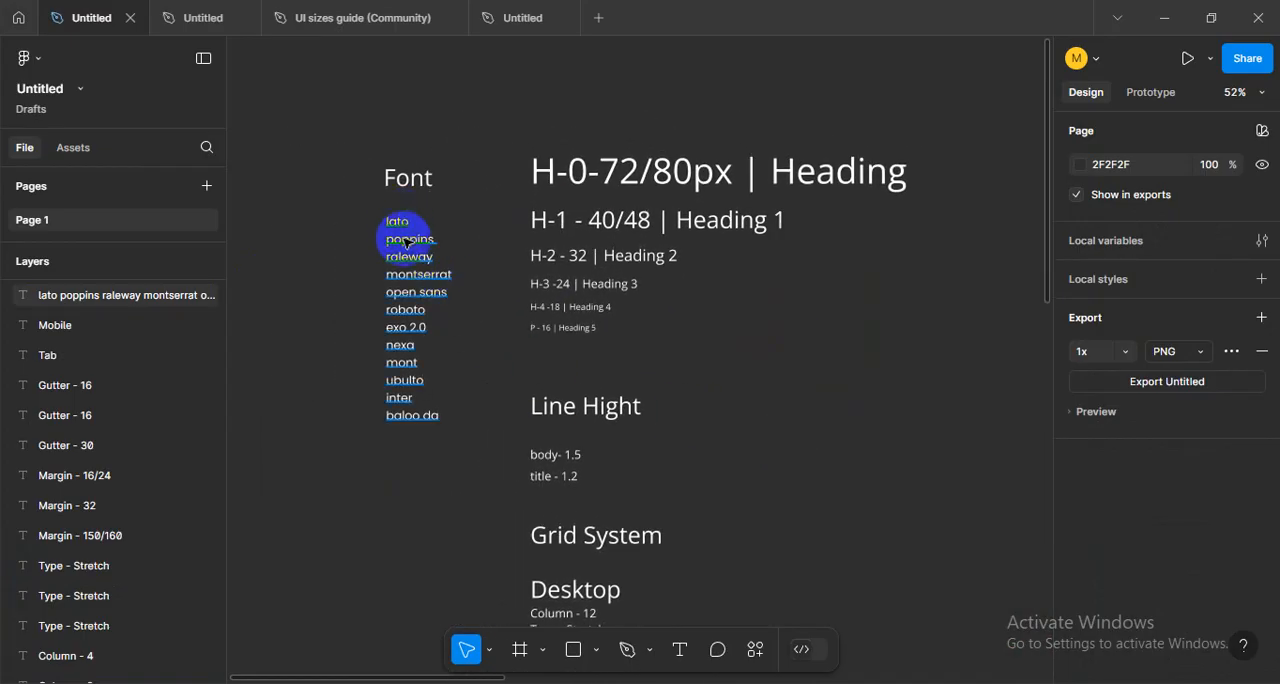
pyautogui.scroll(1, 385, 440)
pyautogui.click(402, 443)
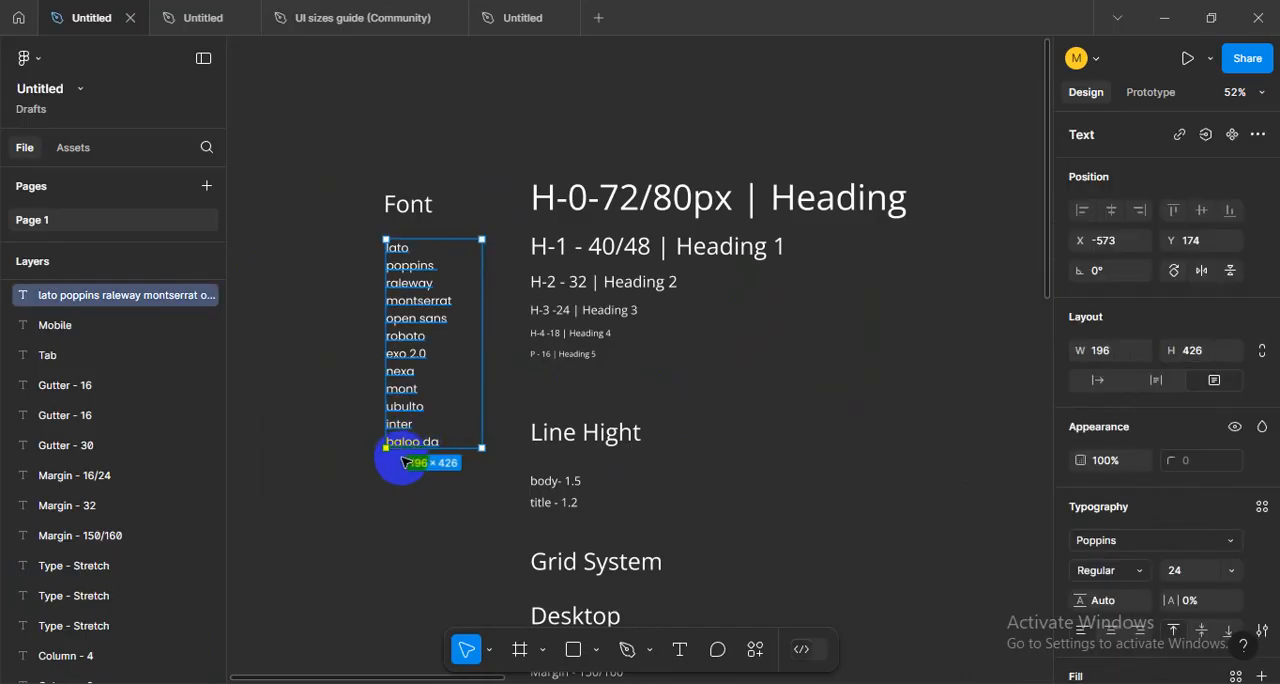
pyautogui.click(410, 470)
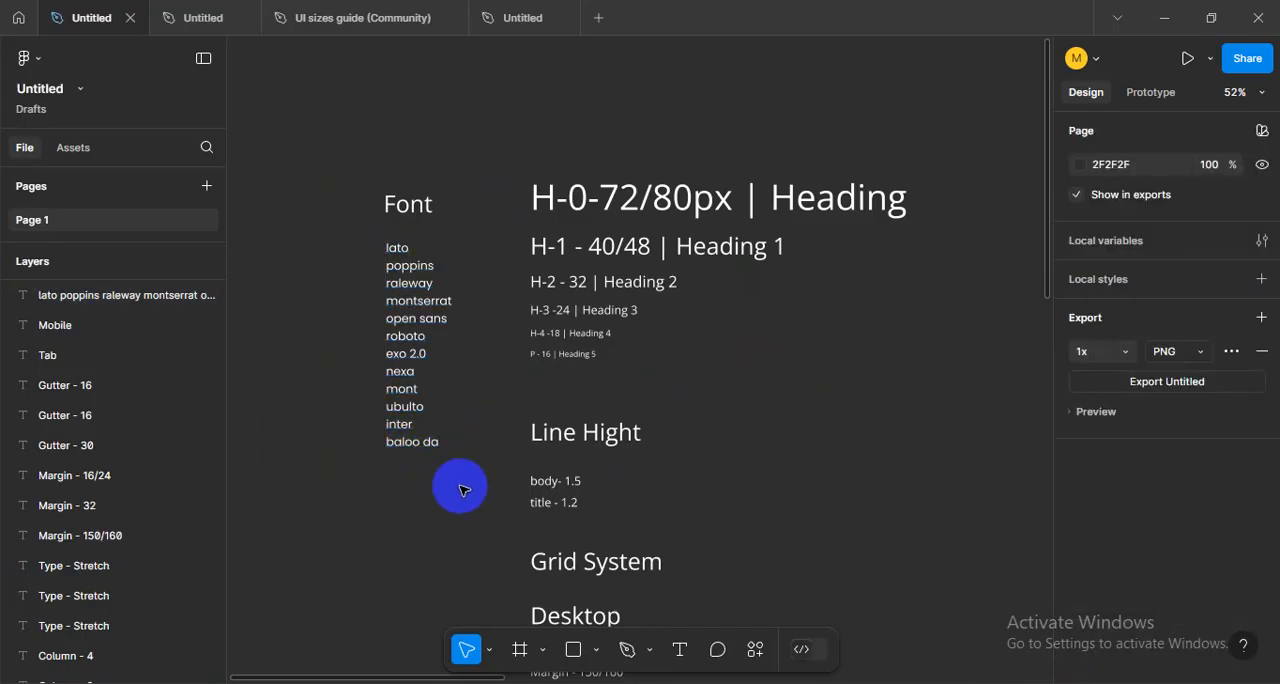
pyautogui.scroll(4, 666, 447)
pyautogui.scroll(-3, 666, 447)
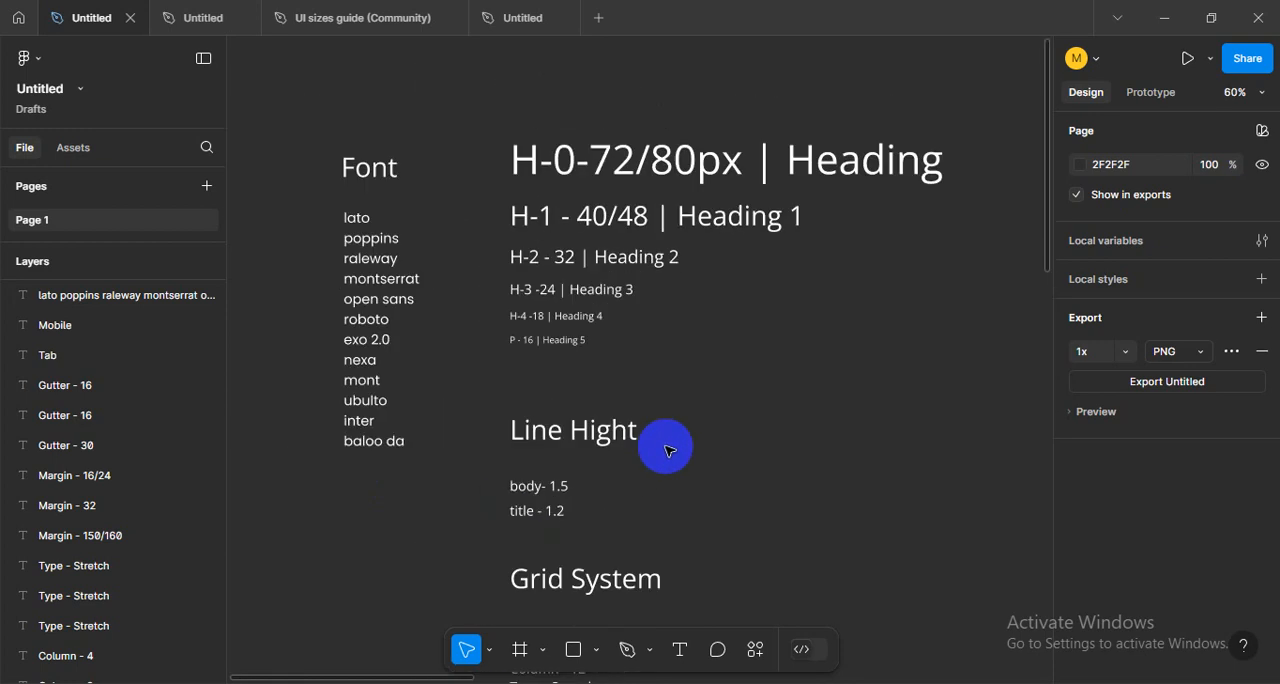
# - Examine the Line Hight title together with its body and title notes, leaving them deselected
pyautogui.moveTo(740, 404); pyautogui.dragTo(667, 326)
pyautogui.moveTo(646, 446); pyautogui.dragTo(726, 420)
pyautogui.moveTo(721, 370); pyautogui.dragTo(642, 416)
pyautogui.moveTo(404, 339); pyautogui.dragTo(583, 484)
pyautogui.click(488, 474)
pyautogui.scroll(4, 481, 456)
pyautogui.moveTo(466, 326); pyautogui.dragTo(466, 346)
pyautogui.click(626, 466)
pyautogui.moveTo(349, 331); pyautogui.dragTo(477, 457)
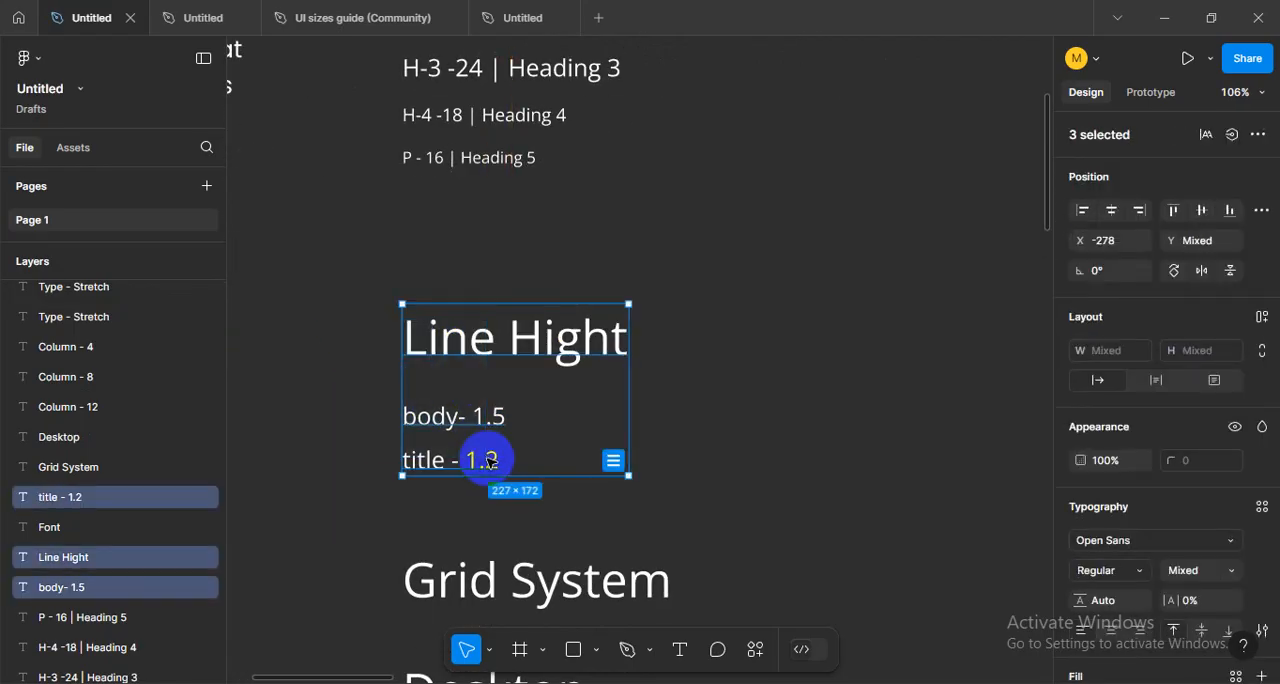
pyautogui.click(690, 462)
pyautogui.moveTo(597, 474); pyautogui.dragTo(483, 337)
pyautogui.click(785, 366)
pyautogui.moveTo(785, 366); pyautogui.dragTo(692, 352)
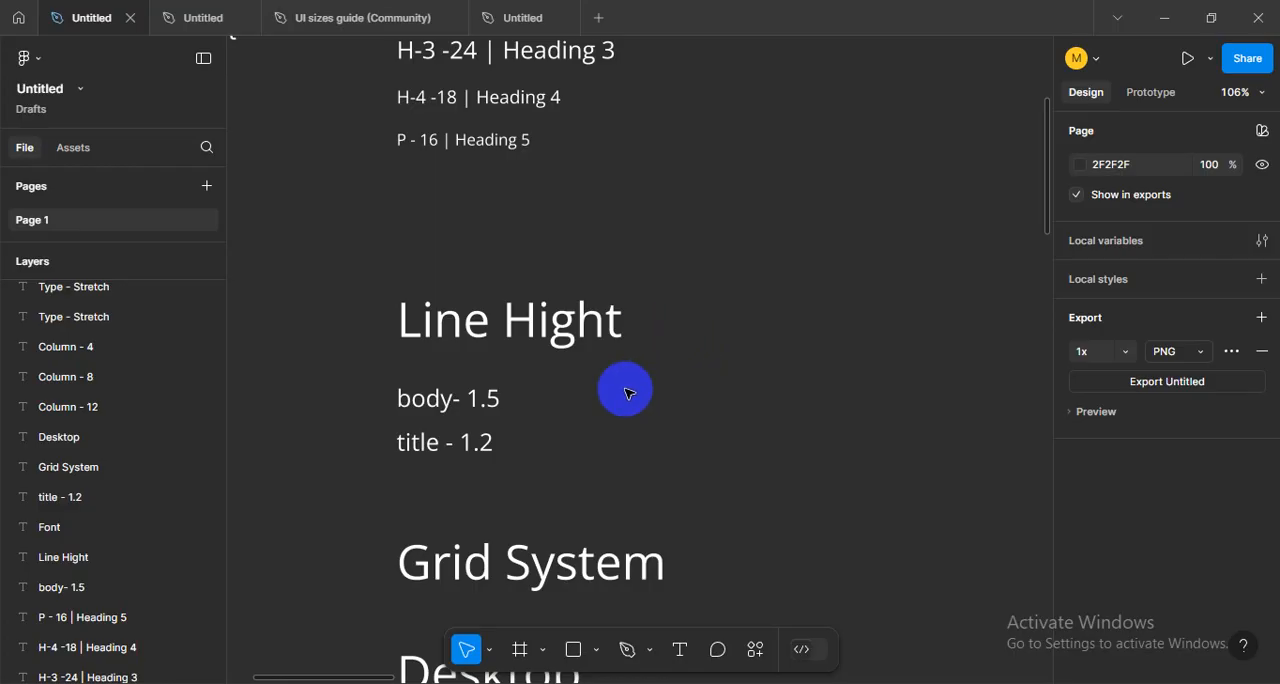
# - Highlight the body- 1.5 and title - 1.2 line-height notes together, and leave them deselected
pyautogui.scroll(2, 780, 408)
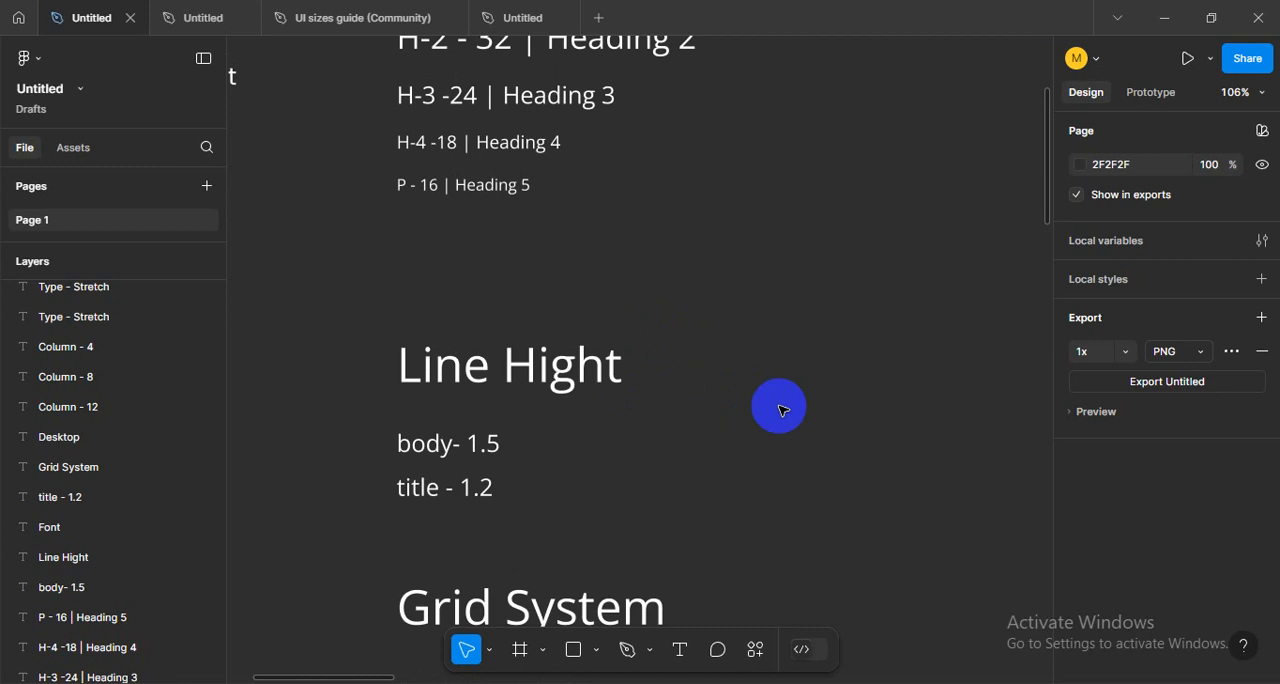
pyautogui.moveTo(335, 430); pyautogui.dragTo(508, 533)
pyautogui.click(620, 507)
pyautogui.moveTo(598, 508); pyautogui.dragTo(407, 457)
pyautogui.click(611, 484)
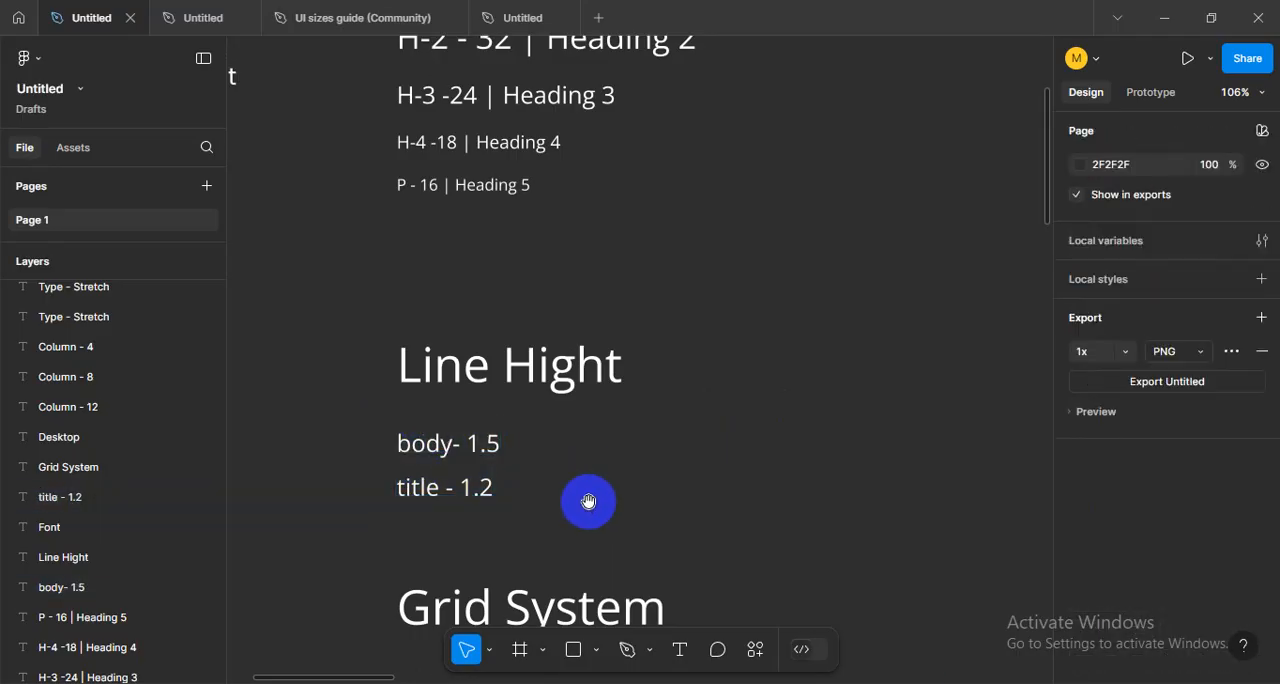
# - Examine the body- 1.5 and title - 1.2 notes one at a time, ending with nothing selected
pyautogui.moveTo(589, 501); pyautogui.dragTo(510, 498)
pyautogui.click(408, 454)
pyautogui.click(538, 463)
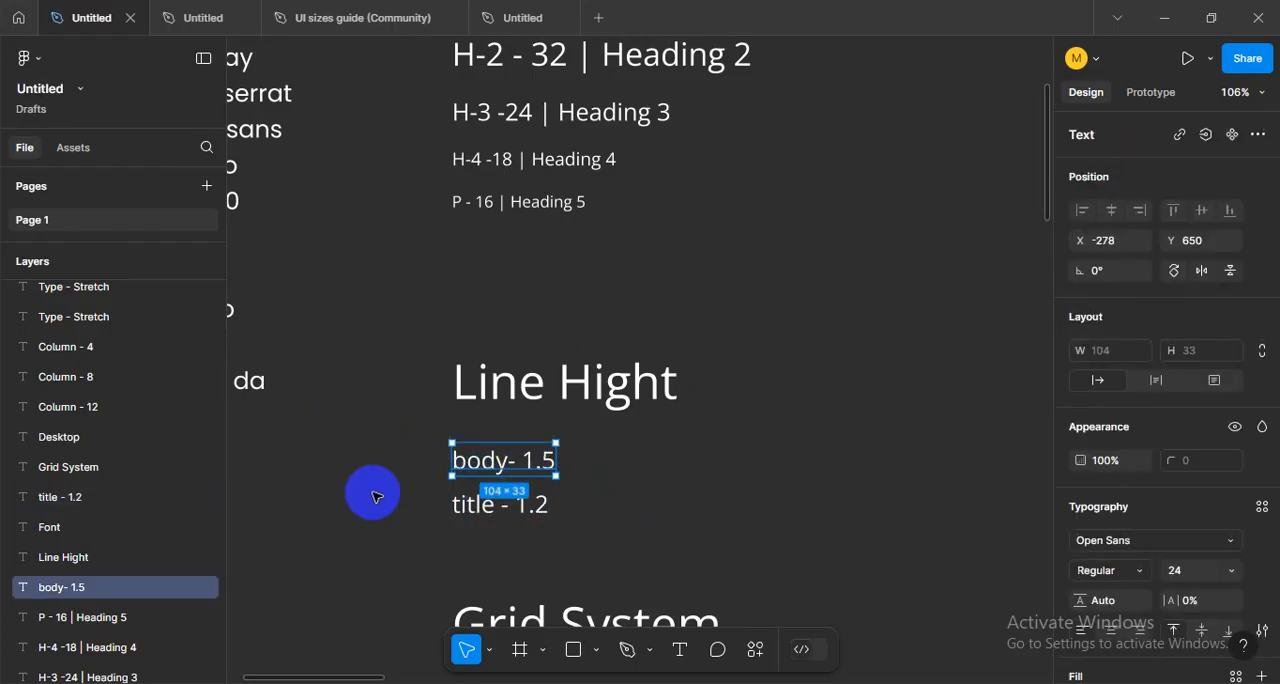
pyautogui.moveTo(375, 498); pyautogui.dragTo(590, 530)
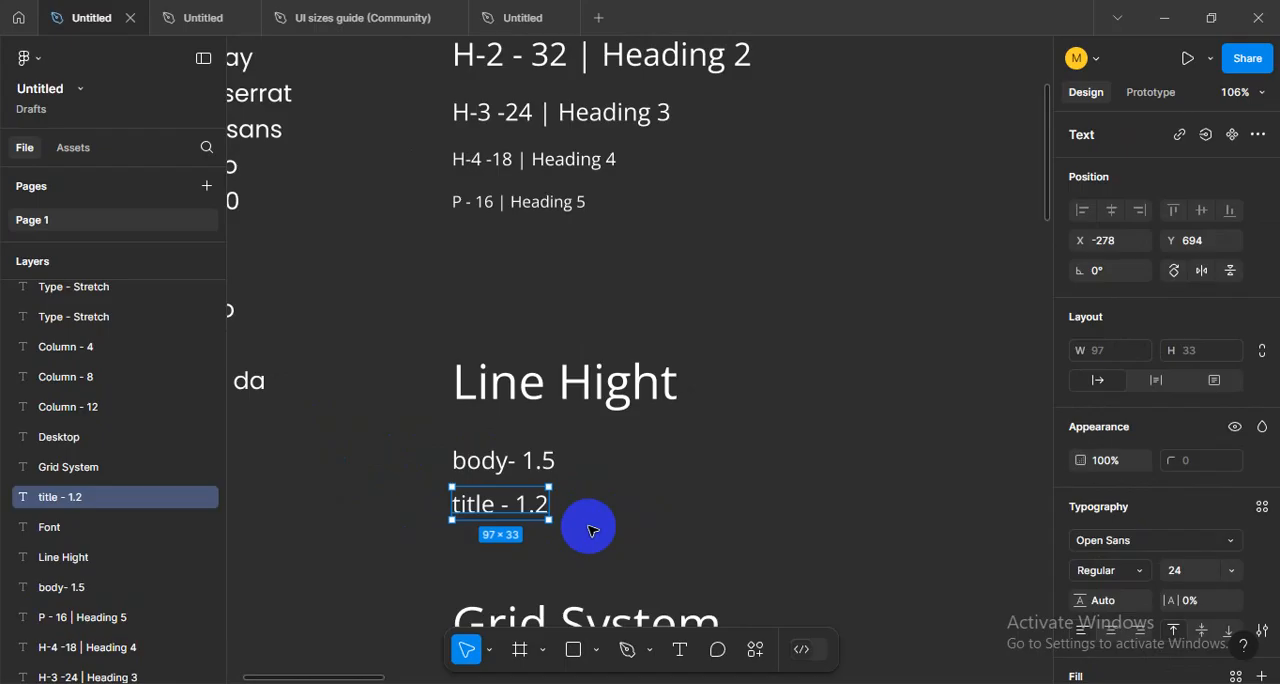
pyautogui.click(600, 508)
pyautogui.click(540, 456)
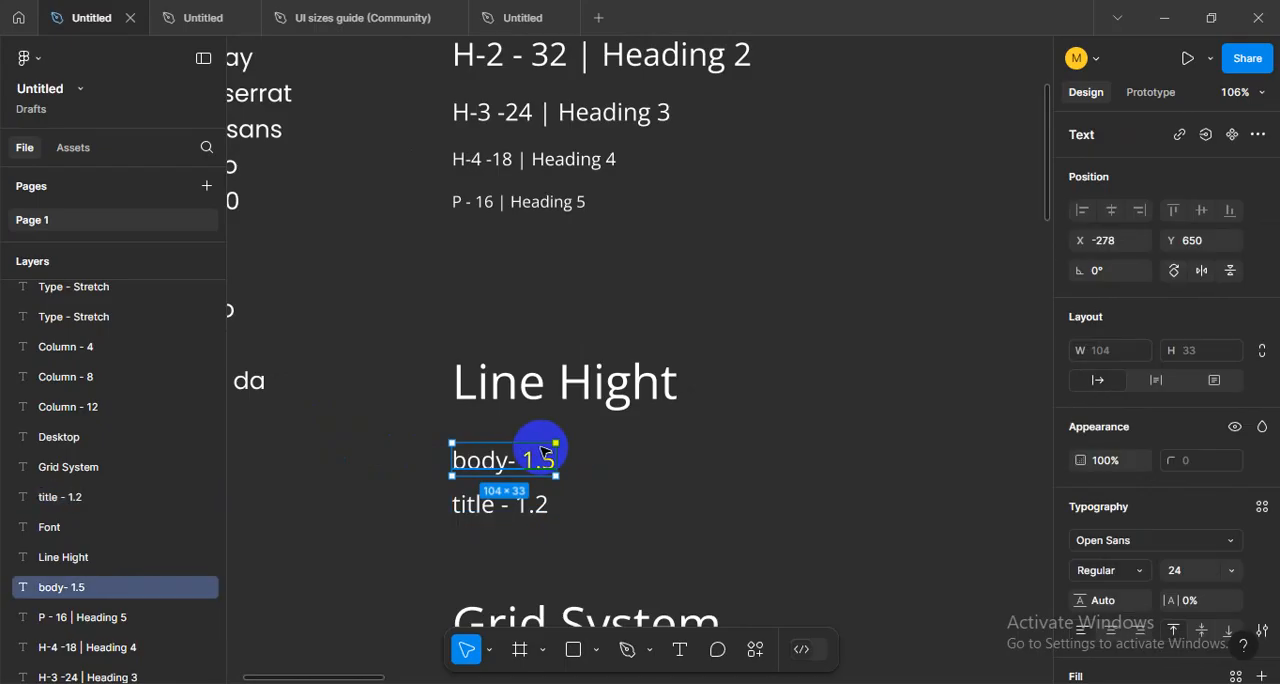
pyautogui.click(645, 449)
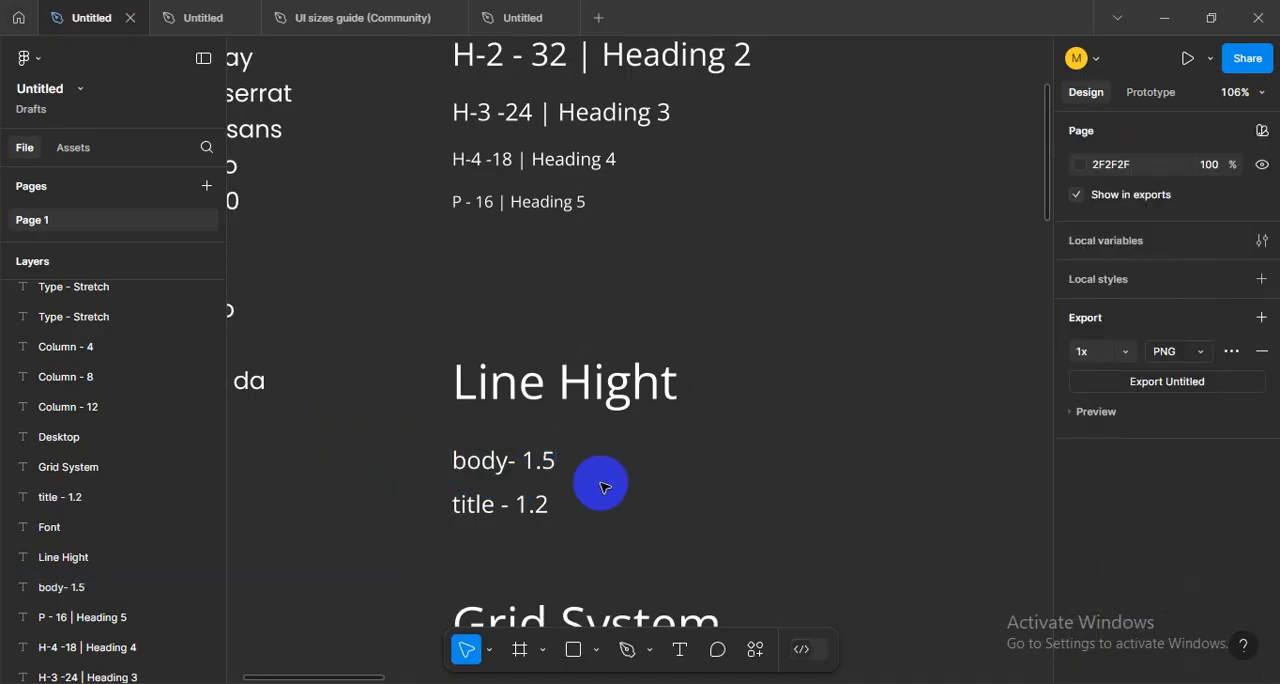
# - Compare the body- 1.5 line-height note with the P - 16 text sample by selecting each
pyautogui.click(440, 446)
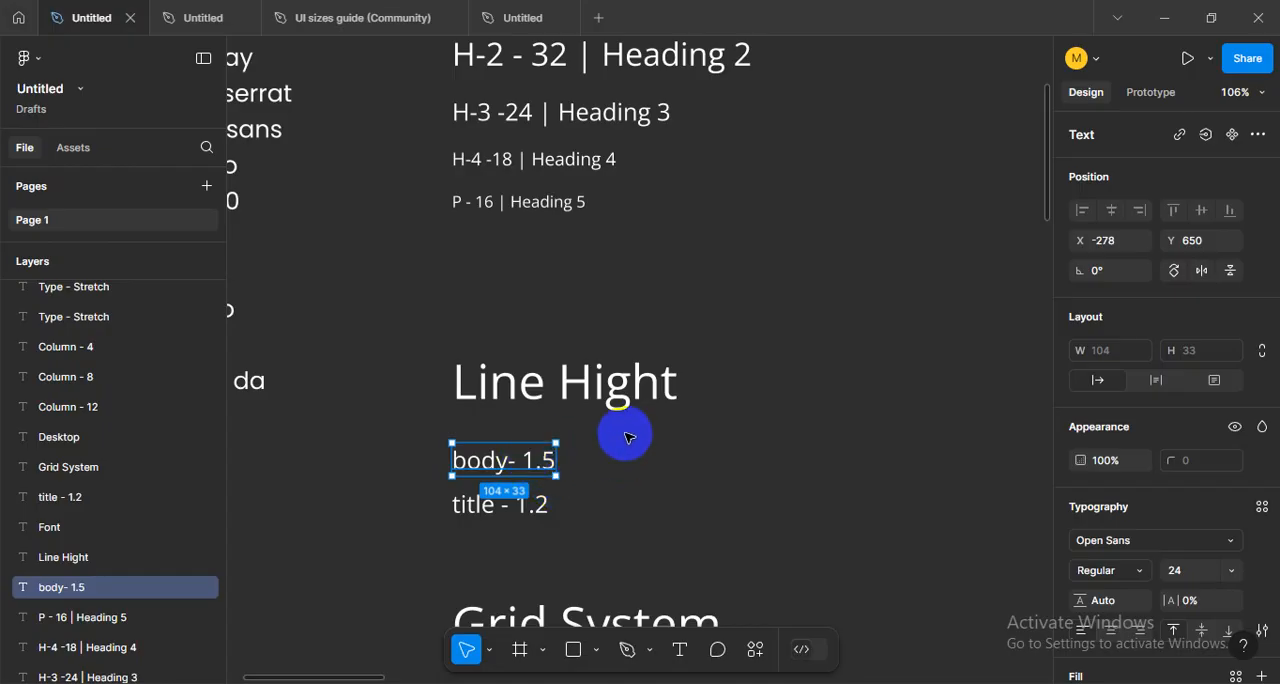
pyautogui.click(556, 212)
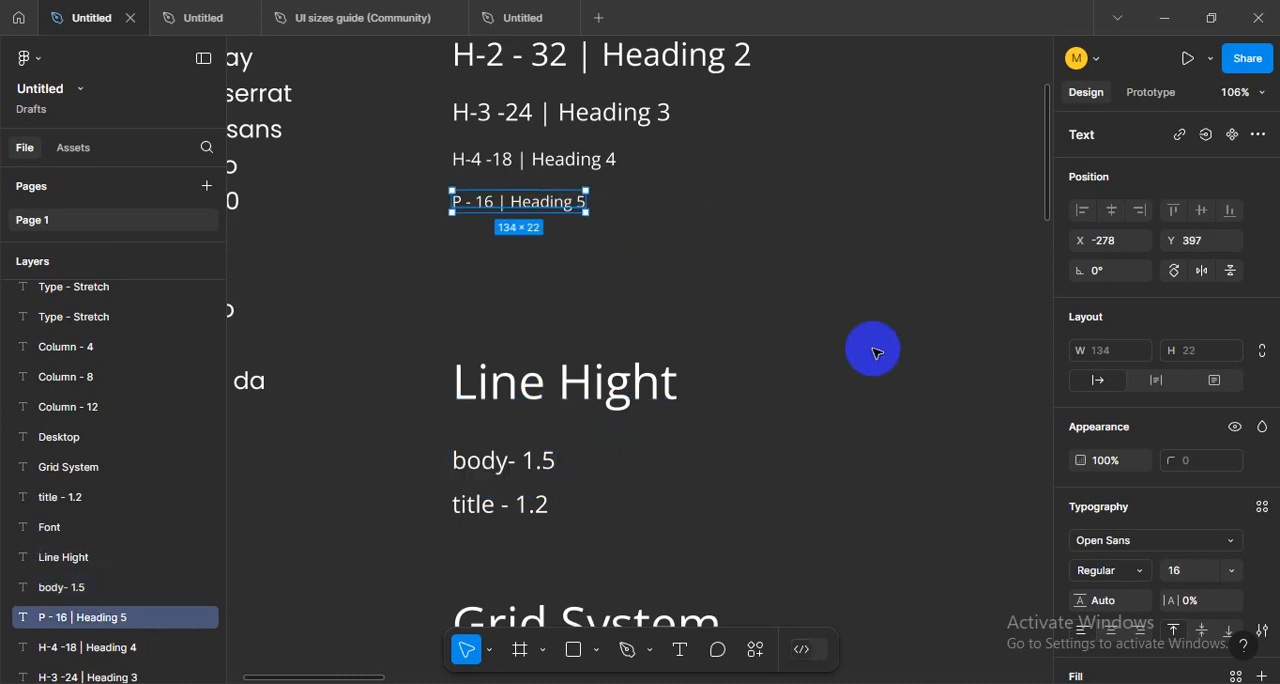
pyautogui.click(508, 268)
pyautogui.click(460, 202)
# - Select the title - 1.2 note and compare it with the heading samples above, leaving it deselected
pyautogui.click(620, 538)
pyautogui.click(470, 505)
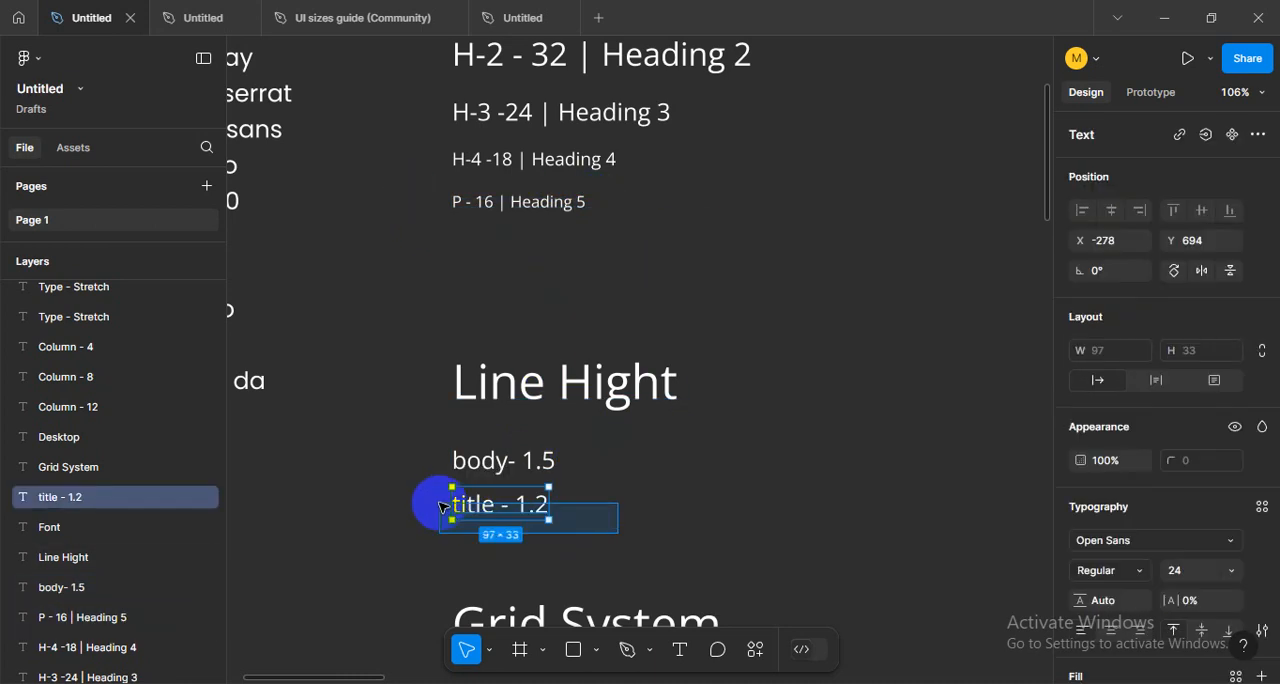
pyautogui.scroll(2, 580, 449)
pyautogui.scroll(4, 580, 447)
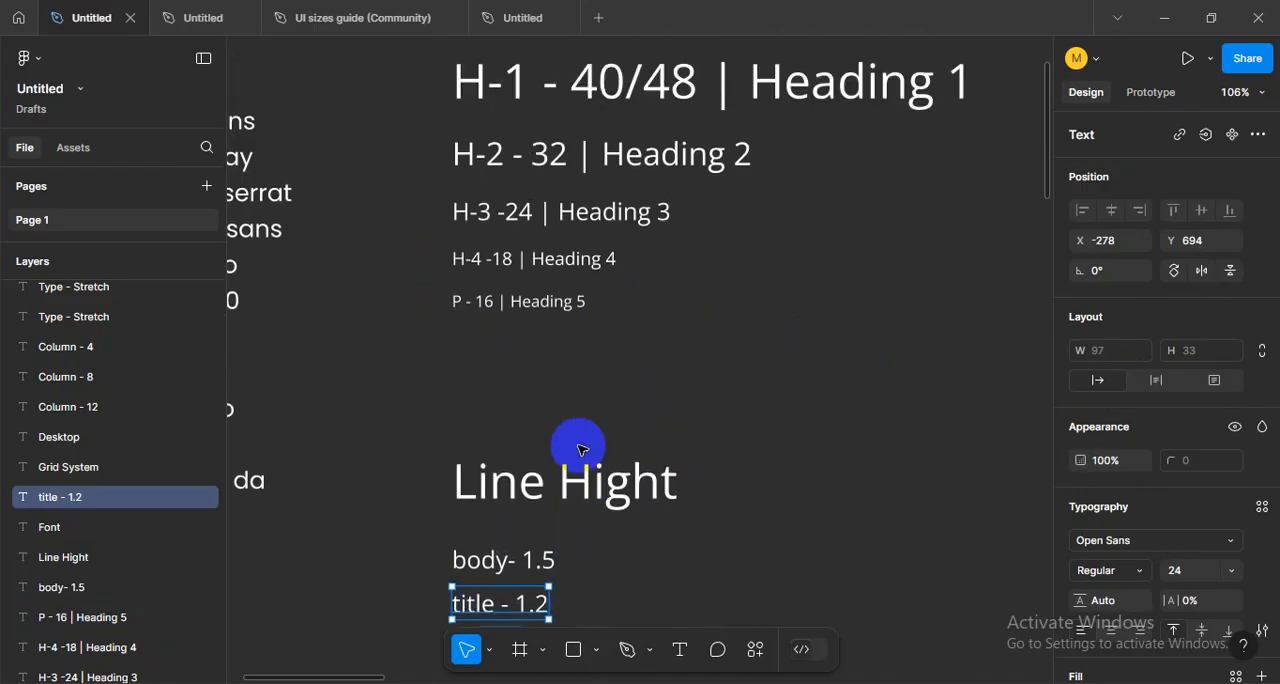
pyautogui.scroll(-3, 611, 563)
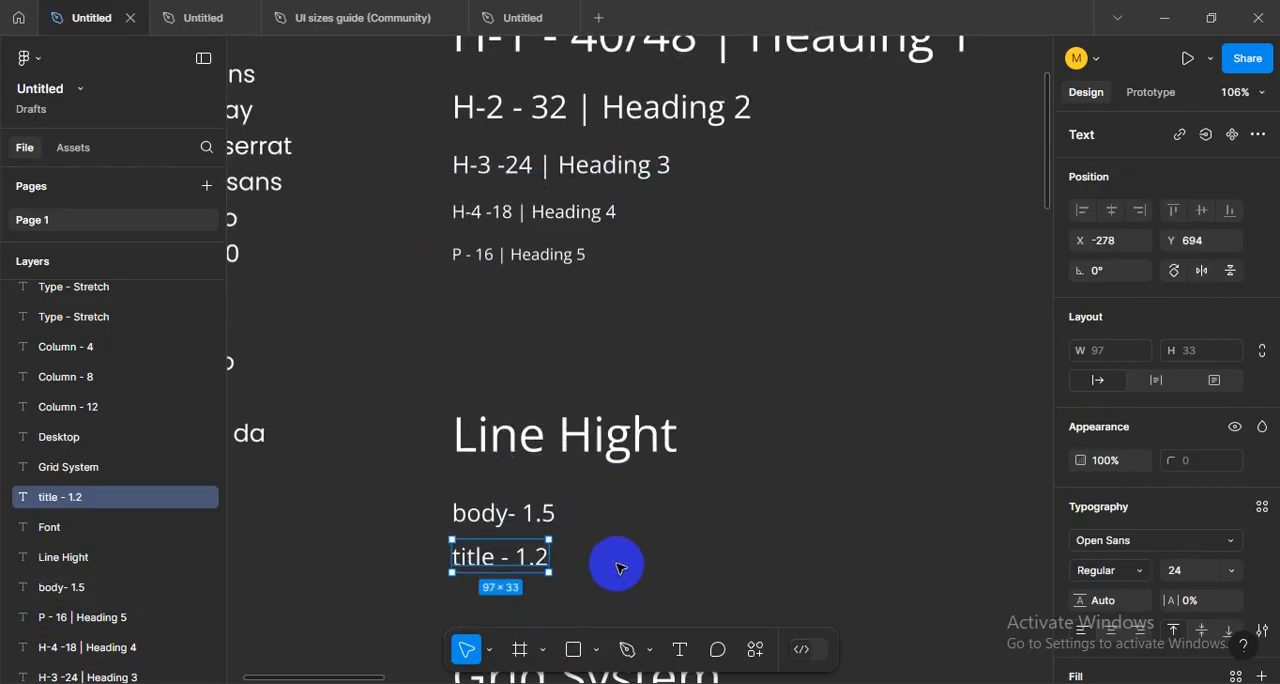
pyautogui.scroll(3, 549, 545)
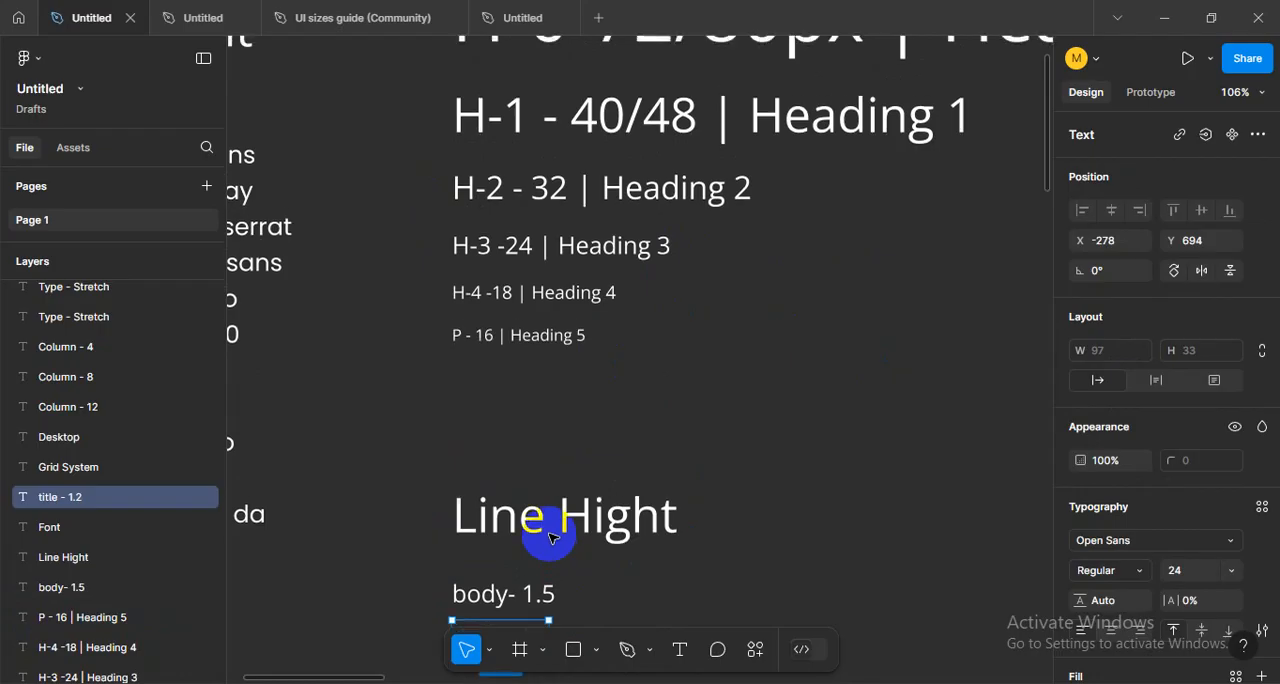
pyautogui.scroll(3, 585, 235)
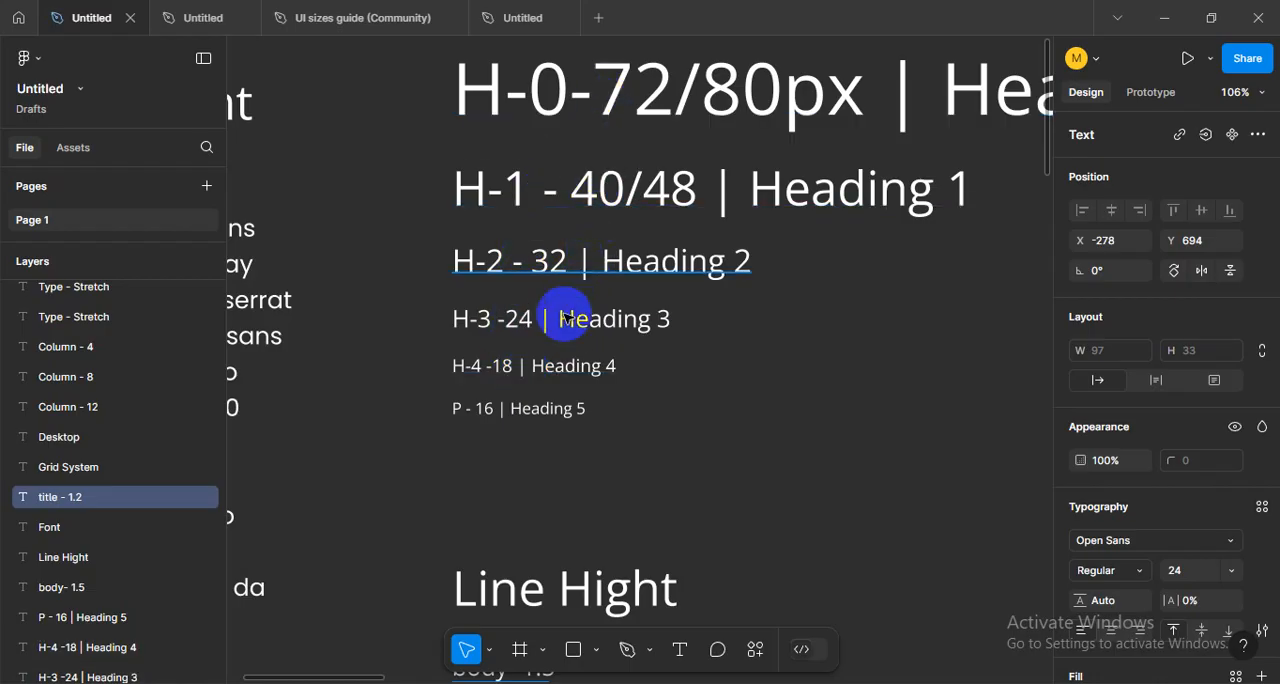
pyautogui.scroll(-3, 680, 409)
pyautogui.scroll(-2, 682, 409)
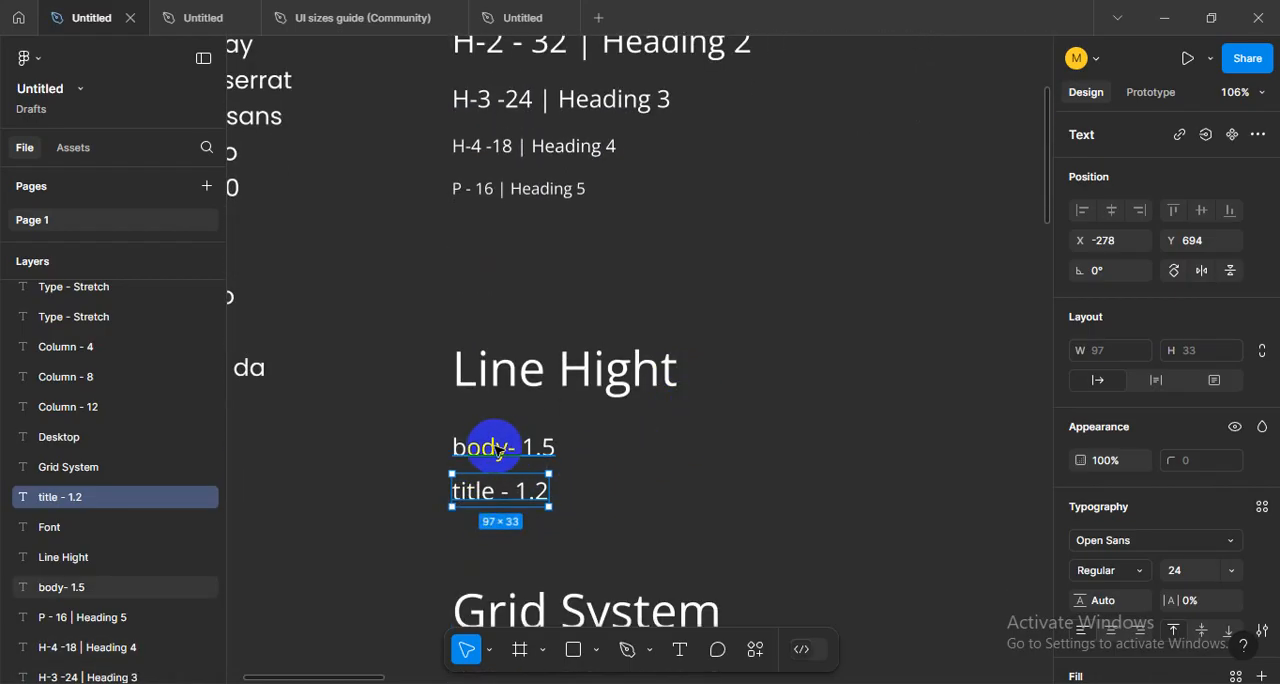
pyautogui.click(632, 448)
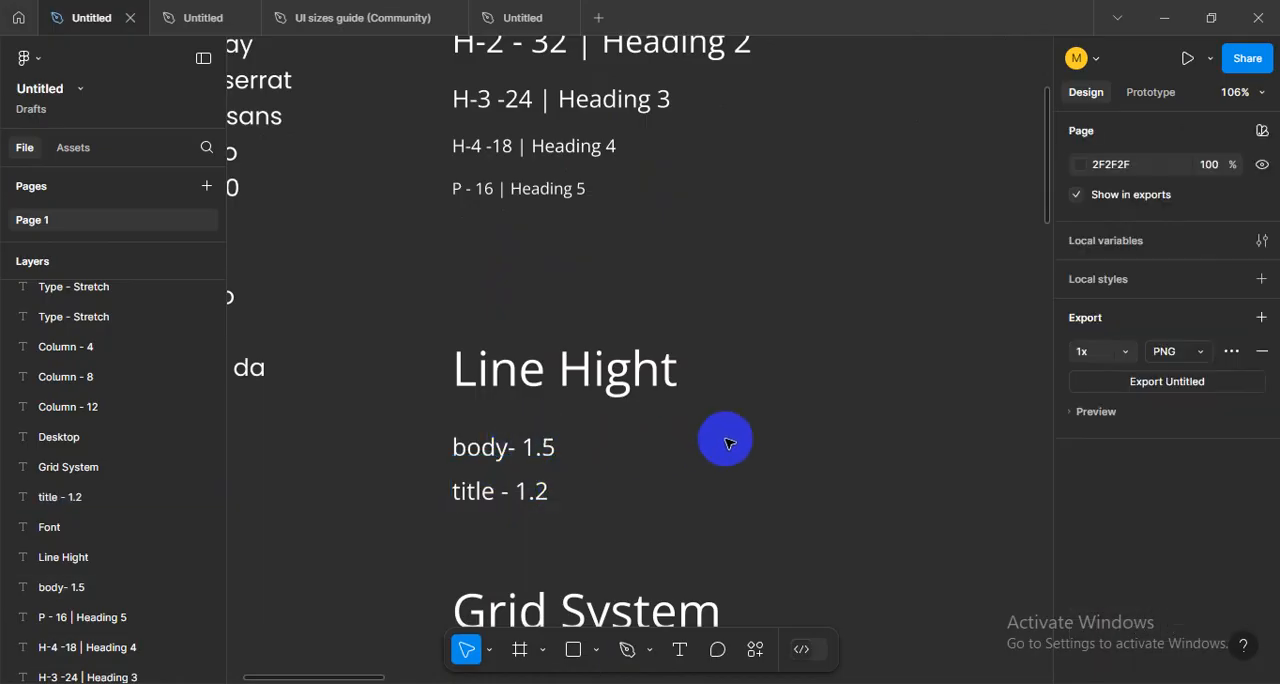
# - Open the Windows Calculator and place its window over the canvas, clear of the font list and line-height notes
pyautogui.scroll(-1, 674, 426)
pyautogui.scroll(-3, 705, 428)
pyautogui.moveTo(765, 419); pyautogui.dragTo(615, 483)
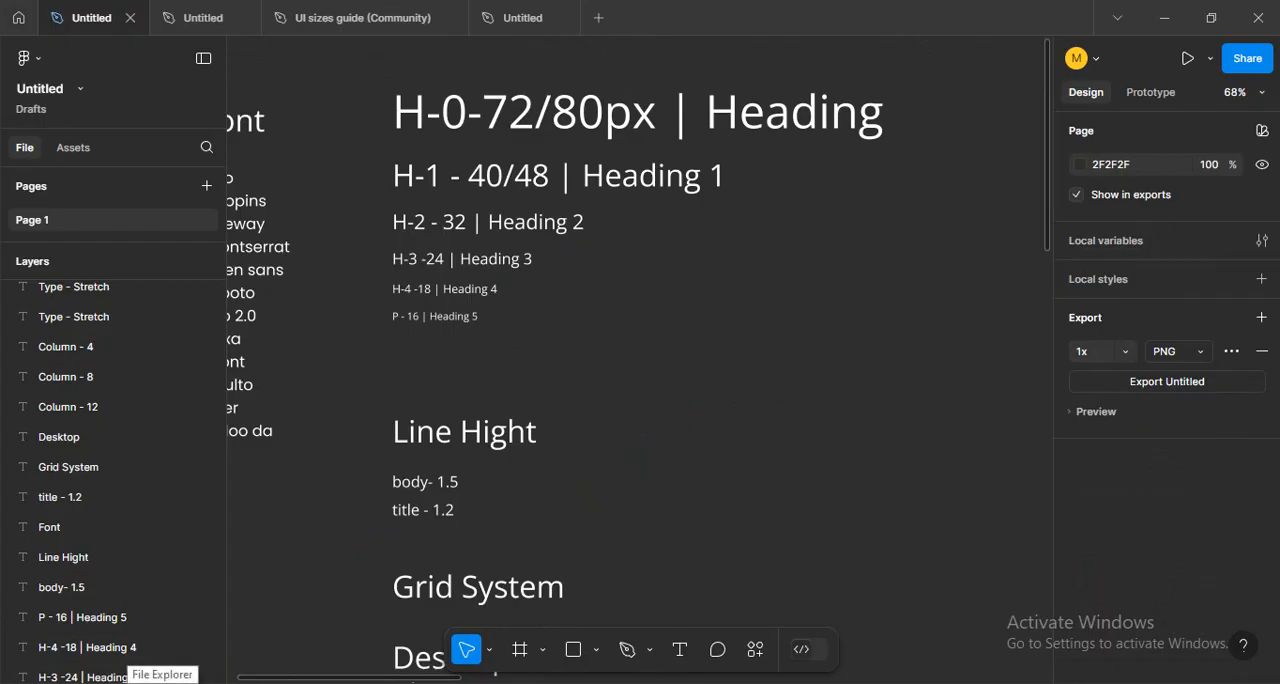
pyautogui.moveTo(677, 423); pyautogui.dragTo(706, 432)
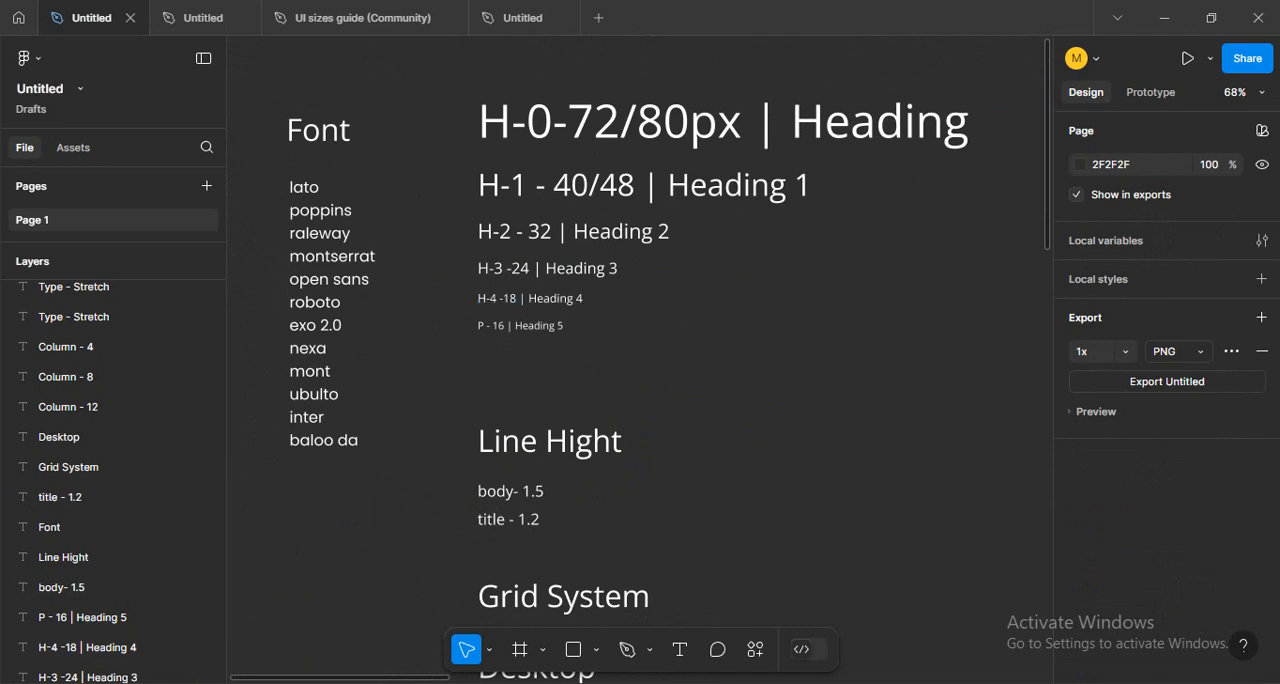
pyautogui.press('super')
pyautogui.write('ca')
pyautogui.press('Return')
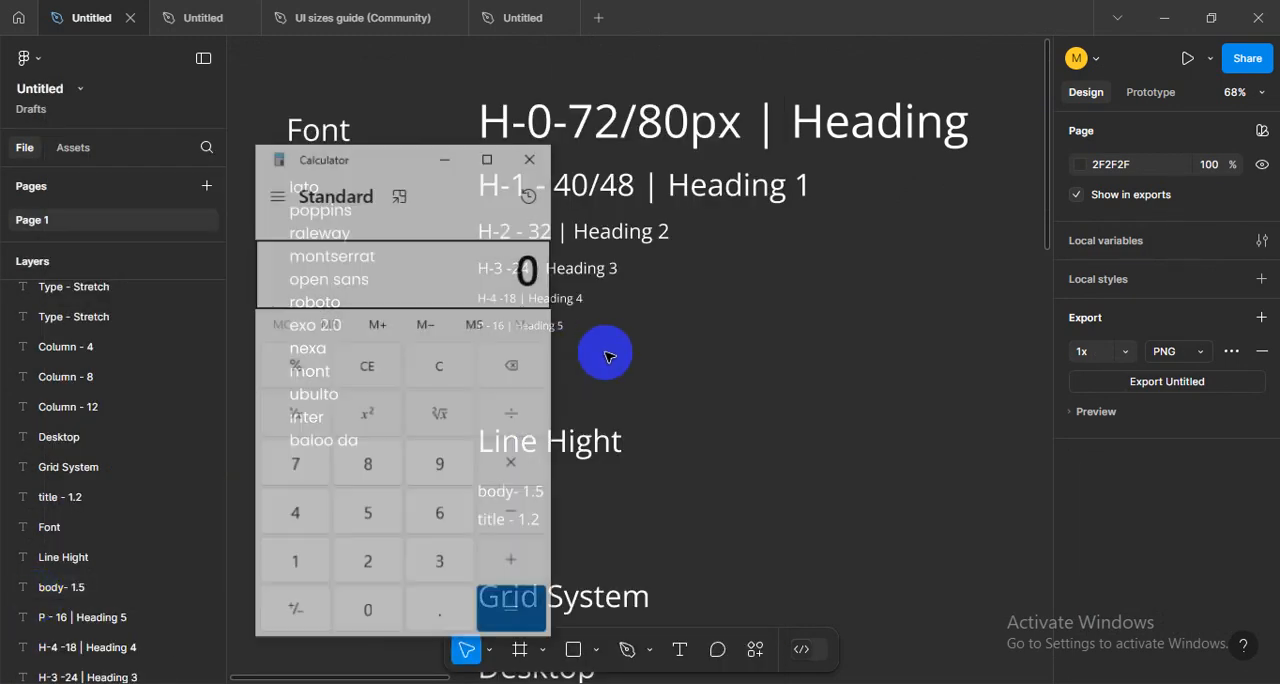
pyautogui.moveTo(414, 163); pyautogui.dragTo(793, 163)
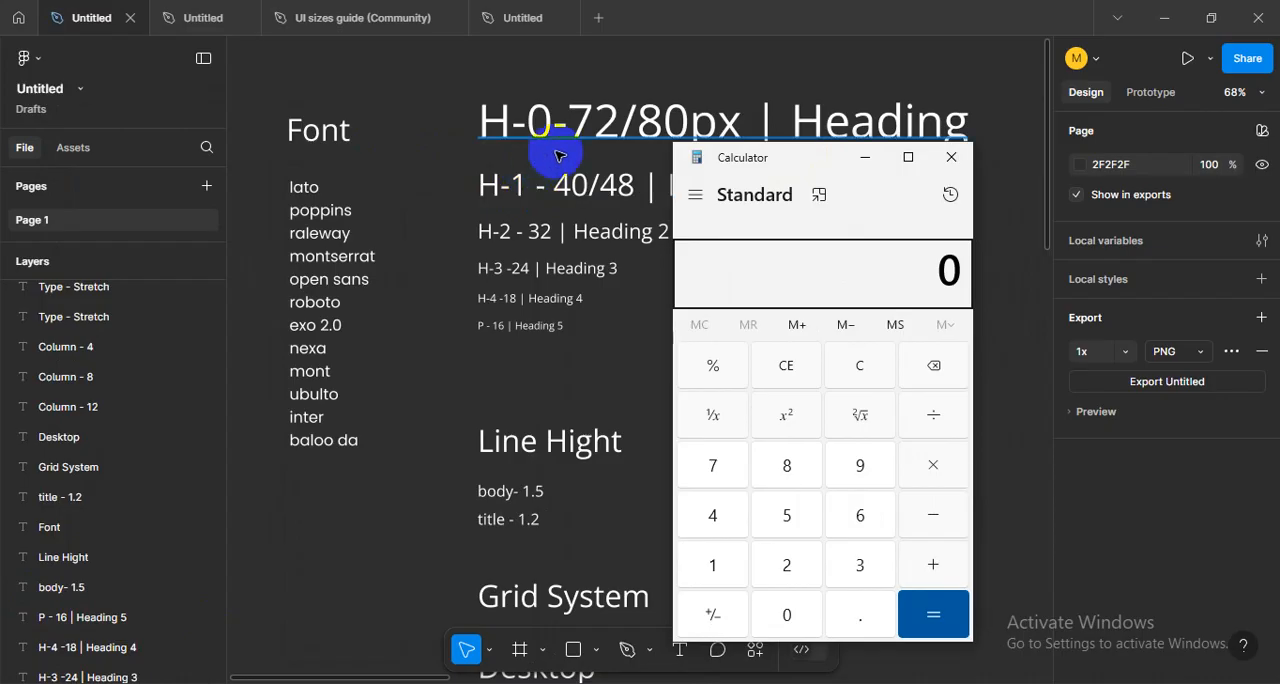
pyautogui.moveTo(737, 168); pyautogui.dragTo(748, 190)
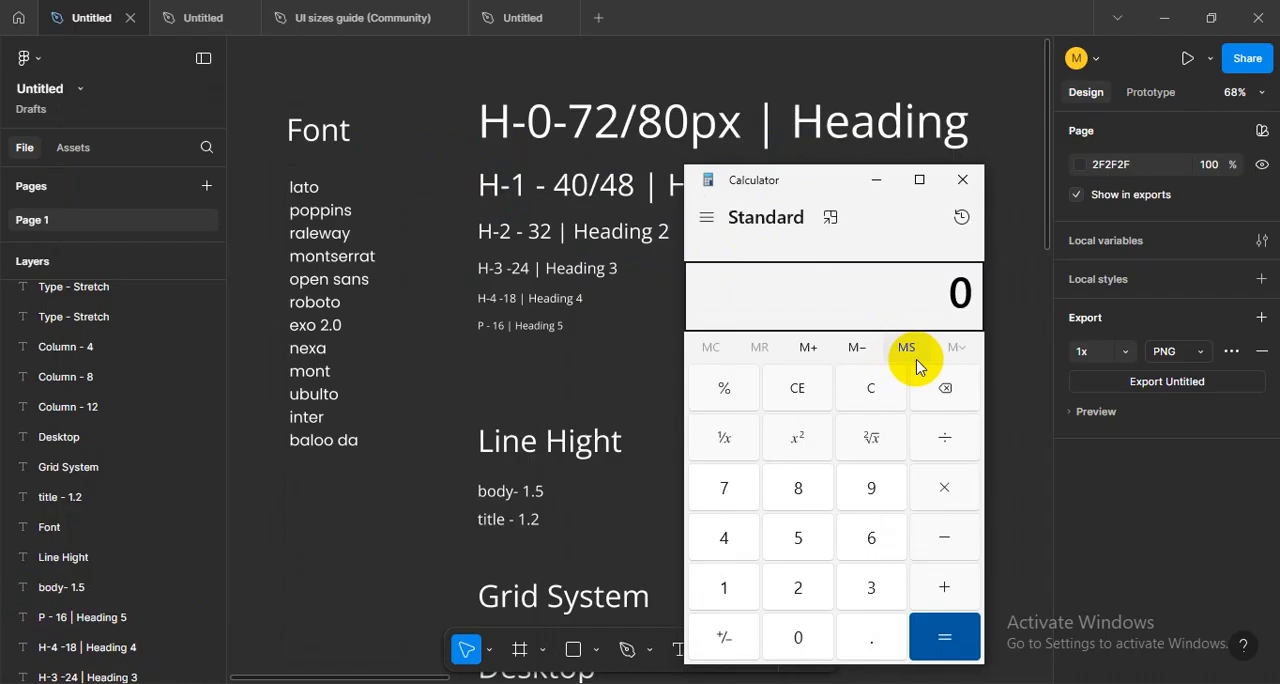
# - Calculate 72 × 1.2 for the H-0 title line height and highlight the result
pyautogui.click(722, 505)
pyautogui.click(790, 590)
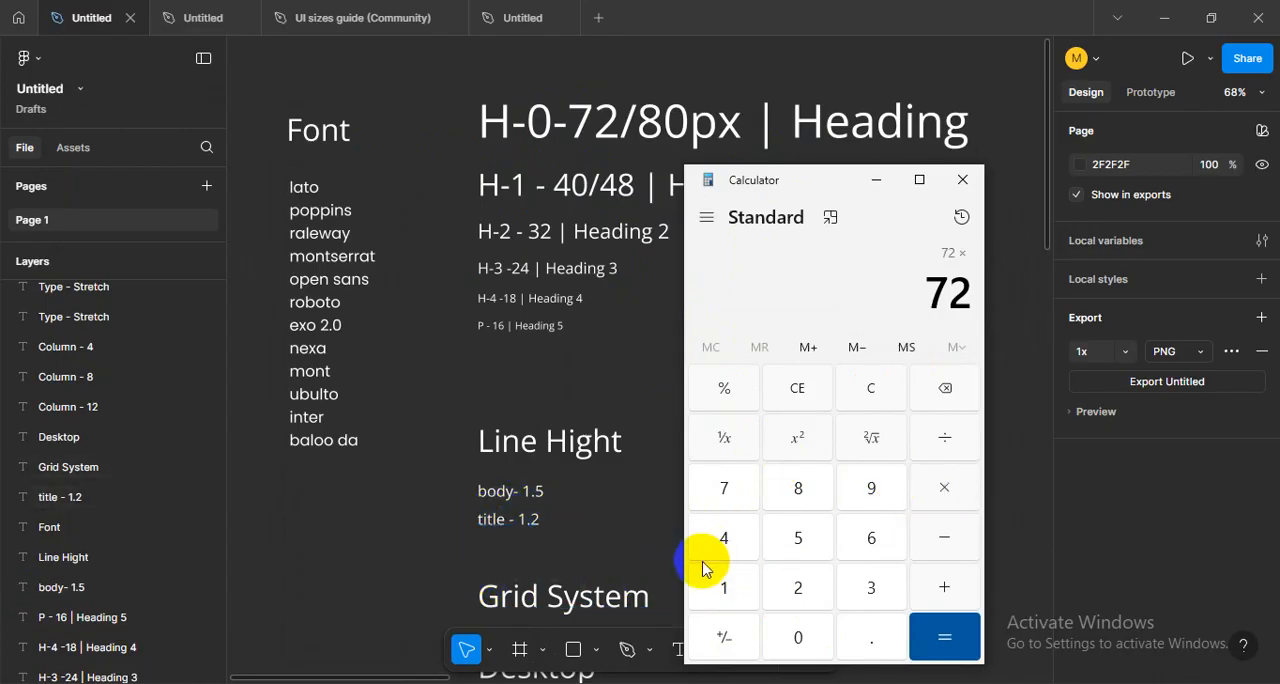
pyautogui.click(722, 586)
pyautogui.click(871, 636)
pyautogui.click(798, 588)
pyautogui.click(946, 656)
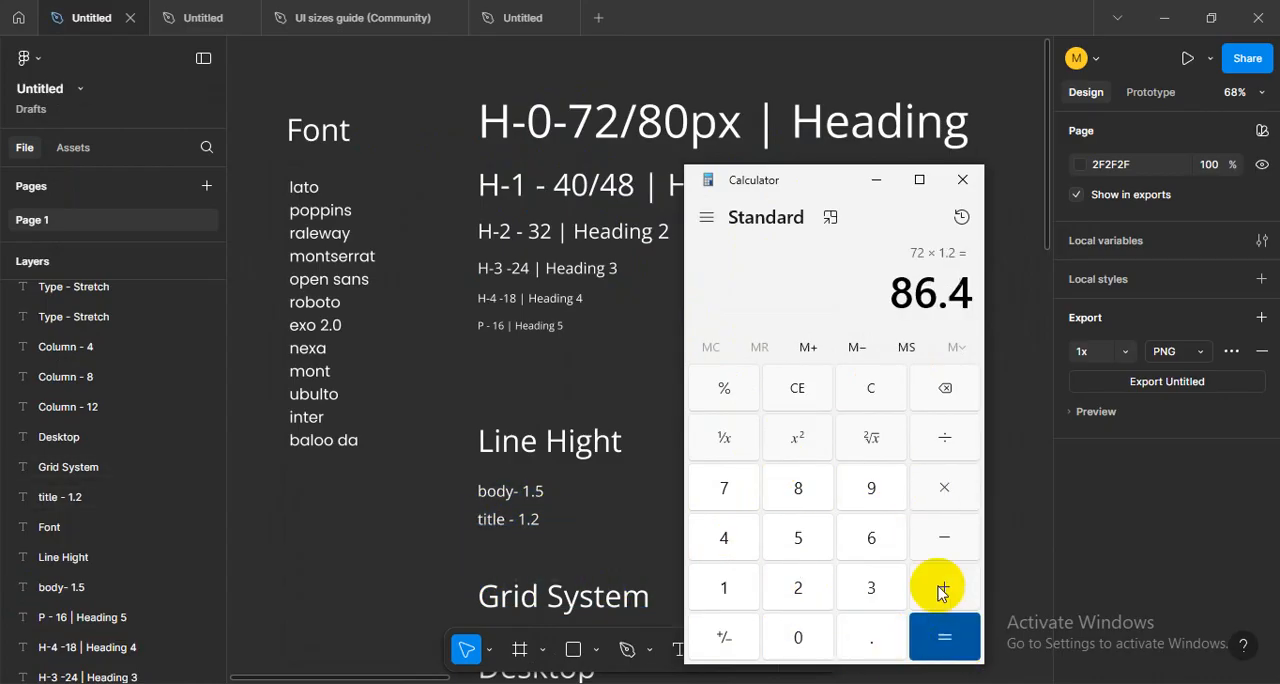
pyautogui.moveTo(897, 294); pyautogui.dragTo(970, 292)
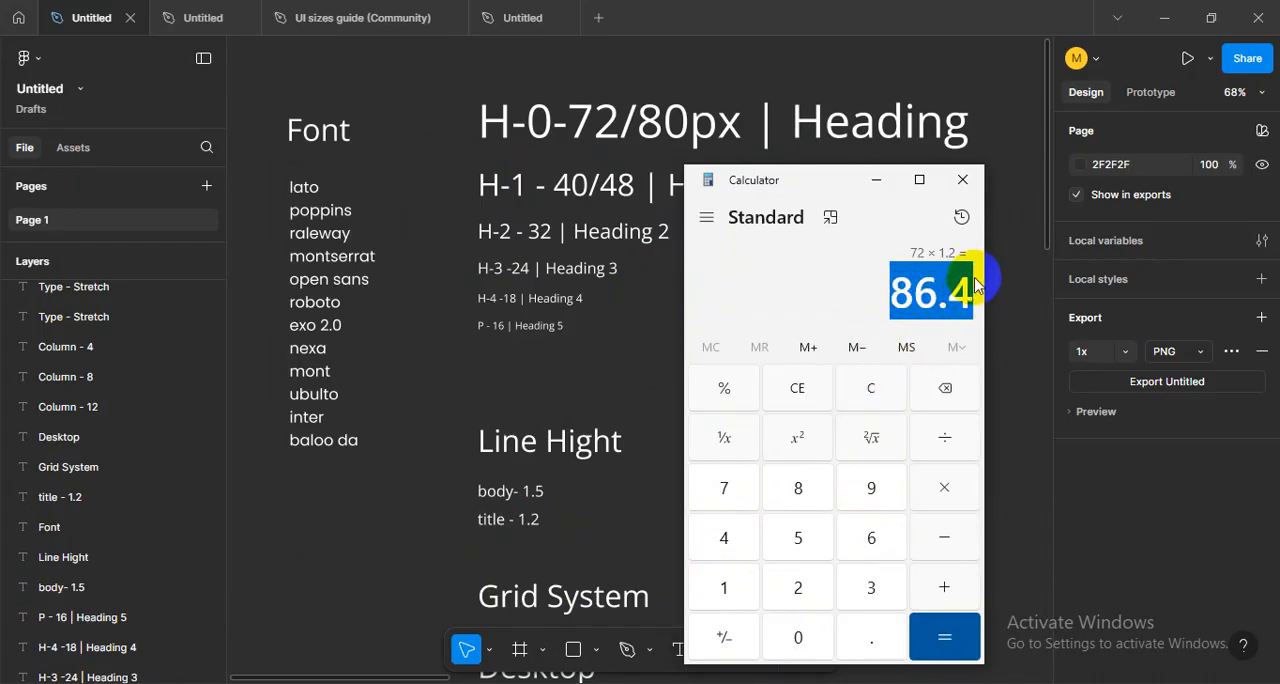
pyautogui.moveTo(821, 182); pyautogui.dragTo(868, 152)
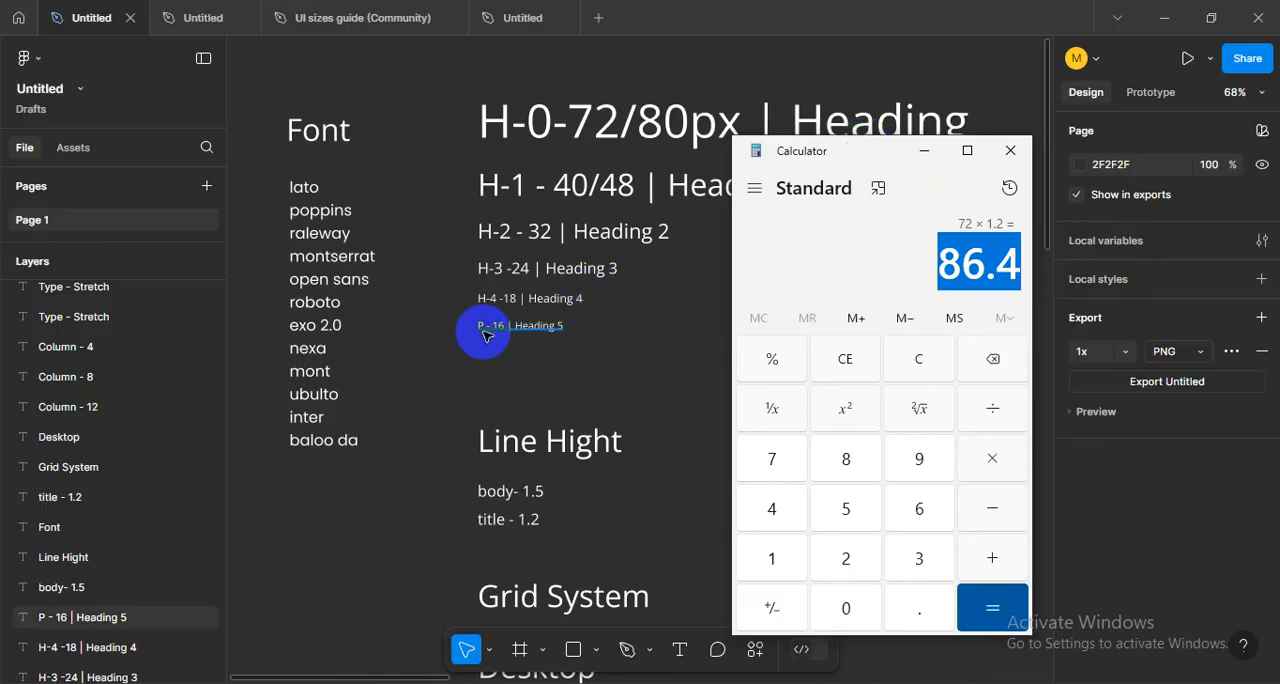
# - Clear the calculator, compute 16 × 1.5 for the body text line height, and highlight the result
pyautogui.click(845, 360)
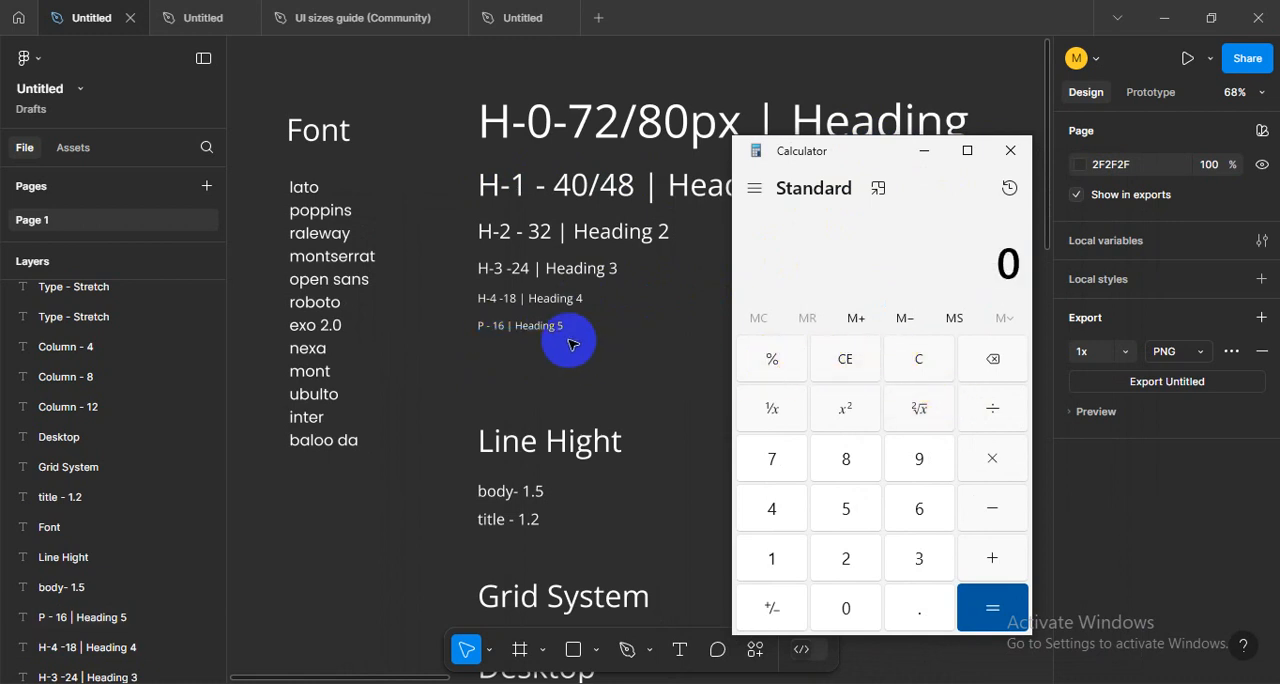
pyautogui.click(772, 558)
pyautogui.click(919, 508)
pyautogui.click(988, 462)
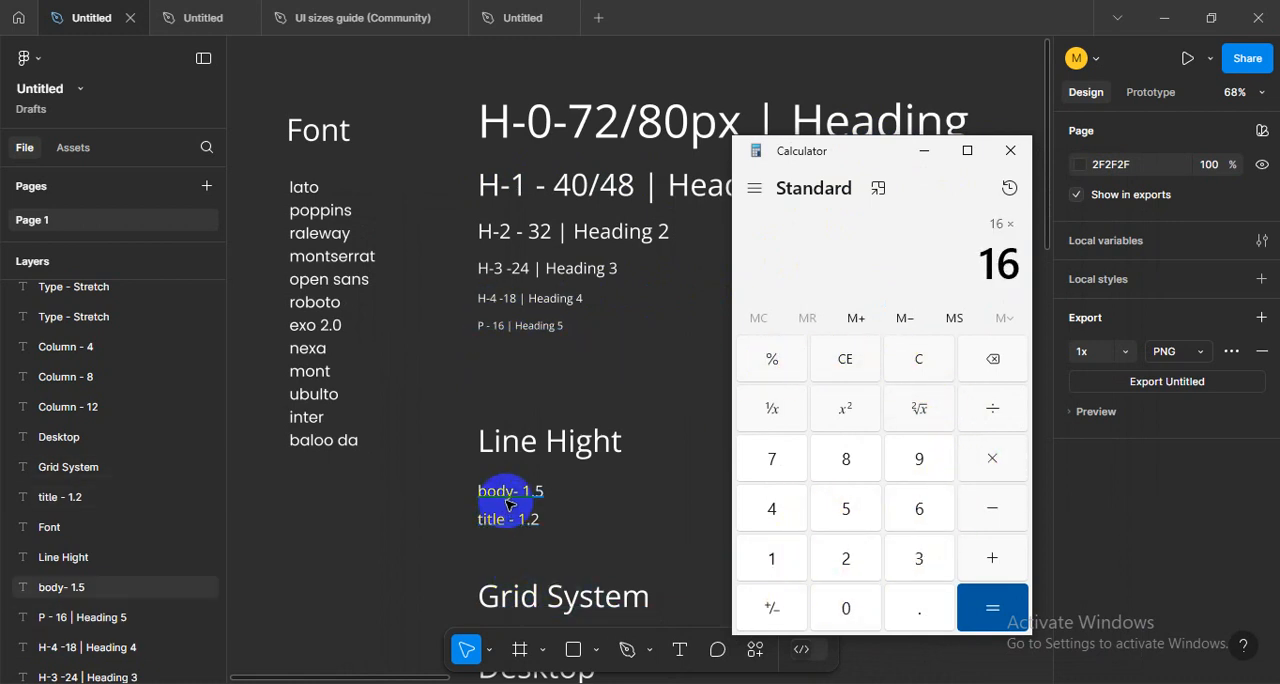
pyautogui.click(772, 558)
pyautogui.click(919, 608)
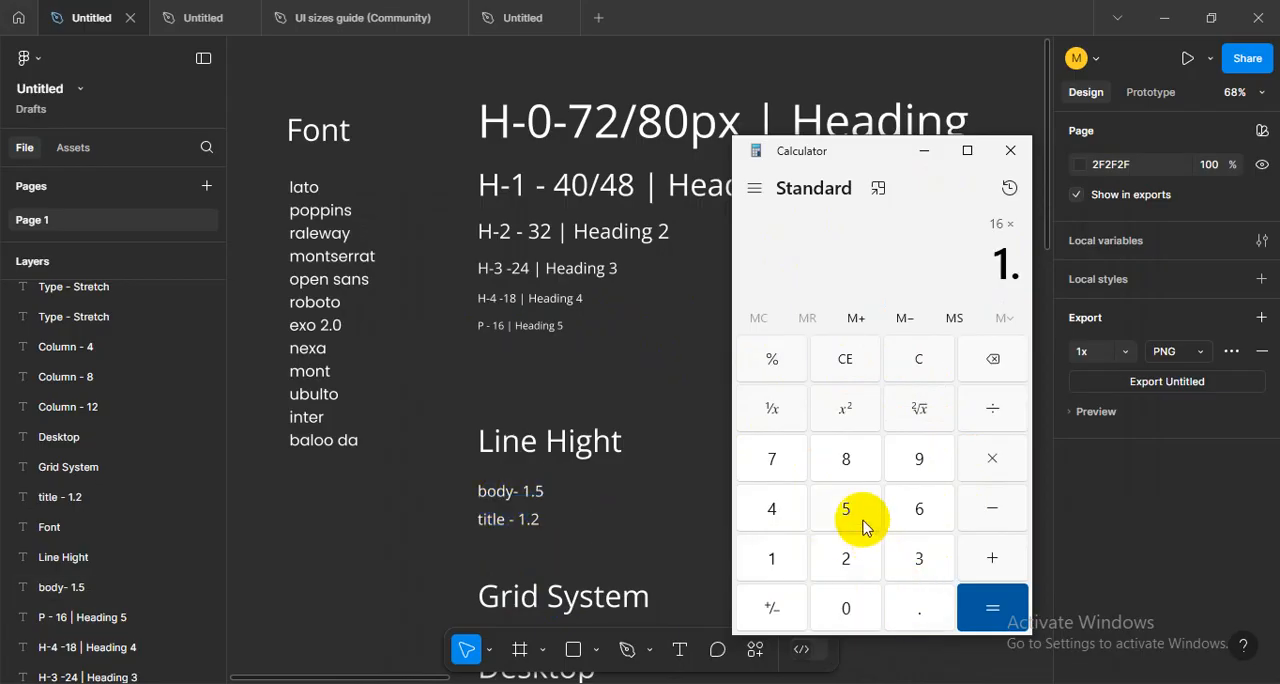
pyautogui.click(845, 508)
pyautogui.click(975, 601)
pyautogui.moveTo(974, 266); pyautogui.dragTo(1075, 319)
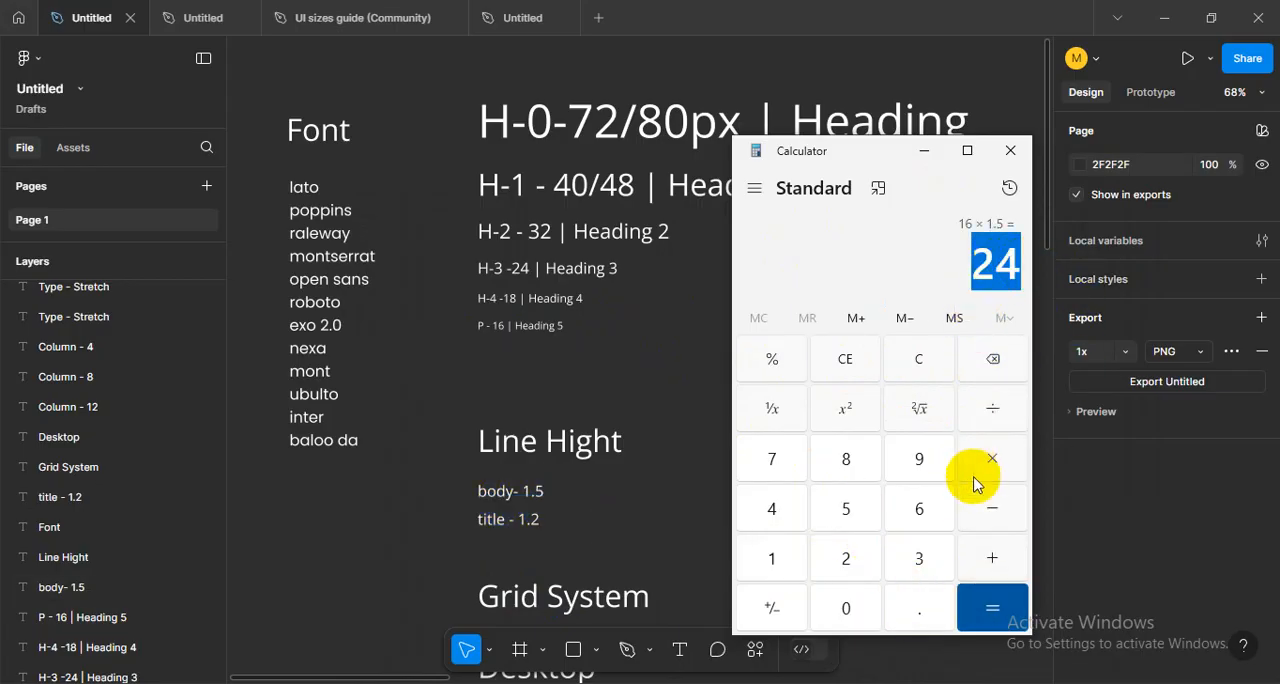
# - Minimize the Calculator and look over the font, line-height and grid notes beside the Home page (Desktop) design
pyautogui.click(924, 150)
pyautogui.scroll(-3, 527, 437)
pyautogui.scroll(-1, 529, 438)
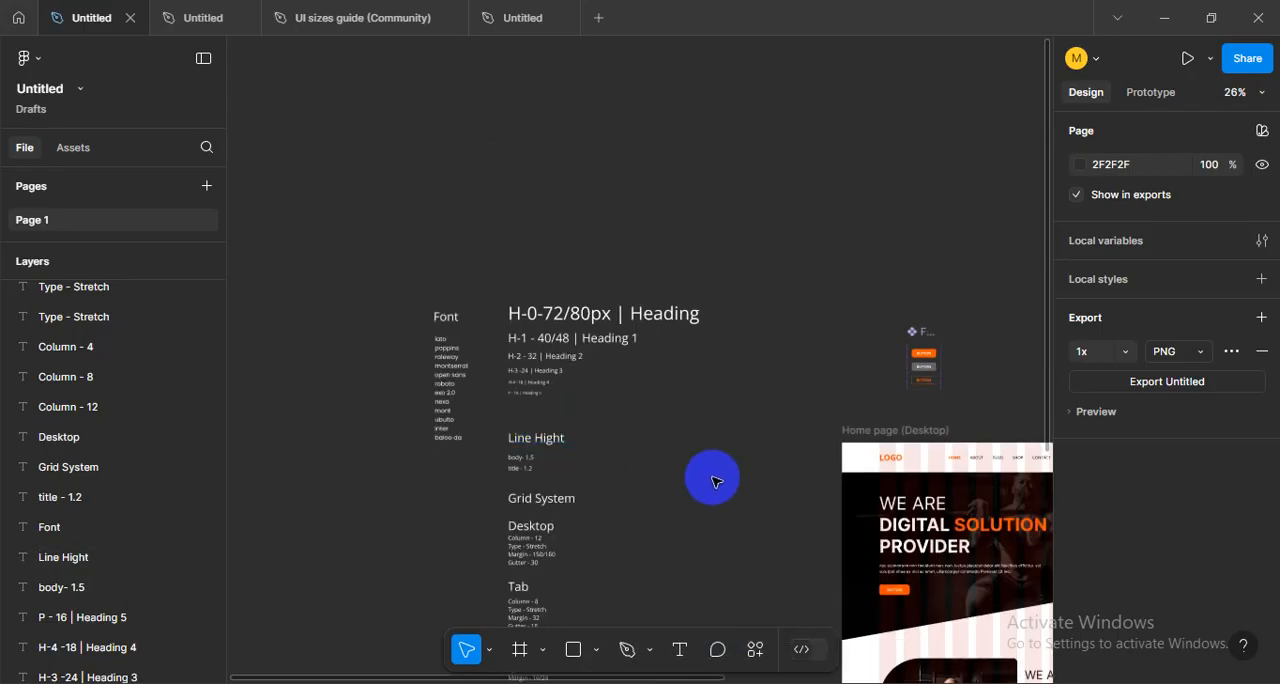
pyautogui.moveTo(712, 478); pyautogui.dragTo(608, 305)
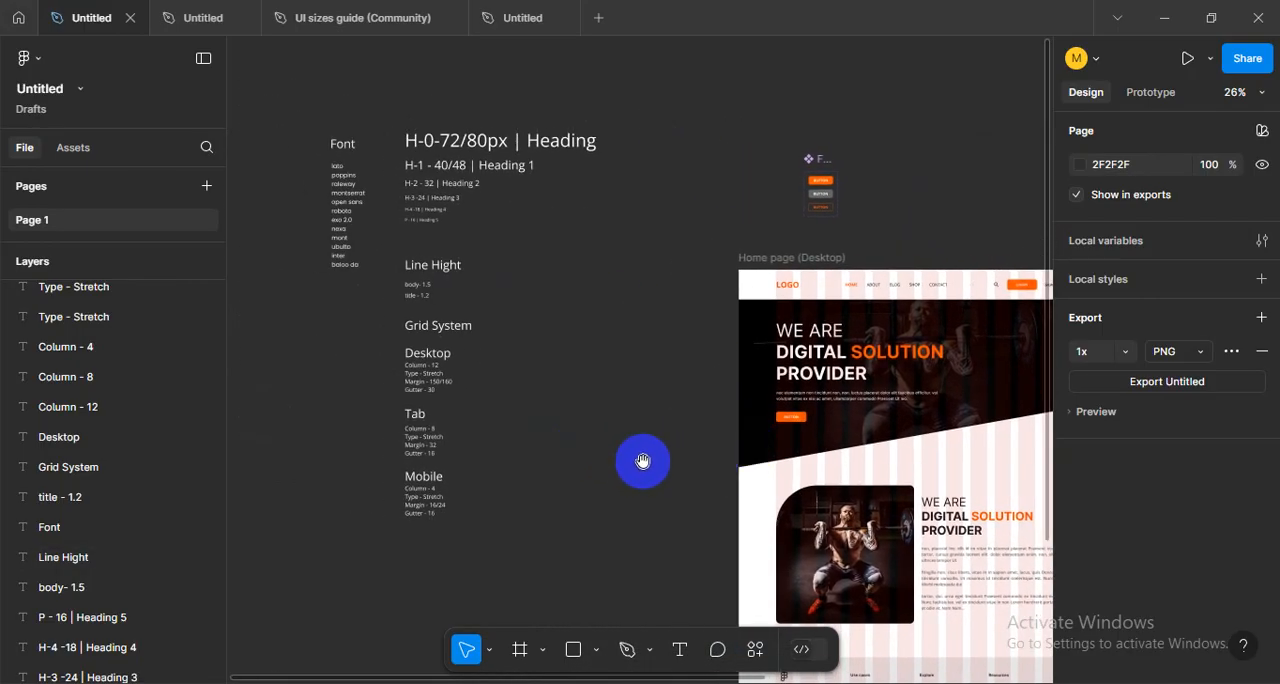
pyautogui.moveTo(645, 464); pyautogui.dragTo(790, 544)
pyautogui.moveTo(594, 363); pyautogui.dragTo(752, 412)
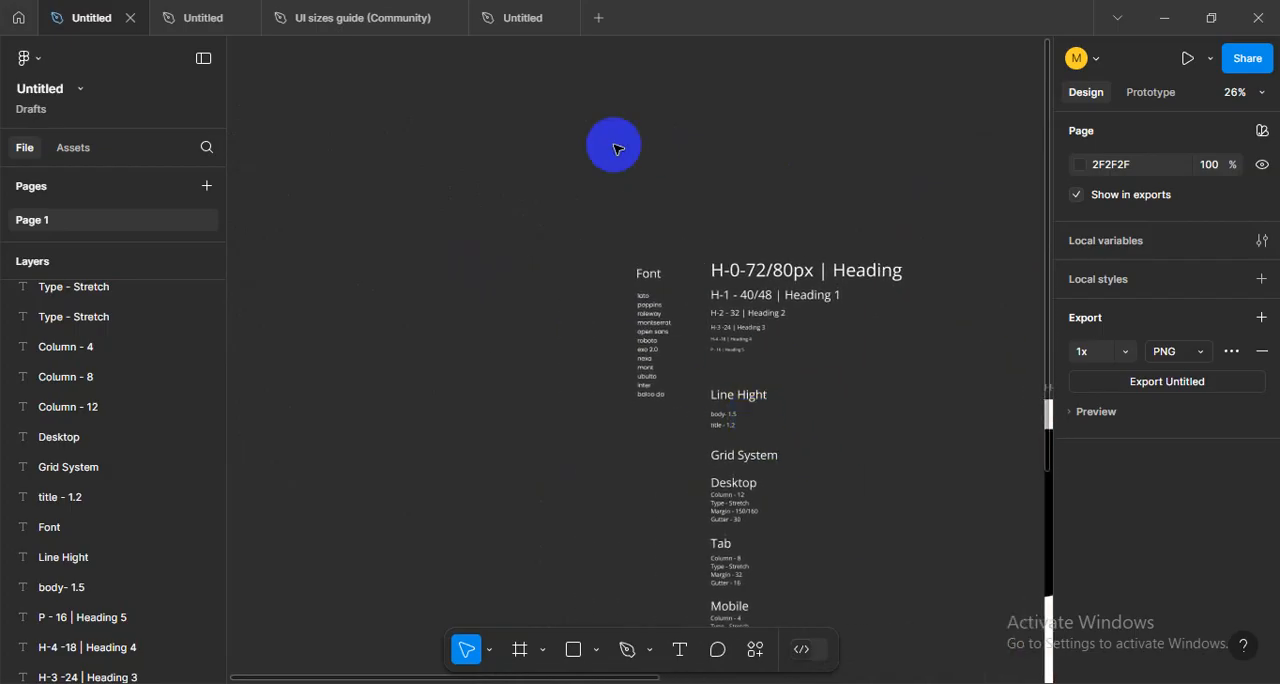
# - Switch to the file holding the Home Page, Tab Version and Mobile Version frames and examine their column grids
pyautogui.click(492, 19)
pyautogui.moveTo(594, 261); pyautogui.dragTo(328, 394)
pyautogui.moveTo(752, 389); pyautogui.dragTo(766, 406)
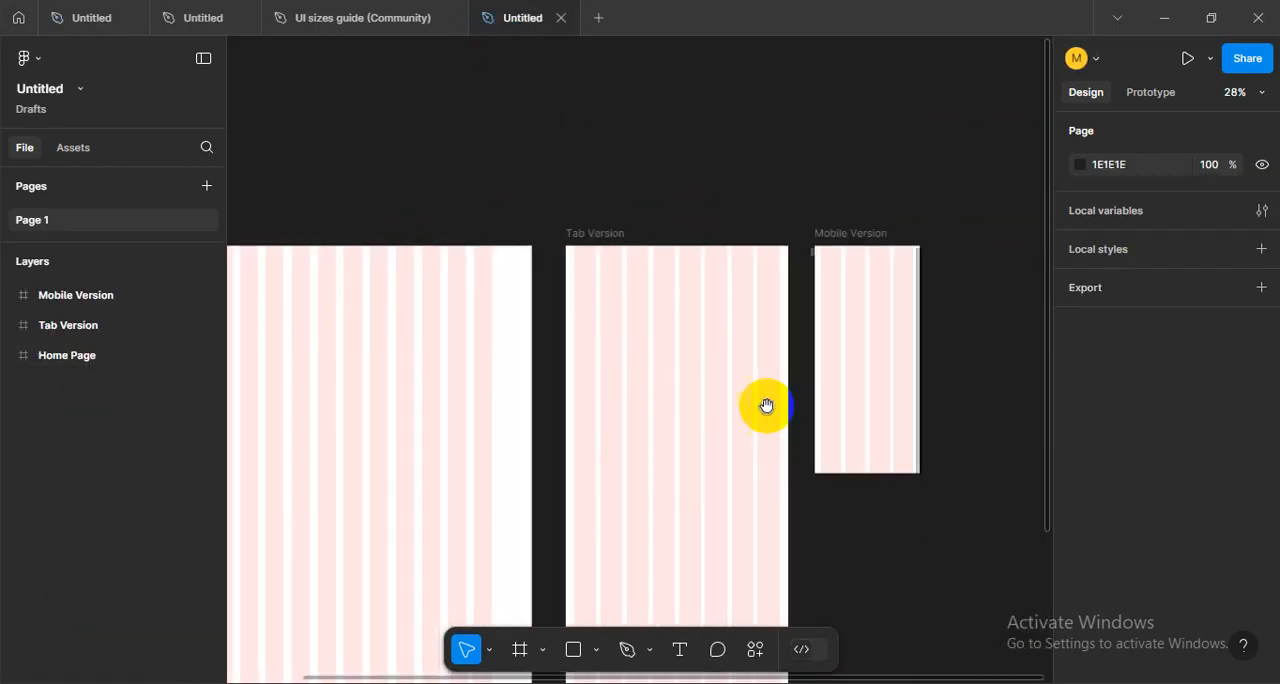
pyautogui.moveTo(353, 402); pyautogui.dragTo(672, 393)
pyautogui.scroll(3, 574, 348)
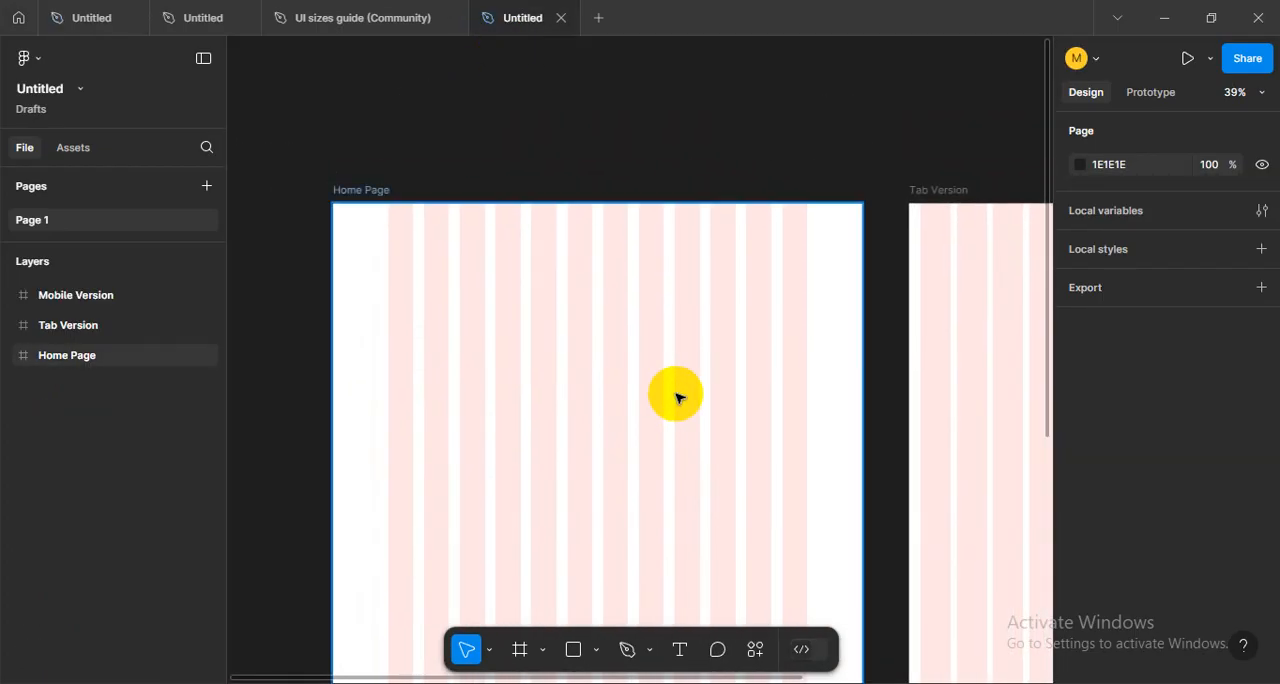
pyautogui.scroll(-1, 652, 377)
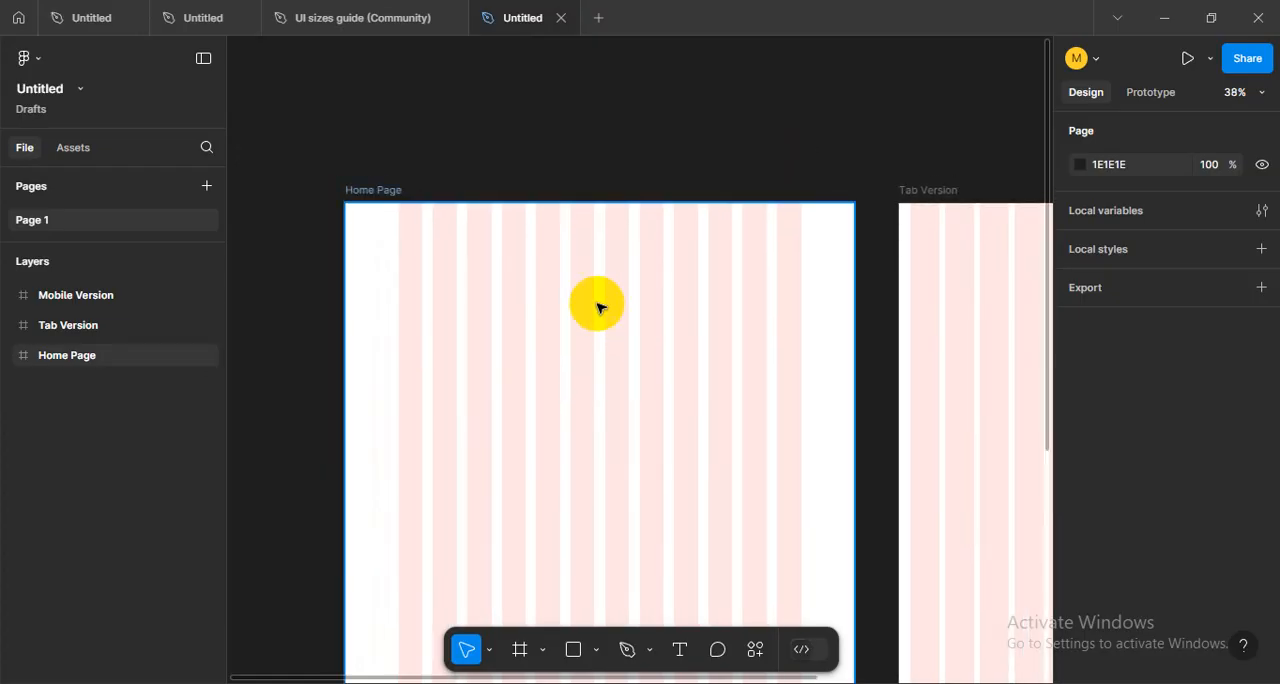
pyautogui.scroll(1, 597, 303)
pyautogui.scroll(-2, 597, 303)
pyautogui.moveTo(1024, 343); pyautogui.dragTo(596, 381)
pyautogui.moveTo(504, 402)
pyautogui.mouseDown()
pyautogui.moveTo(217, 394)
pyautogui.moveTo(615, 394)
pyautogui.mouseUp()
pyautogui.moveTo(414, 391); pyautogui.dragTo(603, 383)
pyautogui.moveTo(486, 380); pyautogui.dragTo(598, 370)
pyautogui.scroll(4, 565, 375)
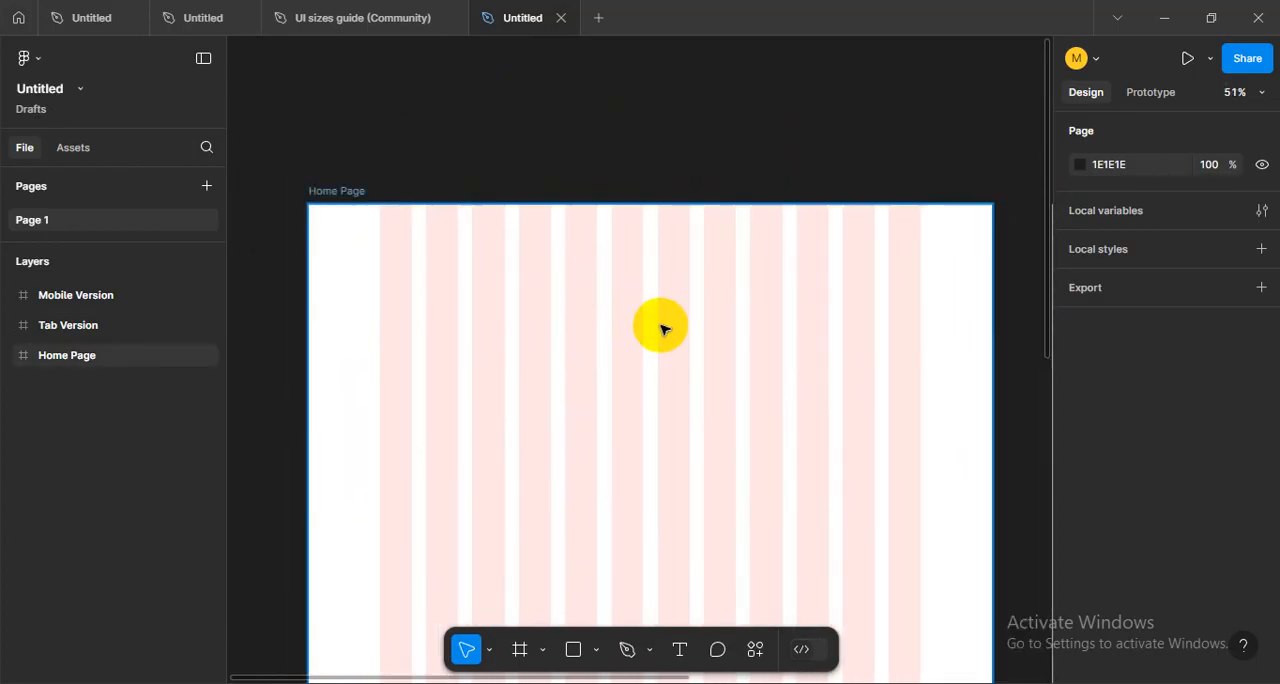
pyautogui.moveTo(671, 331); pyautogui.dragTo(666, 333)
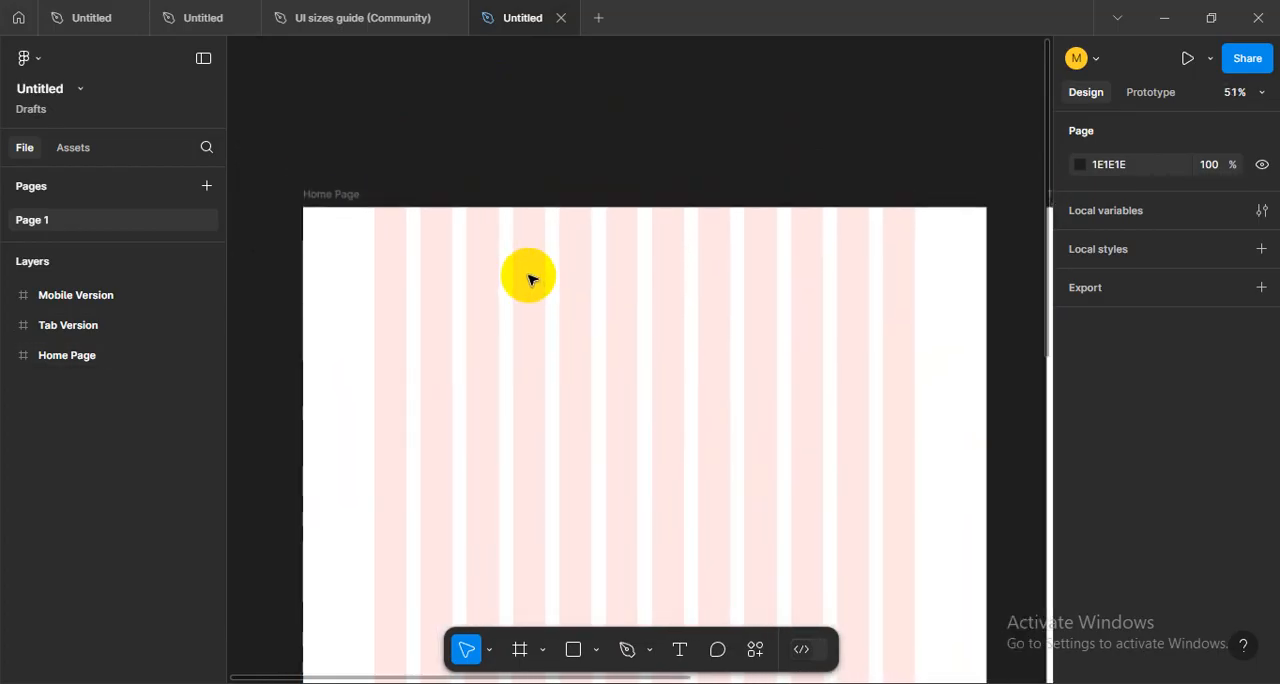
# - Add a text layer reading "logo" near the upper-left part of the Home Page frame and select it
pyautogui.scroll(1, 530, 279)
pyautogui.press('t')
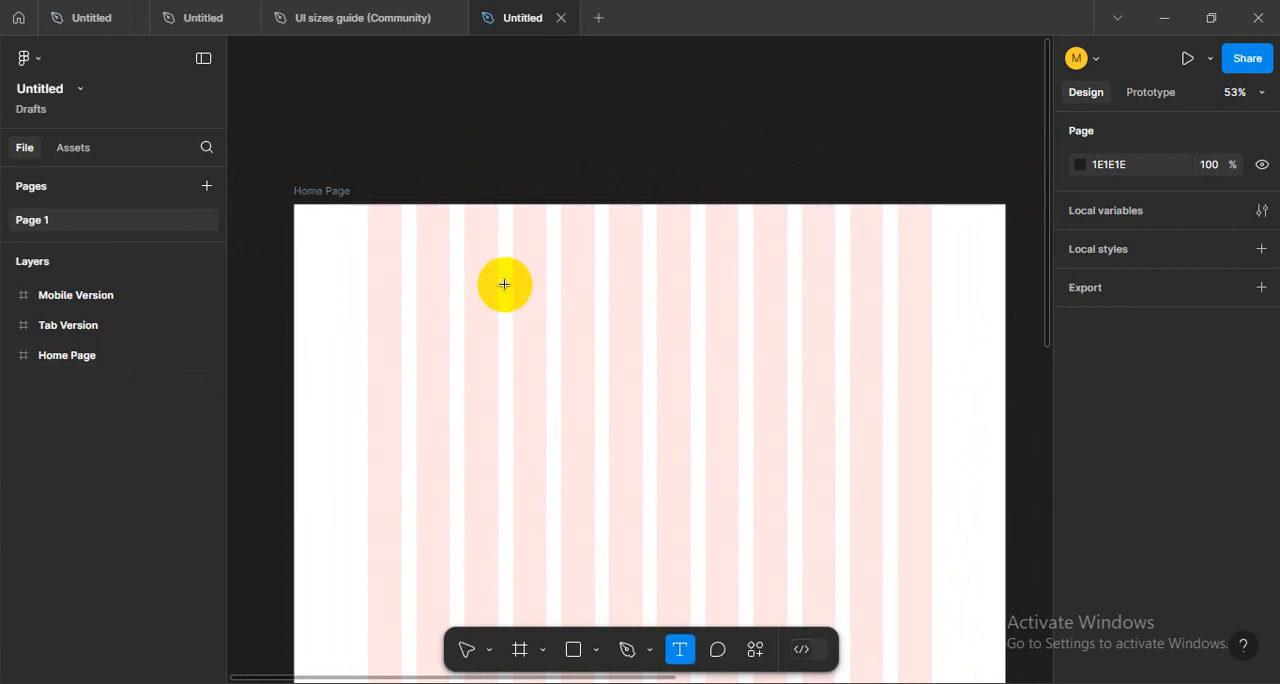
pyautogui.click(441, 268)
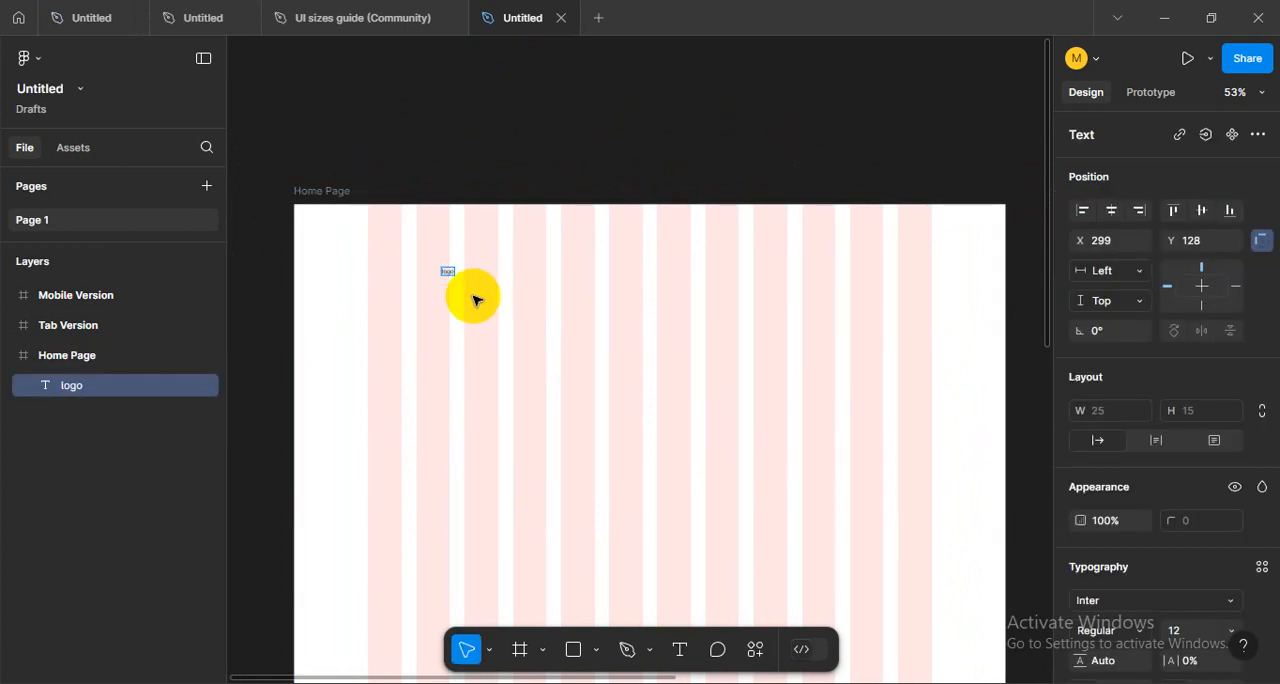
pyautogui.click(564, 305)
pyautogui.moveTo(413, 251); pyautogui.dragTo(546, 313)
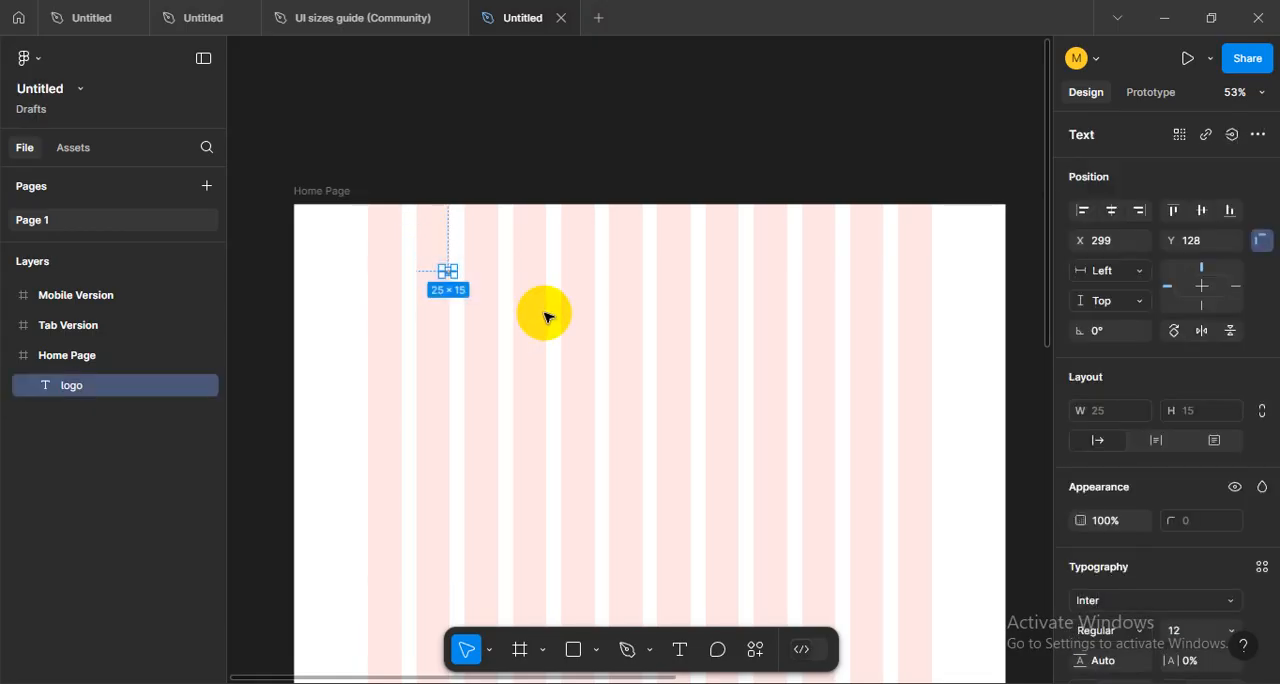
# - Change the logo text's font to Poppins
pyautogui.scroll(-3, 1094, 479)
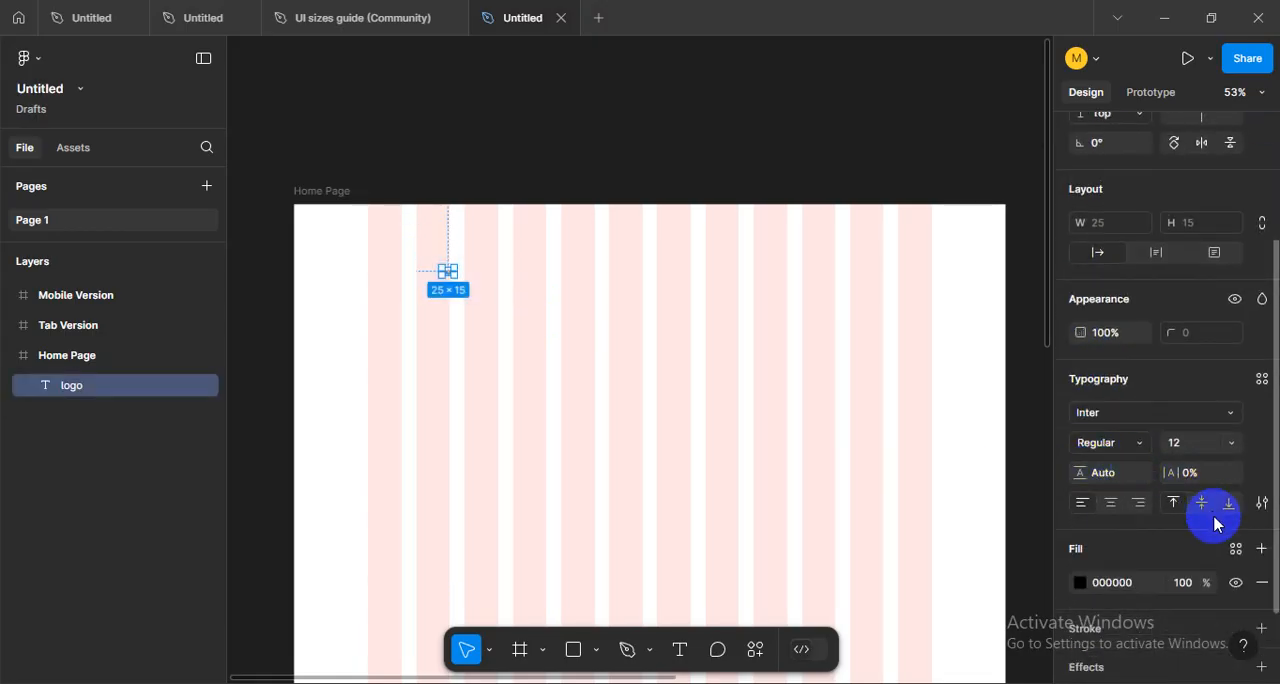
pyautogui.scroll(-2, 1227, 529)
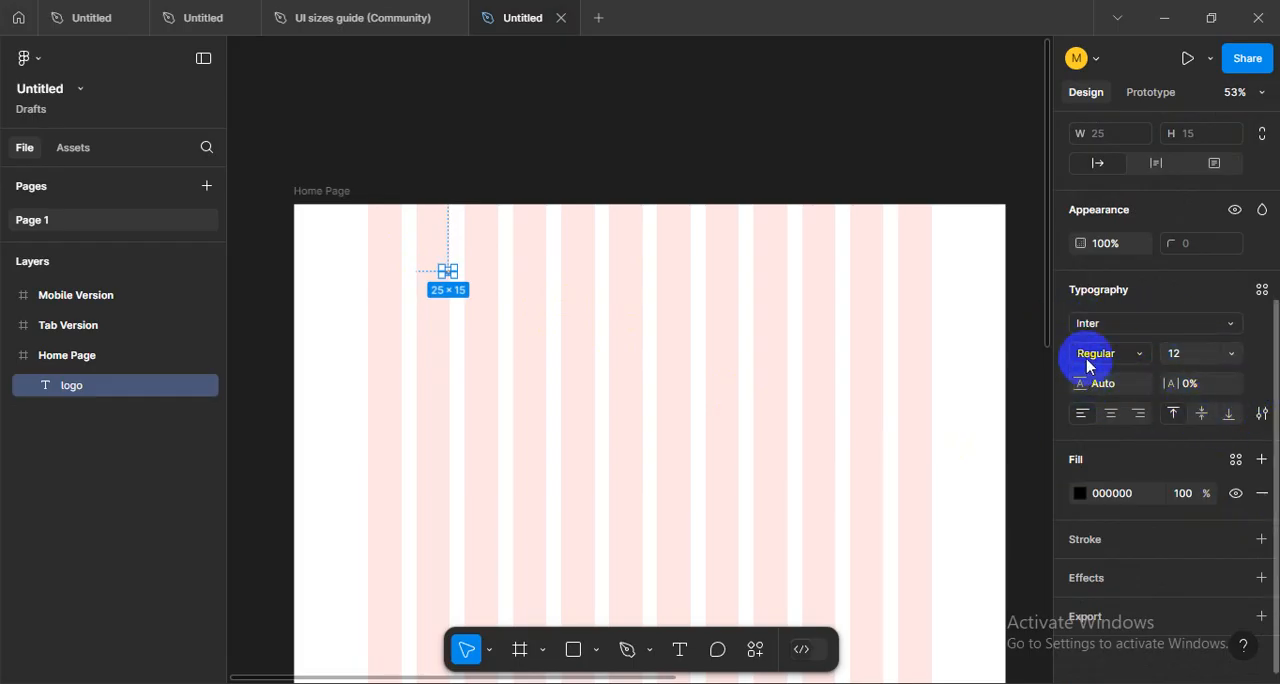
pyautogui.click(1153, 330)
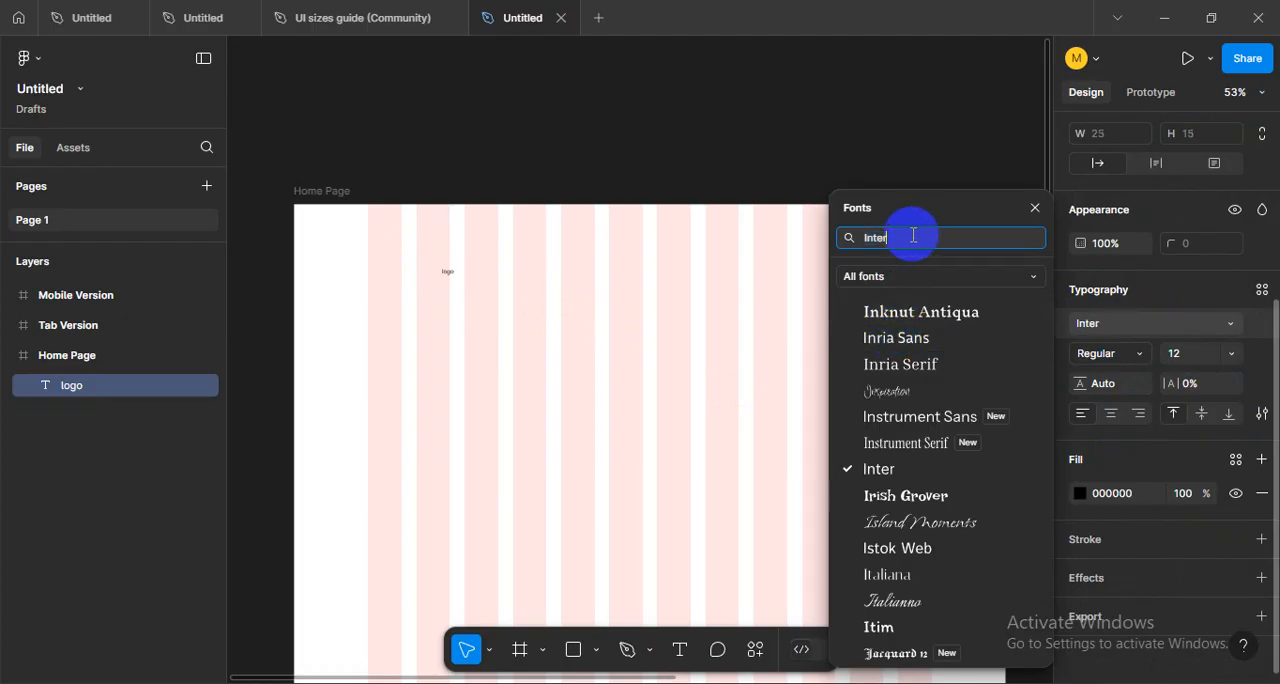
pyautogui.write('popp')
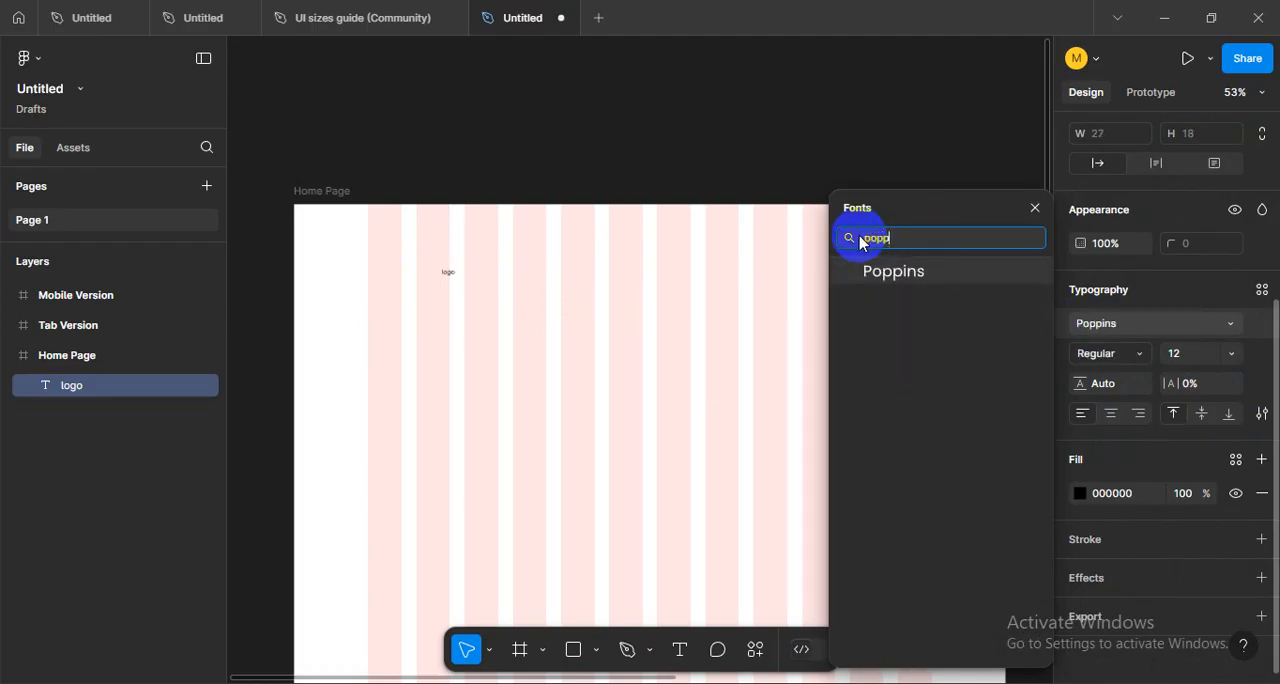
pyautogui.click(876, 280)
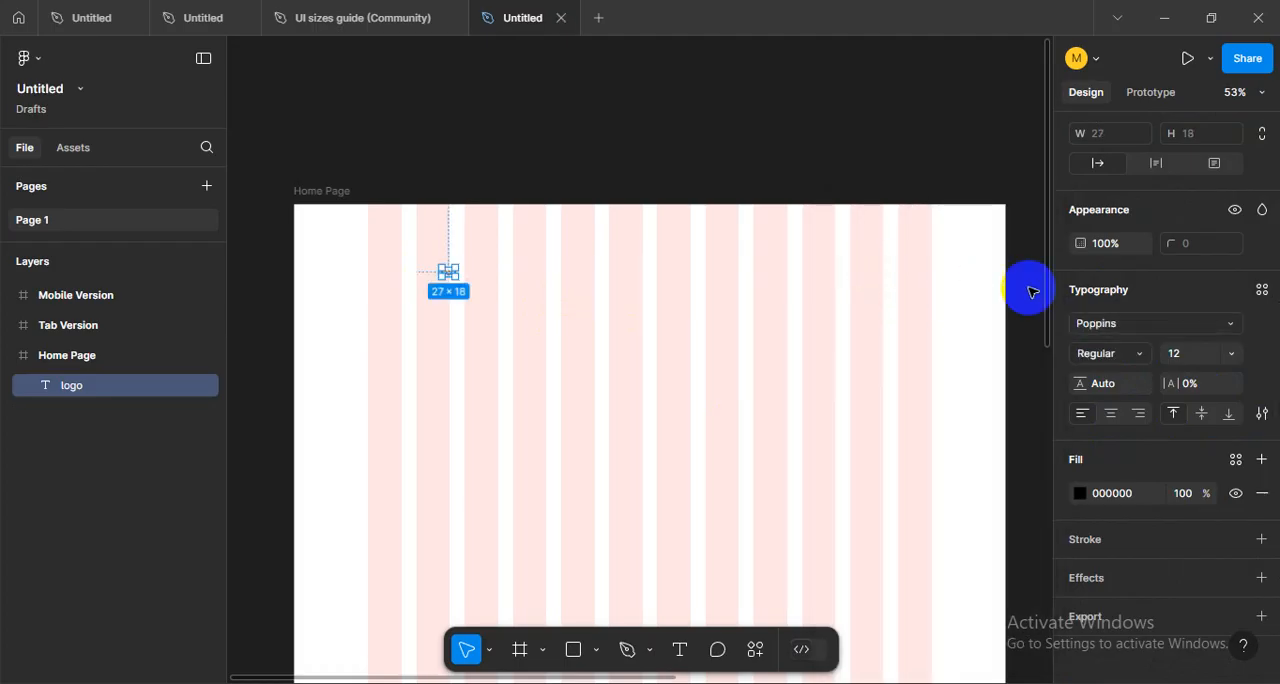
# - Set the logo text to Medium weight and size 24
pyautogui.click(1135, 330)
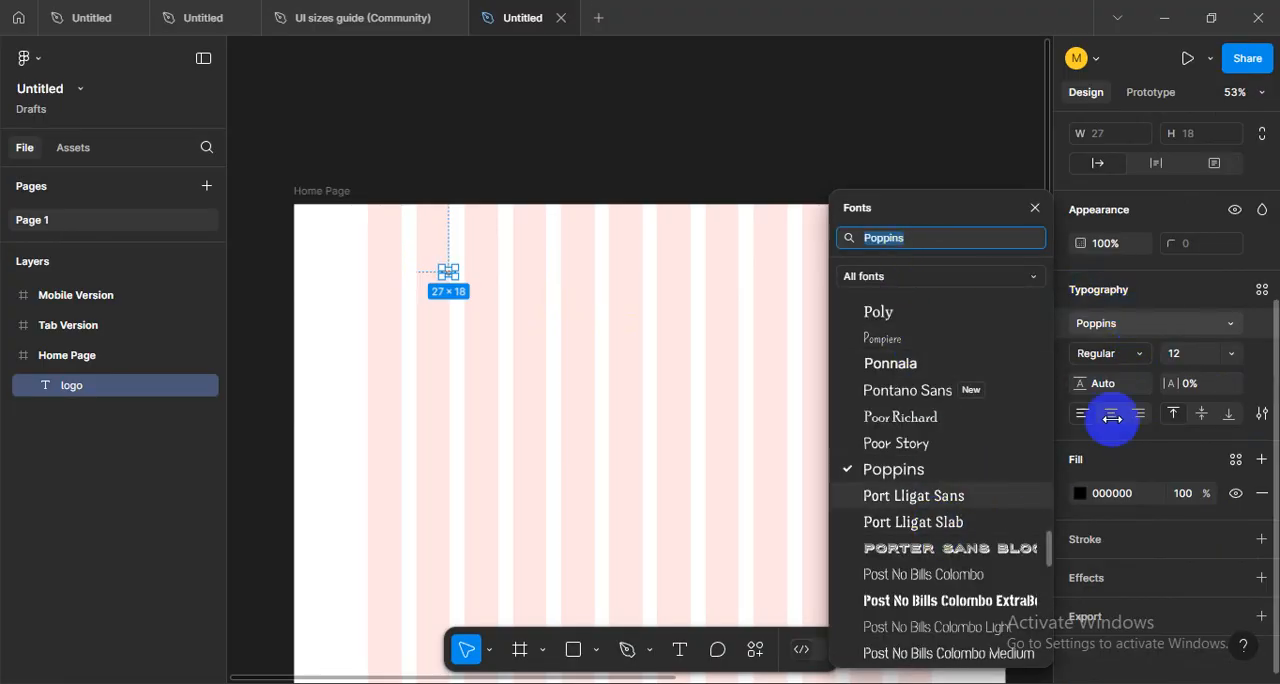
pyautogui.click(1140, 352)
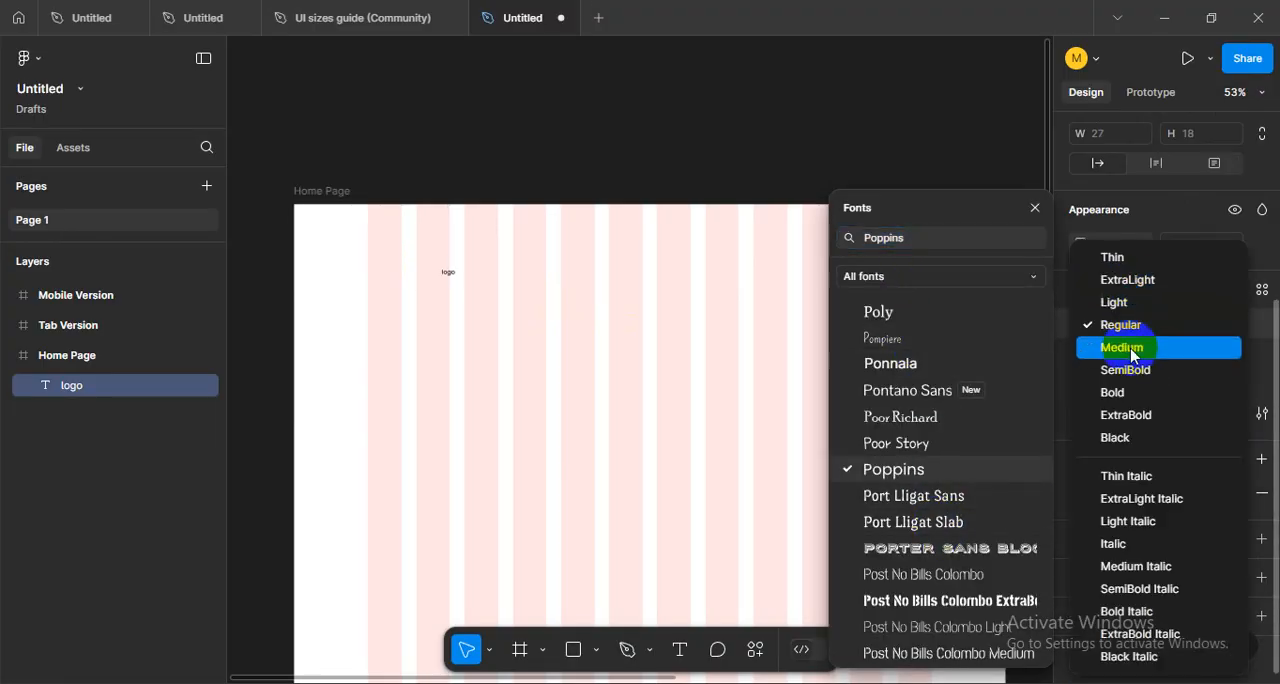
pyautogui.click(1134, 350)
pyautogui.click(1220, 354)
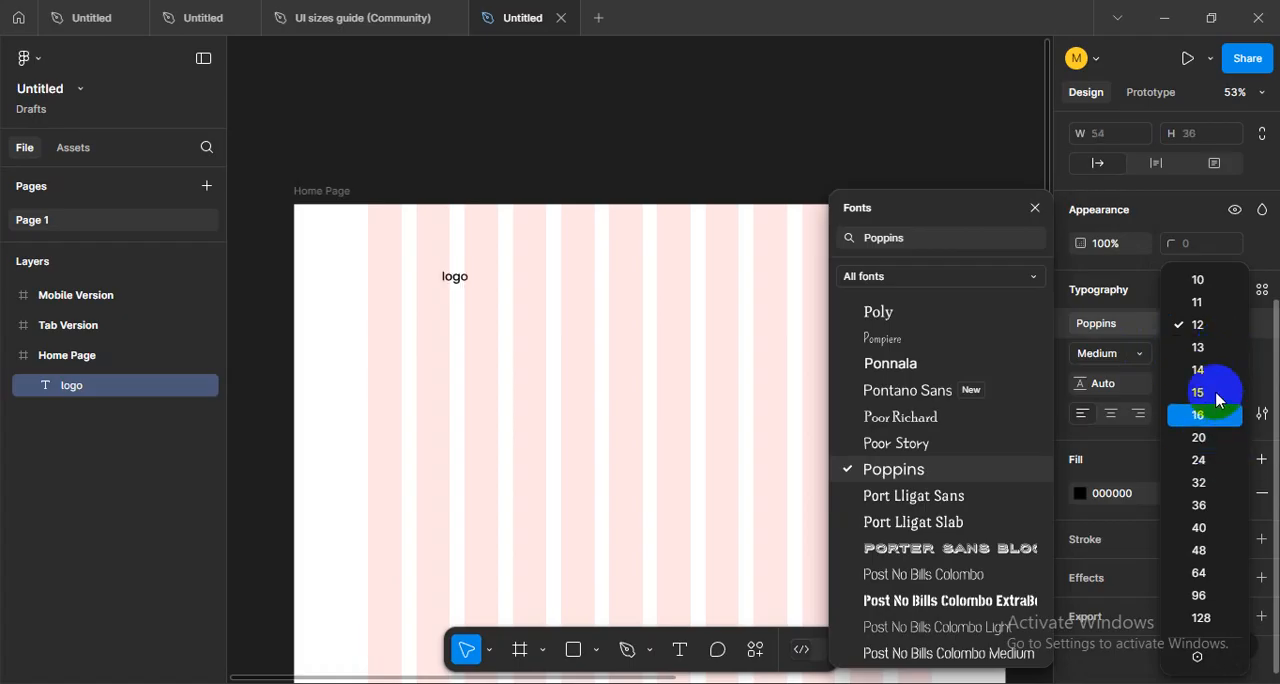
pyautogui.click(1213, 461)
# - Move the logo text into the first grid column near the top of the Home Page frame, at about X 153, Y 26
pyautogui.keyDown('ctrl'); pyautogui.scroll(2, 456, 276); pyautogui.keyUp('ctrl')
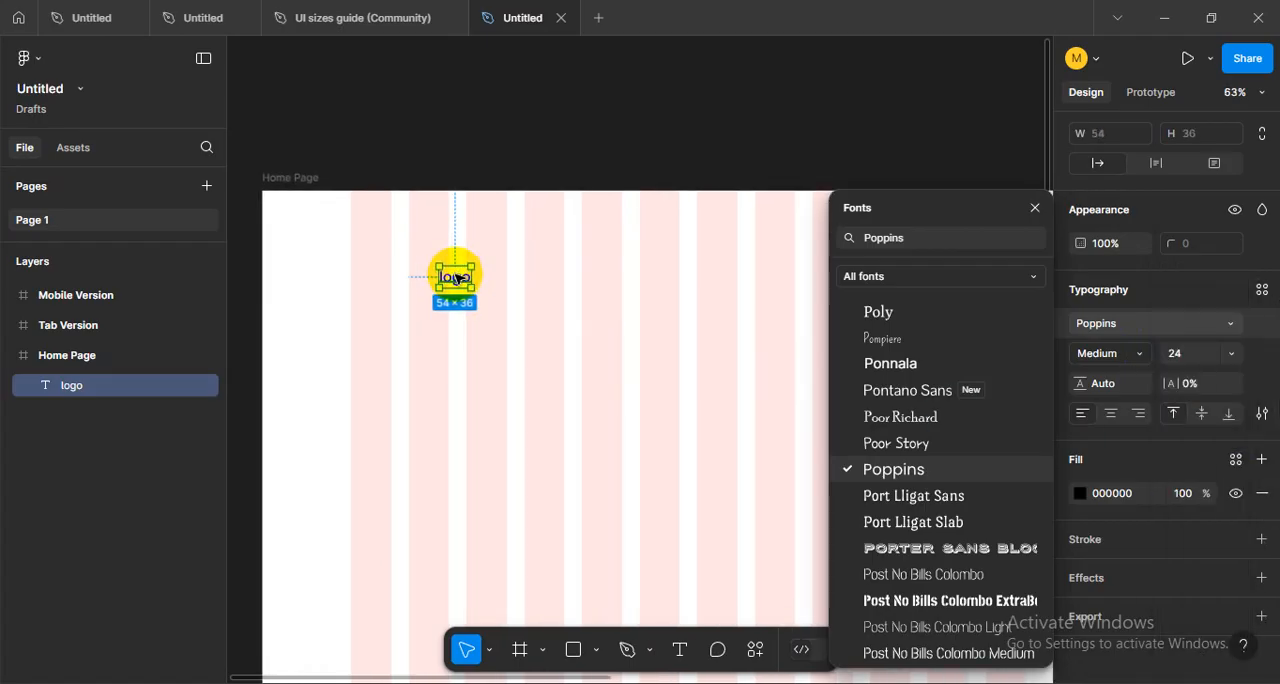
pyautogui.moveTo(456, 276); pyautogui.dragTo(386, 222)
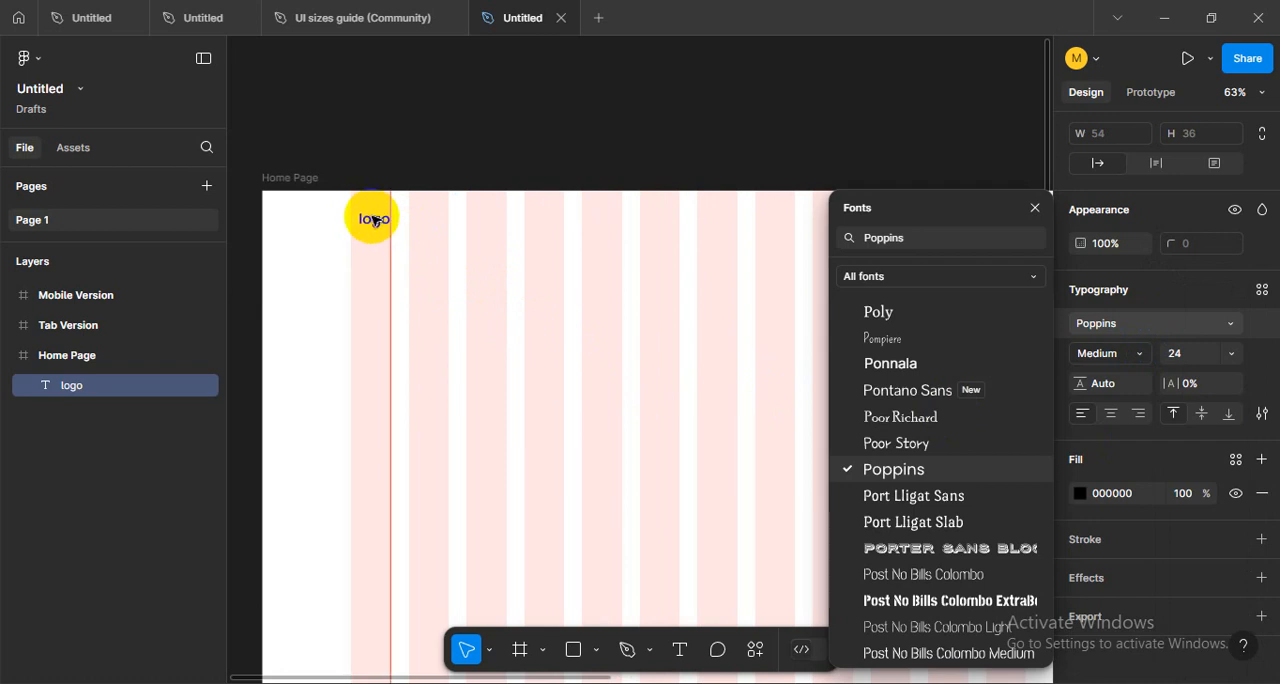
pyautogui.keyDown('ctrl'); pyautogui.scroll(6, 380, 190); pyautogui.keyUp('ctrl')
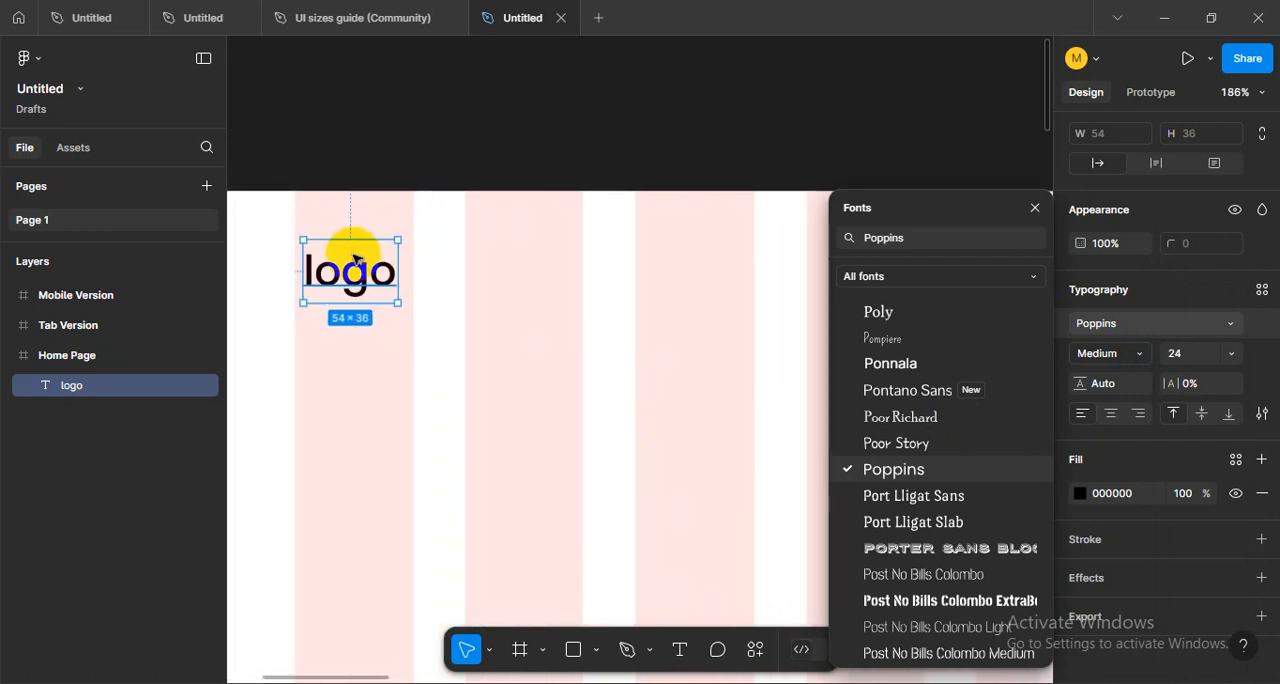
pyautogui.moveTo(369, 279); pyautogui.dragTo(381, 276)
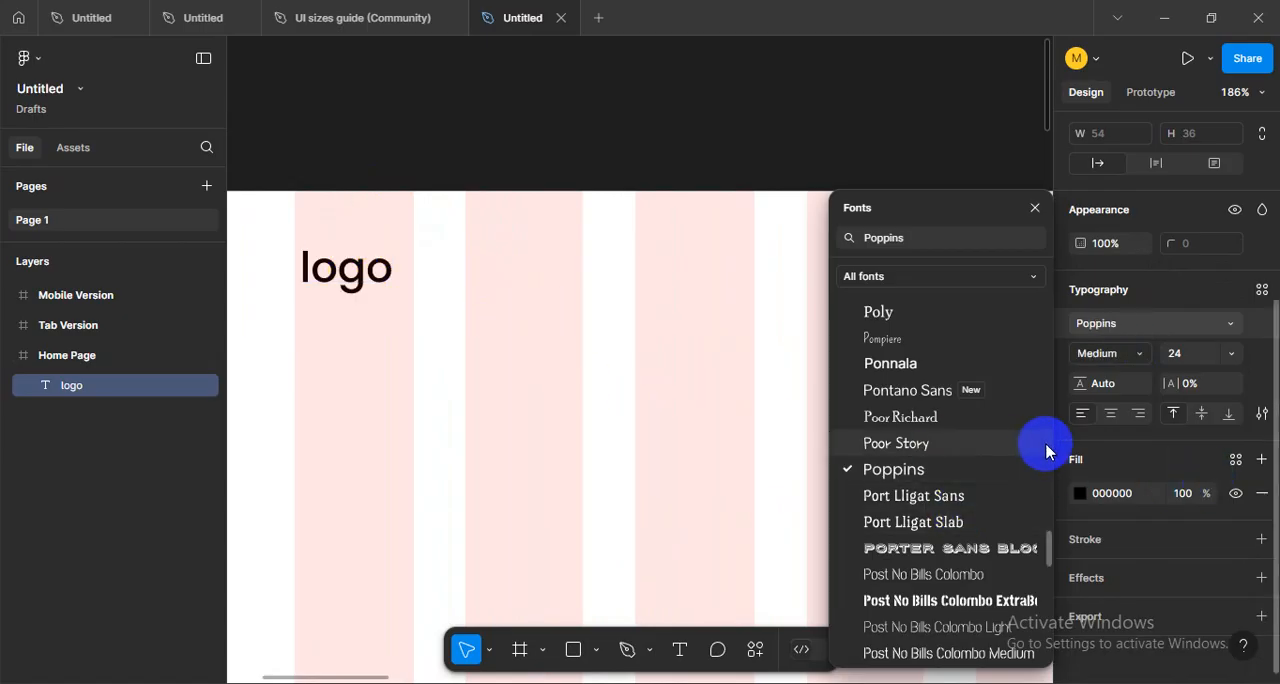
# - Try the uppercase letter case on the logo text, then undo the change
pyautogui.click(1127, 452)
pyautogui.click(1263, 415)
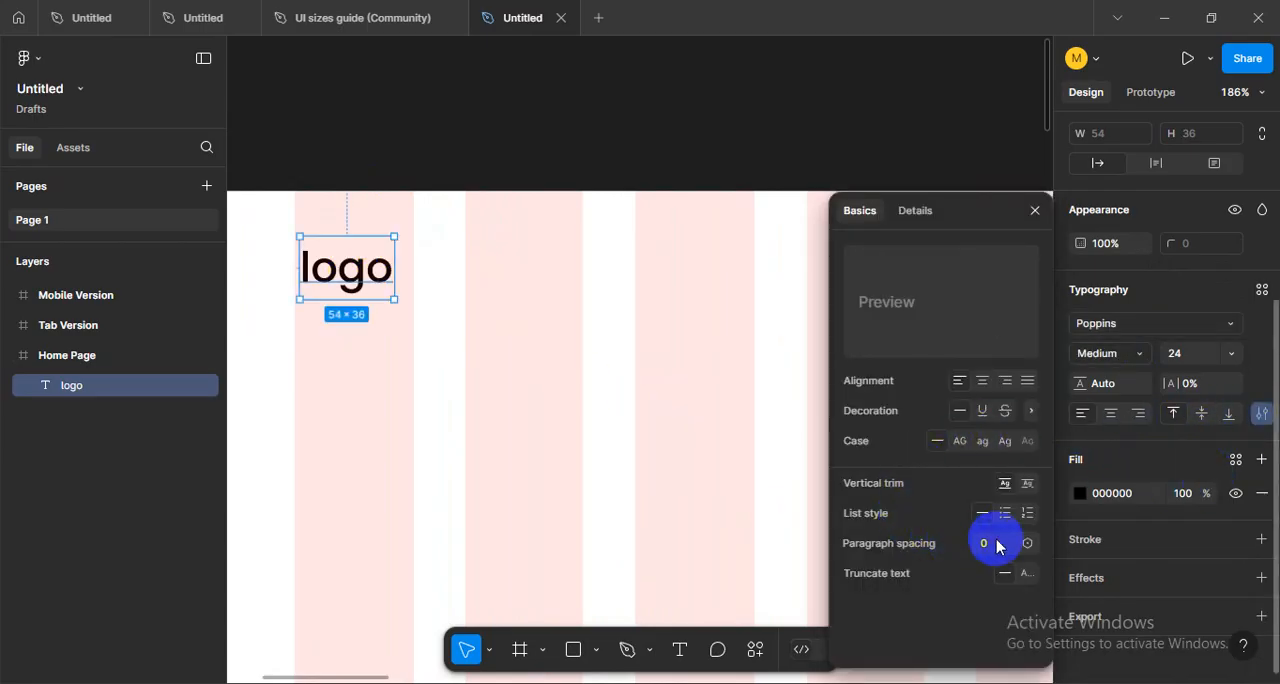
pyautogui.click(961, 445)
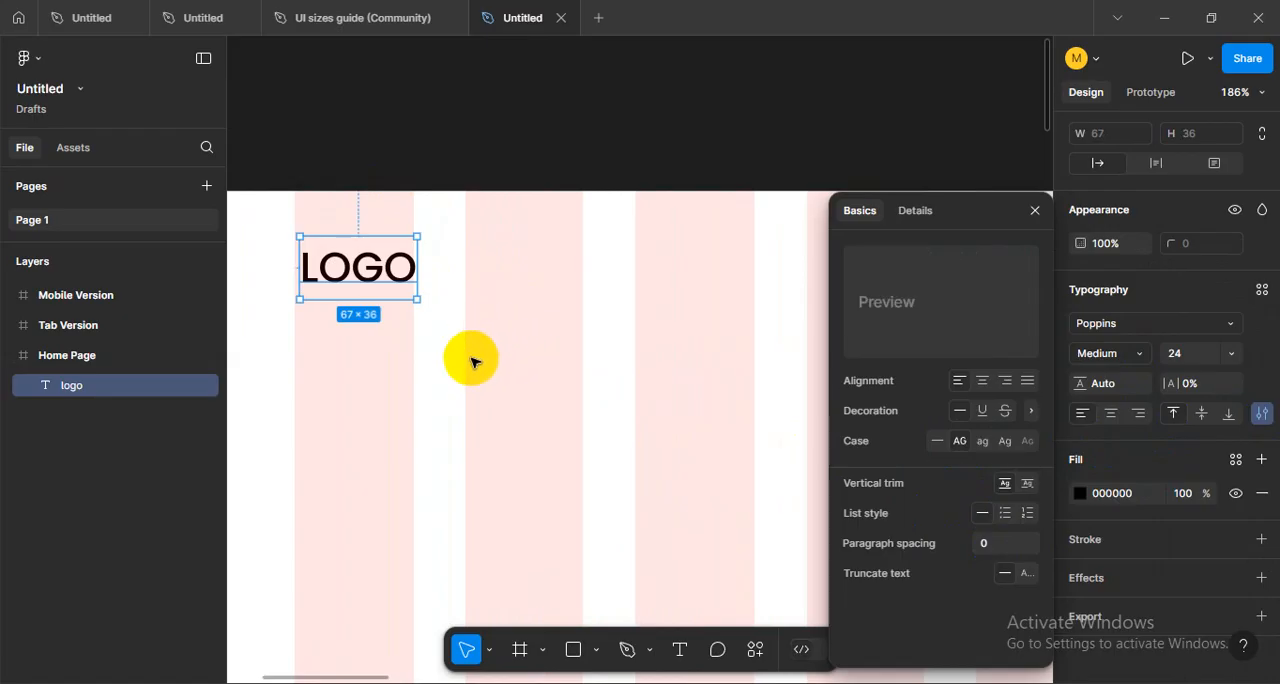
pyautogui.click(420, 332)
pyautogui.hotkey('ctrl', 'z')
pyautogui.hotkey('ctrl', 'z')
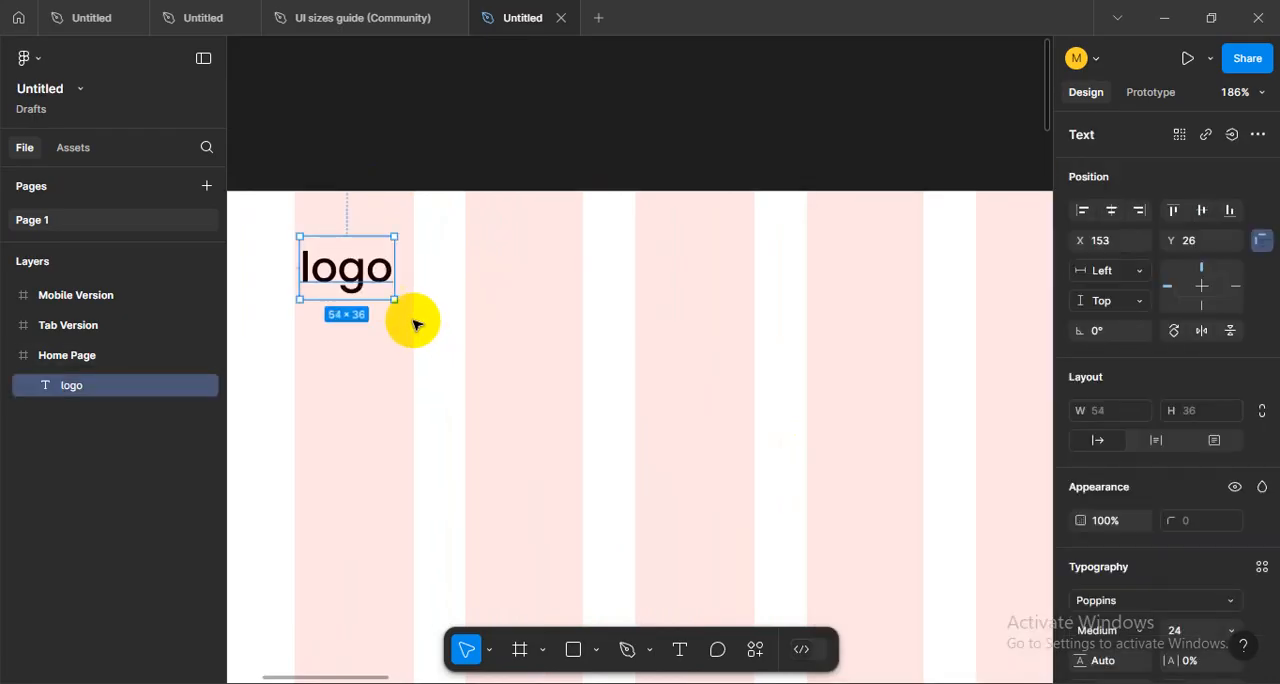
# - Reselect the logo text and set its letter case to uppercase in the type settings
pyautogui.click(600, 338)
pyautogui.click(350, 285)
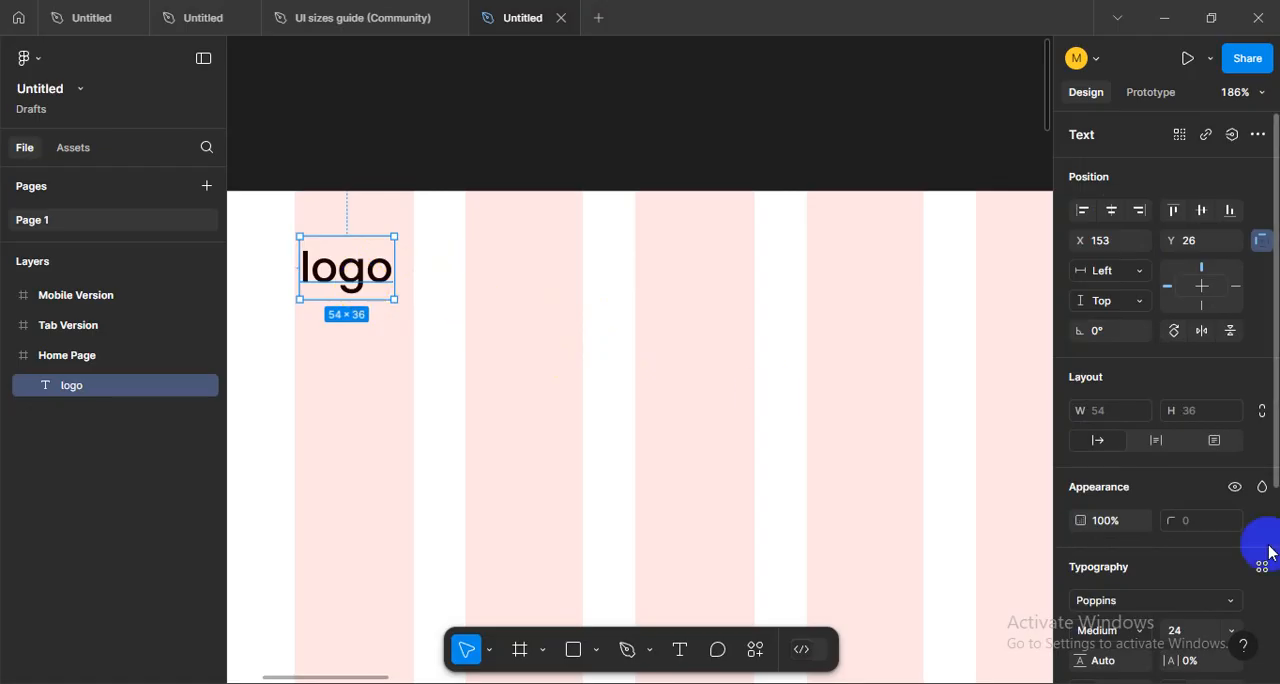
pyautogui.click(511, 371)
pyautogui.click(366, 285)
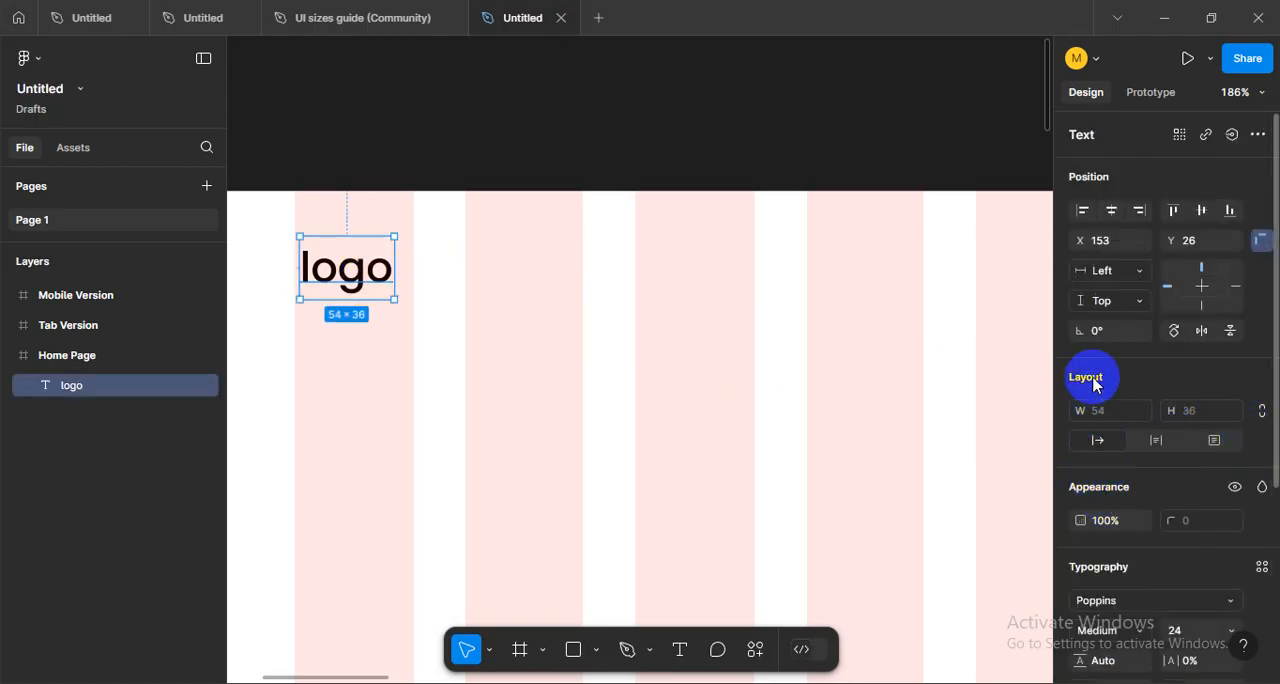
pyautogui.scroll(-1, 1108, 472)
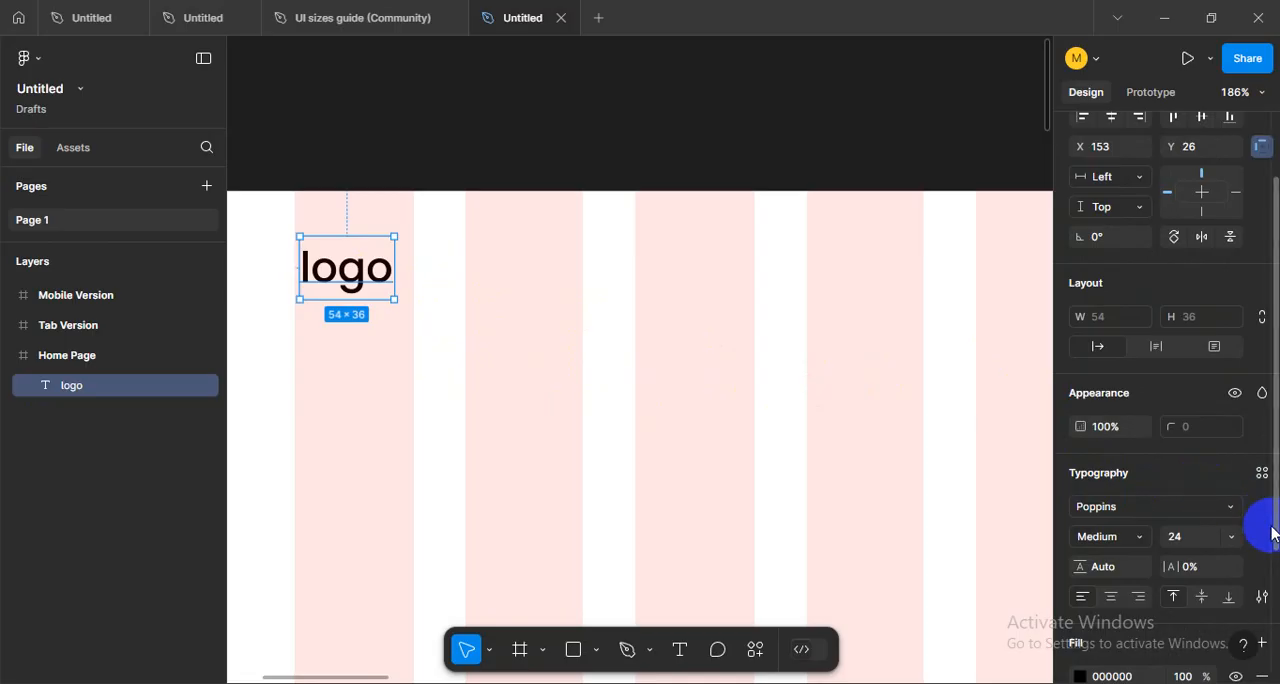
pyautogui.click(1259, 600)
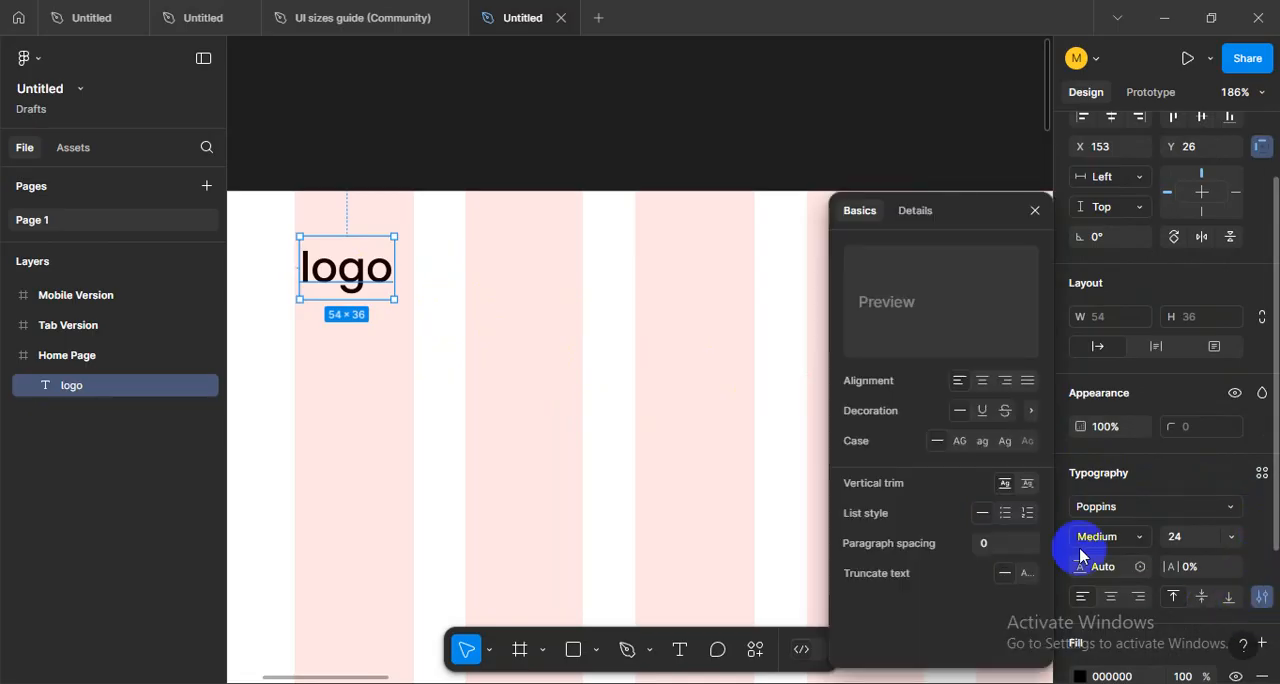
pyautogui.click(964, 444)
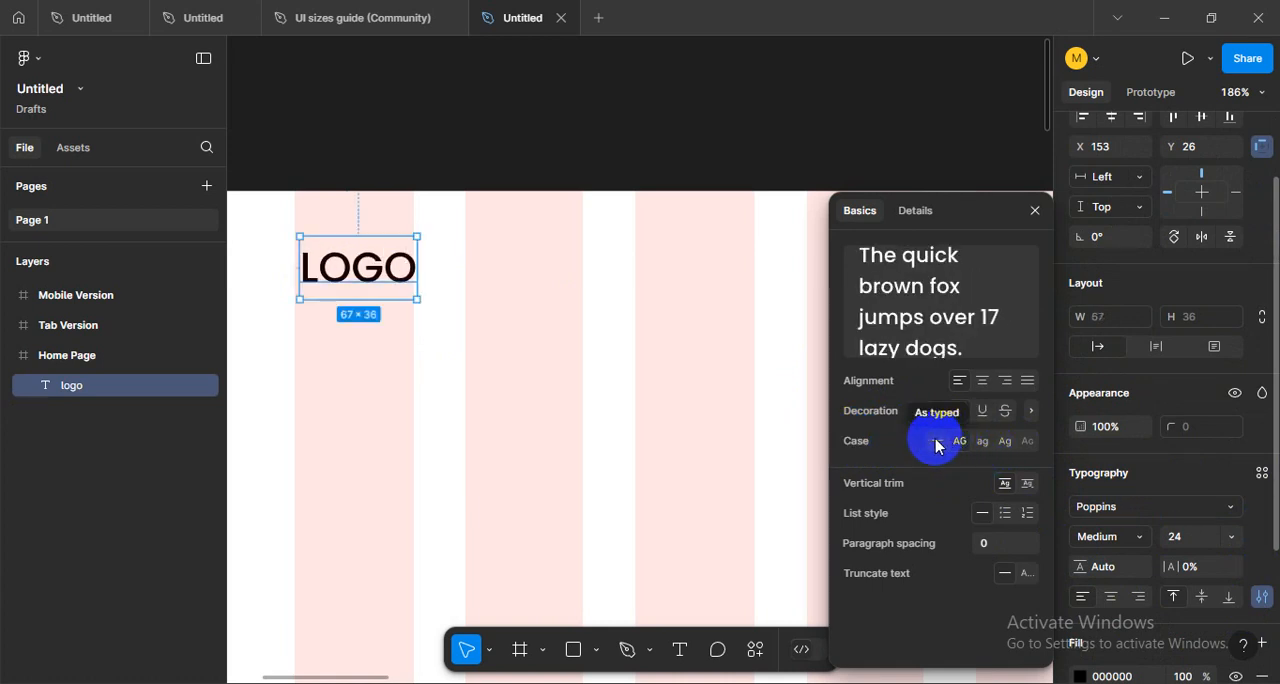
# - Try the as-typed, uppercase, lowercase and title case options on the logo text
pyautogui.click(936, 443)
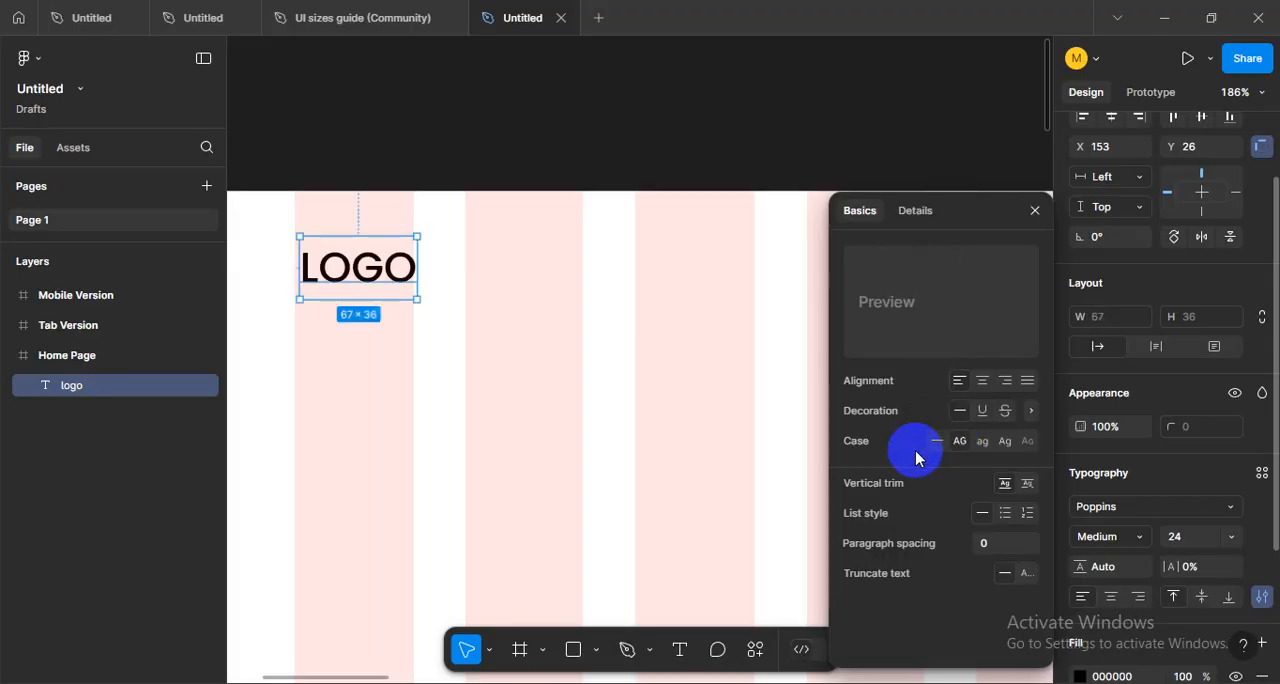
pyautogui.click(934, 446)
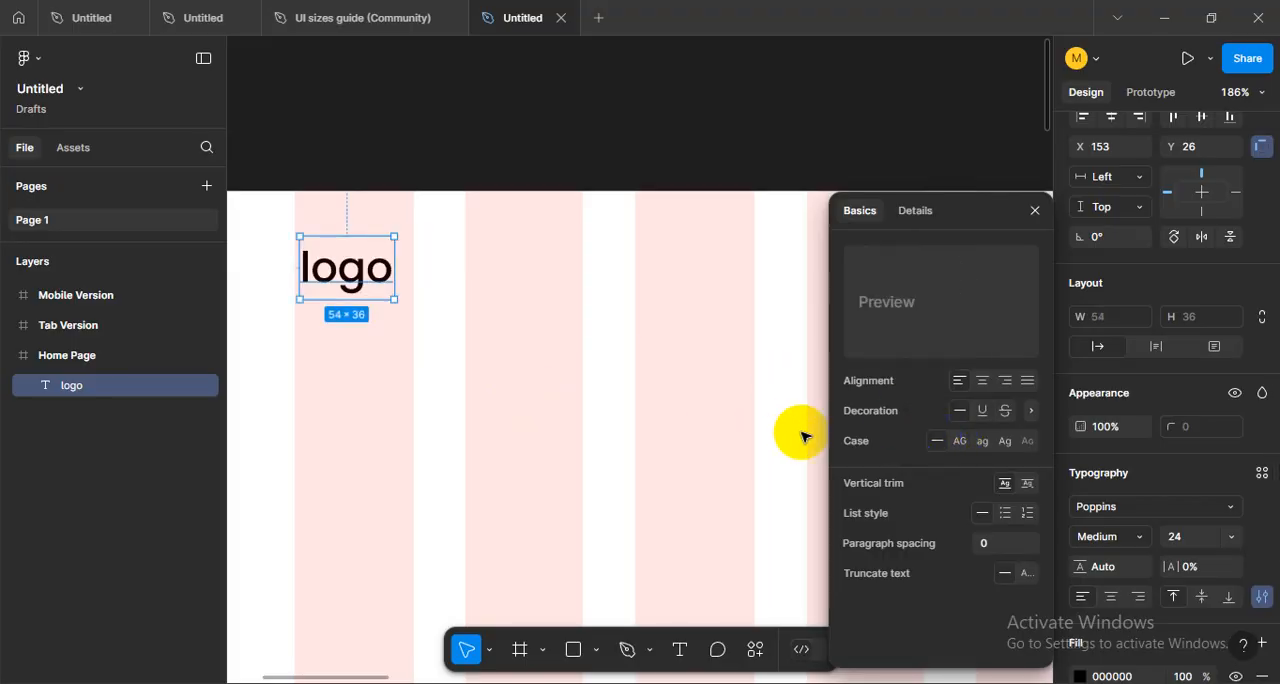
pyautogui.click(962, 444)
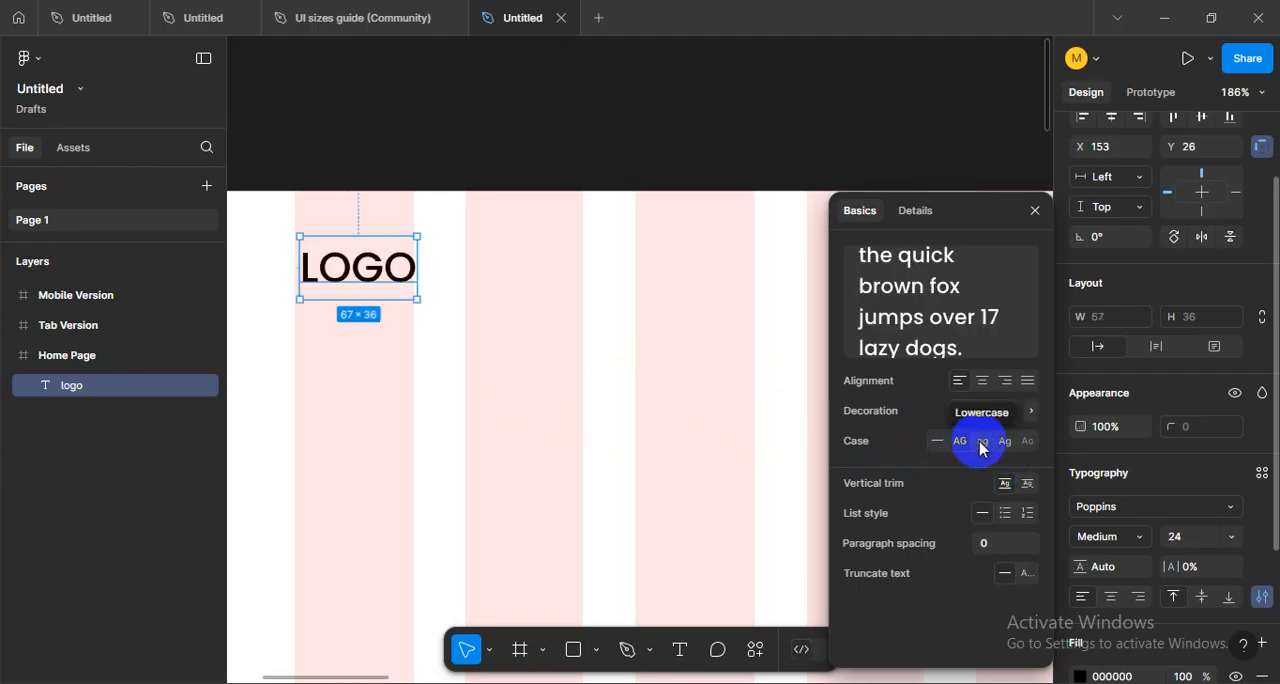
pyautogui.click(981, 446)
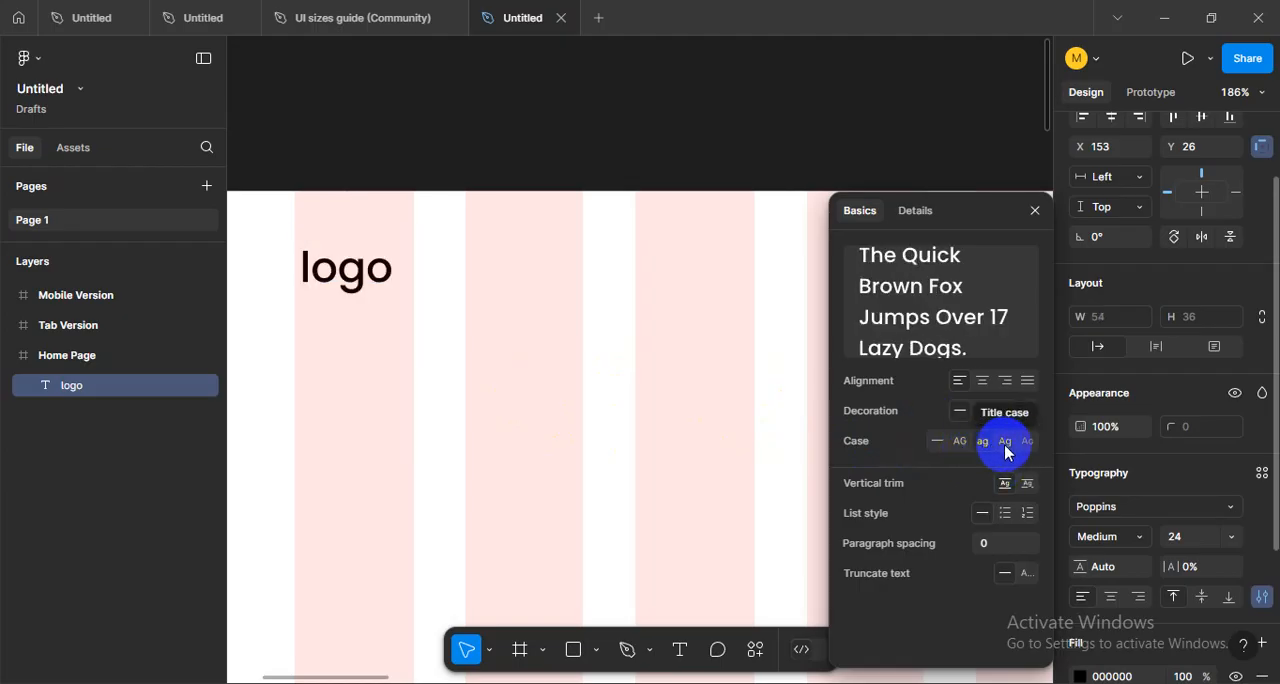
pyautogui.click(1004, 444)
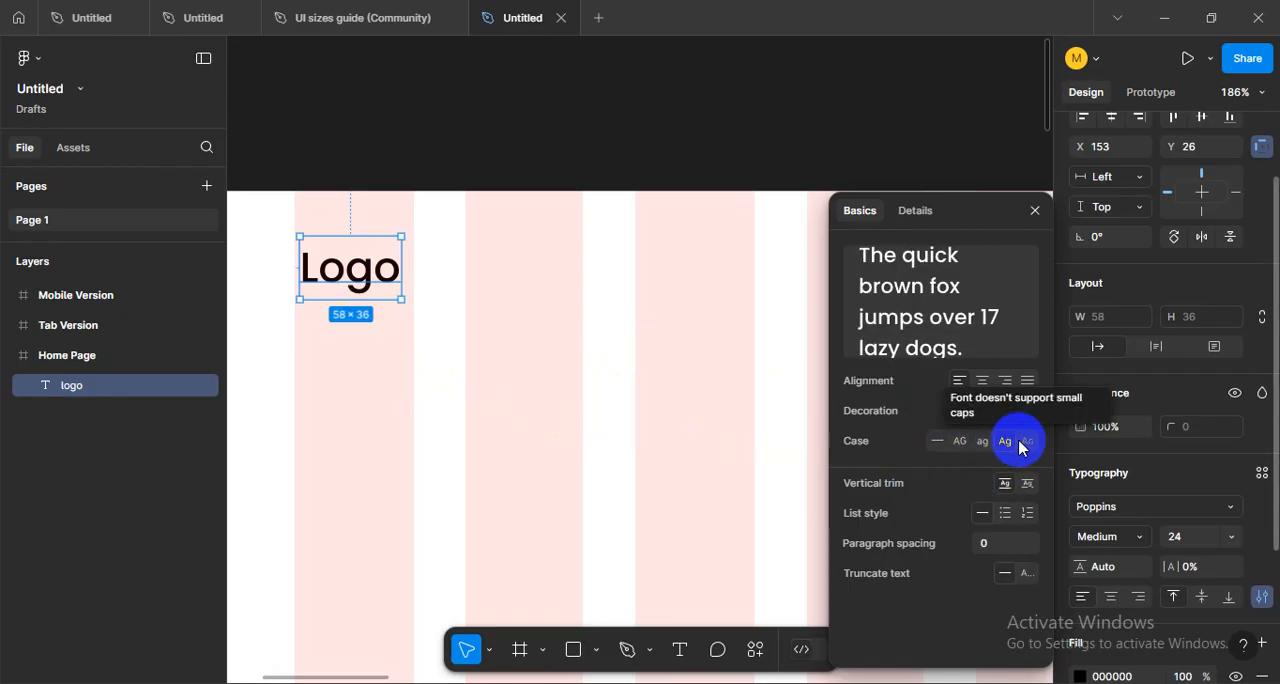
# - Test title case by adding sample words after the logo text, delete them, and set the case back to uppercase
pyautogui.doubleClick(360, 287)
pyautogui.click(386, 278)
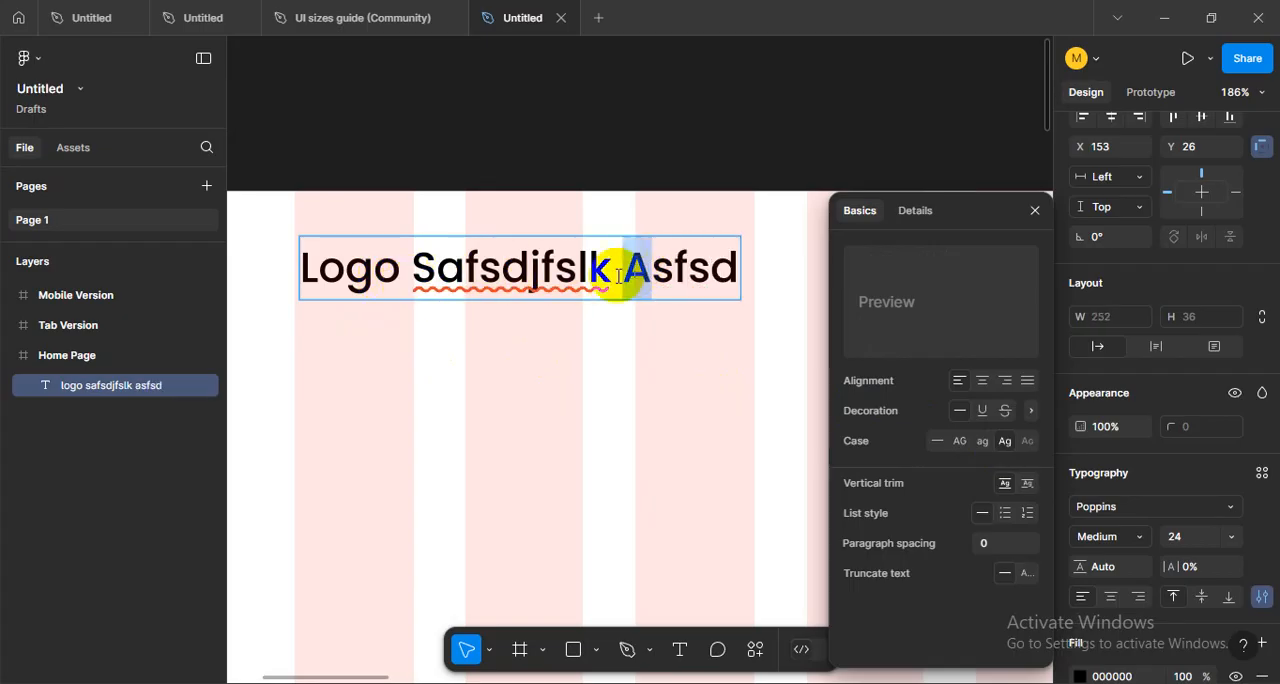
pyautogui.moveTo(441, 285); pyautogui.dragTo(771, 286)
pyautogui.press('BackSpace')
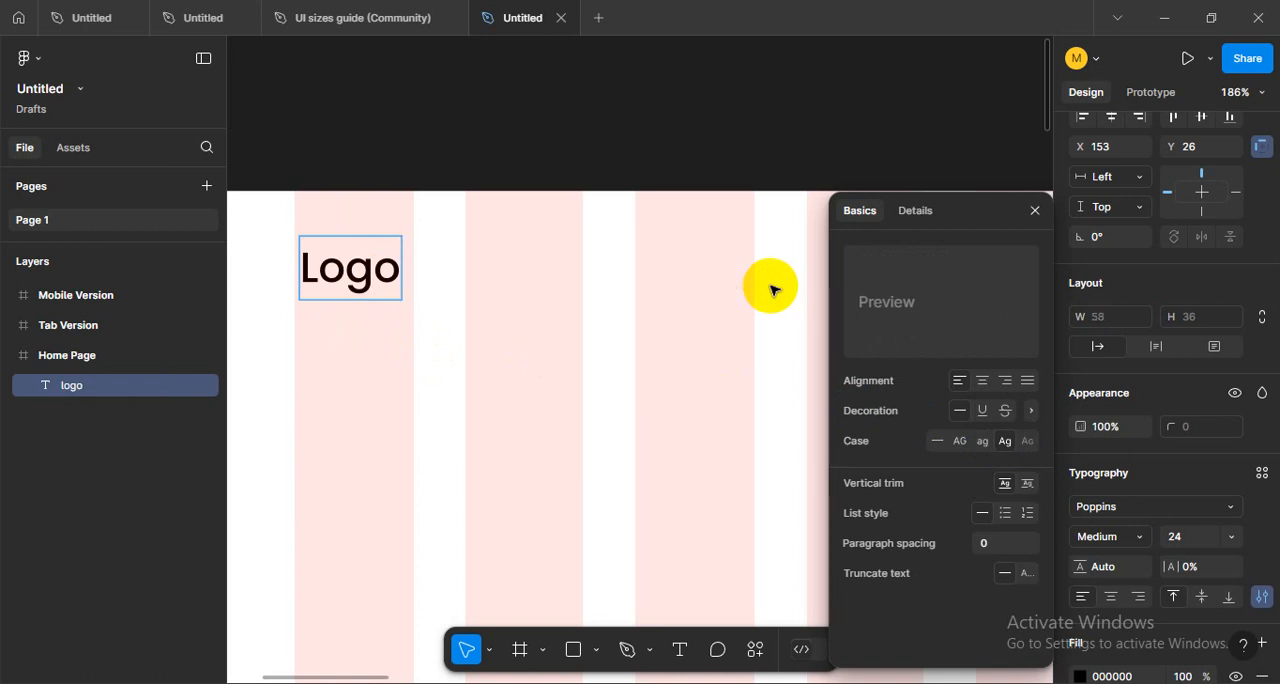
pyautogui.press('Escape')
pyautogui.click(958, 443)
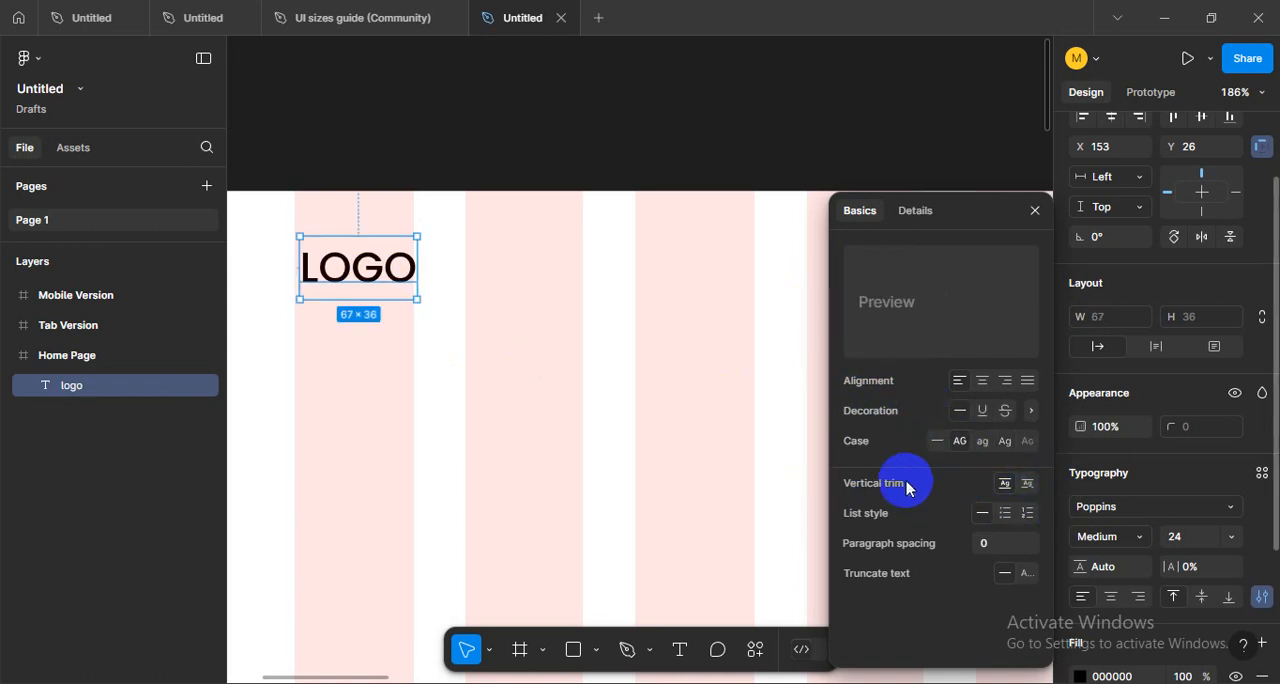
# - Try the text decorations and the center, right and justified alignments on the logo, returning to no decoration and left alignment
pyautogui.click(1005, 411)
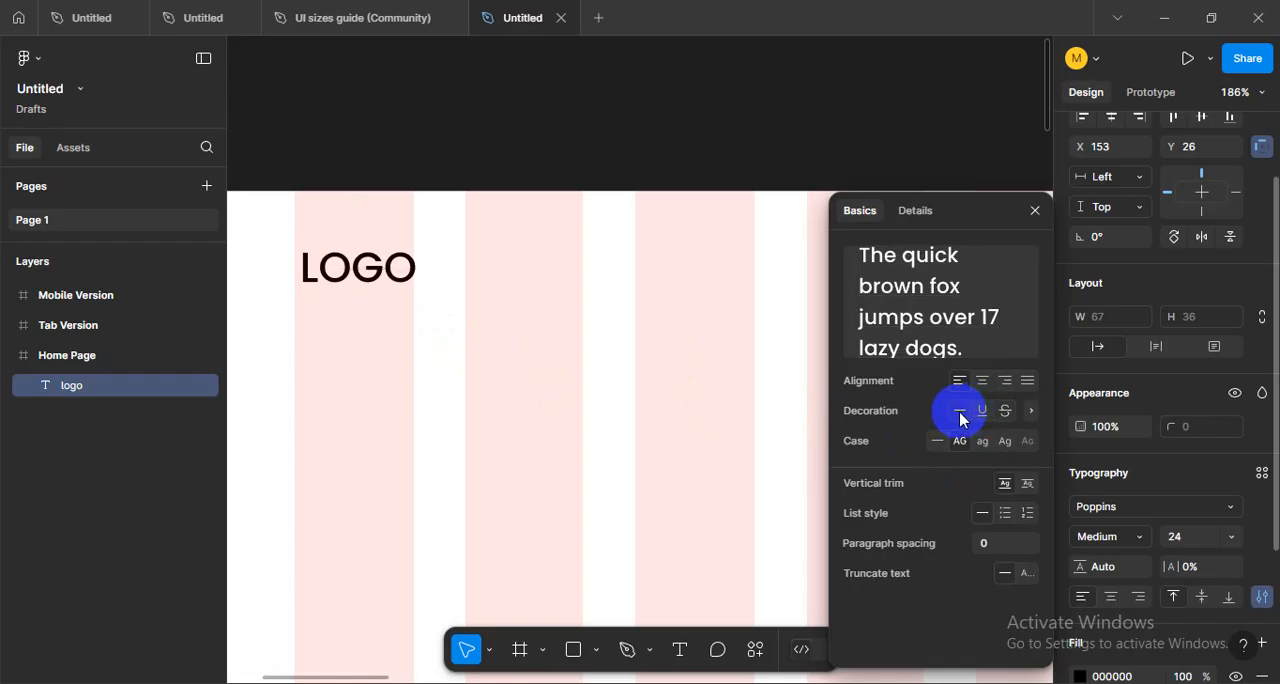
pyautogui.click(1027, 380)
pyautogui.click(982, 380)
pyautogui.click(1005, 381)
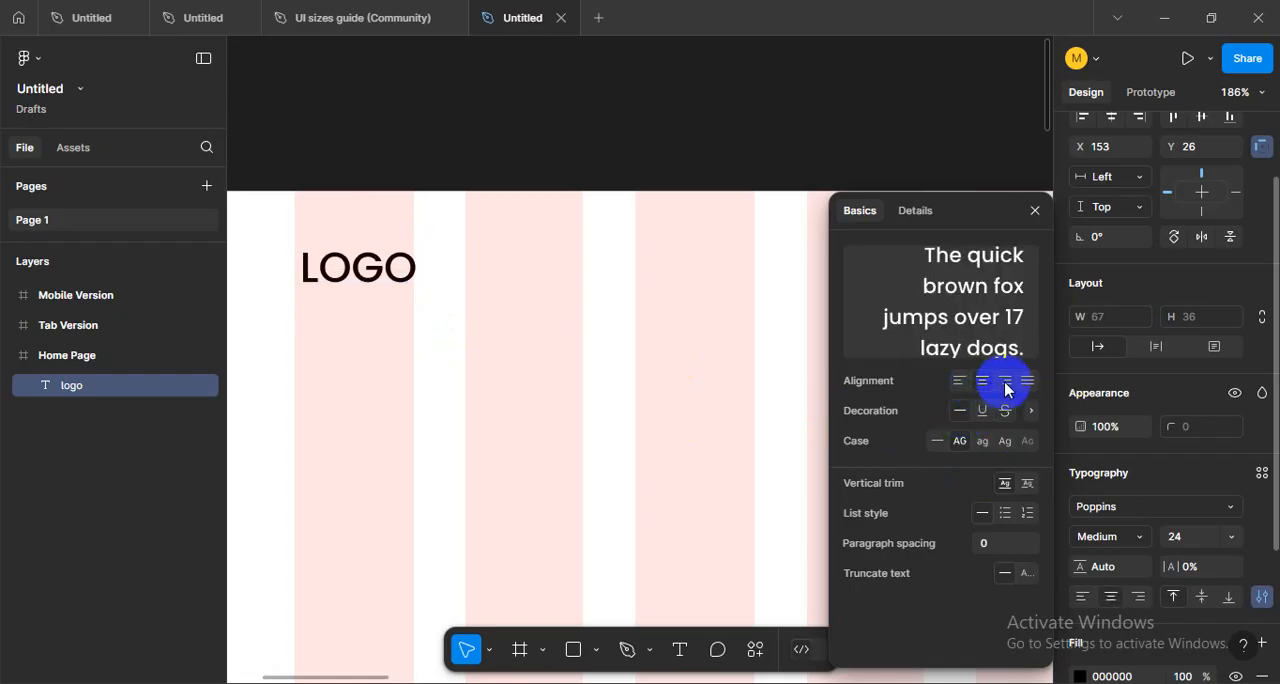
pyautogui.click(1027, 381)
pyautogui.click(960, 381)
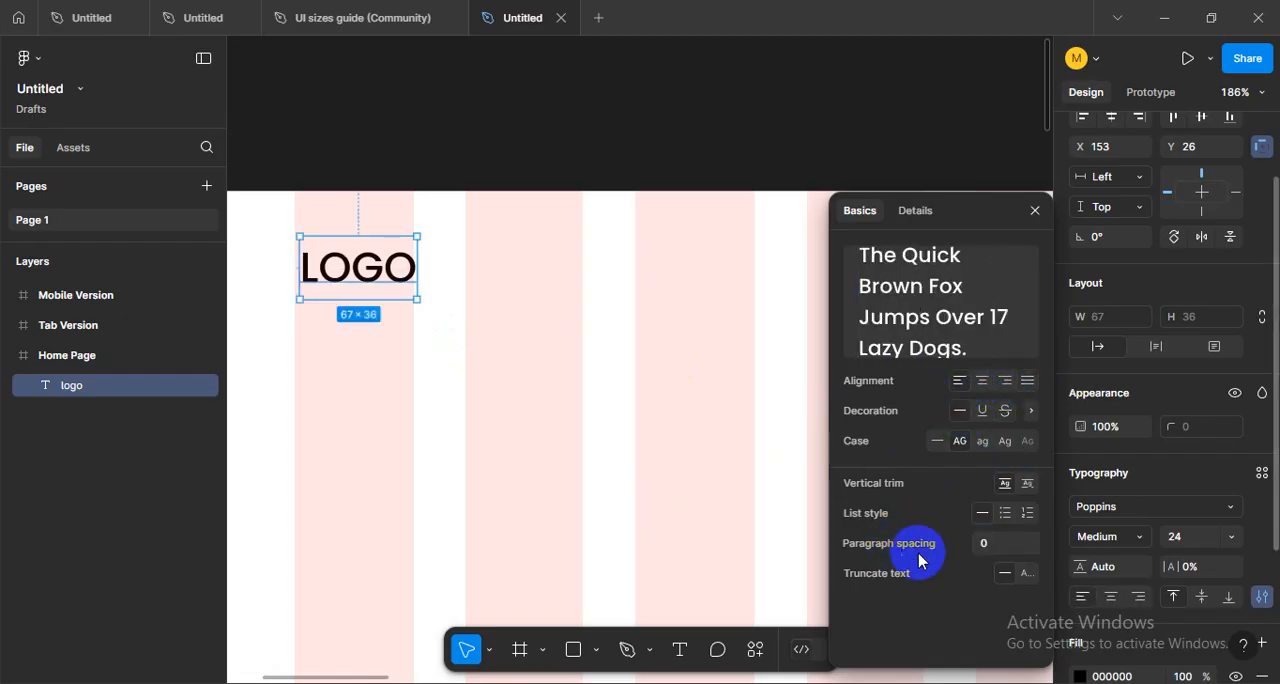
# - Try the bulleted and numbered list styles on the logo text, returning to no list
pyautogui.click(1100, 500)
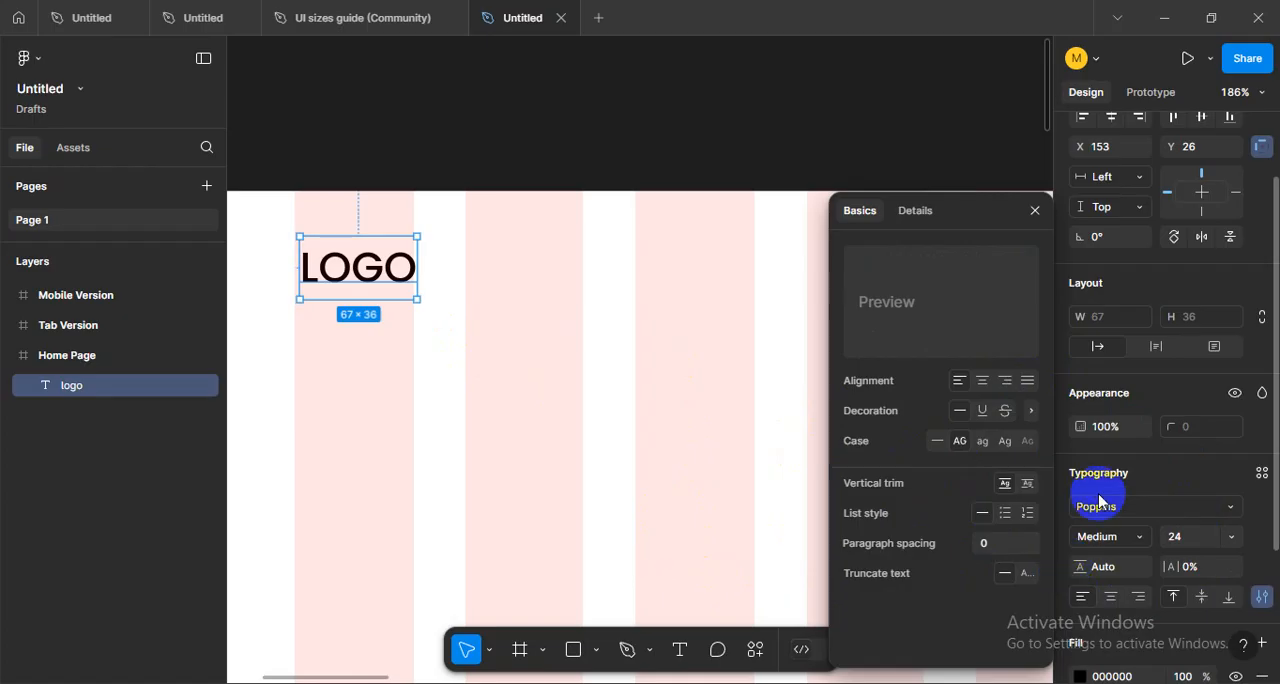
pyautogui.click(1005, 513)
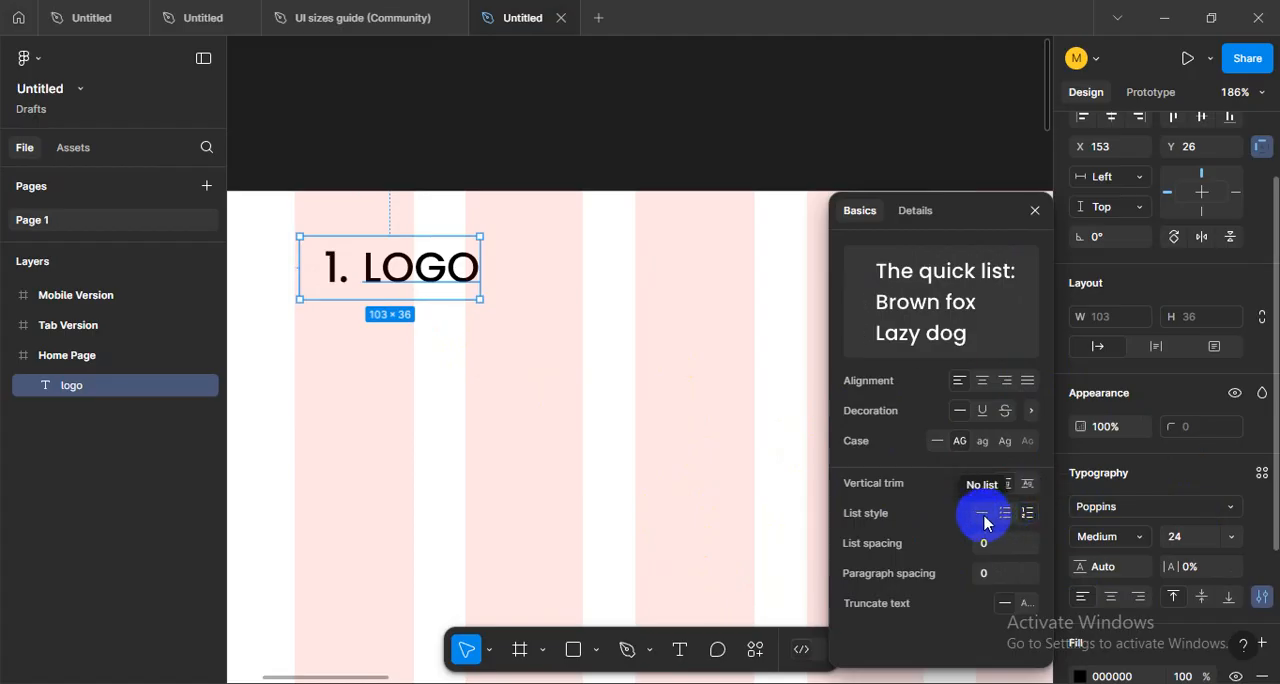
pyautogui.click(984, 519)
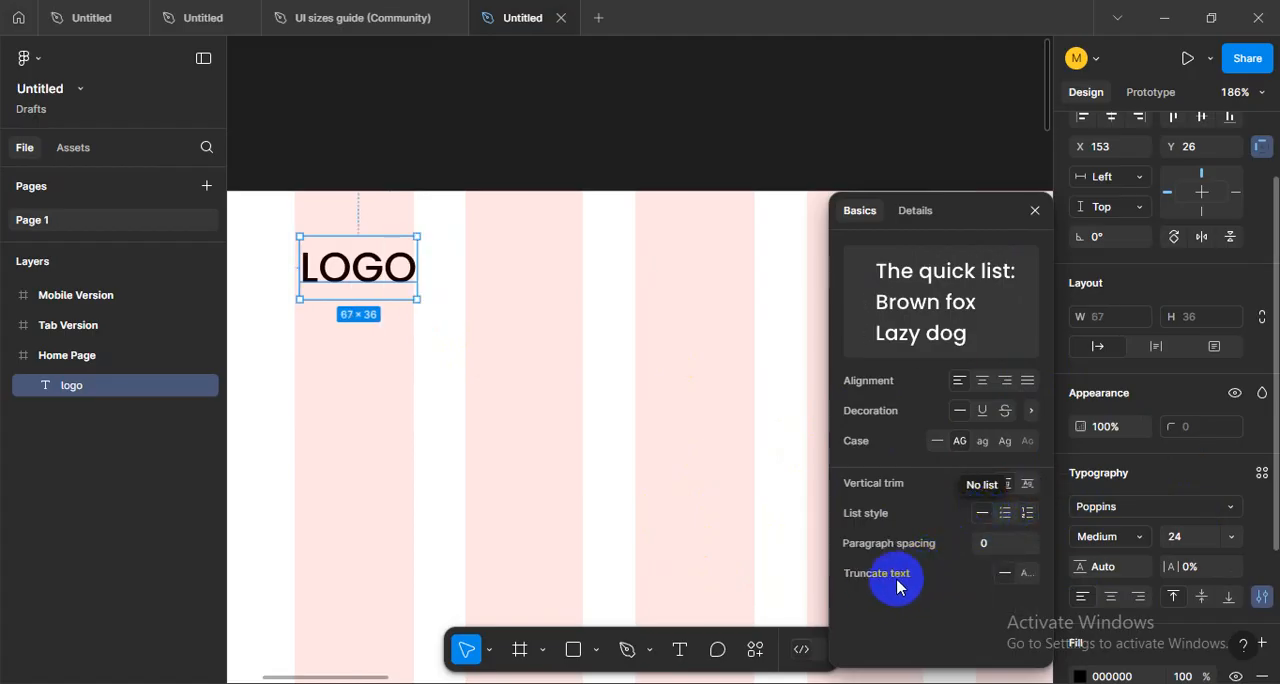
# - Trim the logo text box vertically so it fits tightly from cap height to baseline
pyautogui.click(1016, 488)
pyautogui.click(1005, 487)
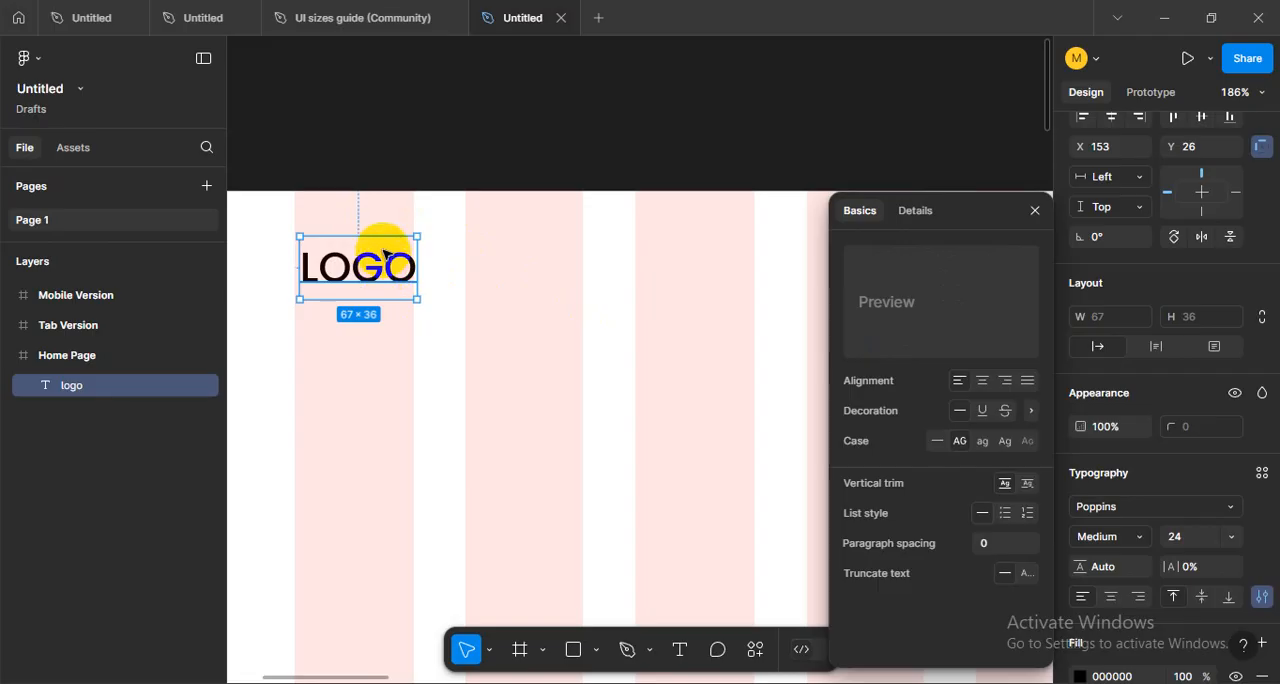
pyautogui.click(1008, 483)
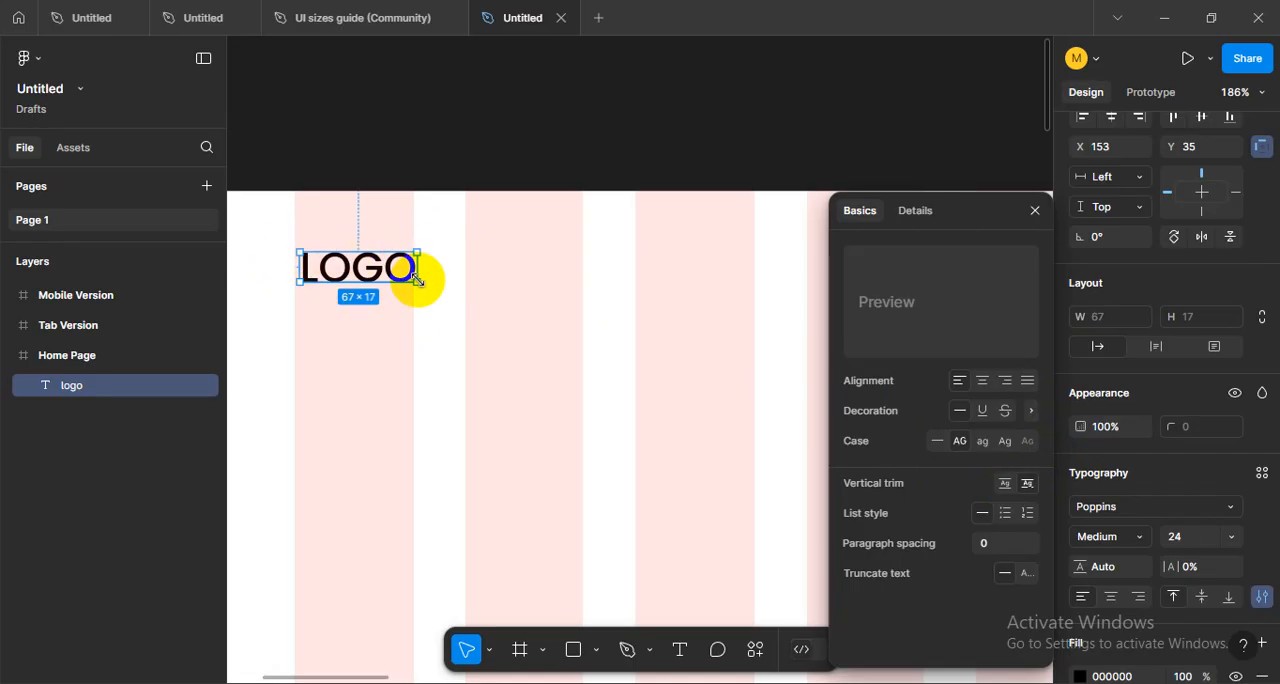
pyautogui.click(437, 346)
# - Change the logo text's fill color to orange-red FF3300
pyautogui.click(386, 280)
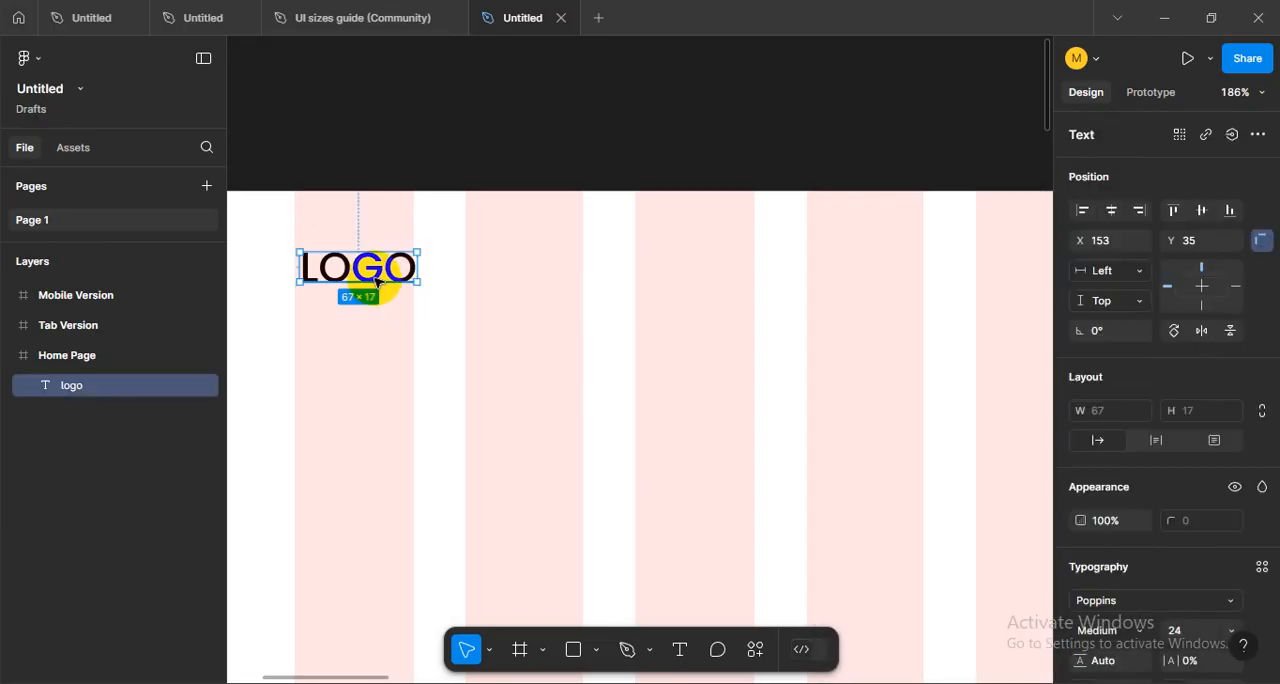
pyautogui.scroll(-3, 1090, 590)
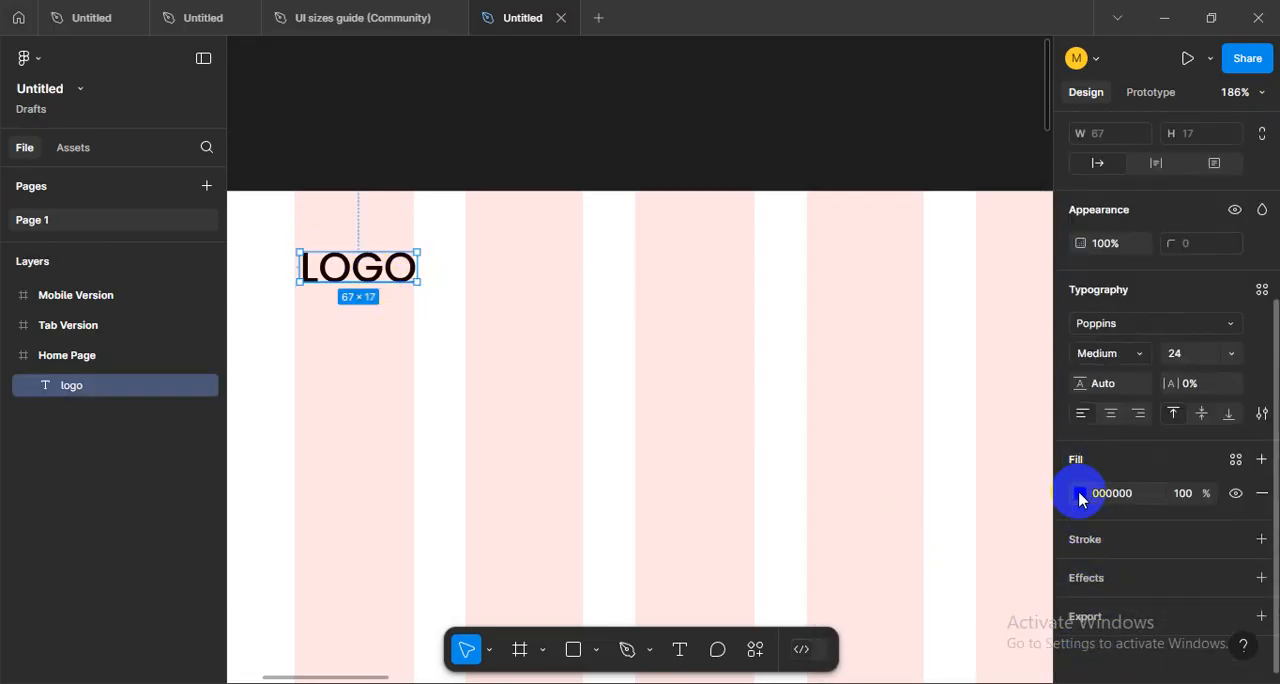
pyautogui.click(1079, 495)
pyautogui.moveTo(866, 346); pyautogui.dragTo(1054, 205)
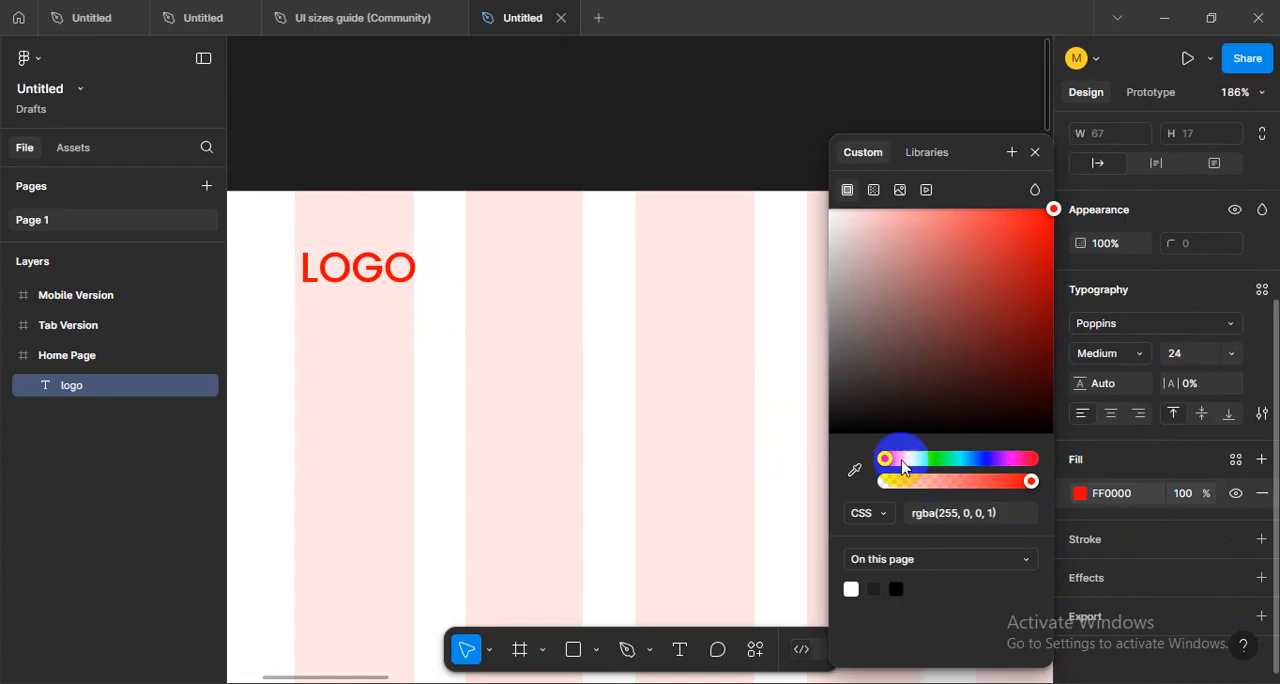
pyautogui.moveTo(903, 467); pyautogui.dragTo(895, 464)
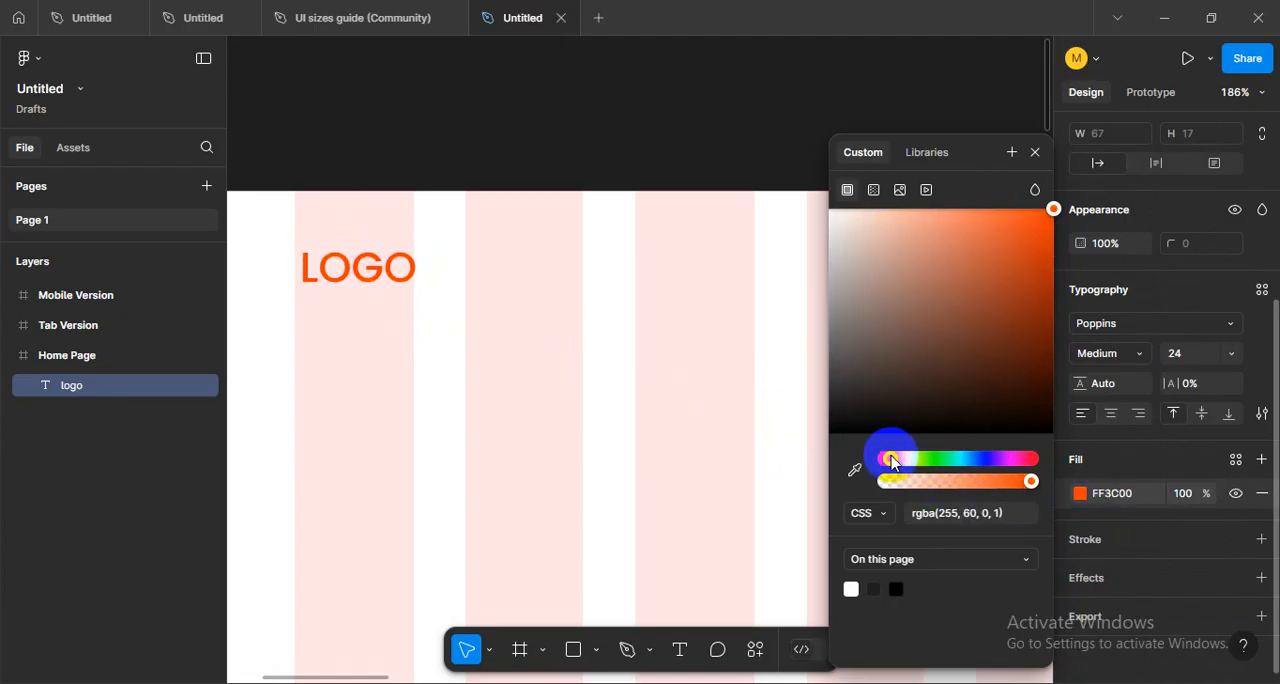
pyautogui.click(454, 355)
# - Shift the logo text slightly up and to the right, to about X 155, Y 30
pyautogui.click(343, 280)
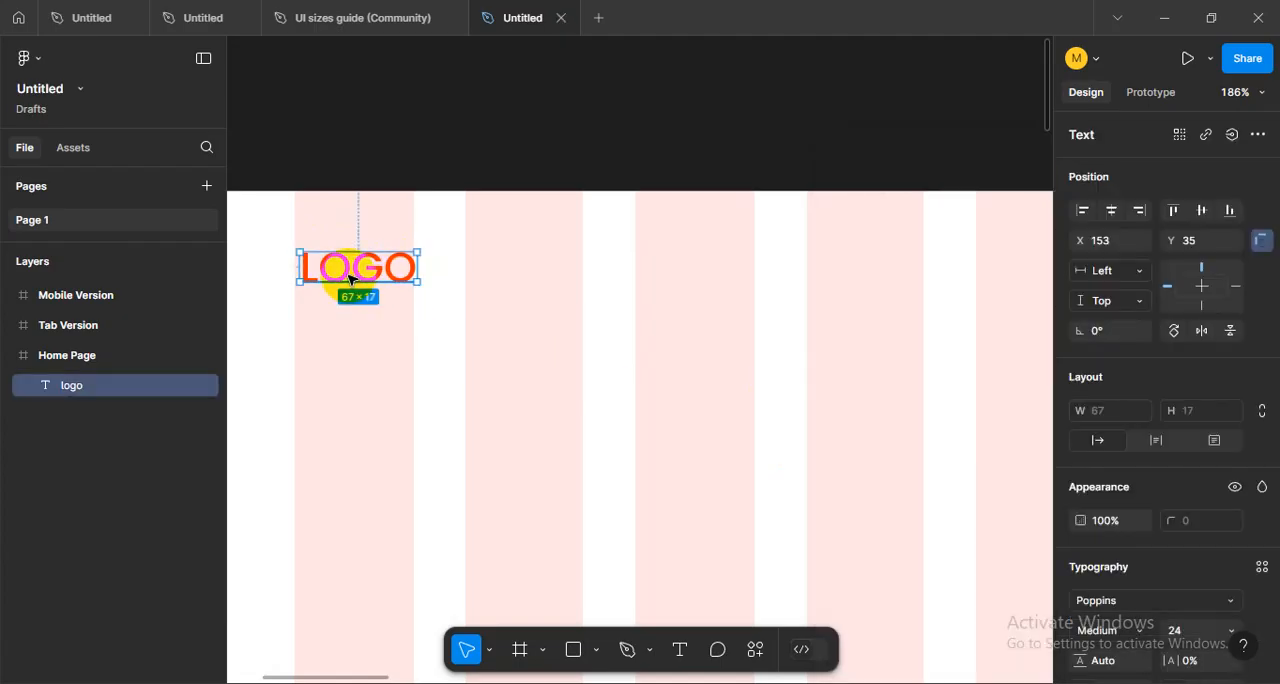
pyautogui.doubleClick(352, 273)
pyautogui.press('Escape')
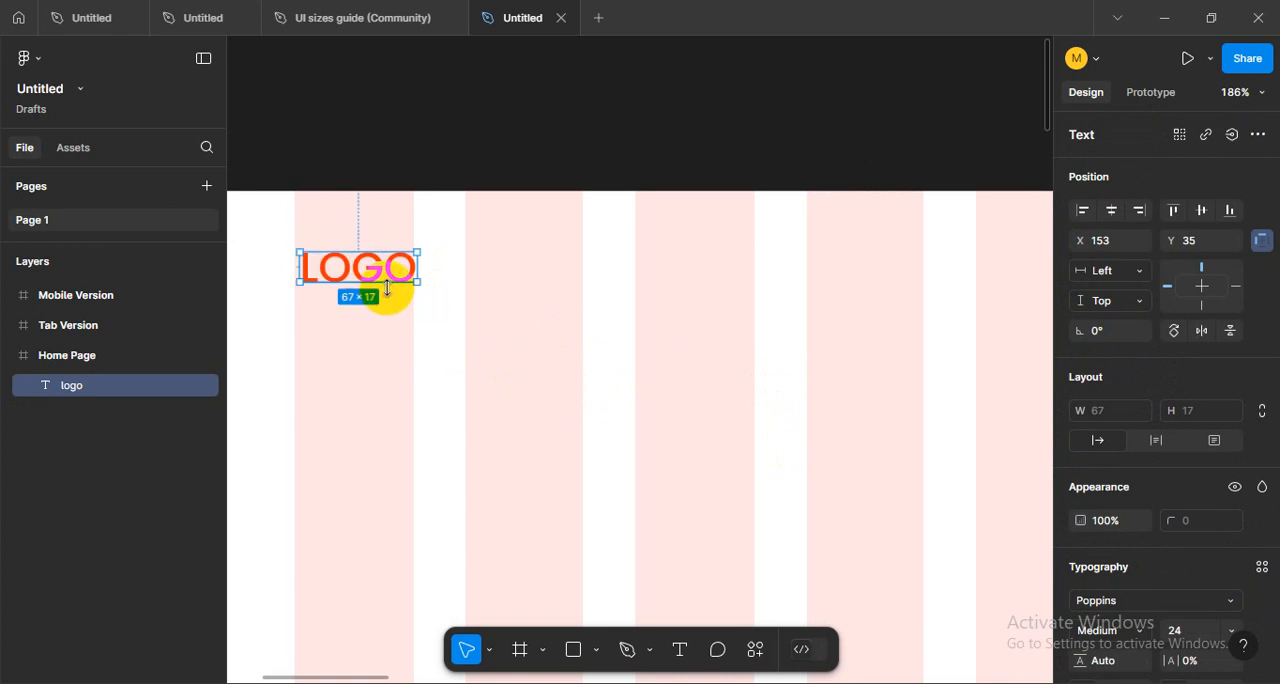
pyautogui.moveTo(395, 275); pyautogui.dragTo(399, 266)
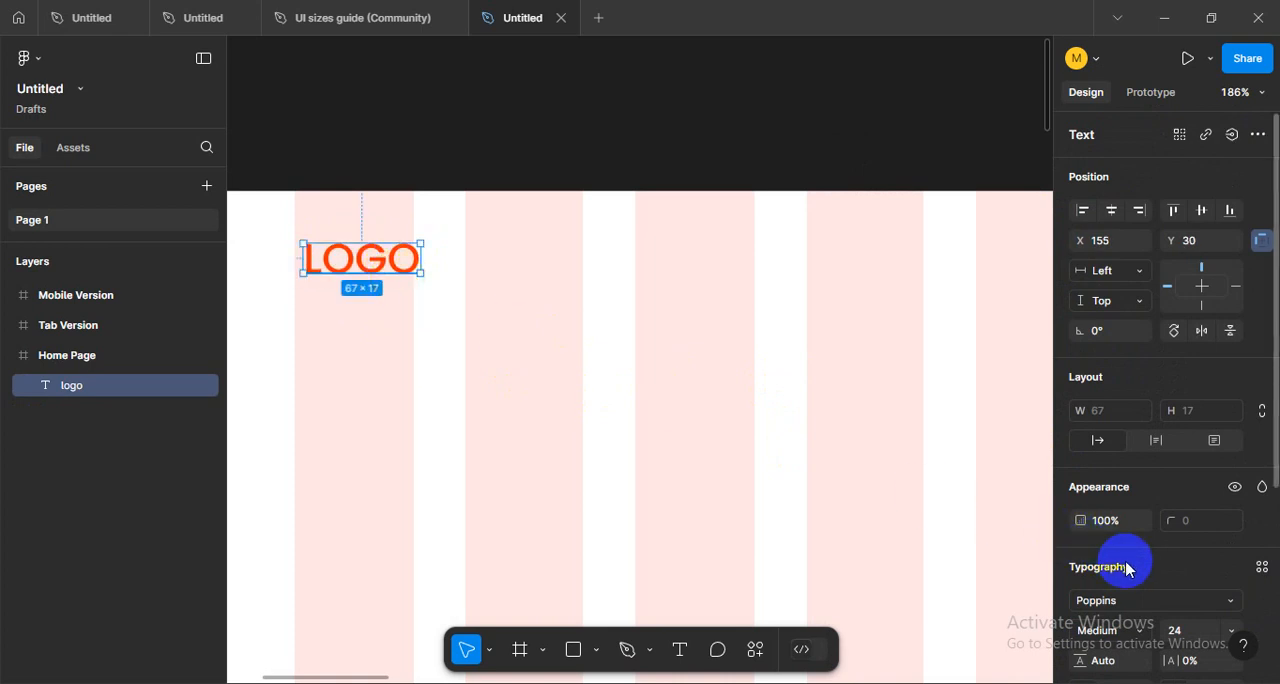
# - Set the logo text's font weight to ExtraBold
pyautogui.scroll(-3, 1128, 566)
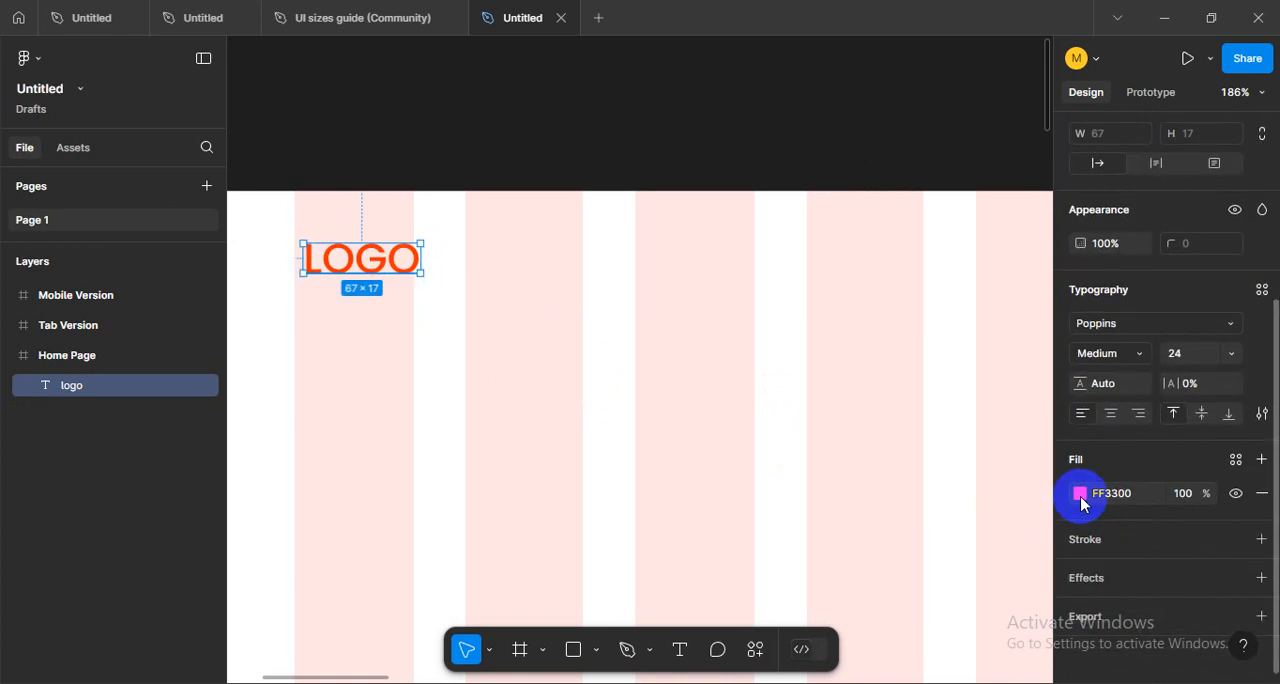
pyautogui.click(1138, 352)
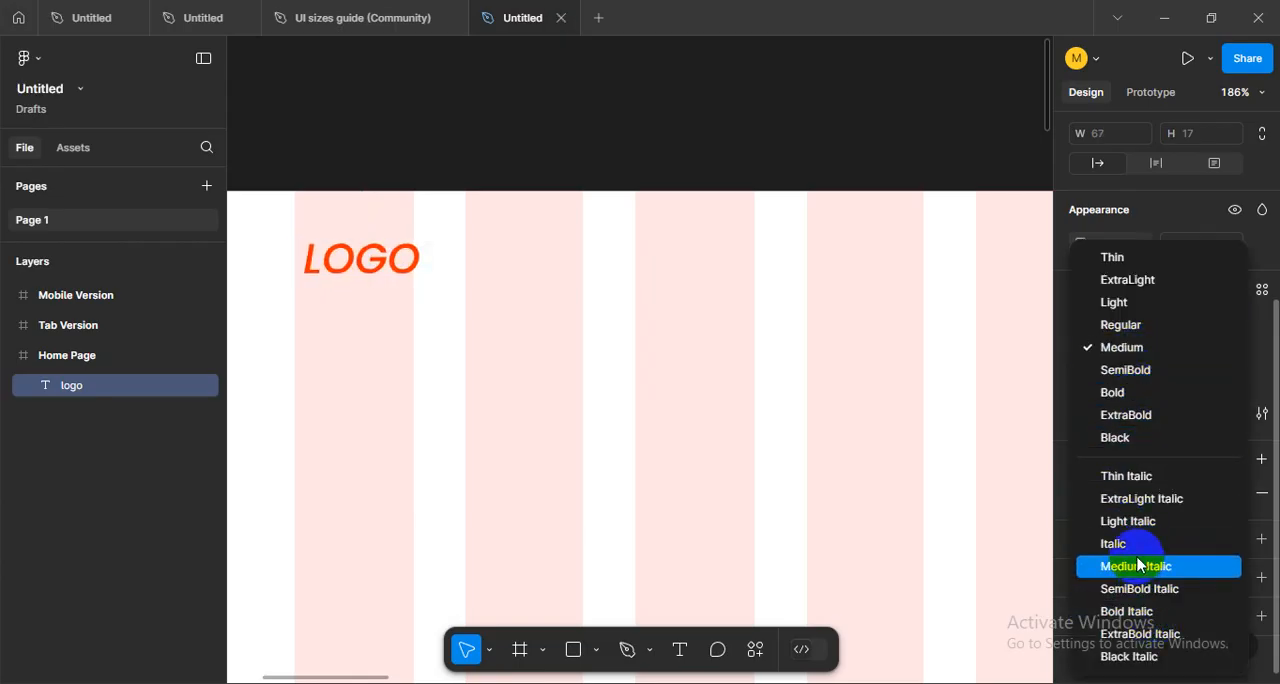
pyautogui.click(1122, 416)
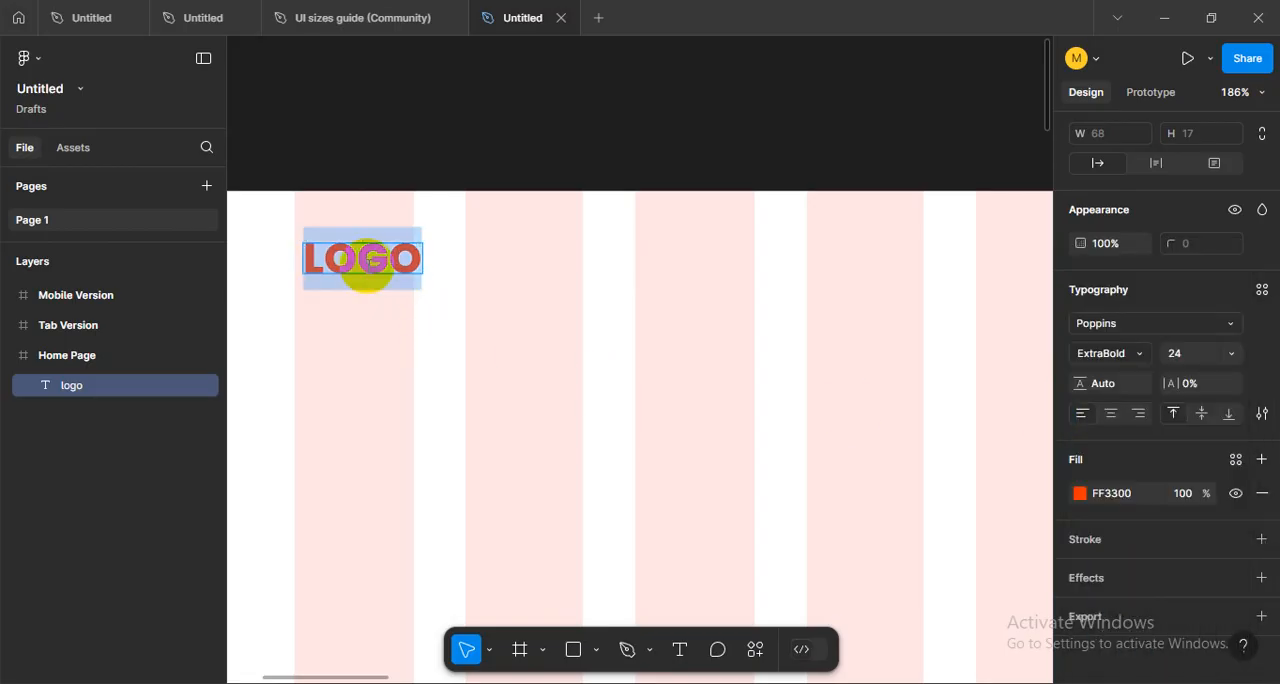
# - Recolor only the letters GO of the logo text to a dark grey, about 6D6C6C
pyautogui.moveTo(360, 258); pyautogui.dragTo(500, 248)
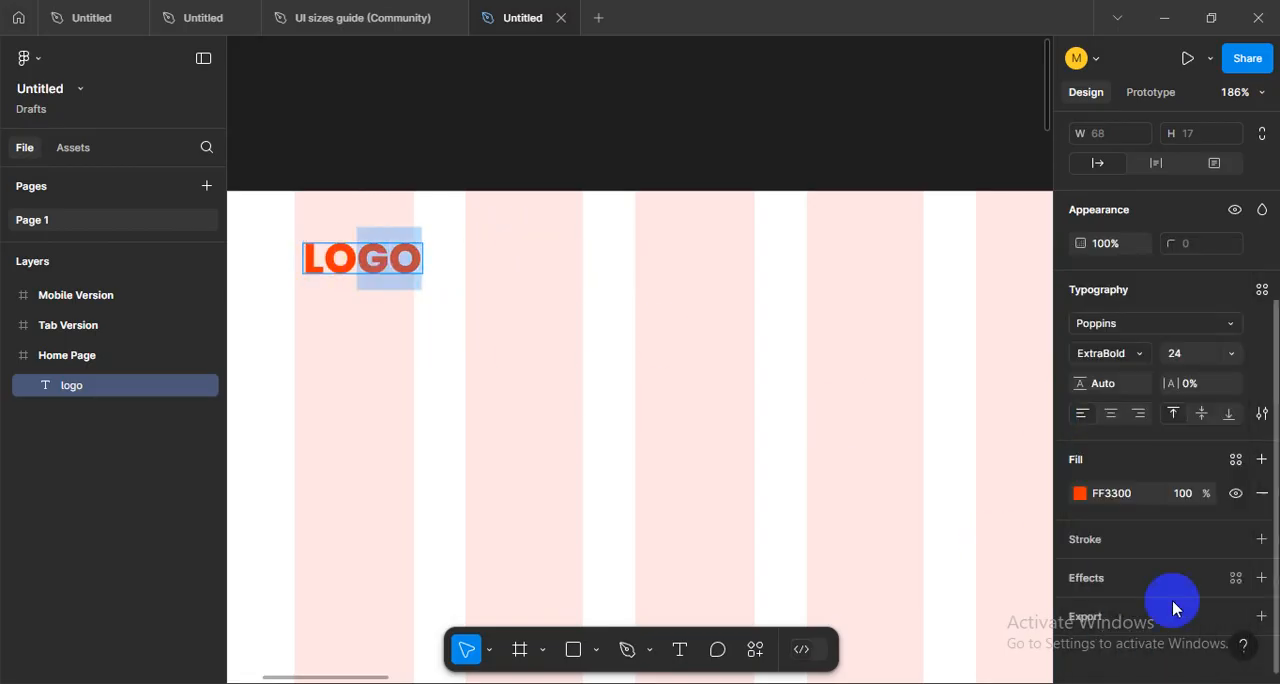
pyautogui.click(1080, 493)
pyautogui.click(882, 363)
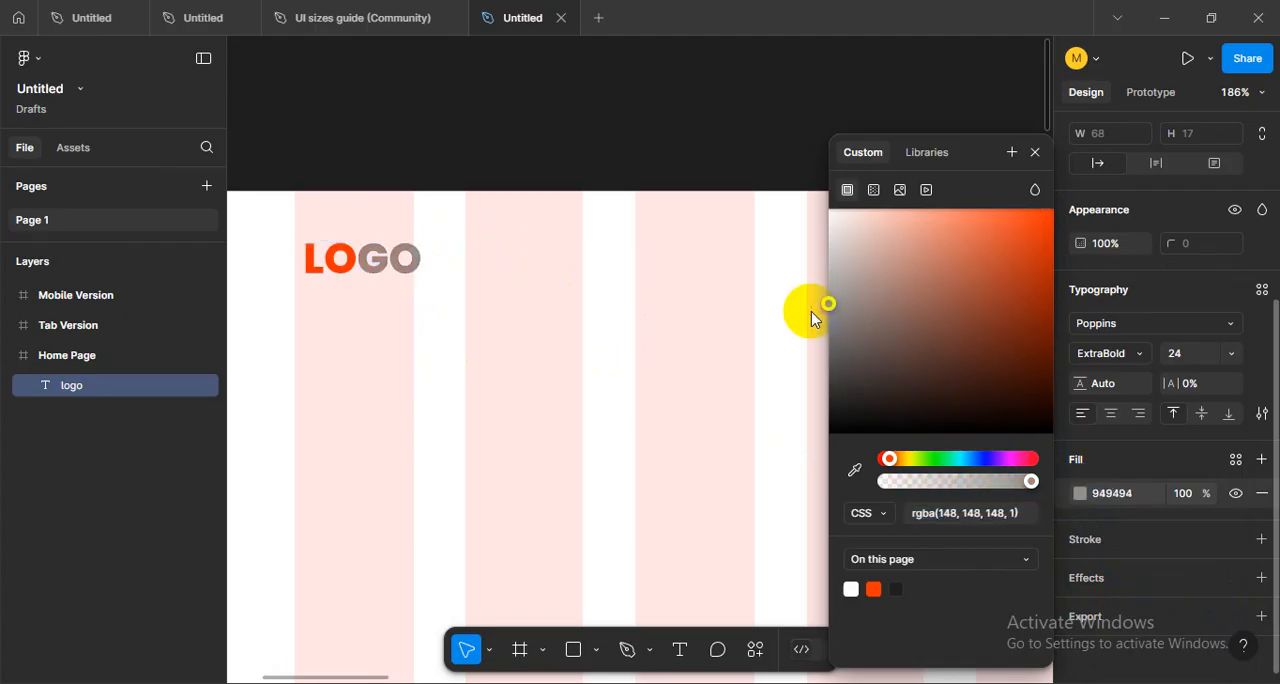
pyautogui.moveTo(812, 318); pyautogui.dragTo(835, 360)
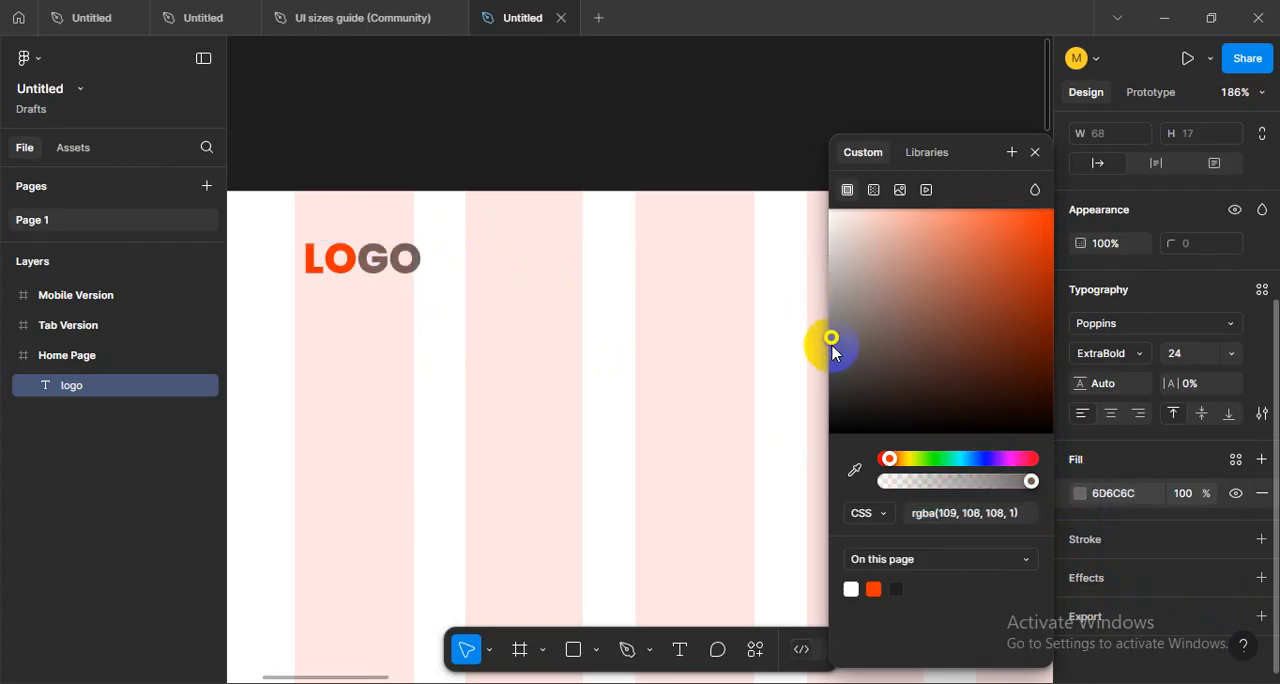
pyautogui.click(447, 331)
pyautogui.click(447, 186)
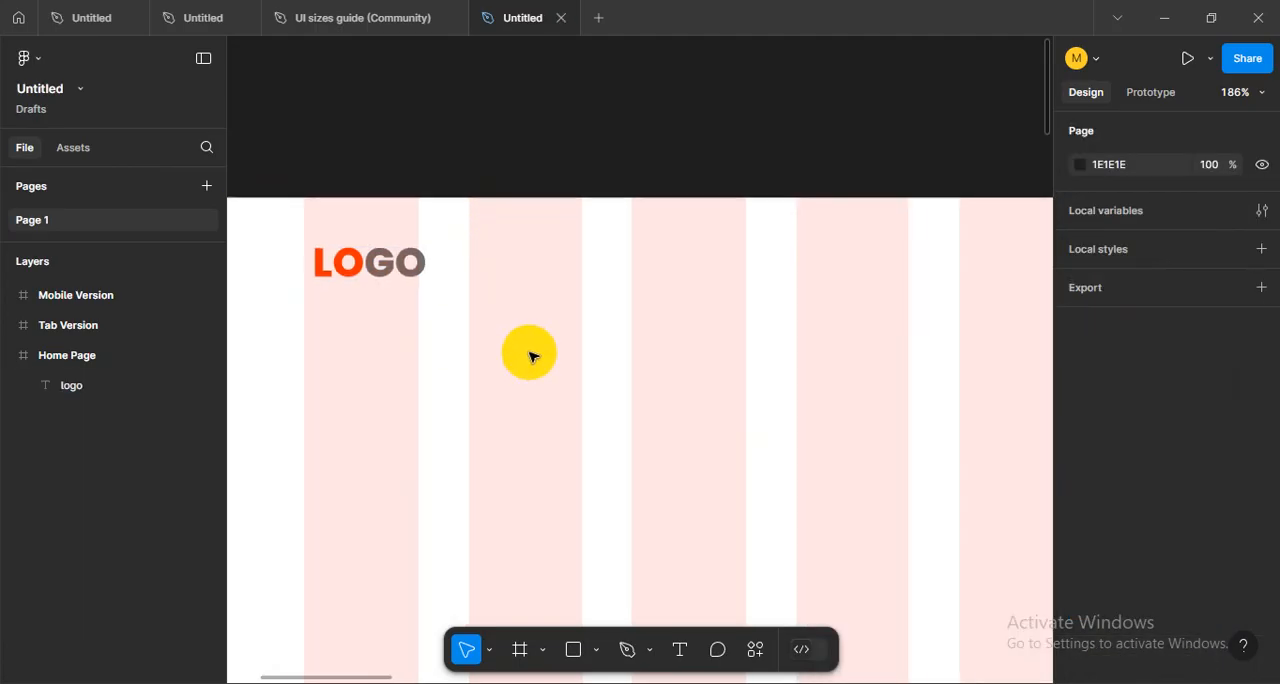
# - Hide the layout grids to view the two-colored logo on the plain Home Page frame
pyautogui.scroll(-5, 532, 357)
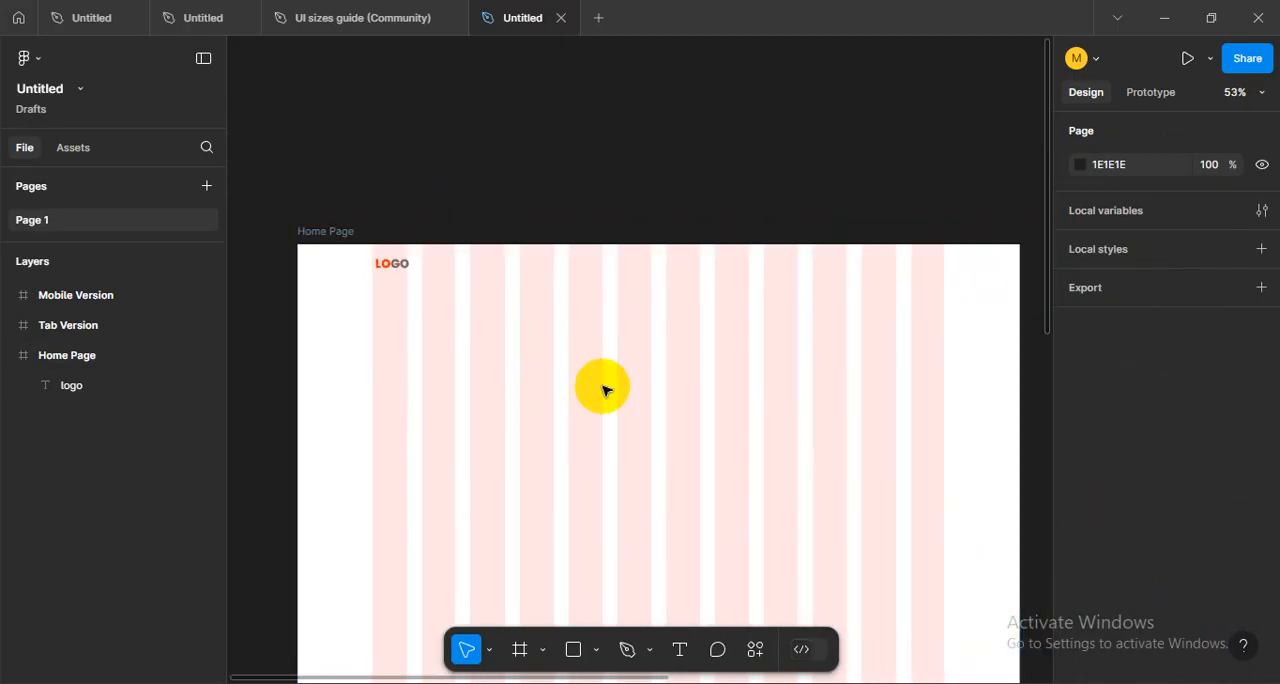
pyautogui.scroll(2, 560, 386)
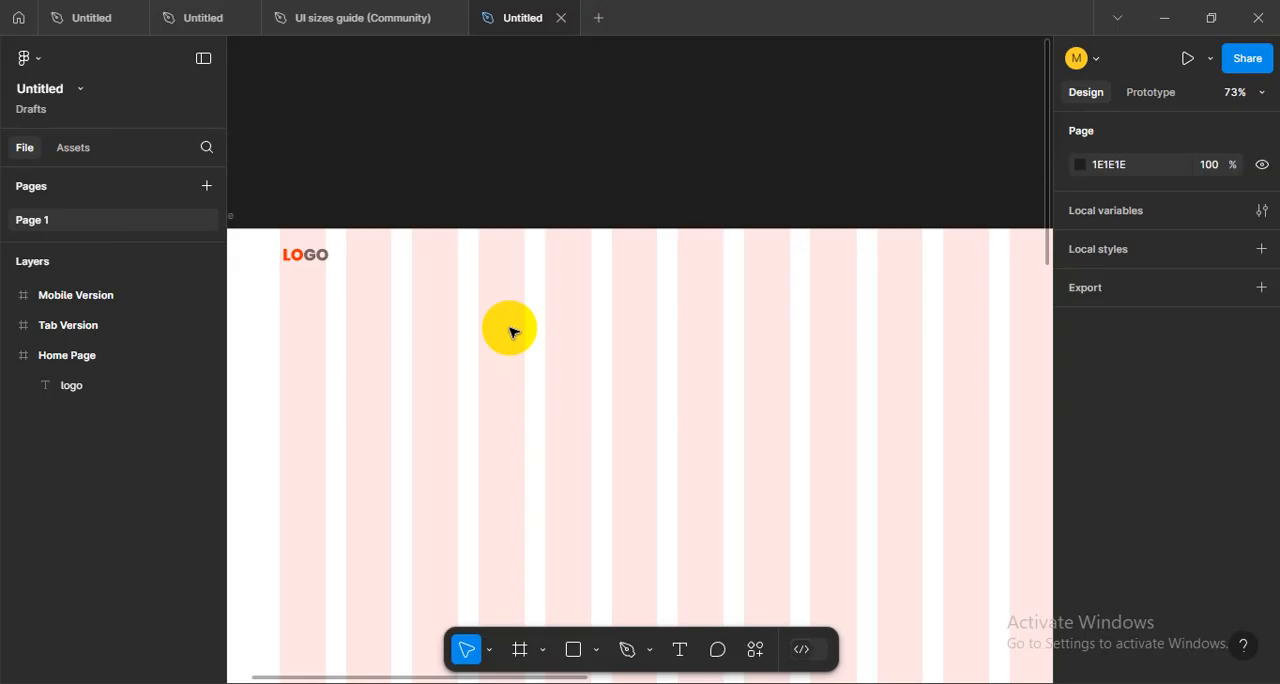
pyautogui.scroll(-2, 510, 331)
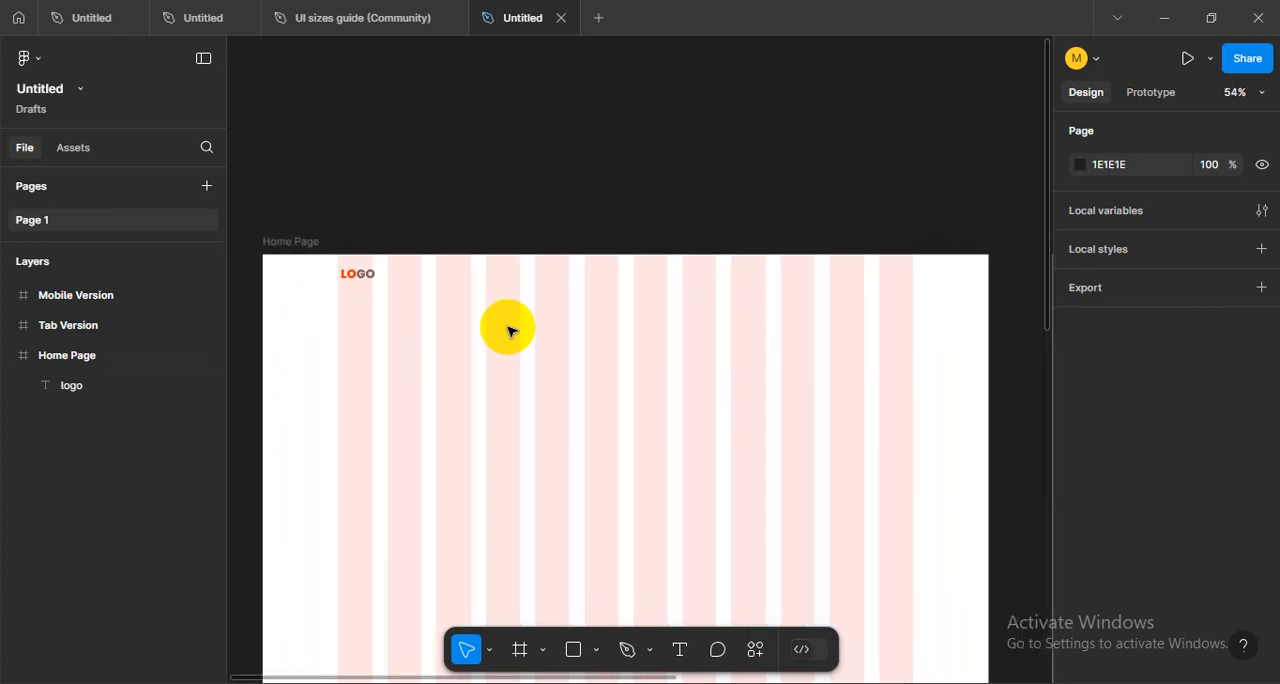
pyautogui.hotkey('ctrl', 'shift', '4')
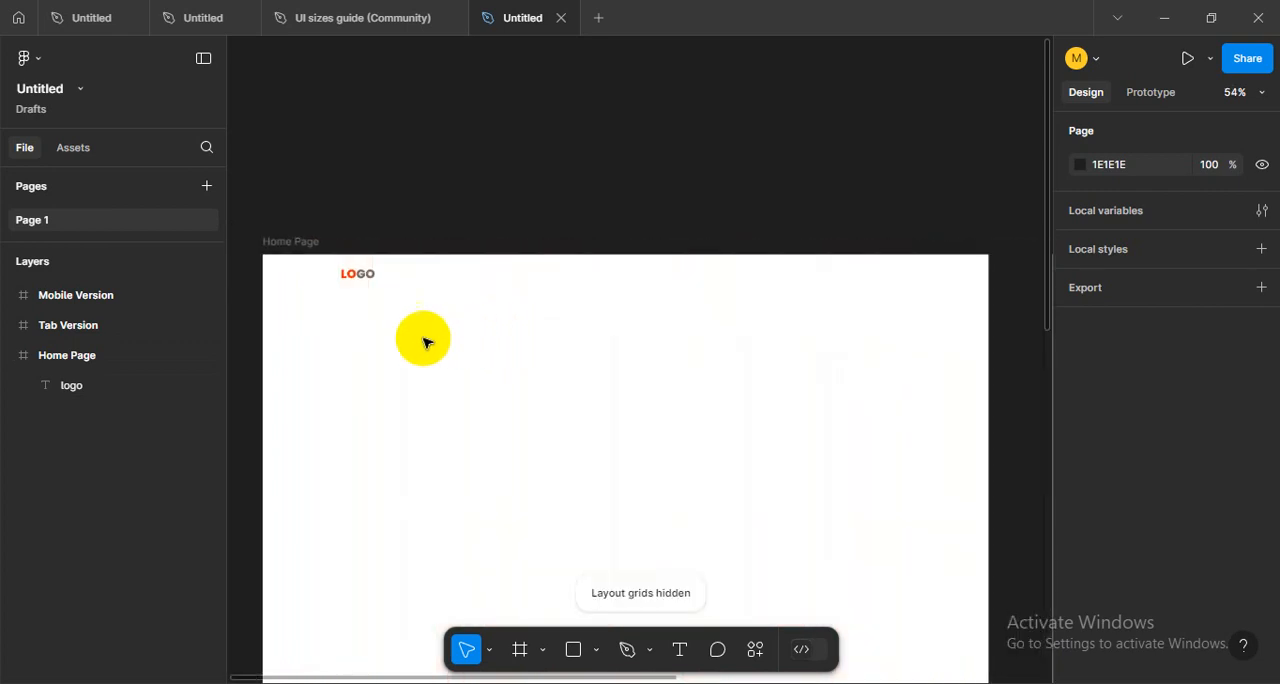
pyautogui.scroll(5, 323, 293)
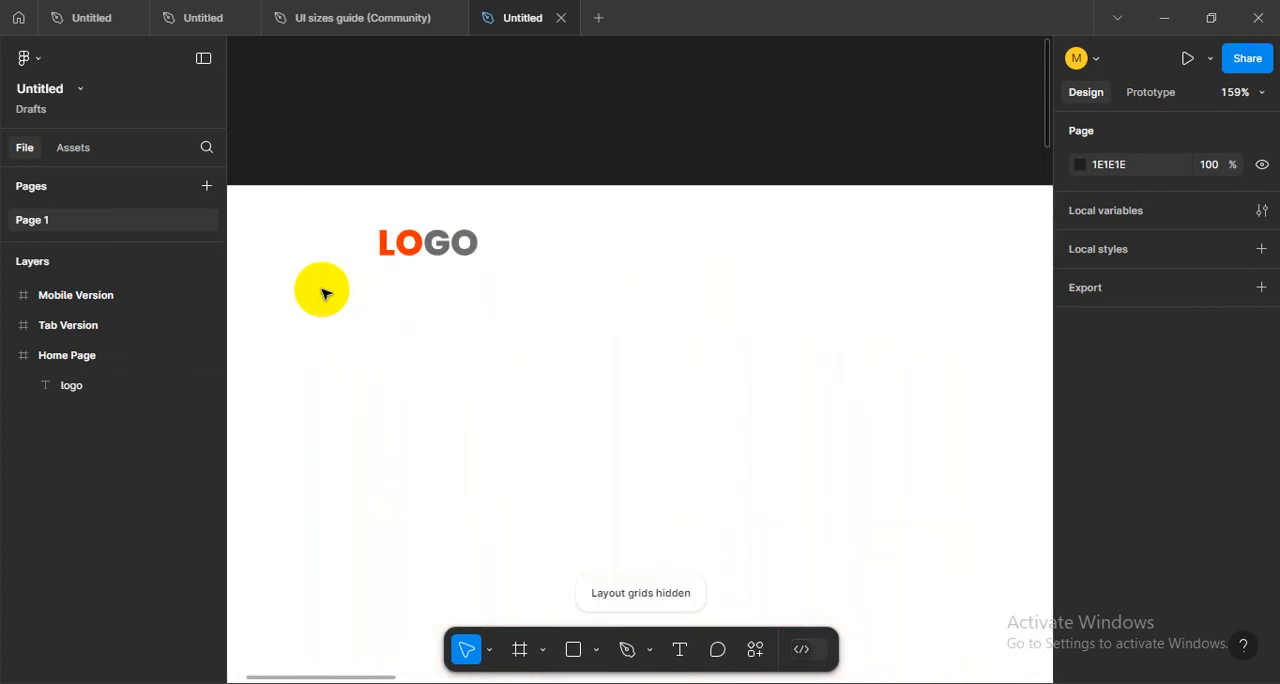
# - Show the layout grids again and move the logo text to X 150, Y 30, flush with the first column's edge
pyautogui.hotkey('ctrl', 'shift', '4')
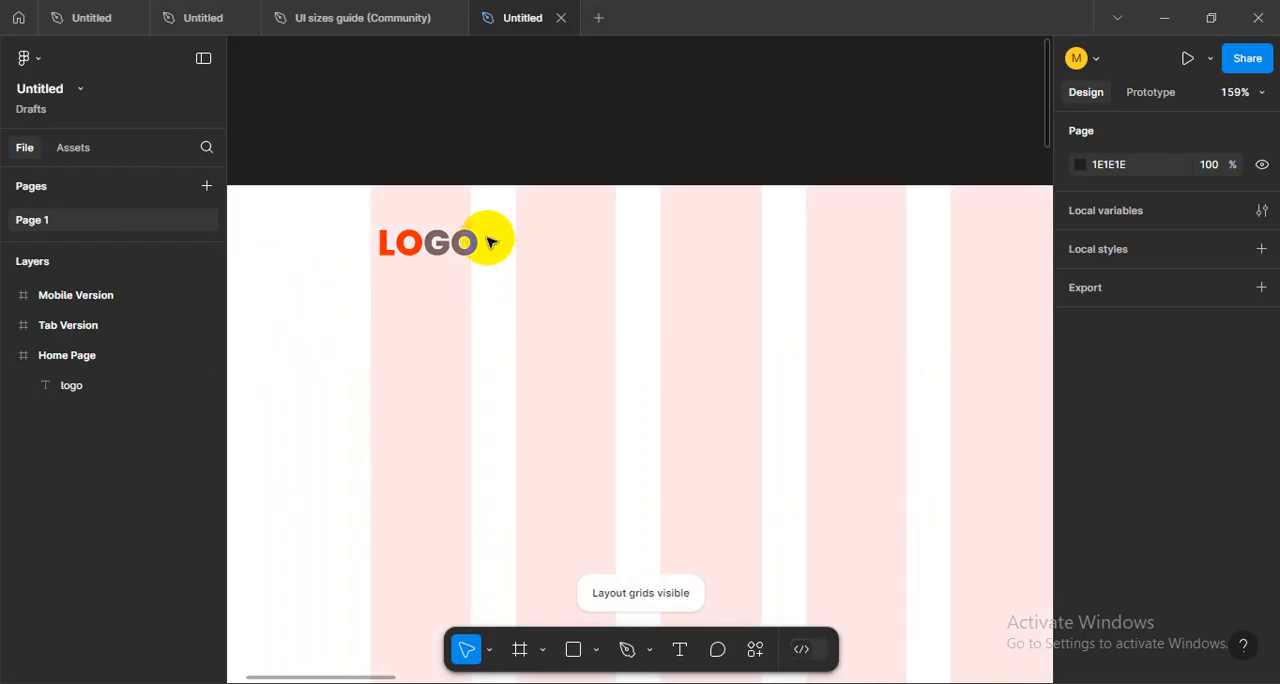
pyautogui.click(437, 250)
pyautogui.moveTo(445, 250); pyautogui.dragTo(382, 274)
pyautogui.scroll(4, 413, 256)
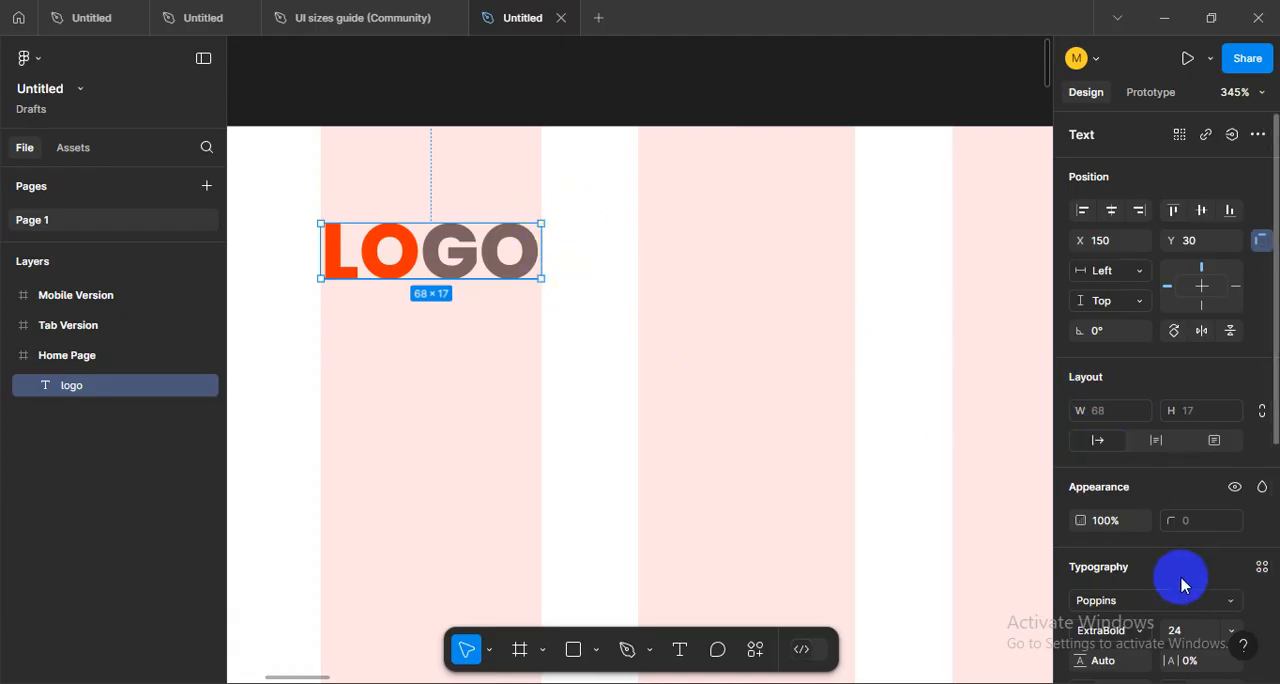
# - Set the logo text's font size to 32
pyautogui.scroll(-2, 1140, 560)
pyautogui.click(1230, 543)
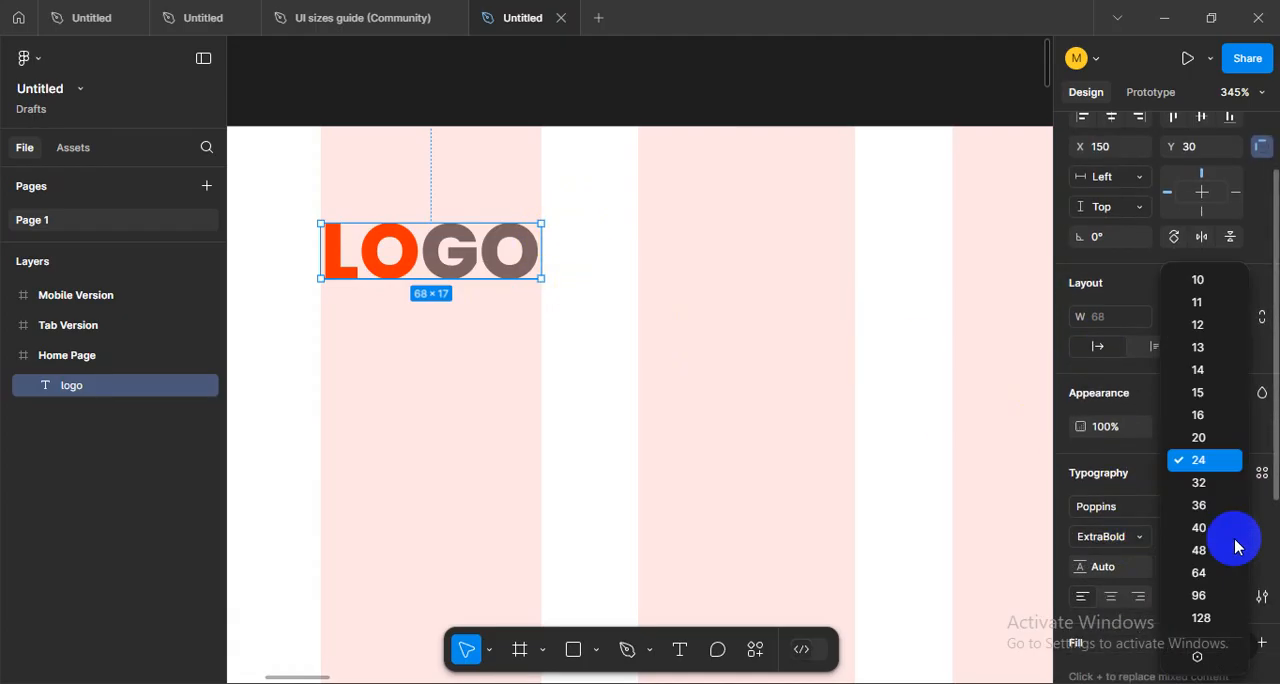
pyautogui.click(1211, 491)
pyautogui.click(806, 420)
pyautogui.scroll(-2, 489, 348)
pyautogui.scroll(-6, 489, 348)
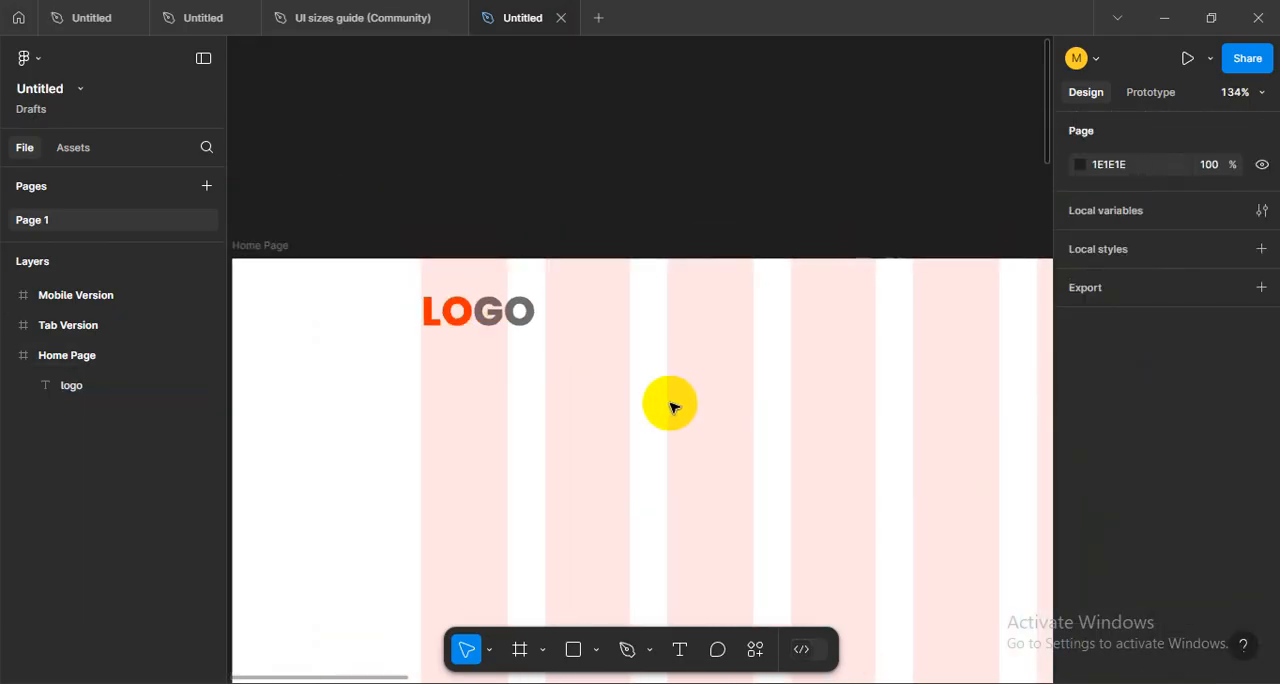
pyautogui.scroll(-3, 663, 388)
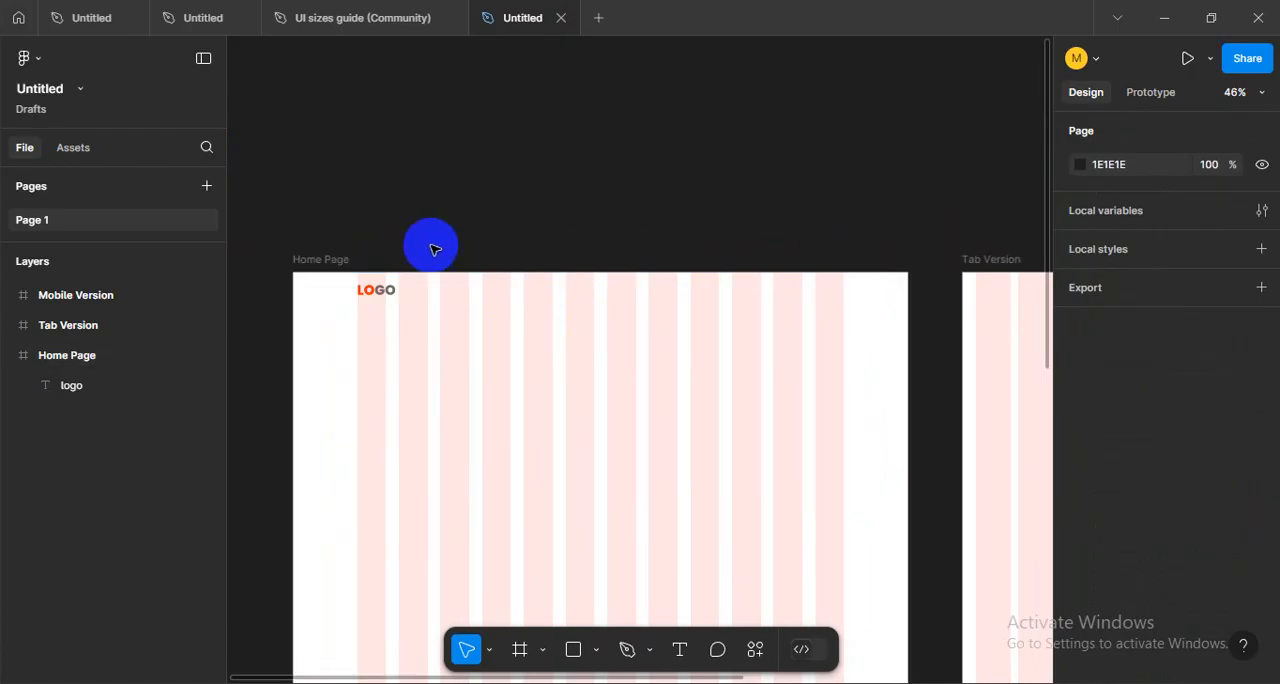
# - Draw a full-width header rectangle about 1440 × 96 at the top of the Home Page and place it behind the logo
pyautogui.scroll(1, 596, 244)
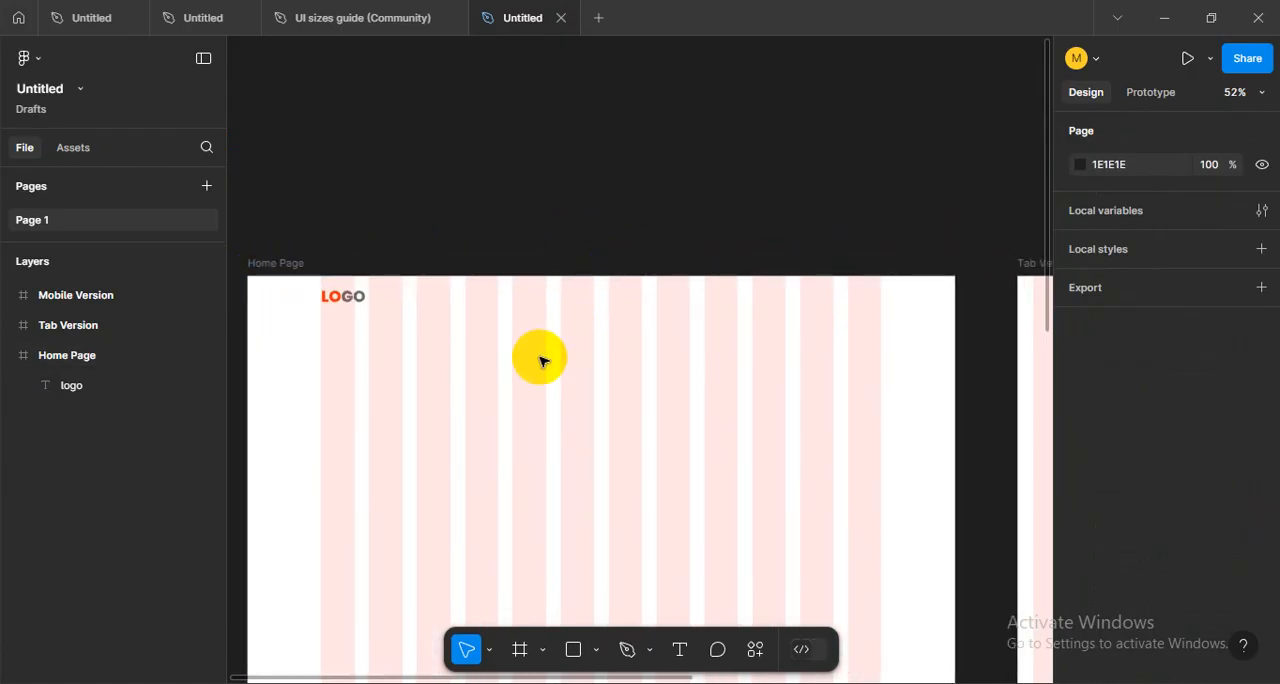
pyautogui.click(573, 649)
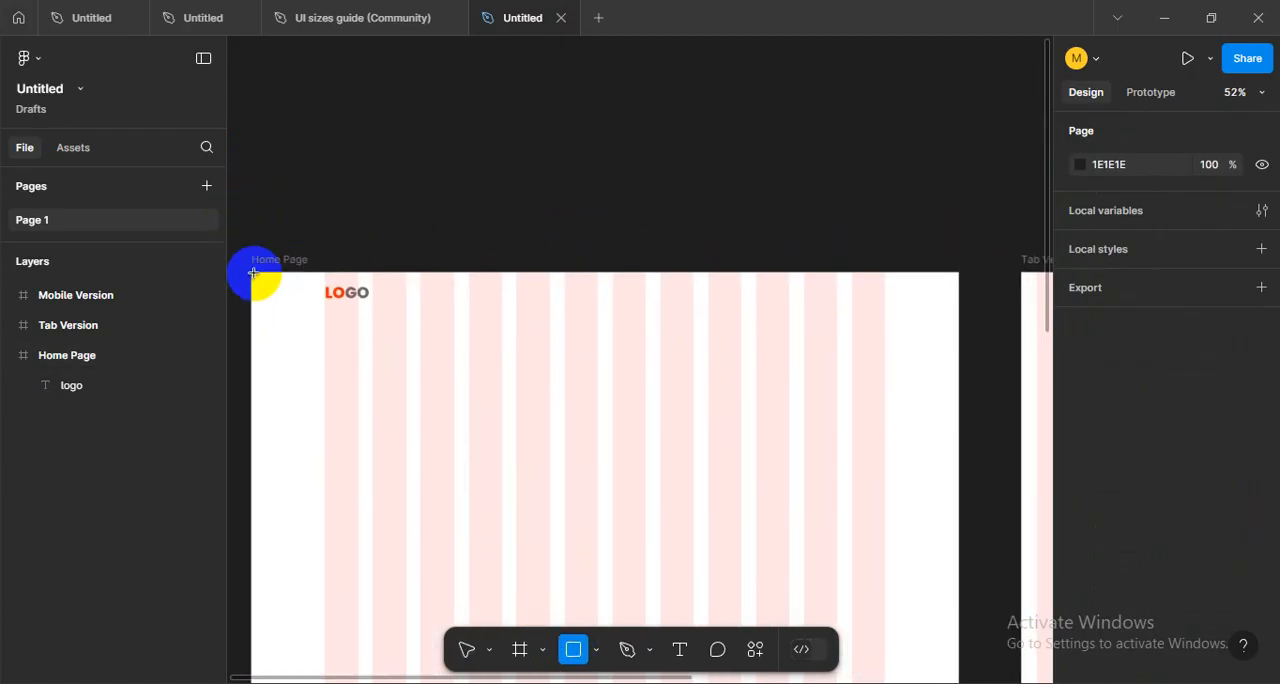
pyautogui.moveTo(253, 272); pyautogui.dragTo(956, 319)
pyautogui.scroll(3, 392, 266)
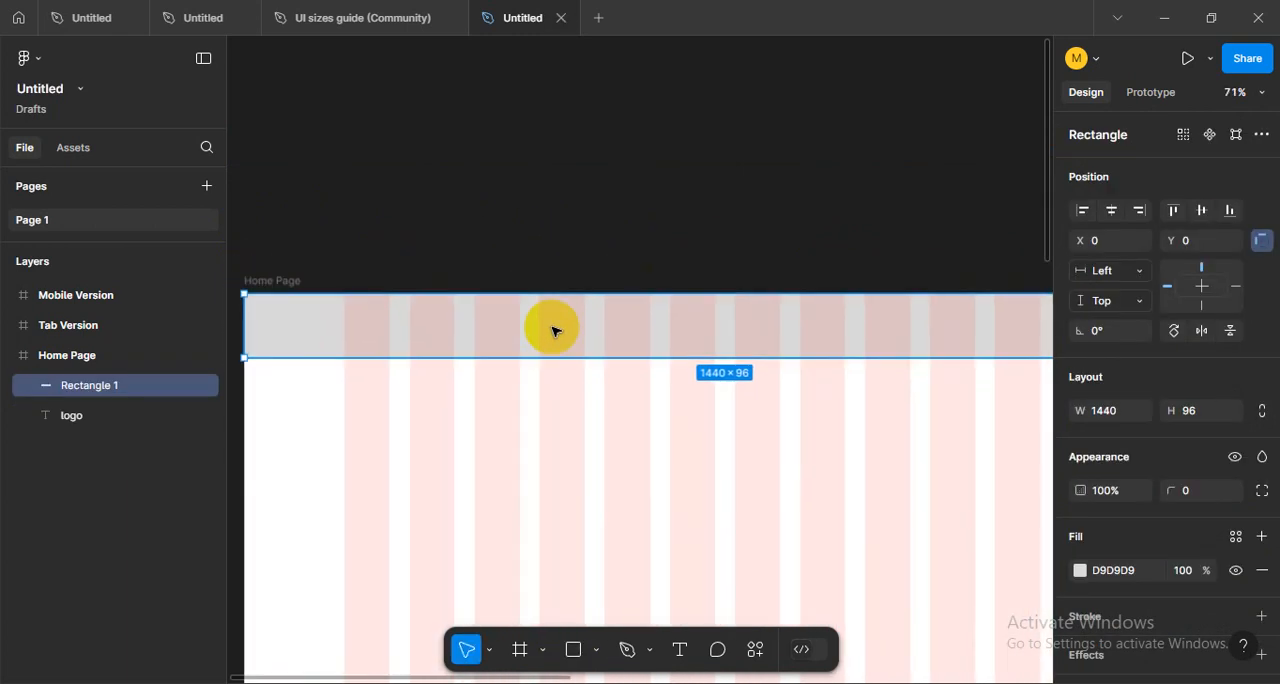
pyautogui.hotkey('ctrl', '[')
pyautogui.click(423, 403)
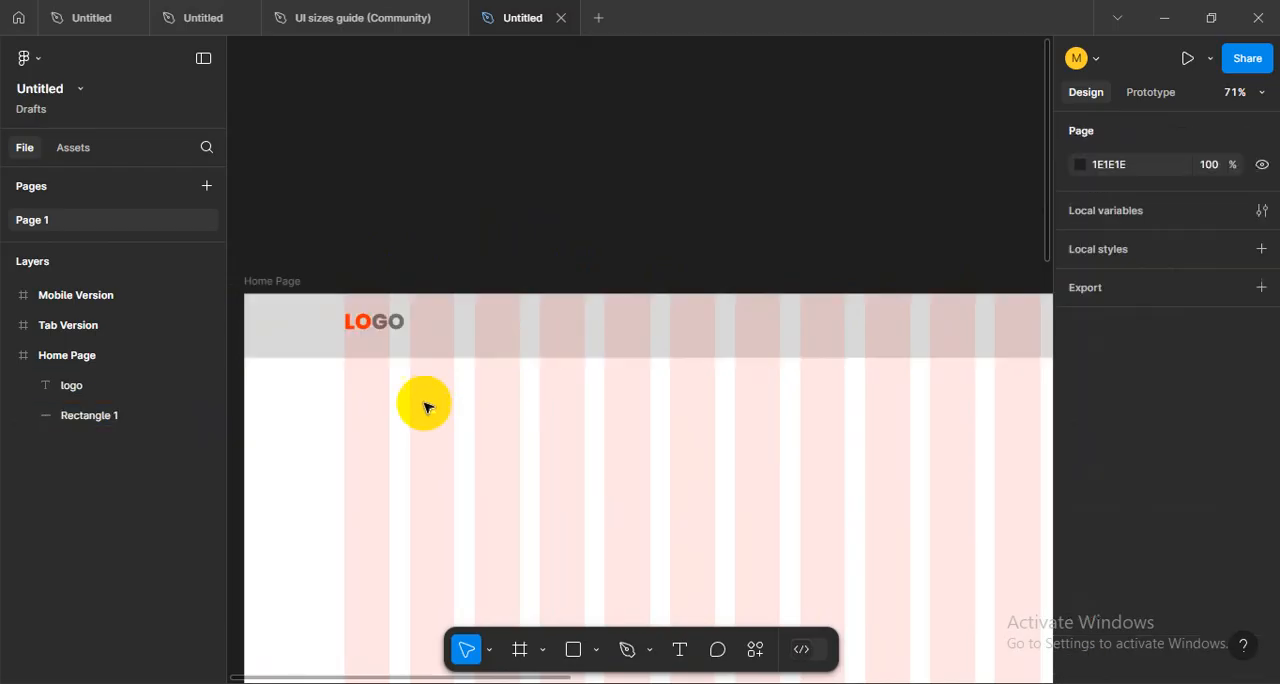
# - Align the vertical centers of the logo text and the header rectangle
pyautogui.click(374, 322)
pyautogui.keyDown('shift'); pyautogui.click(519, 343); pyautogui.keyUp('shift')
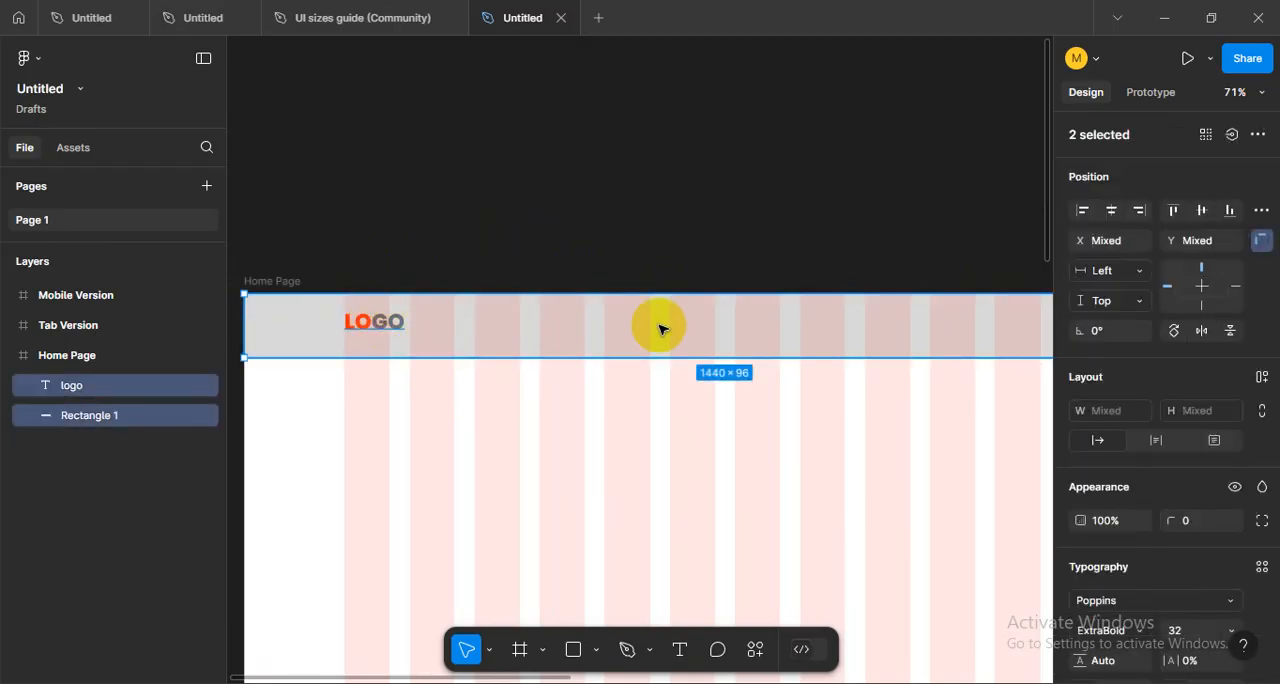
pyautogui.click(1201, 215)
pyautogui.click(432, 406)
# - Reduce the header rectangle's height to about 86 and change its fill to white, FFFFFF
pyautogui.click(558, 328)
pyautogui.scroll(1, 553, 323)
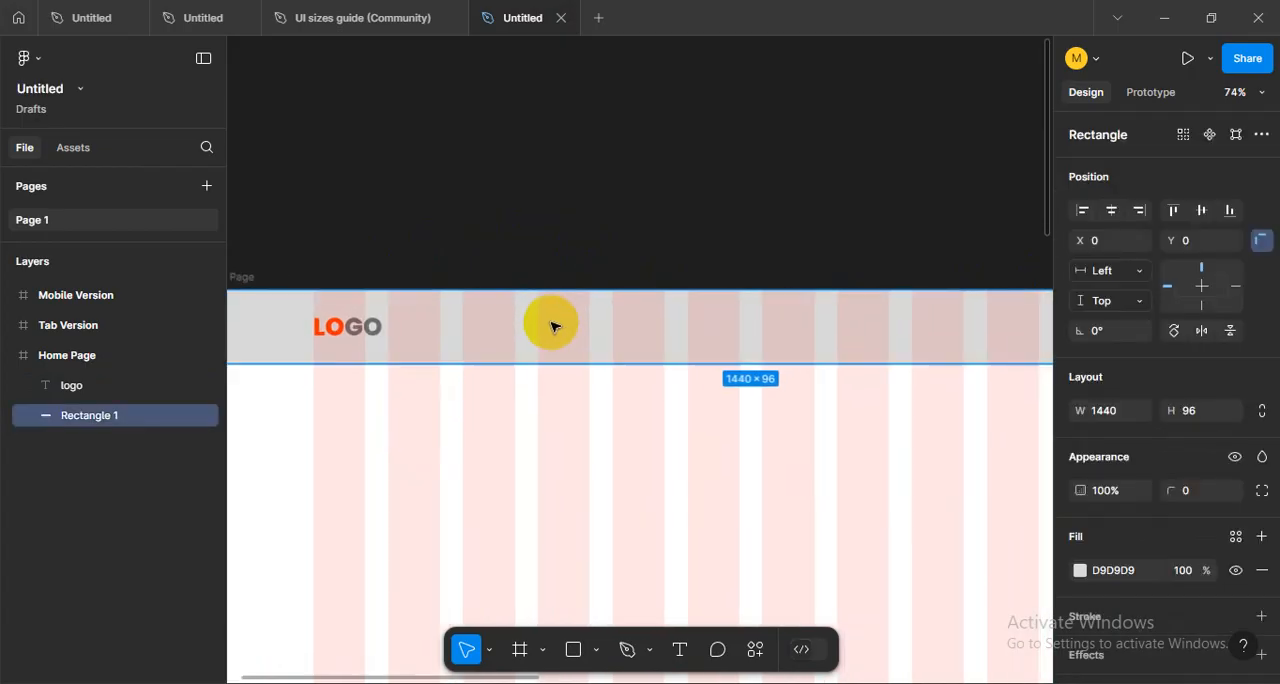
pyautogui.scroll(1, 553, 326)
pyautogui.moveTo(657, 363); pyautogui.dragTo(657, 355)
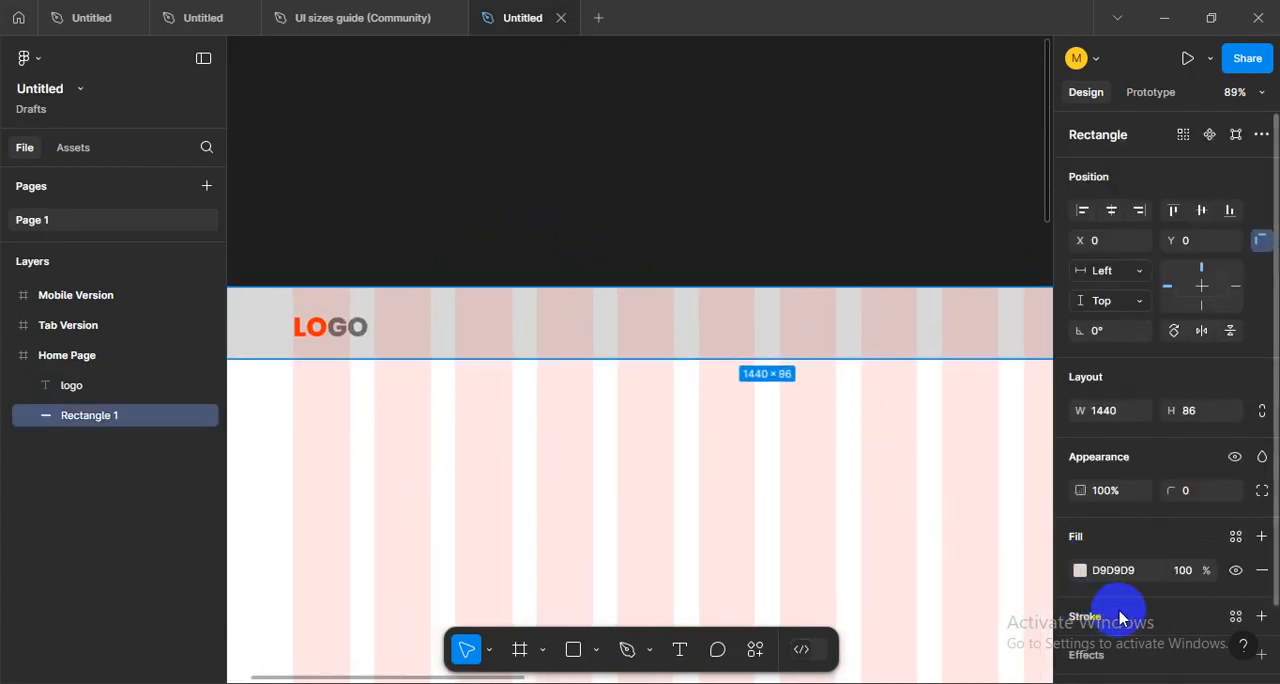
pyautogui.click(1080, 570)
pyautogui.moveTo(869, 303); pyautogui.dragTo(797, 176)
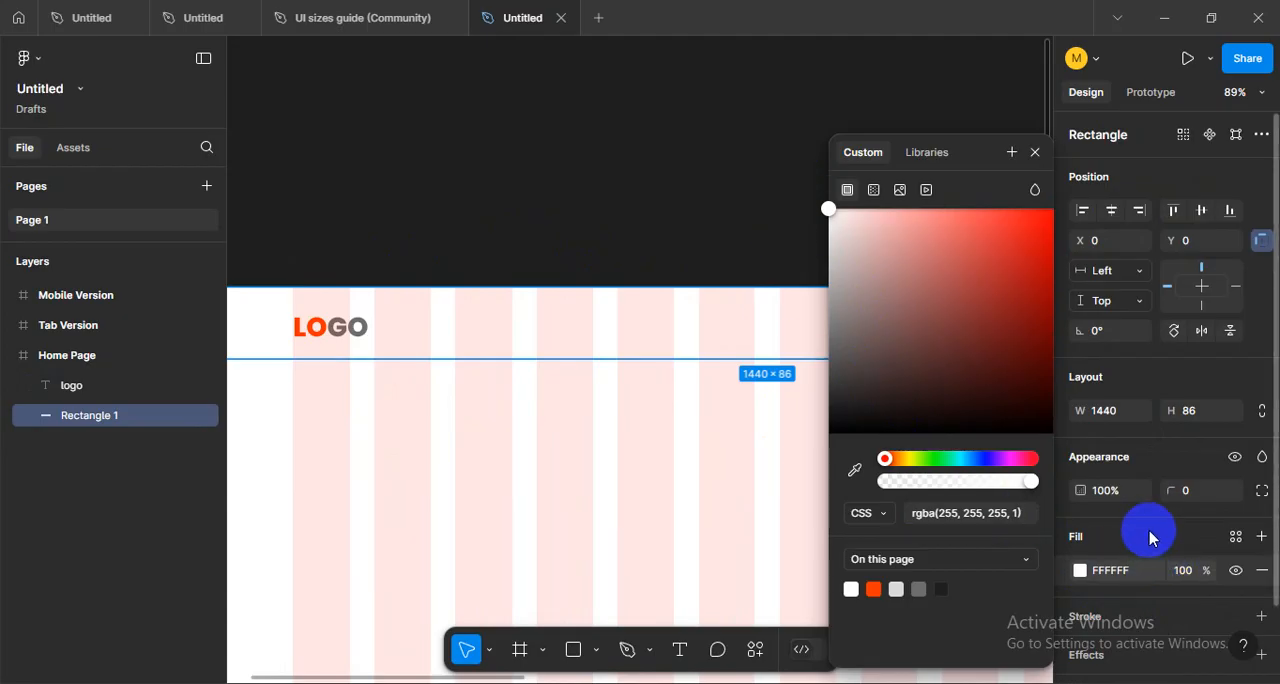
# - Add a drop shadow to the header rectangle with a blur of 7.5 and a color opacity of 15%
pyautogui.scroll(-1, 1128, 545)
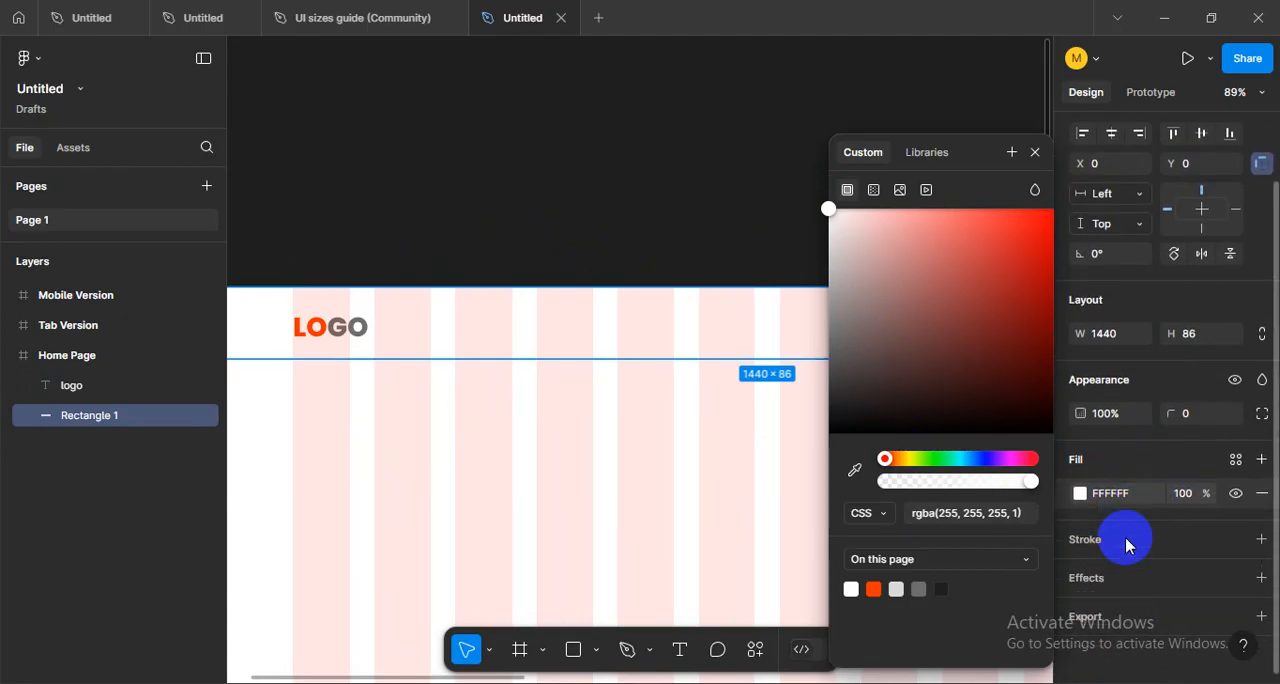
pyautogui.click(1111, 580)
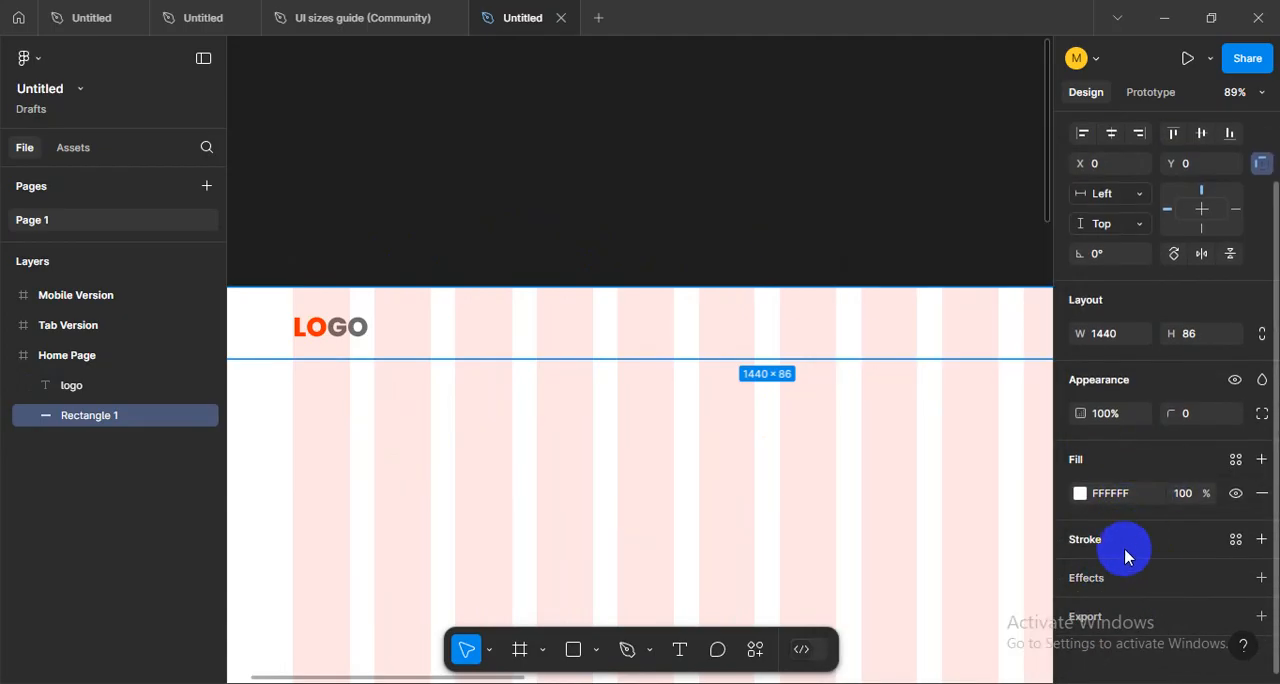
pyautogui.click(1135, 578)
pyautogui.scroll(-1, 1134, 545)
pyautogui.click(1076, 574)
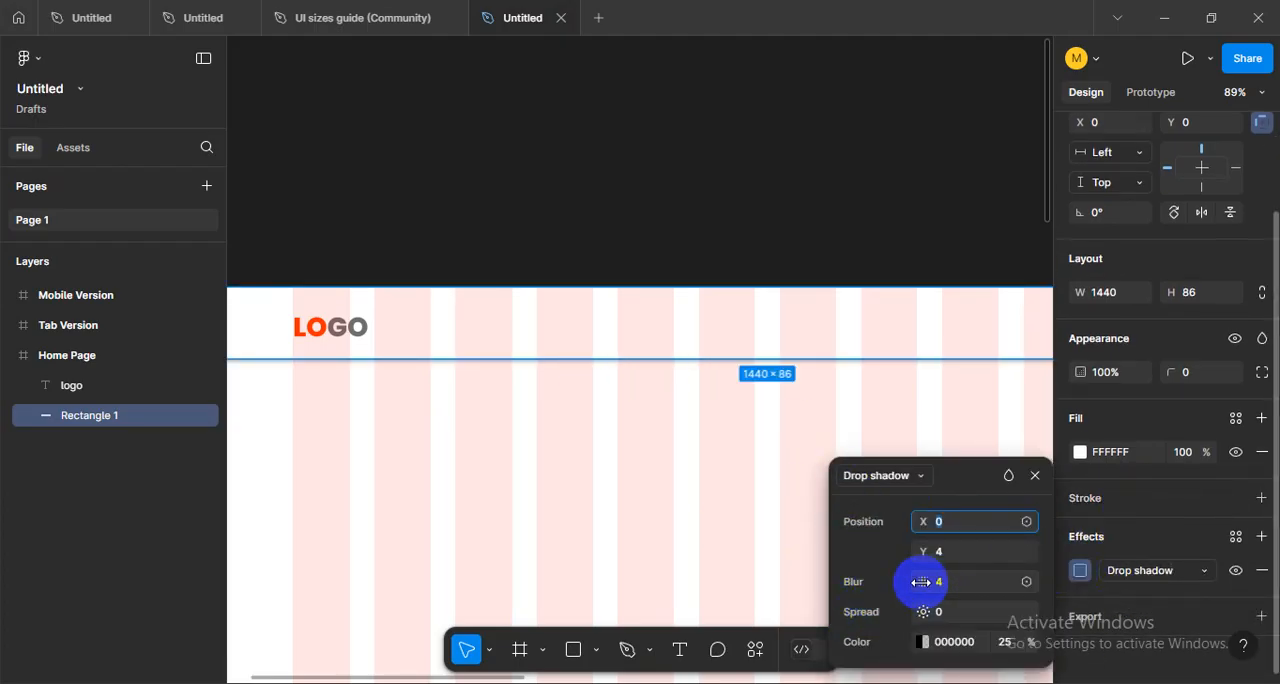
pyautogui.moveTo(919, 582); pyautogui.dragTo(988, 579)
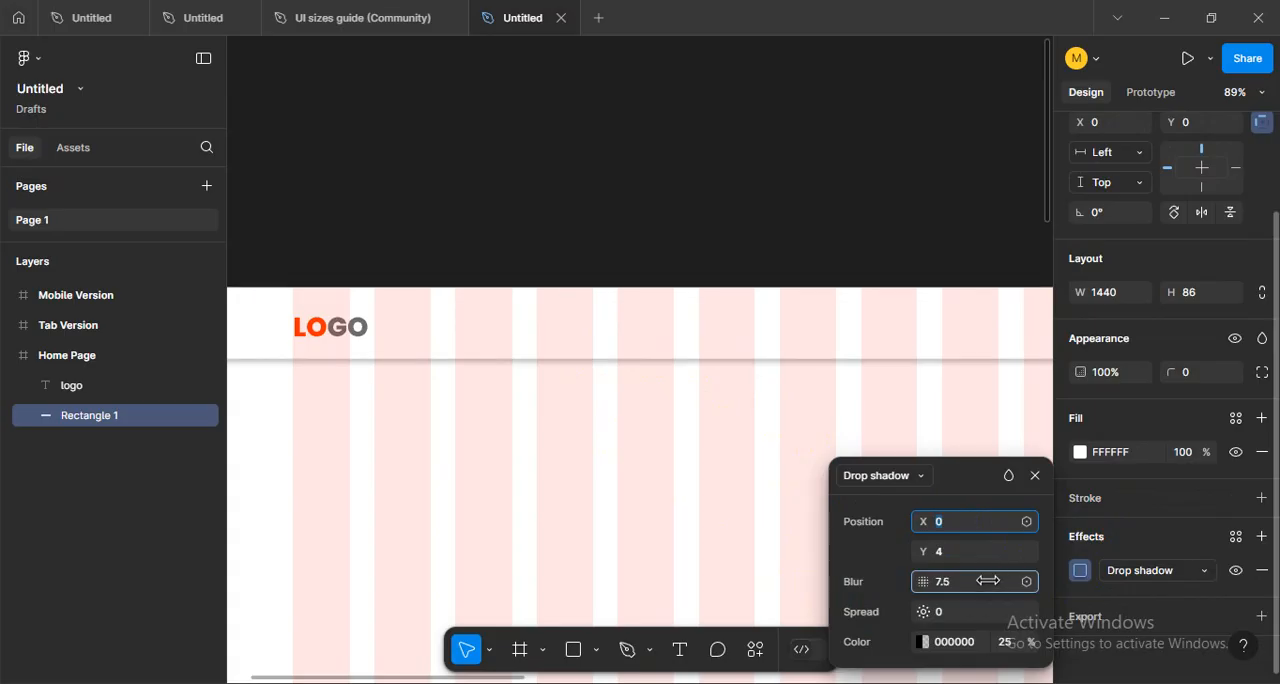
pyautogui.click(1018, 649)
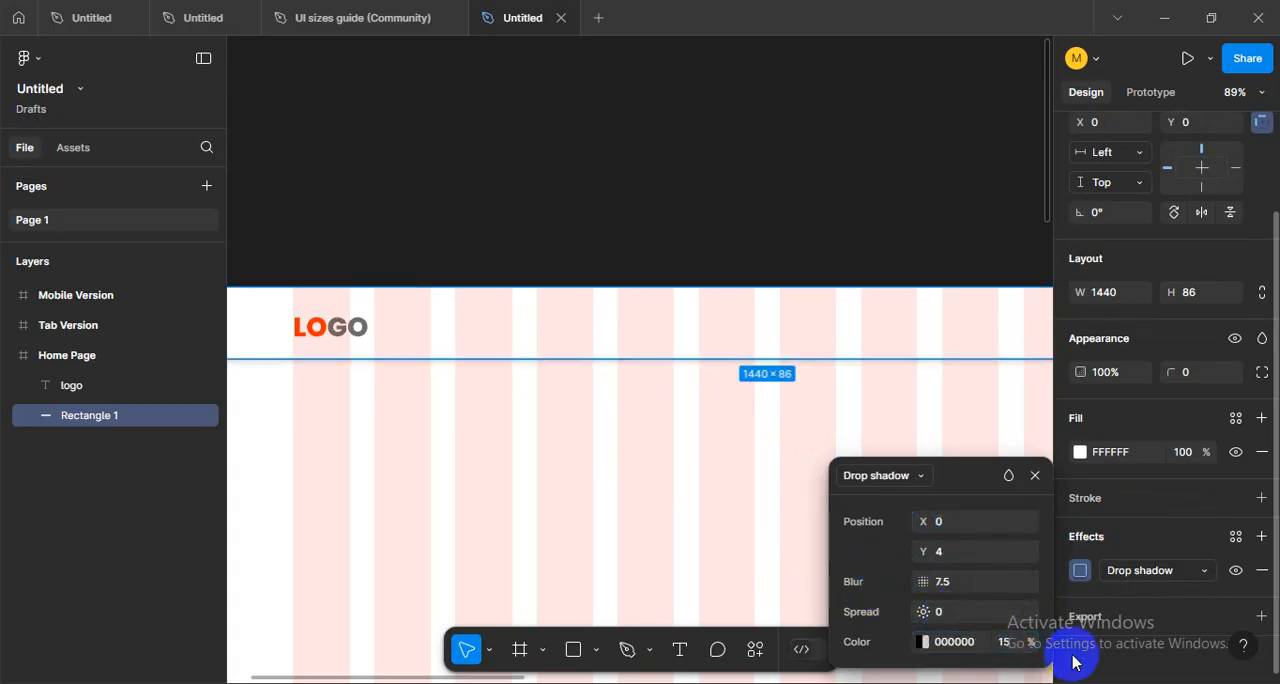
pyautogui.click(643, 489)
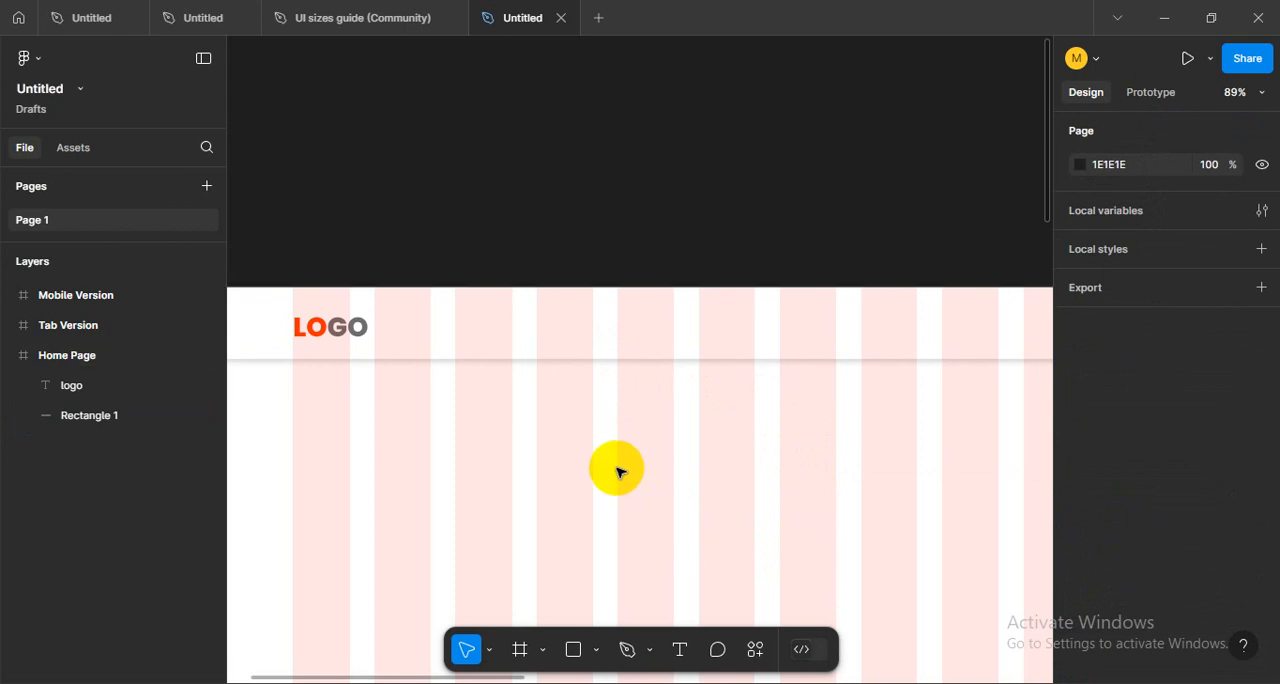
# - Hide the layout grids and examine the white header with its shadow on the plain Home Page
pyautogui.hotkey('ctrl', 'shift', '4')
pyautogui.scroll(-3, 491, 443)
pyautogui.scroll(1, 491, 423)
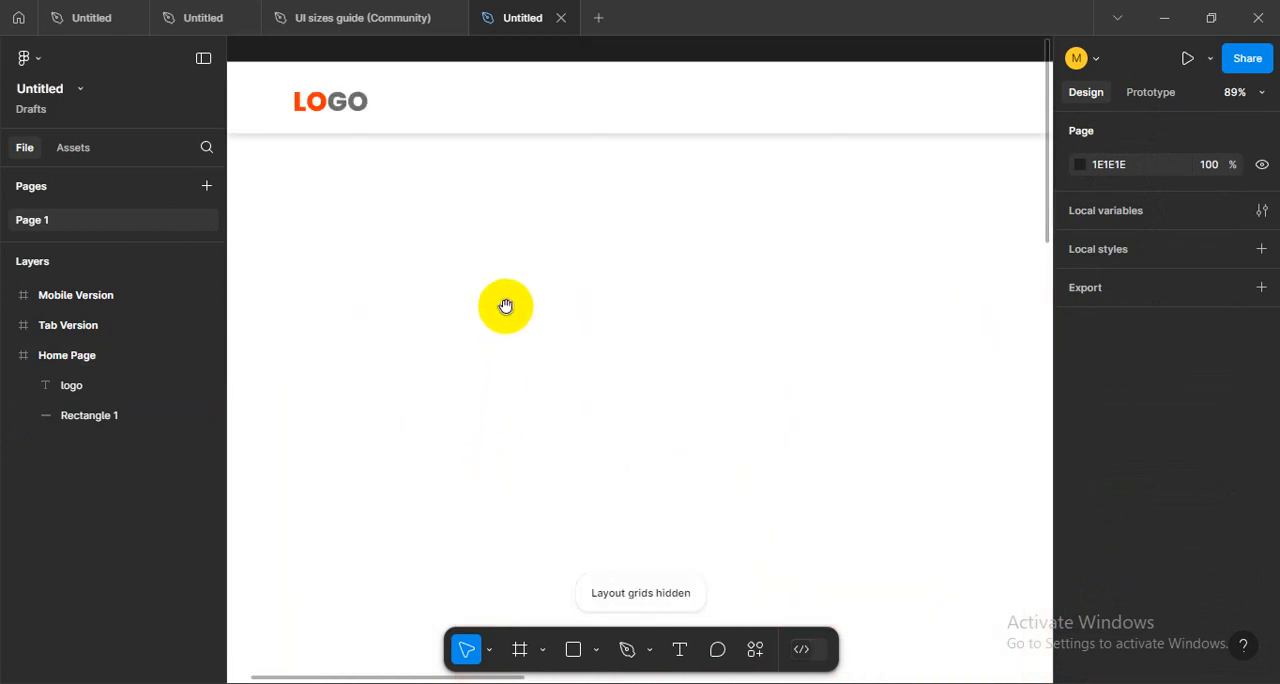
pyautogui.moveTo(506, 306); pyautogui.dragTo(605, 414)
pyautogui.scroll(-1, 518, 388)
pyautogui.scroll(-2, 518, 388)
pyautogui.scroll(3, 502, 338)
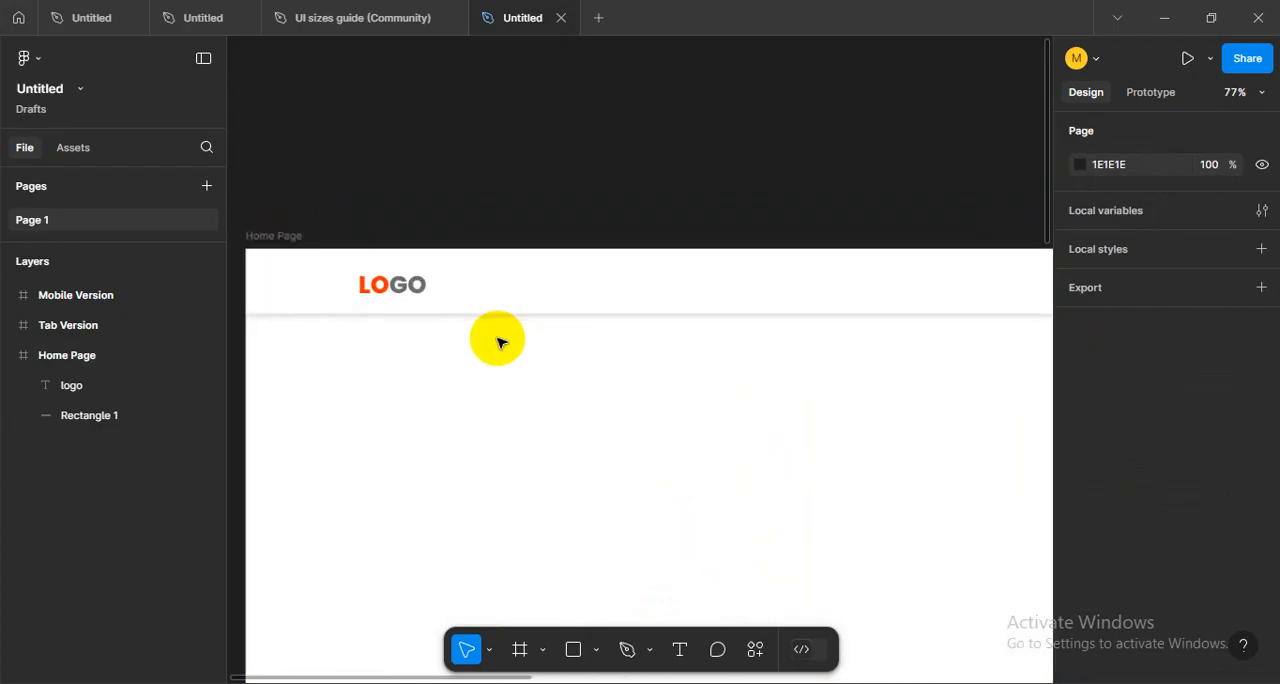
pyautogui.scroll(2, 502, 342)
# - Try a height of 100 for the header rectangle
pyautogui.click(580, 309)
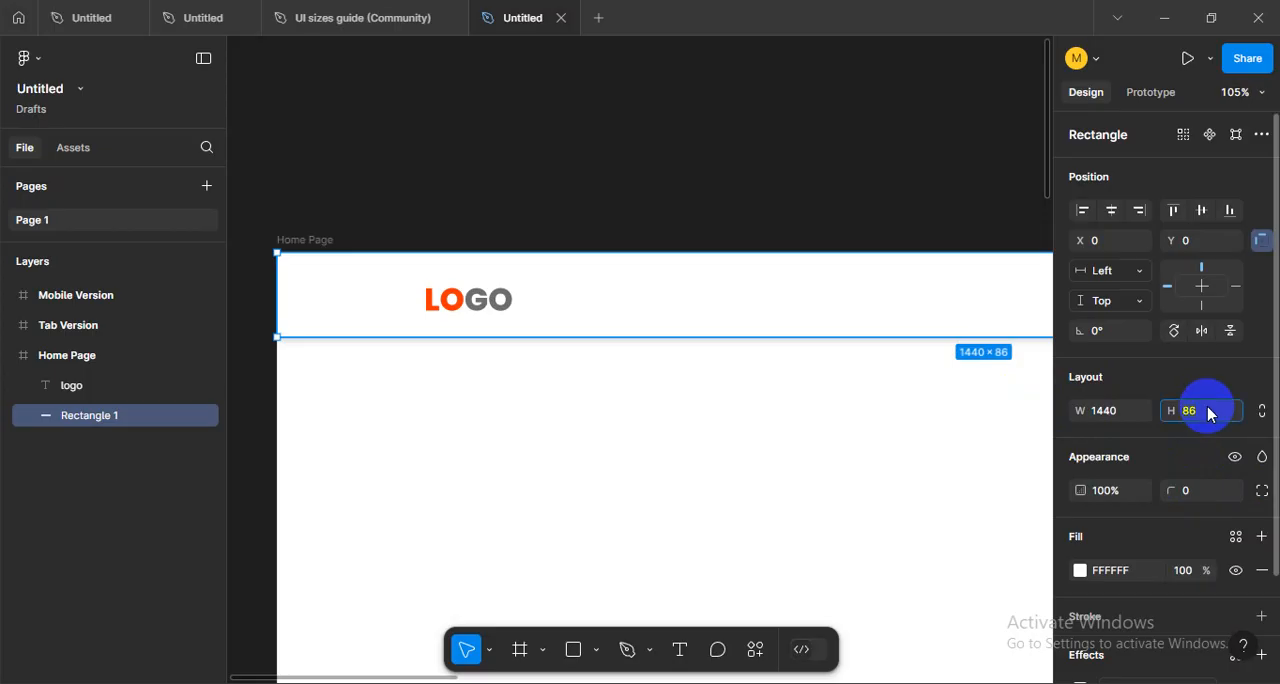
pyautogui.click(1208, 414)
pyautogui.write('100')
pyautogui.press('Return')
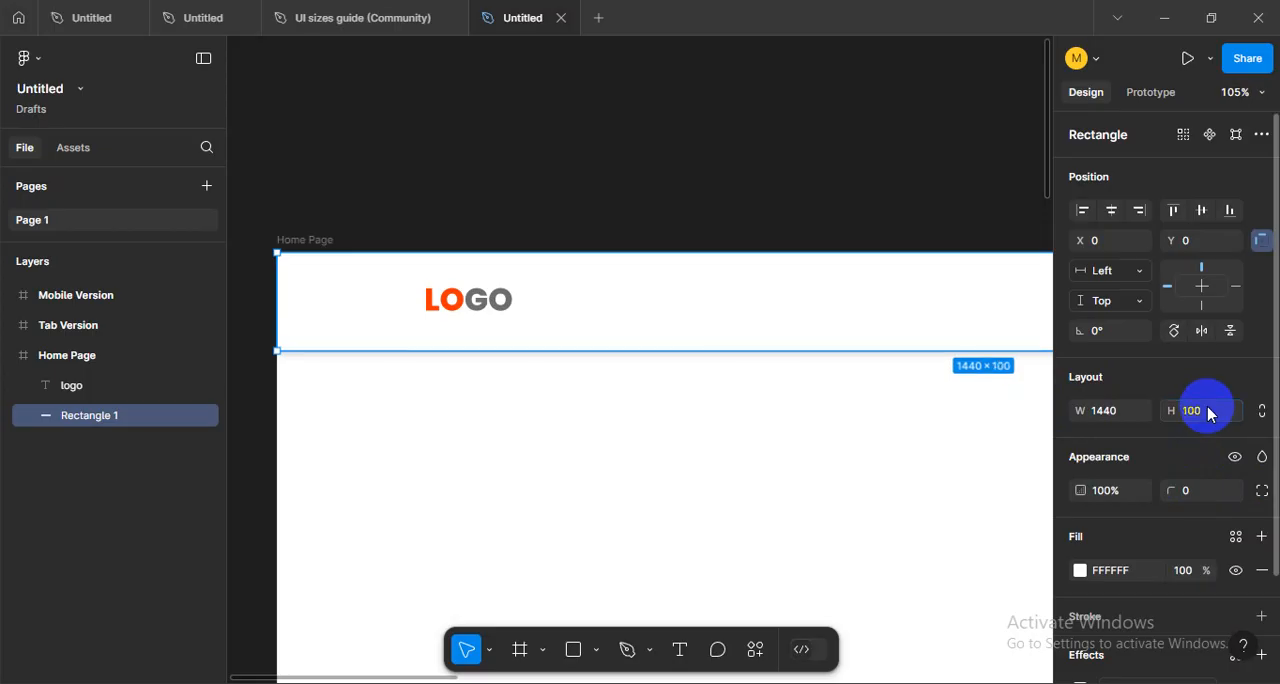
pyautogui.click(457, 386)
pyautogui.scroll(-5, 457, 386)
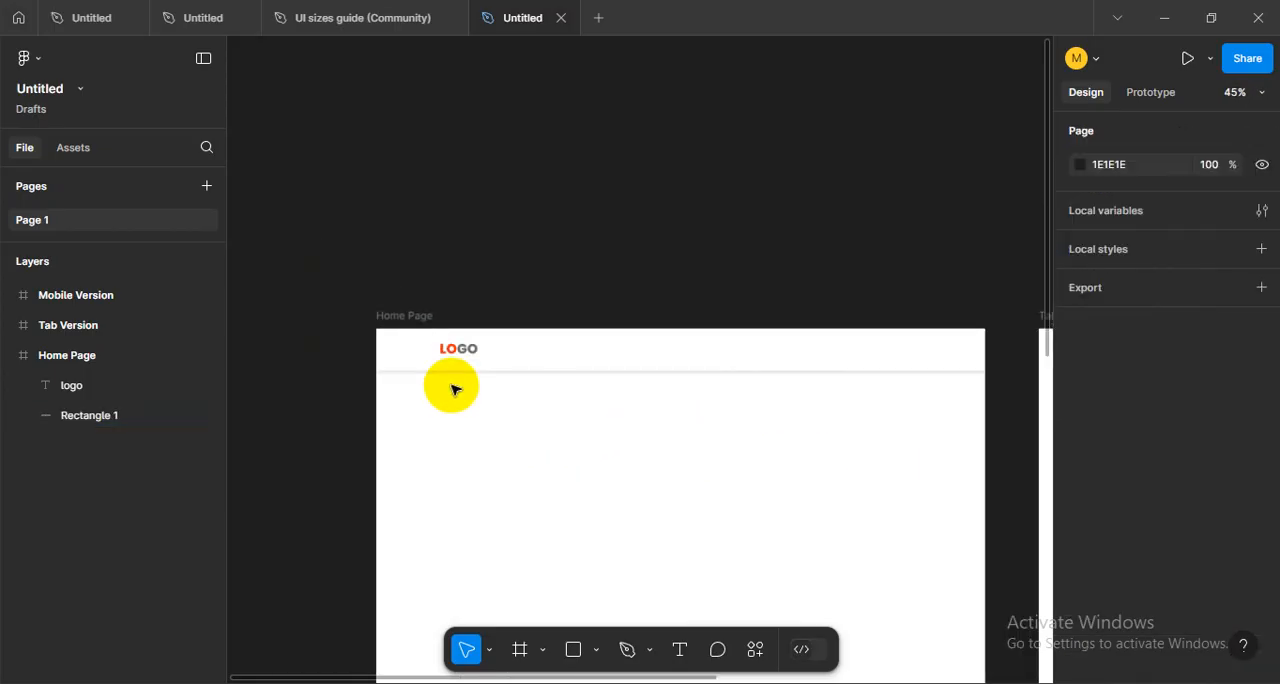
pyautogui.scroll(5, 455, 389)
pyautogui.hscroll(1, 500, 395)
# - Set the header rectangle's height to 90
pyautogui.click(660, 334)
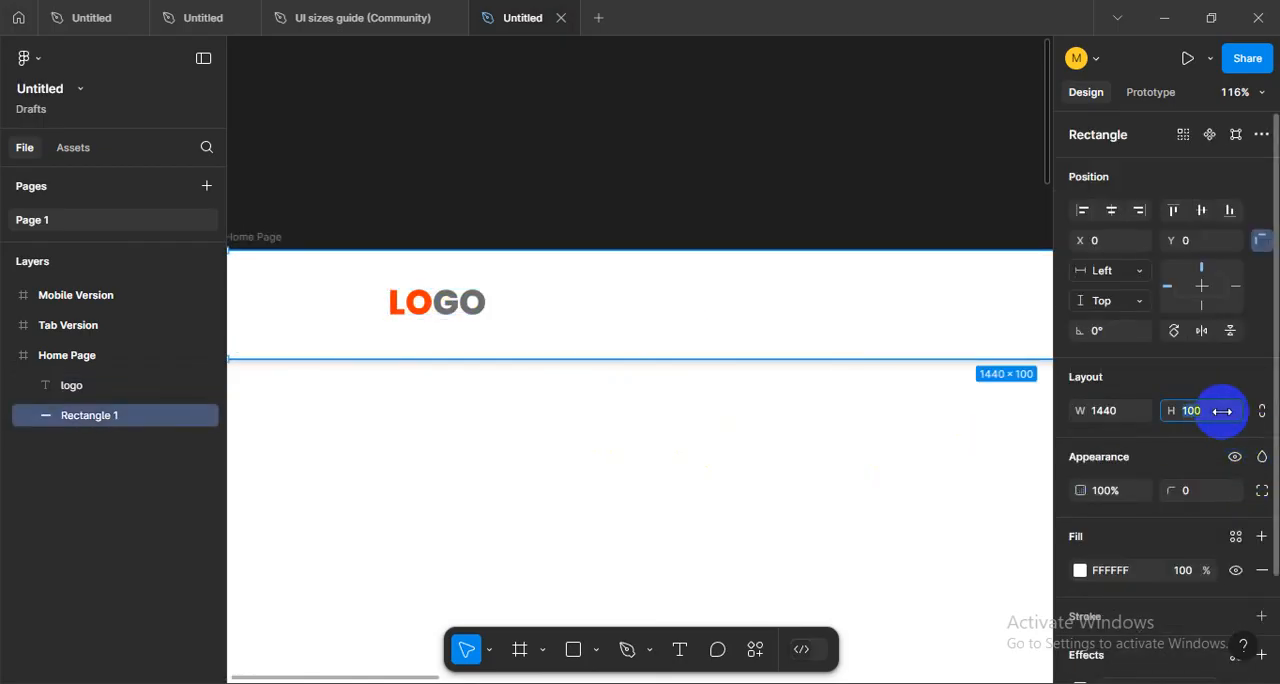
pyautogui.write('90')
pyautogui.press('Return')
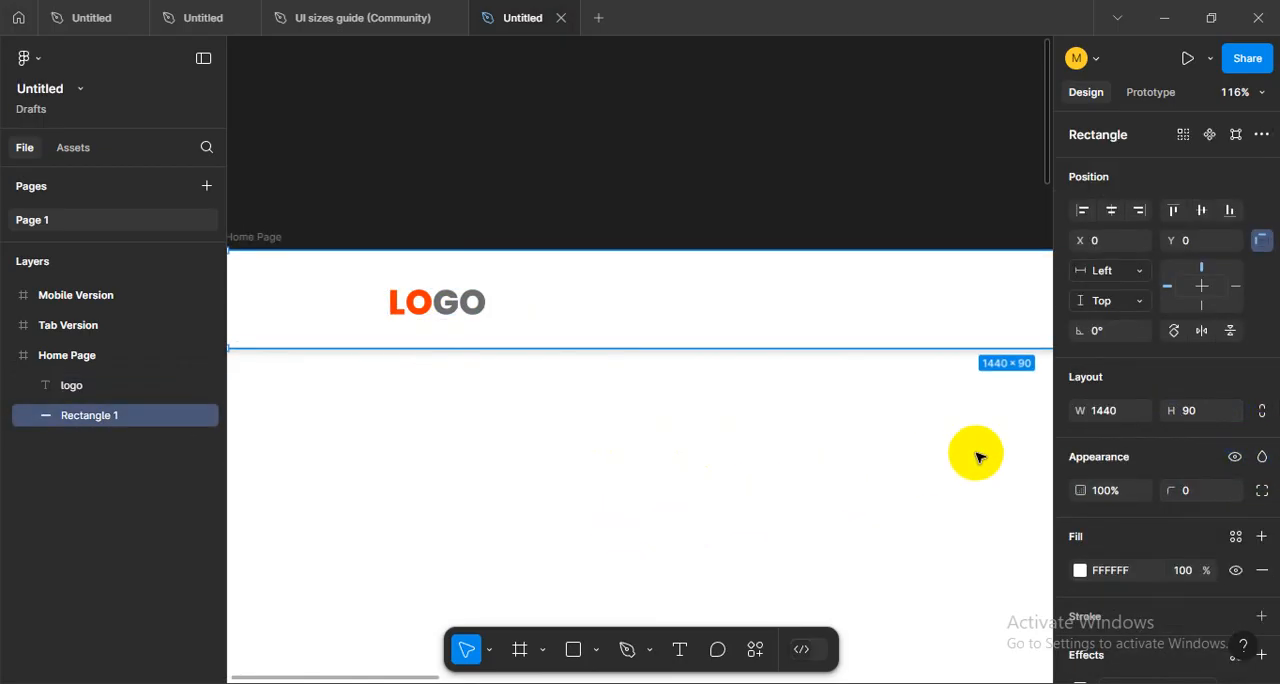
pyautogui.scroll(-5, 608, 466)
pyautogui.moveTo(714, 483); pyautogui.dragTo(733, 490)
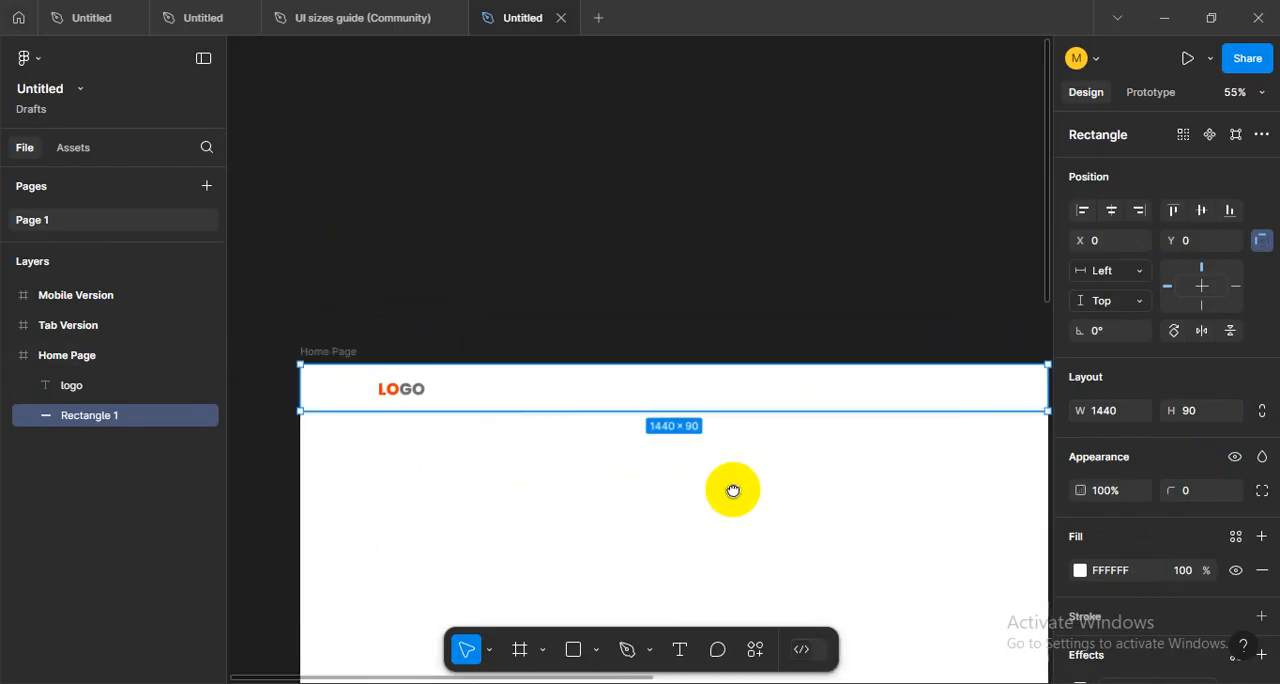
# - Center the logo text vertically on the resized header rectangle
pyautogui.scroll(3, 486, 429)
pyautogui.keyDown('shift'); pyautogui.click(465, 345); pyautogui.keyUp('shift')
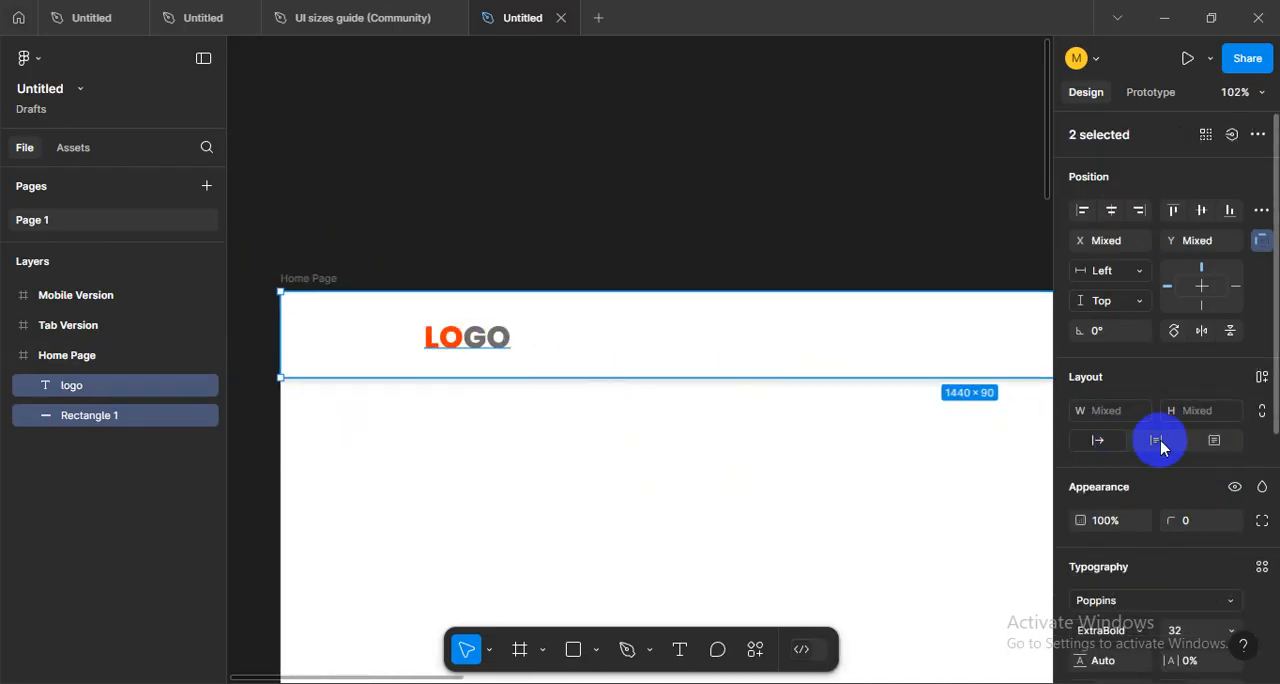
pyautogui.click(1203, 211)
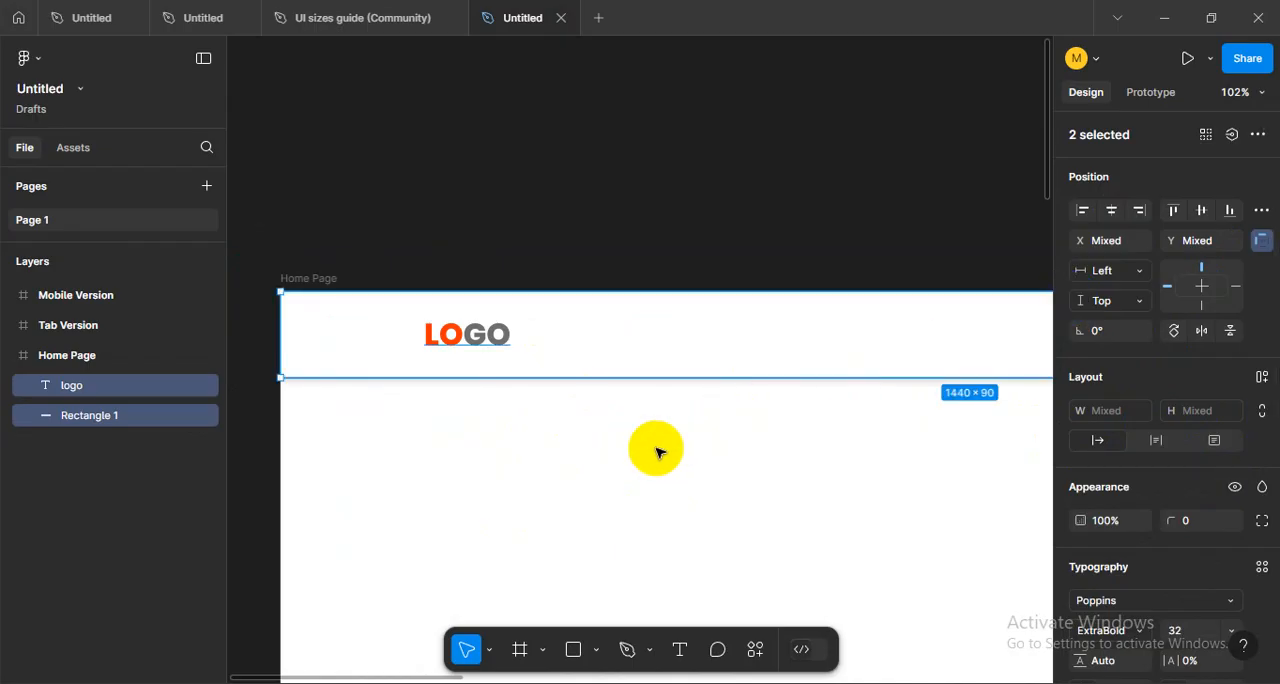
pyautogui.press('Escape')
pyautogui.moveTo(796, 448); pyautogui.dragTo(376, 480)
pyautogui.moveTo(726, 460); pyautogui.dragTo(880, 409)
pyautogui.moveTo(375, 501); pyautogui.dragTo(826, 482)
pyautogui.moveTo(831, 403); pyautogui.dragTo(607, 434)
pyautogui.scroll(-3, 541, 398)
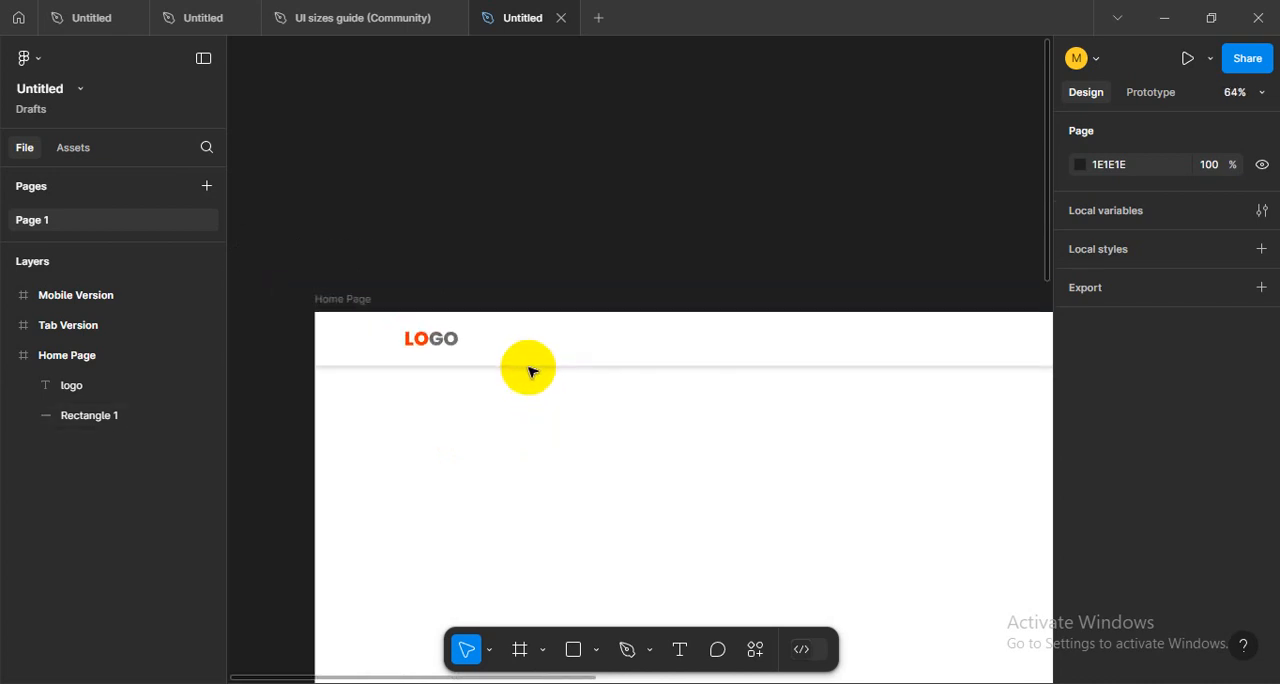
pyautogui.moveTo(557, 477); pyautogui.dragTo(663, 482)
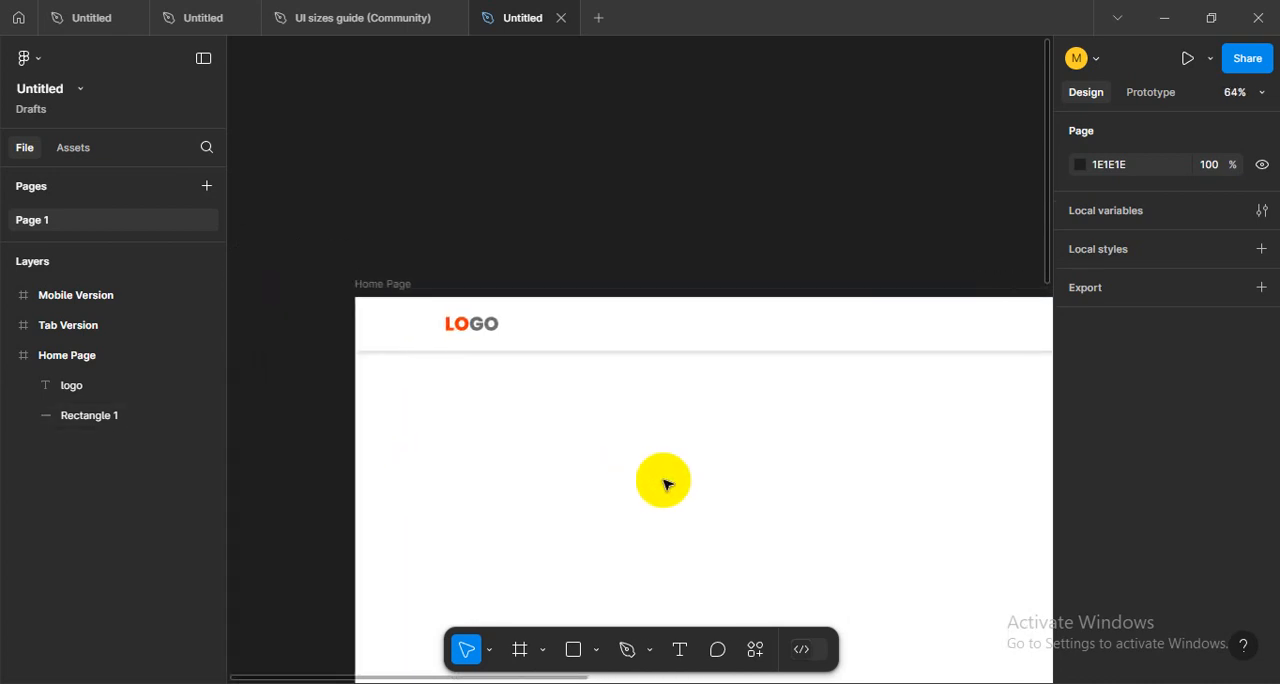
# - Toggle the layout grids to compare the header with and without columns, leaving the grids shown
pyautogui.hotkey('ctrl', 'shift', '4')
pyautogui.scroll(5, 587, 343)
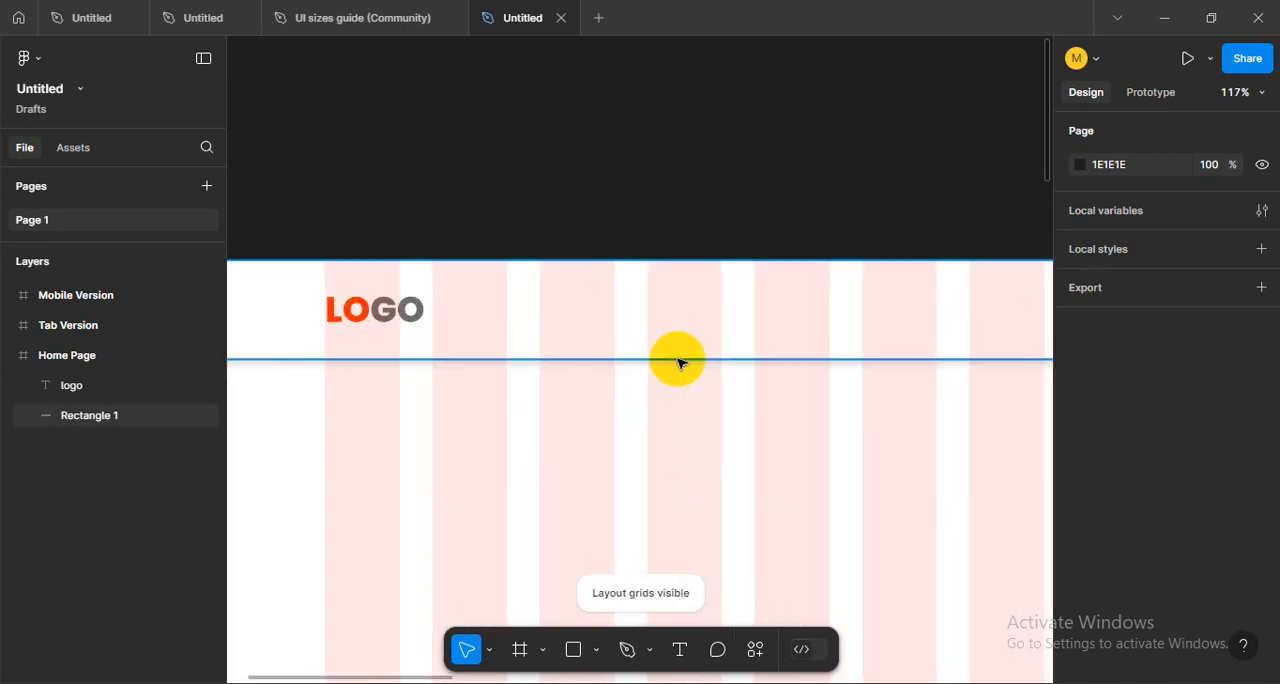
pyautogui.scroll(-8, 677, 363)
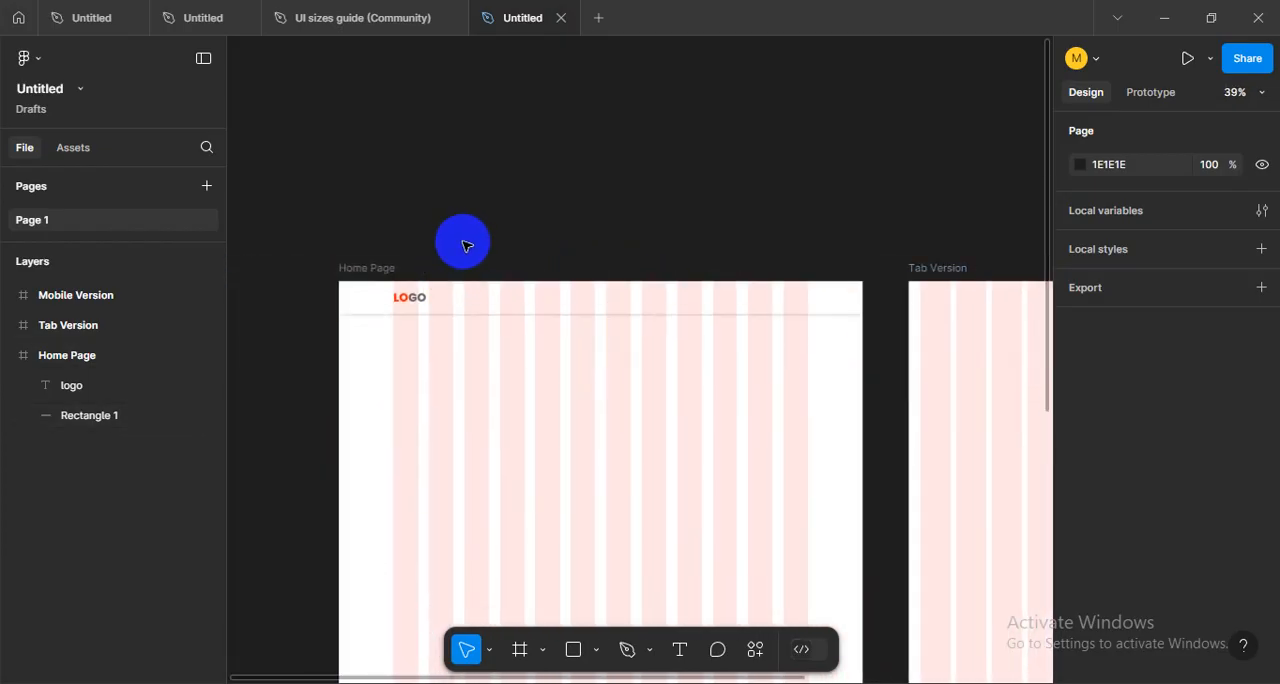
pyautogui.hotkey('ctrl', 'shift', '4')
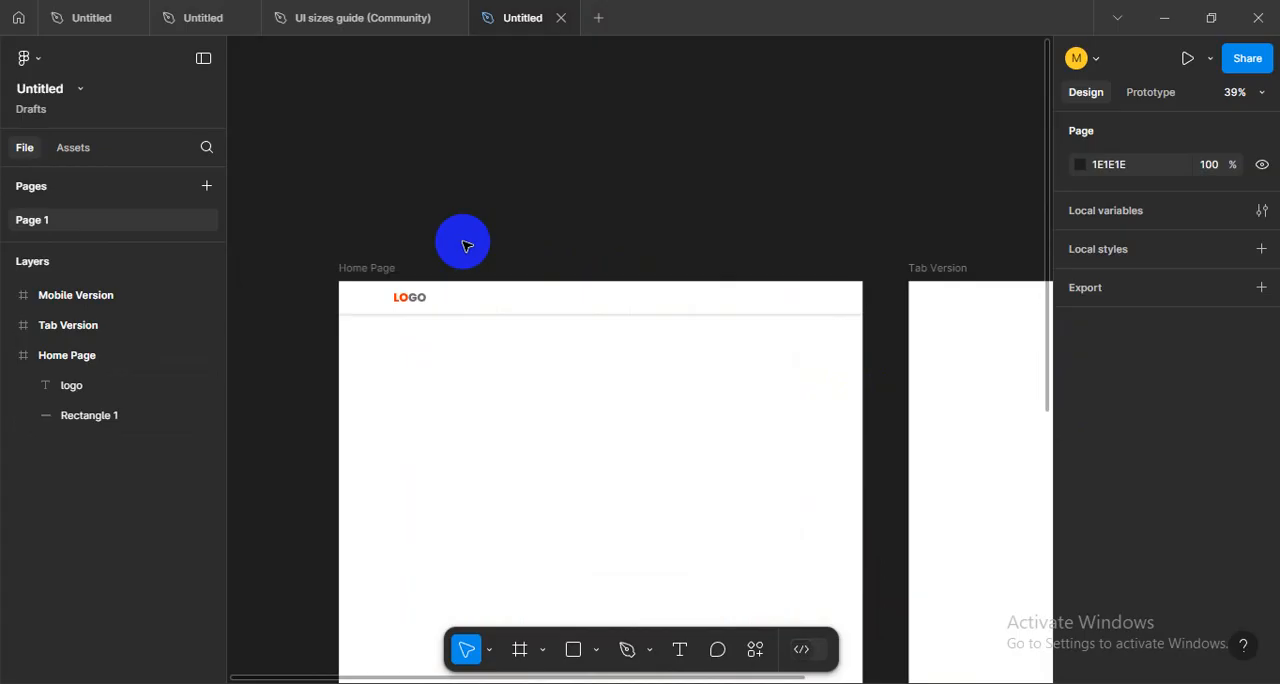
pyautogui.hotkey('ctrl', 'shift', '4')
pyautogui.scroll(3, 391, 286)
pyautogui.scroll(-2, 443, 374)
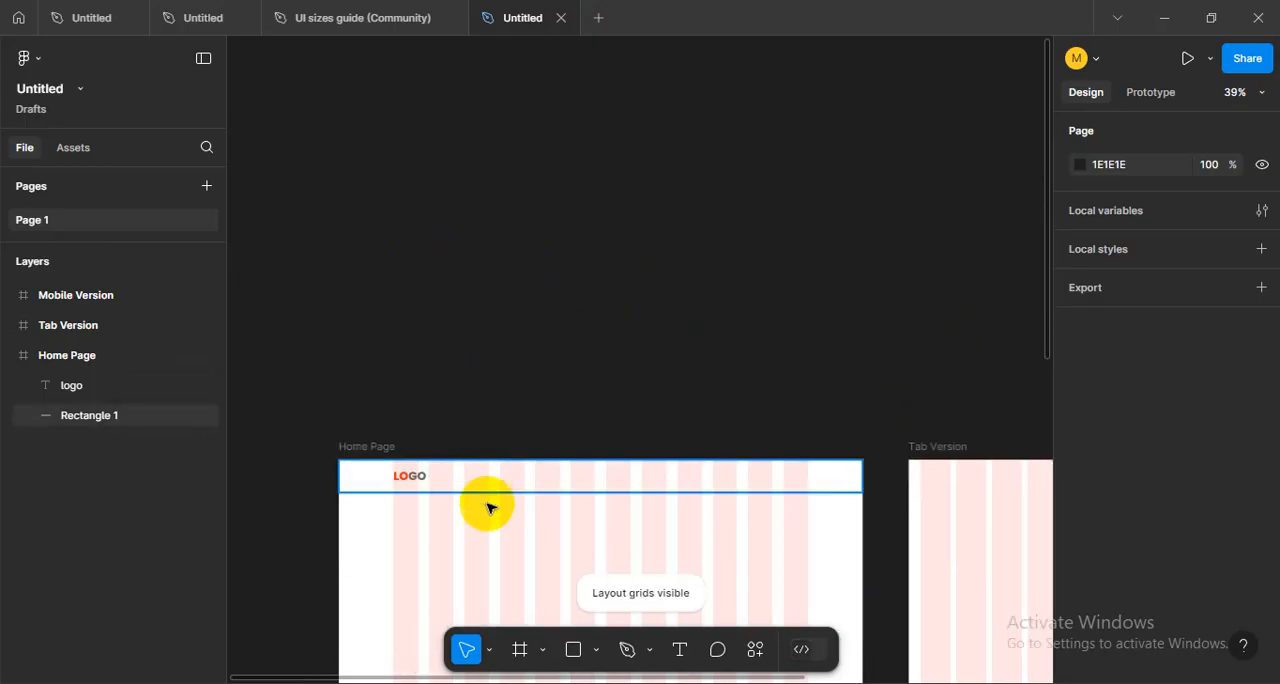
# - Set the header rectangle's drop shadow opacity to 10% and hide the layout grids
pyautogui.scroll(5, 487, 510)
pyautogui.click(516, 390)
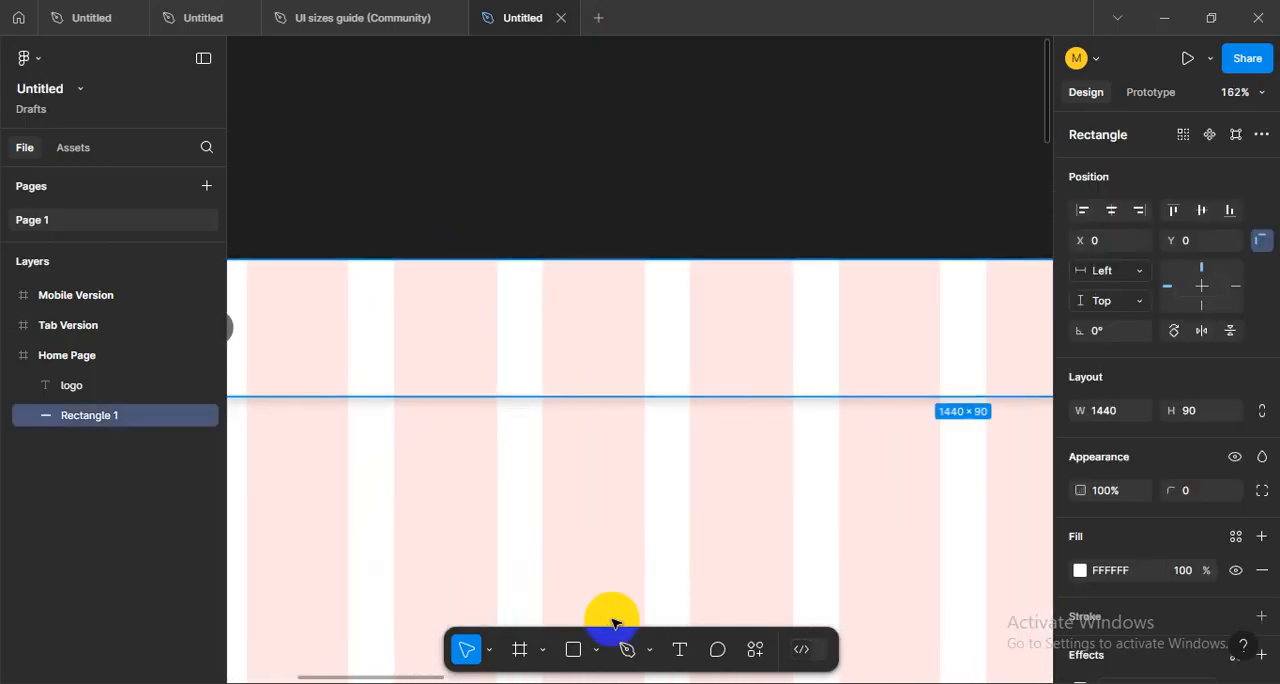
pyautogui.scroll(-2, 1103, 566)
pyautogui.click(1082, 570)
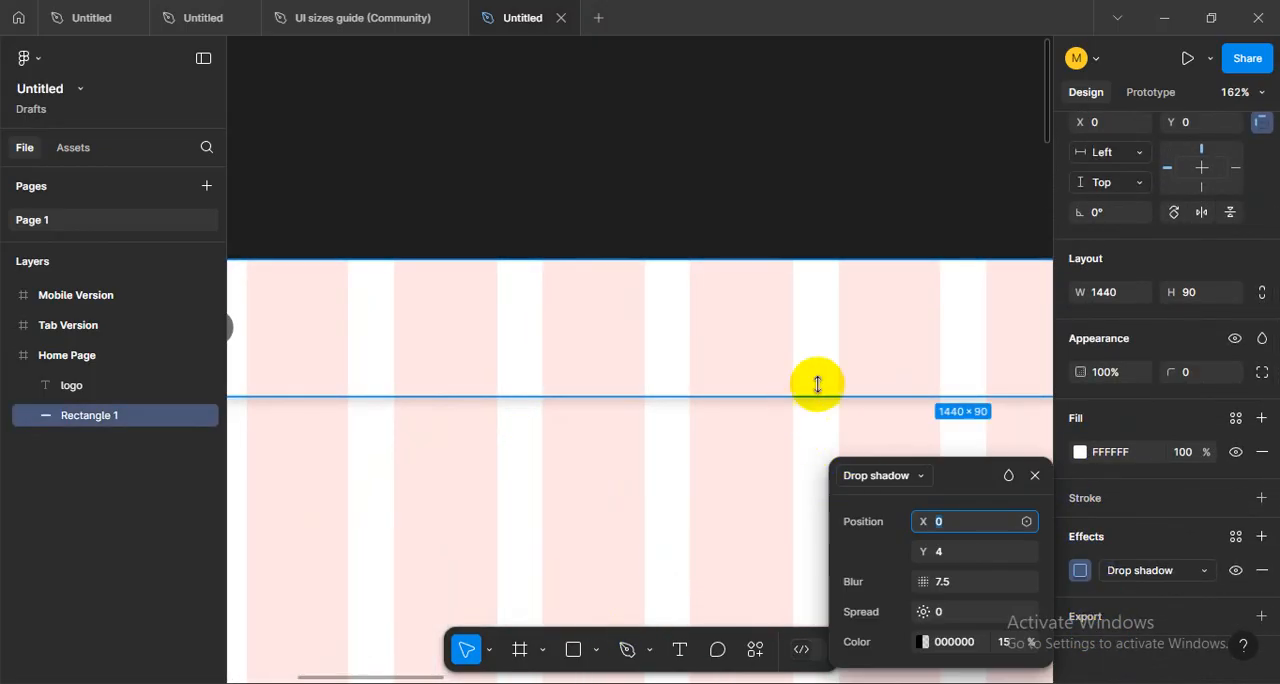
pyautogui.click(1003, 642)
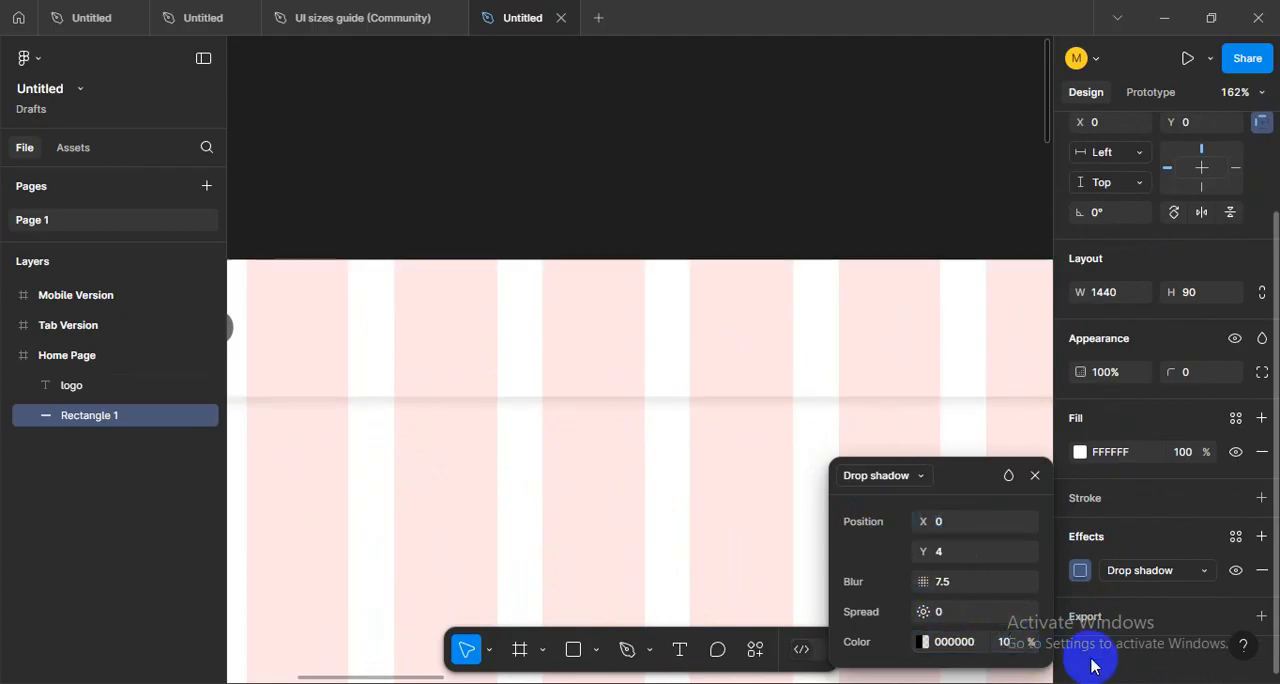
pyautogui.click(549, 540)
pyautogui.hotkey('ctrl', 'shift', '4')
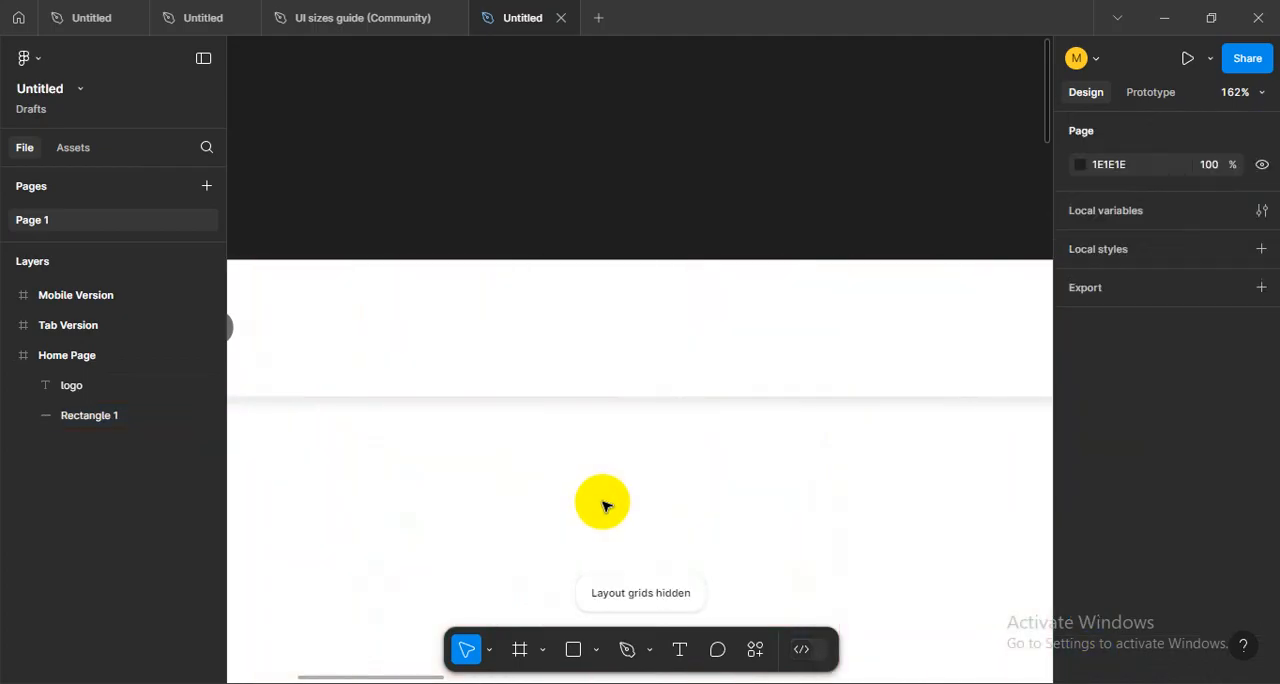
pyautogui.scroll(-10, 602, 507)
pyautogui.scroll(5, 585, 234)
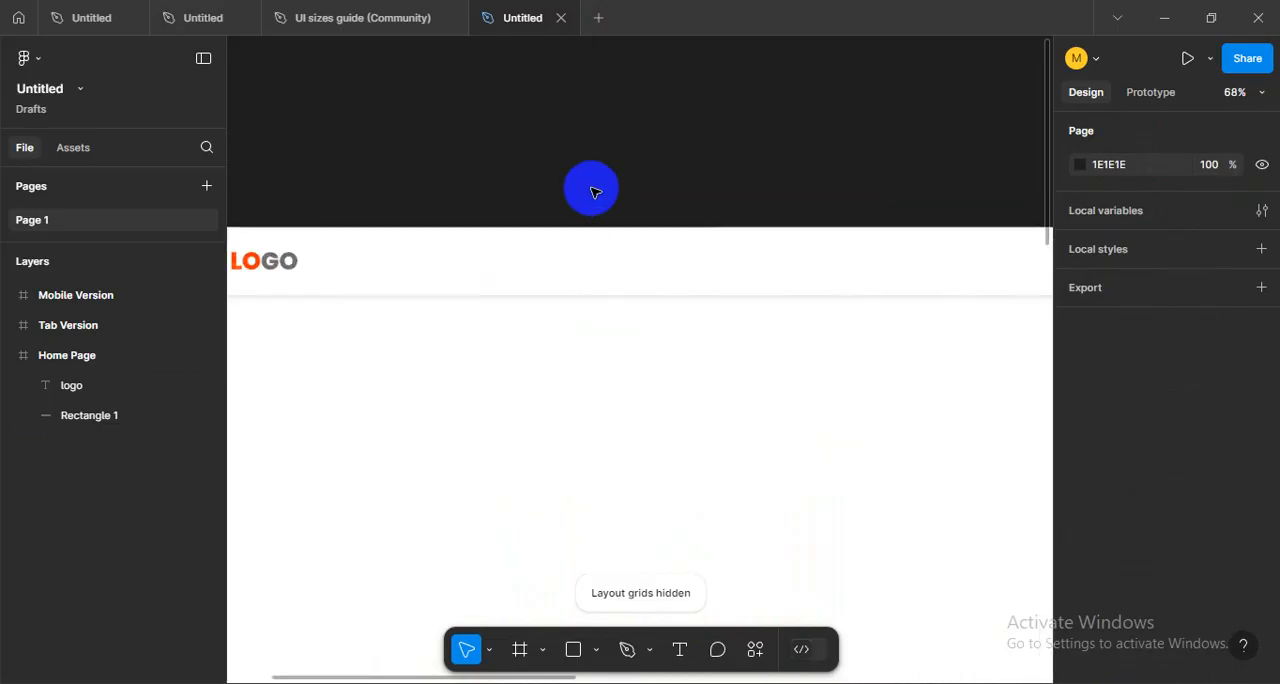
# - Adjust the blur of the header rectangle's drop shadow
pyautogui.click(595, 255)
pyautogui.scroll(-3, 1143, 617)
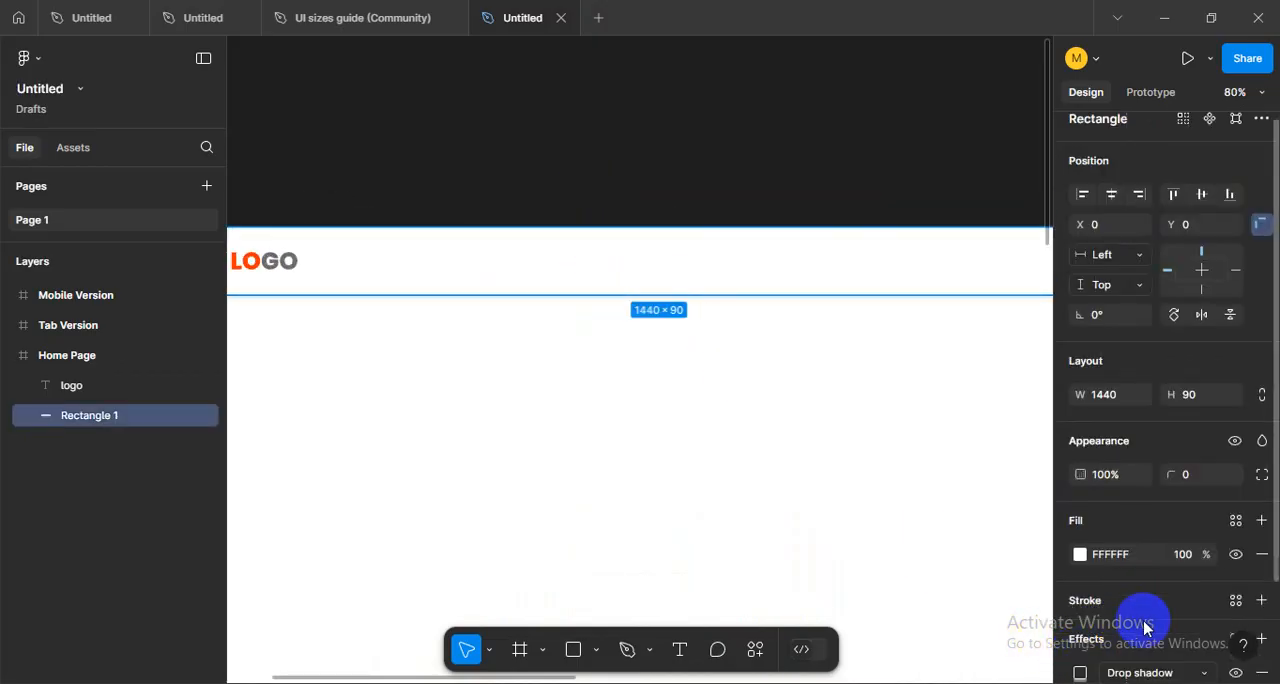
pyautogui.click(1080, 570)
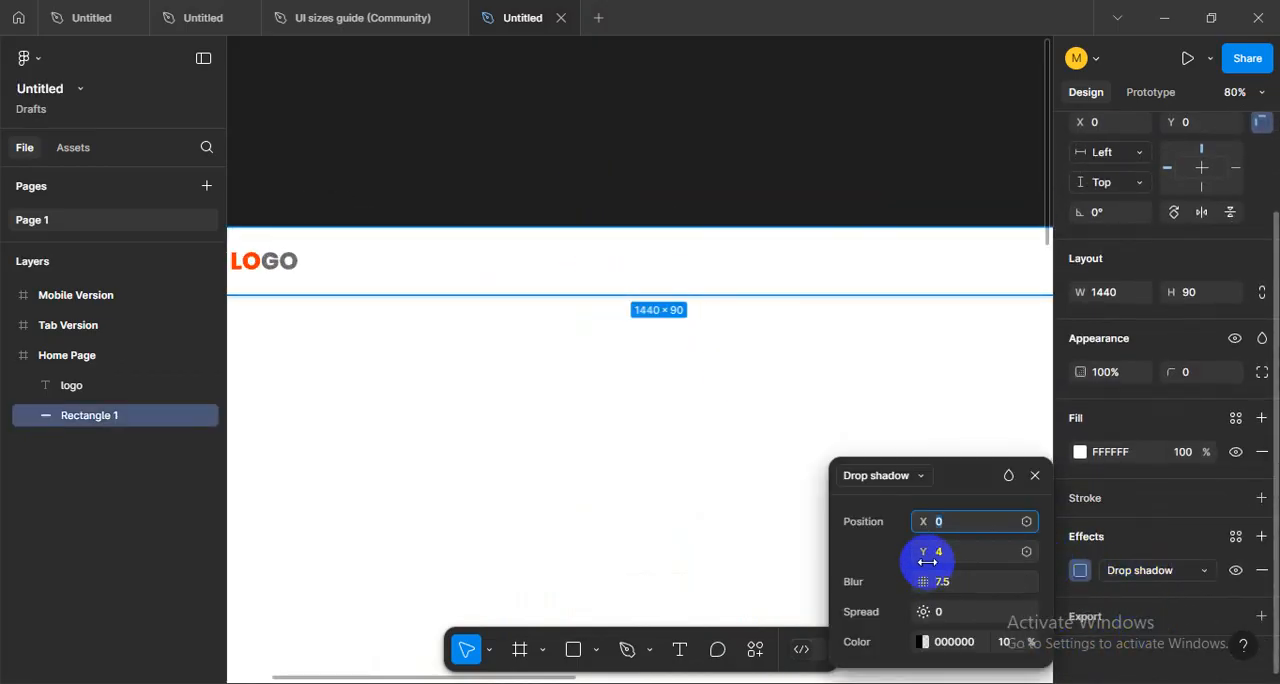
pyautogui.moveTo(940, 580); pyautogui.dragTo(1020, 578)
pyautogui.click(662, 458)
pyautogui.scroll(-3, 662, 458)
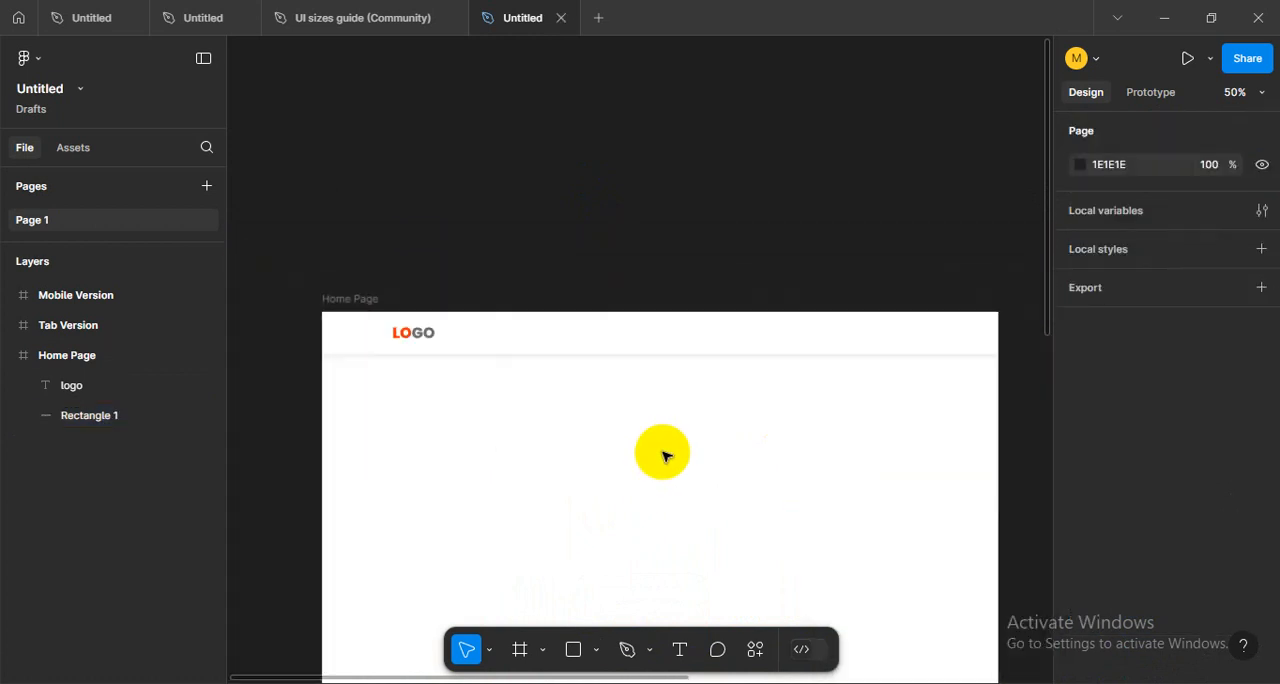
# - Inspect the header's softened shadow up close and show the layout grids again
pyautogui.moveTo(671, 449); pyautogui.dragTo(652, 418)
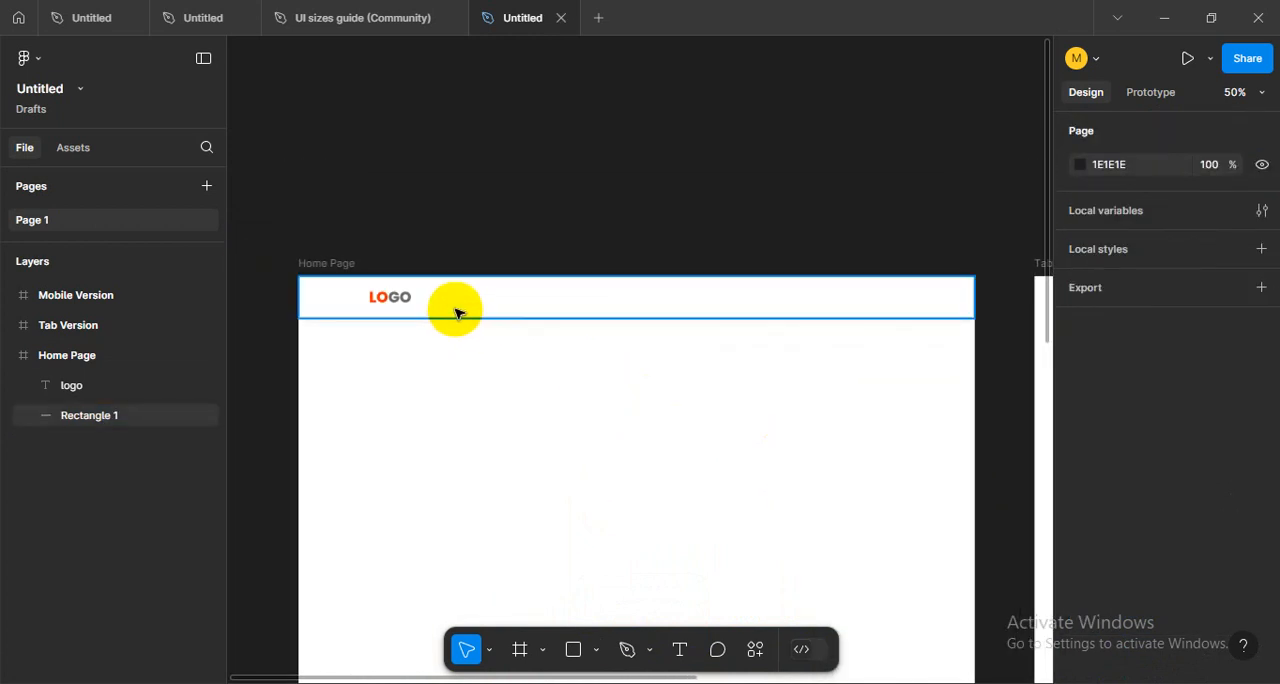
pyautogui.scroll(3, 457, 311)
pyautogui.moveTo(498, 486); pyautogui.dragTo(631, 510)
pyautogui.scroll(1, 540, 401)
pyautogui.moveTo(617, 394); pyautogui.dragTo(471, 446)
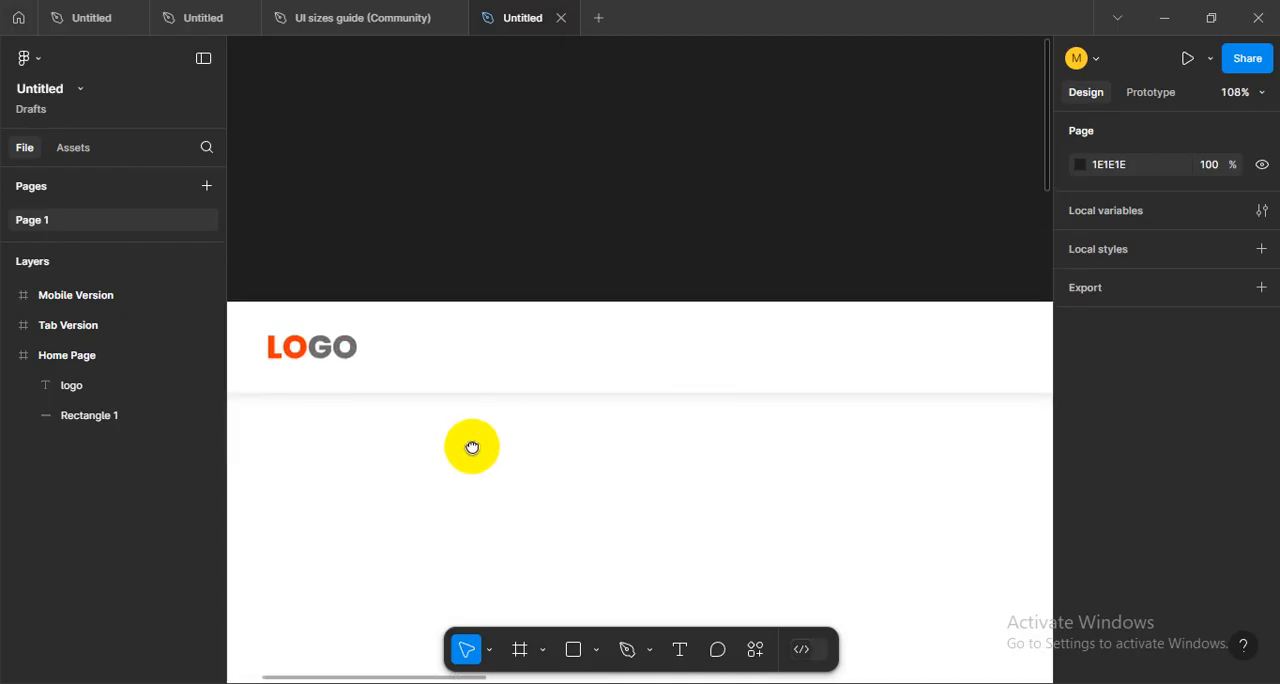
pyautogui.hotkey('shift', 'g')
pyautogui.moveTo(580, 429); pyautogui.dragTo(463, 442)
pyautogui.scroll(-2, 468, 403)
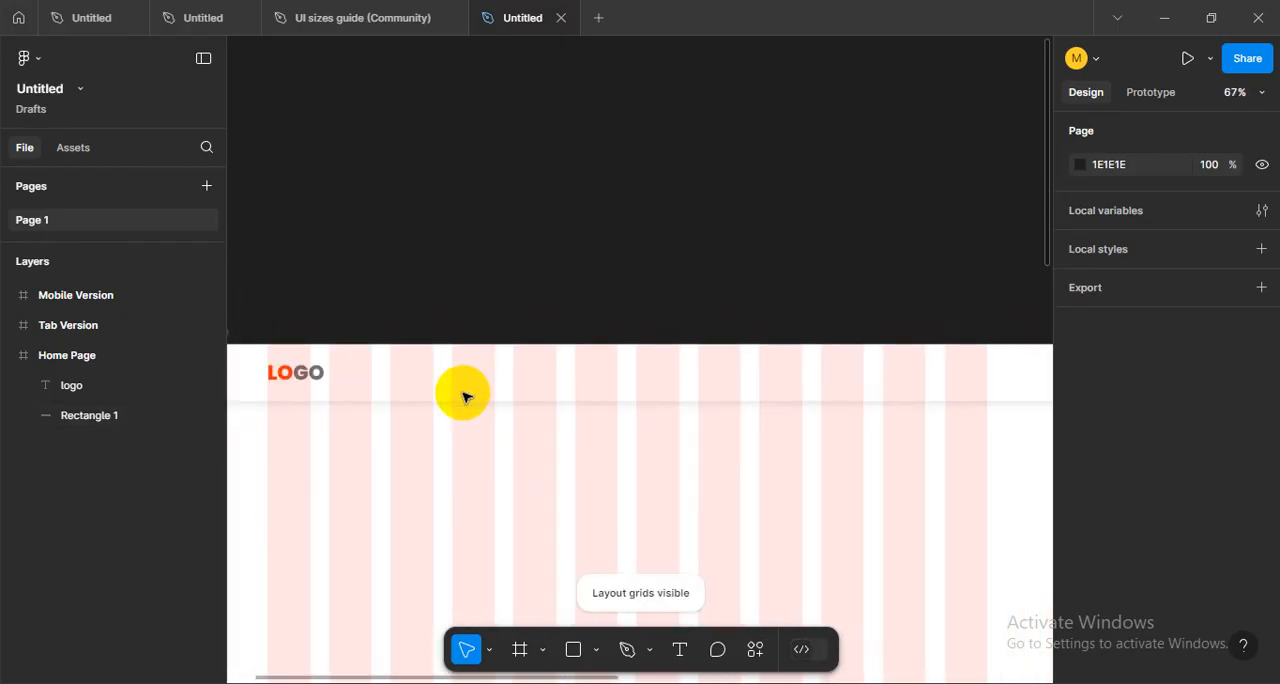
pyautogui.moveTo(646, 454); pyautogui.dragTo(650, 424)
pyautogui.scroll(-1, 683, 411)
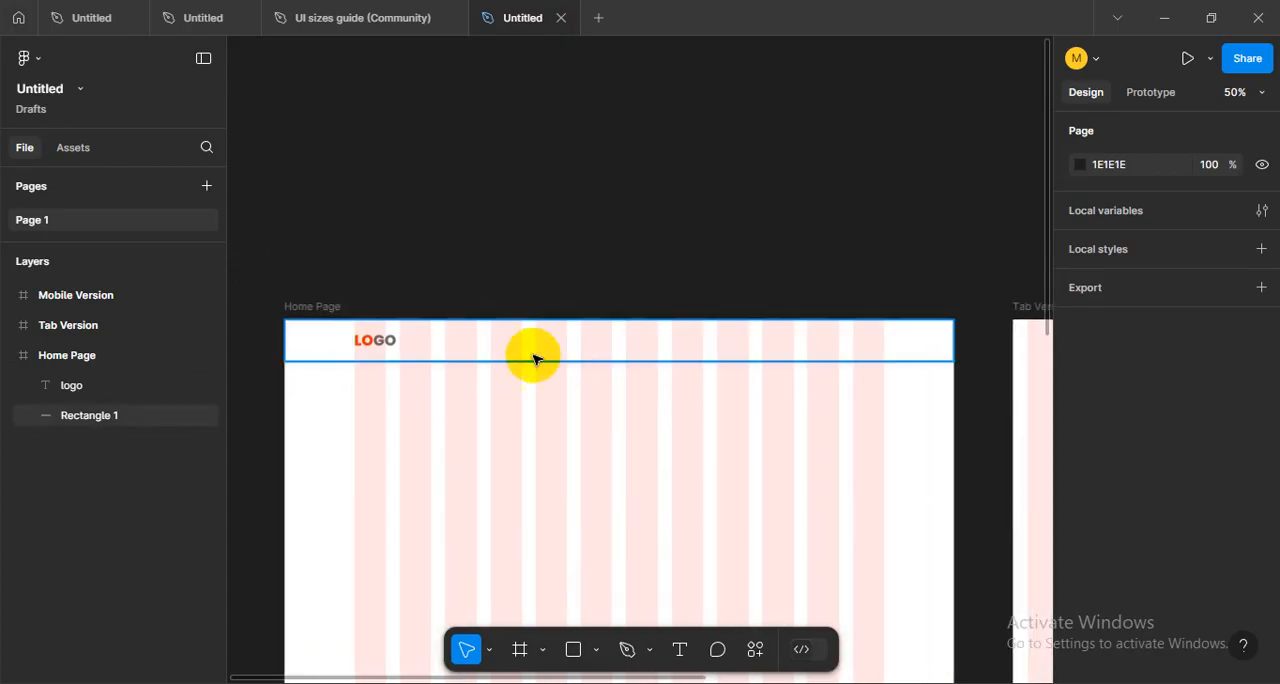
# - Start a new text layer in the Home Page header beside the logo, at about X 412, Y 60
pyautogui.scroll(1, 520, 357)
pyautogui.moveTo(529, 269); pyautogui.dragTo(546, 314)
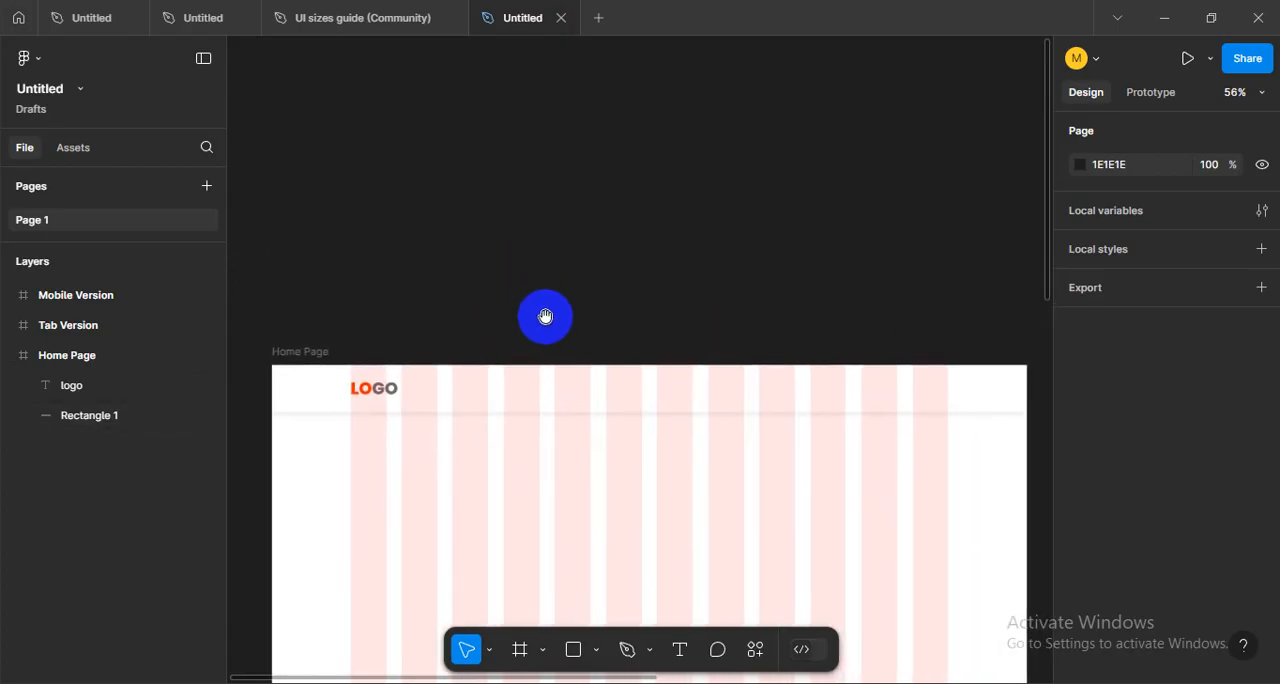
pyautogui.press('t')
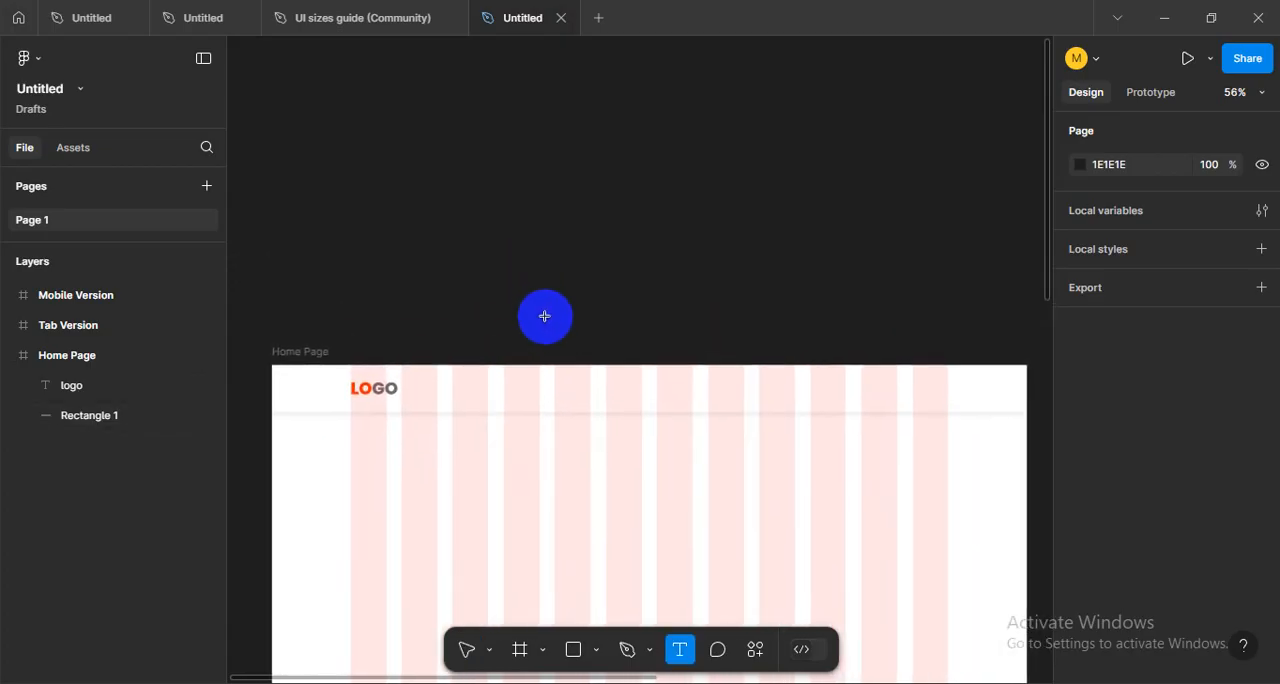
pyautogui.click(489, 398)
pyautogui.scroll(5, 505, 445)
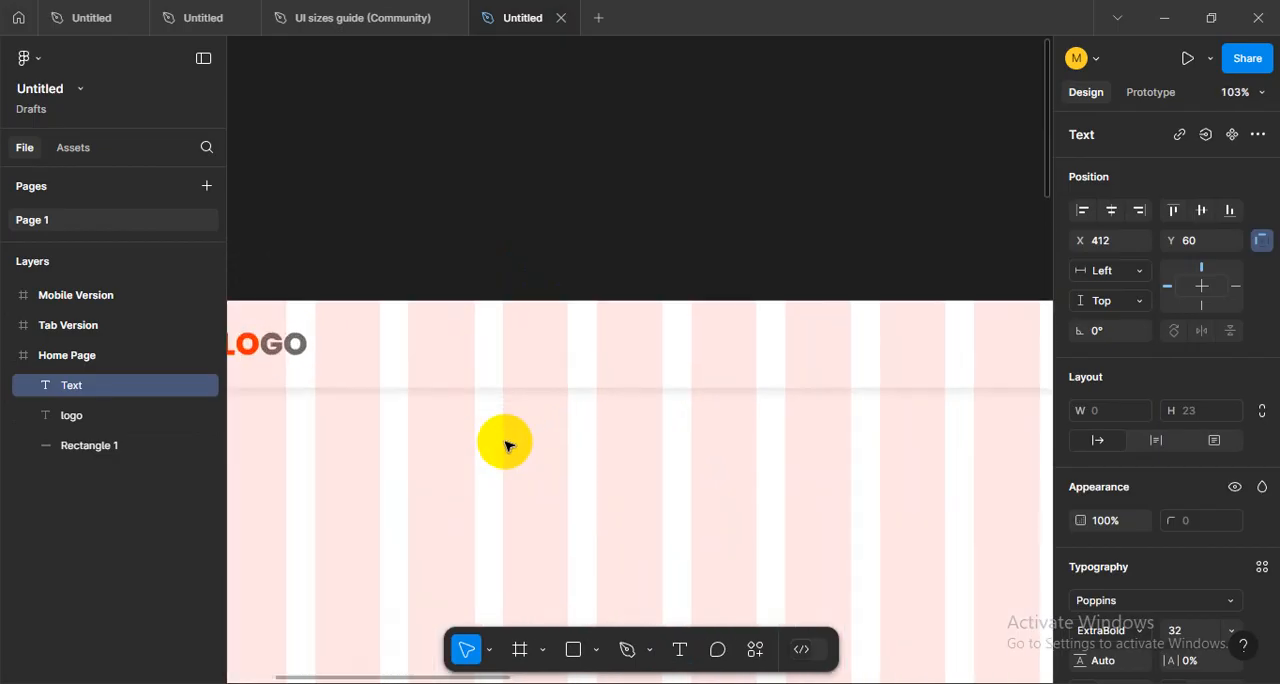
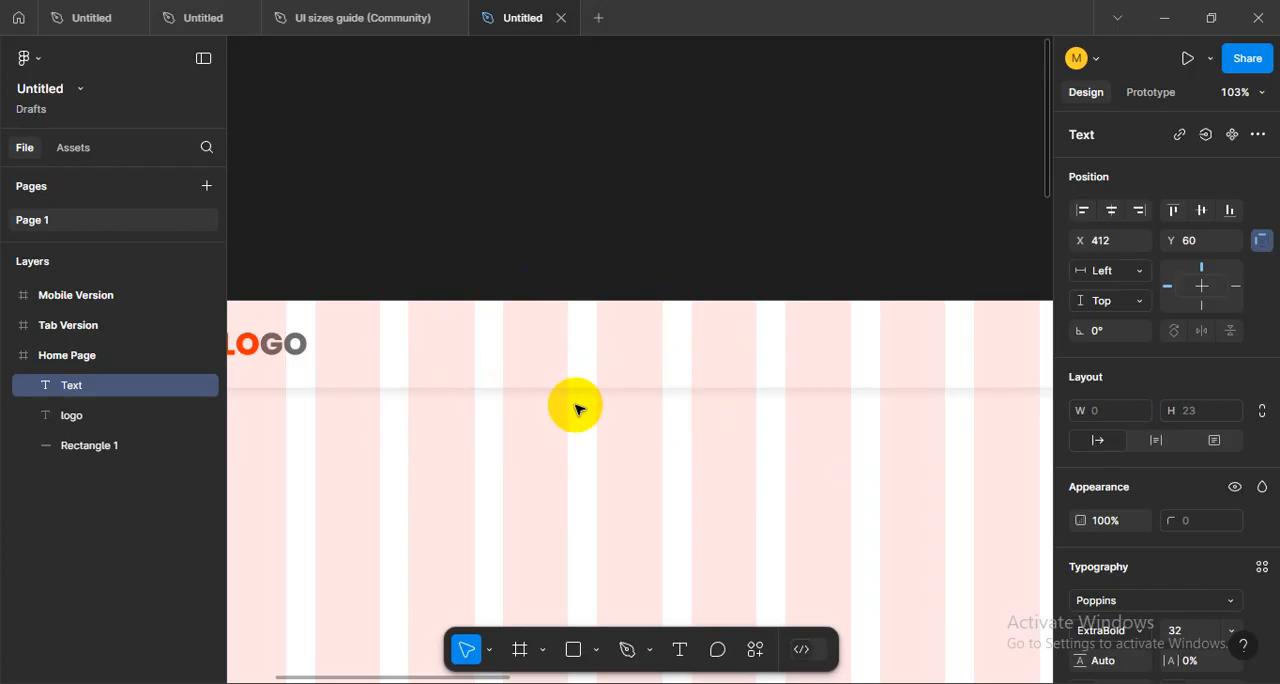
# - Enter "Home" as the header text and move it beside the logo to about X 386, Y 44
pyautogui.write('Home')
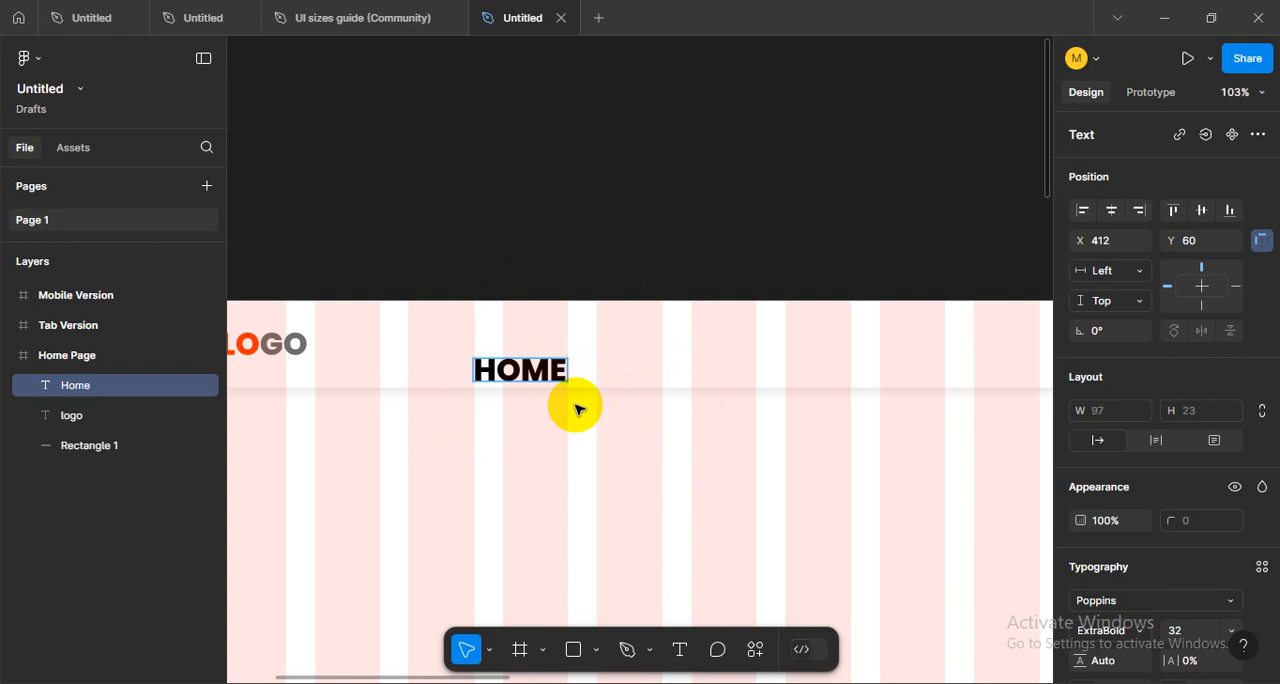
pyautogui.press('Escape')
pyautogui.click(503, 400)
pyautogui.click(512, 380)
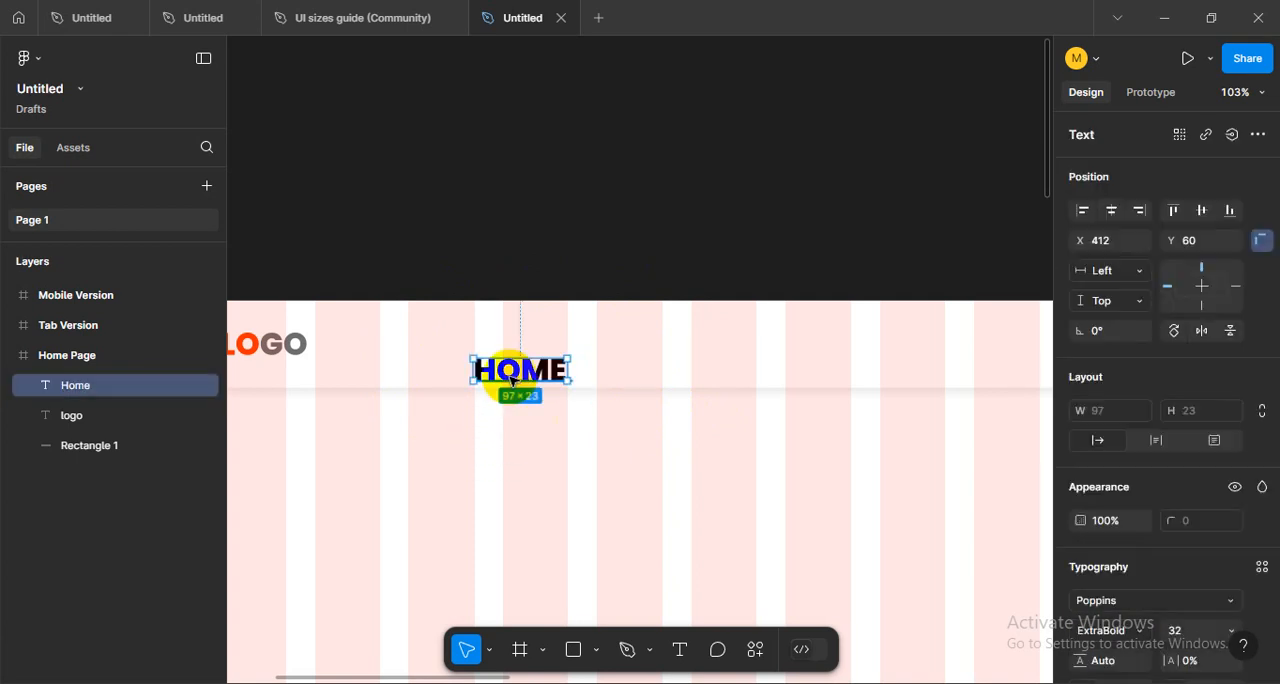
pyautogui.scroll(5, 512, 380)
pyautogui.moveTo(518, 366); pyautogui.dragTo(500, 343)
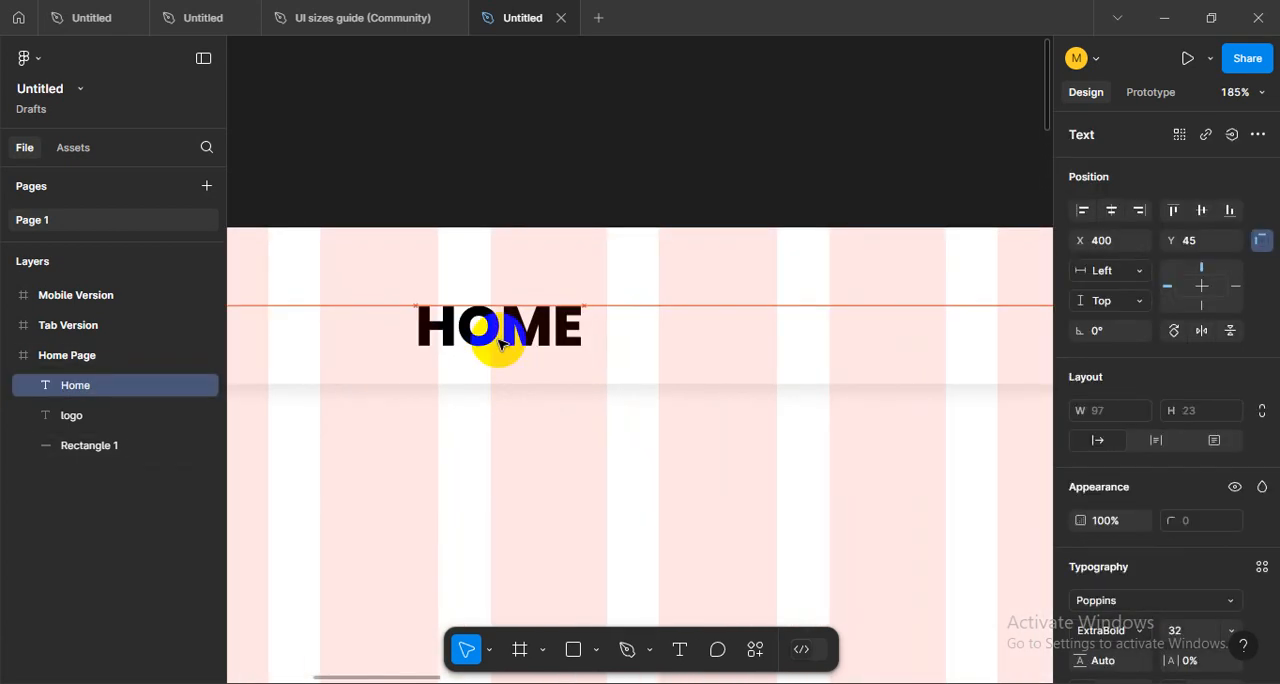
pyautogui.scroll(-5, 586, 329)
pyautogui.scroll(5, 575, 336)
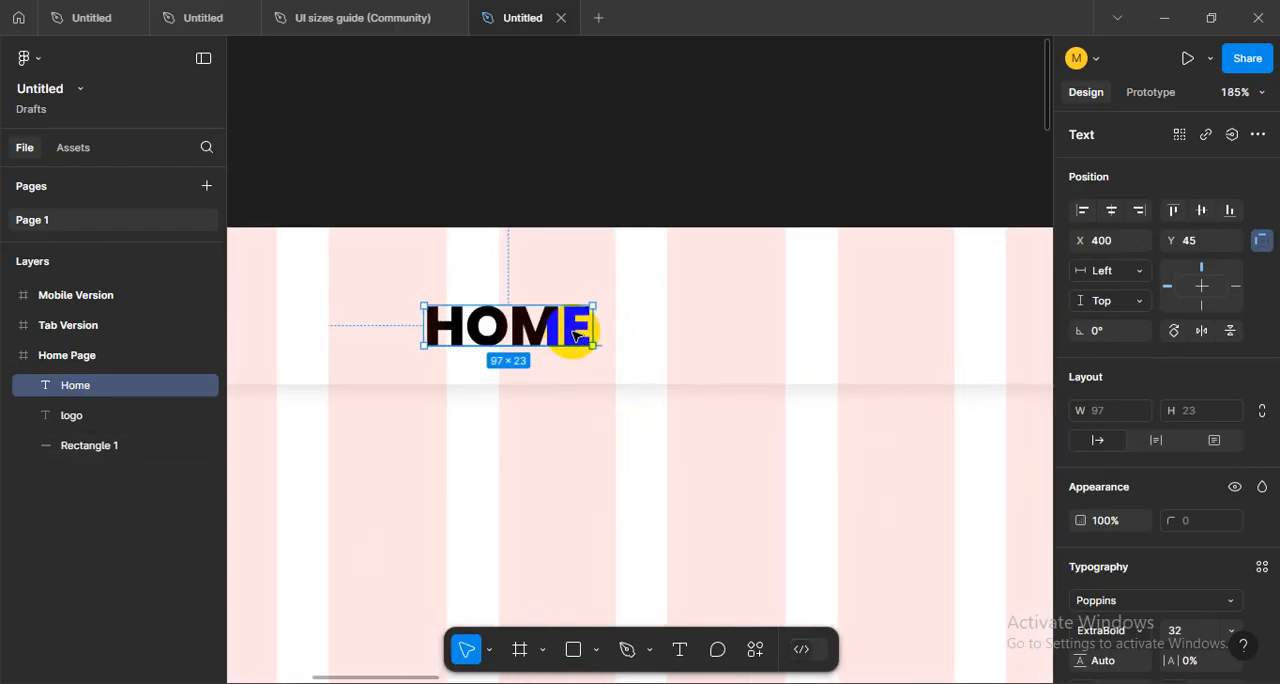
pyautogui.scroll(-5, 575, 336)
pyautogui.moveTo(618, 376); pyautogui.dragTo(605, 378)
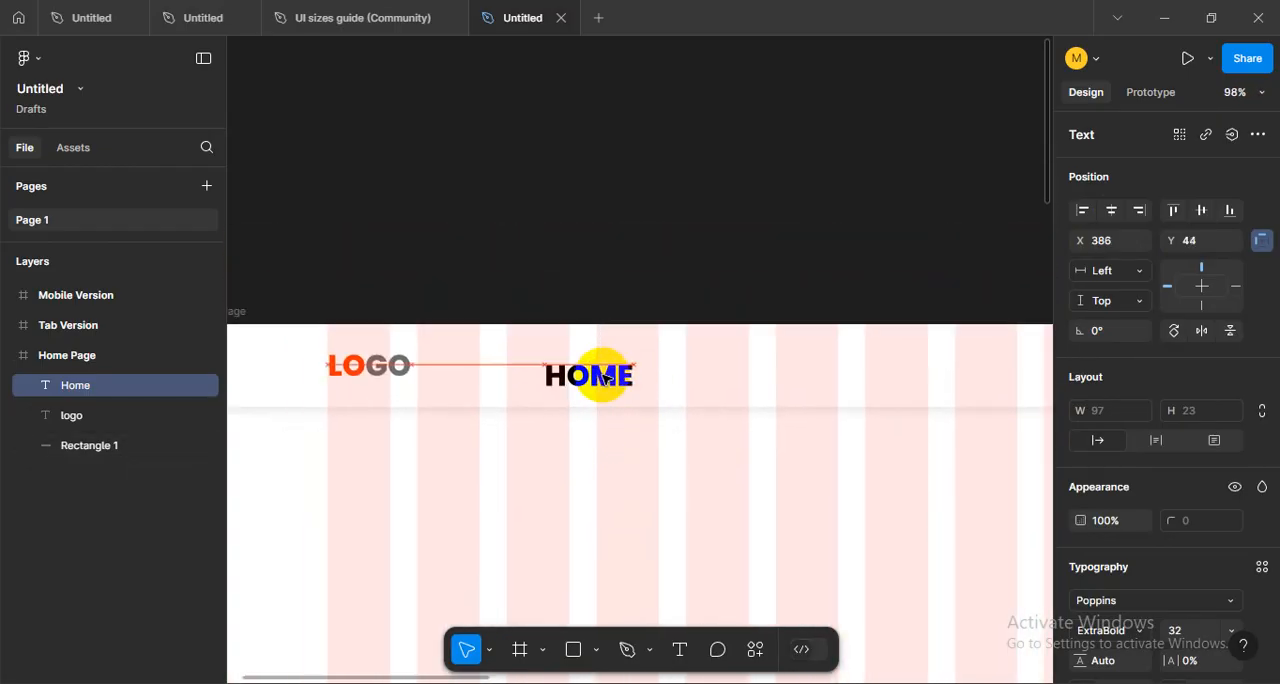
# - Set the Home text's letter case to as typed and its font size to 16
pyautogui.scroll(-4, 1117, 497)
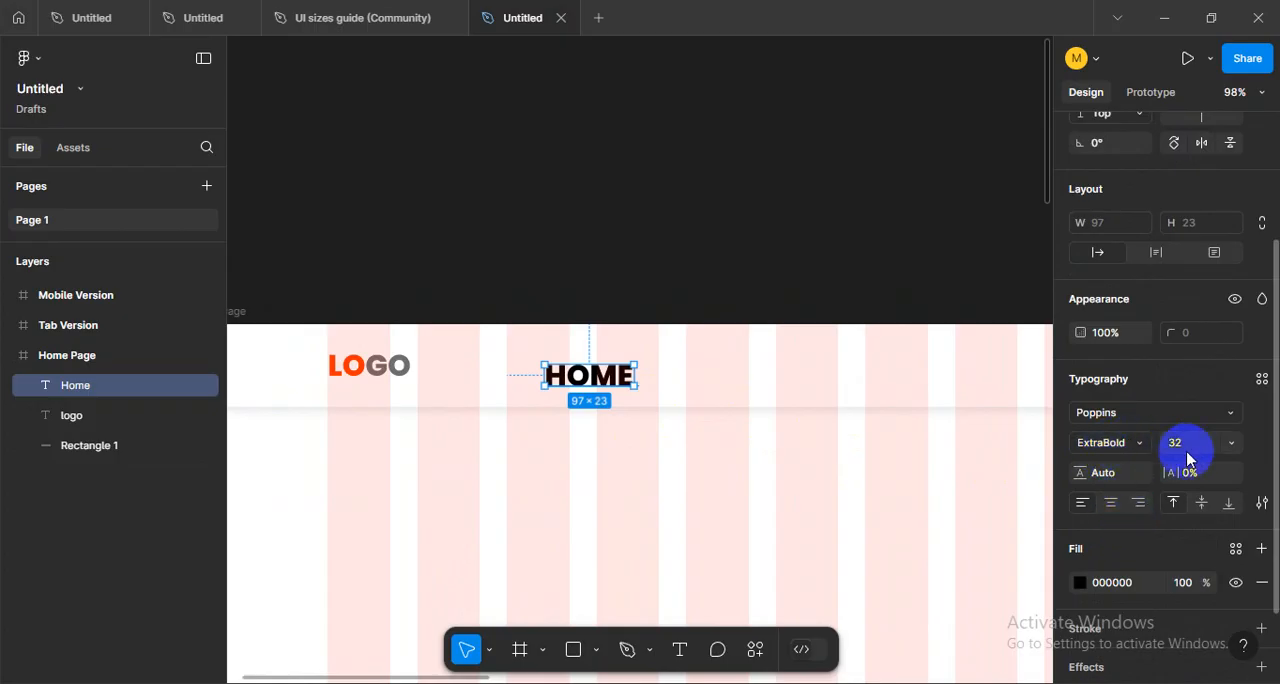
pyautogui.click(1261, 502)
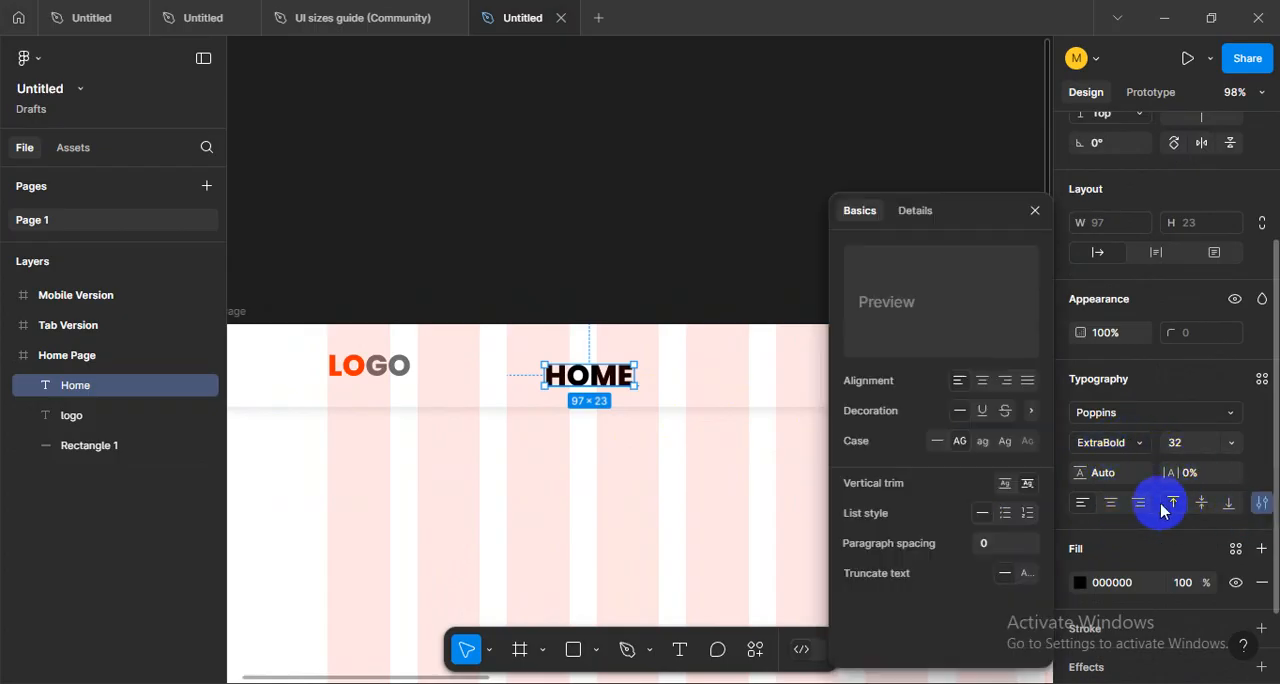
pyautogui.click(938, 441)
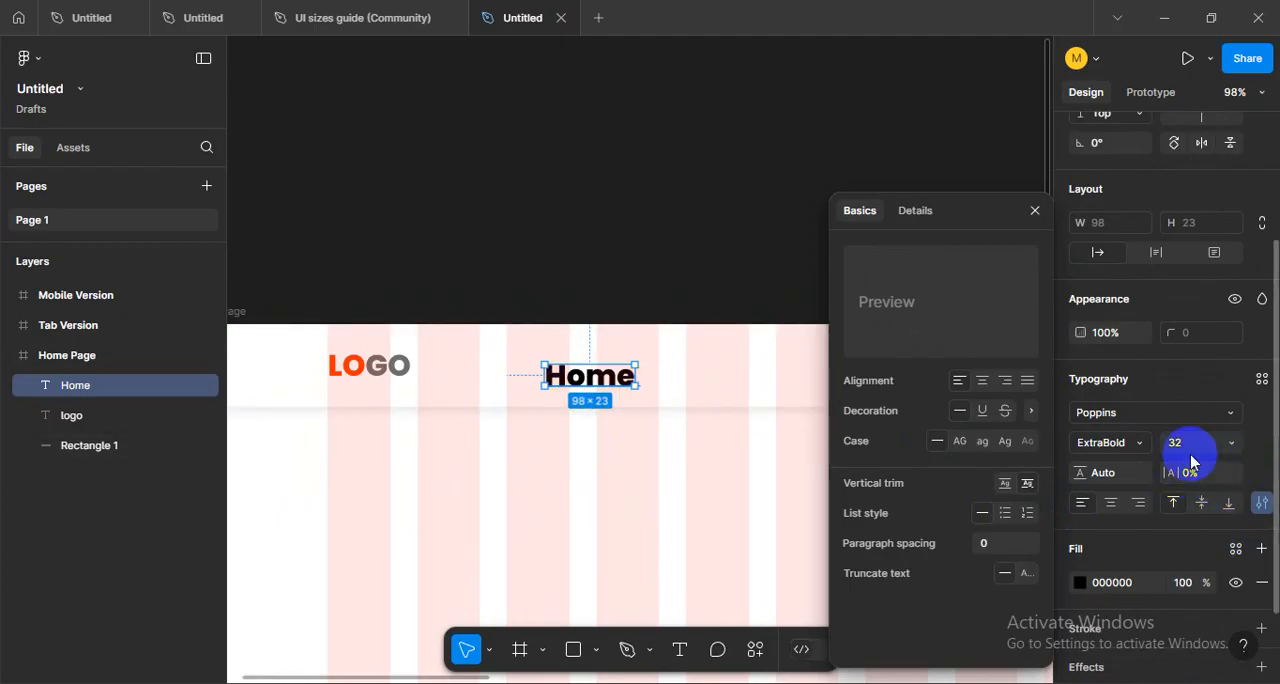
pyautogui.click(1228, 447)
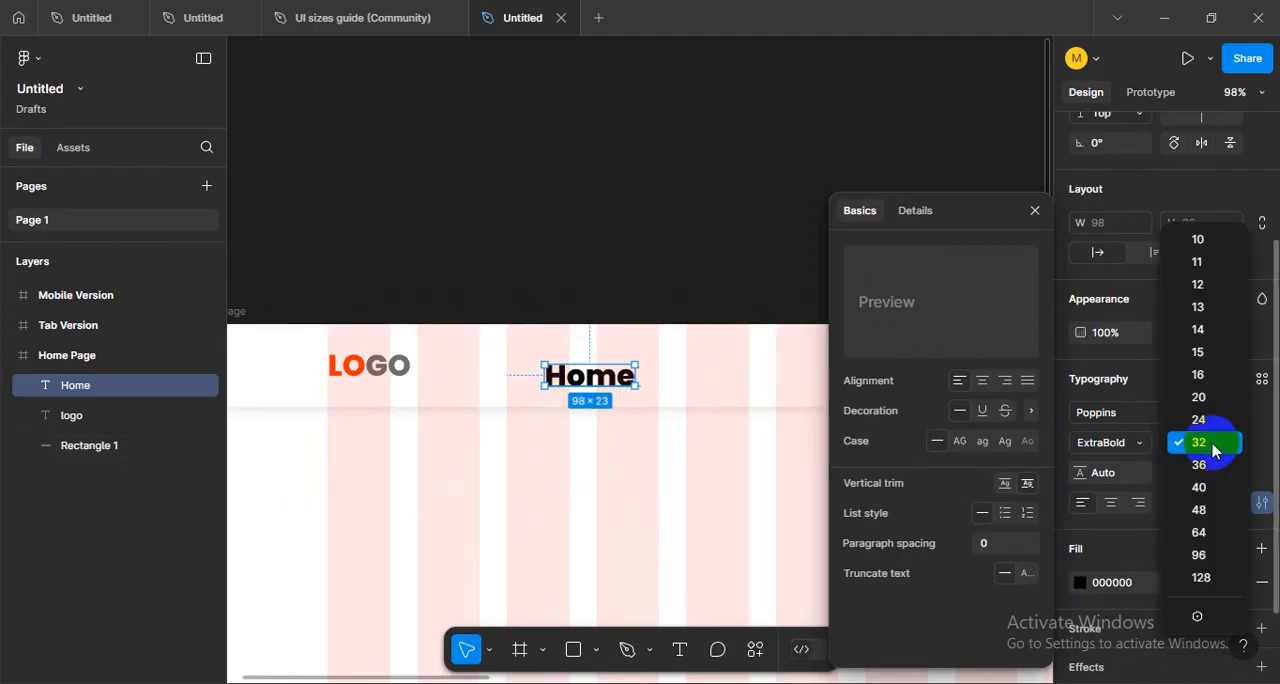
pyautogui.click(1205, 376)
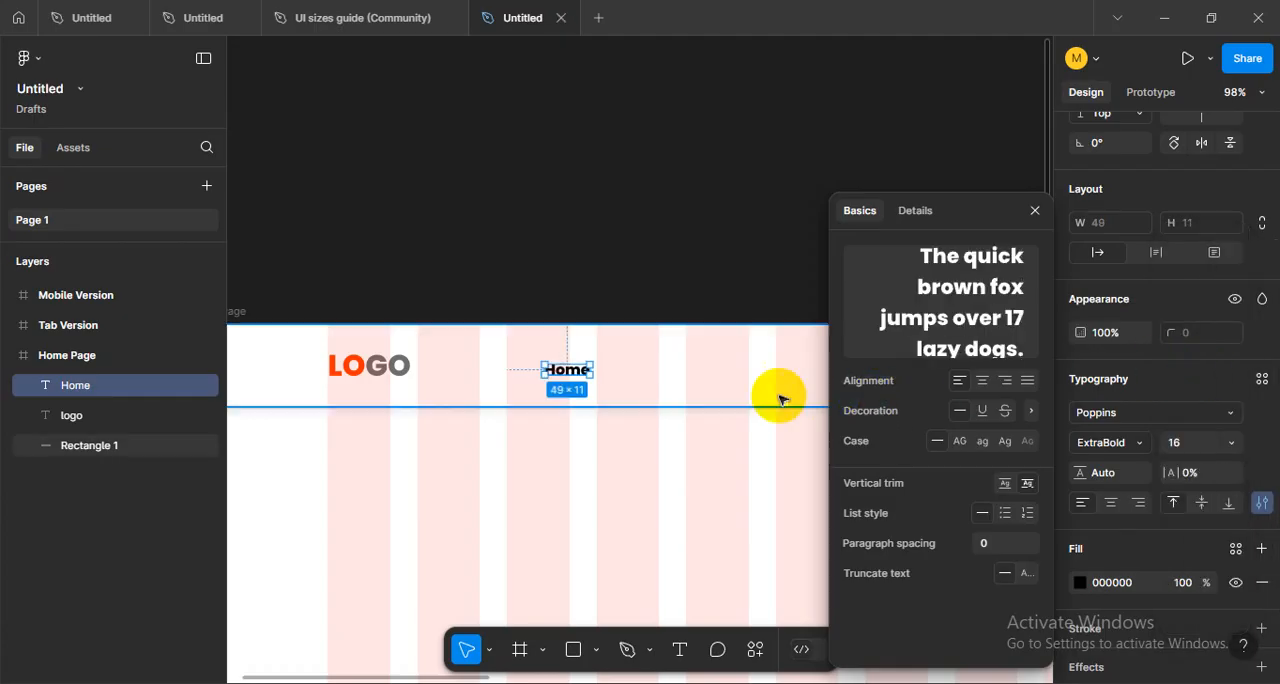
# - Reposition the Home text to about X 406 in the header and set its font weight to Medium
pyautogui.scroll(5, 574, 380)
pyautogui.moveTo(560, 366); pyautogui.dragTo(605, 343)
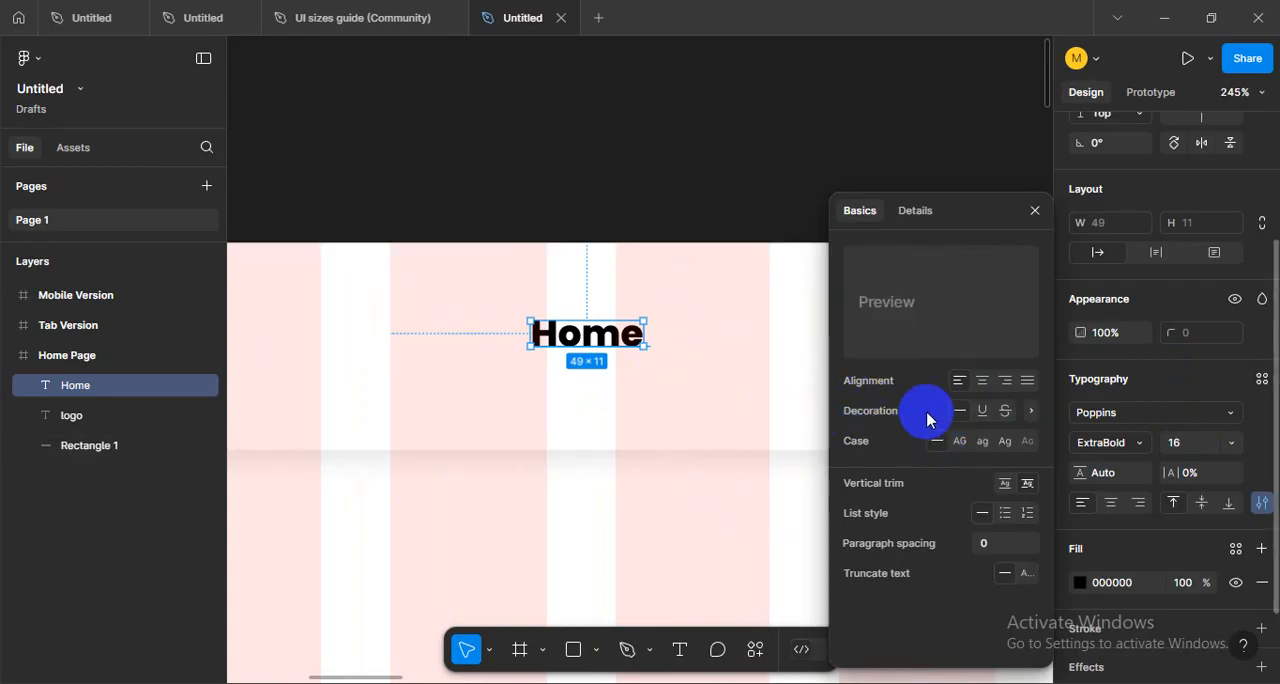
pyautogui.click(1137, 443)
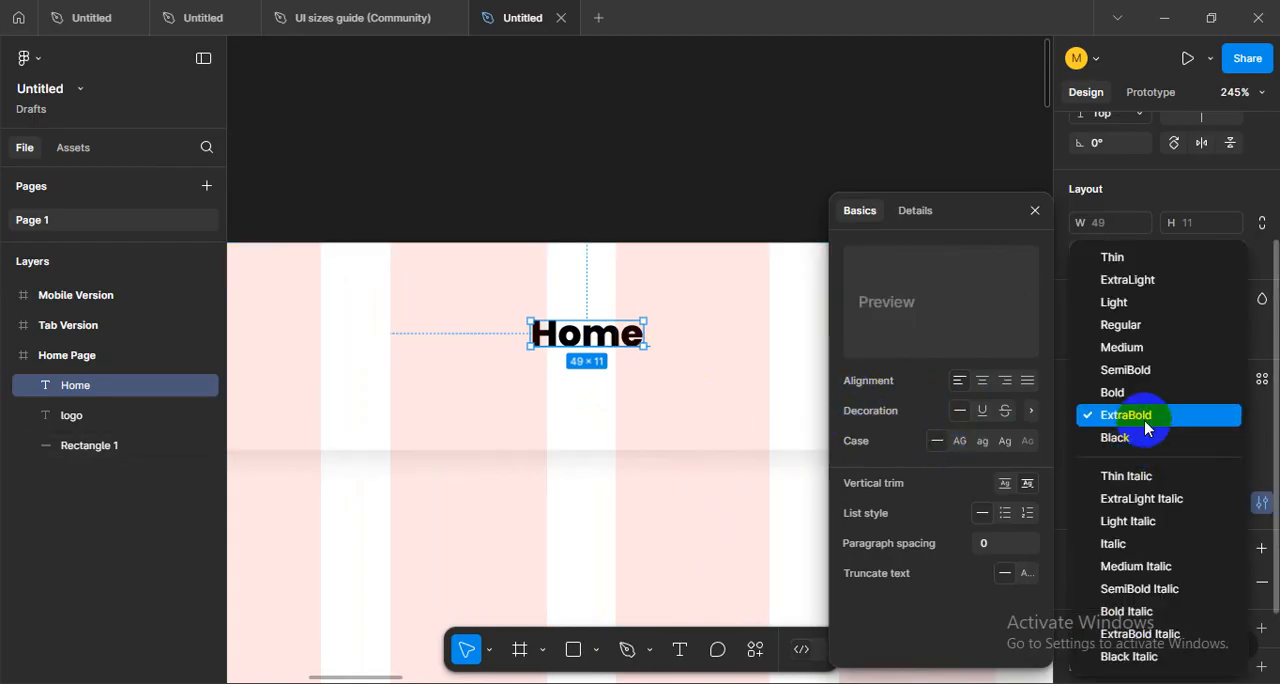
pyautogui.click(1139, 354)
pyautogui.click(600, 412)
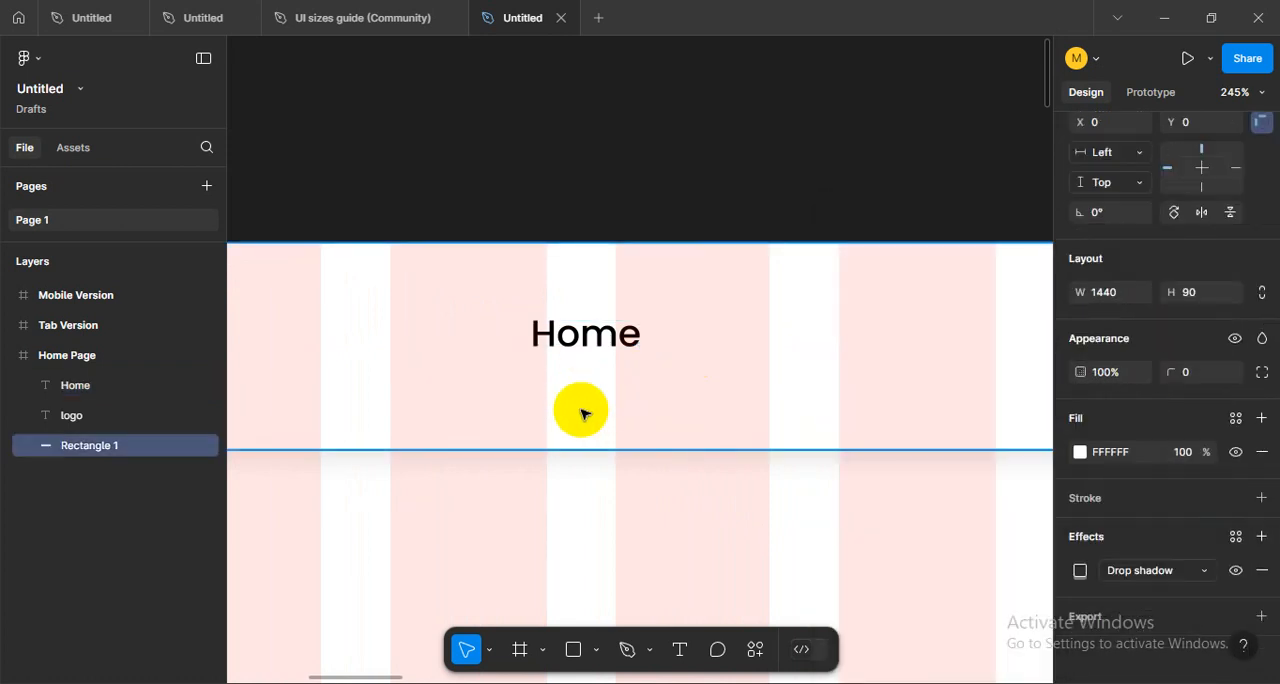
# - Align the Home text, the logo and the header rectangle on their vertical centers
pyautogui.scroll(-10, 583, 411)
pyautogui.click(540, 423)
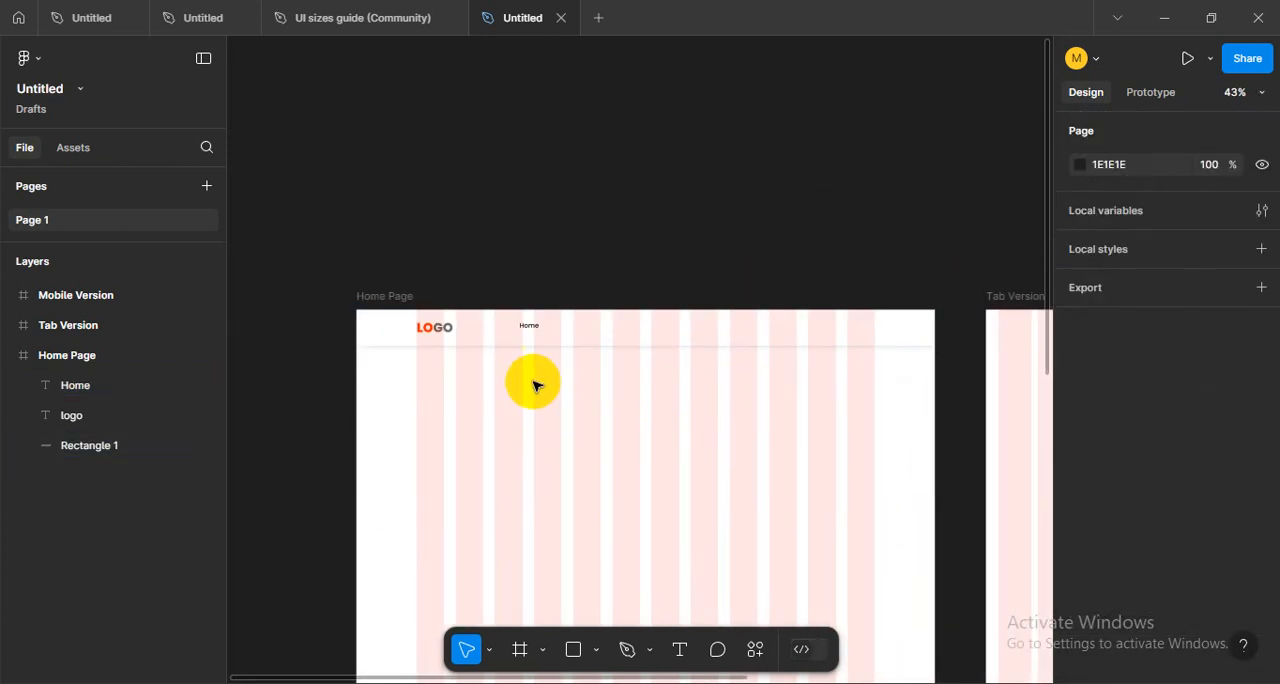
pyautogui.scroll(8, 545, 428)
pyautogui.scroll(2, 552, 432)
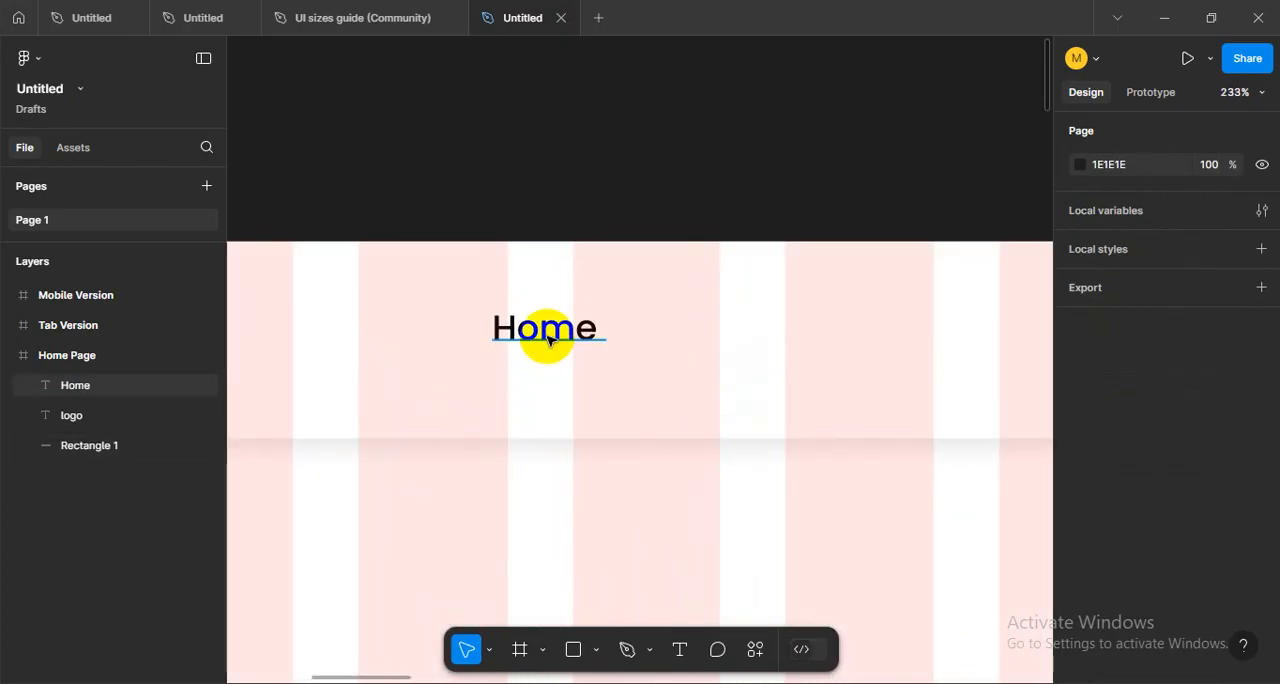
pyautogui.click(543, 331)
pyautogui.scroll(-3, 640, 385)
pyautogui.keyDown('shift'); pyautogui.click(300, 364); pyautogui.keyUp('shift')
pyautogui.scroll(-2, 666, 437)
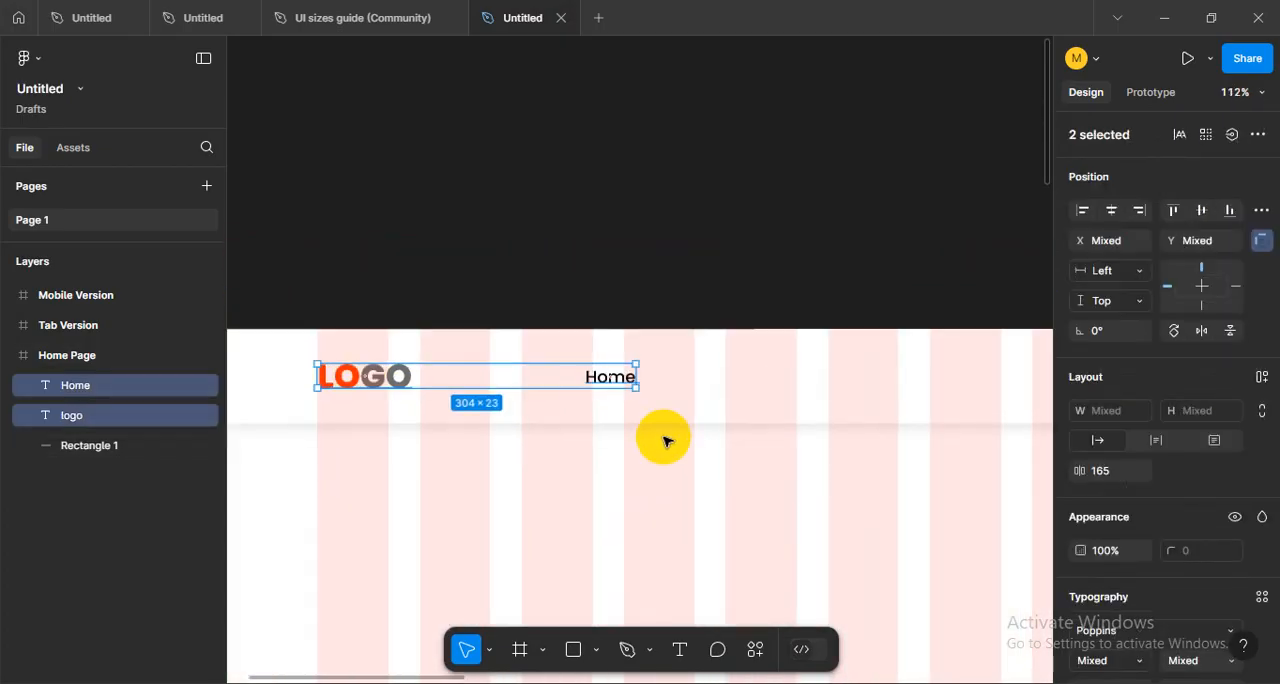
pyautogui.keyDown('shift'); pyautogui.click(766, 390); pyautogui.keyUp('shift')
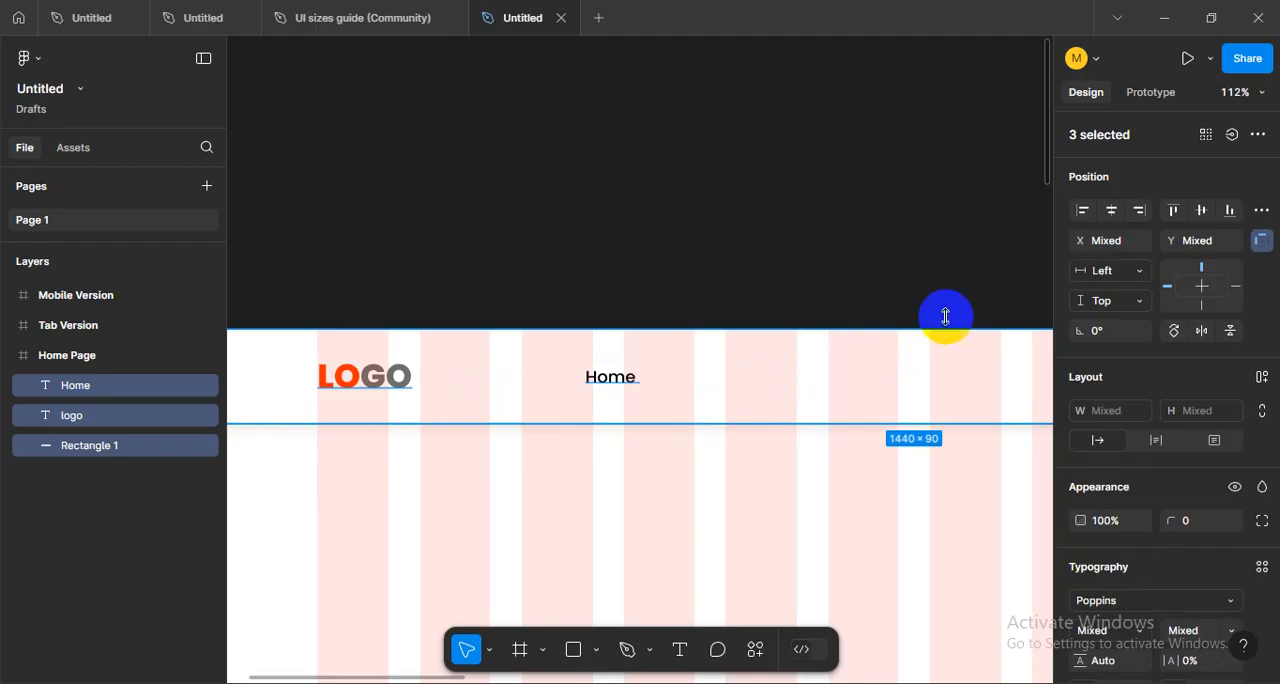
pyautogui.click(1201, 212)
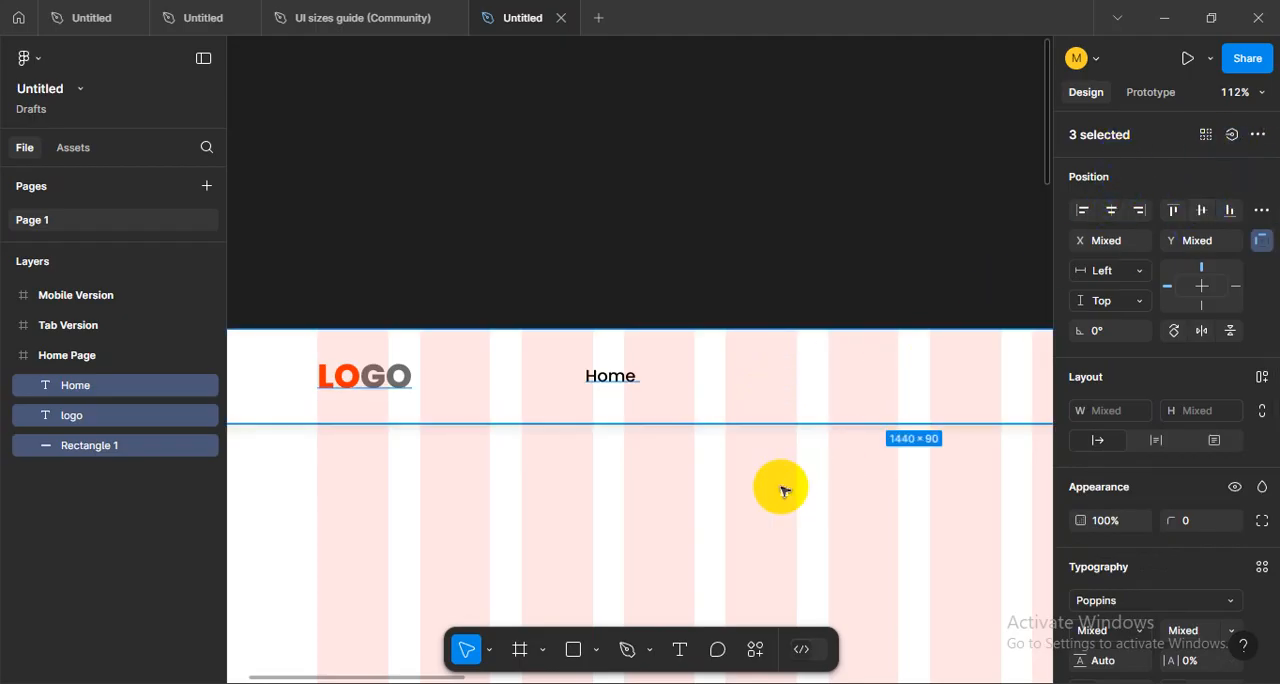
pyautogui.click(614, 474)
# - Try adding a second word after "Home" in the same text layer and remove it again
pyautogui.scroll(4, 651, 380)
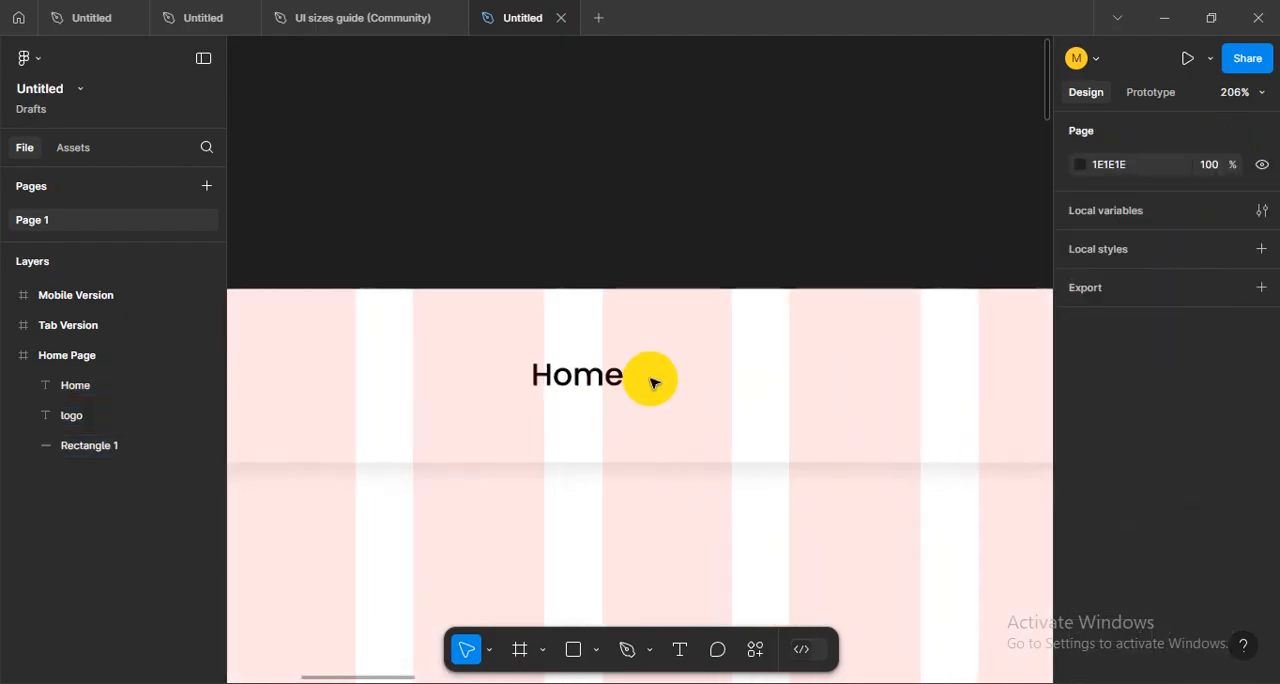
pyautogui.click(590, 378)
pyautogui.scroll(-3, 652, 415)
pyautogui.hscroll(2, 700, 515)
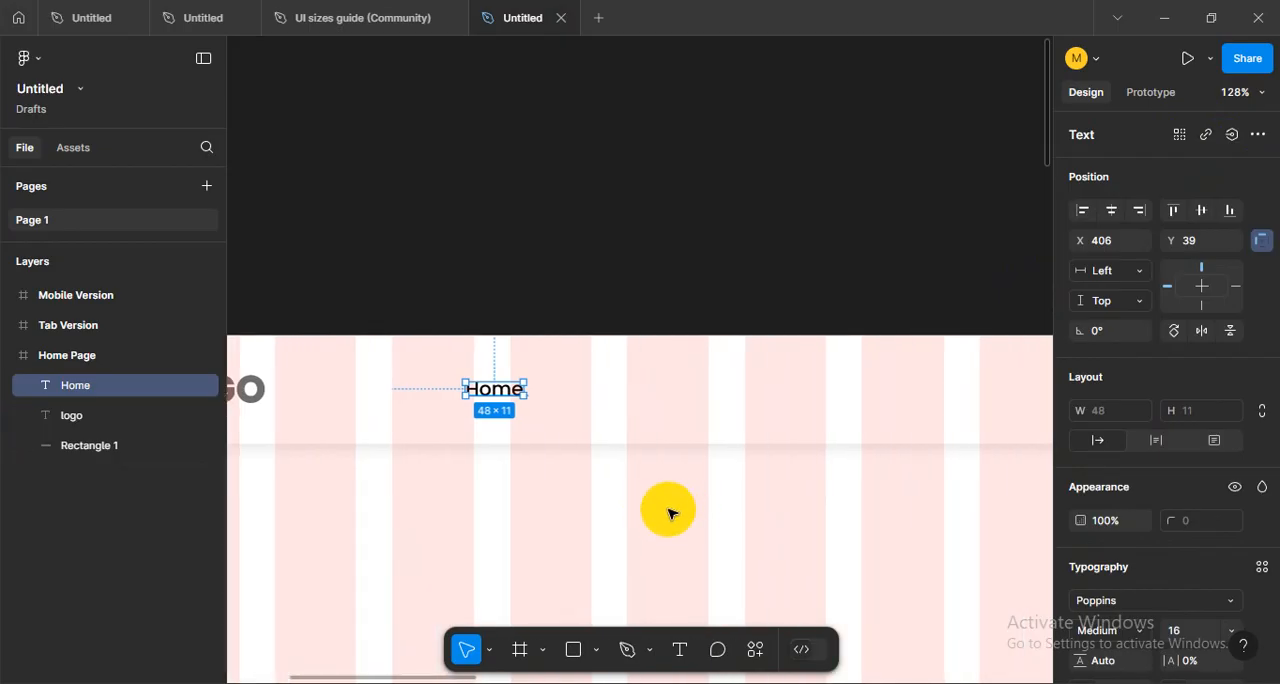
pyautogui.scroll(3, 528, 381)
pyautogui.scroll(2, 520, 487)
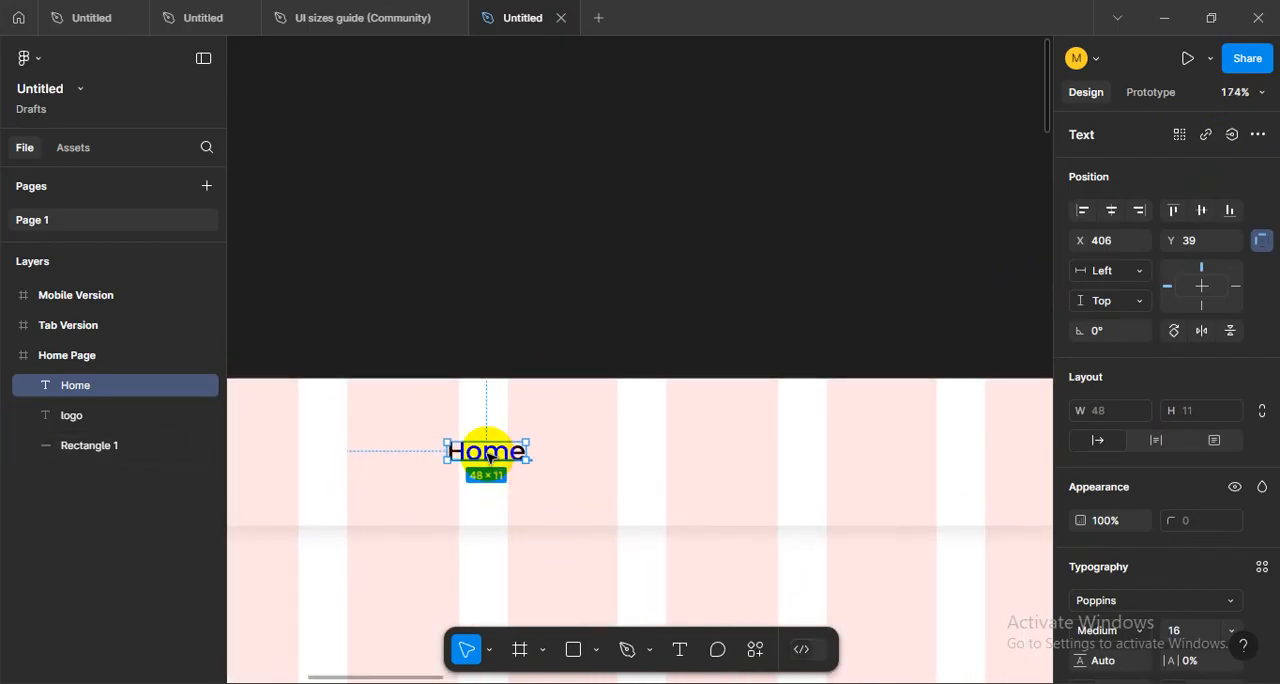
pyautogui.doubleClick(486, 451)
pyautogui.press('Right')
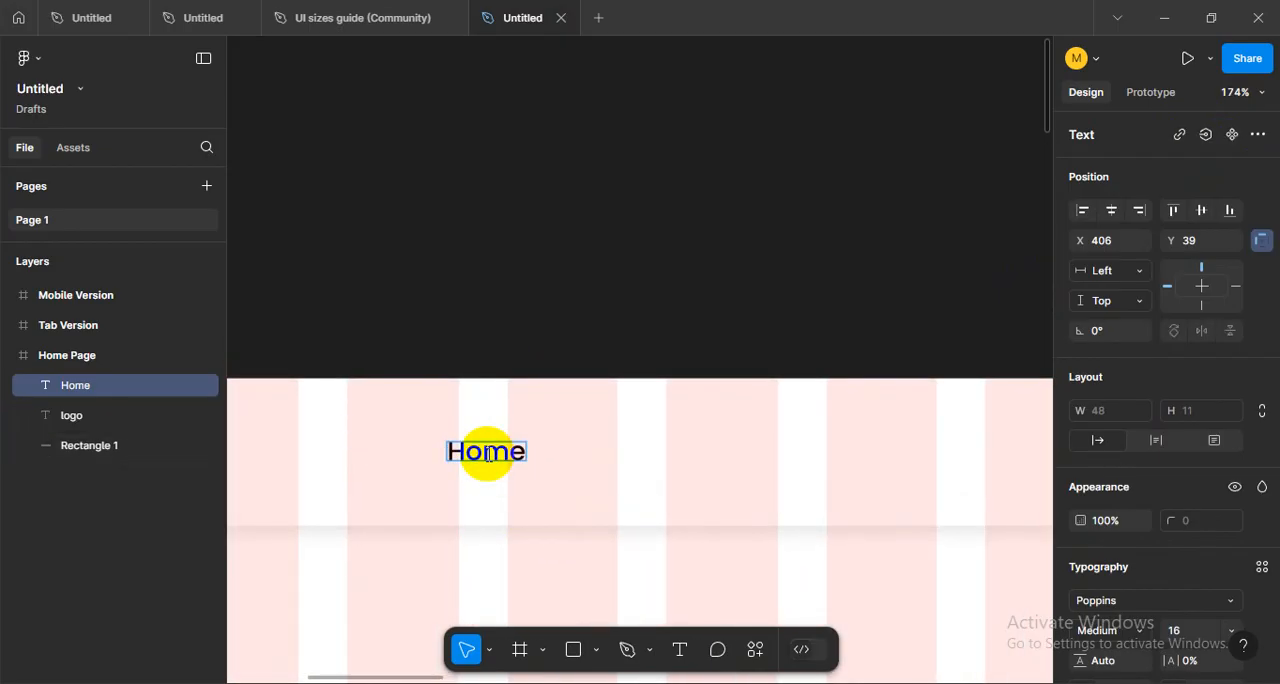
pyautogui.write('abut')
pyautogui.press('BackSpace')
pyautogui.press('BackSpace')
pyautogui.press('BackSpace')
pyautogui.press('BackSpace')
pyautogui.press('BackSpace')
pyautogui.press('Escape')
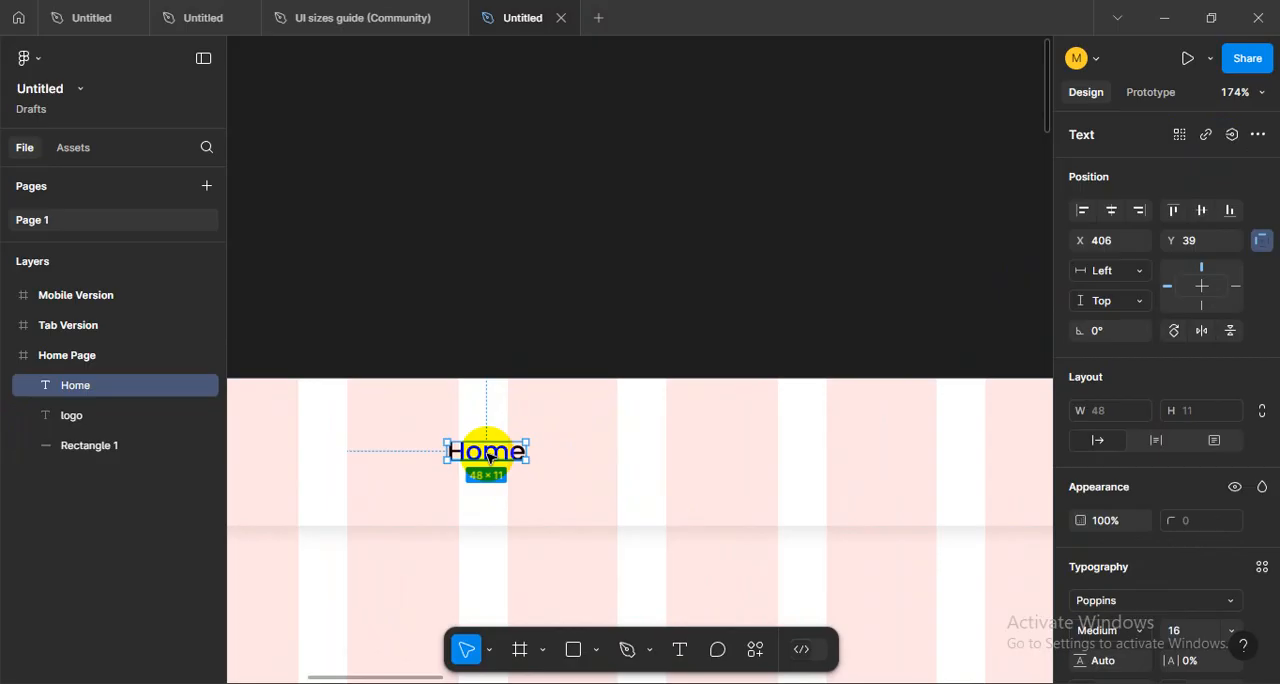
pyautogui.click(569, 497)
pyautogui.click(490, 460)
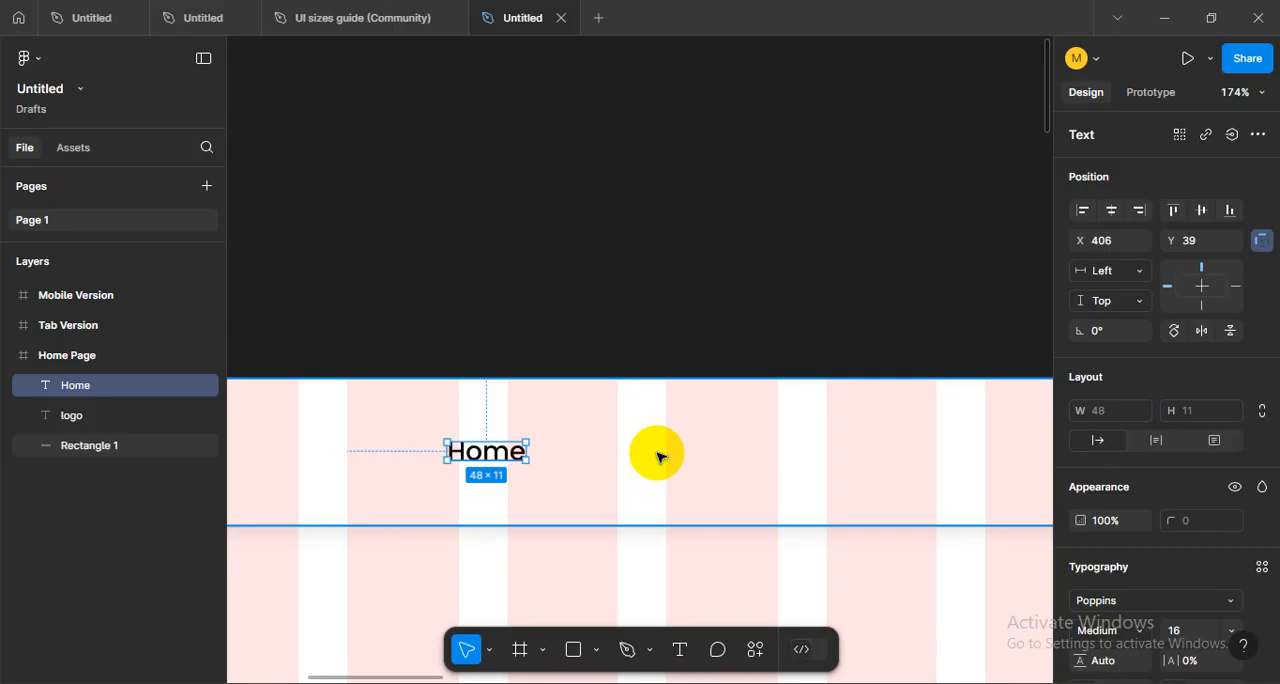
pyautogui.doubleClick(514, 456)
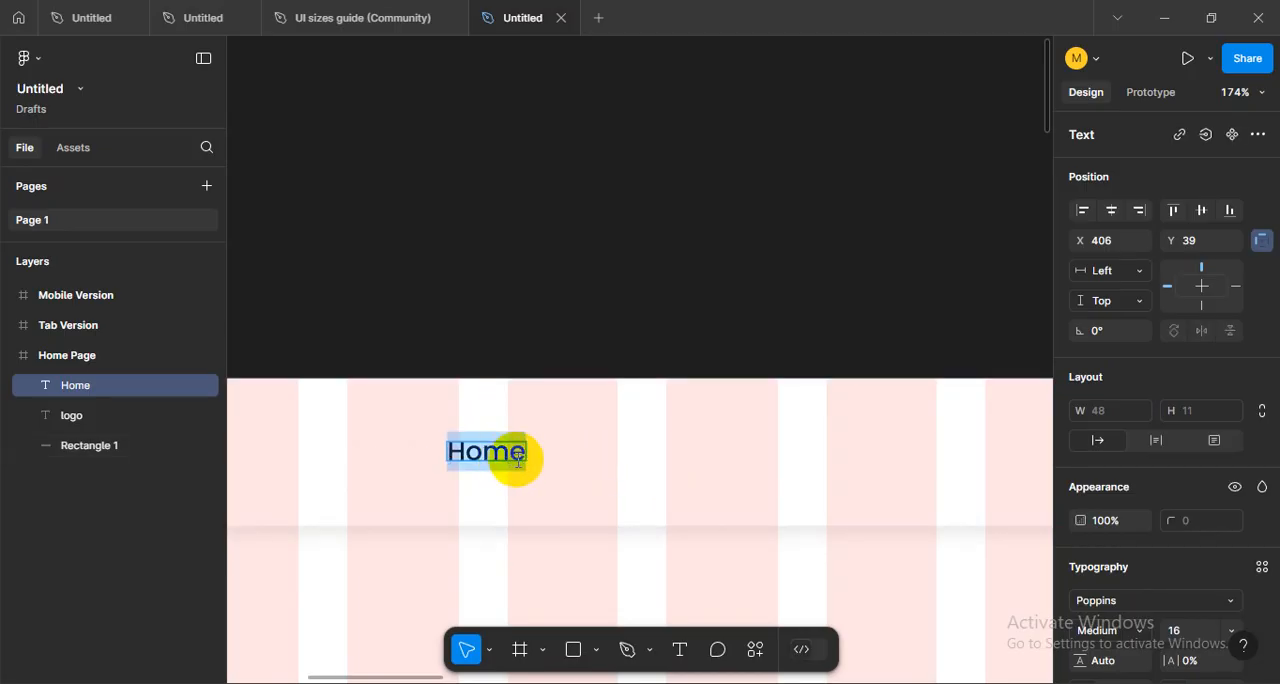
pyautogui.click(518, 460)
pyautogui.press('Escape')
pyautogui.click(489, 430)
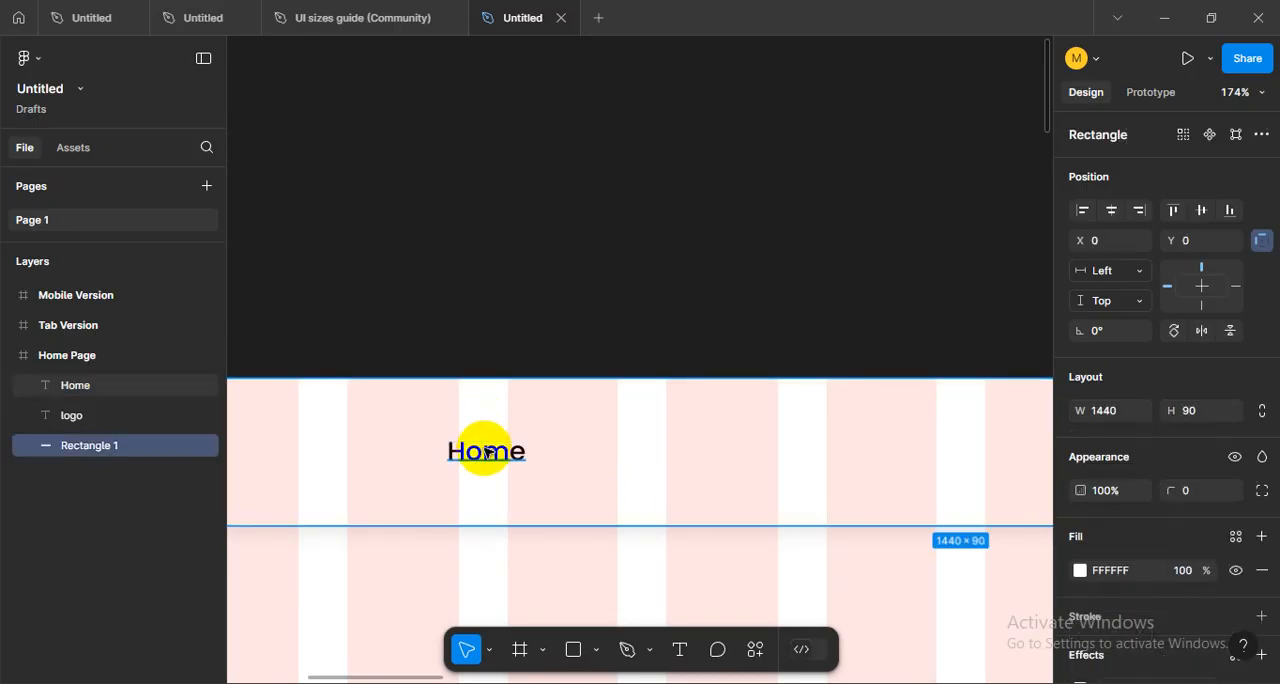
# - Duplicate the Home text four times in an evenly spaced row, with the last copy at X 598
pyautogui.click(487, 452)
pyautogui.moveTo(487, 452); pyautogui.dragTo(566, 452)
pyautogui.hotkey('ctrl', 'd')
pyautogui.hotkey('ctrl', 'd')
pyautogui.hotkey('ctrl', 'd')
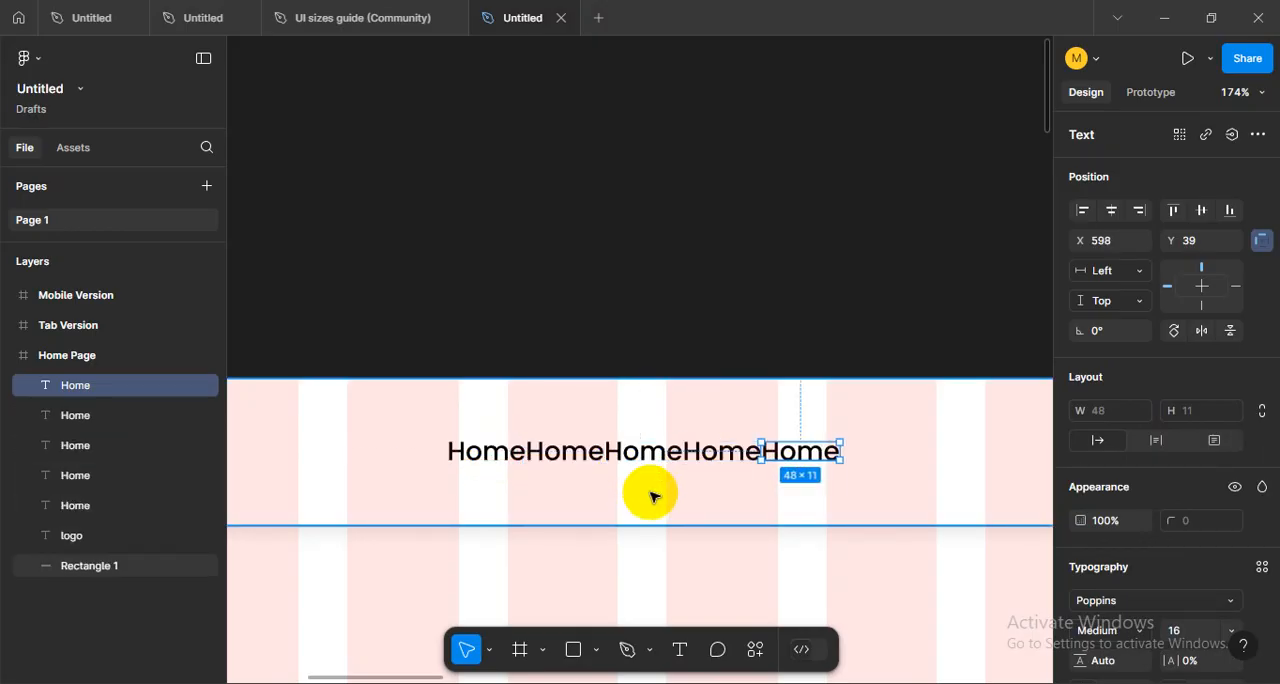
# - Undo all the duplicates of the Home text
pyautogui.hotkey('ctrl', 'z')
pyautogui.hotkey('ctrl', 'z')
pyautogui.hotkey('ctrl', 'z')
pyautogui.hotkey('ctrl', 'z')
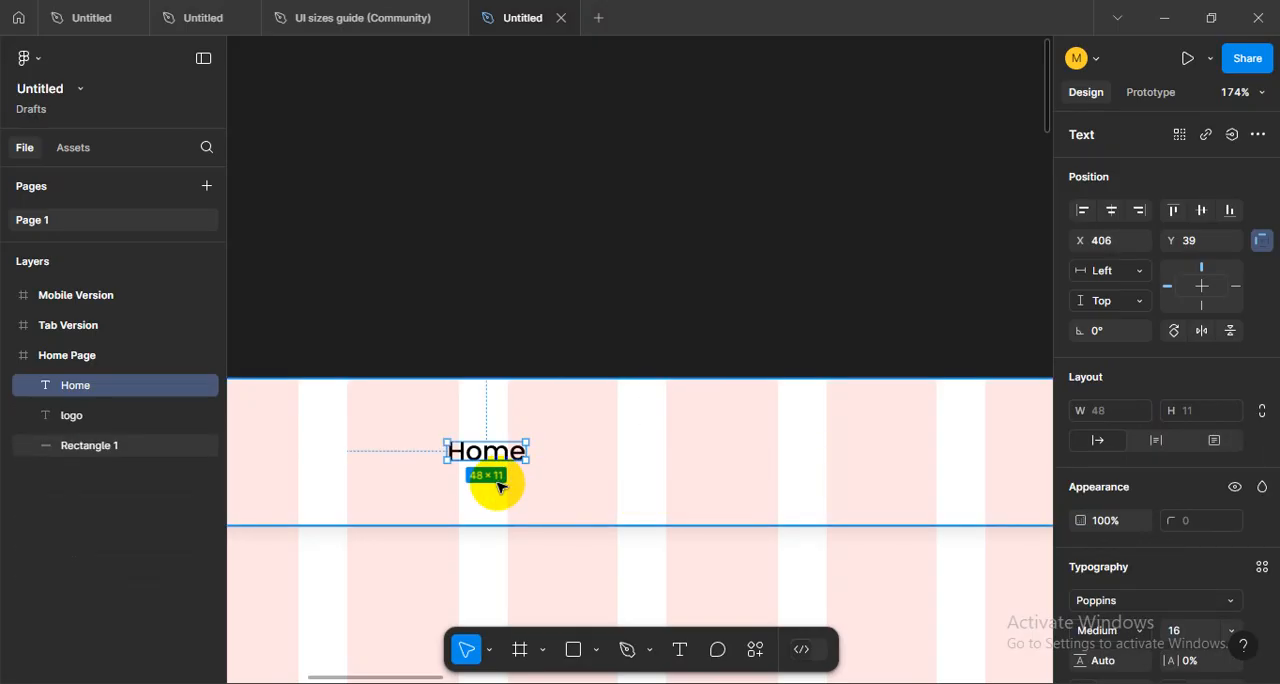
# - Try placing one copy of the Home text directly beside the original at X 454 and undo it
pyautogui.click(500, 487)
pyautogui.click(499, 463)
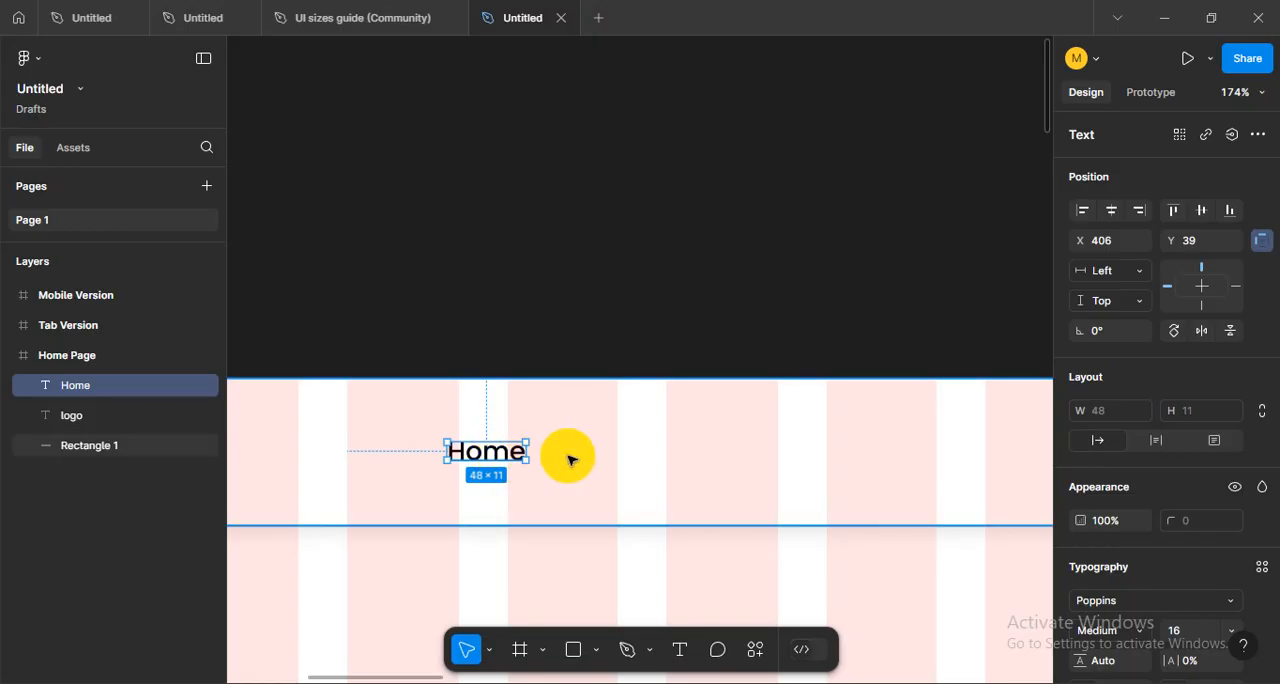
pyautogui.moveTo(503, 449); pyautogui.dragTo(580, 452)
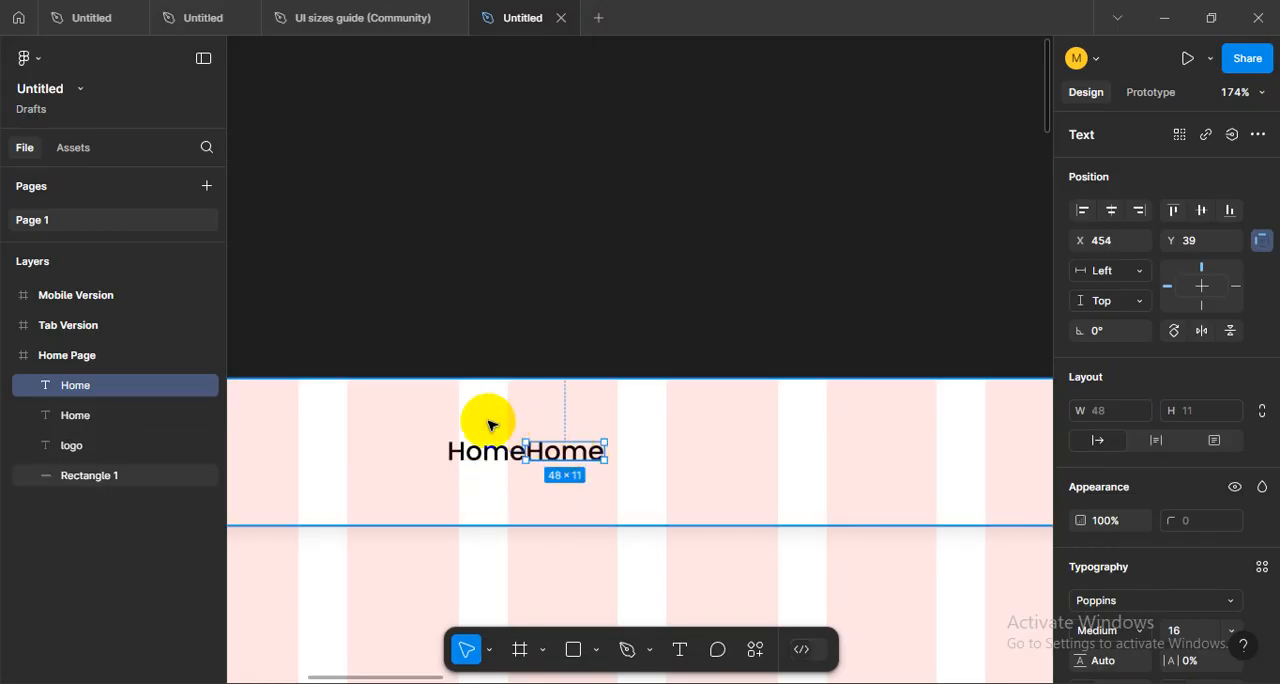
pyautogui.hotkey('ctrl', 'z')
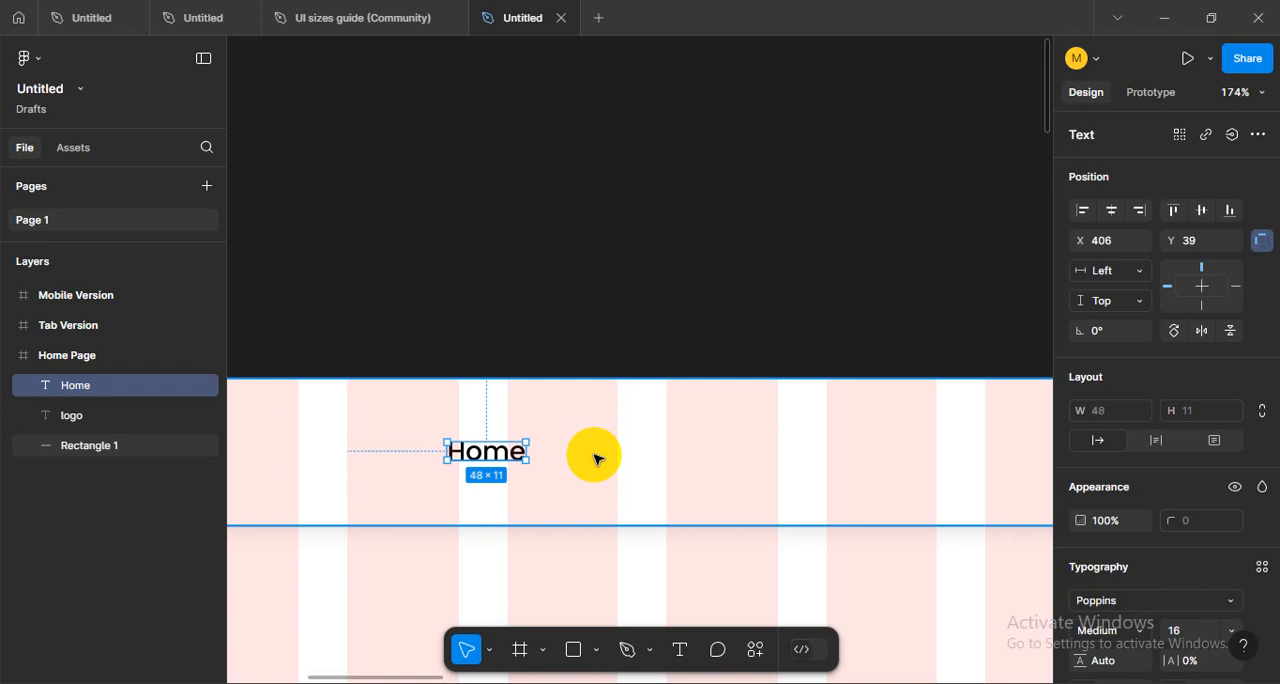
pyautogui.click(521, 335)
pyautogui.moveTo(551, 475); pyautogui.dragTo(570, 463)
pyautogui.click(523, 440)
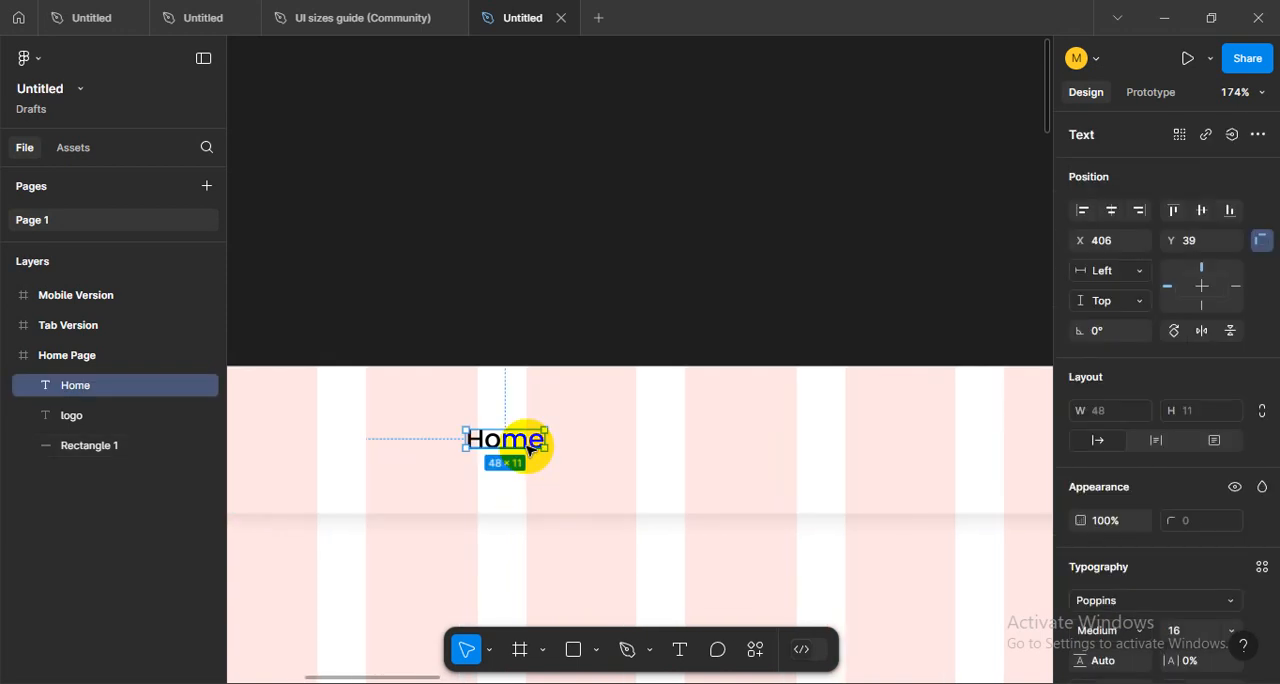
pyautogui.click(620, 450)
pyautogui.click(517, 450)
pyautogui.click(648, 470)
pyautogui.scroll(2, 600, 462)
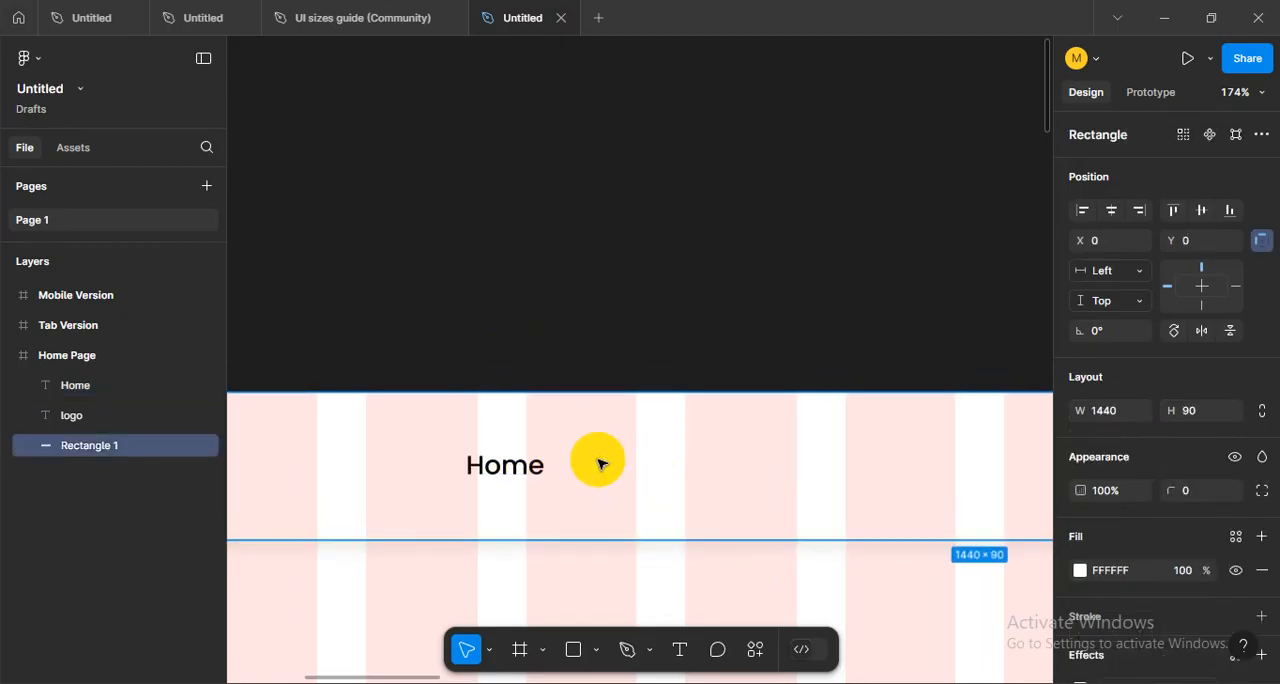
pyautogui.moveTo(578, 515); pyautogui.dragTo(576, 431)
pyautogui.click(532, 410)
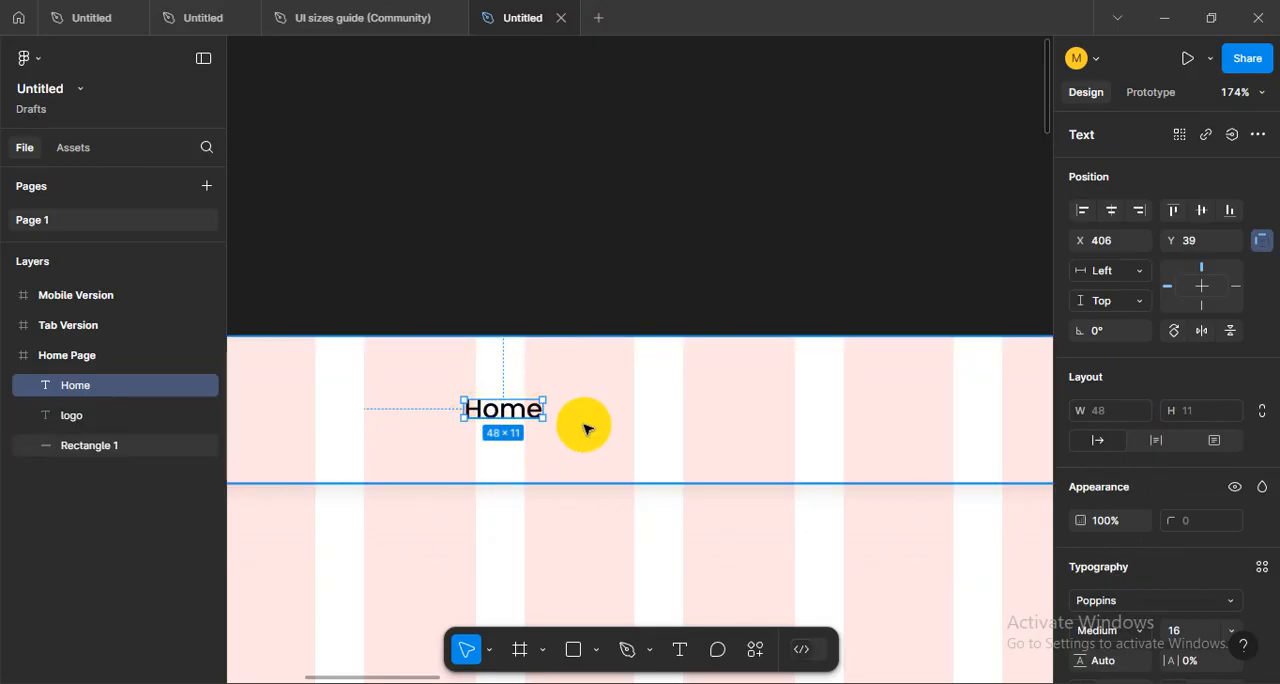
pyautogui.click(655, 428)
pyautogui.click(528, 407)
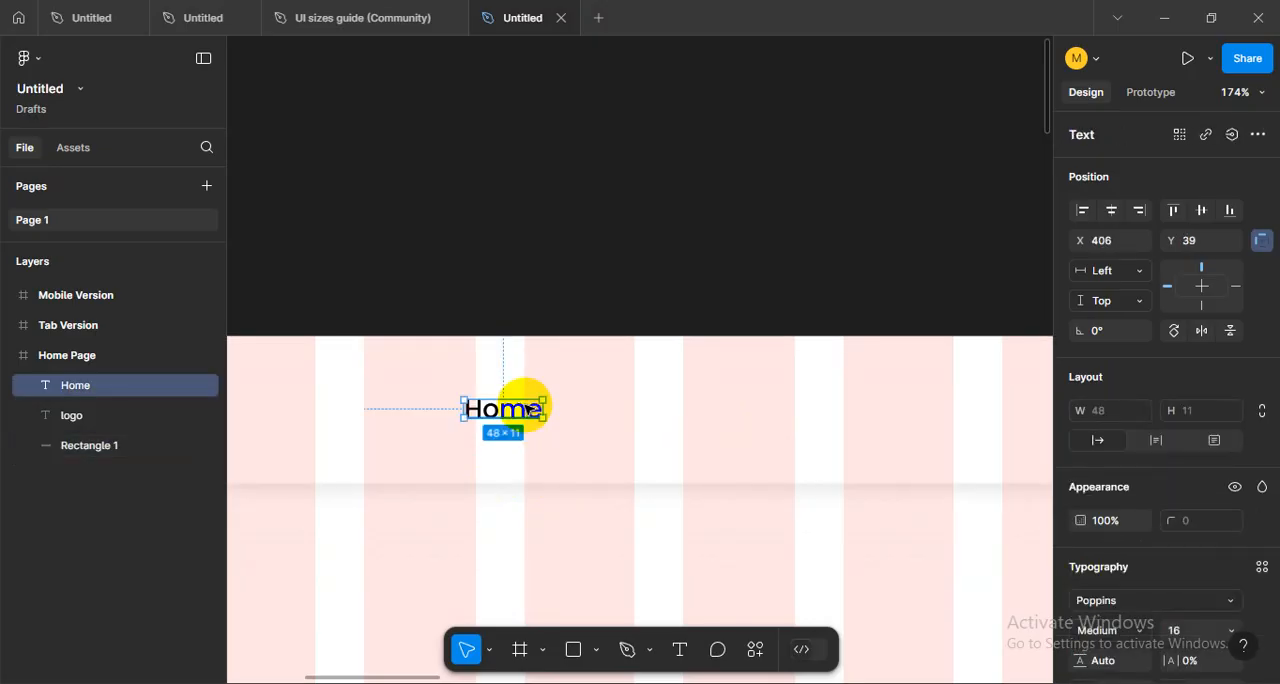
# - Wrap the Home text in the header in an auto layout frame
pyautogui.hotkey('shift', 'a')
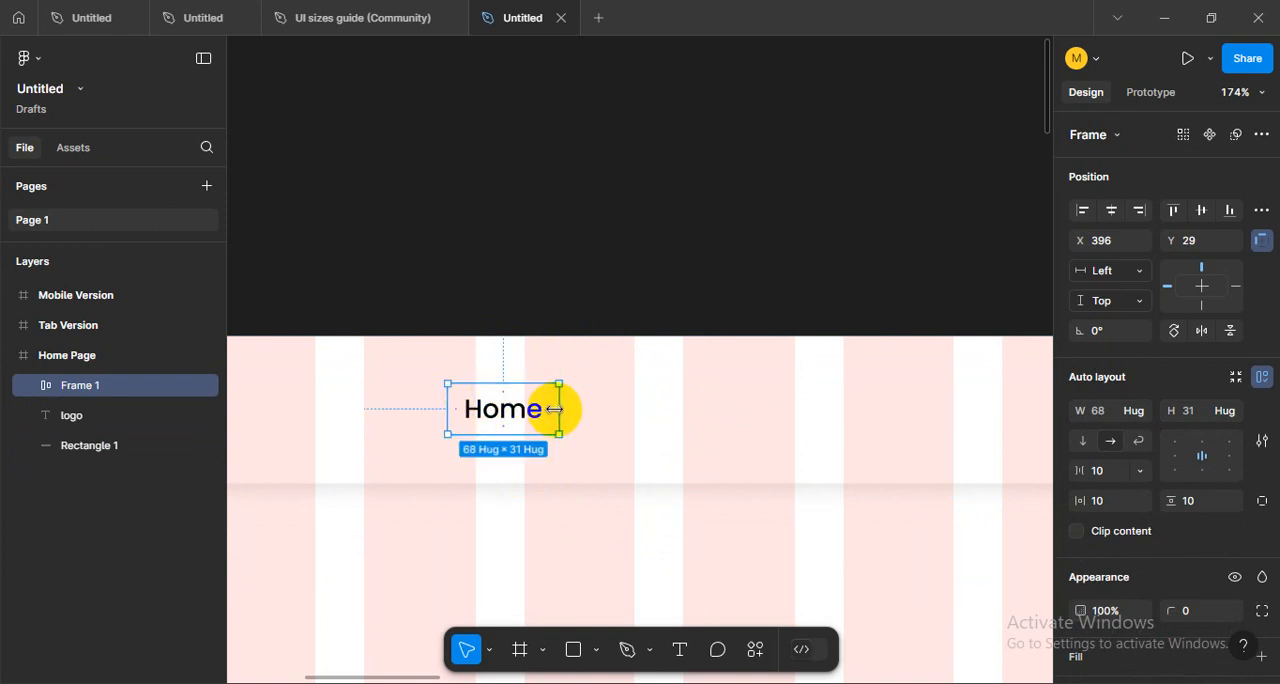
pyautogui.click(506, 306)
pyautogui.click(507, 413)
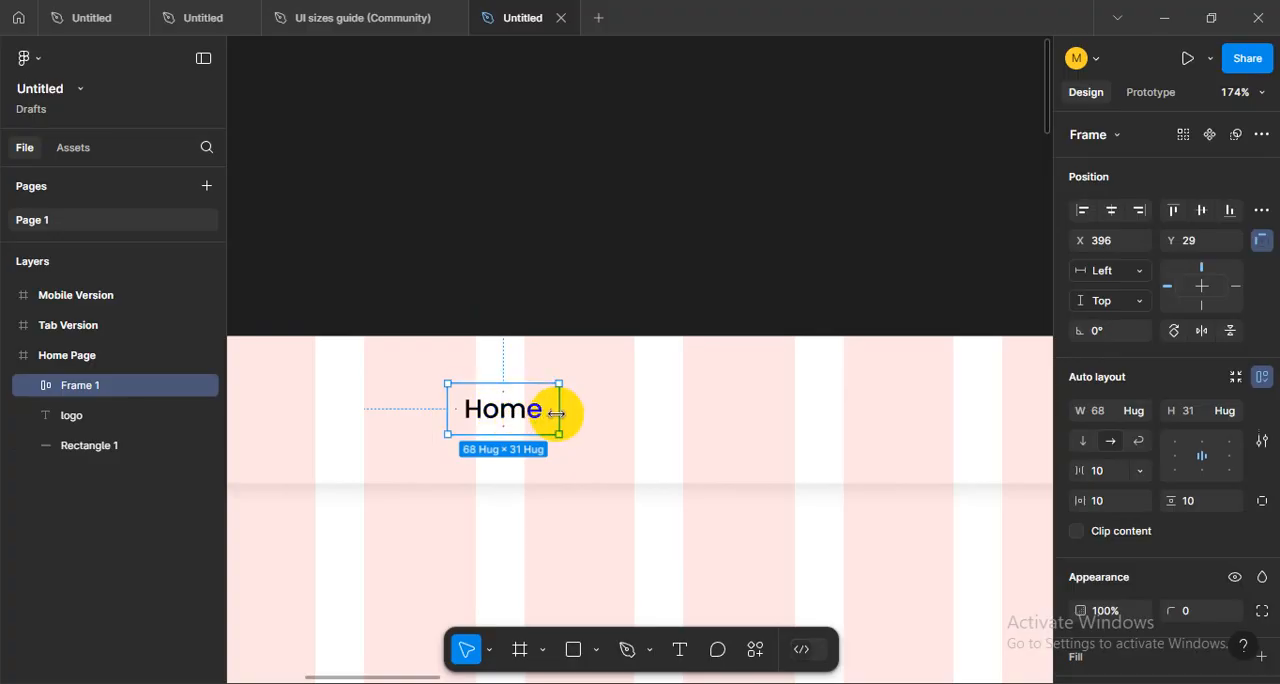
pyautogui.scroll(5, 486, 408)
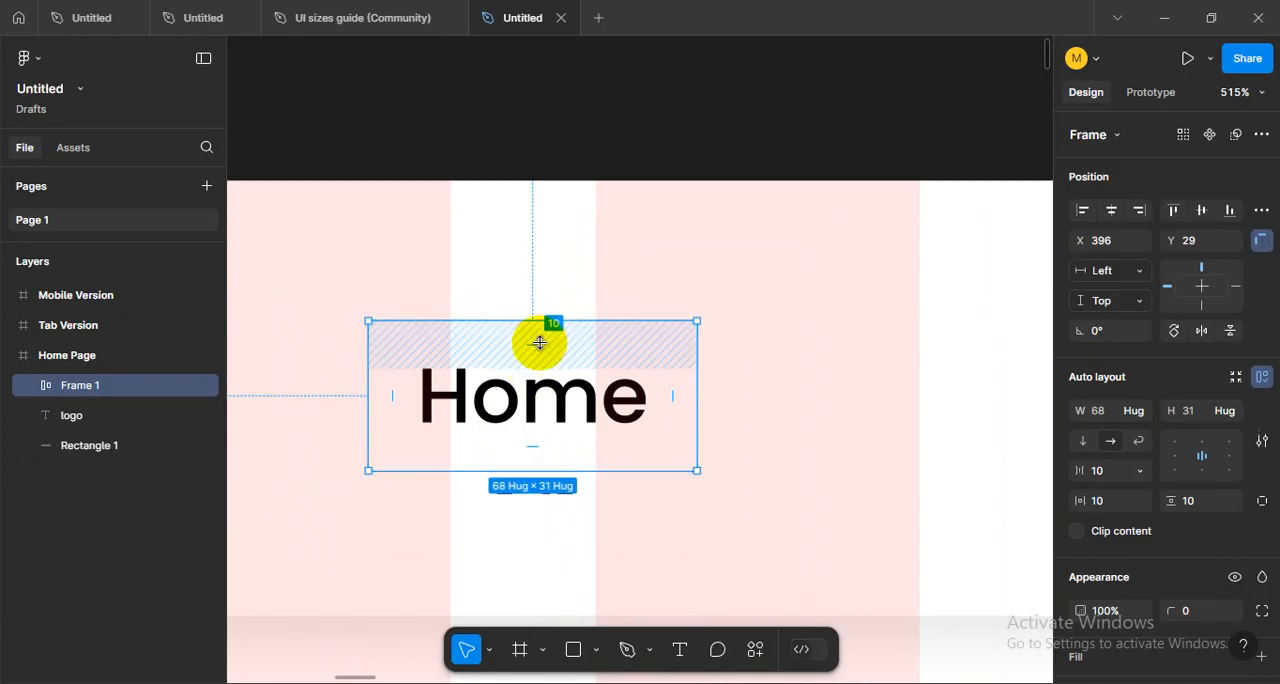
# - Set the horizontal padding of the Home auto layout frame to 20
pyautogui.click(490, 352)
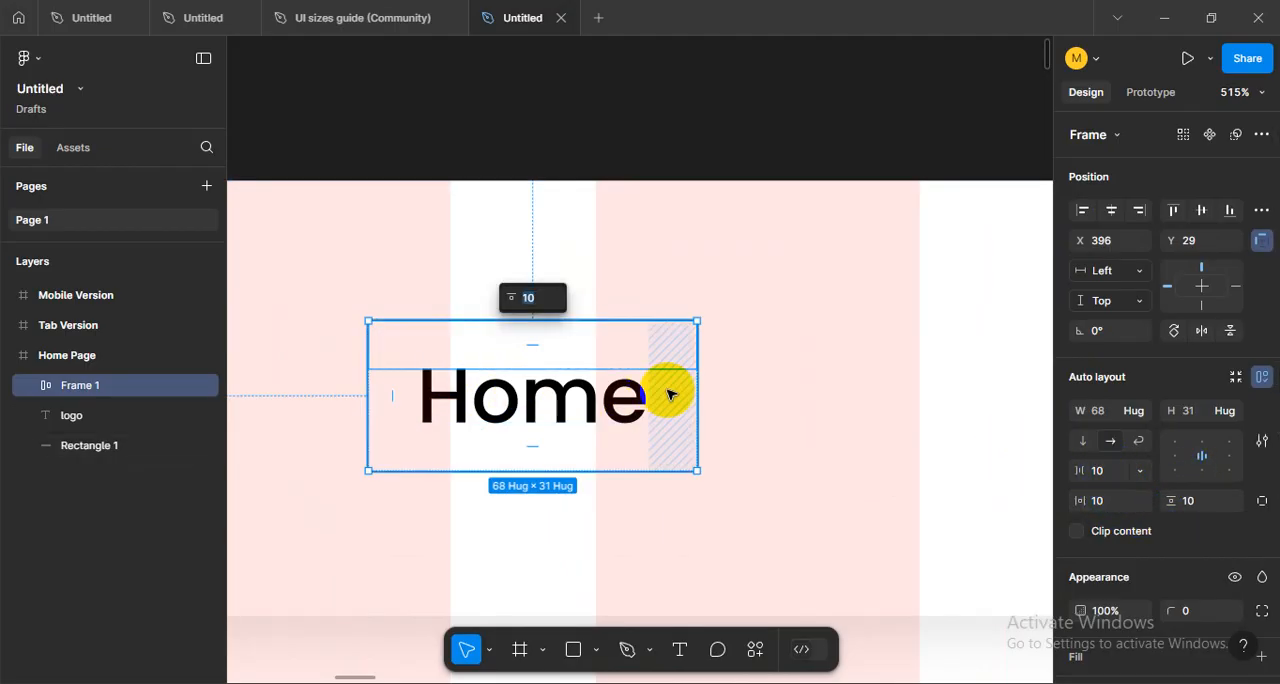
pyautogui.click(1113, 506)
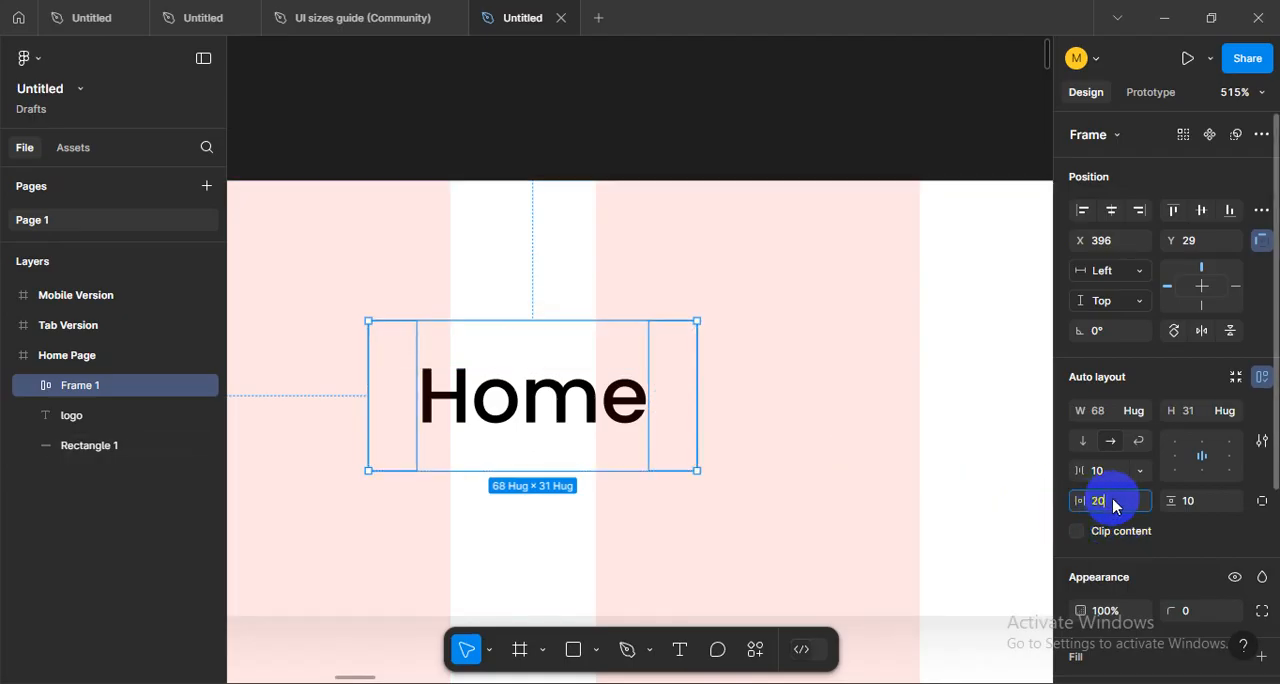
pyautogui.write('20')
pyautogui.press('Return')
pyautogui.click(846, 434)
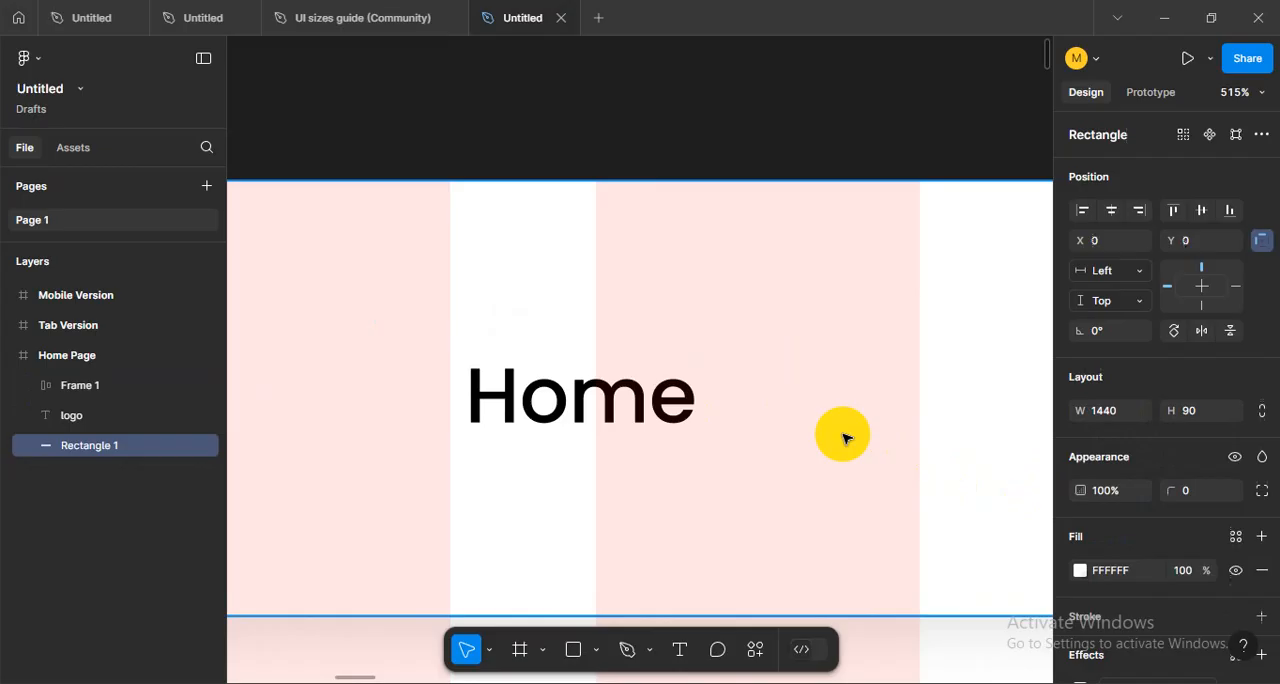
# - Try placing a copy of the Home frame directly beside the original at X 484 and delete it
pyautogui.click(667, 425)
pyautogui.scroll(-3, 597, 377)
pyautogui.scroll(-3, 577, 364)
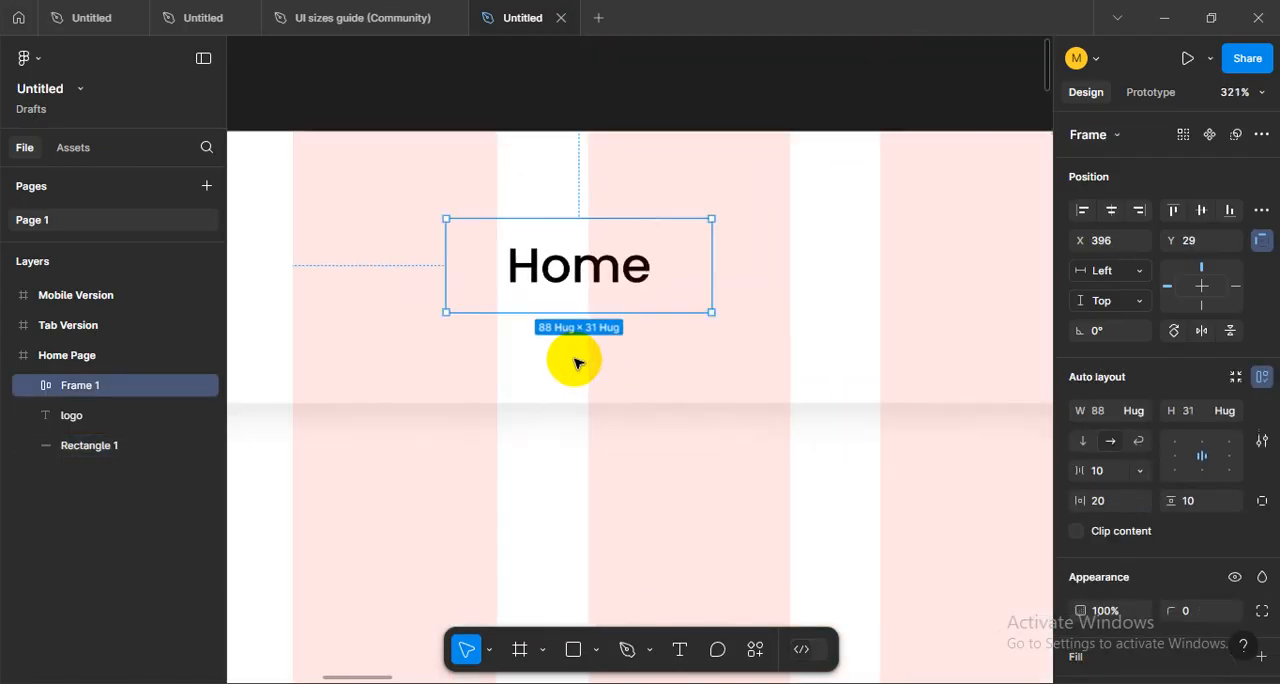
pyautogui.scroll(-2, 575, 364)
pyautogui.hscroll(1, 686, 363)
pyautogui.moveTo(543, 329); pyautogui.dragTo(700, 323)
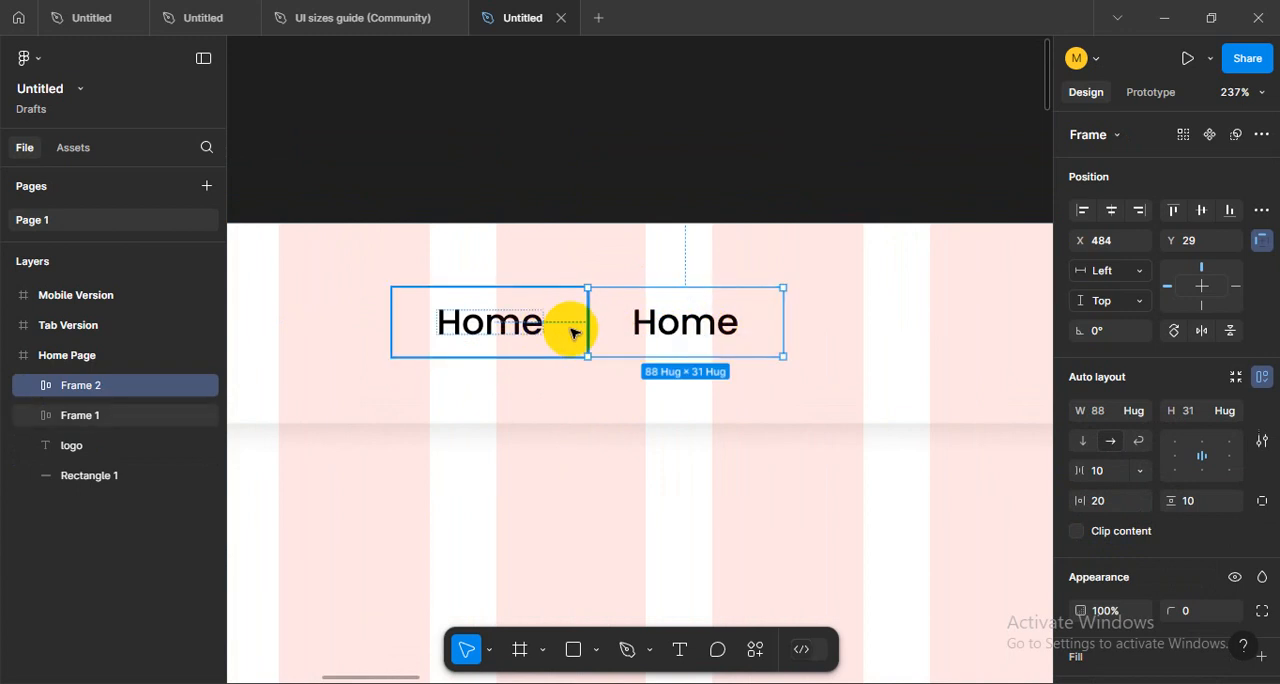
pyautogui.click(591, 193)
pyautogui.scroll(-3, 677, 409)
pyautogui.scroll(2, 677, 412)
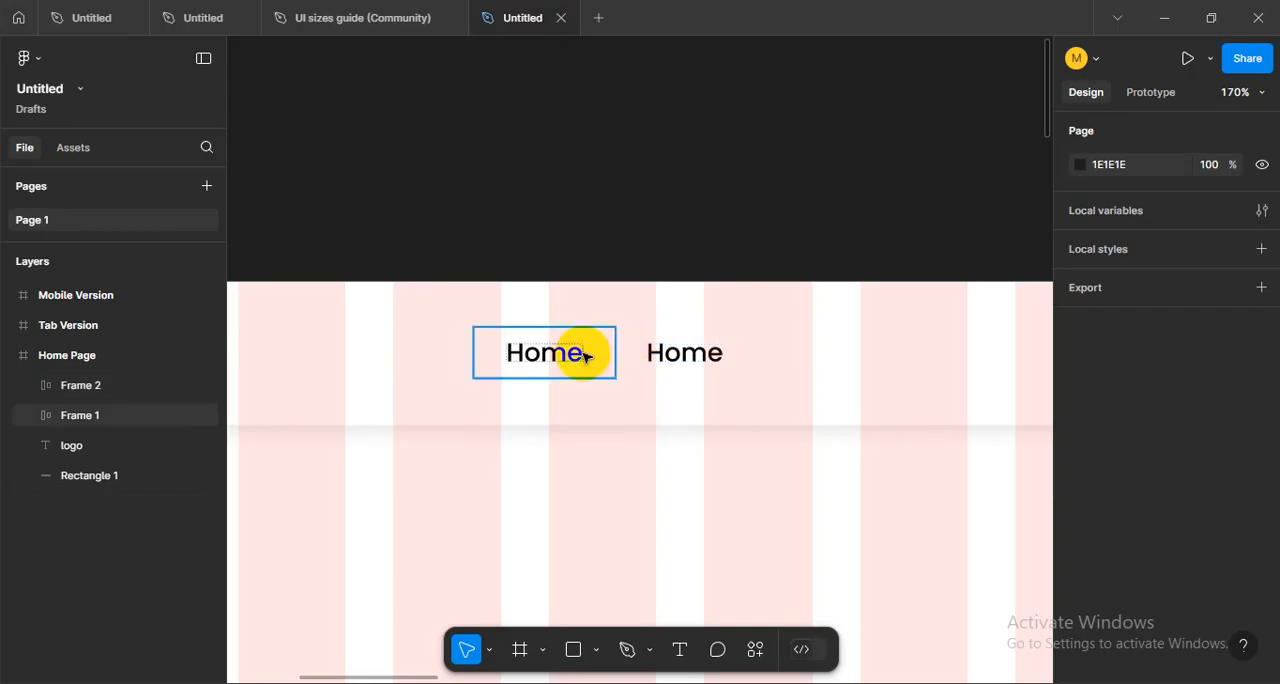
pyautogui.click(706, 357)
pyautogui.press('Delete')
# - Set the horizontal padding of the Home auto layout frame to 15
pyautogui.click(601, 355)
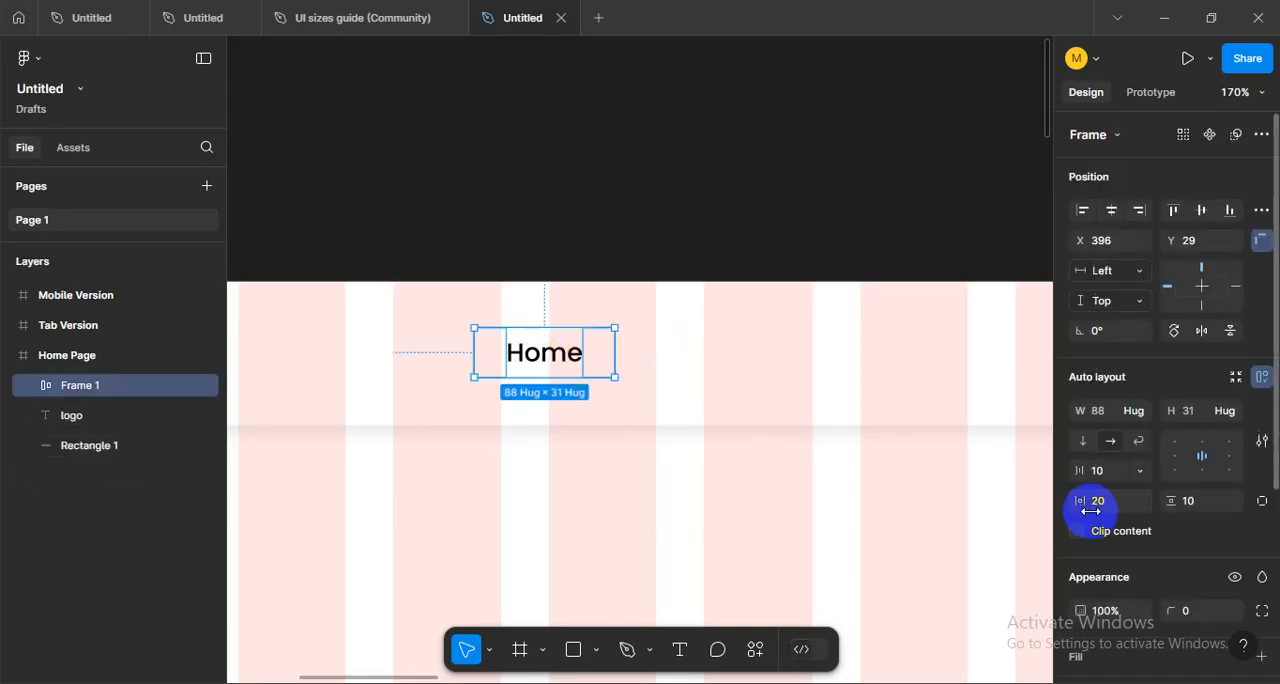
pyautogui.write('15')
pyautogui.press('Return')
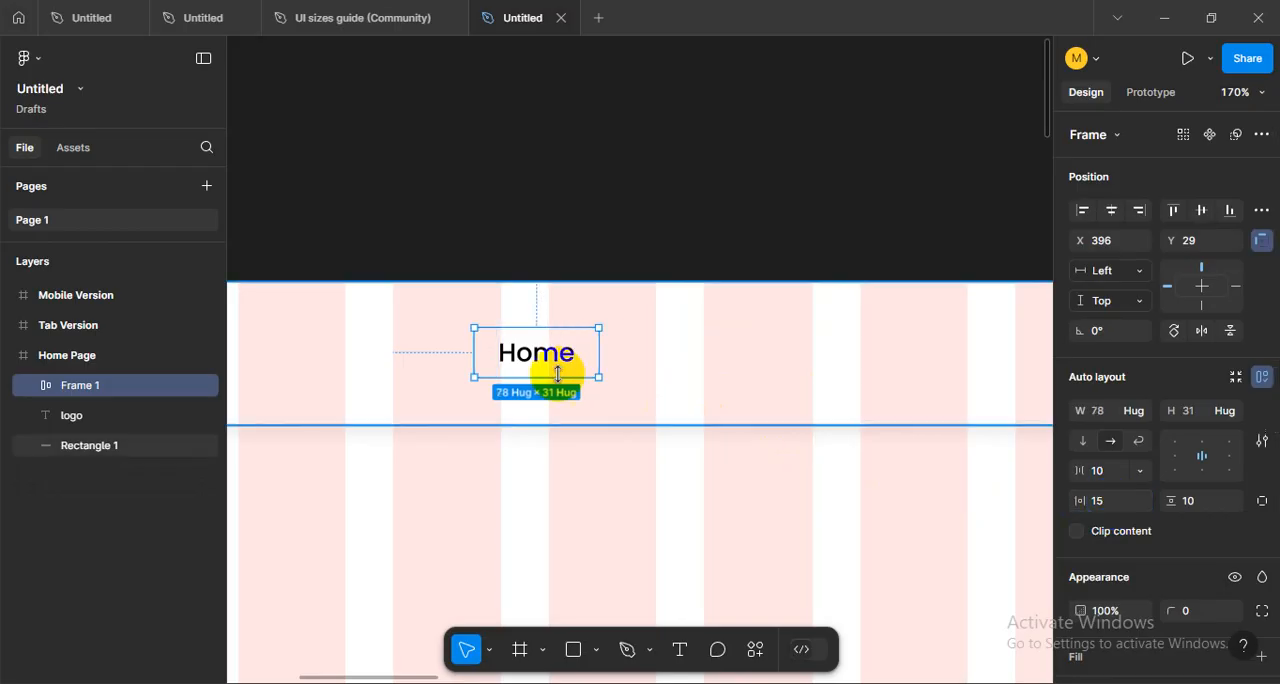
# - Duplicate the Home frame four times edge to edge in a row, with the last copy at X 708
pyautogui.moveTo(556, 362); pyautogui.dragTo(660, 360)
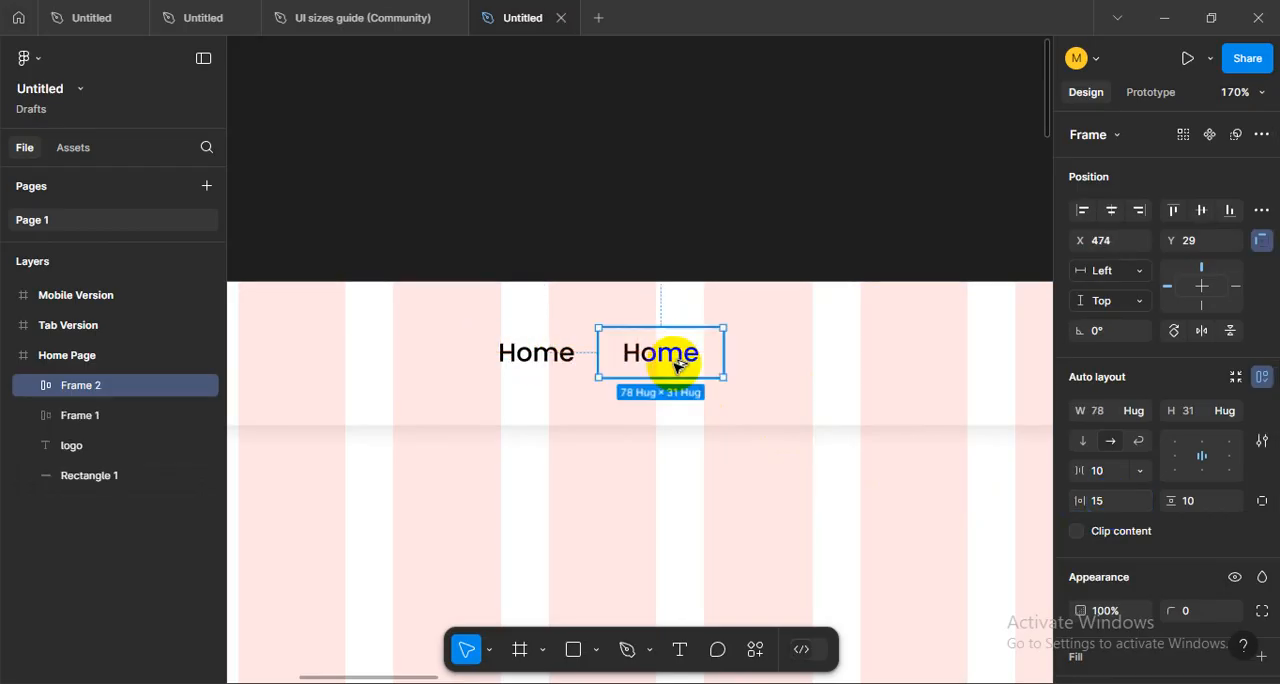
pyautogui.hotkey('ctrl', 'd')
pyautogui.hotkey('ctrl', 'd')
pyautogui.hotkey('ctrl', 'd')
pyautogui.hscroll(2, 727, 413)
pyautogui.scroll(-3, 590, 389)
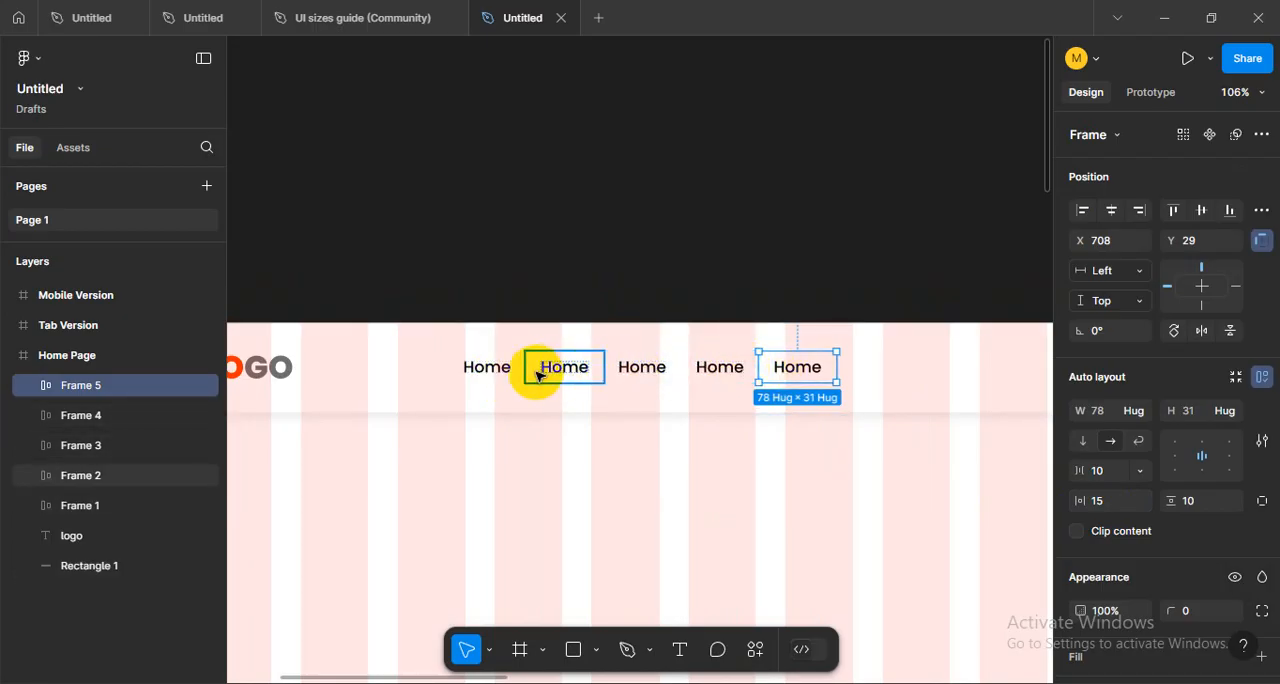
pyautogui.scroll(2, 540, 388)
pyautogui.scroll(3, 577, 489)
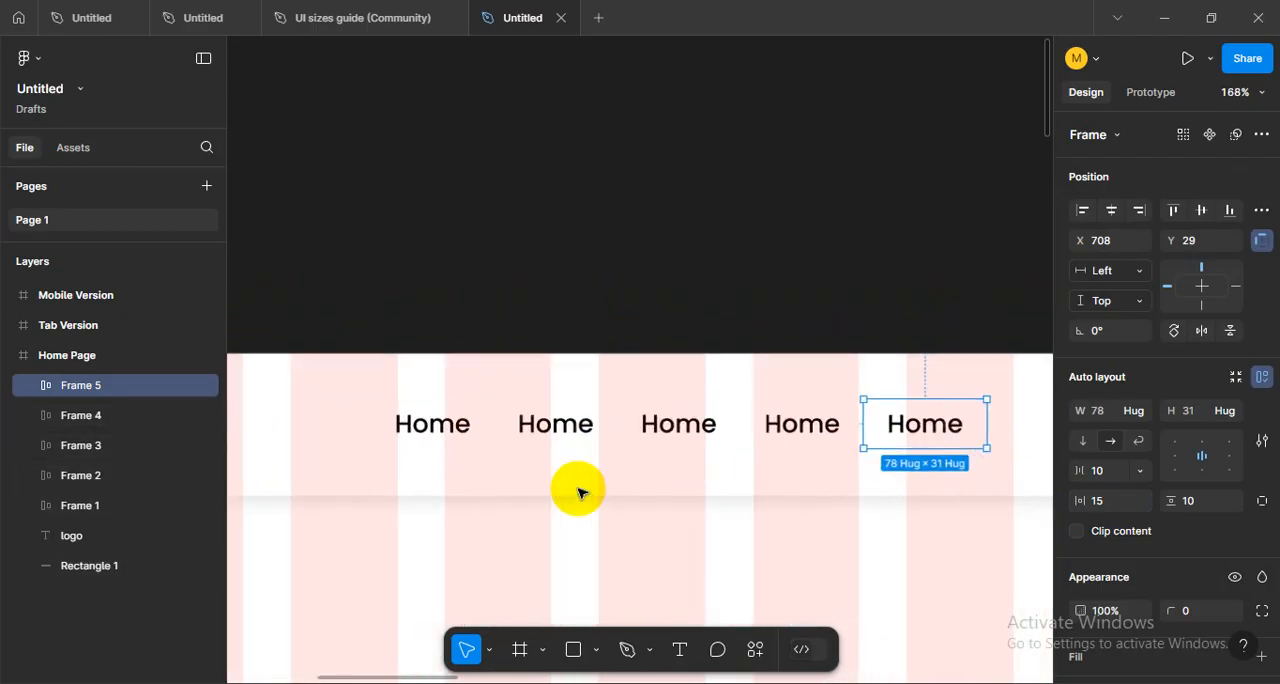
# - Delete the last three Home copies, leaving the original and the copy at X 474
pyautogui.press('Delete')
pyautogui.press('Delete')
pyautogui.press('Delete')
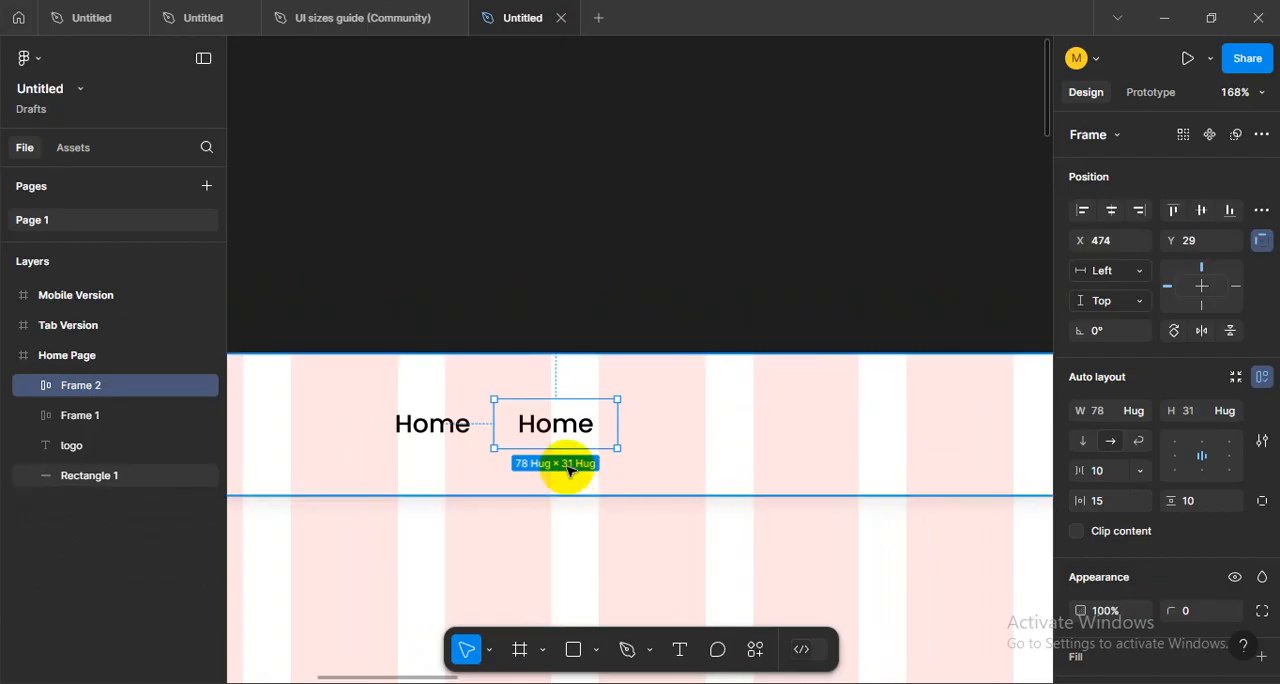
# - Wrap the text inside the second Home item in its own nested auto layout frame
pyautogui.scroll(2, 531, 462)
pyautogui.scroll(1, 540, 450)
pyautogui.doubleClick(577, 418)
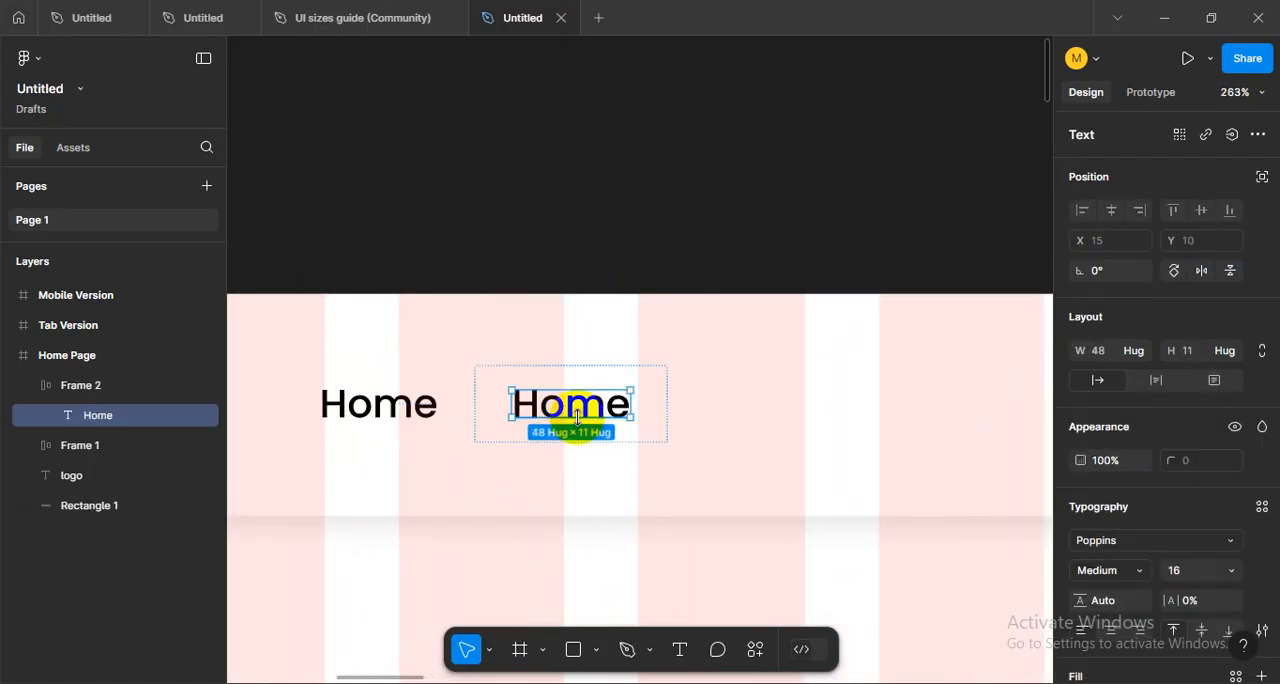
pyautogui.hotkey('shift', 'a')
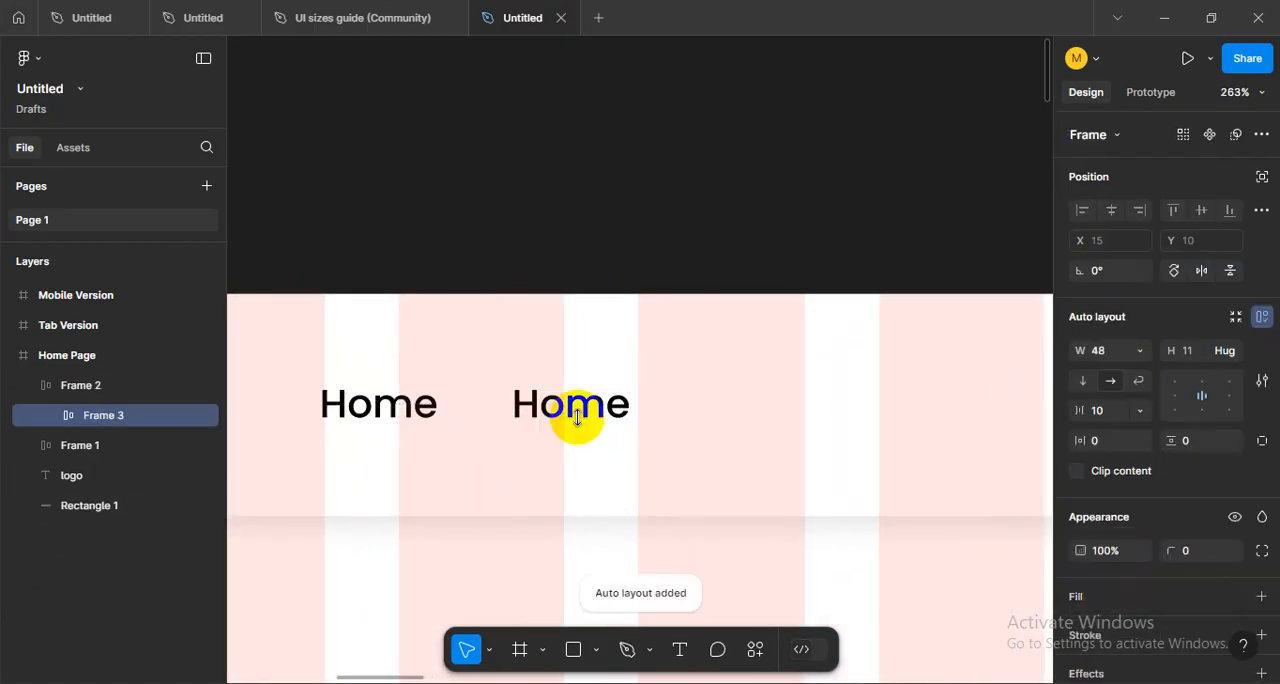
# - Change the second item's text to "About" with a fixed-width nested frame and widen its text box to 50 so it fits one line
pyautogui.click(577, 418)
pyautogui.doubleClick(578, 418)
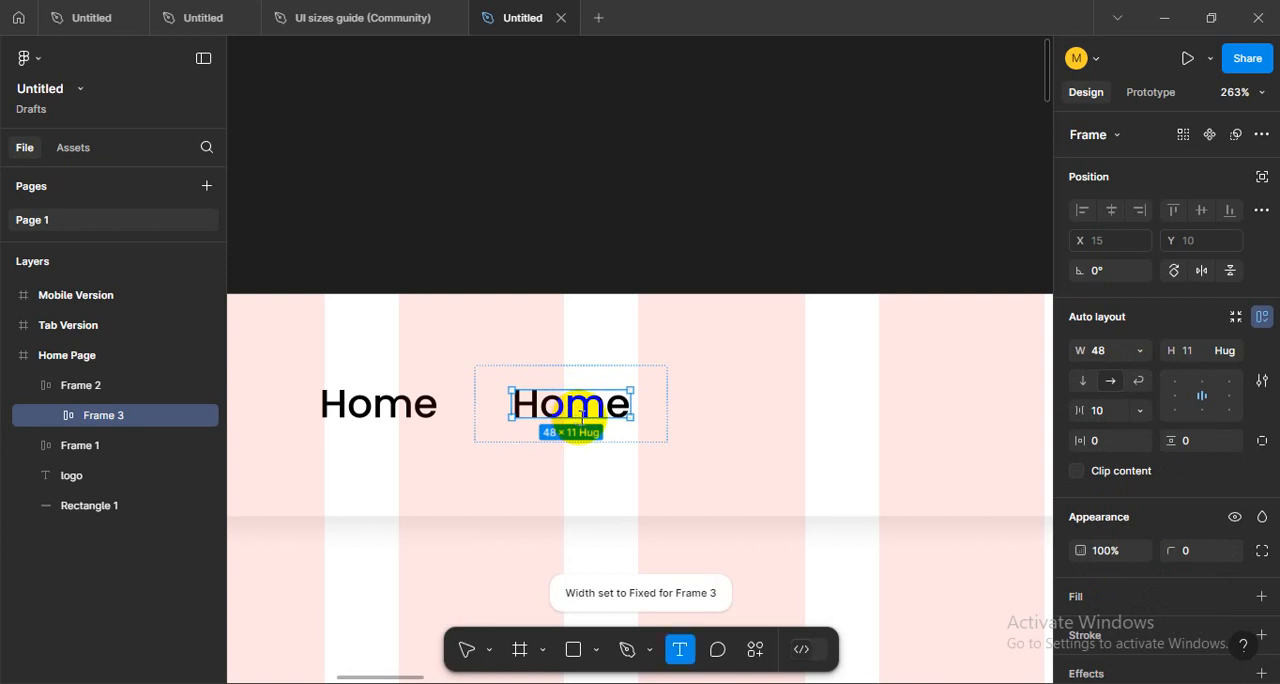
pyautogui.write('About')
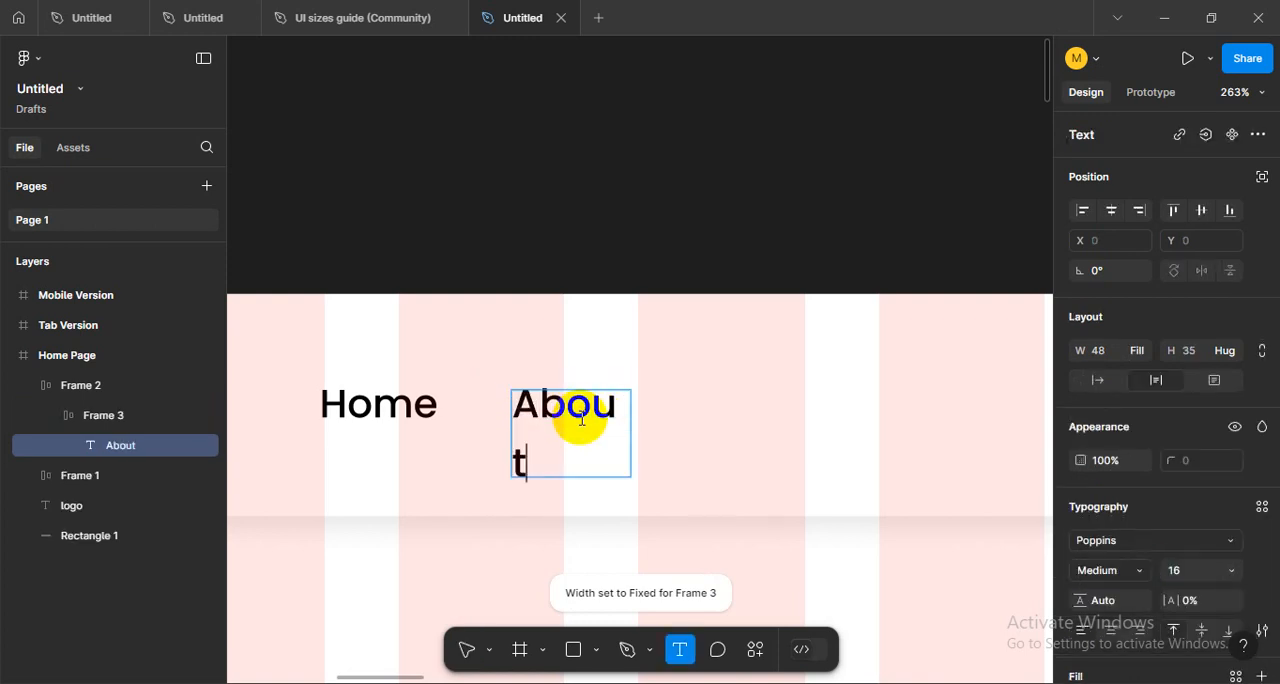
pyautogui.press('Escape')
pyautogui.moveTo(634, 446)
pyautogui.mouseDown()
pyautogui.moveTo(669, 437)
pyautogui.moveTo(634, 444)
pyautogui.mouseUp()
pyautogui.click(557, 269)
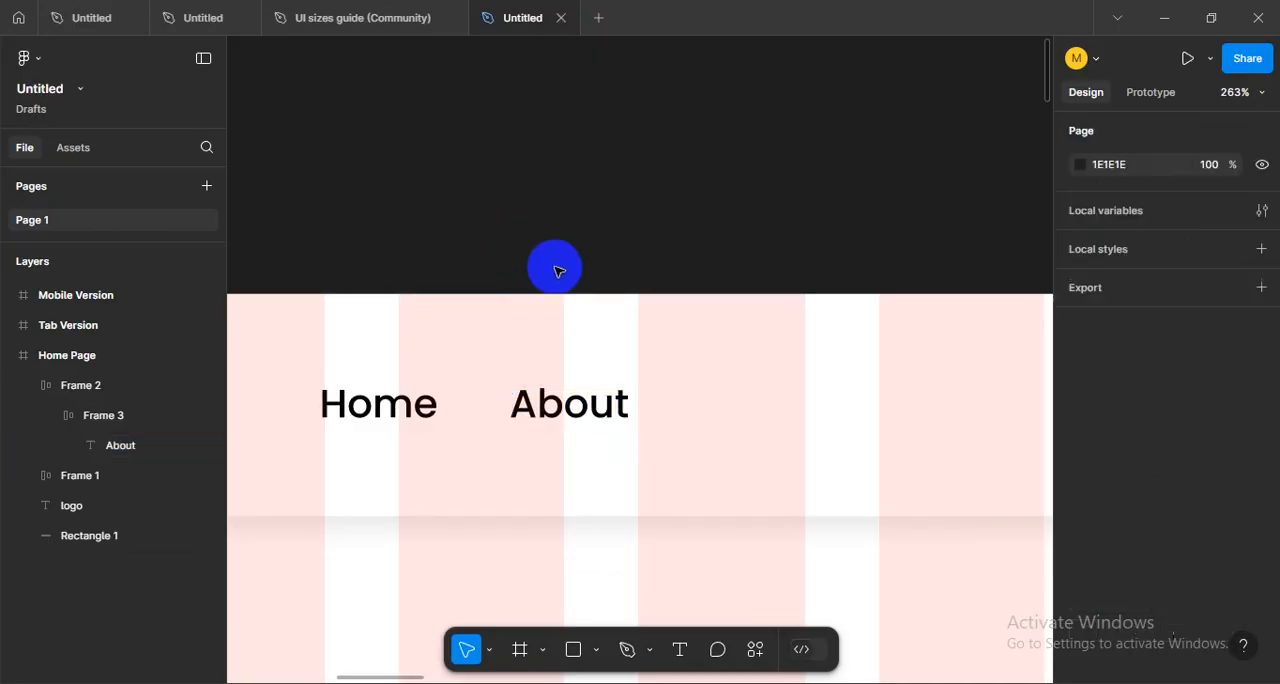
# - Duplicate the About item once in place and three more times along the row, with the last copy at X 708
pyautogui.click(548, 425)
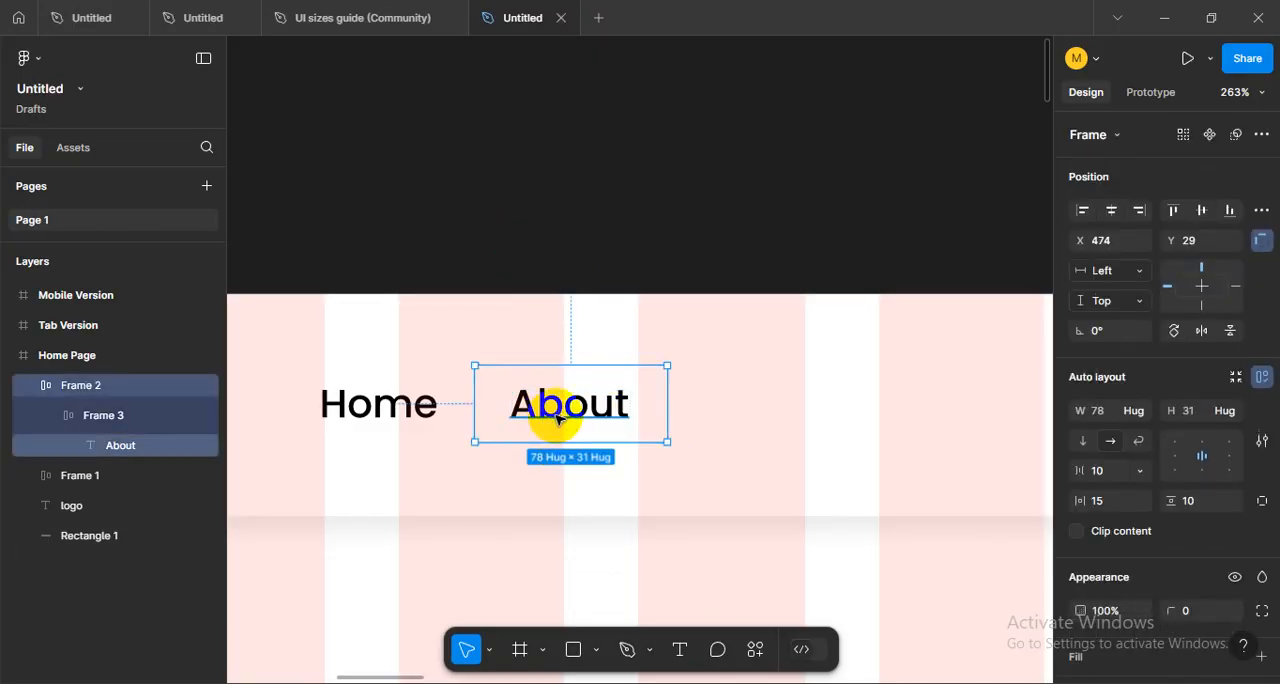
pyautogui.hotkey('ctrl', 'd')
pyautogui.click(546, 262)
pyautogui.moveTo(533, 384); pyautogui.dragTo(726, 396)
pyautogui.scroll(-3, 601, 398)
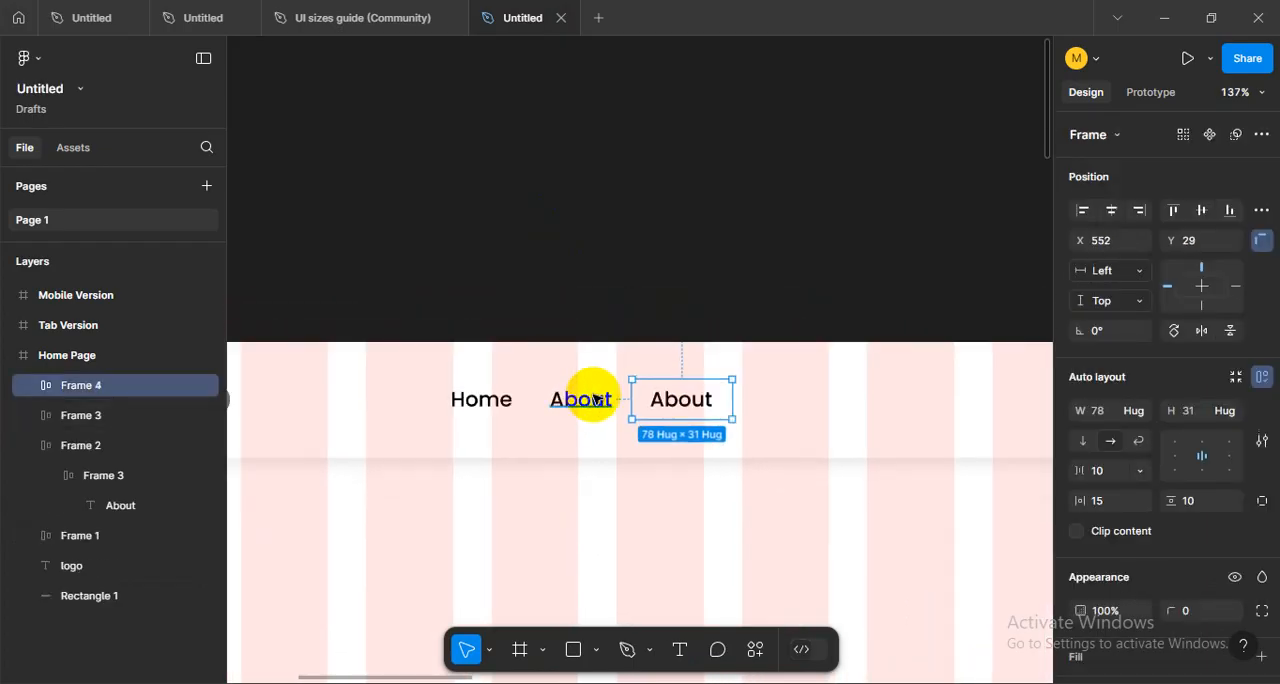
pyautogui.hotkey('ctrl', 'd')
pyautogui.hotkey('ctrl', 'd')
# - Change the third navigation item's text to "Service" and widen its text box to 64 so it fits one line
pyautogui.press('t')
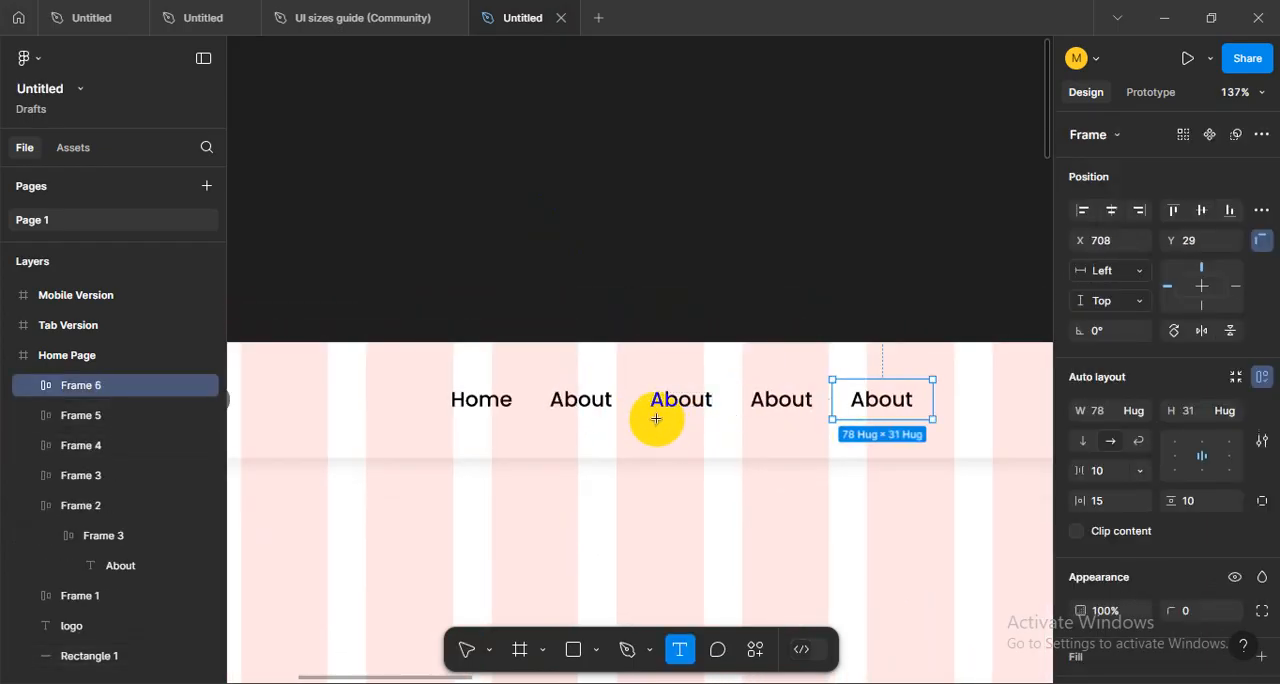
pyautogui.doubleClick(674, 400)
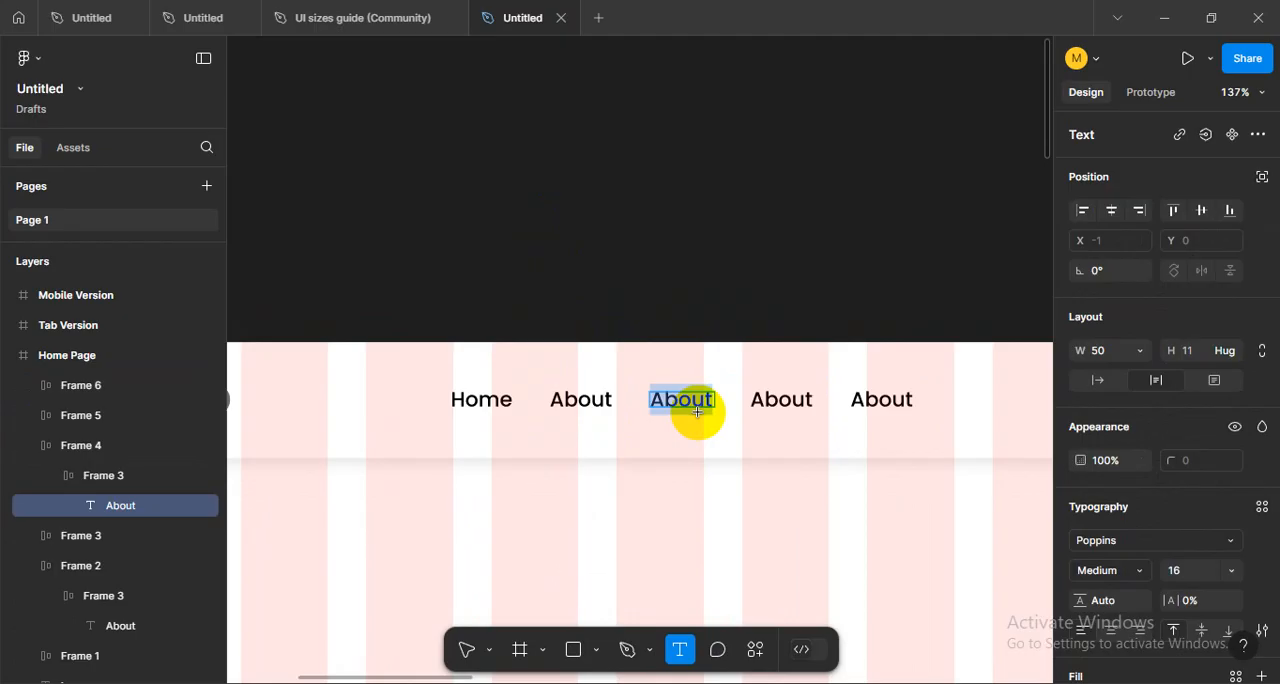
pyautogui.write('Service')
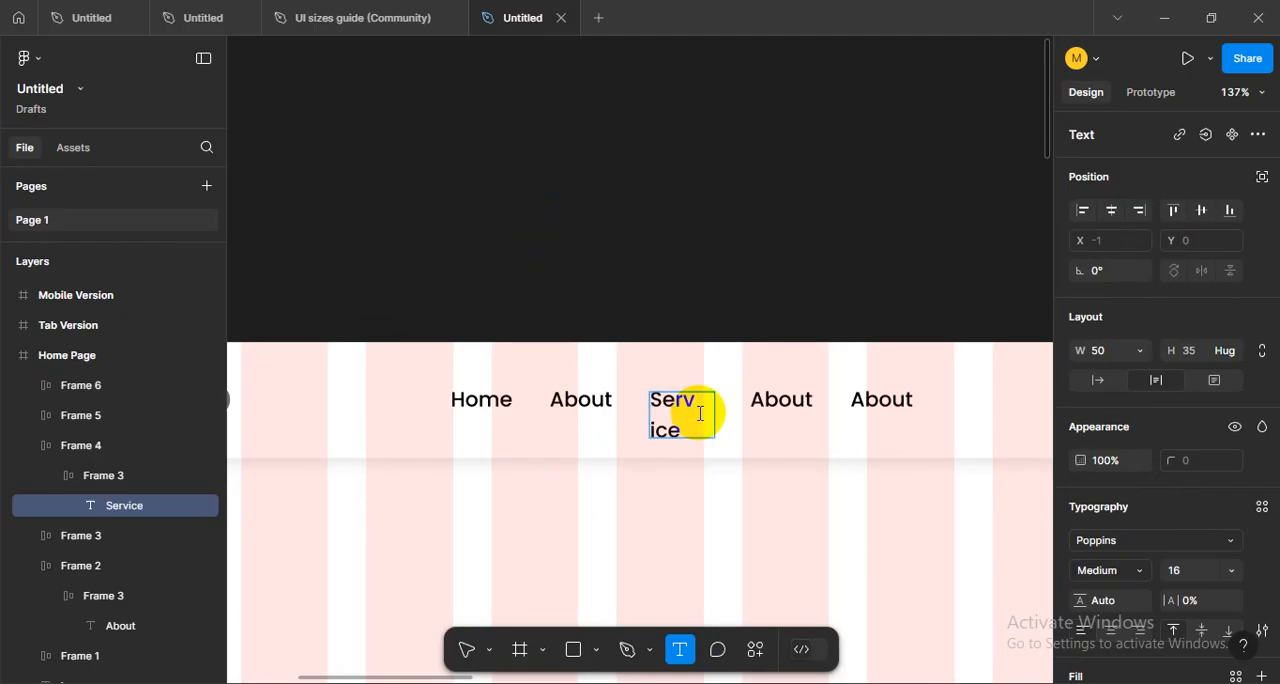
pyautogui.press('Escape')
pyautogui.moveTo(715, 413); pyautogui.dragTo(732, 413)
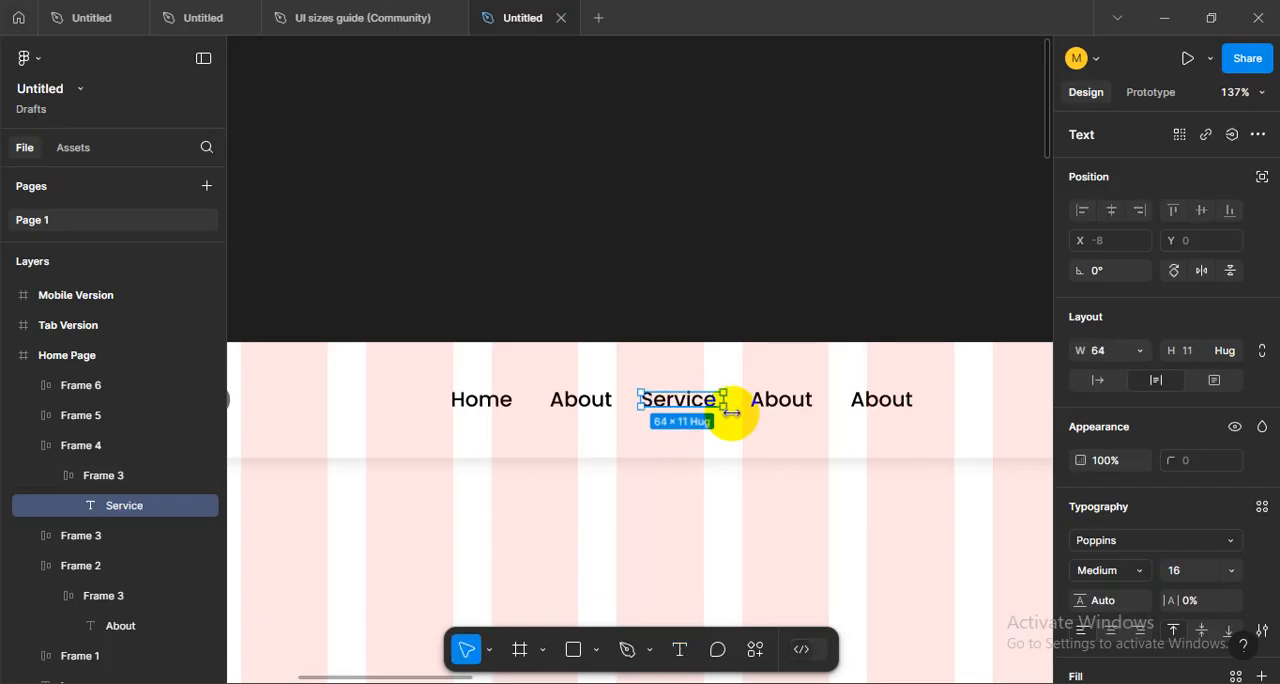
# - Change the fourth navigation item's text to "Blog"
pyautogui.click(770, 402)
pyautogui.click(776, 408)
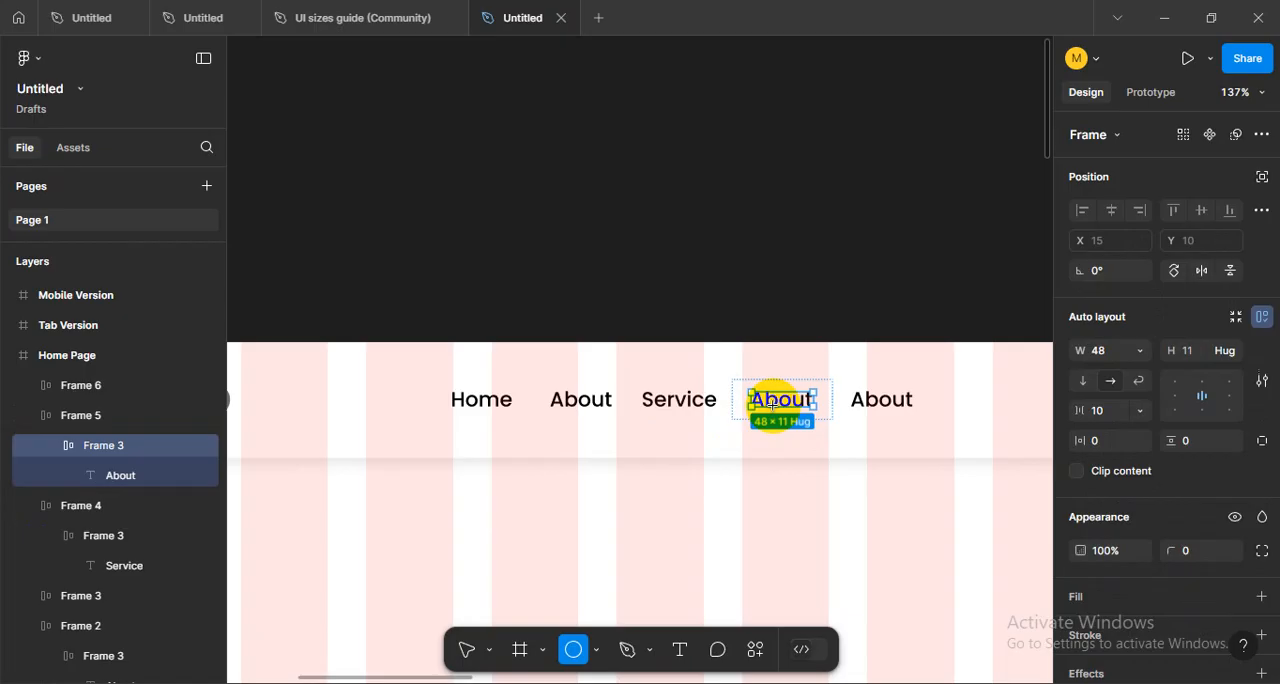
pyautogui.doubleClick(774, 405)
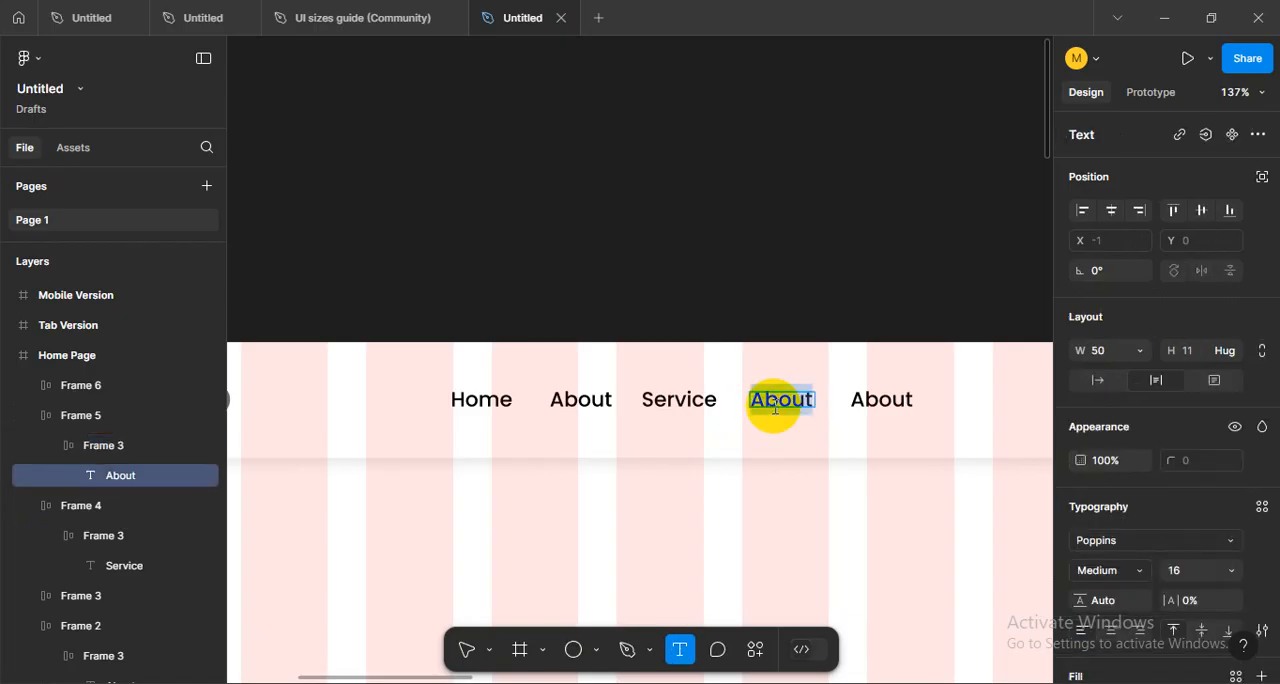
pyautogui.write('Blog')
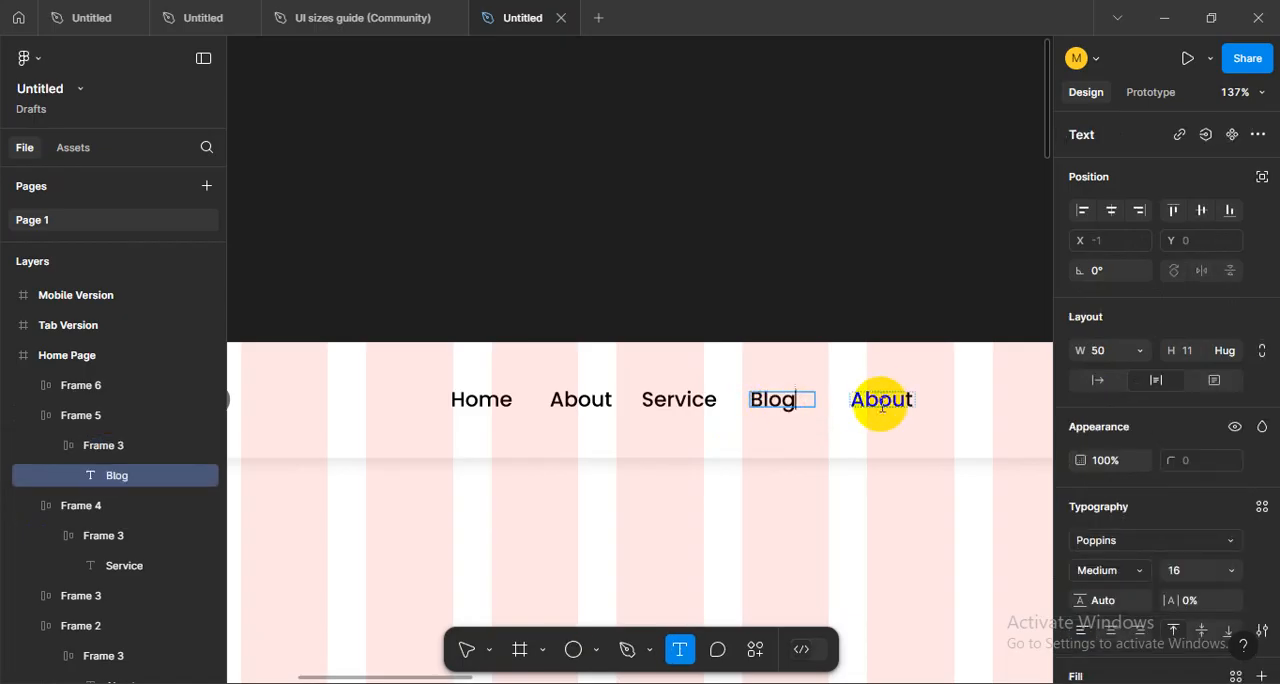
# - Change the last navigation item's text to "Contact" and widen its text box to 68 so it fits one line
pyautogui.doubleClick(882, 405)
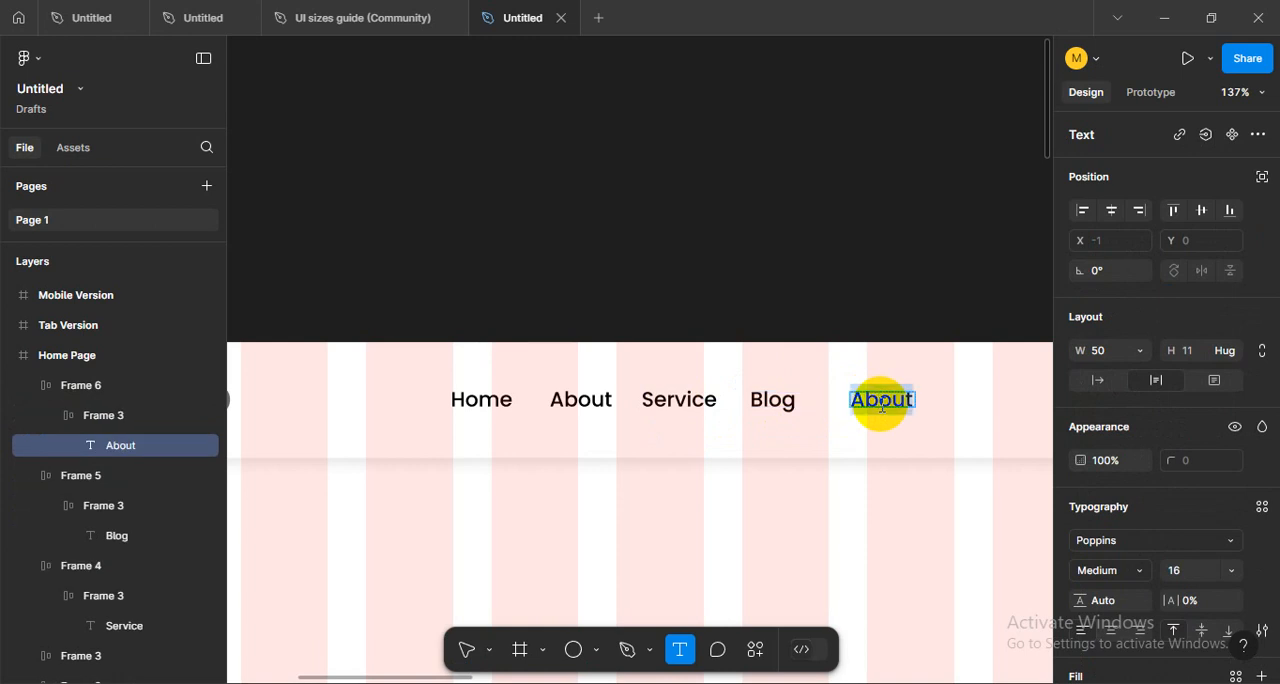
pyautogui.write('Contact')
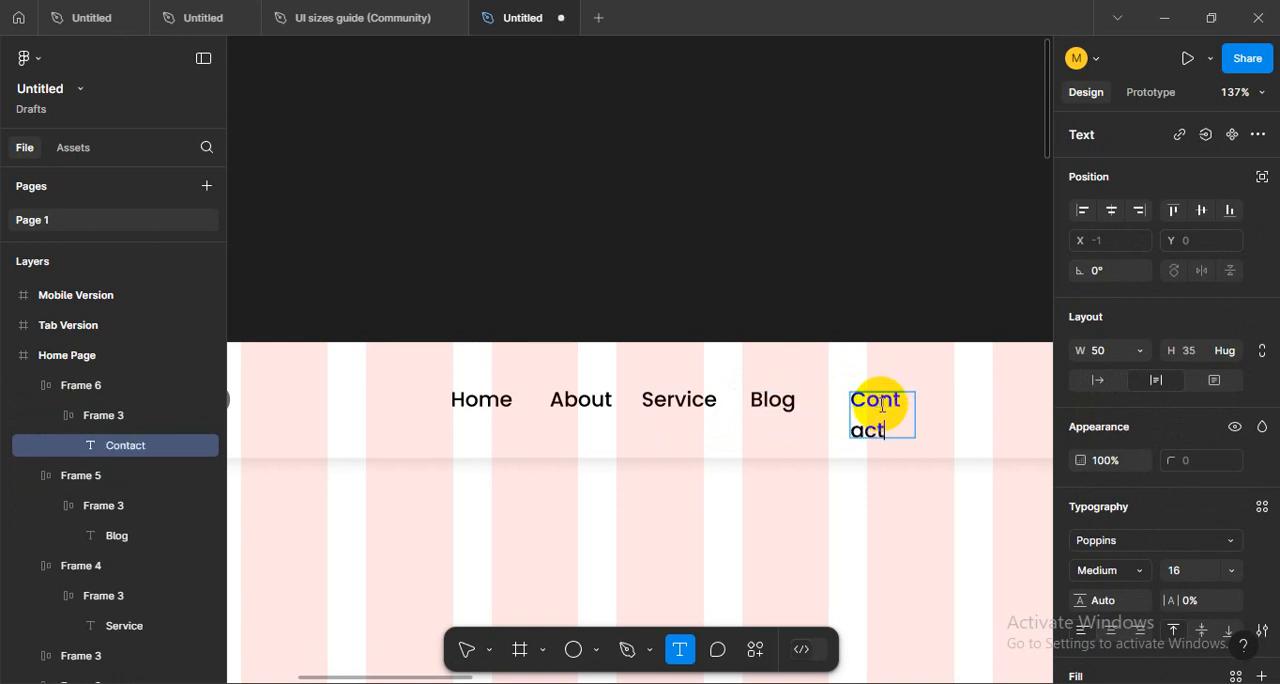
pyautogui.press('Escape')
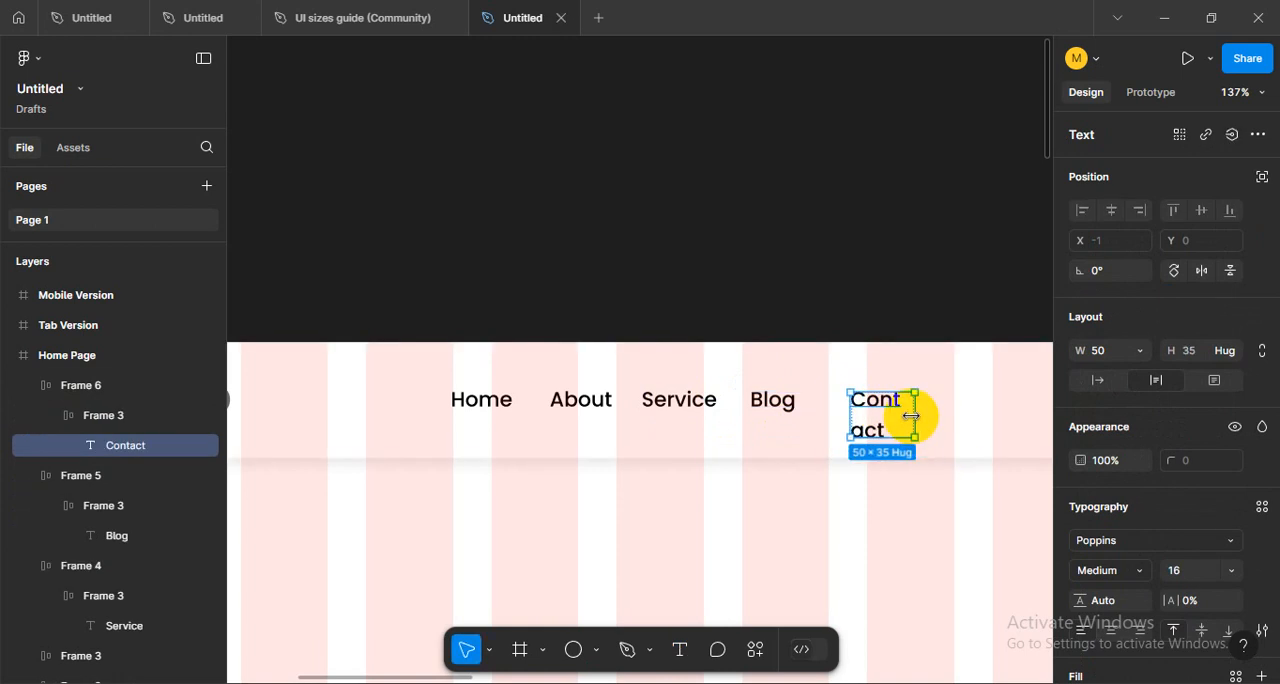
pyautogui.moveTo(915, 414); pyautogui.dragTo(940, 409)
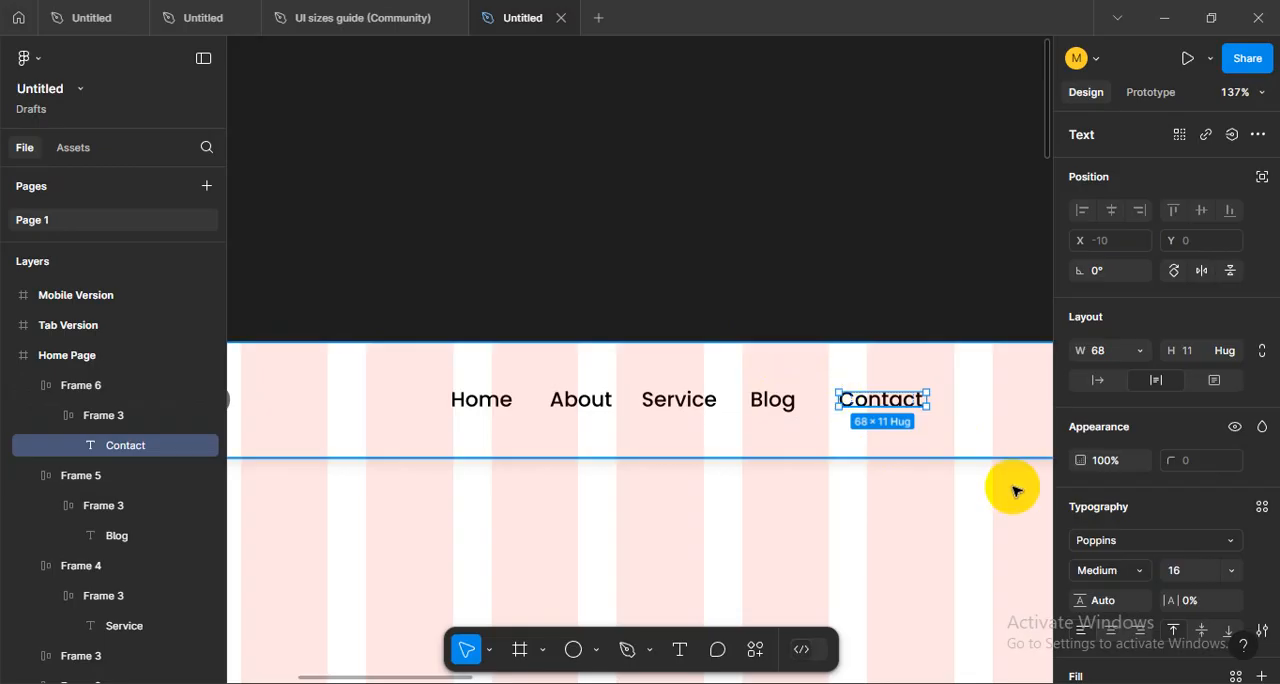
# - Examine the frames of the Home, About, Service and Blog navigation items one after another
pyautogui.click(484, 402)
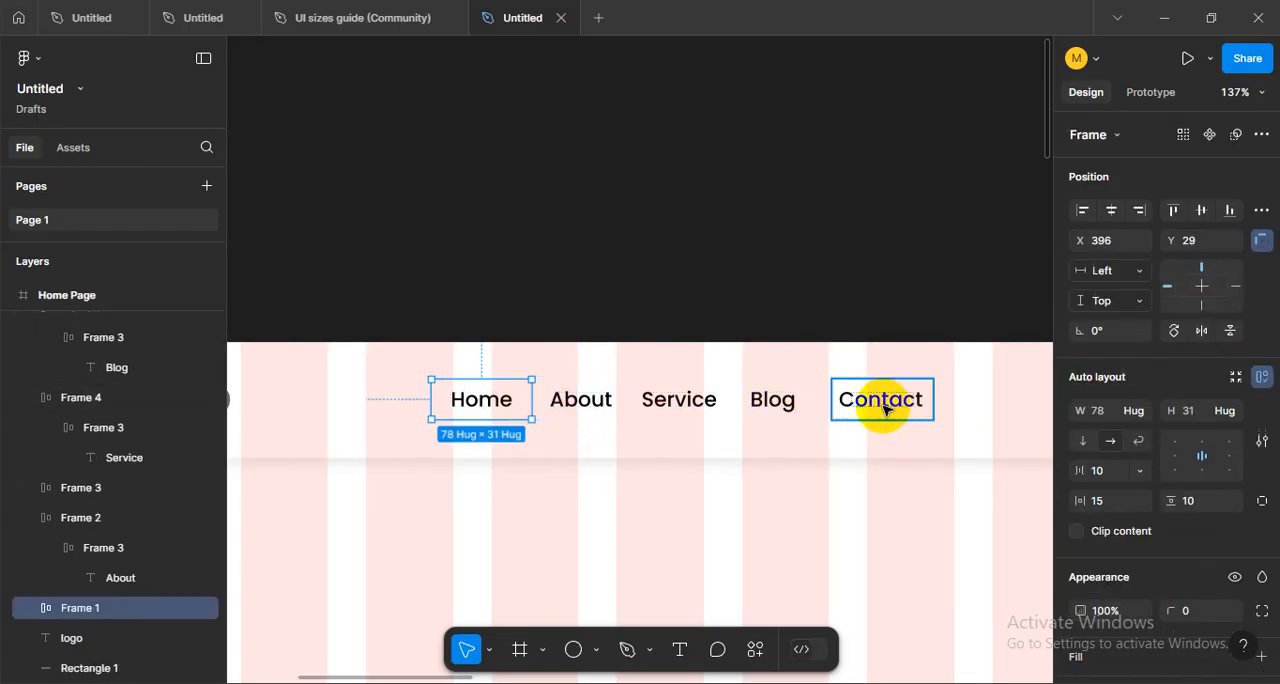
pyautogui.click(584, 402)
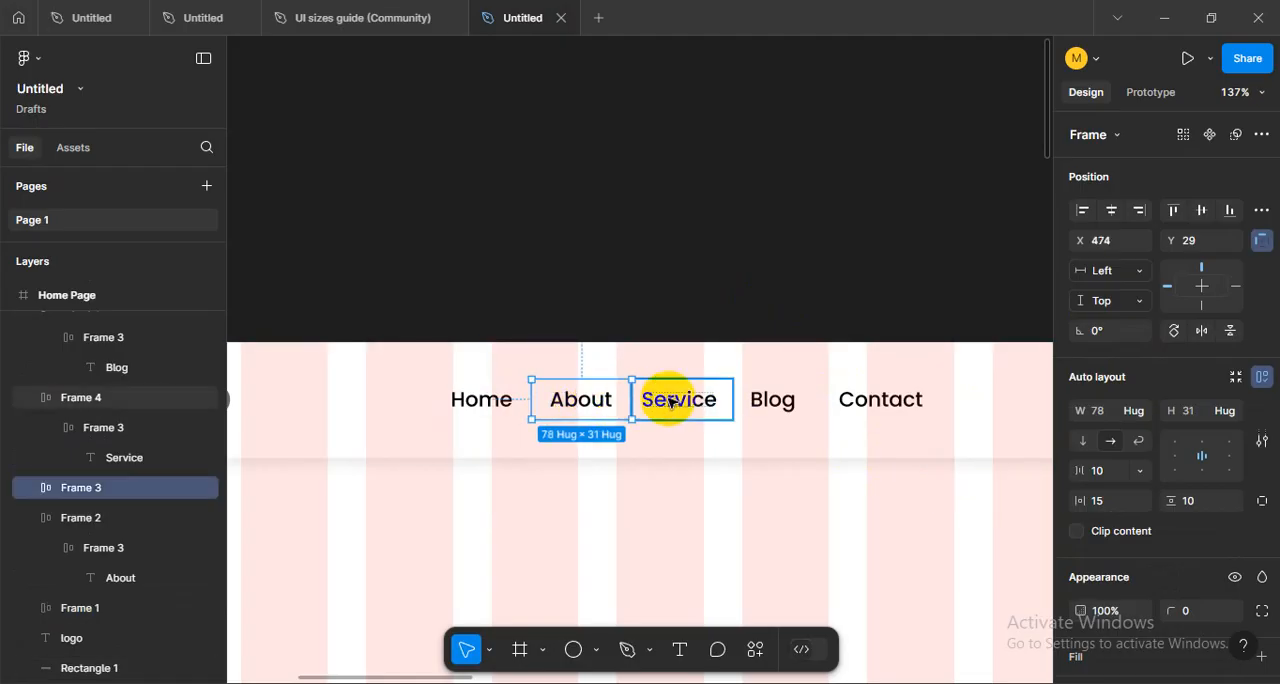
pyautogui.click(690, 400)
pyautogui.click(795, 400)
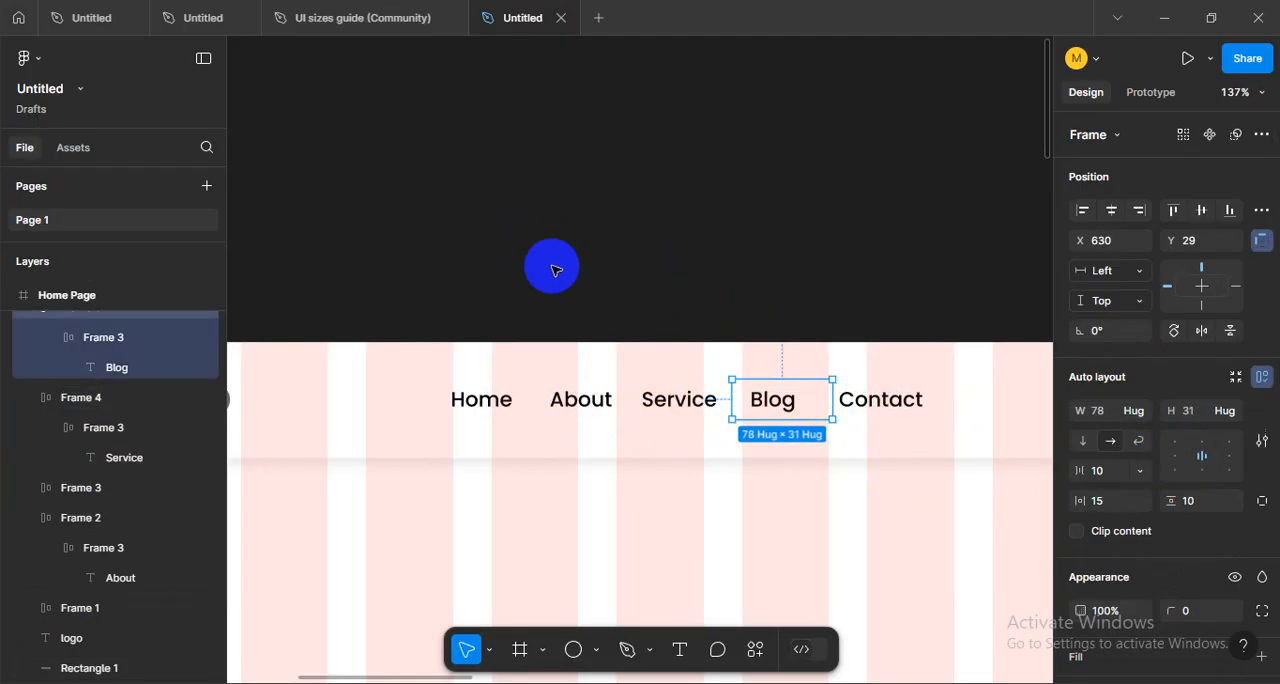
pyautogui.click(575, 325)
pyautogui.moveTo(477, 397); pyautogui.dragTo(1033, 448)
pyautogui.hotkey('ctrl', 'z')
pyautogui.click(449, 298)
pyautogui.scroll(-5, 634, 340)
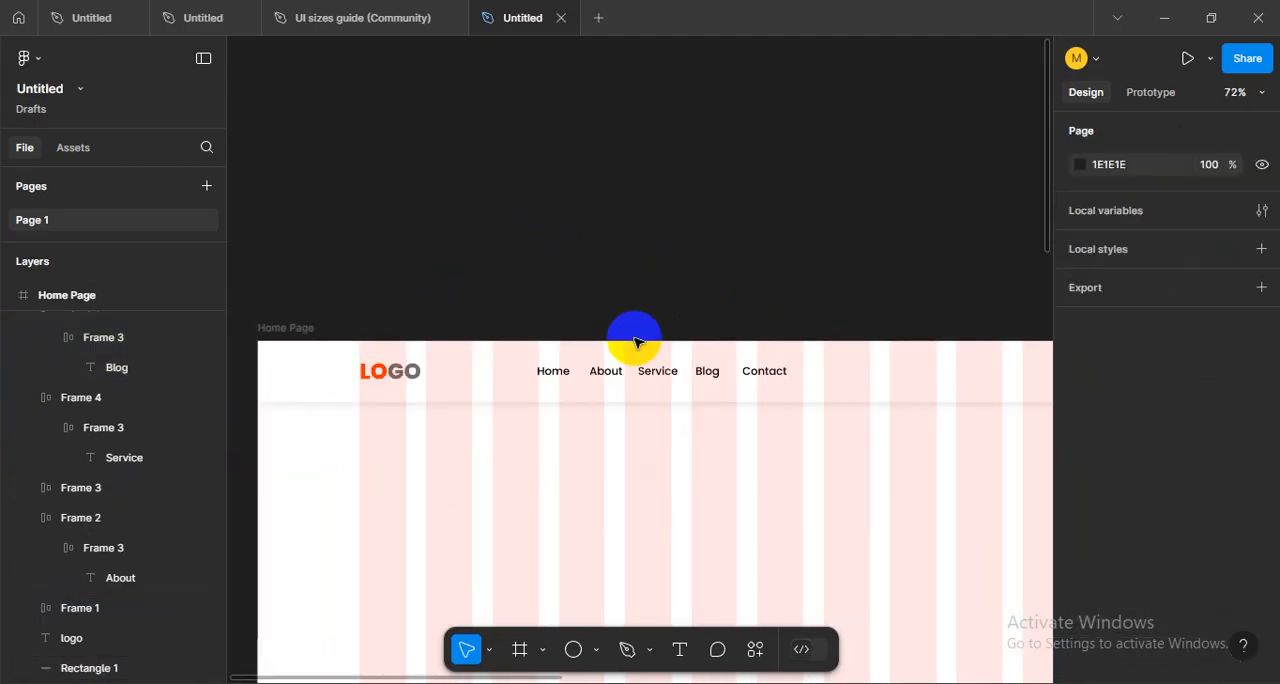
# - Hide the layout grids so the Home Page header can be viewed without the columns
pyautogui.click(508, 374)
pyautogui.hotkey('ctrl', 'shift', '4')
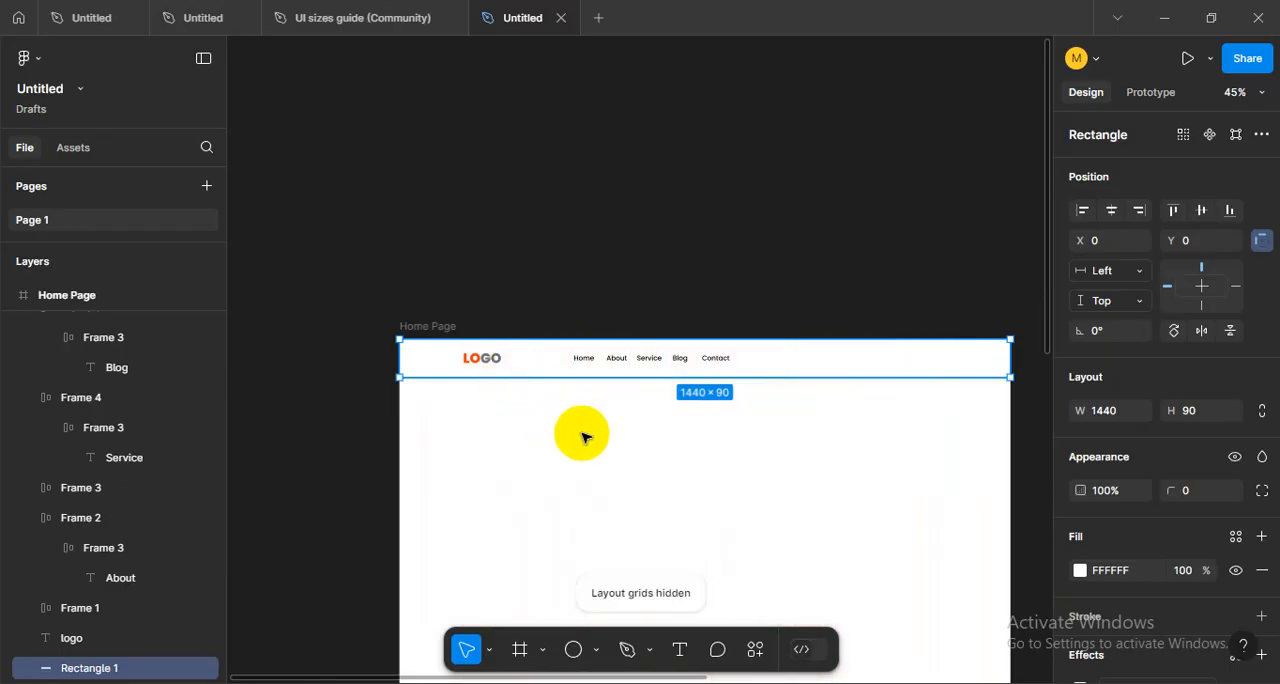
pyautogui.click(806, 463)
pyautogui.click(837, 369)
pyautogui.moveTo(543, 326); pyautogui.dragTo(816, 363)
pyautogui.click(780, 418)
pyautogui.scroll(5, 680, 414)
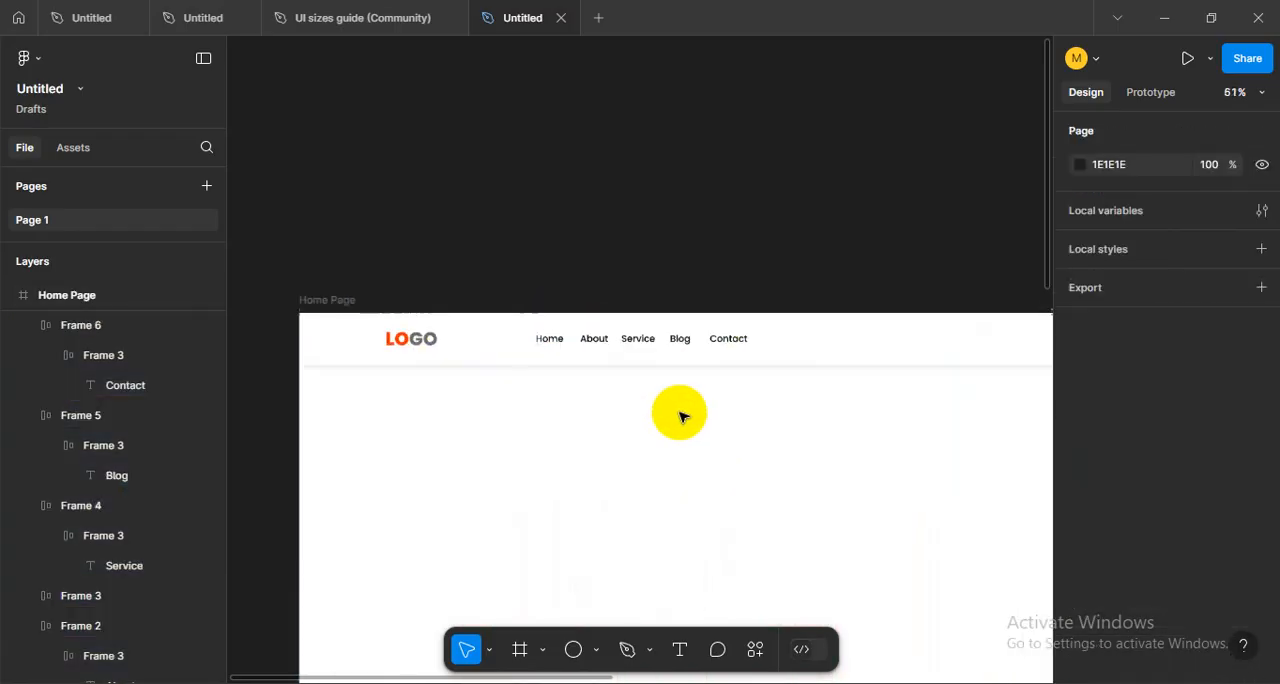
pyautogui.scroll(2, 614, 422)
pyautogui.hscroll(-3, 614, 422)
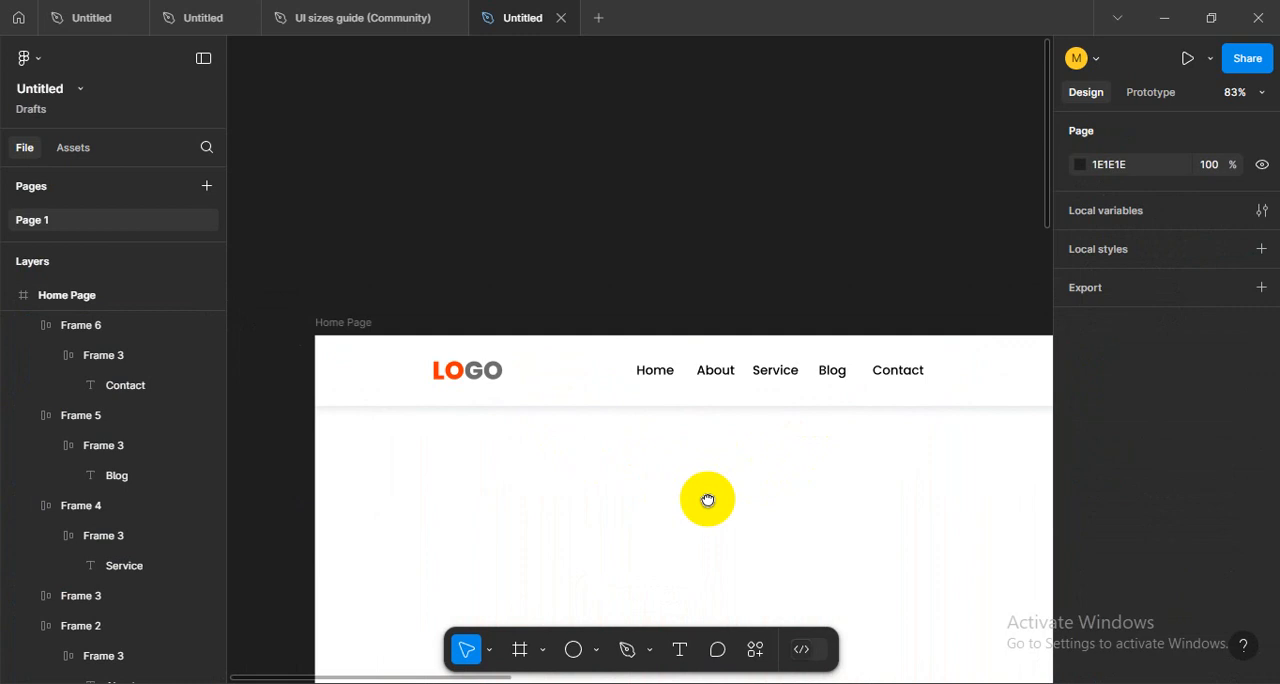
# - Lock the header's background rectangle and unlock it again
pyautogui.click(596, 390)
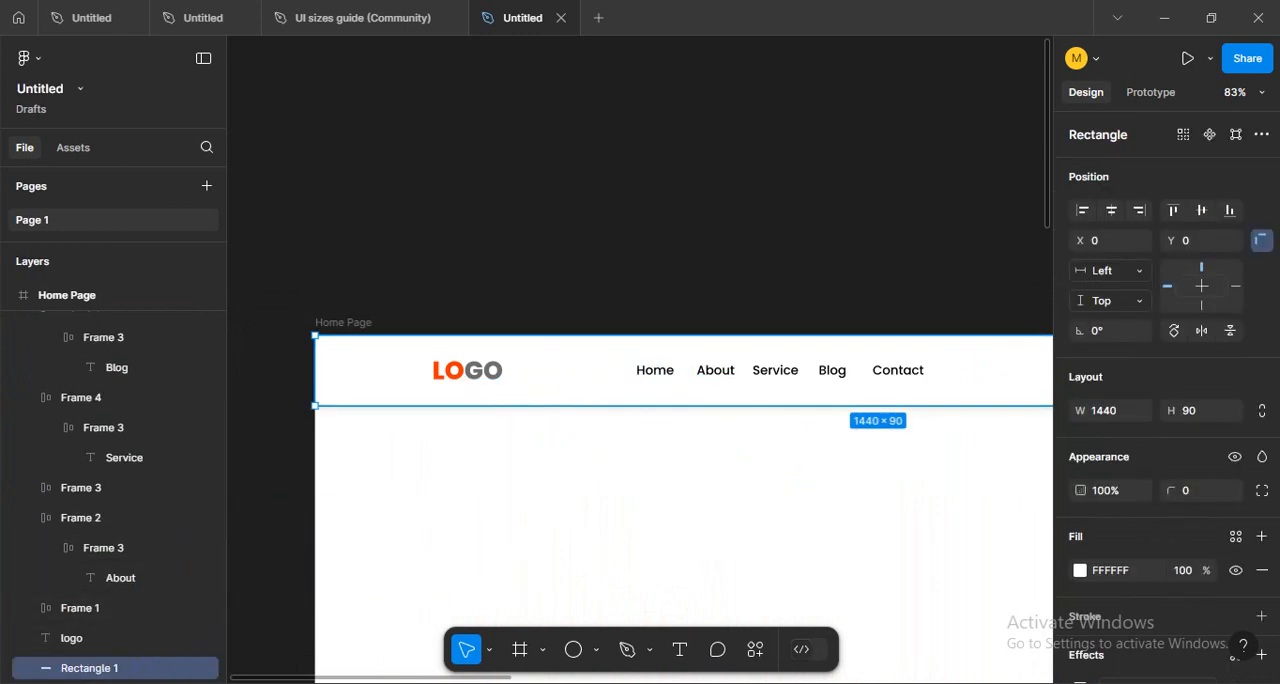
pyautogui.click(188, 668)
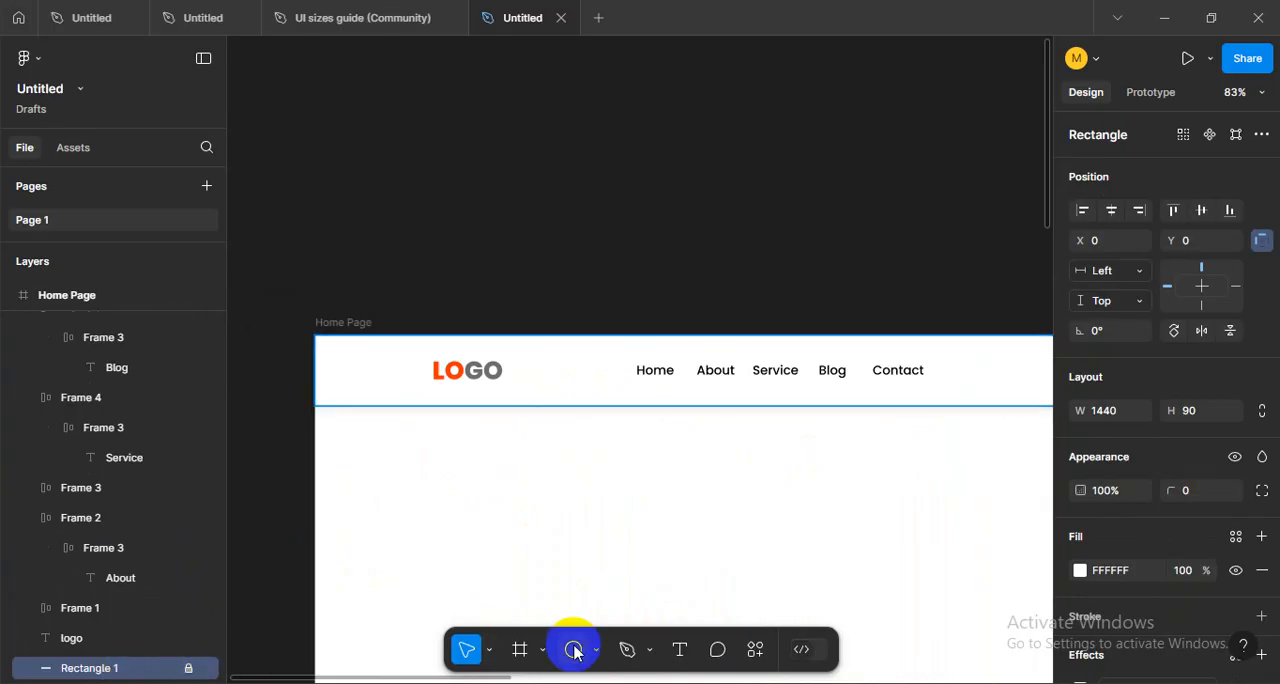
pyautogui.rightClick(403, 378)
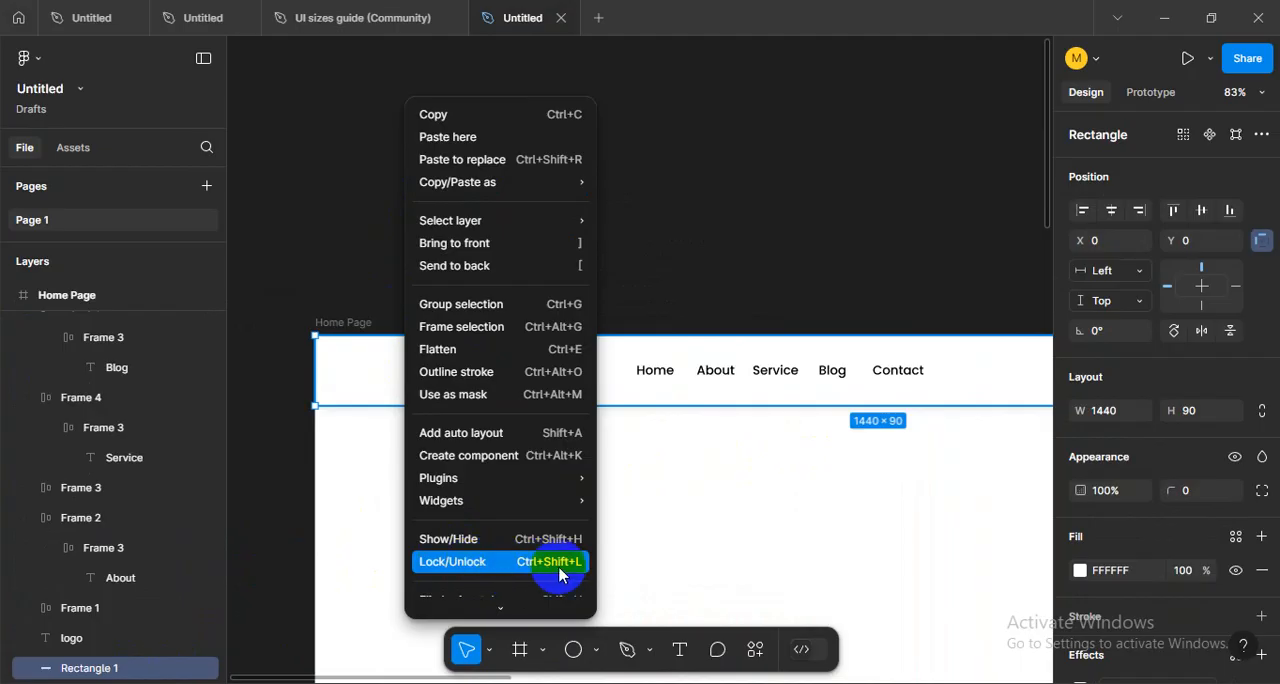
pyautogui.click(500, 561)
pyautogui.click(388, 461)
pyautogui.click(364, 391)
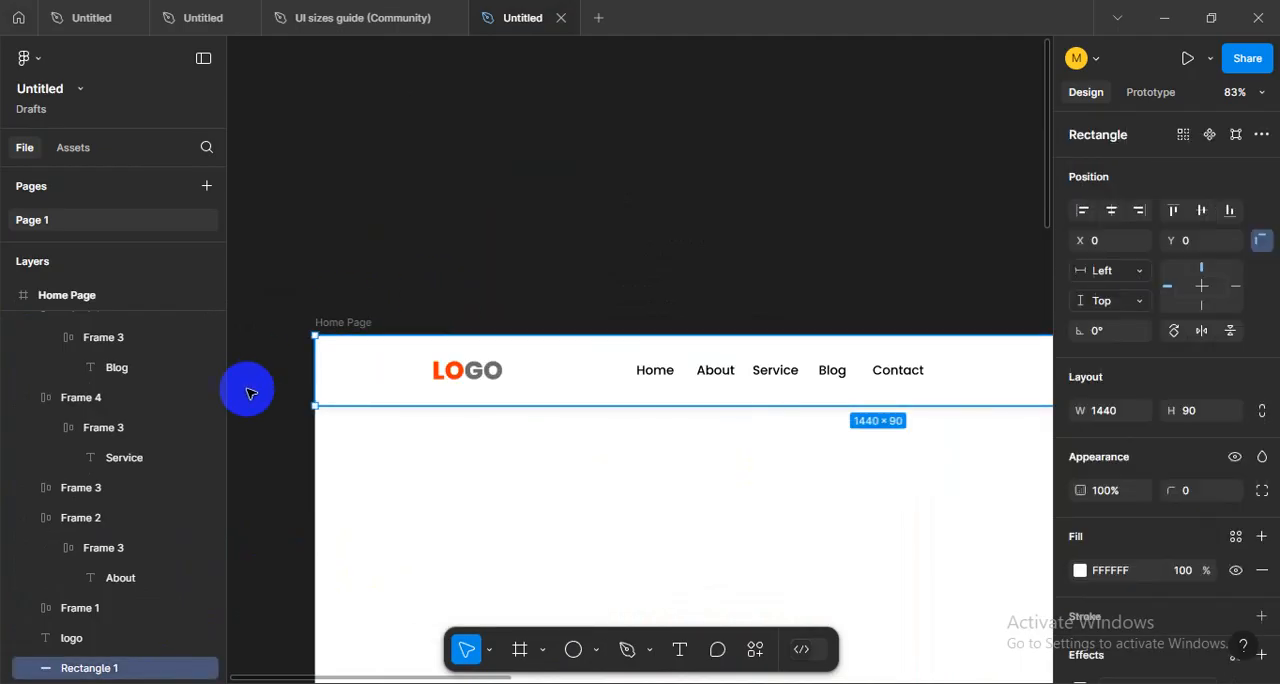
# - Lock the header's background rectangle, Rectangle 1, and clear the selection
pyautogui.click(144, 673)
pyautogui.click(187, 668)
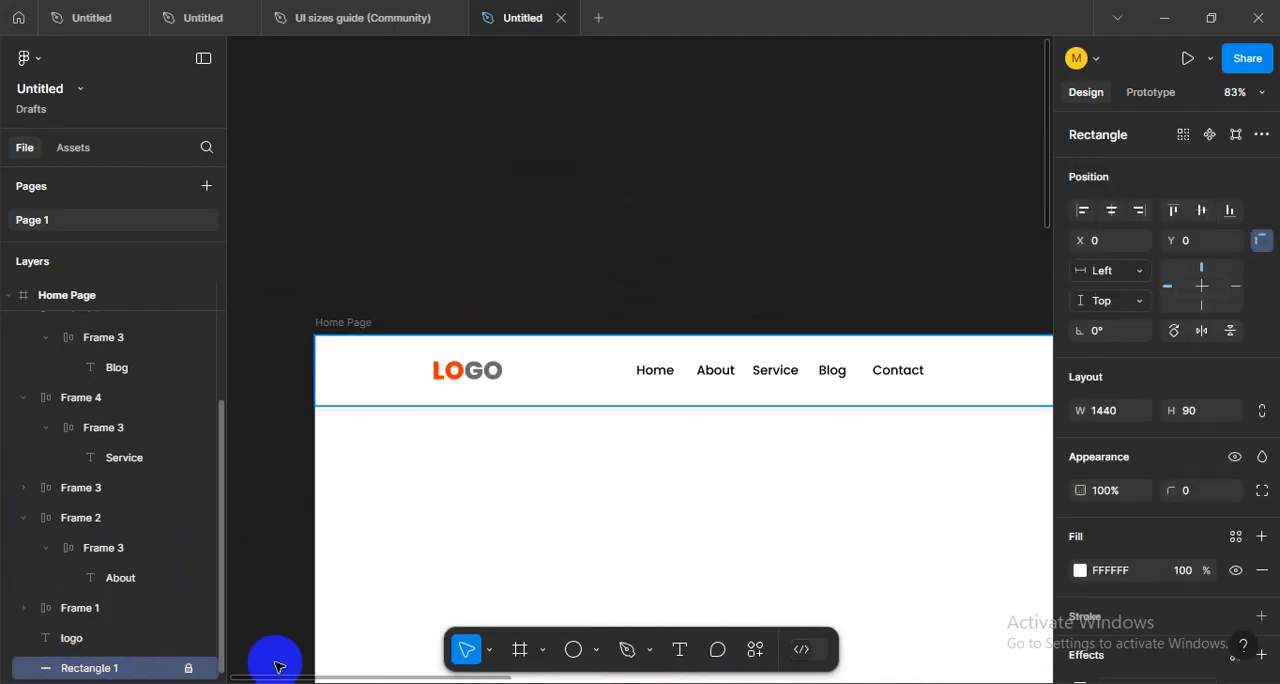
pyautogui.click(626, 209)
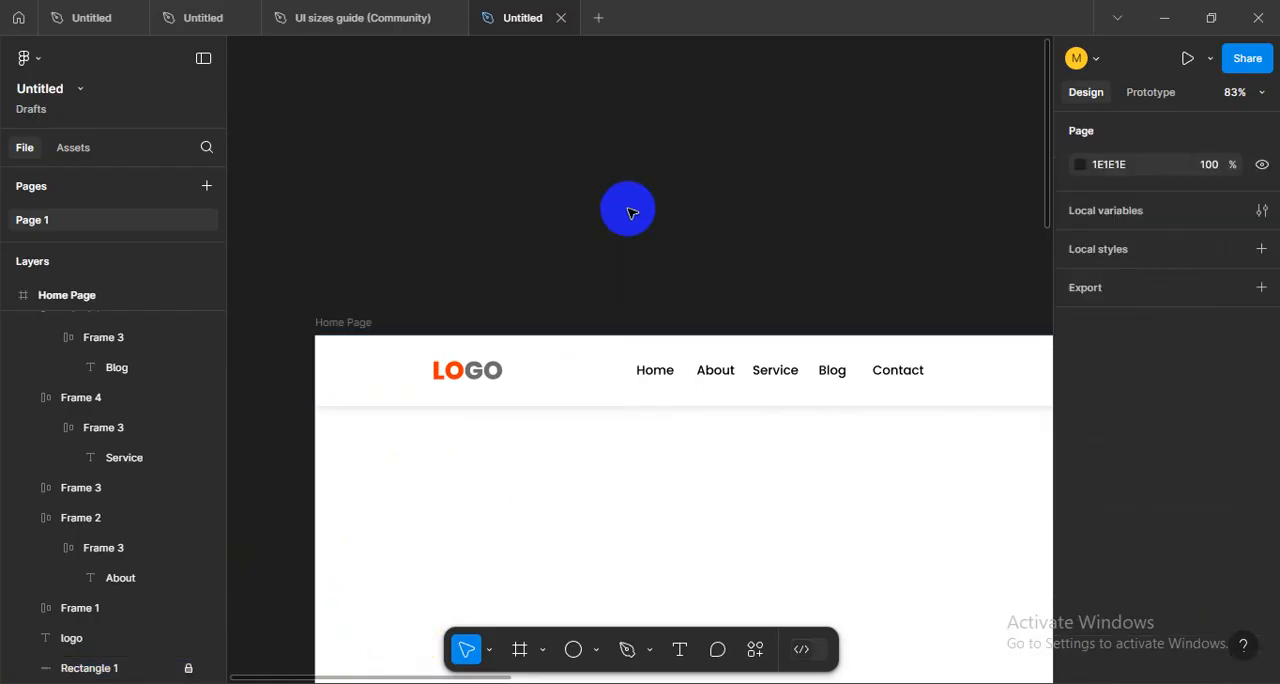
# - Select all five navigation items together and examine the spacing between their texts
pyautogui.hscroll(3, 626, 417)
pyautogui.moveTo(612, 507); pyautogui.dragTo(656, 518)
pyautogui.moveTo(574, 472); pyautogui.dragTo(656, 462)
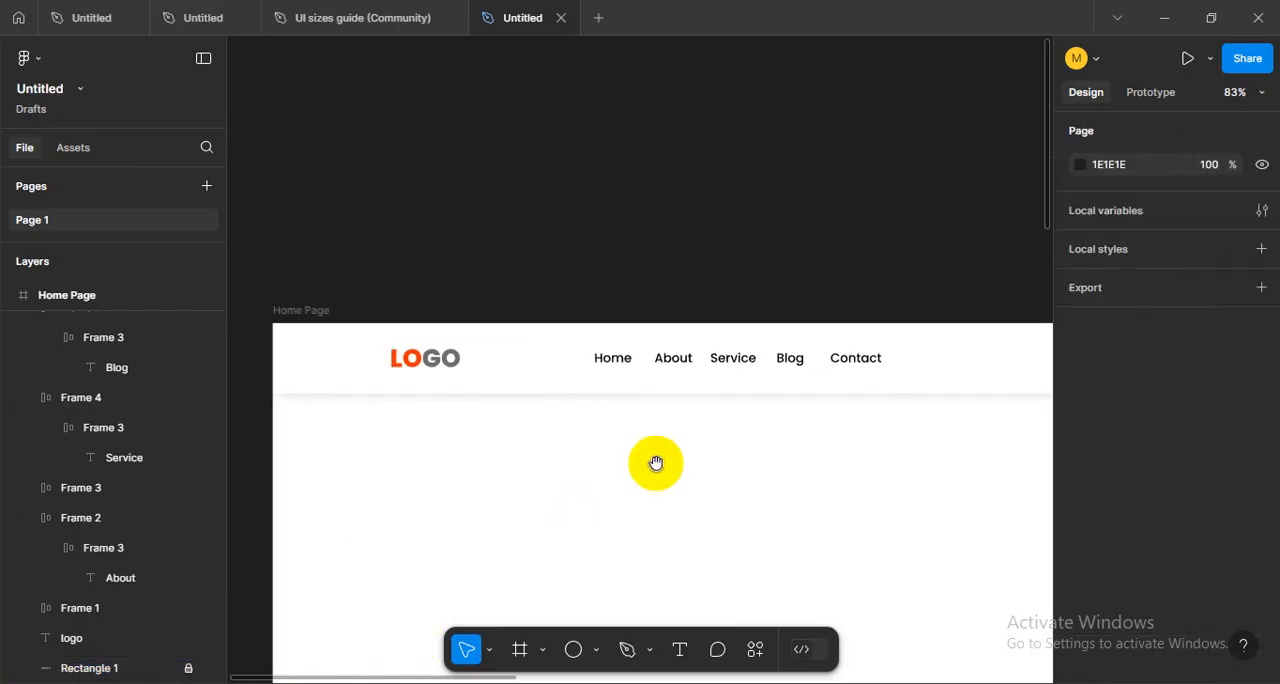
pyautogui.click(620, 357)
pyautogui.scroll(5, 880, 390)
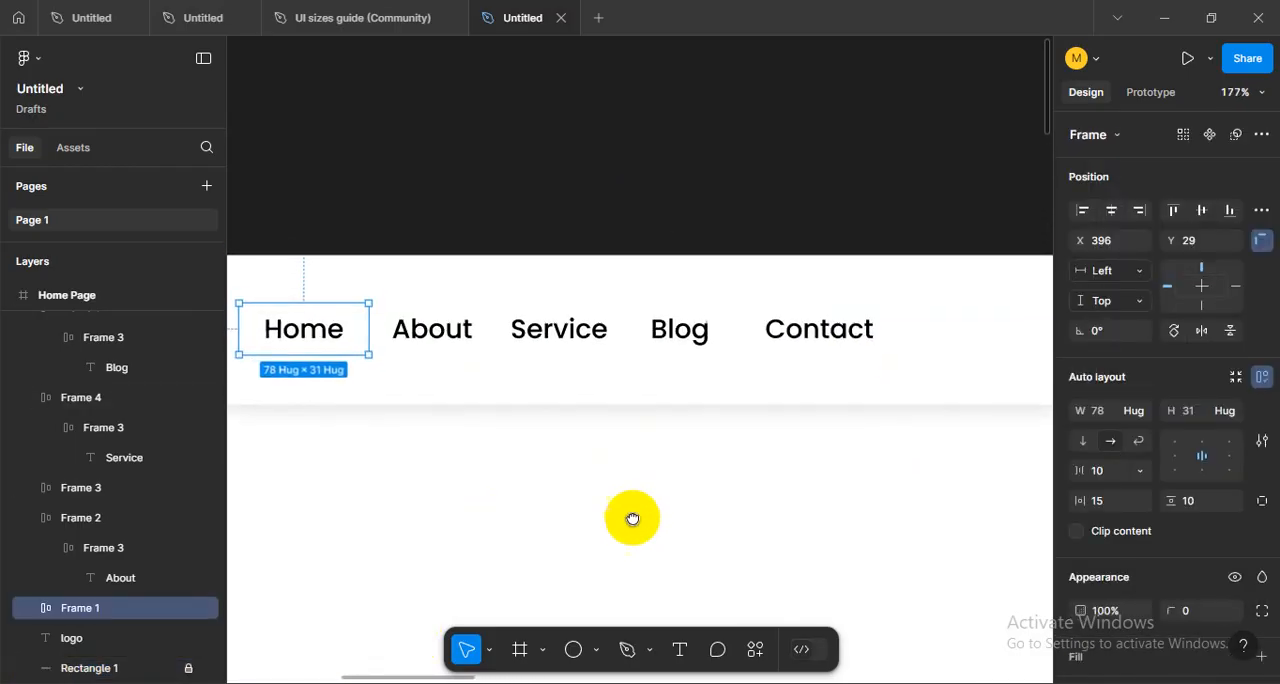
pyautogui.scroll(1, 577, 514)
pyautogui.moveTo(316, 366); pyautogui.dragTo(927, 442)
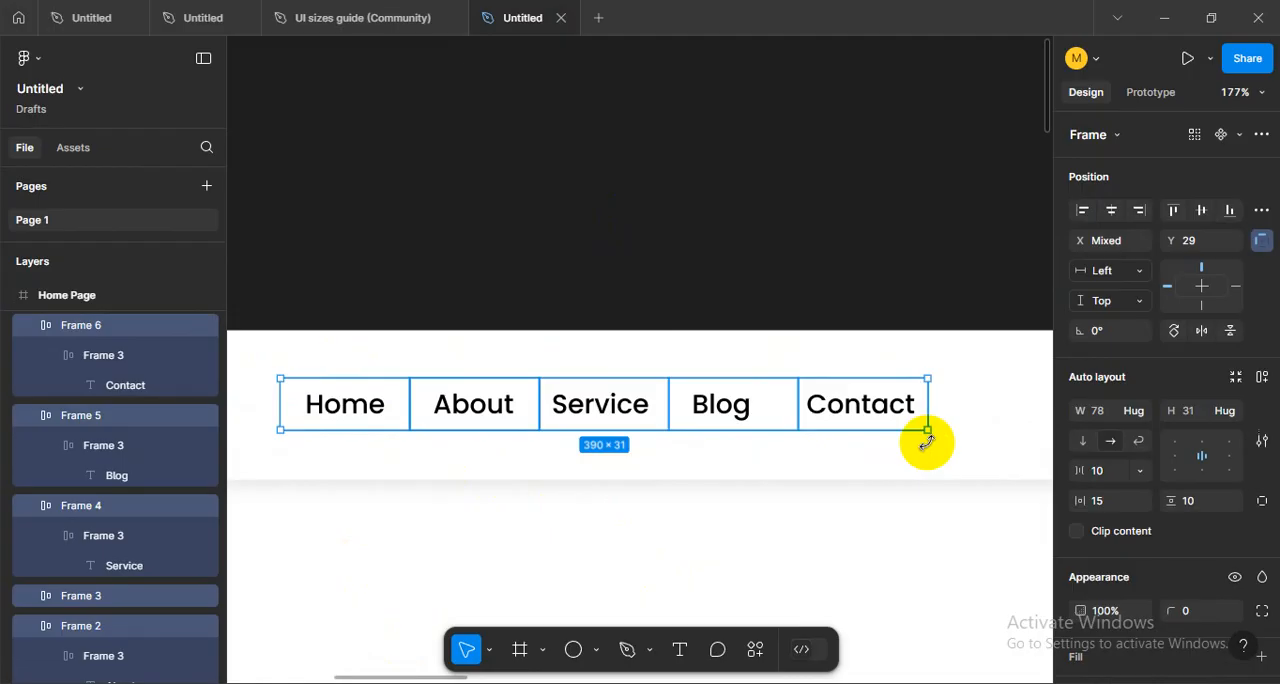
pyautogui.click(780, 350)
pyautogui.keyDown('ctrl'); pyautogui.scroll(-5, 771, 437); pyautogui.keyUp('ctrl')
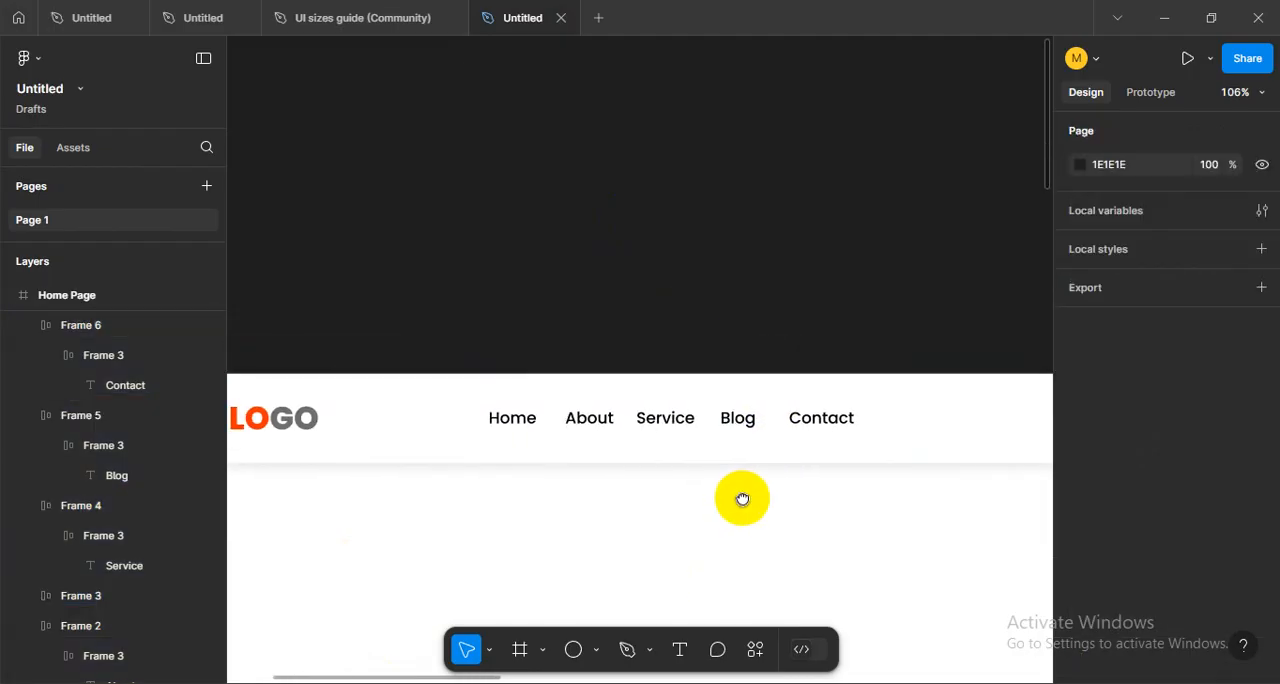
pyautogui.hscroll(-2, 746, 500)
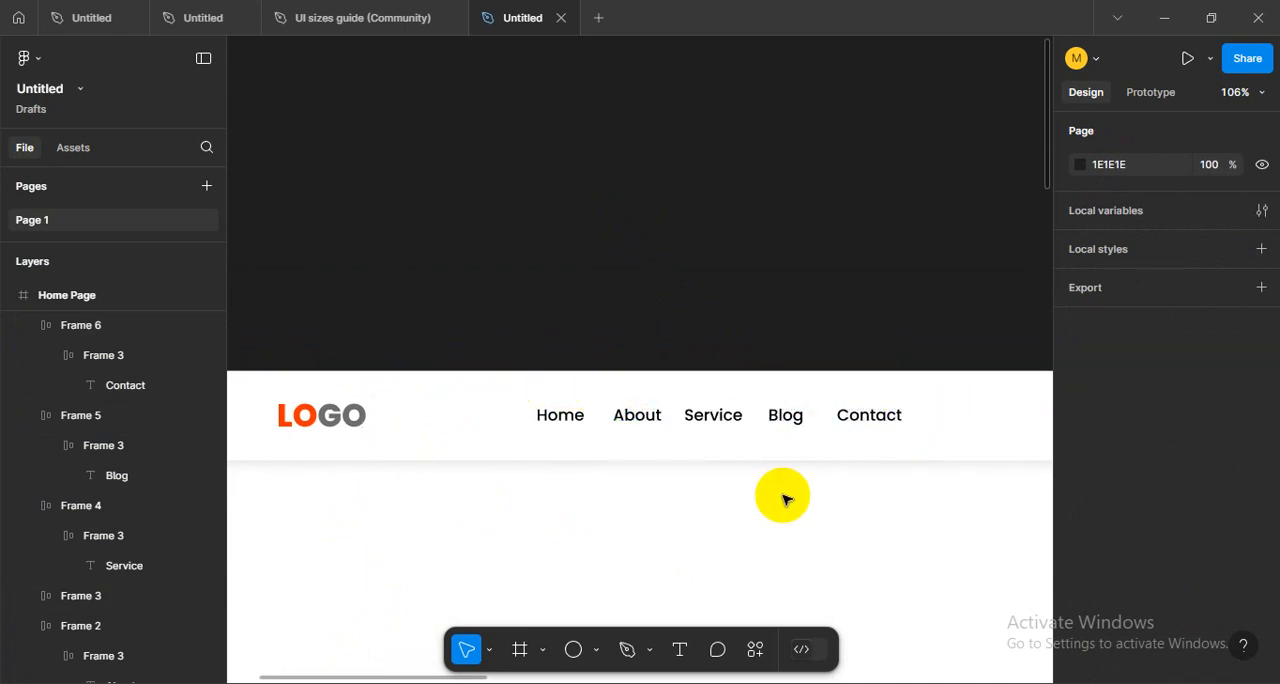
pyautogui.scroll(2, 700, 478)
pyautogui.scroll(2, 618, 468)
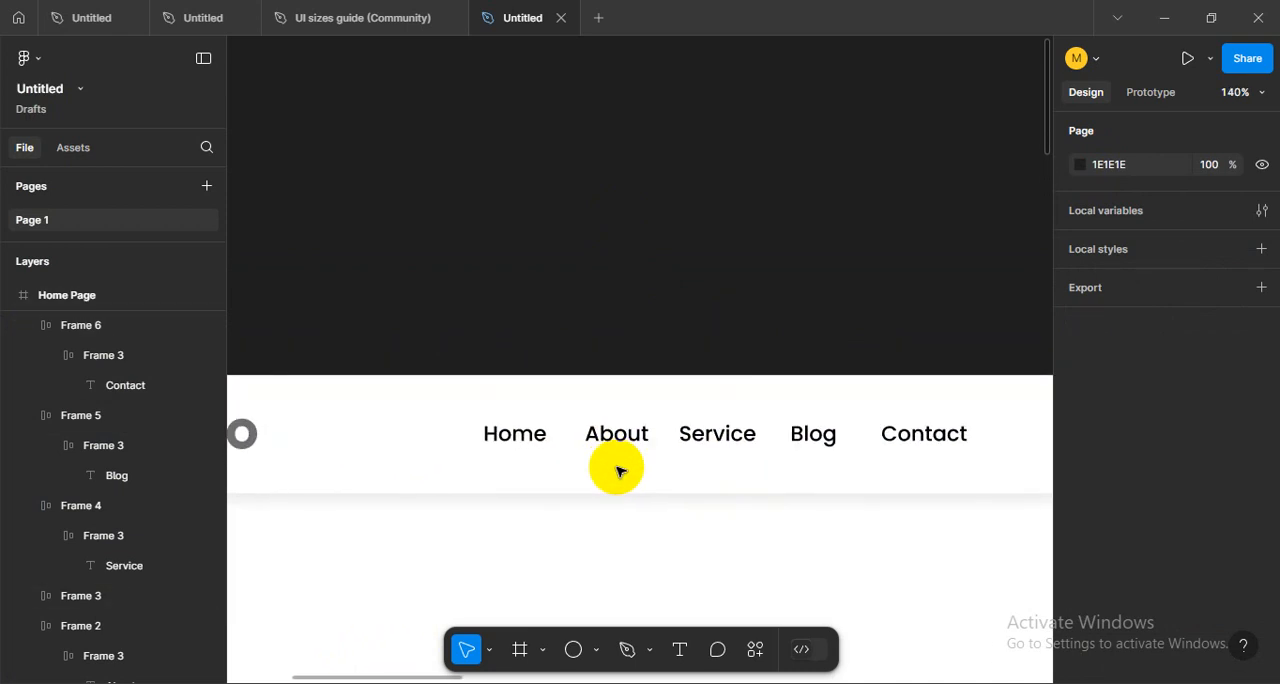
pyautogui.scroll(-2, 618, 472)
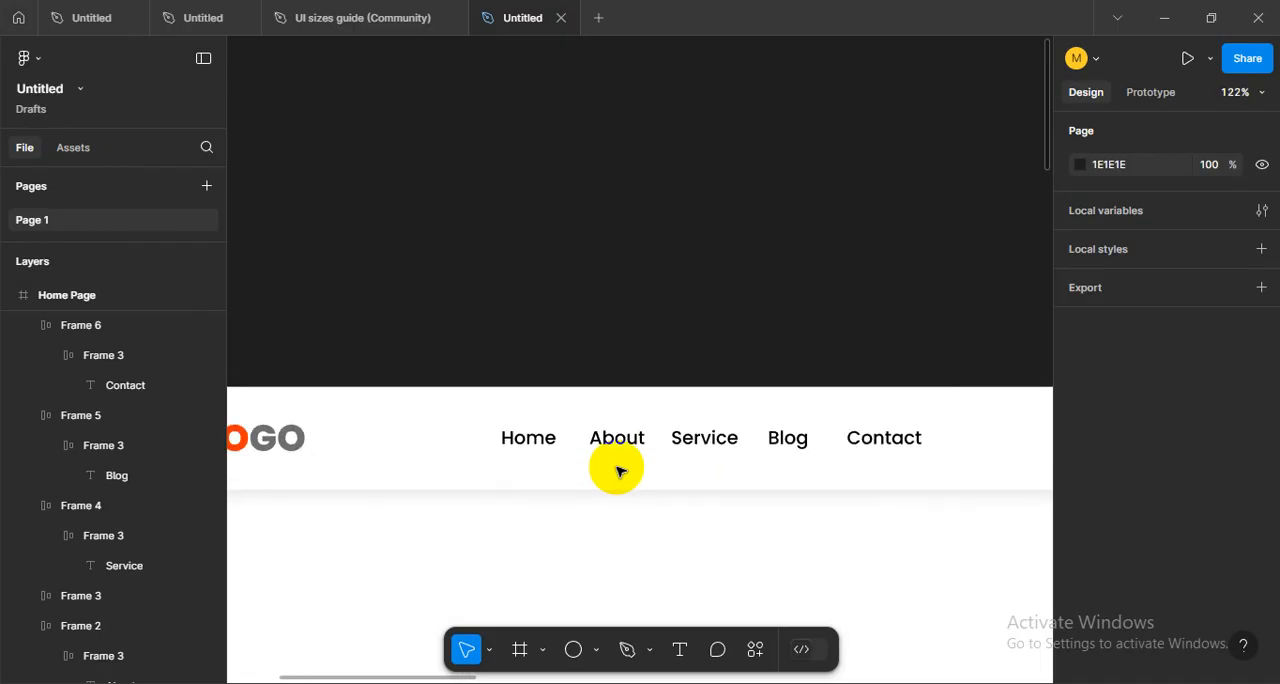
# - Move the Blog and Contact items together about 26 px to the right and widen the Service item's frame to 90
pyautogui.click(531, 446)
pyautogui.click(746, 447)
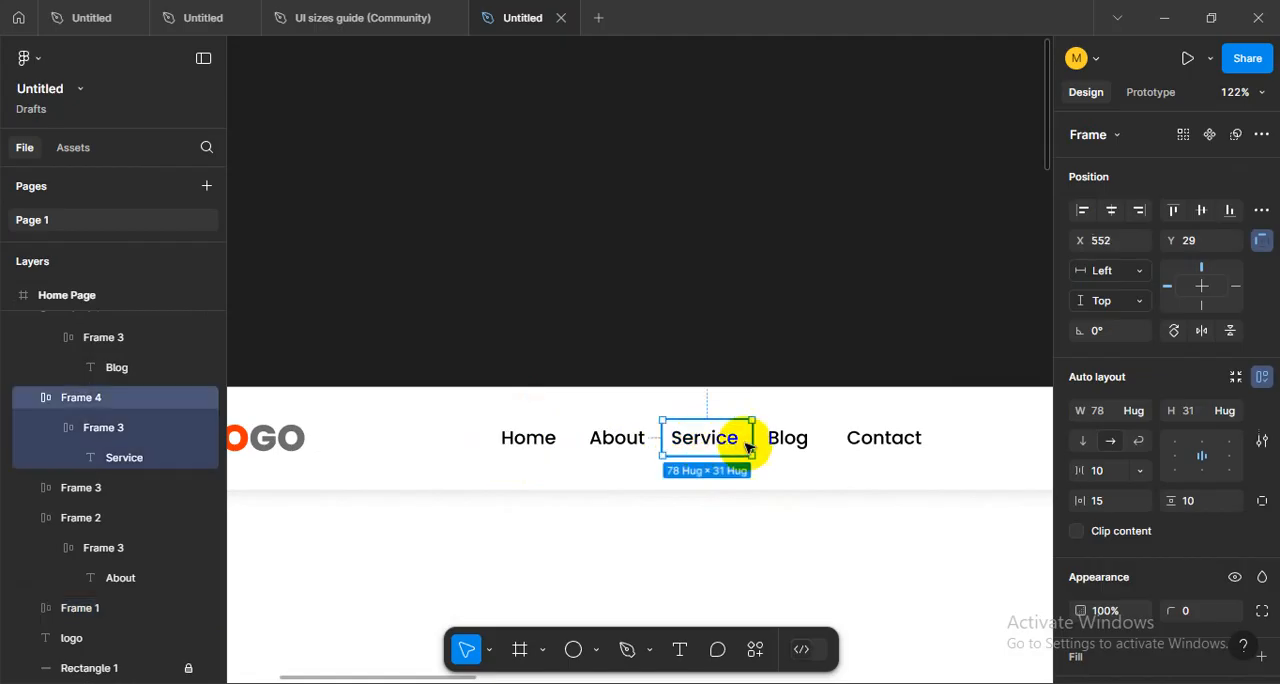
pyautogui.scroll(10, 746, 447)
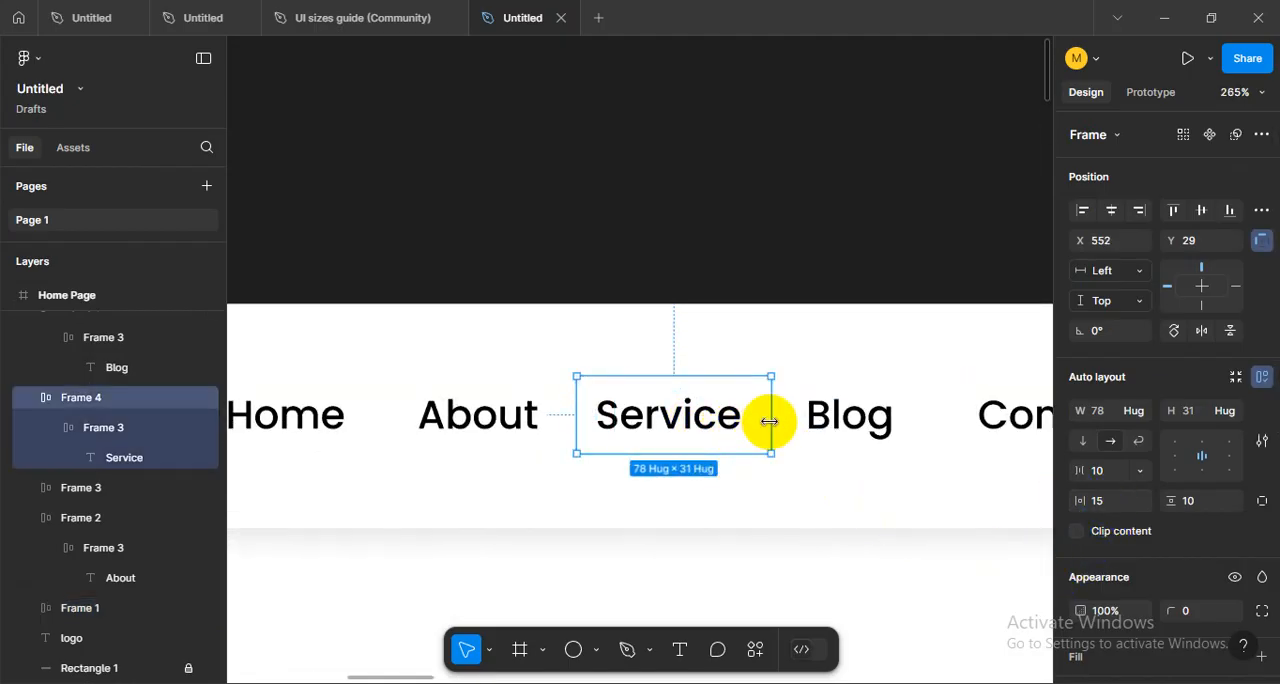
pyautogui.moveTo(843, 375); pyautogui.dragTo(740, 371)
pyautogui.click(743, 329)
pyautogui.scroll(-3, 743, 329)
pyautogui.moveTo(789, 325); pyautogui.dragTo(728, 415)
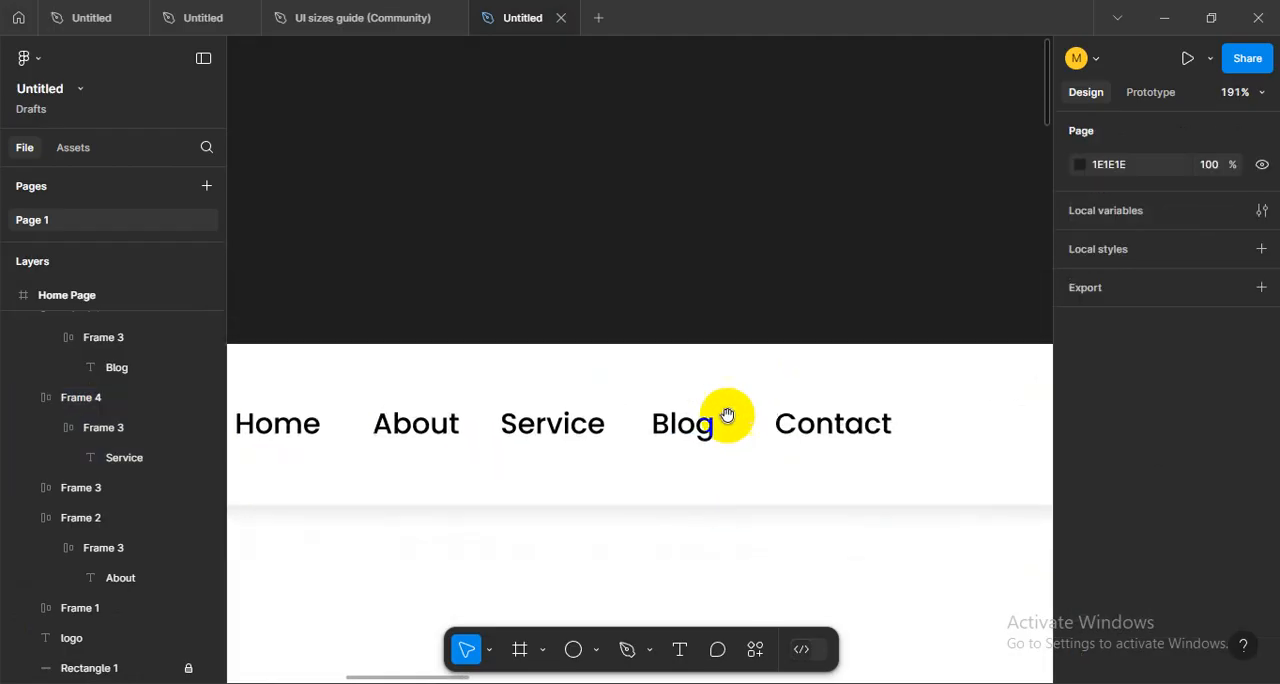
pyautogui.moveTo(685, 377); pyautogui.dragTo(935, 437)
pyautogui.moveTo(815, 428); pyautogui.dragTo(861, 429)
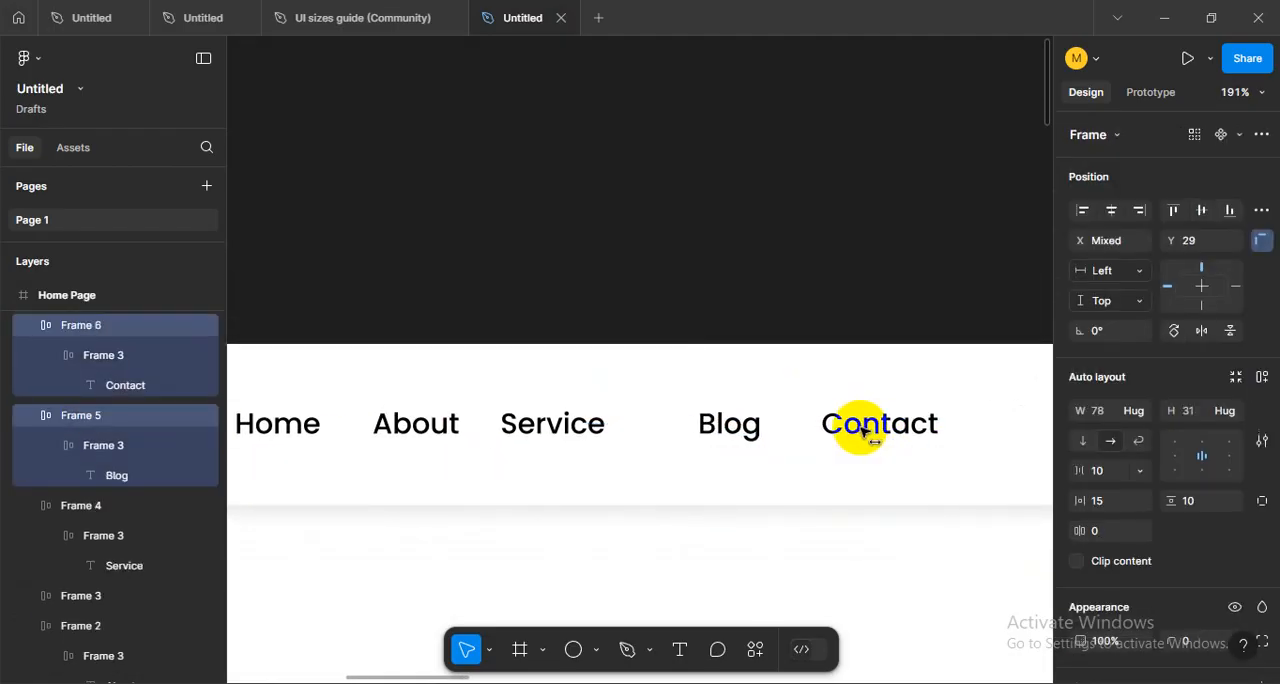
pyautogui.click(585, 434)
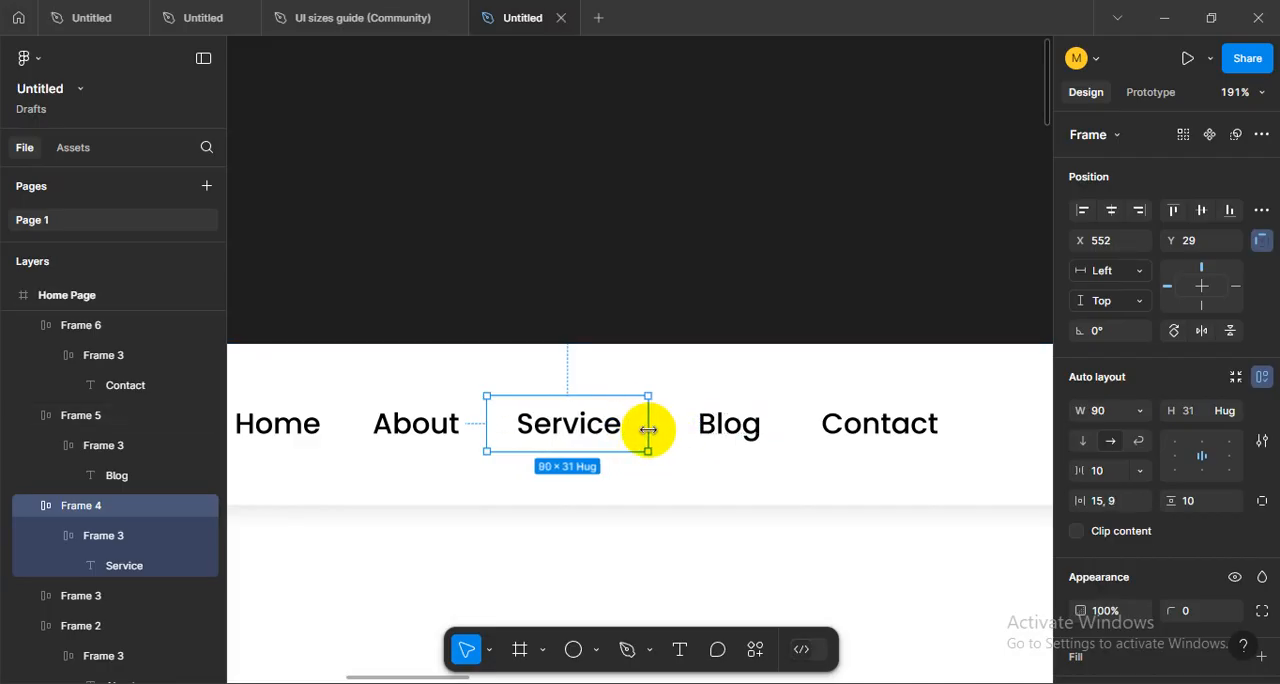
# - Select the Blog and Contact items together and move them left until they sit flush against the Service frame
pyautogui.moveTo(614, 360); pyautogui.dragTo(706, 423)
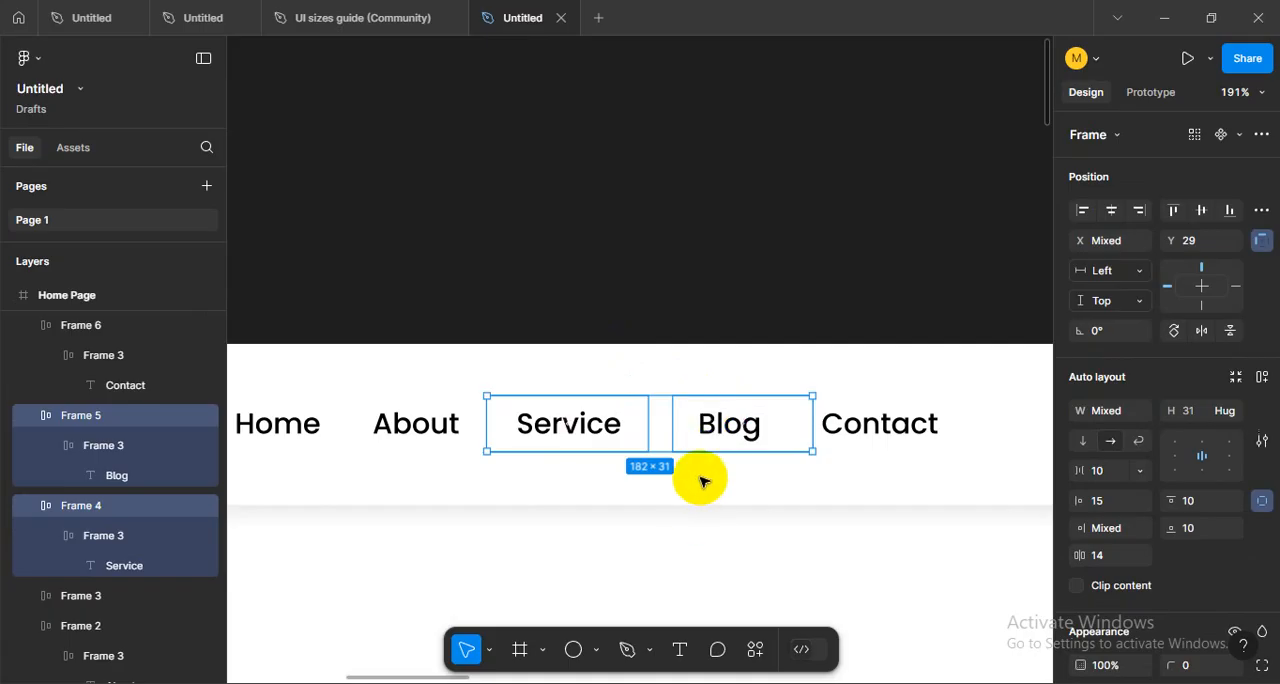
pyautogui.click(700, 424)
pyautogui.keyDown('shift'); pyautogui.click(860, 430); pyautogui.keyUp('shift')
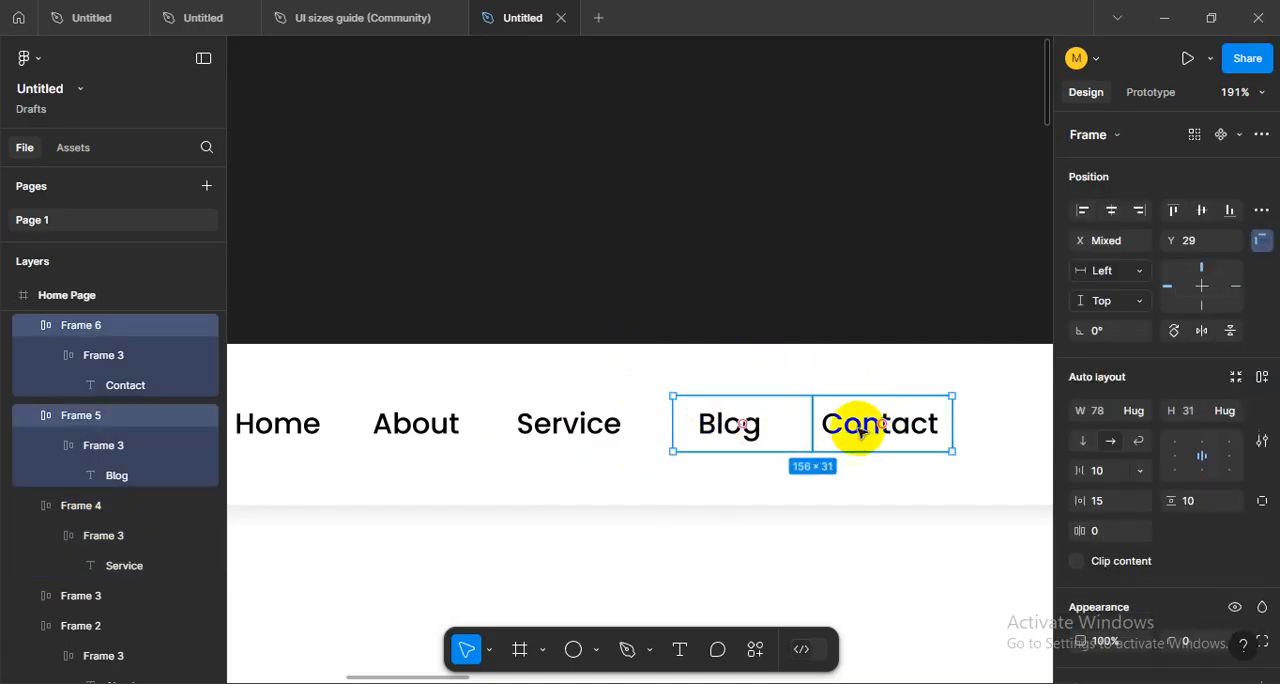
pyautogui.keyDown('shift'); pyautogui.click(646, 436); pyautogui.keyUp('shift')
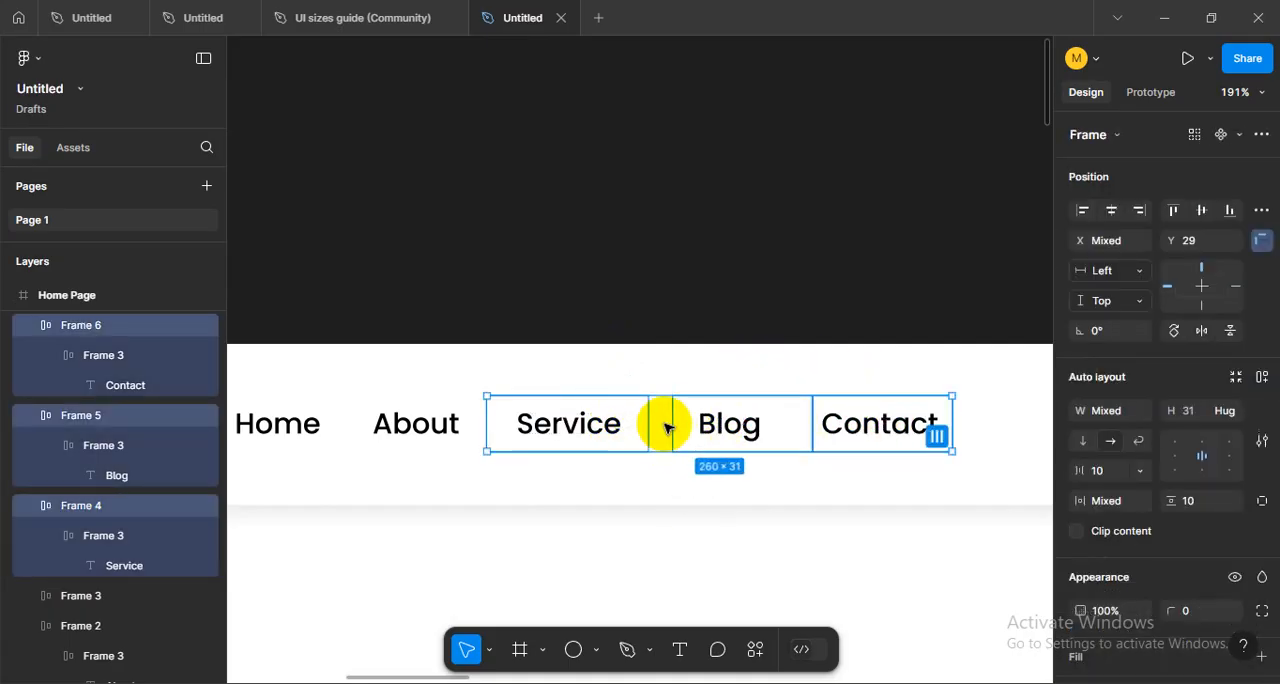
pyautogui.click(803, 451)
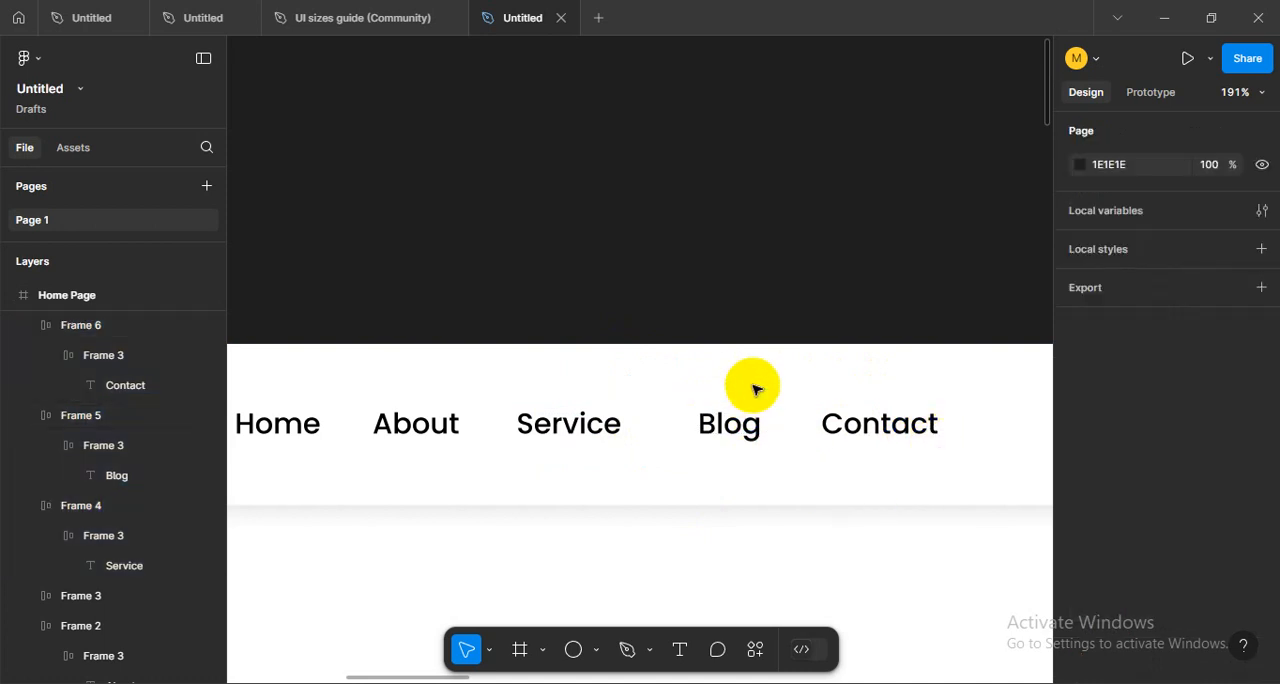
pyautogui.moveTo(751, 380); pyautogui.dragTo(797, 443)
pyautogui.click(655, 495)
# - Examine the Home item and the spacing of the navigation row in the header
pyautogui.scroll(-5, 700, 490)
pyautogui.scroll(5, 600, 460)
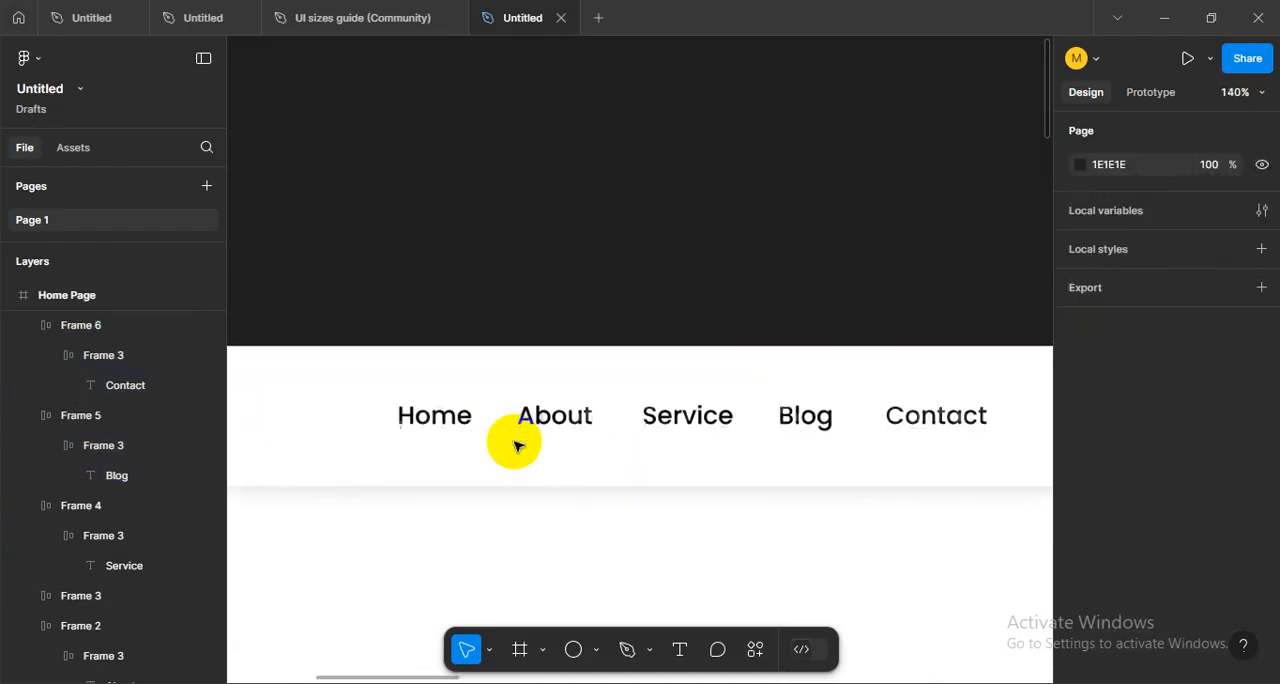
pyautogui.click(447, 425)
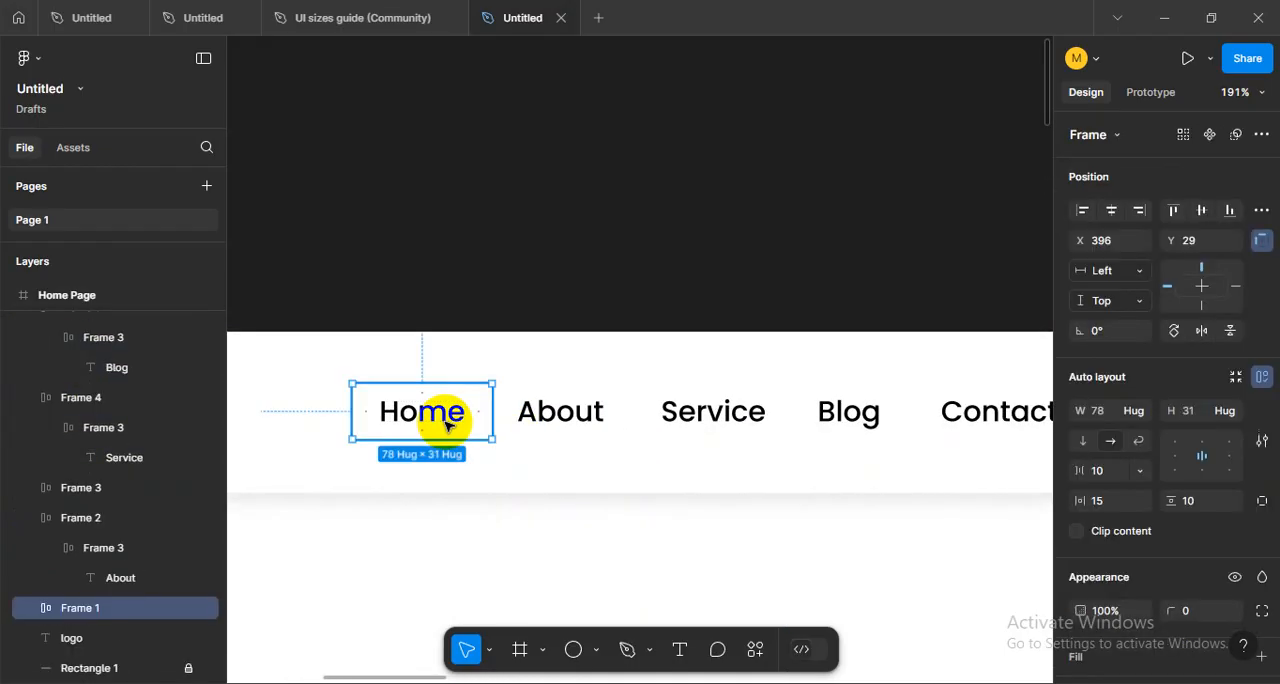
pyautogui.click(522, 362)
pyautogui.scroll(-3, 663, 466)
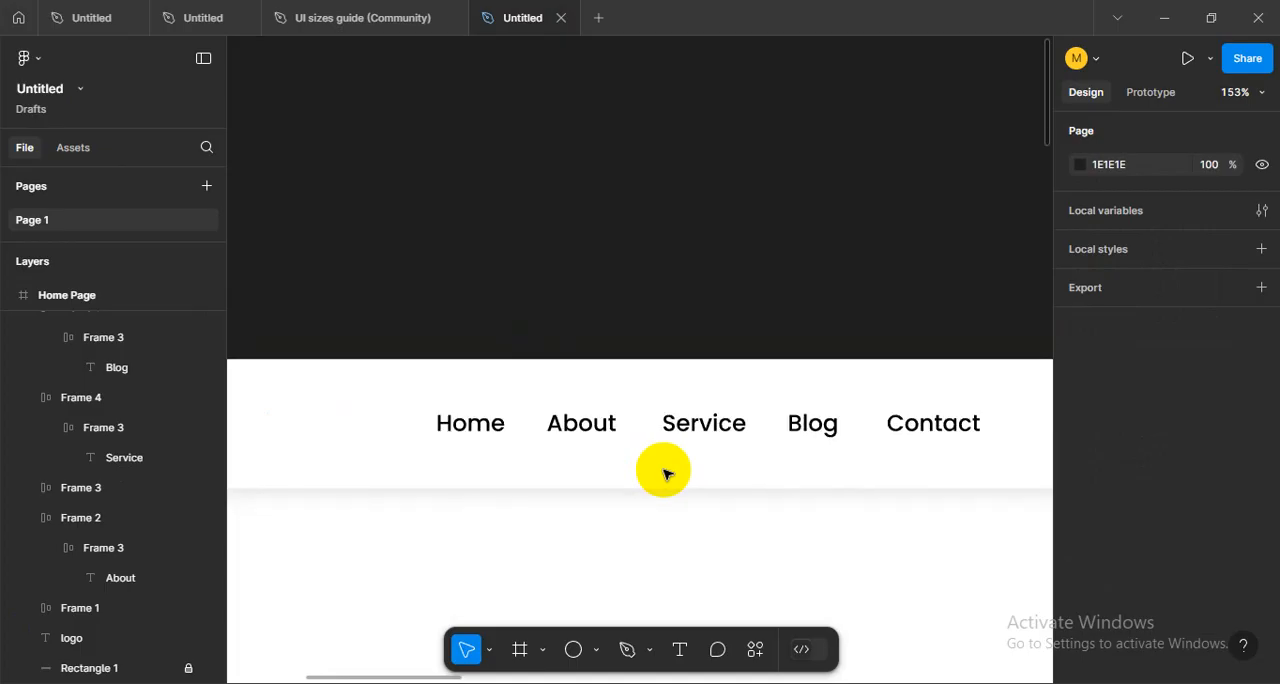
pyautogui.click(480, 432)
pyautogui.click(606, 494)
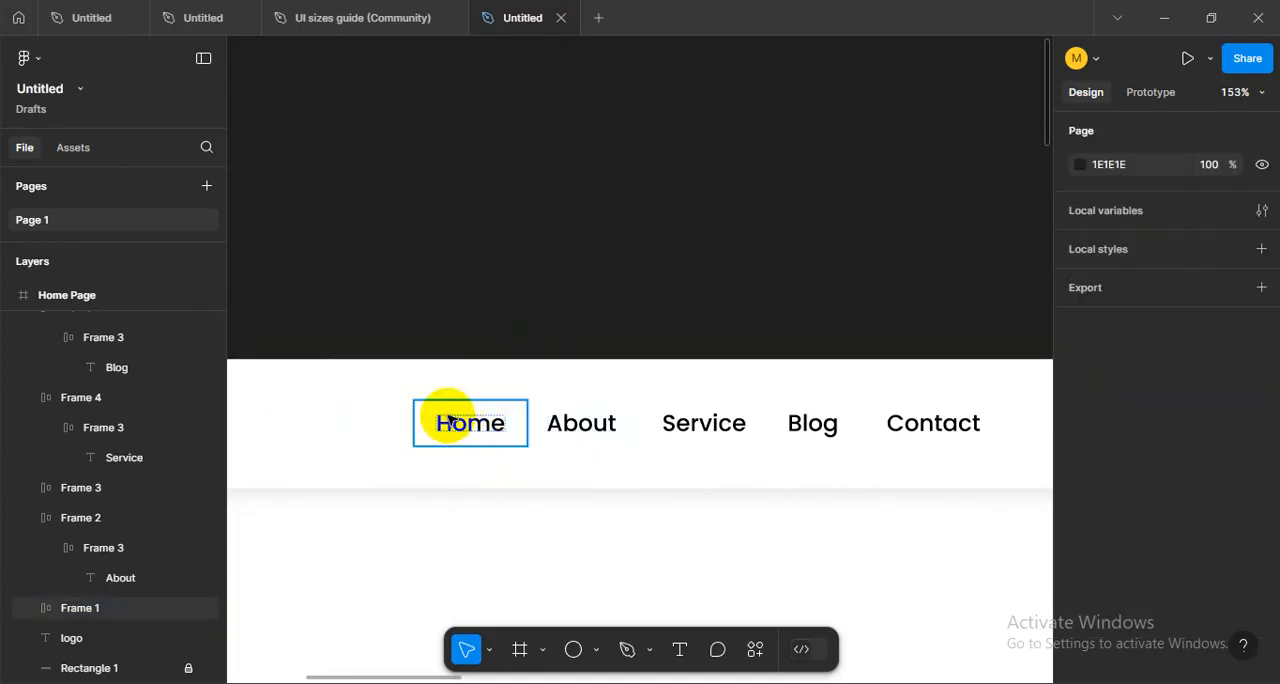
pyautogui.hscroll(-2, 477, 432)
pyautogui.hscroll(-3, 477, 432)
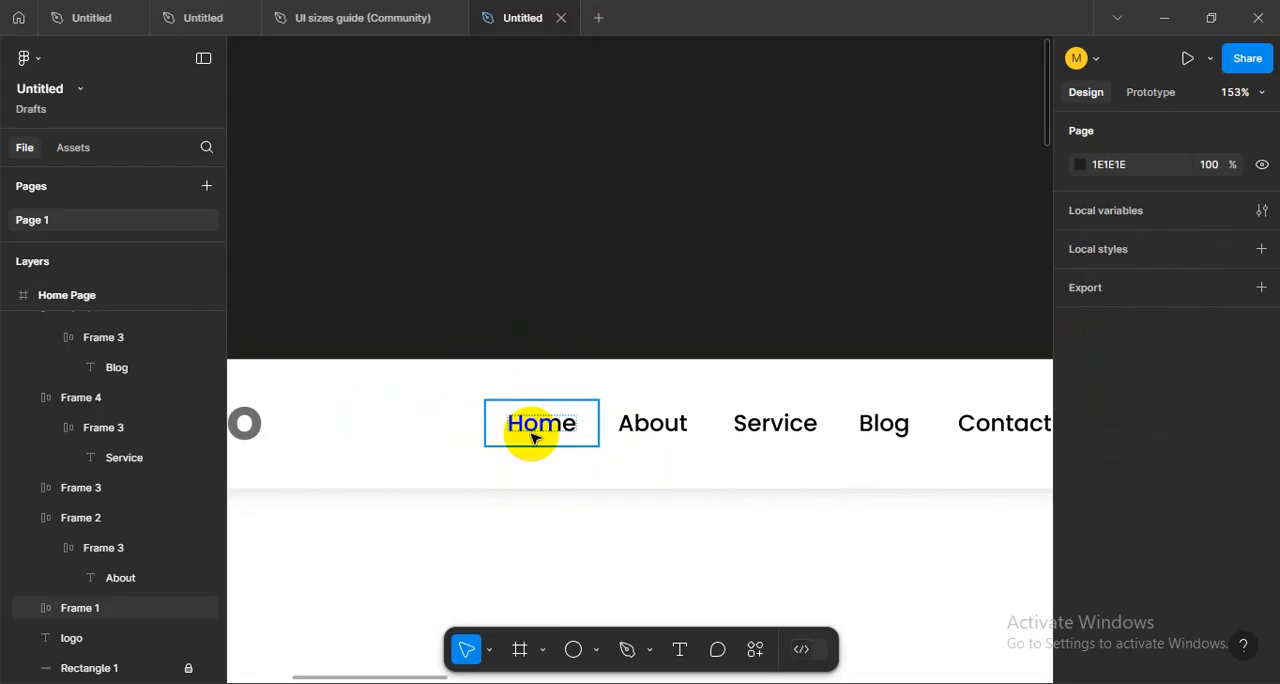
pyautogui.hscroll(6, 580, 462)
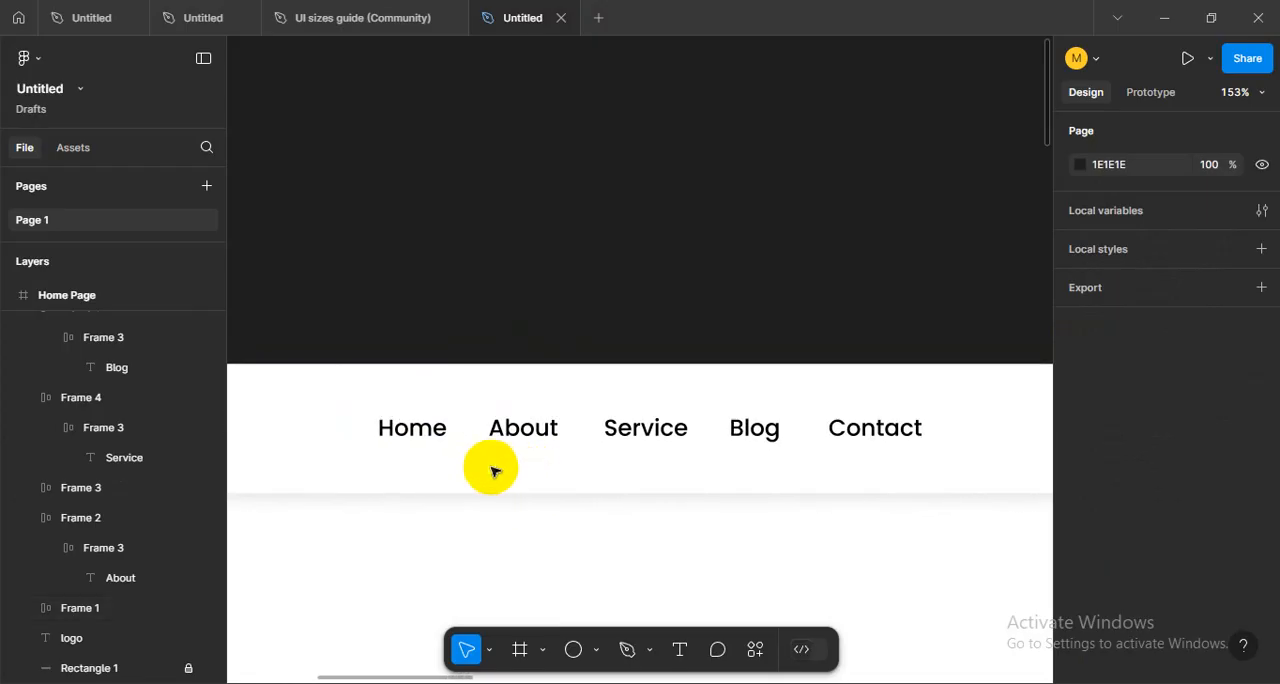
# - Examine the Home item, and select the About, Service, Blog and Contact items together to look through their shared properties
pyautogui.click(413, 436)
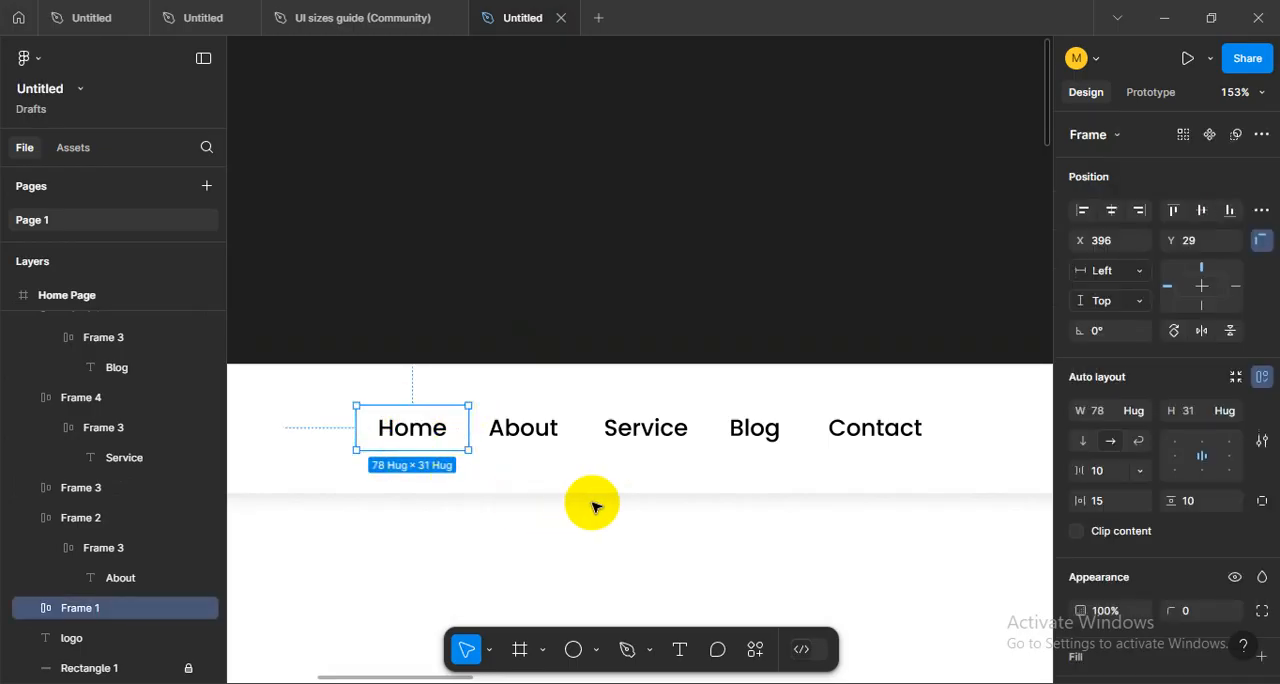
pyautogui.scroll(-1, 565, 483)
pyautogui.click(534, 477)
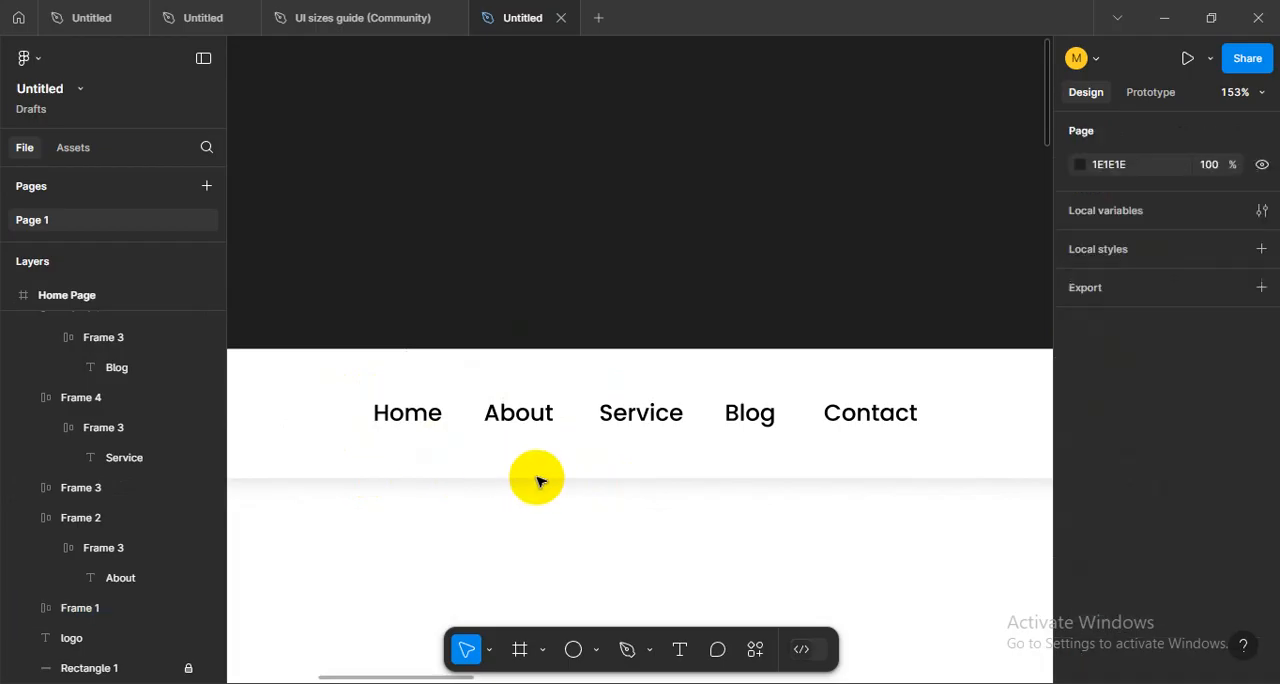
pyautogui.moveTo(486, 366); pyautogui.dragTo(943, 463)
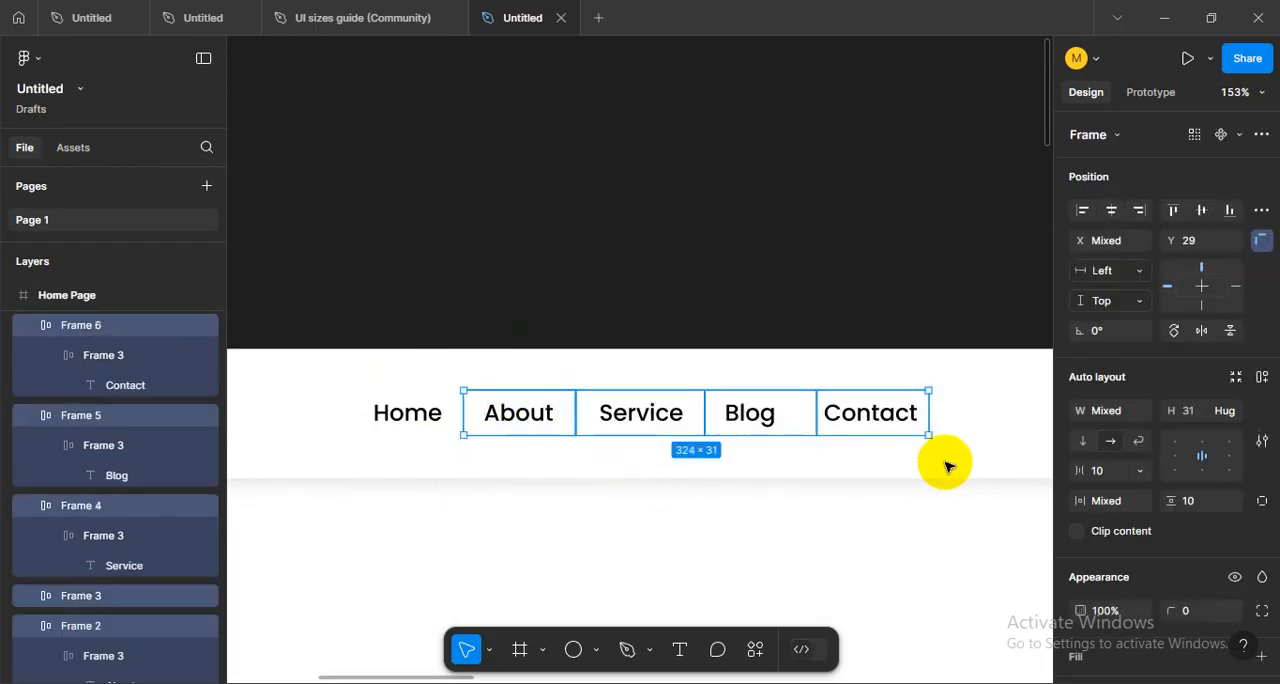
pyautogui.scroll(-3, 1250, 545)
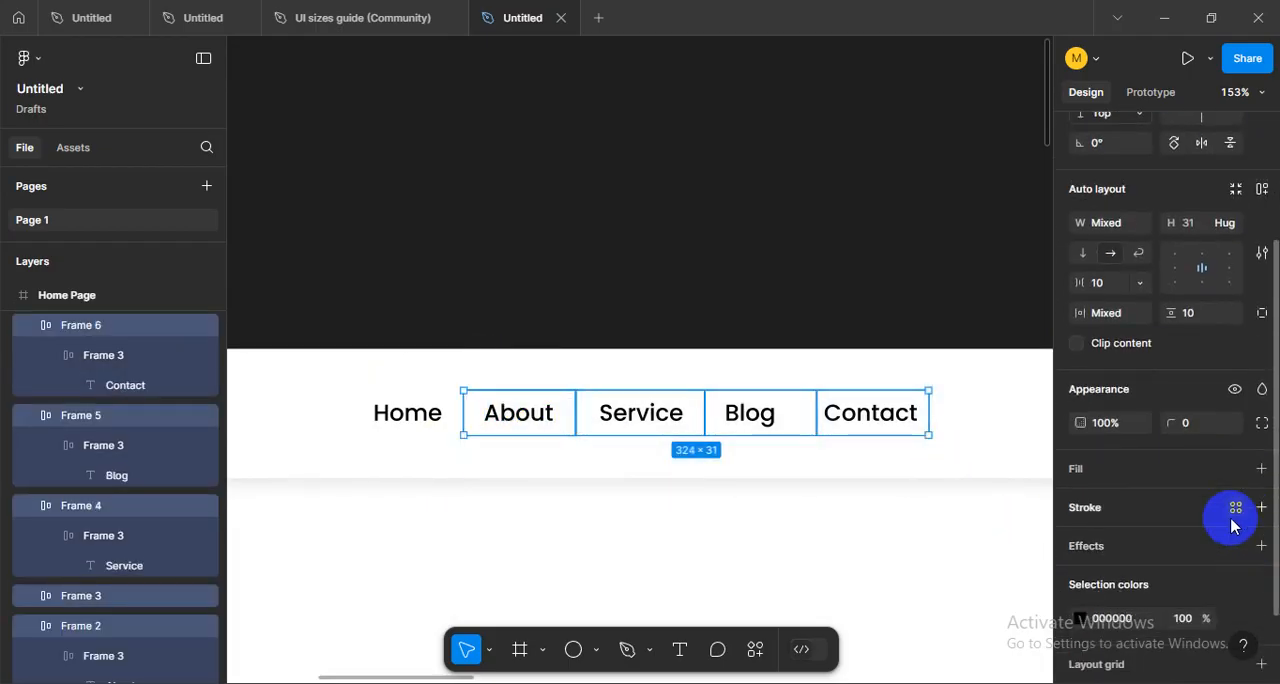
pyautogui.scroll(3, 1225, 524)
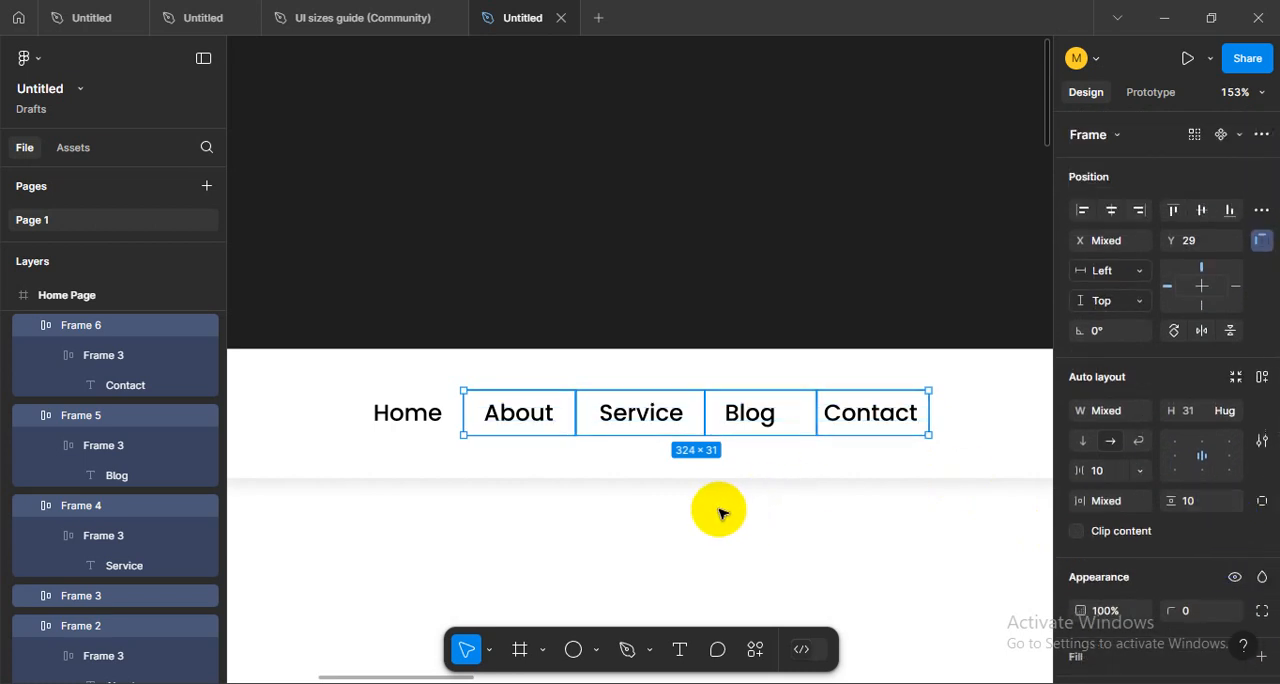
# - Set the font weight of the front About text to Regular and check its type settings
pyautogui.click(723, 509)
pyautogui.click(518, 422)
pyautogui.scroll(-3, 1201, 522)
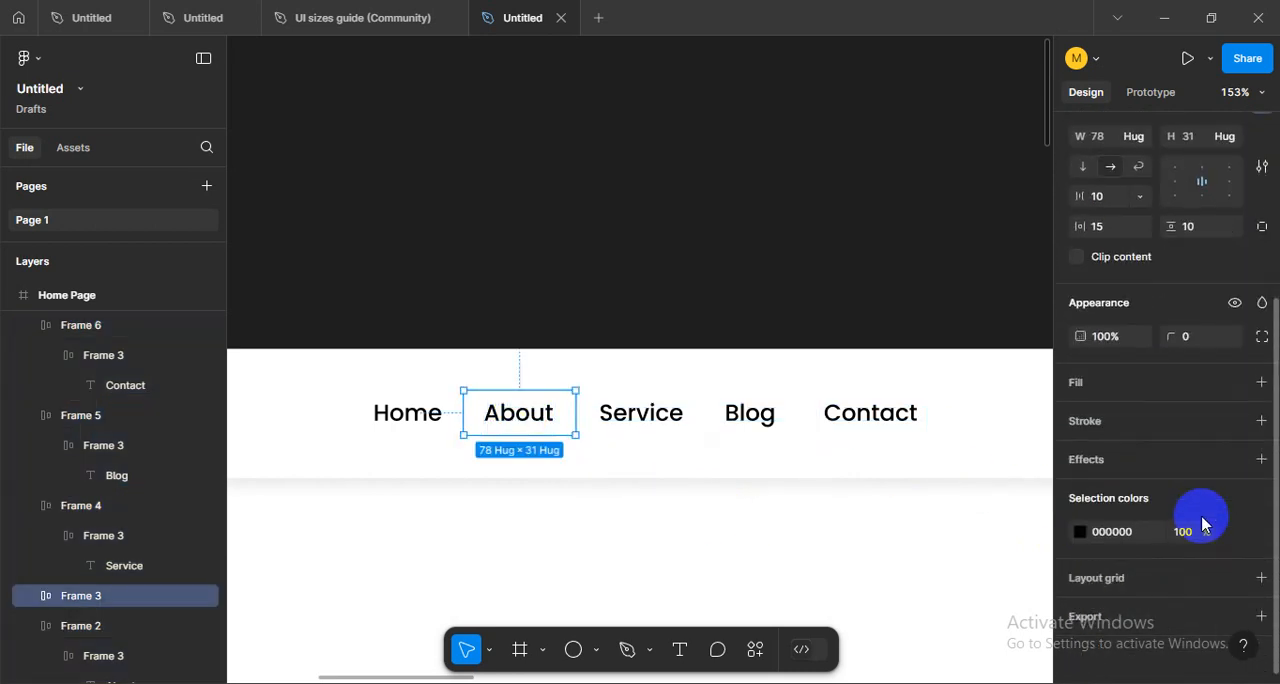
pyautogui.doubleClick(529, 413)
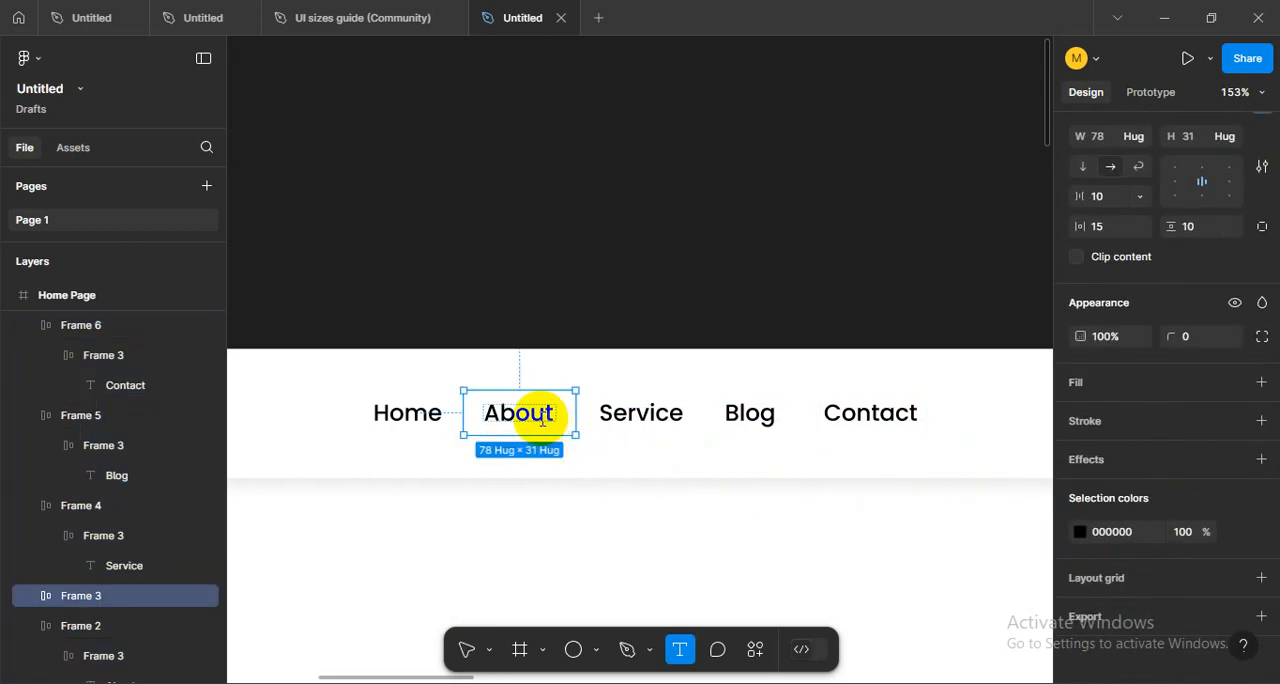
pyautogui.hotkey('ctrl', 'a')
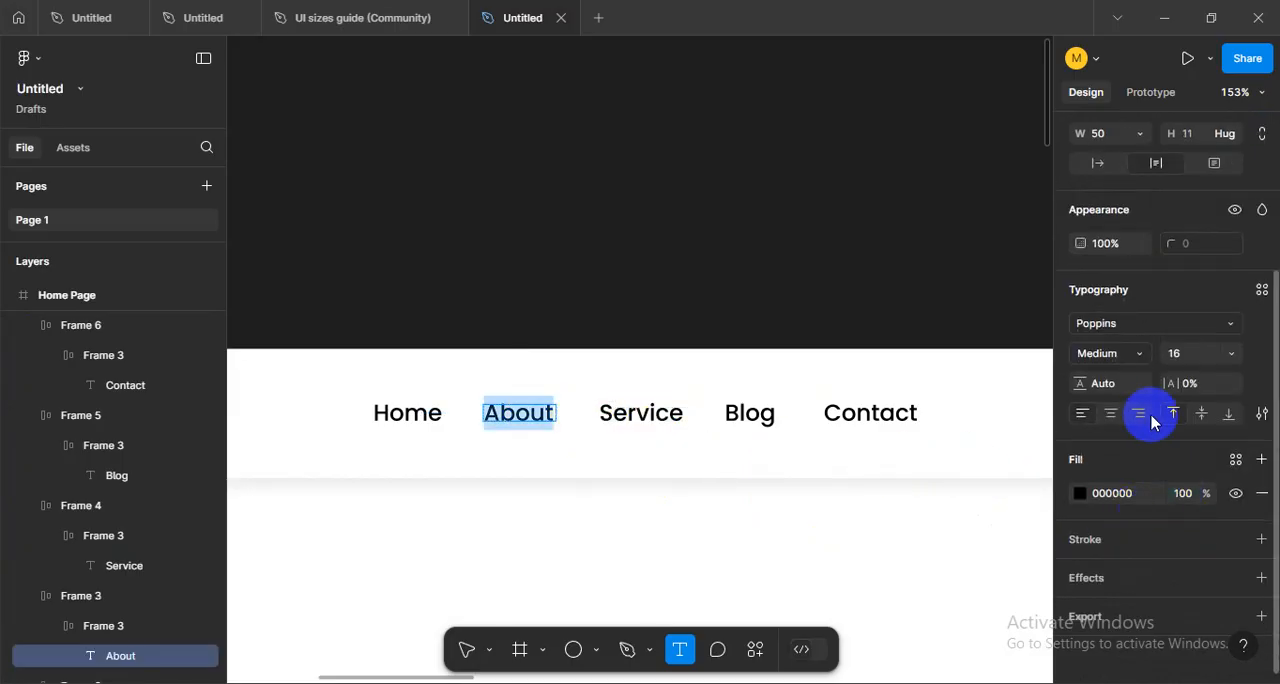
pyautogui.click(1115, 354)
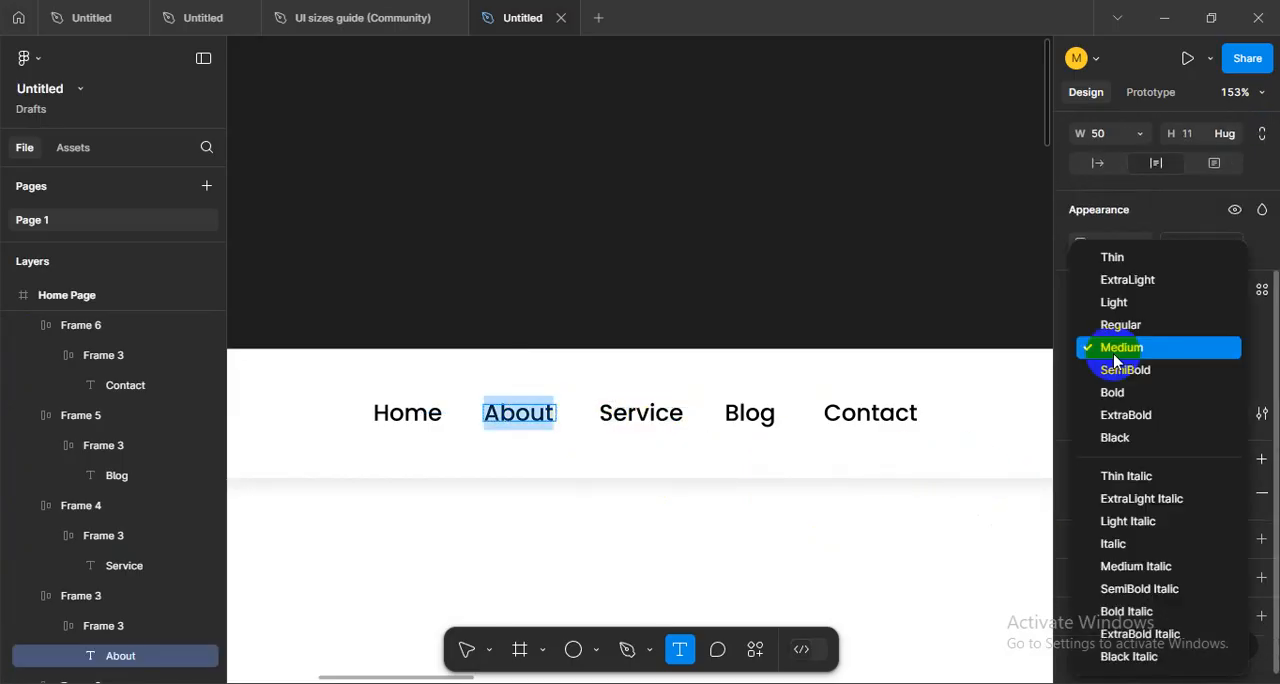
pyautogui.click(1115, 356)
pyautogui.doubleClick(549, 413)
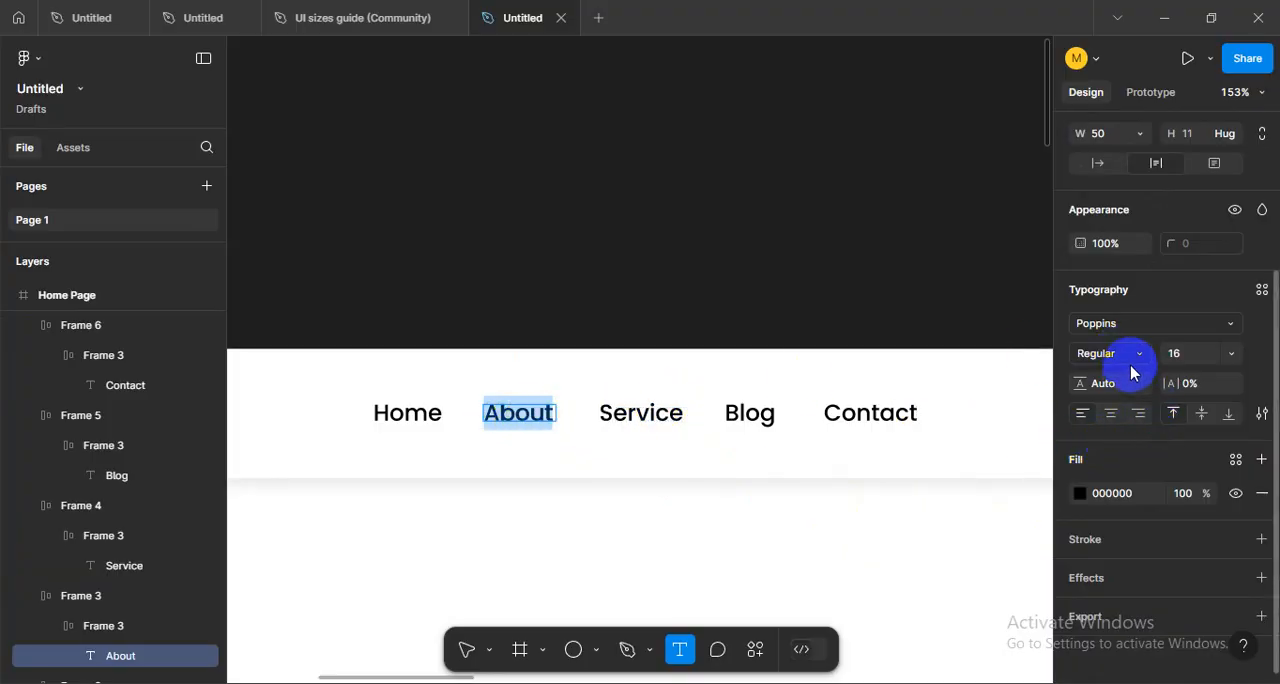
pyautogui.click(1261, 414)
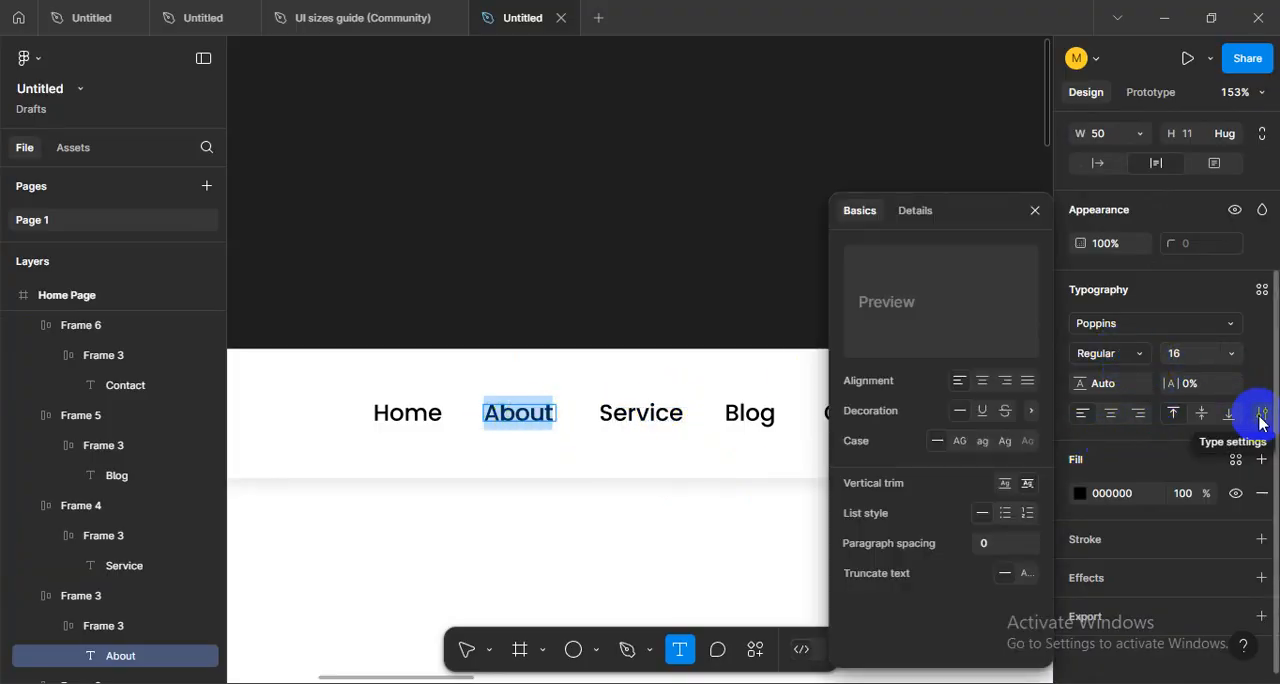
pyautogui.click(1261, 416)
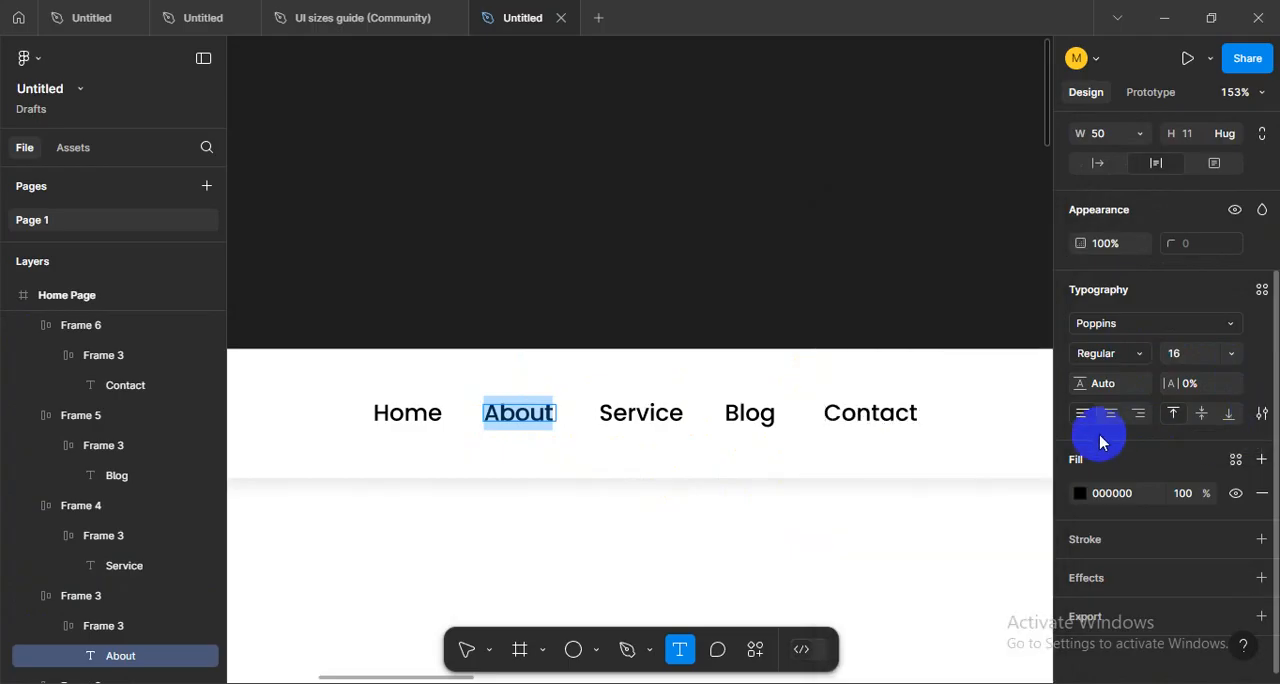
# - Set the font weight of the Service text to Regular
pyautogui.click(640, 418)
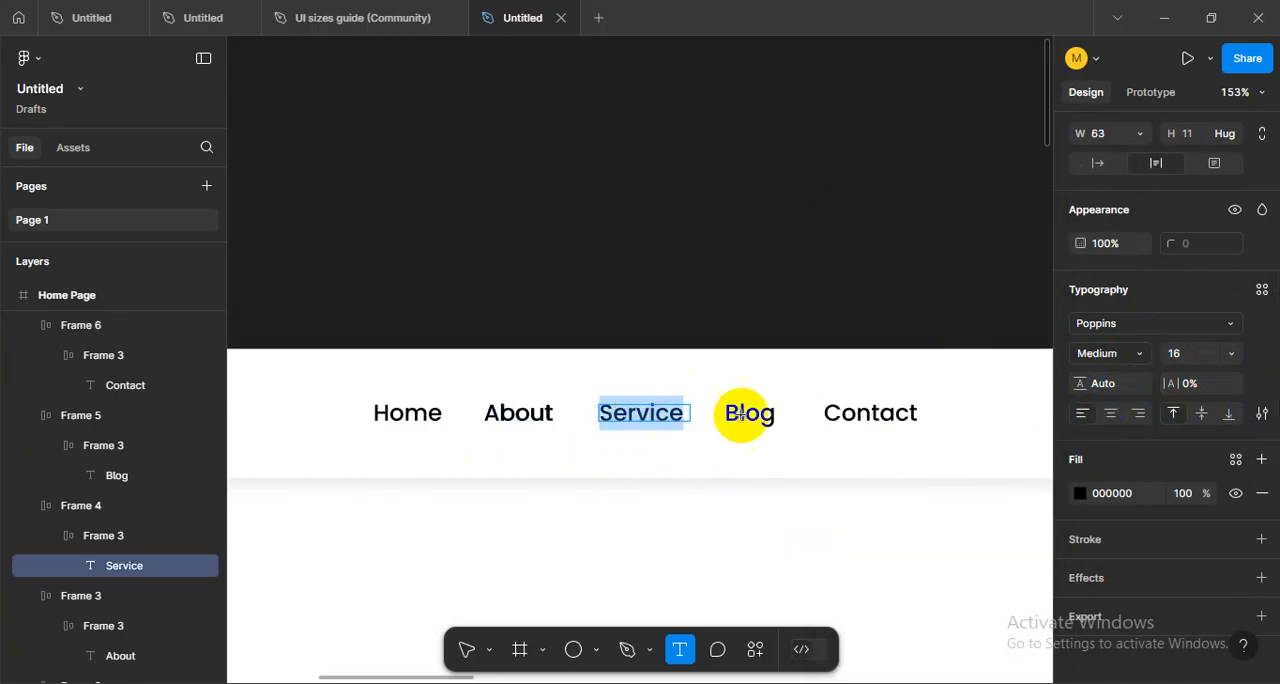
pyautogui.click(1134, 362)
pyautogui.click(1126, 323)
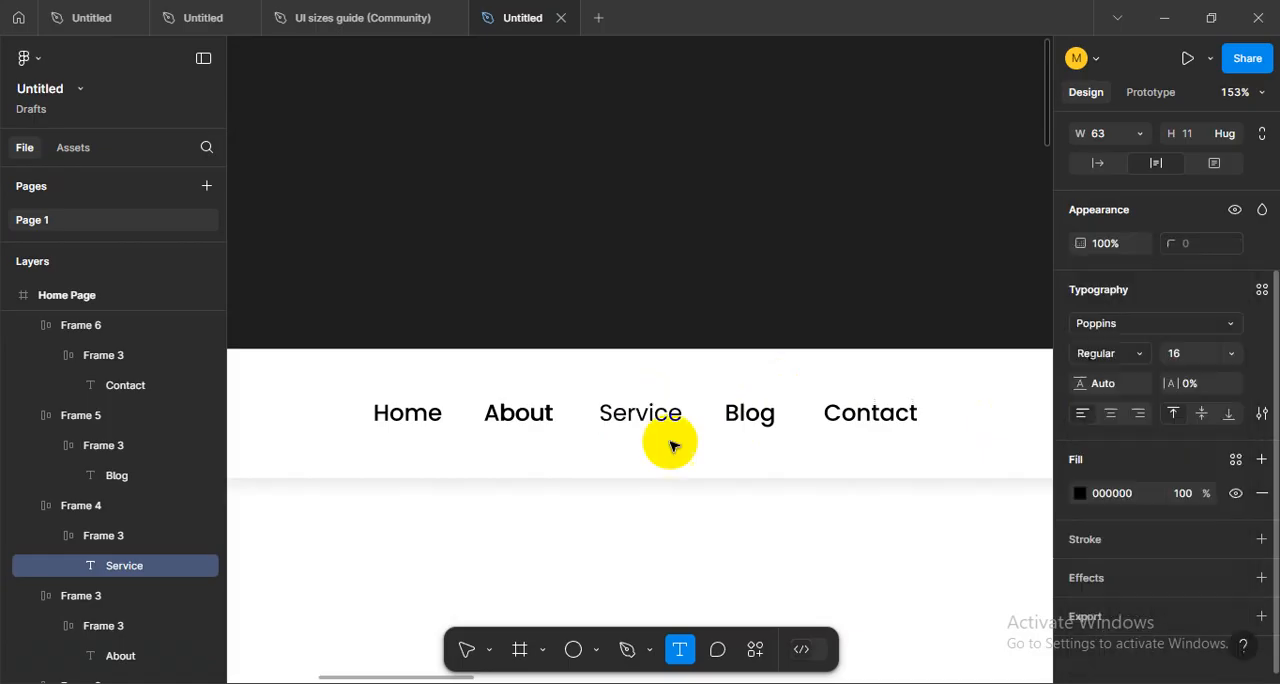
# - Check the front About text's font weight, move its duplicate frame up off the other About item and remove it
pyautogui.click(525, 418)
pyautogui.click(1128, 360)
pyautogui.click(1131, 323)
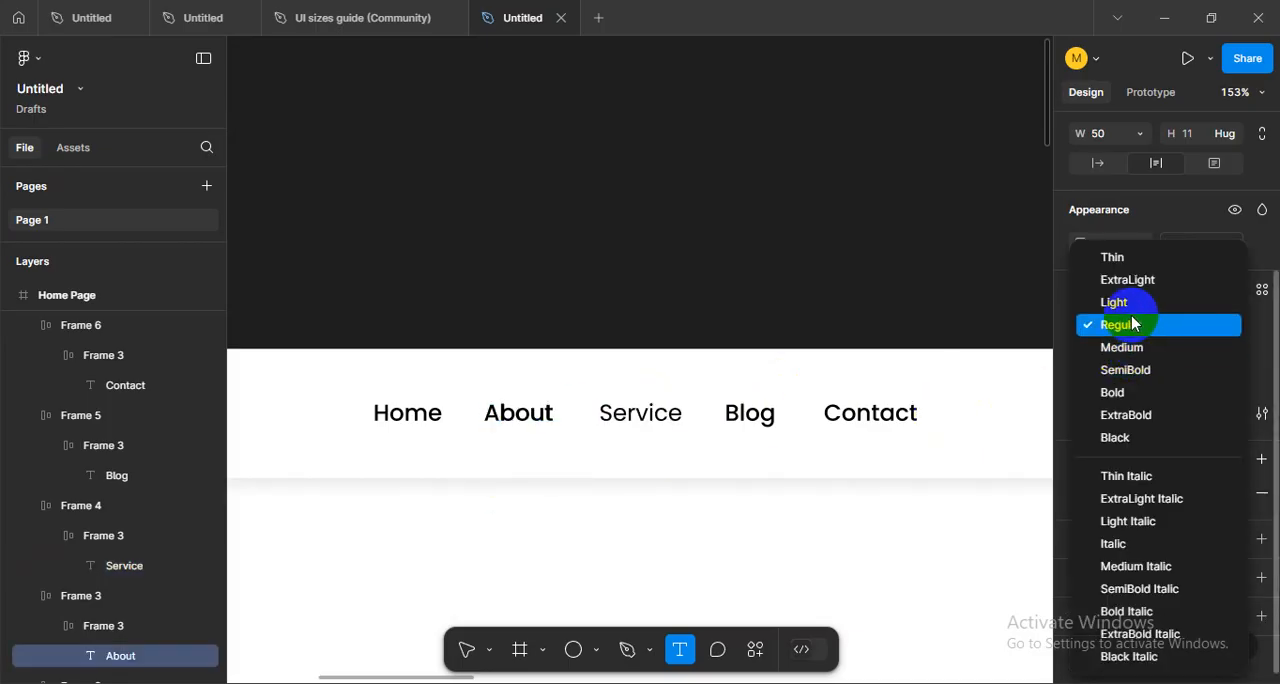
pyautogui.click(1118, 325)
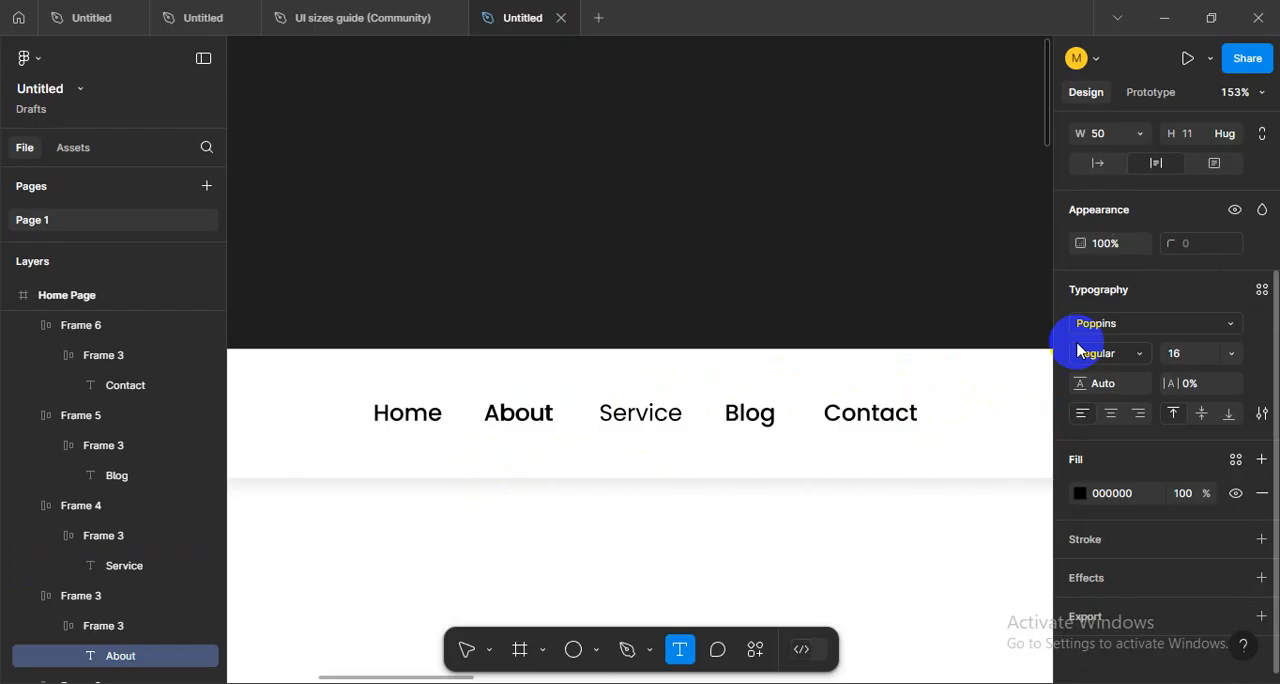
pyautogui.click(545, 388)
pyautogui.click(538, 382)
pyautogui.moveTo(532, 403); pyautogui.dragTo(535, 346)
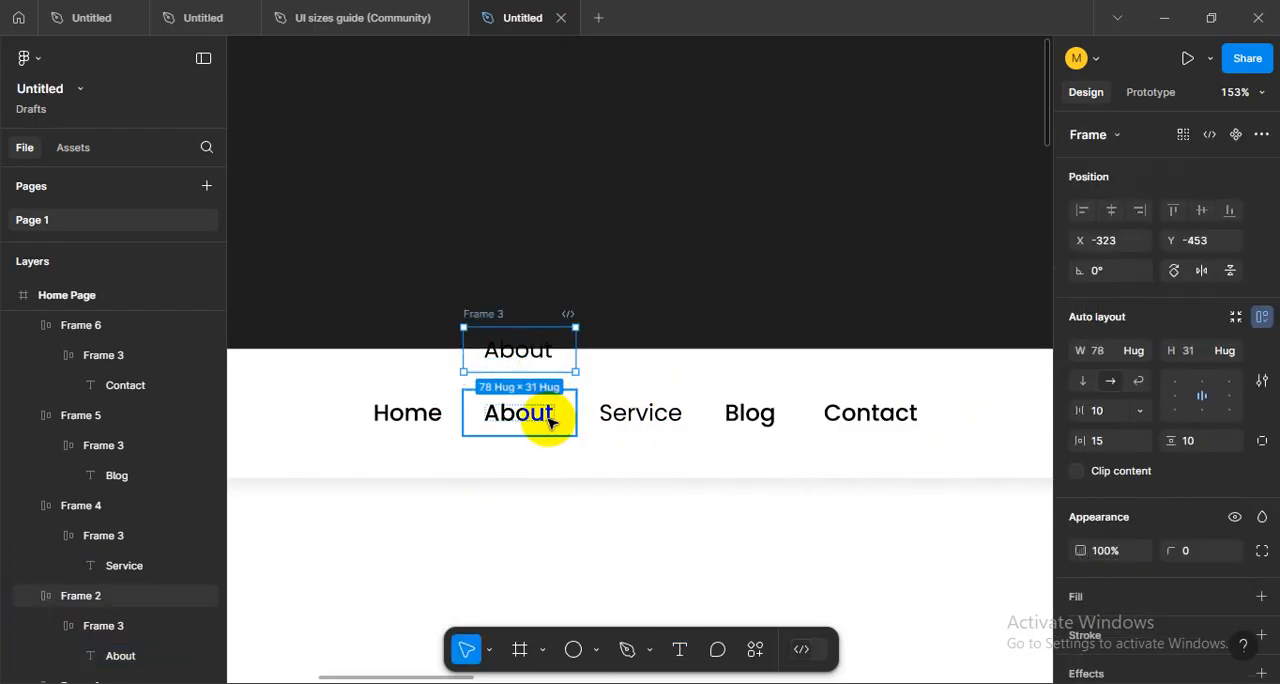
pyautogui.hotkey('ctrl', 'z')
# - Set the font weight of the remaining About text and of the Blog text to Regular
pyautogui.click(533, 418)
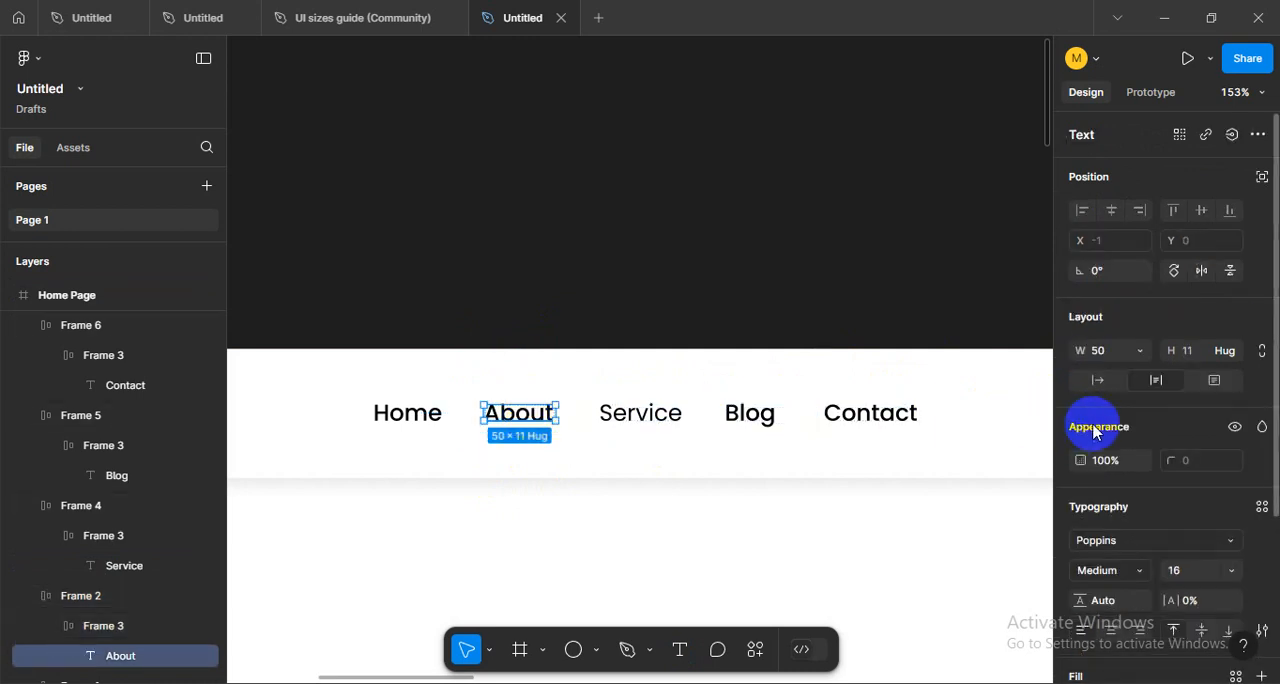
pyautogui.click(1143, 573)
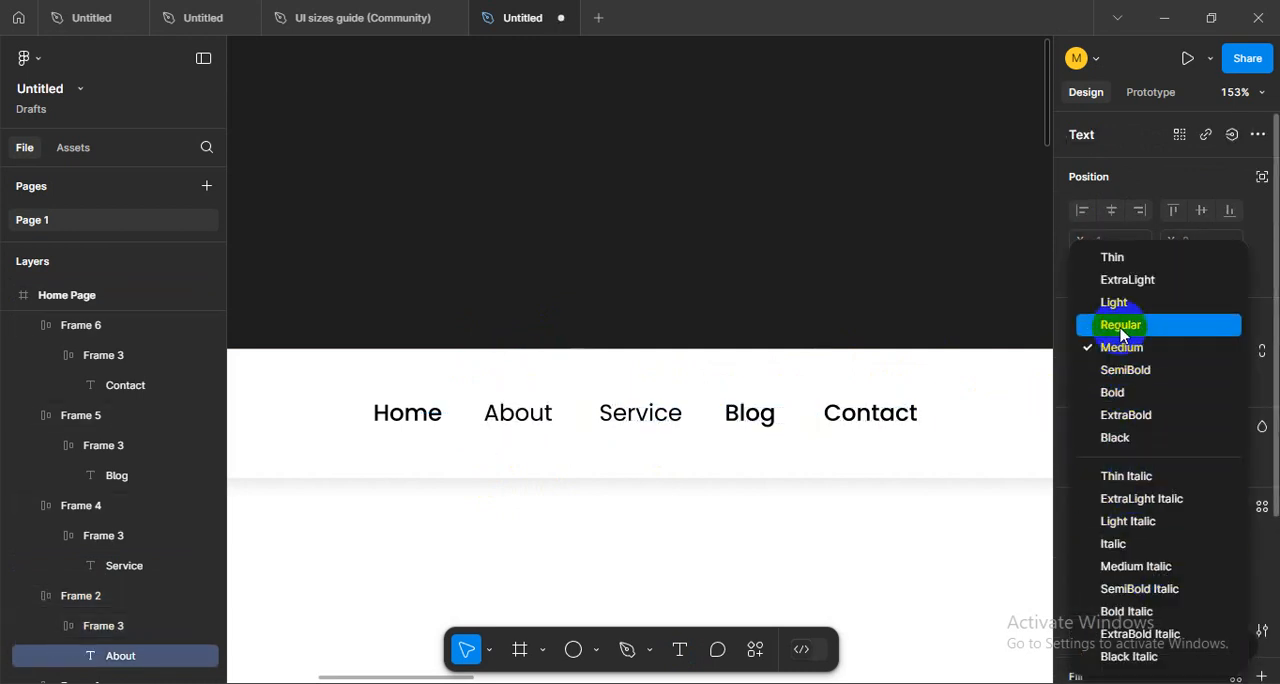
pyautogui.click(1120, 325)
pyautogui.click(740, 410)
pyautogui.click(745, 413)
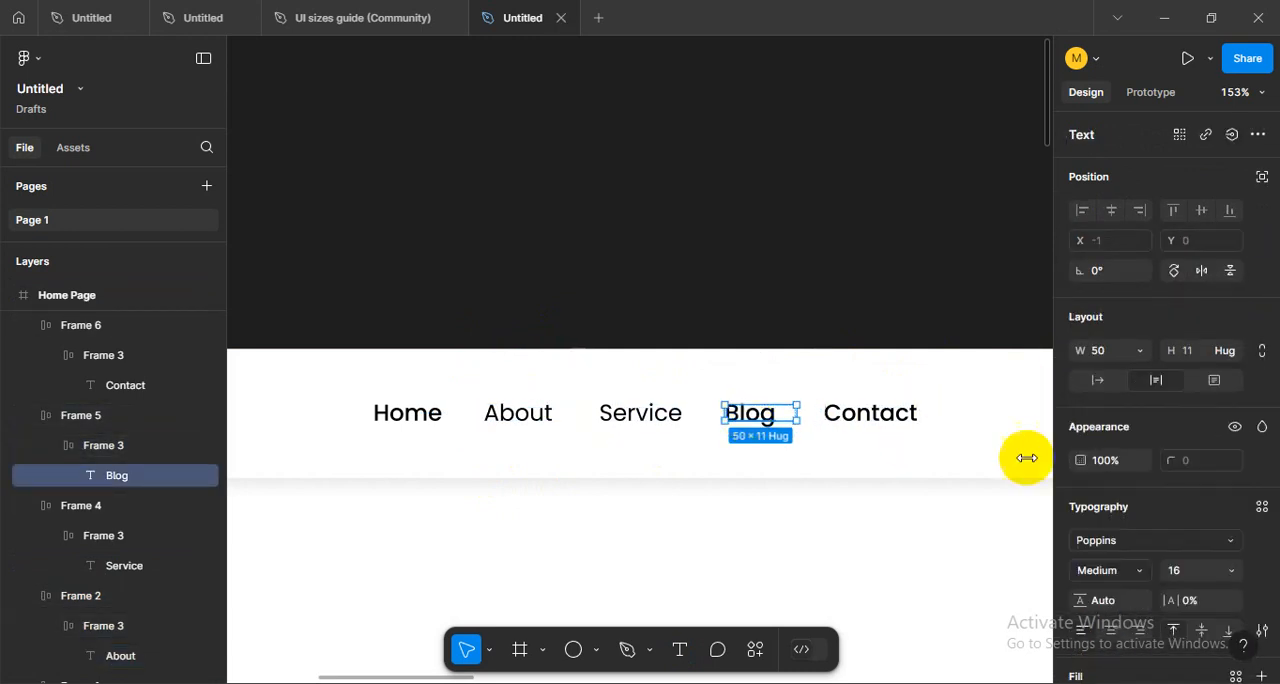
pyautogui.click(1112, 570)
pyautogui.click(1120, 320)
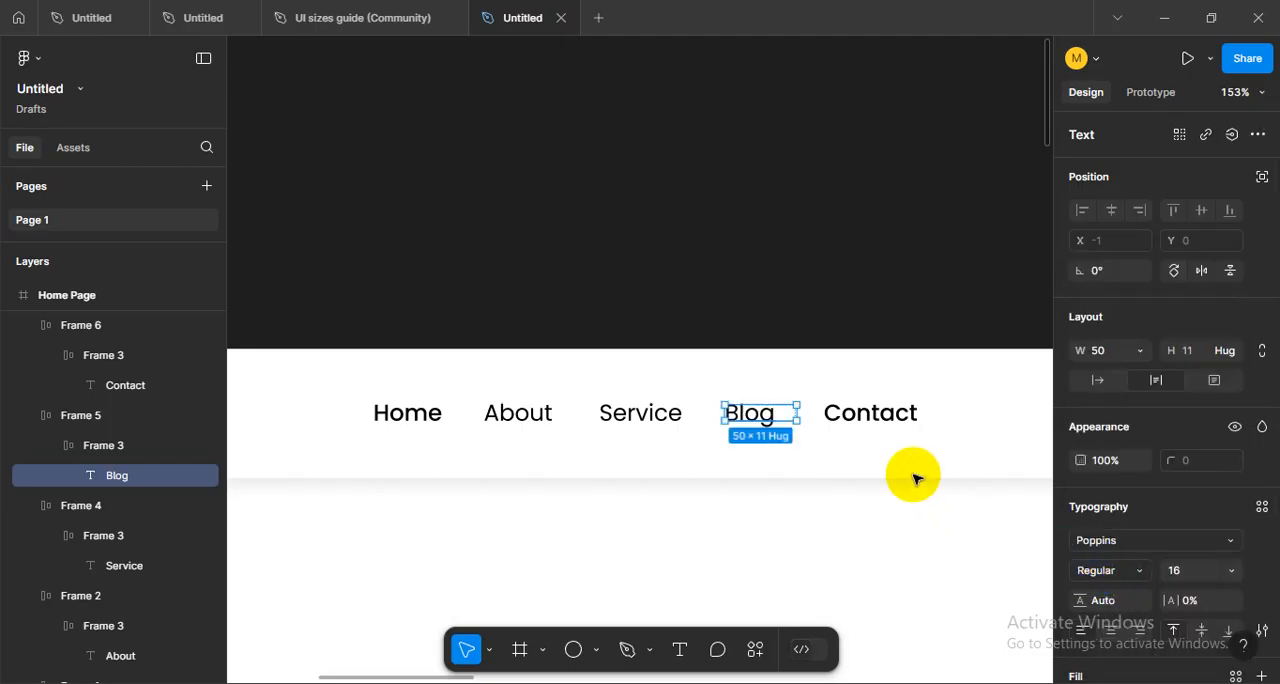
pyautogui.click(873, 418)
pyautogui.doubleClick(873, 418)
pyautogui.press('r')
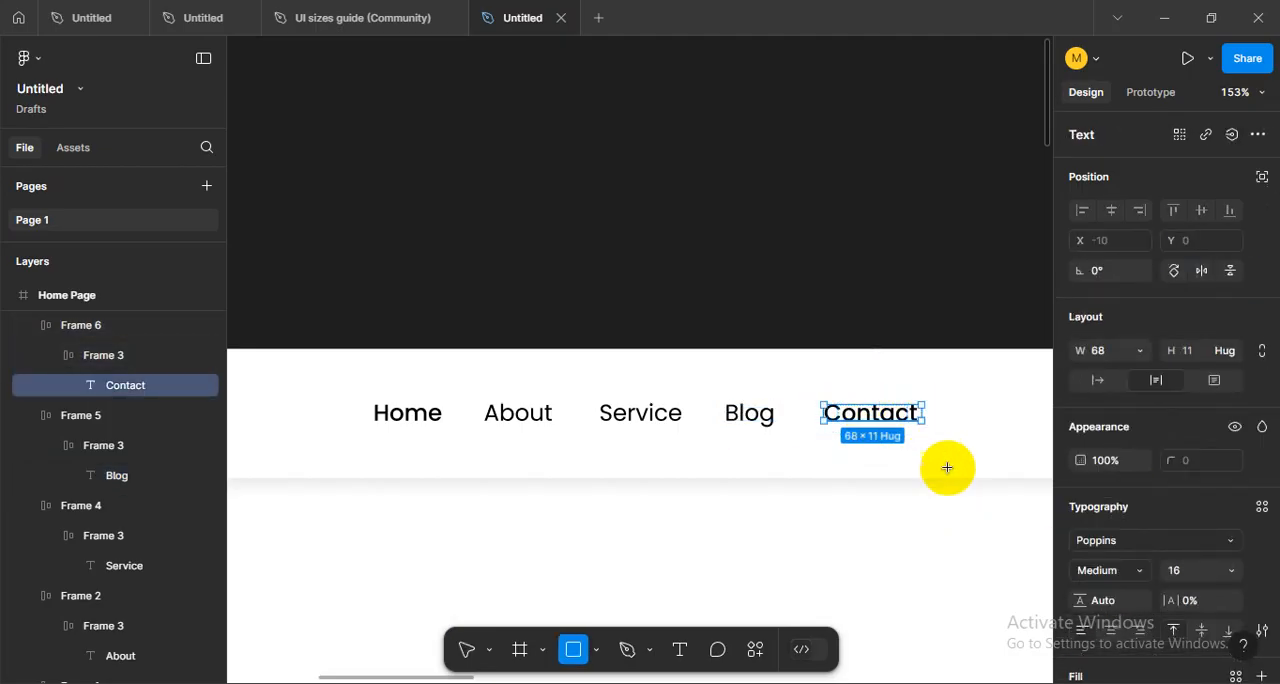
pyautogui.click(884, 421)
pyautogui.doubleClick(884, 421)
pyautogui.press('Escape')
pyautogui.press('Escape')
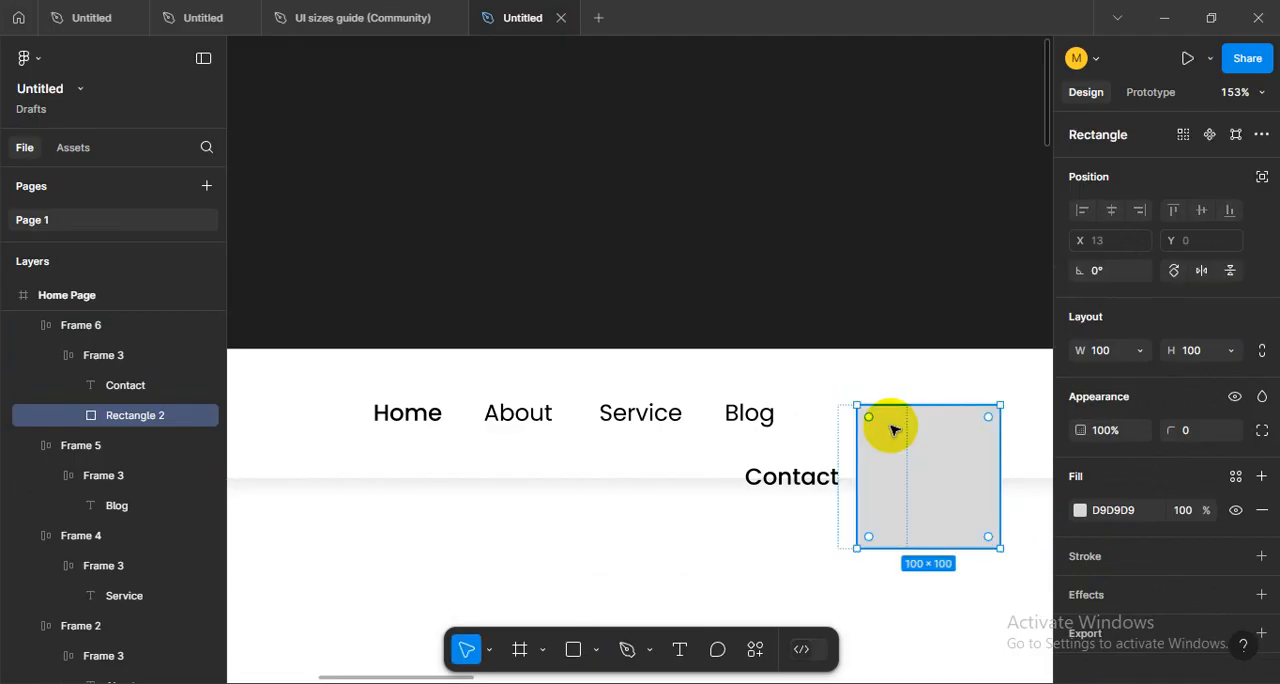
pyautogui.doubleClick(894, 429)
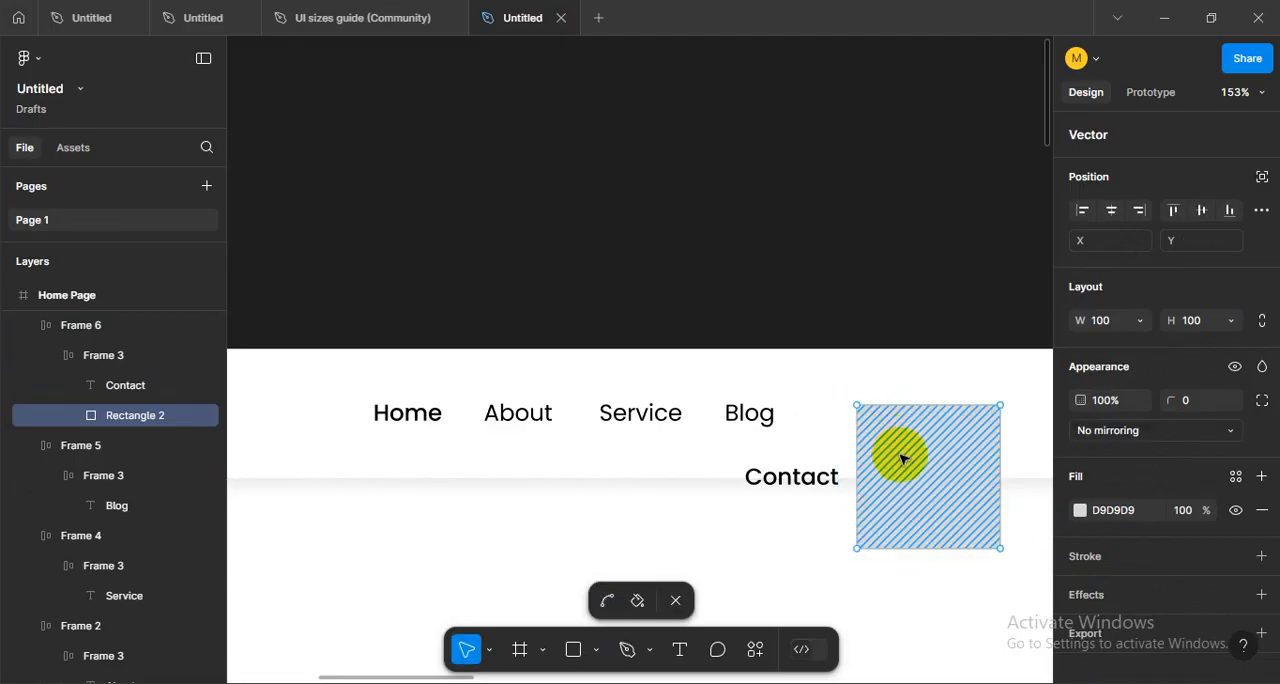
pyautogui.press('Escape')
pyautogui.press('Escape')
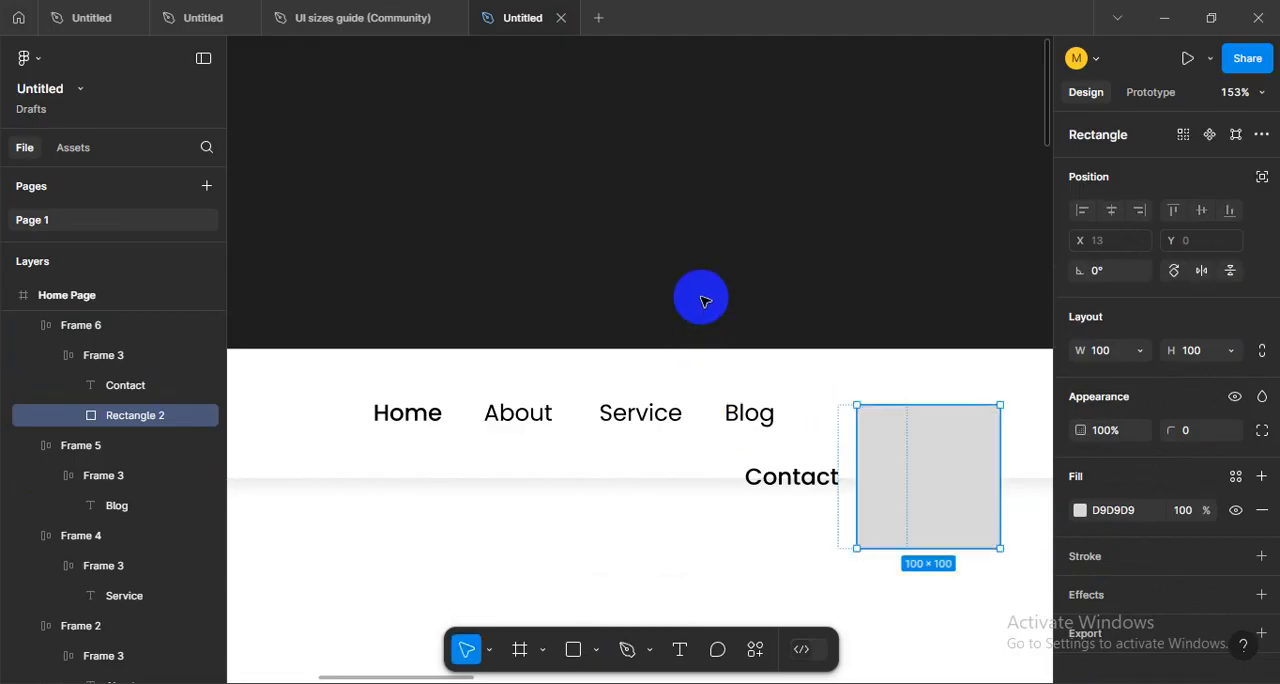
pyautogui.press('Delete')
# - Set the font weight of the Contact text to Regular and deselect it
pyautogui.doubleClick(876, 421)
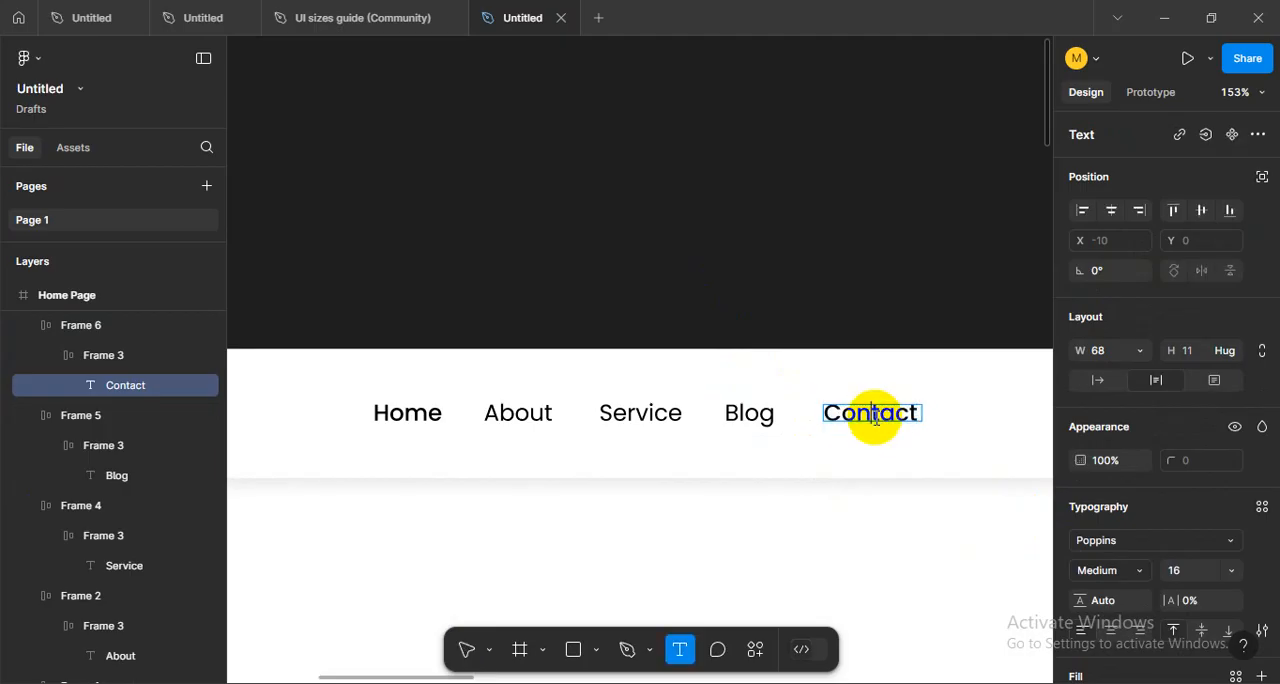
pyautogui.click(1108, 572)
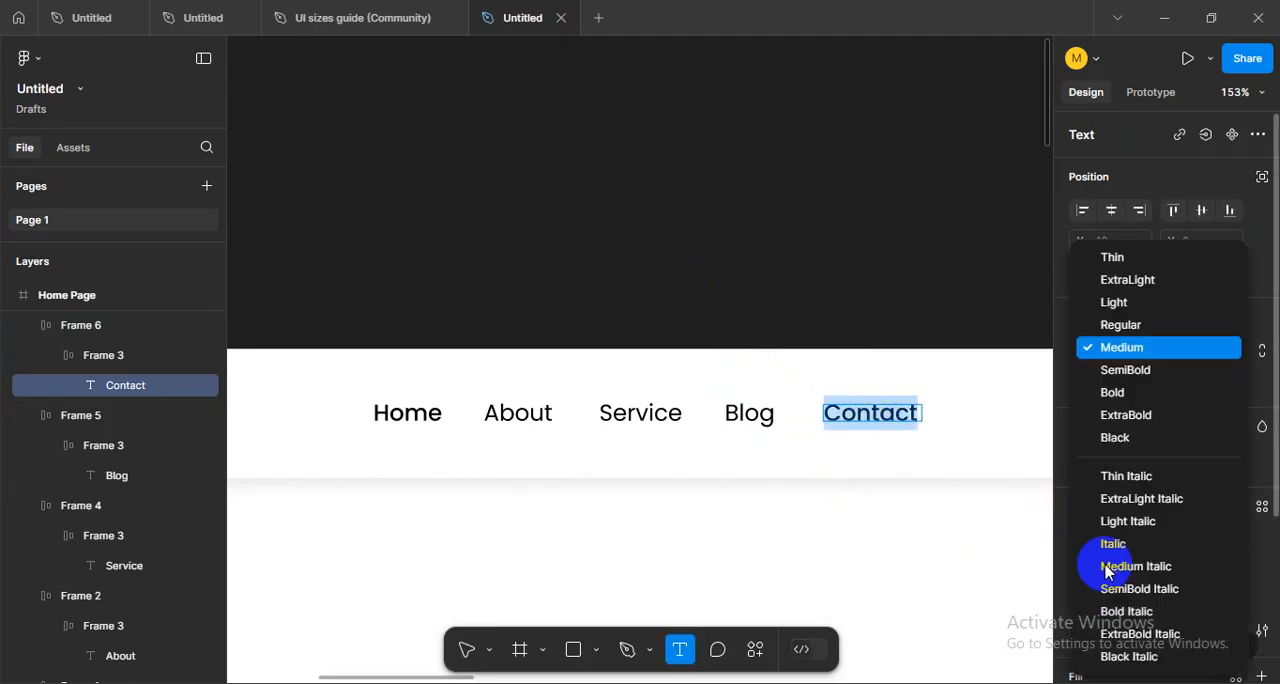
pyautogui.press('Up')
pyautogui.press('Return')
pyautogui.click(778, 304)
pyautogui.click(781, 314)
# - Recolour the Home text with the orange FF3300 sampled from the logo's first letters
pyautogui.moveTo(471, 515); pyautogui.dragTo(369, 503)
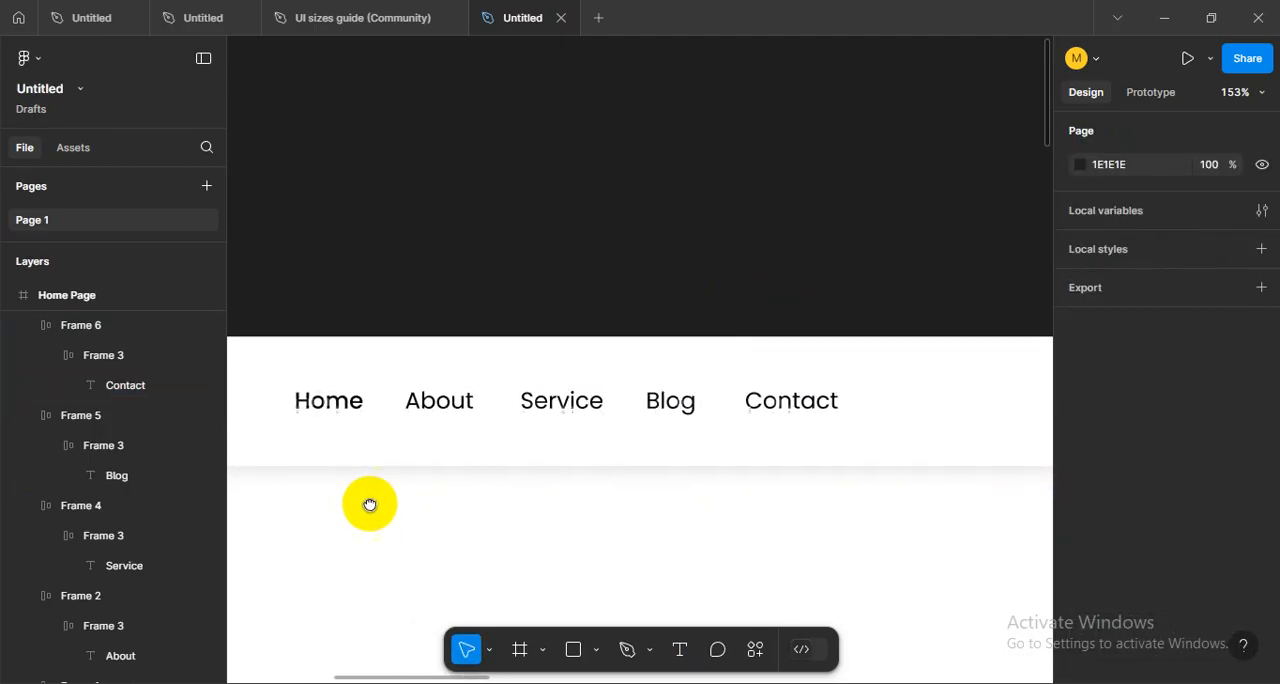
pyautogui.moveTo(329, 444); pyautogui.dragTo(494, 452)
pyautogui.click(493, 410)
pyautogui.scroll(2, 492, 410)
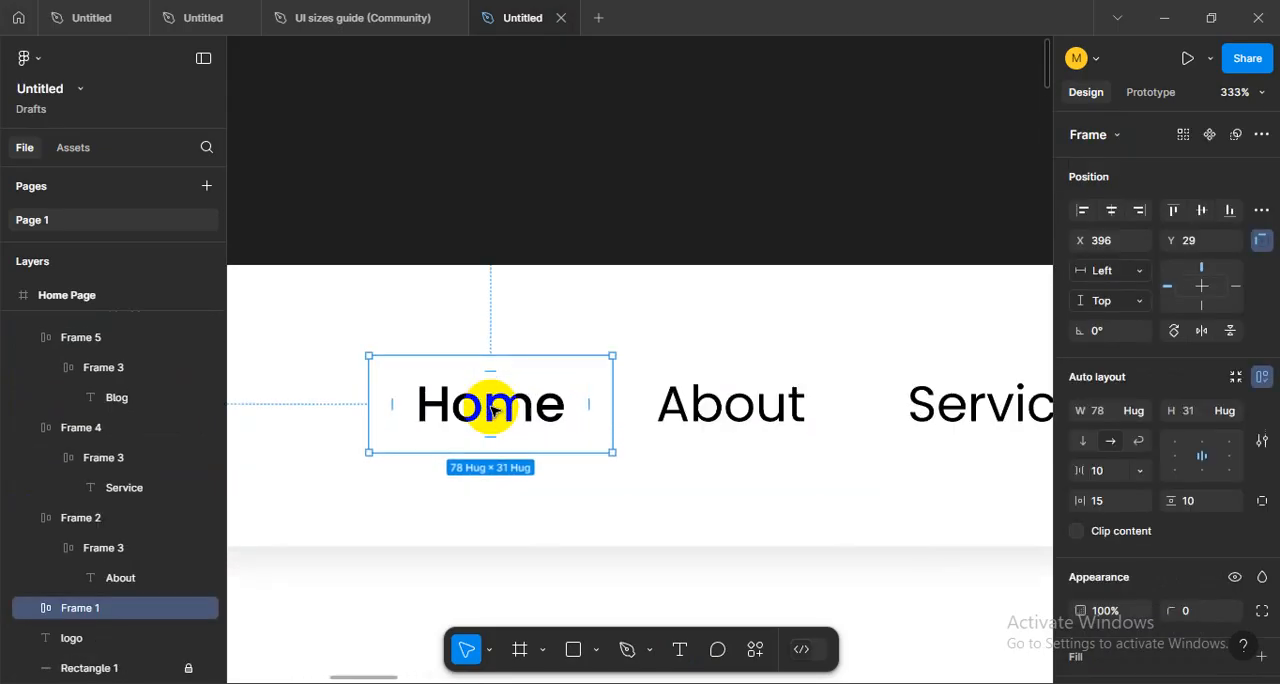
pyautogui.scroll(-1, 685, 453)
pyautogui.moveTo(477, 518); pyautogui.dragTo(754, 472)
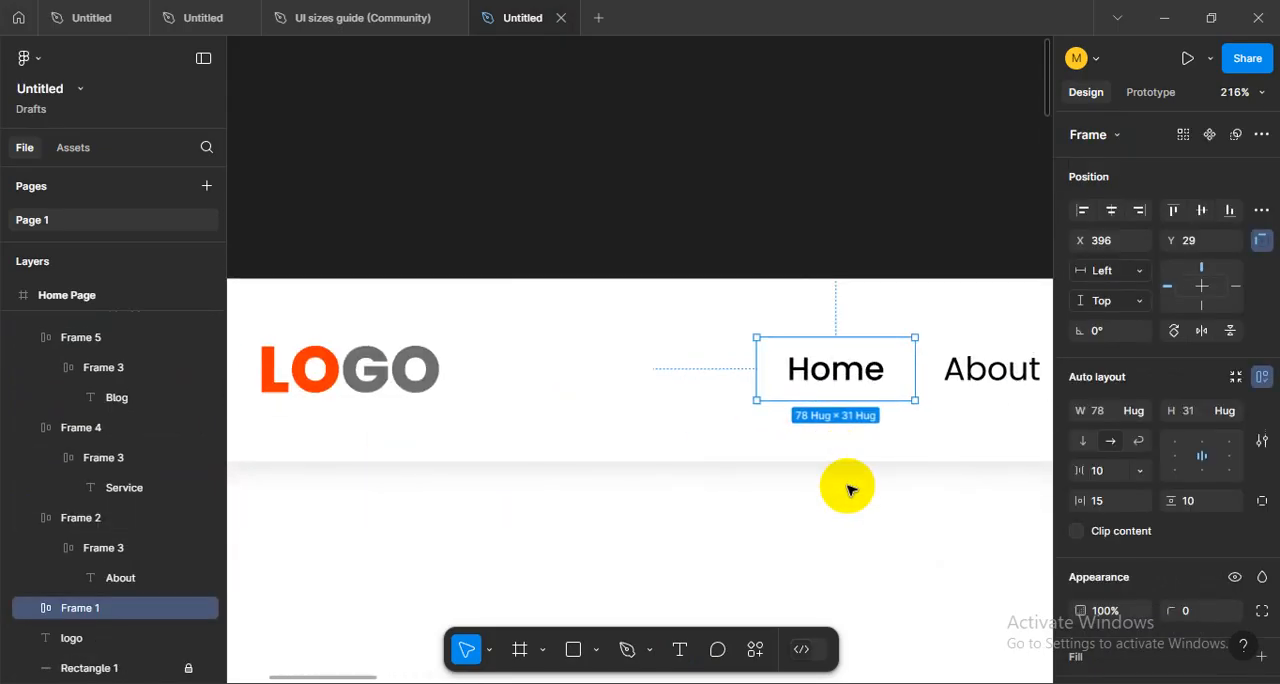
pyautogui.doubleClick(828, 369)
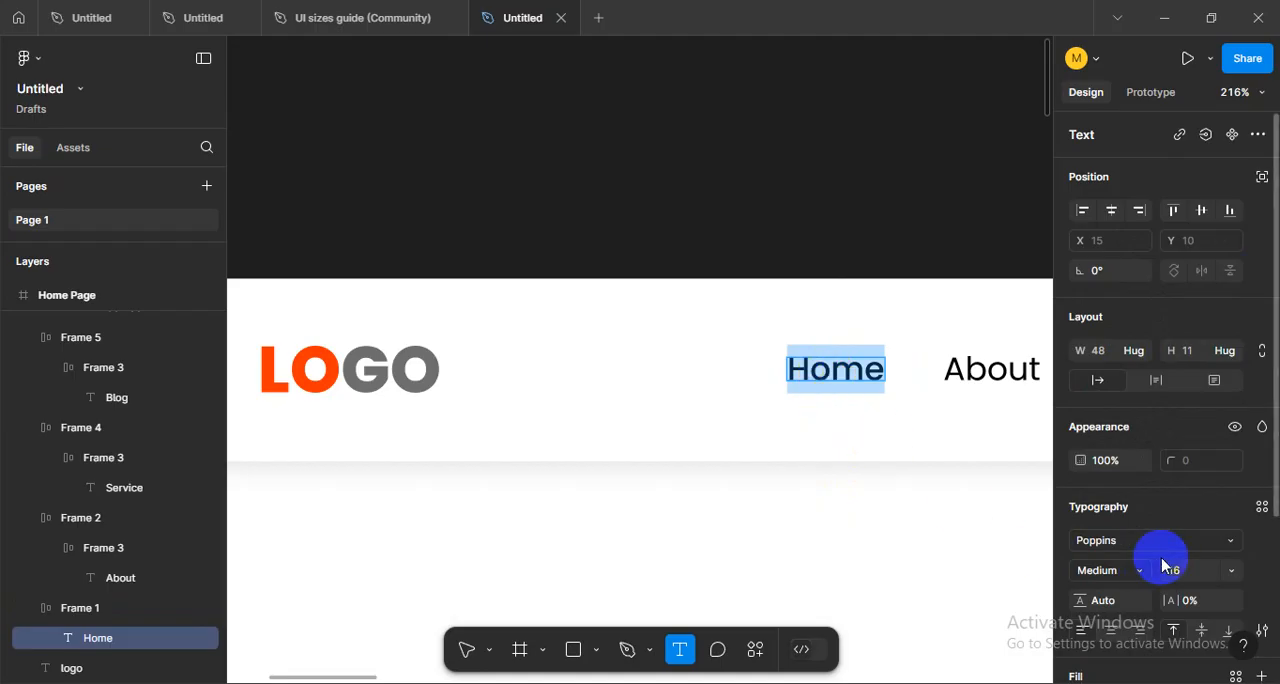
pyautogui.scroll(-3, 1150, 540)
pyautogui.click(1079, 493)
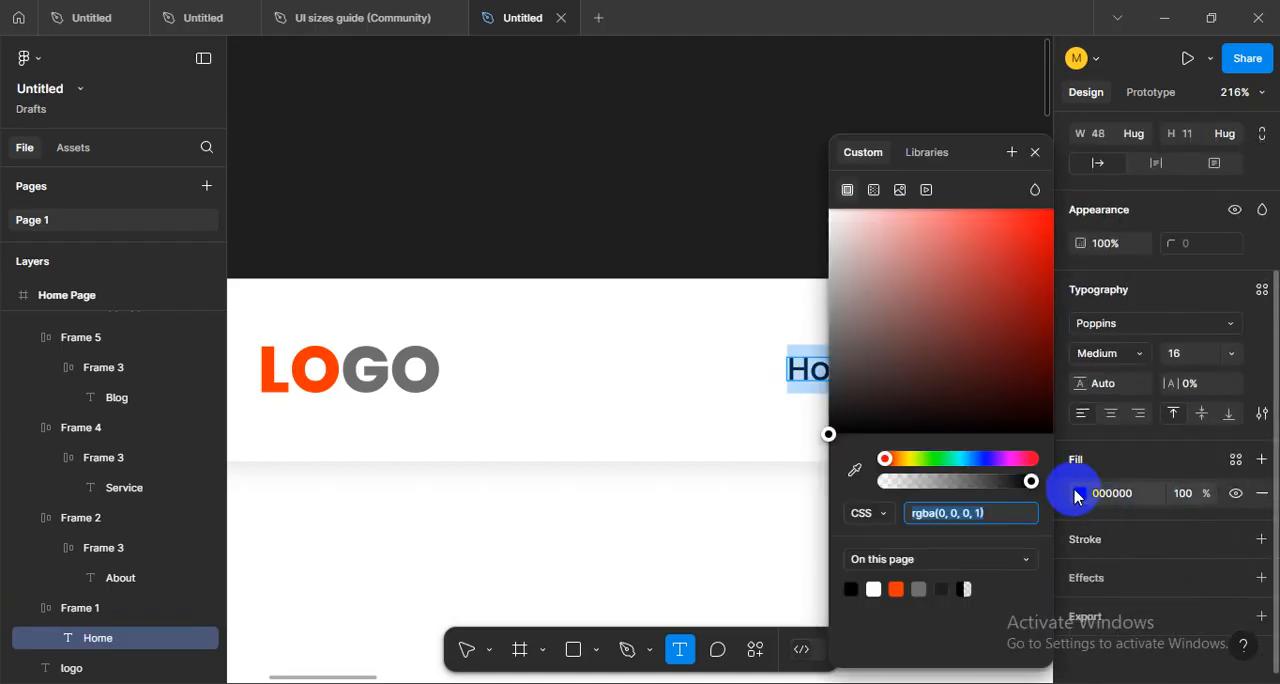
pyautogui.click(856, 472)
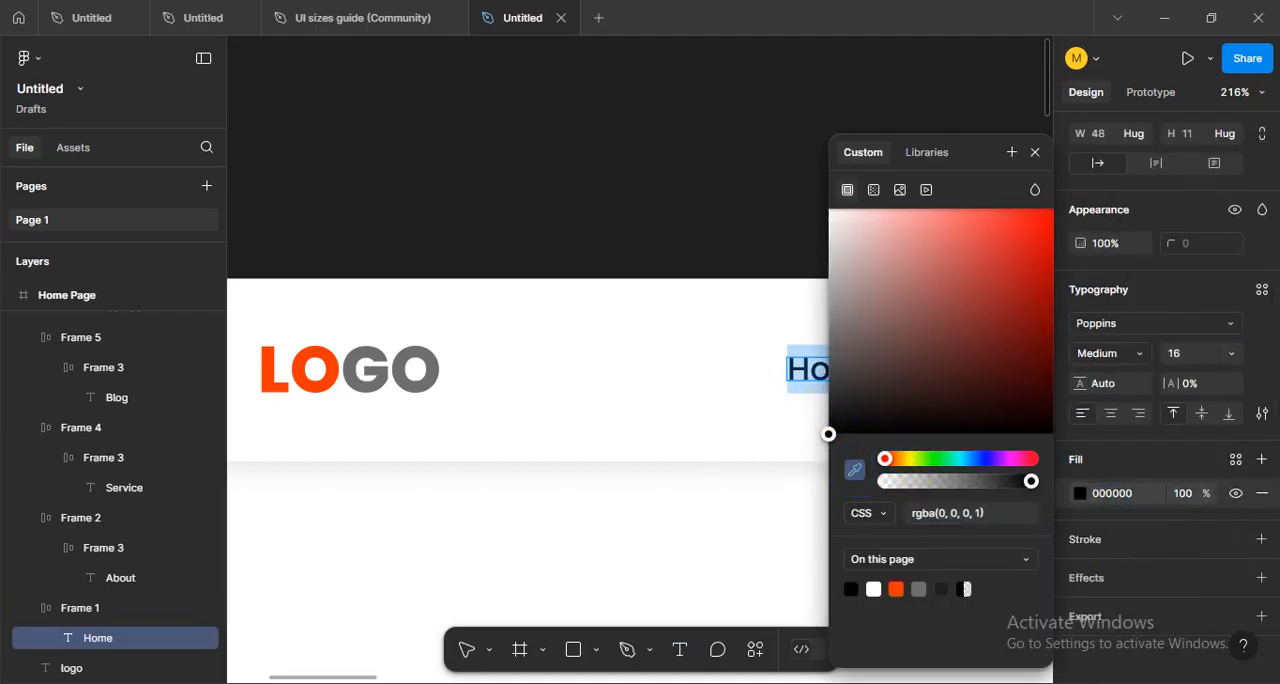
pyautogui.click(322, 350)
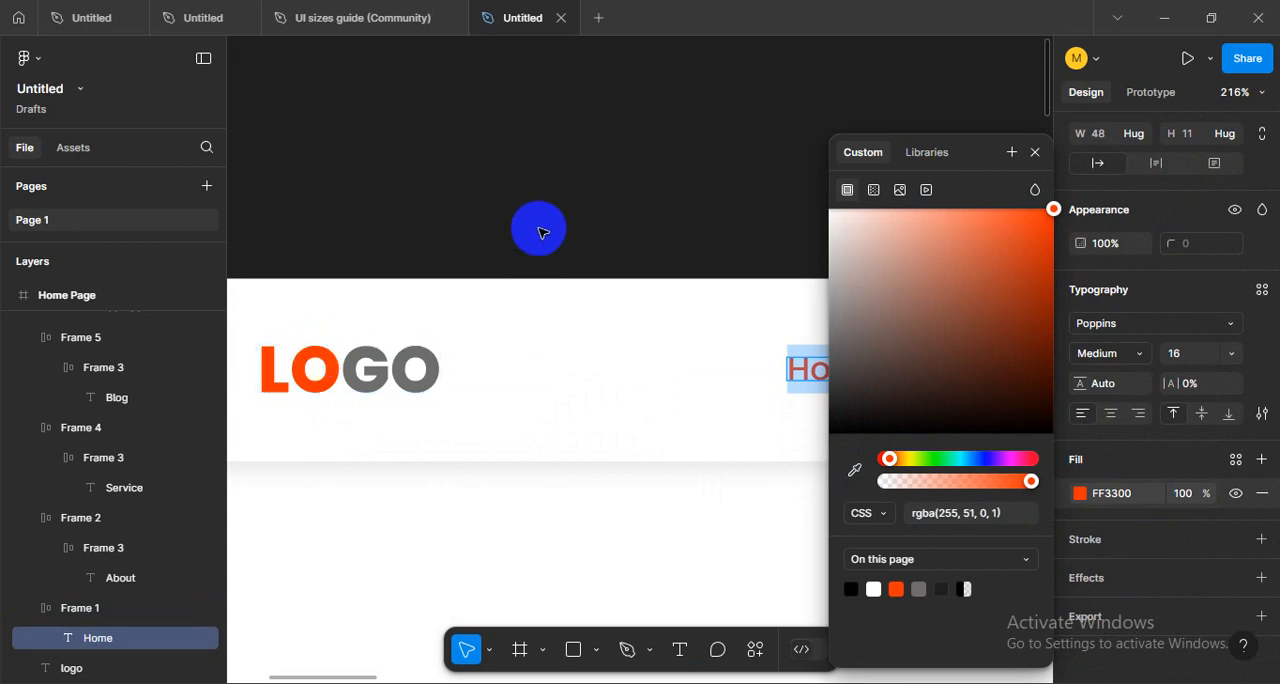
pyautogui.press('Escape')
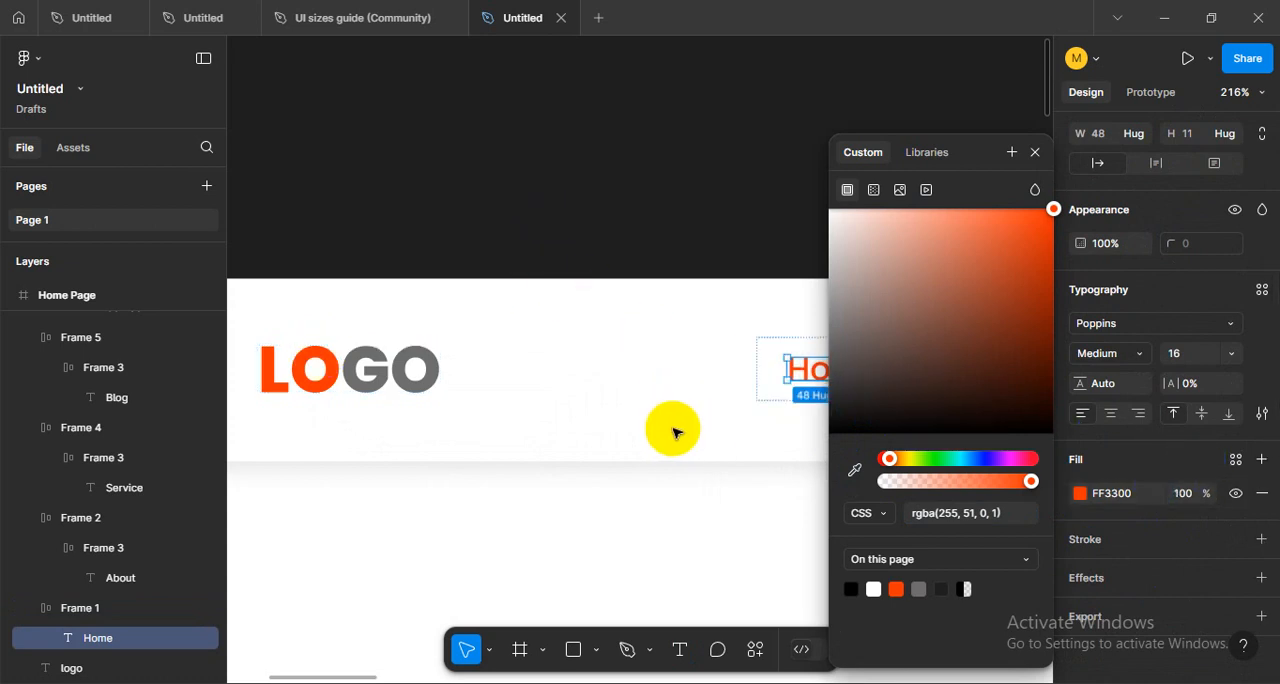
# - Wrap the Home, About, Service, Blog and Contact items together in one horizontal auto layout frame
pyautogui.click(576, 250)
pyautogui.scroll(-6, 577, 417)
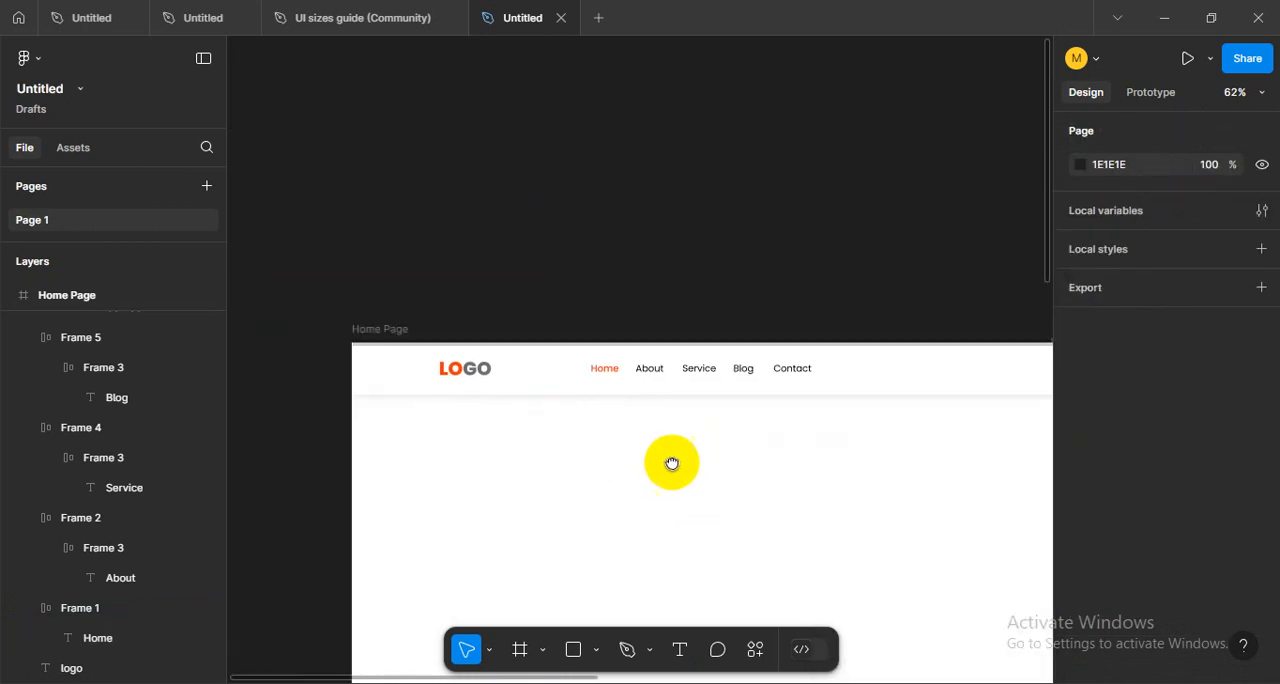
pyautogui.scroll(3, 700, 445)
pyautogui.scroll(-2, 647, 412)
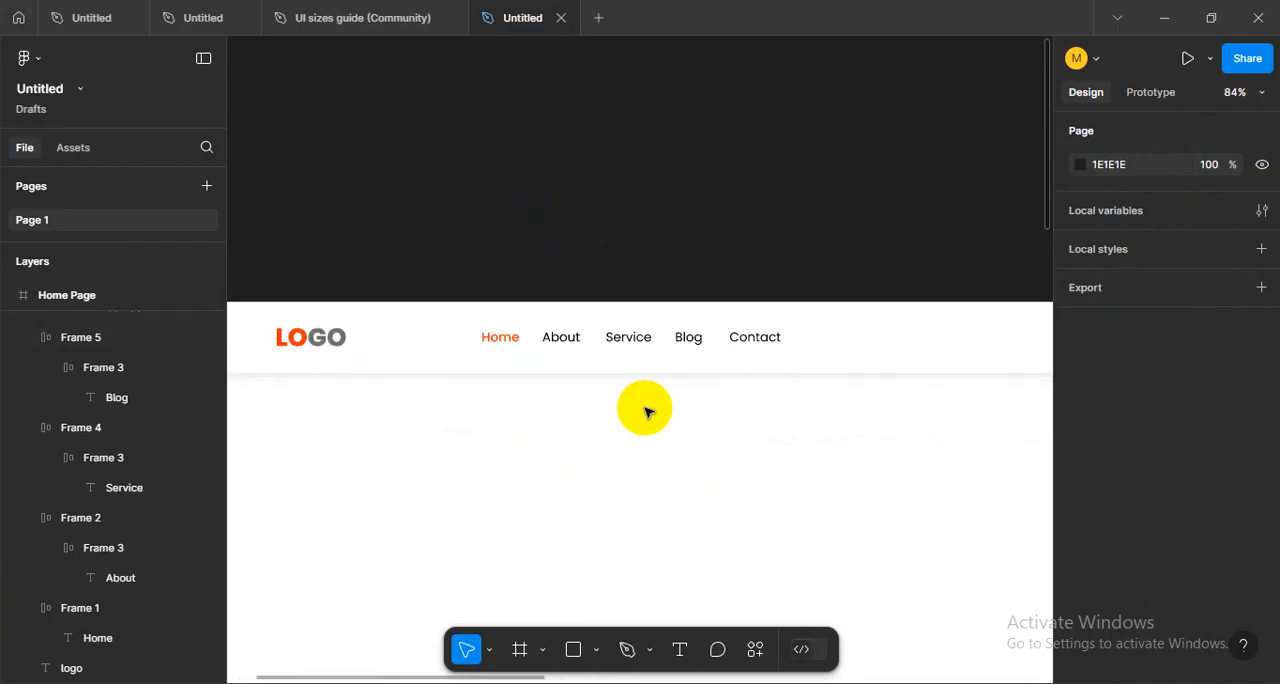
pyautogui.scroll(-4, 647, 412)
pyautogui.scroll(1, 586, 466)
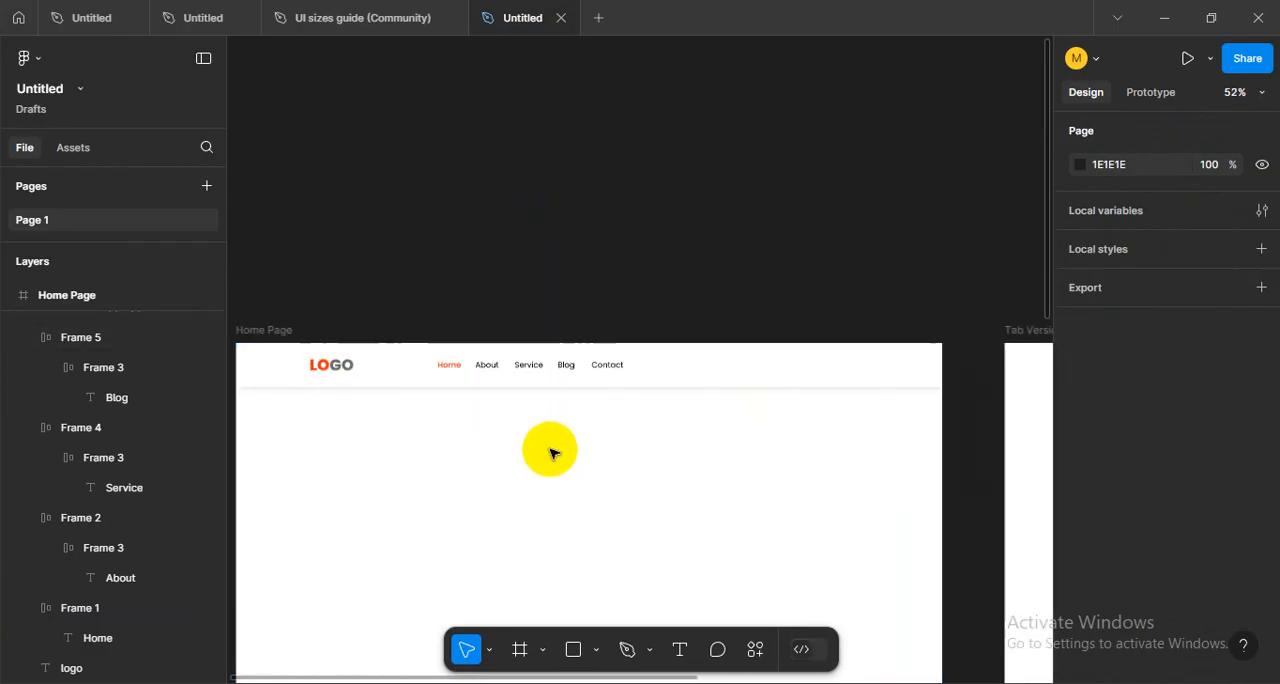
pyautogui.scroll(3, 590, 455)
pyautogui.moveTo(412, 358); pyautogui.dragTo(850, 396)
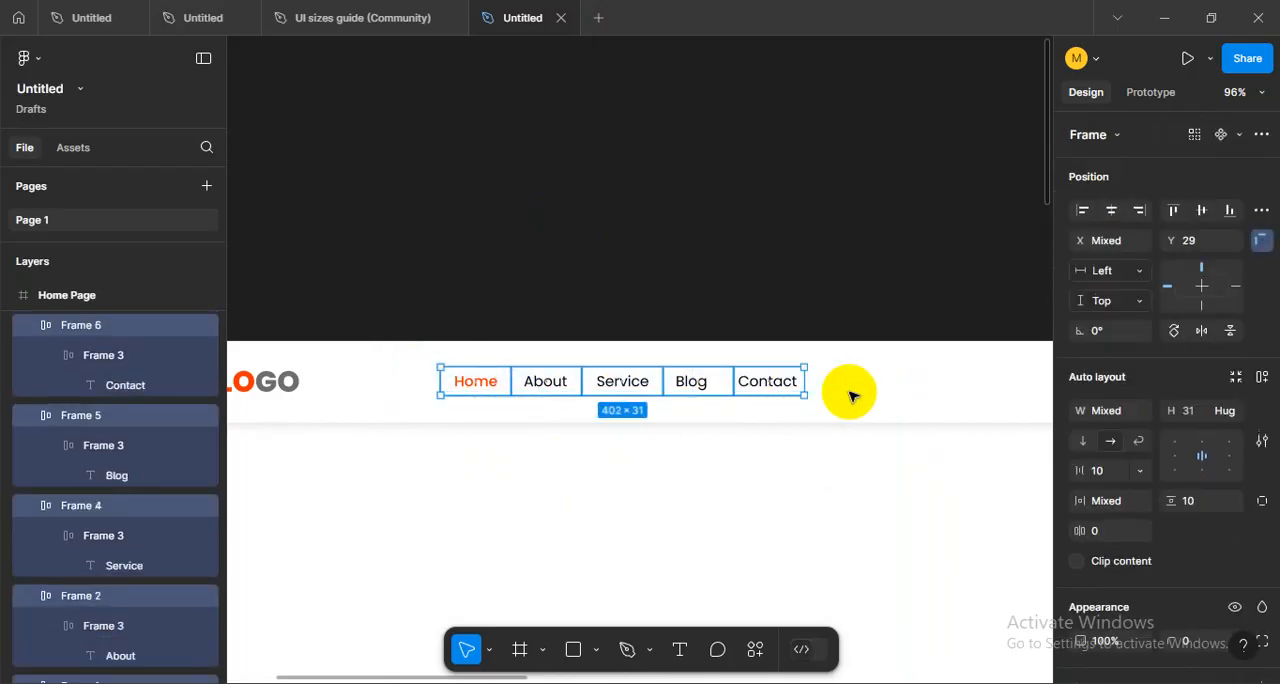
pyautogui.hotkey('shift', 'a')
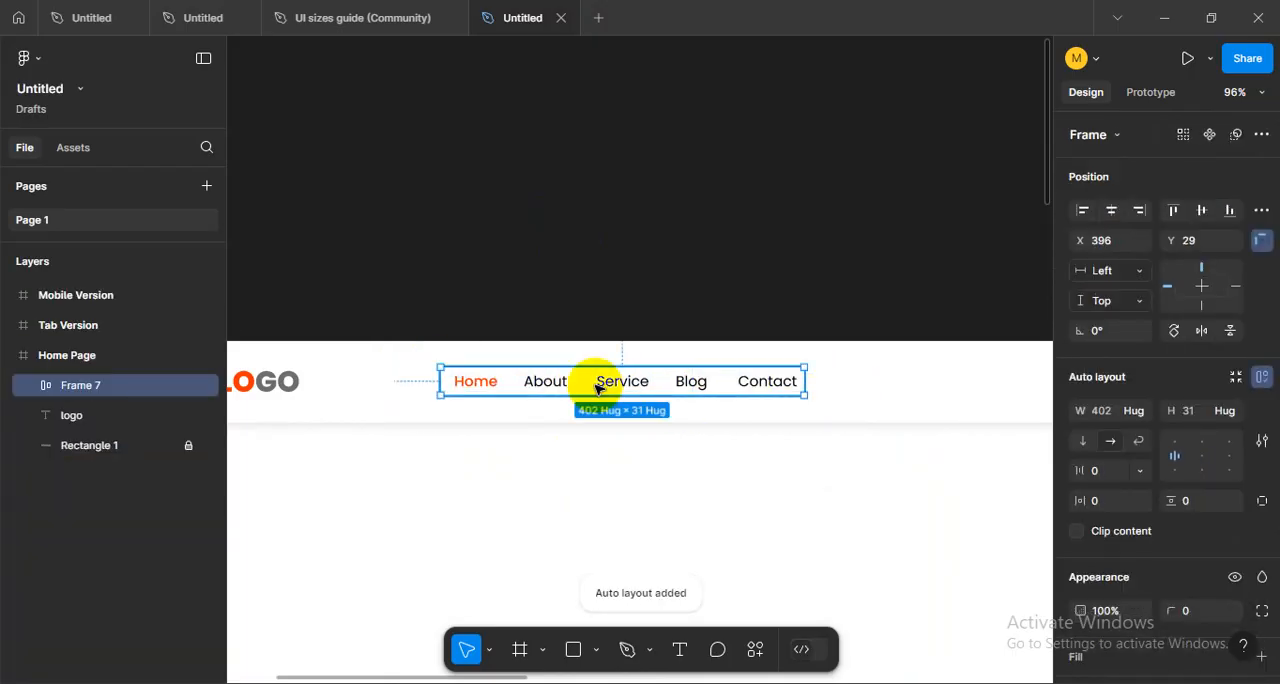
# - Examine the Home, About, Service, Blog and Contact items one by one inside the new navigation frame
pyautogui.click(651, 429)
pyautogui.doubleClick(619, 386)
pyautogui.click(540, 386)
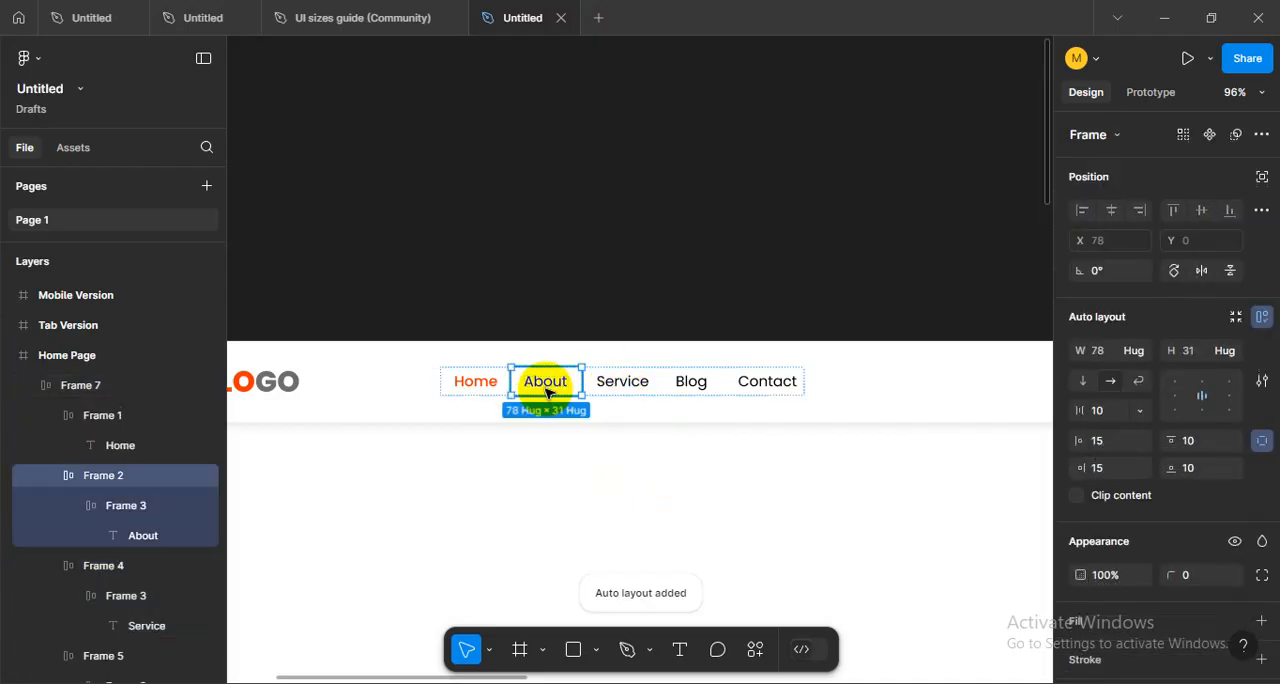
pyautogui.click(478, 450)
pyautogui.doubleClick(477, 383)
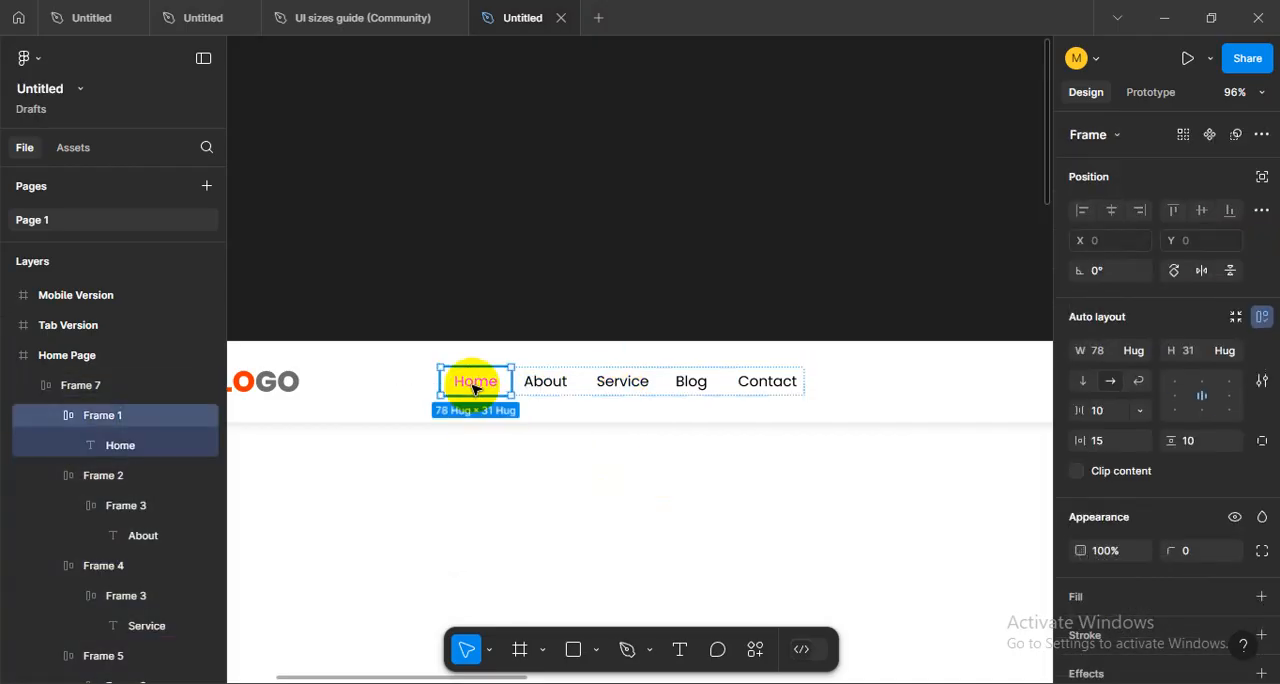
pyautogui.click(553, 388)
pyautogui.click(622, 384)
pyautogui.click(690, 382)
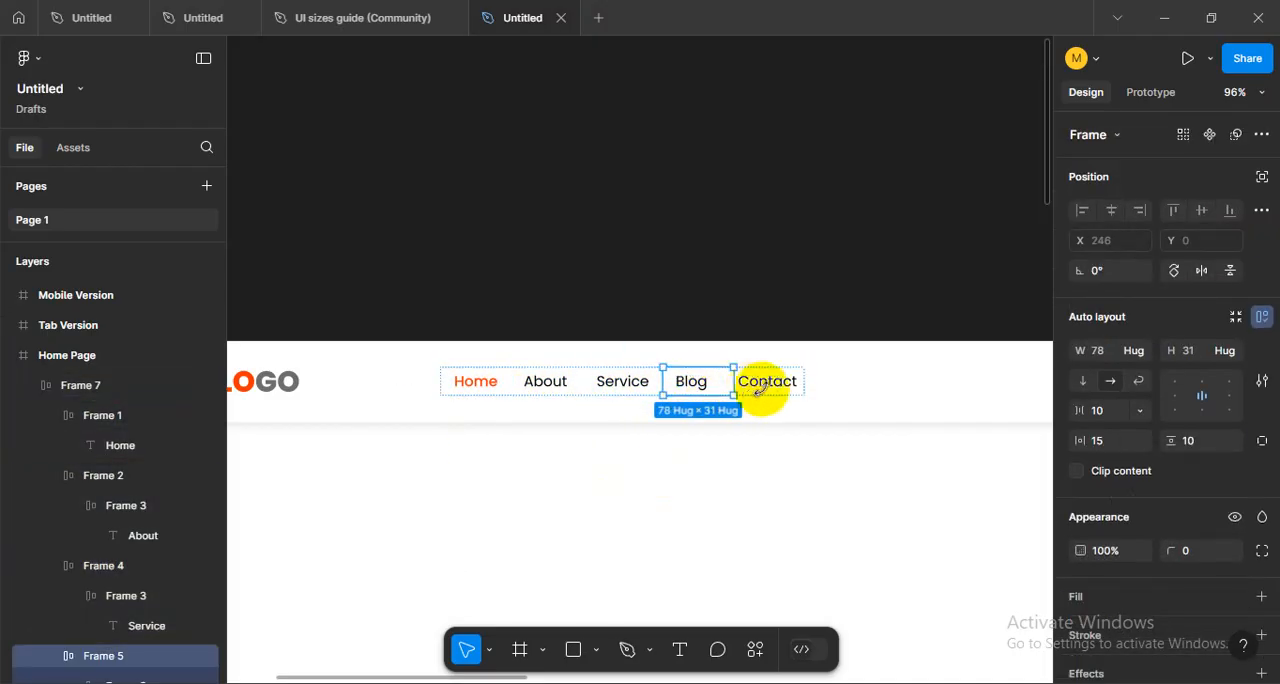
pyautogui.click(766, 382)
pyautogui.click(660, 329)
pyautogui.click(608, 396)
# - Centre the navigation frame horizontally on the Home Page and deselect it
pyautogui.moveTo(751, 463); pyautogui.dragTo(685, 464)
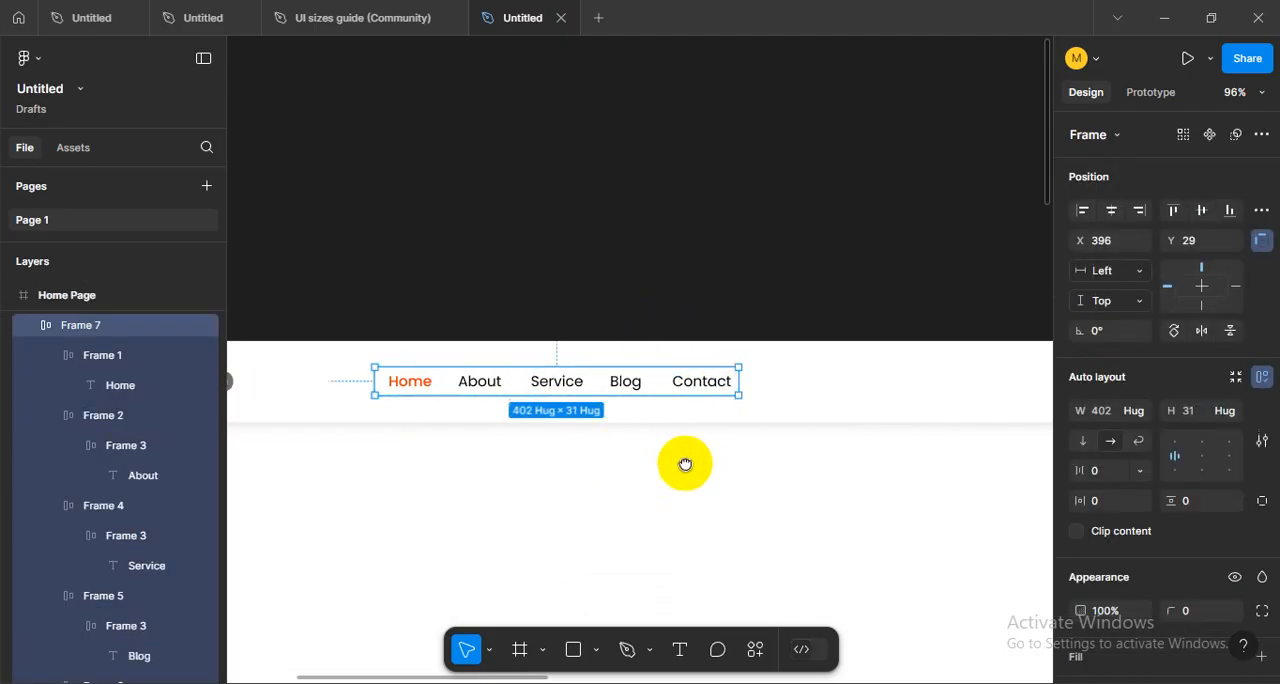
pyautogui.scroll(-3, 679, 465)
pyautogui.moveTo(776, 480); pyautogui.dragTo(682, 478)
pyautogui.moveTo(607, 491); pyautogui.dragTo(695, 469)
pyautogui.click(677, 476)
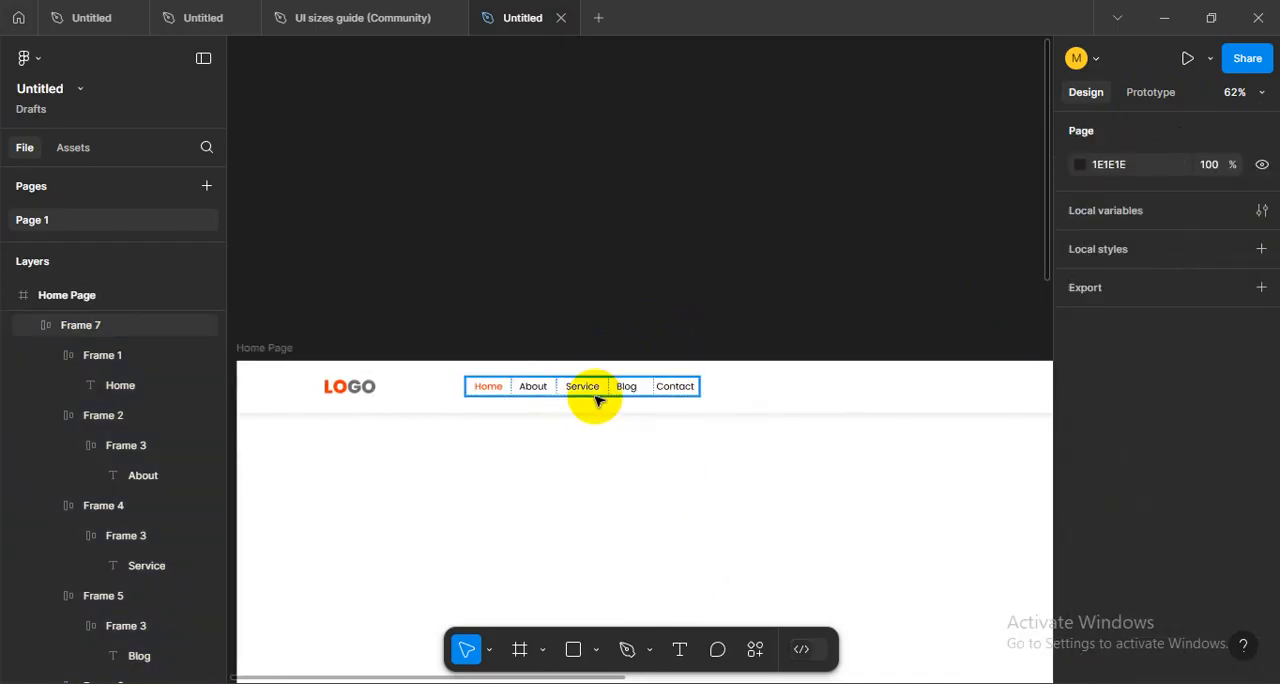
pyautogui.click(595, 396)
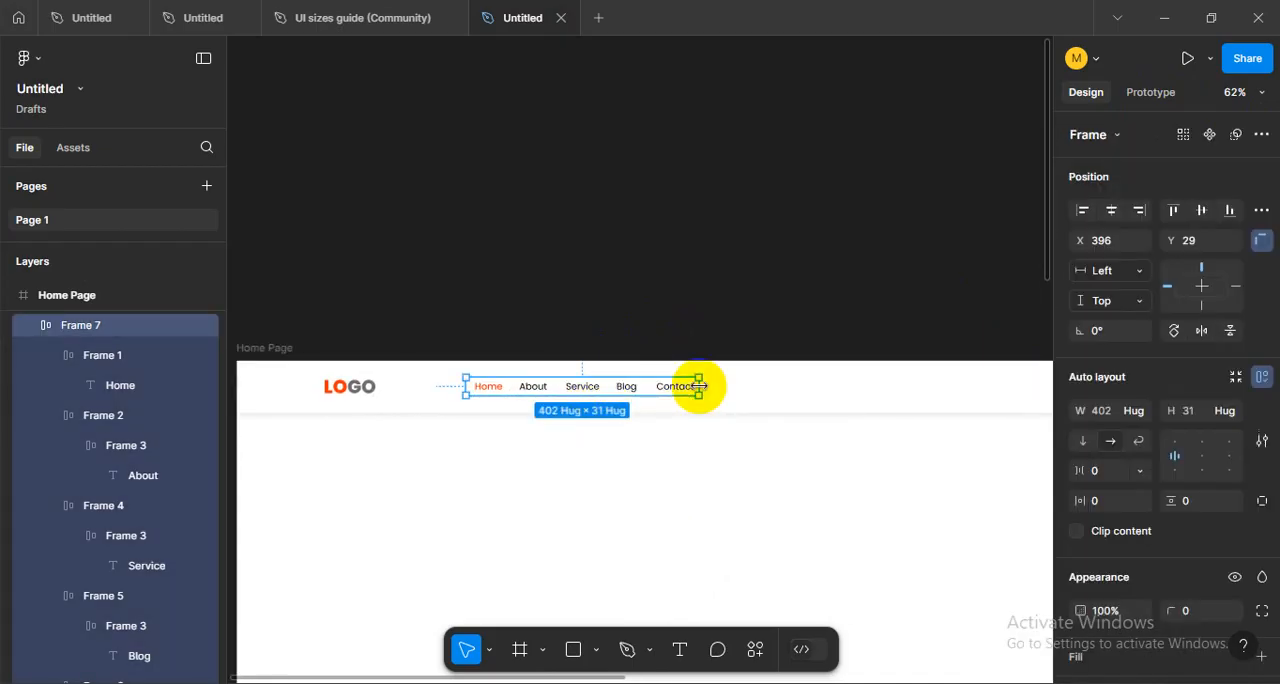
pyautogui.click(1182, 215)
pyautogui.click(1112, 212)
pyautogui.click(695, 259)
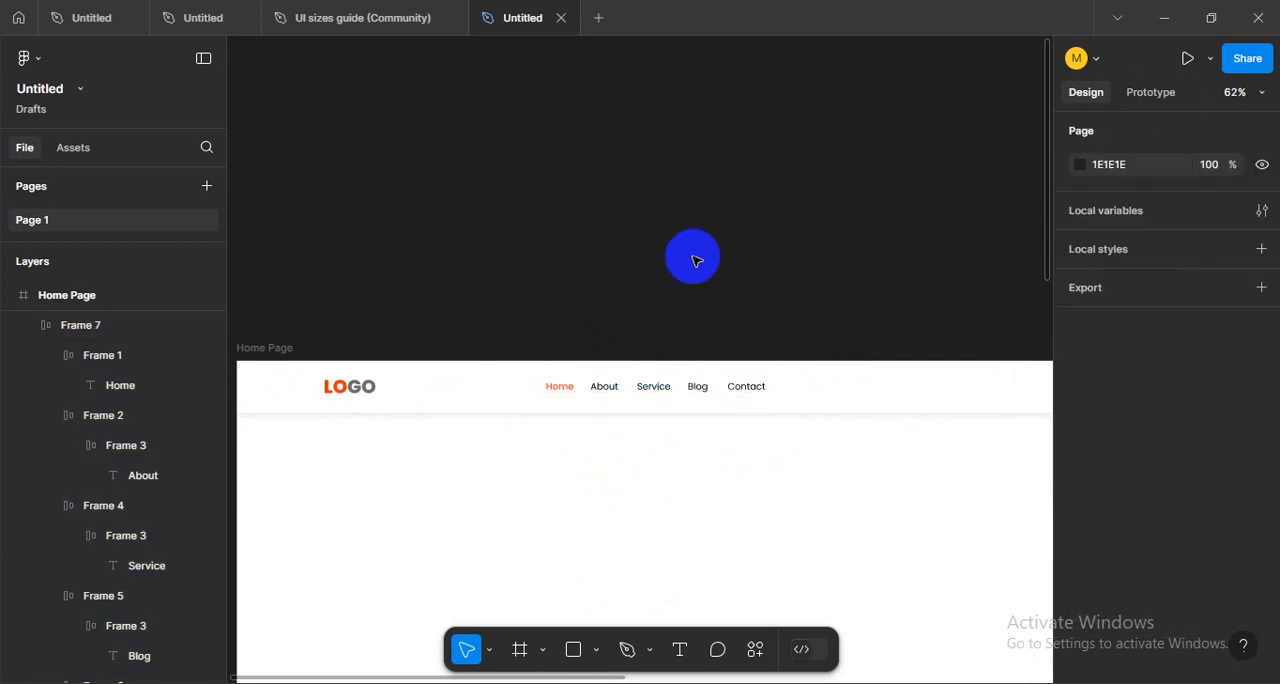
# - Align the logo and the navigation frame on their vertical centres and deselect them
pyautogui.scroll(-2, 697, 264)
pyautogui.scroll(2, 697, 264)
pyautogui.hscroll(-1, 540, 475)
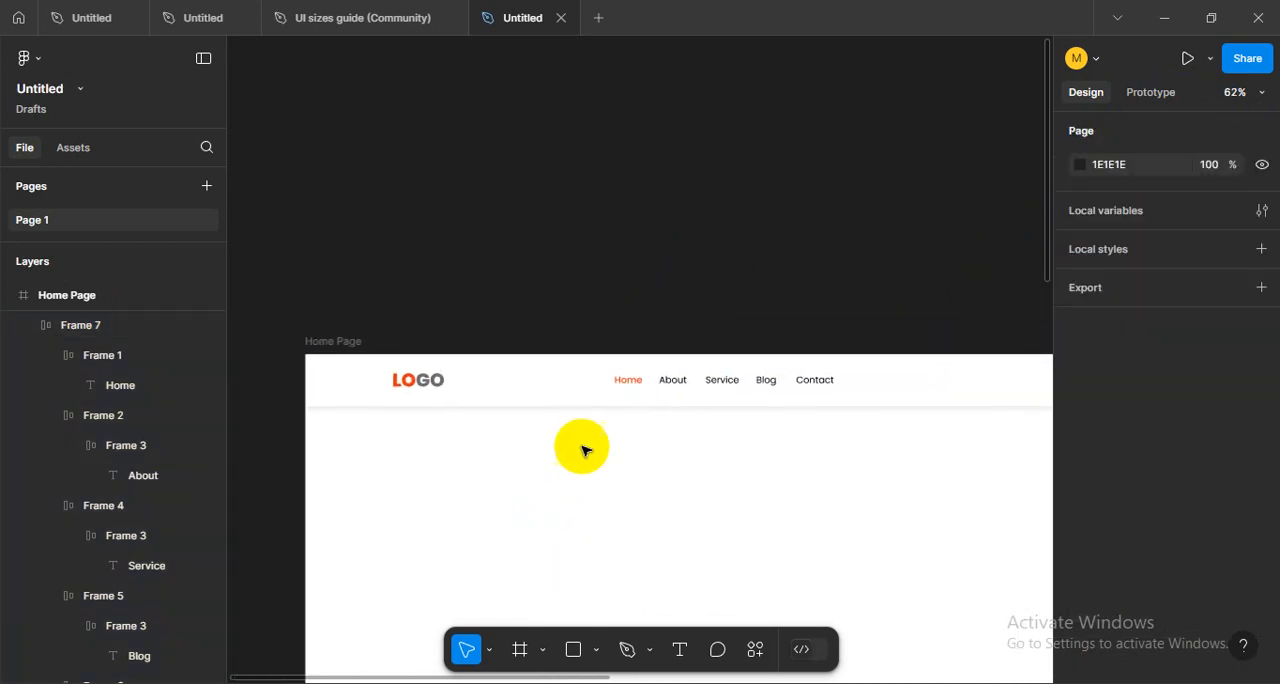
pyautogui.click(424, 381)
pyautogui.keyDown('shift'); pyautogui.click(820, 380); pyautogui.keyUp('shift')
pyautogui.click(1199, 212)
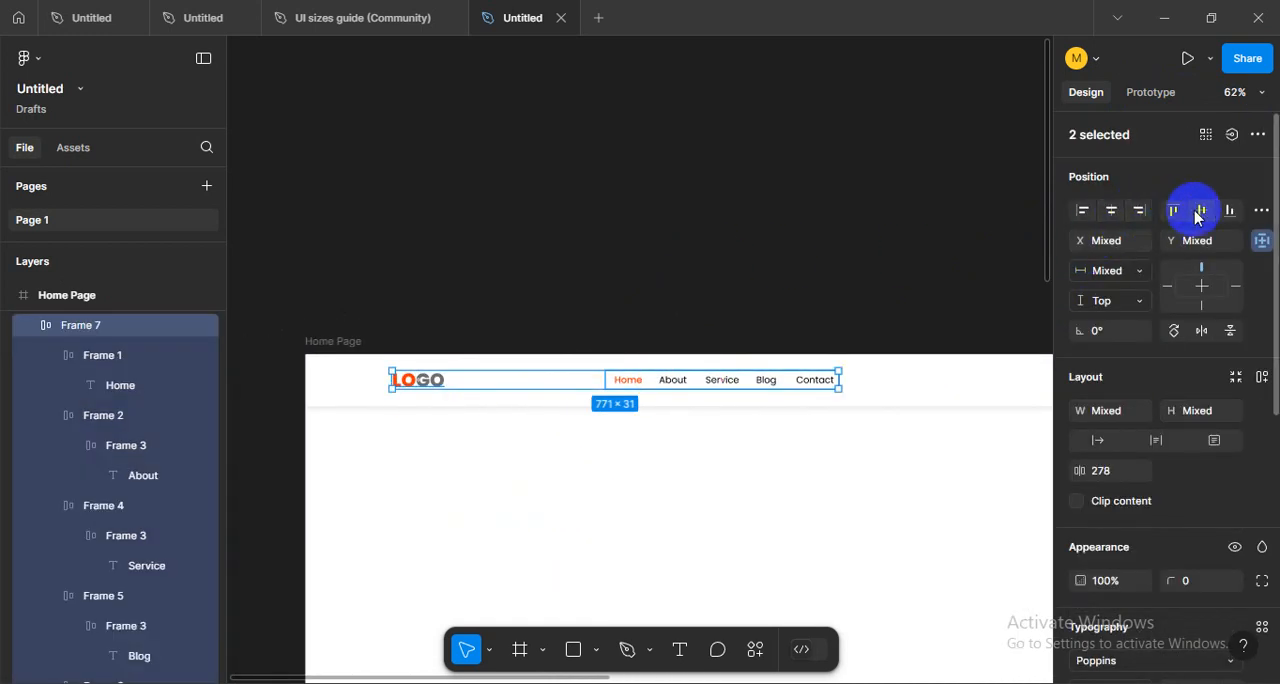
pyautogui.click(660, 309)
# - Show the layout grids on the page frames
pyautogui.hscroll(5, 709, 375)
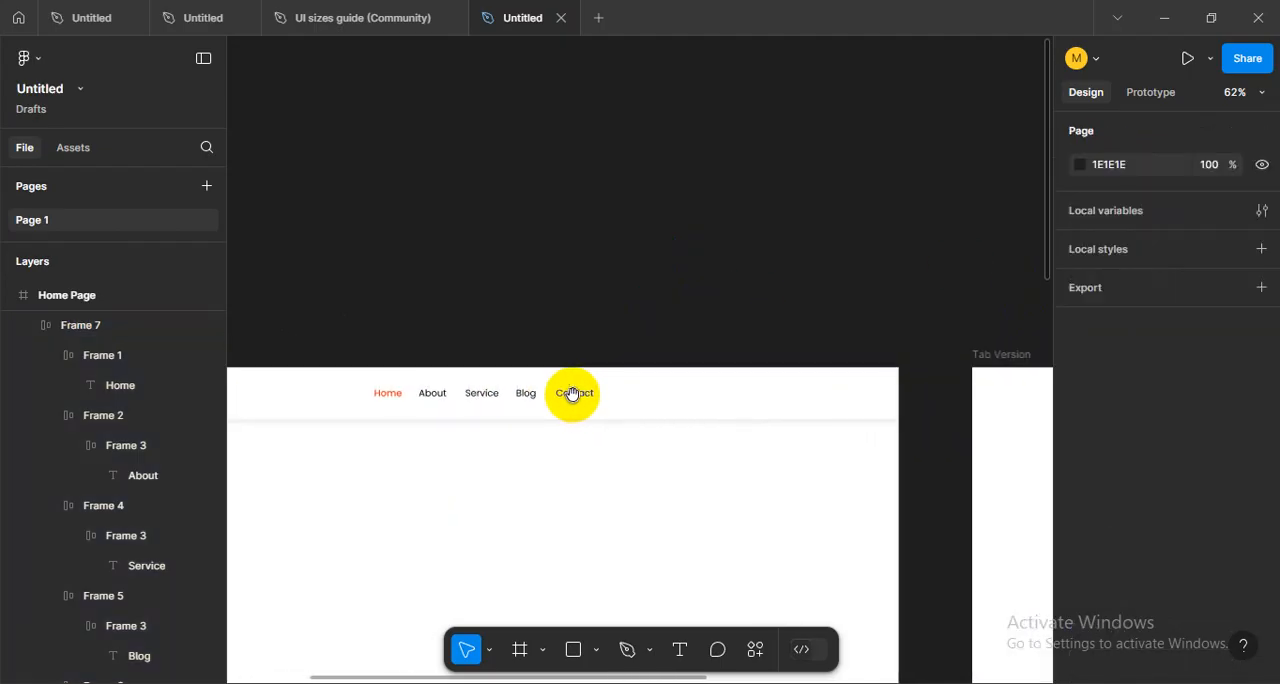
pyautogui.scroll(-2, 625, 436)
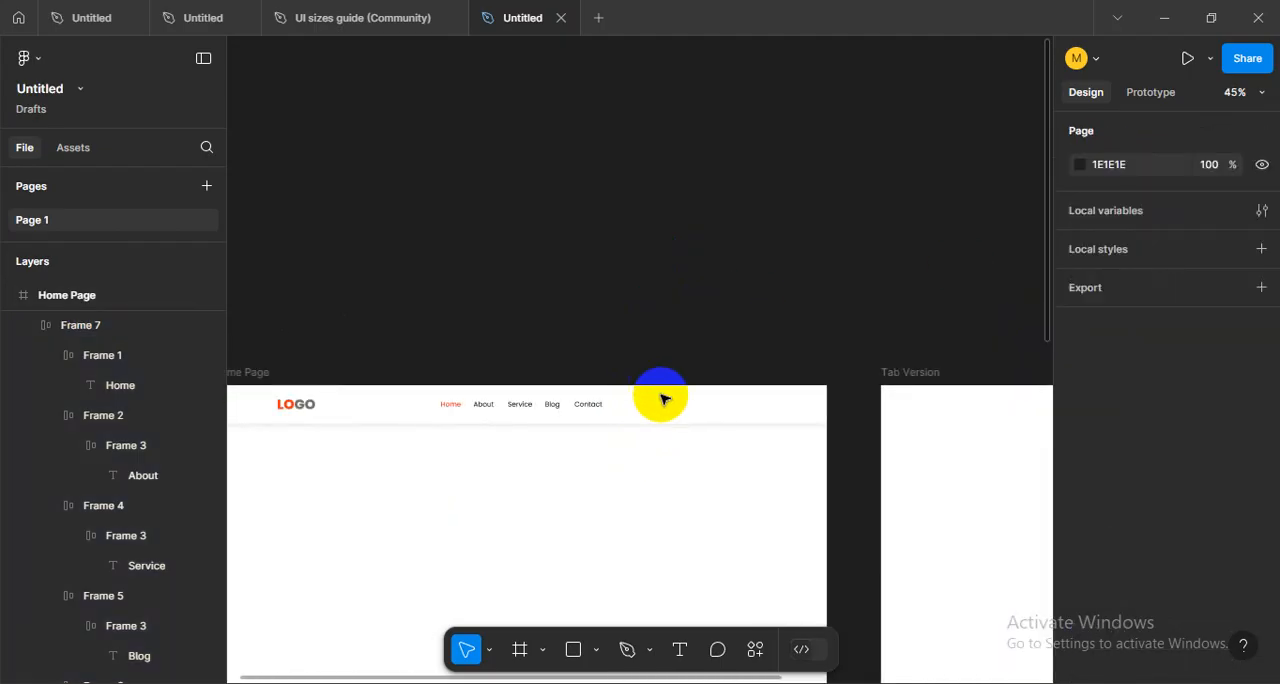
pyautogui.keyDown('ctrl'); pyautogui.scroll(4, 803, 417); pyautogui.keyUp('ctrl')
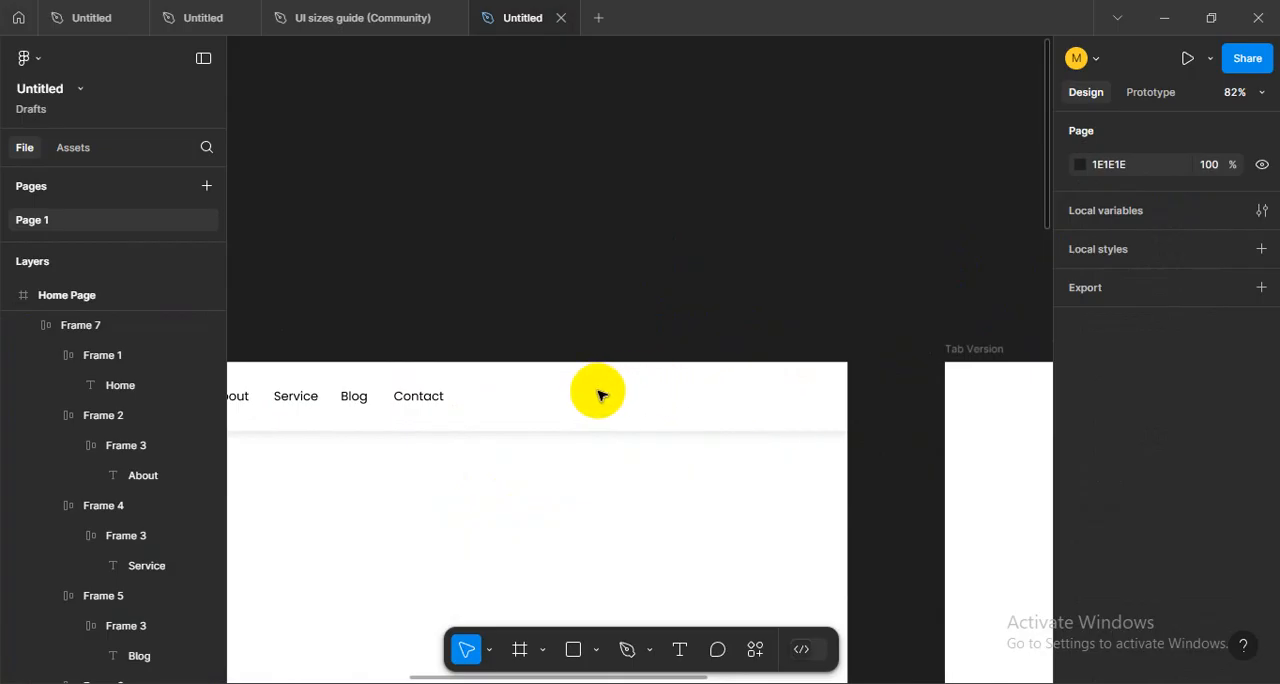
pyautogui.hscroll(-5, 643, 466)
pyautogui.scroll(-1, 643, 466)
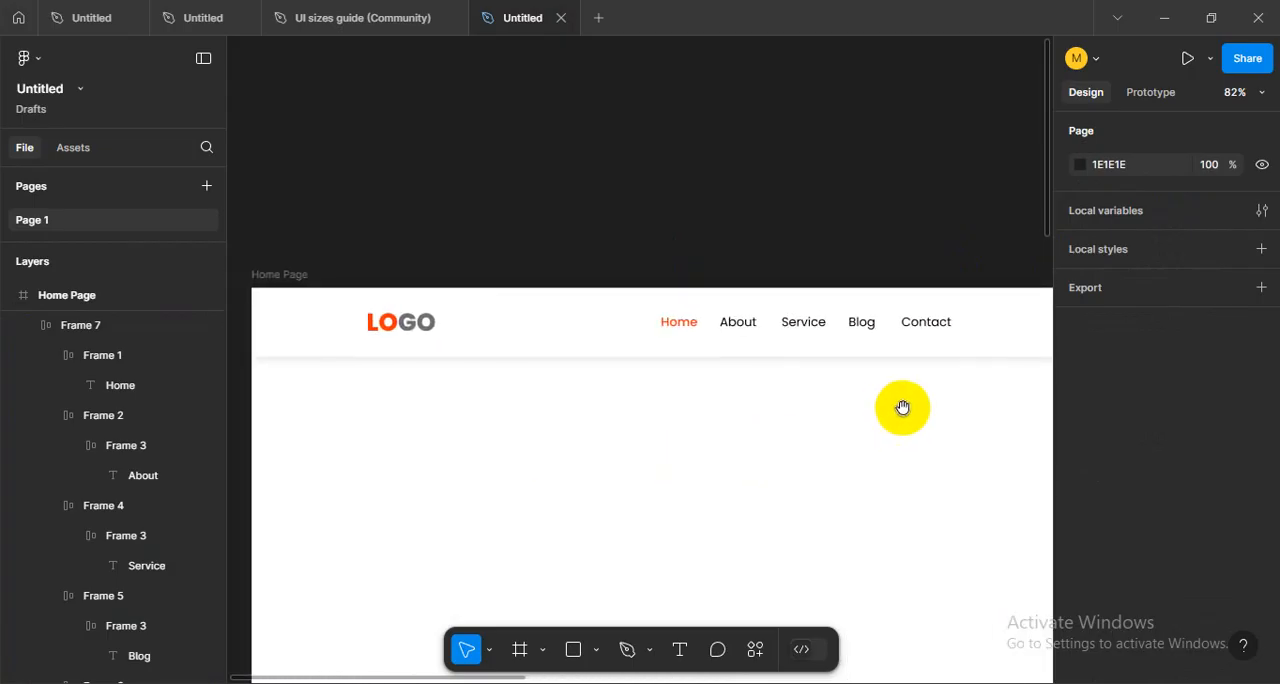
pyautogui.hscroll(5, 902, 407)
pyautogui.scroll(1, 902, 407)
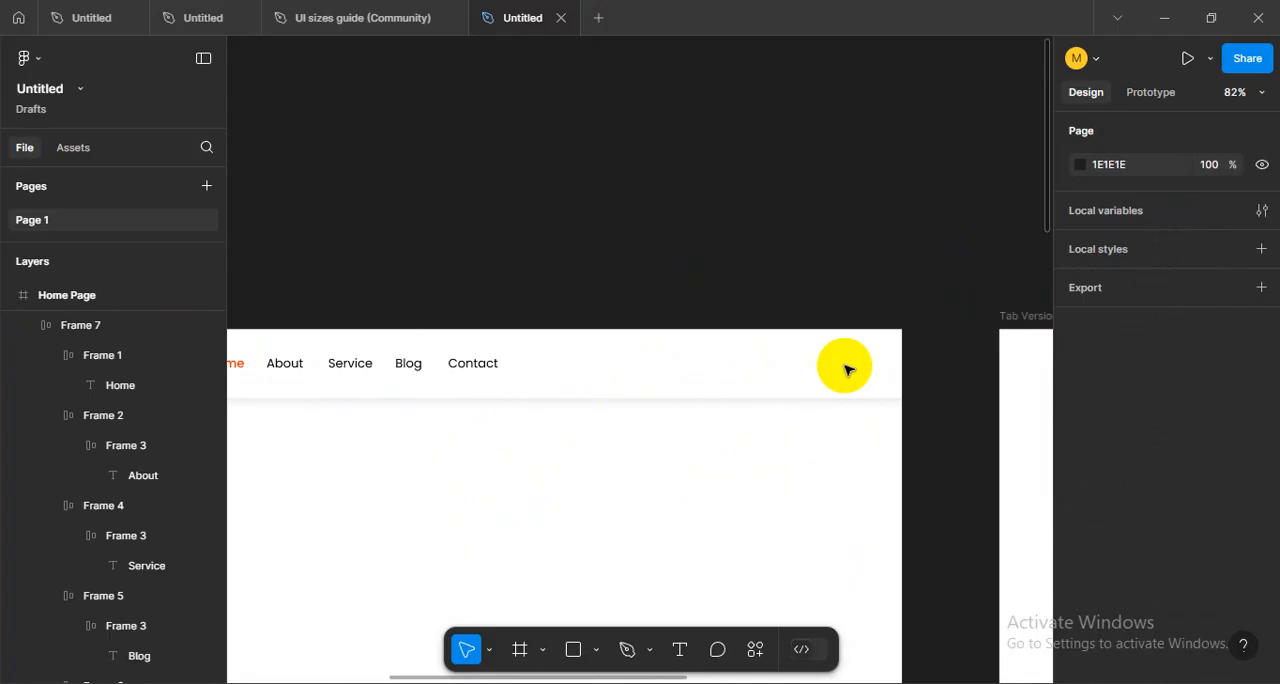
pyautogui.hotkey('shift', 'g')
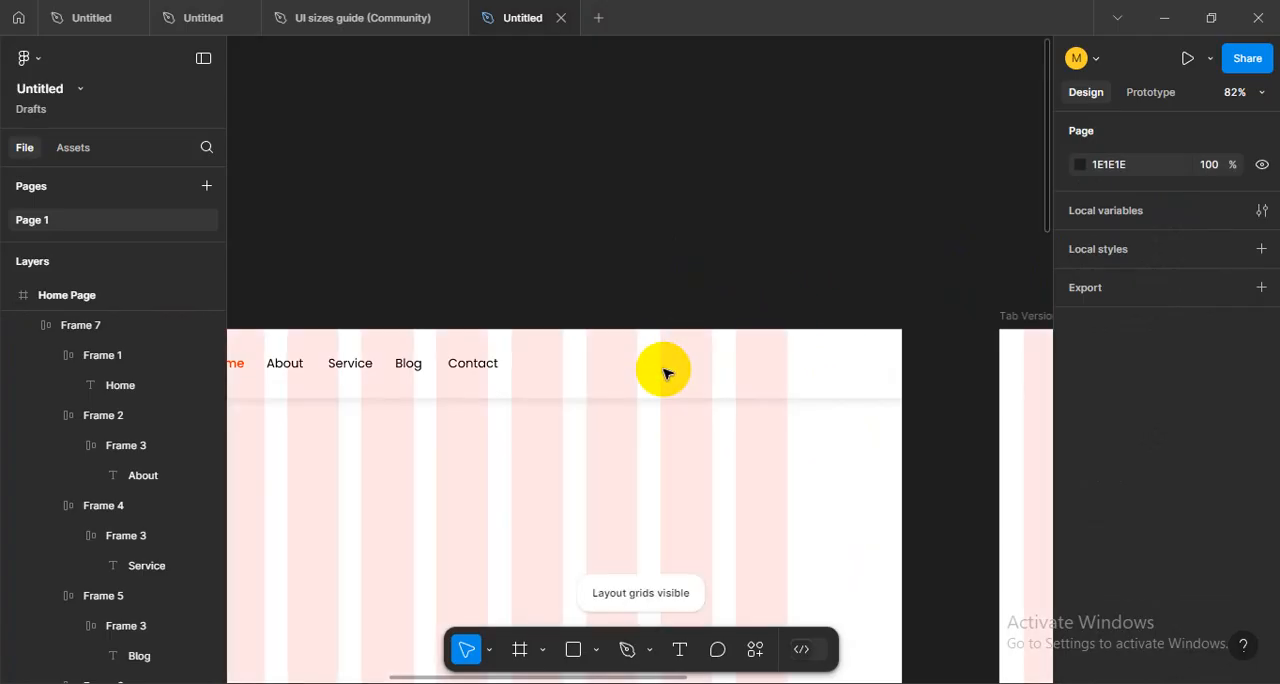
# - Examine how the header's logo and navigation sit against the Home Page's layout grid columns
pyautogui.hscroll(-5, 589, 451)
pyautogui.hscroll(2, 709, 466)
pyautogui.hscroll(2, 589, 470)
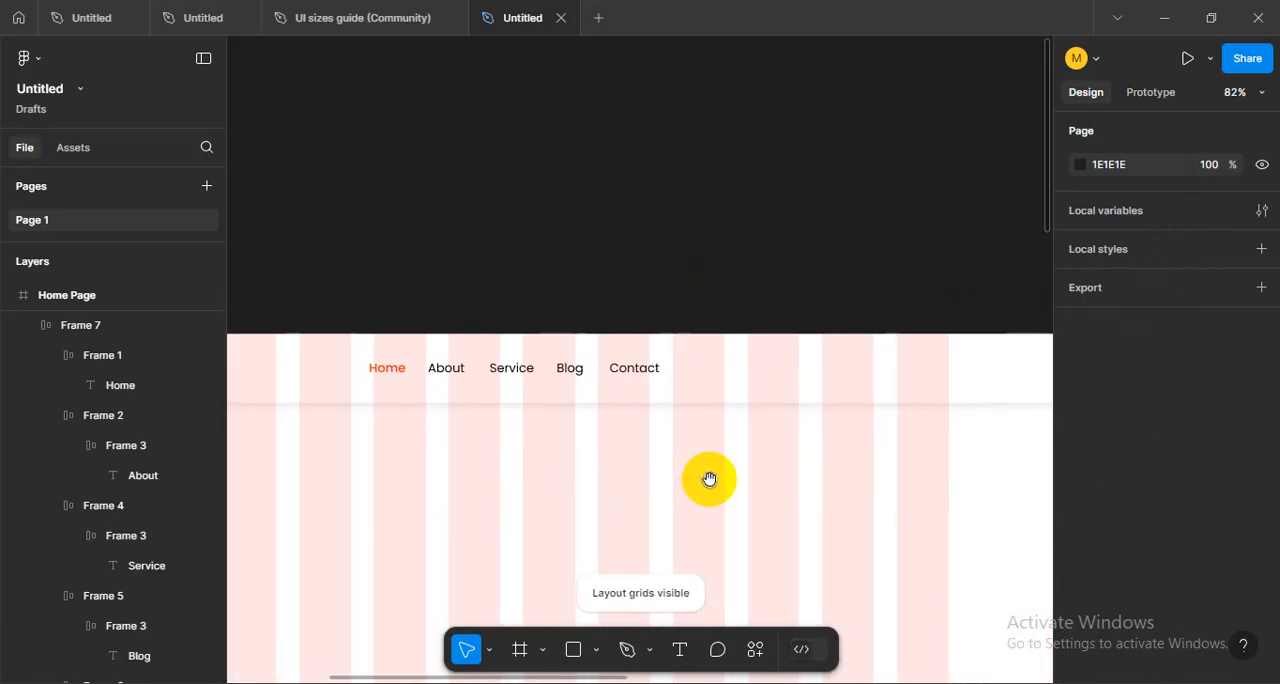
pyautogui.hscroll(-3, 700, 440)
pyautogui.scroll(-2, 700, 440)
pyautogui.scroll(-3, 697, 382)
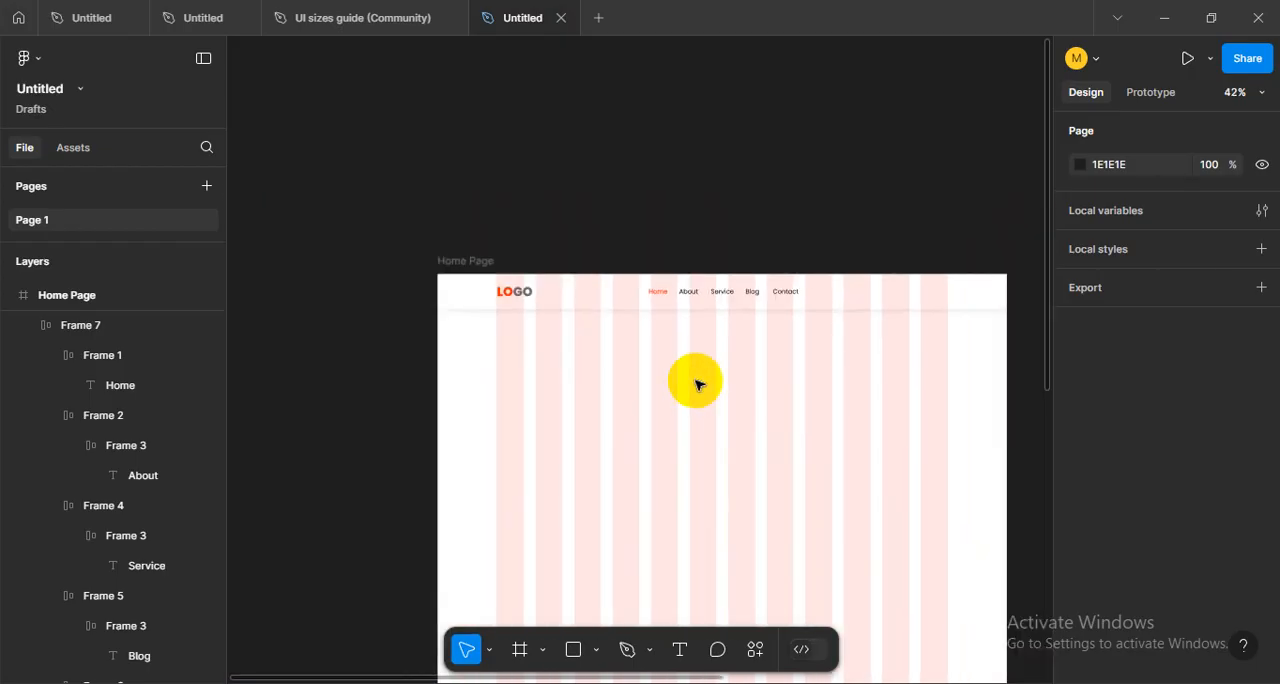
pyautogui.scroll(4, 789, 330)
pyautogui.moveTo(862, 347); pyautogui.dragTo(734, 421)
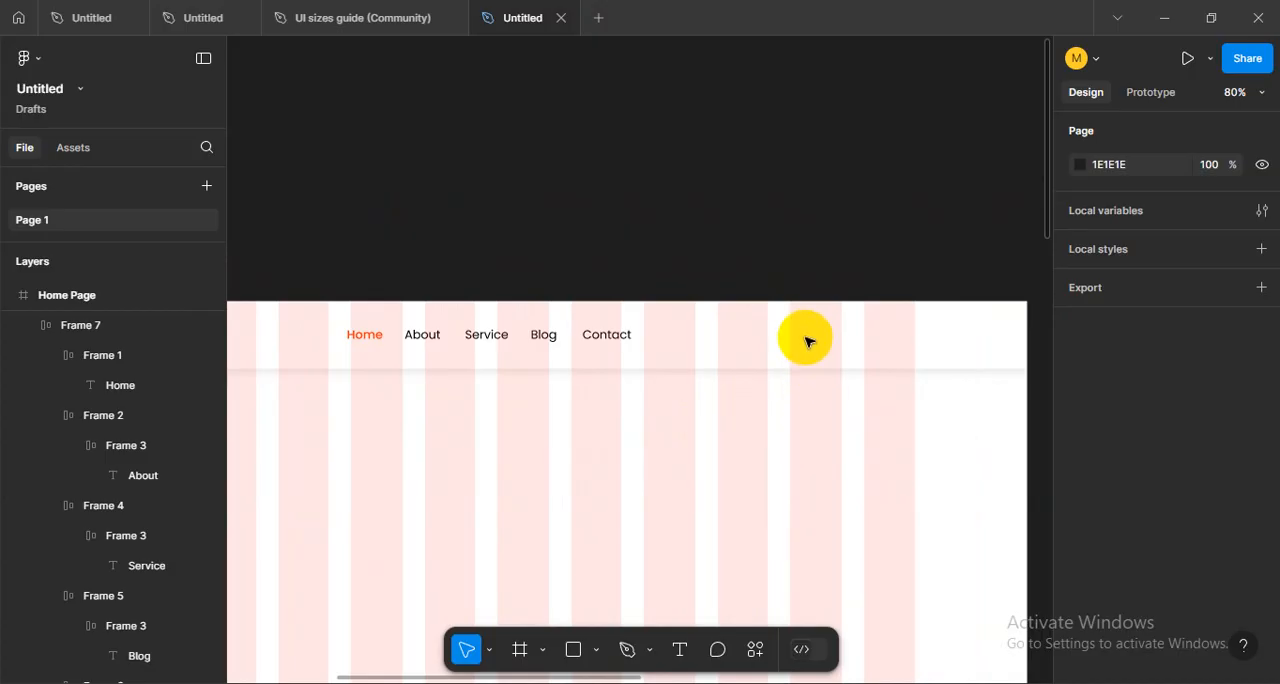
pyautogui.moveTo(817, 335); pyautogui.dragTo(761, 344)
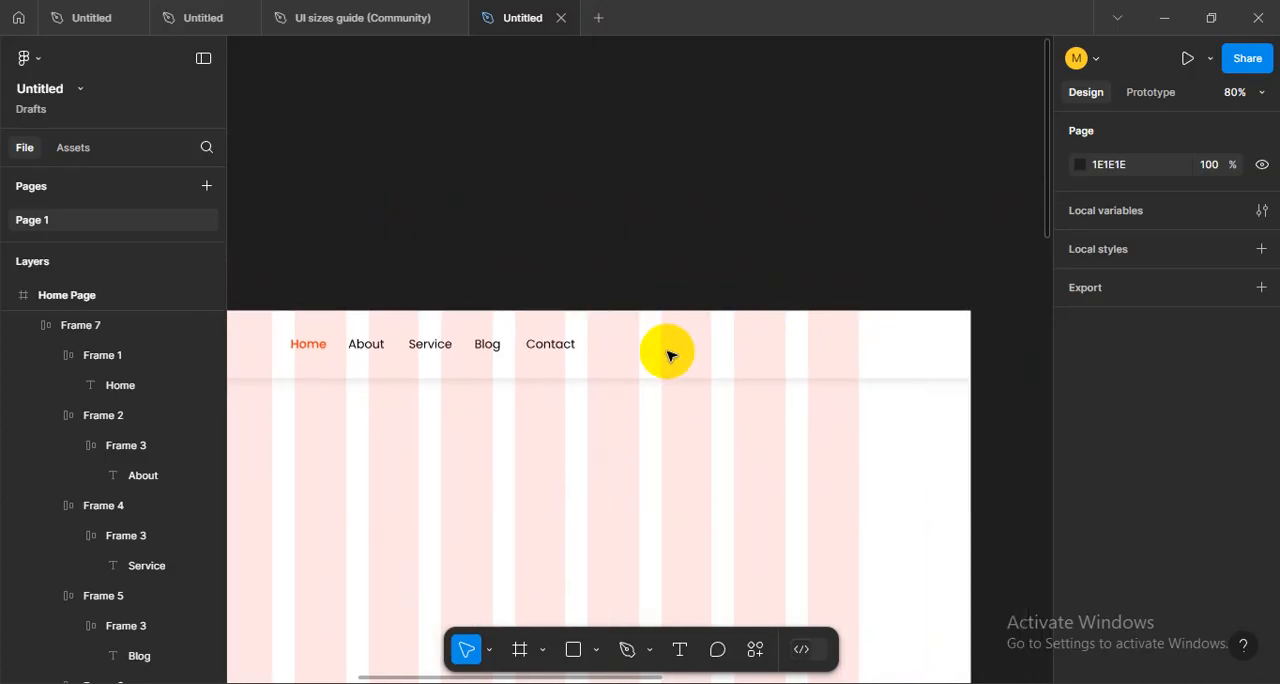
# - Inspect the Contact and Blog items and the whole navigation frame over the layout grid
pyautogui.click(553, 355)
pyautogui.hscroll(-3, 651, 454)
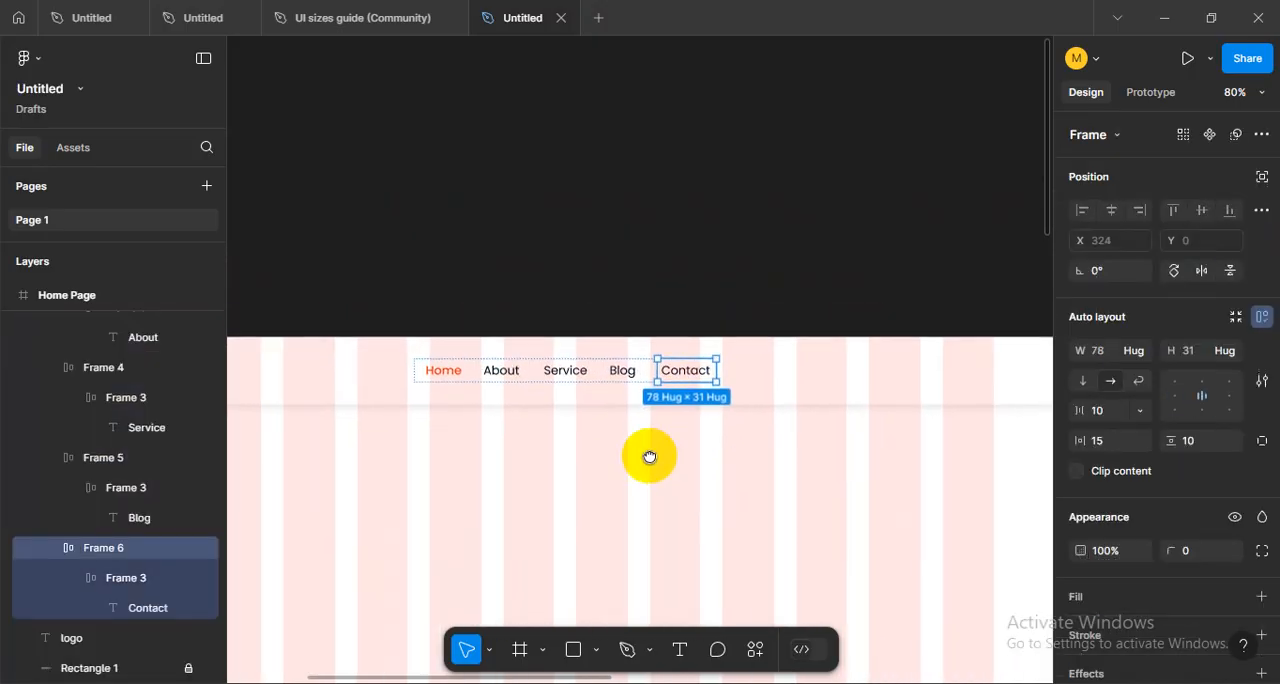
pyautogui.click(571, 369)
pyautogui.click(588, 437)
pyautogui.click(572, 381)
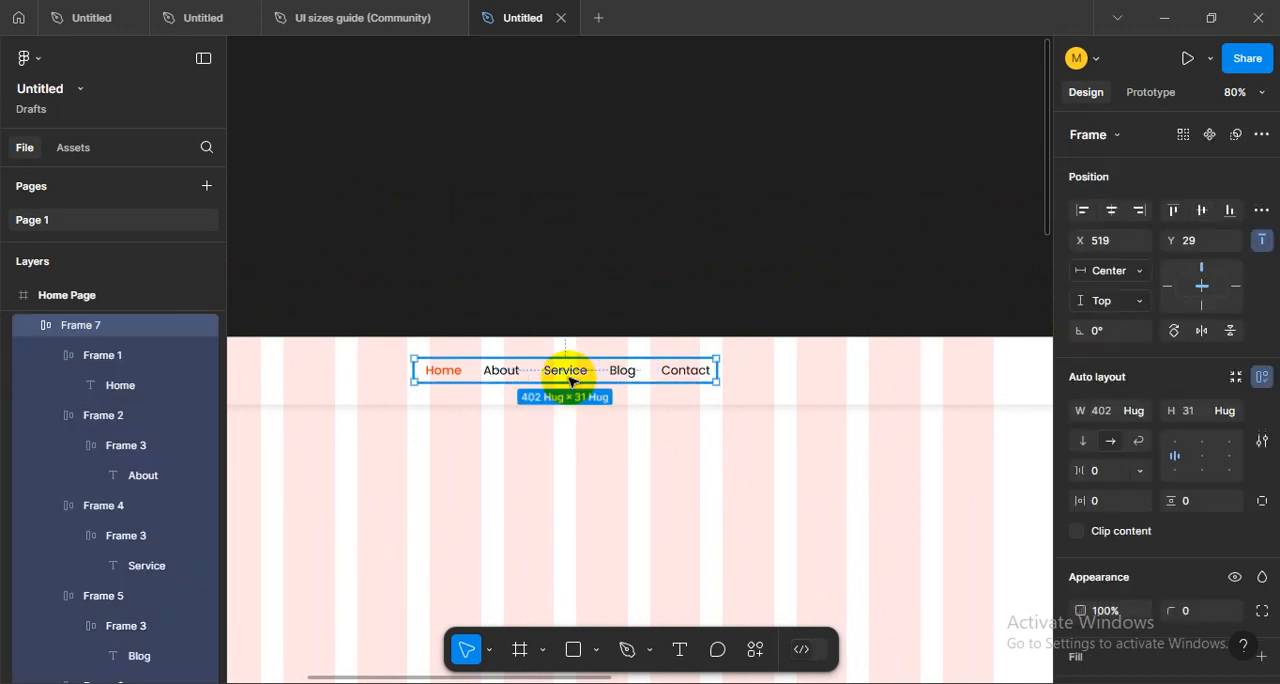
pyautogui.doubleClick(600, 372)
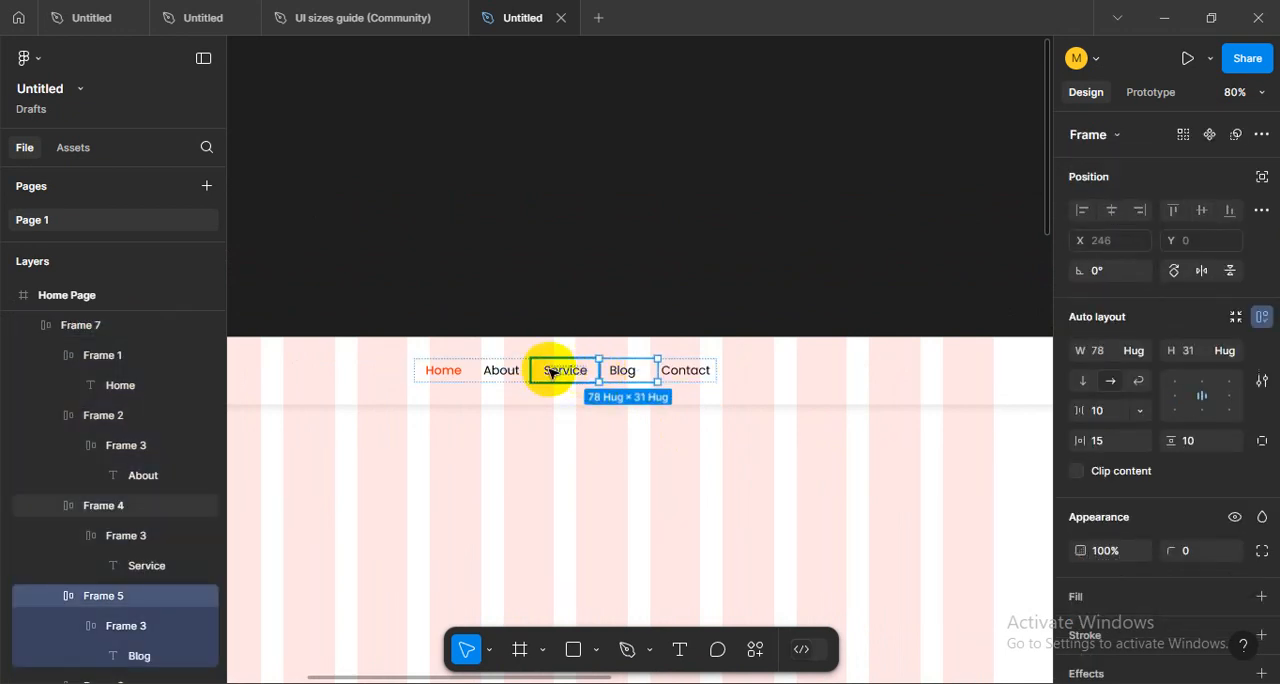
pyautogui.moveTo(411, 350); pyautogui.dragTo(725, 392)
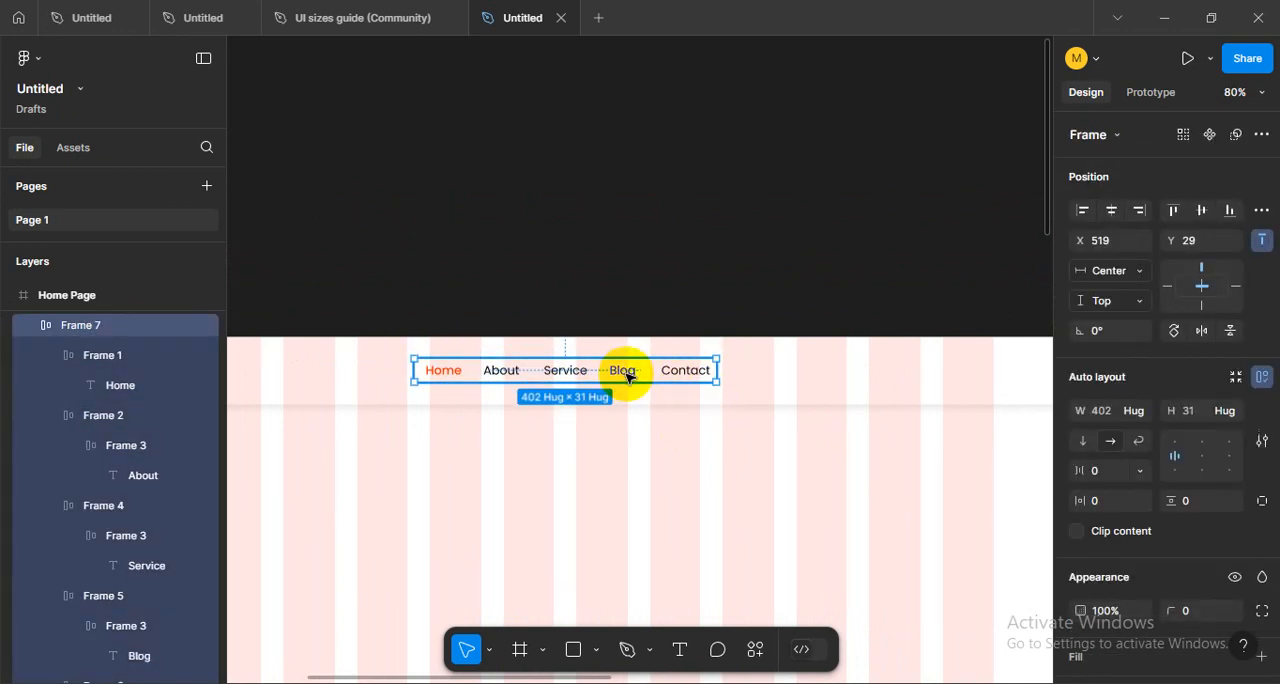
pyautogui.click(811, 486)
pyautogui.hscroll(3, 773, 461)
pyautogui.moveTo(773, 461); pyautogui.dragTo(740, 463)
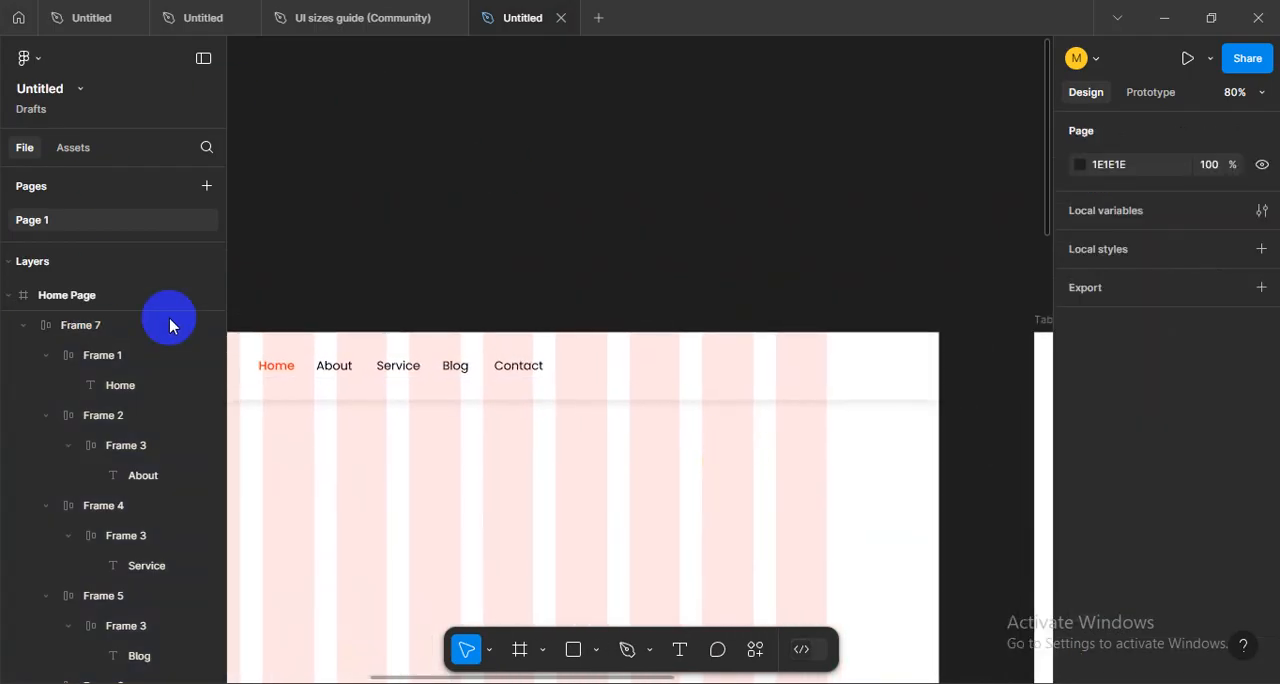
pyautogui.click(439, 354)
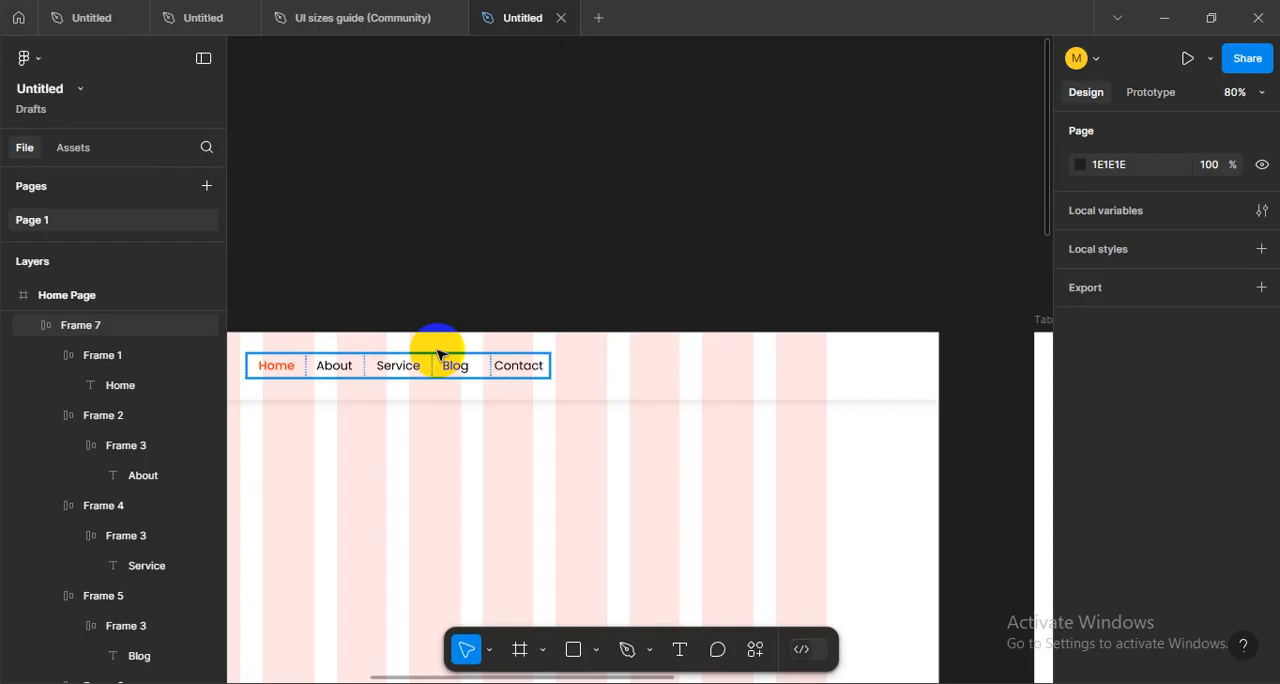
pyautogui.press('Escape')
pyautogui.hscroll(-2, 614, 329)
pyautogui.scroll(-1, 614, 329)
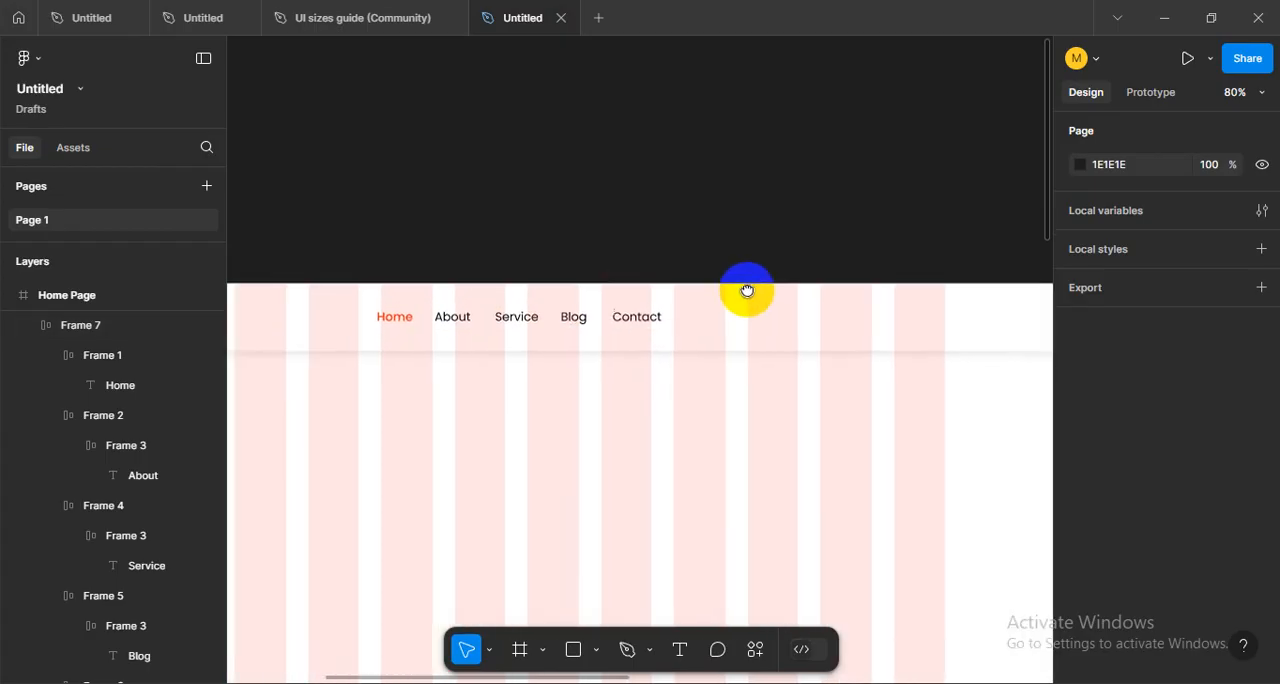
pyautogui.scroll(-5, 736, 277)
pyautogui.scroll(3, 729, 277)
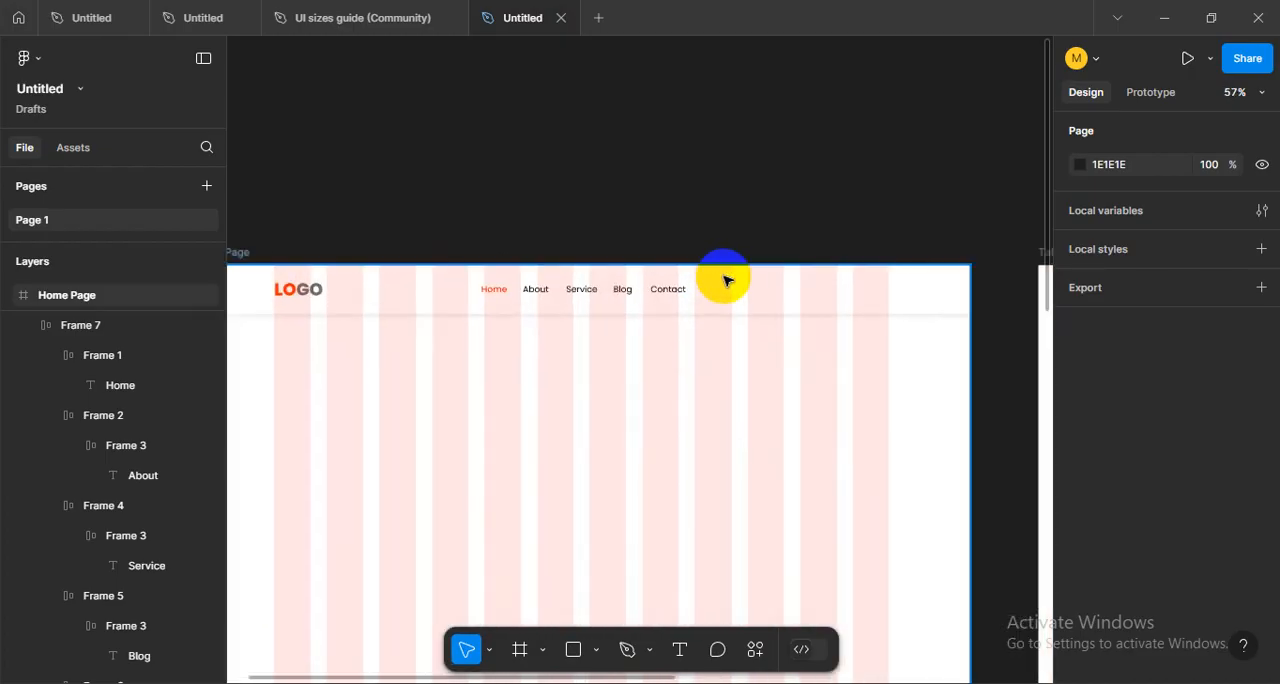
pyautogui.moveTo(720, 366); pyautogui.dragTo(759, 365)
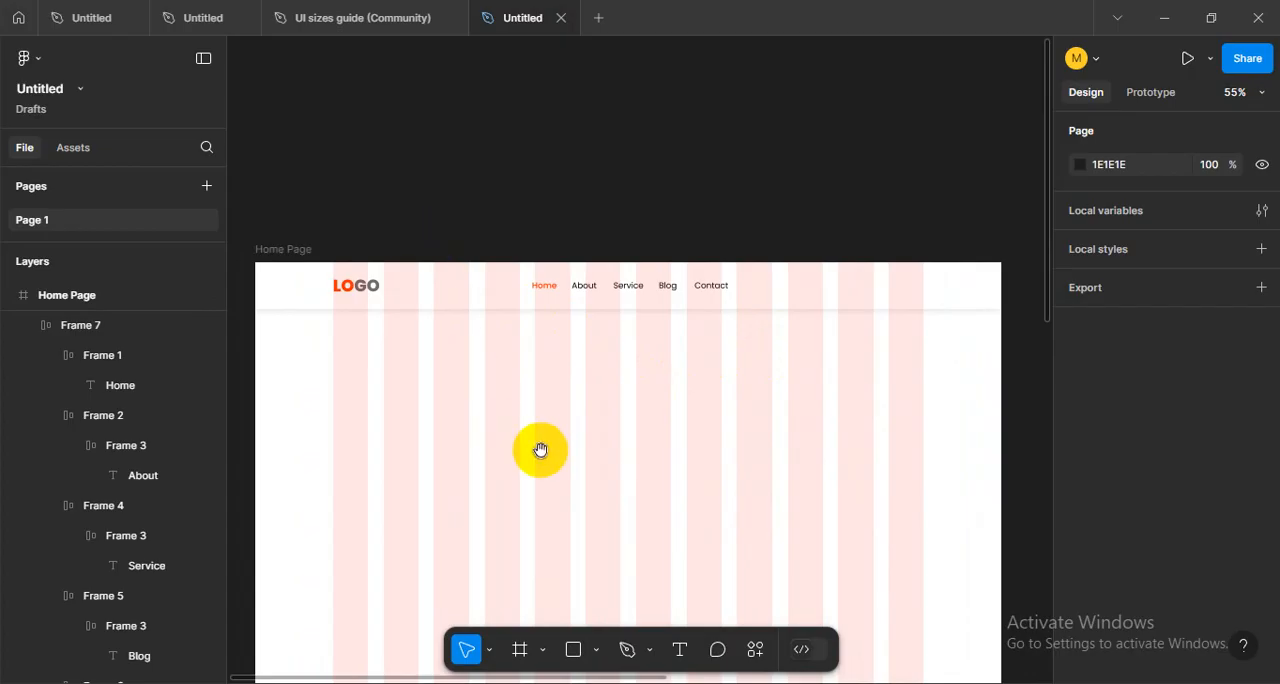
pyautogui.moveTo(537, 449); pyautogui.dragTo(544, 430)
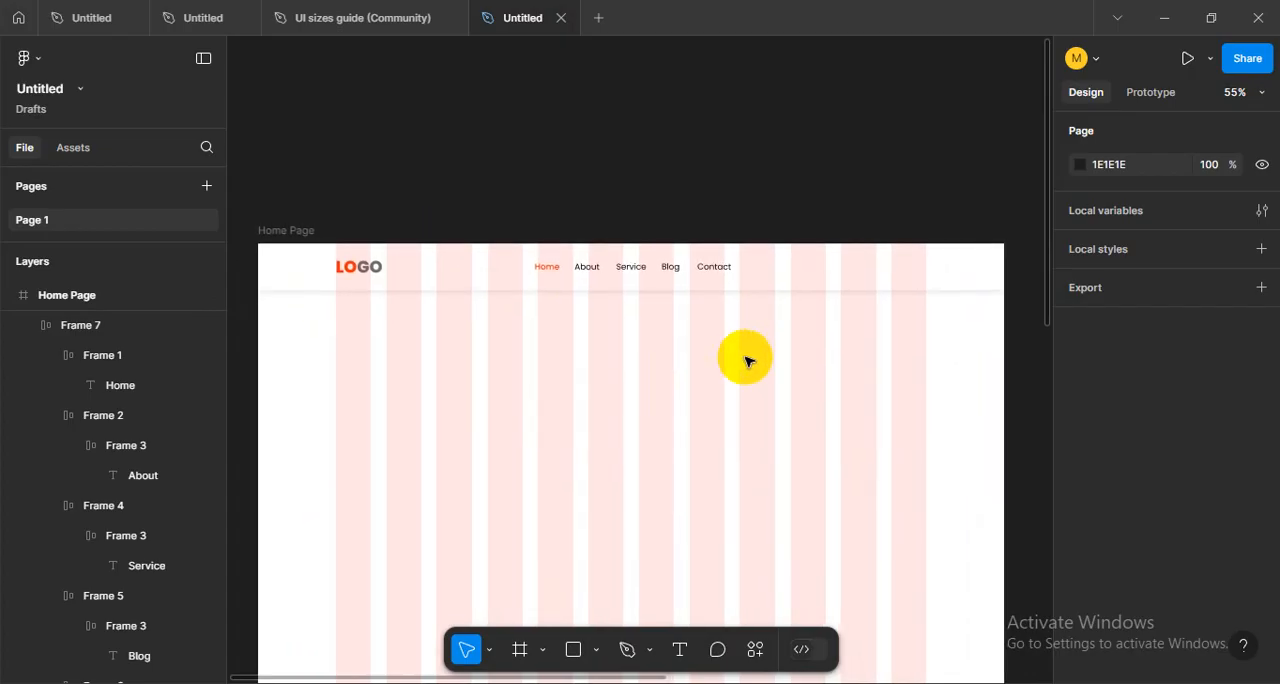
pyautogui.moveTo(780, 366)
pyautogui.mouseDown()
pyautogui.moveTo(764, 384)
pyautogui.moveTo(774, 348)
pyautogui.mouseUp()
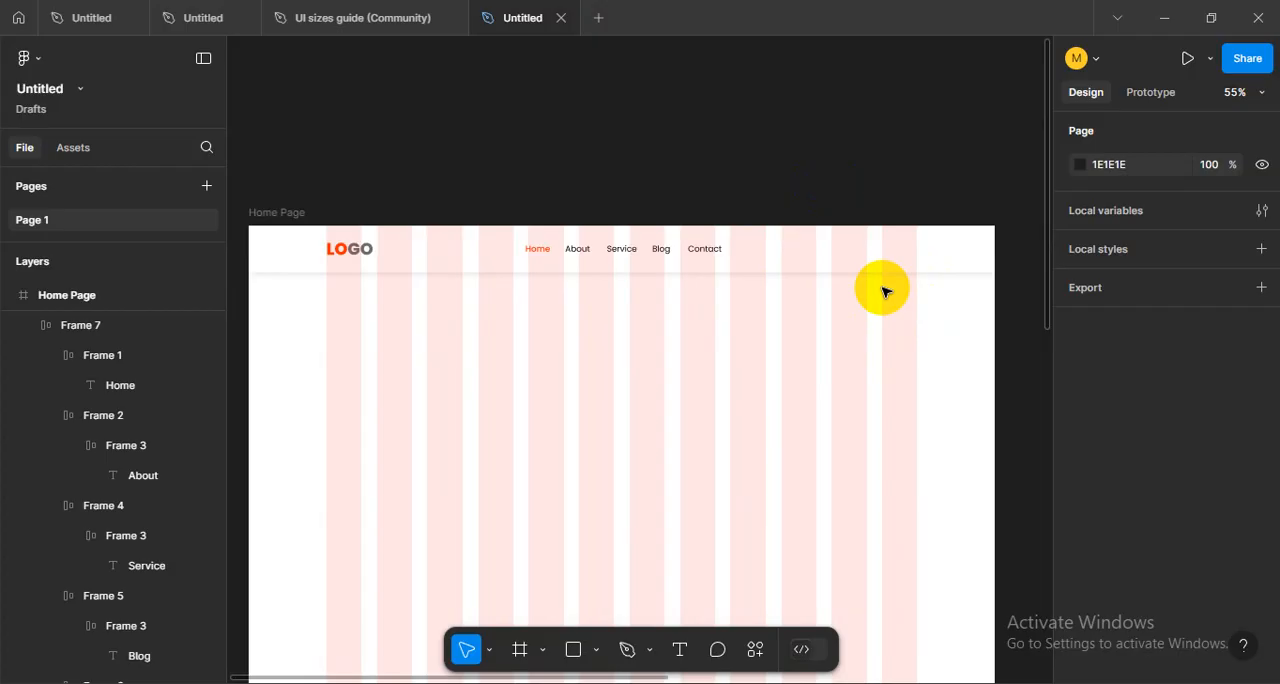
pyautogui.scroll(5, 814, 346)
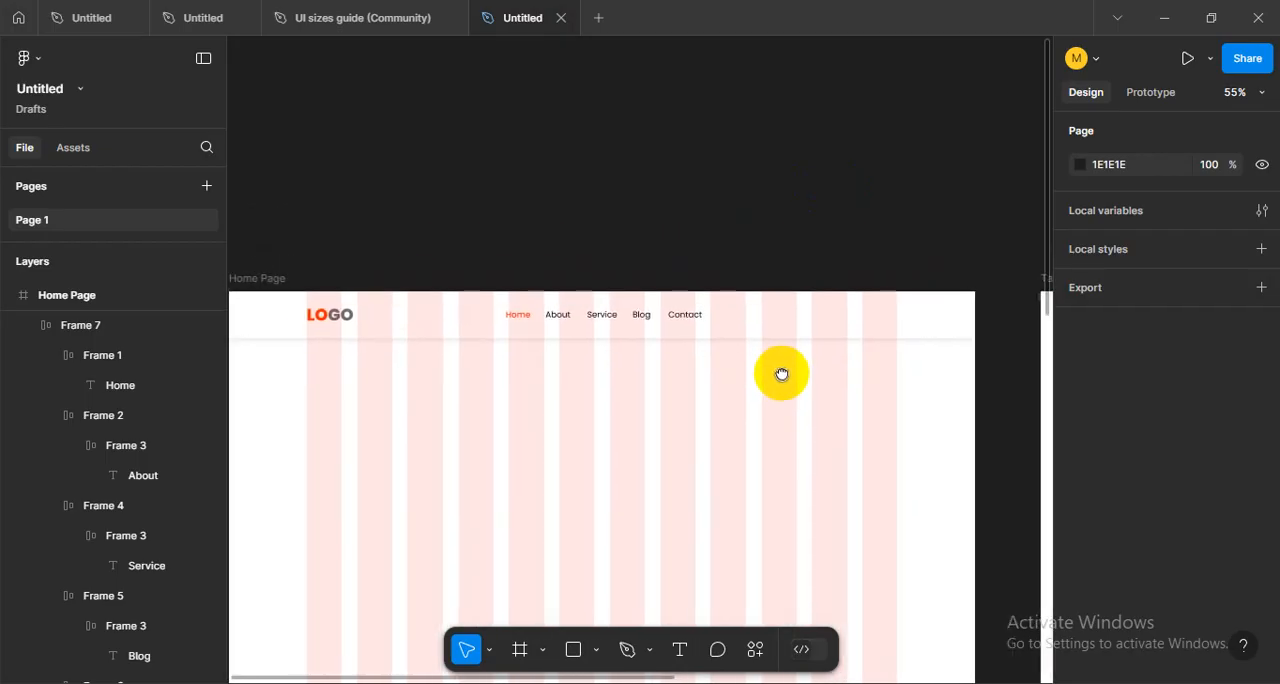
pyautogui.scroll(2, 758, 338)
pyautogui.moveTo(834, 398); pyautogui.dragTo(678, 380)
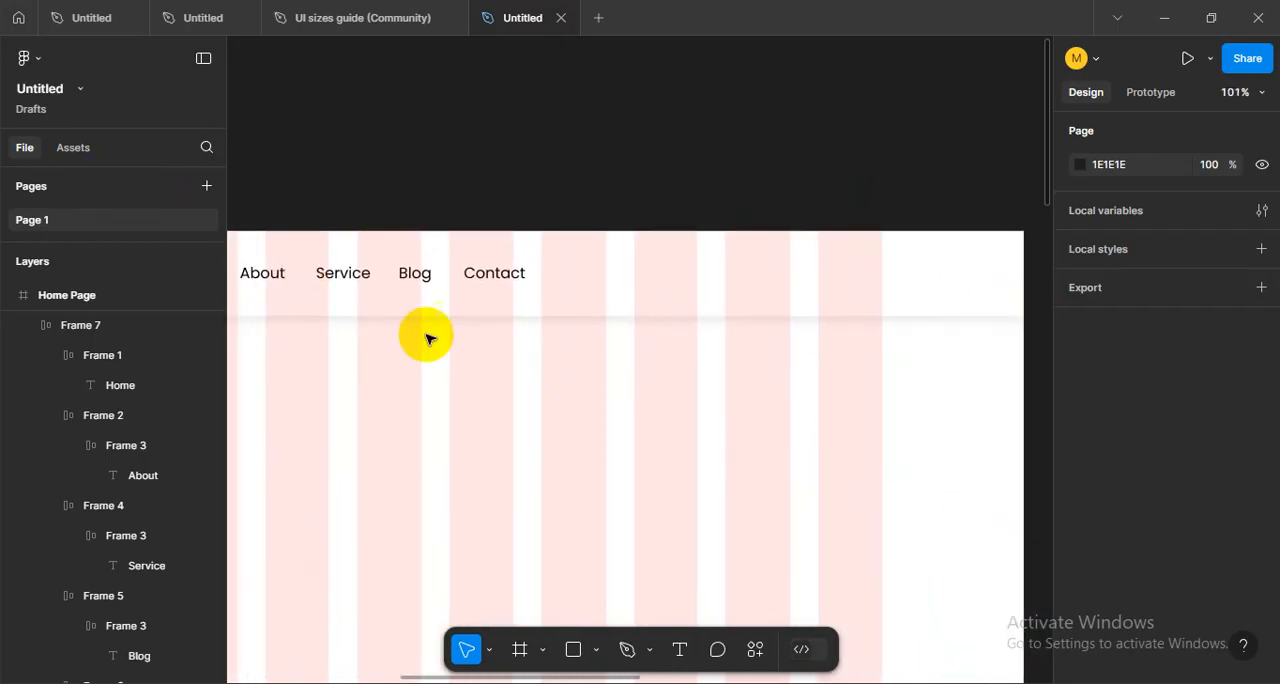
pyautogui.click(573, 649)
pyautogui.moveTo(625, 255); pyautogui.dragTo(845, 302)
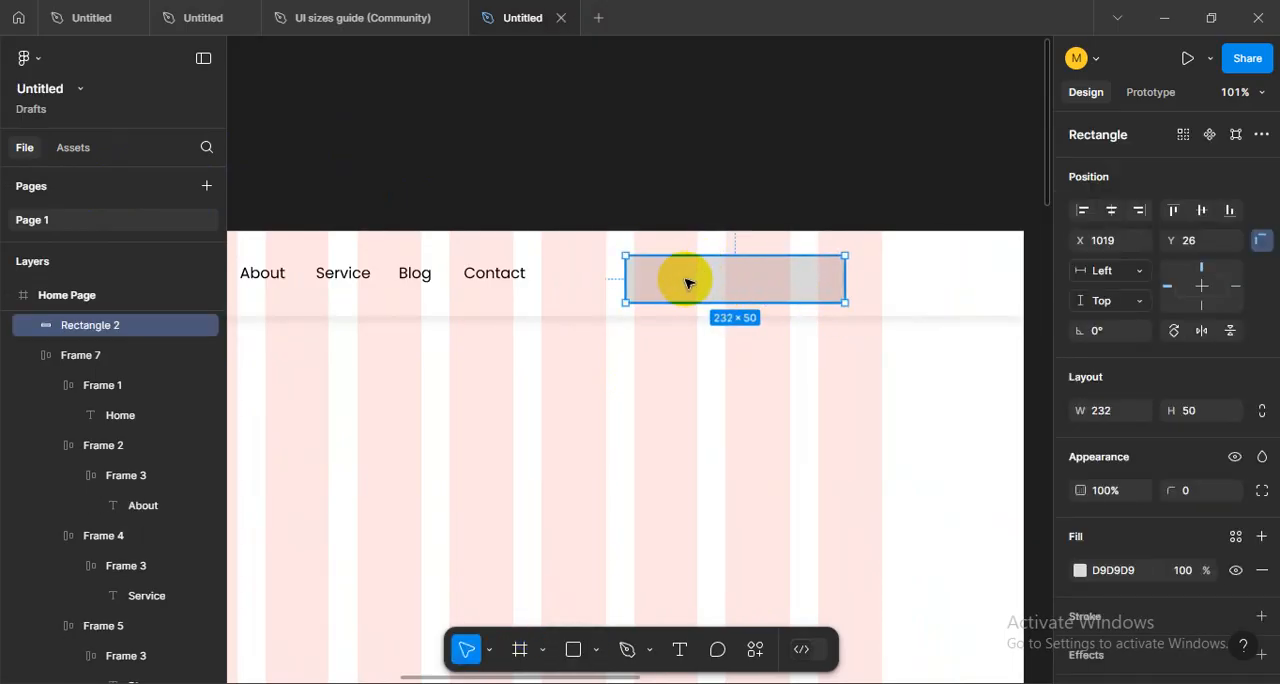
pyautogui.moveTo(697, 287); pyautogui.dragTo(722, 297)
pyautogui.press('Delete')
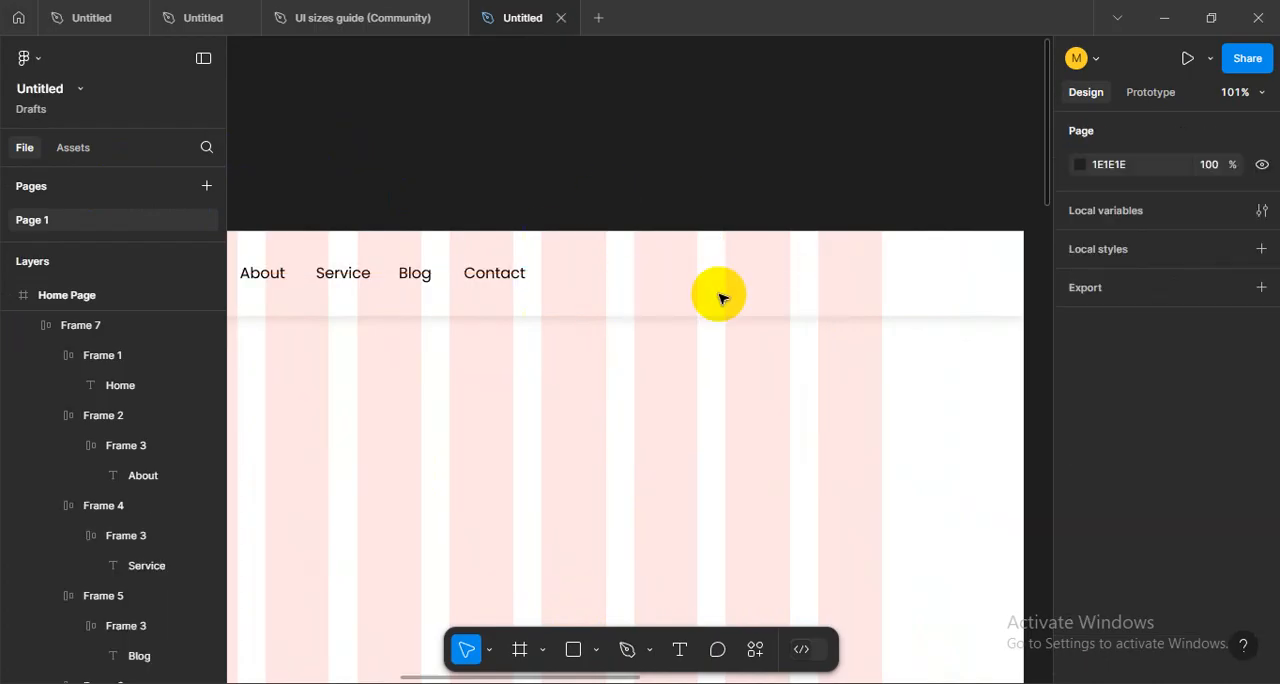
# - Add a "Sign in" text to the Home Page and place it in the header beyond the Contact item
pyautogui.click(679, 649)
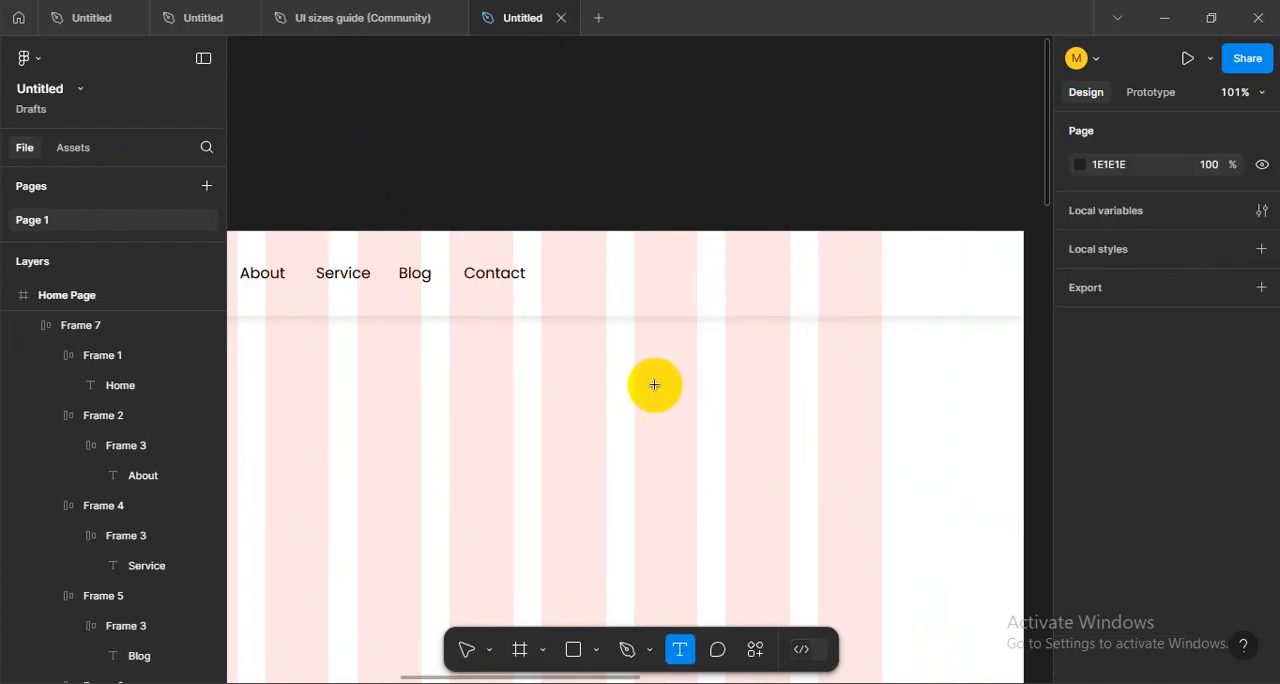
pyautogui.click(814, 451)
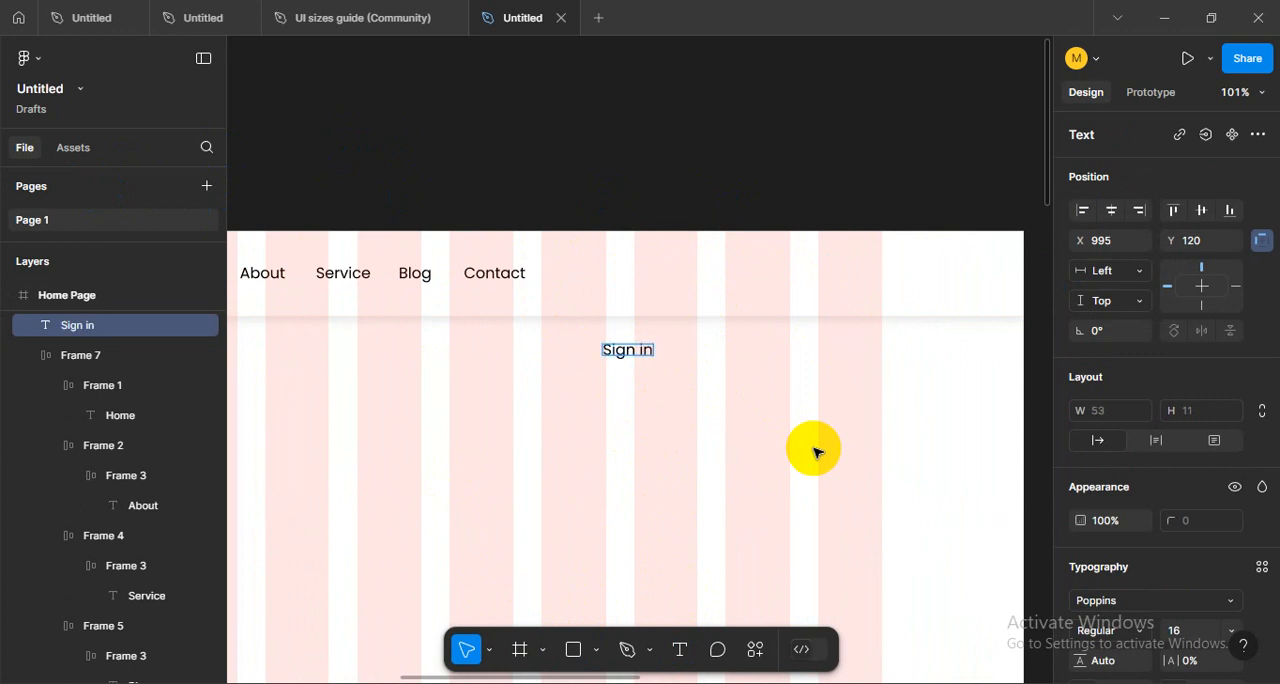
pyautogui.click(631, 371)
pyautogui.keyDown('ctrl'); pyautogui.scroll(5, 640, 345); pyautogui.keyUp('ctrl')
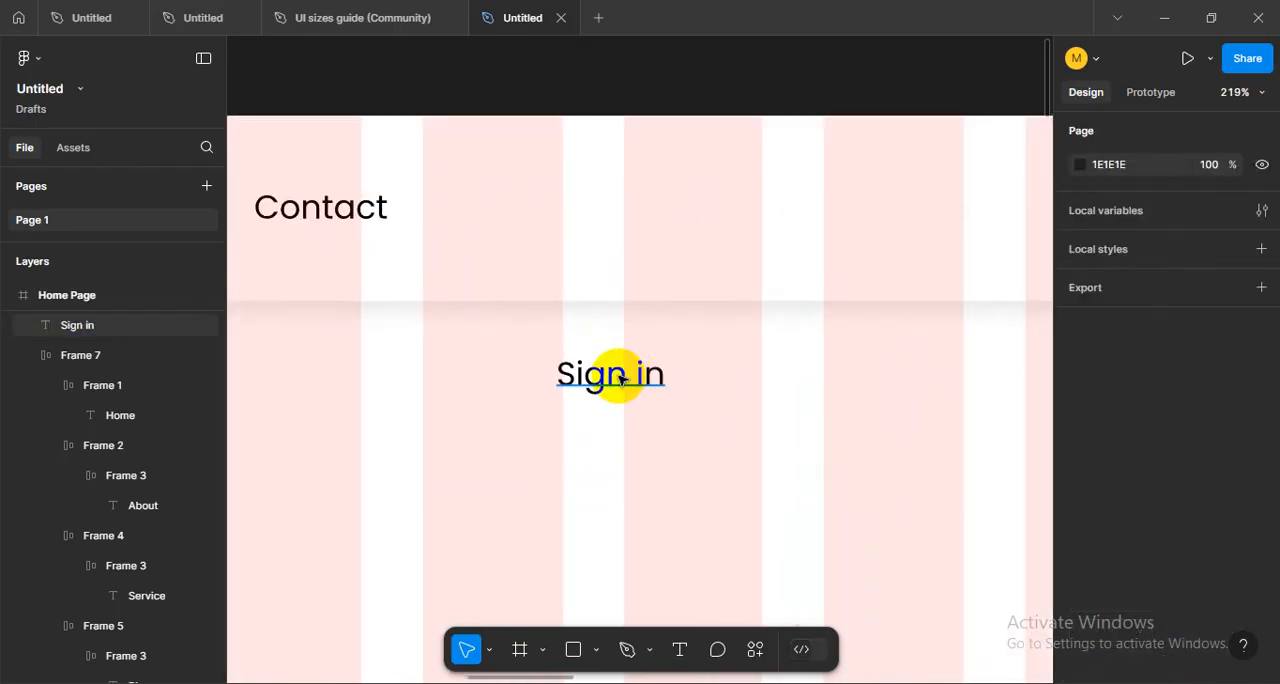
pyautogui.moveTo(620, 378); pyautogui.dragTo(738, 232)
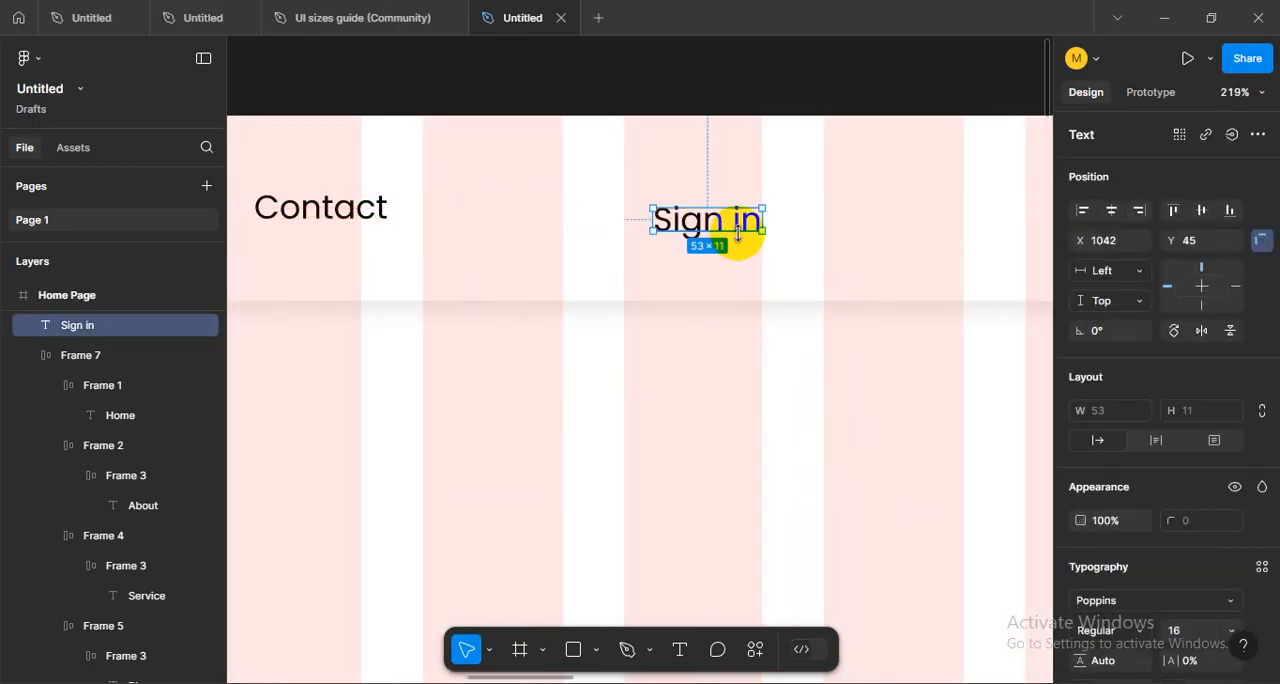
# - Wrap the Sign in text in an auto-layout frame and widen that frame to 97
pyautogui.hotkey('shift', 'a')
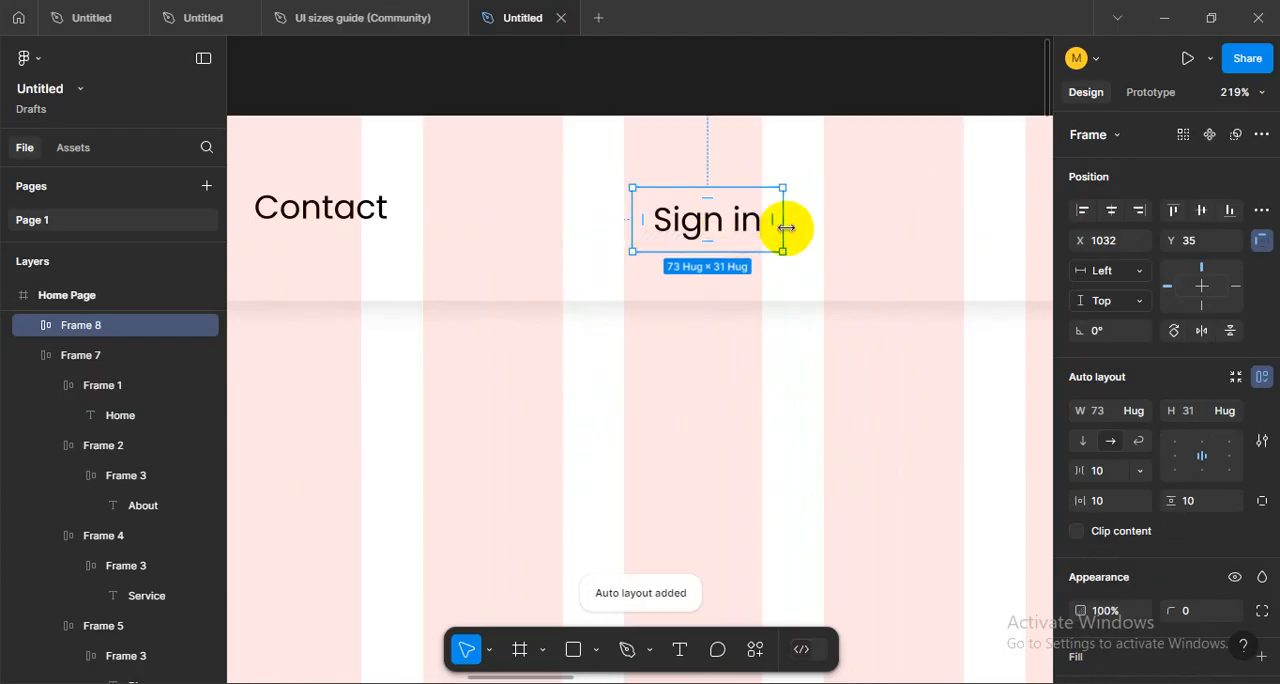
pyautogui.moveTo(788, 228); pyautogui.dragTo(834, 229)
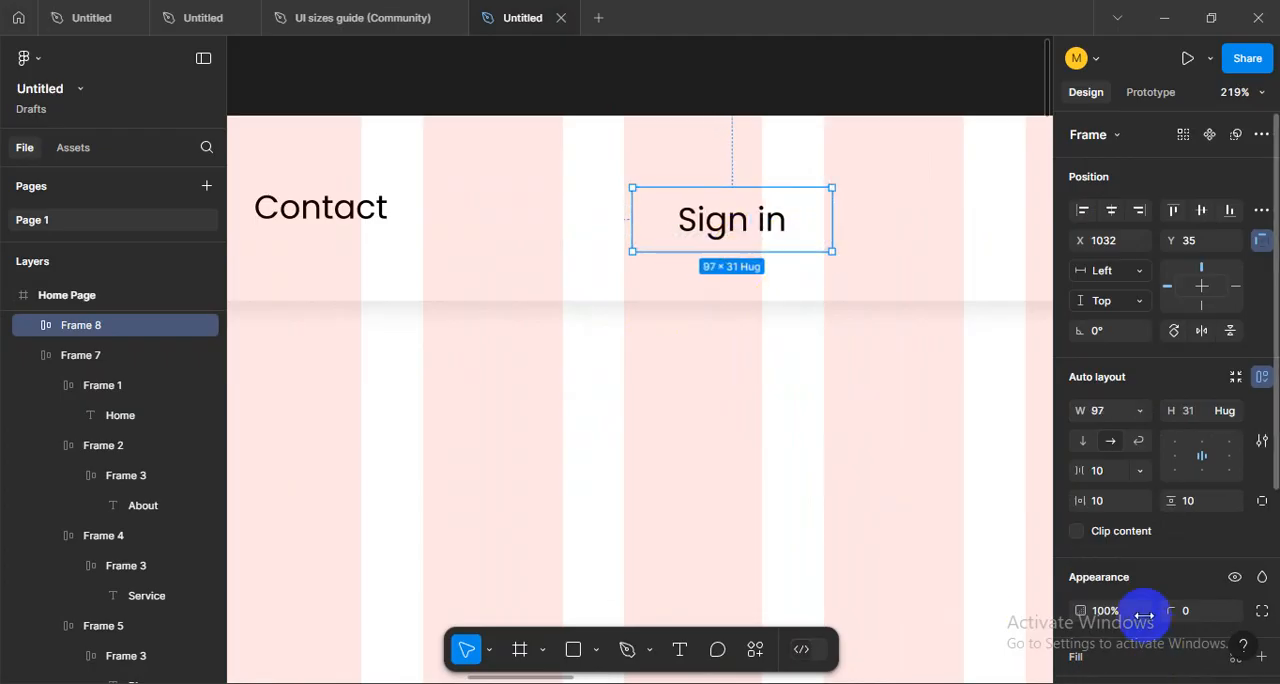
# - Add a fill to the Sign in frame and sample the logo's orange, FF3300, for it
pyautogui.scroll(-3, 1143, 600)
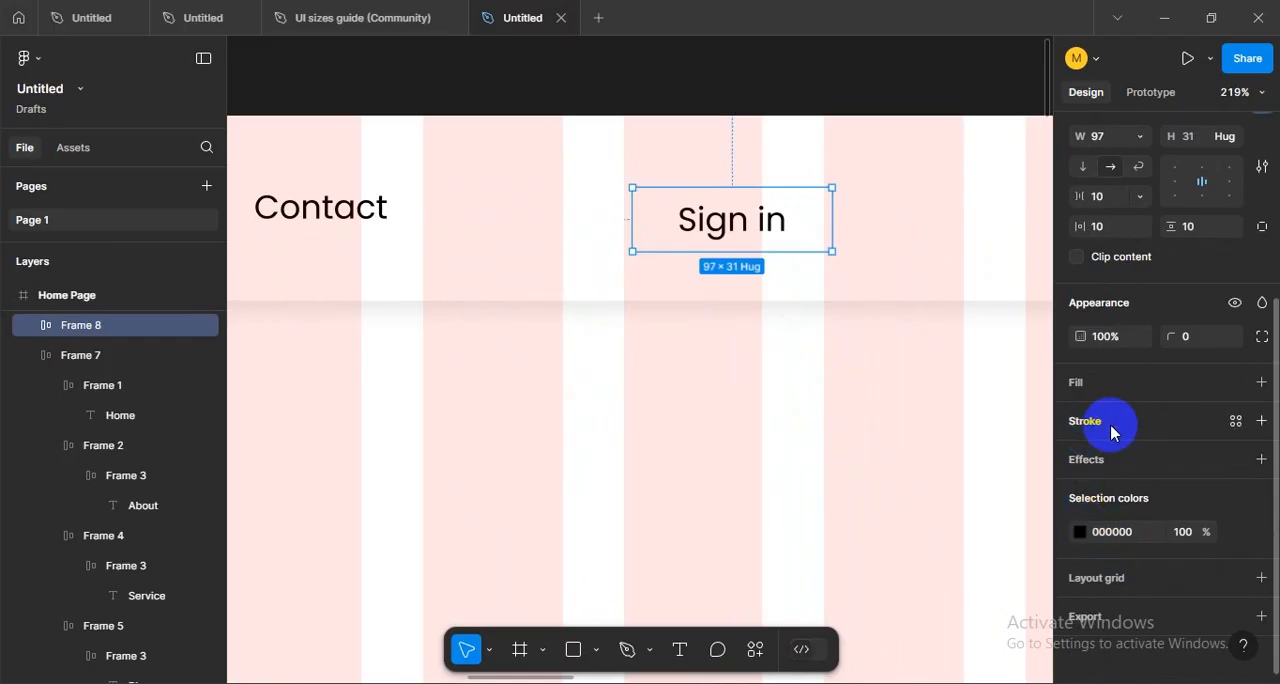
pyautogui.click(1260, 384)
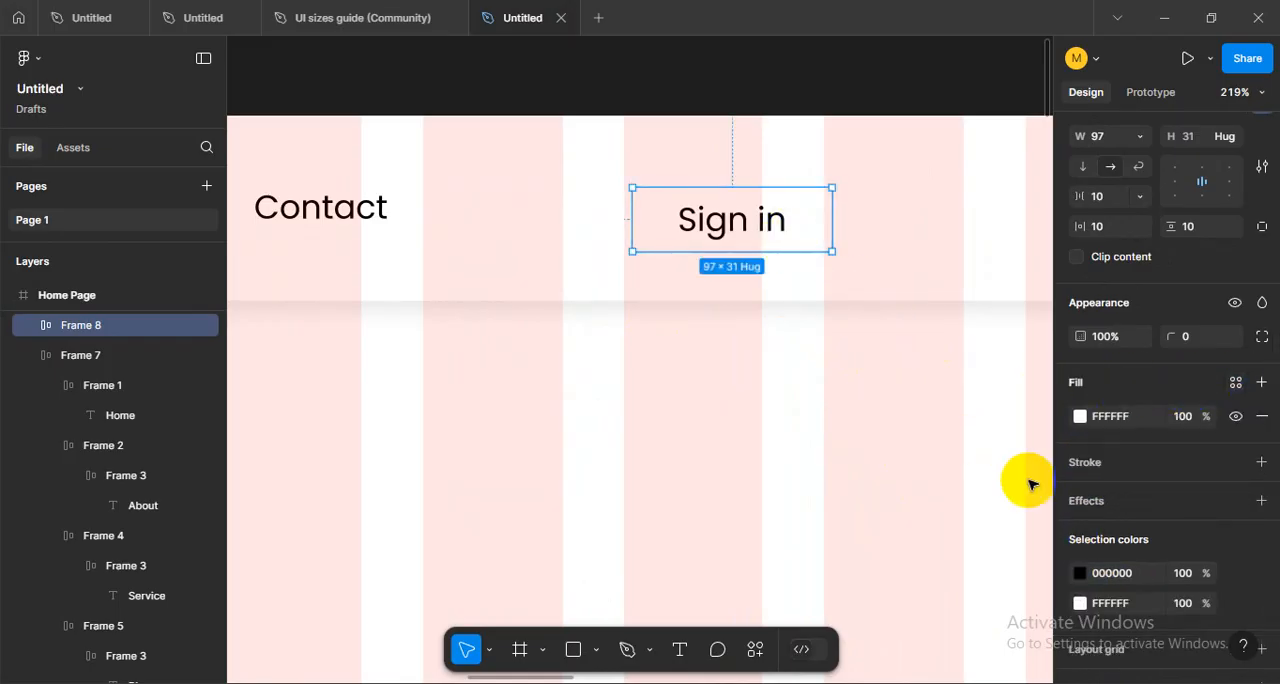
pyautogui.click(1079, 416)
pyautogui.moveTo(868, 251); pyautogui.dragTo(1057, 186)
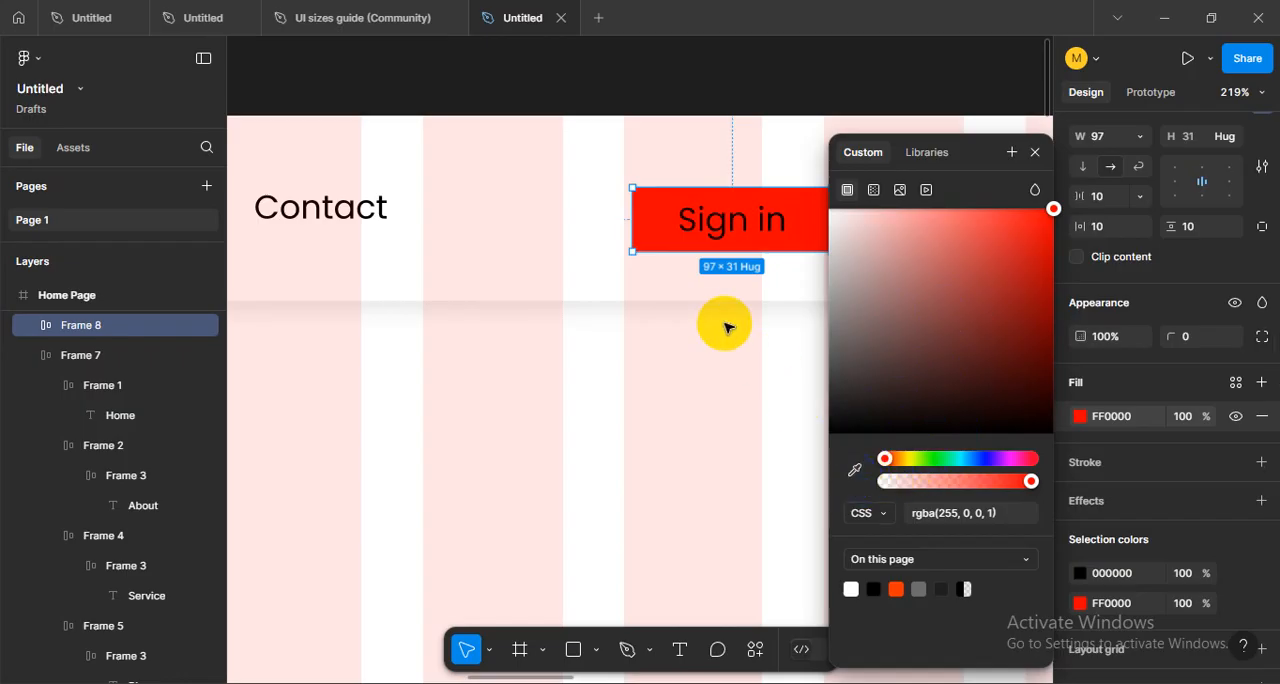
pyautogui.scroll(-10, 728, 327)
pyautogui.scroll(8, 457, 320)
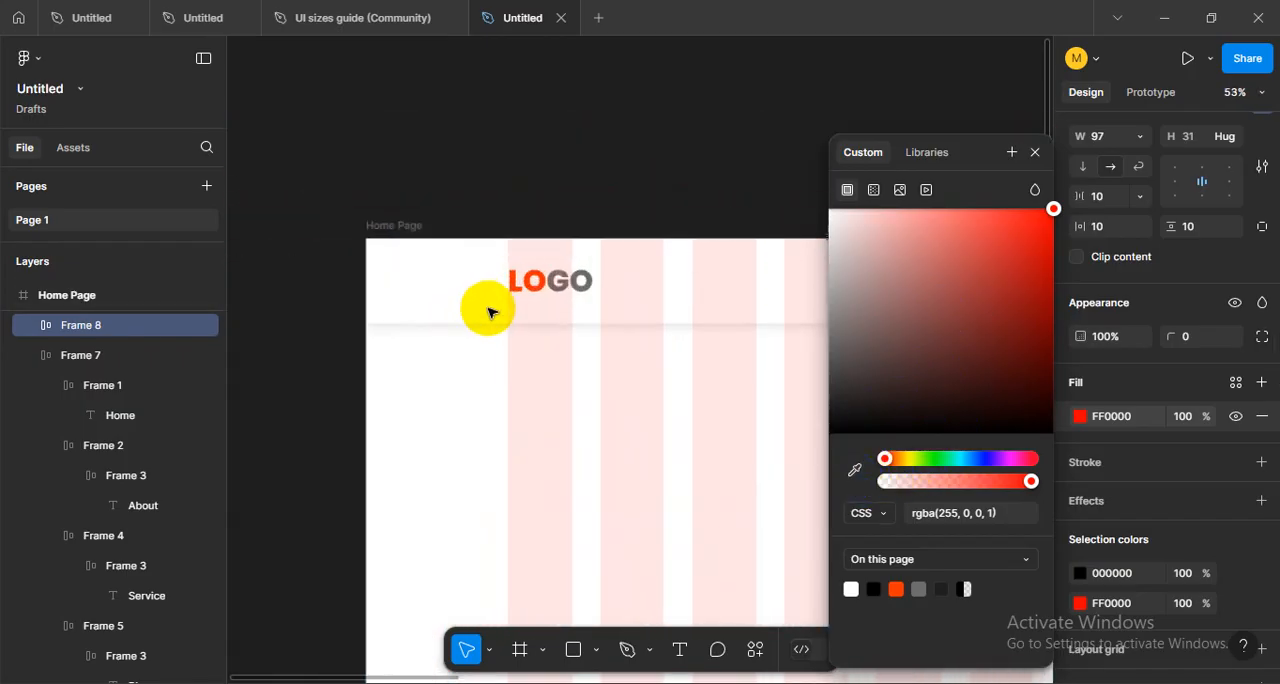
pyautogui.click(855, 485)
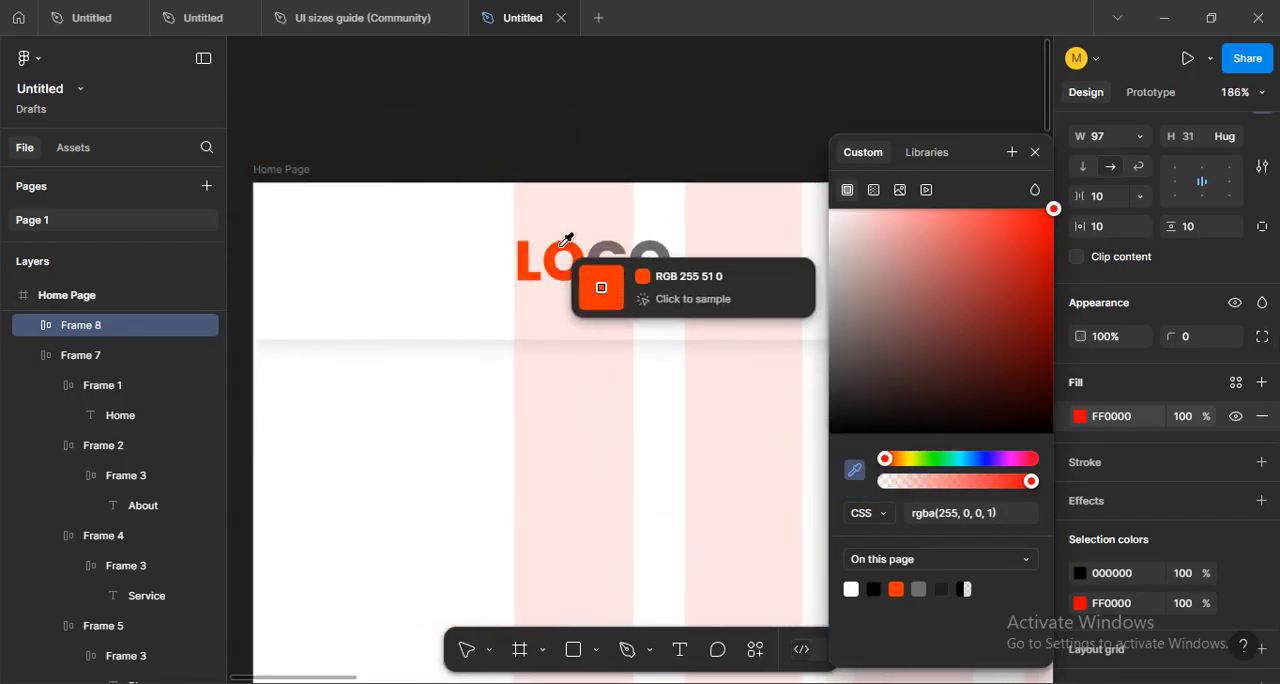
pyautogui.click(599, 274)
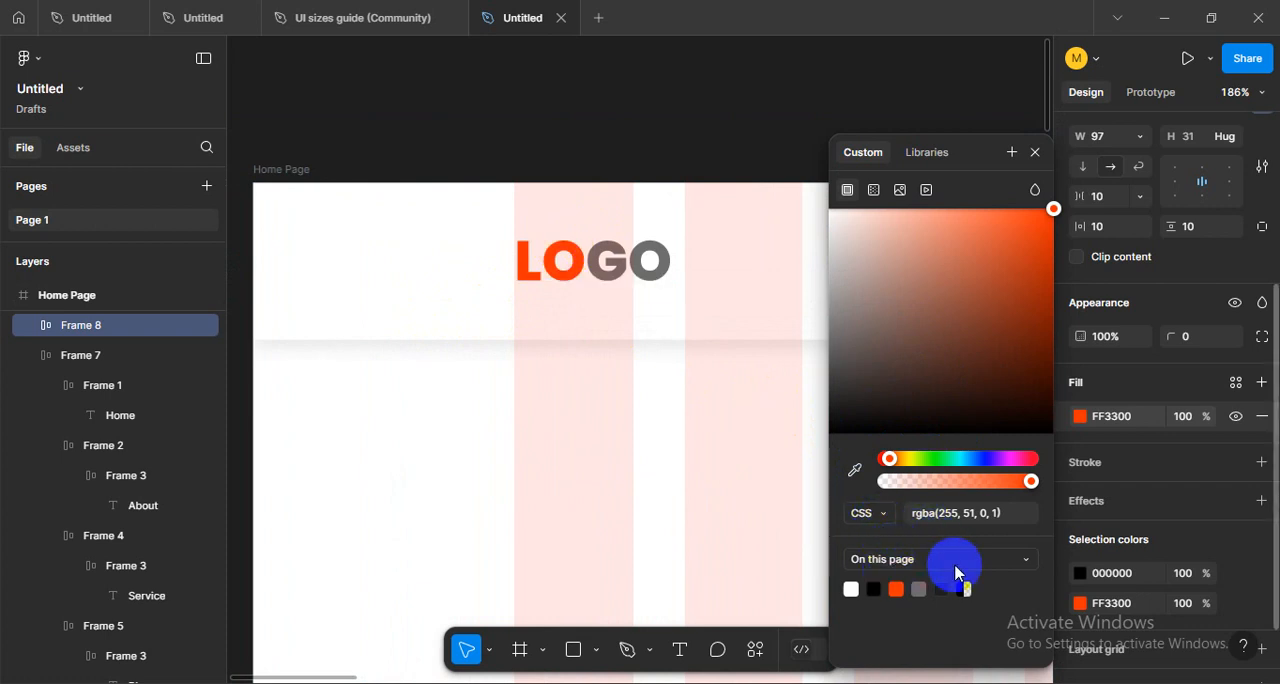
# - Switch the fill's colour format to Hex, sample the logo's orange again and close the colour picker
pyautogui.click(878, 514)
pyautogui.click(893, 468)
pyautogui.click(929, 512)
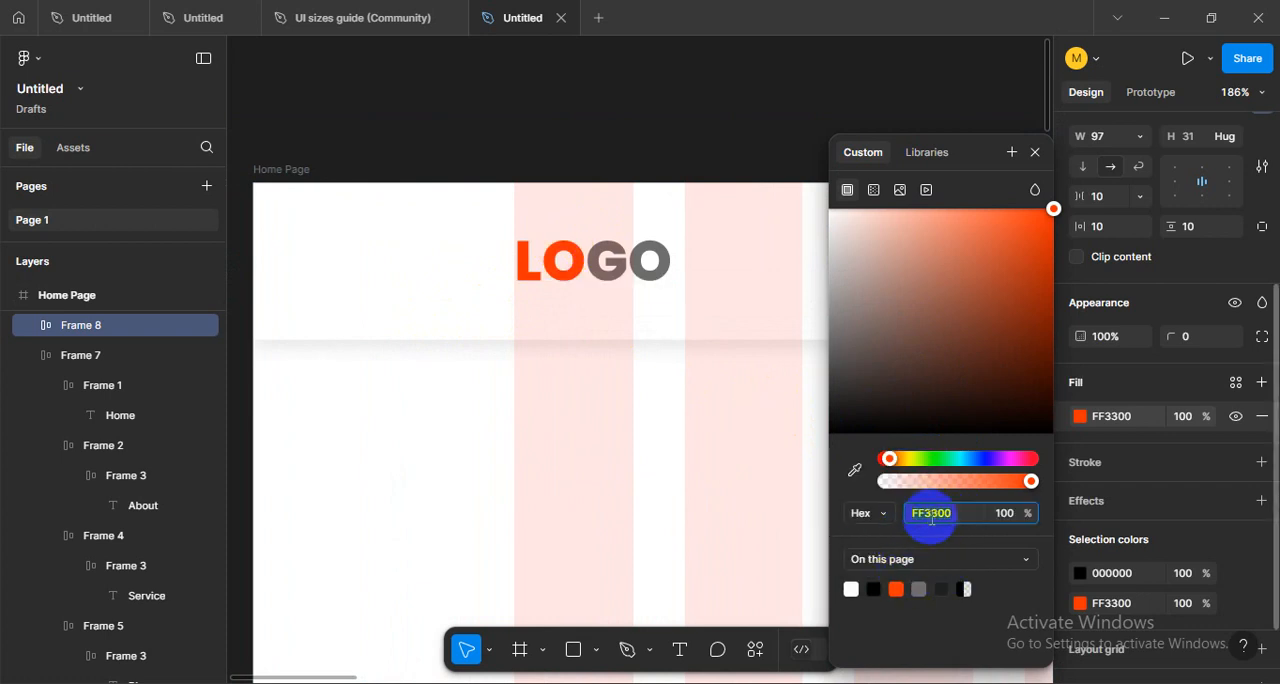
pyautogui.click(855, 470)
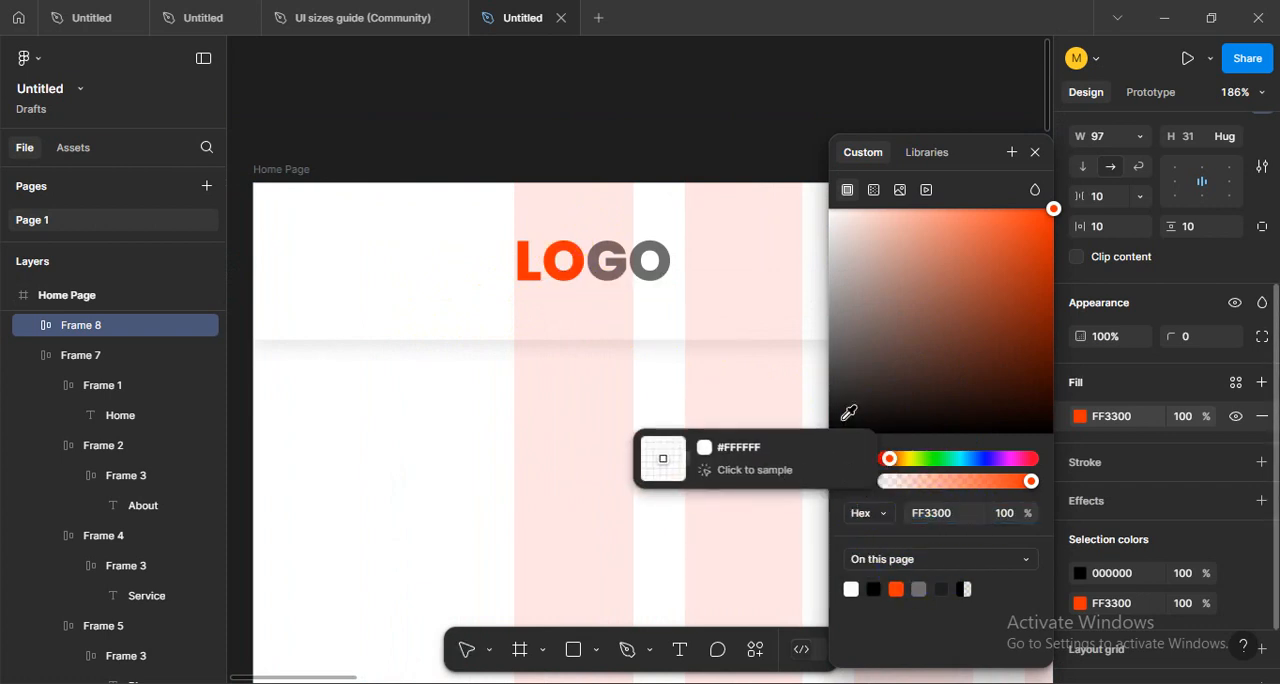
pyautogui.click(600, 263)
pyautogui.click(612, 370)
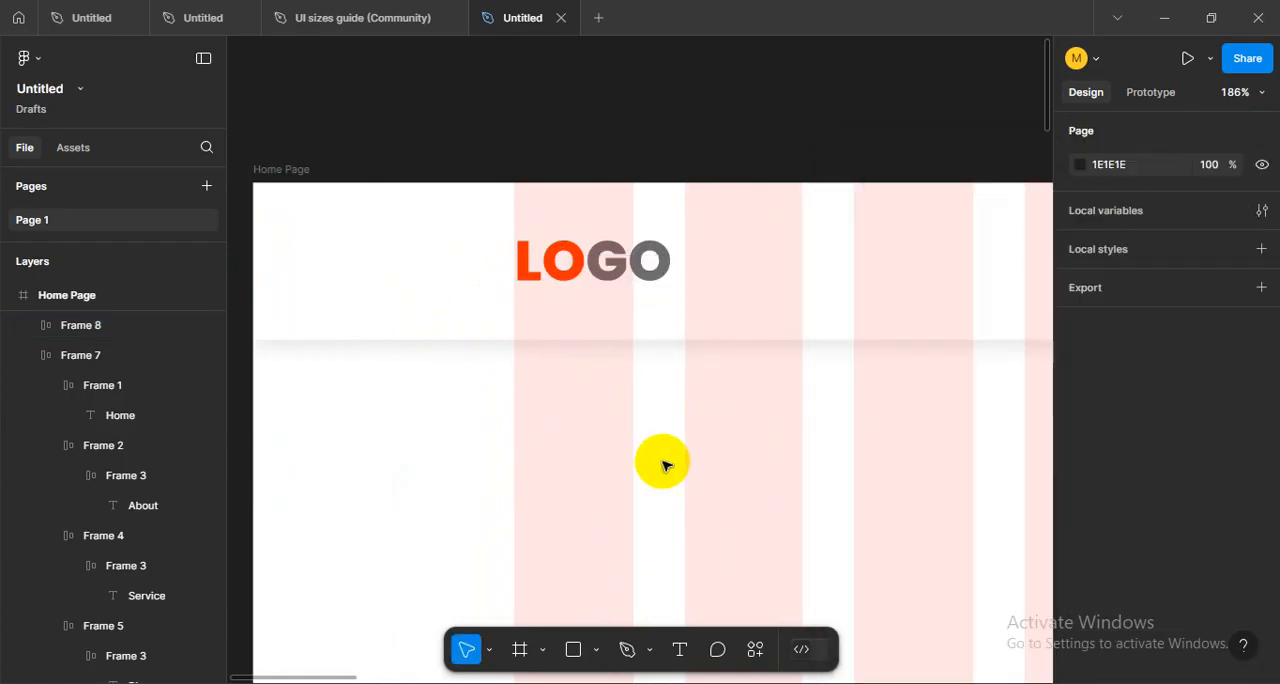
# - Try to align the Sign in button and the navigation frame on their vertical centres
pyautogui.hscroll(10, 760, 457)
pyautogui.hscroll(3, 904, 414)
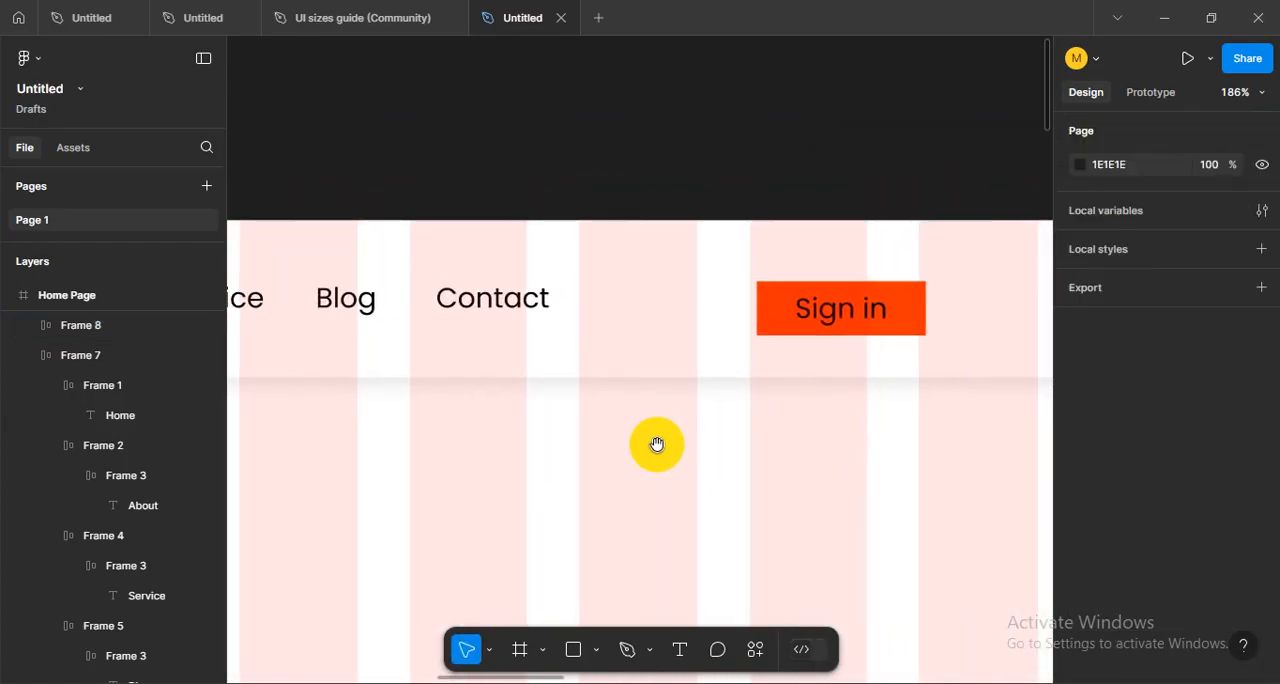
pyautogui.scroll(2, 700, 420)
pyautogui.click(808, 360)
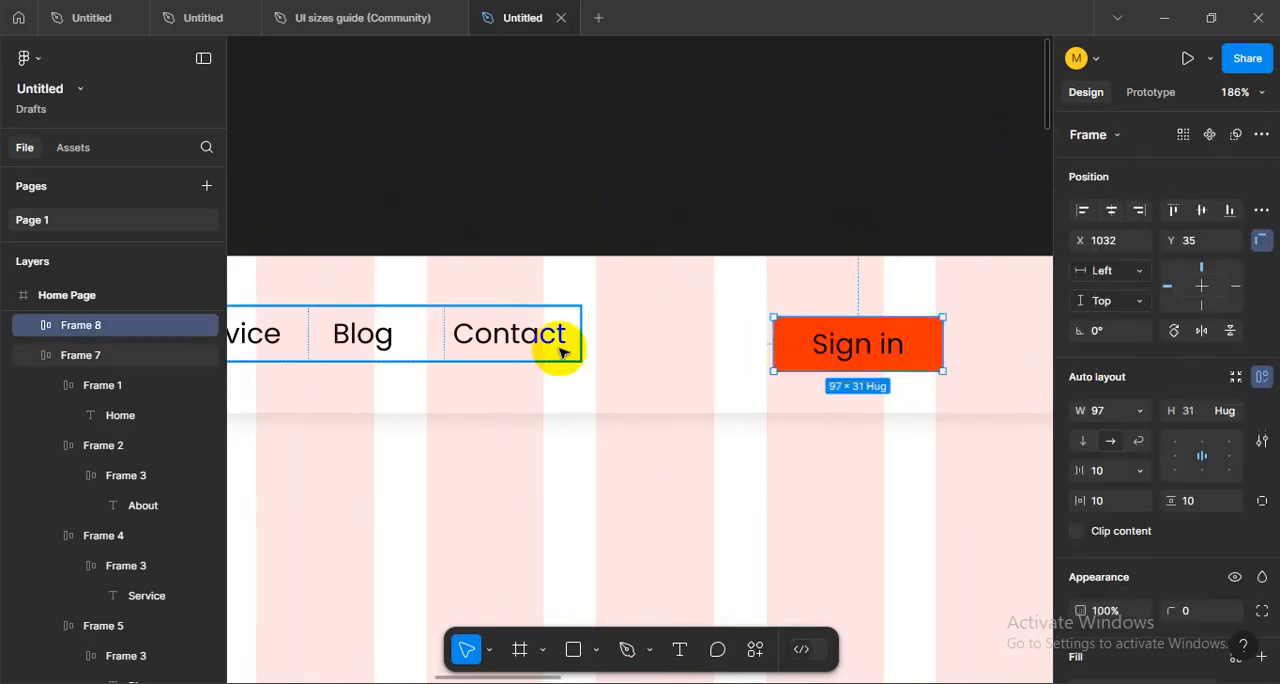
pyautogui.keyDown('shift'); pyautogui.click(547, 338); pyautogui.keyUp('shift')
pyautogui.click(545, 336)
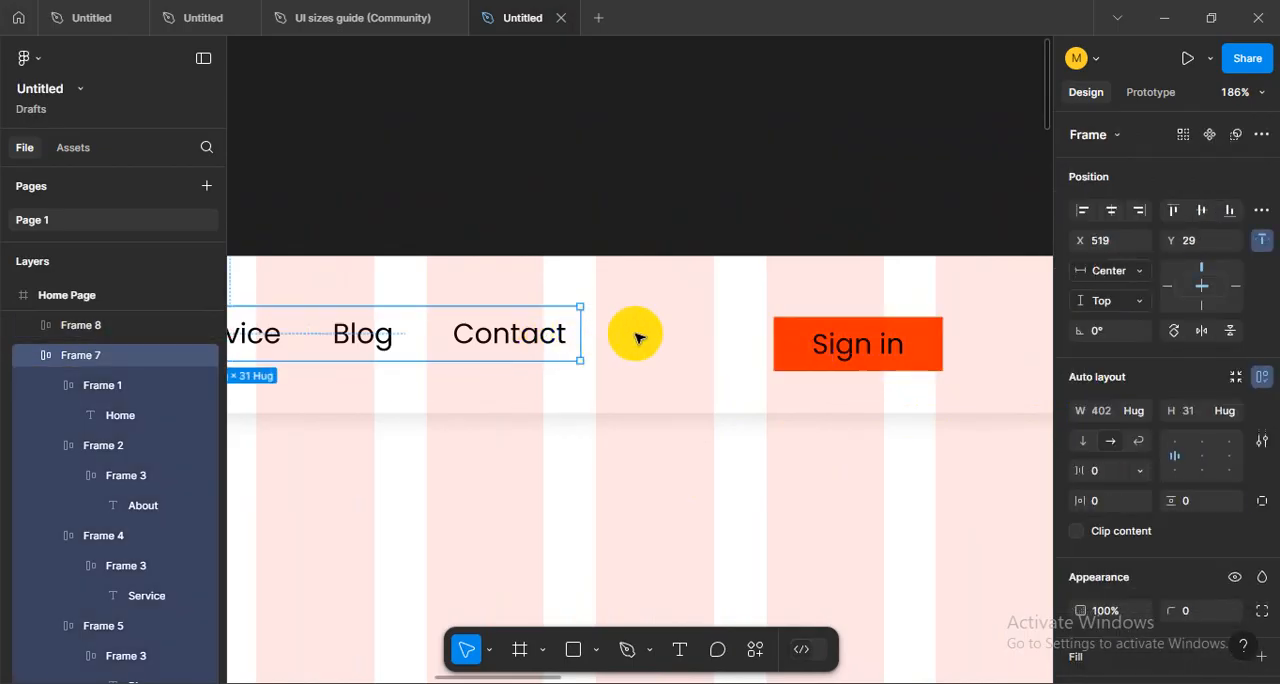
pyautogui.keyDown('shift'); pyautogui.click(862, 338); pyautogui.keyUp('shift')
pyautogui.click(1200, 214)
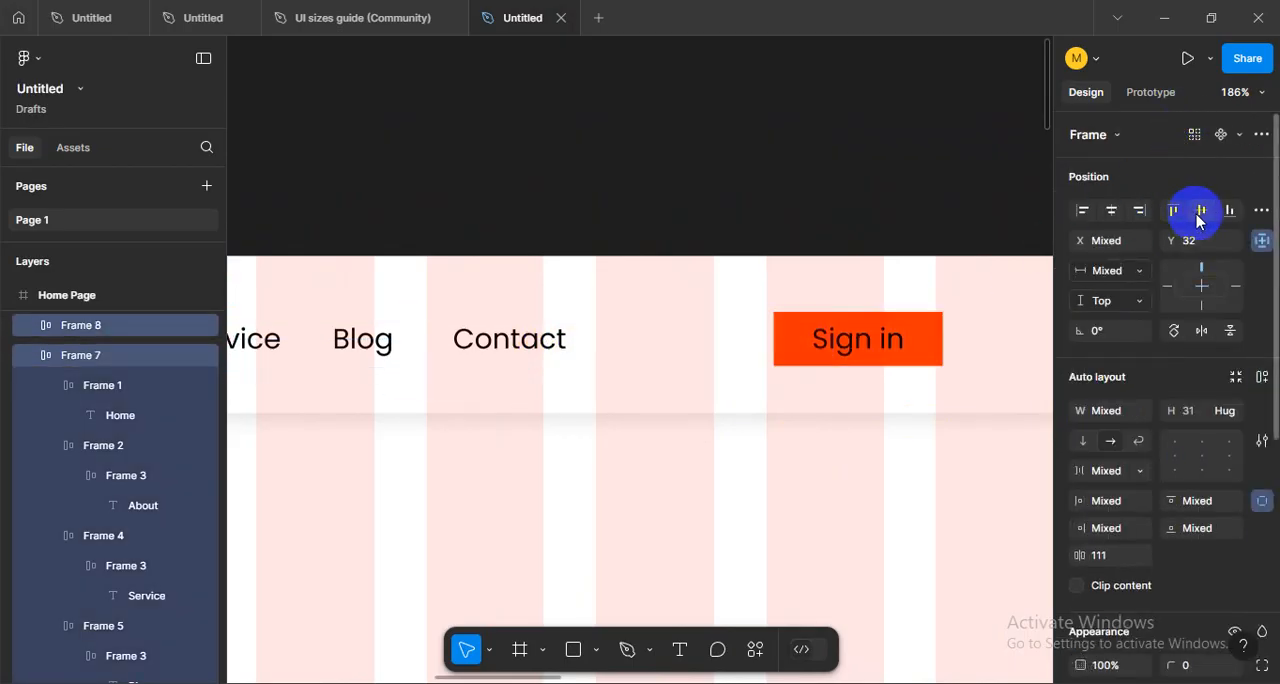
pyautogui.hotkey('ctrl', 'z')
# - Raise the Sign in button above the navigation's line and try the vertical-centre alignment on both again
pyautogui.click(728, 425)
pyautogui.moveTo(842, 363); pyautogui.dragTo(838, 325)
pyautogui.keyDown('shift'); pyautogui.click(552, 337); pyautogui.keyUp('shift')
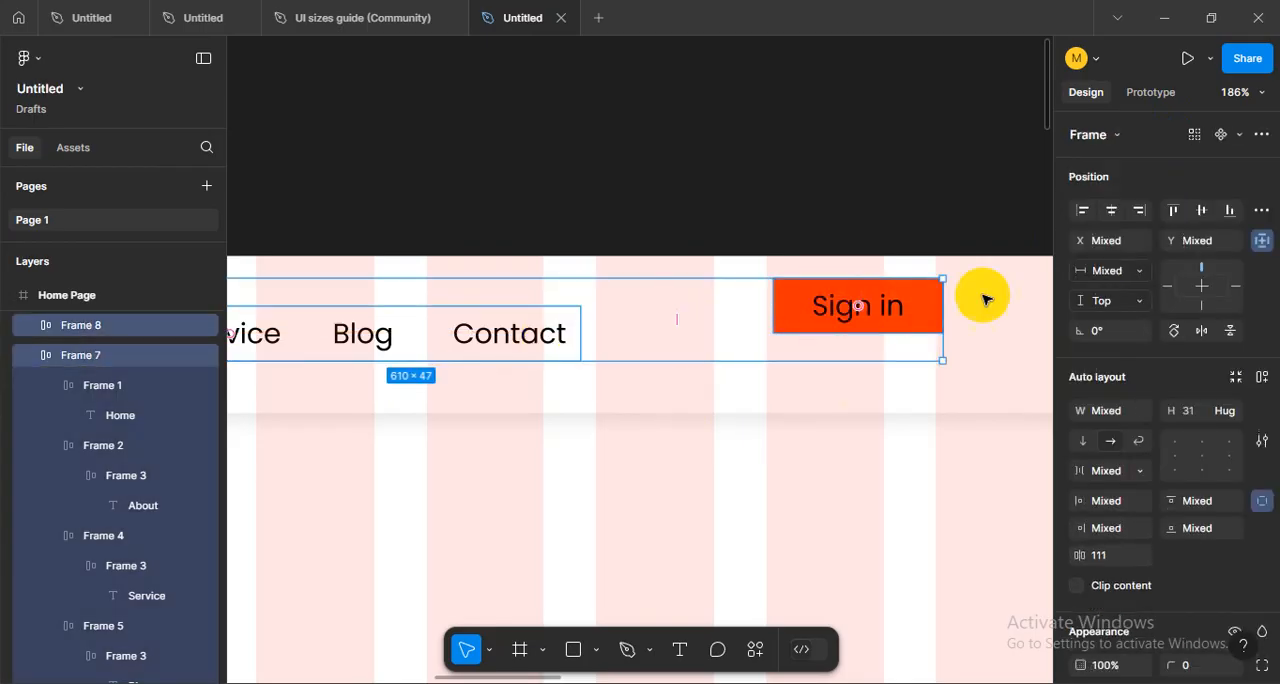
pyautogui.click(1201, 212)
pyautogui.hotkey('ctrl', 'z')
# - Line up the Sign in button vertically with the navigation and move it closer to Contact, at X 986
pyautogui.click(864, 382)
pyautogui.moveTo(837, 337); pyautogui.dragTo(843, 358)
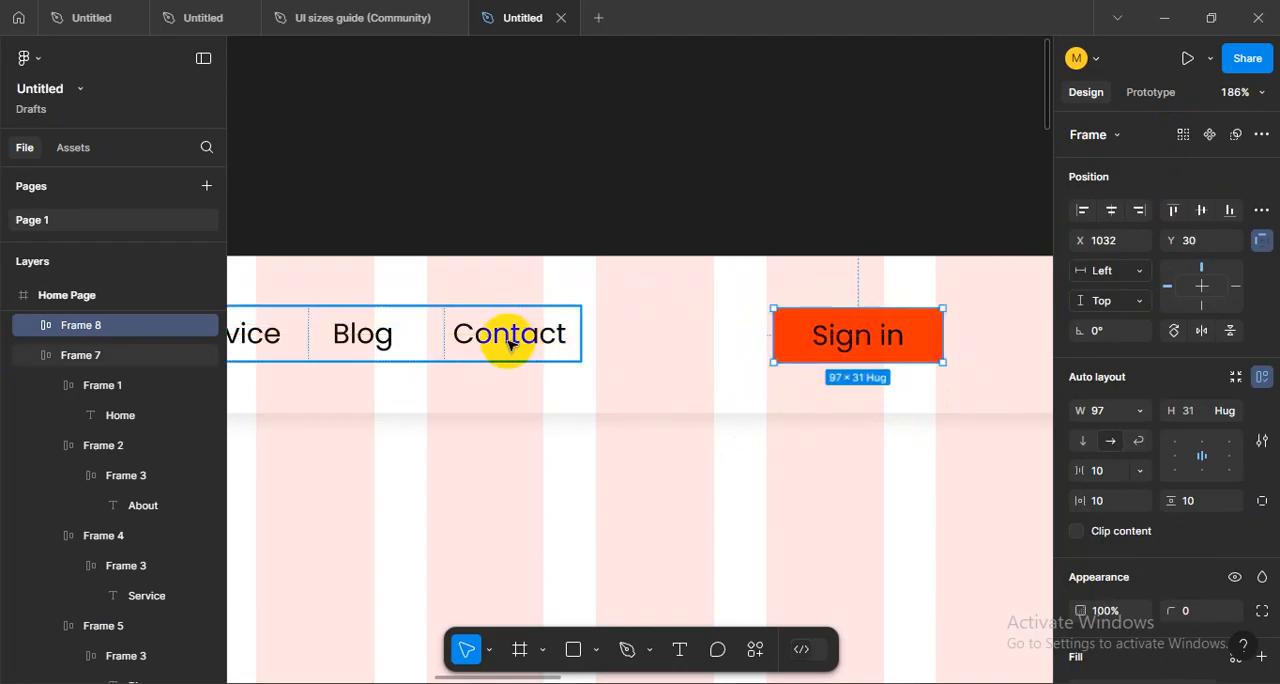
pyautogui.keyDown('shift'); pyautogui.click(506, 343); pyautogui.keyUp('shift')
pyautogui.click(964, 402)
pyautogui.moveTo(868, 448); pyautogui.dragTo(691, 477)
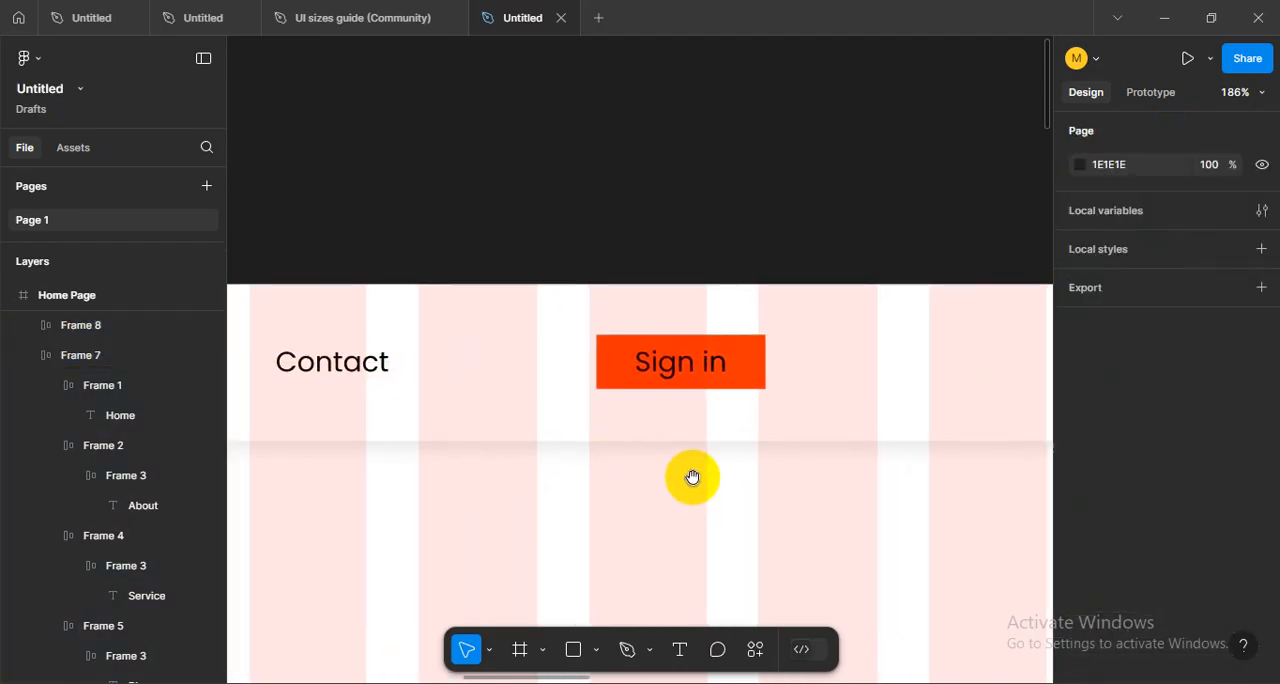
pyautogui.moveTo(682, 373); pyautogui.dragTo(622, 385)
# - Recolour the Sign in text from black to white, FFFFFF, by sampling the page background
pyautogui.scroll(-3, 1207, 613)
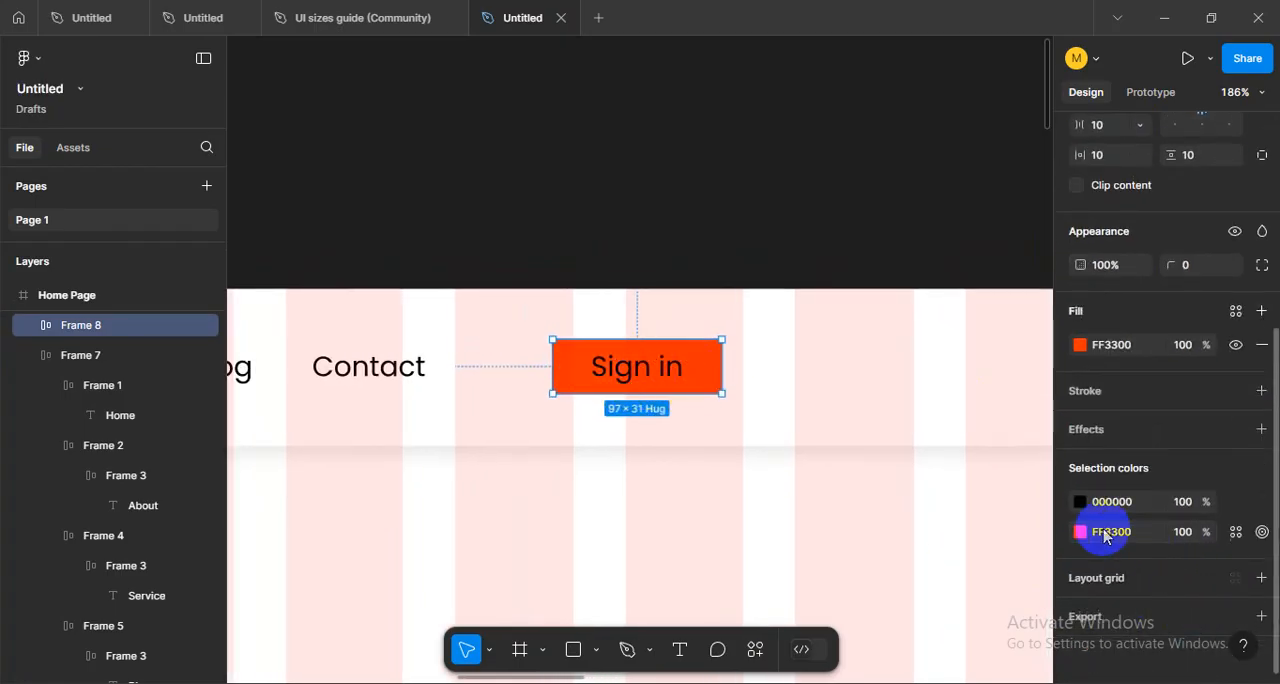
pyautogui.click(1080, 501)
pyautogui.click(855, 470)
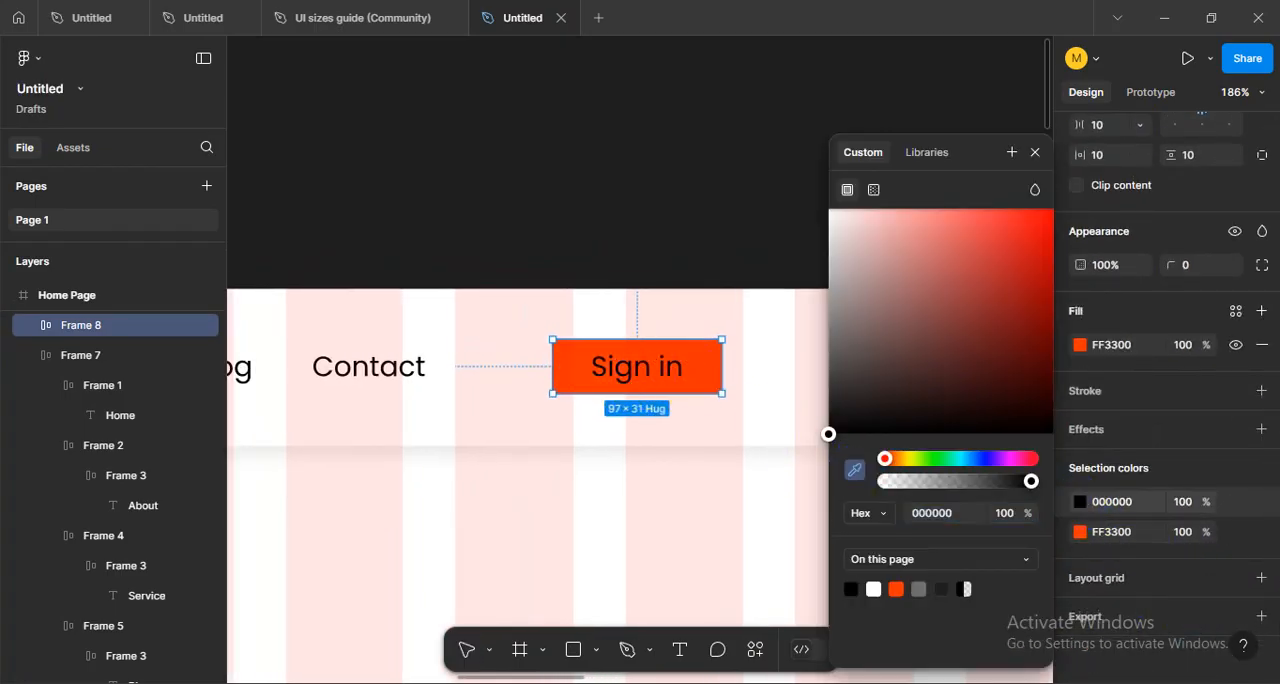
pyautogui.click(757, 412)
pyautogui.click(650, 484)
# - Round the corners of the Sign in button with a radius of 16
pyautogui.scroll(-5, 733, 462)
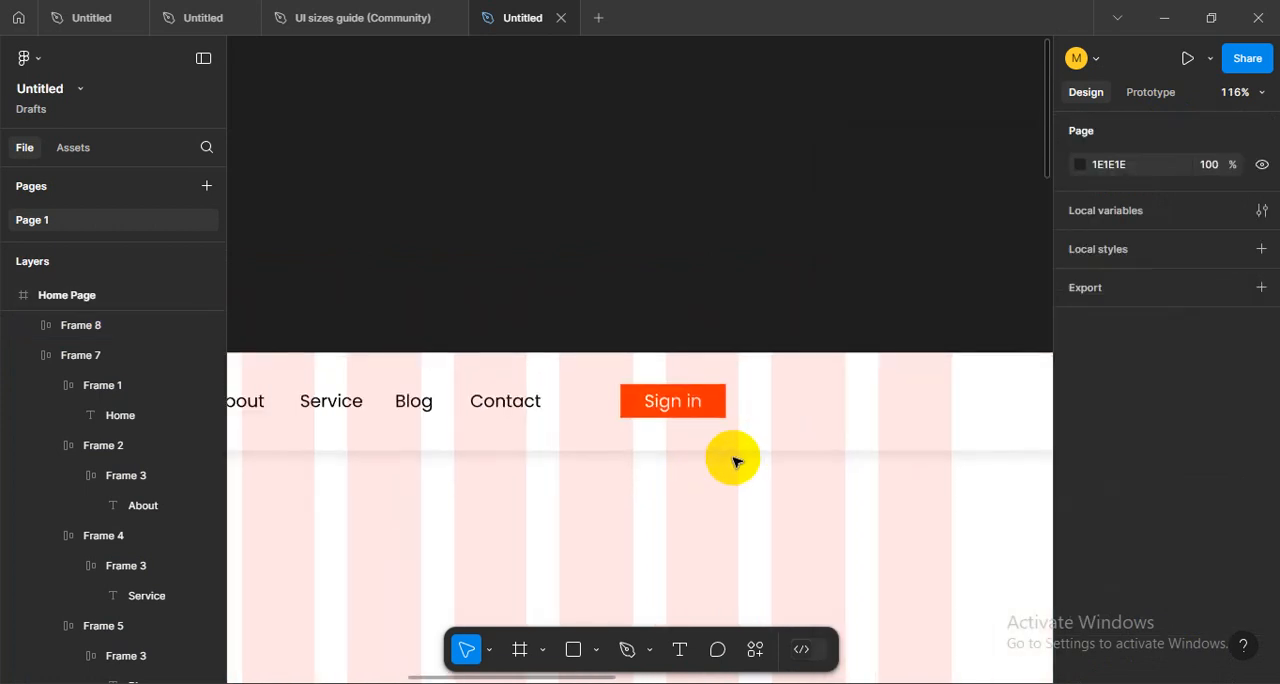
pyautogui.scroll(5, 734, 460)
pyautogui.moveTo(809, 470); pyautogui.dragTo(766, 472)
pyautogui.moveTo(866, 434); pyautogui.dragTo(804, 447)
pyautogui.click(694, 421)
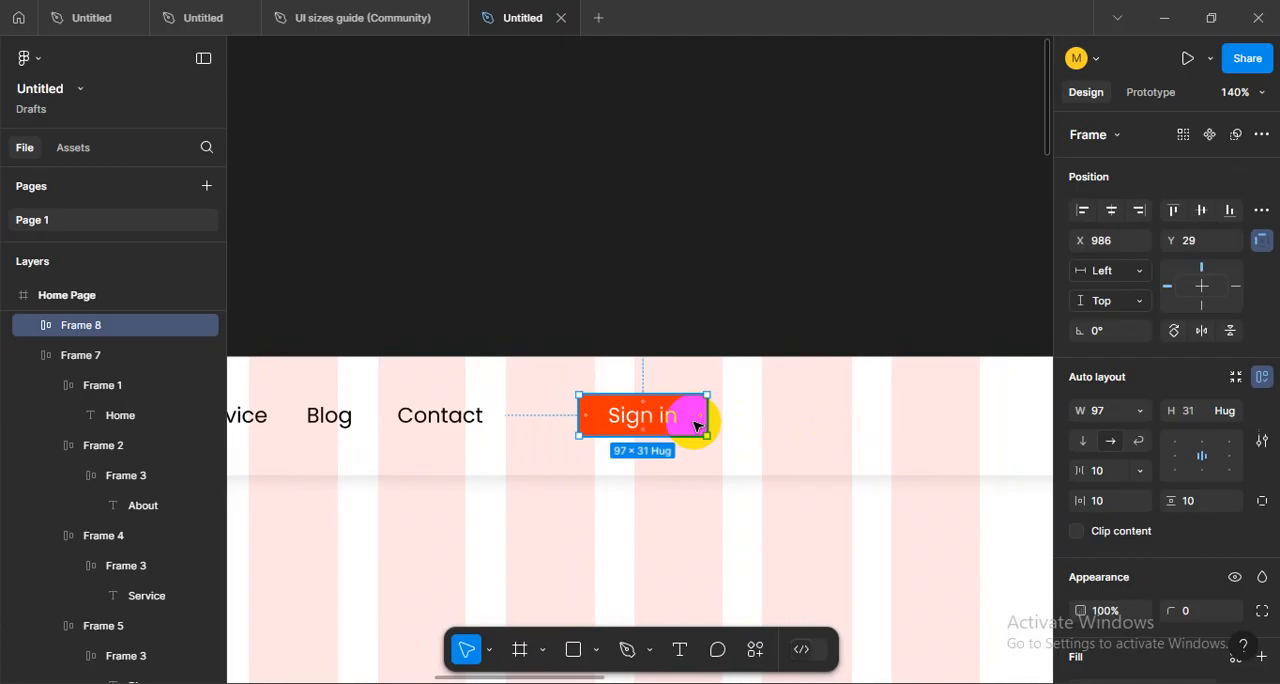
pyautogui.scroll(5, 701, 427)
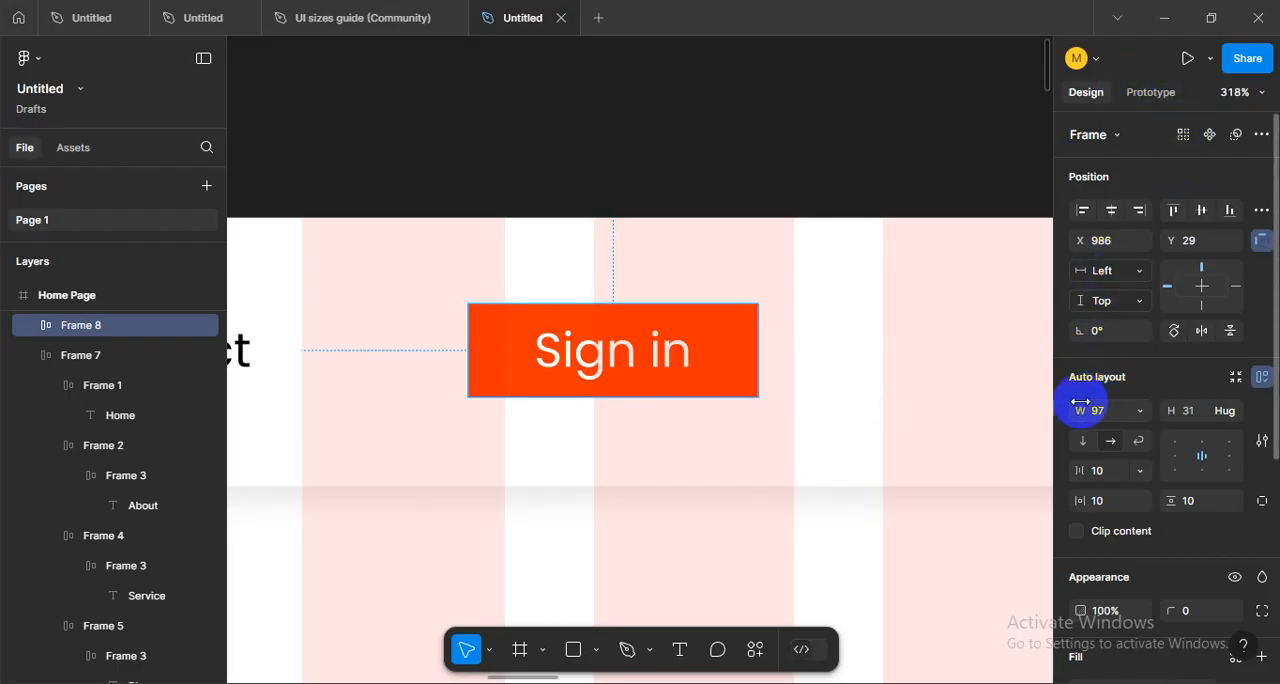
pyautogui.scroll(-2, 1070, 391)
pyautogui.scroll(-1, 1070, 391)
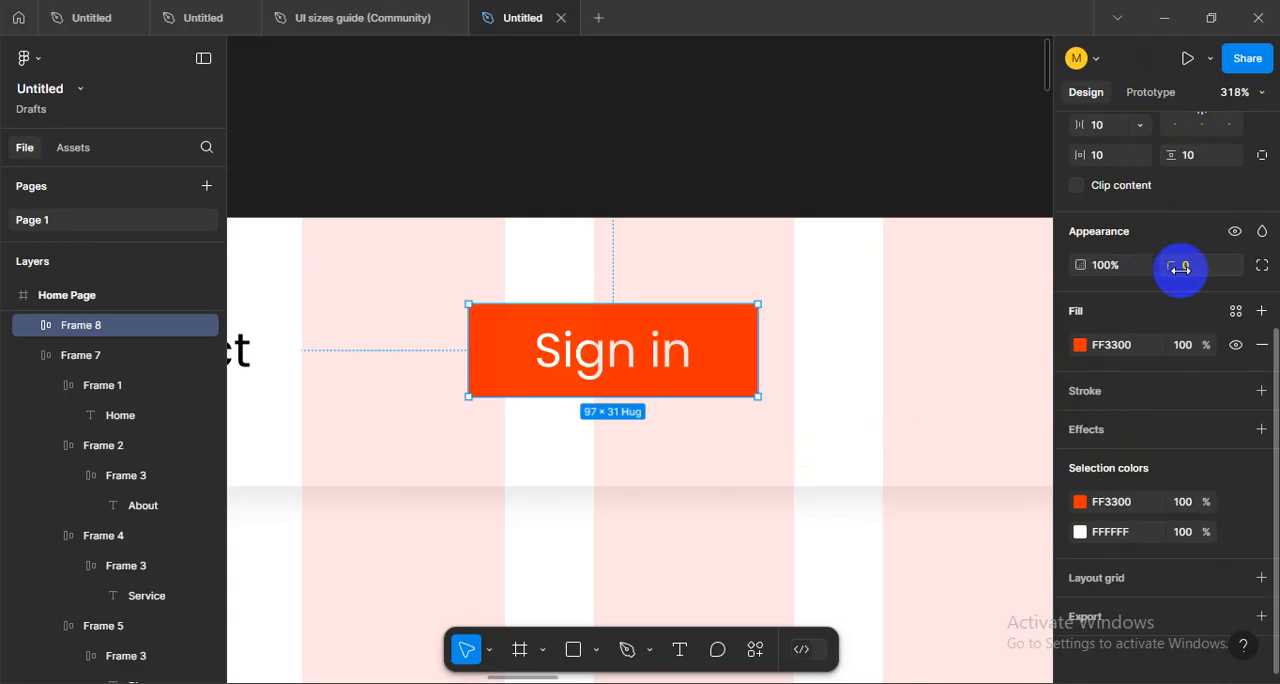
pyautogui.moveTo(1190, 277); pyautogui.dragTo(1160, 280)
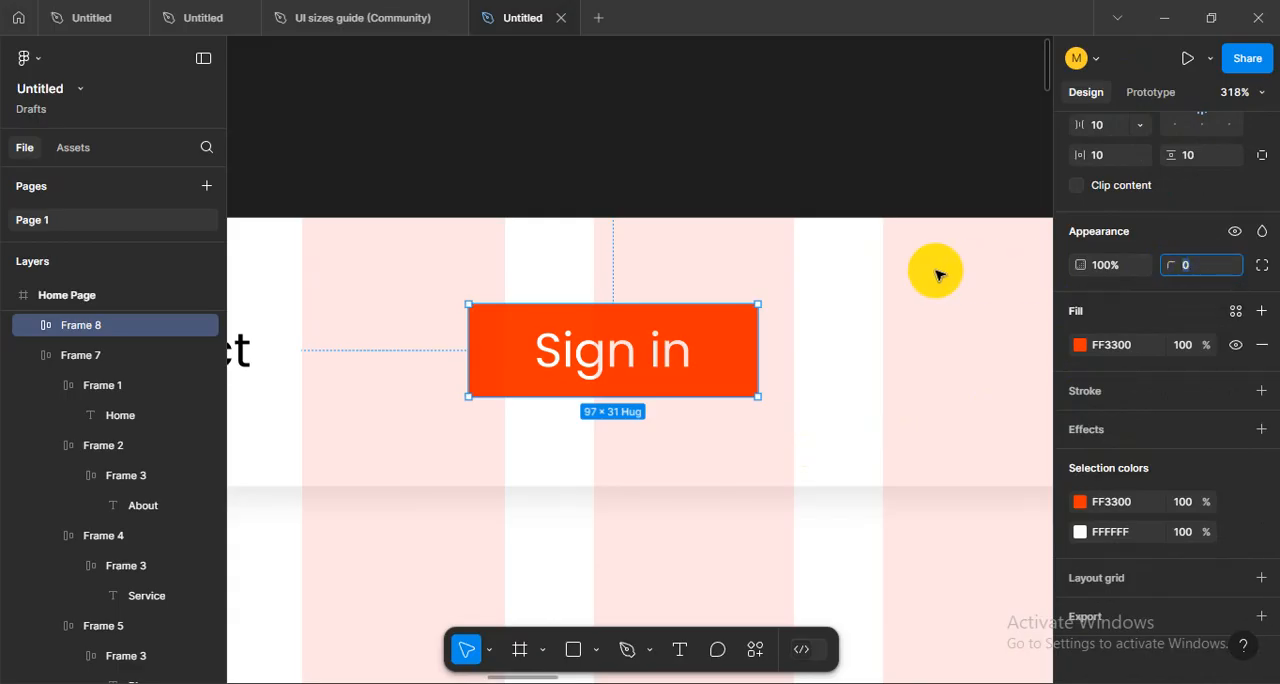
pyautogui.scroll(-2, 731, 380)
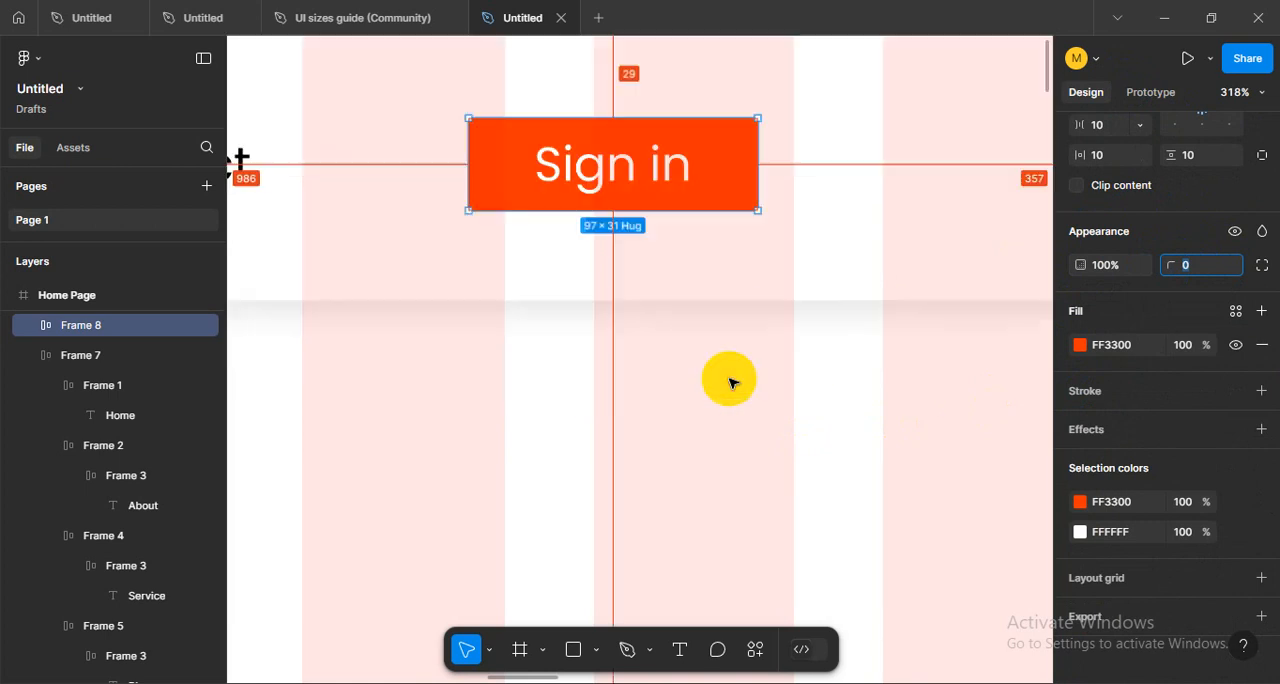
pyautogui.scroll(-4, 771, 391)
pyautogui.scroll(2, 774, 390)
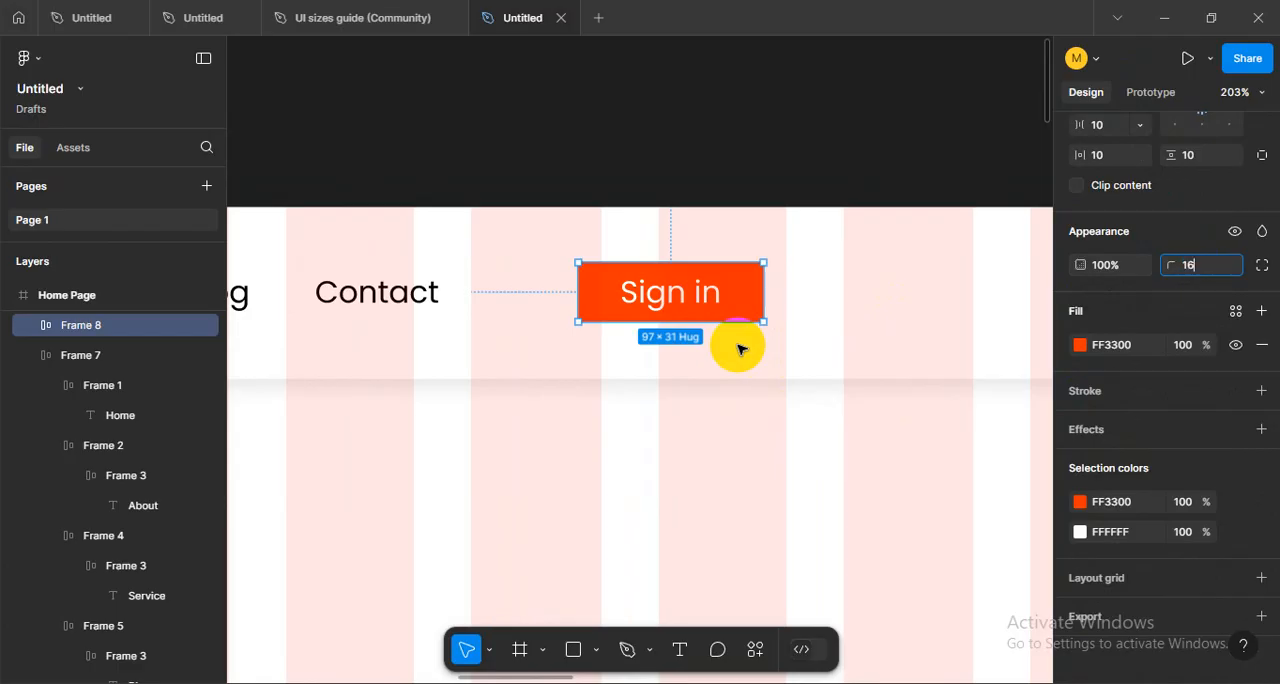
pyautogui.press('Return')
pyautogui.scroll(-6, 766, 354)
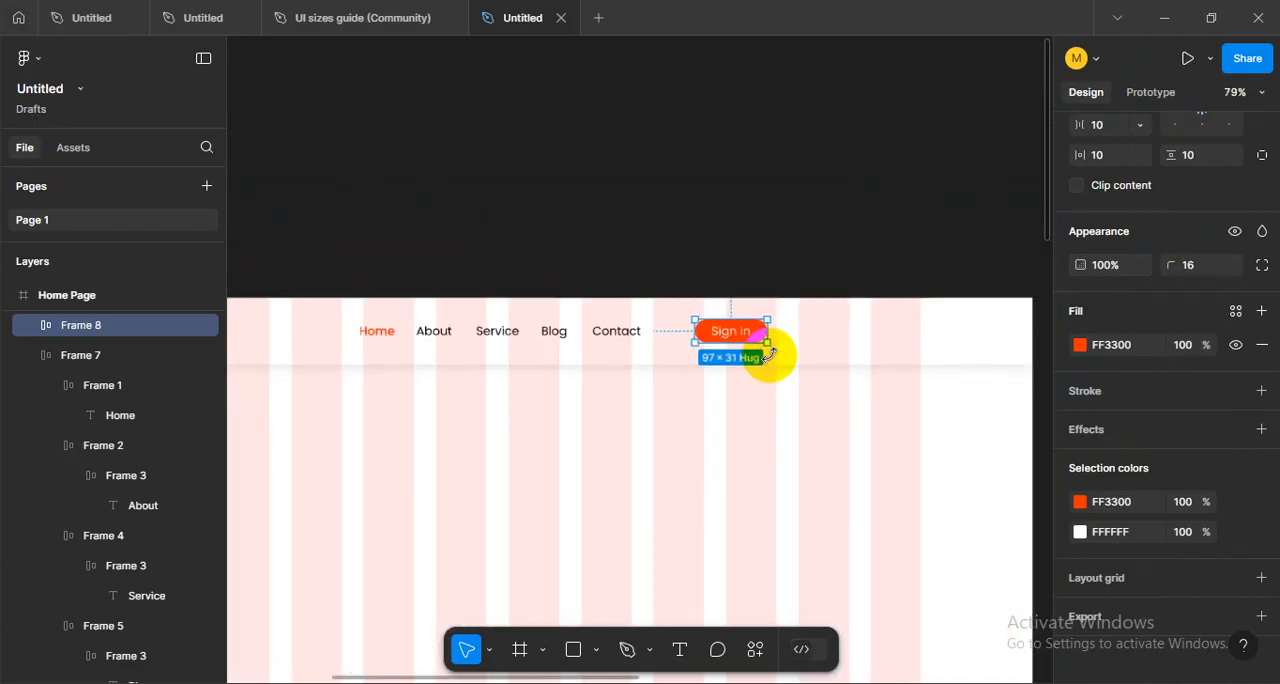
pyautogui.press('Escape')
# - Set the Sign in button's corner radius to 8
pyautogui.scroll(5, 797, 347)
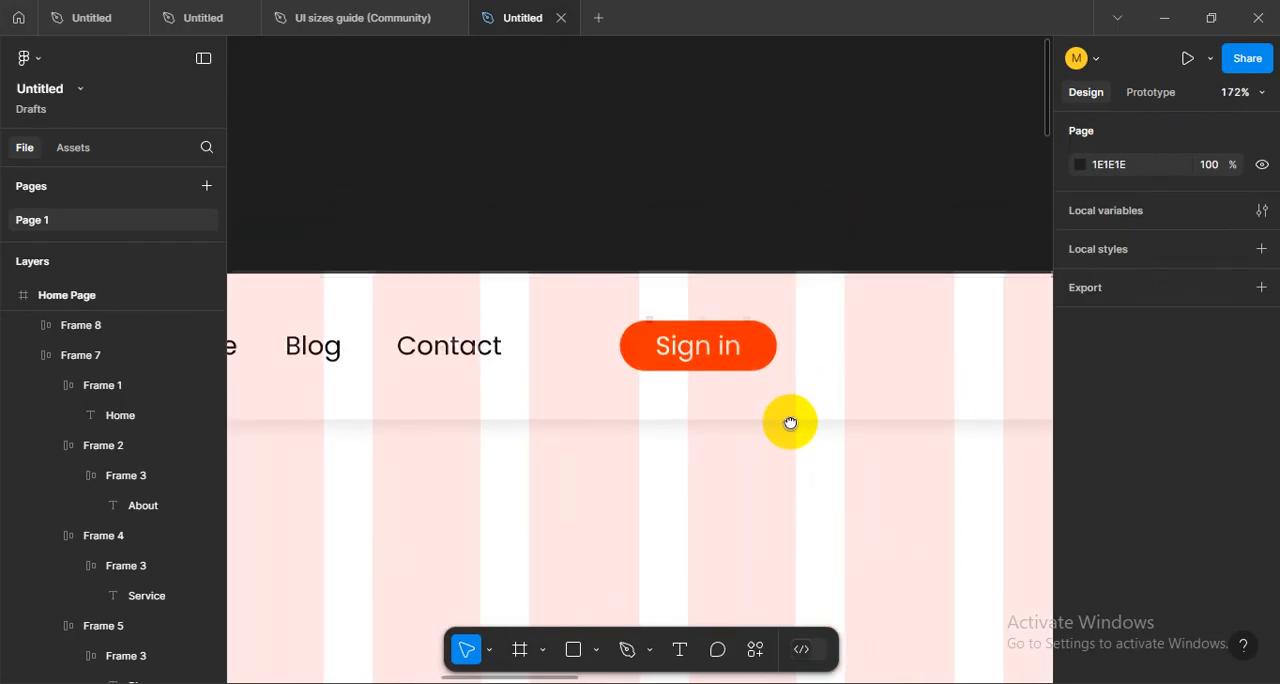
pyautogui.click(757, 358)
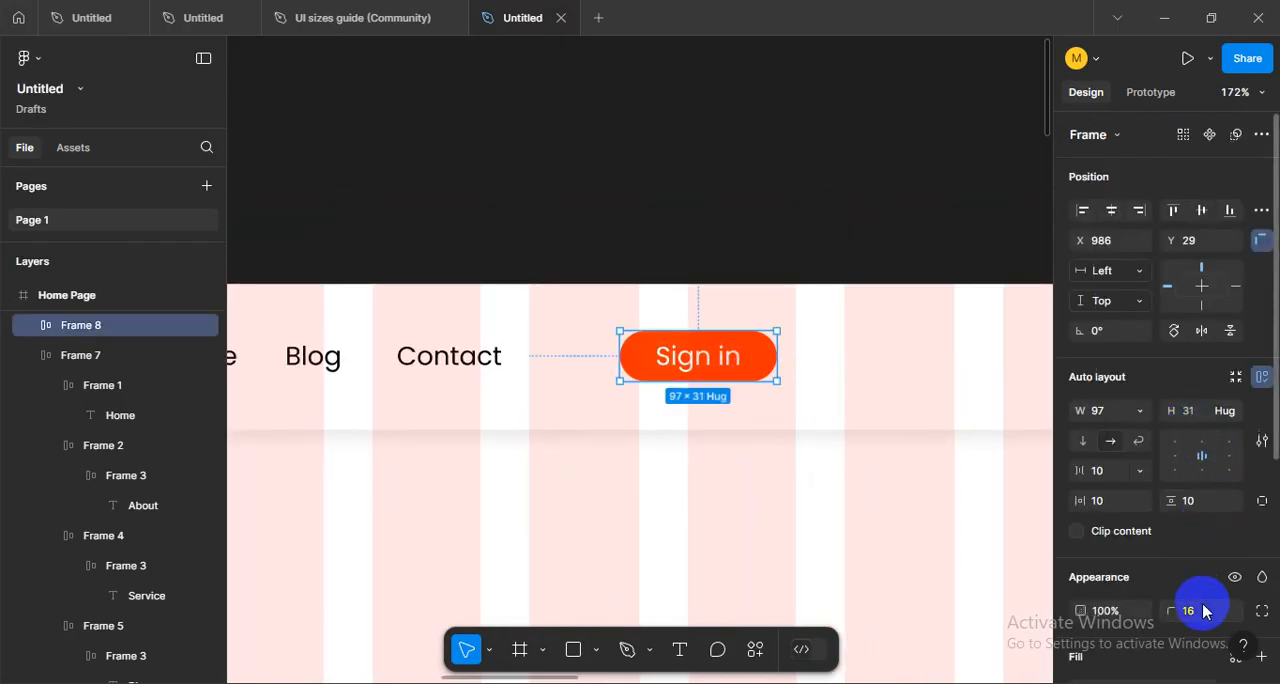
pyautogui.click(1205, 611)
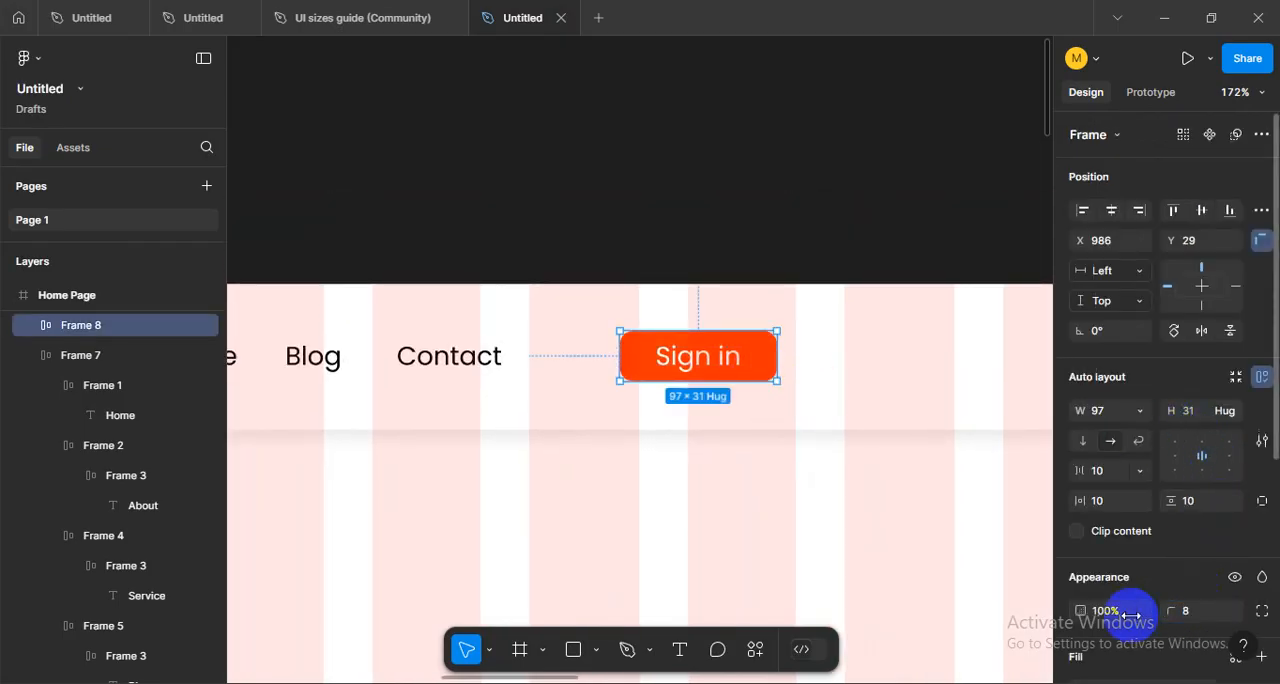
pyautogui.click(814, 252)
pyautogui.scroll(-5, 866, 366)
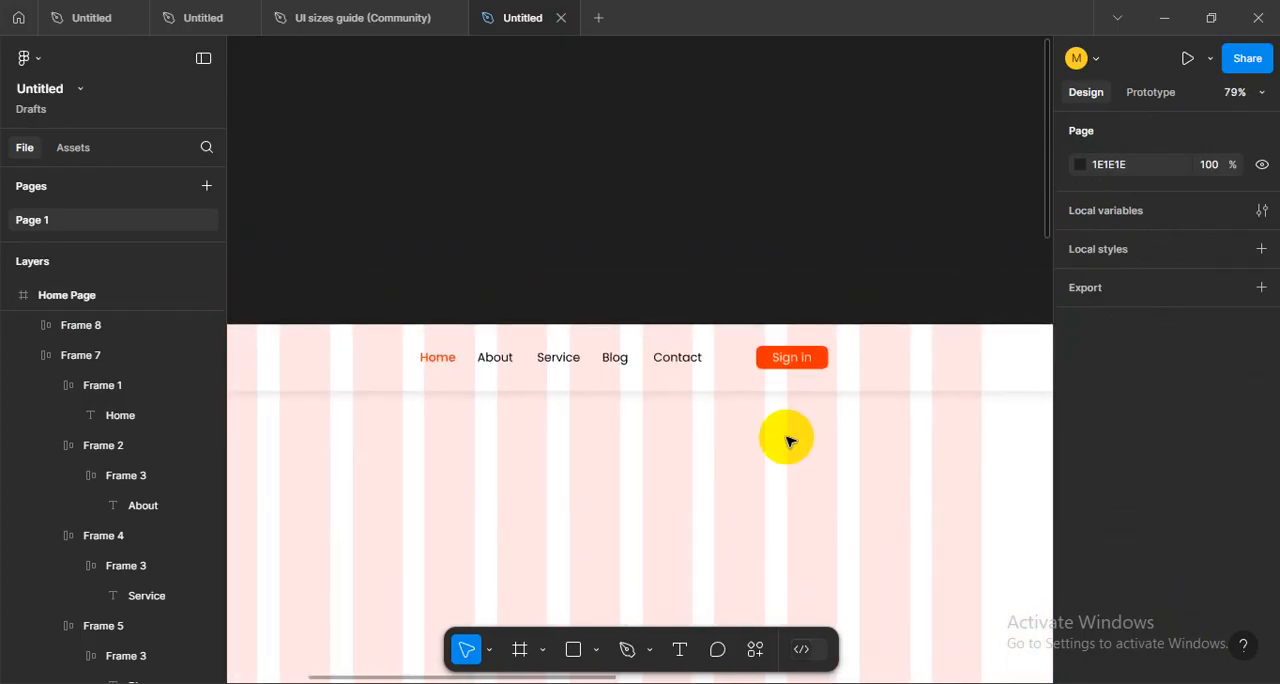
pyautogui.moveTo(786, 437); pyautogui.dragTo(735, 463)
pyautogui.scroll(2, 874, 357)
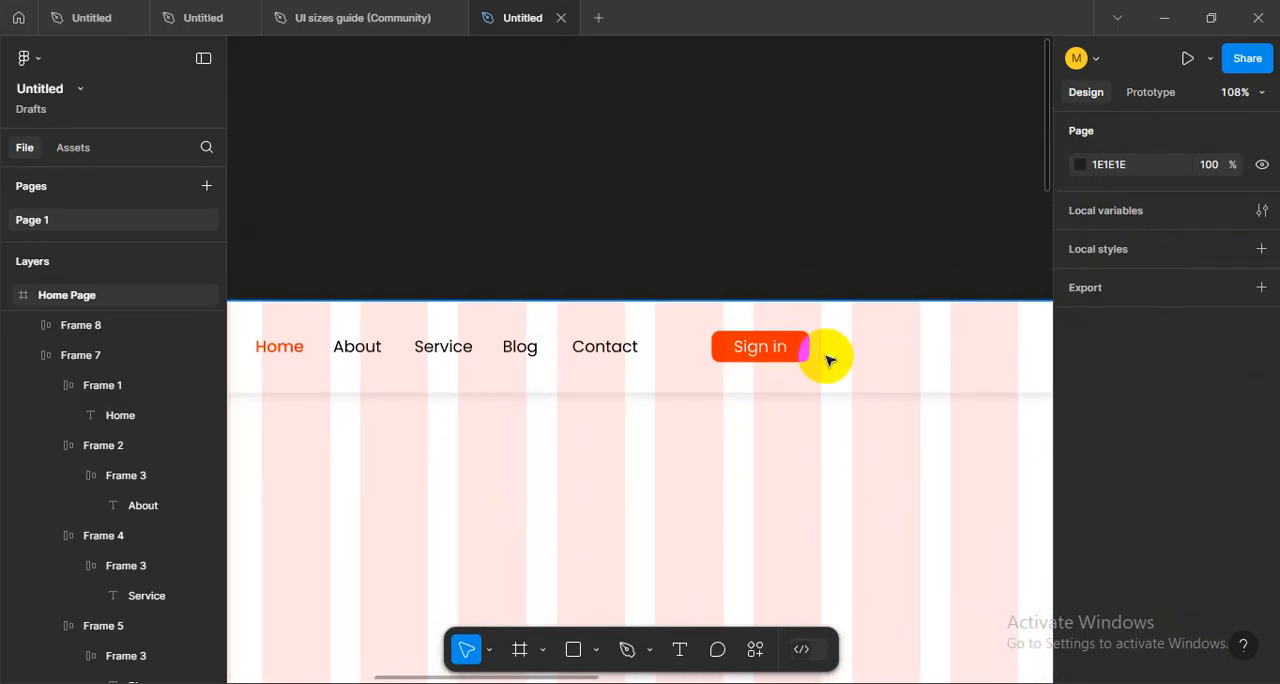
pyautogui.moveTo(883, 363); pyautogui.dragTo(727, 403)
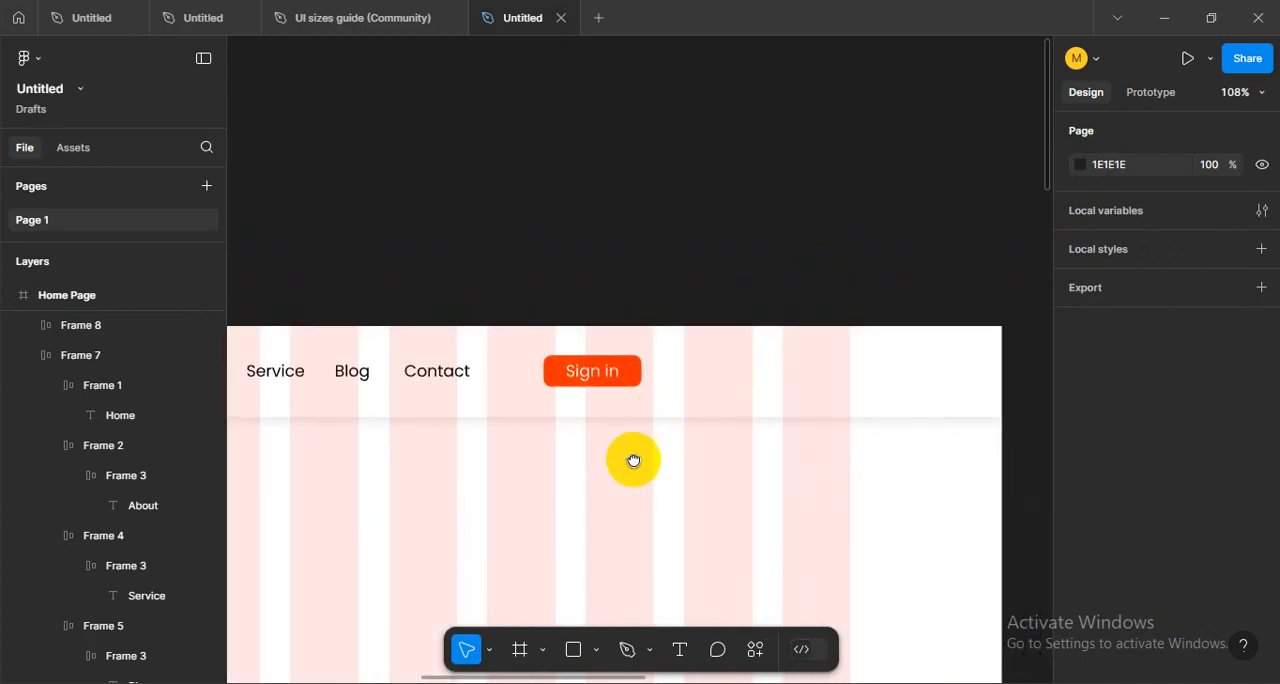
pyautogui.moveTo(634, 457); pyautogui.dragTo(587, 487)
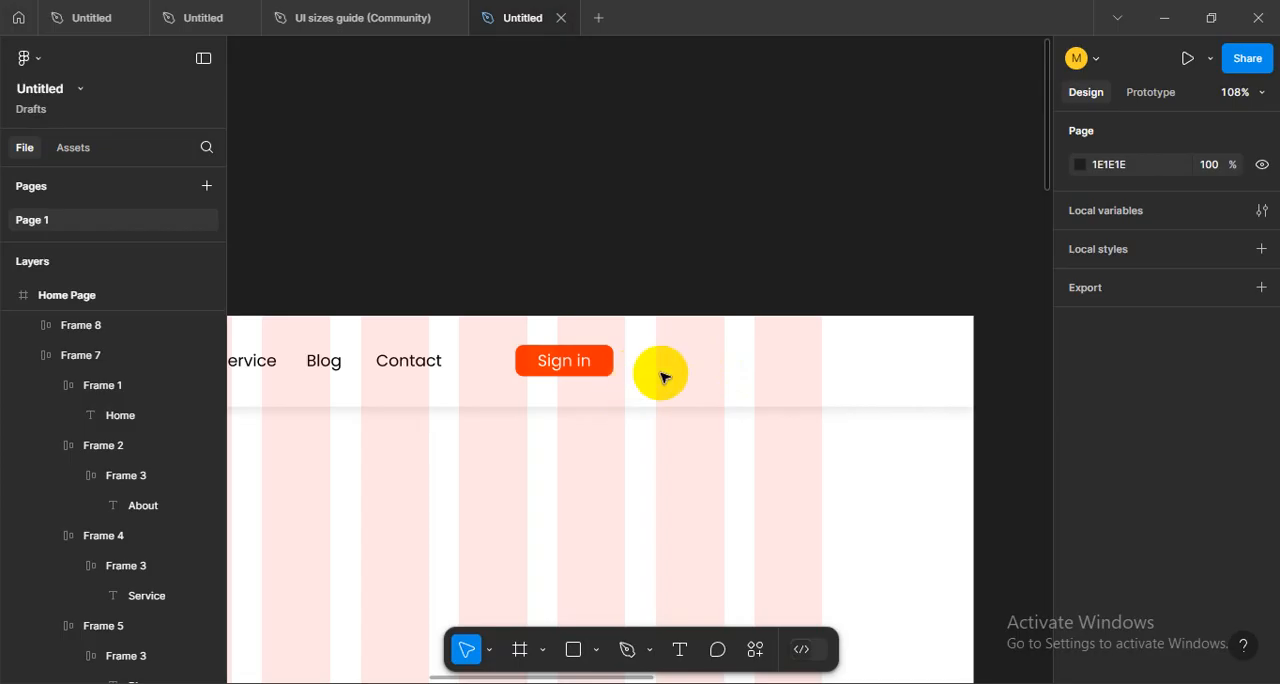
pyautogui.click(530, 360)
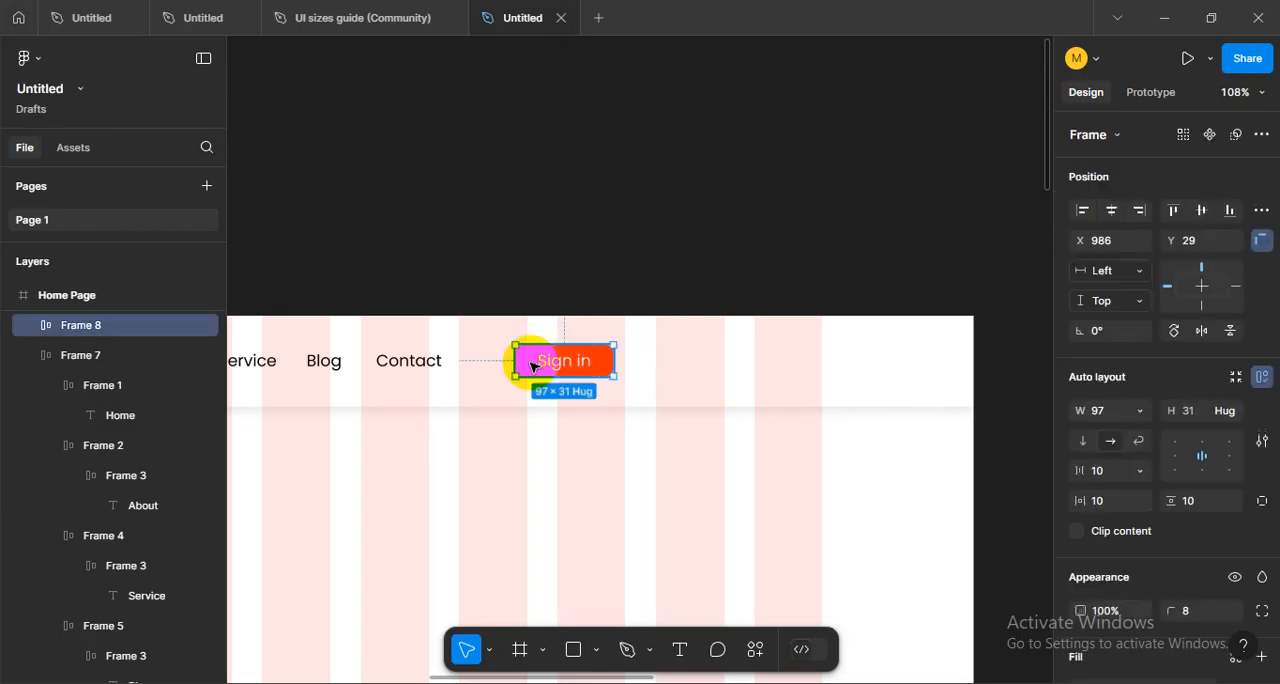
pyautogui.press('Escape')
# - Add a "Sign Up" text in the header beside the Sign in button
pyautogui.scroll(5, 608, 374)
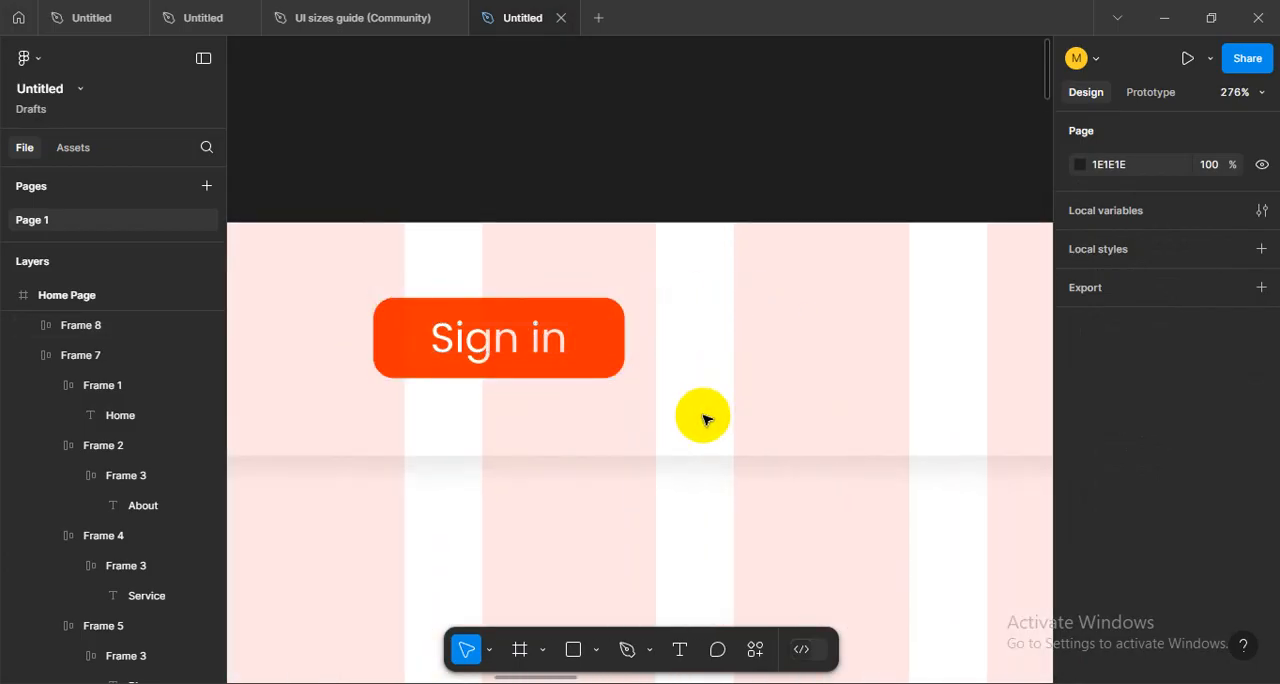
pyautogui.click(677, 650)
pyautogui.click(774, 380)
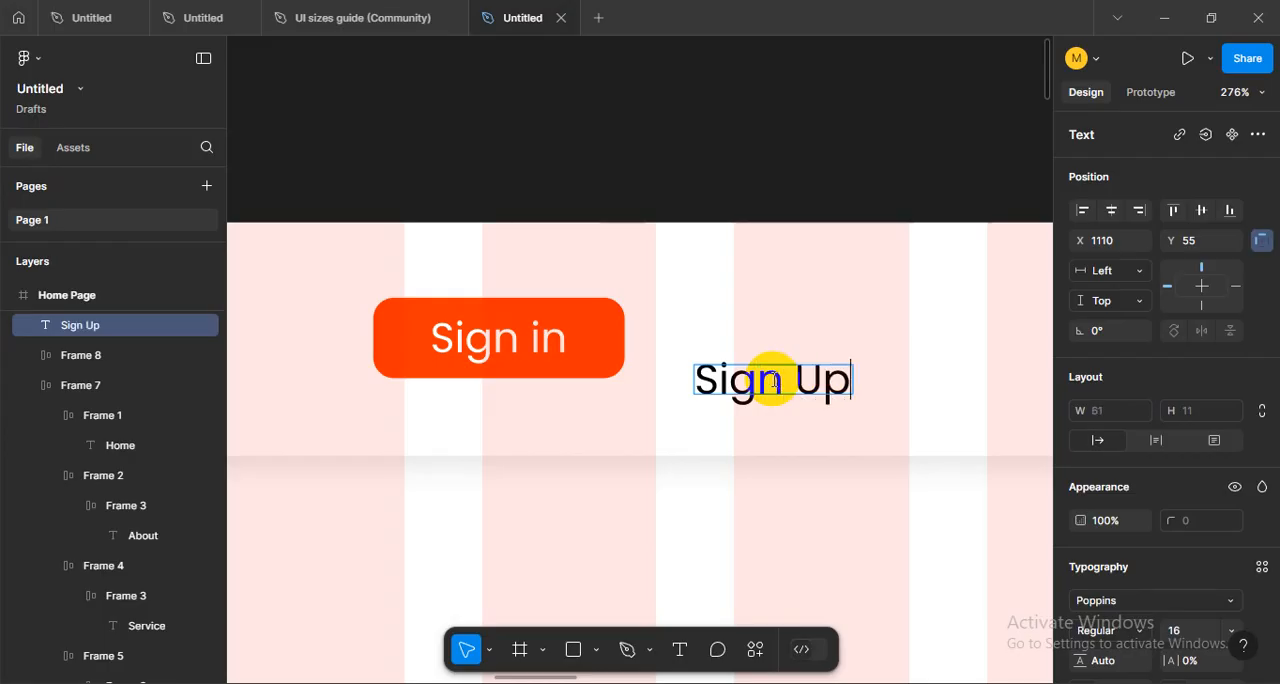
pyautogui.click(751, 326)
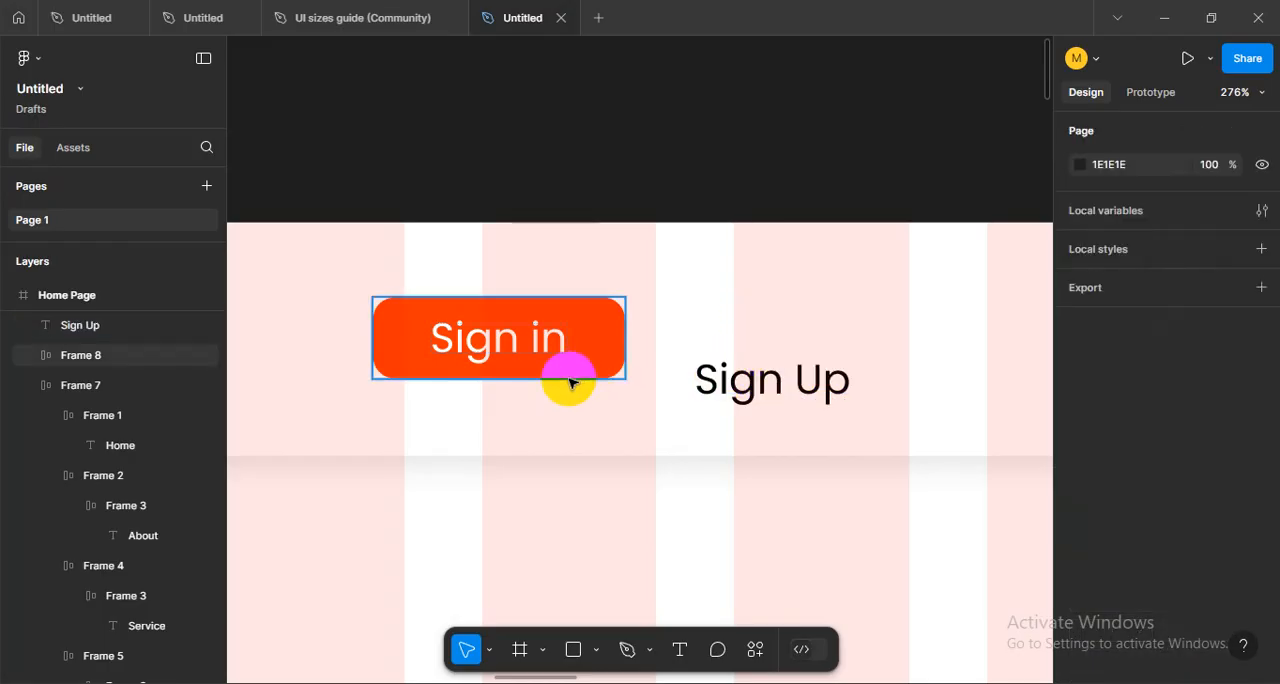
# - Change the button's label to "Sign In" with a capital I
pyautogui.doubleClick(540, 338)
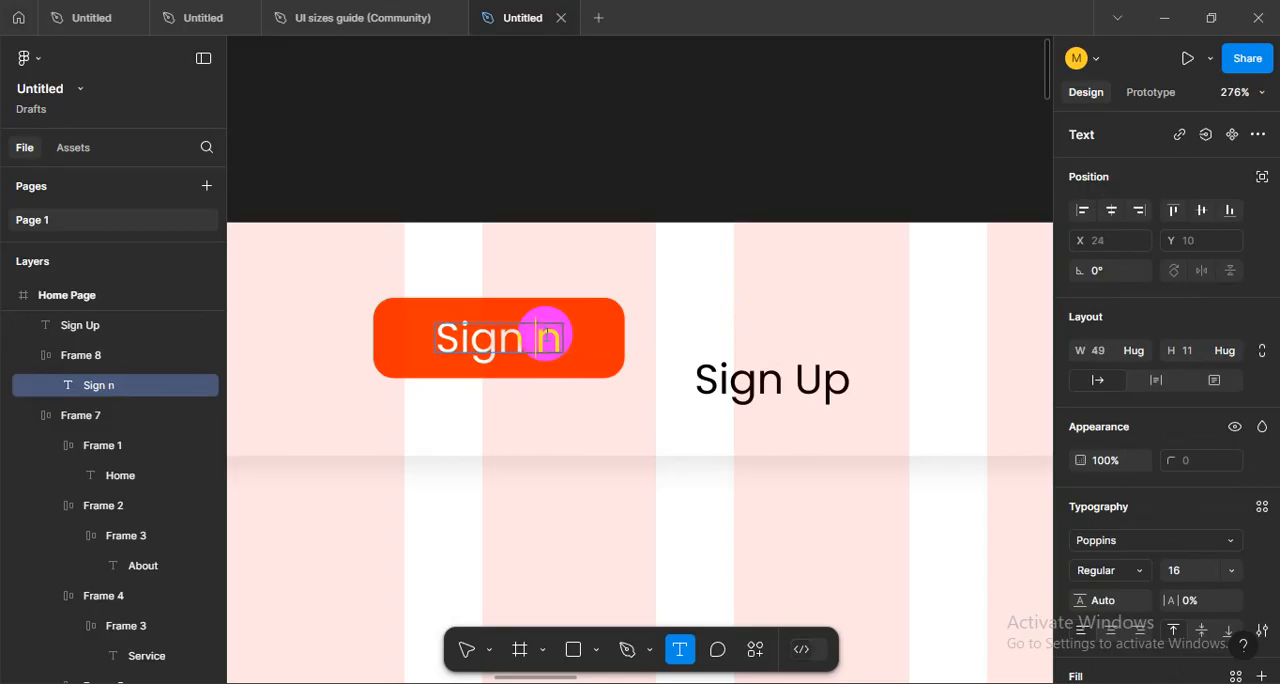
pyautogui.press('Escape')
pyautogui.click(710, 355)
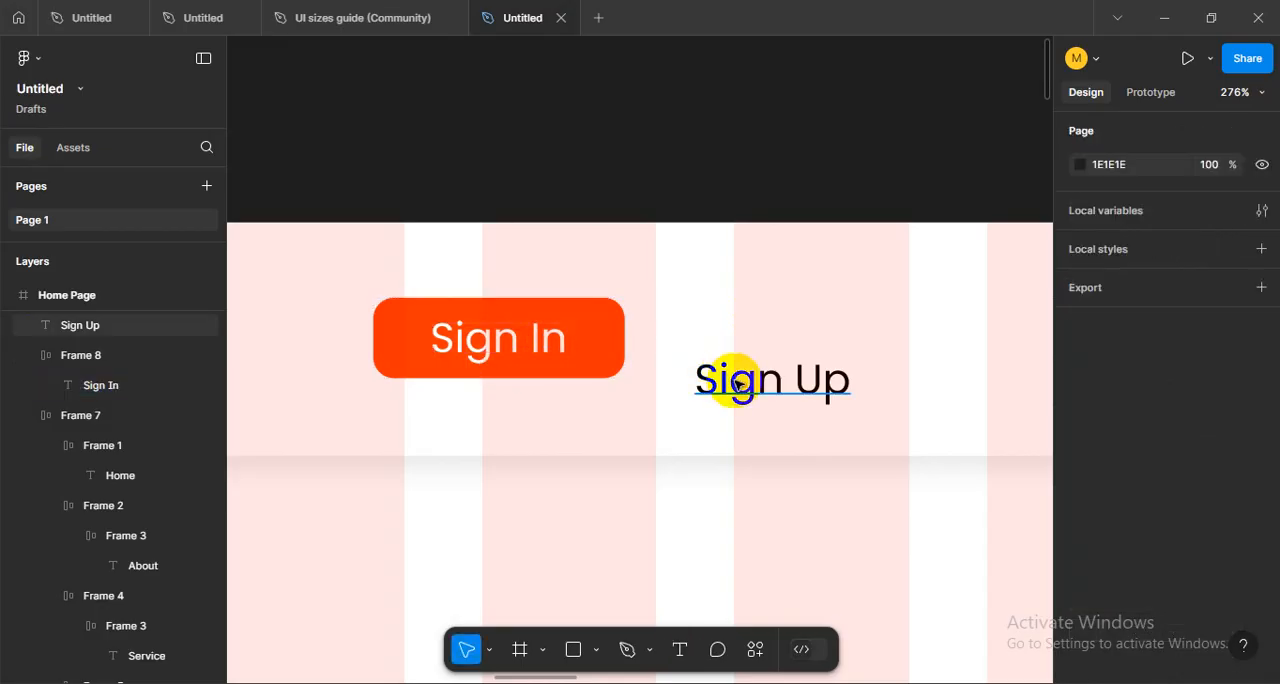
# - Move the Sign Up text level with the Sign In label, at X 1105 and Y 39
pyautogui.moveTo(726, 374); pyautogui.dragTo(717, 334)
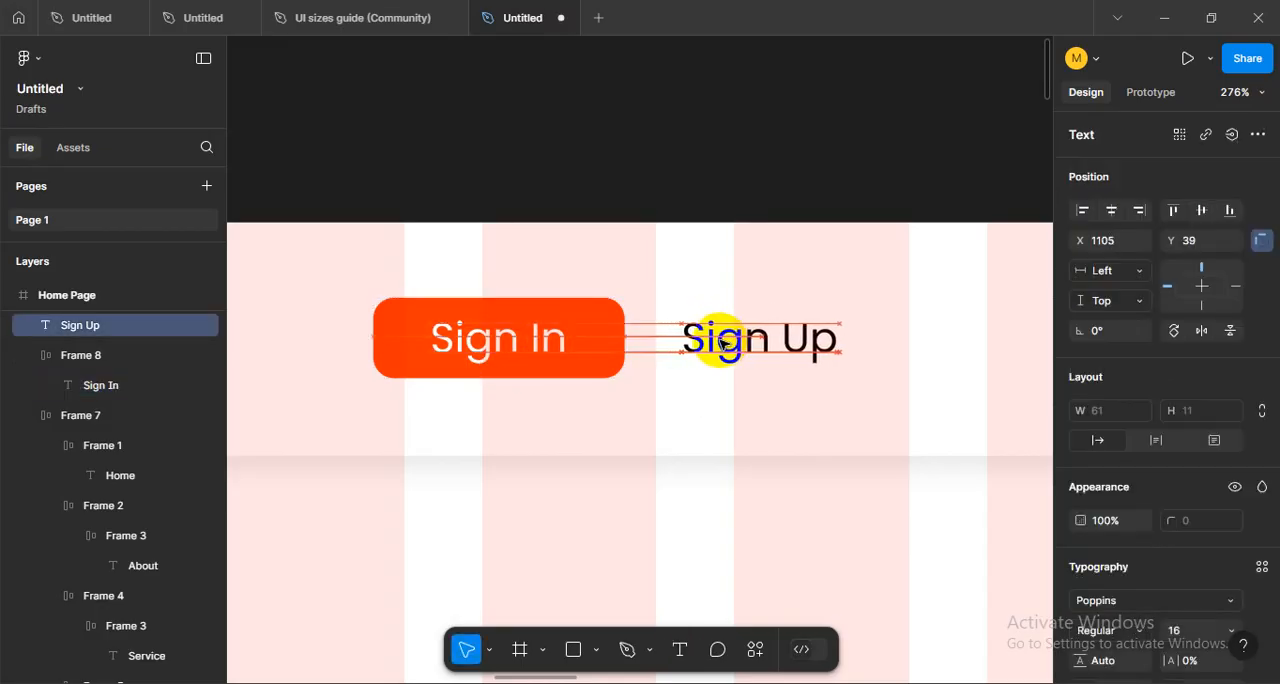
pyautogui.scroll(-6, 745, 403)
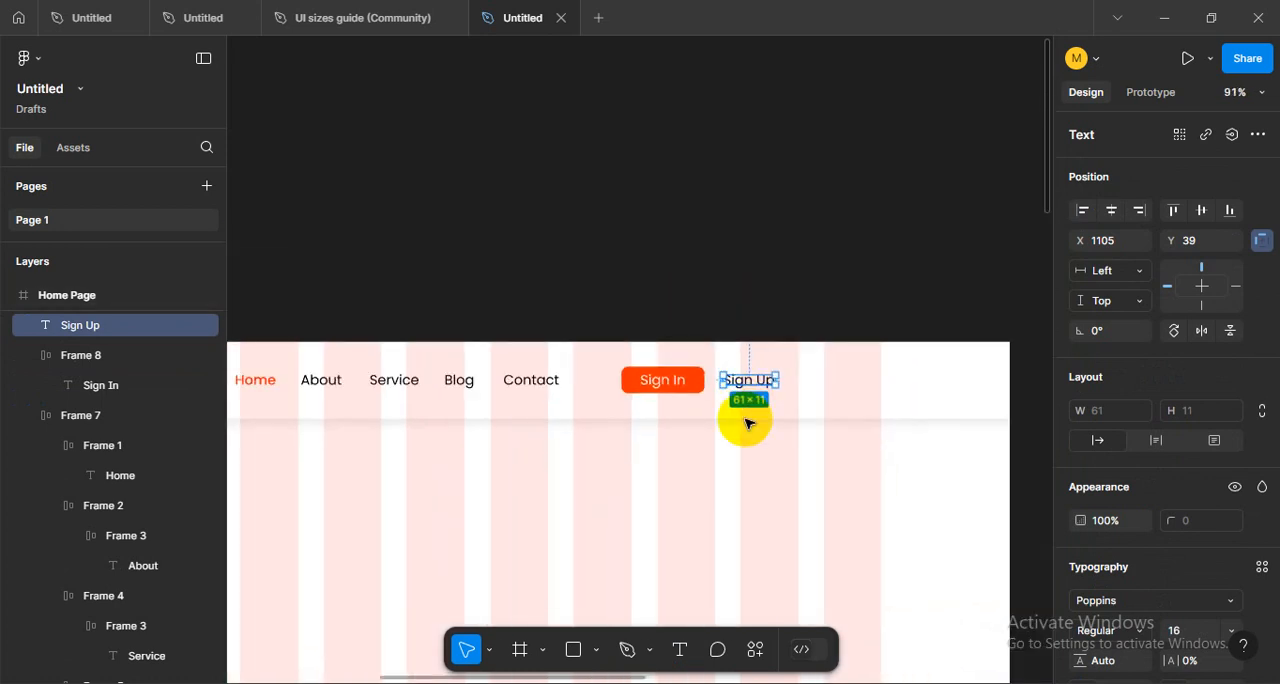
pyautogui.press('Escape')
# - Move the Sign In button and Sign Up text together until Sign Up ends at the last grid column's outer edge, with Sign Up at X 1229
pyautogui.hotkey('ctrl', 'shift', '4')
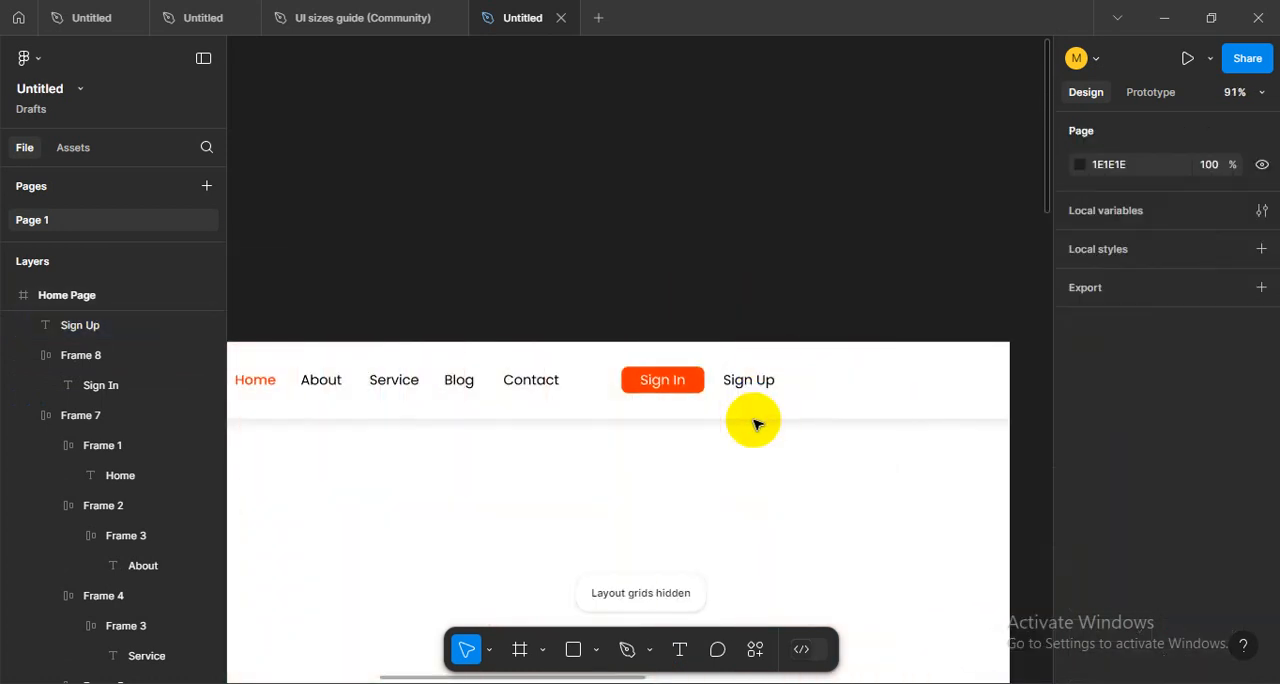
pyautogui.hscroll(-3, 760, 420)
pyautogui.moveTo(752, 405); pyautogui.dragTo(811, 409)
pyautogui.hscroll(4, 800, 400)
pyautogui.hotkey('ctrl', 'shift', '4')
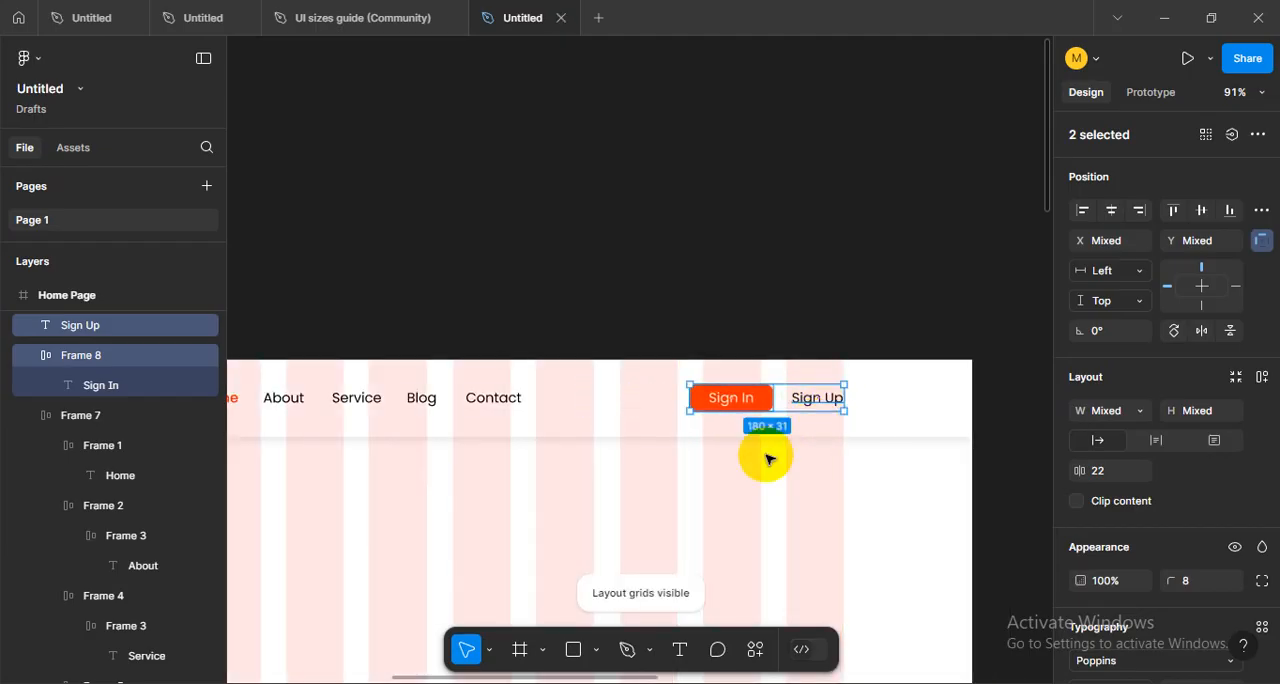
pyautogui.click(786, 463)
pyautogui.scroll(5, 857, 391)
pyautogui.scroll(-6, 858, 396)
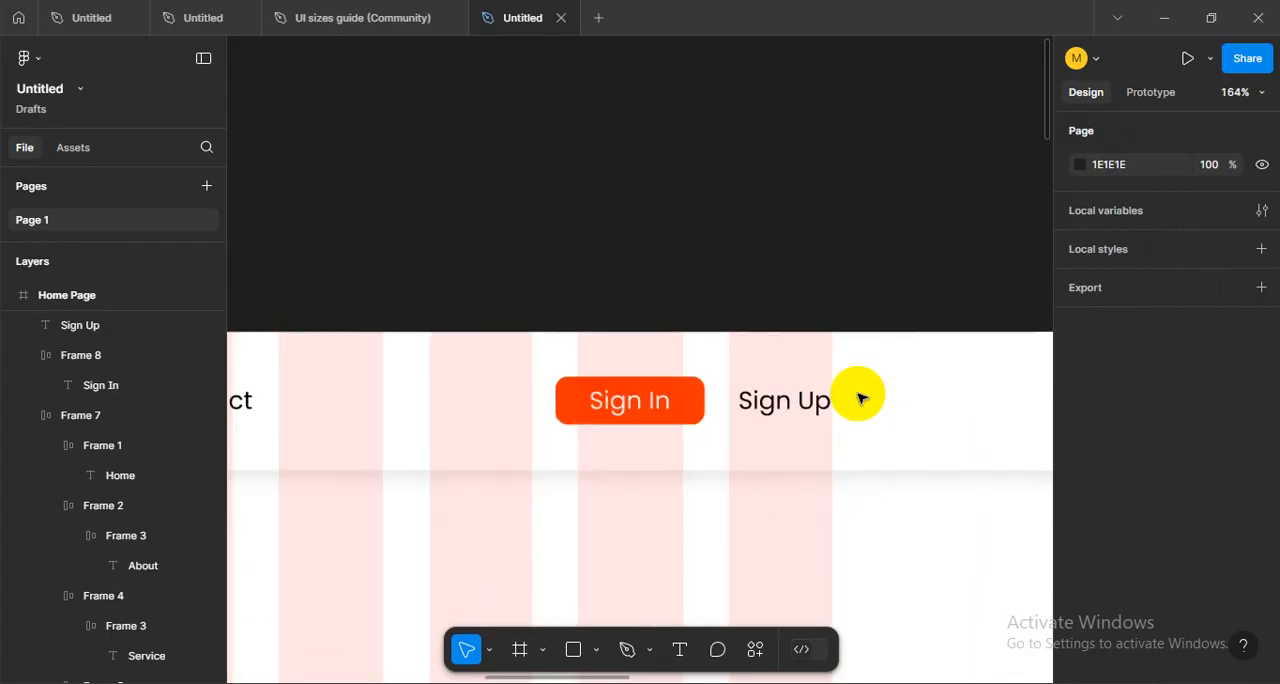
pyautogui.scroll(5, 836, 402)
pyautogui.scroll(4, 834, 404)
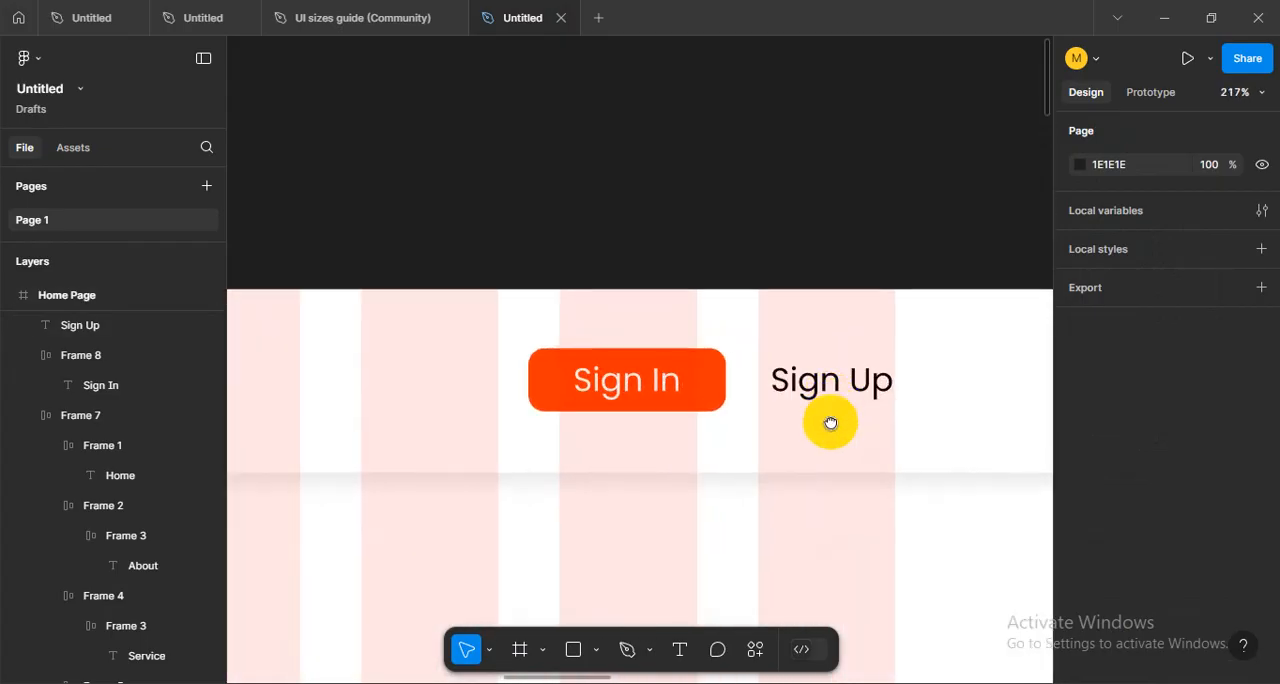
# - Recolour the Sign Up text to FF3300 by sampling the Sign In button's fill
pyautogui.click(742, 425)
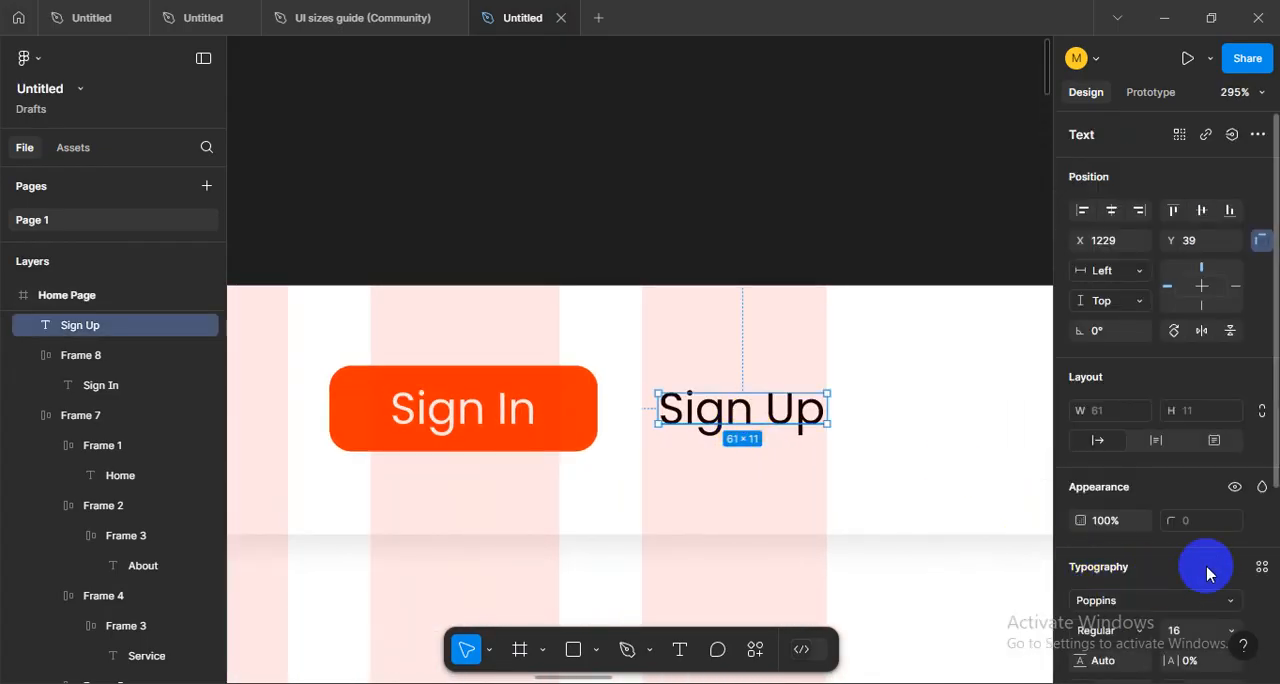
pyautogui.click(892, 474)
pyautogui.moveTo(715, 503); pyautogui.dragTo(782, 522)
pyautogui.click(779, 443)
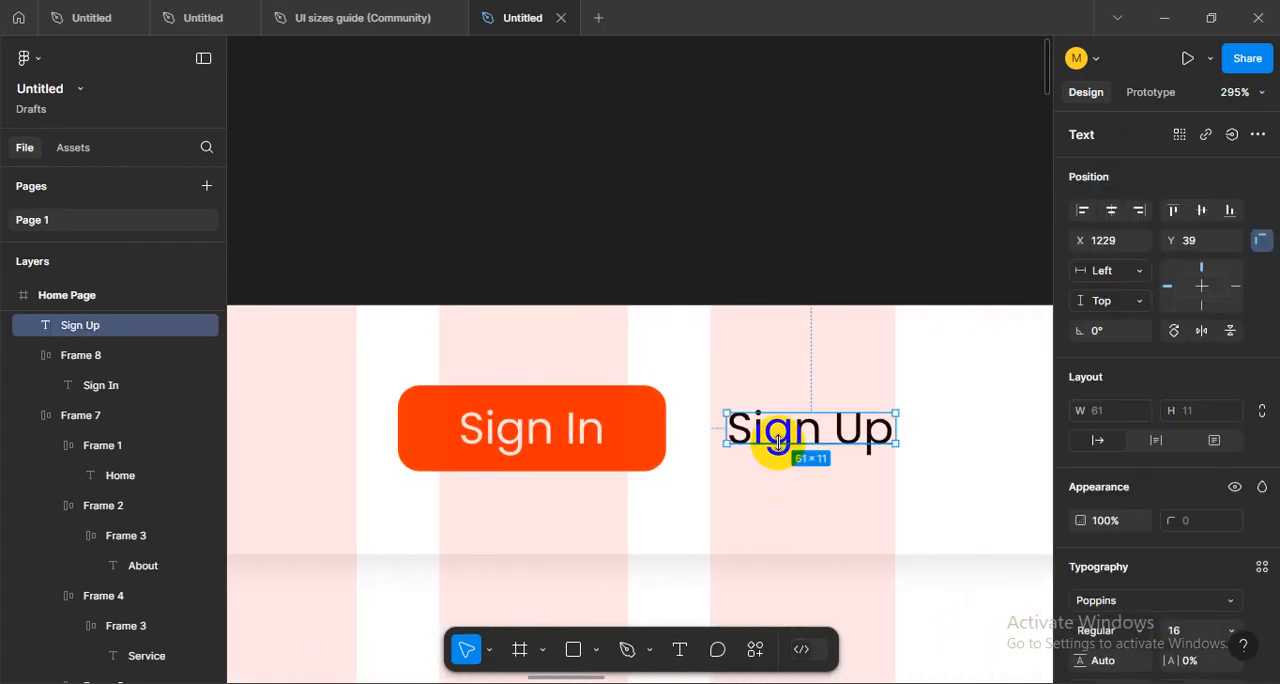
pyautogui.click(440, 400)
pyautogui.click(766, 514)
# - Hide the layout grids to check the whole Home Page header
pyautogui.scroll(-5, 768, 515)
pyautogui.hotkey('ctrl', 'shift', '4')
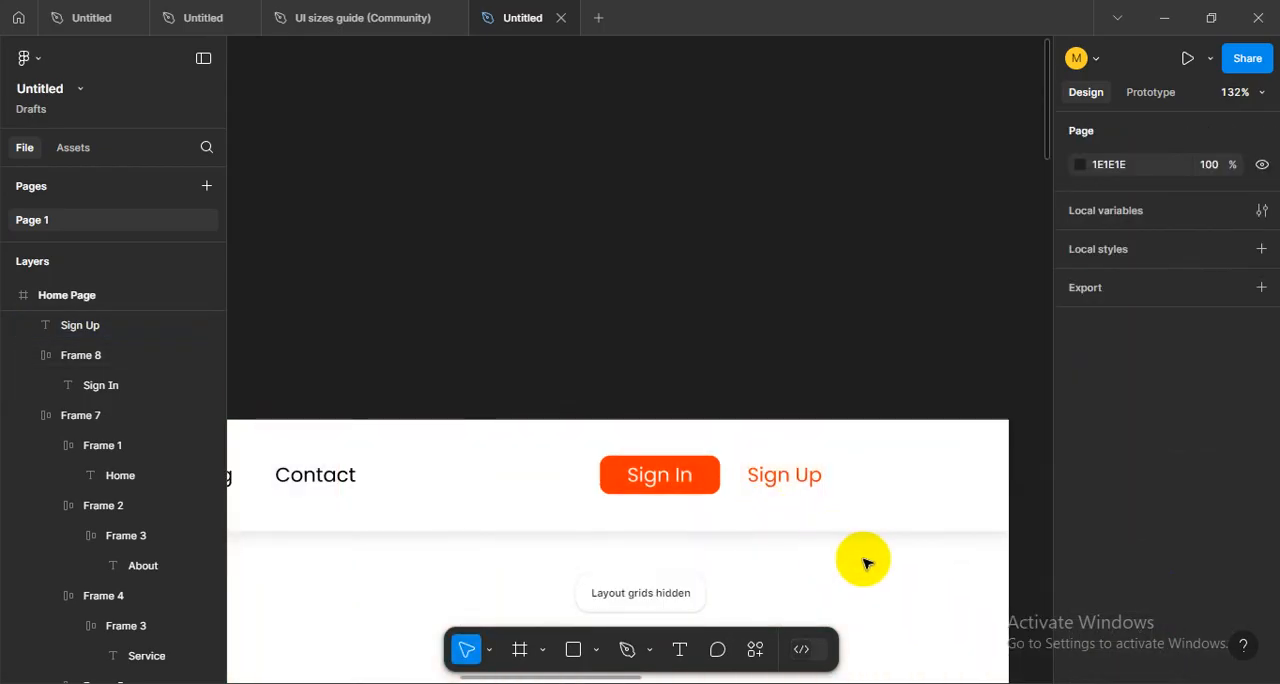
pyautogui.scroll(-4, 860, 557)
pyautogui.moveTo(831, 560); pyautogui.dragTo(945, 427)
pyautogui.scroll(-4, 945, 427)
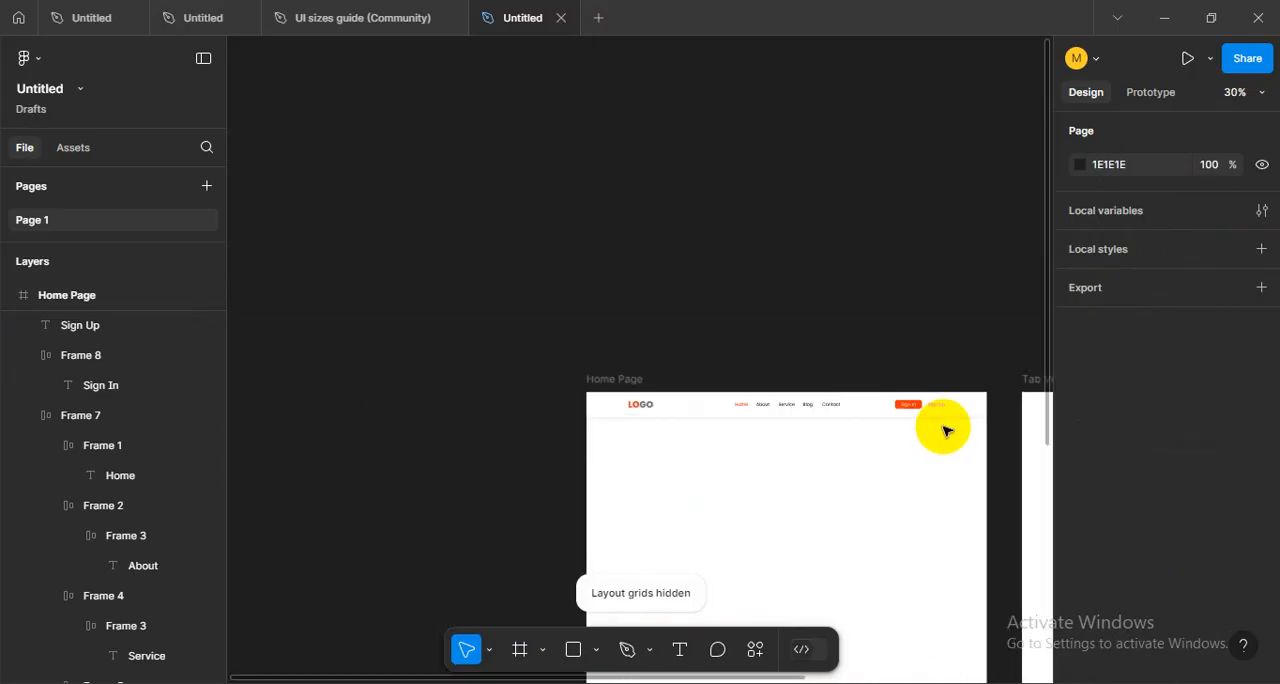
pyautogui.scroll(3, 945, 429)
# - Undo the orange recolouring of the Sign Up text
pyautogui.hotkey('ctrl', 'z')
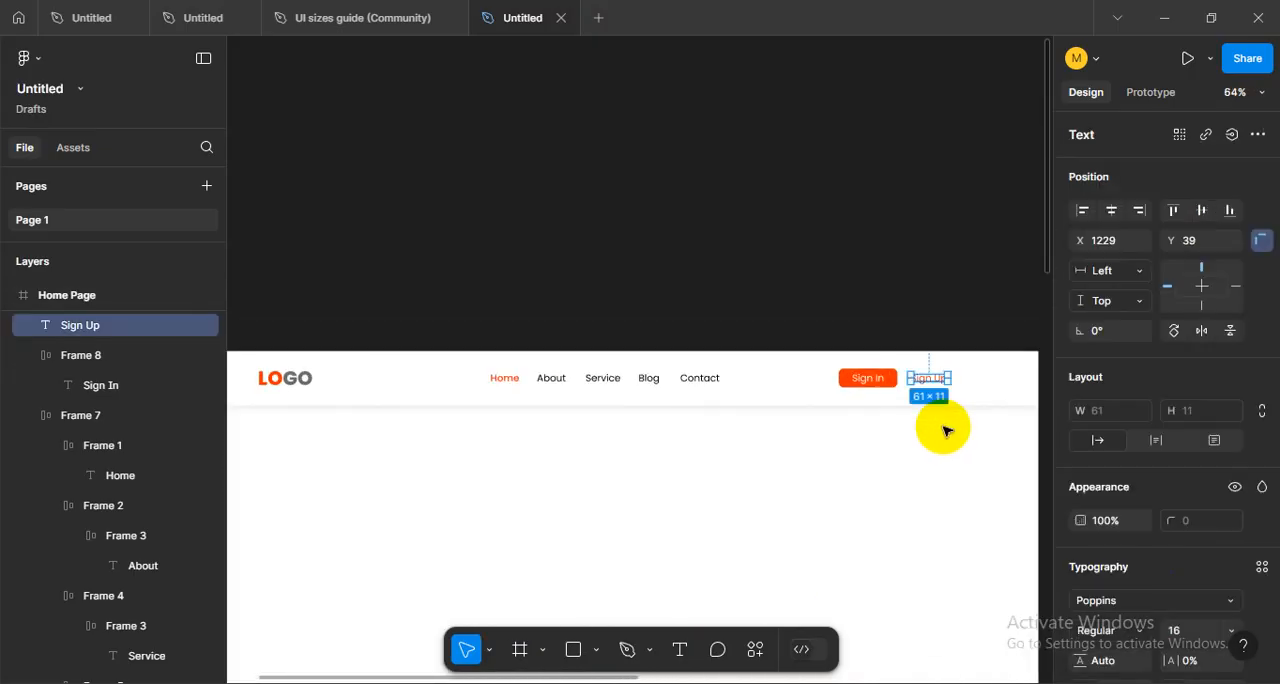
pyautogui.moveTo(943, 423); pyautogui.dragTo(806, 486)
pyautogui.scroll(5, 871, 520)
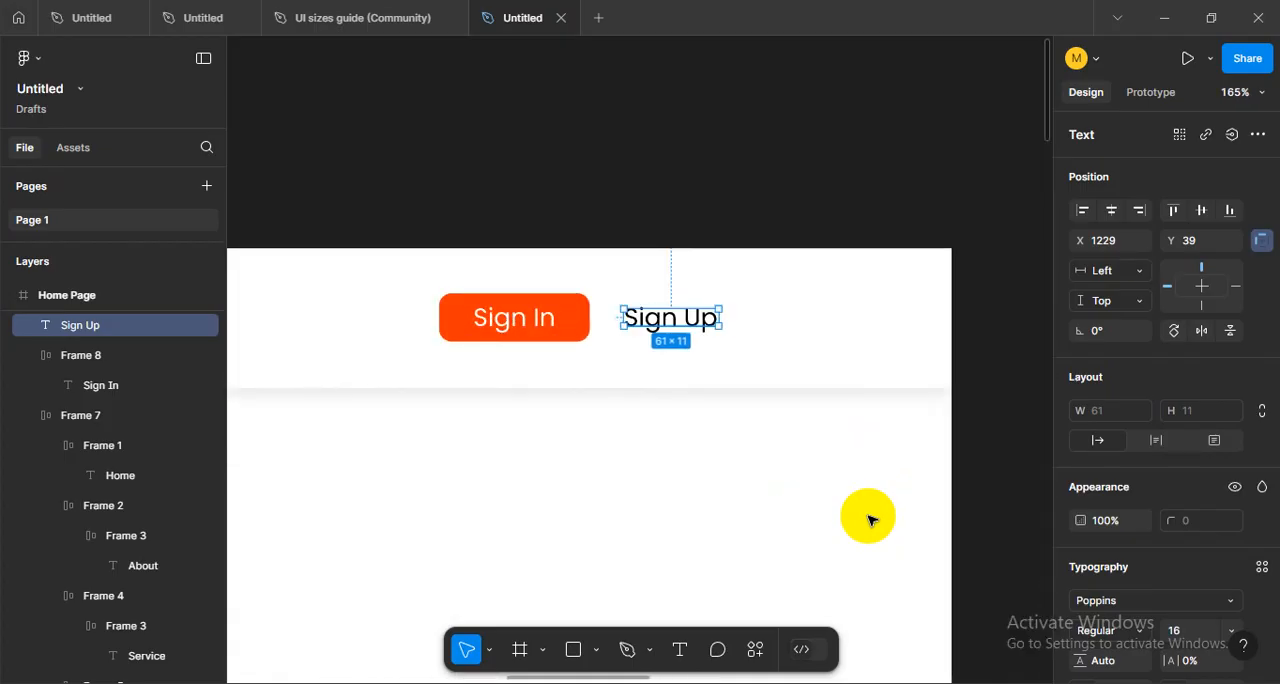
pyautogui.moveTo(752, 437); pyautogui.dragTo(755, 459)
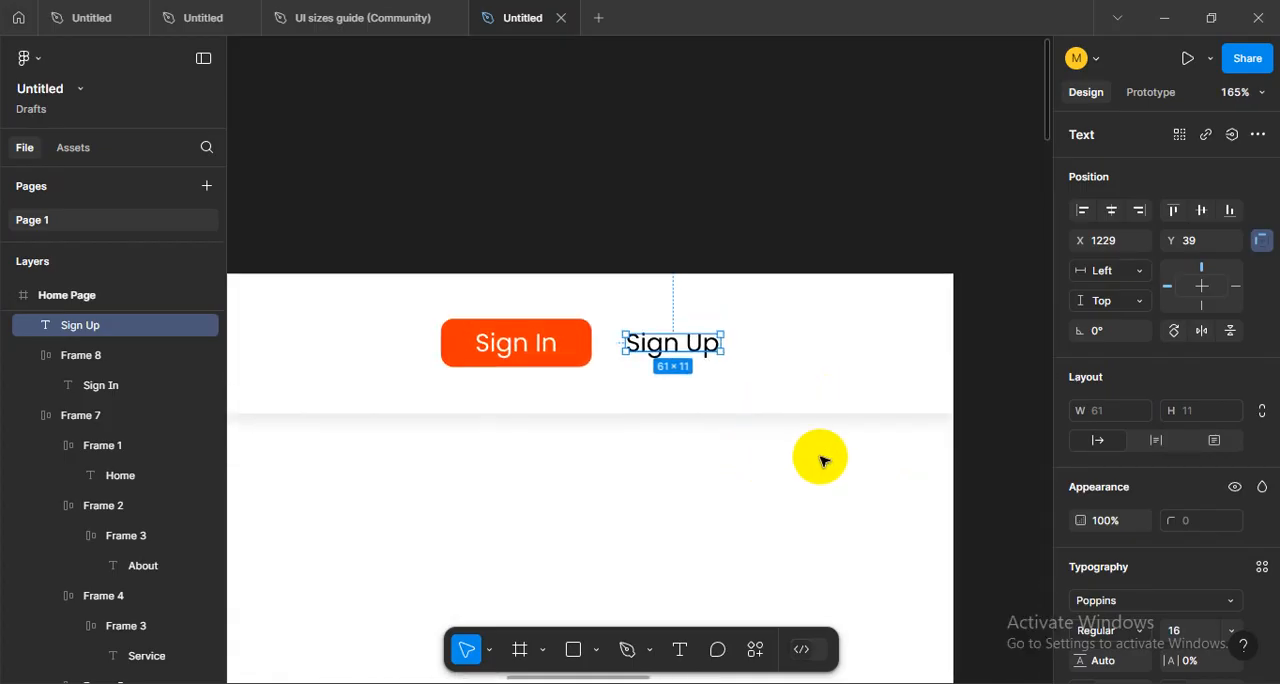
pyautogui.scroll(-2, 821, 458)
pyautogui.moveTo(566, 472); pyautogui.dragTo(663, 477)
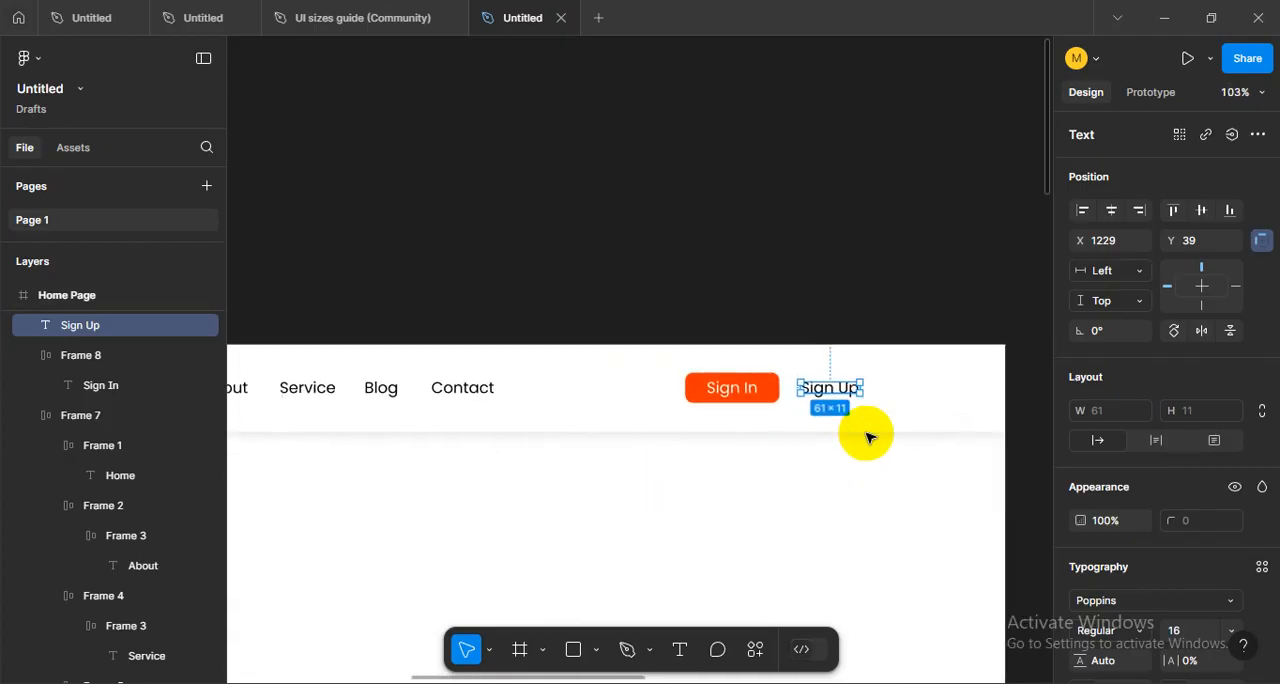
# - Set the font size of both the Sign In and Sign Up text to 14
pyautogui.scroll(4, 866, 432)
pyautogui.scroll(2, 703, 458)
pyautogui.keyDown('shift'); pyautogui.click(650, 427); pyautogui.keyUp('shift')
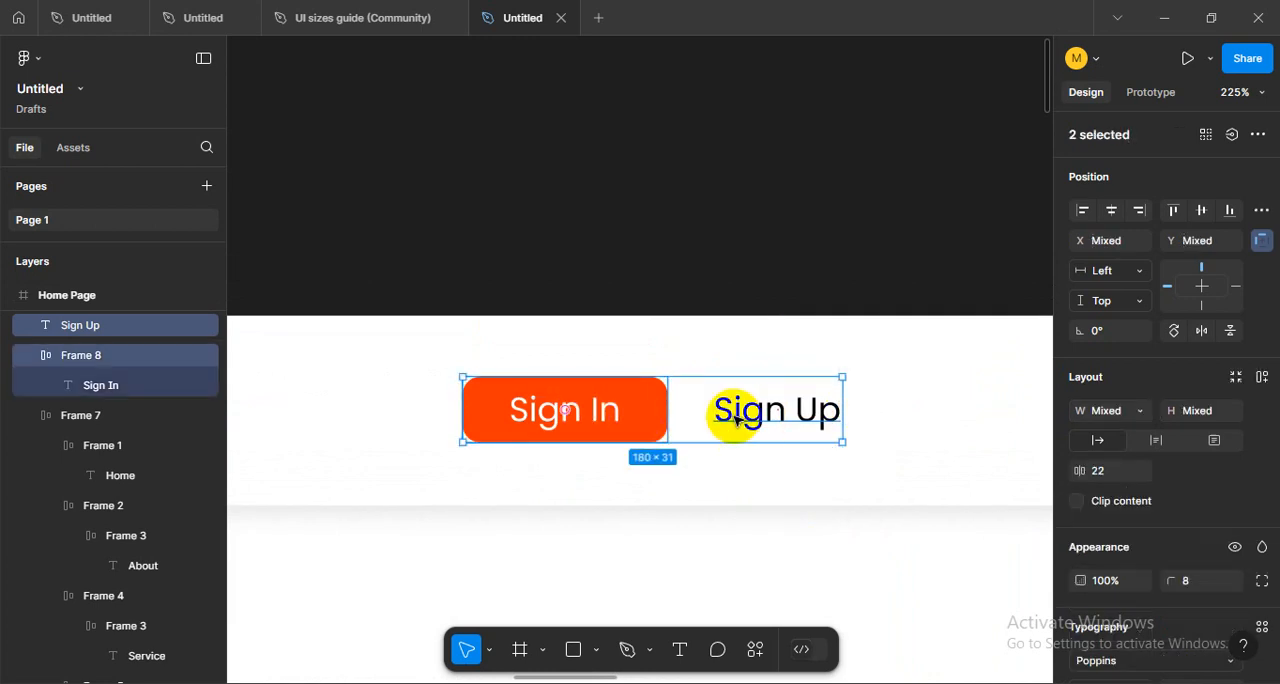
pyautogui.scroll(-3, 1175, 555)
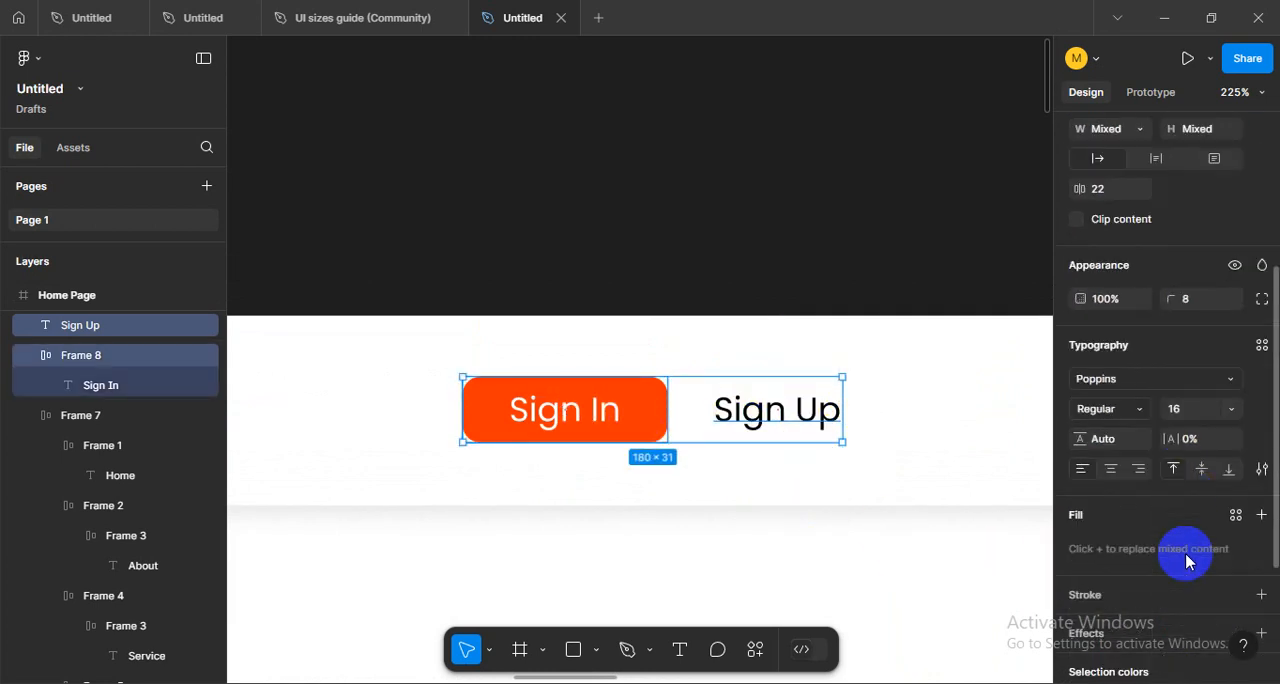
pyautogui.click(1195, 414)
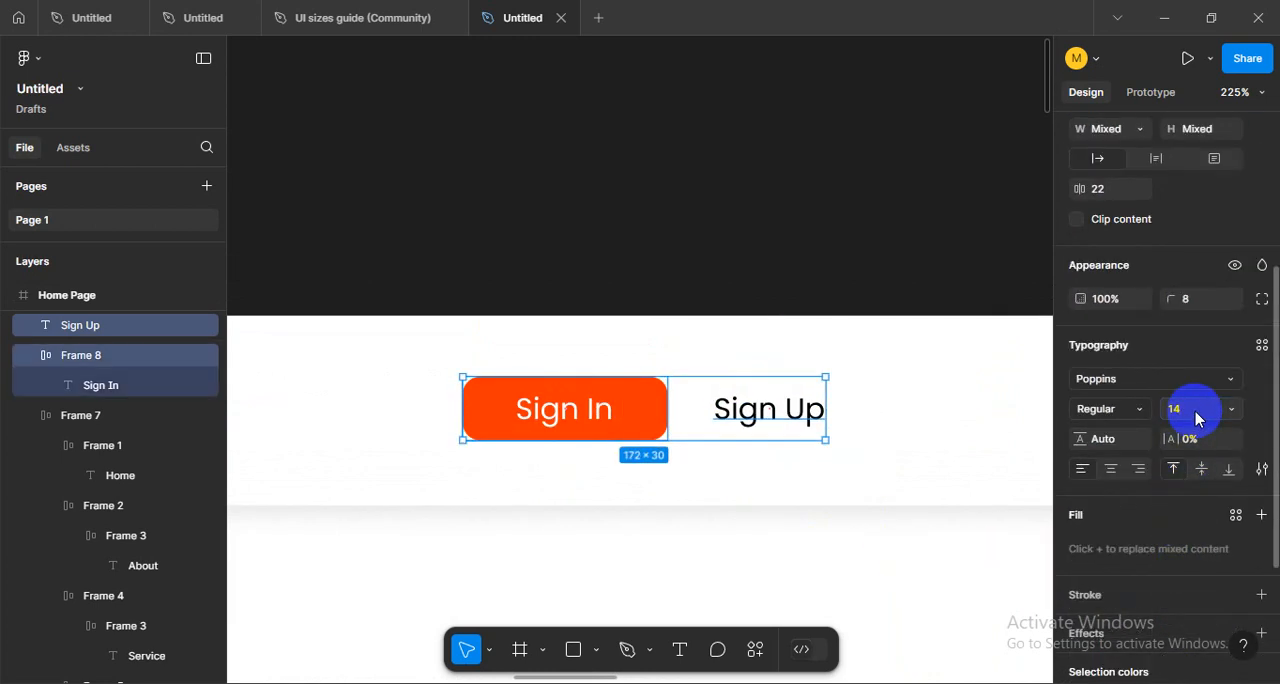
pyautogui.click(813, 481)
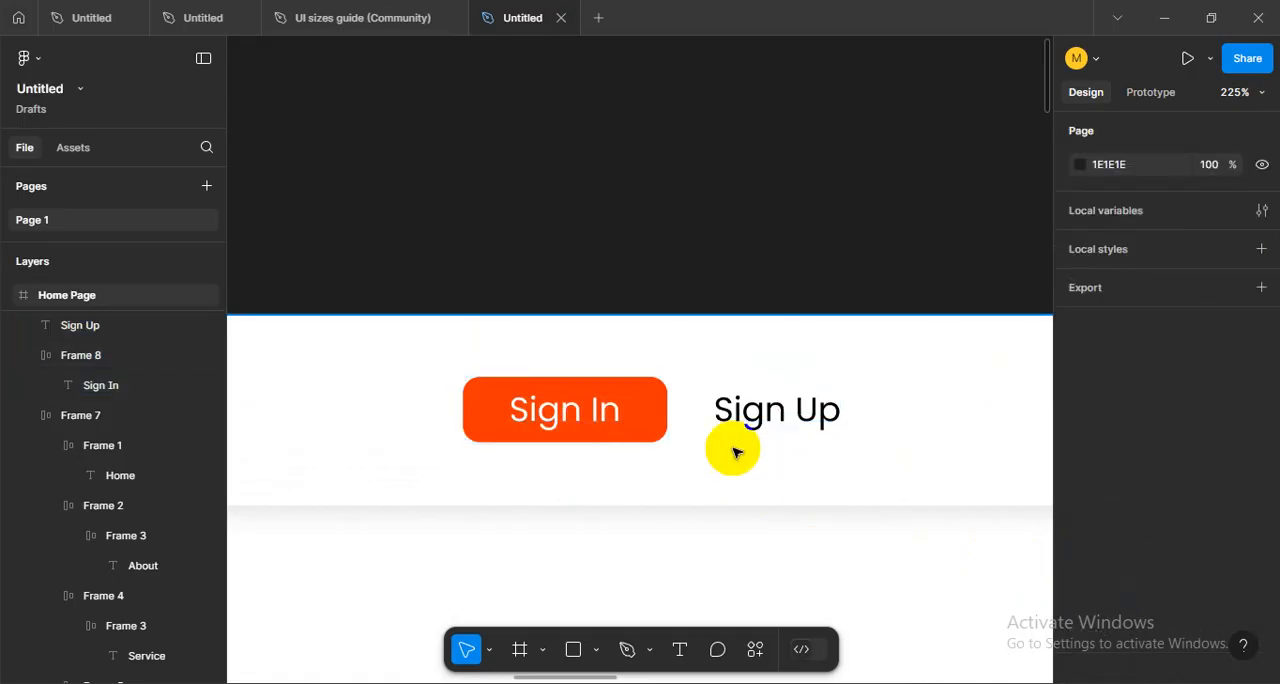
pyautogui.hotkey('ctrl', 'z')
pyautogui.click(874, 464)
# - Set the font weight of the Sign In button's label to SemiBold
pyautogui.scroll(-4, 874, 463)
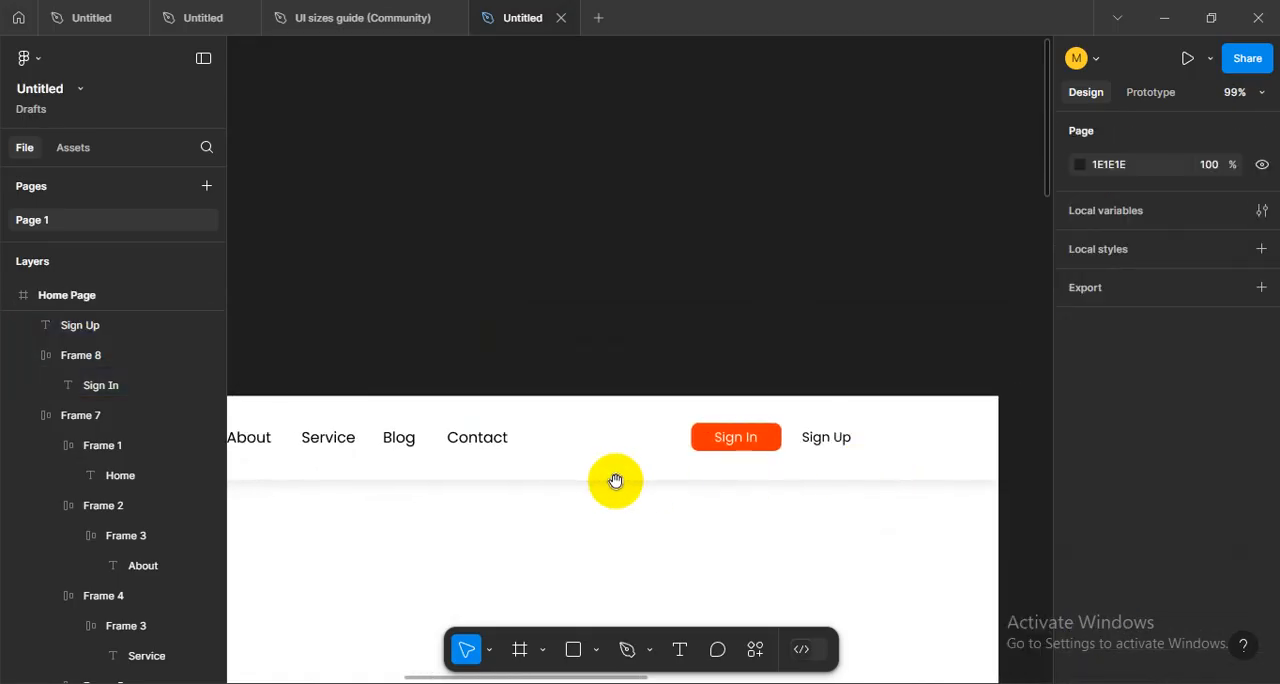
pyautogui.moveTo(512, 486); pyautogui.dragTo(709, 478)
pyautogui.moveTo(1023, 467); pyautogui.dragTo(735, 472)
pyautogui.scroll(2, 735, 472)
pyautogui.click(612, 421)
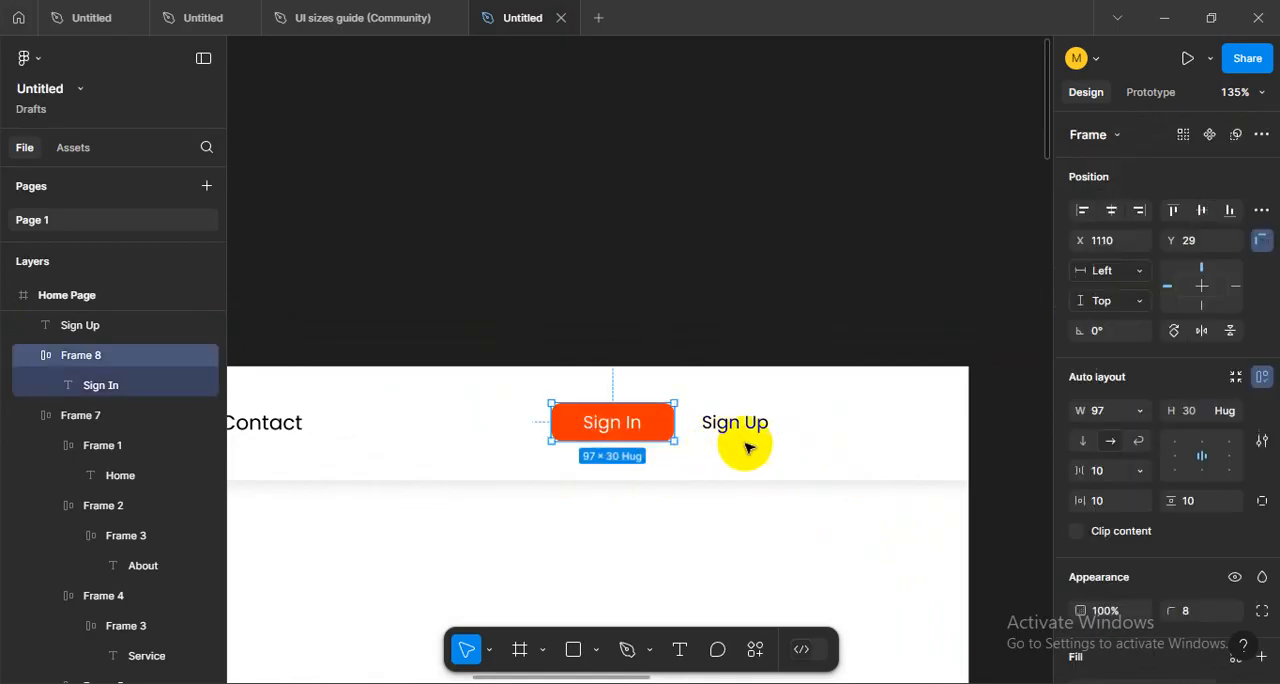
pyautogui.scroll(-3, 1150, 503)
pyautogui.scroll(-3, 1130, 500)
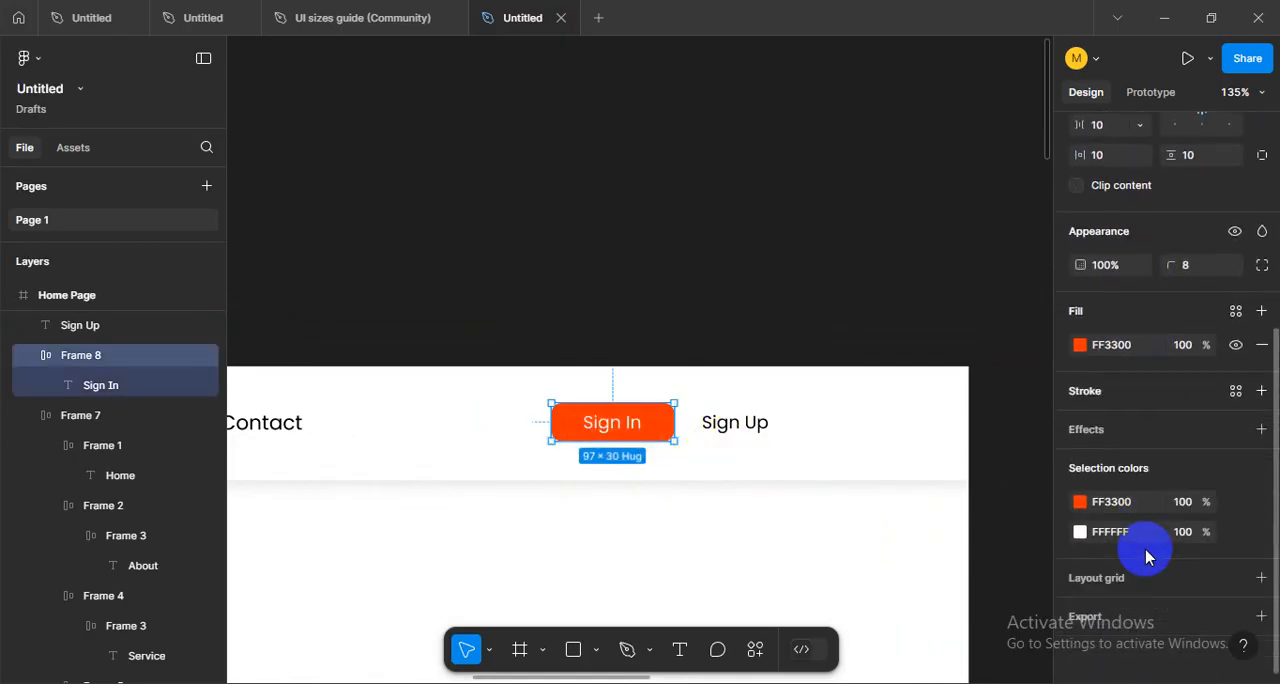
pyautogui.click(628, 426)
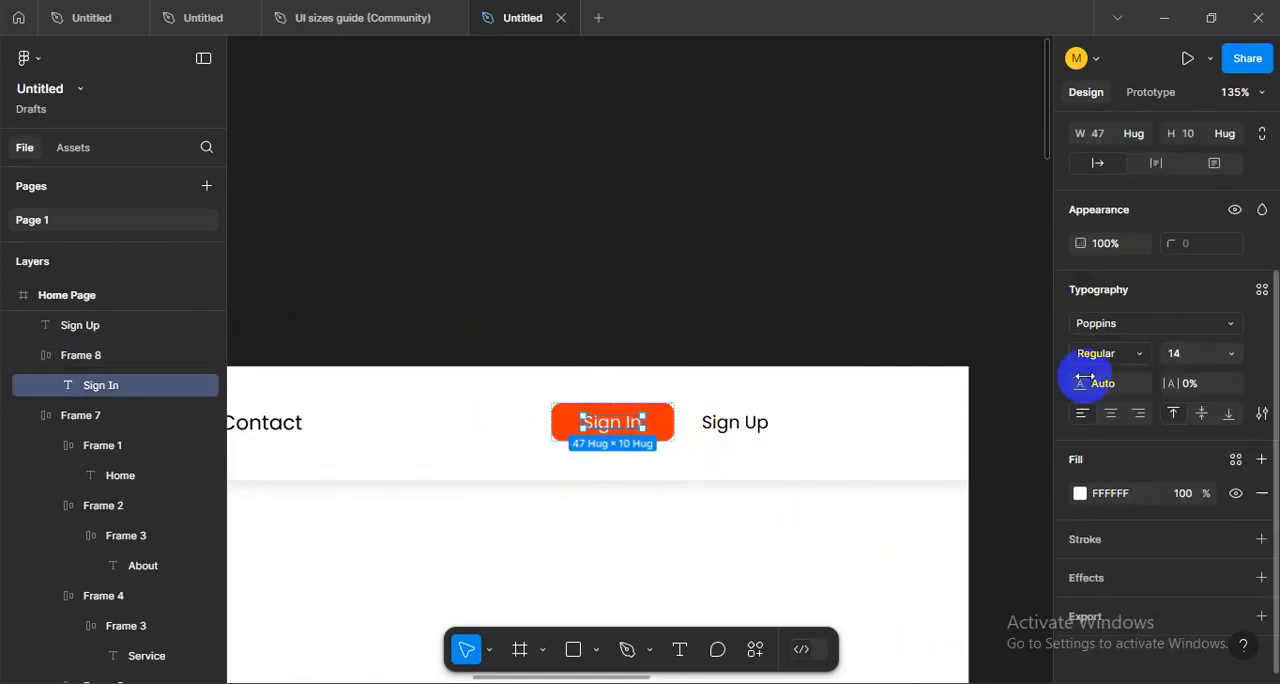
pyautogui.click(1143, 358)
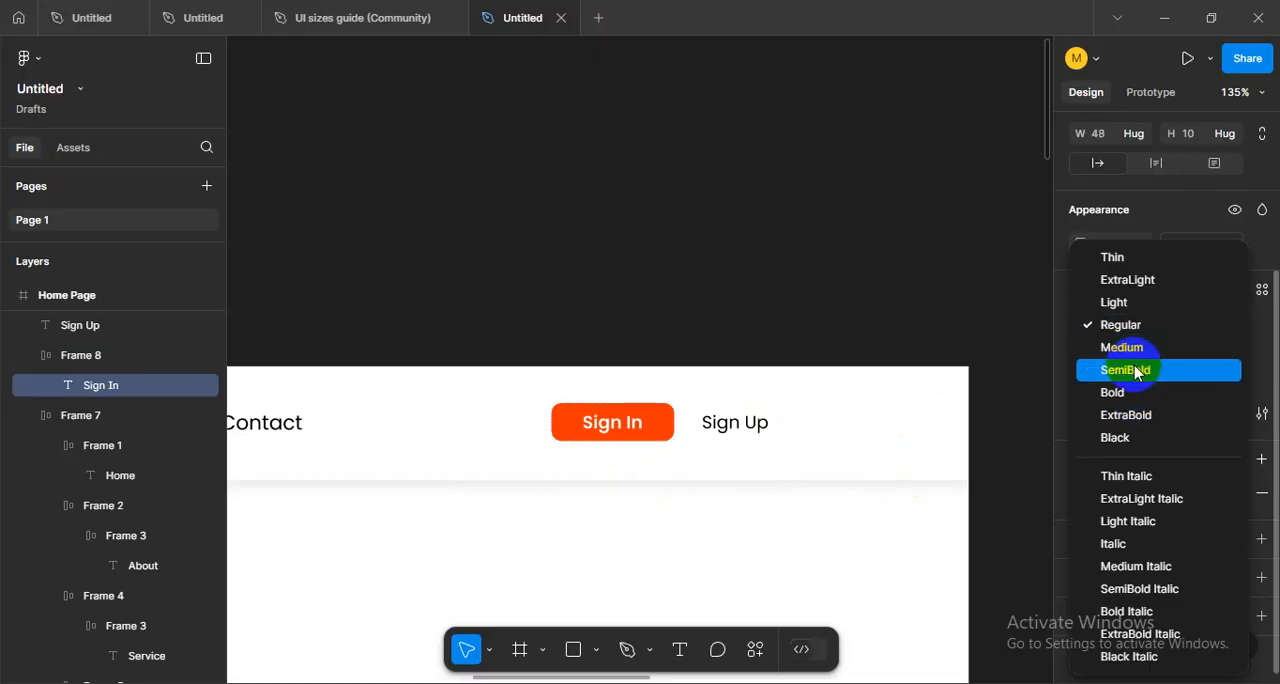
pyautogui.click(1135, 372)
# - Give the Sign Up text a heavier Poppins weight to go with the Sign In label
pyautogui.click(755, 422)
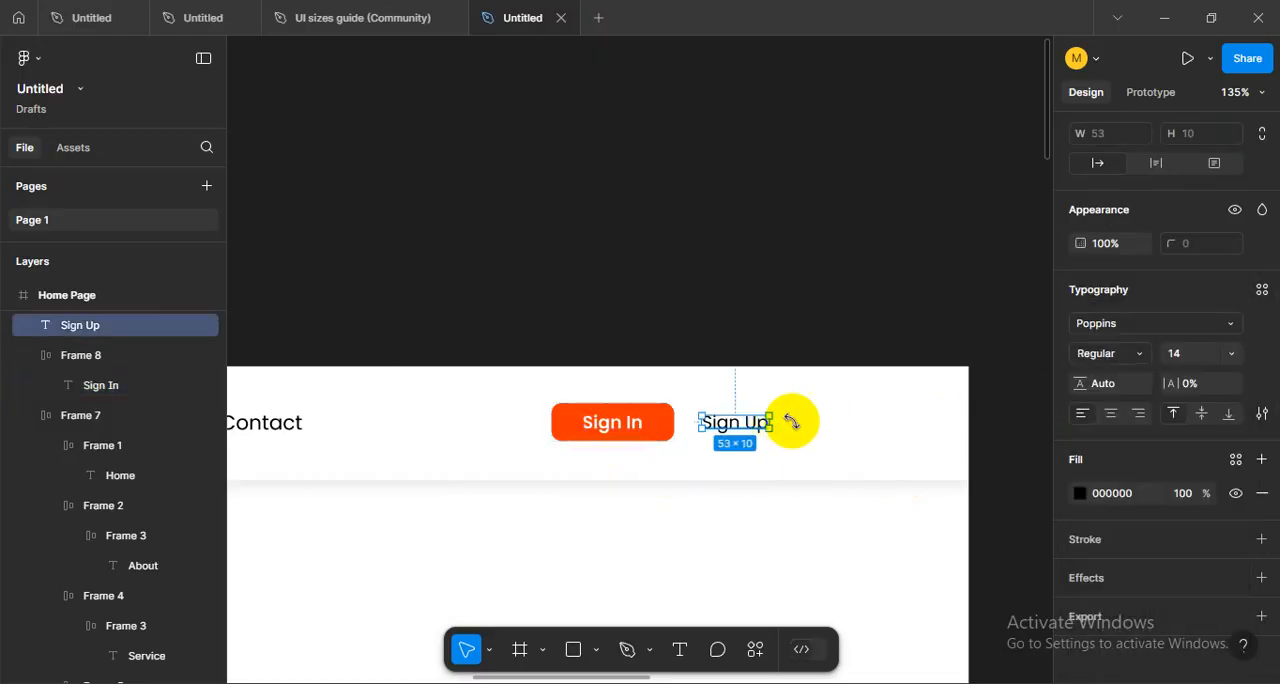
pyautogui.click(1108, 358)
pyautogui.click(1108, 357)
pyautogui.click(800, 288)
# - Distribute the logo, the navigation frame and the Sign In button with equal horizontal spacing
pyautogui.scroll(-5, 880, 349)
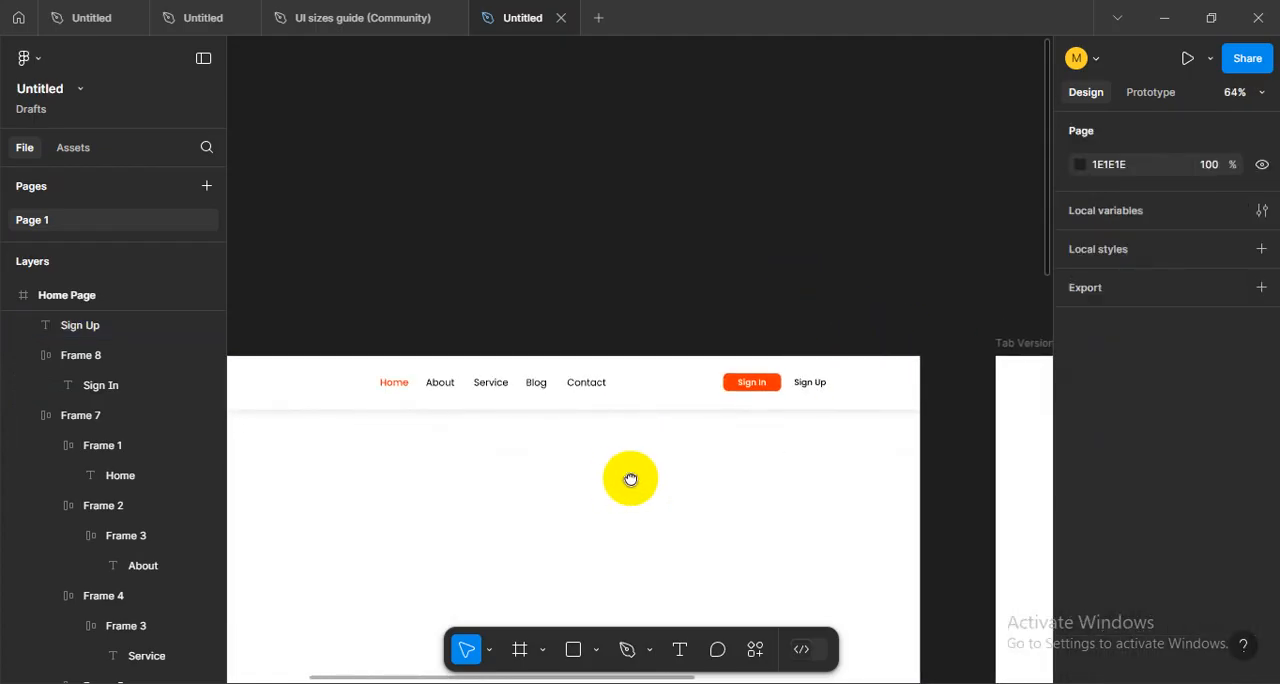
pyautogui.scroll(-2, 630, 479)
pyautogui.hscroll(-2, 700, 466)
pyautogui.click(700, 390)
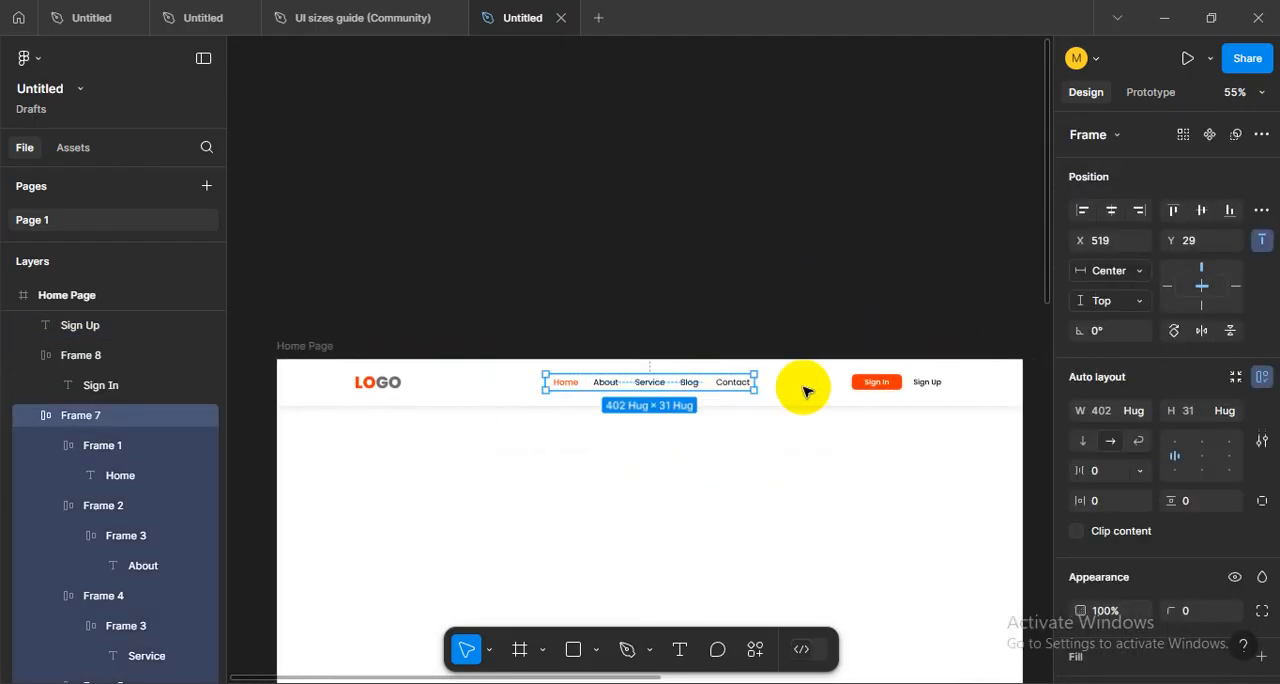
pyautogui.keyDown('shift'); pyautogui.click(852, 381); pyautogui.keyUp('shift')
pyautogui.keyDown('shift'); pyautogui.click(380, 380); pyautogui.keyUp('shift')
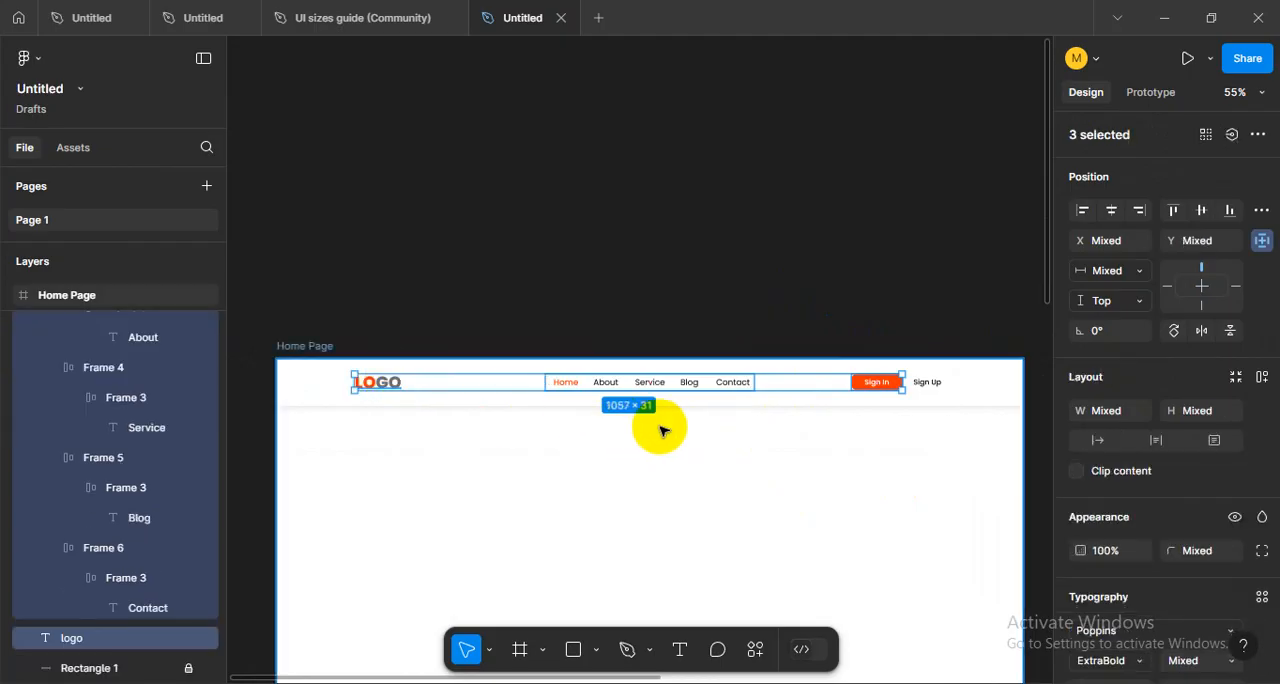
pyautogui.scroll(1, 662, 430)
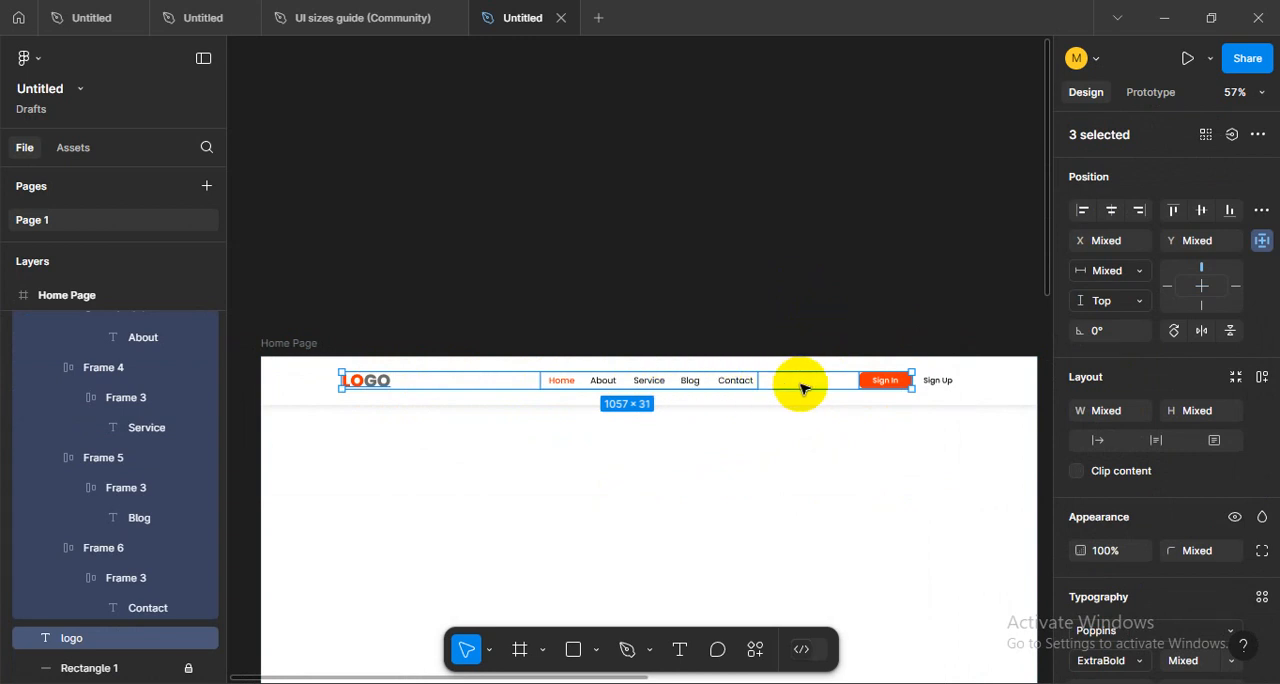
pyautogui.click(1258, 216)
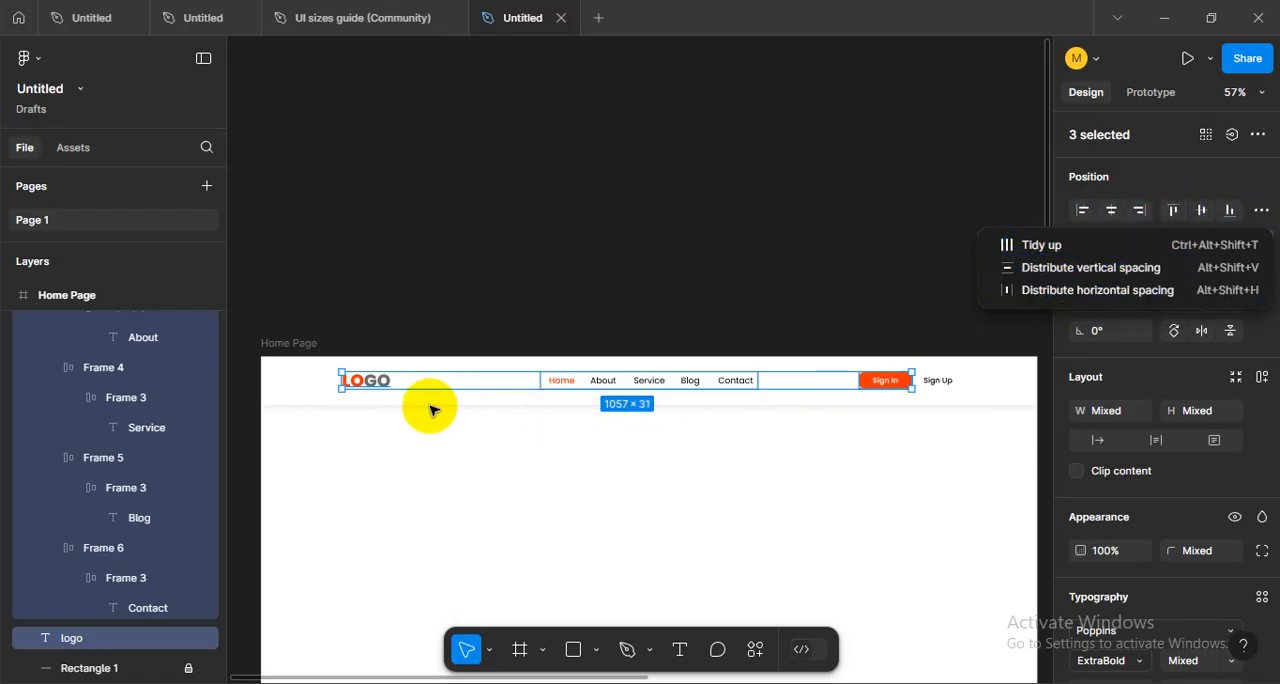
pyautogui.click(1020, 290)
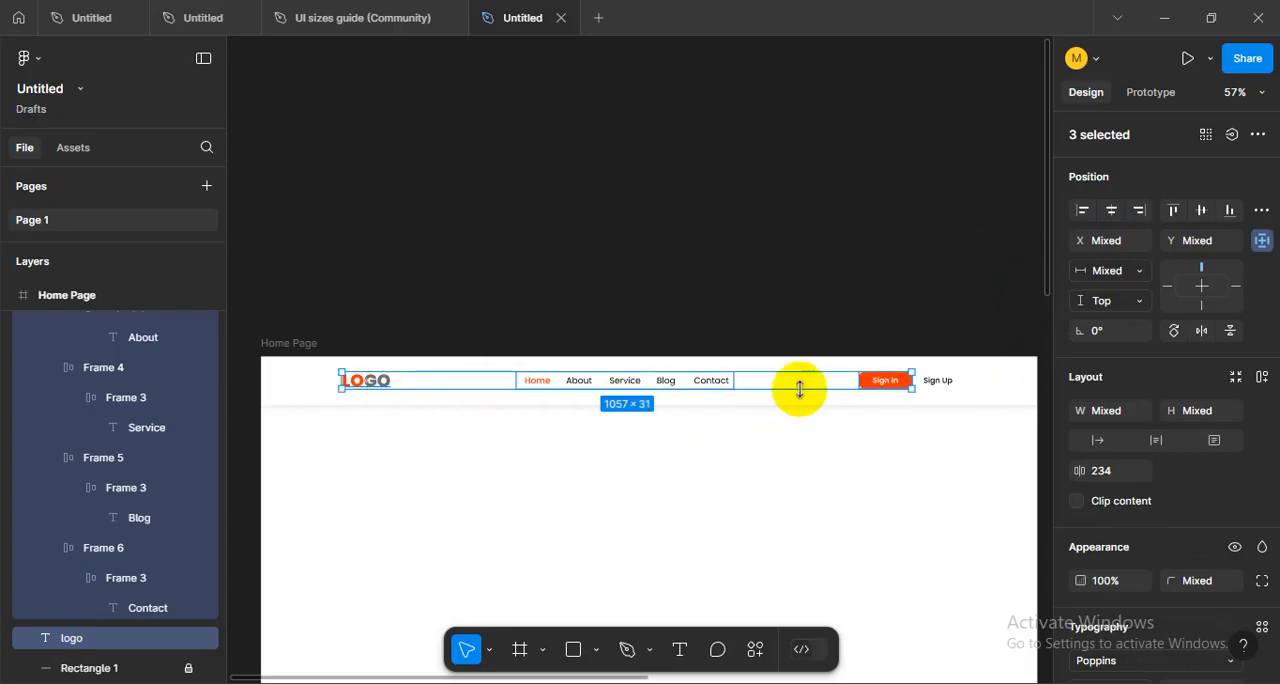
# - Group the logo, navigation, Sign In button and Sign Up text into one header group
pyautogui.click(968, 392)
pyautogui.moveTo(968, 392); pyautogui.dragTo(343, 381)
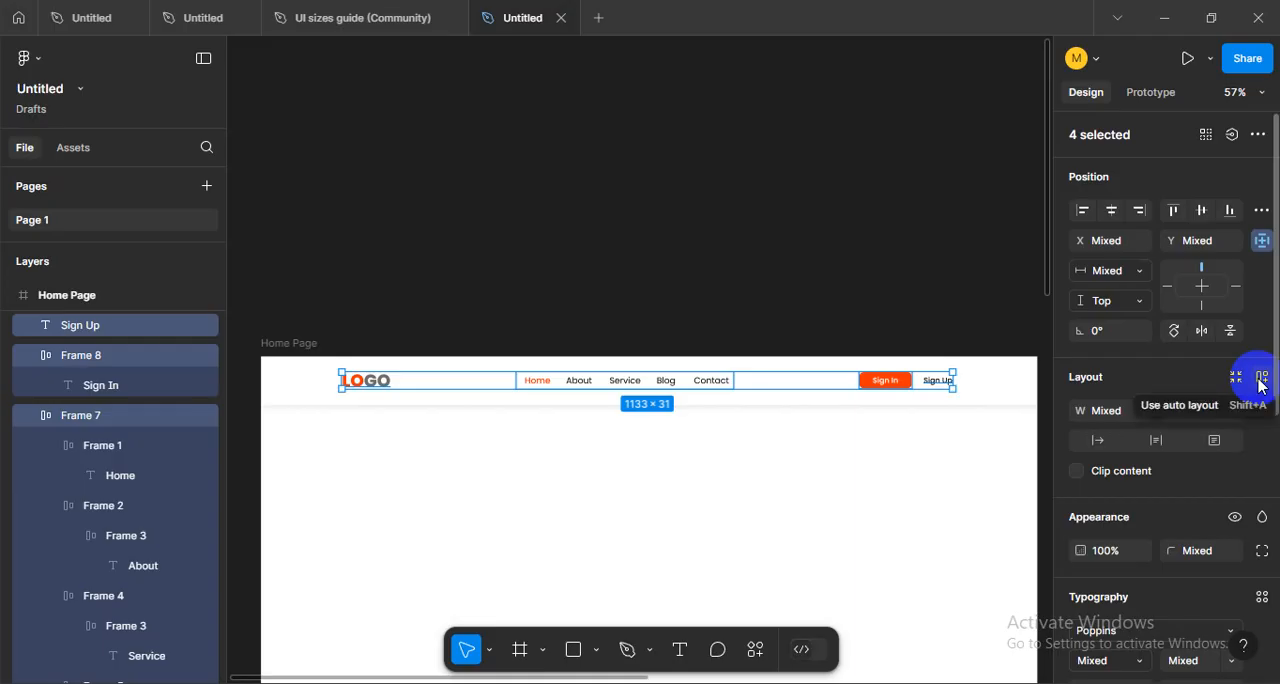
pyautogui.press('Escape')
pyautogui.click(666, 466)
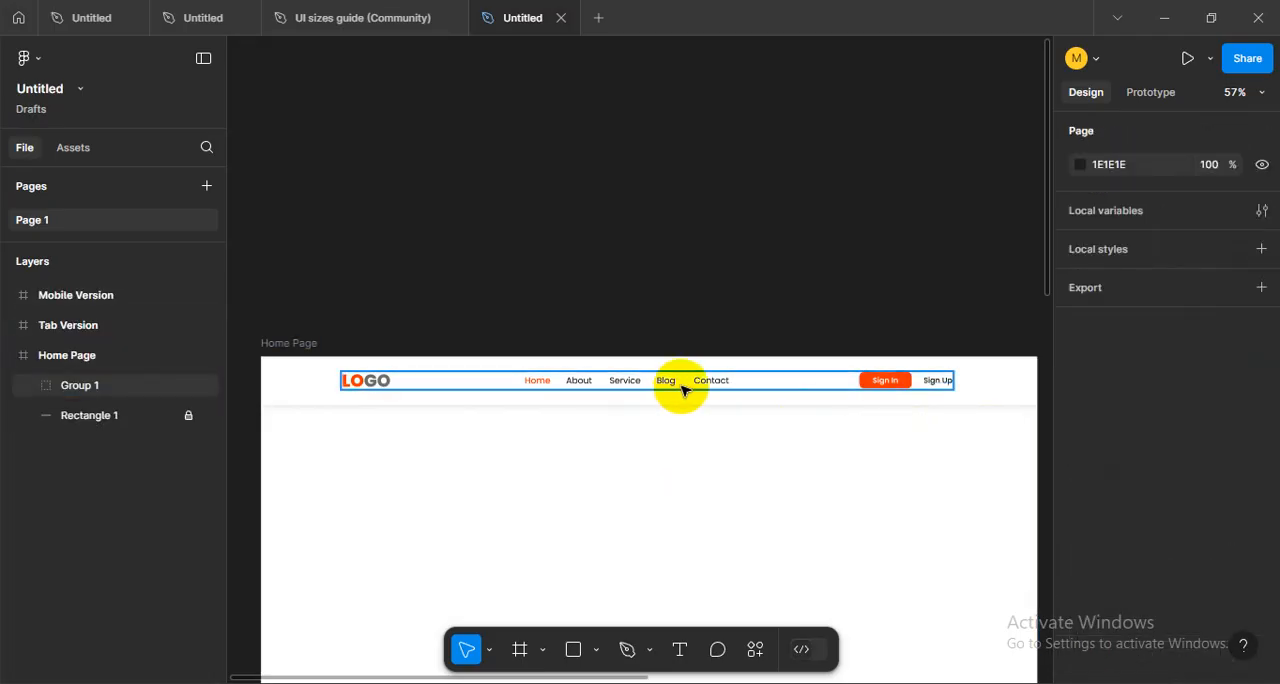
pyautogui.click(683, 390)
pyautogui.click(669, 494)
pyautogui.moveTo(669, 494); pyautogui.dragTo(646, 417)
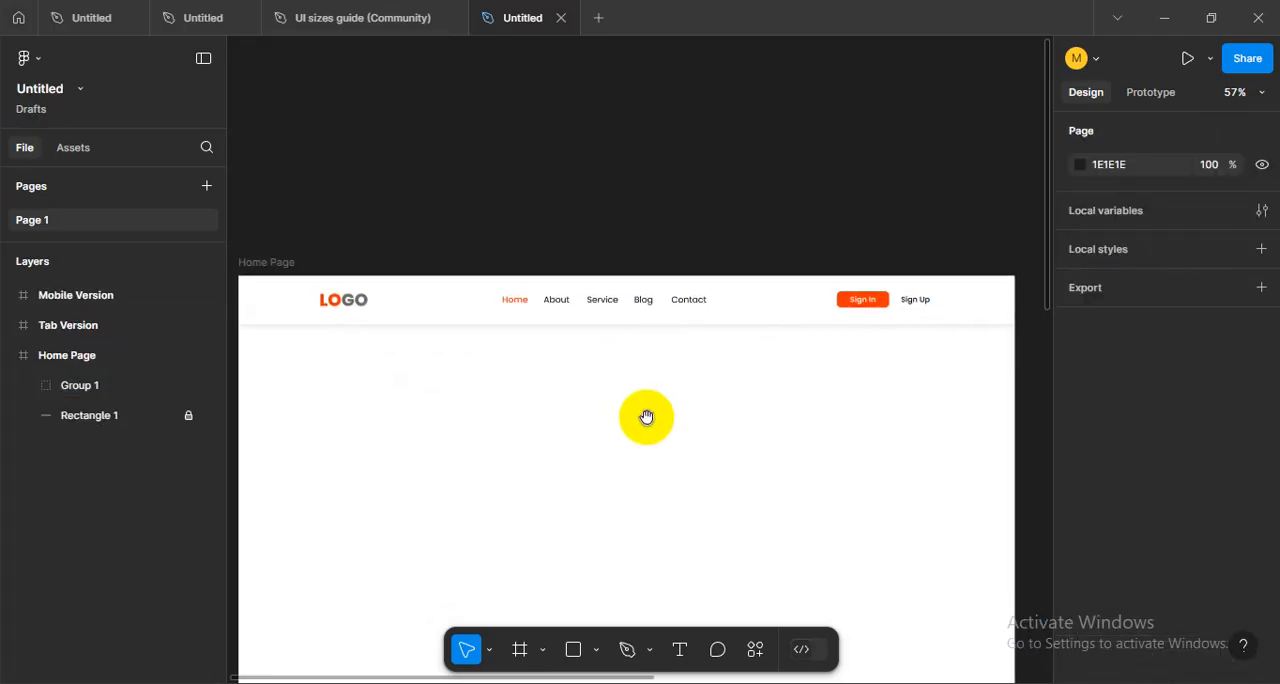
pyautogui.click(634, 306)
pyautogui.moveTo(671, 466); pyautogui.dragTo(656, 443)
pyautogui.click(656, 443)
# - Unlock the white 1440 × 90 background rectangle behind the header group
pyautogui.scroll(-3, 656, 445)
pyautogui.scroll(5, 656, 443)
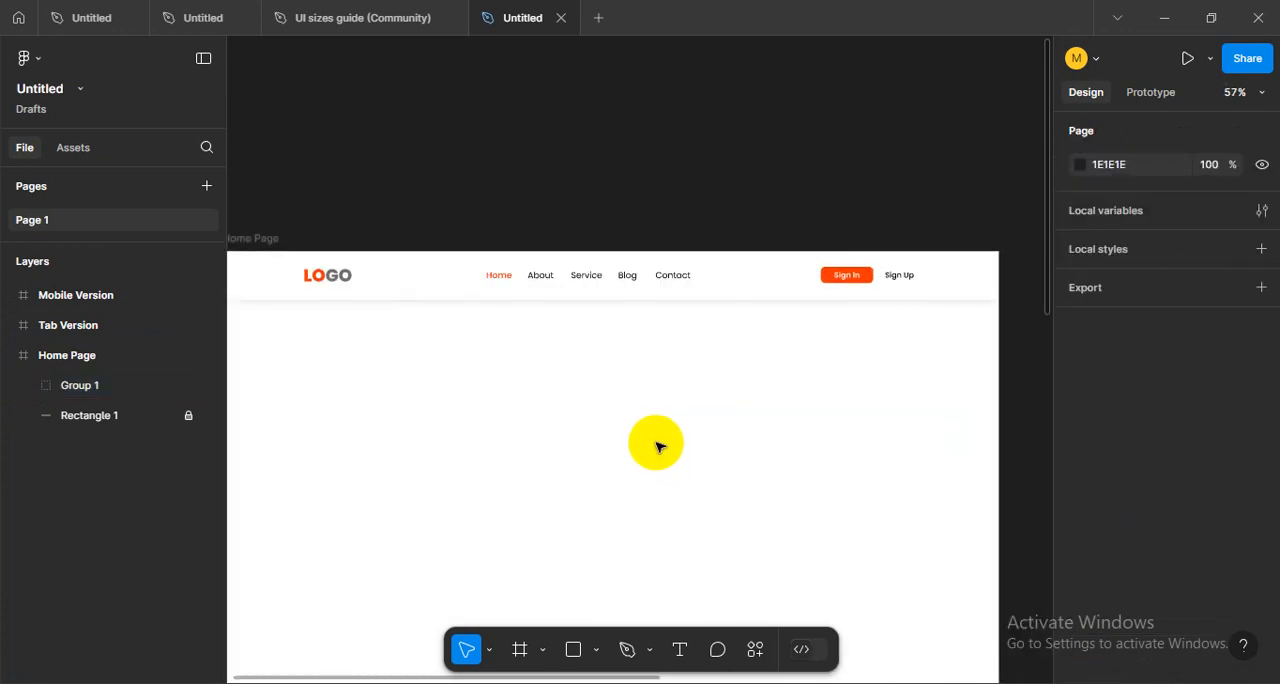
pyautogui.scroll(2, 600, 360)
pyautogui.click(587, 308)
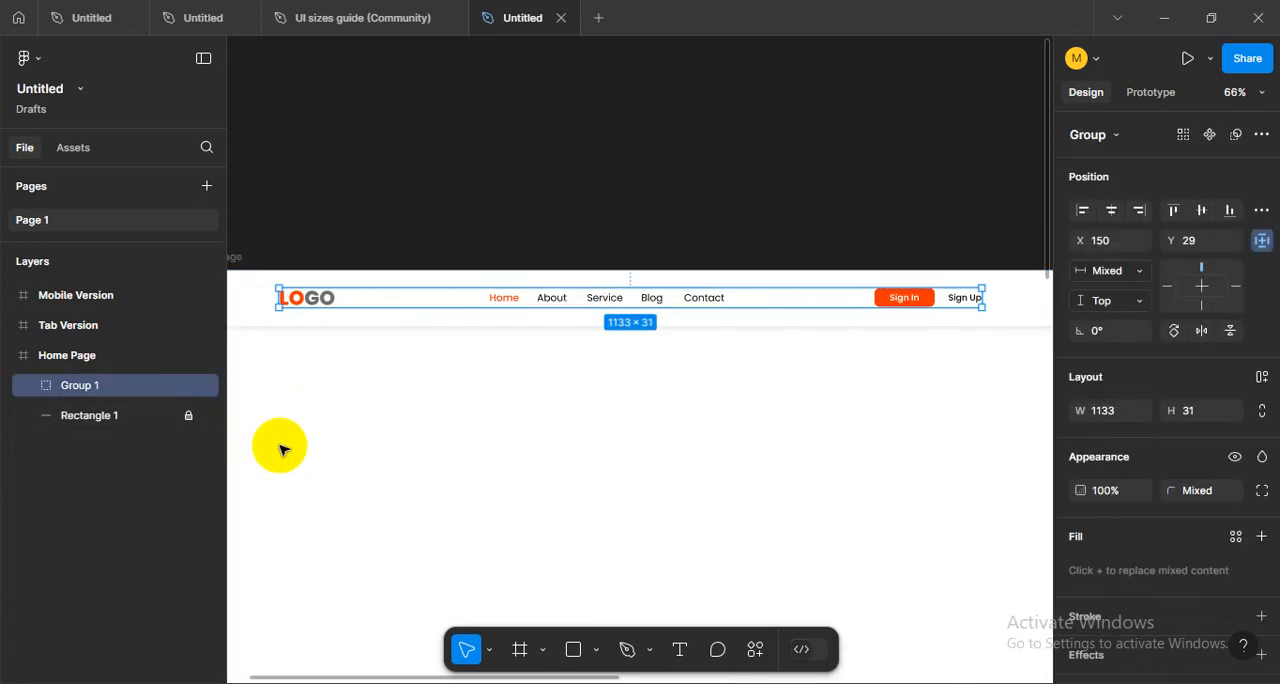
pyautogui.click(280, 446)
pyautogui.click(192, 423)
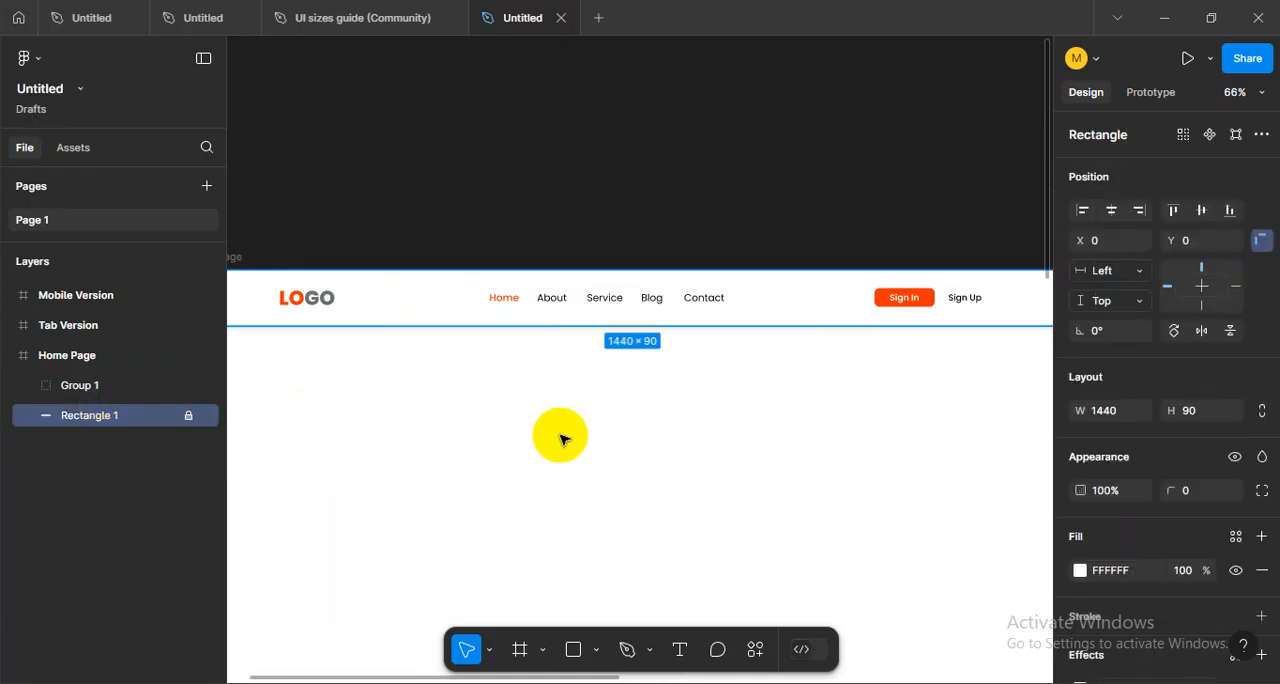
pyautogui.click(178, 420)
pyautogui.click(180, 417)
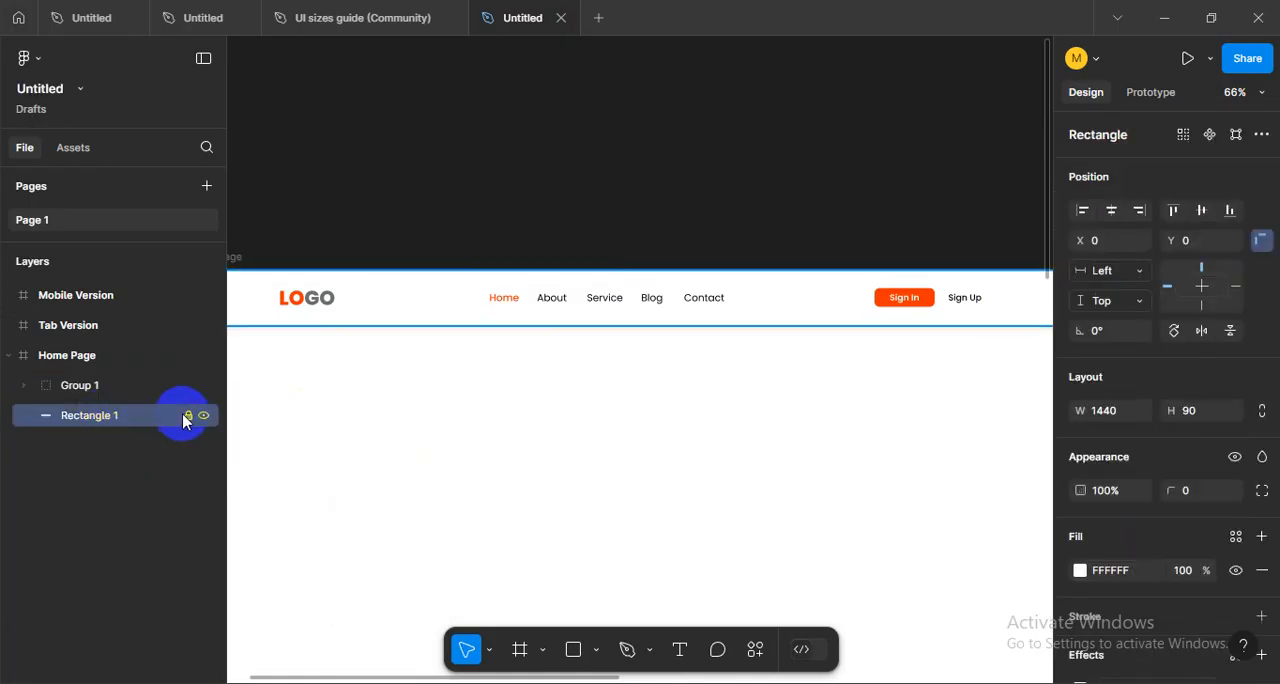
# - Align the header group and its background rectangle on their horizontal centres
pyautogui.click(500, 380)
pyautogui.click(558, 317)
pyautogui.click(562, 302)
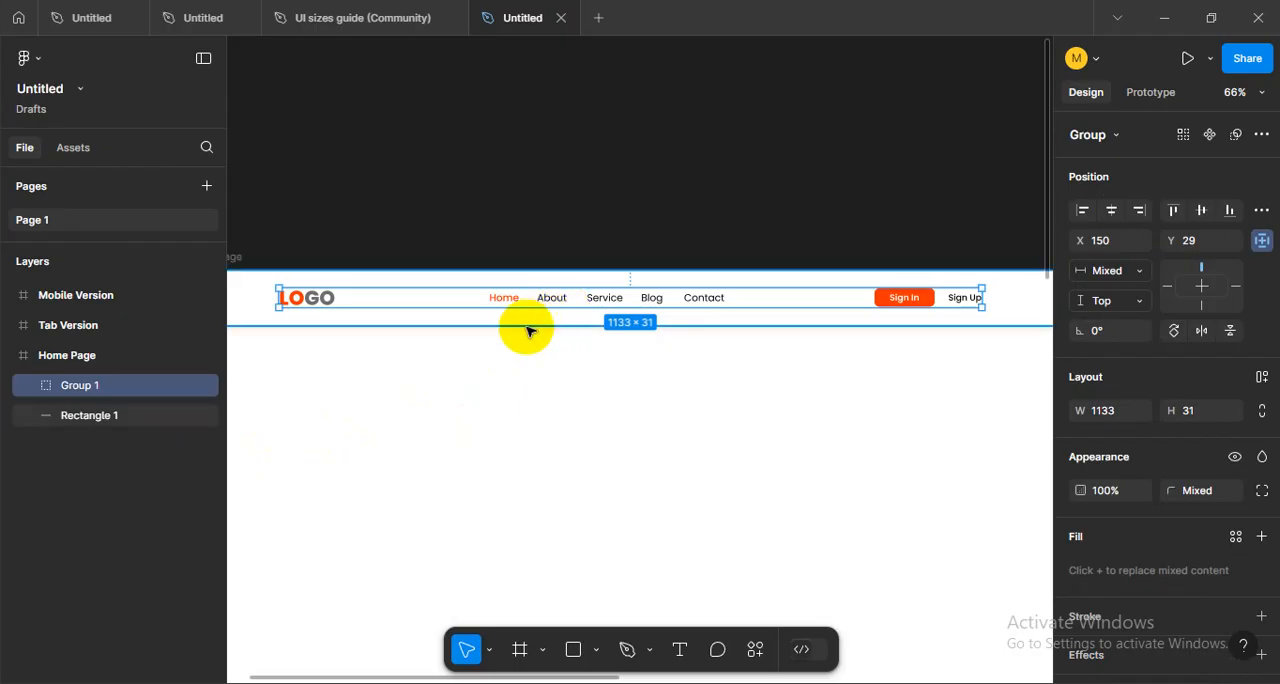
pyautogui.keyDown('shift'); pyautogui.click(526, 325); pyautogui.keyUp('shift')
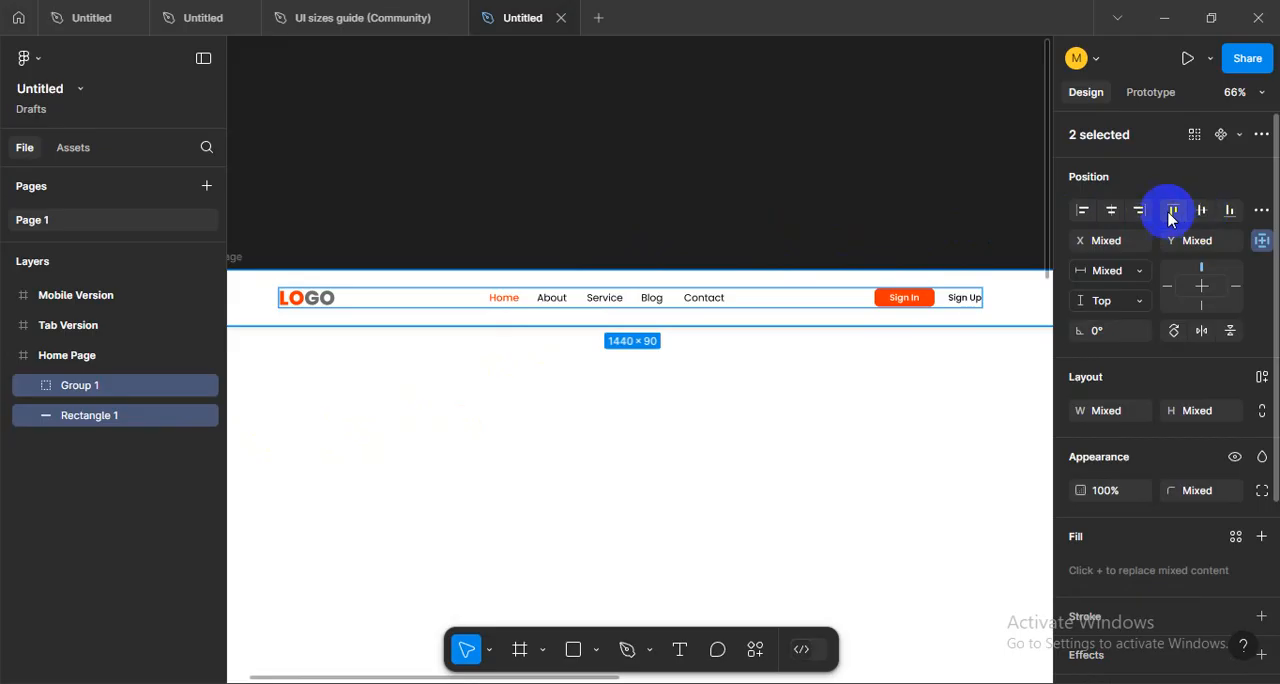
pyautogui.click(1112, 211)
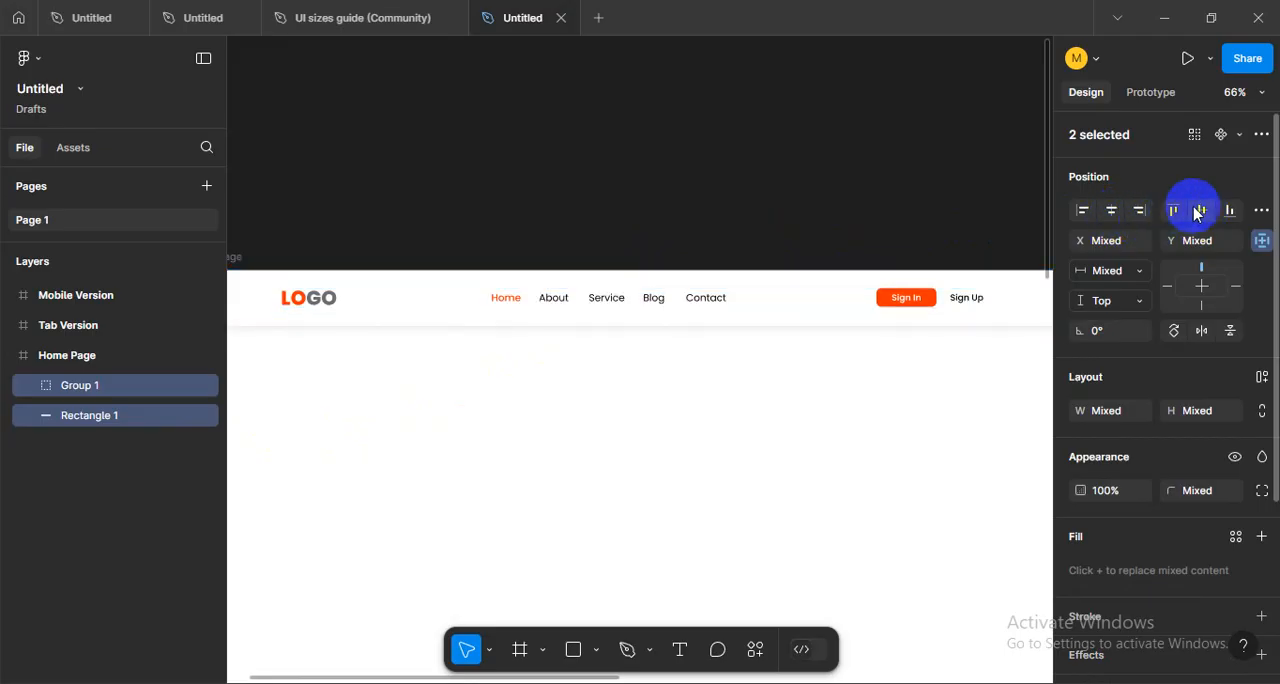
pyautogui.click(763, 393)
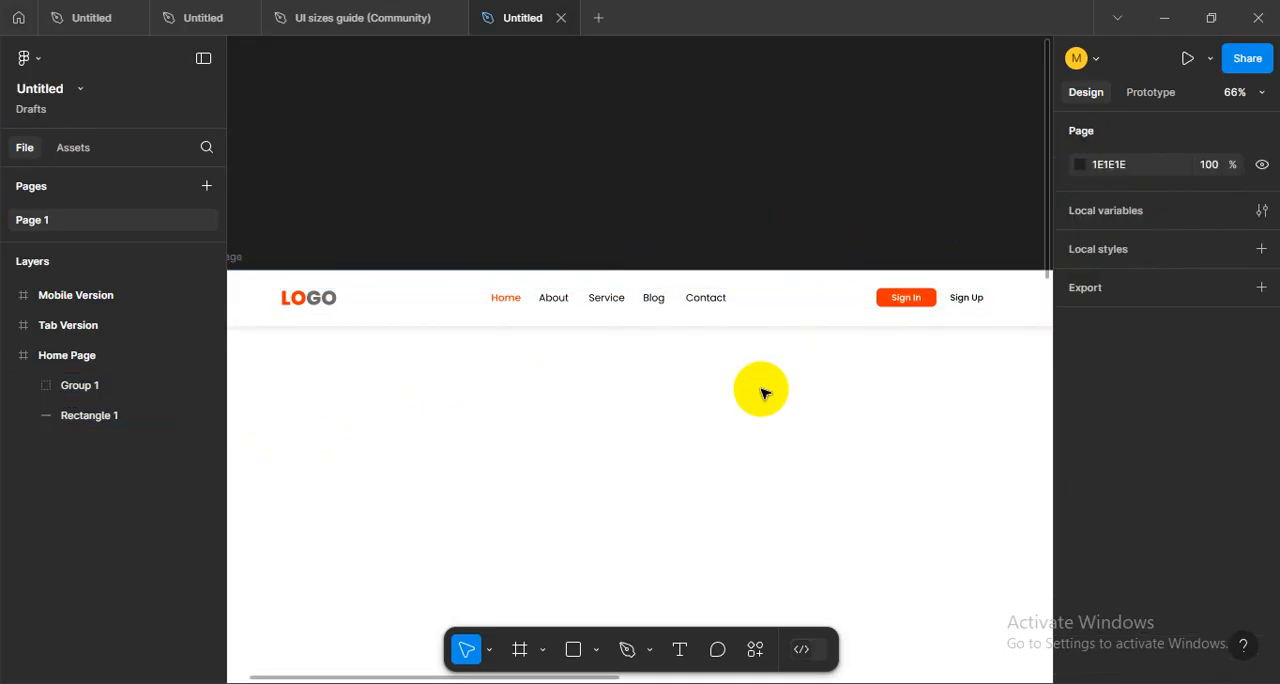
# - Show the layout grids and check how the header items line up with the columns
pyautogui.hotkey('ctrl', 'shift', '4')
pyautogui.scroll(-2, 685, 427)
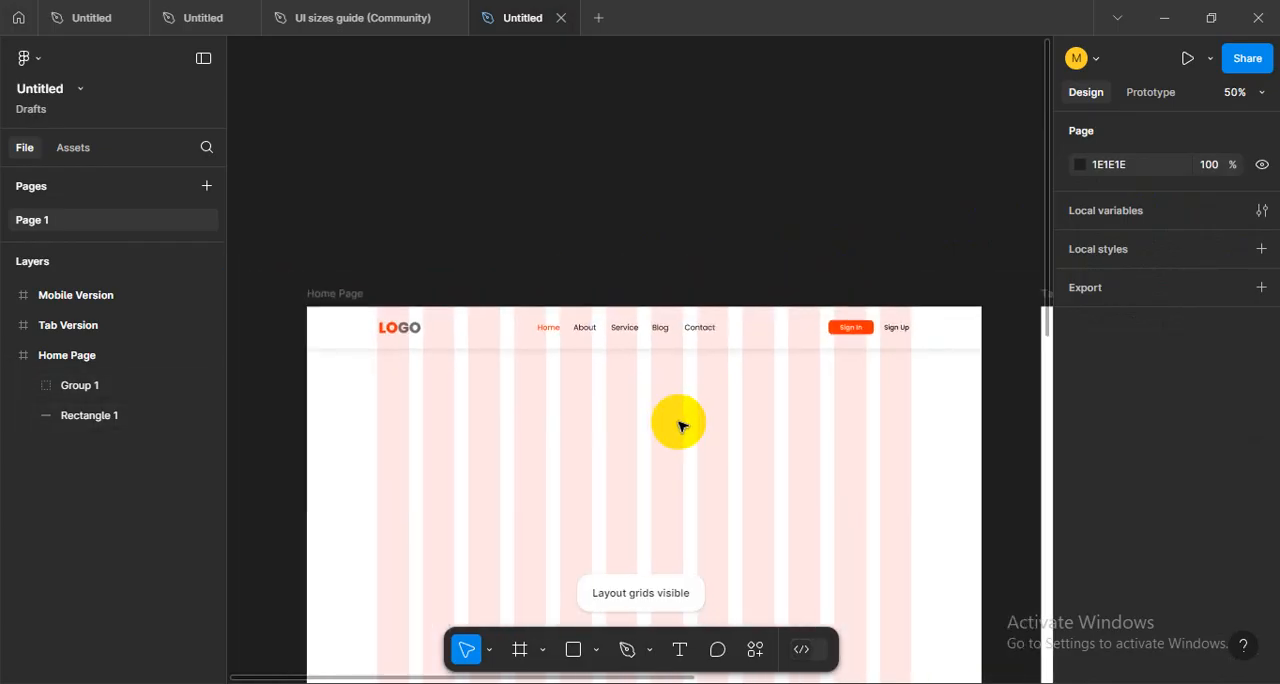
pyautogui.moveTo(680, 425); pyautogui.dragTo(649, 392)
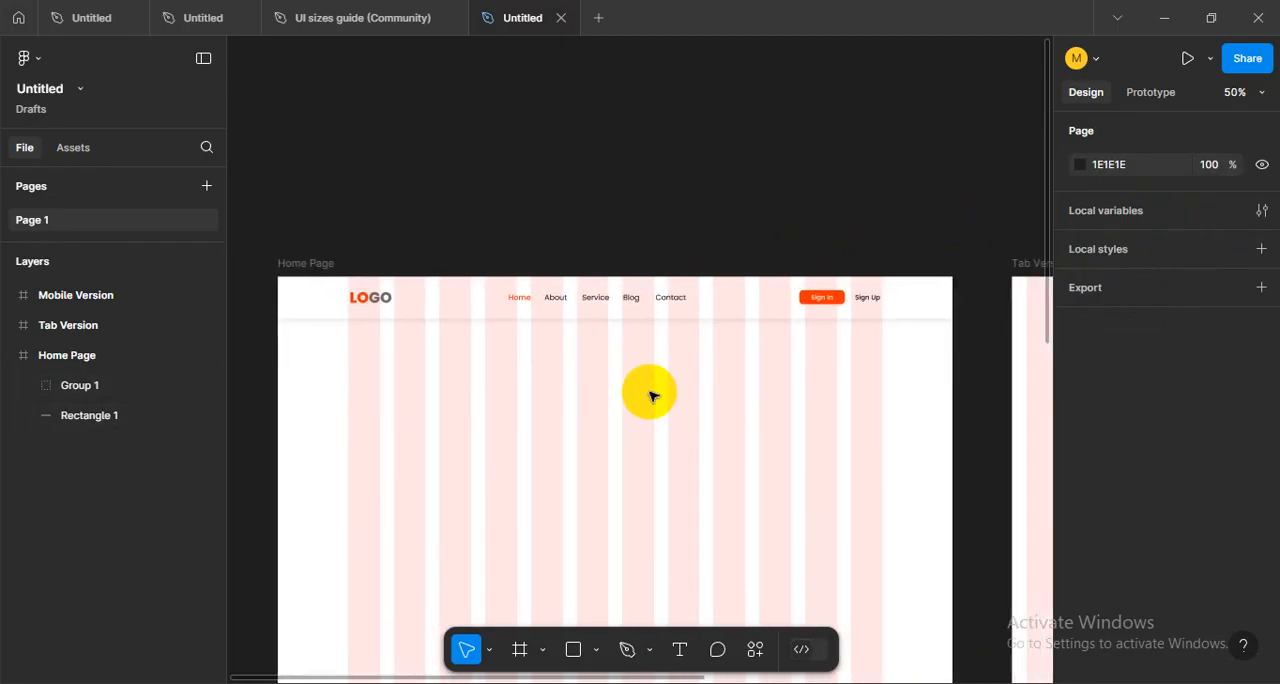
pyautogui.scroll(3, 515, 303)
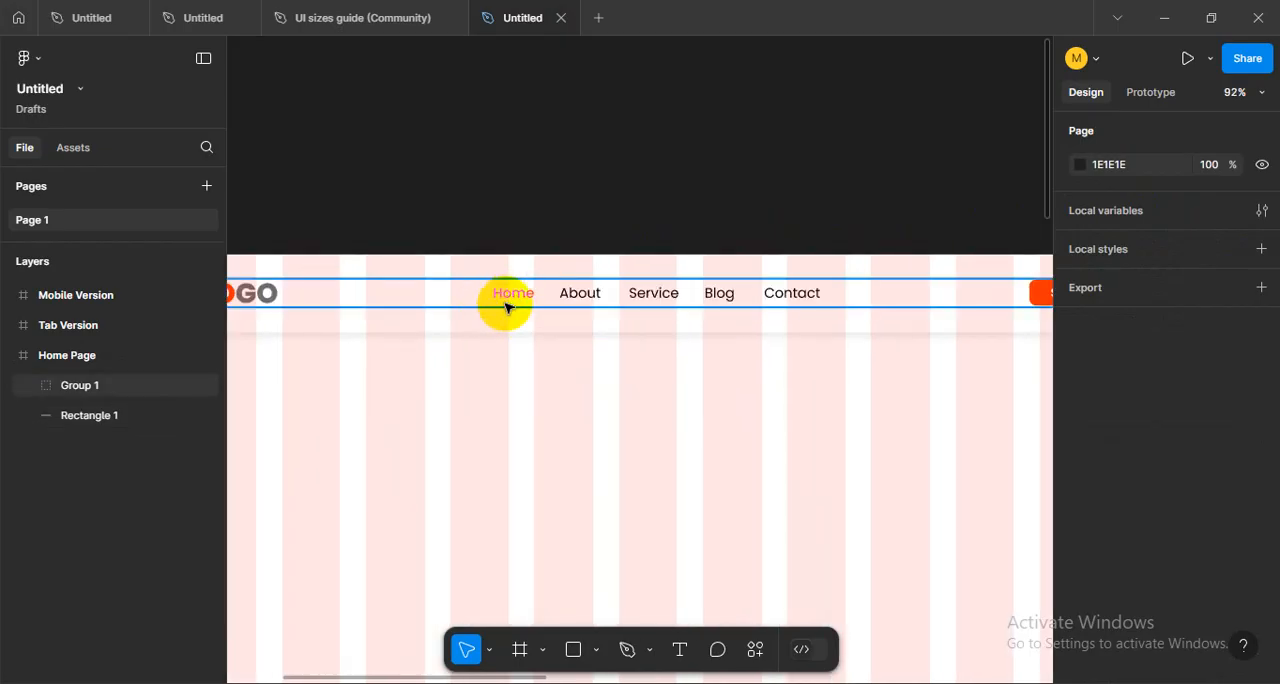
pyautogui.scroll(-5, 621, 417)
pyautogui.scroll(-2, 620, 371)
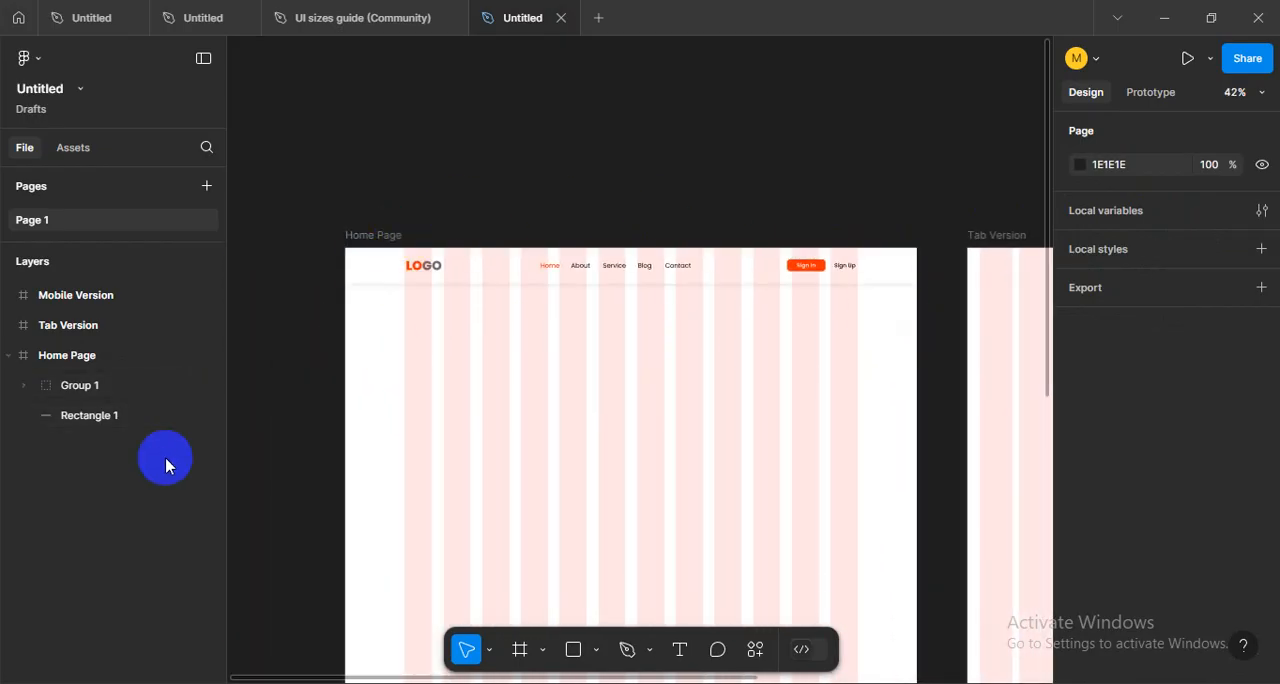
# - Group the header group with its background rectangle and rename the new group Menu
pyautogui.moveTo(897, 333); pyautogui.dragTo(323, 300)
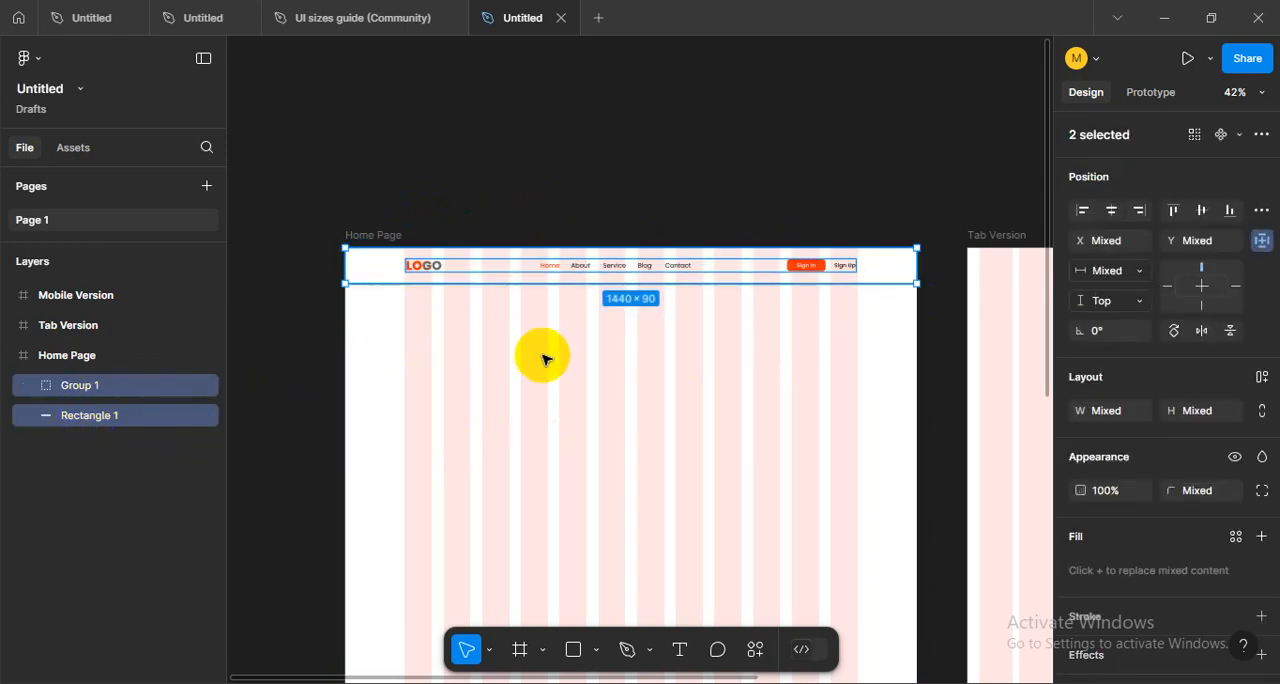
pyautogui.hotkey('ctrl', 'g')
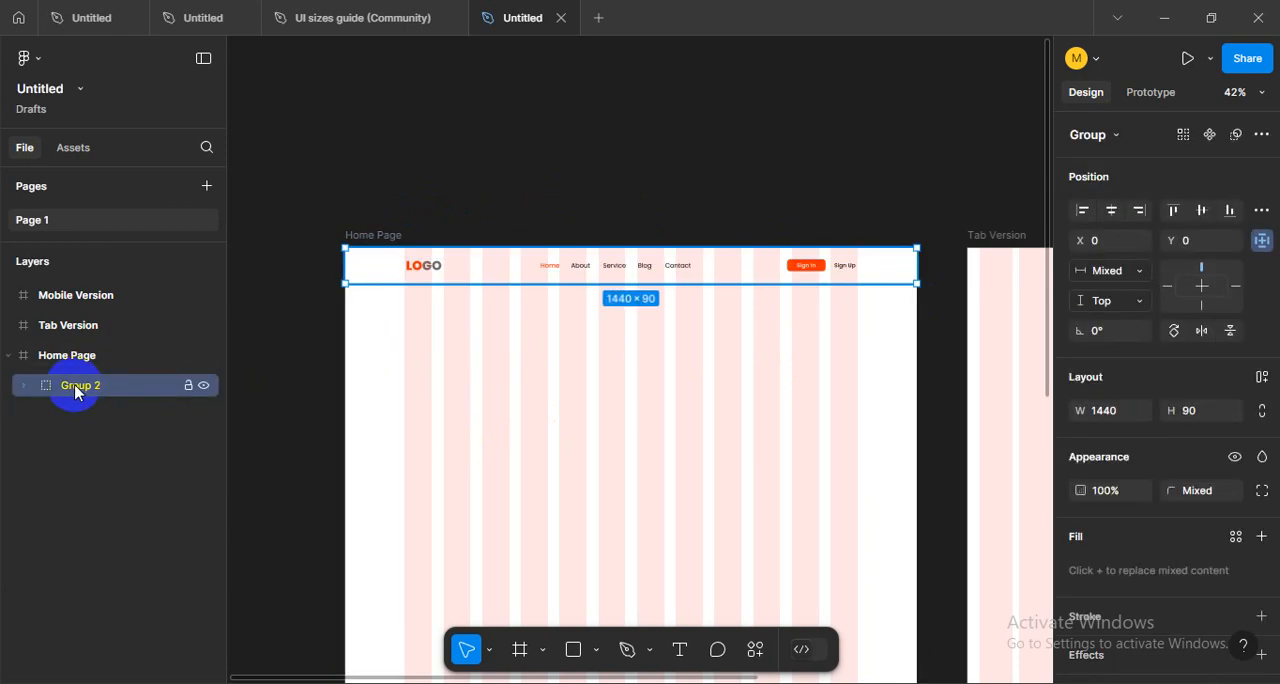
pyautogui.doubleClick(80, 390)
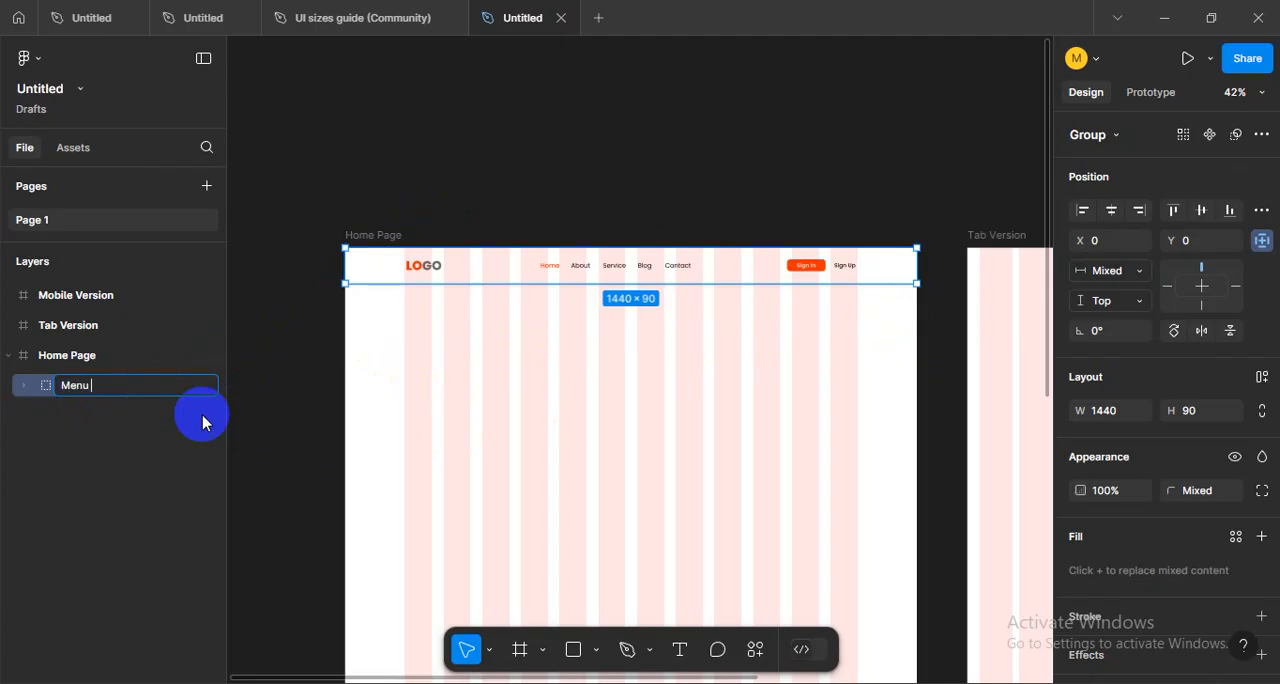
pyautogui.click(137, 421)
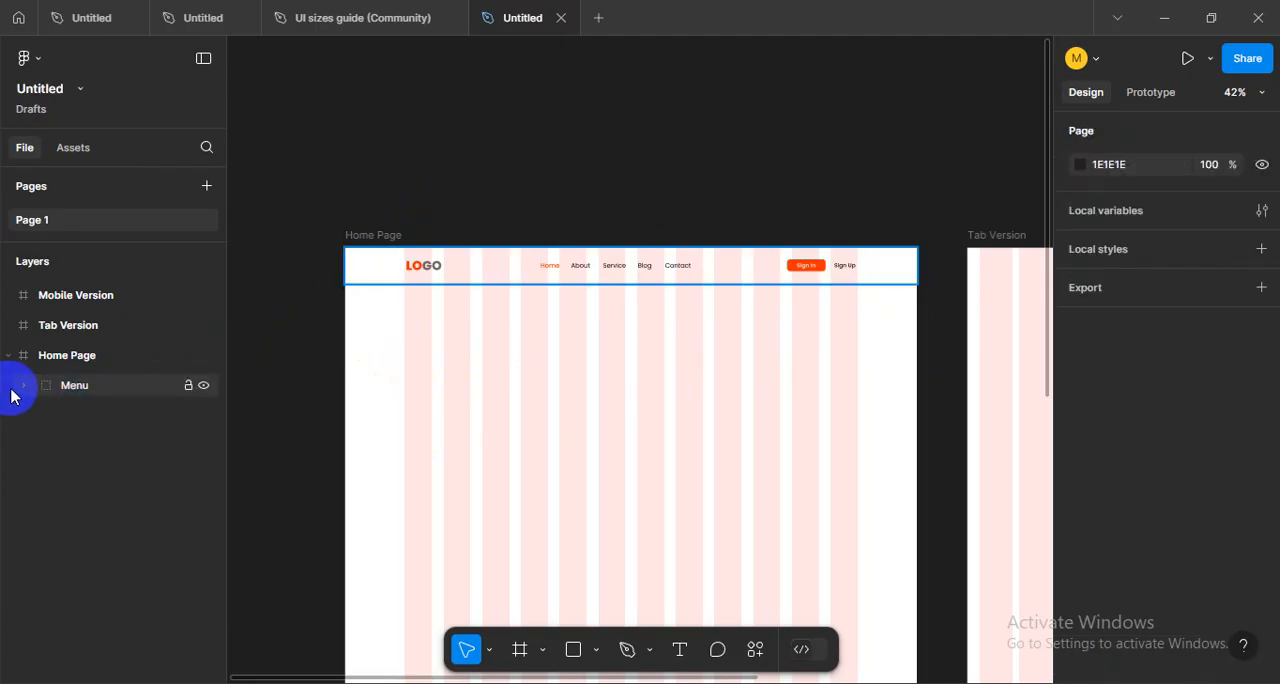
# - Hide and reshow the Menu group to check what it contains, and collapse its layers
pyautogui.click(198, 386)
pyautogui.click(198, 386)
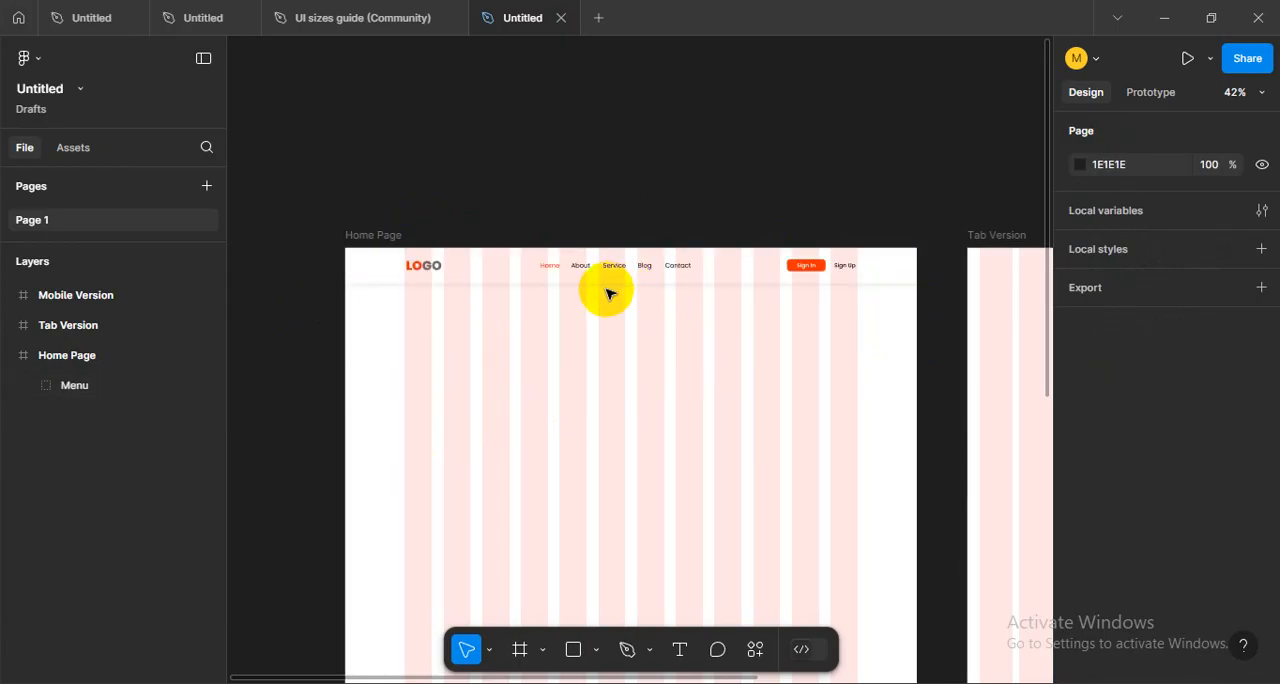
pyautogui.doubleClick(642, 274)
pyautogui.click(647, 464)
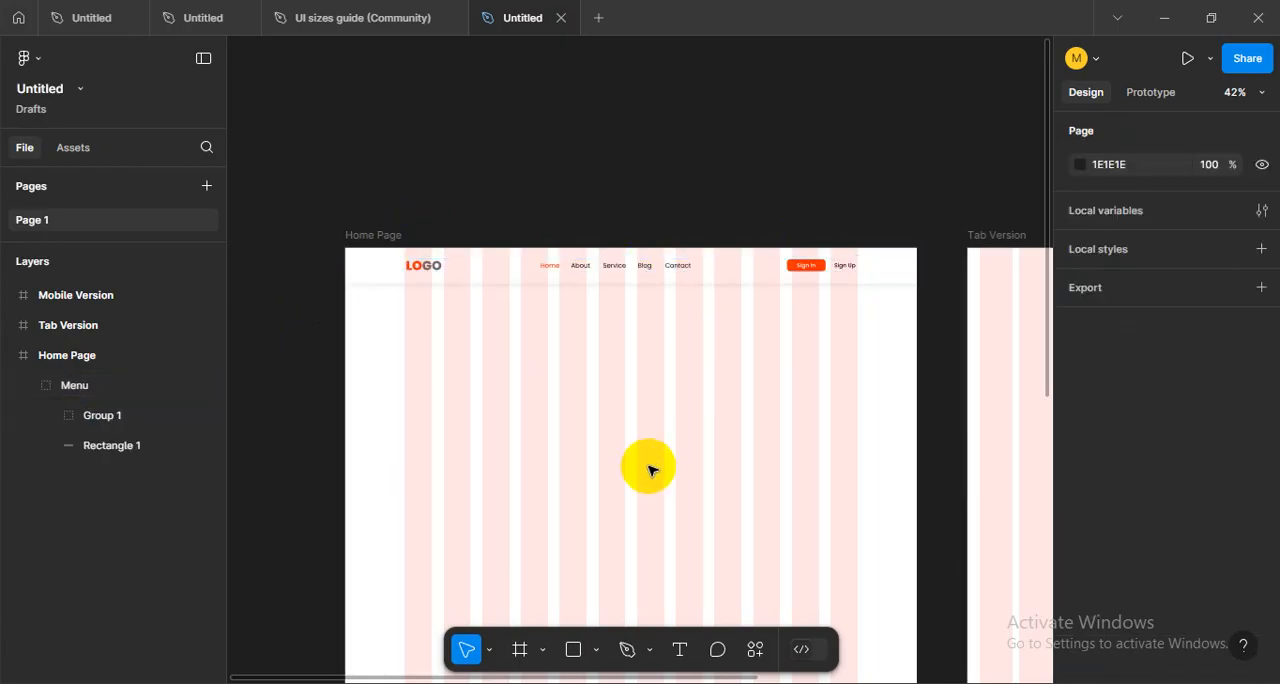
pyautogui.moveTo(633, 451)
pyautogui.mouseDown()
pyautogui.moveTo(574, 374)
pyautogui.moveTo(615, 444)
pyautogui.mouseUp()
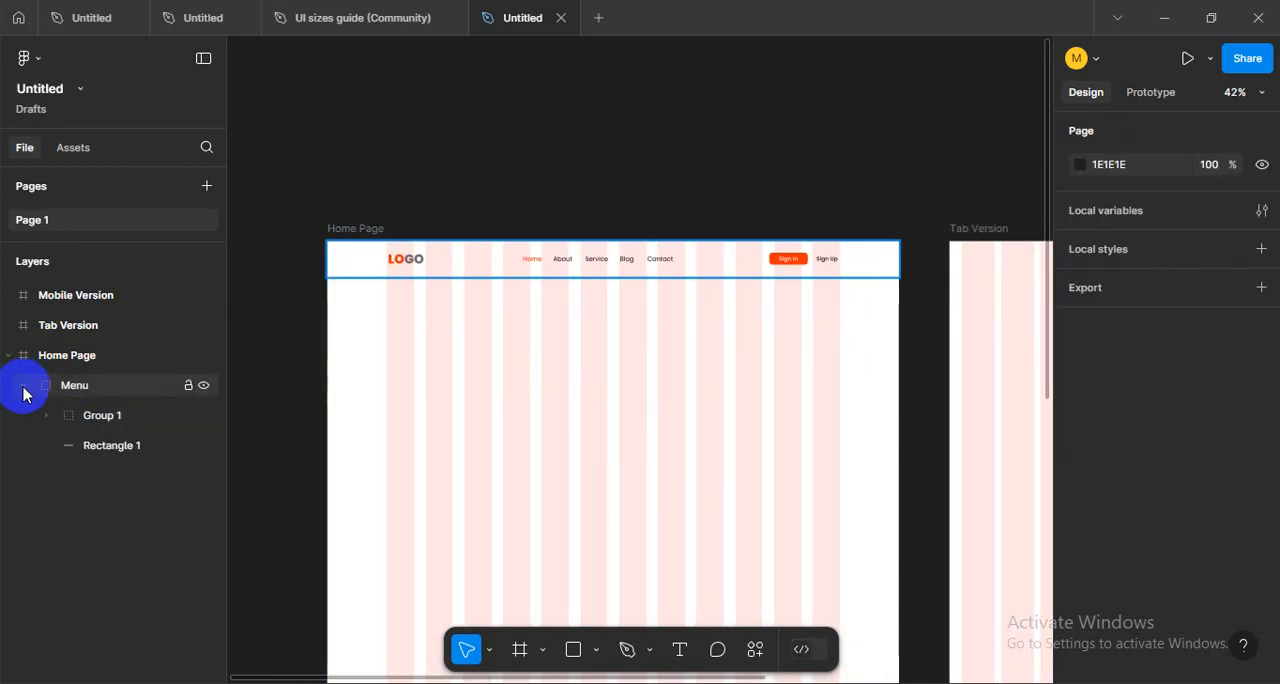
pyautogui.click(23, 385)
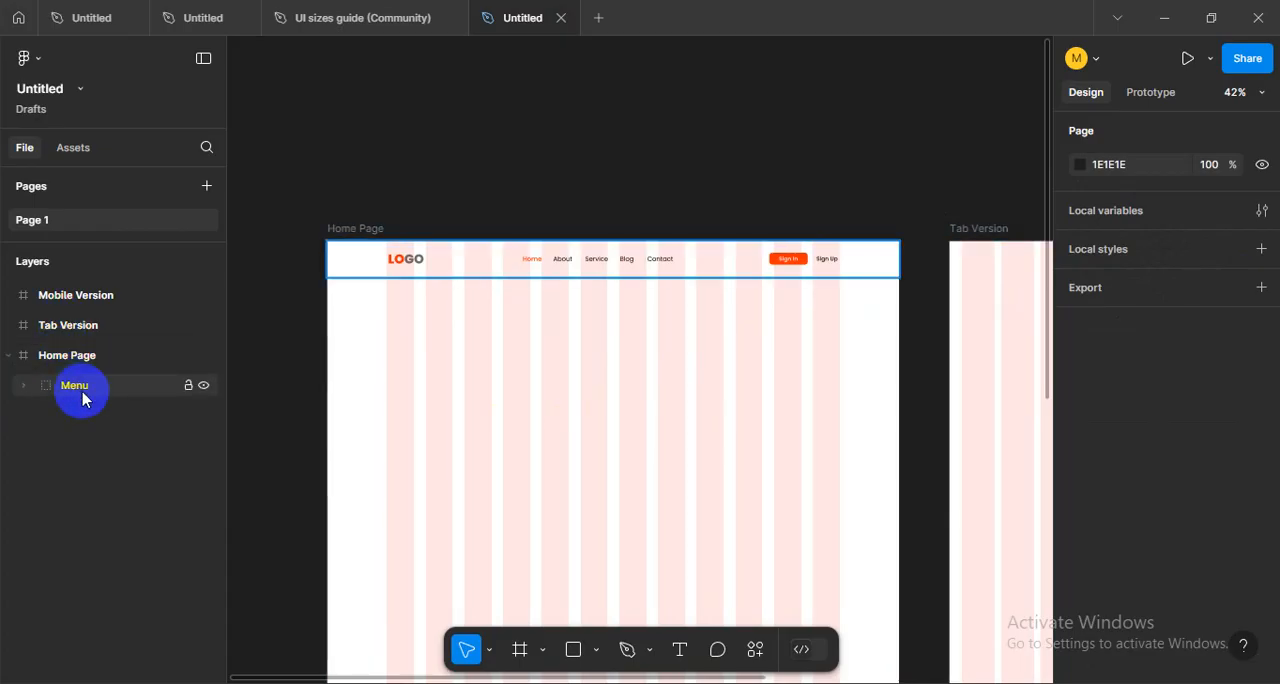
pyautogui.scroll(5, 780, 440)
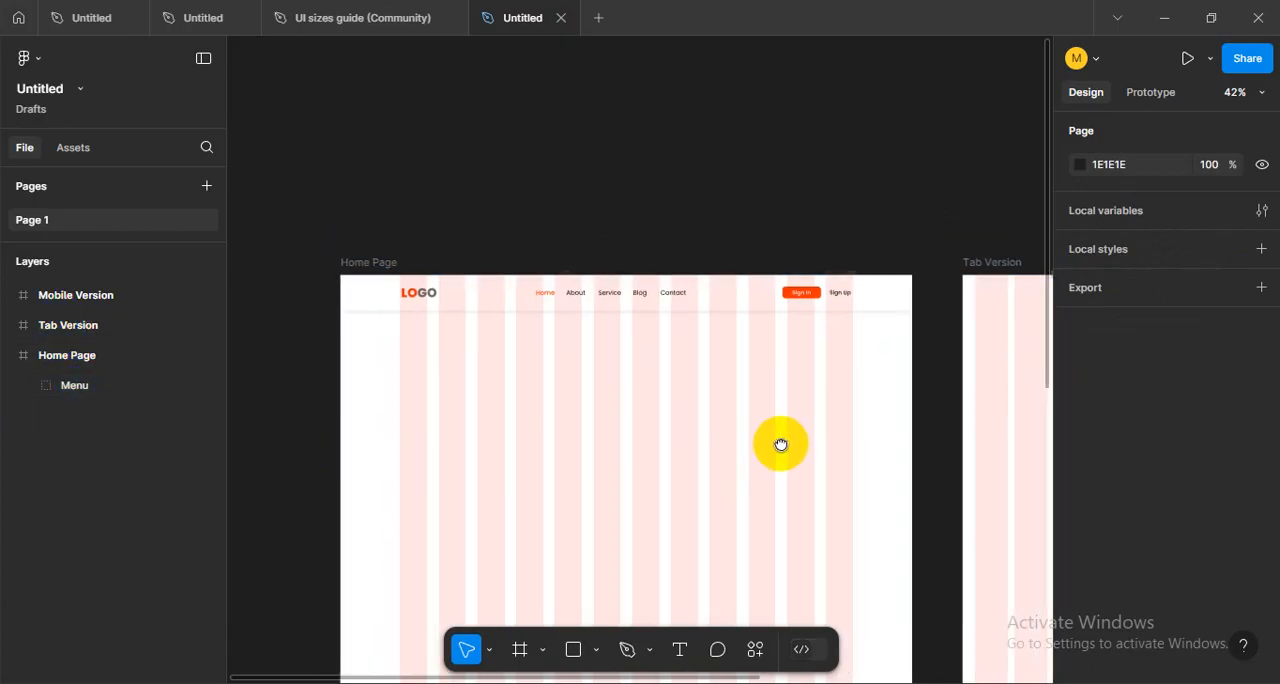
pyautogui.scroll(-3, 750, 407)
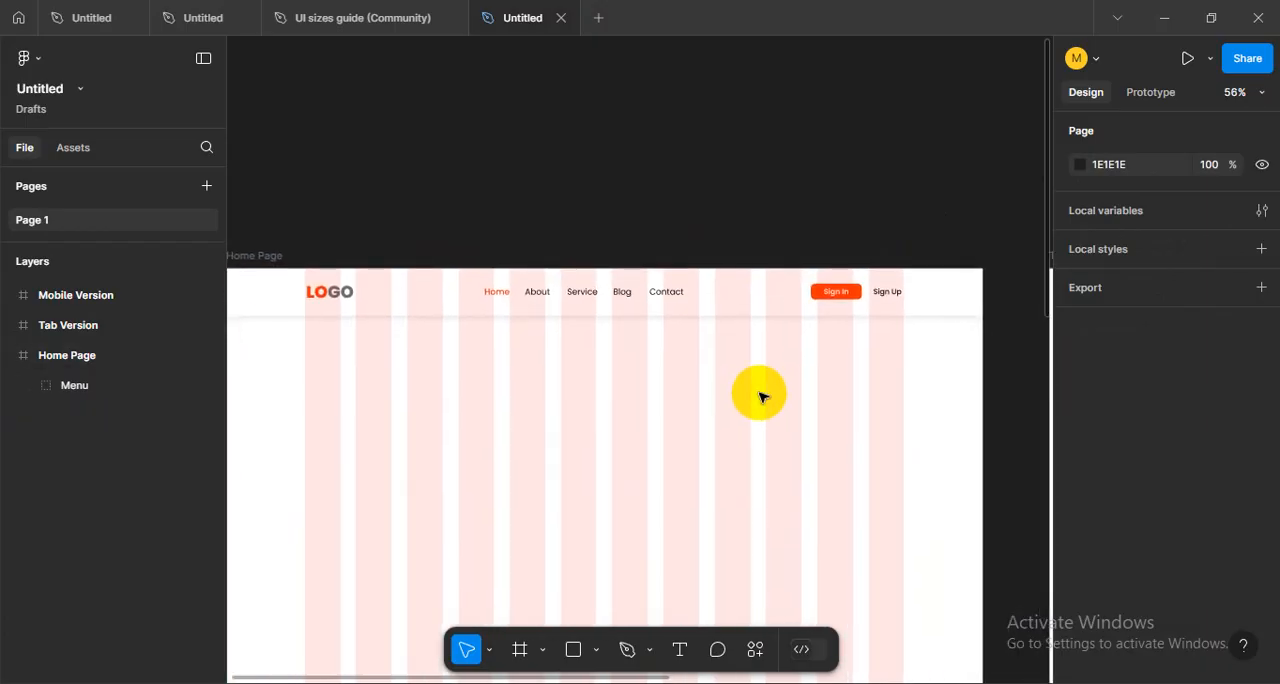
pyautogui.scroll(3, 760, 397)
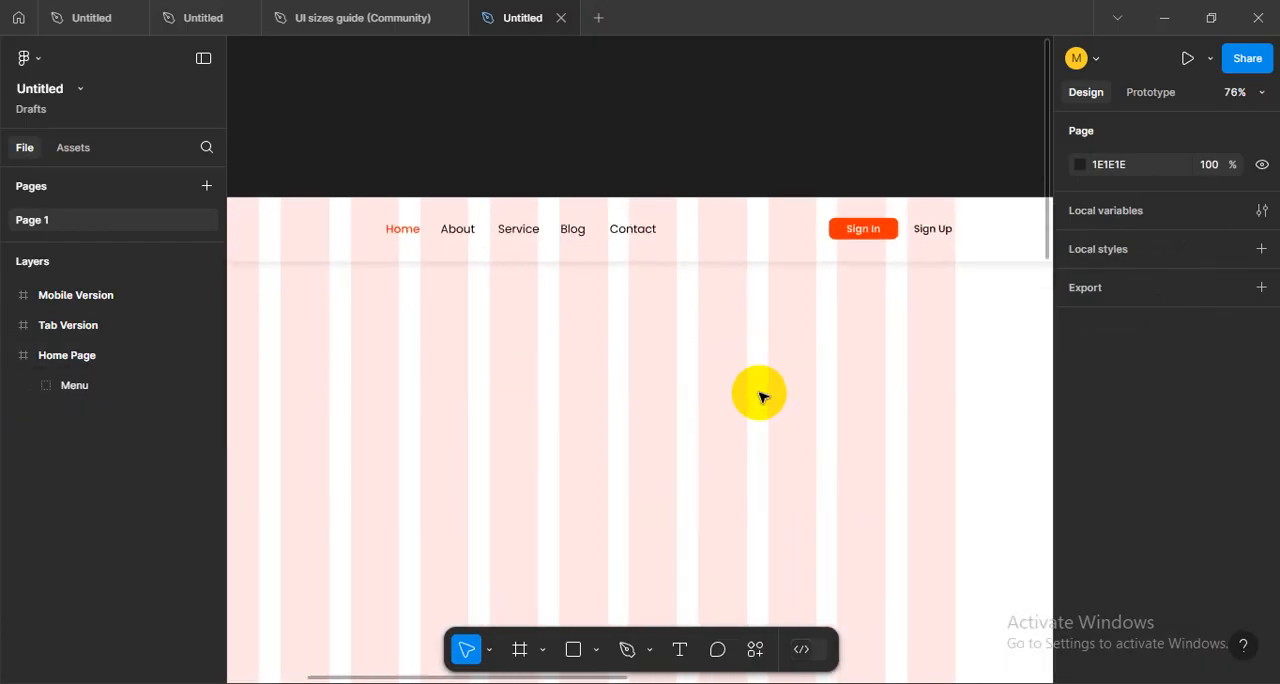
pyautogui.scroll(-3, 760, 395)
pyautogui.moveTo(668, 434); pyautogui.dragTo(704, 368)
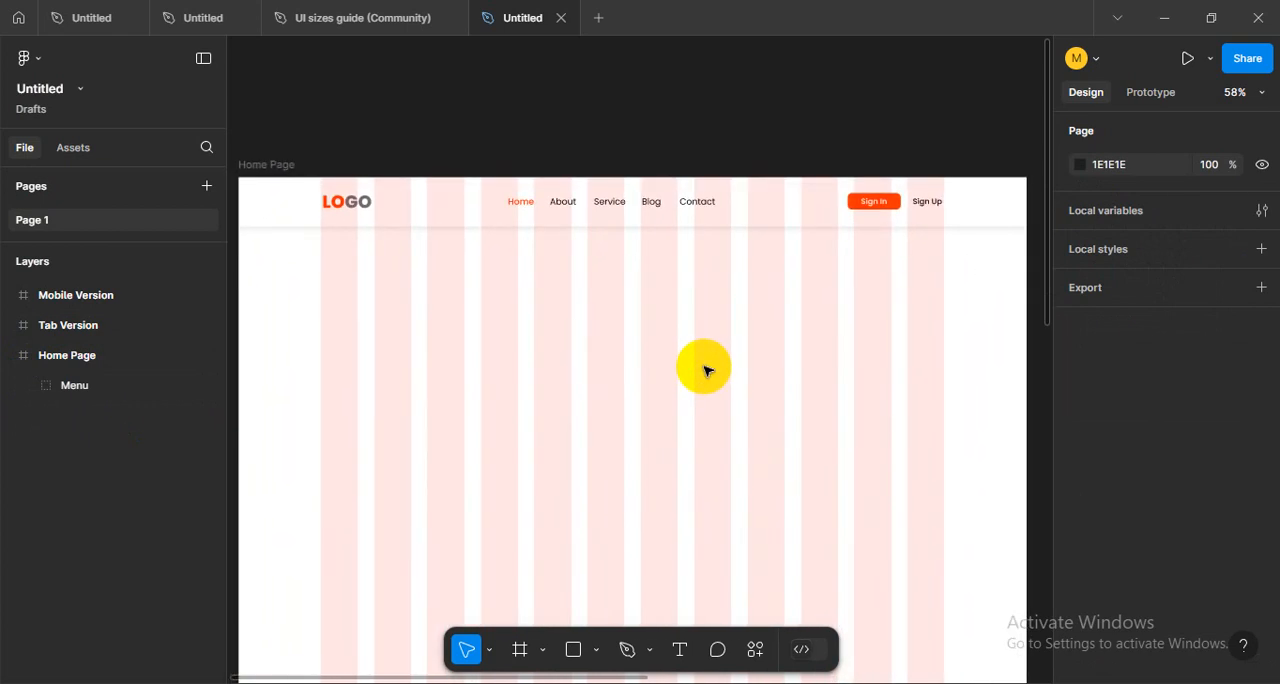
# - Switch to the UY LAB home page in Chrome and examine how its header and hero section are laid out and behave on scrolling
pyautogui.hotkey('alt', 'Tab')
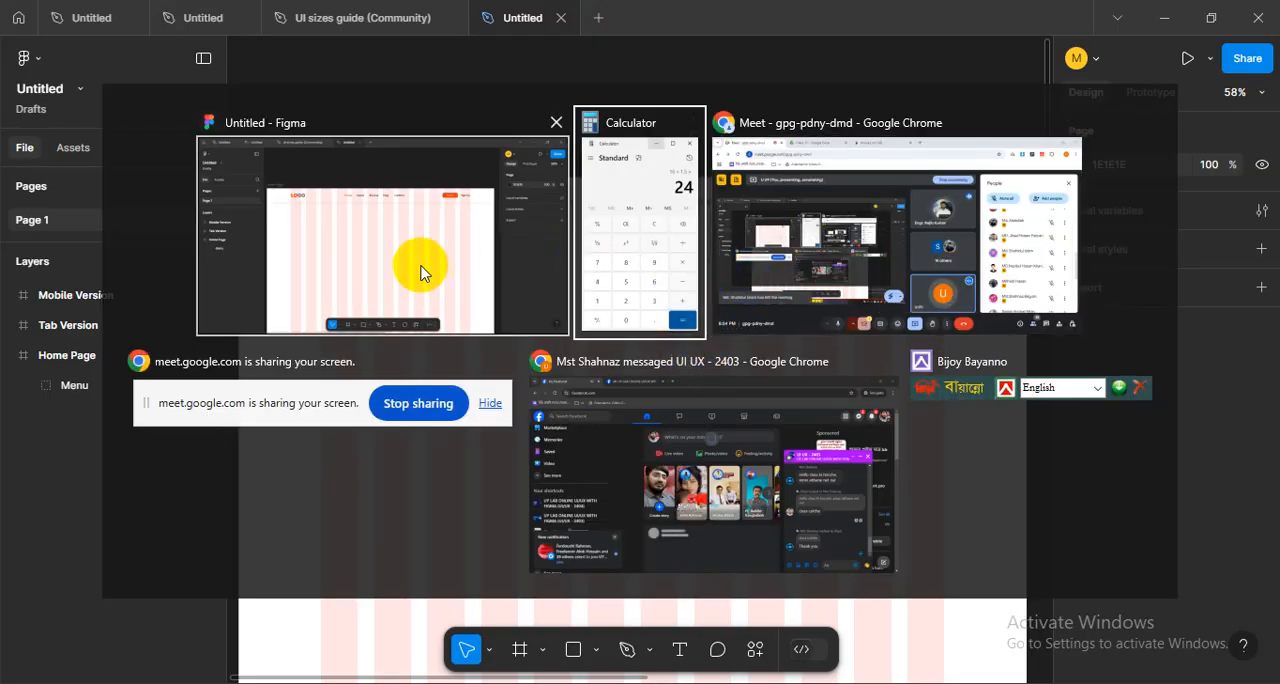
pyautogui.click(810, 270)
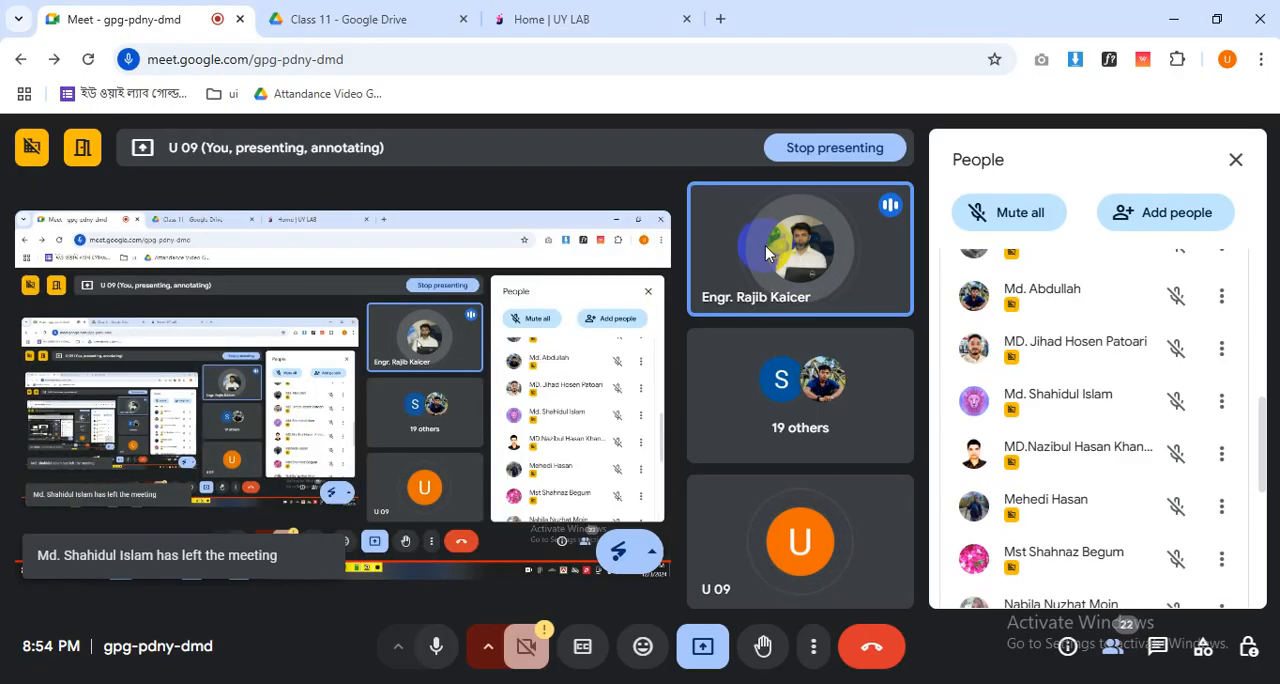
pyautogui.click(528, 20)
pyautogui.scroll(4, 715, 380)
pyautogui.scroll(10, 708, 385)
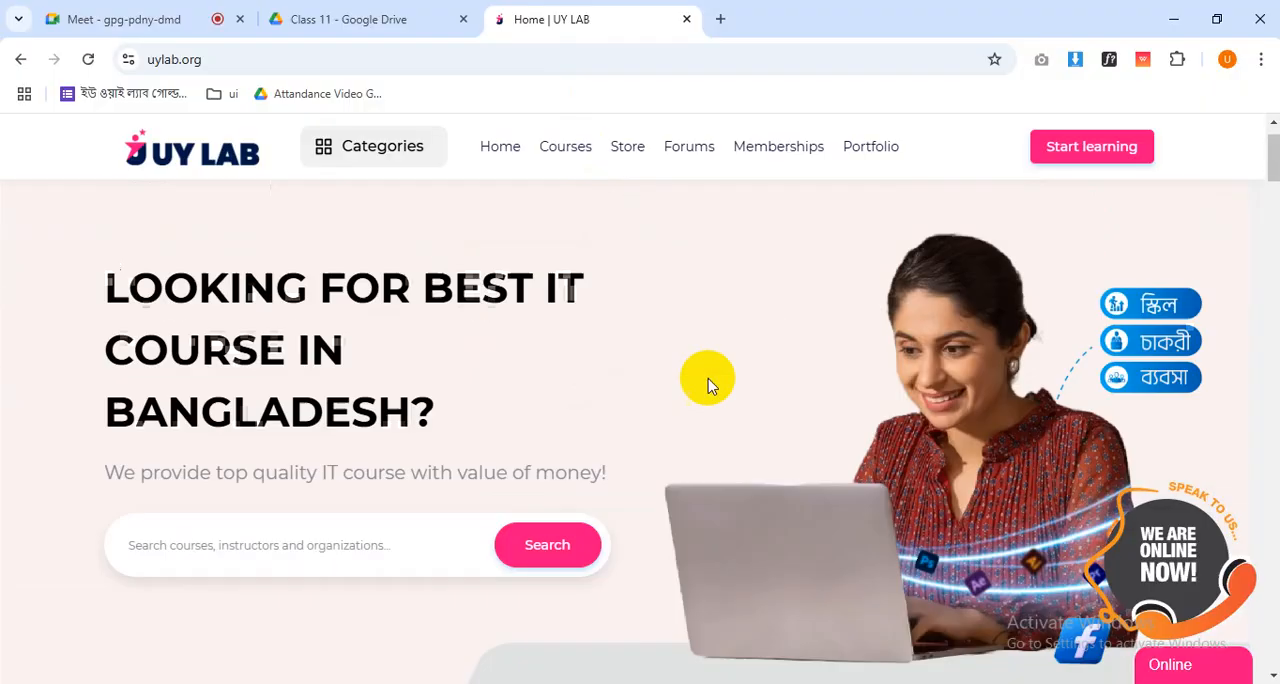
pyautogui.scroll(-2, 708, 385)
pyautogui.scroll(2, 708, 385)
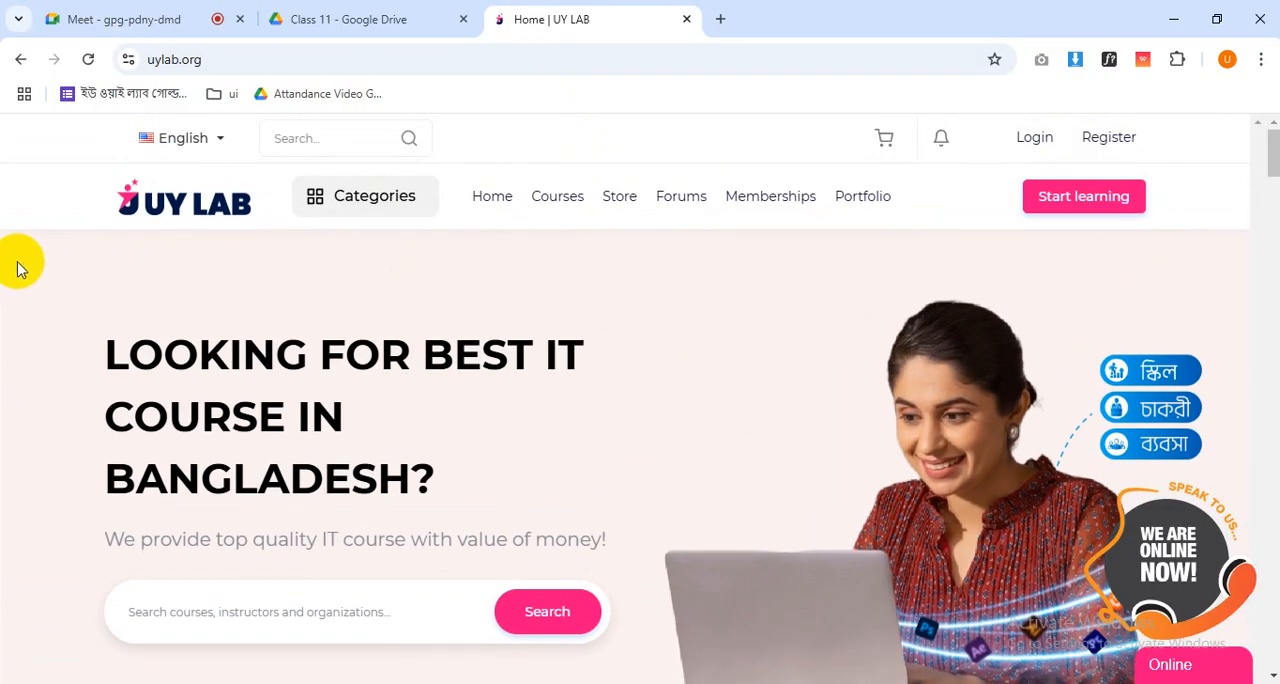
pyautogui.scroll(-2, 1170, 450)
pyautogui.scroll(2, 1174, 474)
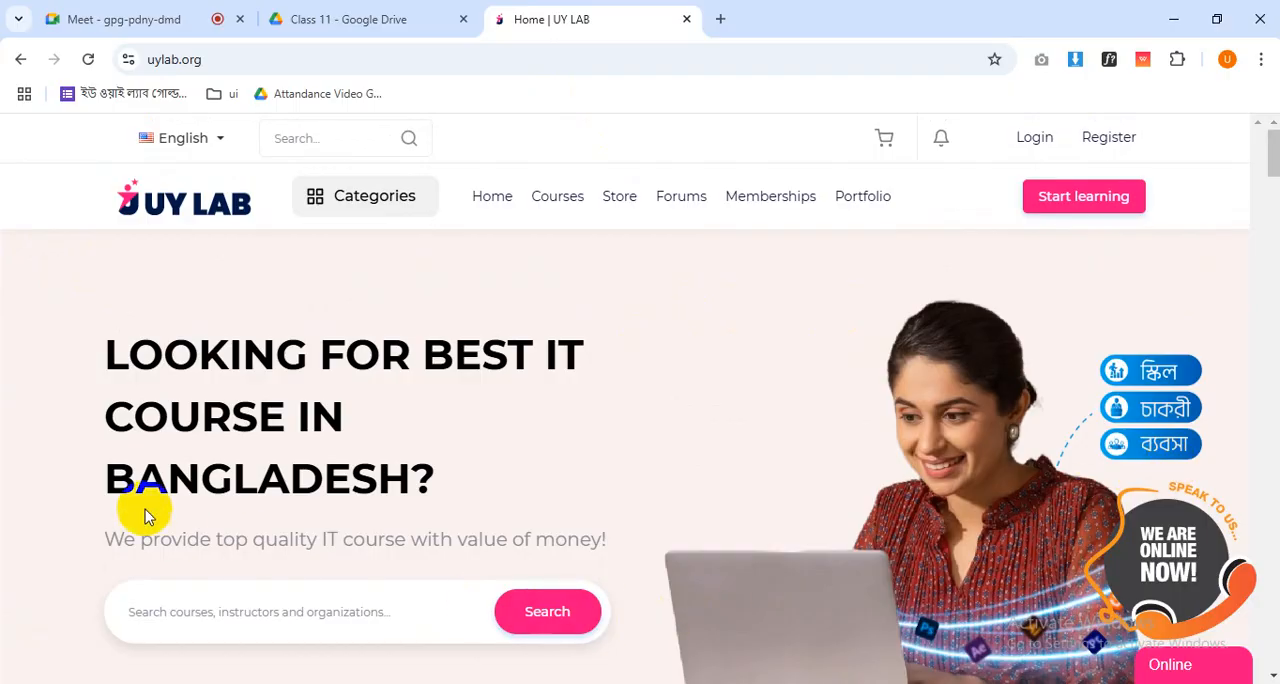
pyautogui.scroll(-2, 738, 435)
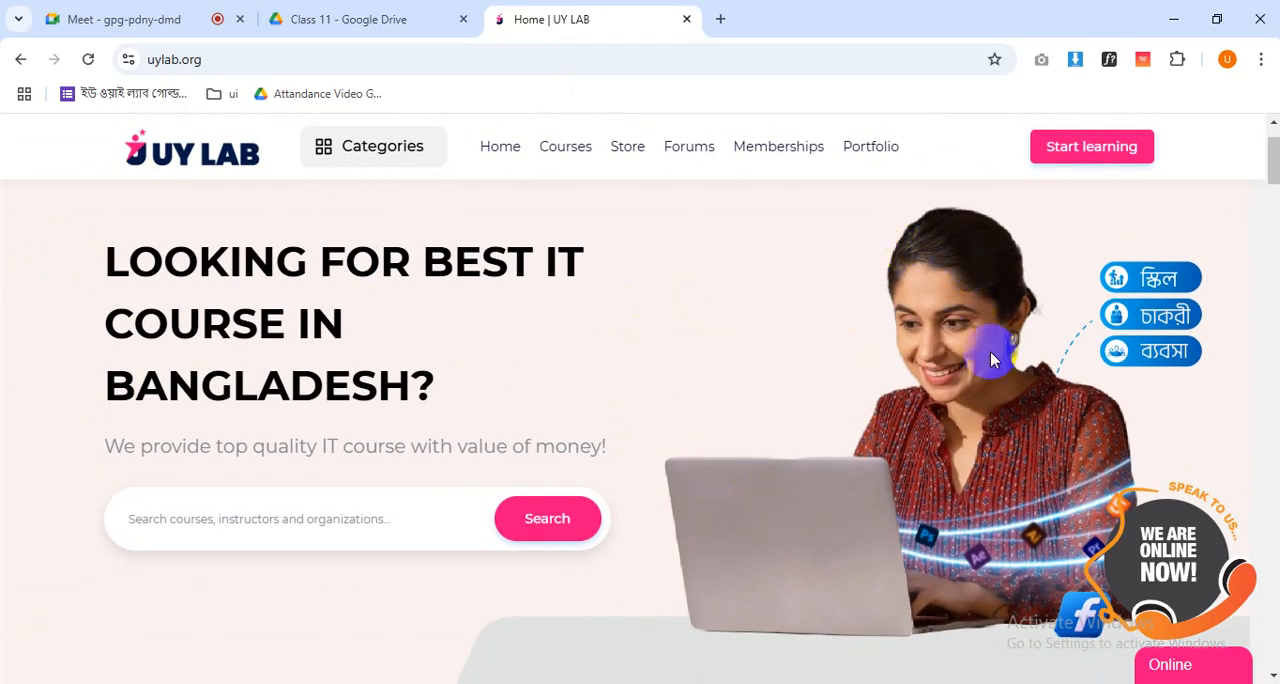
pyautogui.scroll(2, 992, 358)
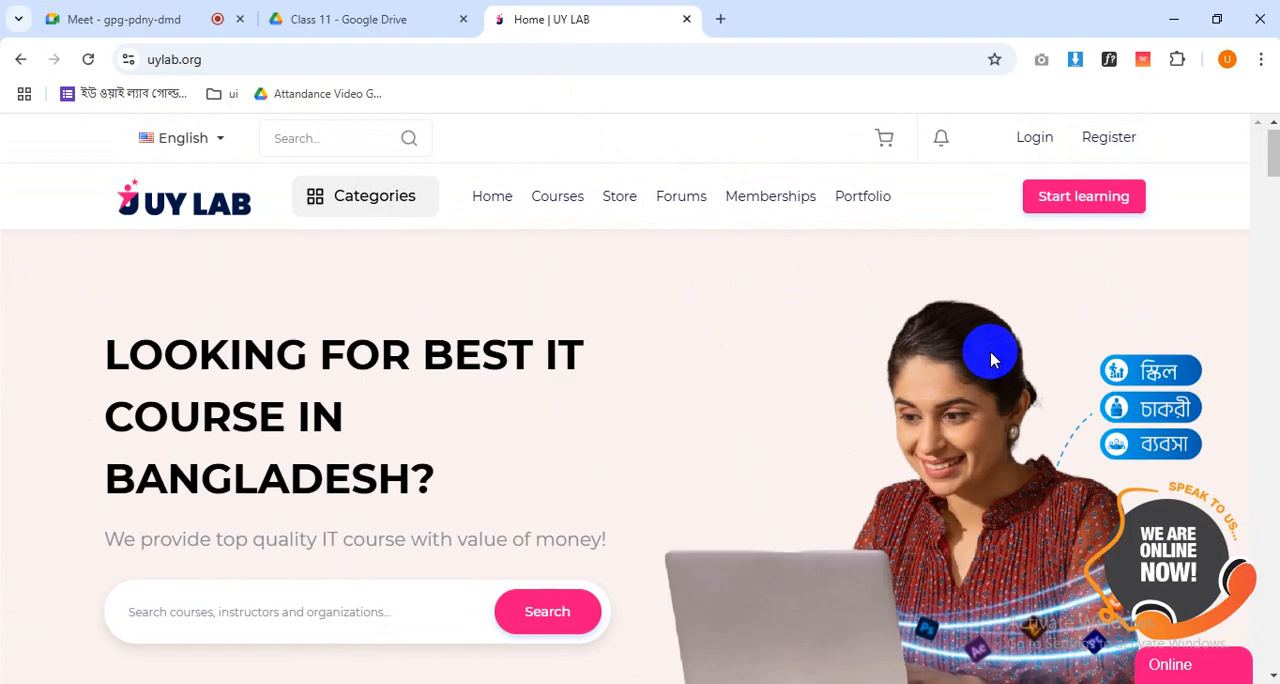
pyautogui.scroll(-1, 866, 360)
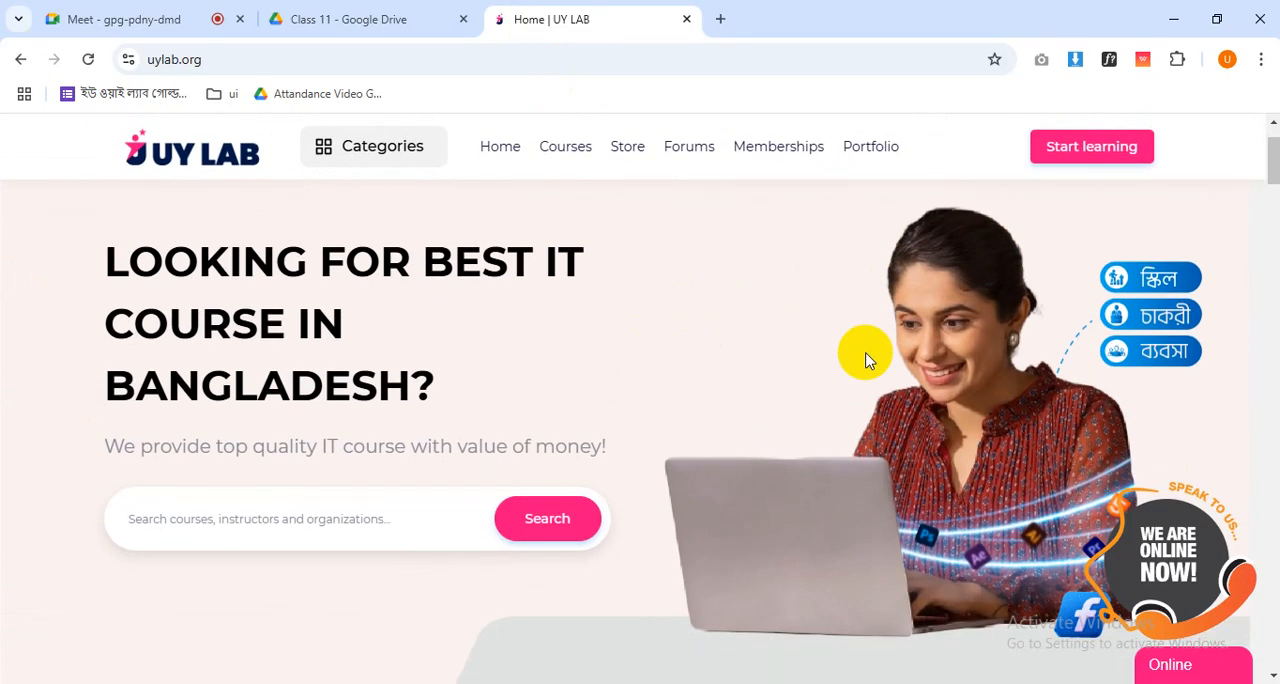
pyautogui.scroll(1, 844, 353)
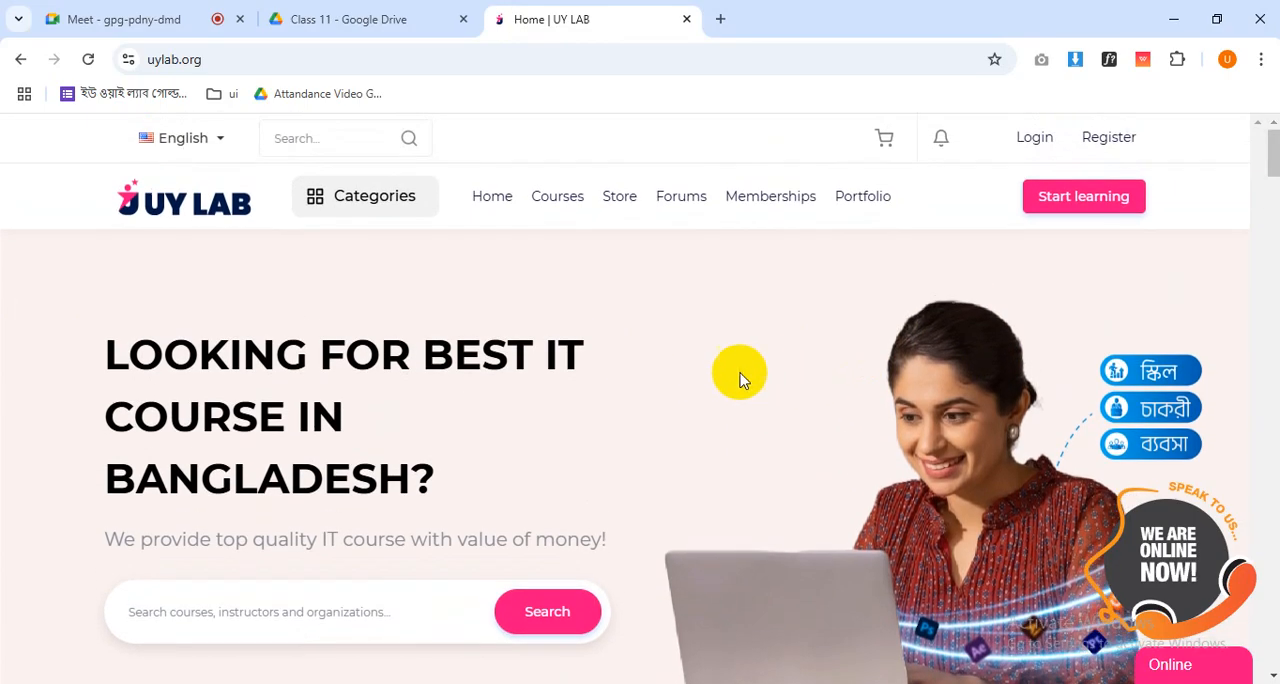
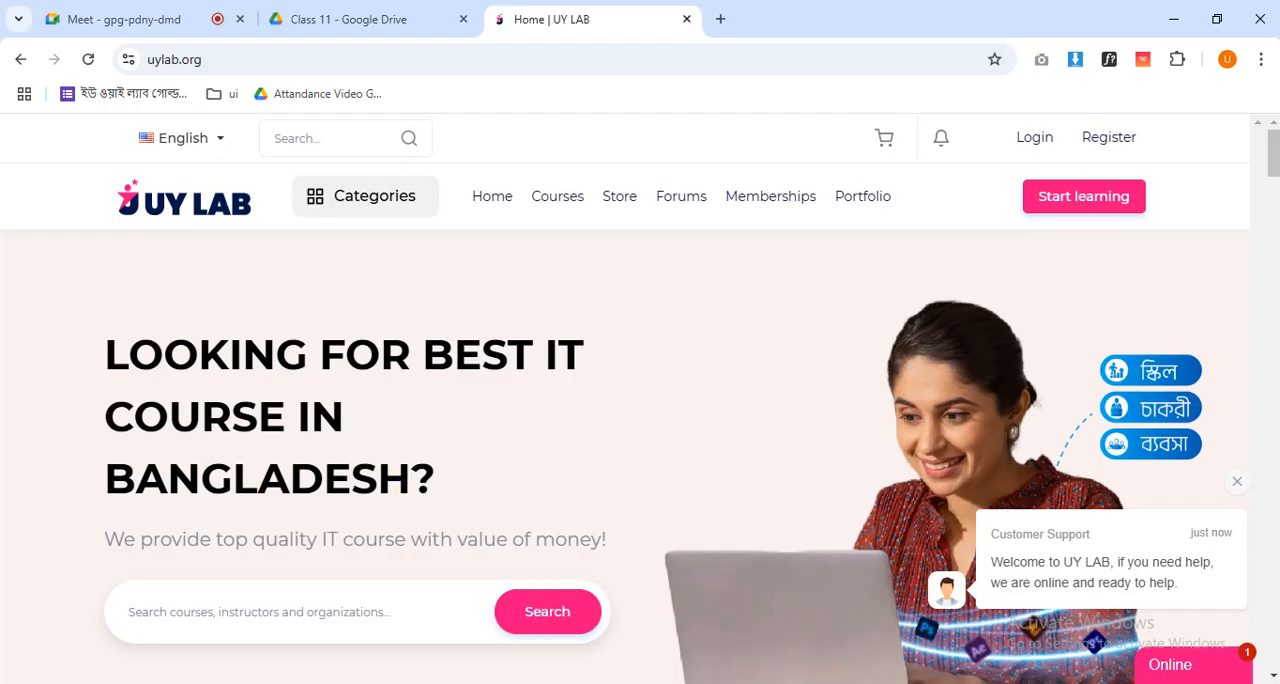
# - Dismiss the chat pop-ups on the UY LAB page and examine how the menu bar stays fixed above the hero while scrolling
pyautogui.click(1237, 481)
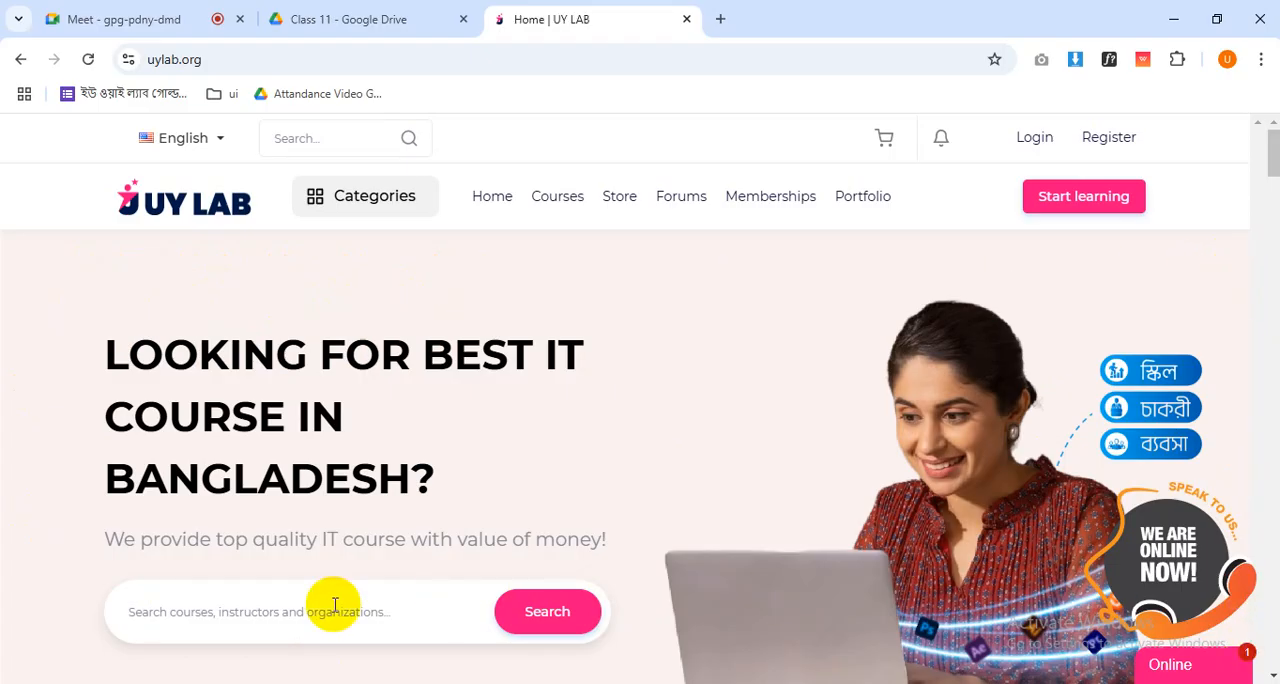
pyautogui.click(1248, 476)
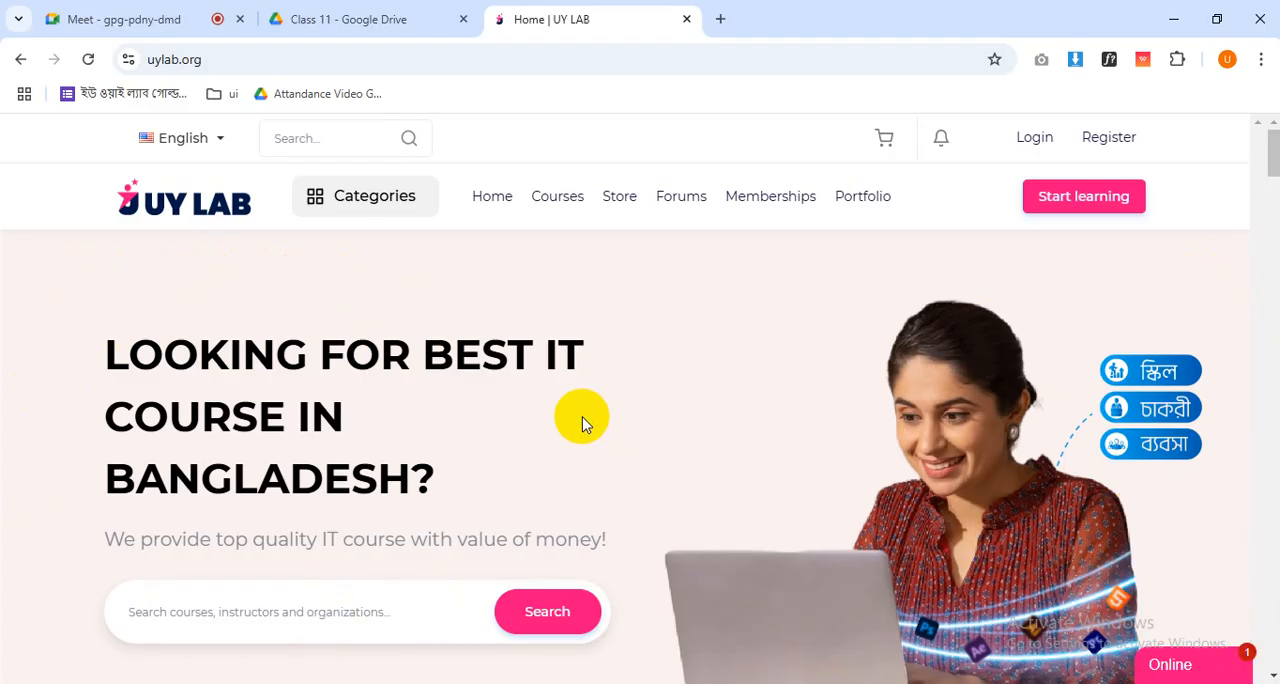
pyautogui.scroll(-2, 275, 375)
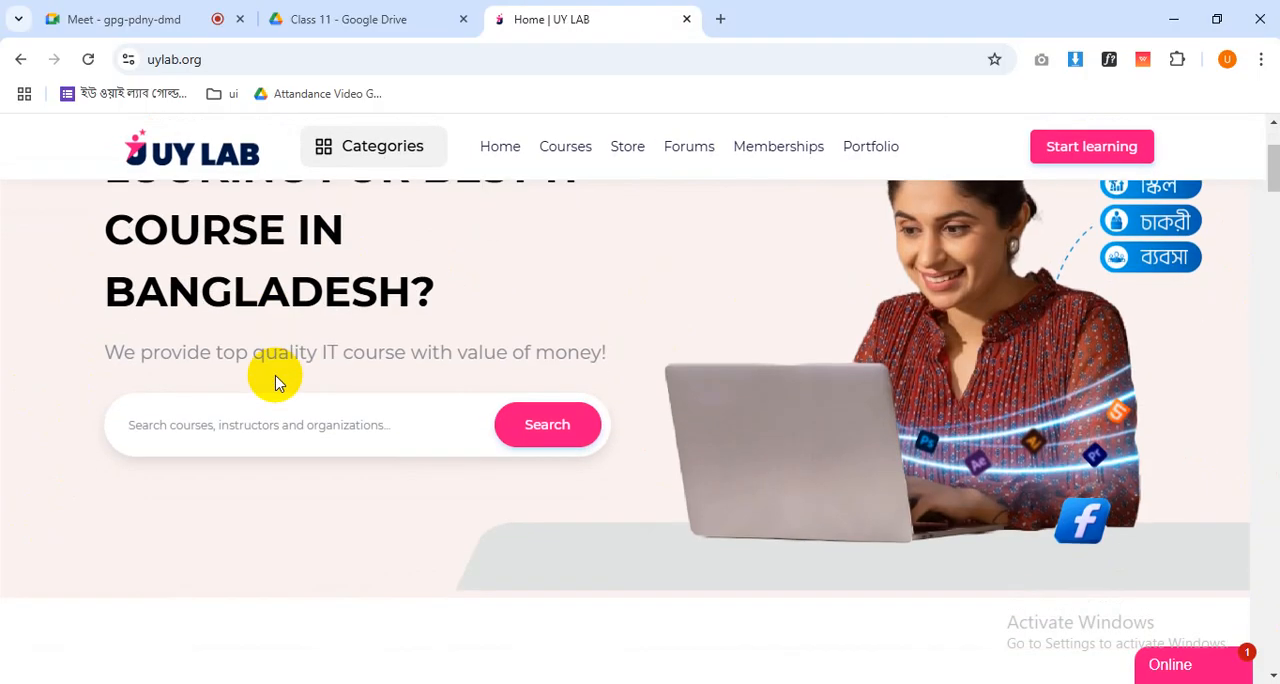
pyautogui.scroll(2, 275, 383)
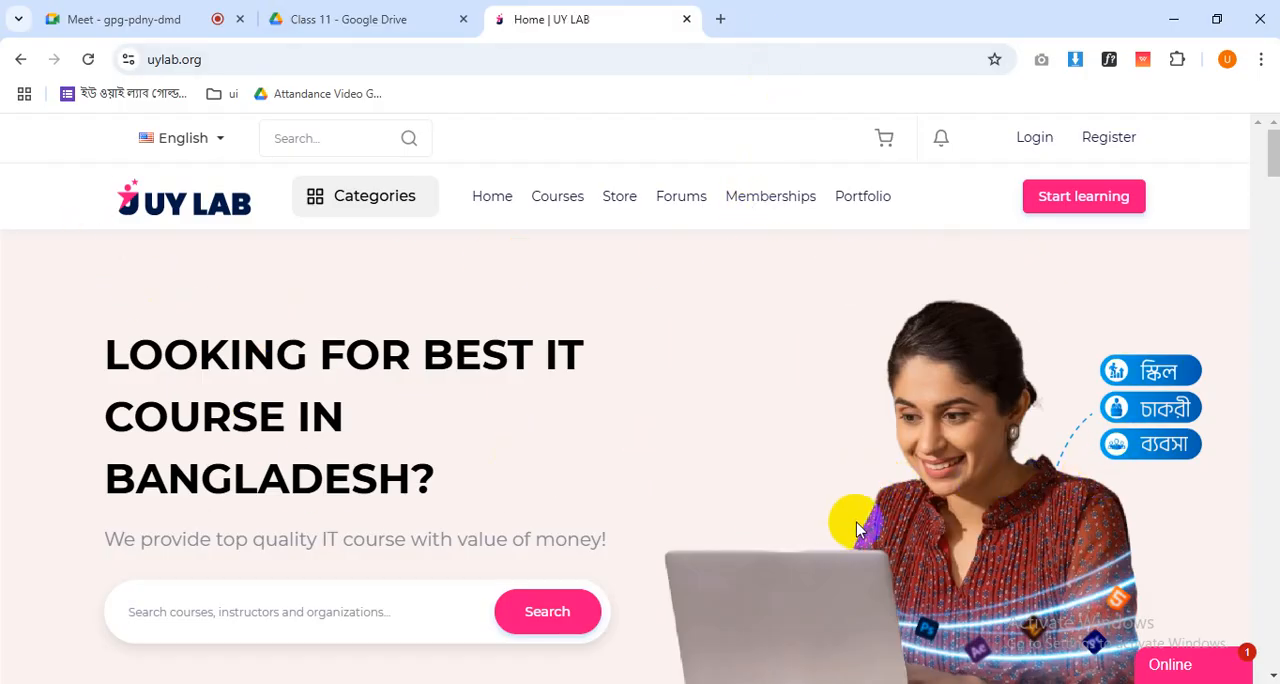
pyautogui.scroll(-1, 857, 530)
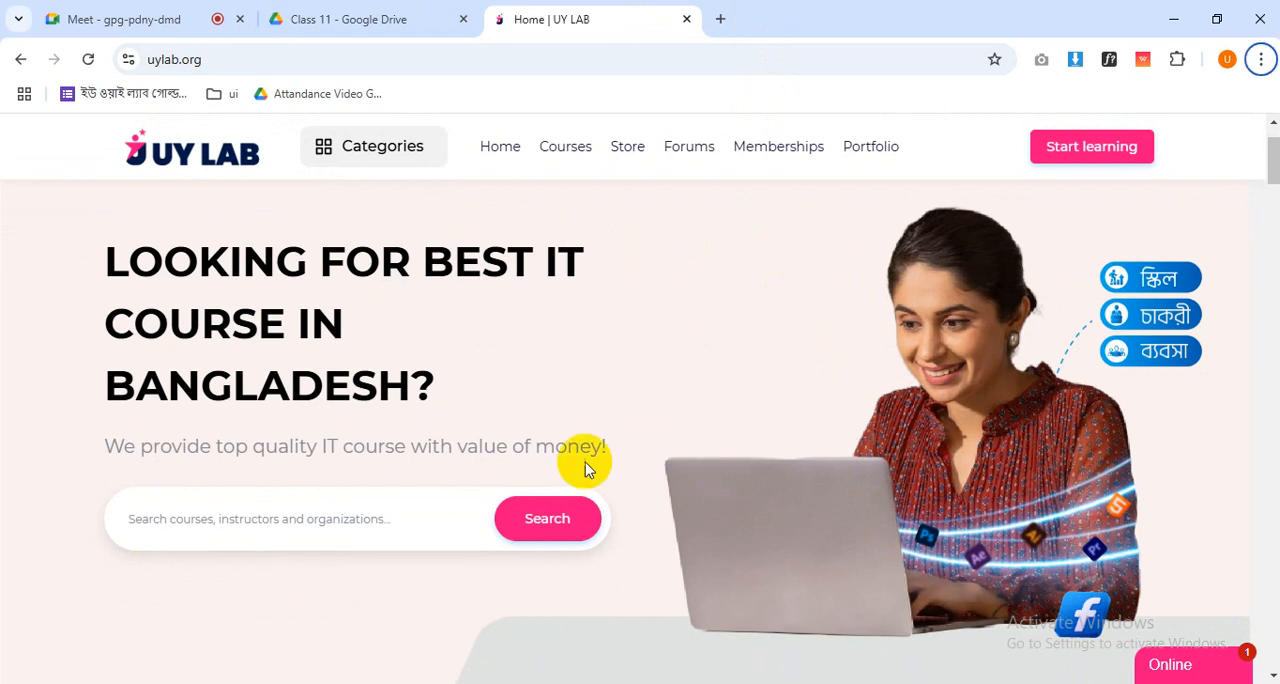
pyautogui.scroll(1, 597, 457)
pyautogui.scroll(-1, 599, 463)
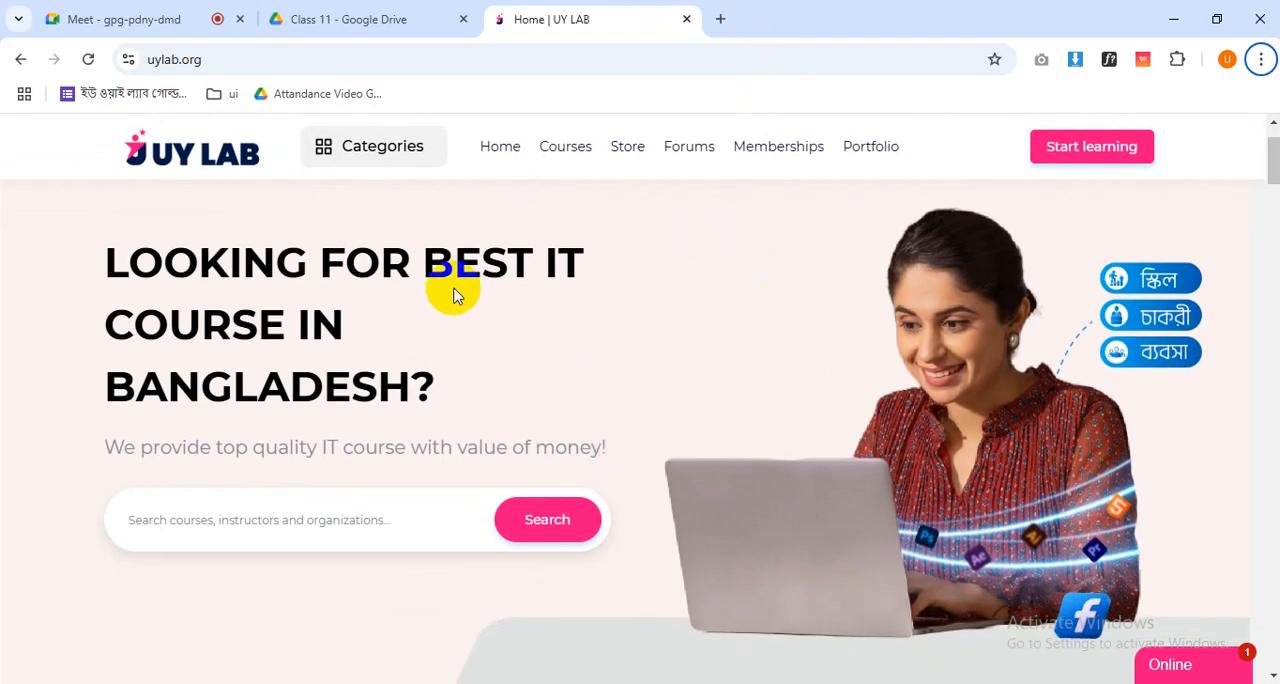
pyautogui.scroll(1, 658, 358)
pyautogui.scroll(-1, 970, 490)
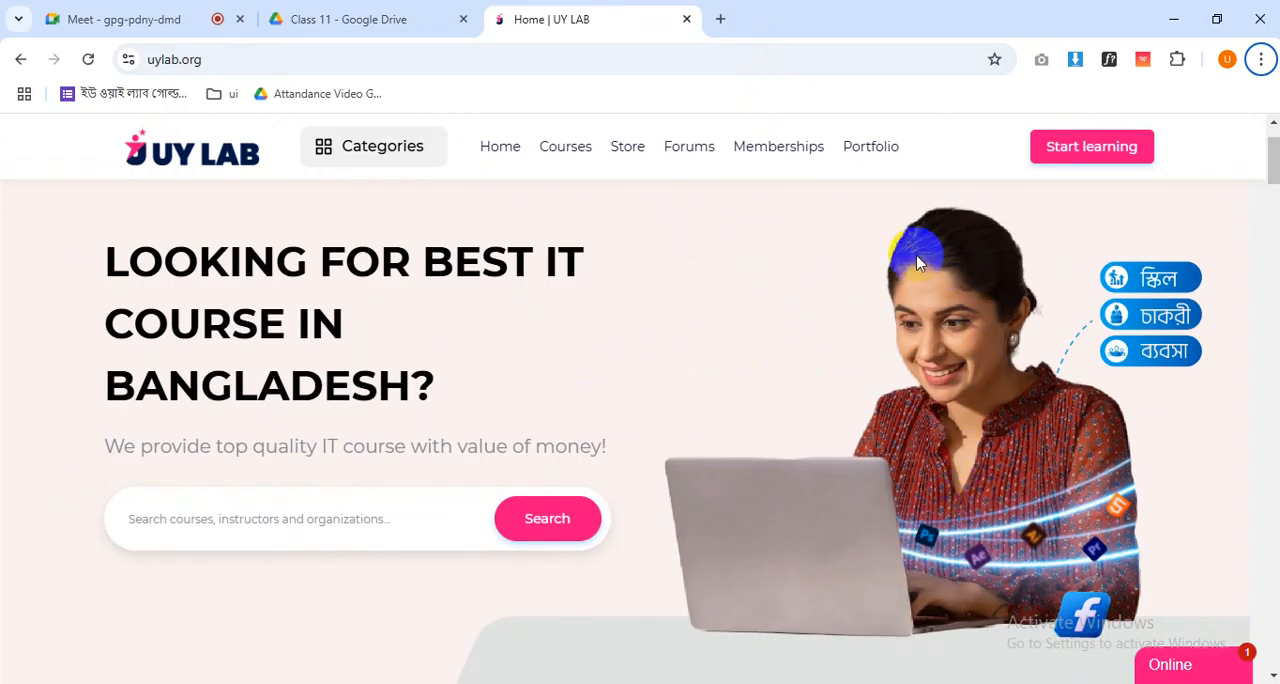
pyautogui.scroll(1, 588, 382)
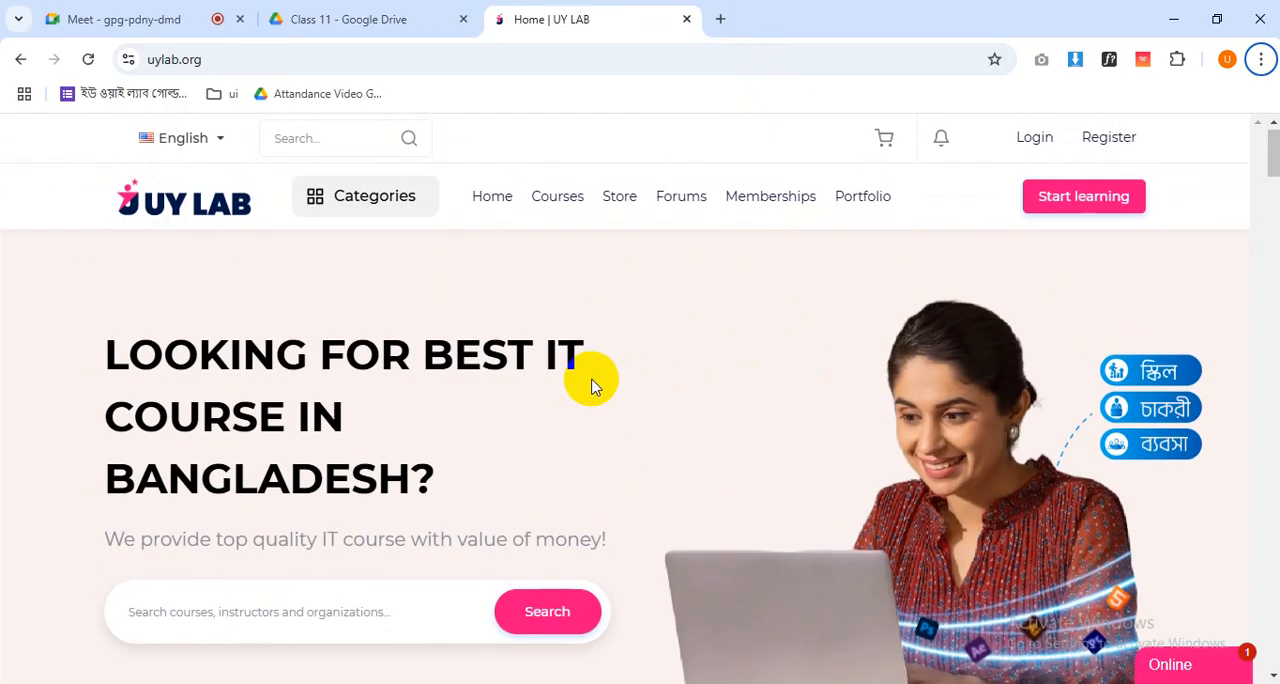
pyautogui.scroll(-1, 900, 478)
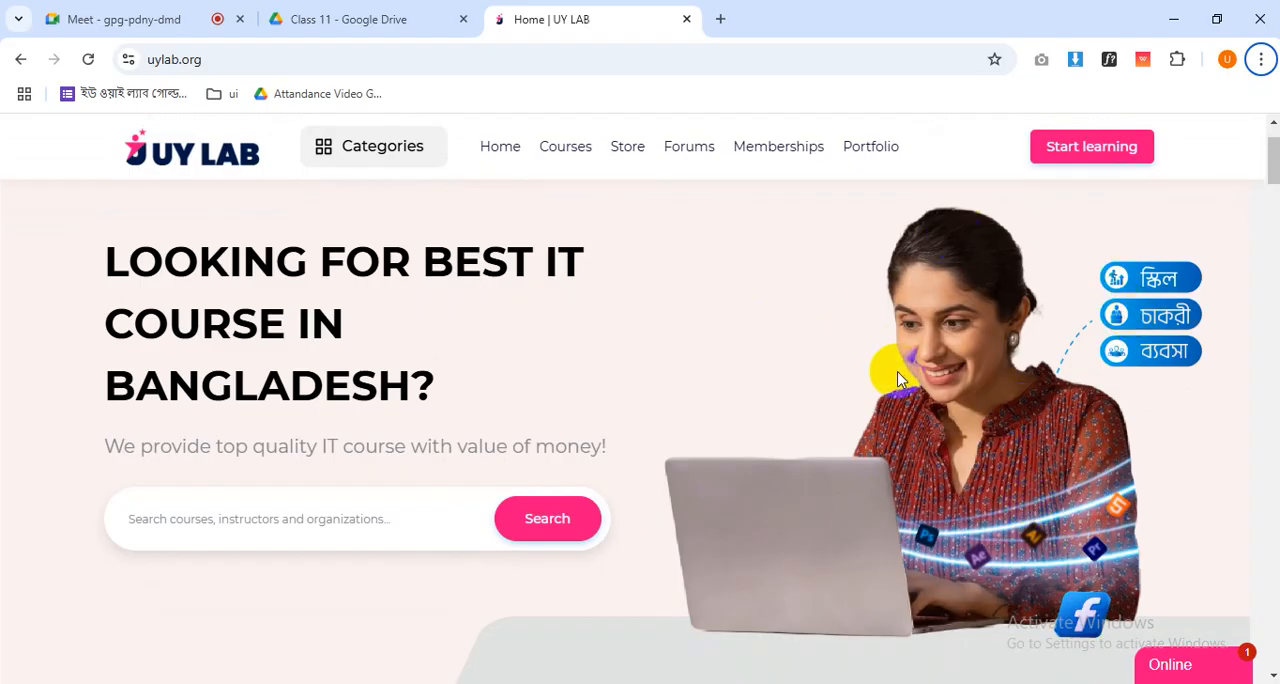
pyautogui.scroll(-2, 897, 378)
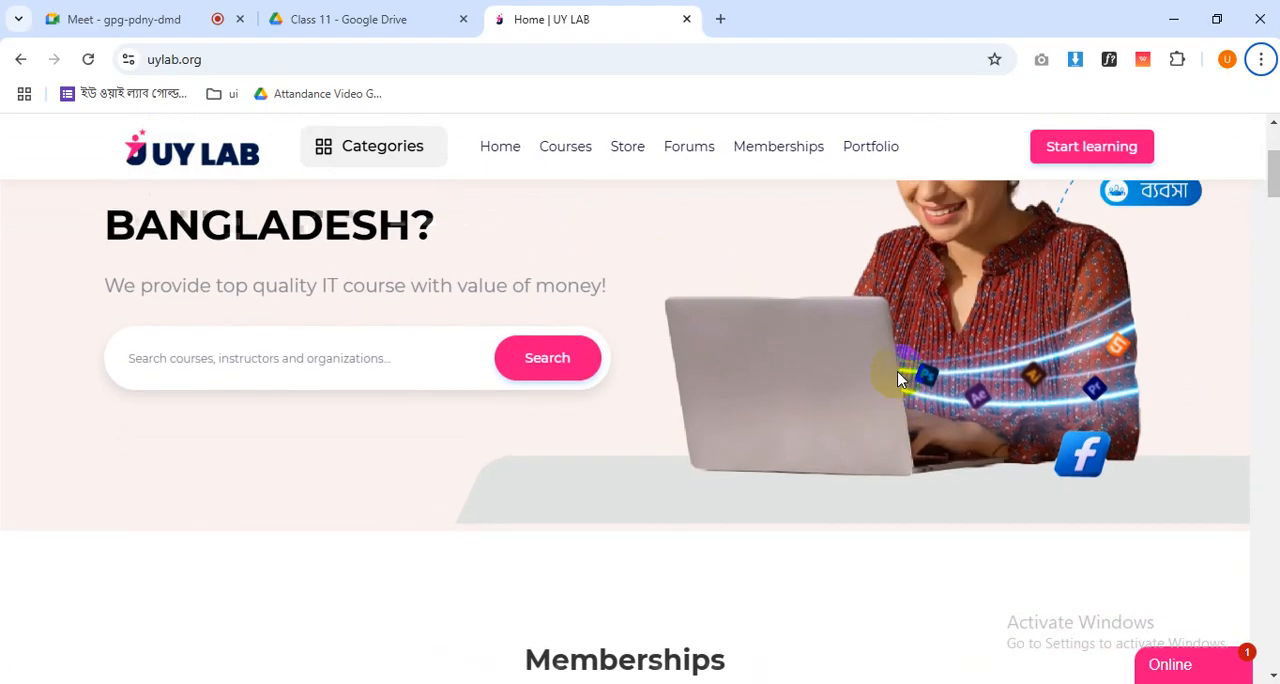
pyautogui.scroll(2, 897, 378)
pyautogui.scroll(-1, 897, 378)
pyautogui.scroll(-1, 897, 378)
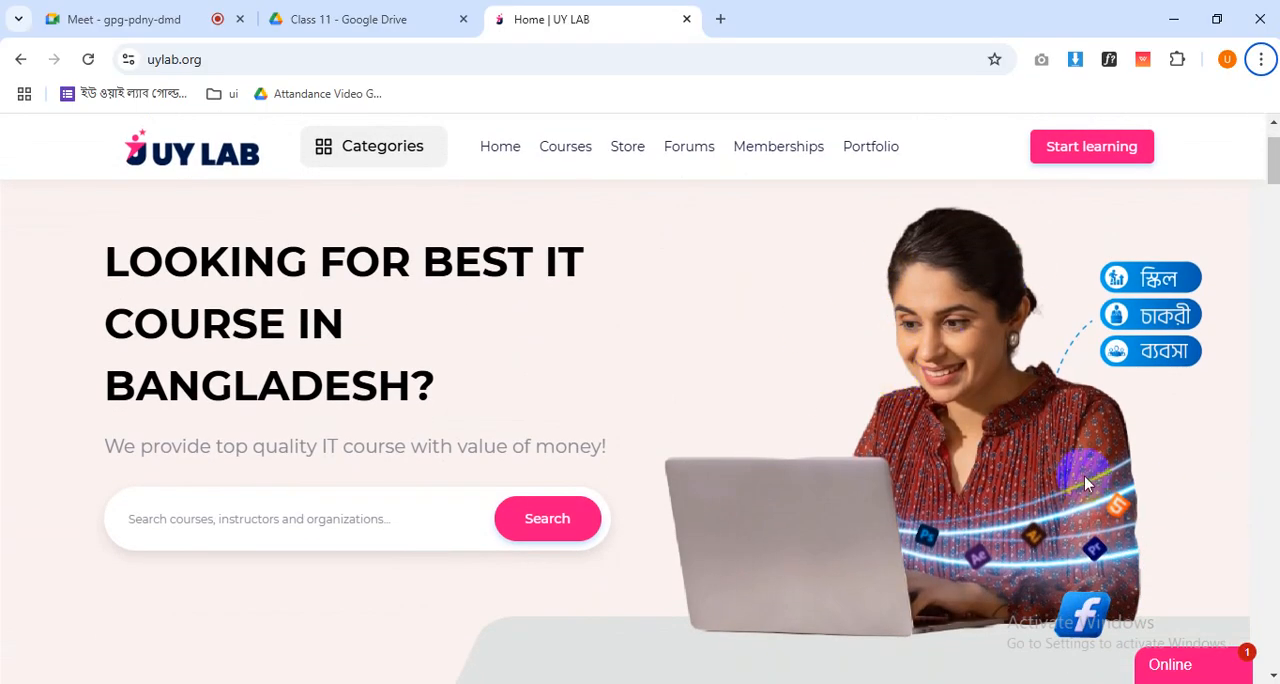
pyautogui.scroll(-1, 1065, 478)
# - Switch to Figma and draw a full-width rectangle about 1440 × 541 on the Home Page frame, directly below the Menu
pyautogui.hotkey('alt', 'Tab')
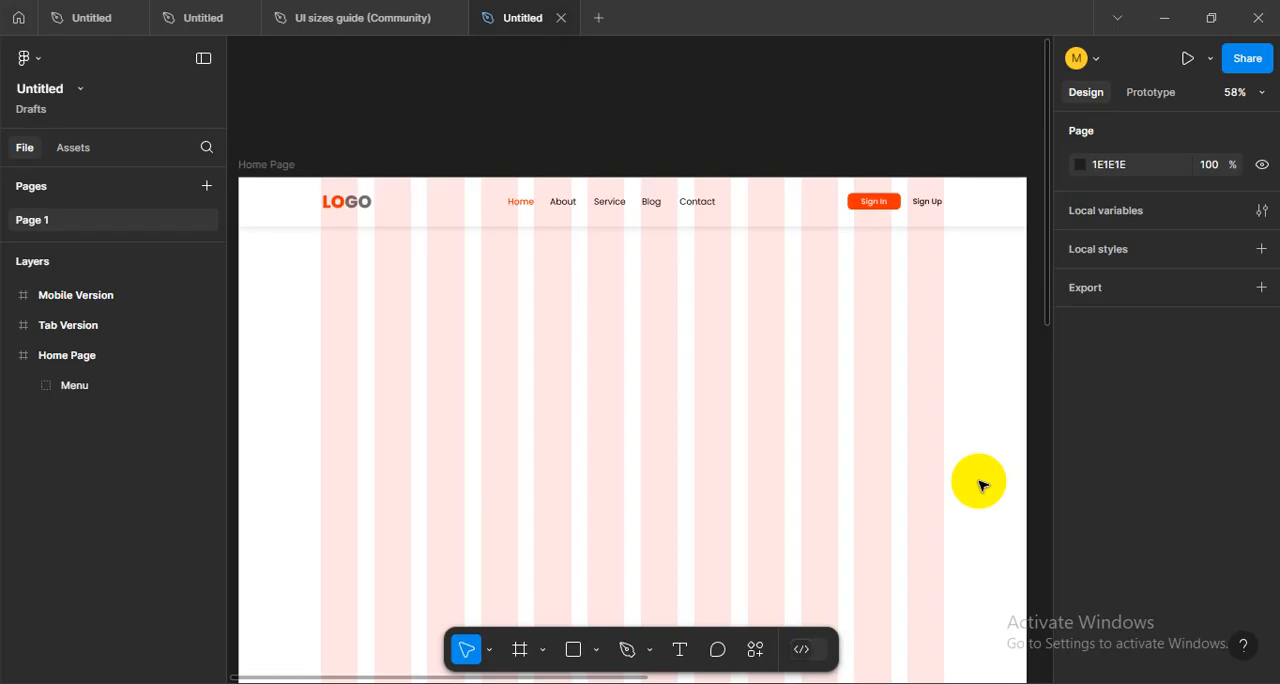
pyautogui.moveTo(604, 394); pyautogui.dragTo(550, 386)
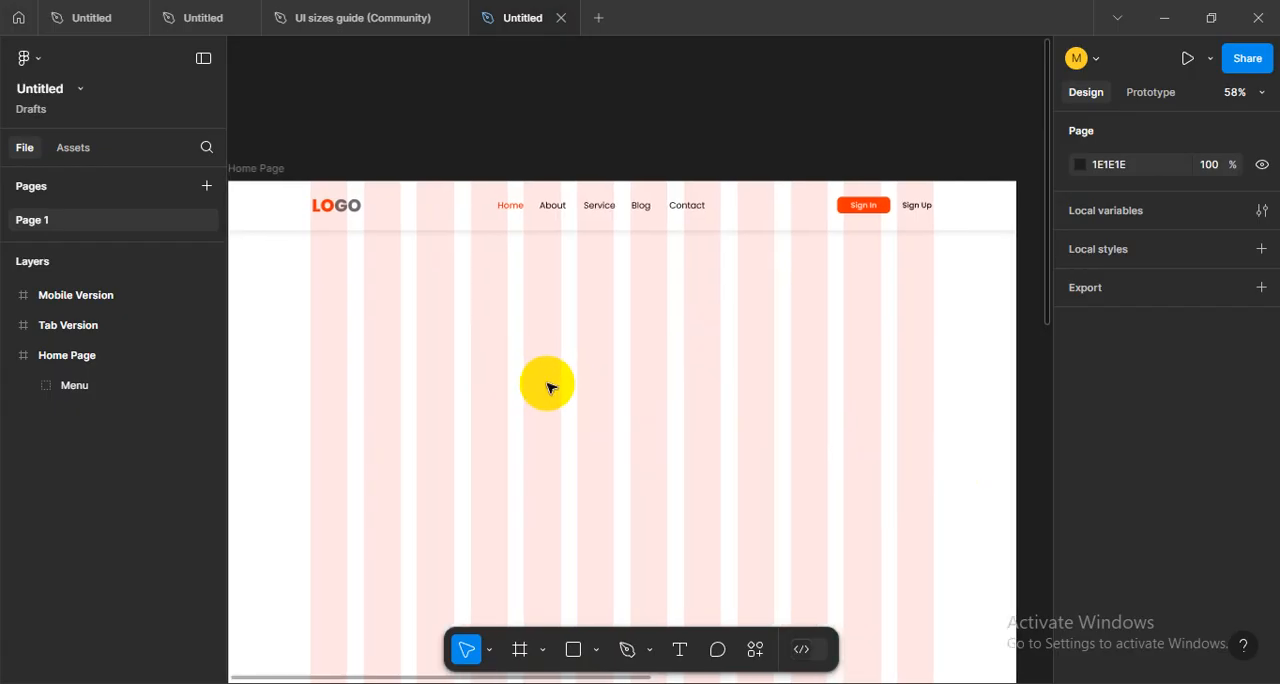
pyautogui.scroll(-1, 550, 386)
pyautogui.scroll(-1, 629, 350)
pyautogui.scroll(1, 637, 349)
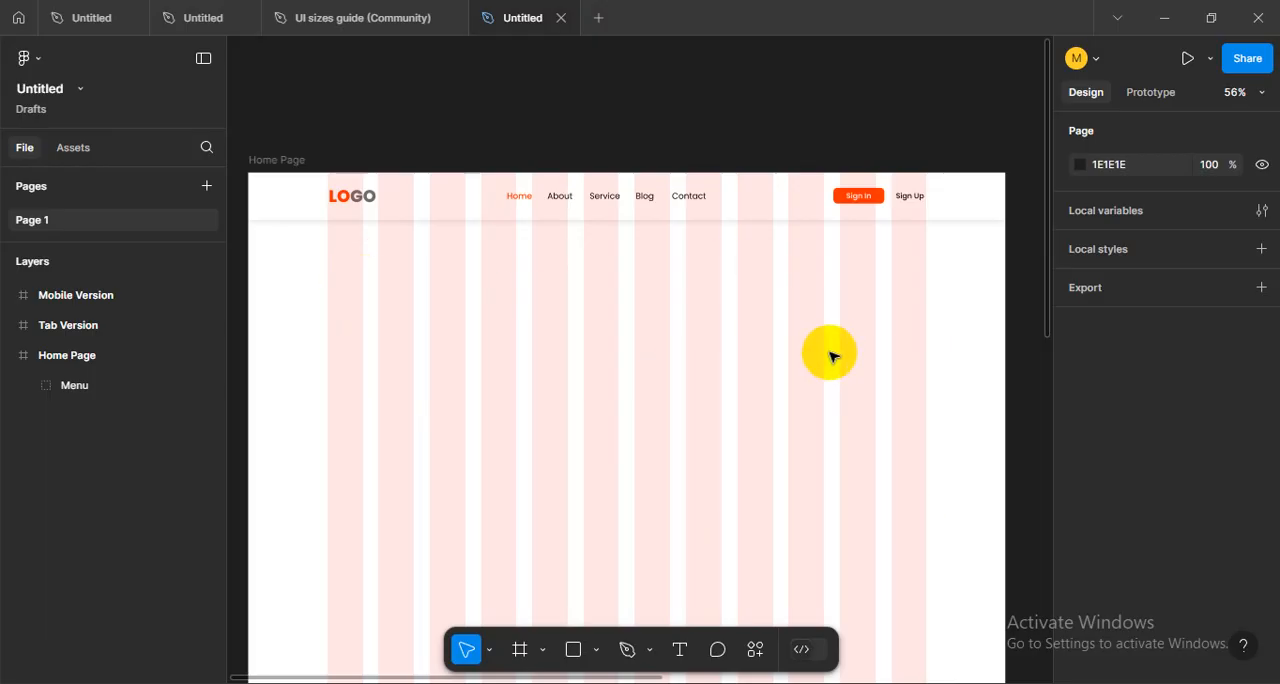
pyautogui.moveTo(479, 361); pyautogui.dragTo(488, 368)
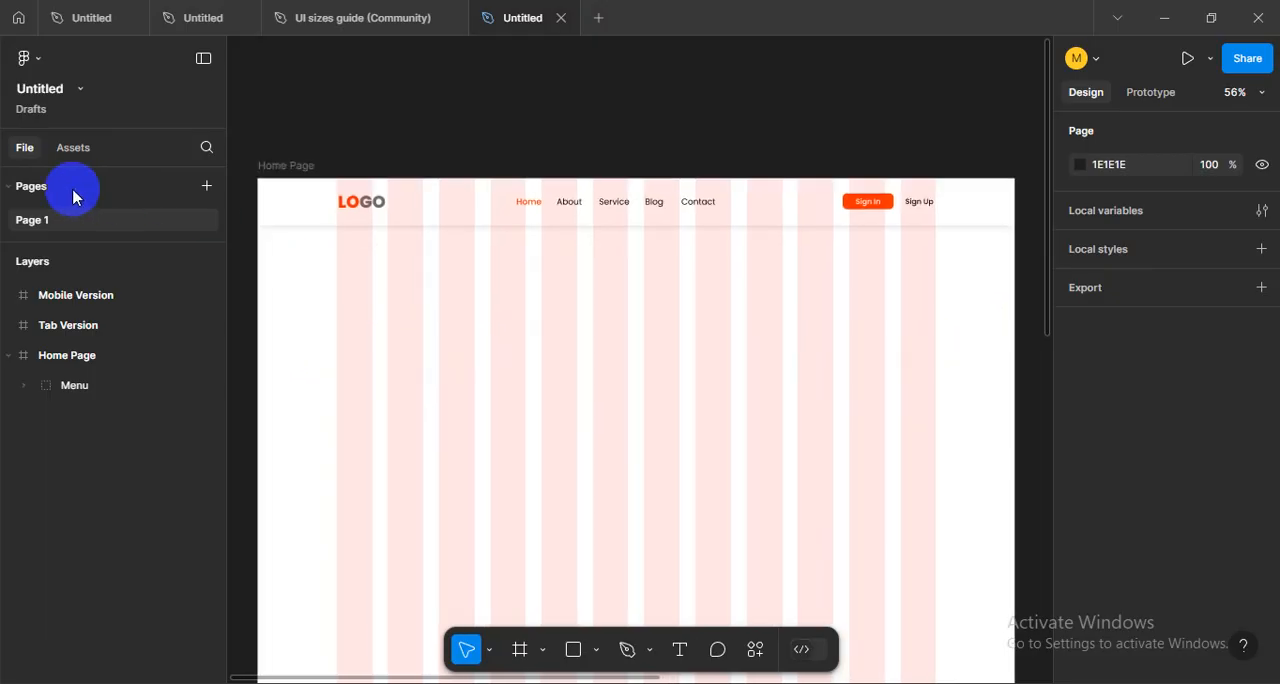
pyautogui.click(573, 649)
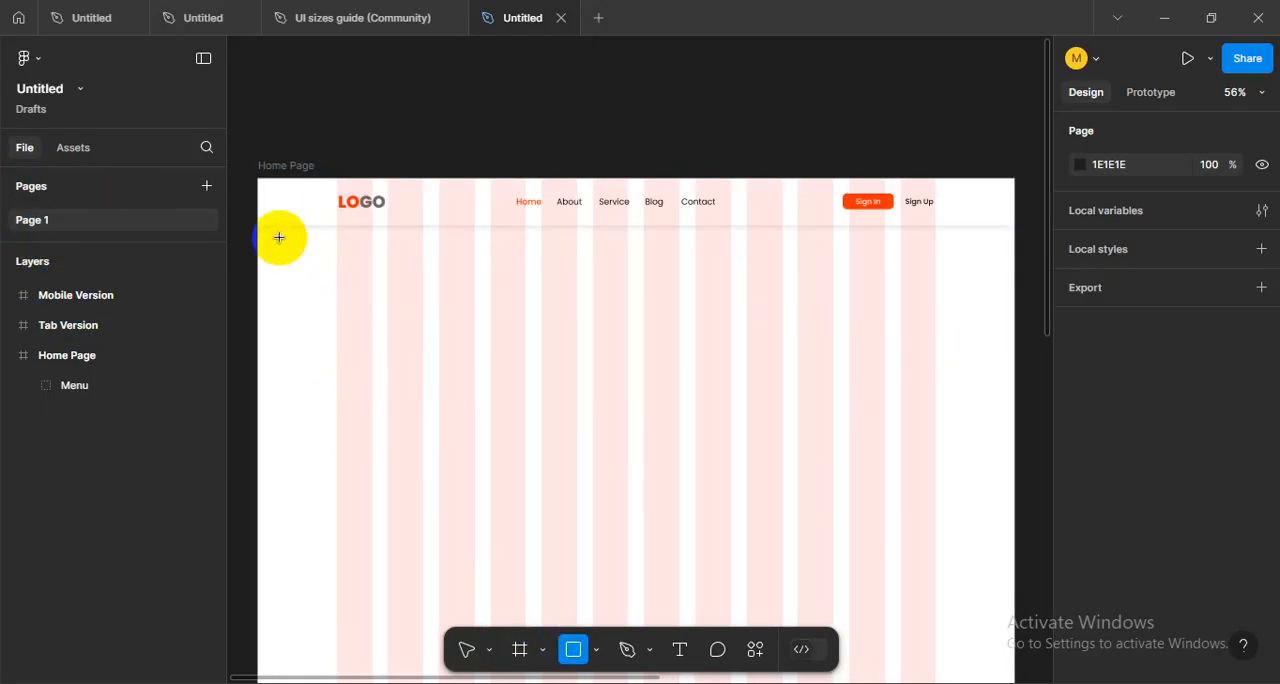
pyautogui.moveTo(275, 236); pyautogui.dragTo(258, 226)
pyautogui.moveTo(427, 318)
pyautogui.mouseDown()
pyautogui.moveTo(889, 463)
pyautogui.moveTo(1012, 537)
pyautogui.moveTo(1009, 503)
pyautogui.moveTo(1014, 512)
pyautogui.mouseUp()
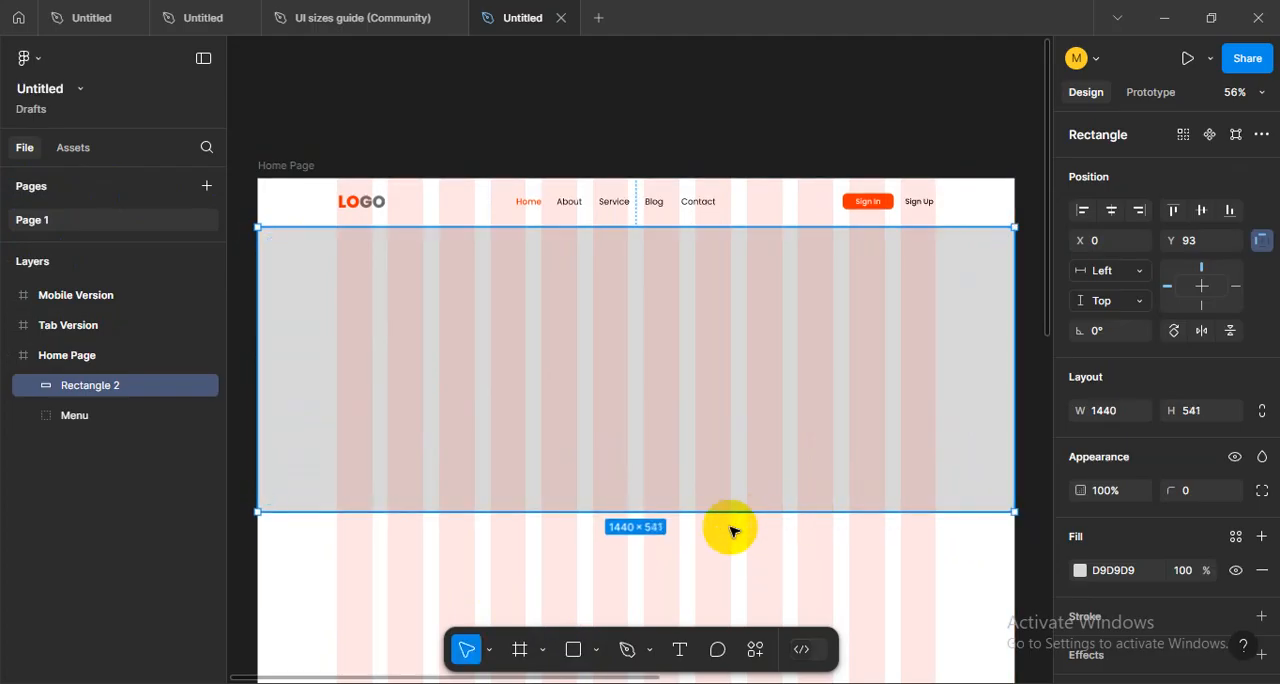
# - Stretch the new hero rectangle downward to a height of about 590
pyautogui.click(564, 566)
pyautogui.click(580, 411)
pyautogui.scroll(-3, 578, 420)
pyautogui.scroll(3, 575, 432)
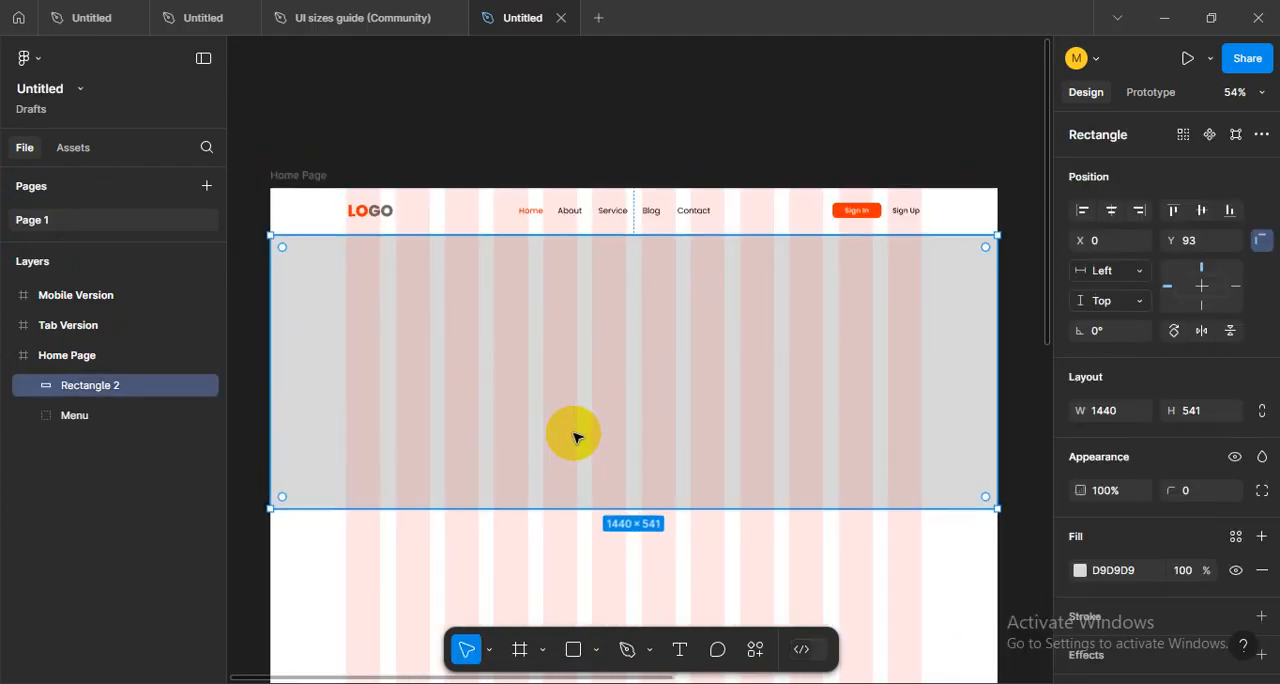
pyautogui.scroll(-1, 620, 410)
pyautogui.moveTo(648, 457); pyautogui.dragTo(668, 482)
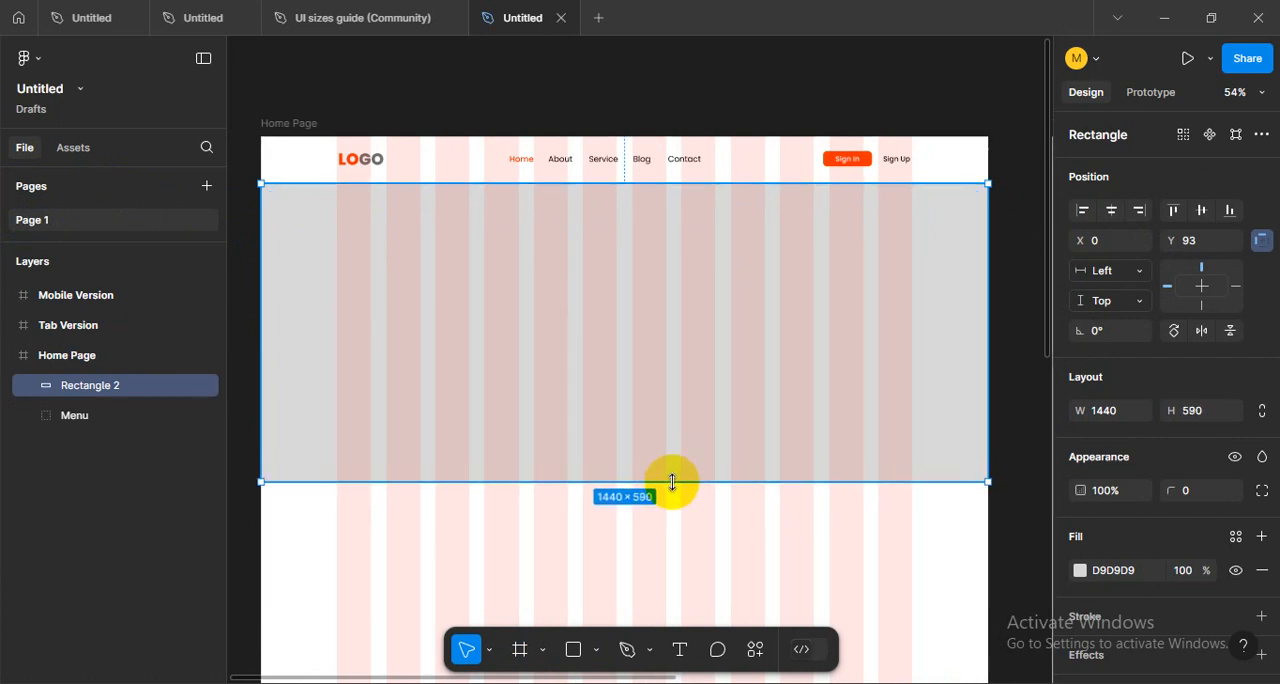
pyautogui.click(721, 544)
pyautogui.moveTo(705, 430); pyautogui.dragTo(736, 466)
pyautogui.click(736, 466)
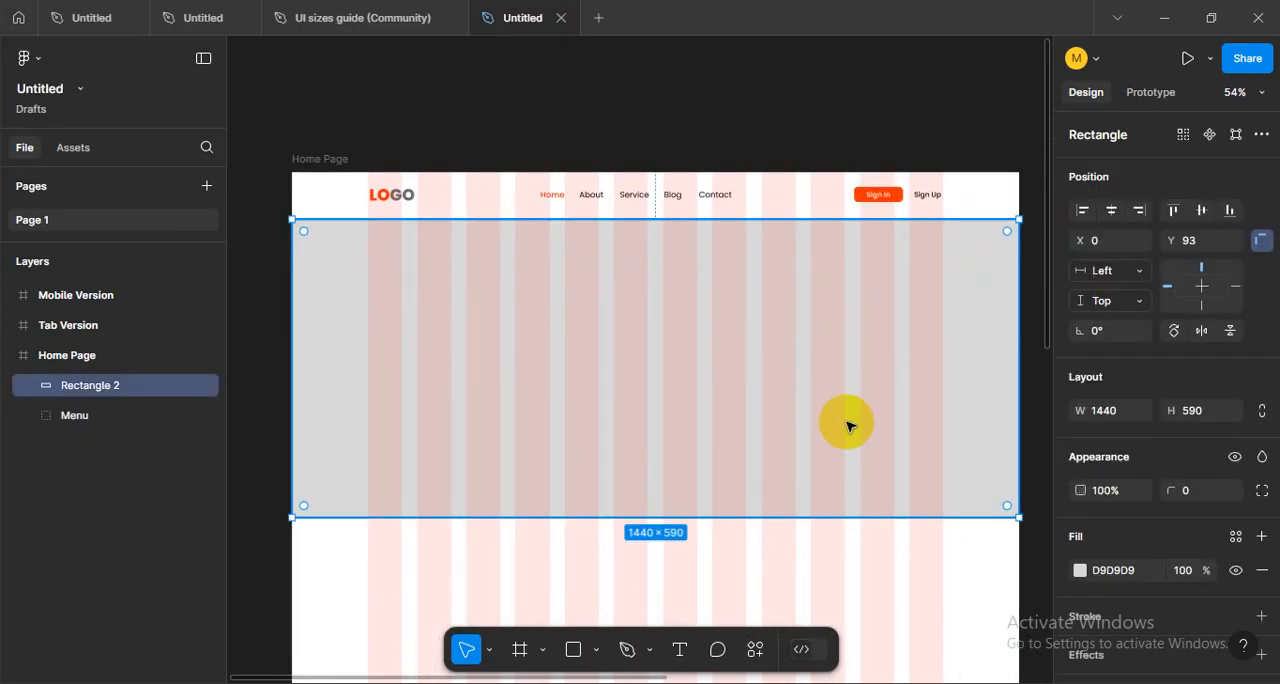
pyautogui.moveTo(871, 406); pyautogui.dragTo(865, 405)
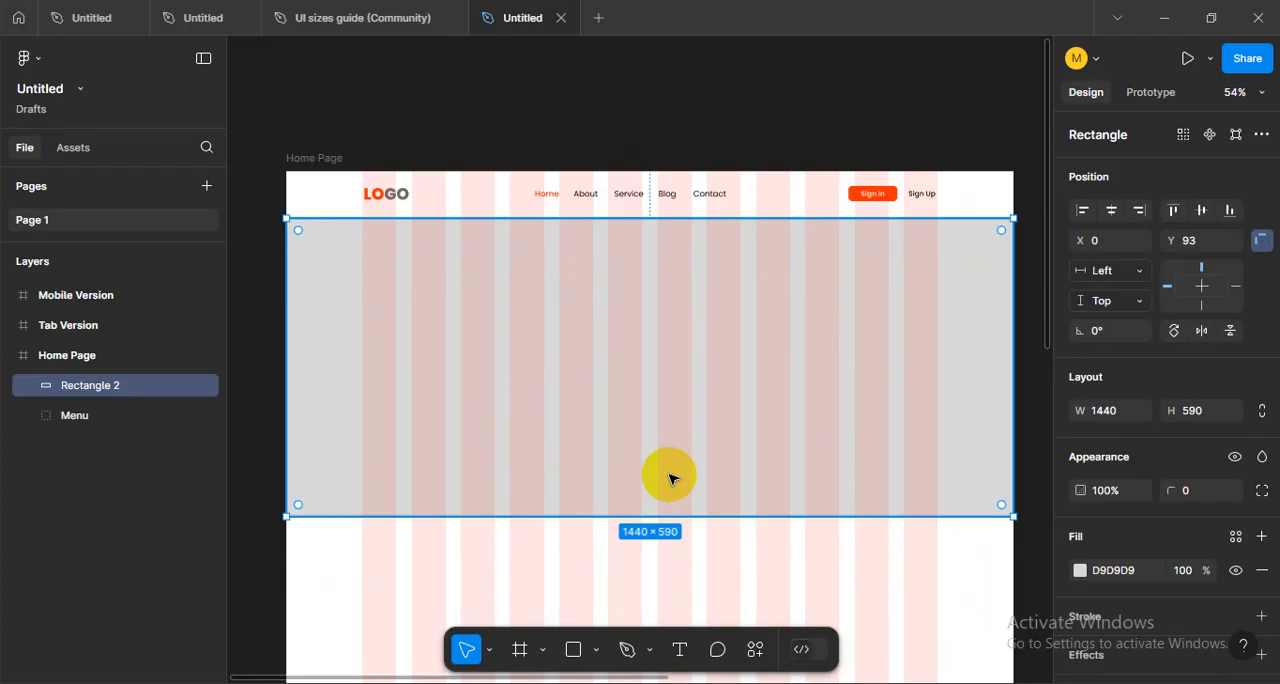
pyautogui.hscroll(1, 670, 479)
pyautogui.scroll(-1, 715, 450)
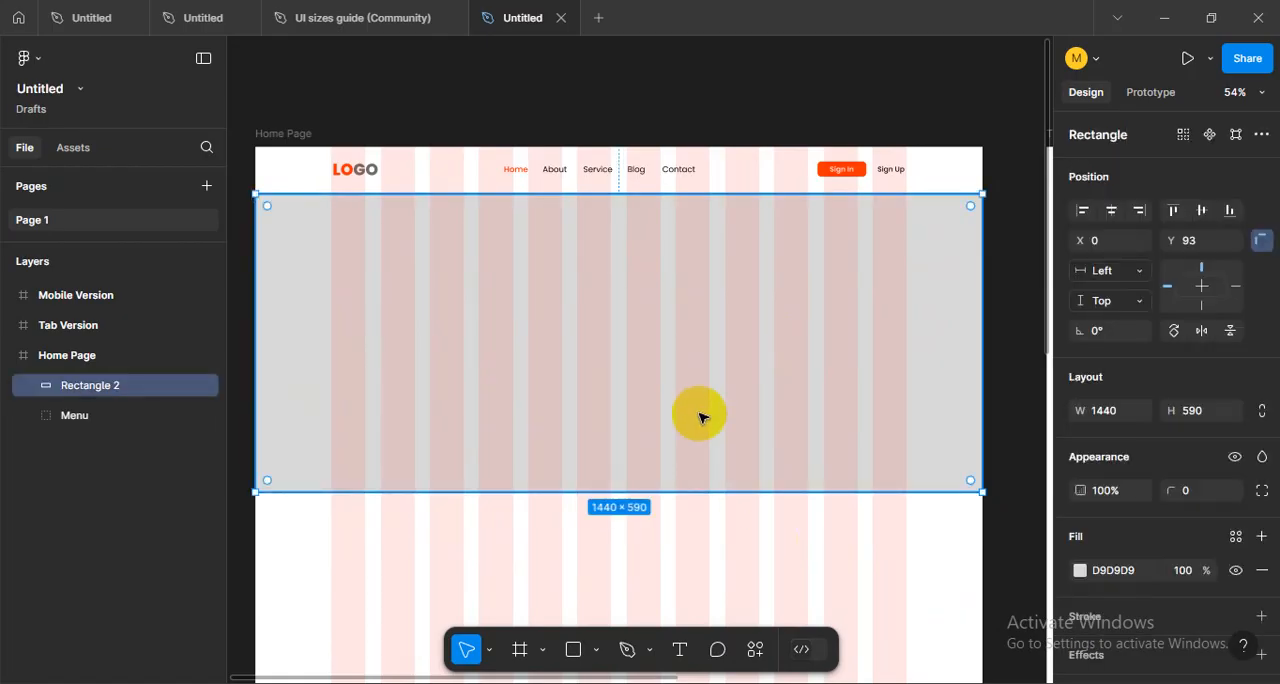
# - Open the Untitled file containing the Home page (Desktop) gym design, hide its layout grids and bring the hero section into view
pyautogui.click(183, 18)
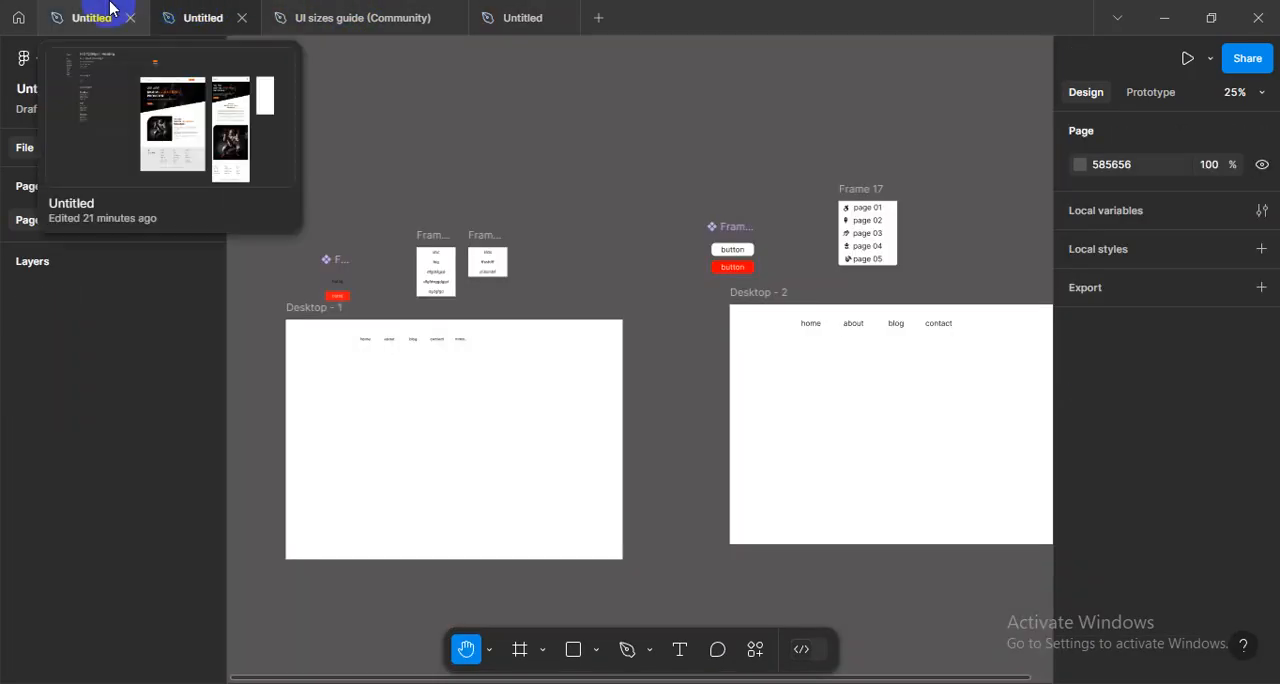
pyautogui.click(106, 14)
pyautogui.scroll(5, 631, 351)
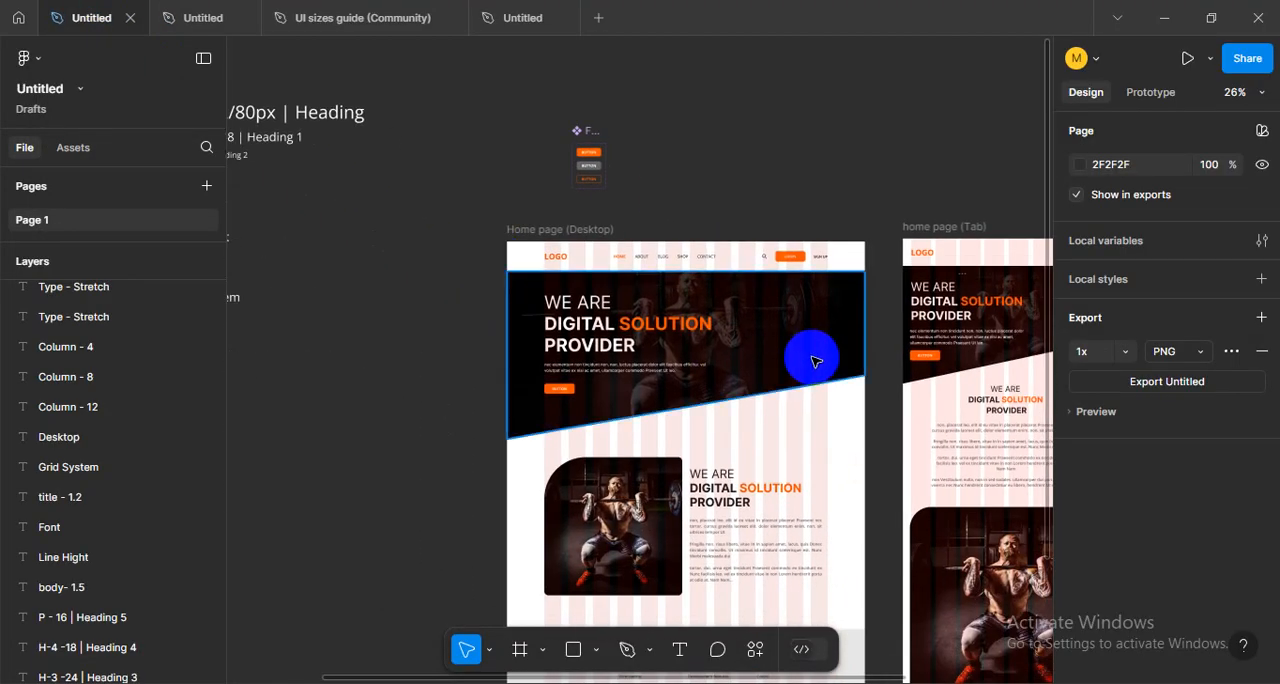
pyautogui.hscroll(-1, 766, 371)
pyautogui.hotkey('shift', 'g')
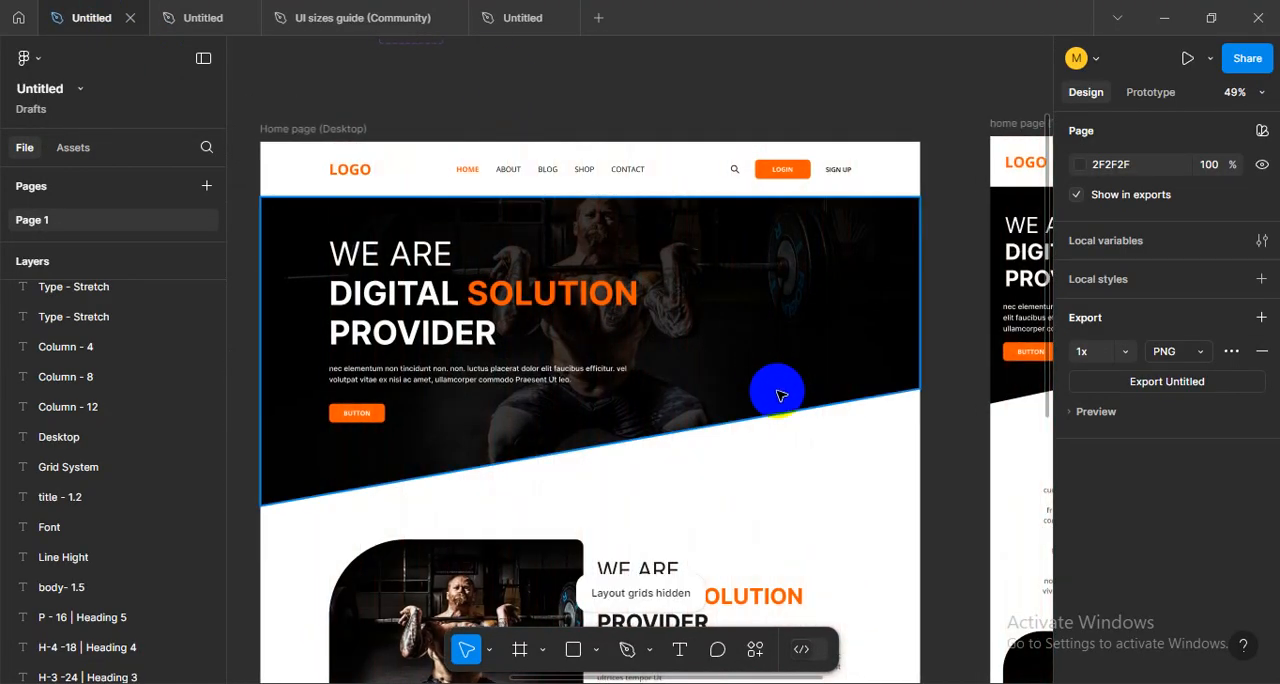
pyautogui.hscroll(-1, 757, 392)
pyautogui.scroll(3, 757, 392)
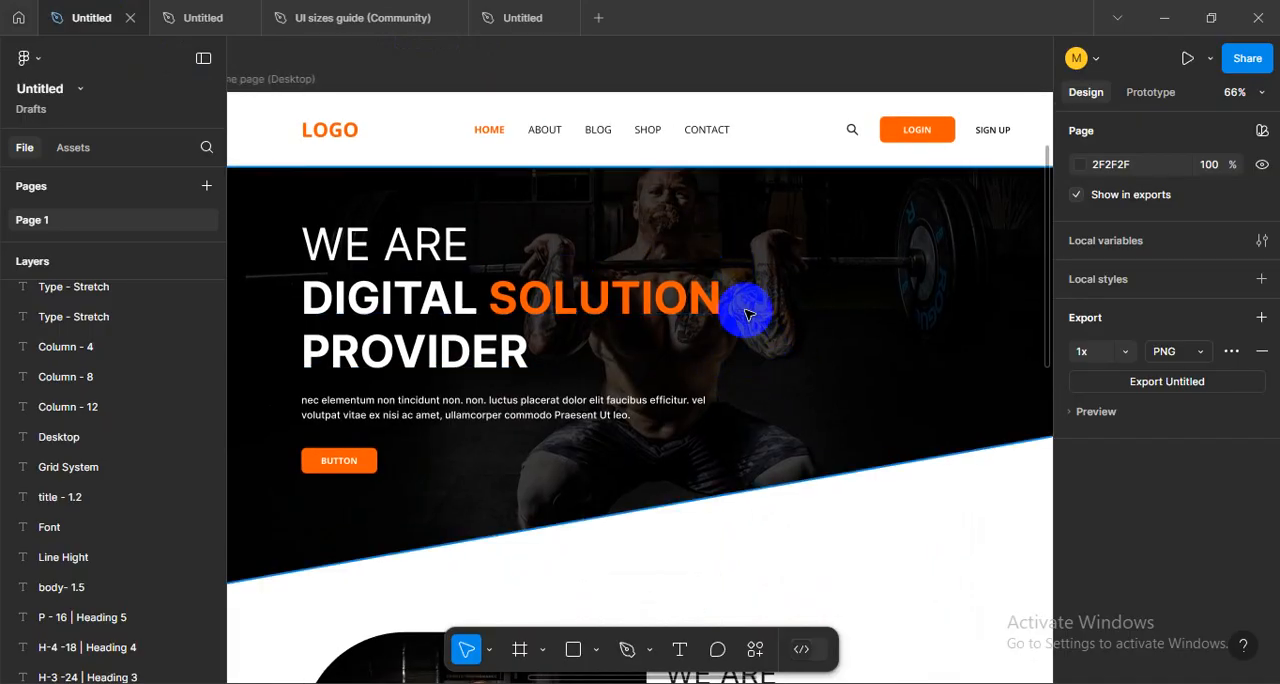
# - Select the "We are digital solution provider" headline to examine its placement and typography, and view the whole hero section
pyautogui.click(520, 300)
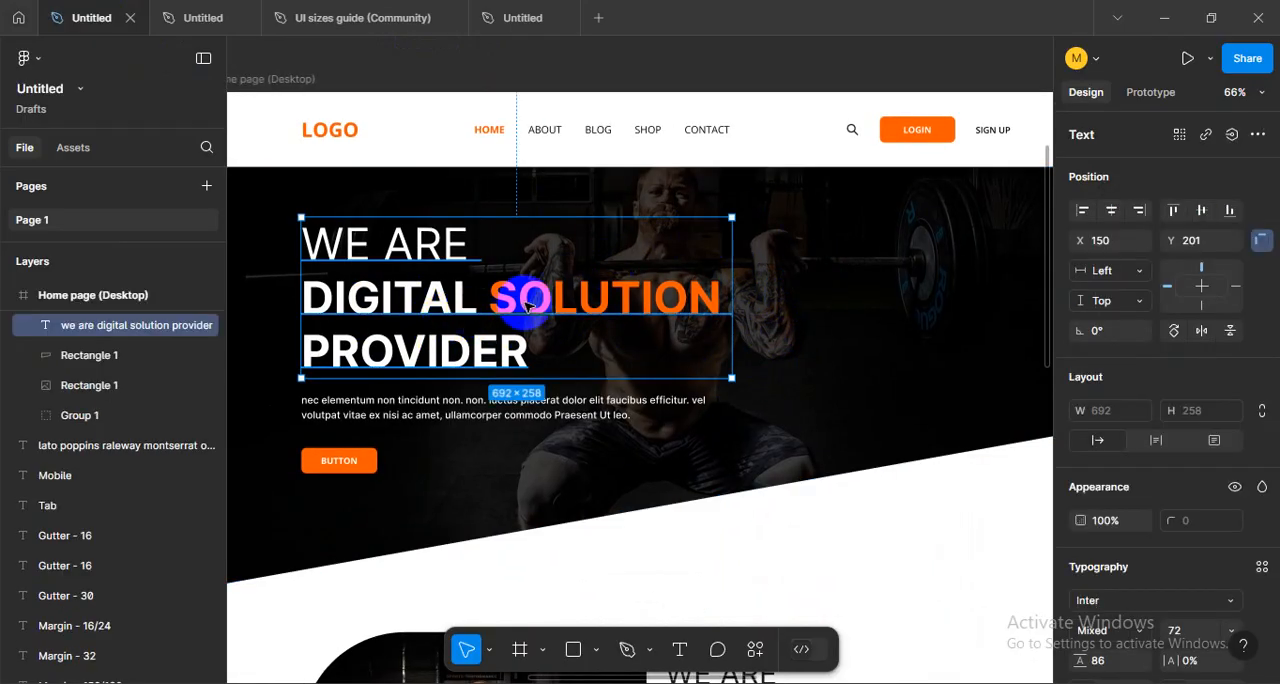
pyautogui.click(829, 309)
pyautogui.click(443, 310)
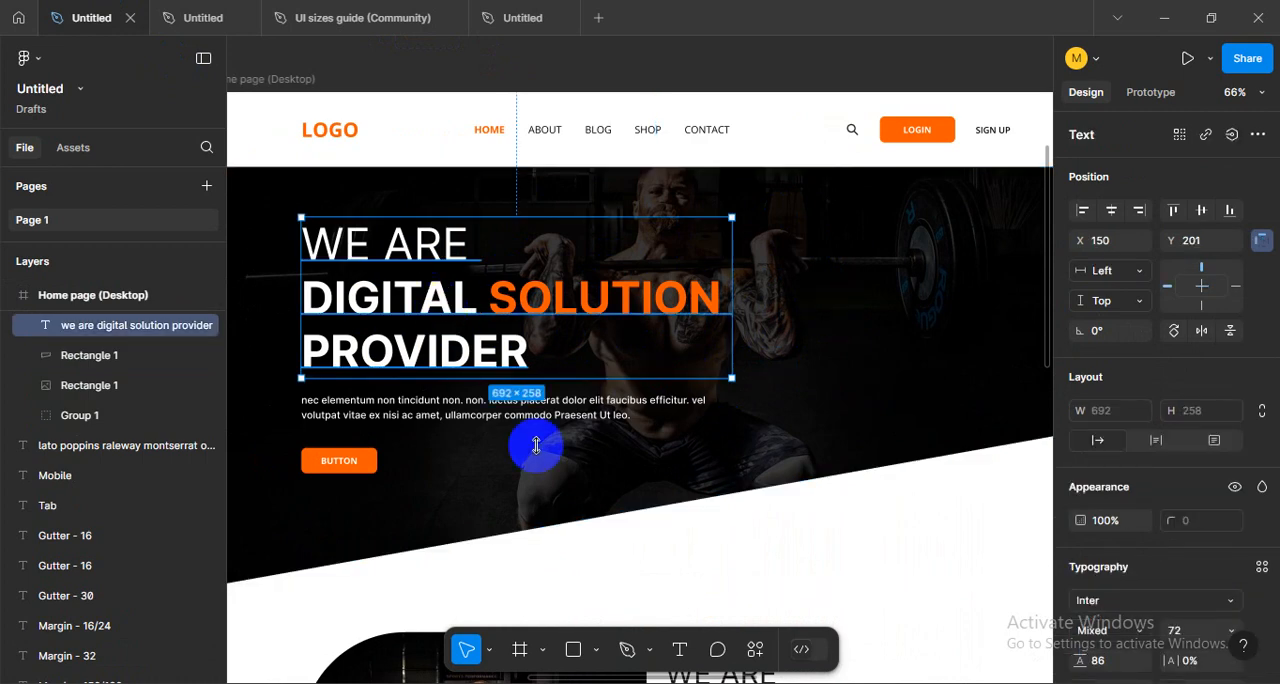
pyautogui.click(849, 534)
pyautogui.scroll(-3, 771, 471)
pyautogui.hscroll(1, 775, 487)
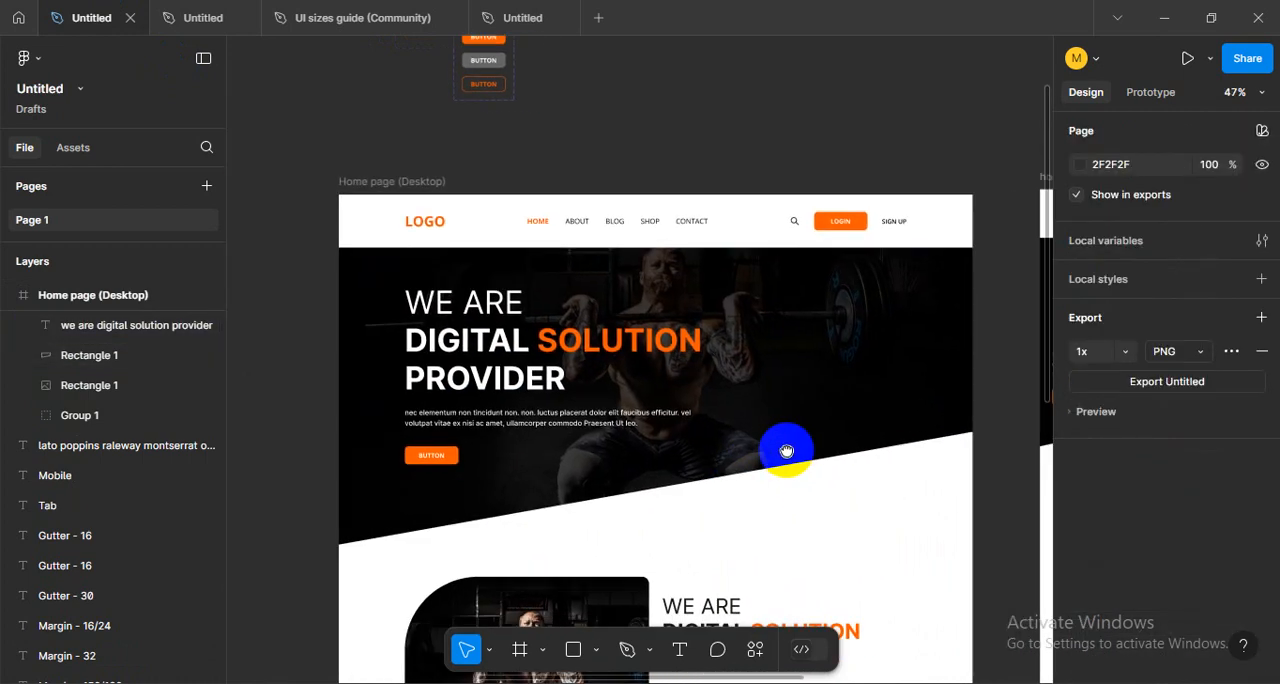
# - Move the black overlay off the hero photo to about X 46, Y 739
pyautogui.click(810, 352)
pyautogui.moveTo(826, 504); pyautogui.dragTo(834, 617)
pyautogui.scroll(3, 540, 300)
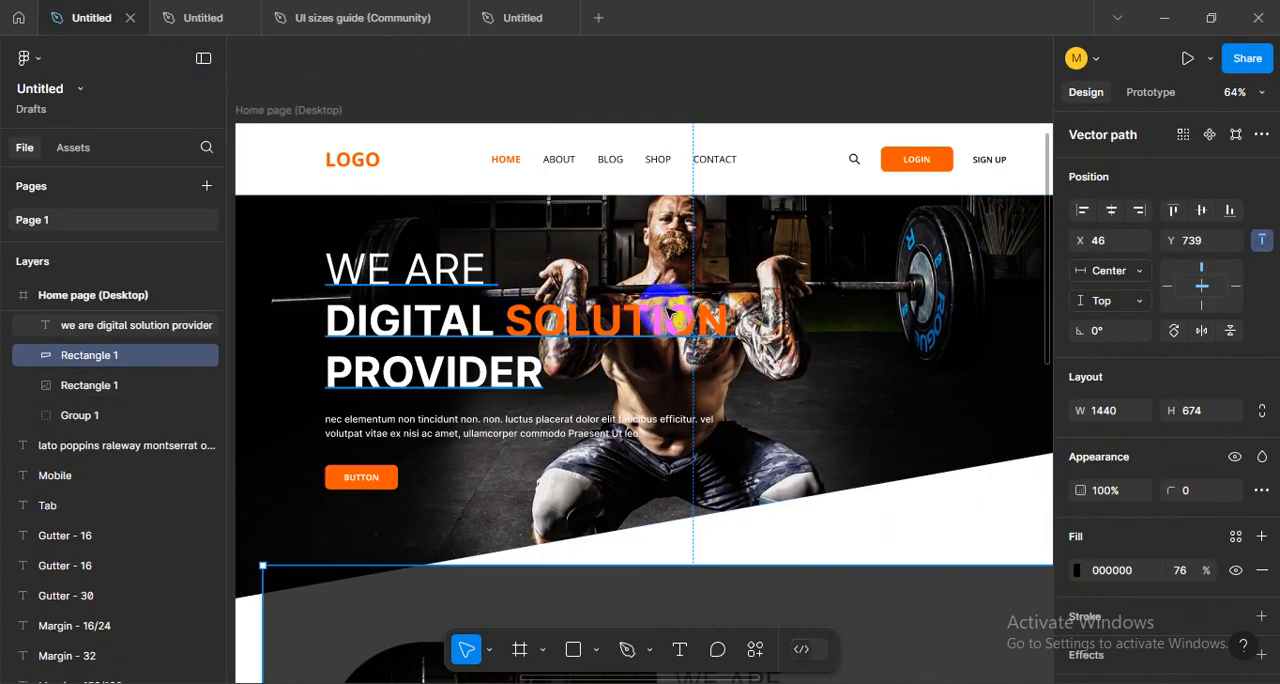
# - Select the hero's headline and photo to examine how they are layered, and return the black overlay to its place over the photo
pyautogui.click(597, 318)
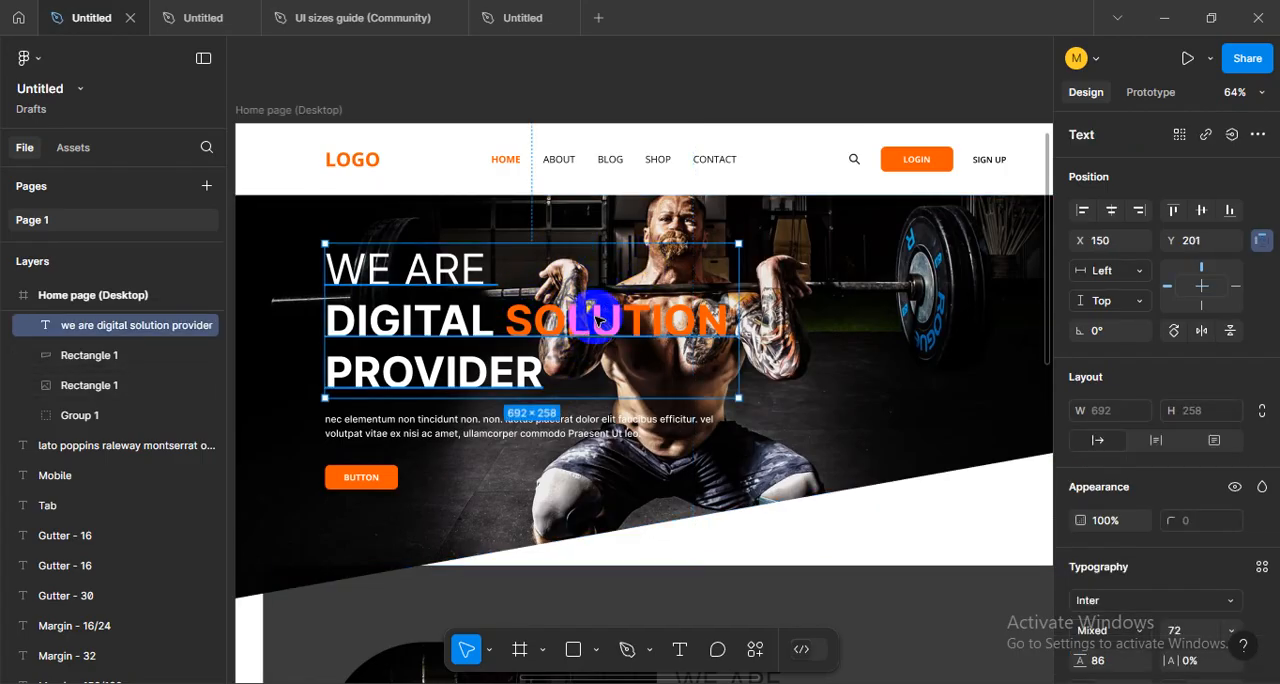
pyautogui.click(838, 407)
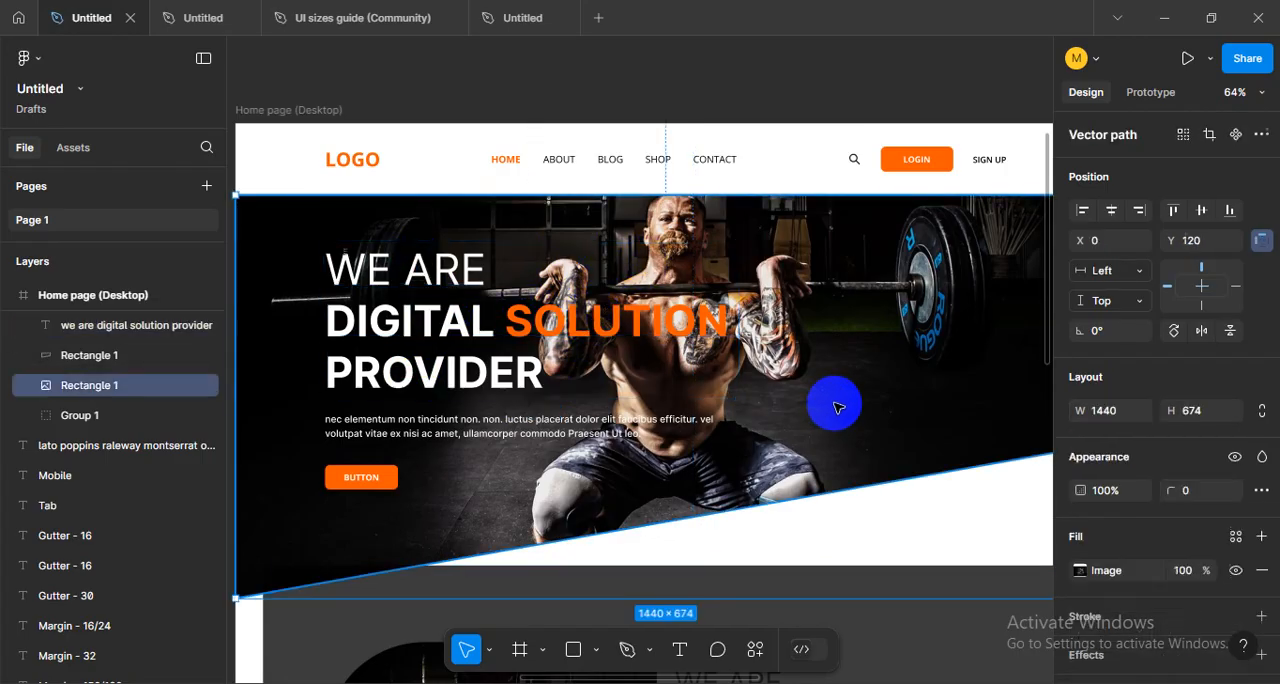
pyautogui.click(622, 346)
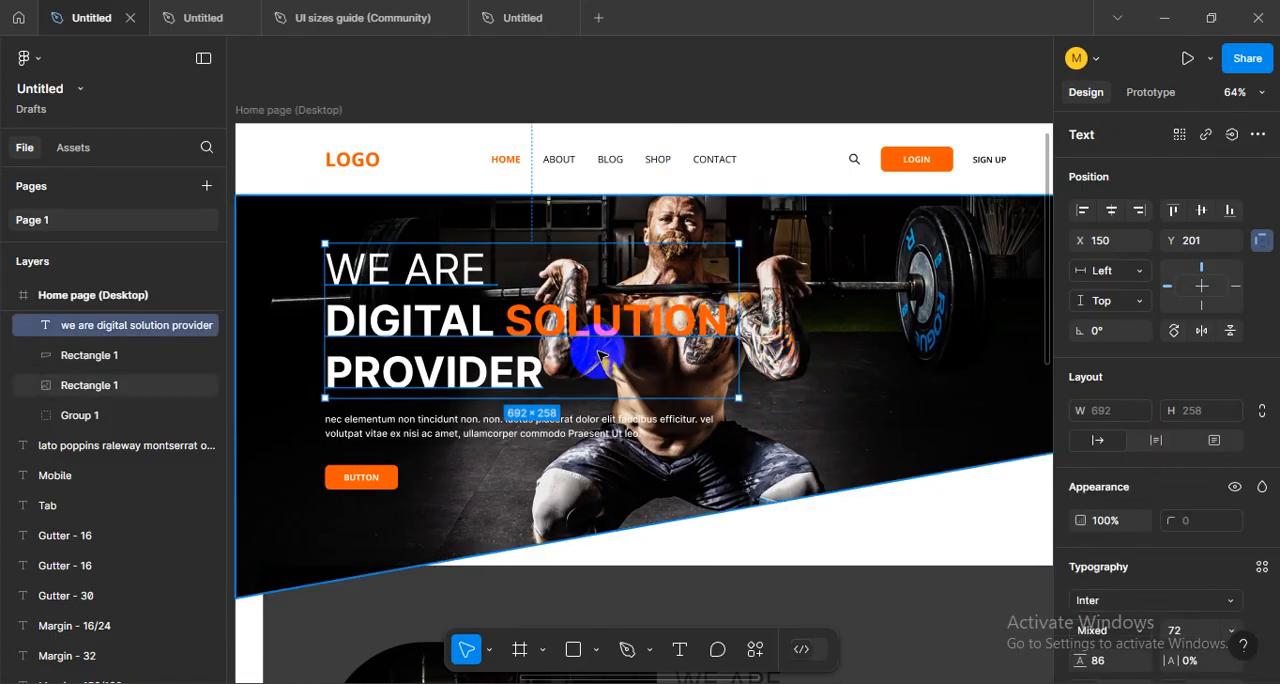
pyautogui.click(660, 425)
pyautogui.click(660, 425)
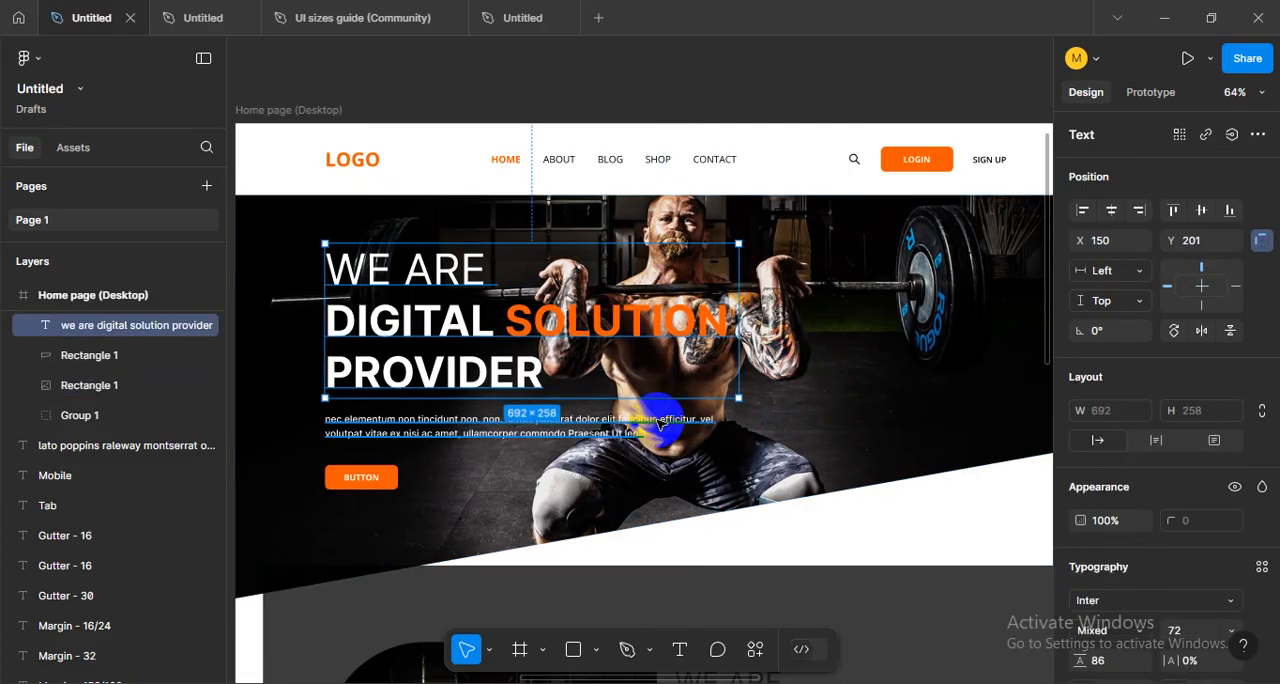
pyautogui.click(660, 425)
pyautogui.click(829, 563)
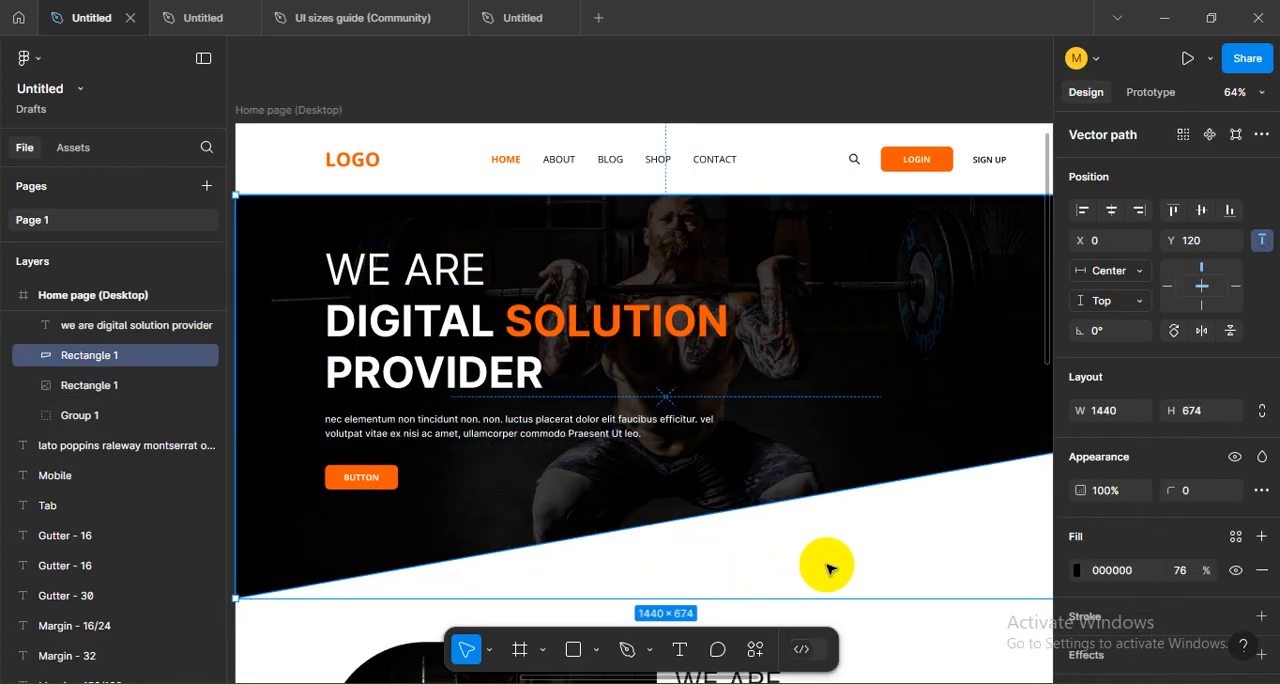
# - Select the hero's "We are digital solution provider" headline to examine its layout, and view the desktop hero section as a whole
pyautogui.scroll(-3, 829, 309)
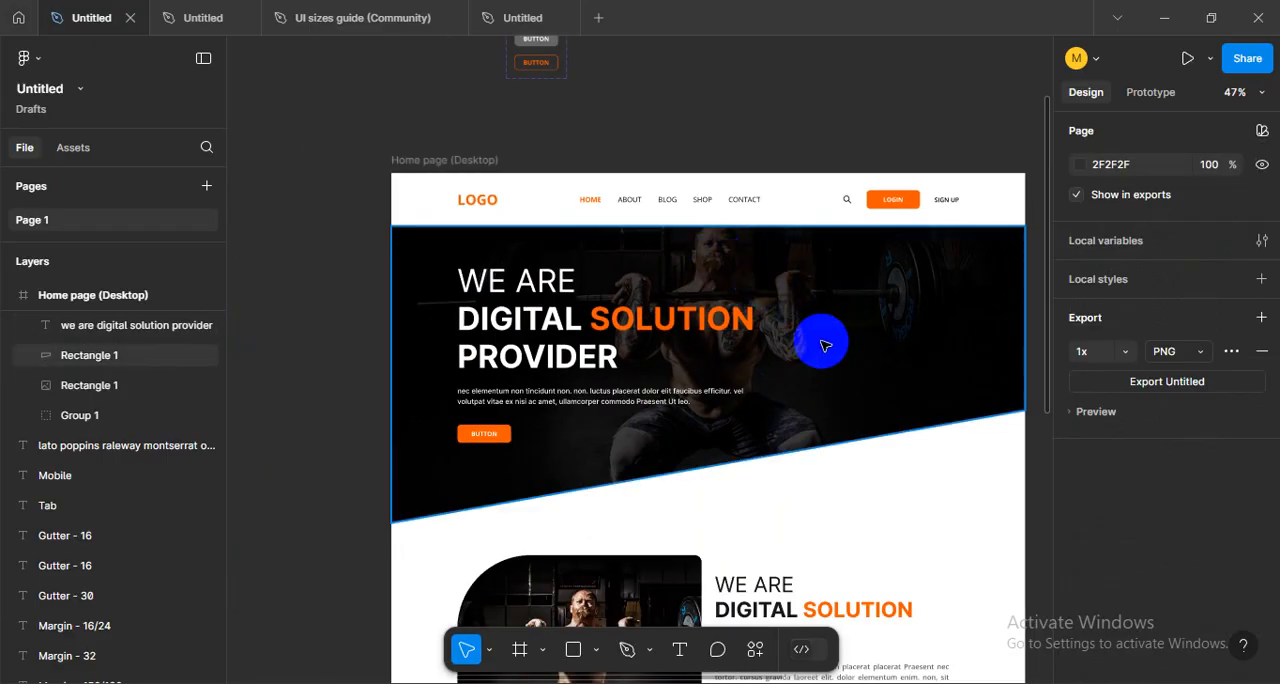
pyautogui.click(600, 316)
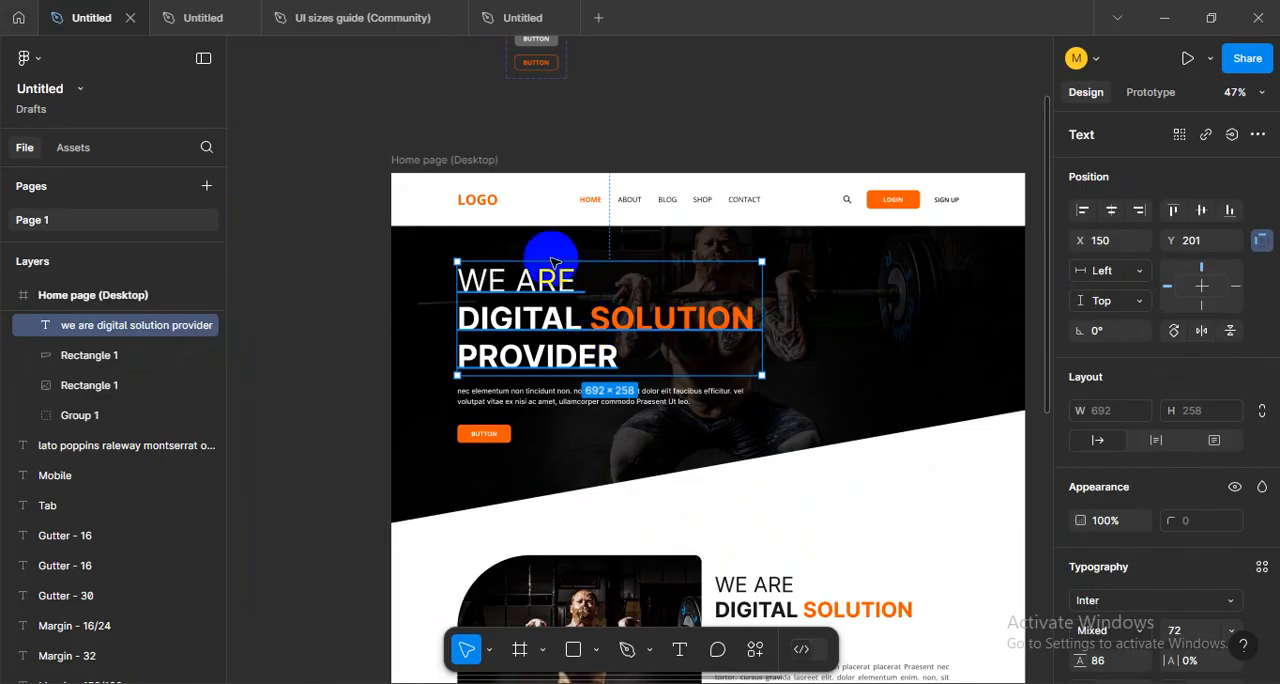
pyautogui.scroll(3, 722, 310)
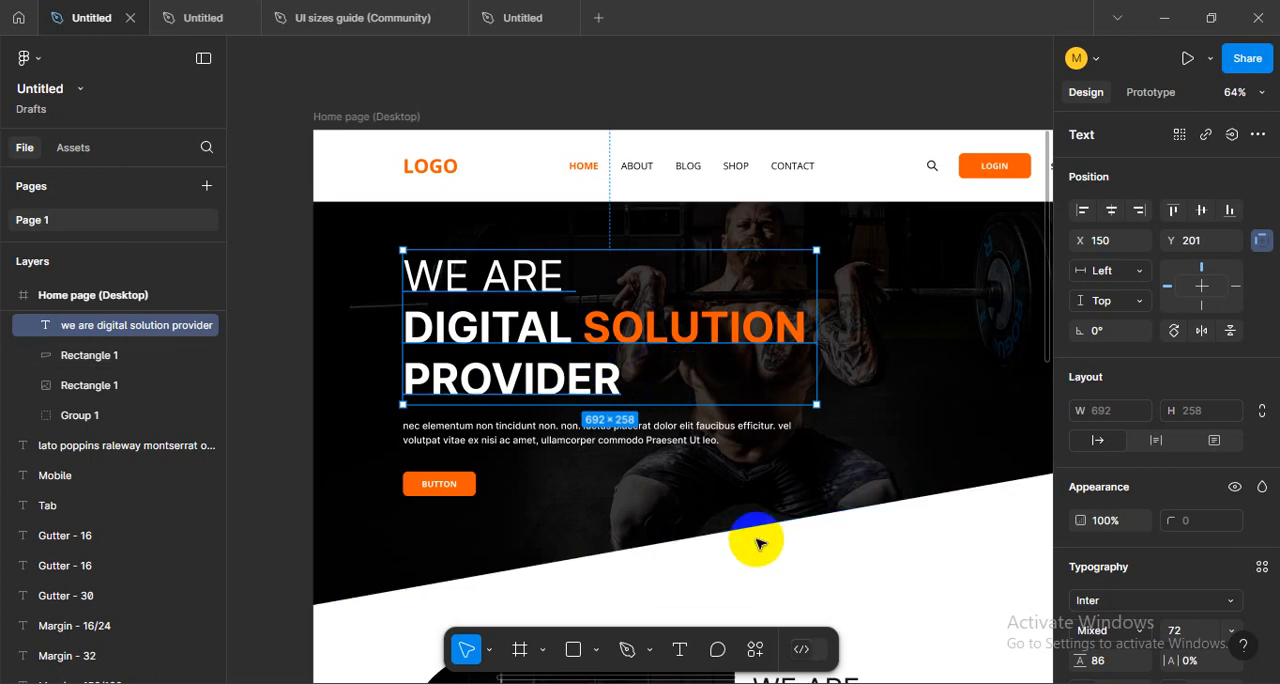
pyautogui.scroll(-3, 751, 537)
pyautogui.press('Escape')
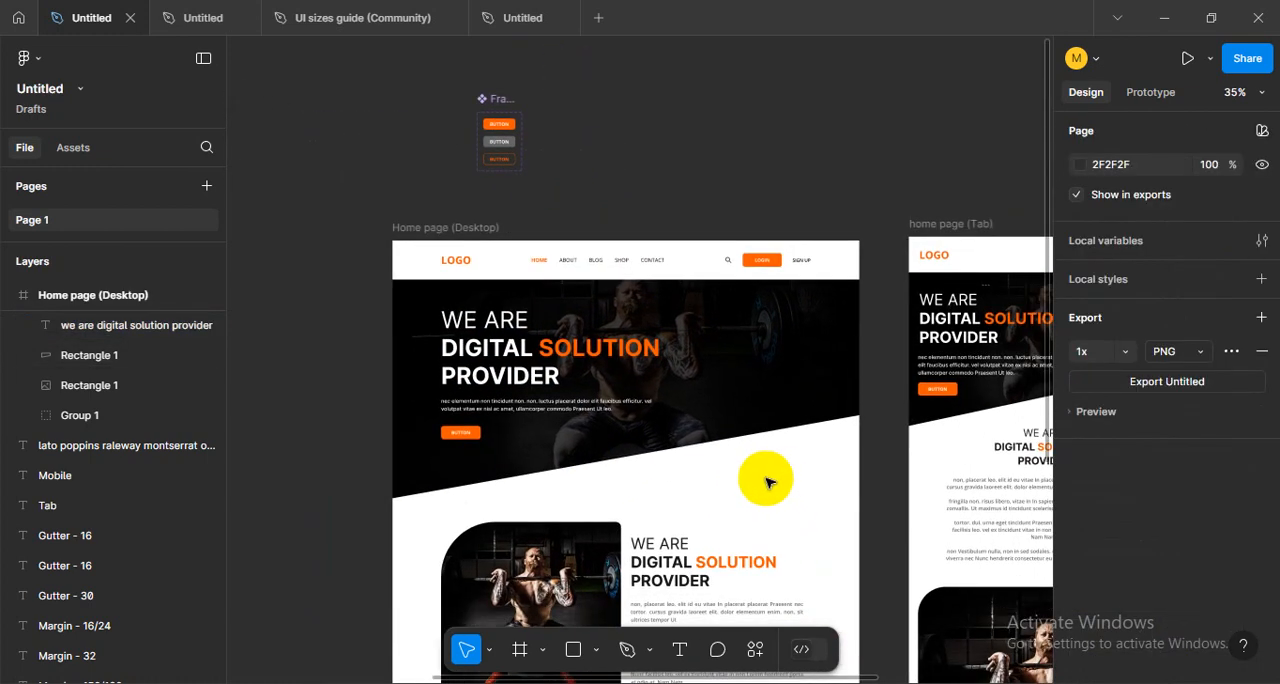
pyautogui.moveTo(818, 488); pyautogui.dragTo(792, 486)
pyautogui.scroll(1, 546, 378)
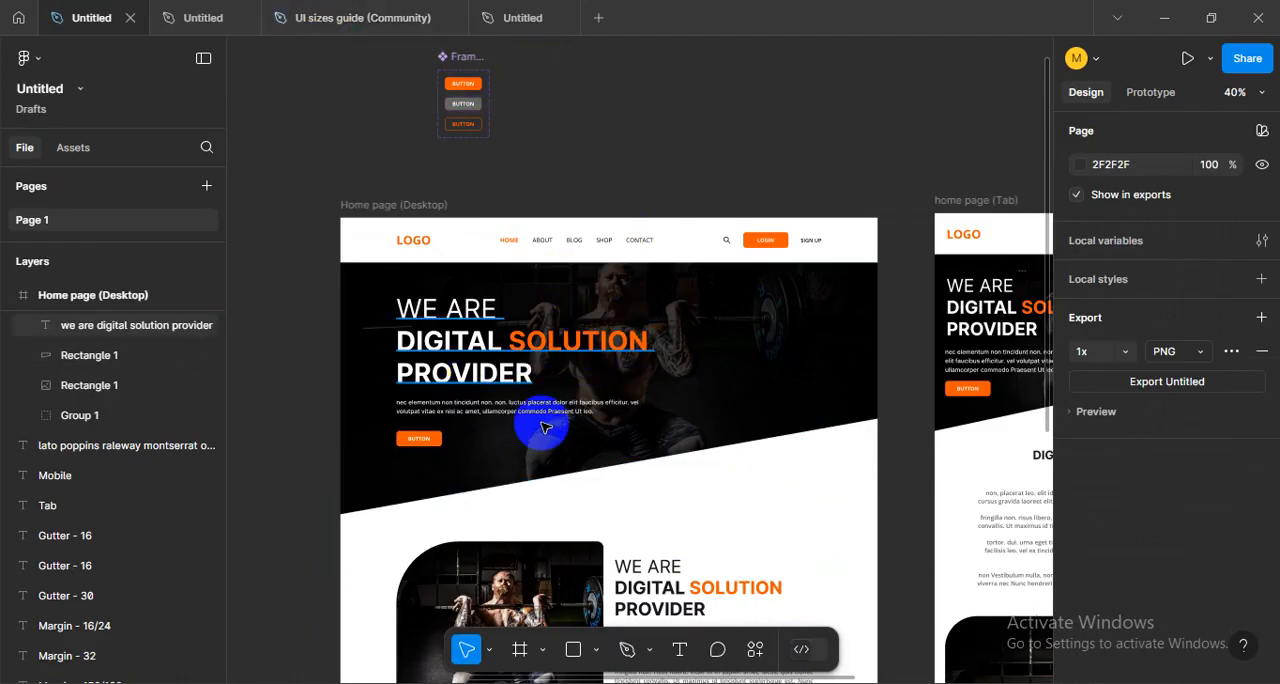
pyautogui.moveTo(699, 330)
pyautogui.mouseDown()
pyautogui.moveTo(698, 531)
pyautogui.moveTo(729, 414)
pyautogui.moveTo(714, 420)
pyautogui.moveTo(702, 328)
pyautogui.mouseUp()
pyautogui.hotkey('ctrl', 'z')
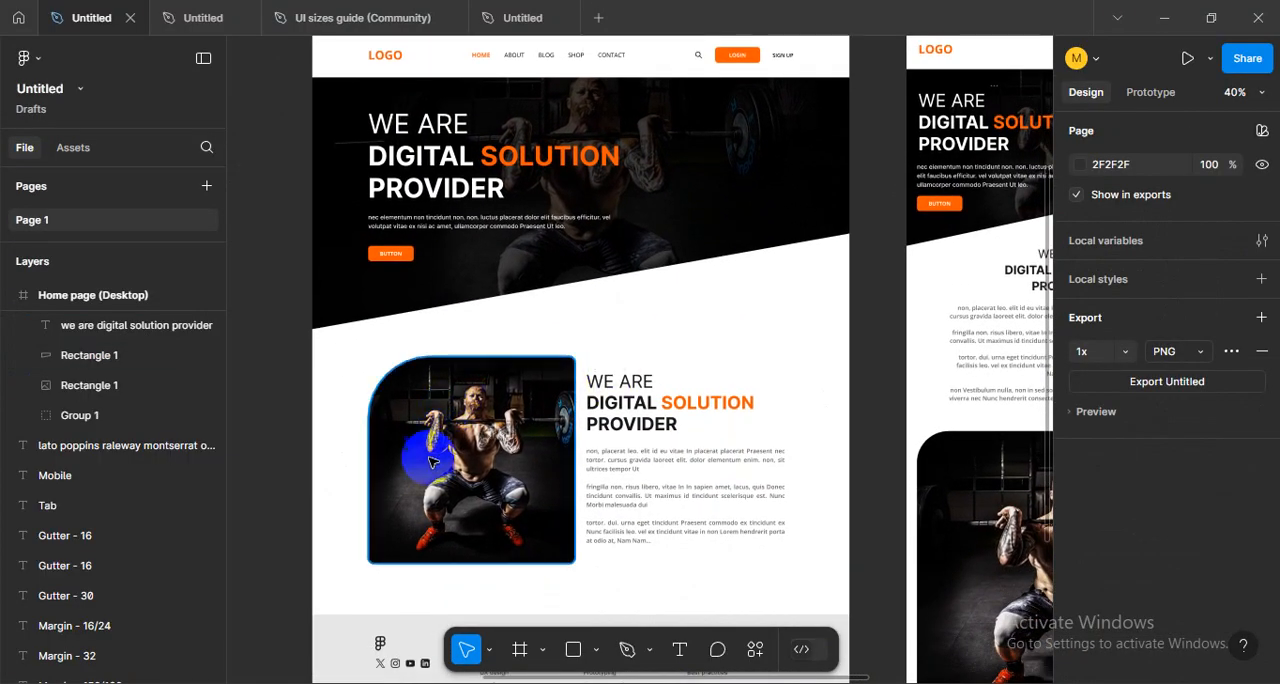
# - Examine the rounded-corner gym photo and its text block below the hero, and compare the desktop and tab layouts
pyautogui.scroll(5, 483, 456)
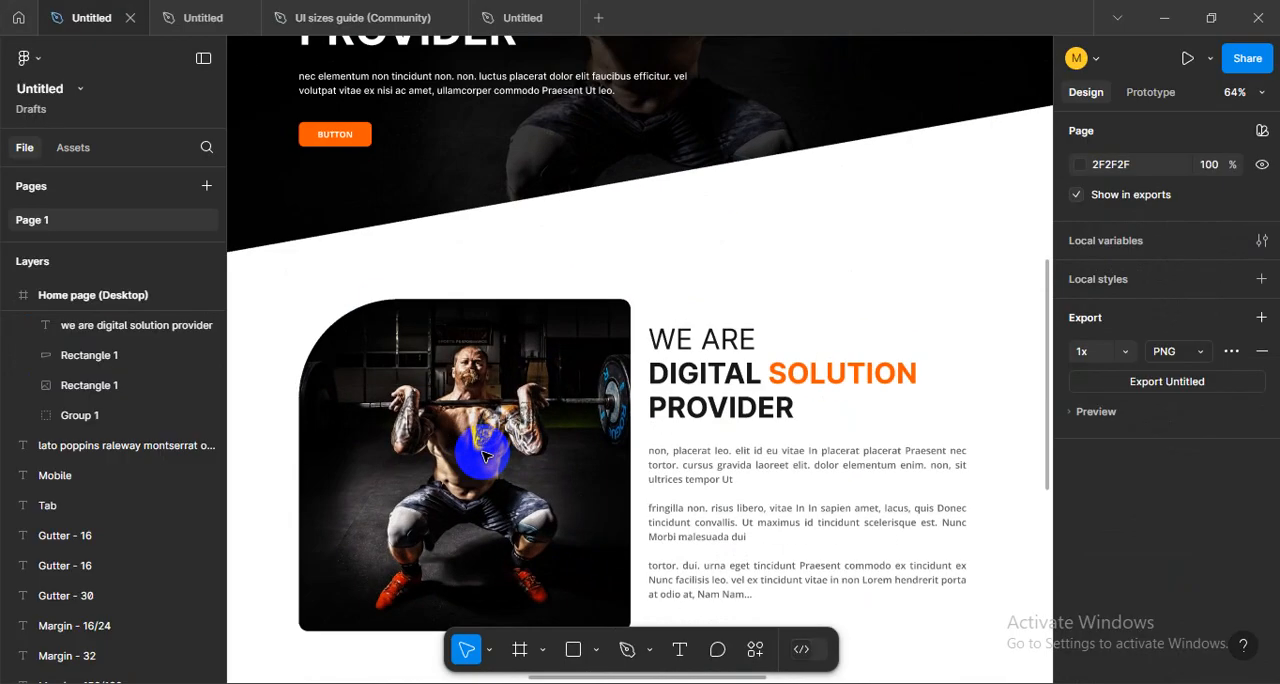
pyautogui.moveTo(543, 435); pyautogui.dragTo(545, 406)
pyautogui.moveTo(560, 252); pyautogui.dragTo(554, 281)
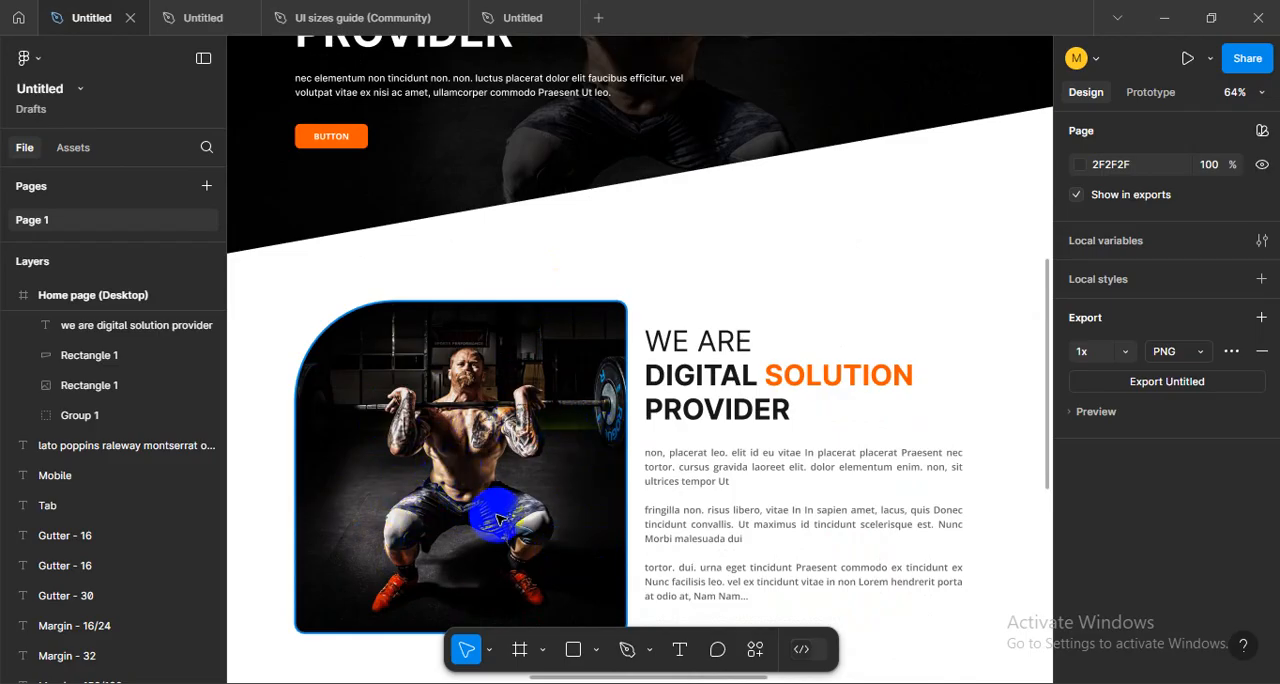
pyautogui.scroll(-5, 646, 470)
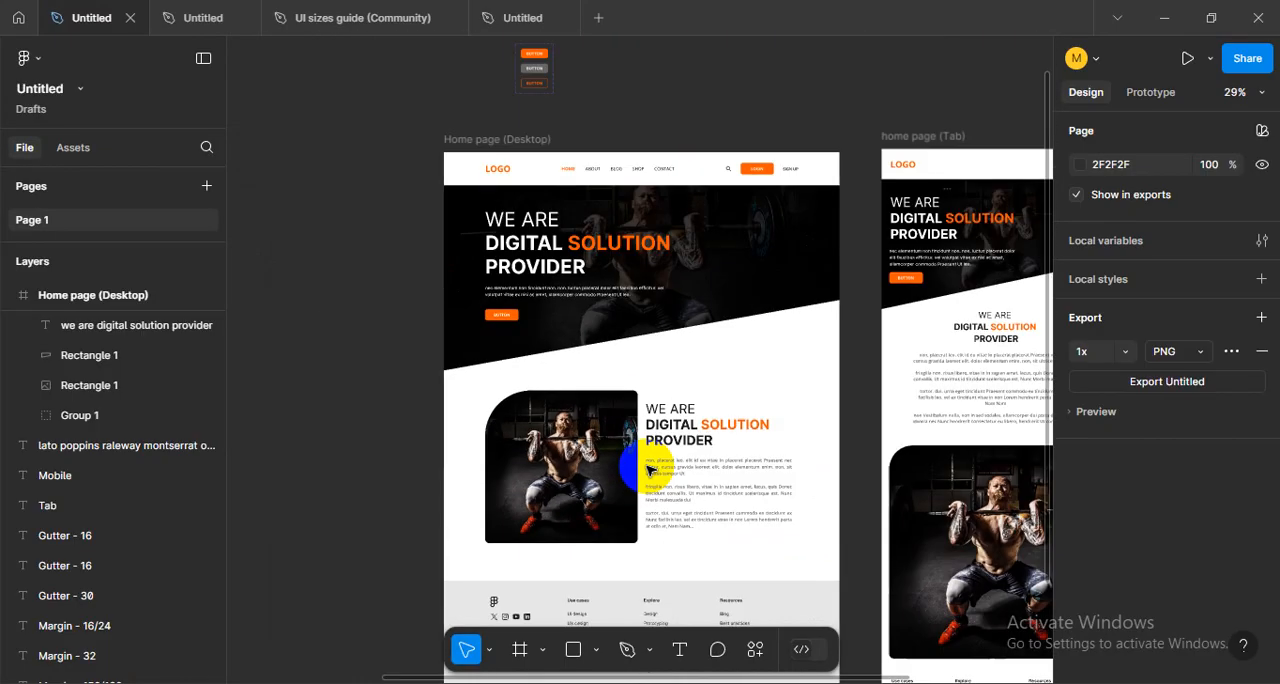
pyautogui.scroll(1, 623, 354)
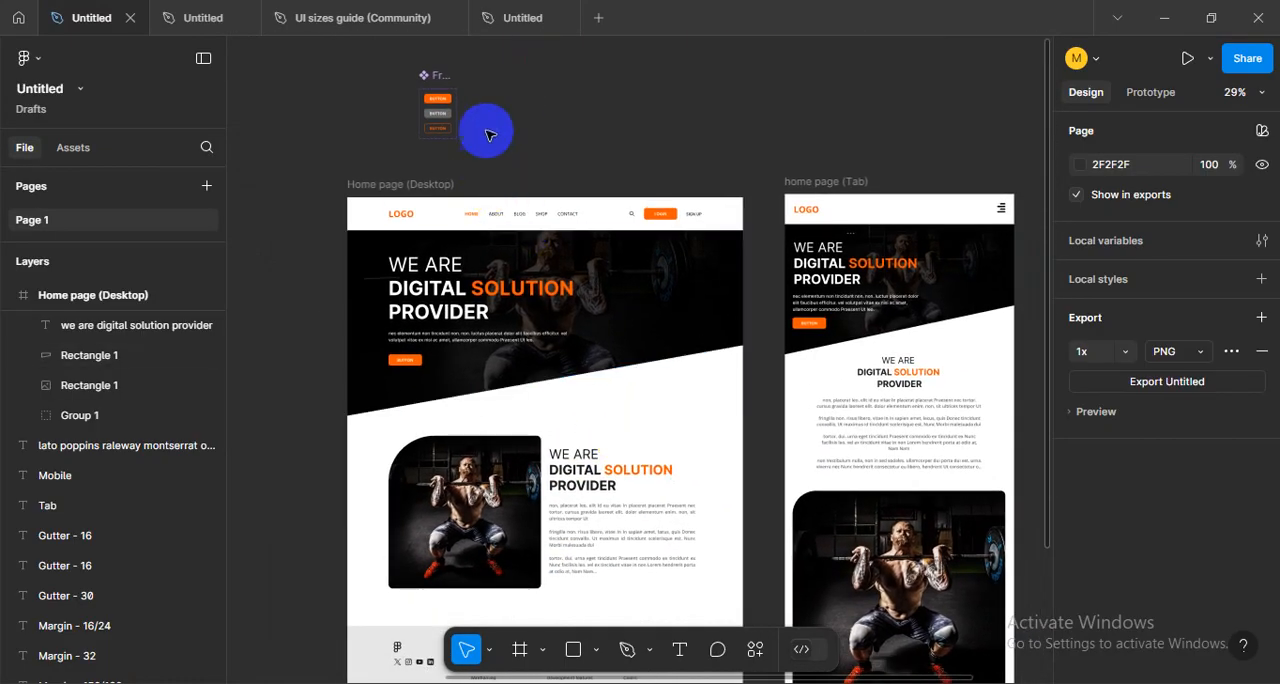
# - Switch to the Untitled file with the Home Page in progress and select the gray 1440 × 590 hero rectangle to review it
pyautogui.click(497, 22)
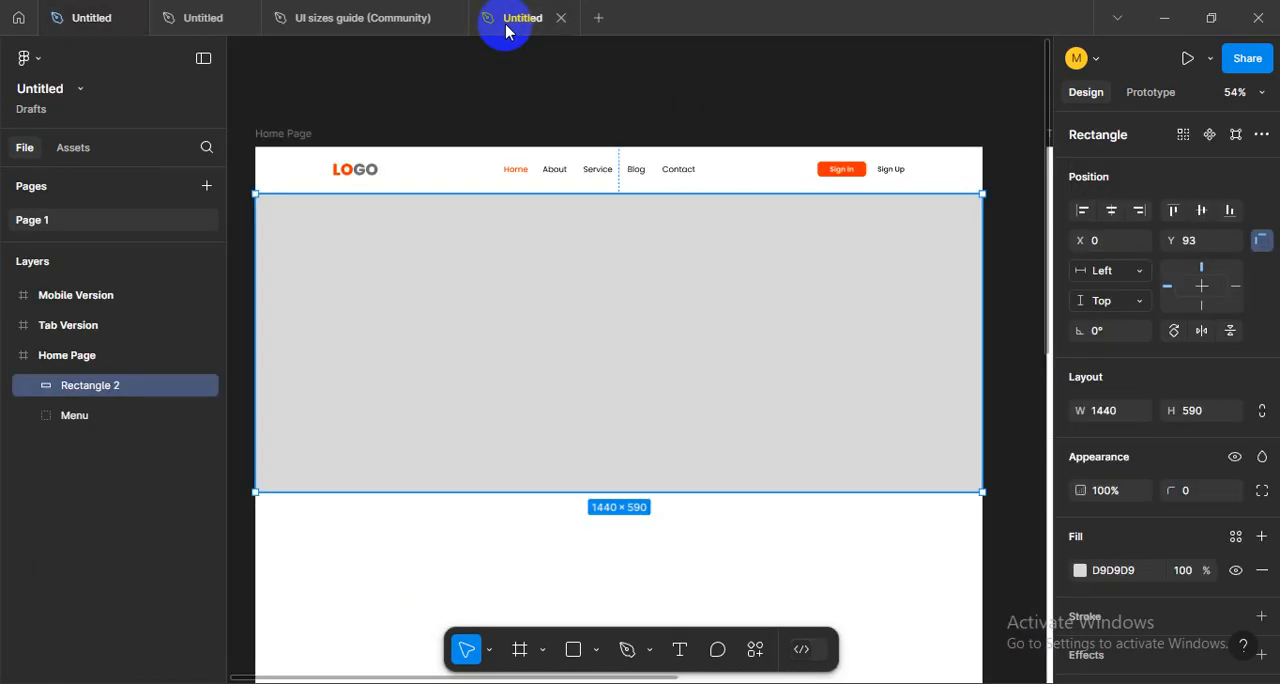
pyautogui.click(757, 548)
pyautogui.click(671, 389)
pyautogui.hscroll(2, 700, 400)
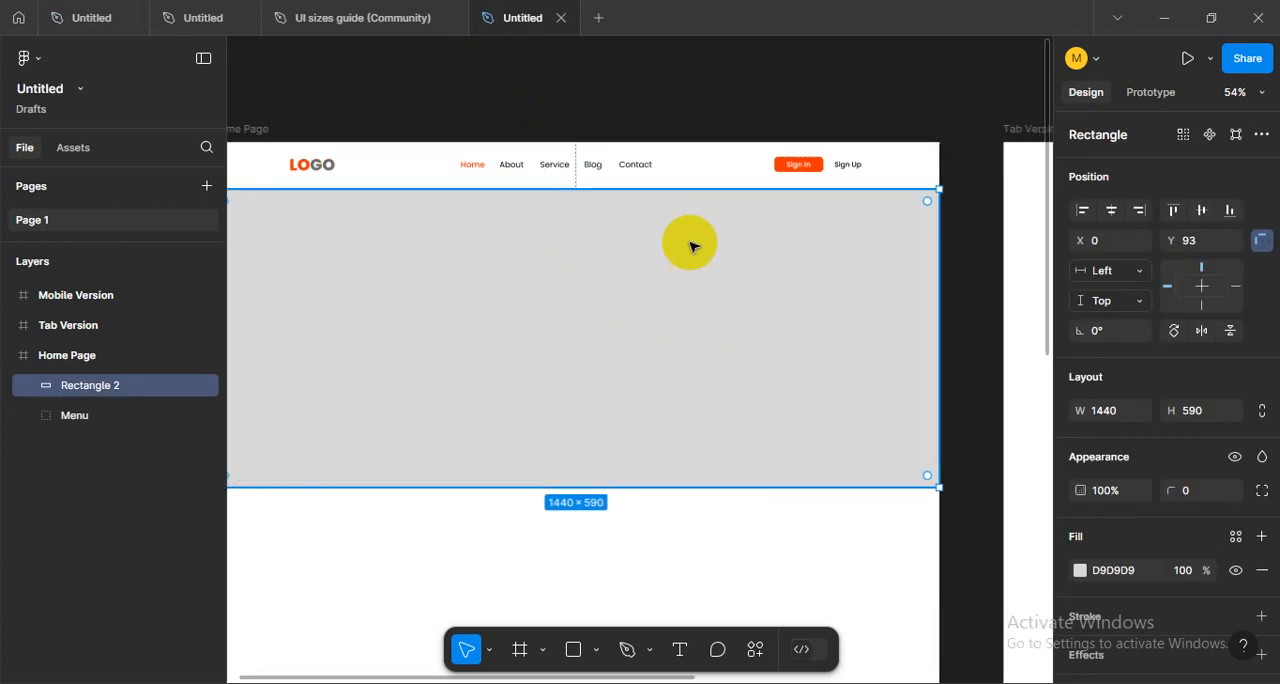
pyautogui.moveTo(561, 359); pyautogui.dragTo(613, 377)
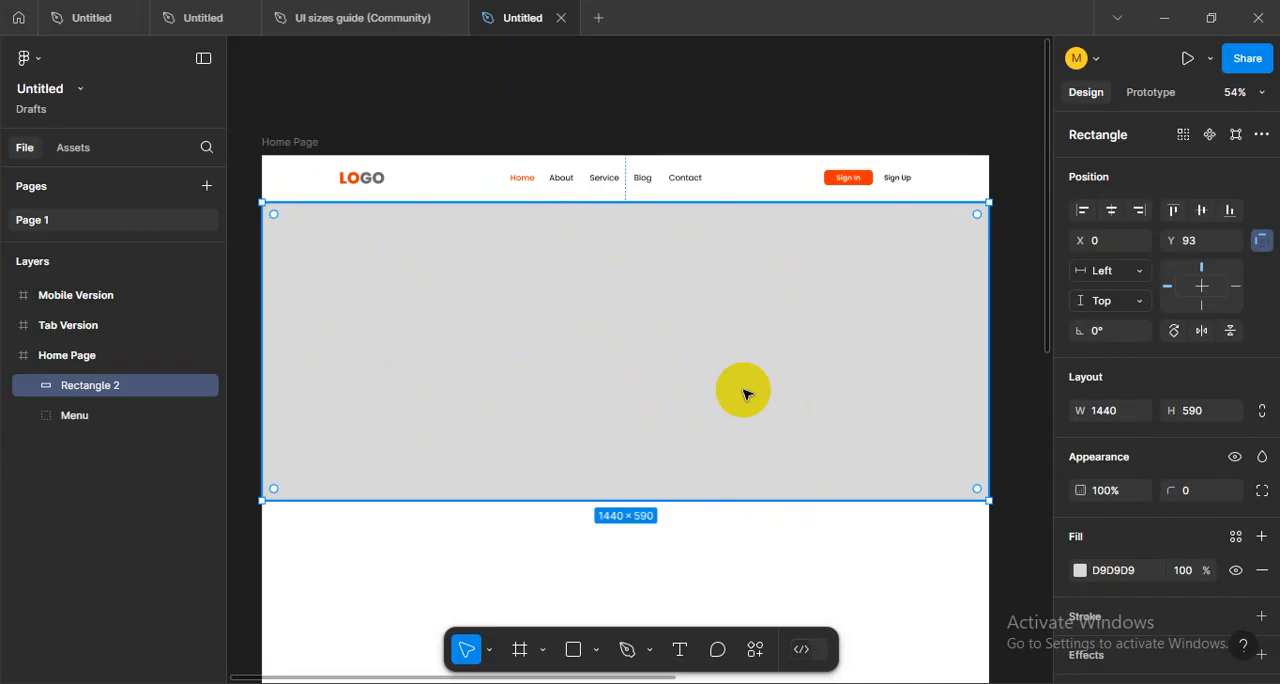
pyautogui.scroll(-5, 689, 367)
pyautogui.scroll(4, 689, 367)
pyautogui.moveTo(745, 426); pyautogui.dragTo(726, 375)
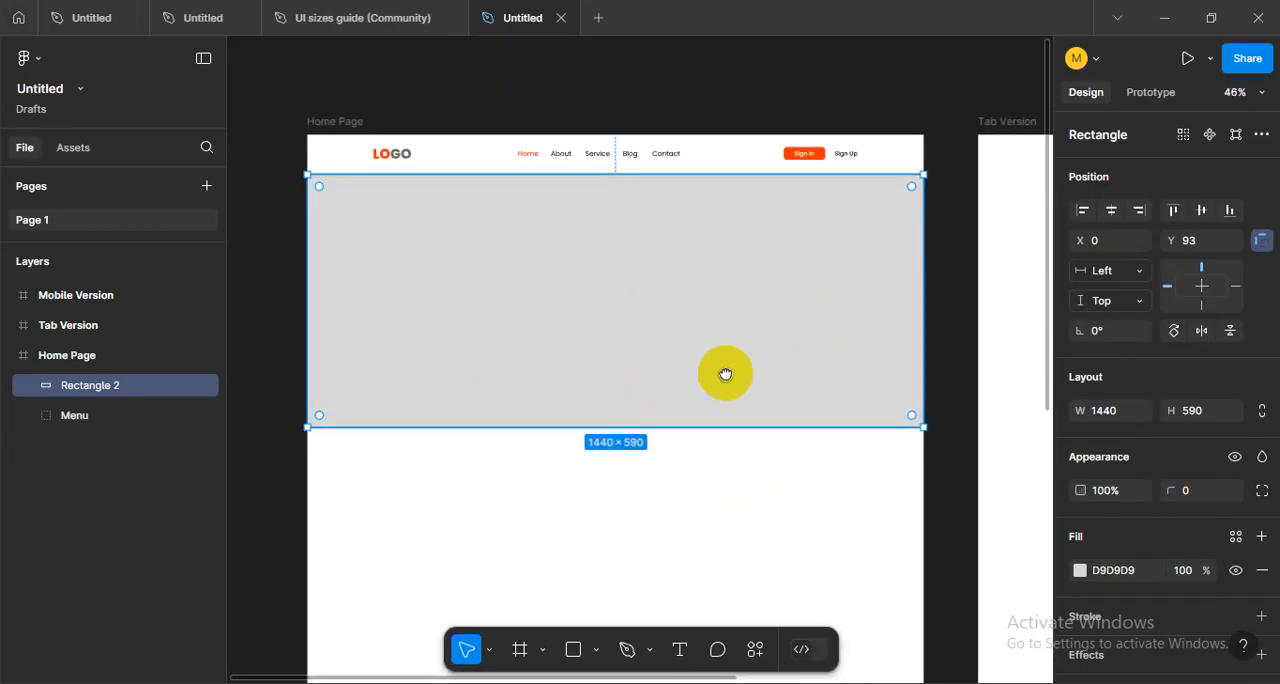
pyautogui.scroll(-3, 735, 476)
pyautogui.scroll(4, 737, 377)
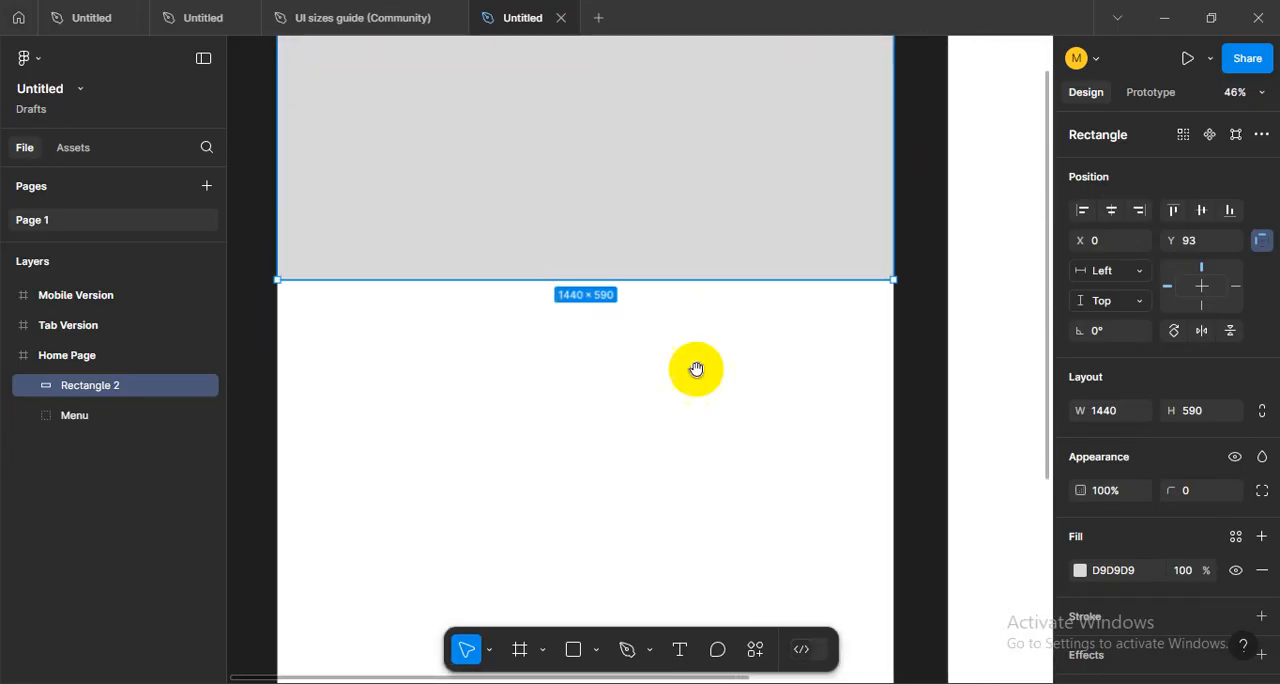
pyautogui.scroll(2, 697, 305)
pyautogui.scroll(-1, 697, 305)
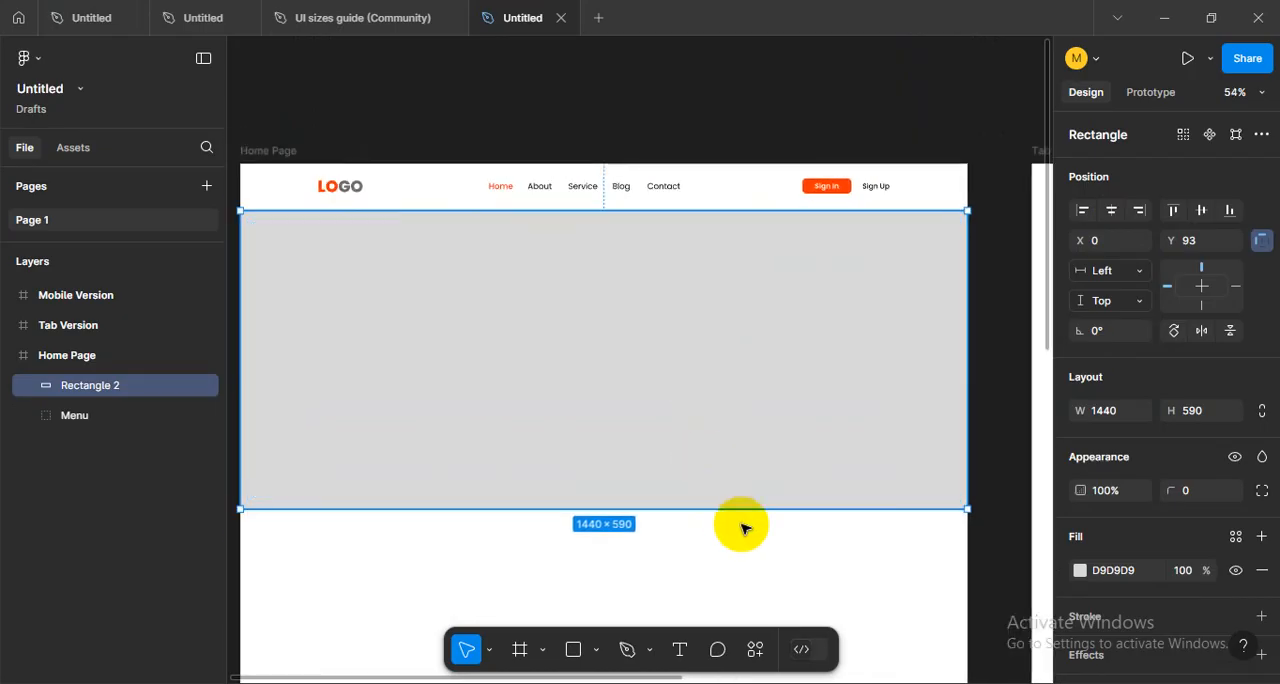
# - Show the layout grids and view the hero area against the Home Page's columns
pyautogui.click(790, 560)
pyautogui.hotkey('ctrl', 'shift', '4')
pyautogui.moveTo(680, 449); pyautogui.dragTo(687, 477)
pyautogui.click(831, 337)
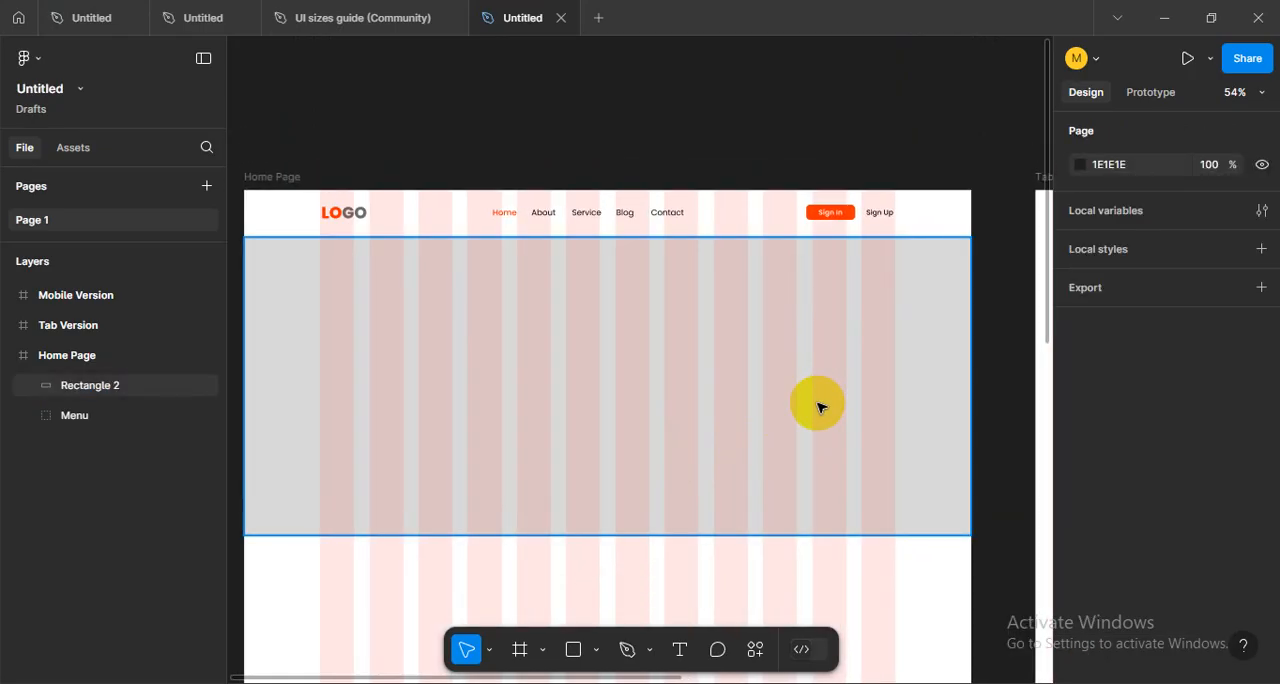
pyautogui.scroll(-1, 790, 420)
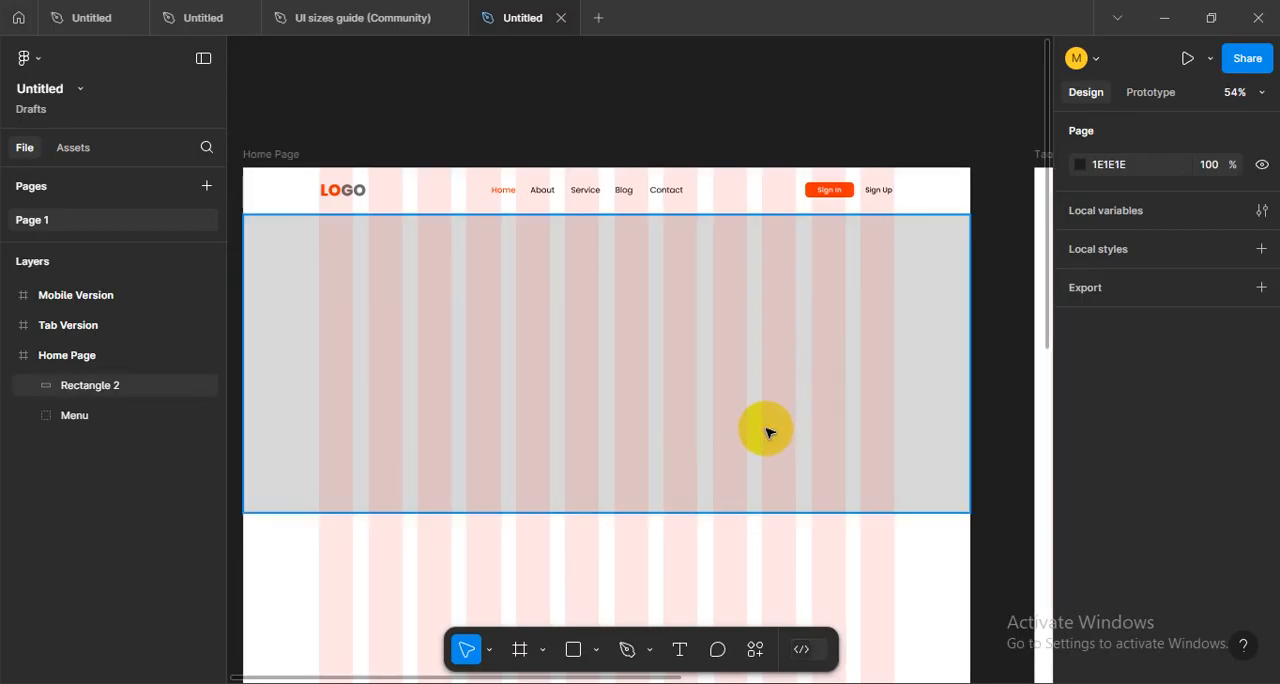
pyautogui.moveTo(766, 432); pyautogui.dragTo(797, 413)
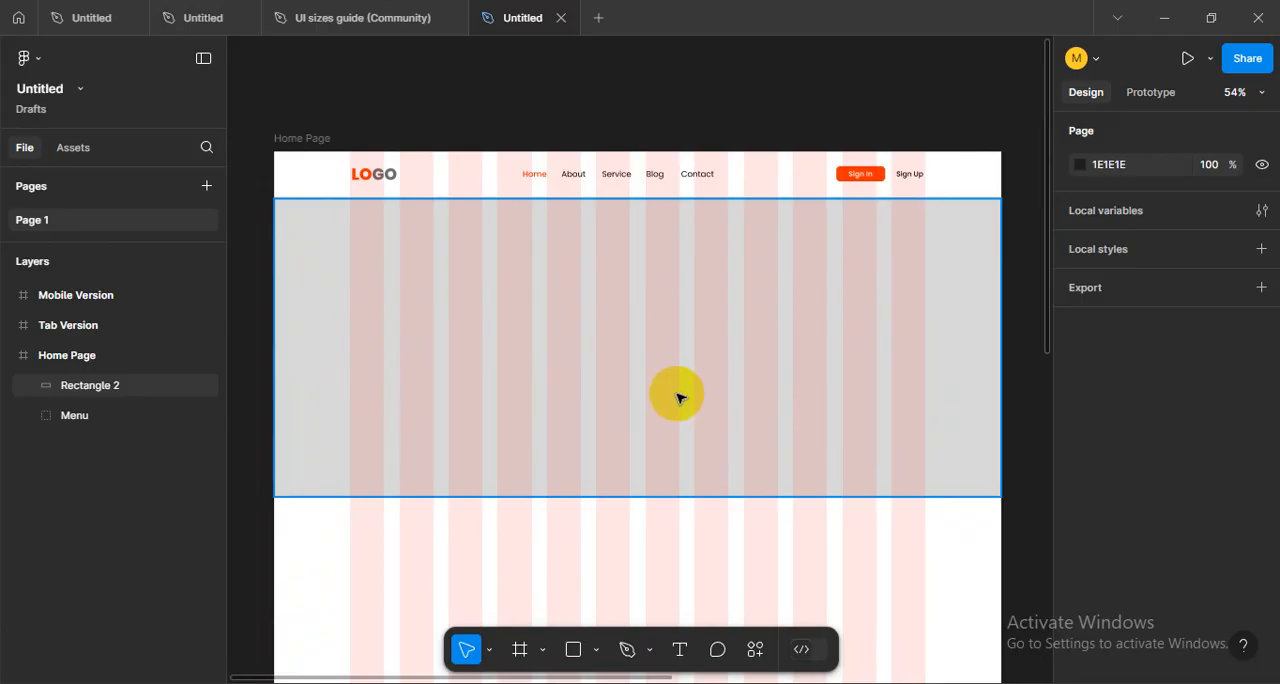
pyautogui.moveTo(669, 380); pyautogui.dragTo(671, 371)
pyautogui.scroll(2, 669, 372)
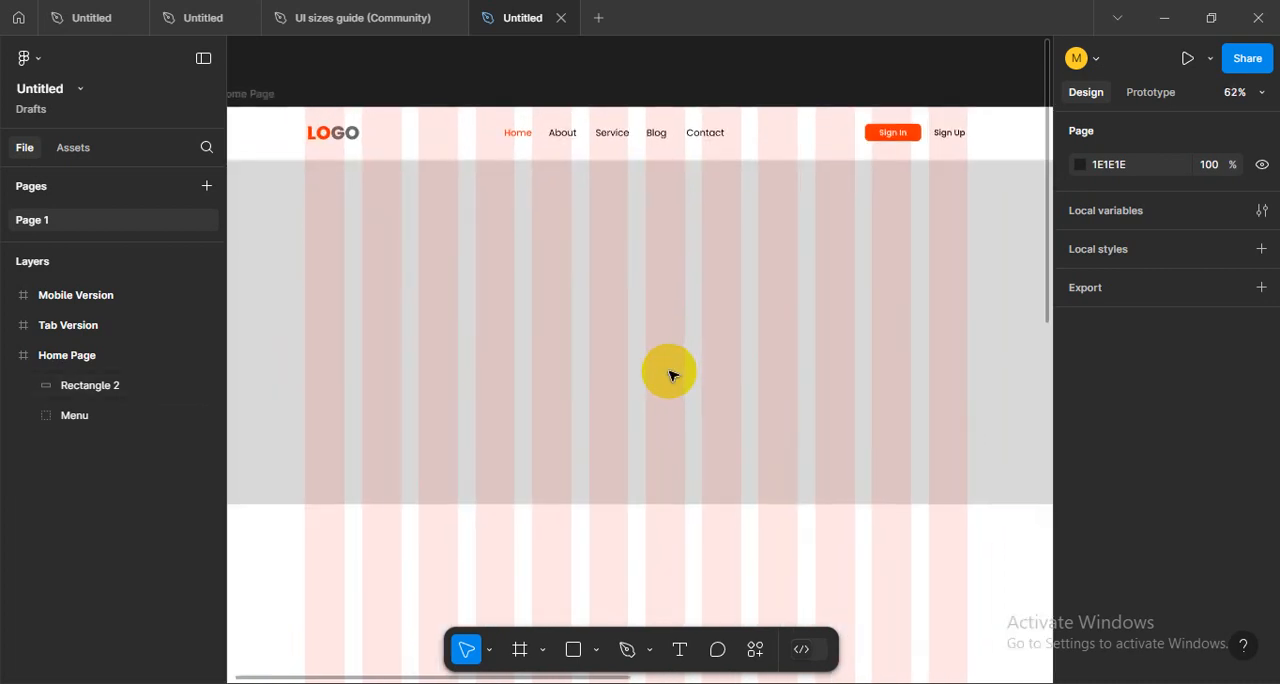
pyautogui.scroll(-1, 669, 372)
pyautogui.moveTo(527, 401); pyautogui.dragTo(541, 375)
pyautogui.moveTo(499, 309); pyautogui.dragTo(497, 328)
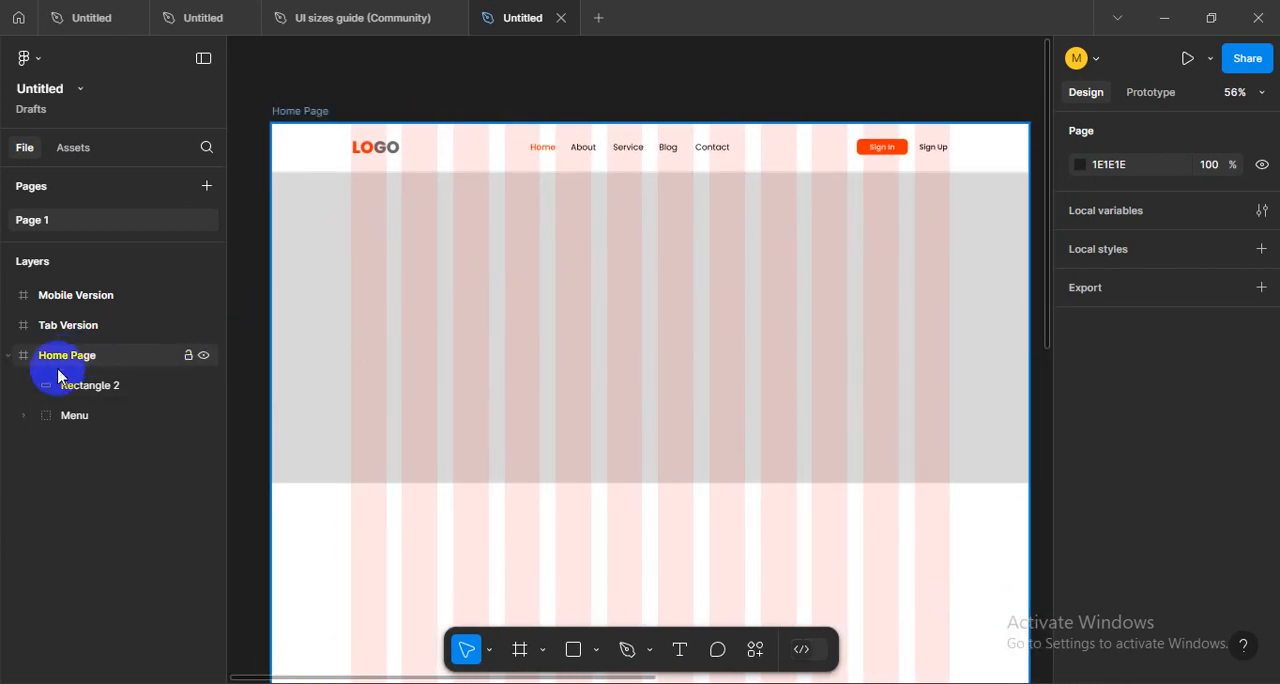
# - Duplicate the gray hero rectangle in place and hide the copy on top
pyautogui.click(430, 357)
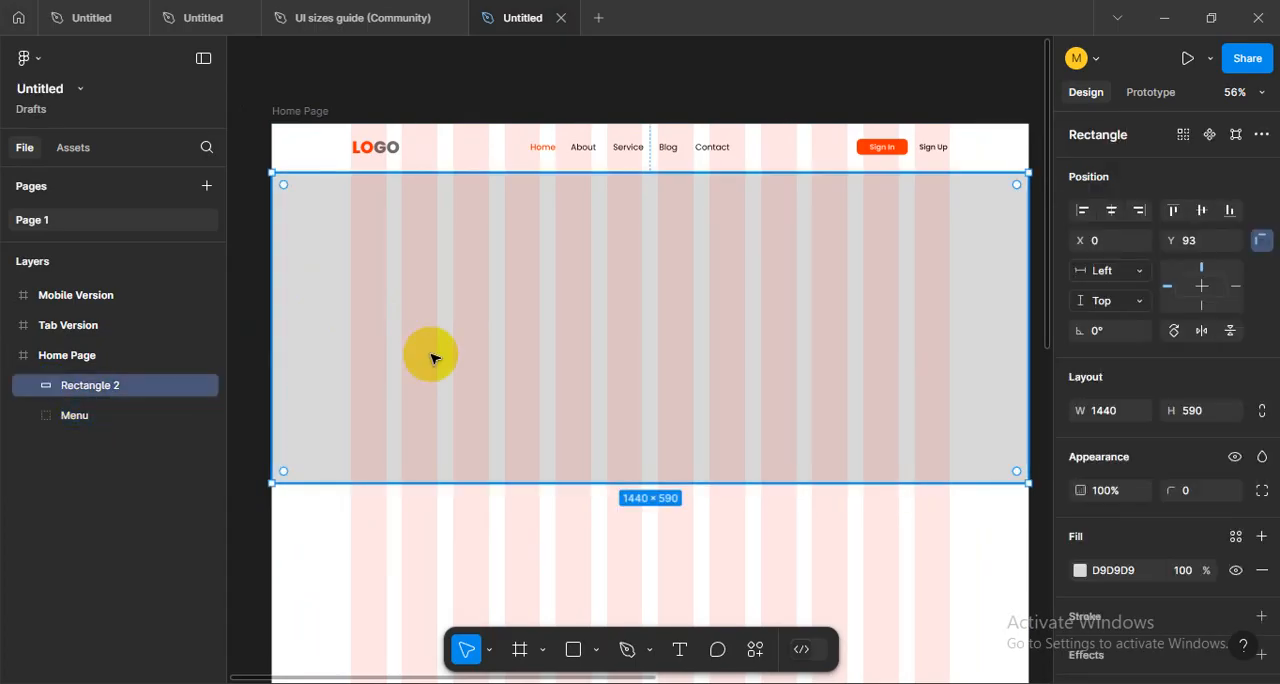
pyautogui.hotkey('ctrl', 'd')
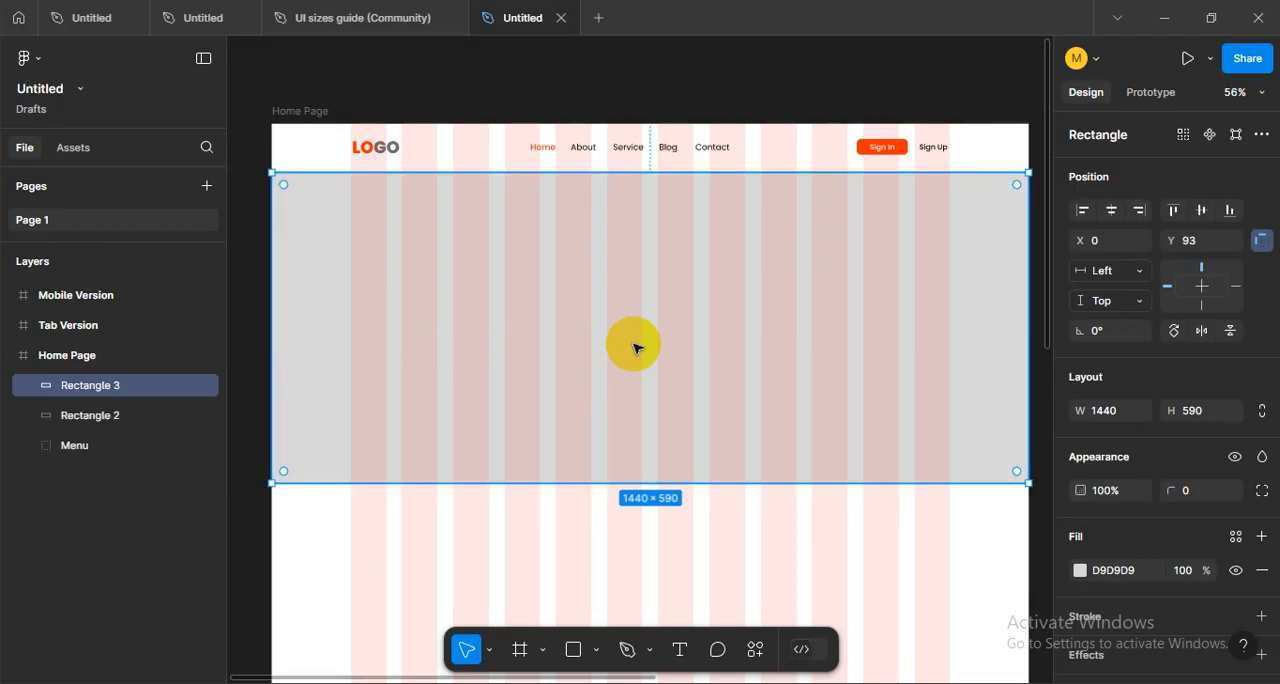
pyautogui.click(204, 416)
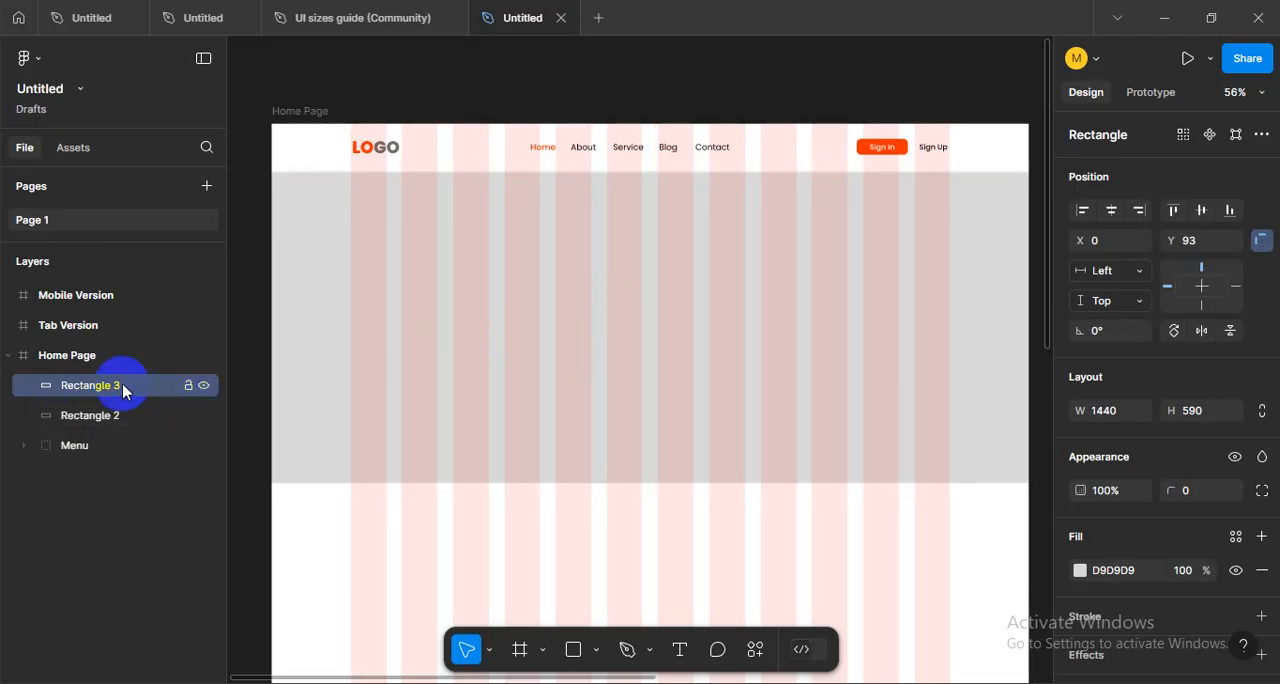
pyautogui.click(204, 388)
pyautogui.click(591, 328)
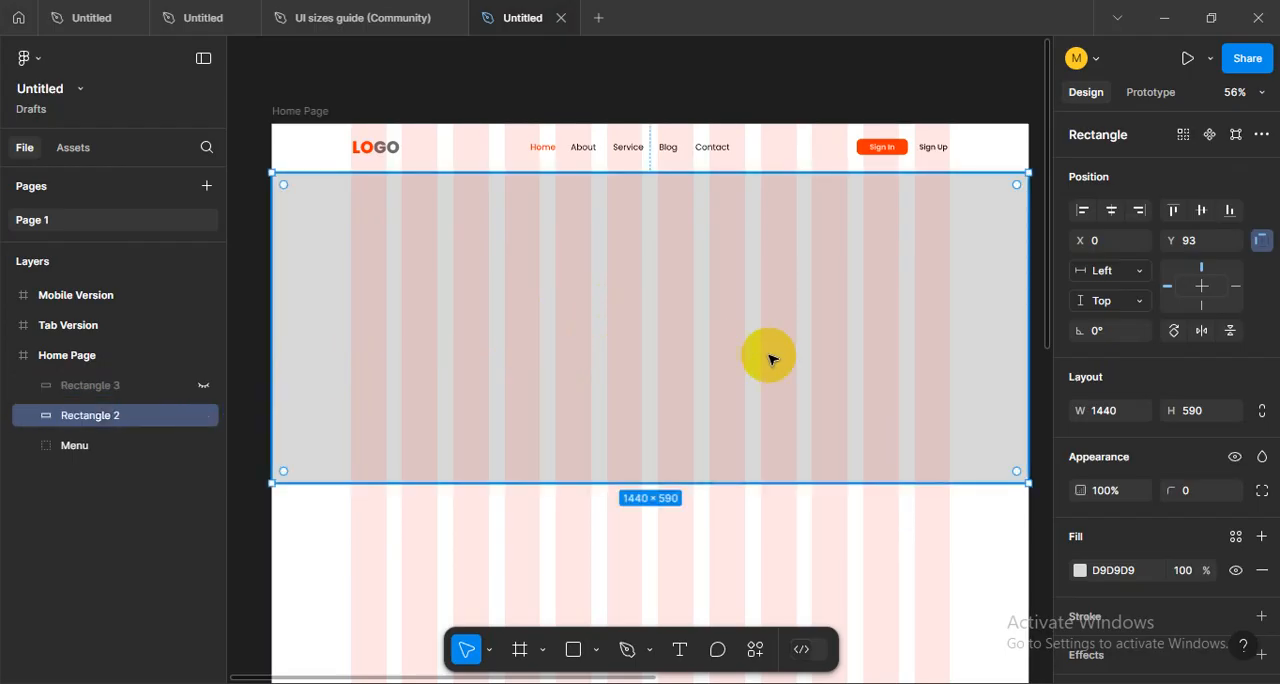
pyautogui.hscroll(2, 818, 368)
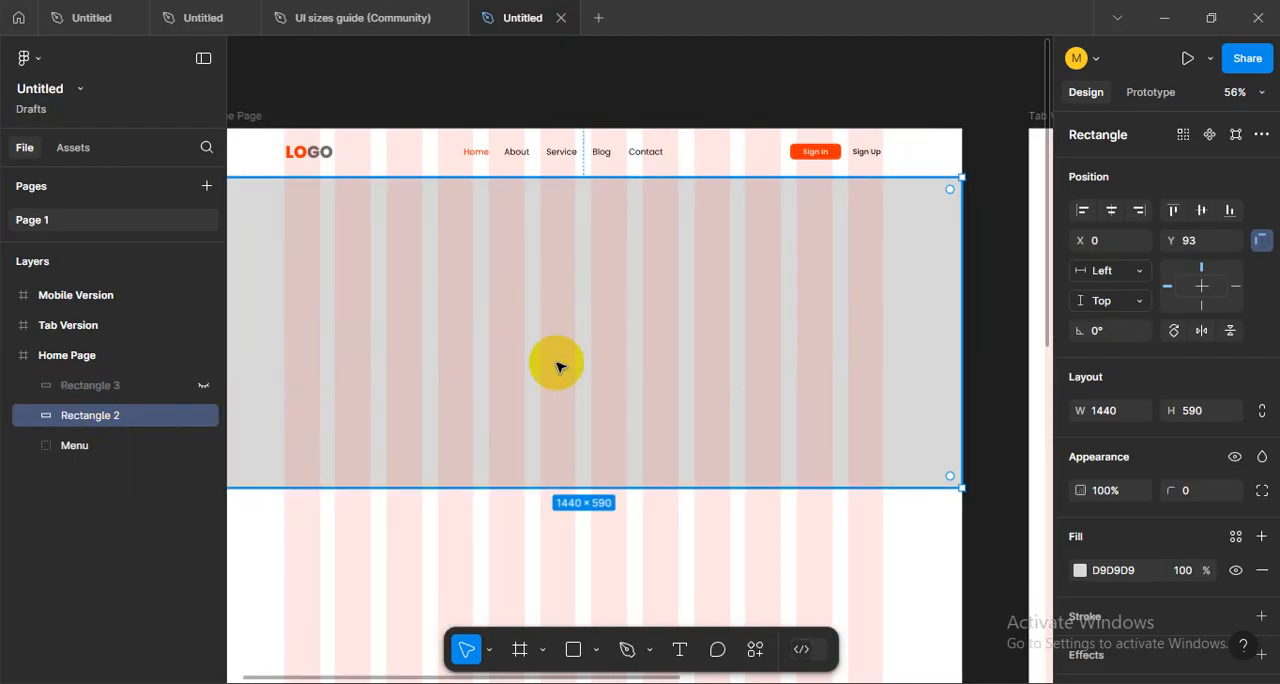
pyautogui.hscroll(-1, 740, 343)
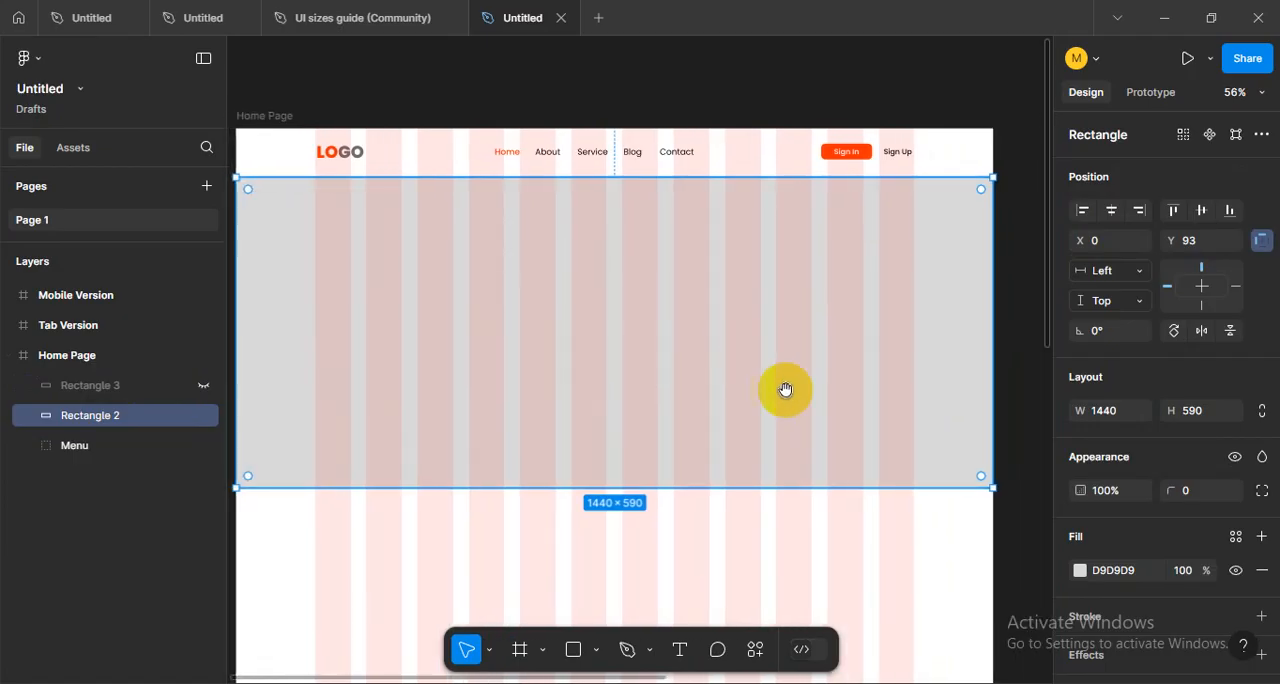
pyautogui.click(1080, 571)
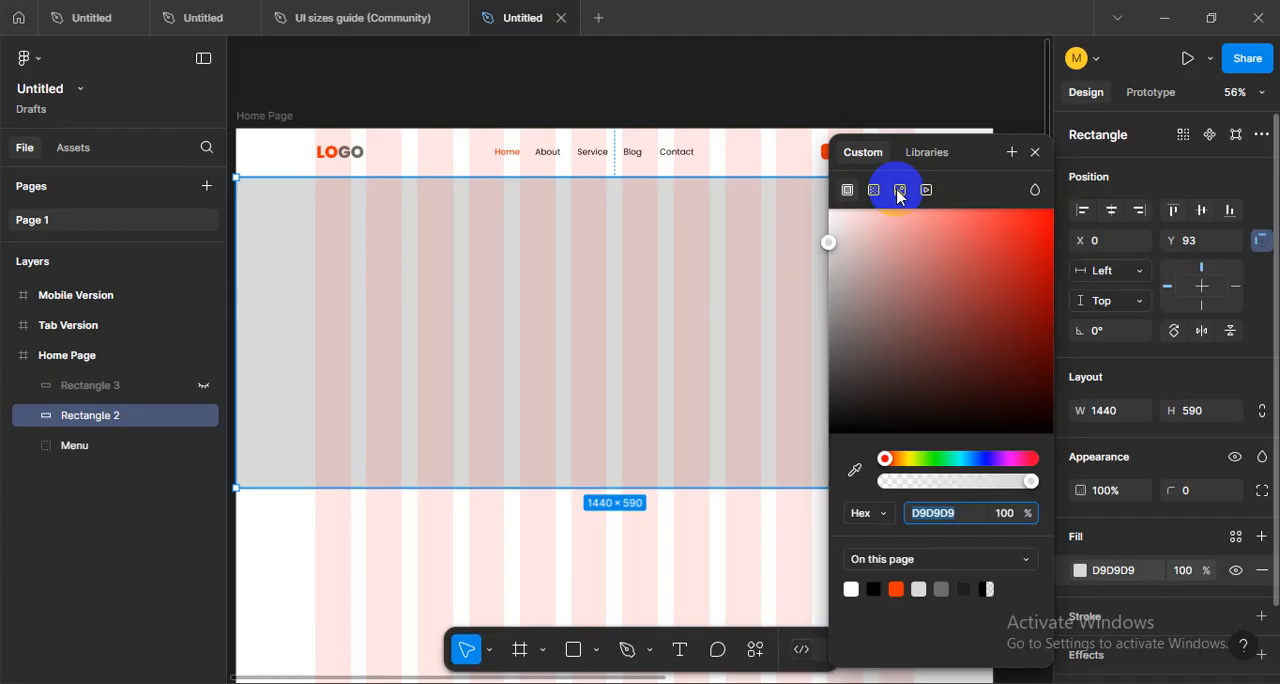
pyautogui.click(349, 557)
# - Place the purple-blue abstract-vector-background image from the Downloads folder into the gray hero rectangle
pyautogui.click(596, 650)
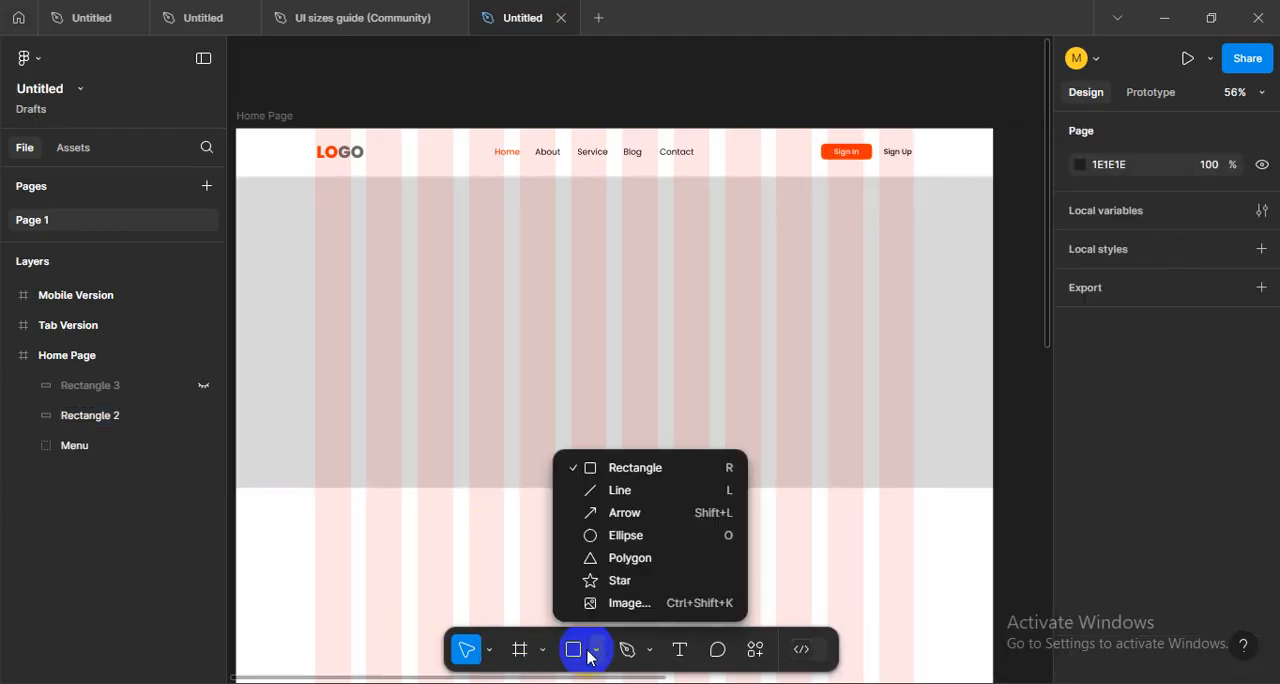
pyautogui.click(603, 605)
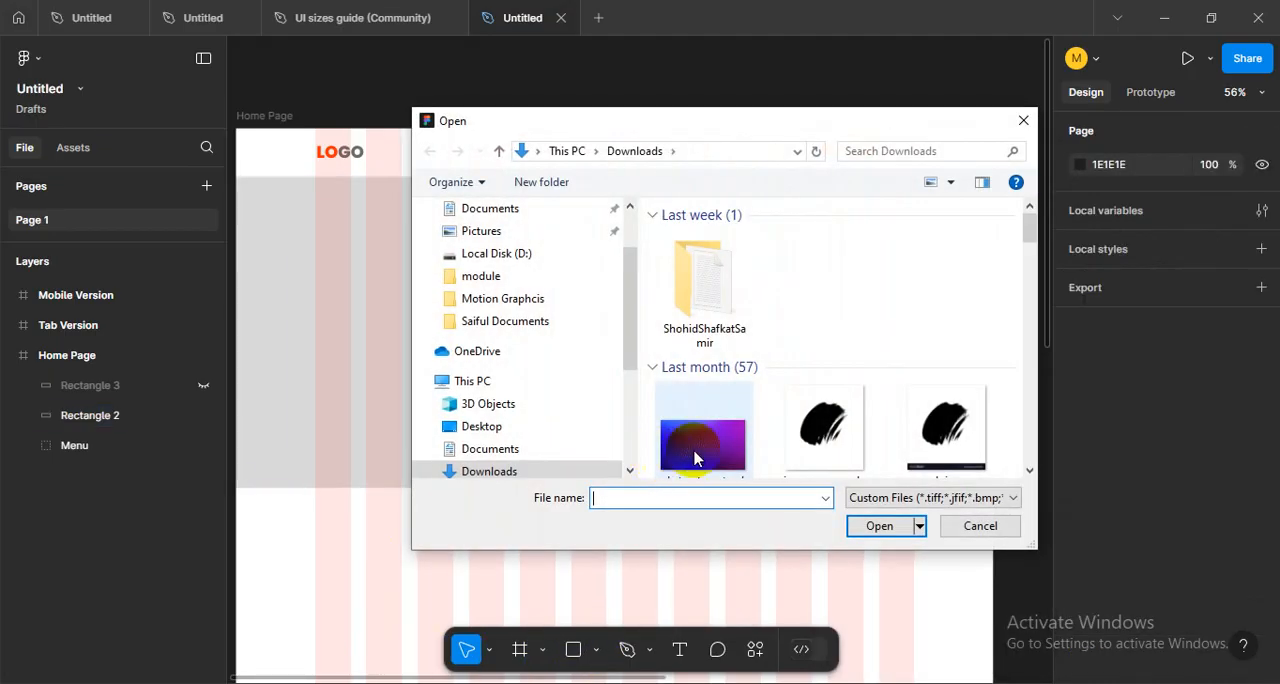
pyautogui.scroll(-5, 829, 320)
pyautogui.scroll(2, 829, 330)
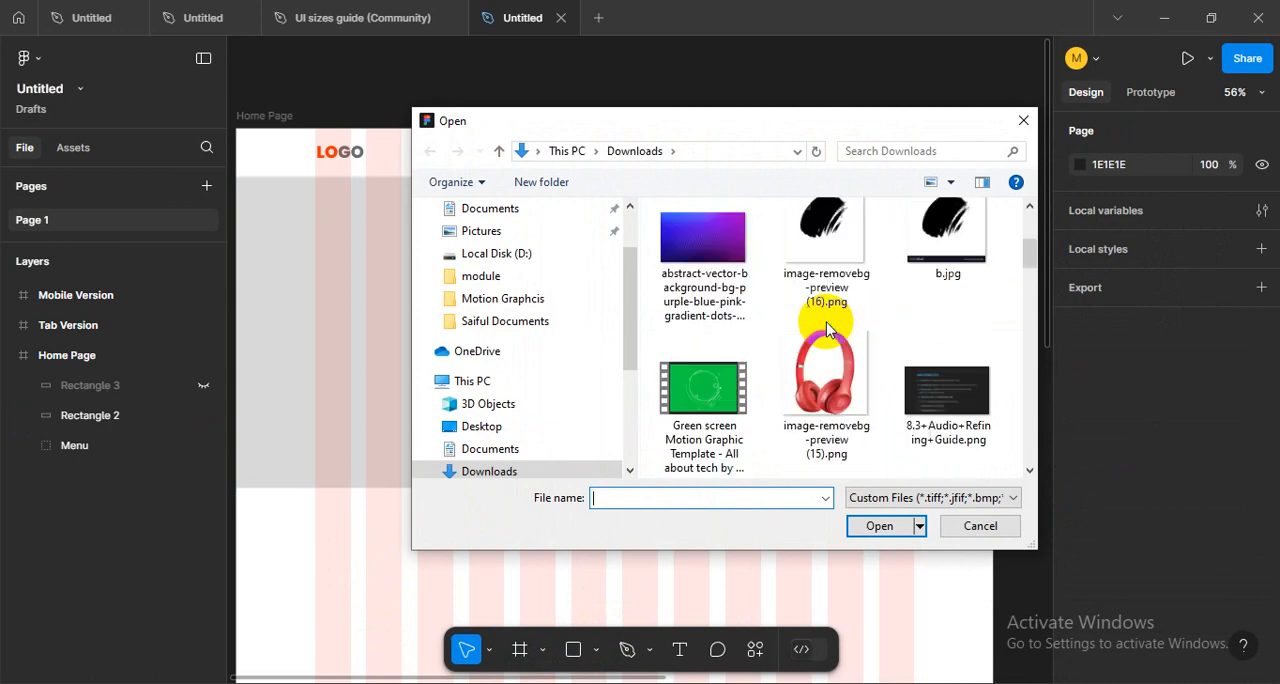
pyautogui.click(712, 235)
pyautogui.click(860, 526)
pyautogui.click(588, 332)
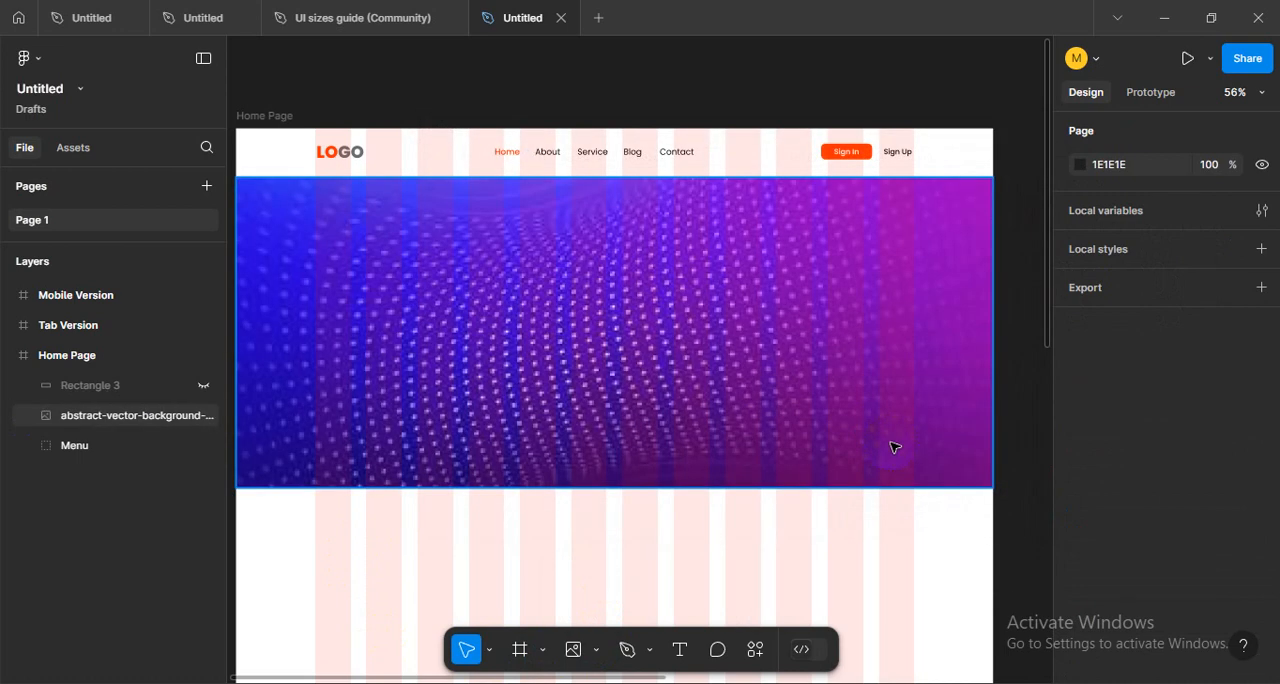
# - Switch the hero background image's fill to Crop mode
pyautogui.scroll(-3, 588, 445)
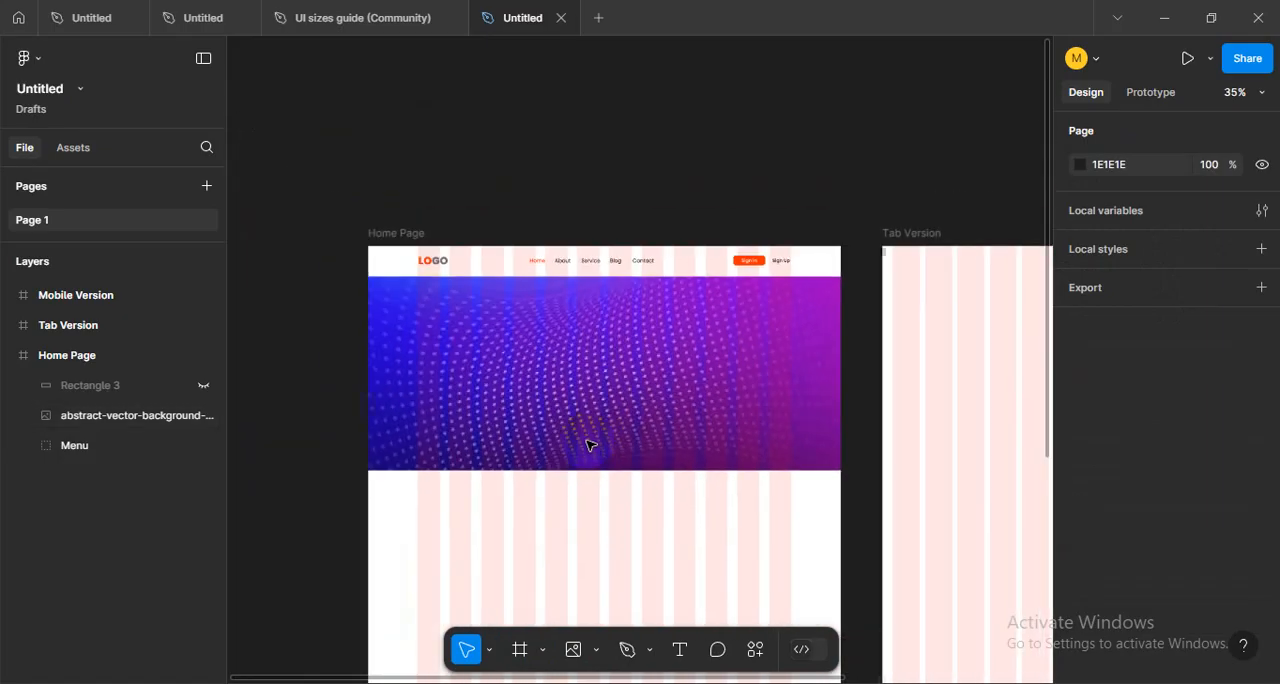
pyautogui.click(593, 415)
pyautogui.click(1080, 570)
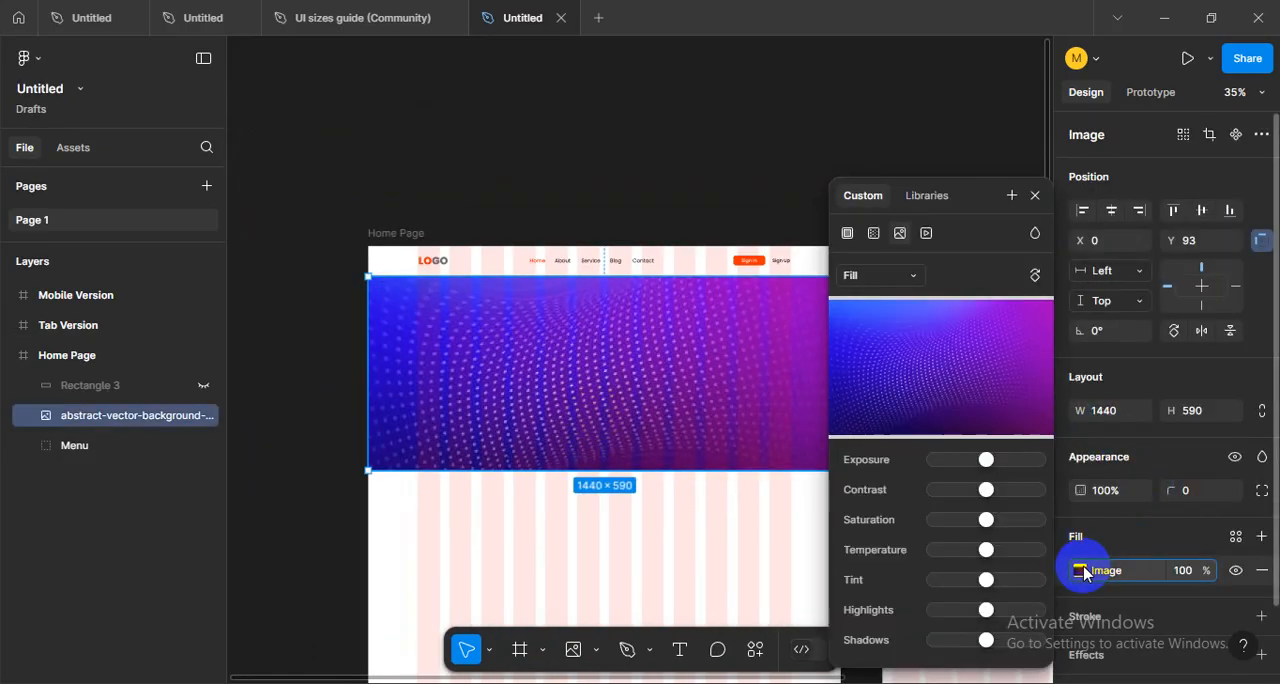
pyautogui.click(874, 236)
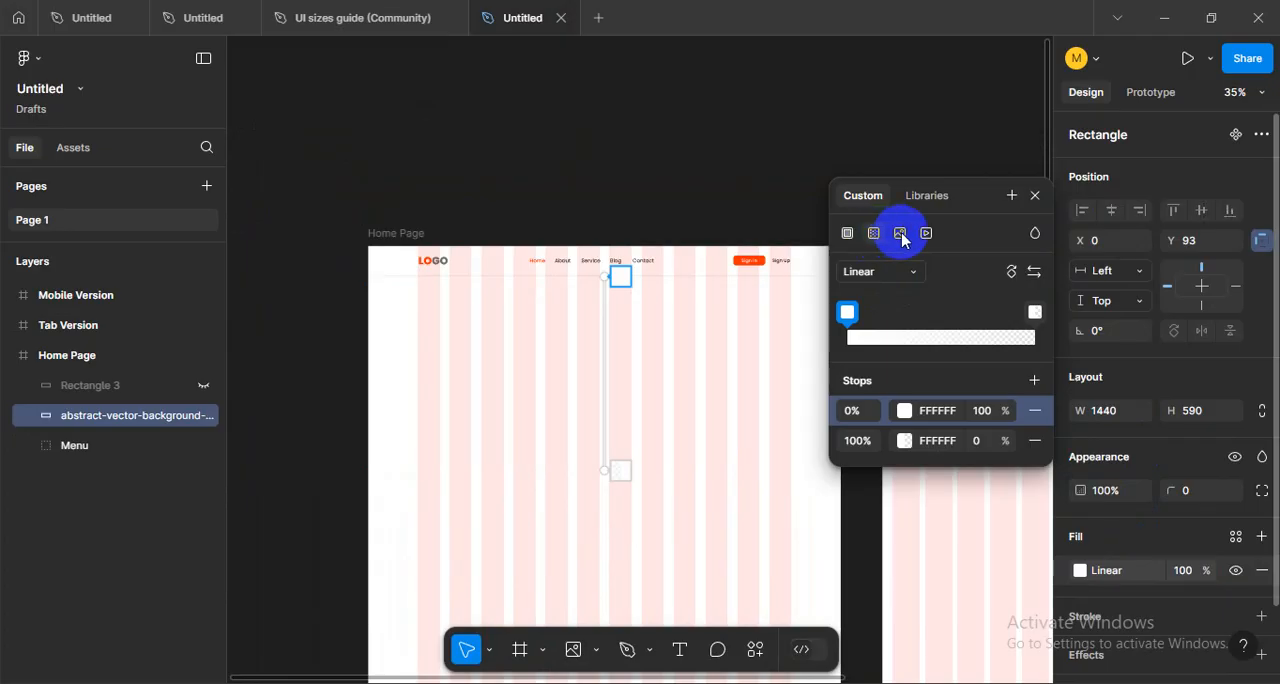
pyautogui.click(900, 234)
pyautogui.click(866, 274)
pyautogui.click(884, 332)
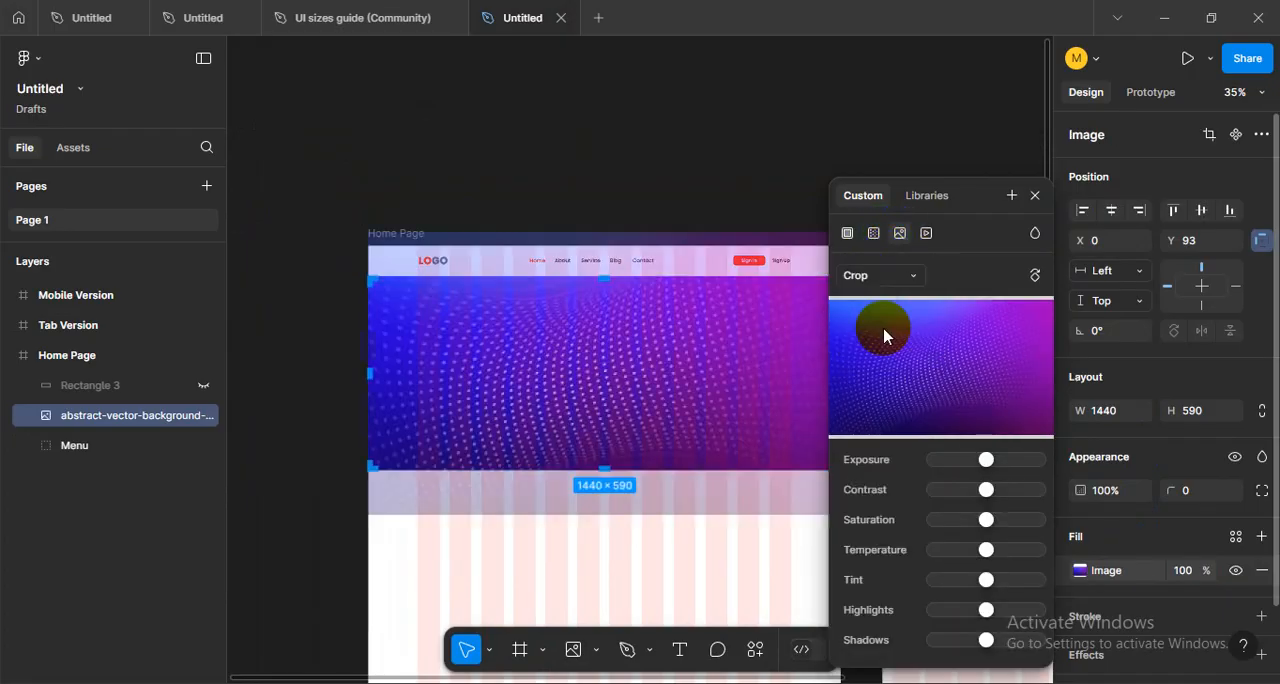
# - Move the cropped background image downward inside the 1440 × 590 hero rectangle and leave crop editing
pyautogui.scroll(-2, 462, 392)
pyautogui.scroll(2, 462, 392)
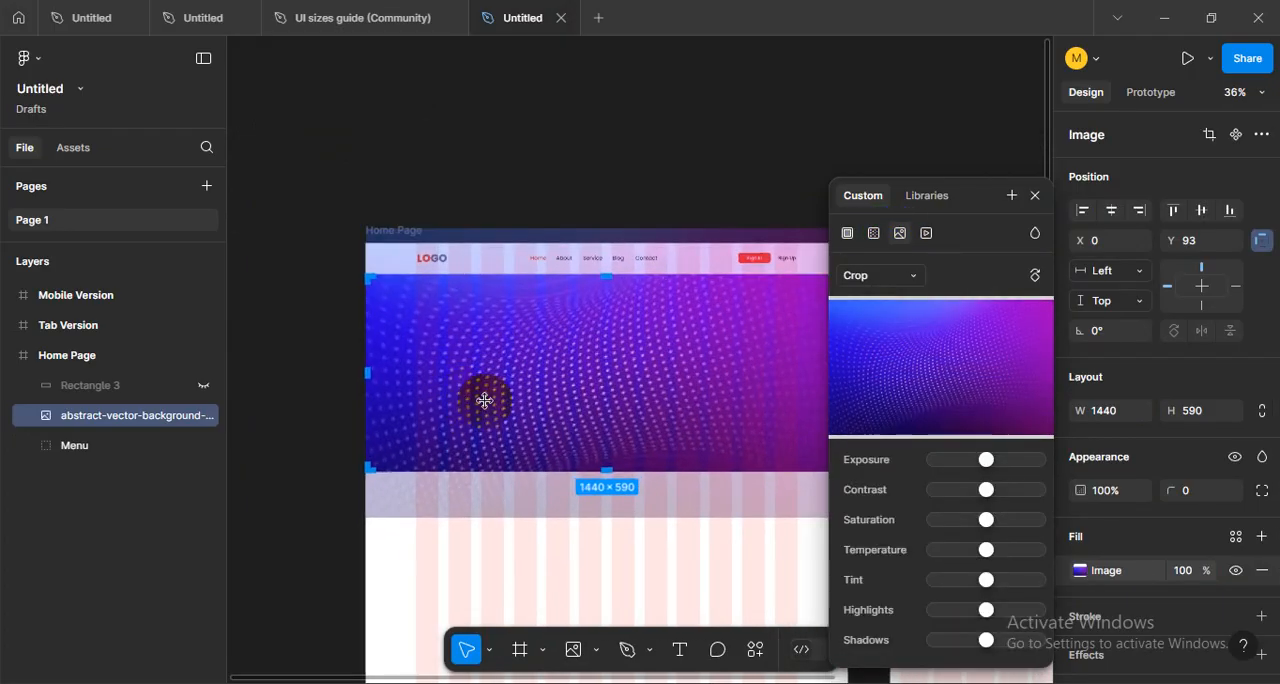
pyautogui.moveTo(608, 394); pyautogui.dragTo(600, 441)
pyautogui.moveTo(666, 420); pyautogui.dragTo(580, 423)
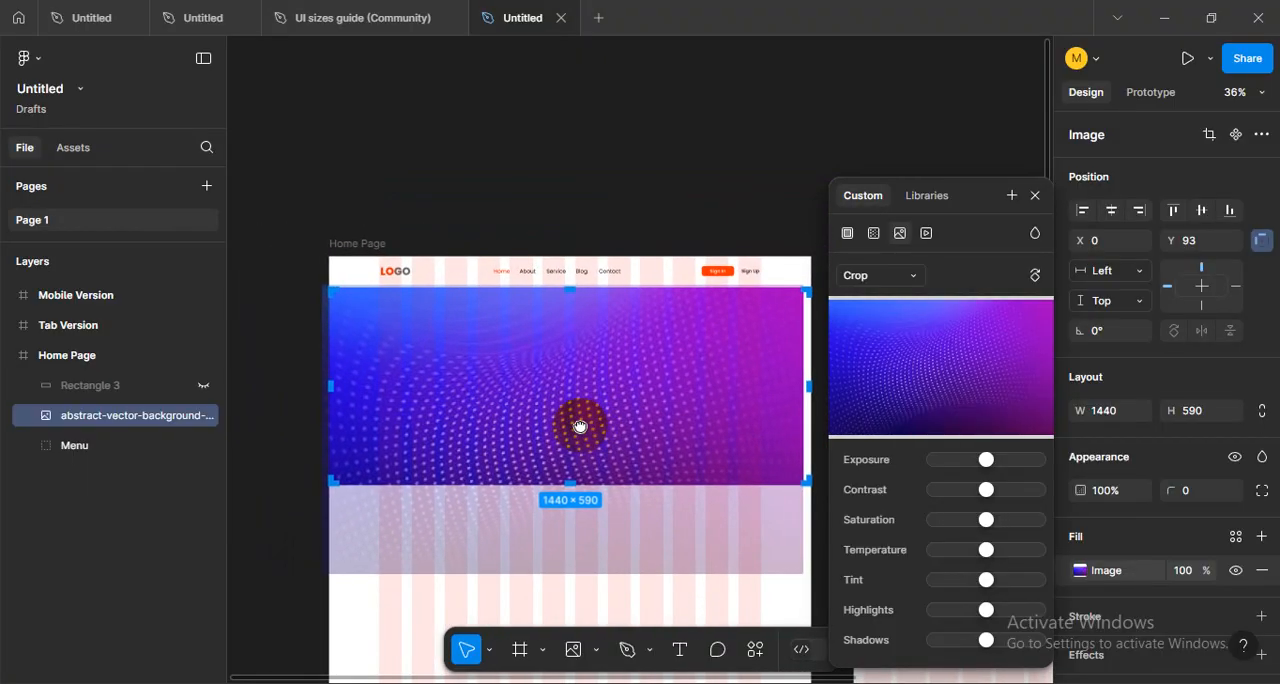
pyautogui.press('Escape')
pyautogui.click(457, 207)
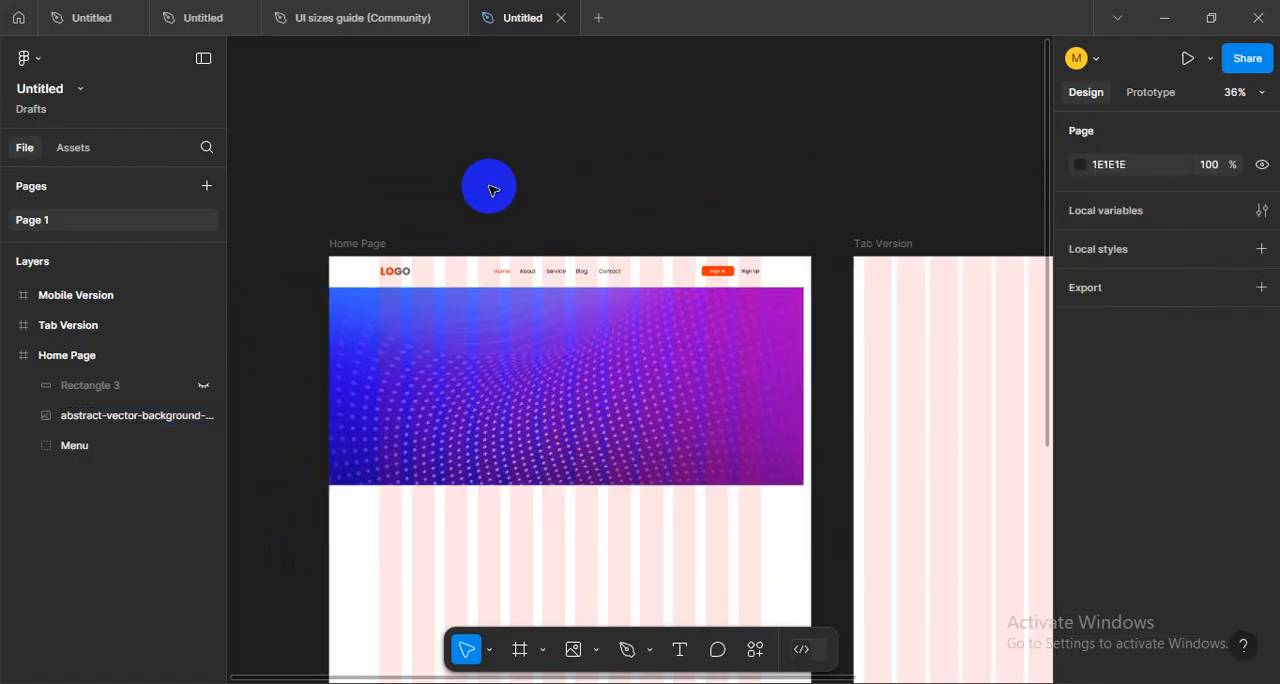
# - Shift and enlarge the cropped background image so it covers the full width of the hero rectangle
pyautogui.click(849, 445)
pyautogui.press('Escape')
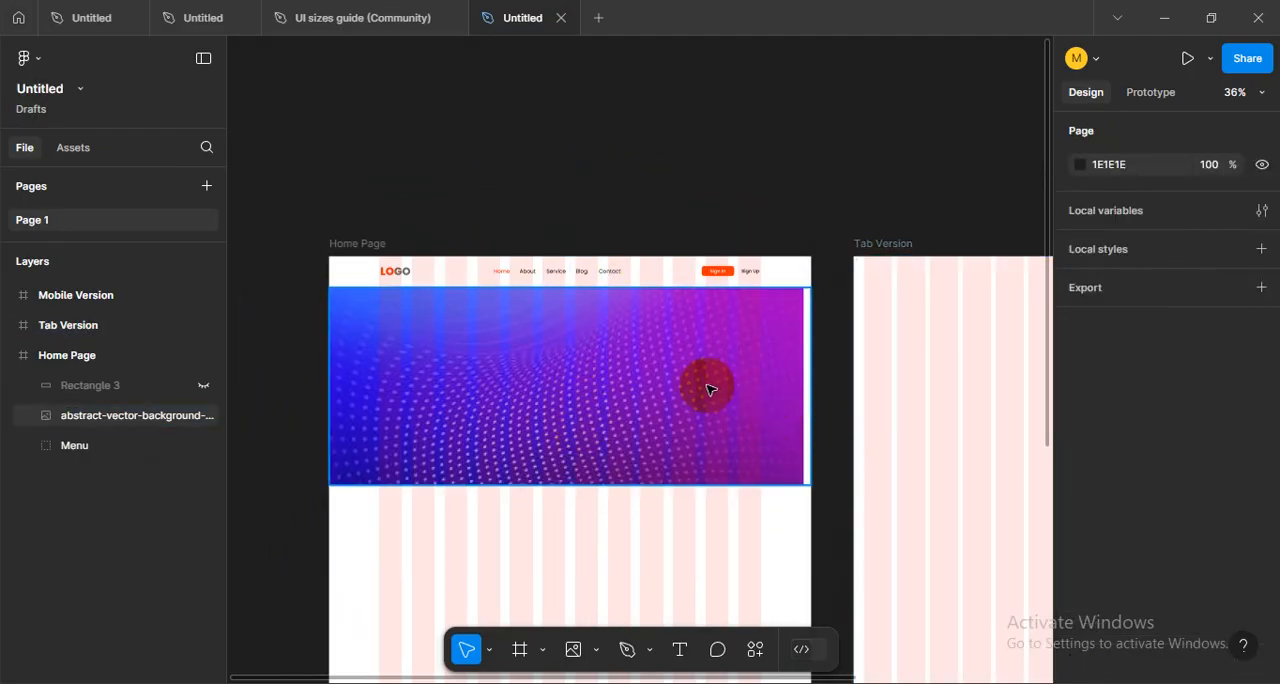
pyautogui.click(709, 380)
pyautogui.doubleClick(672, 385)
pyautogui.moveTo(672, 385); pyautogui.dragTo(676, 387)
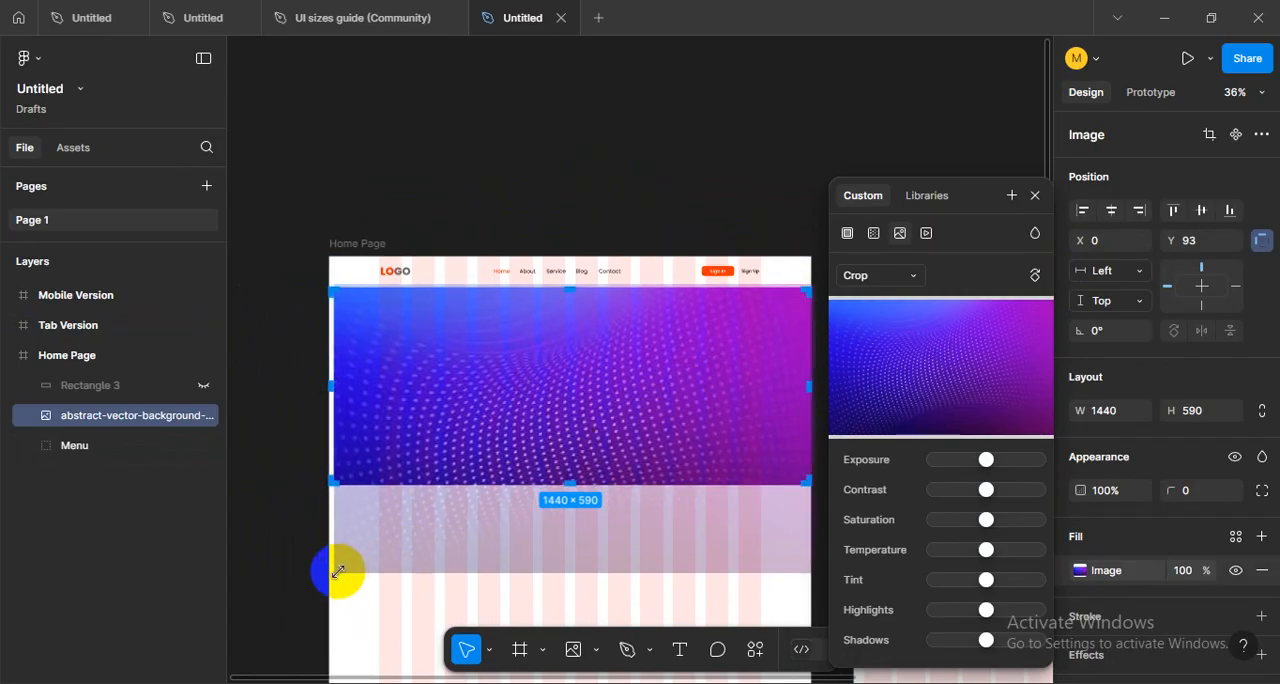
pyautogui.moveTo(338, 572); pyautogui.dragTo(326, 586)
pyautogui.moveTo(450, 562)
pyautogui.mouseDown()
pyautogui.moveTo(459, 441)
pyautogui.moveTo(459, 560)
pyautogui.mouseUp()
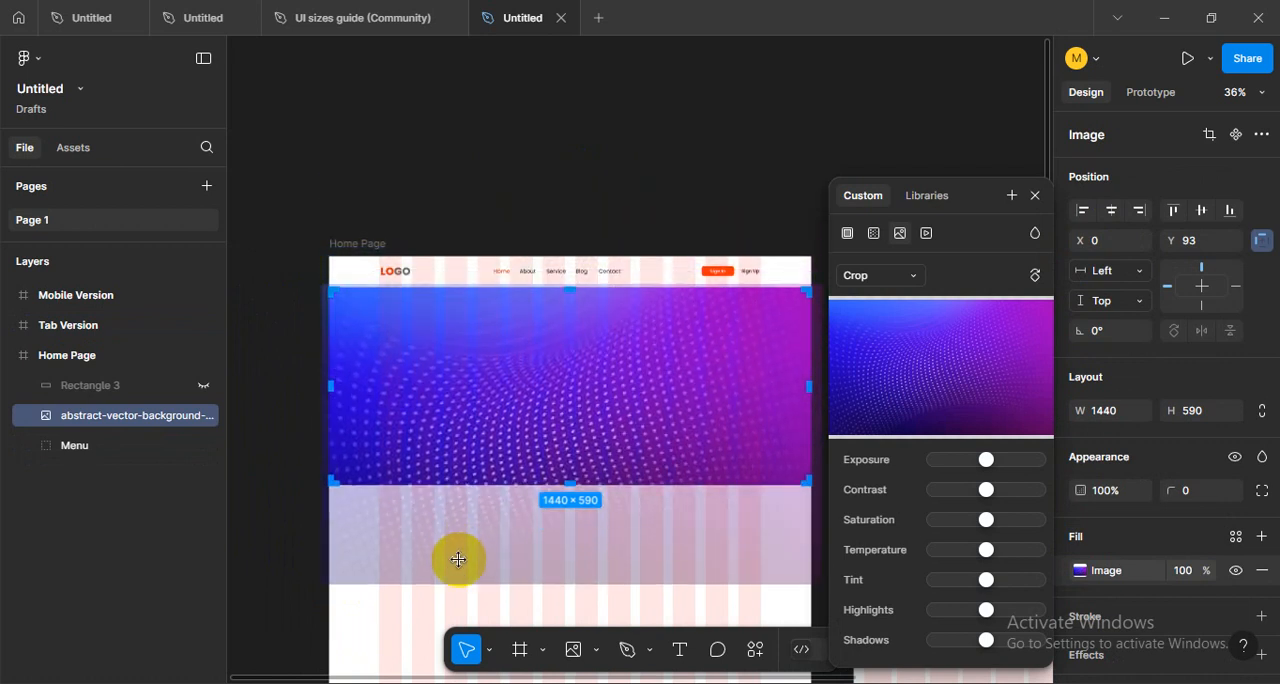
pyautogui.click(286, 491)
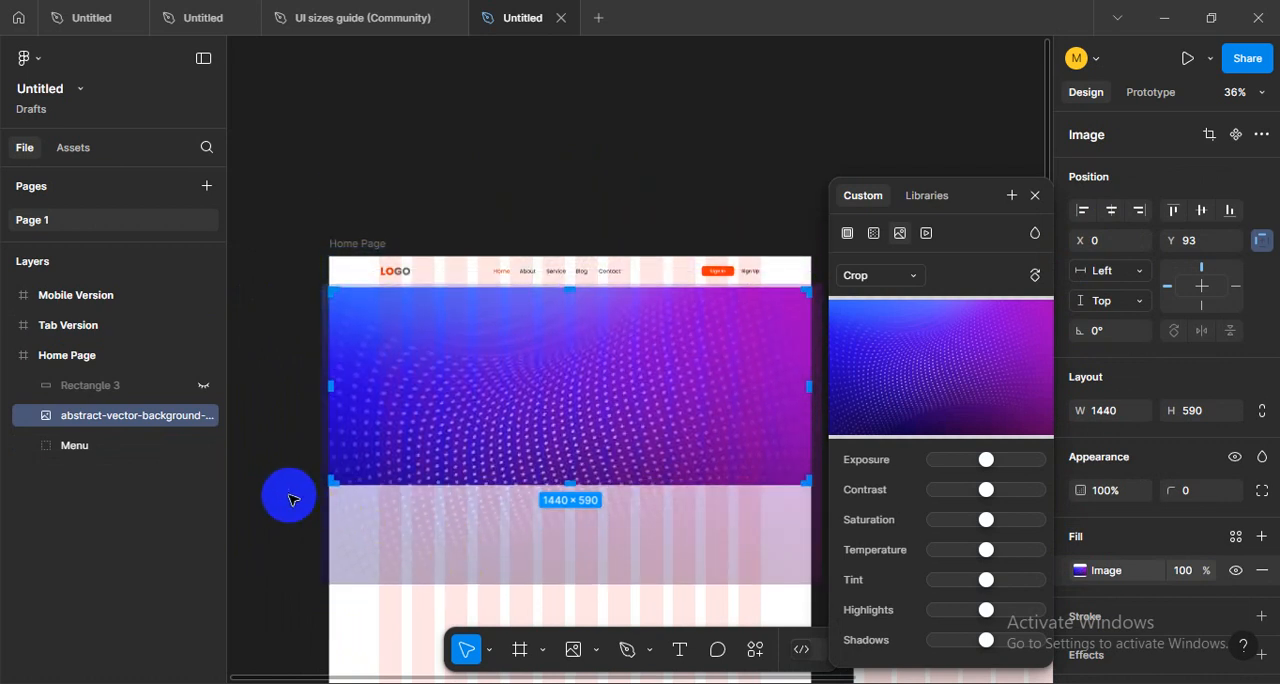
# - Hide the layout grids and examine the cropped hero image beneath the menu header
pyautogui.scroll(-4, 894, 434)
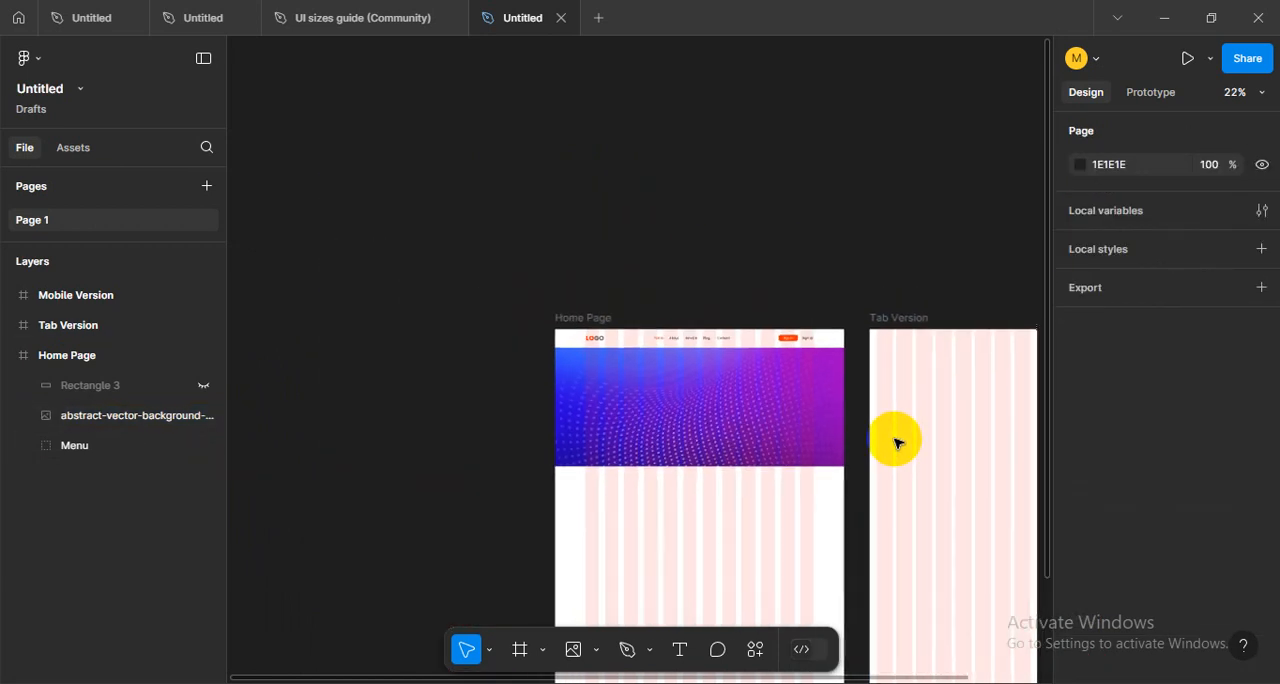
pyautogui.scroll(5, 810, 535)
pyautogui.moveTo(806, 486); pyautogui.dragTo(731, 523)
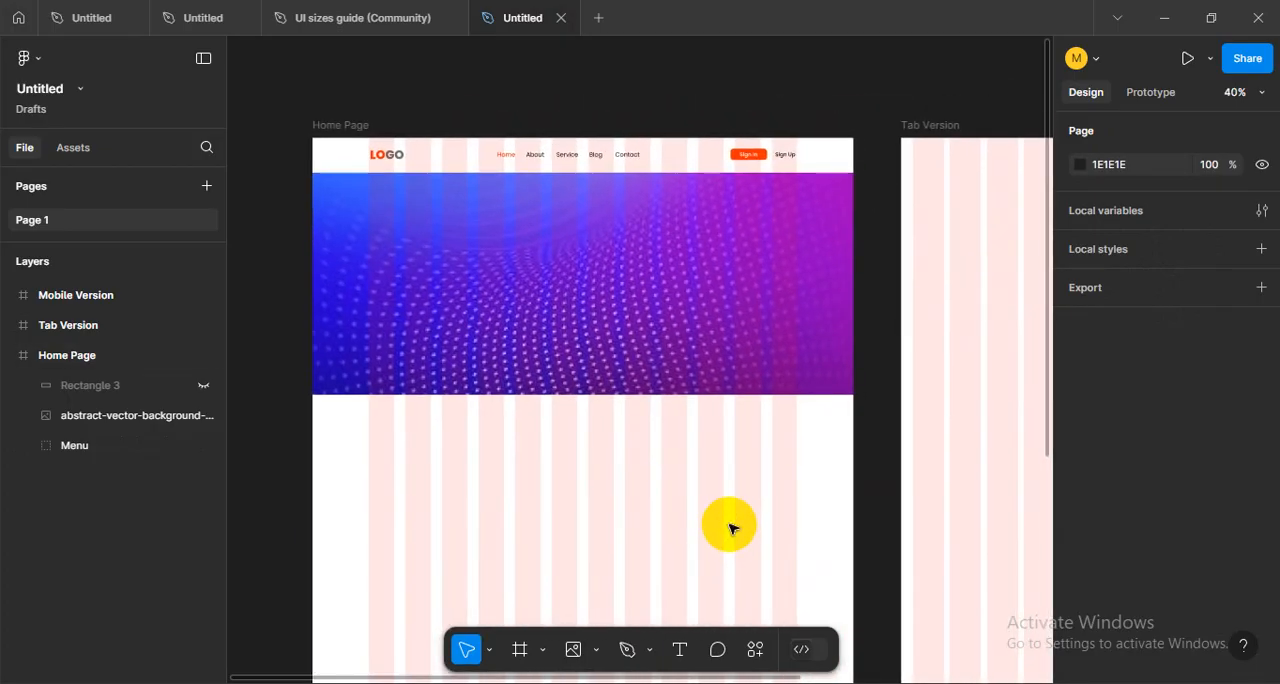
pyautogui.hotkey('ctrl', 'shift', '4')
pyautogui.scroll(-2, 725, 520)
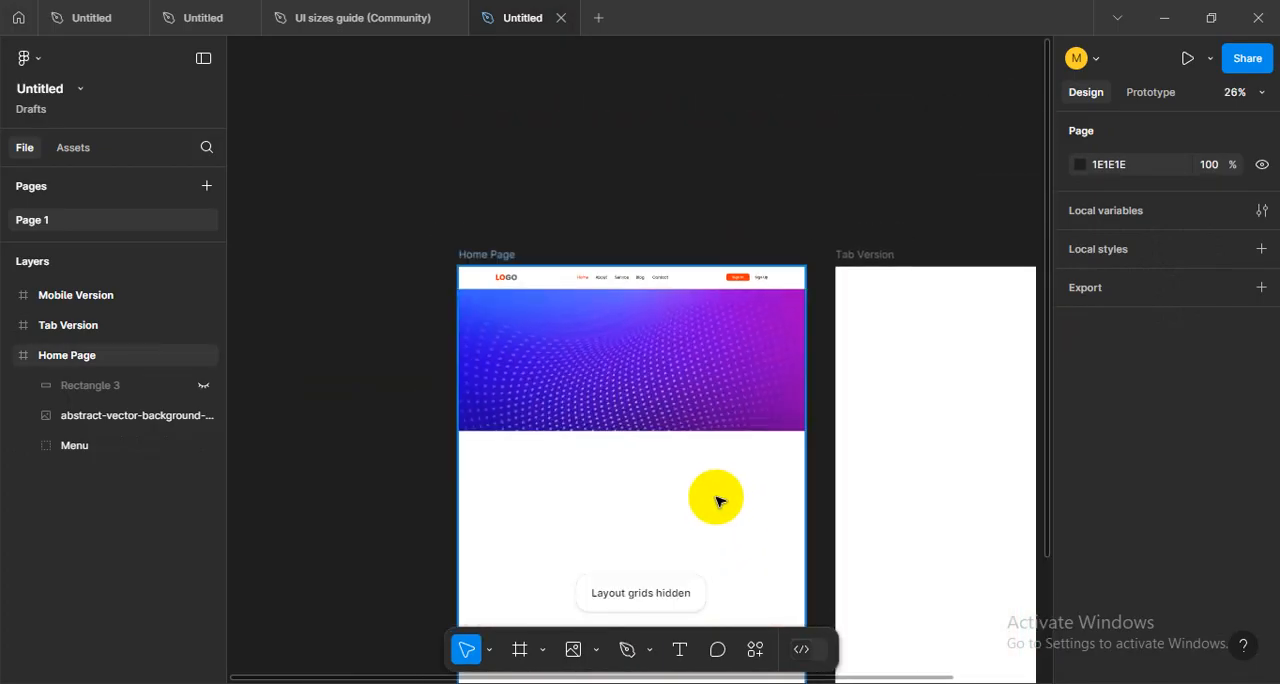
pyautogui.scroll(4, 716, 500)
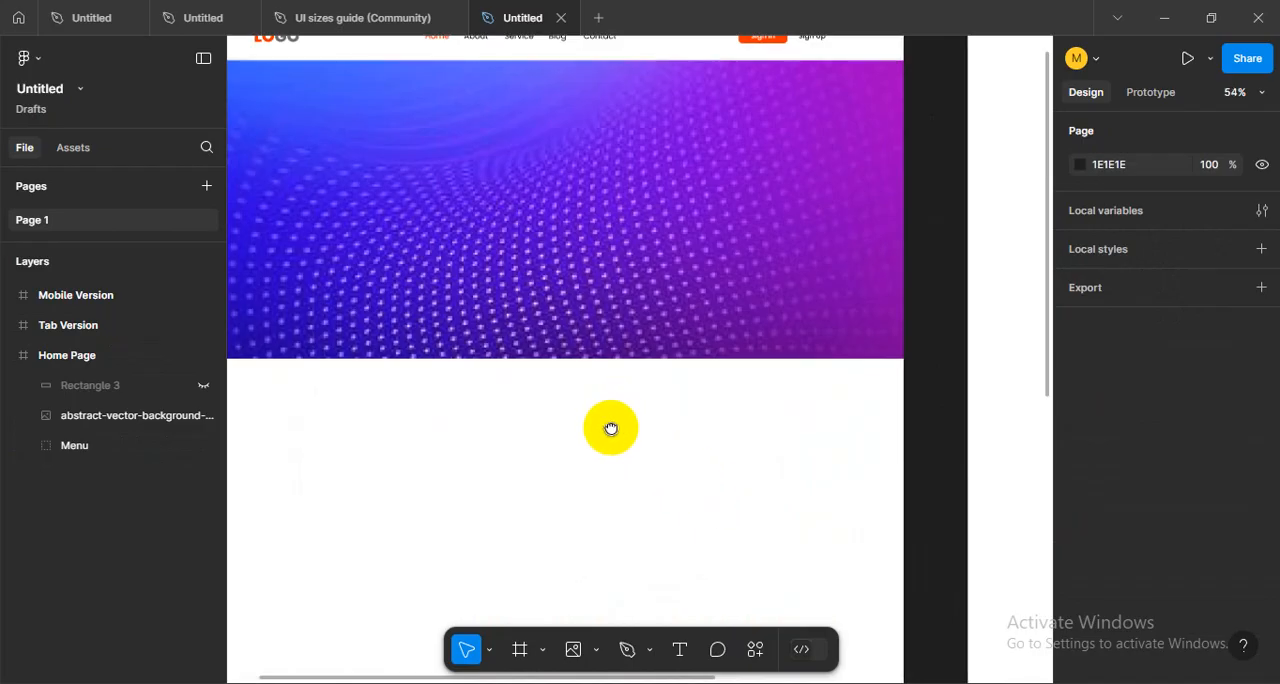
pyautogui.scroll(-3, 666, 575)
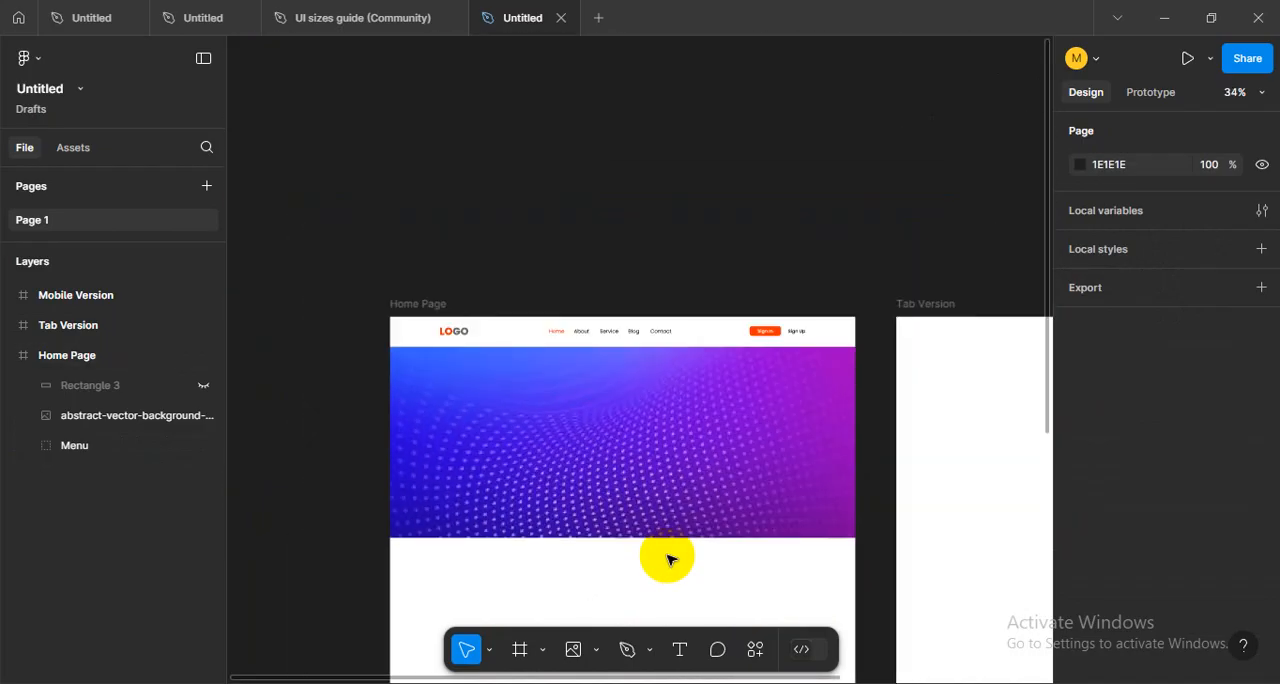
pyautogui.scroll(-1, 668, 556)
pyautogui.moveTo(667, 555); pyautogui.dragTo(648, 467)
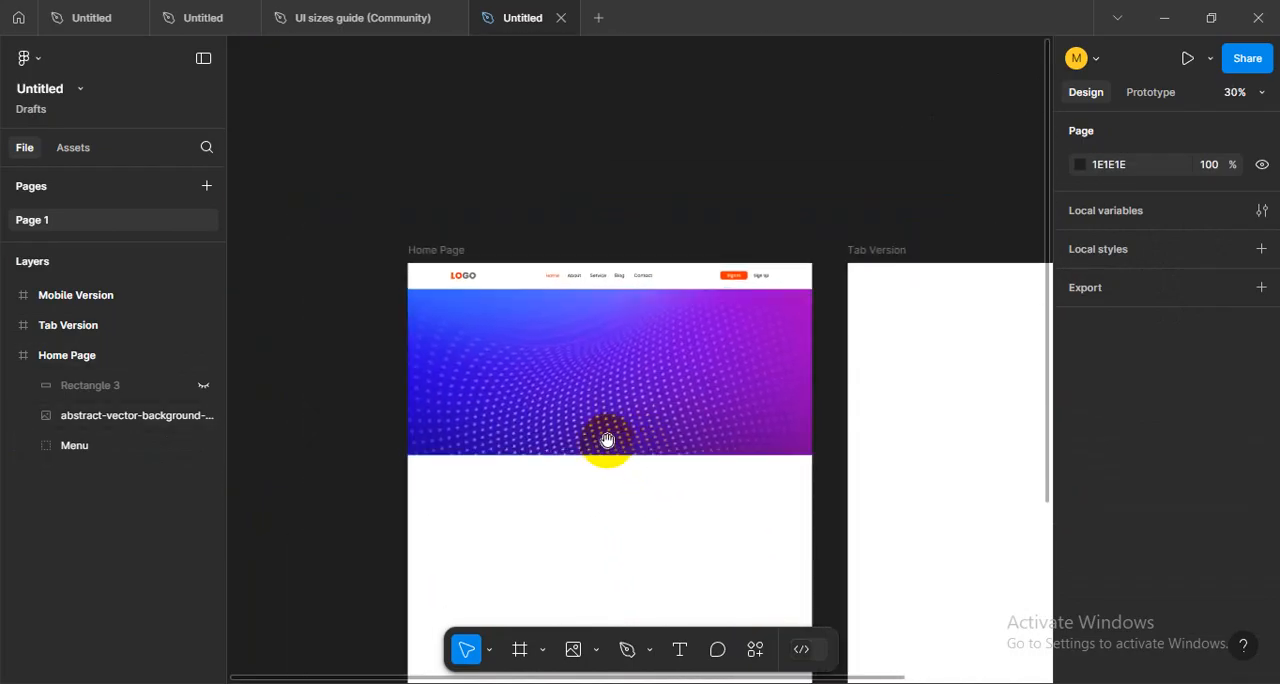
pyautogui.moveTo(608, 312); pyautogui.dragTo(608, 371)
pyautogui.scroll(1, 611, 383)
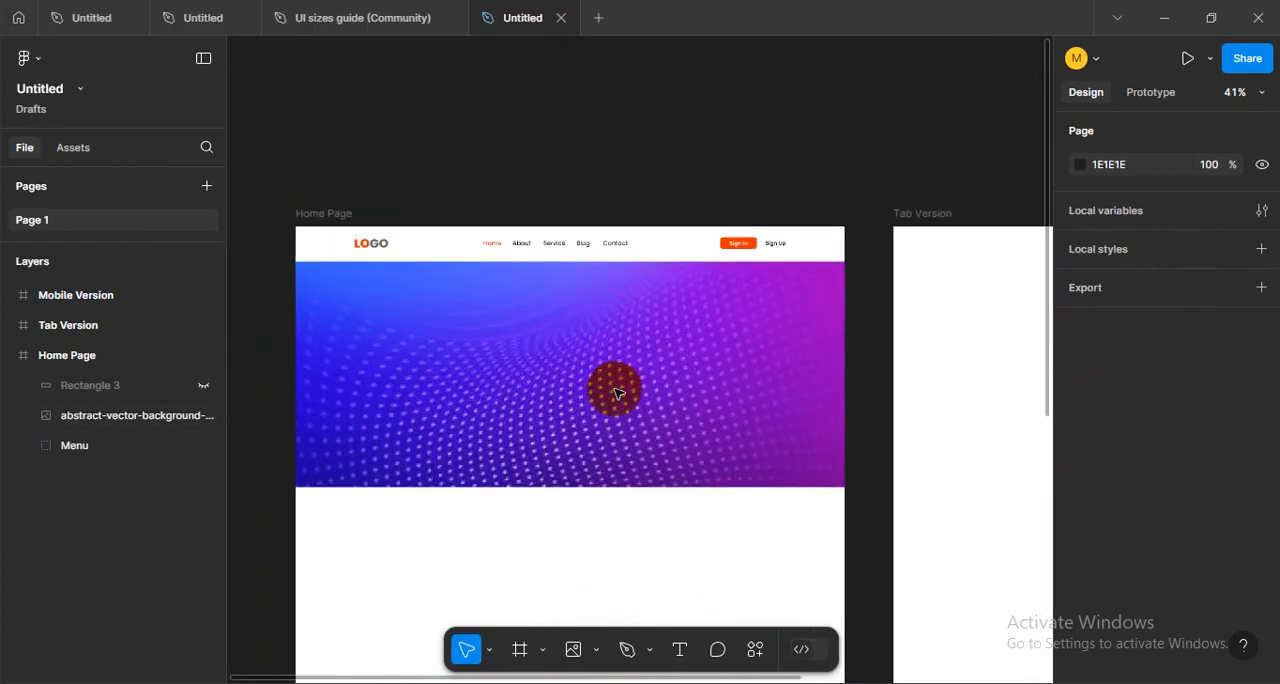
pyautogui.click(670, 411)
pyautogui.scroll(-1, 669, 408)
pyautogui.scroll(1, 669, 408)
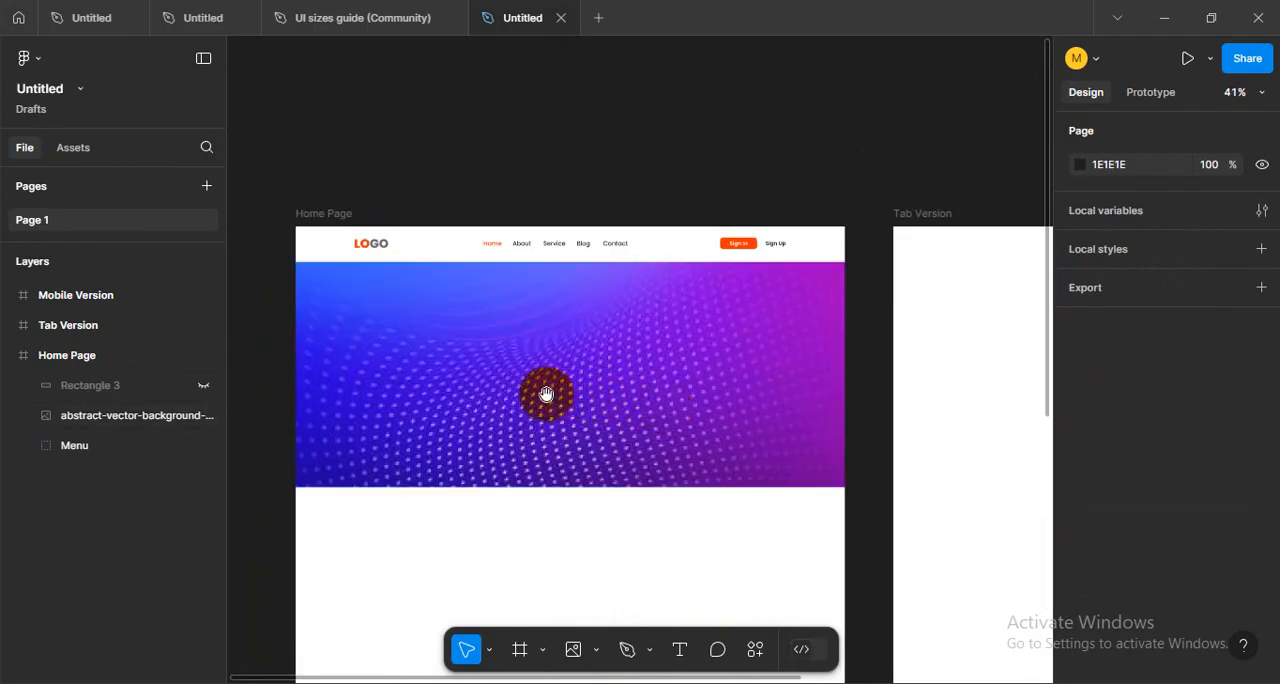
pyautogui.moveTo(543, 391); pyautogui.dragTo(643, 432)
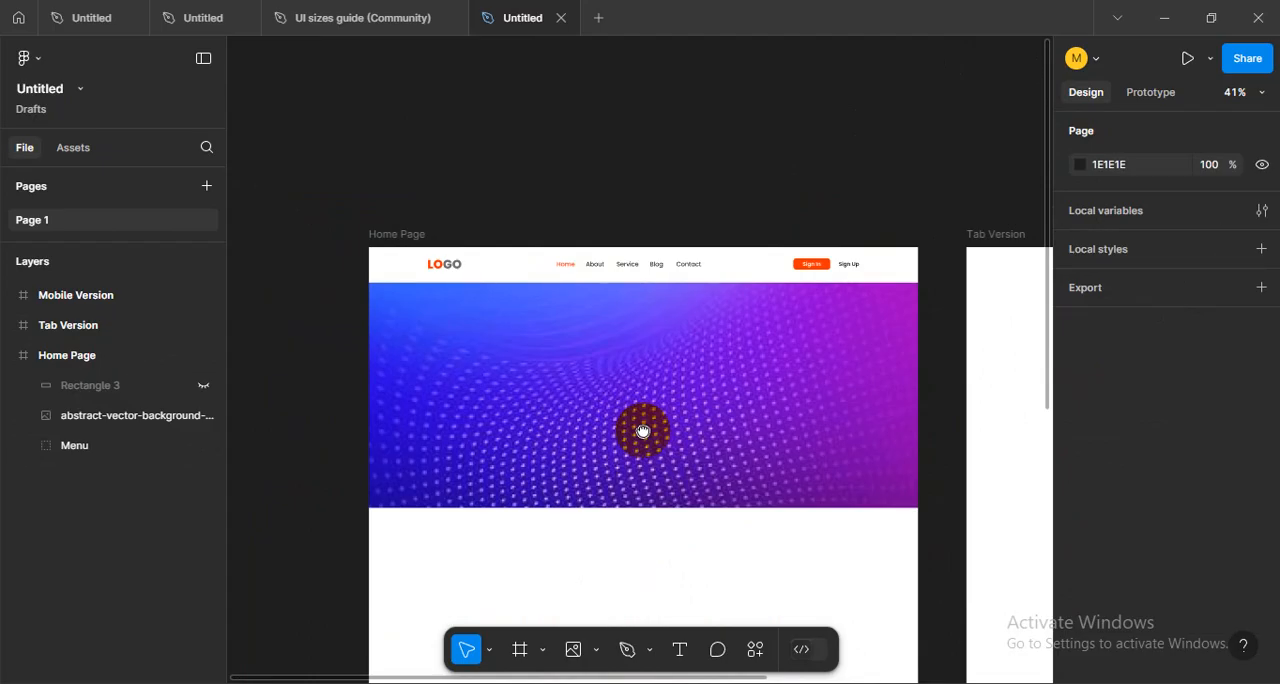
pyautogui.moveTo(643, 432); pyautogui.dragTo(568, 410)
pyautogui.scroll(1, 552, 400)
# - Show the hidden Rectangle 3 over the hero image and undo that visibility change
pyautogui.click(666, 392)
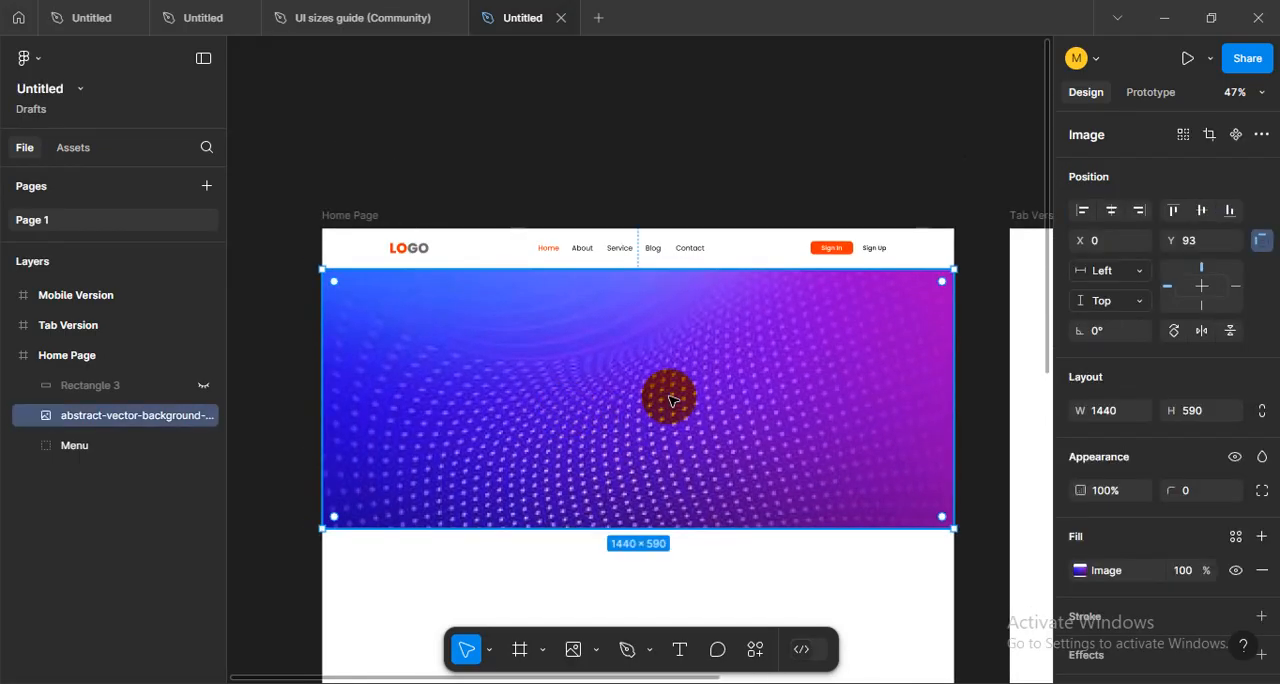
pyautogui.click(203, 386)
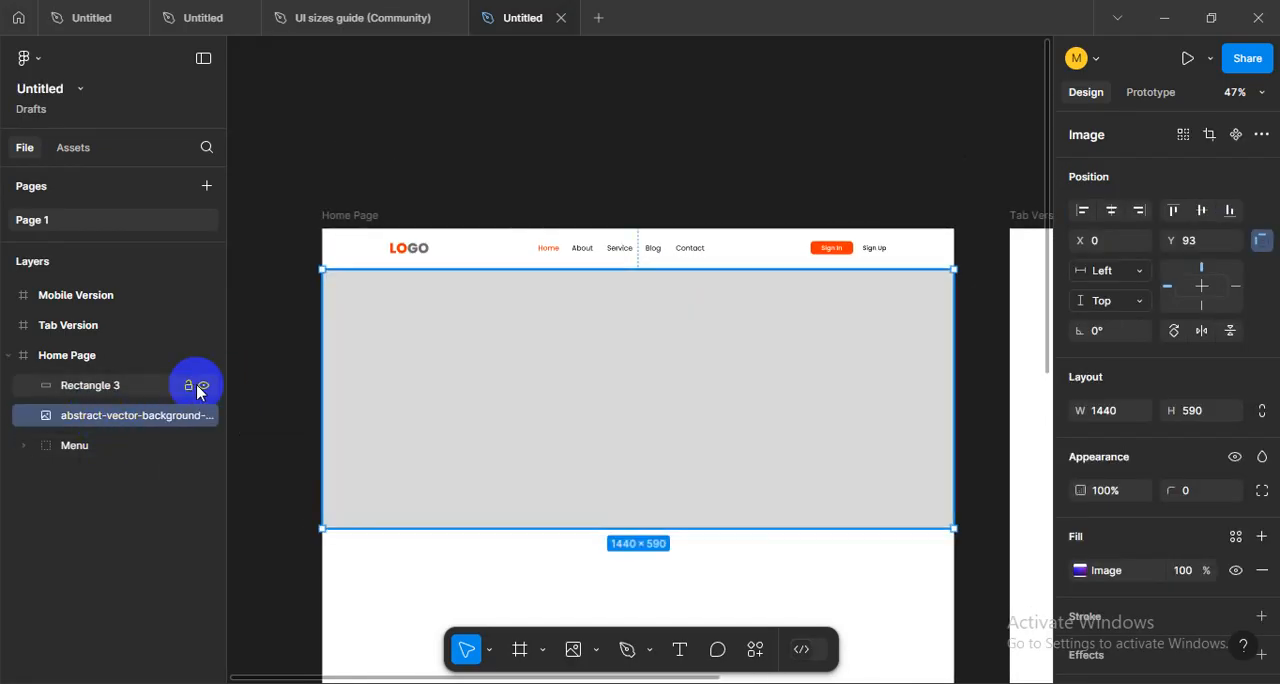
pyautogui.hotkey('ctrl', 'z')
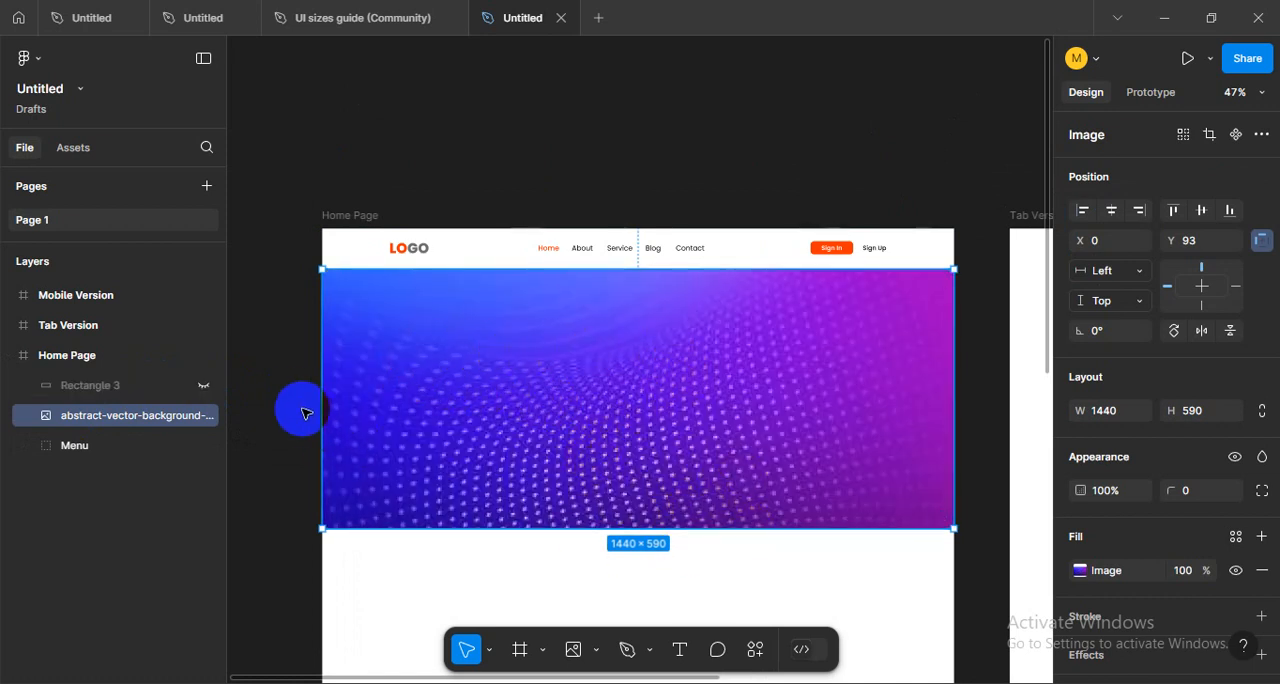
pyautogui.click(300, 406)
# - Hide and reshow the abstract-vector-background image, and lock its layer
pyautogui.click(204, 416)
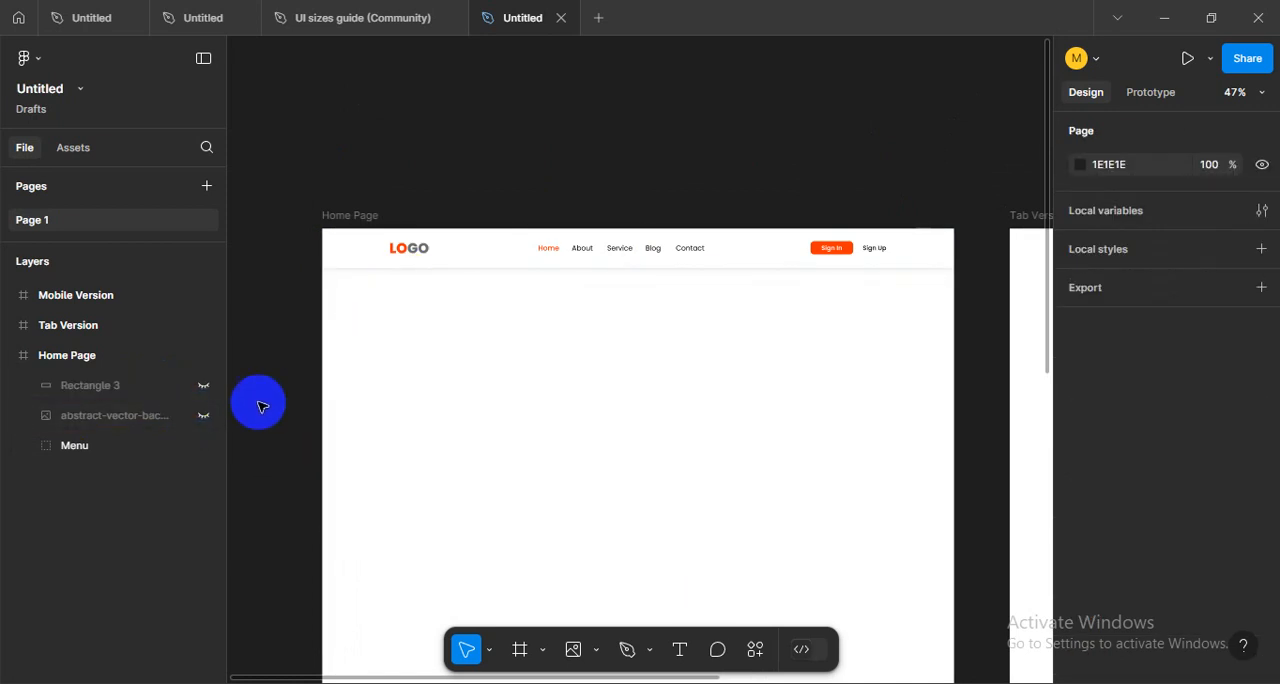
pyautogui.click(204, 418)
pyautogui.click(188, 416)
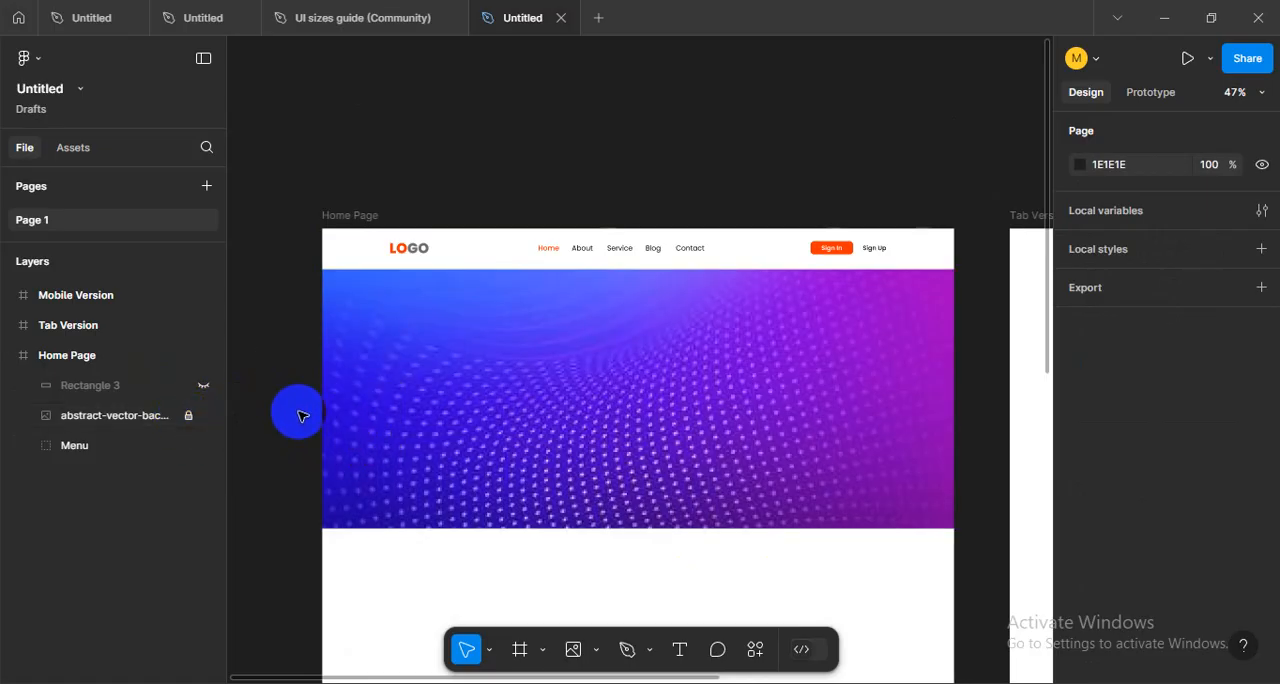
# - Move the Menu group above Rectangle 3 and the background image in the Home Page's layer order
pyautogui.hscroll(-1, 591, 294)
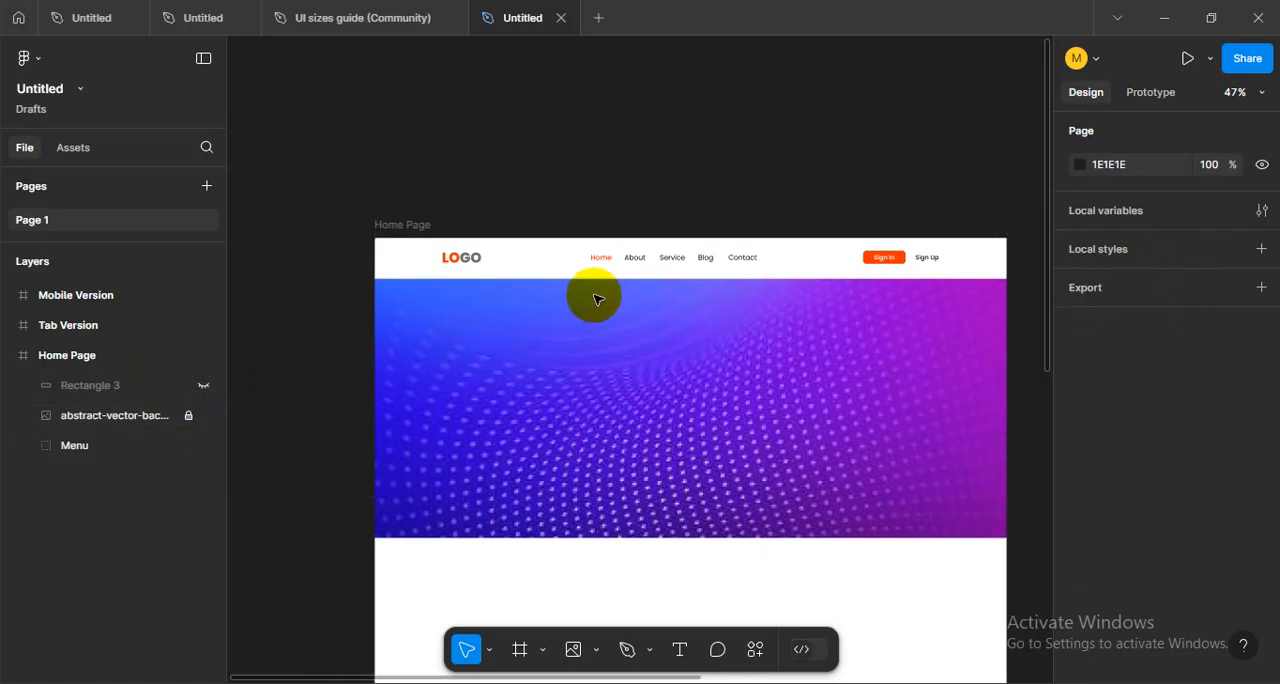
pyautogui.scroll(5, 593, 298)
pyautogui.scroll(-3, 593, 298)
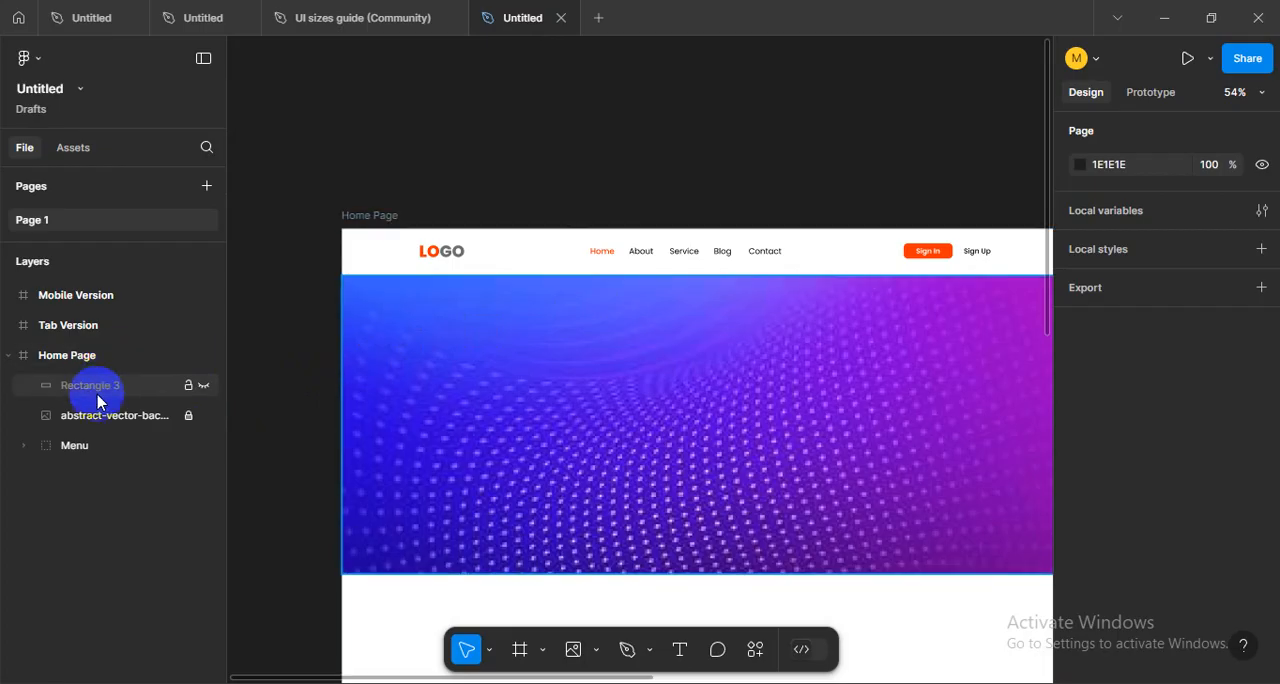
pyautogui.click(82, 447)
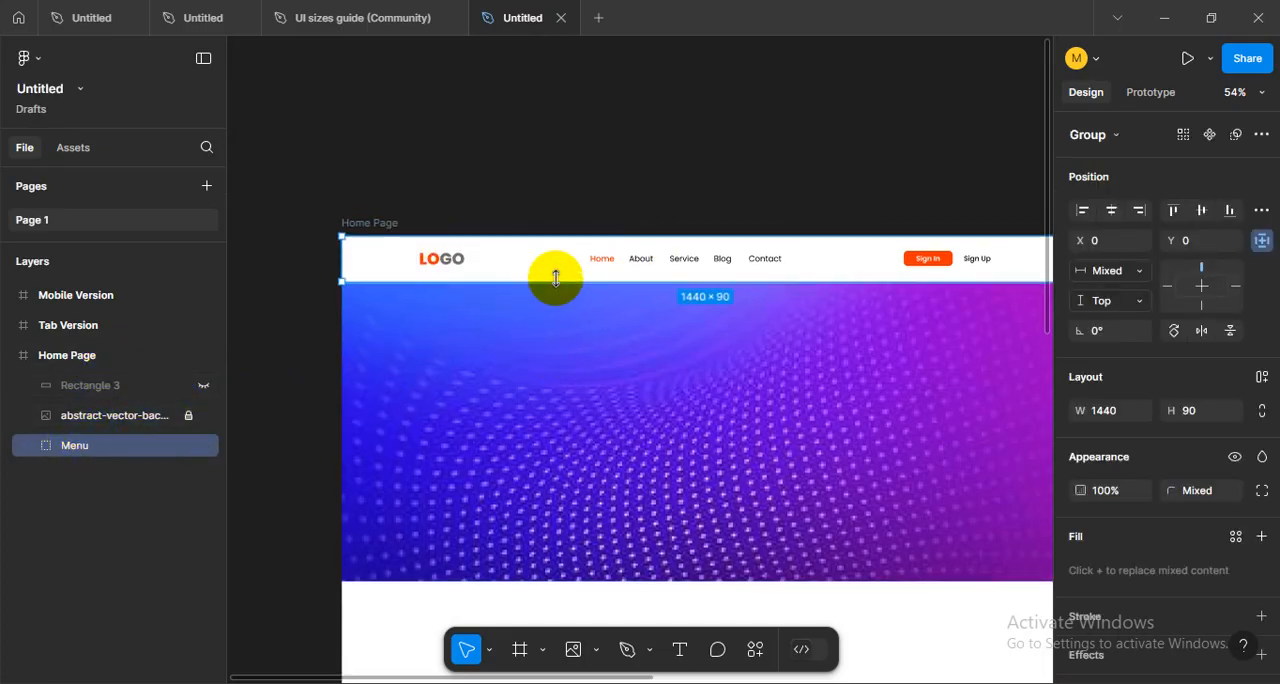
pyautogui.scroll(6, 548, 303)
pyautogui.scroll(-2, 556, 327)
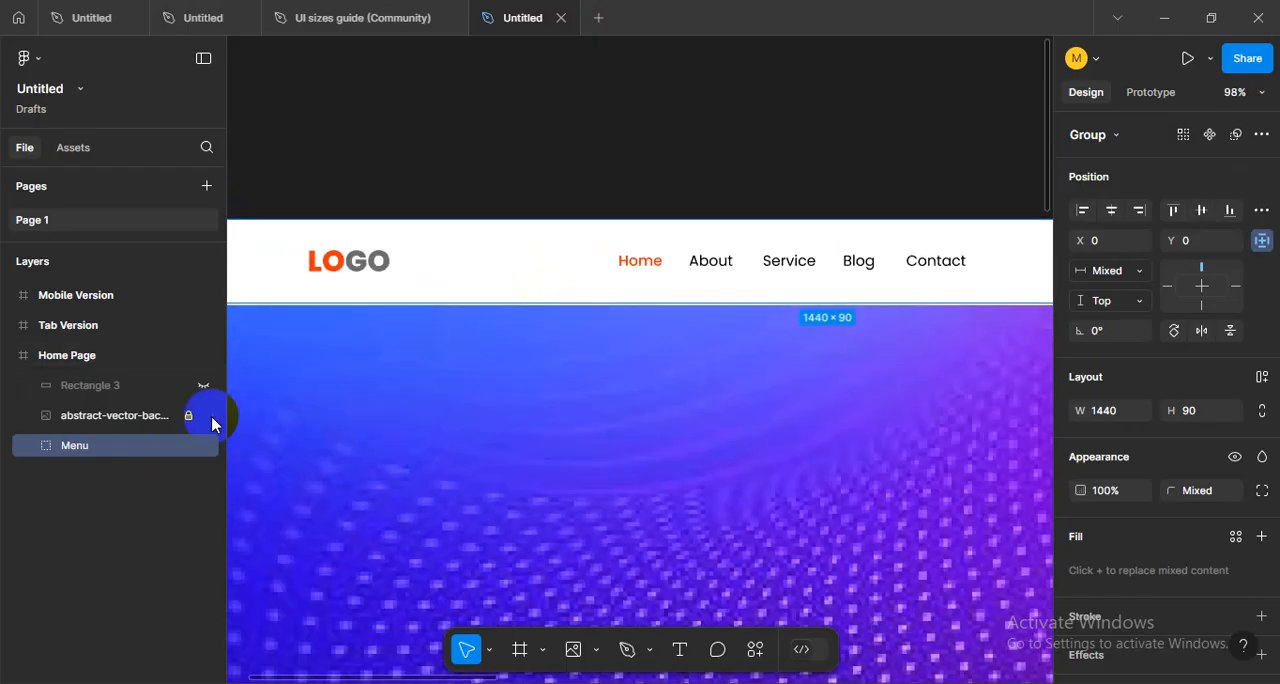
pyautogui.moveTo(115, 449); pyautogui.dragTo(118, 378)
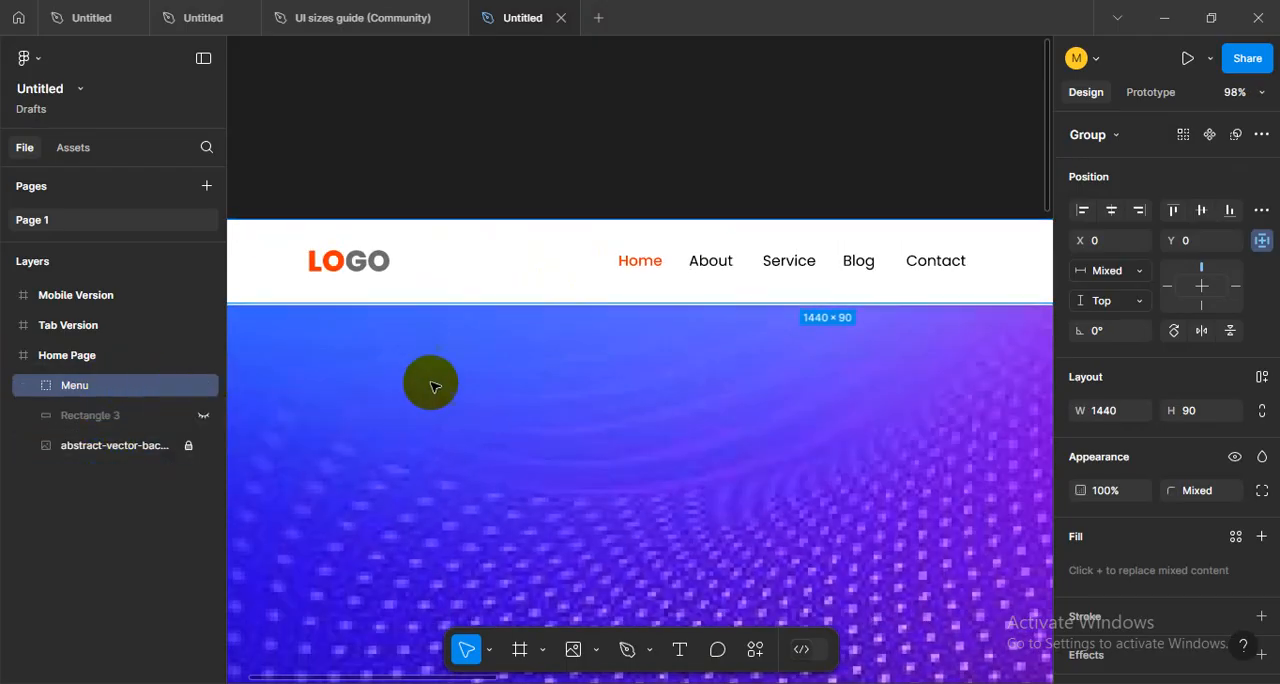
pyautogui.click(557, 160)
pyautogui.scroll(6, 563, 332)
pyautogui.scroll(-8, 565, 320)
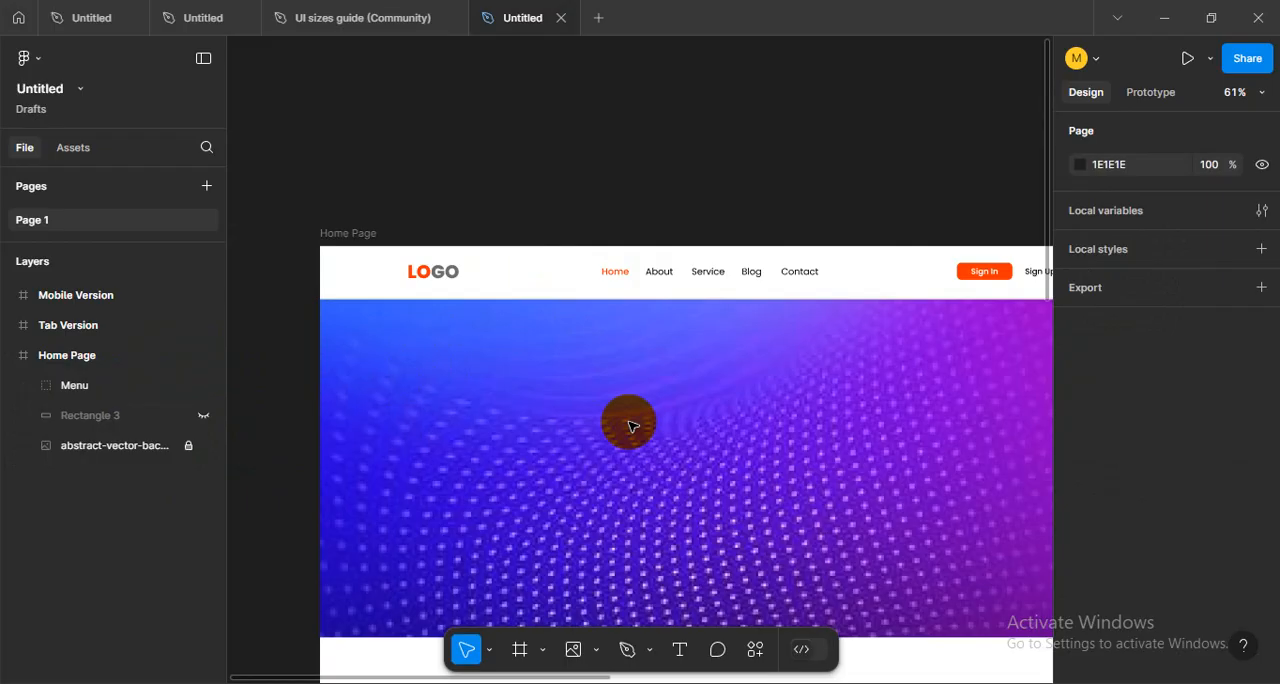
# - Show the layout grids and copy the "WE ARE DIGITAL SOLUTION PROVIDER" heading and its paragraph from the reference file's desktop page into the Home Page hero
pyautogui.hotkey('shift', 'g')
pyautogui.hscroll(5, 531, 369)
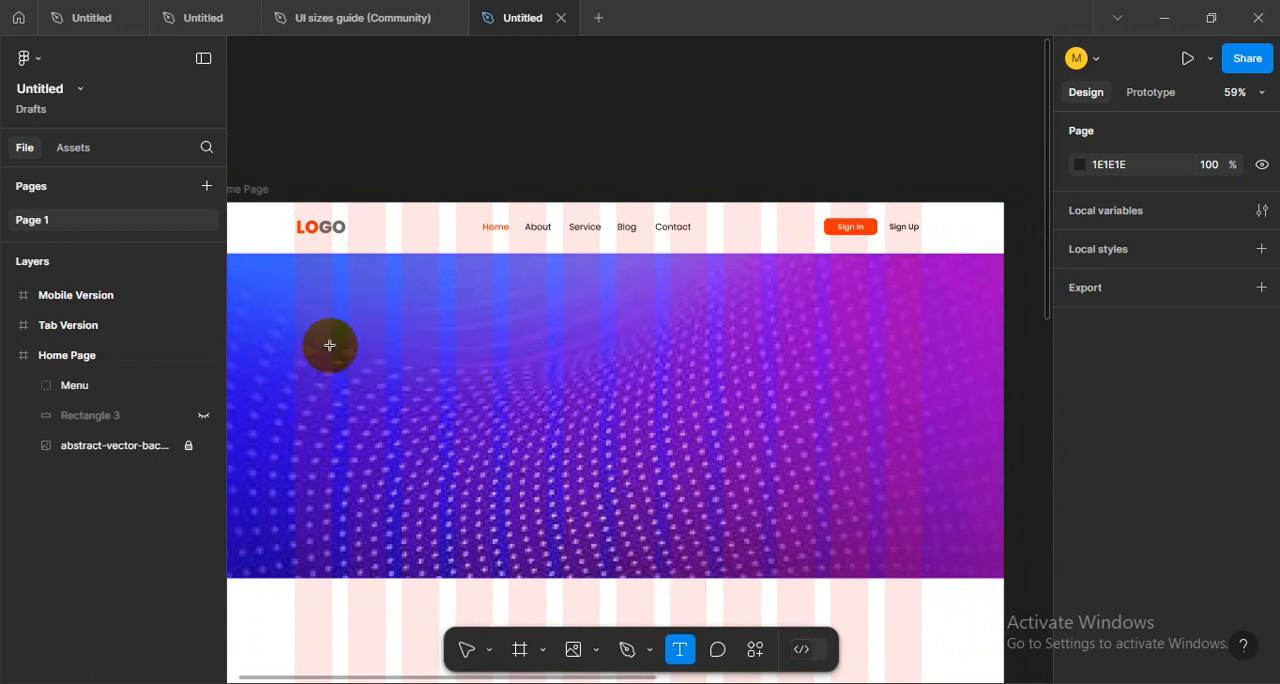
pyautogui.click(200, 12)
pyautogui.click(105, 10)
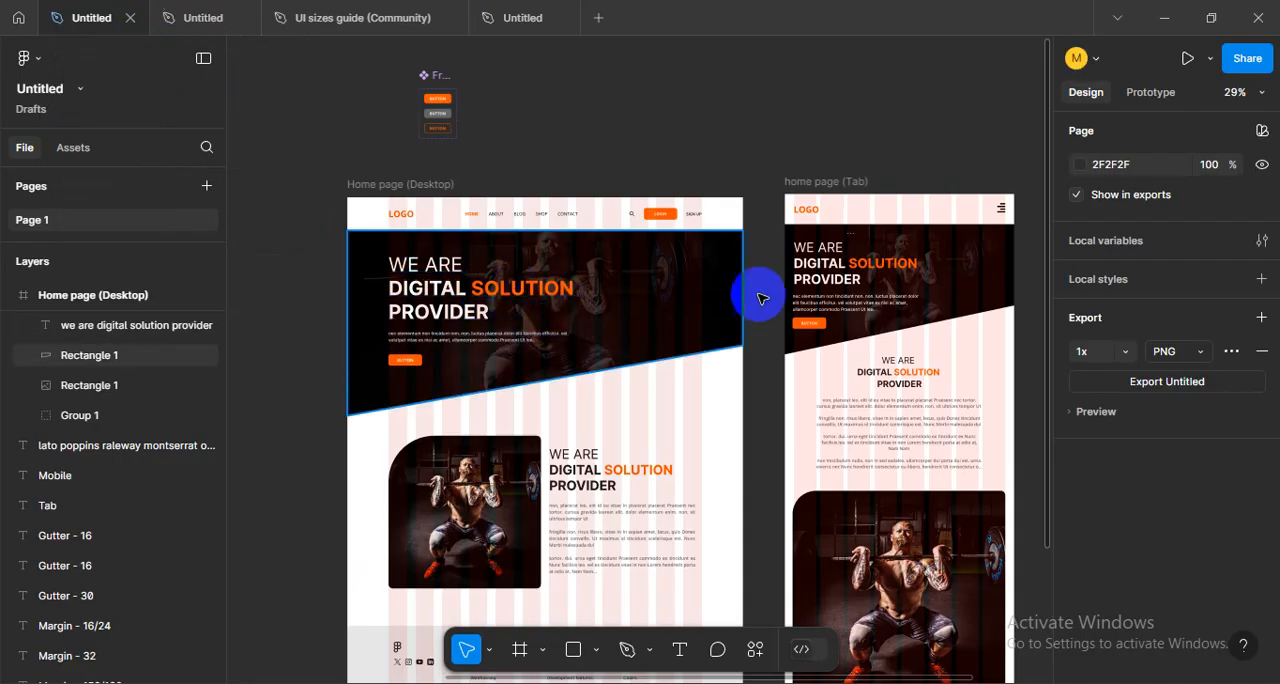
pyautogui.click(415, 305)
pyautogui.keyDown('shift'); pyautogui.click(437, 347); pyautogui.keyUp('shift')
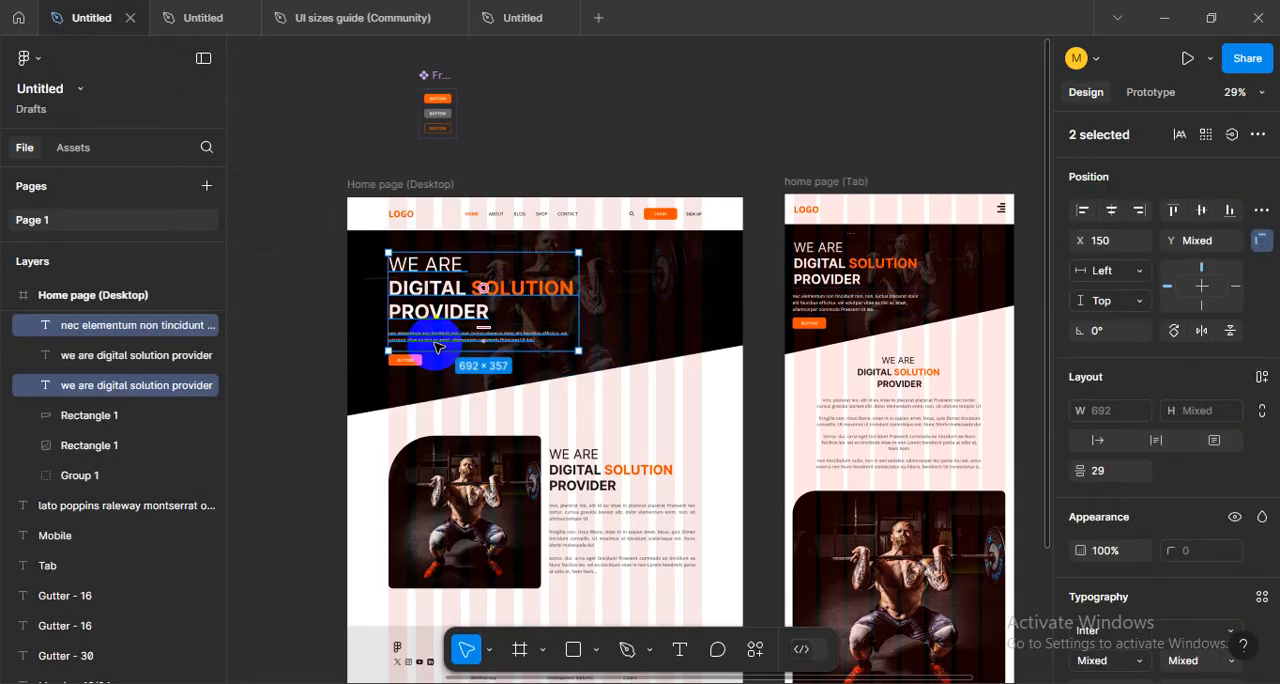
pyautogui.hotkey('ctrl', 'v')
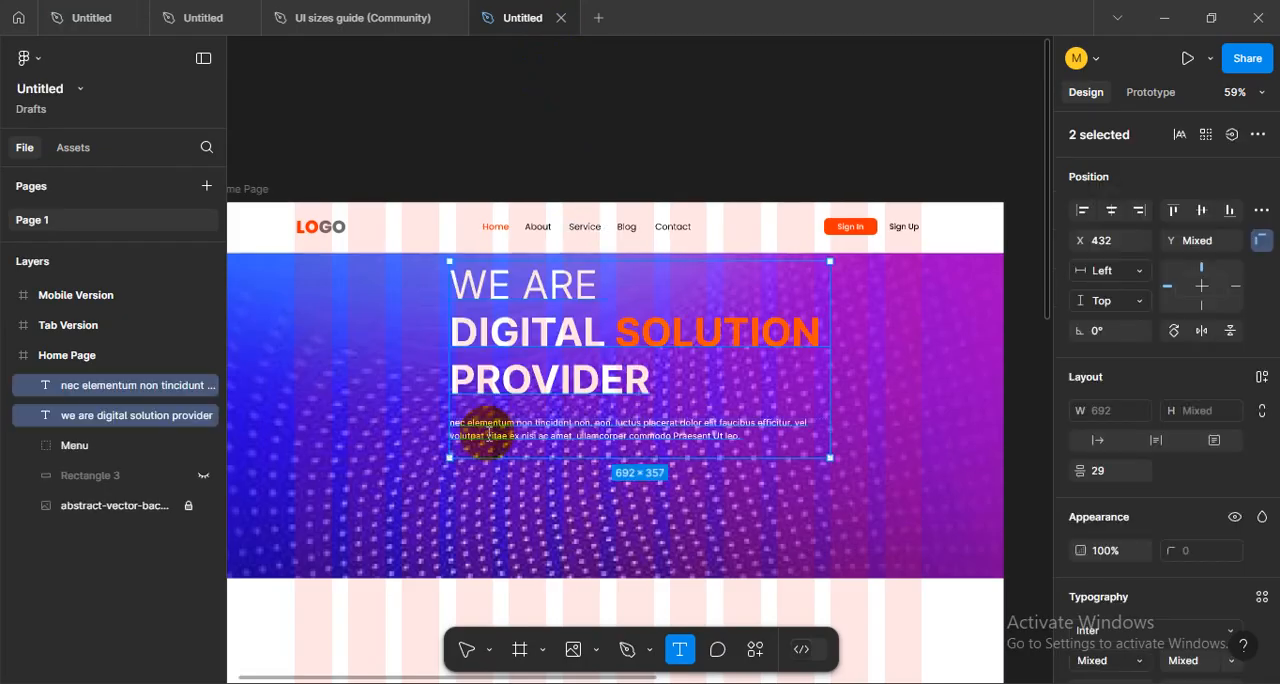
# - Move the pasted heading and paragraph within the hero to X 153, in line with the logo's left edge
pyautogui.press('v')
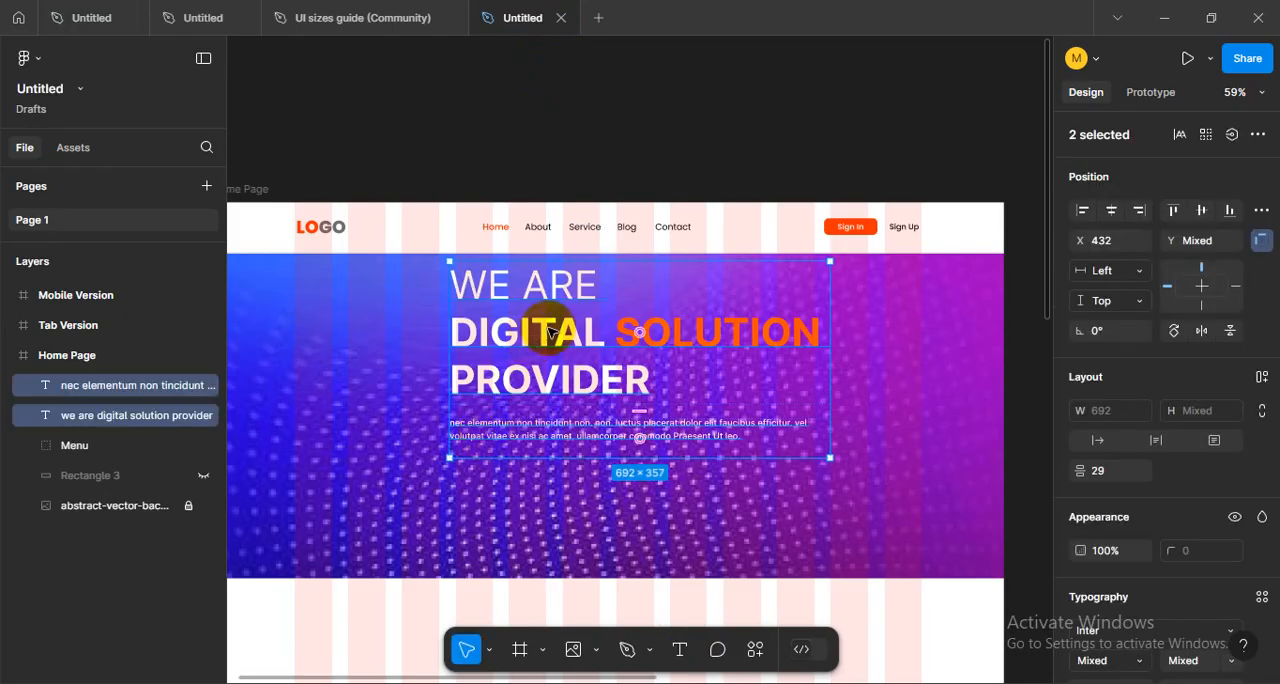
pyautogui.moveTo(552, 338); pyautogui.dragTo(490, 405)
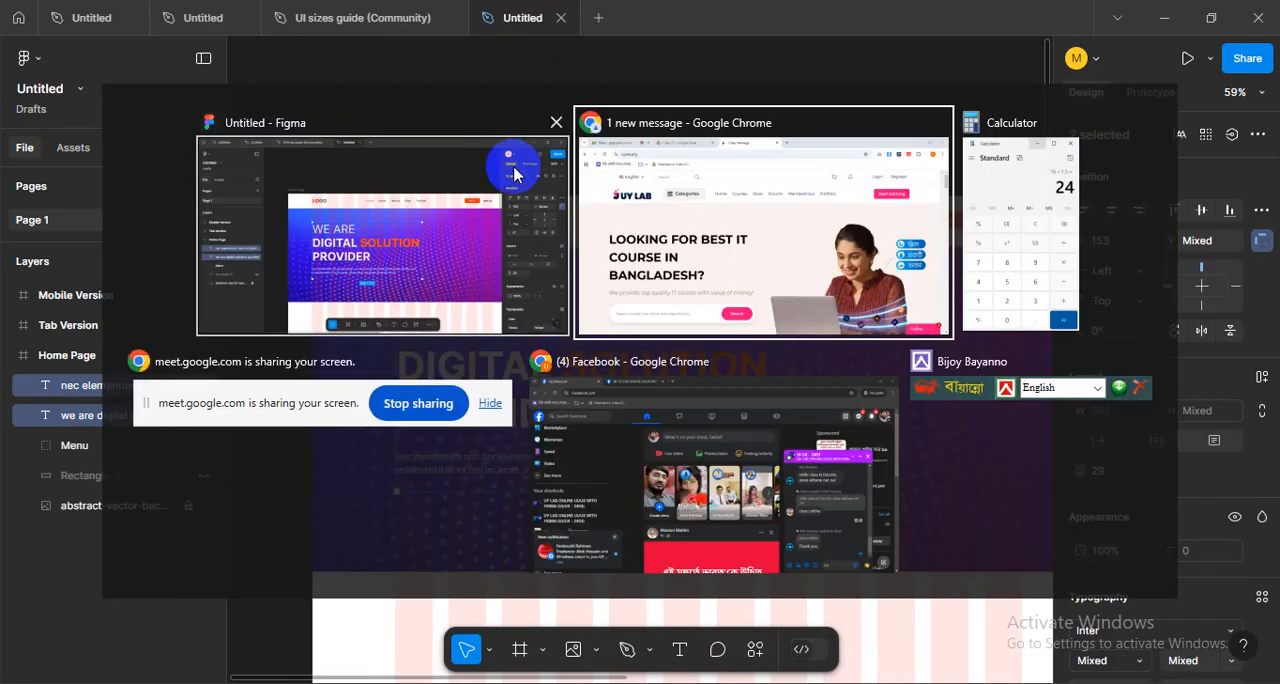
# - Switch to the browser and examine the uylab.org home page's hero heading and tagline as a reference for the hero text
pyautogui.hotkey('alt', 'Tab')
pyautogui.click(689, 217)
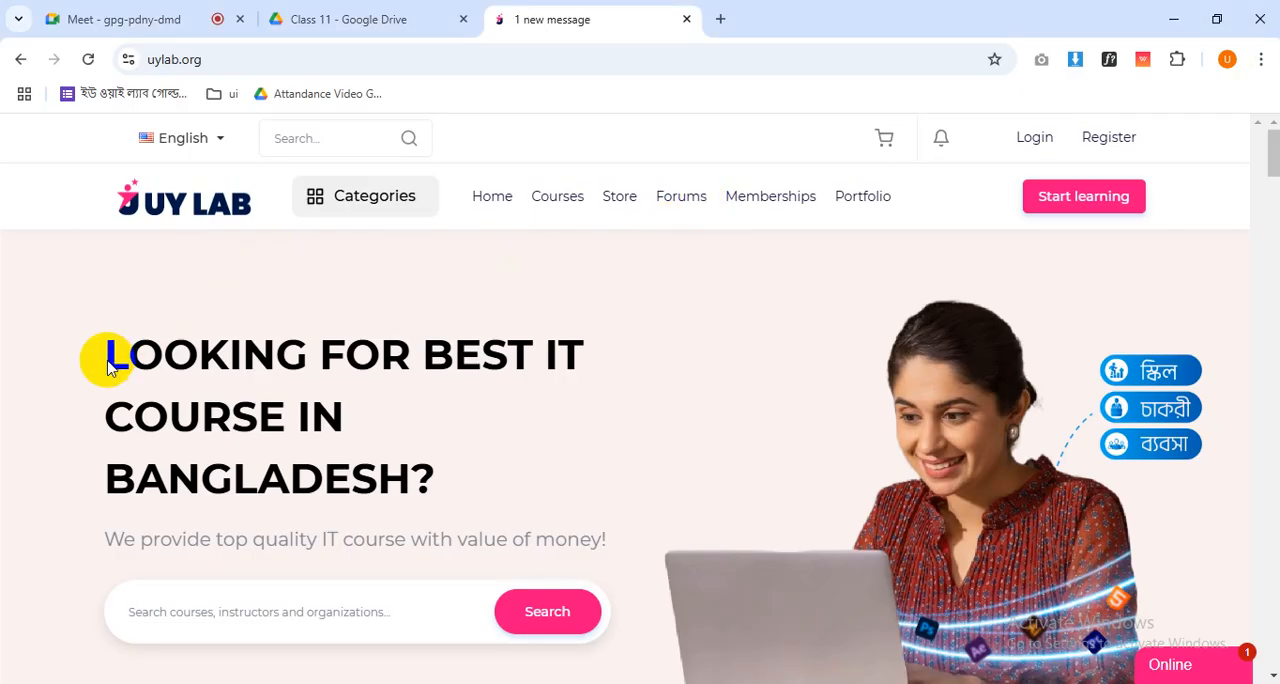
pyautogui.scroll(-5, 370, 395)
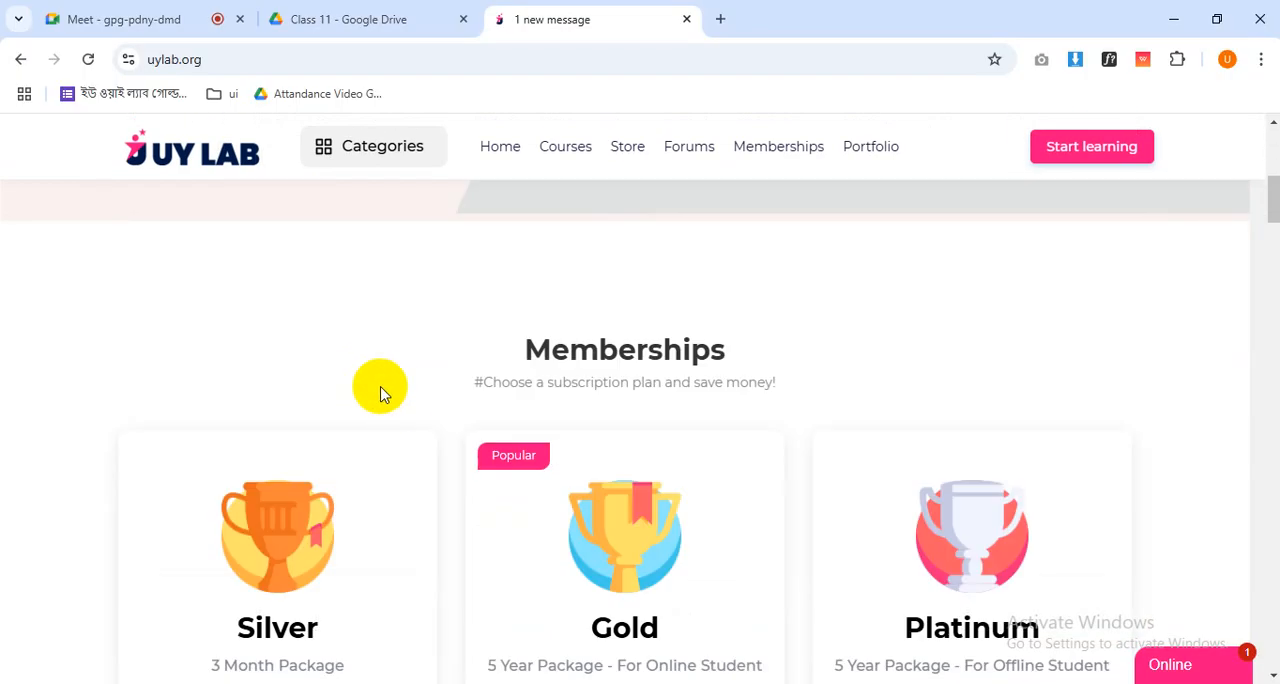
pyautogui.scroll(4, 380, 393)
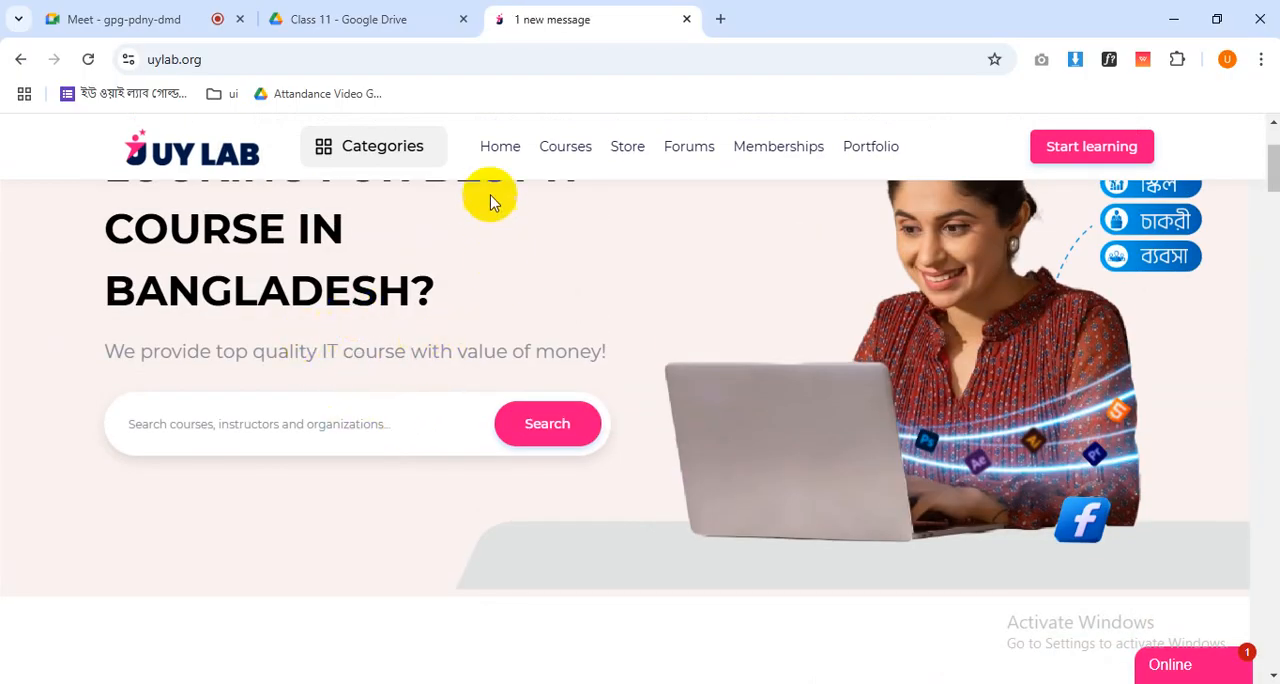
pyautogui.click(498, 150)
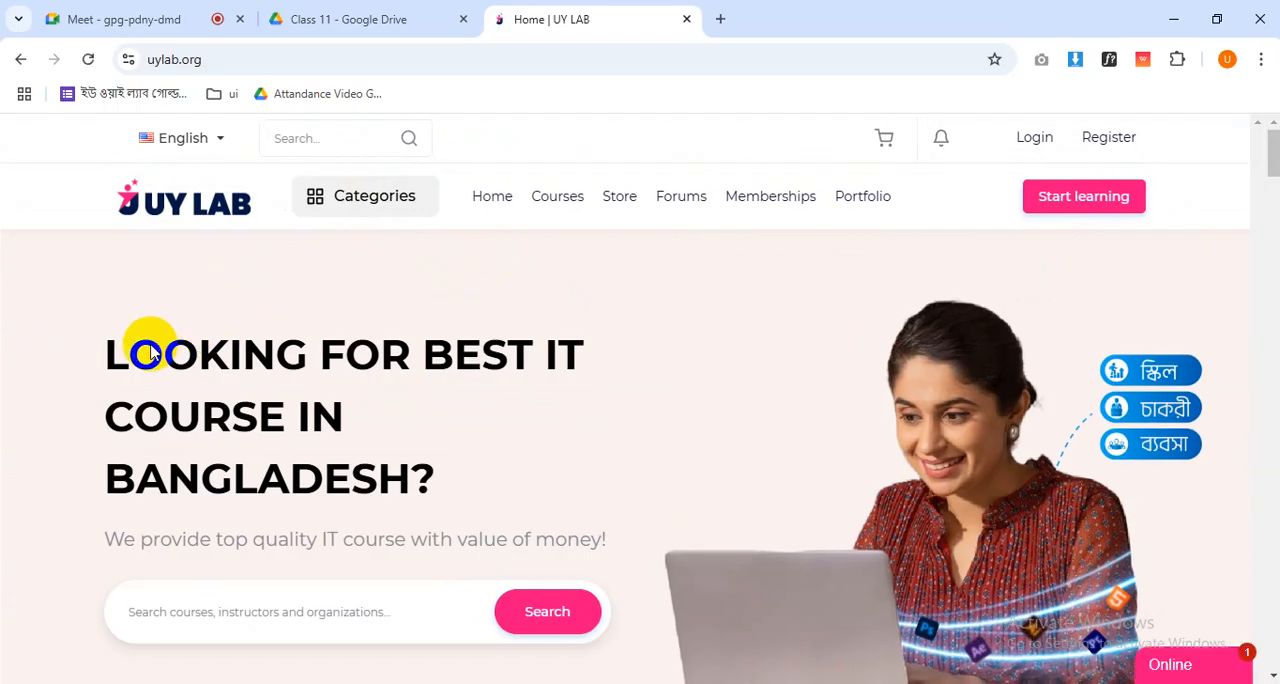
pyautogui.scroll(-4, 659, 415)
pyautogui.scroll(4, 657, 412)
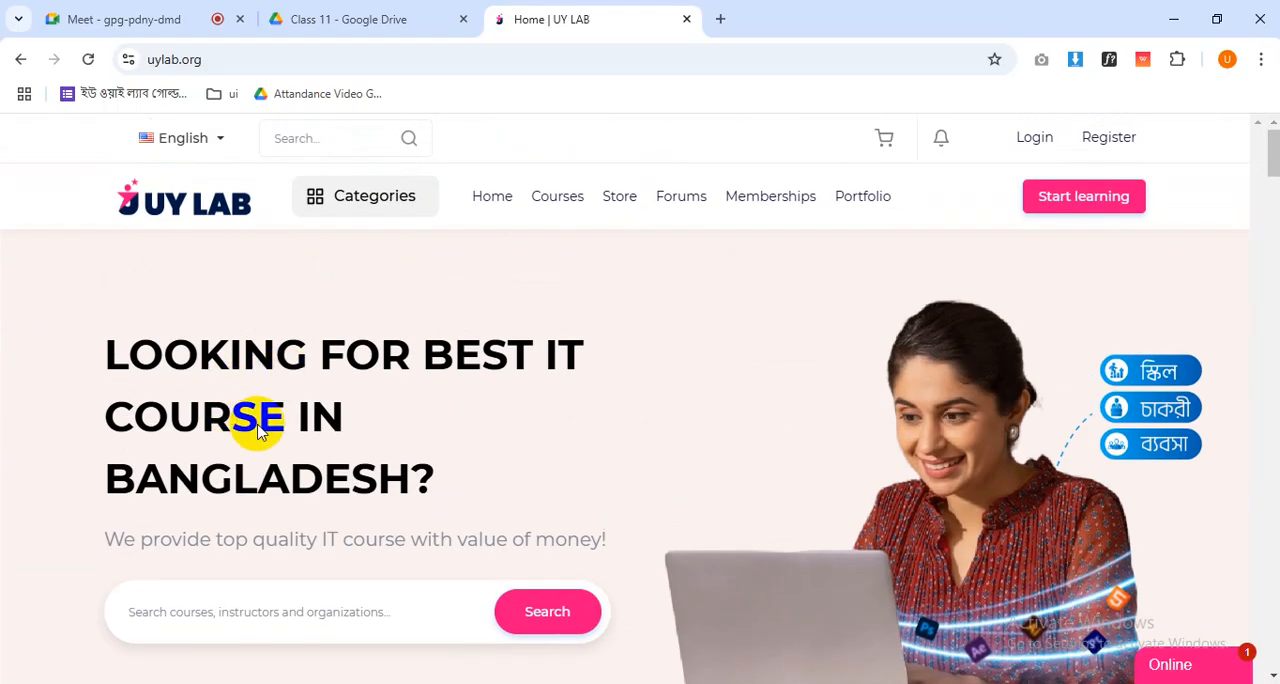
pyautogui.moveTo(590, 352); pyautogui.dragTo(608, 348)
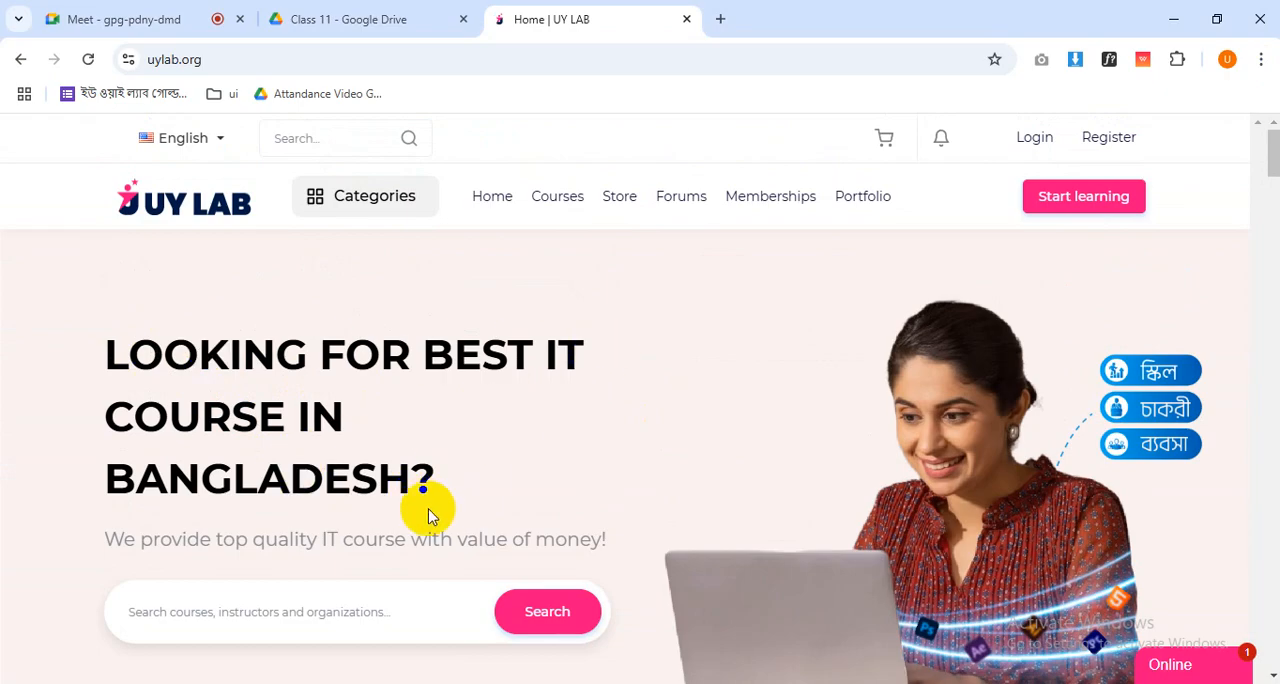
pyautogui.hotkey('alt', 'Tab')
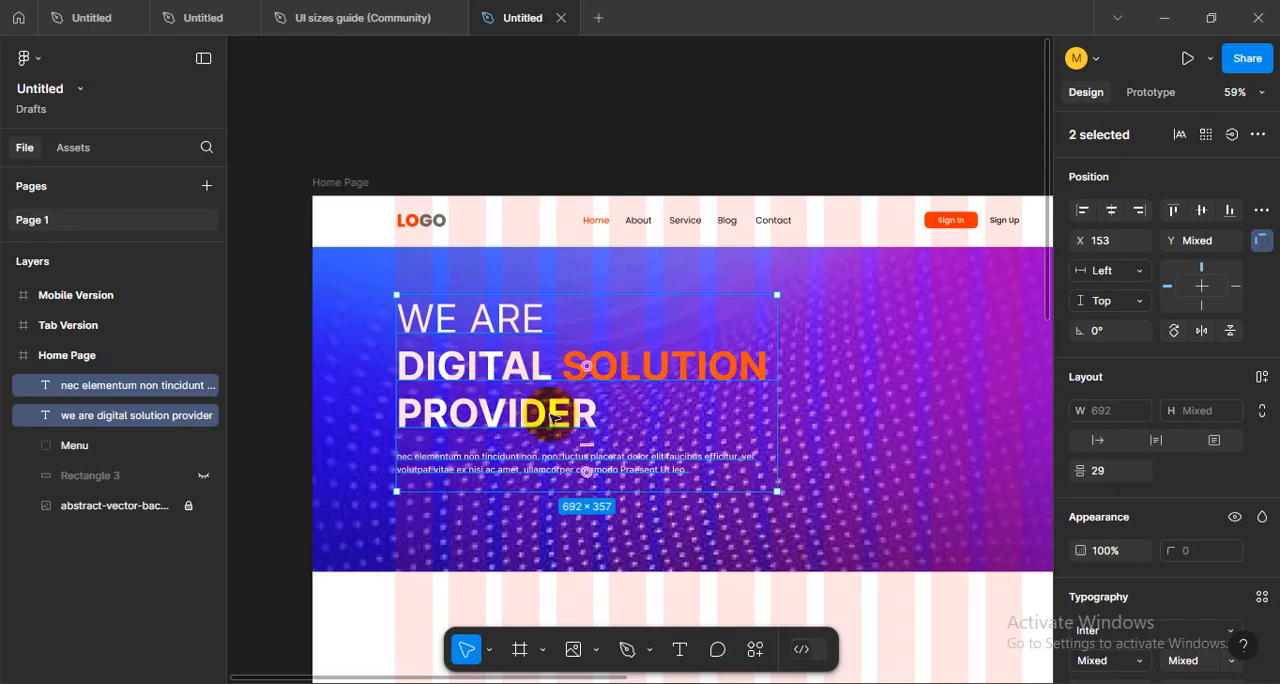
# - Move the "we are digital solution provider" heading and its paragraph out of the Home Page onto the empty canvas above
pyautogui.scroll(-3, 568, 418)
pyautogui.moveTo(553, 398); pyautogui.dragTo(390, 205)
pyautogui.scroll(2, 506, 396)
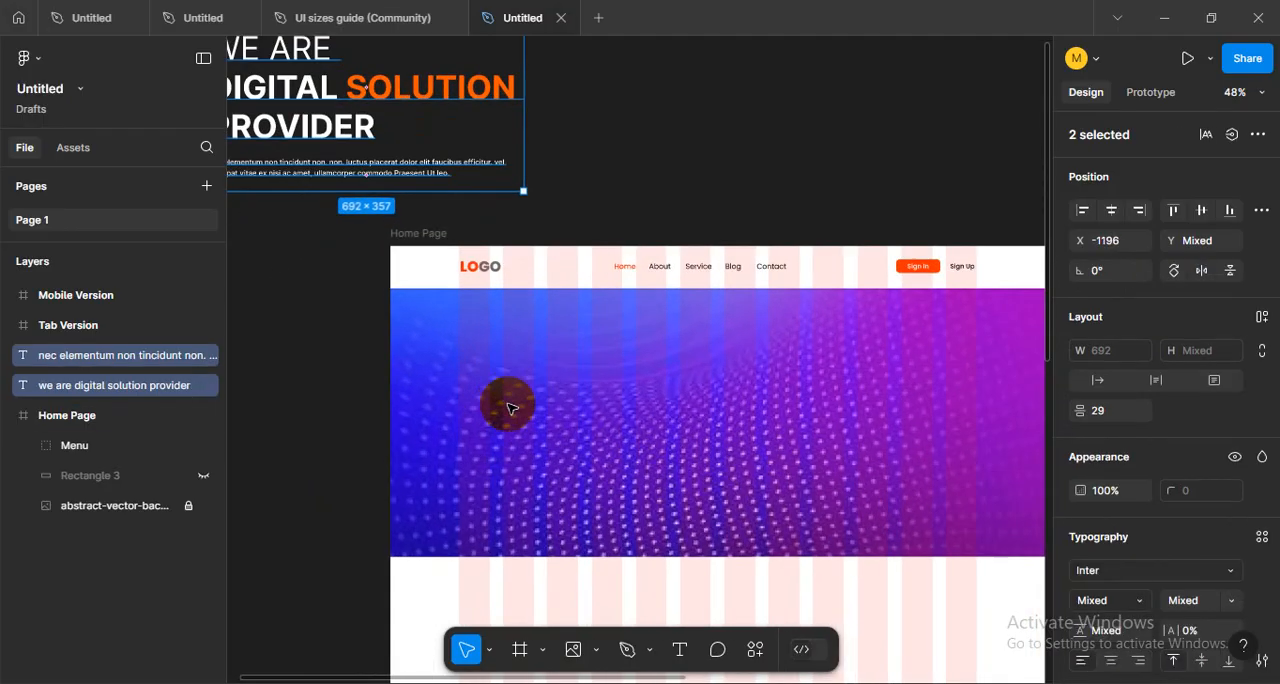
pyautogui.moveTo(481, 425); pyautogui.dragTo(521, 423)
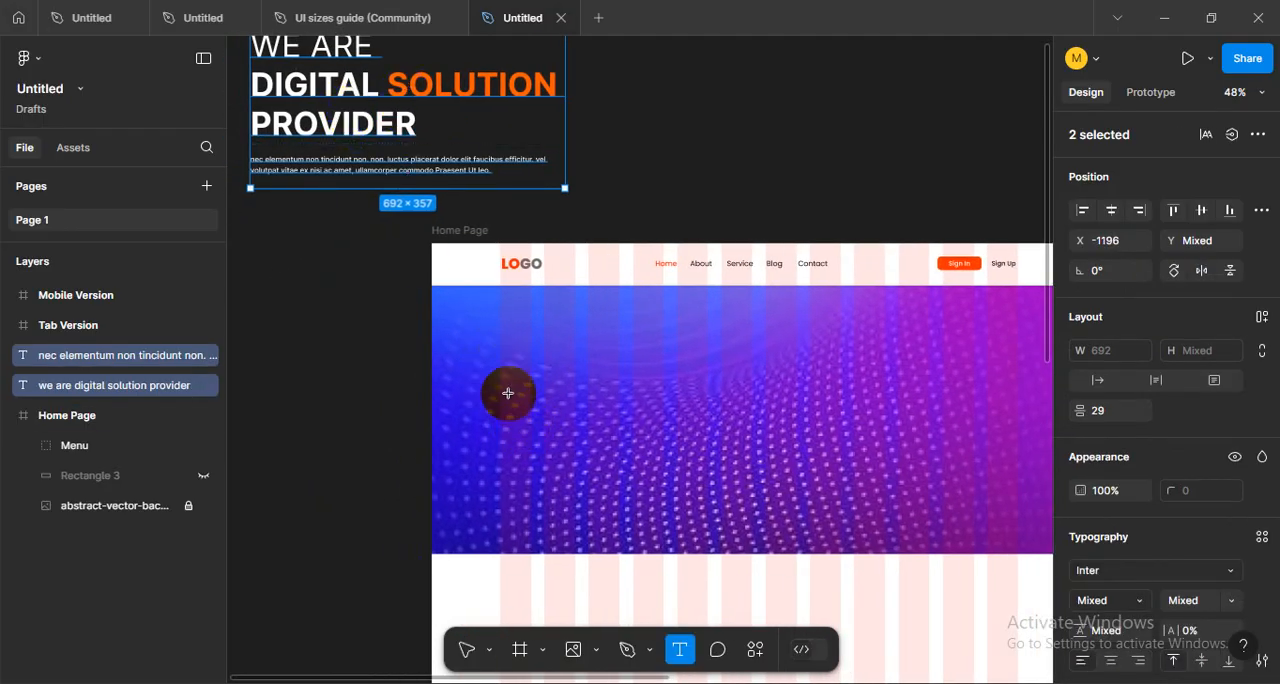
# - Add the three-line text "Looking for best it institute in bangaldesh?" to the hero and move it to X 160, Y 225
pyautogui.click(529, 373)
pyautogui.hotkey('alt', 'Tab')
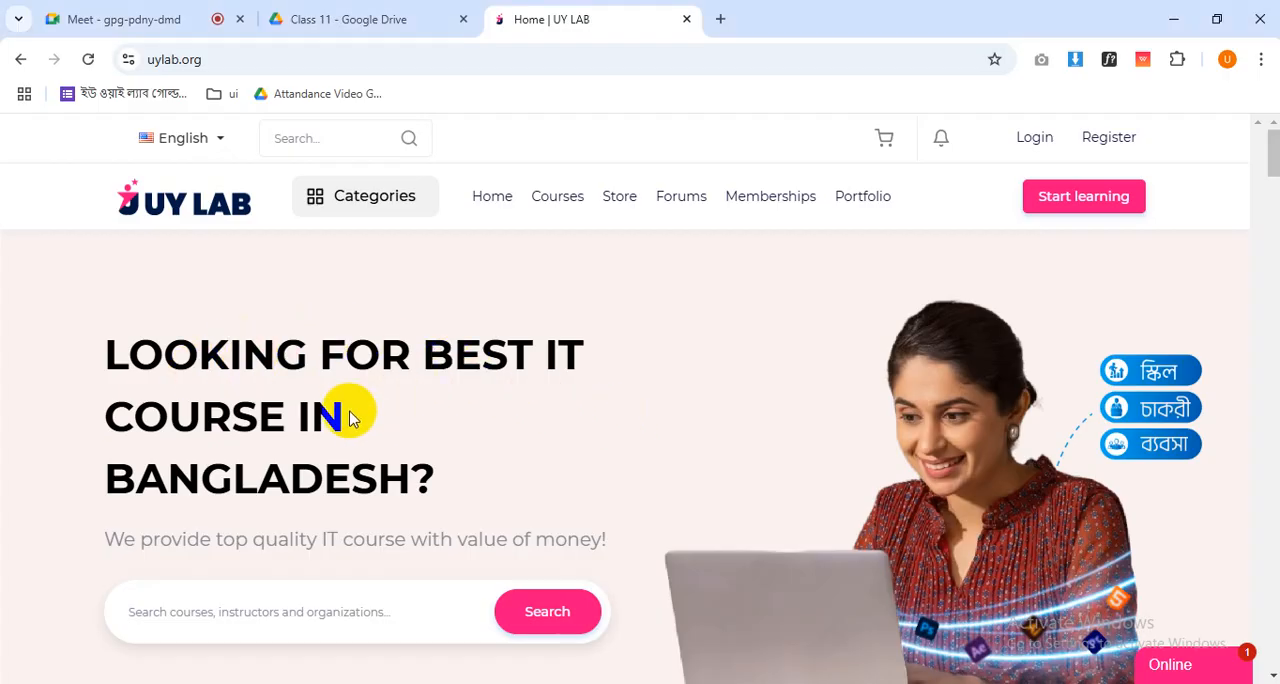
pyautogui.hotkey('alt', 'Tab')
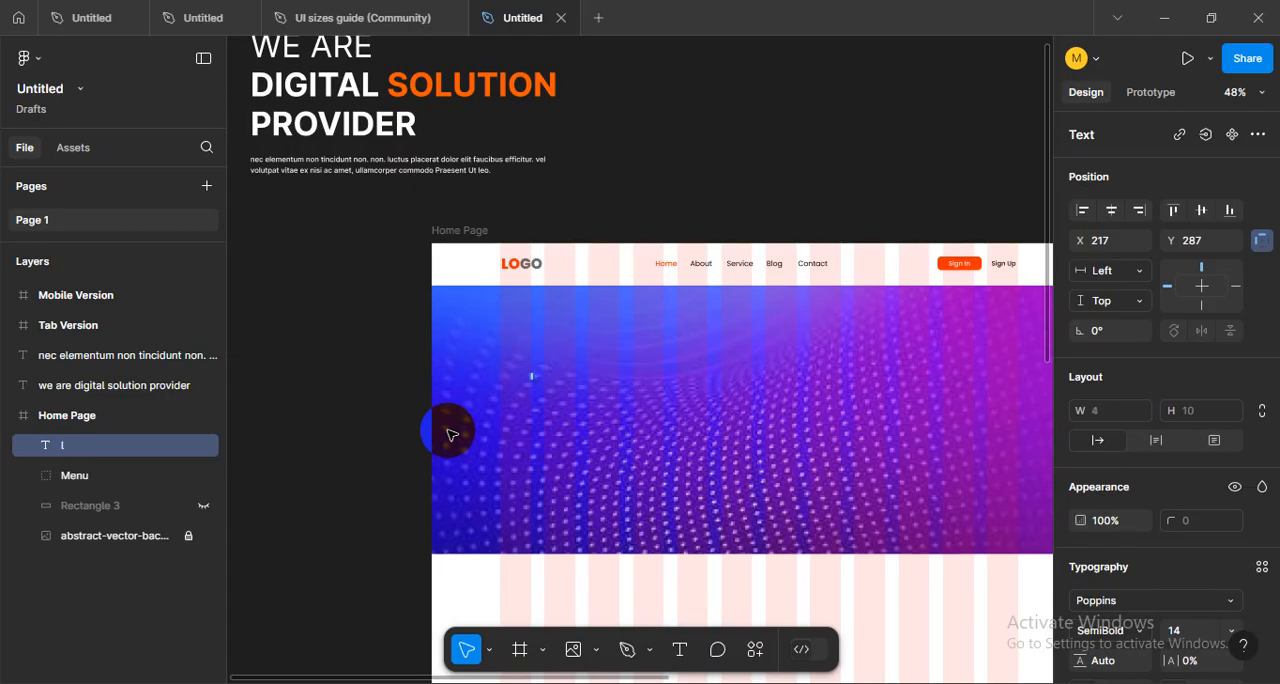
pyautogui.scroll(5, 565, 408)
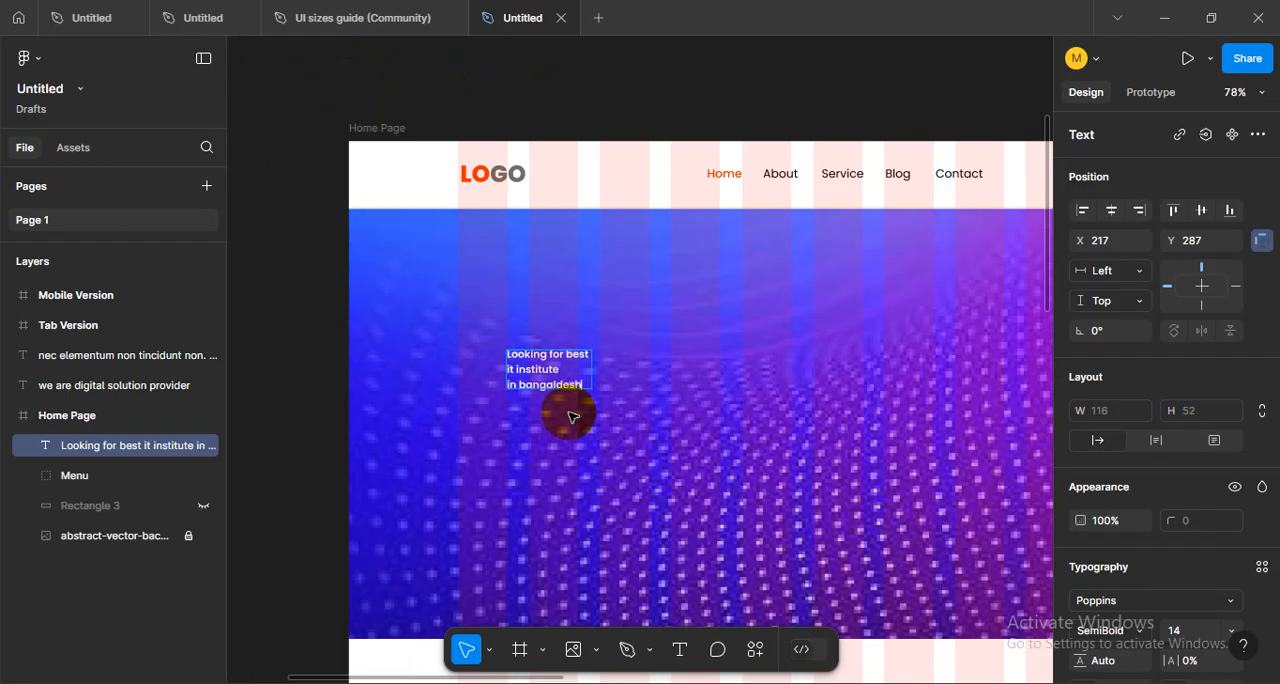
pyautogui.moveTo(557, 373); pyautogui.dragTo(515, 327)
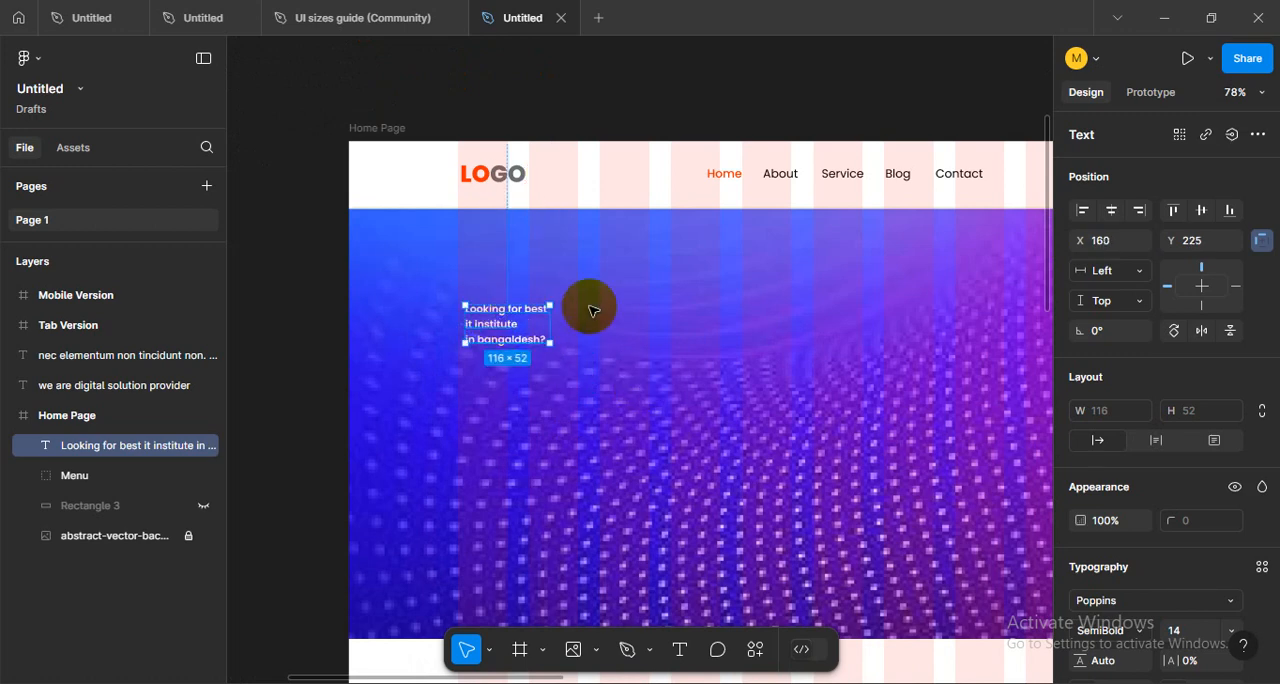
# - Set the hero heading's font size to 80
pyautogui.scroll(-5, 586, 306)
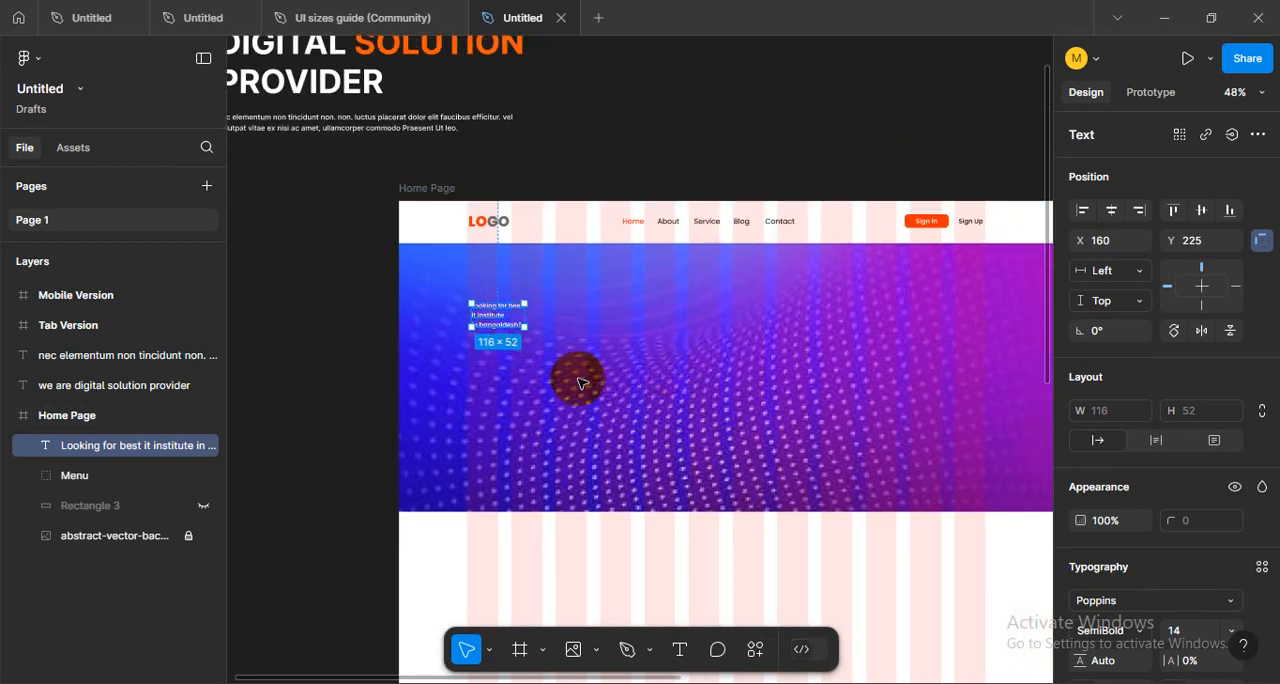
pyautogui.scroll(1, 590, 395)
pyautogui.scroll(-4, 1157, 464)
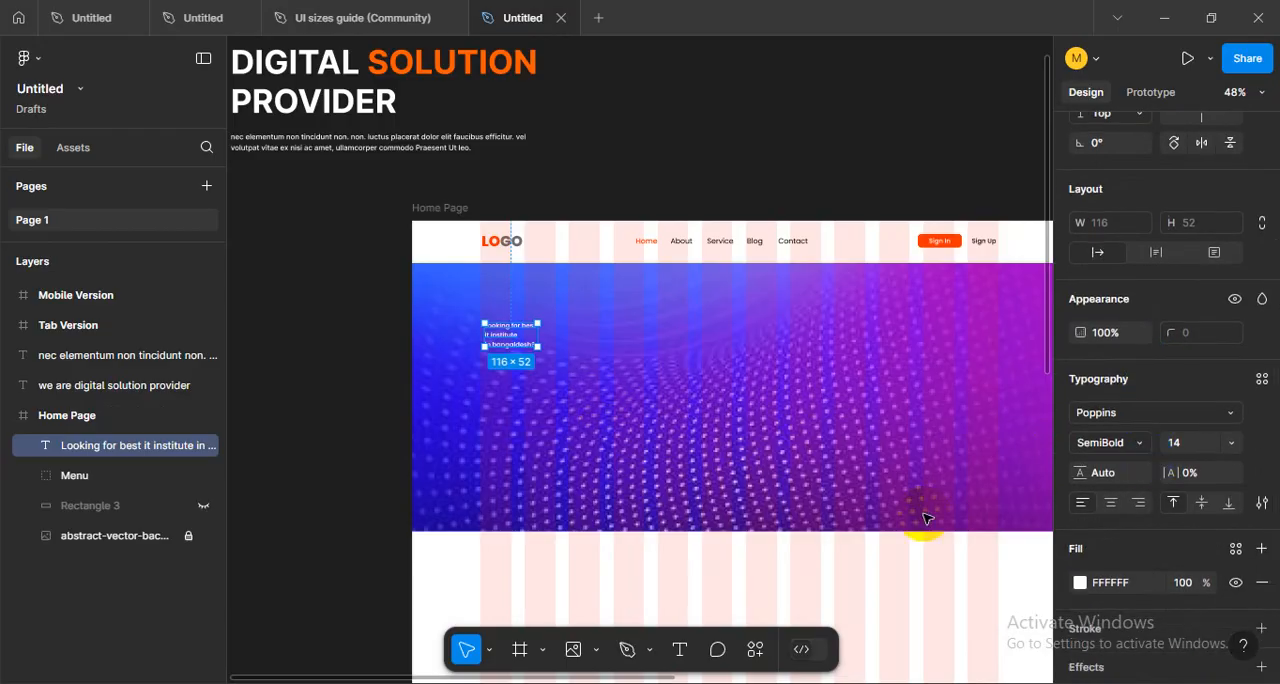
pyautogui.click(1230, 443)
pyautogui.click(1105, 551)
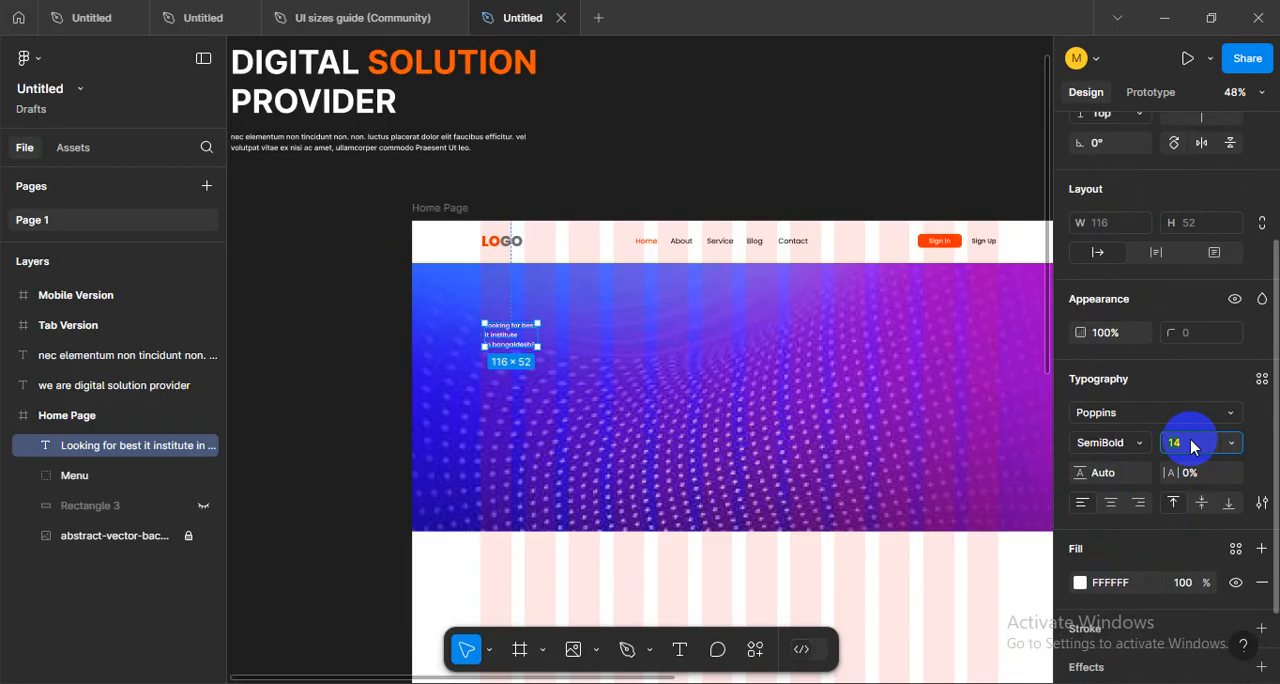
pyautogui.write('80')
pyautogui.press('Return')
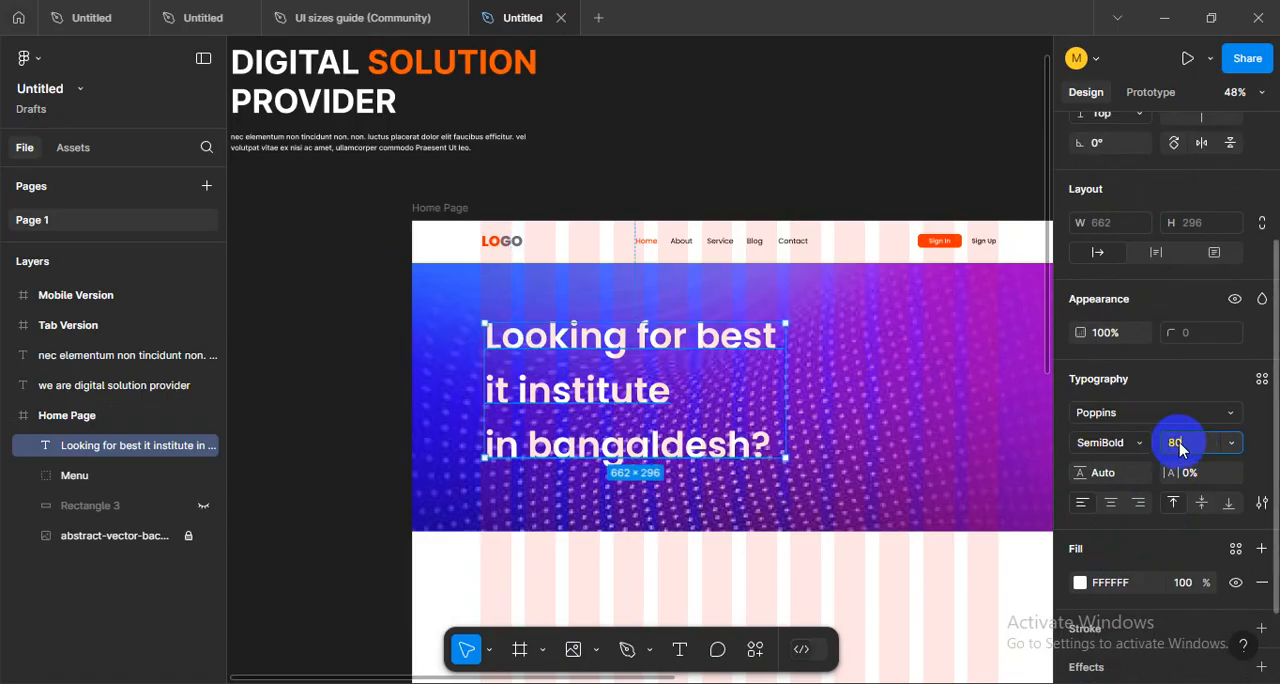
# - Set the hero heading's font size to 72 and its line height to 84
pyautogui.click(1179, 449)
pyautogui.write('72')
pyautogui.press('Return')
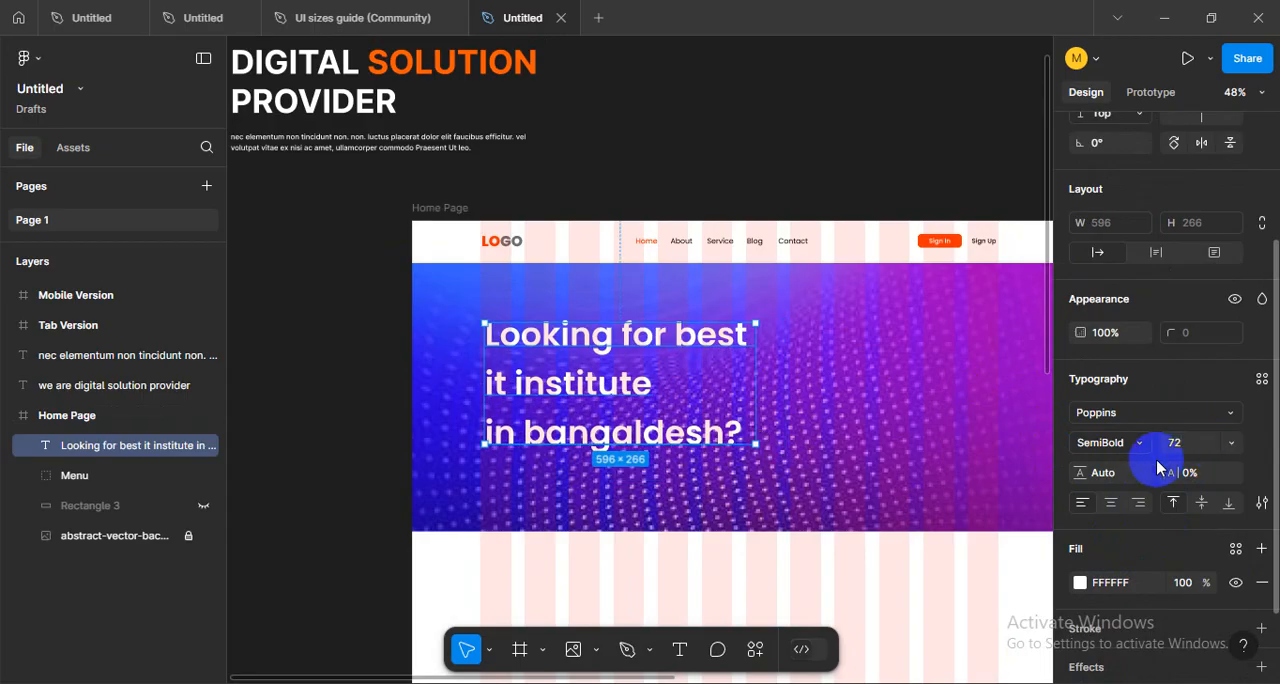
pyautogui.hscroll(2, 367, 397)
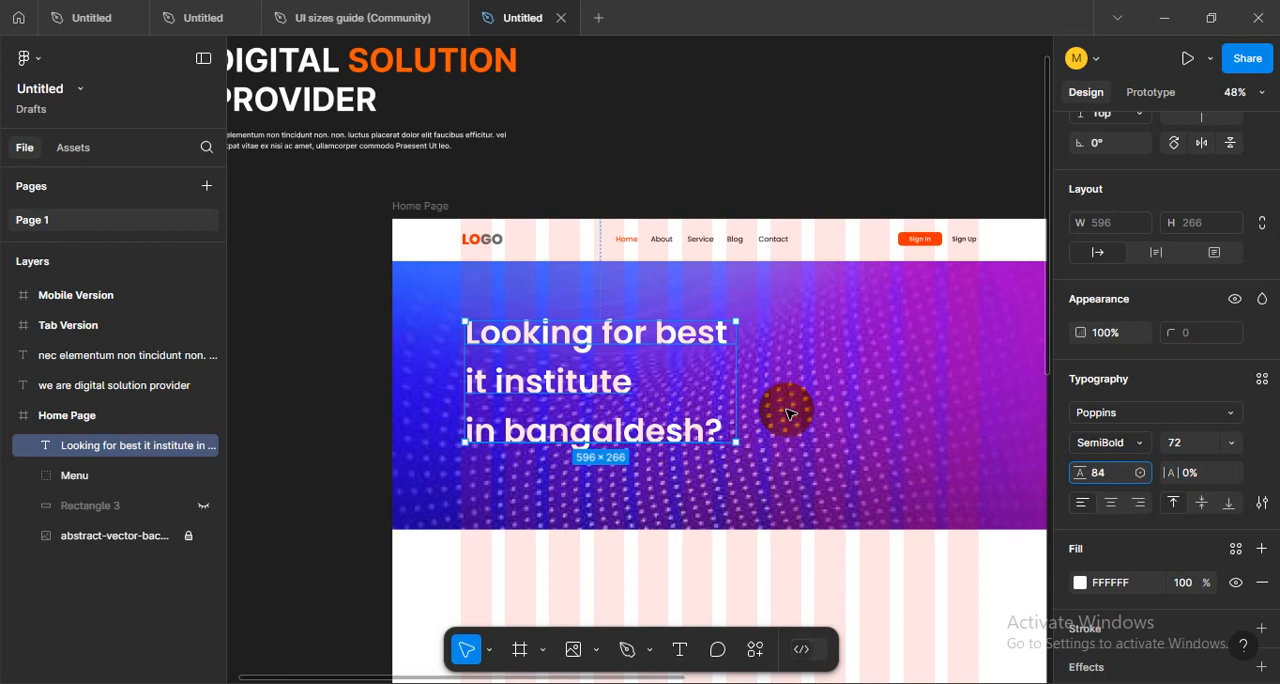
pyautogui.press('Return')
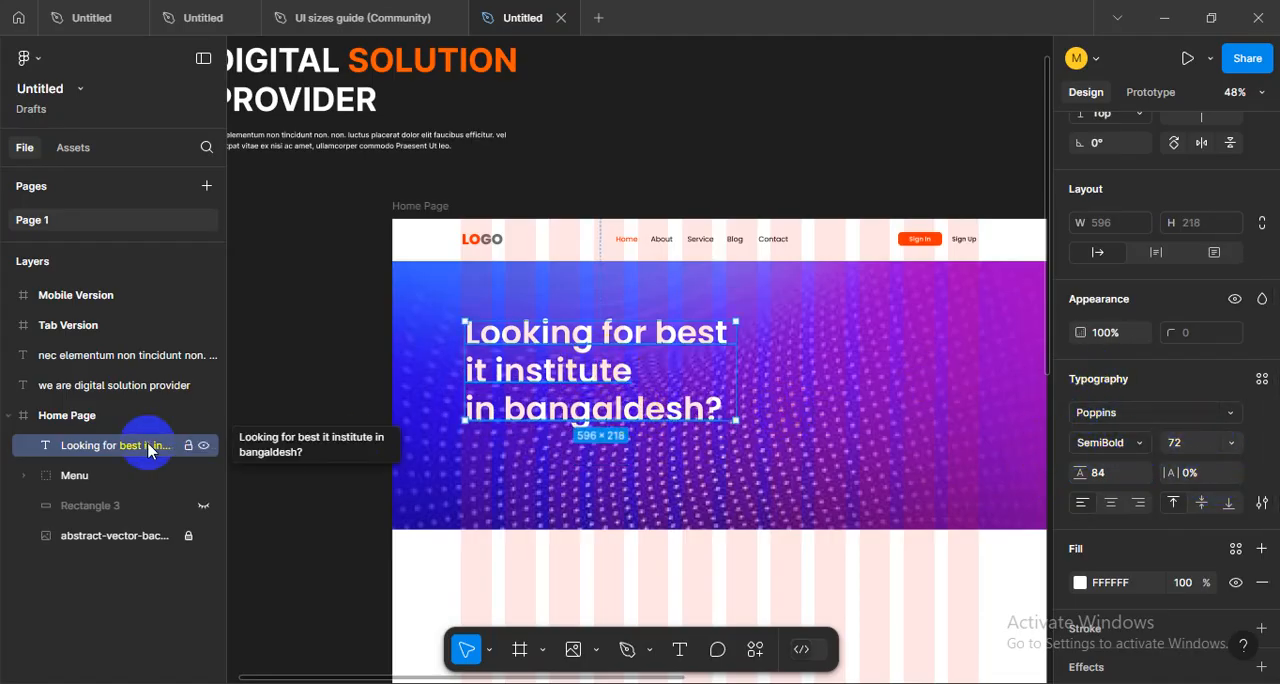
# - Calculate the heading's line height as 72 × 1.2 in the Calculator and close it
pyautogui.click(438, 682)
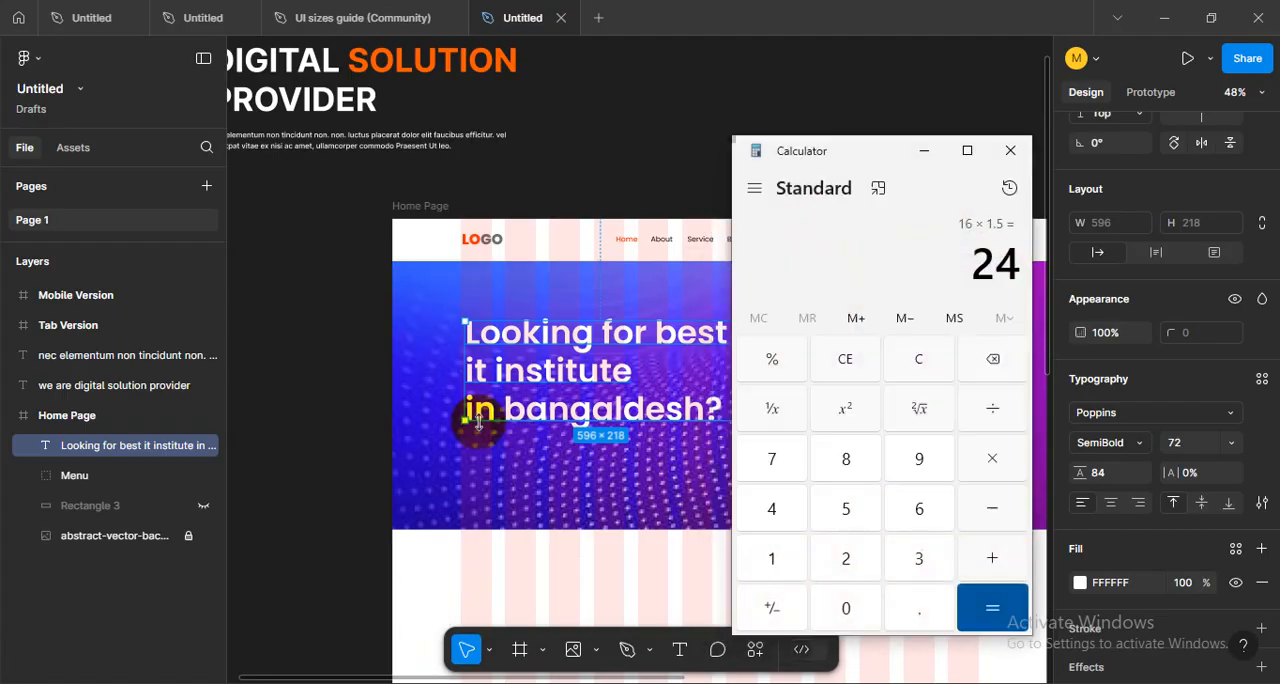
pyautogui.moveTo(883, 157); pyautogui.dragTo(833, 160)
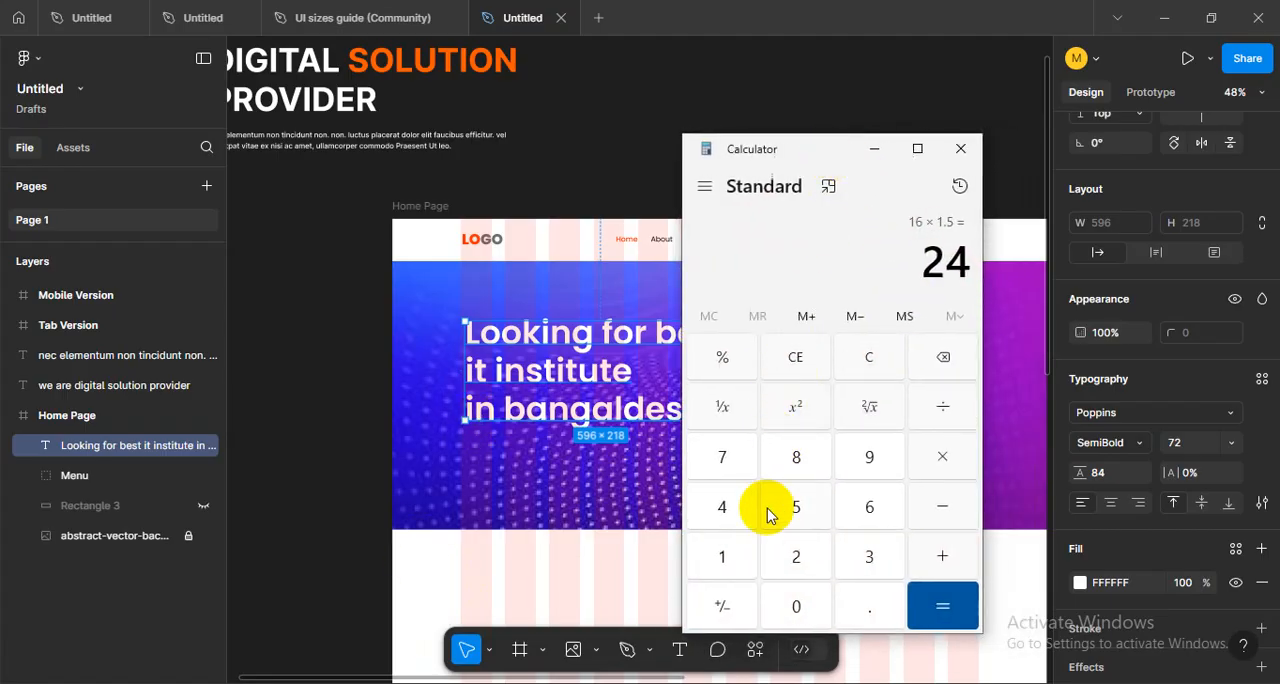
pyautogui.click(800, 358)
pyautogui.click(726, 455)
pyautogui.click(823, 545)
pyautogui.click(930, 466)
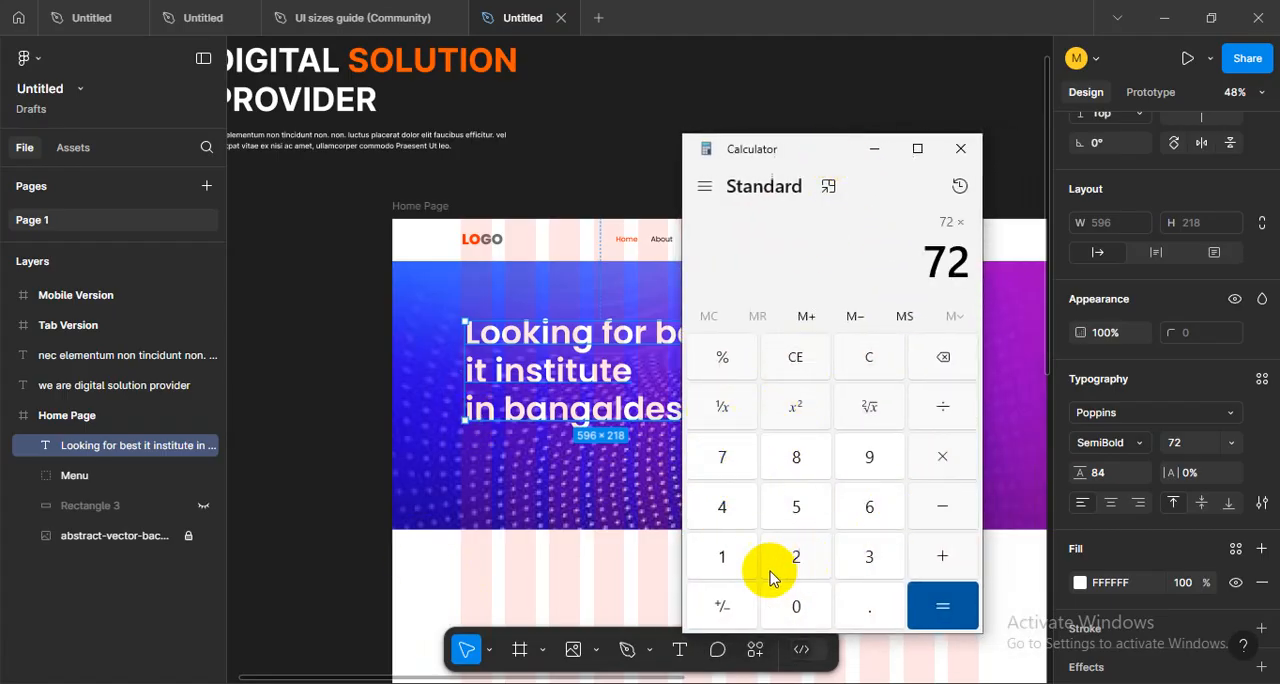
pyautogui.click(728, 558)
pyautogui.click(850, 605)
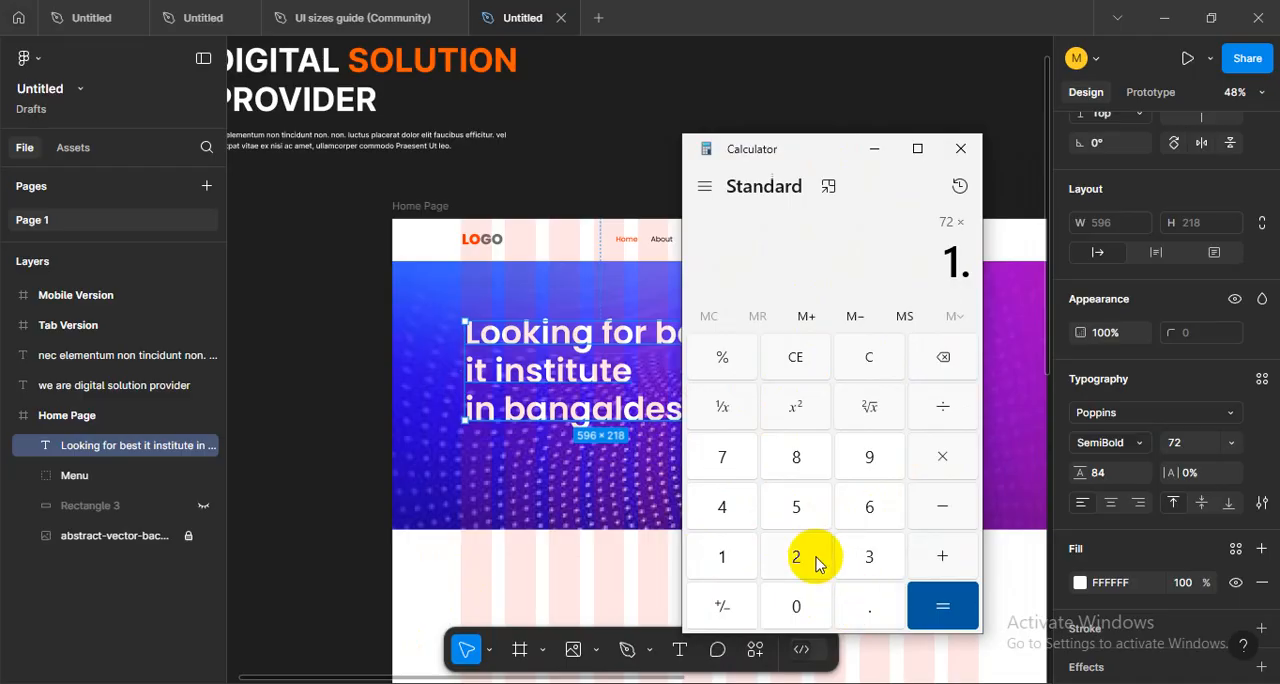
pyautogui.click(816, 563)
pyautogui.click(925, 616)
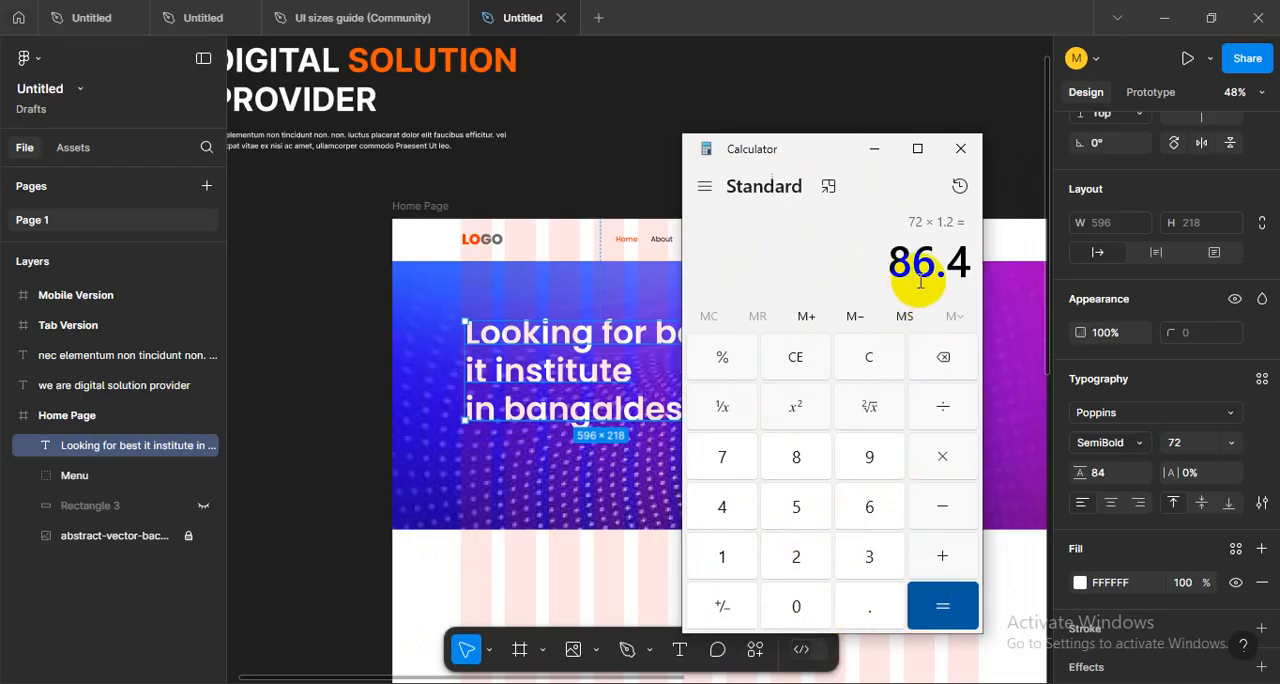
pyautogui.click(961, 149)
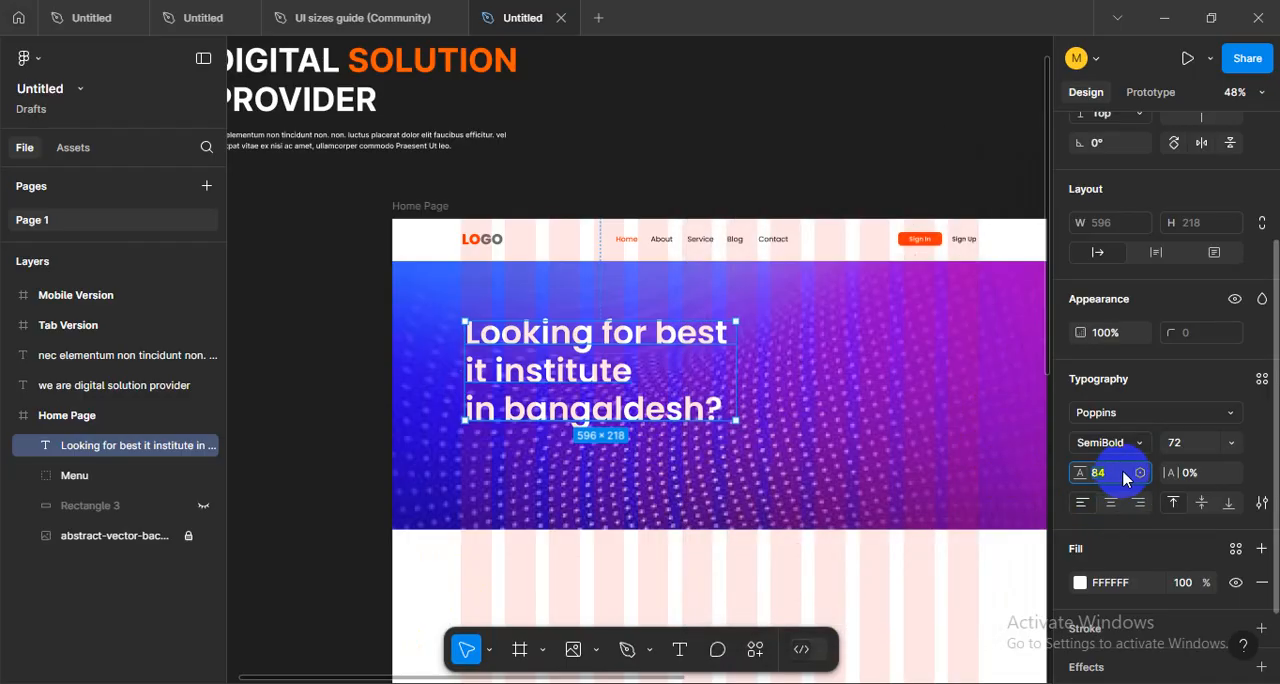
# - Set the hero heading's line height to 86
pyautogui.click(1123, 479)
pyautogui.write('86')
pyautogui.press('Return')
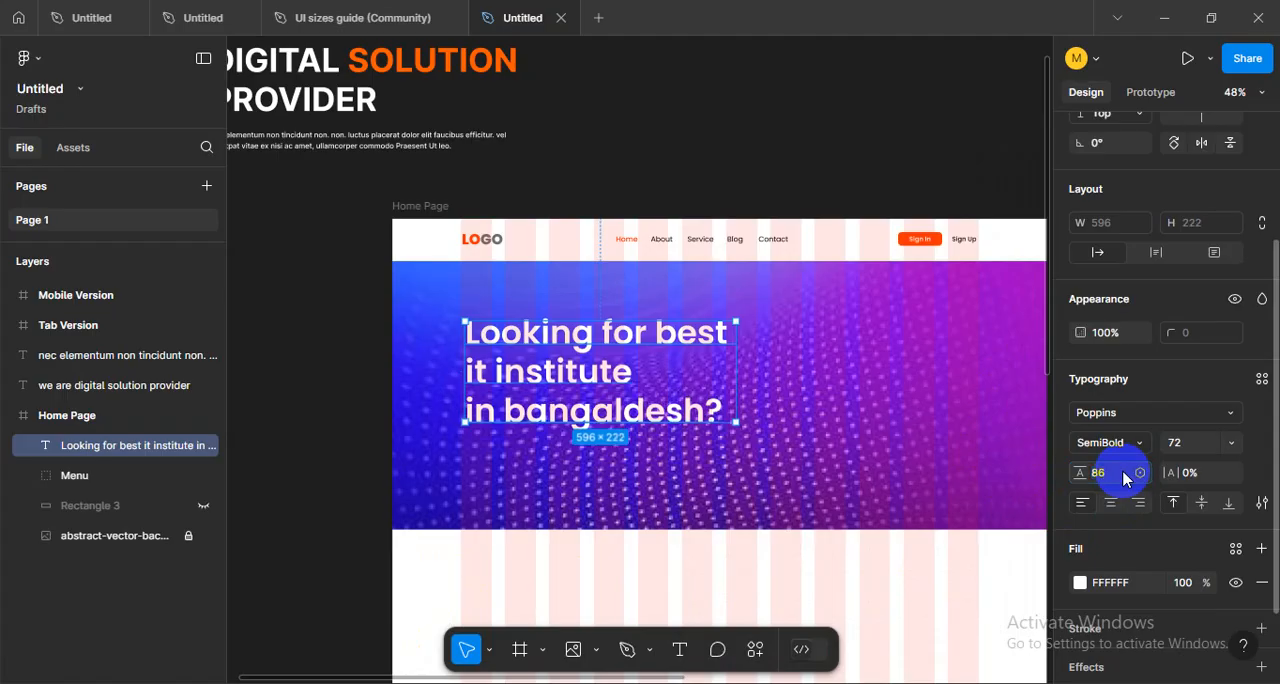
# - Move the hero heading up toward the menu, aligning its left edge with the logo
pyautogui.click(357, 409)
pyautogui.scroll(3, 555, 398)
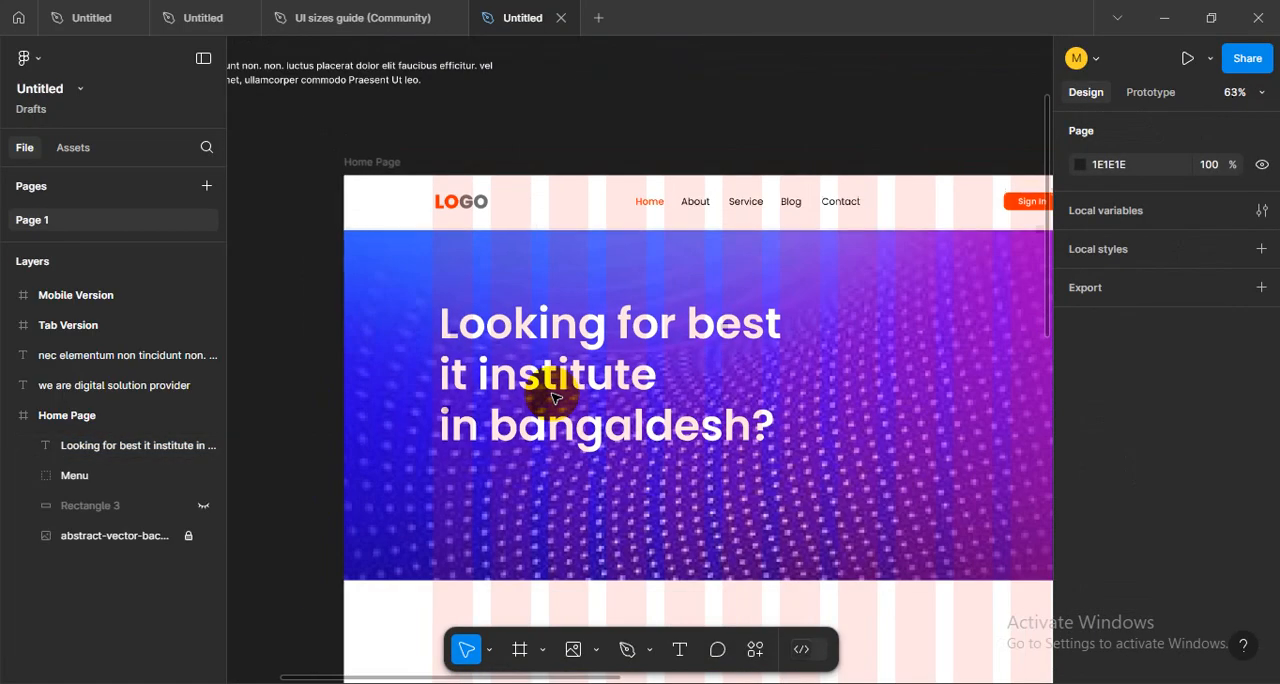
pyautogui.scroll(-3, 555, 398)
pyautogui.click(563, 386)
pyautogui.moveTo(565, 388); pyautogui.dragTo(562, 362)
pyautogui.click(297, 470)
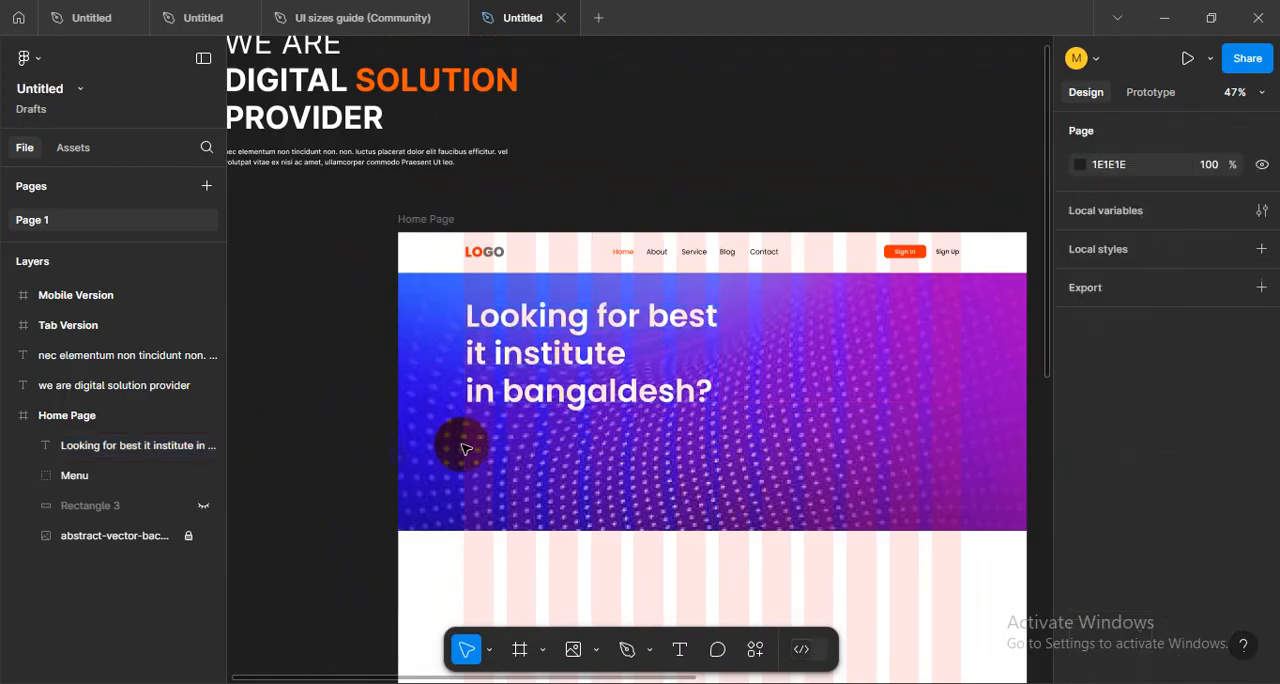
# - Copy the "nec elementum" paragraph from the canvas into the Home Page hero, placing it below the heading at X 153, Y 434
pyautogui.scroll(3, 460, 443)
pyautogui.scroll(-2, 566, 458)
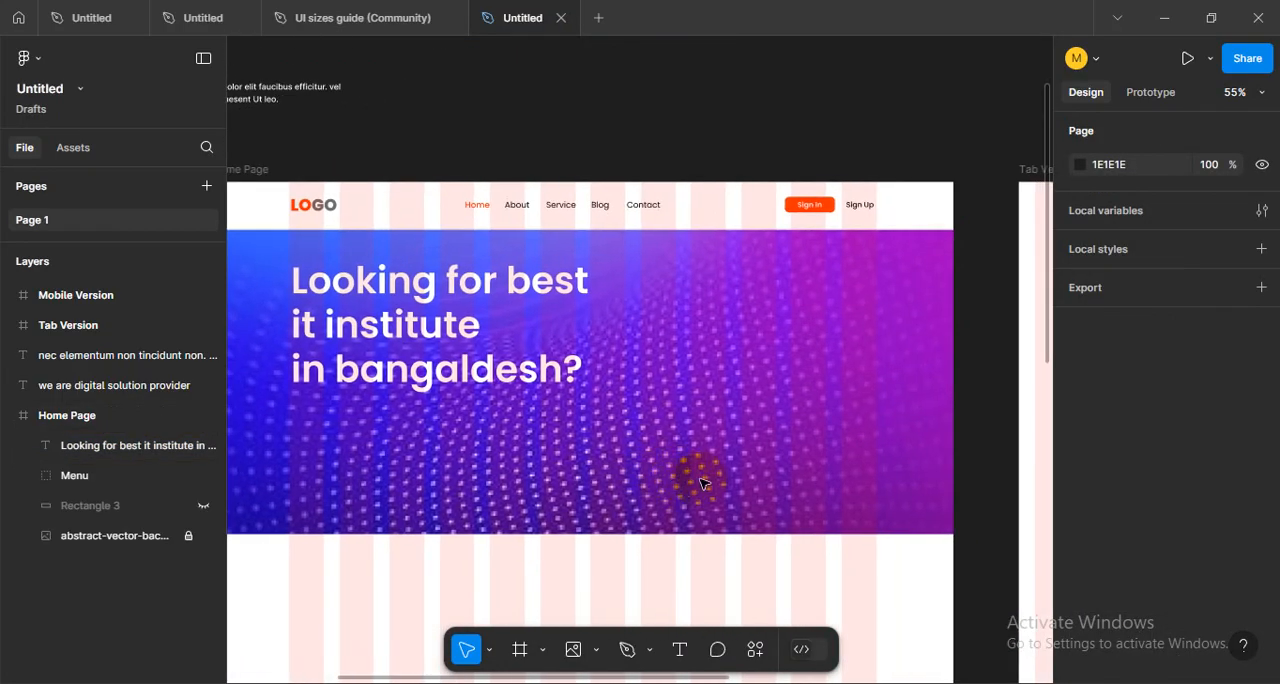
pyautogui.hscroll(-2, 700, 484)
pyautogui.scroll(1, 705, 490)
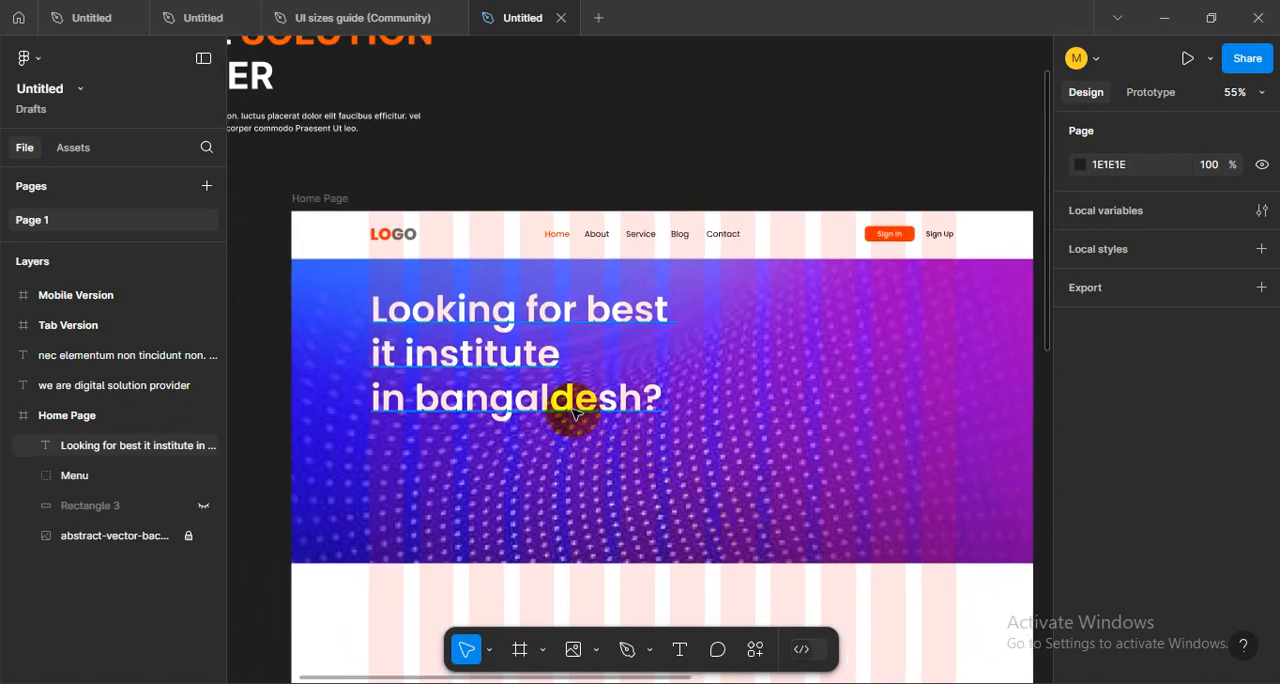
pyautogui.hscroll(-4, 575, 414)
pyautogui.scroll(2, 575, 414)
pyautogui.click(449, 200)
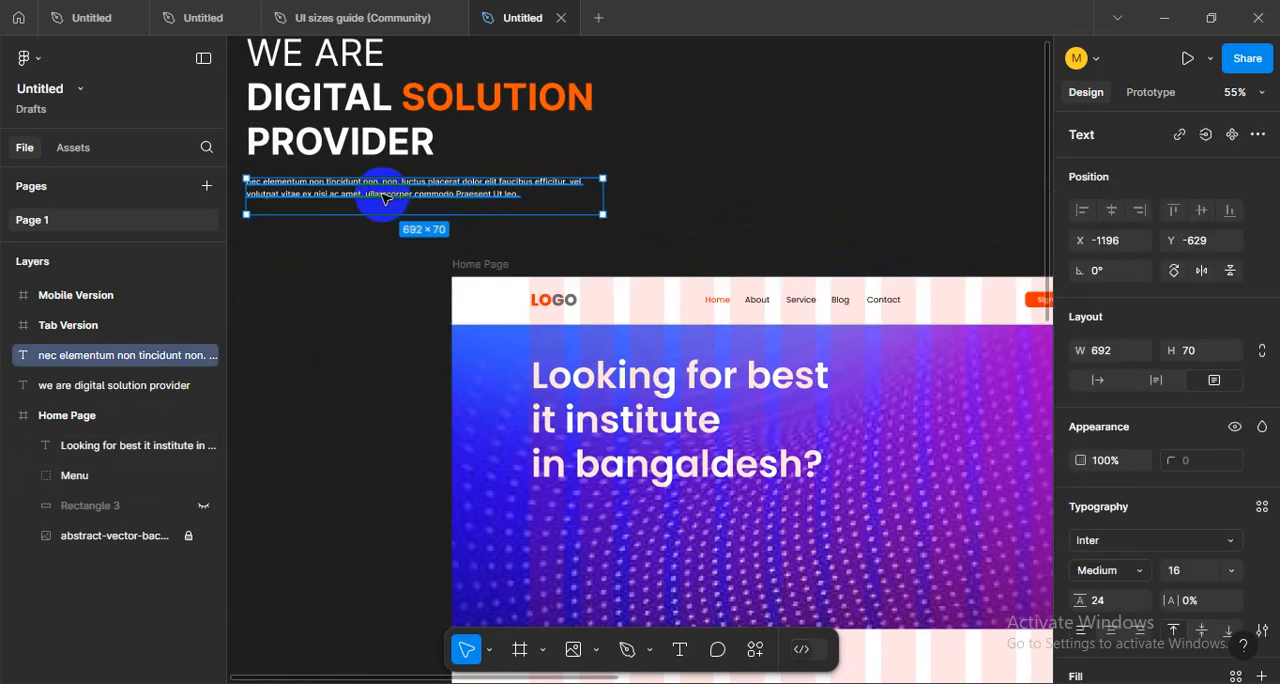
pyautogui.moveTo(449, 200); pyautogui.dragTo(683, 528)
pyautogui.moveTo(819, 552); pyautogui.dragTo(739, 524)
pyautogui.scroll(-3, 1163, 517)
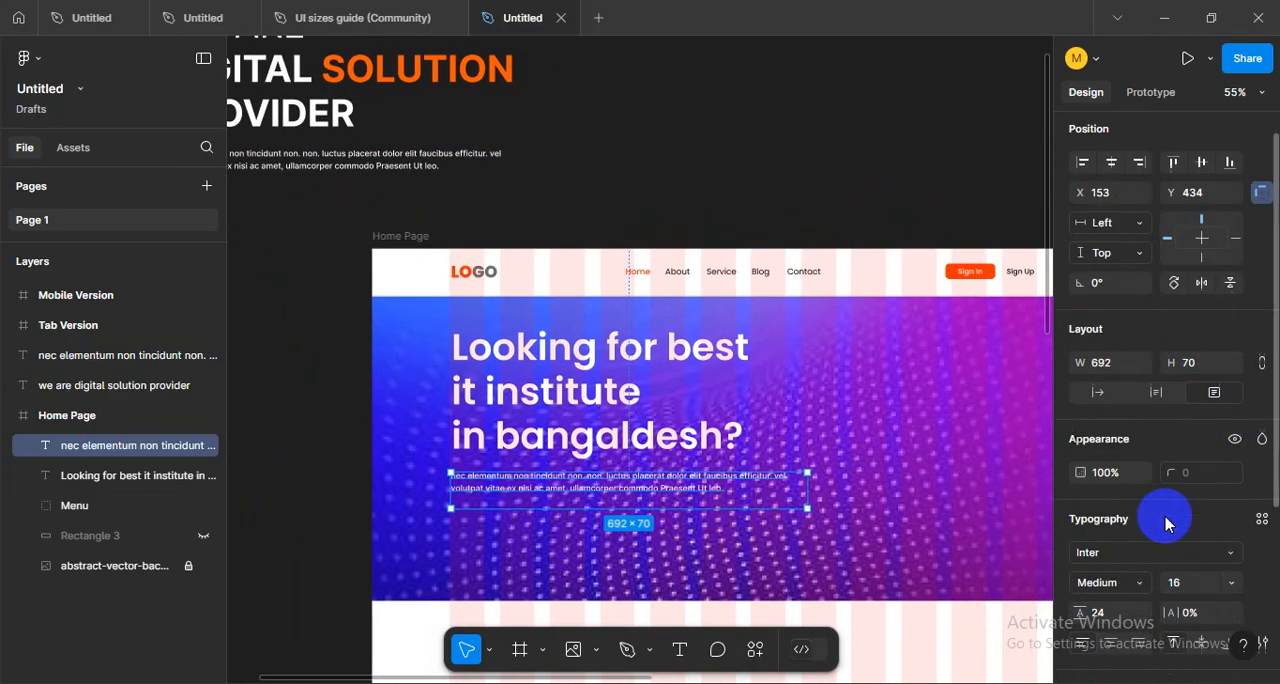
# - Set the hero paragraph's font size to 18
pyautogui.click(1229, 450)
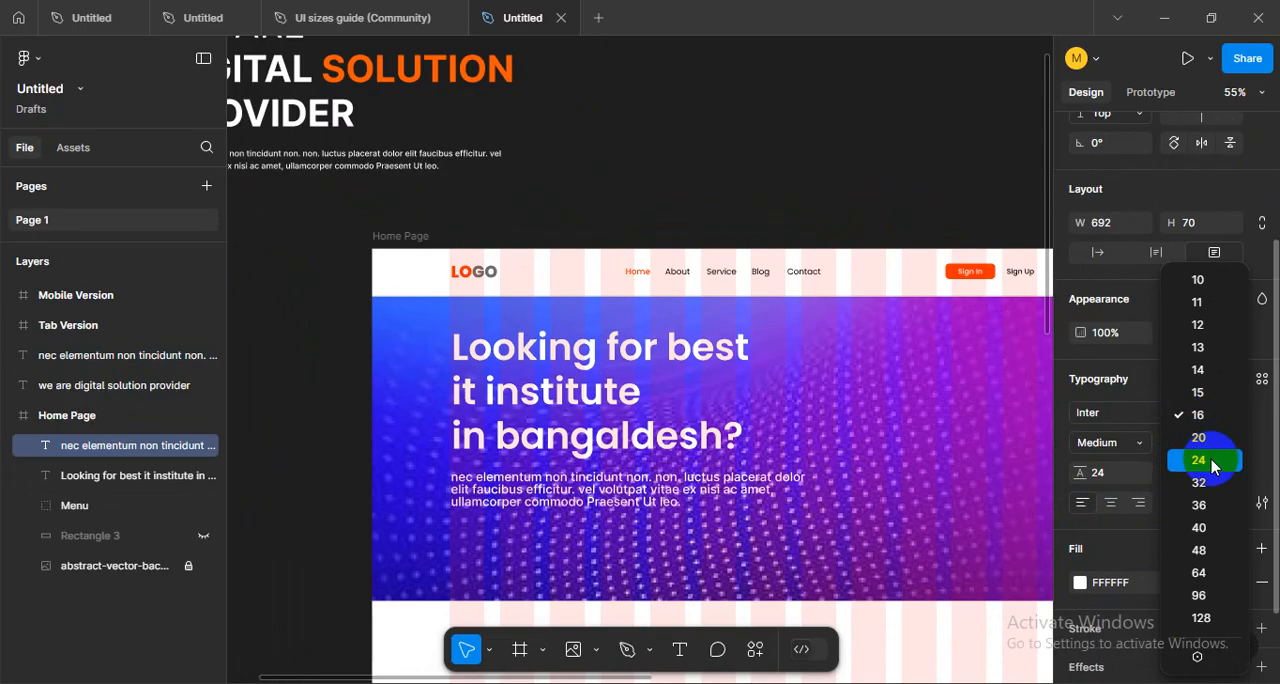
pyautogui.click(1115, 540)
pyautogui.click(1199, 444)
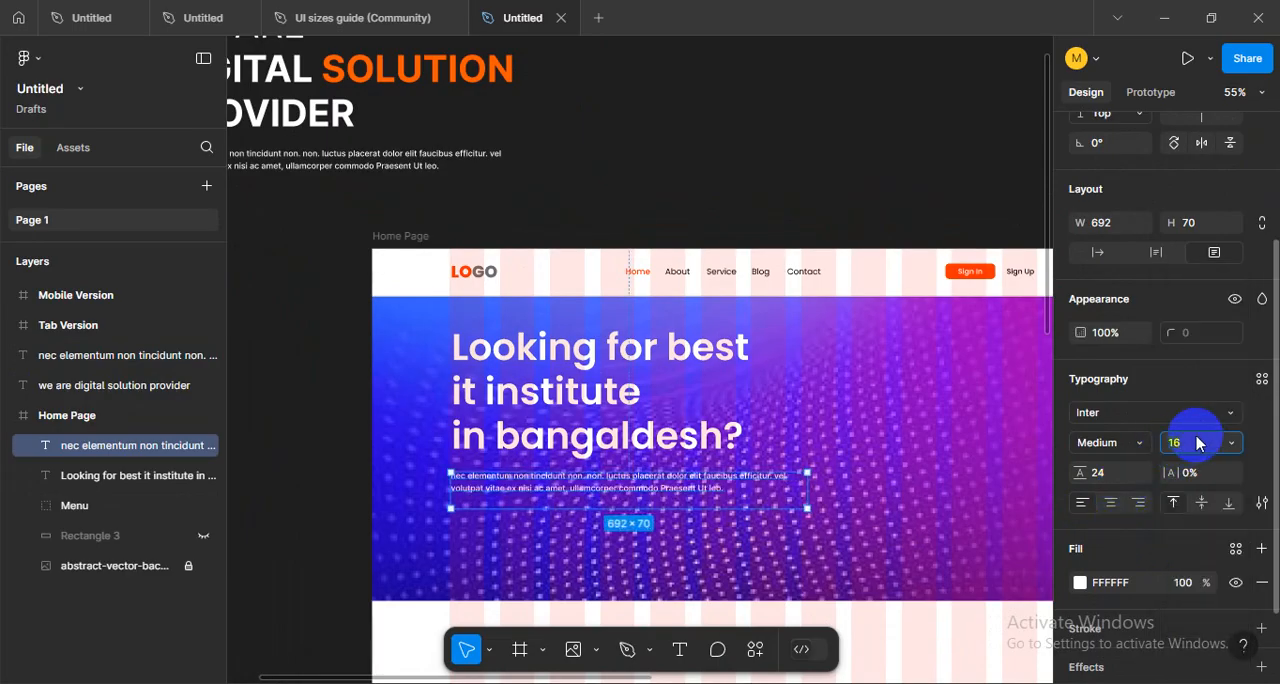
pyautogui.press('Return')
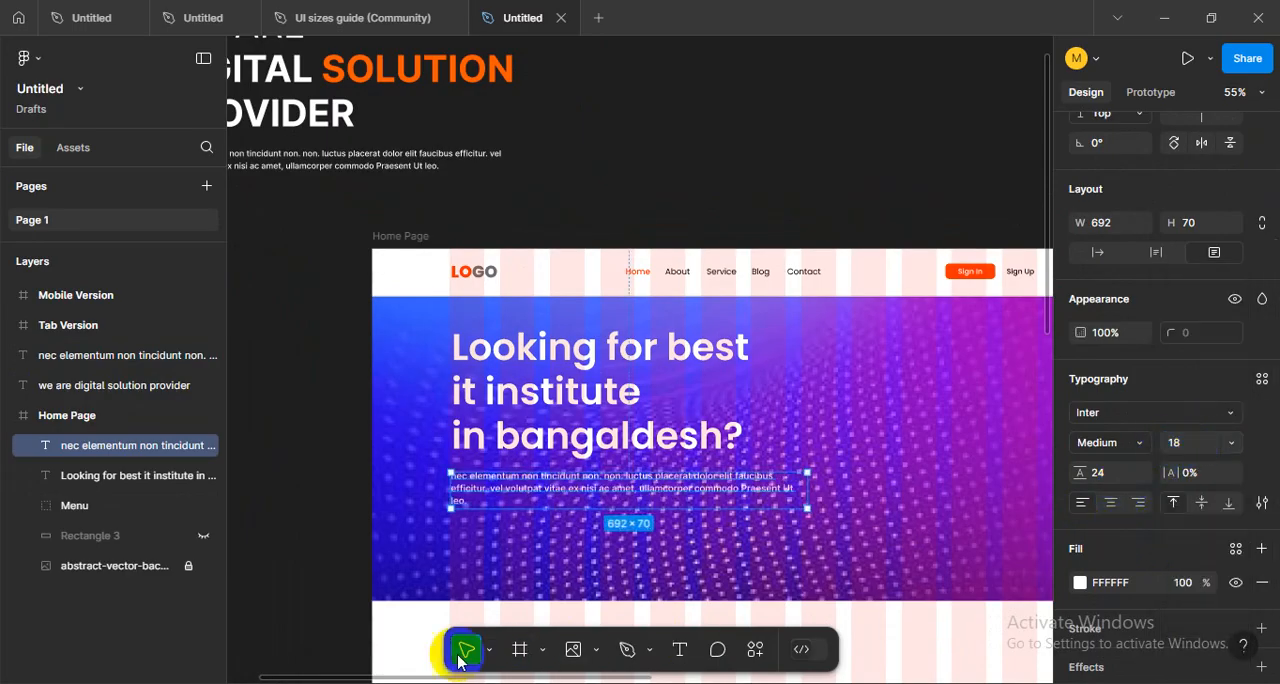
pyautogui.click(391, 538)
# - Hide the layout grids on the Home Page and review the hero section at different scales
pyautogui.scroll(1, 716, 495)
pyautogui.scroll(-1, 707, 494)
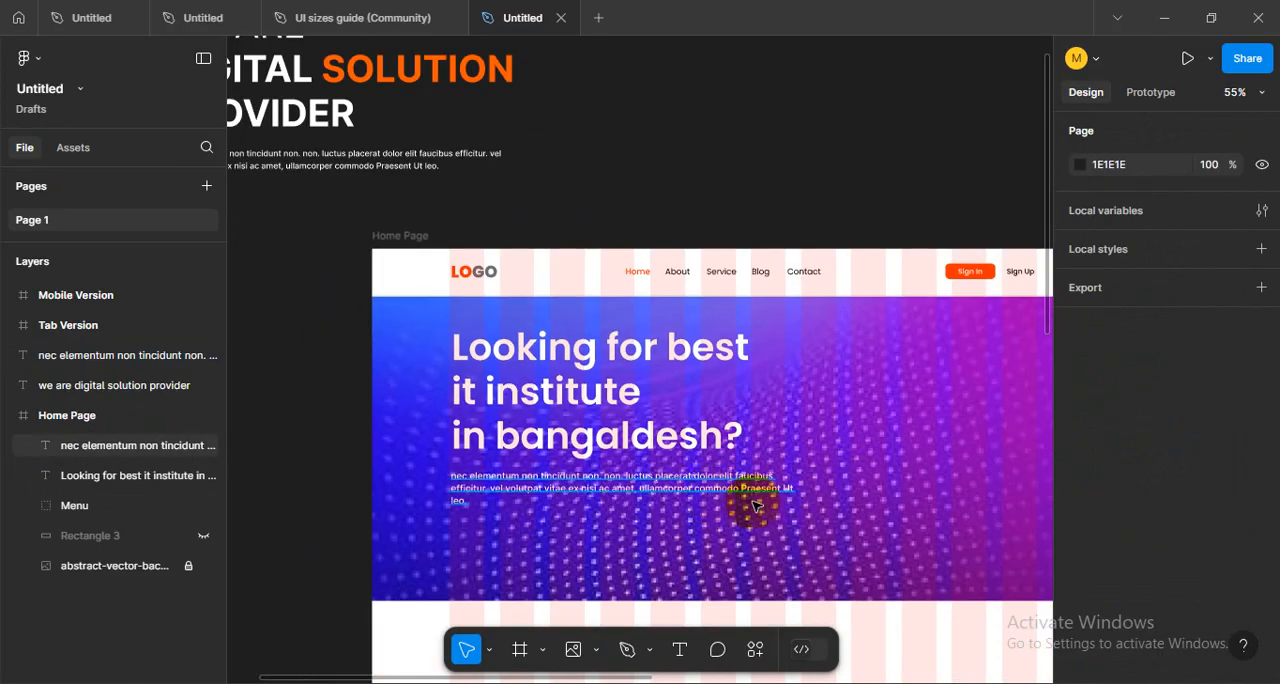
pyautogui.moveTo(861, 507); pyautogui.dragTo(758, 489)
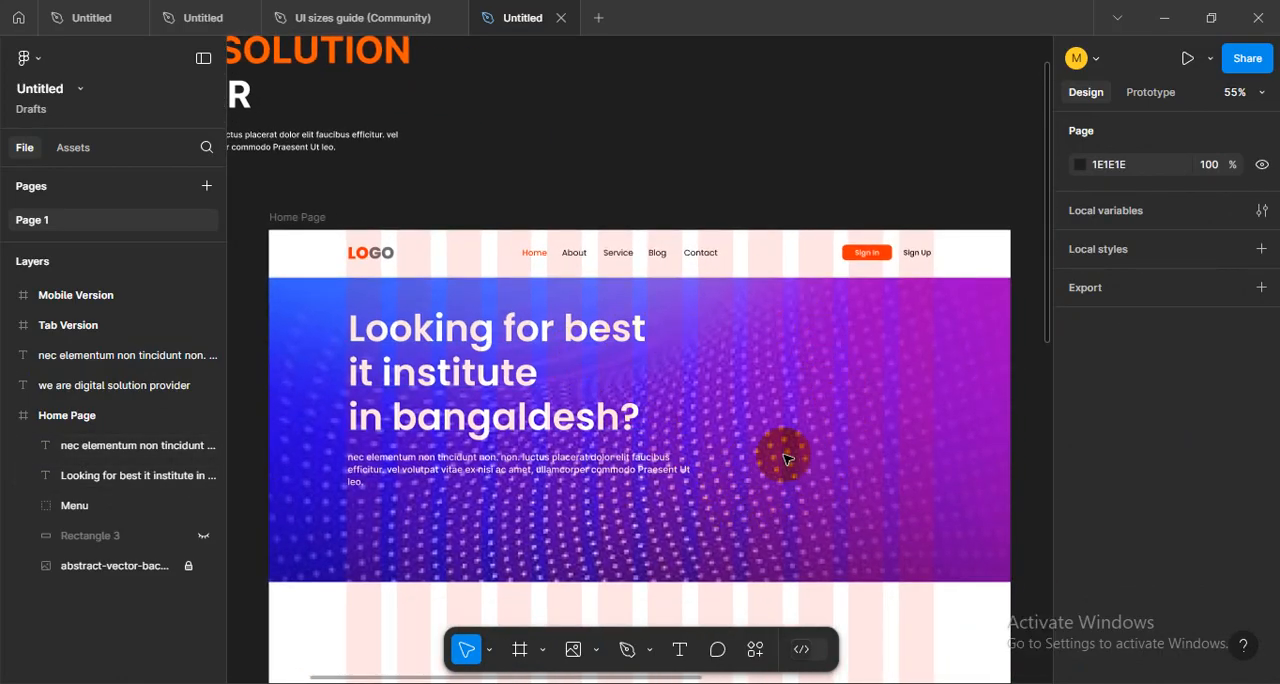
pyautogui.scroll(-1, 620, 385)
pyautogui.hotkey('ctrl', 'shift', '4')
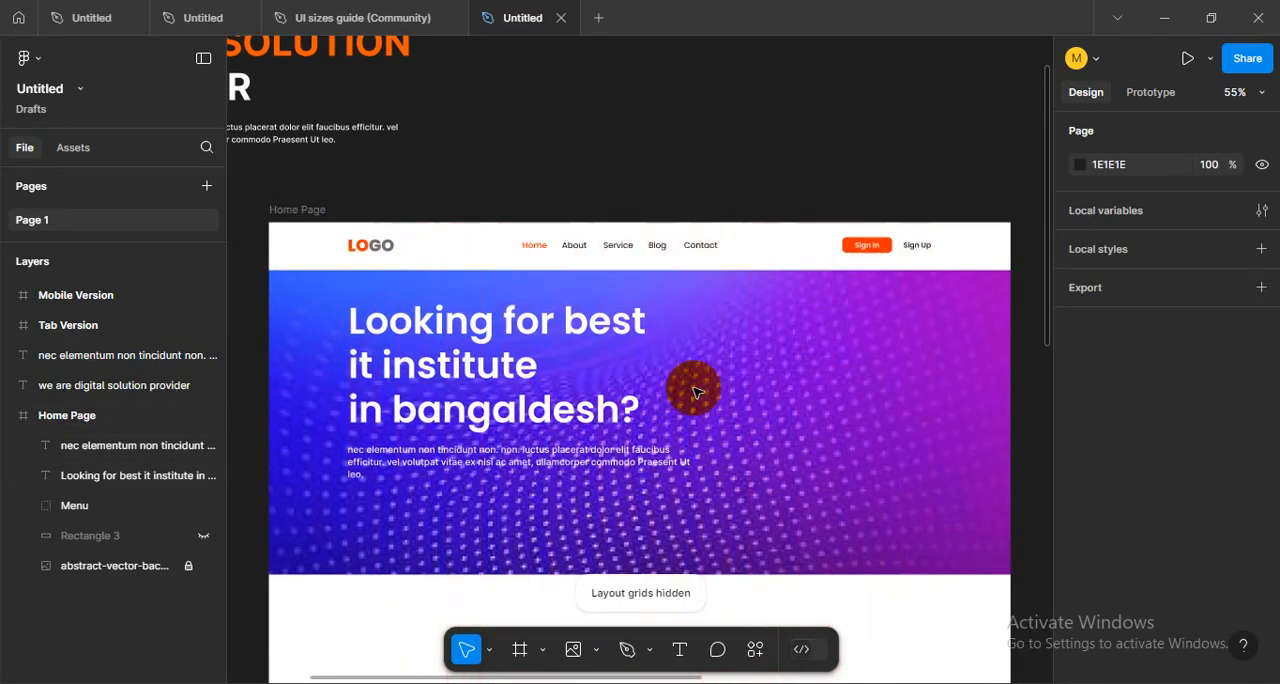
pyautogui.scroll(-2, 697, 392)
pyautogui.scroll(2, 737, 457)
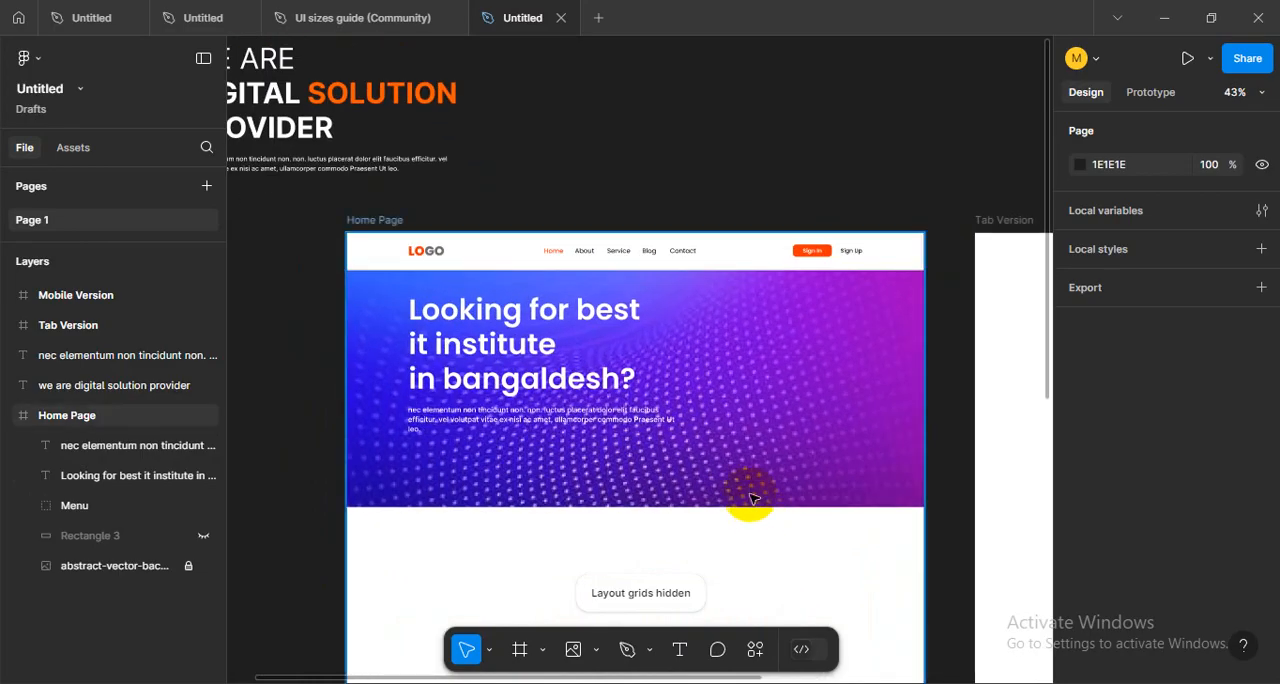
pyautogui.scroll(3, 700, 460)
pyautogui.scroll(-1, 690, 463)
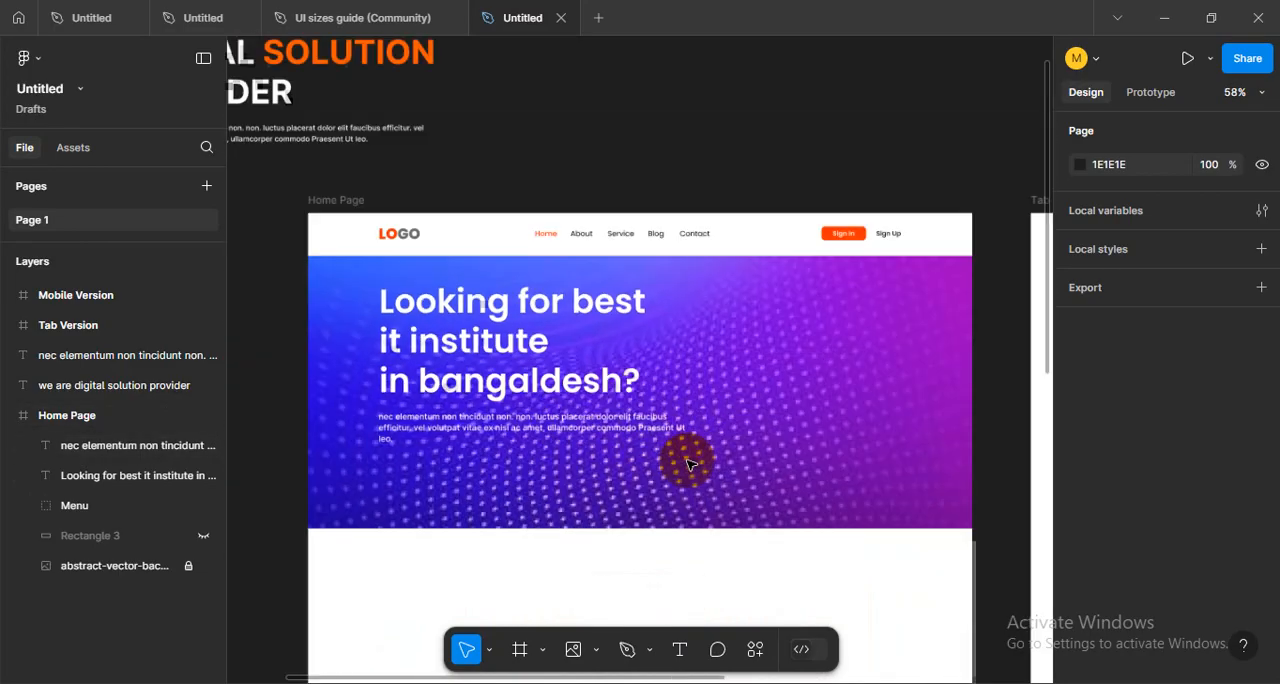
pyautogui.scroll(-3, 690, 463)
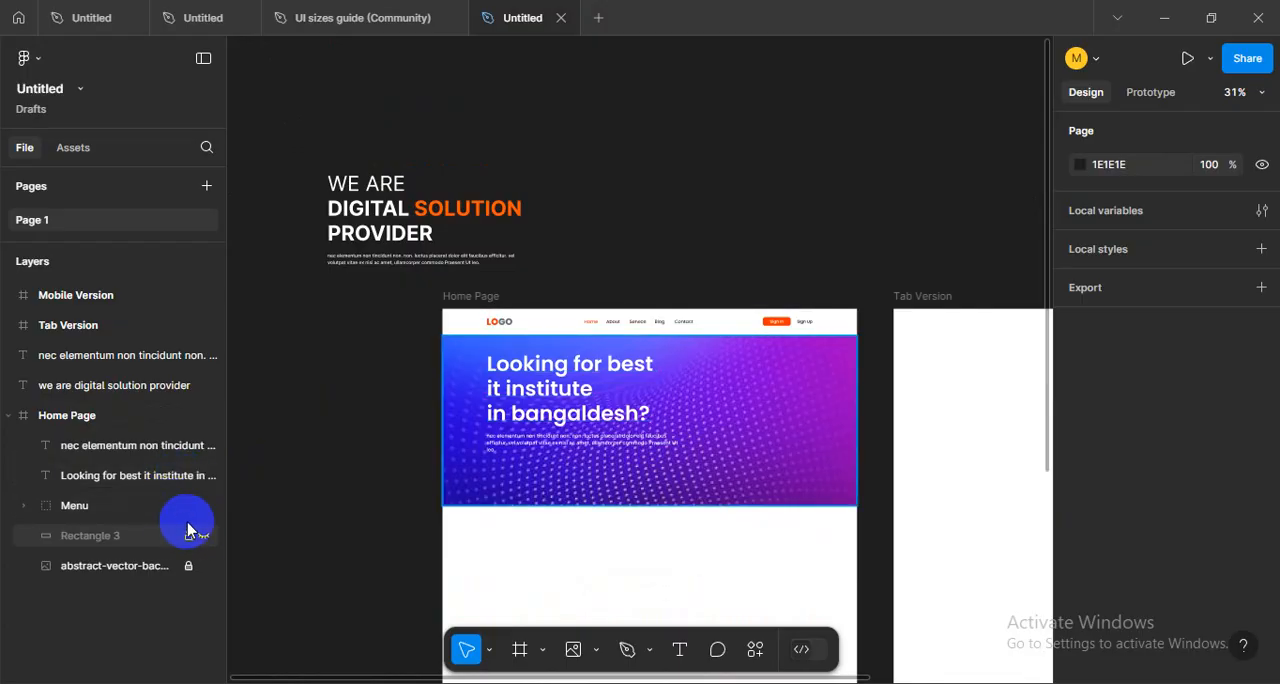
# - Show the hidden Rectangle 3 over the hero image and change its fill to black (000000)
pyautogui.click(205, 542)
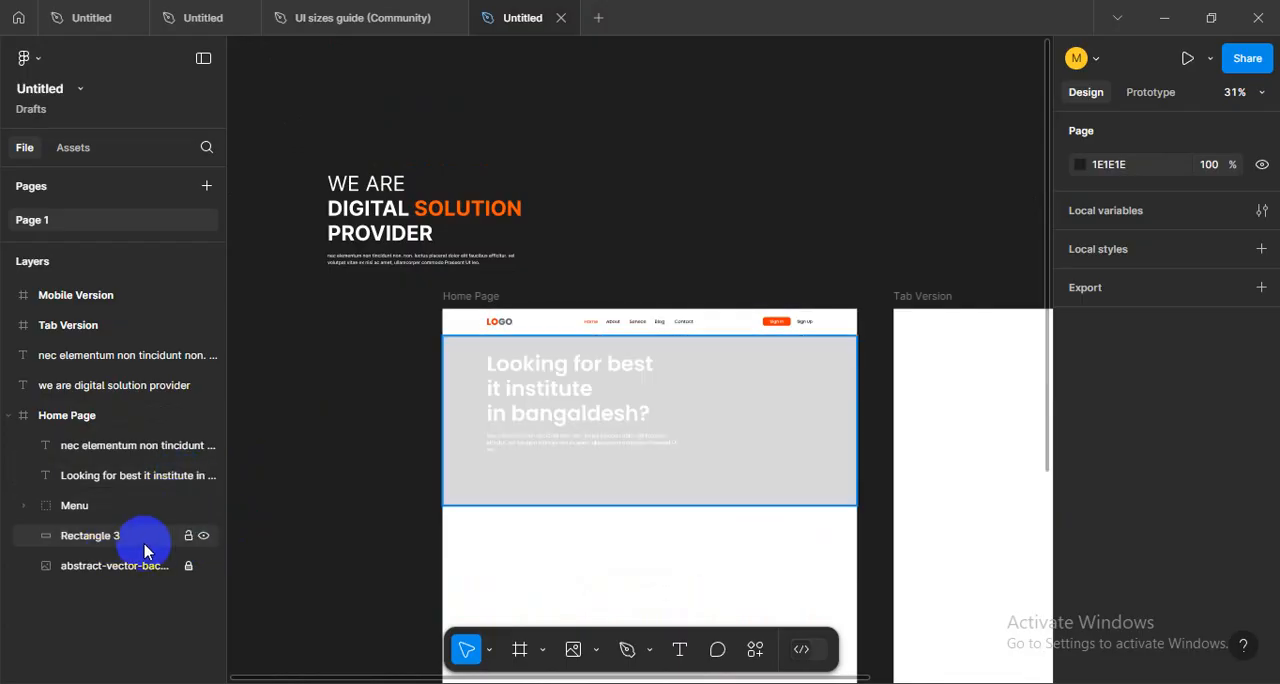
pyautogui.click(766, 477)
pyautogui.scroll(2, 775, 480)
pyautogui.scroll(1, 800, 490)
pyautogui.click(1080, 570)
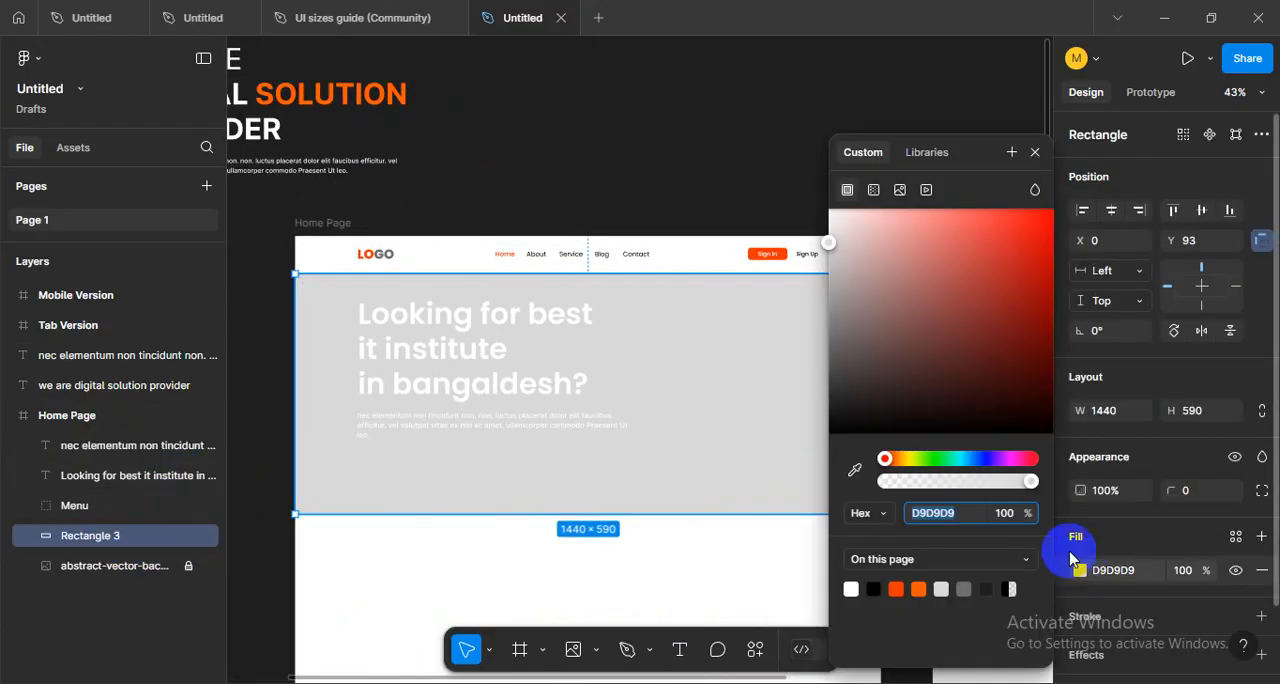
pyautogui.moveTo(923, 398); pyautogui.dragTo(795, 495)
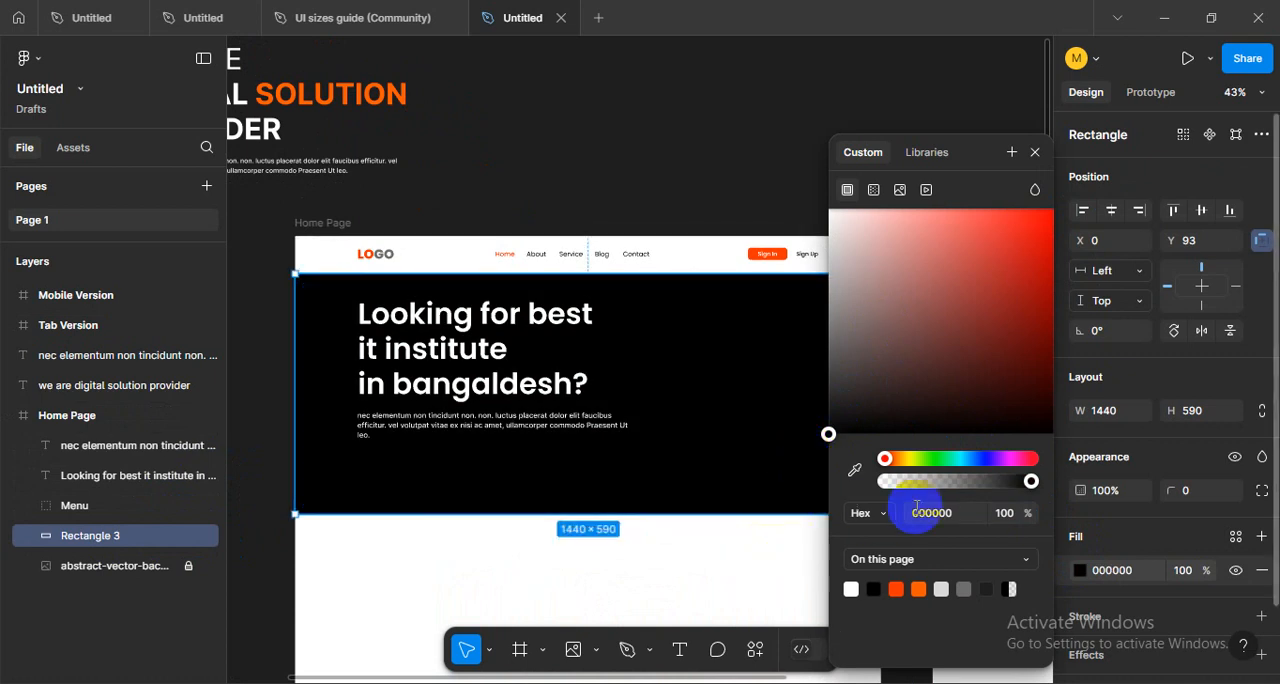
# - Lower the fill opacity of the black hero overlay to 53%
pyautogui.moveTo(1031, 485); pyautogui.dragTo(970, 488)
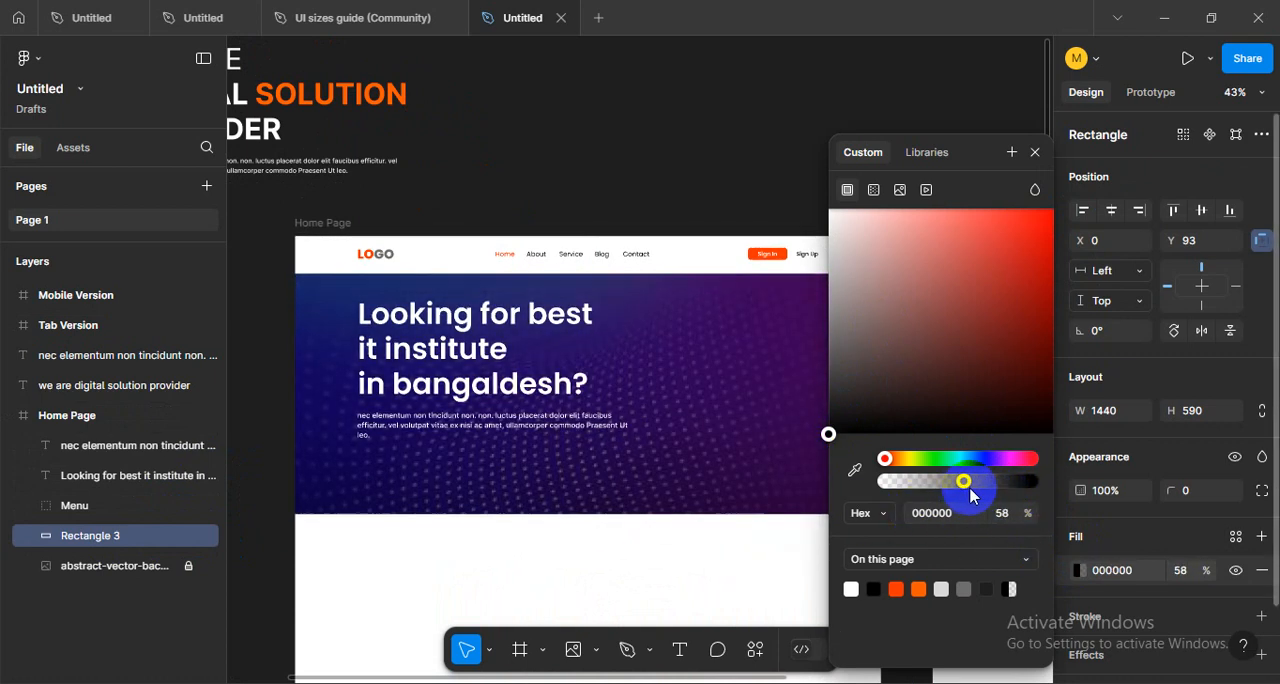
pyautogui.click(658, 476)
pyautogui.scroll(-3, 650, 474)
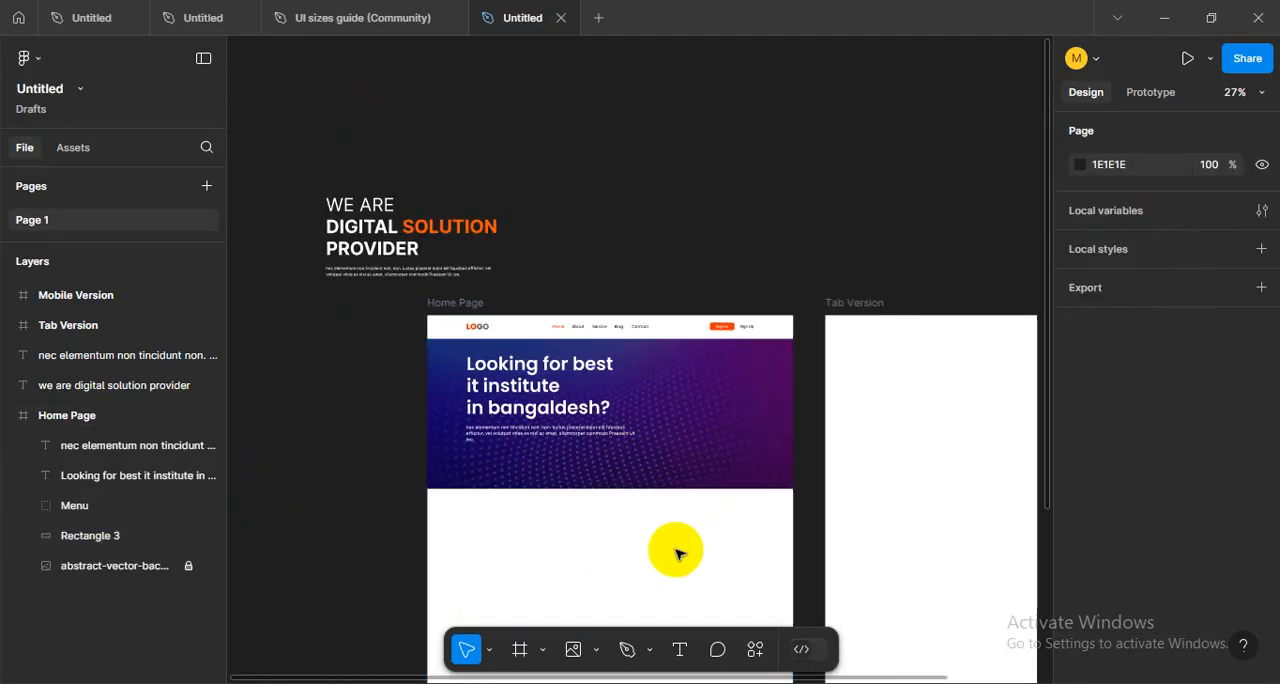
pyautogui.scroll(3, 640, 510)
pyautogui.scroll(2, 657, 503)
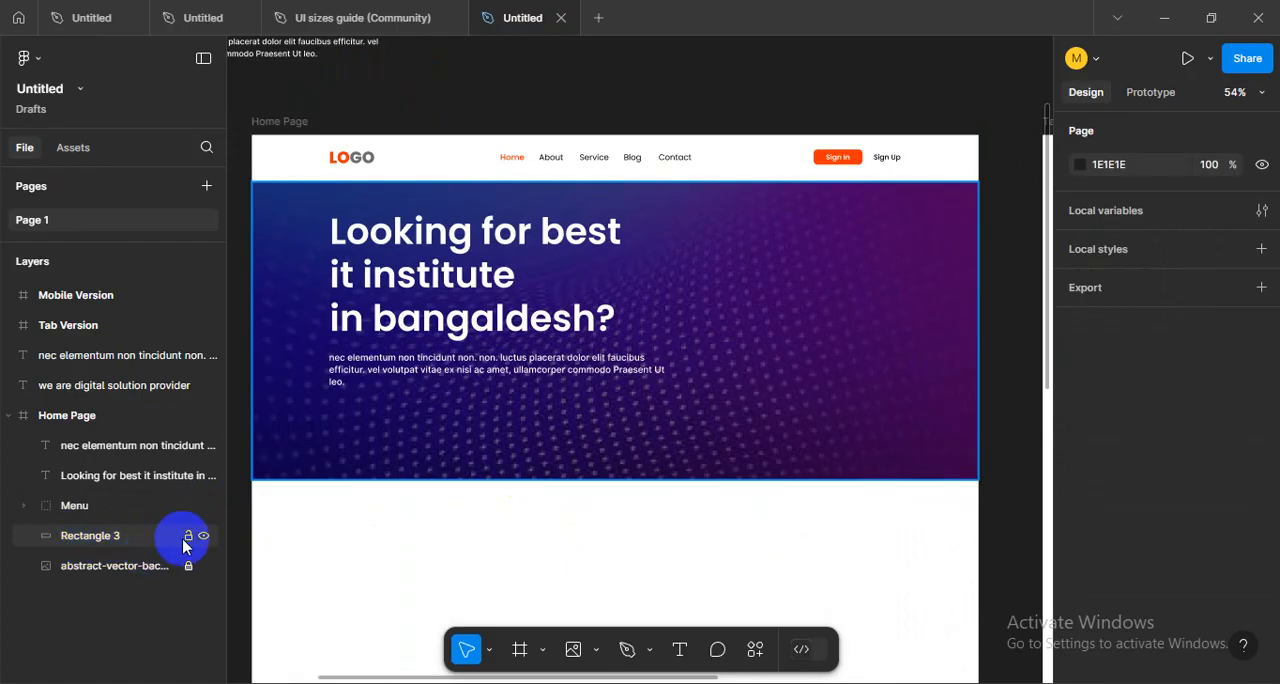
# - Toggle the black overlay's visibility to compare the hero text's readability with and without it
pyautogui.click(203, 537)
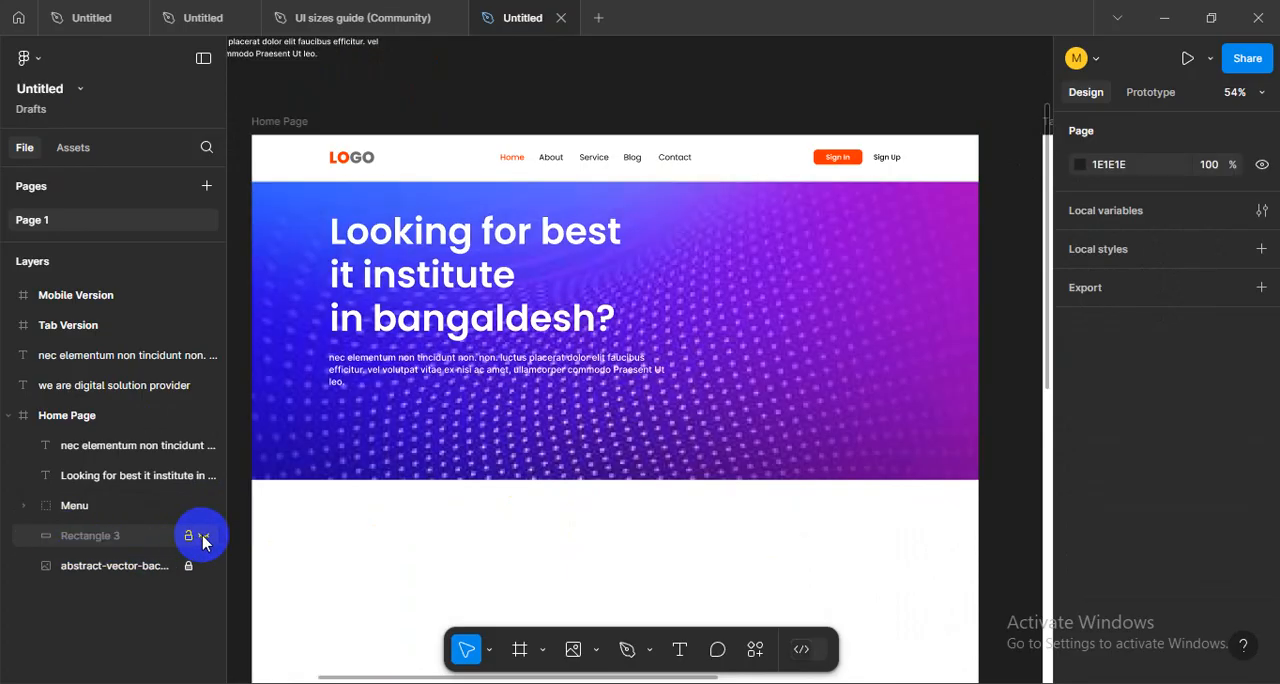
pyautogui.click(203, 537)
pyautogui.click(203, 537)
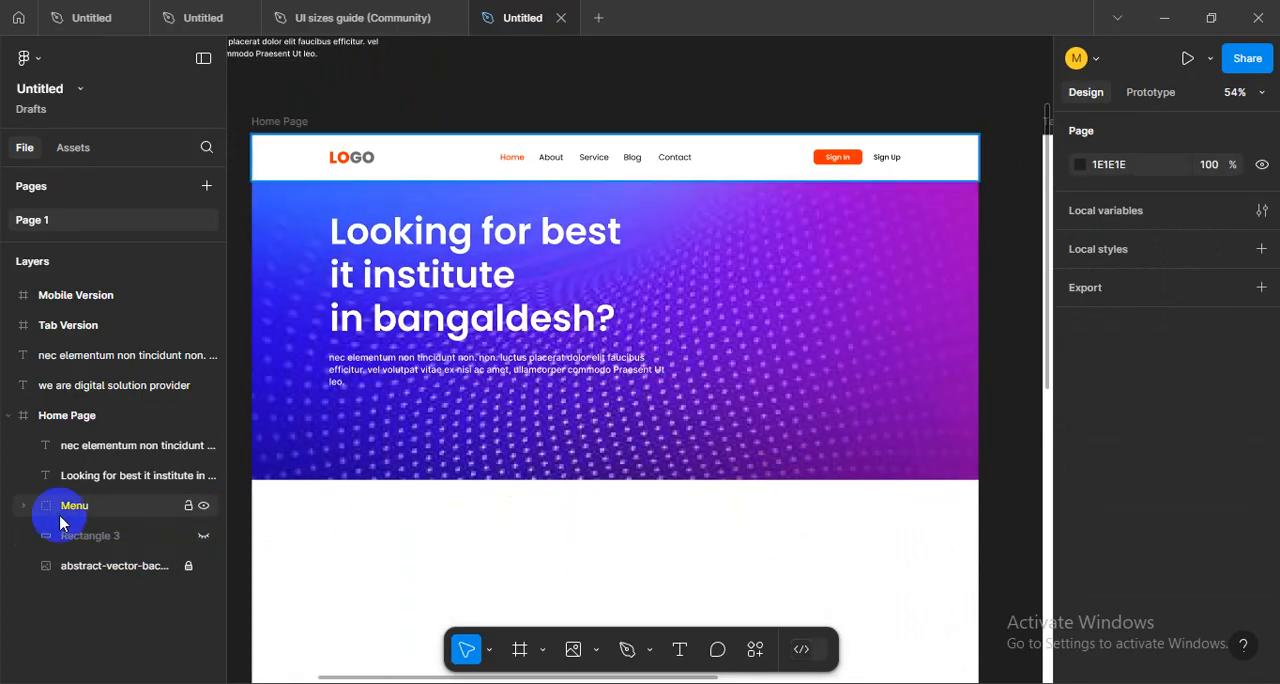
pyautogui.click(203, 537)
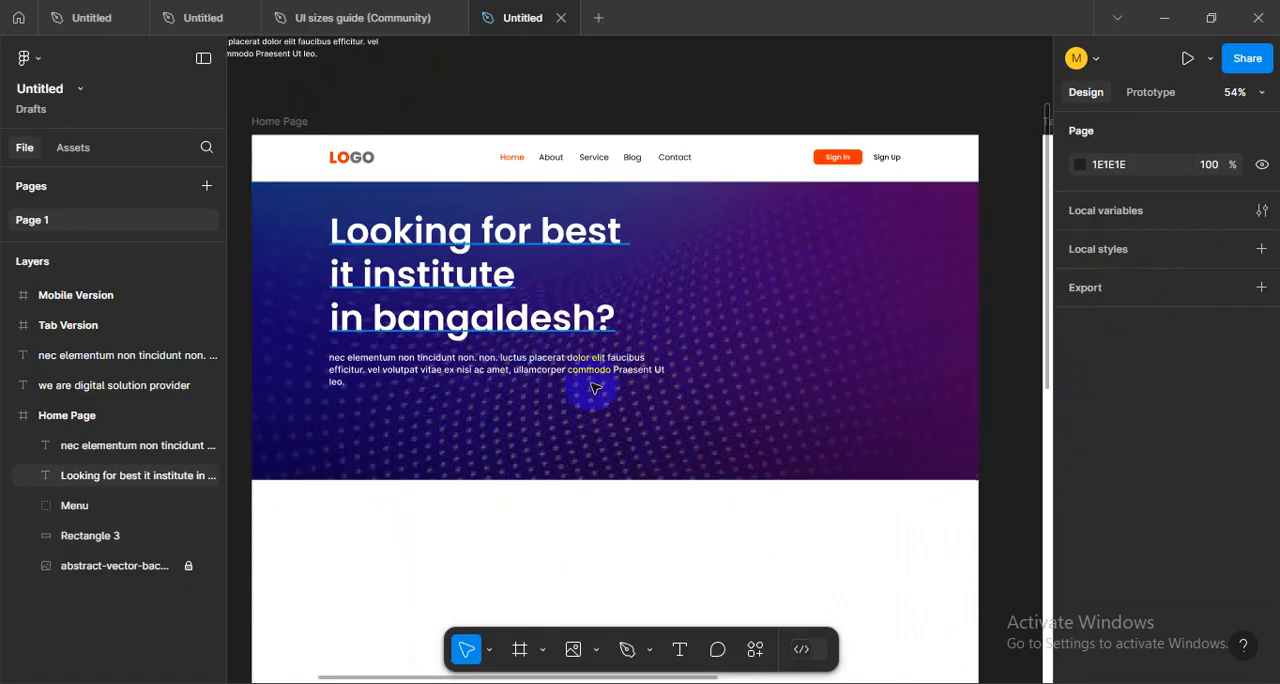
pyautogui.moveTo(814, 431)
pyautogui.mouseDown()
pyautogui.moveTo(947, 424)
pyautogui.moveTo(809, 414)
pyautogui.mouseUp()
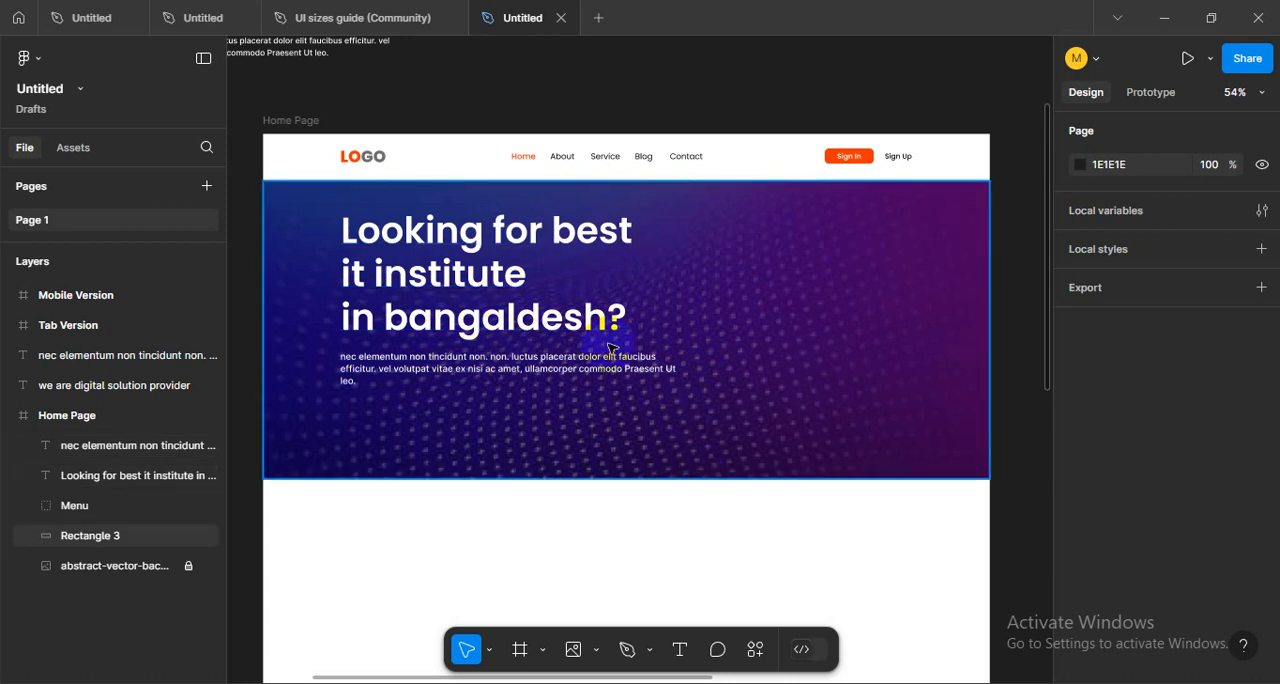
# - Highlight the heading and paragraph together, and check how the overlay and background image layers each affect them by toggling visibility
pyautogui.click(565, 368)
pyautogui.keyDown('shift'); pyautogui.click(541, 322); pyautogui.keyUp('shift')
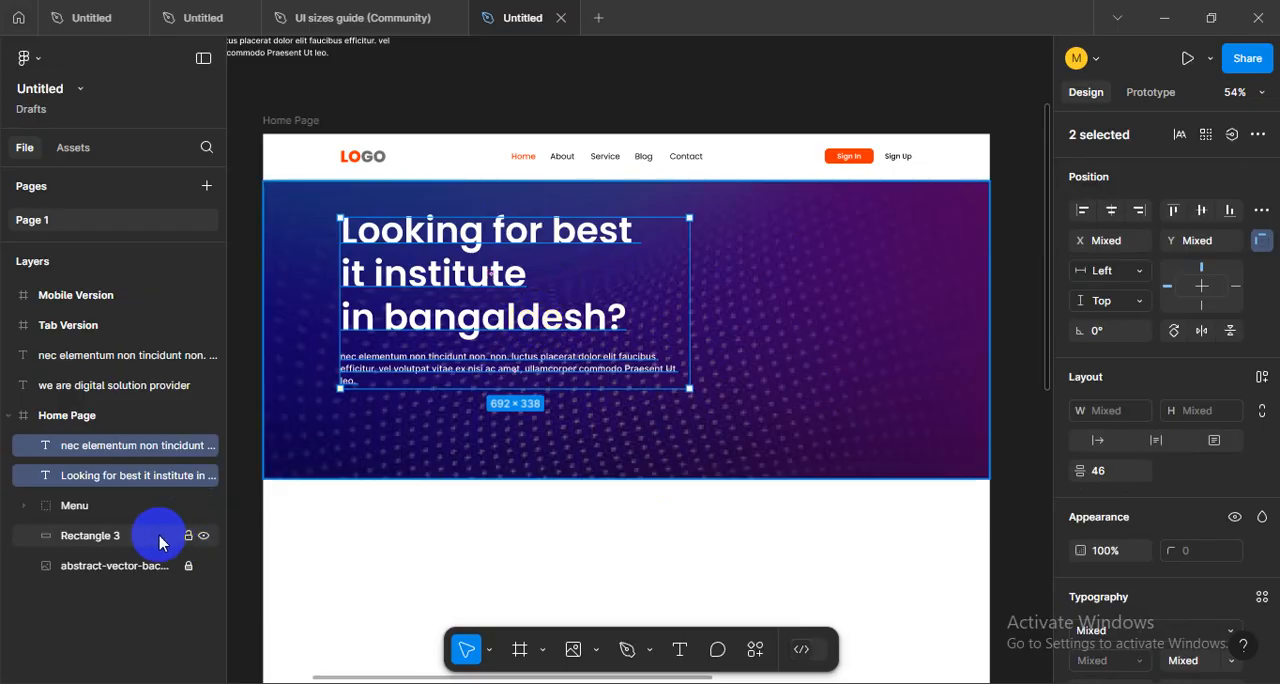
pyautogui.click(343, 571)
pyautogui.click(203, 540)
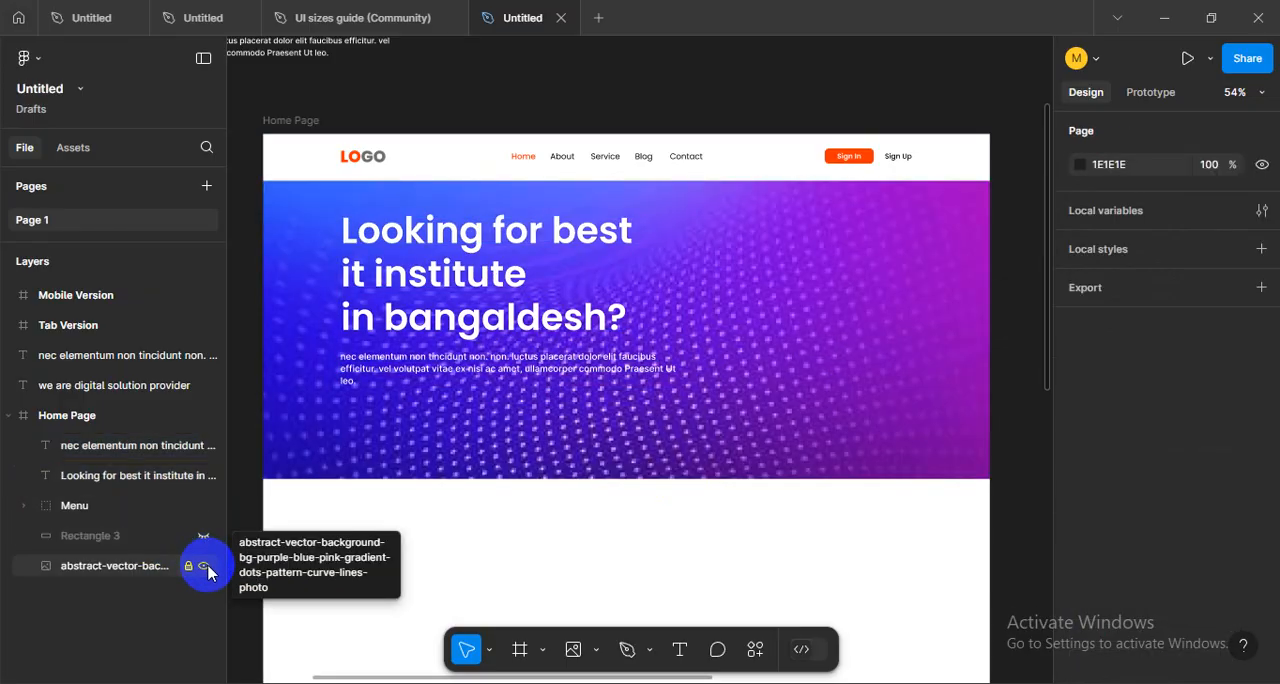
pyautogui.click(204, 566)
pyautogui.click(204, 566)
pyautogui.click(204, 538)
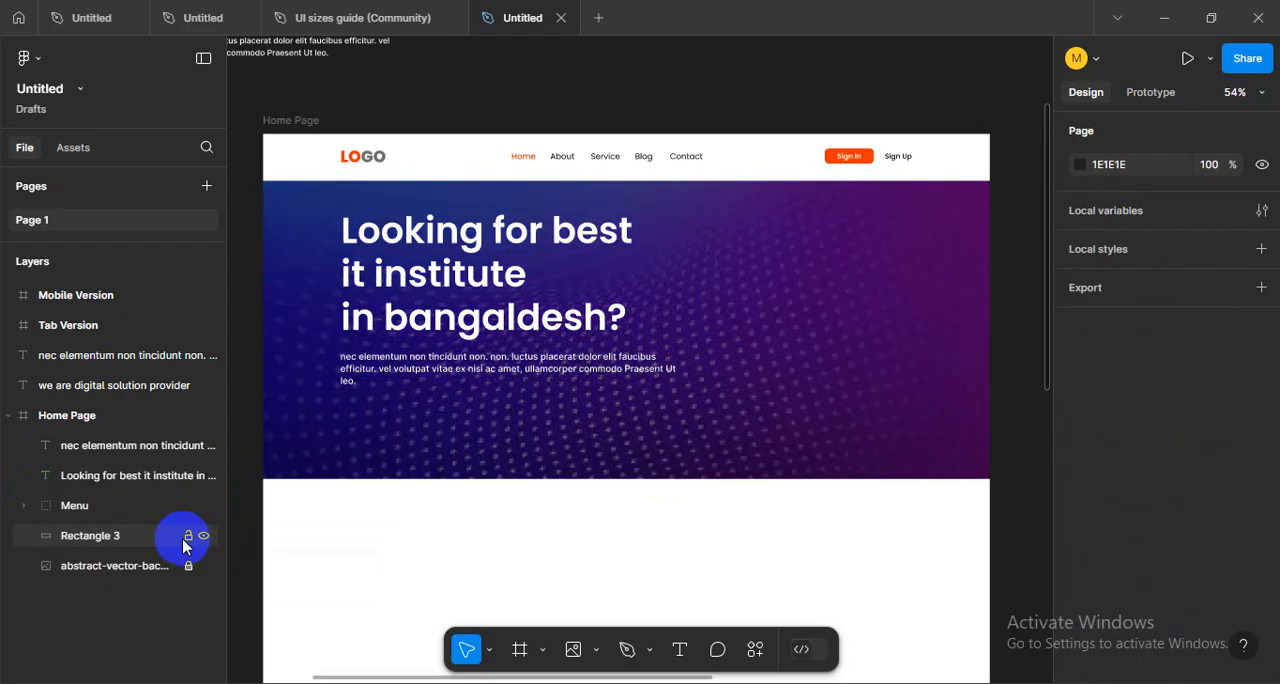
# - Lock Rectangle 3 and try selecting the hero background on the canvas with both background layers locked
pyautogui.click(188, 538)
pyautogui.click(189, 566)
pyautogui.click(510, 374)
pyautogui.moveTo(537, 428); pyautogui.dragTo(454, 262)
pyautogui.hotkey('ctrl', 'z')
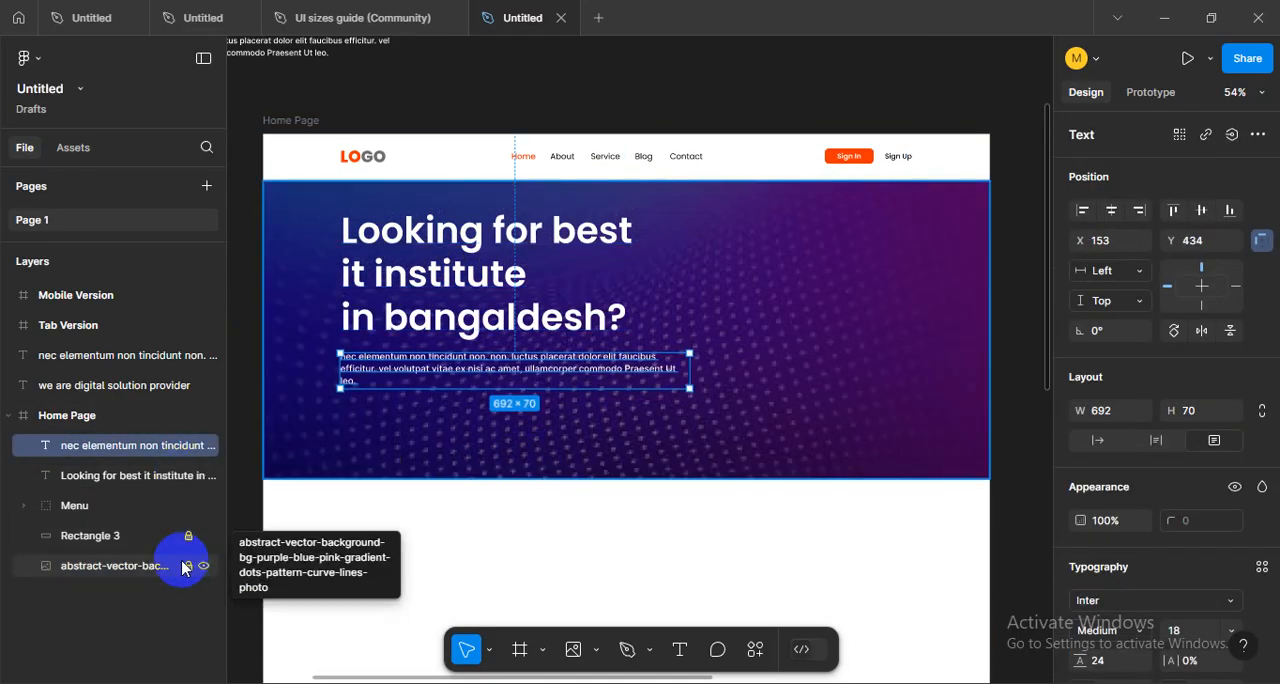
pyautogui.click(479, 434)
pyautogui.moveTo(806, 417); pyautogui.dragTo(833, 322)
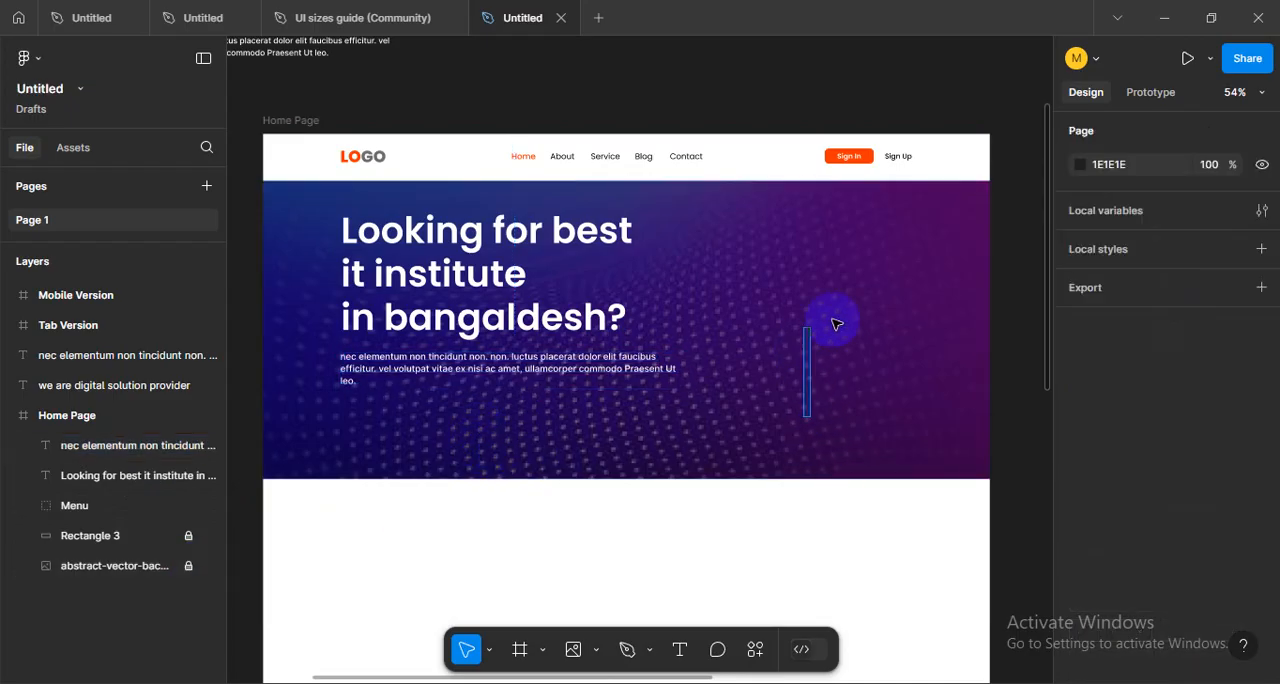
pyautogui.moveTo(465, 431); pyautogui.dragTo(501, 487)
pyautogui.click(490, 425)
pyautogui.click(812, 502)
pyautogui.moveTo(808, 499); pyautogui.dragTo(783, 429)
# - Unlock the background image and the Rectangle 3 overlay in the hero, leaving both visible
pyautogui.click(204, 537)
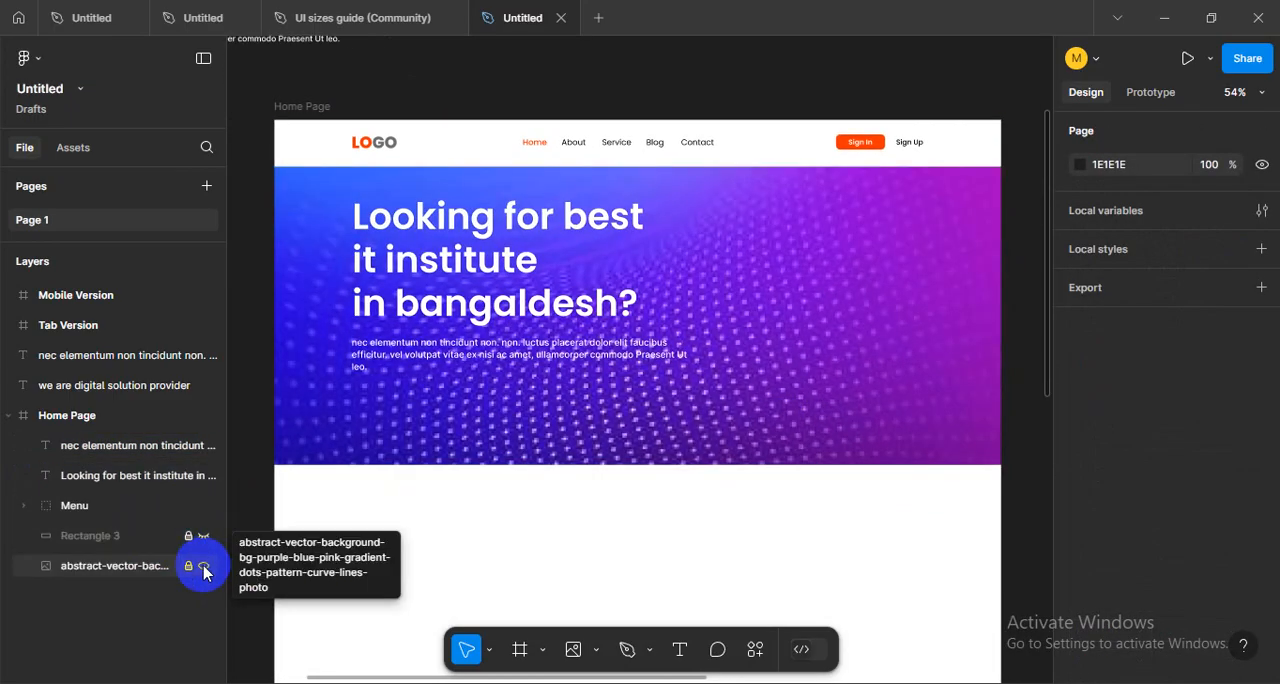
pyautogui.click(203, 566)
pyautogui.click(204, 536)
pyautogui.click(200, 567)
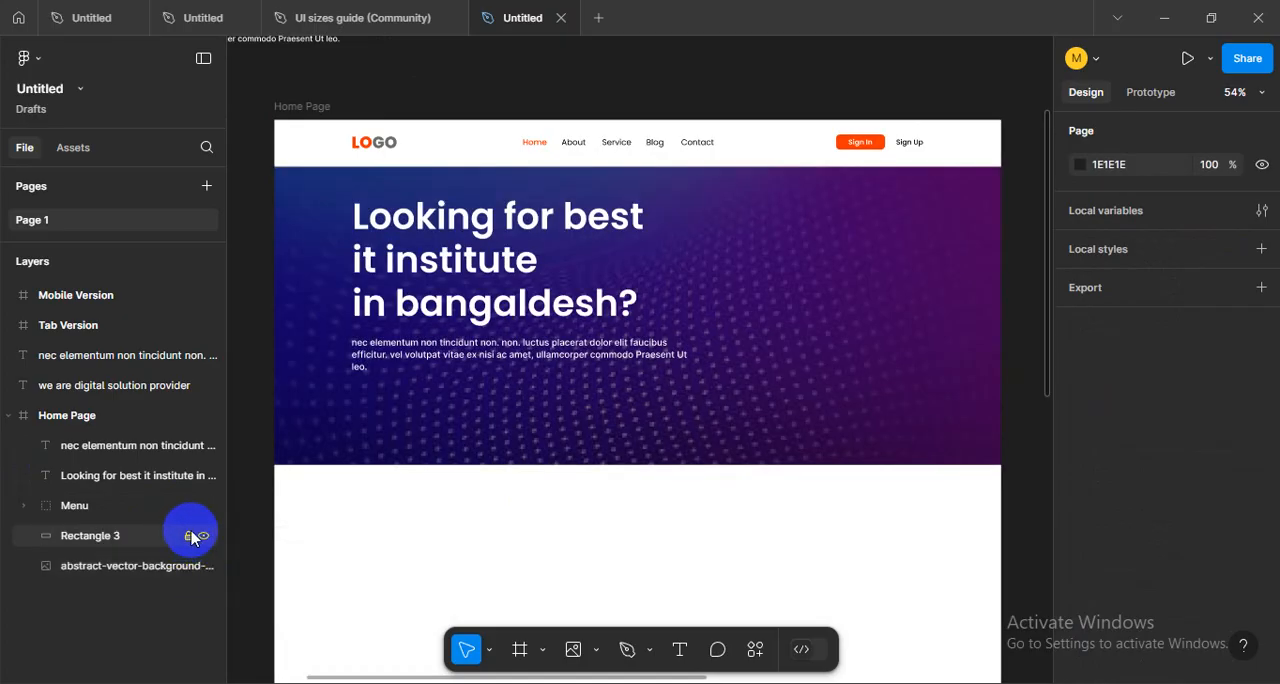
pyautogui.click(543, 455)
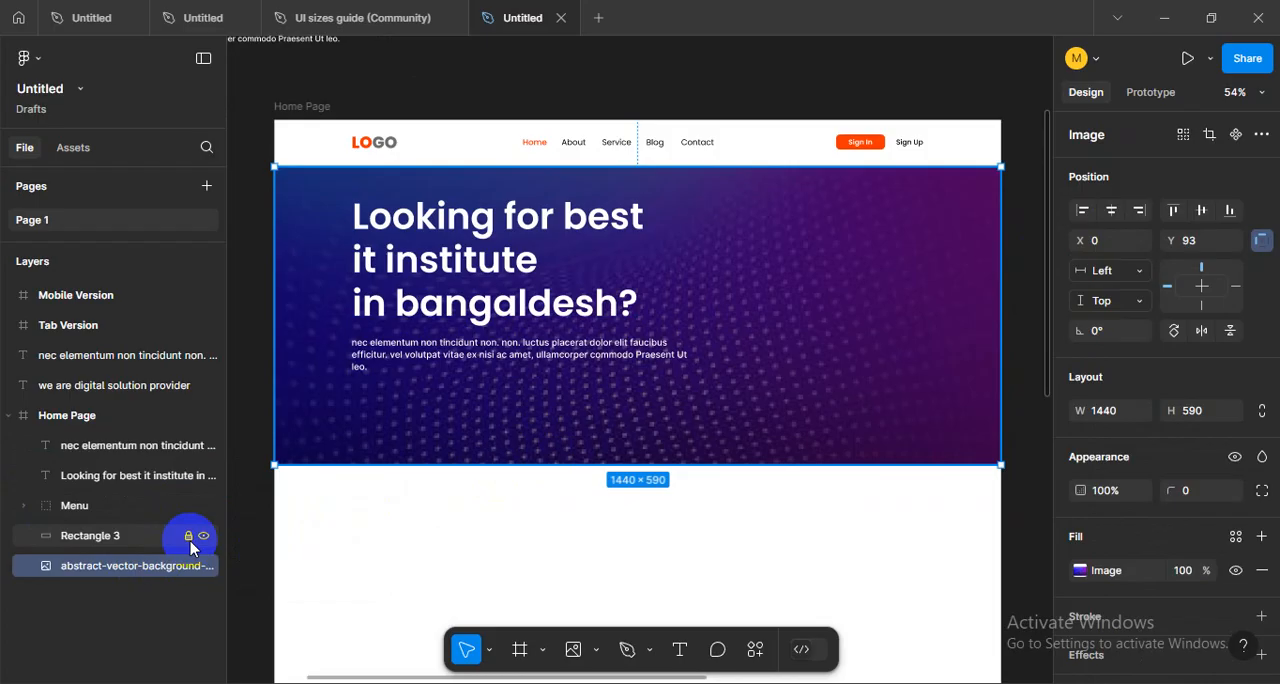
pyautogui.moveTo(562, 520); pyautogui.dragTo(510, 454)
pyautogui.click(394, 509)
# - Select the Rectangle 3 overlay and open its fill color settings
pyautogui.click(277, 432)
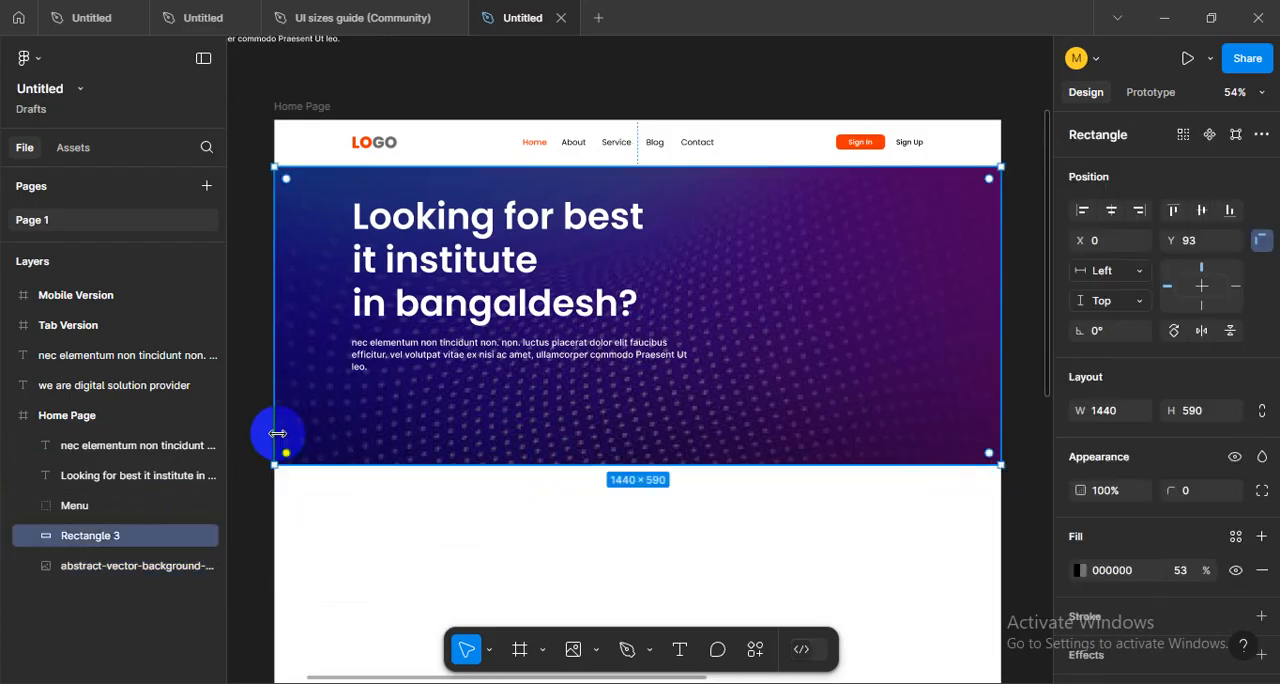
pyautogui.scroll(-2, 1080, 568)
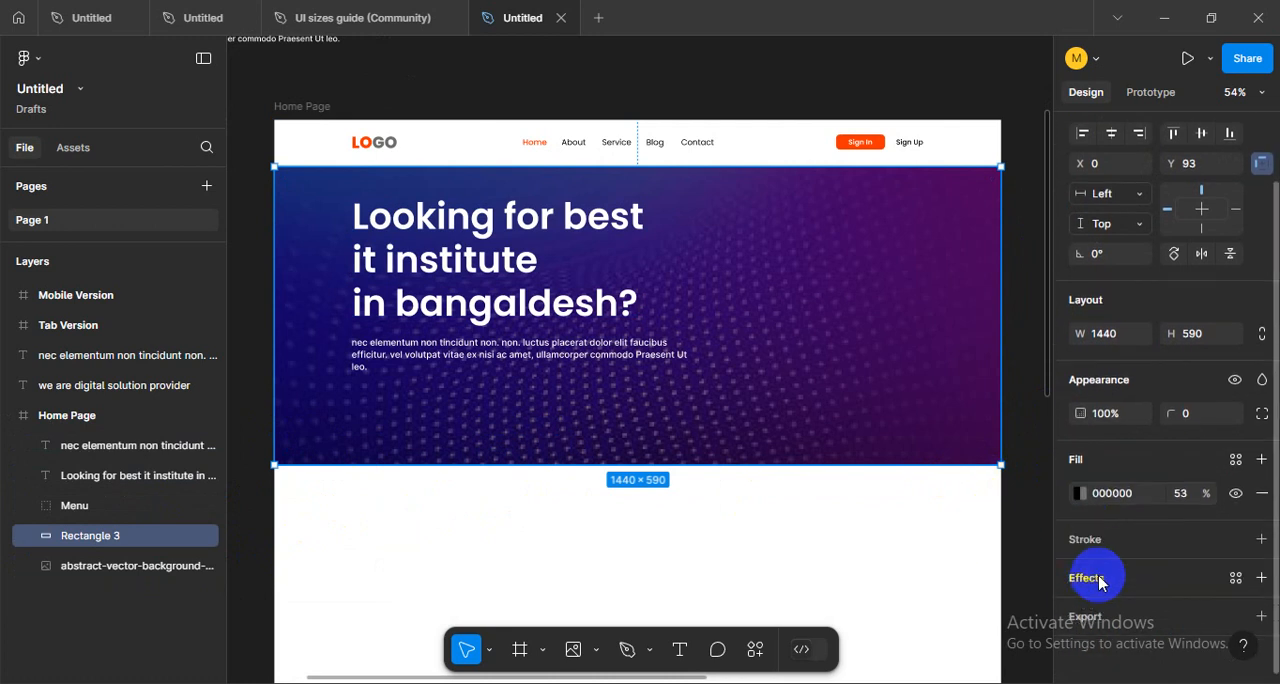
pyautogui.click(1077, 496)
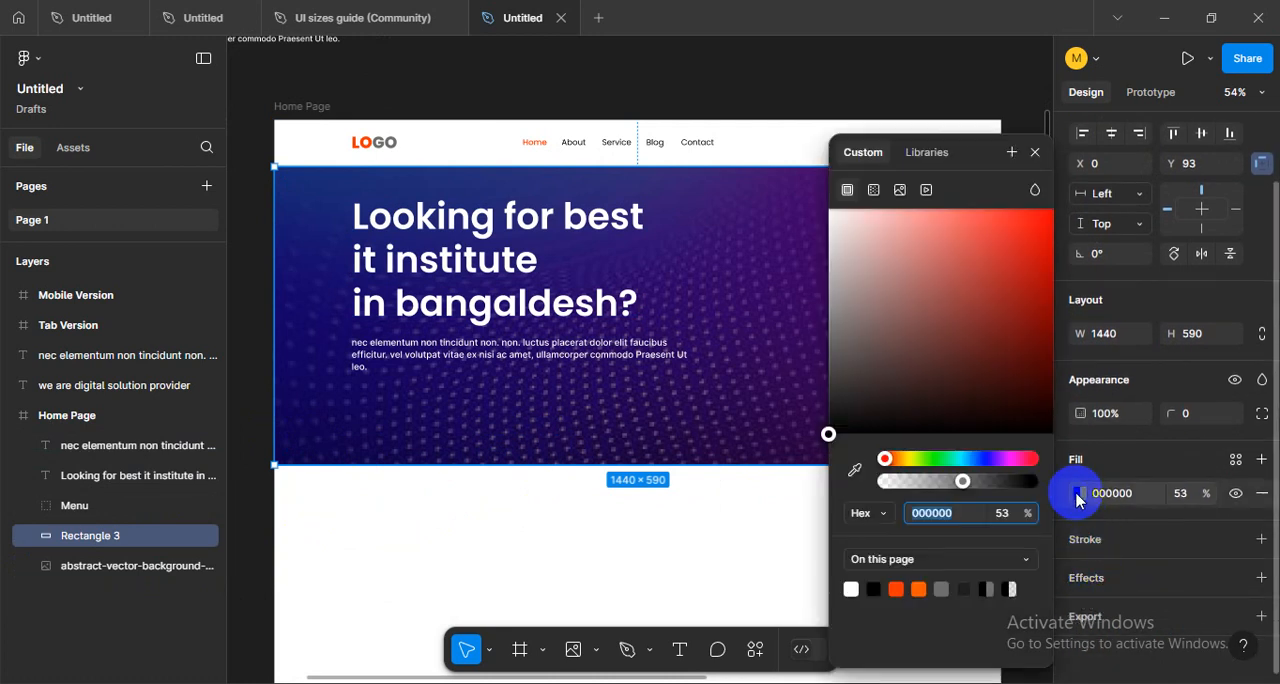
# - Extend the lower edge of the hero background image to a height of 696
pyautogui.click(129, 572)
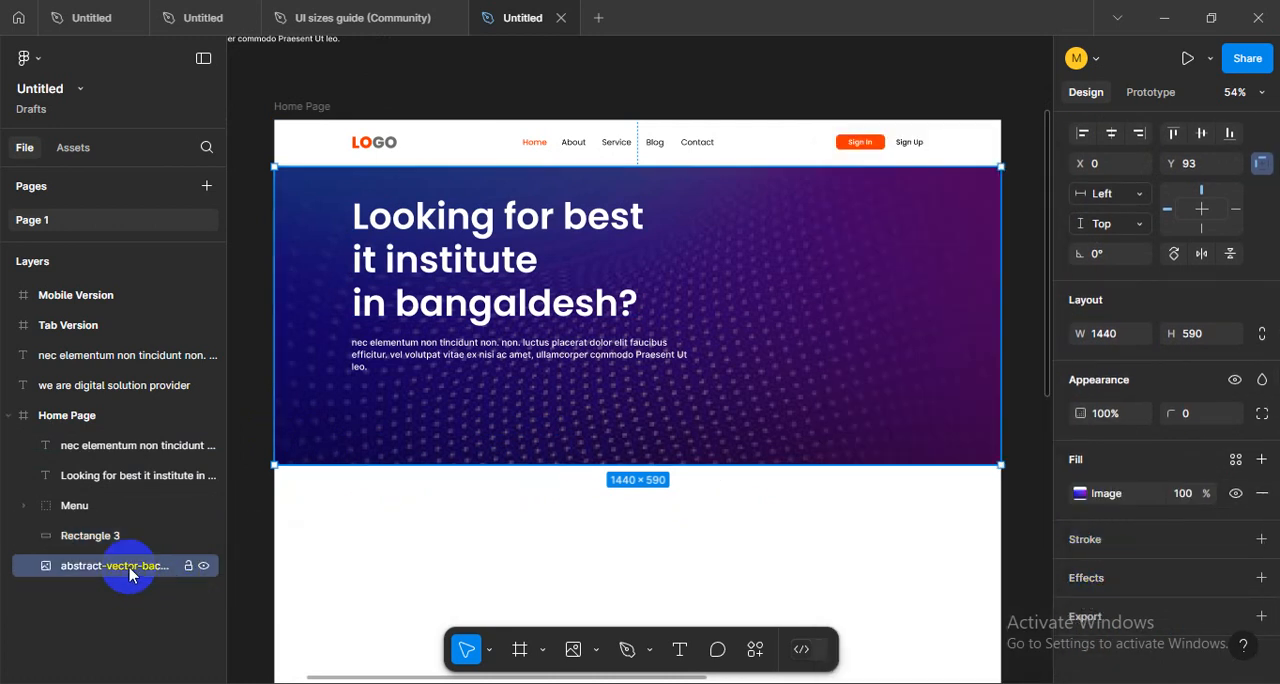
pyautogui.click(1080, 494)
pyautogui.moveTo(546, 466); pyautogui.dragTo(560, 519)
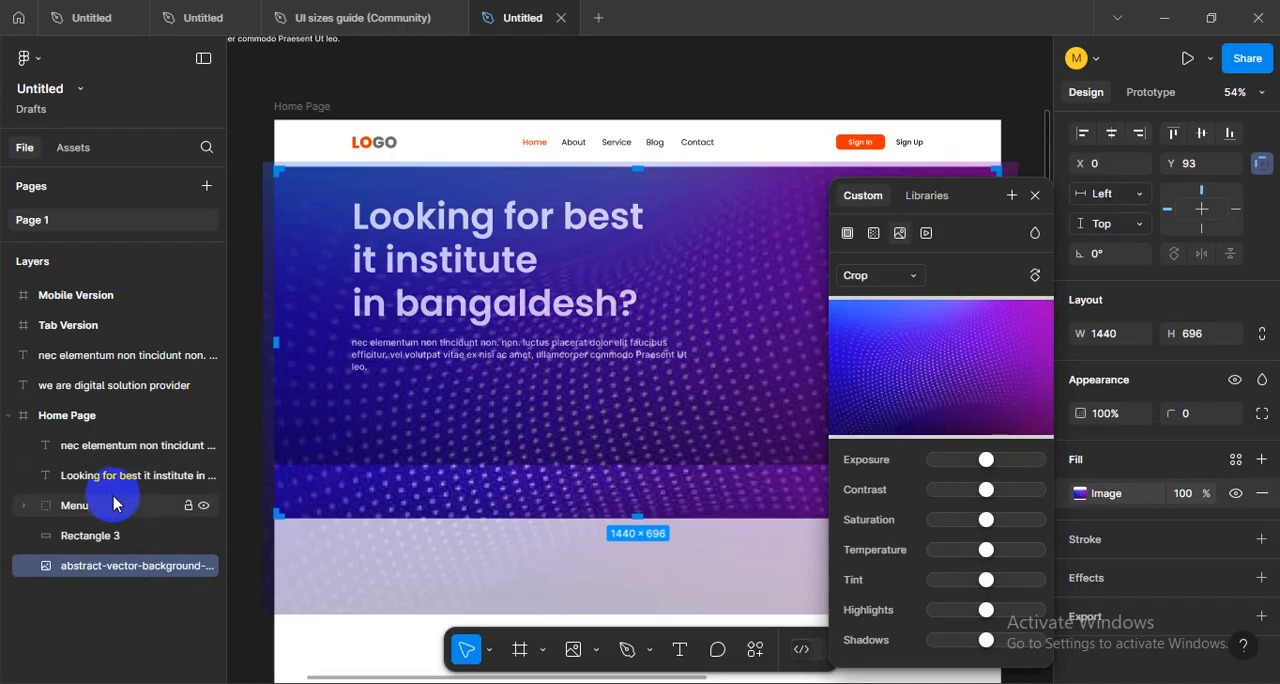
# - Stretch the Rectangle 3 overlay down to match the lower edge of the background image
pyautogui.click(115, 540)
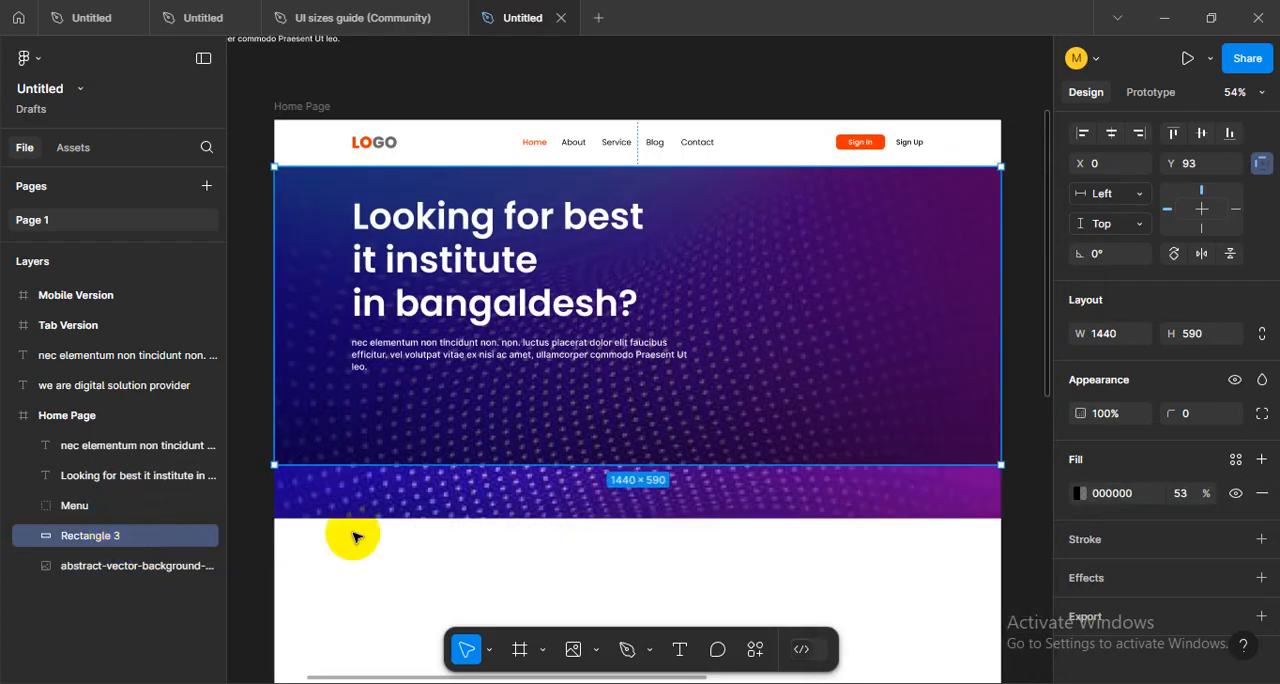
pyautogui.moveTo(554, 462); pyautogui.dragTo(551, 519)
pyautogui.click(500, 560)
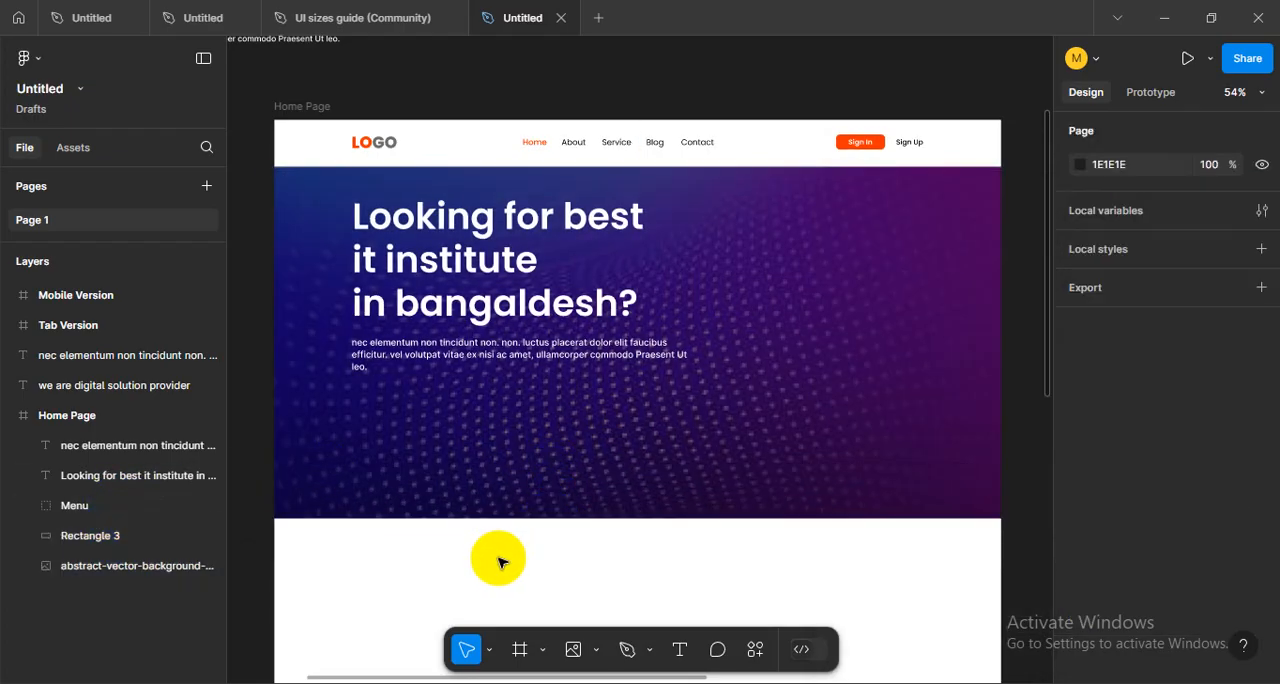
pyautogui.scroll(-3, 611, 503)
pyautogui.scroll(1, 614, 500)
pyautogui.scroll(2, 611, 500)
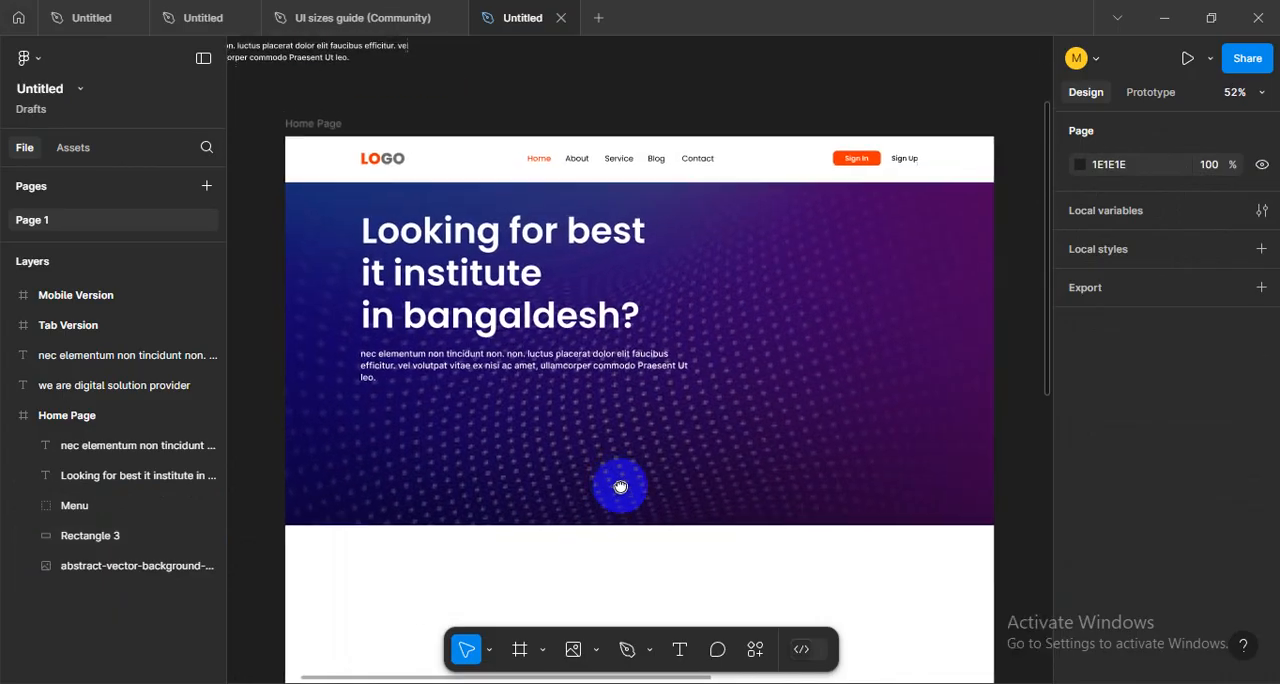
# - Lock the hero's background image and the Rectangle 3 overlay
pyautogui.click(514, 355)
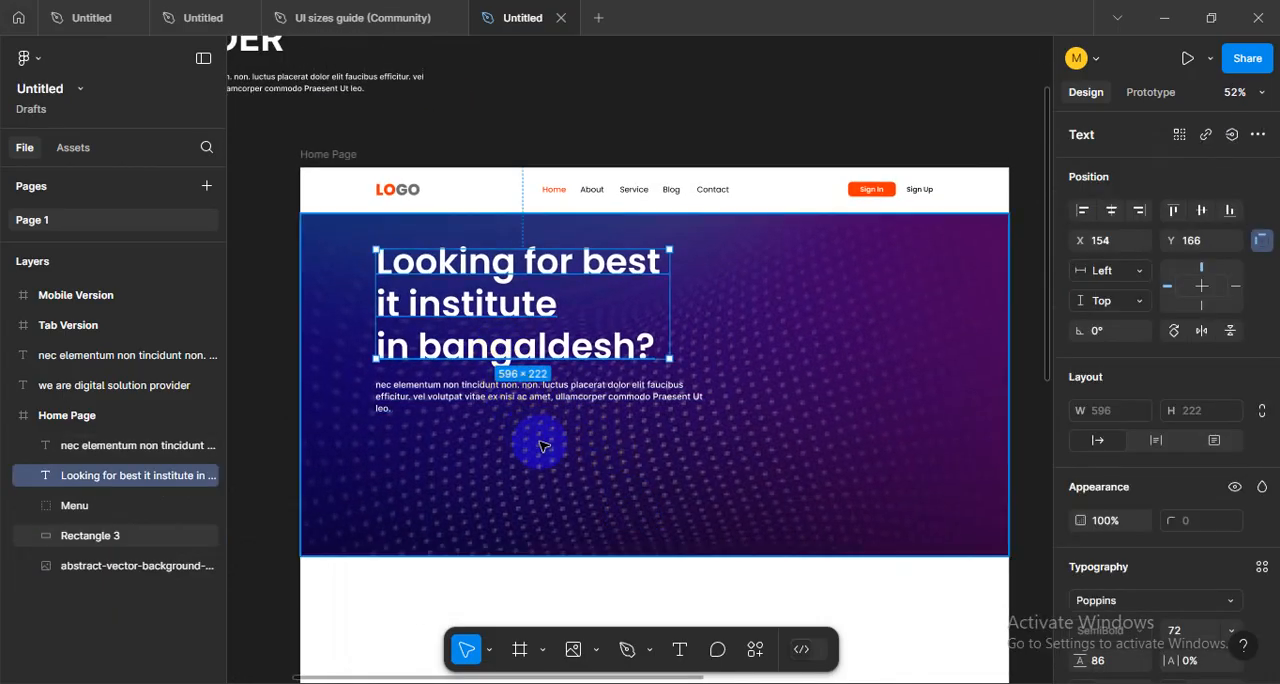
pyautogui.click(188, 565)
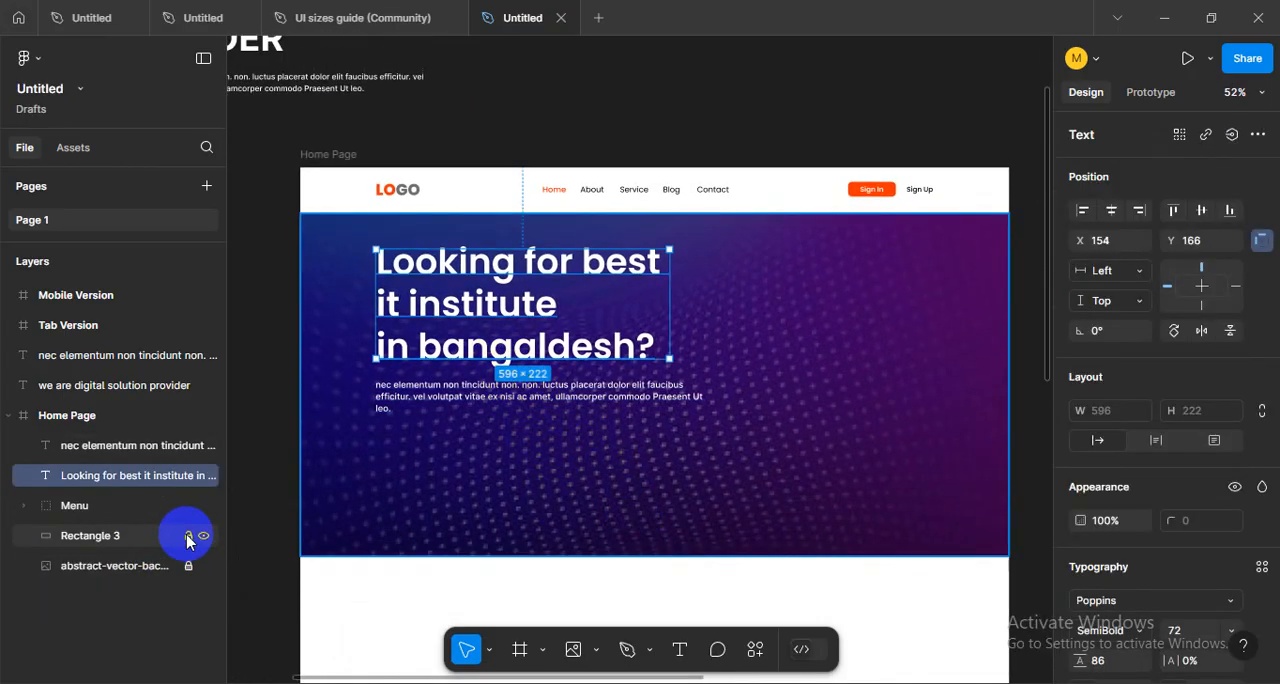
pyautogui.click(188, 537)
# - Move the hero heading and paragraph together down and slightly right, placing the heading at about X 171, Y 225
pyautogui.moveTo(500, 586); pyautogui.dragTo(473, 479)
pyautogui.click(524, 388)
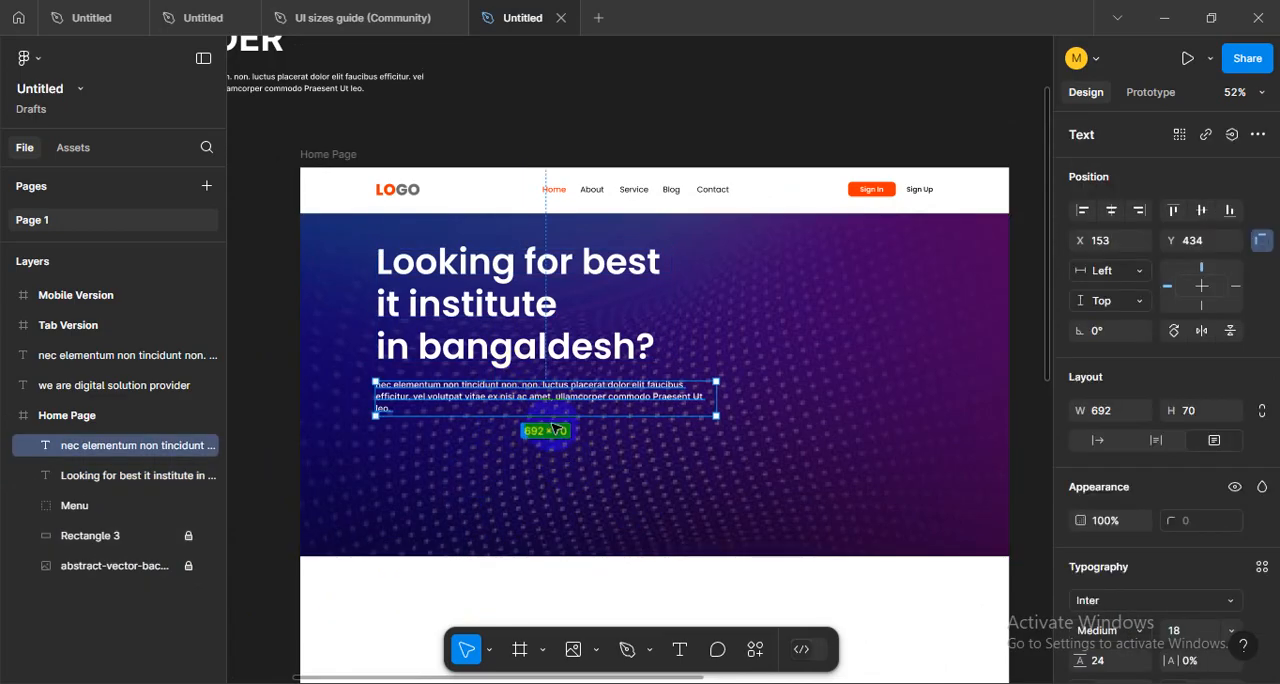
pyautogui.keyDown('shift'); pyautogui.click(487, 334); pyautogui.keyUp('shift')
pyautogui.moveTo(487, 334); pyautogui.dragTo(496, 362)
pyautogui.click(781, 336)
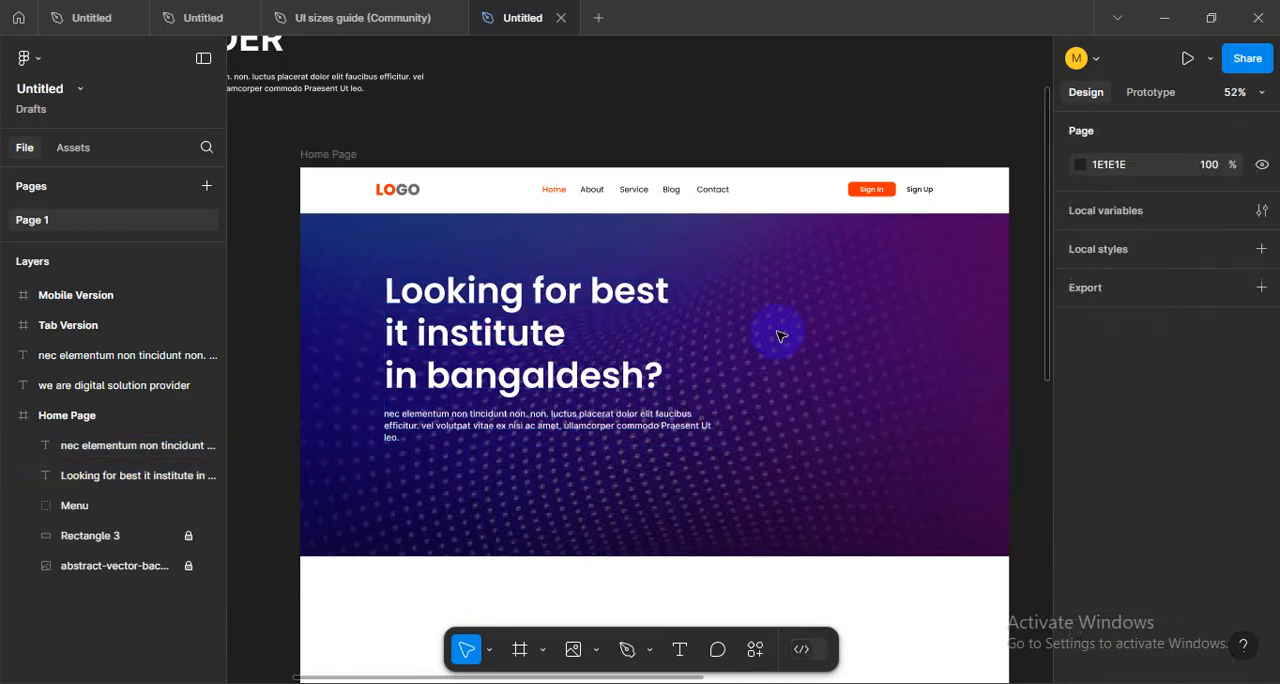
# - Try the letter case options on the hero heading and set it to Uppercase
pyautogui.click(581, 292)
pyautogui.scroll(-2, 1150, 520)
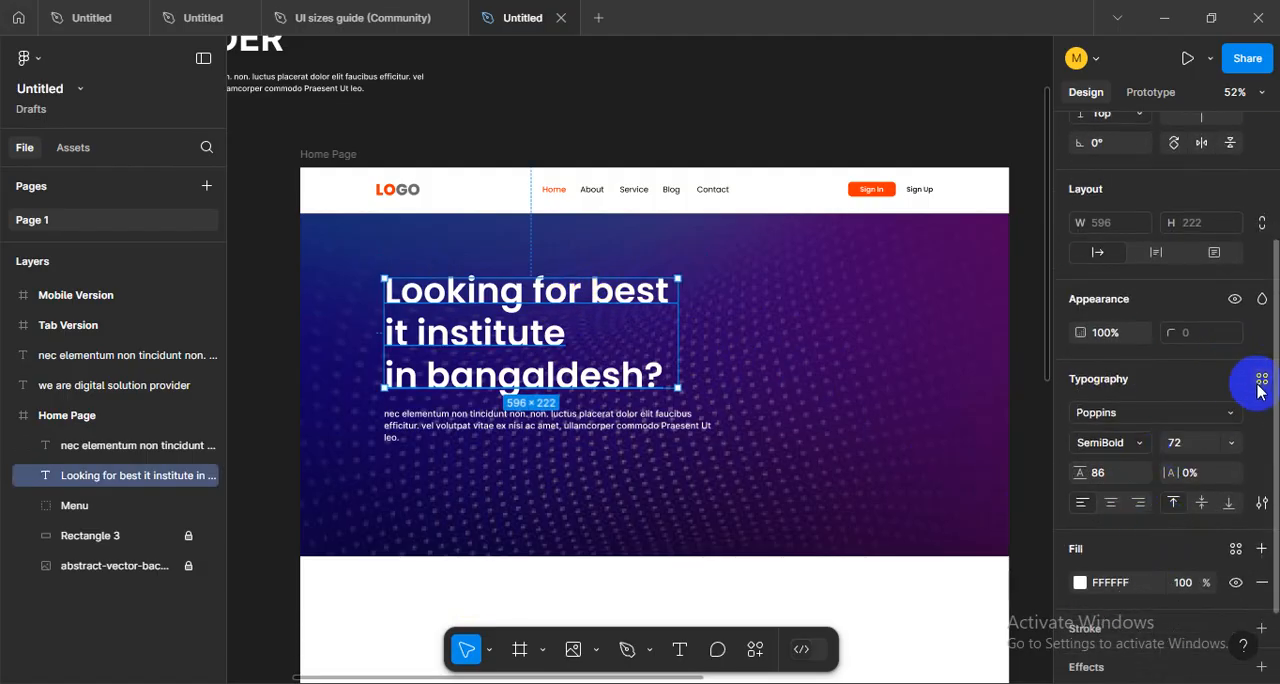
pyautogui.click(1261, 502)
pyautogui.click(959, 441)
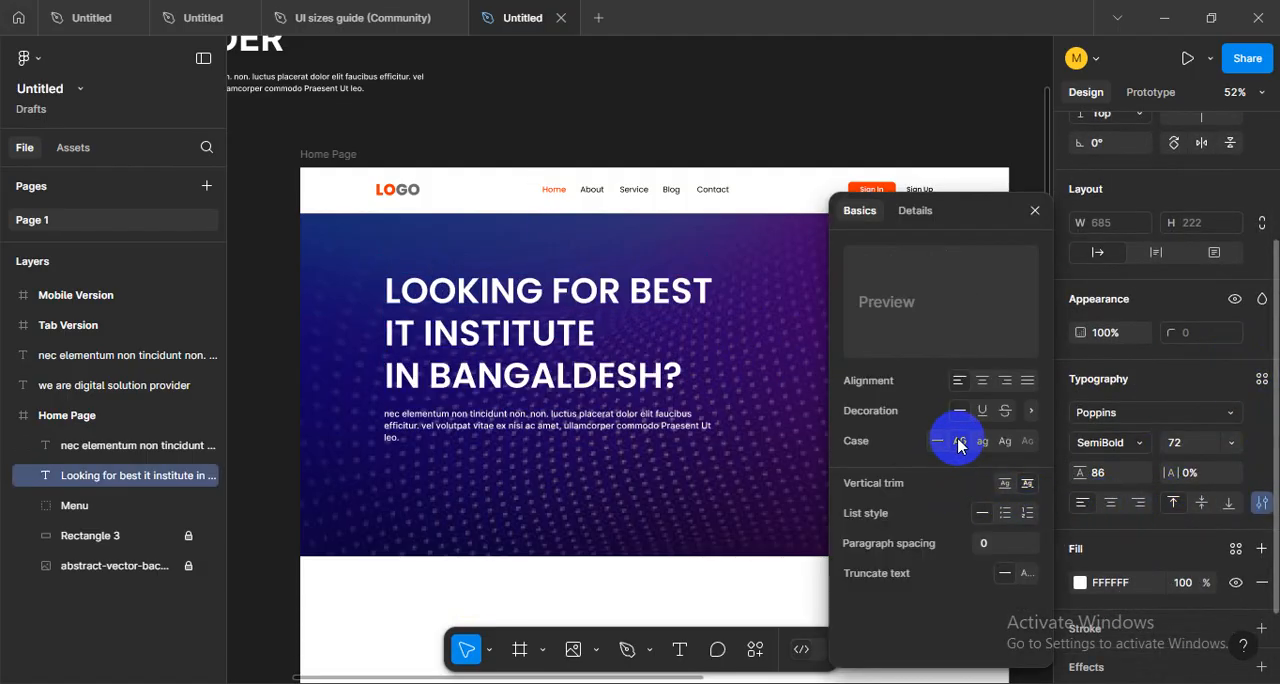
pyautogui.click(984, 442)
pyautogui.click(1005, 442)
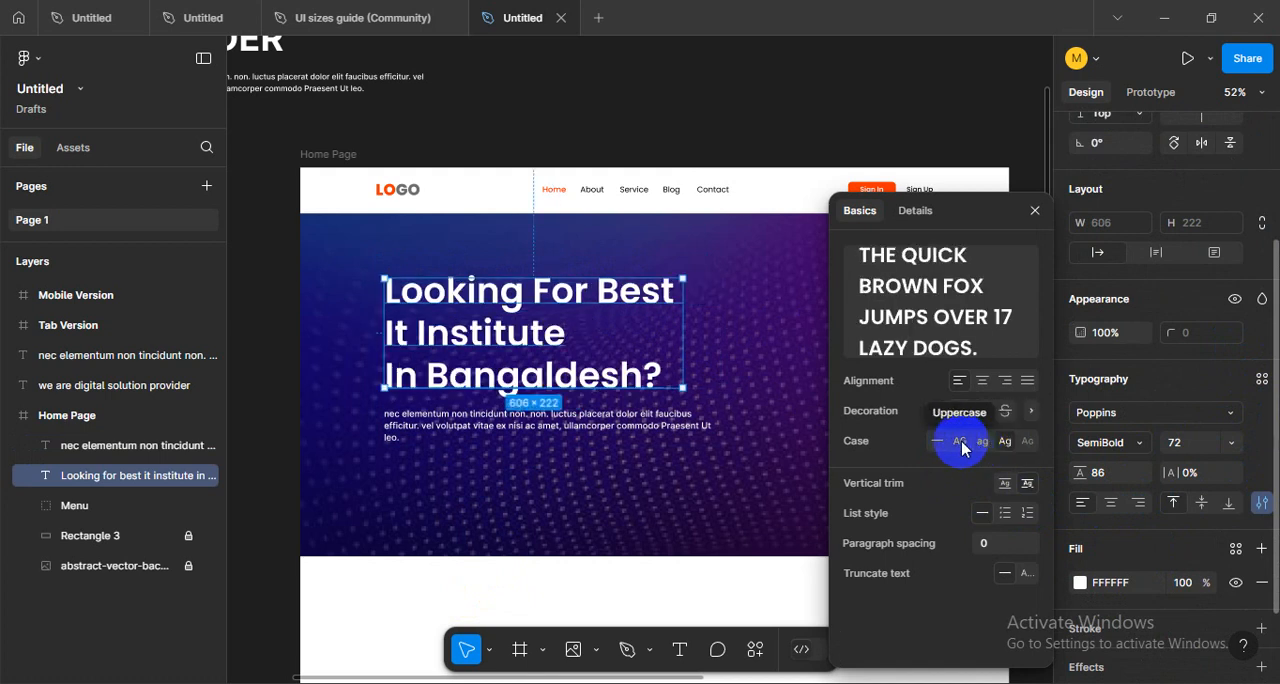
pyautogui.click(960, 441)
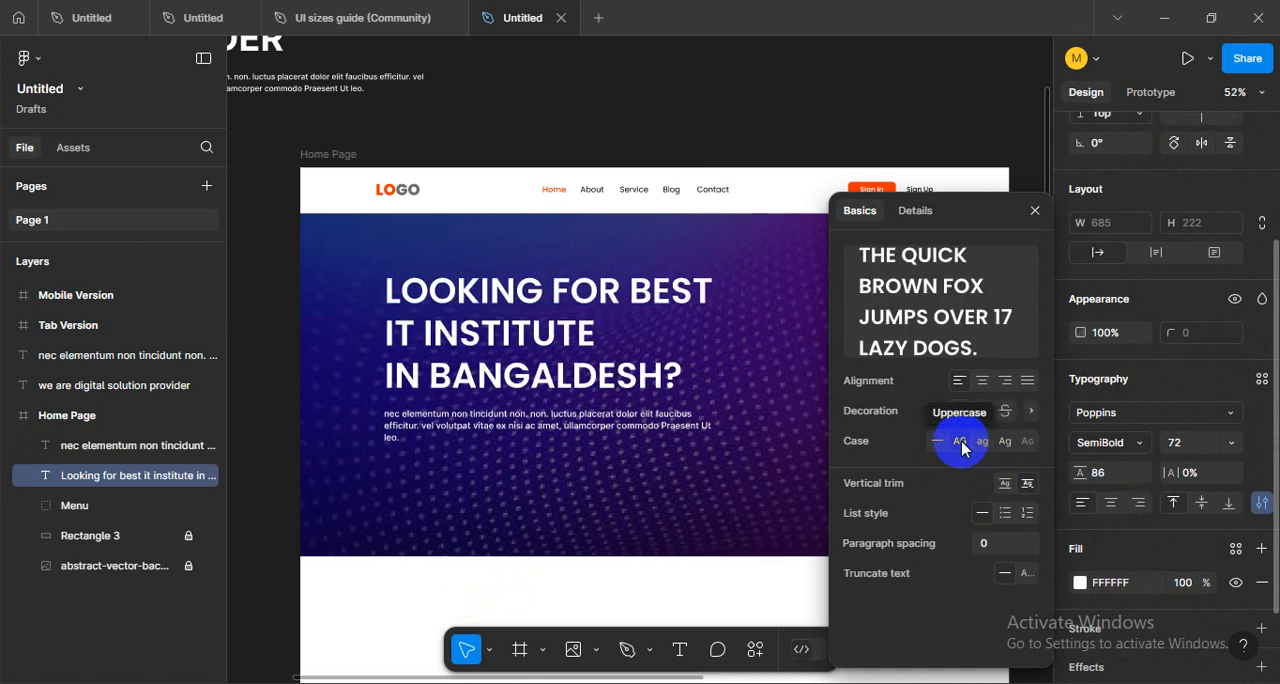
# - Correct the misspelled country name in the heading's last line to BANGLADESH, with a space before the question mark
pyautogui.doubleClick(557, 320)
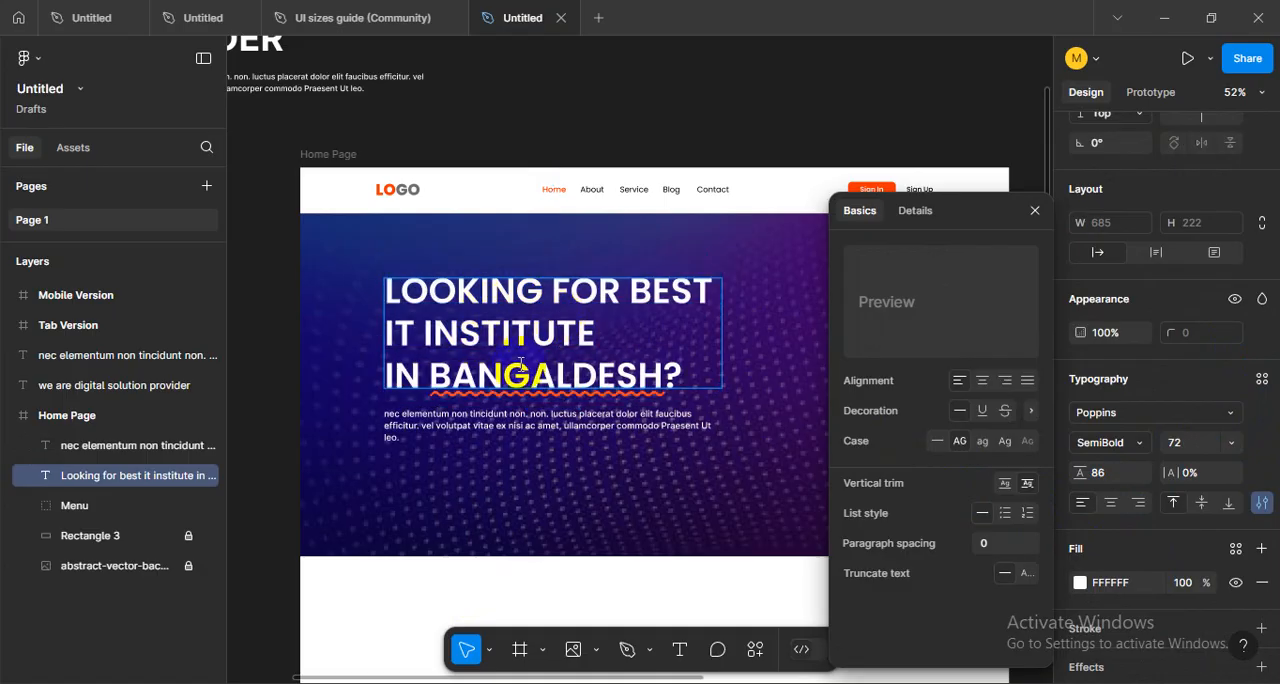
pyautogui.doubleClick(520, 375)
pyautogui.rightClick(531, 377)
pyautogui.click(562, 394)
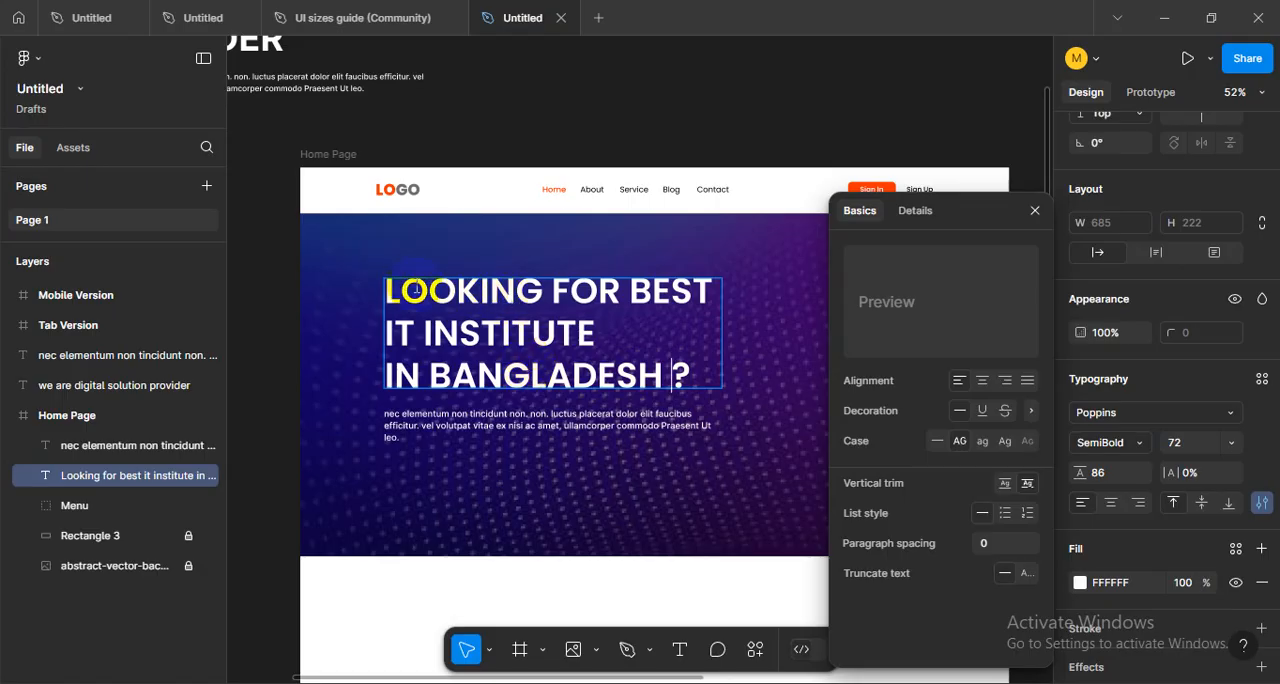
# - Color the heading words BEST IT INSTITUTE with the orange FF3300 sampled from the logo
pyautogui.moveTo(631, 291); pyautogui.dragTo(618, 334)
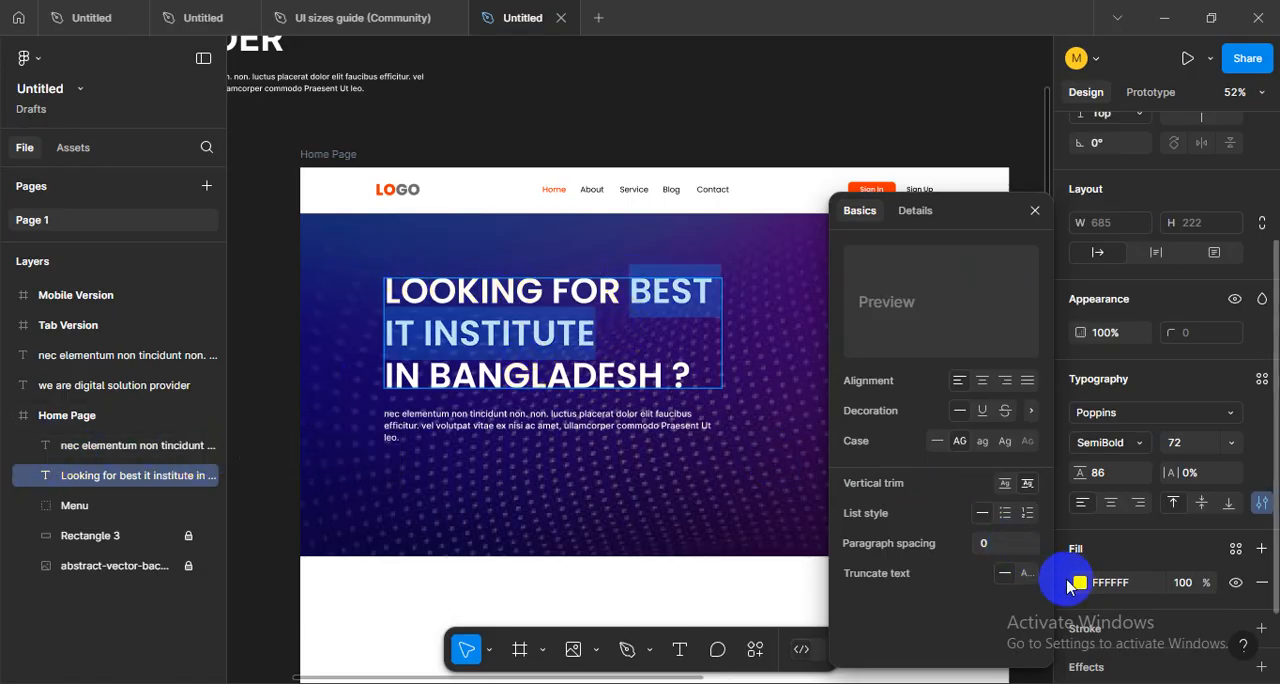
pyautogui.scroll(-2, 1120, 570)
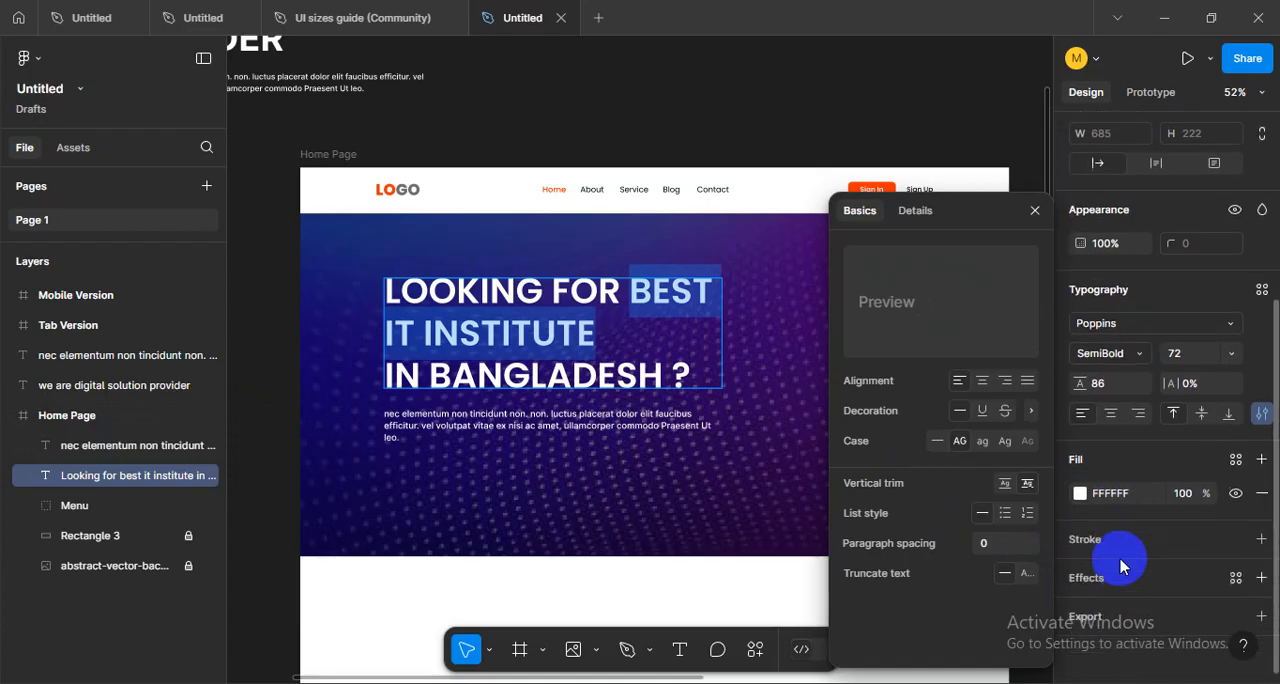
pyautogui.click(1080, 495)
pyautogui.click(854, 470)
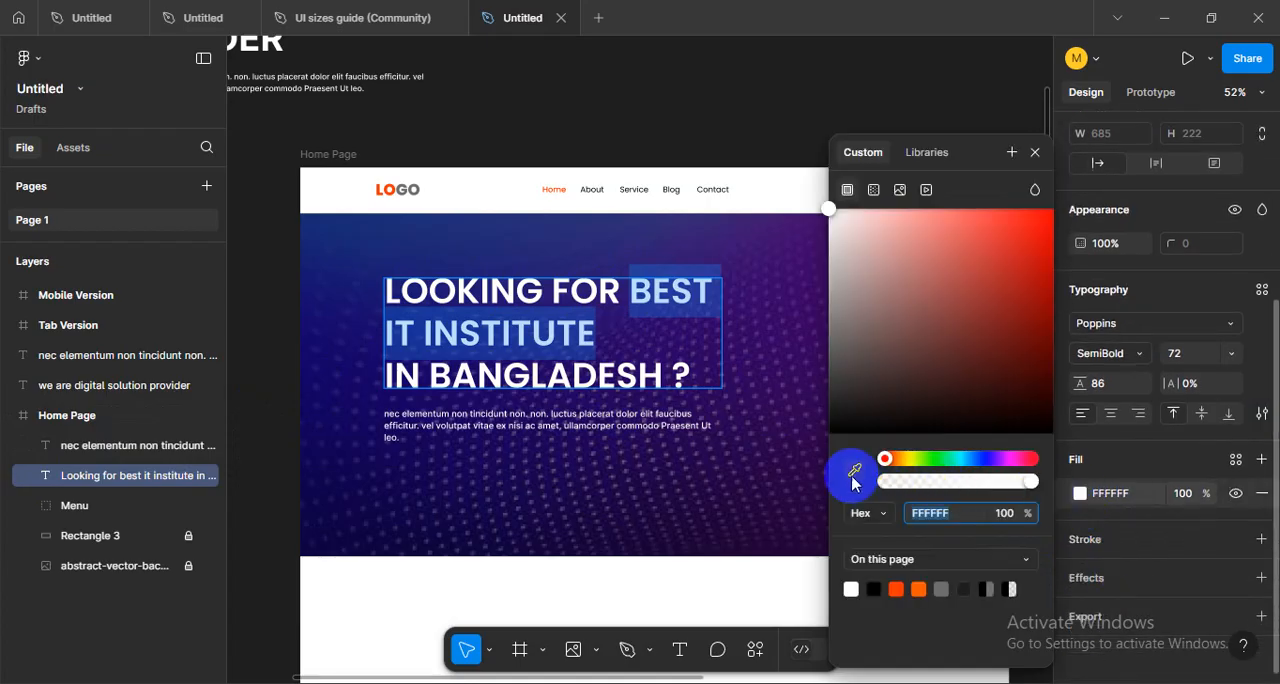
pyautogui.click(387, 189)
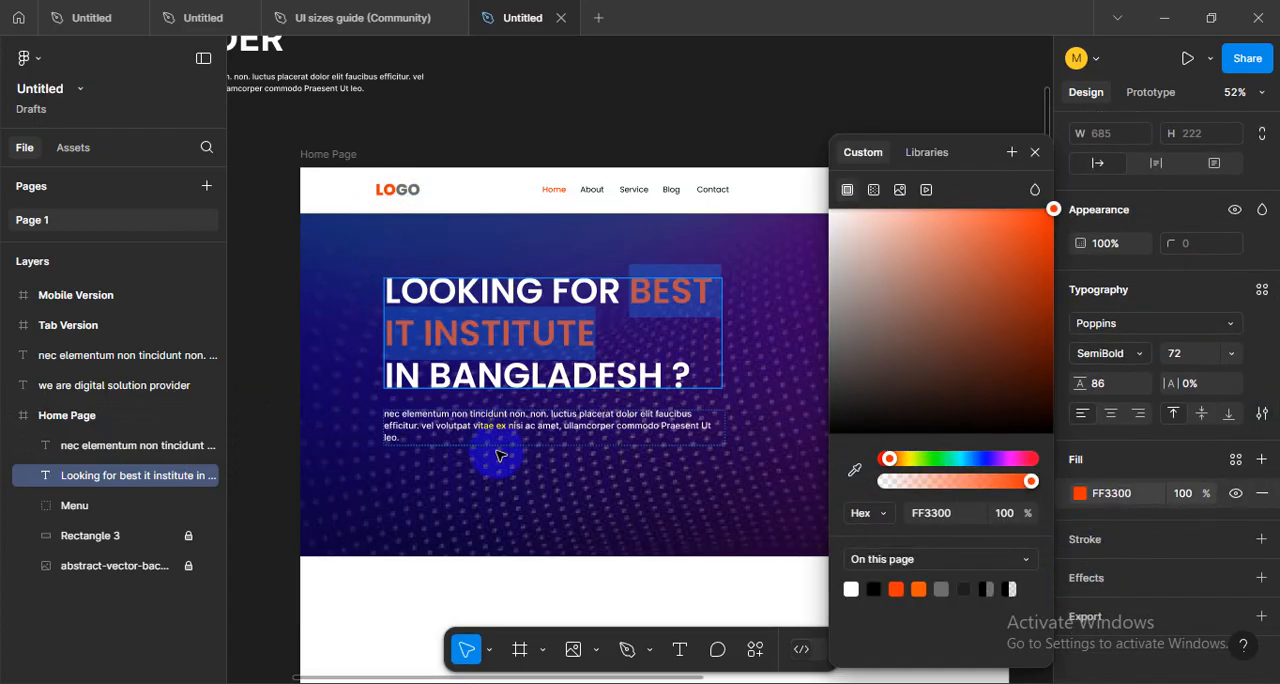
pyautogui.press('Escape')
pyautogui.click(271, 355)
# - Rearrange the heading's line breaks so BEST IT INSTITUTE stands alone on the second line
pyautogui.scroll(-5, 630, 450)
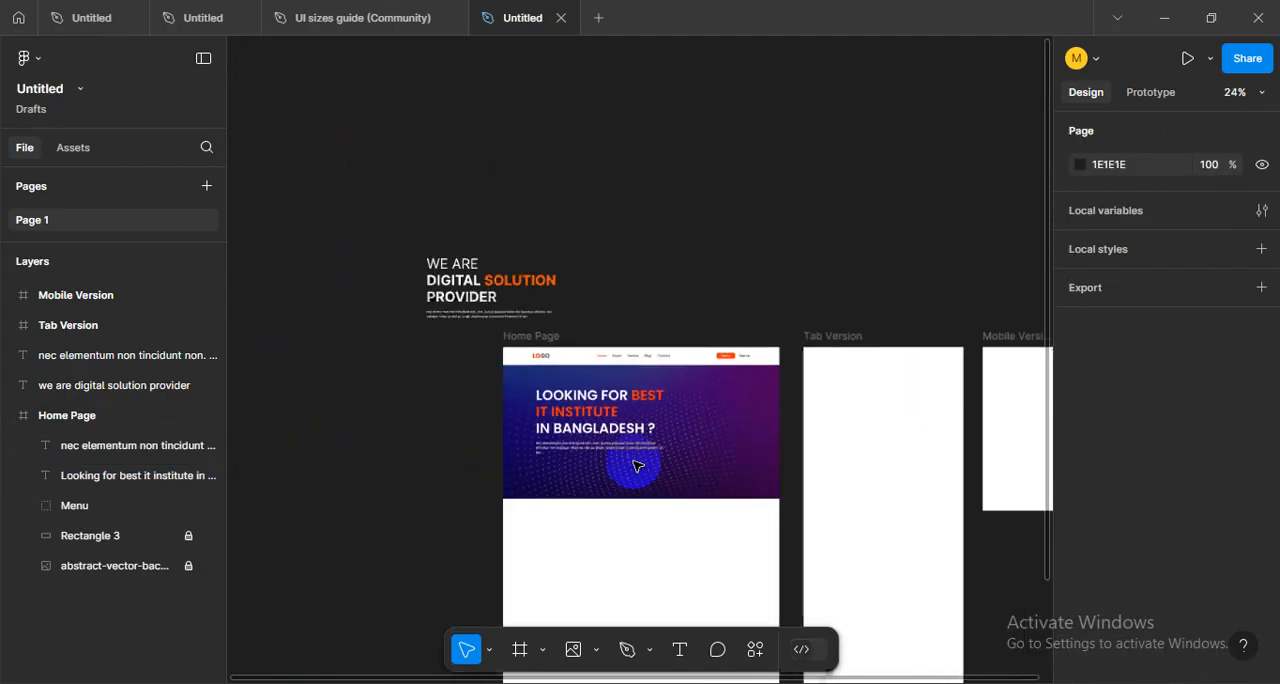
pyautogui.moveTo(737, 487); pyautogui.dragTo(687, 341)
pyautogui.scroll(-1, 656, 307)
pyautogui.scroll(4, 630, 219)
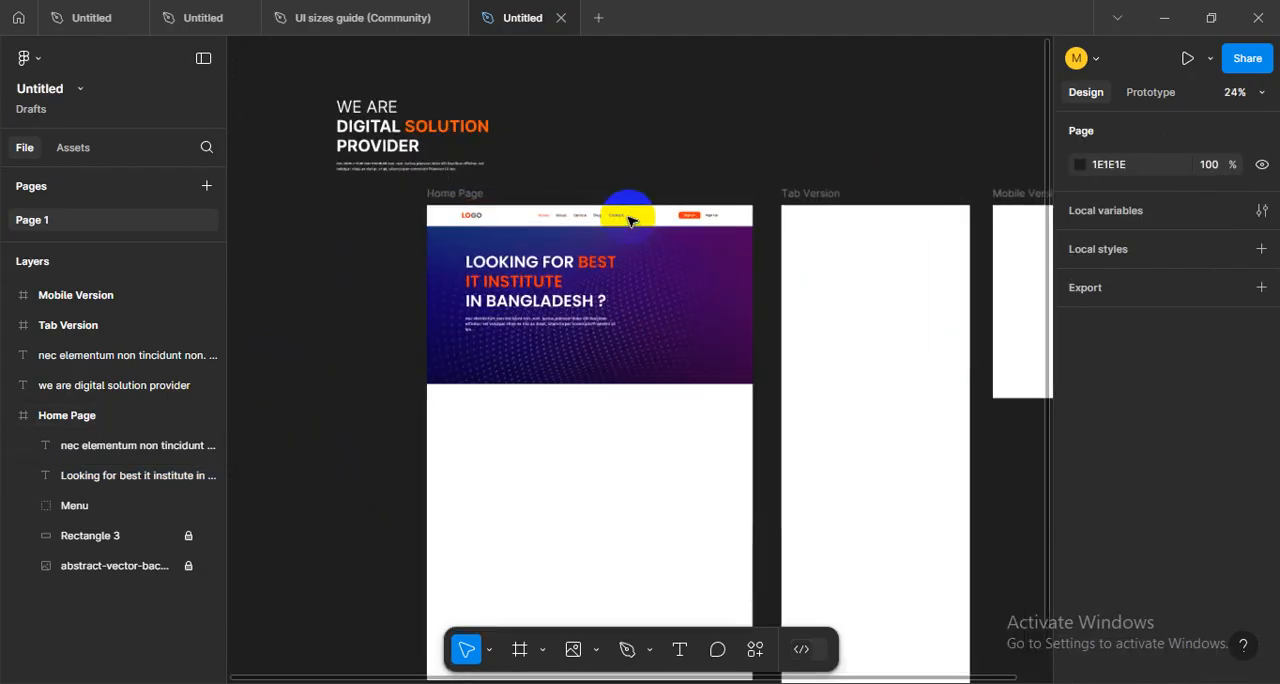
pyautogui.scroll(3, 628, 220)
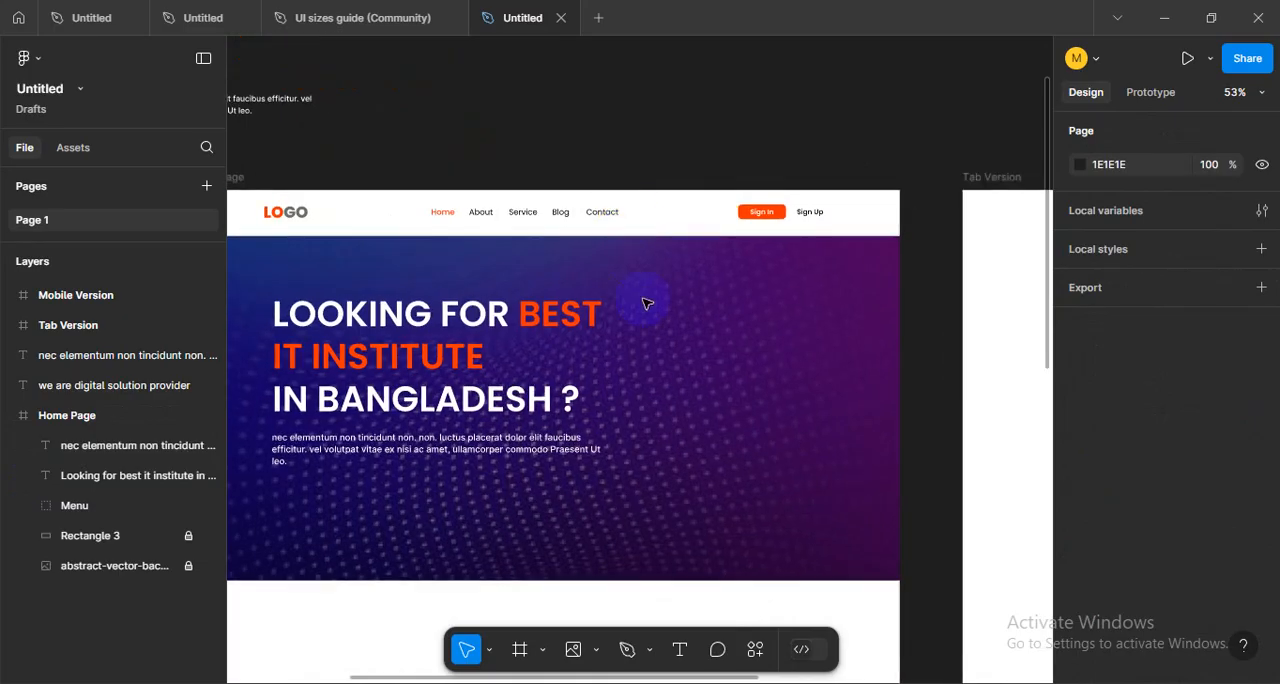
pyautogui.moveTo(640, 428); pyautogui.dragTo(718, 455)
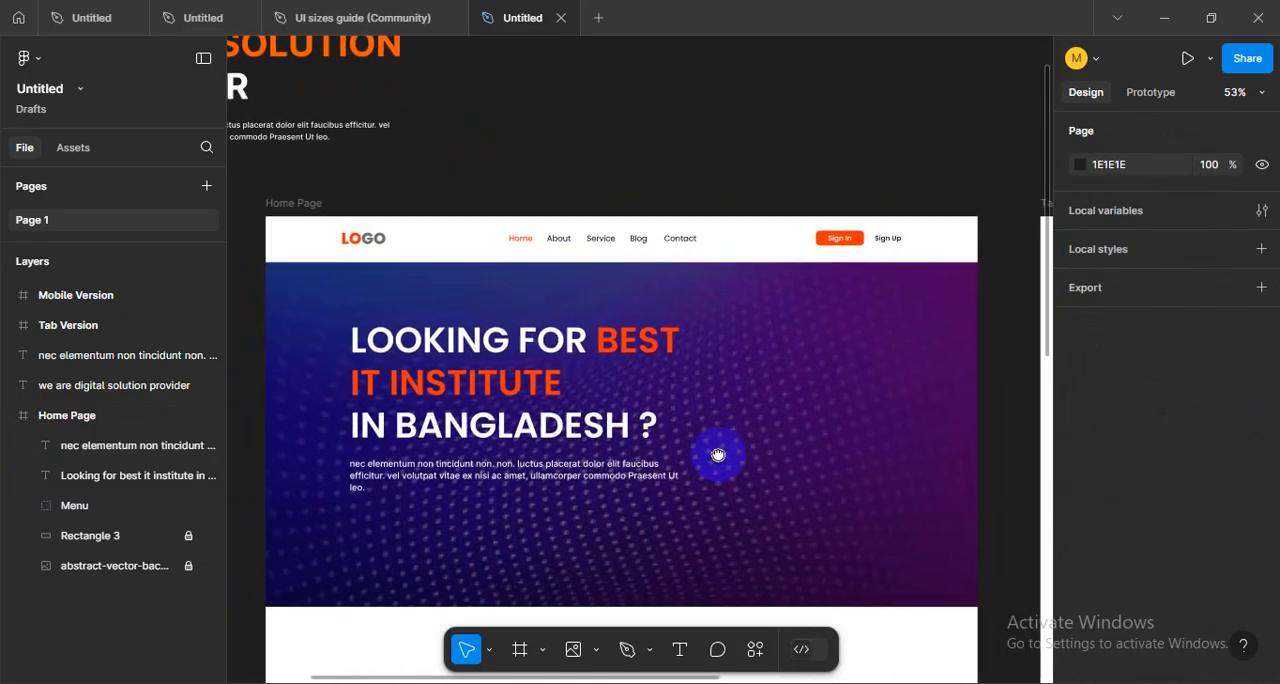
pyautogui.click(598, 350)
pyautogui.click(598, 350)
pyautogui.press('Return')
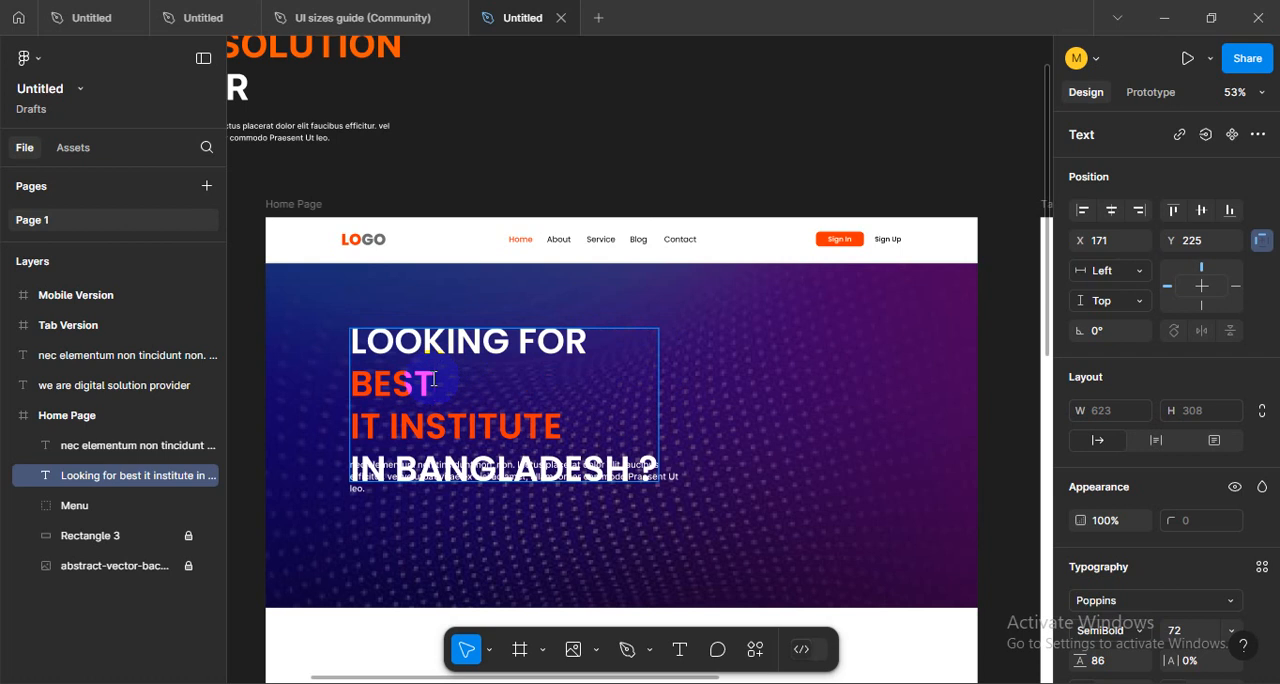
pyautogui.press('BackSpace')
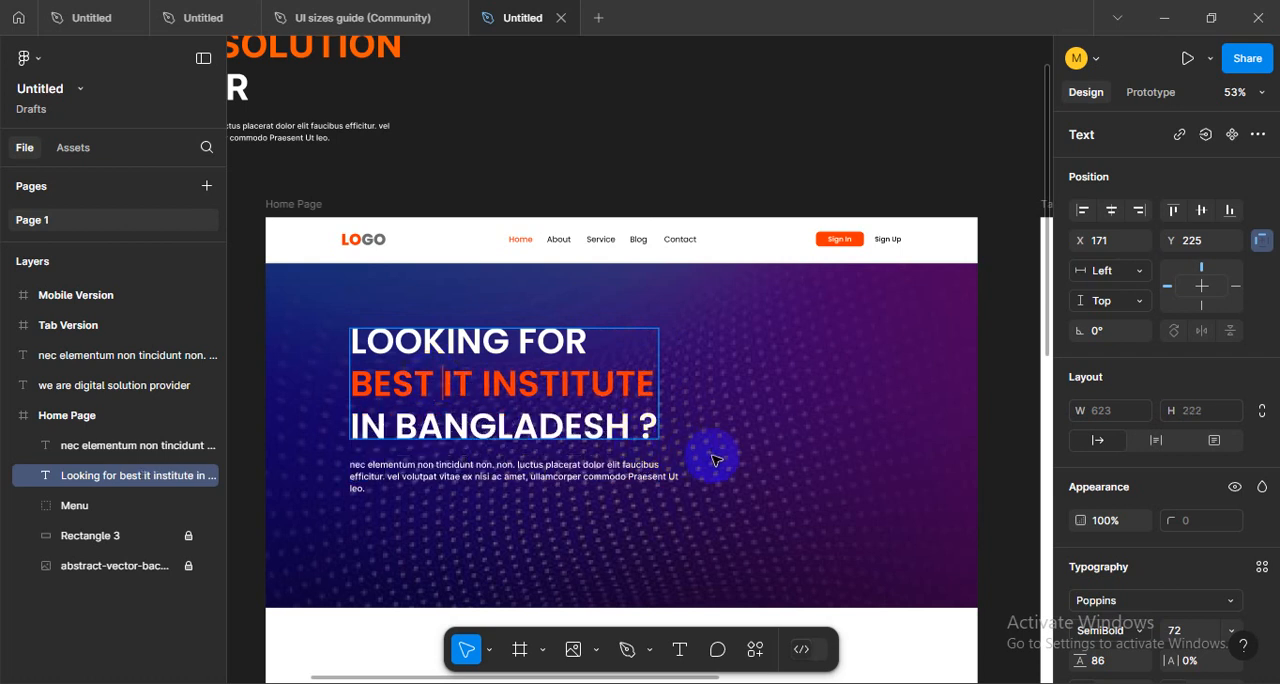
pyautogui.click(257, 423)
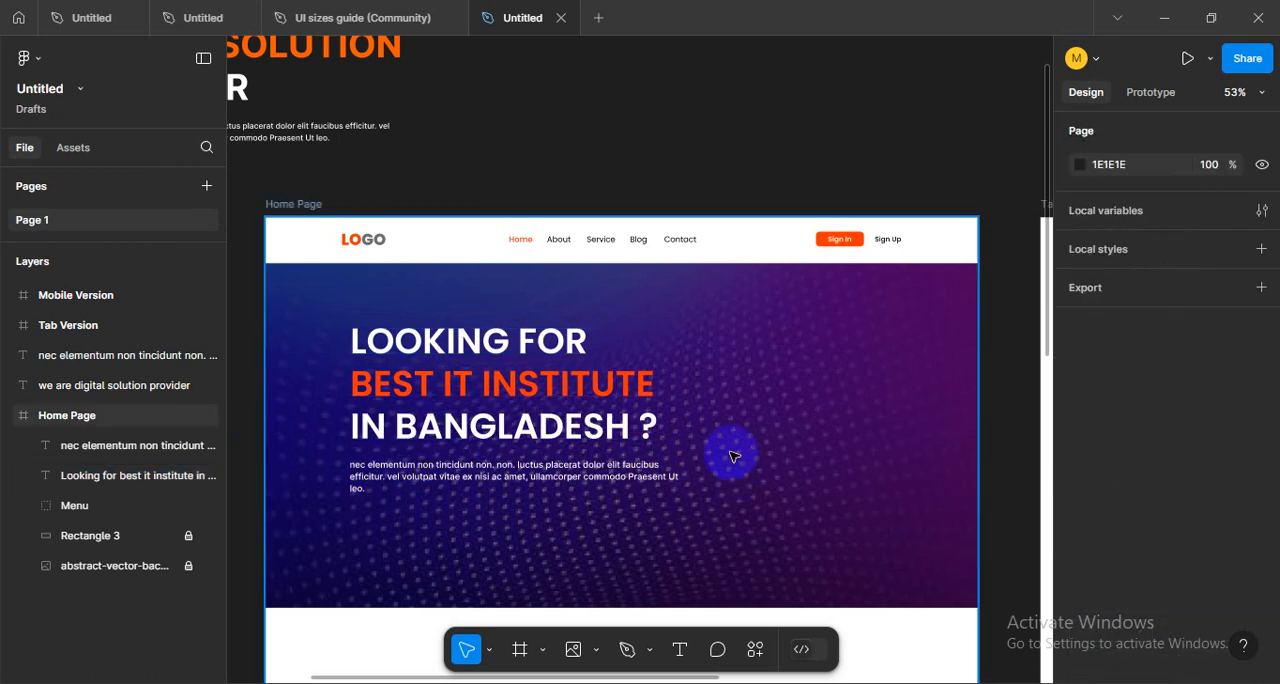
# - Shorten the hero paragraph by deleting everything after "amet,"
pyautogui.scroll(-3, 730, 455)
pyautogui.scroll(3, 720, 457)
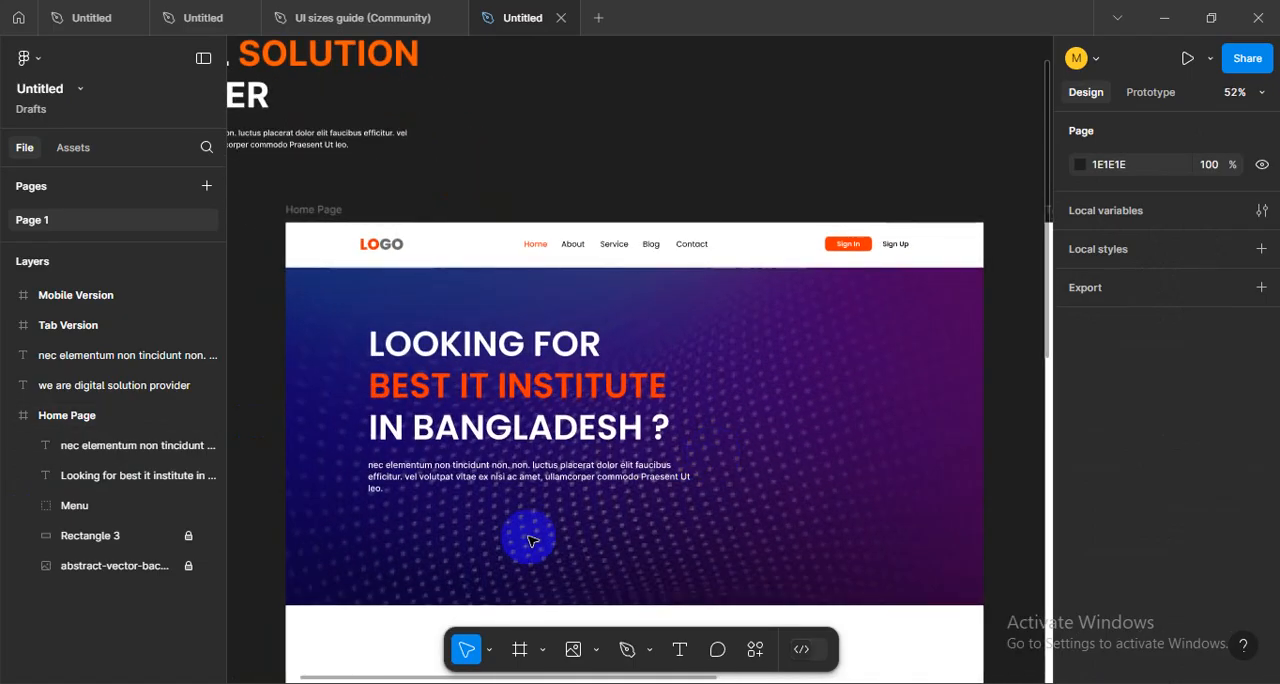
pyautogui.scroll(2, 604, 499)
pyautogui.press('t')
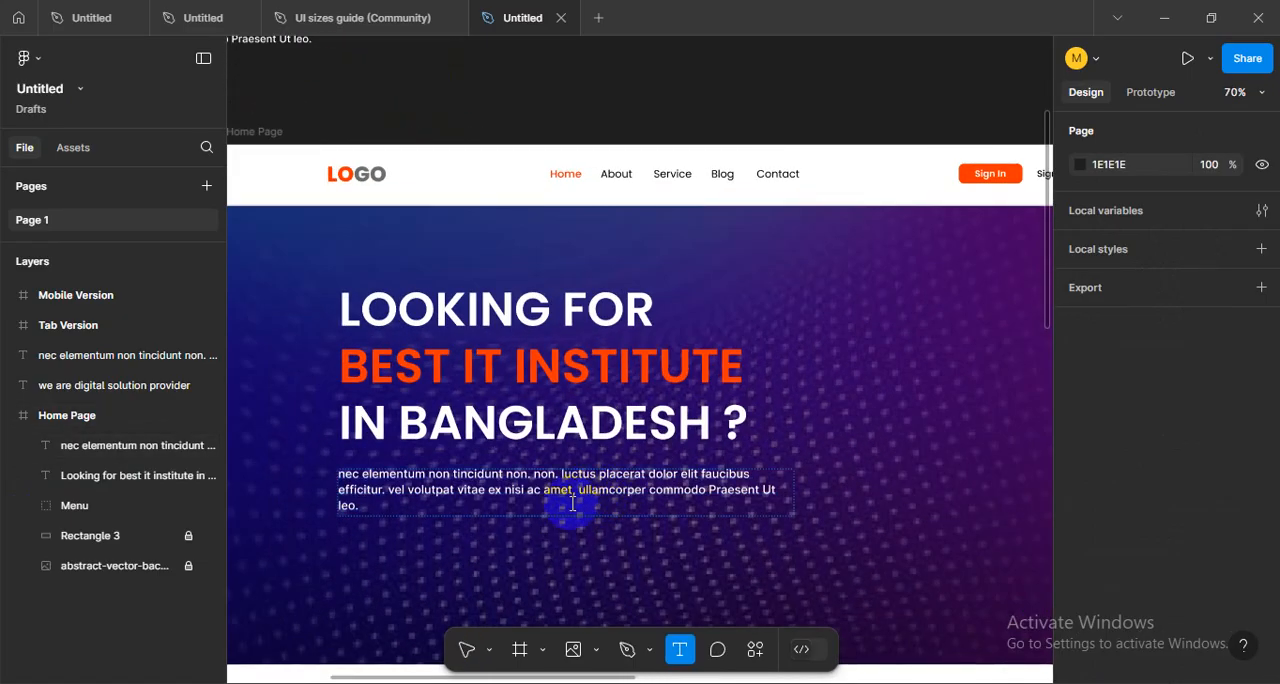
pyautogui.moveTo(578, 492); pyautogui.dragTo(620, 527)
pyautogui.press('BackSpace')
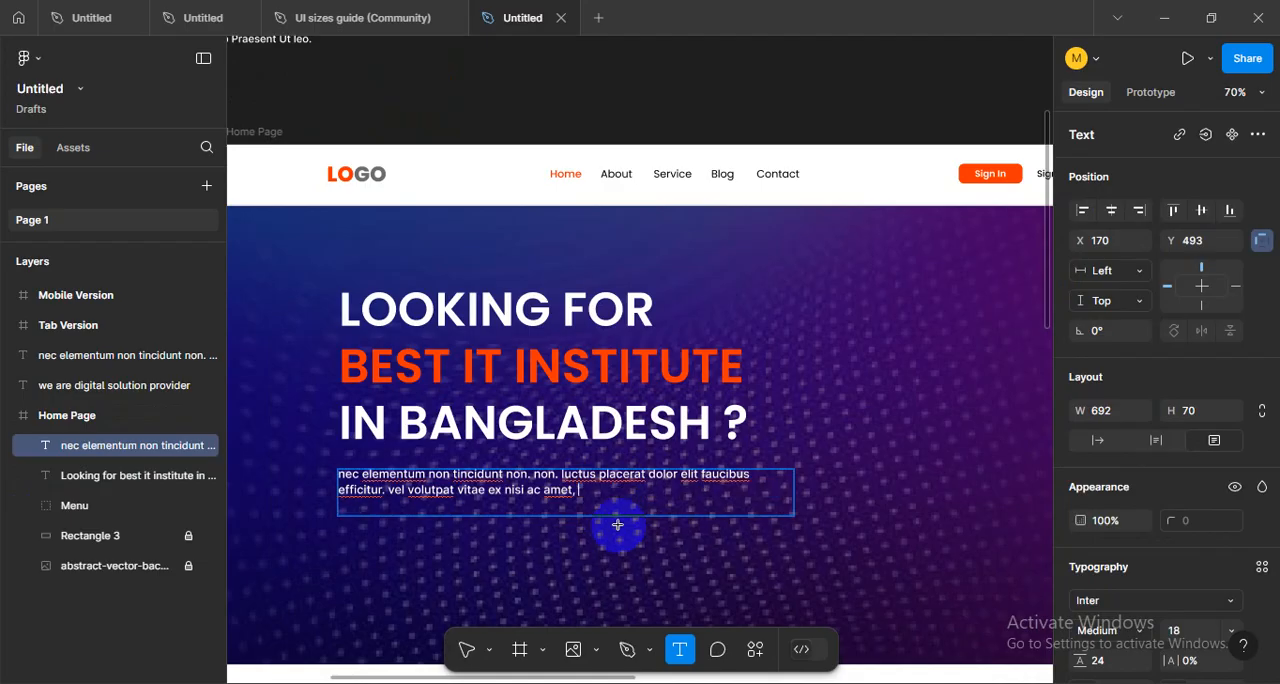
pyautogui.press('Escape')
pyautogui.click(651, 538)
# - Narrow the hero paragraph's text box to a width of 636 and reduce its height to fit its two lines
pyautogui.click(669, 480)
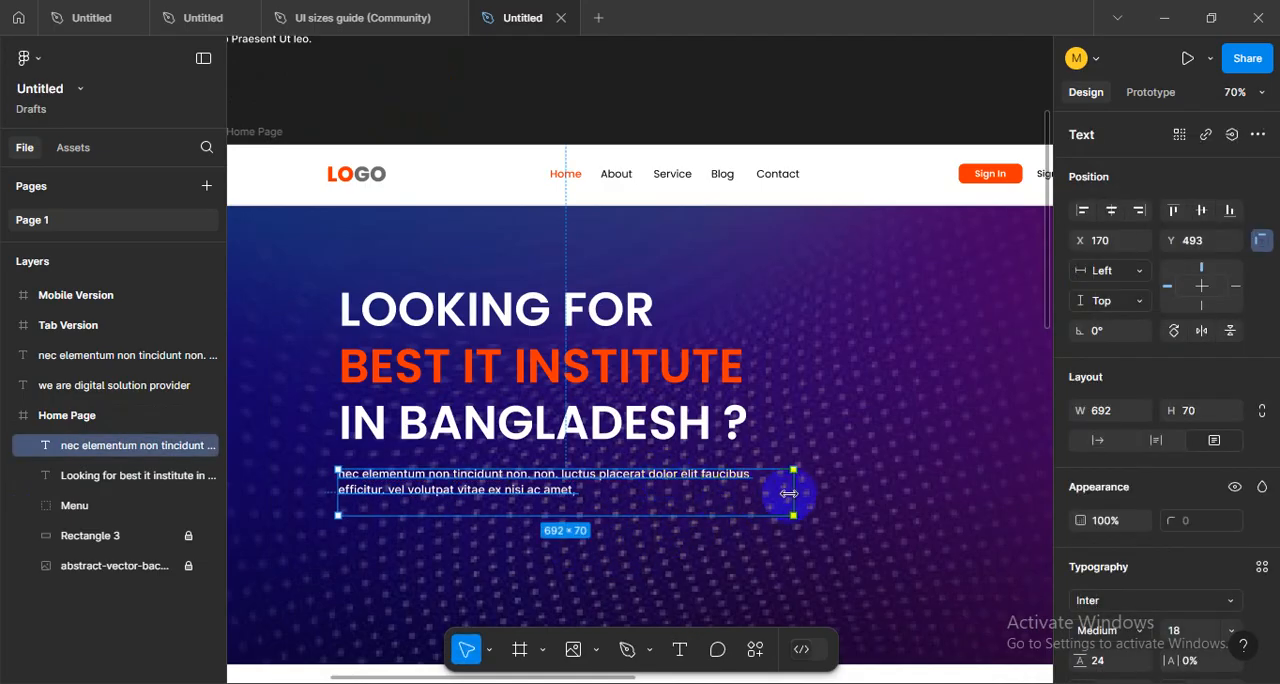
pyautogui.moveTo(790, 492); pyautogui.dragTo(762, 492)
pyautogui.click(598, 549)
pyautogui.click(521, 493)
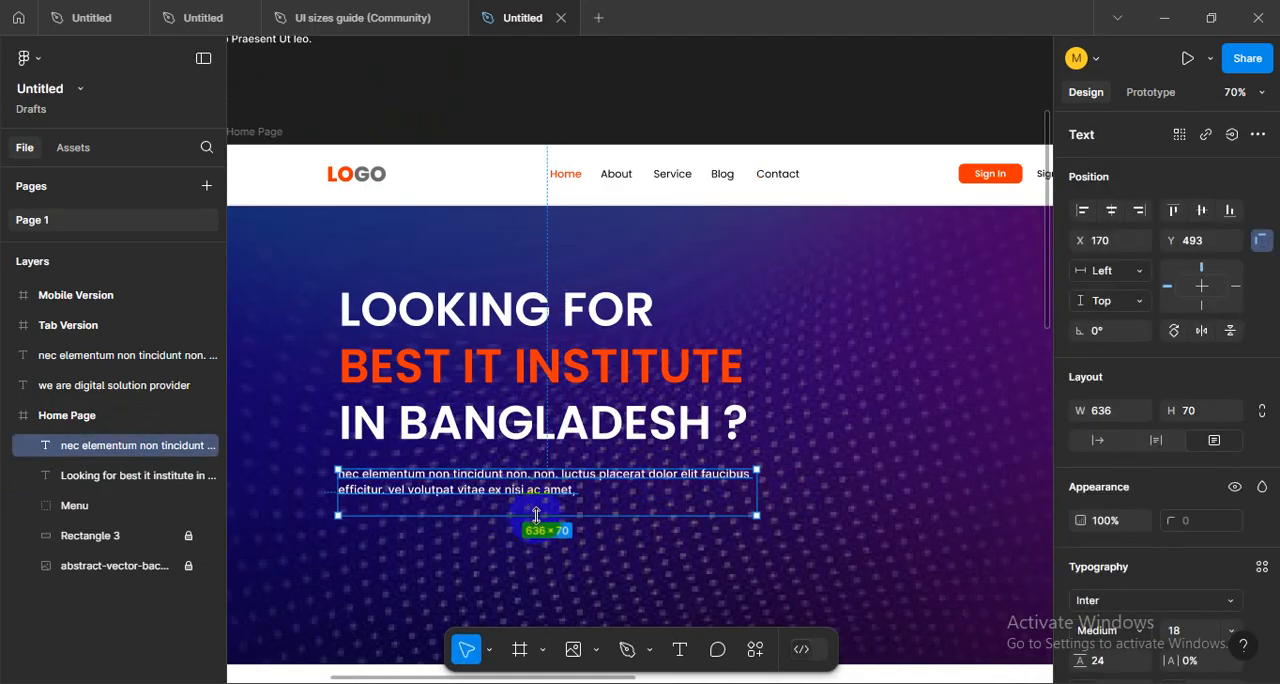
pyautogui.moveTo(535, 515); pyautogui.dragTo(538, 500)
pyautogui.click(484, 542)
# - Set the vertical spacing between the hero heading and paragraph to 50
pyautogui.keyDown('ctrl'); pyautogui.scroll(-1, 481, 541); pyautogui.keyUp('ctrl')
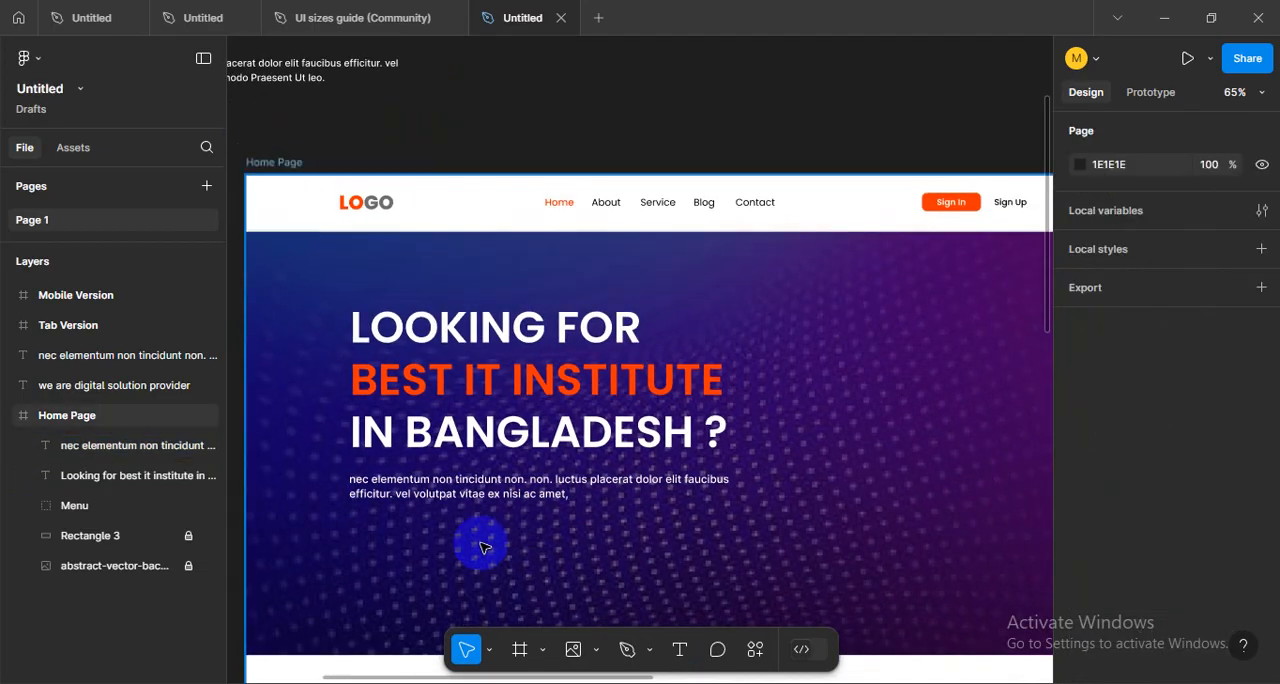
pyautogui.moveTo(481, 541); pyautogui.dragTo(561, 537)
pyautogui.click(575, 495)
pyautogui.keyDown('shift'); pyautogui.click(600, 428); pyautogui.keyUp('shift')
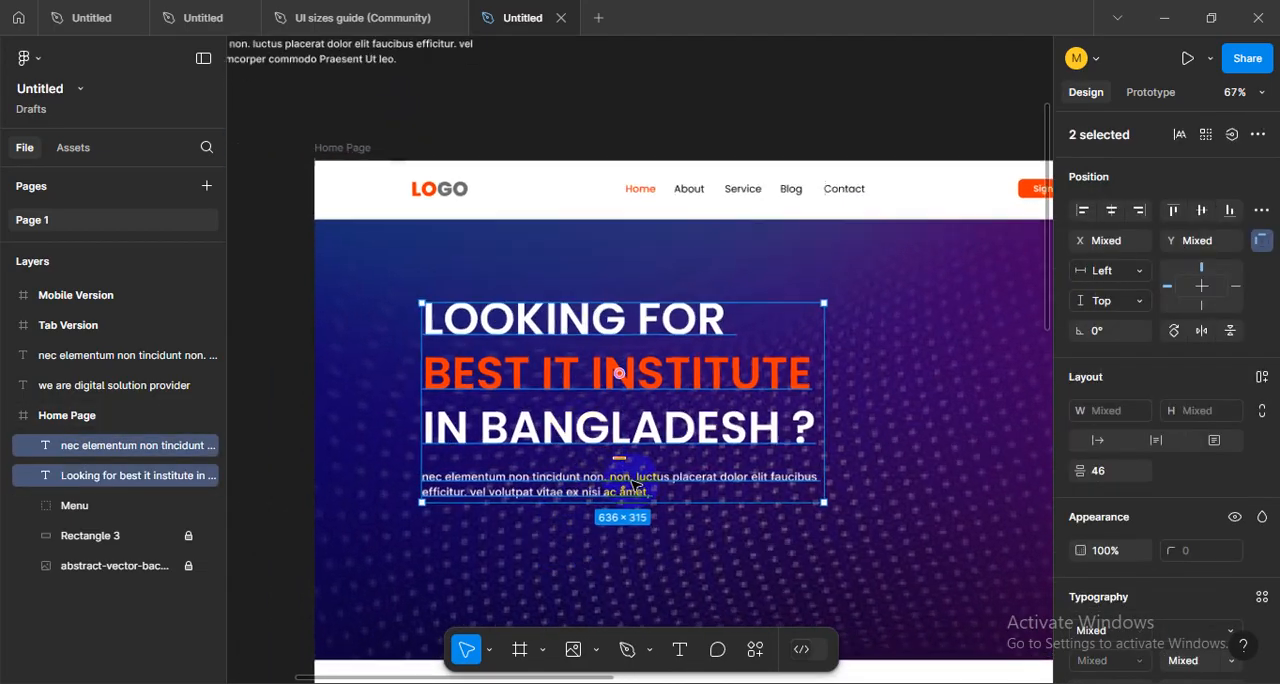
pyautogui.keyDown('ctrl'); pyautogui.scroll(4, 615, 430); pyautogui.keyUp('ctrl')
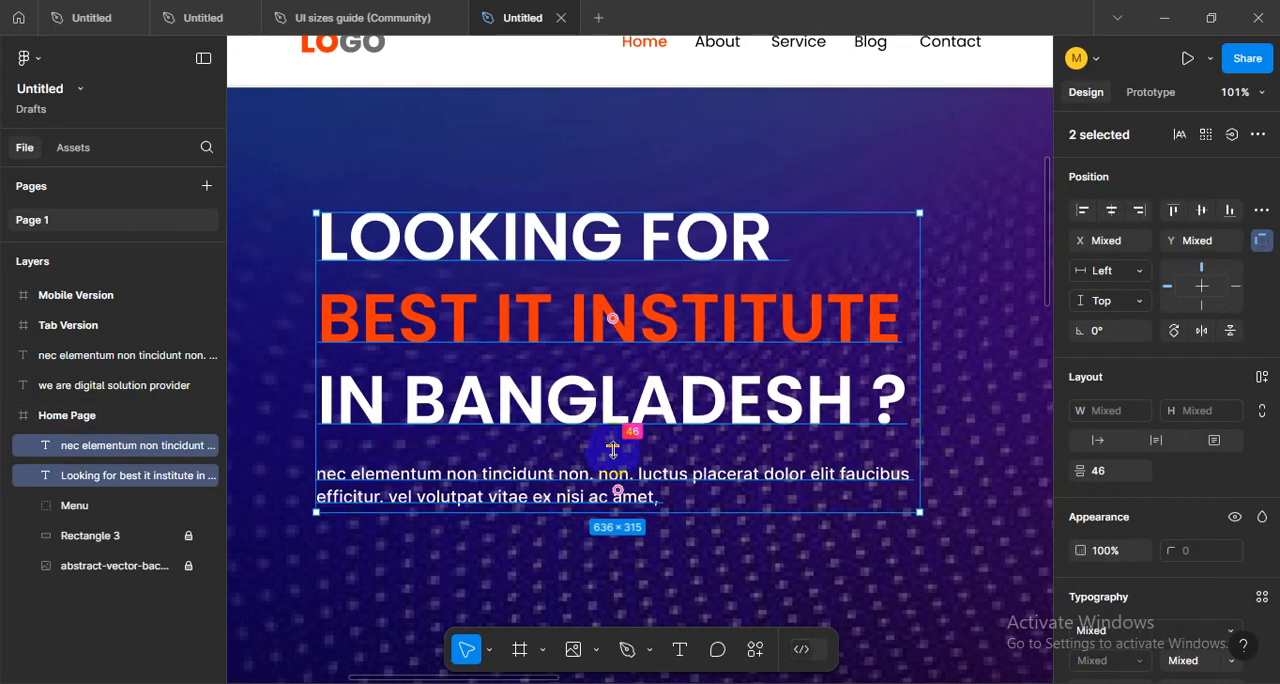
pyautogui.moveTo(613, 450); pyautogui.dragTo(615, 450)
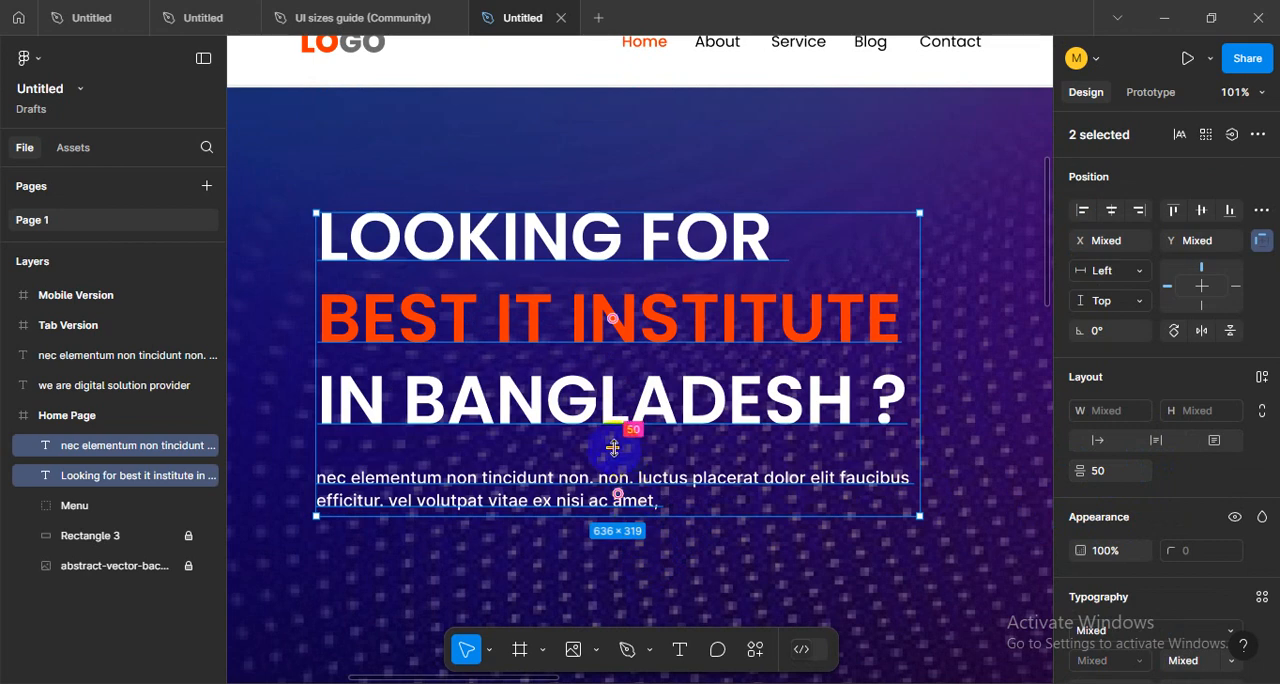
pyautogui.click(741, 582)
# - Show the layout grids to check the heading's left edge against the logo
pyautogui.scroll(-3, 631, 539)
pyautogui.moveTo(628, 578); pyautogui.dragTo(726, 504)
pyautogui.moveTo(649, 452); pyautogui.dragTo(528, 183)
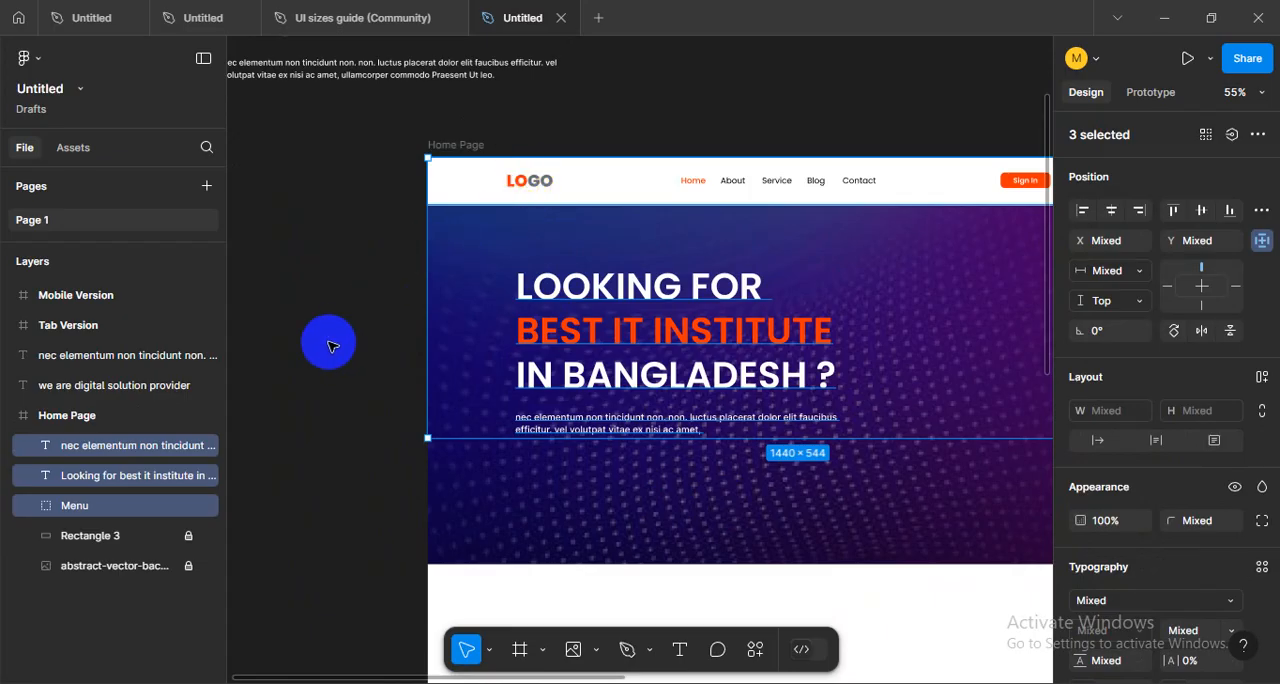
pyautogui.click(330, 345)
pyautogui.click(522, 283)
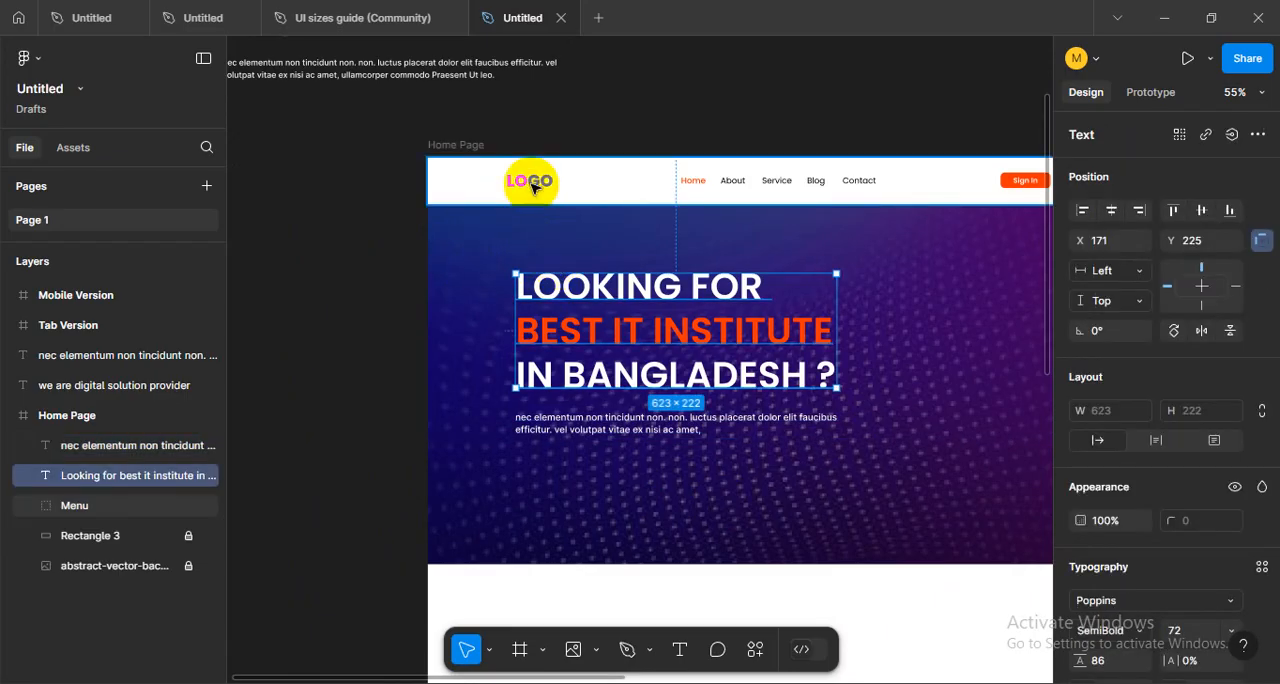
pyautogui.click(551, 262)
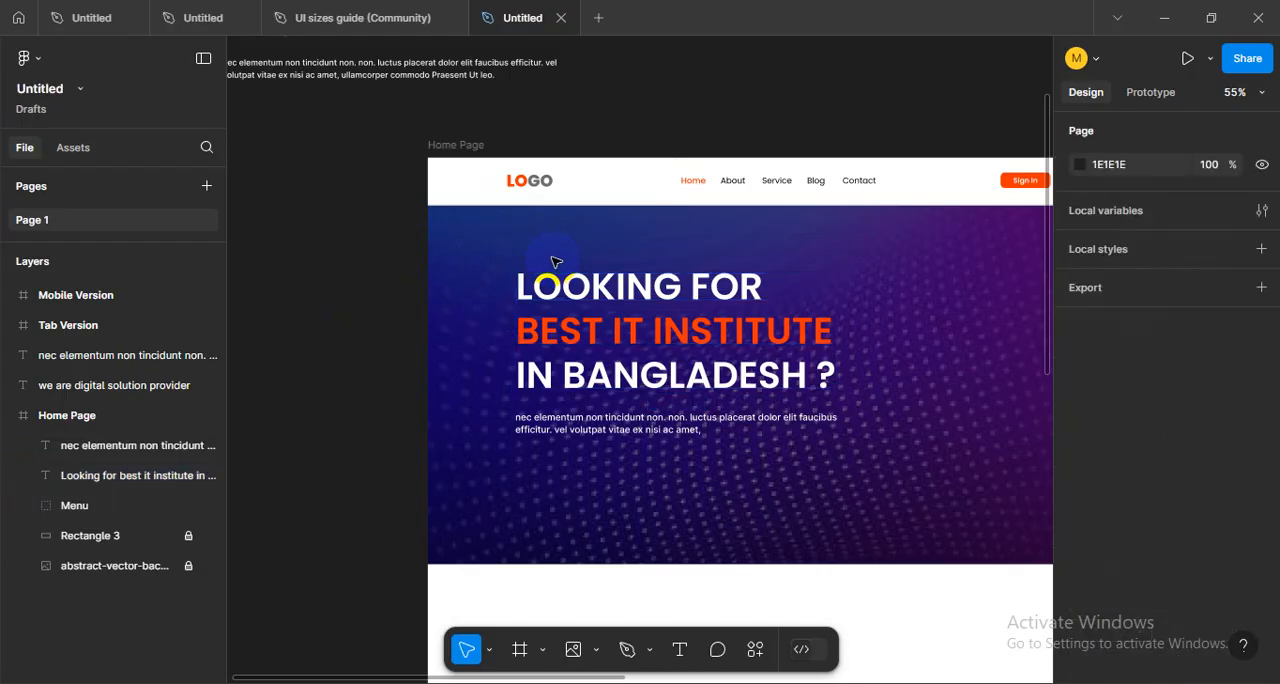
pyautogui.hotkey('ctrl', 'shift', '4')
# - Shift the hero heading and paragraph together left to line up with the first grid column and the logo
pyautogui.click(568, 284)
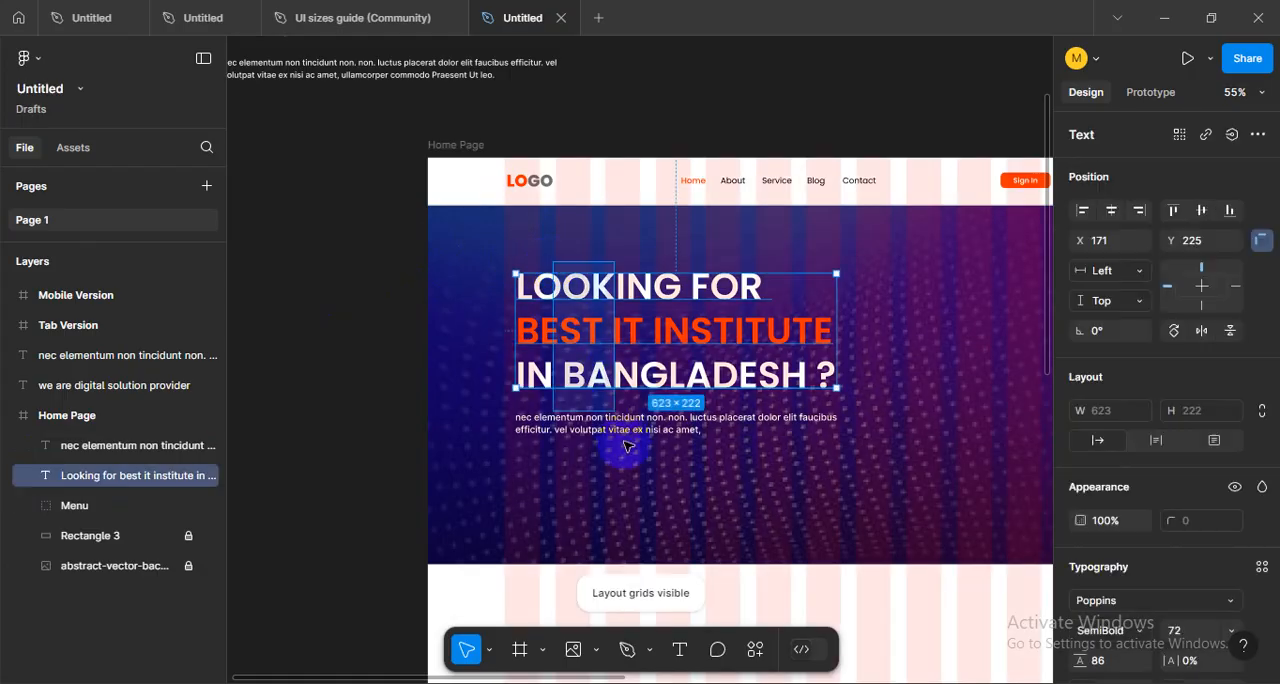
pyautogui.keyDown('shift'); pyautogui.click(624, 431); pyautogui.keyUp('shift')
pyautogui.scroll(4, 575, 332)
pyautogui.moveTo(537, 250); pyautogui.dragTo(527, 258)
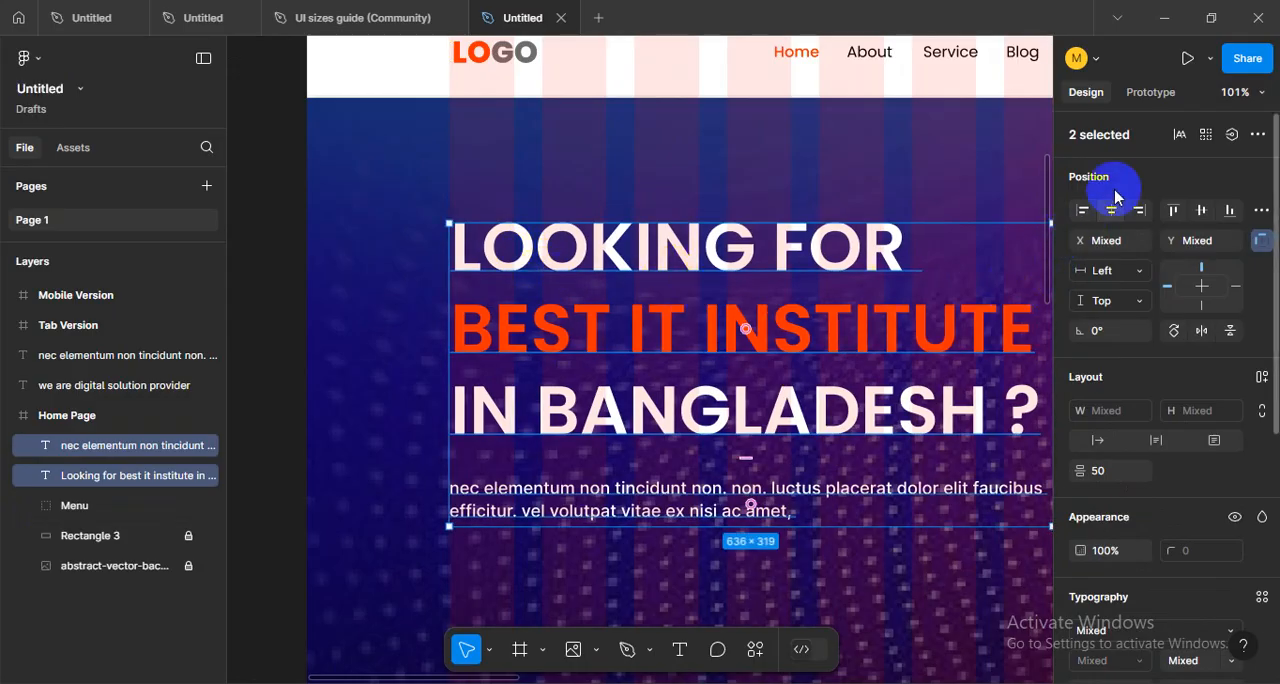
# - Align the left edges of the hero heading and paragraph with each other
pyautogui.click(1084, 212)
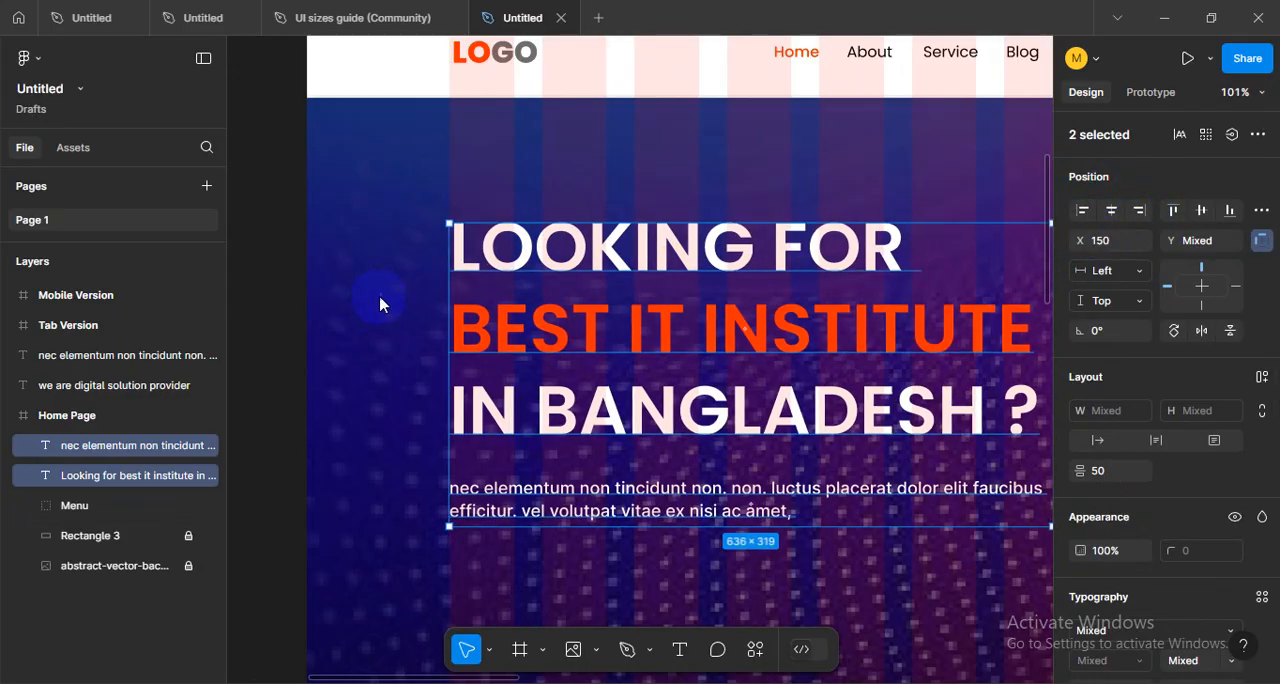
pyautogui.click(380, 302)
pyautogui.scroll(-3, 421, 349)
pyautogui.scroll(-2, 808, 466)
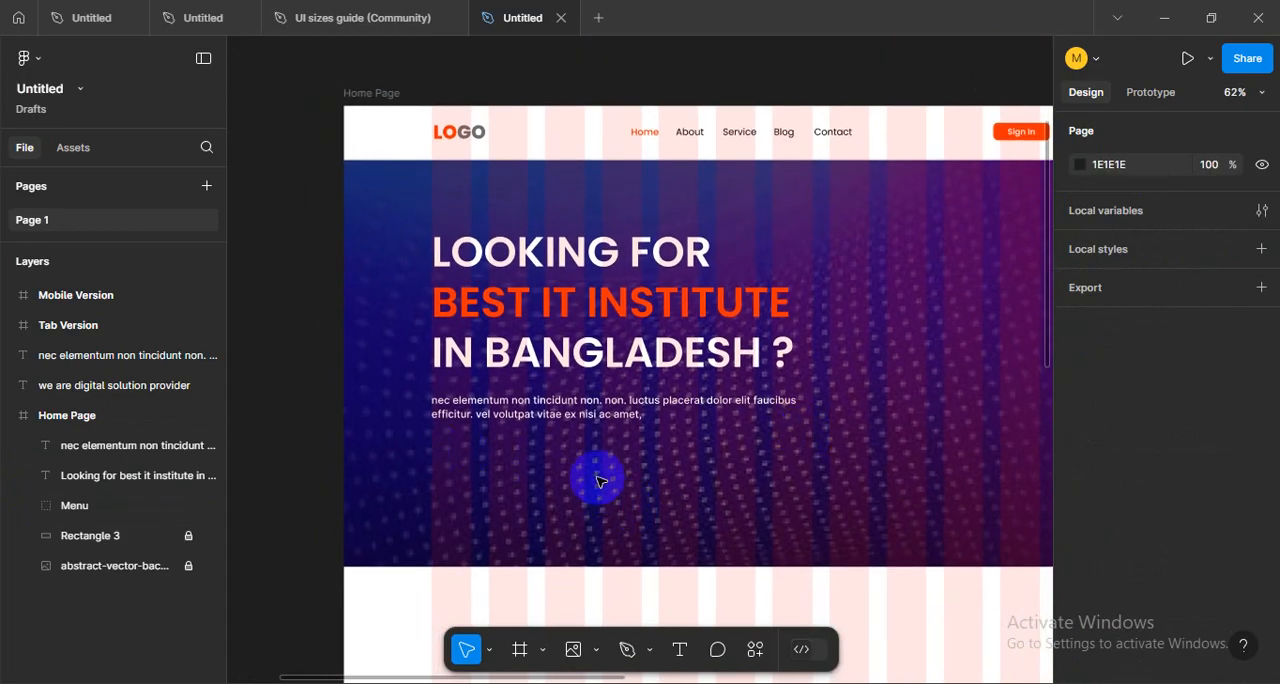
pyautogui.moveTo(853, 490); pyautogui.dragTo(698, 527)
pyautogui.moveTo(496, 517); pyautogui.dragTo(651, 488)
pyautogui.moveTo(835, 443); pyautogui.dragTo(779, 447)
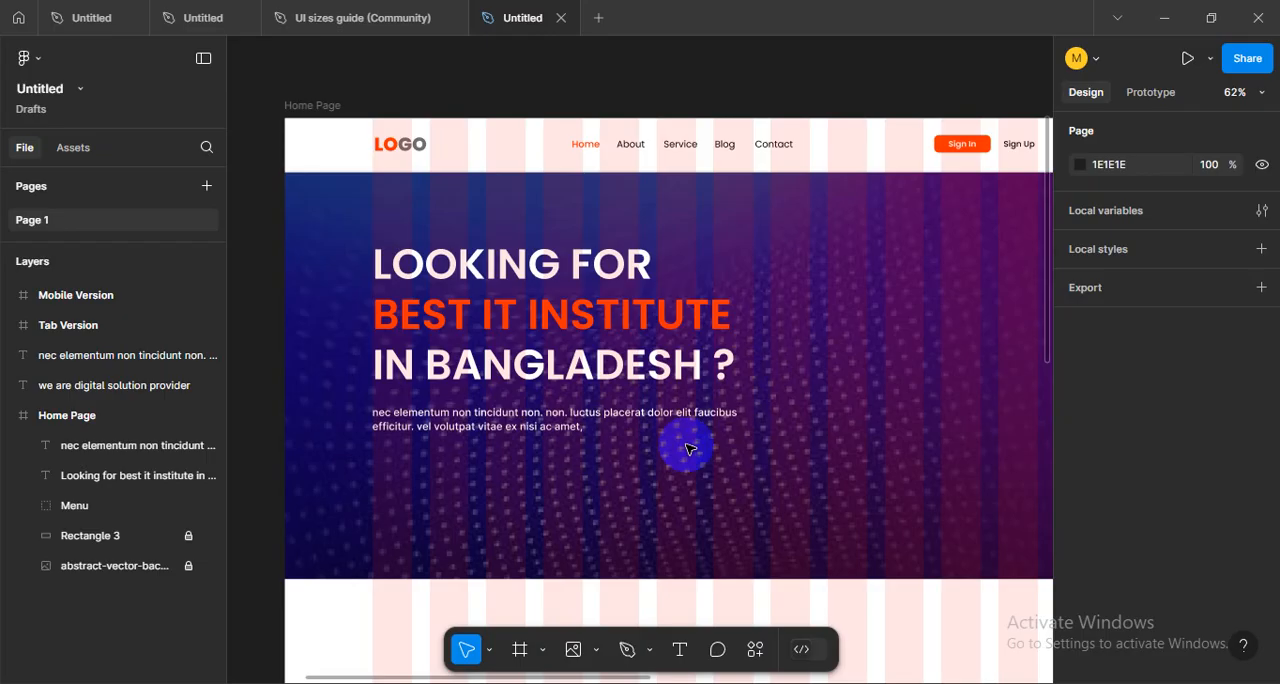
pyautogui.moveTo(802, 445)
pyautogui.mouseDown()
pyautogui.moveTo(591, 486)
pyautogui.moveTo(793, 445)
pyautogui.mouseUp()
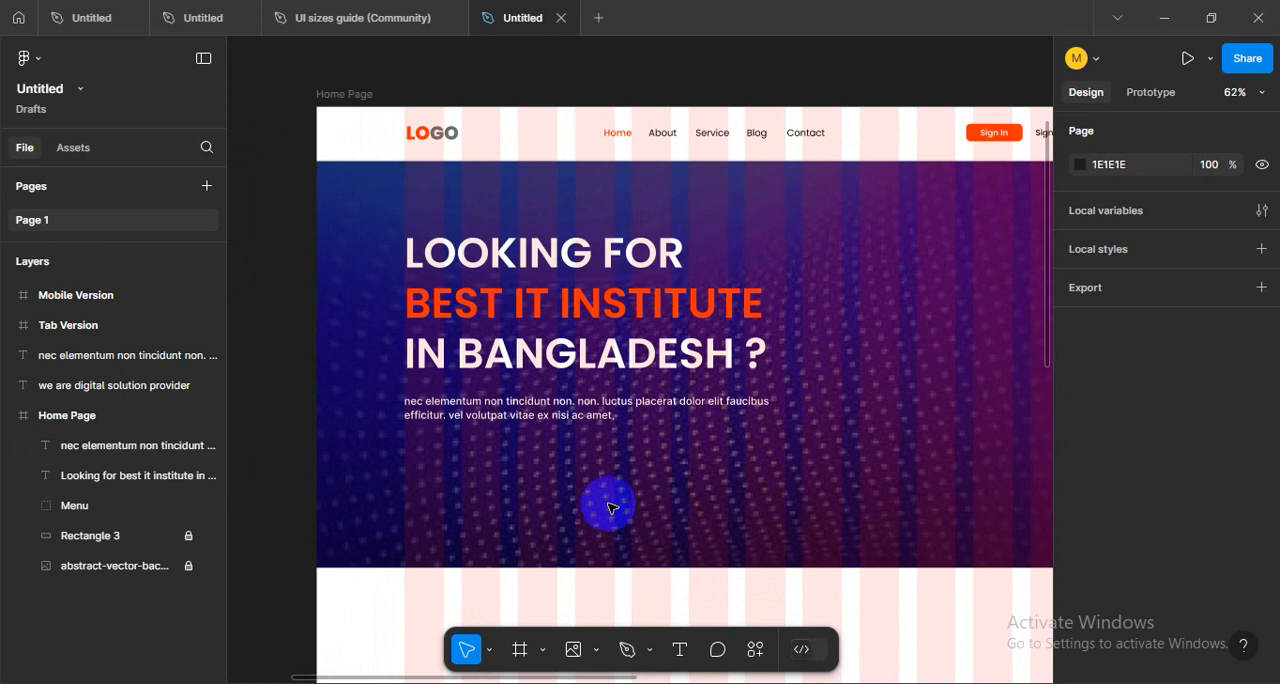
# - Remove the word "nec" from the start of the hero paragraph so it begins with a capitalized "Elementum"
pyautogui.press('t')
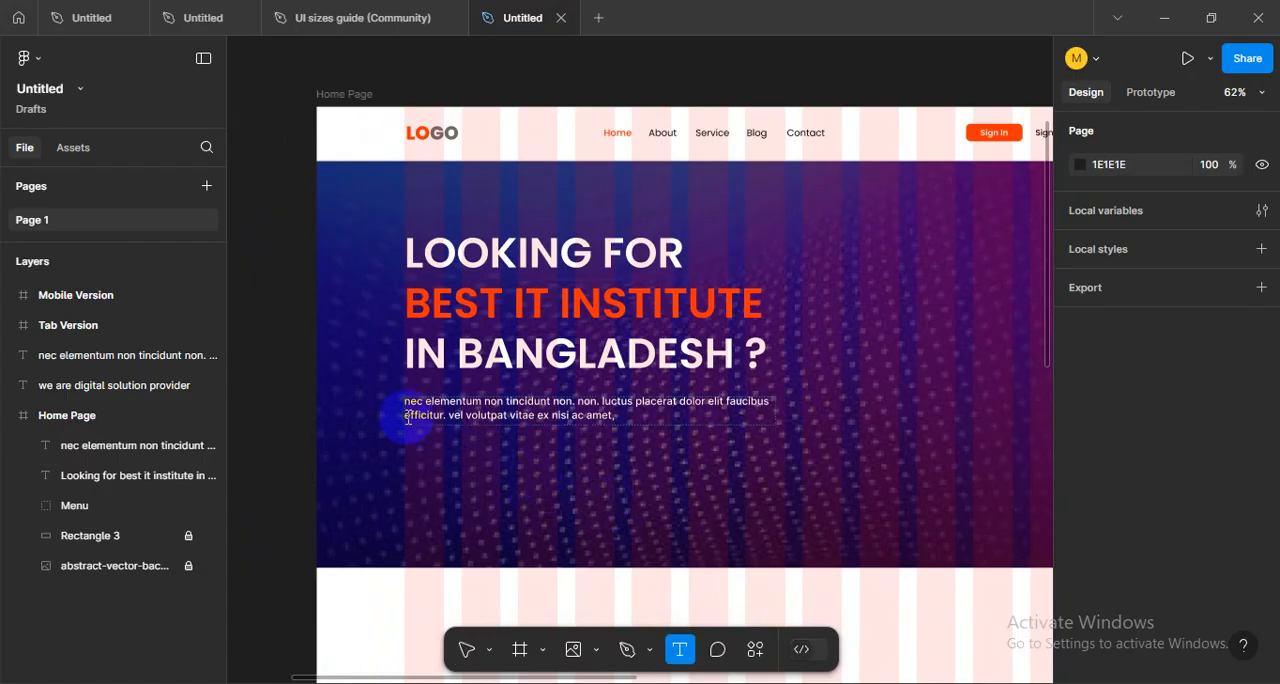
pyautogui.click(395, 403)
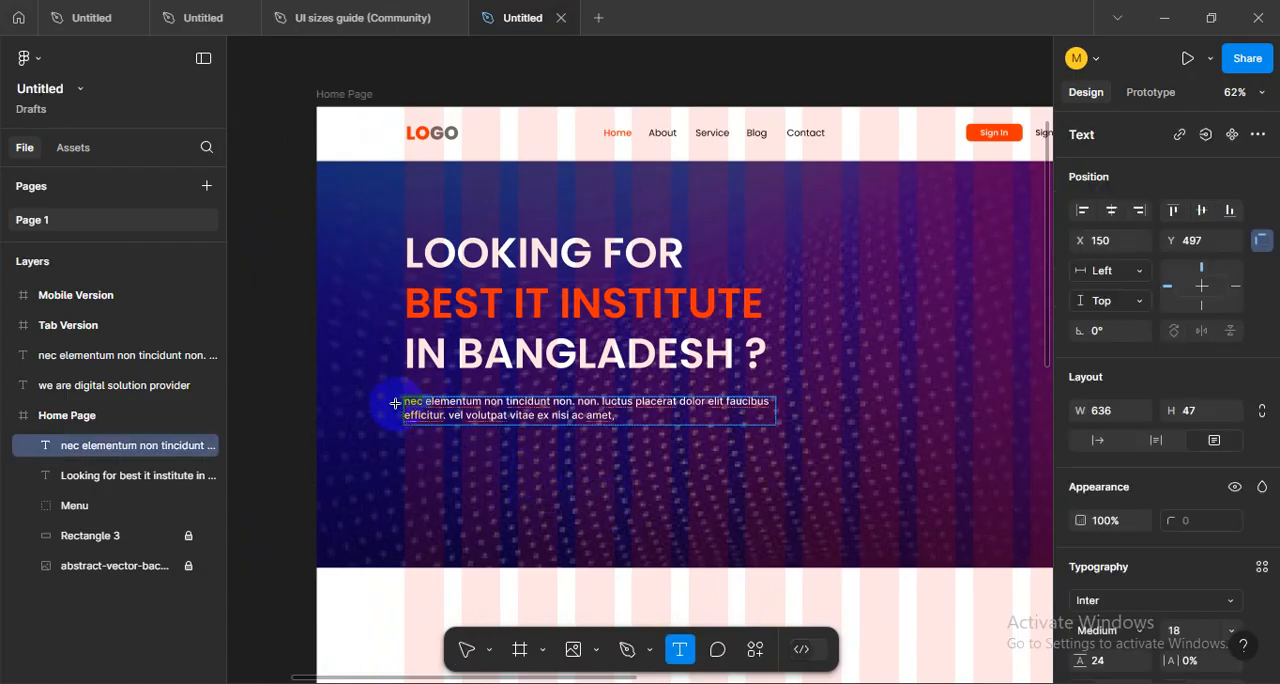
pyautogui.press('Delete')
pyautogui.press('Delete')
pyautogui.press('Delete')
pyautogui.press('Delete')
pyautogui.press('Delete')
pyautogui.write('E')
pyautogui.click(489, 489)
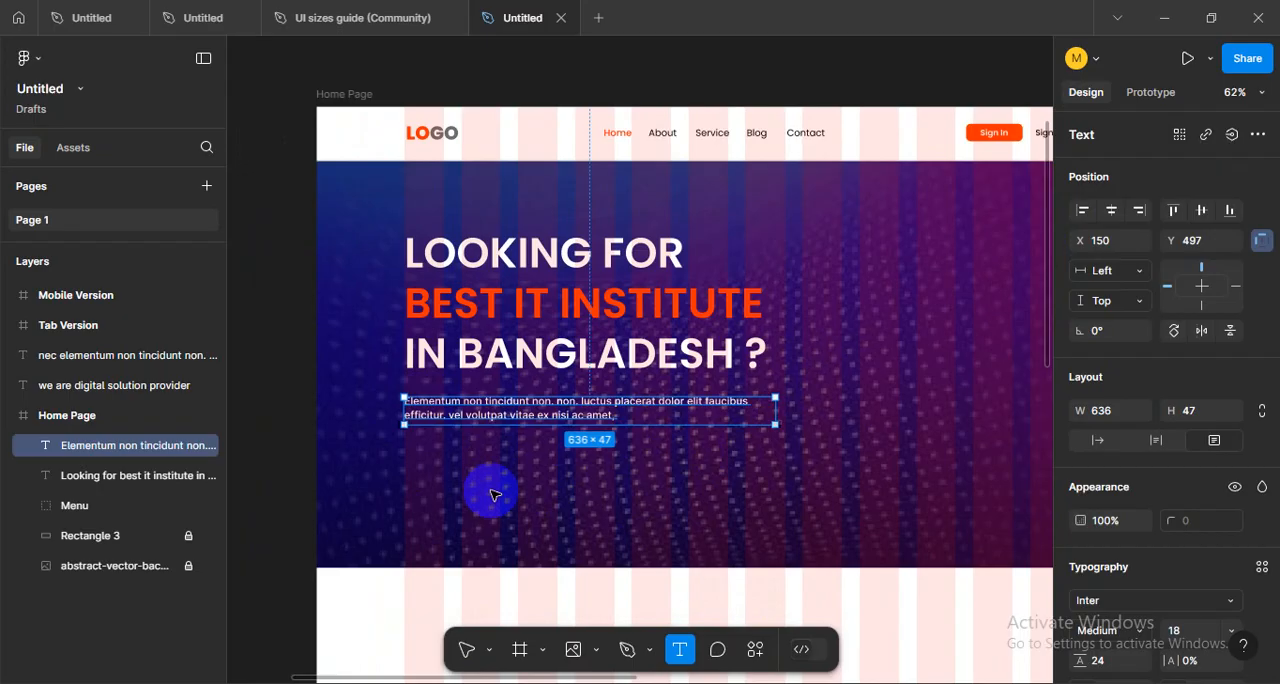
pyautogui.click(551, 479)
# - Narrow the hero paragraph's text box to a width of about 607 and check its typography settings
pyautogui.click(690, 420)
pyautogui.moveTo(771, 410)
pyautogui.mouseDown()
pyautogui.moveTo(800, 402)
pyautogui.moveTo(758, 403)
pyautogui.mouseUp()
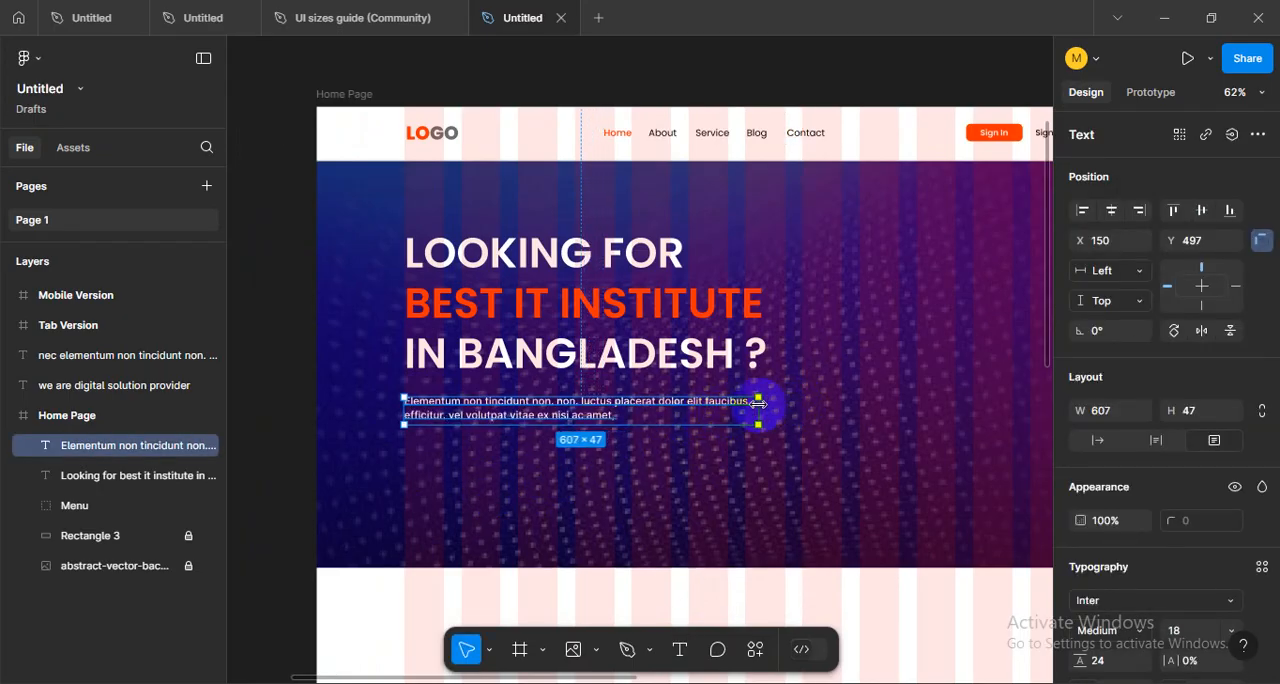
pyautogui.click(728, 462)
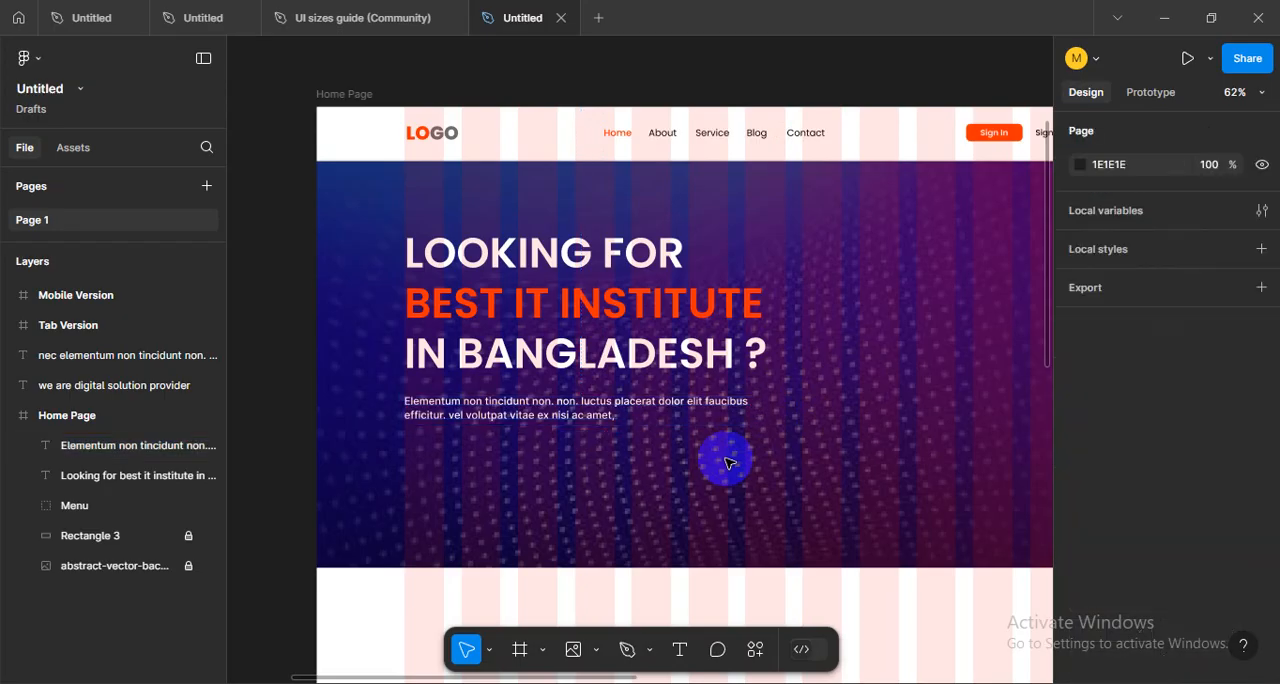
pyautogui.hotkey('shift', '0')
pyautogui.click(597, 398)
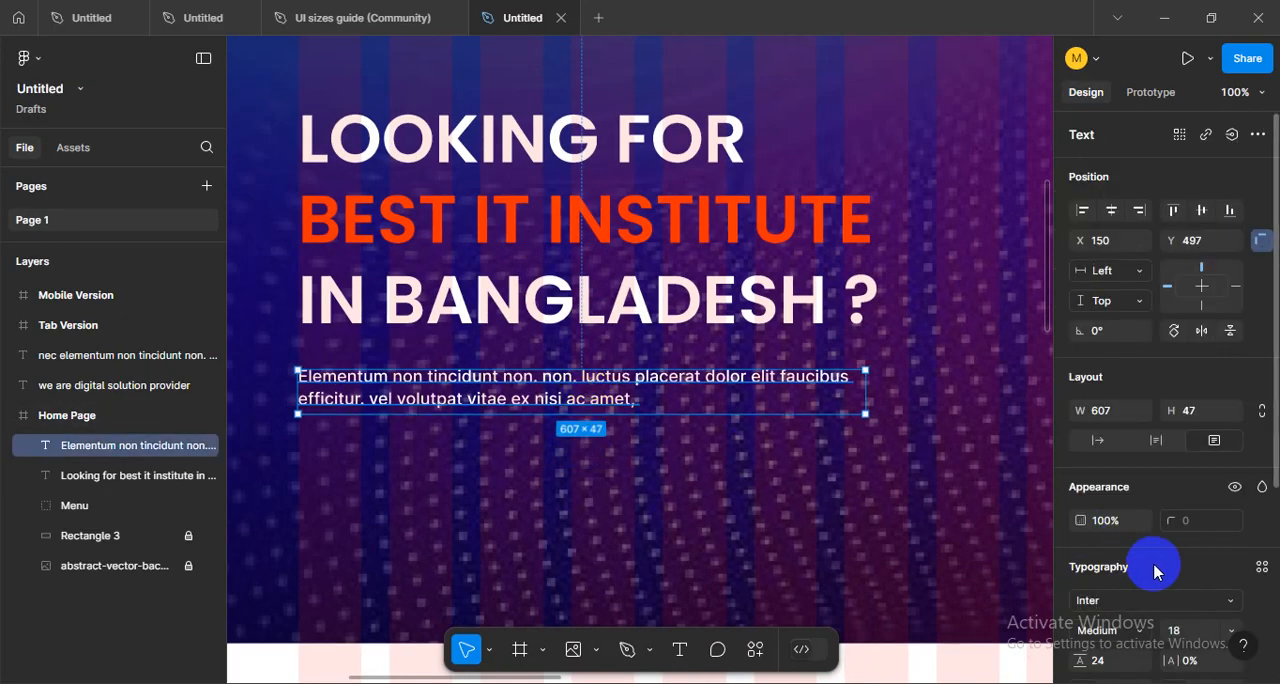
pyautogui.scroll(-3, 1250, 495)
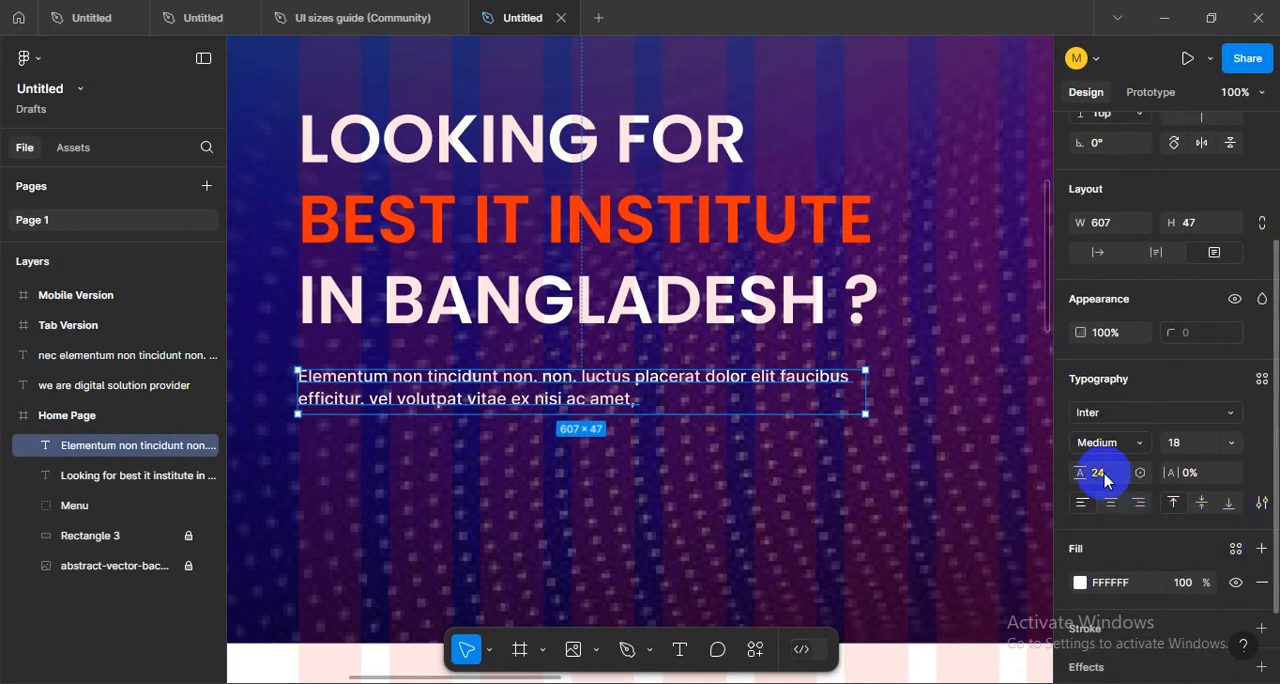
pyautogui.click(765, 501)
# - Add the text "Join Us" on the hero below the paragraph
pyautogui.moveTo(418, 516); pyautogui.dragTo(484, 497)
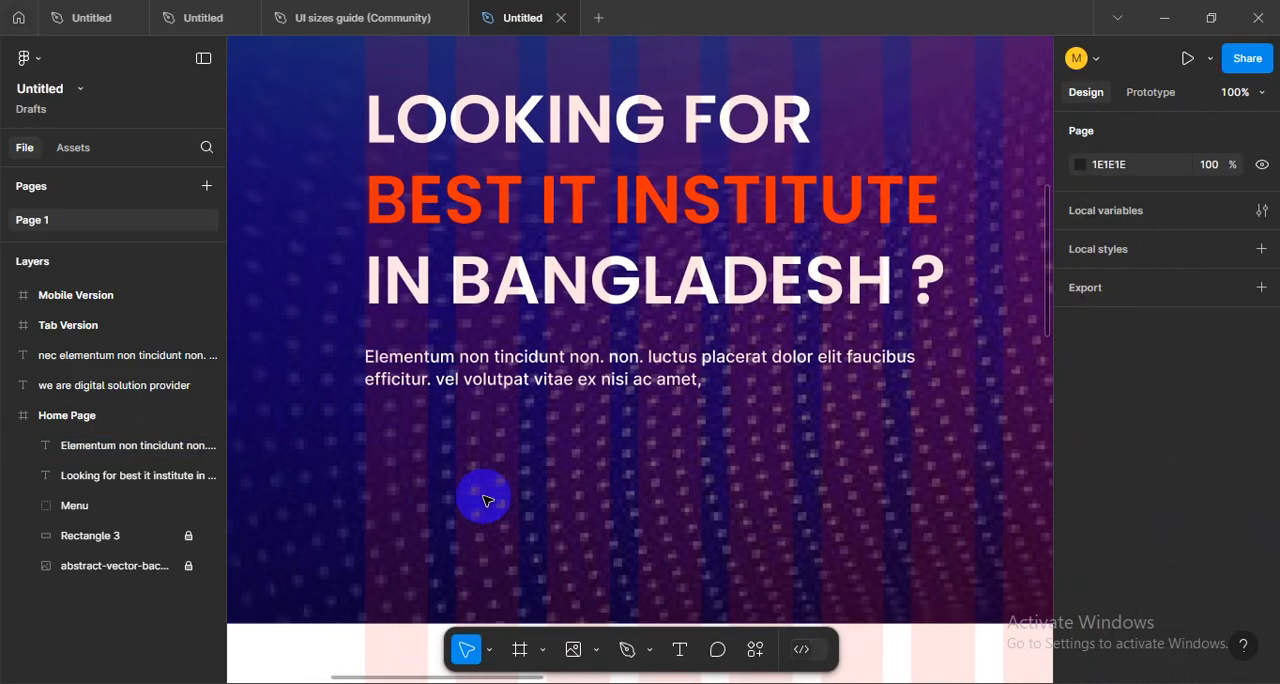
pyautogui.press('t')
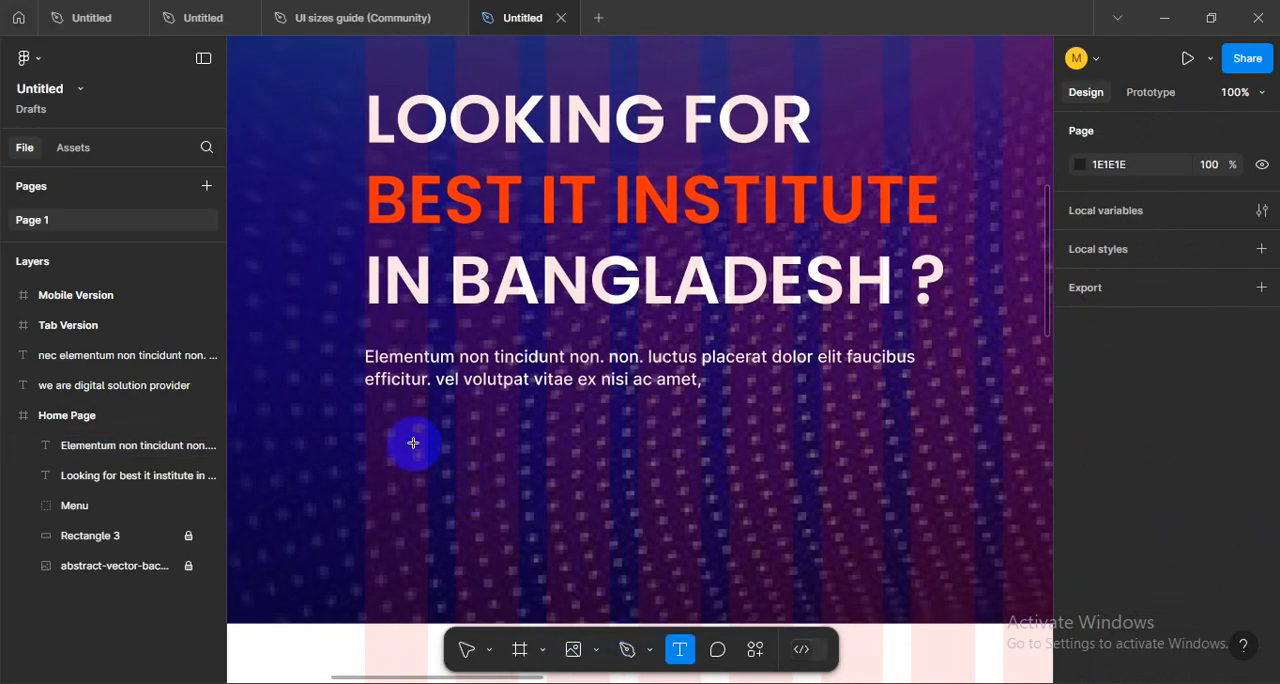
pyautogui.click(411, 445)
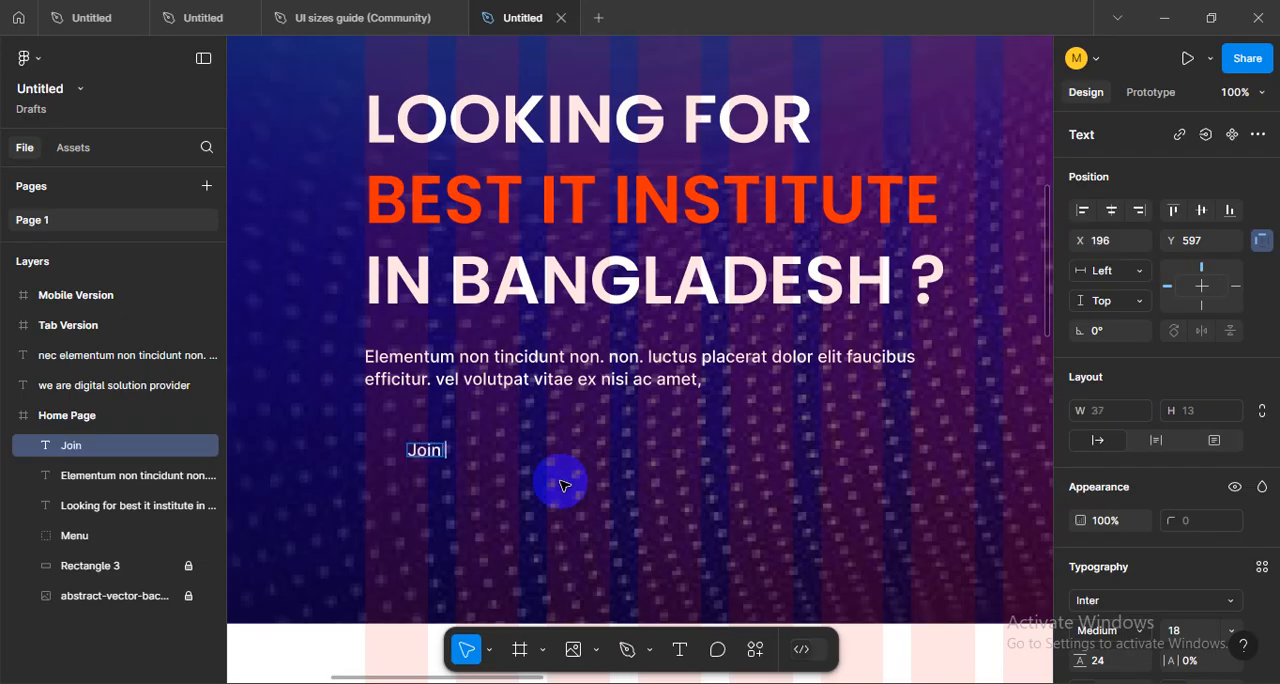
pyautogui.click(562, 485)
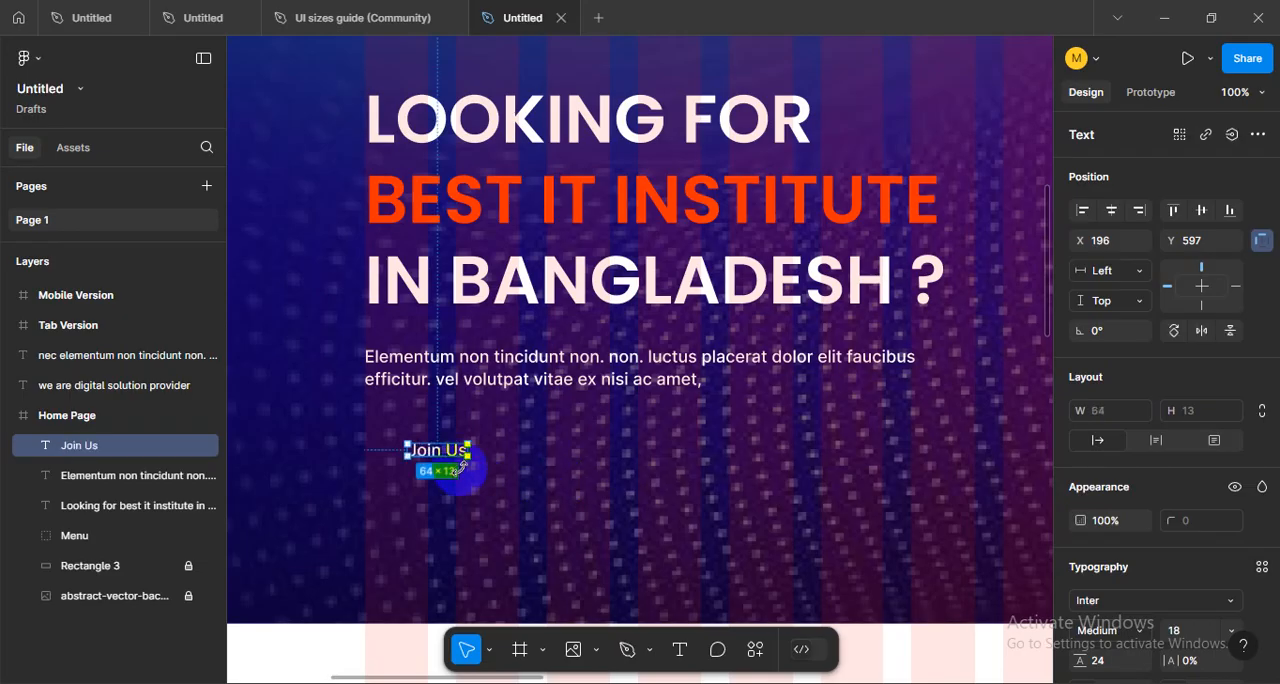
# - Turn the "Join Us" text into an auto layout button filled with the orange FF3300 sampled from the heading
pyautogui.hotkey('shift', 'a')
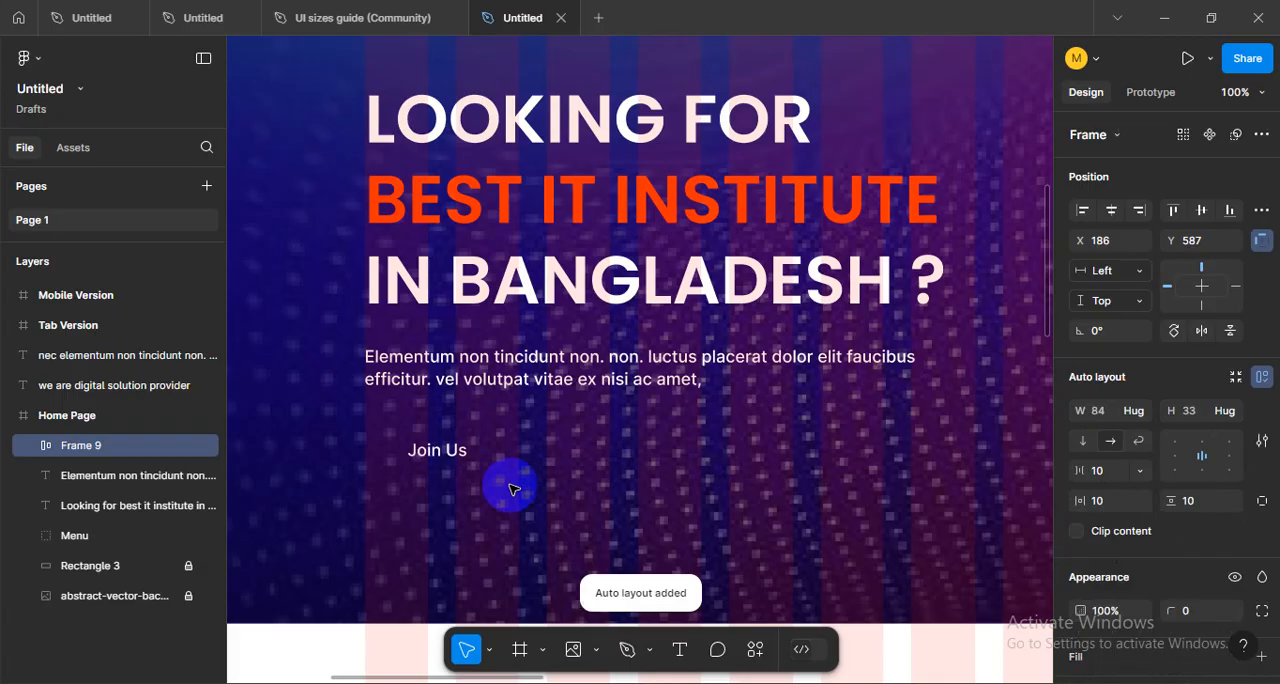
pyautogui.scroll(-3, 1205, 565)
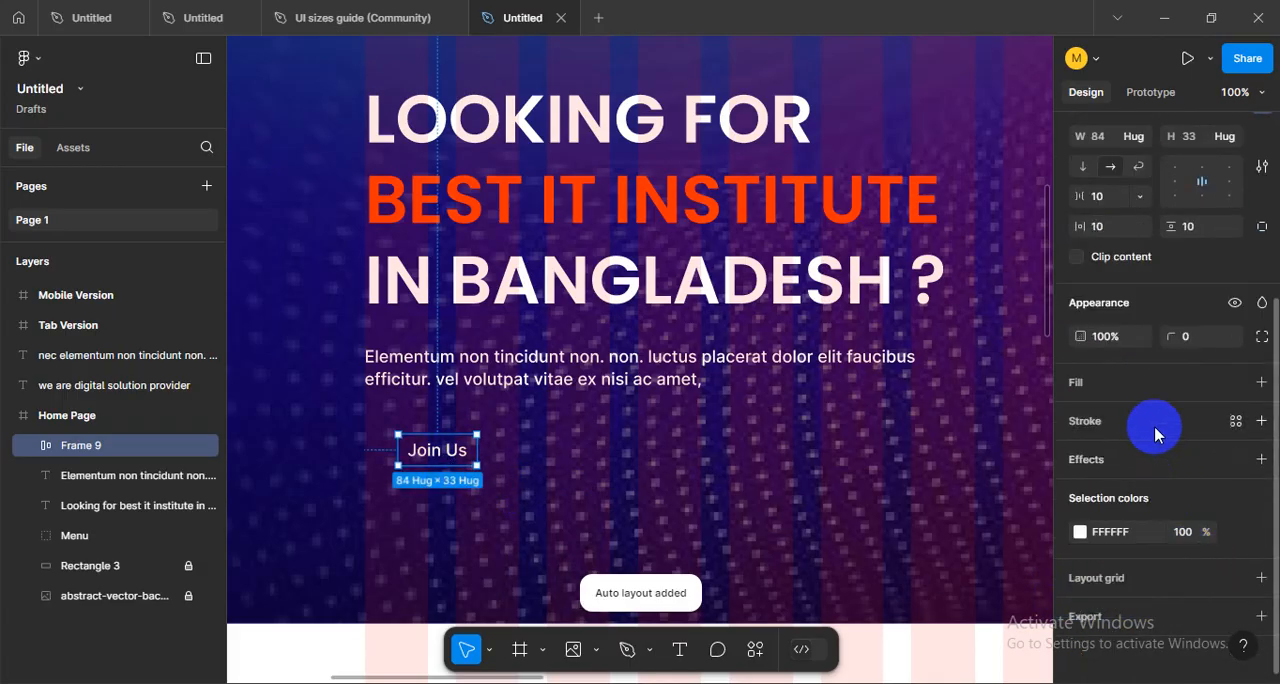
pyautogui.click(1143, 385)
pyautogui.click(1084, 419)
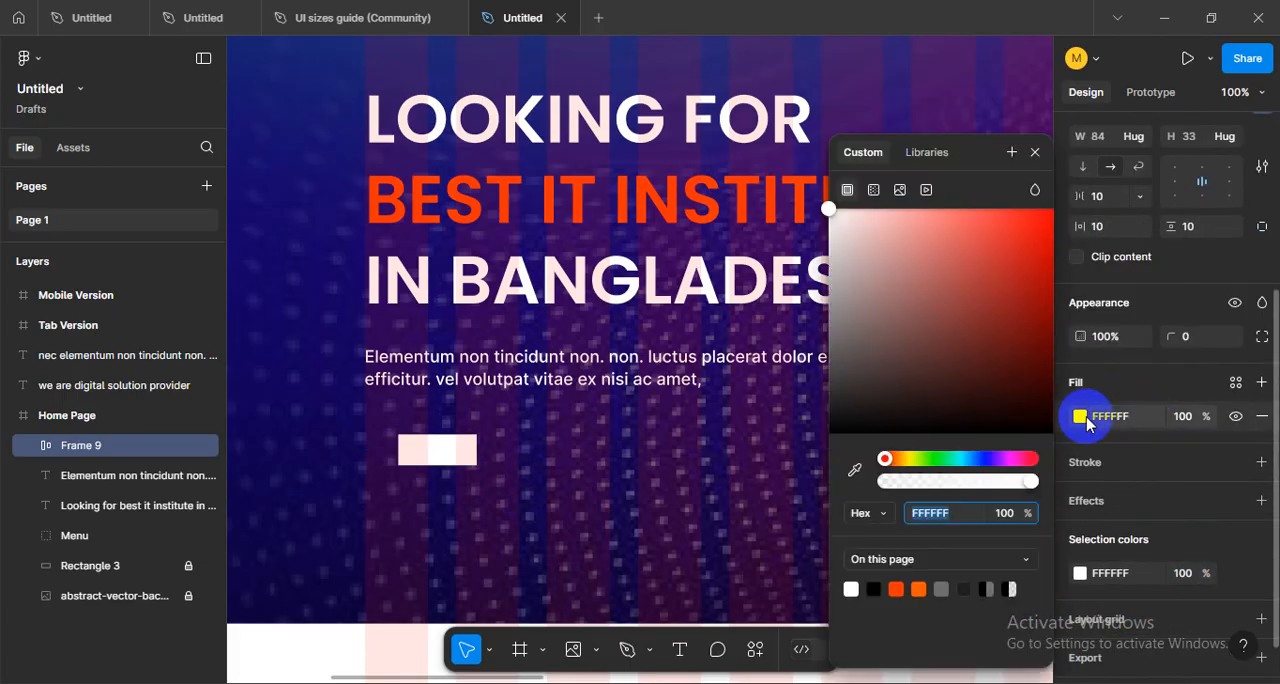
pyautogui.click(854, 470)
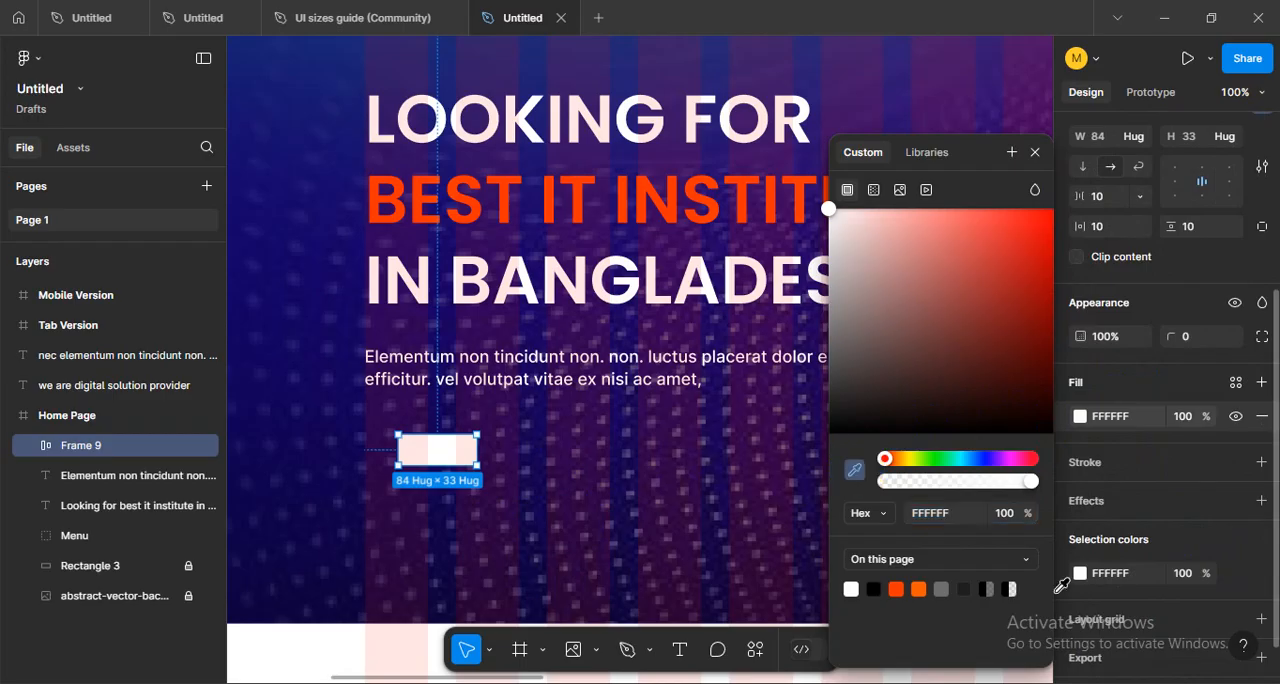
pyautogui.click(508, 174)
pyautogui.click(522, 463)
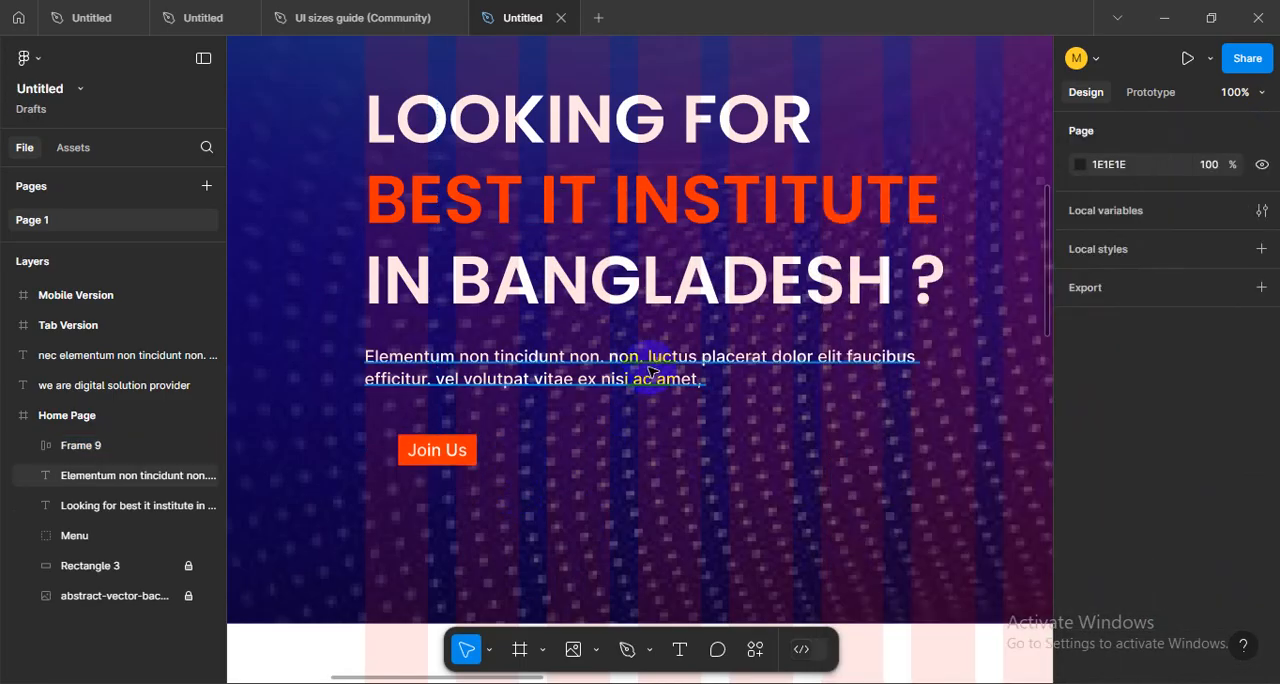
# - Set the font weight of the whole hero heading to Regular
pyautogui.scroll(4, 620, 480)
pyautogui.moveTo(631, 471)
pyautogui.mouseDown()
pyautogui.moveTo(648, 484)
pyautogui.moveTo(712, 451)
pyautogui.moveTo(640, 484)
pyautogui.mouseUp()
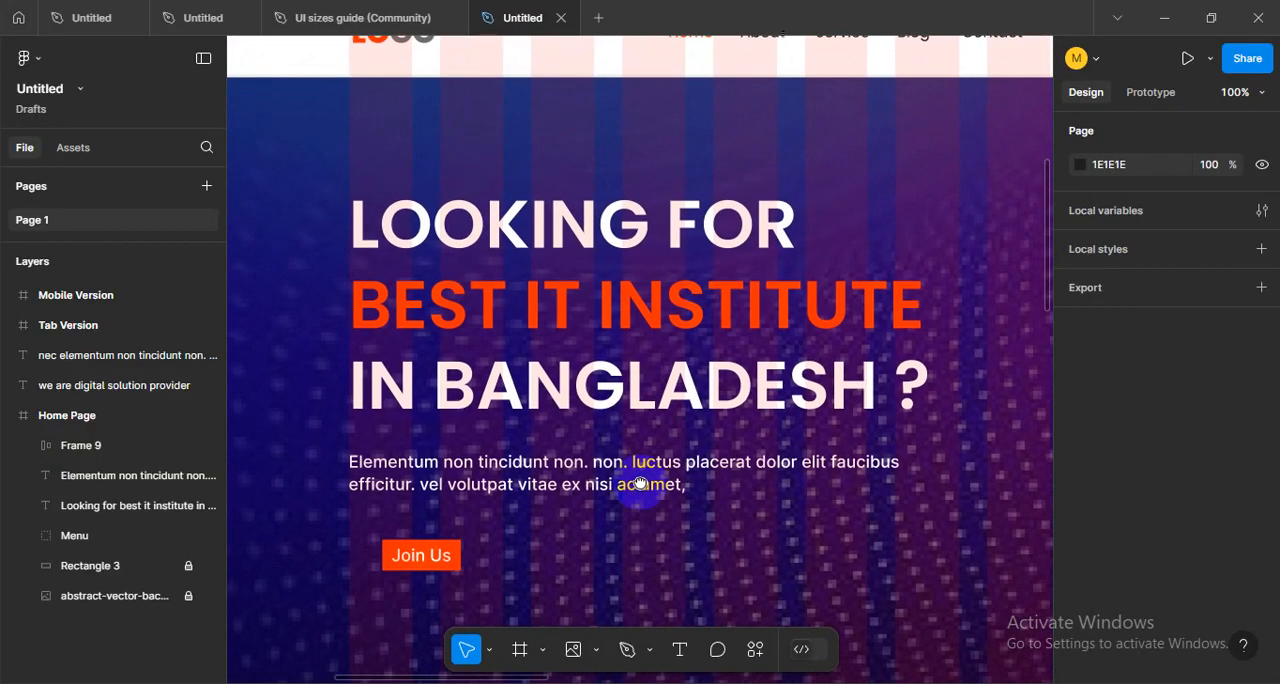
pyautogui.tripleClick(516, 224)
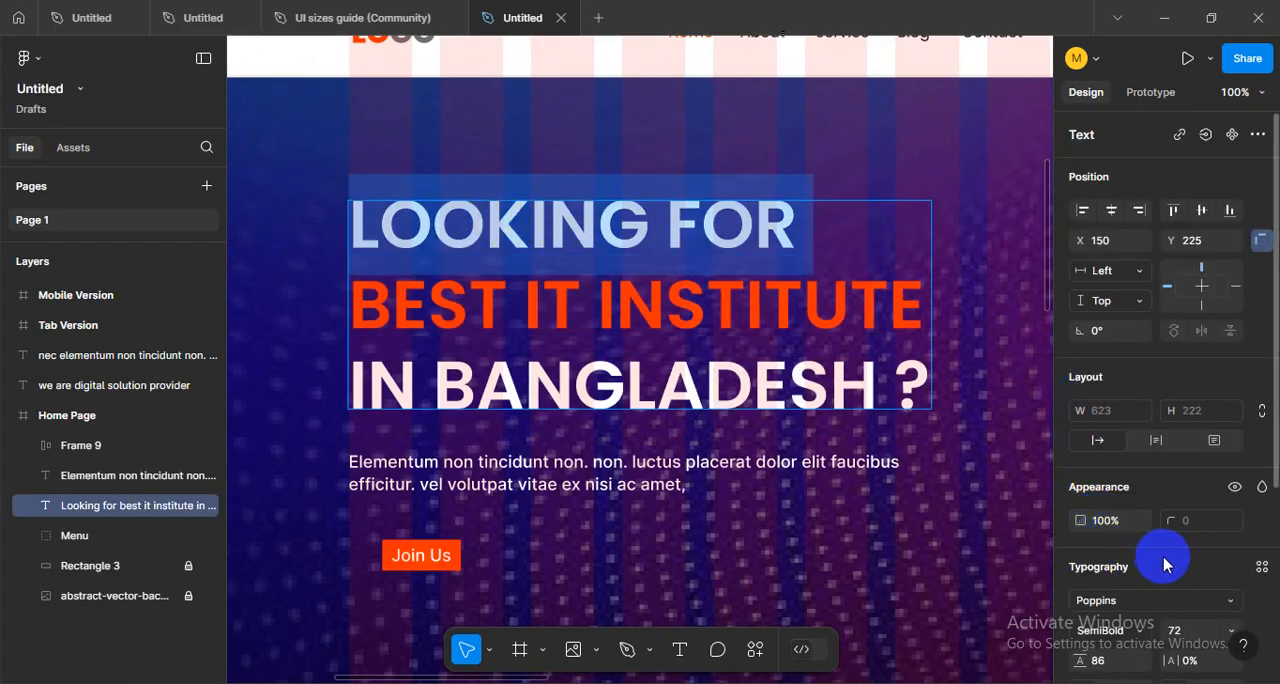
pyautogui.scroll(-3, 1134, 468)
pyautogui.click(1135, 453)
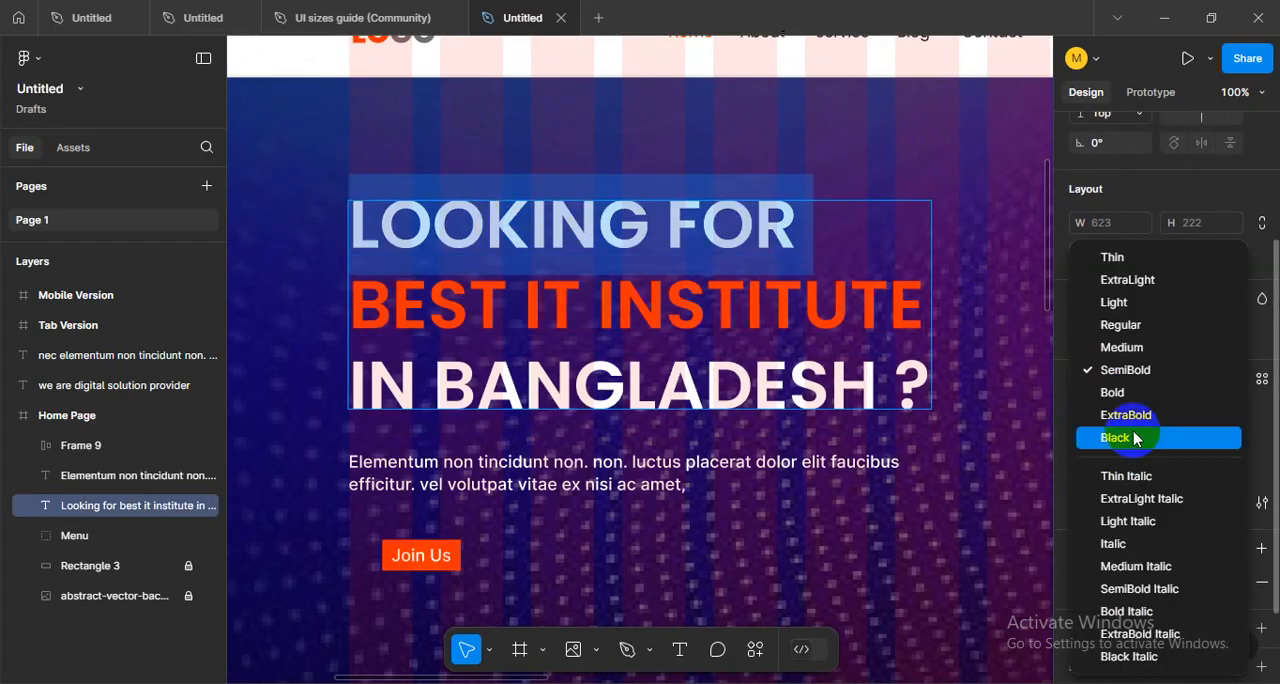
pyautogui.click(1120, 330)
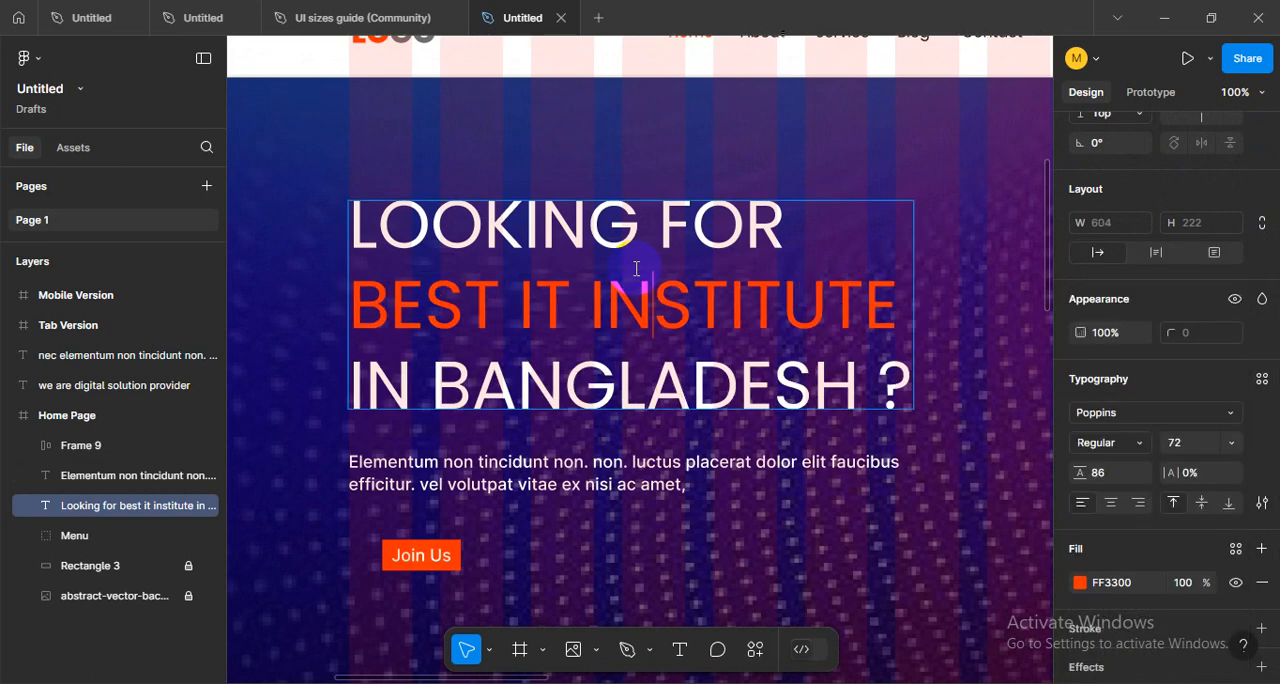
# - Set the heading line "BEST IT INSTITUTE" to Bold
pyautogui.tripleClick(635, 305)
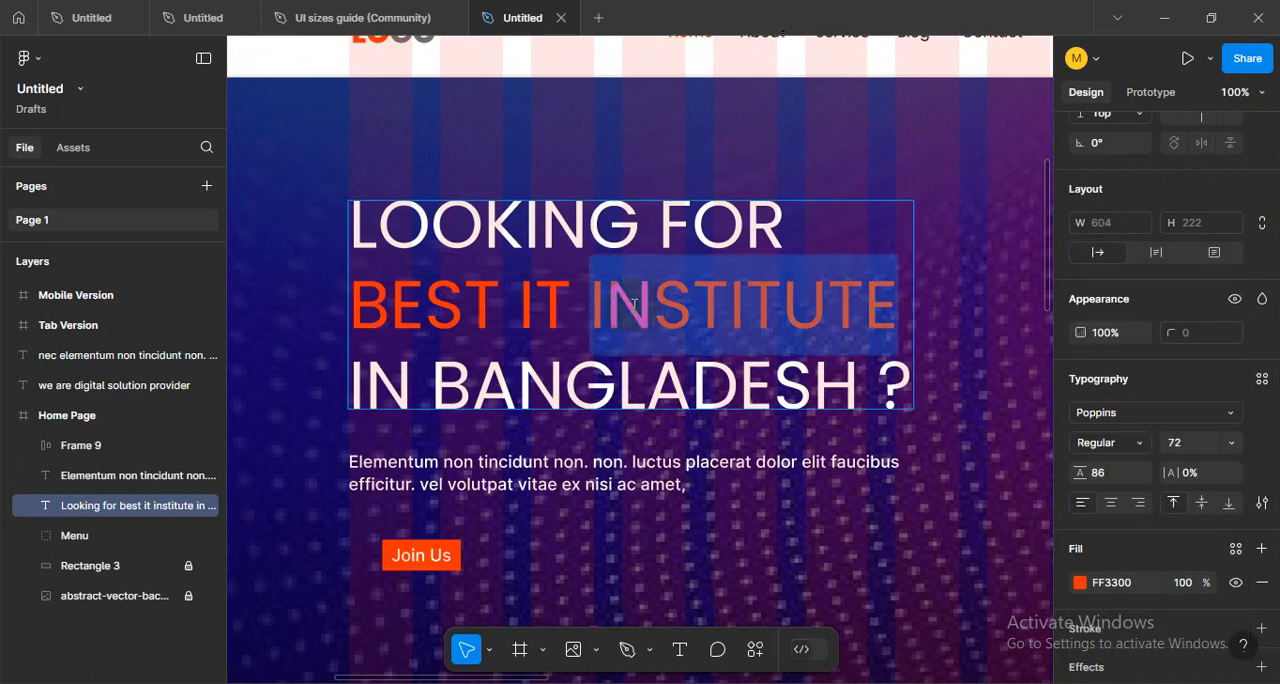
pyautogui.click(1136, 444)
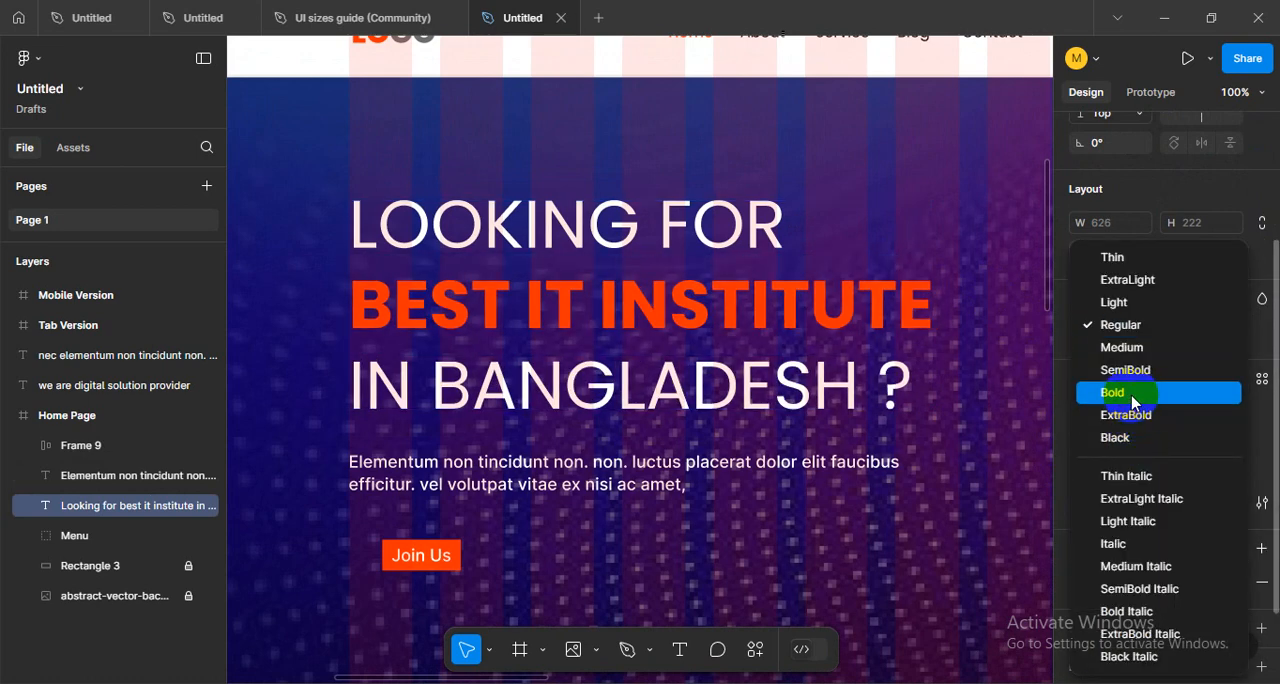
pyautogui.click(1133, 392)
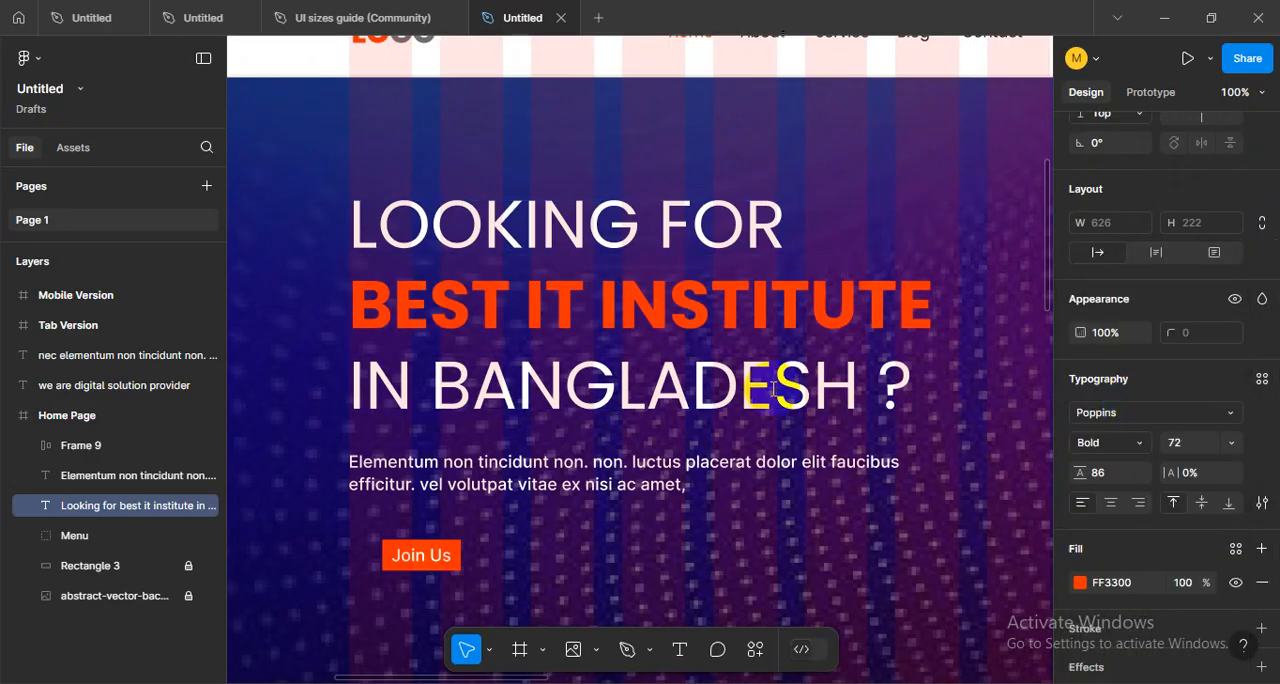
pyautogui.tripleClick(760, 380)
pyautogui.click(1120, 448)
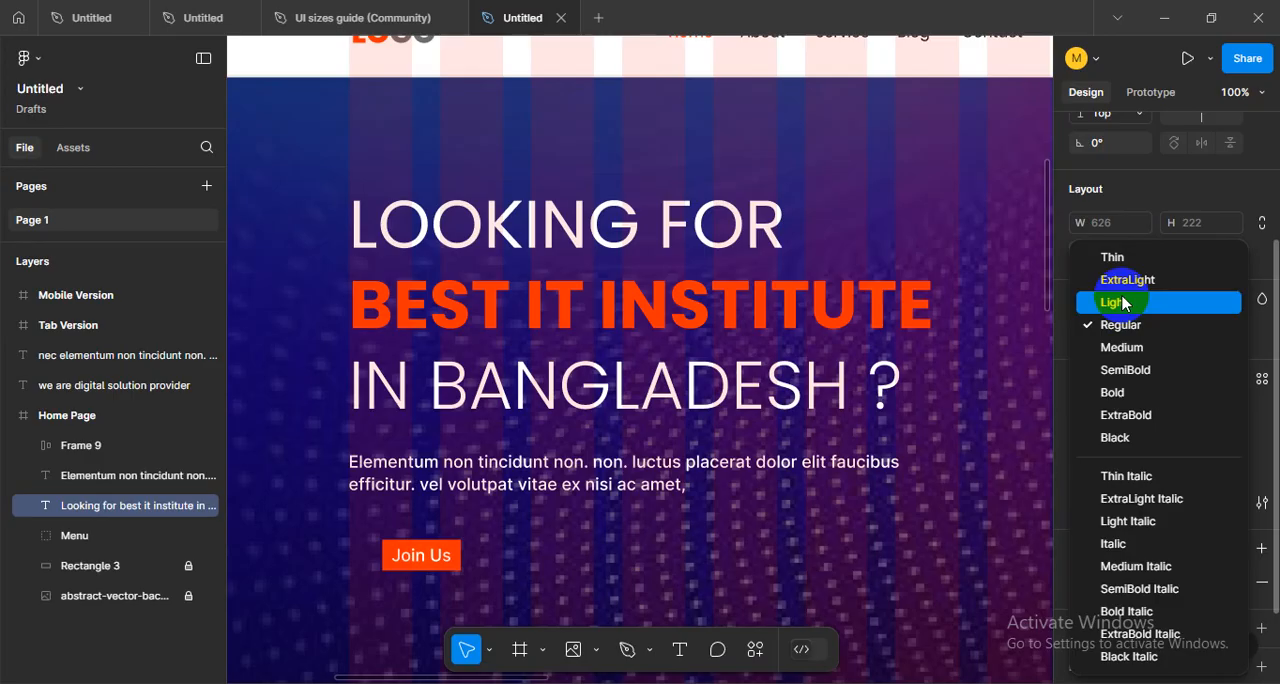
pyautogui.click(795, 524)
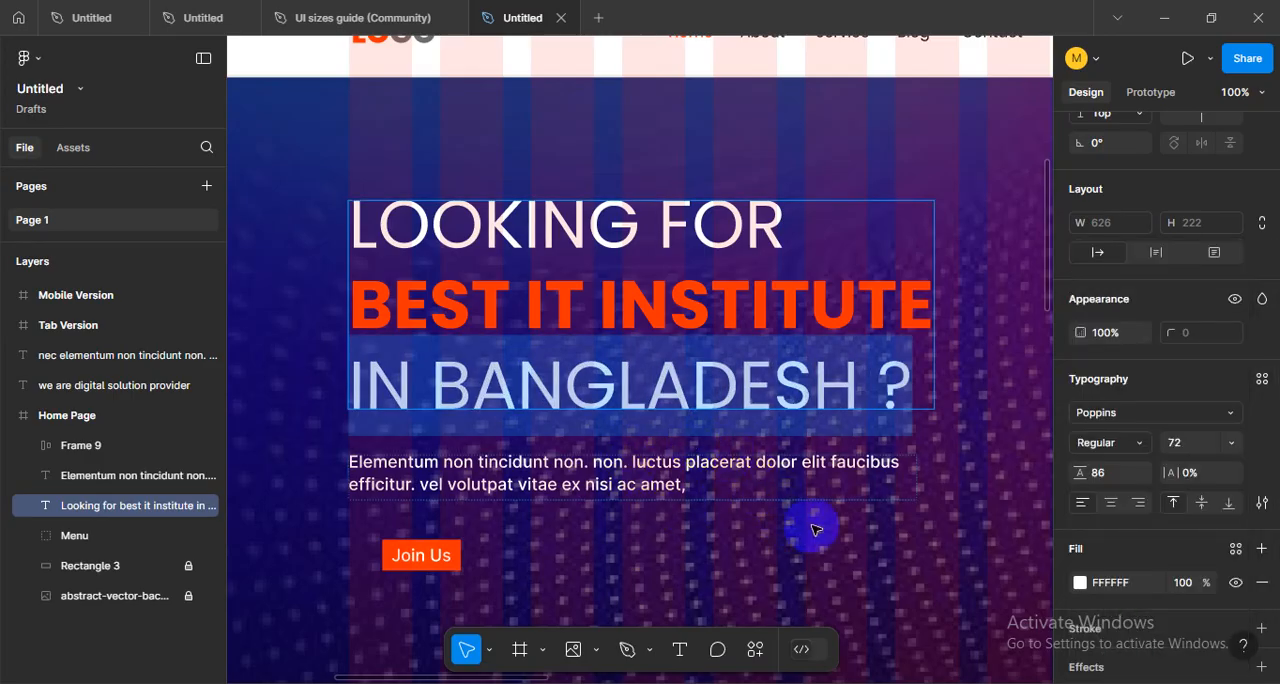
pyautogui.press('Escape')
pyautogui.press('Escape')
# - Move the "Join Us" button to X 150, Y 564 under the paragraph's left edge and resize it to about 156 × 48
pyautogui.scroll(-10, 689, 486)
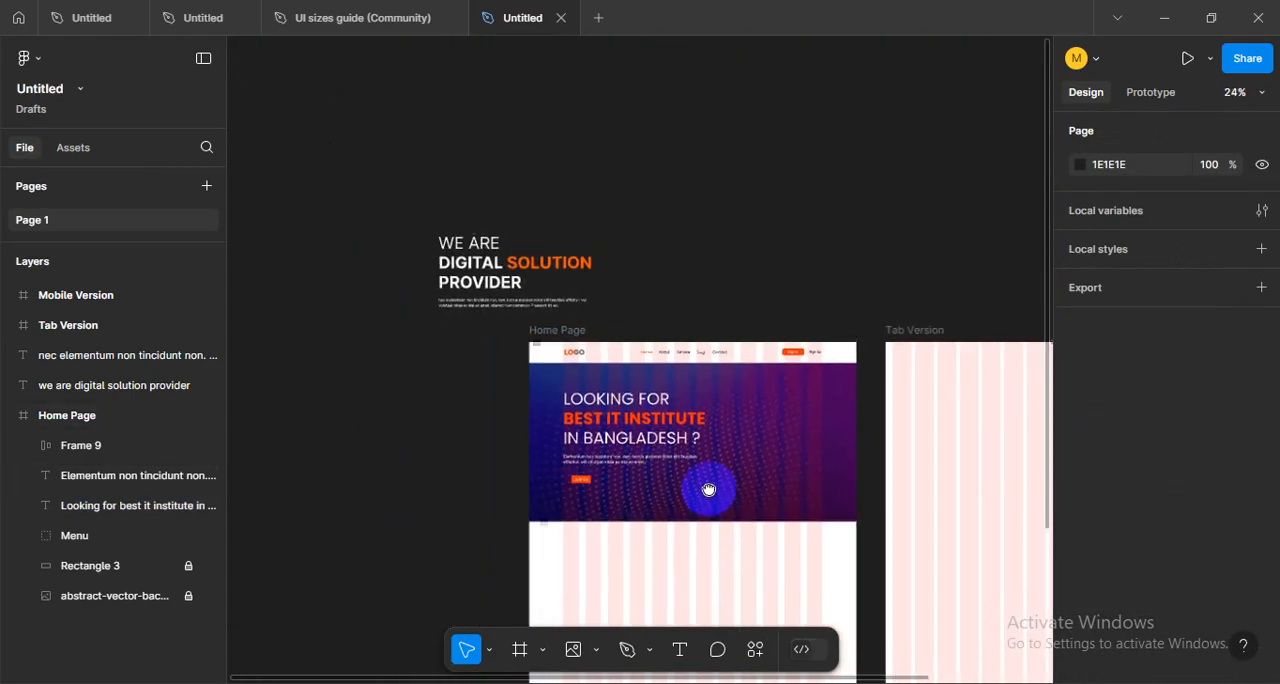
pyautogui.scroll(10, 708, 490)
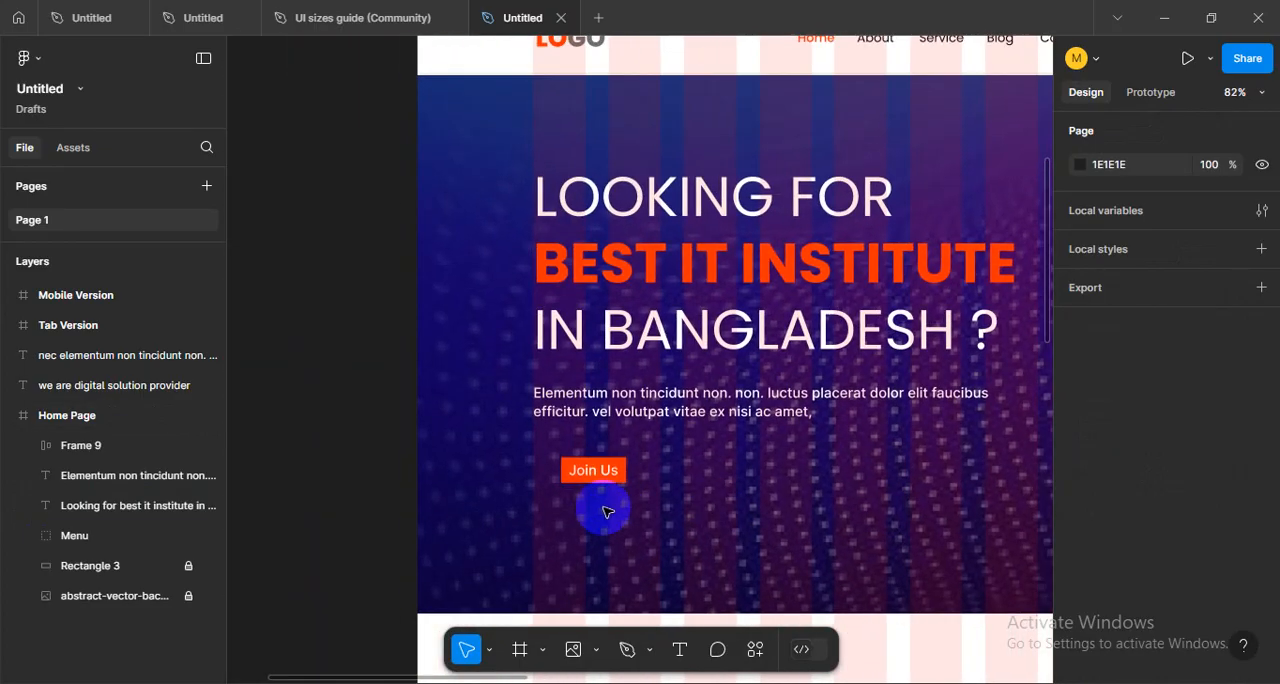
pyautogui.scroll(5, 606, 512)
pyautogui.click(587, 452)
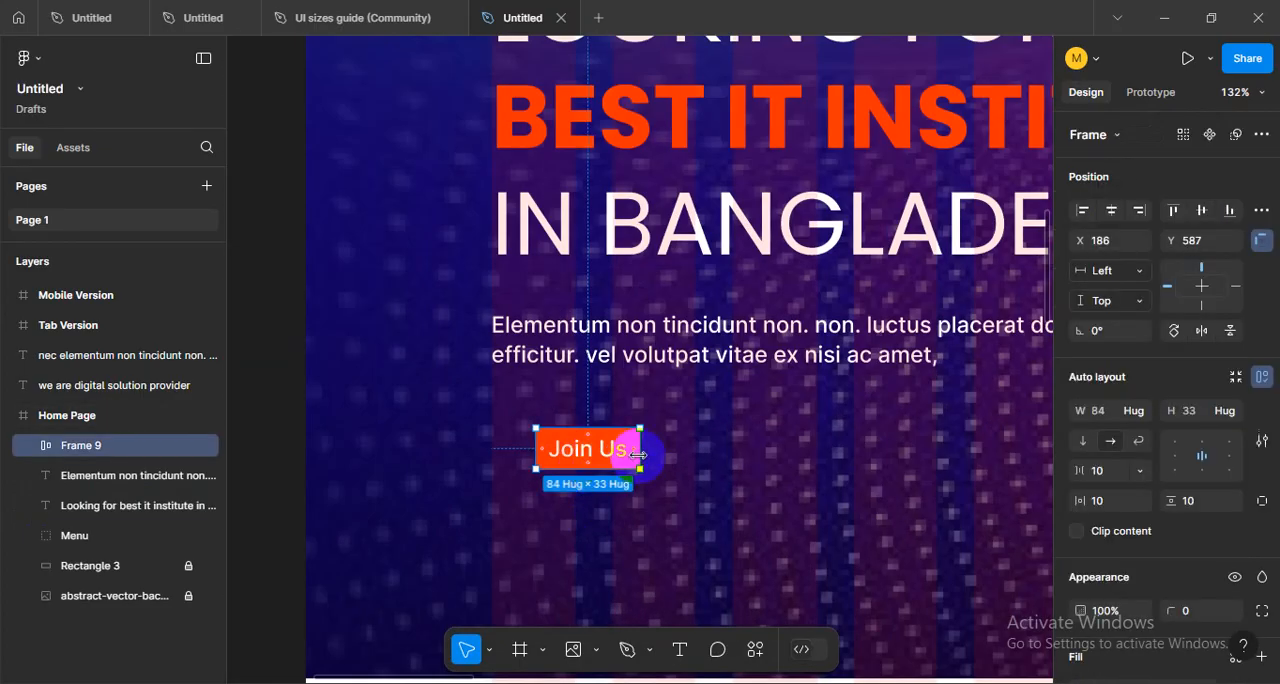
pyautogui.moveTo(638, 455); pyautogui.dragTo(683, 456)
pyautogui.click(615, 460)
pyautogui.moveTo(609, 470); pyautogui.dragTo(685, 427)
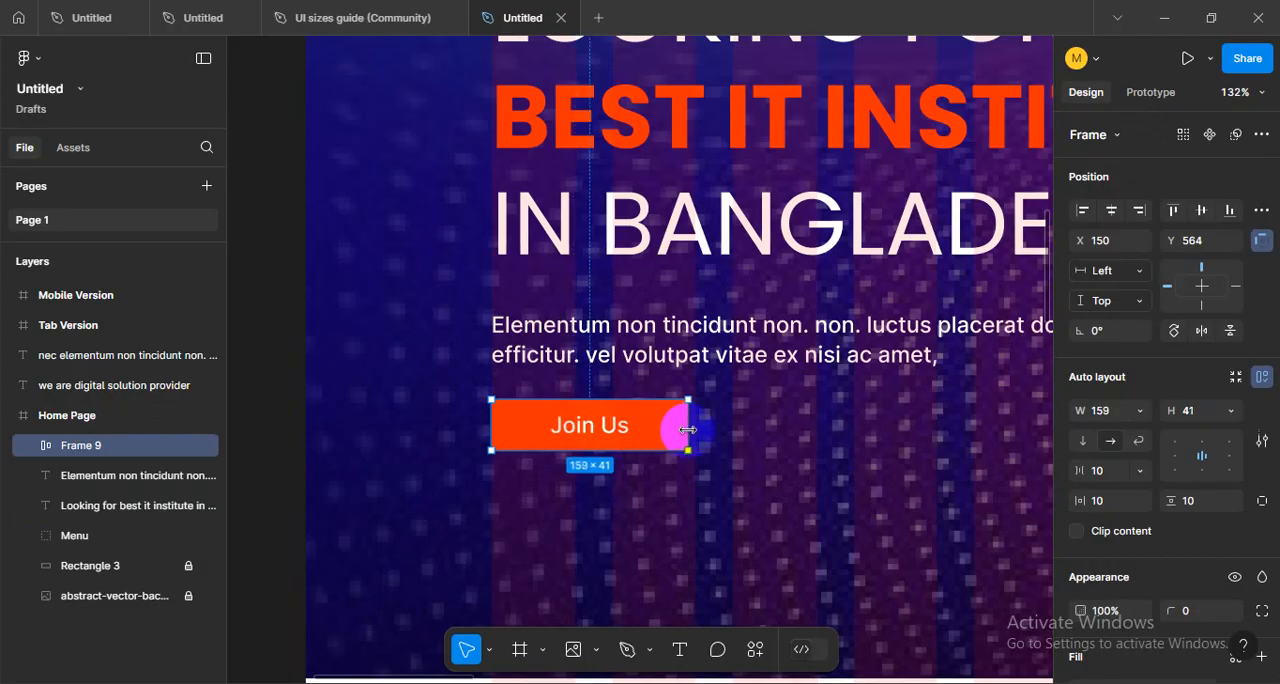
pyautogui.moveTo(610, 450); pyautogui.dragTo(619, 467)
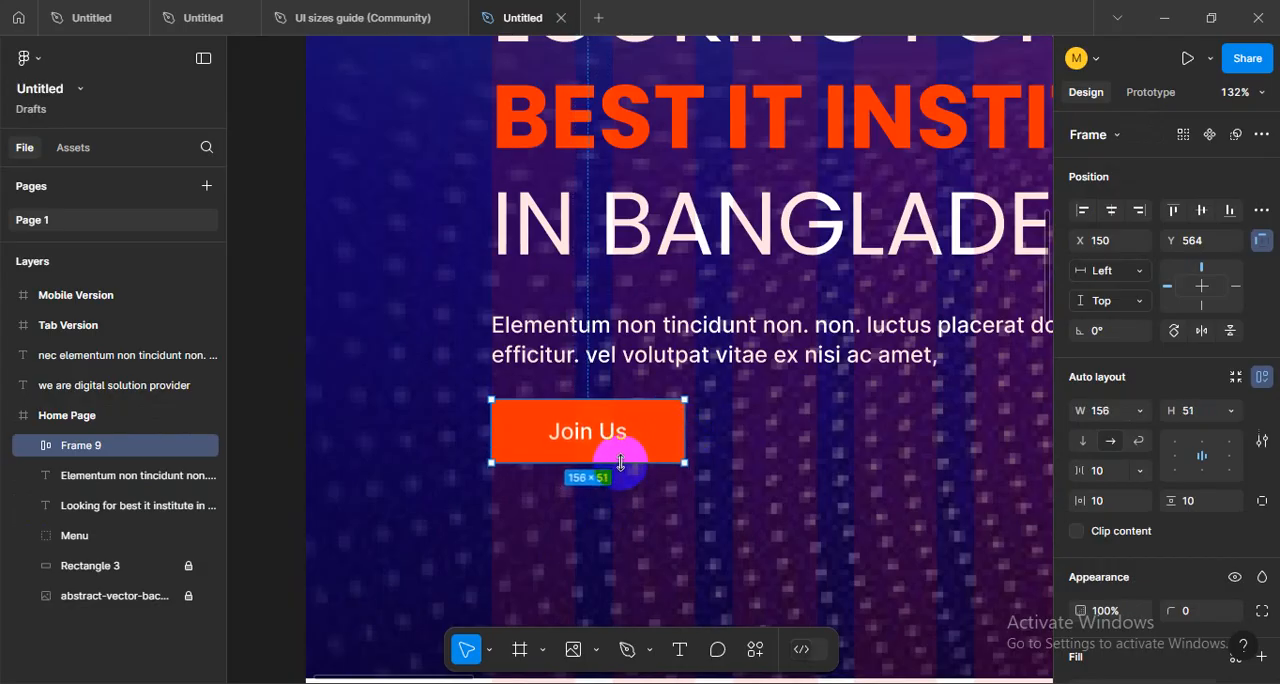
pyautogui.scroll(-2, 1109, 546)
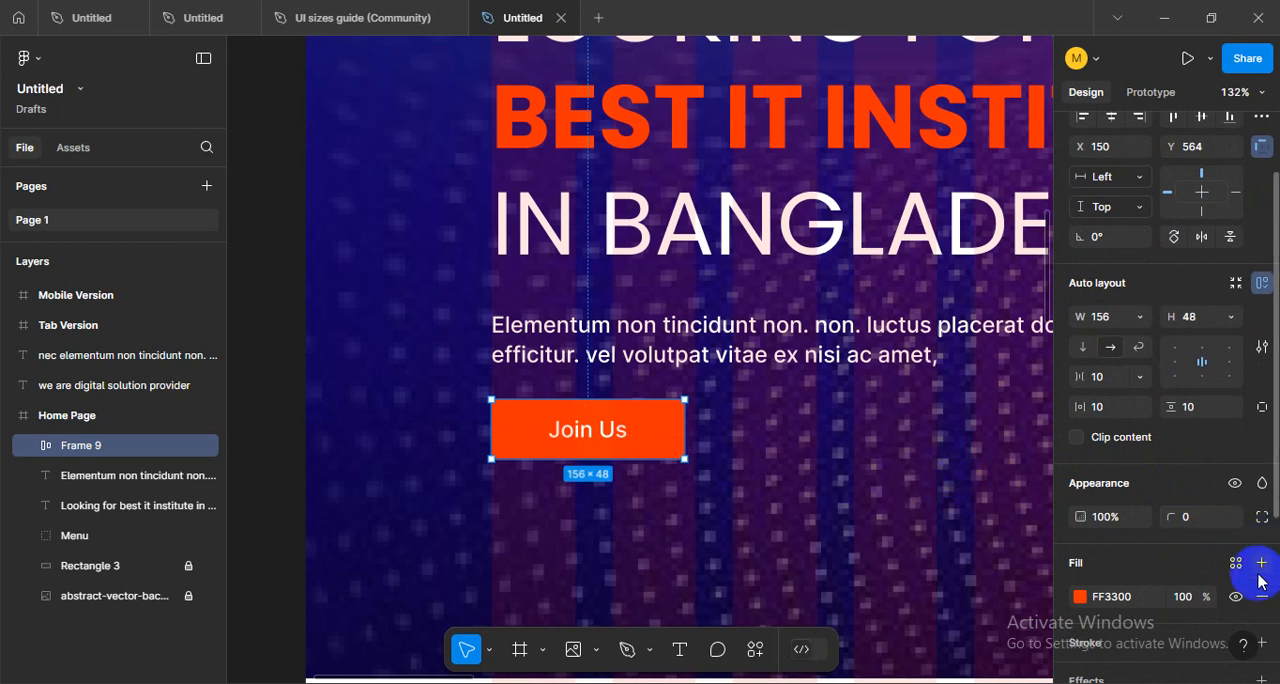
# - Change the "Join Us" button text to uppercase and set its font weight to Bold
pyautogui.scroll(-2, 1260, 582)
pyautogui.click(647, 453)
pyautogui.doubleClick(620, 443)
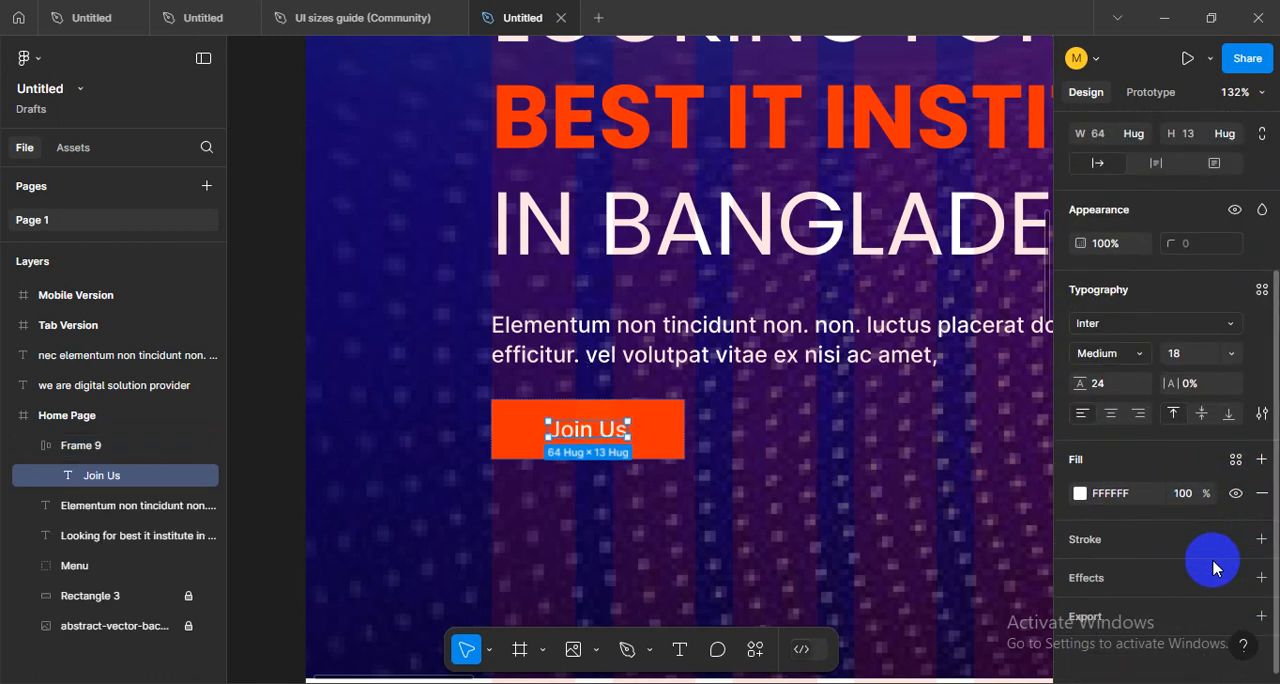
pyautogui.click(1262, 415)
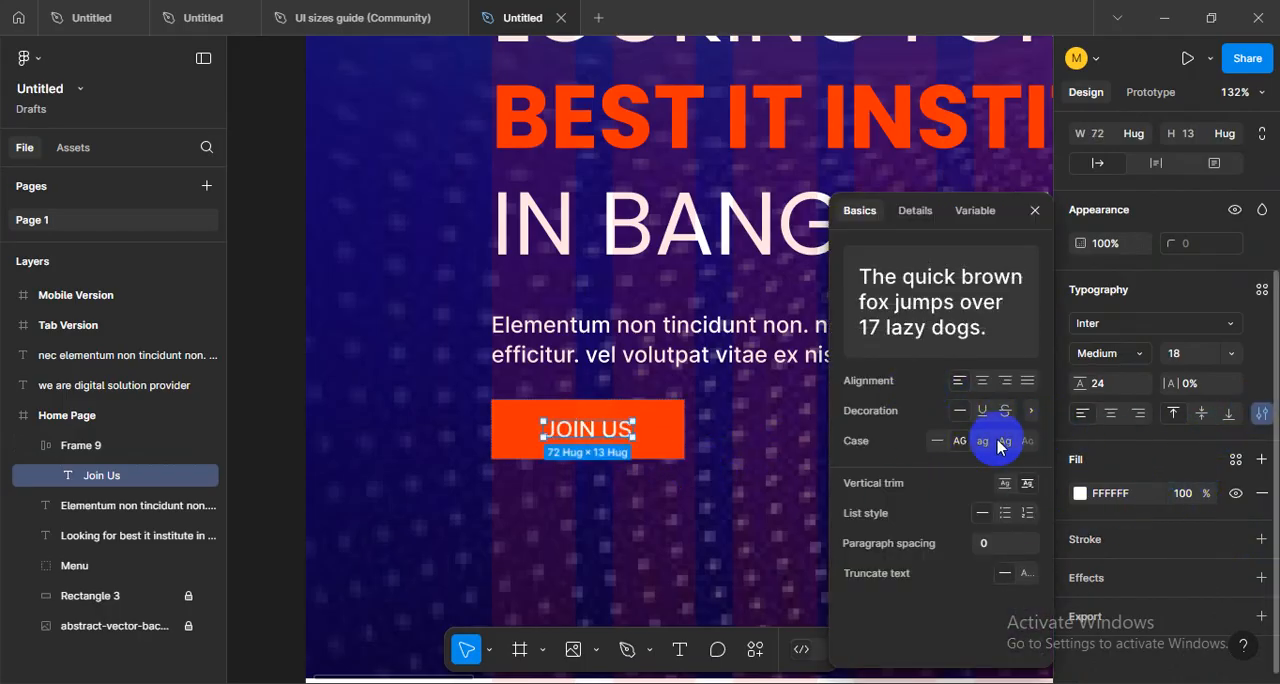
pyautogui.click(1140, 355)
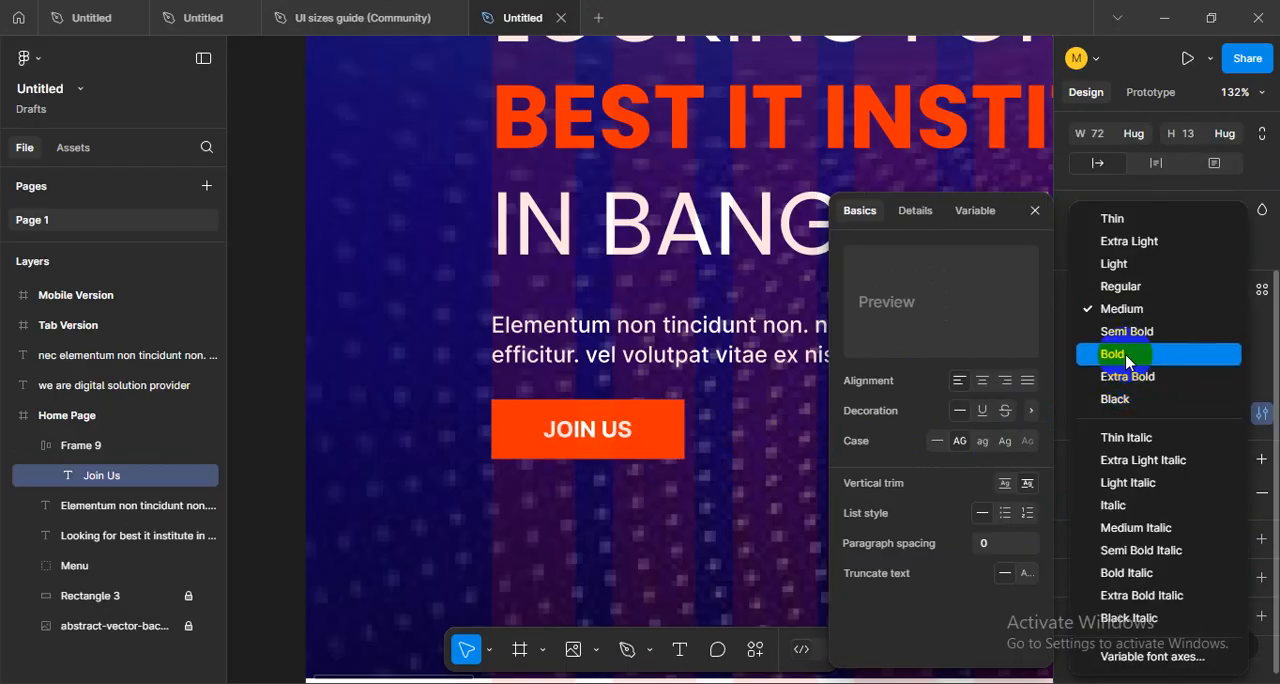
pyautogui.click(1126, 356)
# - Round the corners of the "JOIN US" button with a radius of 8
pyautogui.click(663, 429)
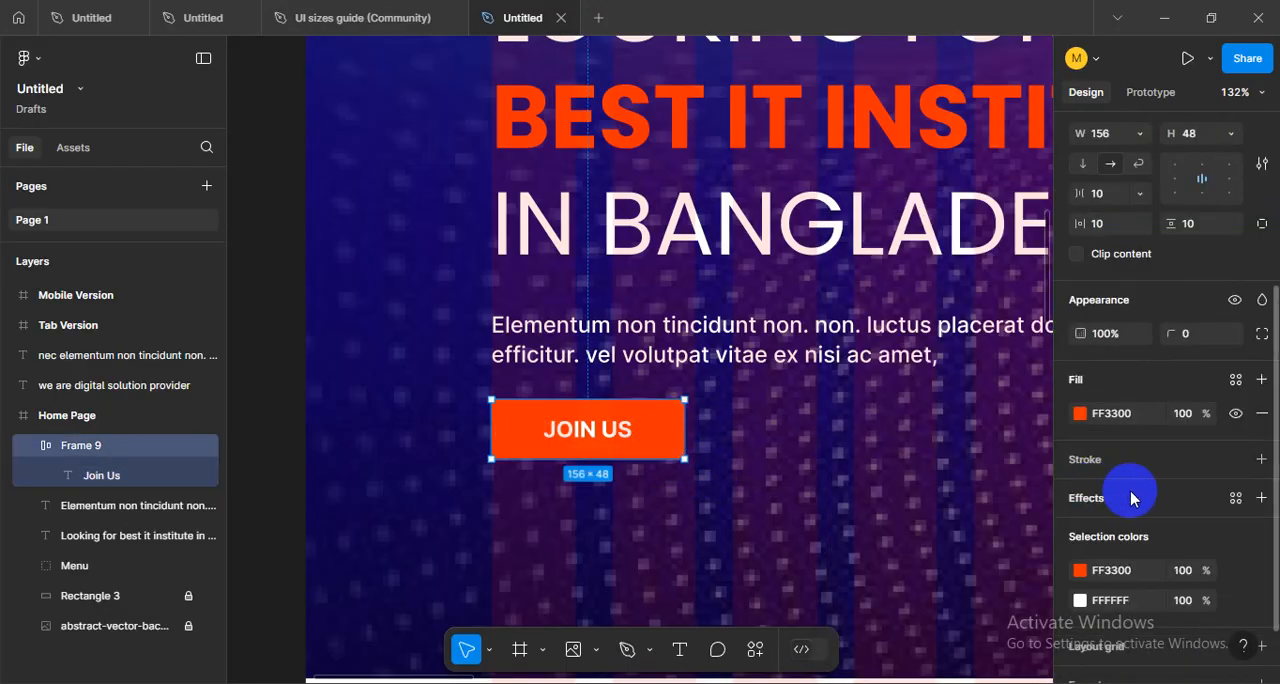
pyautogui.scroll(-1, 1180, 510)
pyautogui.scroll(2, 1193, 482)
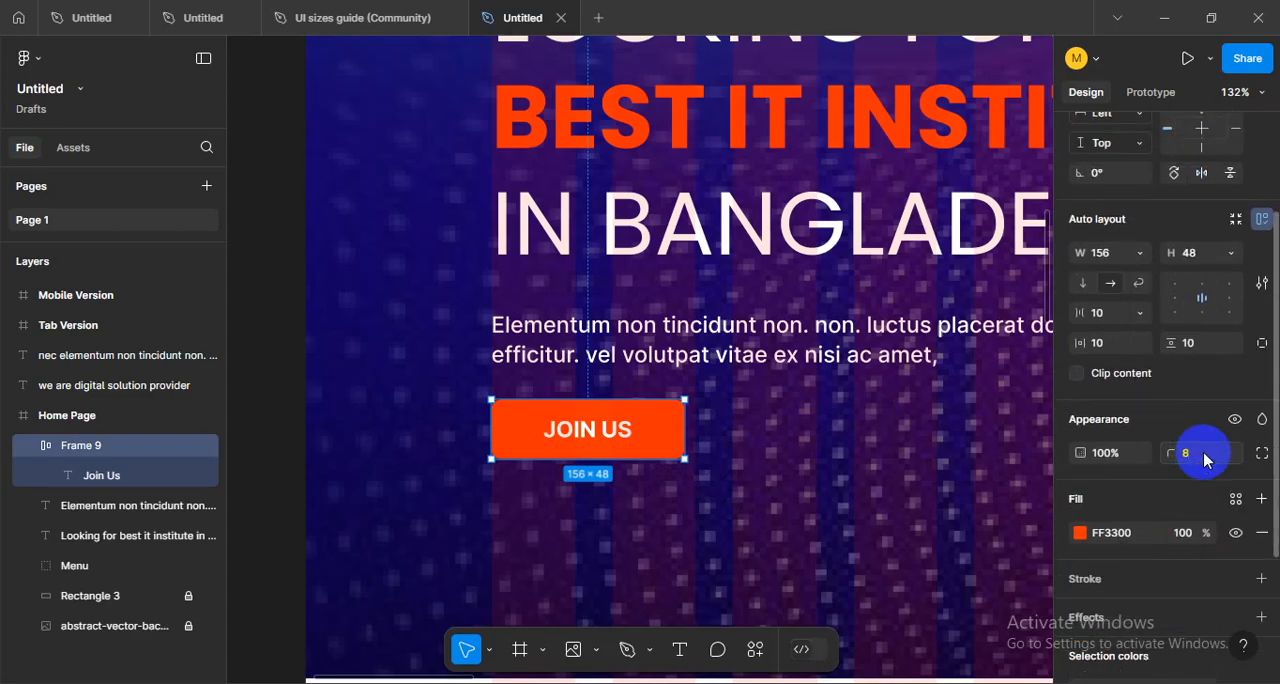
pyautogui.scroll(5, 660, 417)
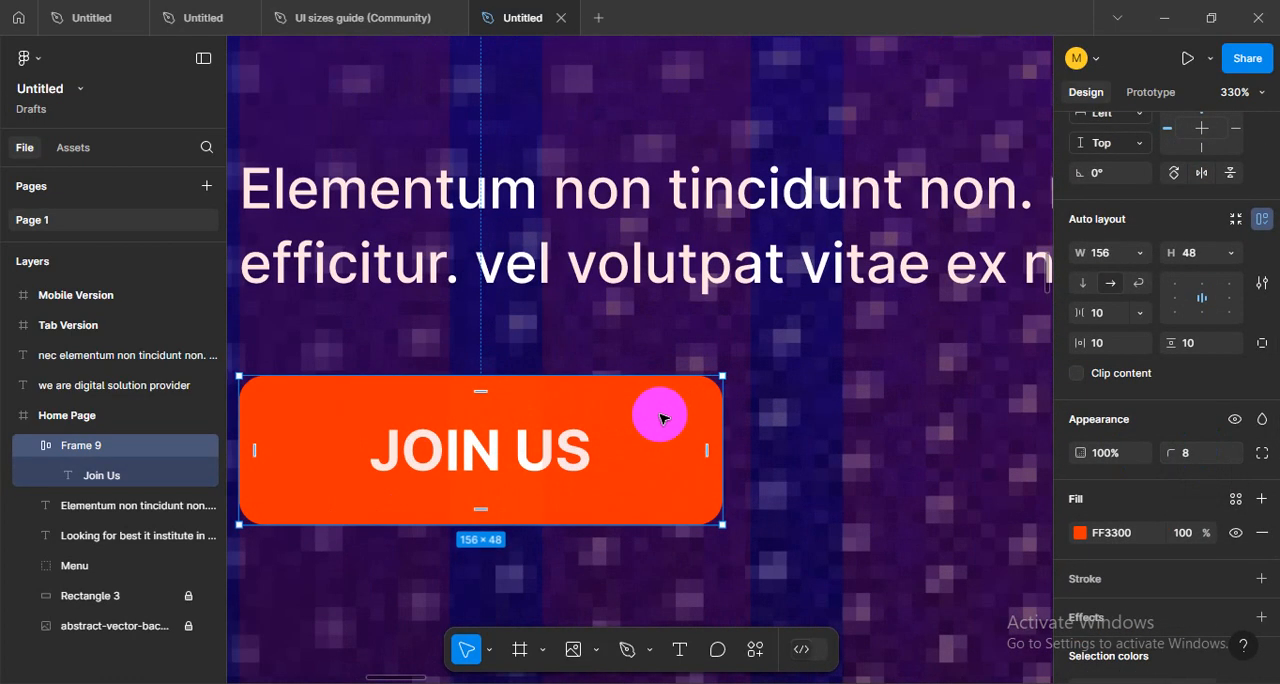
pyautogui.click(812, 434)
pyautogui.scroll(-5, 812, 434)
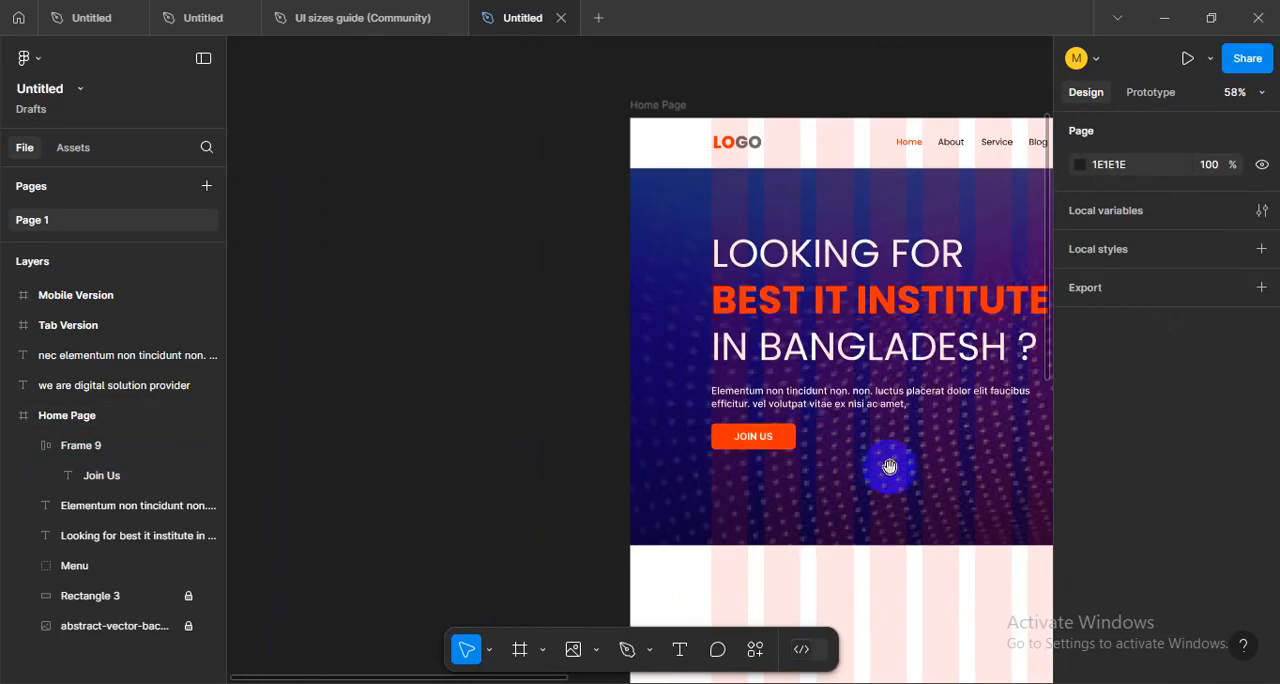
pyautogui.moveTo(890, 467); pyautogui.dragTo(557, 517)
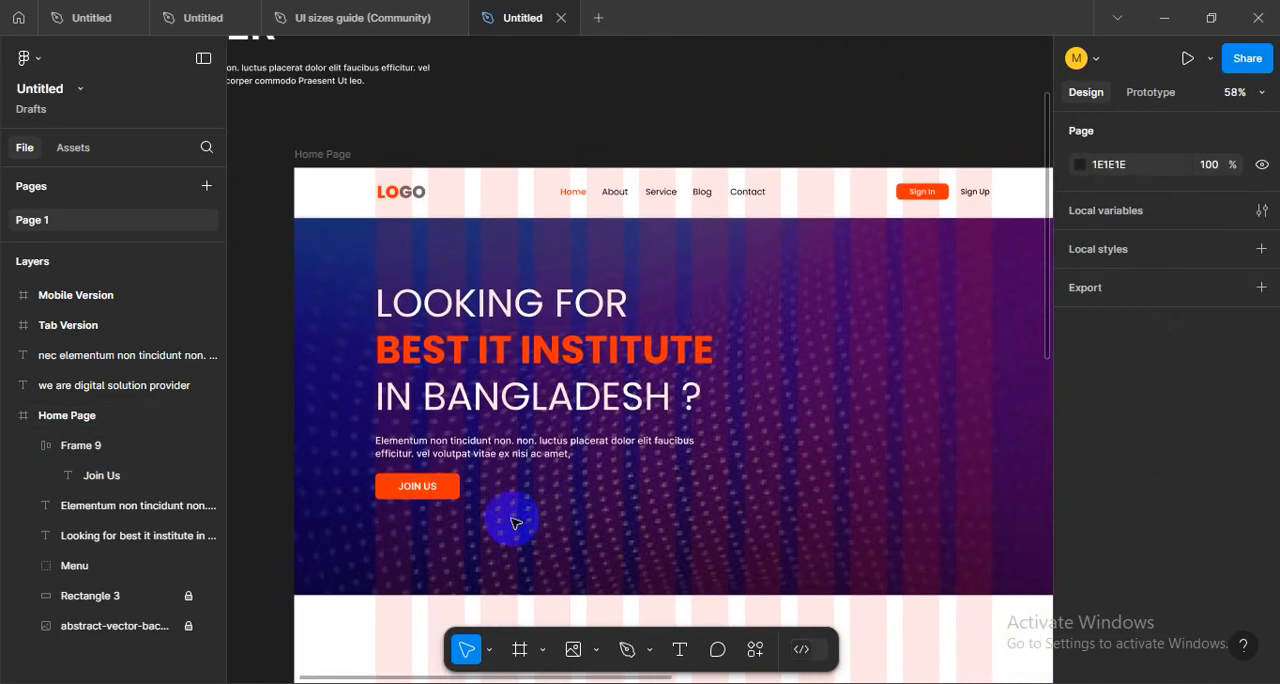
# - Increase the height of the "Sign In" button in the Menu header to about 38, keeping it vertically centered
pyautogui.scroll(6, 797, 314)
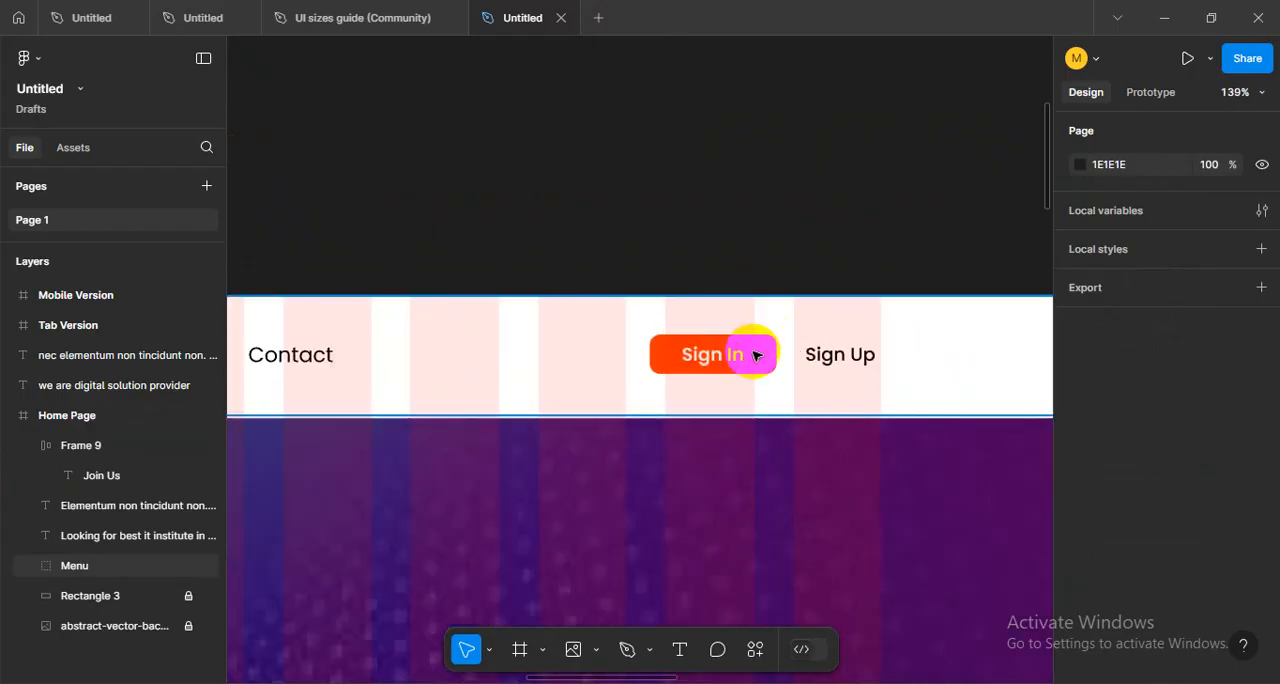
pyautogui.click(755, 355)
pyautogui.scroll(3, 764, 358)
pyautogui.click(766, 352)
pyautogui.click(773, 354)
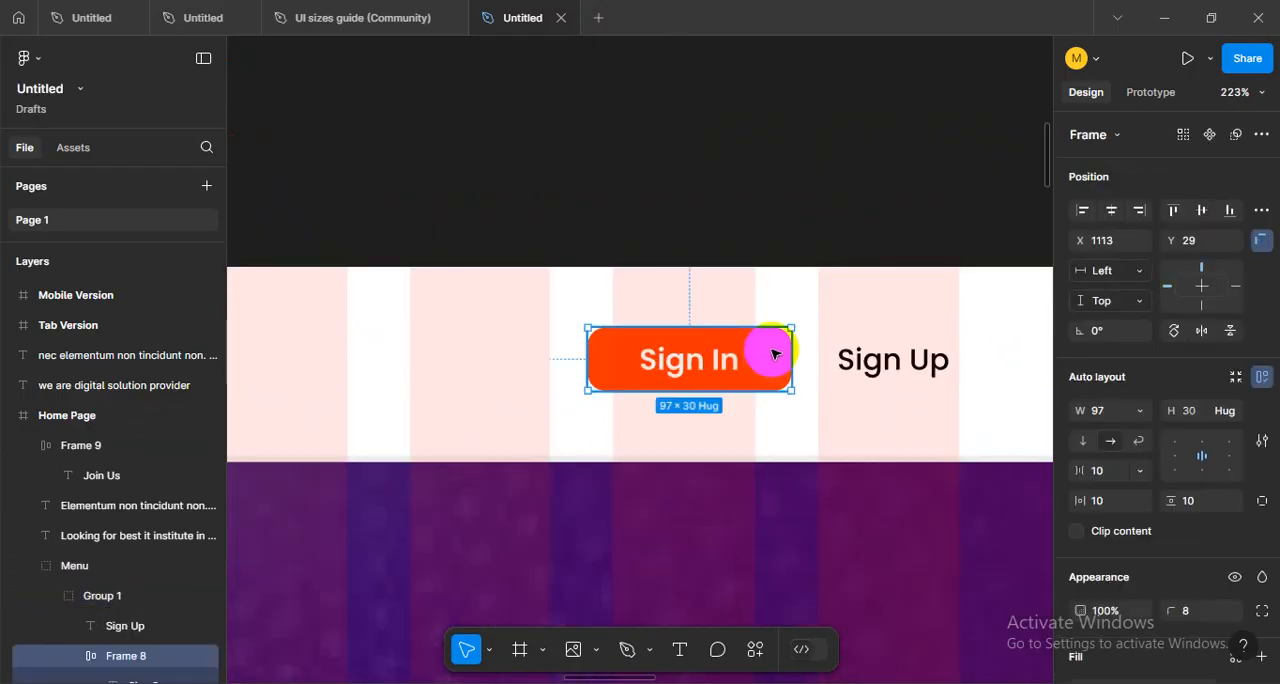
pyautogui.moveTo(688, 328); pyautogui.dragTo(689, 320)
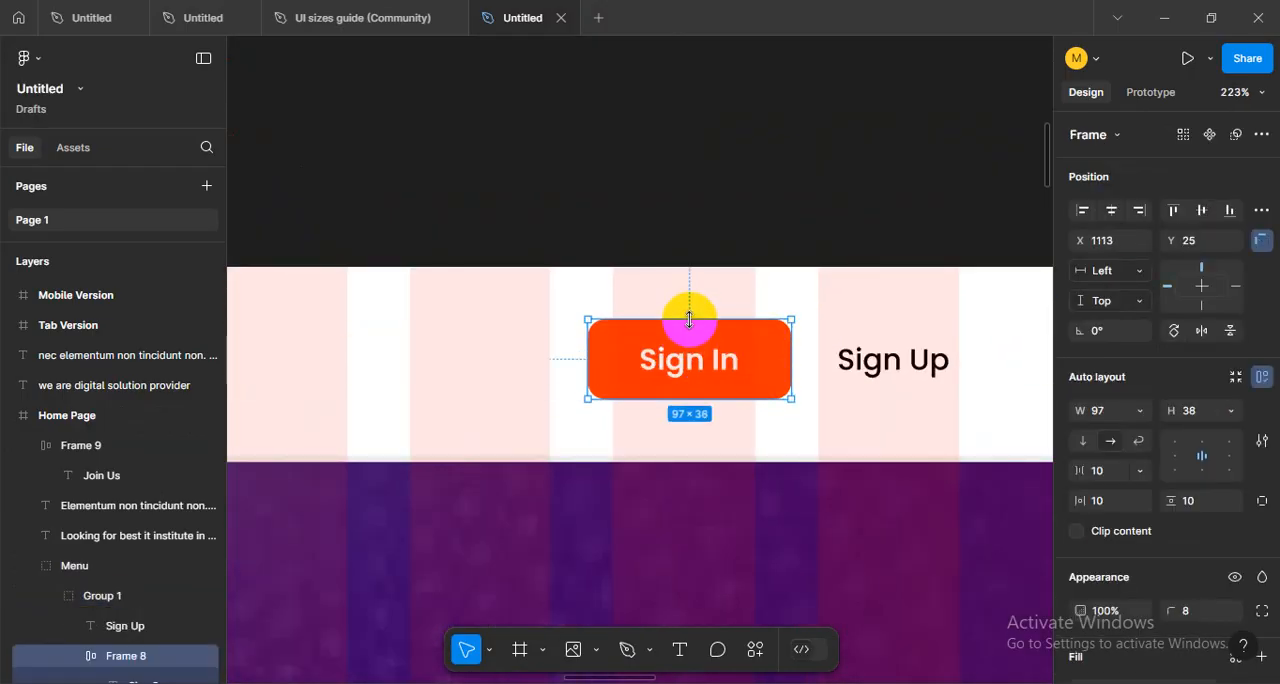
pyautogui.click(771, 220)
pyautogui.scroll(-10, 823, 329)
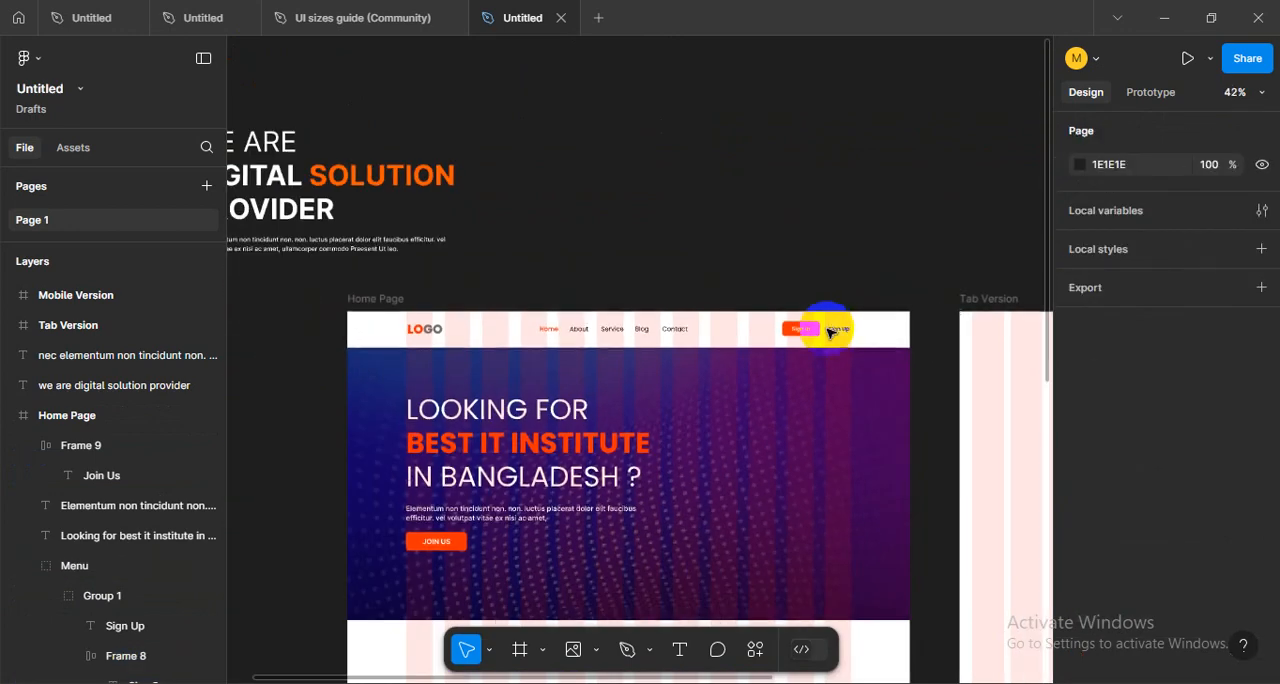
pyautogui.scroll(-3, 810, 400)
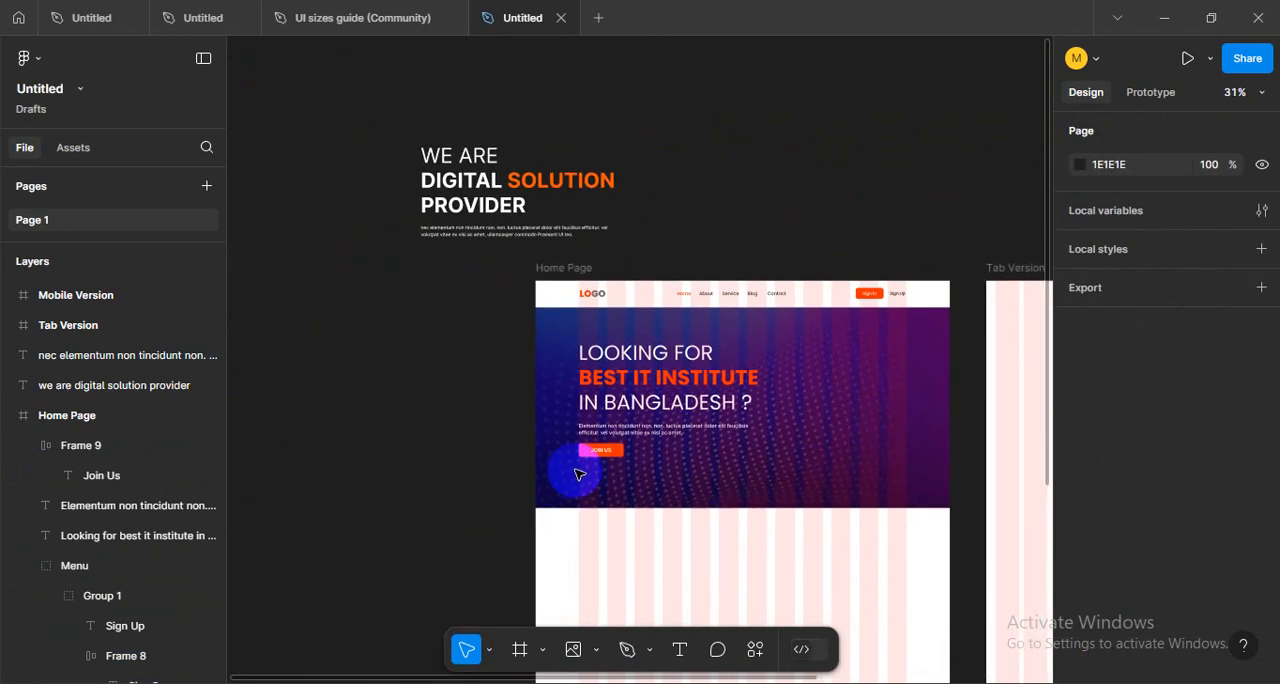
# - Enlarge the "JOIN US" button in the hero to about 171 × 54
pyautogui.scroll(5, 578, 475)
pyautogui.click(597, 460)
pyautogui.scroll(3, 597, 460)
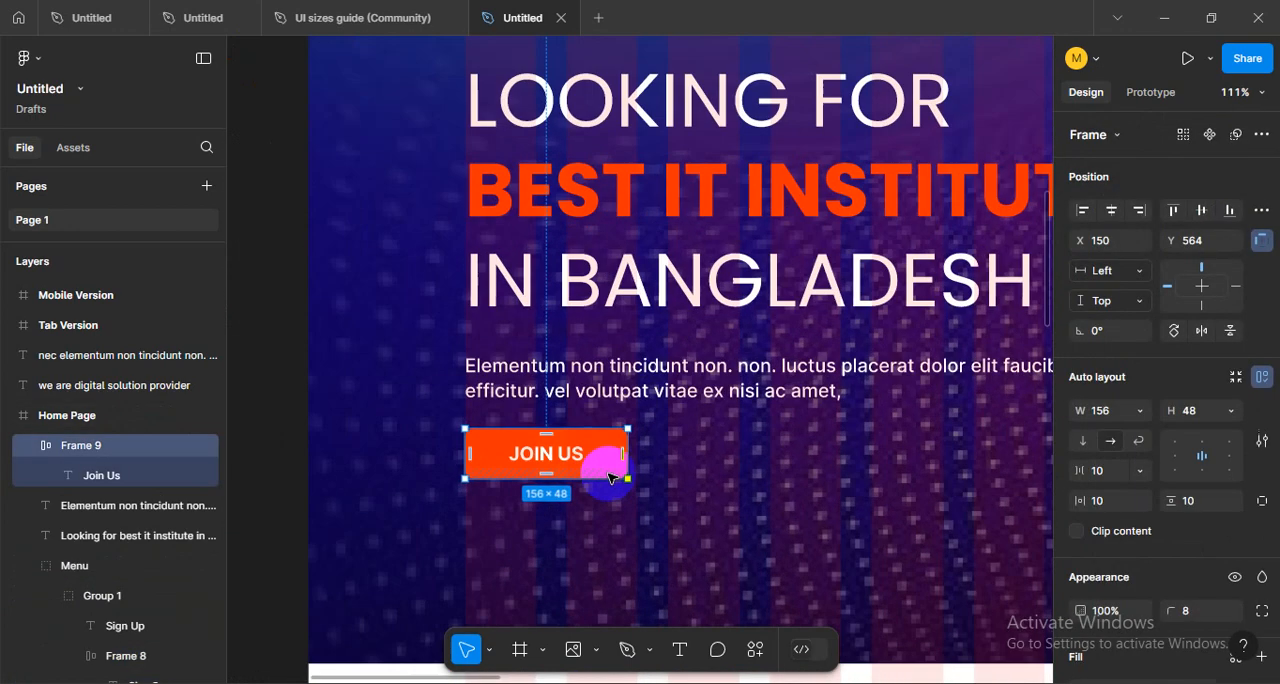
pyautogui.moveTo(627, 481); pyautogui.dragTo(644, 484)
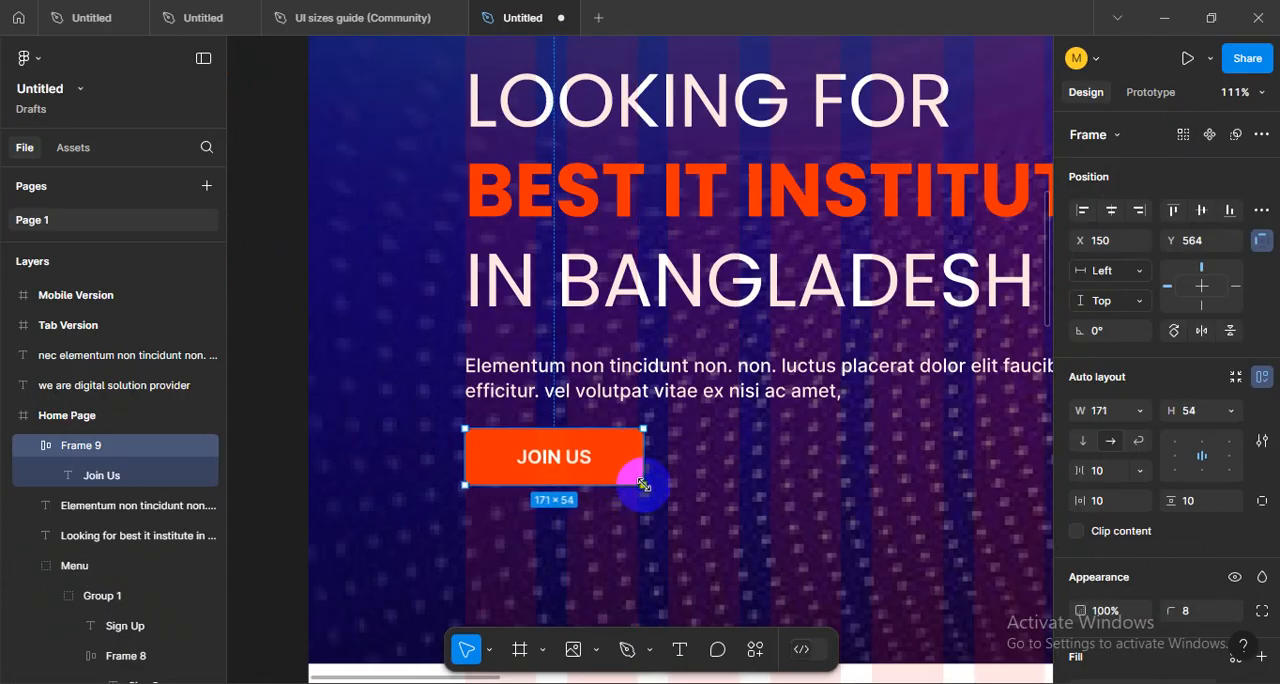
pyautogui.click(337, 440)
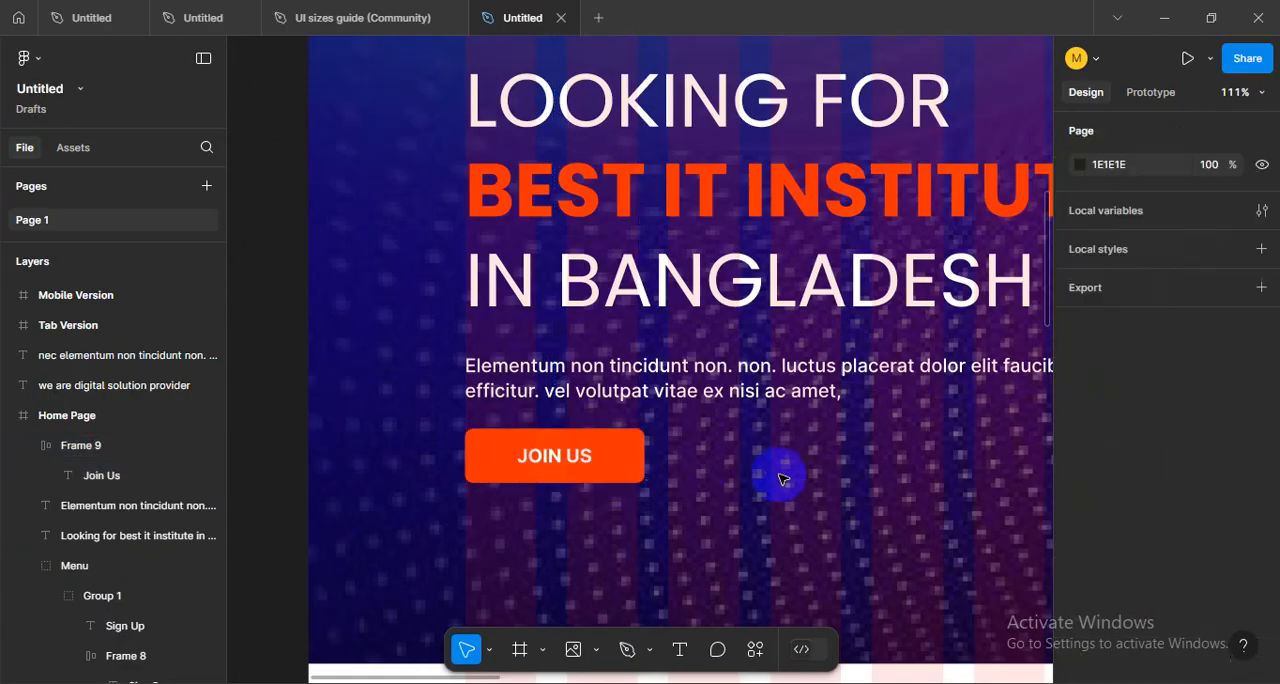
# - Set the vertical spacing between the hero paragraph and the "JOIN US" button to 50
pyautogui.scroll(-2, 776, 476)
pyautogui.scroll(-3, 773, 479)
pyautogui.moveTo(863, 500); pyautogui.dragTo(669, 466)
pyautogui.scroll(2, 472, 478)
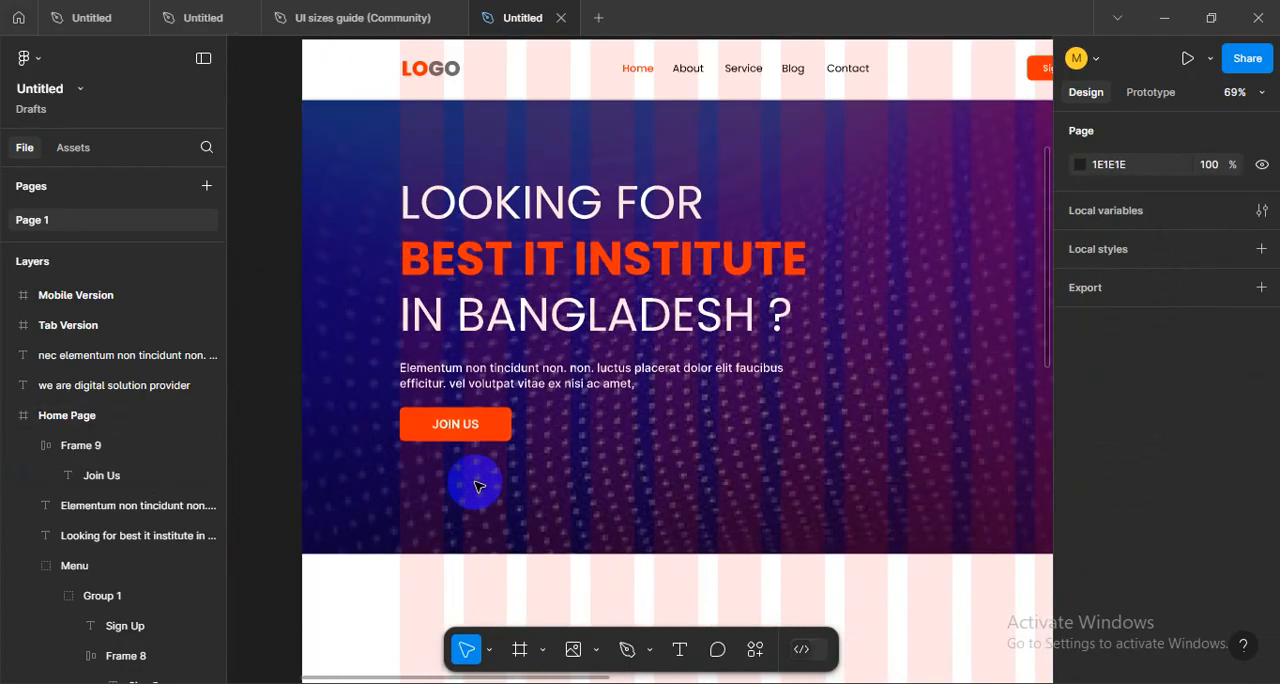
pyautogui.click(490, 432)
pyautogui.keyDown('shift'); pyautogui.click(472, 382); pyautogui.keyUp('shift')
pyautogui.scroll(2, 478, 406)
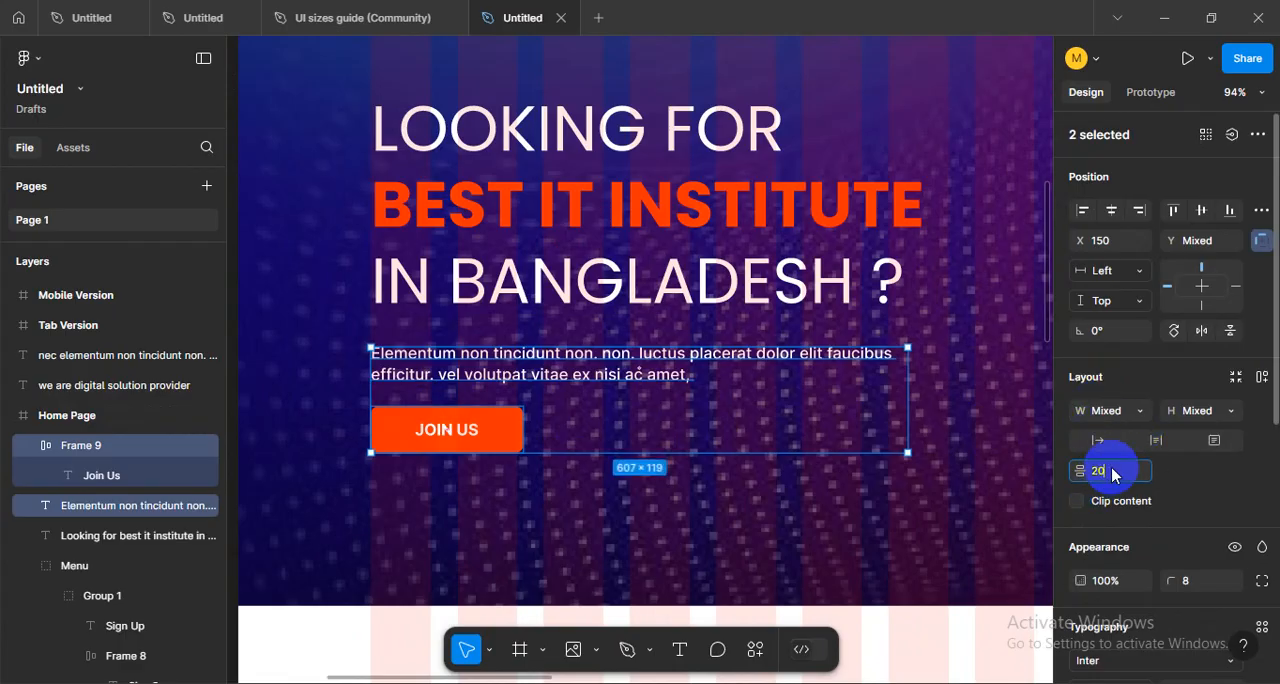
pyautogui.write('50')
pyautogui.press('Return')
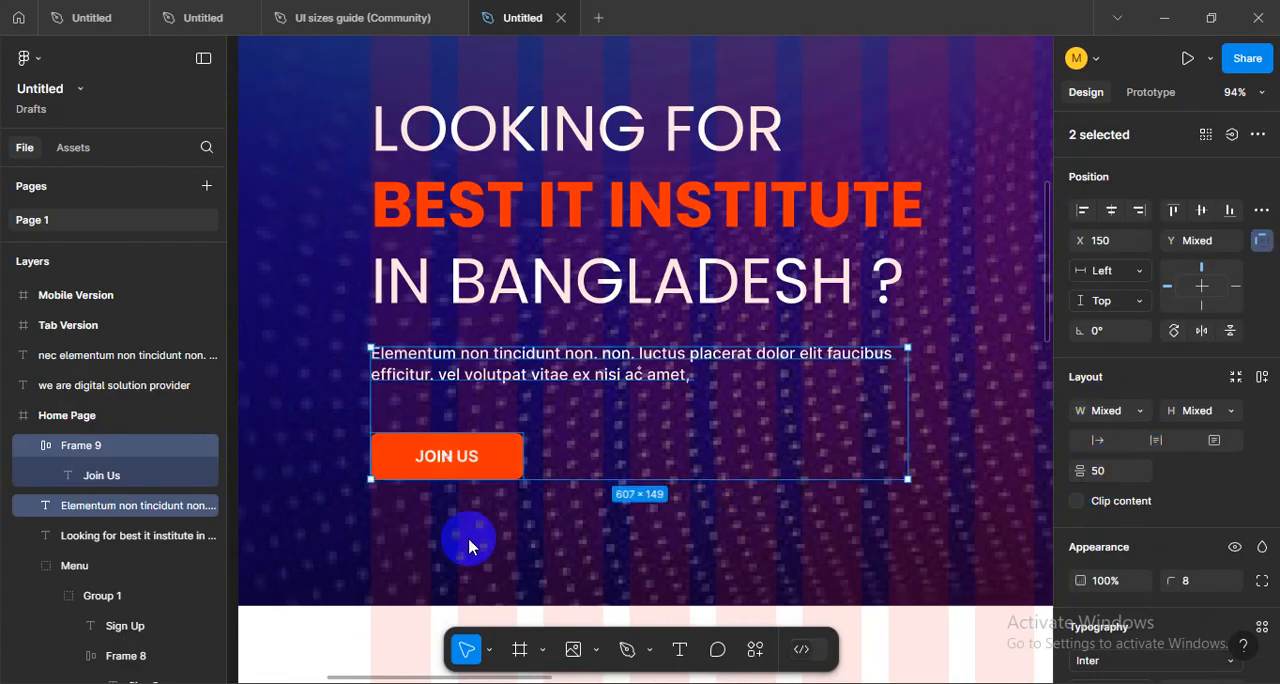
# - Compare the spacing between the hero heading, the paragraph and the "JOIN US" button
pyautogui.click(460, 530)
pyautogui.scroll(3, 430, 402)
pyautogui.scroll(-1, 430, 402)
pyautogui.click(468, 345)
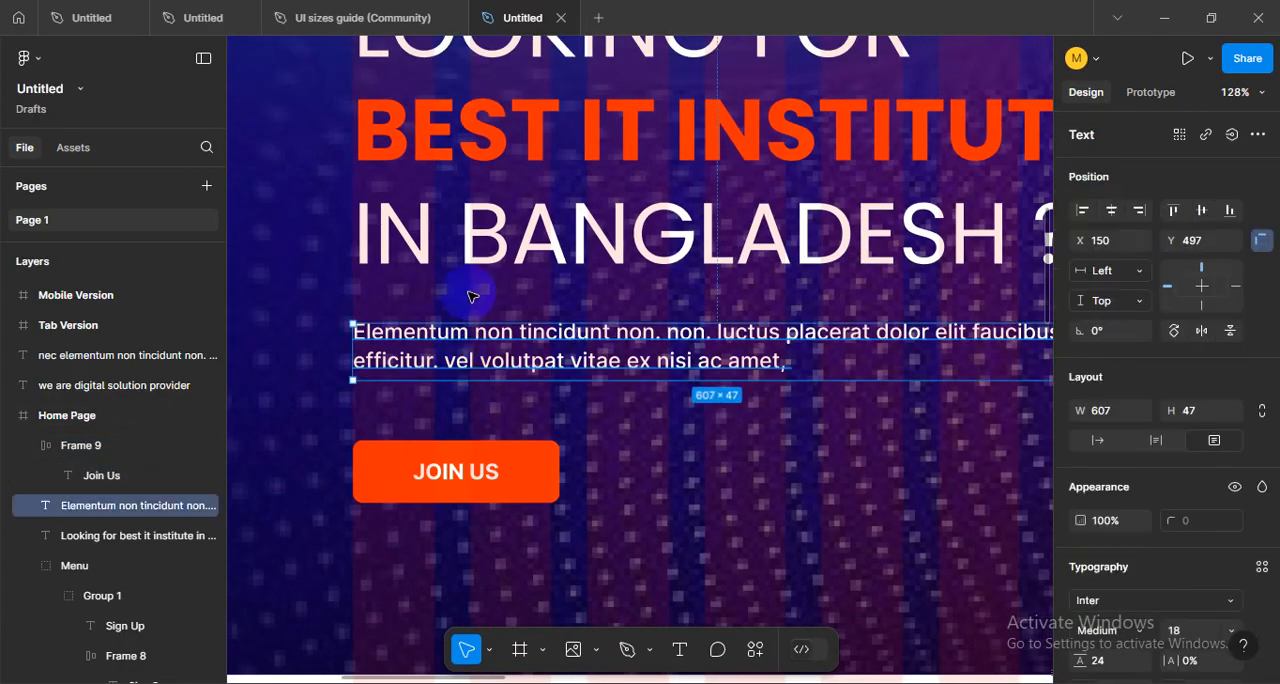
pyautogui.keyDown('shift'); pyautogui.click(487, 252); pyautogui.keyUp('shift')
pyautogui.keyDown('shift'); pyautogui.click(543, 466); pyautogui.keyUp('shift')
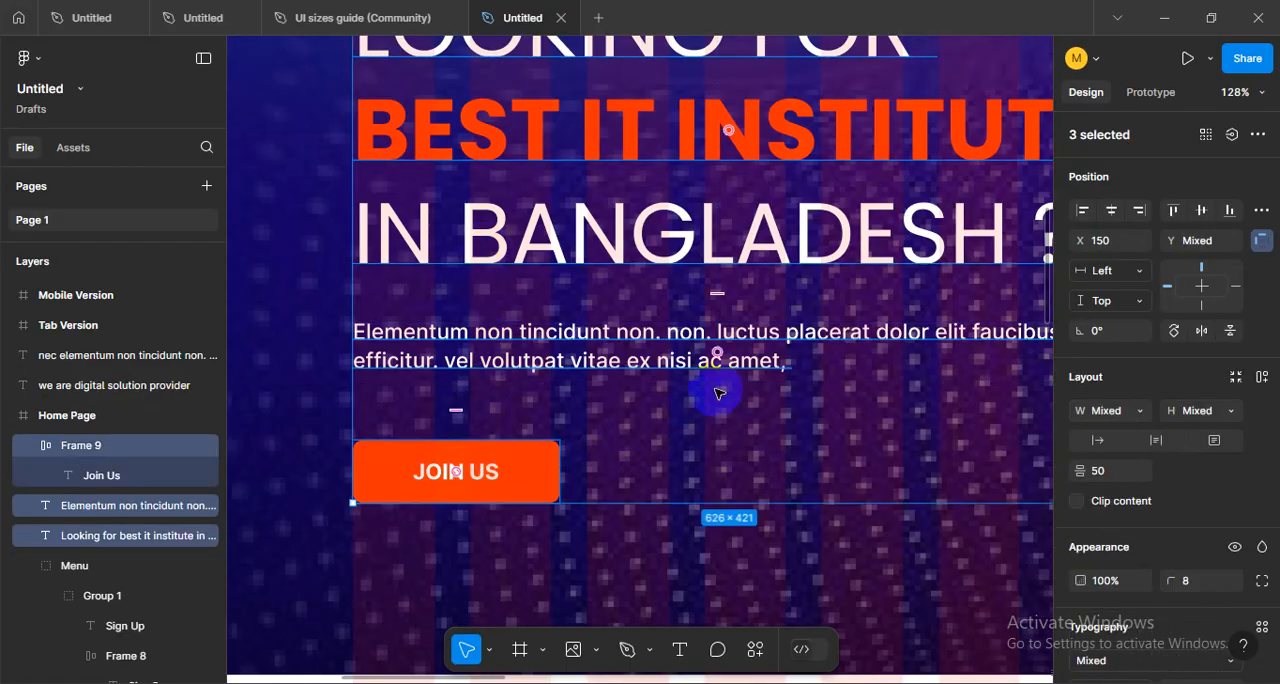
pyautogui.click(534, 525)
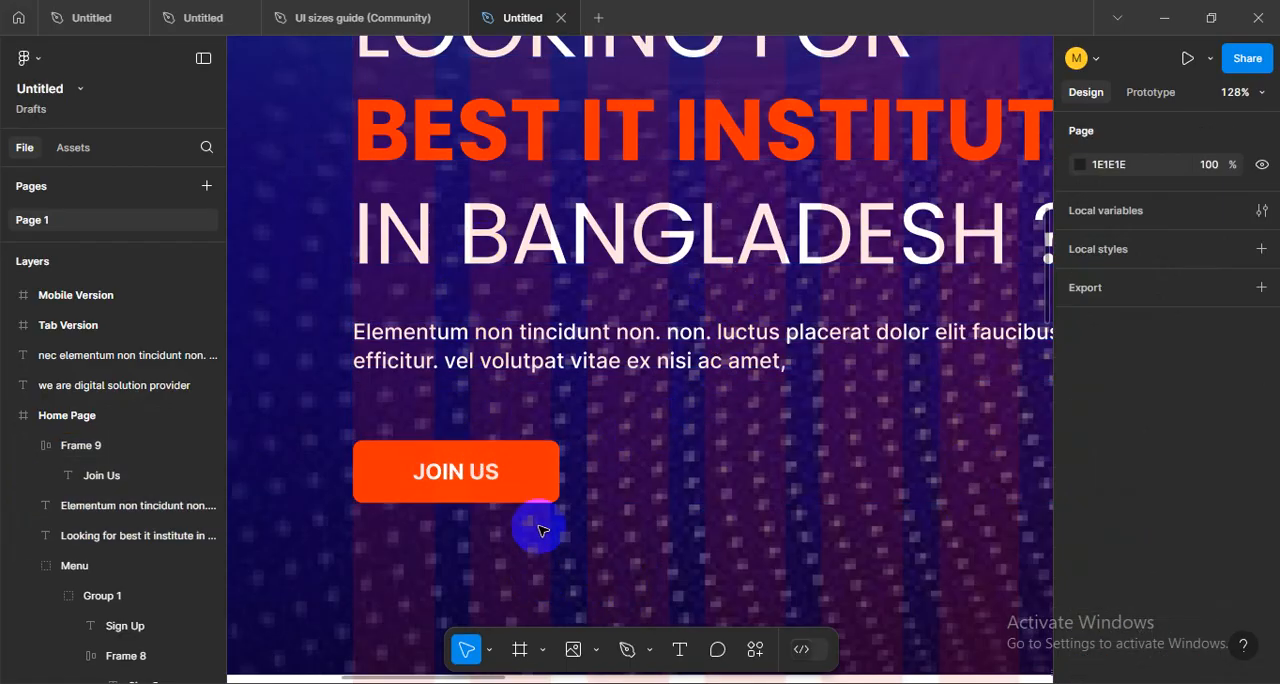
pyautogui.scroll(-5, 540, 528)
pyautogui.moveTo(684, 541); pyautogui.dragTo(478, 566)
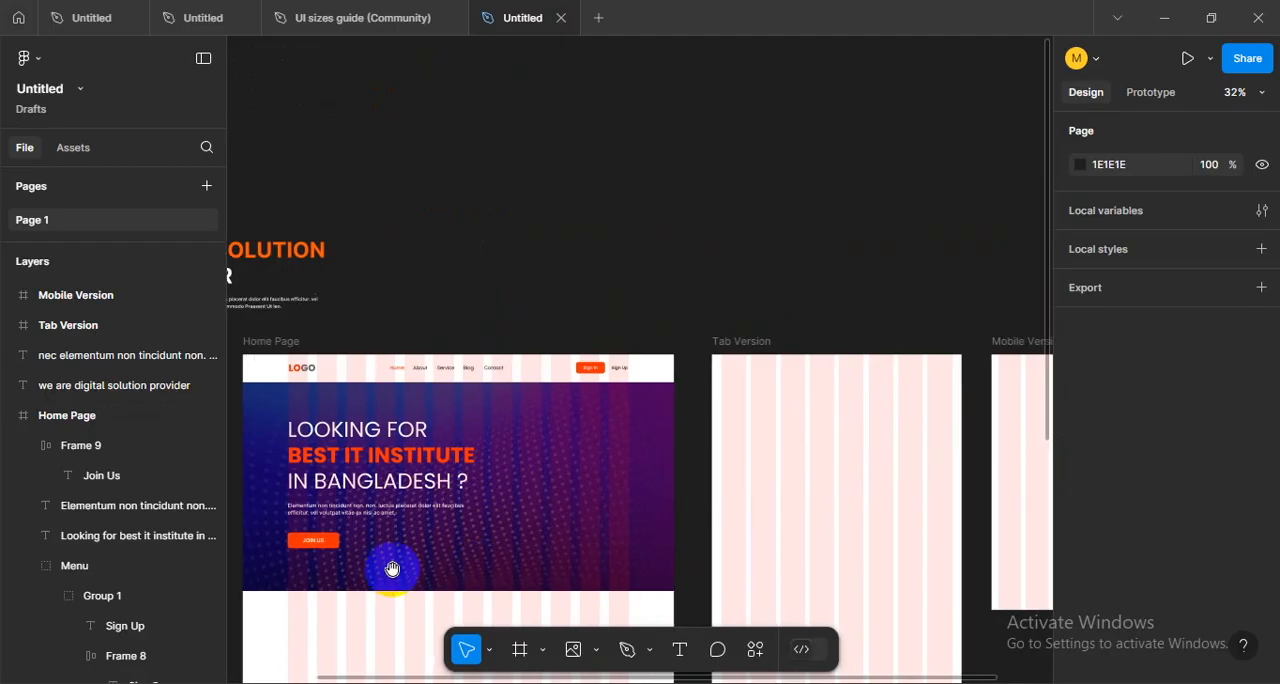
# - Reduce the vertical spacing between the hero paragraph and the "JOIN US" button to 30
pyautogui.moveTo(348, 569); pyautogui.dragTo(506, 573)
pyautogui.scroll(2, 502, 574)
pyautogui.scroll(2, 502, 574)
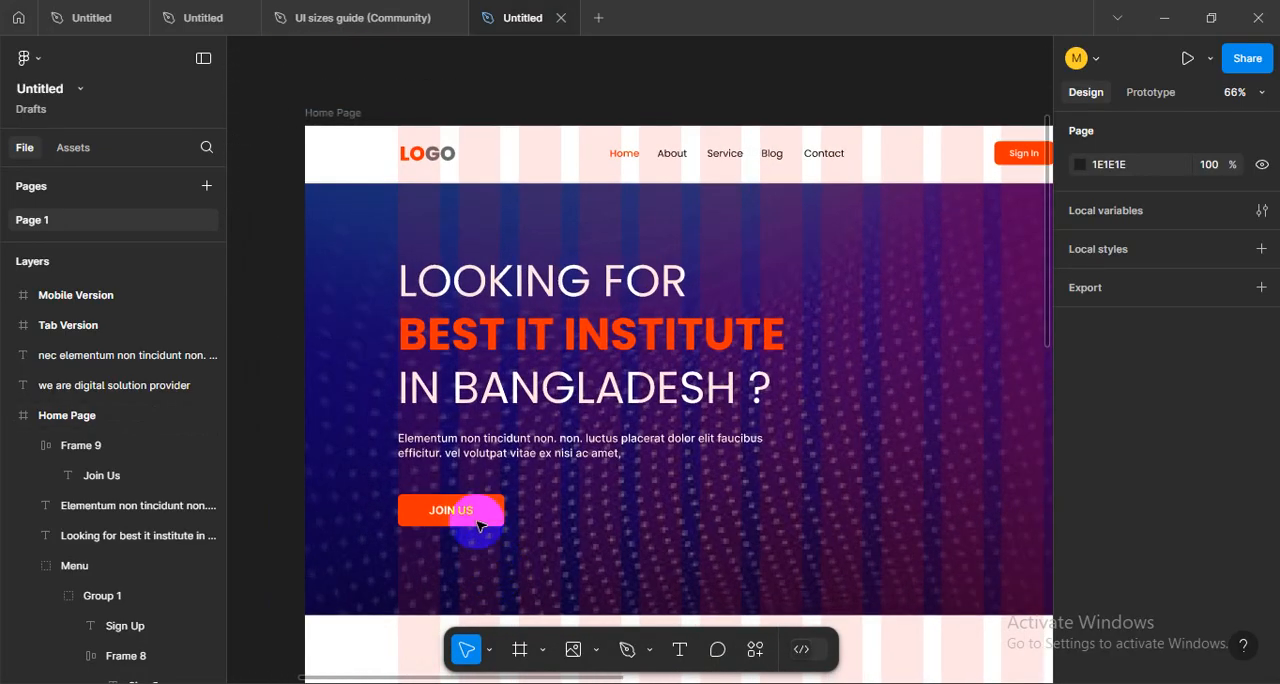
pyautogui.click(462, 512)
pyautogui.keyDown('shift'); pyautogui.click(455, 450); pyautogui.keyUp('shift')
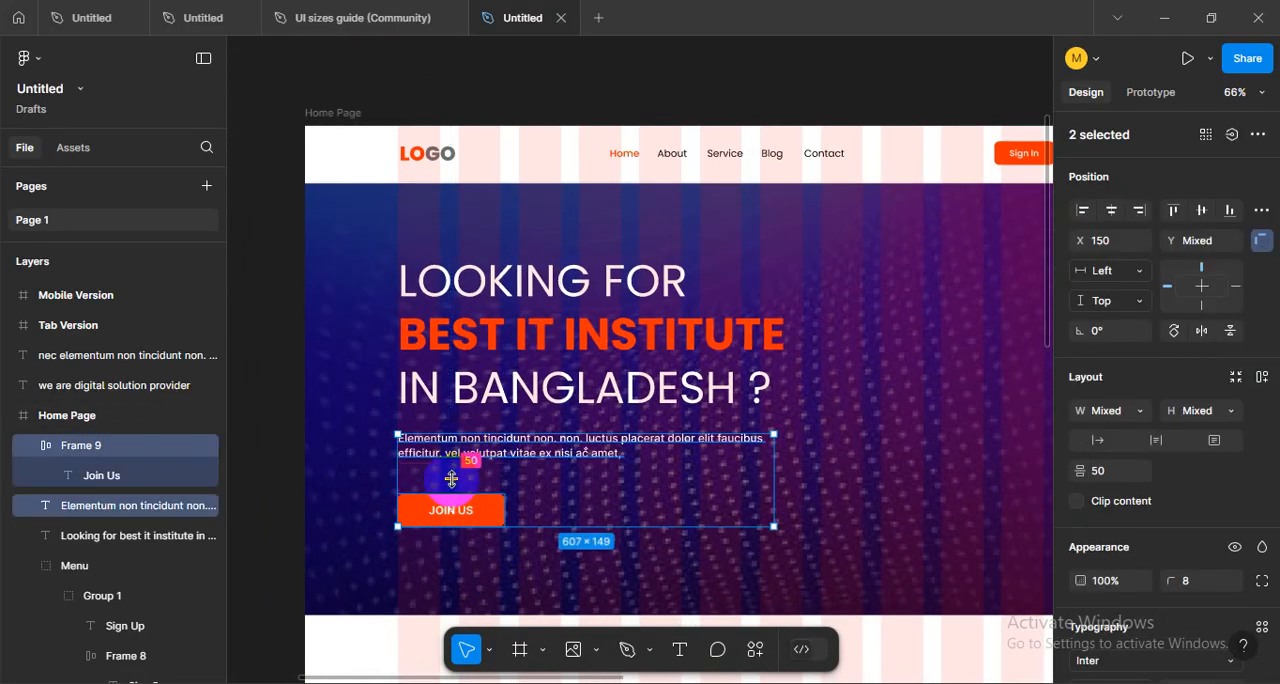
pyautogui.moveTo(451, 479); pyautogui.dragTo(457, 470)
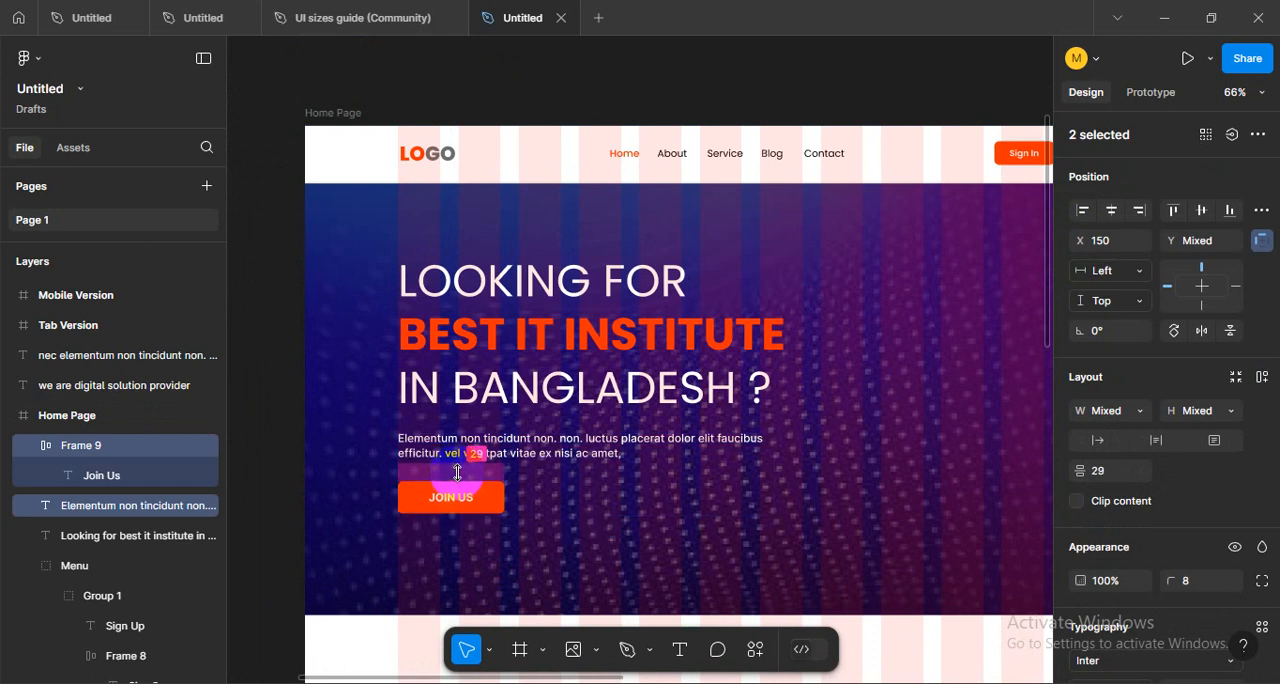
pyautogui.click(1099, 478)
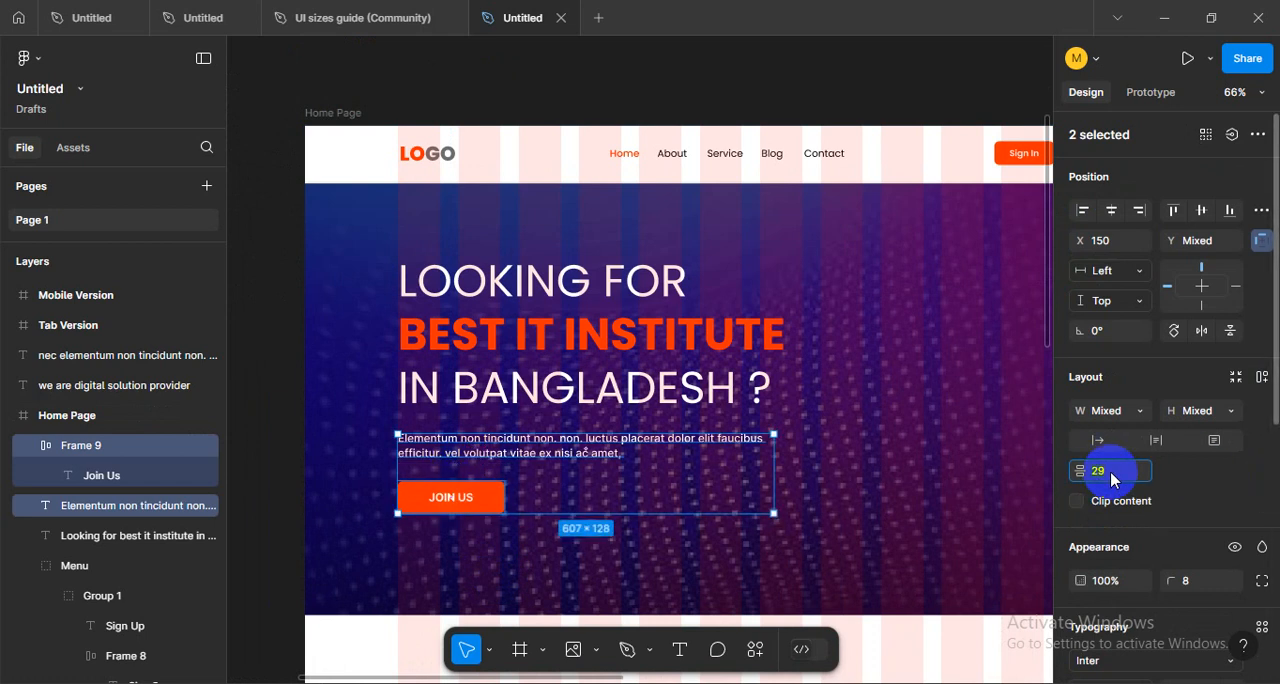
pyautogui.write('30')
pyautogui.press('Return')
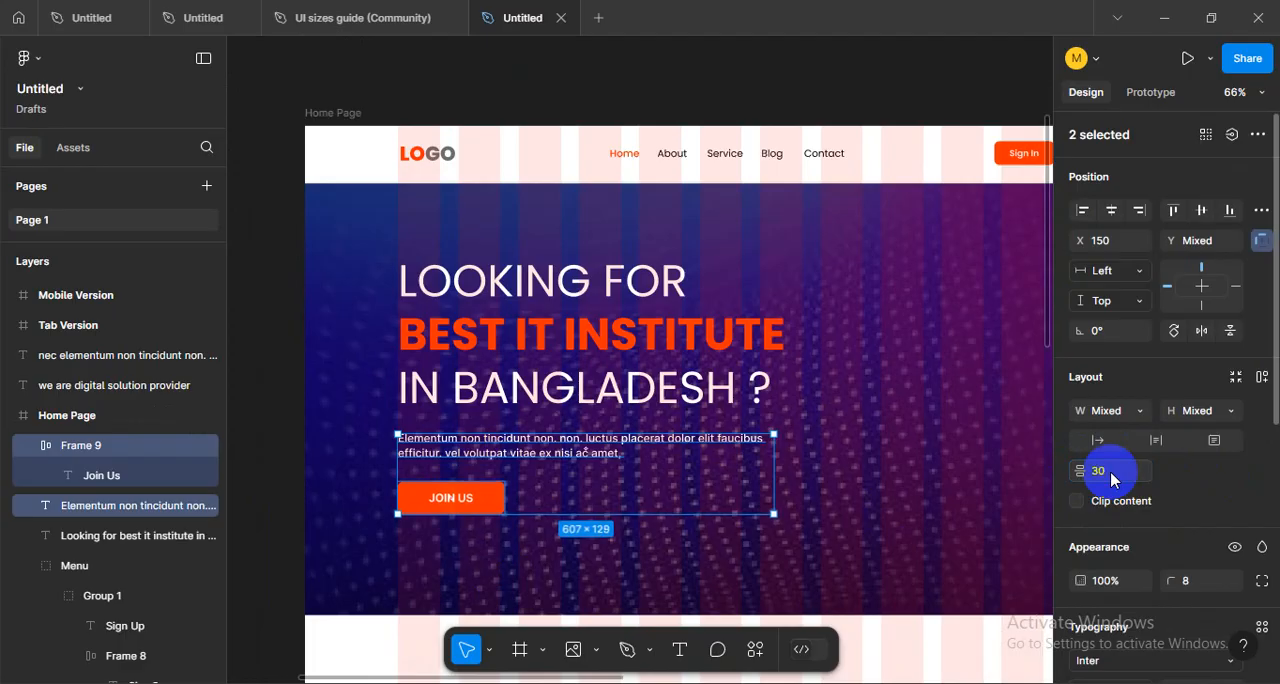
pyautogui.click(365, 456)
pyautogui.scroll(-1, 771, 489)
pyautogui.moveTo(832, 491); pyautogui.dragTo(705, 464)
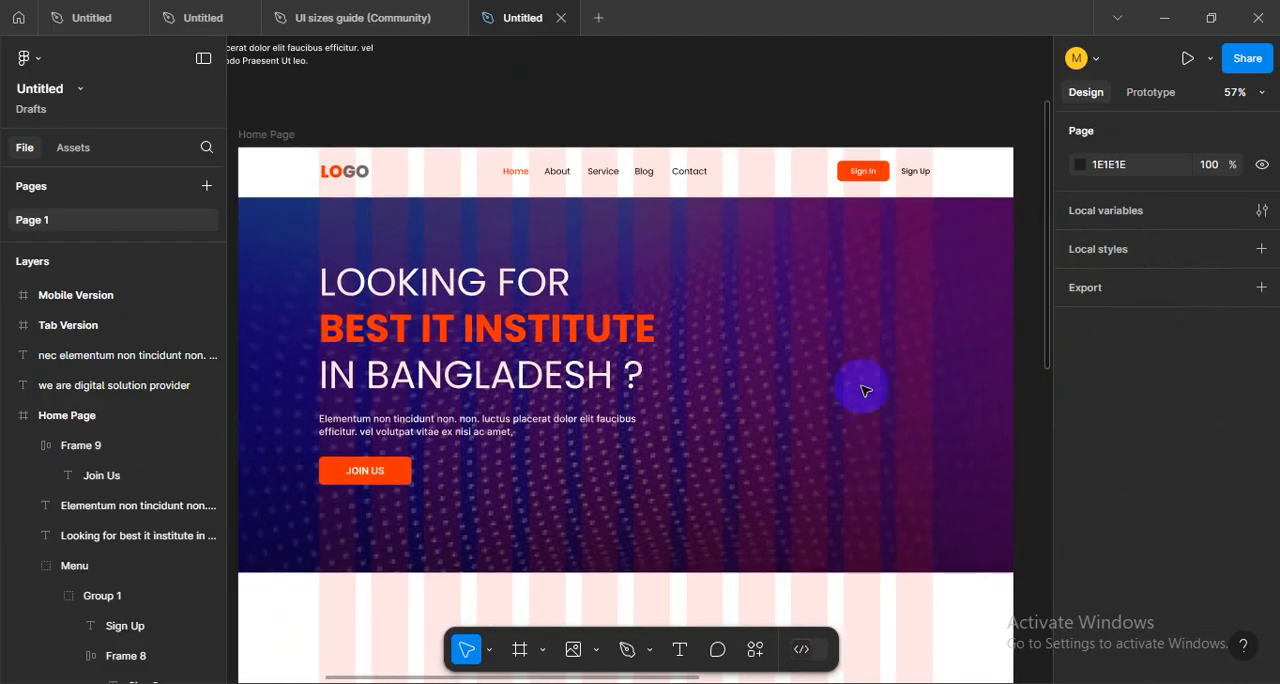
pyautogui.moveTo(941, 454); pyautogui.dragTo(901, 471)
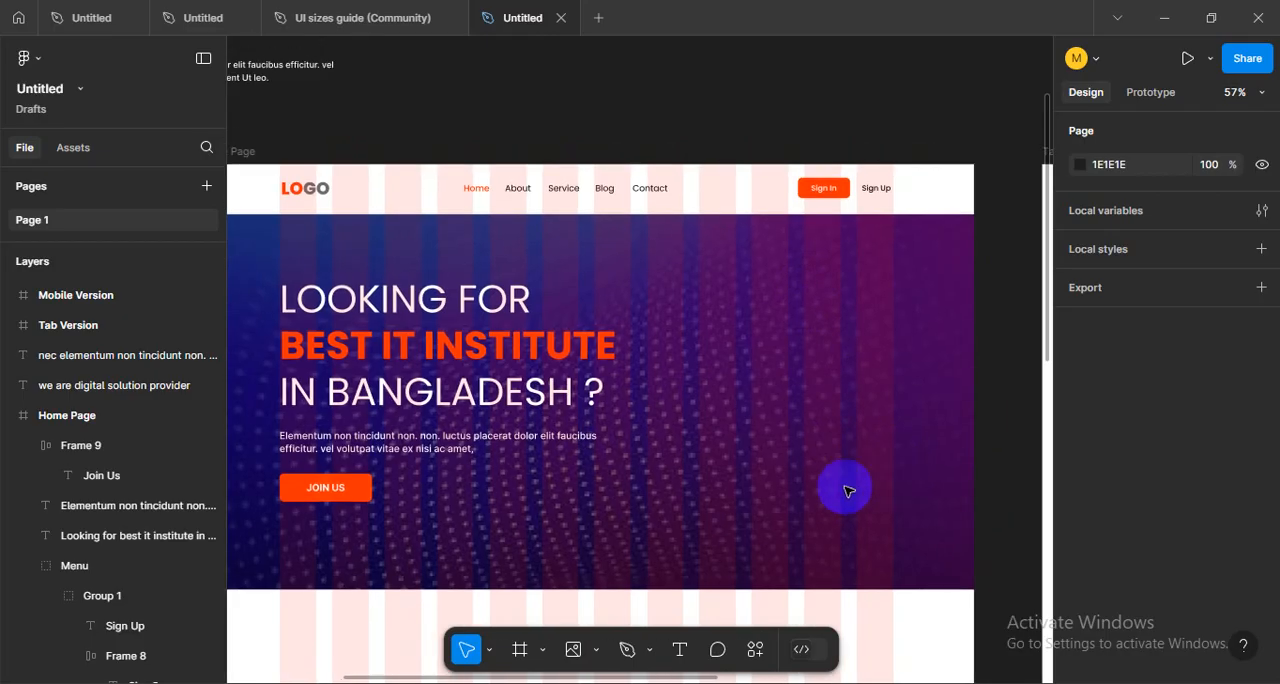
pyautogui.moveTo(789, 493); pyautogui.dragTo(828, 494)
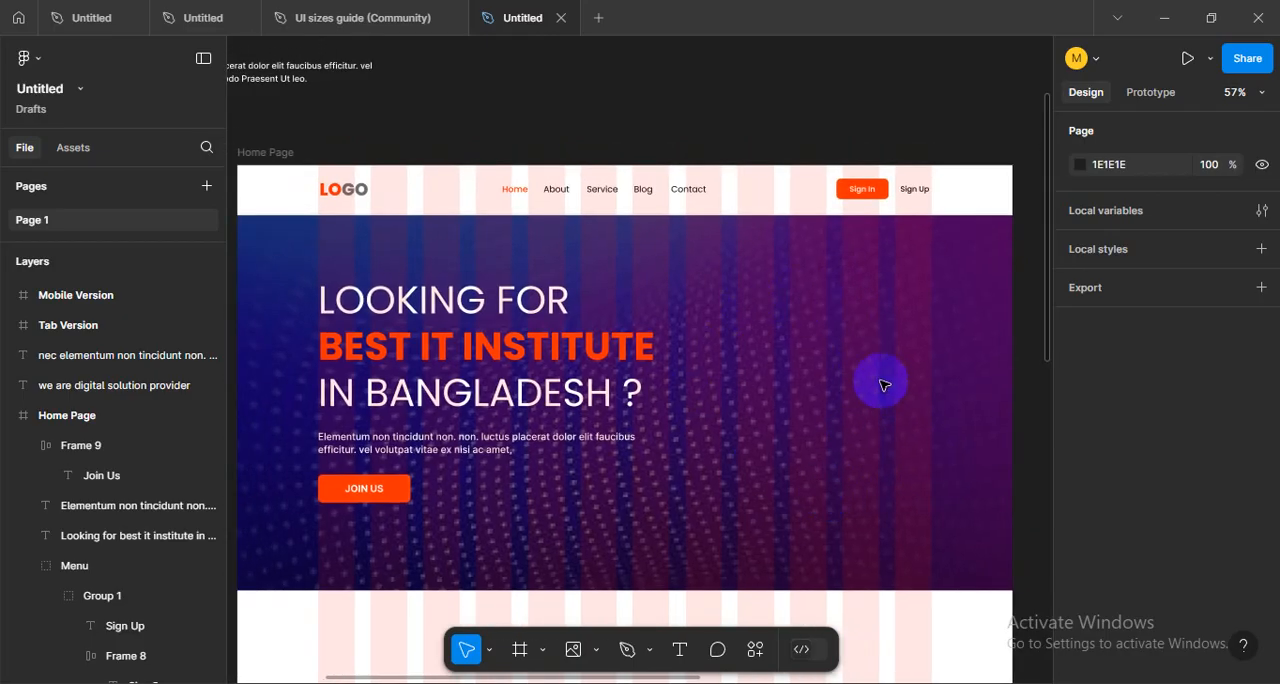
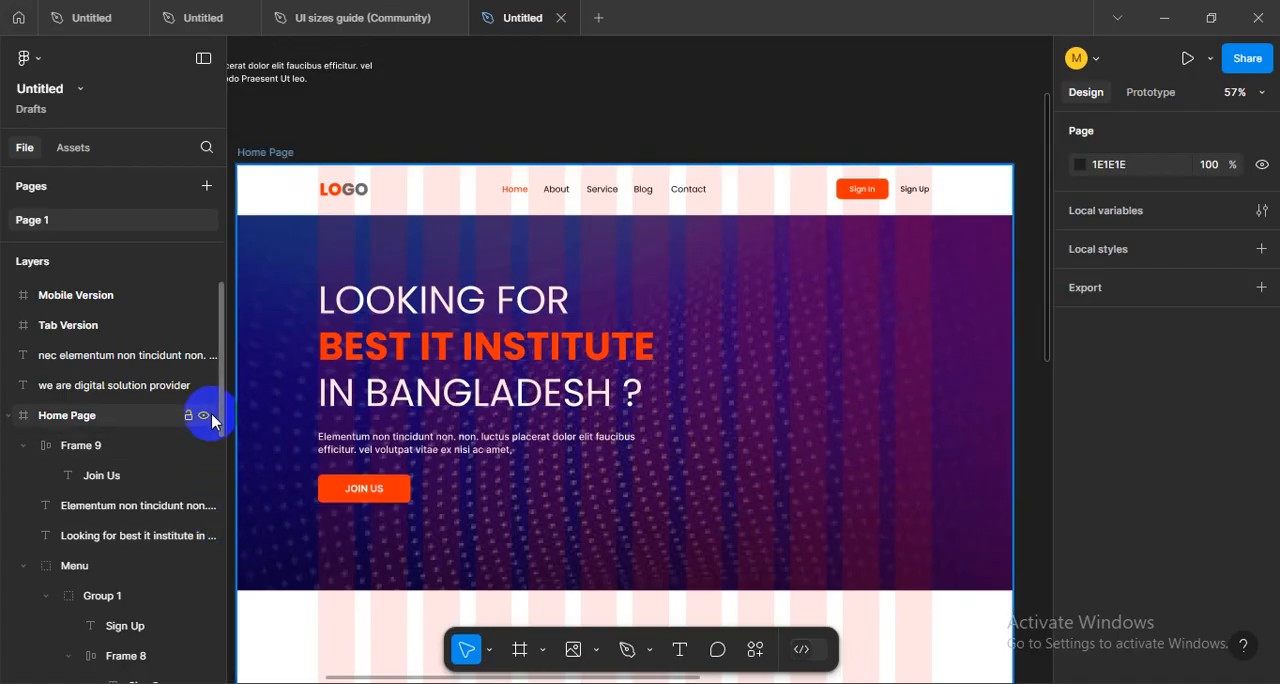
# - Set the opacity of the black fill on the hero overlay Rectangle 3 to 72%
pyautogui.moveTo(219, 408); pyautogui.dragTo(222, 660)
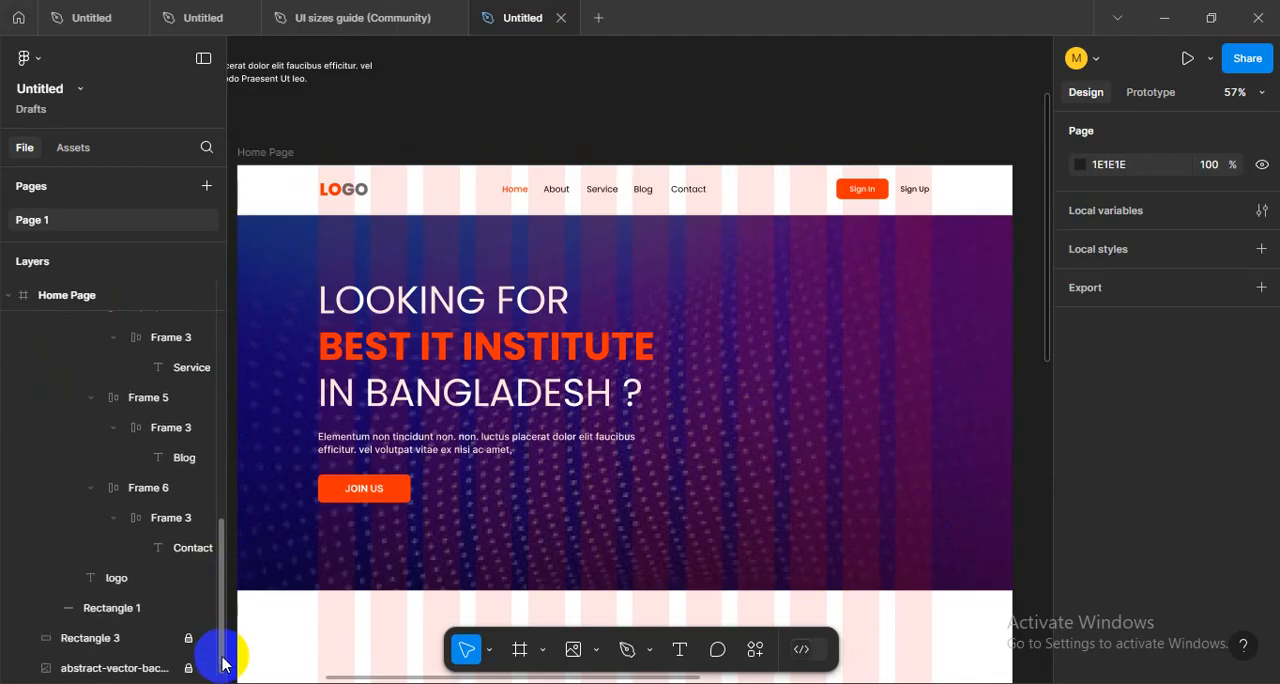
pyautogui.click(80, 638)
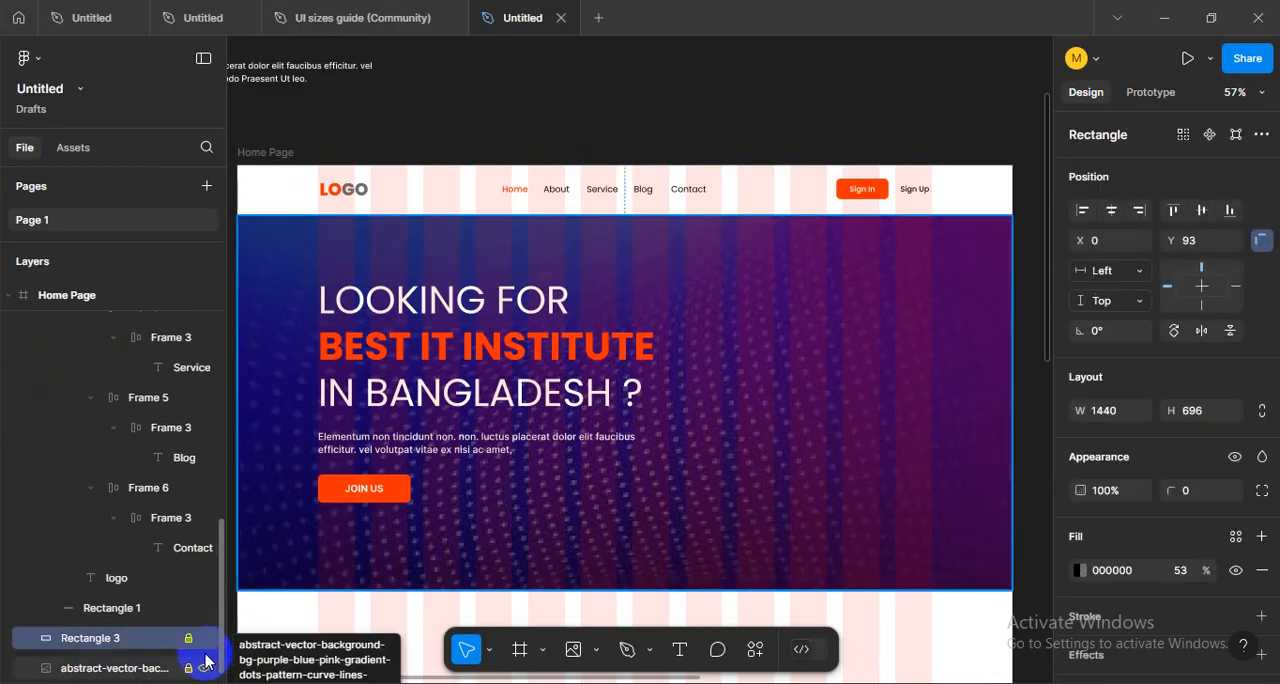
pyautogui.click(1110, 491)
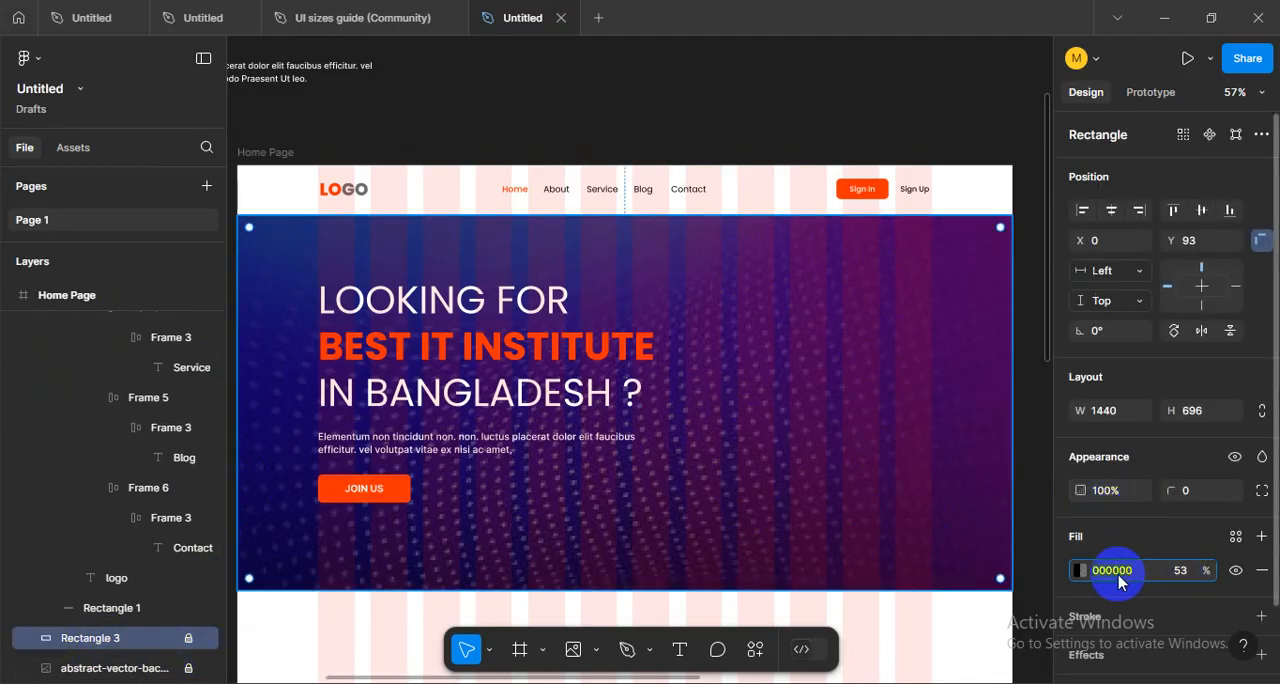
pyautogui.click(1077, 572)
pyautogui.moveTo(962, 482); pyautogui.dragTo(991, 488)
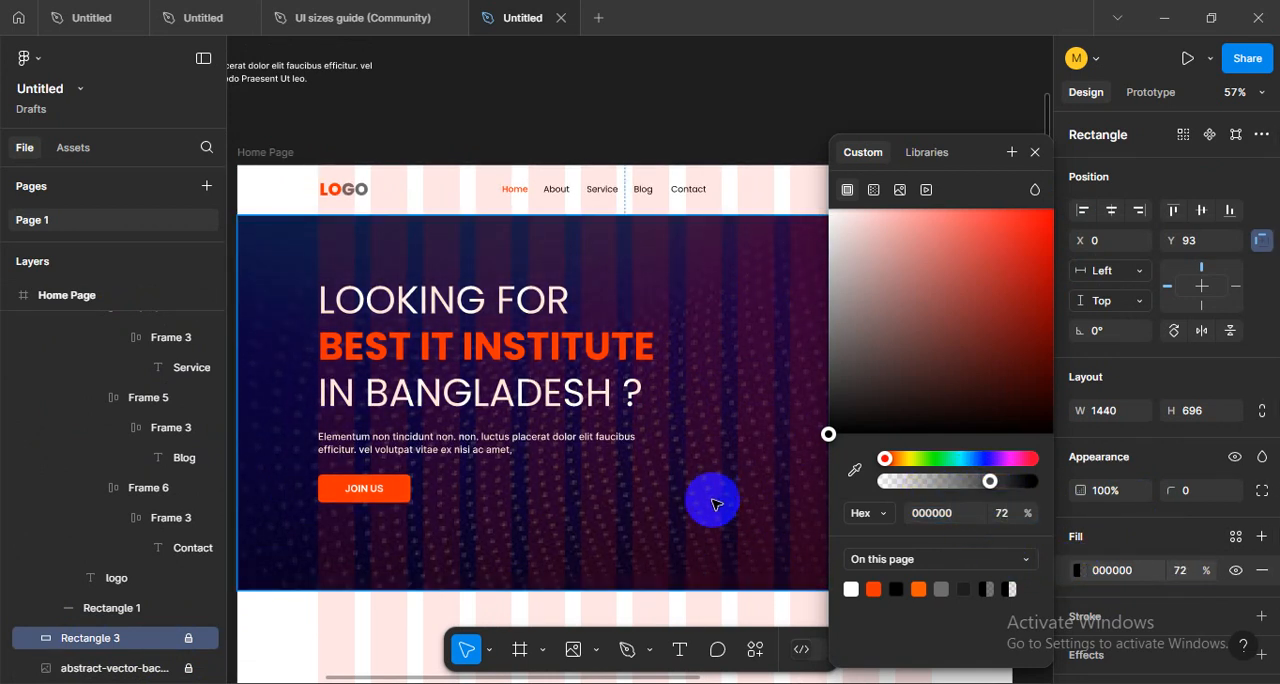
pyautogui.click(712, 502)
# - Hide the layout grids to view the hero area of the Home Page frame without columns
pyautogui.scroll(-4, 711, 506)
pyautogui.moveTo(734, 534); pyautogui.dragTo(718, 504)
pyautogui.hotkey('shift', 'g')
pyautogui.moveTo(806, 526); pyautogui.dragTo(754, 426)
pyautogui.scroll(2, 746, 317)
pyautogui.scroll(1, 746, 320)
pyautogui.hscroll(2, 843, 423)
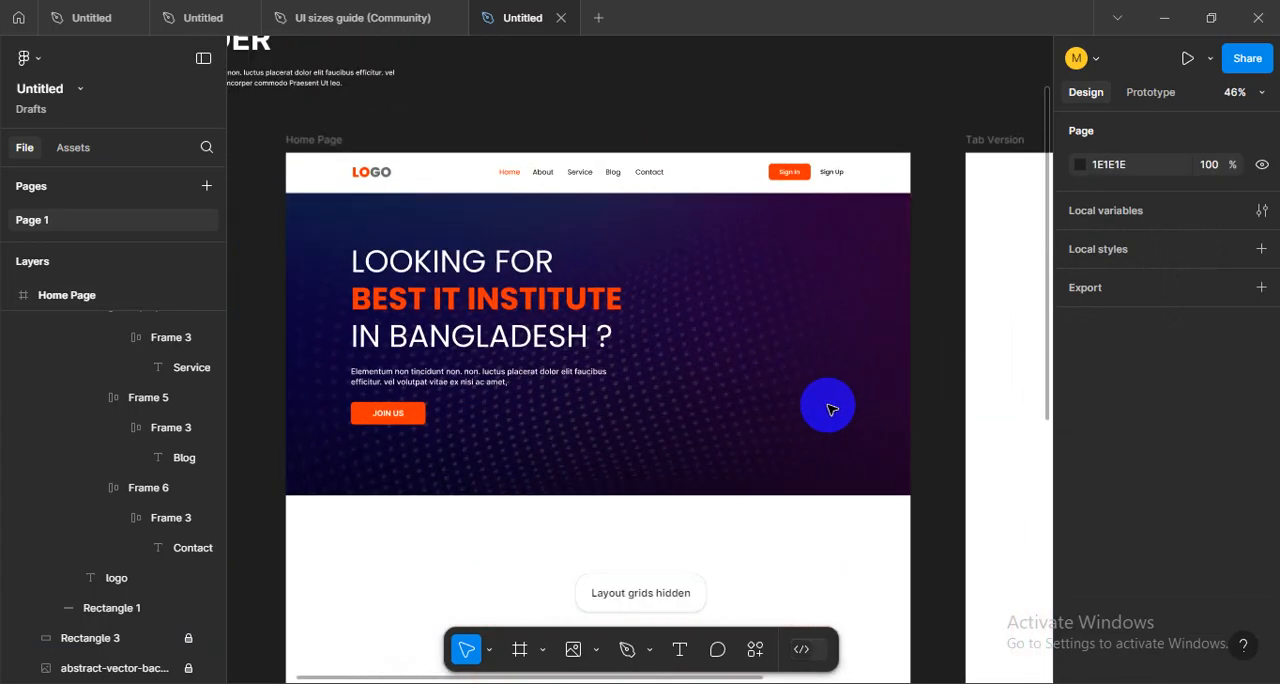
# - Combine the hero heading, the paragraph and the JOIN US button into one auto layout frame
pyautogui.moveTo(513, 460); pyautogui.dragTo(344, 264)
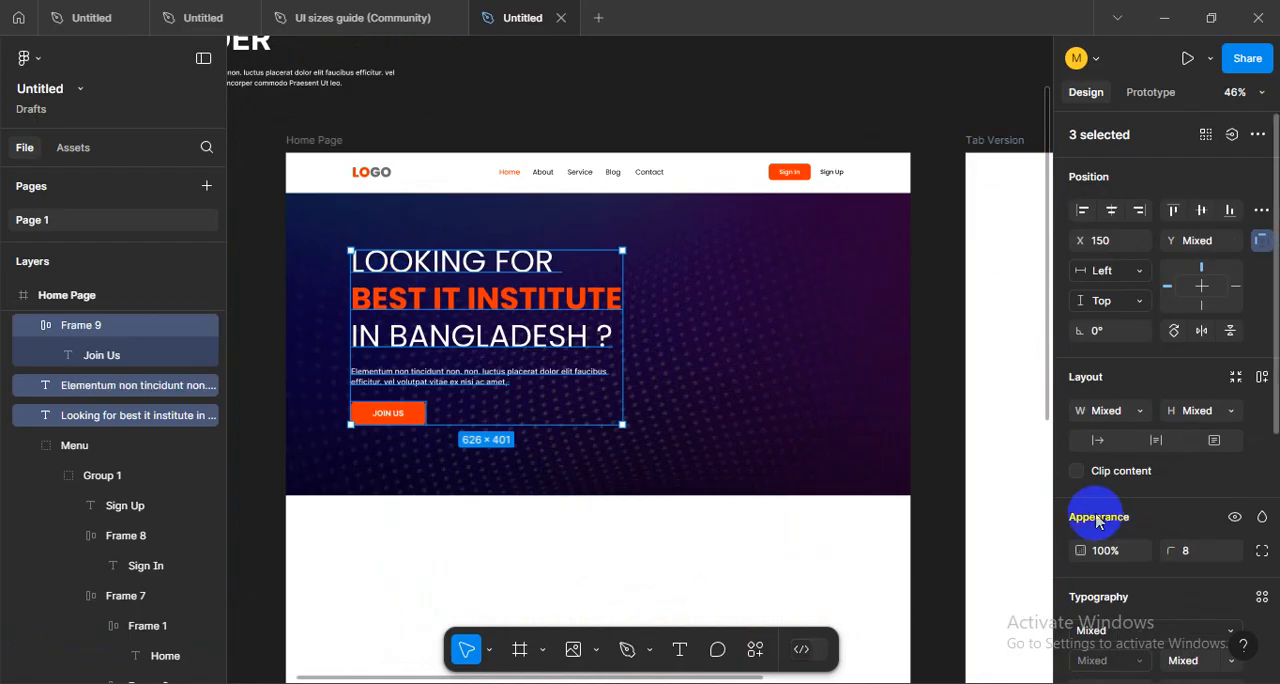
pyautogui.hotkey('shift', 'a')
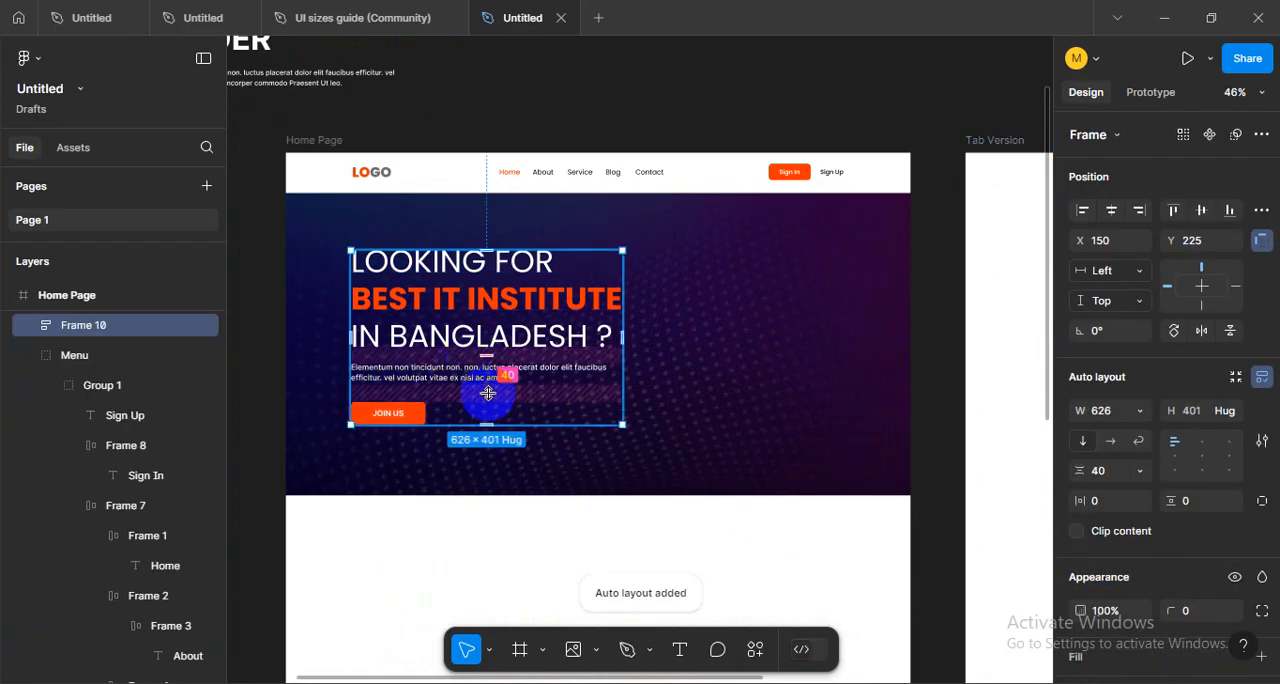
pyautogui.click(686, 336)
# - Unlock Rectangle 3 and align it and the hero text frame on their vertical centers
pyautogui.click(484, 341)
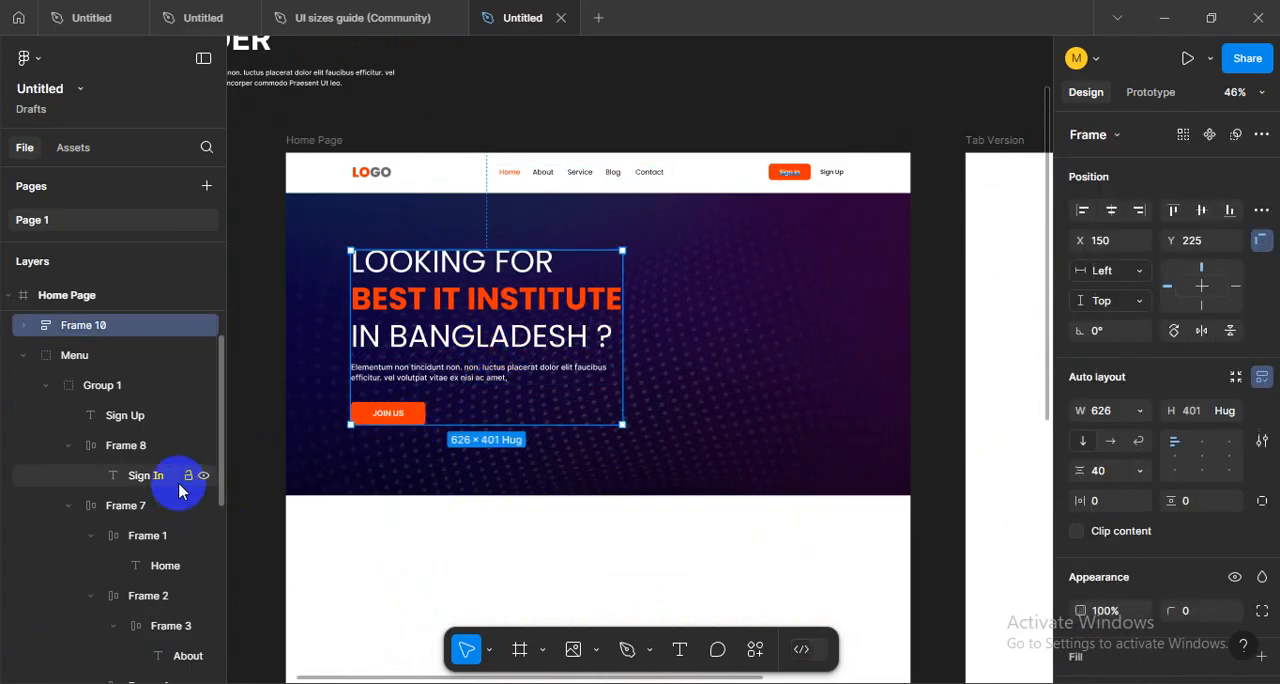
pyautogui.moveTo(224, 457); pyautogui.dragTo(225, 640)
pyautogui.click(188, 638)
pyautogui.keyDown('shift'); pyautogui.click(808, 374); pyautogui.keyUp('shift')
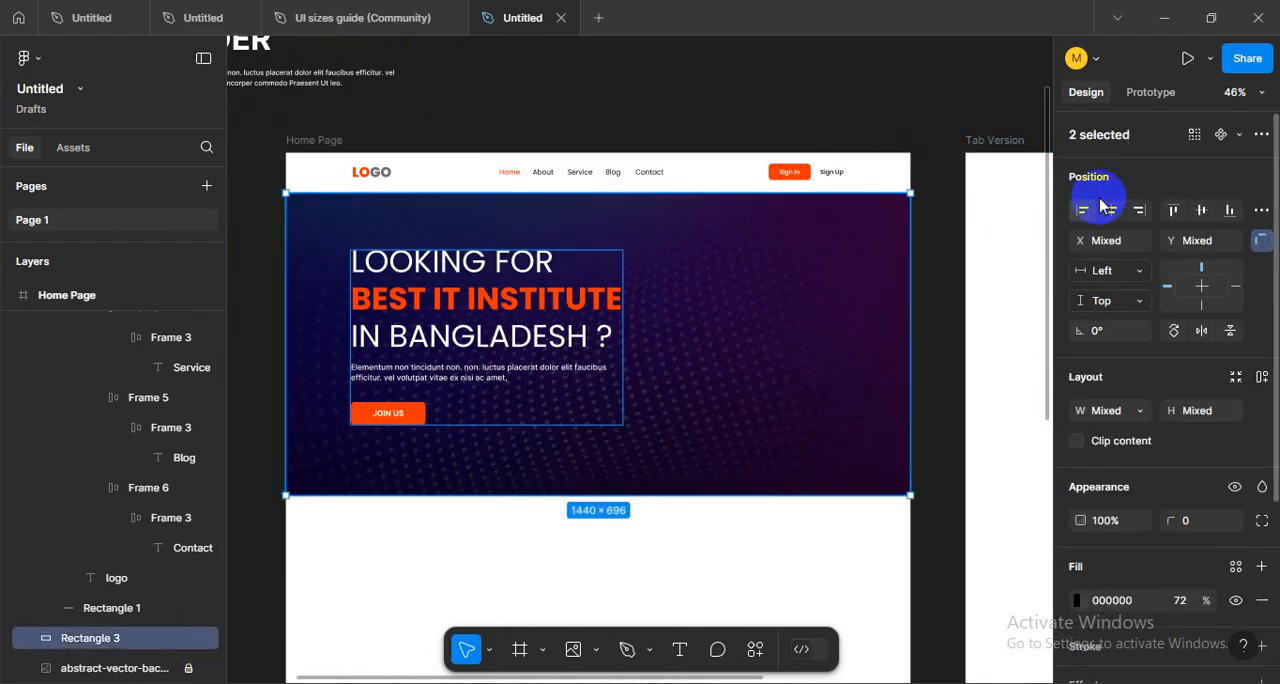
pyautogui.click(1201, 210)
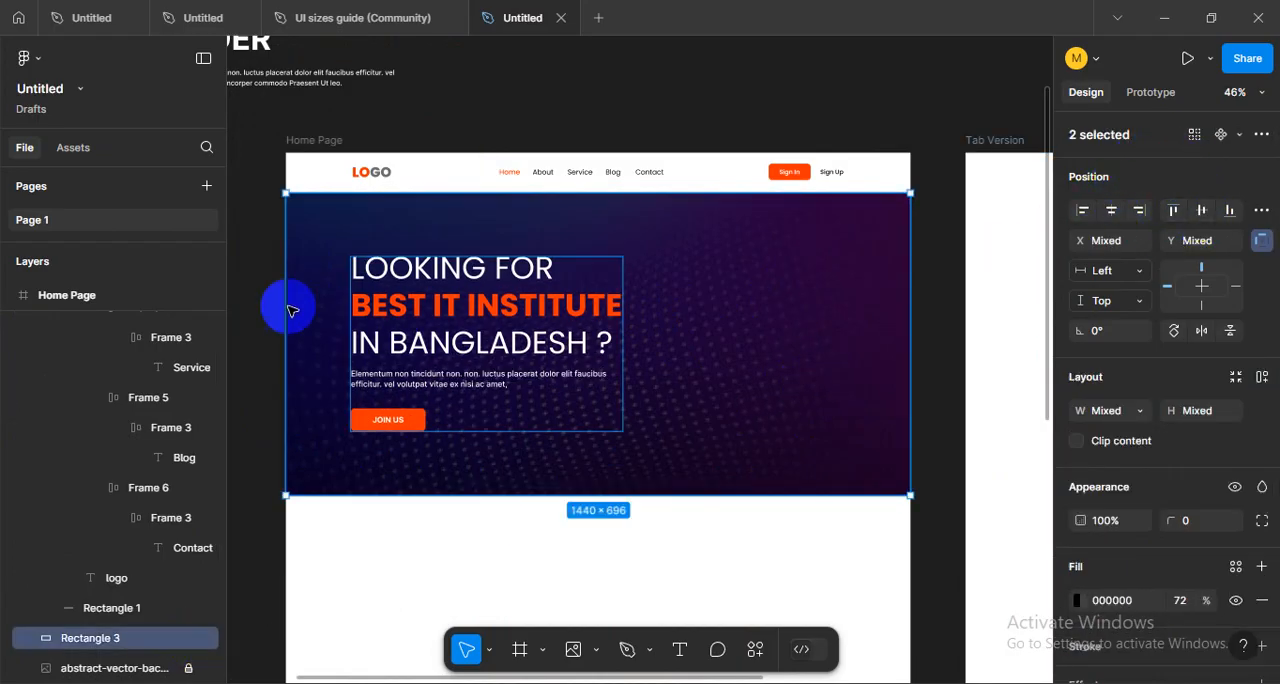
pyautogui.click(257, 366)
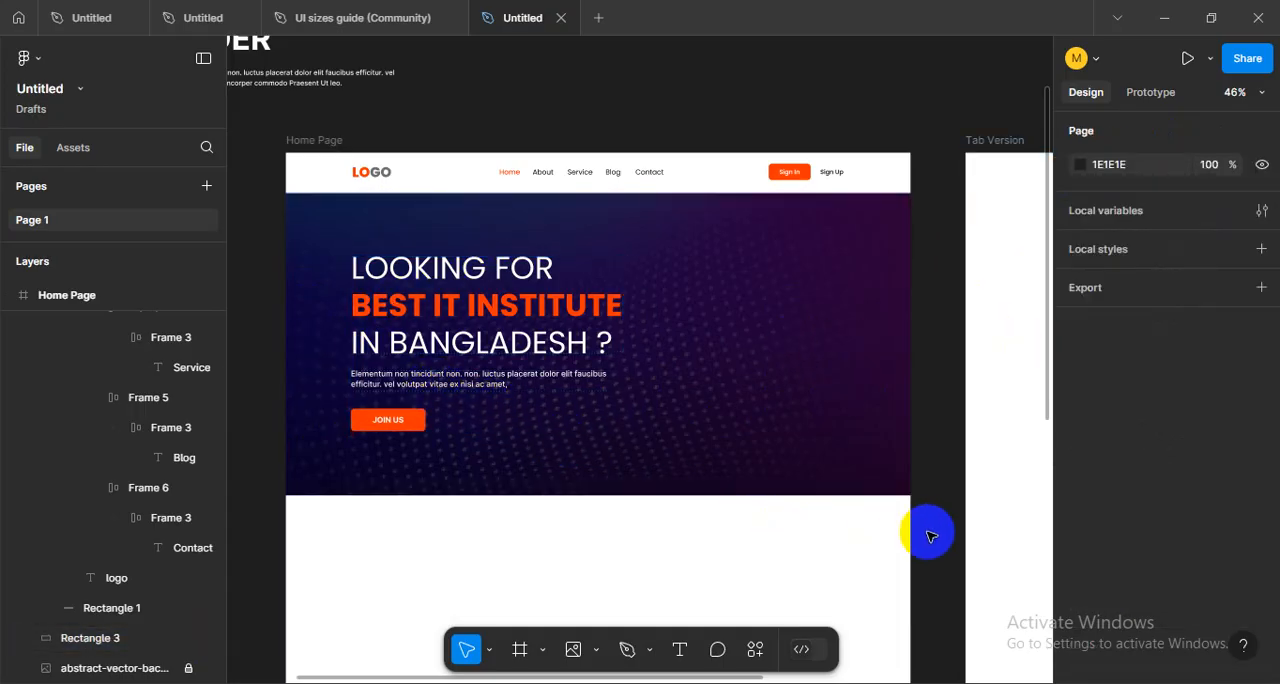
# - Try grouping the hero text frame with the dark overlay rectangle and toggle the group's visibility to check its contents
pyautogui.moveTo(935, 520); pyautogui.dragTo(286, 305)
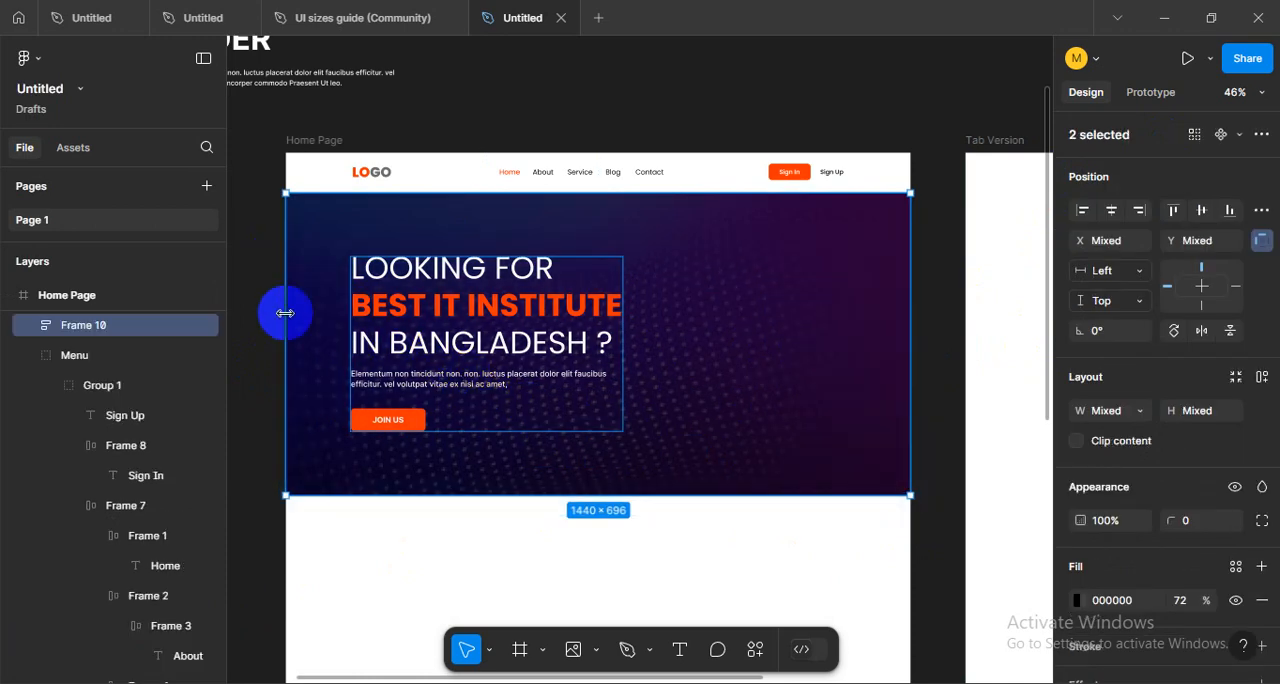
pyautogui.click(619, 549)
pyautogui.moveTo(920, 524); pyautogui.dragTo(306, 287)
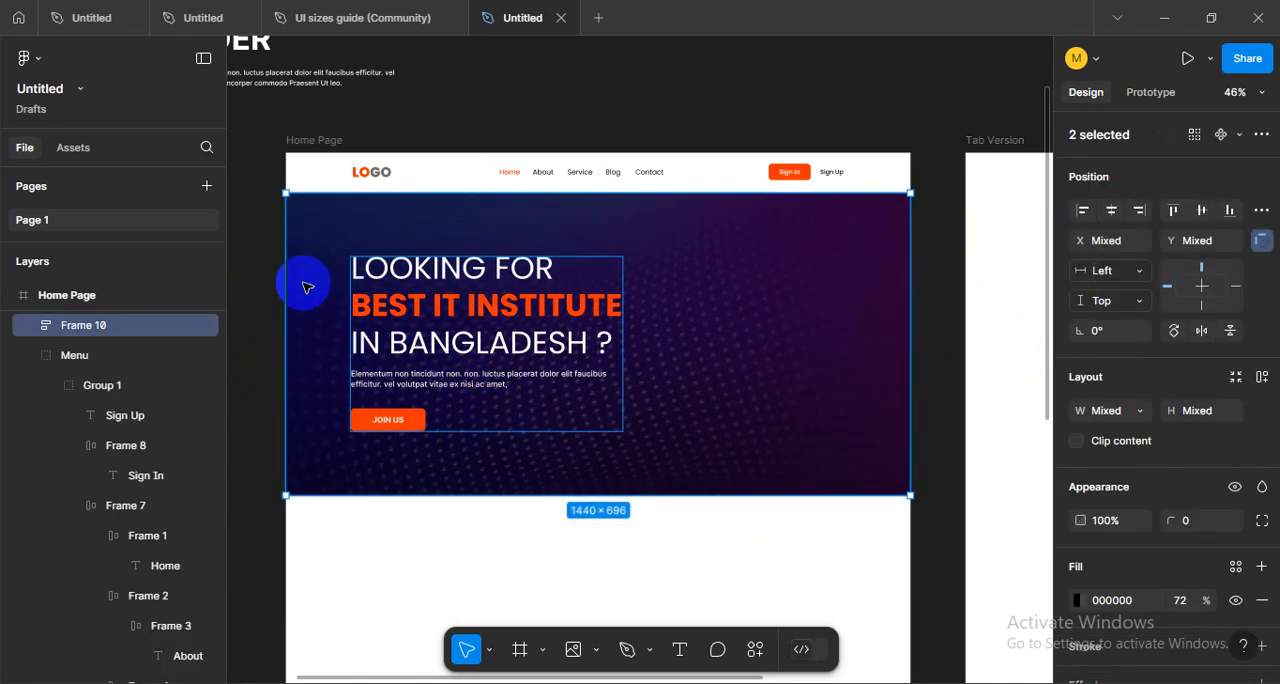
pyautogui.hotkey('ctrl', 'g')
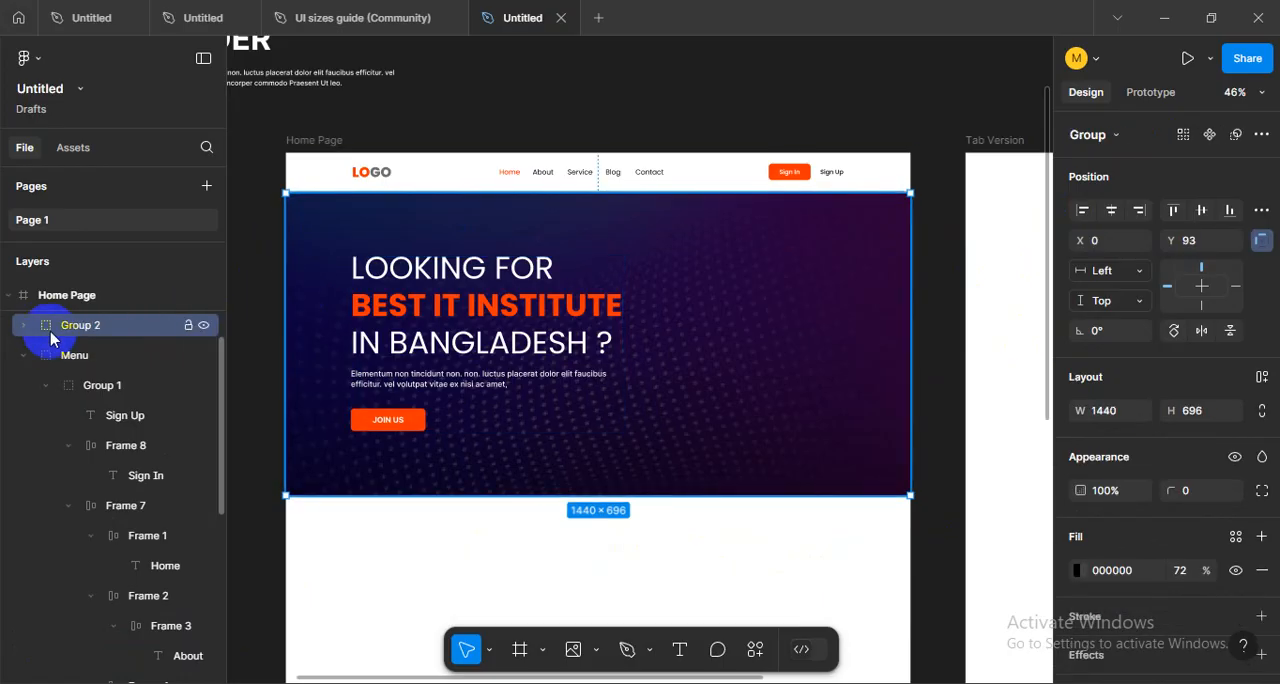
pyautogui.click(203, 327)
pyautogui.click(204, 326)
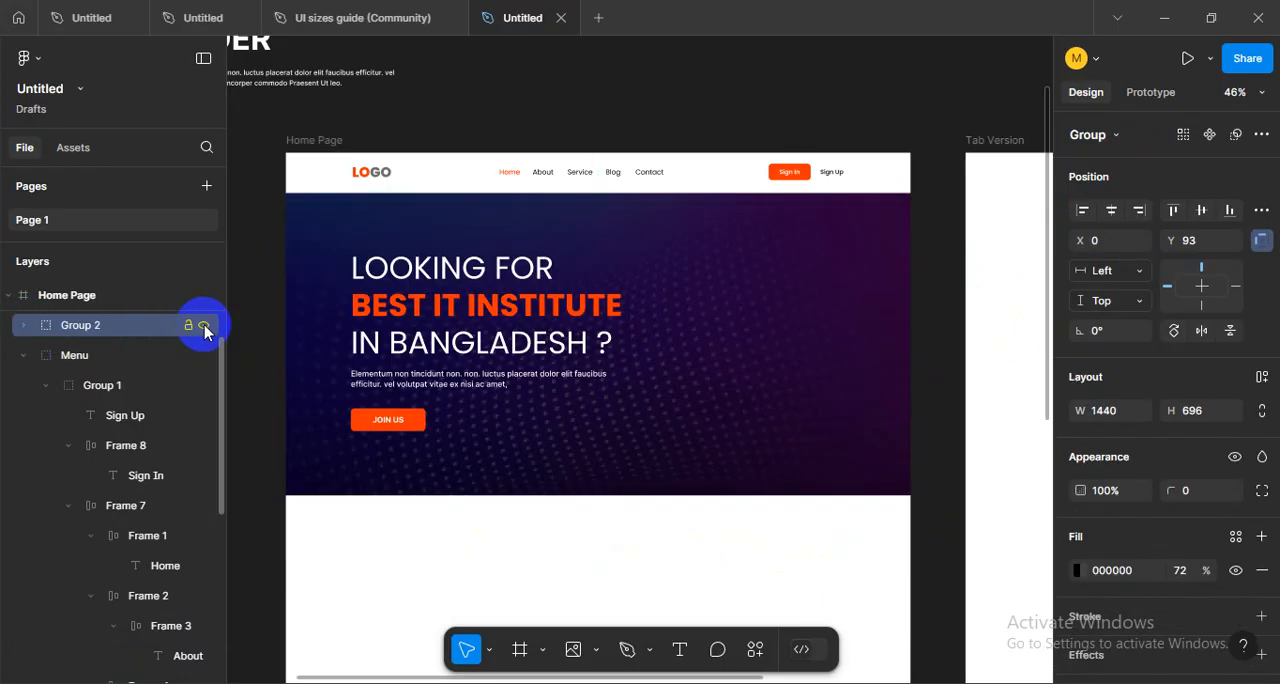
pyautogui.hotkey('ctrl', 'shift', 'h')
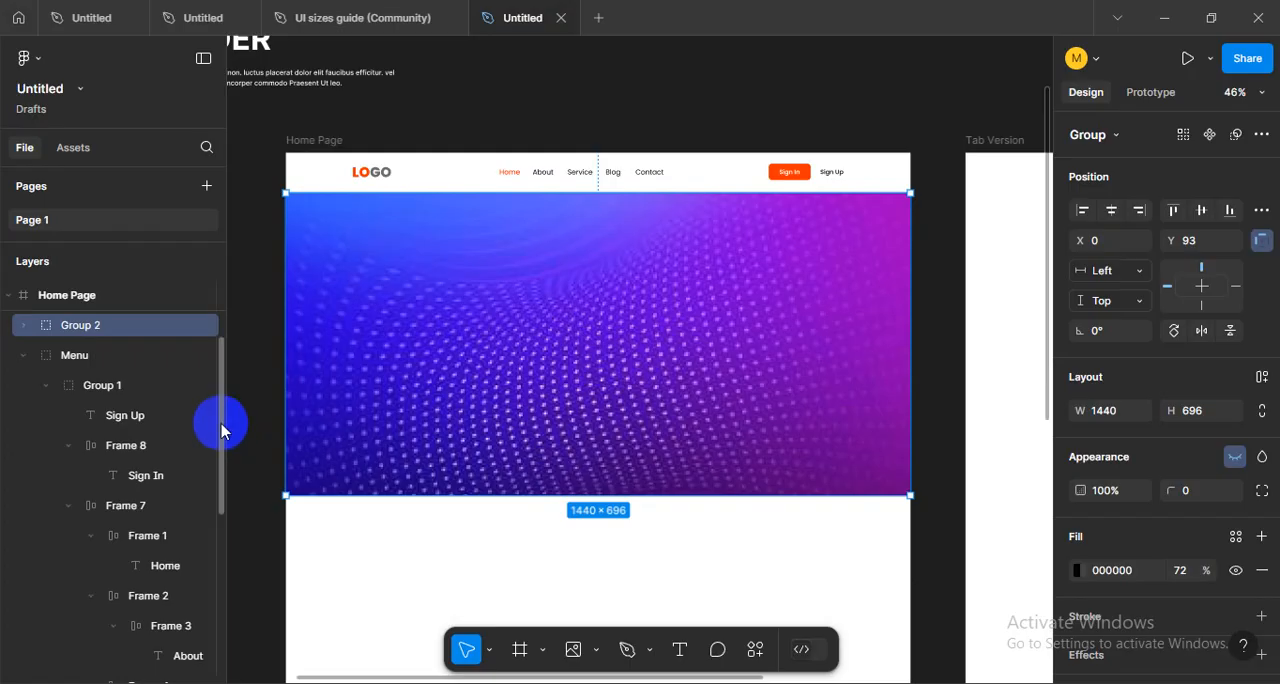
pyautogui.hotkey('ctrl', 'shift', 'h')
# - Unlock the abstract vector background image and try grouping it with the existing hero group
pyautogui.moveTo(221, 437); pyautogui.dragTo(216, 667)
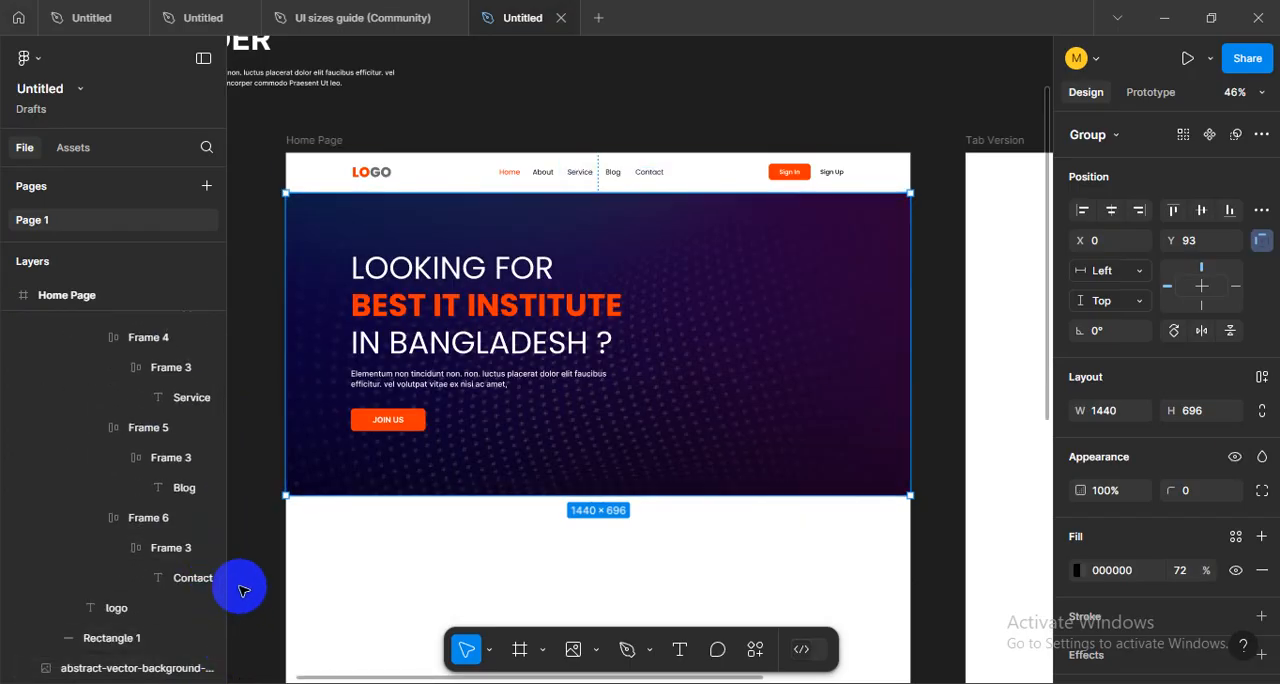
pyautogui.click(923, 511)
pyautogui.moveTo(626, 428); pyautogui.dragTo(297, 240)
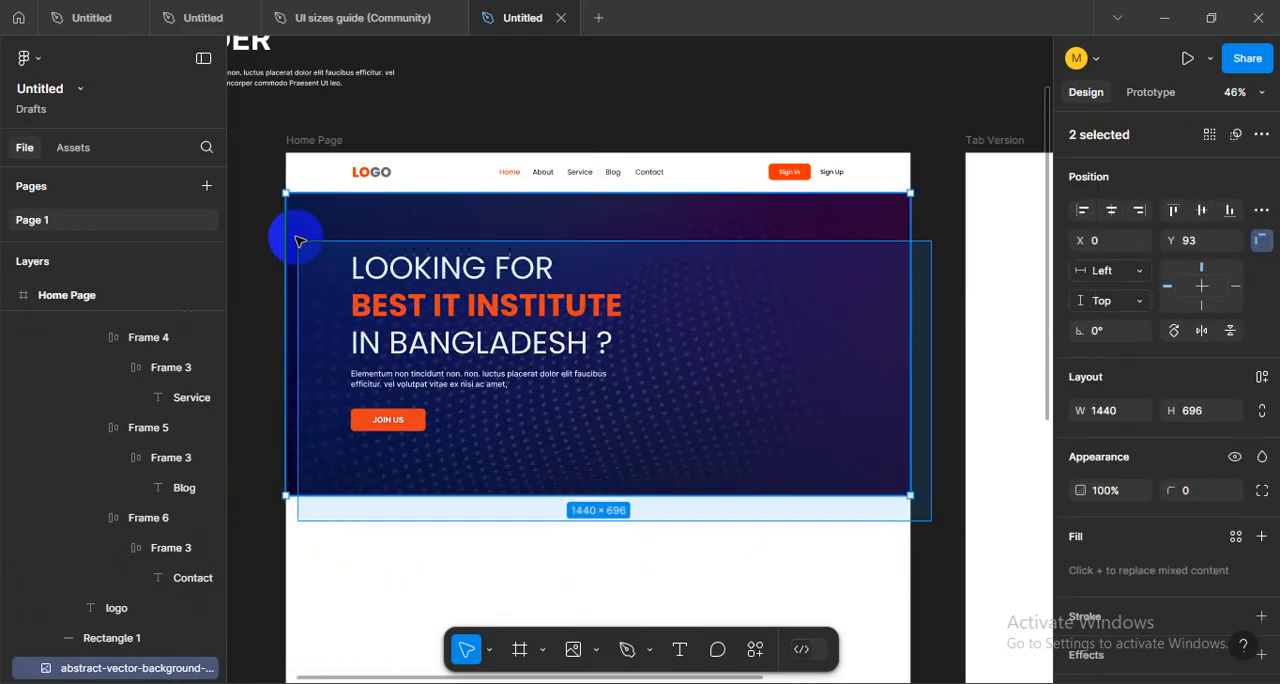
pyautogui.moveTo(471, 293); pyautogui.dragTo(489, 397)
pyautogui.hotkey('ctrl', 'z')
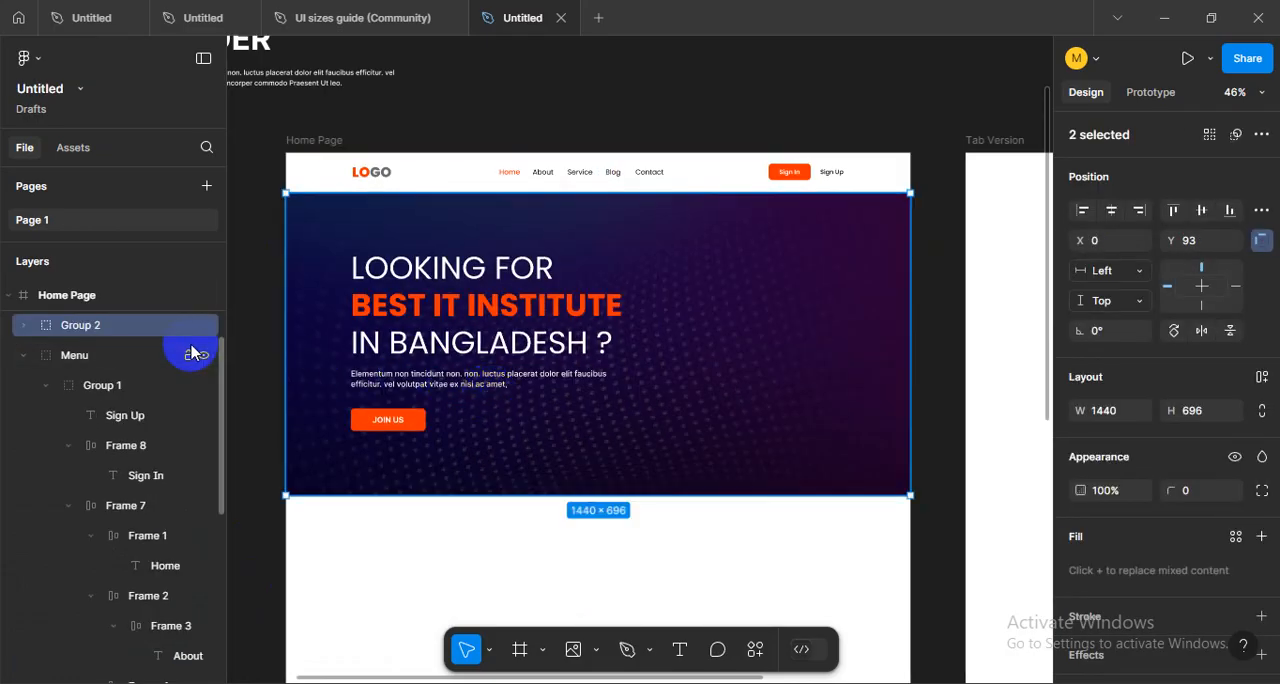
pyautogui.hotkey('ctrl', 'g')
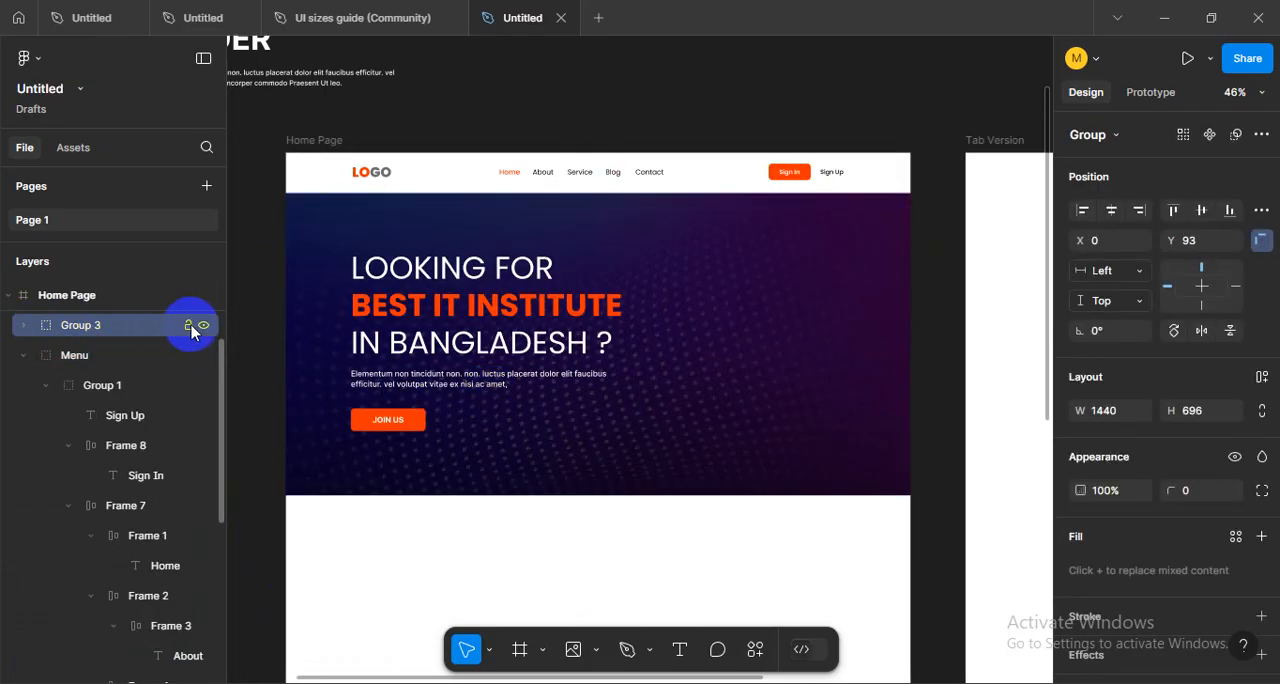
pyautogui.click(189, 327)
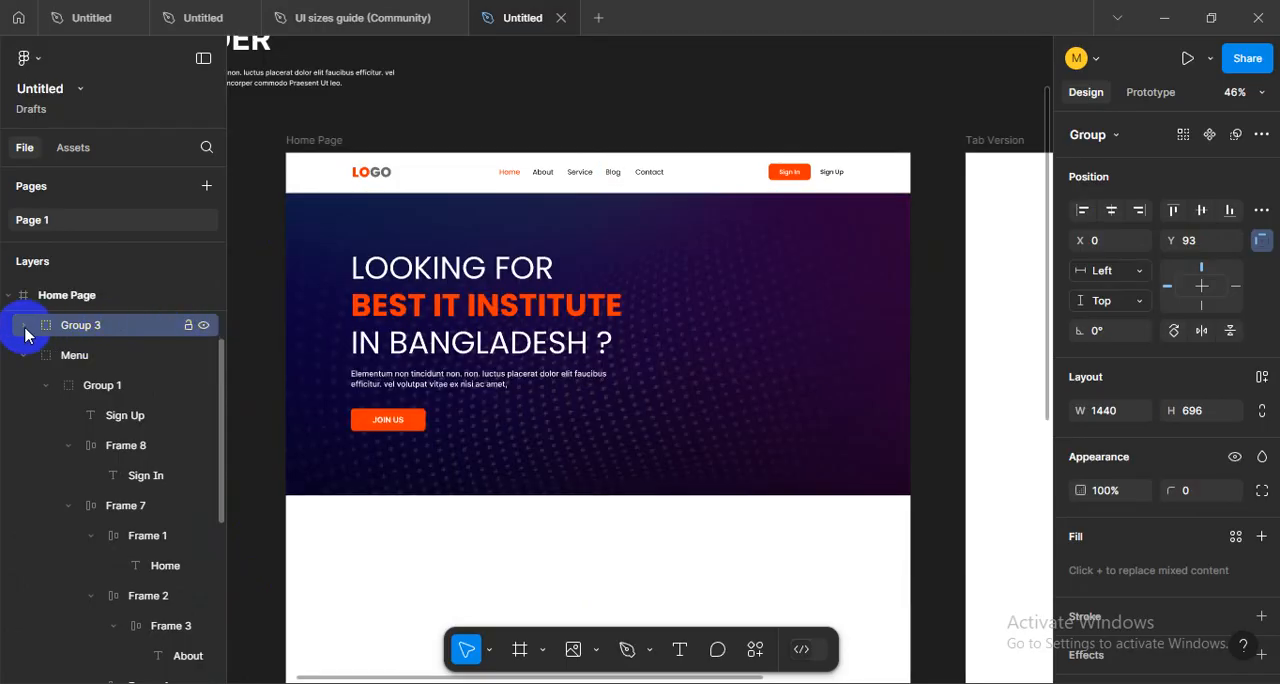
pyautogui.click(25, 326)
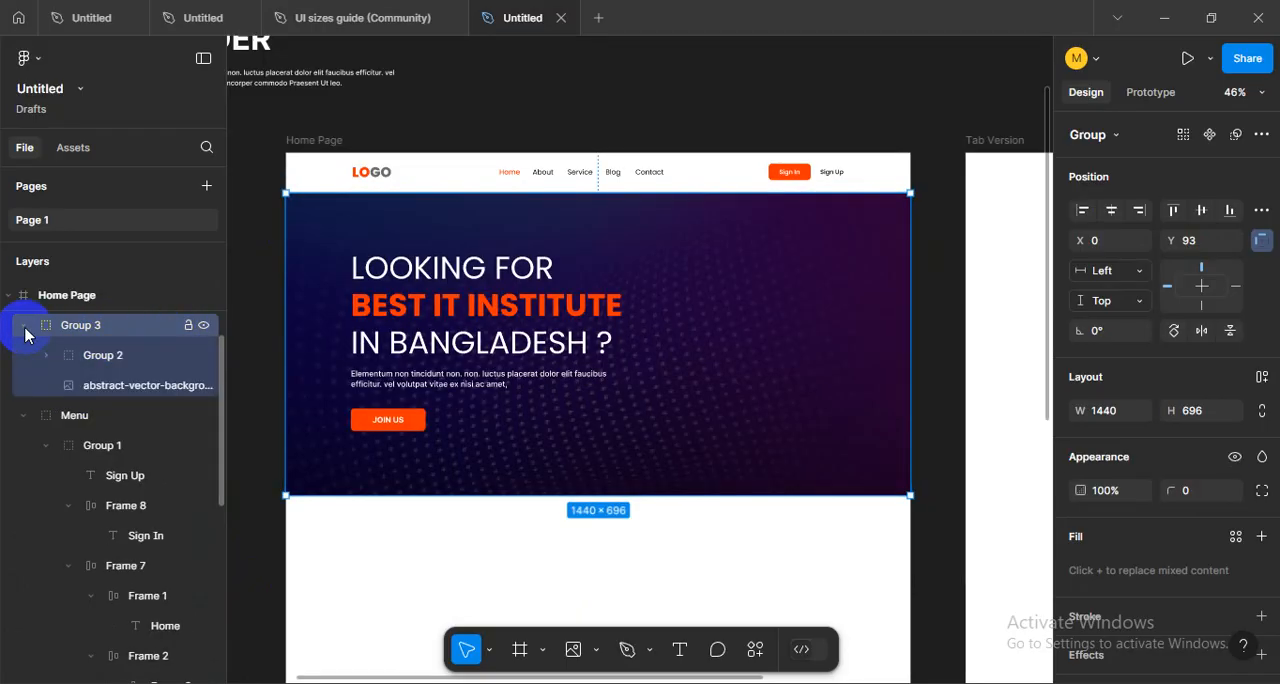
# - Undo the hero groupings and the unlocking of the background image
pyautogui.hotkey('ctrl', 'z')
pyautogui.hotkey('ctrl', 'z')
pyautogui.hotkey('ctrl', 'z')
pyautogui.hotkey('ctrl', 'z')
pyautogui.hotkey('ctrl', 'z')
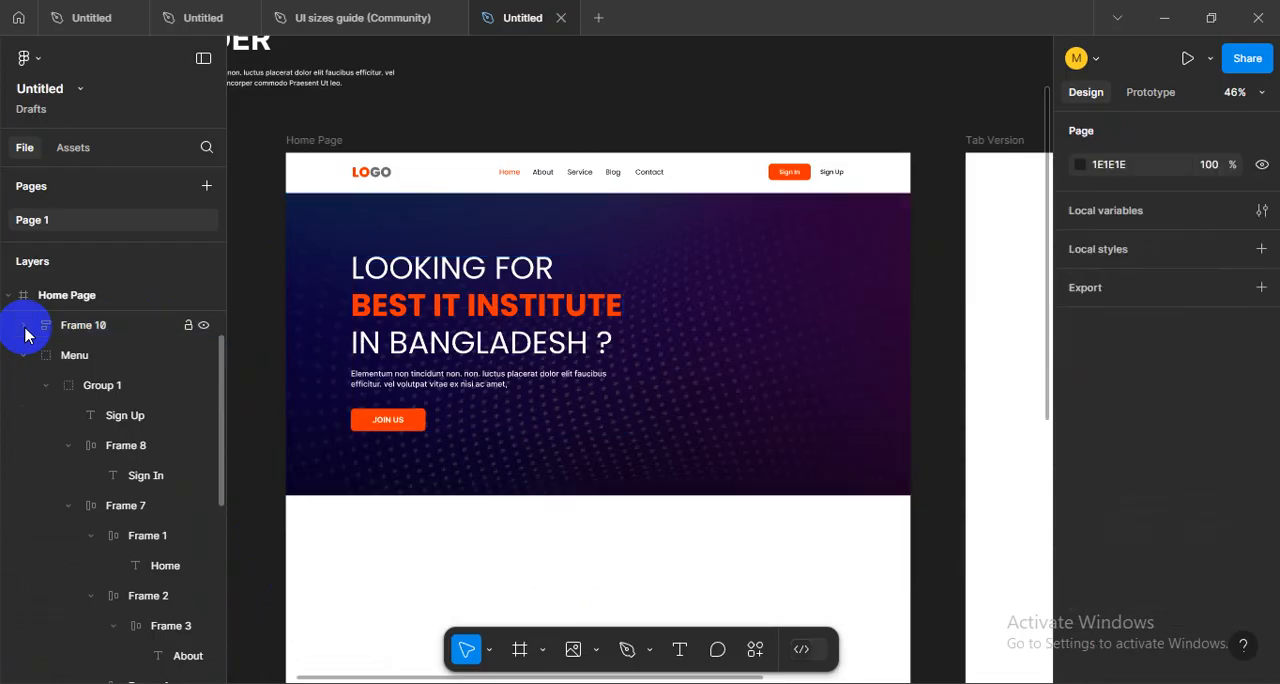
# - Unlock the background image and group it with the hero text frame and Rectangle 3 in one single group
pyautogui.click(440, 480)
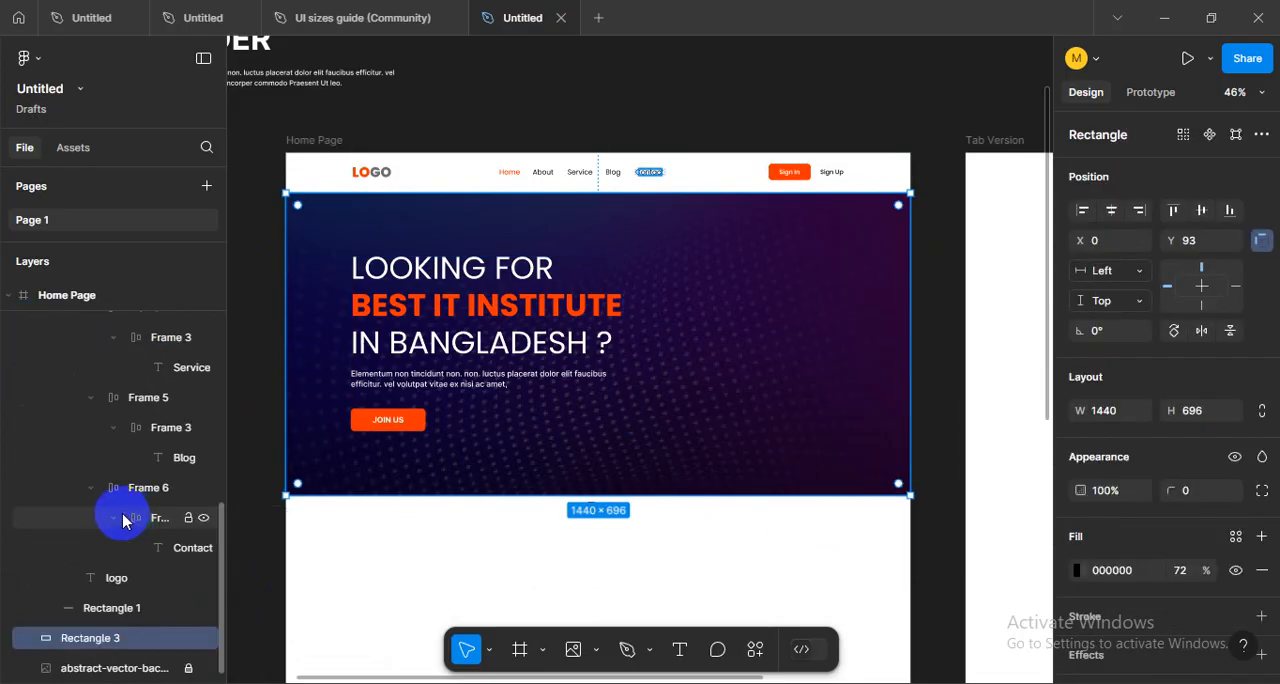
pyautogui.moveTo(955, 557); pyautogui.dragTo(286, 220)
pyautogui.moveTo(458, 249); pyautogui.dragTo(467, 353)
pyautogui.hotkey('ctrl', 'z')
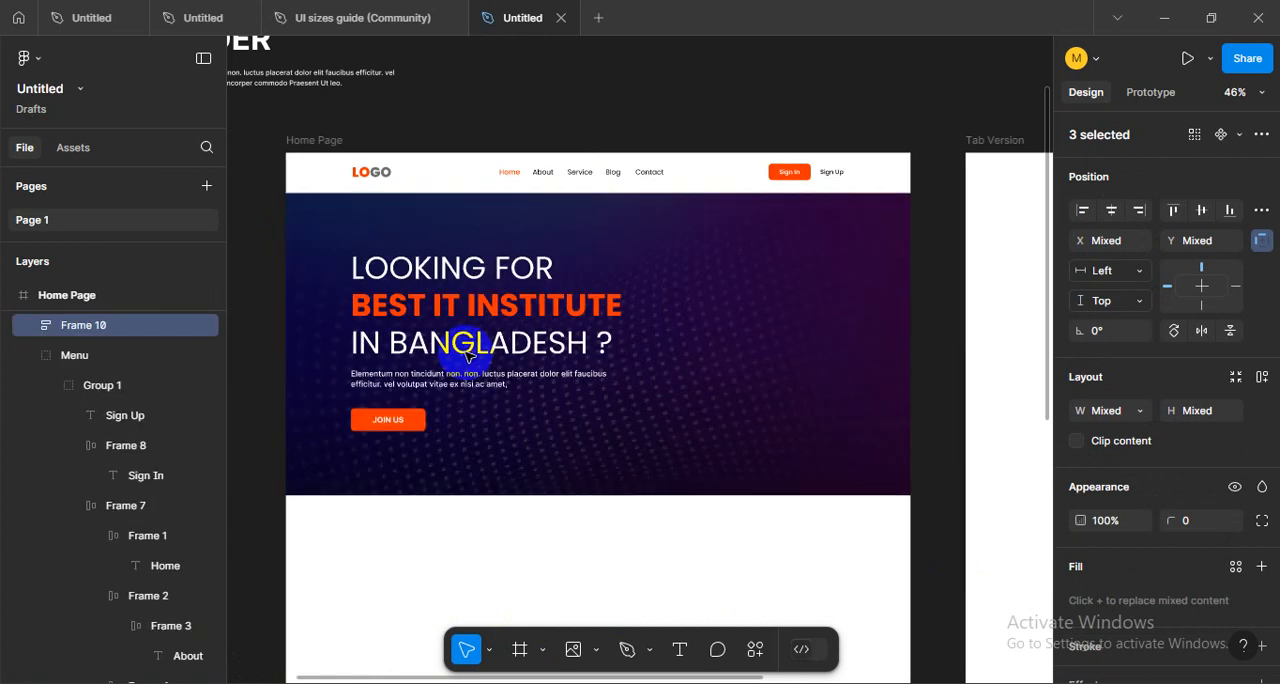
pyautogui.hotkey('ctrl', 'g')
# - Check the layers inside the new hero group and rename it Hero Section
pyautogui.click(22, 328)
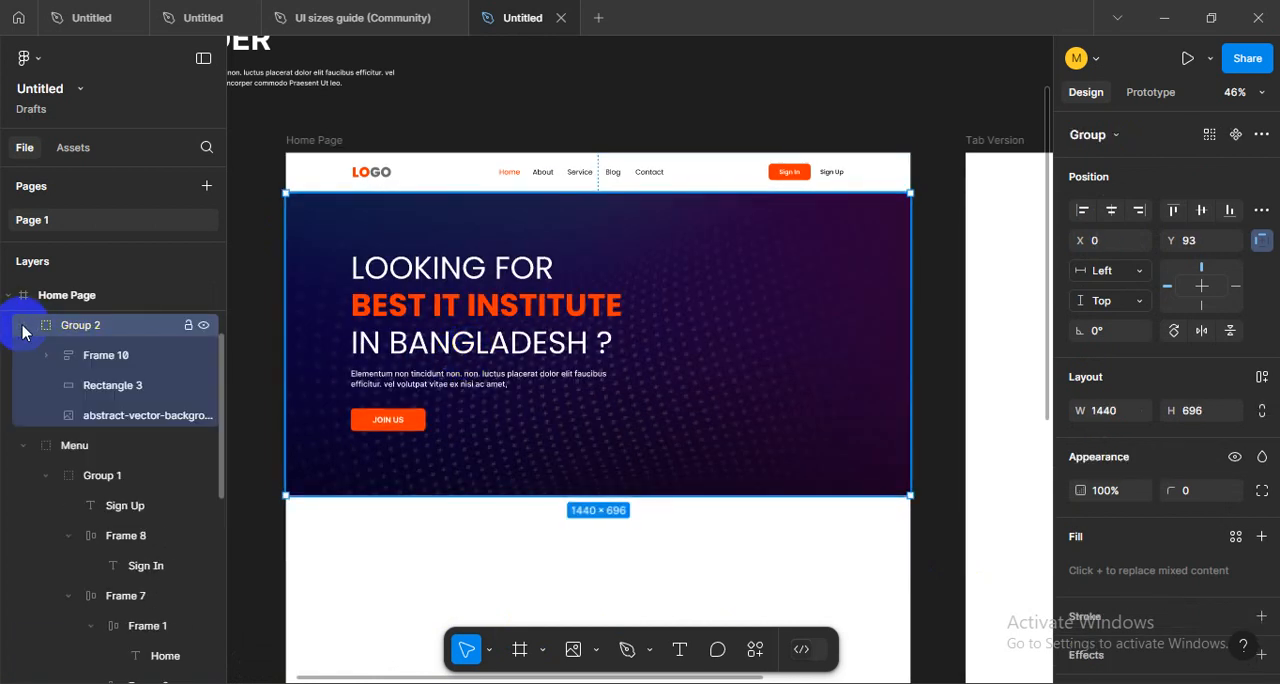
pyautogui.click(25, 333)
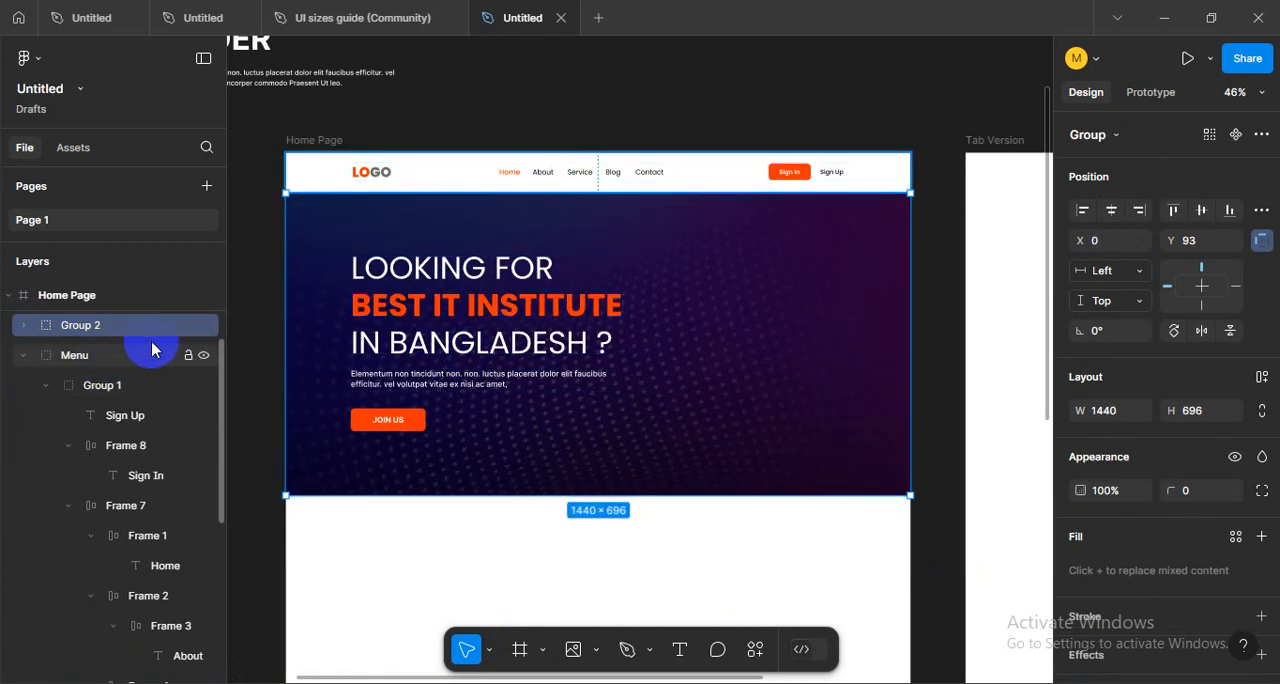
pyautogui.doubleClick(86, 328)
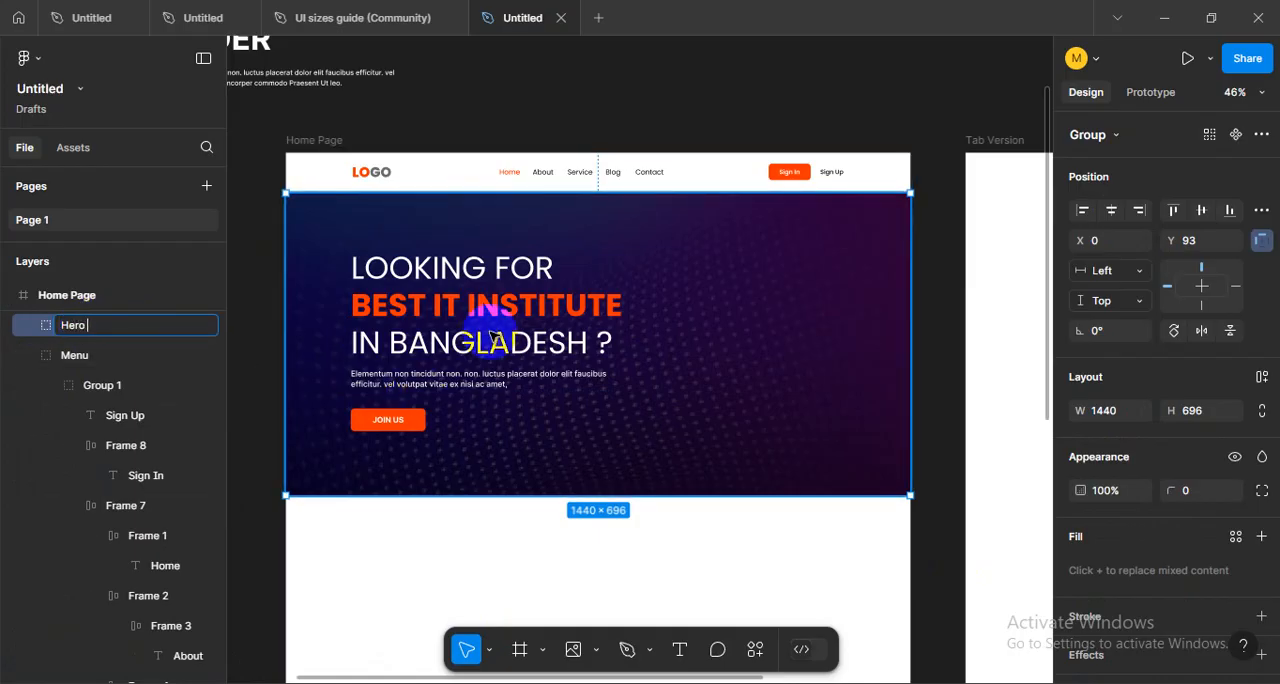
pyautogui.press('Return')
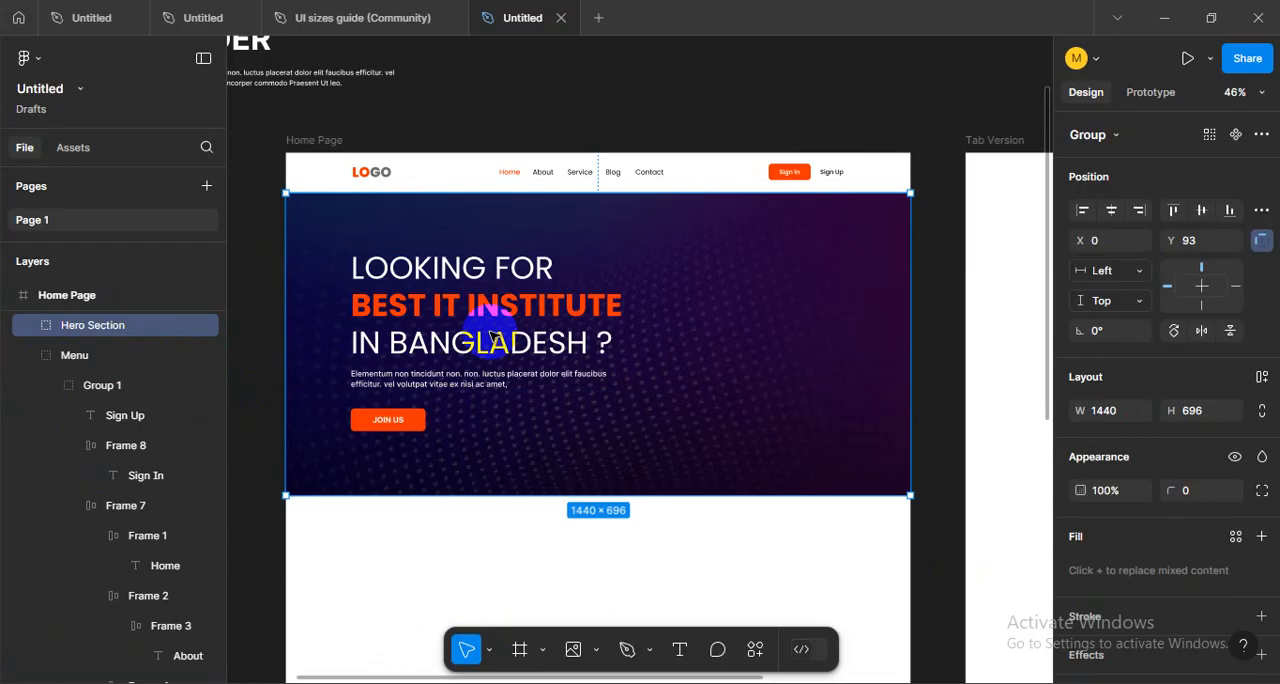
# - Collapse the Menu group and reorder the Home Page layers so that Hero Section sits below Menu
pyautogui.click(22, 356)
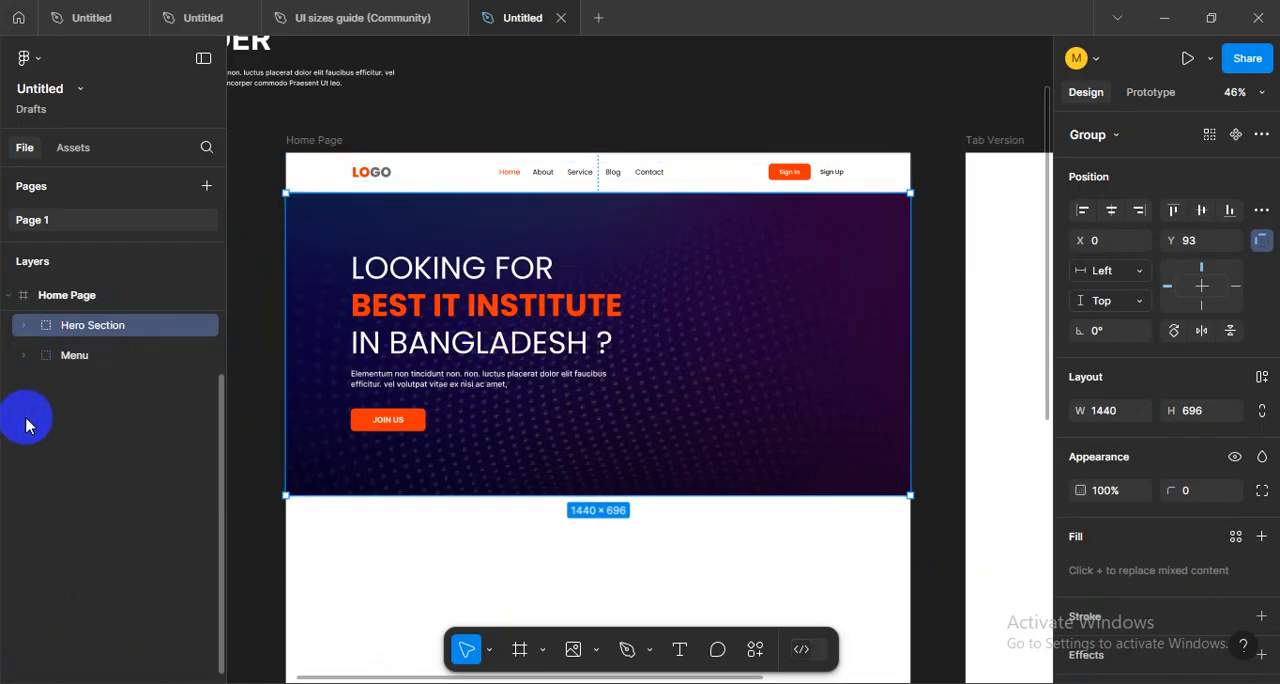
pyautogui.click(82, 424)
pyautogui.moveTo(78, 326); pyautogui.dragTo(110, 388)
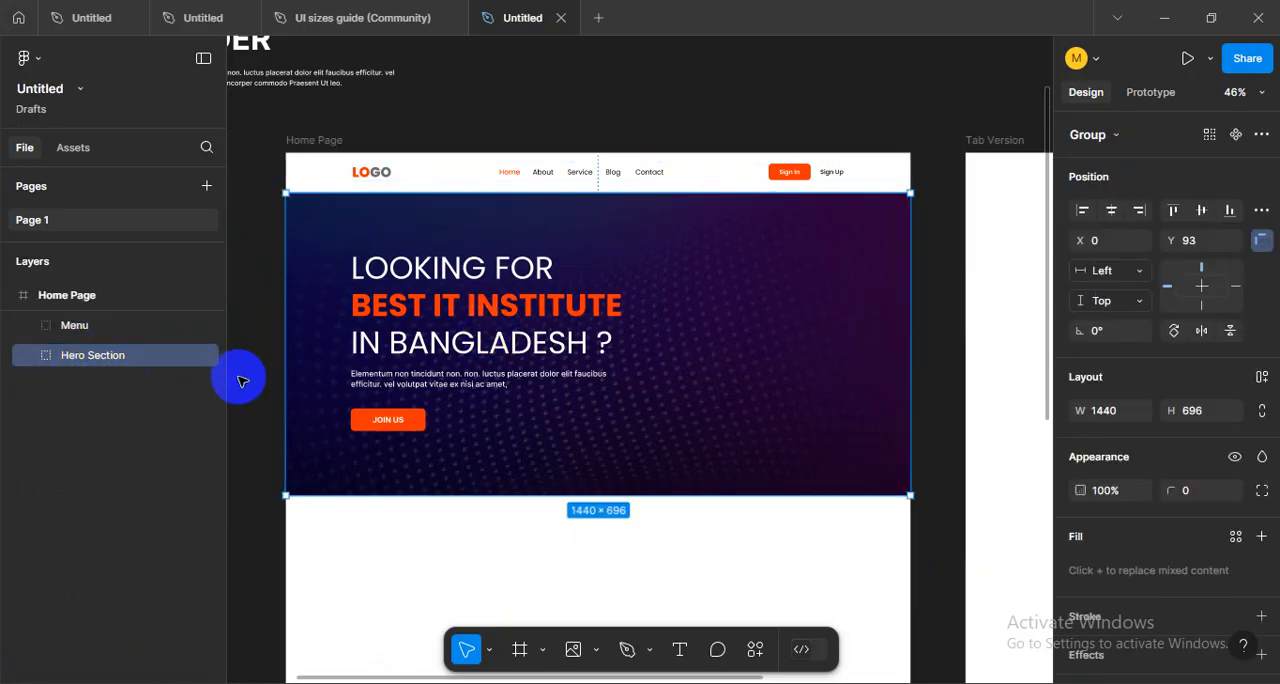
pyautogui.click(85, 420)
pyautogui.click(76, 330)
pyautogui.click(101, 354)
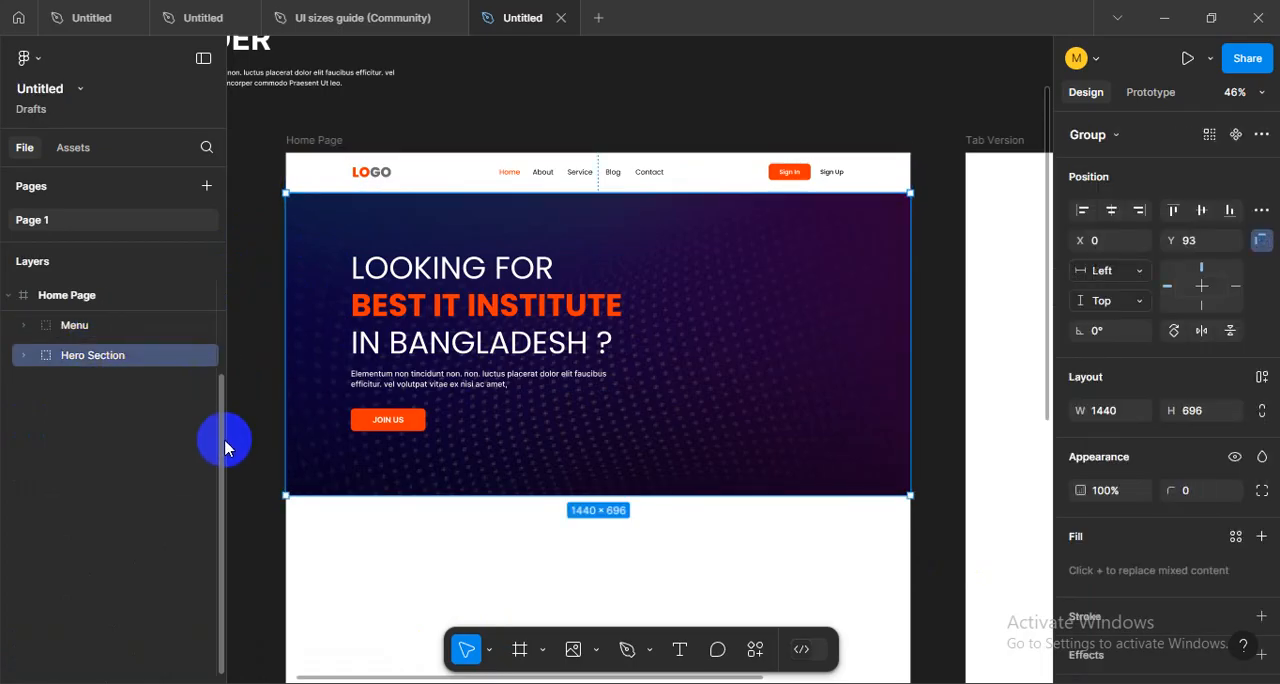
pyautogui.click(196, 441)
# - Show the layout grids again and bring the empty area below the hero section into view
pyautogui.scroll(-2, 617, 487)
pyautogui.moveTo(656, 517); pyautogui.dragTo(597, 429)
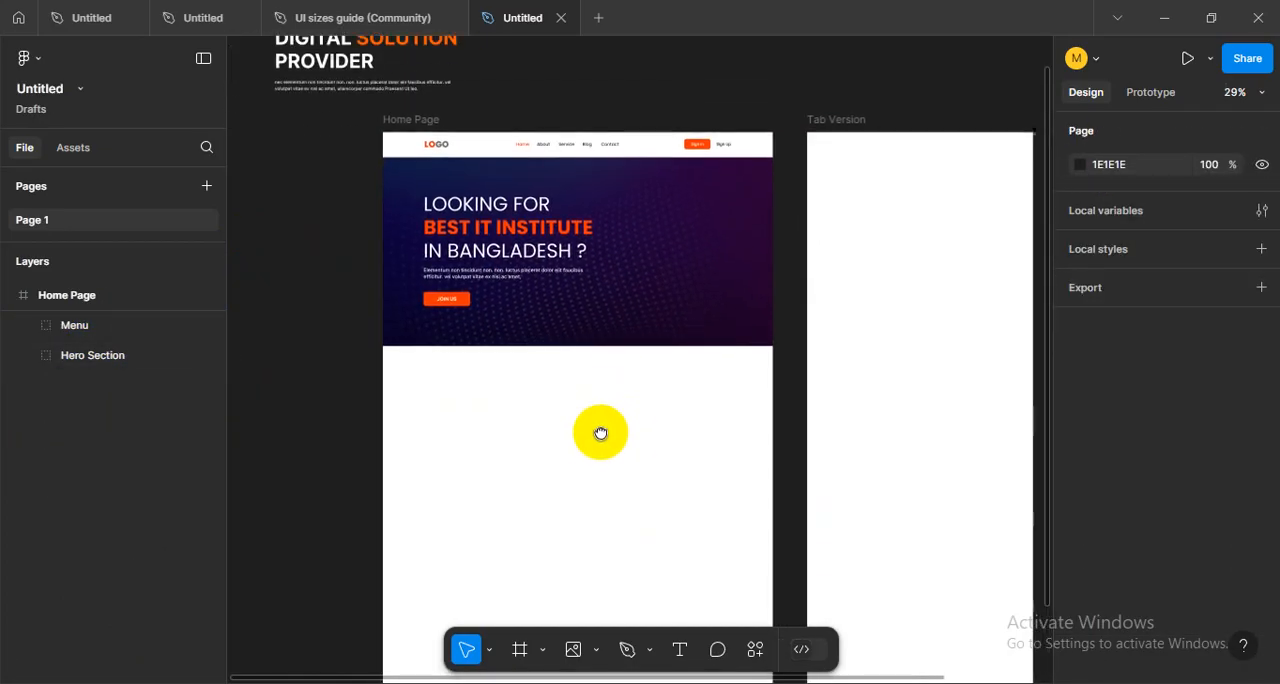
pyautogui.scroll(5, 623, 286)
pyautogui.moveTo(700, 420); pyautogui.dragTo(706, 354)
pyautogui.hotkey('shift', 'g')
pyautogui.moveTo(662, 400); pyautogui.dragTo(681, 340)
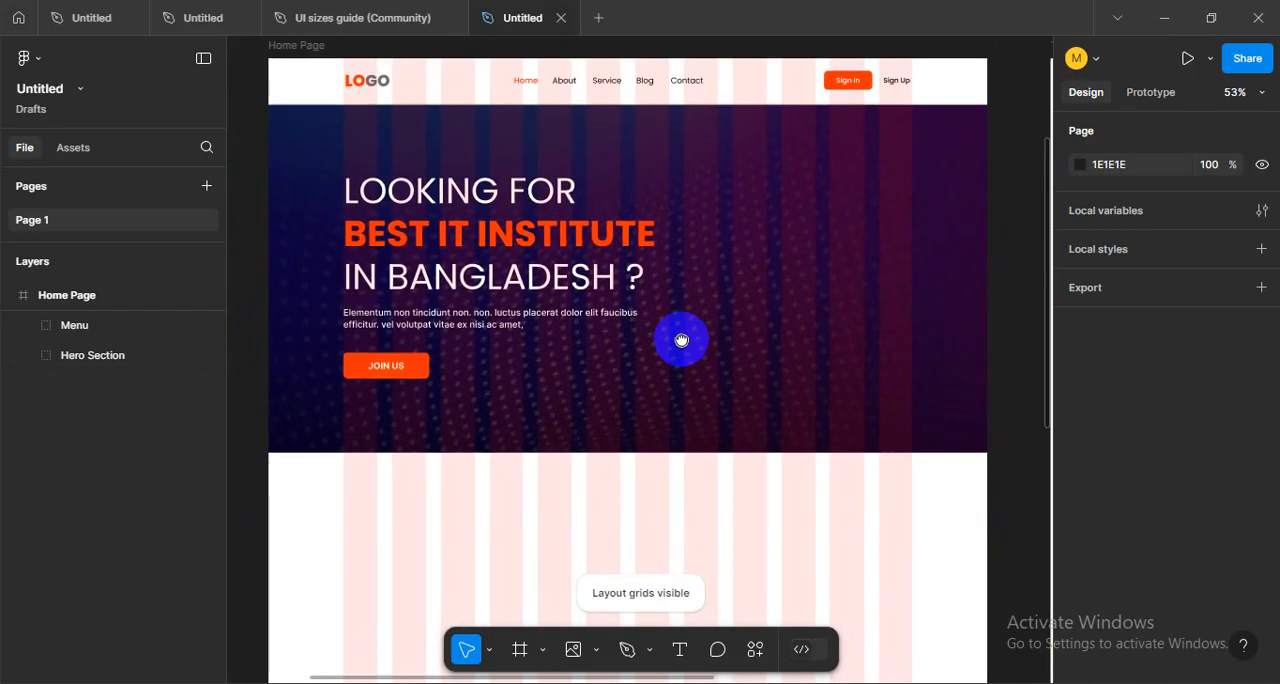
pyautogui.moveTo(681, 472); pyautogui.dragTo(661, 405)
pyautogui.scroll(-5, 661, 405)
pyautogui.scroll(-4, 683, 420)
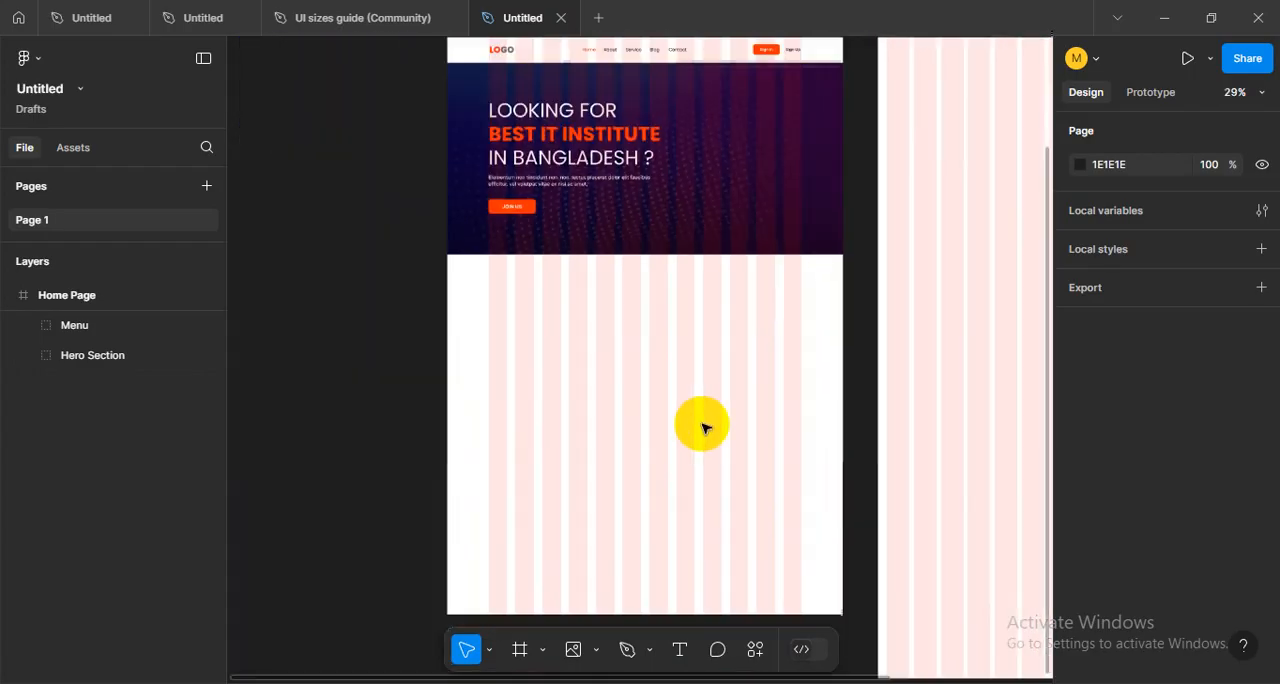
# - Examine the menu and hero section of the Home Page with the layout grids hidden and shown again
pyautogui.scroll(2, 514, 471)
pyautogui.scroll(5, 714, 429)
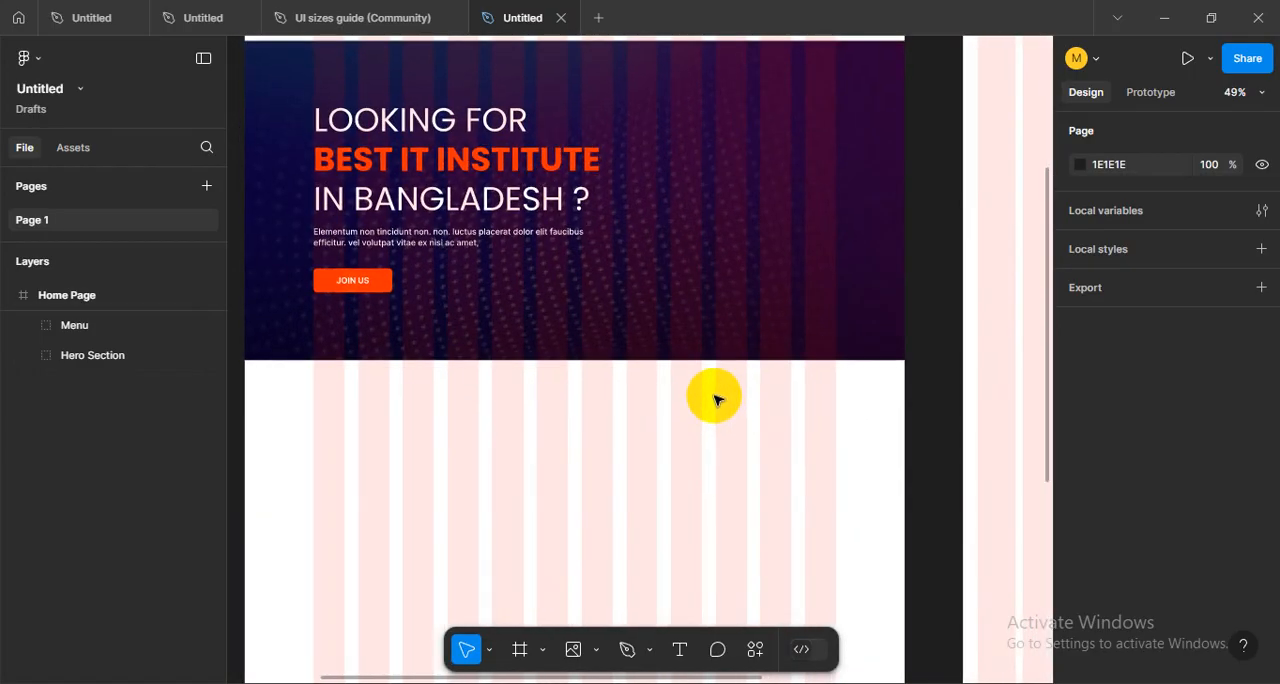
pyautogui.scroll(3, 582, 196)
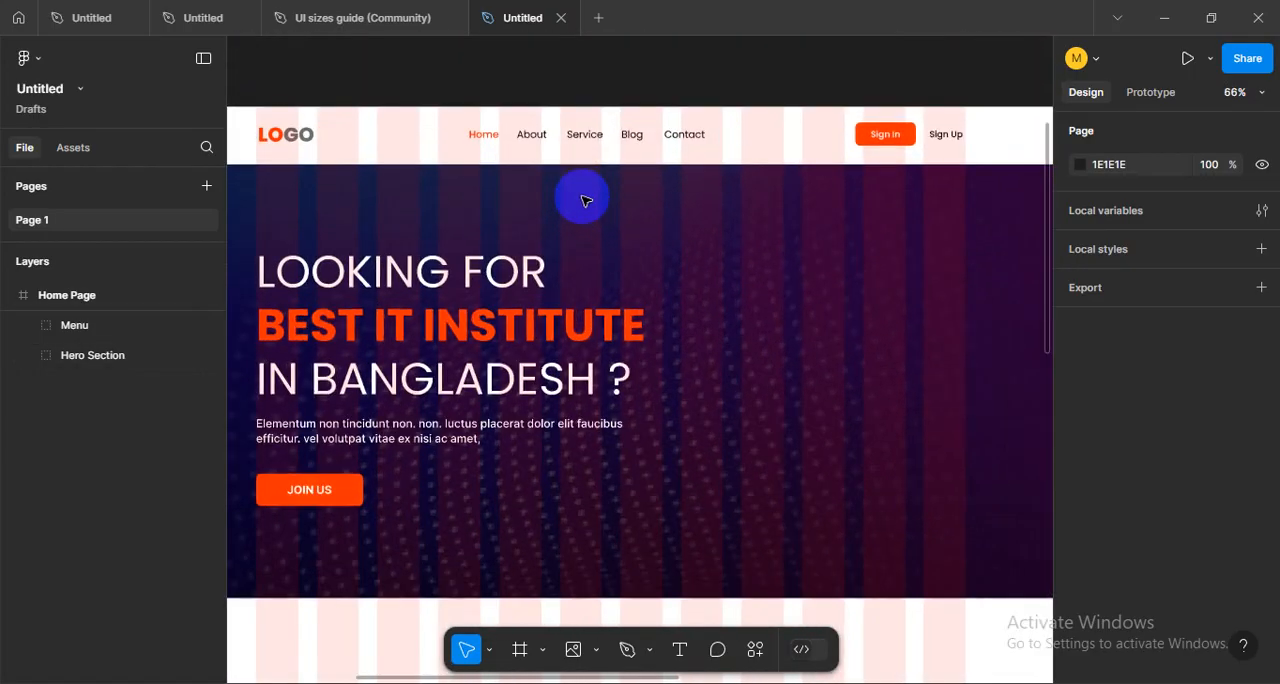
pyautogui.scroll(-5, 580, 216)
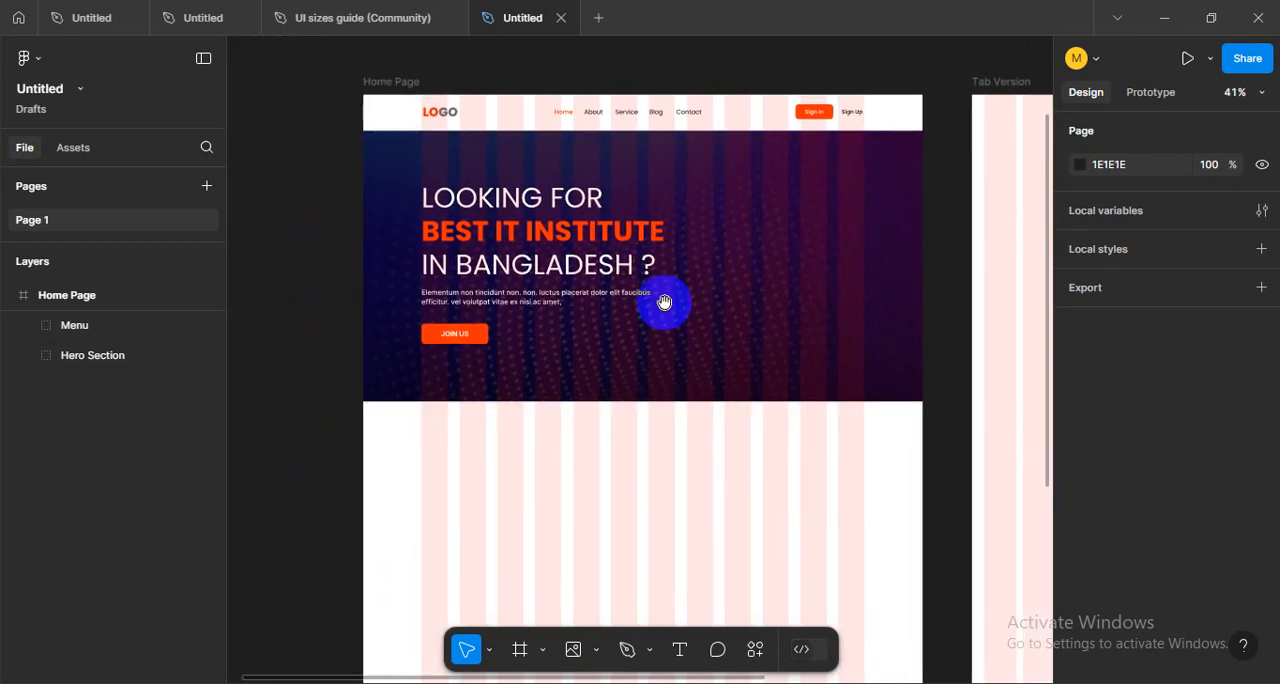
pyautogui.moveTo(652, 392); pyautogui.dragTo(603, 468)
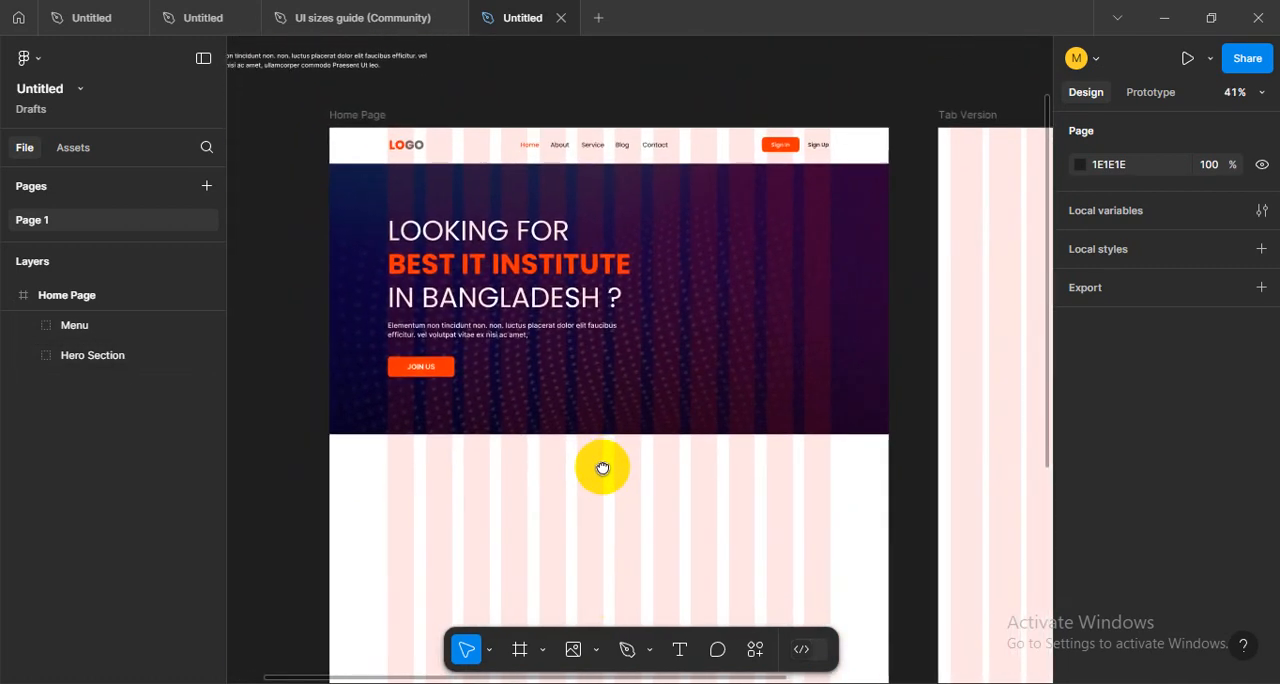
pyautogui.hotkey('ctrl', 'shift', '4')
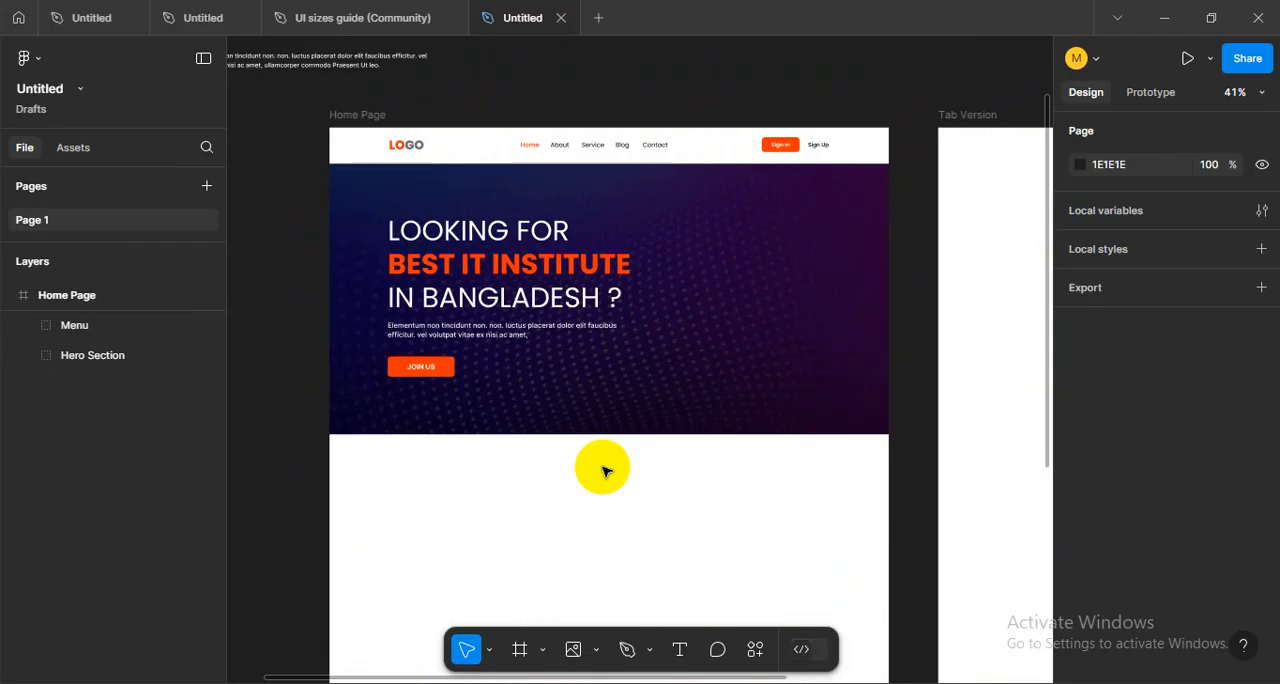
pyautogui.hotkey('ctrl', 'shift', '4')
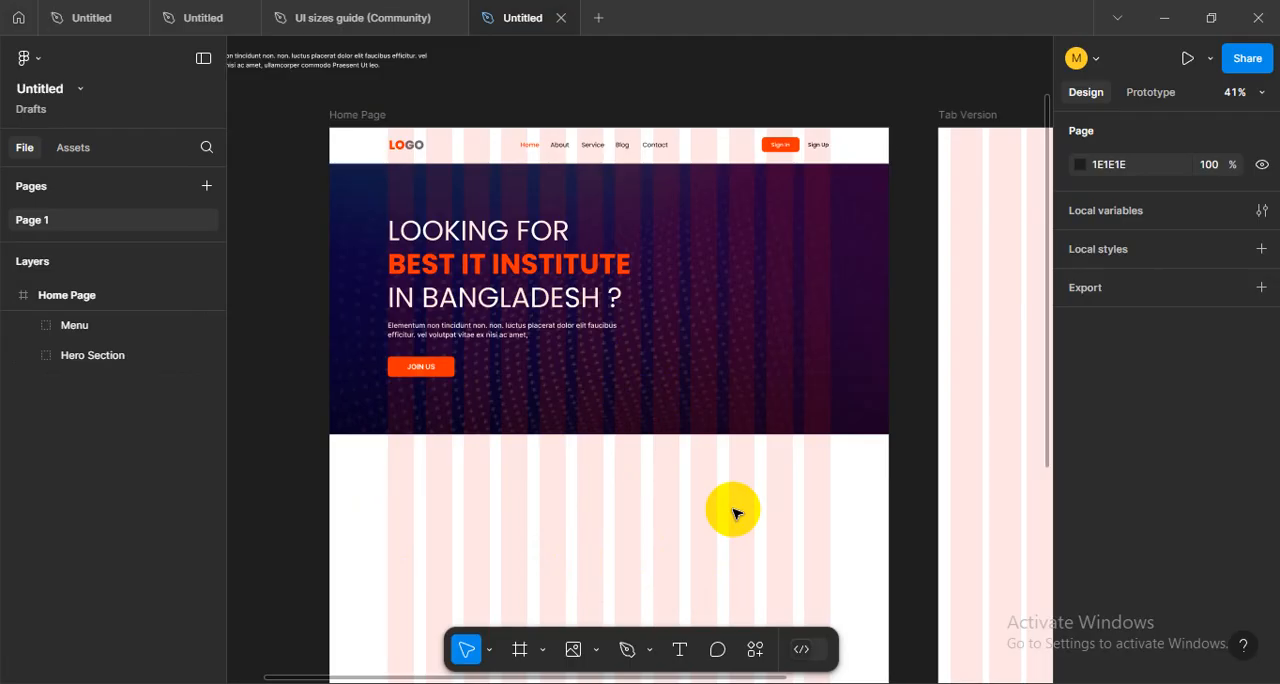
# - Add the text "About us" in the empty area below the hero section, at about X 652, Y 892
pyautogui.moveTo(742, 380); pyautogui.dragTo(700, 338)
pyautogui.moveTo(533, 433)
pyautogui.mouseDown()
pyautogui.moveTo(666, 329)
pyautogui.moveTo(558, 432)
pyautogui.mouseUp()
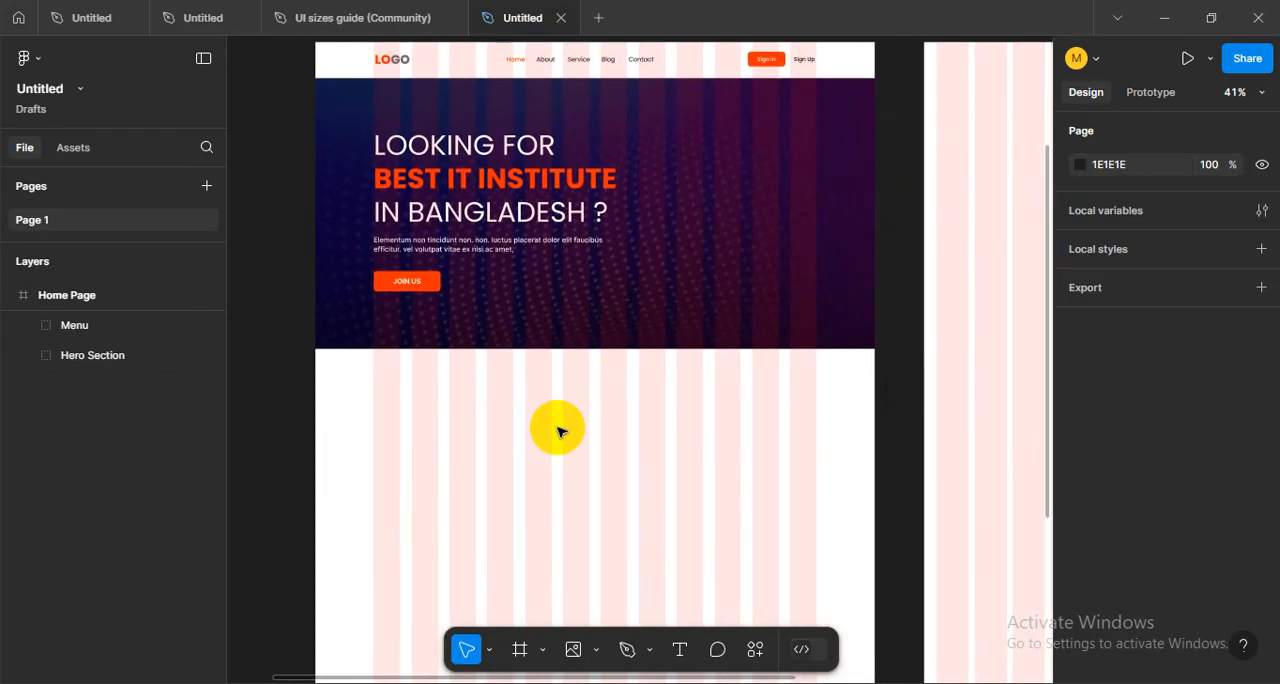
pyautogui.click(710, 420)
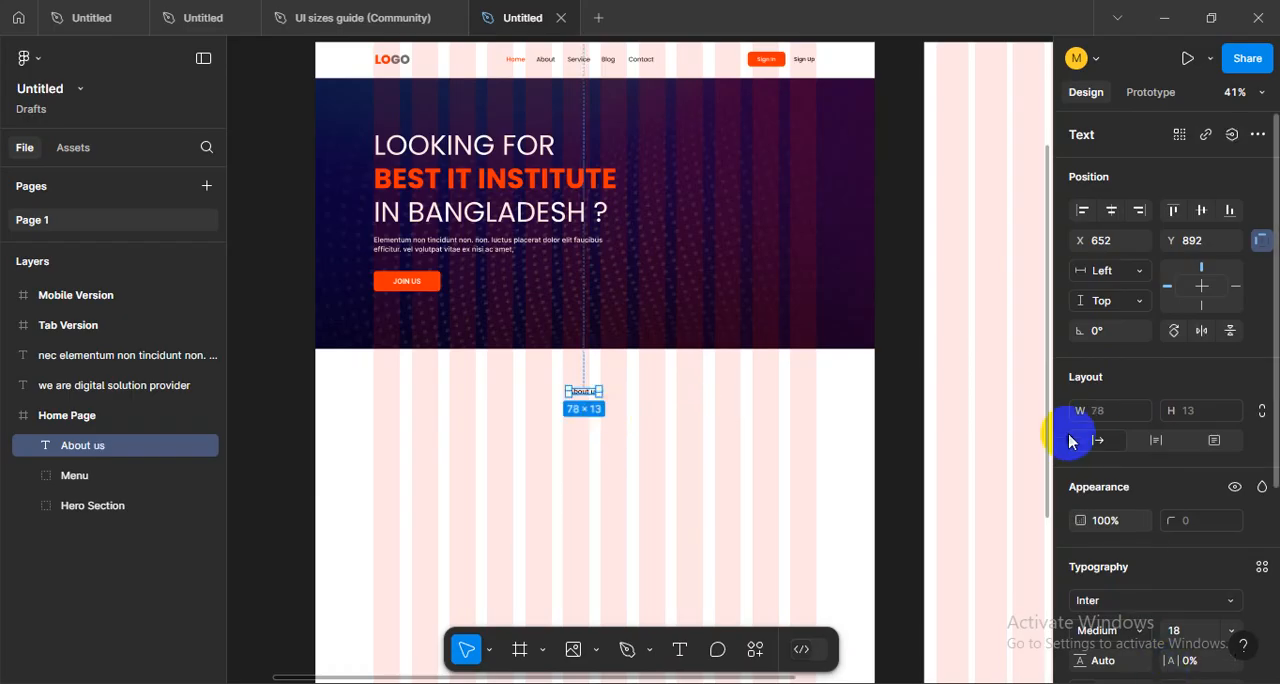
# - Look up the H-0 and H-1 heading sizes in the typography scale of the other open design file
pyautogui.click(203, 18)
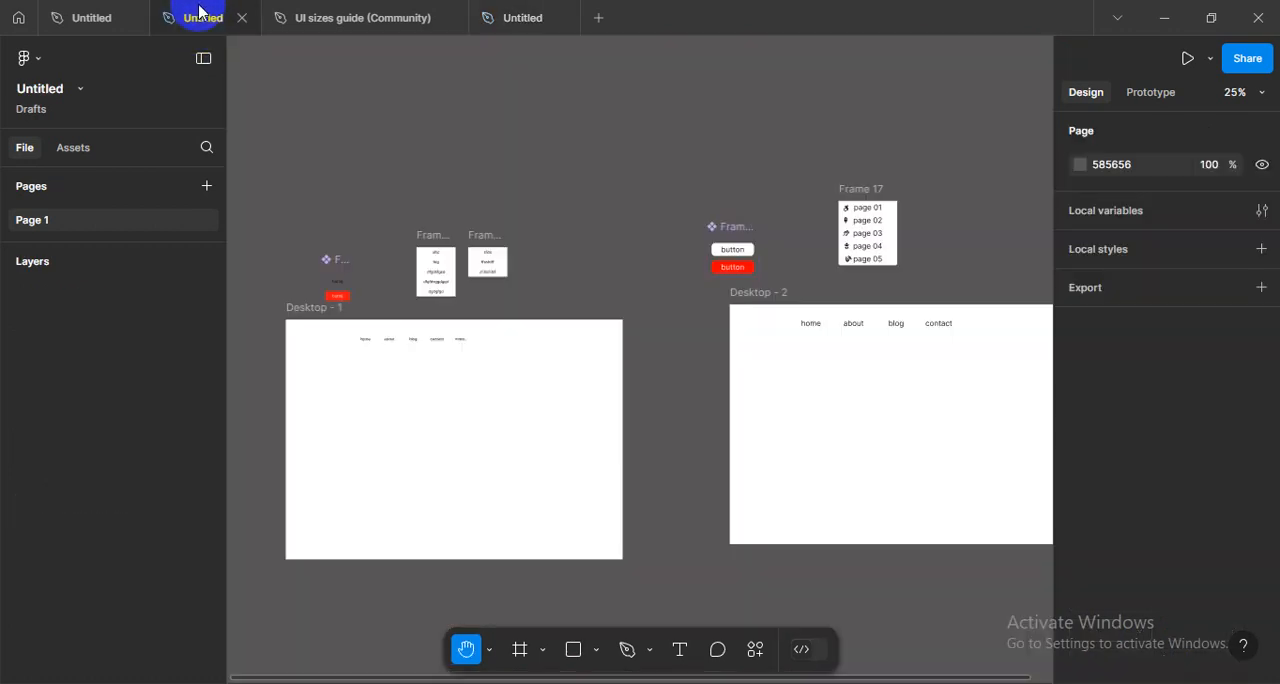
pyautogui.click(118, 17)
pyautogui.moveTo(340, 184); pyautogui.dragTo(692, 295)
pyautogui.scroll(5, 540, 342)
pyautogui.moveTo(827, 349); pyautogui.dragTo(713, 455)
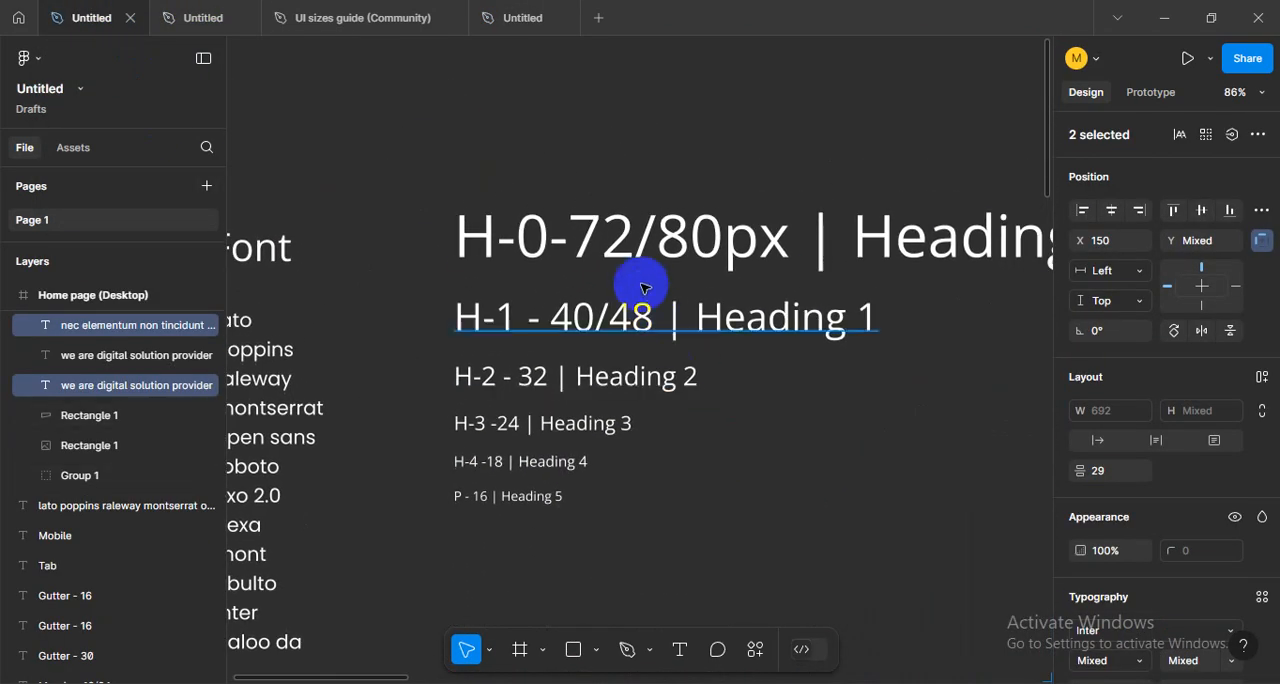
pyautogui.click(632, 260)
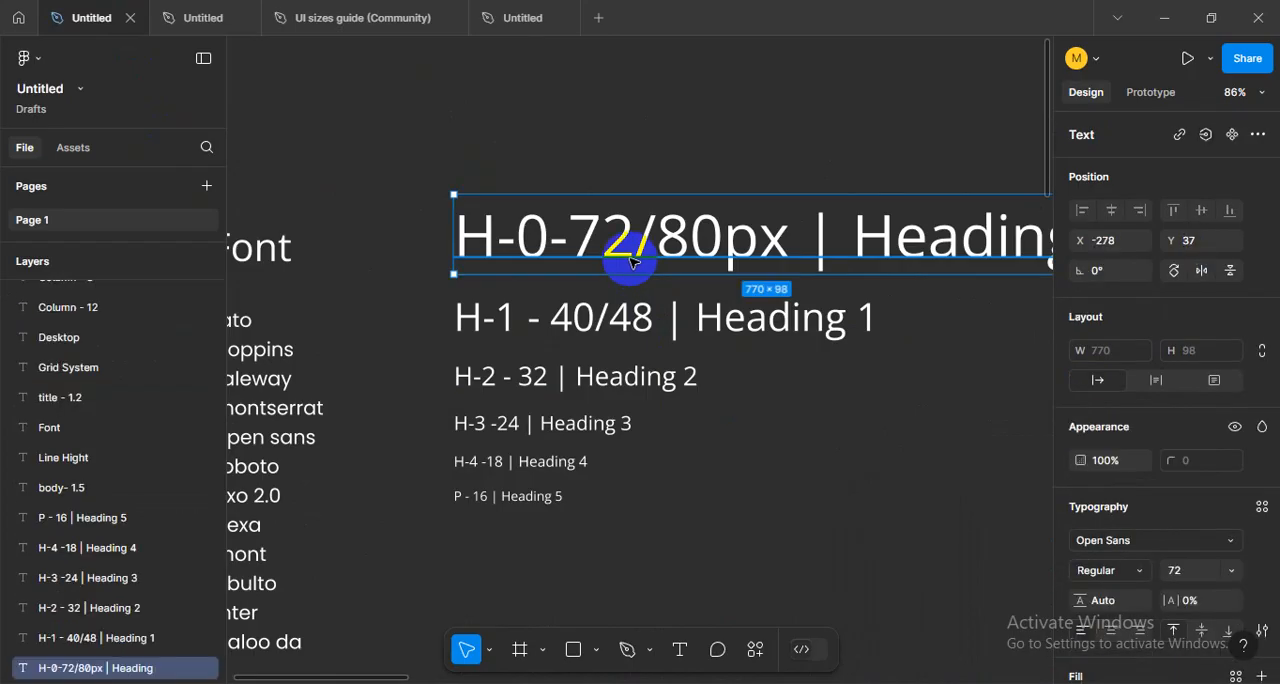
pyautogui.click(434, 320)
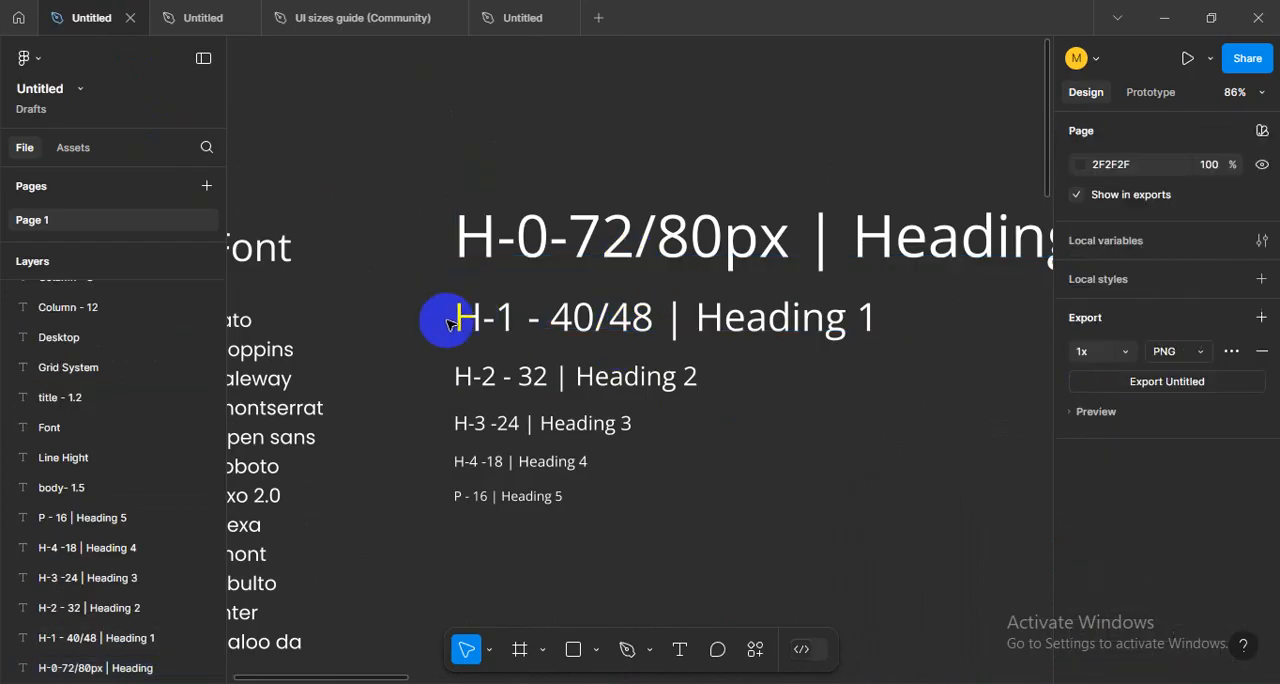
pyautogui.click(470, 320)
pyautogui.click(757, 404)
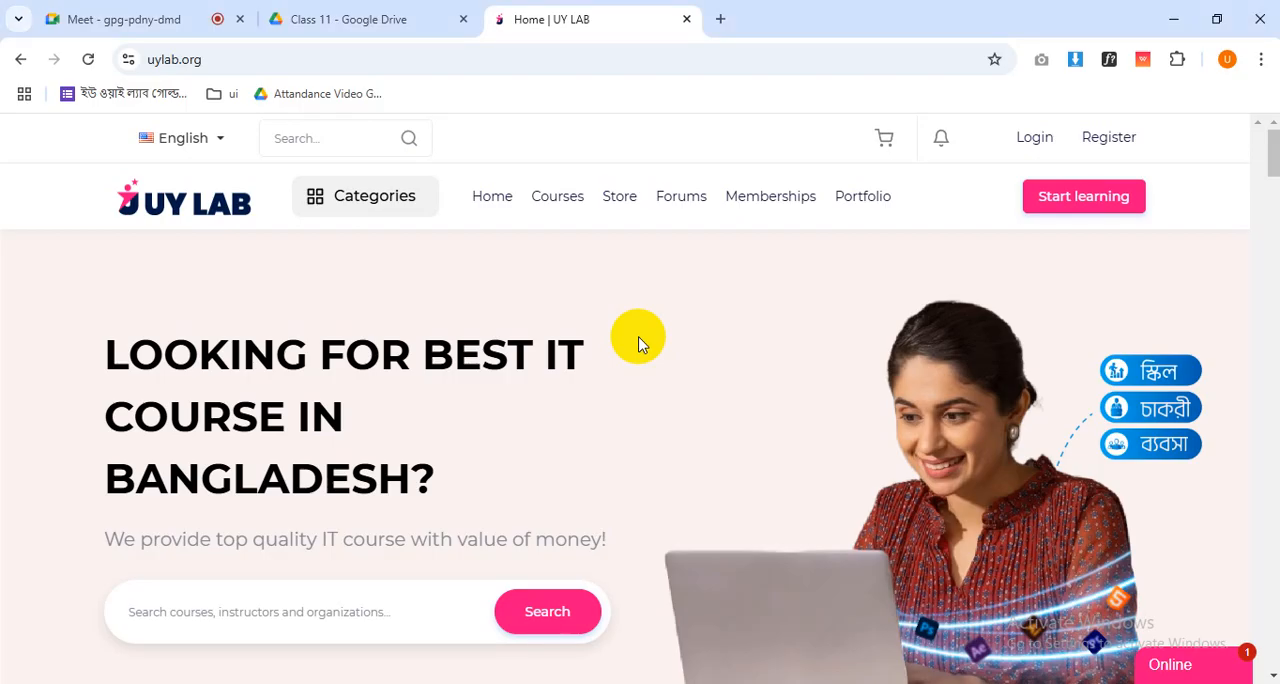
pyautogui.hotkey('alt', 'Tab')
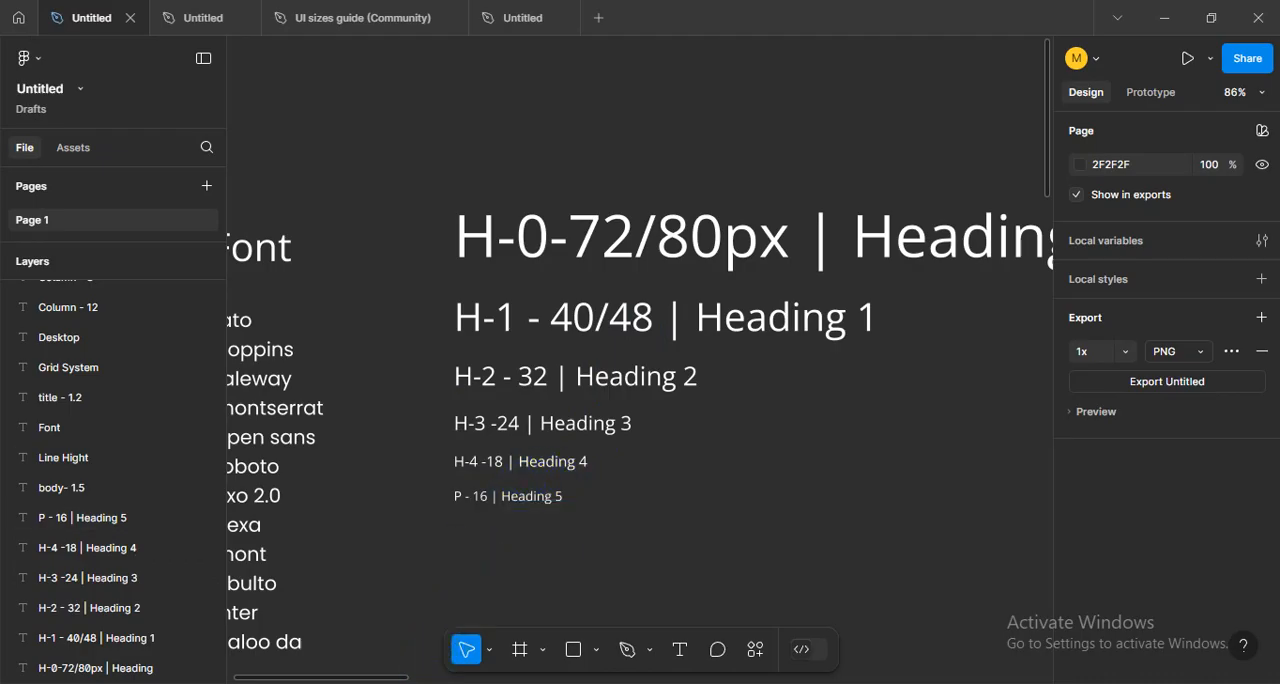
# - Set the About us text on the Home Page to size 40 and centre it horizontally in the frame
pyautogui.click(522, 17)
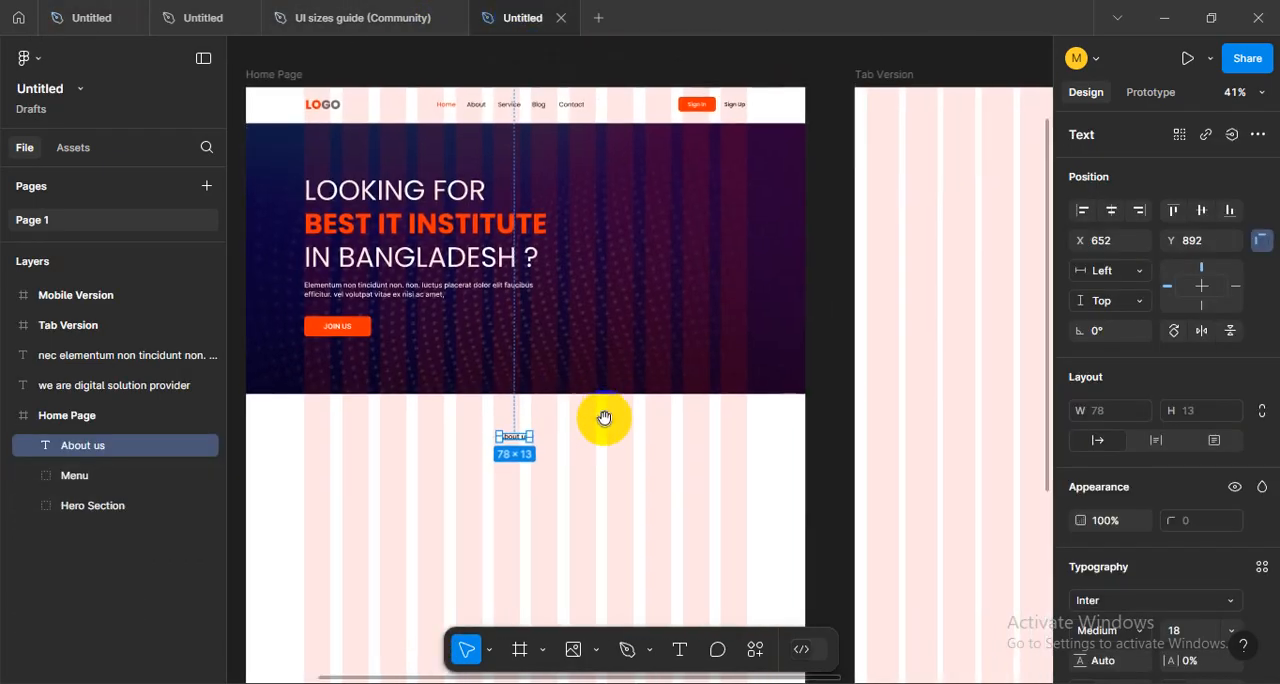
pyautogui.scroll(6, 500, 445)
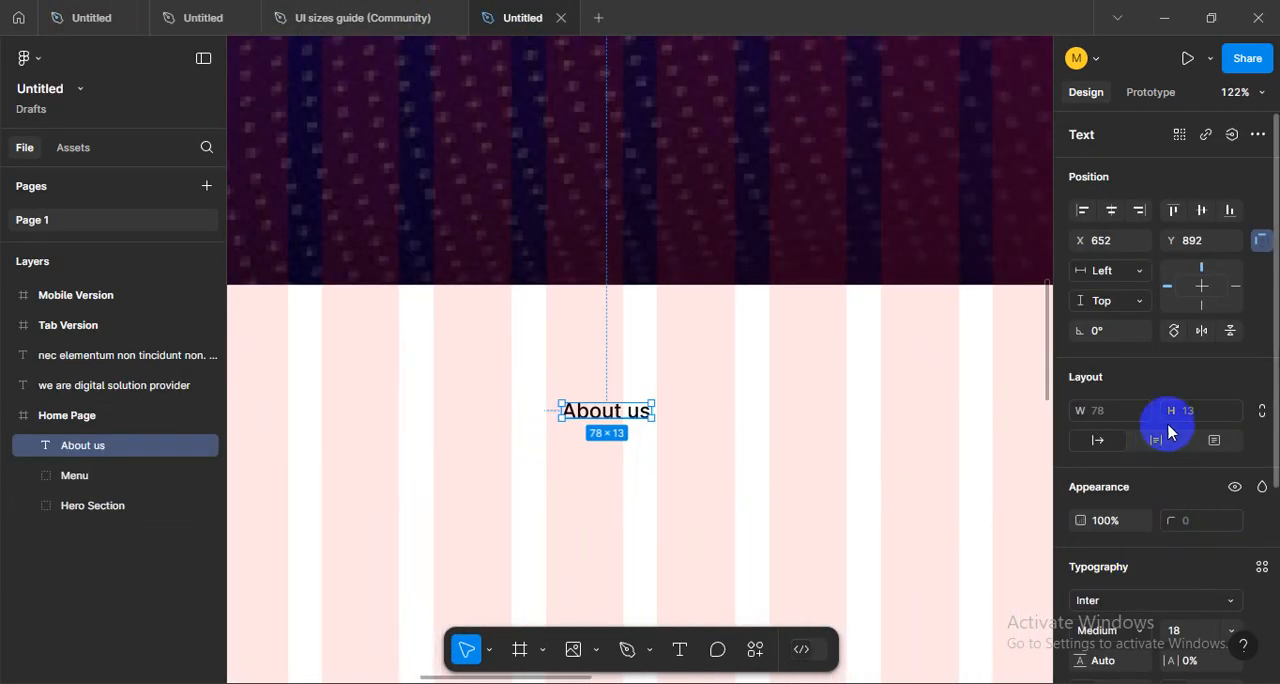
pyautogui.scroll(-3, 1186, 535)
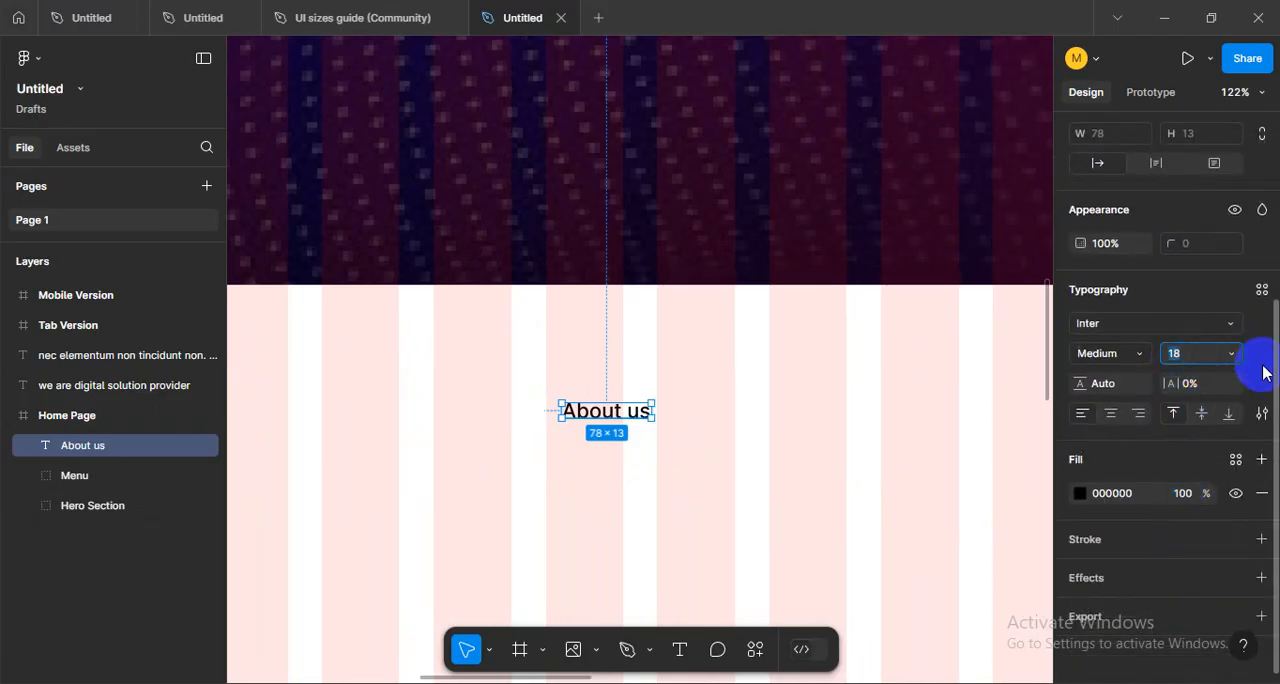
pyautogui.press('Return')
pyautogui.scroll(-3, 715, 450)
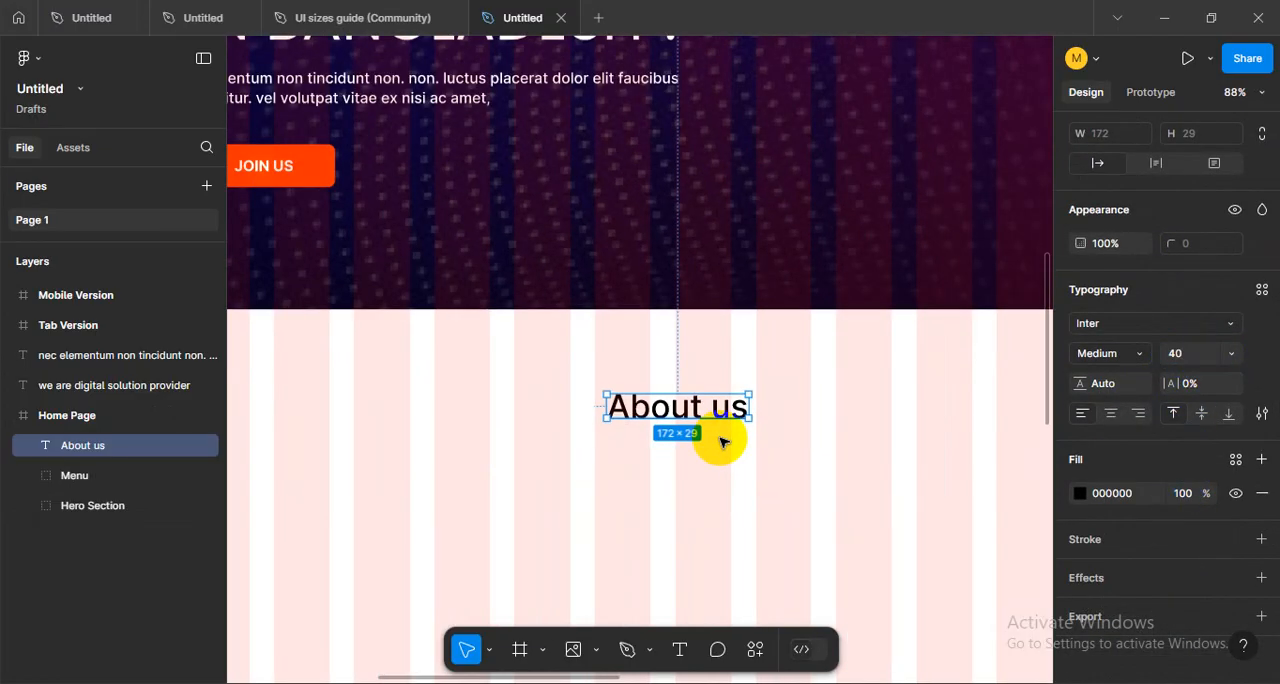
pyautogui.scroll(3, 1199, 191)
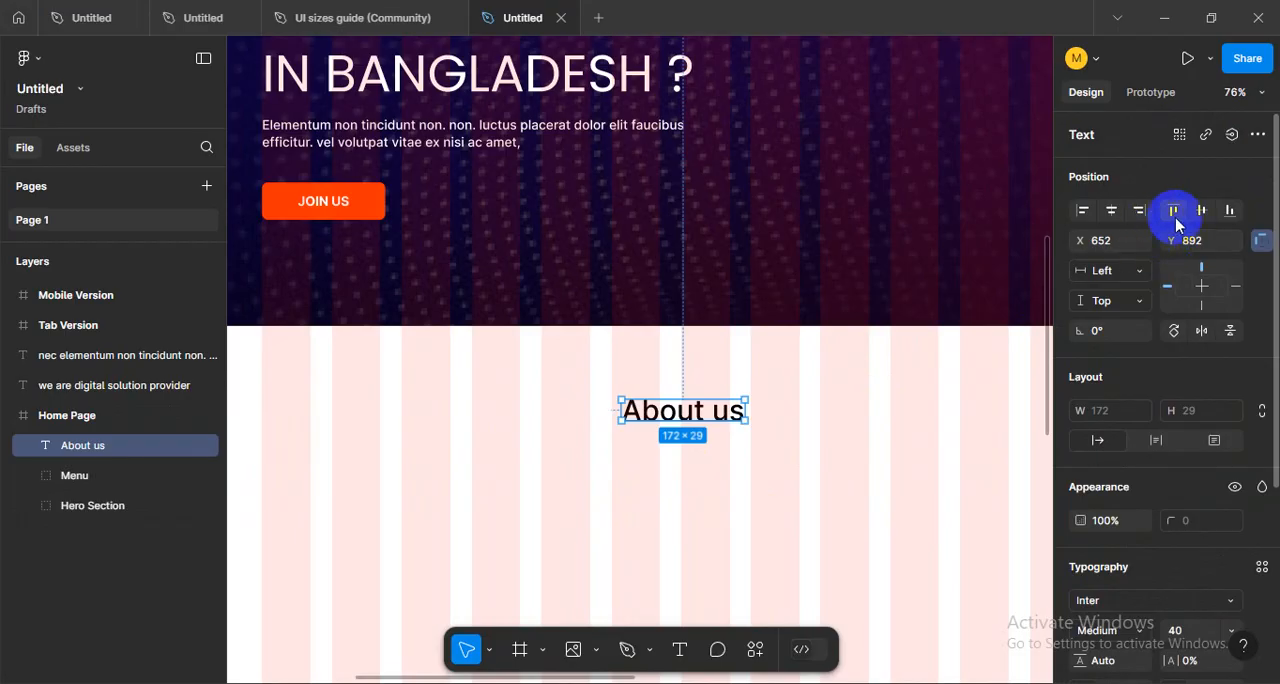
pyautogui.click(1115, 213)
pyautogui.click(837, 417)
pyautogui.scroll(-3, 749, 443)
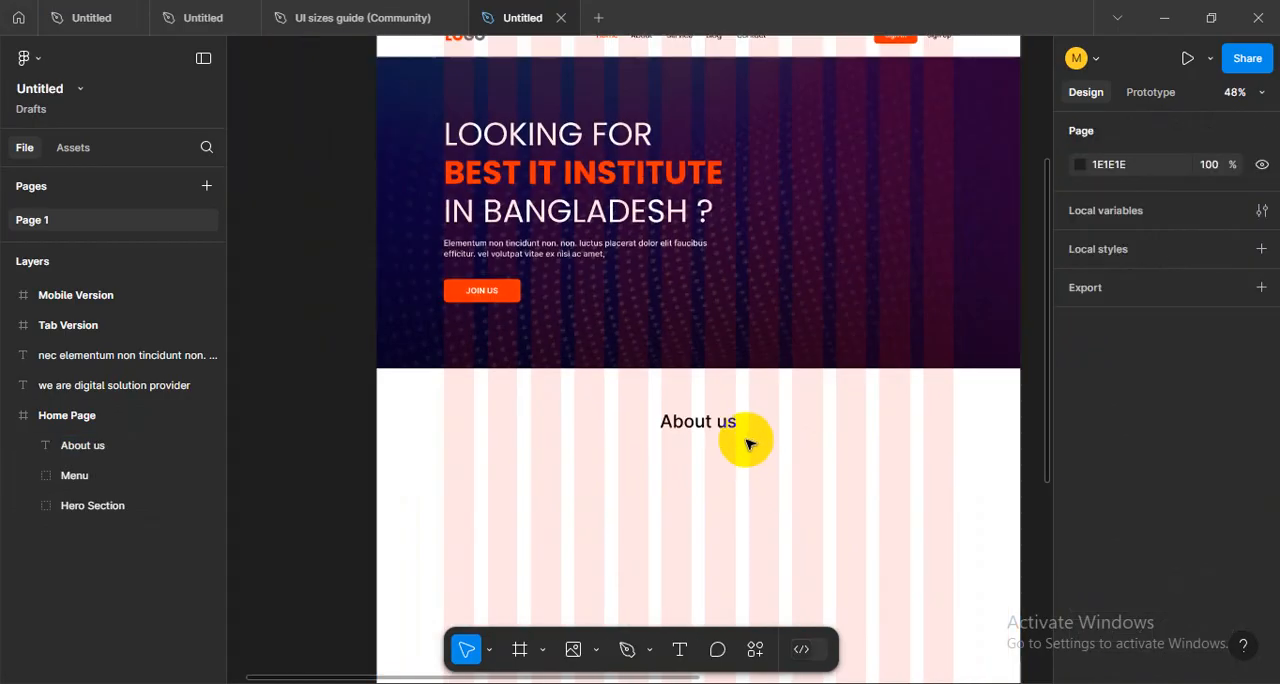
pyautogui.scroll(3, 752, 426)
pyautogui.click(671, 363)
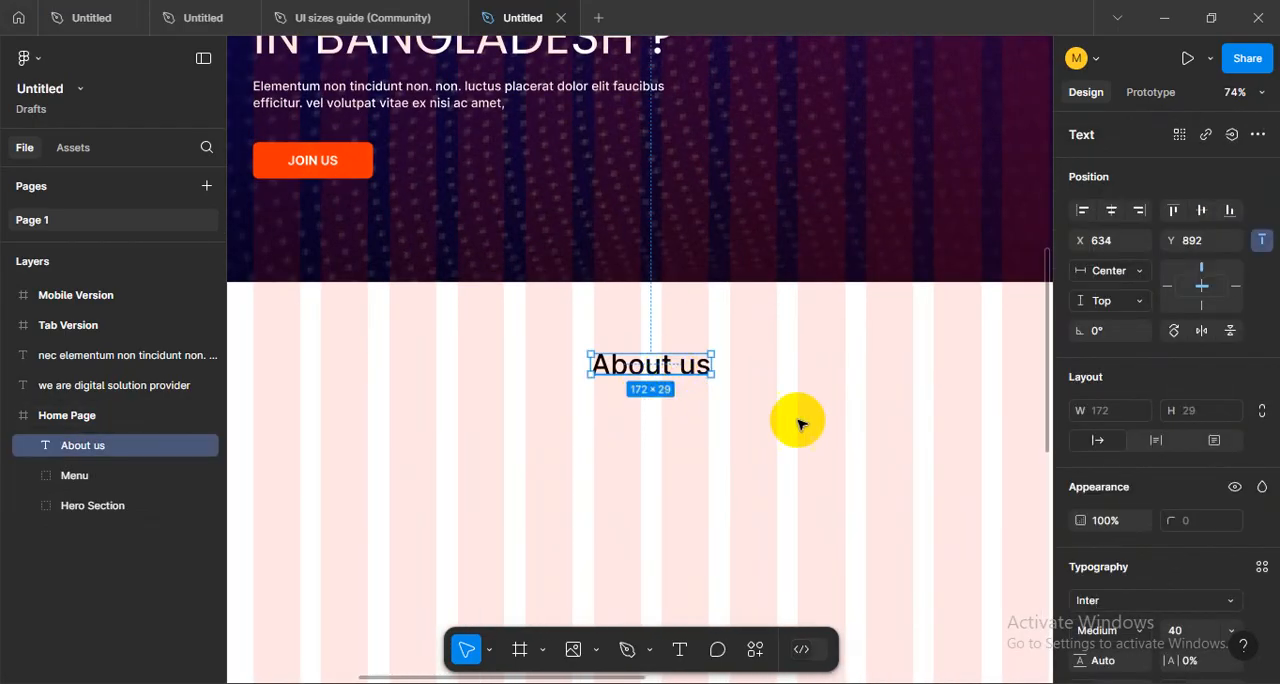
pyautogui.scroll(-2, 1180, 505)
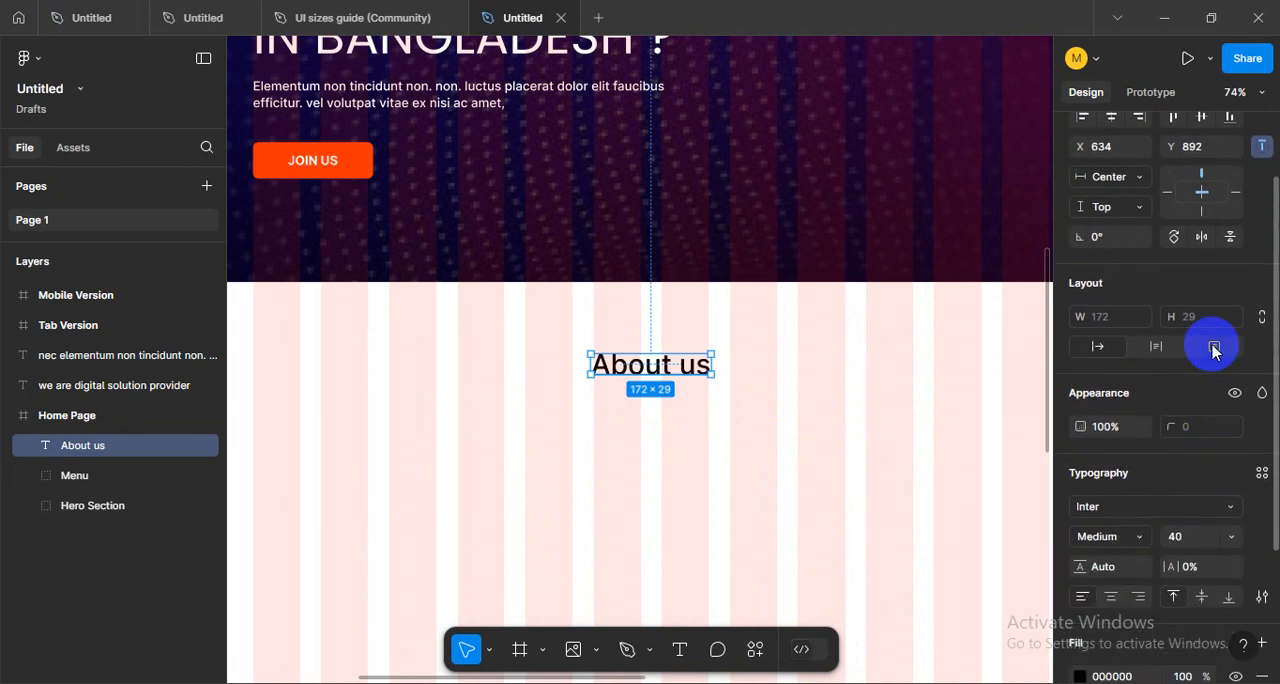
pyautogui.scroll(-2, 1234, 468)
pyautogui.scroll(2, 1245, 510)
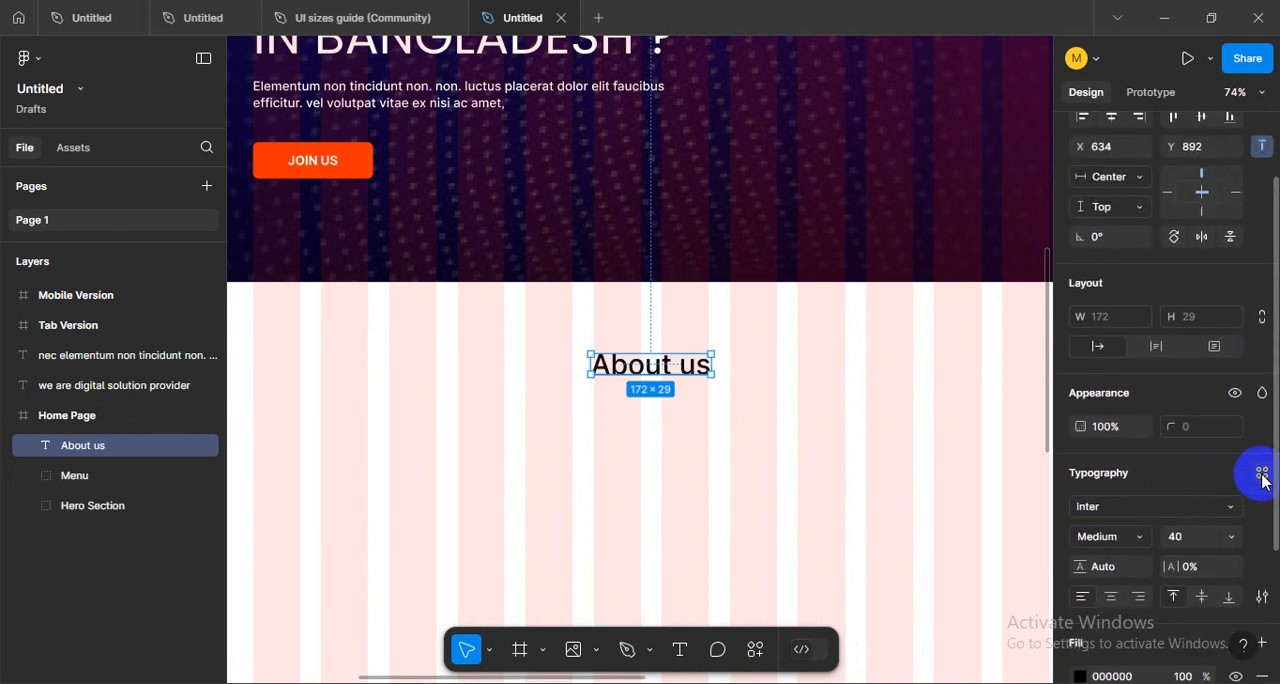
pyautogui.scroll(-4, 1257, 500)
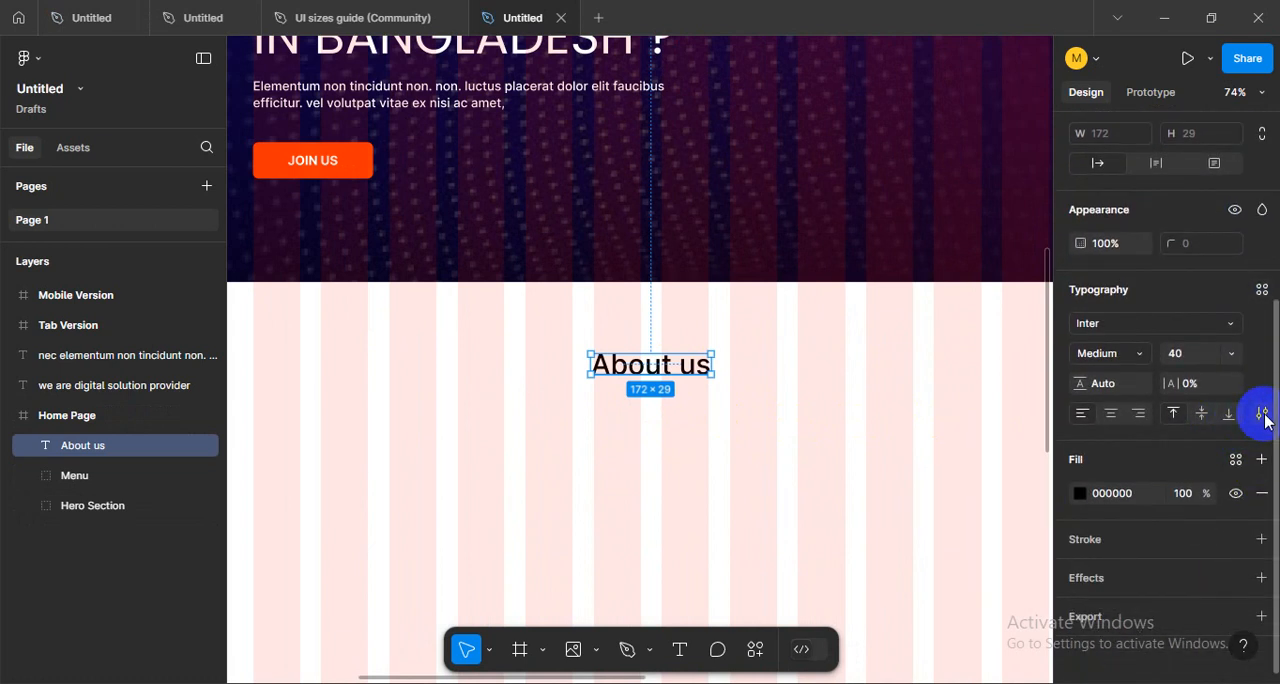
pyautogui.click(1262, 413)
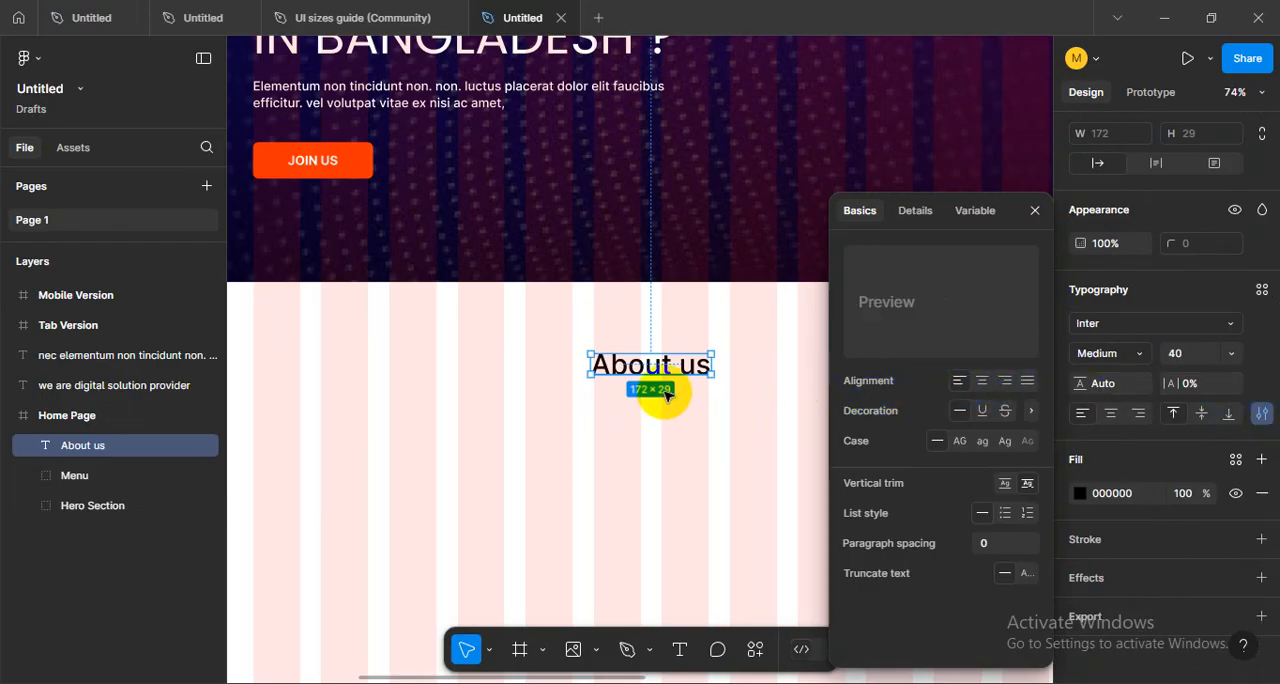
pyautogui.click(723, 429)
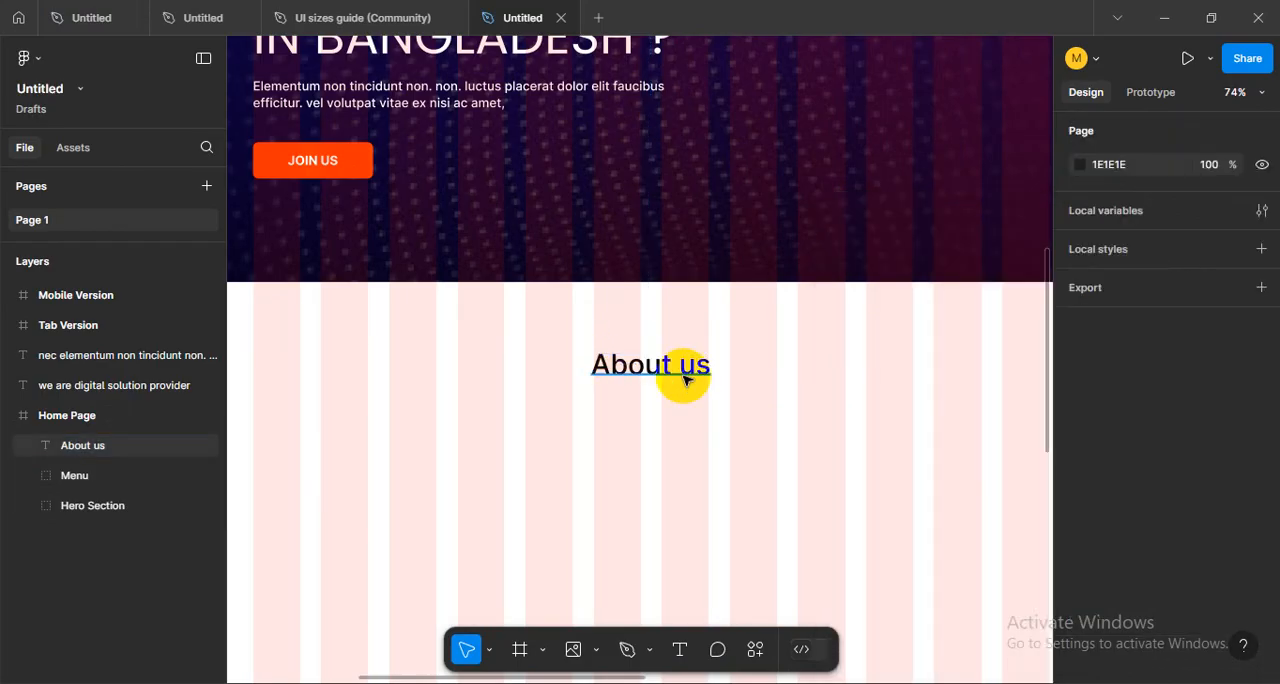
pyautogui.click(684, 379)
pyautogui.scroll(-2, 1252, 476)
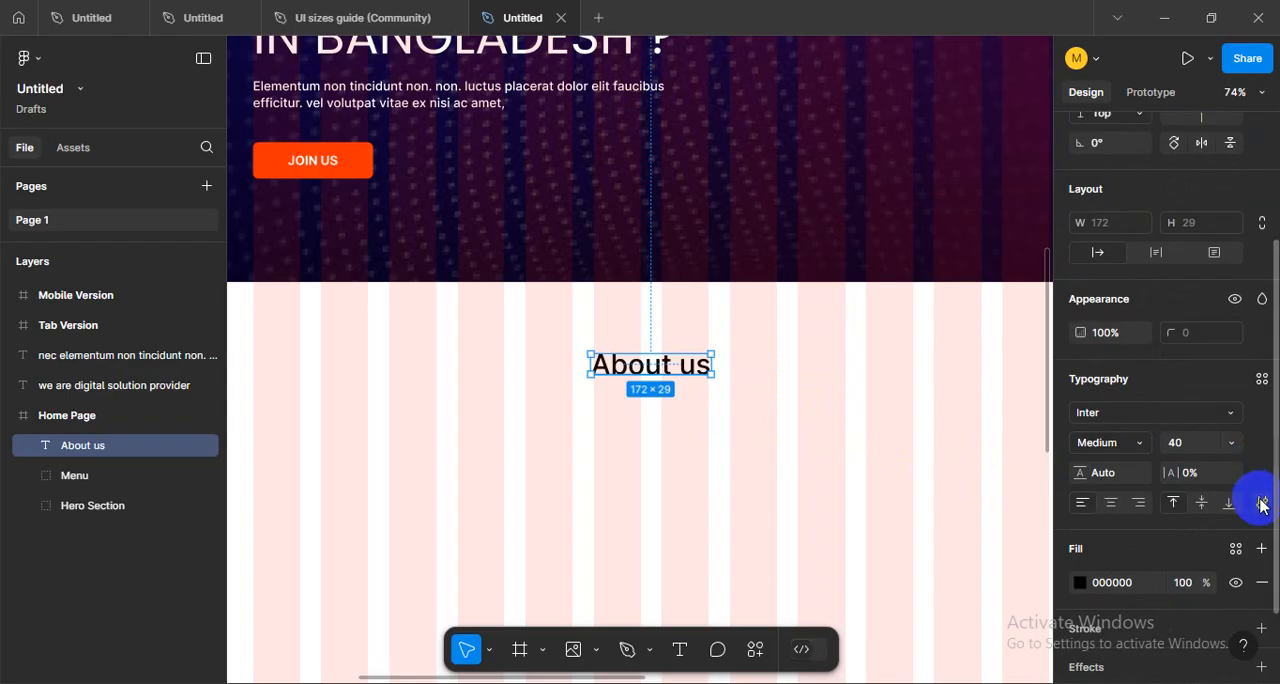
pyautogui.click(1262, 505)
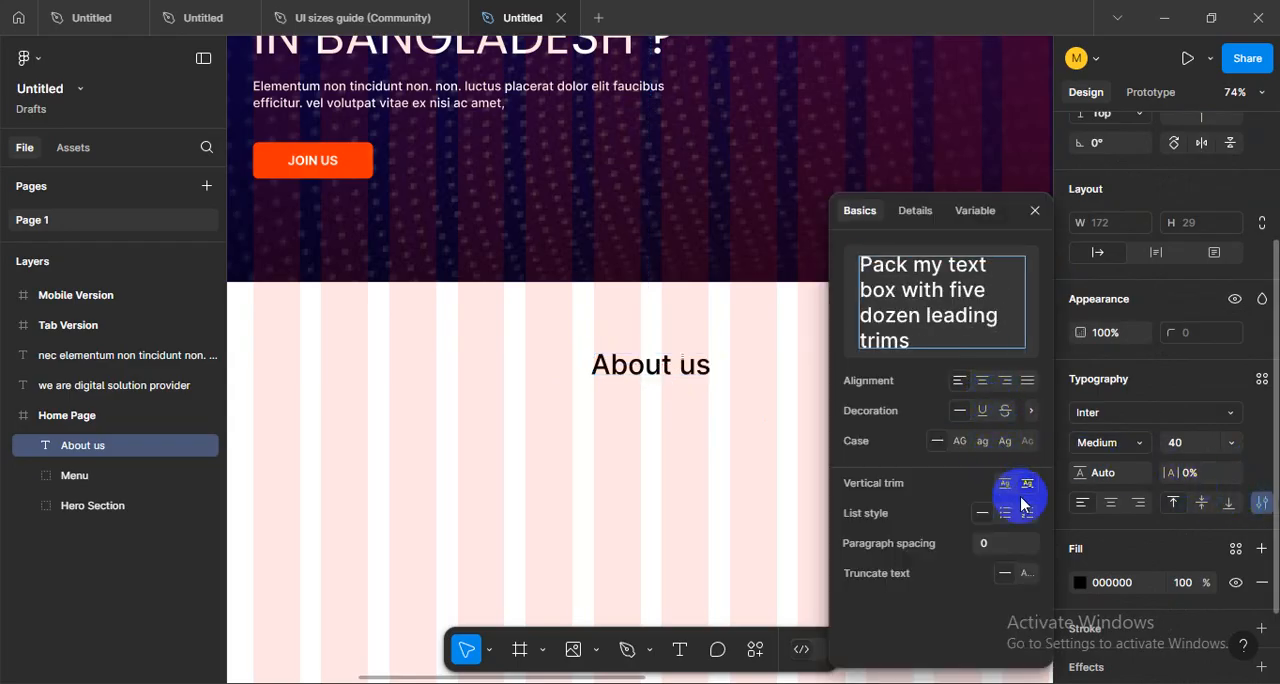
pyautogui.click(1263, 504)
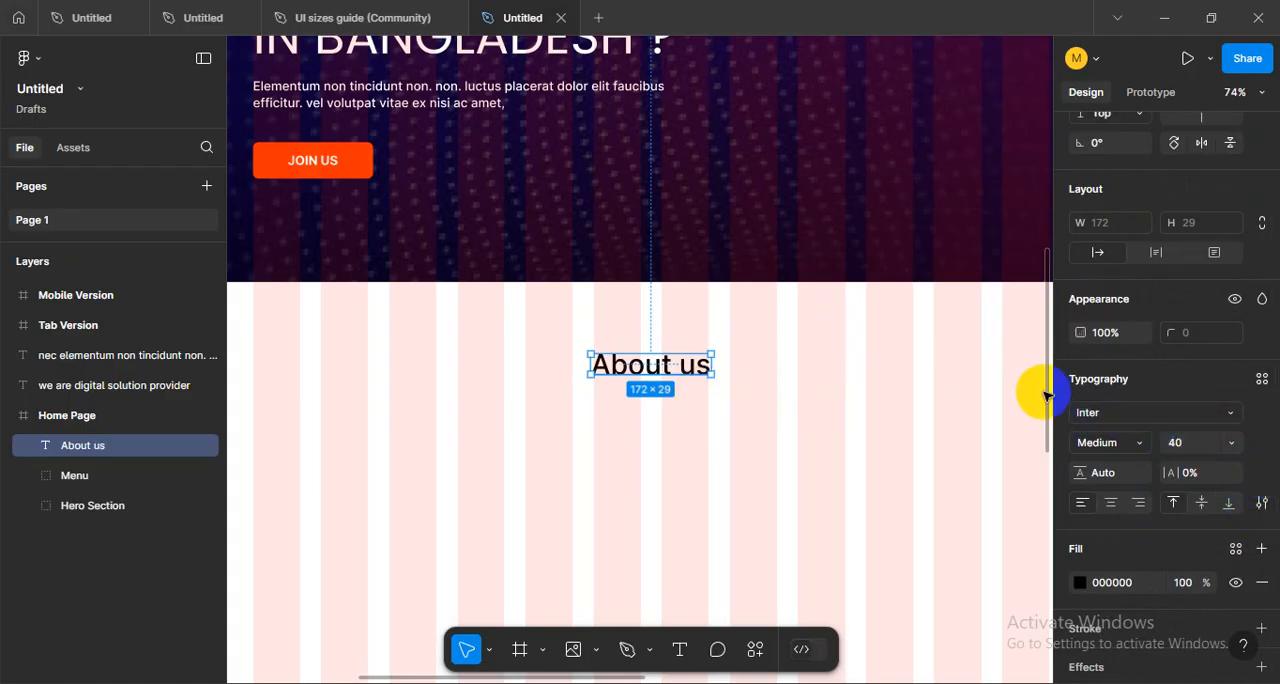
# - Change the About us heading's font to Poppins and its case to uppercase
pyautogui.click(1120, 410)
pyautogui.write('popp')
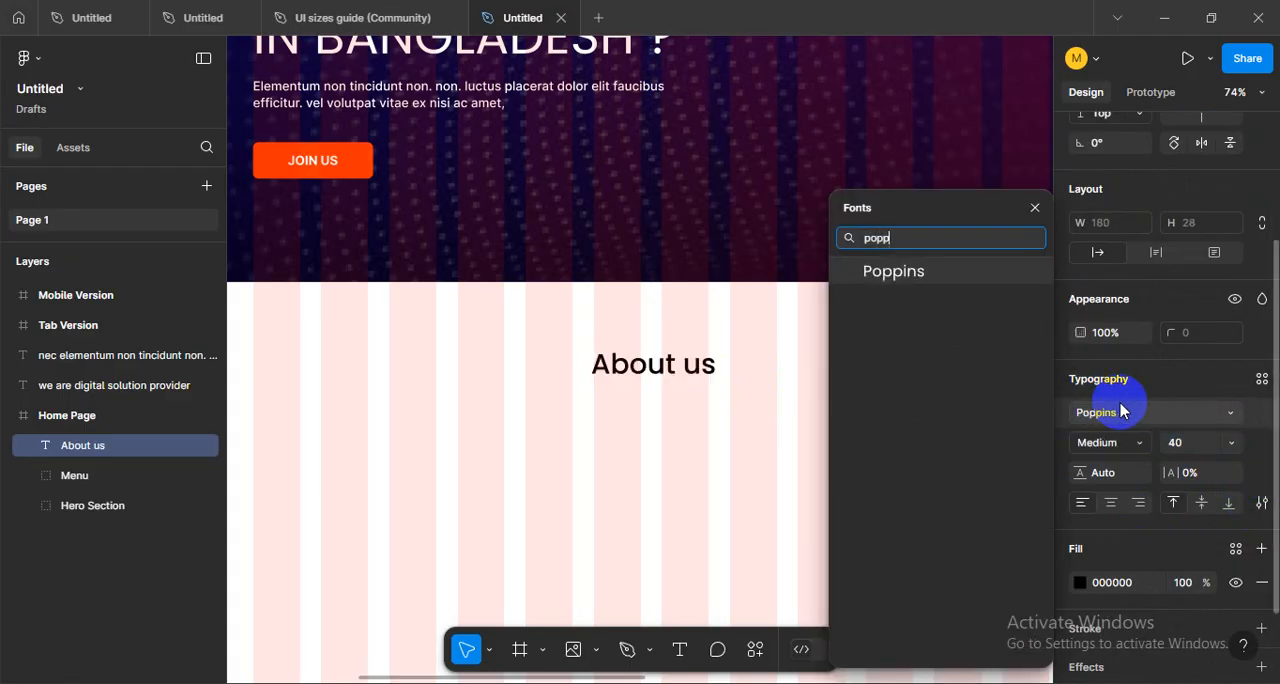
pyautogui.click(892, 271)
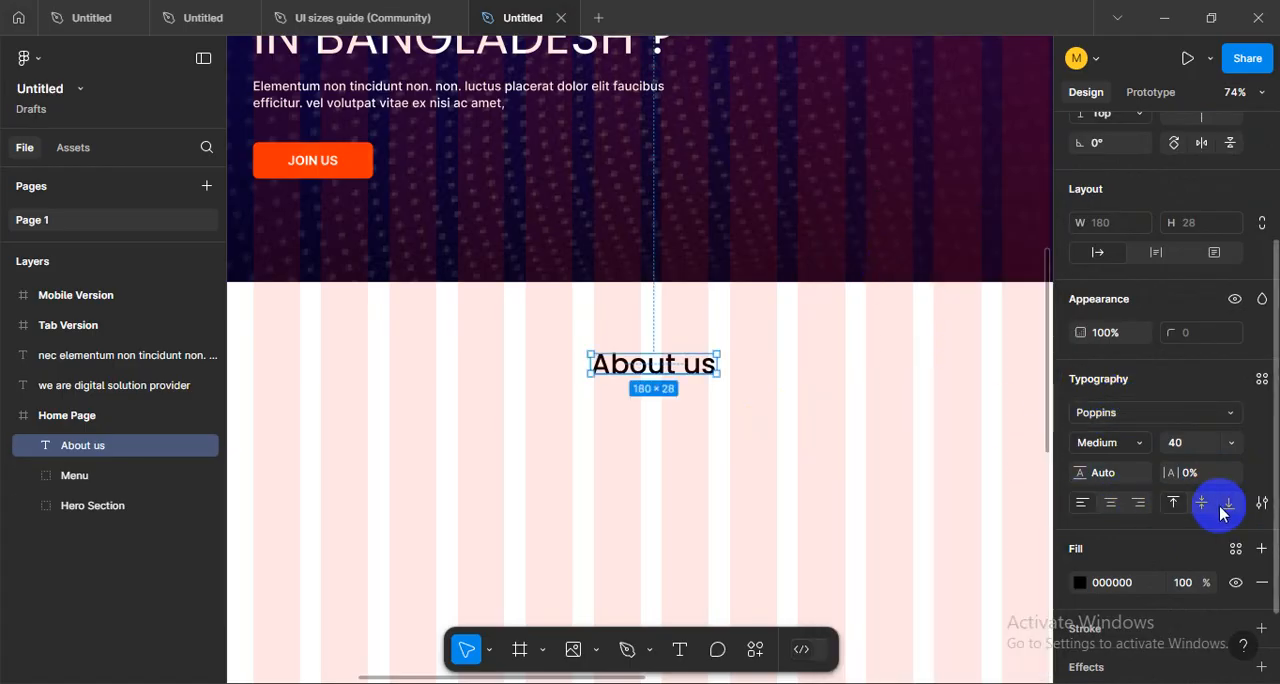
pyautogui.click(1262, 503)
pyautogui.click(959, 443)
pyautogui.click(709, 466)
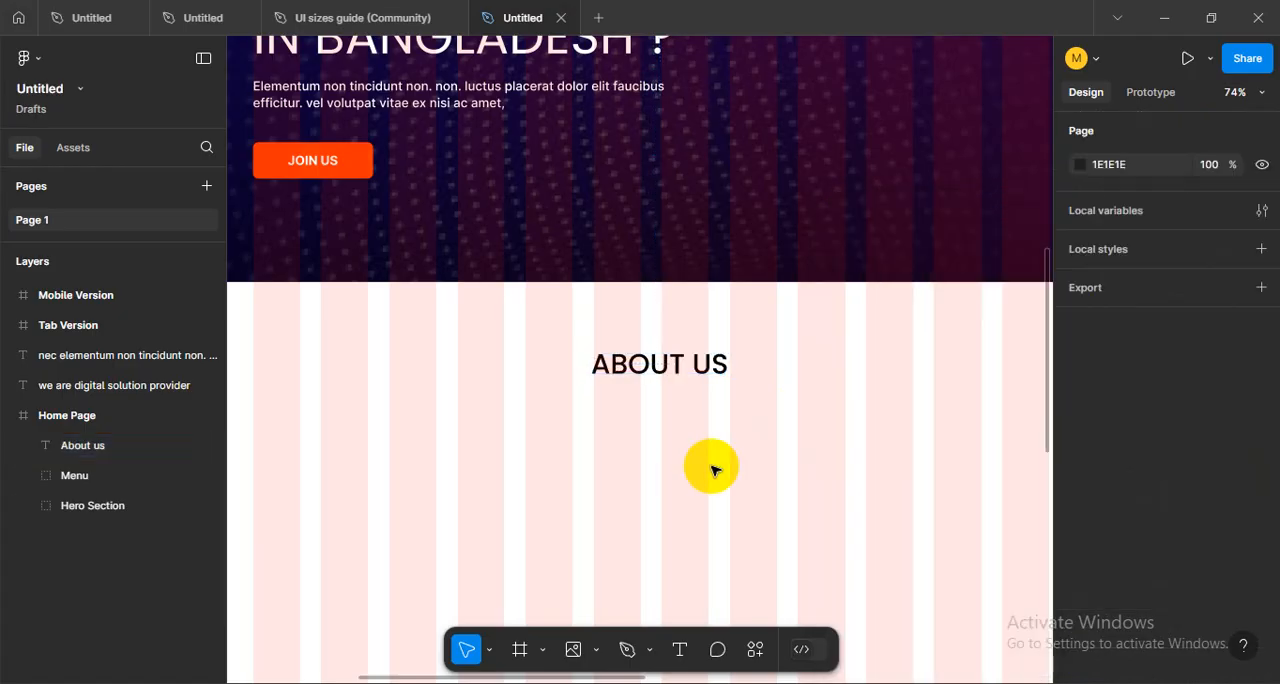
# - Re-centre the uppercase ABOUT US heading horizontally in the Home Page frame
pyautogui.click(647, 388)
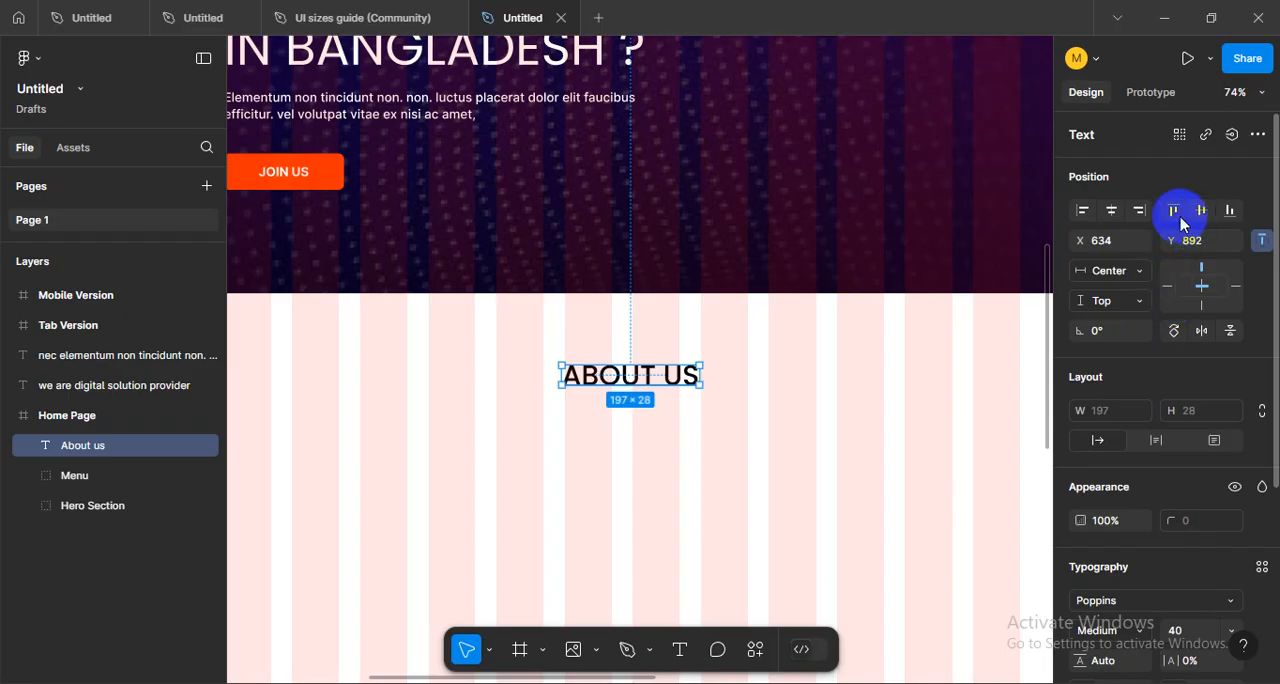
pyautogui.click(1111, 210)
pyautogui.click(707, 460)
pyautogui.scroll(-5, 706, 458)
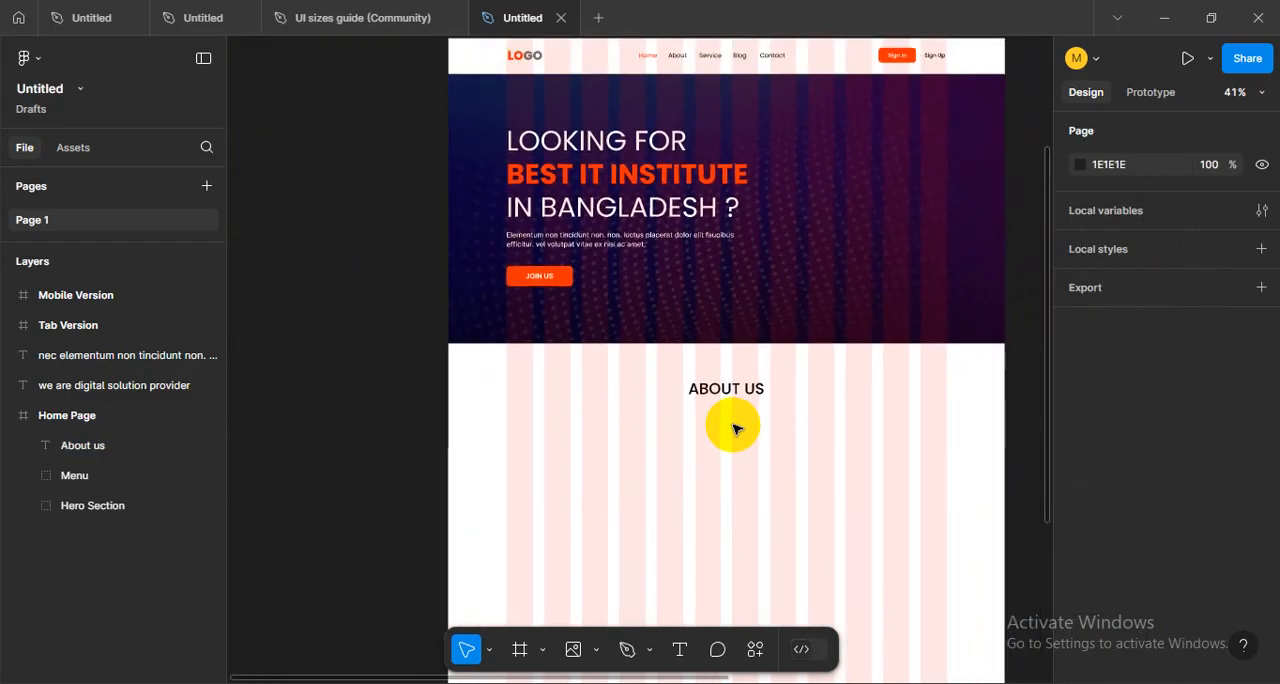
pyautogui.scroll(2, 735, 425)
pyautogui.hscroll(1, 735, 428)
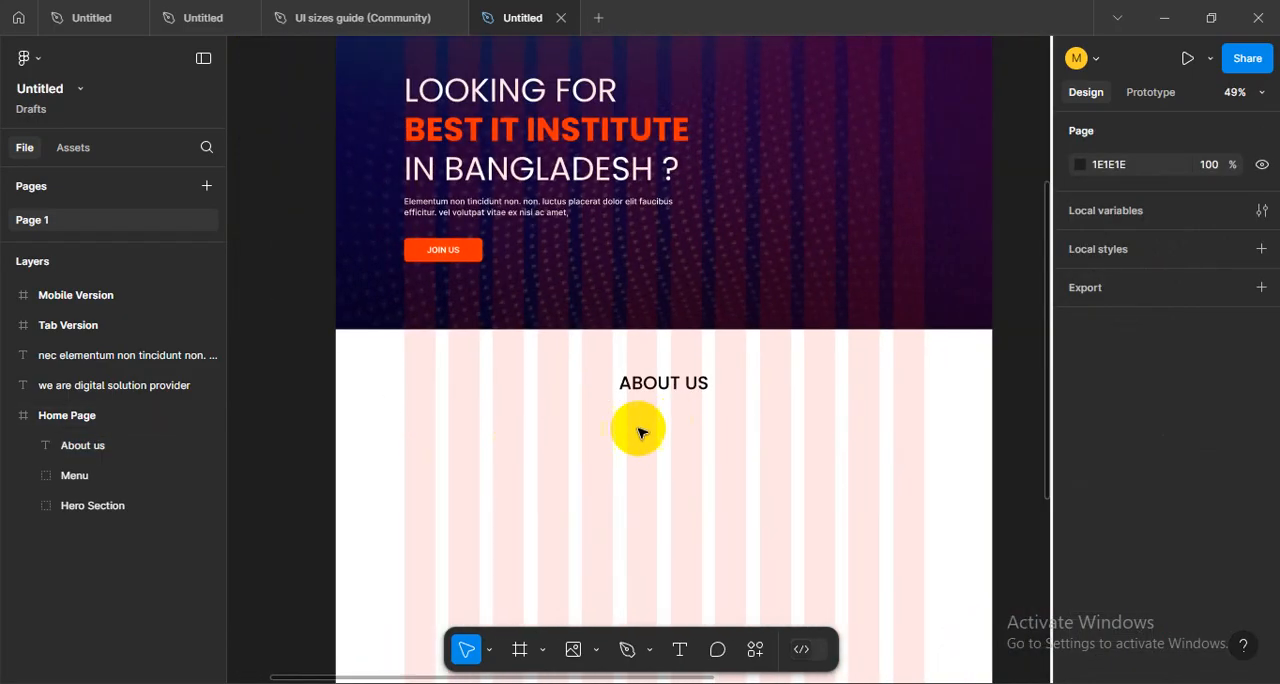
# - Set the word ABOUT in the ABOUT US heading to the Bold weight
pyautogui.scroll(1, 702, 422)
pyautogui.click(651, 365)
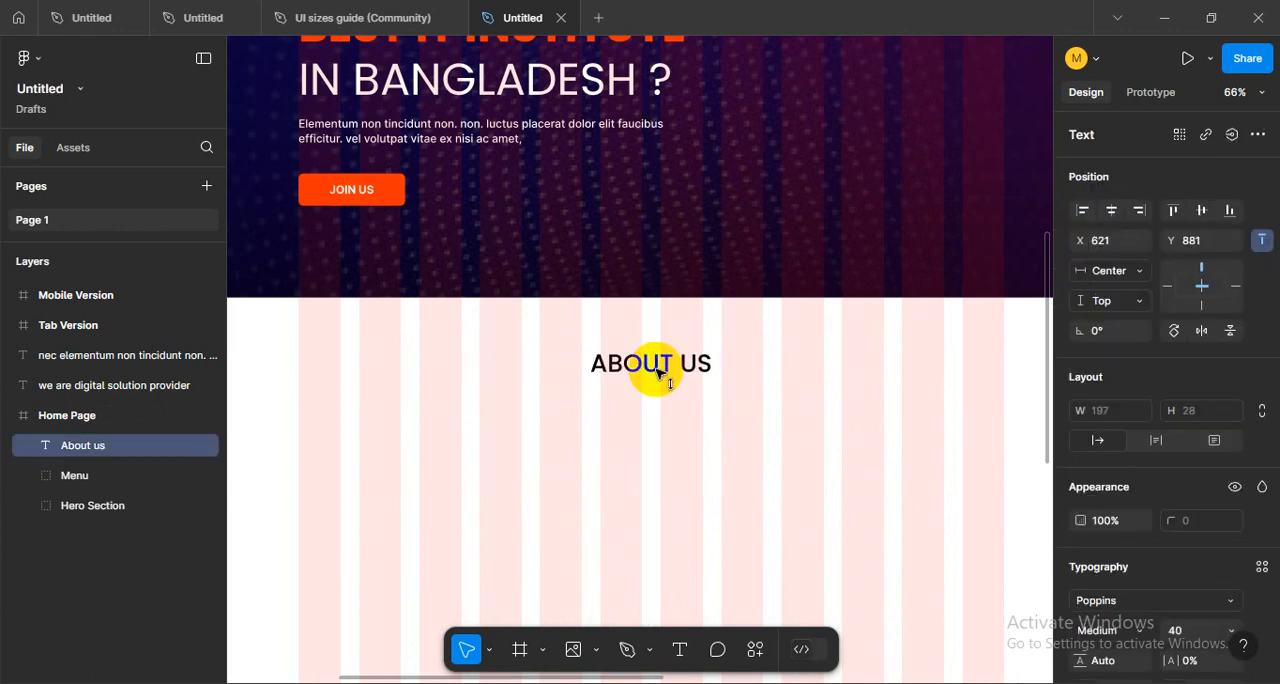
pyautogui.click(707, 394)
pyautogui.scroll(3, 704, 390)
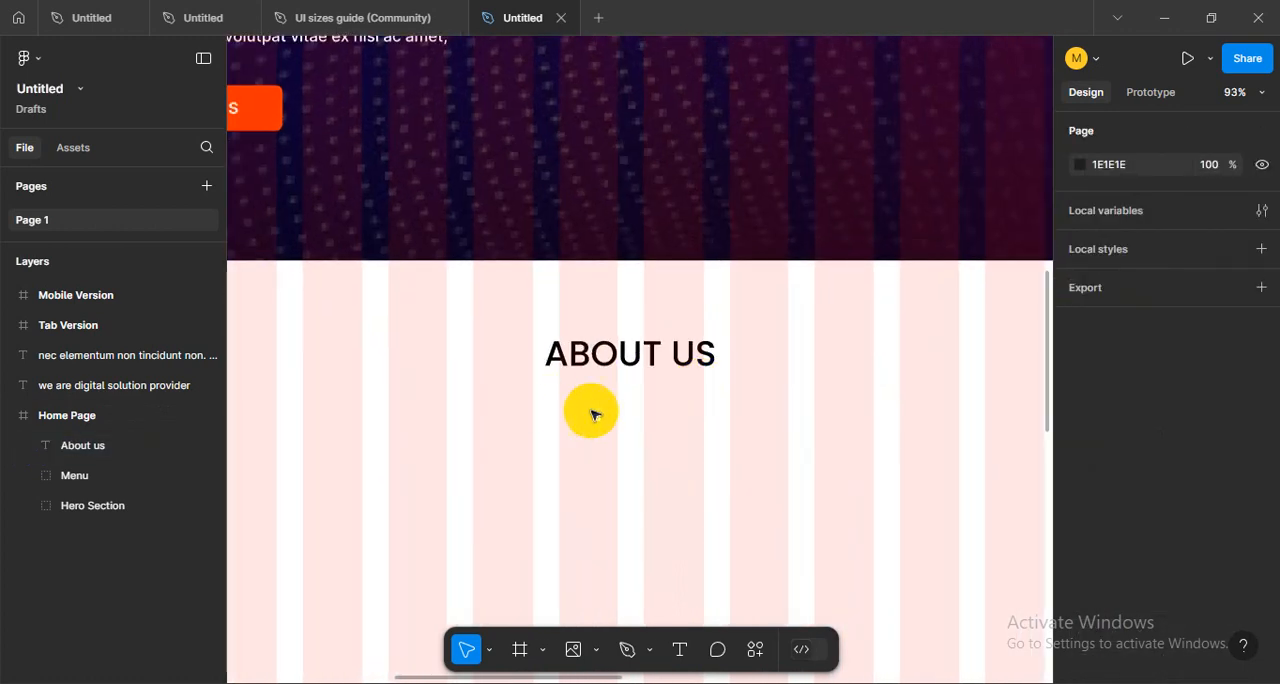
pyautogui.scroll(-5, 777, 414)
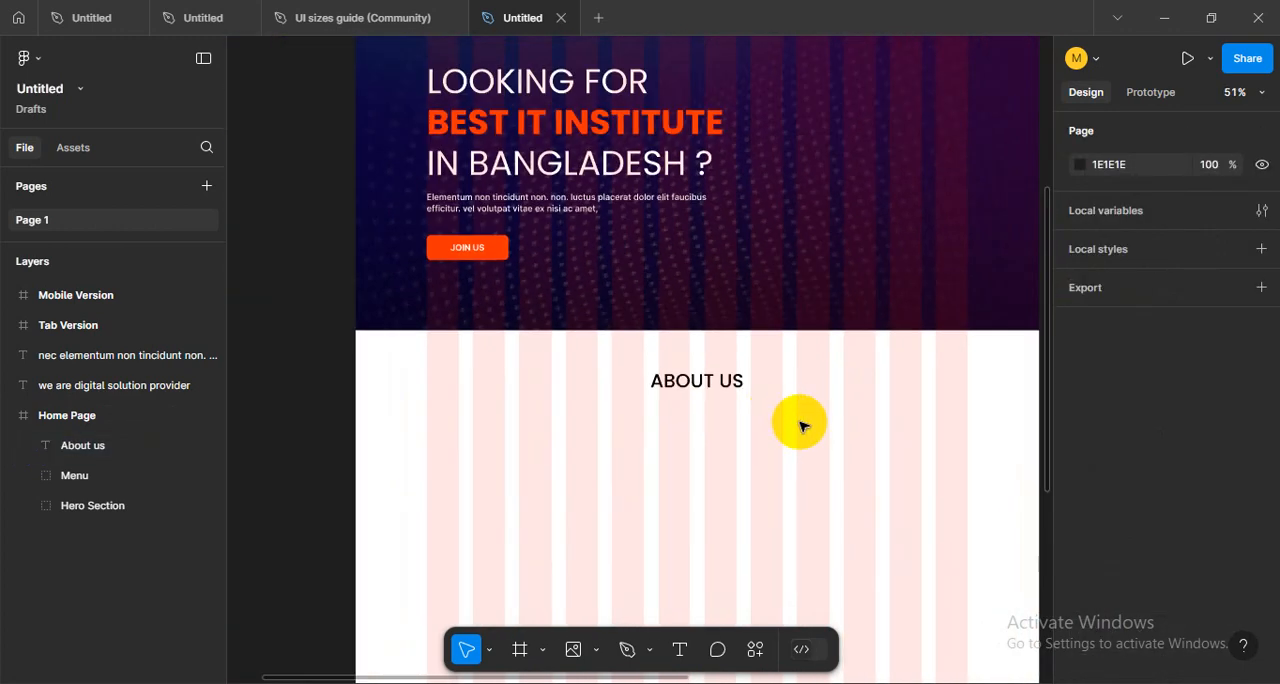
pyautogui.click(697, 381)
pyautogui.scroll(2, 710, 381)
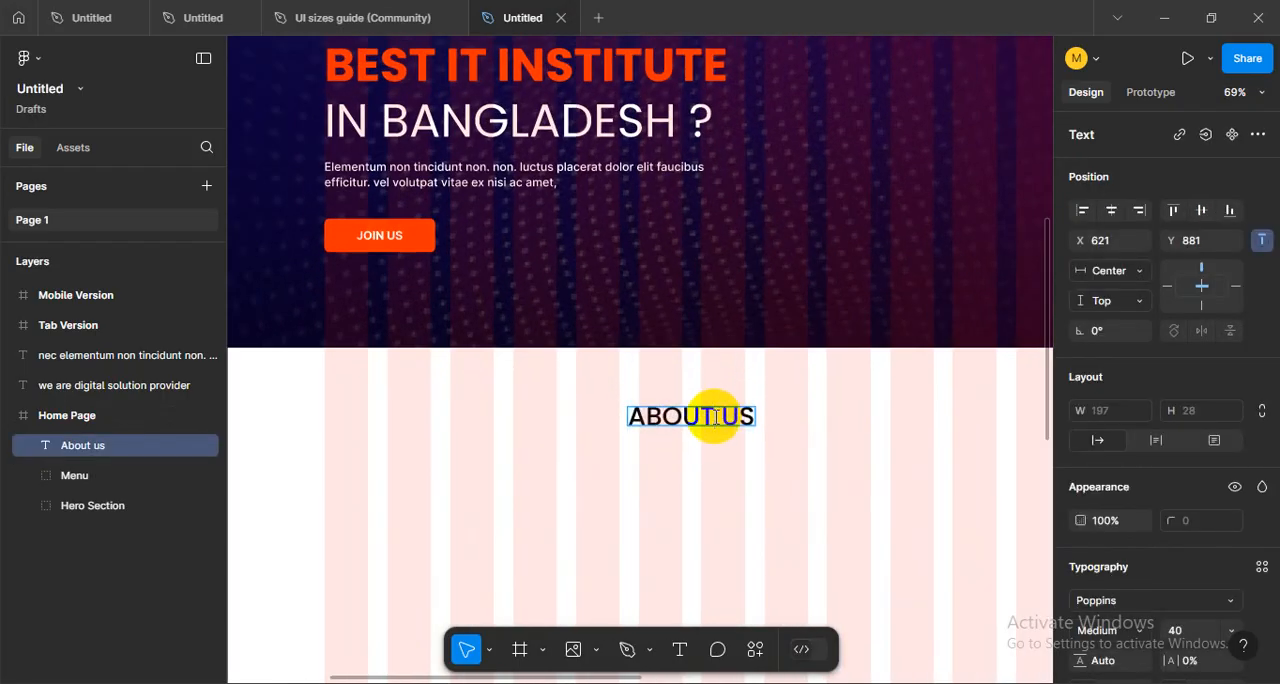
pyautogui.moveTo(716, 417); pyautogui.dragTo(583, 408)
pyautogui.click(1138, 520)
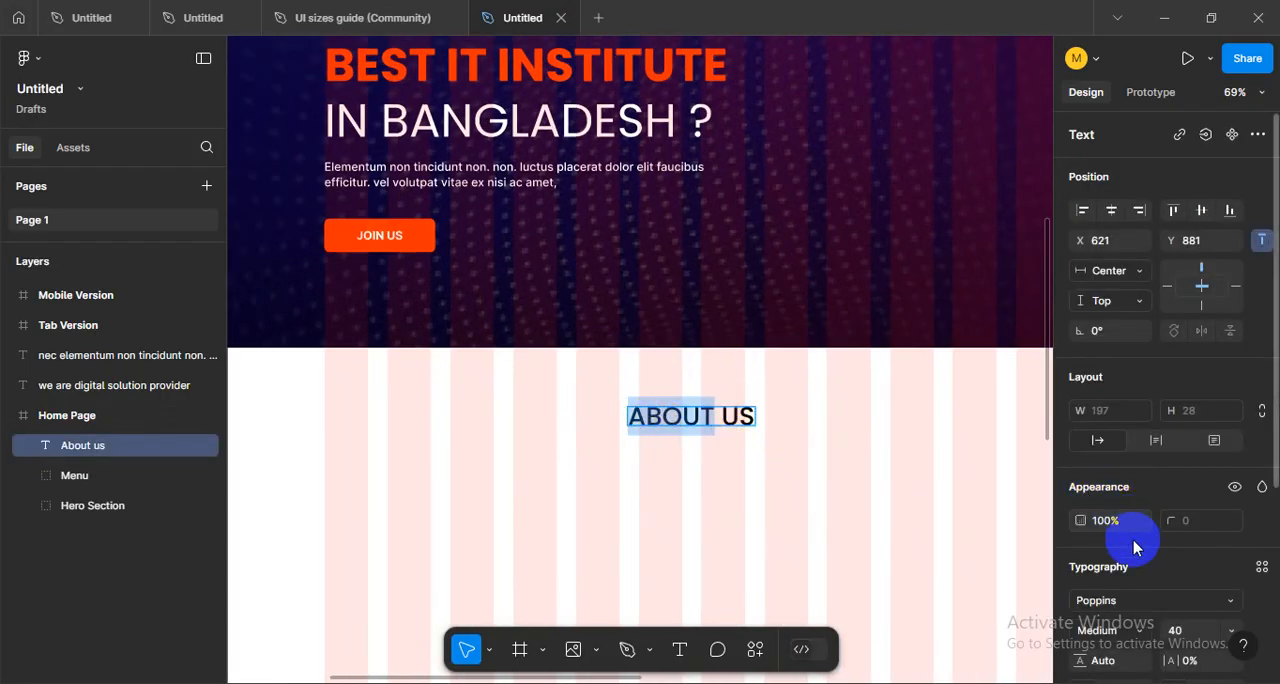
pyautogui.scroll(-2, 1160, 578)
pyautogui.click(1131, 541)
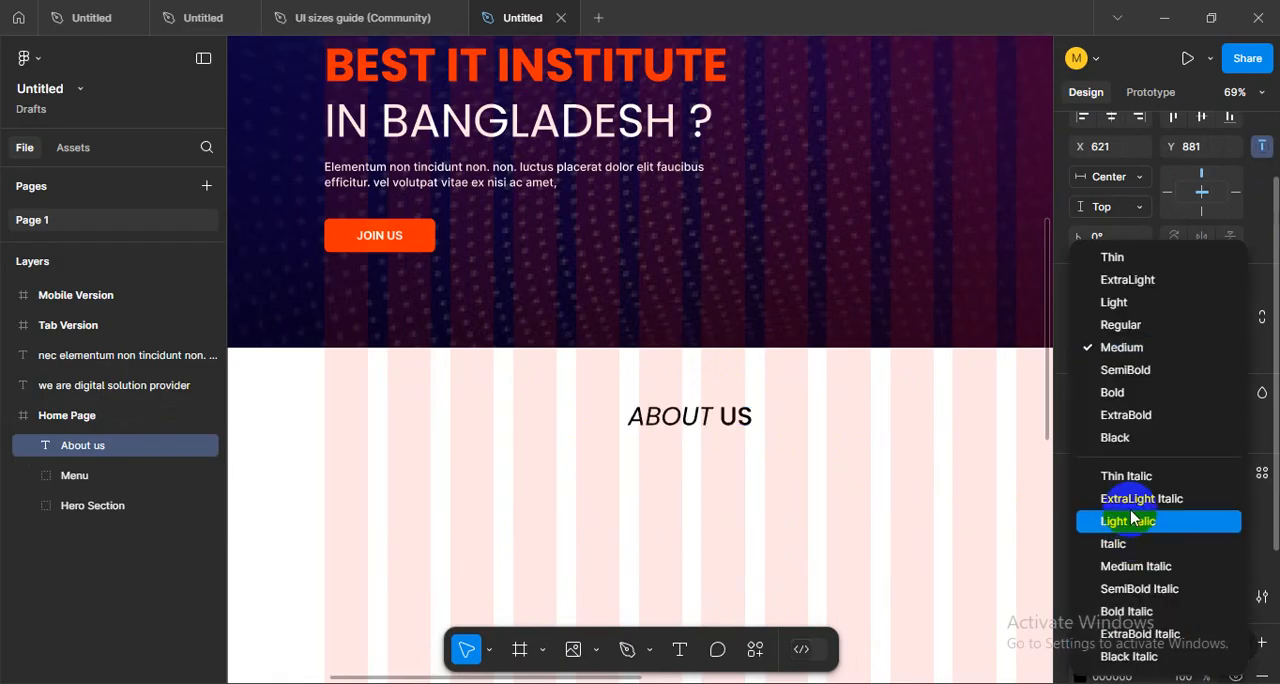
pyautogui.click(1117, 396)
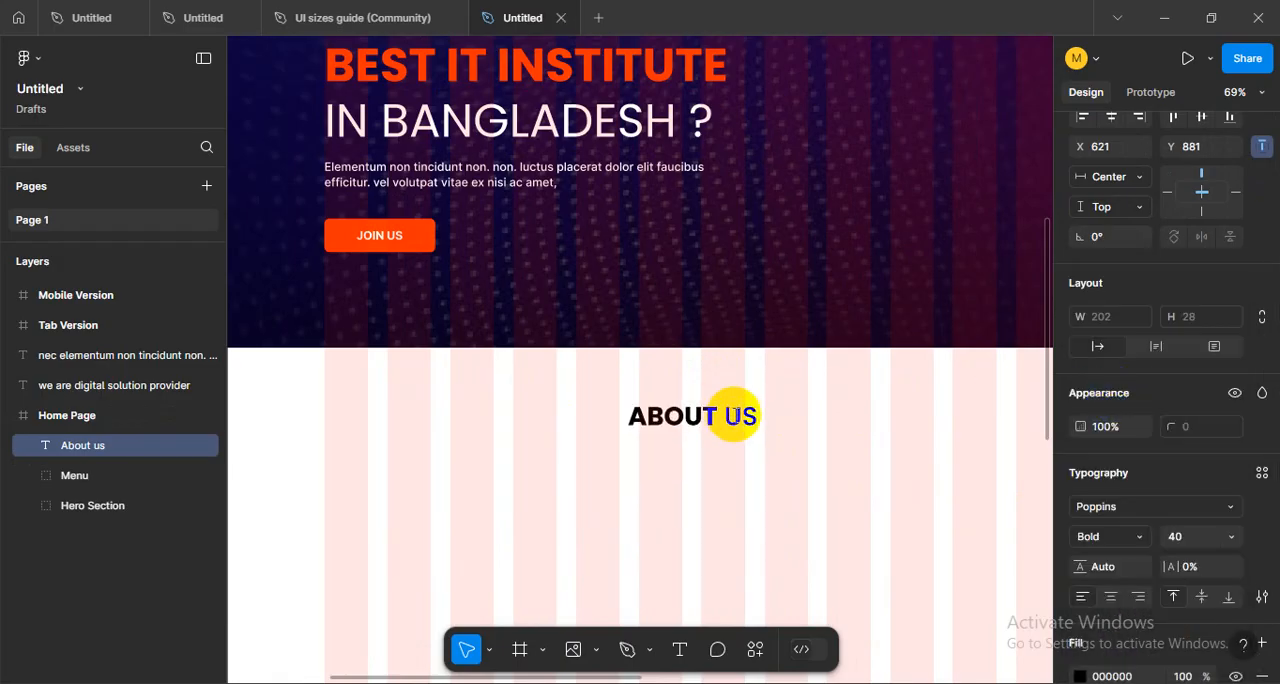
# - Set the word US in the ABOUT US heading to the Regular weight
pyautogui.scroll(-2, 1157, 521)
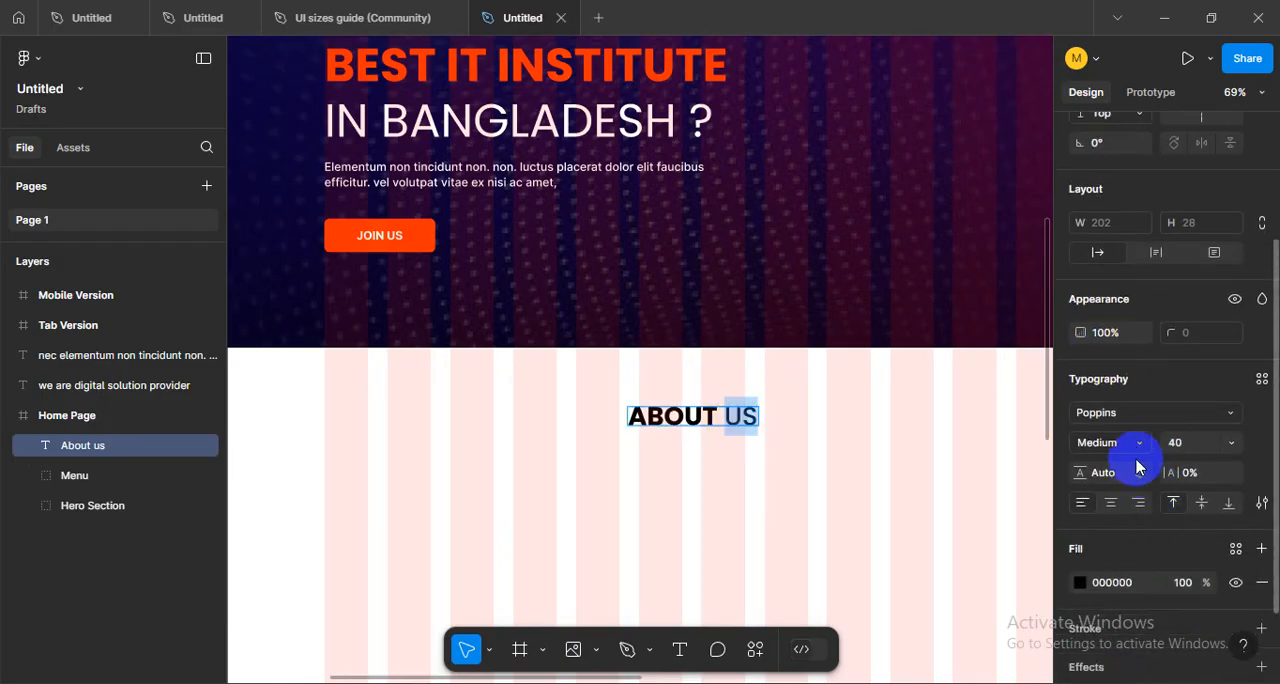
pyautogui.click(1140, 445)
pyautogui.click(1130, 323)
pyautogui.click(684, 412)
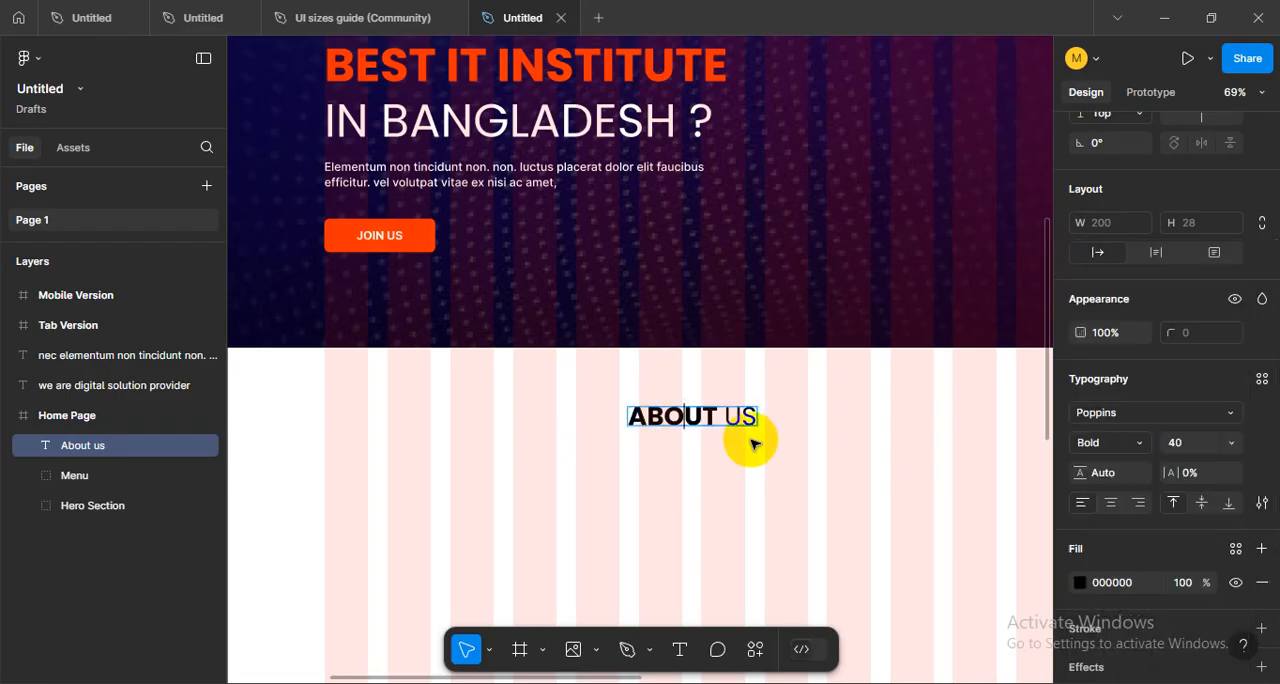
pyautogui.press('Escape')
# - Change the About Us heading's letter case to title case
pyautogui.click(1262, 502)
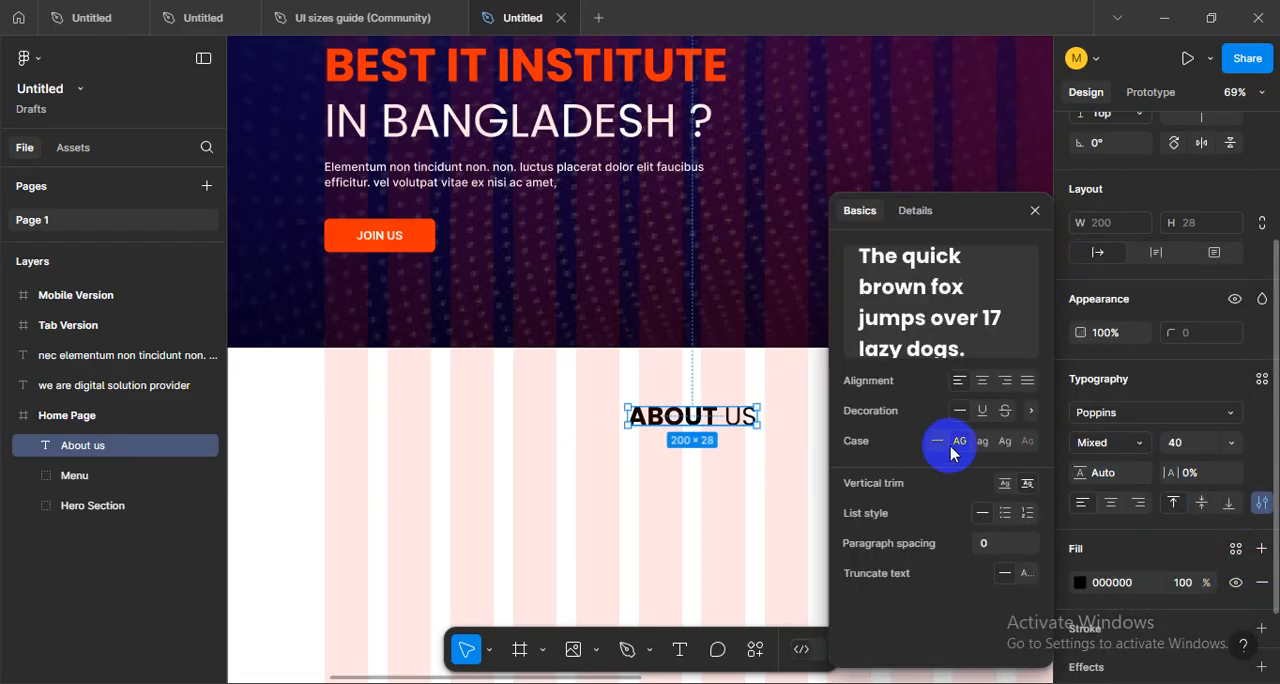
pyautogui.click(939, 445)
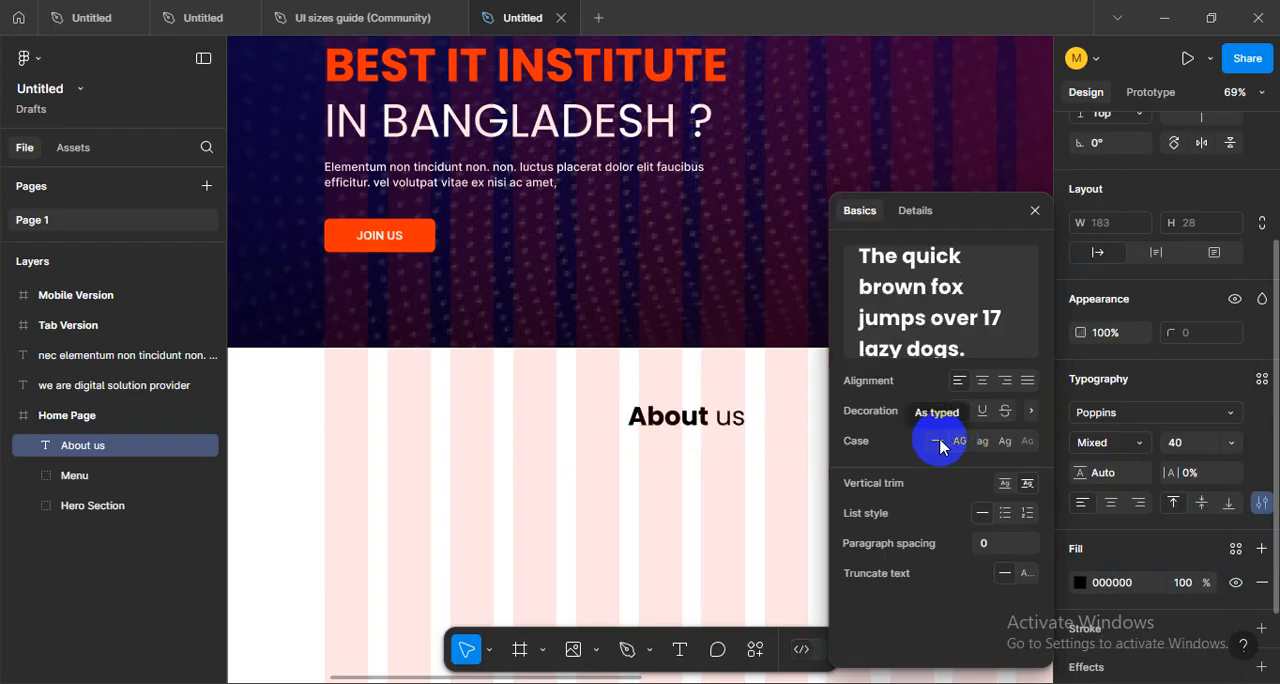
pyautogui.click(1001, 447)
pyautogui.click(700, 484)
pyautogui.scroll(-3, 714, 486)
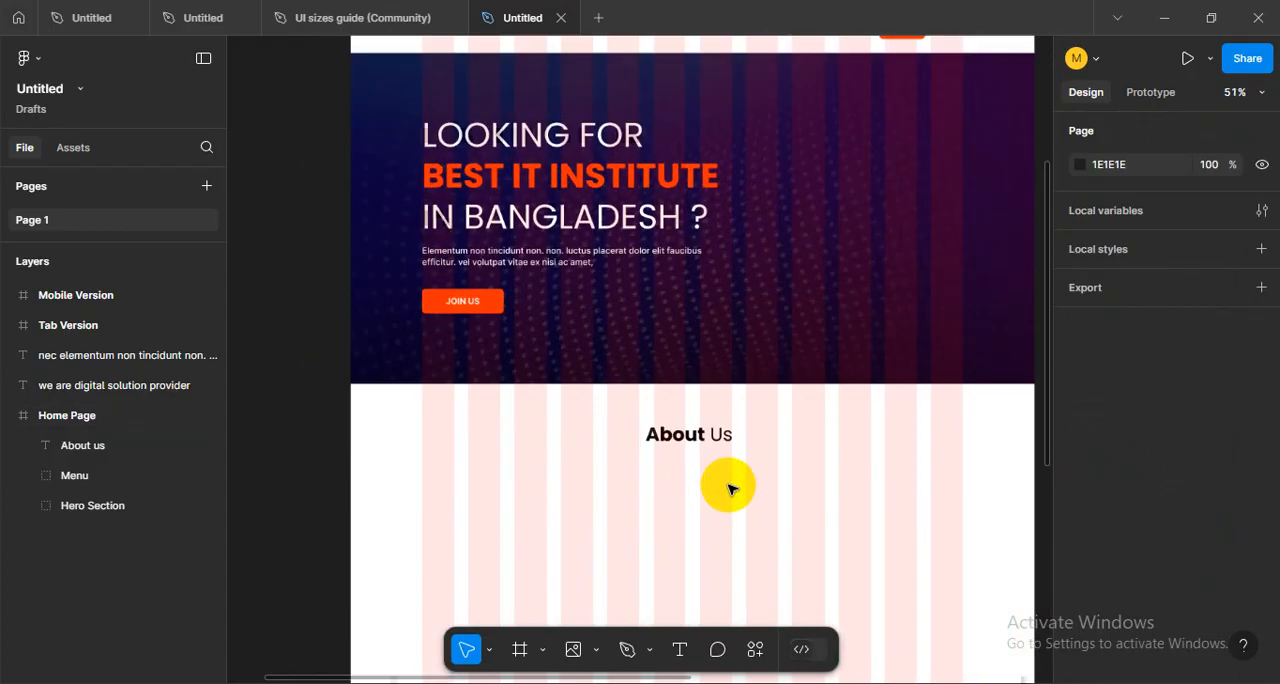
# - Re-centre the title-case About Us heading horizontally in the Home Page frame
pyautogui.scroll(2, 728, 489)
pyautogui.click(708, 428)
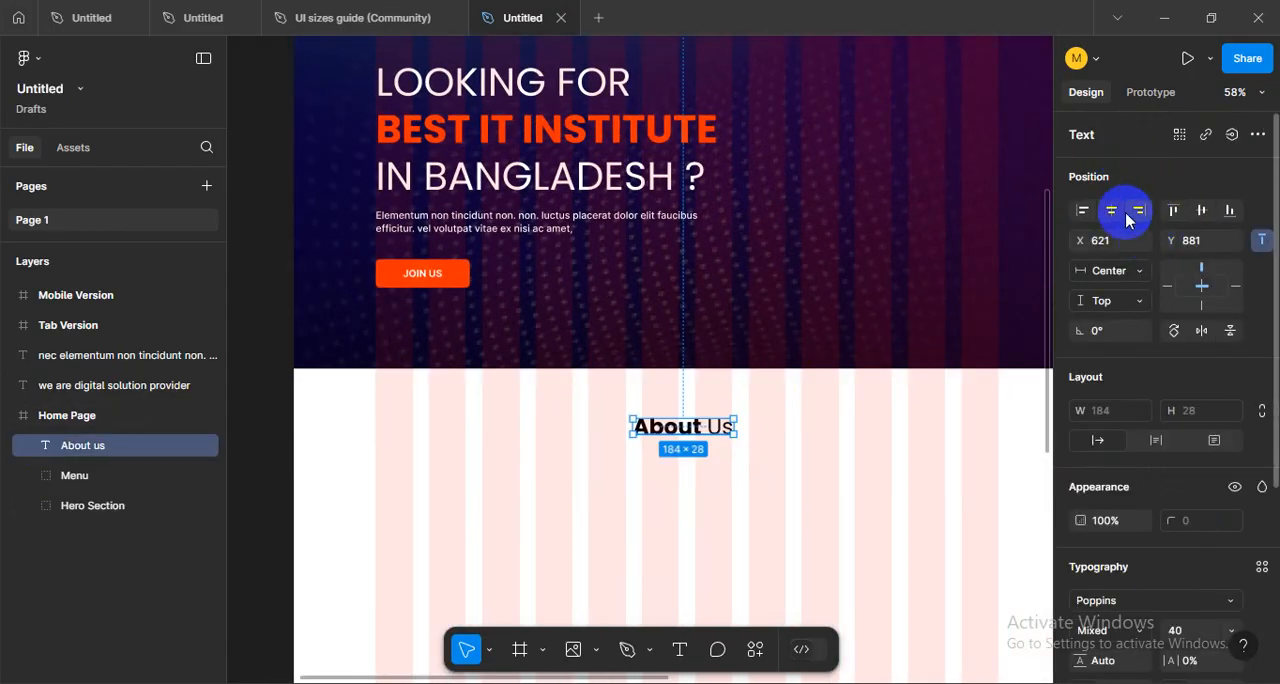
pyautogui.click(1112, 212)
pyautogui.click(770, 525)
pyautogui.moveTo(767, 503); pyautogui.dragTo(783, 475)
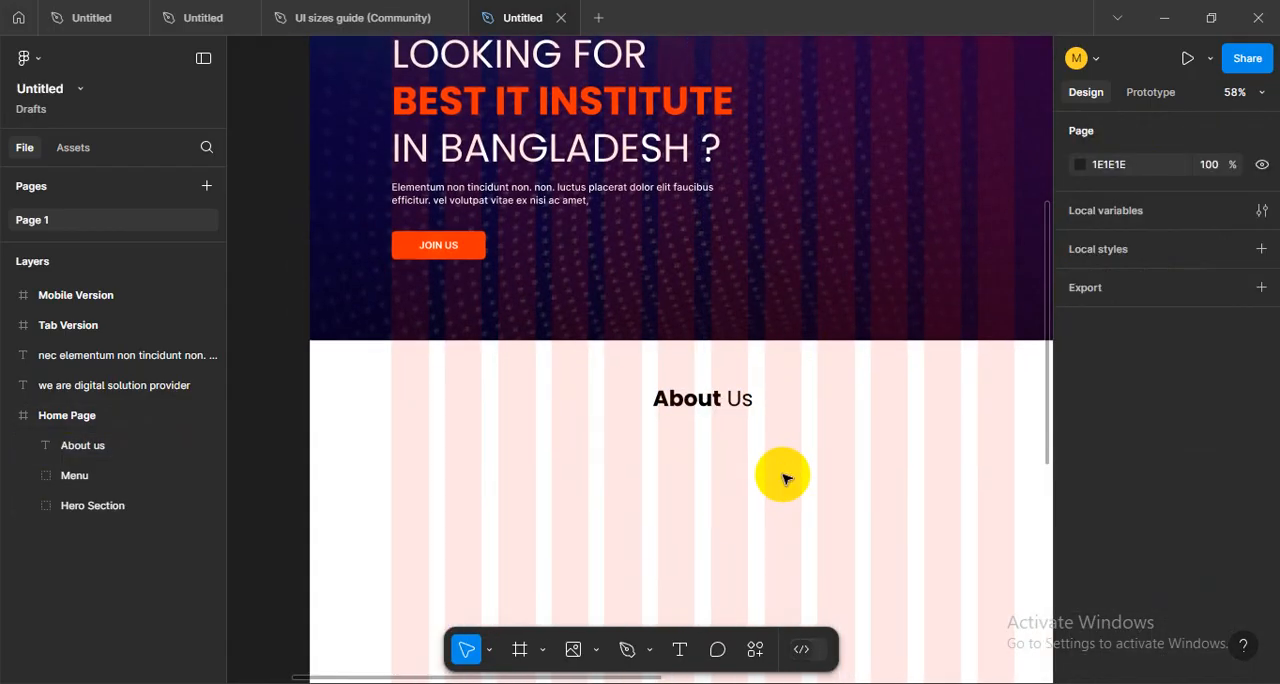
# - Hide the layout grids to check the Home Page design without them, and show them again
pyautogui.hotkey('shift', 'g')
pyautogui.scroll(-5, 783, 478)
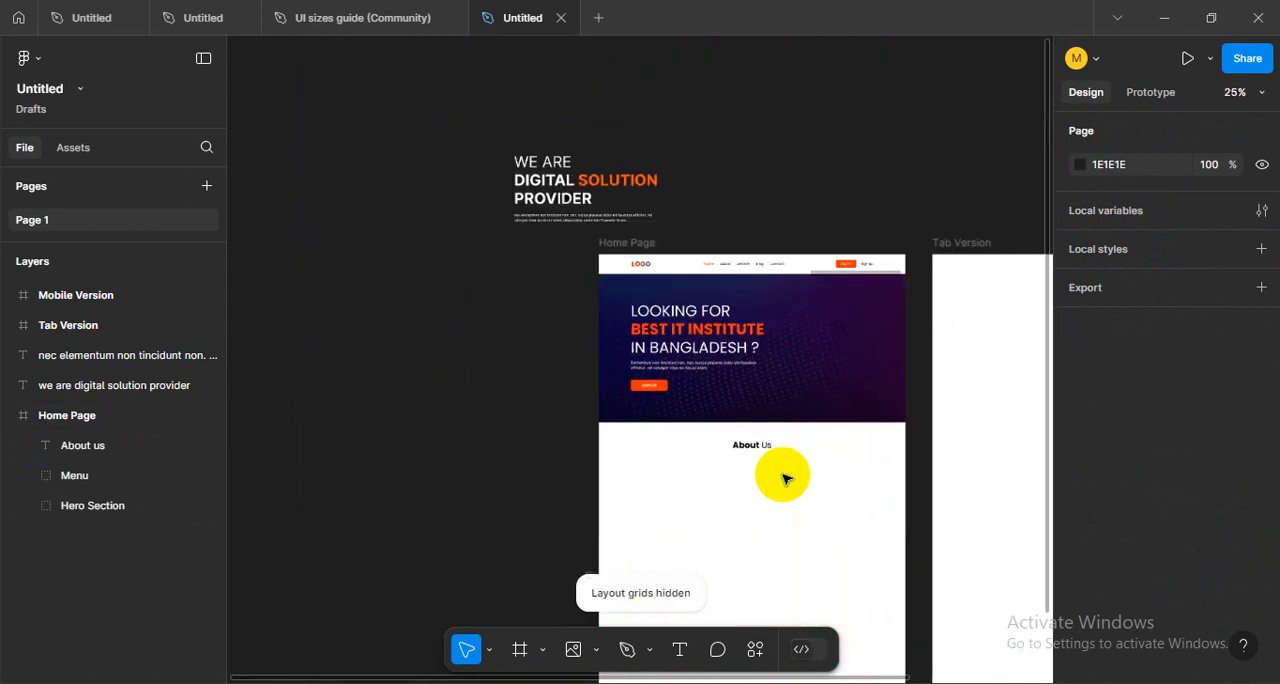
pyautogui.moveTo(797, 486); pyautogui.dragTo(810, 436)
pyautogui.scroll(4, 785, 268)
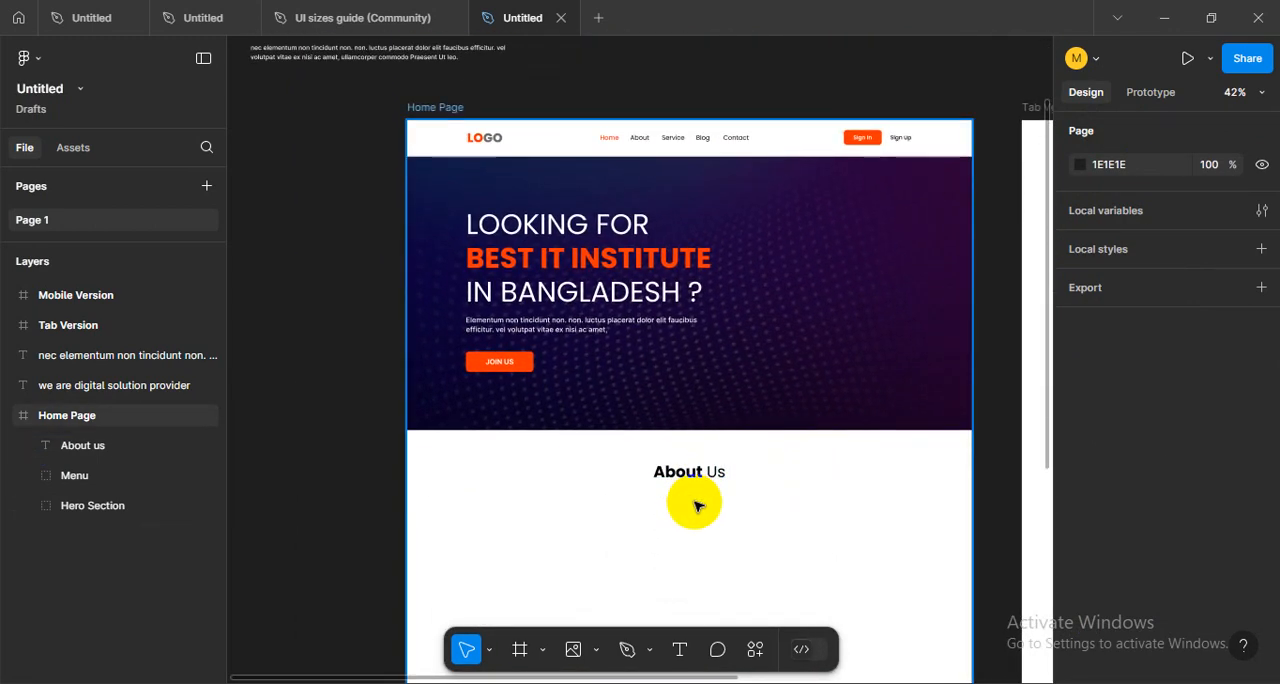
pyautogui.scroll(3, 697, 505)
pyautogui.hotkey('shift', 'g')
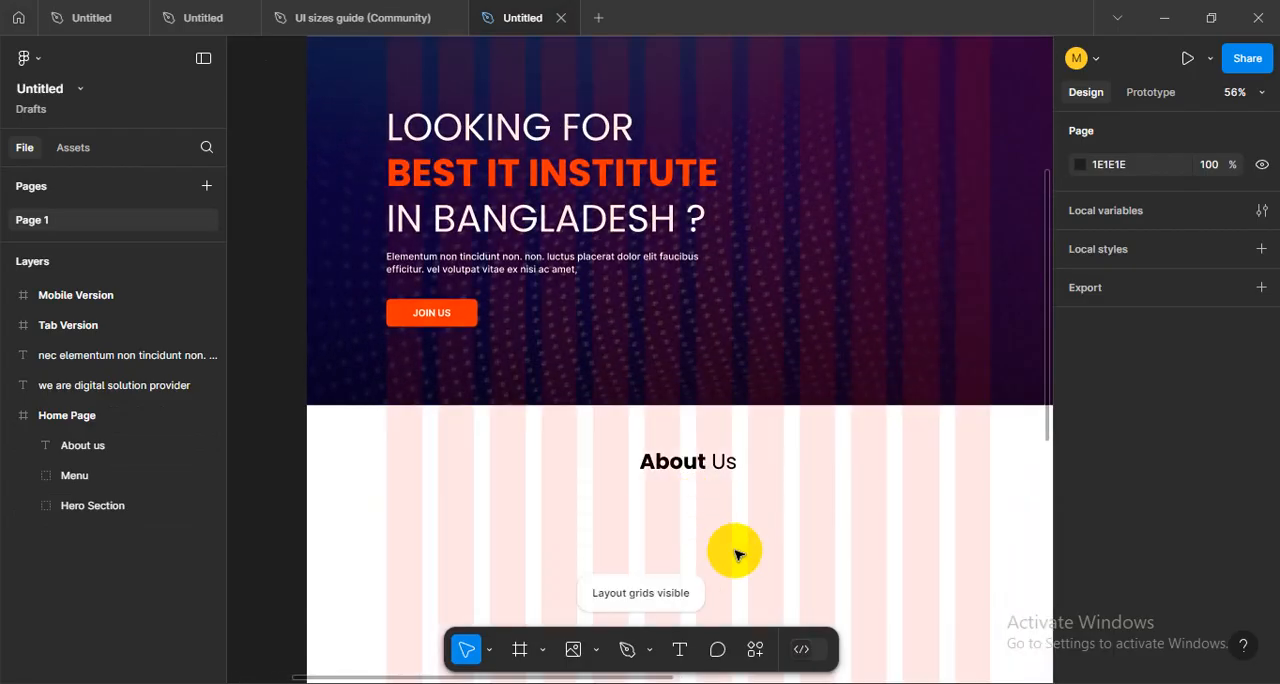
pyautogui.scroll(-5, 735, 555)
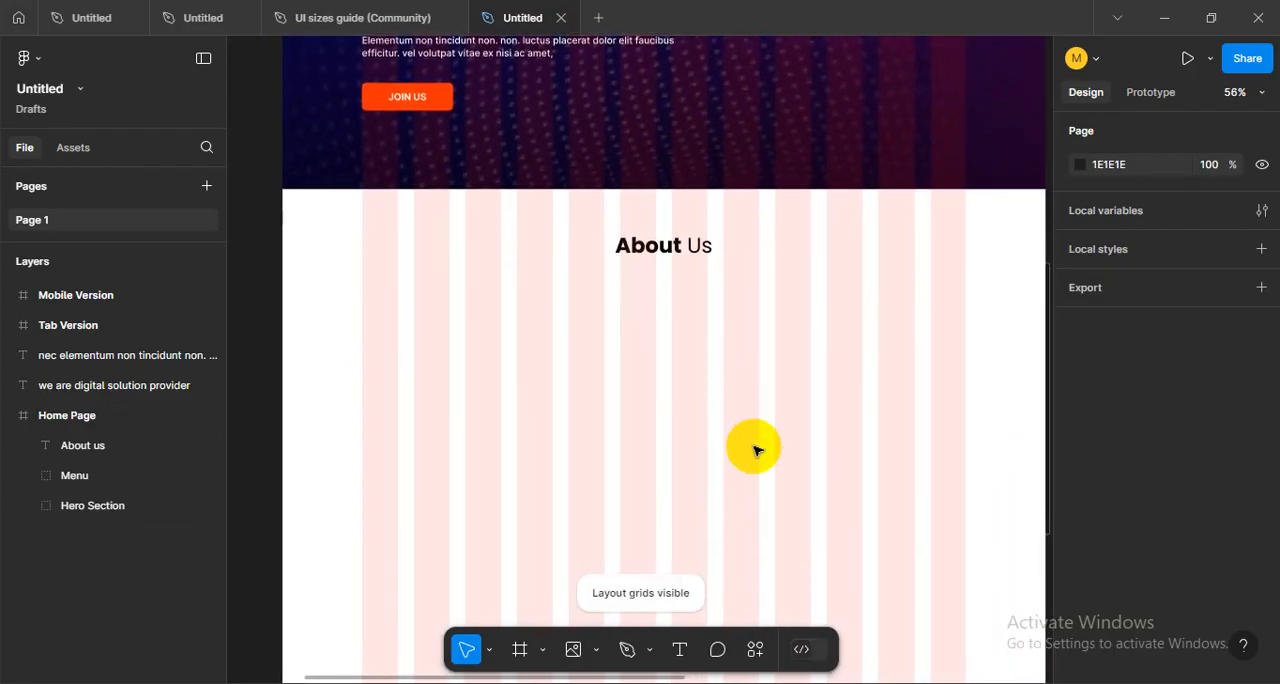
# - Duplicate the "nec elementum non tincidunt" paragraph from above the Home Page and place it below the About Us heading at about X 418, Y 953
pyautogui.scroll(3, 700, 450)
pyautogui.click(515, 170)
pyautogui.moveTo(505, 190); pyautogui.dragTo(505, 276)
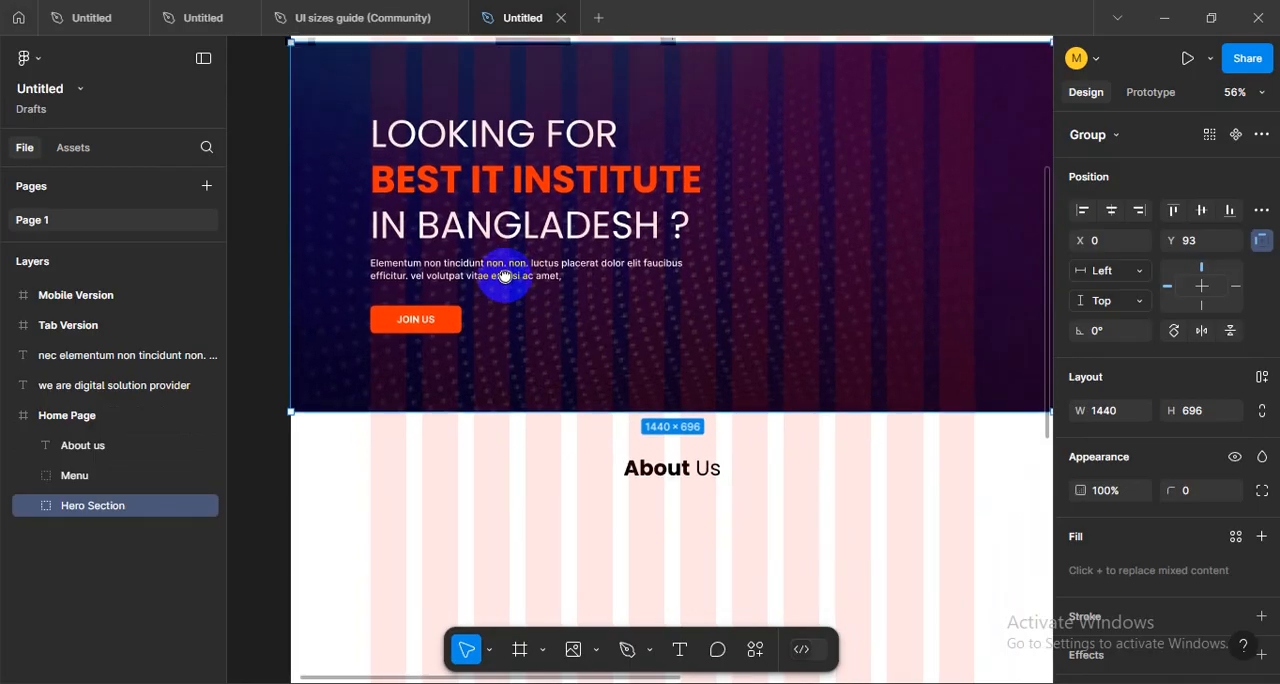
pyautogui.scroll(-4, 505, 276)
pyautogui.moveTo(371, 97); pyautogui.dragTo(586, 400)
pyautogui.scroll(5, 586, 400)
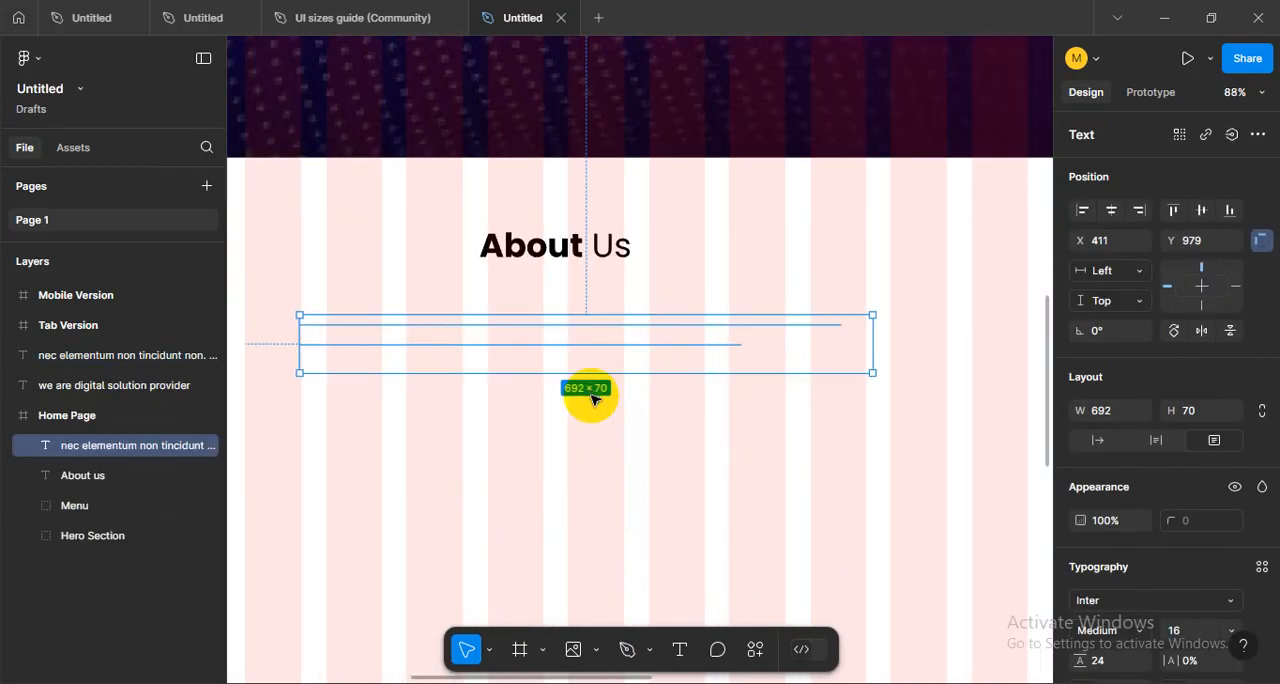
pyautogui.moveTo(565, 337); pyautogui.dragTo(568, 315)
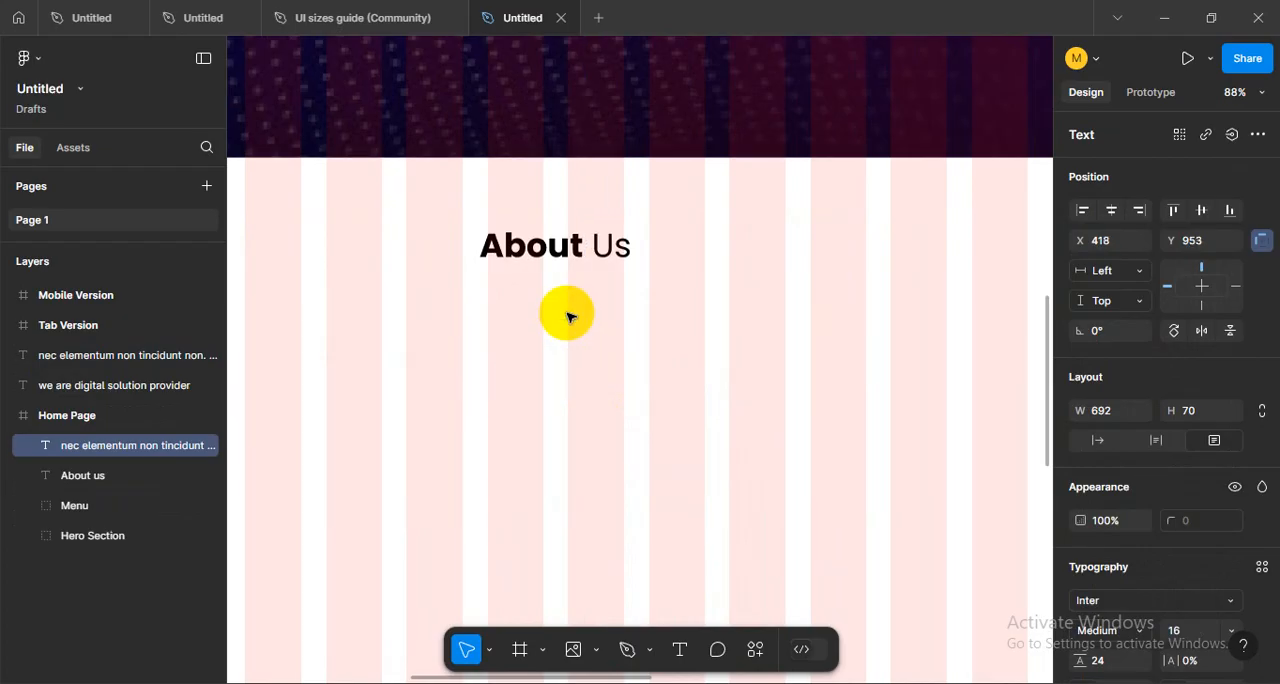
# - Change the fill of the paragraph below the About Us heading to dark grey 505050
pyautogui.scroll(-4, 1095, 520)
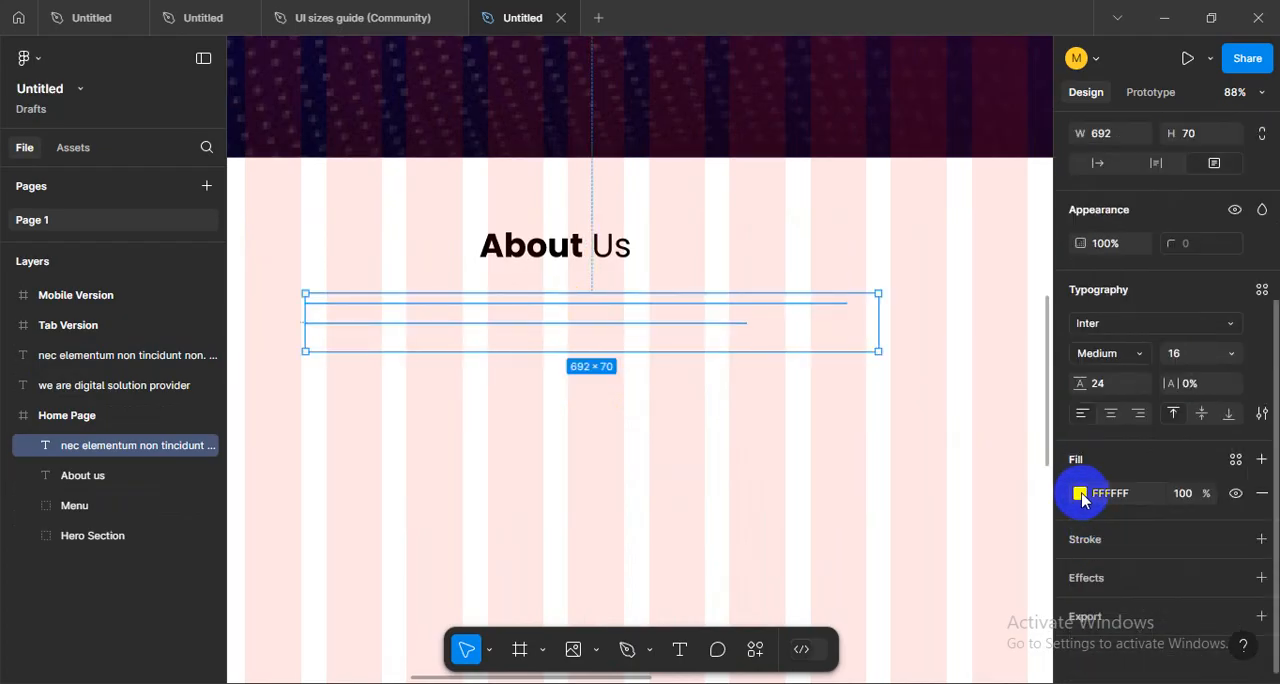
pyautogui.click(1080, 493)
pyautogui.moveTo(837, 226); pyautogui.dragTo(828, 371)
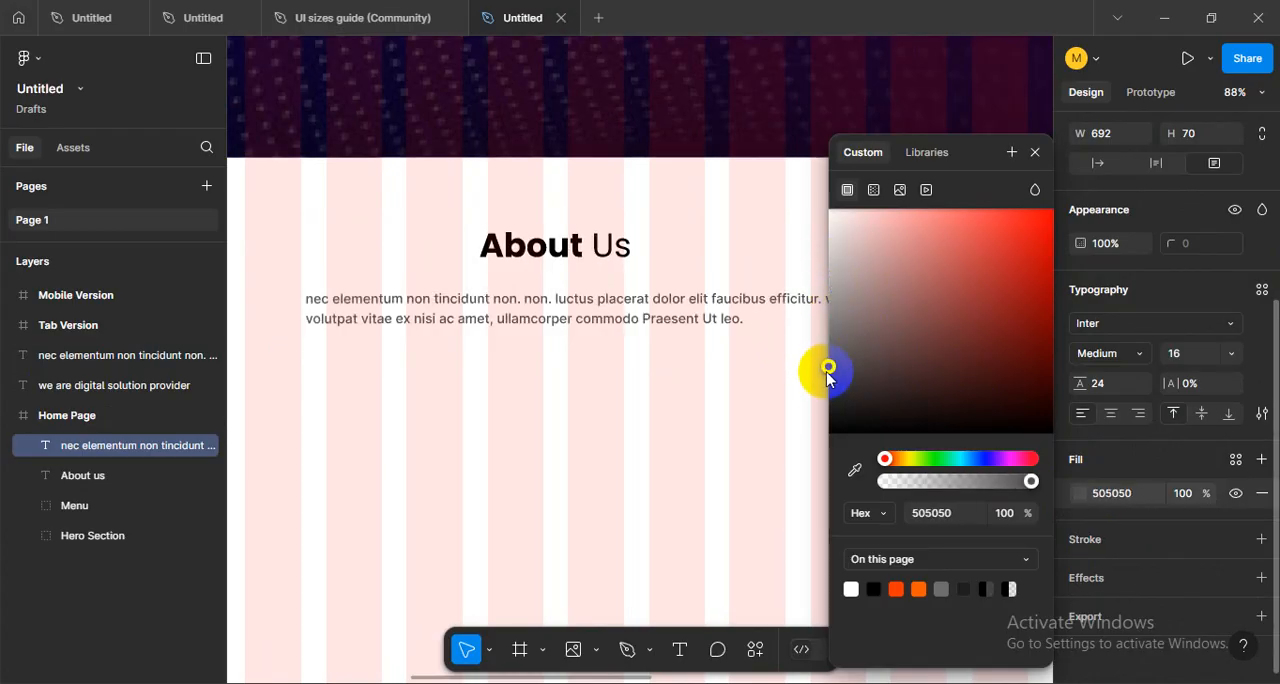
pyautogui.click(623, 480)
# - Compare the hero section's text with the heading and paragraph of the About Us section
pyautogui.scroll(-5, 620, 466)
pyautogui.scroll(1, 623, 489)
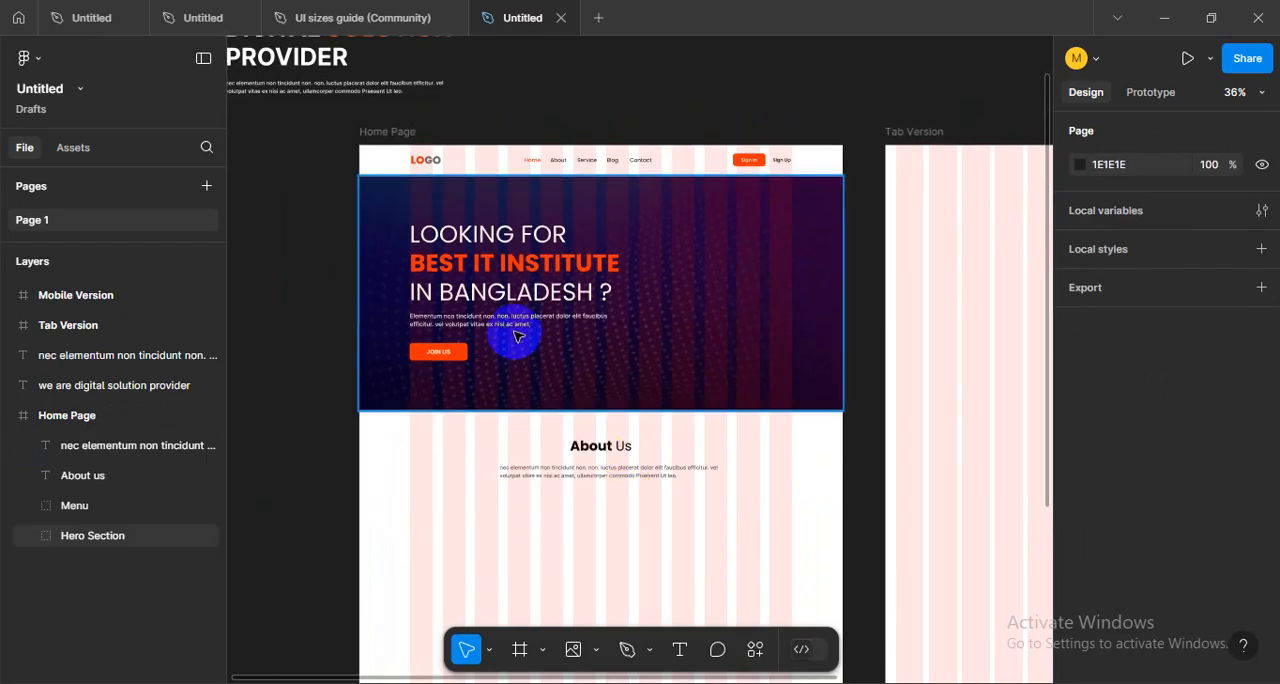
pyautogui.scroll(4, 517, 336)
pyautogui.scroll(-1, 565, 420)
pyautogui.scroll(1, 572, 424)
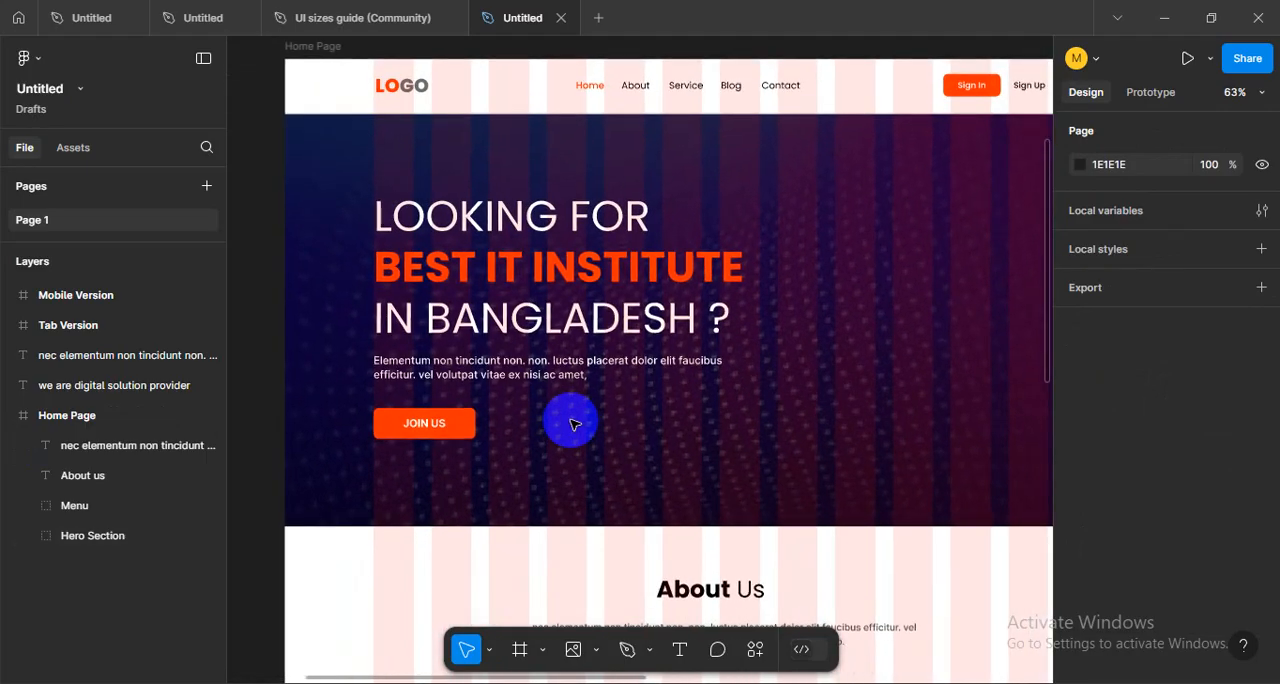
pyautogui.scroll(1, 573, 424)
pyautogui.moveTo(597, 427); pyautogui.dragTo(611, 425)
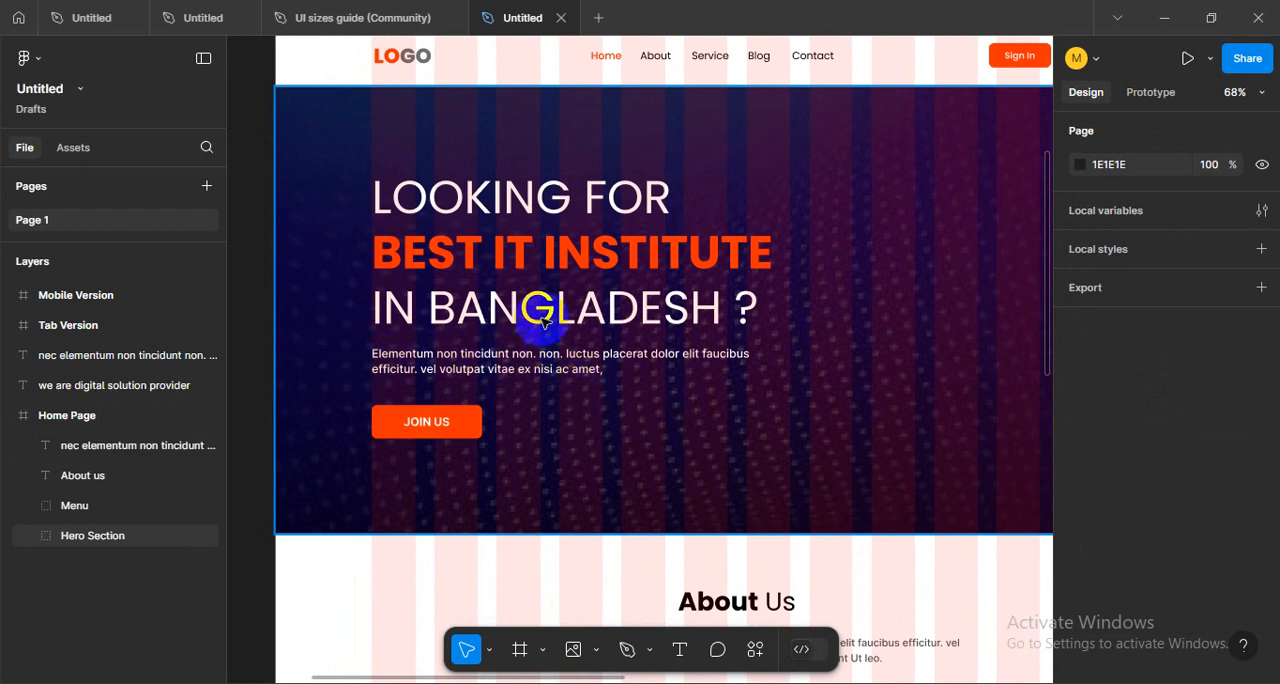
pyautogui.scroll(-3, 674, 466)
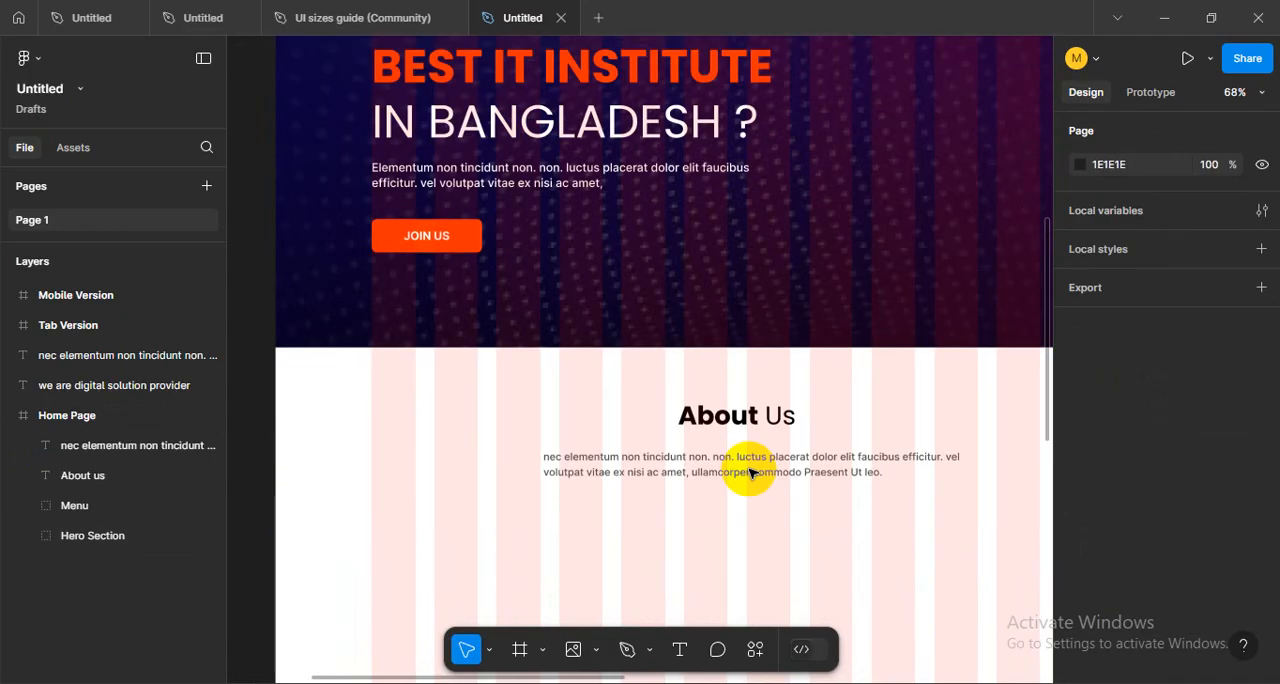
pyautogui.scroll(3, 653, 480)
pyautogui.scroll(1, 653, 480)
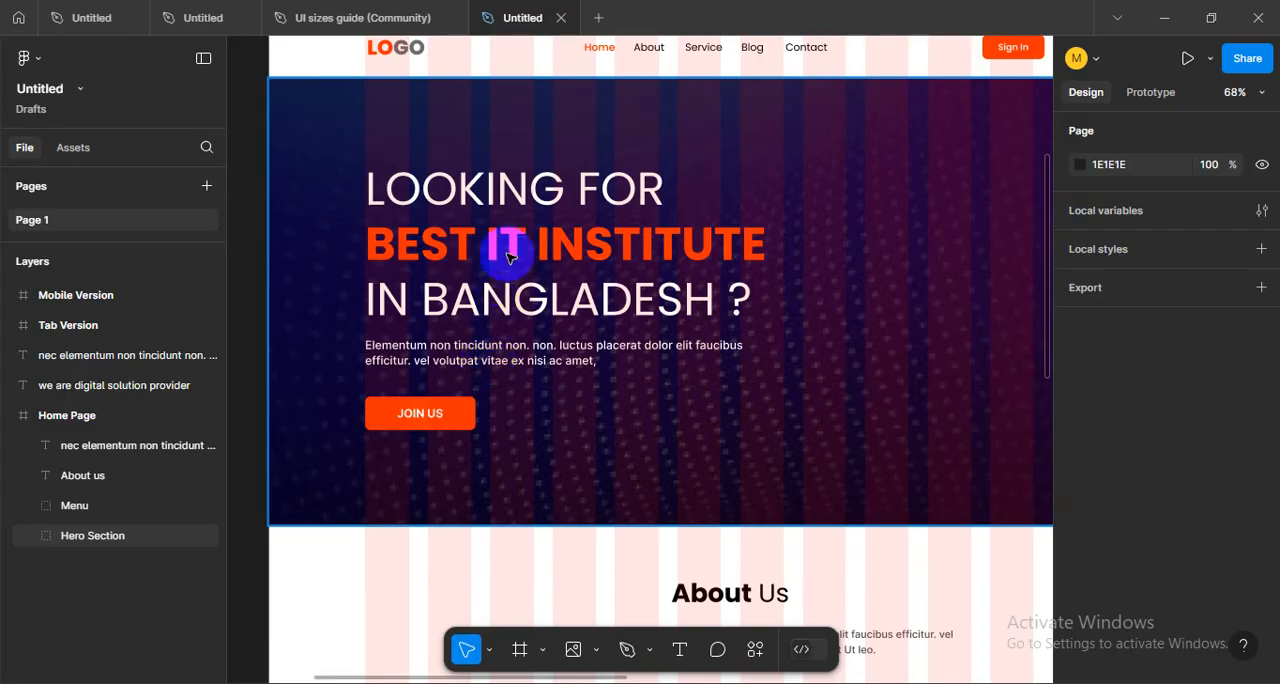
# - Change the fill of the hero section's "Elementum non tincidunt" paragraph to light grey CECECE
pyautogui.click(493, 360)
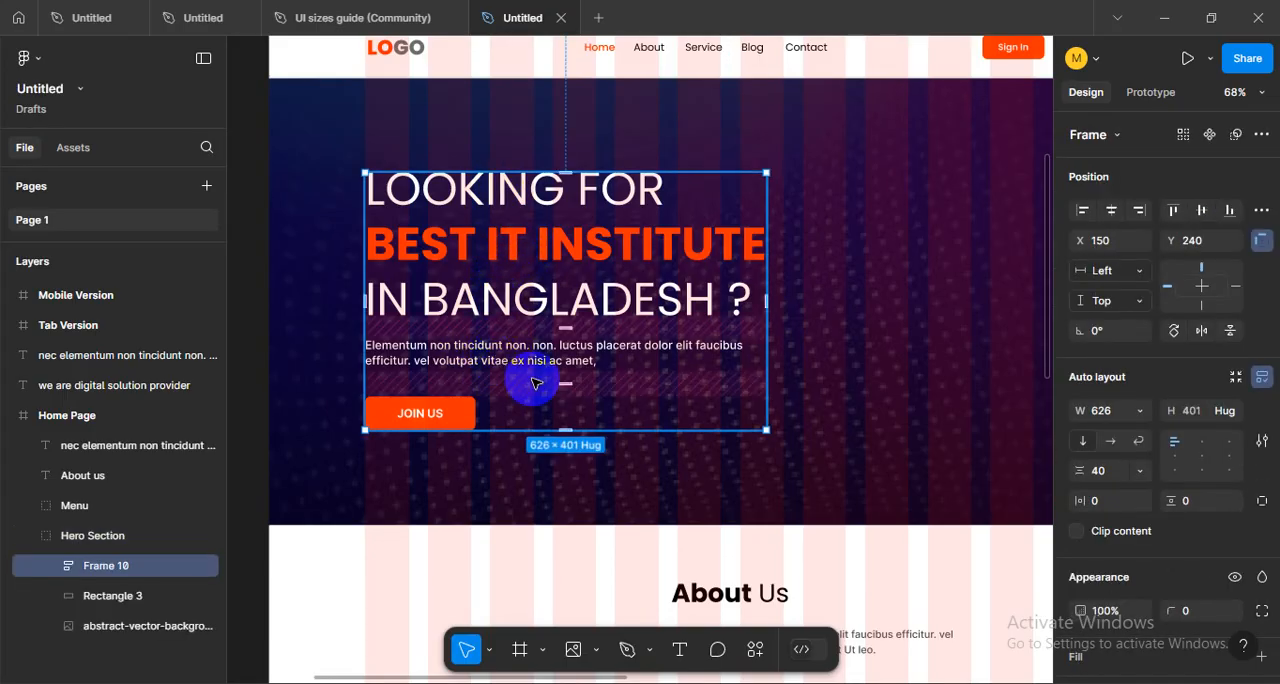
pyautogui.click(505, 362)
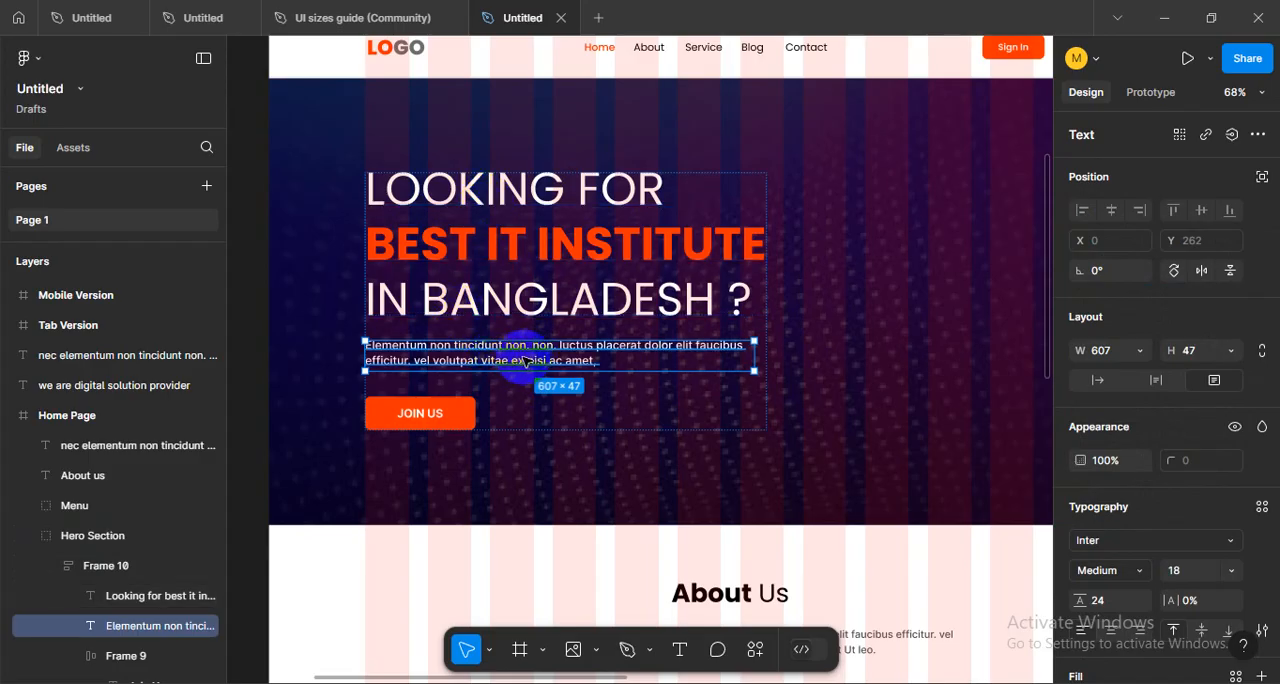
pyautogui.scroll(-3, 1120, 512)
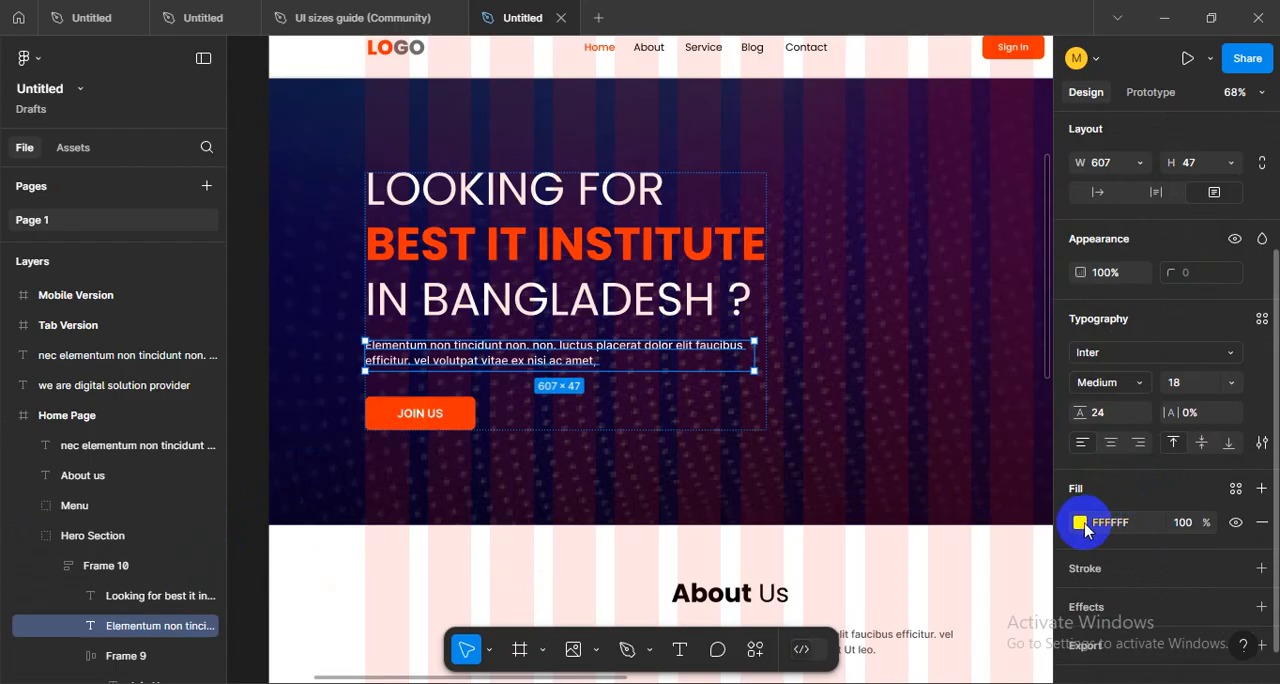
pyautogui.click(1080, 522)
pyautogui.moveTo(827, 222); pyautogui.dragTo(824, 251)
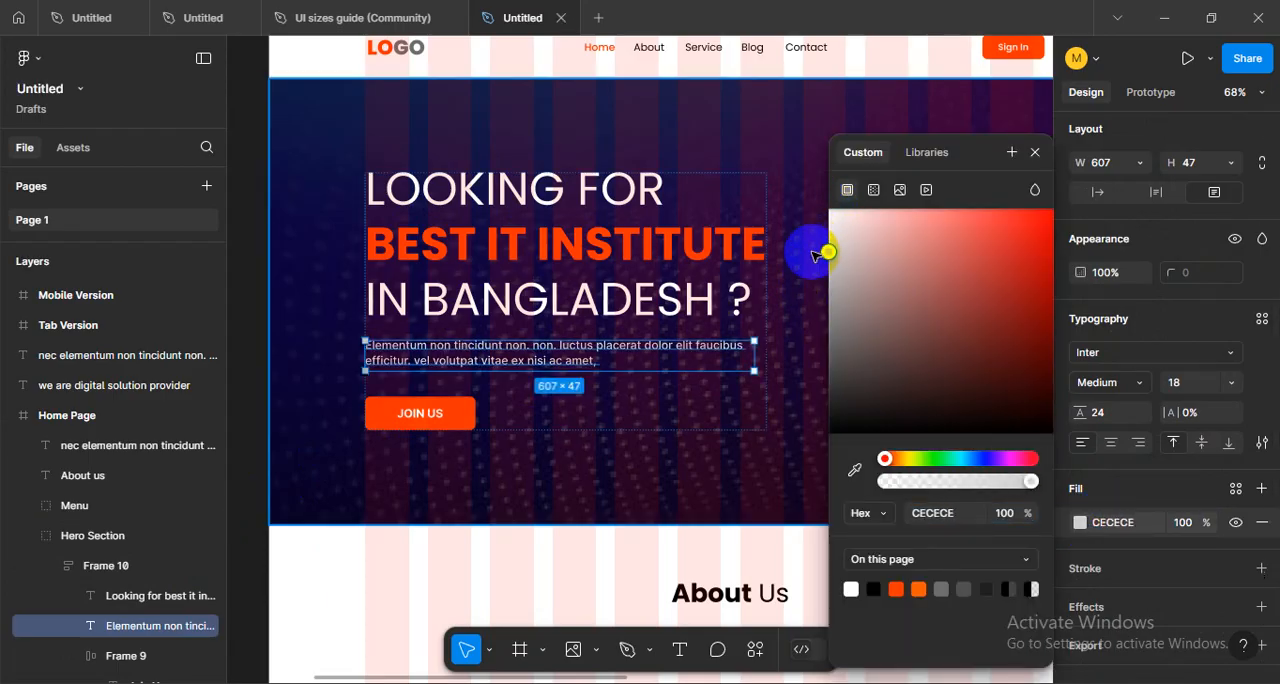
pyautogui.click(616, 484)
pyautogui.scroll(3, 509, 251)
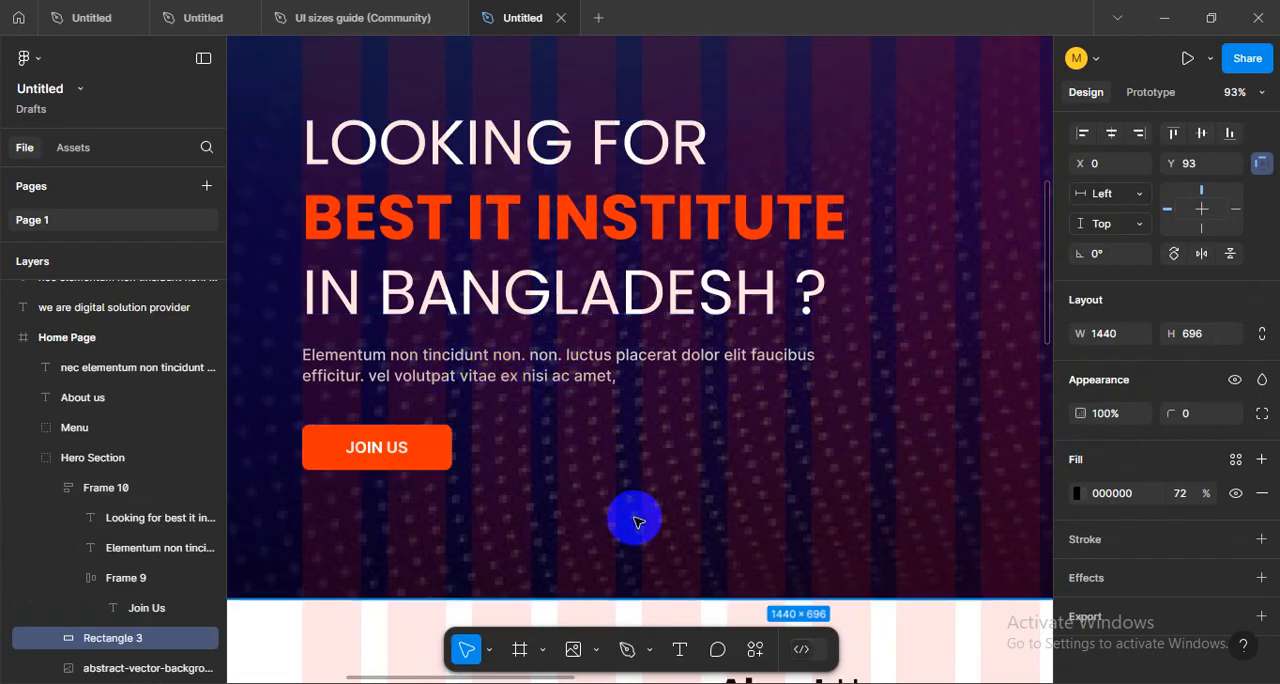
# - Centre-align the text of the paragraph below the About Us heading
pyautogui.scroll(-5, 634, 517)
pyautogui.scroll(-3, 637, 515)
pyautogui.scroll(5, 583, 409)
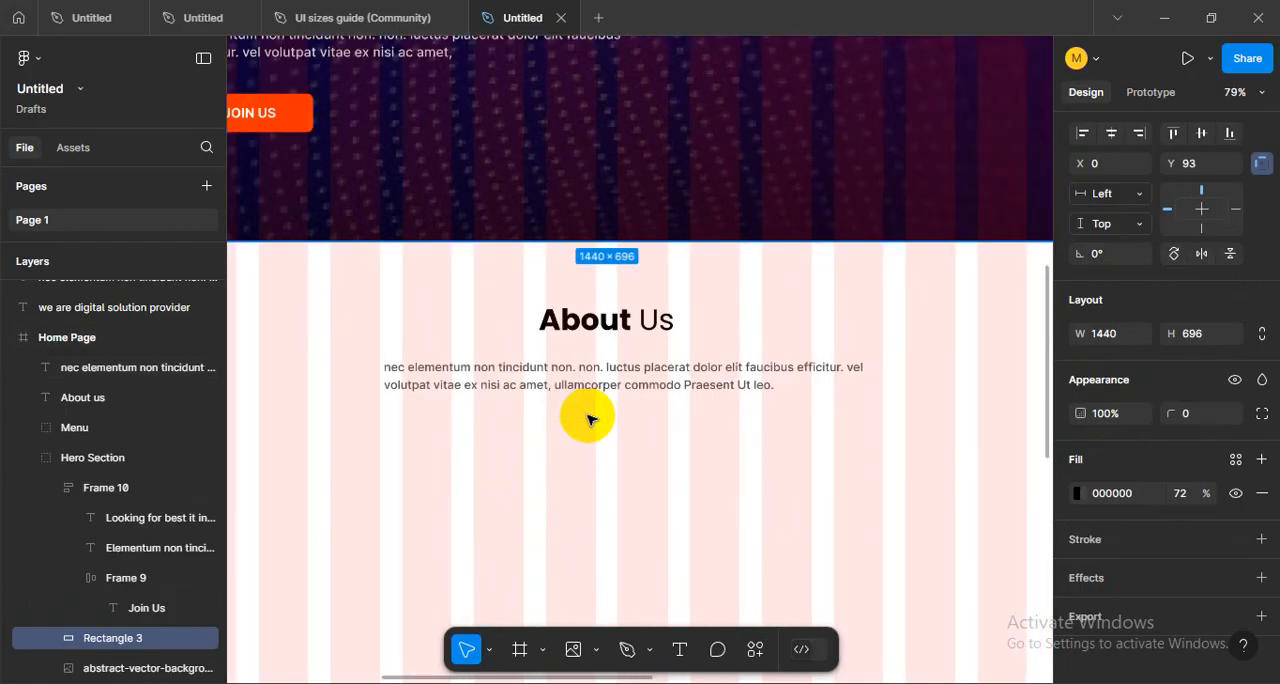
pyautogui.click(657, 400)
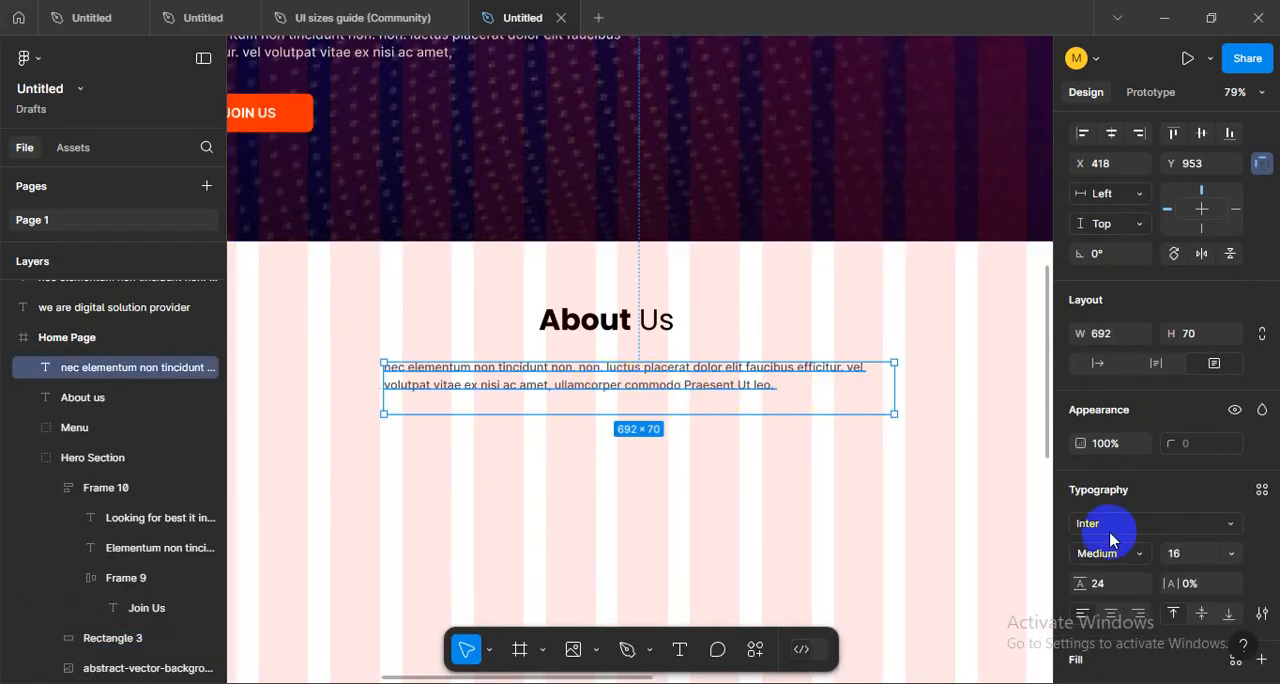
pyautogui.scroll(-2, 1243, 509)
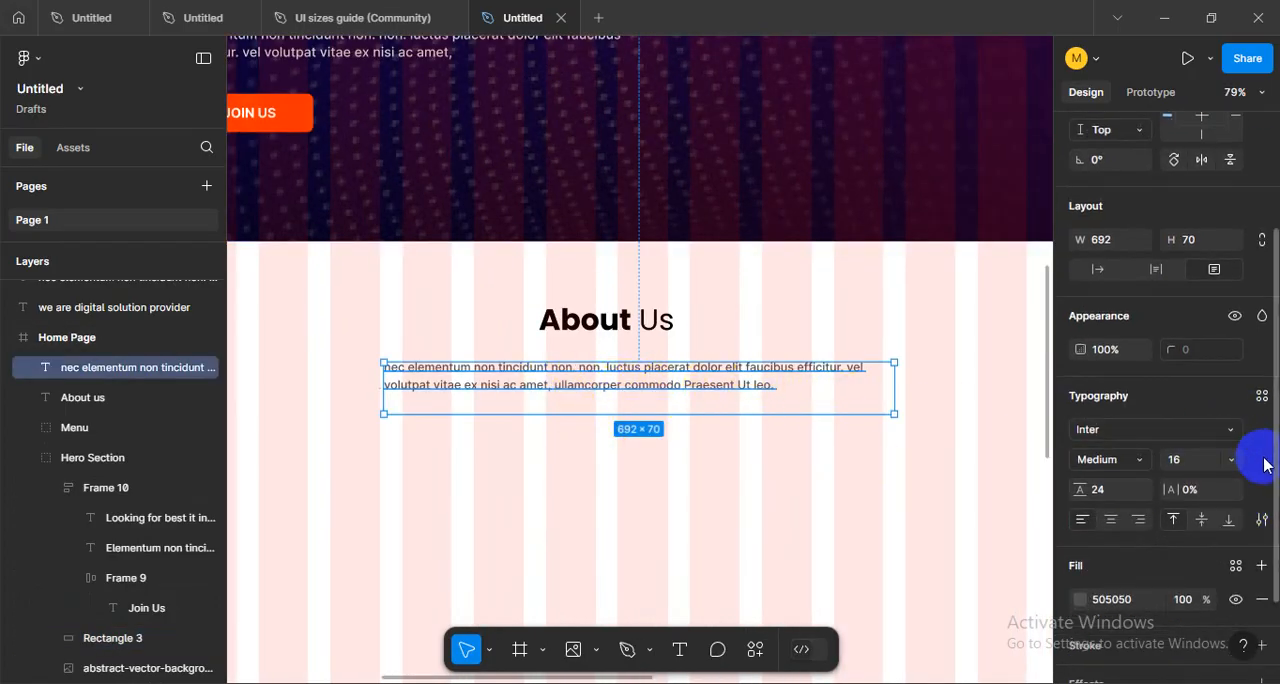
pyautogui.click(1111, 521)
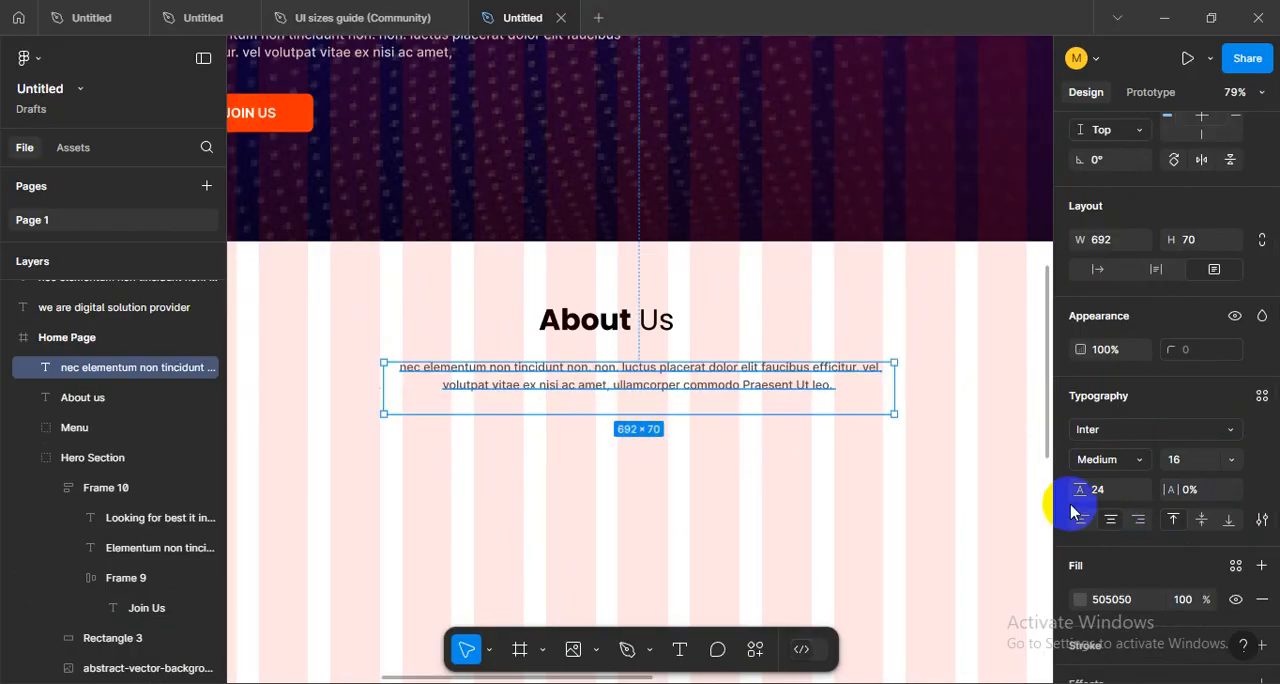
# - Align the About Us heading and its paragraph with each other on a common horizontal centre
pyautogui.click(614, 477)
pyautogui.hscroll(2, 471, 471)
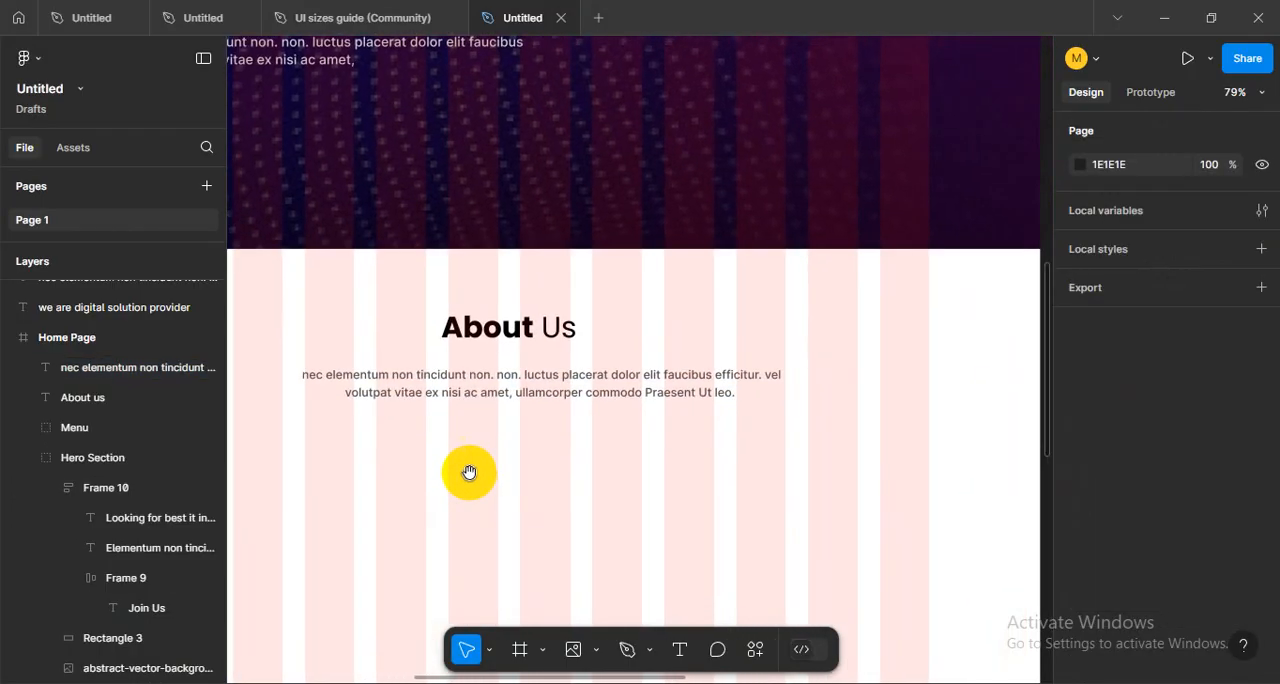
pyautogui.click(514, 341)
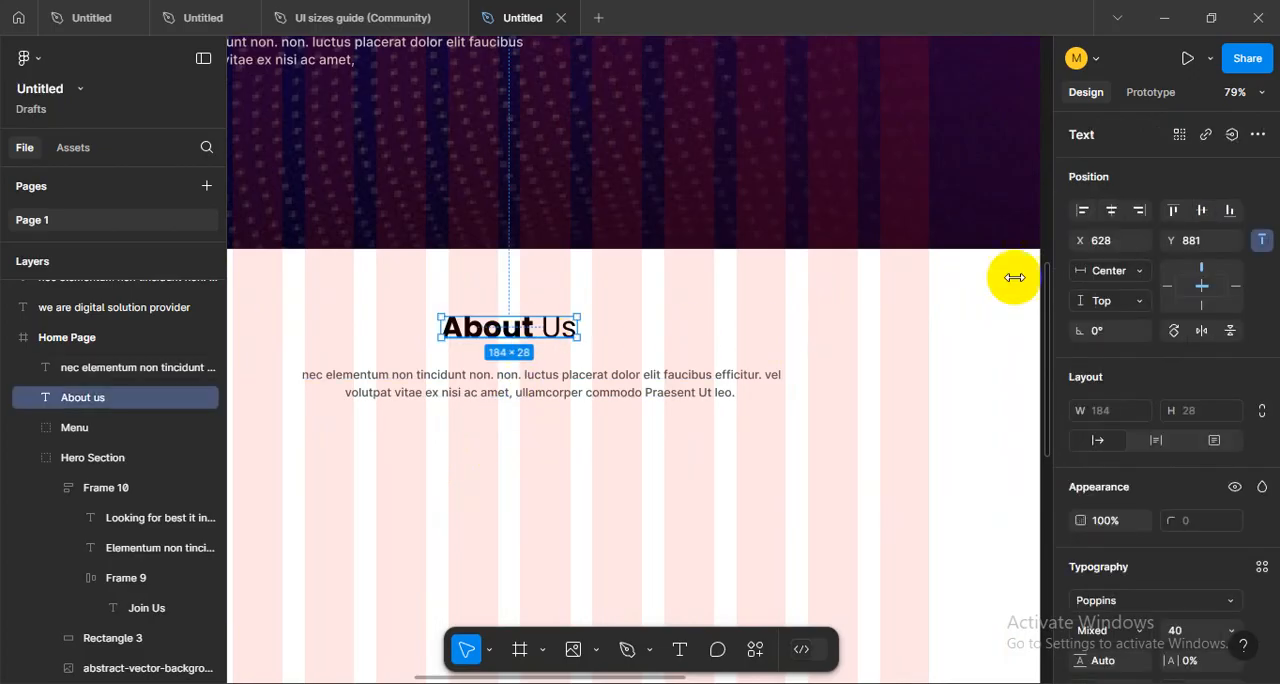
pyautogui.keyDown('shift'); pyautogui.click(705, 378); pyautogui.keyUp('shift')
pyautogui.click(1112, 214)
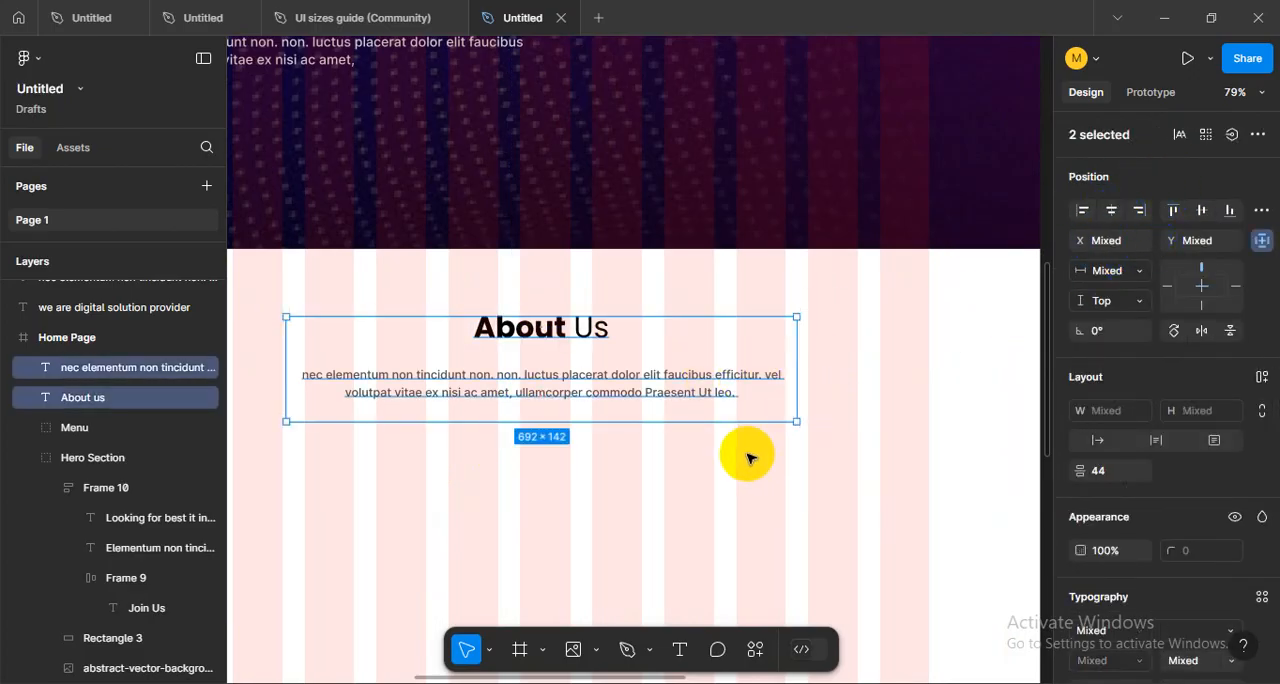
# - Centre the paragraph and the About Us heading individually across the width of the Home Page frame
pyautogui.scroll(-3, 752, 456)
pyautogui.click(768, 404)
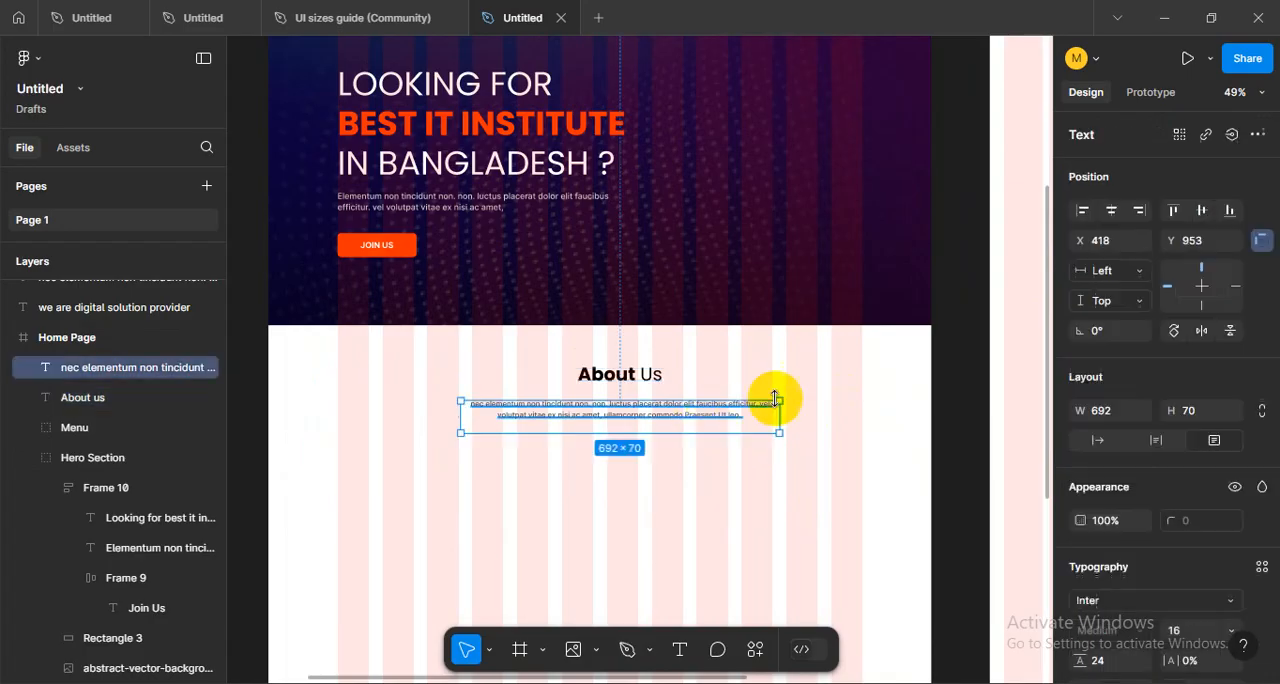
pyautogui.click(1111, 210)
pyautogui.click(609, 376)
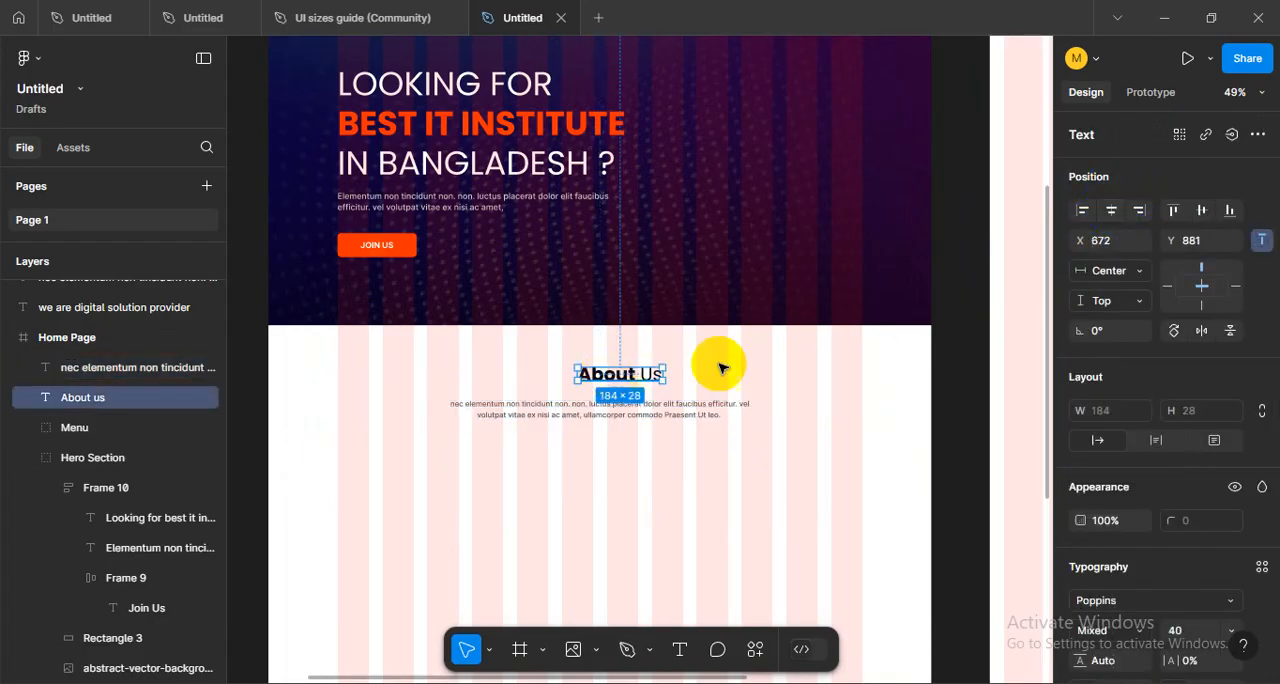
pyautogui.click(1112, 210)
pyautogui.click(627, 431)
# - Move the About Us paragraph up to Y 939 and hide the layout grids to judge its spacing from the heading
pyautogui.scroll(4, 627, 427)
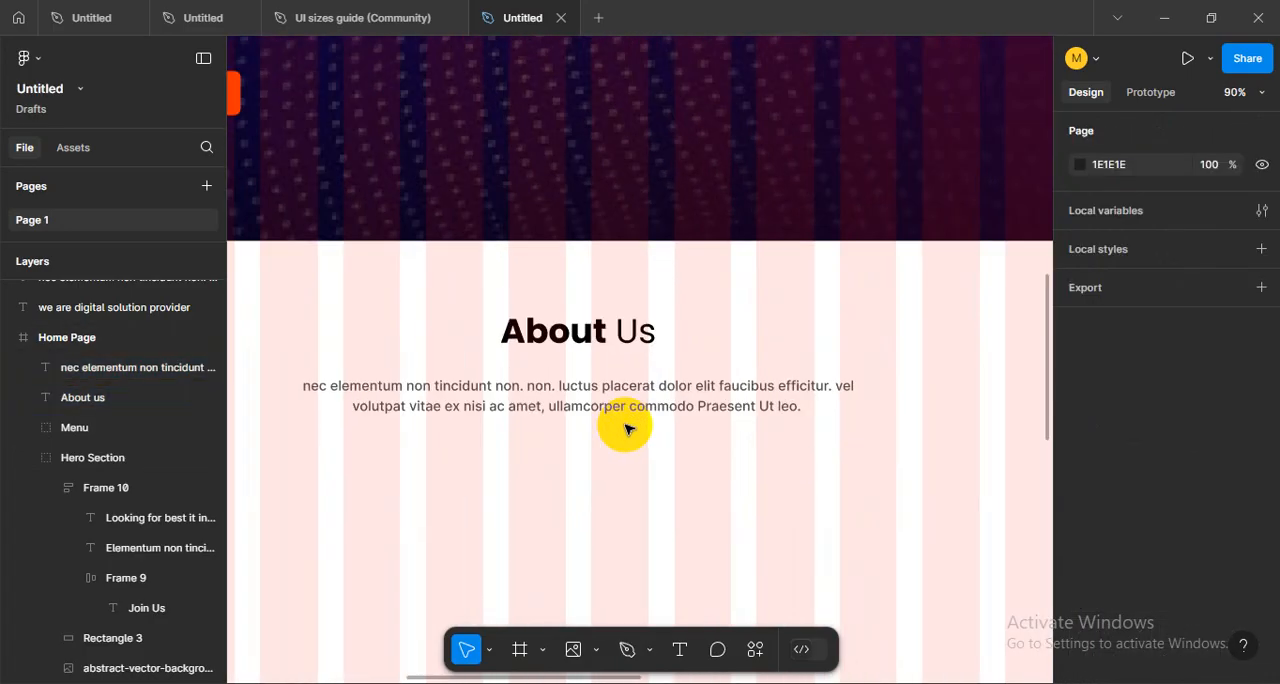
pyautogui.moveTo(603, 402); pyautogui.dragTo(582, 385)
pyautogui.click(598, 478)
pyautogui.scroll(2, 587, 395)
pyautogui.scroll(-3, 580, 369)
pyautogui.hotkey('shift', 'g')
pyautogui.scroll(-6, 640, 480)
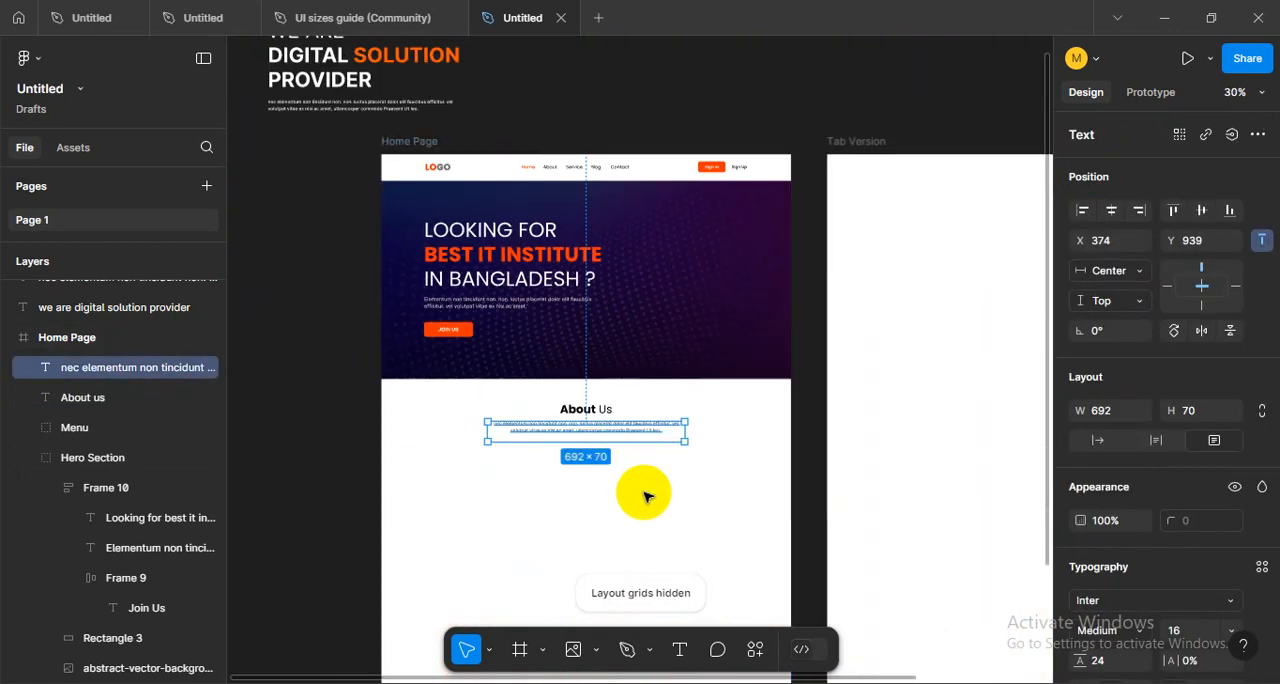
pyautogui.press('Escape')
pyautogui.scroll(3, 627, 487)
pyautogui.moveTo(623, 477); pyautogui.dragTo(677, 459)
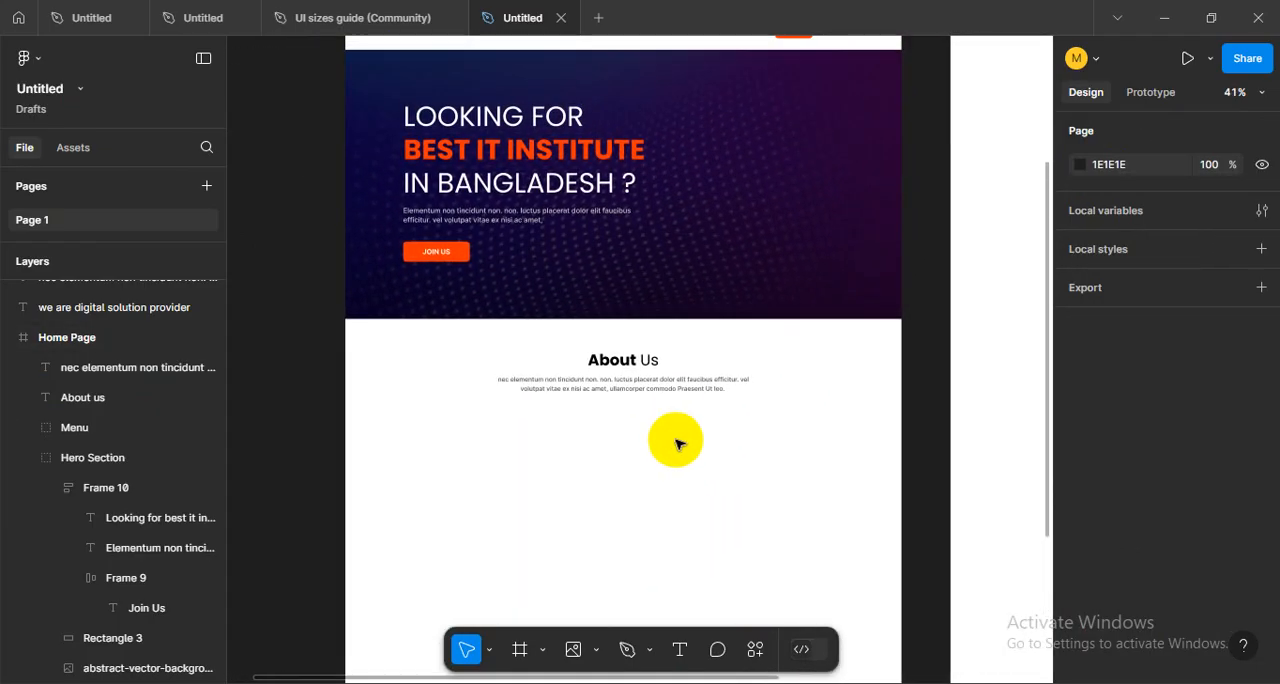
pyautogui.scroll(3, 677, 444)
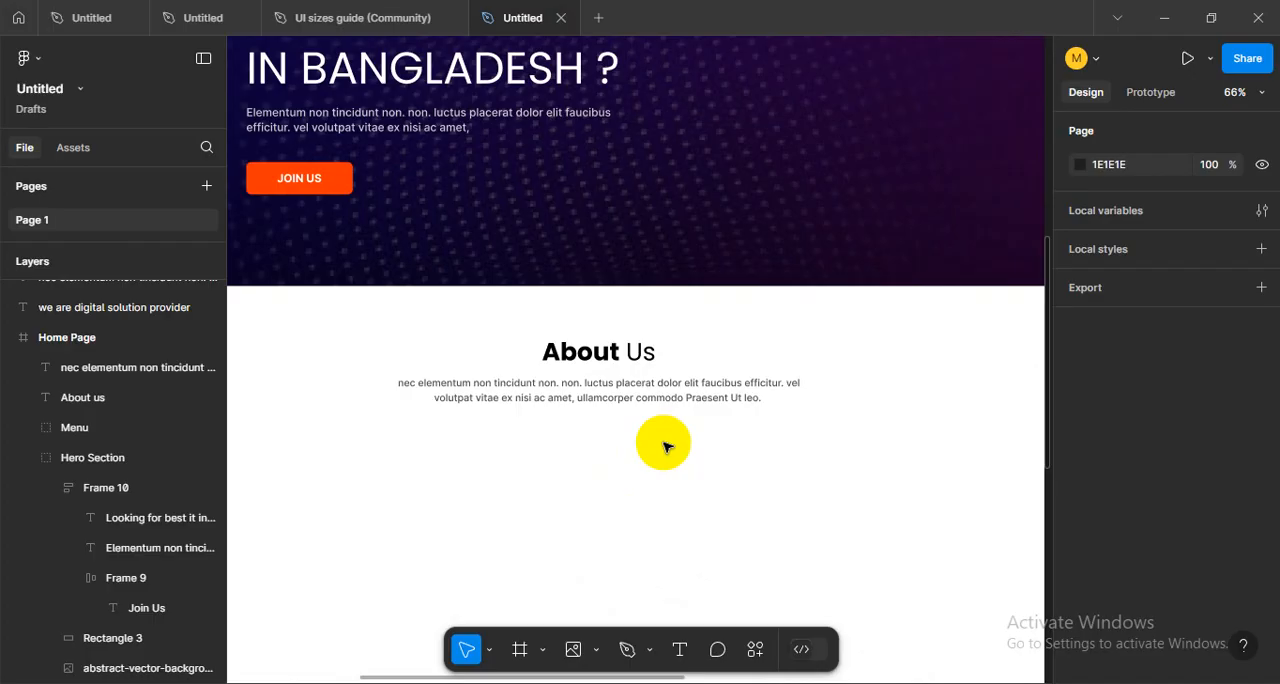
pyautogui.scroll(-1, 665, 445)
# - Show the layout grids and move the paragraph further down from the About Us heading
pyautogui.click(606, 411)
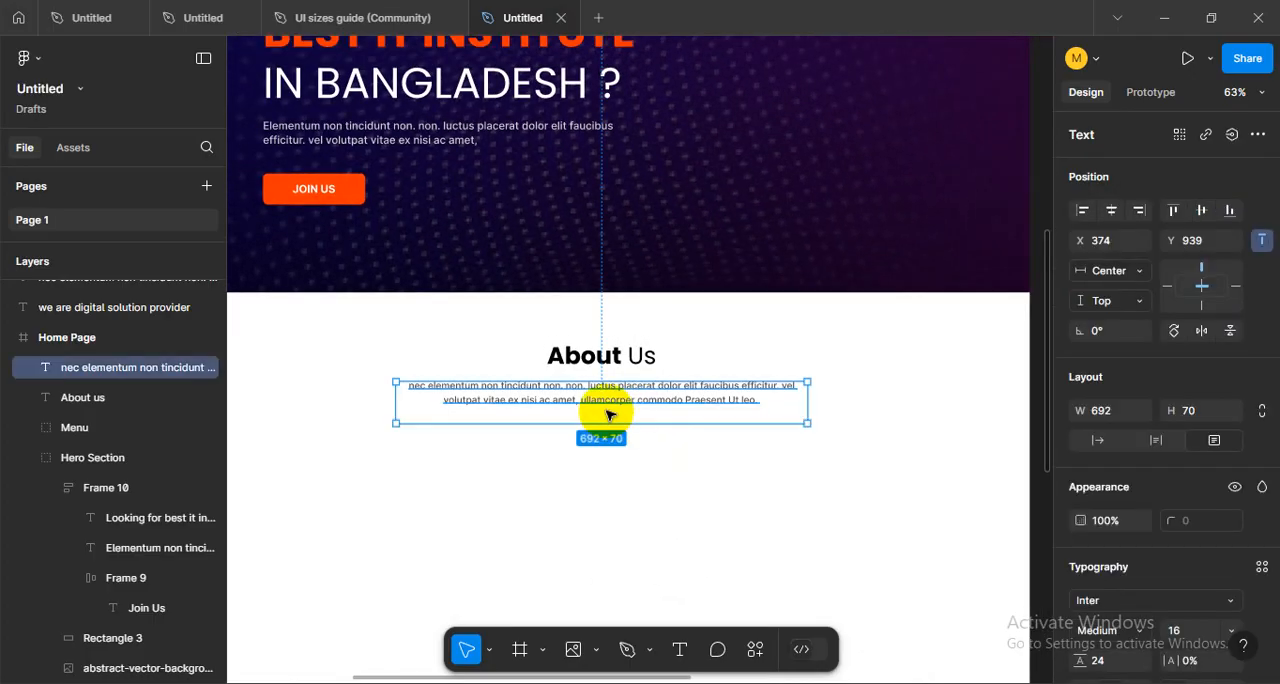
pyautogui.hotkey('ctrl', 'shift', '4')
pyautogui.press('Escape')
pyautogui.scroll(5, 630, 410)
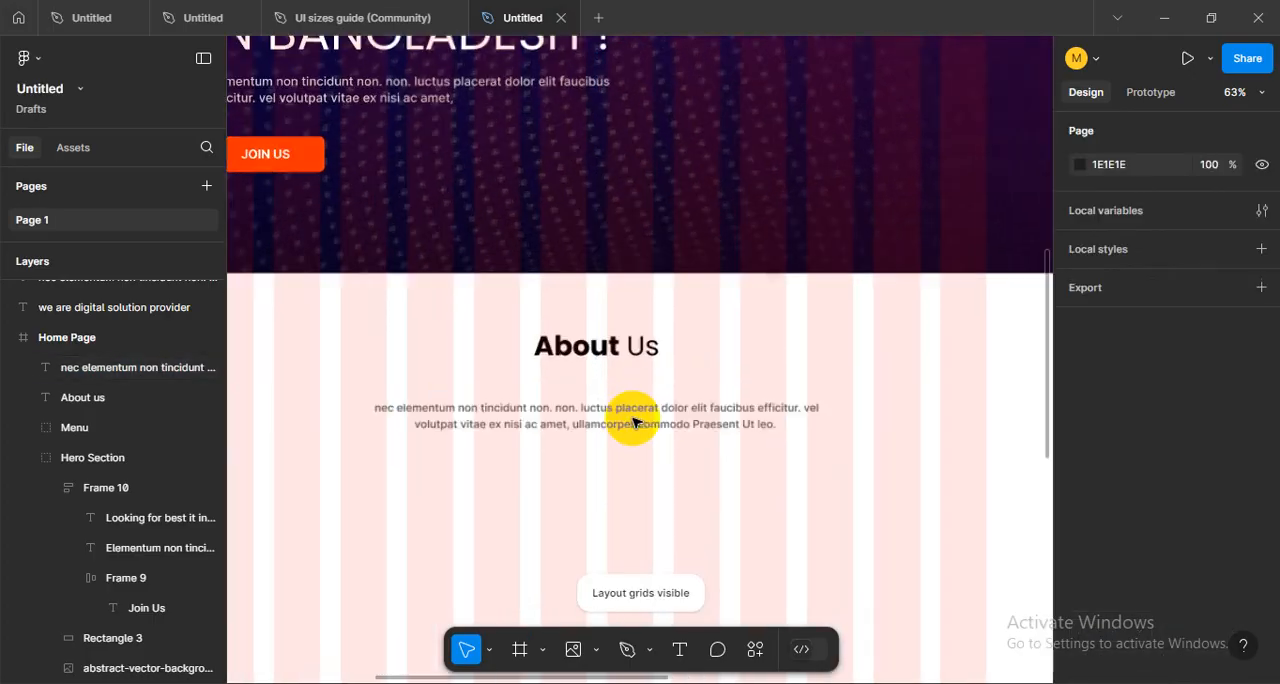
pyautogui.moveTo(650, 427); pyautogui.dragTo(690, 466)
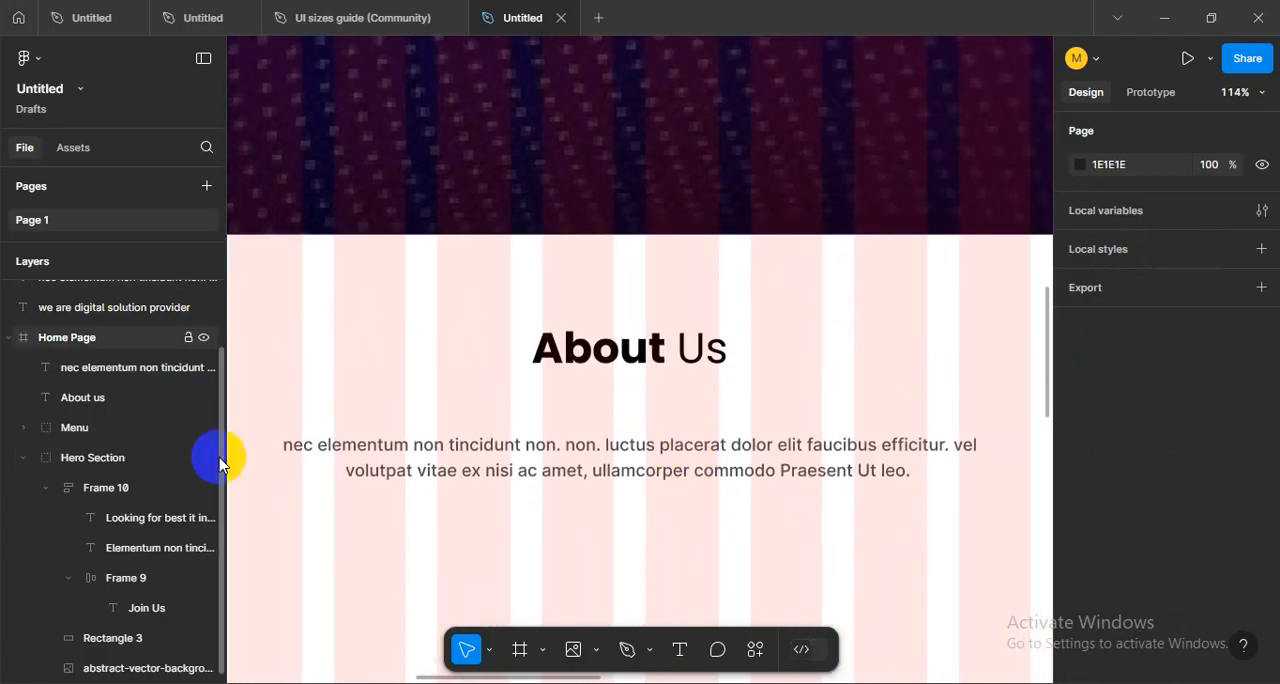
# - Draw a 94 × 8 bar under the About Us heading and duplicate it into three staggered bars with 6 px gaps
pyautogui.click(597, 651)
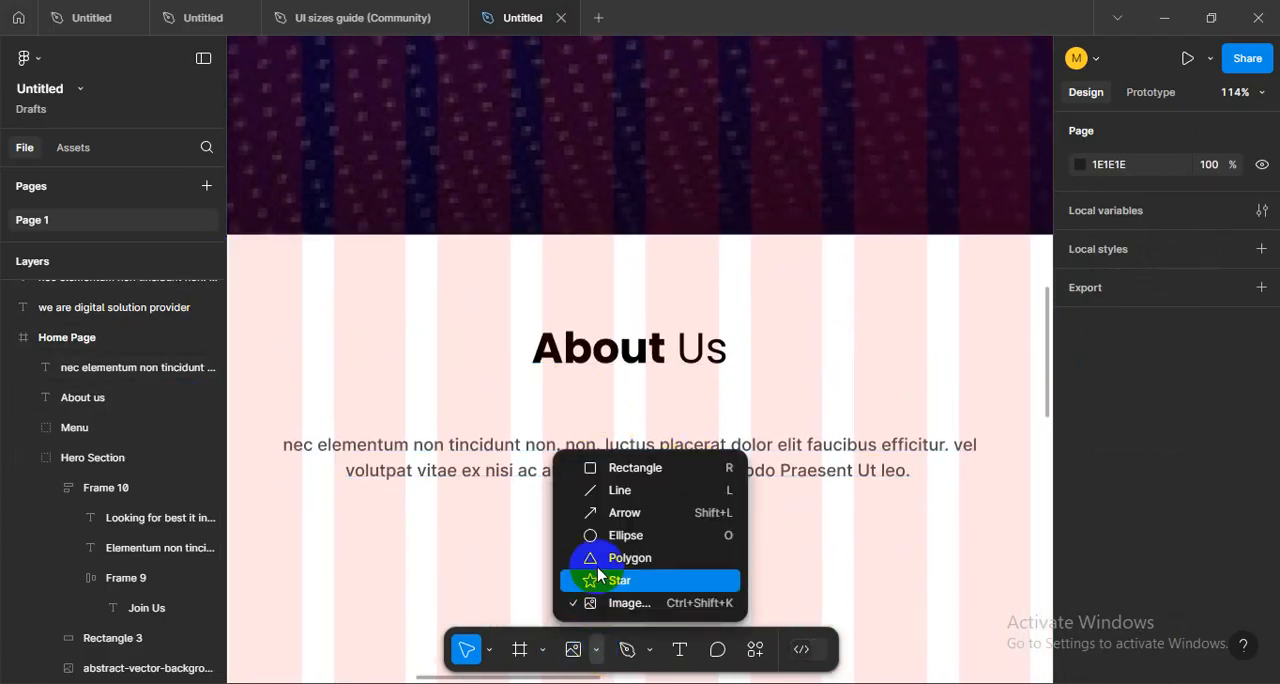
pyautogui.click(604, 478)
pyautogui.scroll(6, 614, 404)
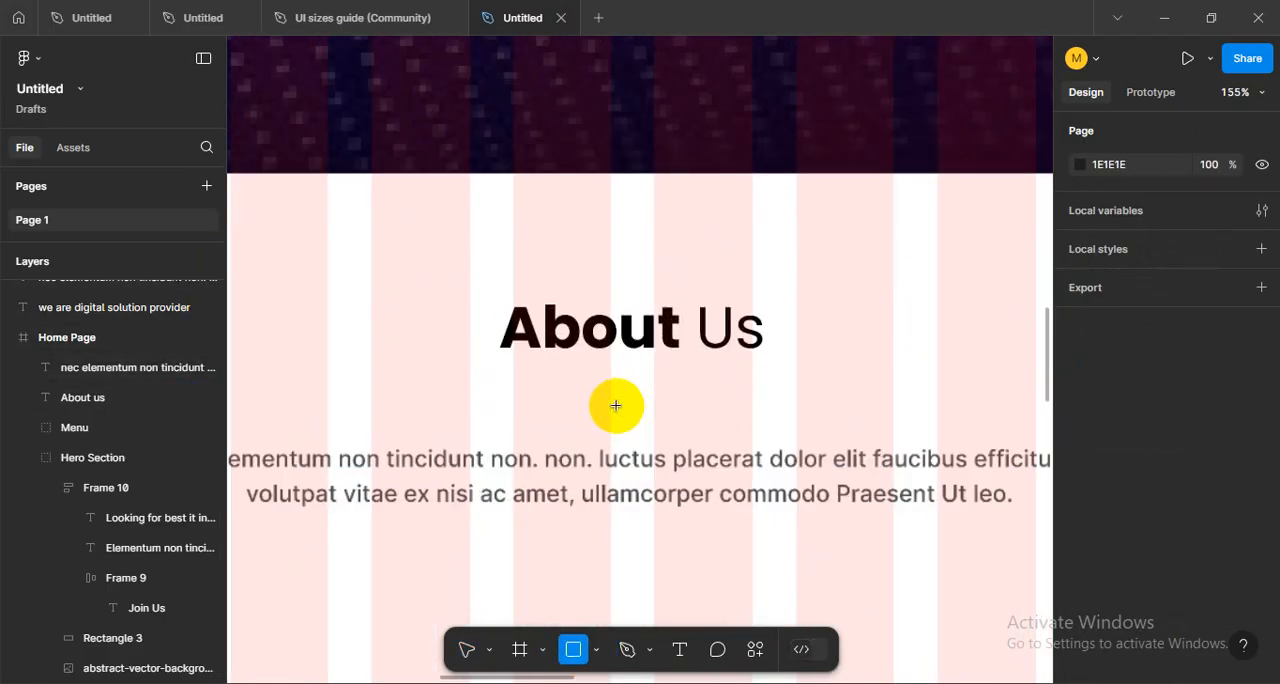
pyautogui.moveTo(450, 358)
pyautogui.mouseDown()
pyautogui.moveTo(617, 388)
pyautogui.moveTo(624, 375)
pyautogui.moveTo(671, 372)
pyautogui.moveTo(746, 417)
pyautogui.moveTo(788, 400)
pyautogui.moveTo(690, 398)
pyautogui.moveTo(562, 439)
pyautogui.moveTo(563, 421)
pyautogui.moveTo(574, 446)
pyautogui.mouseUp()
pyautogui.scroll(5, 568, 426)
pyautogui.moveTo(582, 381); pyautogui.dragTo(582, 388)
pyautogui.keyDown('shift'); pyautogui.click(582, 328); pyautogui.keyUp('shift')
pyautogui.keyDown('shift'); pyautogui.click(582, 386); pyautogui.keyUp('shift')
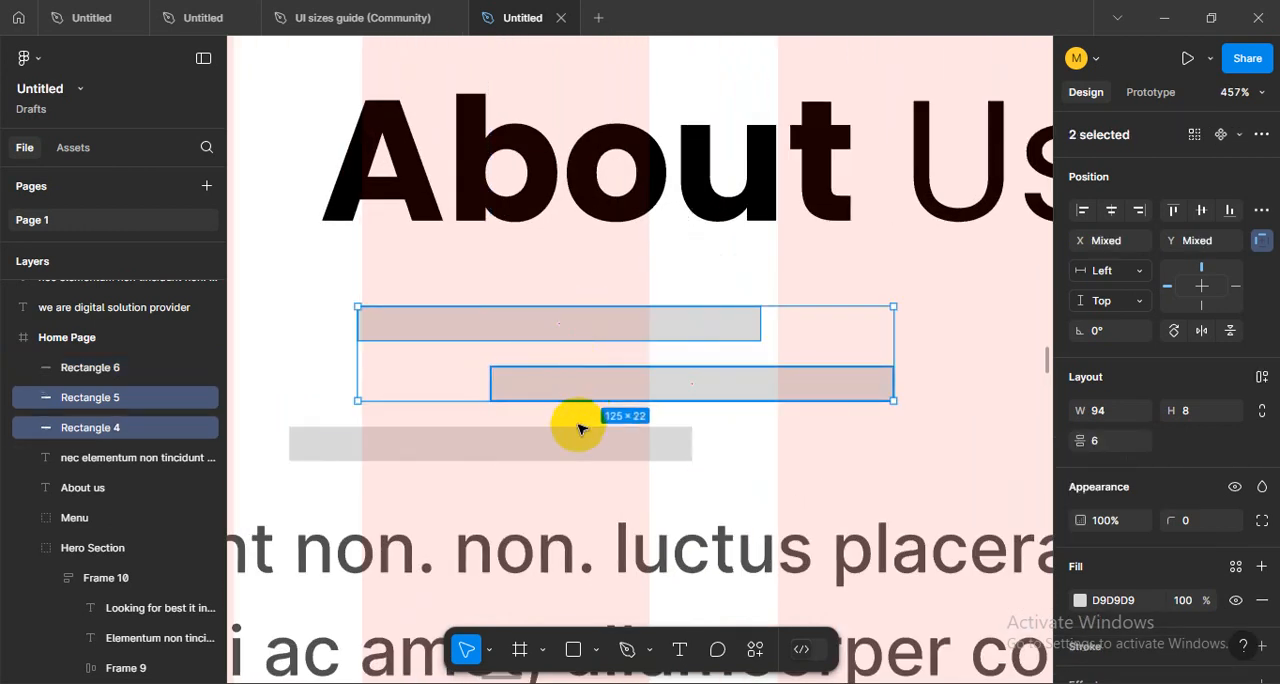
# - Set the corner radius of all three bars under the About Us heading to 50
pyautogui.keyDown('shift'); pyautogui.click(587, 429); pyautogui.keyUp('shift')
pyautogui.keyDown('shift'); pyautogui.click(612, 390); pyautogui.keyUp('shift')
pyautogui.scroll(-2, 1206, 523)
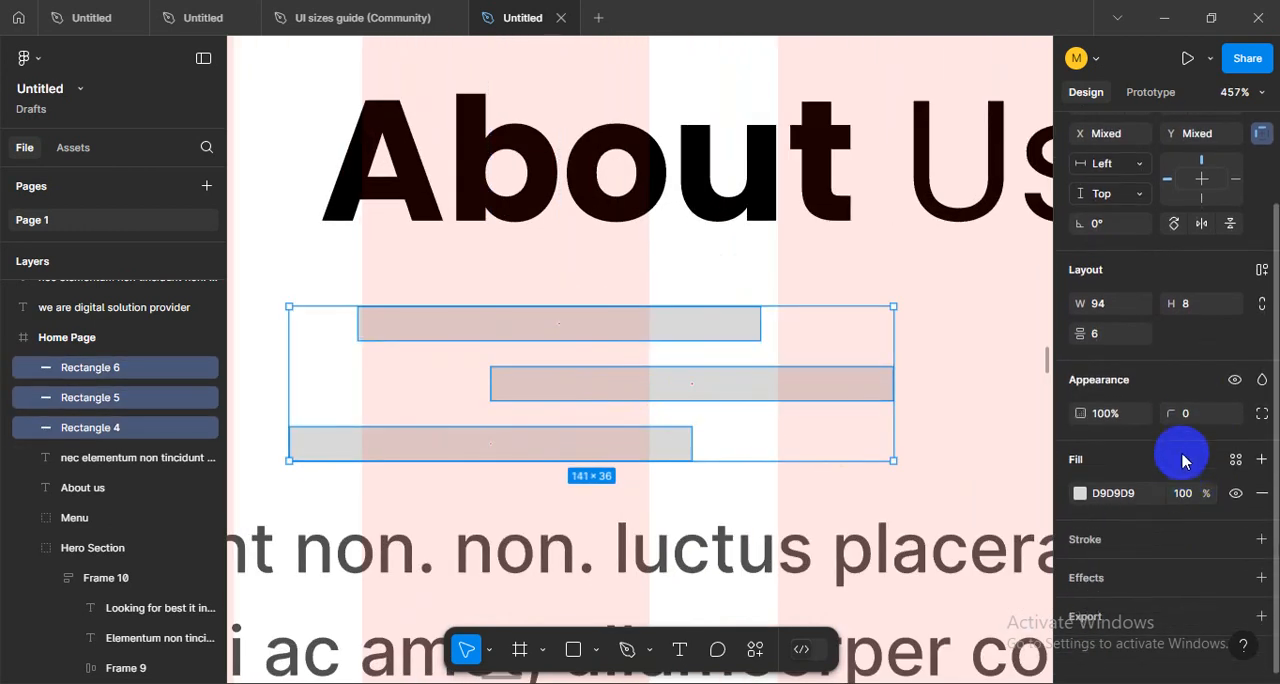
pyautogui.click(1199, 418)
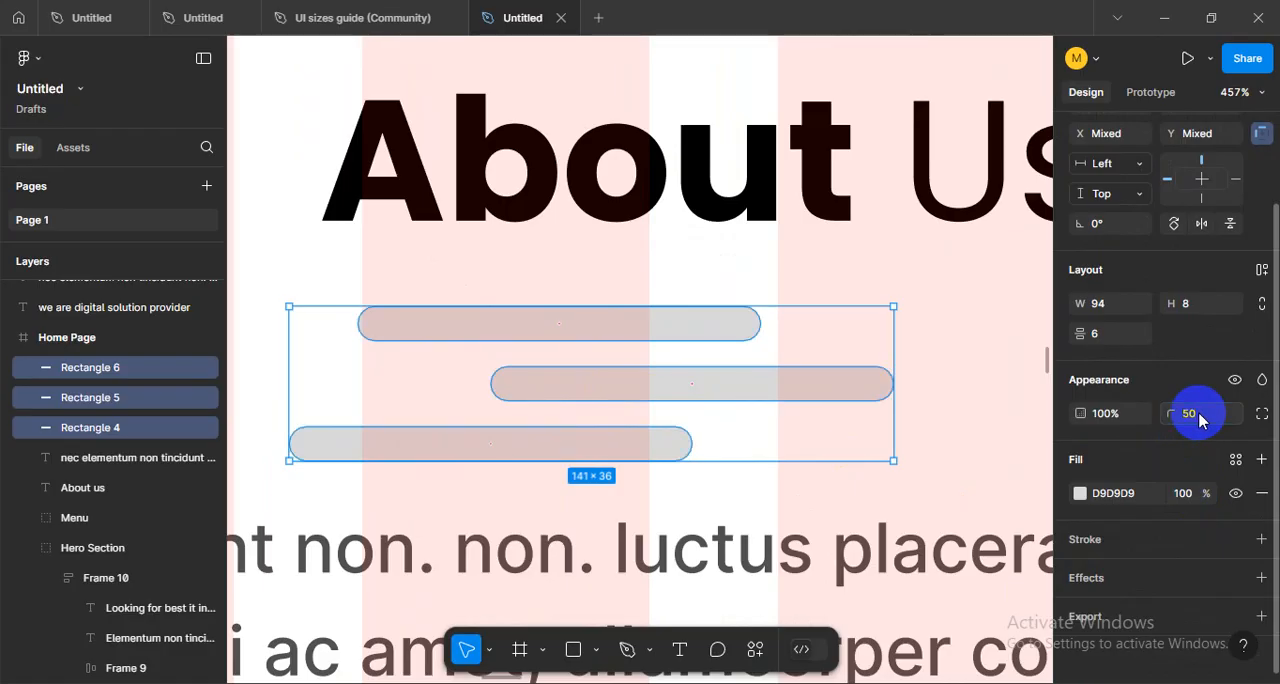
# - Move the three bars up close beneath the About Us heading and widen each to 104
pyautogui.scroll(-5, 809, 392)
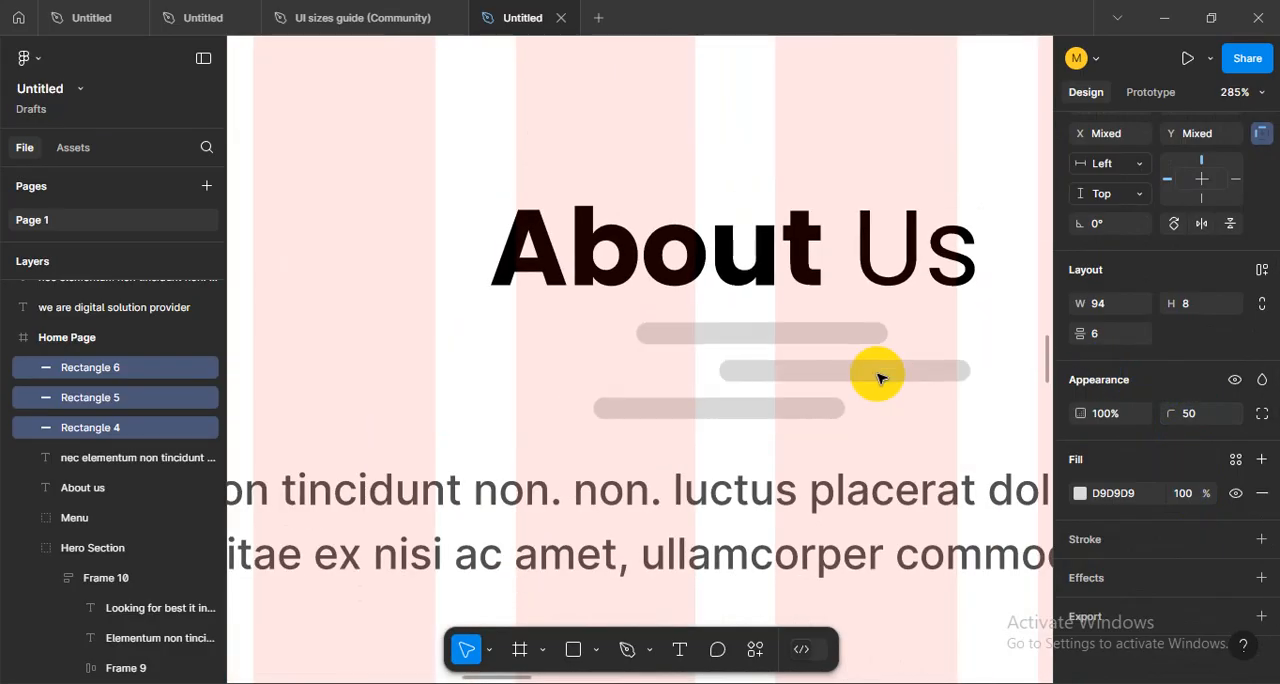
pyautogui.moveTo(880, 378); pyautogui.dragTo(846, 373)
pyautogui.scroll(-4, 705, 338)
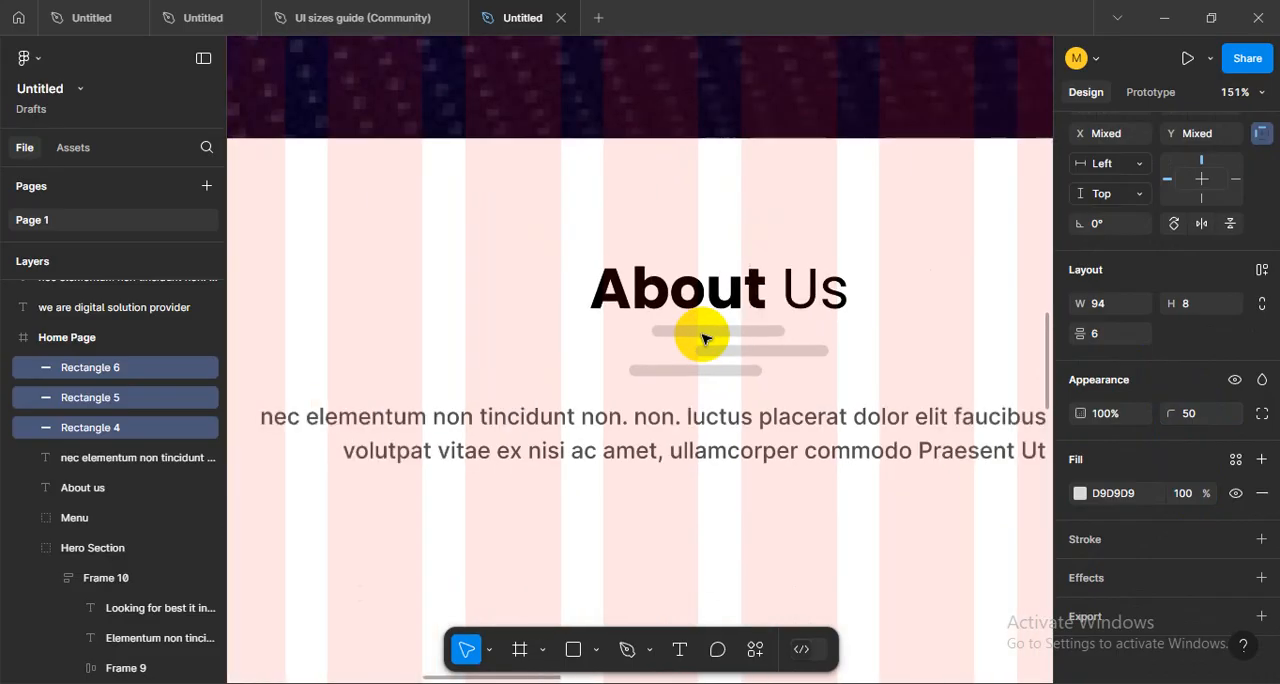
pyautogui.scroll(-2, 703, 339)
pyautogui.scroll(3, 781, 352)
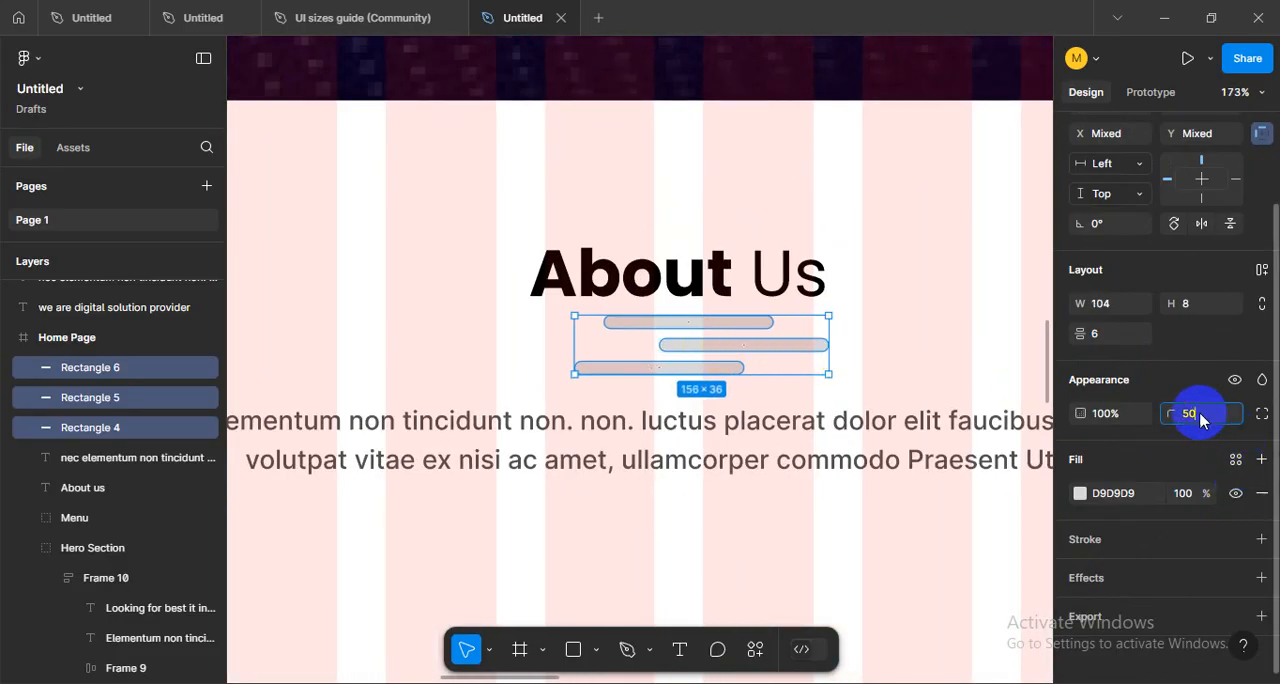
# - Set the three bars' corner radius to 100 and shift them left to sit centrally beneath the About Us heading
pyautogui.moveTo(1200, 420); pyautogui.dragTo(1155, 426)
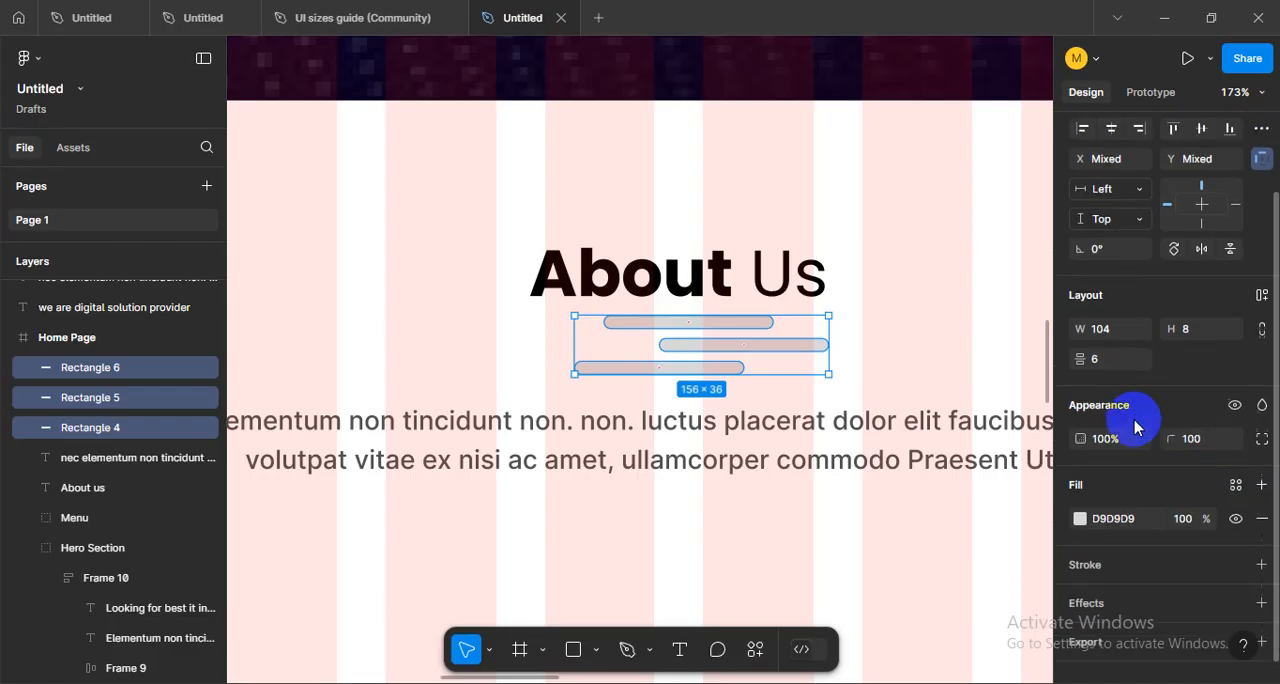
pyautogui.click(703, 340)
pyautogui.moveTo(705, 352)
pyautogui.mouseDown()
pyautogui.moveTo(674, 351)
pyautogui.moveTo(690, 352)
pyautogui.mouseUp()
pyautogui.keyDown('ctrl'); pyautogui.scroll(-6, 604, 322); pyautogui.keyUp('ctrl')
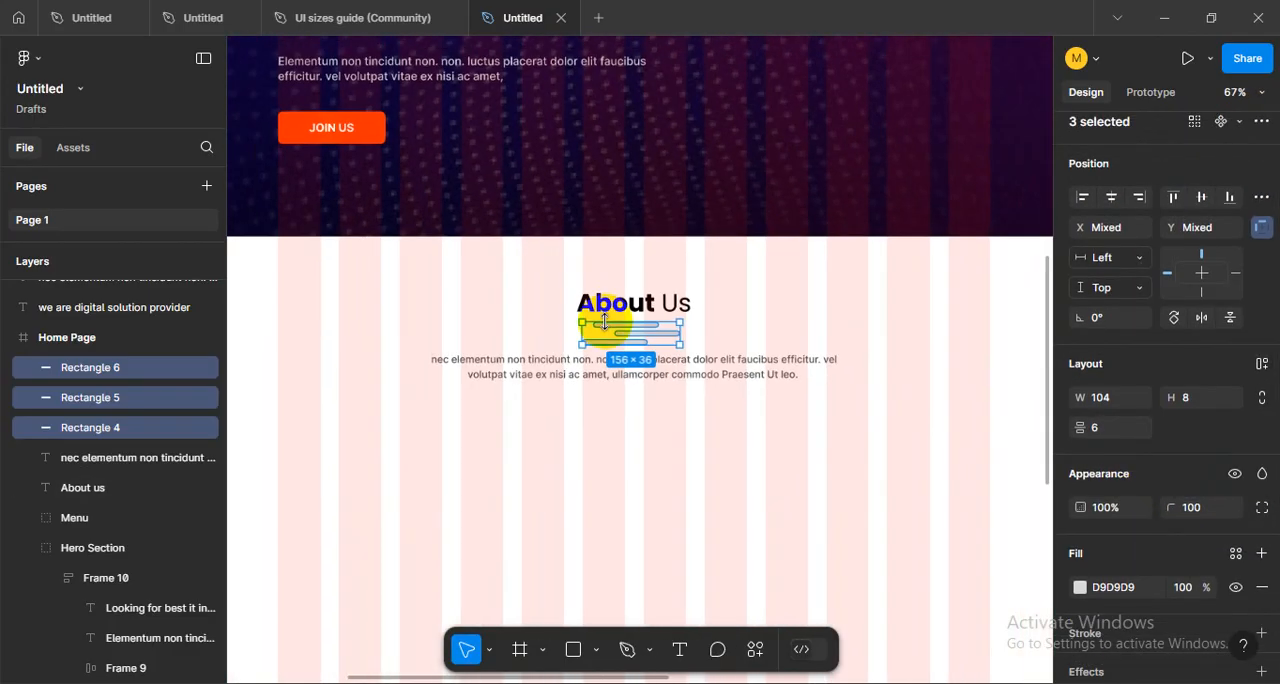
# - Fill the three bars with the orange FF3300 sampled from the Join Us button
pyautogui.press('i')
pyautogui.click(288, 130)
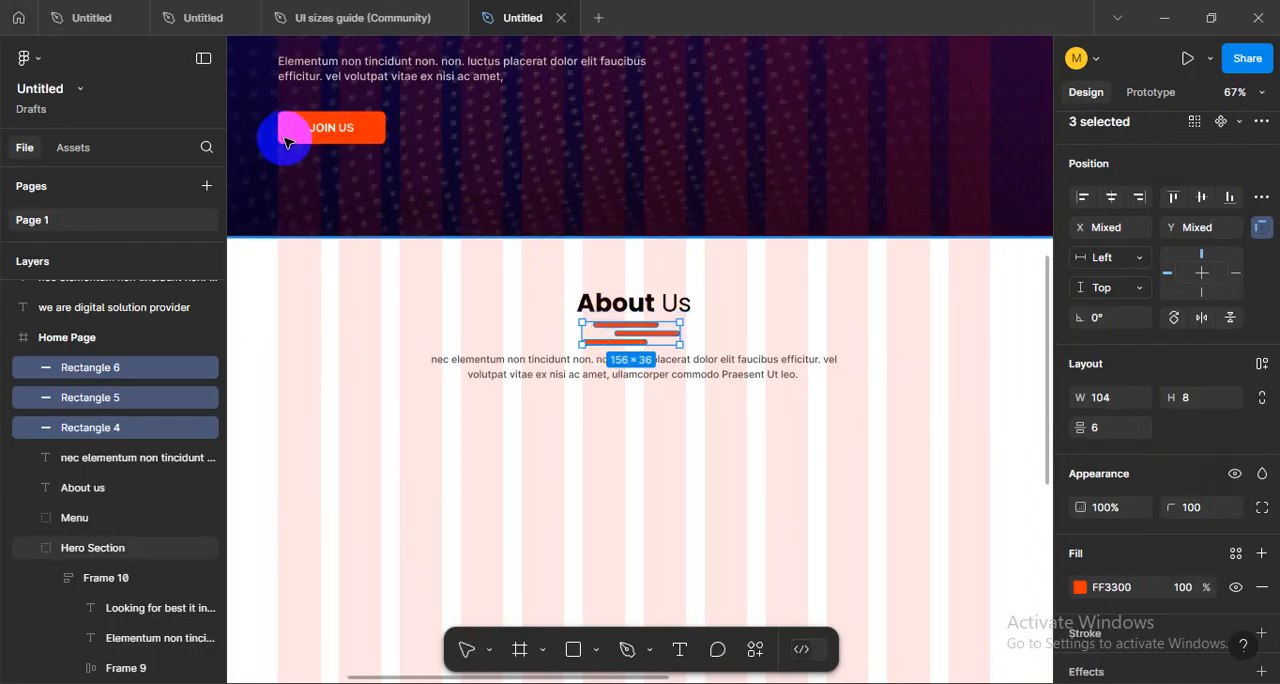
pyautogui.click(630, 434)
# - Hide the layout grids and undo the orange fill of the three bars
pyautogui.hotkey('ctrl', 'shift', '4')
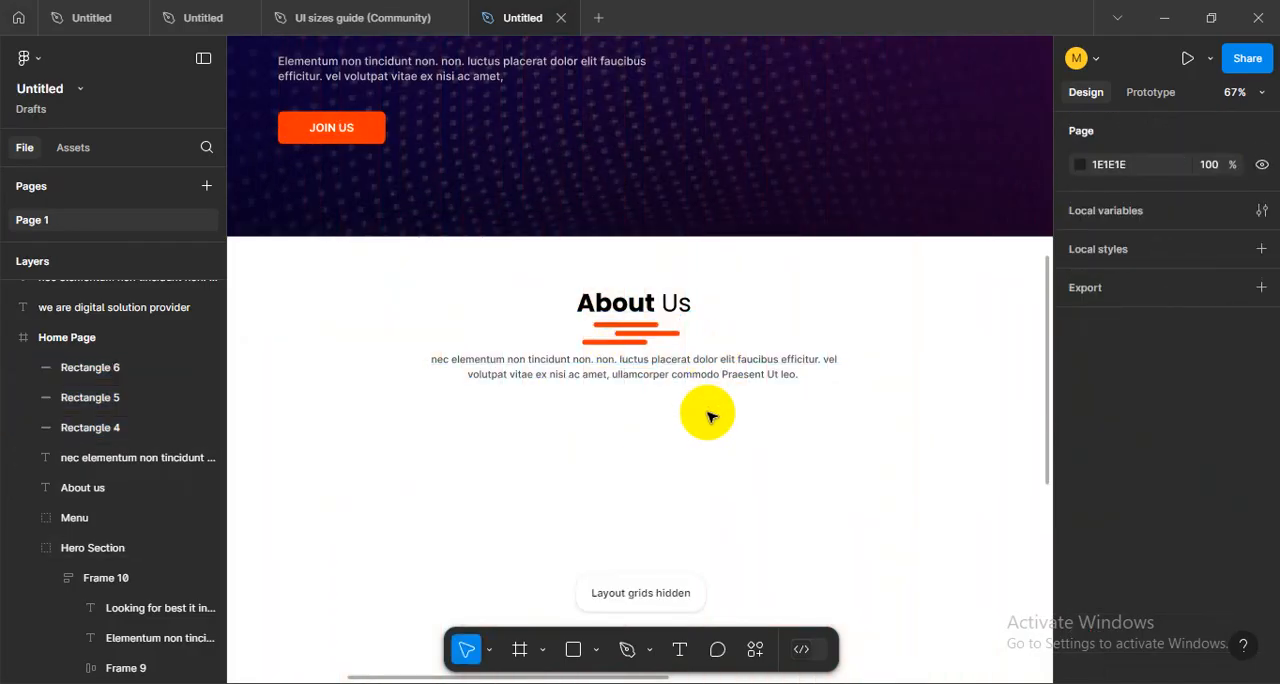
pyautogui.keyDown('ctrl'); pyautogui.scroll(-4, 708, 413); pyautogui.keyUp('ctrl')
pyautogui.scroll(2, 706, 419)
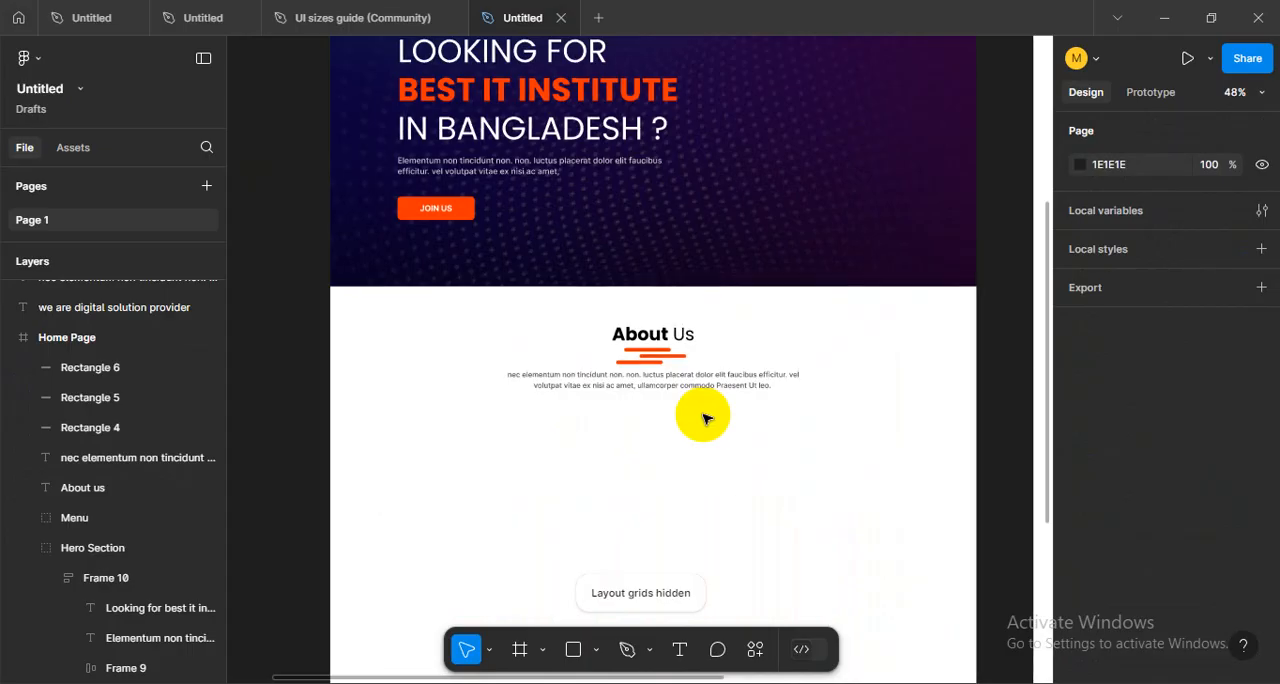
pyautogui.hotkey('ctrl', 'z')
pyautogui.hotkey('ctrl', 'z')
pyautogui.hotkey('ctrl', 'z')
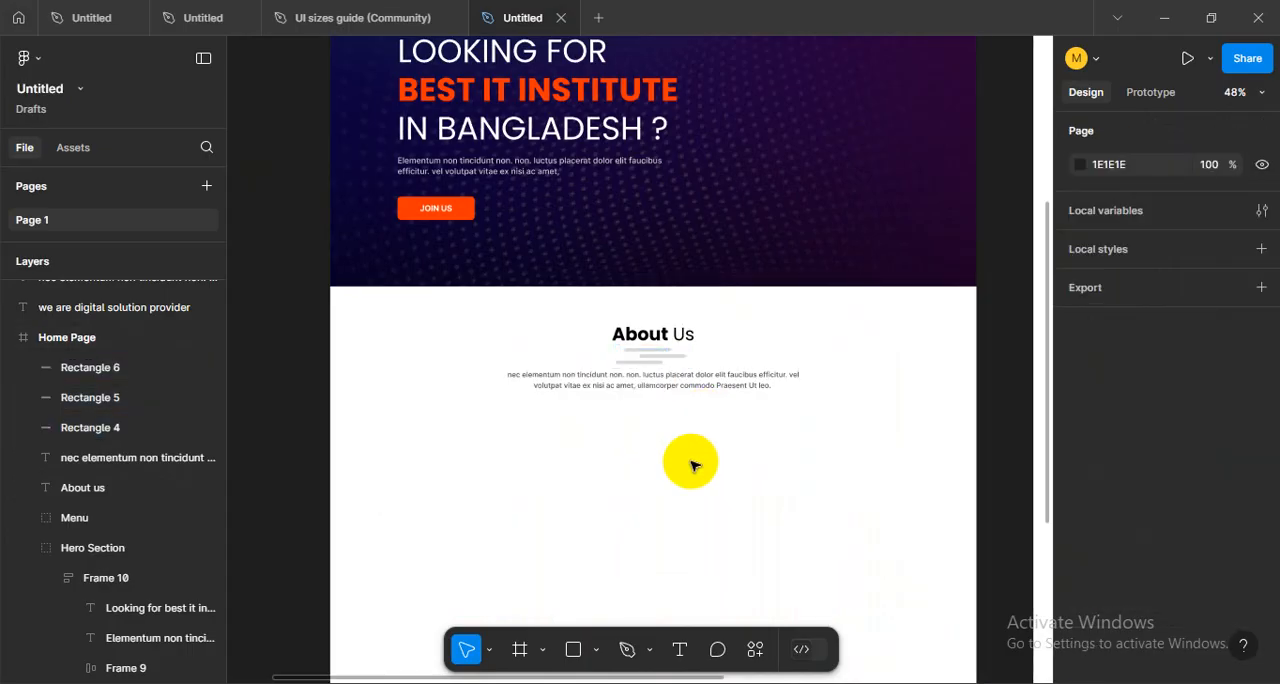
# - Delete the two lower bars under the About Us heading, keeping only the topmost one
pyautogui.scroll(-2, 693, 464)
pyautogui.scroll(4, 693, 464)
pyautogui.keyDown('ctrl'); pyautogui.scroll(-2, 690, 460); pyautogui.keyUp('ctrl')
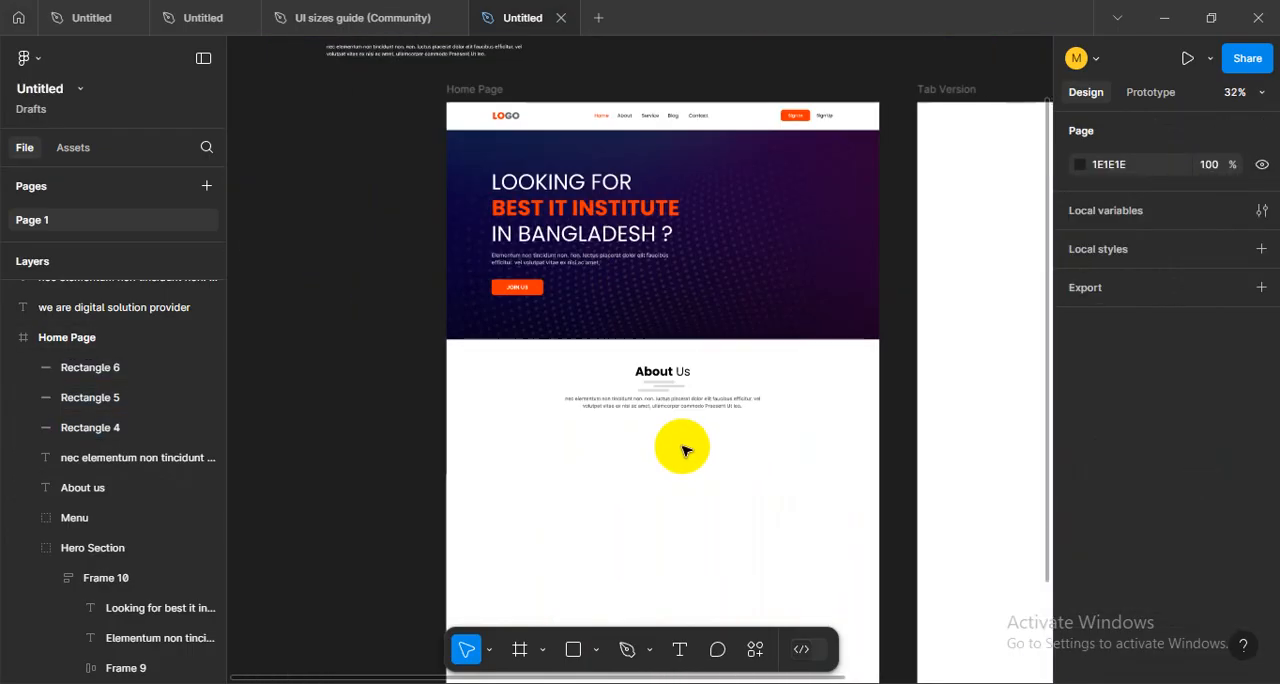
pyautogui.keyDown('ctrl'); pyautogui.scroll(8, 683, 451); pyautogui.keyUp('ctrl')
pyautogui.click(690, 427)
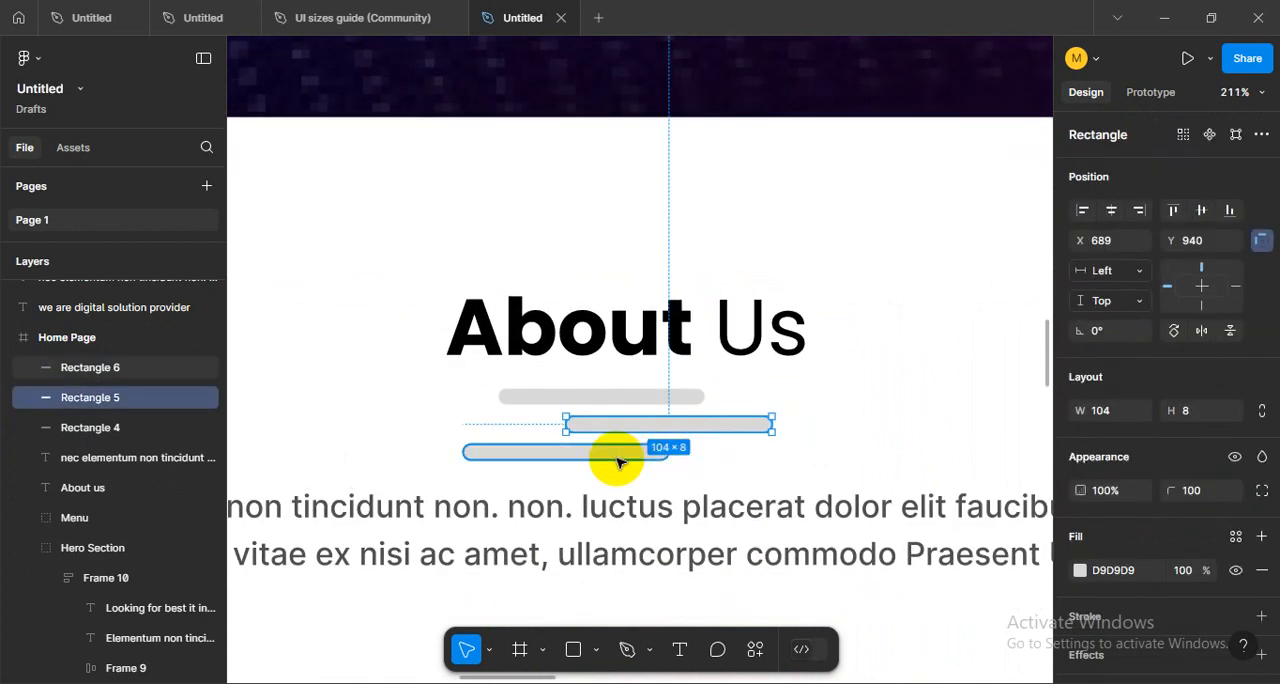
pyautogui.keyDown('shift'); pyautogui.click(615, 455); pyautogui.keyUp('shift')
pyautogui.press('Delete')
# - Remove the corner rounding from the single bar under the About Us heading
pyautogui.click(640, 398)
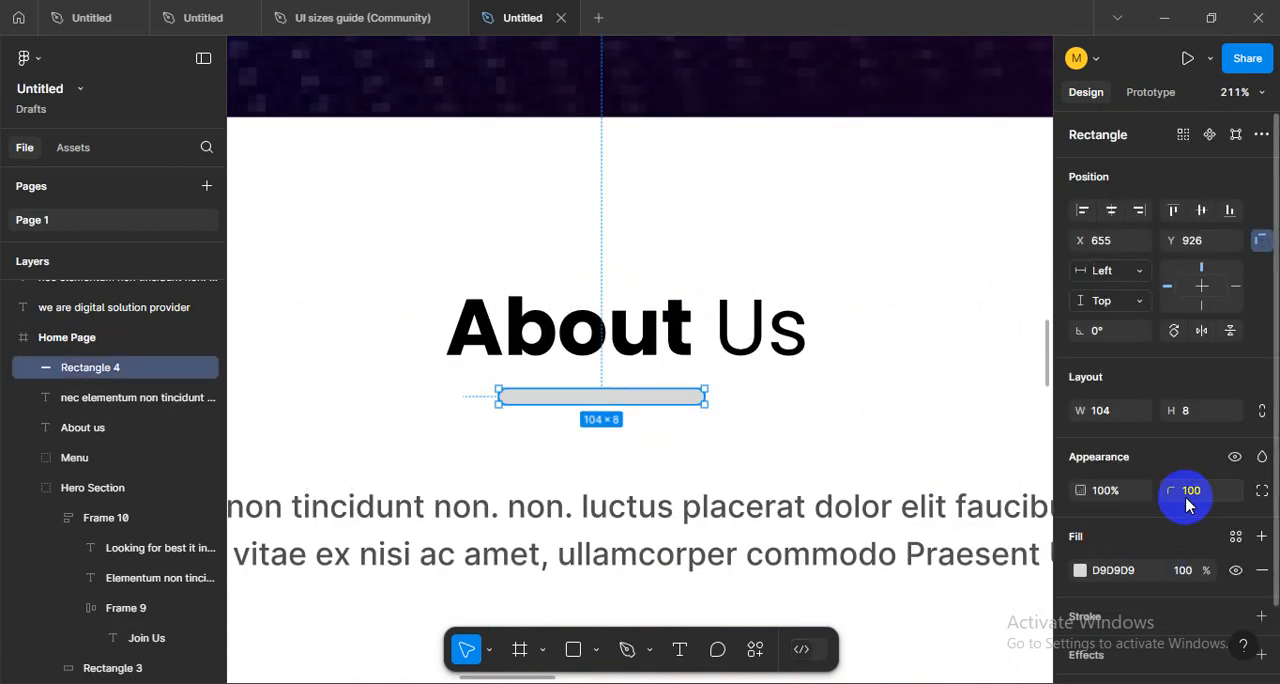
pyautogui.click(1196, 490)
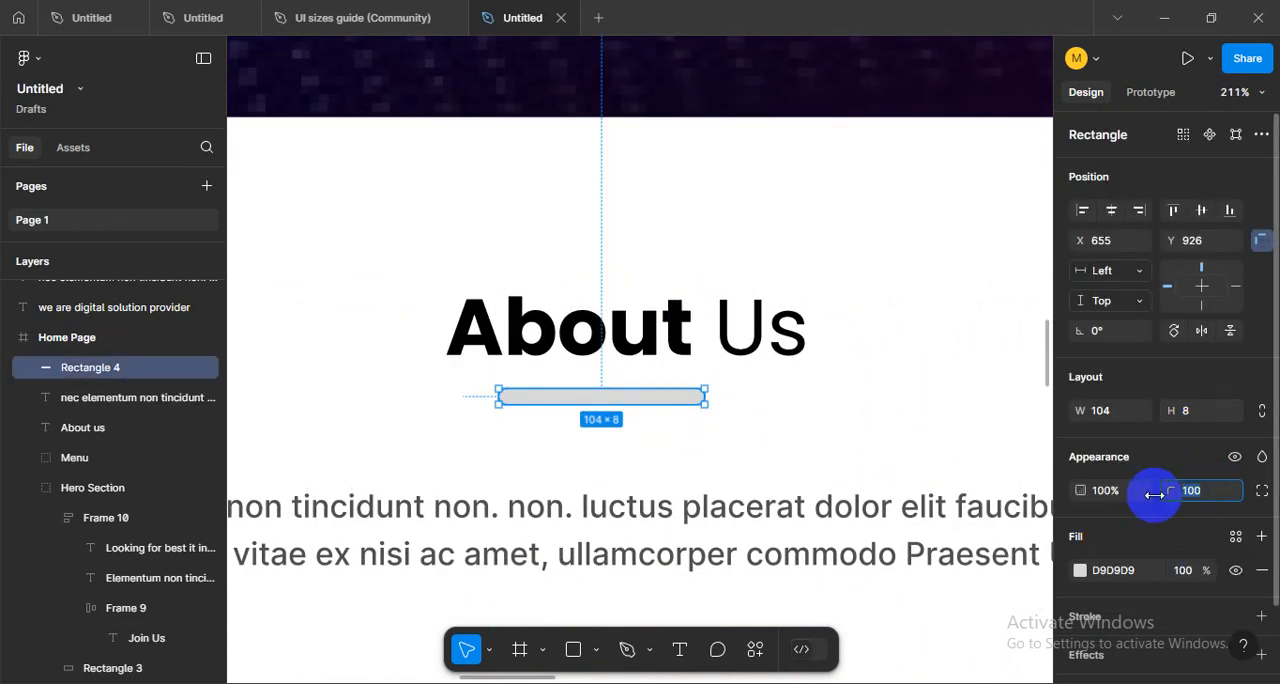
pyautogui.click(602, 446)
pyautogui.scroll(6, 573, 430)
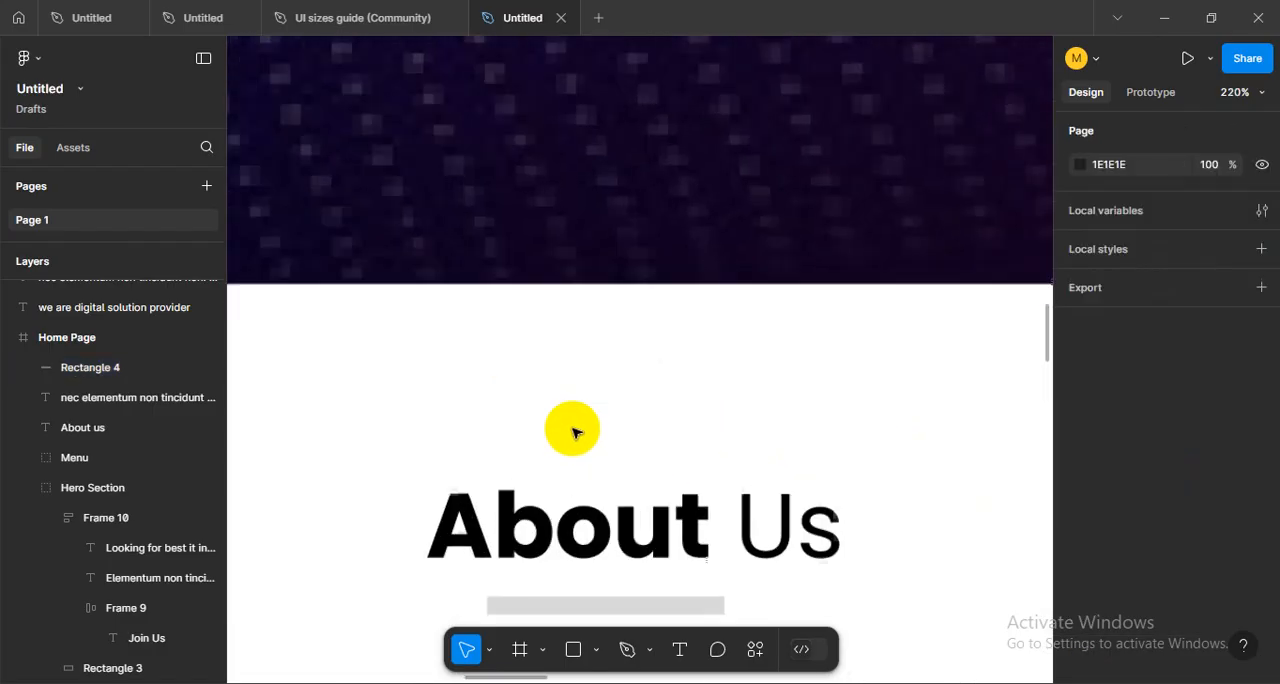
# - Resize the underline bar below the About Us heading to 109 × 5
pyautogui.moveTo(696, 592); pyautogui.dragTo(663, 221)
pyautogui.click(636, 255)
pyautogui.scroll(3, 642, 261)
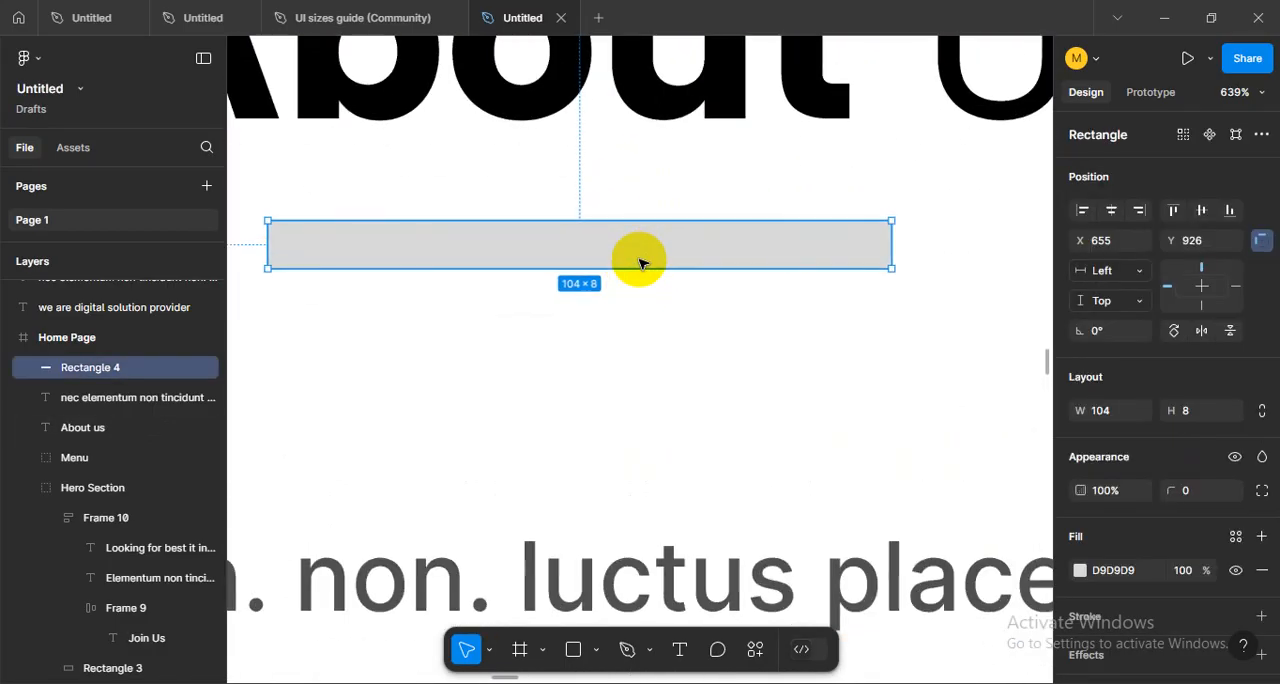
pyautogui.moveTo(612, 270); pyautogui.dragTo(612, 253)
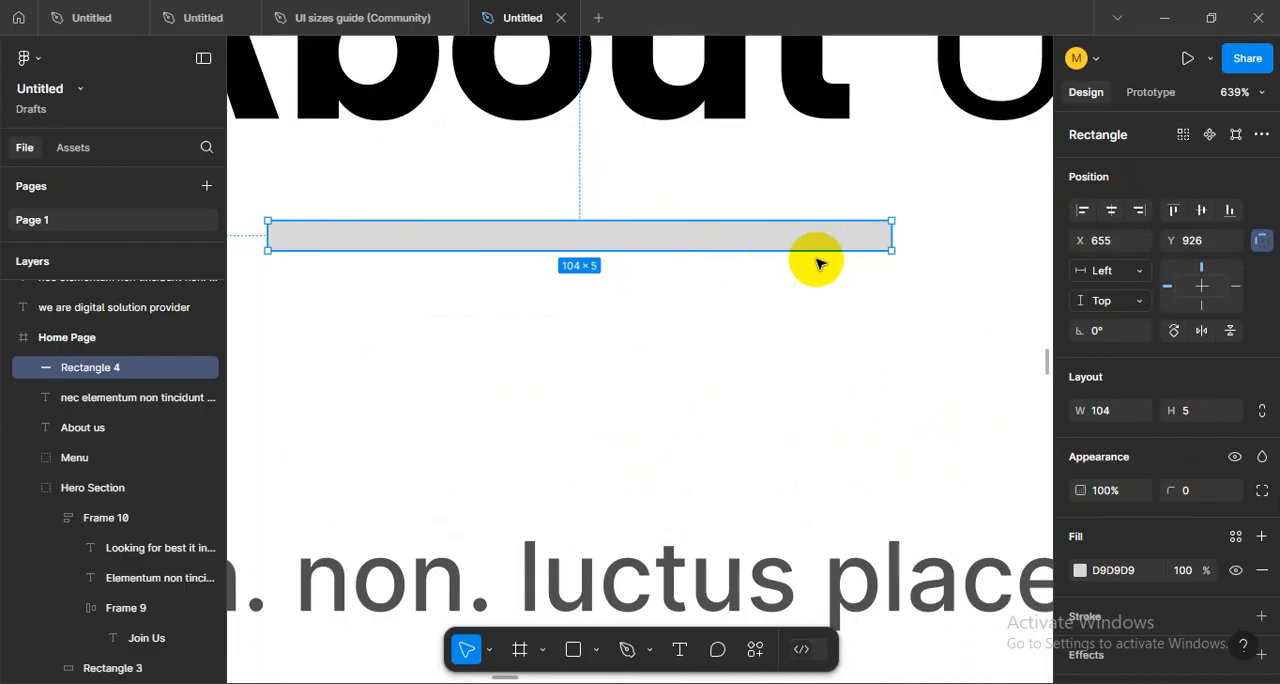
pyautogui.moveTo(892, 236); pyautogui.dragTo(920, 235)
pyautogui.click(670, 369)
pyautogui.scroll(-5, 670, 369)
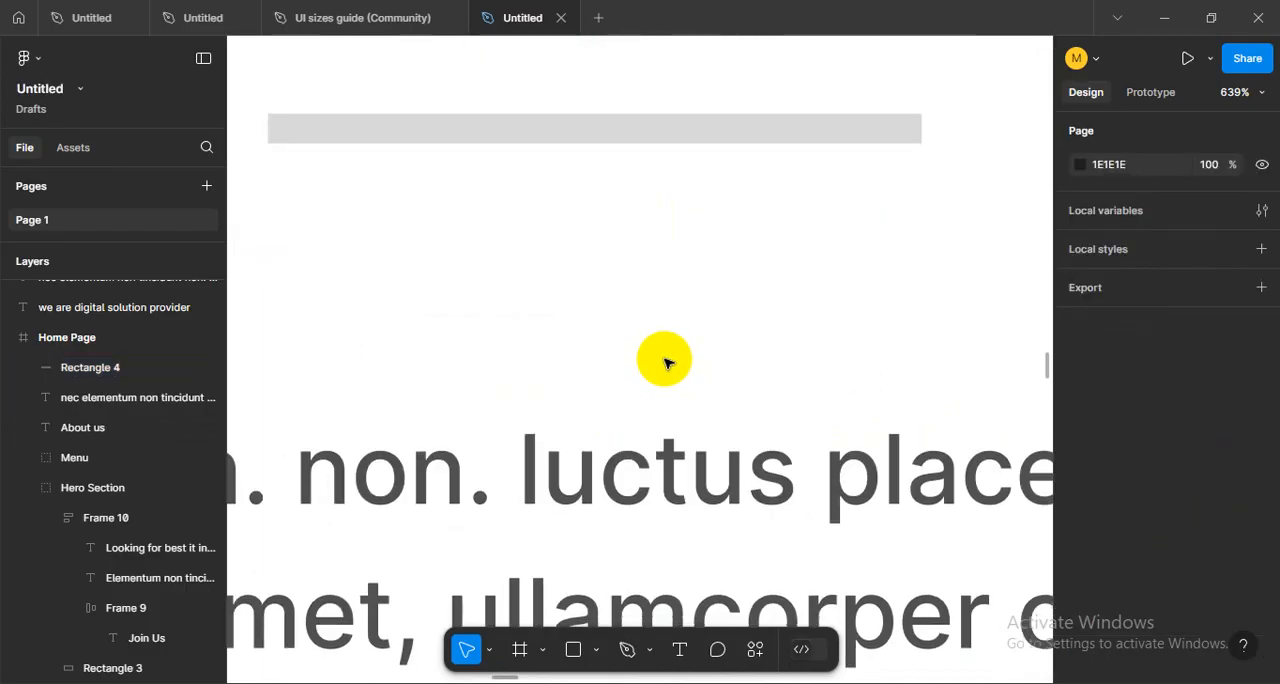
# - Move the underline bar beneath the start of the About Us heading and resize it to 58 × 8
pyautogui.moveTo(620, 341); pyautogui.dragTo(545, 322)
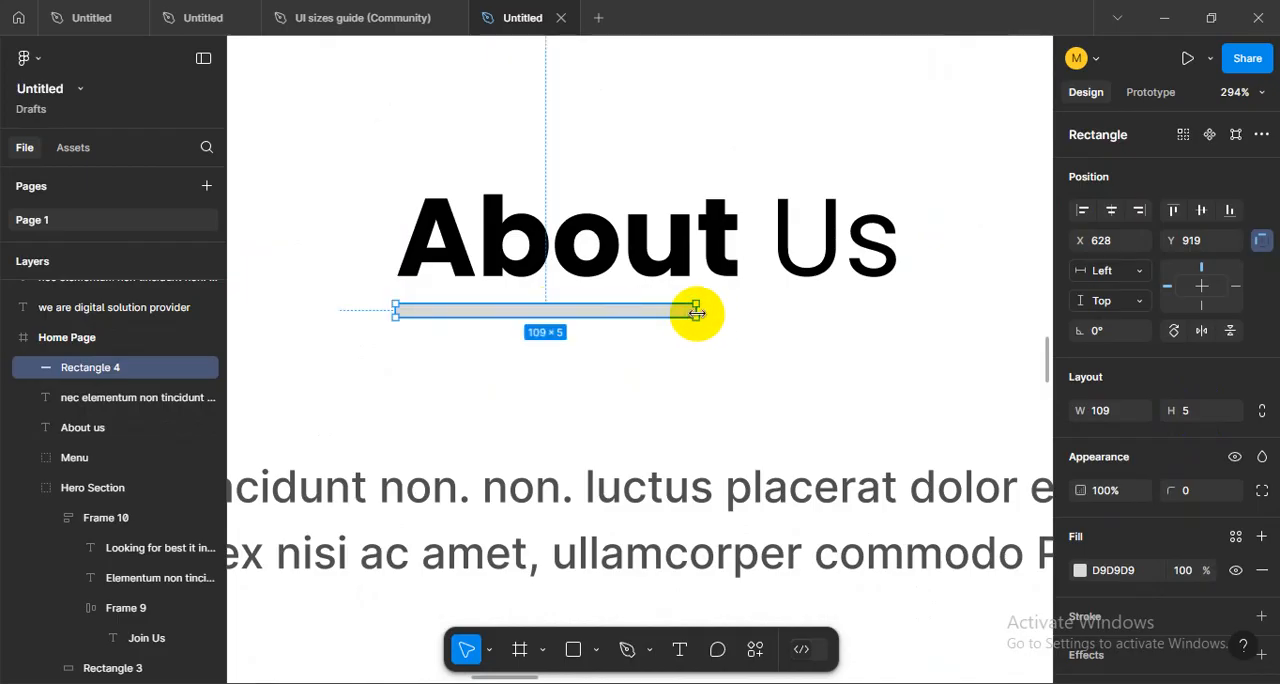
pyautogui.moveTo(697, 312); pyautogui.dragTo(558, 313)
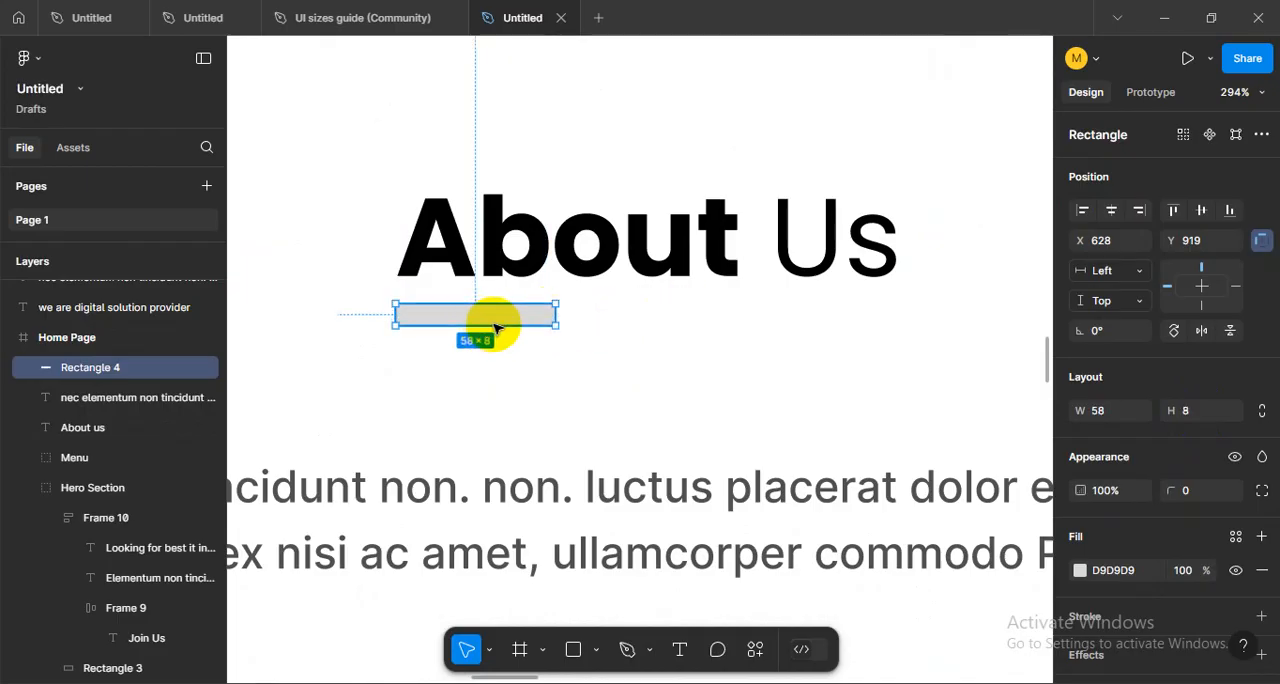
# - Set the underline bar's corner radius to 50 and lower it to Y 924, aligned with the start of the heading
pyautogui.click(1200, 490)
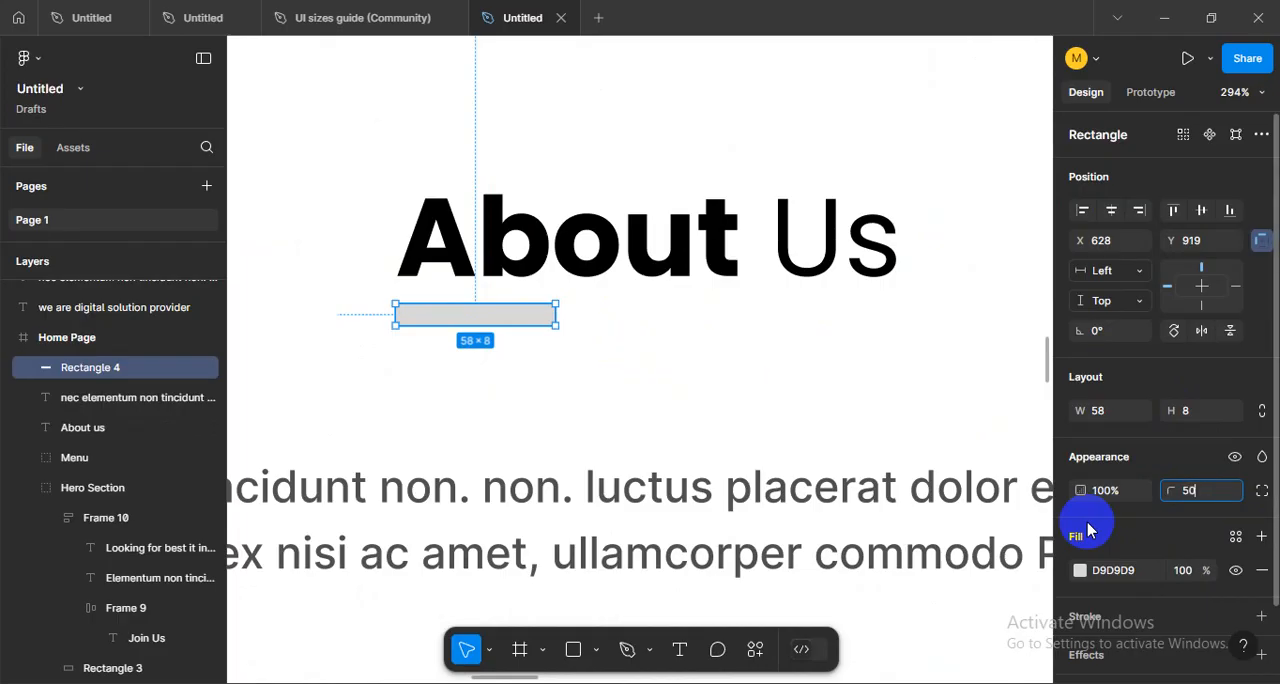
pyautogui.press('Return')
pyautogui.click(660, 391)
pyautogui.scroll(1, 529, 335)
pyautogui.moveTo(486, 316); pyautogui.dragTo(484, 331)
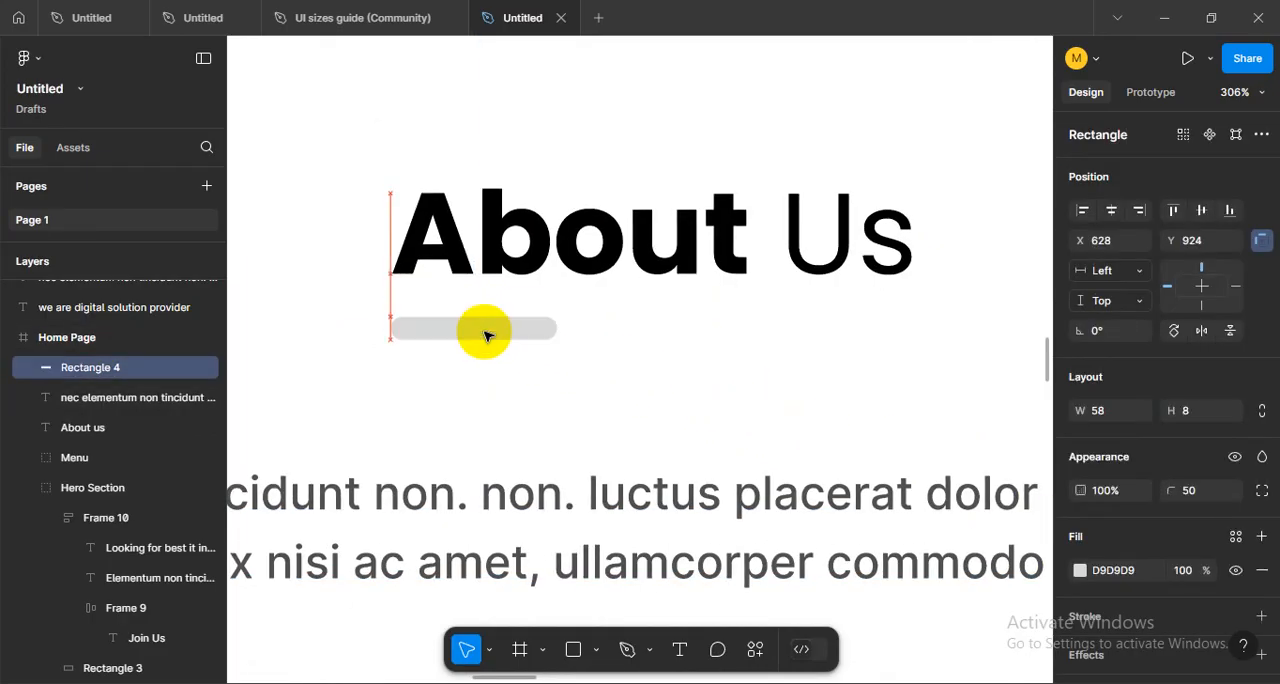
# - Widen the underline bar to 67 and lower it slightly to Y 925
pyautogui.click(631, 369)
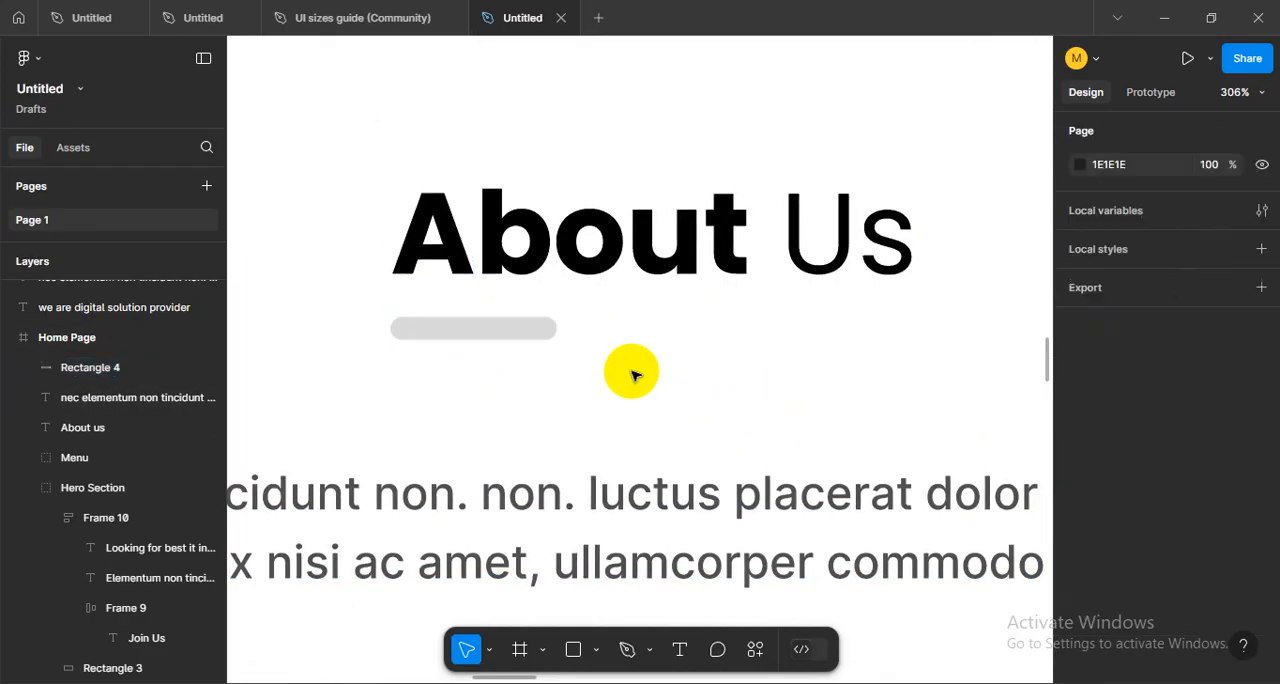
pyautogui.click(556, 328)
pyautogui.moveTo(556, 328); pyautogui.dragTo(571, 327)
pyautogui.click(494, 377)
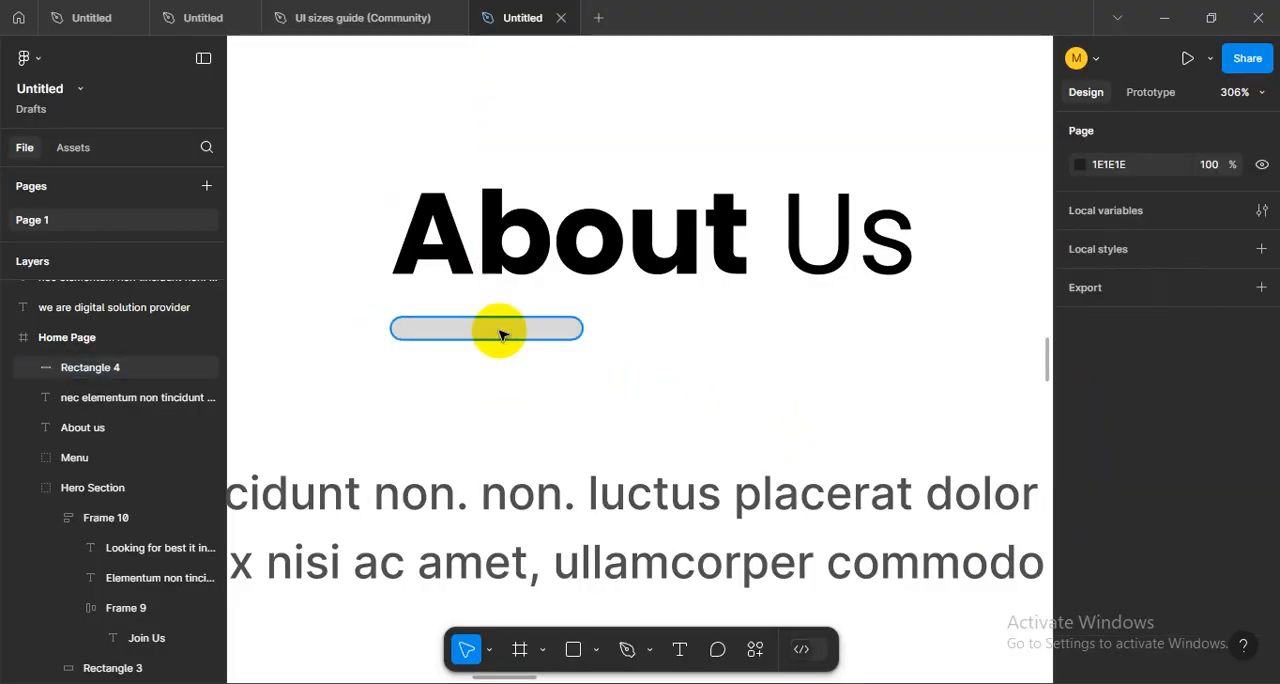
pyautogui.scroll(2, 494, 331)
pyautogui.moveTo(494, 330); pyautogui.dragTo(495, 333)
pyautogui.click(573, 399)
pyautogui.scroll(-4, 574, 401)
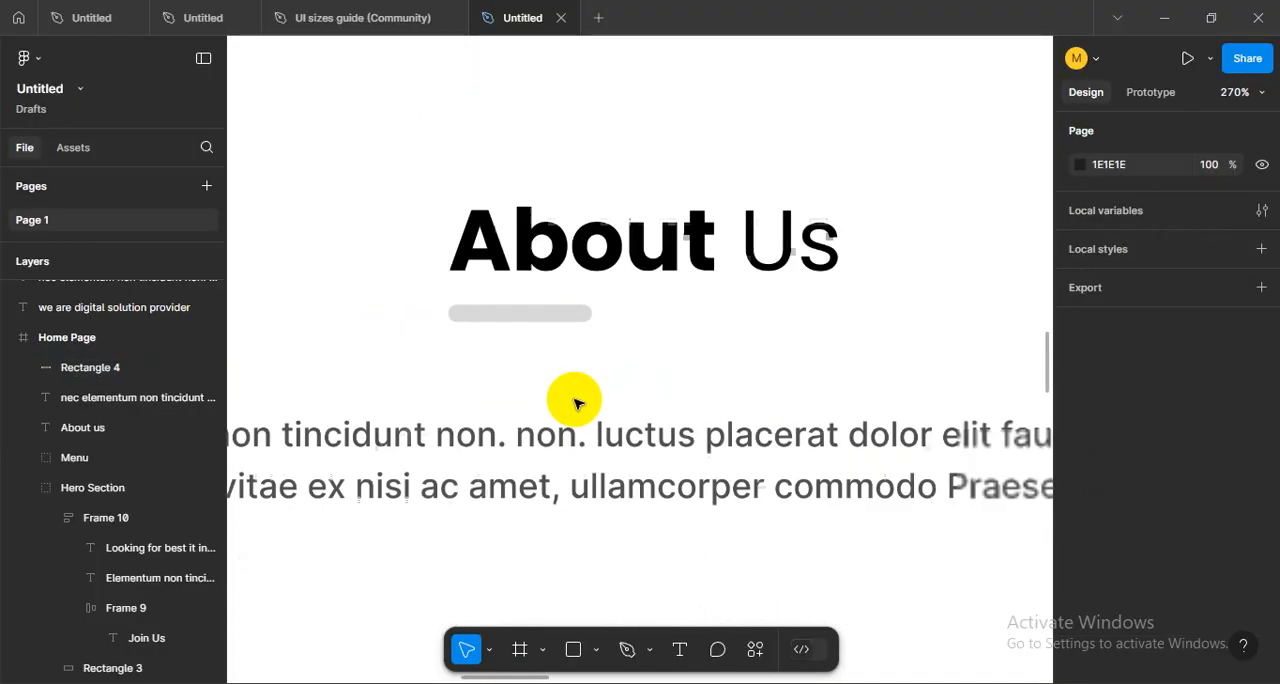
# - Fill the underline bar with the orange sampled from the Join Us button
pyautogui.click(566, 347)
pyautogui.scroll(-3, 660, 363)
pyautogui.press('i')
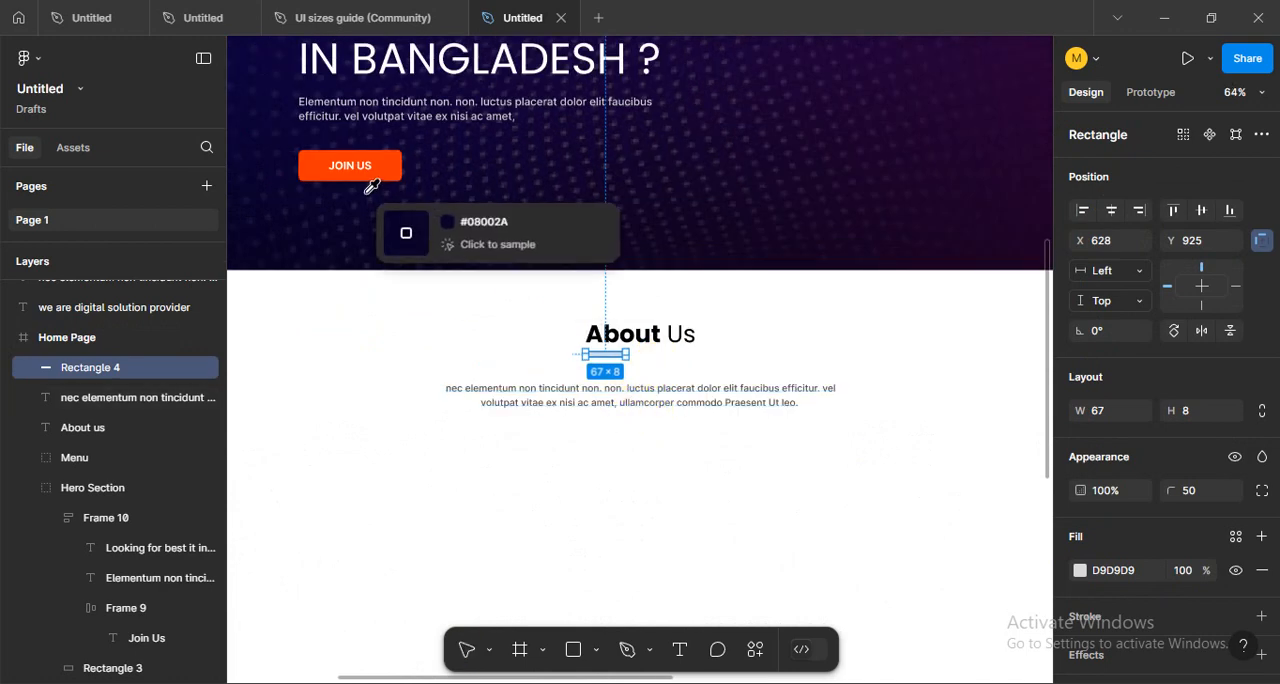
pyautogui.click(395, 160)
pyautogui.click(634, 463)
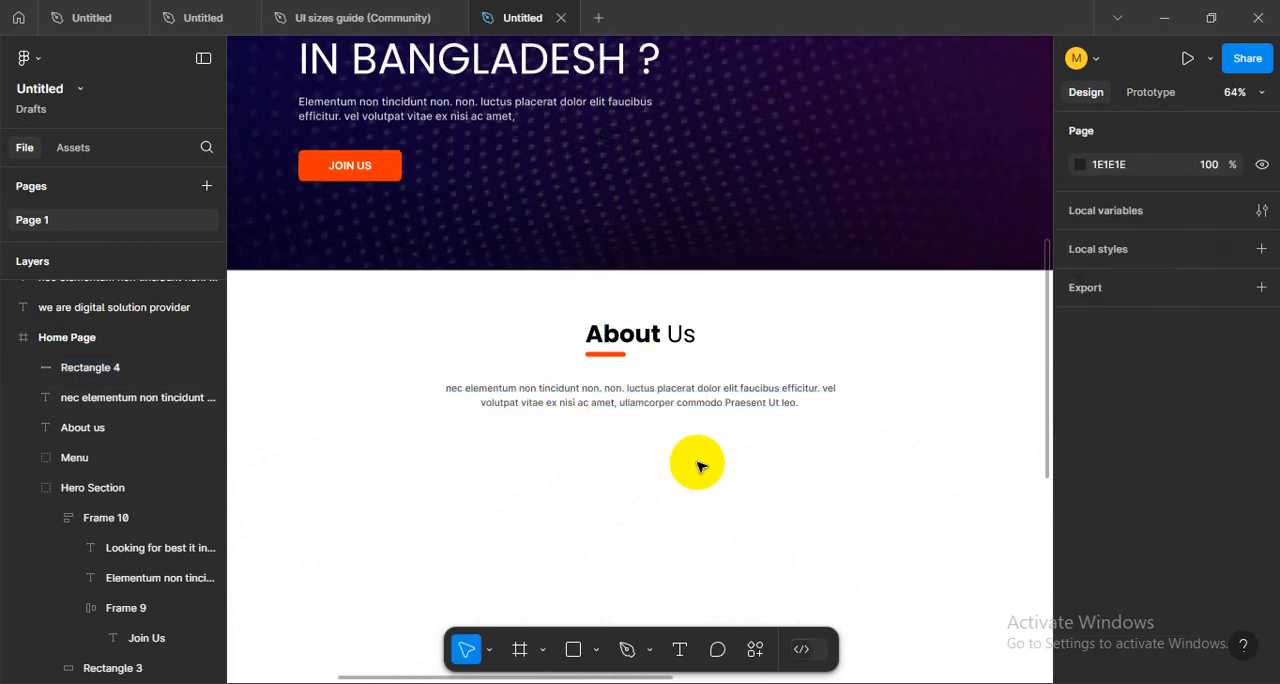
# - Show the layout grids over the About Us section of the Home Page
pyautogui.scroll(-3, 700, 467)
pyautogui.moveTo(780, 492); pyautogui.dragTo(773, 526)
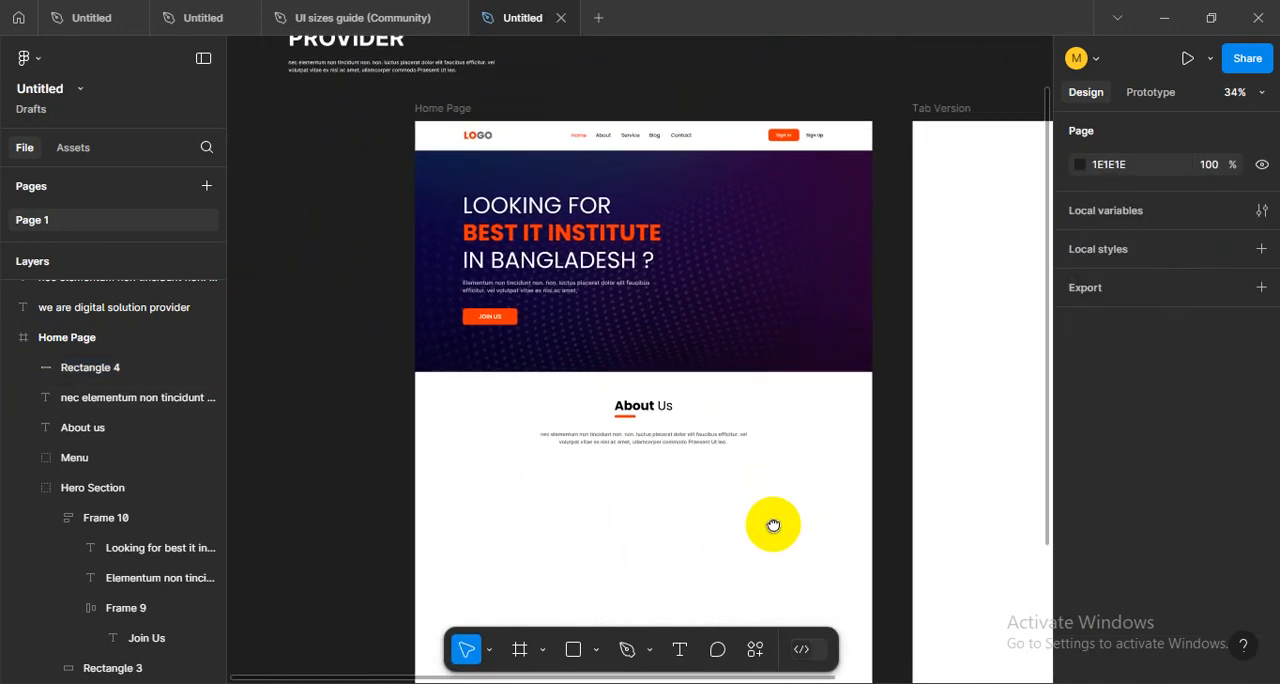
pyautogui.scroll(5, 691, 487)
pyautogui.moveTo(691, 486); pyautogui.dragTo(737, 527)
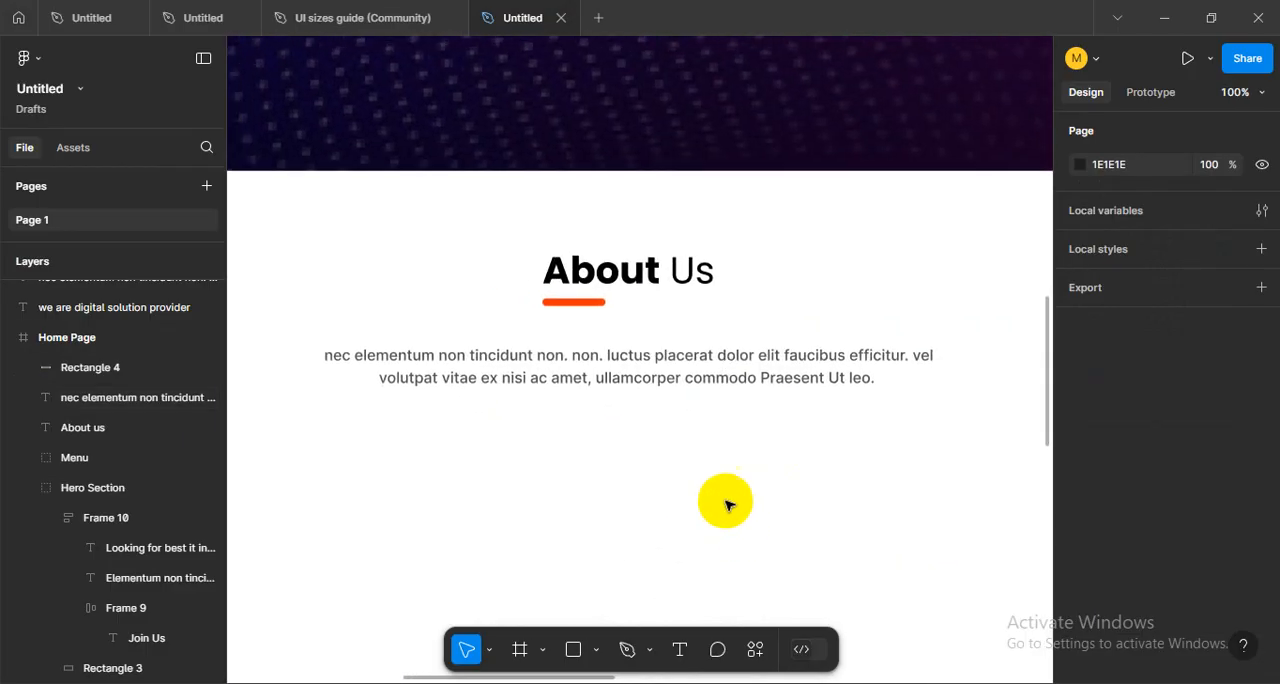
pyautogui.scroll(-5, 727, 505)
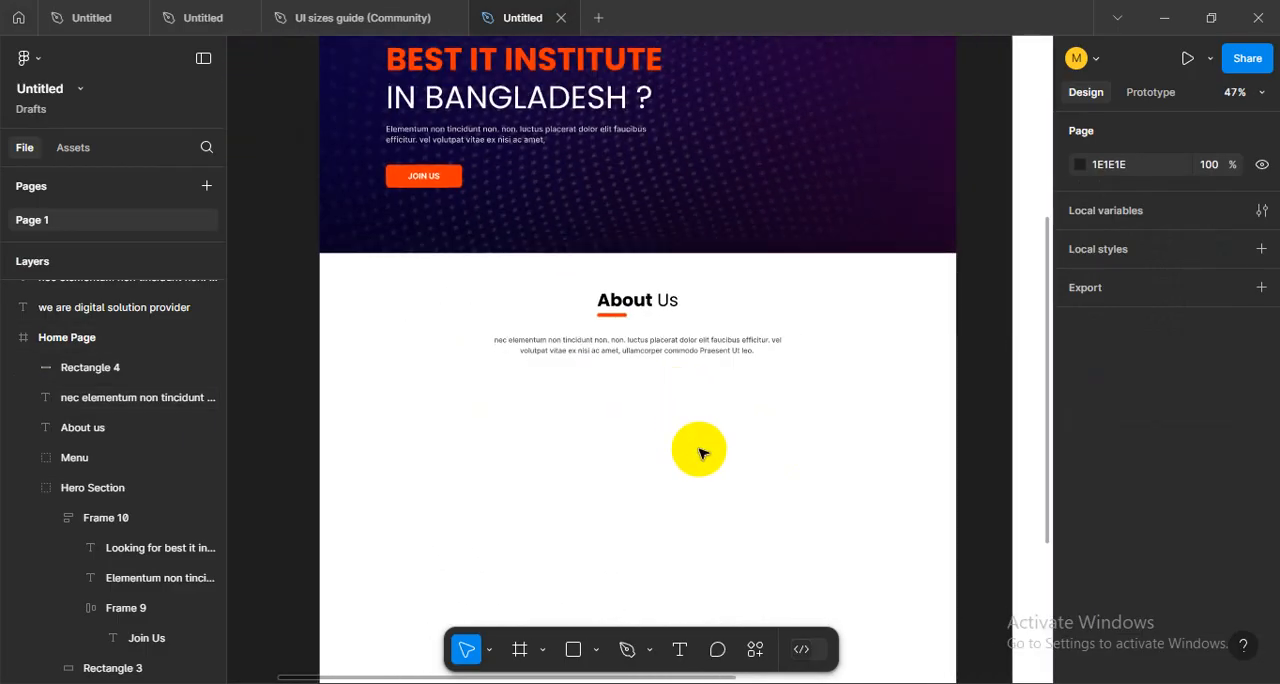
pyautogui.moveTo(700, 453); pyautogui.dragTo(676, 420)
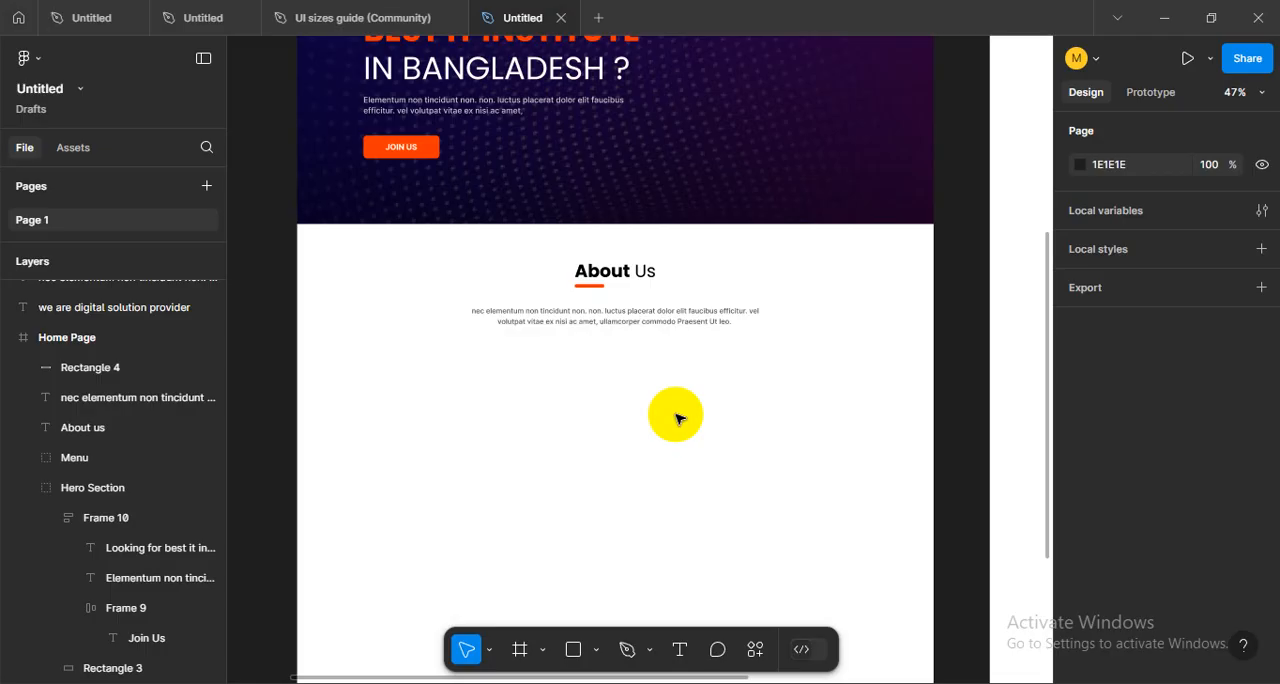
pyautogui.hotkey('ctrl', 'shift', '4')
pyautogui.moveTo(671, 414); pyautogui.dragTo(677, 420)
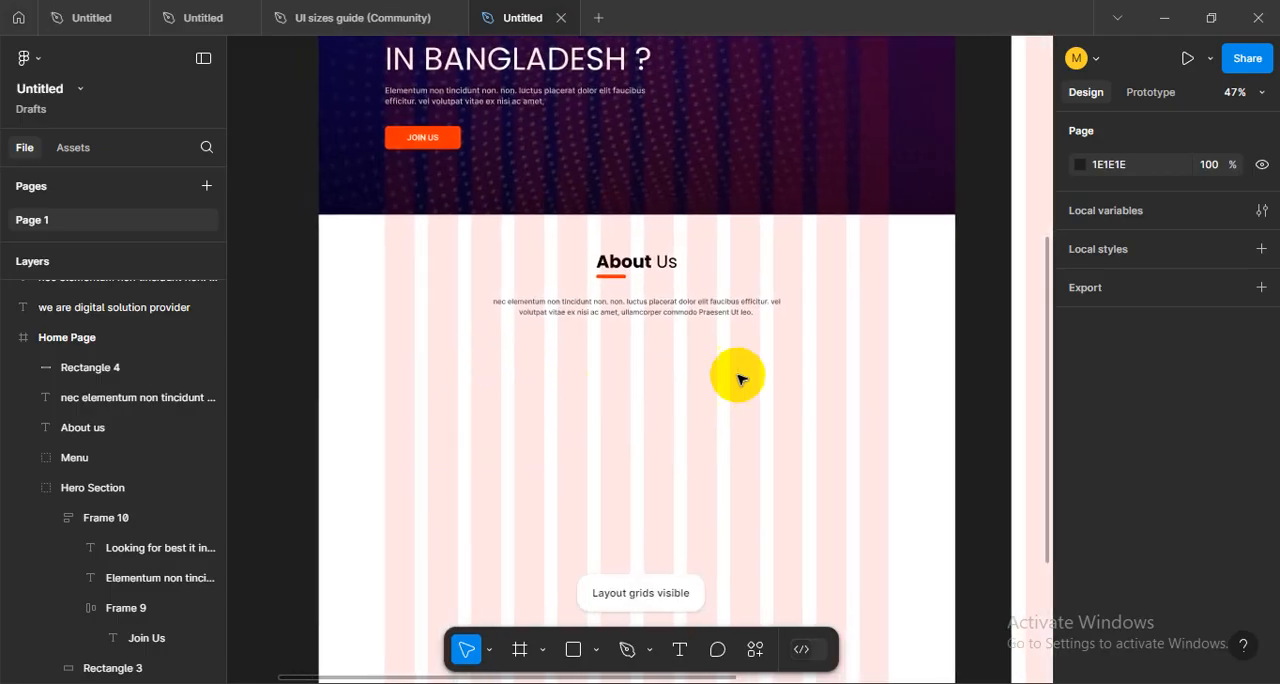
pyautogui.moveTo(737, 374); pyautogui.dragTo(742, 407)
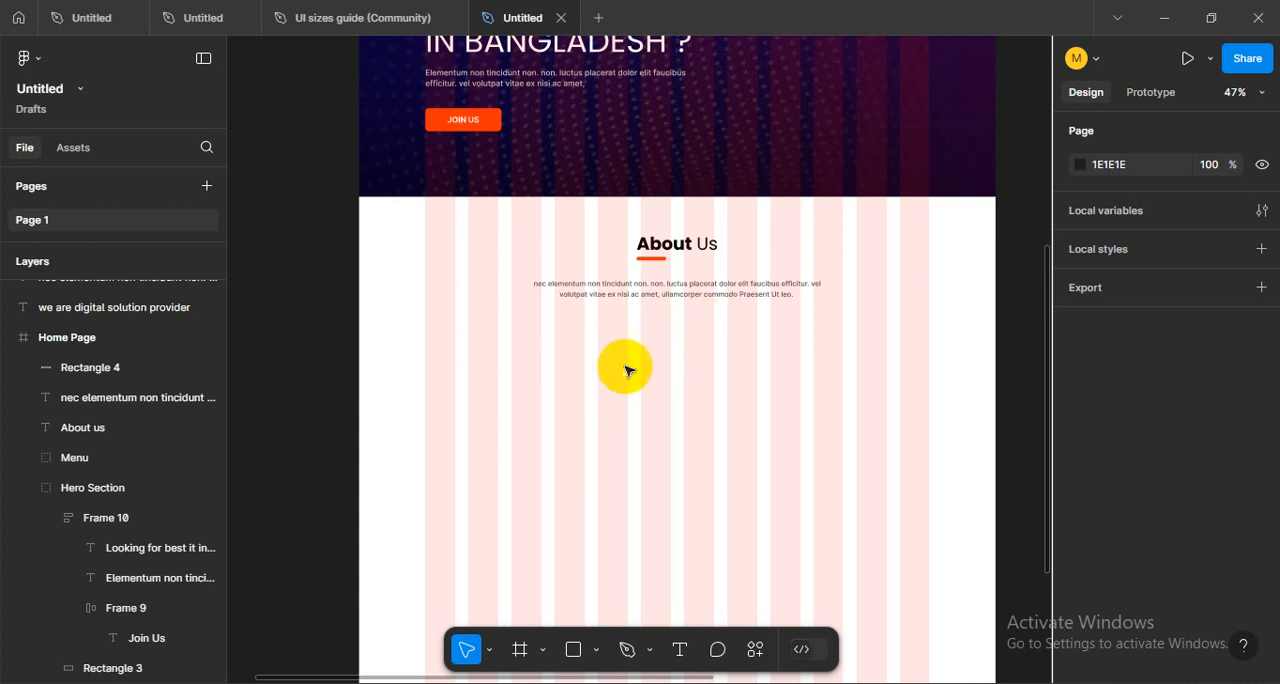
# - Draw a 556 × 556 square below the About Us paragraph at X 150, Y 1094, starting at the first grid column
pyautogui.click(274, 243)
pyautogui.click(573, 649)
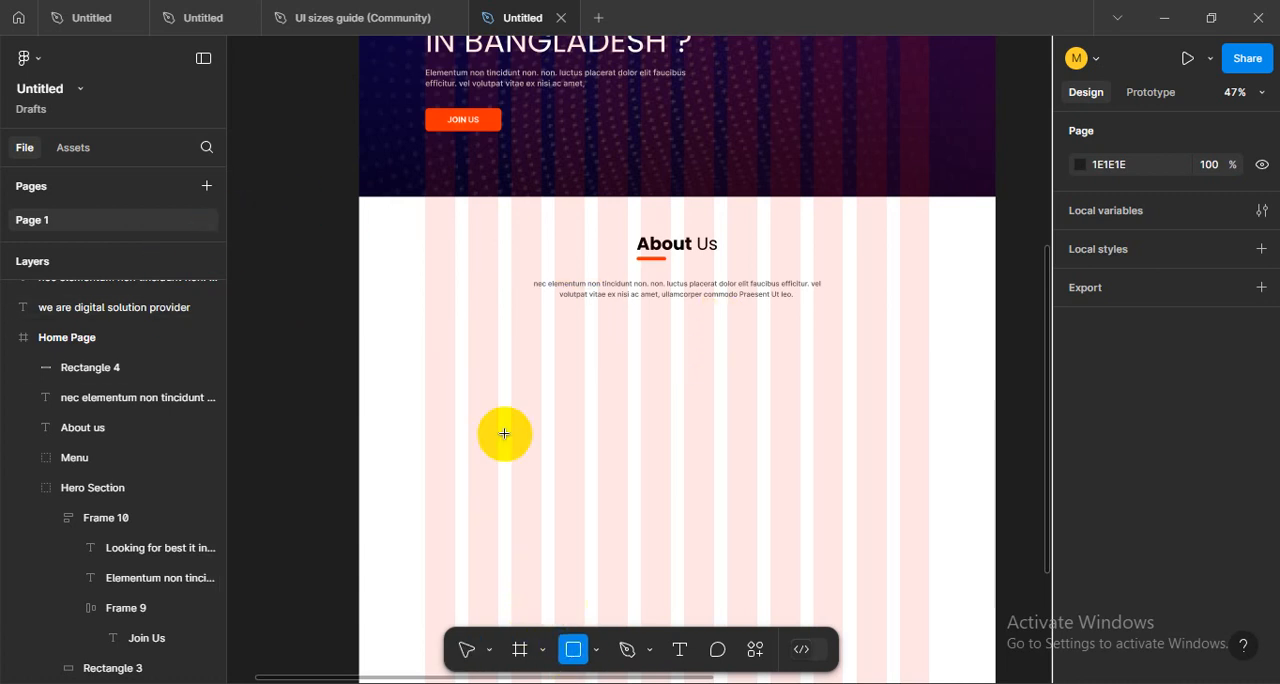
pyautogui.moveTo(425, 331)
pyautogui.mouseDown()
pyautogui.moveTo(634, 523)
pyautogui.moveTo(578, 485)
pyautogui.moveTo(628, 535)
pyautogui.mouseUp()
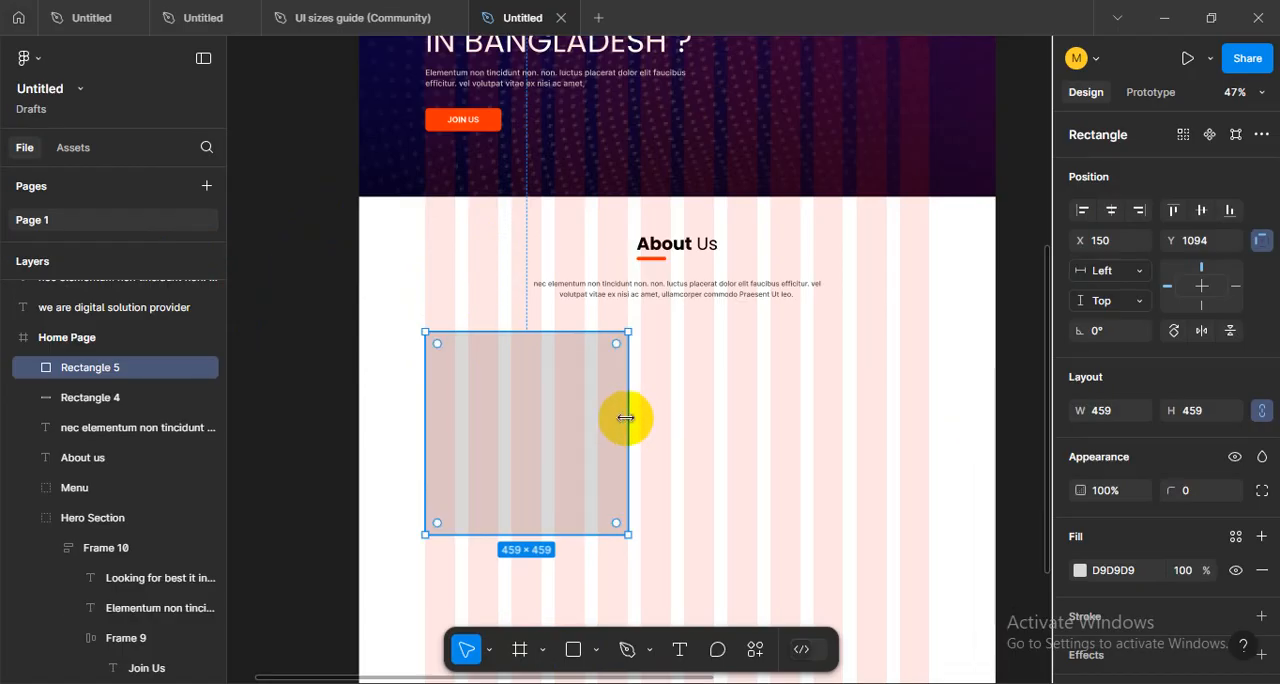
pyautogui.moveTo(626, 418)
pyautogui.mouseDown()
pyautogui.moveTo(669, 420)
pyautogui.moveTo(488, 433)
pyautogui.moveTo(668, 437)
pyautogui.moveTo(628, 437)
pyautogui.mouseUp()
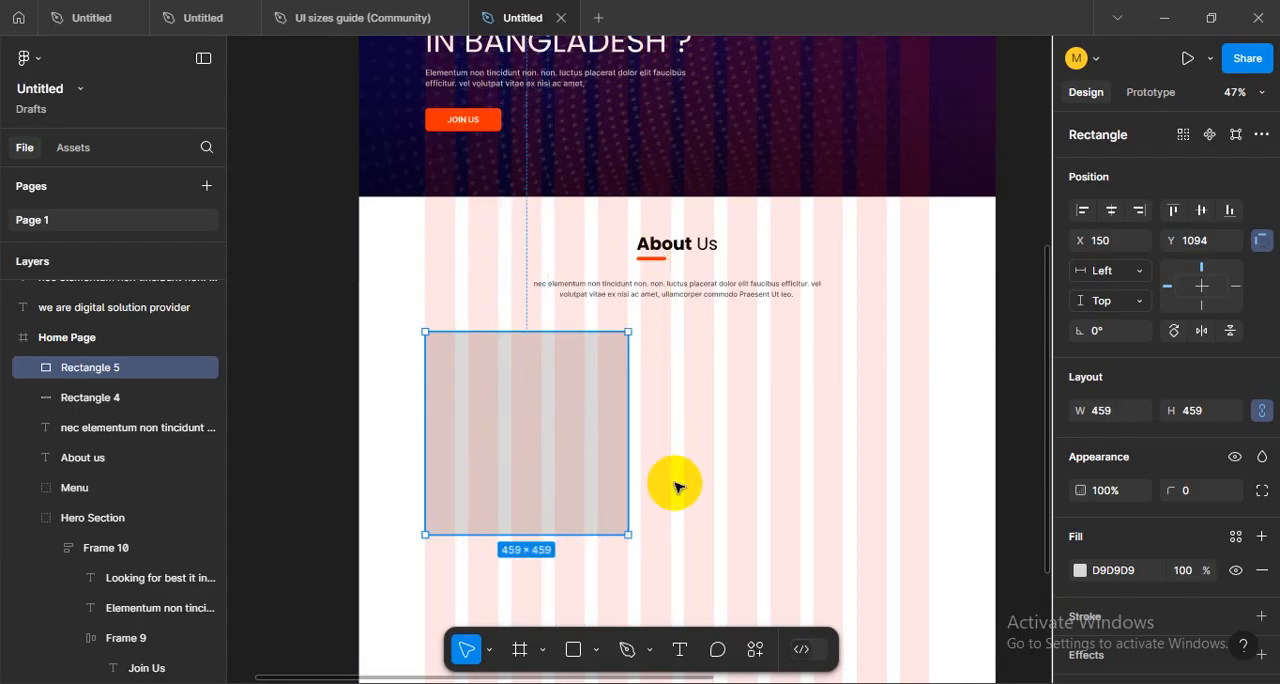
pyautogui.moveTo(632, 530); pyautogui.dragTo(667, 532)
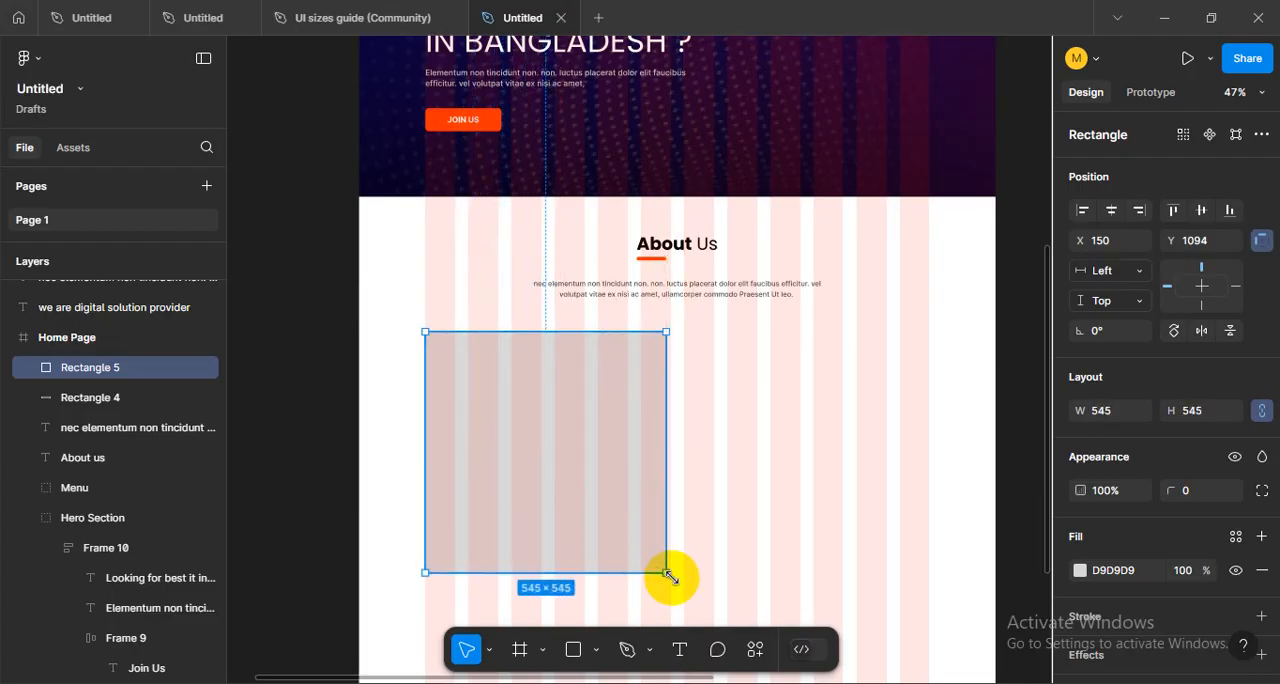
pyautogui.moveTo(671, 577); pyautogui.dragTo(673, 578)
pyautogui.moveTo(761, 522); pyautogui.dragTo(725, 507)
pyautogui.click(723, 476)
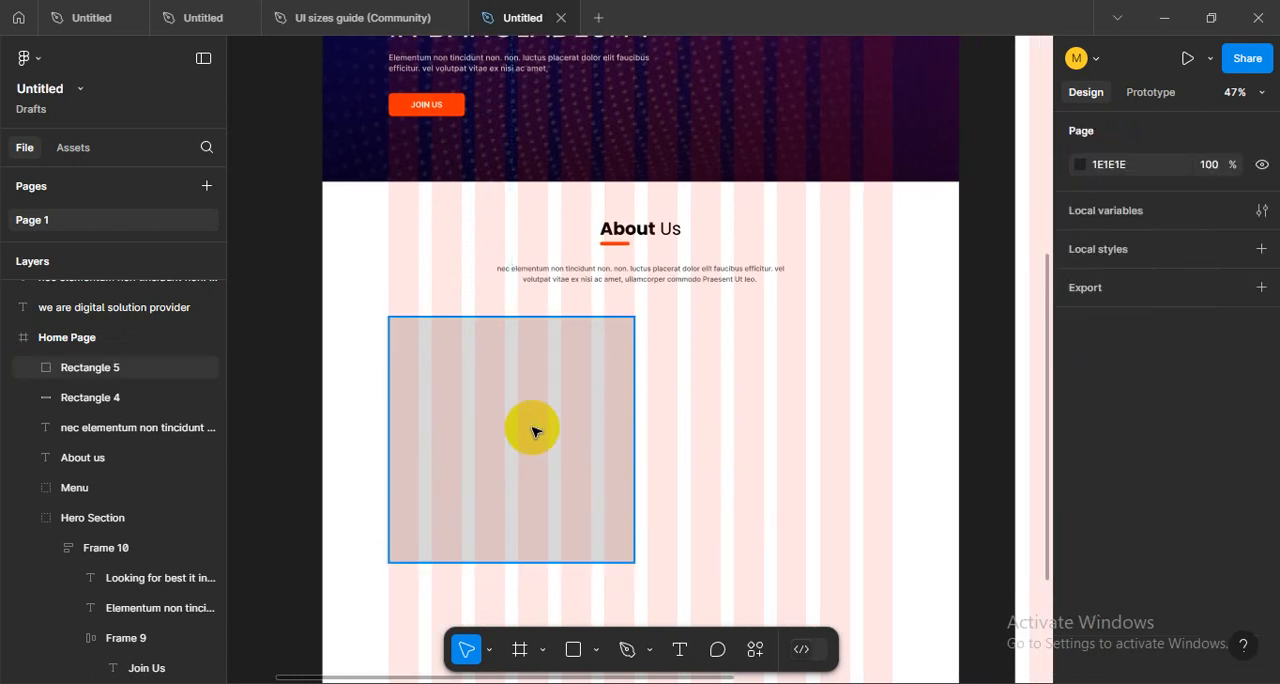
# - Set the corner radius of the whole square below the About Us paragraph to 50
pyautogui.click(534, 431)
pyautogui.scroll(-1, 1240, 580)
pyautogui.scroll(1, 1230, 530)
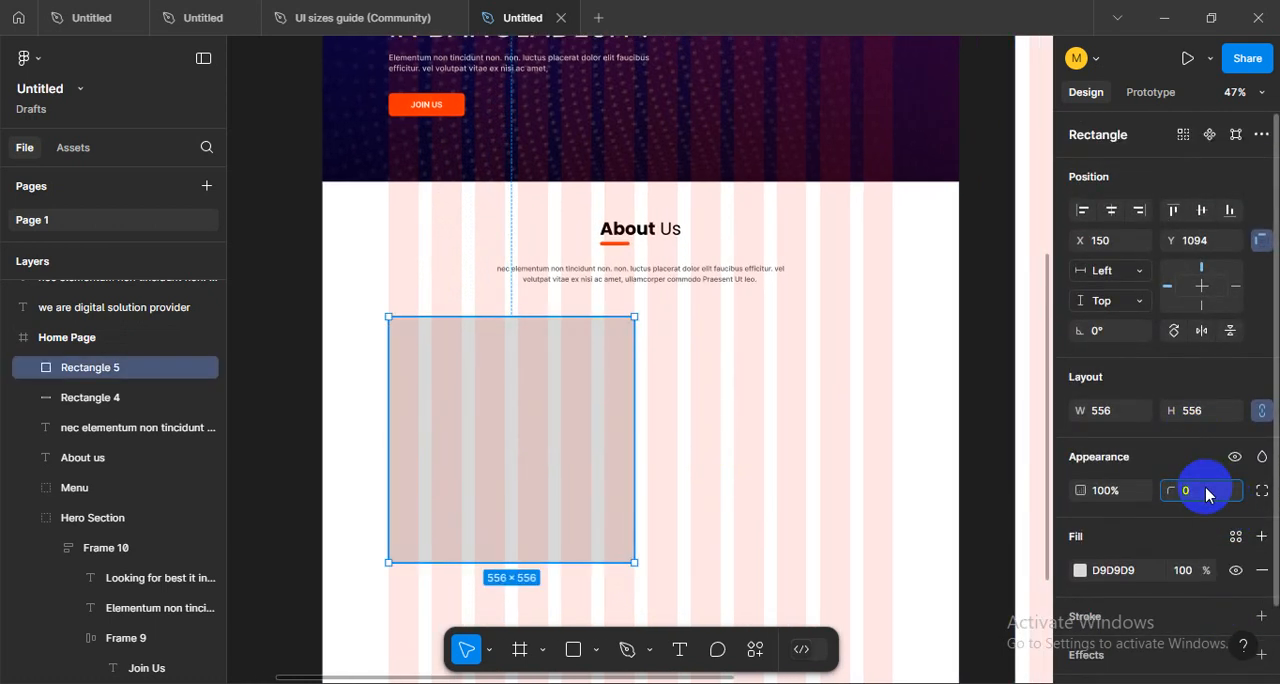
pyautogui.click(851, 362)
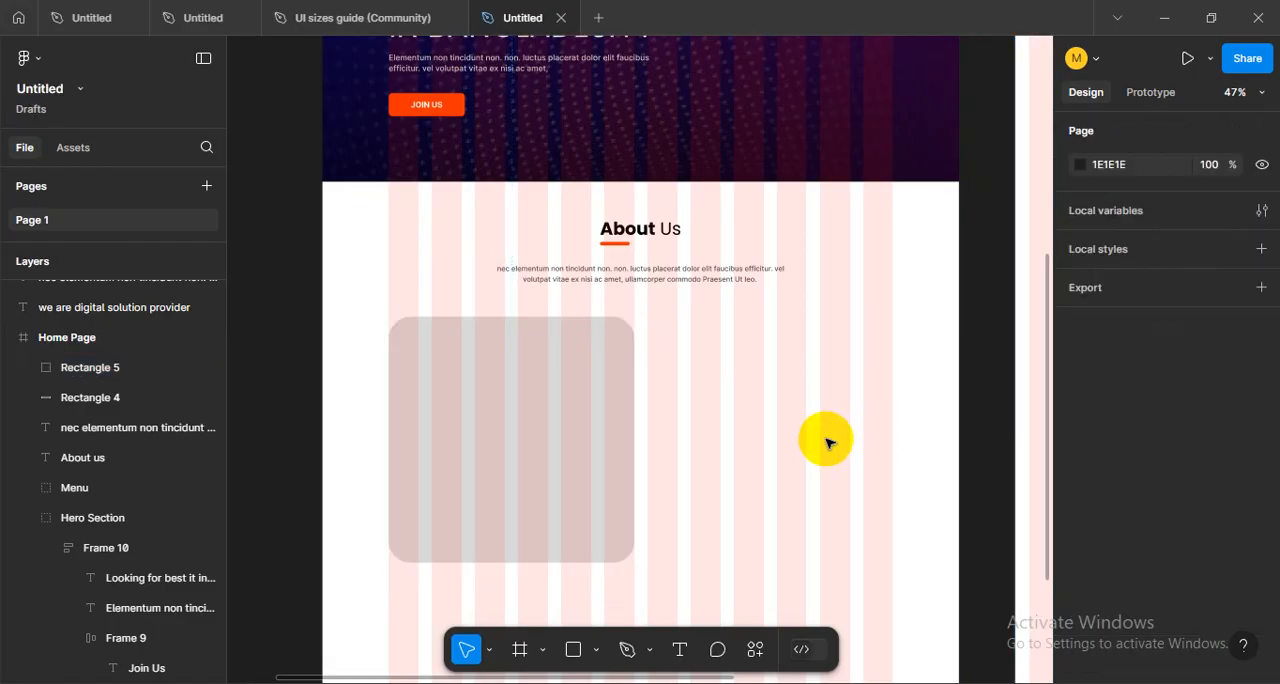
pyautogui.scroll(-2, 703, 441)
pyautogui.scroll(3, 704, 443)
pyautogui.scroll(1, 704, 443)
pyautogui.click(480, 397)
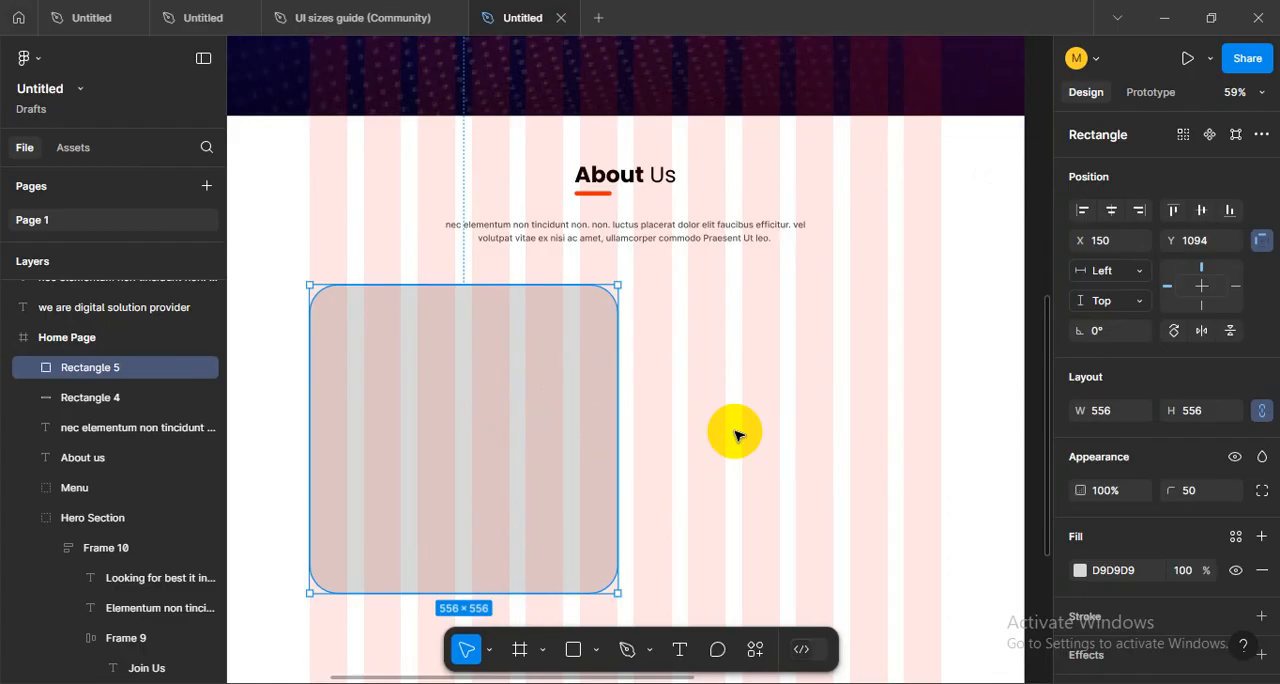
# - Undo the uniform corner rounding of the square
pyautogui.click(1008, 540)
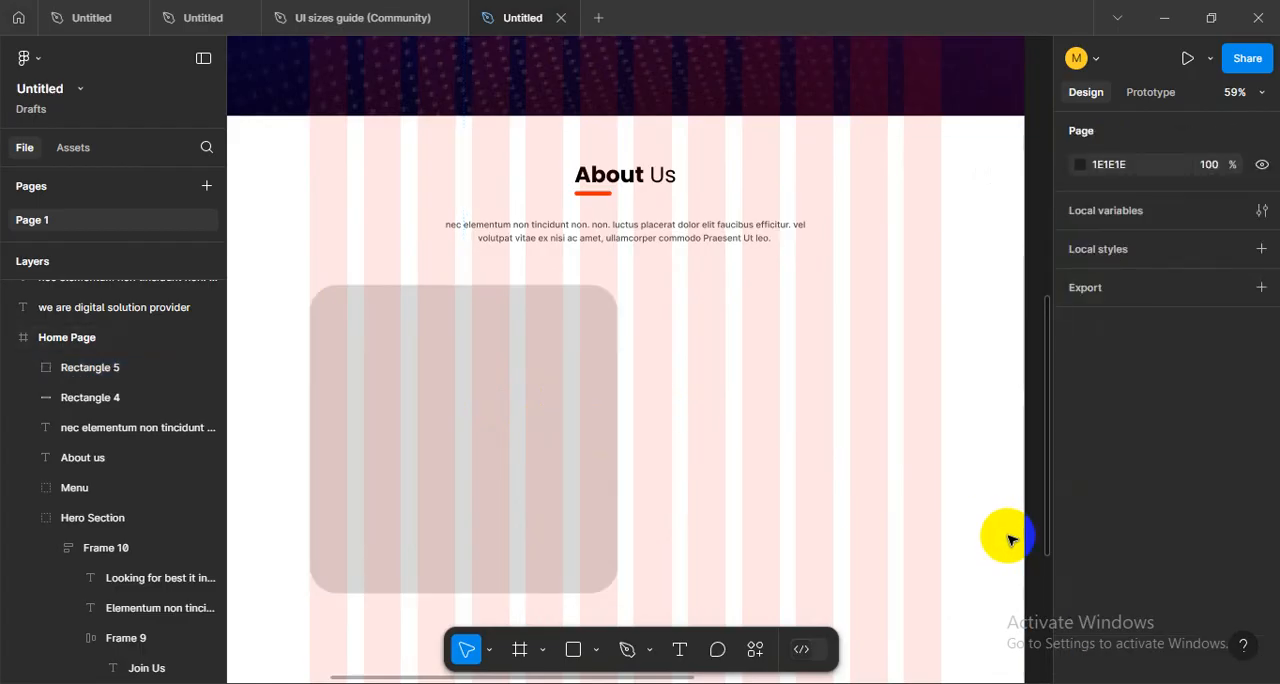
pyautogui.hotkey('ctrl', 'z')
pyautogui.hotkey('ctrl', 'z')
pyautogui.hotkey('ctrl', 'z')
pyautogui.hotkey('ctrl', 'z')
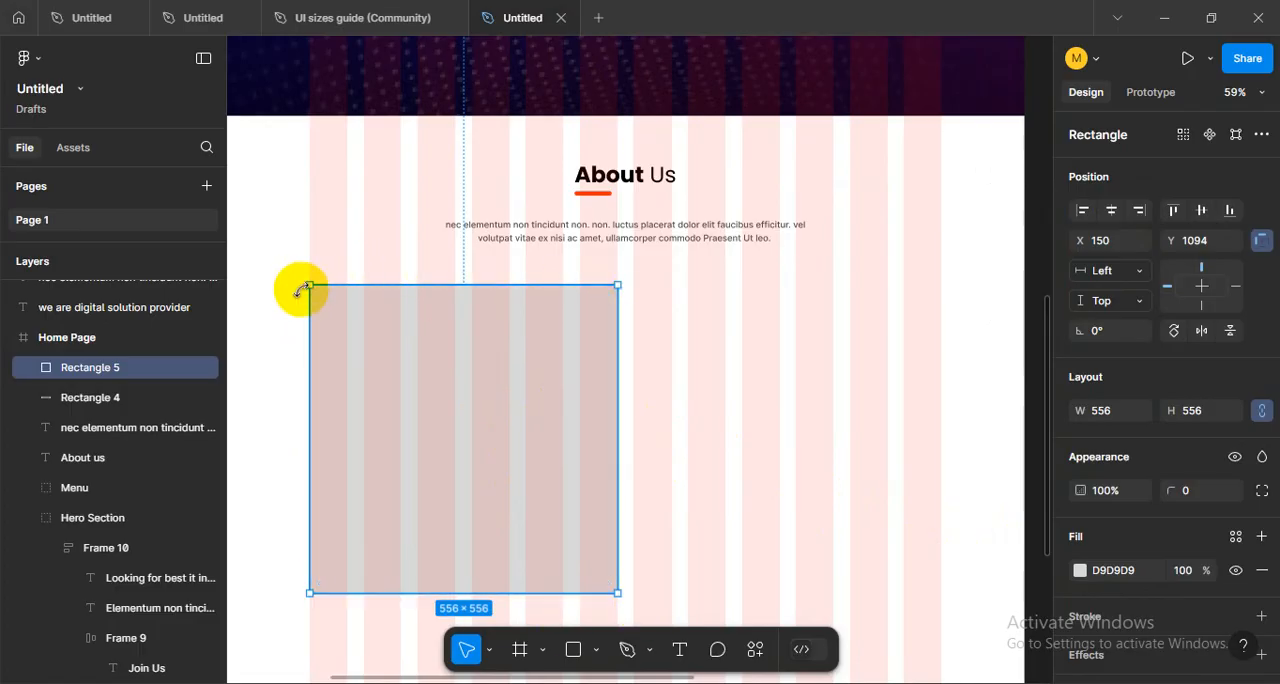
# - Round only the square's upper-left corner, using individual corner radii, to a radius of about 193
pyautogui.click(1262, 490)
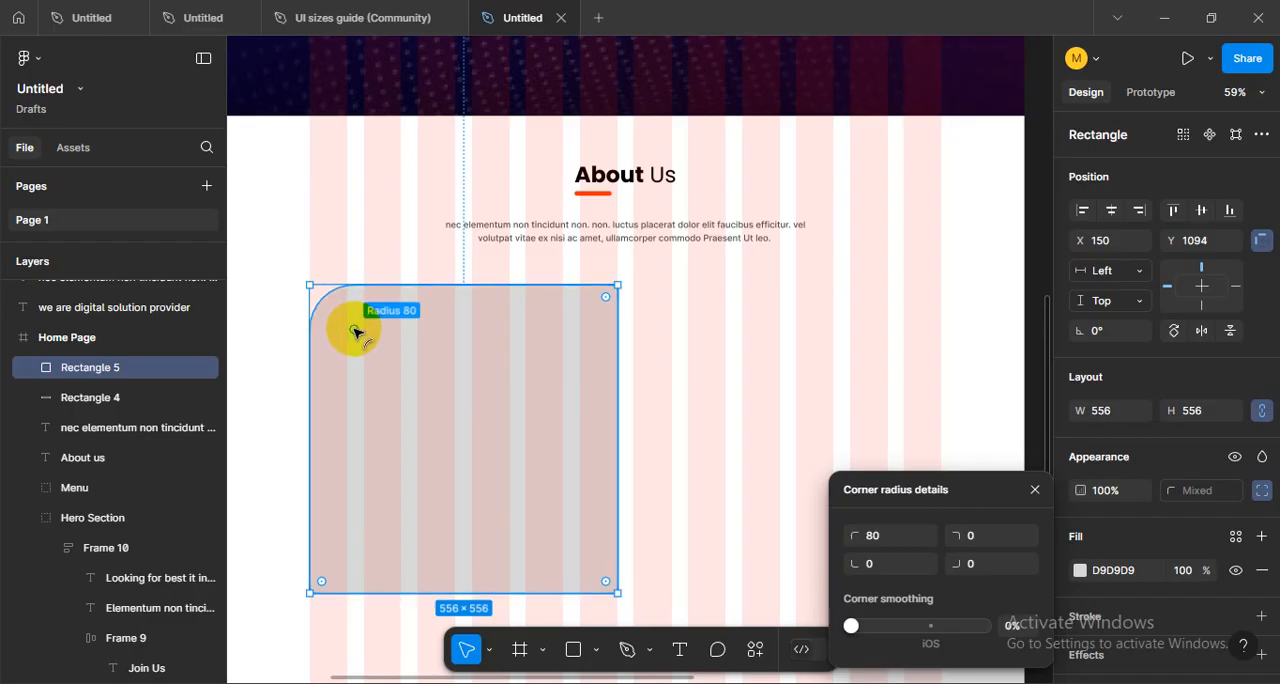
pyautogui.moveTo(351, 329); pyautogui.dragTo(408, 388)
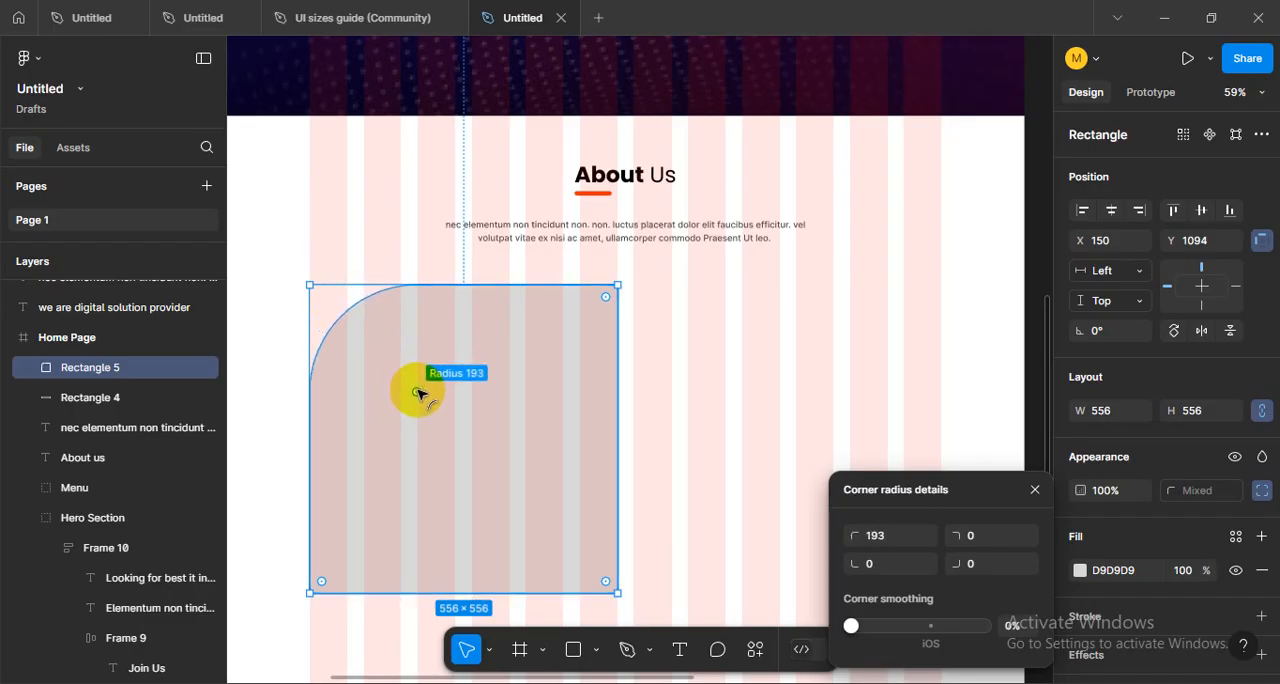
pyautogui.moveTo(606, 582); pyautogui.dragTo(533, 422)
pyautogui.hotkey('ctrl', 'z')
pyautogui.click(764, 430)
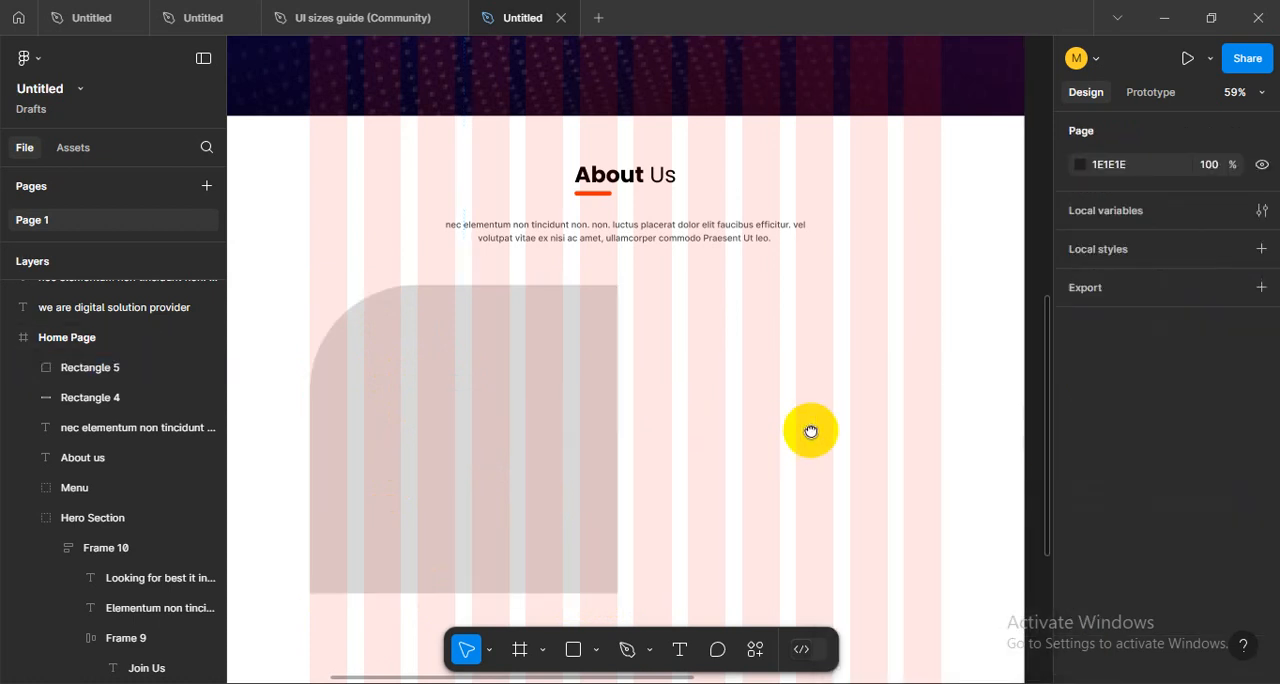
pyautogui.moveTo(790, 431)
pyautogui.mouseDown()
pyautogui.moveTo(826, 421)
pyautogui.moveTo(878, 467)
pyautogui.moveTo(780, 428)
pyautogui.mouseUp()
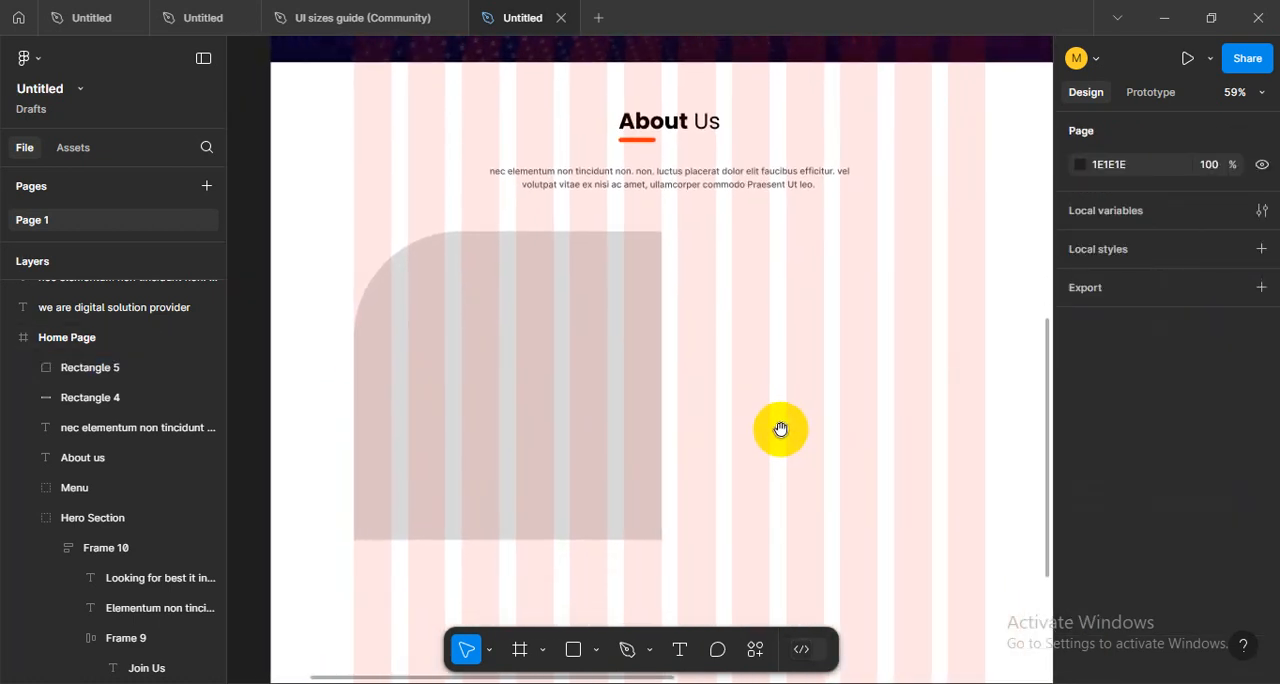
# - Round the square's other three corners individually to a radius of about 33
pyautogui.click(523, 383)
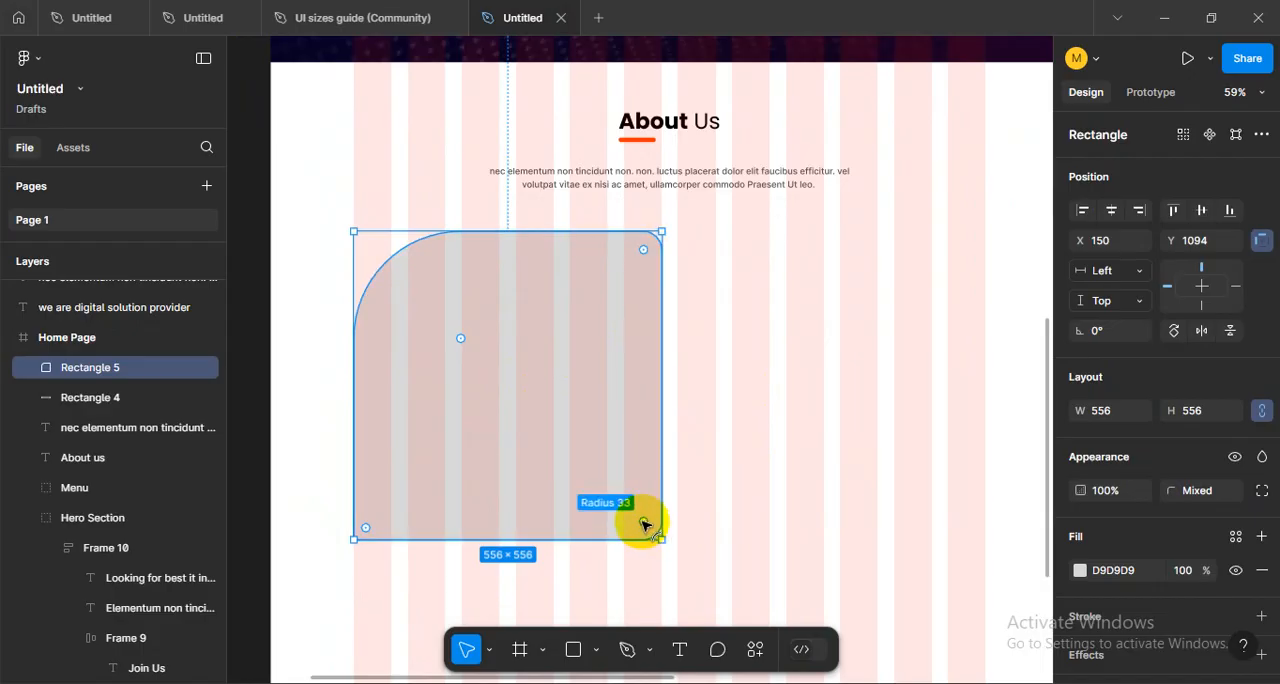
pyautogui.moveTo(646, 525); pyautogui.dragTo(640, 518)
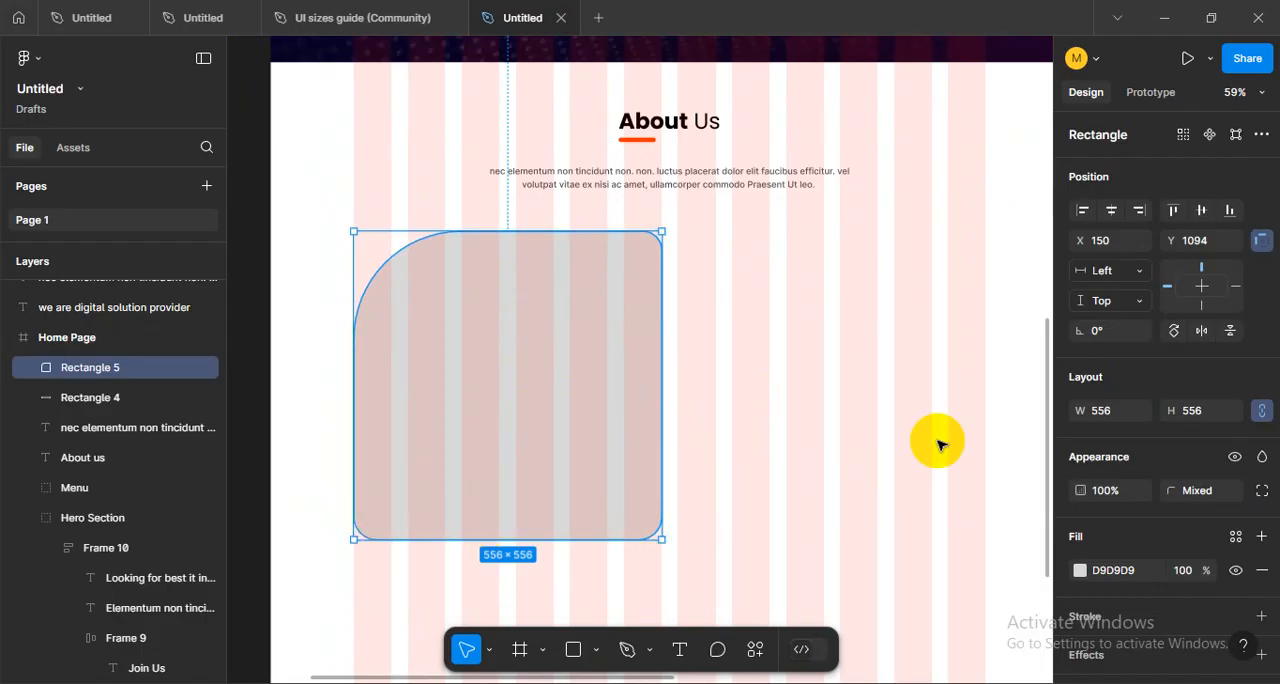
pyautogui.click(761, 435)
pyautogui.scroll(-1, 740, 425)
pyautogui.scroll(1, 740, 425)
pyautogui.moveTo(775, 432); pyautogui.dragTo(719, 437)
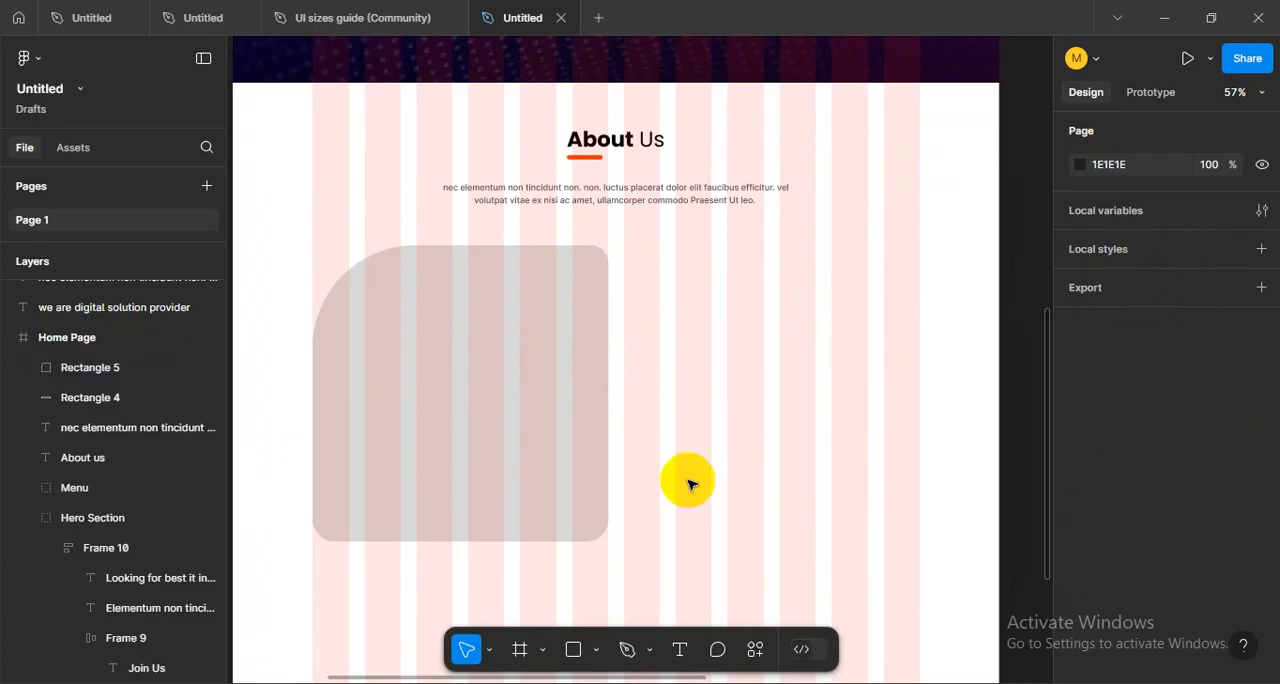
# - Draw a text box about 555 by 529 beside the rounded placeholder, search plugins for "lorem" and open Lorem ipsum universal
pyautogui.click(679, 649)
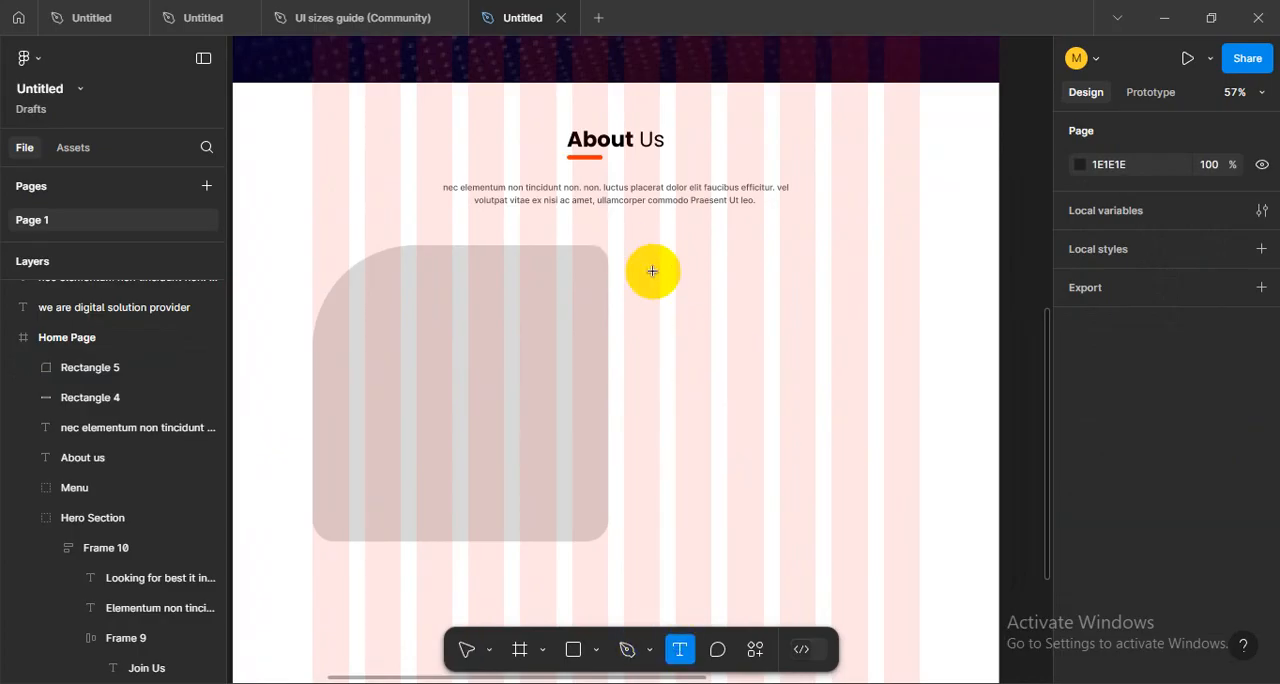
pyautogui.moveTo(624, 250); pyautogui.dragTo(917, 531)
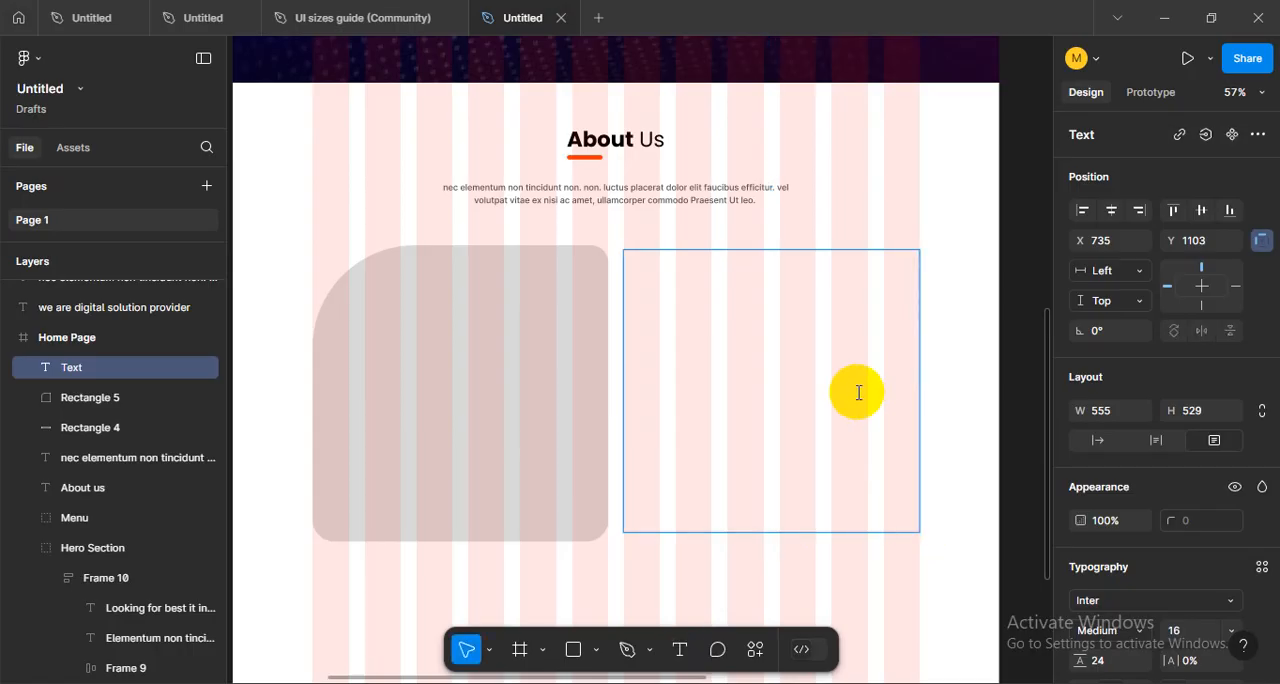
pyautogui.click(756, 650)
pyautogui.click(590, 343)
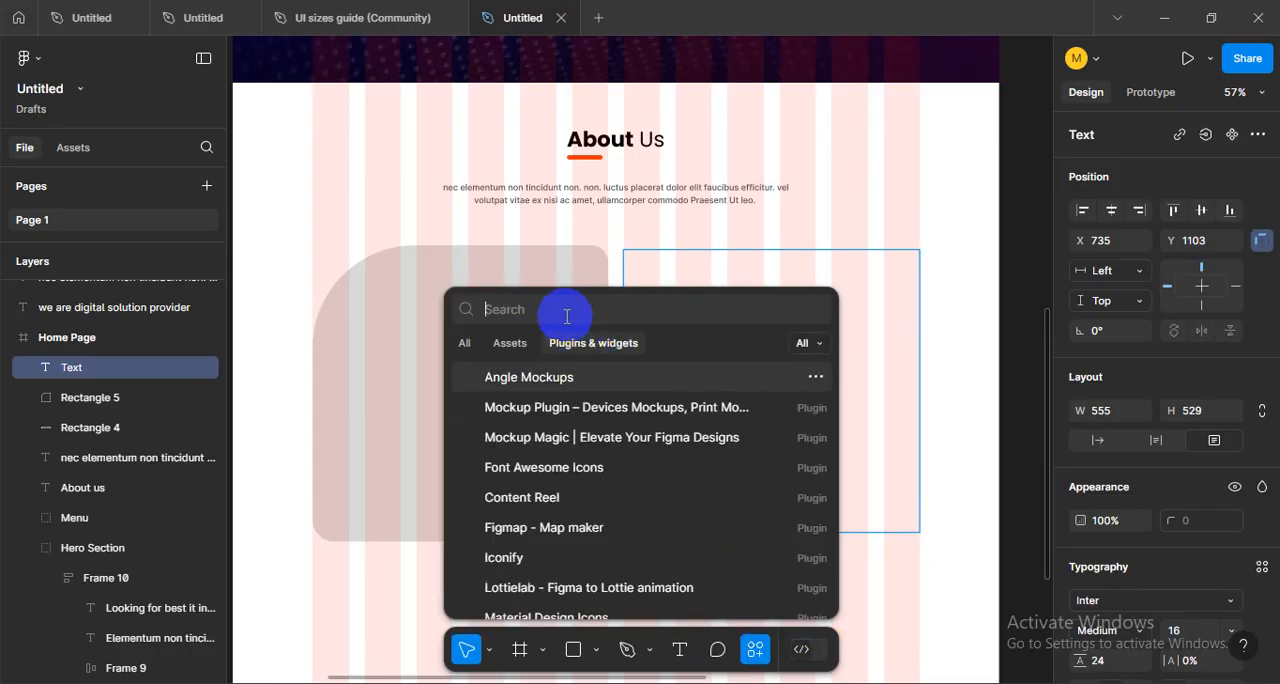
pyautogui.write('lorem')
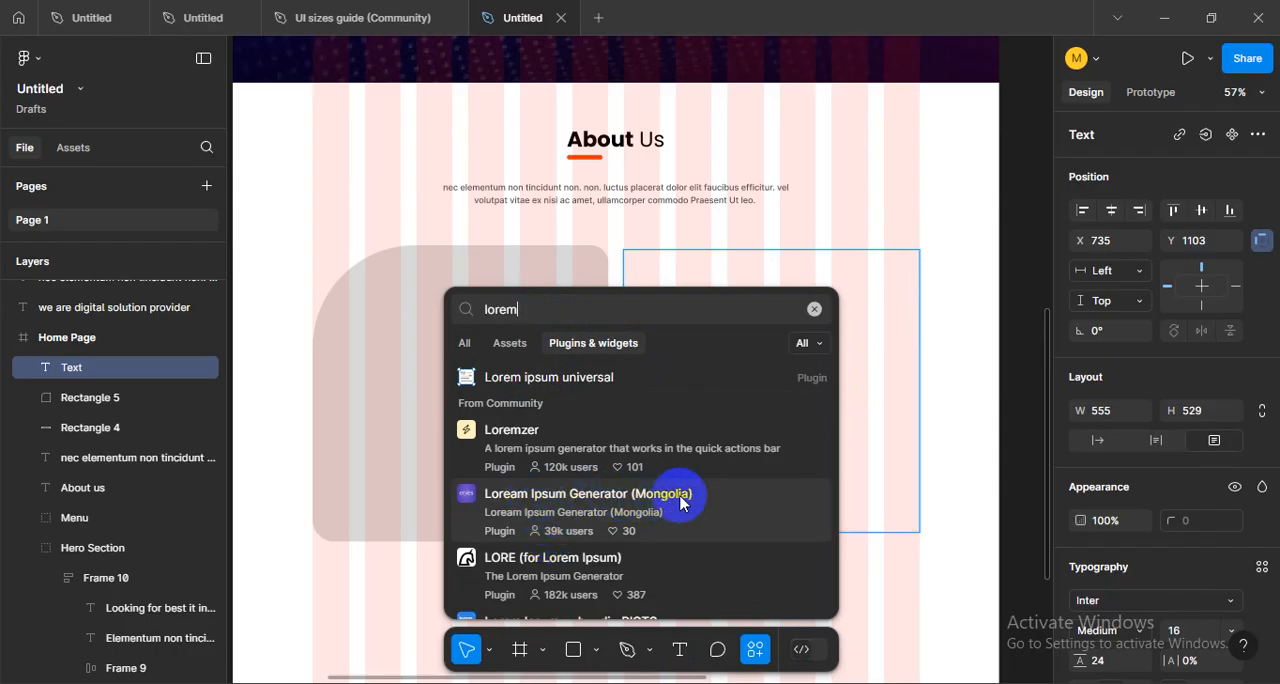
pyautogui.scroll(-2, 586, 470)
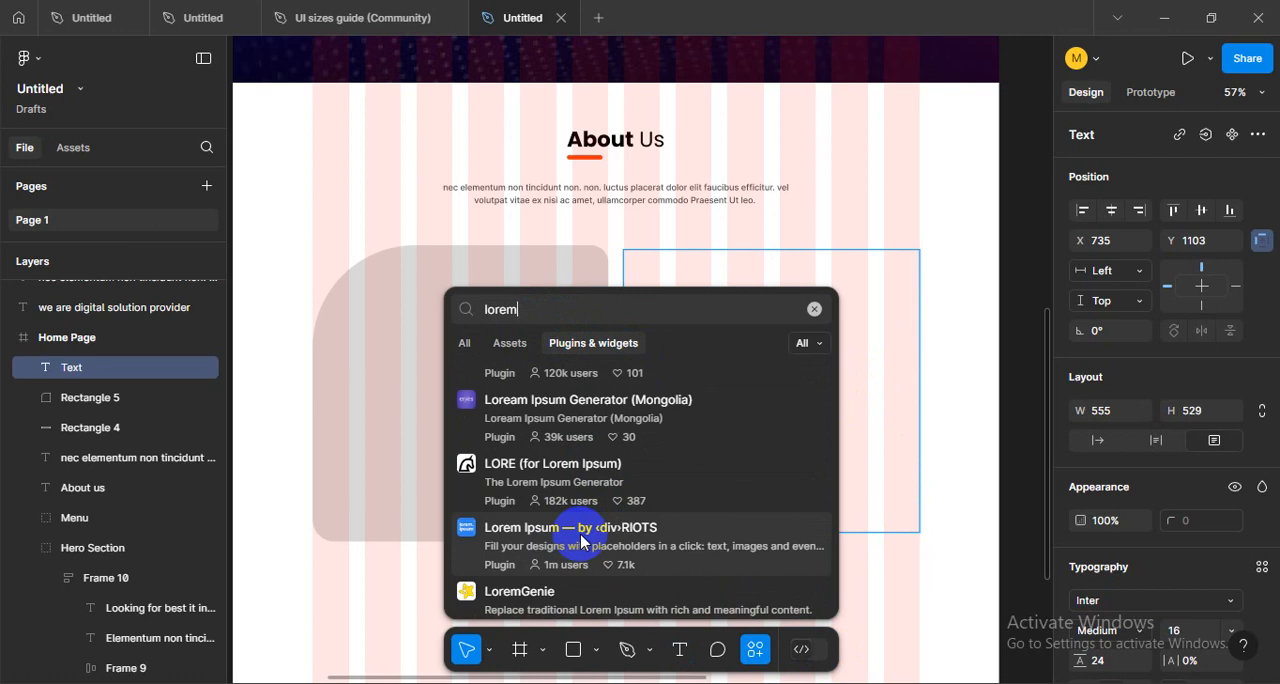
pyautogui.scroll(-3, 583, 541)
pyautogui.scroll(5, 582, 538)
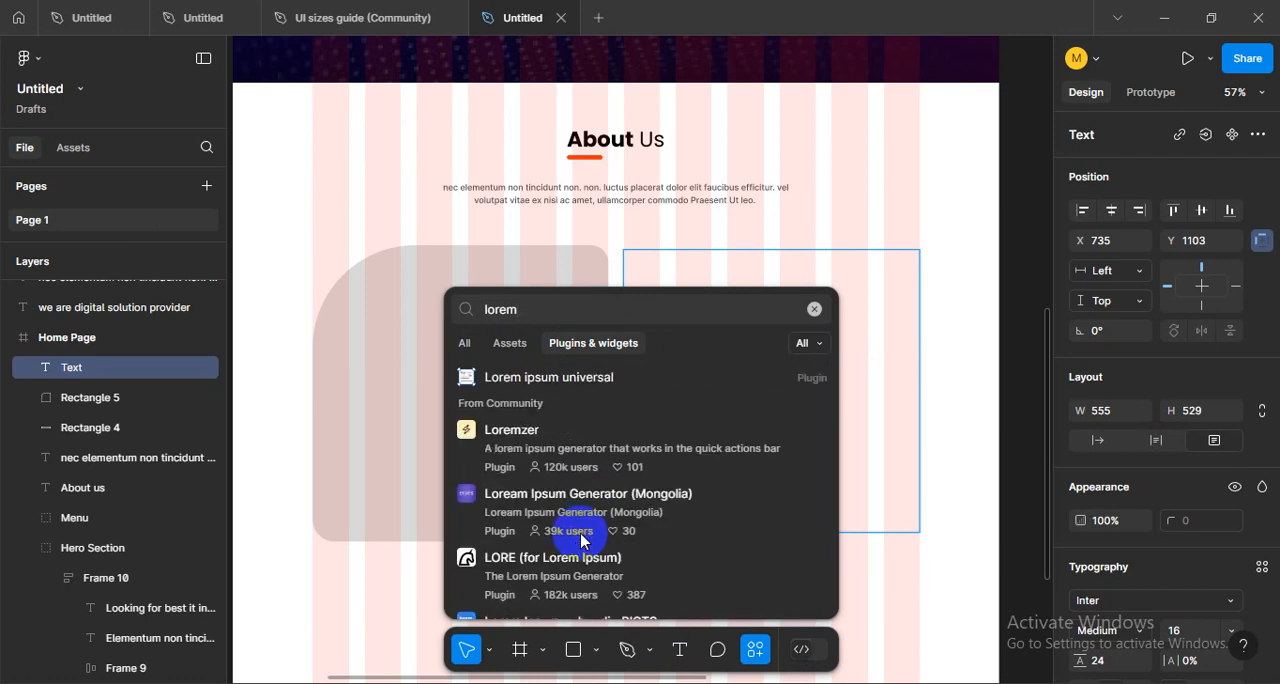
pyautogui.click(561, 391)
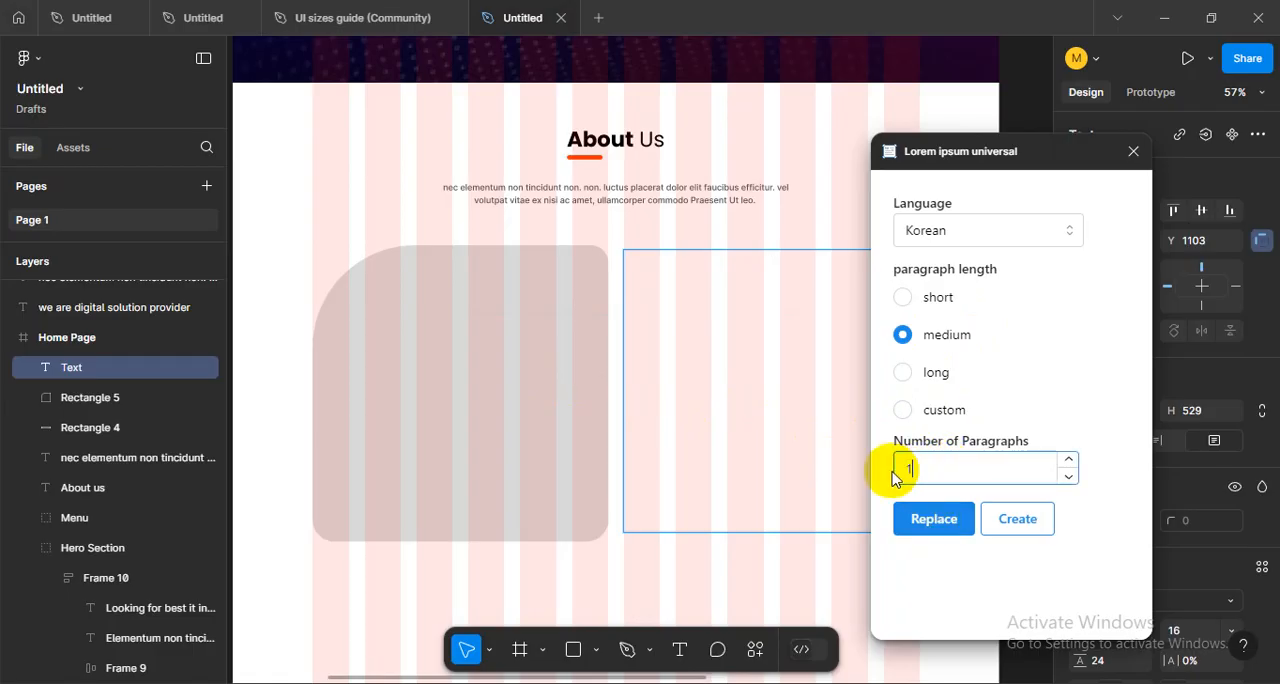
# - Generate one medium-length Korean placeholder paragraph and move it beside the About Us heading
pyautogui.click(1016, 519)
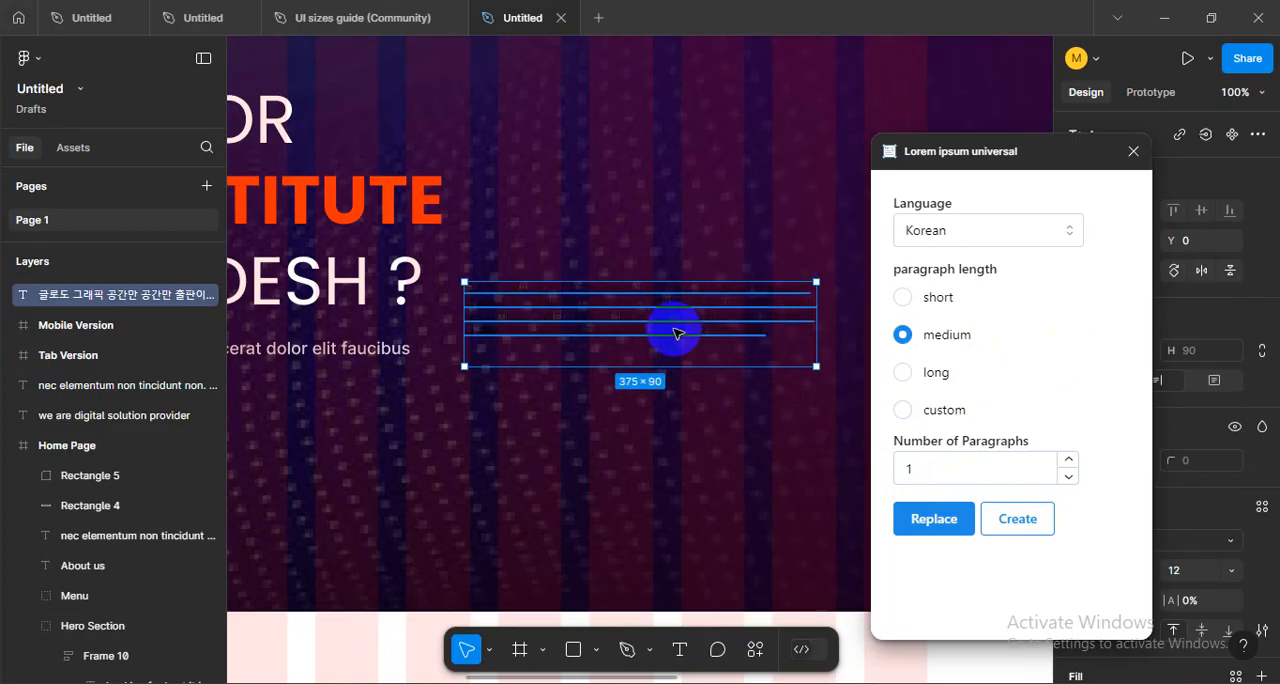
pyautogui.moveTo(667, 324); pyautogui.dragTo(698, 412)
pyautogui.scroll(-3, 657, 538)
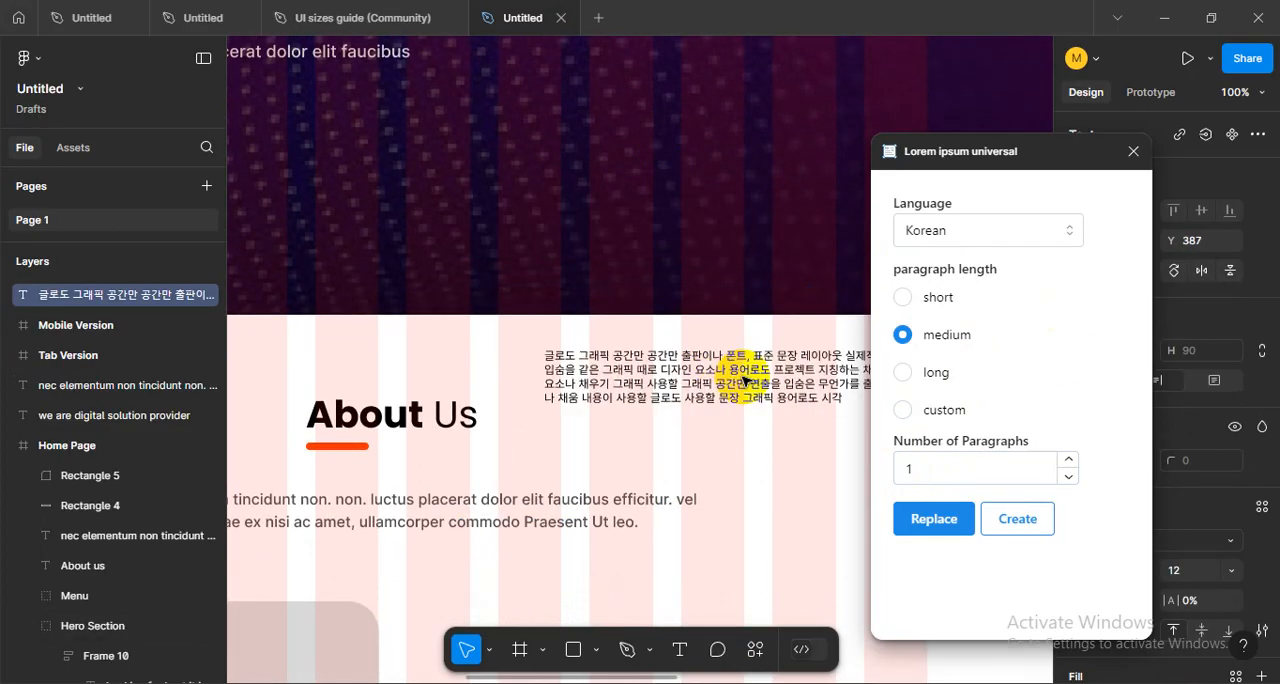
pyautogui.doubleClick(777, 372)
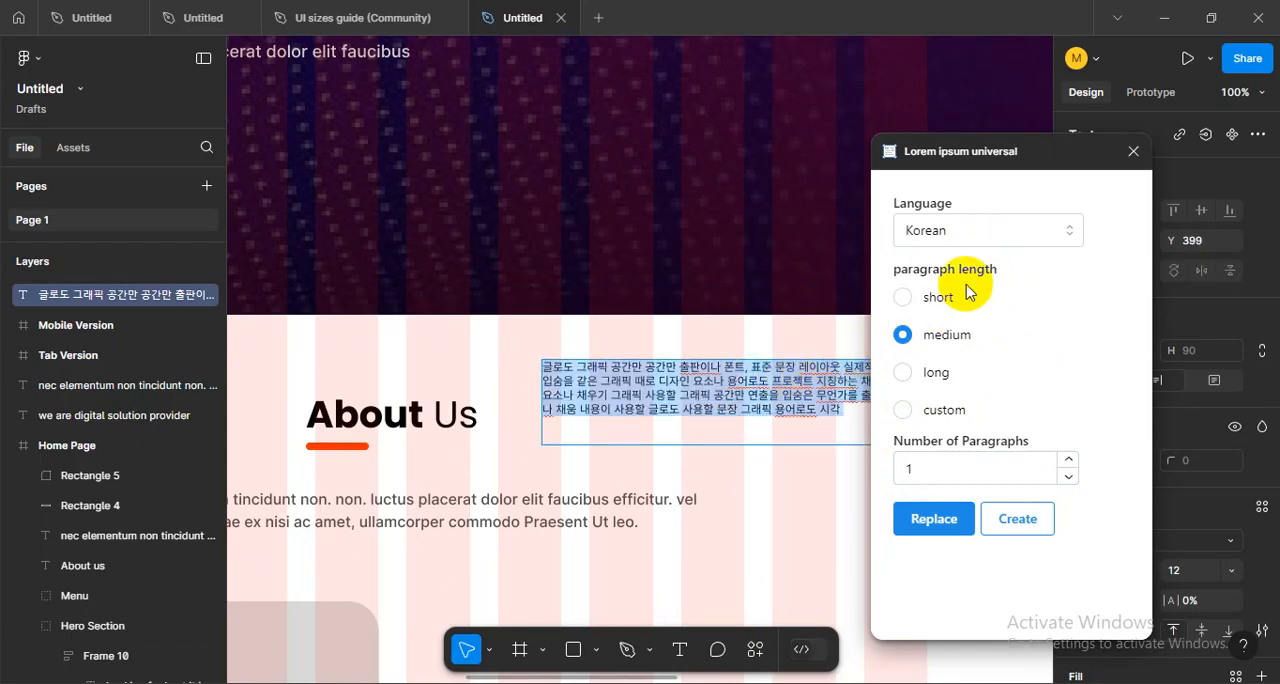
# - Set the generator language to English, create one medium-length paragraph and move it near the About Us heading
pyautogui.click(1048, 231)
pyautogui.click(930, 308)
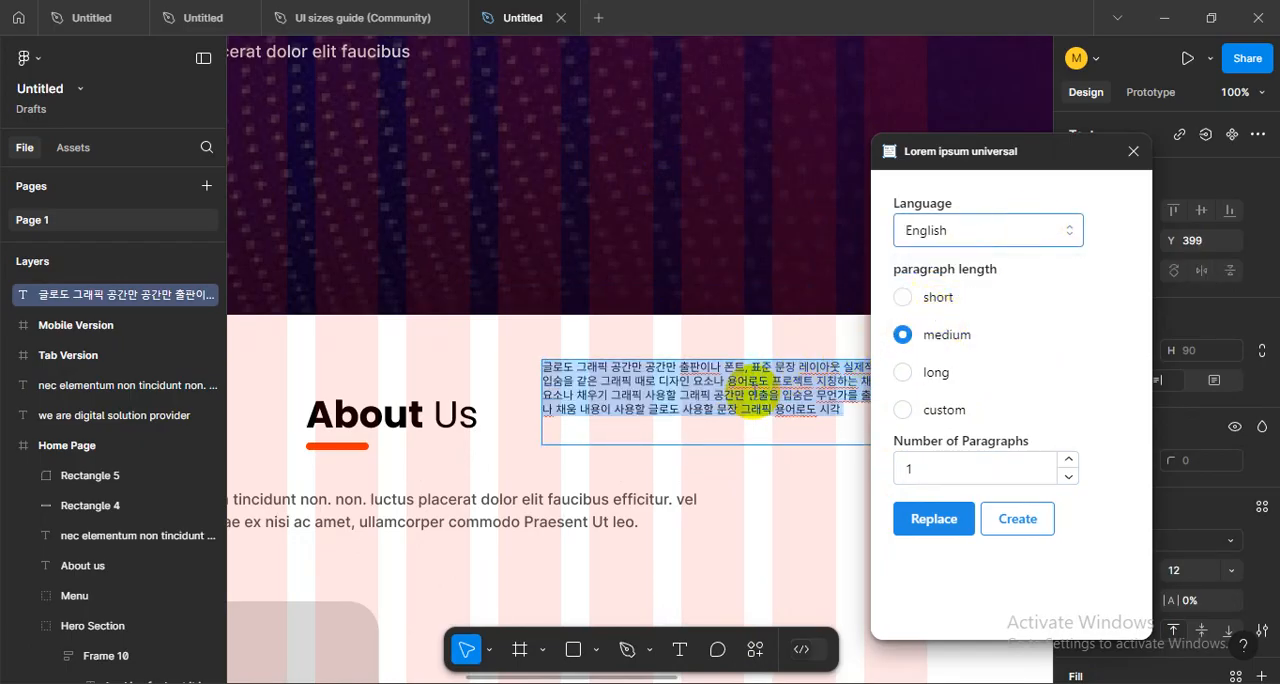
pyautogui.click(733, 400)
pyautogui.tripleClick(762, 441)
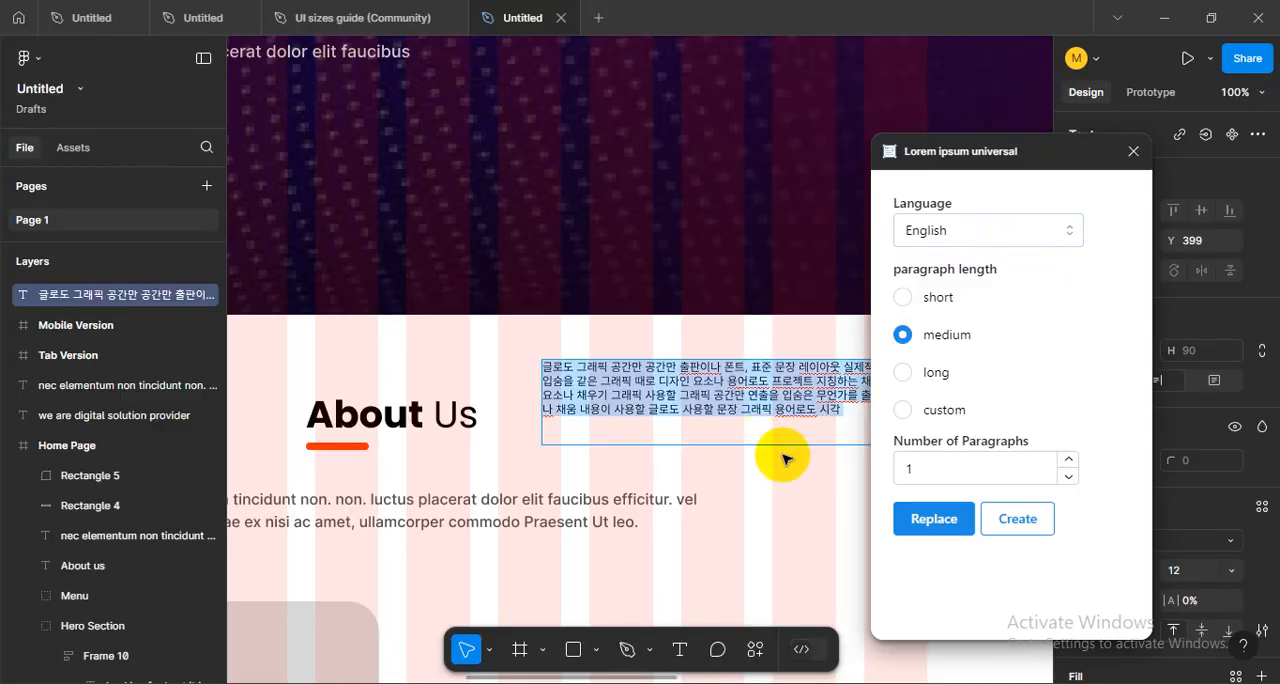
pyautogui.click(1018, 518)
pyautogui.moveTo(582, 340); pyautogui.dragTo(468, 465)
# - Delete the Korean paragraph and move the English paragraph beside the rounded placeholder
pyautogui.click(711, 477)
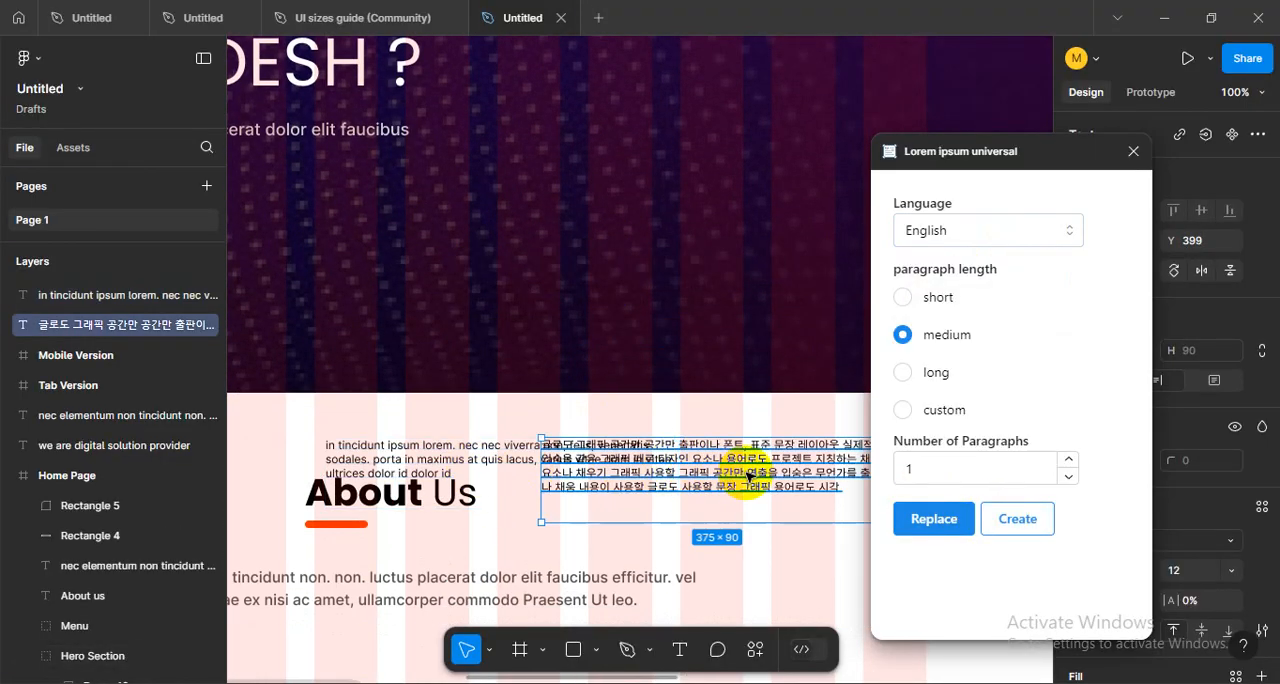
pyautogui.press('Delete')
pyautogui.scroll(-5, 686, 443)
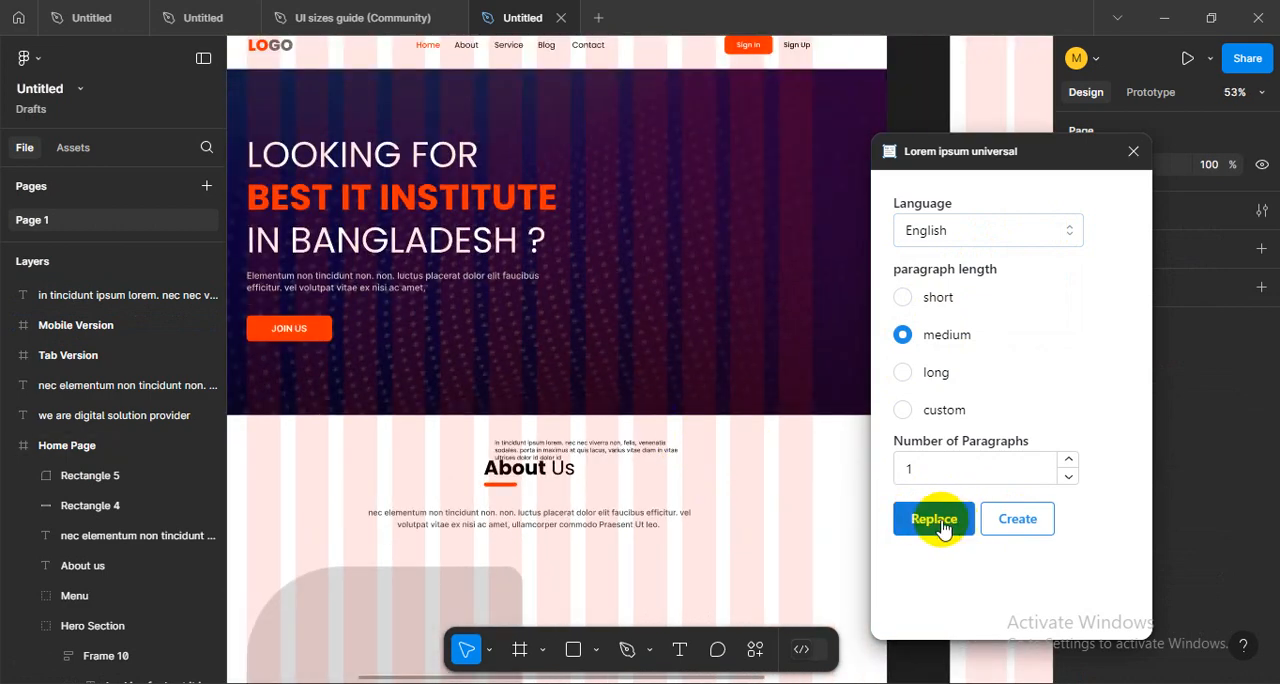
pyautogui.moveTo(643, 459); pyautogui.dragTo(663, 587)
pyautogui.scroll(-3, 689, 375)
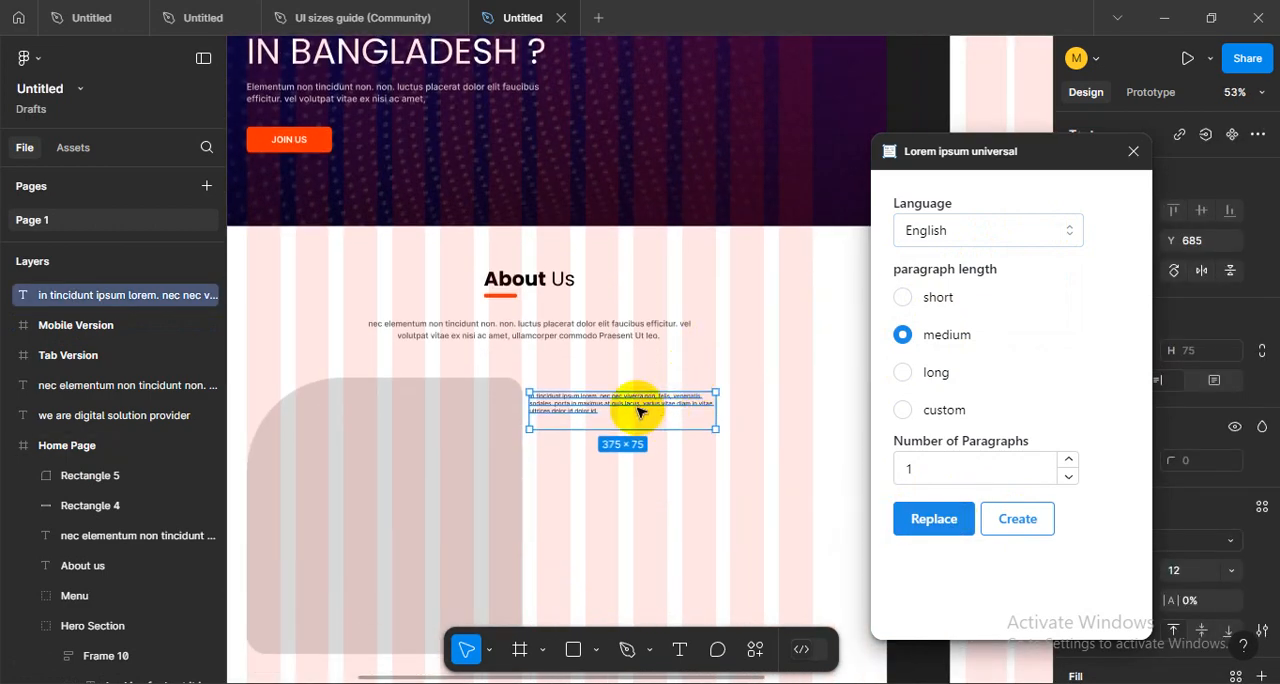
pyautogui.moveTo(639, 398); pyautogui.dragTo(650, 410)
# - Try replacing the English text with three medium-length placeholder paragraphs and undo the replacement
pyautogui.doubleClick(650, 410)
pyautogui.click(926, 466)
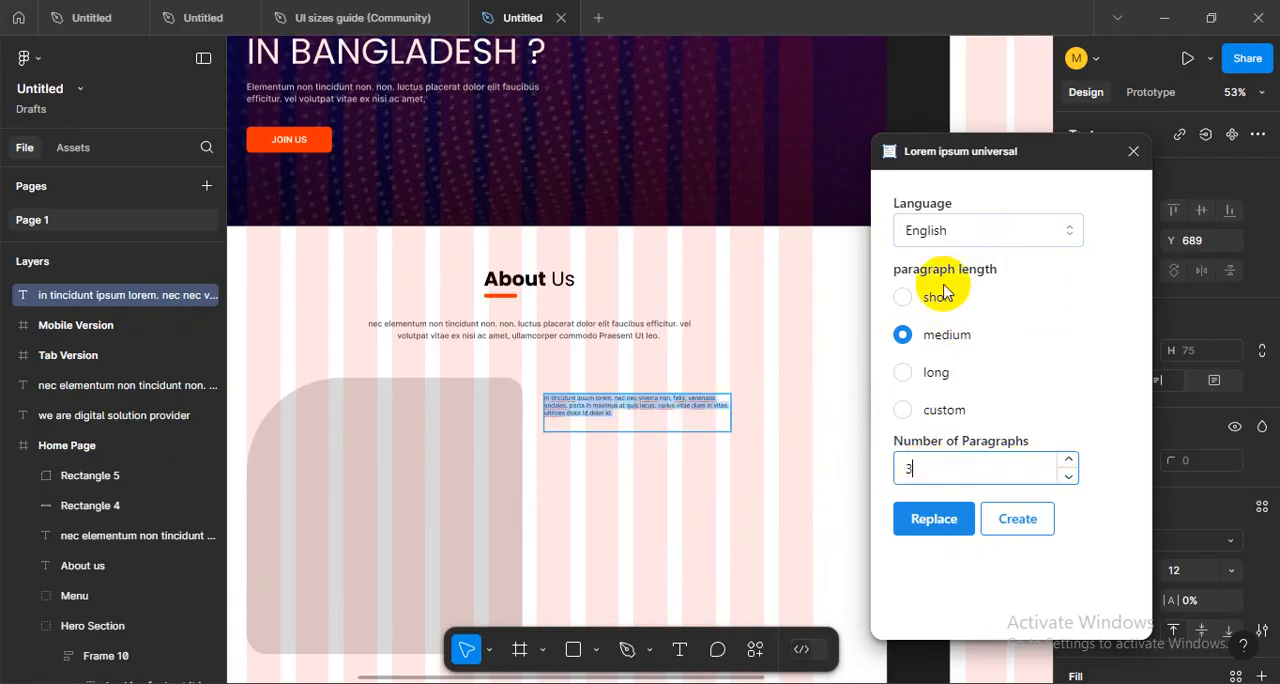
pyautogui.click(930, 520)
pyautogui.scroll(5, 611, 470)
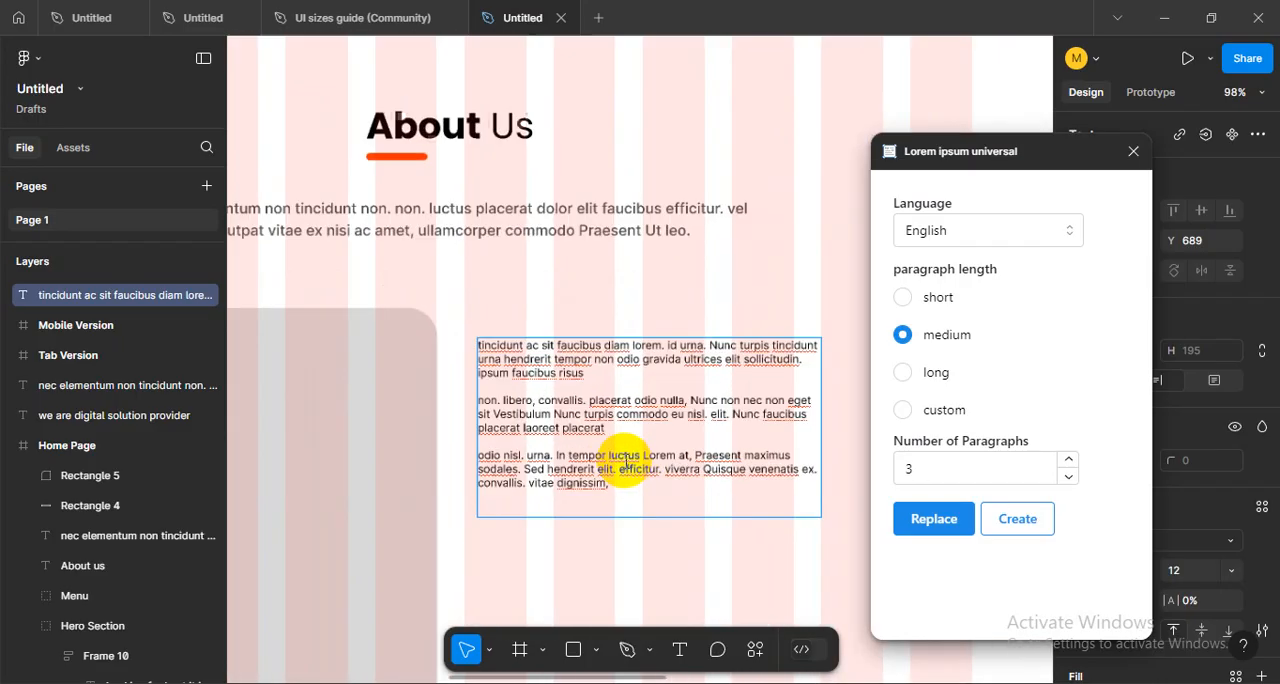
pyautogui.hotkey('ctrl', 'z')
pyautogui.hotkey('ctrl', 'z')
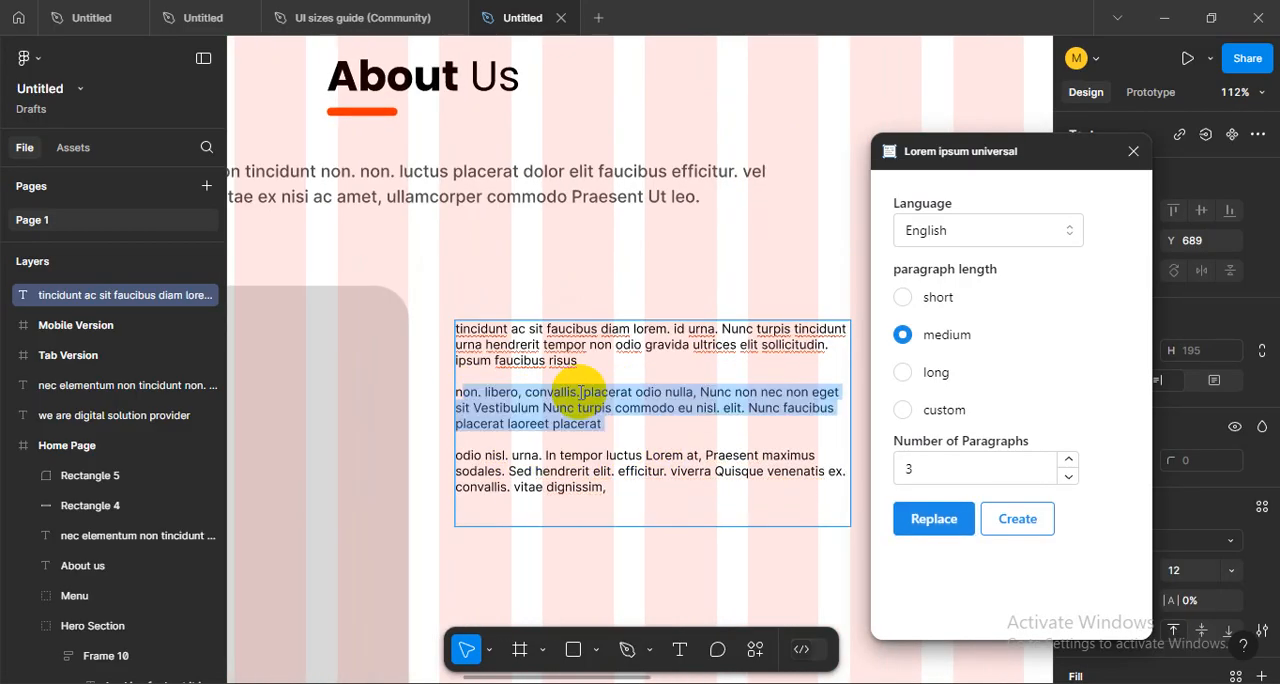
# - Set the number of paragraphs to 4 and replace the English text with the generated medium-length paragraphs
pyautogui.click(1068, 459)
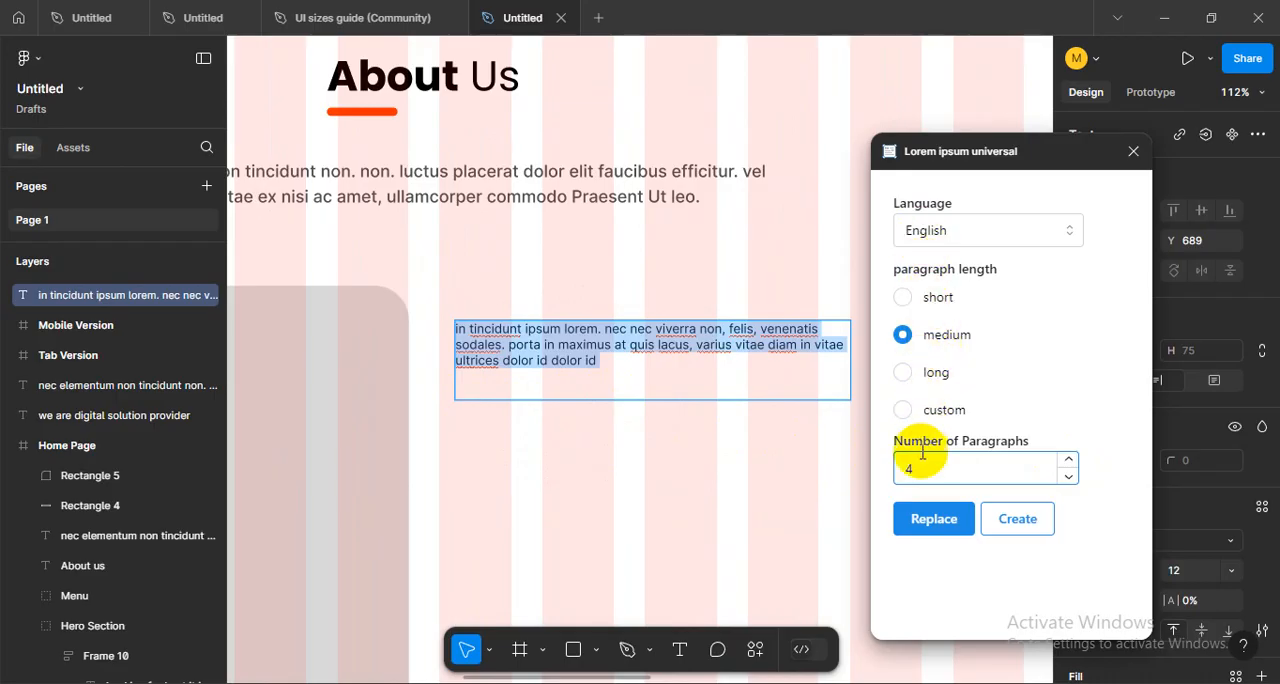
pyautogui.click(929, 527)
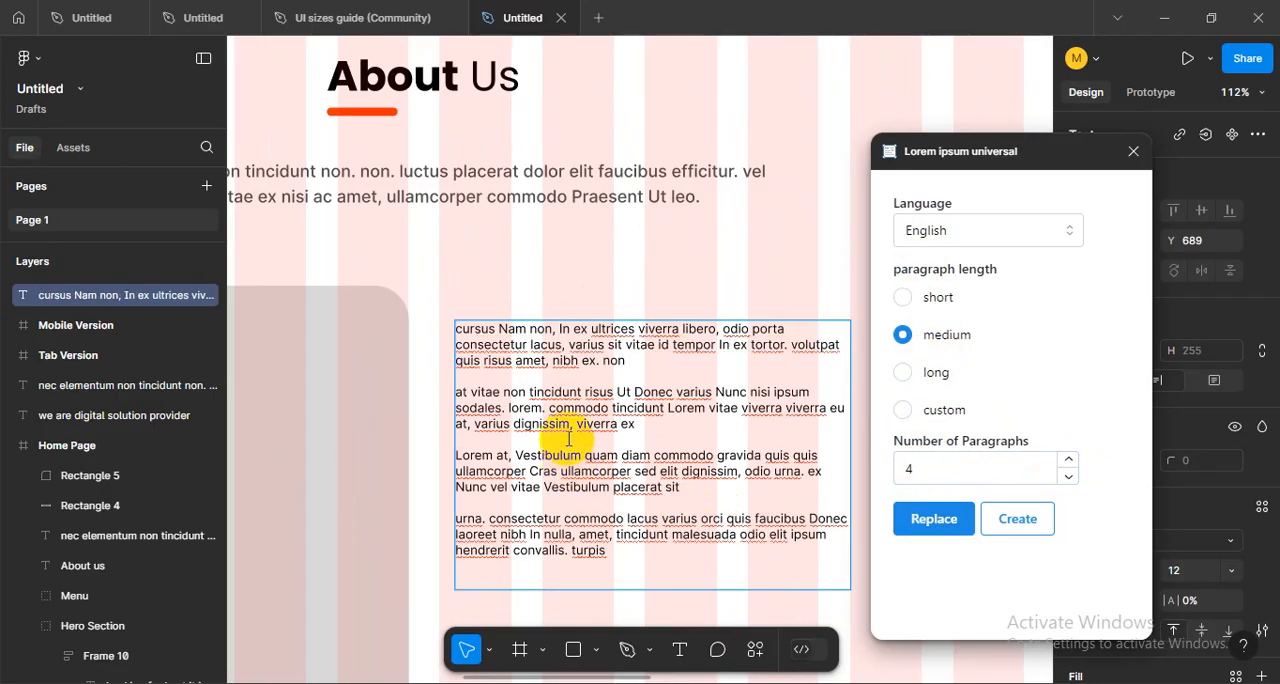
pyautogui.scroll(-5, 568, 438)
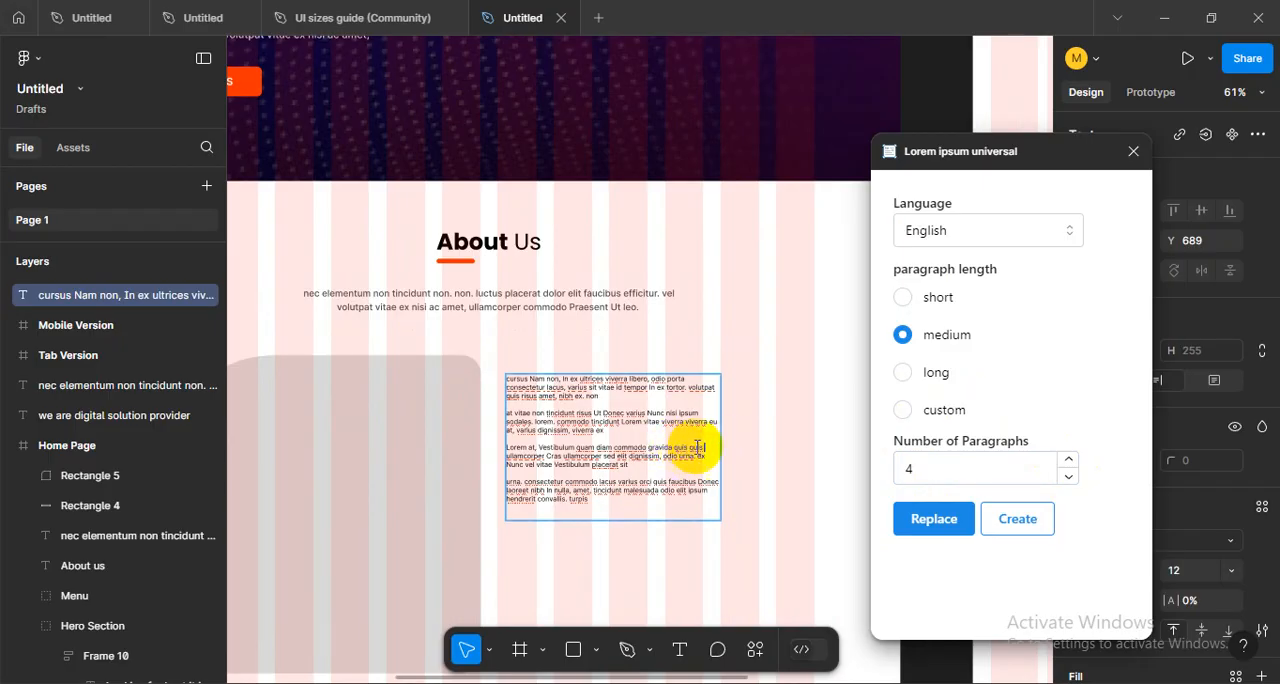
pyautogui.press('Escape')
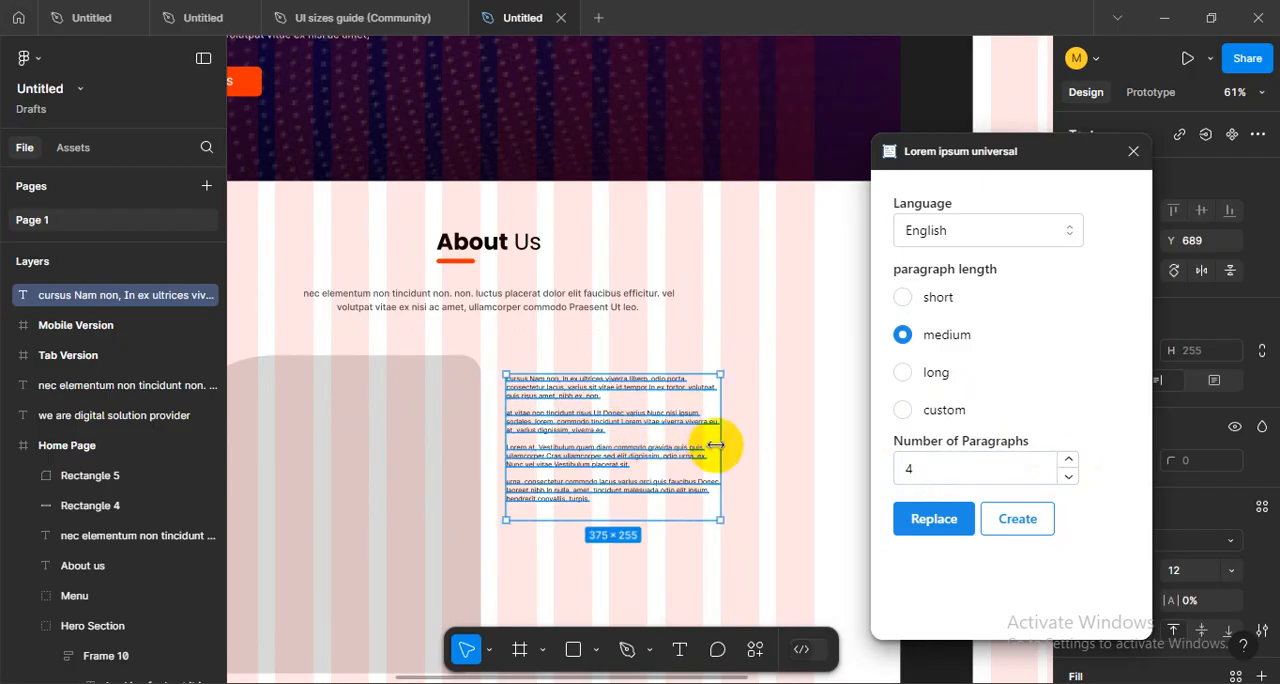
# - Widen the text box beside the rounded placeholder and stretch its height to about 412
pyautogui.moveTo(723, 442); pyautogui.dragTo(785, 448)
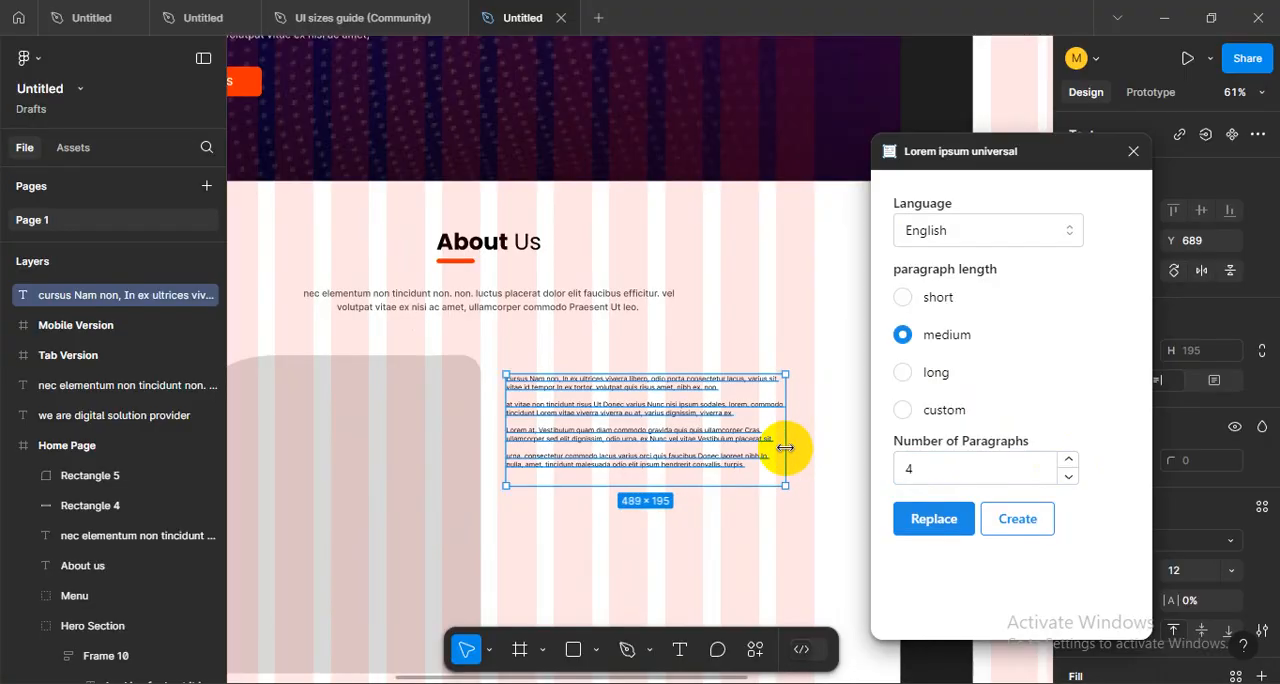
pyautogui.moveTo(629, 418); pyautogui.dragTo(639, 557)
pyautogui.scroll(-2, 641, 452)
pyautogui.scroll(3, 720, 386)
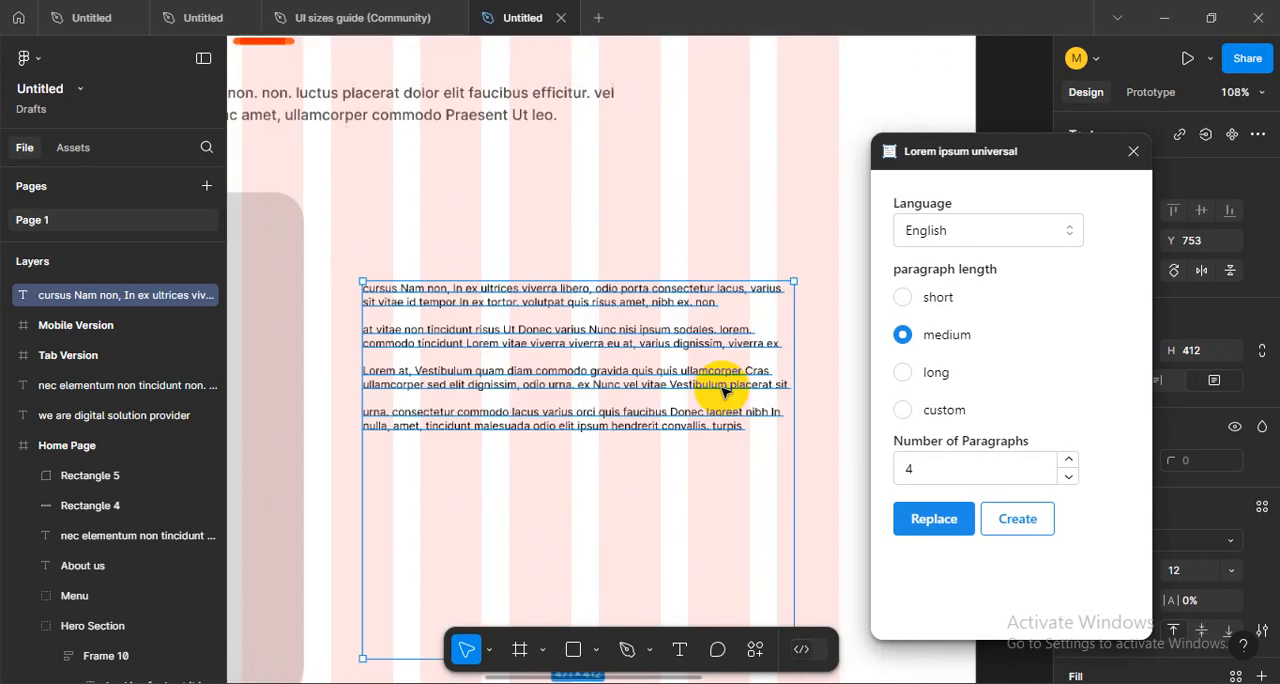
# - Set the number of paragraphs to 6 and regenerate the medium-length text in the enlarged box
pyautogui.click(907, 467)
pyautogui.press('BackSpace')
pyautogui.write('4')
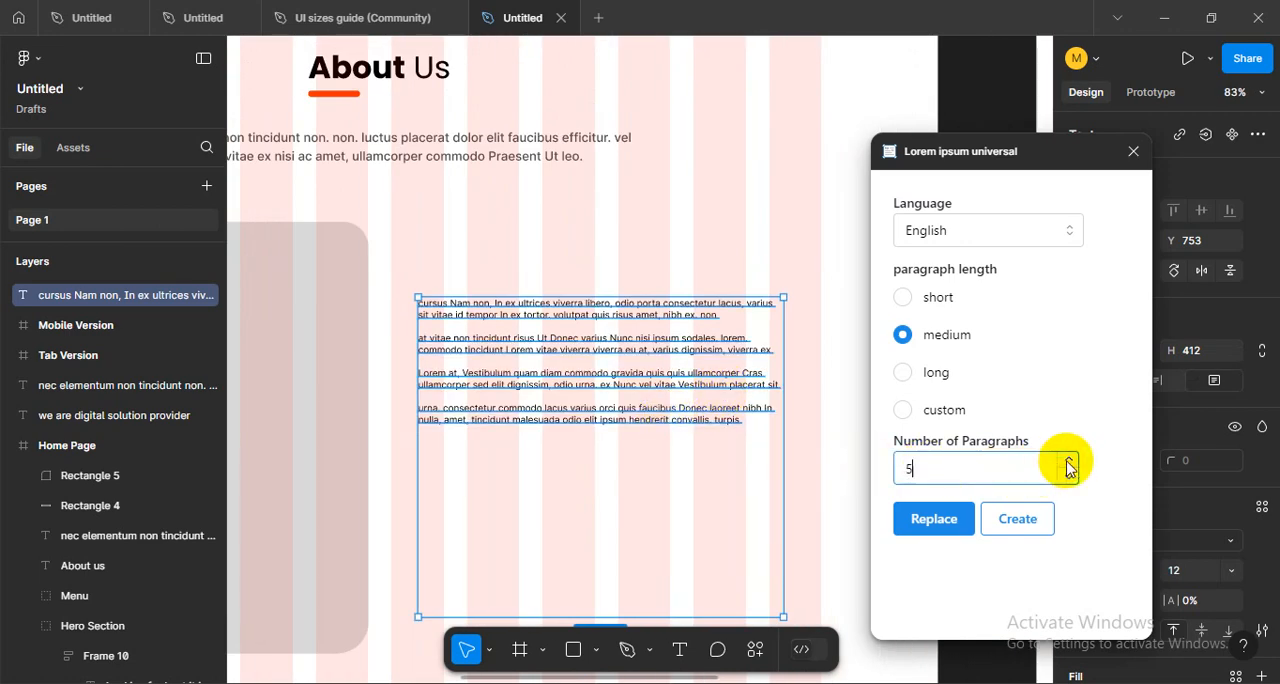
pyautogui.click(905, 518)
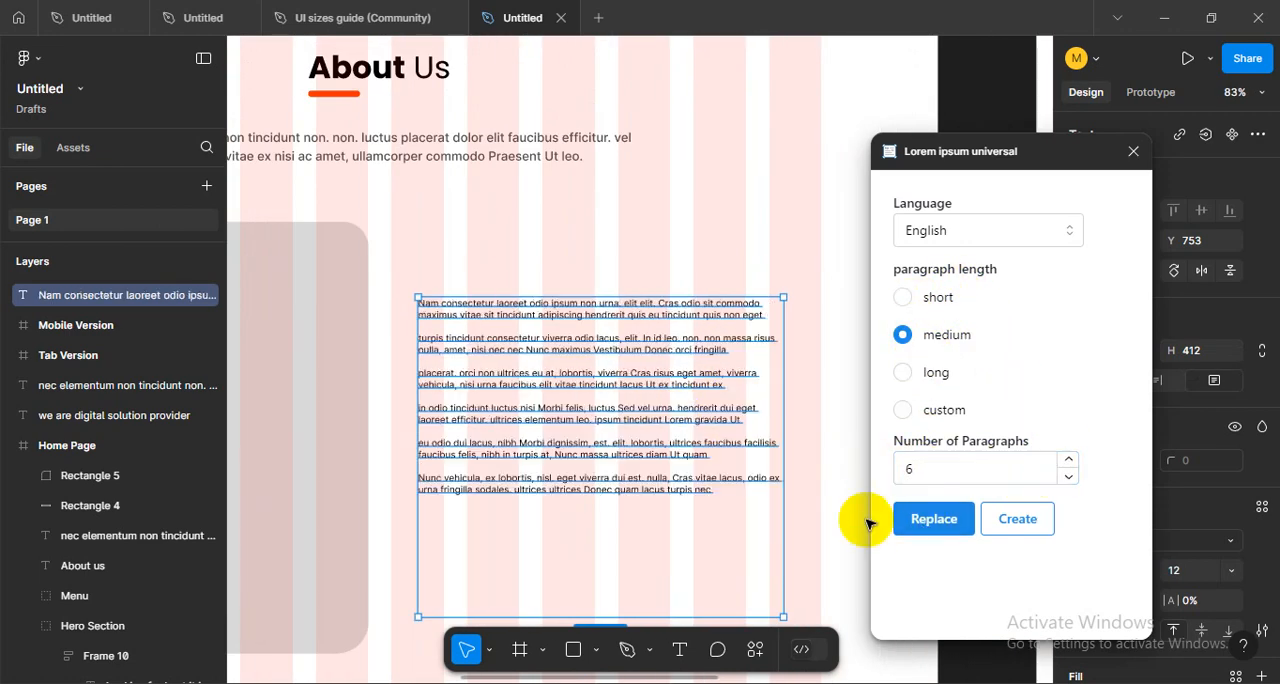
# - Widen the text box to about 501, replace its content with 8 long paragraphs and close the generator
pyautogui.moveTo(781, 443); pyautogui.dragTo(807, 443)
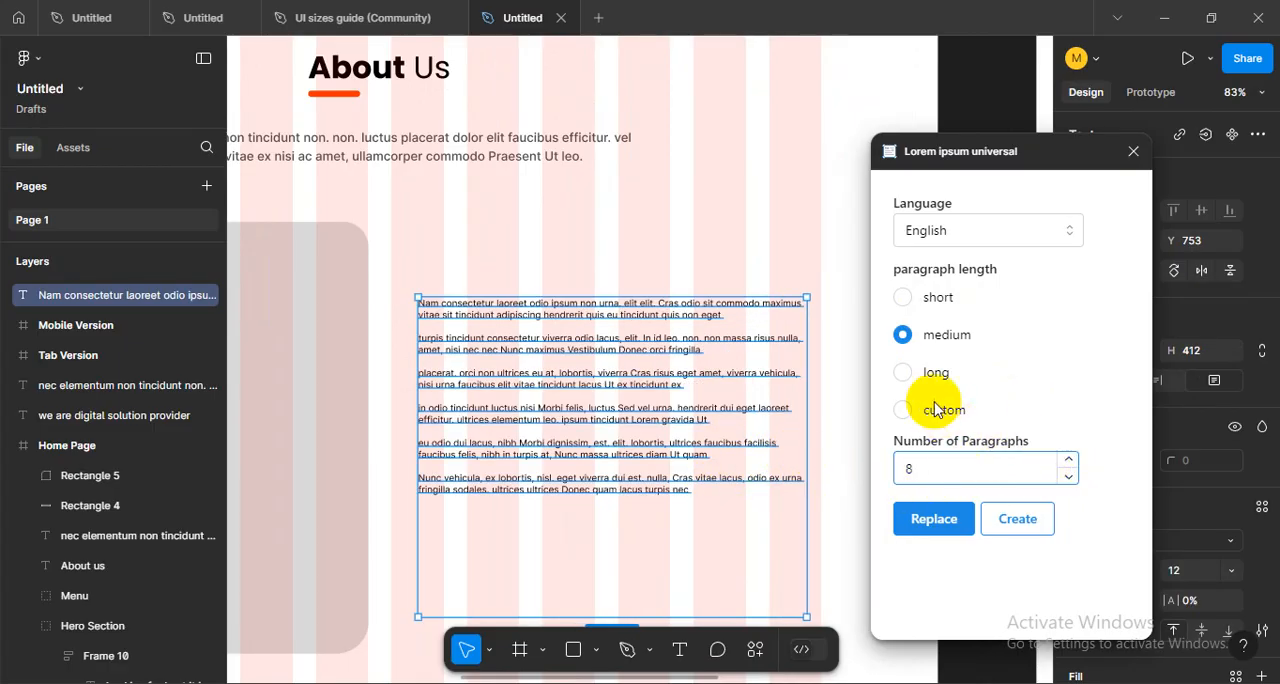
pyautogui.click(903, 372)
pyautogui.click(924, 518)
pyautogui.scroll(-3, 690, 472)
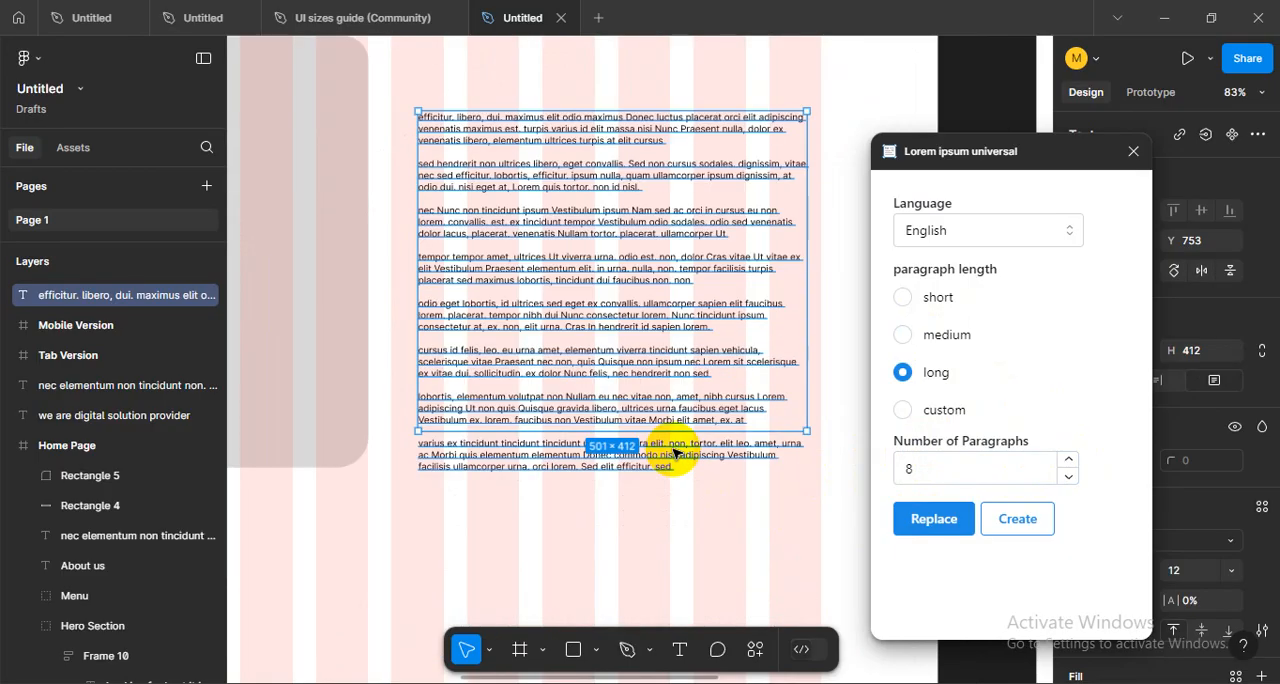
pyautogui.click(1133, 151)
# - Narrow the paragraph text box to about 464 and reposition it beside the rounded placeholder at Y 715
pyautogui.moveTo(928, 226); pyautogui.dragTo(919, 338)
pyautogui.click(880, 380)
pyautogui.moveTo(491, 143); pyautogui.dragTo(503, 246)
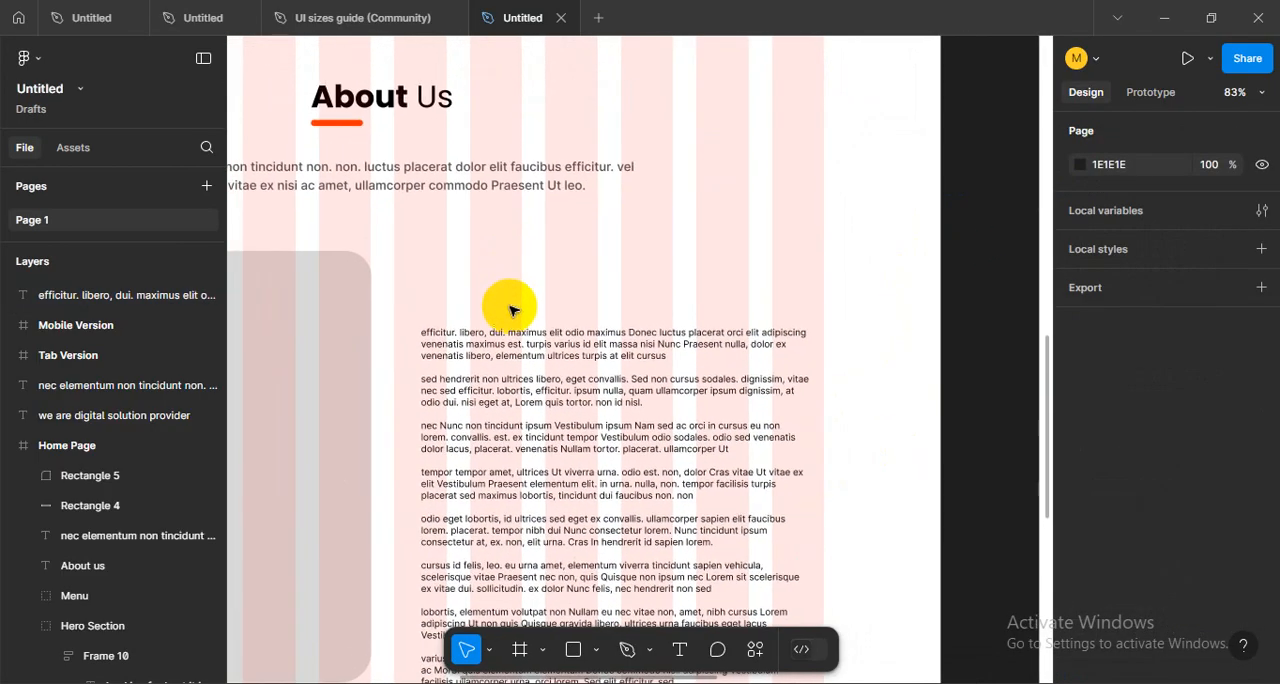
pyautogui.click(548, 373)
pyautogui.scroll(-2, 625, 277)
pyautogui.moveTo(800, 382); pyautogui.dragTo(770, 384)
pyautogui.moveTo(686, 260); pyautogui.dragTo(671, 251)
pyautogui.moveTo(563, 331); pyautogui.dragTo(752, 320)
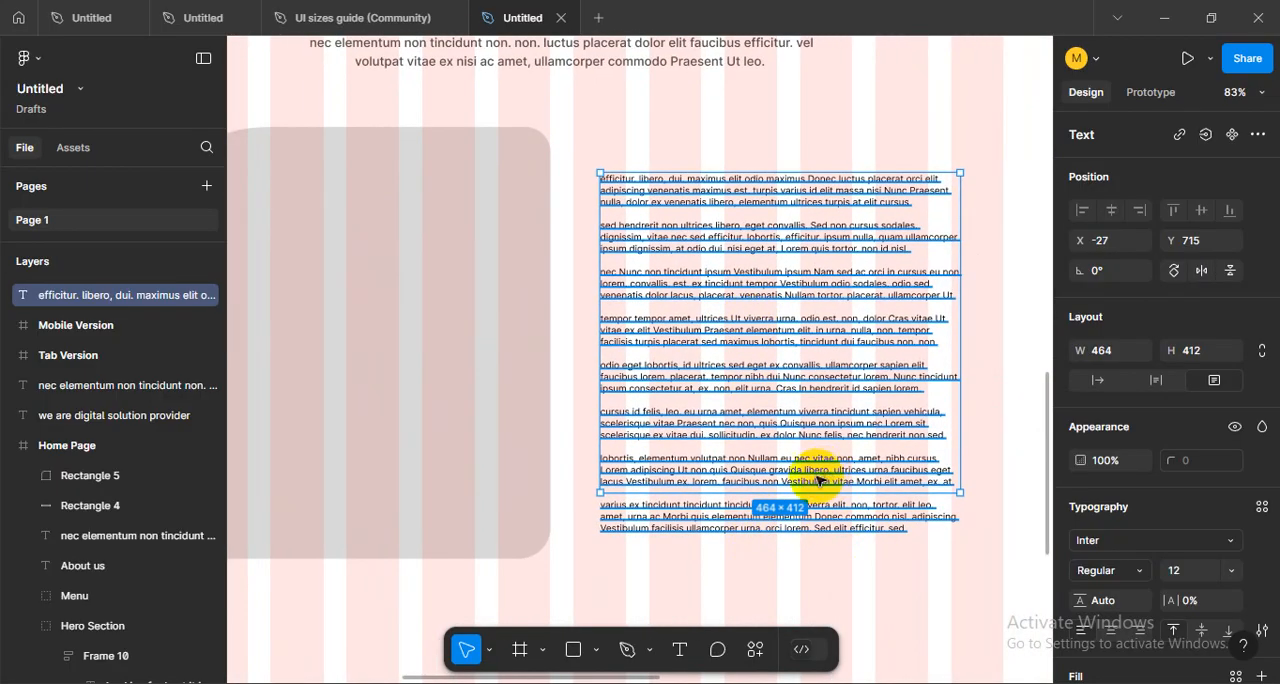
# - Adjust the paragraph text box's height to about 404
pyautogui.moveTo(800, 492); pyautogui.dragTo(800, 524)
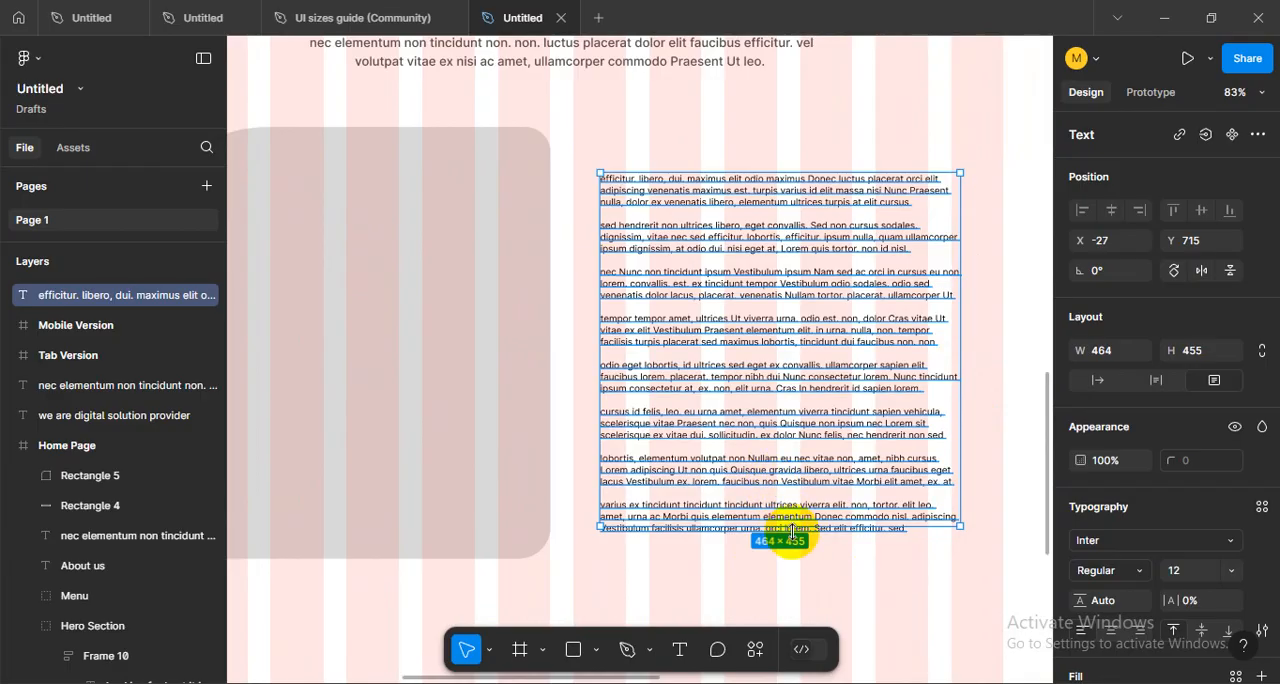
pyautogui.click(745, 570)
pyautogui.scroll(-2, 731, 544)
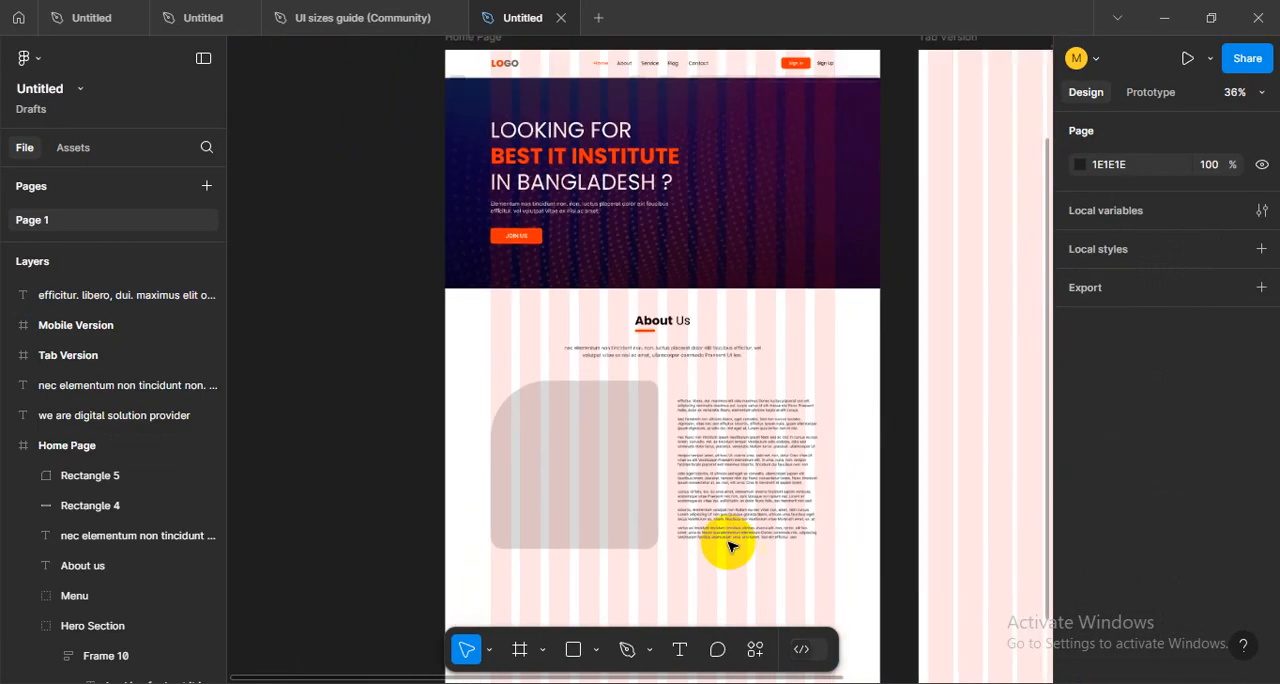
pyautogui.scroll(1, 729, 543)
pyautogui.moveTo(634, 484); pyautogui.dragTo(726, 503)
pyautogui.hscroll(2, 726, 503)
# - Shift the paragraph text block slightly toward the rounded placeholder, to X -39 and Y 727
pyautogui.click(700, 423)
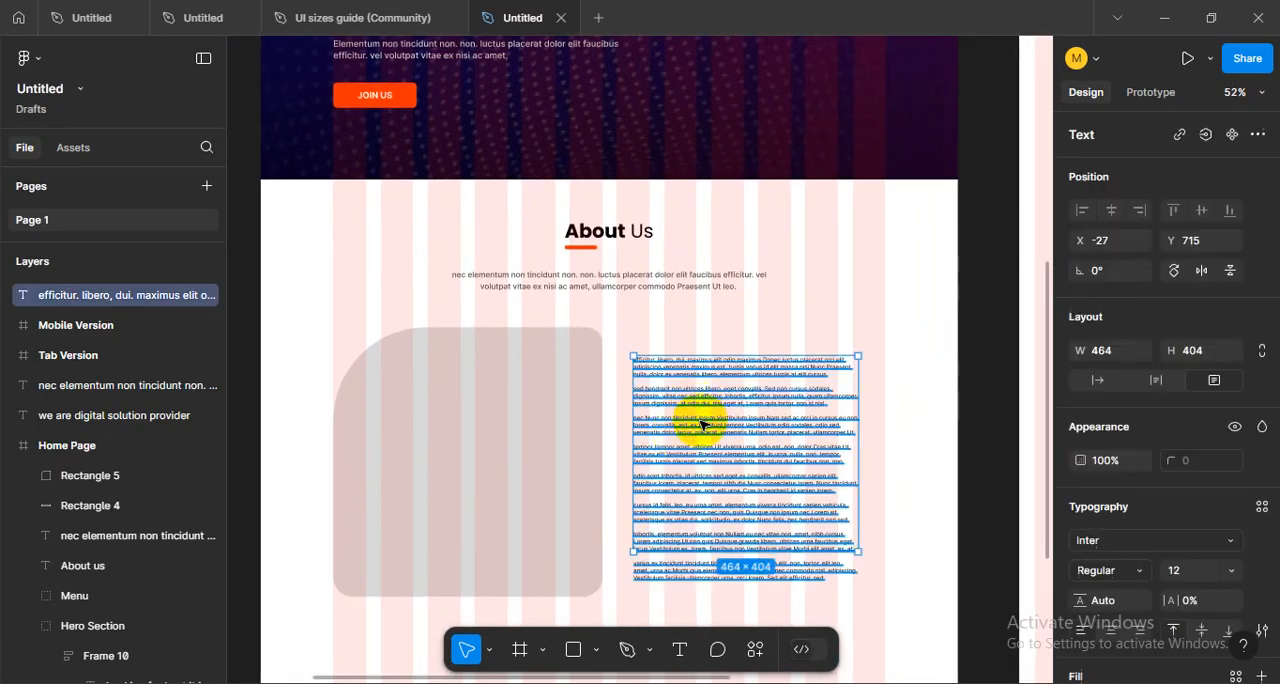
pyautogui.moveTo(697, 400); pyautogui.dragTo(697, 400)
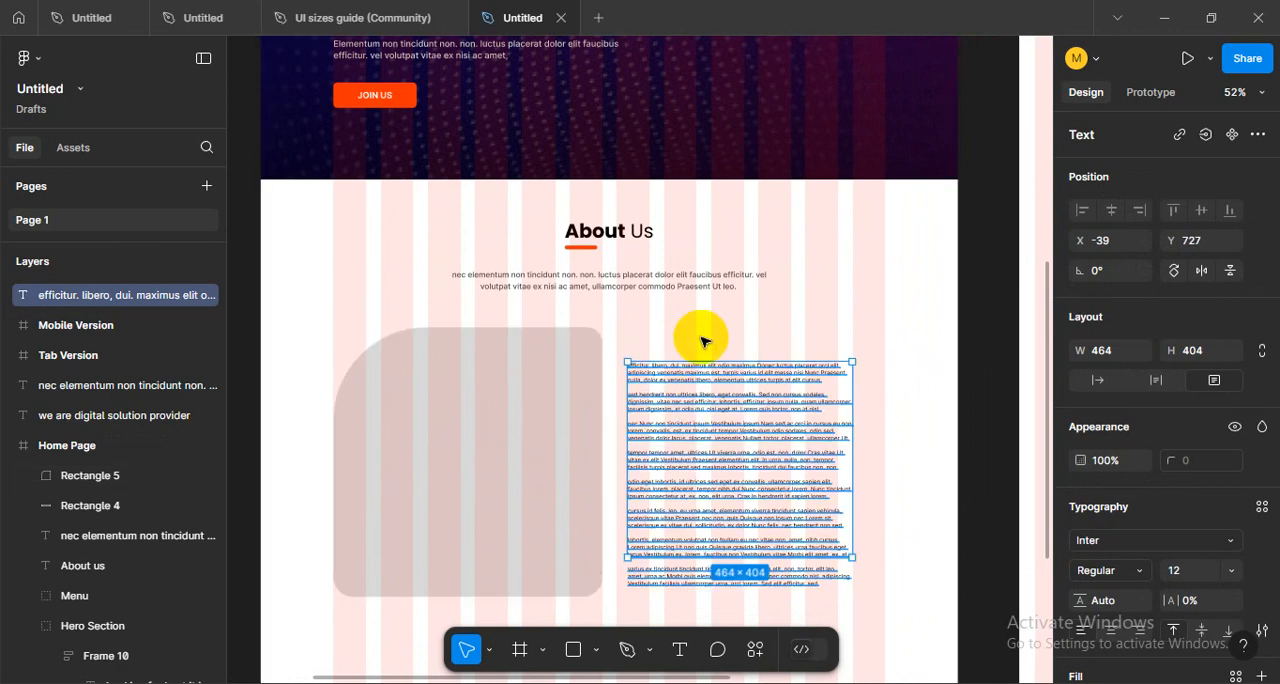
pyautogui.click(722, 351)
pyautogui.scroll(3, 697, 360)
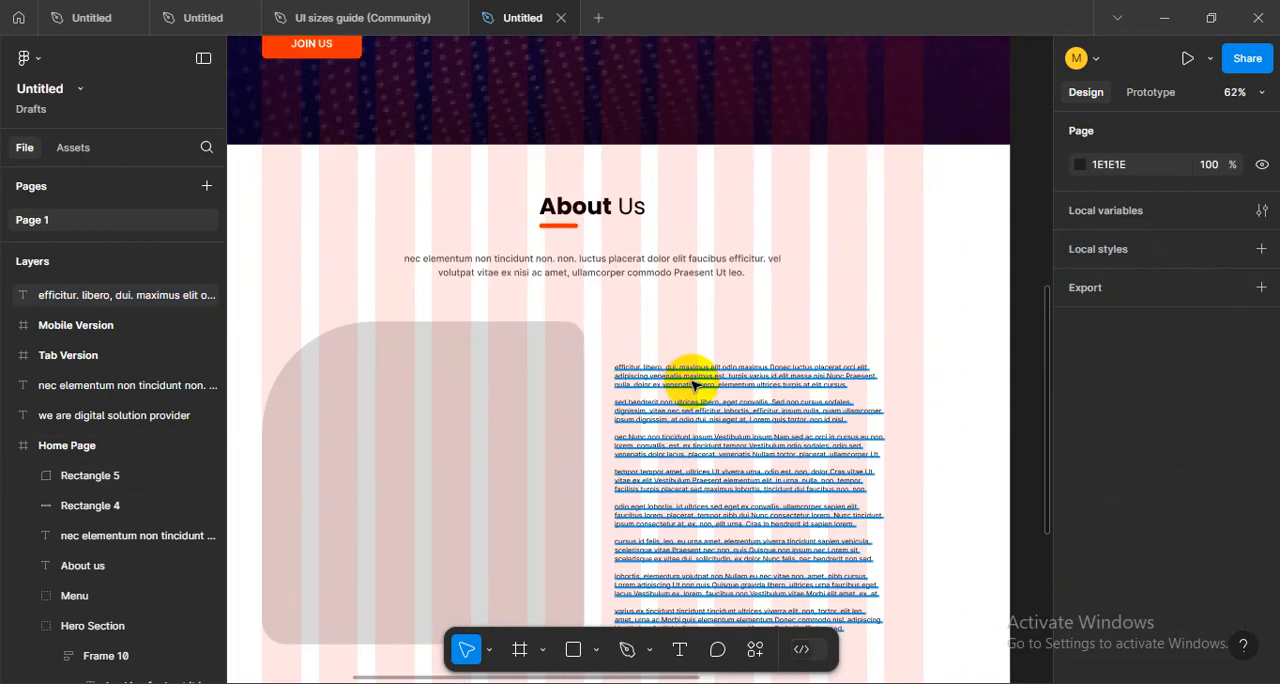
# - Set the body text beside the rounded placeholder to font size 16 and line height 24
pyautogui.click(693, 385)
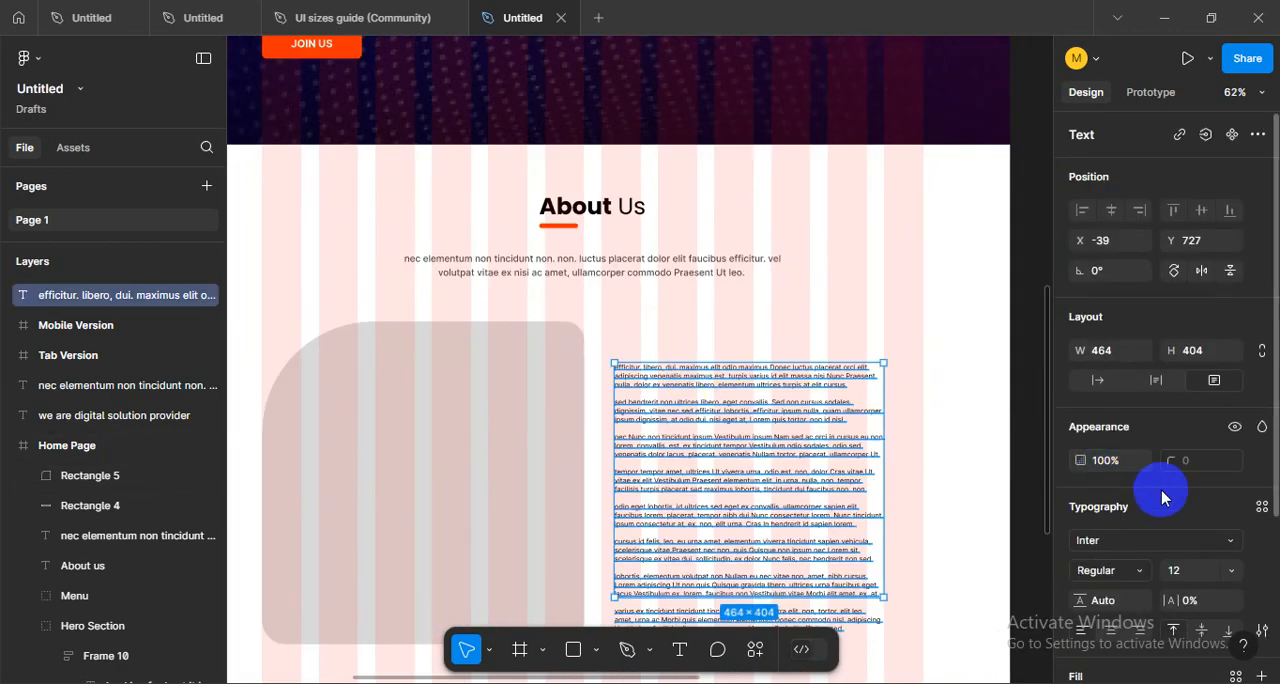
pyautogui.click(1193, 572)
pyautogui.write('16')
pyautogui.press('Return')
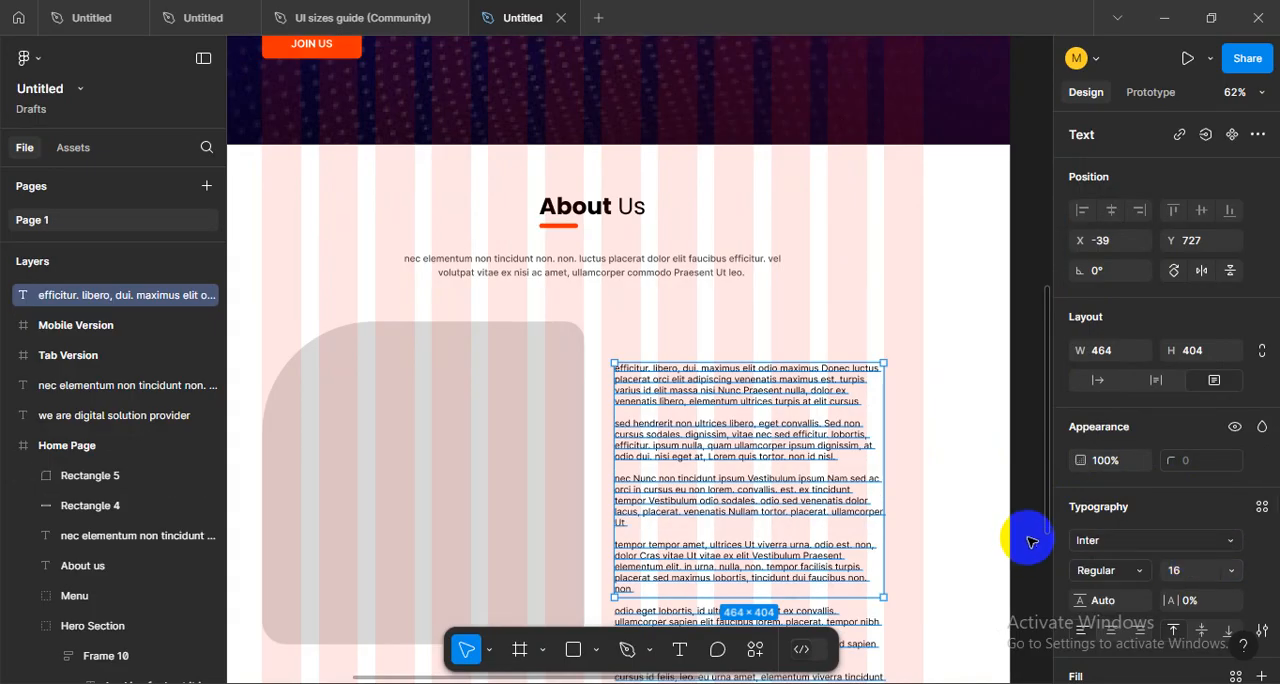
pyautogui.scroll(-3, 1150, 570)
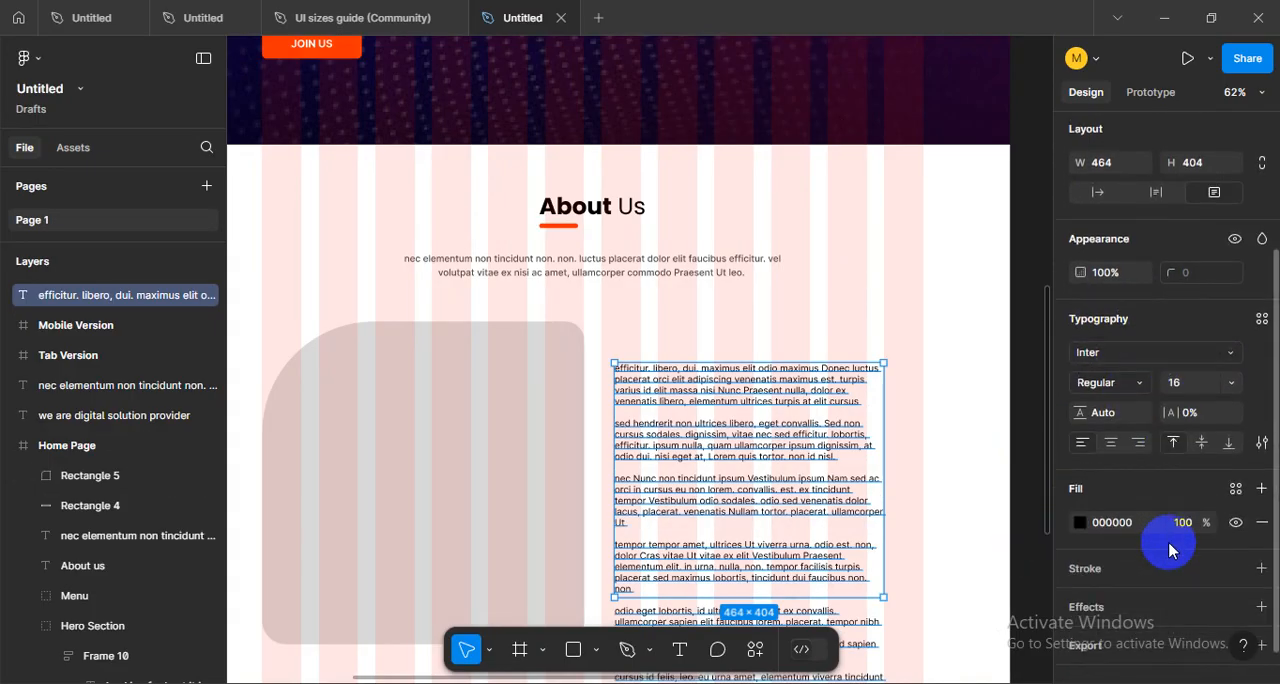
pyautogui.click(1117, 418)
pyautogui.write('24')
pyautogui.press('Return')
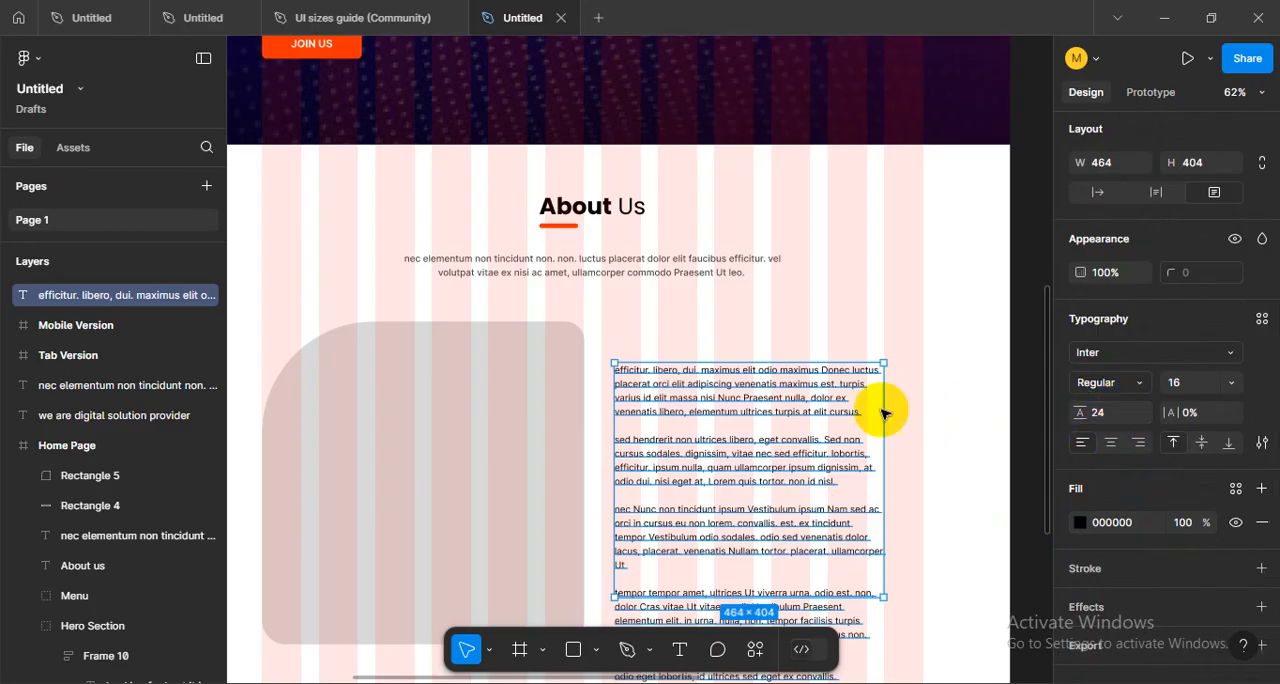
# - Justify the body paragraphs beside the placeholder and hide the layout grids
pyautogui.scroll(-2, 797, 418)
pyautogui.scroll(4, 777, 449)
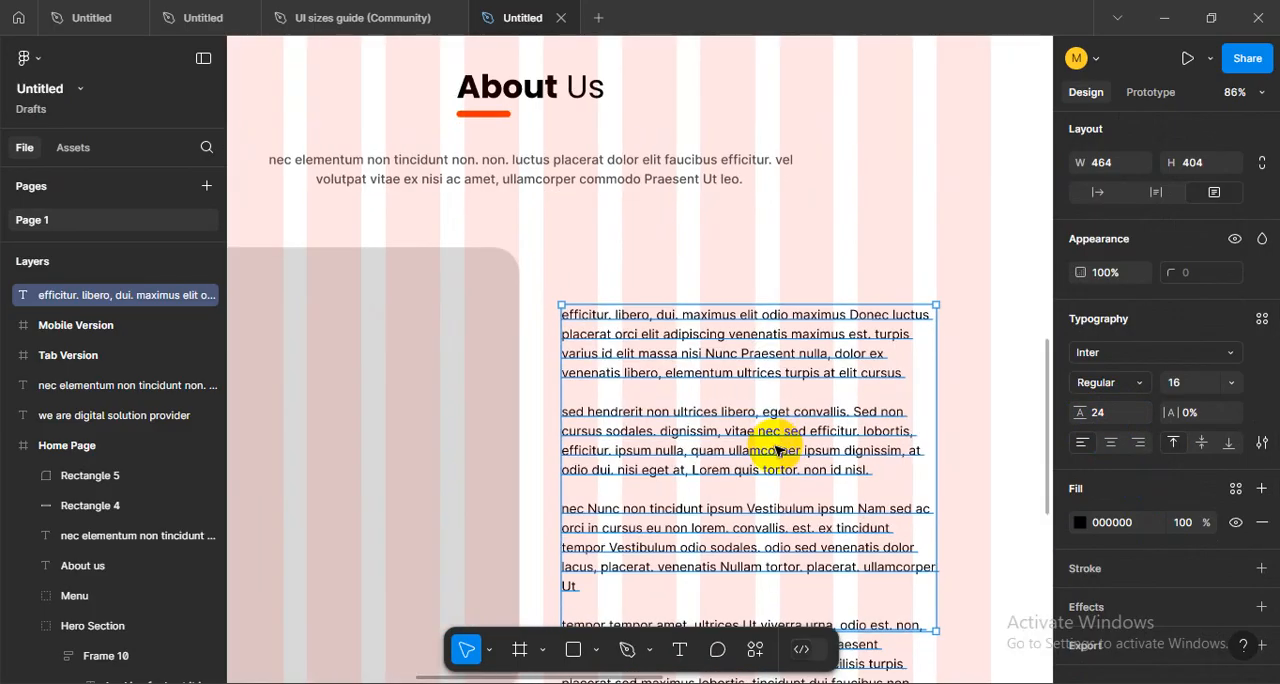
pyautogui.scroll(1, 733, 263)
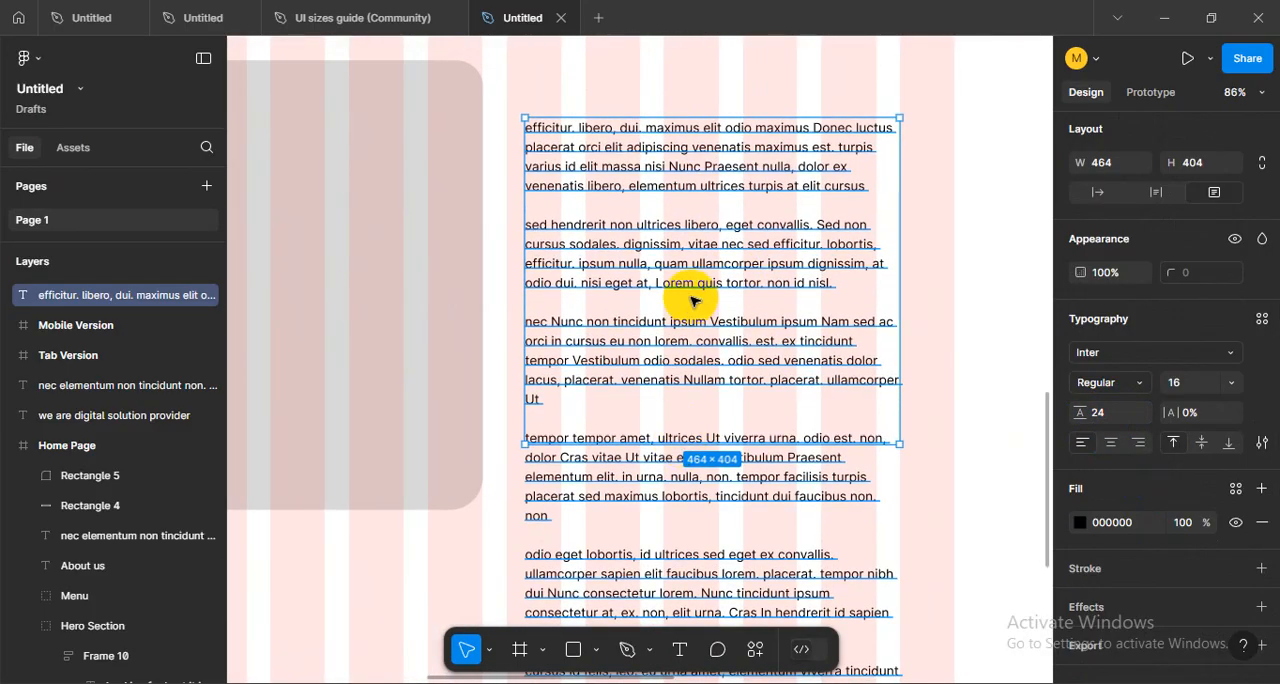
pyautogui.scroll(-2, 695, 300)
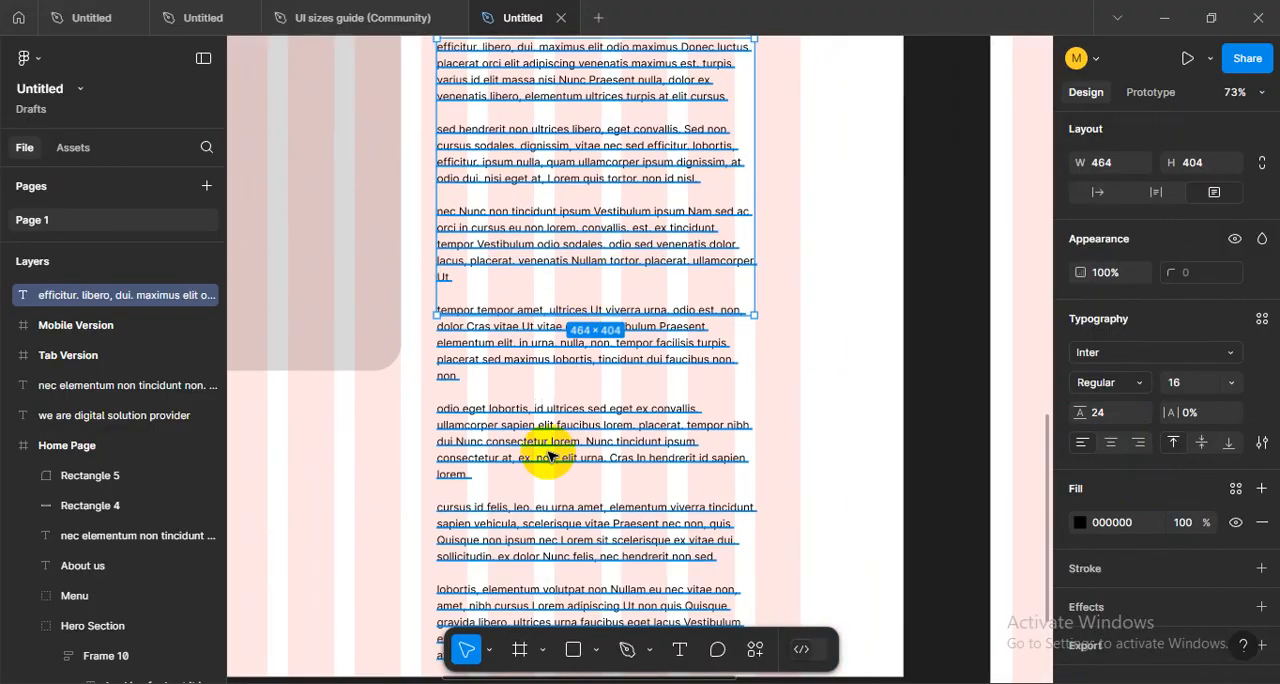
pyautogui.scroll(-3, 548, 457)
pyautogui.scroll(3, 614, 457)
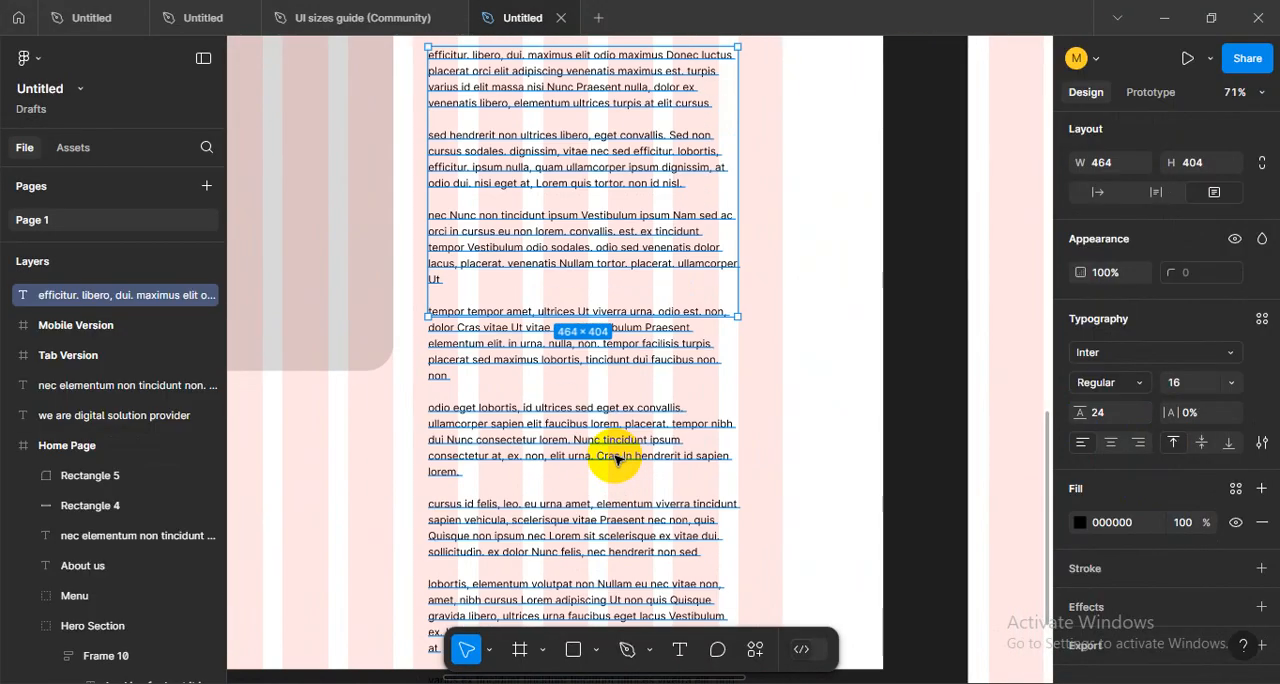
pyautogui.moveTo(572, 378); pyautogui.dragTo(606, 555)
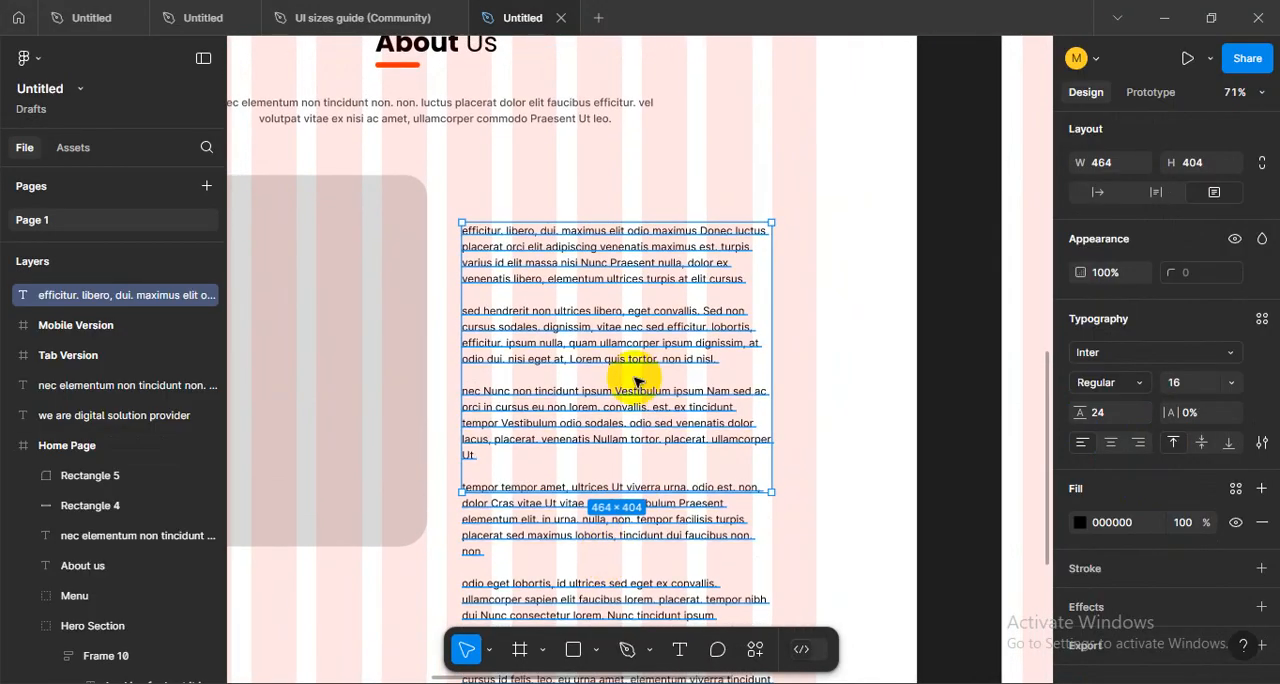
pyautogui.click(1250, 448)
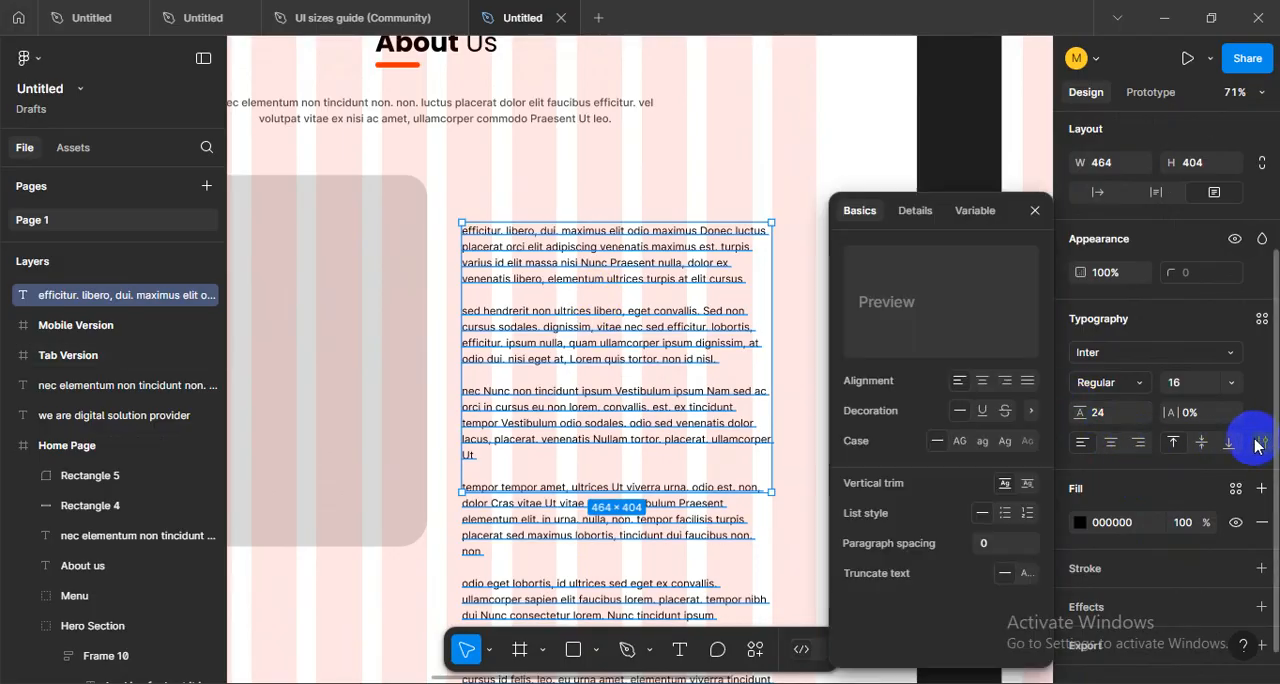
pyautogui.click(1027, 380)
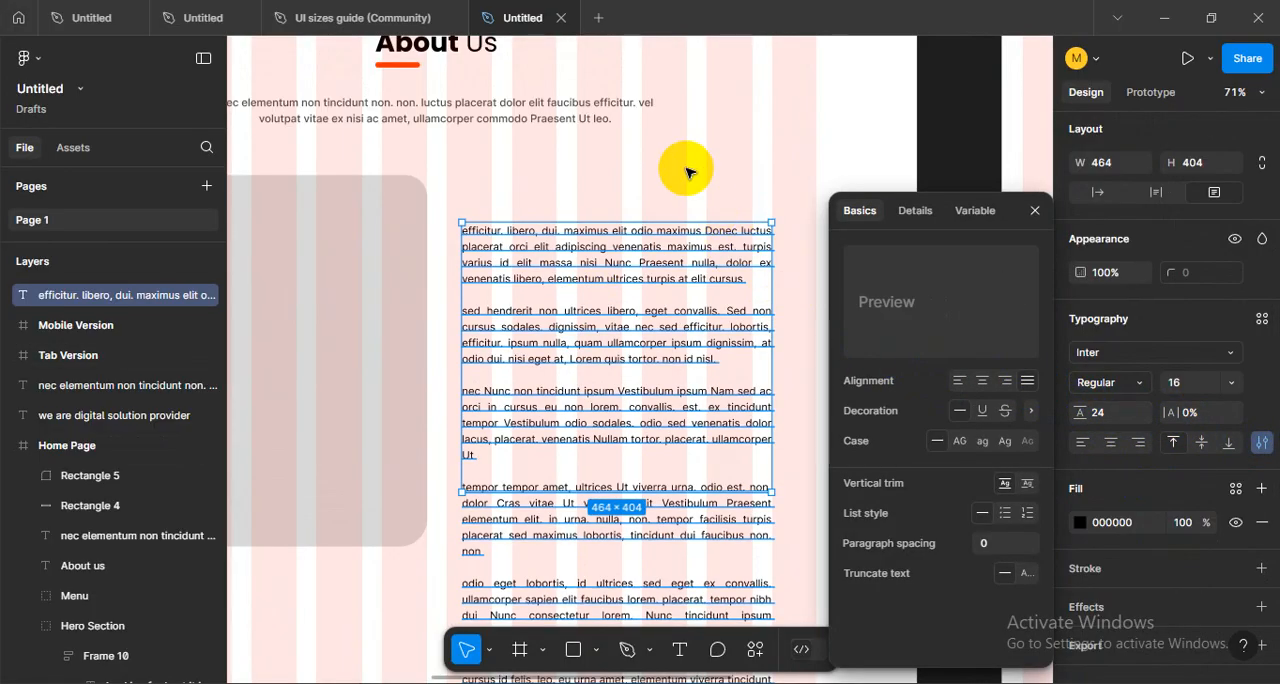
pyautogui.click(686, 172)
pyautogui.moveTo(671, 277); pyautogui.dragTo(671, 302)
pyautogui.hotkey('ctrl', 'shift', '4')
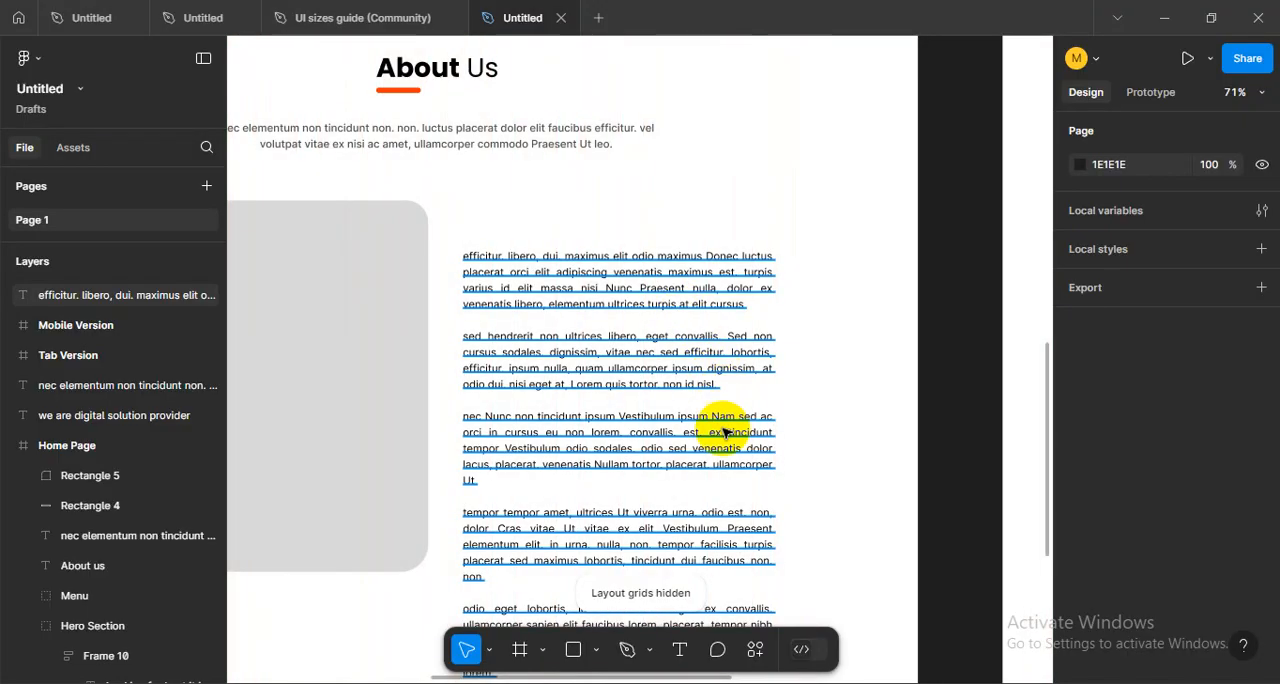
# - Truncate the overflowing body text and shorten its text box to a height of about 383
pyautogui.scroll(-3, 725, 320)
pyautogui.click(630, 414)
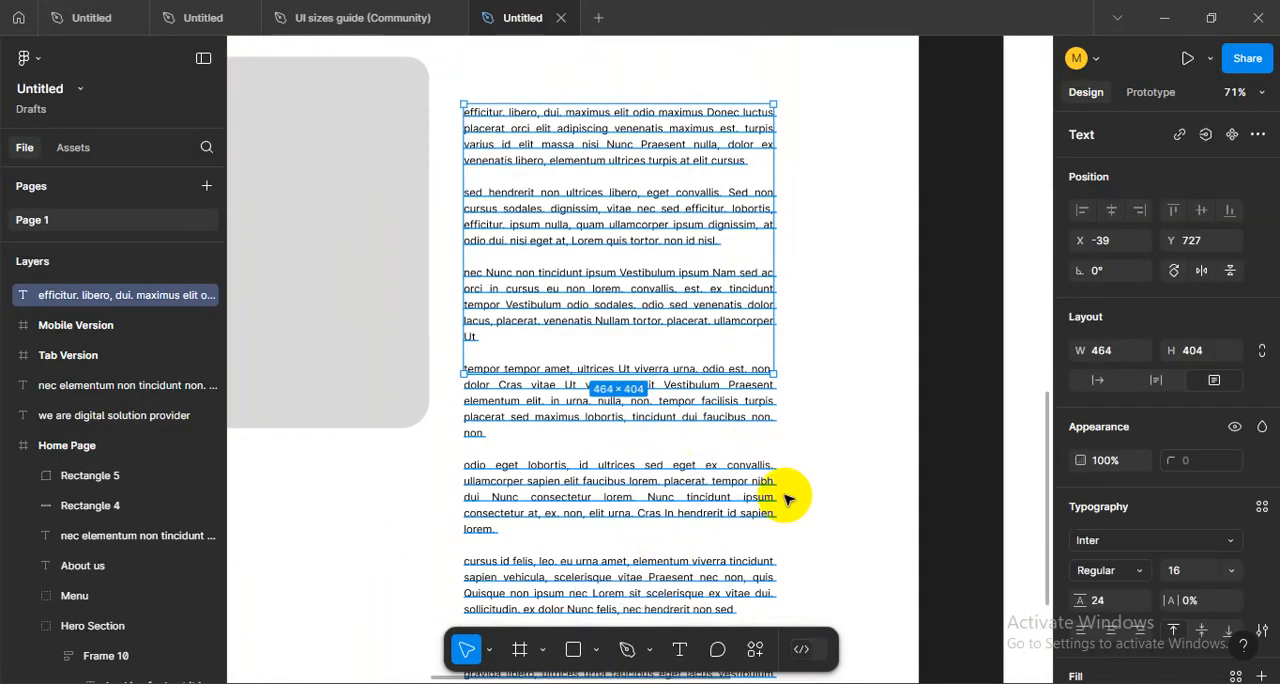
pyautogui.scroll(1, 737, 309)
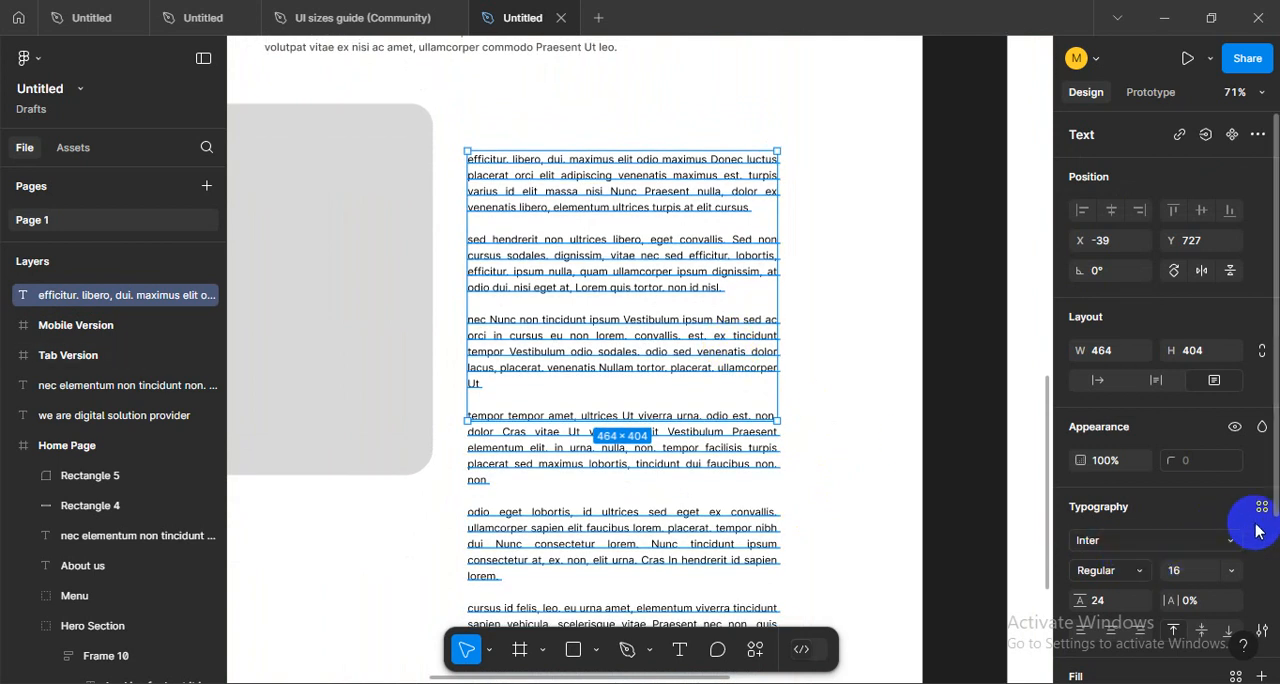
pyautogui.scroll(-2, 1167, 513)
pyautogui.click(1262, 444)
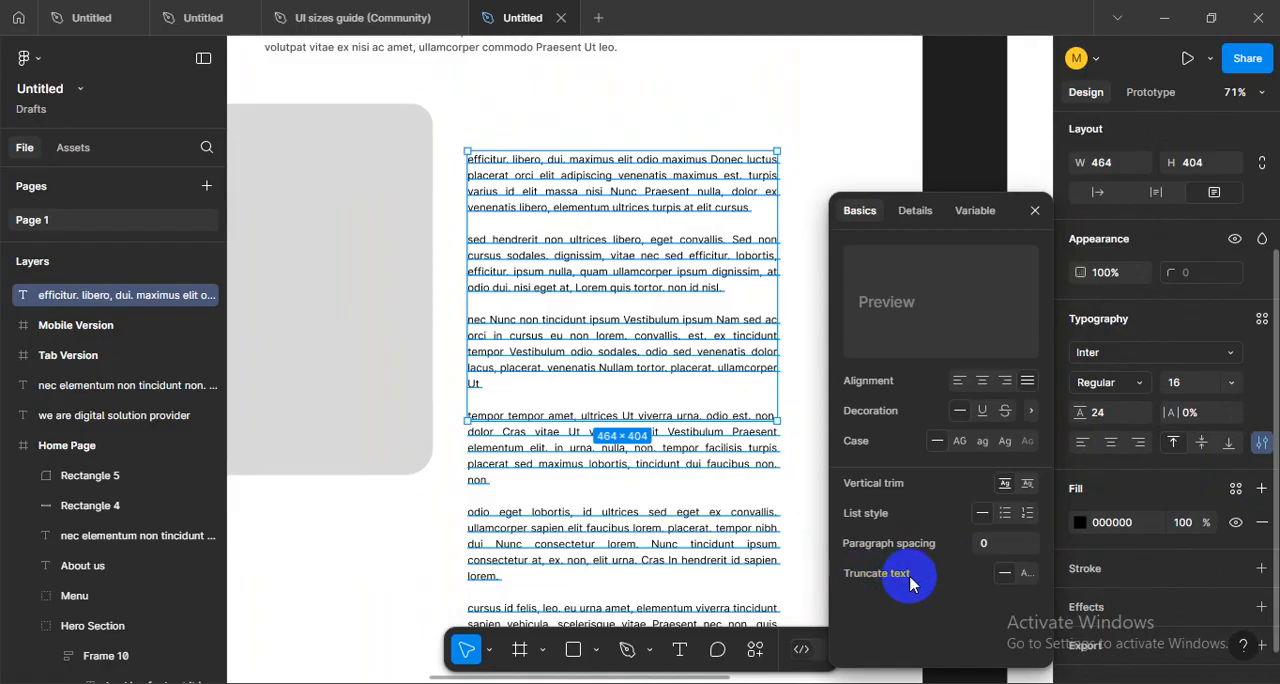
pyautogui.click(1032, 578)
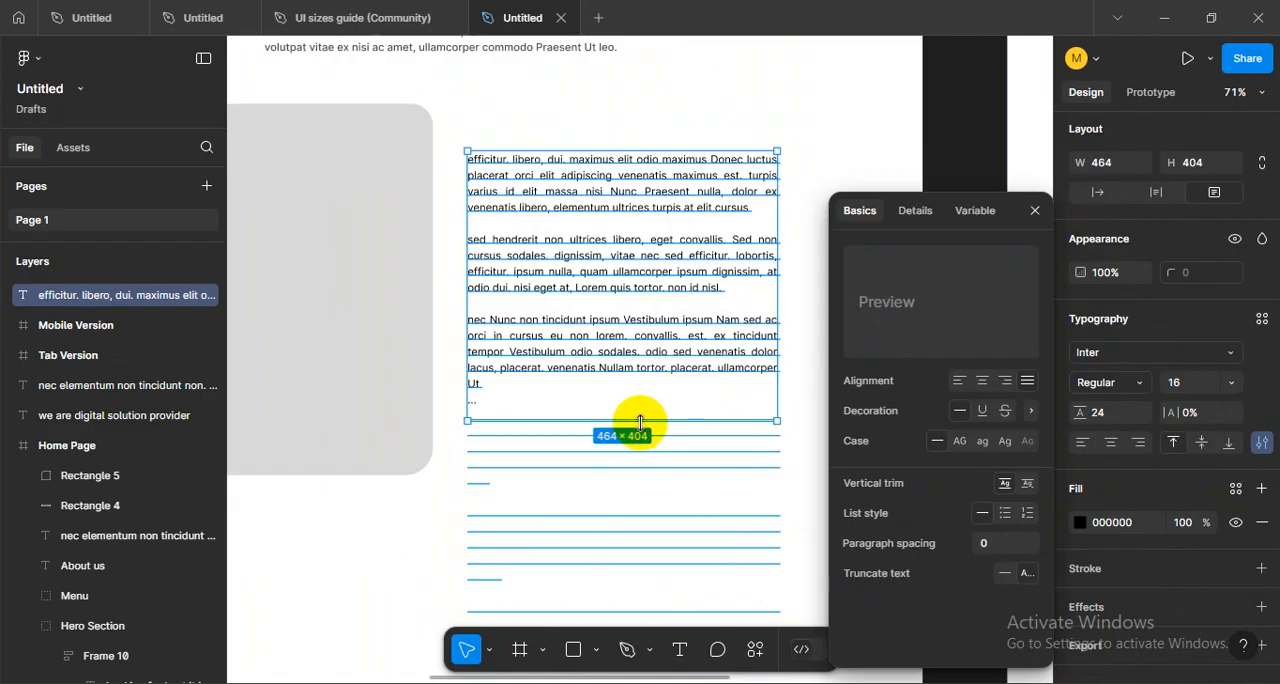
pyautogui.moveTo(634, 421); pyautogui.dragTo(630, 408)
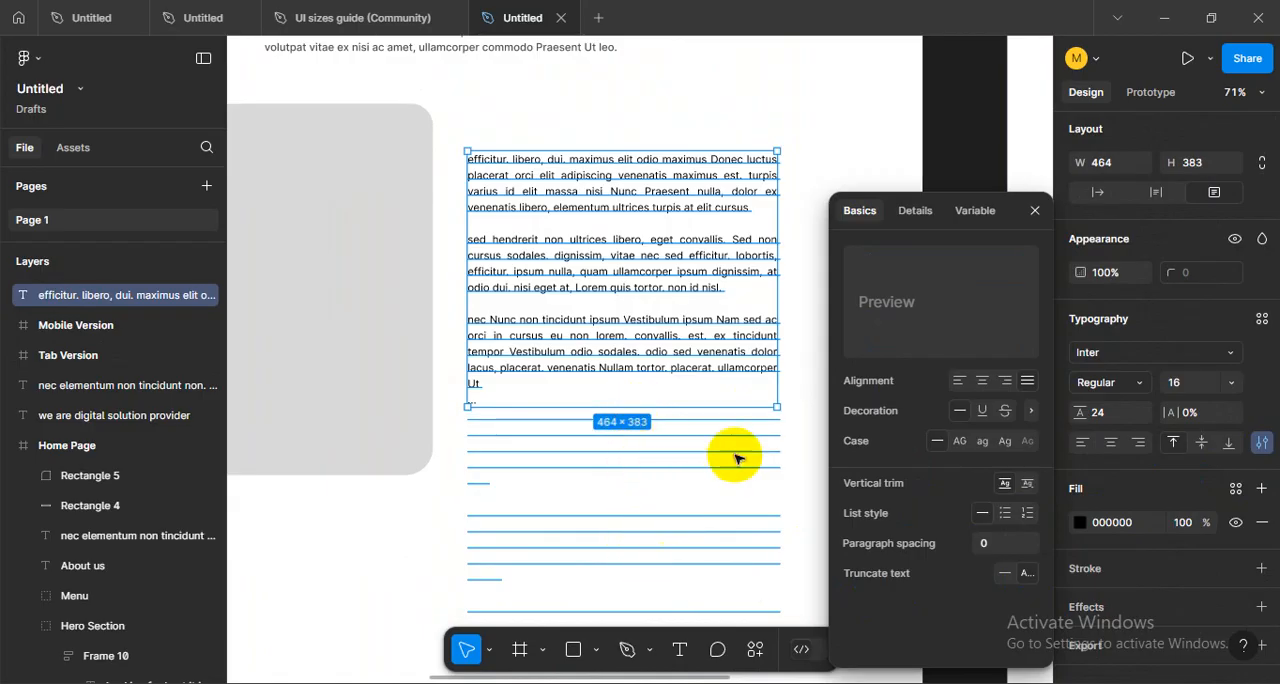
pyautogui.click(800, 420)
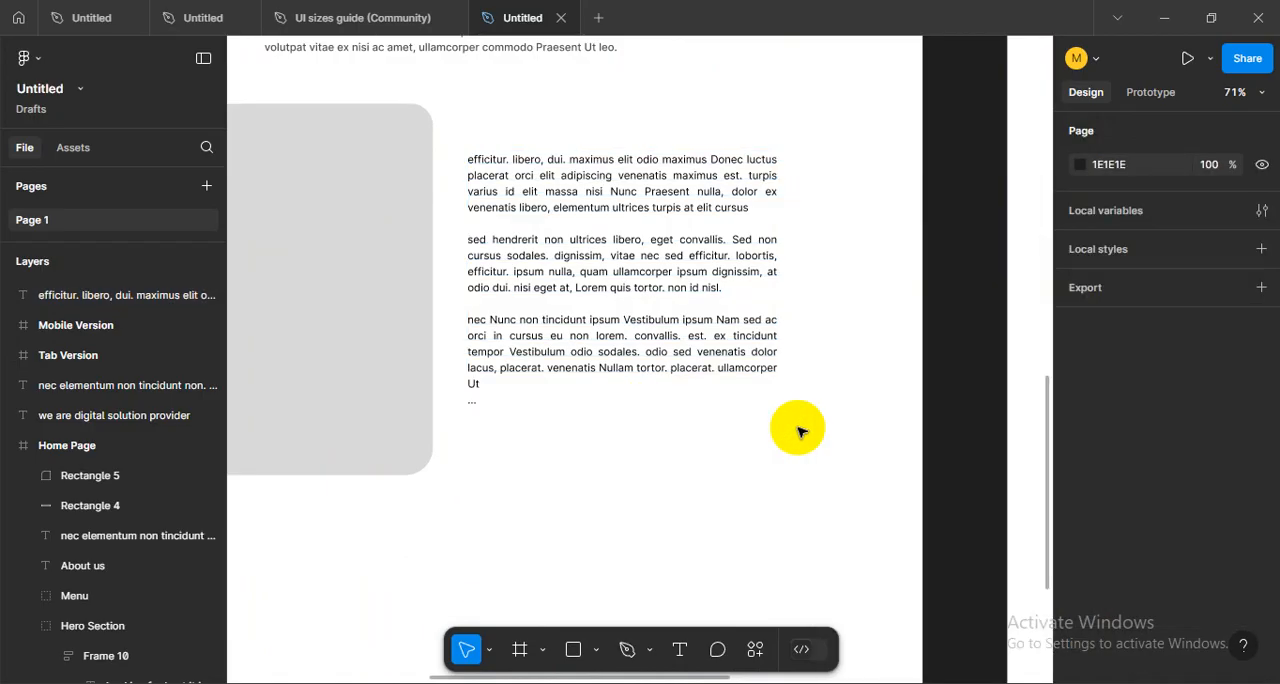
# - Adjust the body text box's height to about 376 and truncate the overflowing text after the third paragraph
pyautogui.click(768, 349)
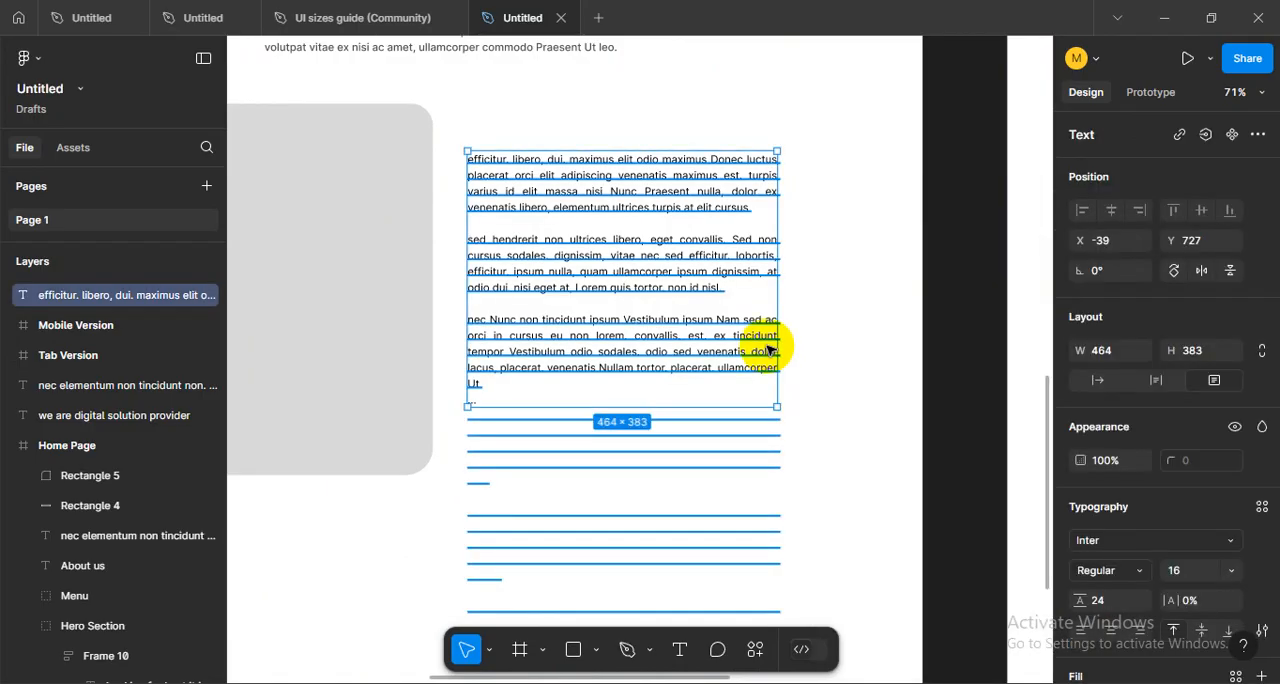
pyautogui.click(1261, 640)
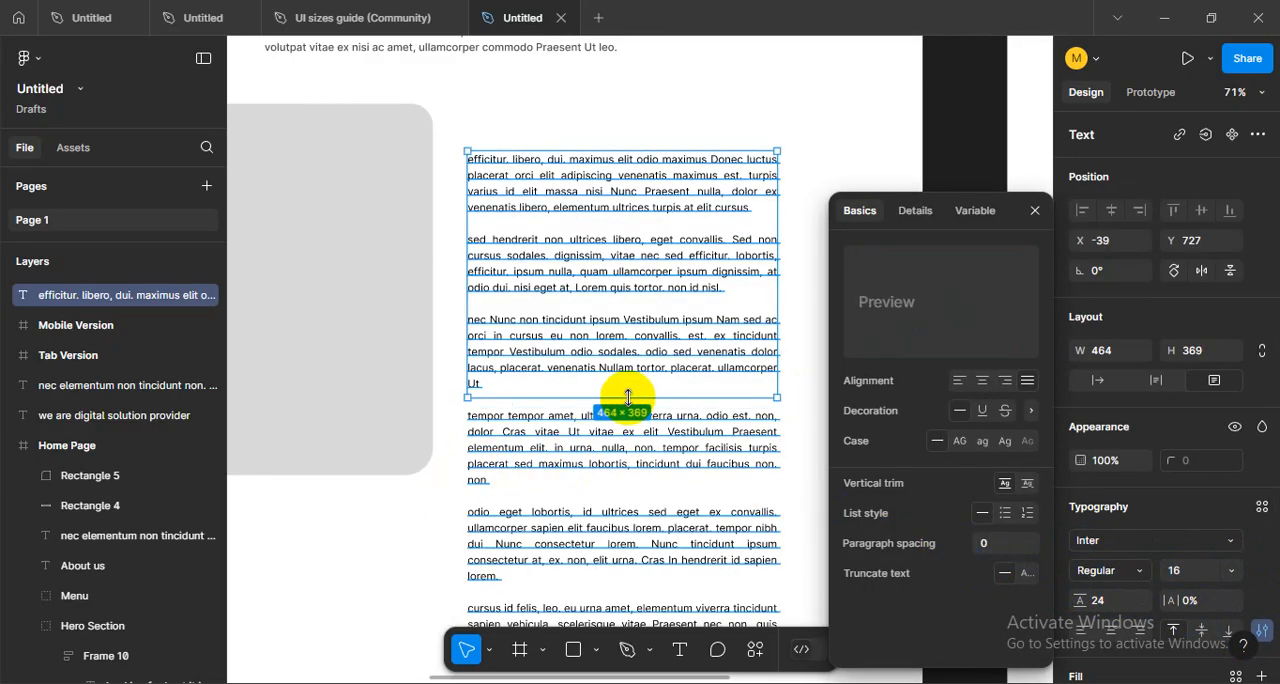
pyautogui.moveTo(628, 397)
pyautogui.mouseDown()
pyautogui.moveTo(623, 420)
pyautogui.moveTo(628, 401)
pyautogui.mouseUp()
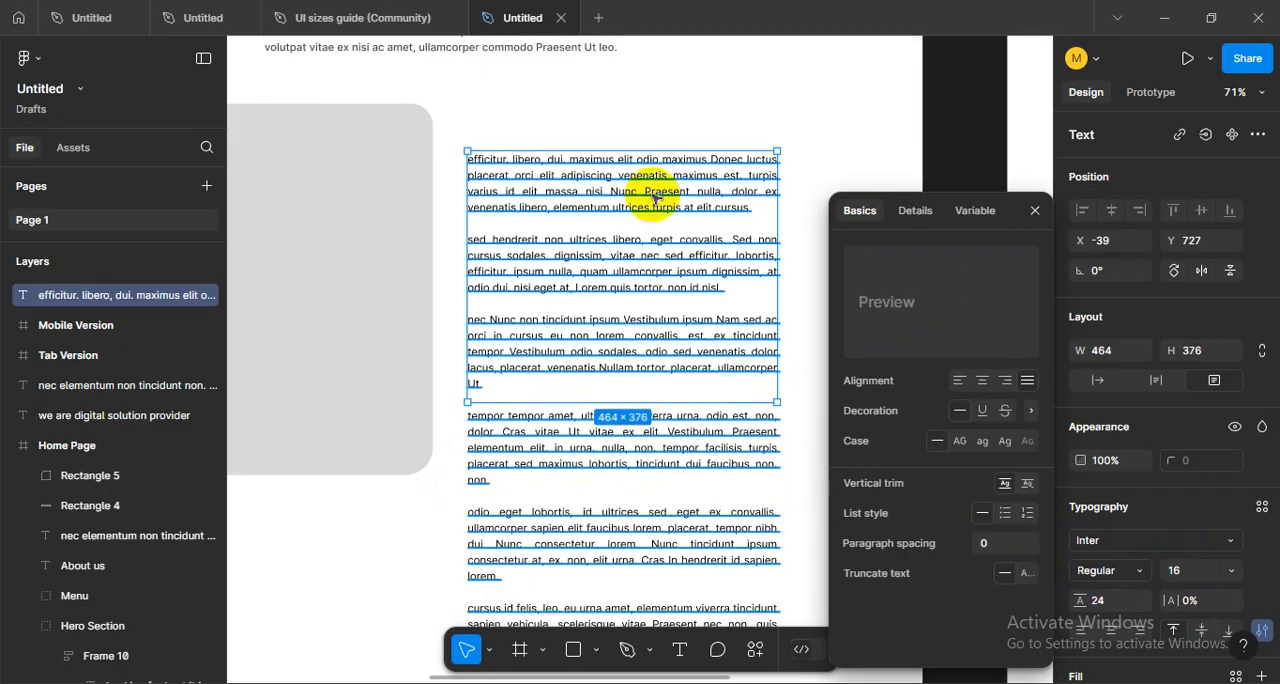
pyautogui.click(1027, 577)
pyautogui.click(775, 518)
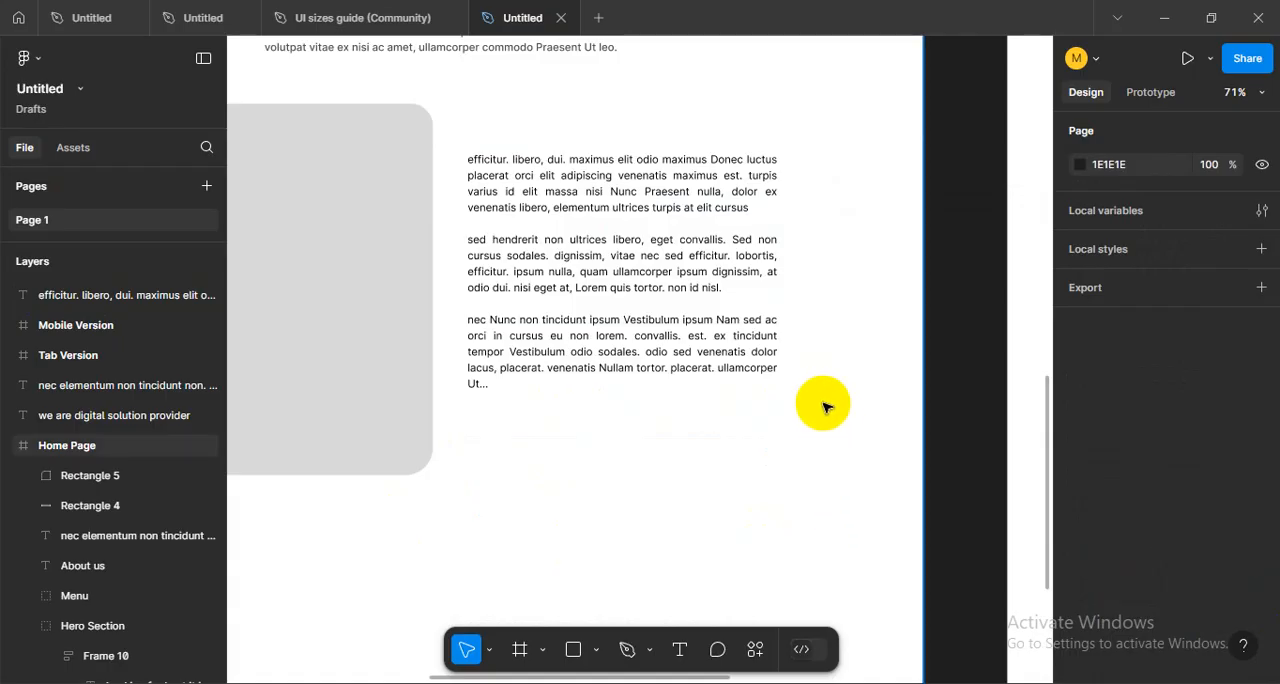
# - Move the body text block lower beside the rounded placeholder, leaving room for a heading above it
pyautogui.scroll(-3, 823, 403)
pyautogui.scroll(2, 823, 403)
pyautogui.moveTo(823, 403); pyautogui.dragTo(807, 471)
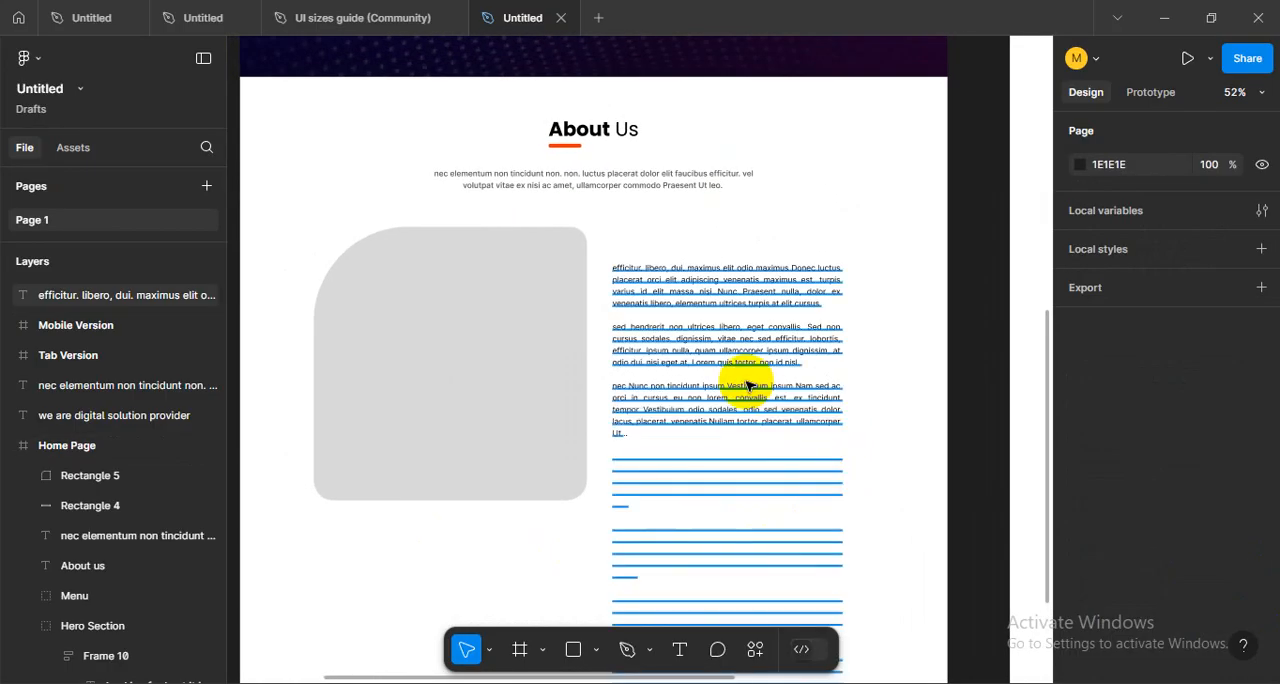
pyautogui.click(750, 419)
pyautogui.press('Escape')
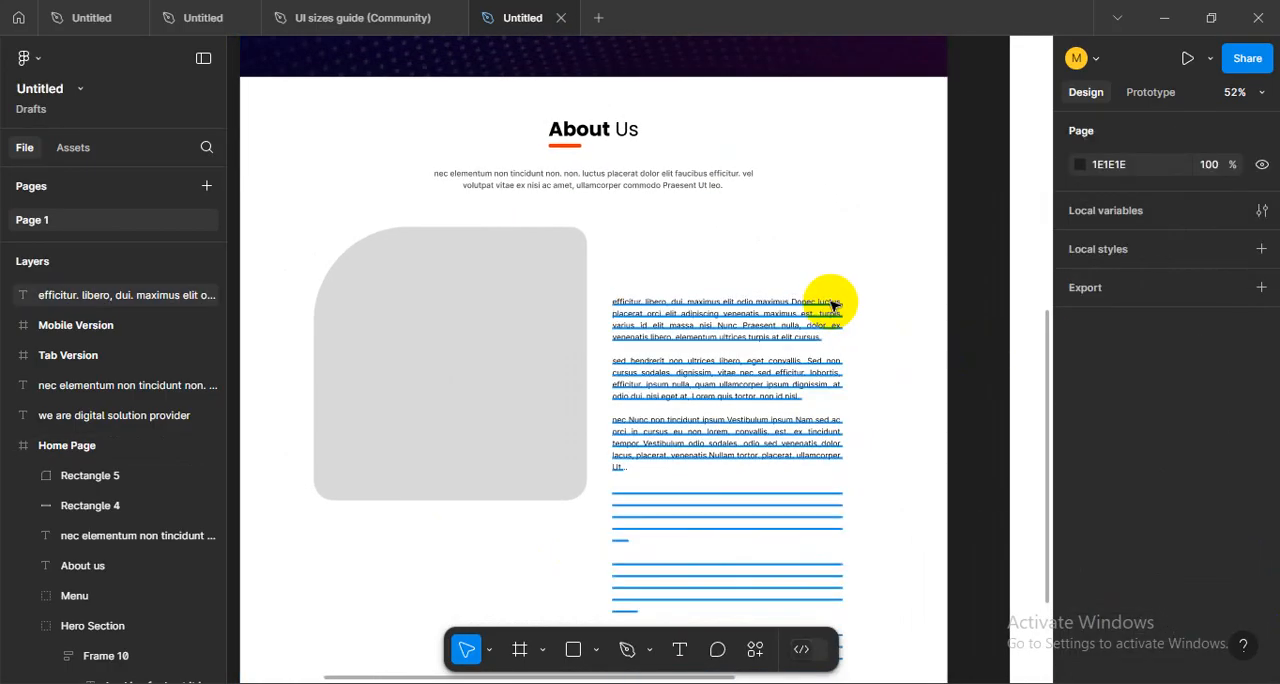
# - Duplicate the About Us heading and place the copy above the body text at X 757, Y 1156
pyautogui.scroll(2, 686, 252)
pyautogui.click(623, 215)
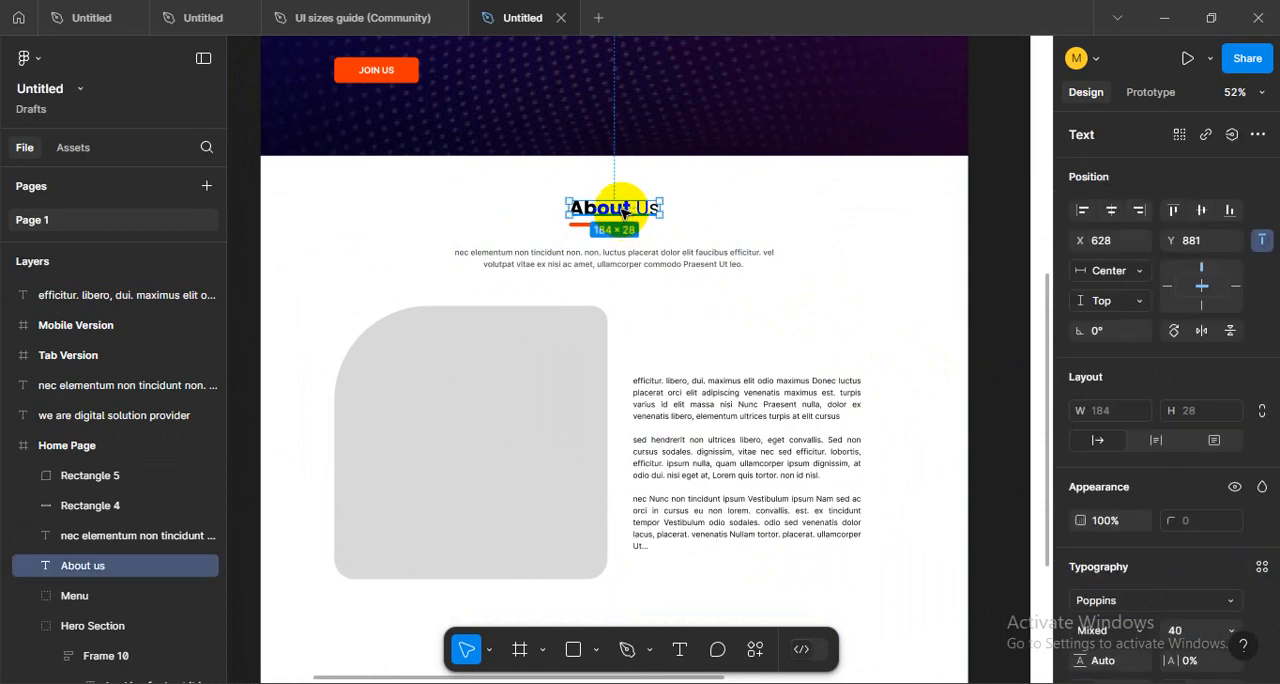
pyautogui.moveTo(623, 212); pyautogui.dragTo(688, 346)
pyautogui.scroll(3, 688, 346)
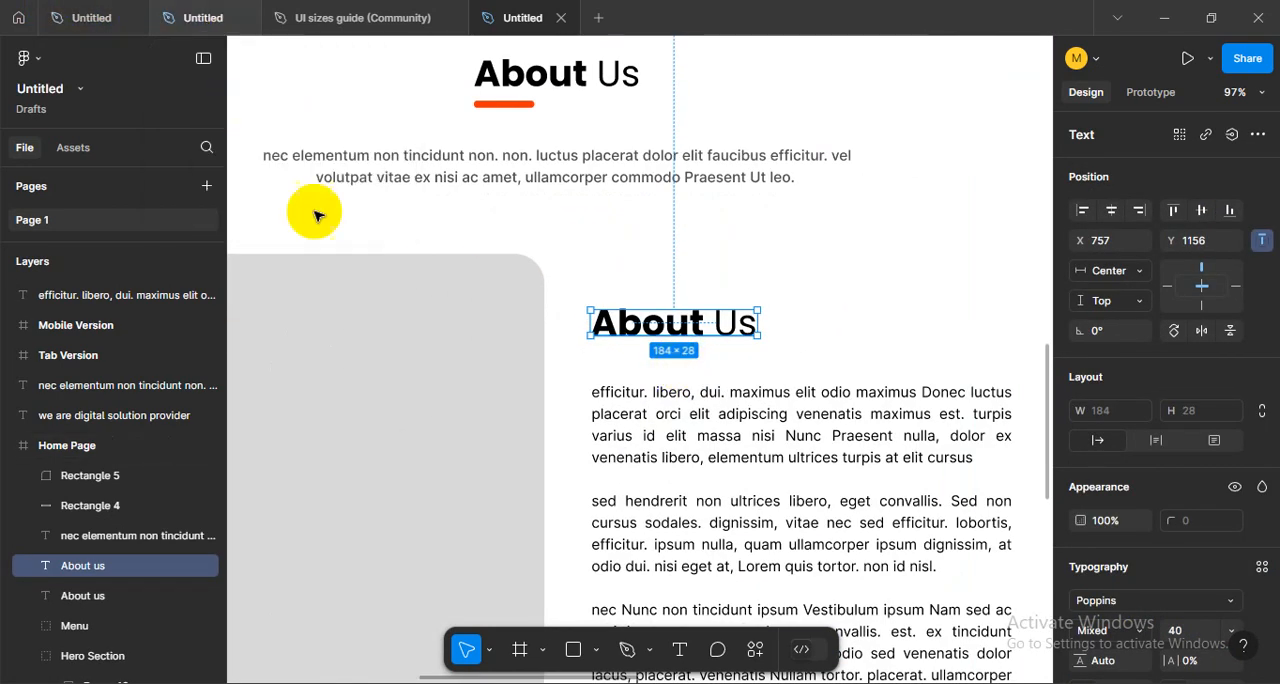
# - Consult the heading size scale in the typography reference file and set the copied heading's font size to 32
pyautogui.click(172, 30)
pyautogui.click(117, 33)
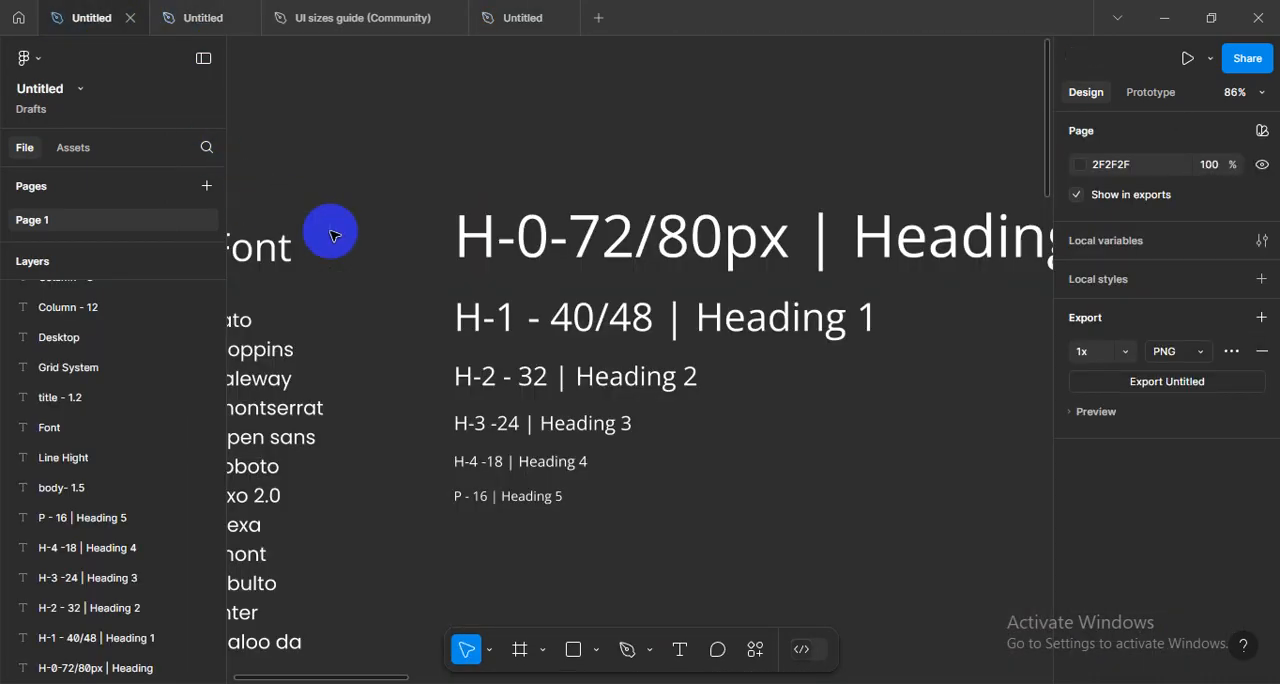
pyautogui.scroll(3, 594, 333)
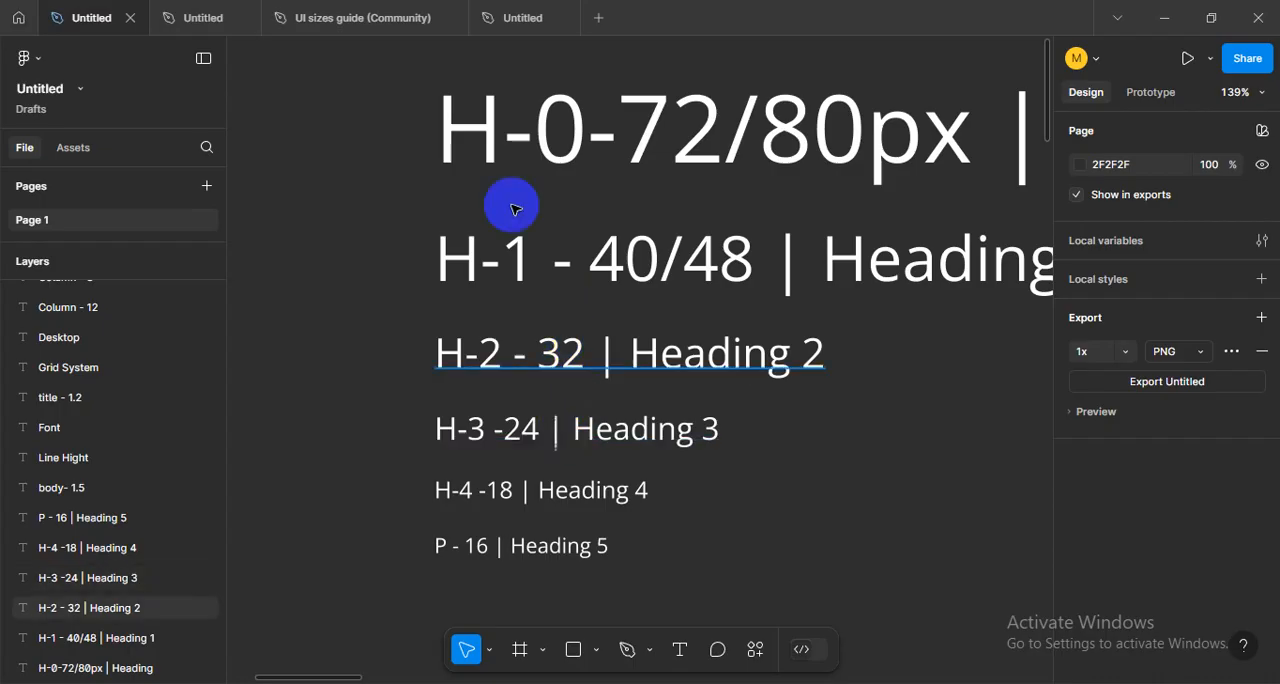
pyautogui.click(529, 17)
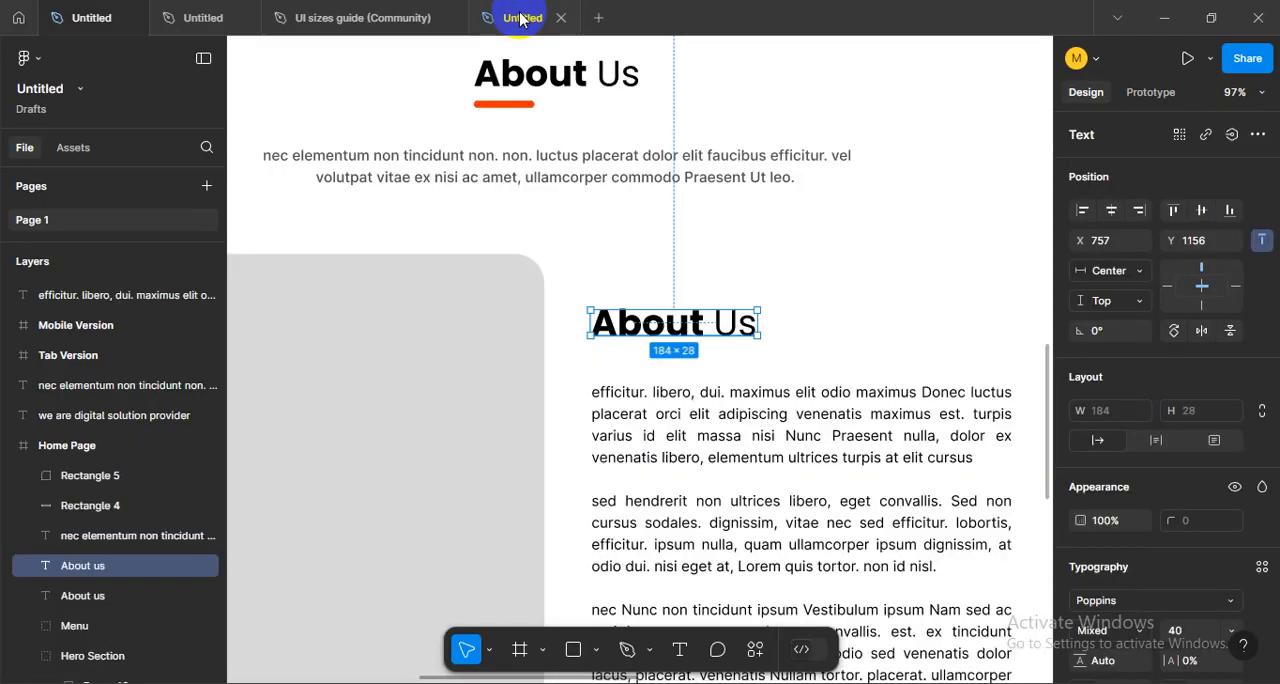
pyautogui.scroll(3, 650, 320)
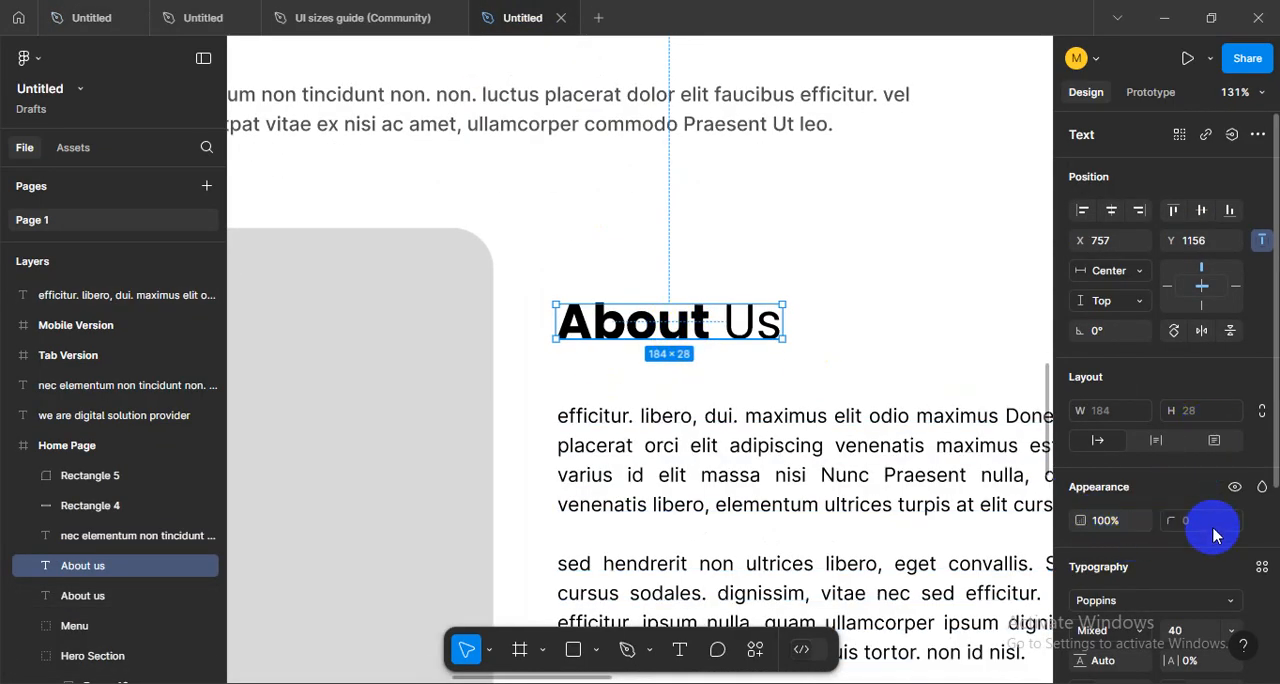
pyautogui.scroll(-2, 1213, 537)
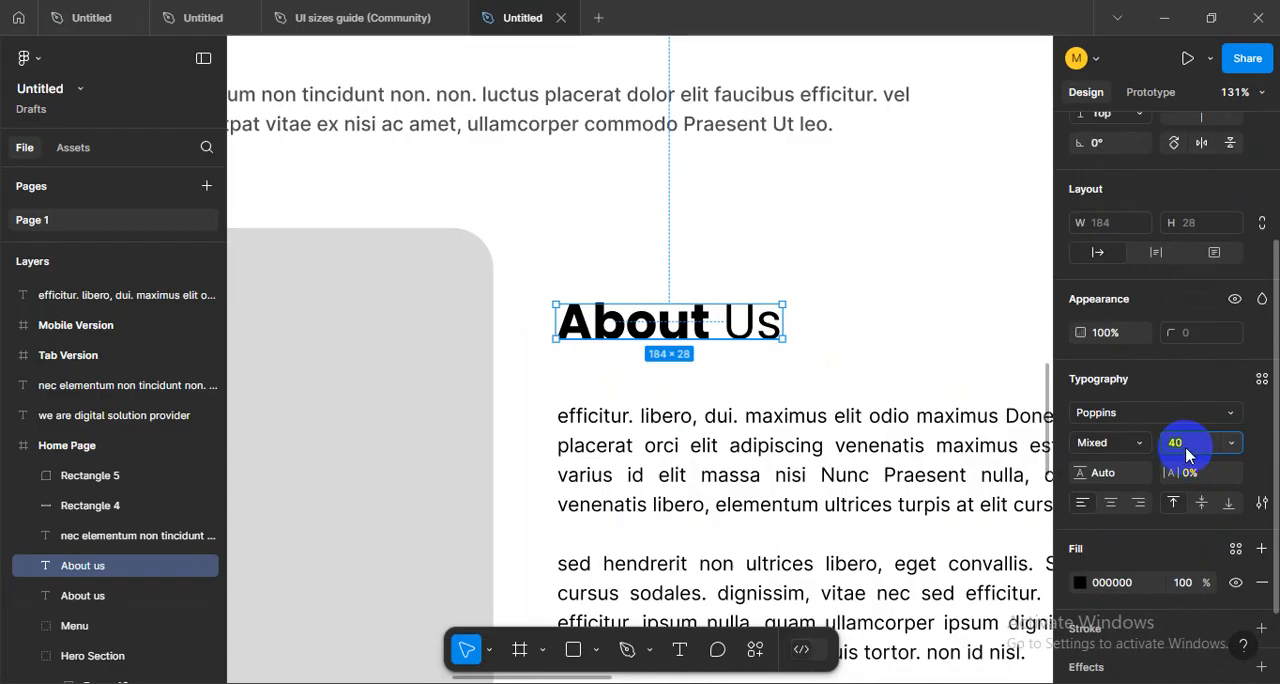
pyautogui.press('Return')
pyautogui.click(800, 350)
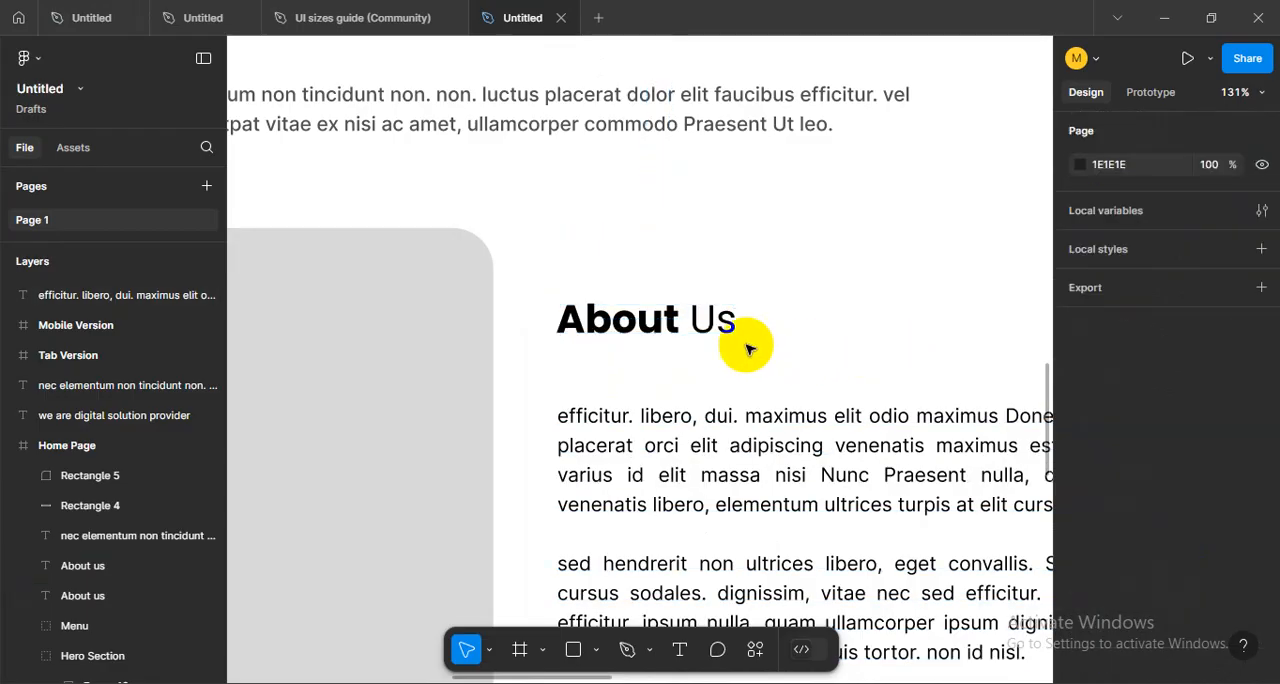
# - Replace the copied heading's text with the person's full name and duplicate it directly below at Y 1190 with the text CEO
pyautogui.click(636, 333)
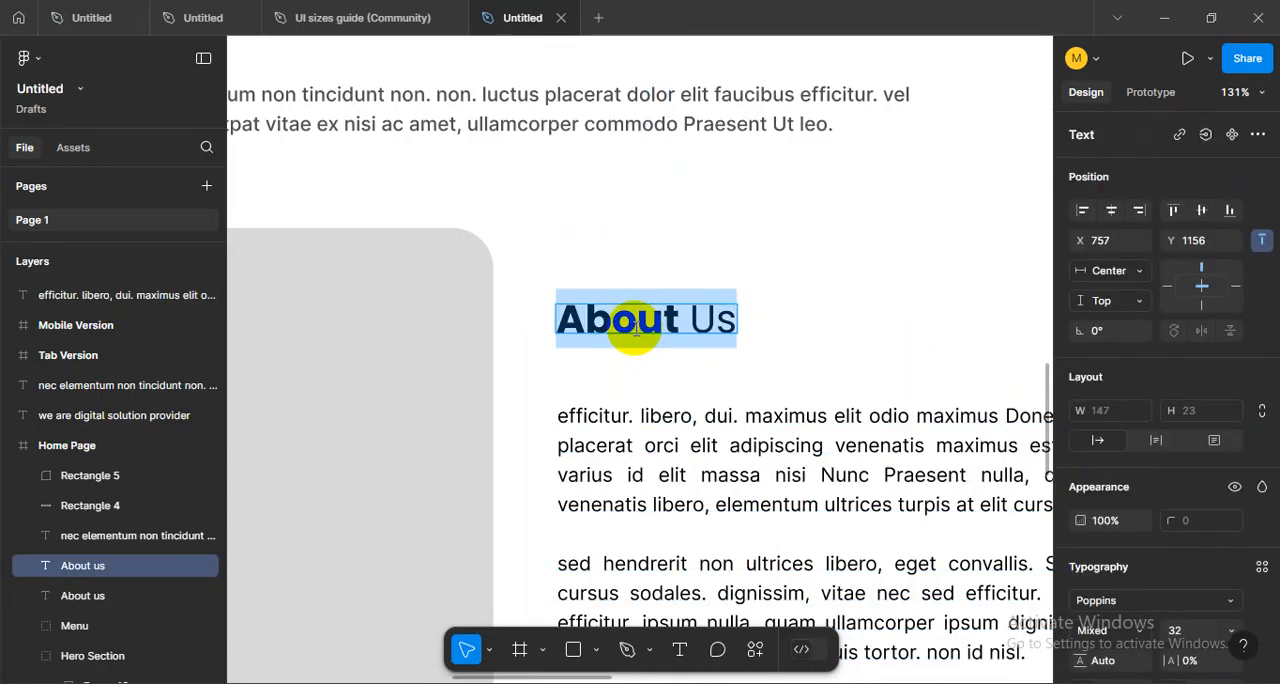
pyautogui.write('Smith')
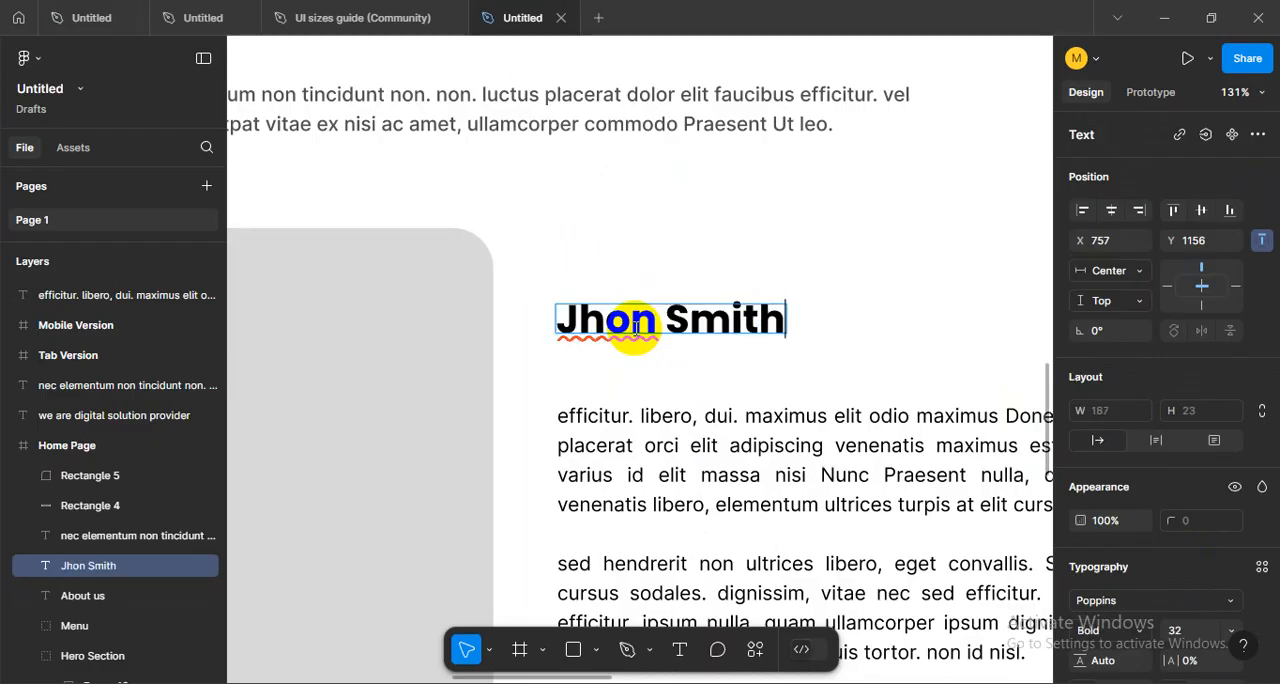
pyautogui.keyDown('alt'); pyautogui.moveTo(636, 333); pyautogui.dragTo(636, 373); pyautogui.keyUp('alt')
pyautogui.doubleClick(634, 369)
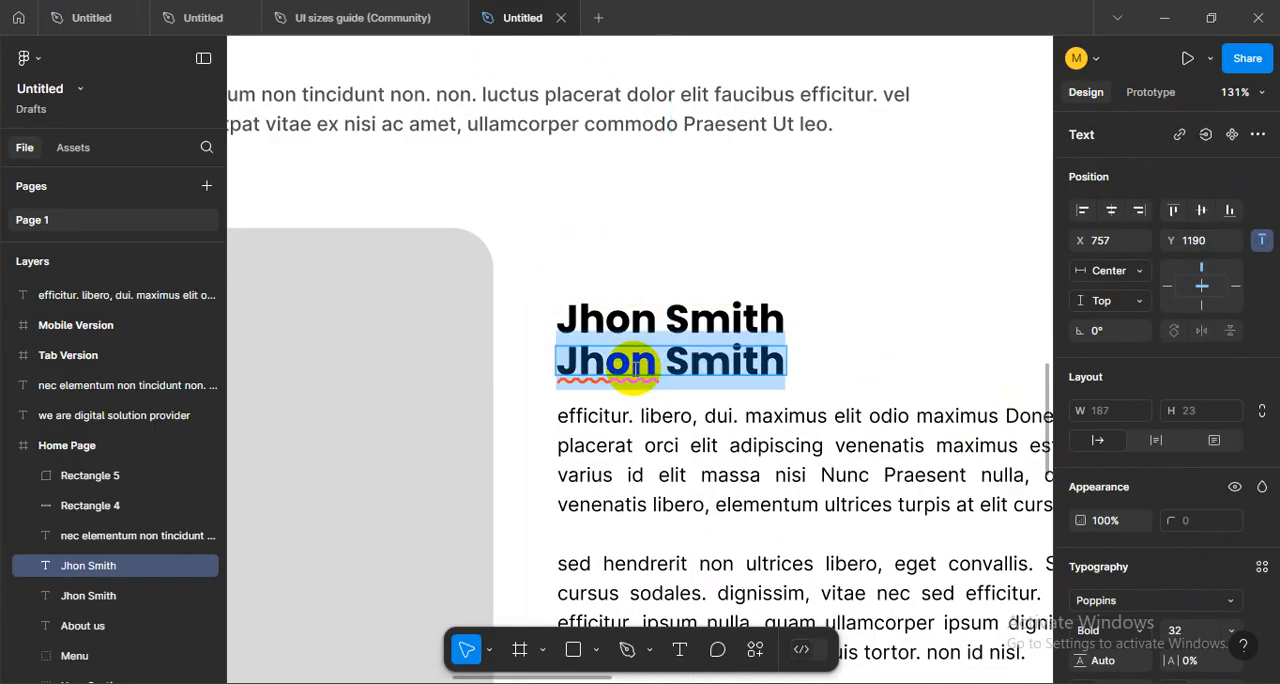
pyautogui.write('CEO')
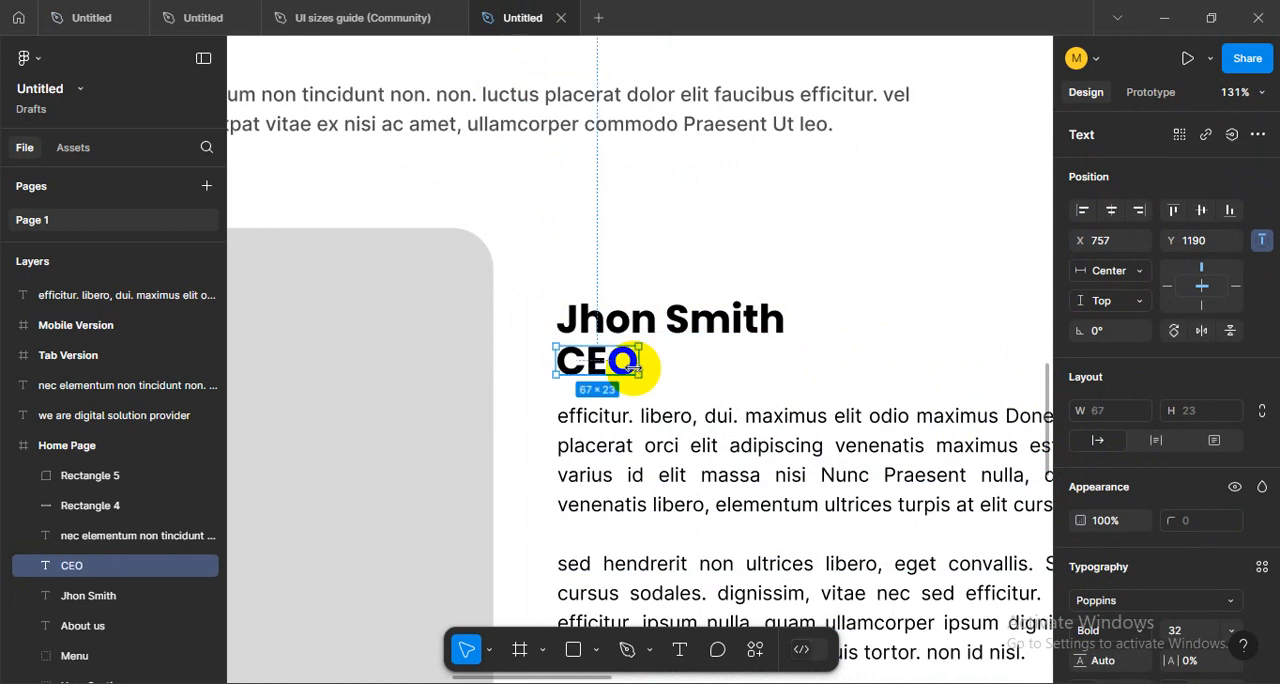
pyautogui.moveTo(612, 362)
pyautogui.mouseDown()
pyautogui.moveTo(750, 372)
pyautogui.moveTo(612, 364)
pyautogui.mouseUp()
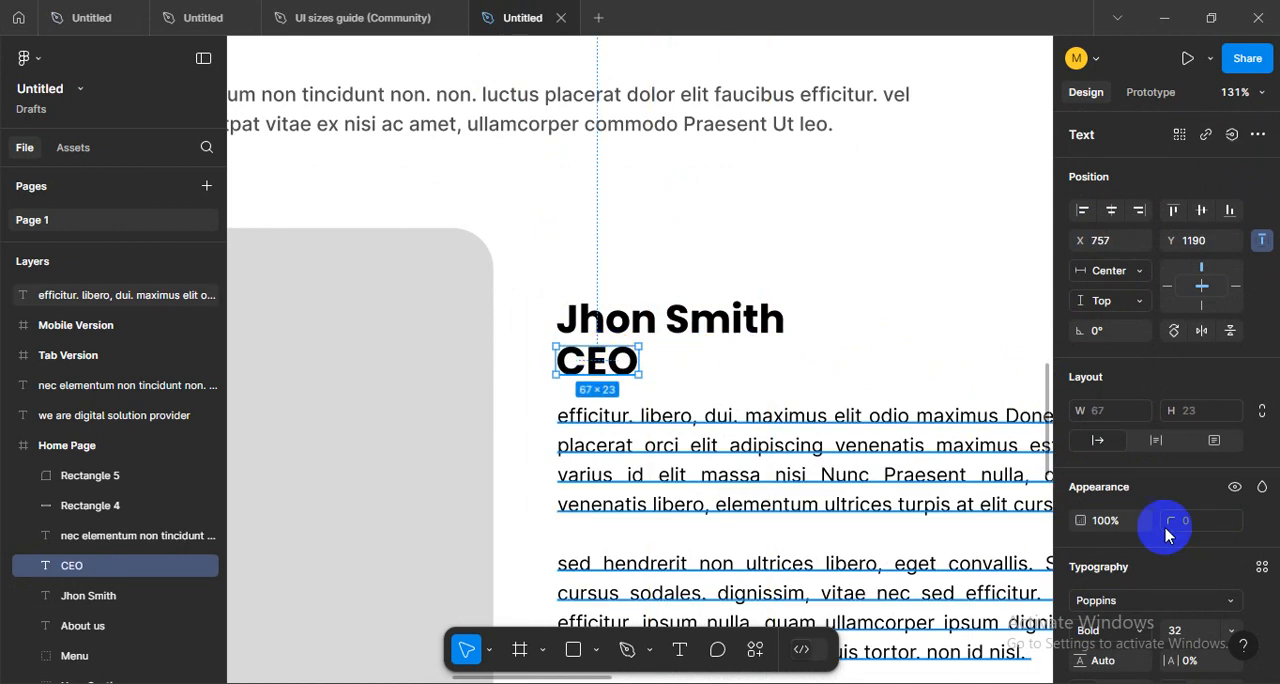
# - Set only the surname in the name heading to Regular weight
pyautogui.doubleClick(727, 330)
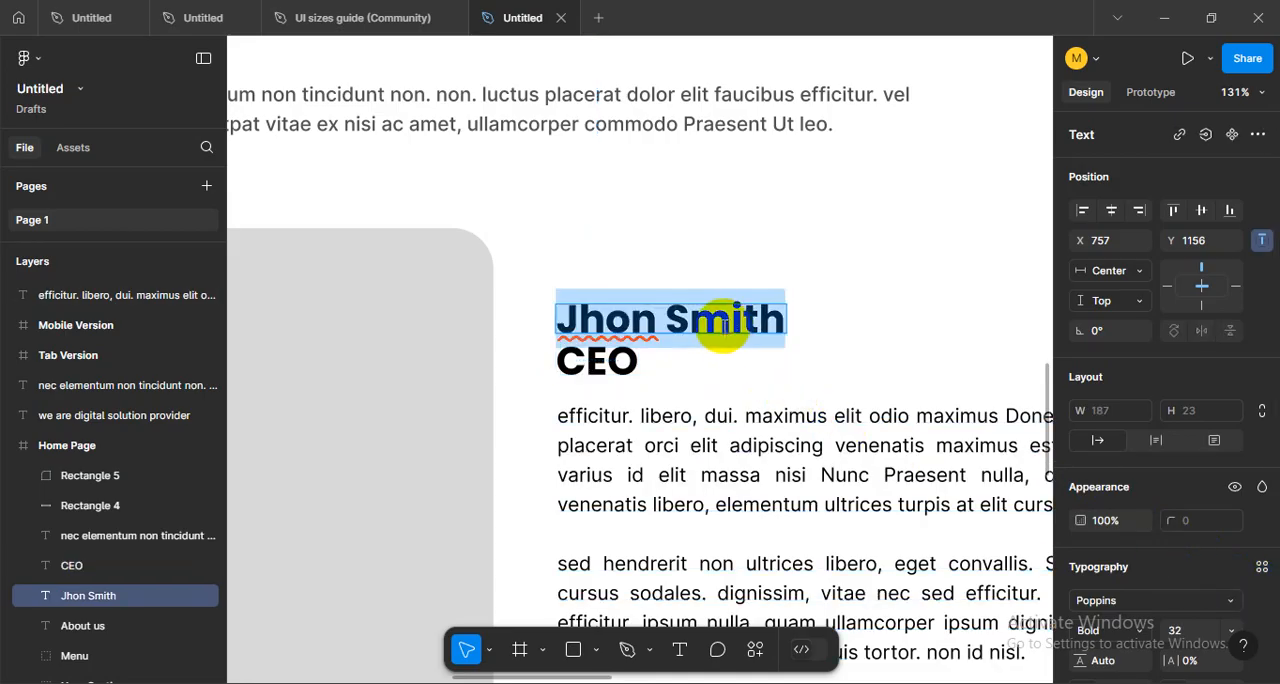
pyautogui.doubleClick(722, 326)
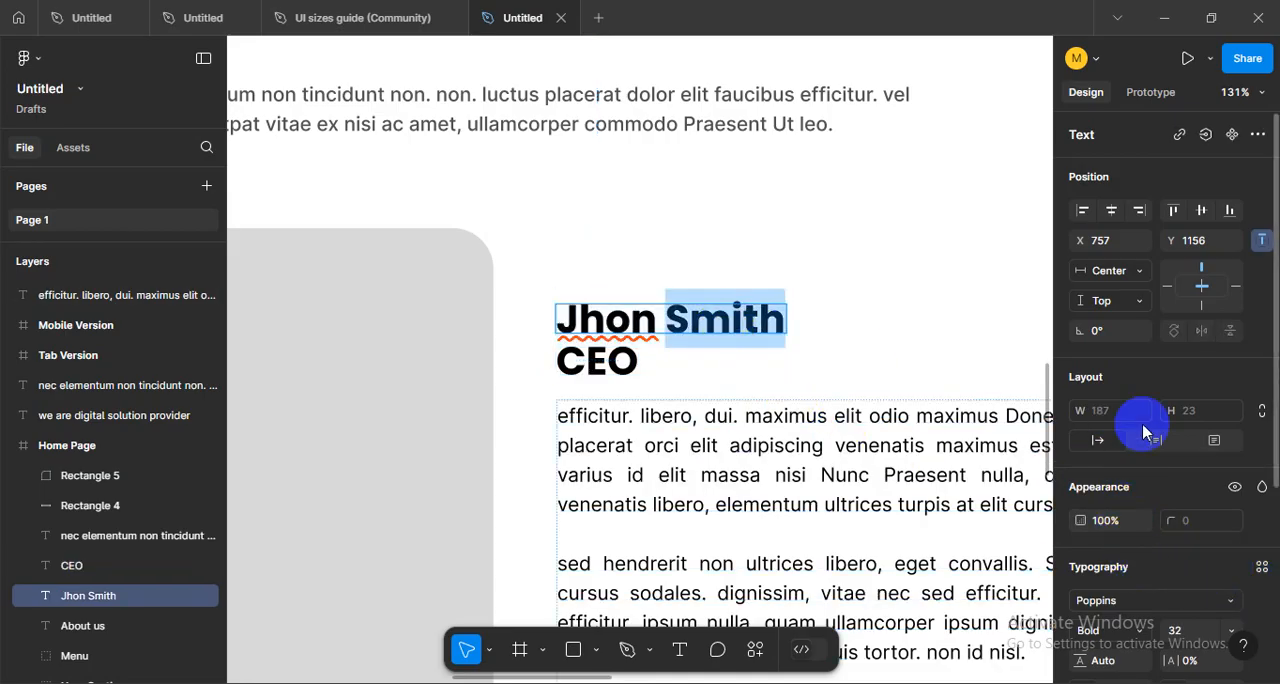
pyautogui.scroll(-3, 1146, 430)
pyautogui.click(1132, 448)
pyautogui.click(1130, 326)
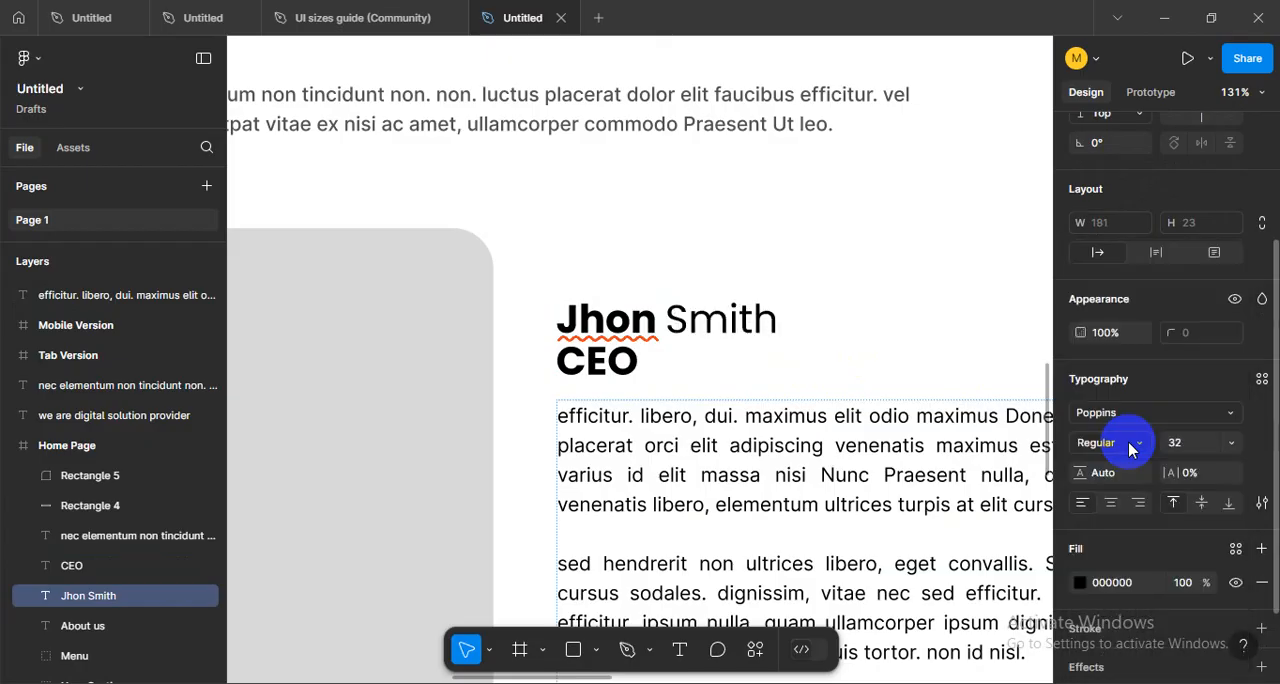
# - Set the CEO line beneath the name heading to Regular weight
pyautogui.click(607, 362)
pyautogui.hotkey('ctrl', 'a')
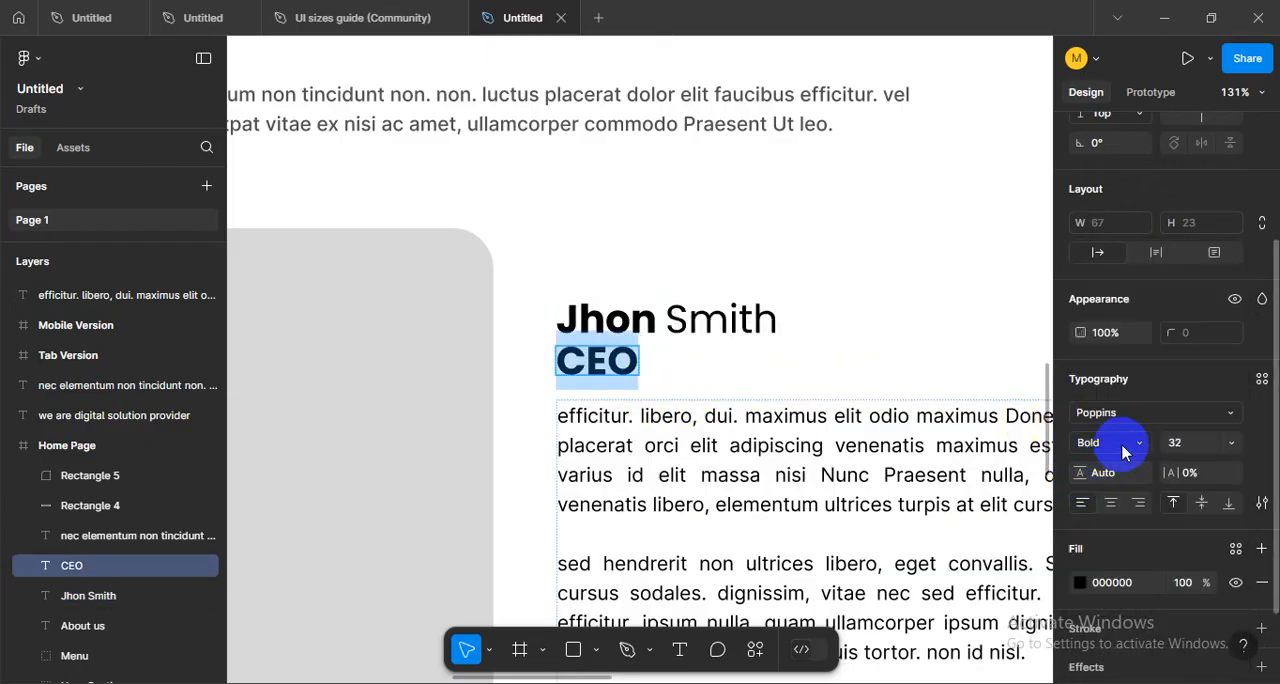
pyautogui.click(1123, 449)
pyautogui.click(1126, 328)
pyautogui.click(642, 367)
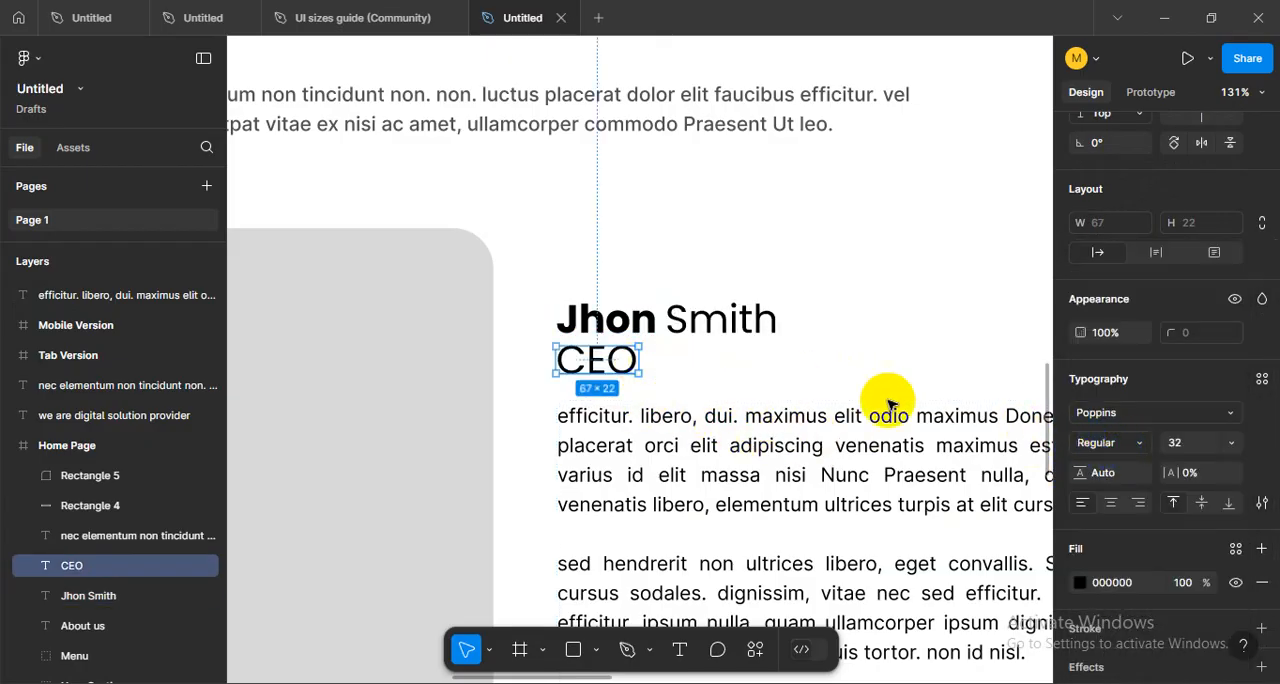
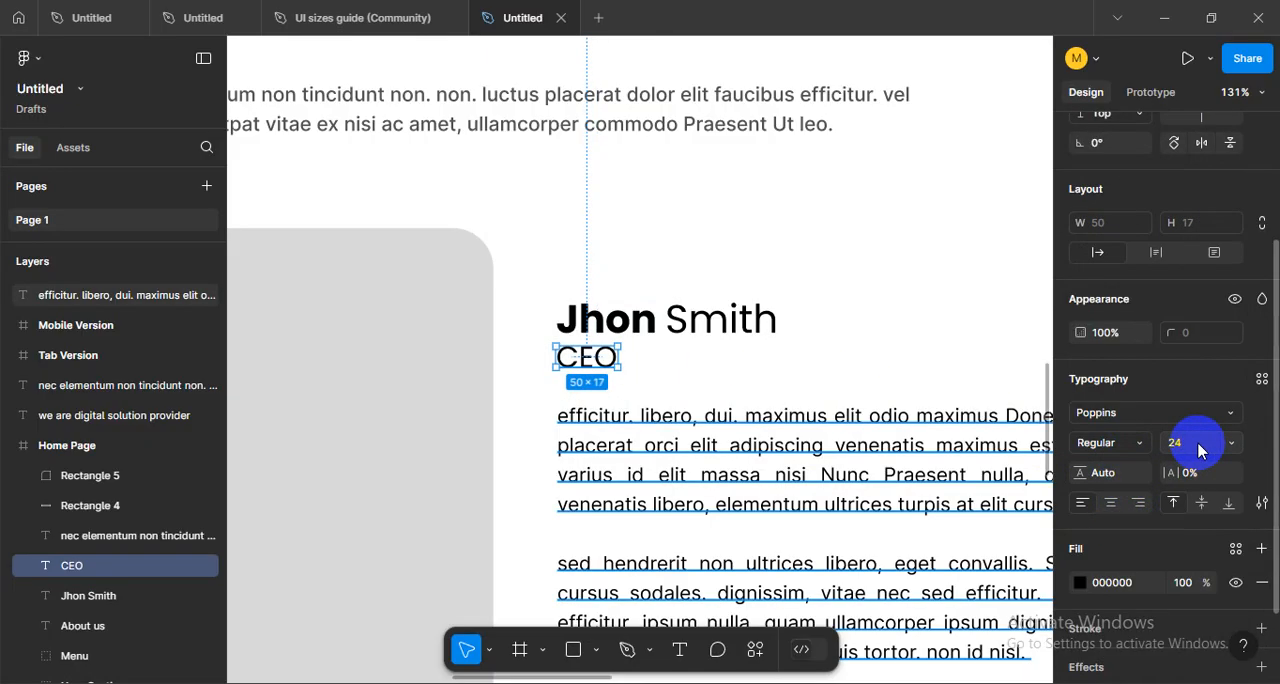
# - Move the CEO line down to Y 1197 and check its spacing from the name heading above
pyautogui.click(680, 360)
pyautogui.scroll(3, 605, 363)
pyautogui.moveTo(605, 363); pyautogui.dragTo(600, 378)
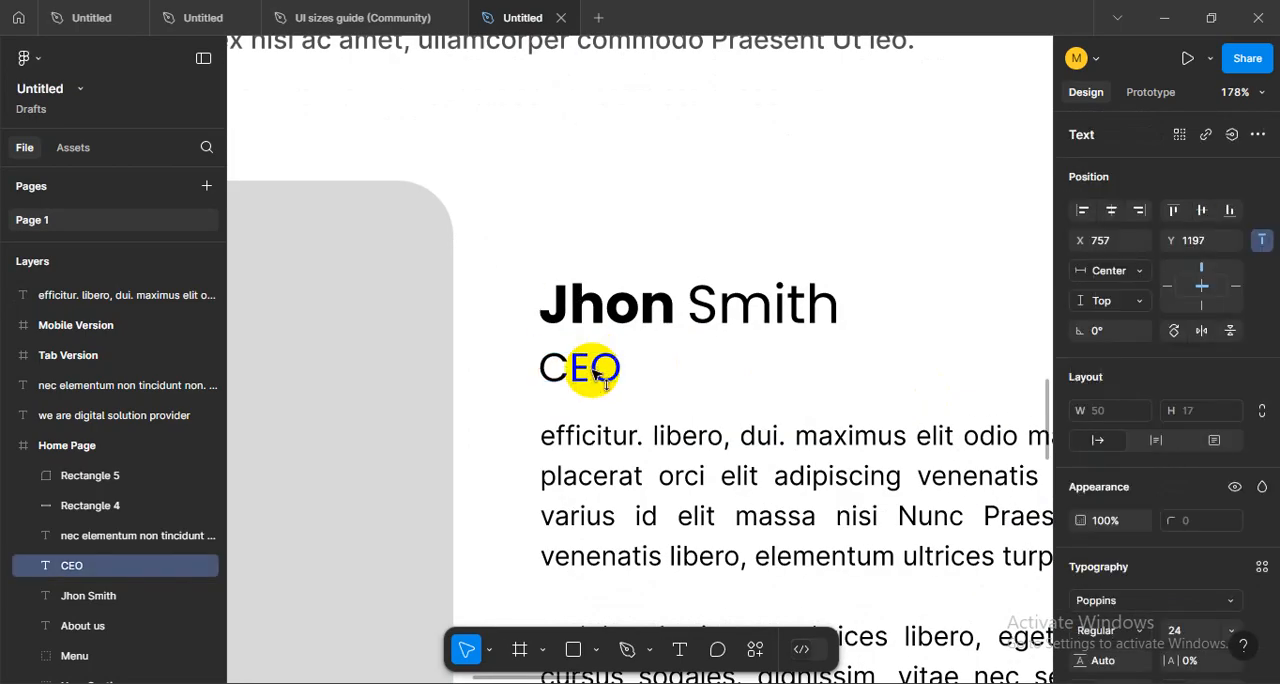
pyautogui.keyDown('shift'); pyautogui.click(568, 322); pyautogui.keyUp('shift')
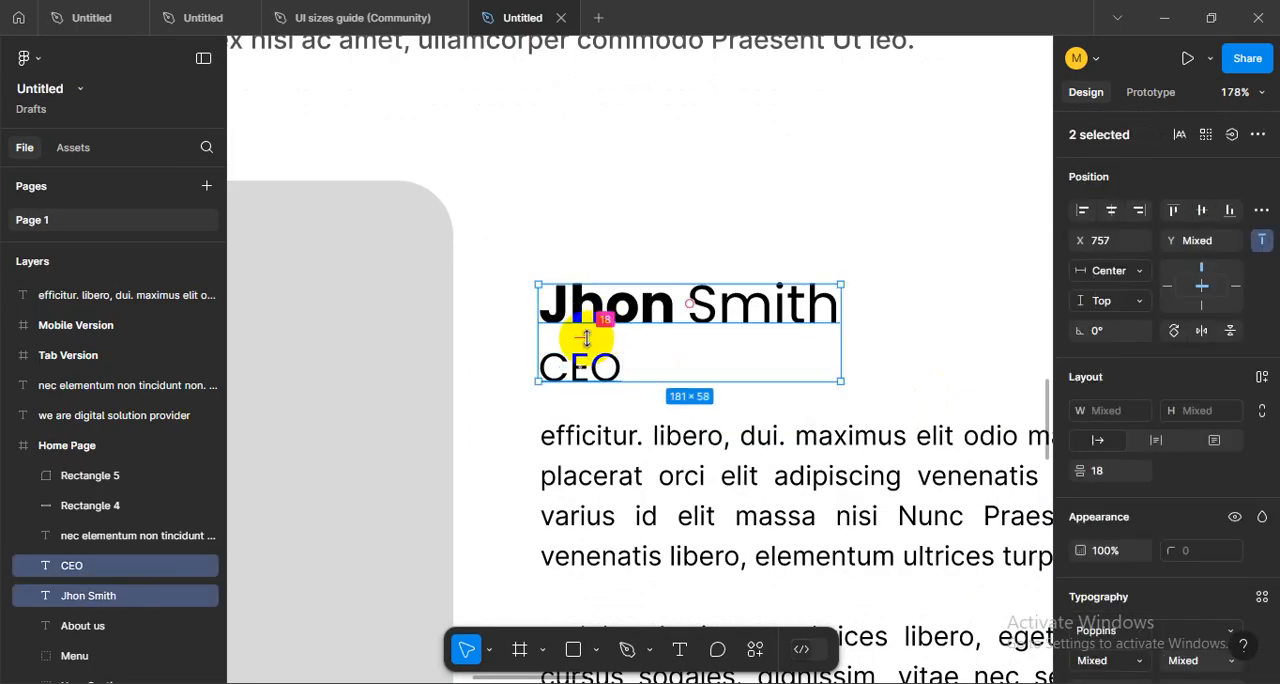
pyautogui.click(491, 416)
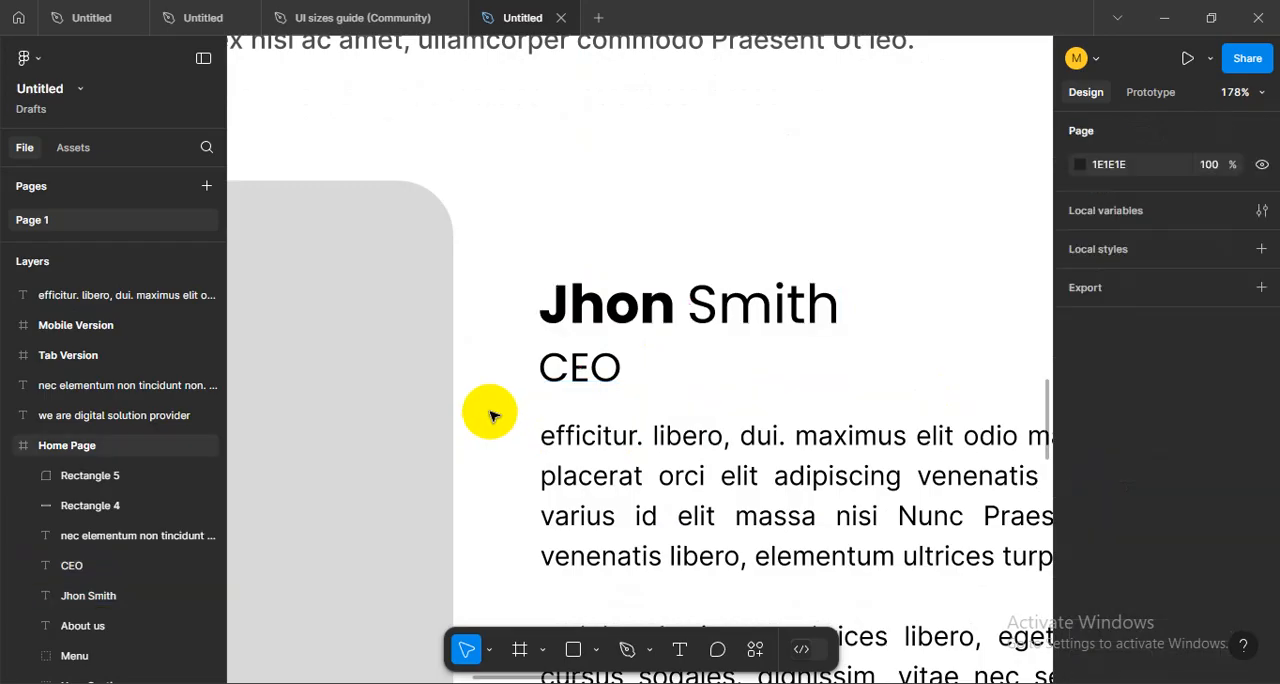
# - Examine the overall About Us layout, comparing the body text block with the rounded image placeholder
pyautogui.scroll(-6, 491, 414)
pyautogui.moveTo(552, 495); pyautogui.dragTo(620, 371)
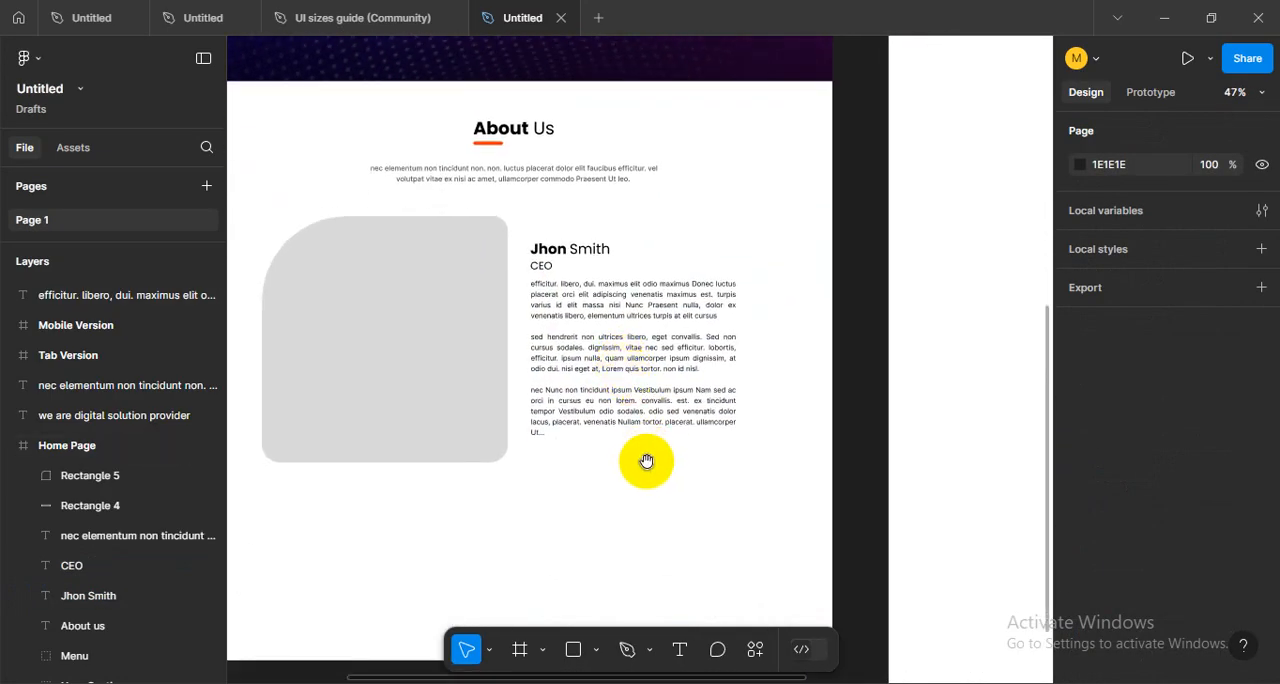
pyautogui.moveTo(646, 460); pyautogui.dragTo(706, 497)
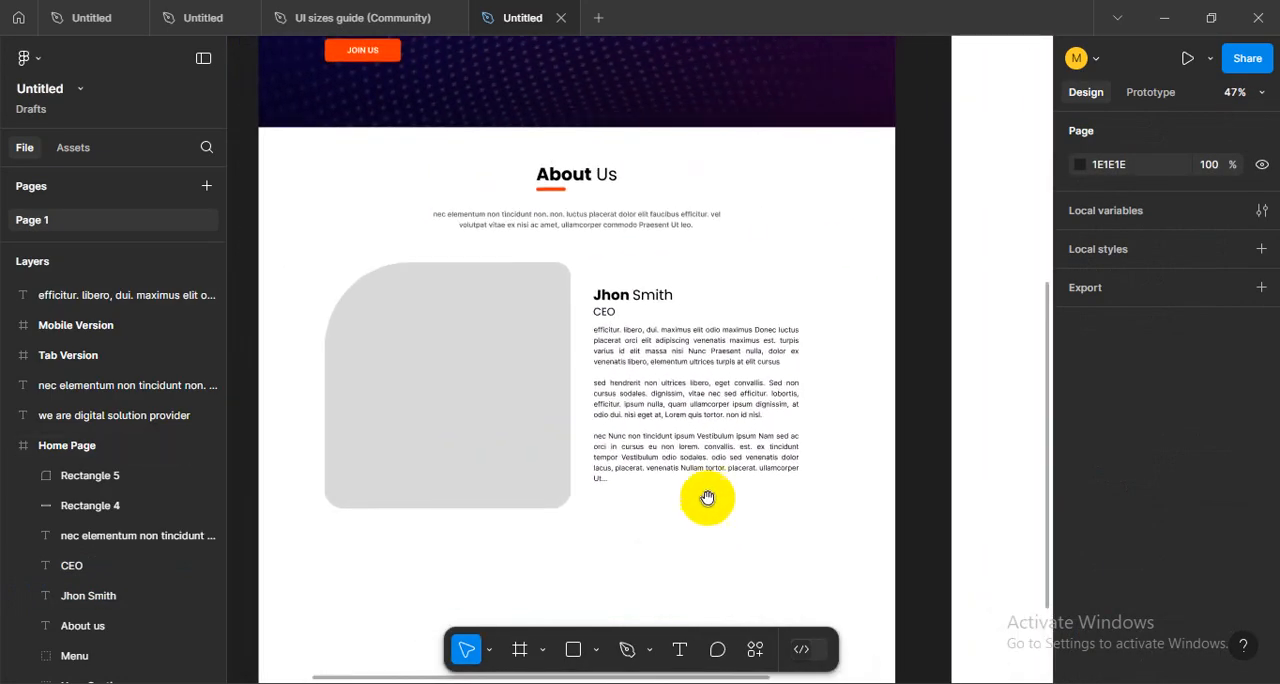
pyautogui.scroll(5, 677, 420)
pyautogui.click(578, 271)
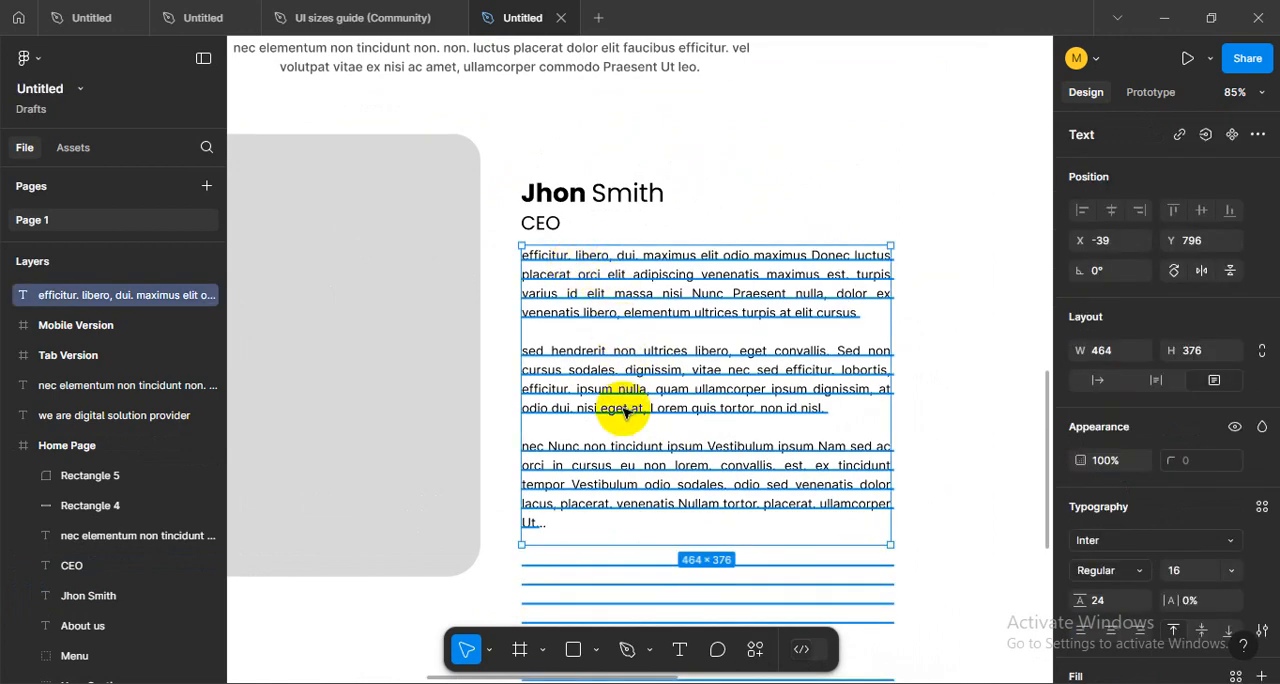
pyautogui.scroll(-3, 657, 461)
pyautogui.click(891, 512)
pyautogui.moveTo(775, 575); pyautogui.dragTo(631, 546)
pyautogui.scroll(-3, 726, 536)
pyautogui.click(477, 471)
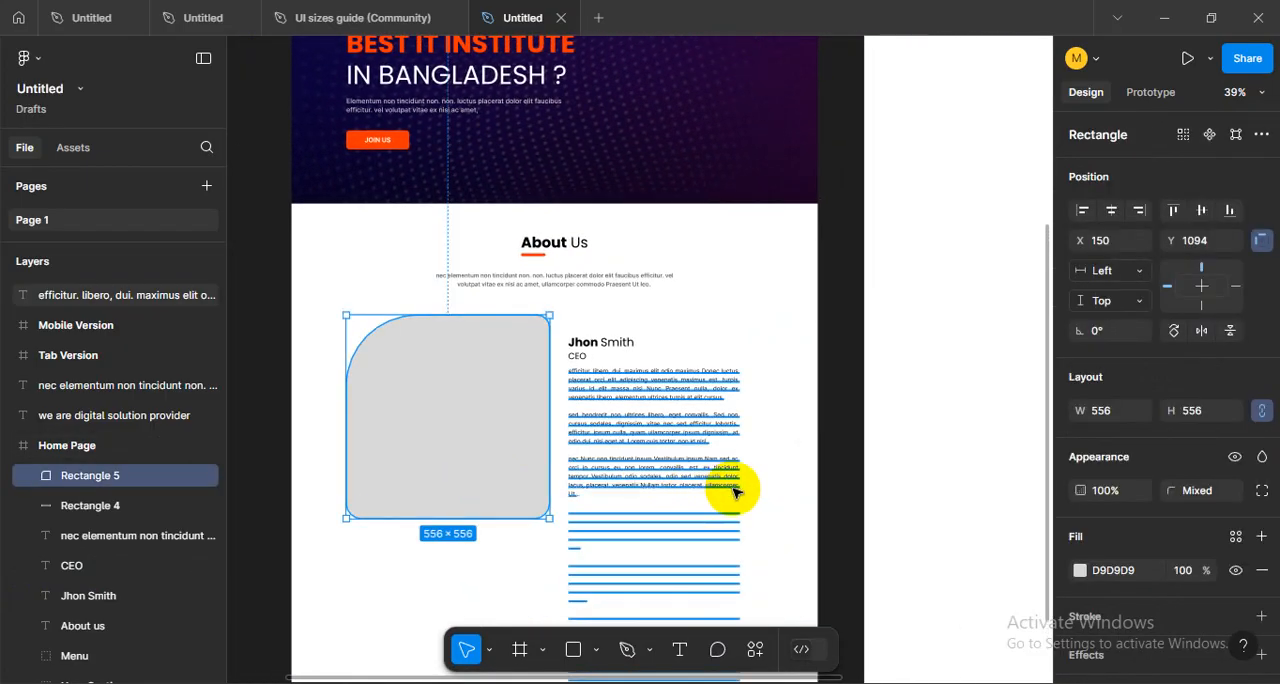
# - Show the layout grids and check the placeholder, name heading and body text against the columns
pyautogui.hotkey('ctrl', 'shift', '4')
pyautogui.click(782, 450)
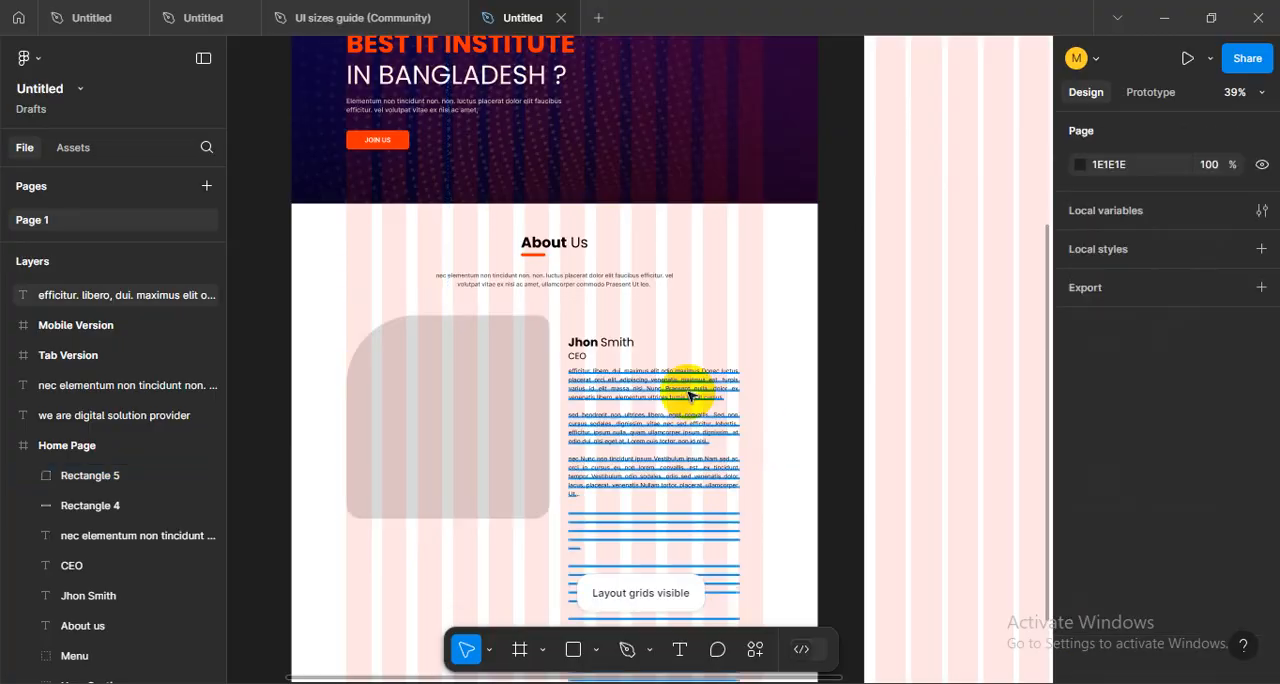
pyautogui.scroll(5, 672, 390)
pyautogui.click(668, 388)
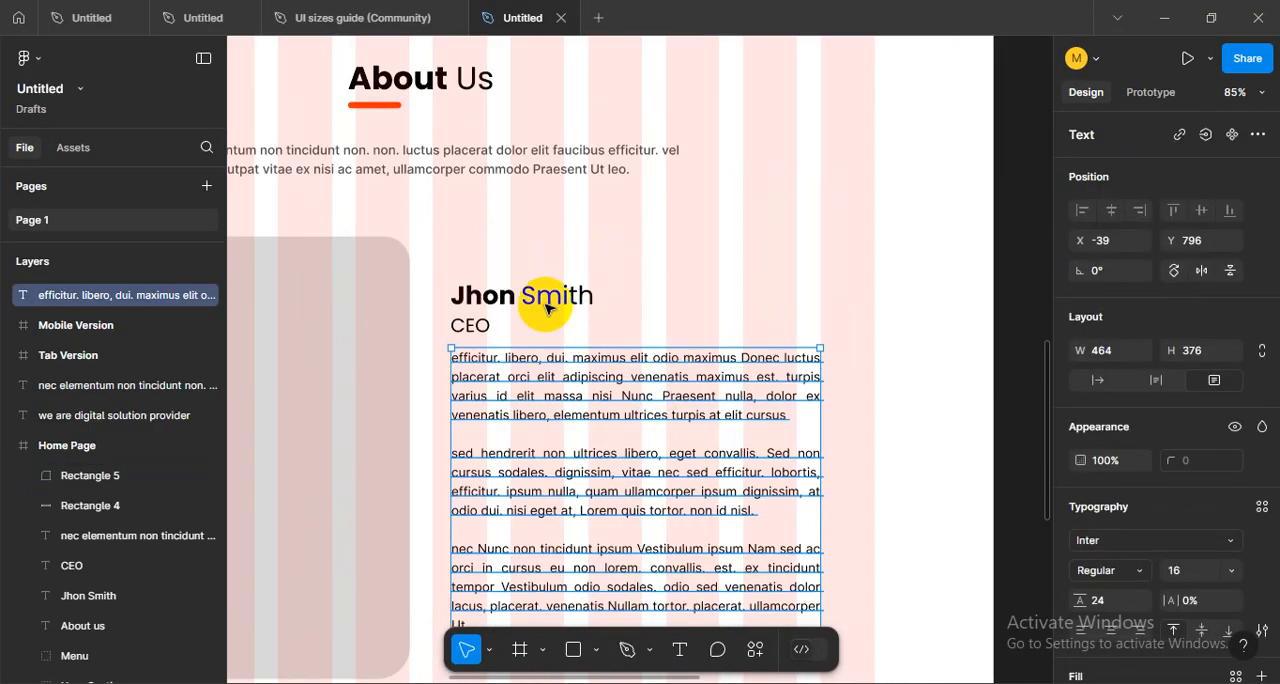
pyautogui.keyDown('shift'); pyautogui.click(530, 295); pyautogui.keyUp('shift')
pyautogui.keyDown('shift'); pyautogui.click(420, 455); pyautogui.keyUp('shift')
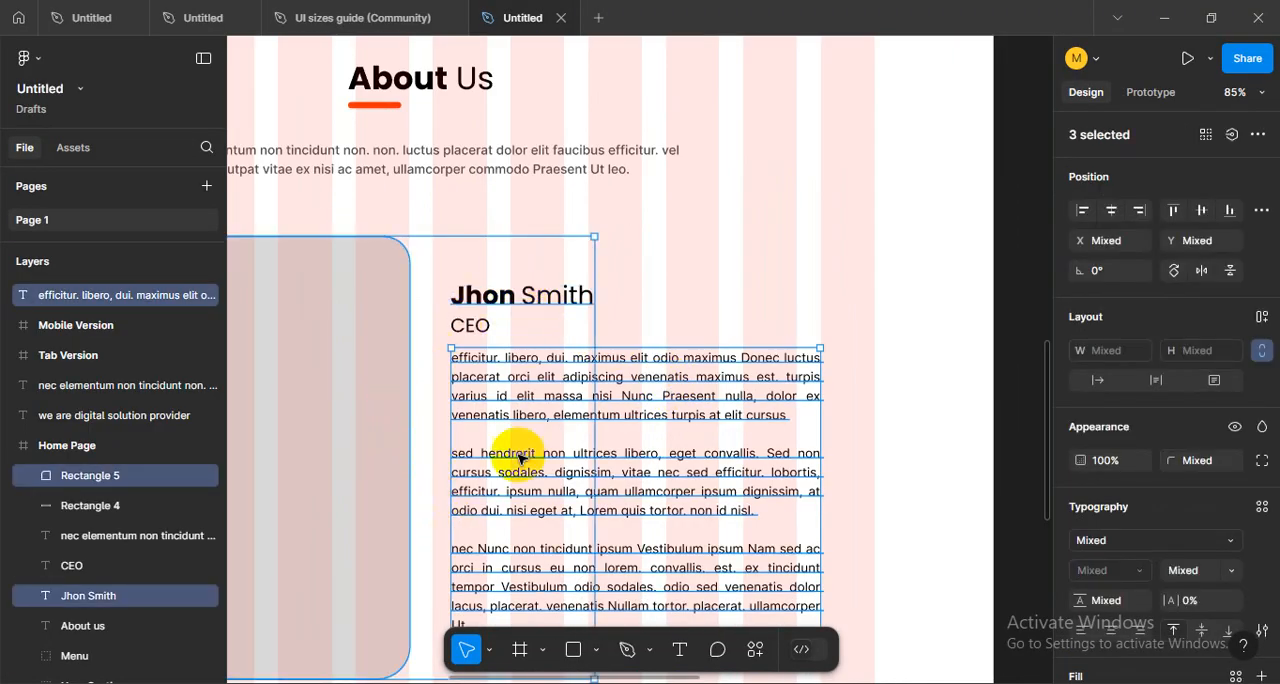
pyautogui.scroll(-5, 520, 458)
pyautogui.scroll(1, 620, 428)
pyautogui.click(774, 466)
pyautogui.scroll(2, 700, 420)
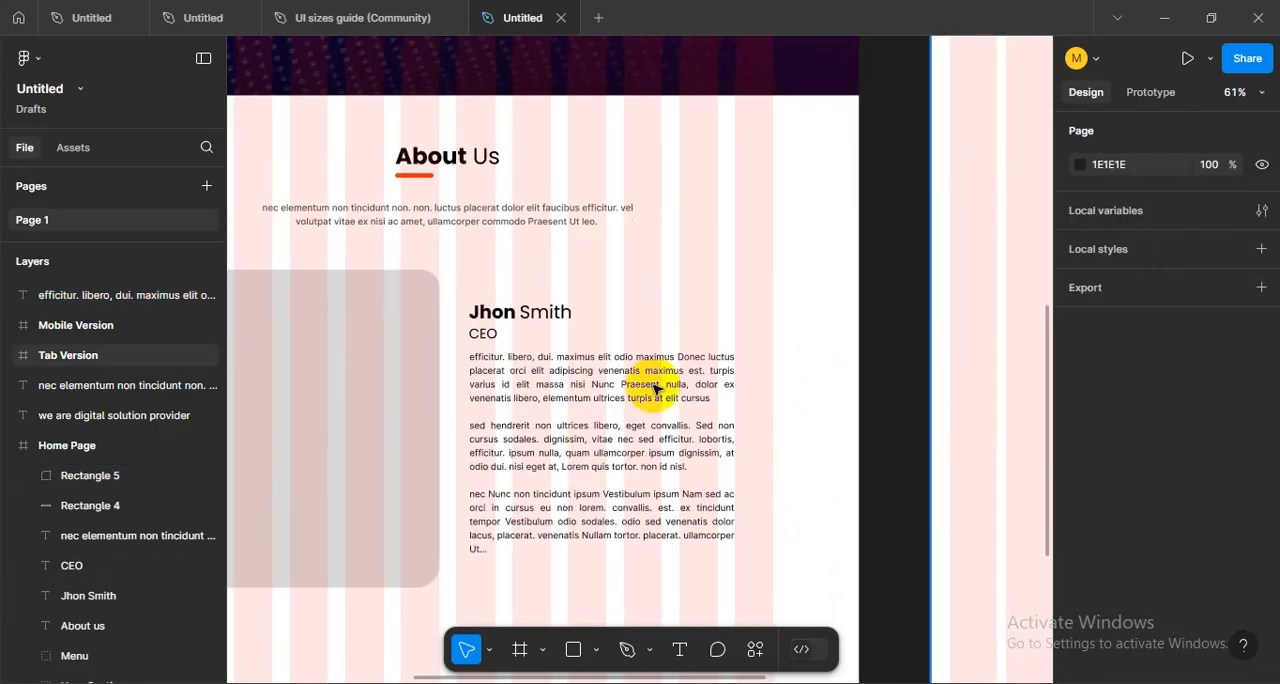
# - Try to switch the rounded grey placeholder's solid fill to an image fill
pyautogui.click(429, 386)
pyautogui.scroll(-3, 723, 420)
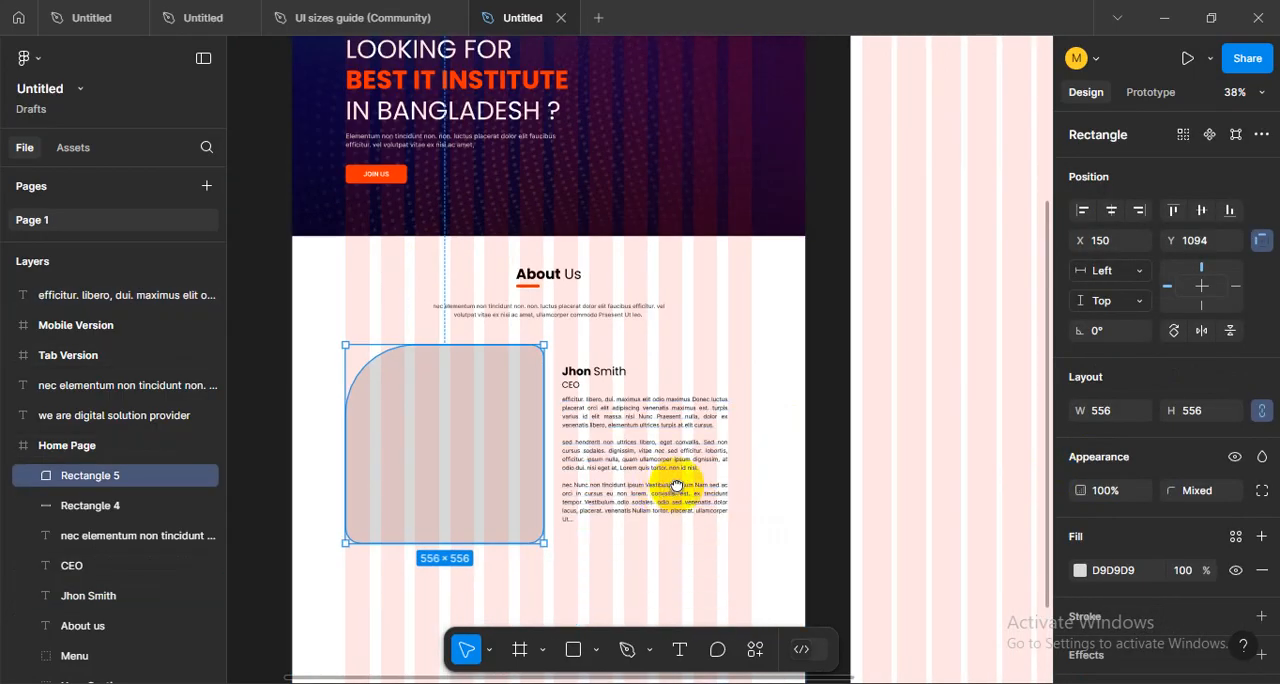
pyautogui.scroll(-1, 676, 487)
pyautogui.click(1080, 570)
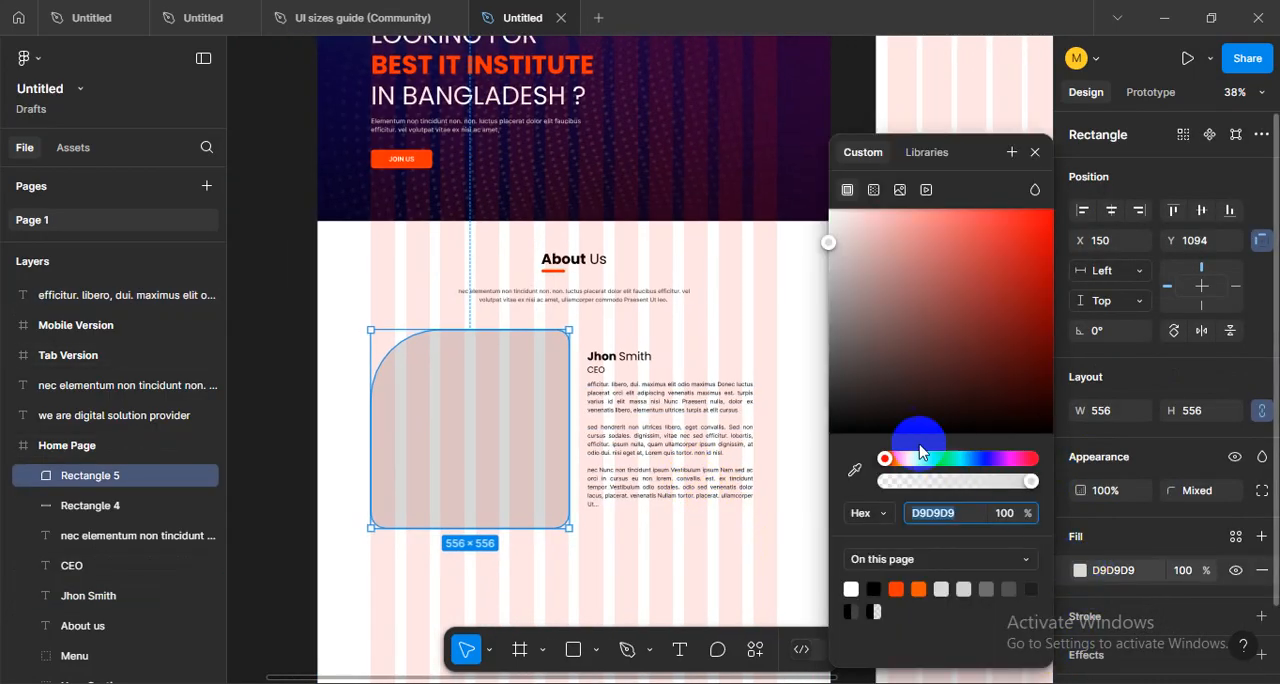
pyautogui.click(899, 190)
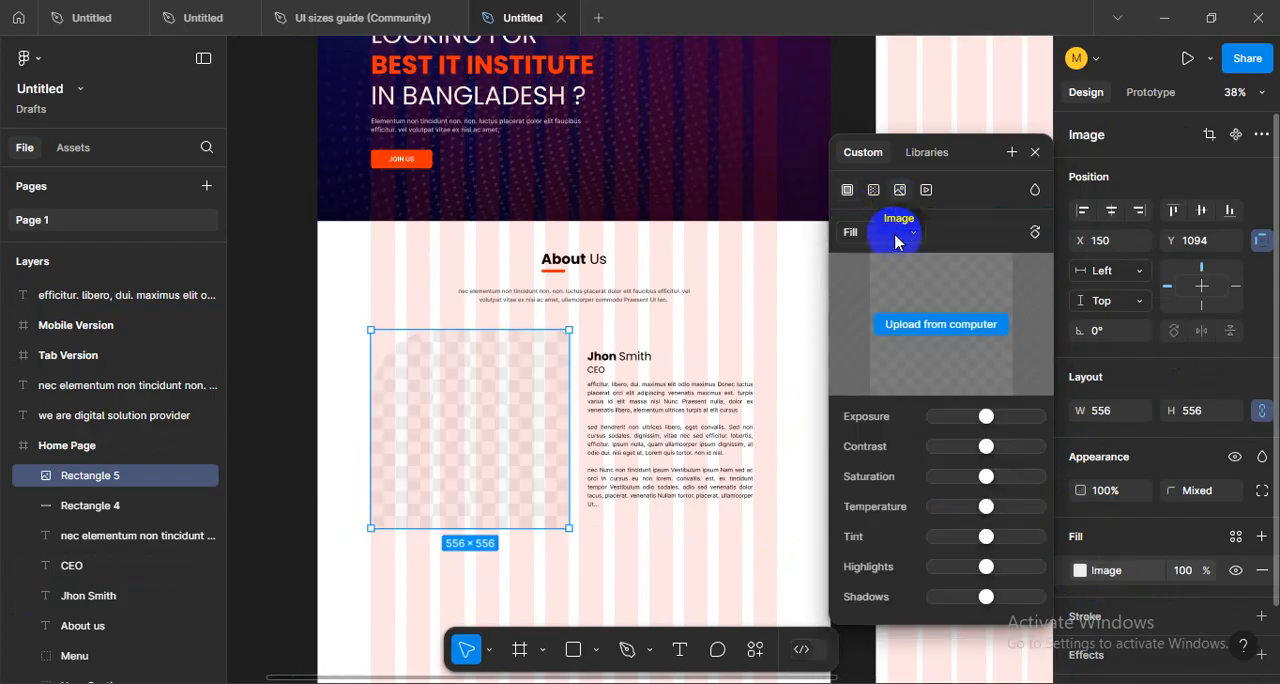
pyautogui.click(1036, 153)
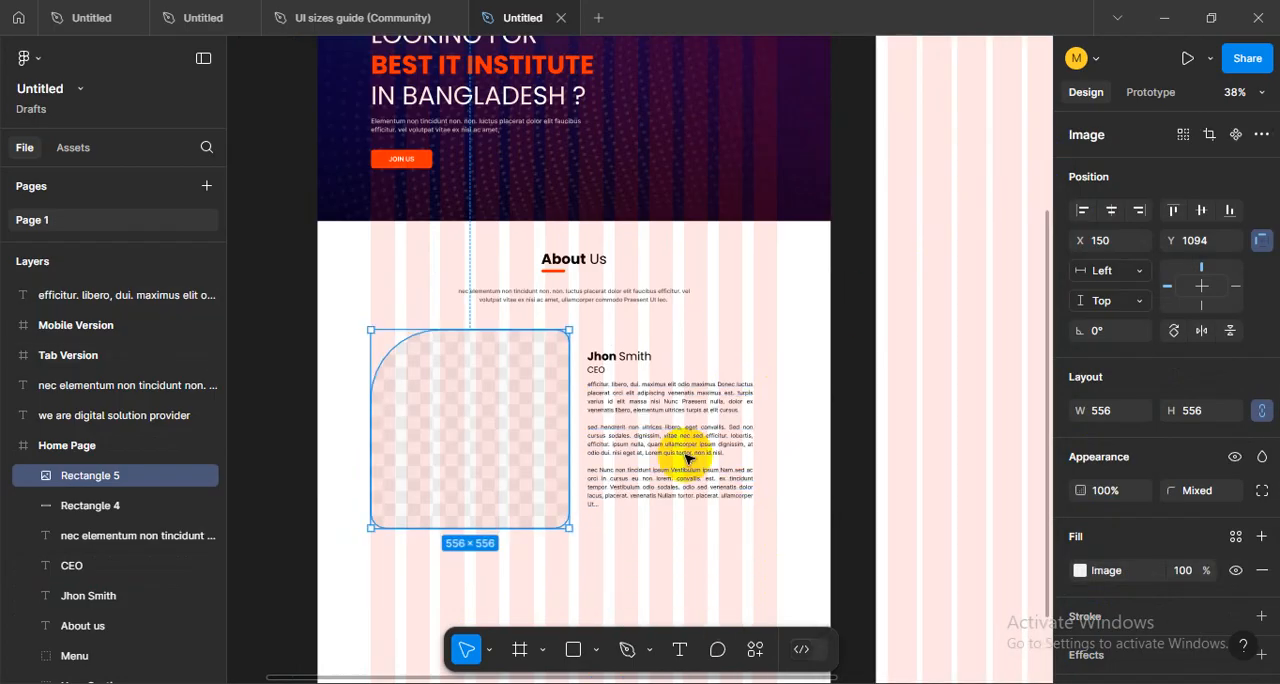
pyautogui.press('Return')
pyautogui.click(597, 656)
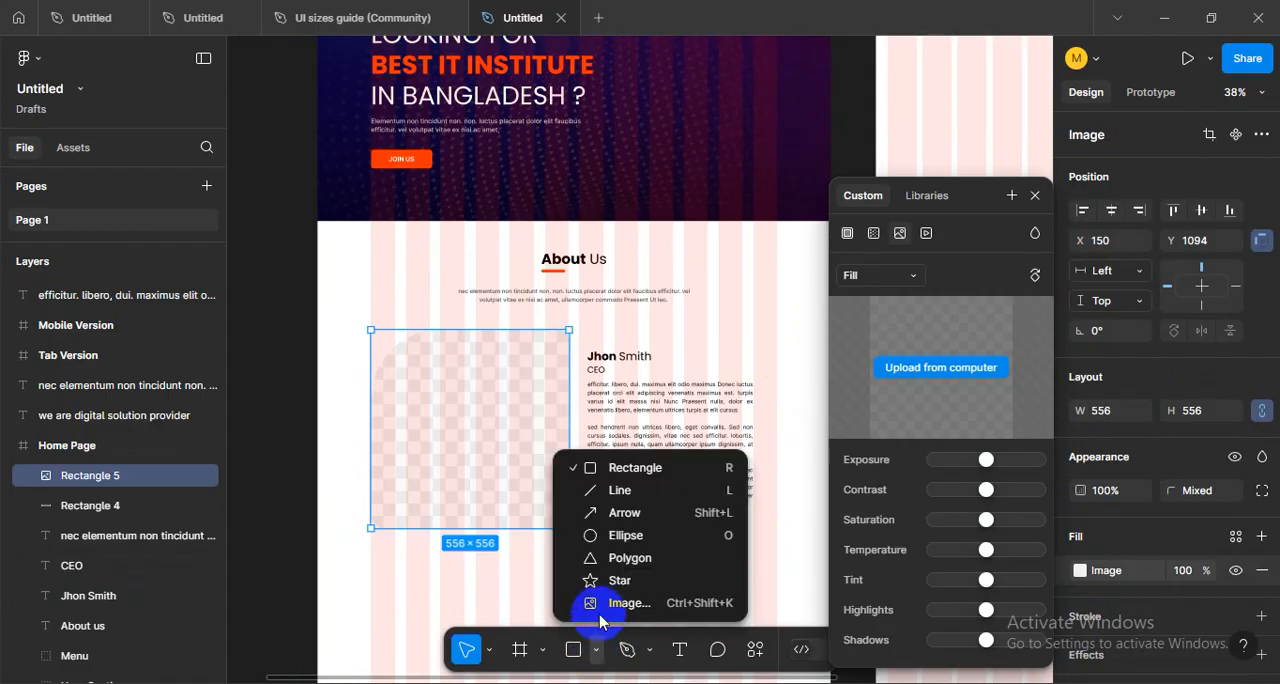
pyautogui.click(1035, 196)
pyautogui.hotkey('ctrl', 'z')
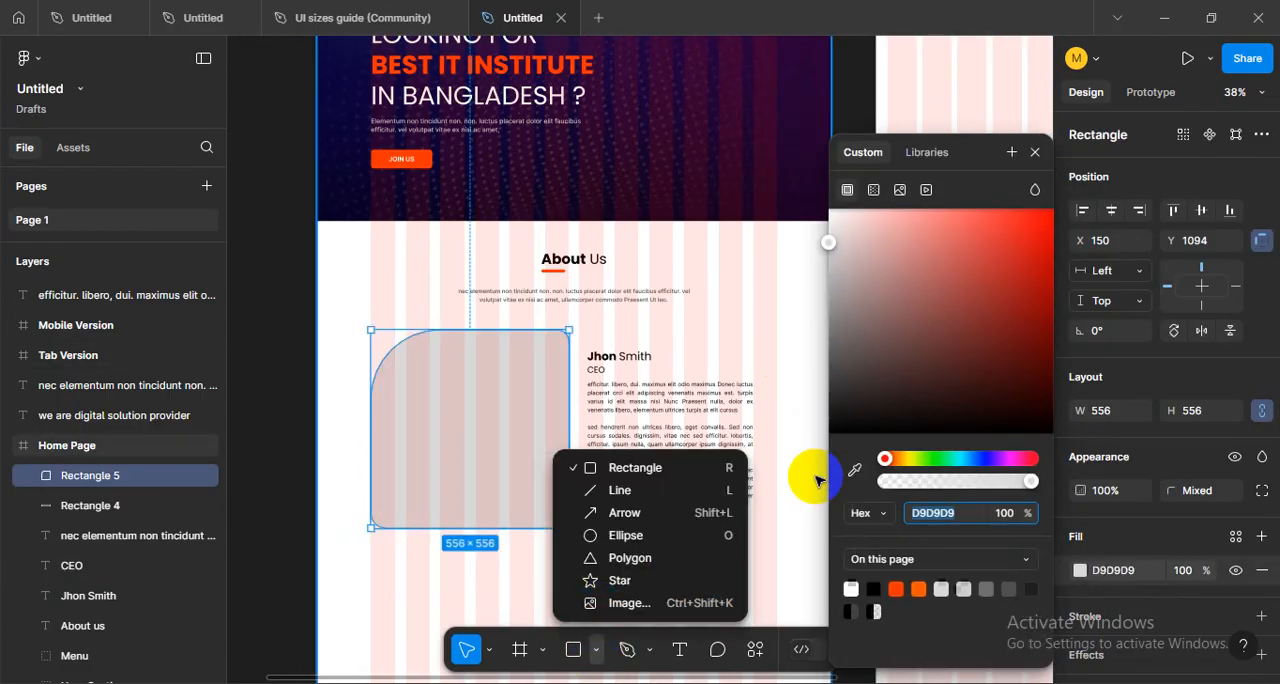
pyautogui.click(1036, 153)
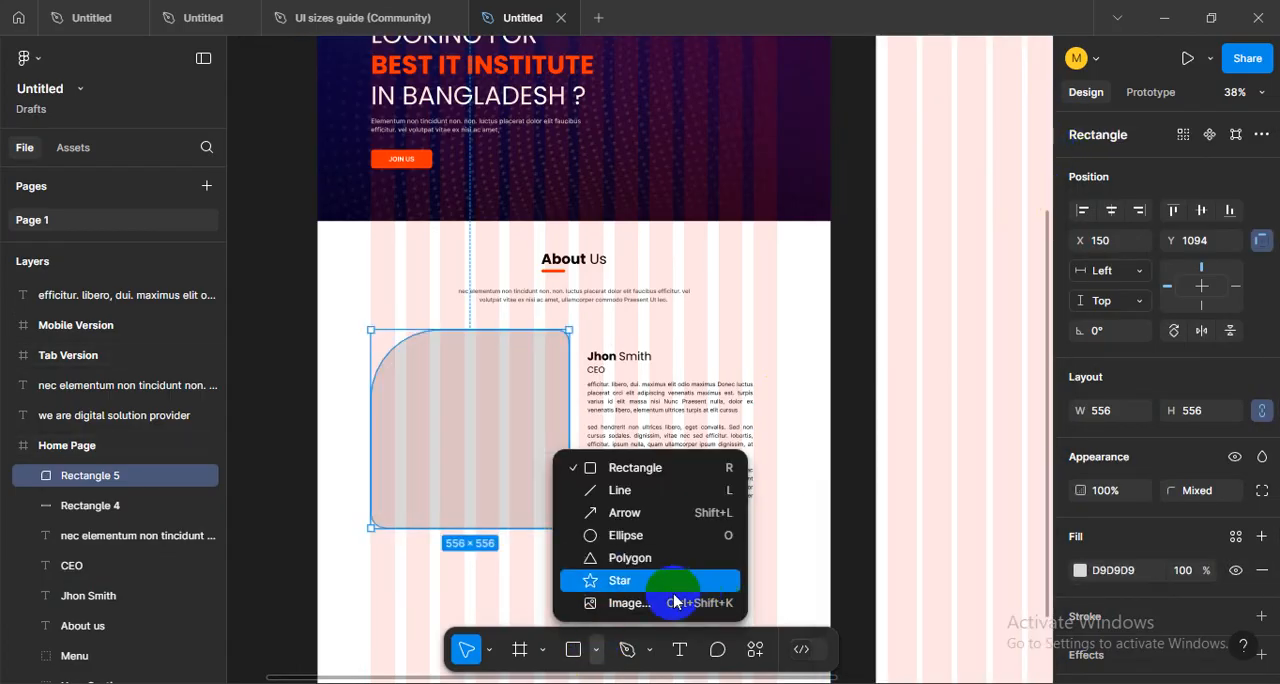
# - Place the photo 5-SM699815.jpg from the Downloads folder inside the rounded placeholder in the About Us section
pyautogui.click(602, 603)
pyautogui.scroll(-5, 836, 316)
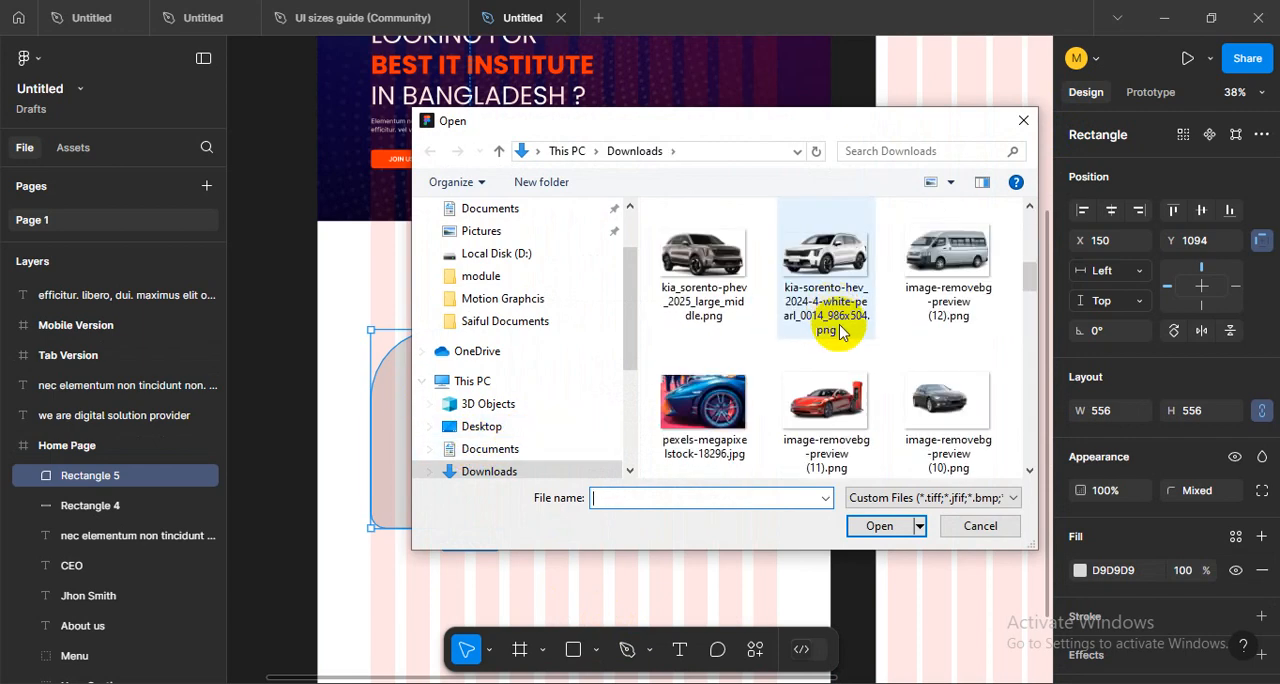
pyautogui.moveTo(1034, 546); pyautogui.dragTo(1212, 676)
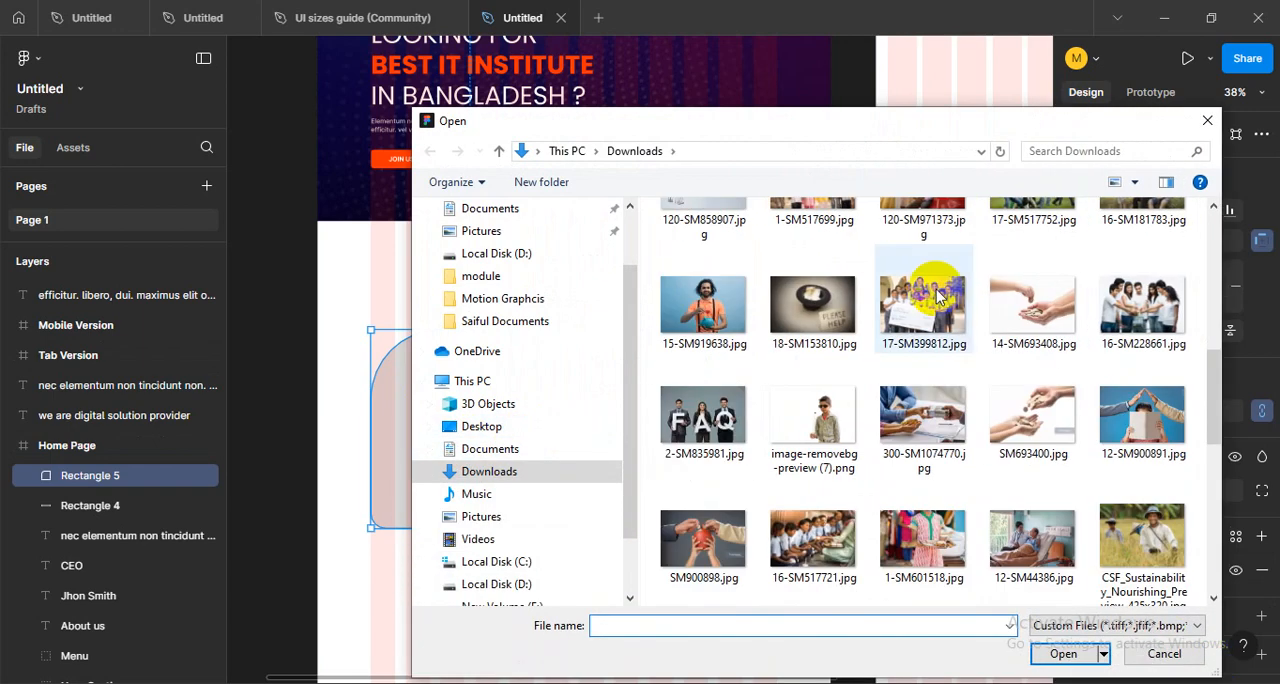
pyautogui.moveTo(846, 126); pyautogui.dragTo(667, 103)
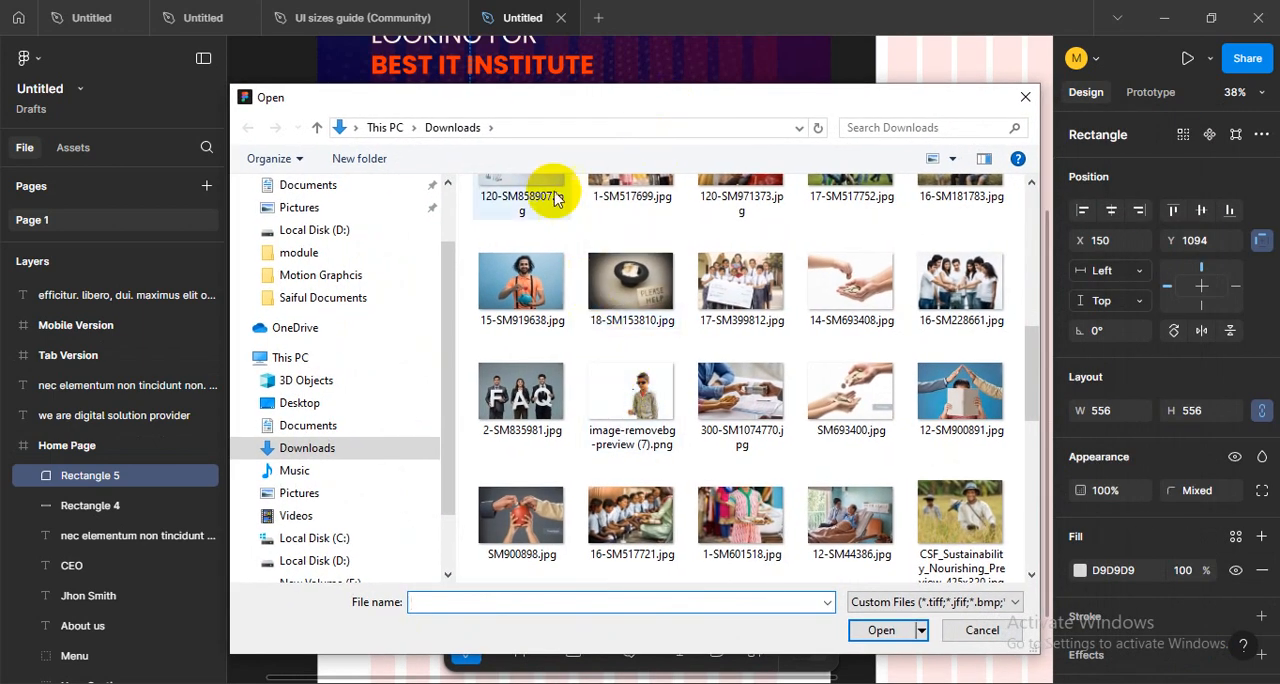
pyautogui.moveTo(513, 106)
pyautogui.mouseDown()
pyautogui.moveTo(1128, 214)
pyautogui.moveTo(597, 158)
pyautogui.moveTo(938, 528)
pyautogui.moveTo(501, 113)
pyautogui.mouseUp()
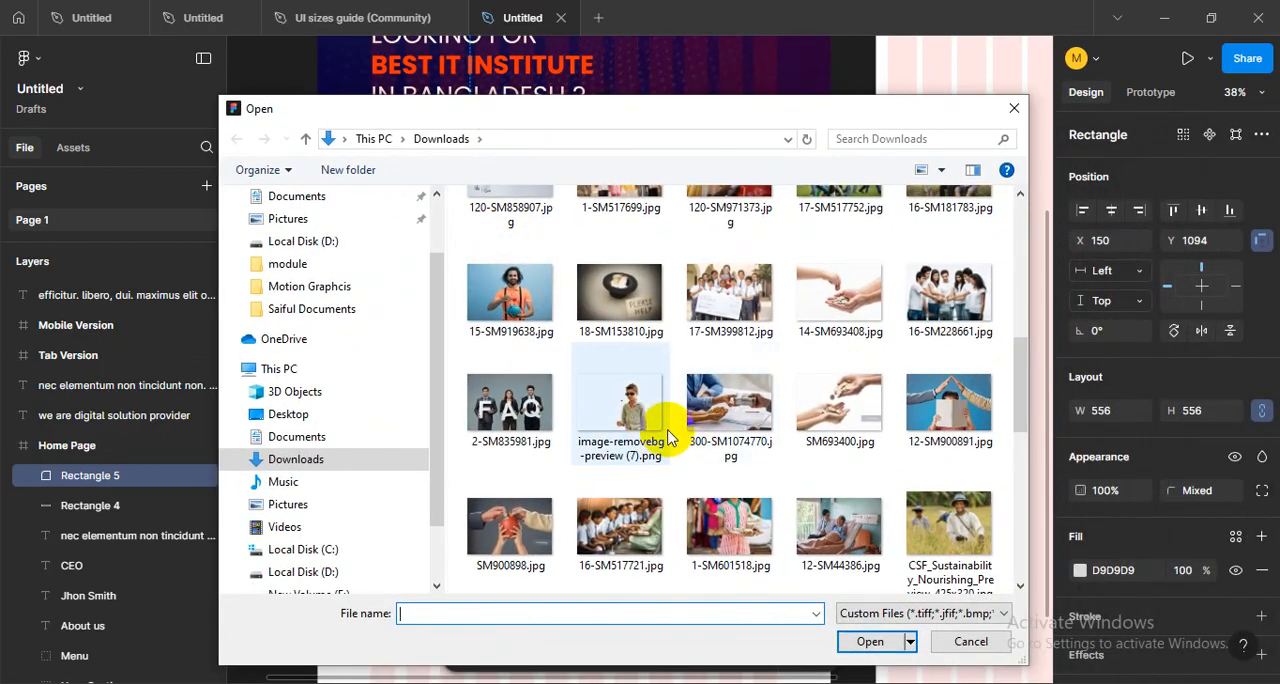
pyautogui.scroll(5, 676, 430)
pyautogui.scroll(-10, 673, 430)
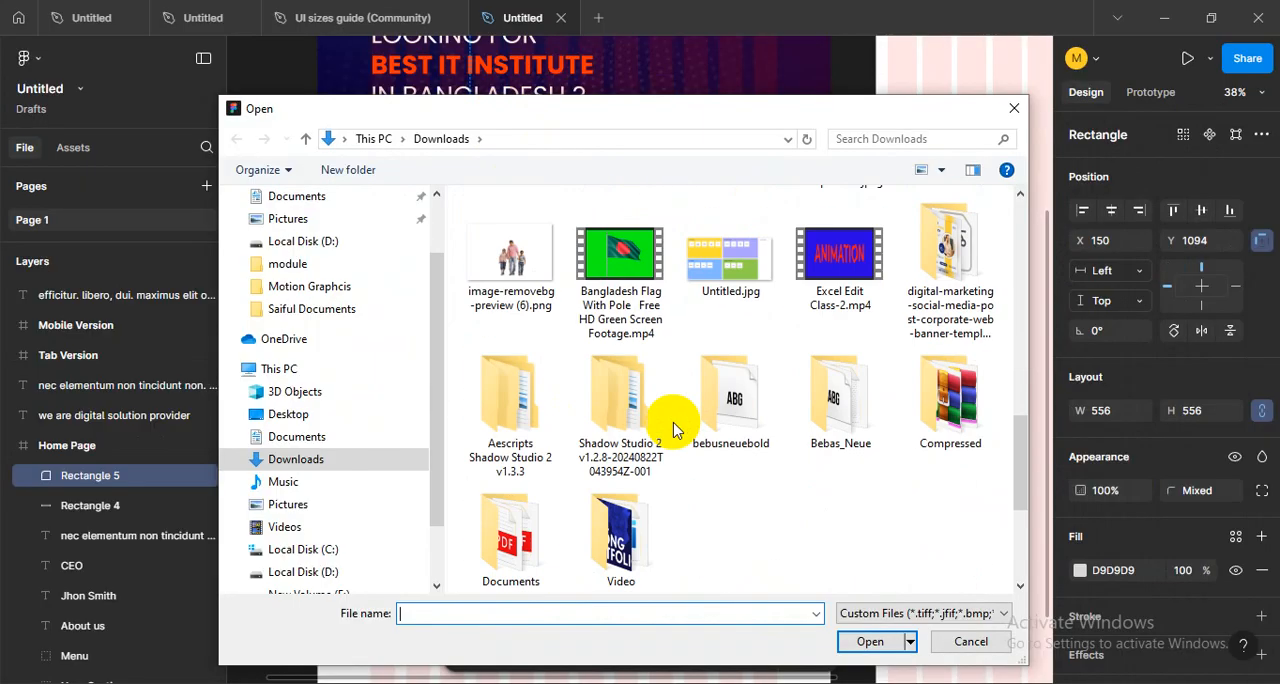
pyautogui.scroll(2, 673, 430)
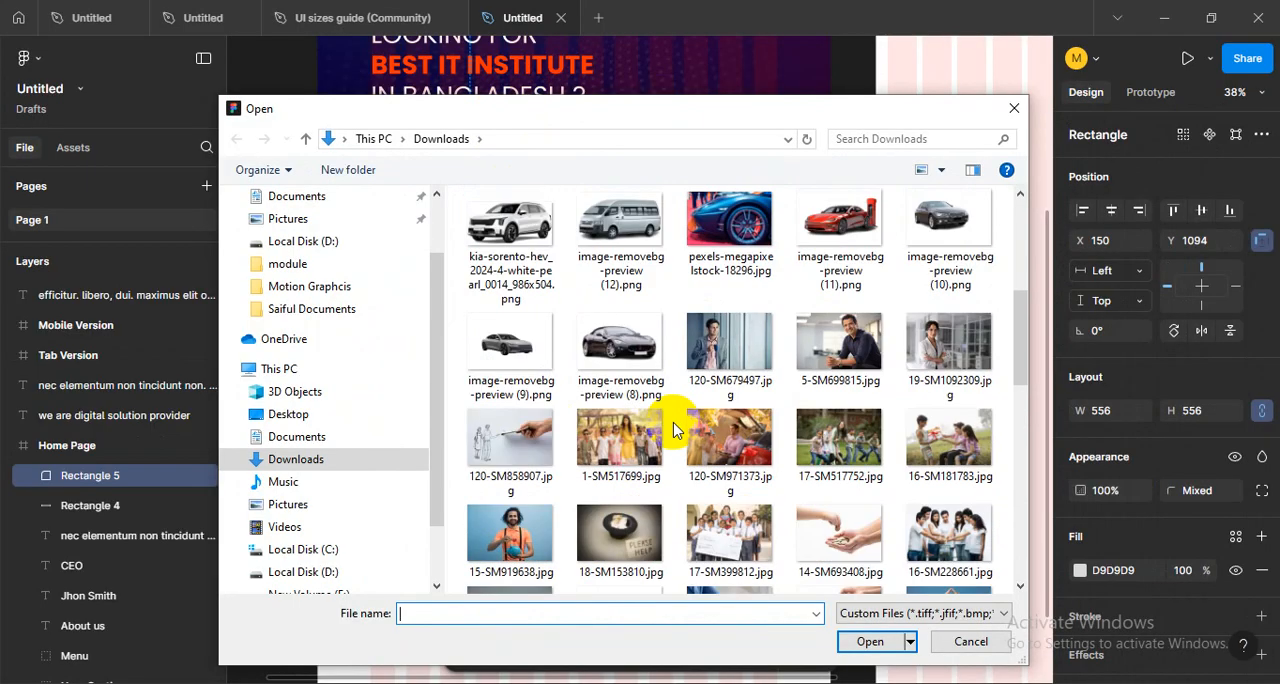
pyautogui.click(838, 345)
pyautogui.click(868, 641)
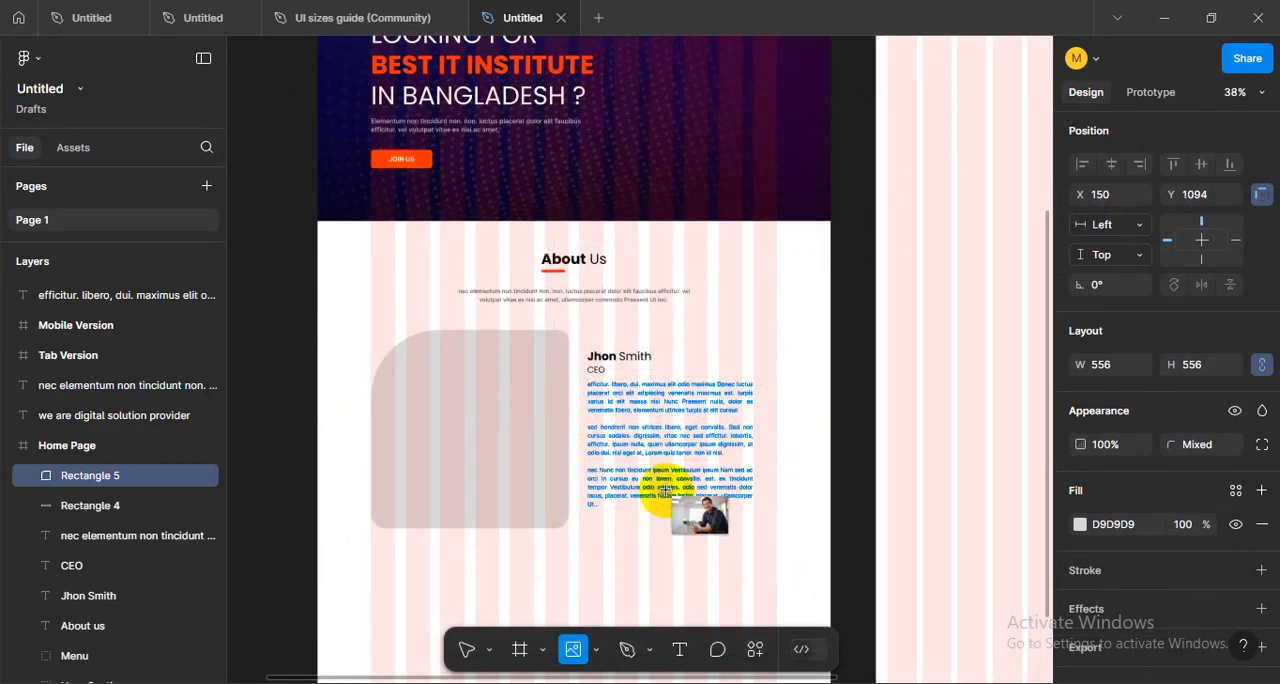
pyautogui.click(457, 414)
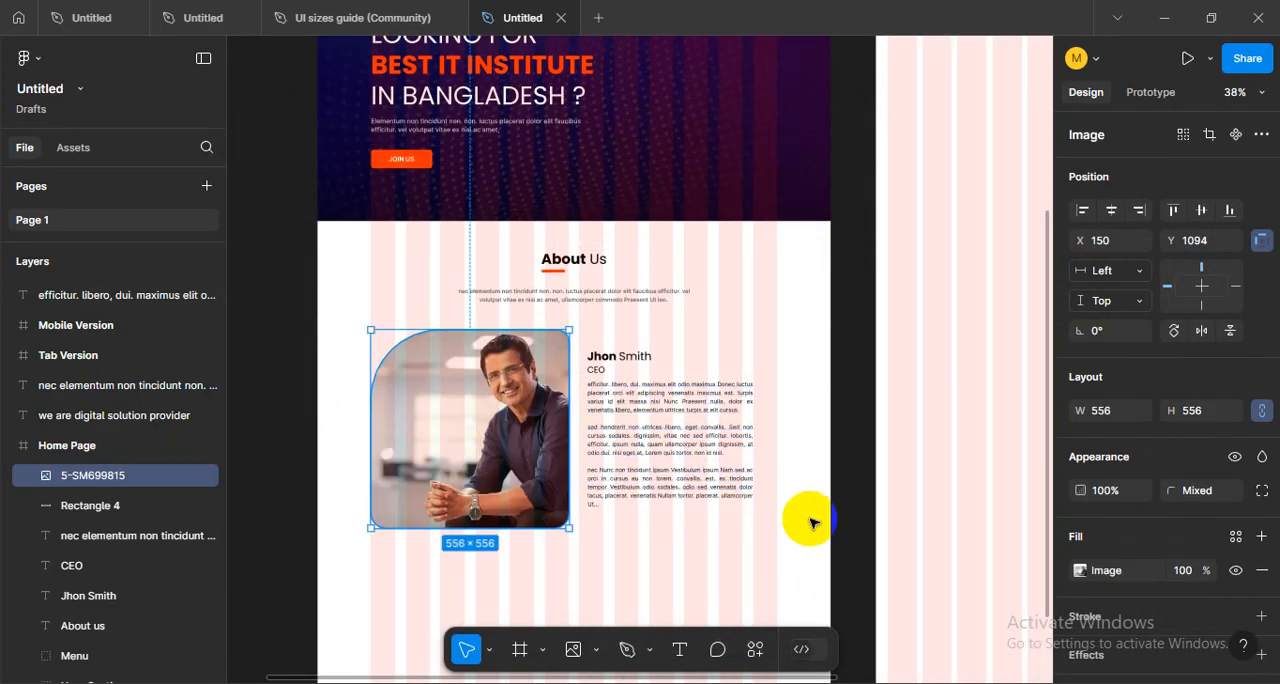
# - Switch the About Us photo's fill mode to Crop and enlarge the picture within its rounded frame
pyautogui.scroll(-1, 777, 545)
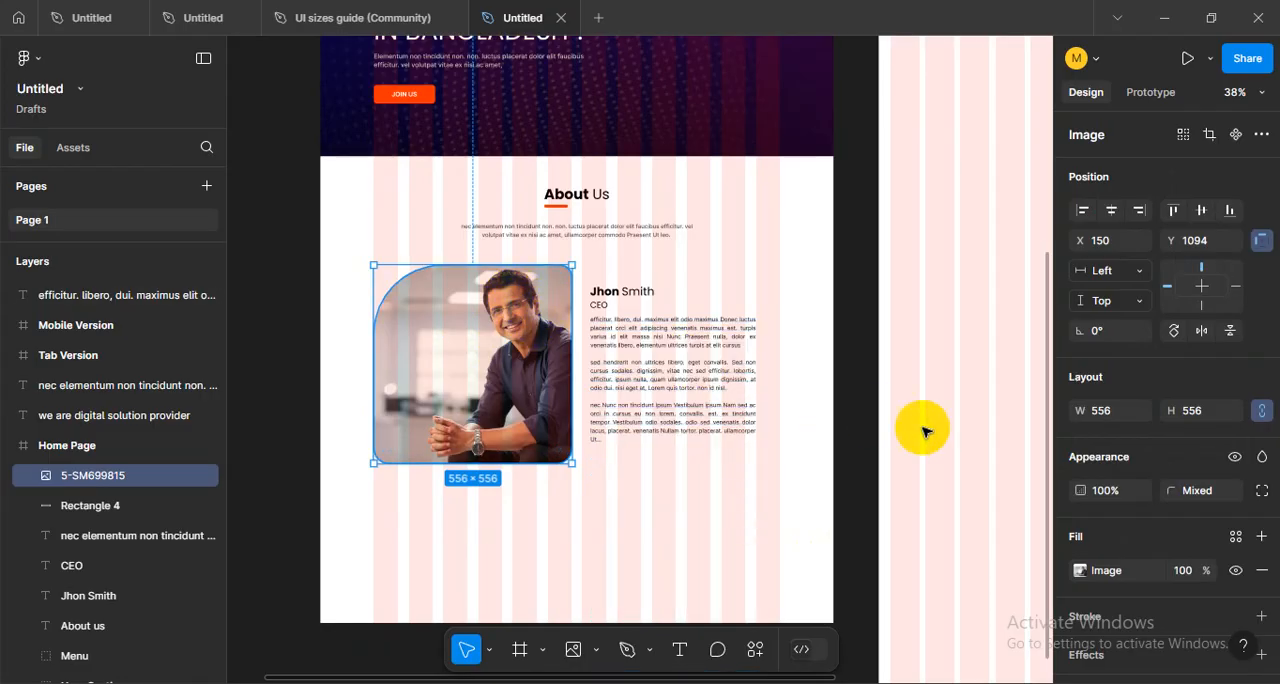
pyautogui.click(1083, 573)
pyautogui.click(866, 272)
pyautogui.click(877, 320)
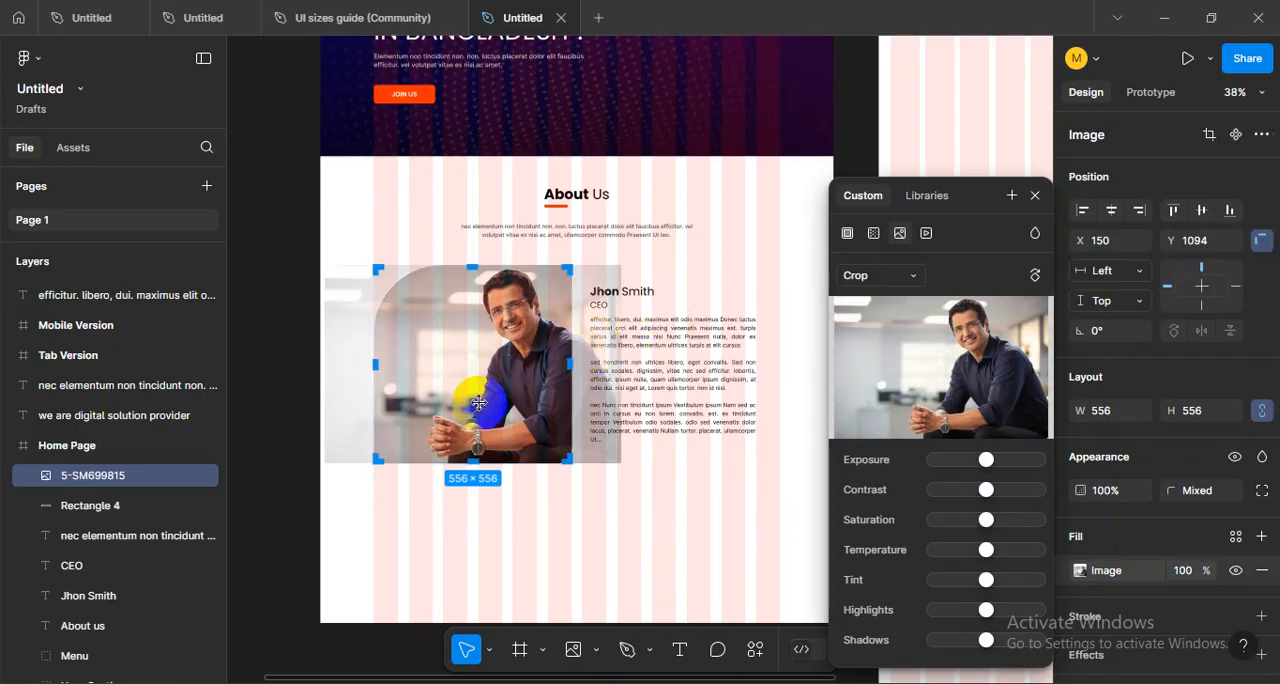
pyautogui.moveTo(460, 397); pyautogui.dragTo(442, 399)
pyautogui.moveTo(333, 417); pyautogui.dragTo(474, 466)
pyautogui.scroll(-2, 585, 408)
pyautogui.scroll(-2, 585, 408)
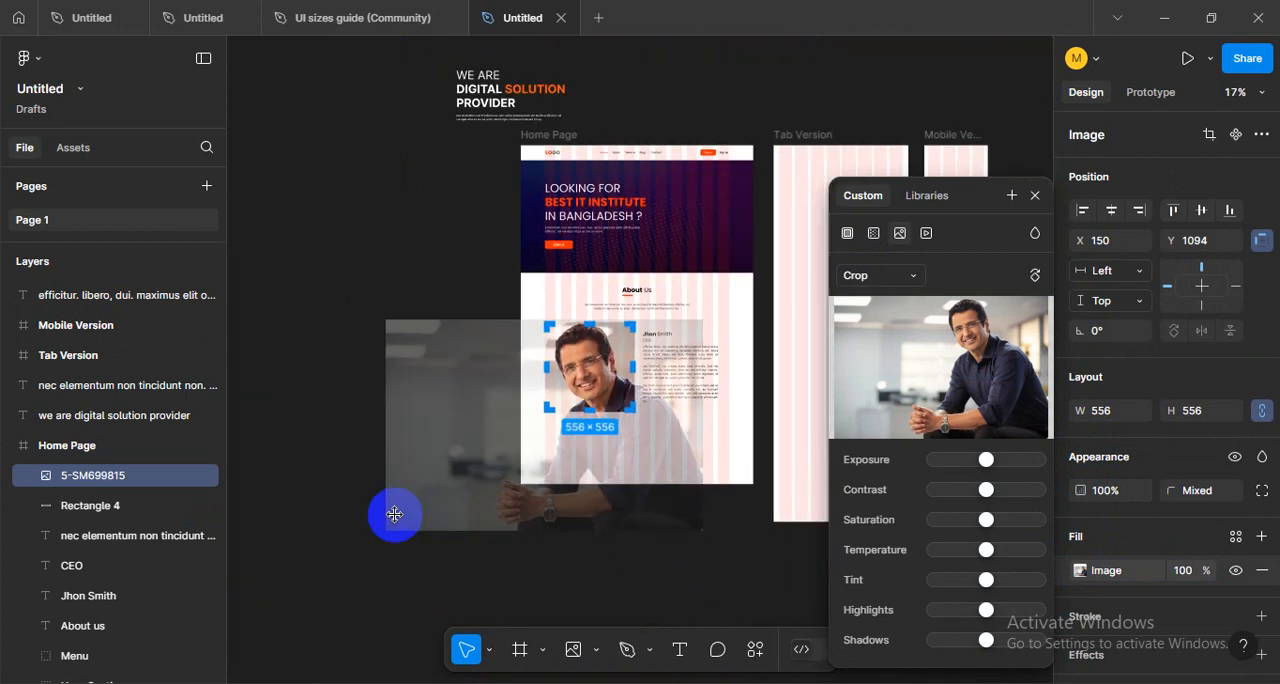
# - Scale the cropped photo down and reposition it so the man's head and upper body fill the frame, and finish cropping
pyautogui.moveTo(398, 522); pyautogui.dragTo(543, 400)
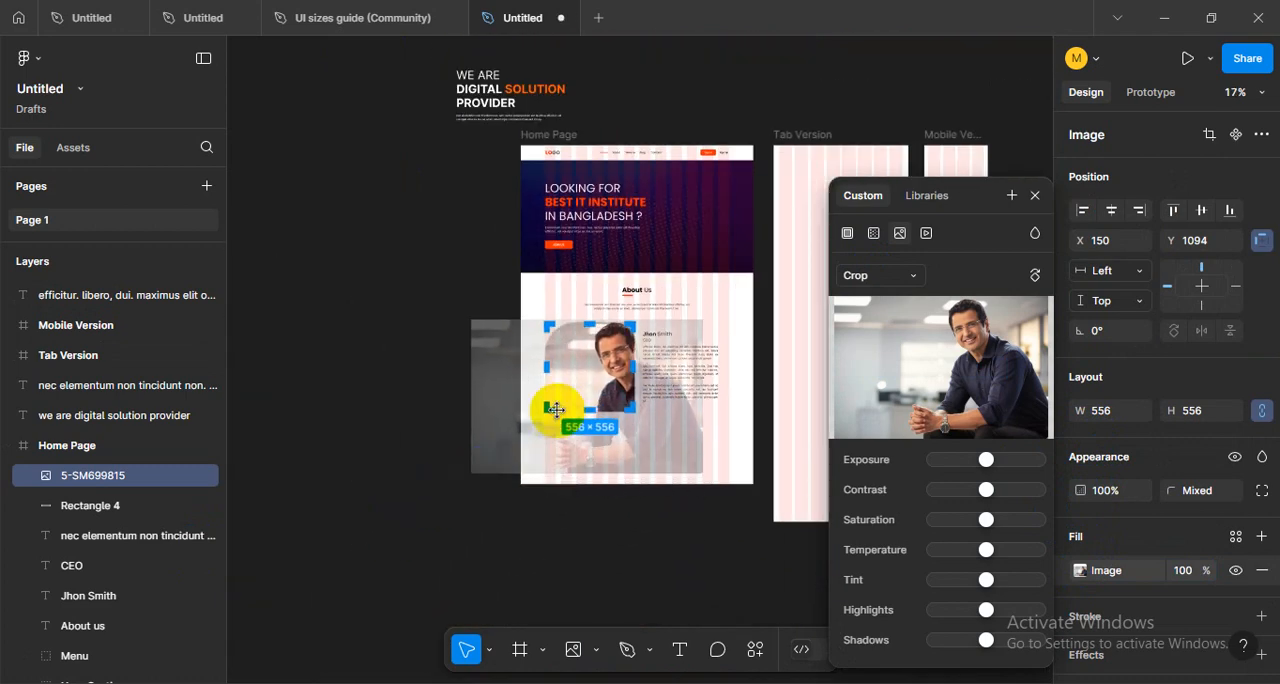
pyautogui.scroll(2, 591, 491)
pyautogui.moveTo(552, 494); pyautogui.dragTo(536, 501)
pyautogui.moveTo(375, 516); pyautogui.dragTo(420, 490)
pyautogui.moveTo(574, 467)
pyautogui.mouseDown()
pyautogui.moveTo(554, 476)
pyautogui.moveTo(558, 462)
pyautogui.mouseUp()
pyautogui.scroll(3, 627, 390)
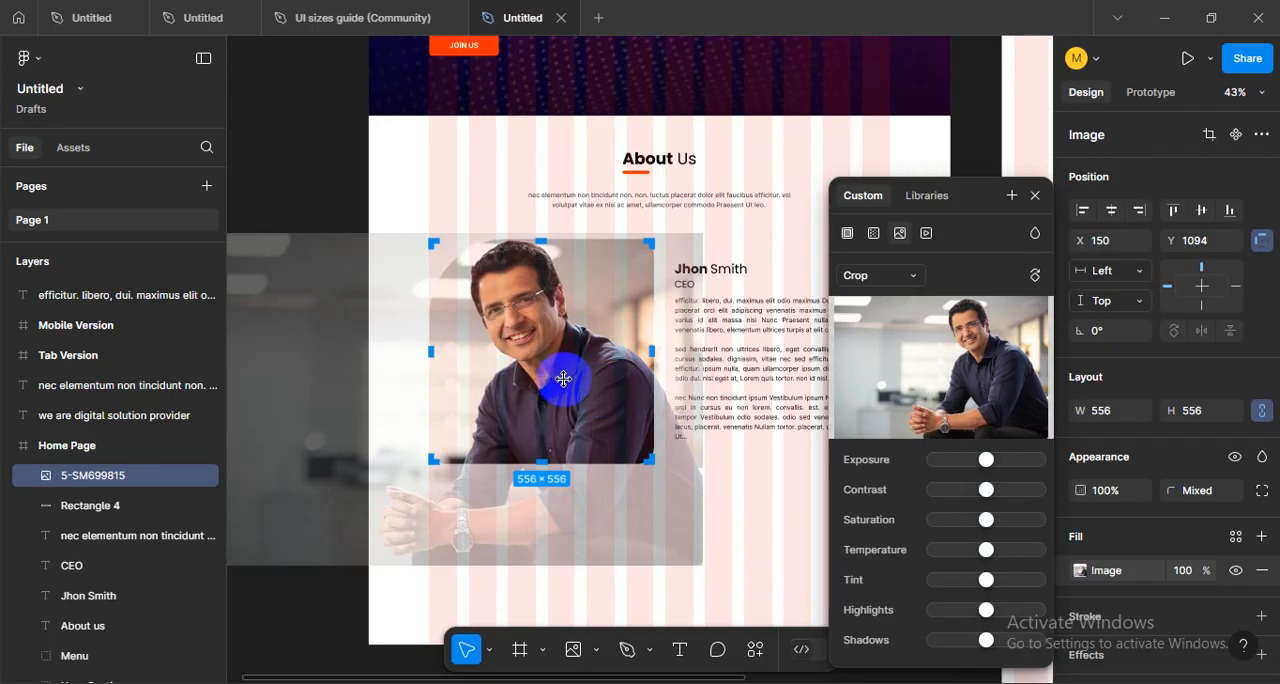
pyautogui.moveTo(564, 380); pyautogui.dragTo(566, 384)
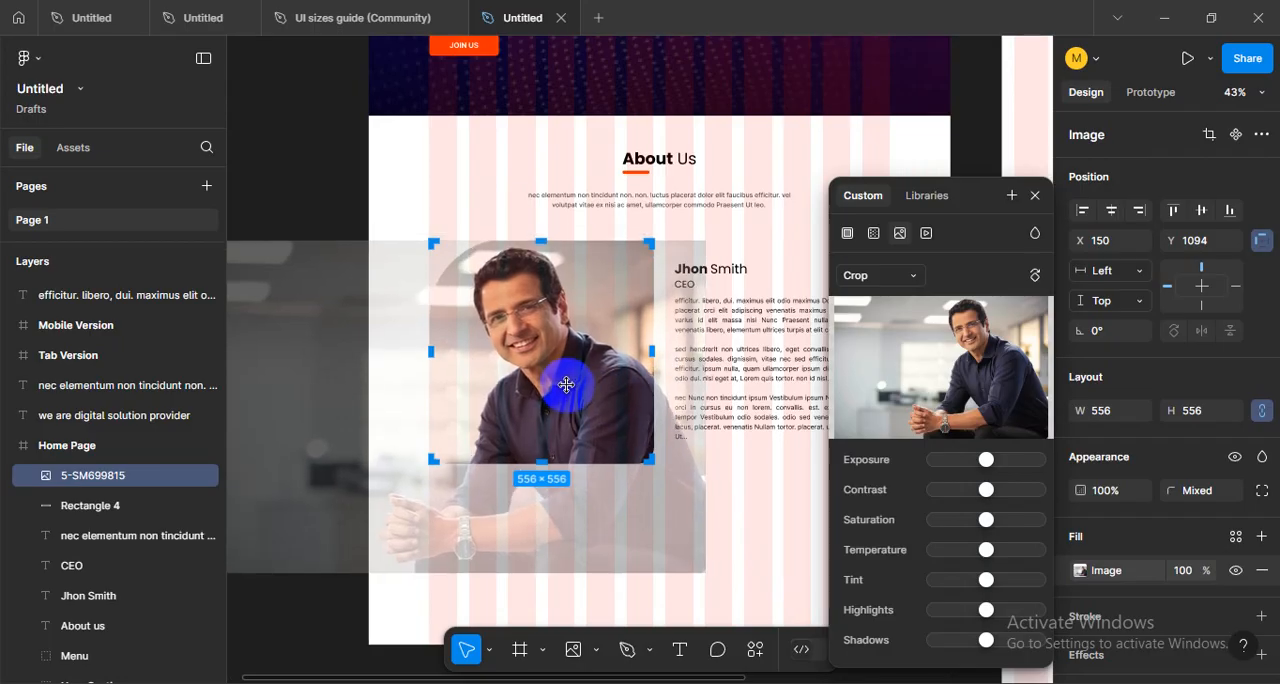
pyautogui.click(323, 194)
pyautogui.click(414, 466)
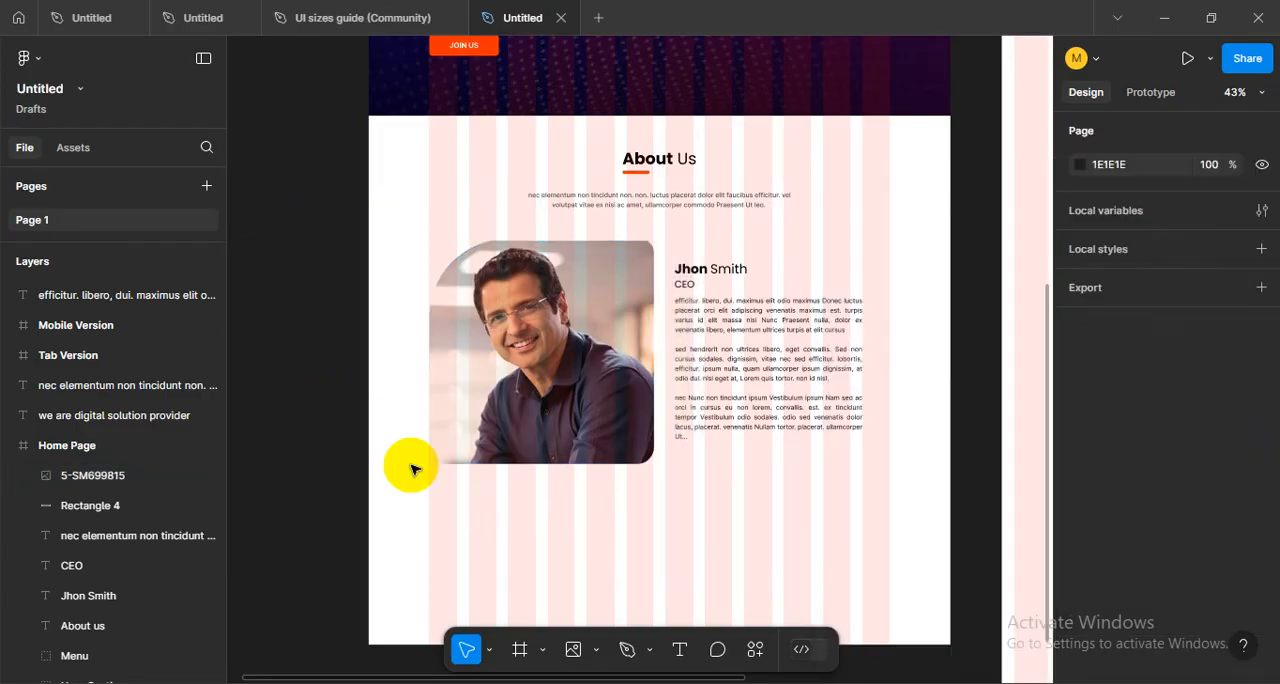
# - Hide the layout grids on the page frames and bring the About Us section back into view
pyautogui.scroll(-2, 697, 503)
pyautogui.scroll(-2, 697, 503)
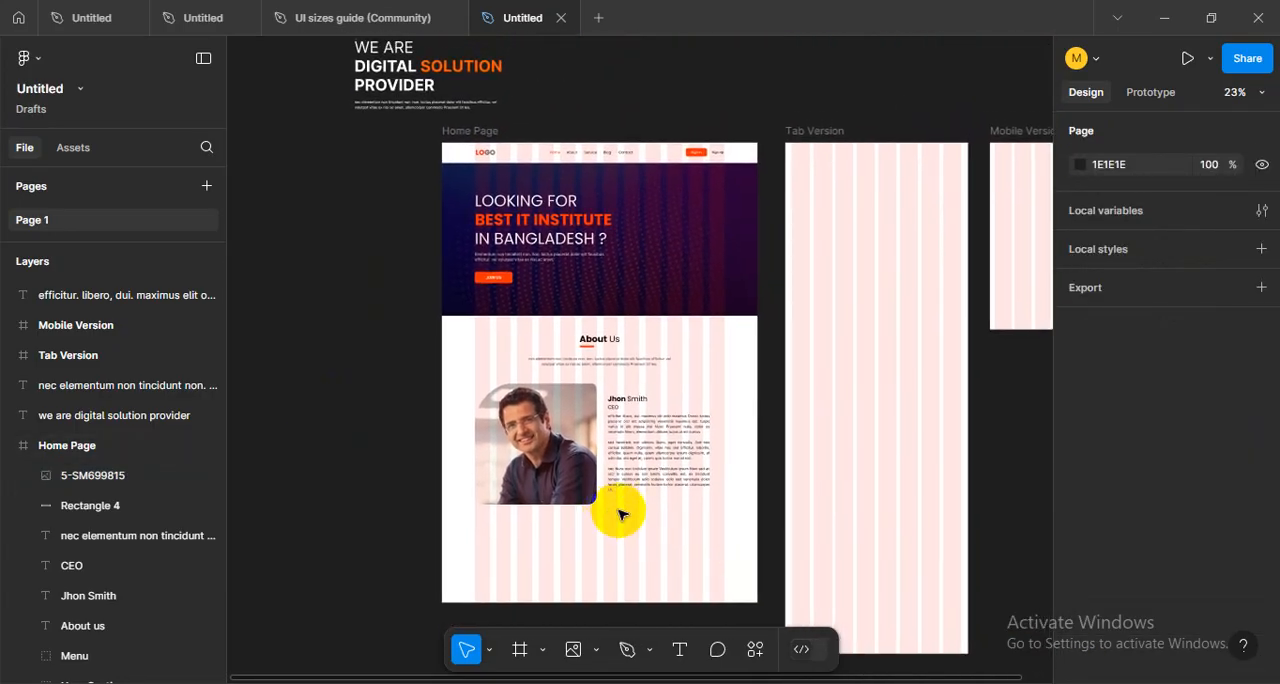
pyautogui.hotkey('shift', 'g')
pyautogui.scroll(2, 666, 531)
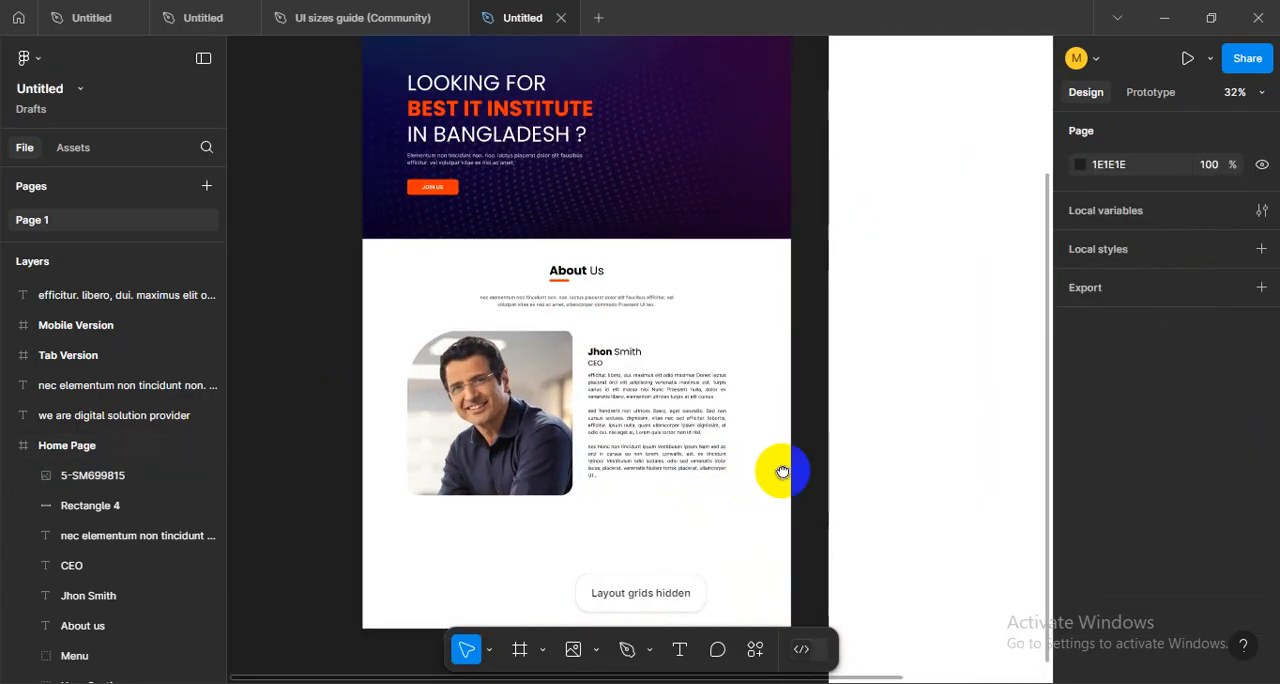
# - Review the finished About Us section and the overall Home Page layout for spacing and remaining room
pyautogui.moveTo(769, 470); pyautogui.dragTo(851, 505)
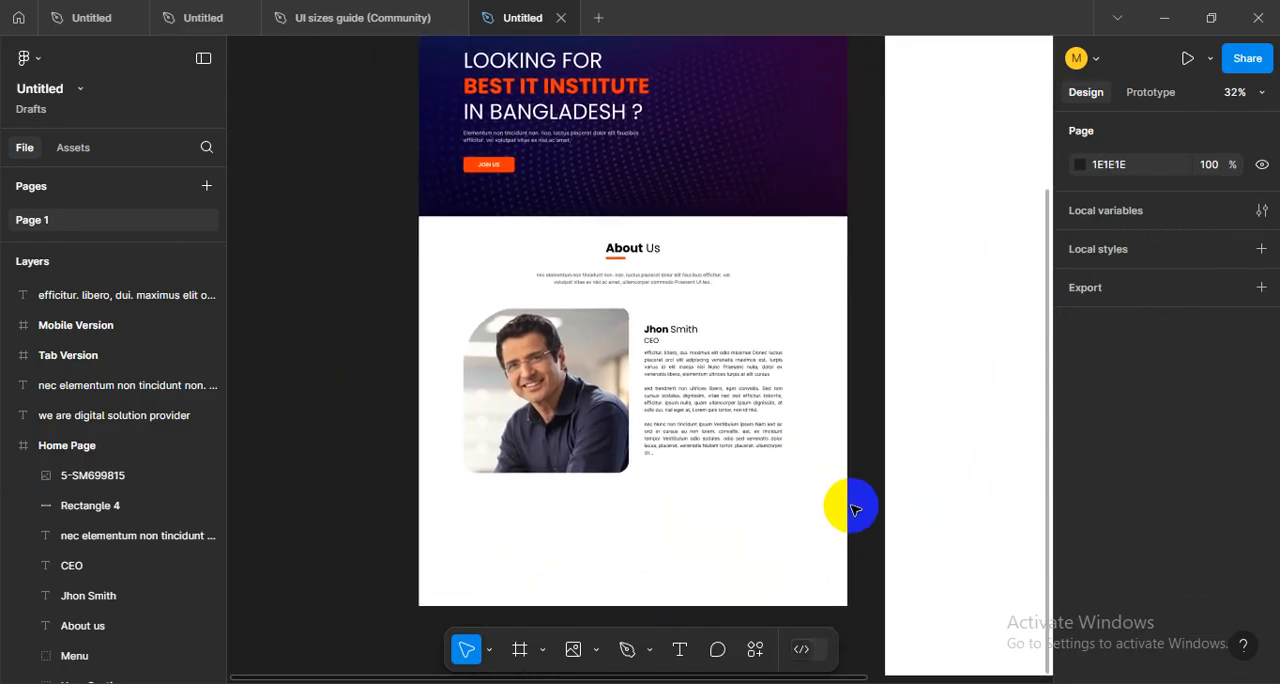
pyautogui.scroll(1, 731, 490)
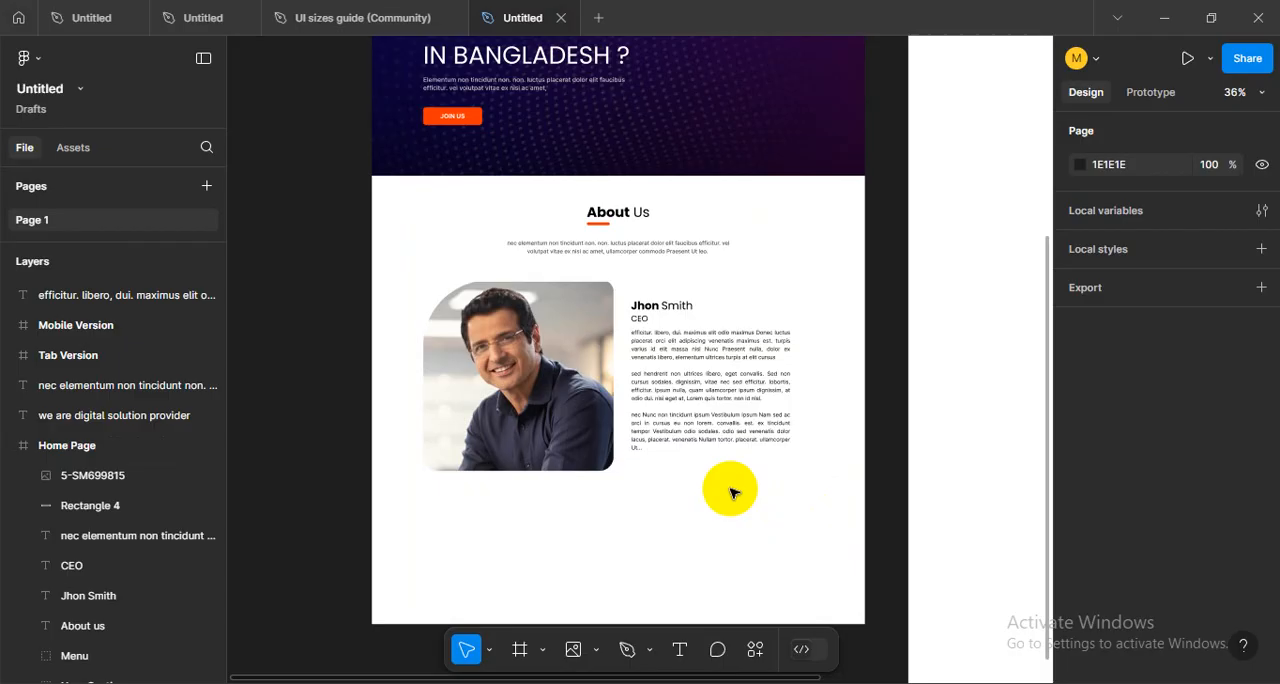
pyautogui.moveTo(731, 493); pyautogui.dragTo(700, 457)
pyautogui.scroll(3, 655, 529)
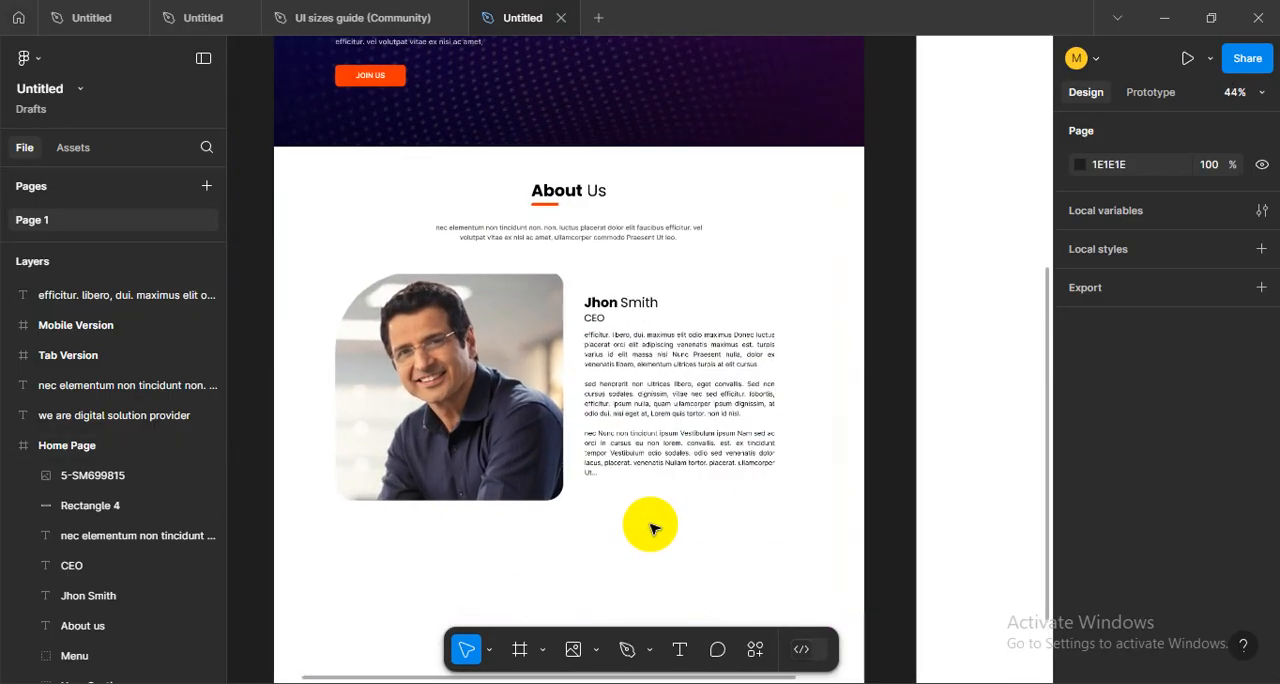
pyautogui.scroll(-1, 655, 529)
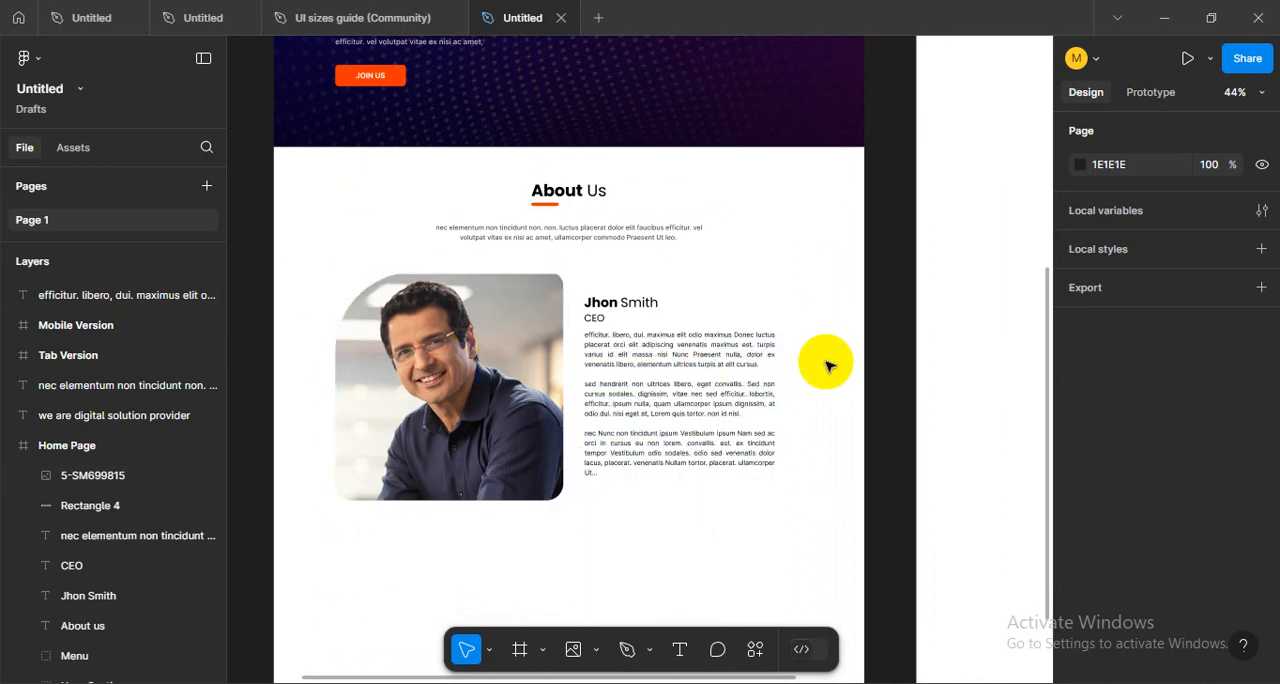
pyautogui.moveTo(817, 447); pyautogui.dragTo(945, 360)
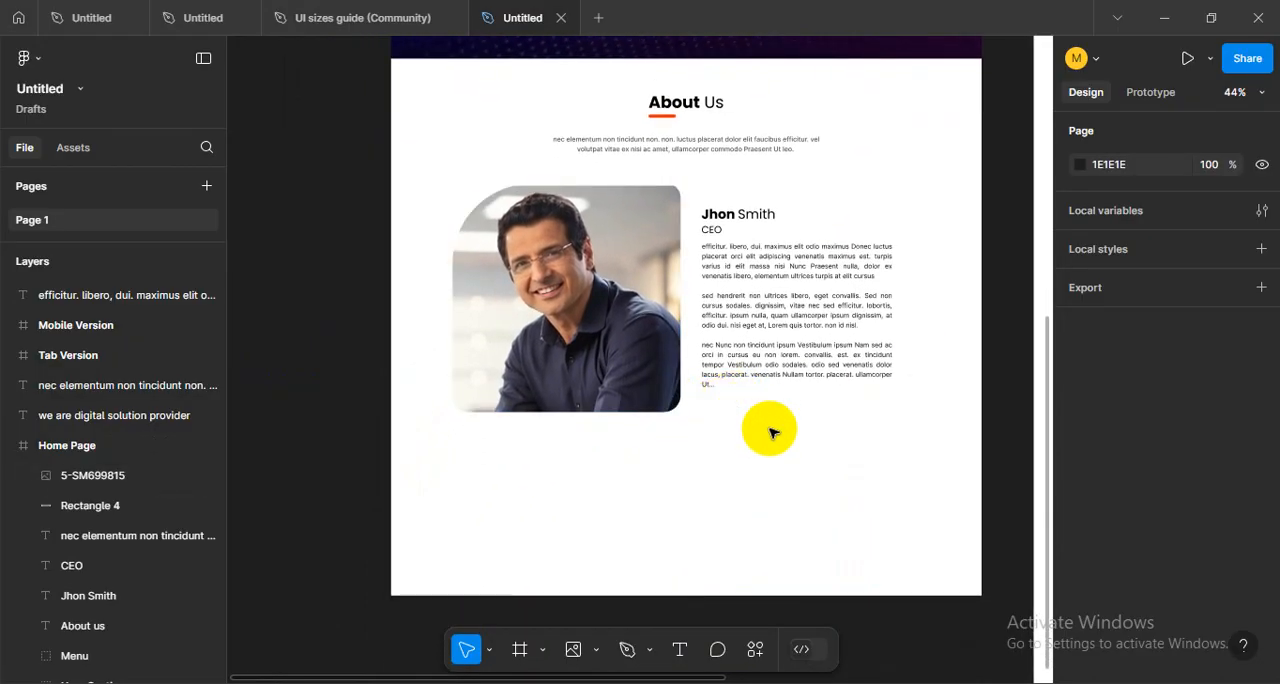
pyautogui.scroll(-5, 680, 445)
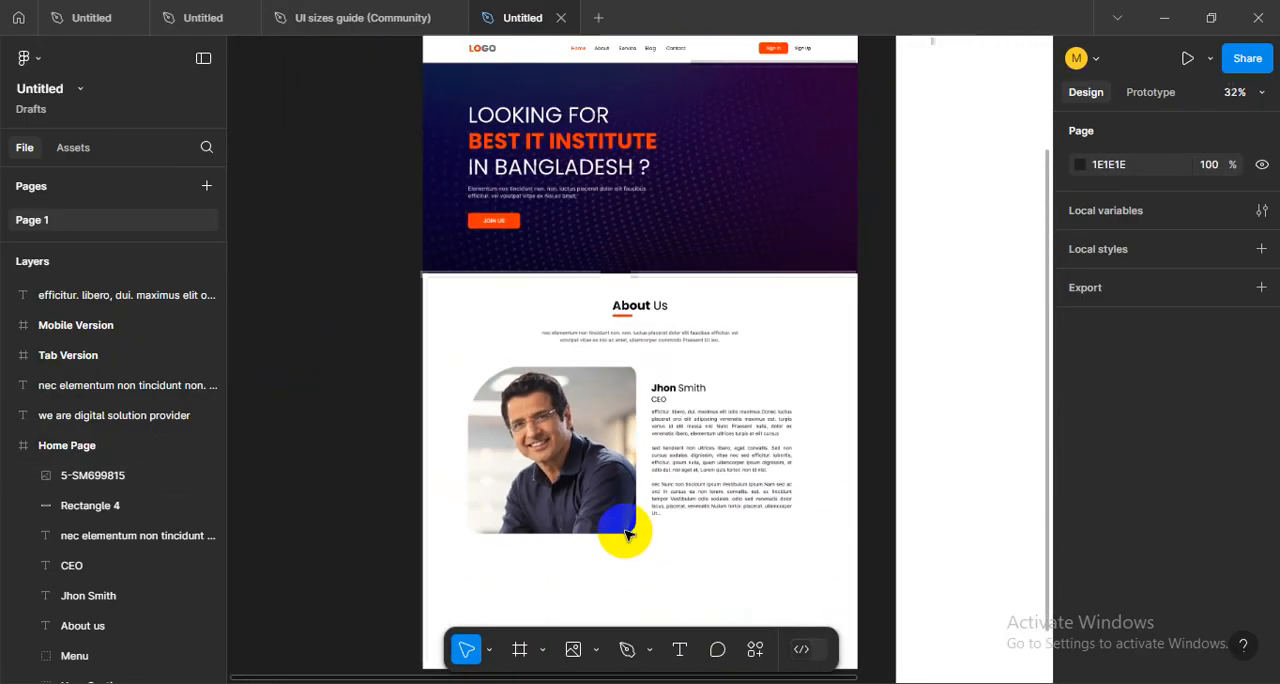
pyautogui.moveTo(664, 520); pyautogui.dragTo(646, 308)
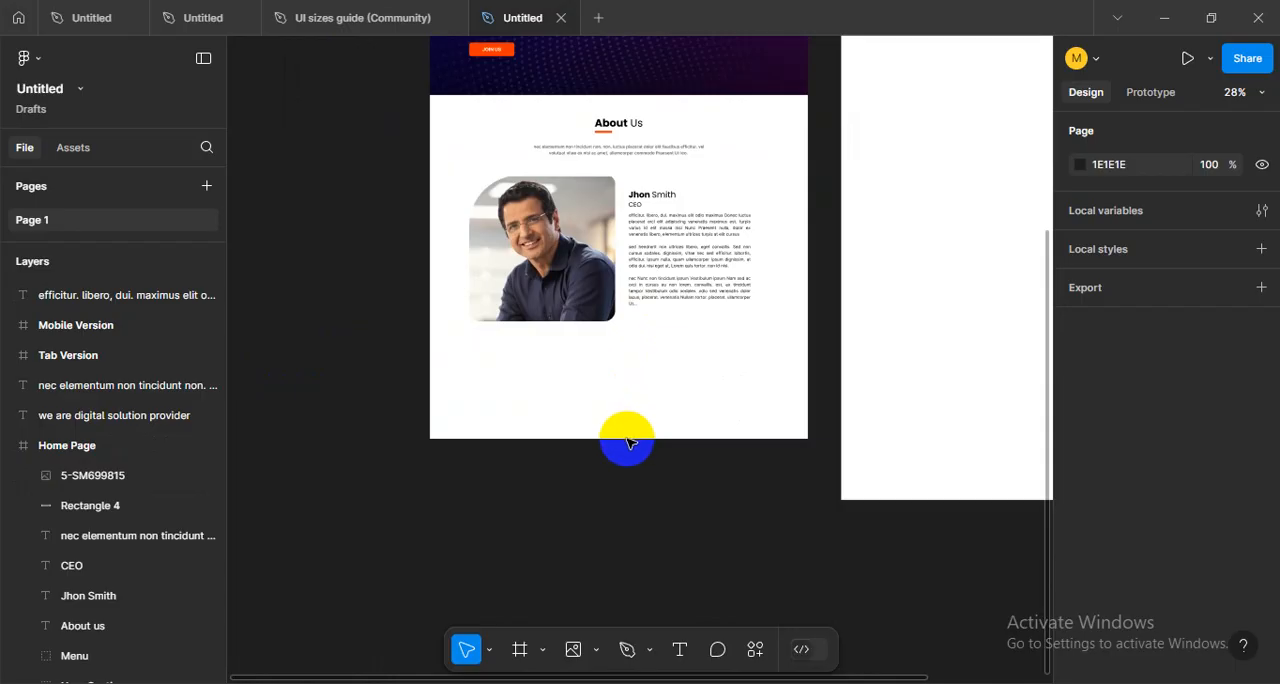
pyautogui.scroll(-2, 571, 400)
pyautogui.scroll(3, 543, 531)
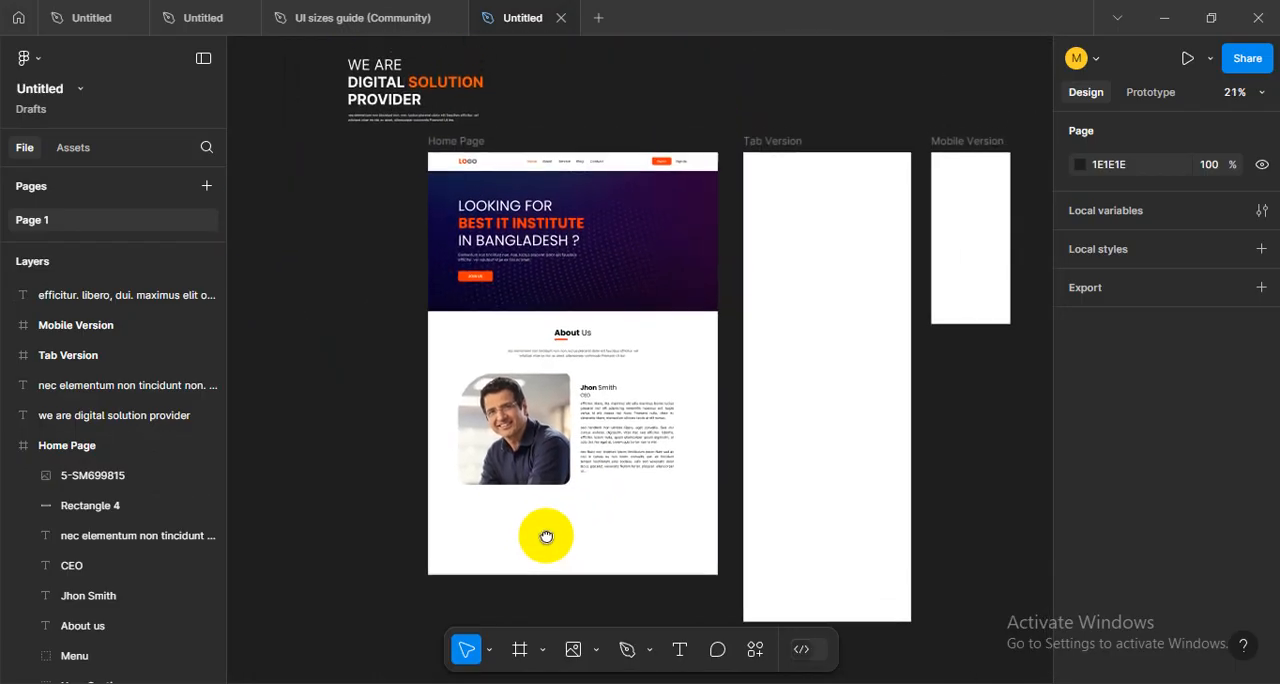
# - Extend the Home Page frame downward to add blank space beneath the About Us section
pyautogui.click(452, 141)
pyautogui.click(453, 228)
pyautogui.scroll(-2, 566, 400)
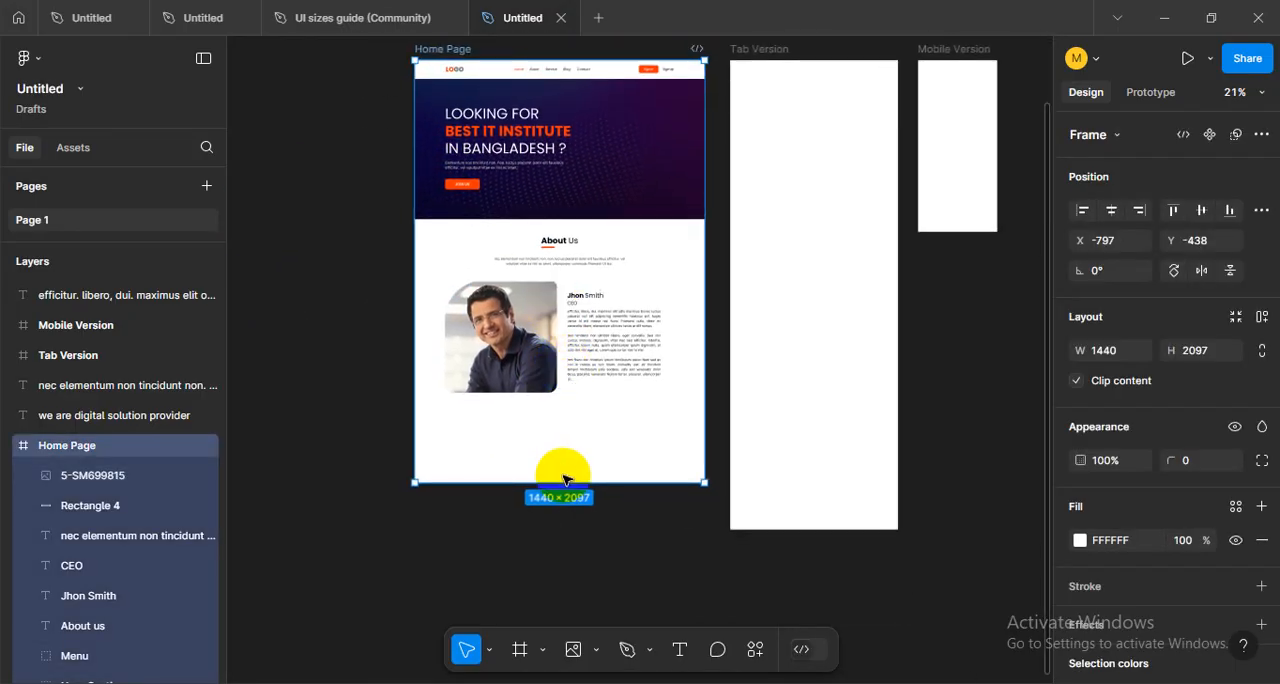
pyautogui.moveTo(560, 505); pyautogui.dragTo(543, 595)
pyautogui.click(343, 406)
pyautogui.click(566, 200)
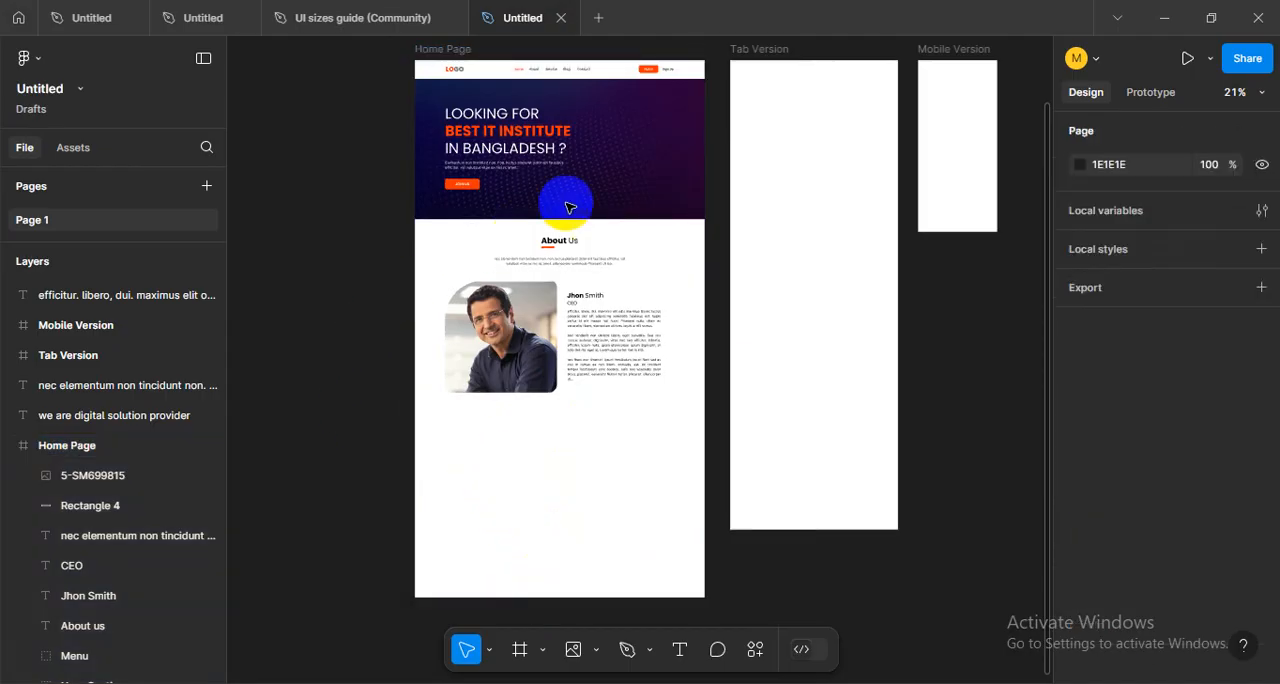
pyautogui.moveTo(640, 188); pyautogui.dragTo(642, 526)
pyautogui.hotkey('ctrl', 'z')
pyautogui.click(719, 289)
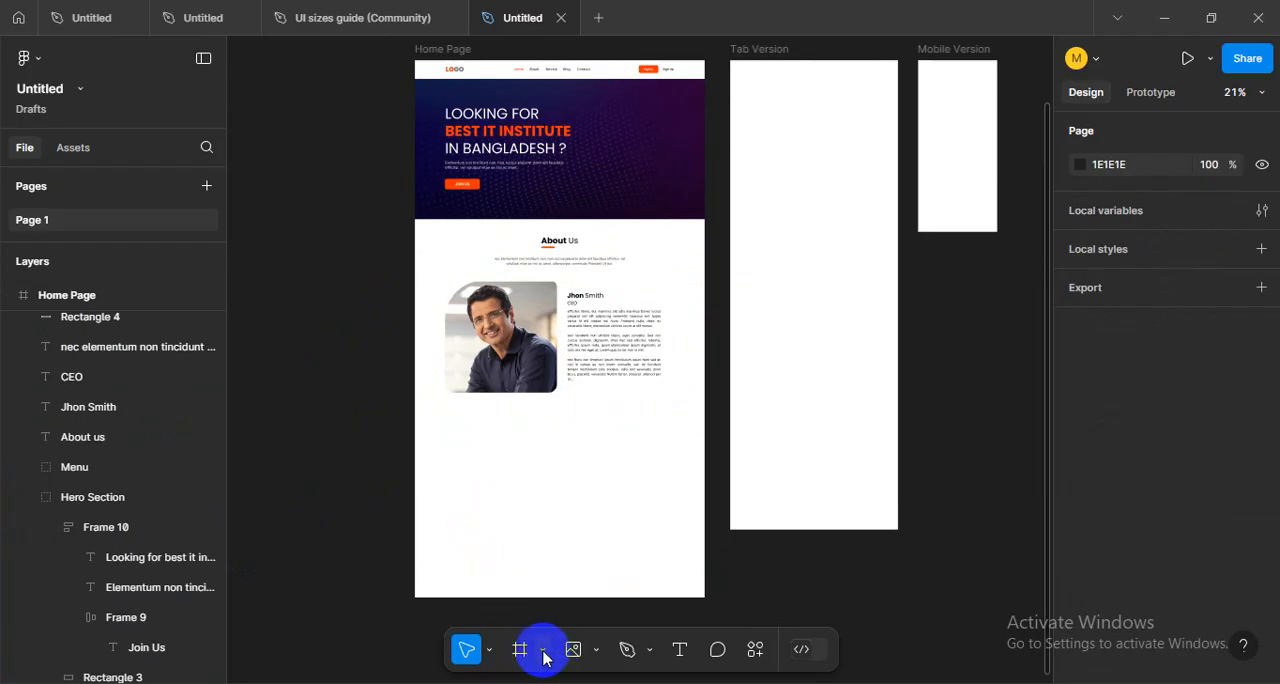
# - Draw a full-width rectangle across the blank area of the Home Page below the About Us section
pyautogui.click(650, 651)
pyautogui.click(600, 654)
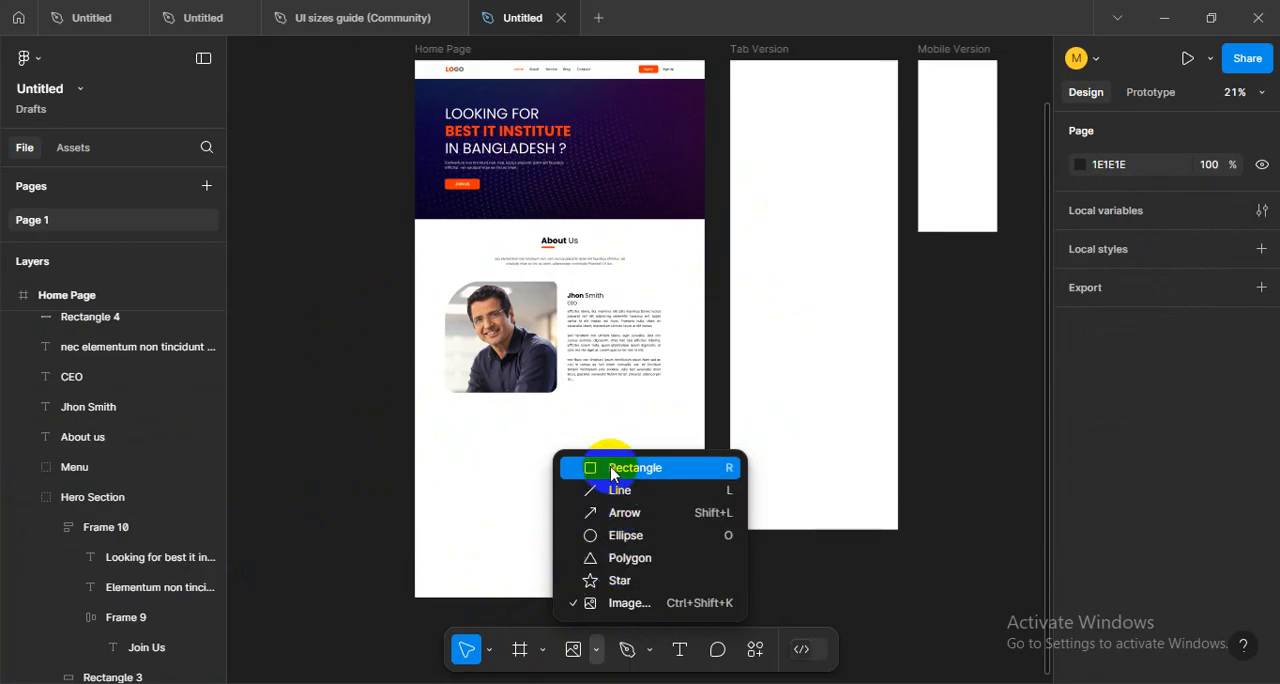
pyautogui.click(606, 468)
pyautogui.moveTo(412, 444); pyautogui.dragTo(706, 546)
pyautogui.click(602, 598)
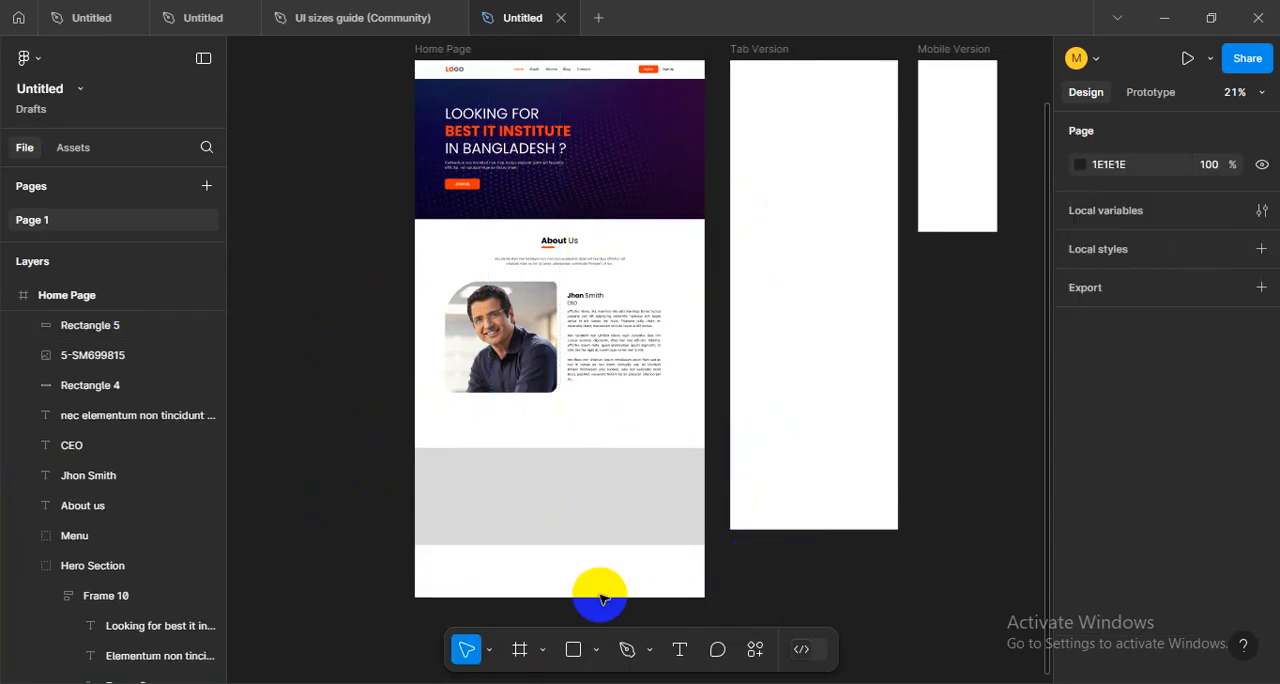
# - Shorten the Home Page frame to 1440 × 2406 so it ends at the grey rectangle's lower edge
pyautogui.moveTo(522, 326); pyautogui.dragTo(552, 311)
pyautogui.click(461, 204)
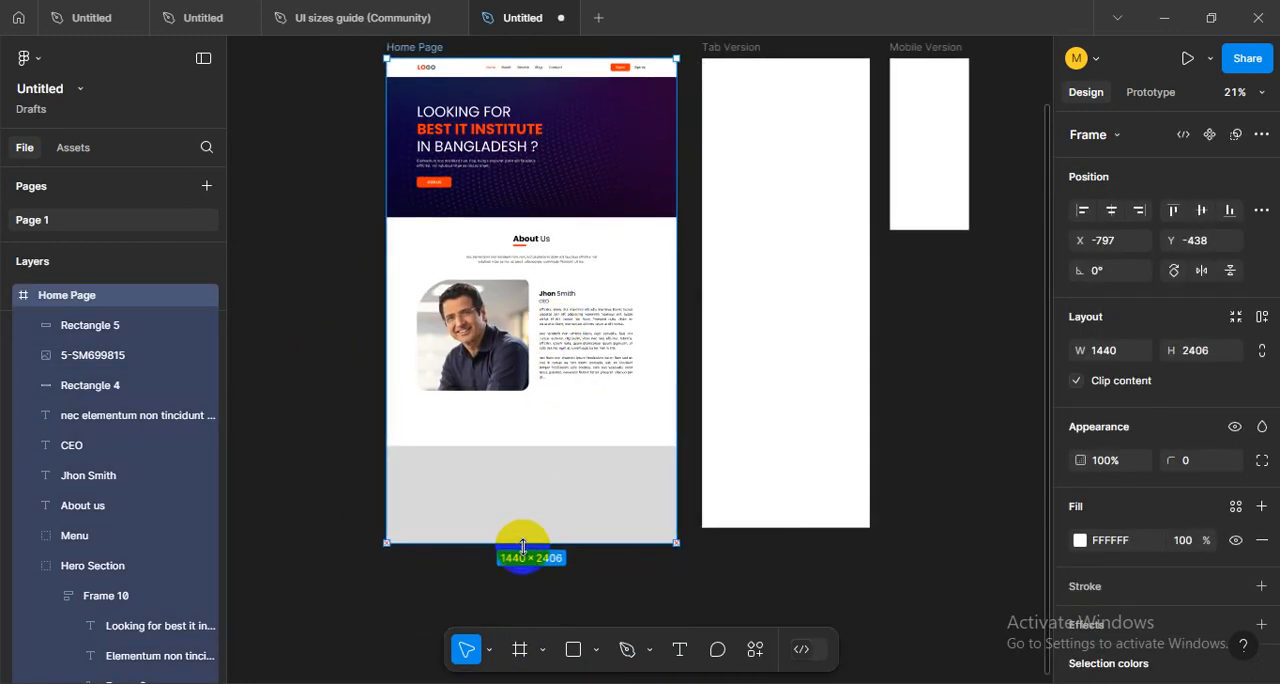
pyautogui.press('Escape')
# - Extend the grey rectangle's upper edge upward so it measures 1440 × 563
pyautogui.scroll(3, 540, 485)
pyautogui.click(537, 478)
pyautogui.moveTo(533, 437); pyautogui.dragTo(543, 414)
pyautogui.click(311, 411)
pyautogui.moveTo(372, 482); pyautogui.dragTo(471, 488)
pyautogui.click(715, 455)
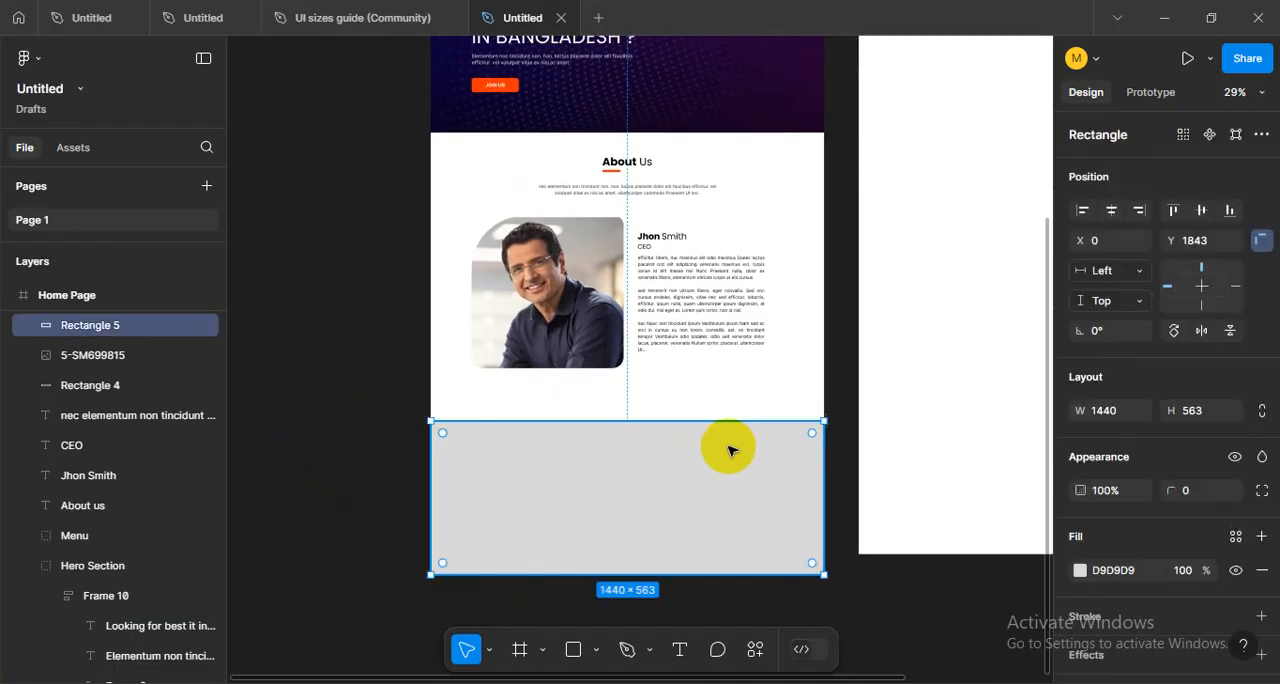
# - Fill the grey rectangle with the dark purple 1D0330 sampled from the hero section background
pyautogui.scroll(-1, 543, 349)
pyautogui.moveTo(547, 323); pyautogui.dragTo(477, 357)
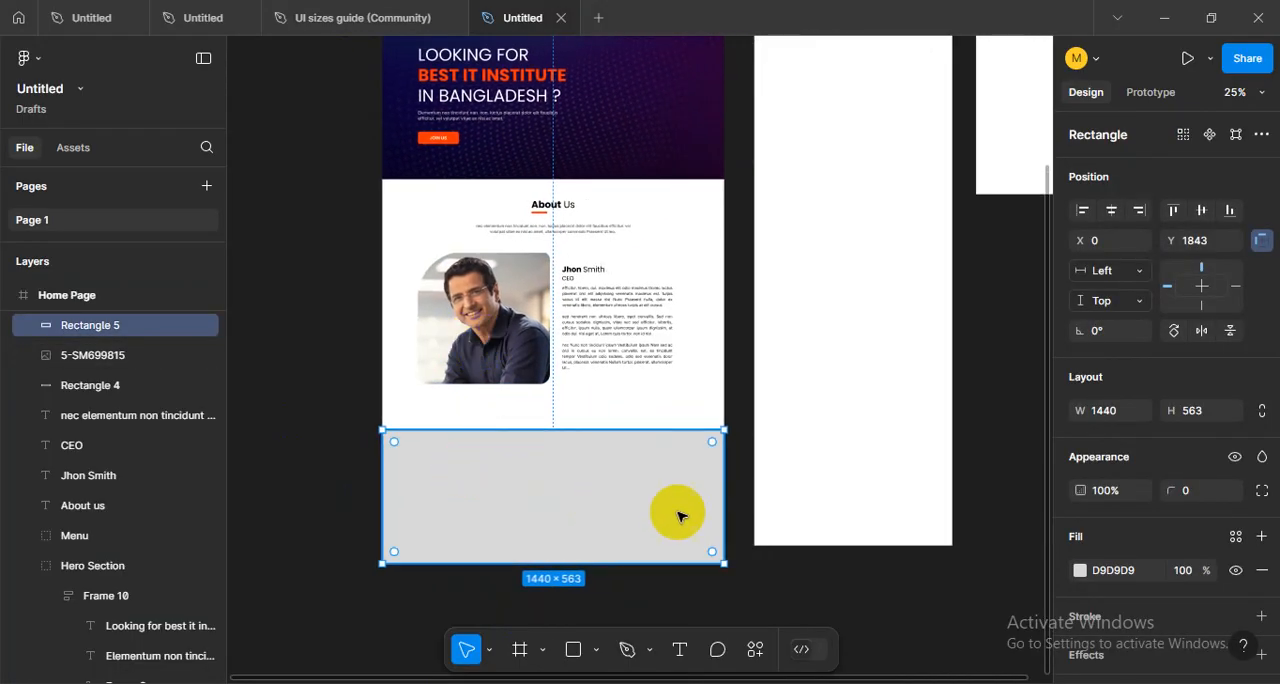
pyautogui.click(748, 584)
pyautogui.click(615, 505)
pyautogui.scroll(1, 609, 532)
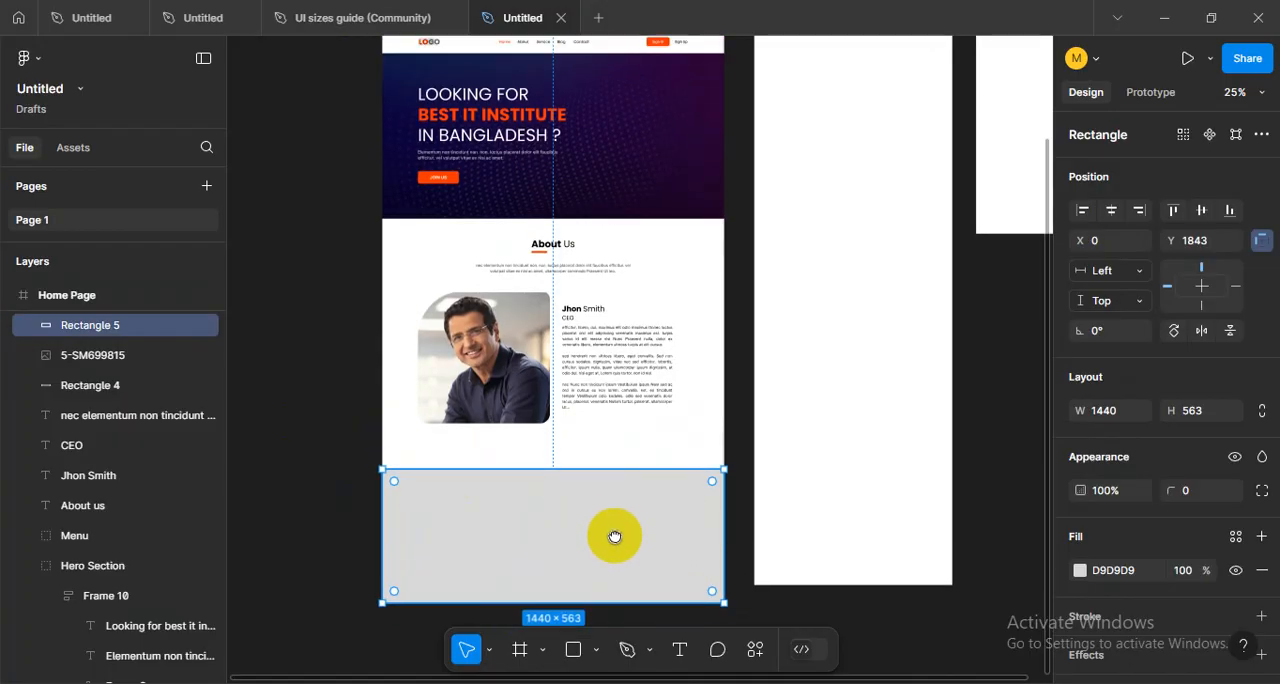
pyautogui.press('i')
pyautogui.click(628, 200)
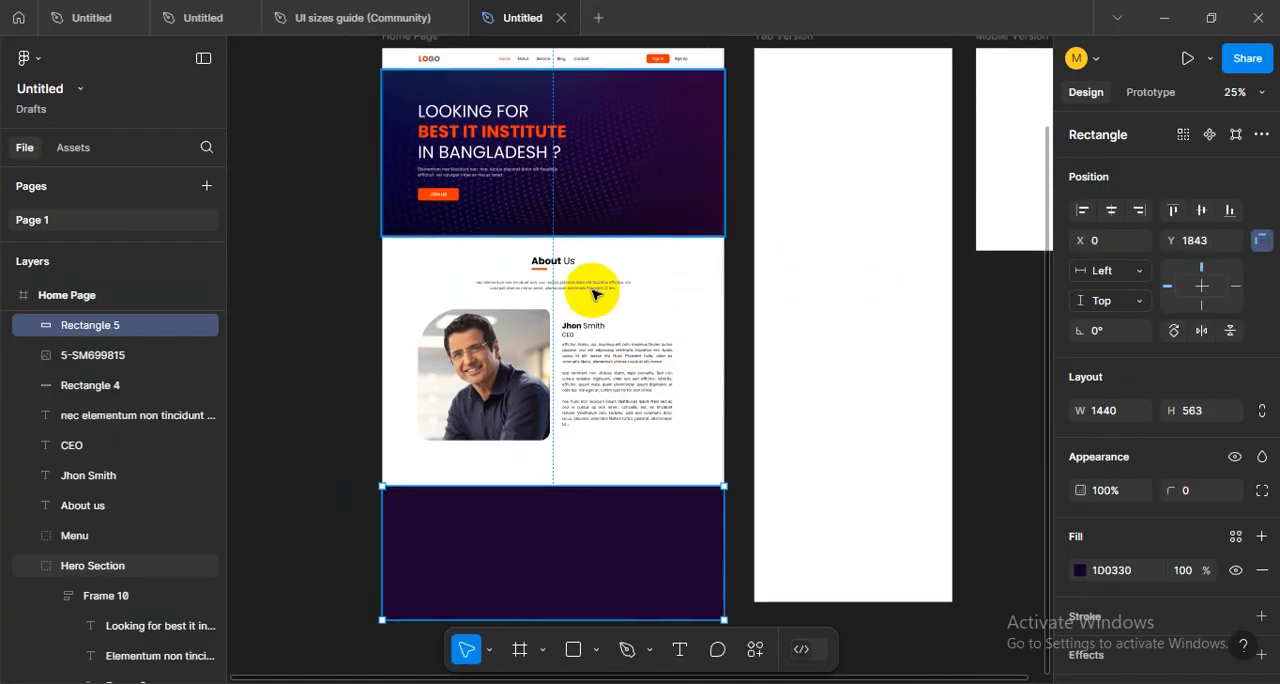
pyautogui.click(350, 410)
# - Group the name heading, CEO title and body text, and separately group the About Us heading with its underline and intro text
pyautogui.scroll(1, 490, 527)
pyautogui.scroll(-4, 540, 594)
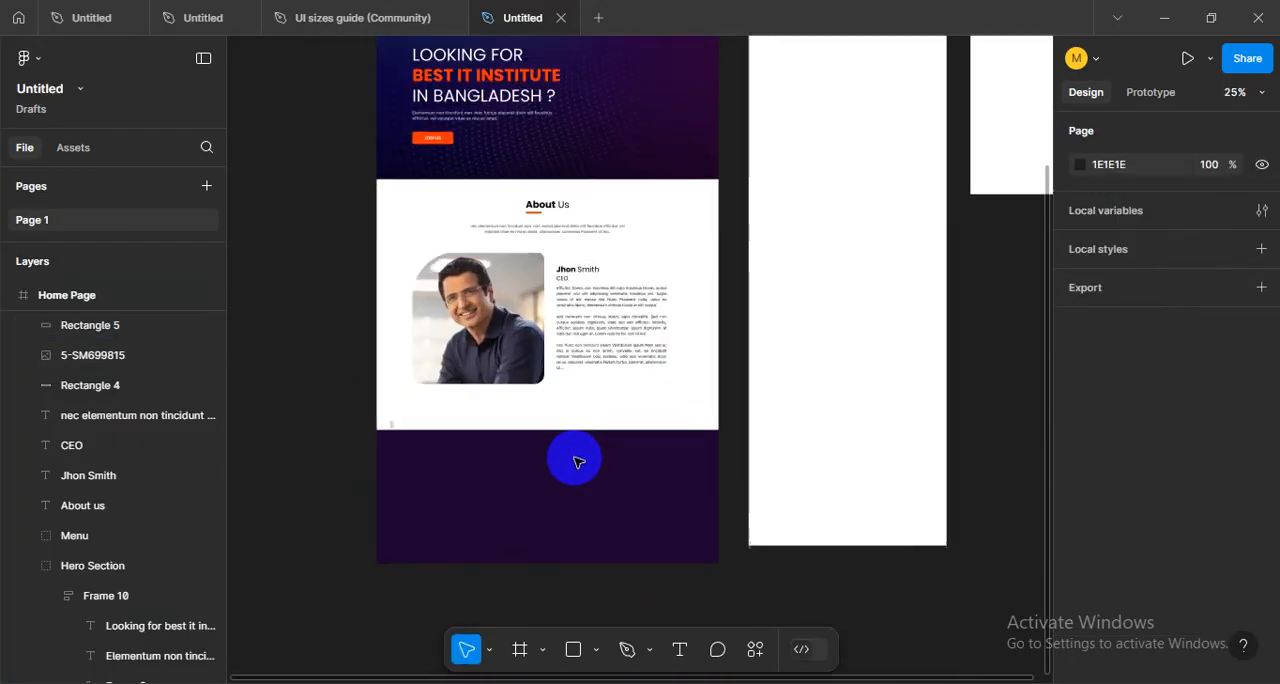
pyautogui.scroll(1, 577, 460)
pyautogui.scroll(1, 560, 450)
pyautogui.scroll(3, 563, 471)
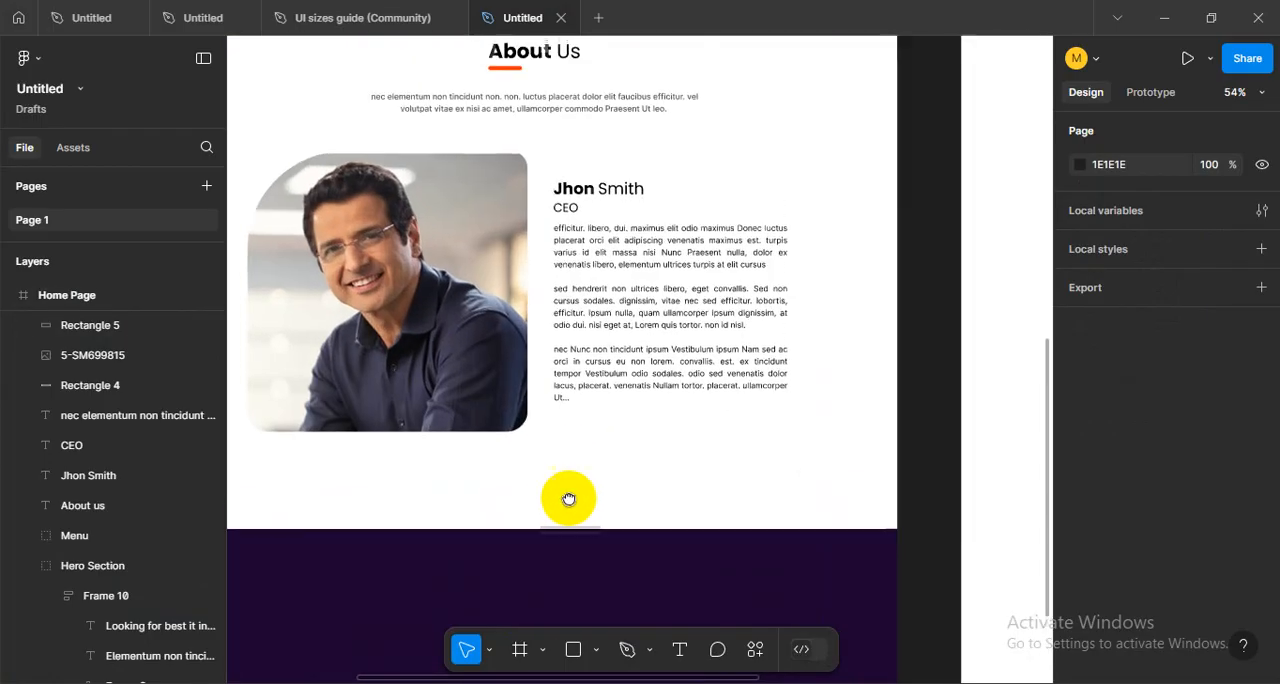
pyautogui.click(485, 404)
pyautogui.scroll(-1, 550, 390)
pyautogui.moveTo(317, 153); pyautogui.dragTo(800, 455)
pyautogui.click(825, 437)
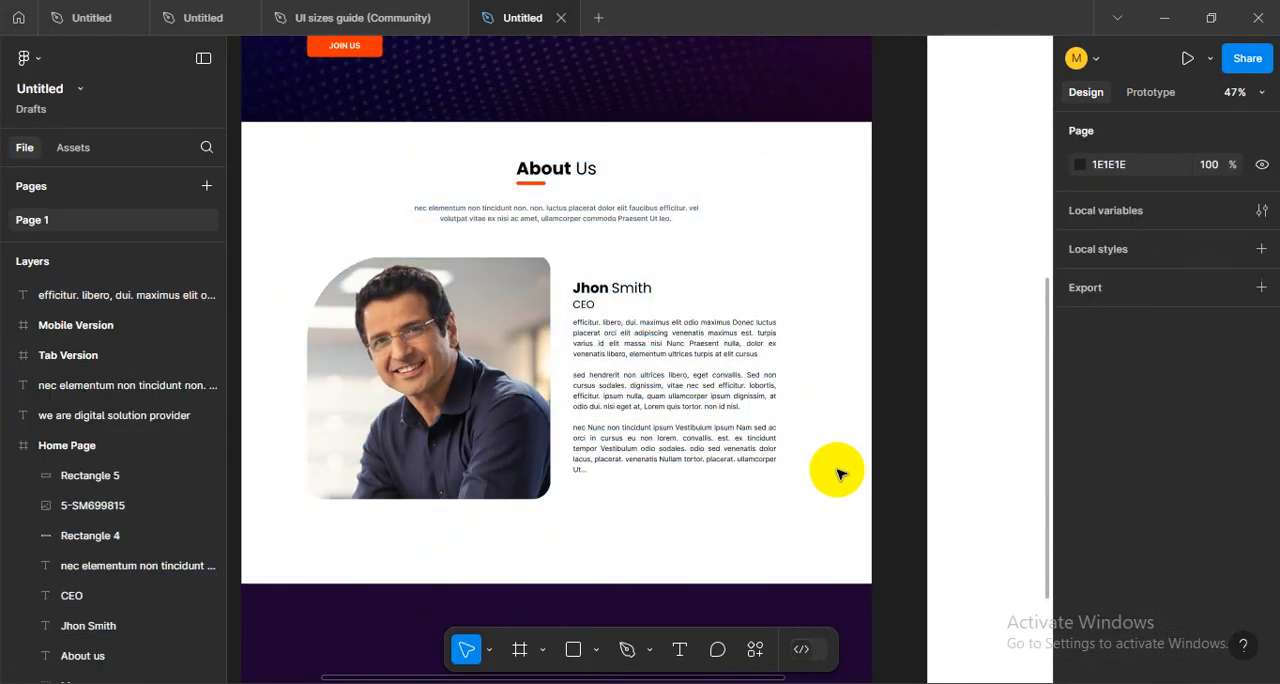
pyautogui.moveTo(819, 496); pyautogui.dragTo(588, 281)
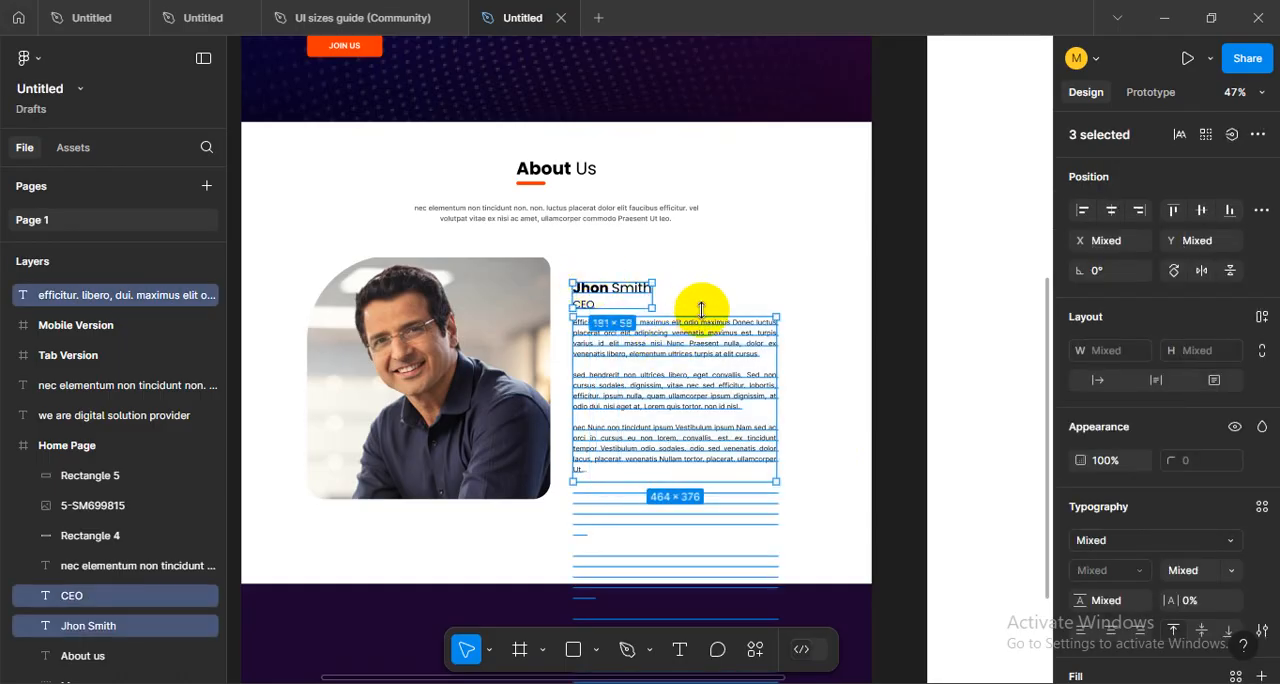
pyautogui.hotkey('ctrl', 'g')
pyautogui.moveTo(486, 166); pyautogui.dragTo(611, 239)
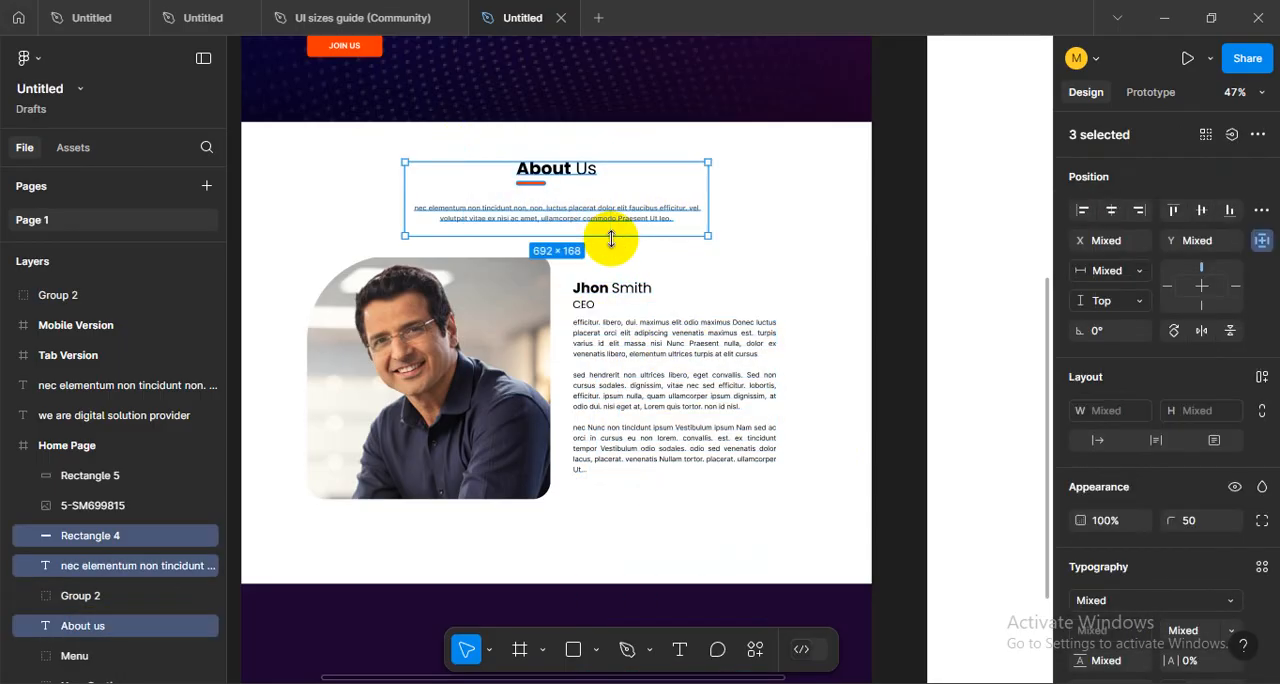
pyautogui.hotkey('ctrl', 'g')
# - Group the name and title text together with the body text beside the CEO photo
pyautogui.click(500, 328)
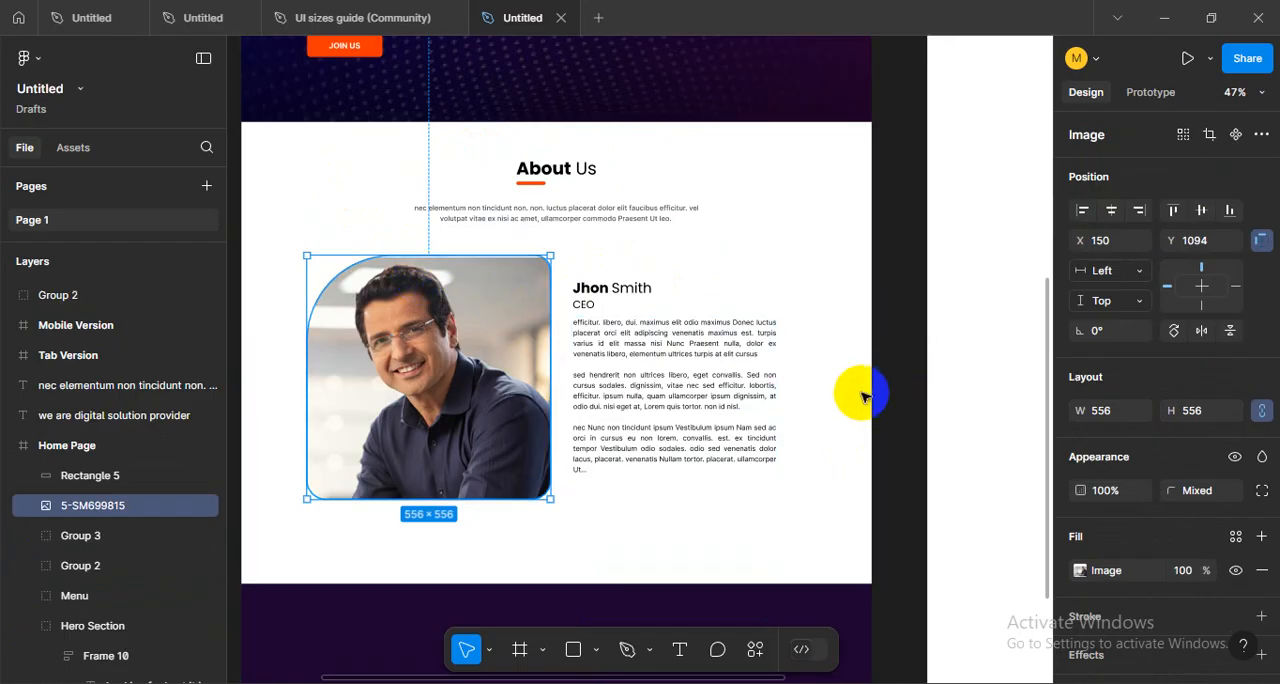
pyautogui.click(740, 391)
pyautogui.keyDown('shift'); pyautogui.click(480, 377); pyautogui.keyUp('shift')
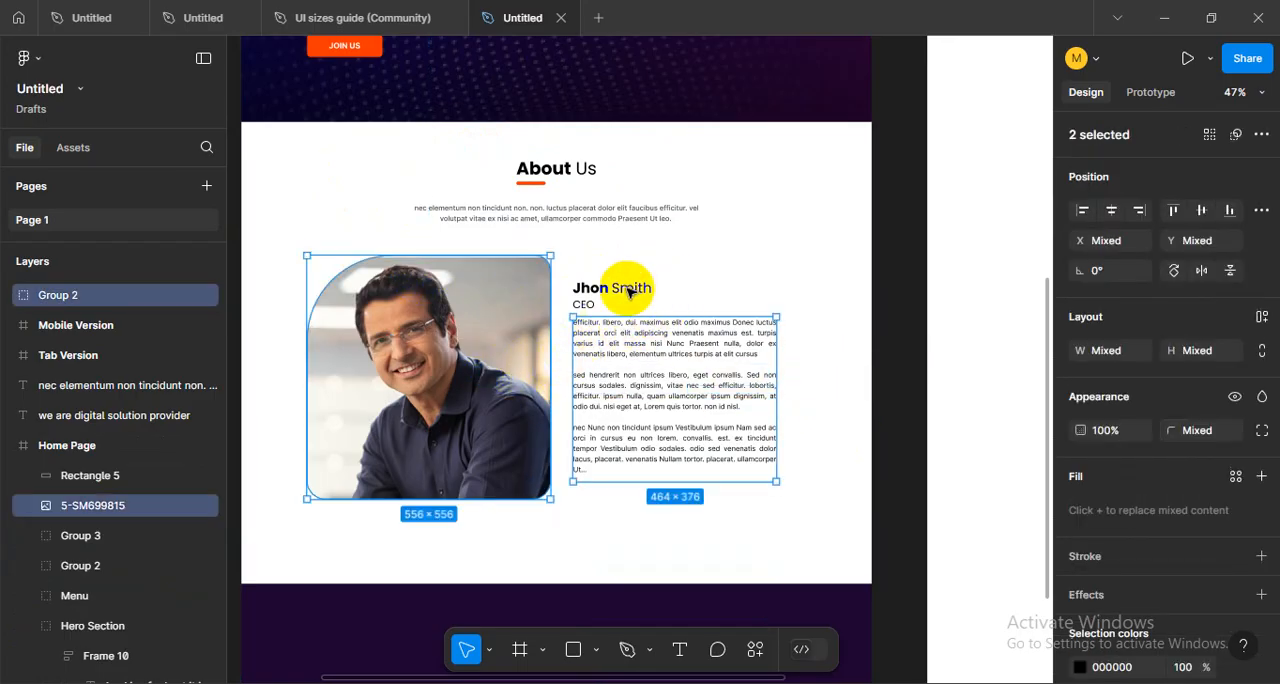
pyautogui.hotkey('ctrl', 'g')
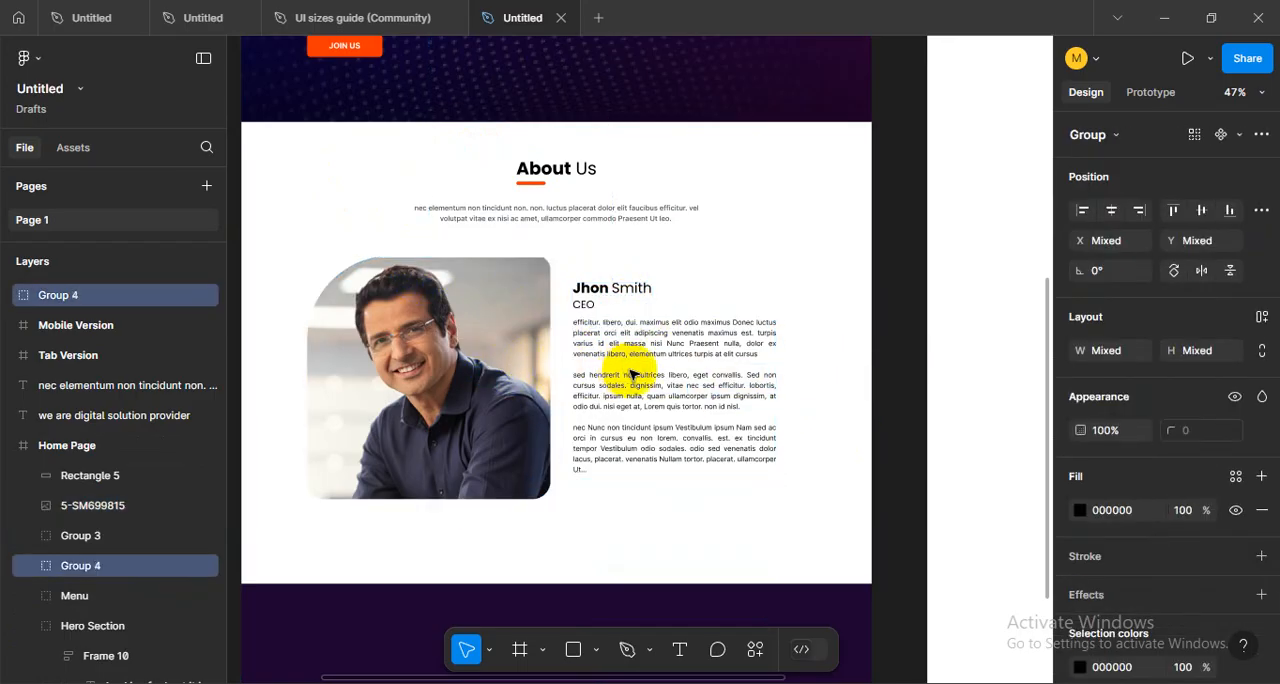
pyautogui.click(718, 270)
pyautogui.click(651, 375)
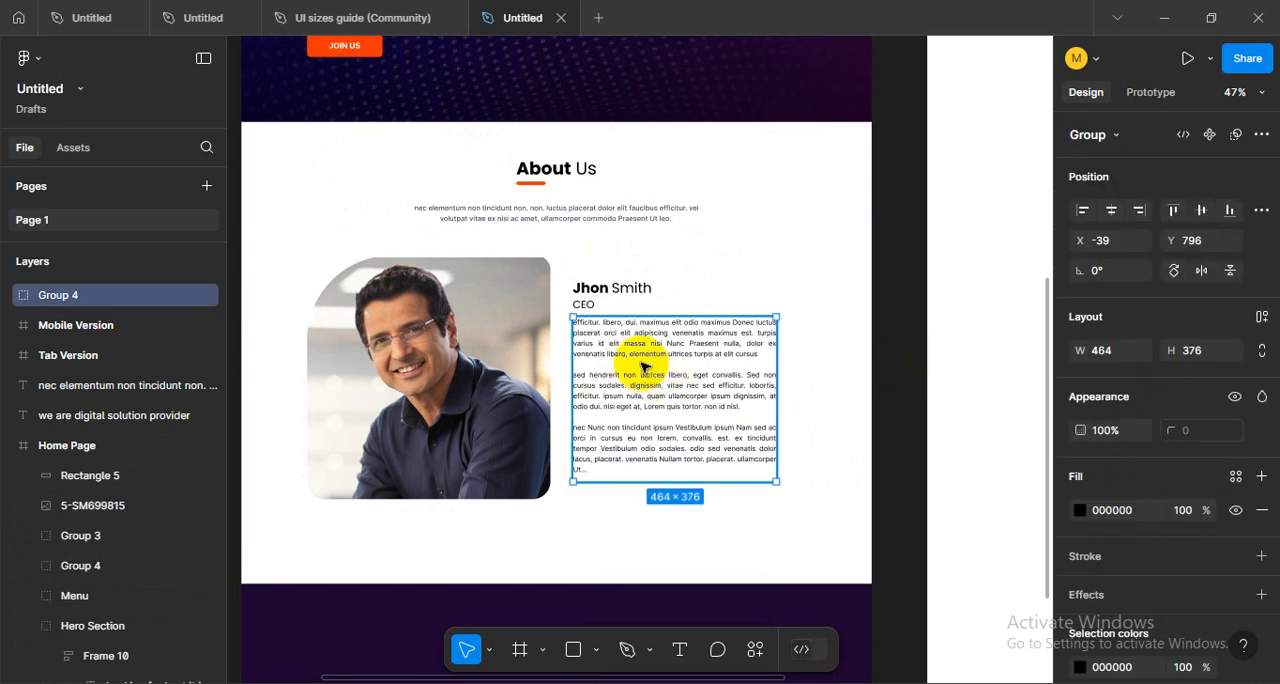
pyautogui.click(606, 298)
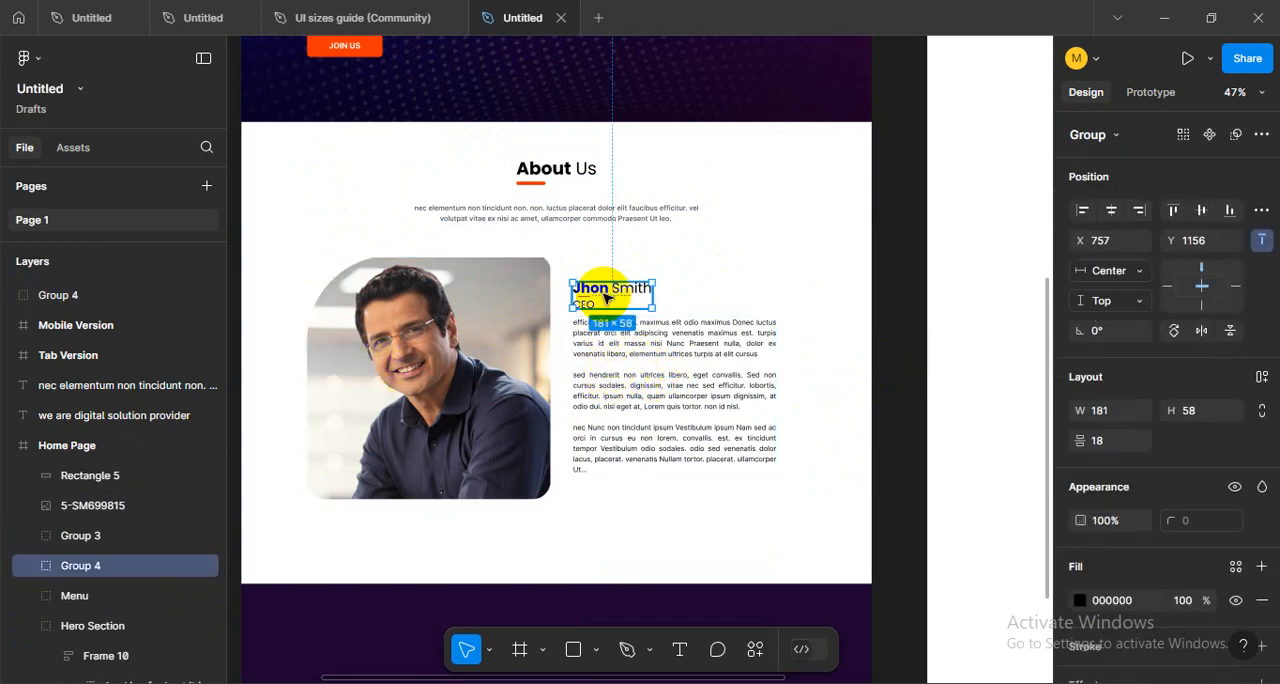
pyautogui.keyDown('shift'); pyautogui.click(613, 392); pyautogui.keyUp('shift')
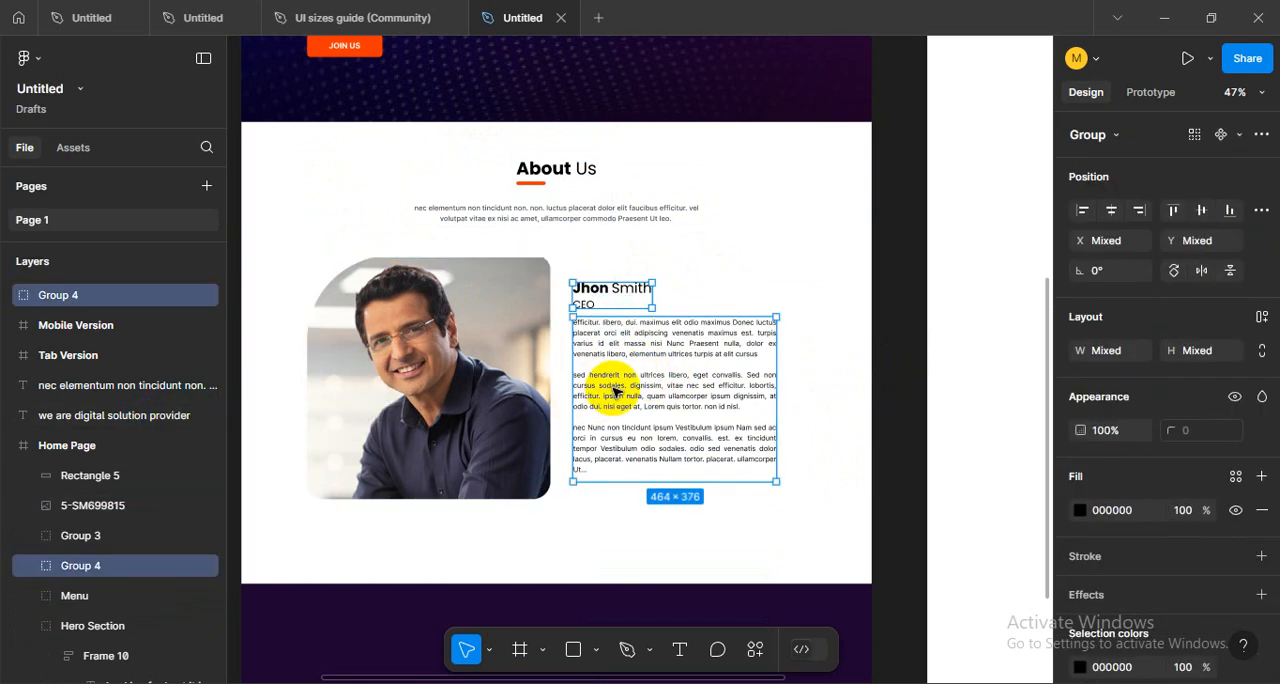
pyautogui.hotkey('ctrl', 'z')
pyautogui.hotkey('ctrl', 'z')
pyautogui.hotkey('ctrl', 'z')
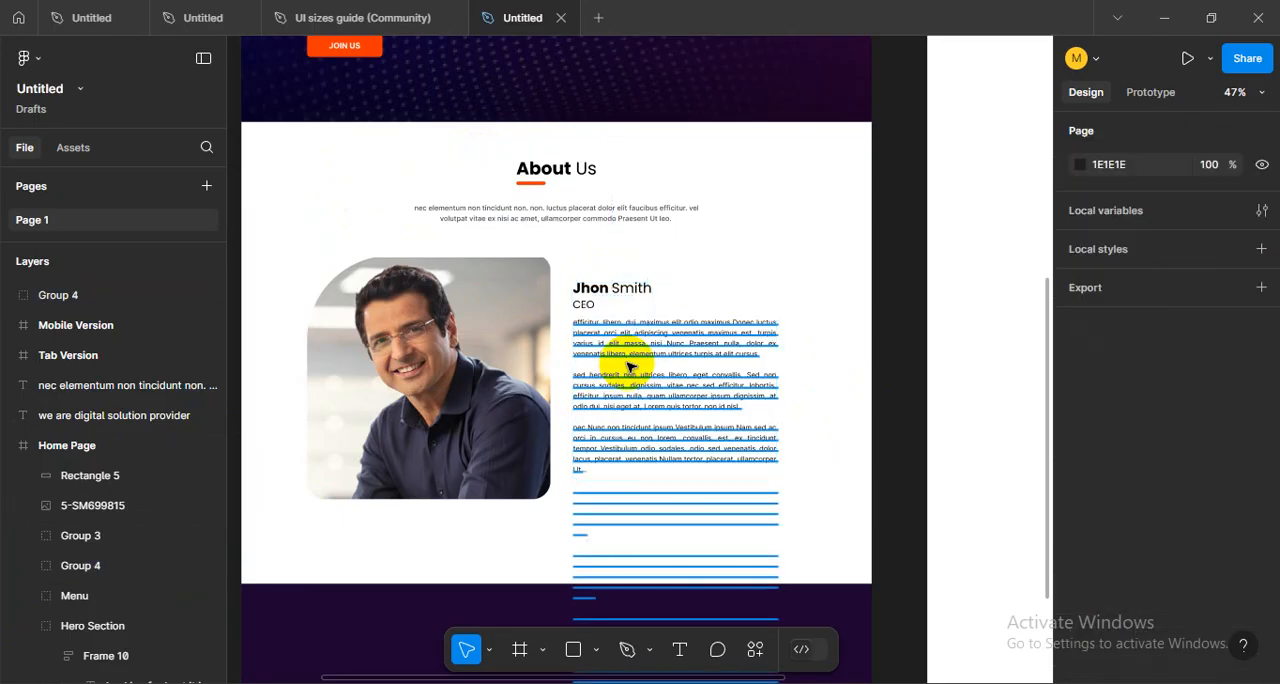
# - Group the CEO photo with the name and body text groups, and check the group by toggling its visibility
pyautogui.click(634, 296)
pyautogui.keyDown('shift'); pyautogui.click(610, 465); pyautogui.keyUp('shift')
pyautogui.keyDown('shift'); pyautogui.click(506, 352); pyautogui.keyUp('shift')
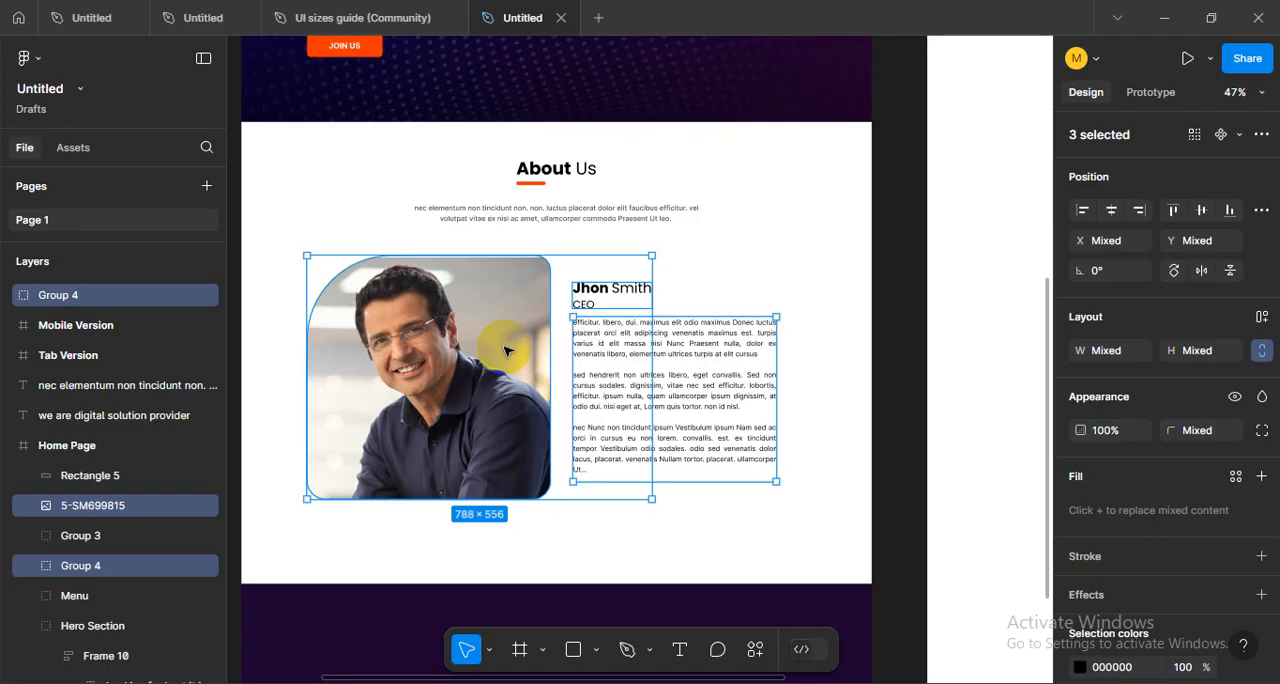
pyautogui.hotkey('ctrl', 'g')
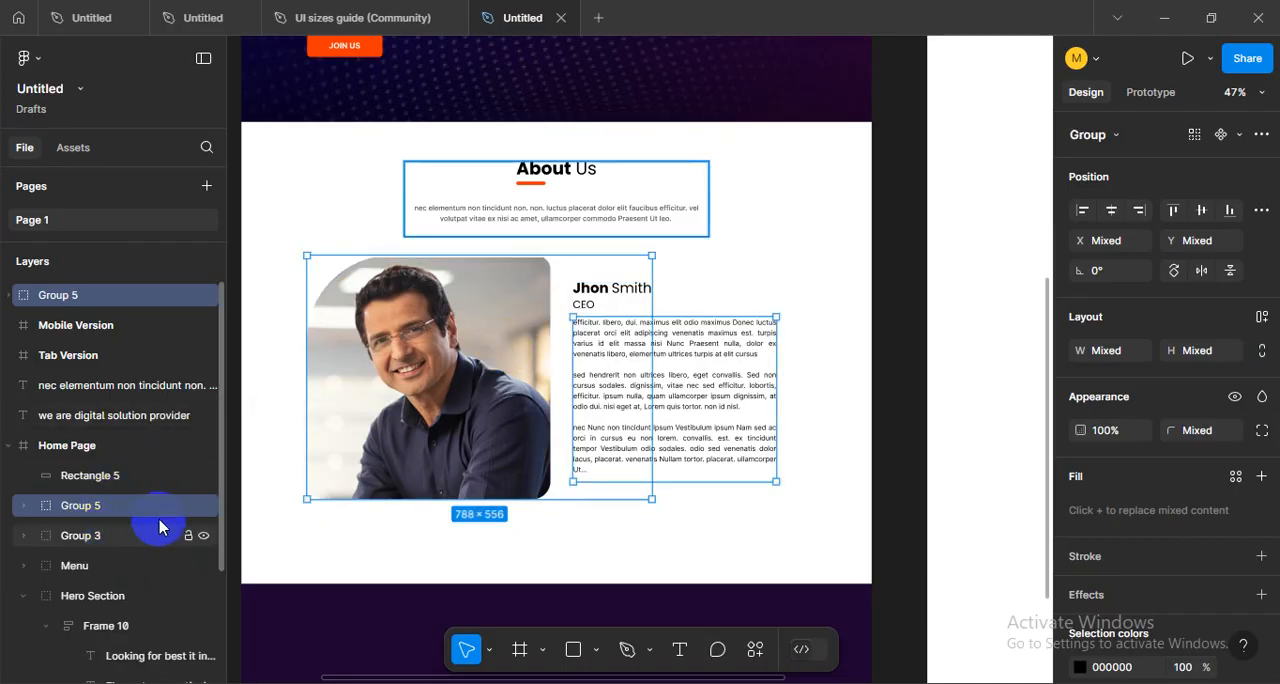
pyautogui.click(203, 508)
pyautogui.click(203, 508)
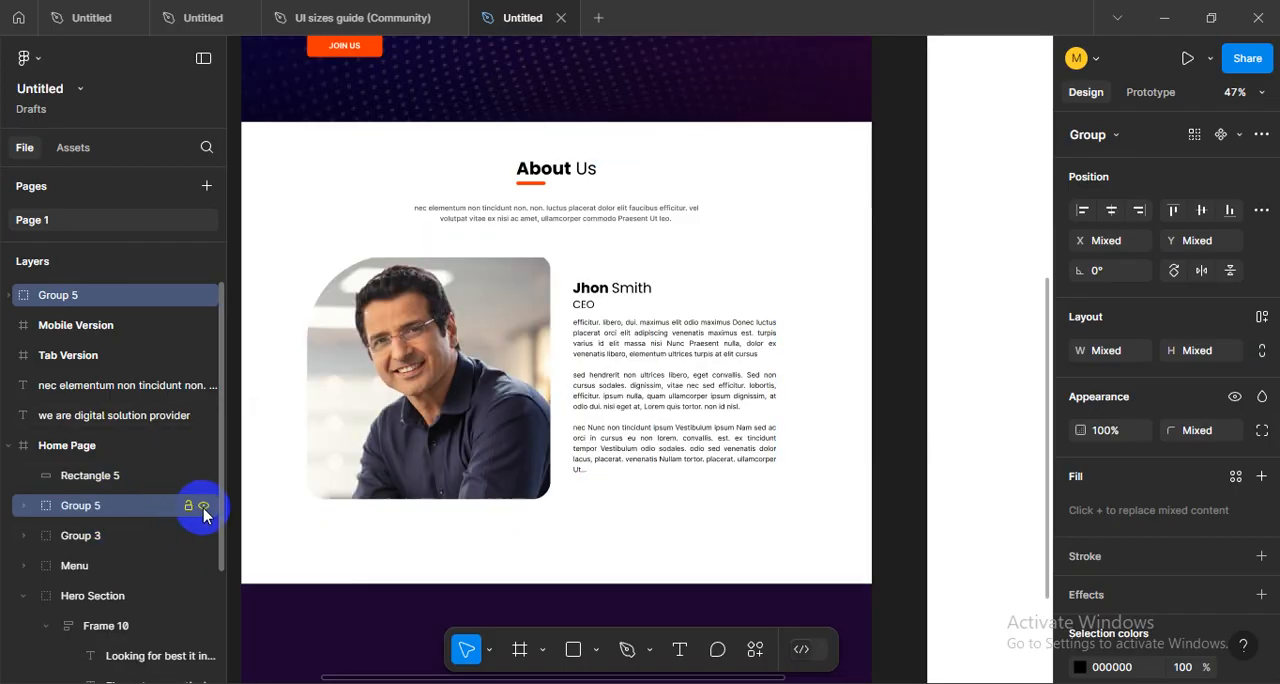
# - Add auto layout to the selected CEO photo and text groups in the About Us section
pyautogui.click(604, 402)
pyautogui.click(799, 439)
pyautogui.click(463, 383)
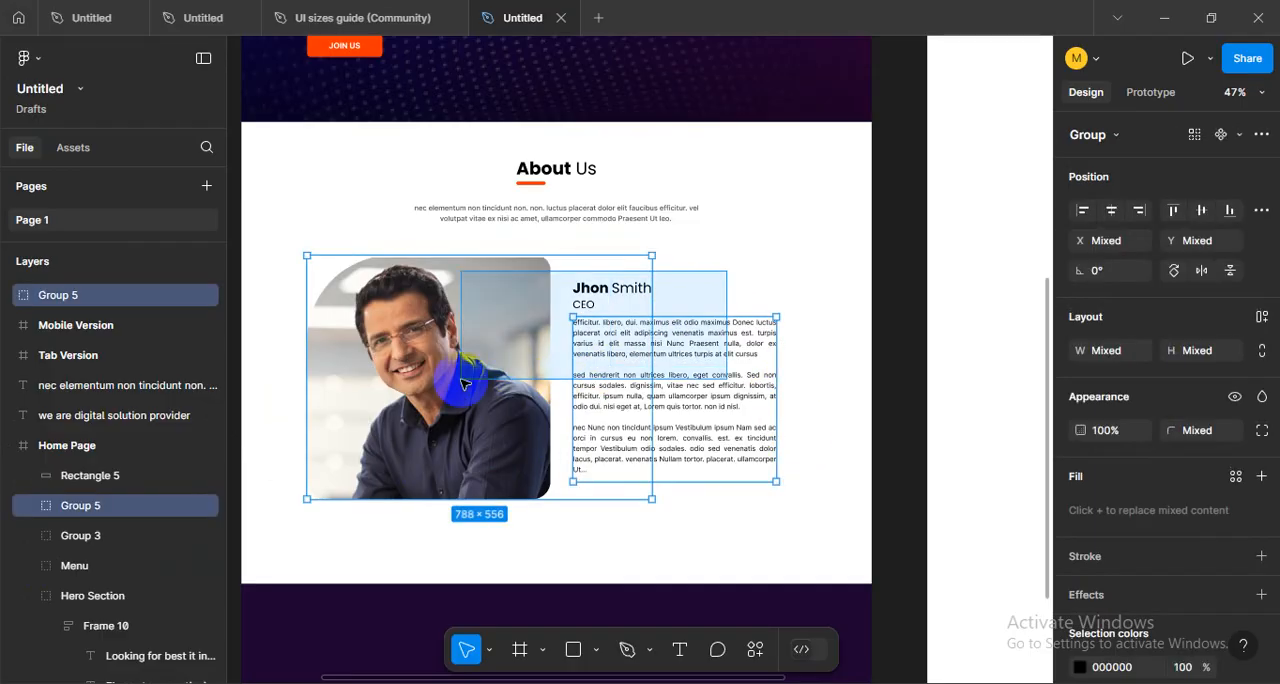
pyautogui.hotkey('shift', 'a')
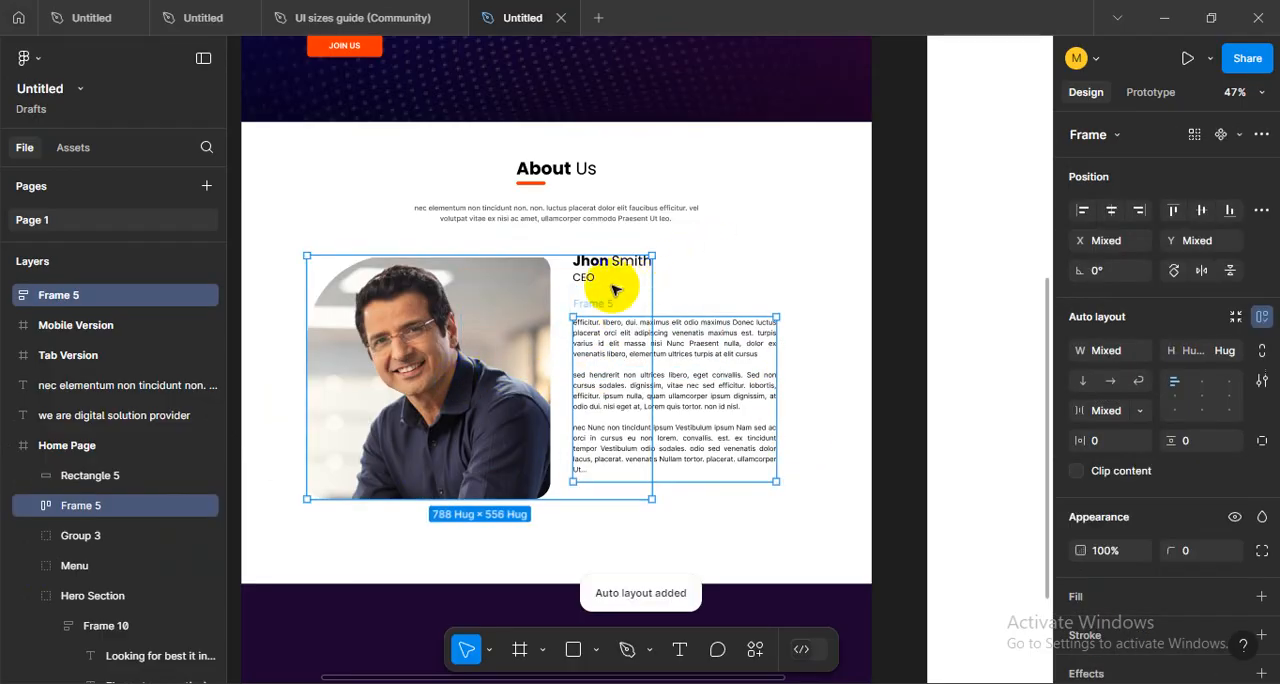
# - Inspect the auto-layout frames in the About Us section and move the body text frame up, closer to the CEO title
pyautogui.click(700, 290)
pyautogui.click(602, 290)
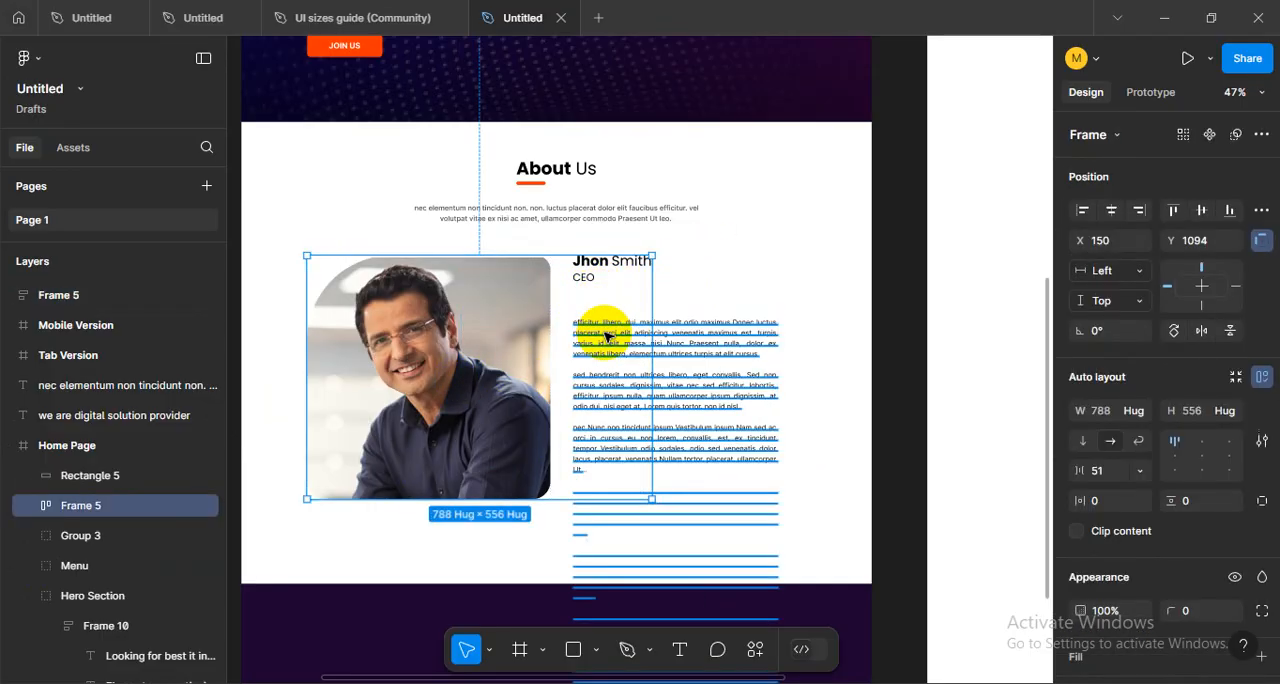
pyautogui.scroll(3, 606, 337)
pyautogui.click(606, 337)
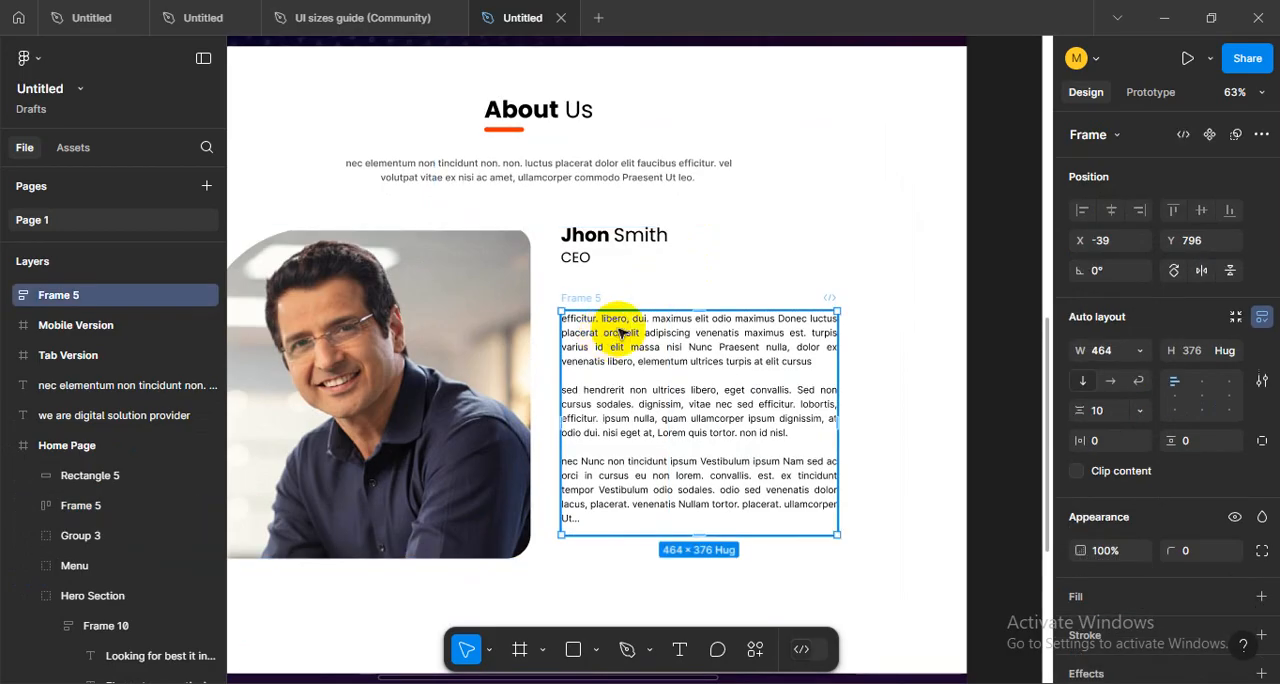
pyautogui.click(581, 267)
pyautogui.click(586, 345)
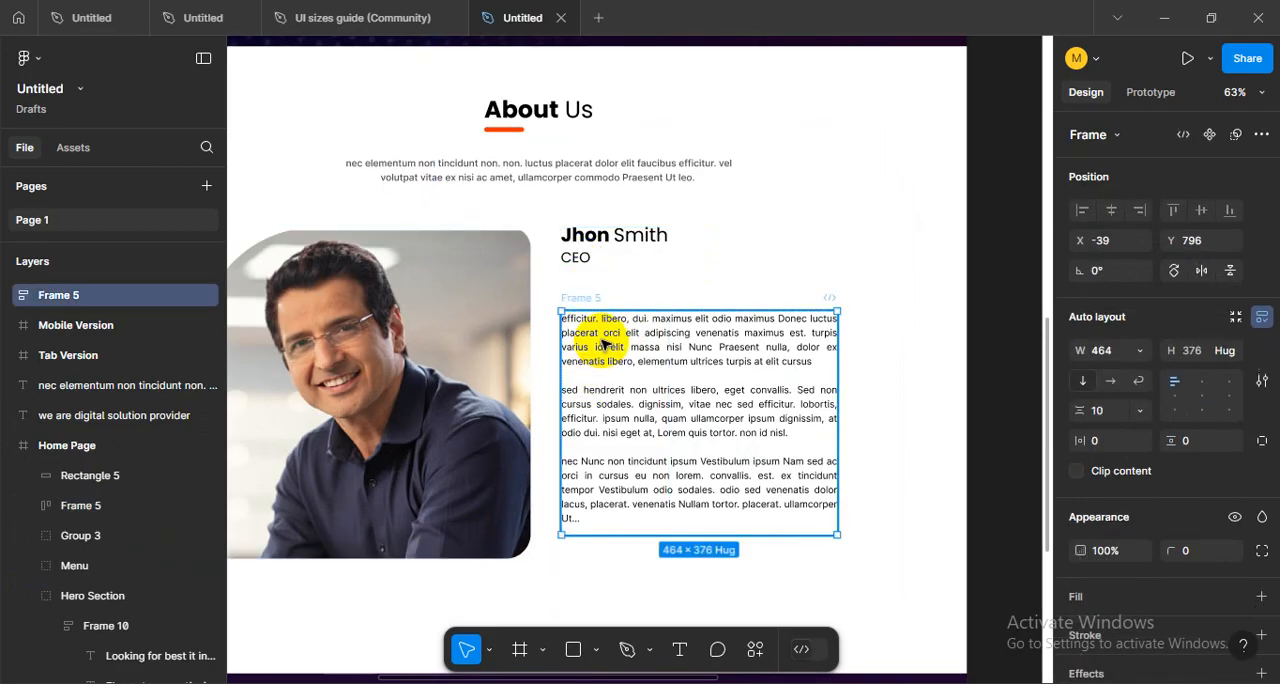
pyautogui.moveTo(602, 324); pyautogui.dragTo(741, 231)
pyautogui.click(622, 238)
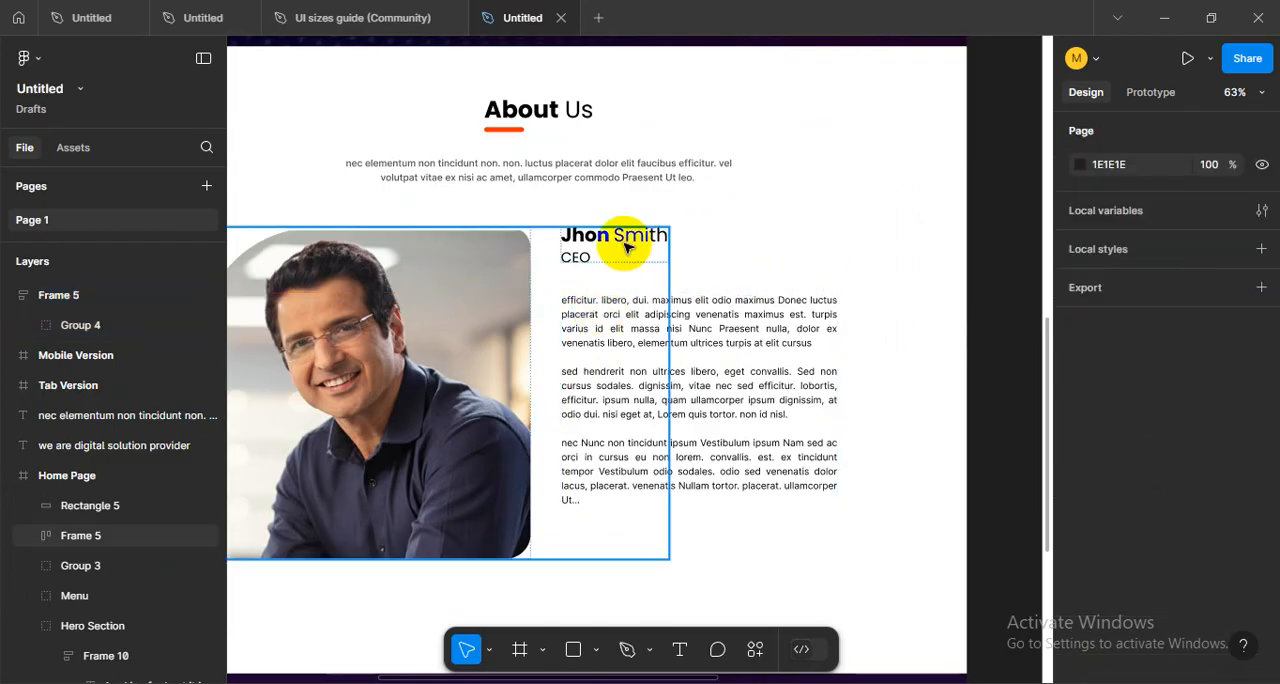
pyautogui.doubleClick(620, 241)
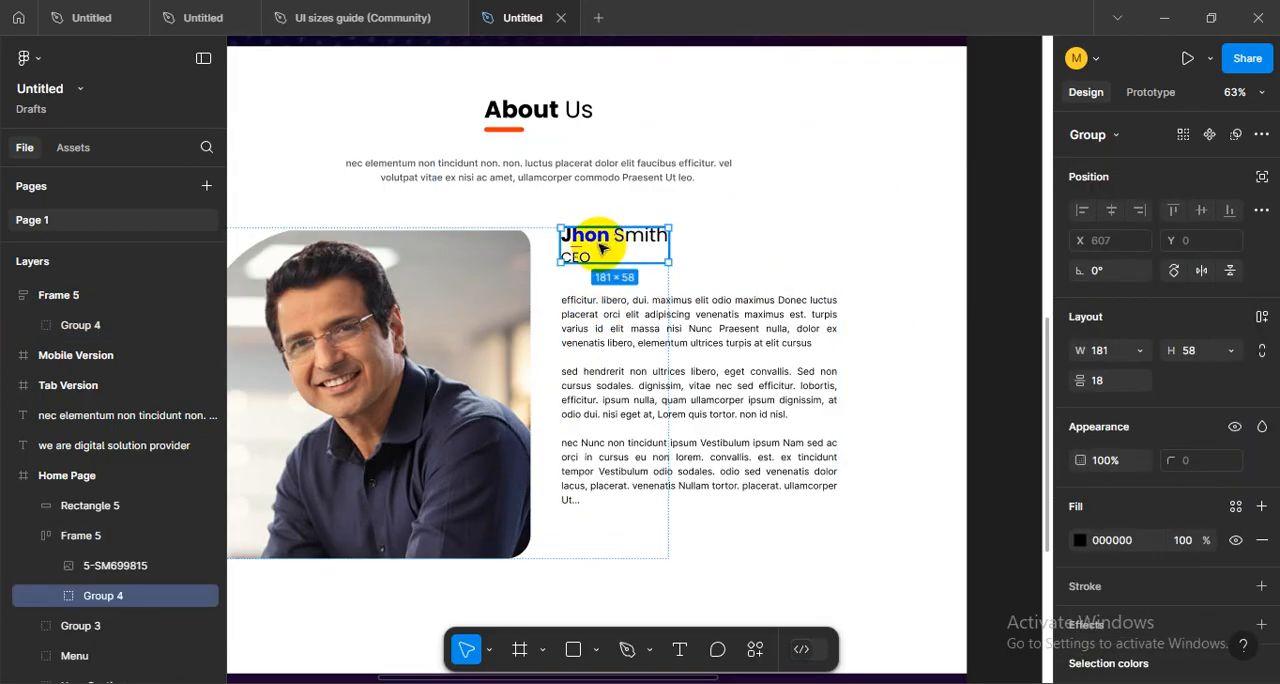
pyautogui.click(725, 263)
# - Copy the Sign In button from the Home Page header menu
pyautogui.keyDown('ctrl'); pyautogui.scroll(-3, 737, 420); pyautogui.keyUp('ctrl')
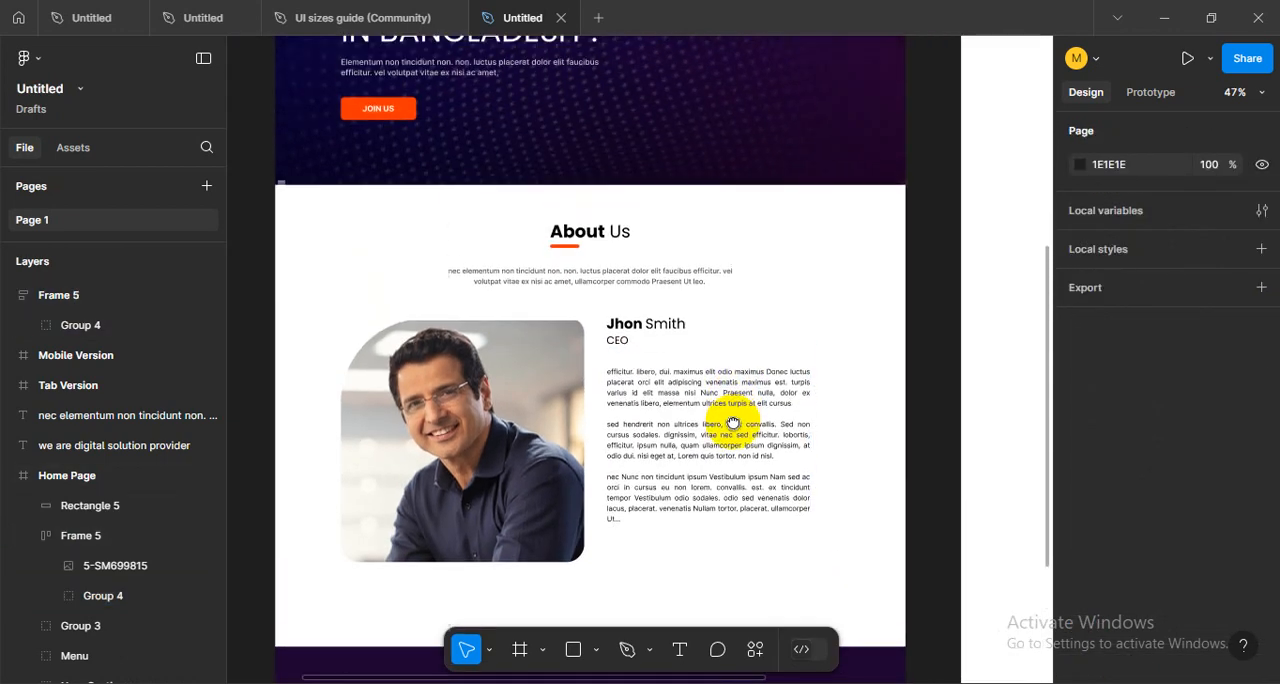
pyautogui.scroll(-1, 729, 374)
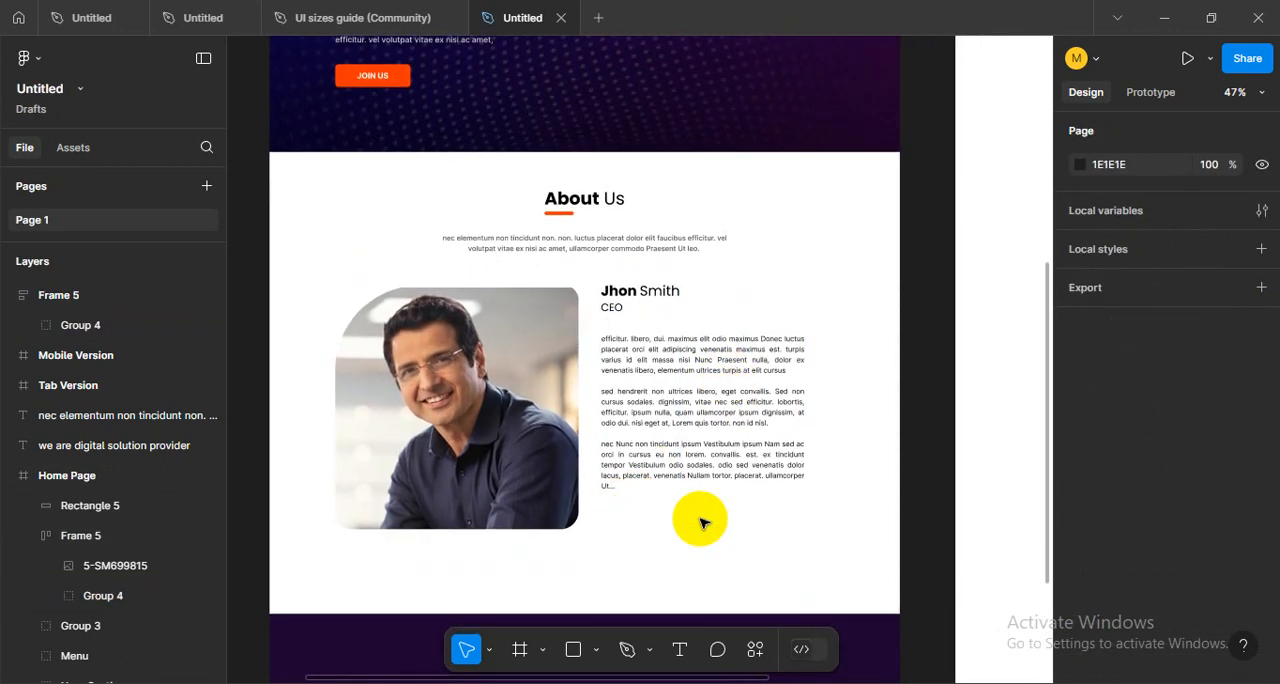
pyautogui.keyDown('ctrl'); pyautogui.scroll(2, 700, 522); pyautogui.keyUp('ctrl')
pyautogui.keyDown('ctrl'); pyautogui.scroll(-5, 700, 522); pyautogui.keyUp('ctrl')
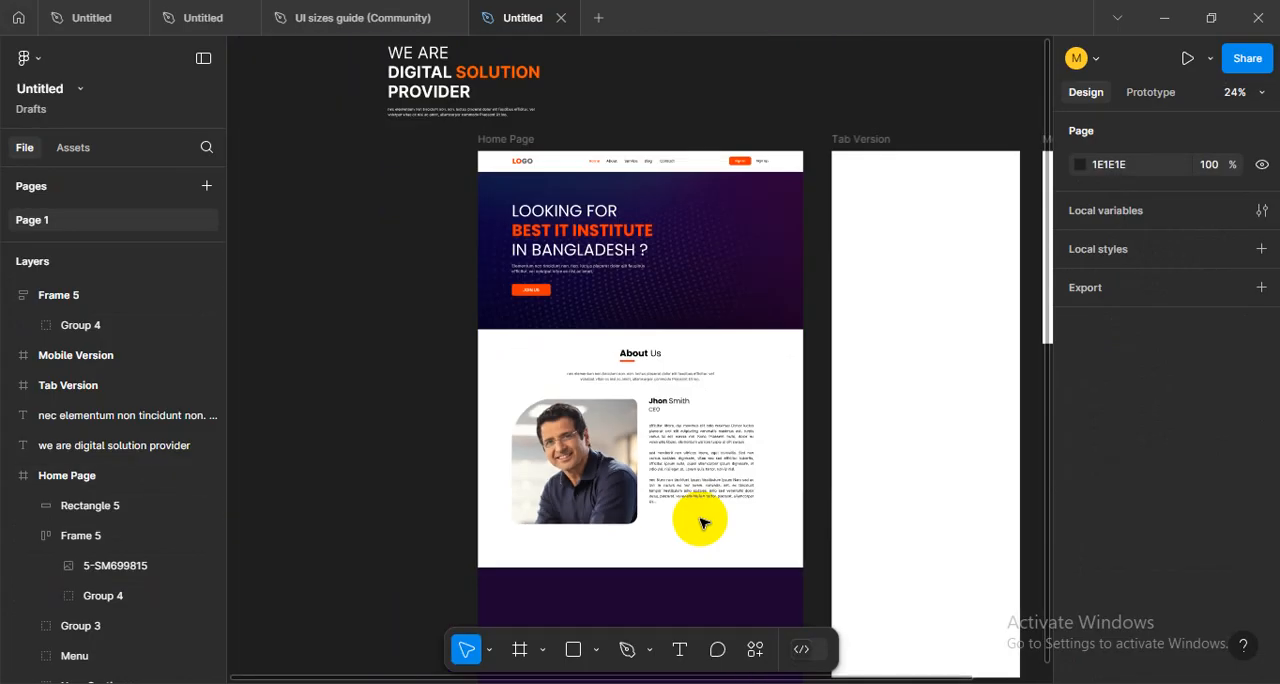
pyautogui.scroll(2, 723, 420)
pyautogui.keyDown('ctrl'); pyautogui.scroll(5, 751, 277); pyautogui.keyUp('ctrl')
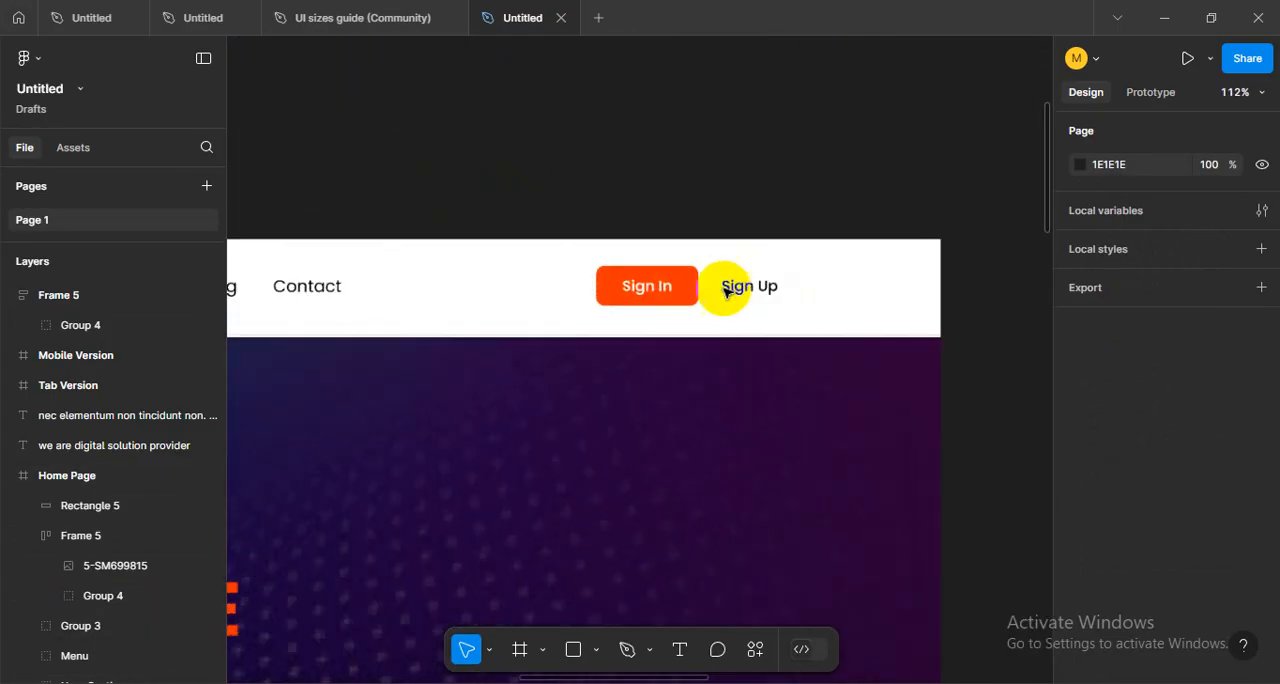
pyautogui.click(665, 288)
pyautogui.click(686, 288)
pyautogui.click(686, 394)
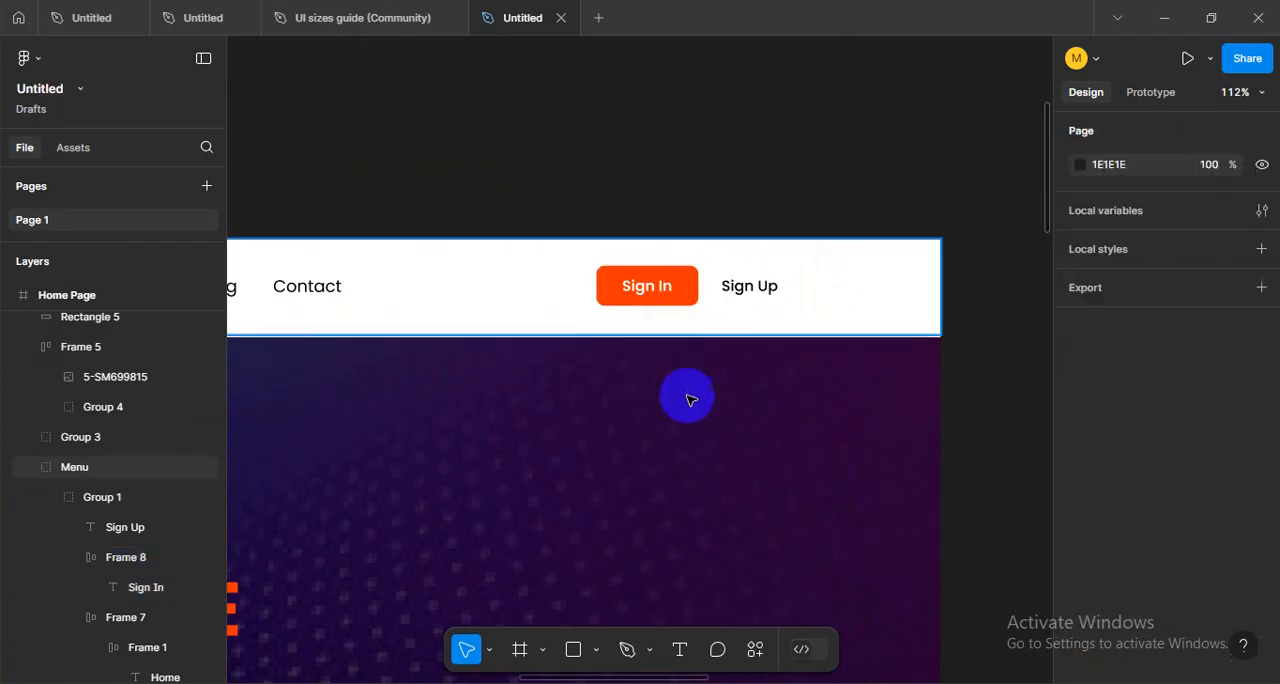
# - Try to paste the Sign In button copy into the CEO content of the About Us section, and undo the paste
pyautogui.scroll(-10, 674, 394)
pyautogui.scroll(-5, 643, 498)
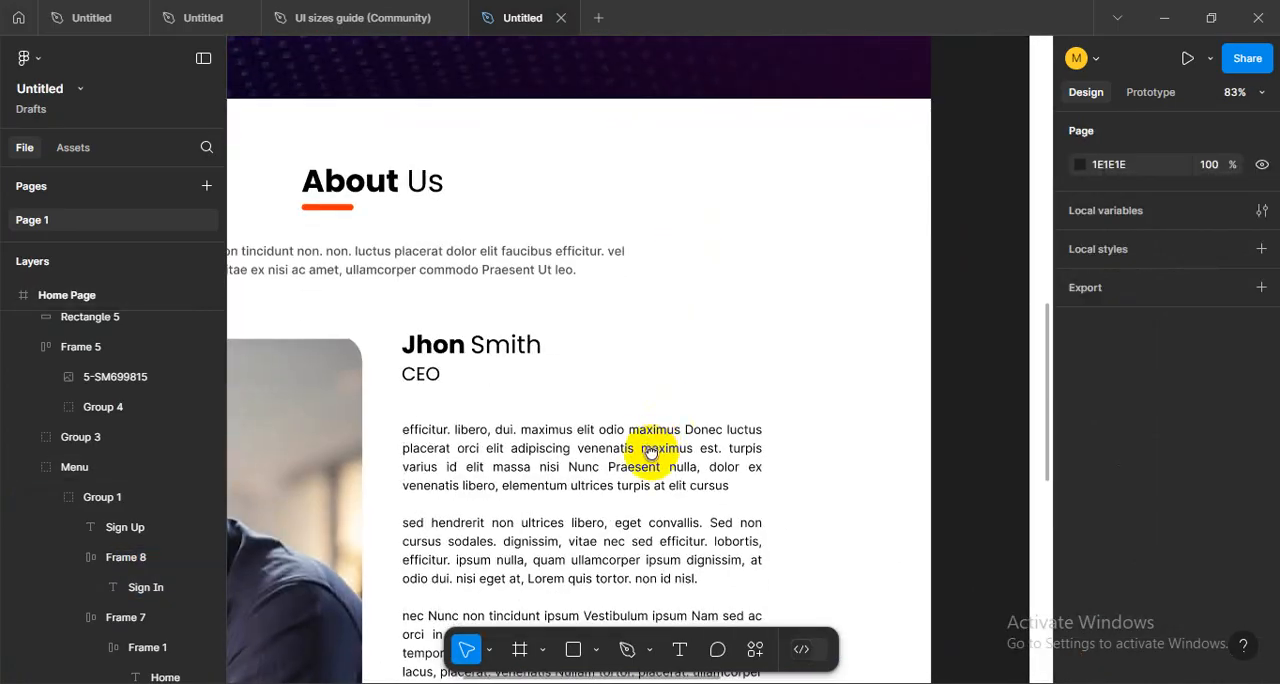
pyautogui.keyDown('ctrl'); pyautogui.scroll(-3, 560, 220); pyautogui.keyUp('ctrl')
pyautogui.hotkey('ctrl', 'v')
pyautogui.moveTo(650, 362); pyautogui.dragTo(494, 349)
pyautogui.keyDown('ctrl'); pyautogui.scroll(3, 654, 357); pyautogui.keyUp('ctrl')
pyautogui.keyDown('ctrl'); pyautogui.scroll(-8, 602, 353); pyautogui.keyUp('ctrl')
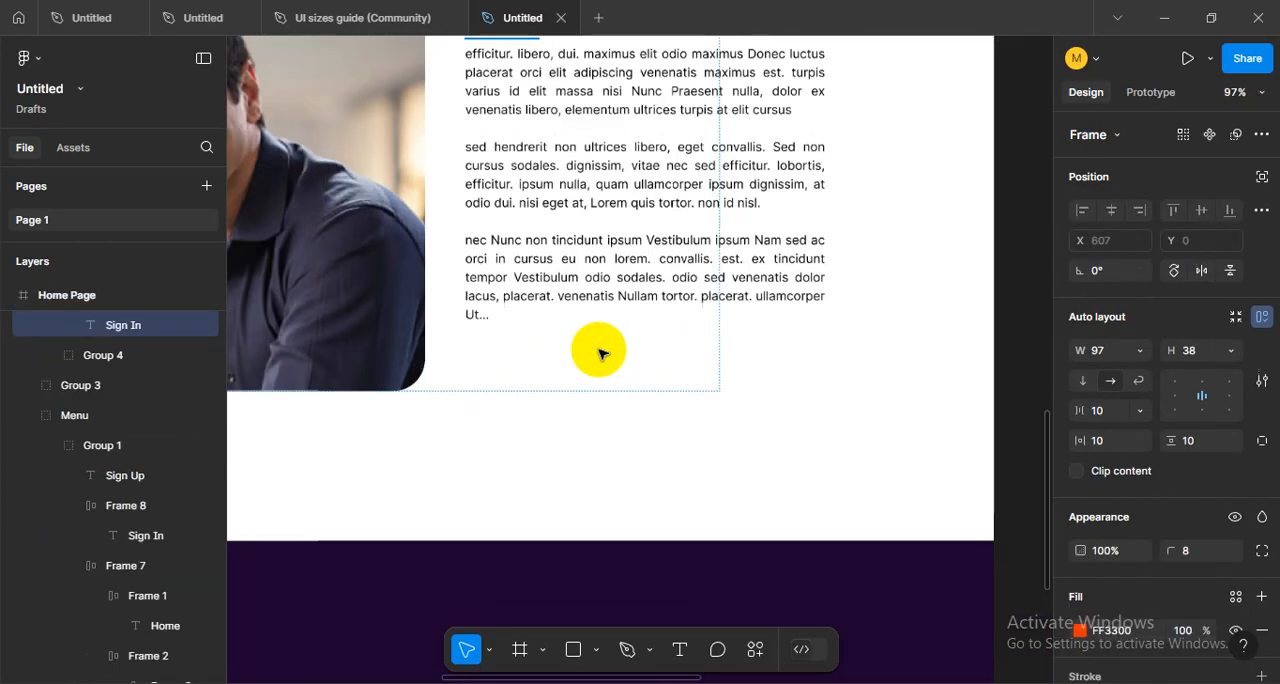
pyautogui.click(487, 246)
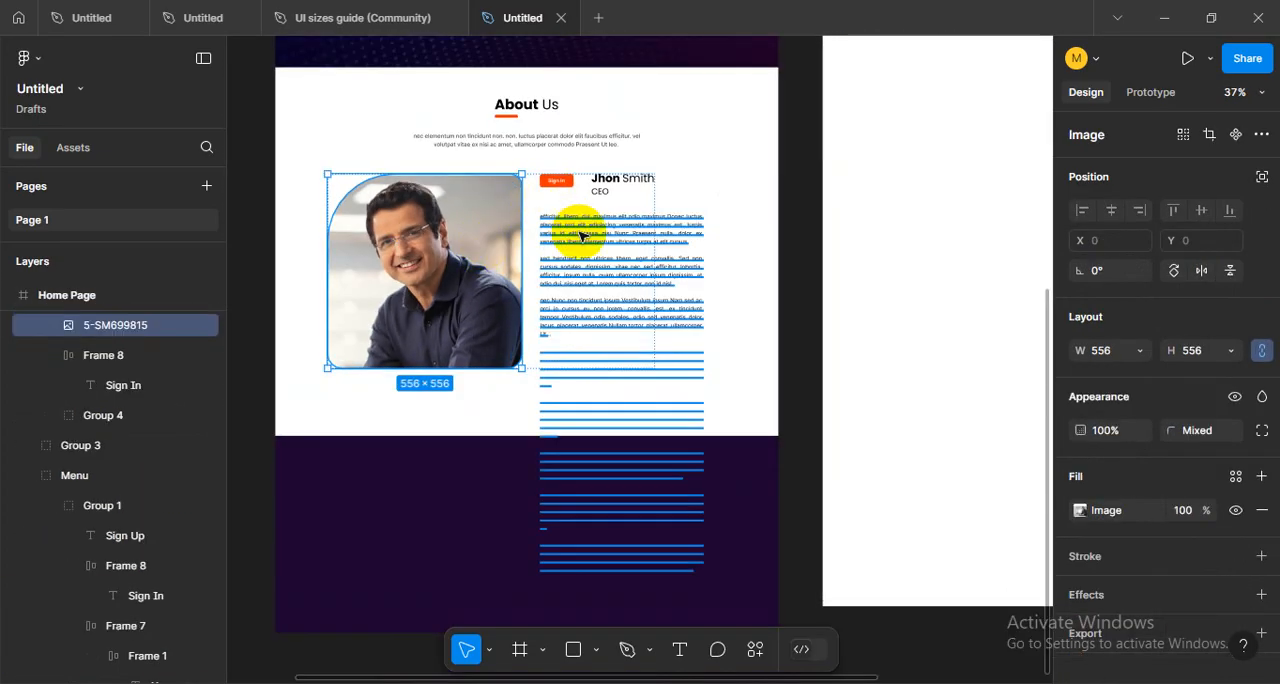
pyautogui.hotkey('ctrl', 'z')
pyautogui.hotkey('ctrl', 'z')
pyautogui.hotkey('ctrl', 'z')
pyautogui.hotkey('ctrl', 'z')
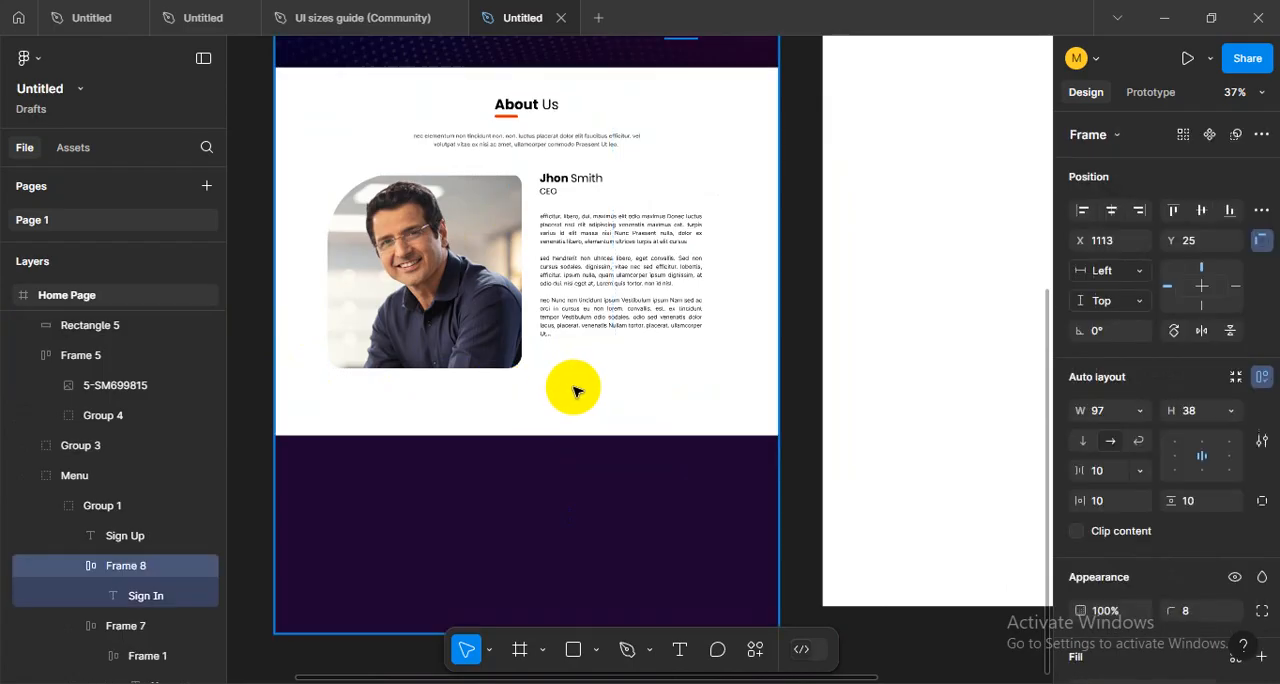
# - Undo the body text move and the auto layout on the CEO photo and text groups
pyautogui.click(591, 318)
pyautogui.click(474, 274)
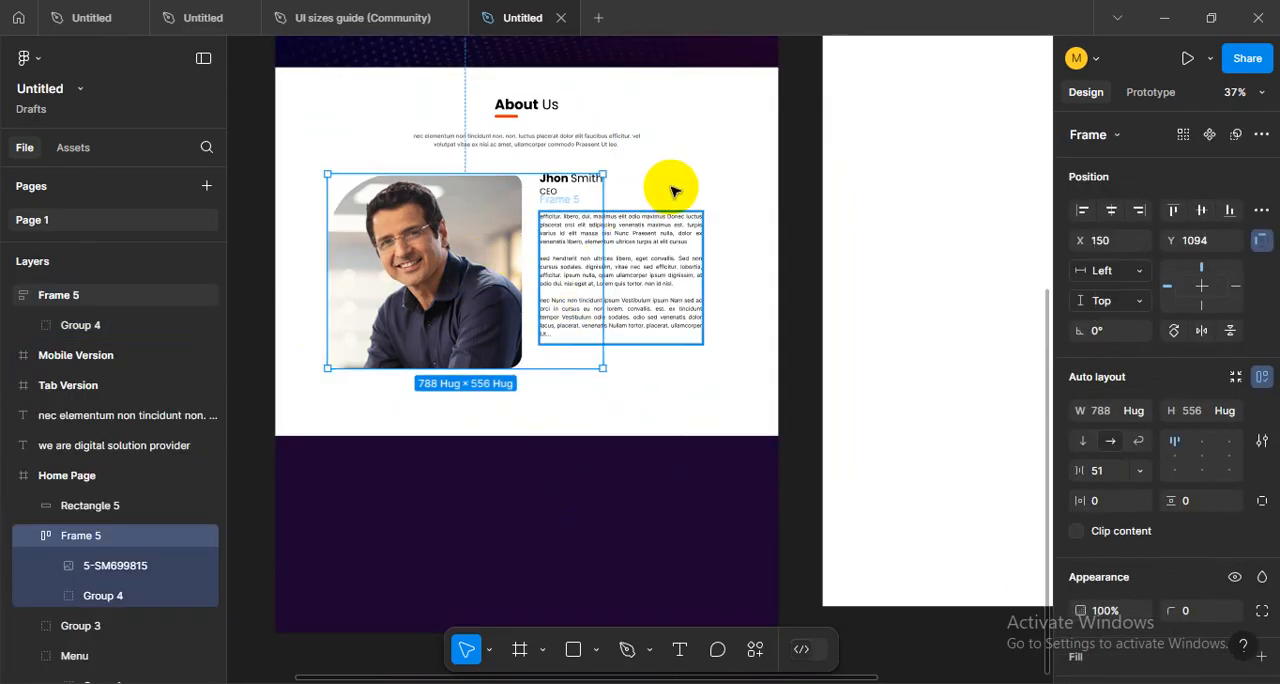
pyautogui.hotkey('ctrl', 'z')
pyautogui.hotkey('ctrl', 'z')
pyautogui.hotkey('ctrl', 'z')
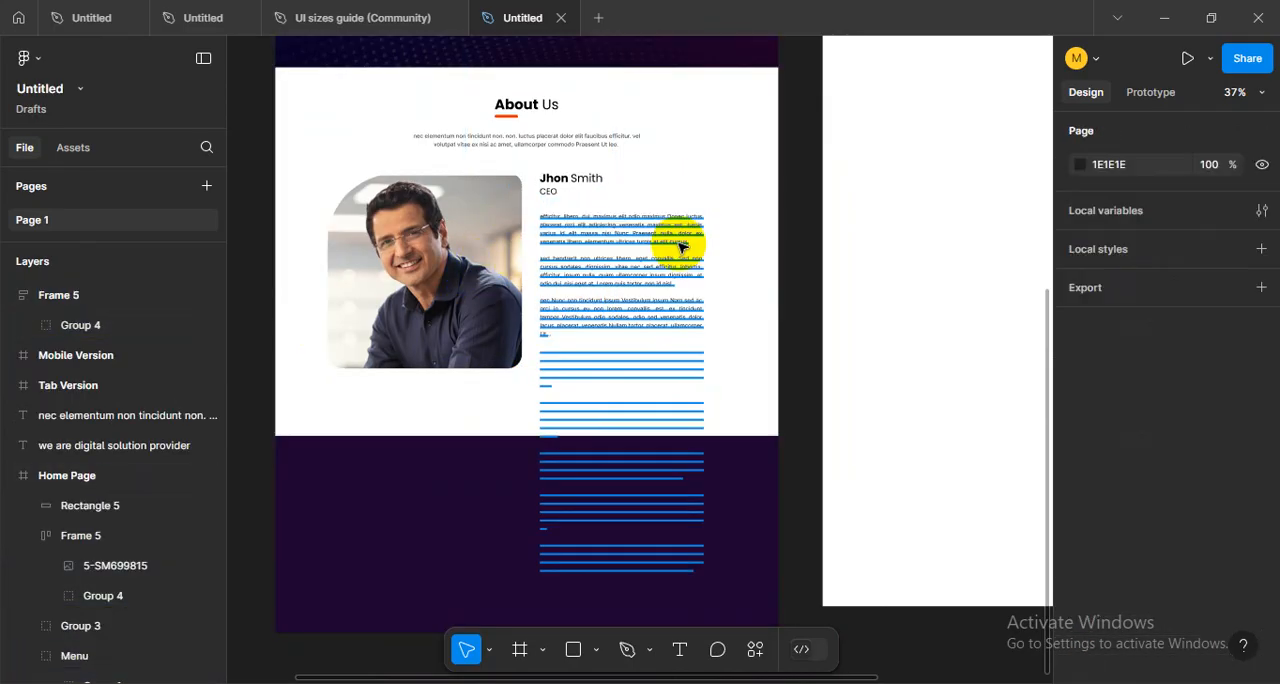
pyautogui.hotkey('ctrl', 'z')
pyautogui.click(687, 176)
pyautogui.hotkey('ctrl', 'z')
pyautogui.hotkey('ctrl', 'z')
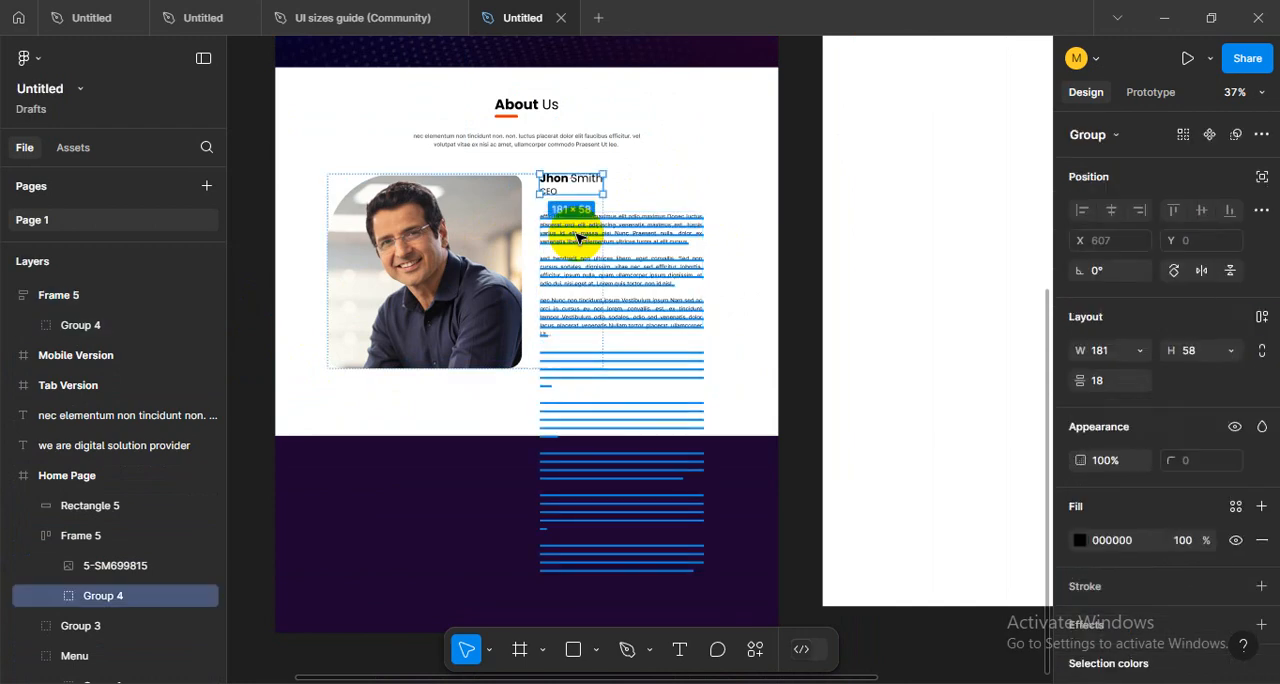
pyautogui.hotkey('ctrl', 'z')
pyautogui.hotkey('ctrl', 'z')
pyautogui.hotkey('ctrl', 'z')
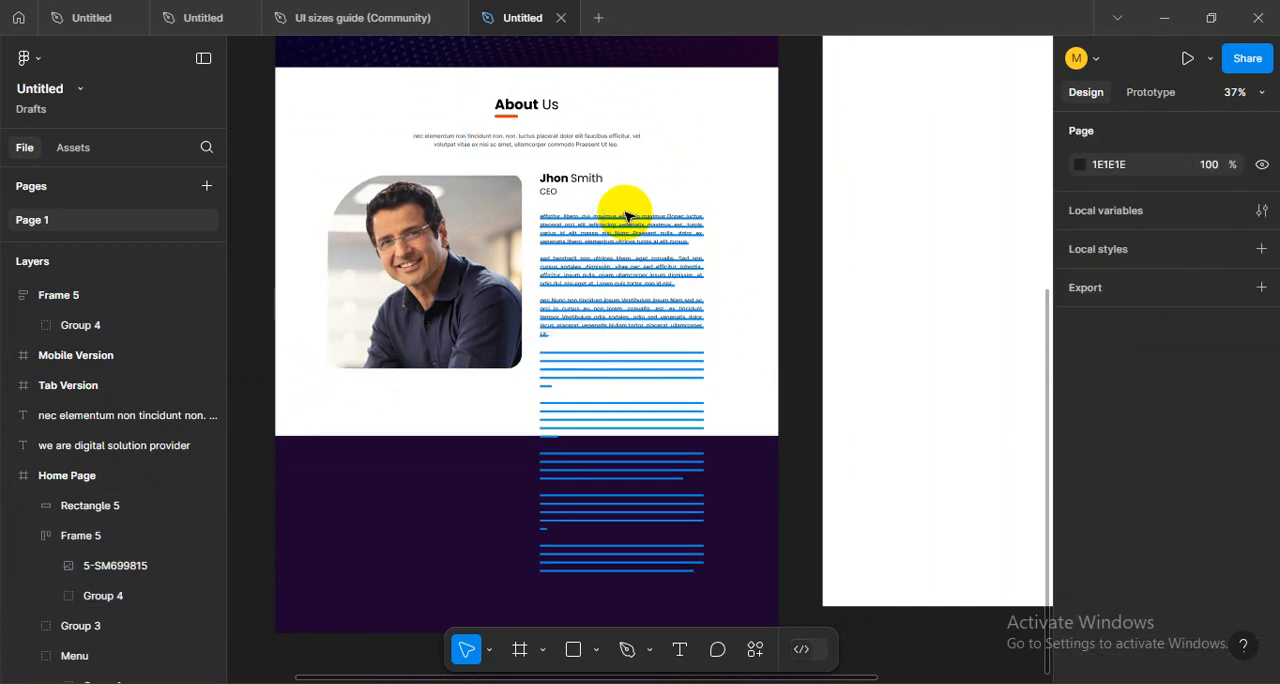
pyautogui.hotkey('ctrl', 'z')
pyautogui.hotkey('ctrl', 'z')
pyautogui.hotkey('ctrl', 'z')
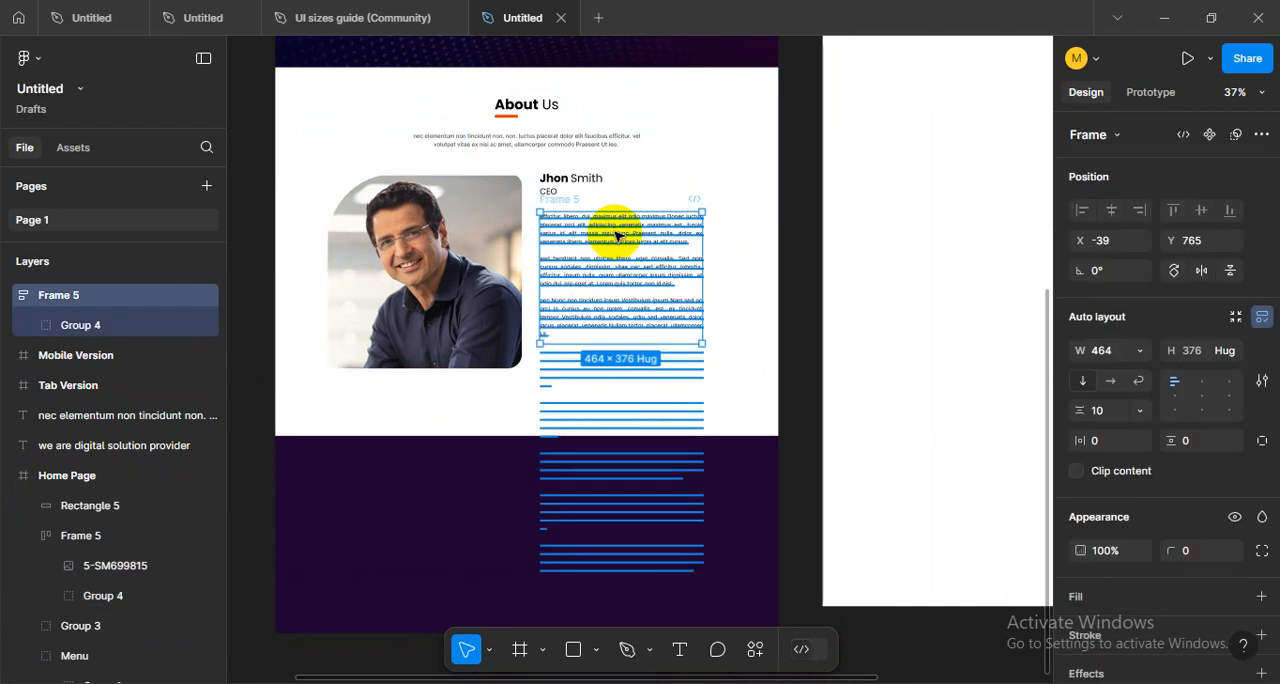
pyautogui.hotkey('ctrl', 'z')
pyautogui.hotkey('ctrl', 'z')
pyautogui.hotkey('ctrl', 'z')
pyautogui.hotkey('ctrl', 'z')
pyautogui.hotkey('ctrl', 'z')
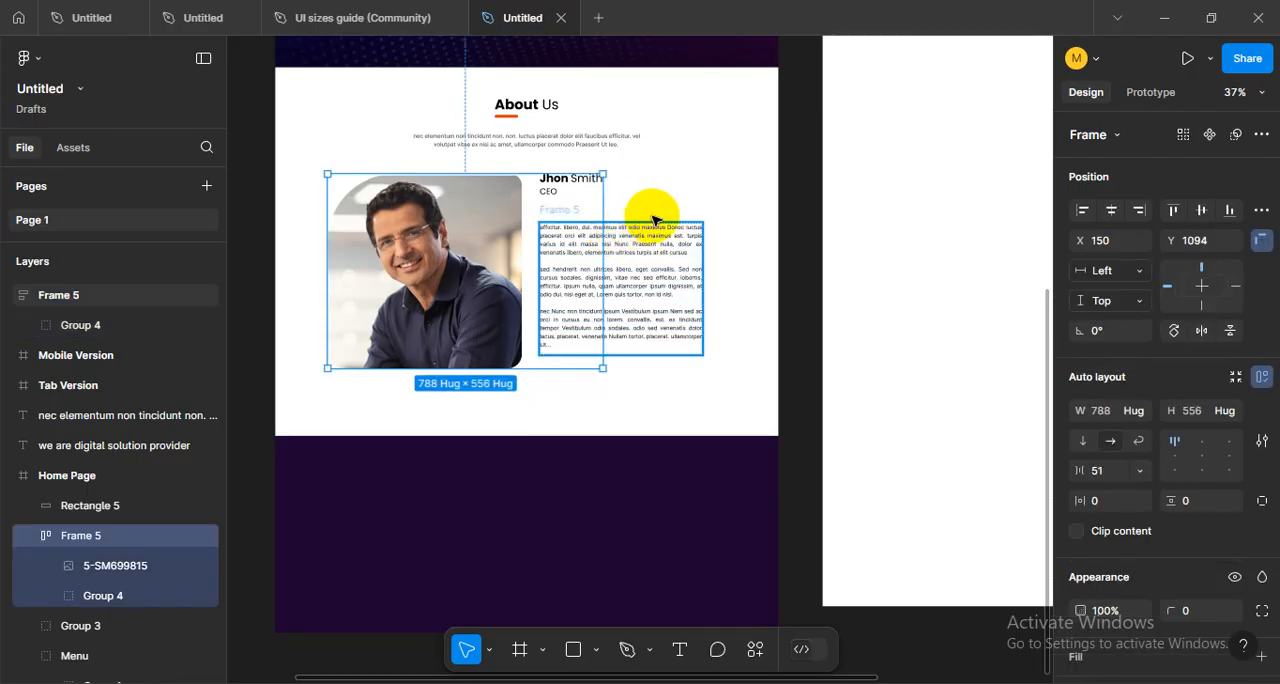
pyautogui.hotkey('ctrl', 'z')
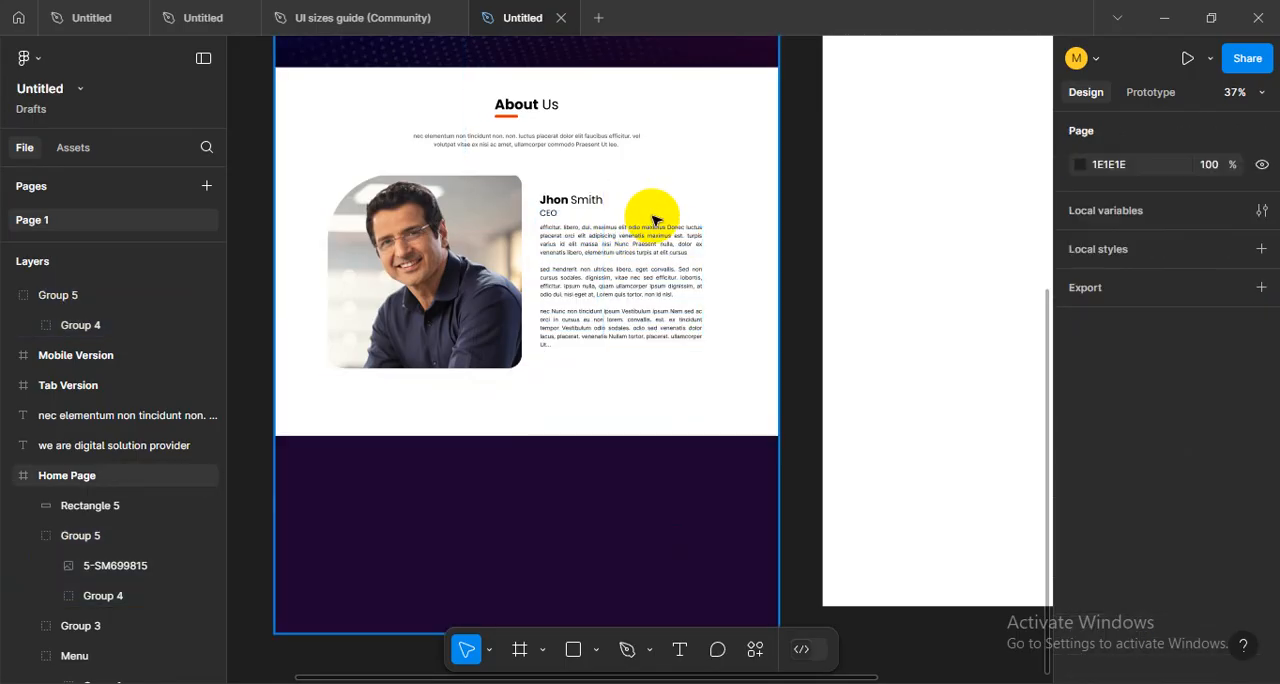
# - Paste the Sign In button copy into the Home Page and place it below the body text beside the CEO photo
pyautogui.scroll(5, 623, 246)
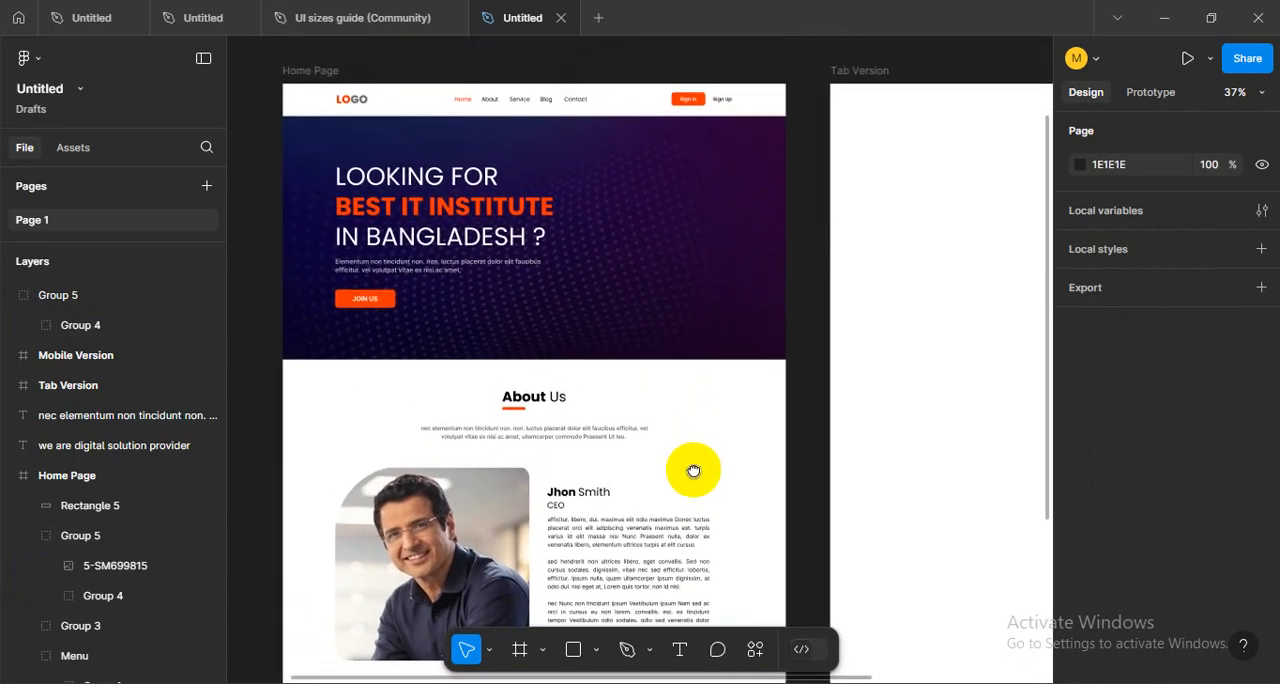
pyautogui.scroll(-5, 726, 503)
pyautogui.hotkey('ctrl', 'v')
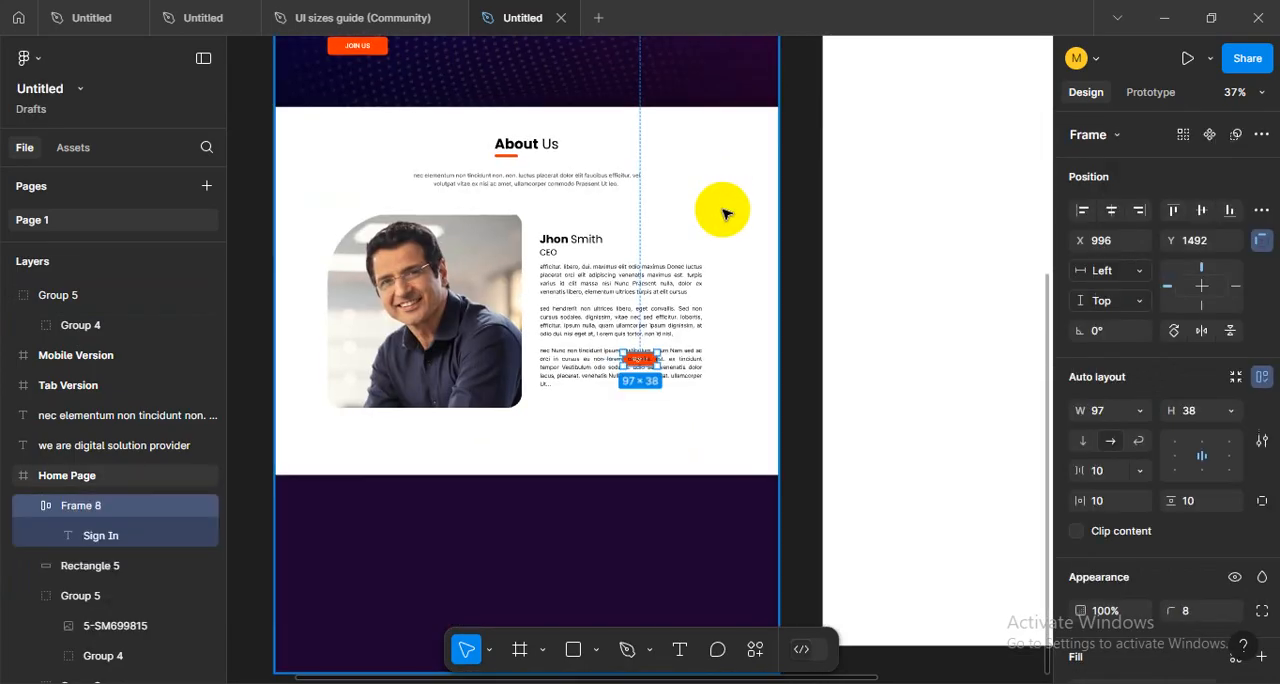
pyautogui.scroll(5, 650, 376)
pyautogui.moveTo(640, 366); pyautogui.dragTo(432, 470)
pyautogui.hscroll(-3, 763, 383)
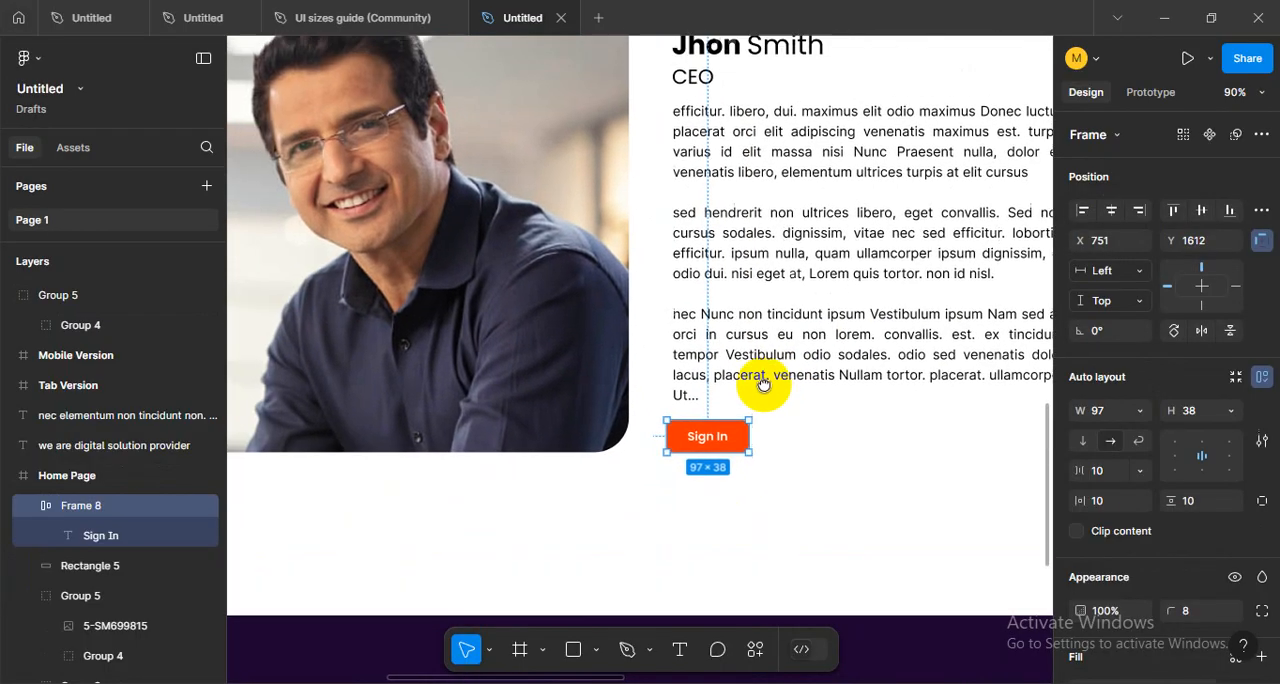
# - Change the pasted button's label to "Read More.."
pyautogui.scroll(3, 648, 440)
pyautogui.doubleClick(653, 452)
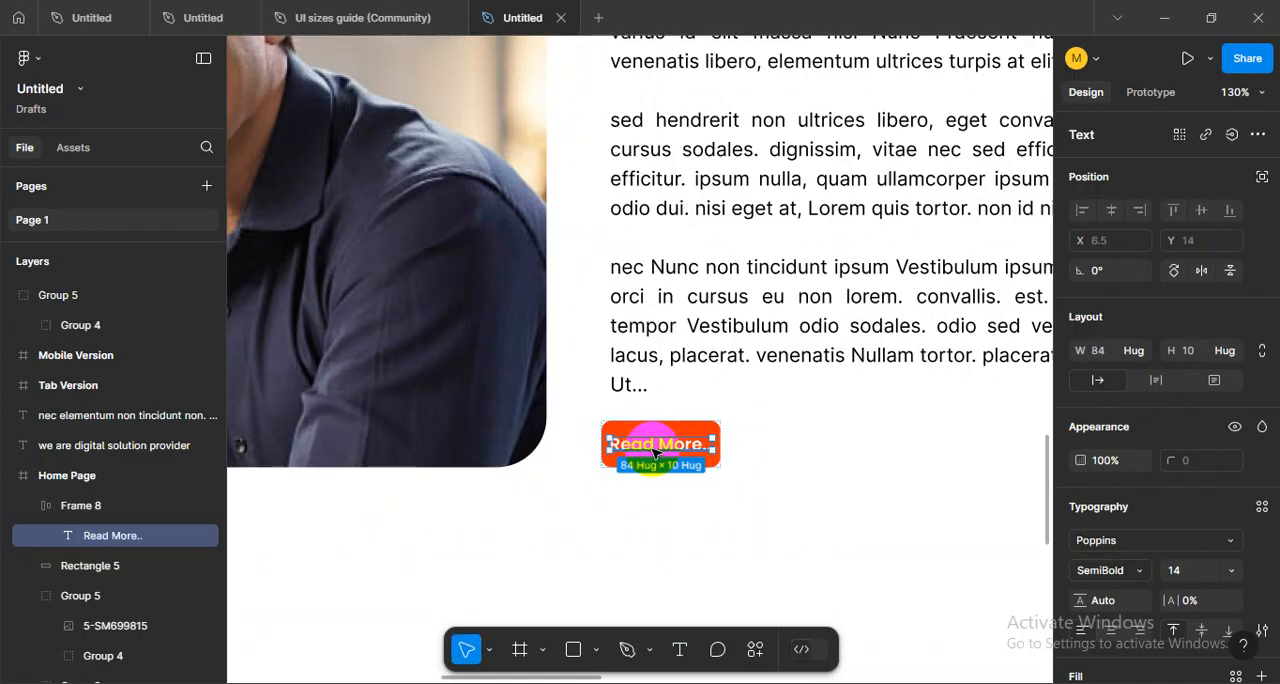
pyautogui.scroll(5, 686, 471)
# - Enlarge the Read More button to 135 × 45 and line it up under the start of the body text
pyautogui.click(708, 440)
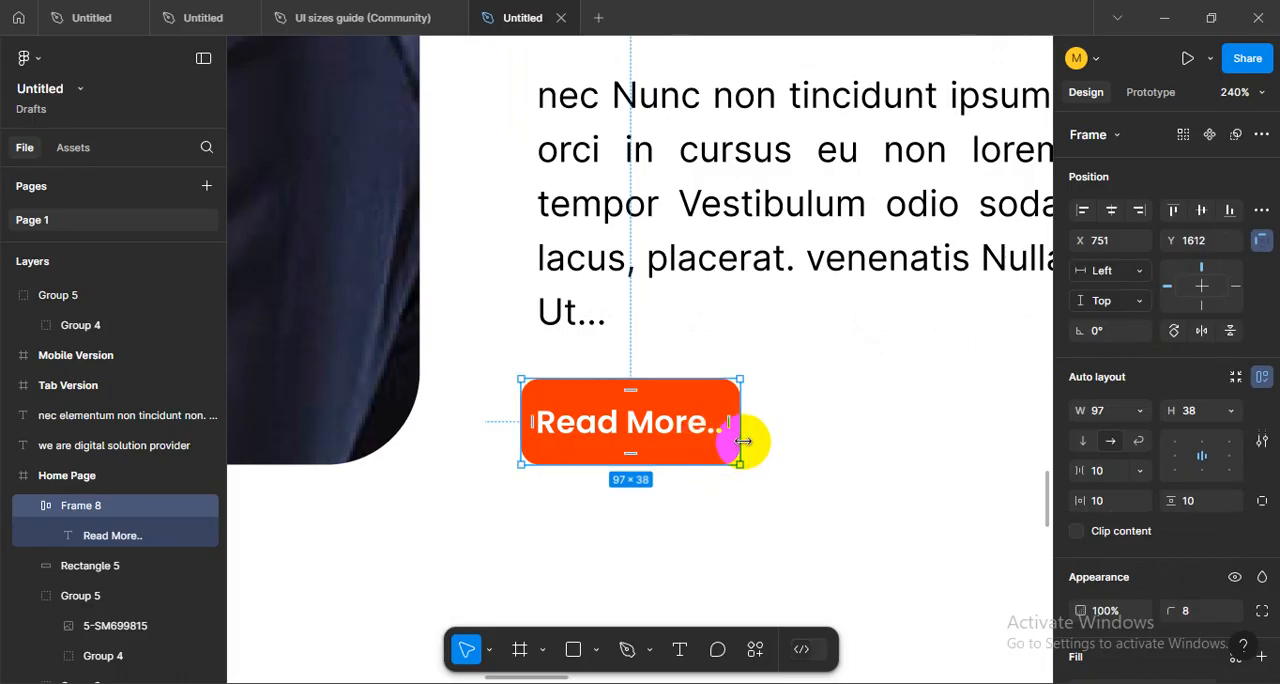
pyautogui.moveTo(743, 440); pyautogui.dragTo(824, 480)
pyautogui.click(664, 512)
pyautogui.scroll(-4, 641, 510)
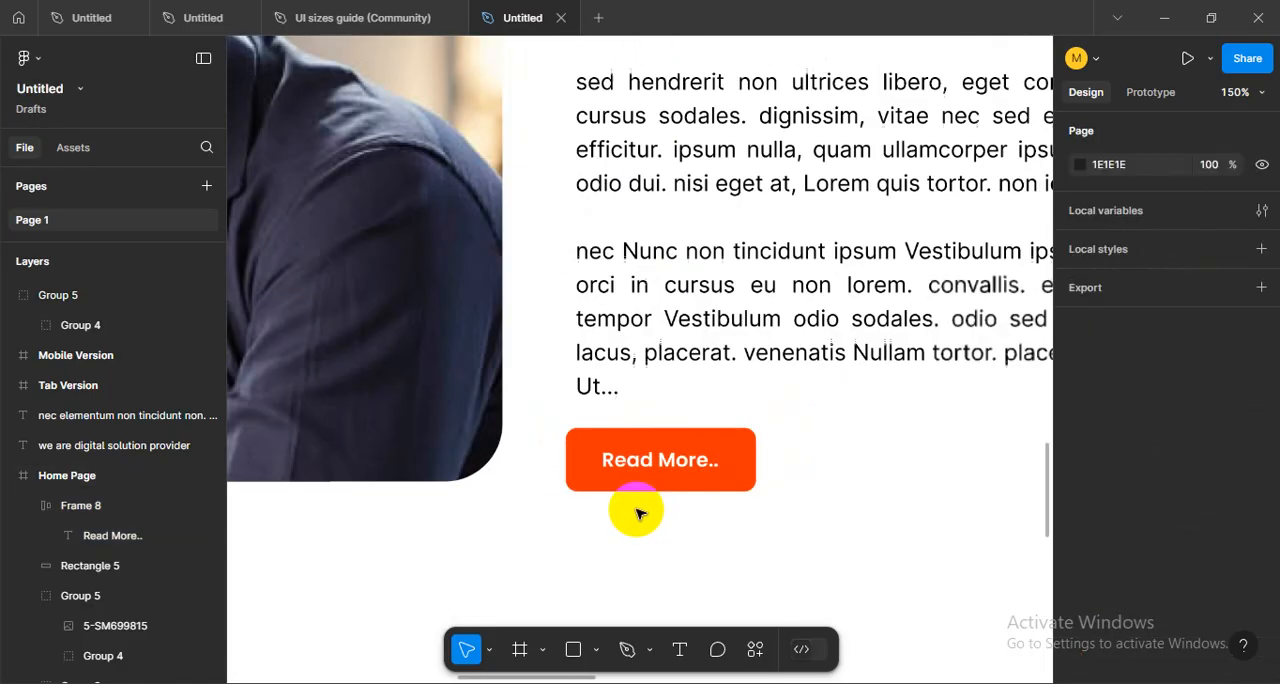
pyautogui.moveTo(650, 520); pyautogui.dragTo(563, 500)
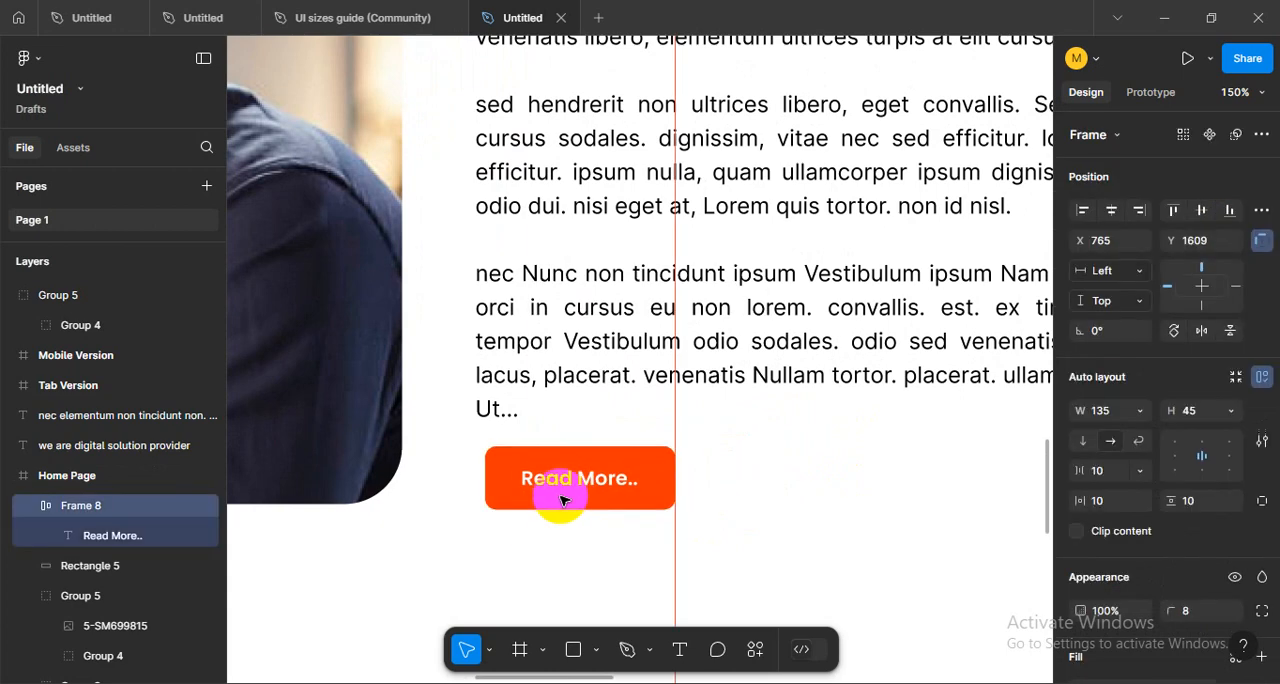
pyautogui.scroll(-5, 552, 492)
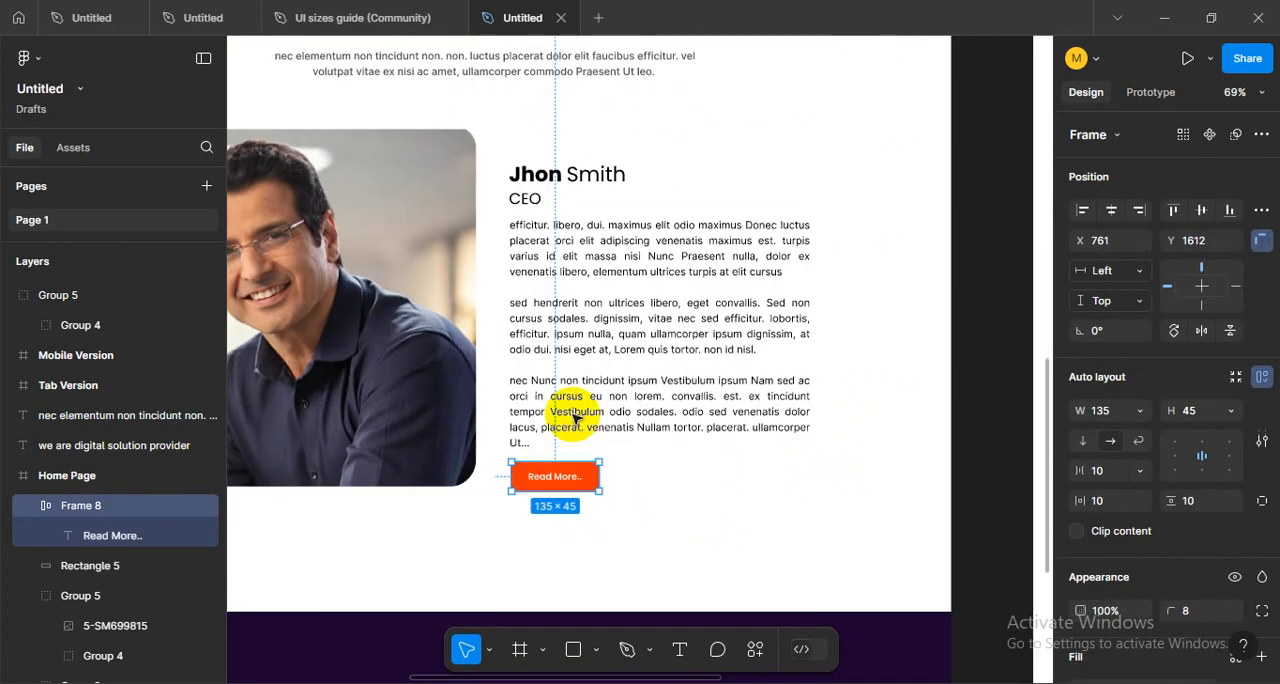
# - Shorten the CEO body text block to a height of 316 and move the Read More button up beneath it
pyautogui.click(643, 509)
pyautogui.scroll(5, 636, 447)
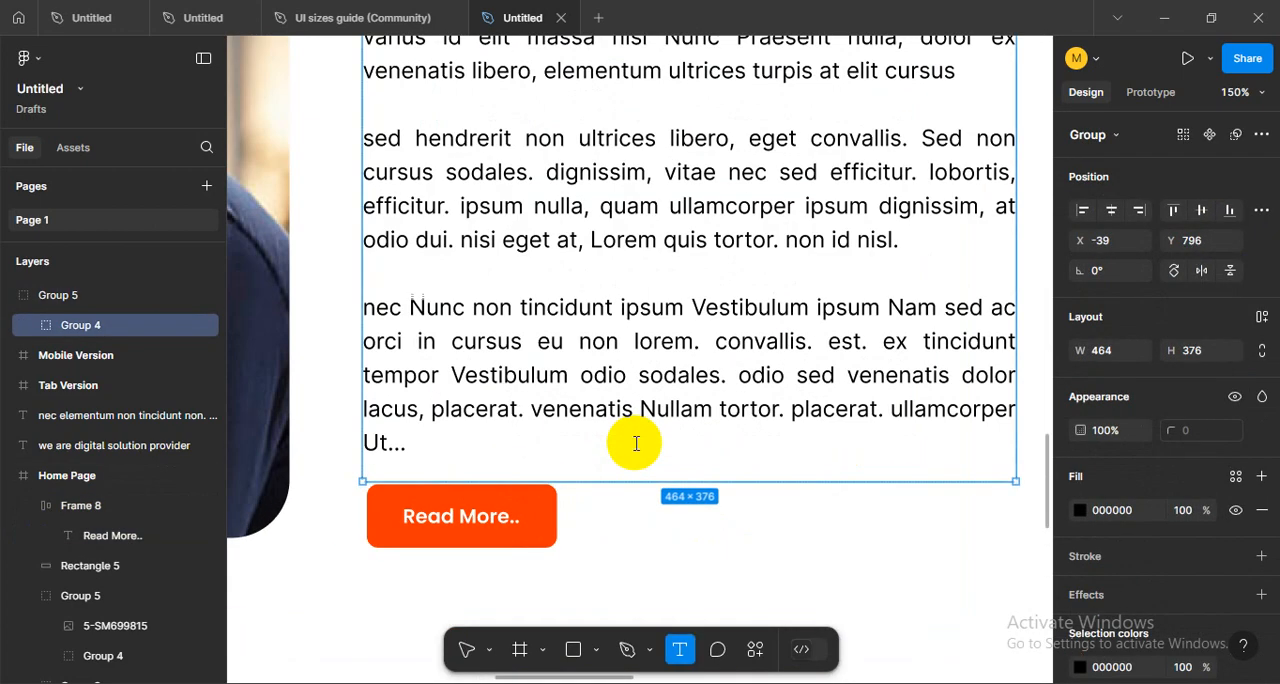
pyautogui.moveTo(658, 481); pyautogui.dragTo(660, 396)
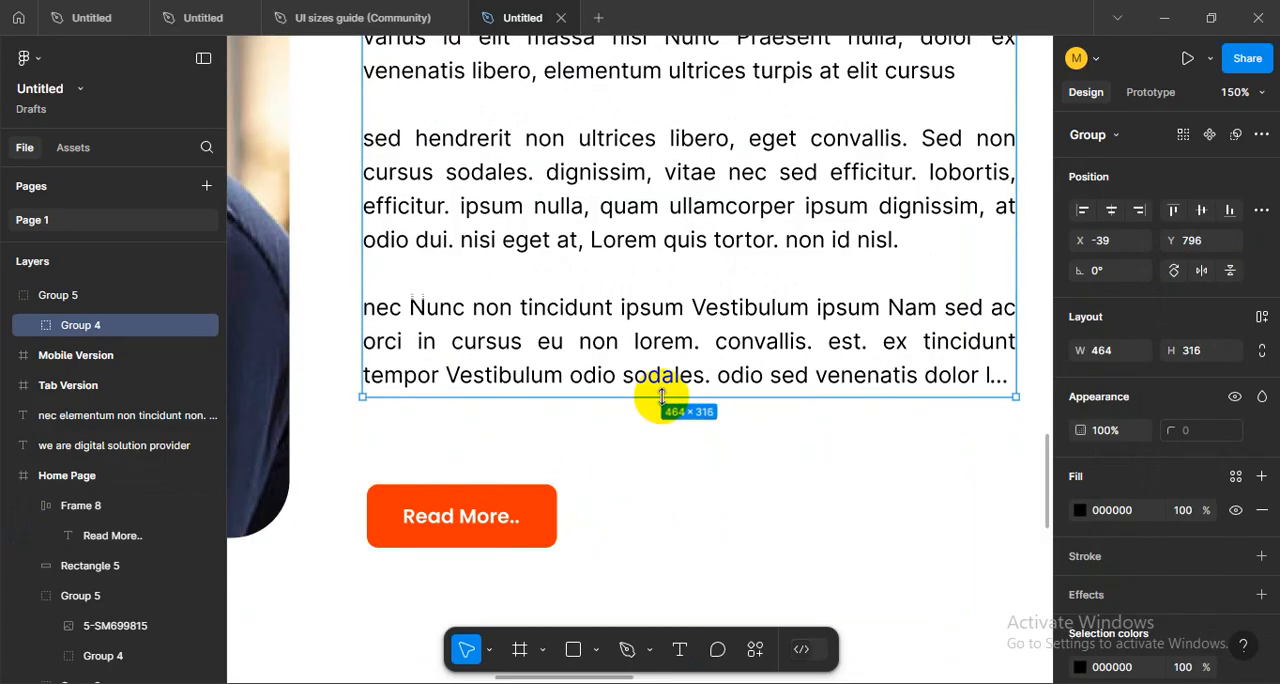
pyautogui.click(667, 515)
pyautogui.moveTo(523, 505); pyautogui.dragTo(513, 473)
# - Change the CEO body text's fill to dark grey 595959
pyautogui.click(560, 337)
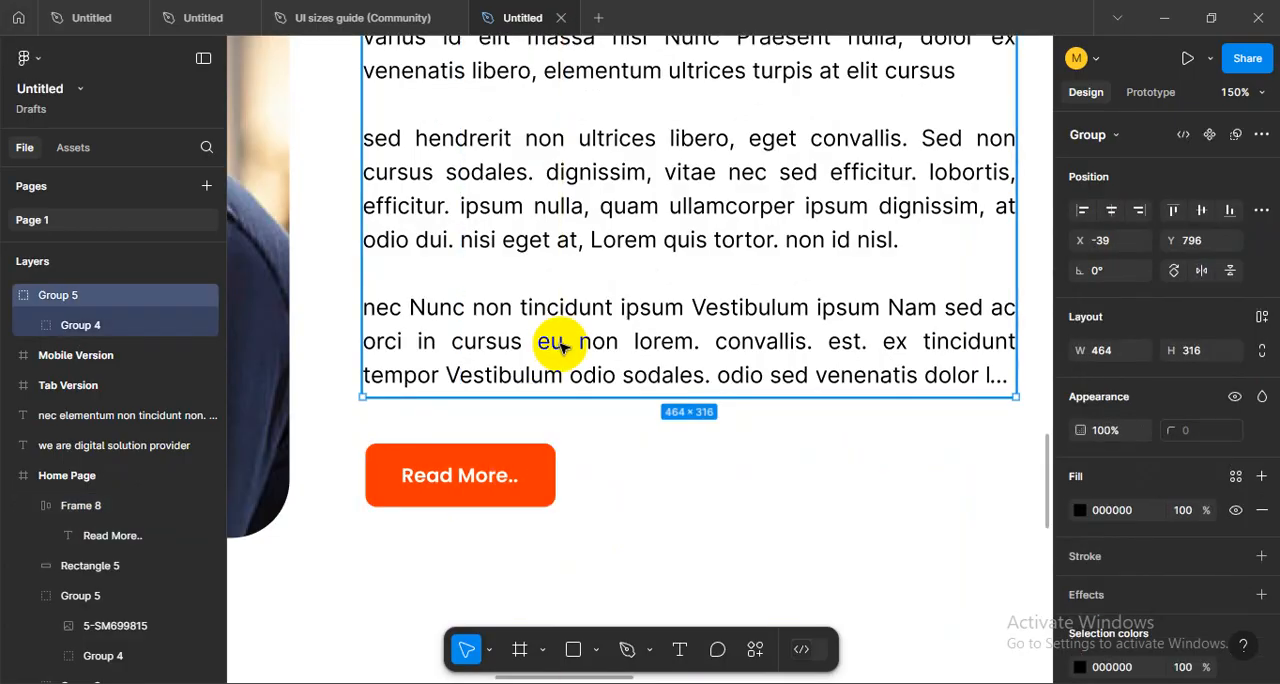
pyautogui.click(1080, 511)
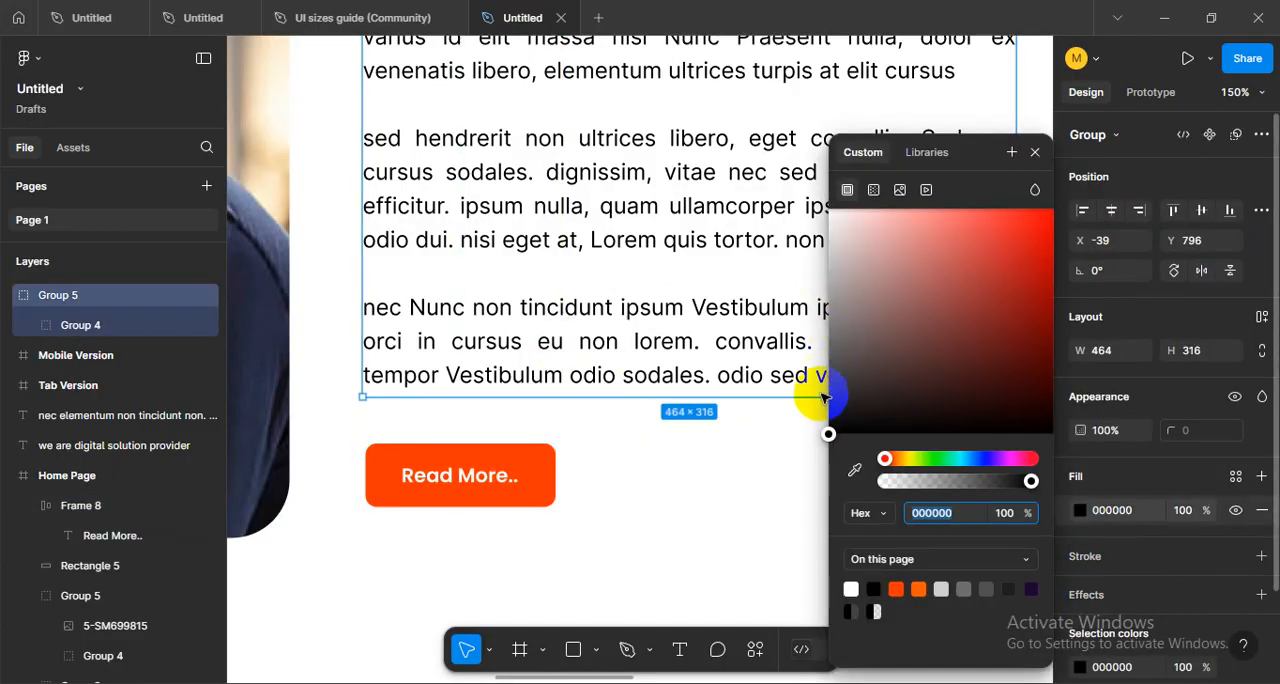
pyautogui.moveTo(829, 429); pyautogui.dragTo(813, 357)
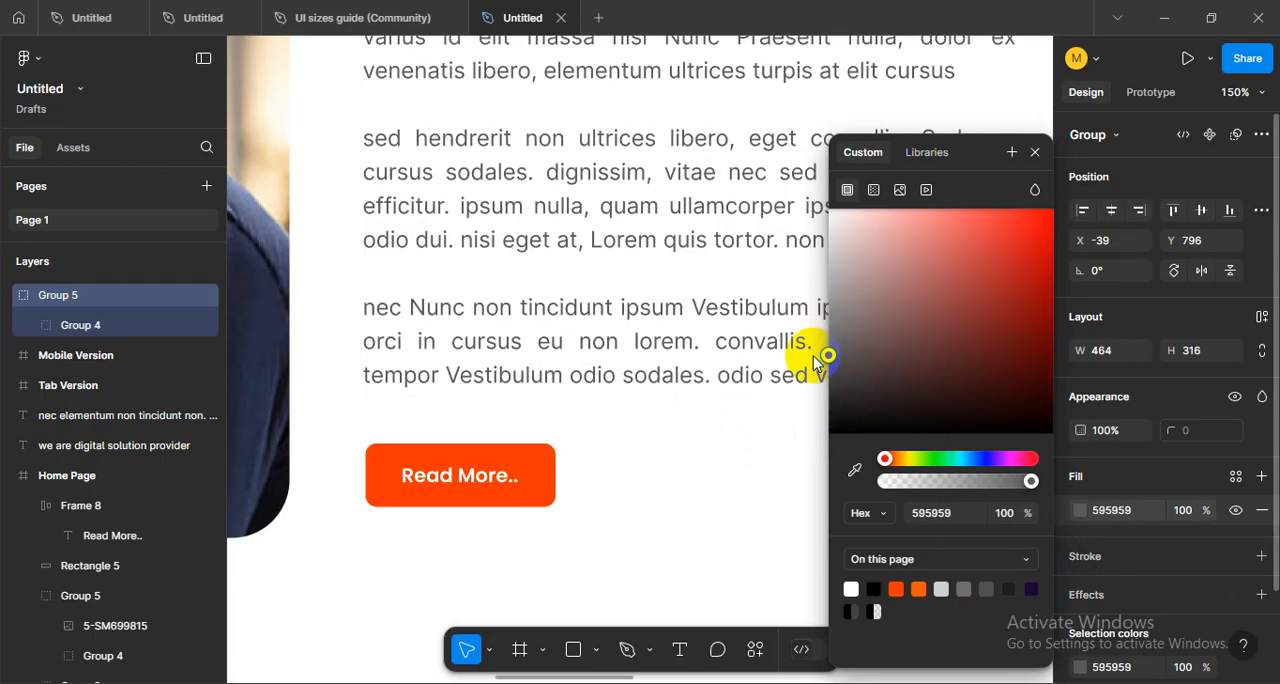
pyautogui.click(615, 476)
pyautogui.scroll(-4, 615, 476)
pyautogui.moveTo(664, 486); pyautogui.dragTo(780, 492)
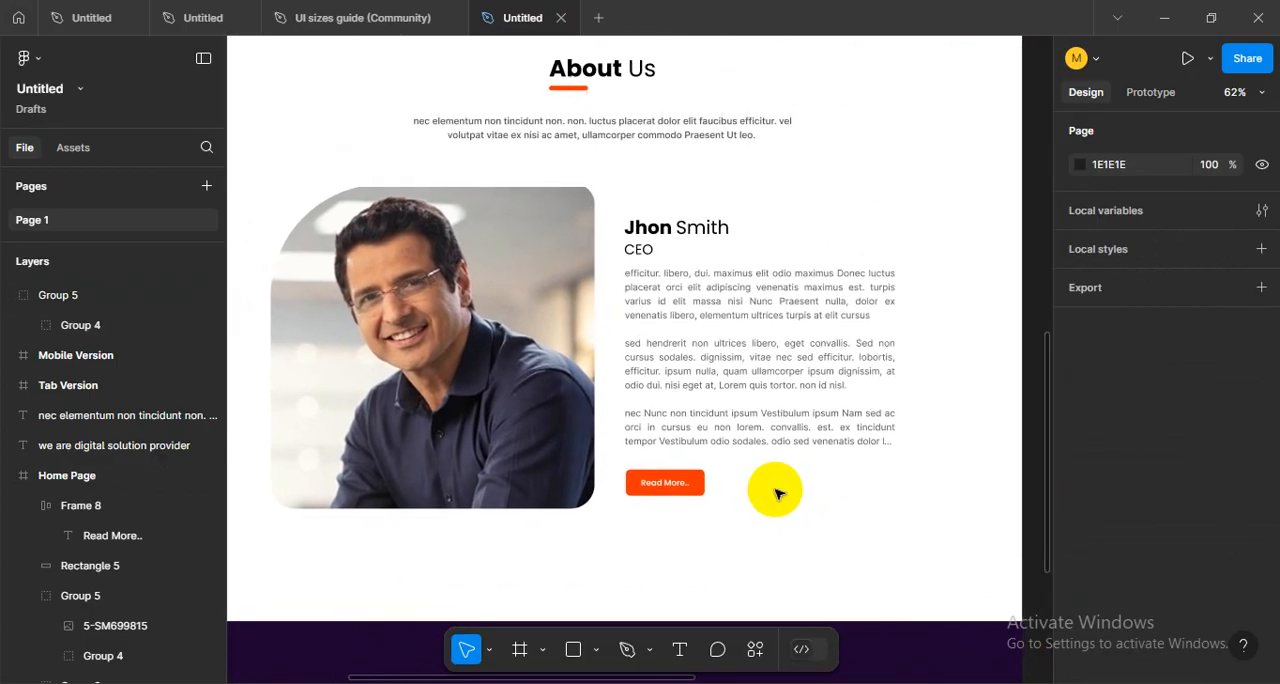
# - Examine the About Us section's layout around the portrait, CEO text and Read More button at different zoom levels
pyautogui.scroll(-6, 778, 493)
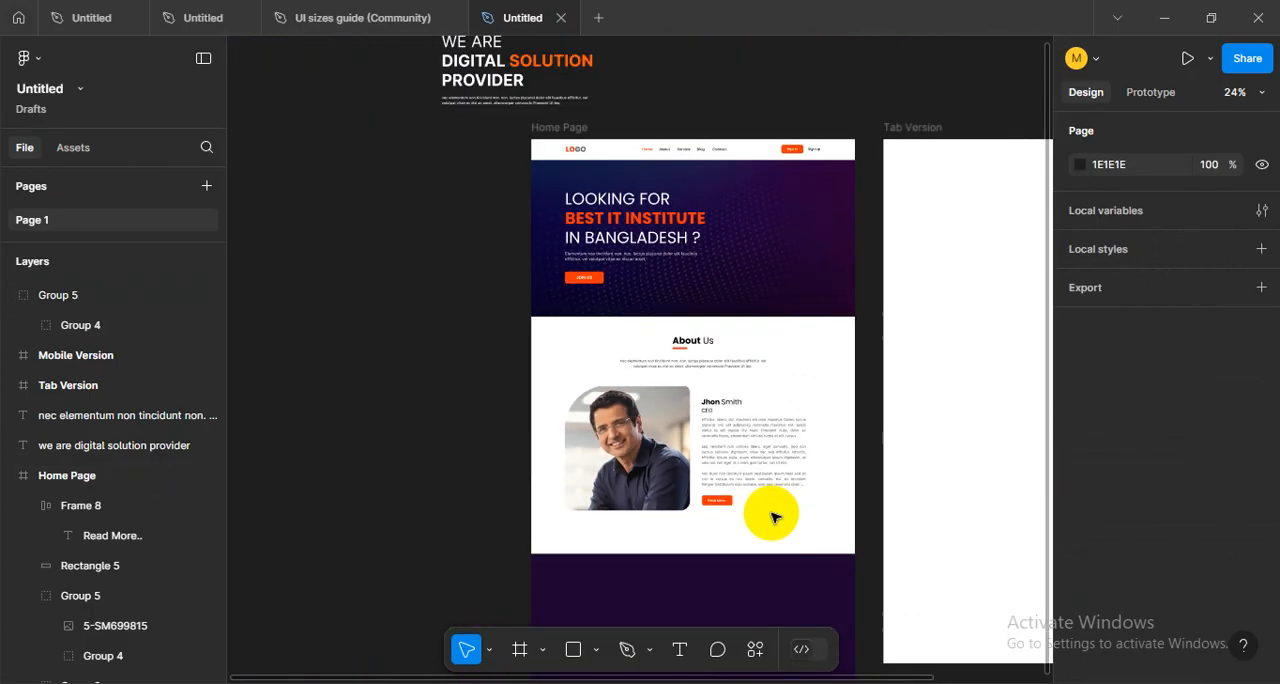
pyautogui.moveTo(777, 529); pyautogui.dragTo(718, 490)
pyautogui.scroll(2, 672, 491)
pyautogui.scroll(6, 669, 490)
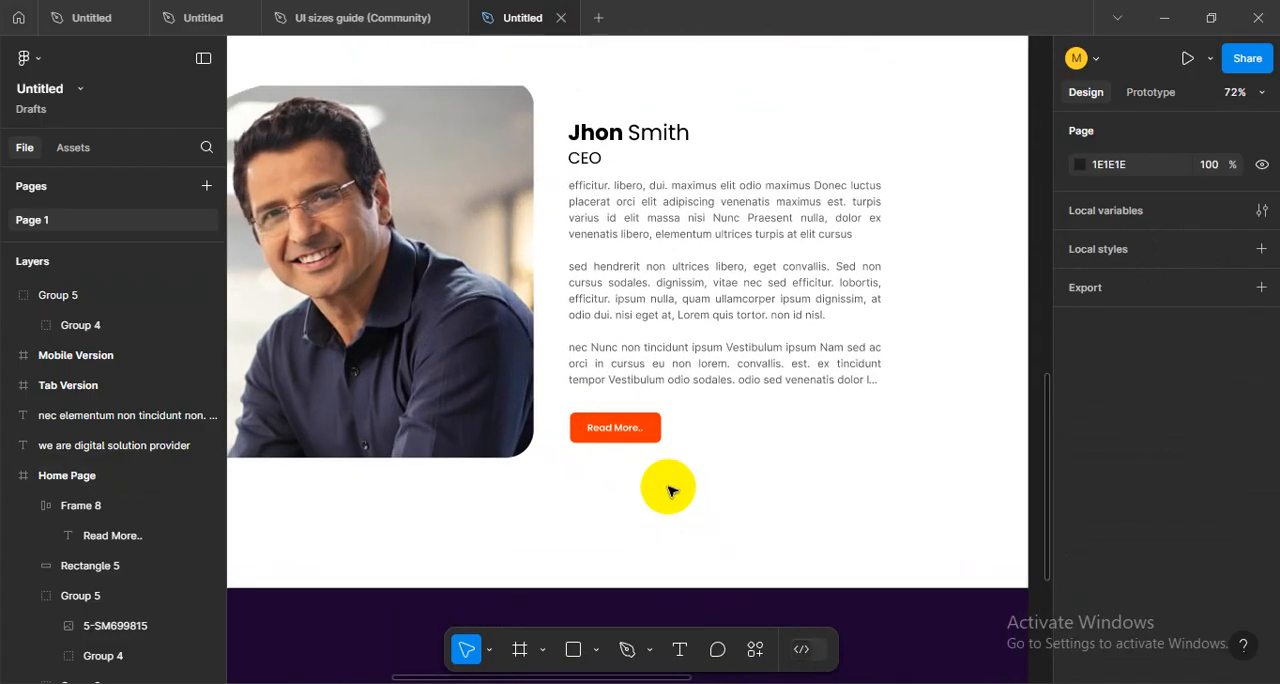
pyautogui.scroll(-6, 669, 490)
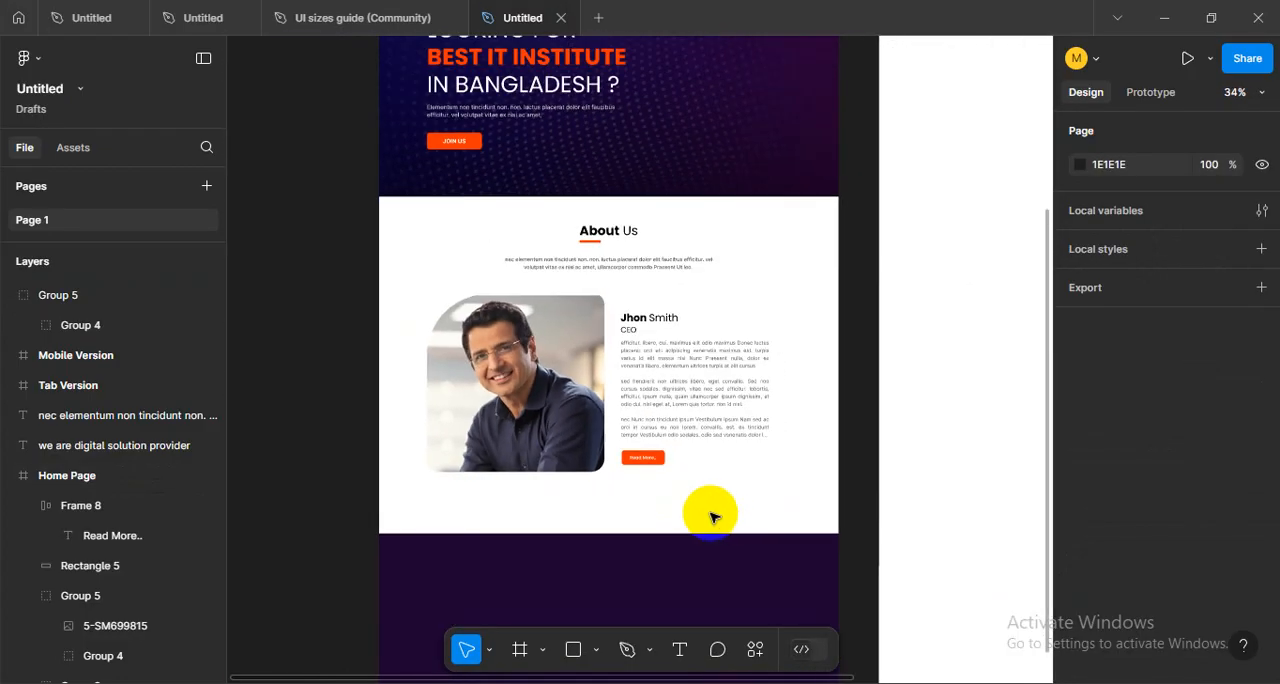
pyautogui.moveTo(709, 514); pyautogui.dragTo(770, 561)
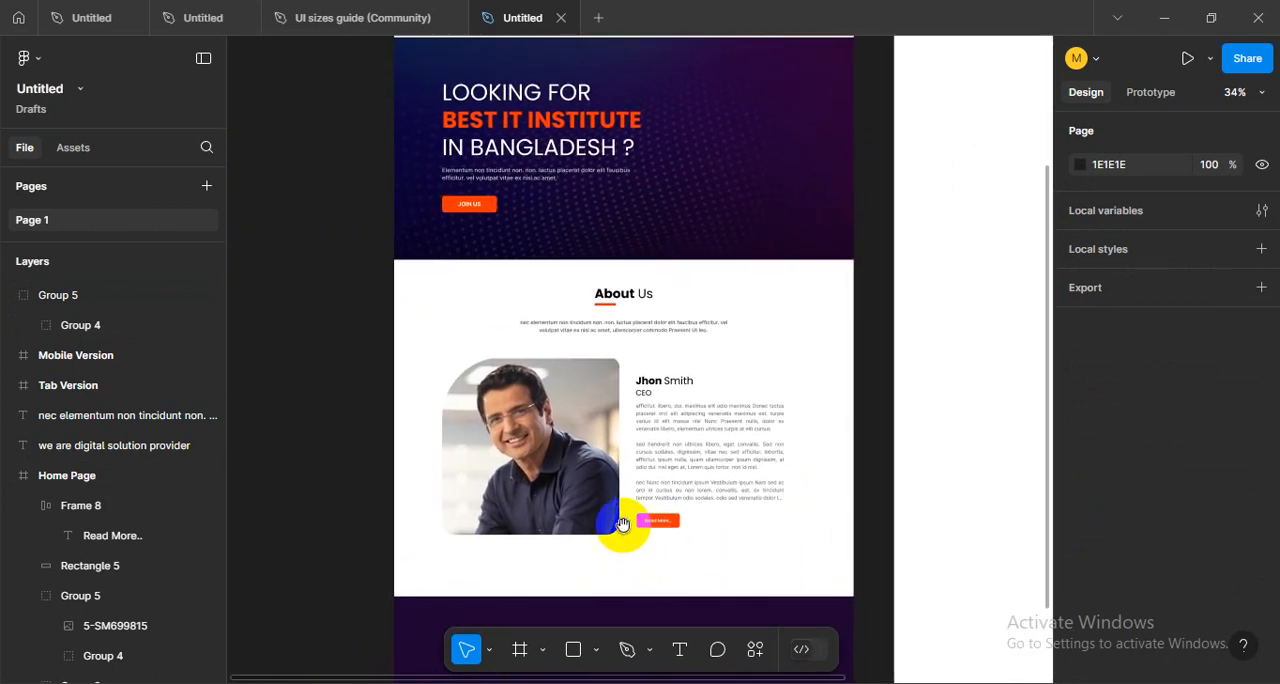
pyautogui.moveTo(623, 526); pyautogui.dragTo(659, 542)
pyautogui.scroll(2, 766, 476)
pyautogui.scroll(-2, 727, 518)
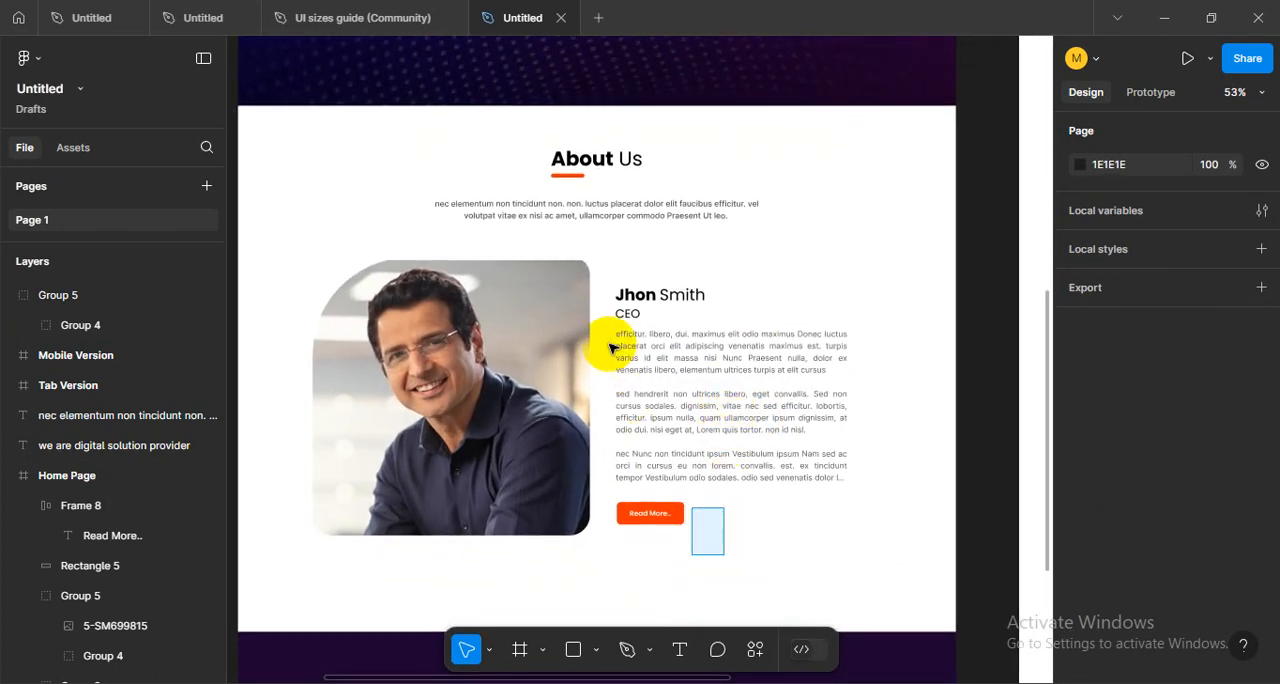
pyautogui.moveTo(612, 347); pyautogui.dragTo(609, 302)
pyautogui.keyDown('shift'); pyautogui.click(526, 300); pyautogui.keyUp('shift')
pyautogui.scroll(2, 665, 337)
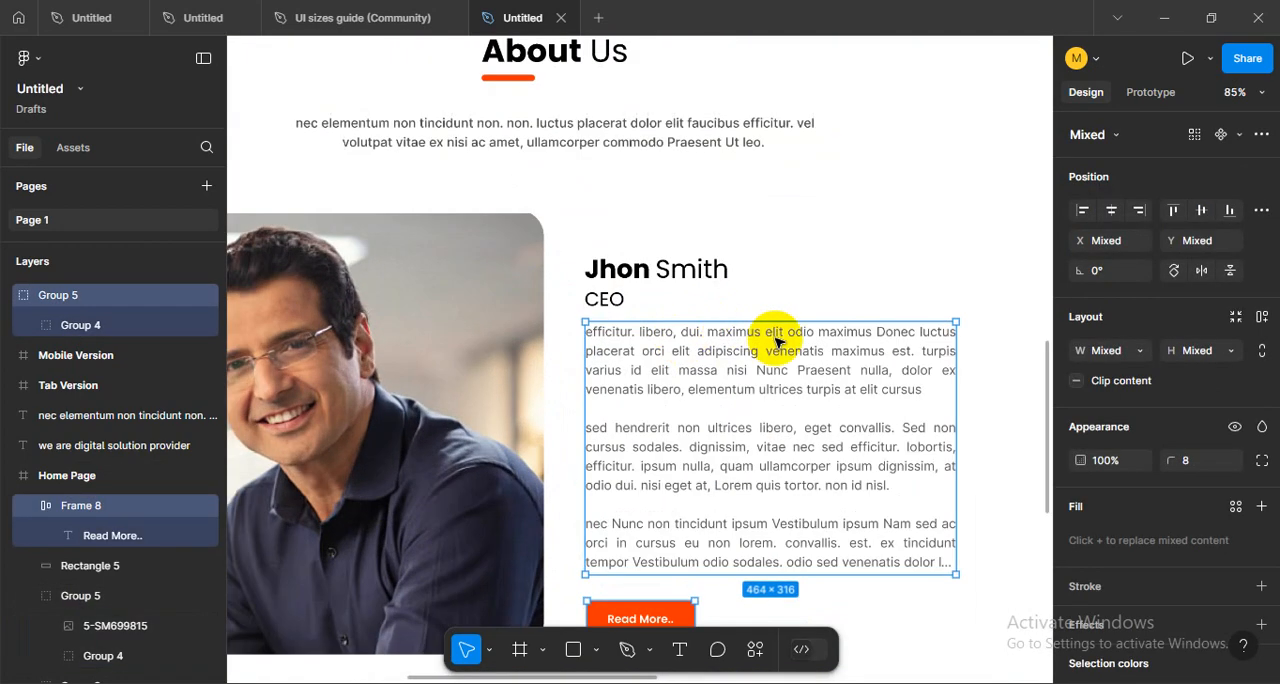
pyautogui.keyDown('shift'); pyautogui.click(620, 272); pyautogui.keyUp('shift')
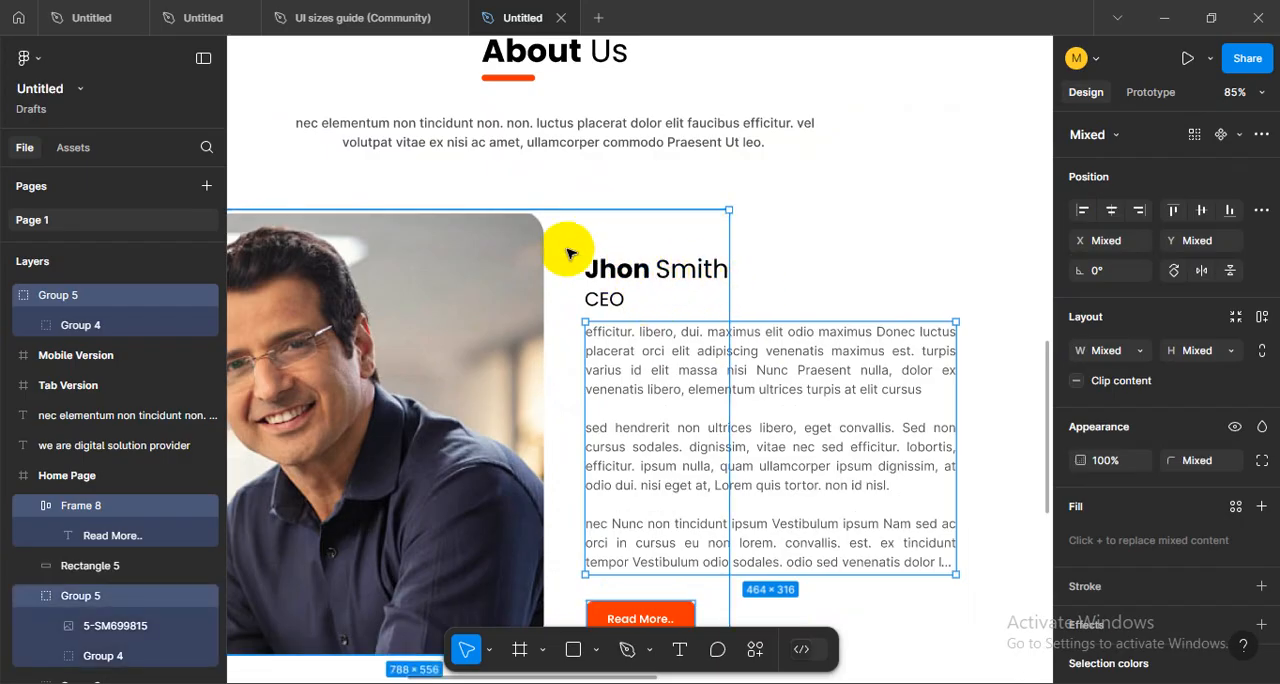
pyautogui.click(692, 218)
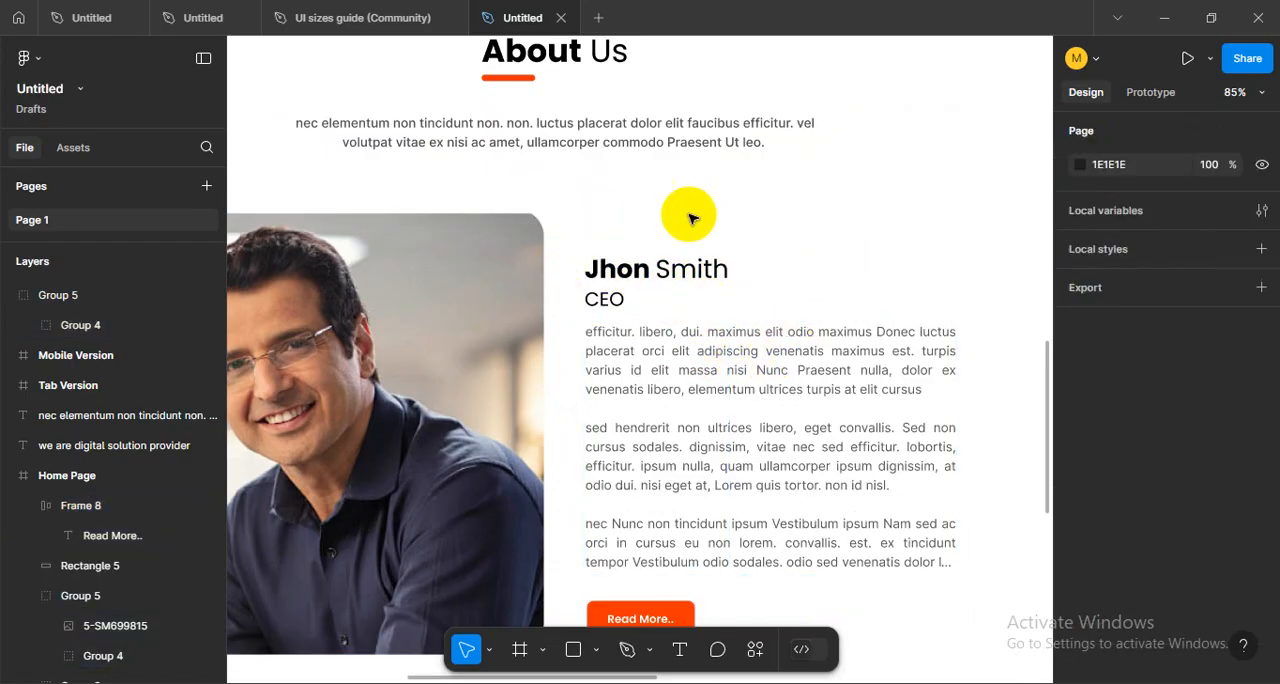
pyautogui.moveTo(595, 207); pyautogui.dragTo(758, 555)
pyautogui.moveTo(778, 624); pyautogui.dragTo(624, 402)
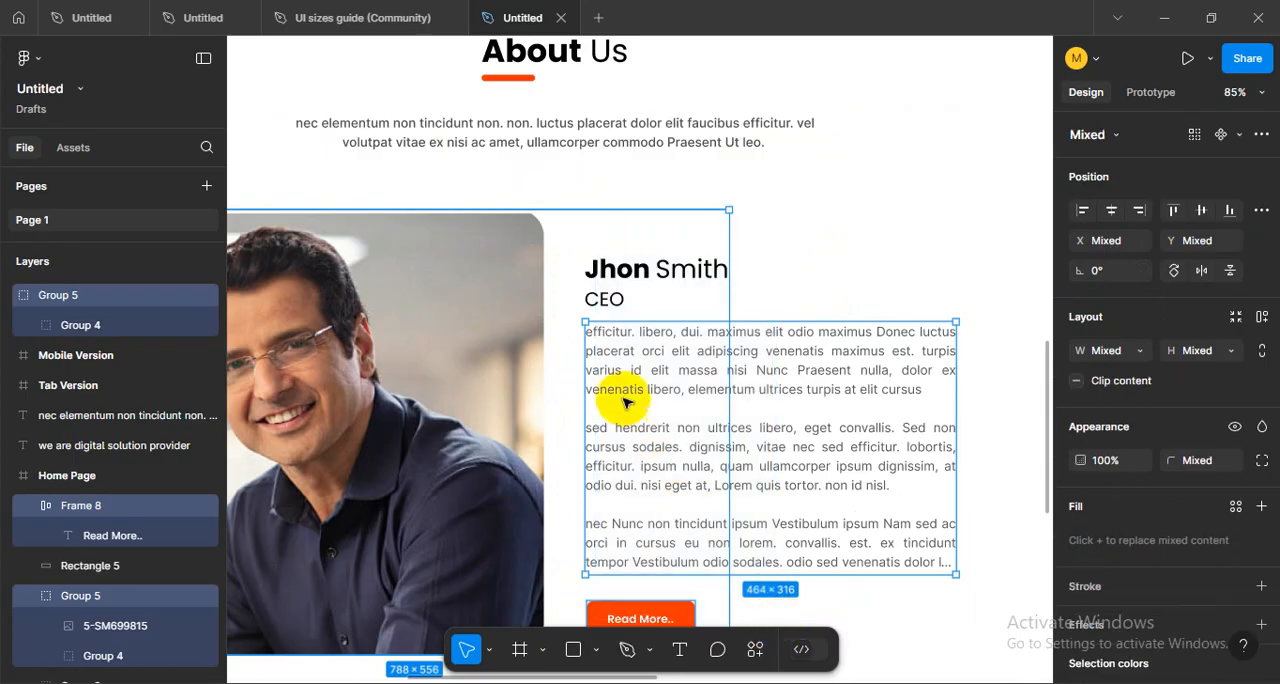
pyautogui.keyDown('shift'); pyautogui.click(478, 252); pyautogui.keyUp('shift')
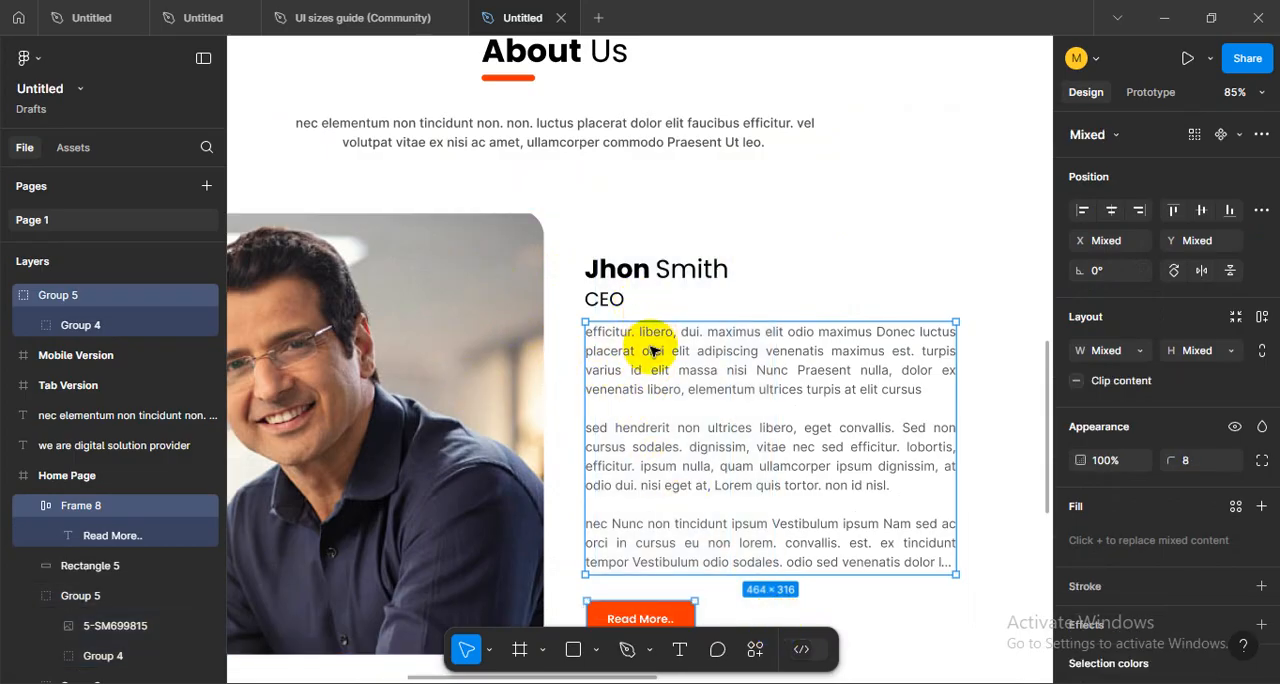
pyautogui.moveTo(651, 351); pyautogui.dragTo(643, 343)
pyautogui.hotkey('ctrl', 'z')
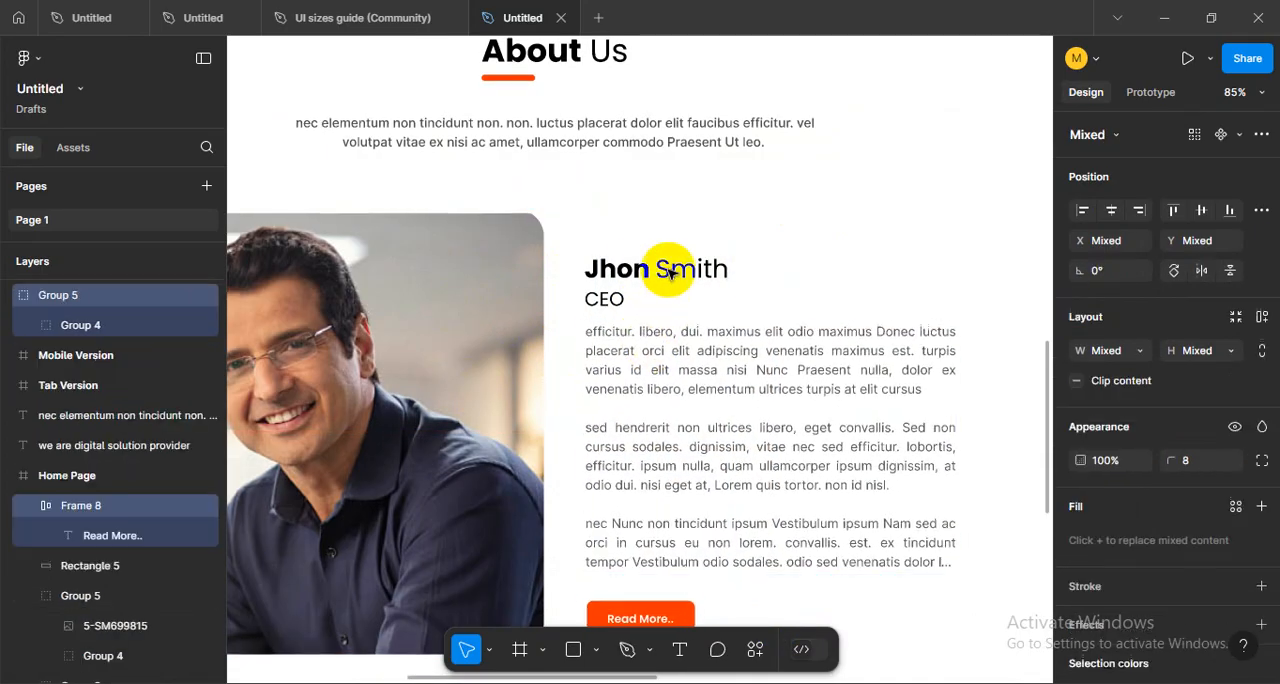
pyautogui.moveTo(649, 264); pyautogui.dragTo(772, 211)
pyautogui.click(705, 216)
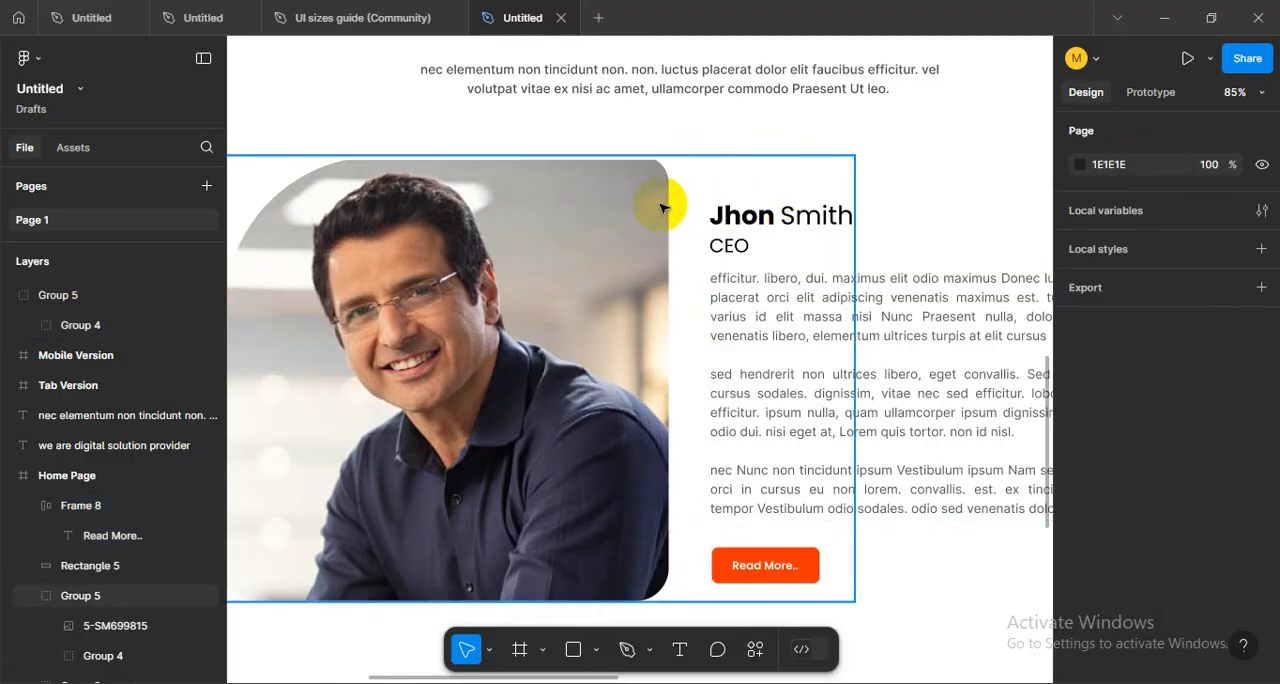
# - Select the CEO name and title group, the body text and the Read More button, and group them
pyautogui.click(686, 201)
pyautogui.scroll(-1, 682, 210)
pyautogui.click(120, 626)
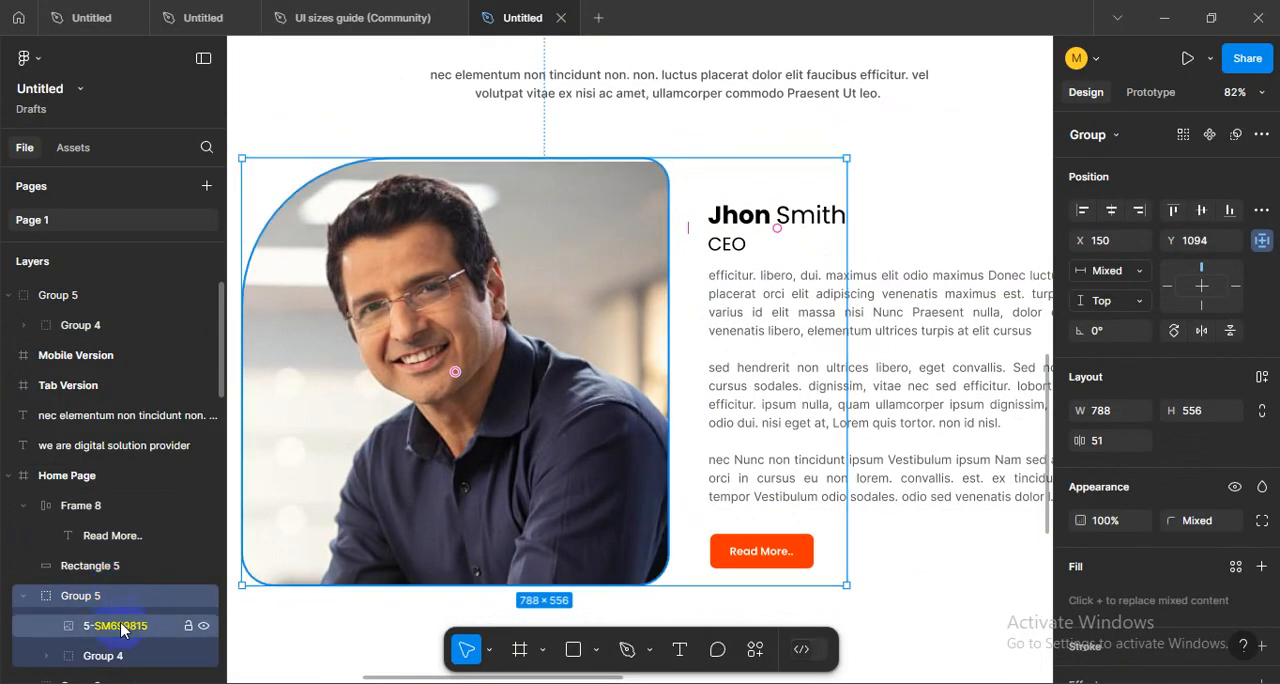
pyautogui.click(112, 656)
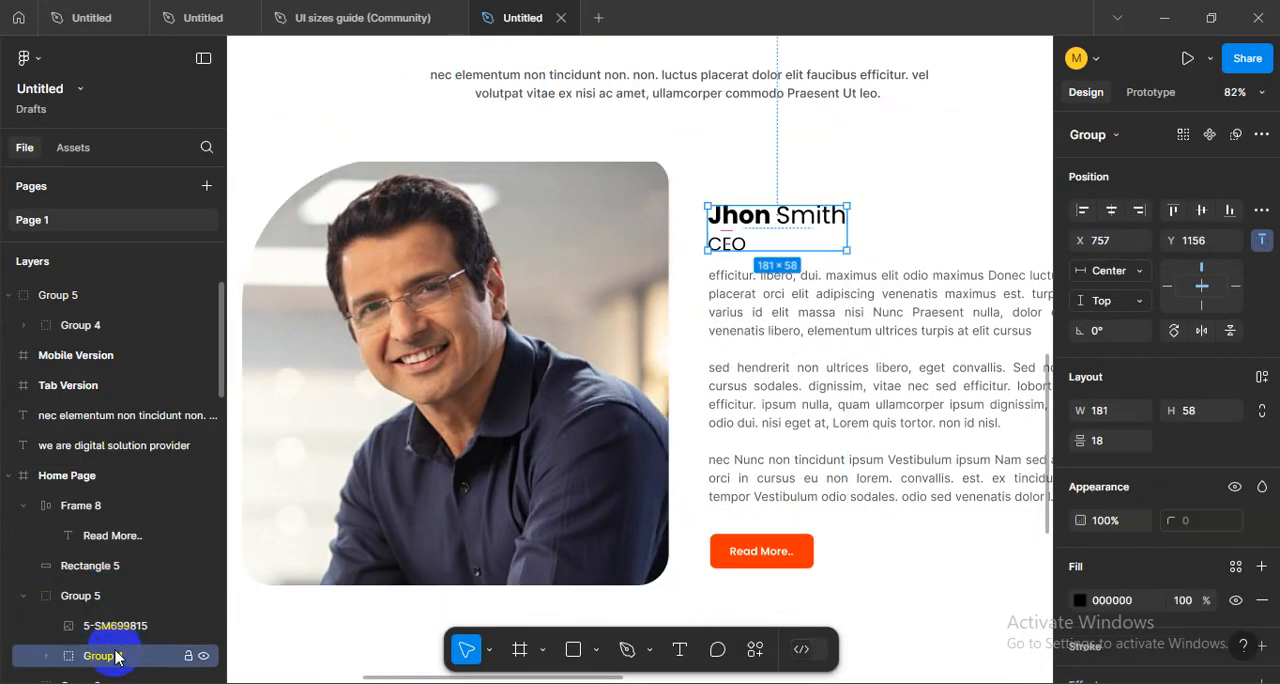
pyautogui.scroll(-3, 855, 288)
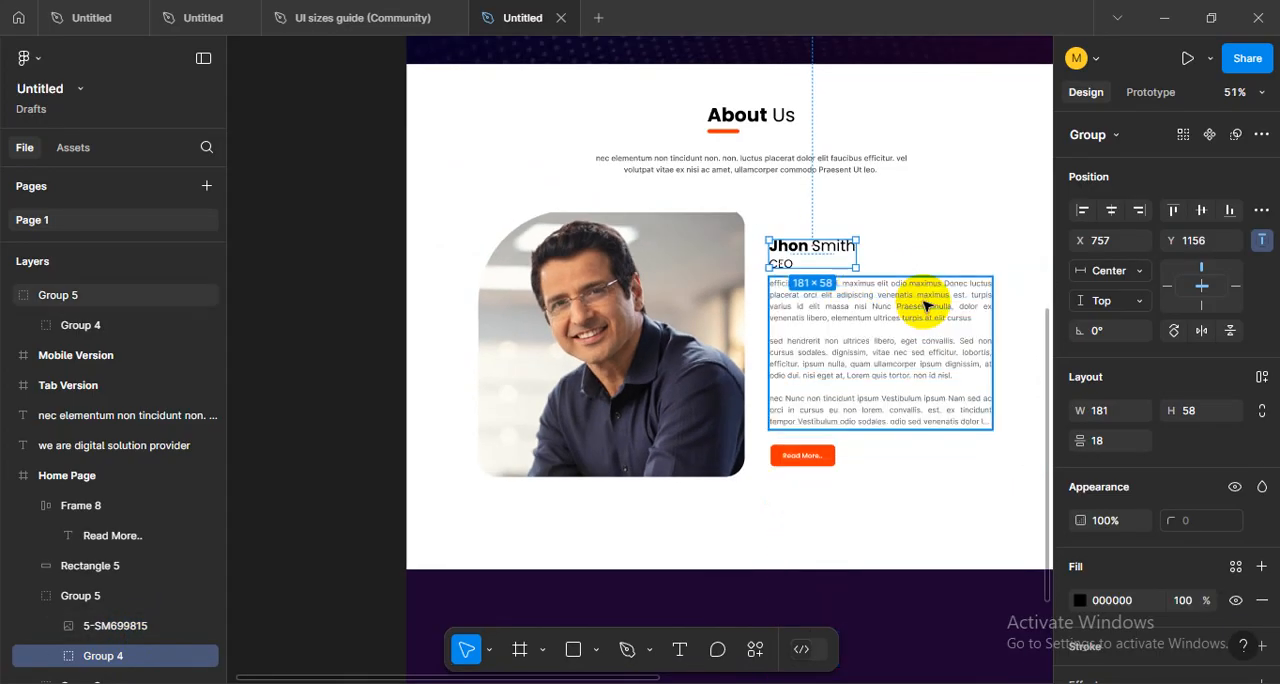
pyautogui.keyDown('shift'); pyautogui.click(923, 329); pyautogui.keyUp('shift')
pyautogui.keyDown('shift'); pyautogui.click(815, 460); pyautogui.keyUp('shift')
pyautogui.scroll(5, 826, 286)
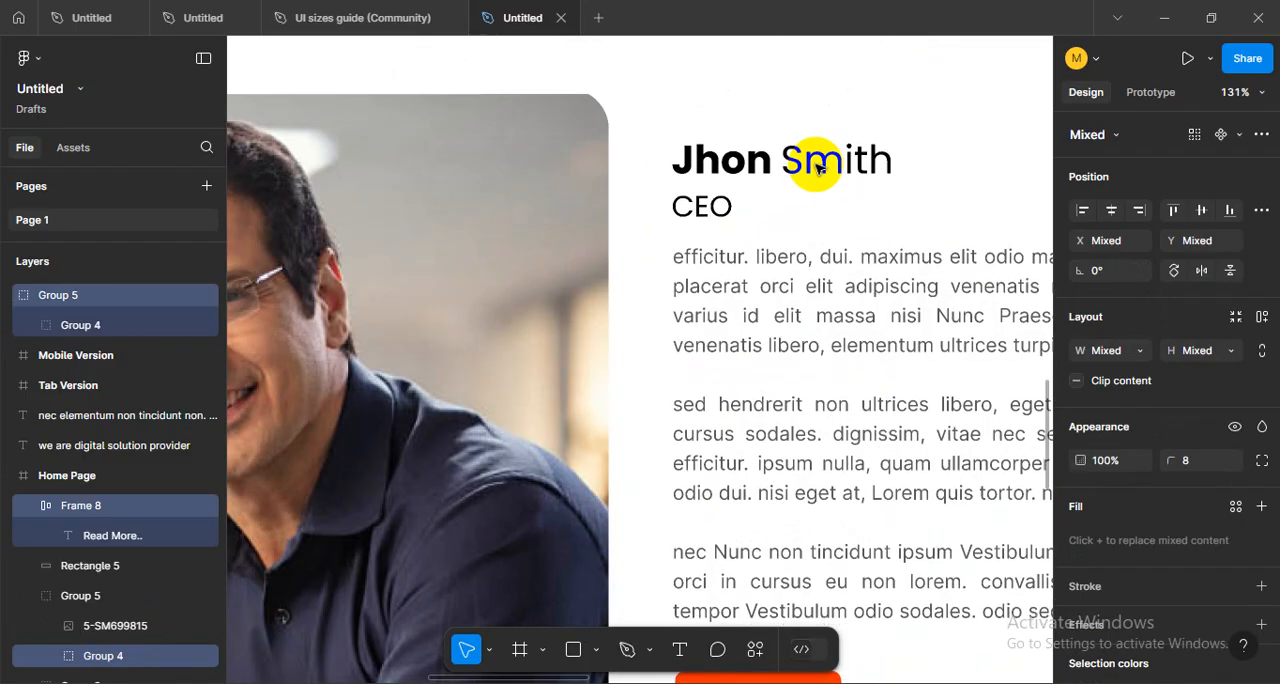
pyautogui.scroll(-2, 826, 222)
pyautogui.scroll(-3, 801, 222)
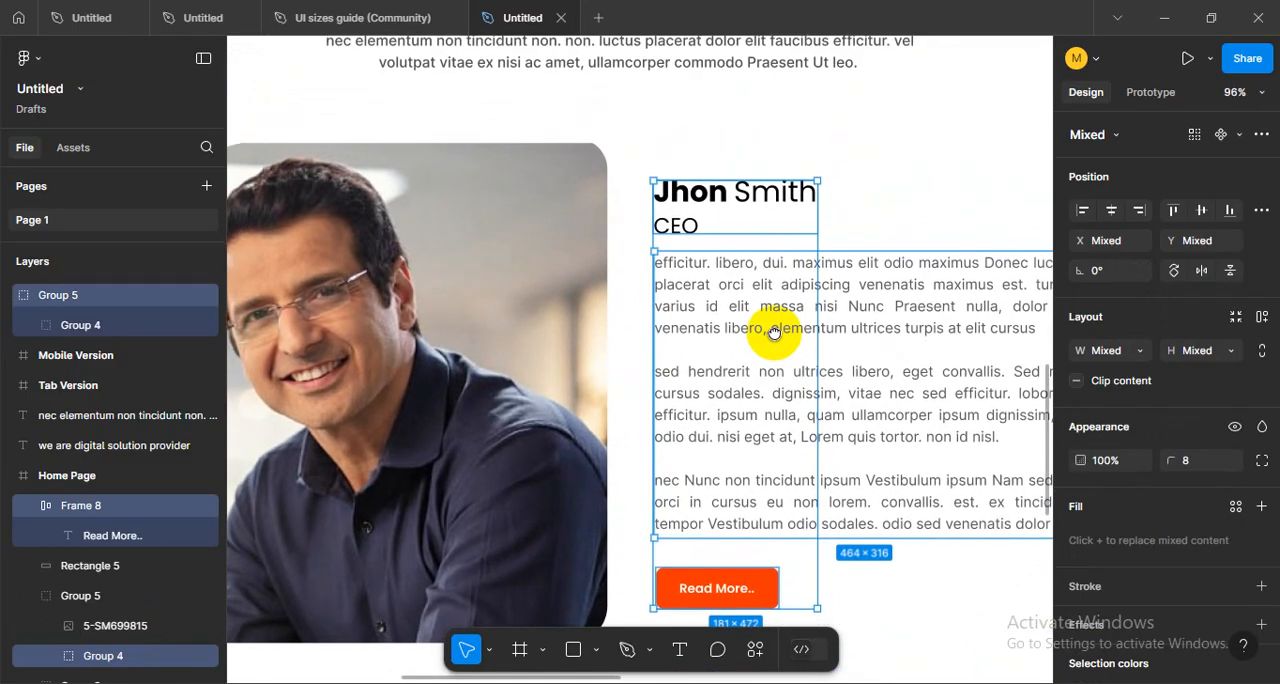
pyautogui.hotkey('ctrl', 'g')
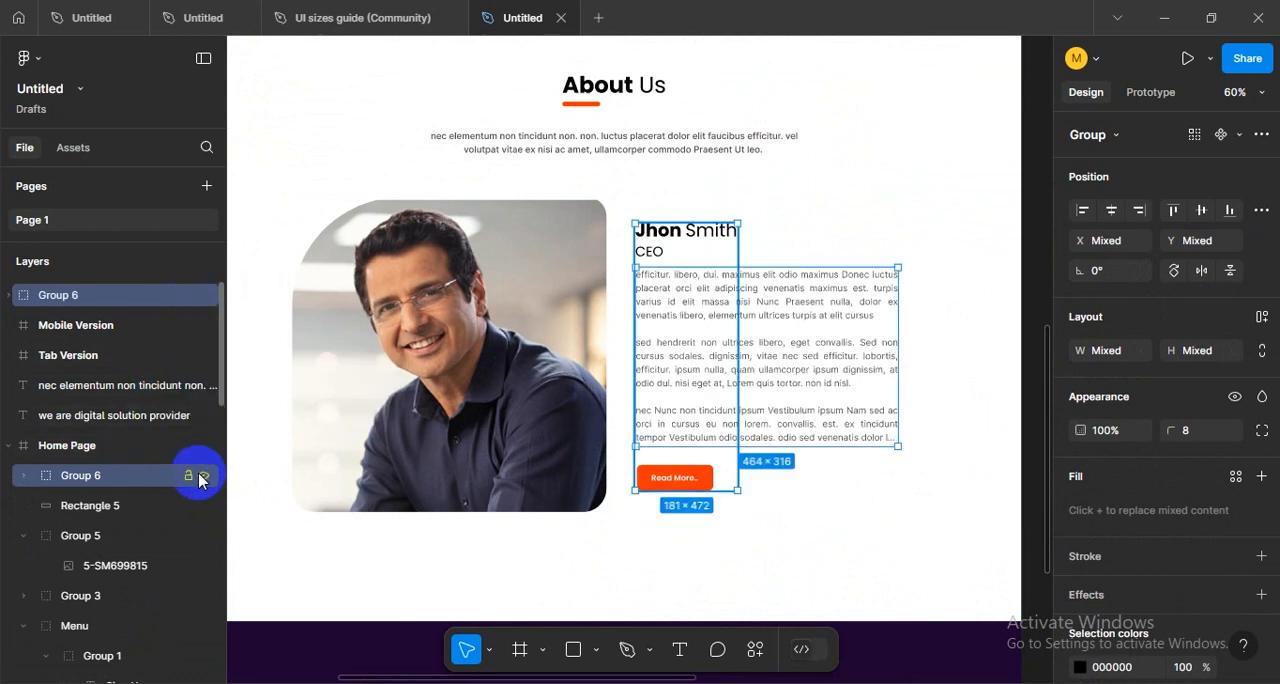
# - Temporarily hide and show the two new groups in turn to check which contents each one holds
pyautogui.click(199, 480)
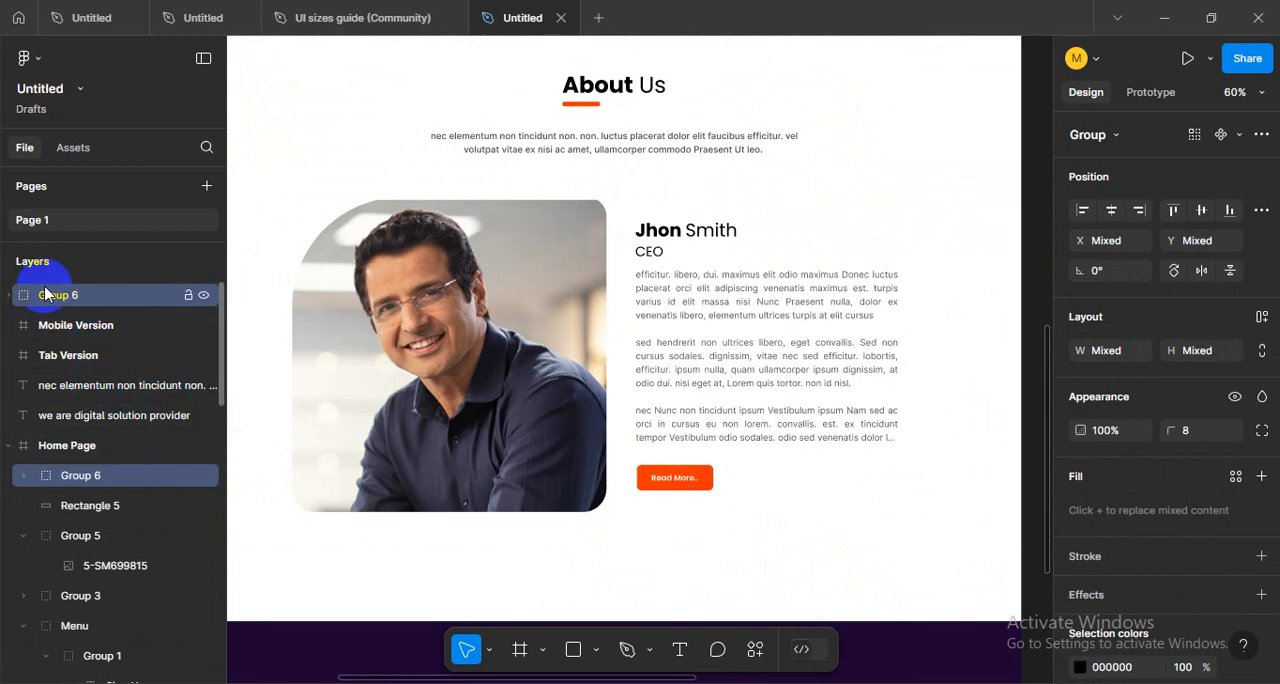
pyautogui.hotkey('ctrl', 'shift', 'h')
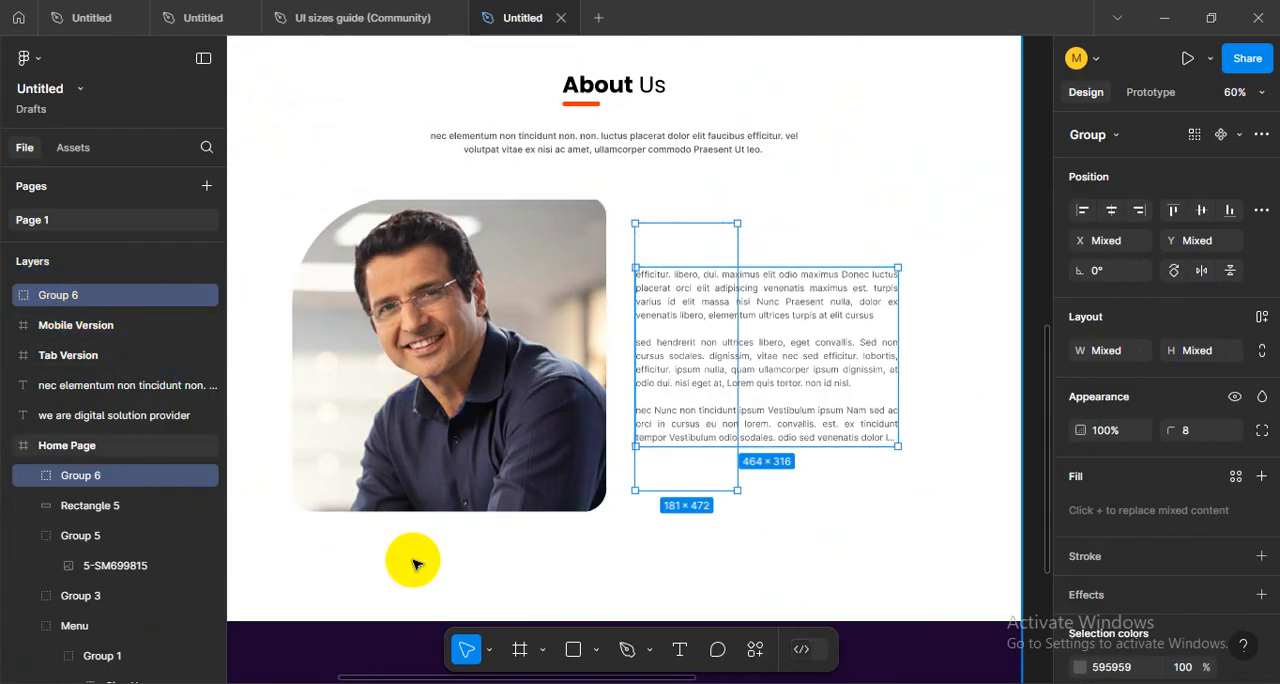
pyautogui.hotkey('ctrl', 'shift', 'h')
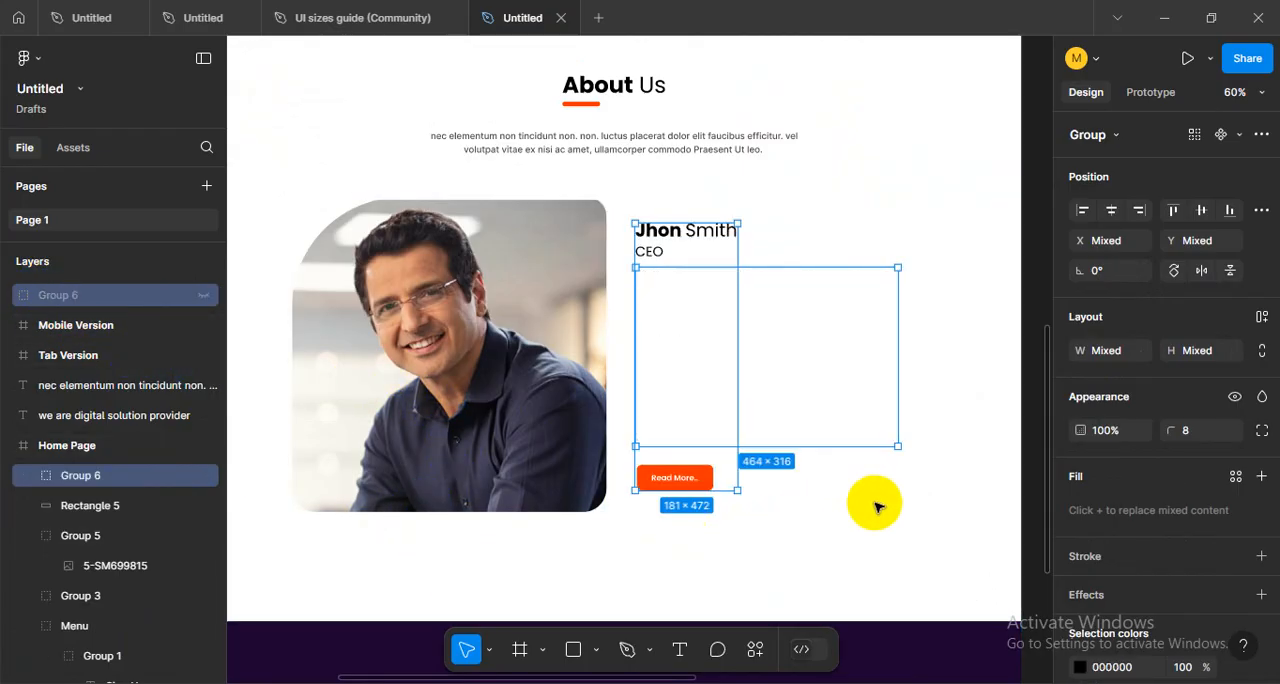
pyautogui.click(871, 505)
pyautogui.click(92, 298)
pyautogui.hotkey('ctrl', 'z')
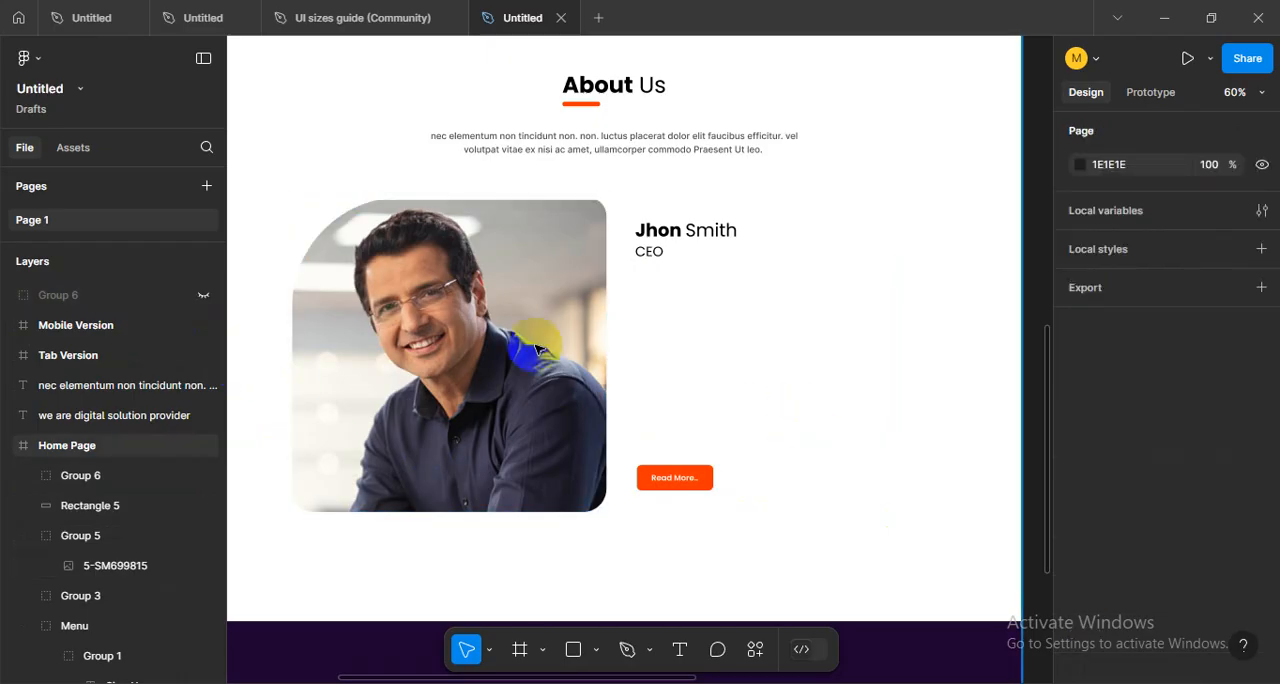
pyautogui.hotkey('ctrl', 'z')
pyautogui.click(205, 296)
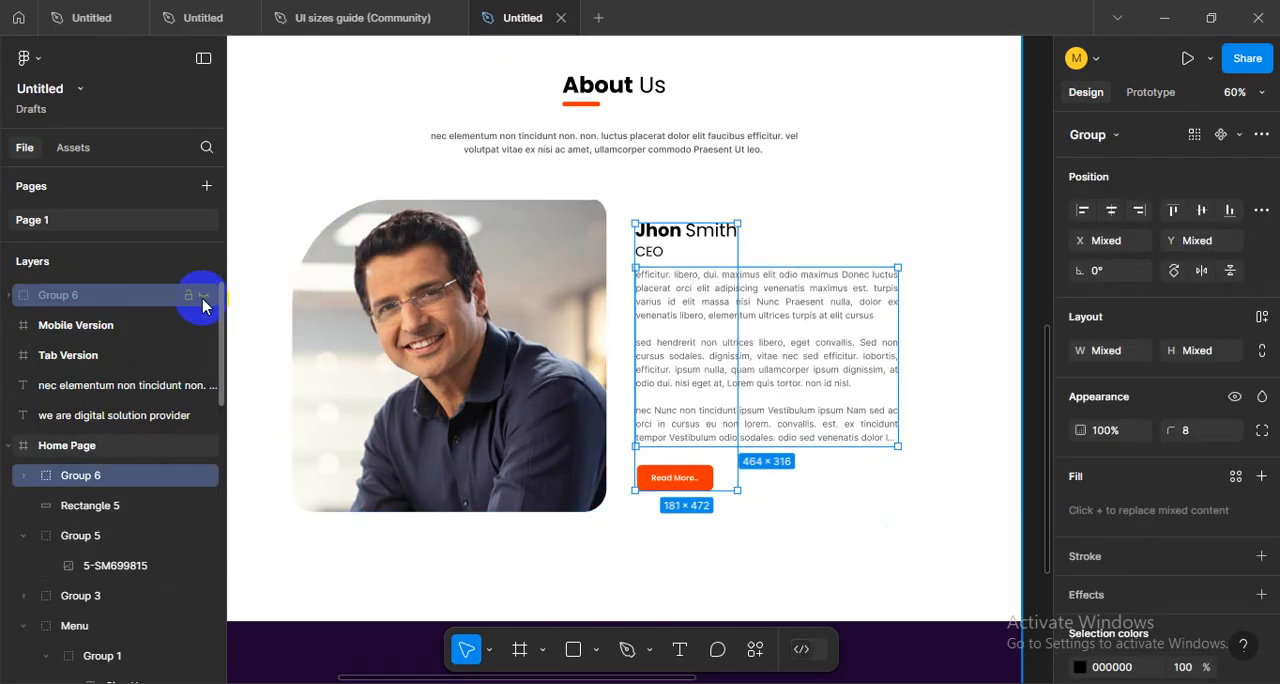
# - Move the CEO body text group into the Home Page frame, directly above the group holding the name and button
pyautogui.click(61, 298)
pyautogui.click(75, 380)
pyautogui.click(45, 300)
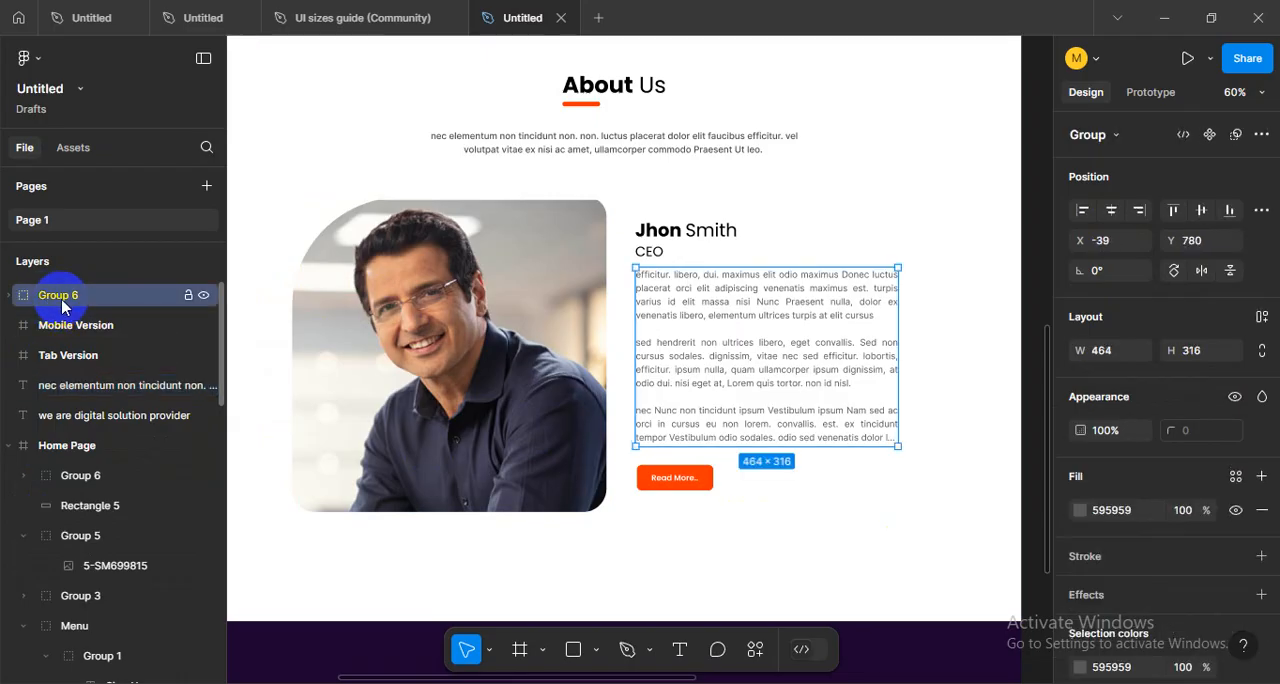
pyautogui.moveTo(62, 306); pyautogui.dragTo(125, 475)
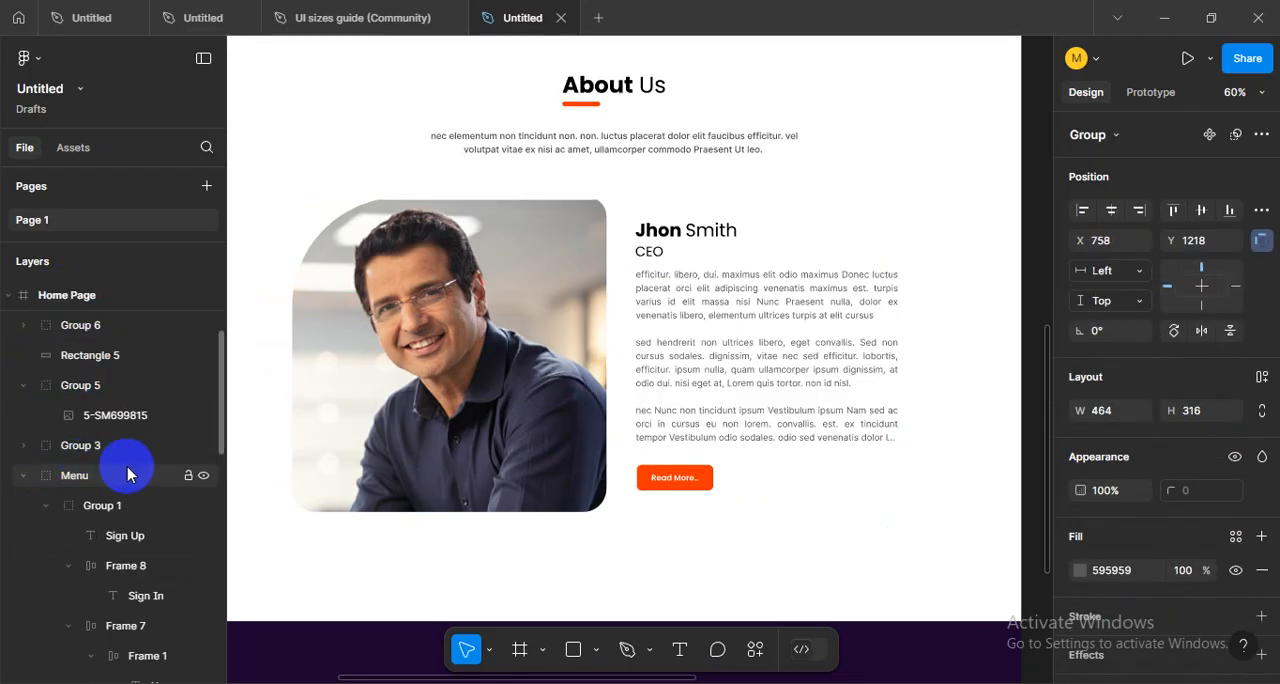
pyautogui.click(730, 377)
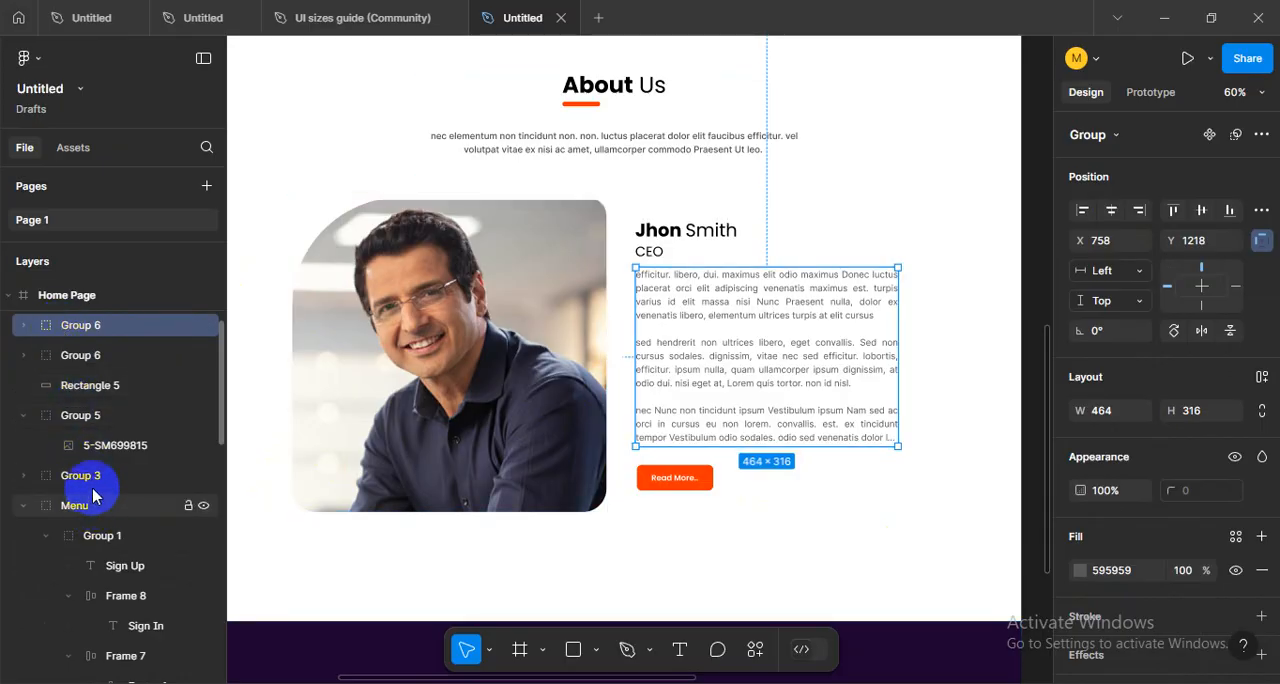
# - Check what the name-and-button group, Rectangle 5 and the portrait group contain in the Home Page frame
pyautogui.click(678, 236)
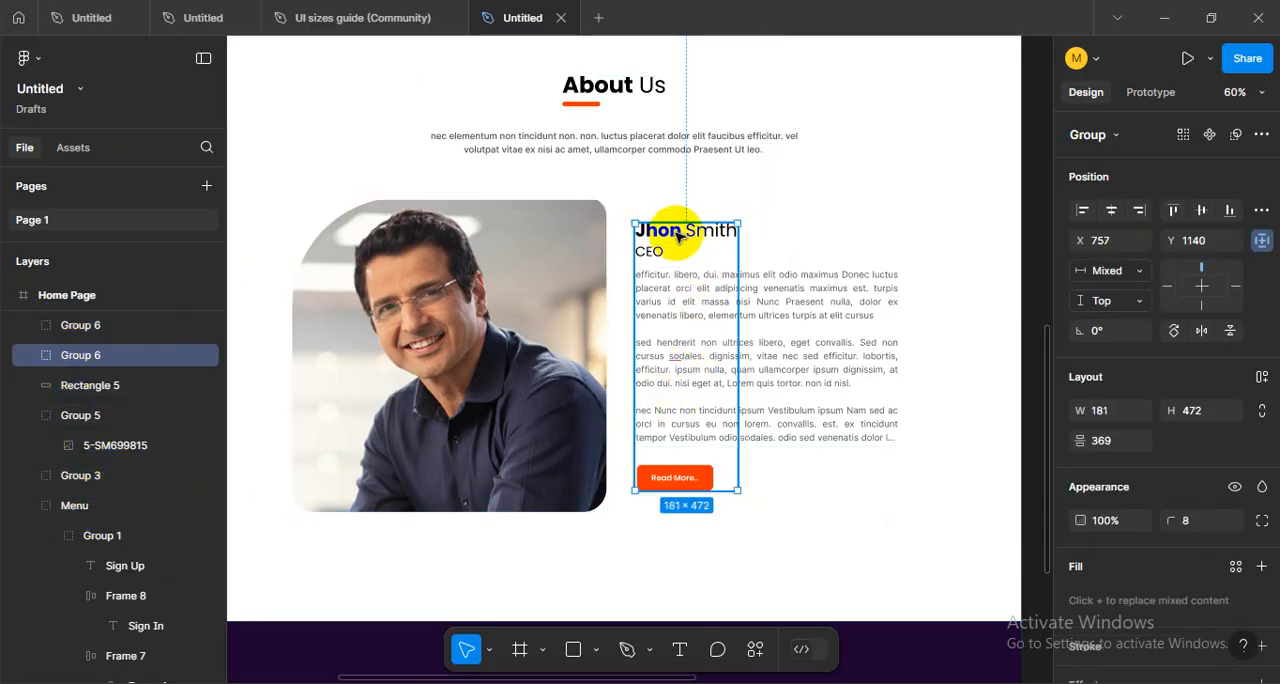
pyautogui.click(80, 384)
pyautogui.click(84, 420)
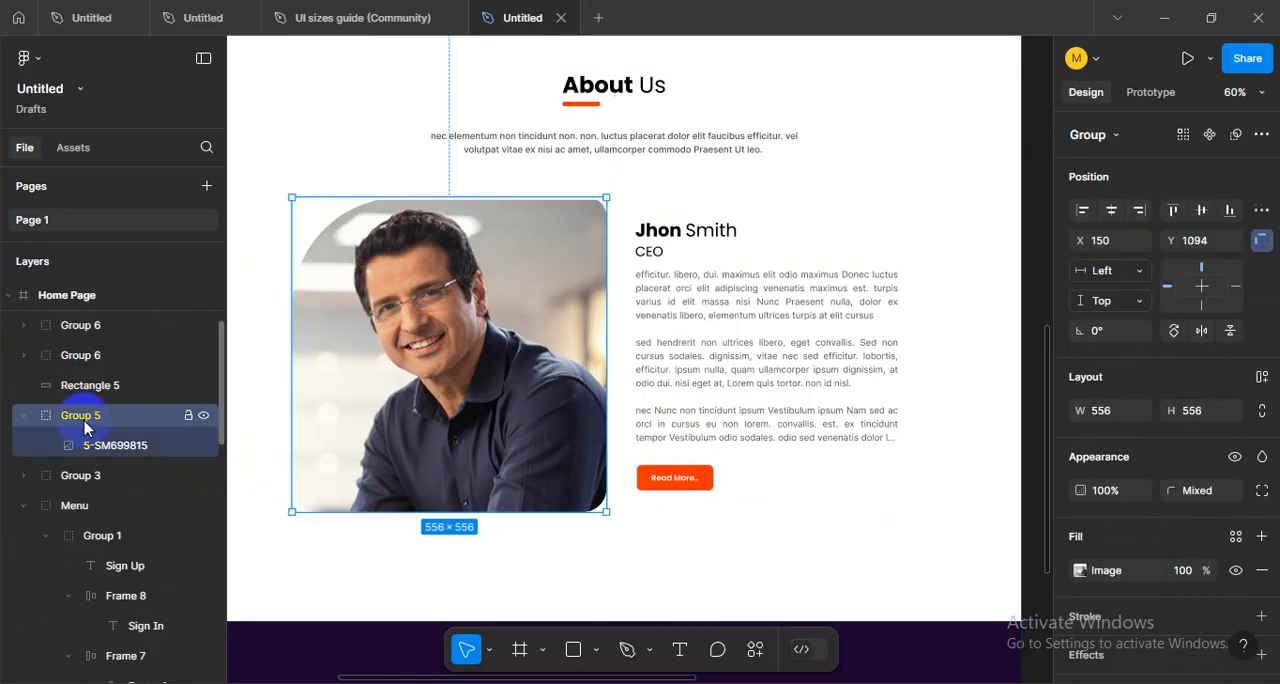
pyautogui.click(112, 445)
pyautogui.scroll(-4, 150, 580)
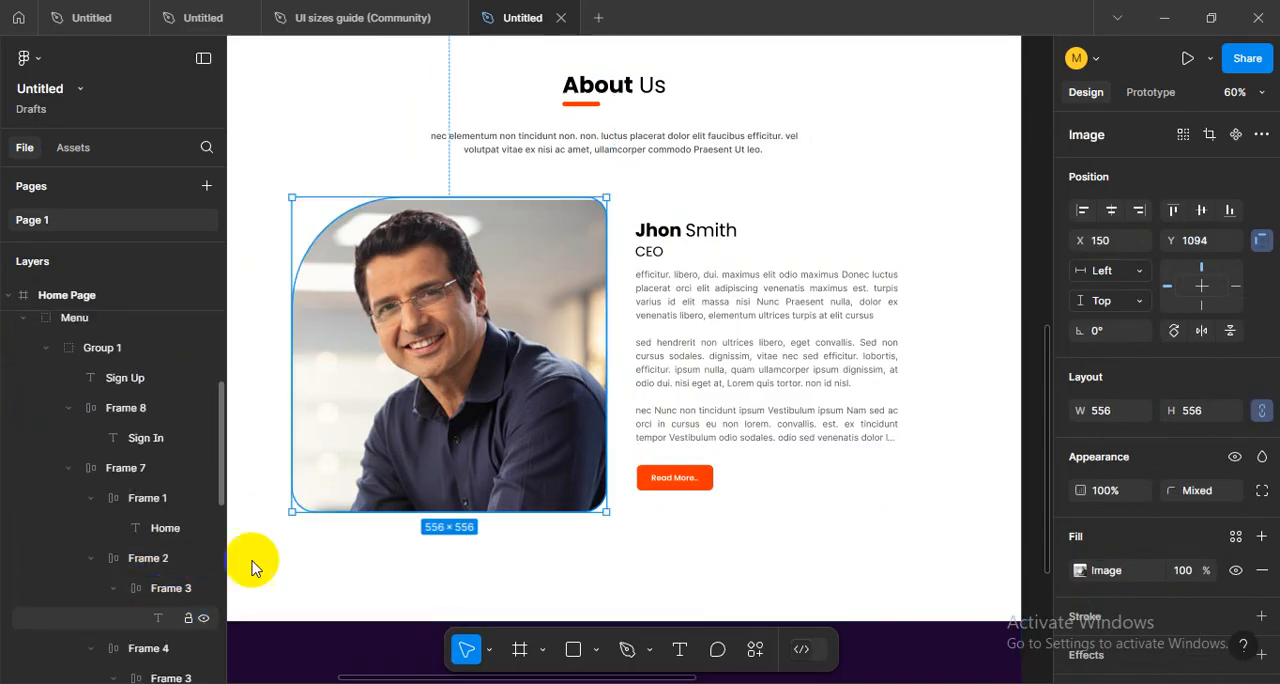
pyautogui.scroll(1, 255, 568)
pyautogui.click(591, 250)
pyautogui.click(715, 241)
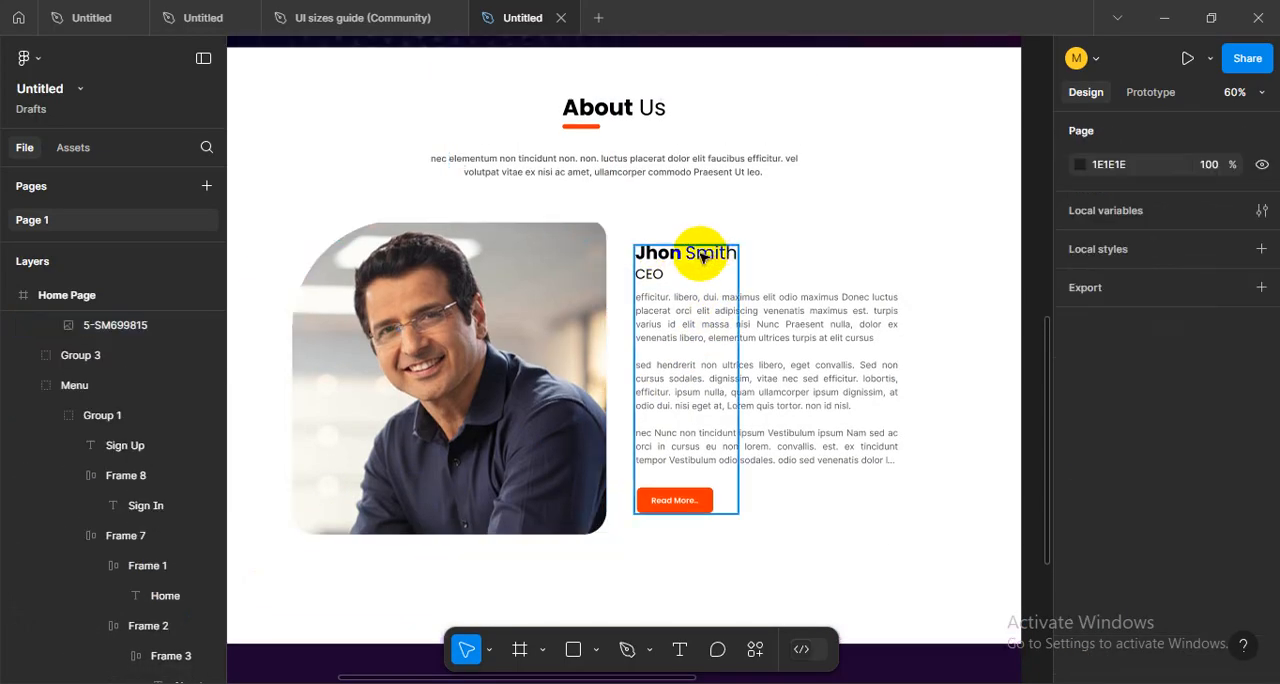
# - Check the name-and-button group and the body text group by selecting each, briefly hiding and showing the body text
pyautogui.click(700, 258)
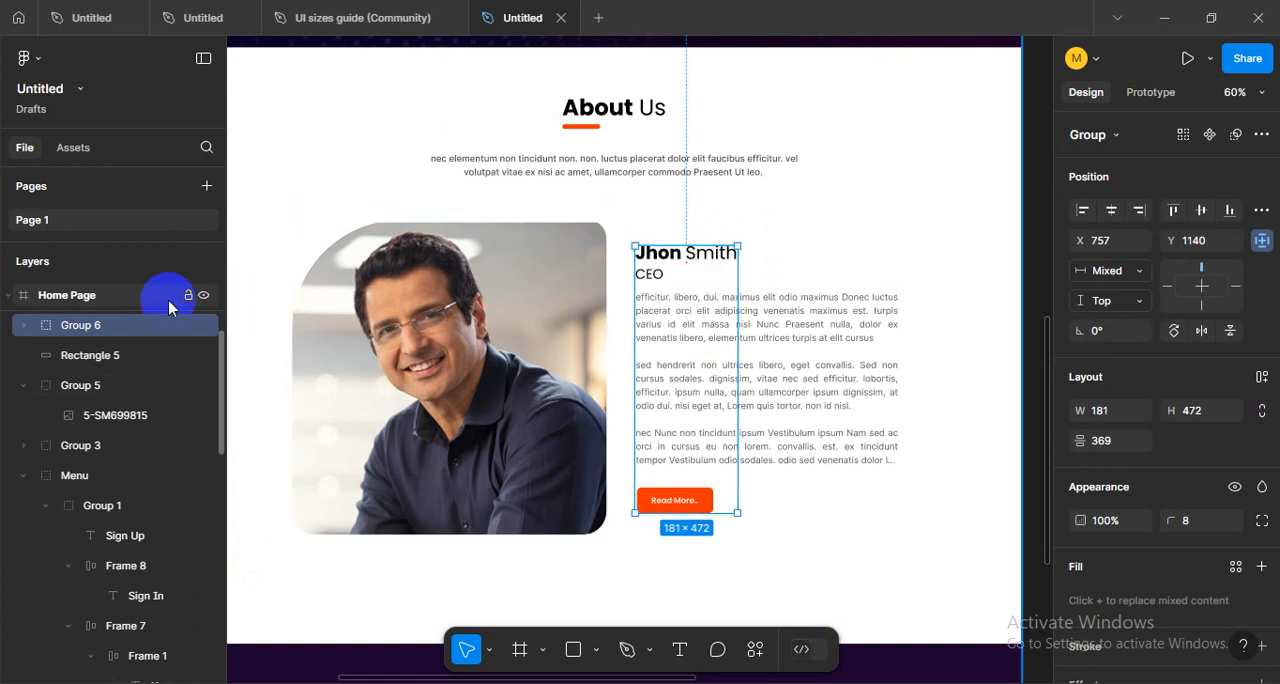
pyautogui.click(192, 326)
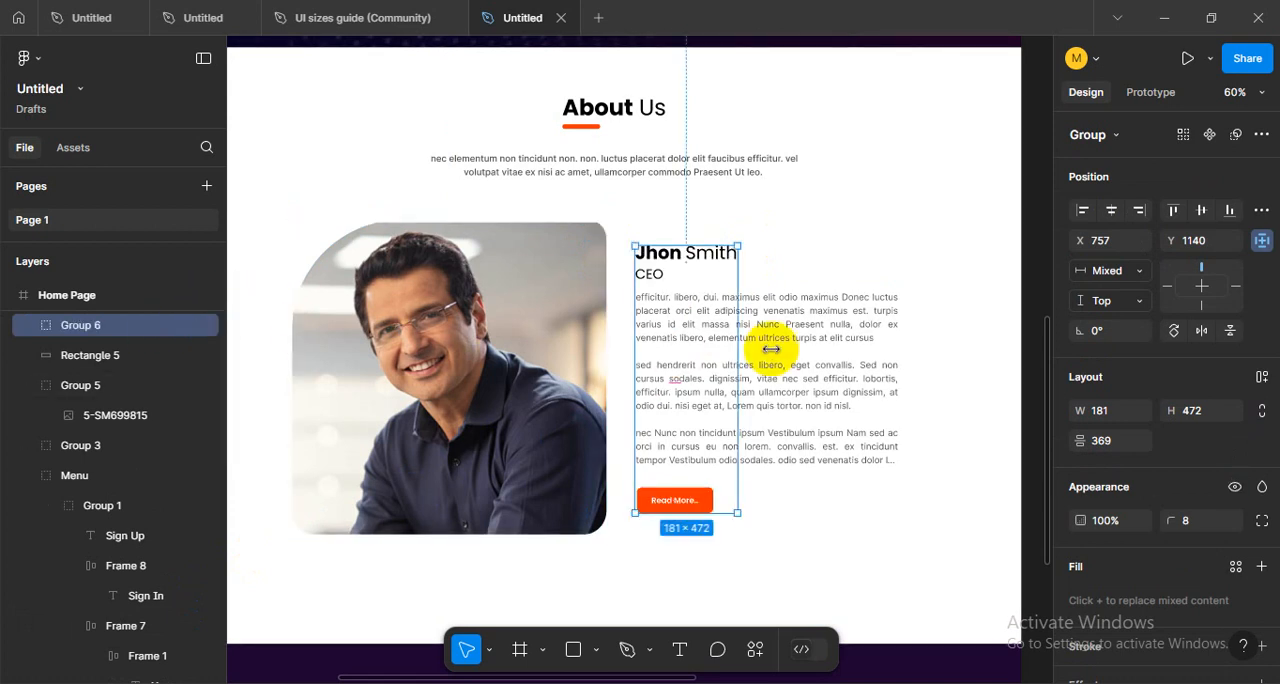
pyautogui.click(825, 328)
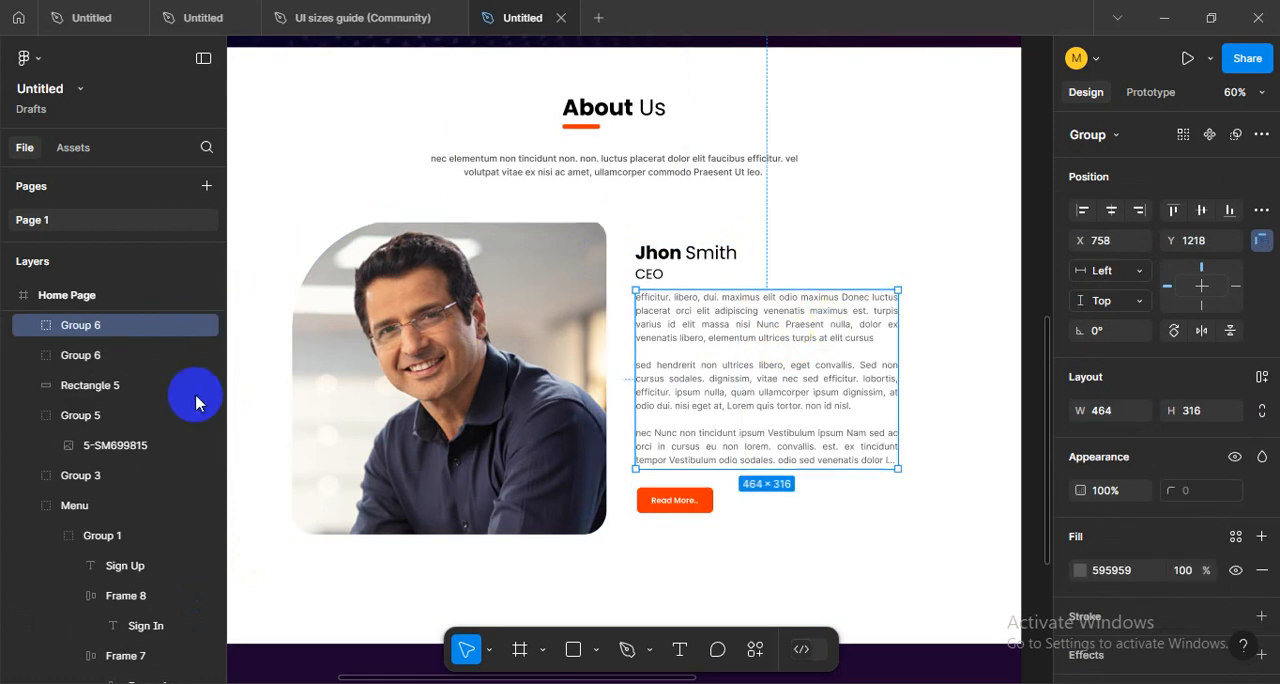
pyautogui.scroll(2, 135, 340)
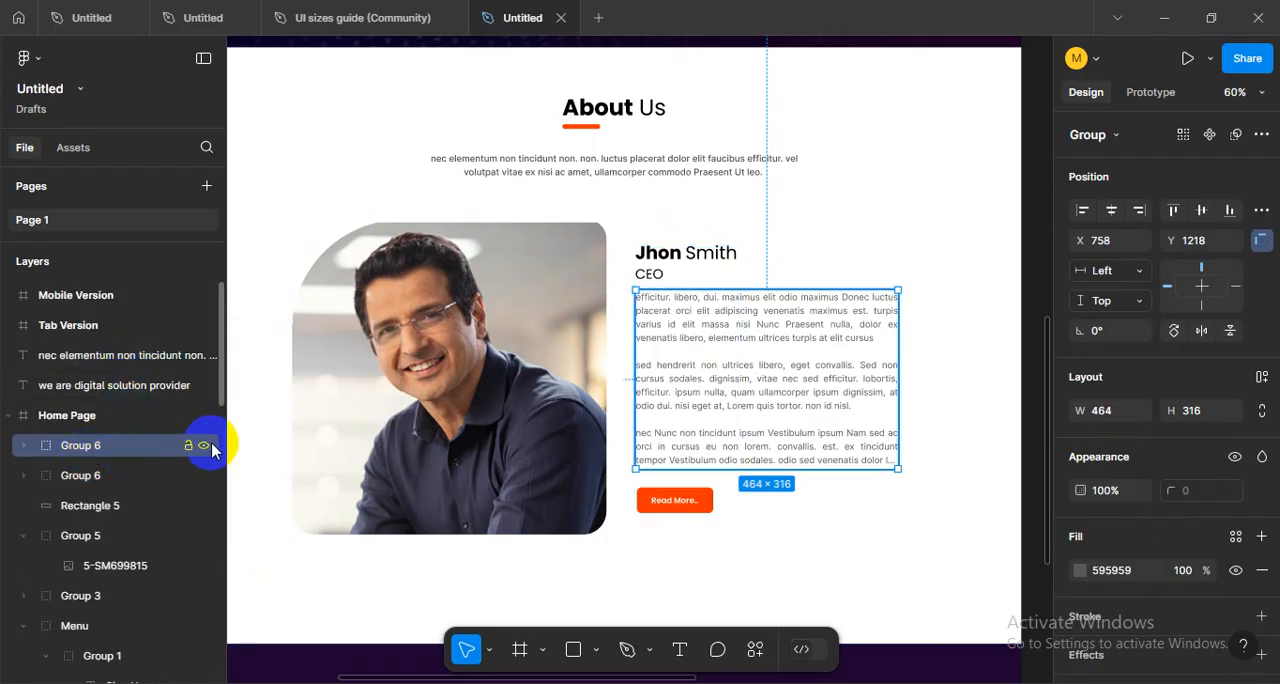
pyautogui.click(204, 446)
pyautogui.click(204, 447)
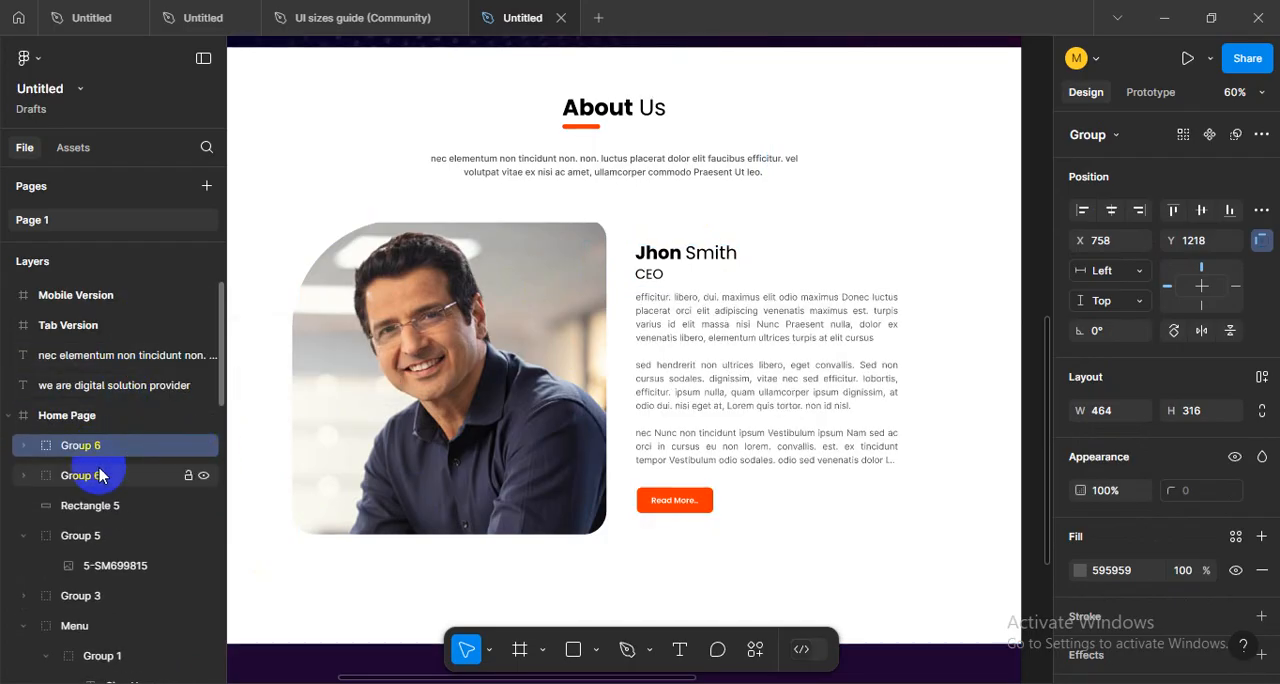
# - Move the Read More button frame out of the name-and-button group into the group holding the CEO body text
pyautogui.click(30, 475)
pyautogui.click(23, 475)
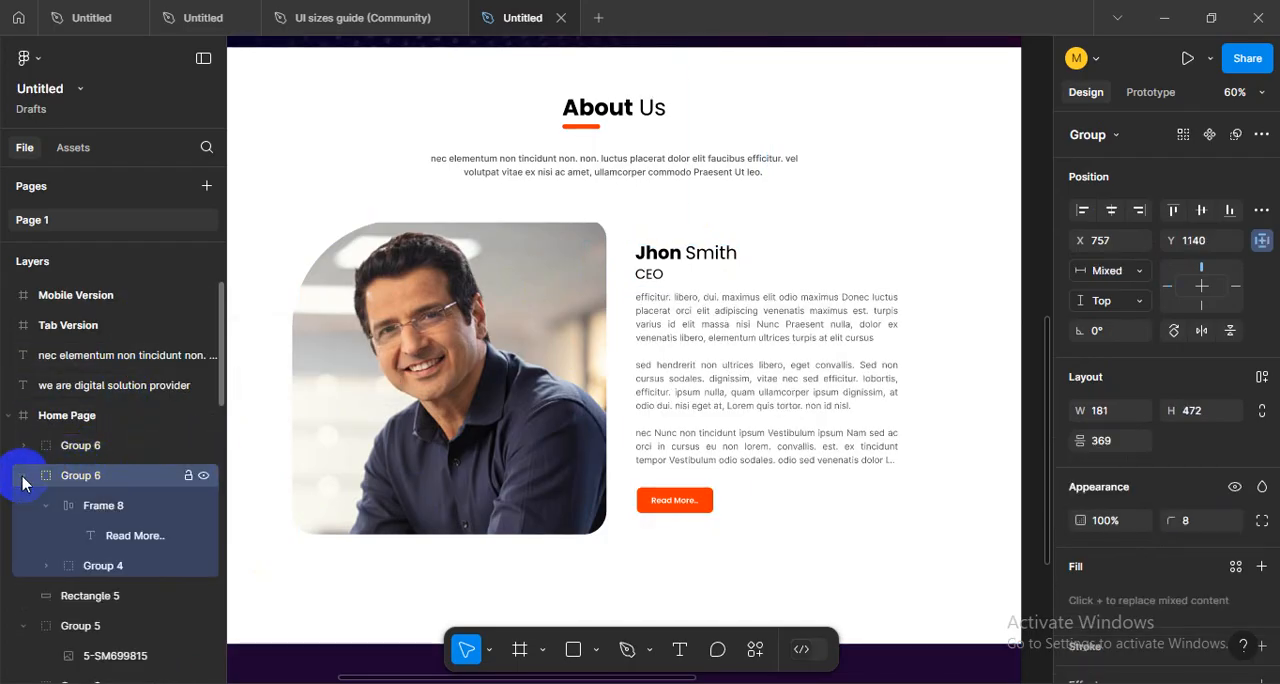
pyautogui.click(111, 506)
pyautogui.moveTo(99, 477); pyautogui.dragTo(97, 452)
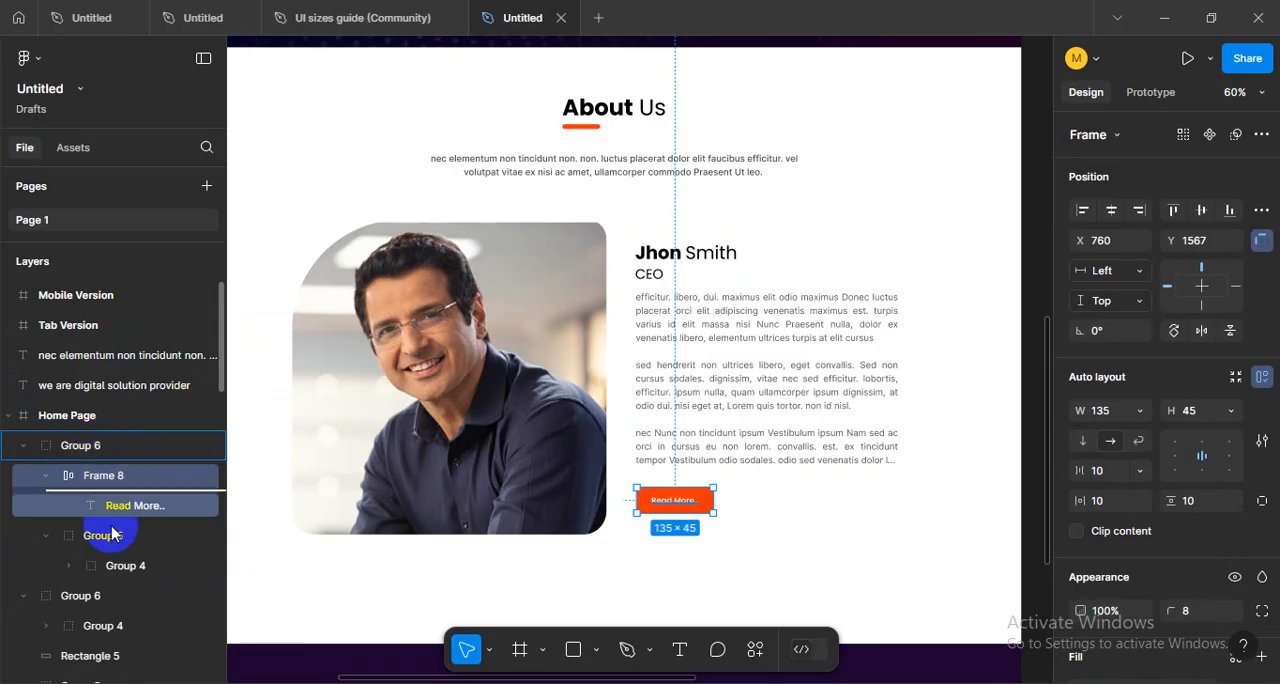
pyautogui.moveTo(113, 534); pyautogui.dragTo(112, 550)
pyautogui.hotkey('ctrl', 'z')
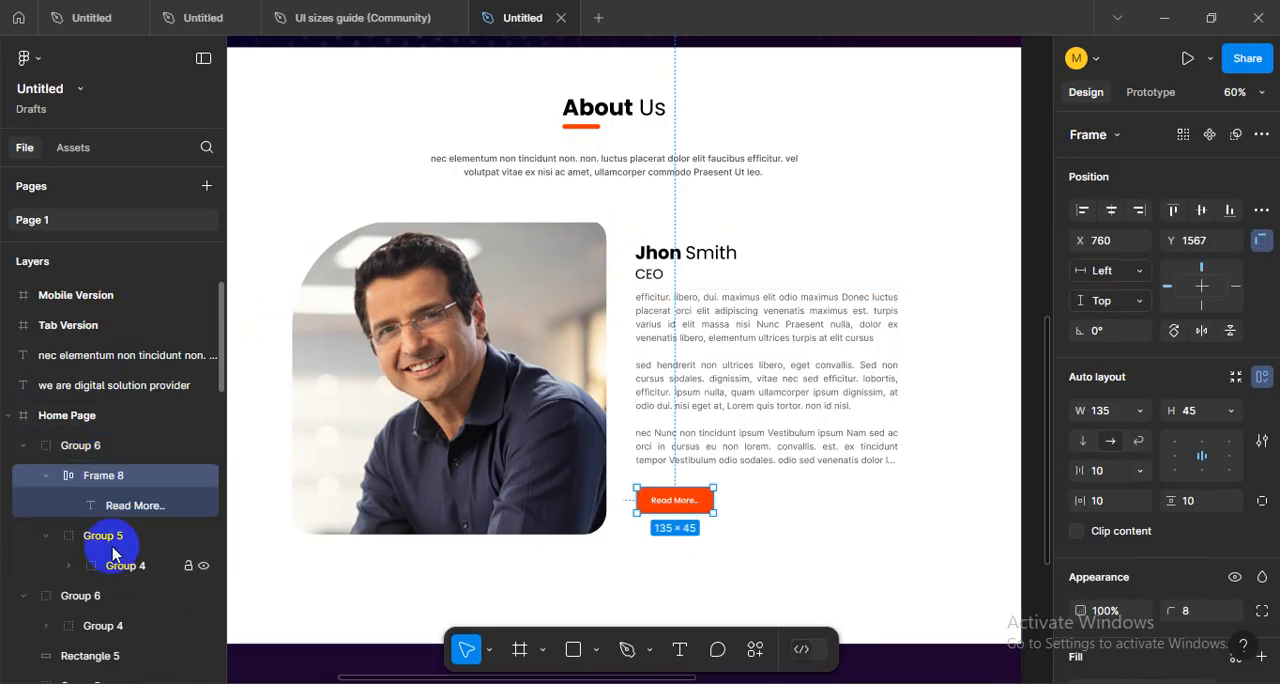
# - Check the body text subgroup and its parent group by briefly hiding and showing each one
pyautogui.click(107, 545)
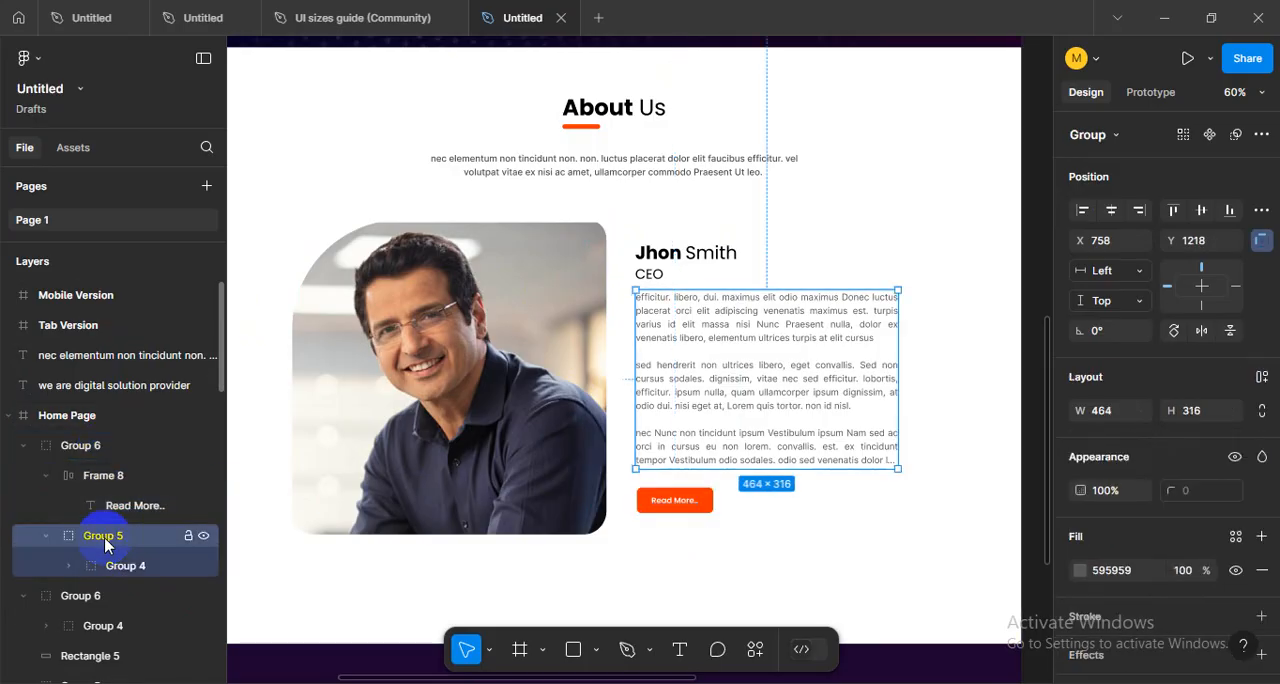
pyautogui.click(202, 537)
pyautogui.click(202, 537)
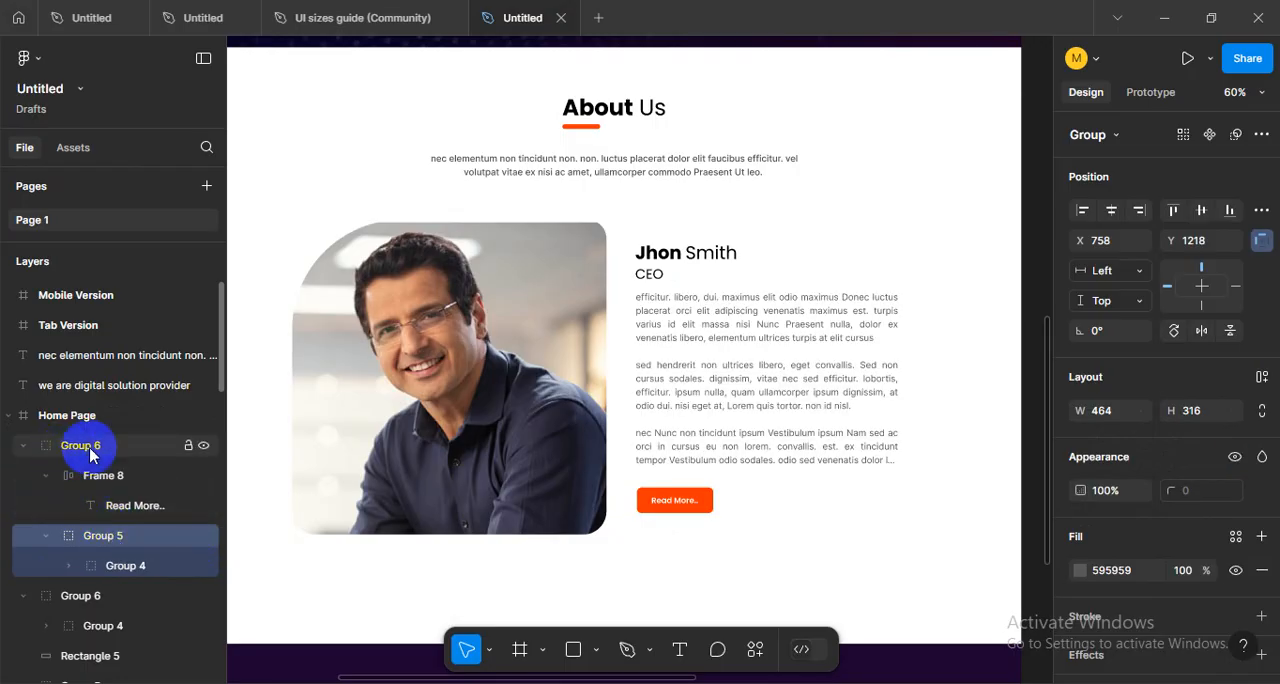
pyautogui.click(203, 447)
pyautogui.click(203, 447)
pyautogui.click(203, 447)
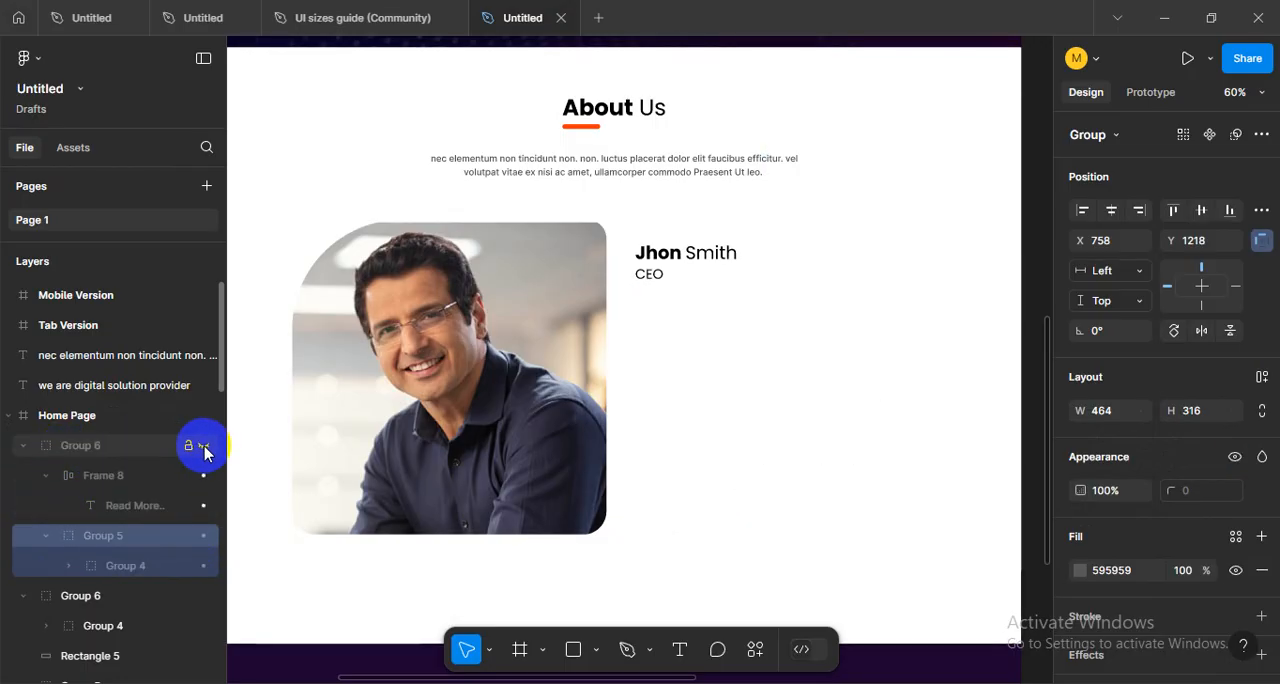
pyautogui.click(203, 447)
pyautogui.click(23, 445)
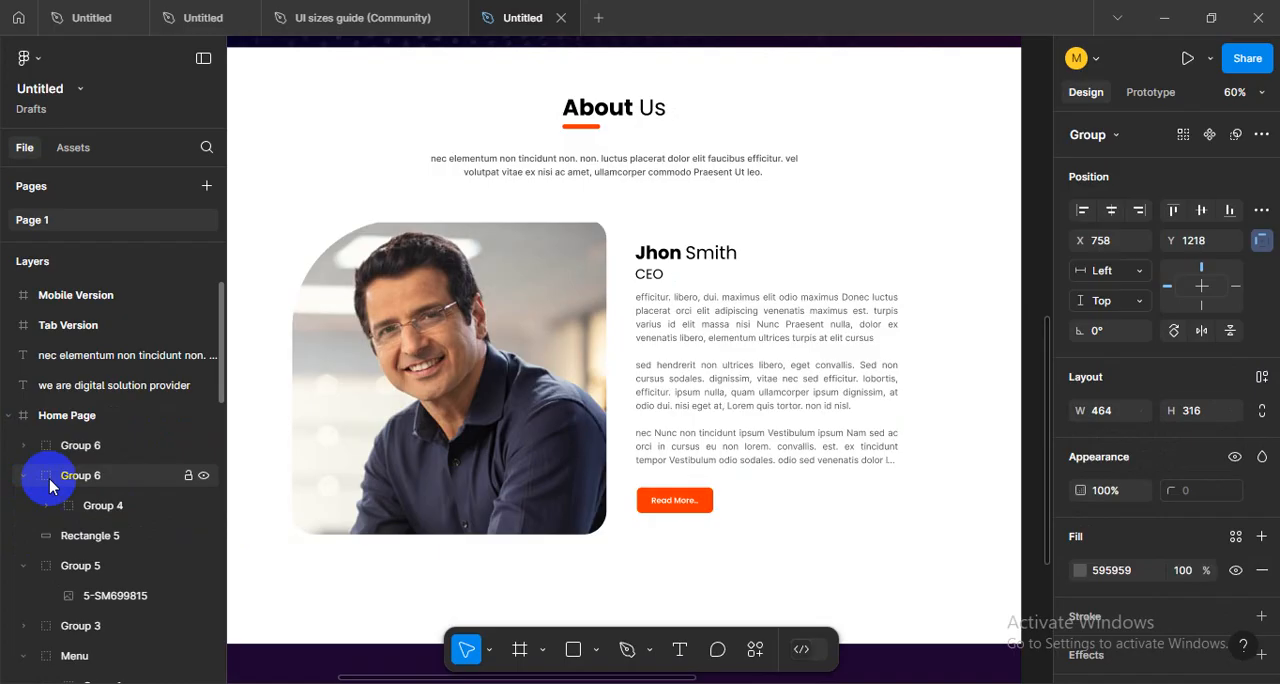
# - Move Group 2, holding the CEO's name and title, into the group with the body text and Read More button
pyautogui.click(137, 484)
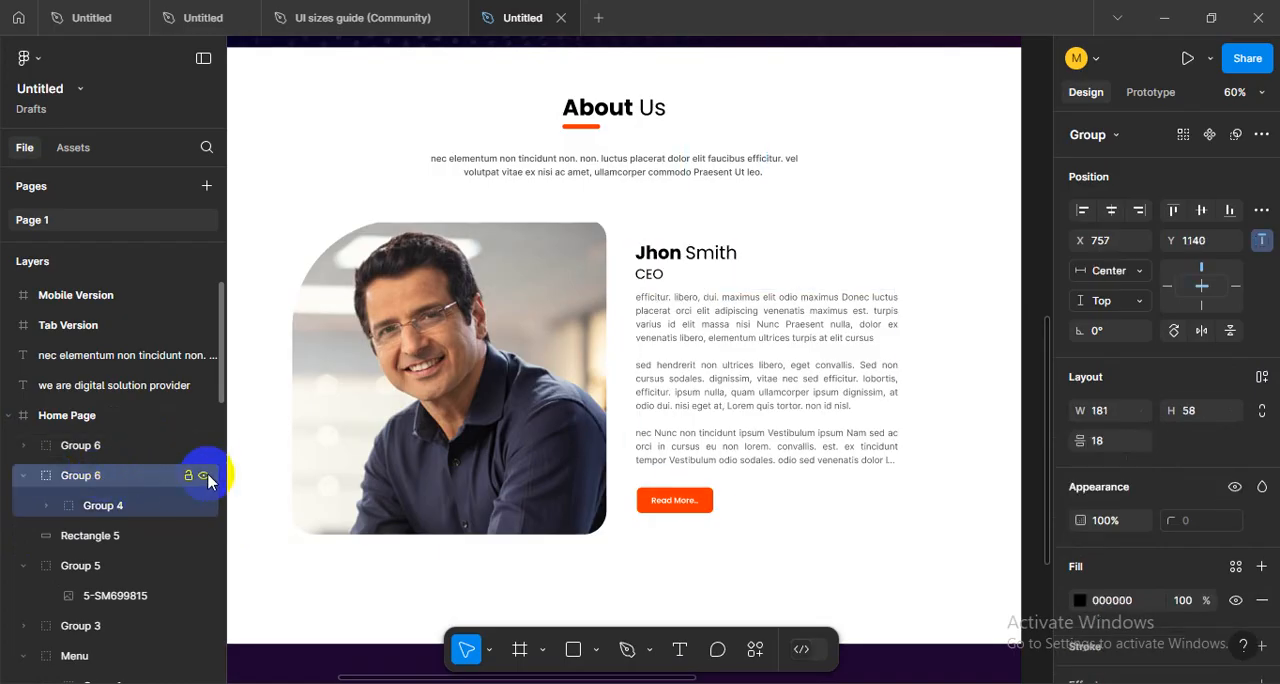
pyautogui.click(101, 514)
pyautogui.click(46, 505)
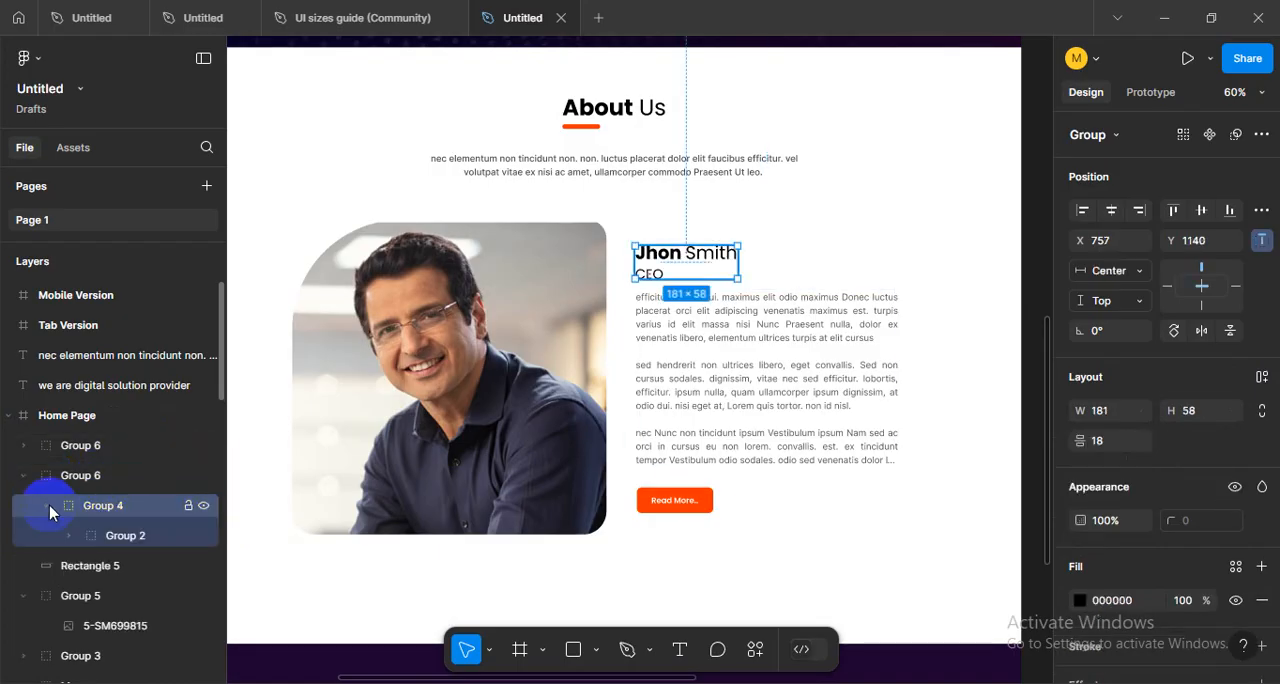
pyautogui.click(112, 537)
pyautogui.click(62, 541)
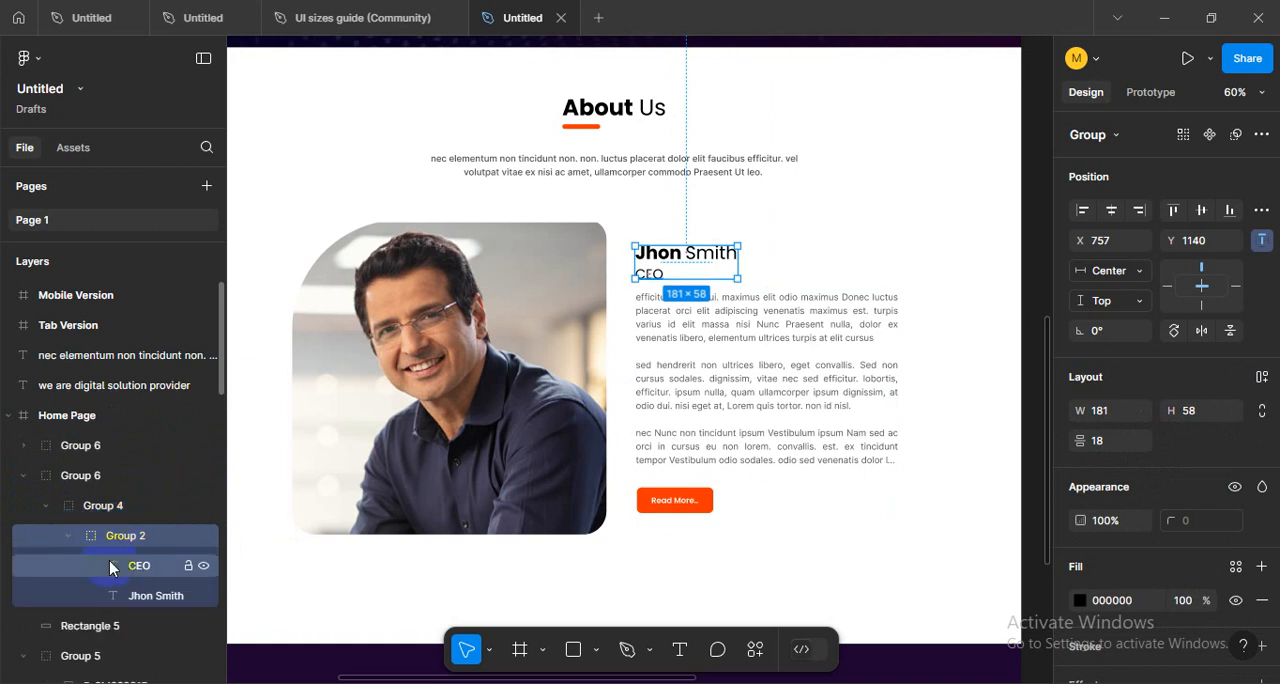
pyautogui.click(134, 565)
pyautogui.click(68, 540)
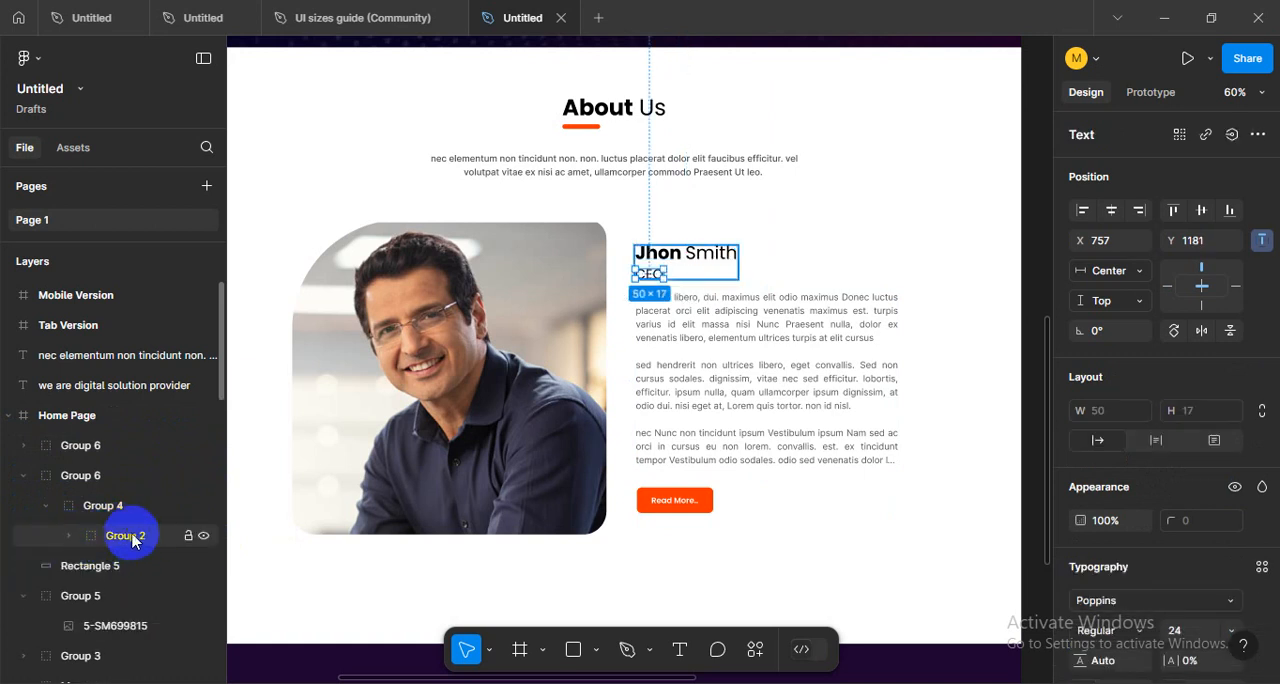
pyautogui.moveTo(160, 537); pyautogui.dragTo(98, 452)
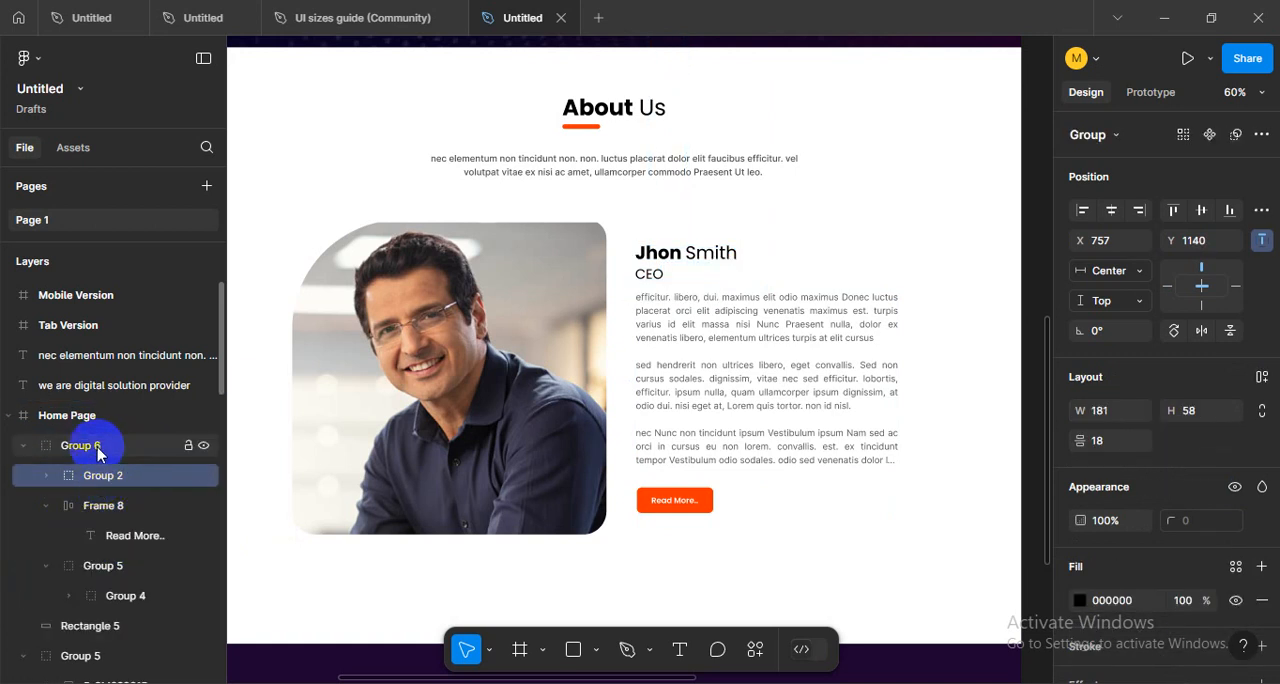
pyautogui.click(22, 446)
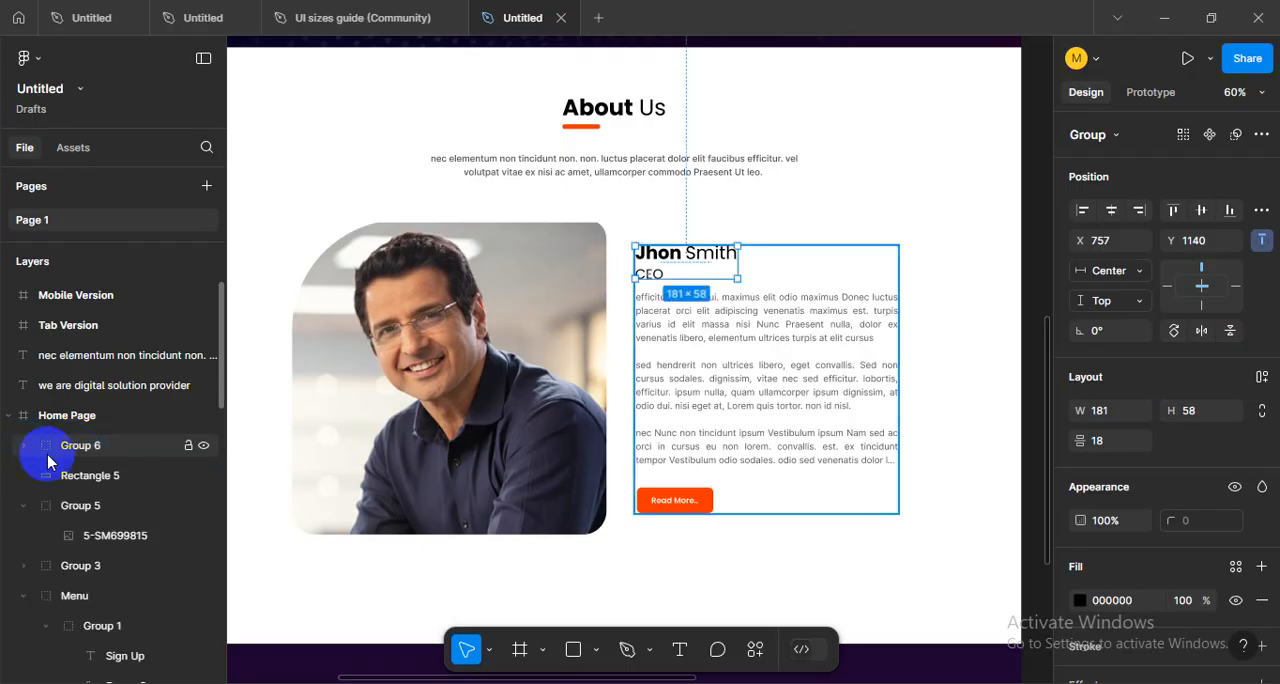
# - Check the combined text group, Rectangle 5 and the portrait group by briefly hiding and showing each in turn
pyautogui.click(203, 446)
pyautogui.click(203, 446)
pyautogui.click(92, 478)
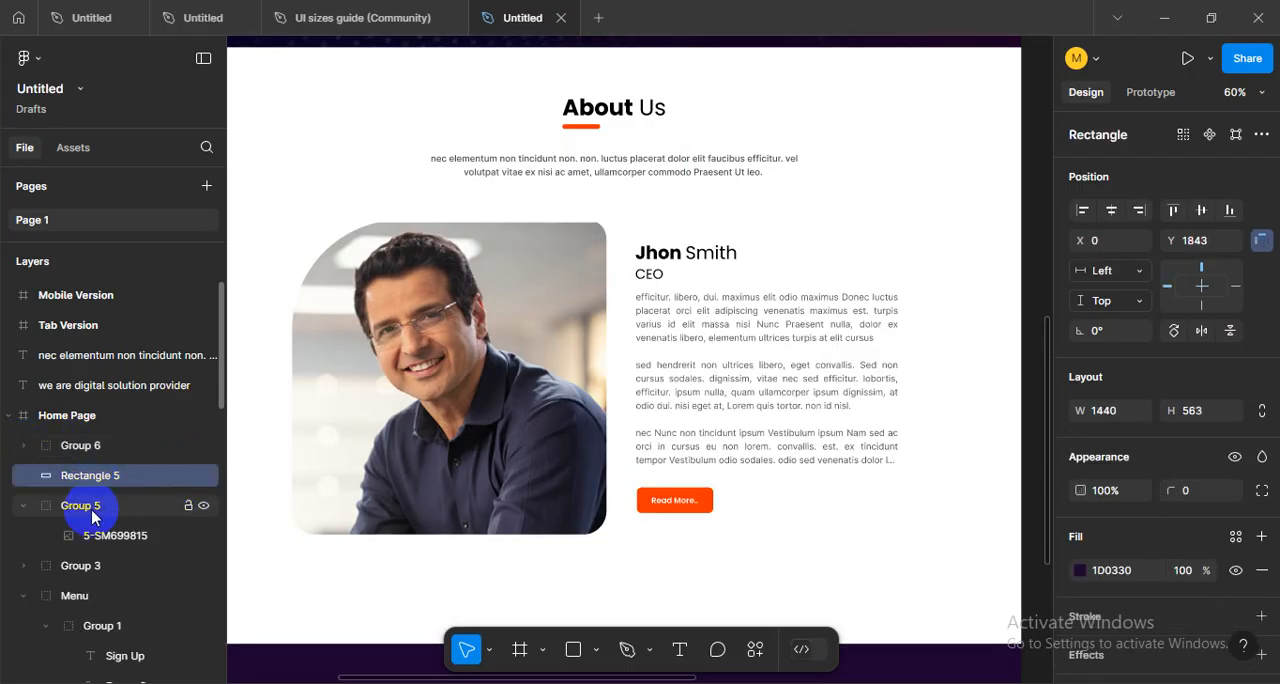
pyautogui.click(168, 512)
pyautogui.click(205, 506)
pyautogui.click(205, 506)
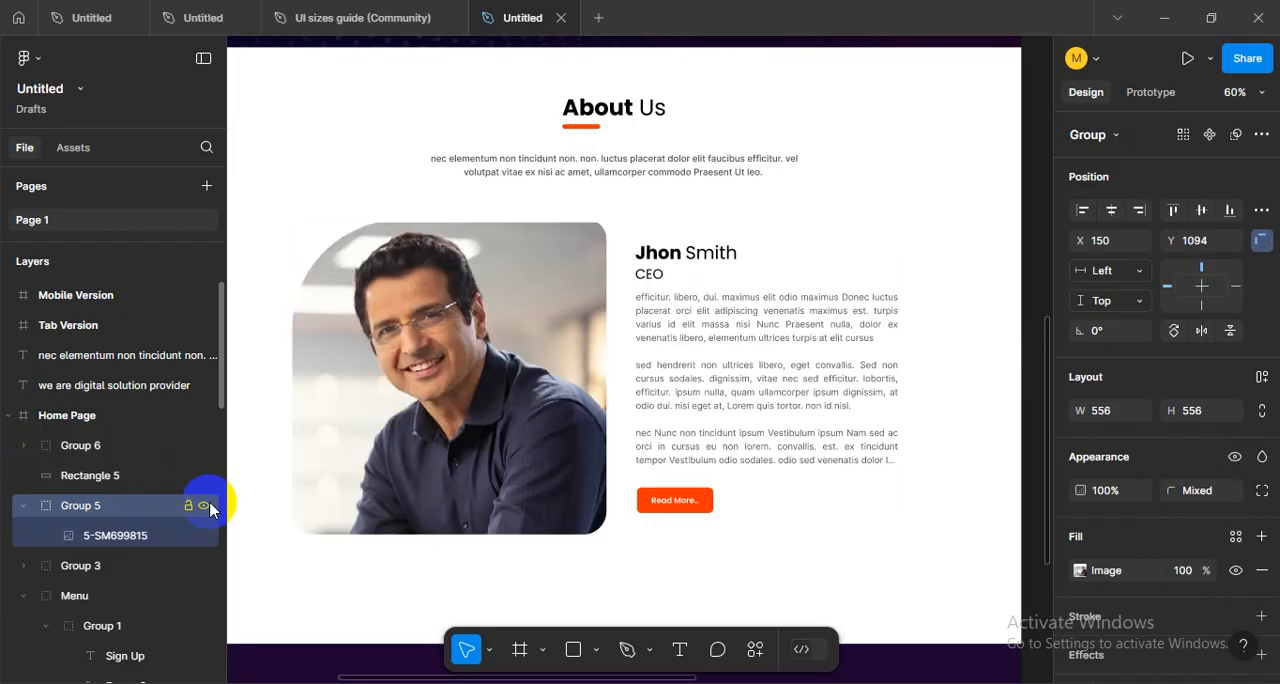
pyautogui.click(23, 506)
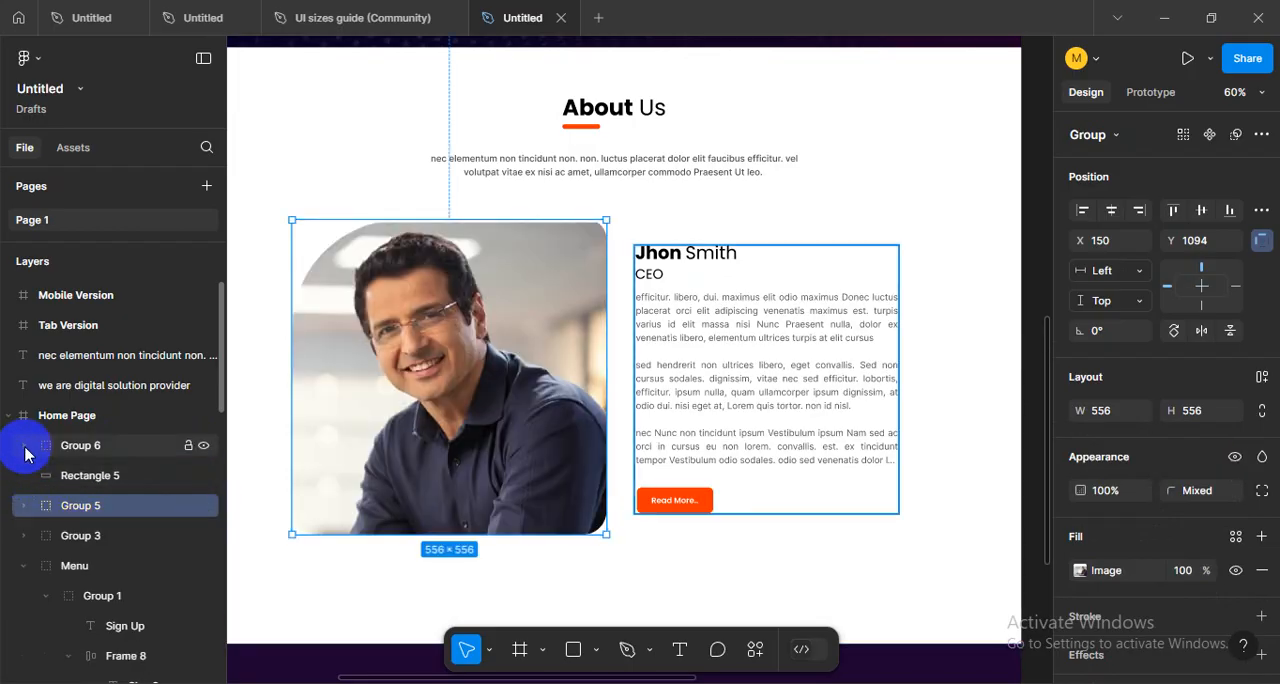
pyautogui.click(25, 446)
pyautogui.click(25, 446)
pyautogui.click(90, 476)
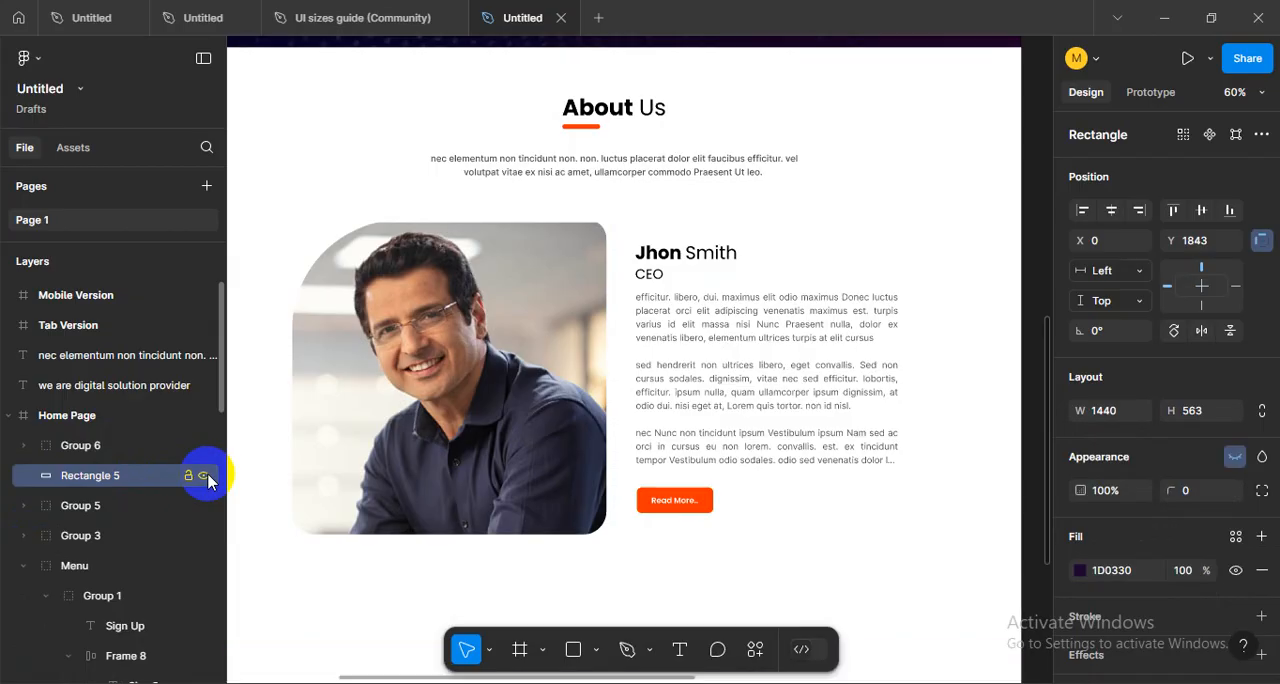
pyautogui.click(92, 508)
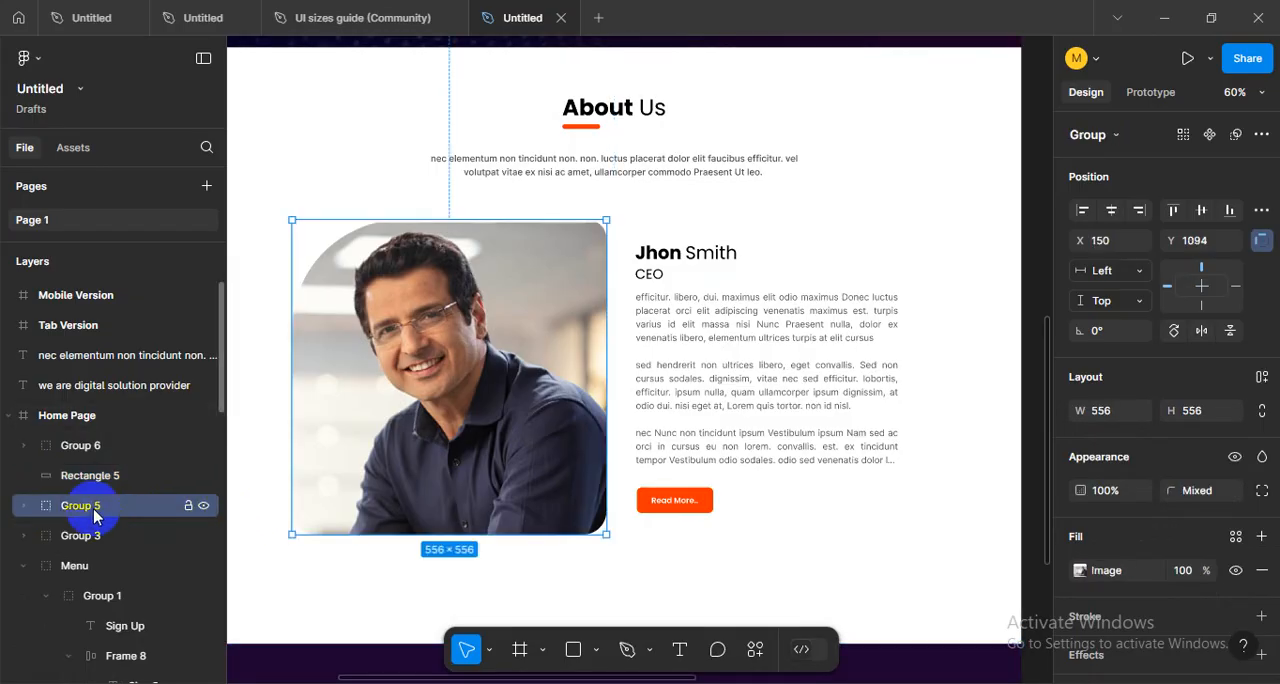
# - Rename the group holding the CEO name, body text and Read More button as "text"
pyautogui.click(89, 446)
pyautogui.click(23, 445)
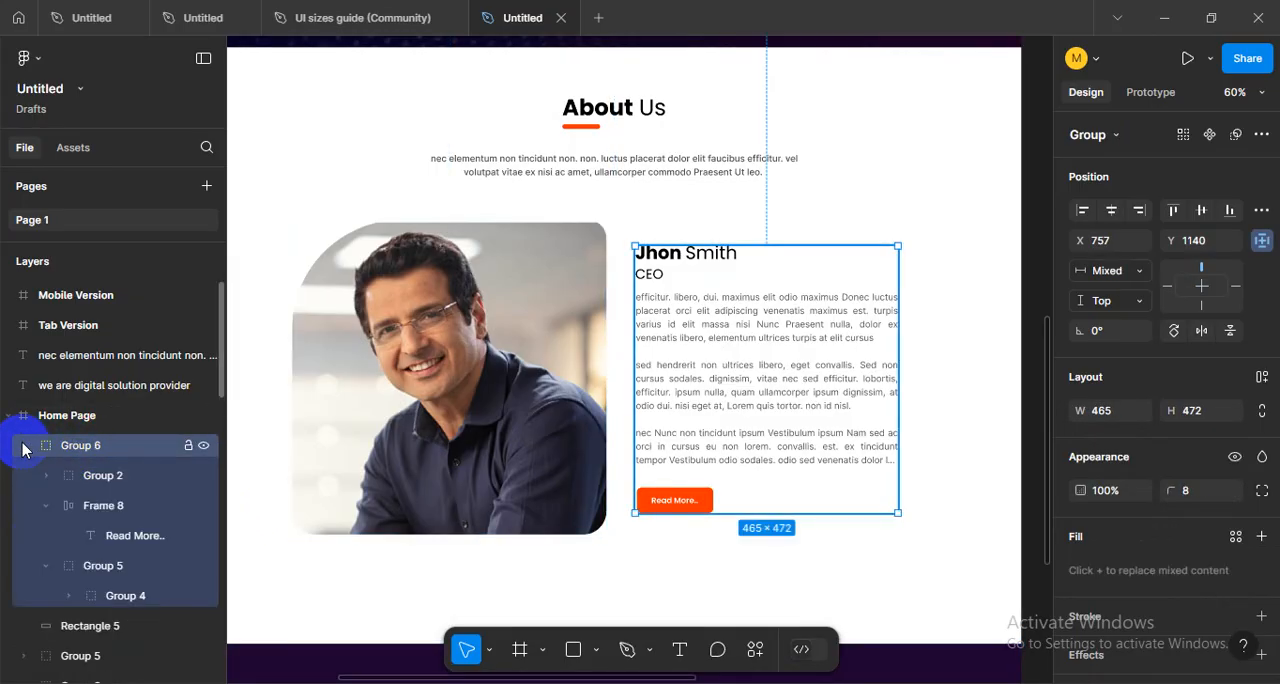
pyautogui.click(23, 445)
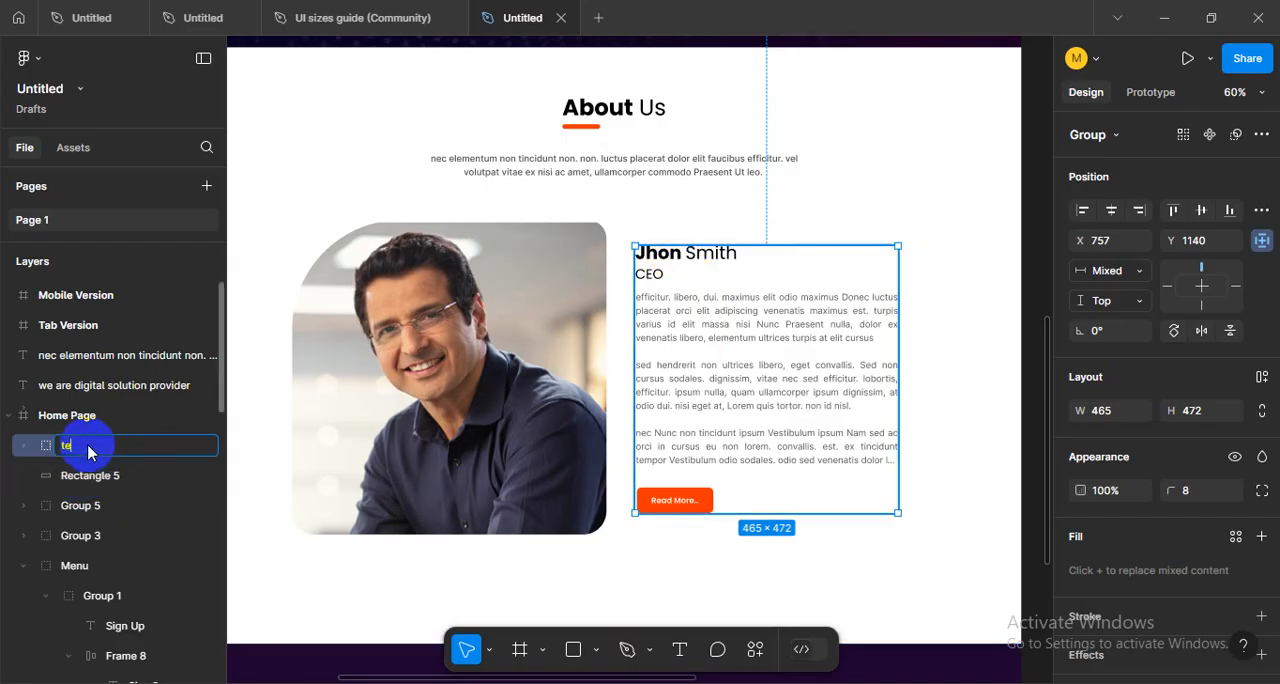
pyautogui.press('Return')
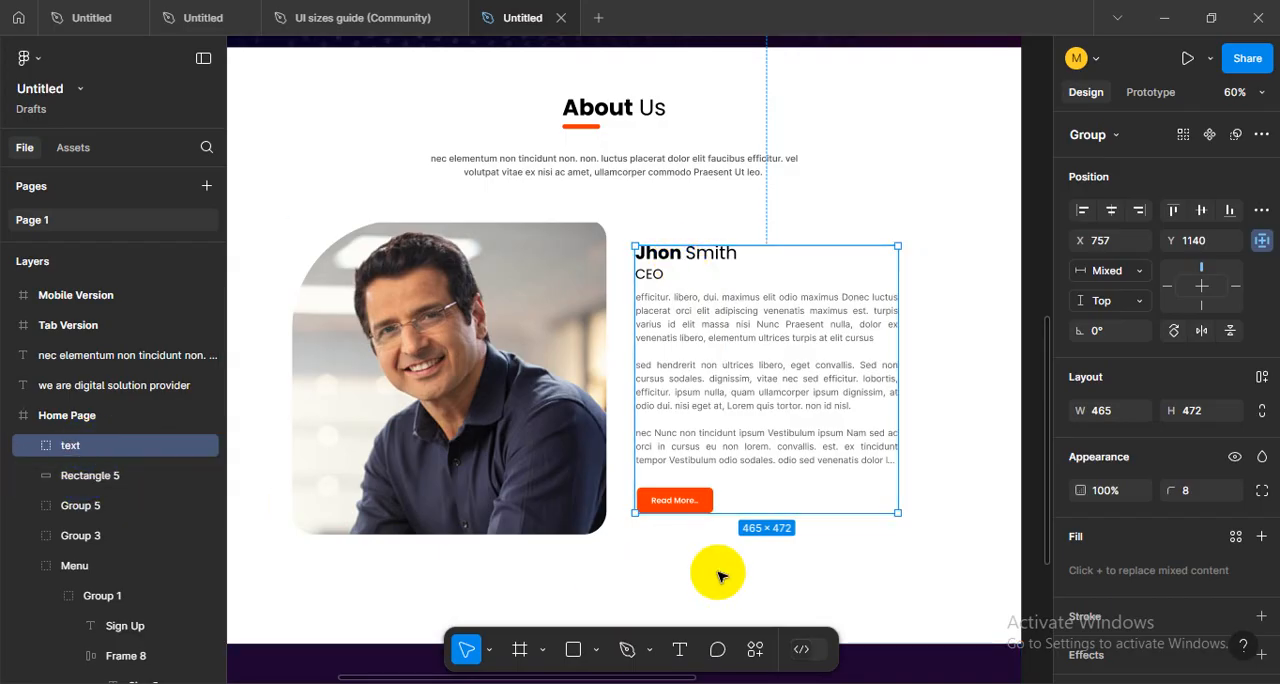
# - Rename Rectangle 5, the dark block below the About Us section, as "Footer BG"
pyautogui.click(100, 476)
pyautogui.scroll(-2, 654, 506)
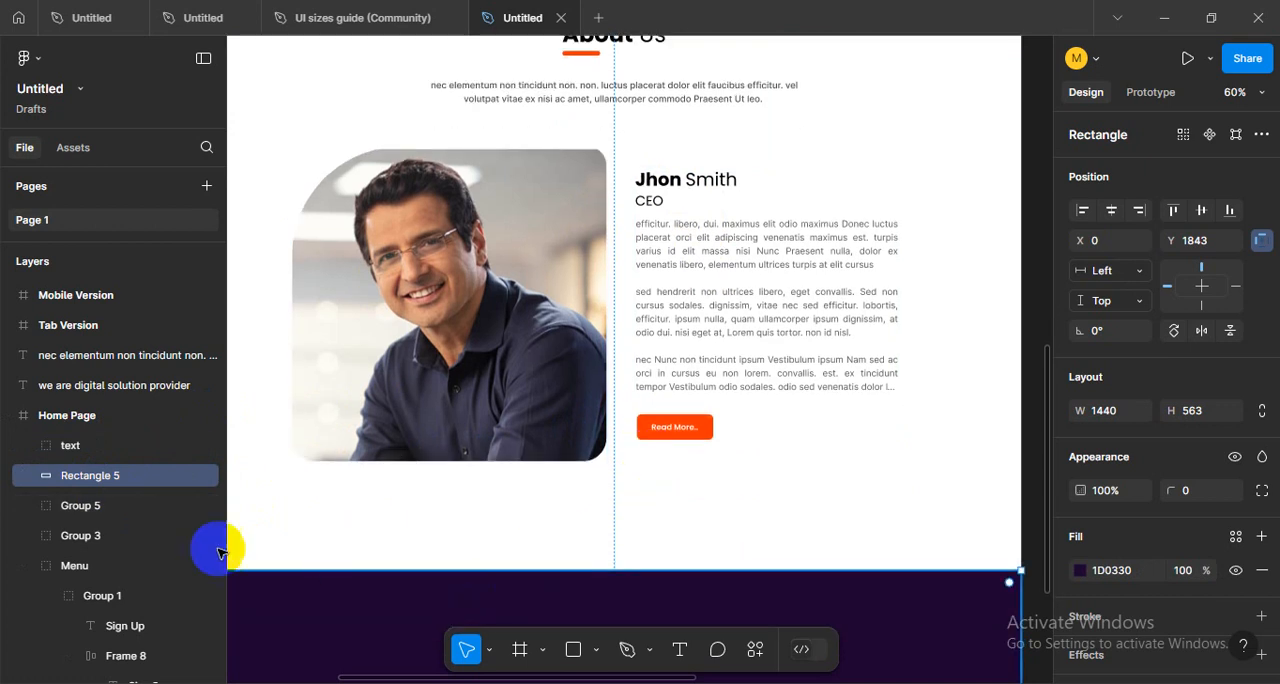
pyautogui.click(97, 478)
pyautogui.doubleClick(97, 478)
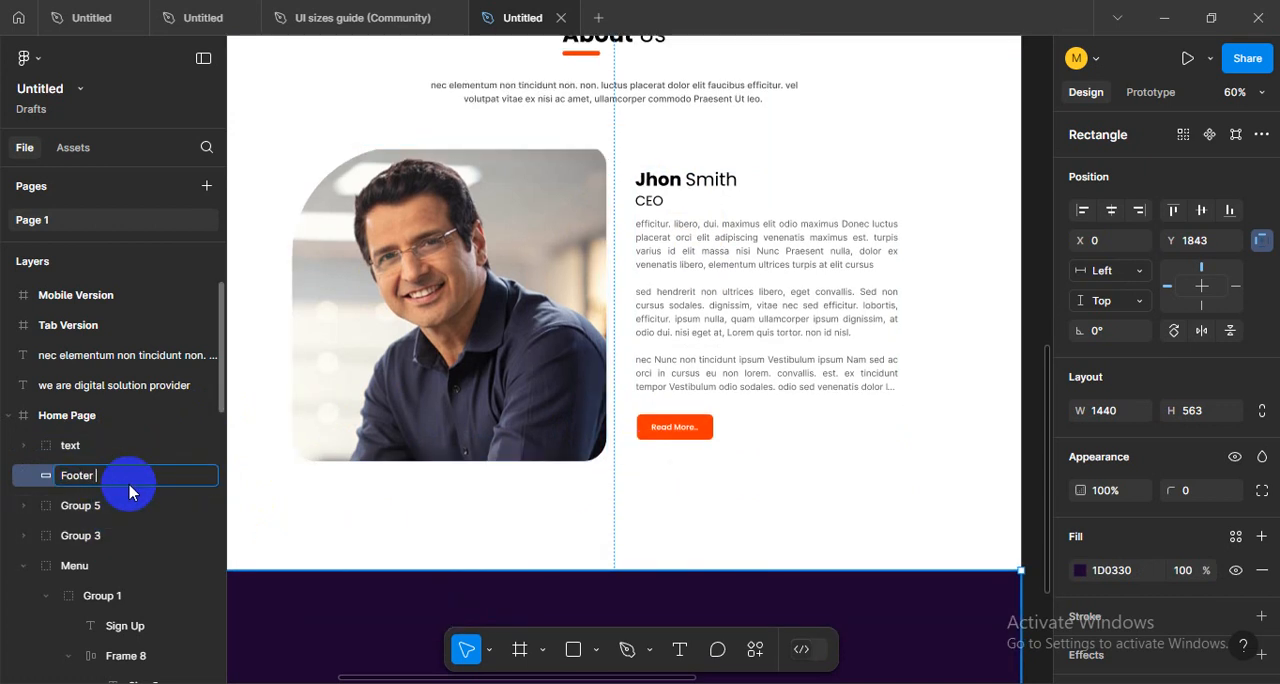
pyautogui.press('Return')
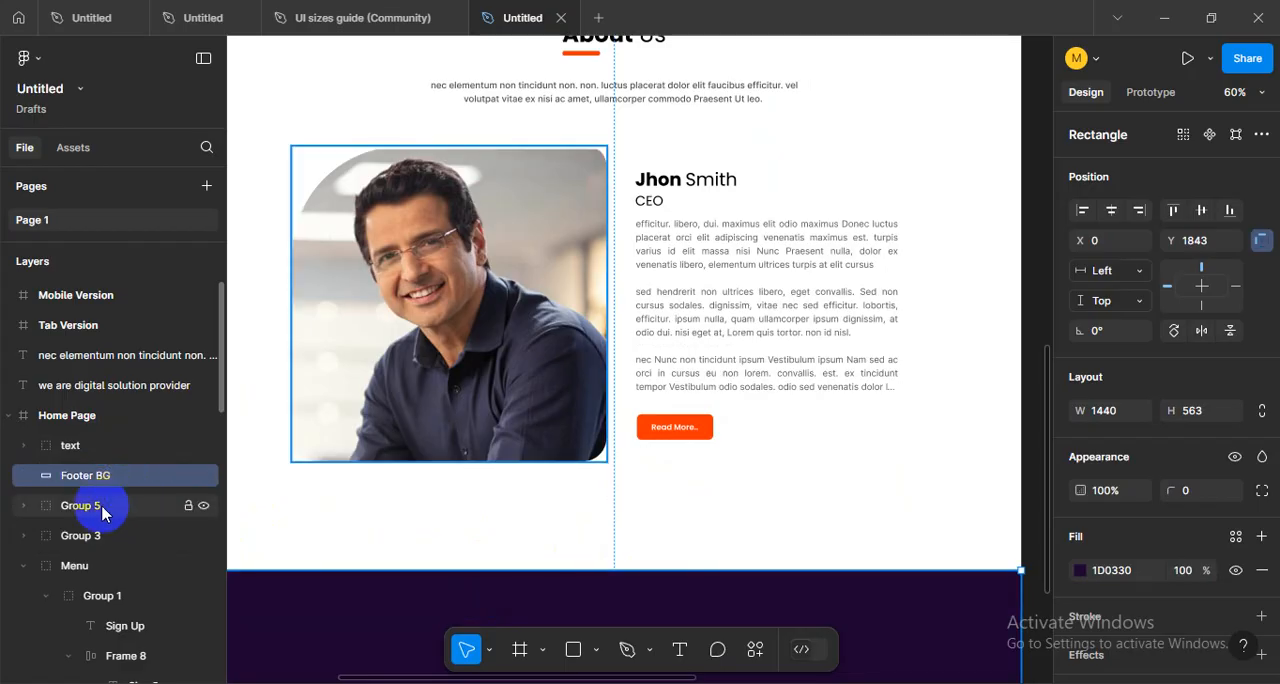
# - Identify the portrait photo's group by briefly hiding and showing it, and rename it "Img"
pyautogui.click(115, 505)
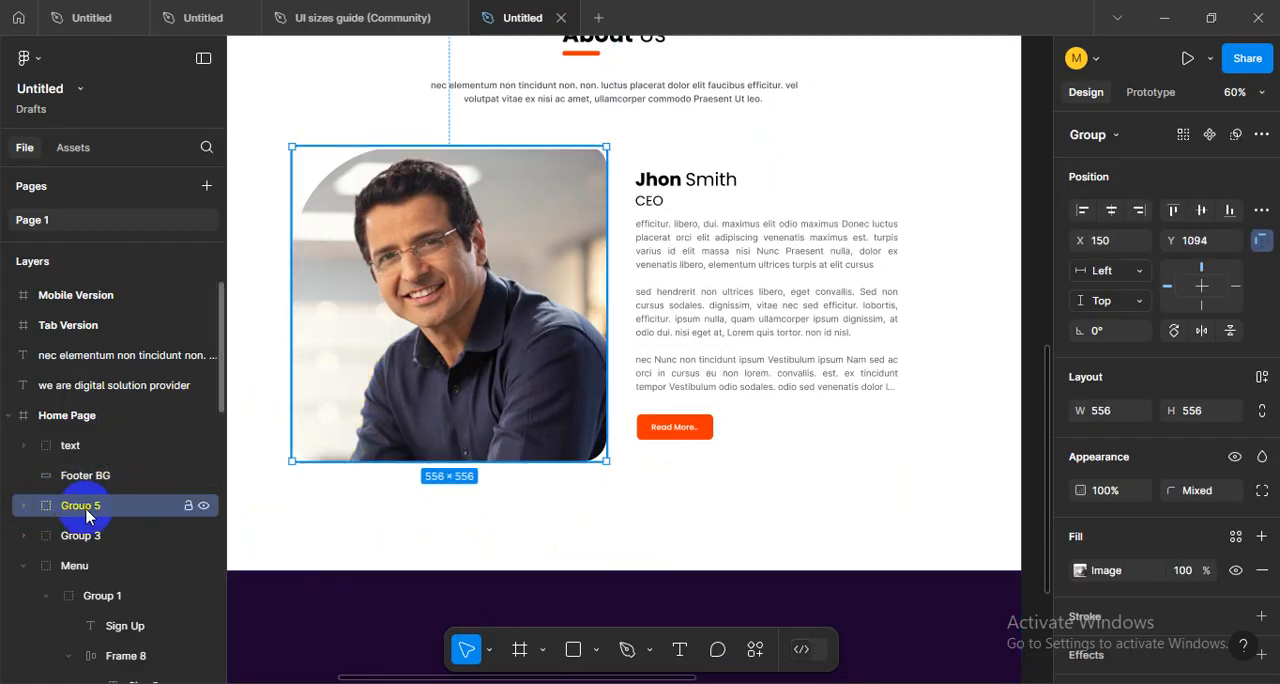
pyautogui.click(202, 506)
pyautogui.click(202, 506)
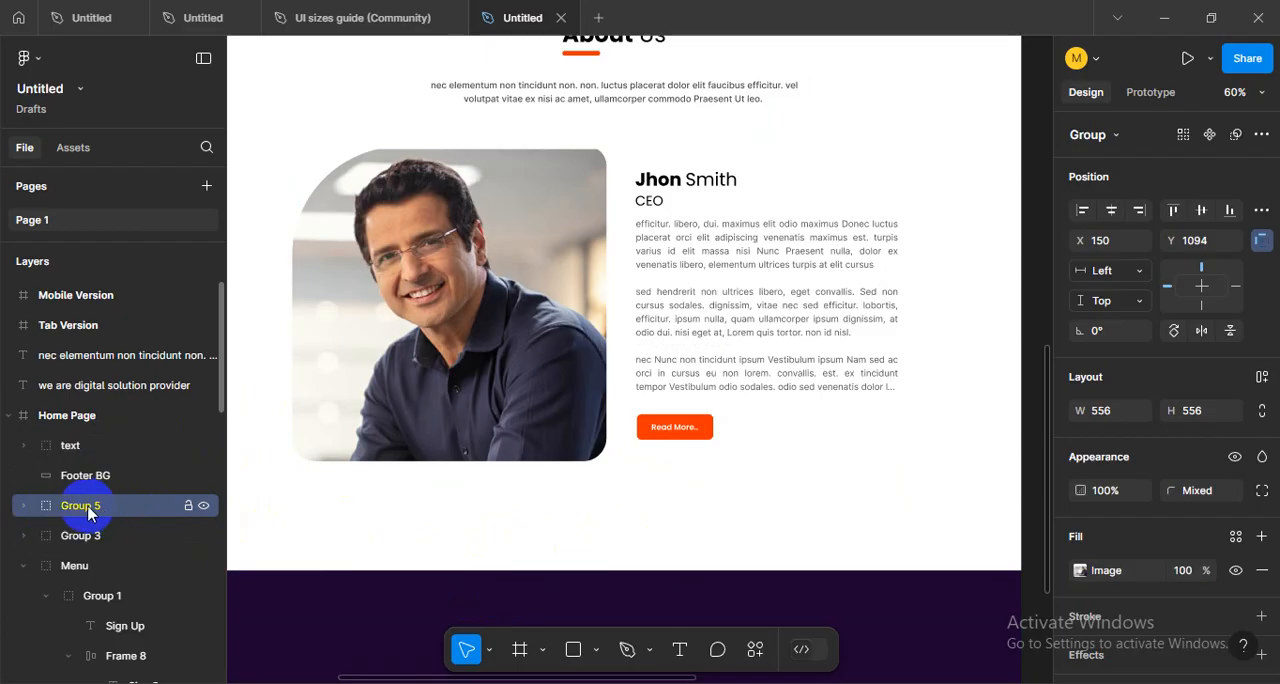
pyautogui.write('Img')
pyautogui.press('Return')
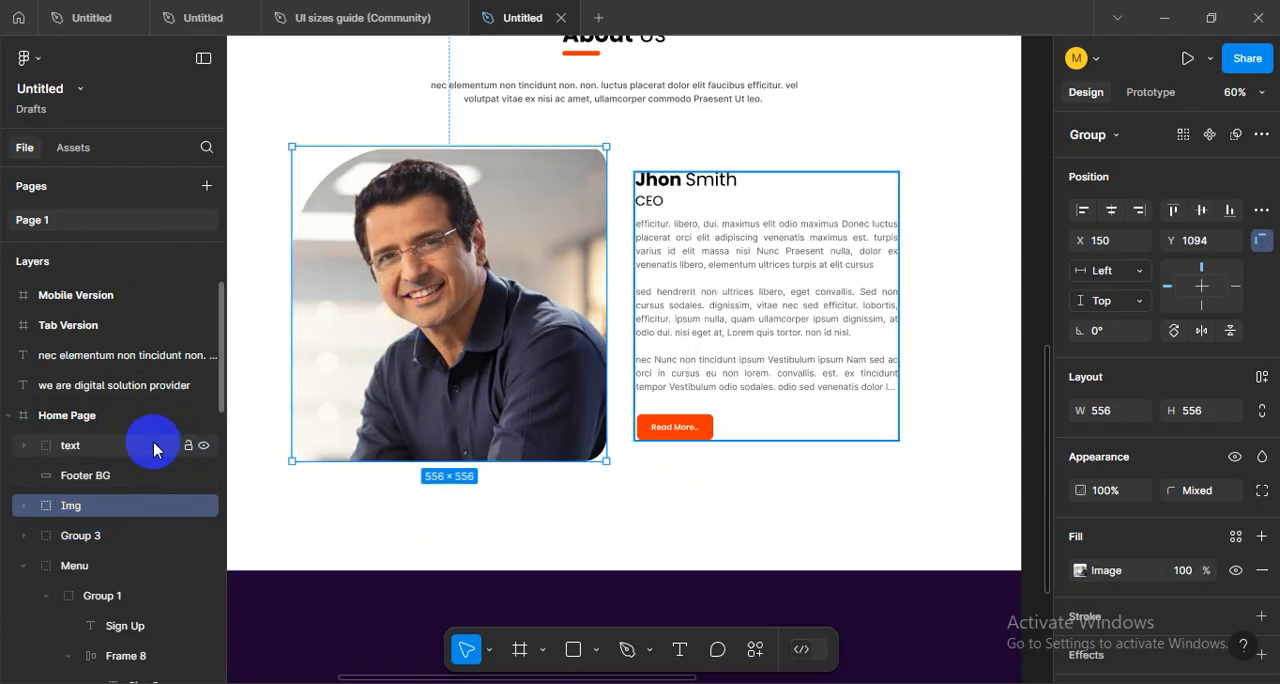
# - Delete the two stray text layers outside the frames: the "we are digital solution provider" heading and its "nec elementum" paragraph
pyautogui.click(88, 362)
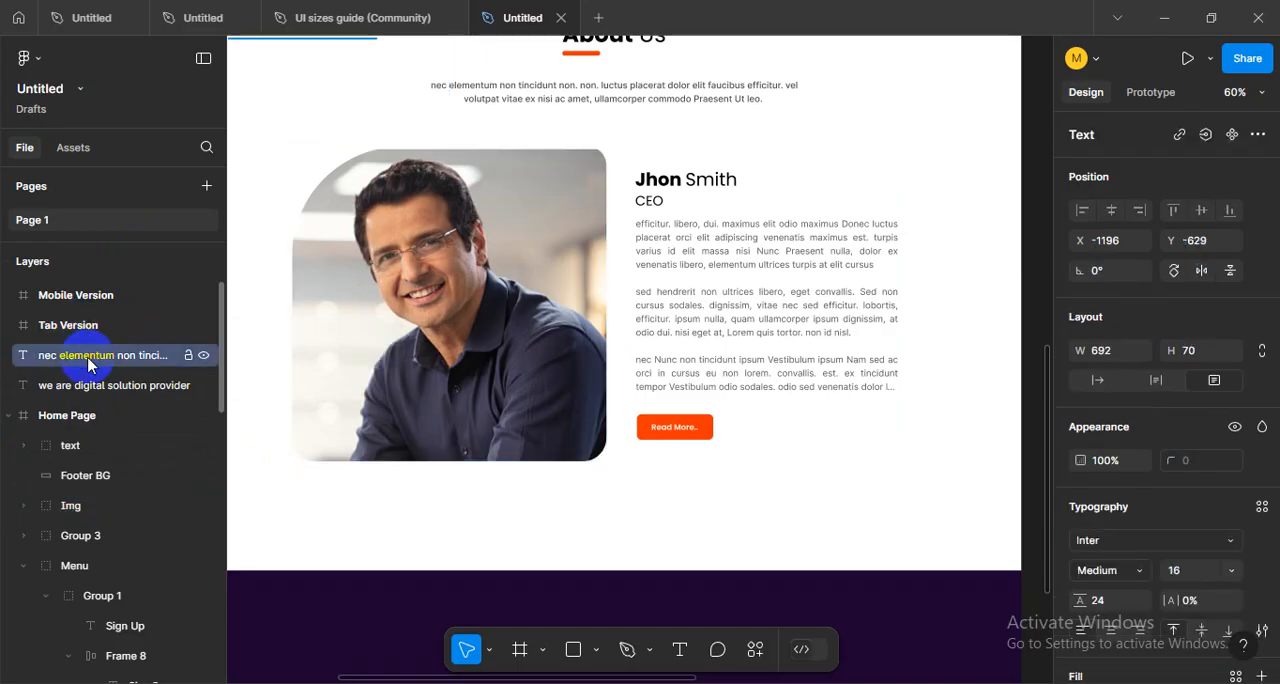
pyautogui.click(92, 388)
pyautogui.keyDown('ctrl'); pyautogui.scroll(-6, 500, 344); pyautogui.keyUp('ctrl')
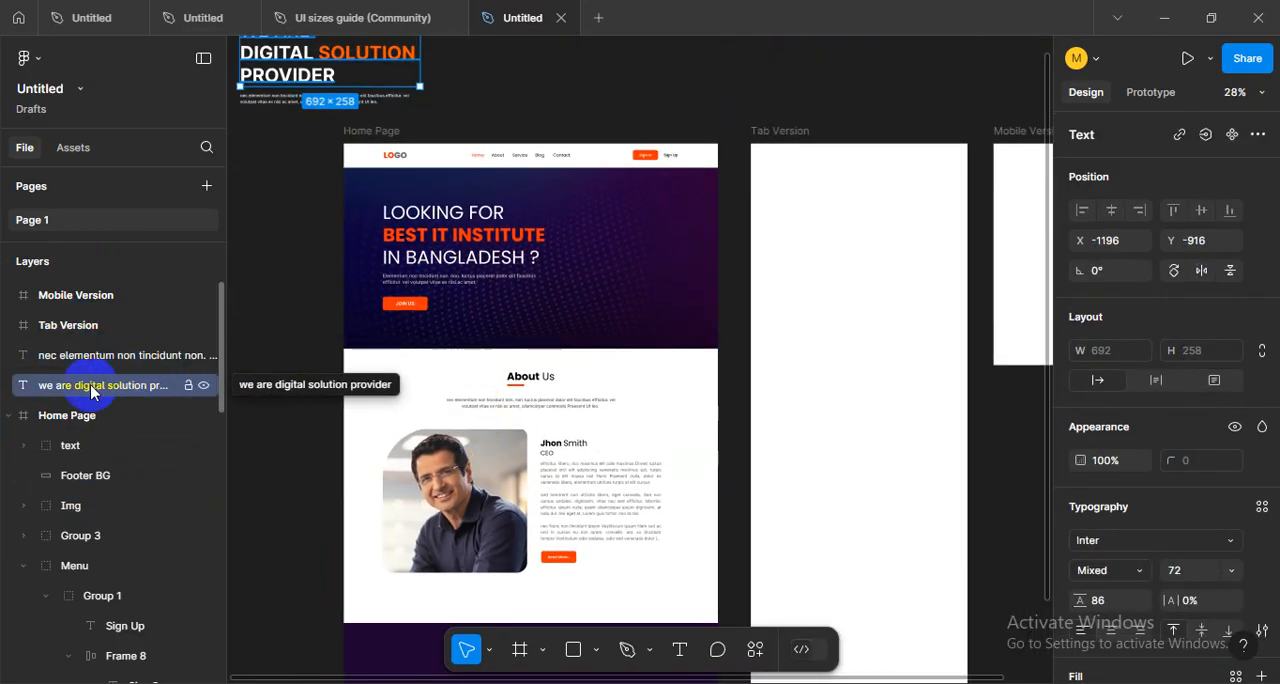
pyautogui.click(63, 355)
pyautogui.moveTo(283, 212)
pyautogui.mouseDown()
pyautogui.moveTo(326, 403)
pyautogui.moveTo(297, 205)
pyautogui.mouseUp()
pyautogui.press('Delete')
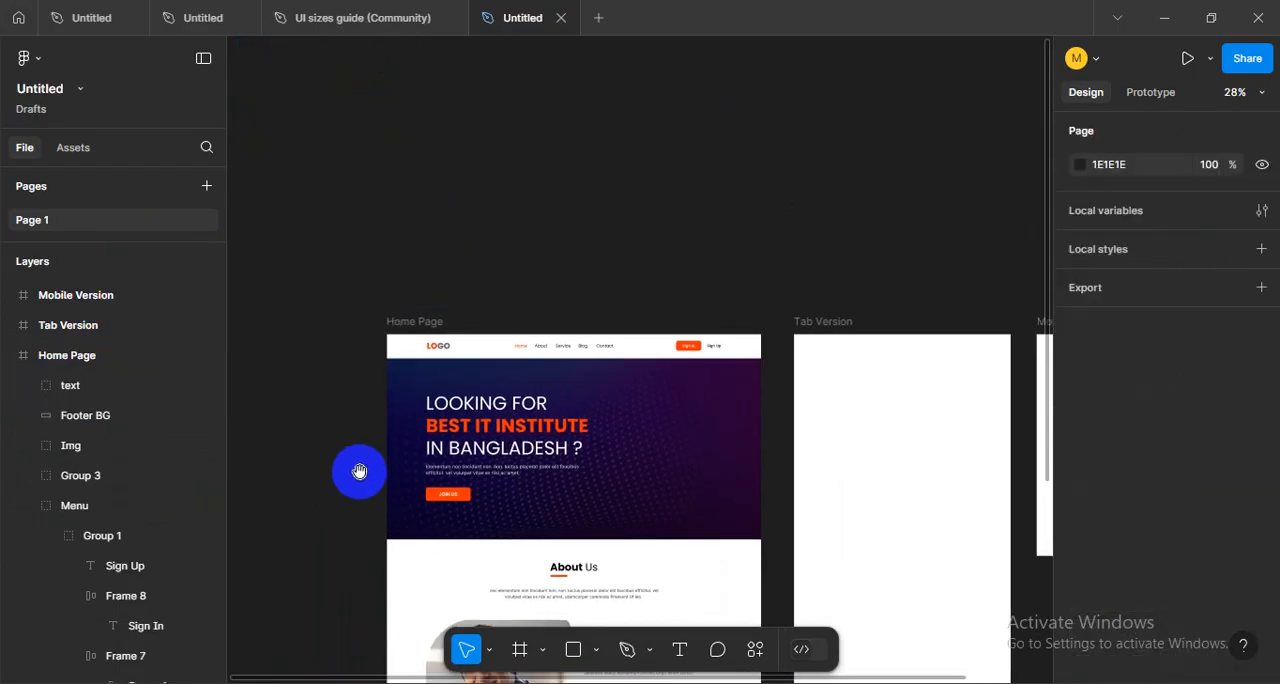
# - Group the About Us heading, intro text, portrait and CEO text block together in the Home Page frame
pyautogui.scroll(-4, 380, 450)
pyautogui.hscroll(2, 400, 420)
pyautogui.click(386, 402)
pyautogui.moveTo(330, 289); pyautogui.dragTo(584, 484)
pyautogui.hotkey('ctrl', 'g')
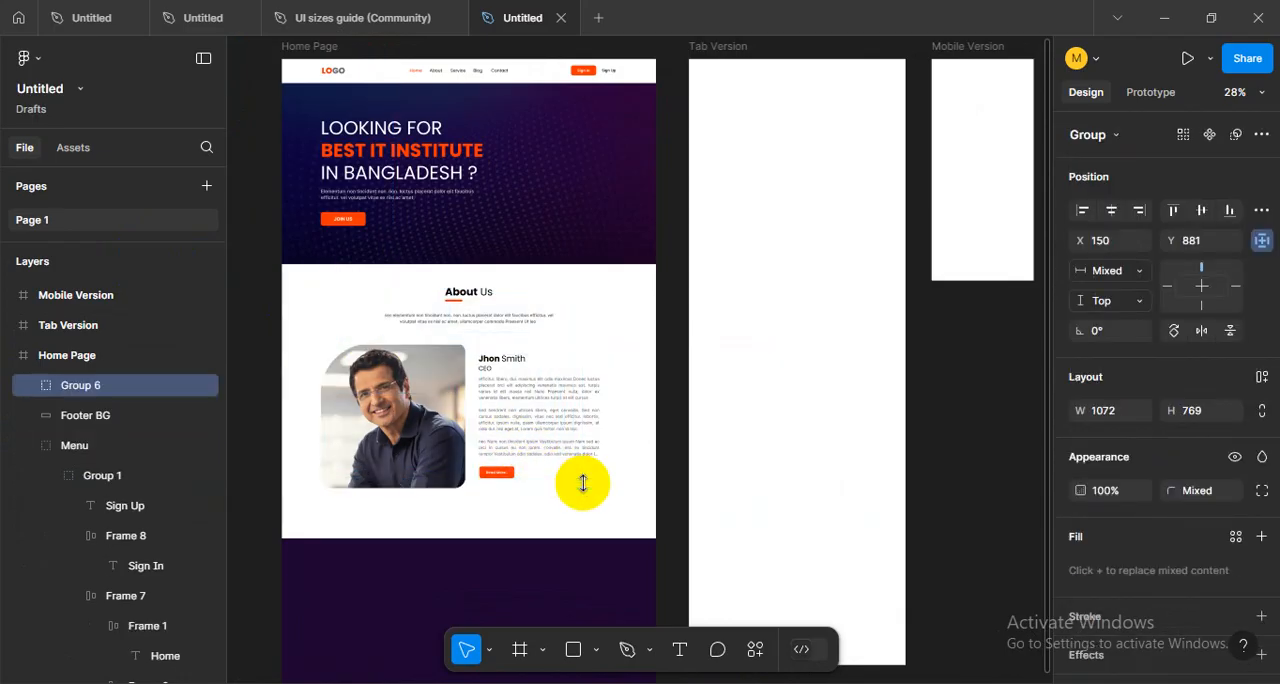
# - Verify the new About Us section group's contents, rename it "About", and collapse the Menu group in the layer list
pyautogui.click(202, 388)
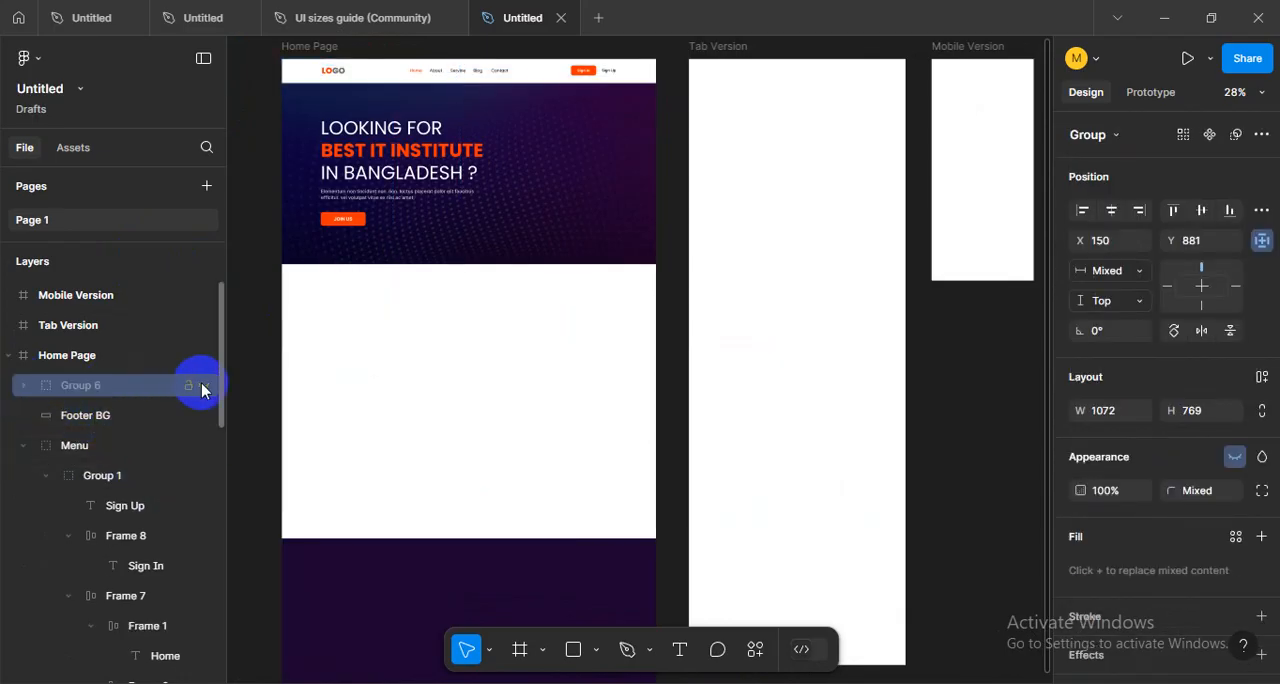
pyautogui.click(202, 388)
pyautogui.click(70, 392)
pyautogui.write('About')
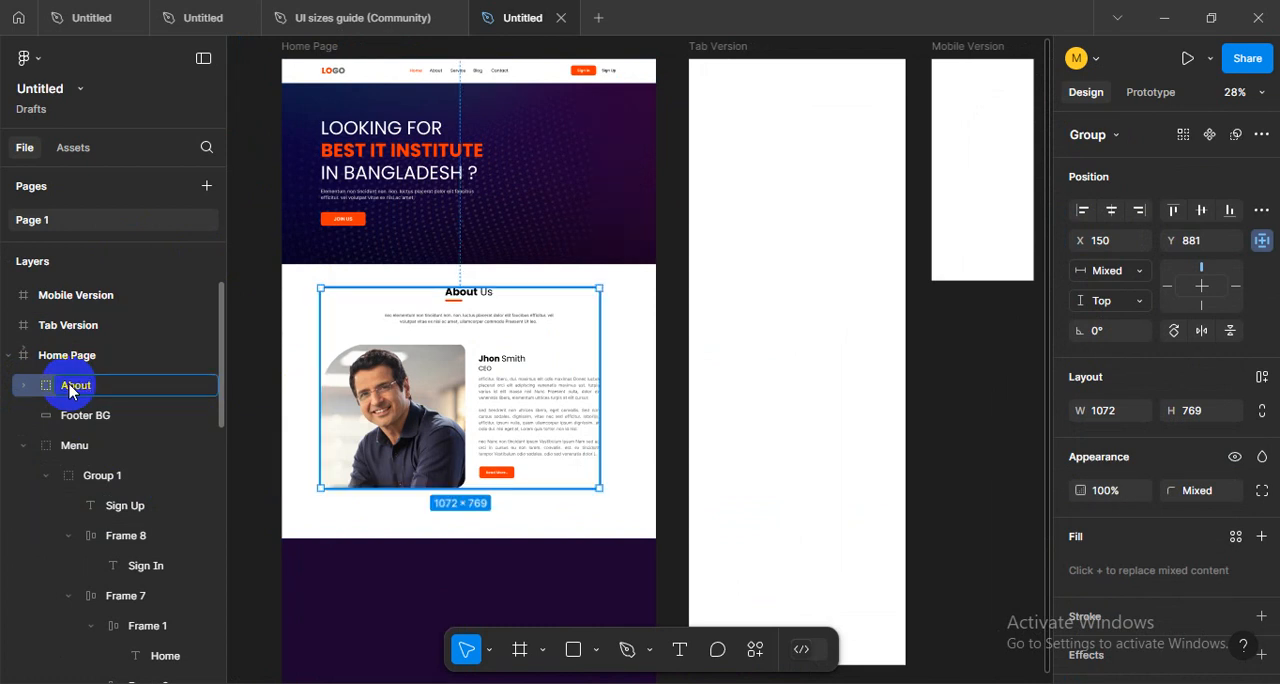
pyautogui.press('Return')
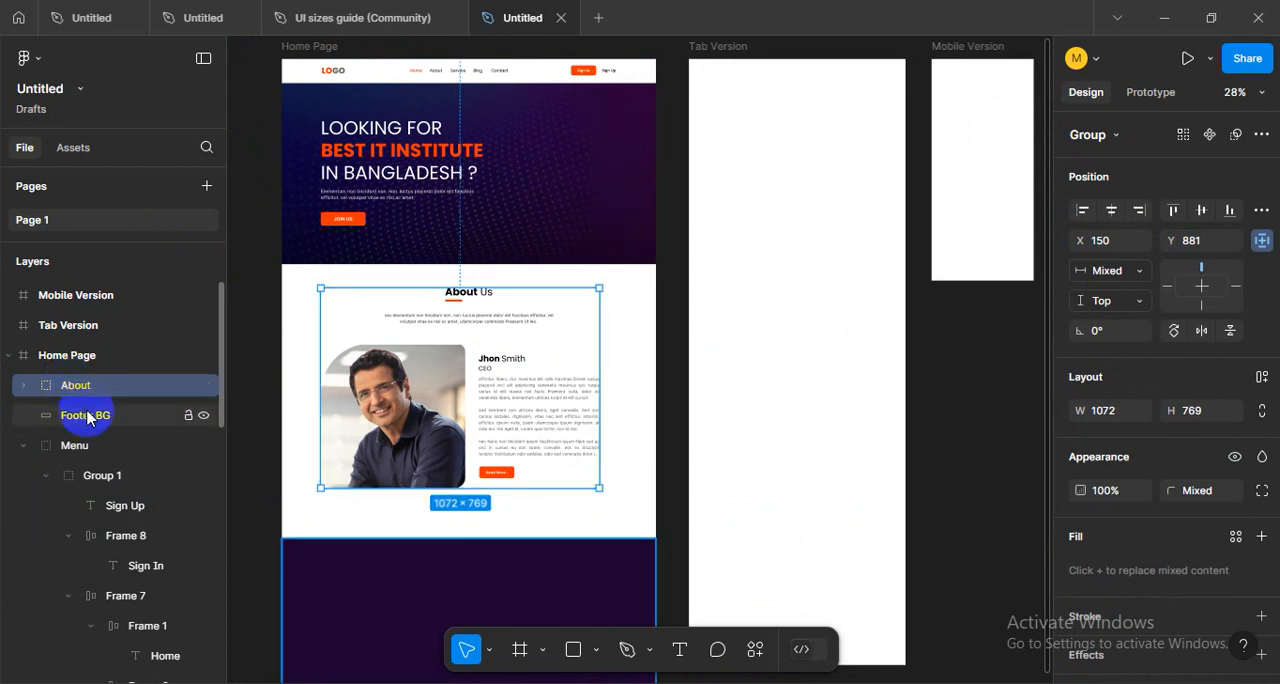
pyautogui.click(24, 445)
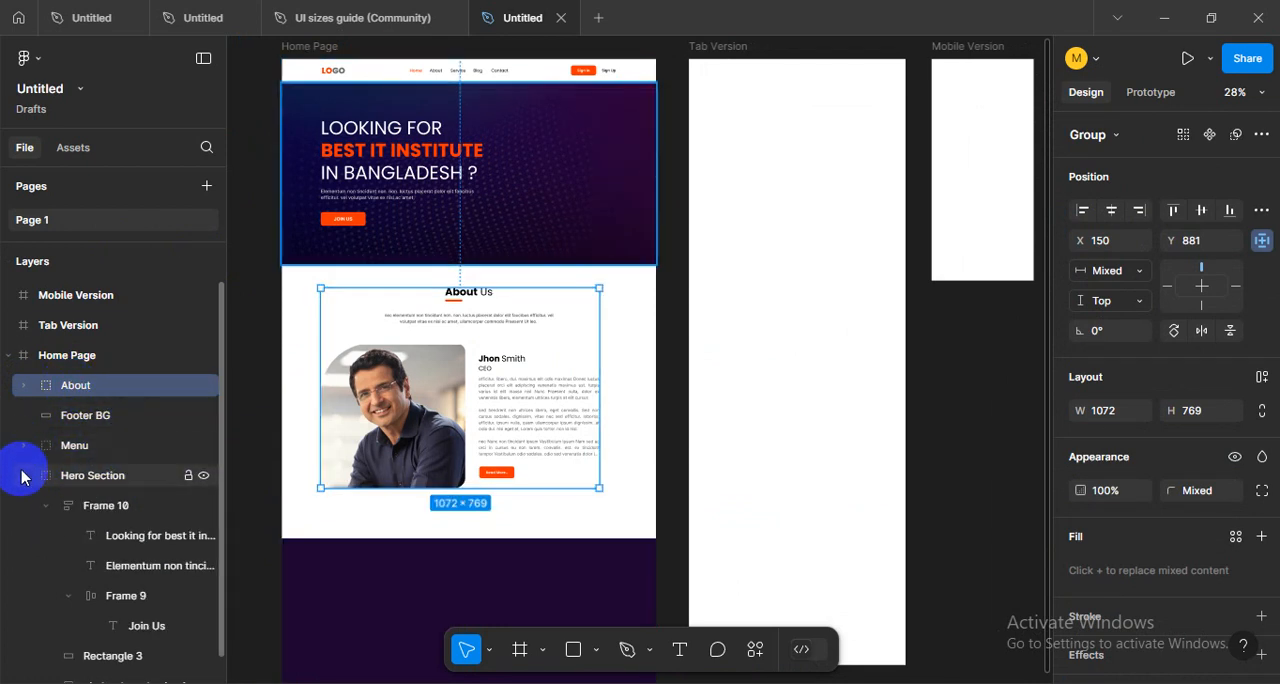
# - Collapse the Hero Section group and reorder the Home Page layers to Menu, Hero Section, About and Footer BG
pyautogui.click(23, 472)
pyautogui.click(96, 490)
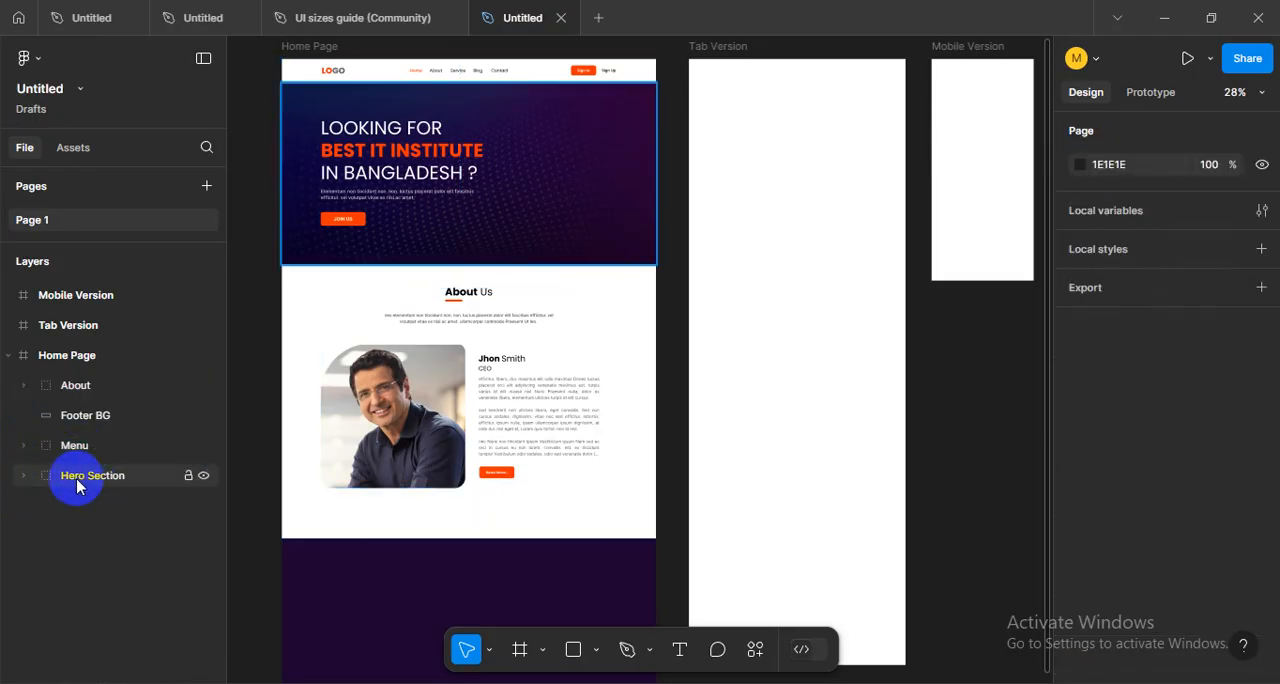
pyautogui.click(78, 391)
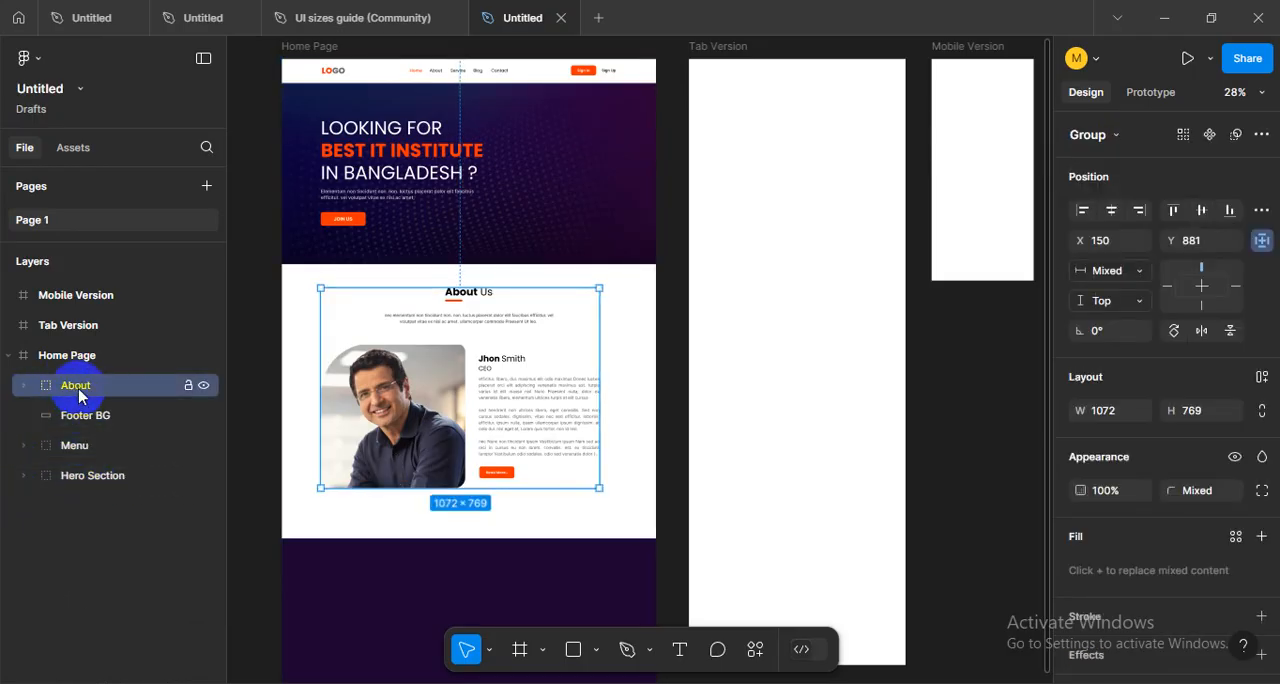
pyautogui.moveTo(78, 391); pyautogui.dragTo(86, 490)
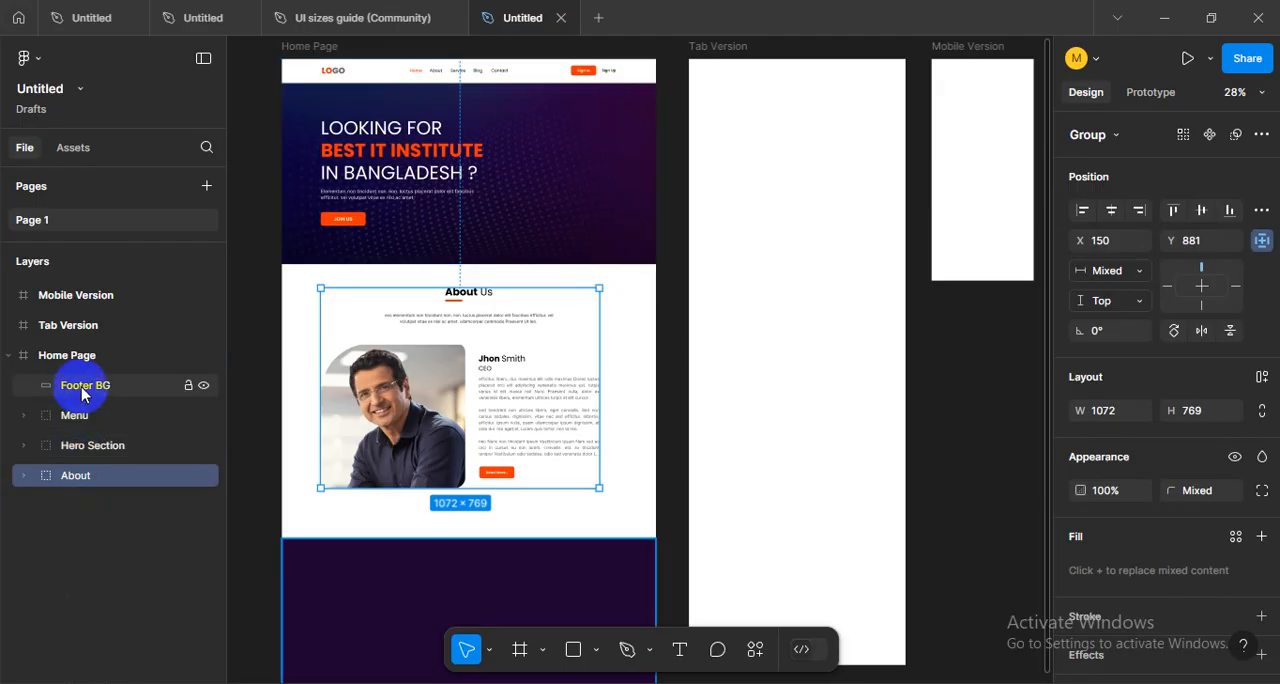
pyautogui.moveTo(83, 393); pyautogui.dragTo(57, 543)
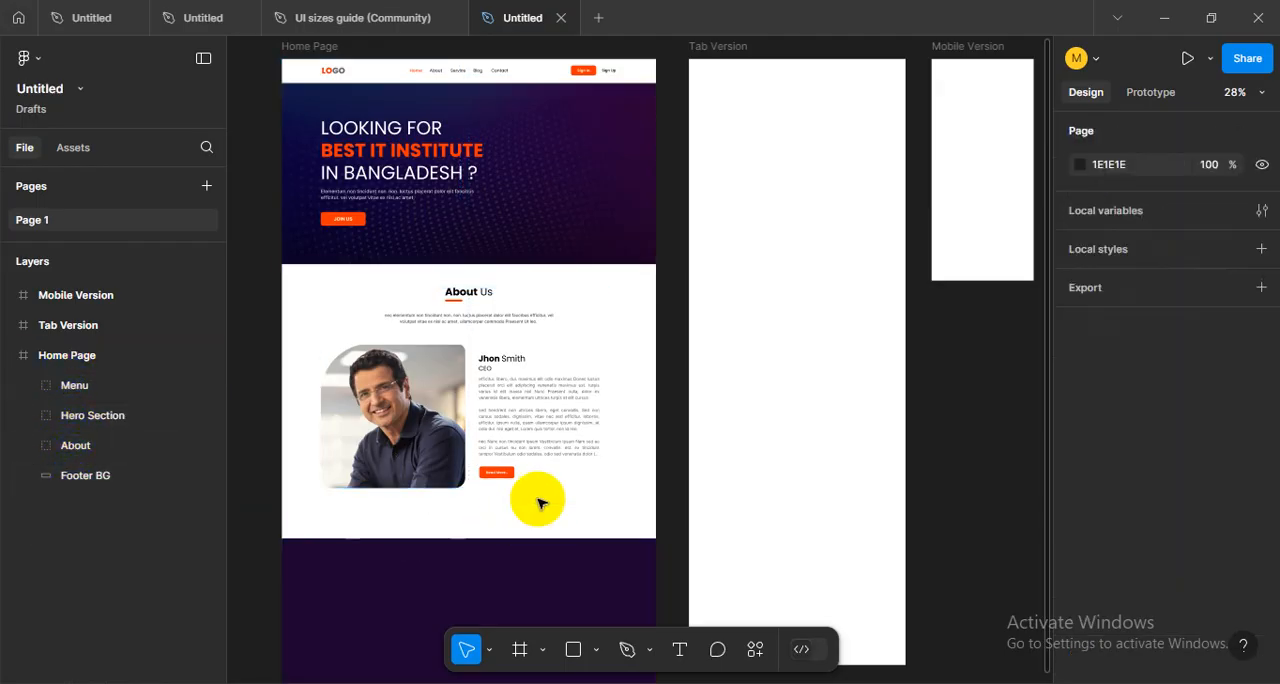
# - Show the layout grids and examine how the About section lines up with the Home Page columns
pyautogui.scroll(-2, 534, 440)
pyautogui.scroll(5, 503, 424)
pyautogui.moveTo(670, 482); pyautogui.dragTo(718, 464)
pyautogui.scroll(-1, 690, 450)
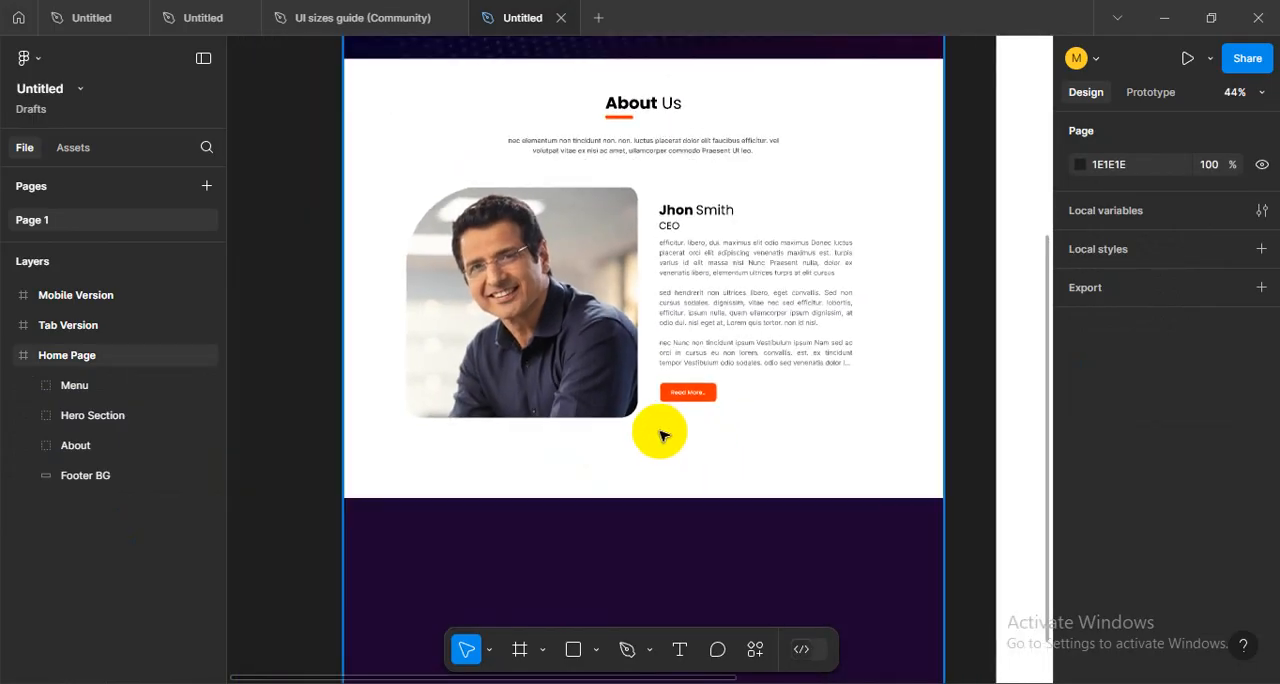
pyautogui.click(563, 377)
pyautogui.moveTo(596, 388); pyautogui.dragTo(552, 468)
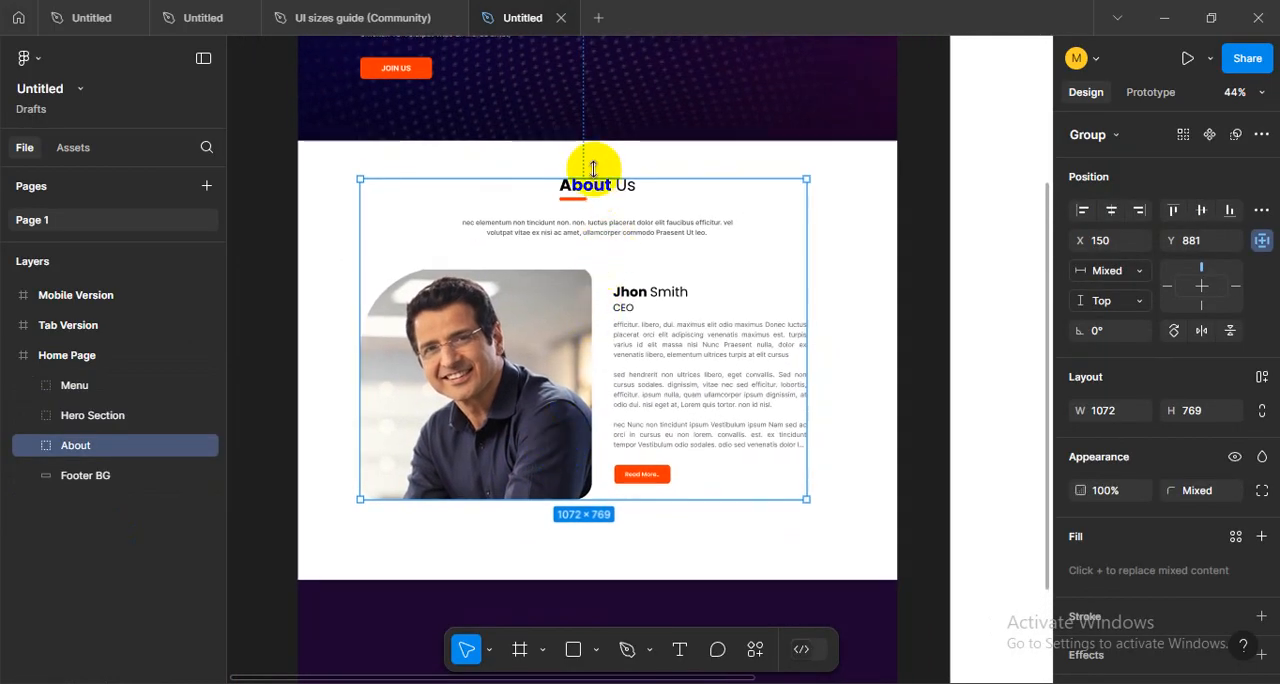
pyautogui.moveTo(731, 282); pyautogui.dragTo(699, 307)
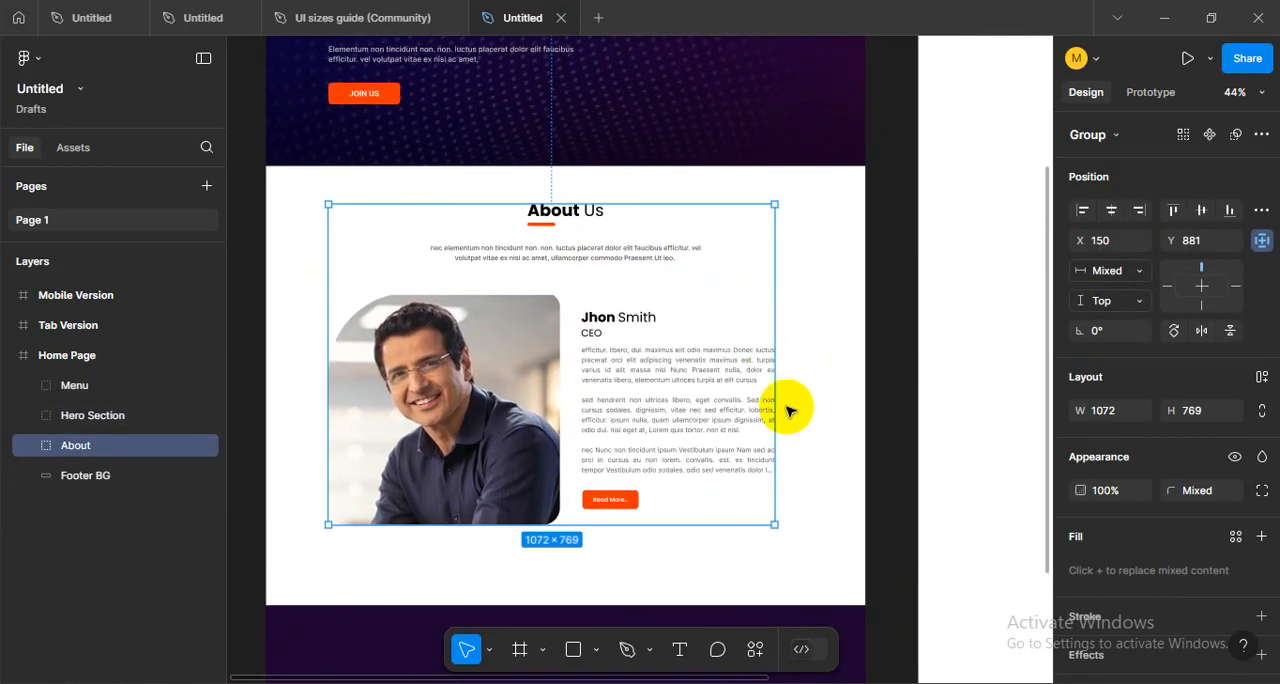
pyautogui.hotkey('ctrl', 'shift', '4')
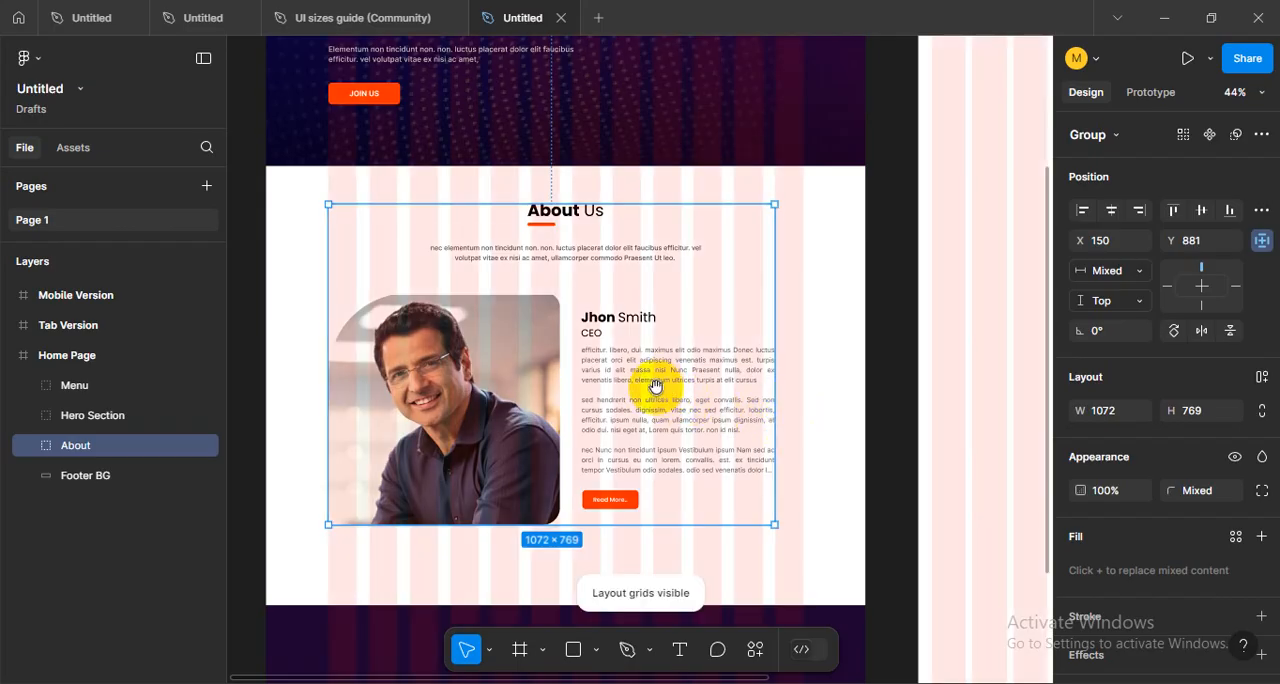
pyautogui.scroll(-2, 530, 415)
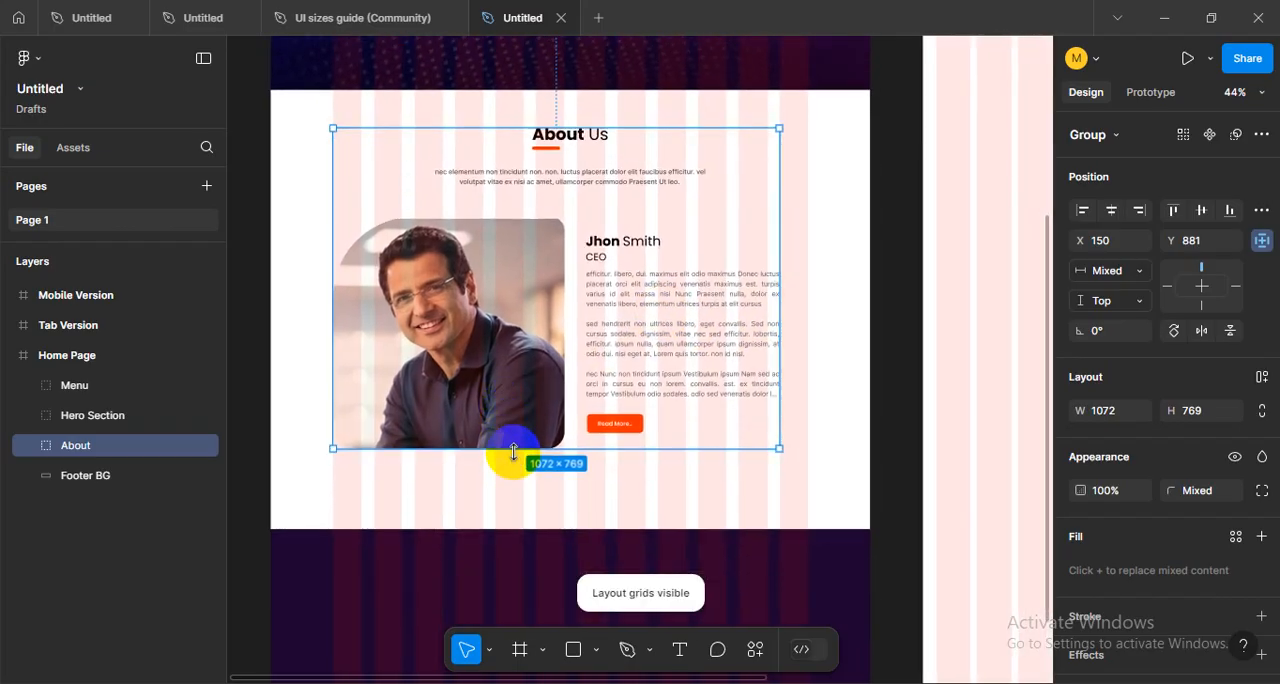
pyautogui.scroll(4, 520, 470)
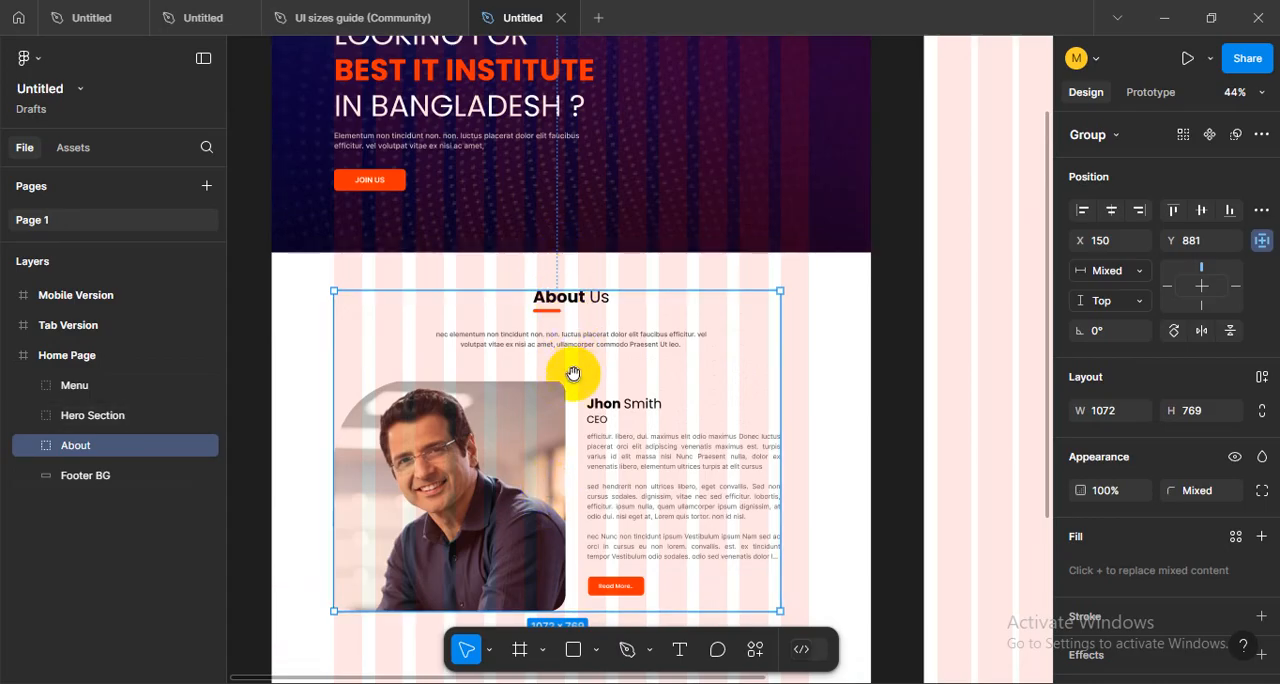
pyautogui.scroll(-4, 521, 465)
pyautogui.scroll(1, 615, 490)
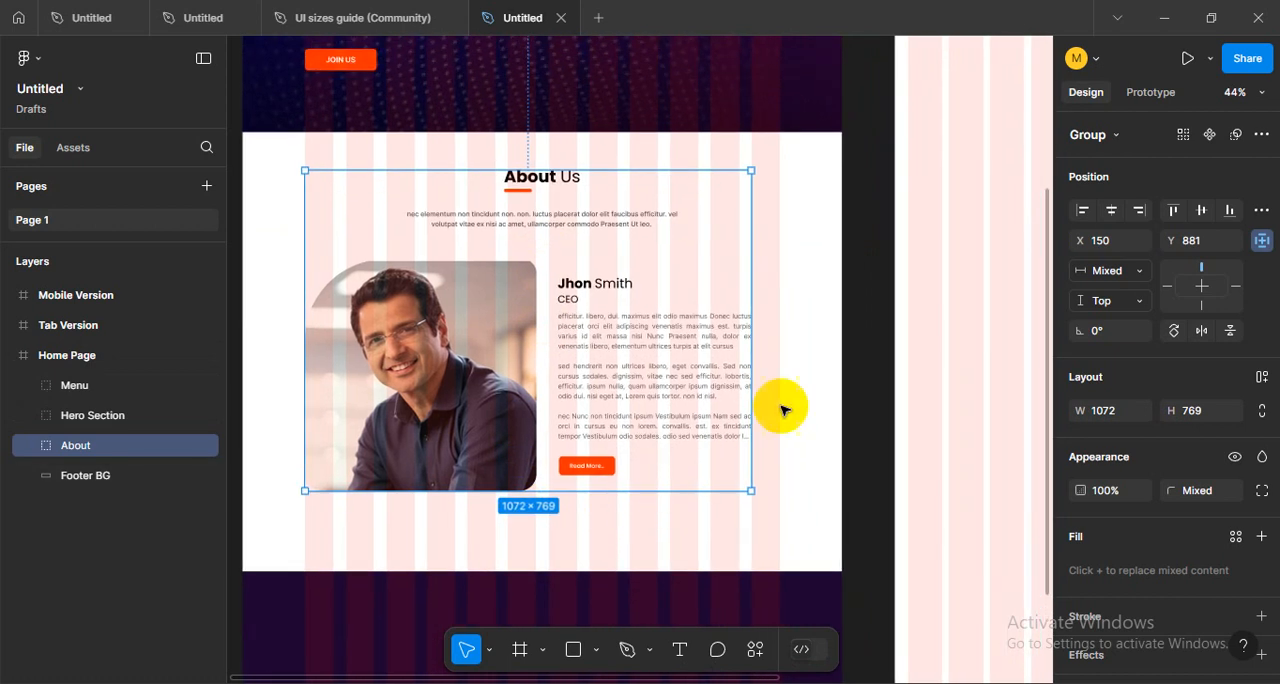
pyautogui.moveTo(779, 386); pyautogui.dragTo(761, 415)
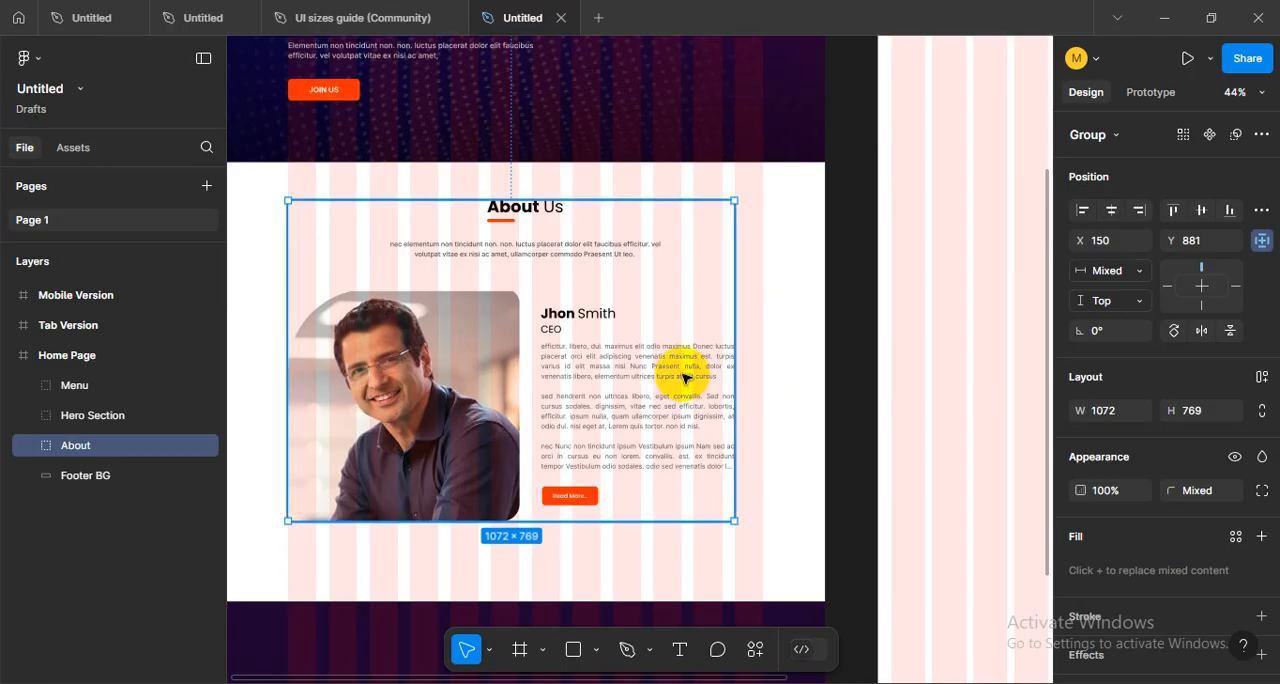
# - Widen the CEO description text block to 532 so it reaches the outer edge of the last grid column
pyautogui.doubleClick(712, 376)
pyautogui.scroll(2, 712, 376)
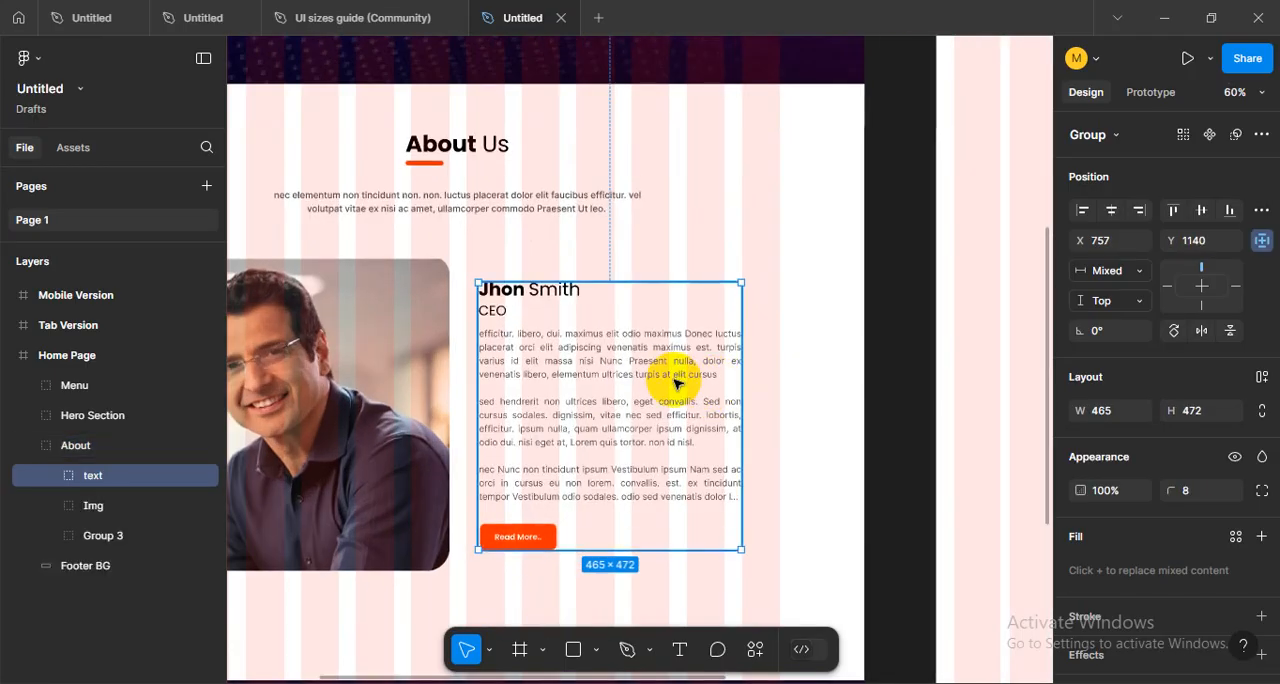
pyautogui.doubleClick(670, 377)
pyautogui.moveTo(738, 393); pyautogui.dragTo(779, 390)
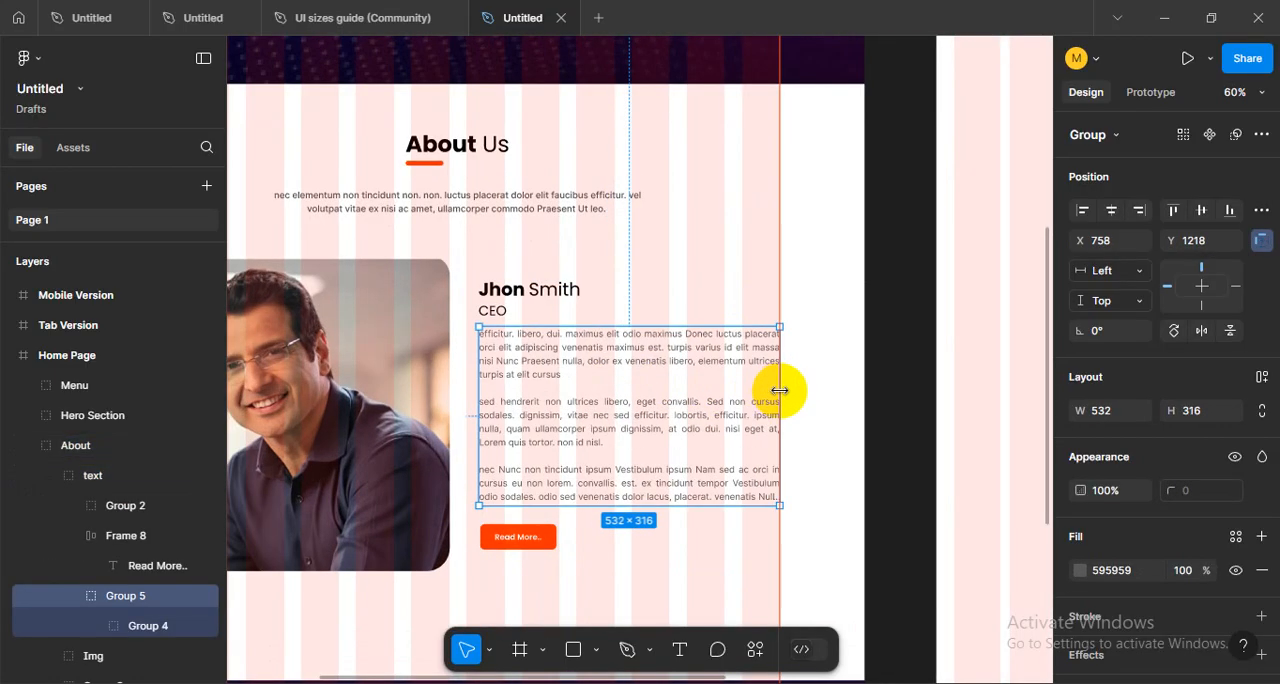
pyautogui.scroll(1, 609, 491)
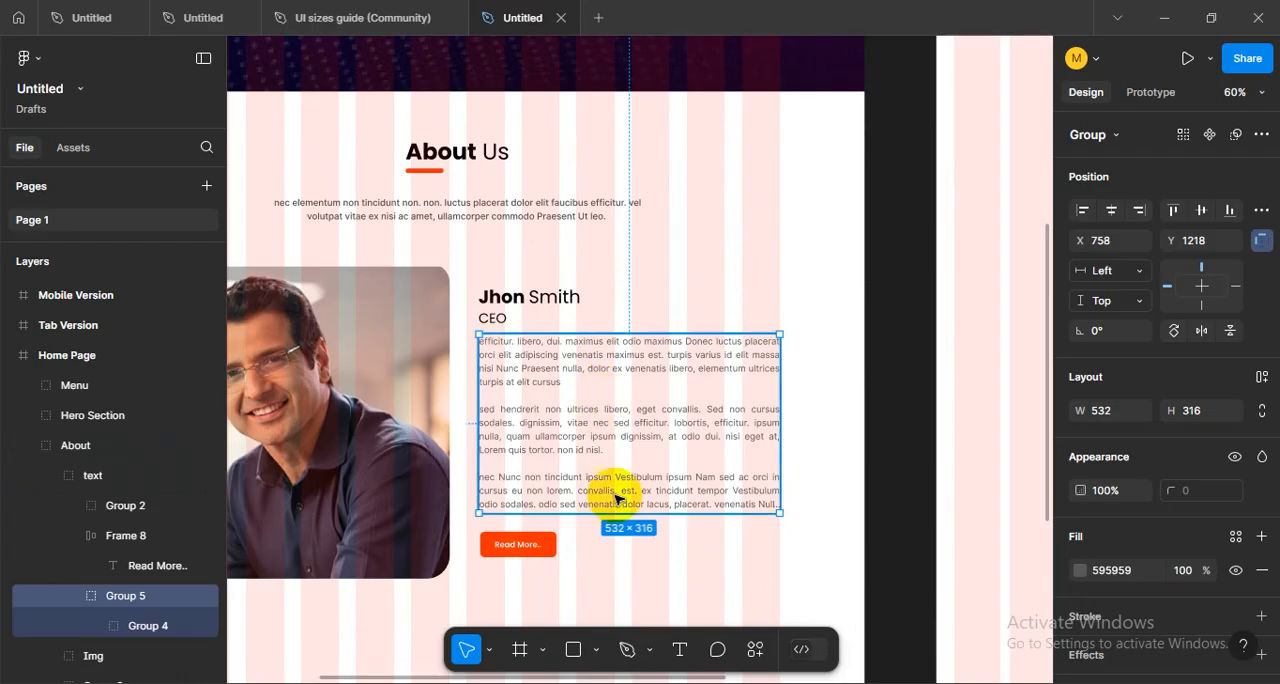
pyautogui.click(831, 511)
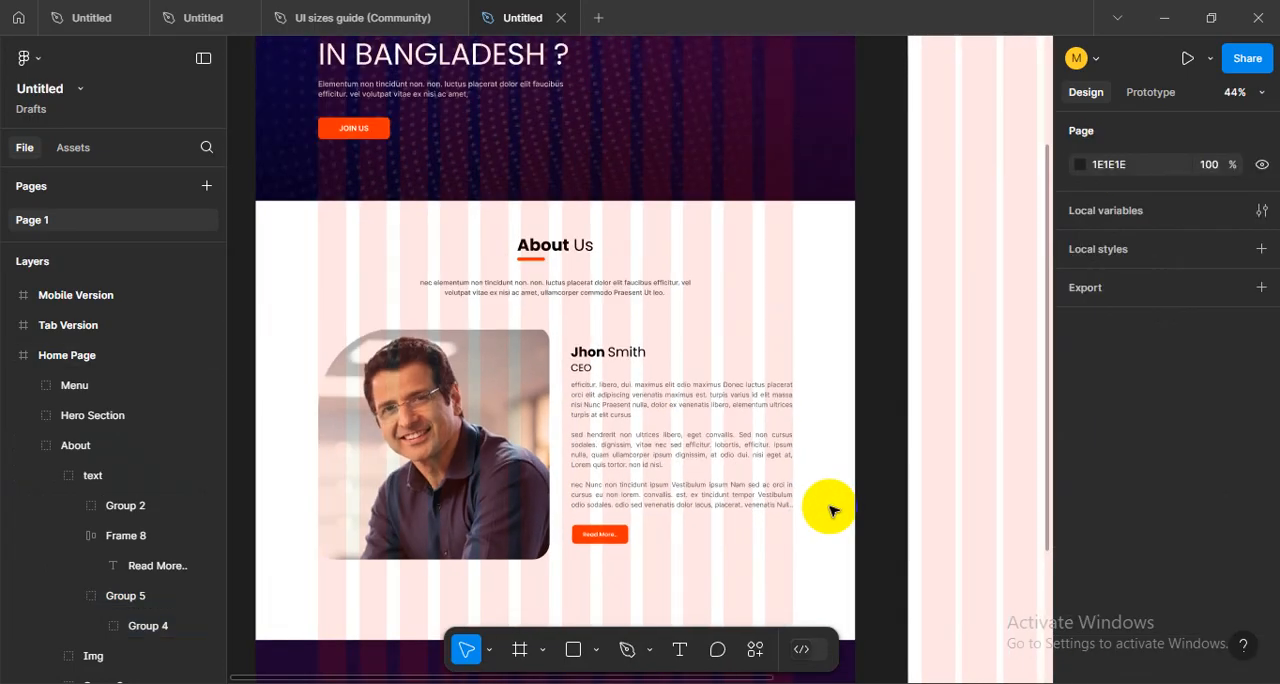
# - Compare the About section with the layout grids hidden and shown, checking its width against the columns
pyautogui.hotkey('ctrl', 'shift', '4')
pyautogui.scroll(-3, 811, 526)
pyautogui.keyDown('ctrl'); pyautogui.scroll(3, 814, 417); pyautogui.keyUp('ctrl')
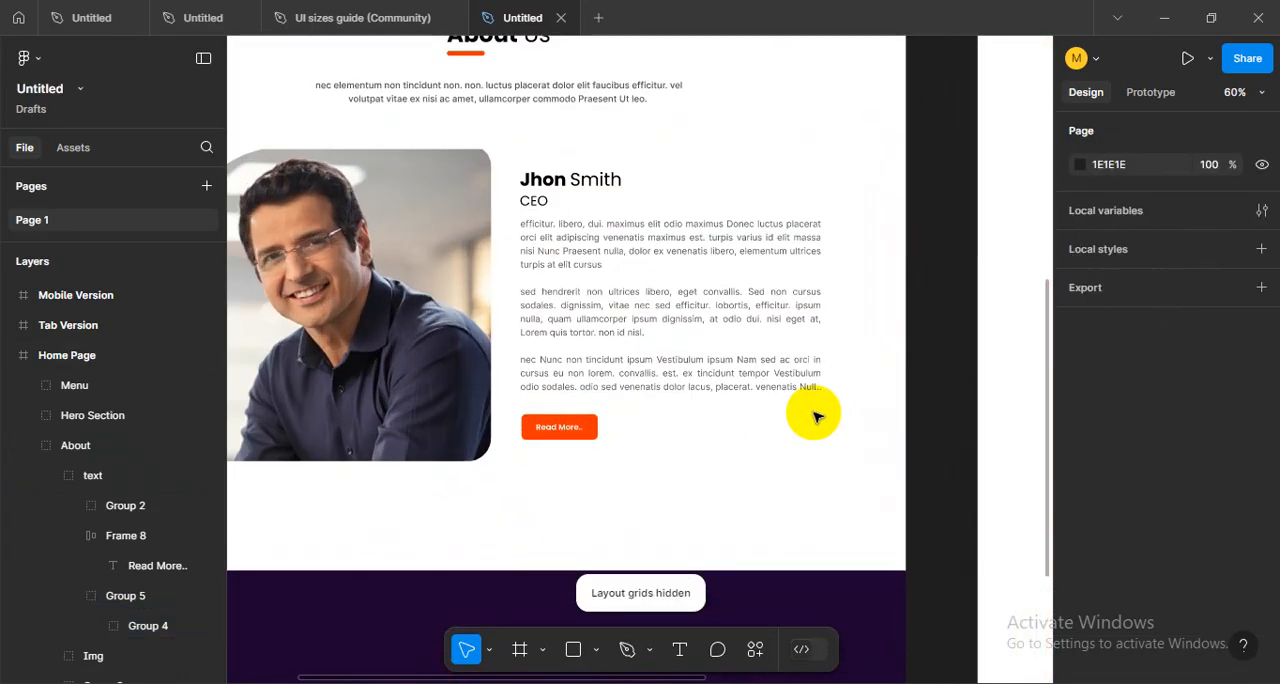
pyautogui.keyDown('ctrl'); pyautogui.scroll(-3, 814, 415); pyautogui.keyUp('ctrl')
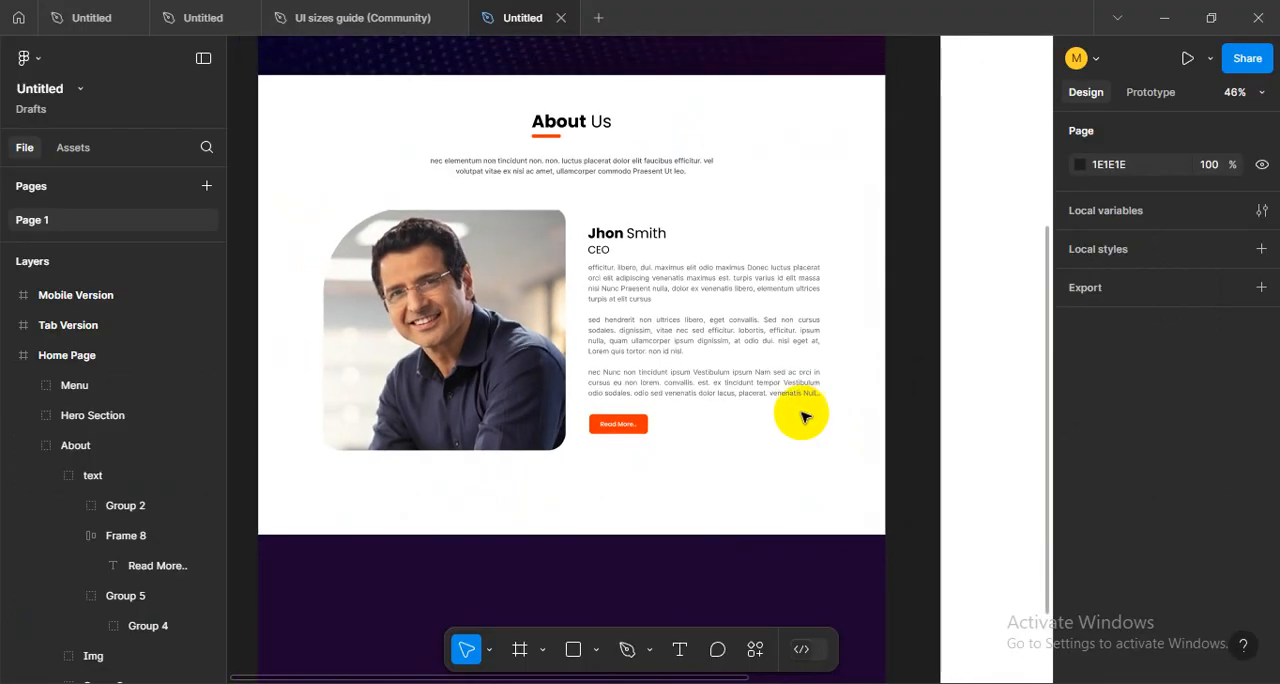
pyautogui.hotkey('ctrl', 'shift', '4')
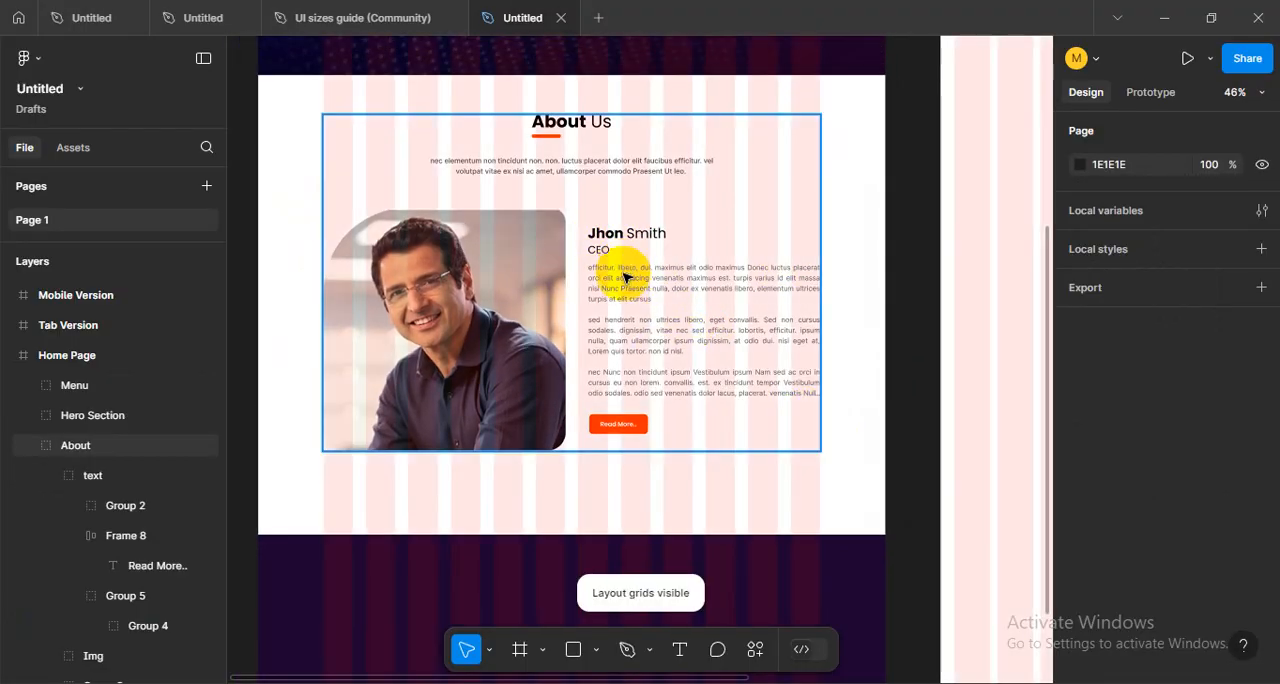
pyautogui.keyDown('ctrl'); pyautogui.scroll(-3, 622, 278); pyautogui.keyUp('ctrl')
pyautogui.click(612, 291)
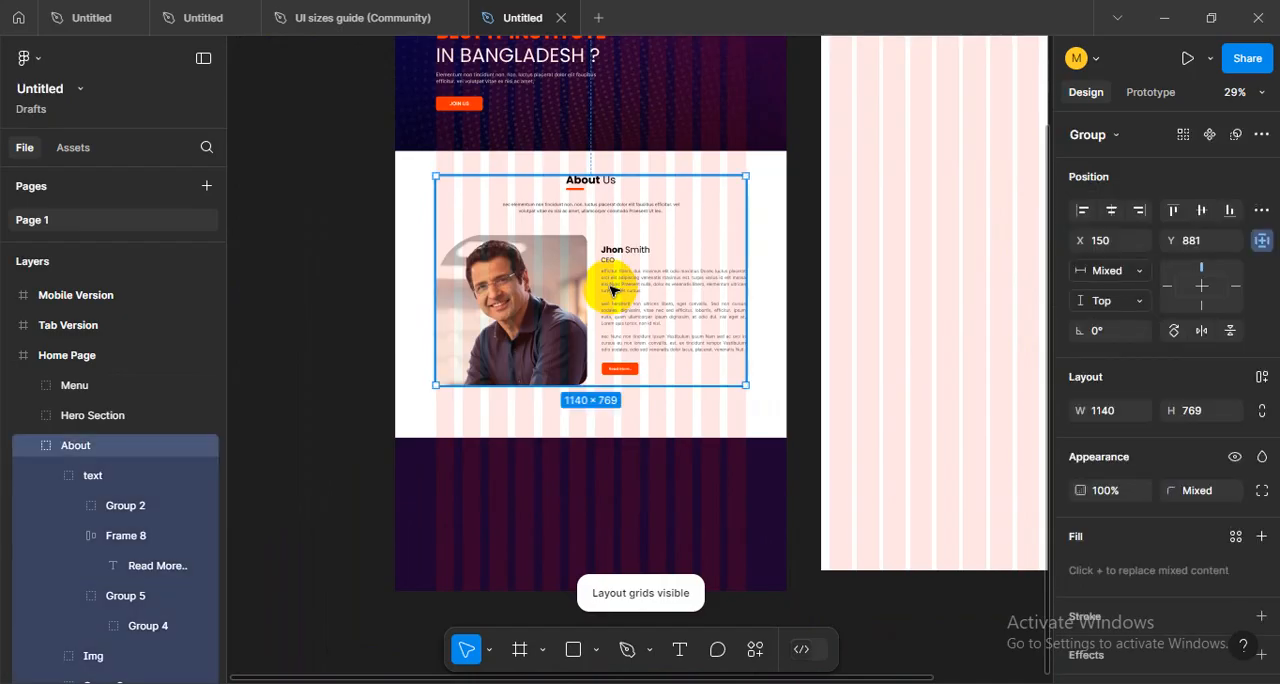
pyautogui.moveTo(529, 309); pyautogui.dragTo(566, 354)
pyautogui.click(425, 342)
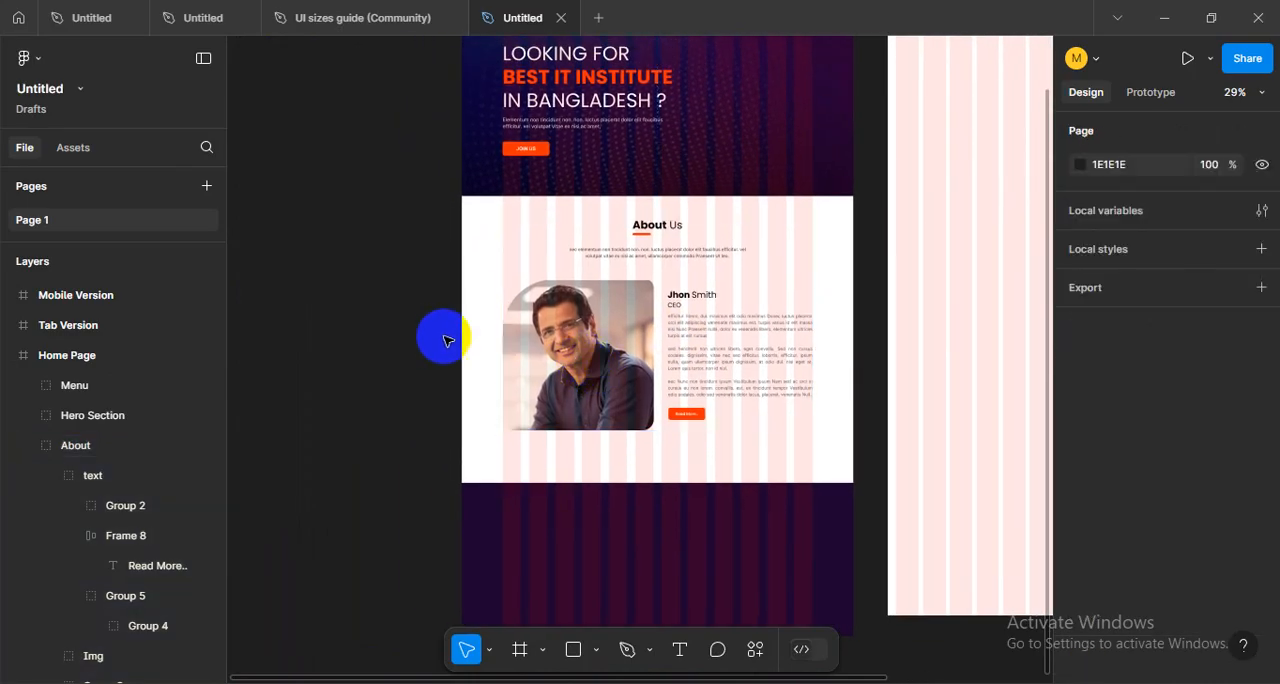
pyautogui.keyDown('ctrl'); pyautogui.scroll(2, 644, 316); pyautogui.keyUp('ctrl')
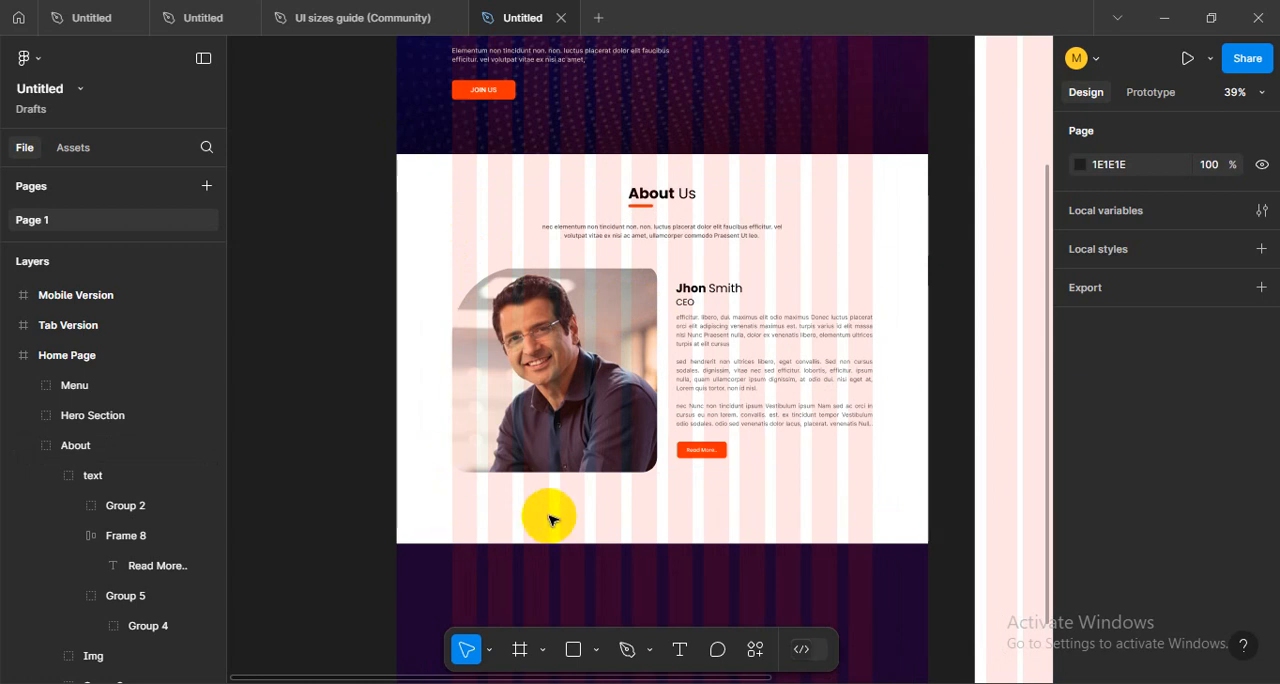
# - Centre the About group vertically in the white area using a temporary 133 × 1054 guide rectangle, and delete the rectangle
pyautogui.click(565, 650)
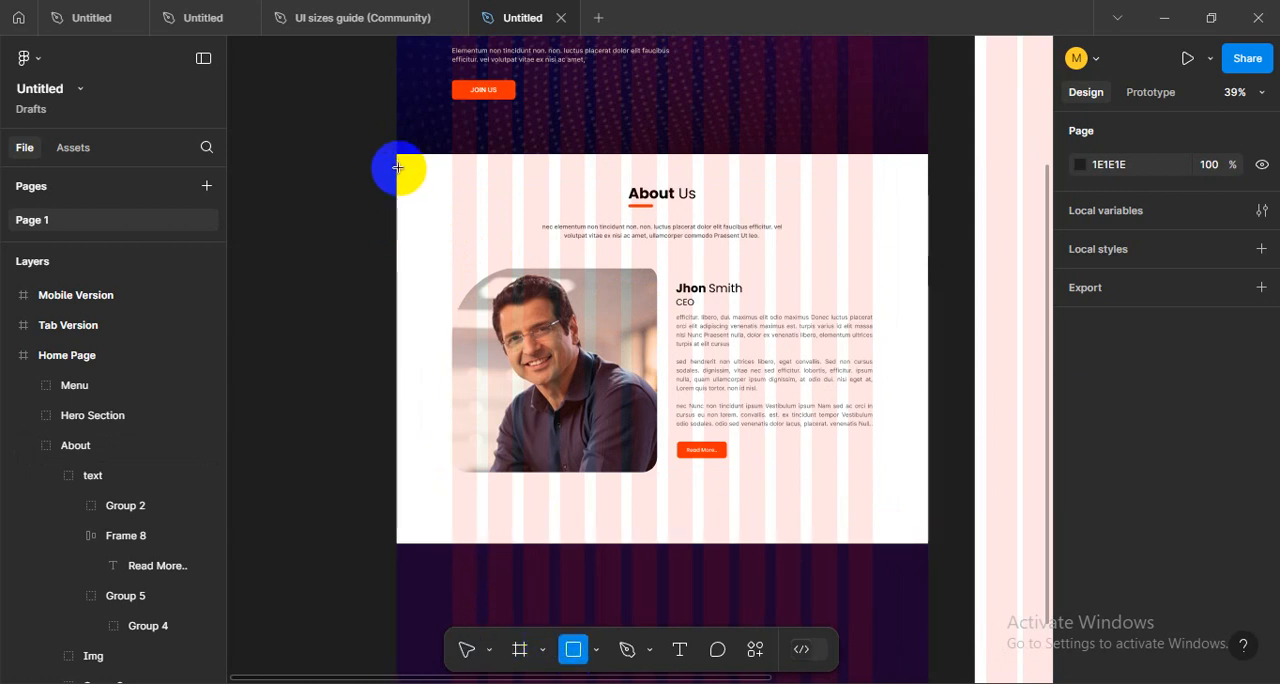
pyautogui.moveTo(397, 154)
pyautogui.mouseDown()
pyautogui.moveTo(443, 391)
pyautogui.moveTo(448, 543)
pyautogui.moveTo(437, 531)
pyautogui.mouseUp()
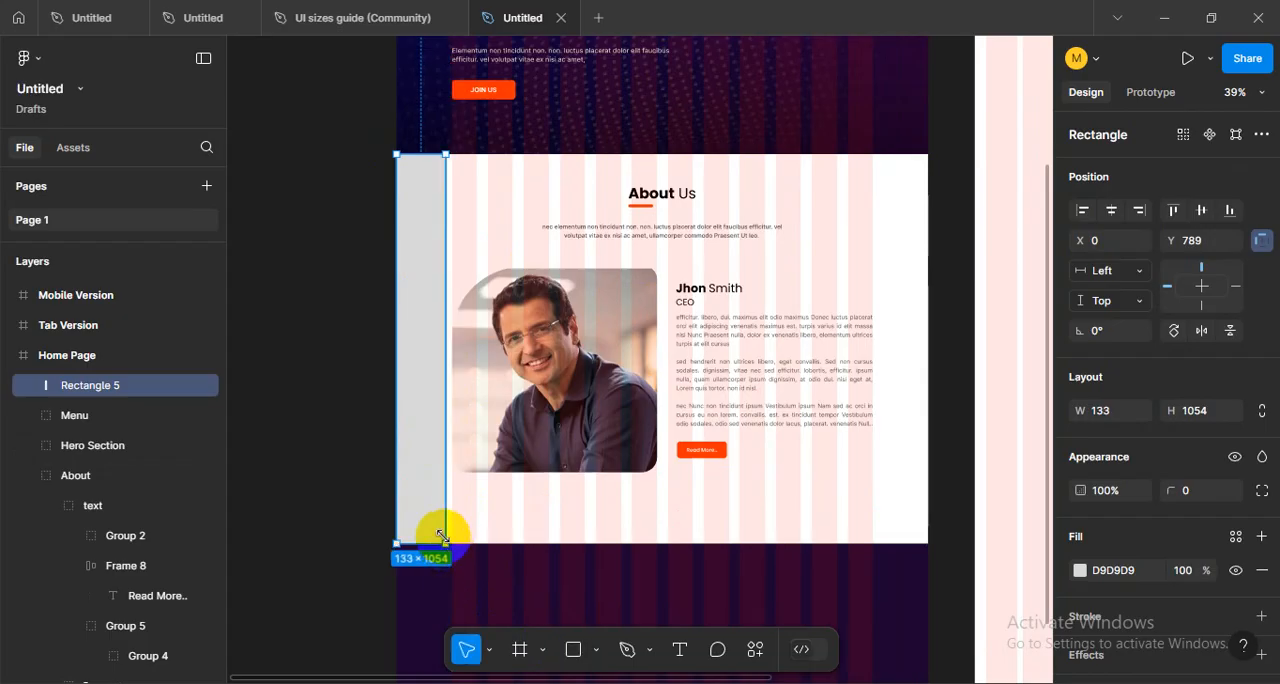
pyautogui.click(340, 392)
pyautogui.click(417, 363)
pyautogui.keyDown('shift'); pyautogui.click(580, 377); pyautogui.keyUp('shift')
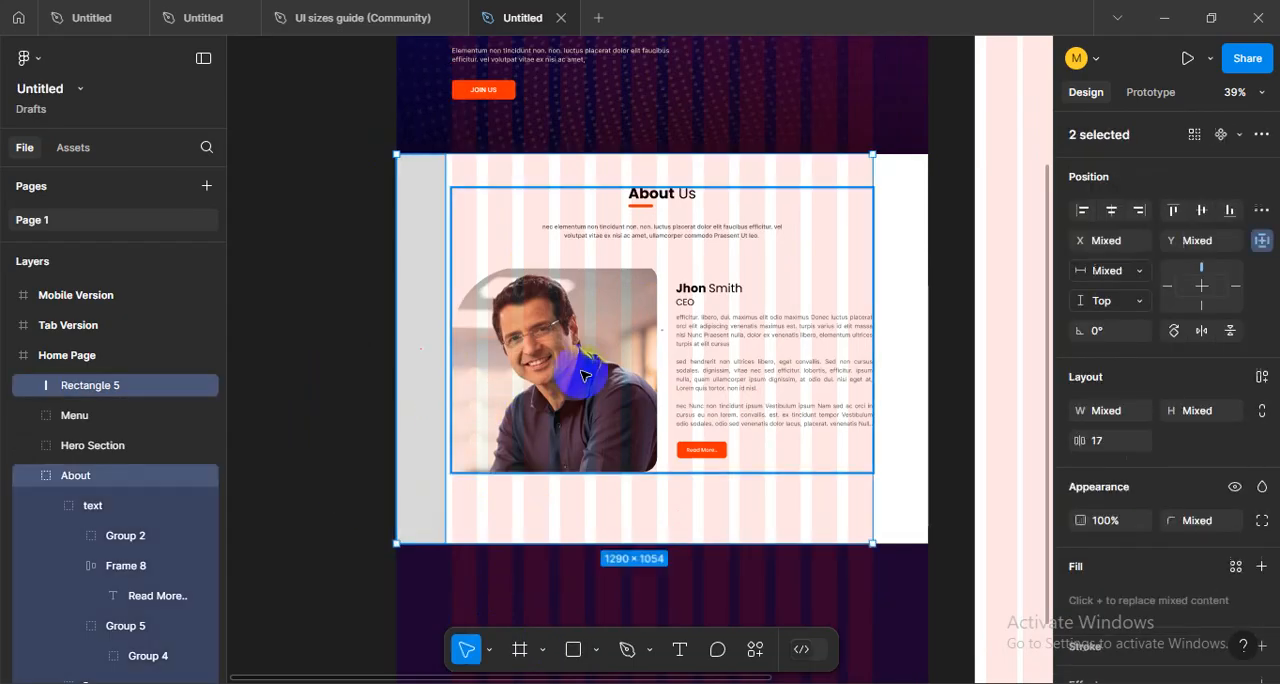
pyautogui.click(1199, 212)
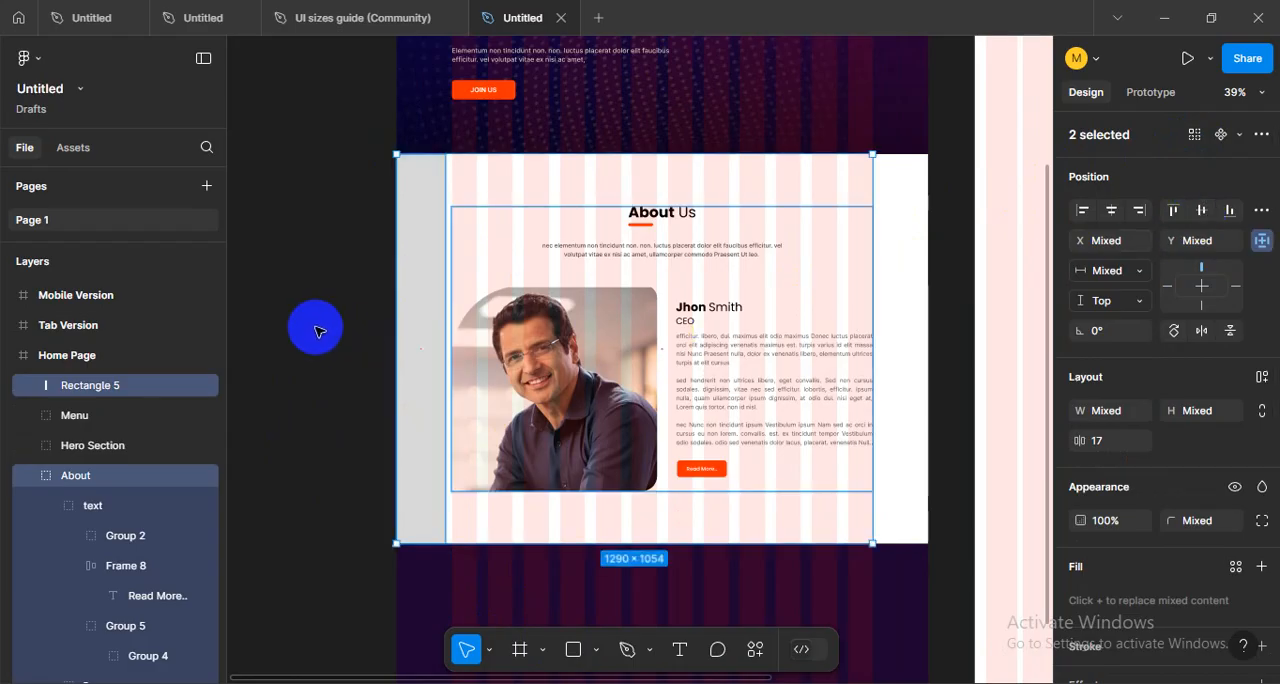
pyautogui.click(415, 296)
pyautogui.press('Delete')
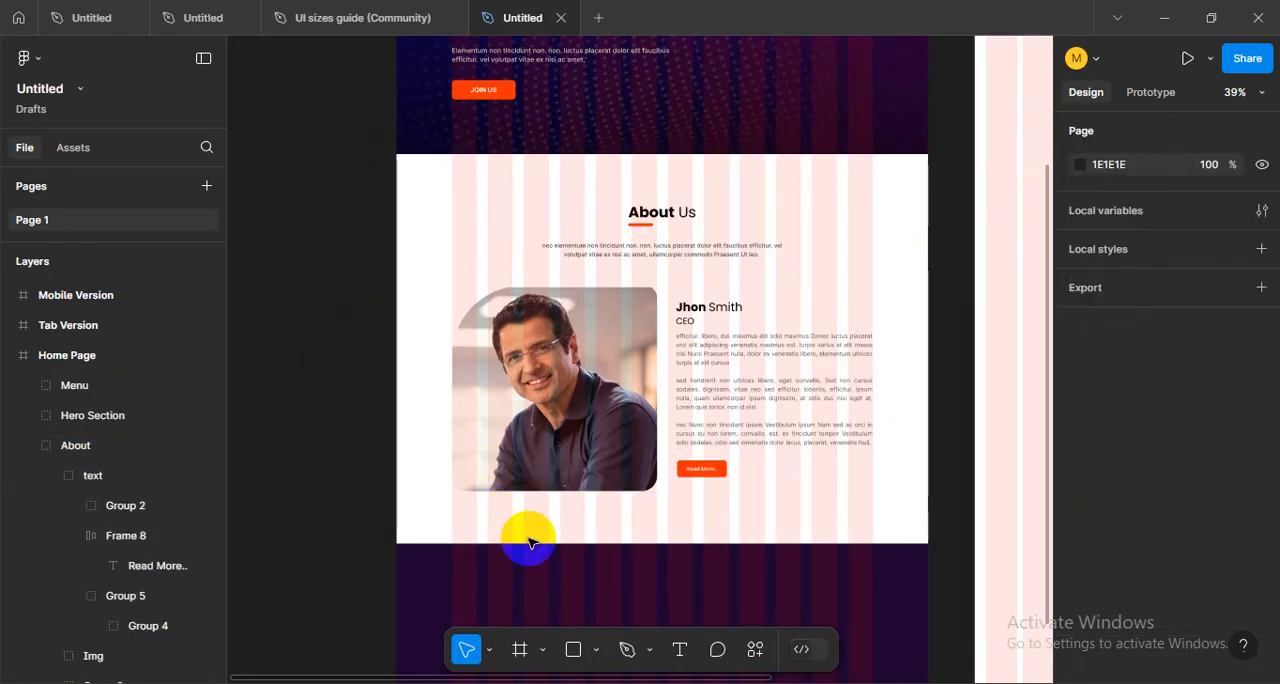
# - Draw another temporary rectangle in the About section and delete it
pyautogui.click(575, 640)
pyautogui.scroll(5, 597, 180)
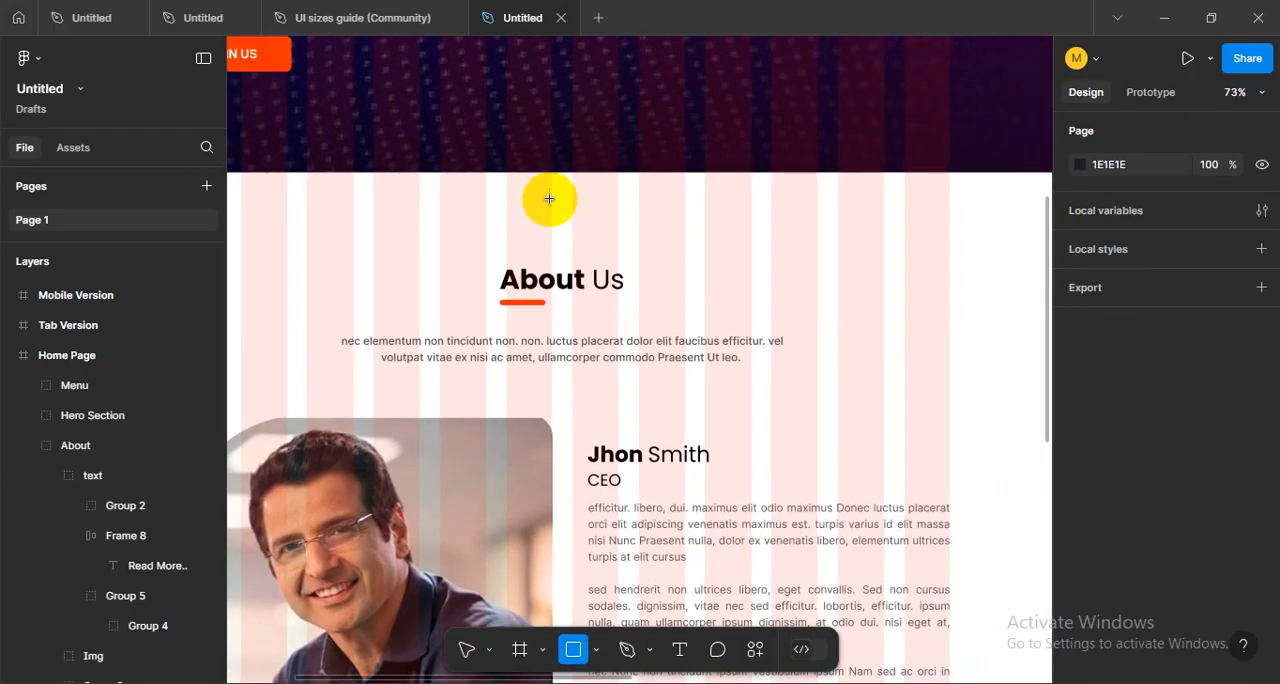
pyautogui.moveTo(517, 173)
pyautogui.mouseDown()
pyautogui.moveTo(569, 277)
pyautogui.moveTo(580, 263)
pyautogui.moveTo(563, 270)
pyautogui.moveTo(555, 520)
pyautogui.moveTo(523, 532)
pyautogui.moveTo(530, 542)
pyautogui.moveTo(509, 532)
pyautogui.mouseUp()
pyautogui.scroll(-5, 594, 292)
pyautogui.press('Delete')
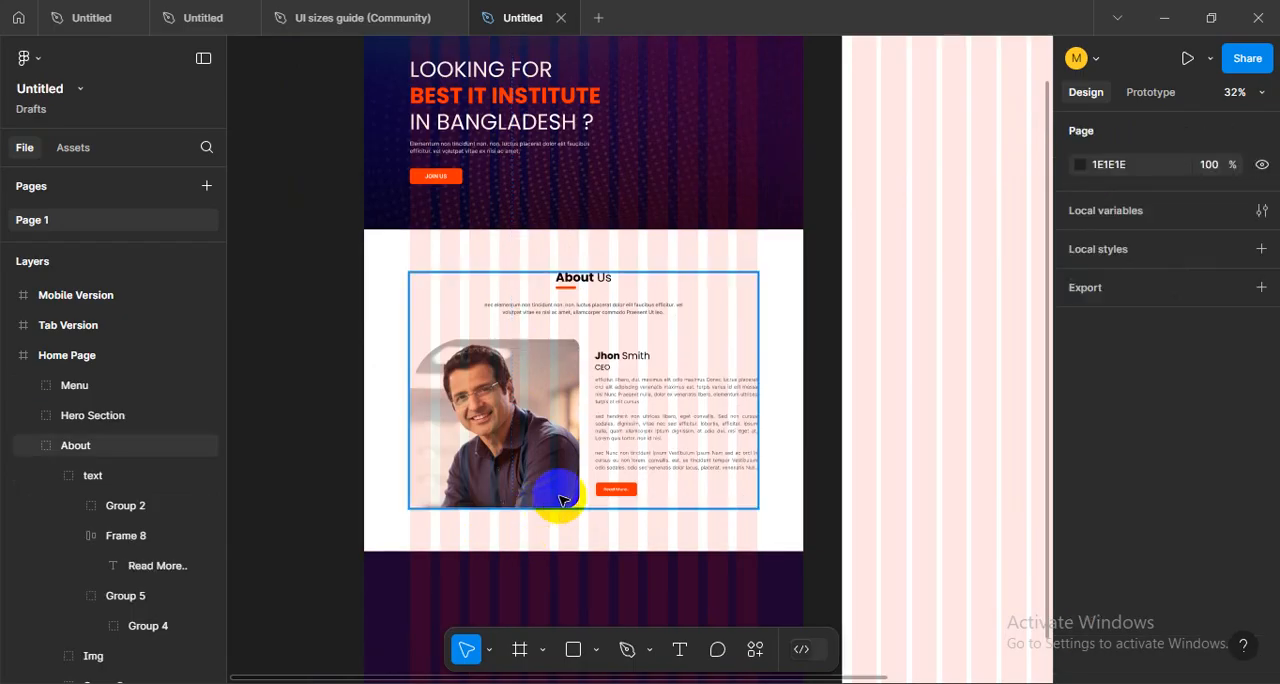
# - Hide the layout grids and review the Home Page from the menu and hero section down to the About section
pyautogui.scroll(-3, 760, 366)
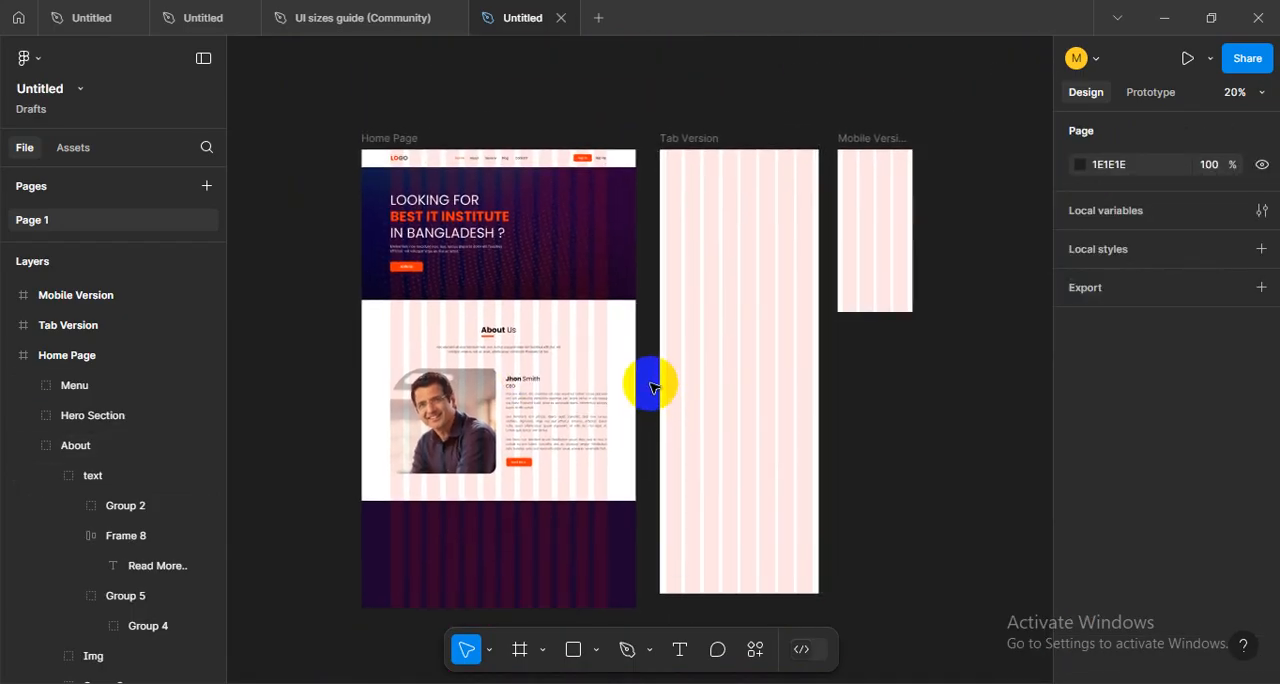
pyautogui.hotkey('ctrl', 'shift', '4')
pyautogui.scroll(3, 650, 388)
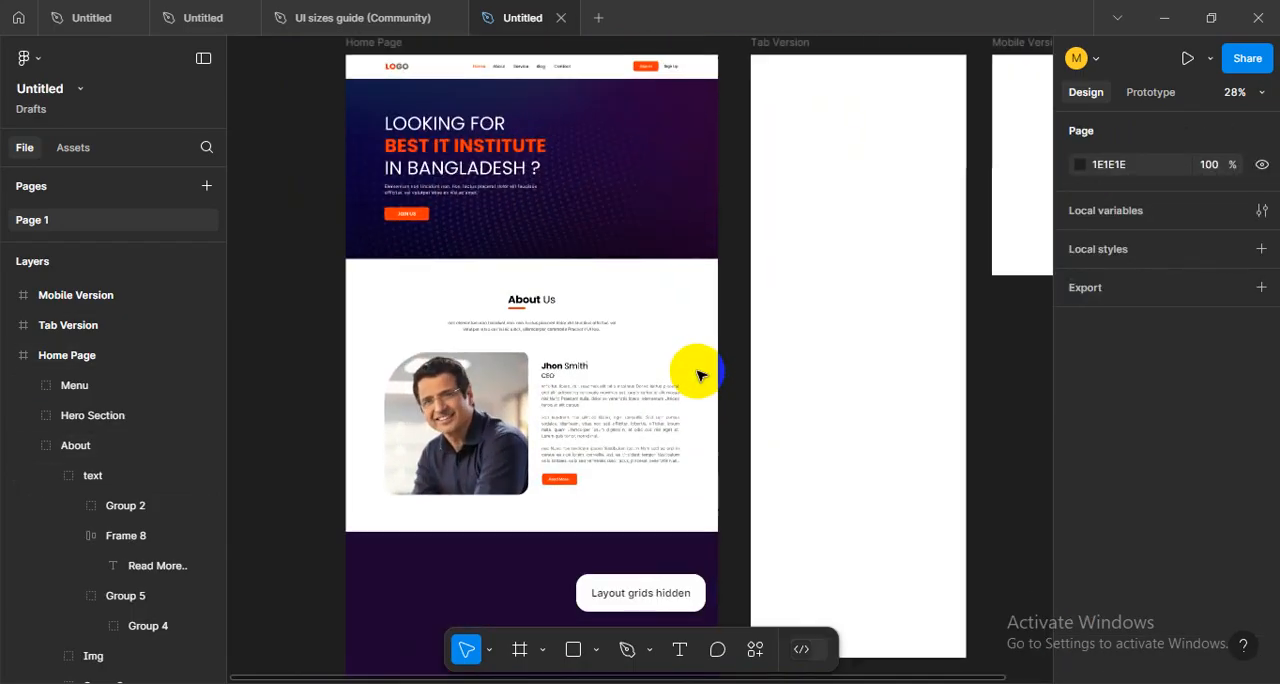
pyautogui.scroll(-1, 697, 372)
pyautogui.moveTo(724, 357); pyautogui.dragTo(622, 387)
pyautogui.scroll(4, 402, 308)
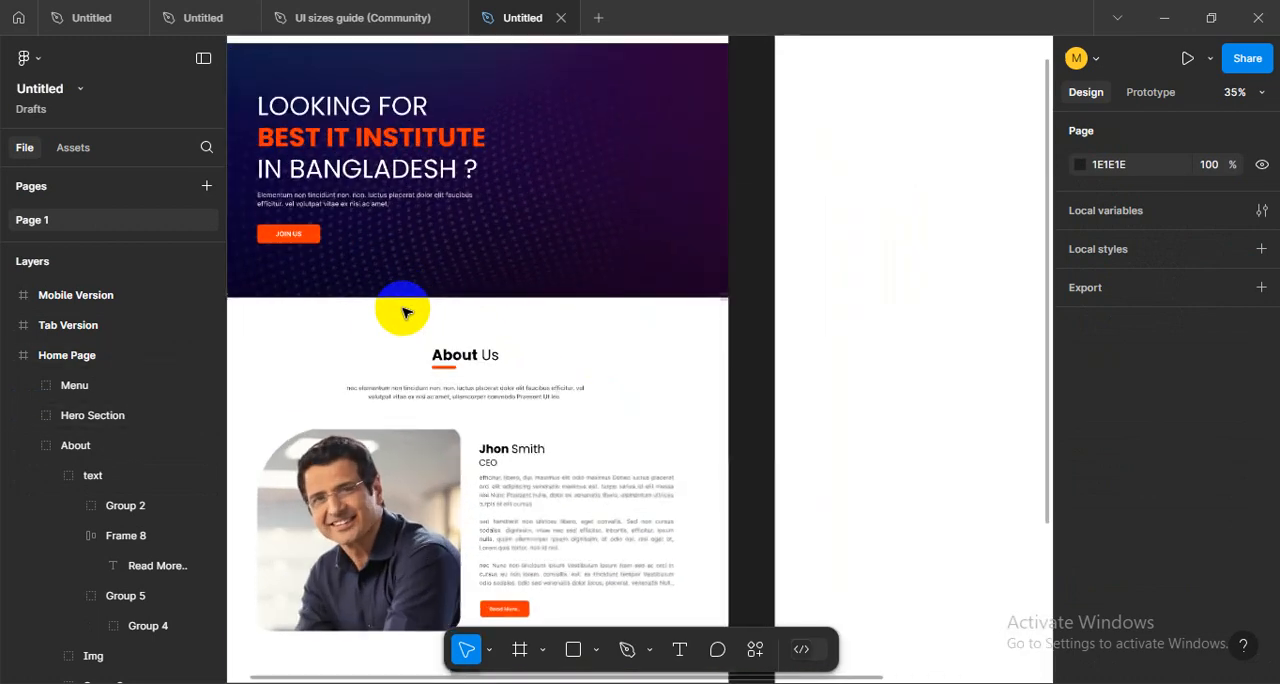
pyautogui.moveTo(549, 347); pyautogui.dragTo(646, 418)
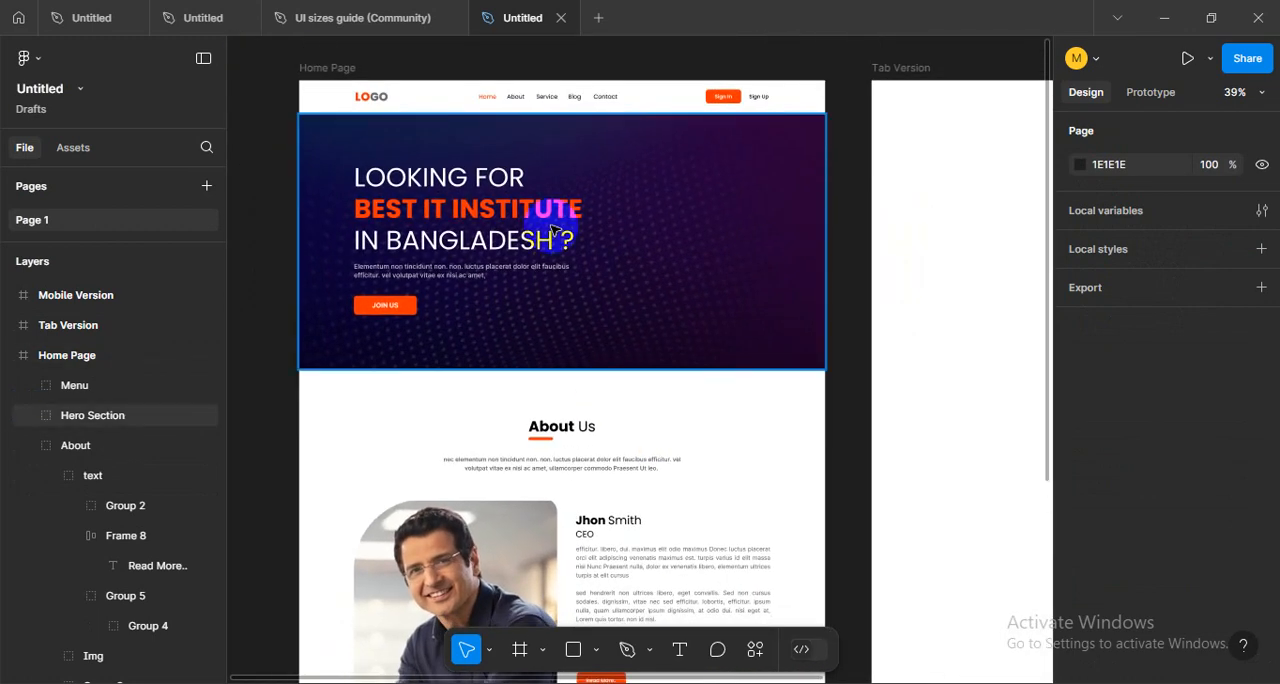
pyautogui.moveTo(551, 230); pyautogui.dragTo(629, 271)
pyautogui.scroll(3, 666, 209)
pyautogui.scroll(-2, 668, 209)
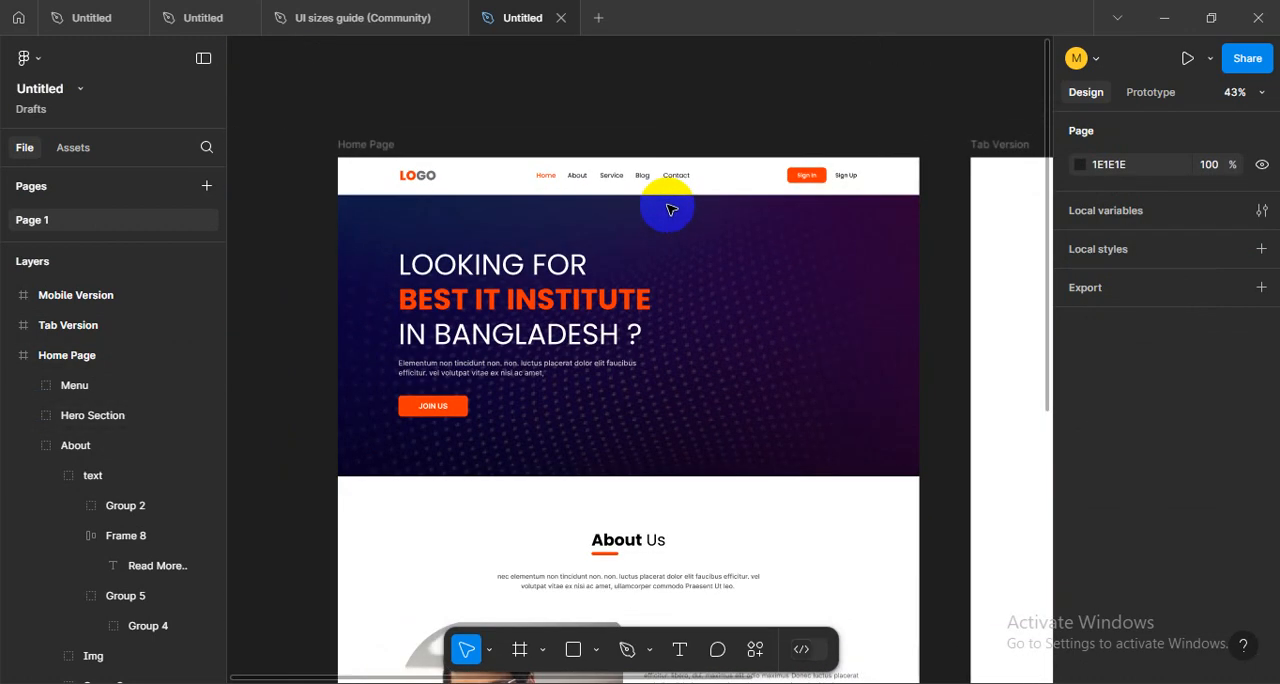
pyautogui.scroll(1, 720, 243)
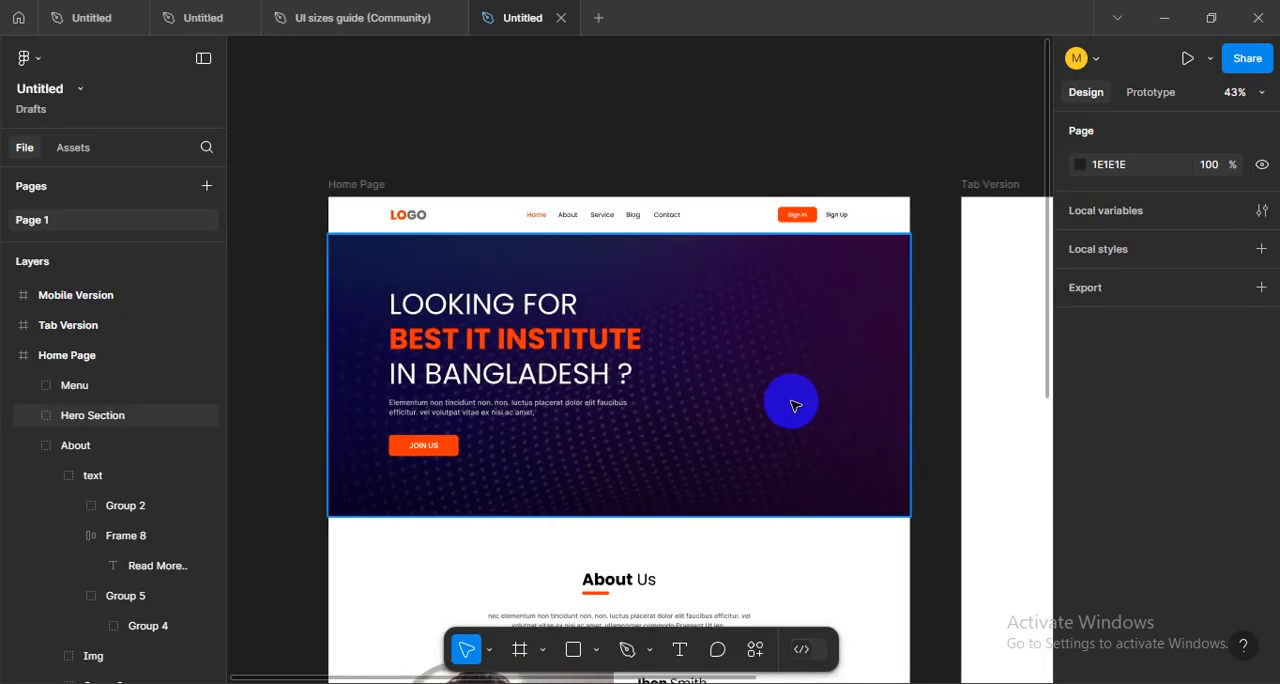
# - Review the Home Page's menu, hero and About sections with the layout grids hidden
pyautogui.scroll(-8, 795, 427)
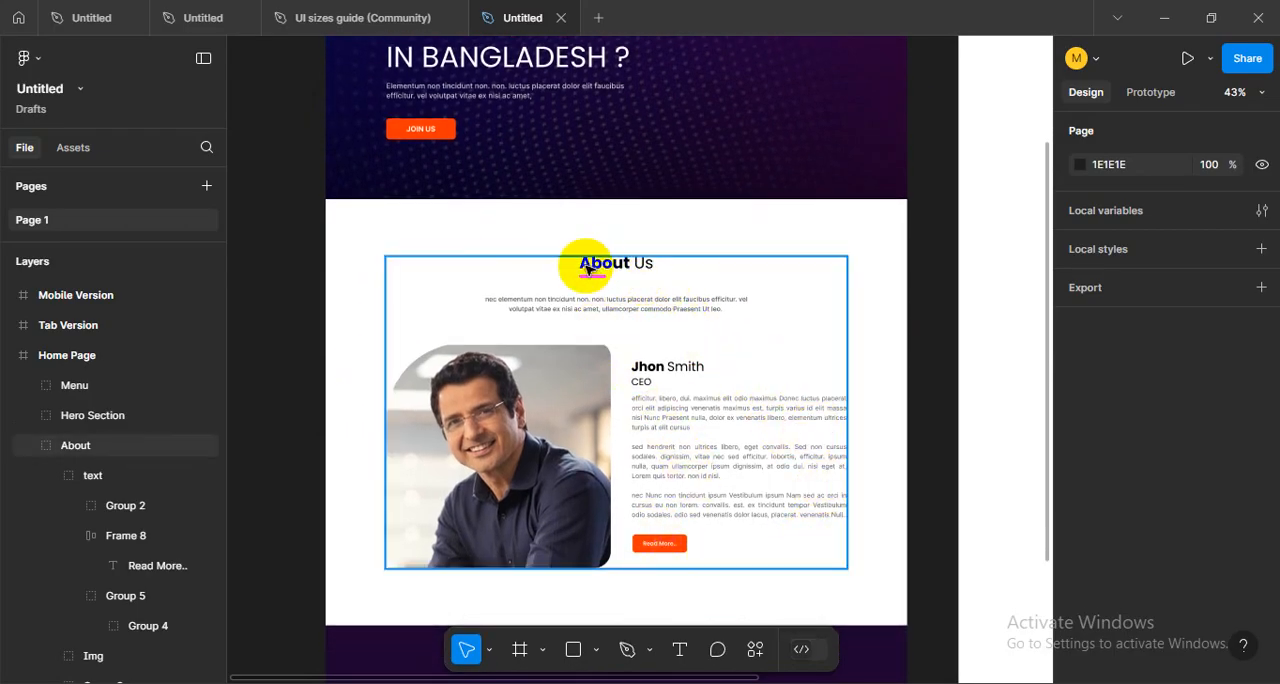
pyautogui.moveTo(901, 377); pyautogui.dragTo(958, 558)
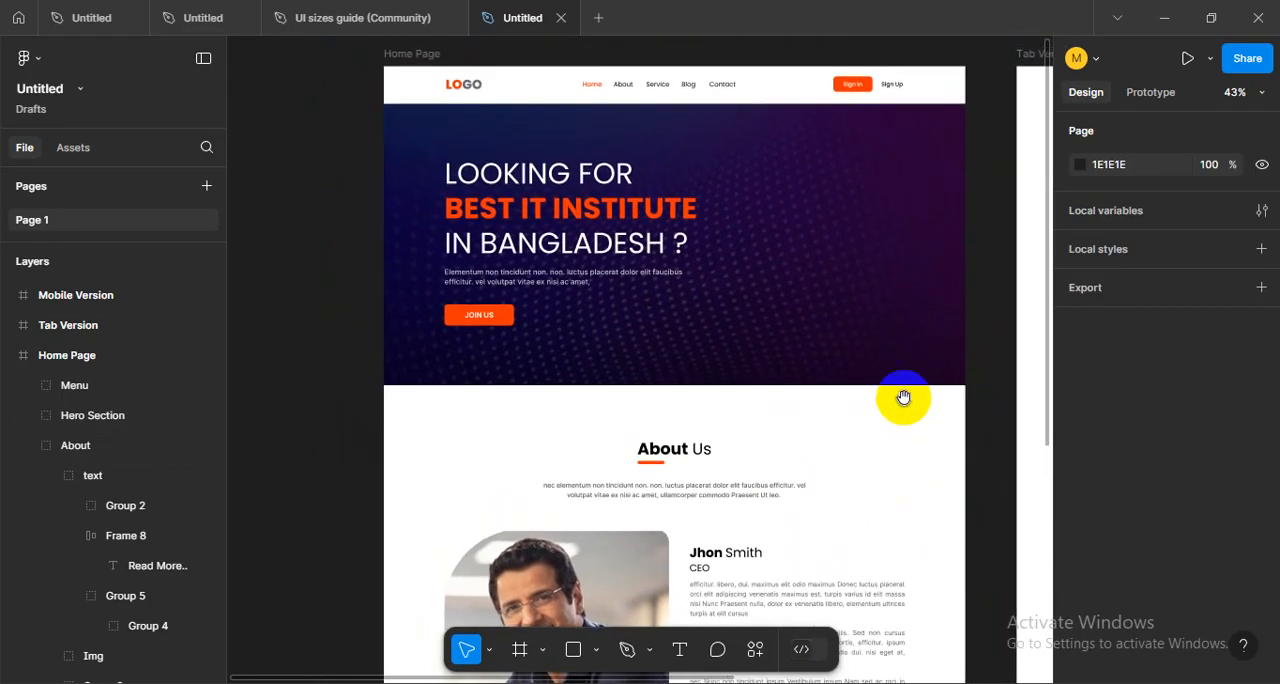
pyautogui.moveTo(903, 400); pyautogui.dragTo(906, 504)
pyautogui.moveTo(907, 567); pyautogui.dragTo(850, 325)
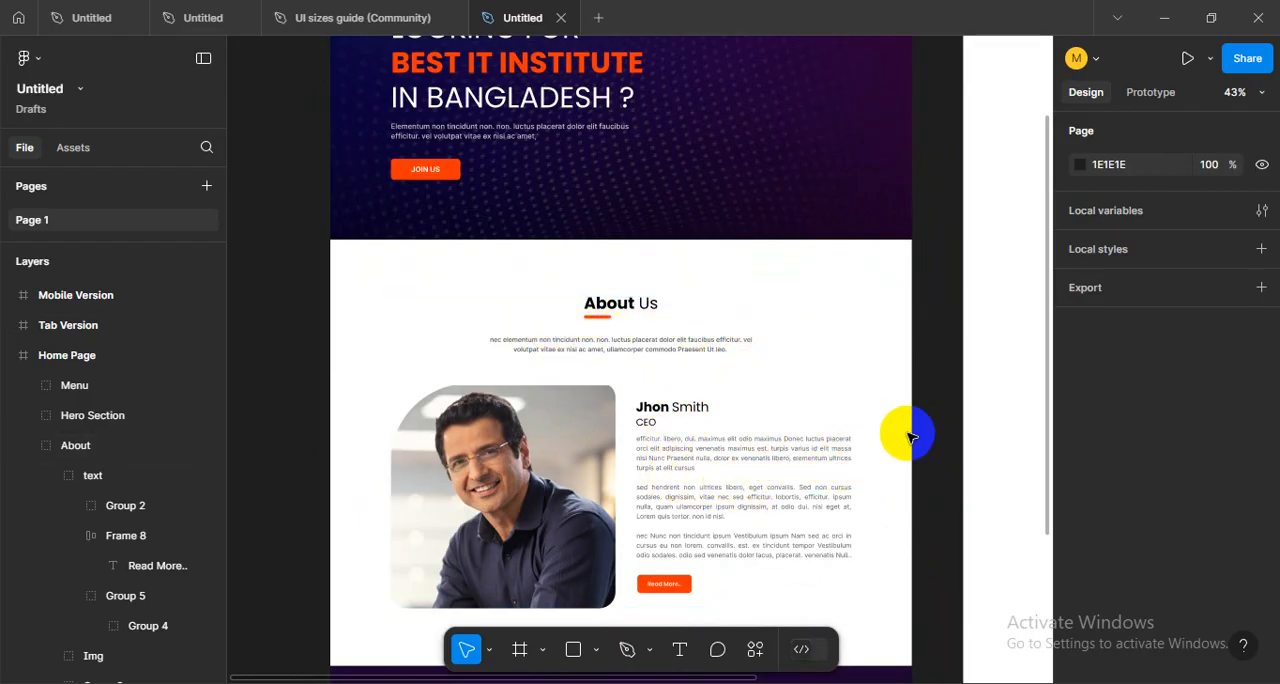
pyautogui.moveTo(911, 437); pyautogui.dragTo(914, 353)
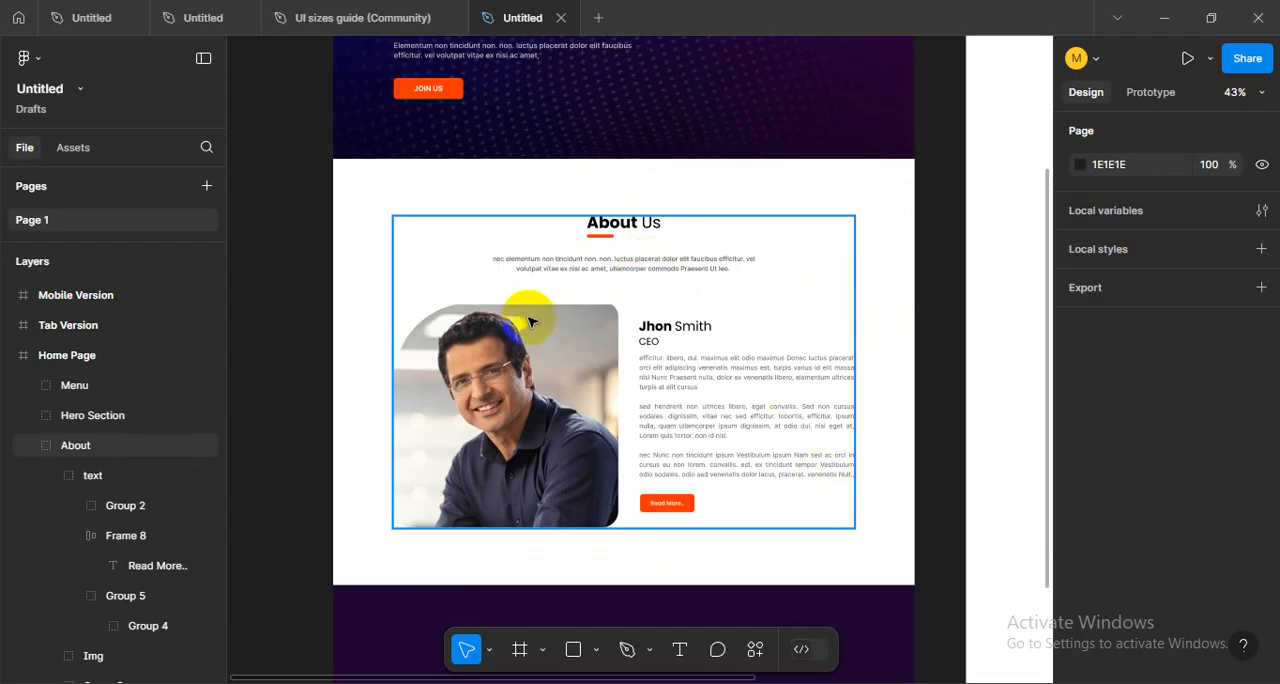
pyautogui.moveTo(525, 318); pyautogui.dragTo(787, 584)
pyautogui.moveTo(393, 336); pyautogui.dragTo(283, 282)
pyautogui.moveTo(520, 320); pyautogui.dragTo(400, 371)
pyautogui.moveTo(582, 317); pyautogui.dragTo(557, 365)
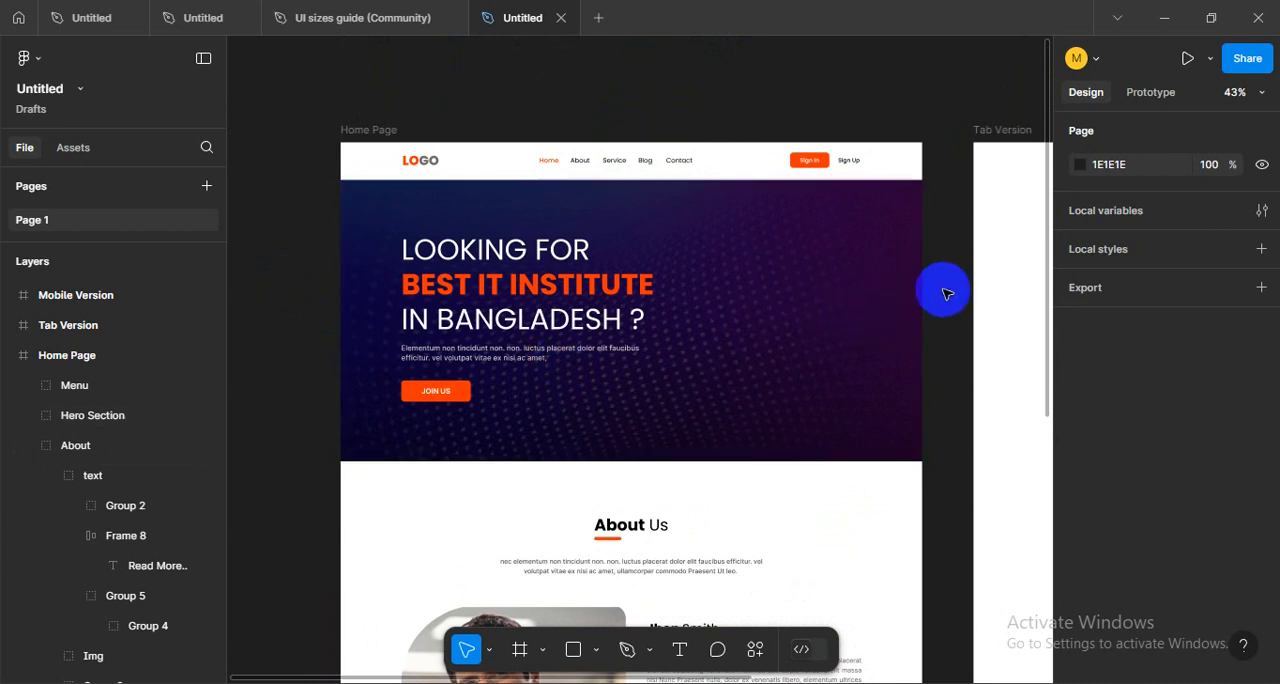
pyautogui.moveTo(609, 408); pyautogui.dragTo(607, 336)
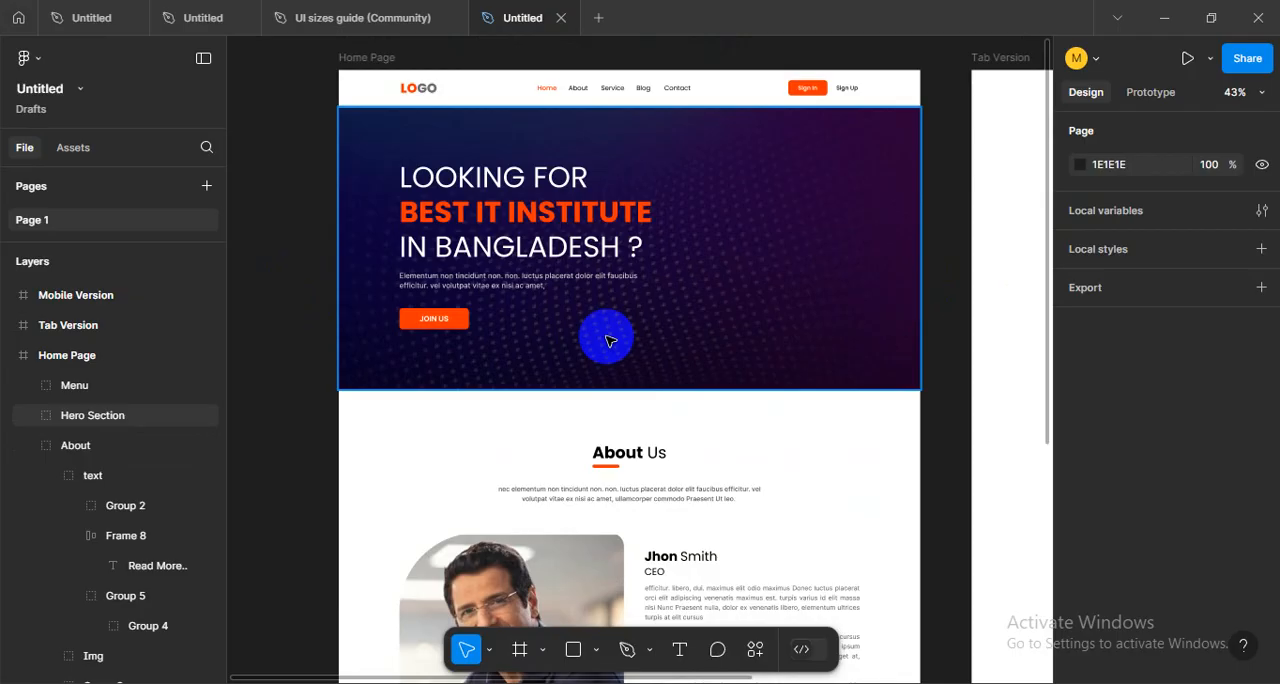
# - View the Home Page beside the Tab Version frame and show the layout grids on the frames
pyautogui.scroll(-1, 854, 346)
pyautogui.moveTo(984, 351); pyautogui.dragTo(745, 348)
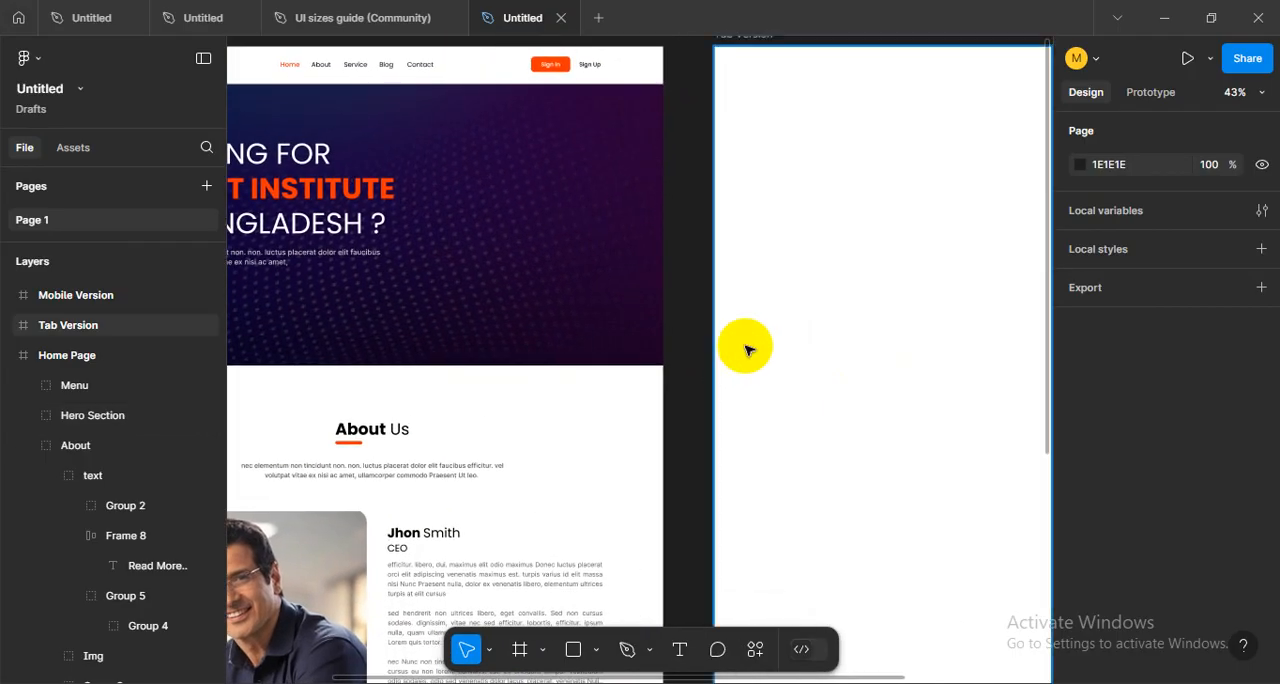
pyautogui.scroll(-5, 749, 335)
pyautogui.scroll(4, 760, 320)
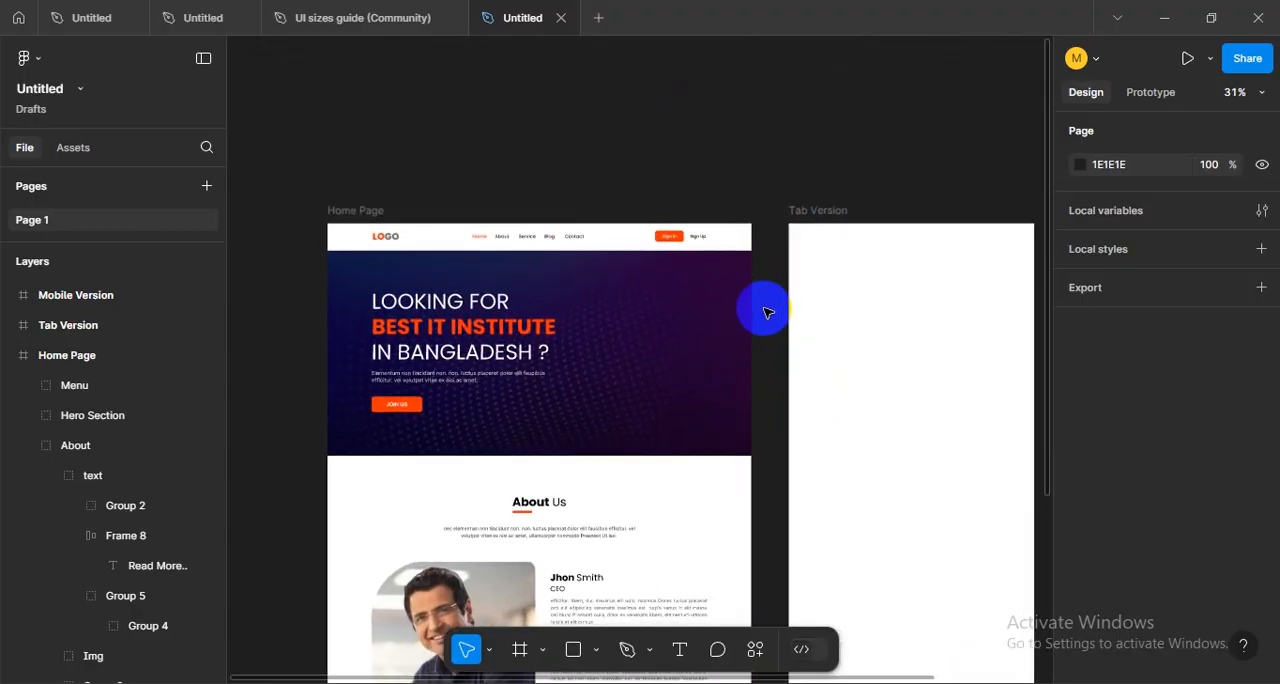
pyautogui.scroll(3, 767, 312)
pyautogui.moveTo(838, 316); pyautogui.dragTo(957, 284)
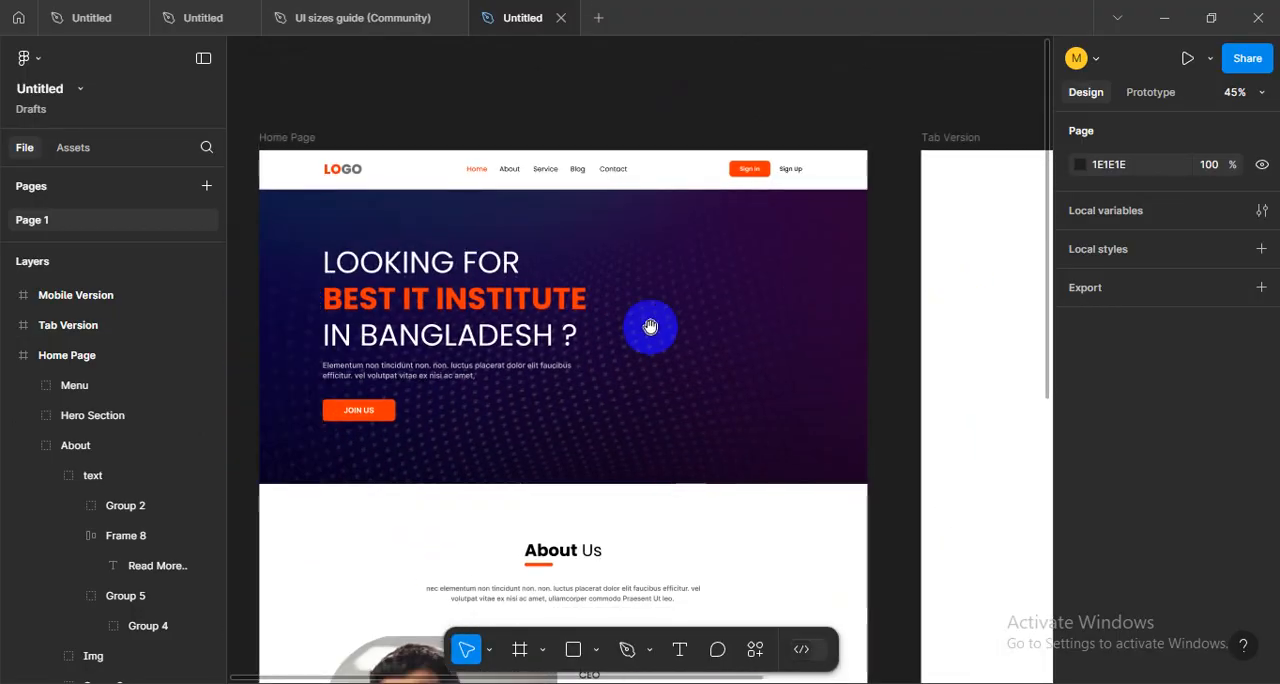
pyautogui.moveTo(650, 327); pyautogui.dragTo(734, 263)
pyautogui.click(736, 255)
pyautogui.hotkey('shift', 'g')
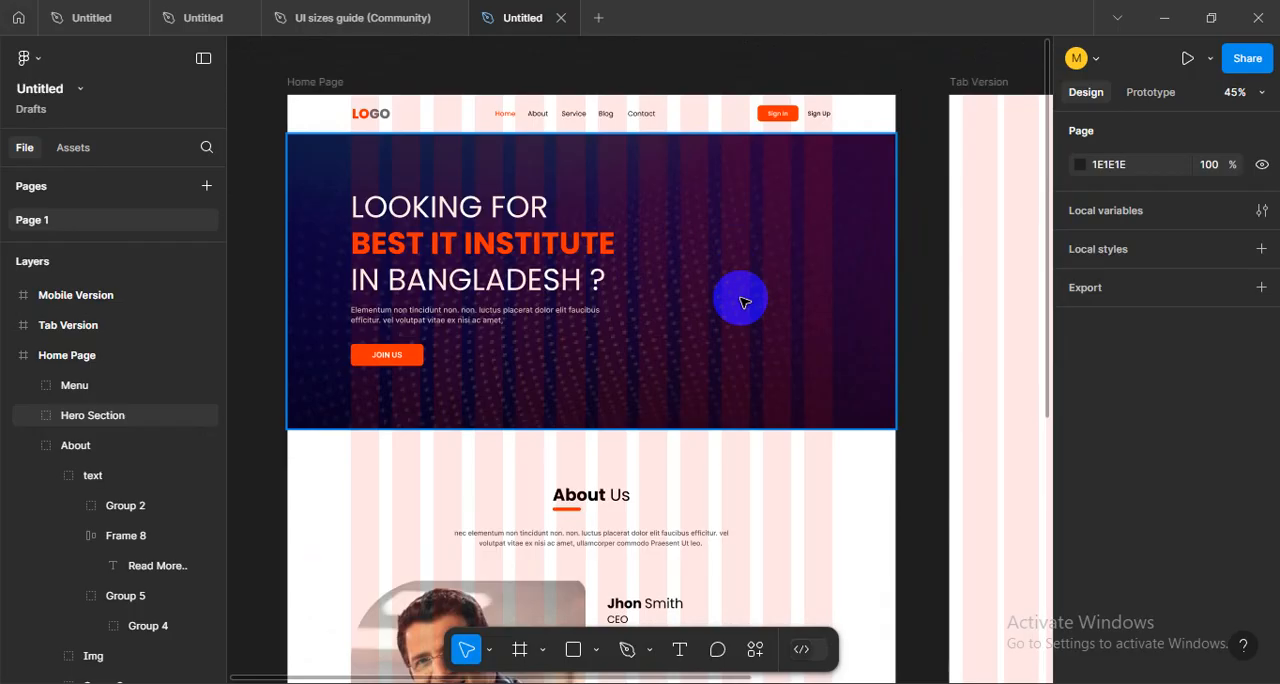
# - Switch to the Google Meet call in Chrome and check the in-call messages and the participant list
pyautogui.moveTo(150, 682)
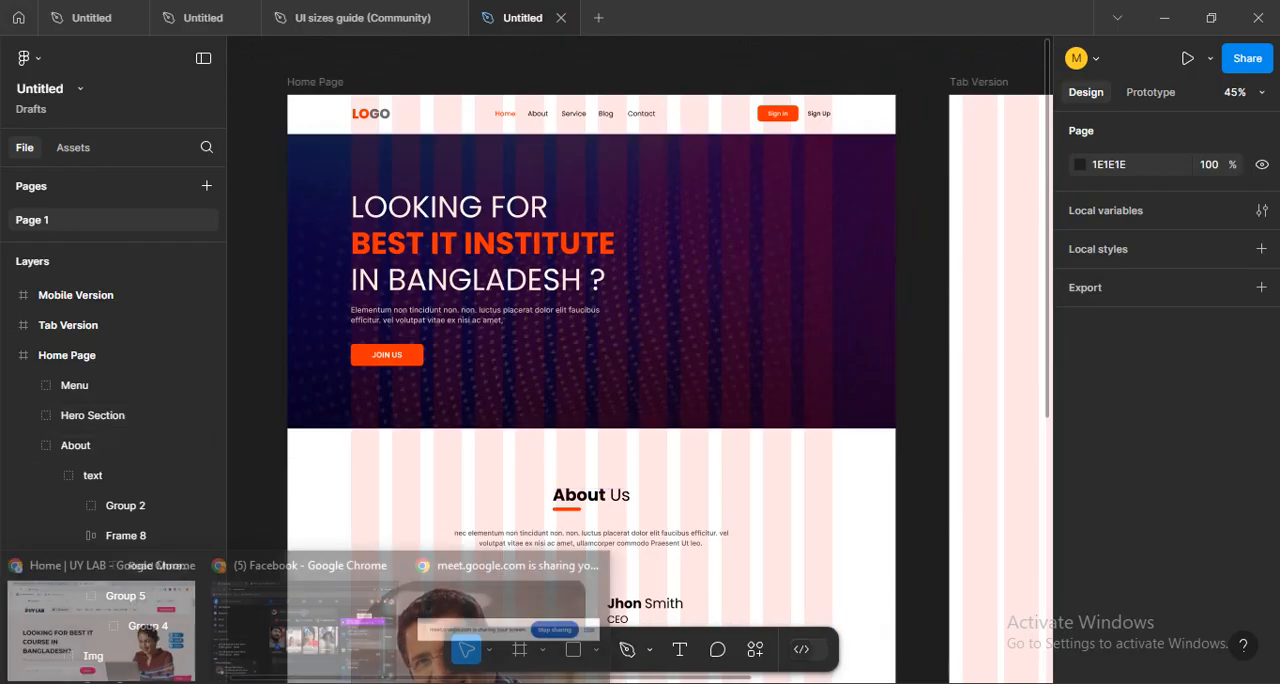
pyautogui.click(106, 630)
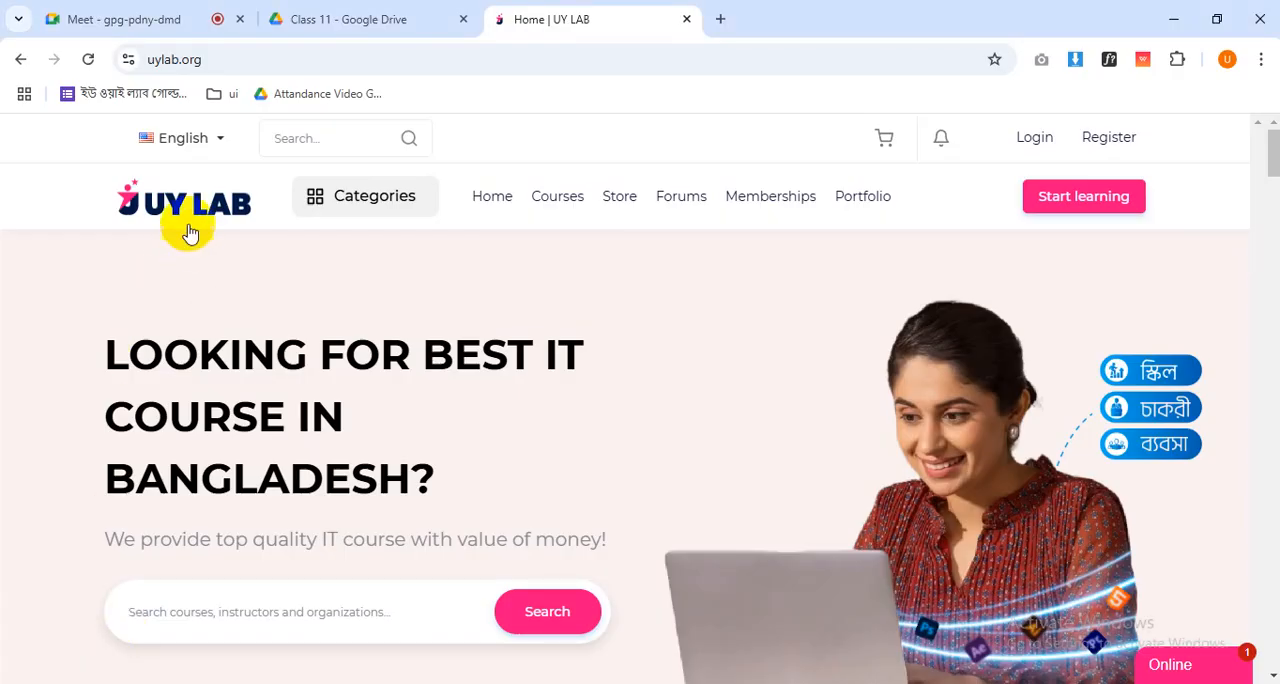
pyautogui.click(185, 22)
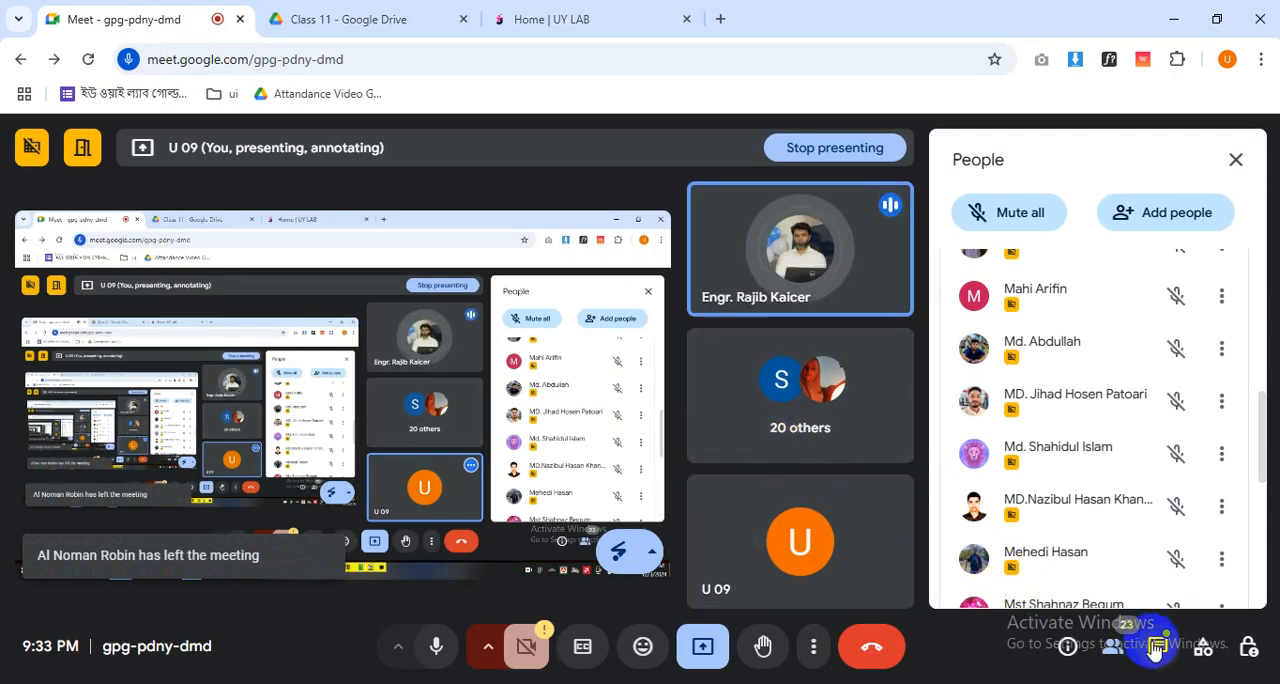
pyautogui.click(1157, 645)
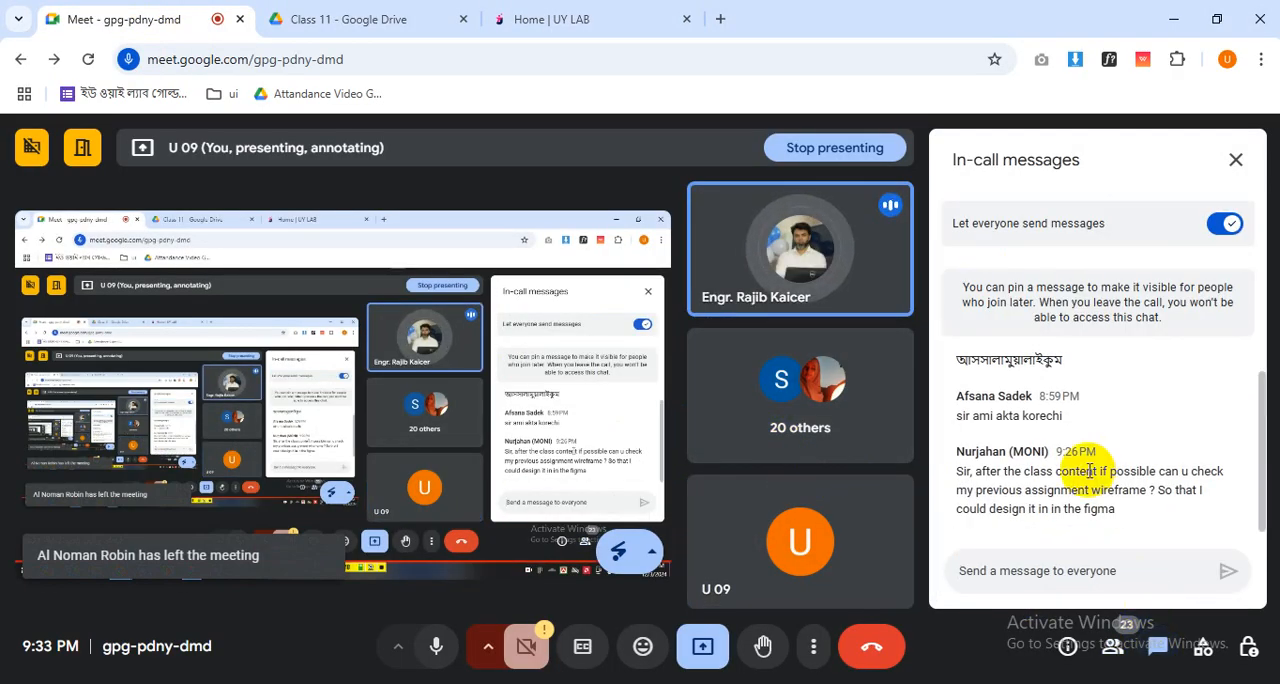
pyautogui.click(1113, 645)
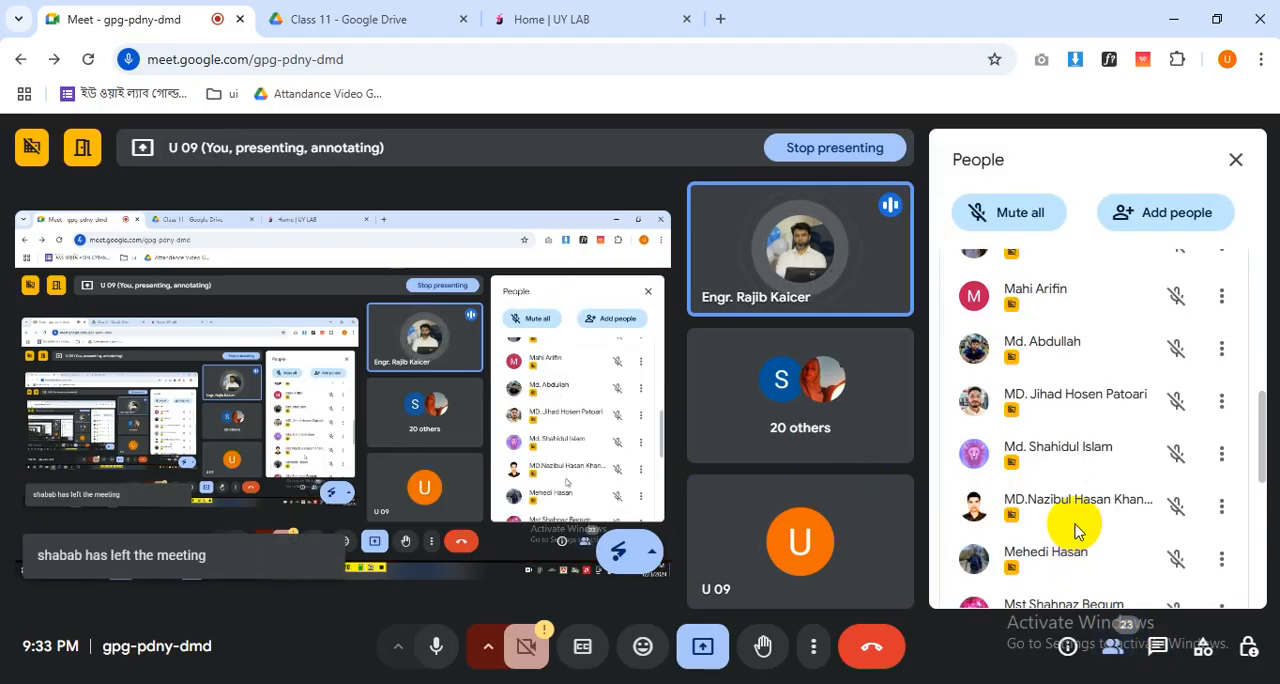
pyautogui.scroll(-2, 1078, 535)
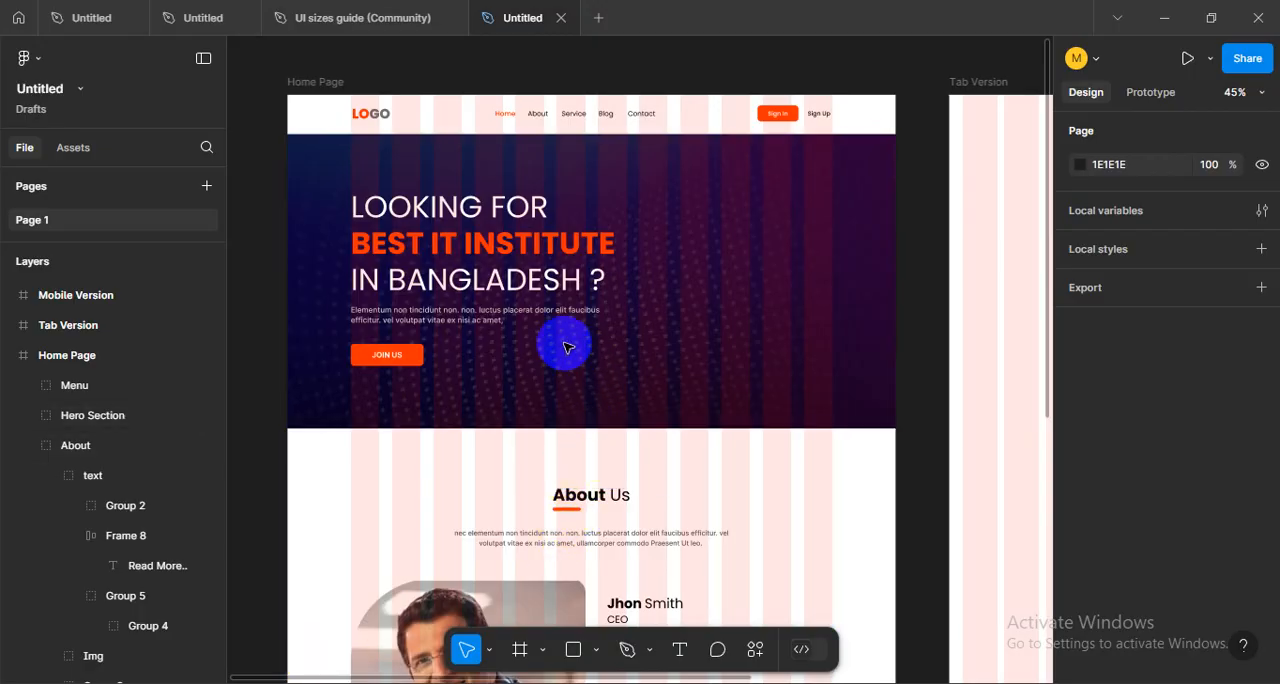
# - Return to Figma and compare the Home Page's hero and About sections with the layout grids hidden and shown
pyautogui.scroll(-5, 565, 347)
pyautogui.hotkey('shift', 'g')
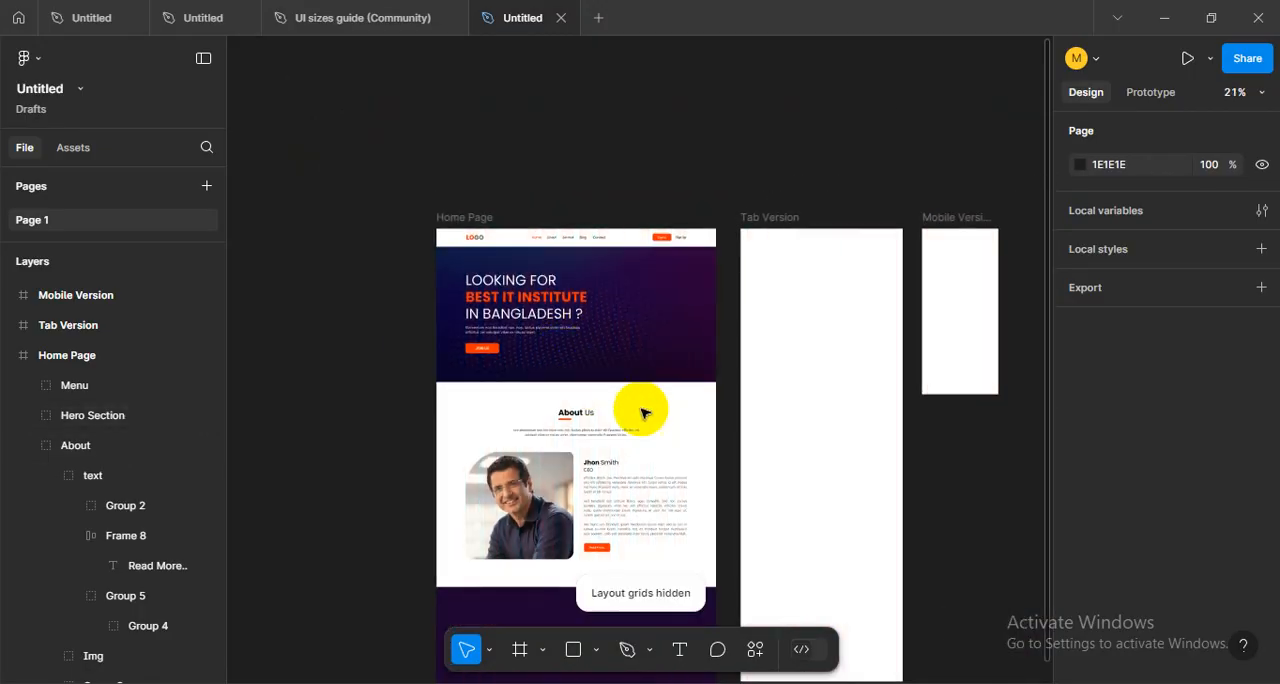
pyautogui.moveTo(711, 449); pyautogui.dragTo(679, 366)
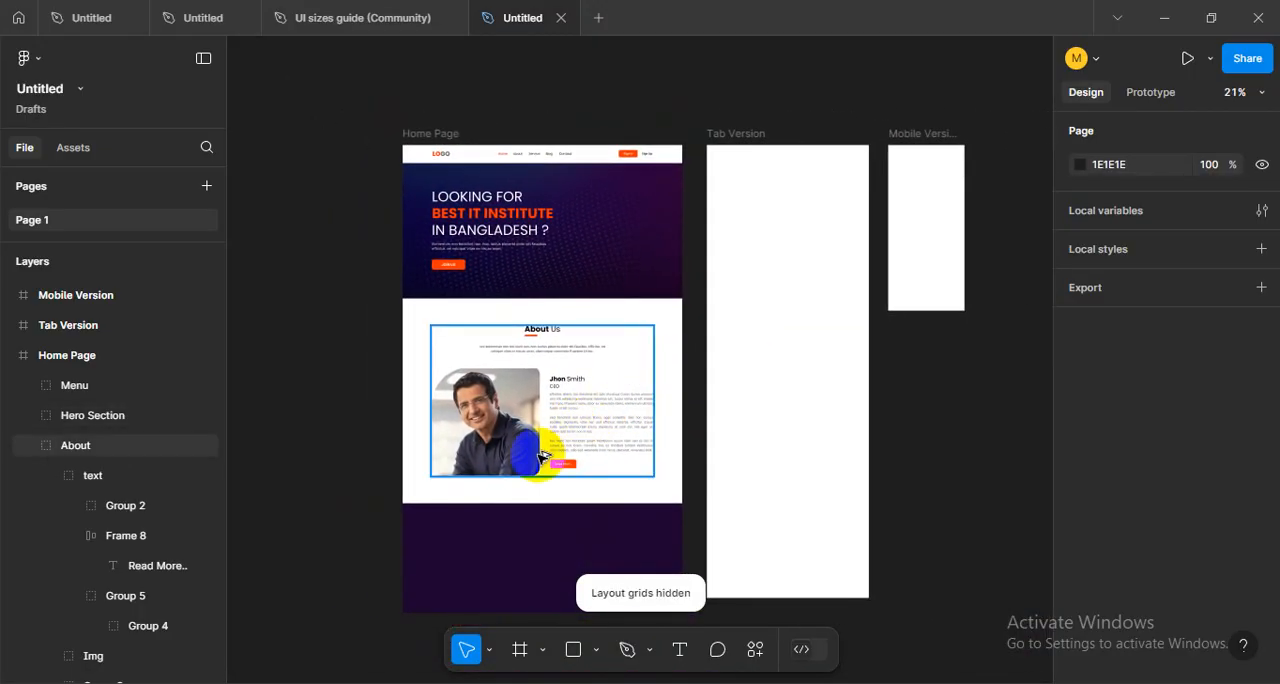
pyautogui.scroll(4, 543, 452)
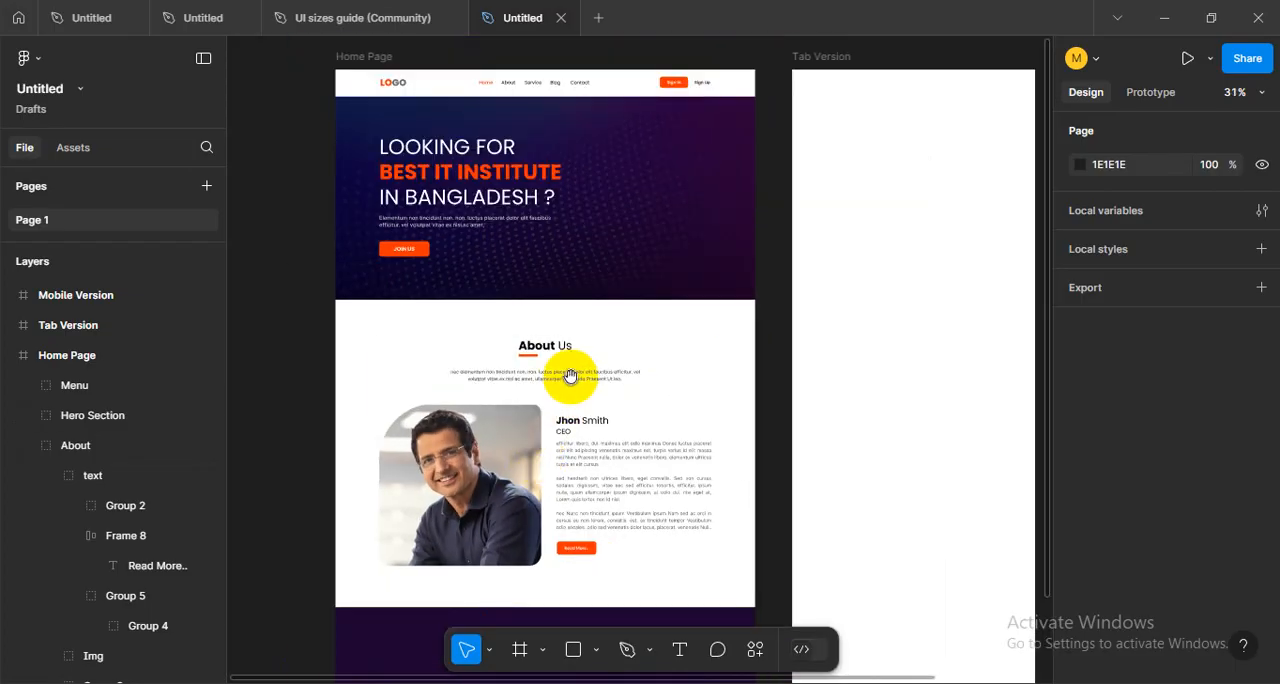
pyautogui.scroll(5, 660, 380)
pyautogui.scroll(-1, 660, 434)
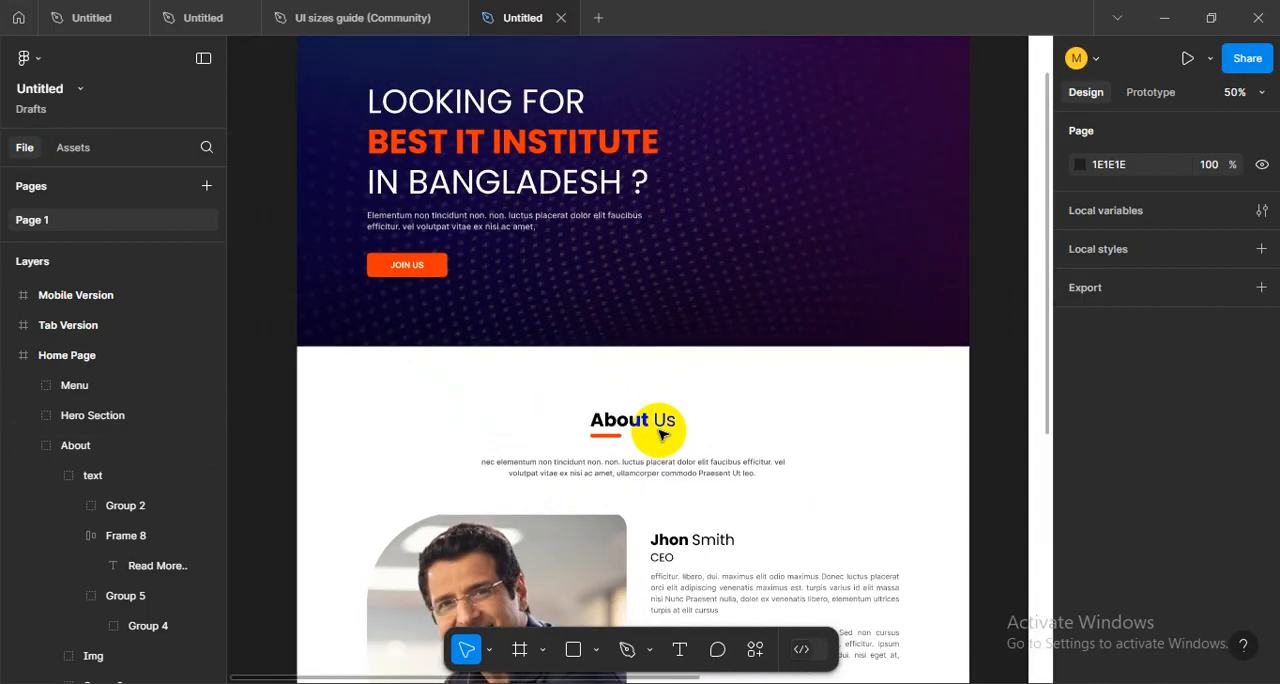
pyautogui.scroll(1, 664, 424)
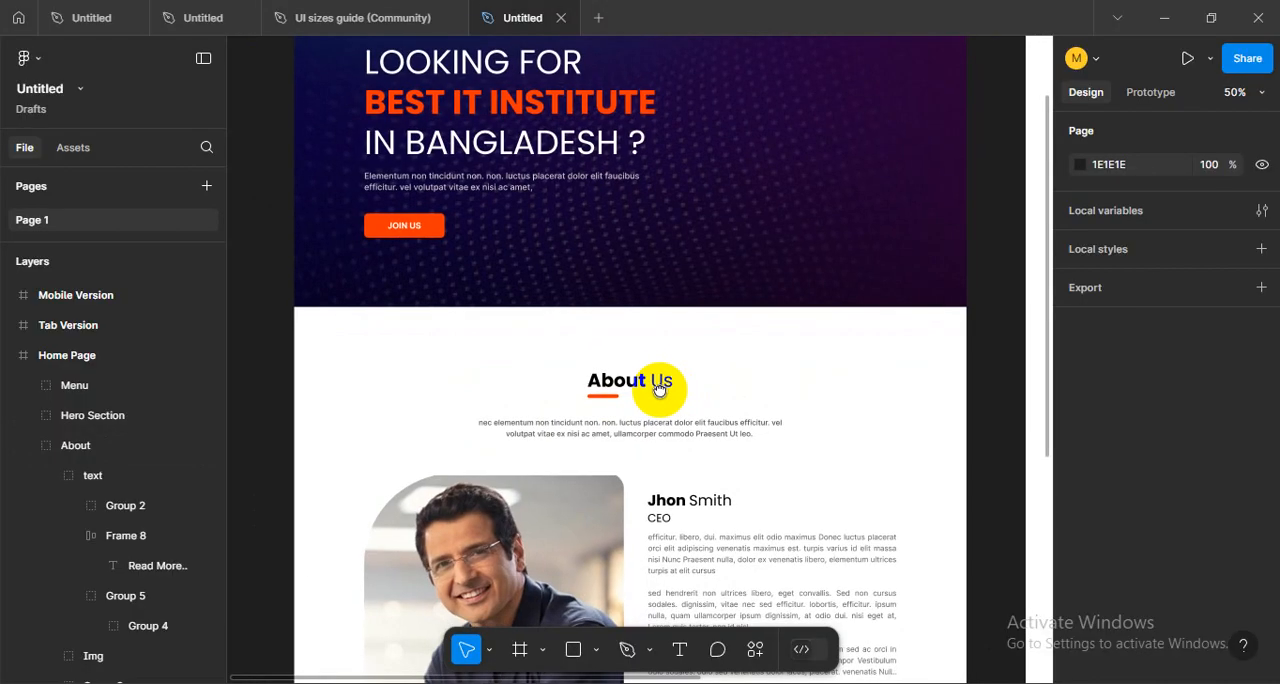
pyautogui.scroll(1, 657, 422)
pyautogui.hotkey('ctrl', 'shift', '4')
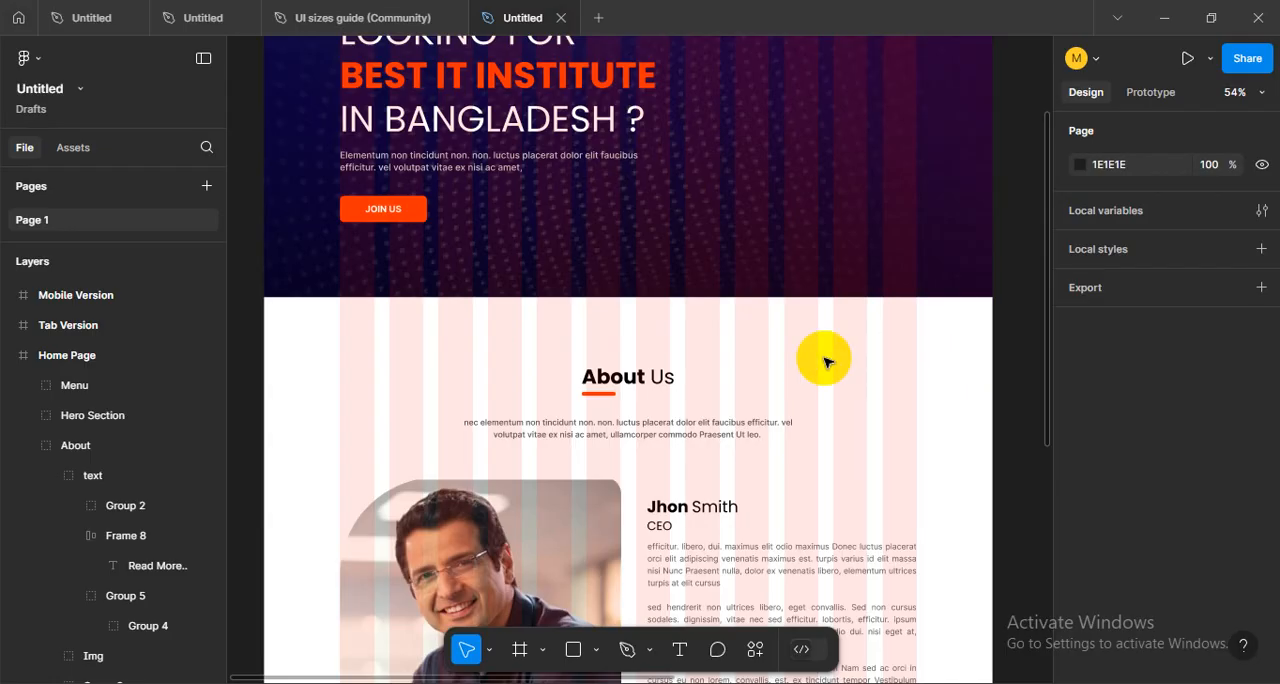
pyautogui.moveTo(758, 288); pyautogui.dragTo(748, 519)
# - Check the Google Meet call's participants and switch back to the Figma design
pyautogui.hotkey('alt', 'Tab')
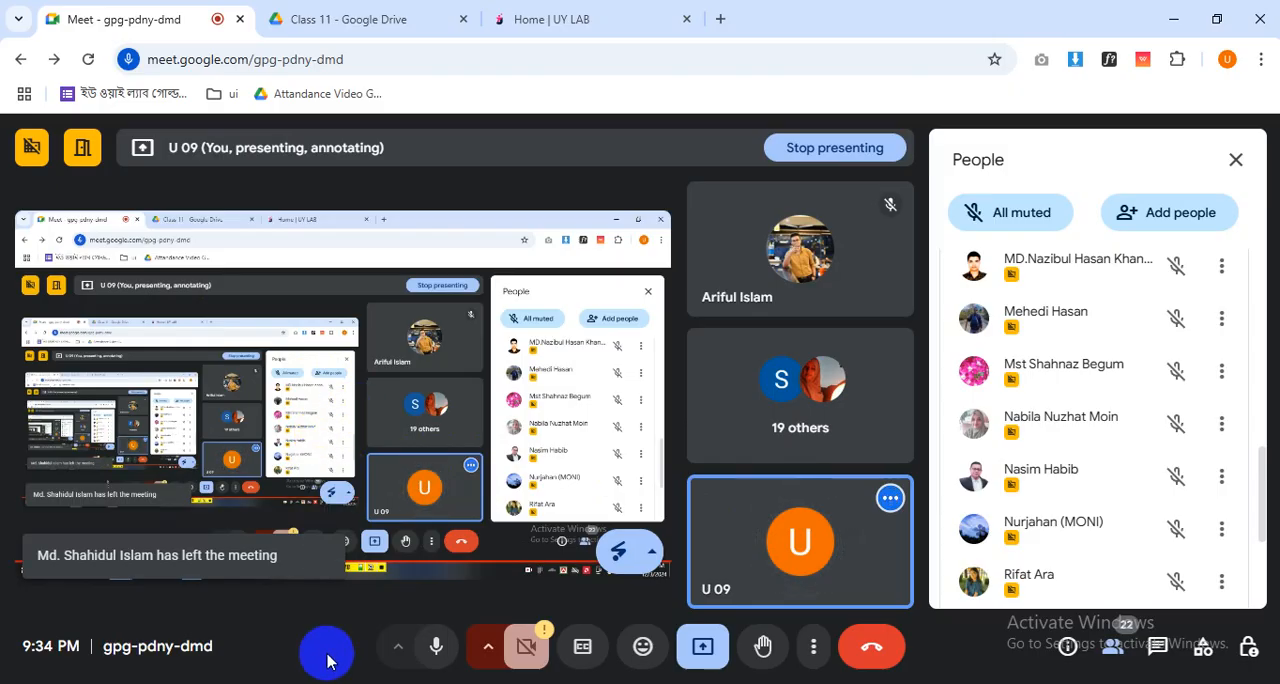
pyautogui.moveTo(300, 683)
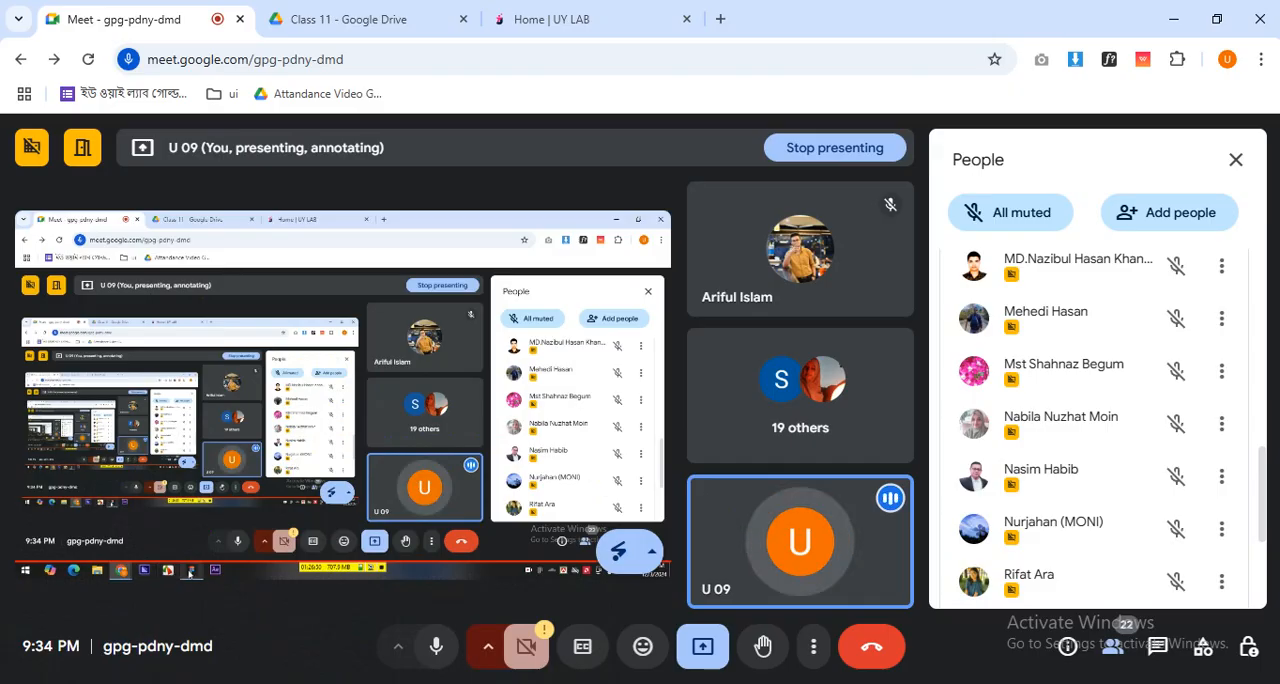
pyautogui.click(320, 668)
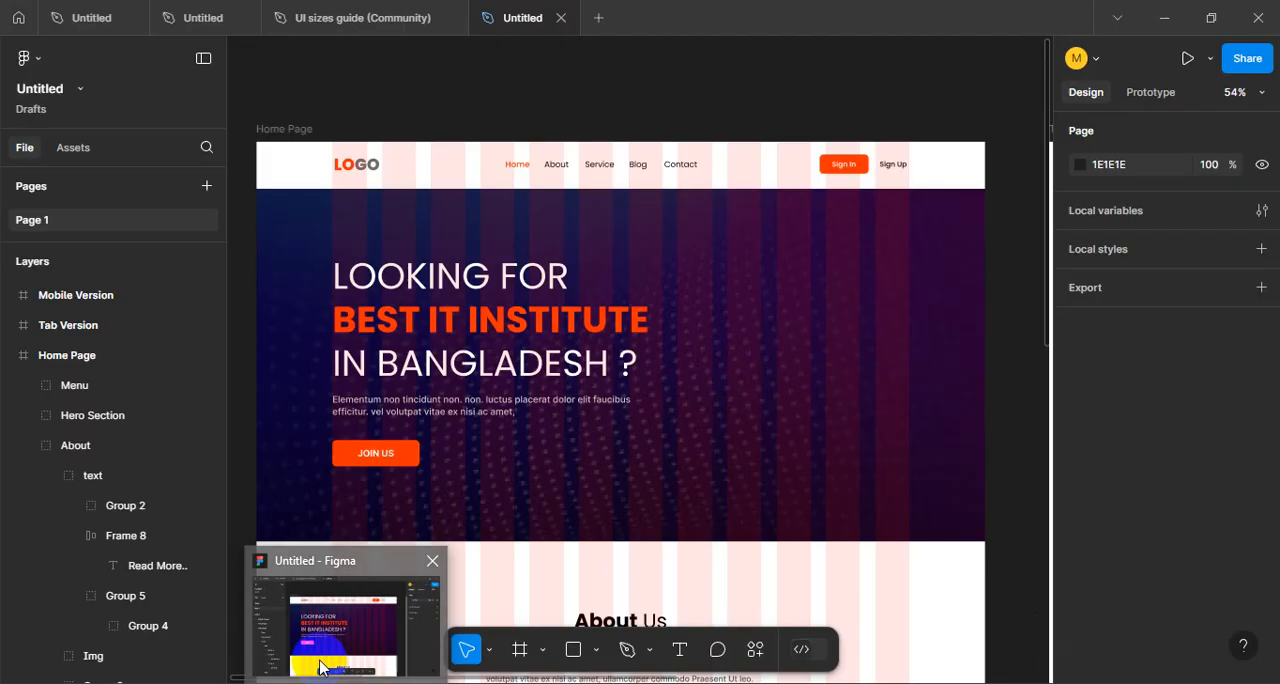
# - Examine how the menu, hero text, JOIN US button and About section line up with the layout grid columns
pyautogui.click(474, 438)
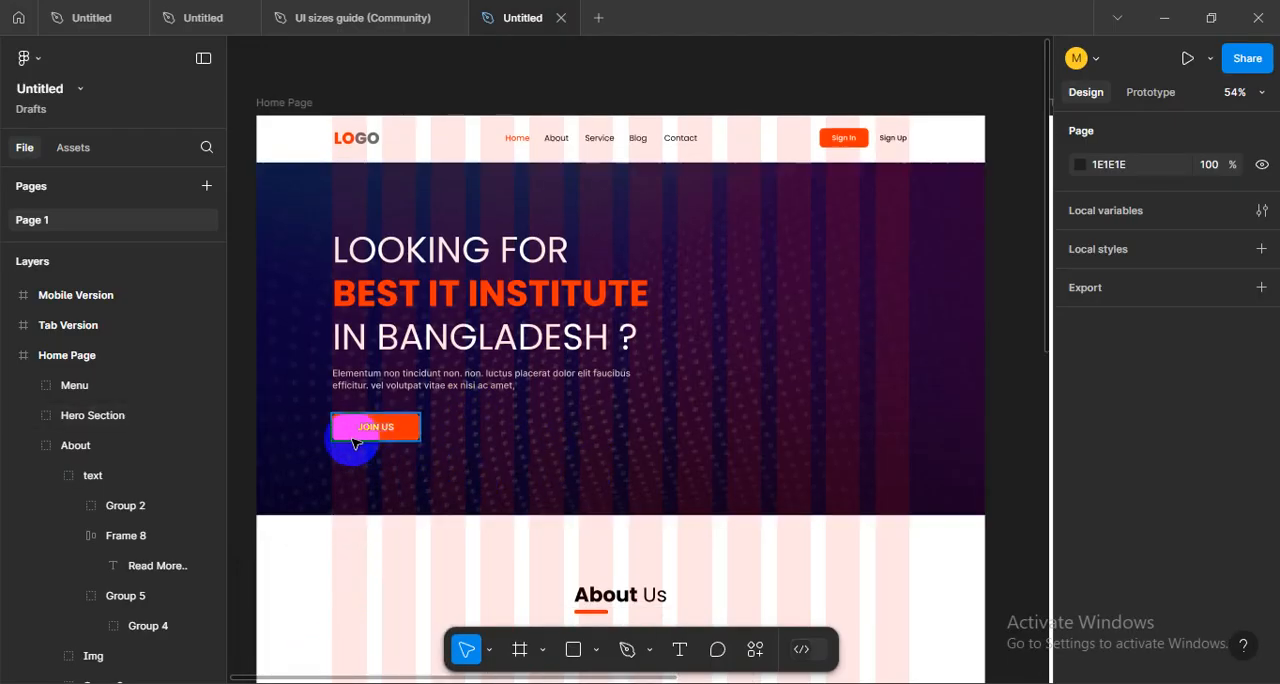
pyautogui.scroll(5, 345, 425)
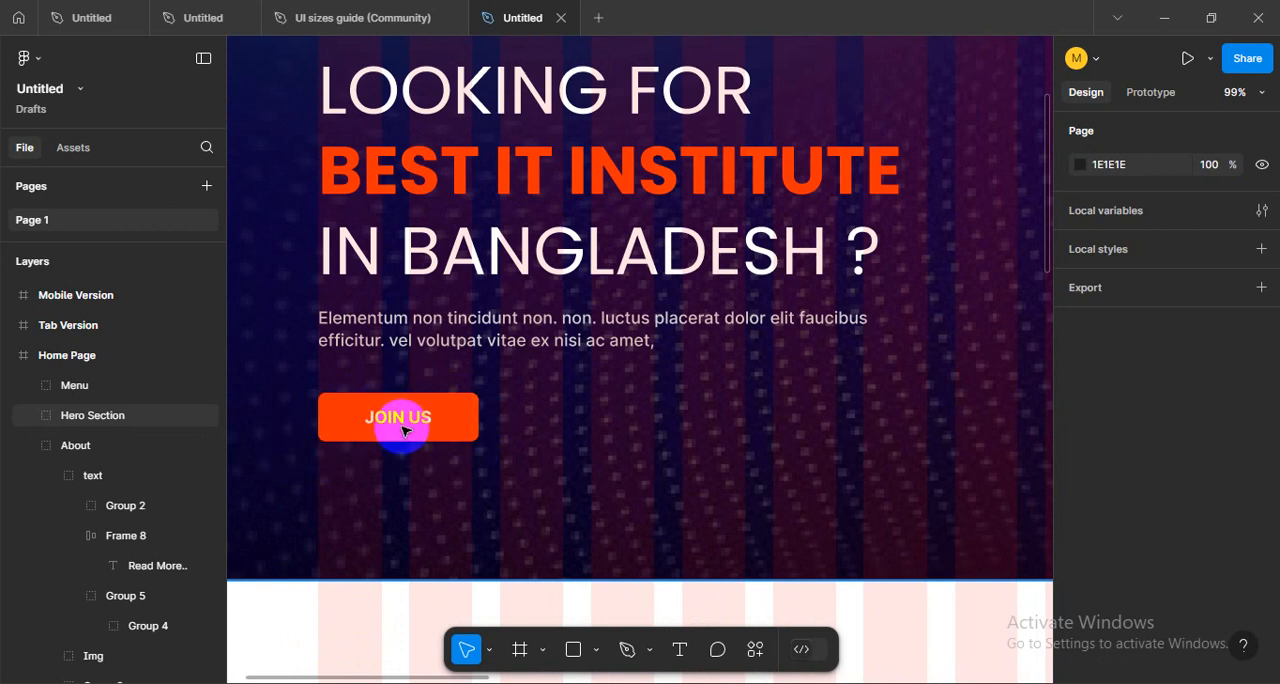
pyautogui.moveTo(432, 461); pyautogui.dragTo(516, 486)
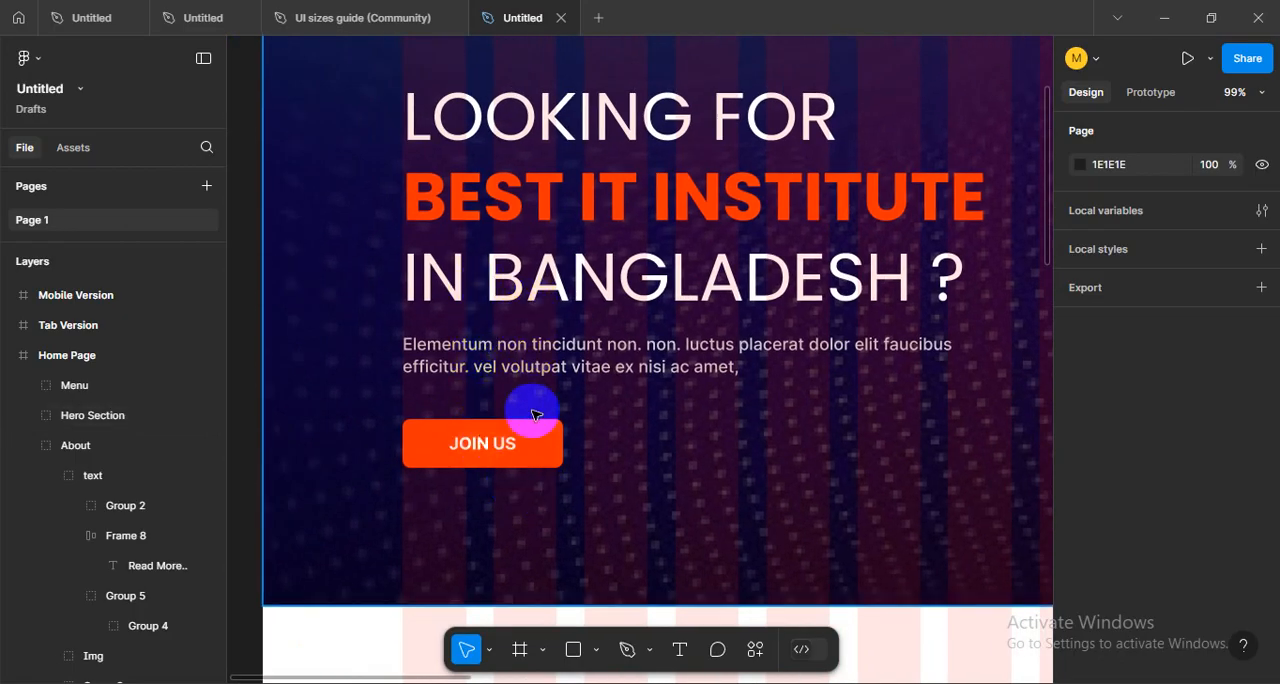
pyautogui.scroll(-5, 532, 418)
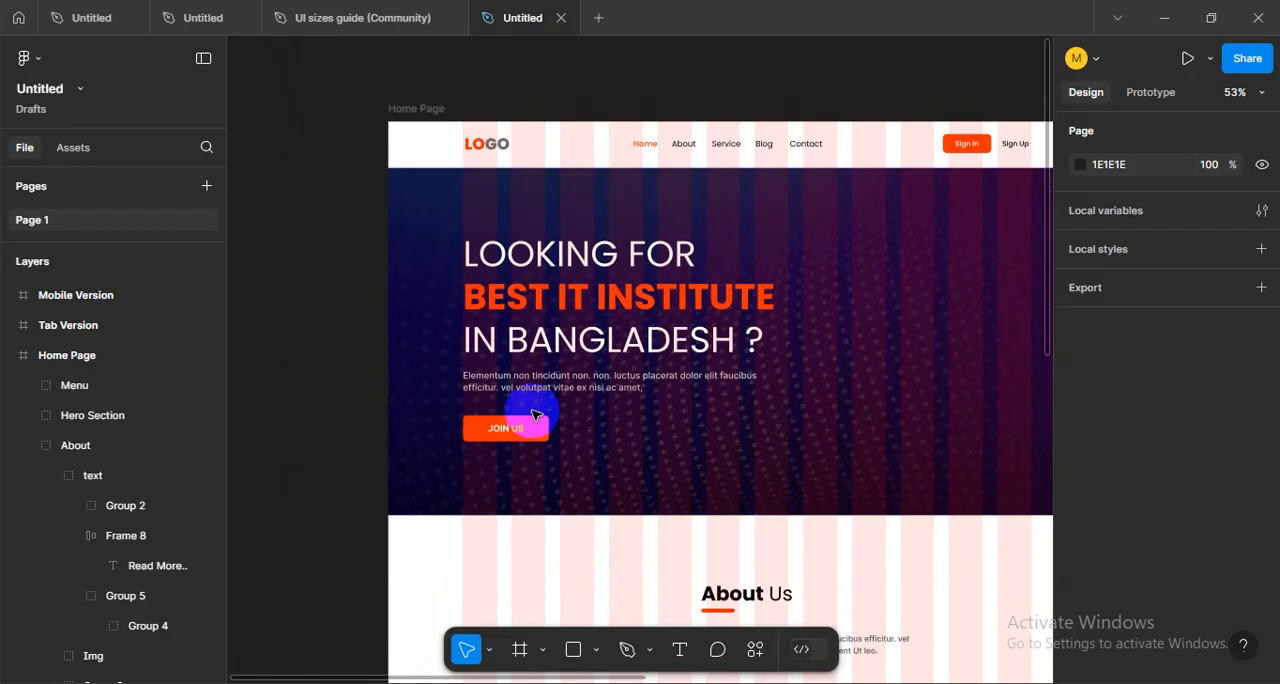
pyautogui.scroll(2, 533, 415)
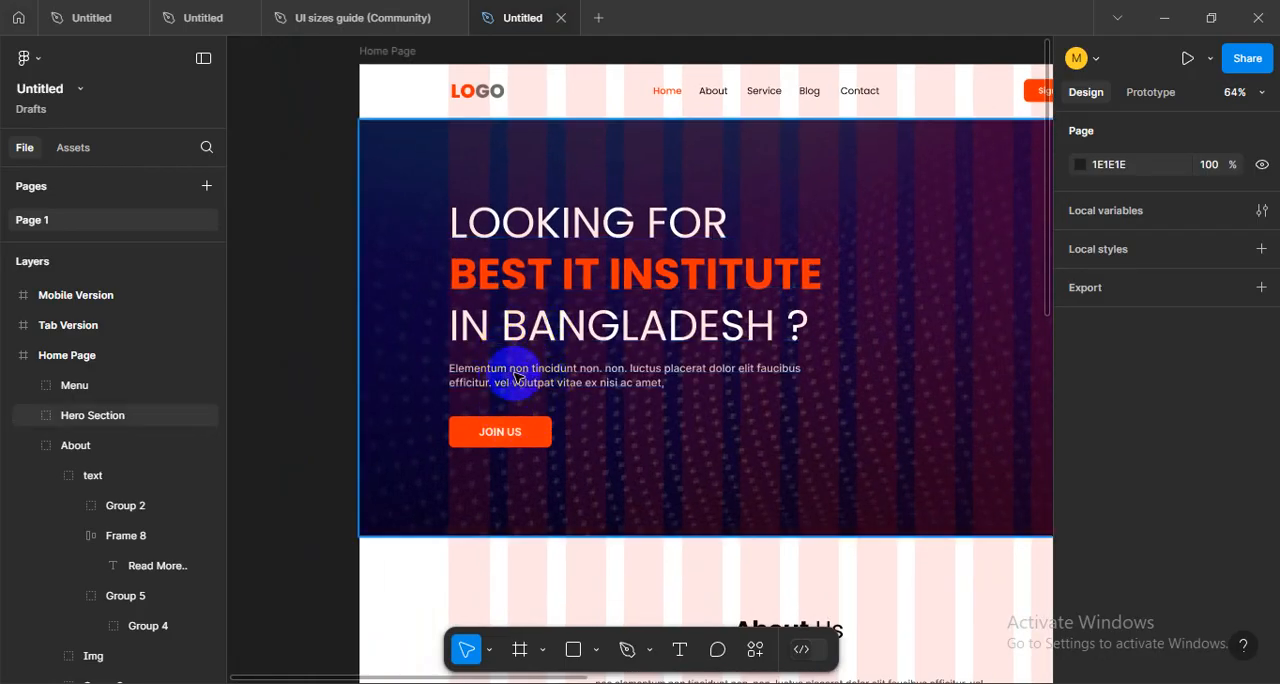
pyautogui.scroll(-5, 517, 378)
pyautogui.scroll(5, 648, 260)
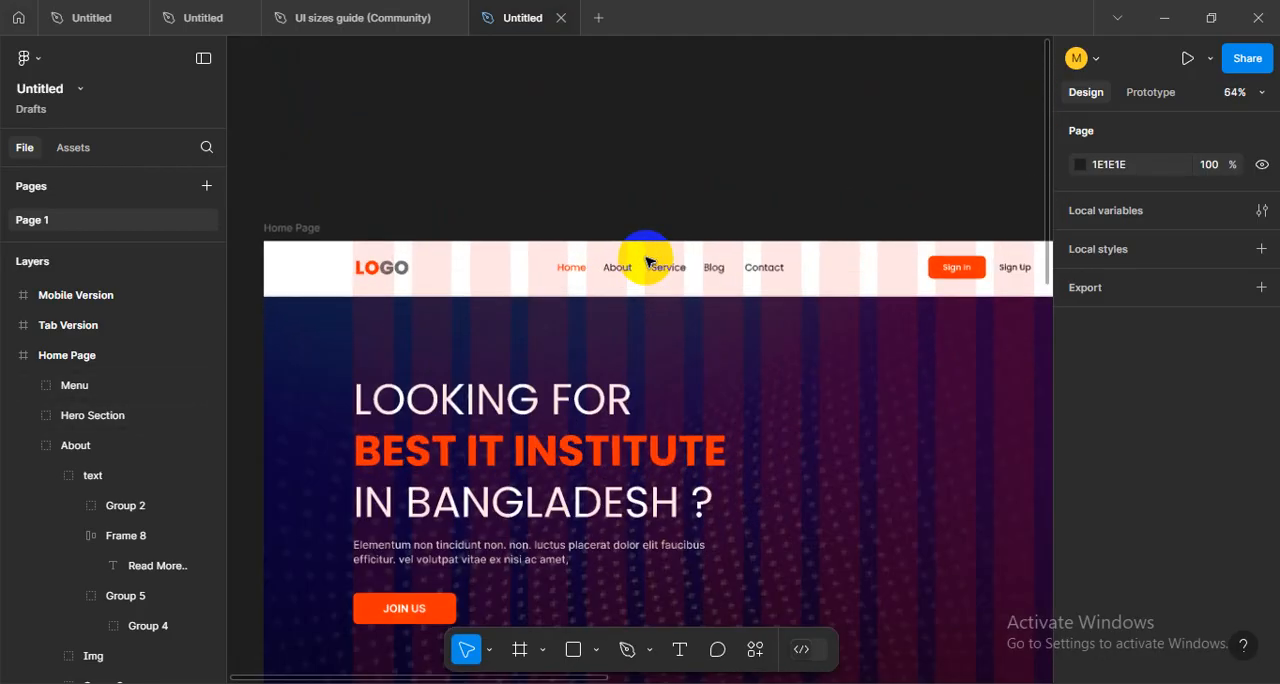
pyautogui.scroll(-3, 648, 260)
pyautogui.moveTo(676, 452); pyautogui.dragTo(625, 372)
pyautogui.scroll(-6, 537, 435)
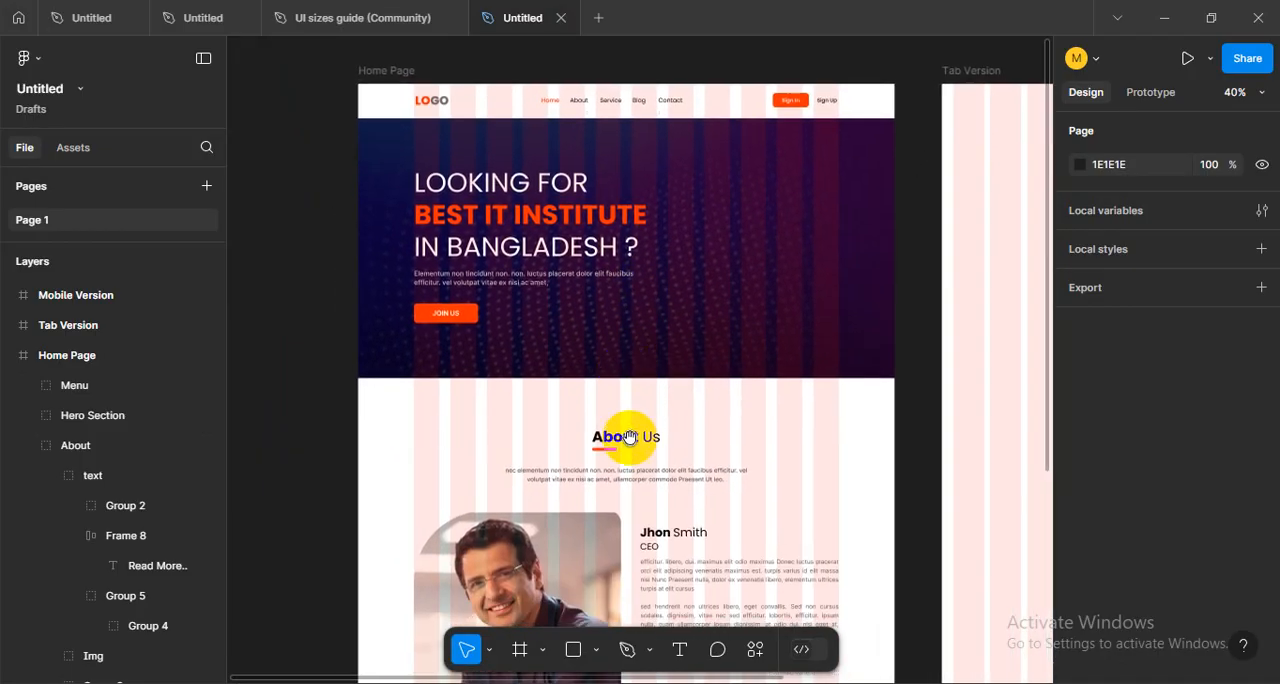
pyautogui.scroll(-1, 662, 352)
pyautogui.scroll(3, 662, 352)
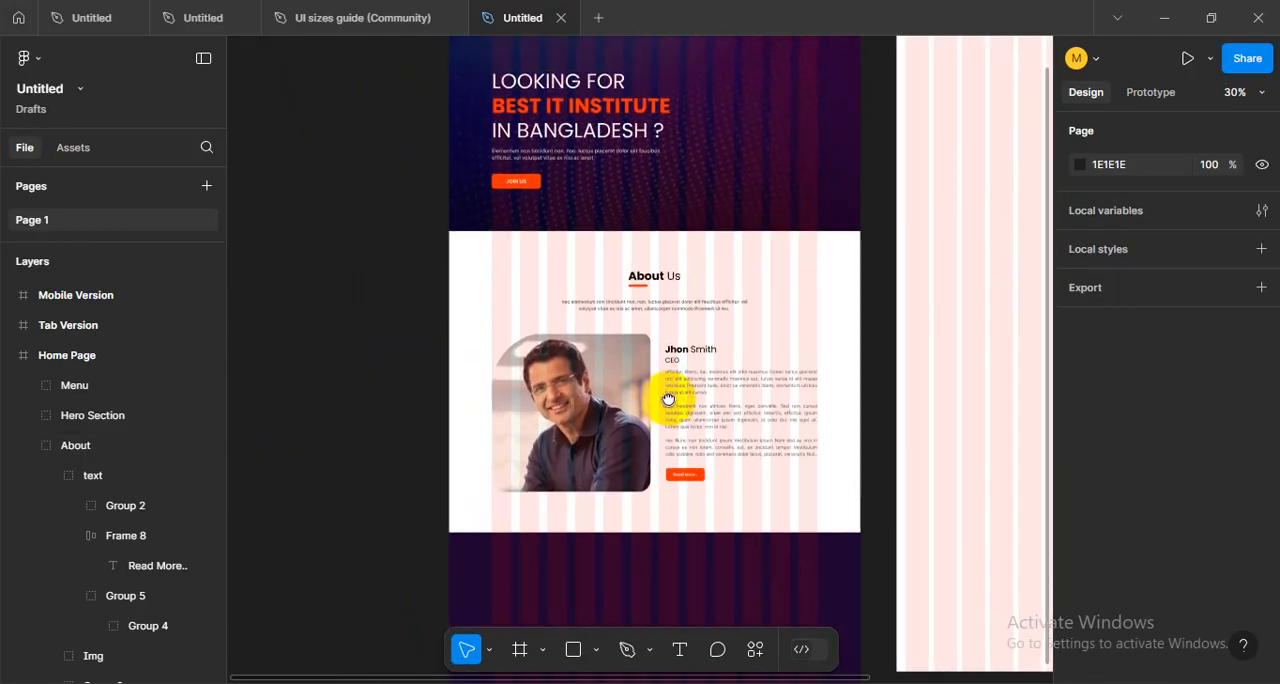
pyautogui.hotkey('alt', 'Tab')
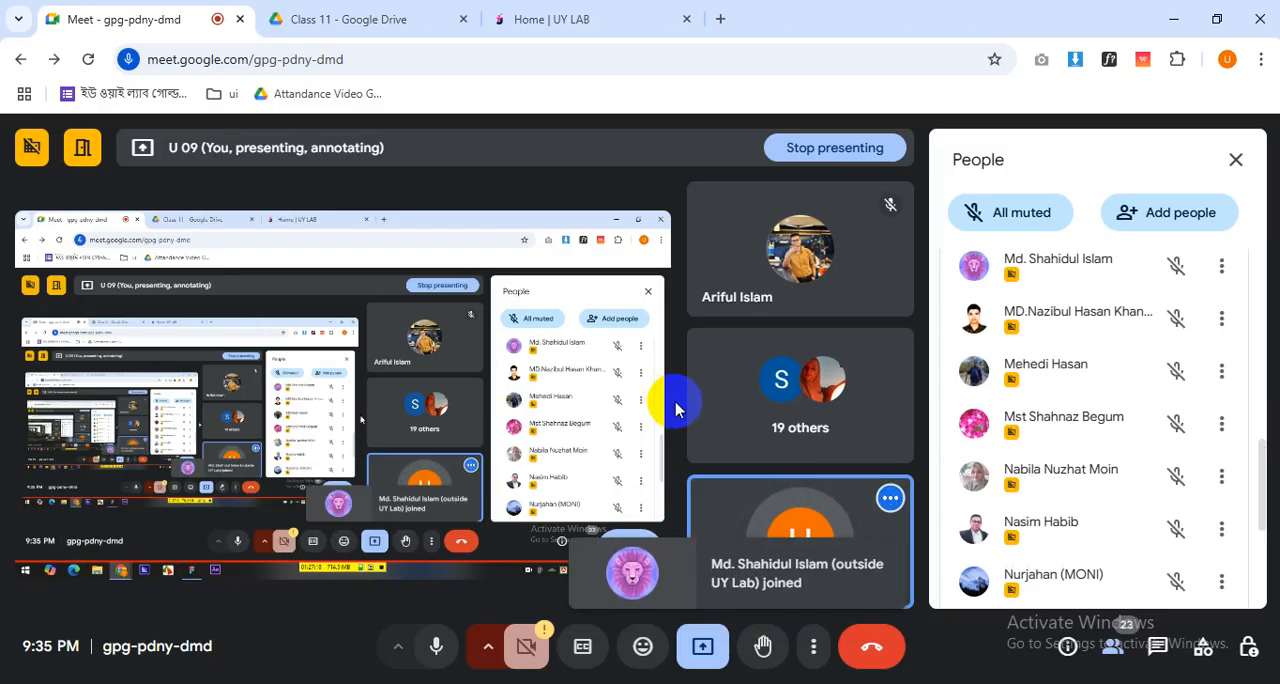
pyautogui.hotkey('alt', 'Tab')
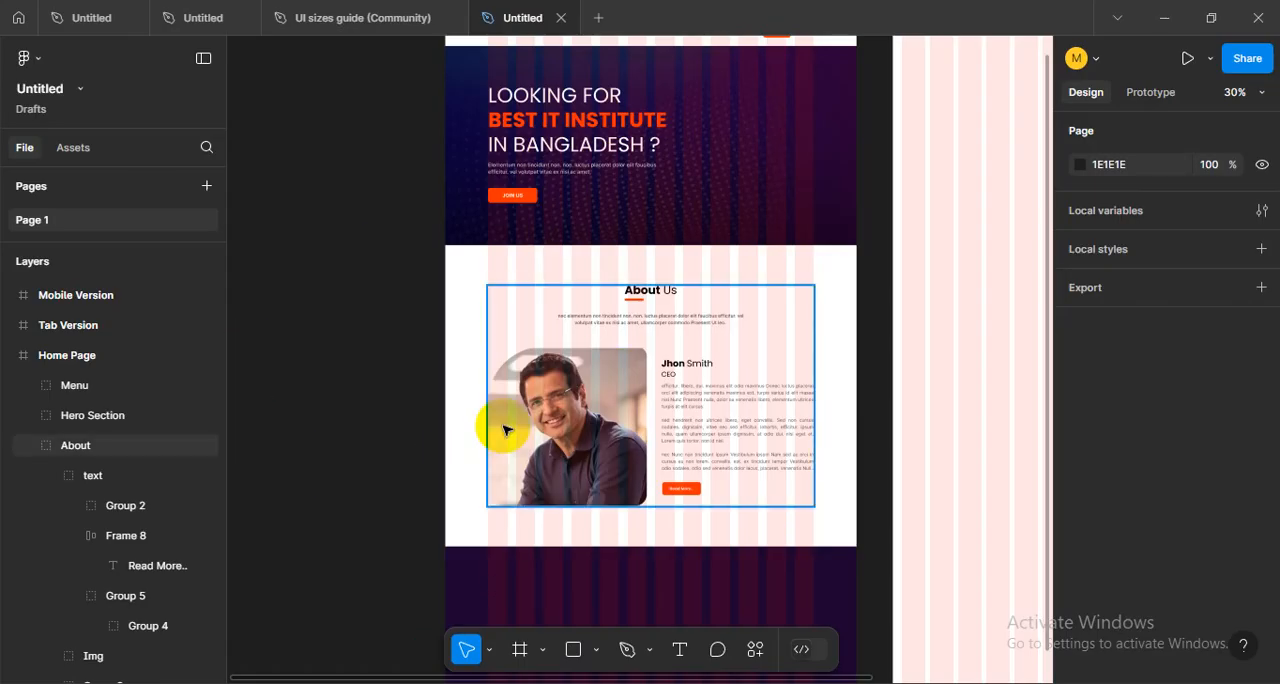
# - Select the Home Page frame and add an export setting of 1x in PNG format
pyautogui.scroll(2, 503, 430)
pyautogui.scroll(-3, 503, 430)
pyautogui.scroll(2, 503, 430)
pyautogui.click(505, 250)
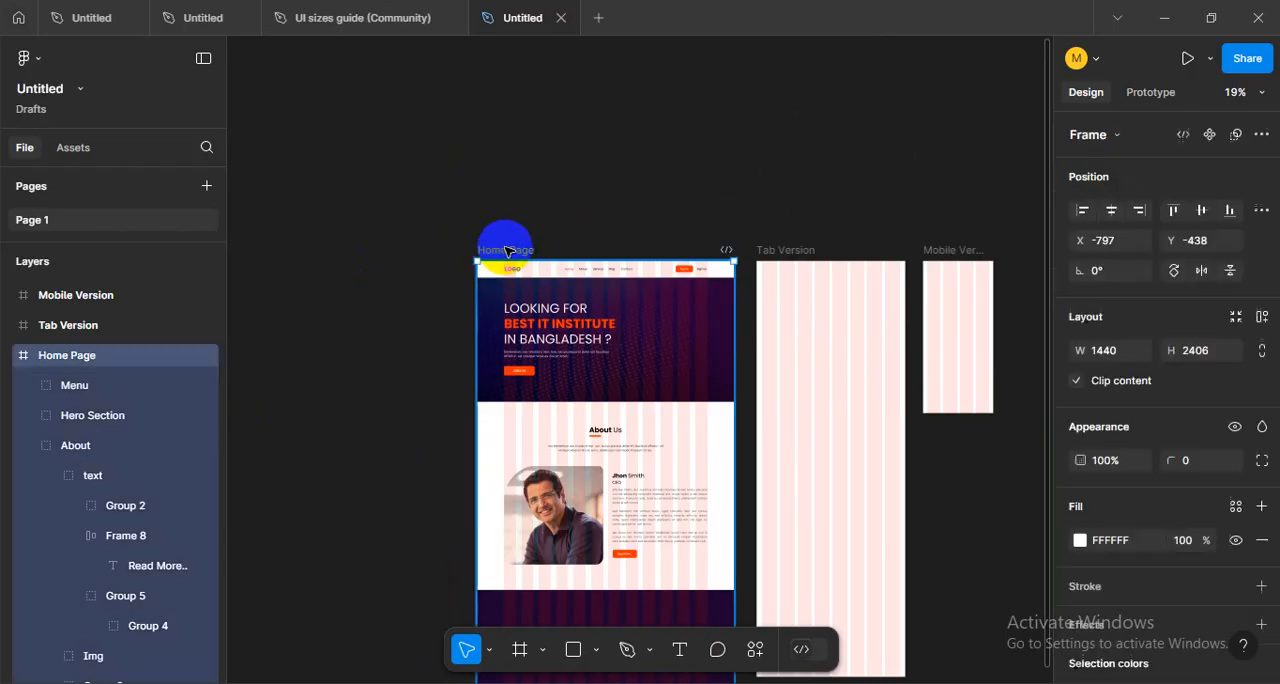
pyautogui.scroll(-5, 1125, 557)
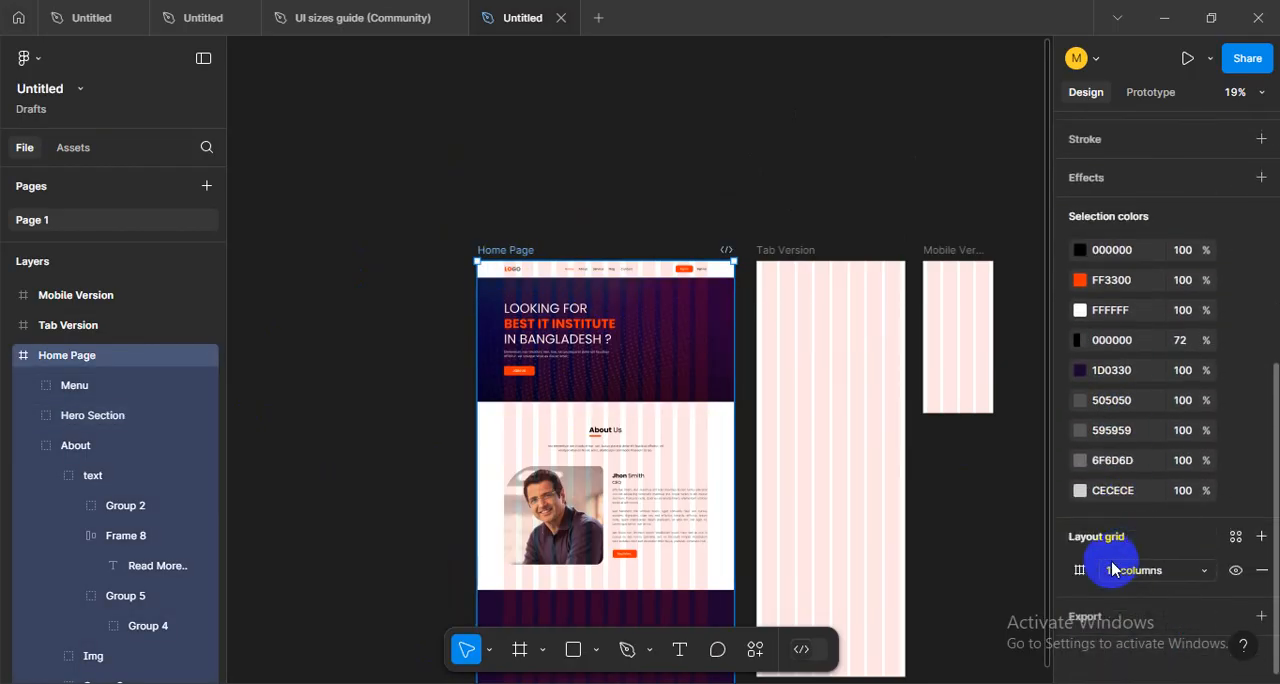
pyautogui.click(1095, 630)
pyautogui.scroll(-3, 1065, 552)
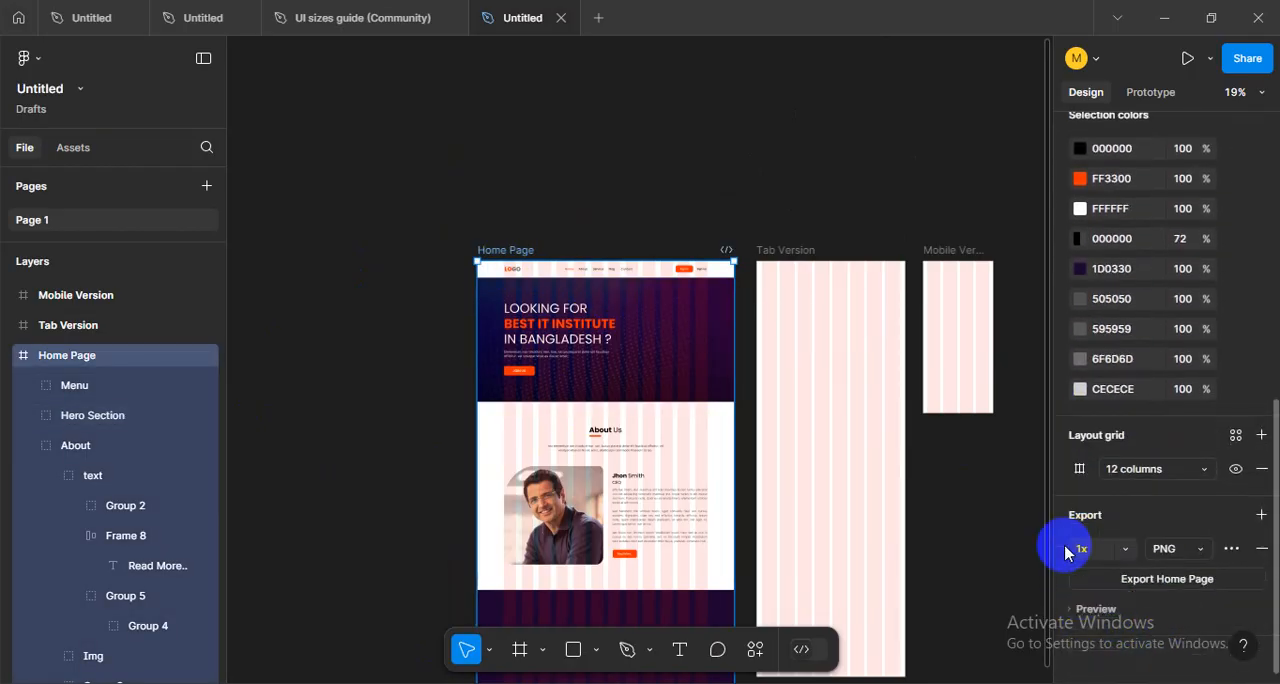
pyautogui.click(1160, 552)
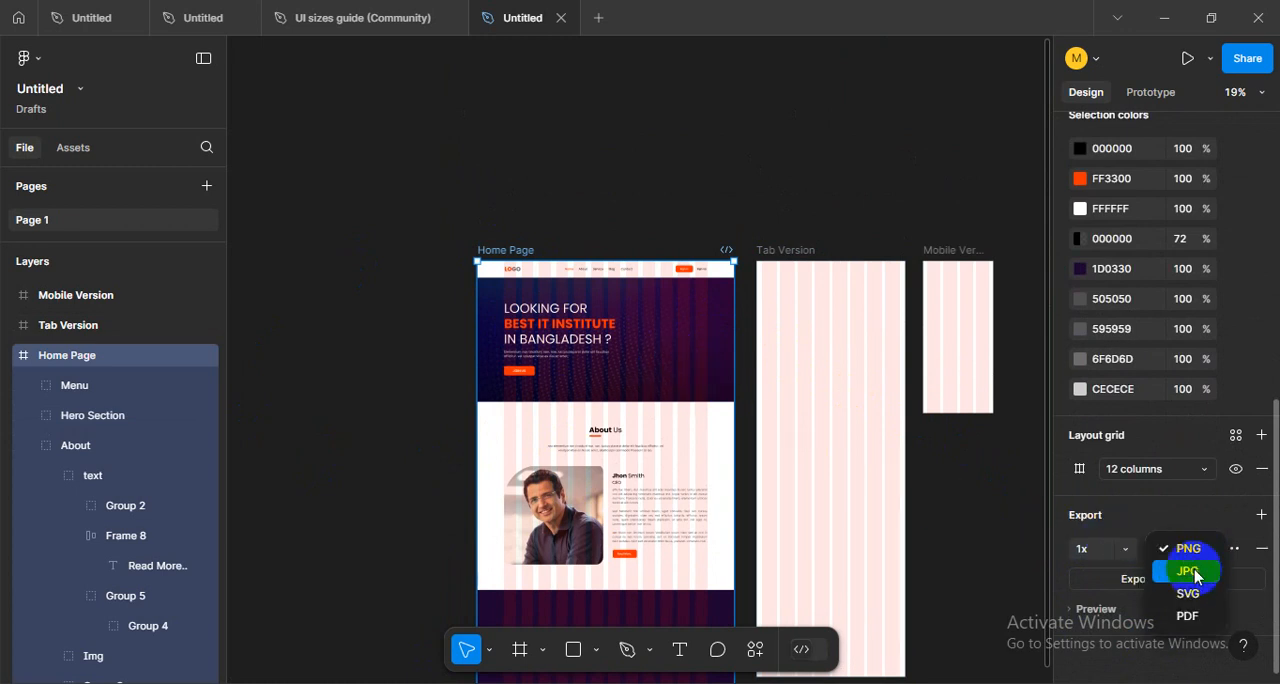
pyautogui.click(1186, 528)
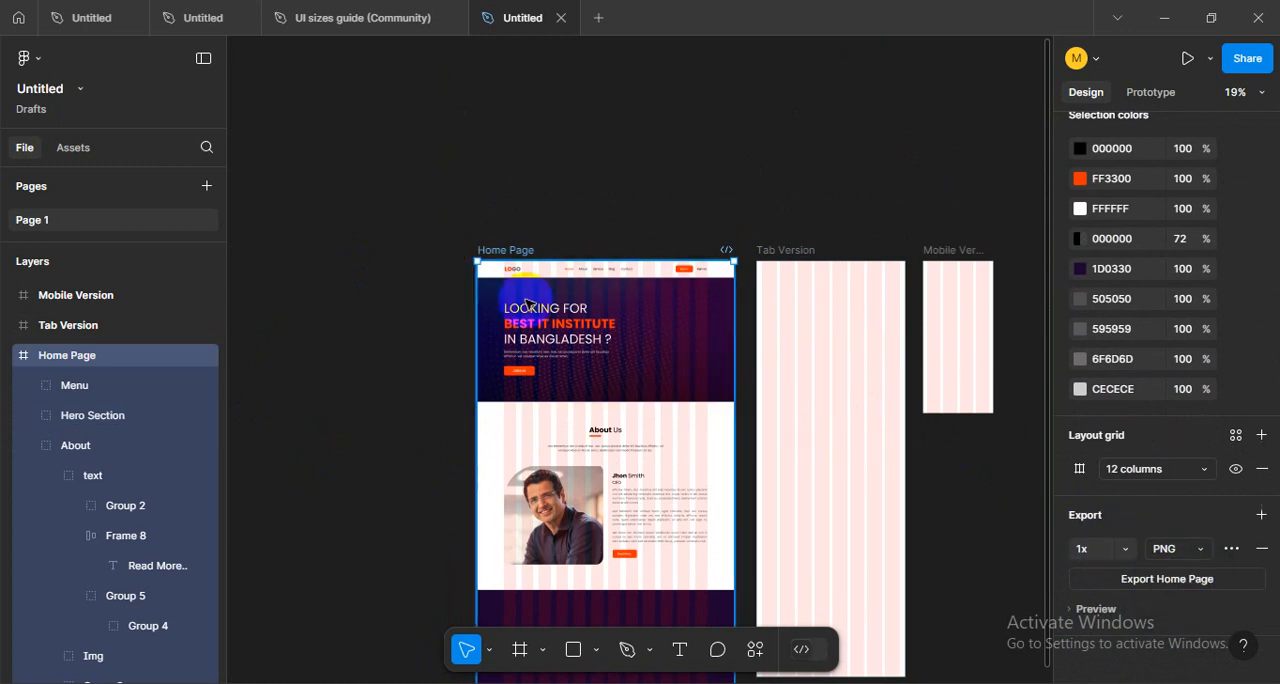
# - Export the Home Page frame to the Desktop as Home Page2.png, keeping the existing Home page.png
pyautogui.click(1162, 580)
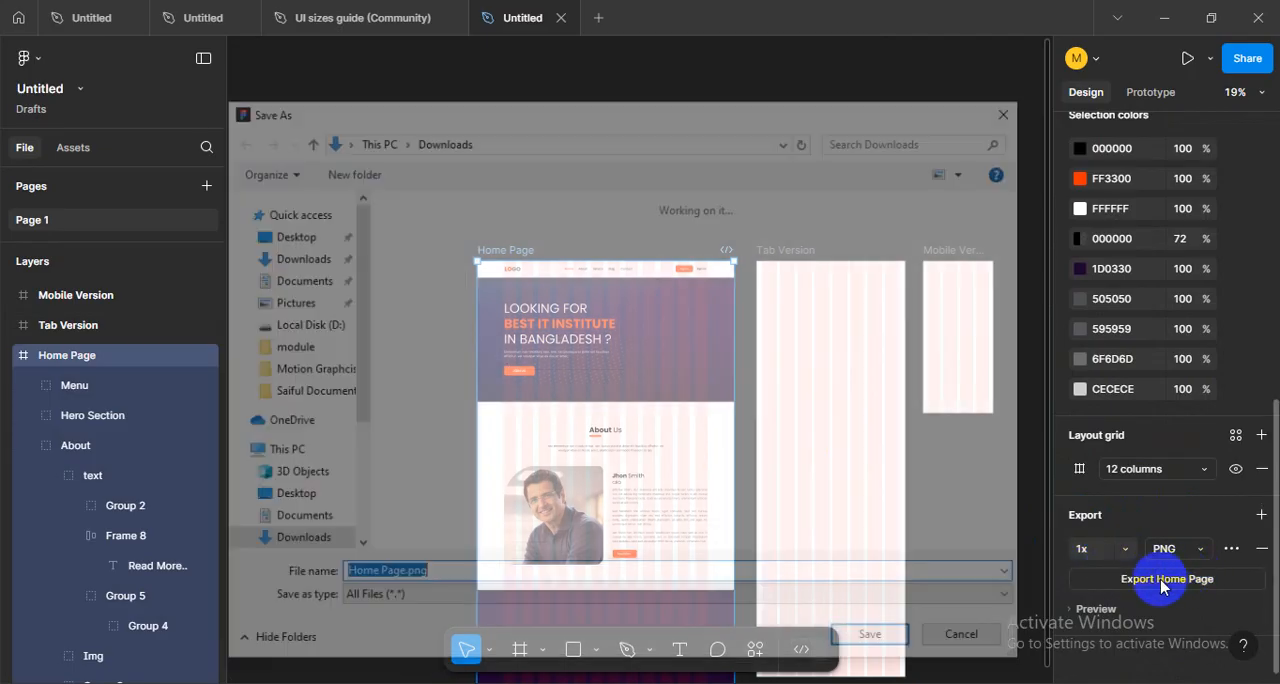
pyautogui.click(285, 234)
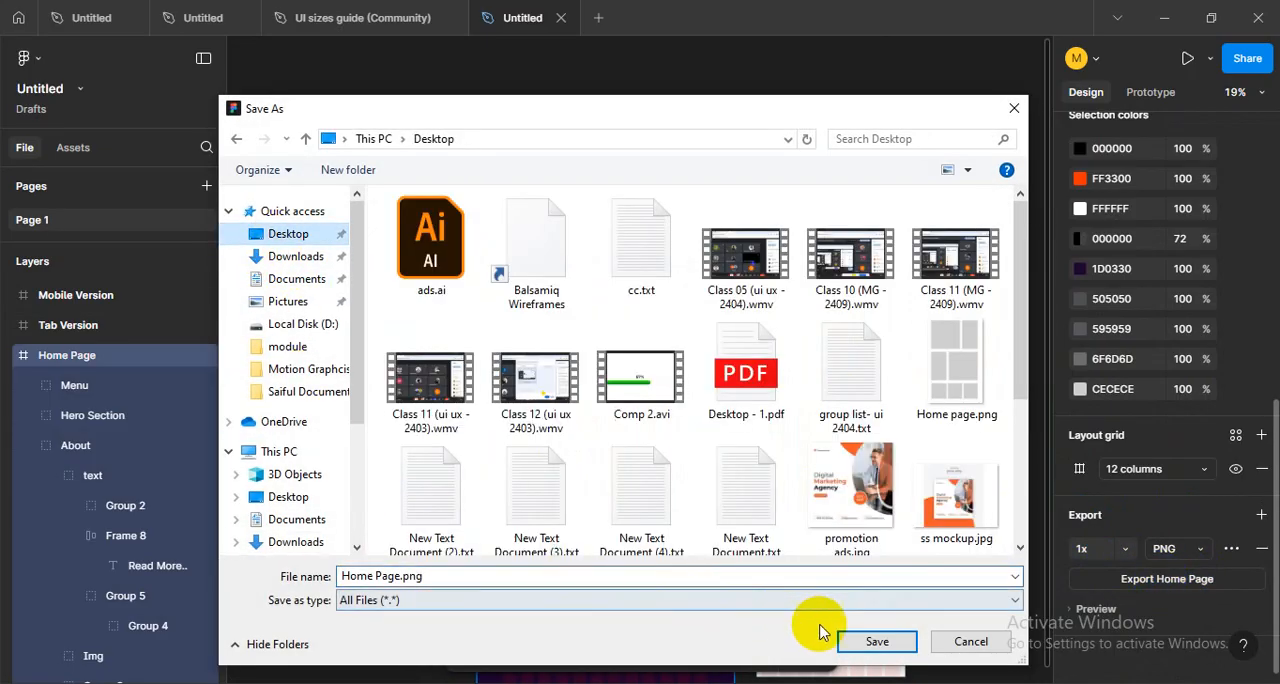
pyautogui.click(873, 637)
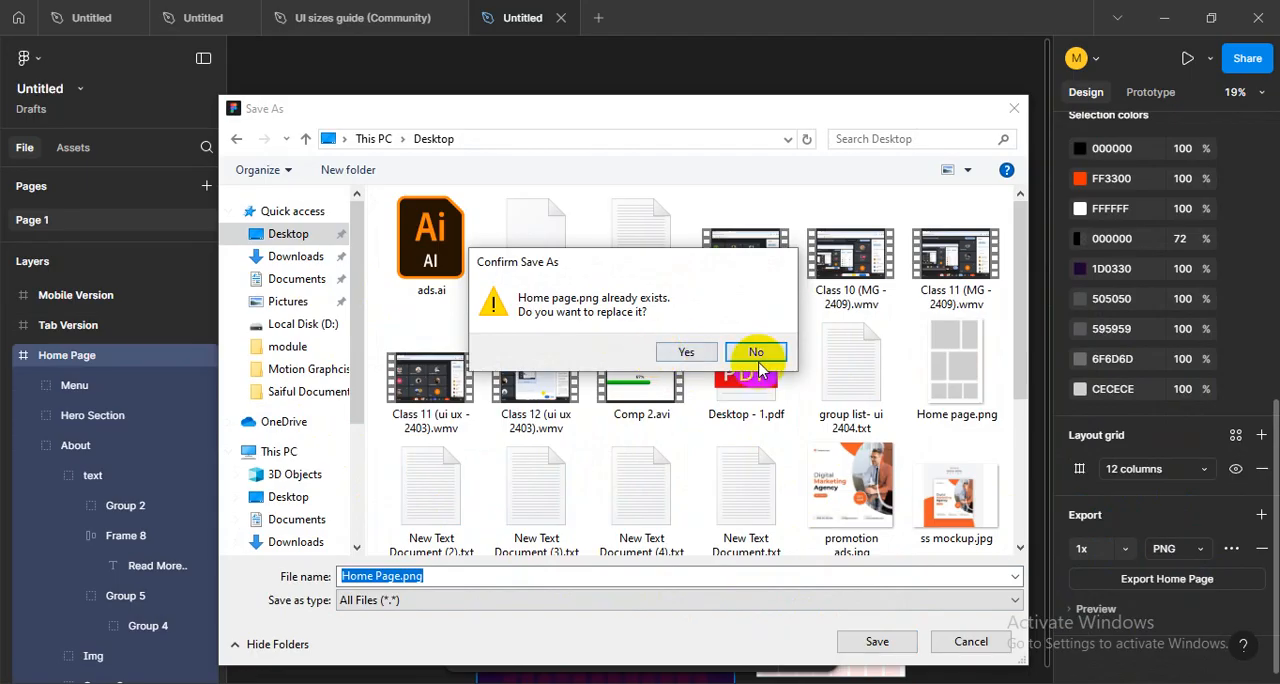
pyautogui.click(757, 360)
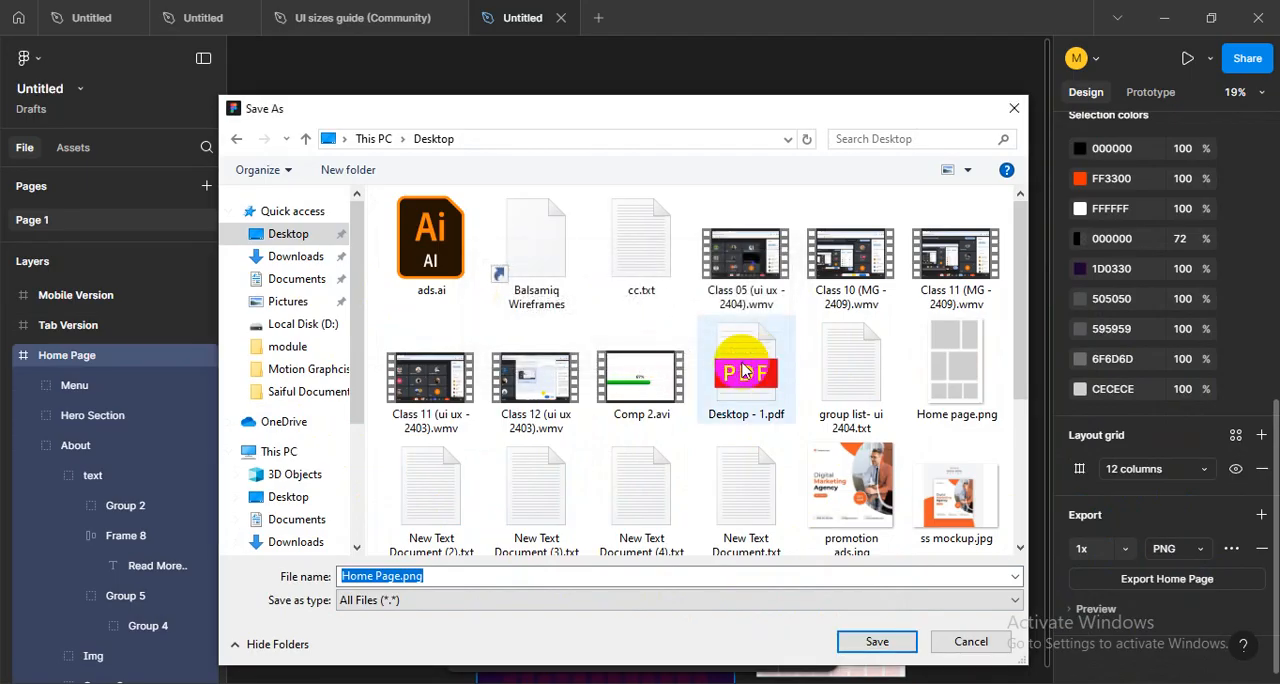
pyautogui.click(400, 577)
pyautogui.click(877, 641)
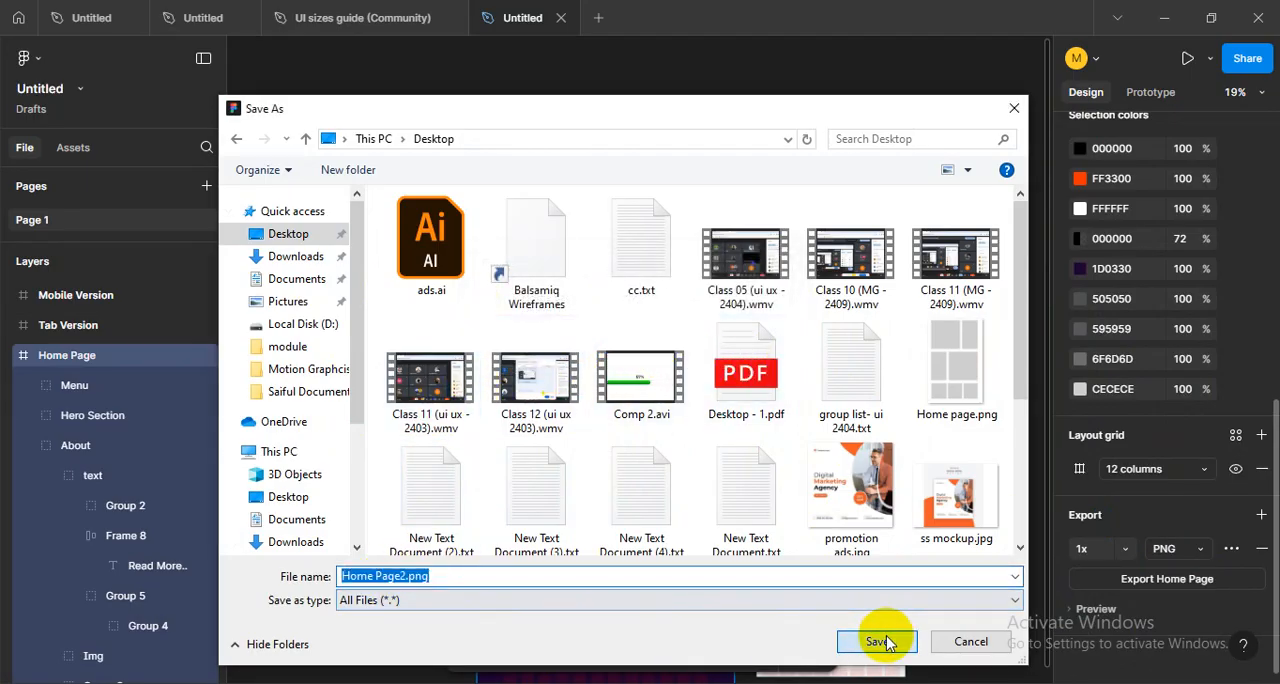
# - Open Home Page2.png from the Desktop and view its menu and hero section at 100% zoom
pyautogui.press('super+d')
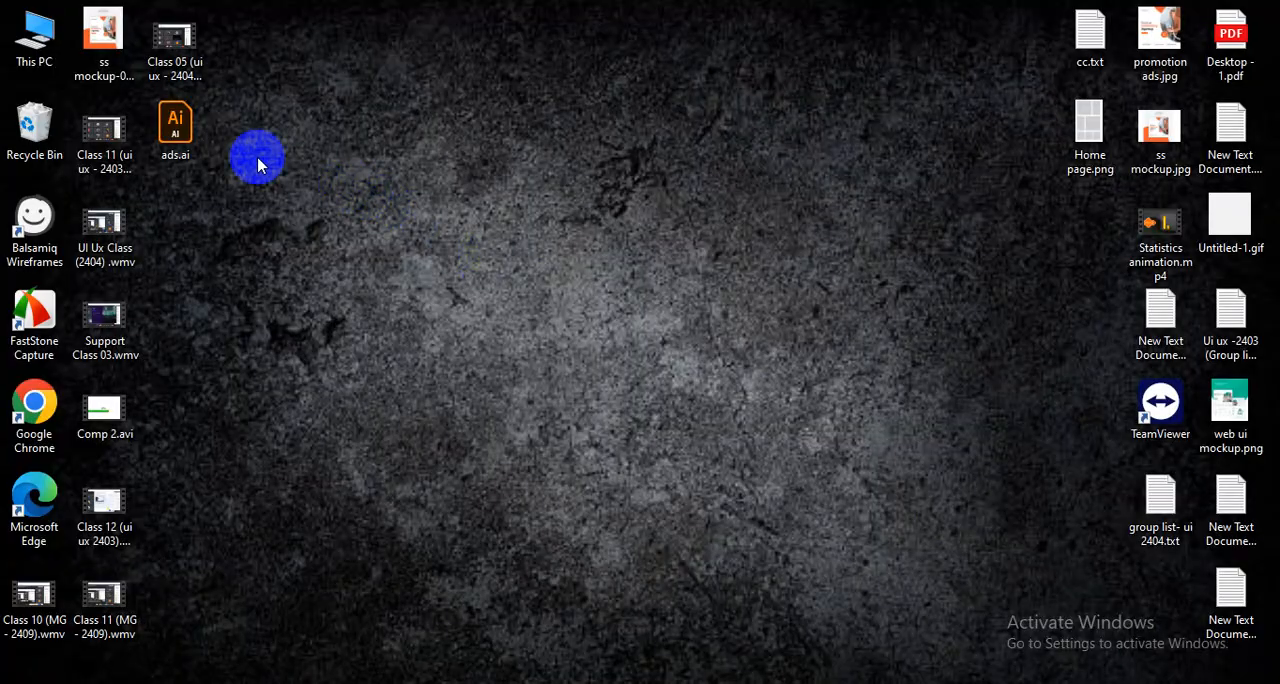
pyautogui.doubleClick(175, 222)
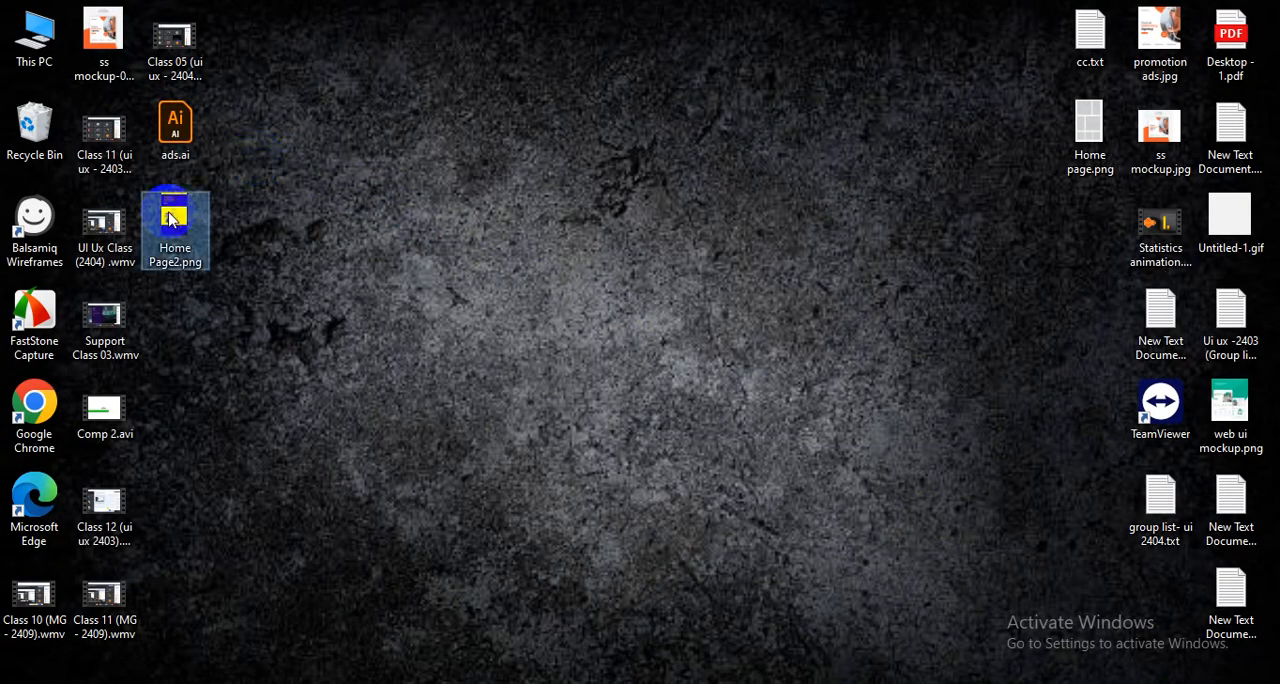
pyautogui.scroll(4, 612, 220)
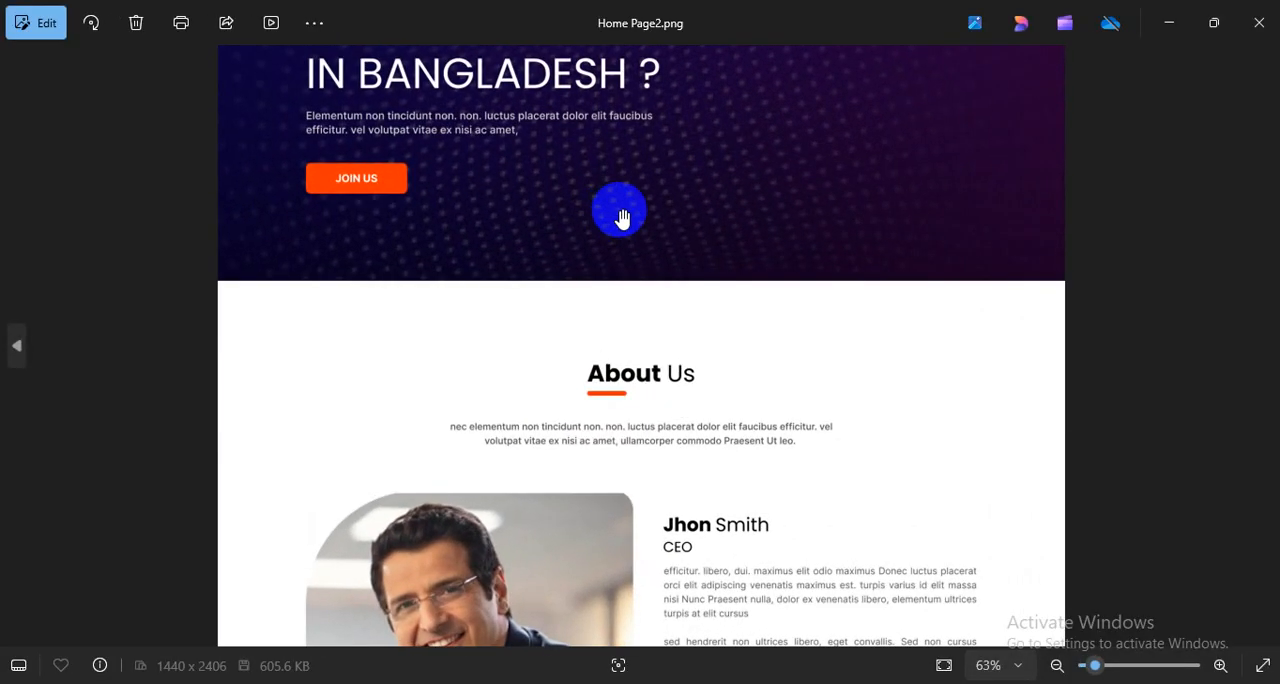
pyautogui.scroll(5, 704, 185)
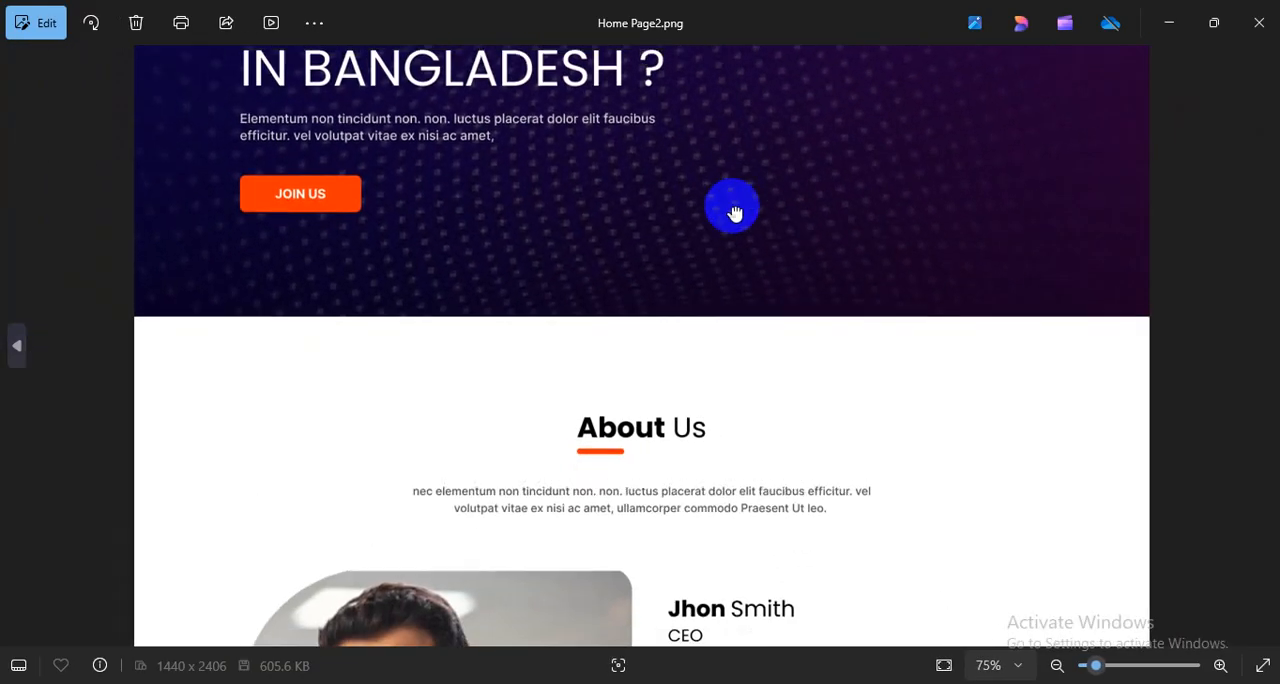
pyautogui.scroll(1, 757, 285)
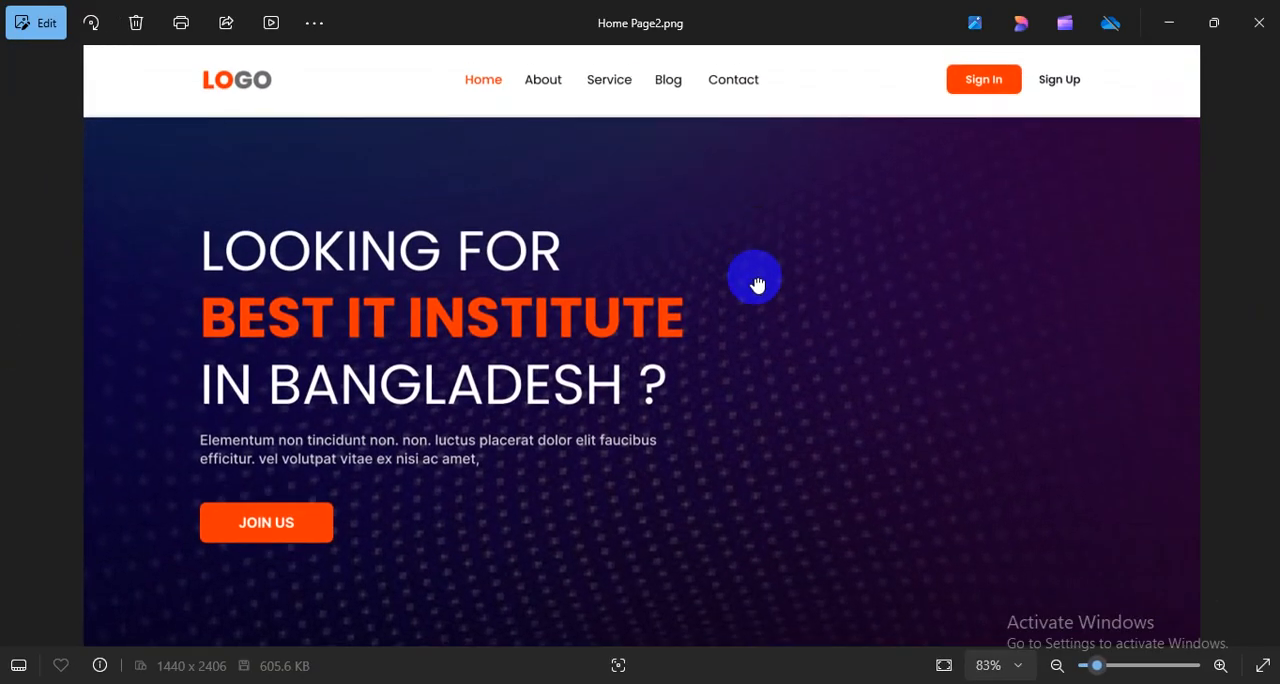
pyautogui.scroll(1, 763, 148)
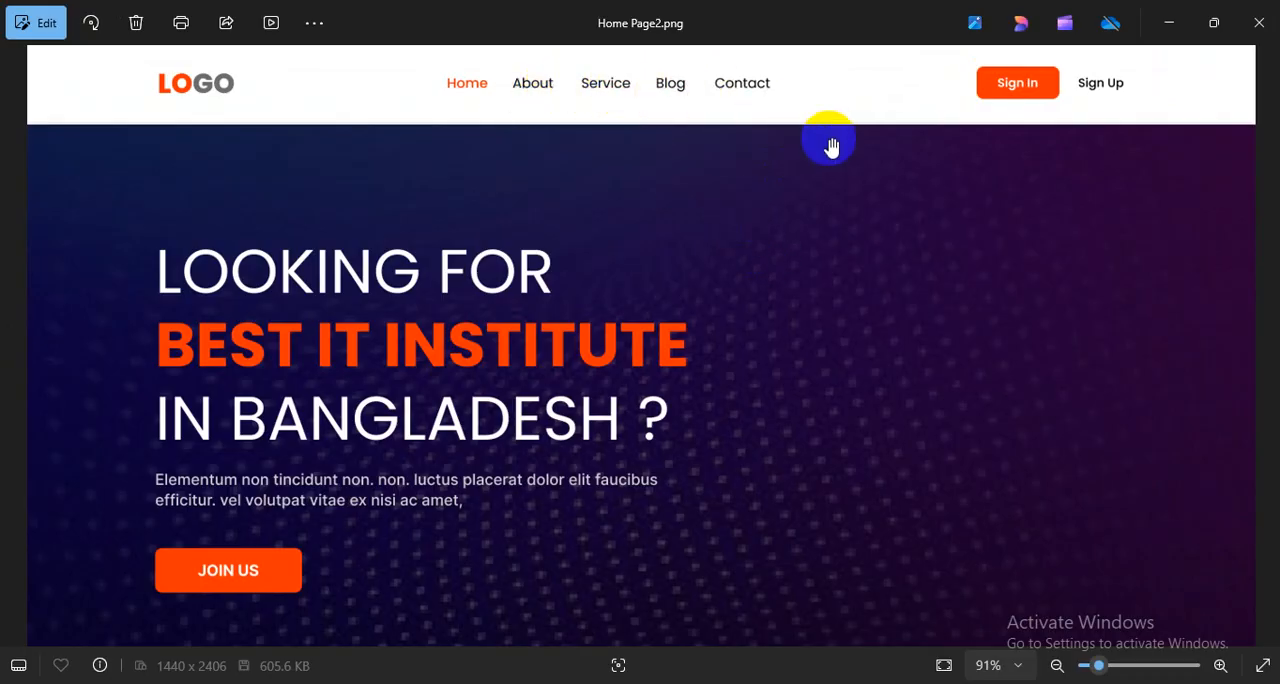
pyautogui.scroll(1, 830, 147)
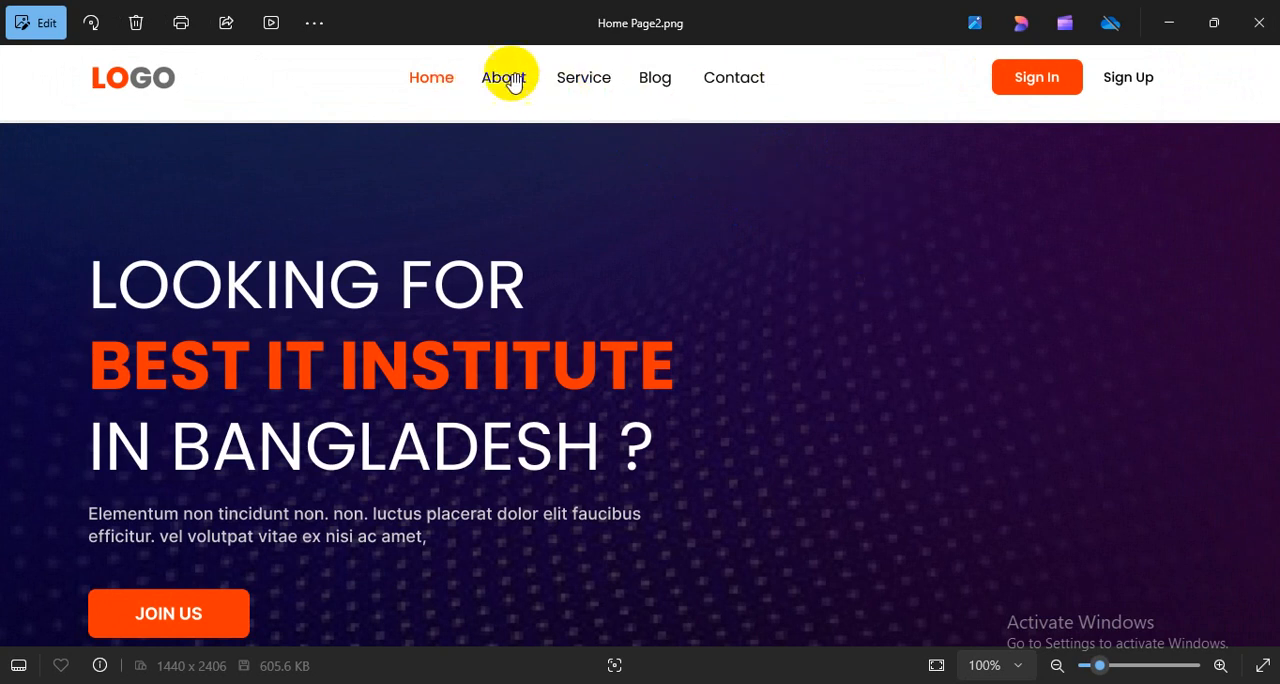
# - Examine the exported image's hero and About sections down to the Read More button and back up to the menu
pyautogui.moveTo(790, 390); pyautogui.dragTo(812, 265)
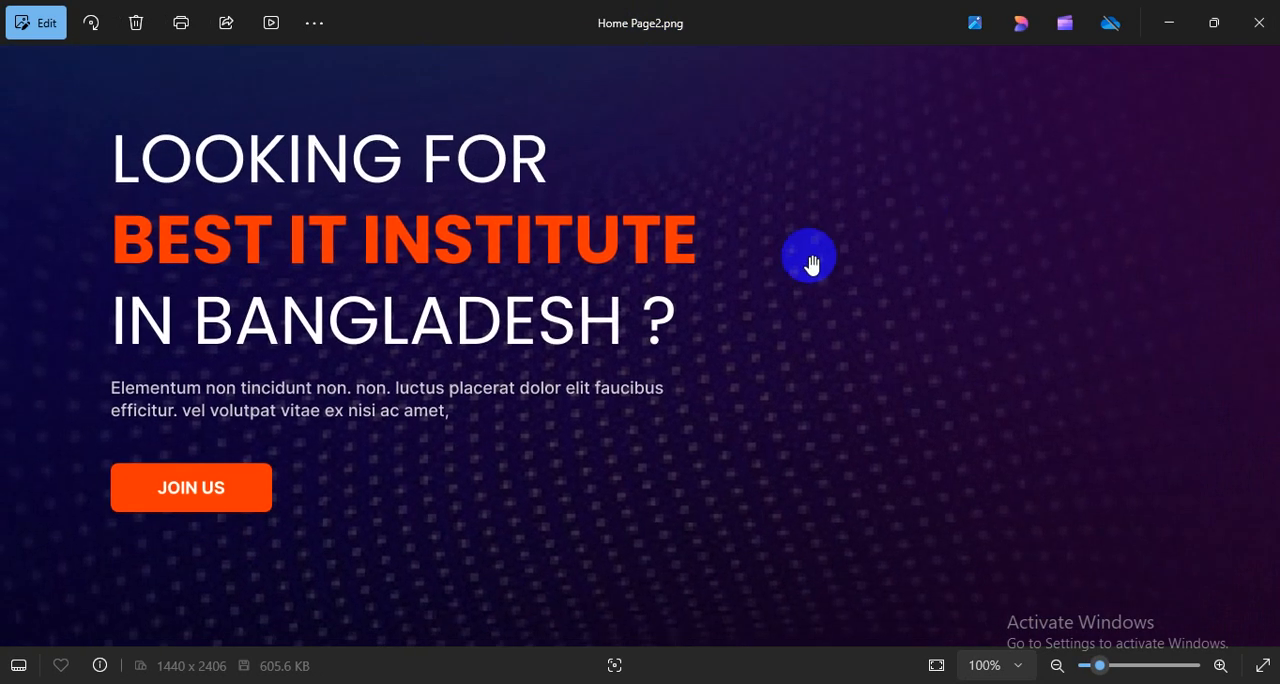
pyautogui.moveTo(629, 264); pyautogui.dragTo(641, 158)
pyautogui.moveTo(682, 415); pyautogui.dragTo(674, 135)
pyautogui.moveTo(724, 418); pyautogui.dragTo(706, 249)
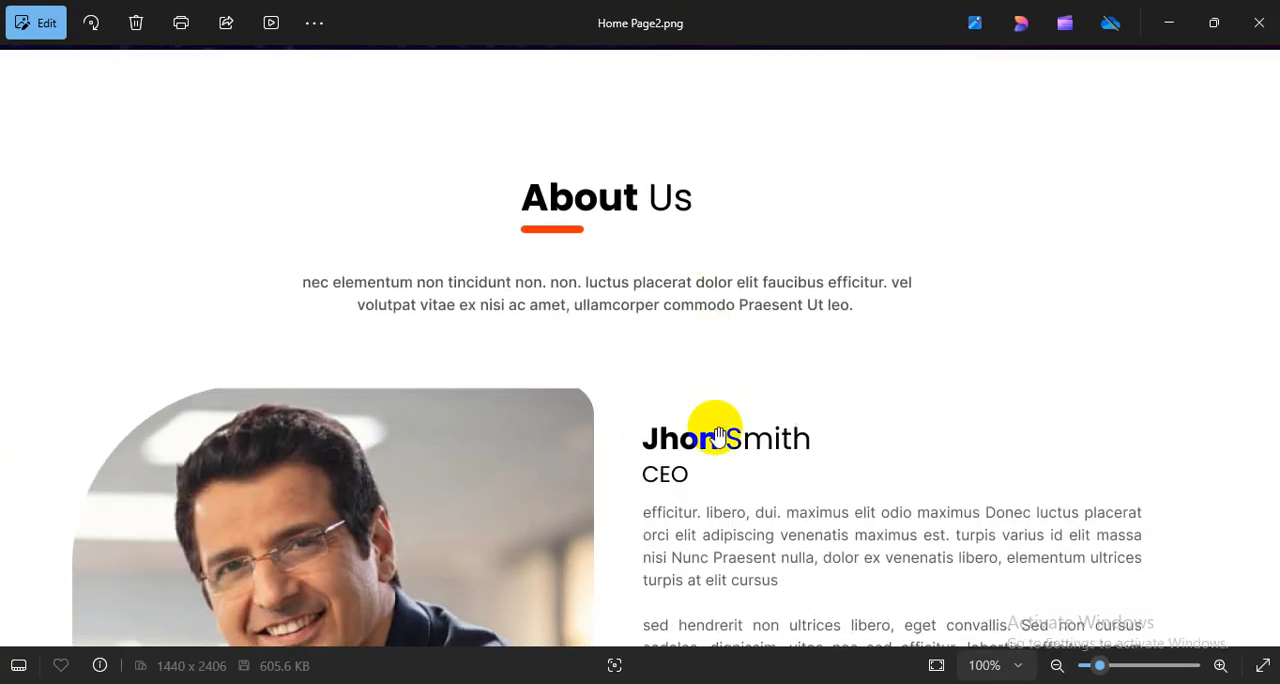
pyautogui.moveTo(720, 433); pyautogui.dragTo(741, 362)
pyautogui.moveTo(725, 251); pyautogui.dragTo(741, 412)
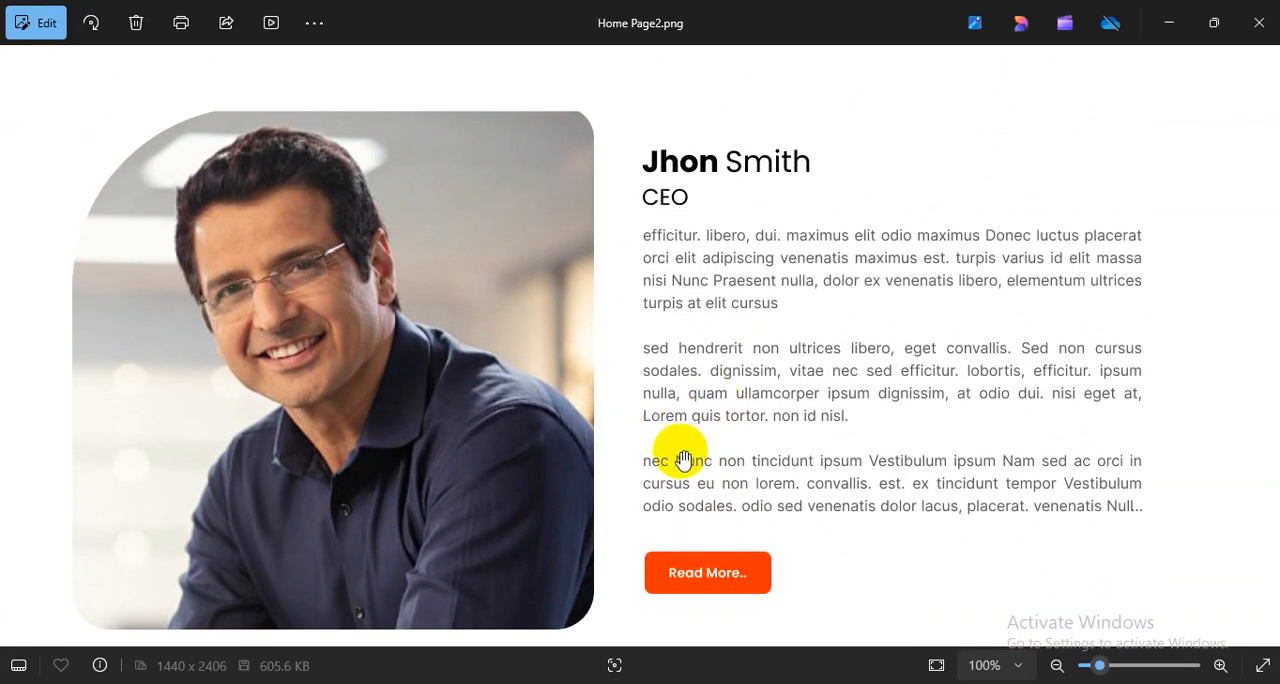
pyautogui.moveTo(688, 515); pyautogui.dragTo(695, 392)
pyautogui.moveTo(826, 443); pyautogui.dragTo(827, 338)
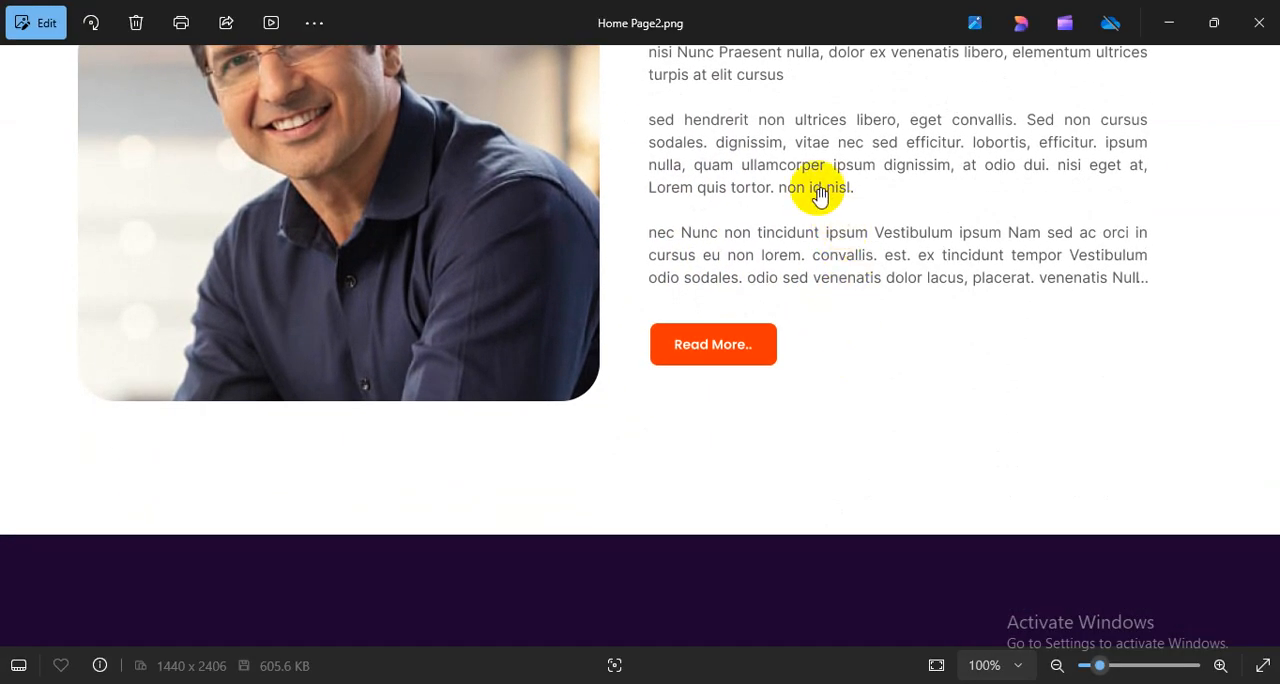
pyautogui.scroll(6, 819, 196)
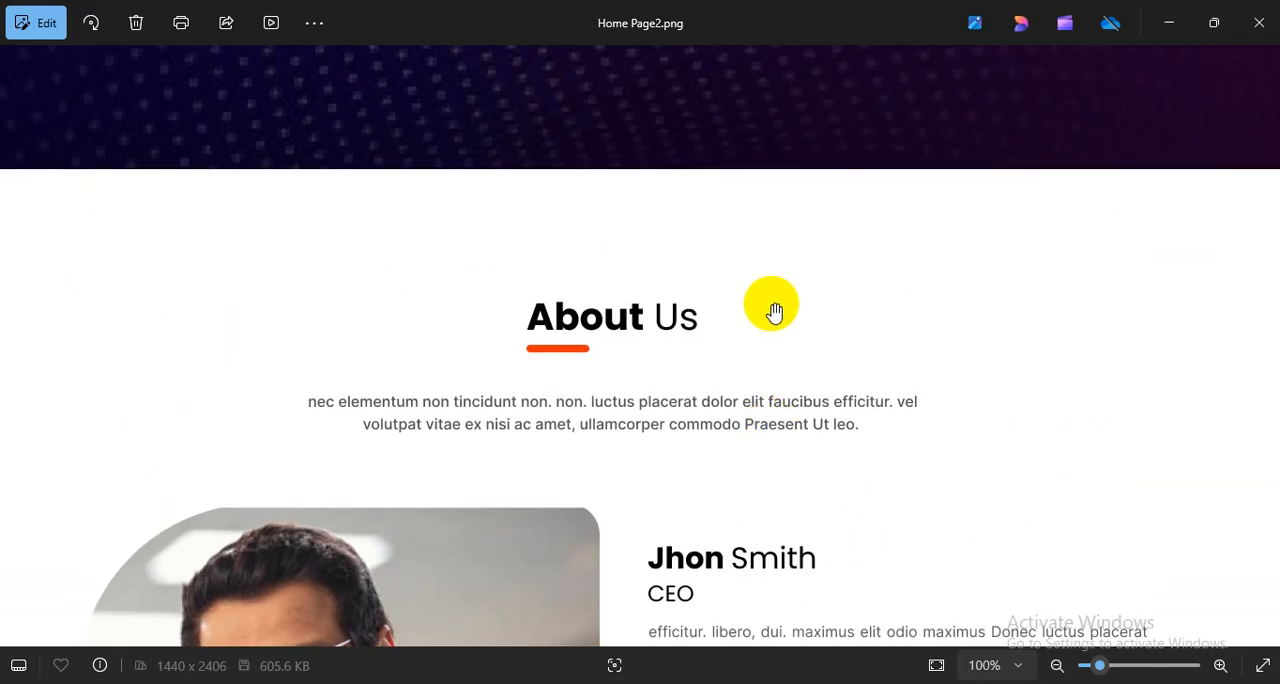
pyautogui.scroll(6, 775, 313)
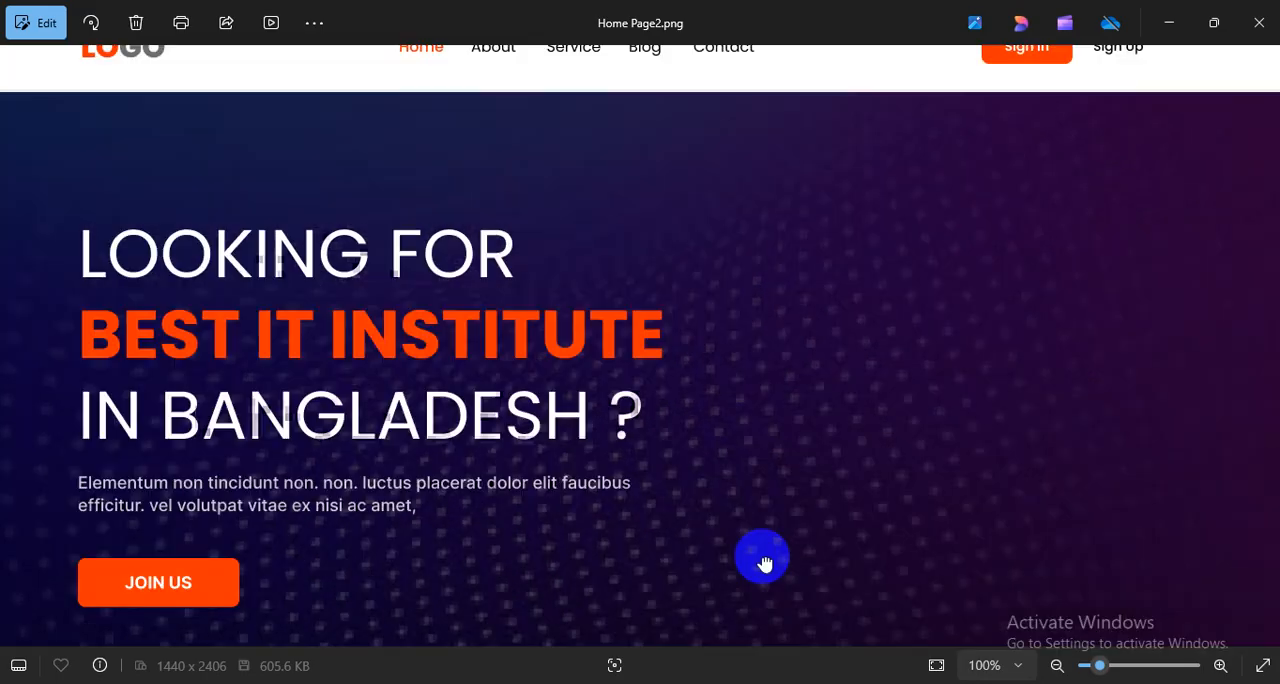
pyautogui.scroll(1, 762, 562)
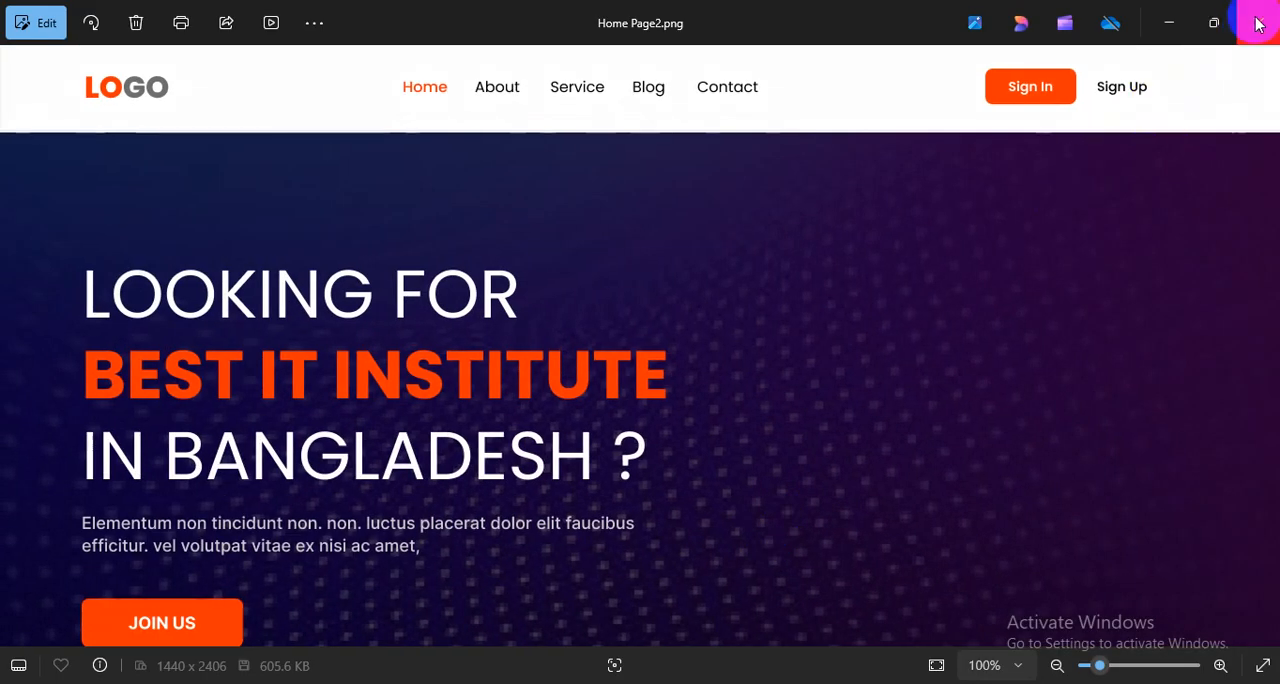
# - Close the exported image, switch to the Google Meet call in Chrome and stop presenting the screen
pyautogui.click(1257, 20)
pyautogui.hotkey('alt', 'Tab')
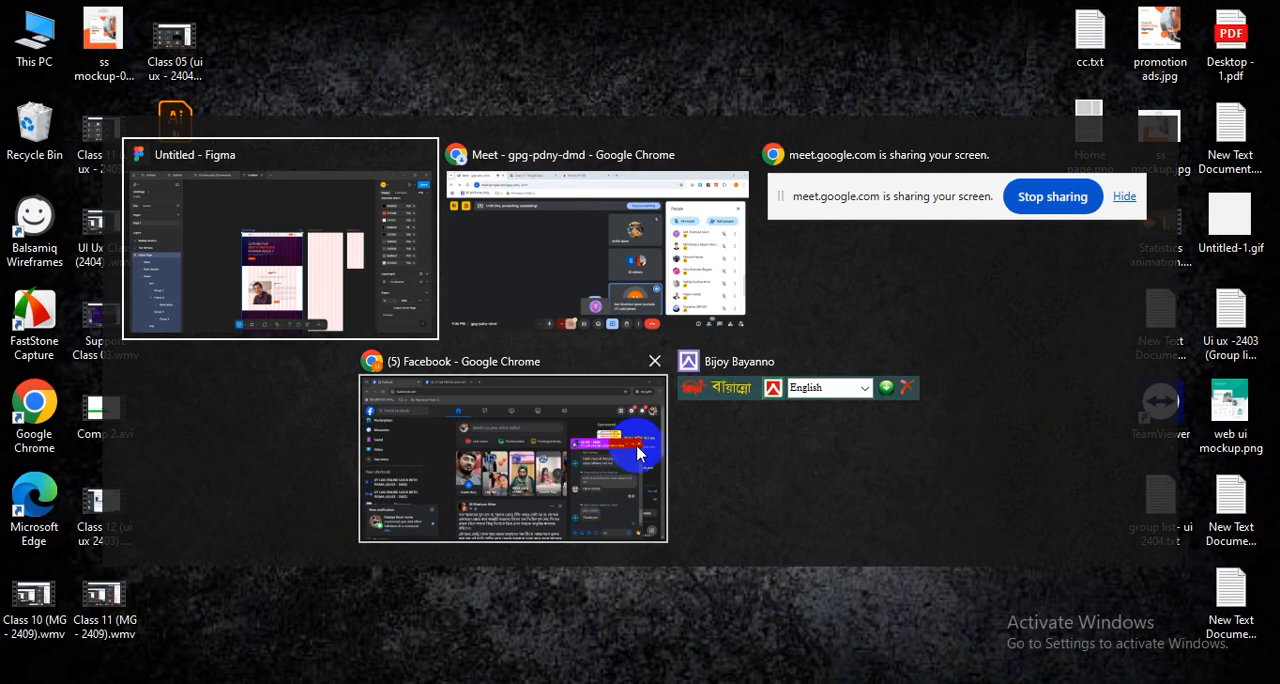
pyautogui.click(523, 240)
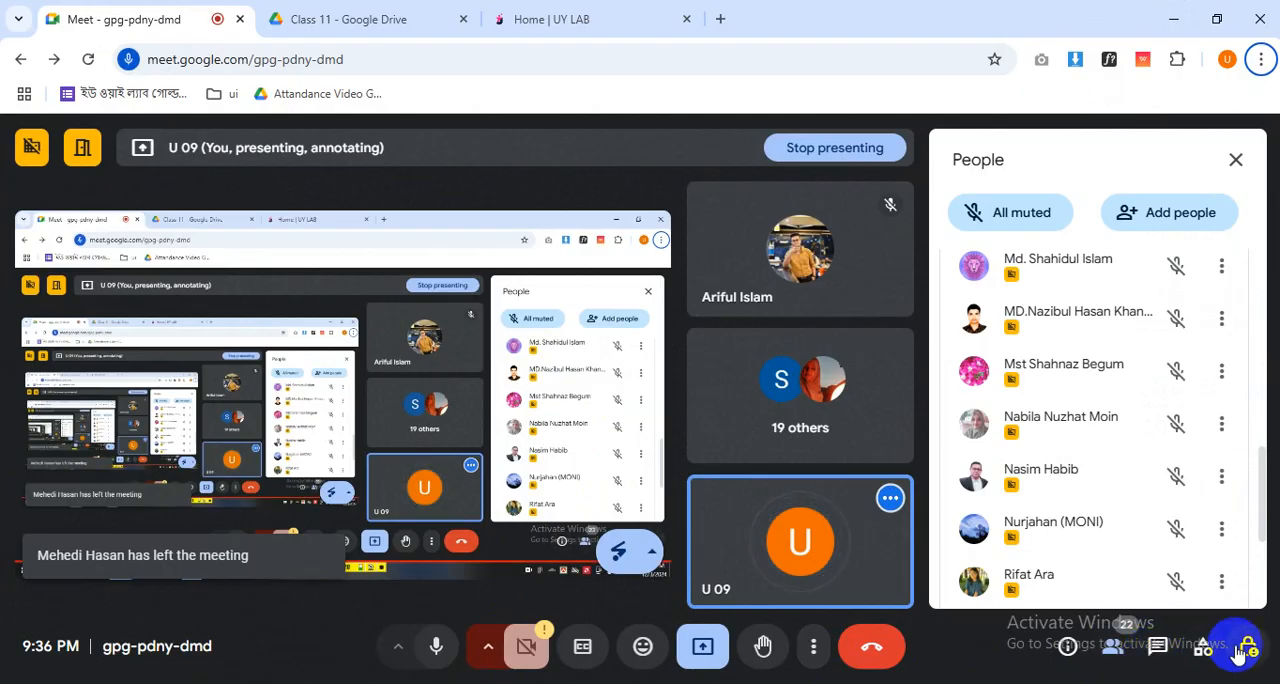
pyautogui.click(703, 646)
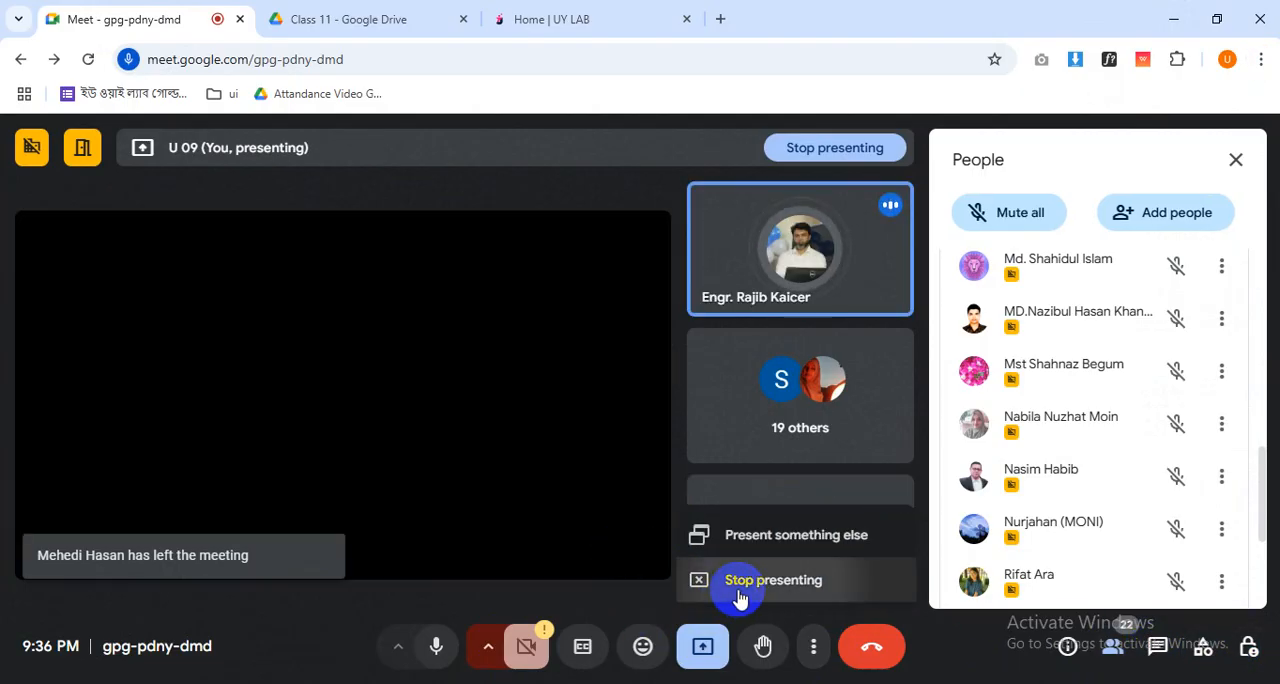
pyautogui.click(739, 590)
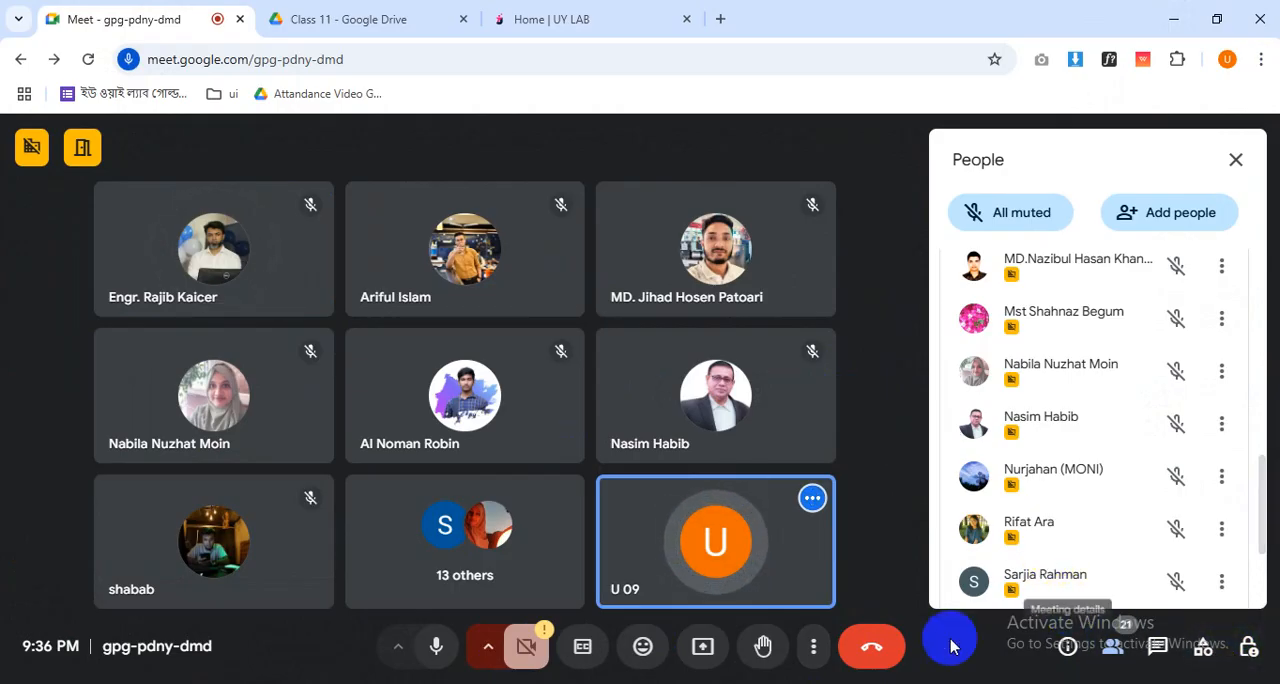
# - Mute the microphone in the Google Meet call and turn it back on
pyautogui.click(441, 648)
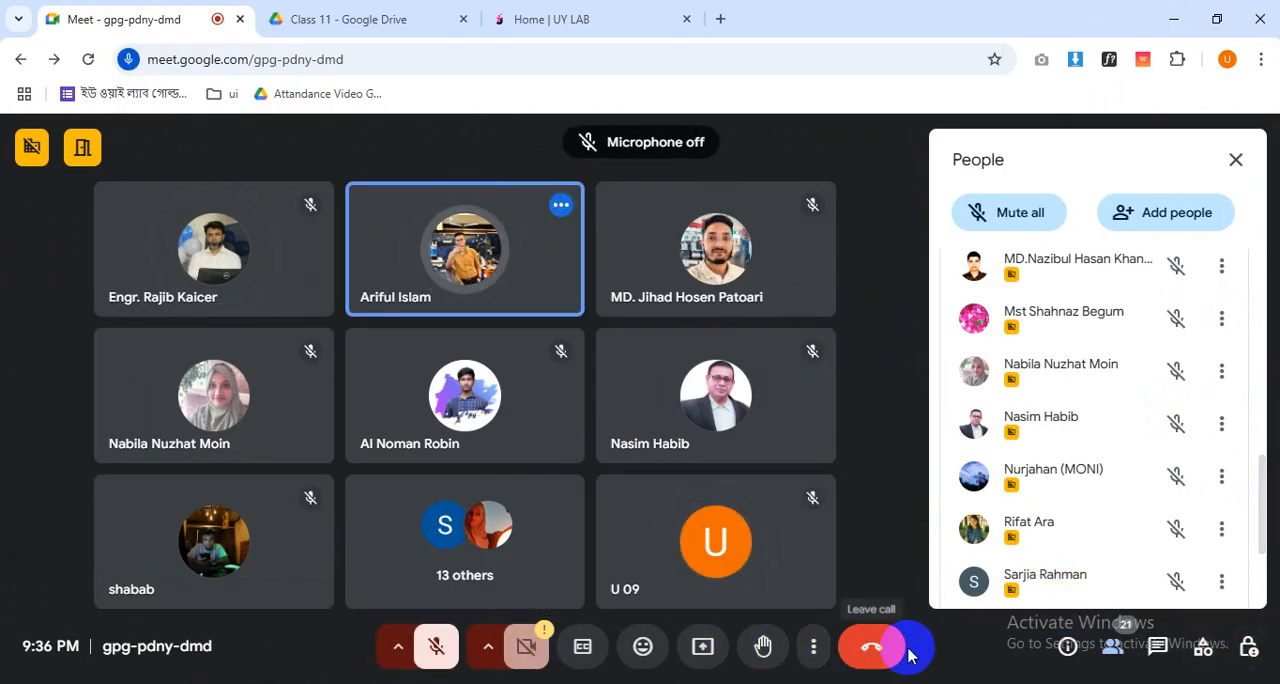
pyautogui.click(441, 648)
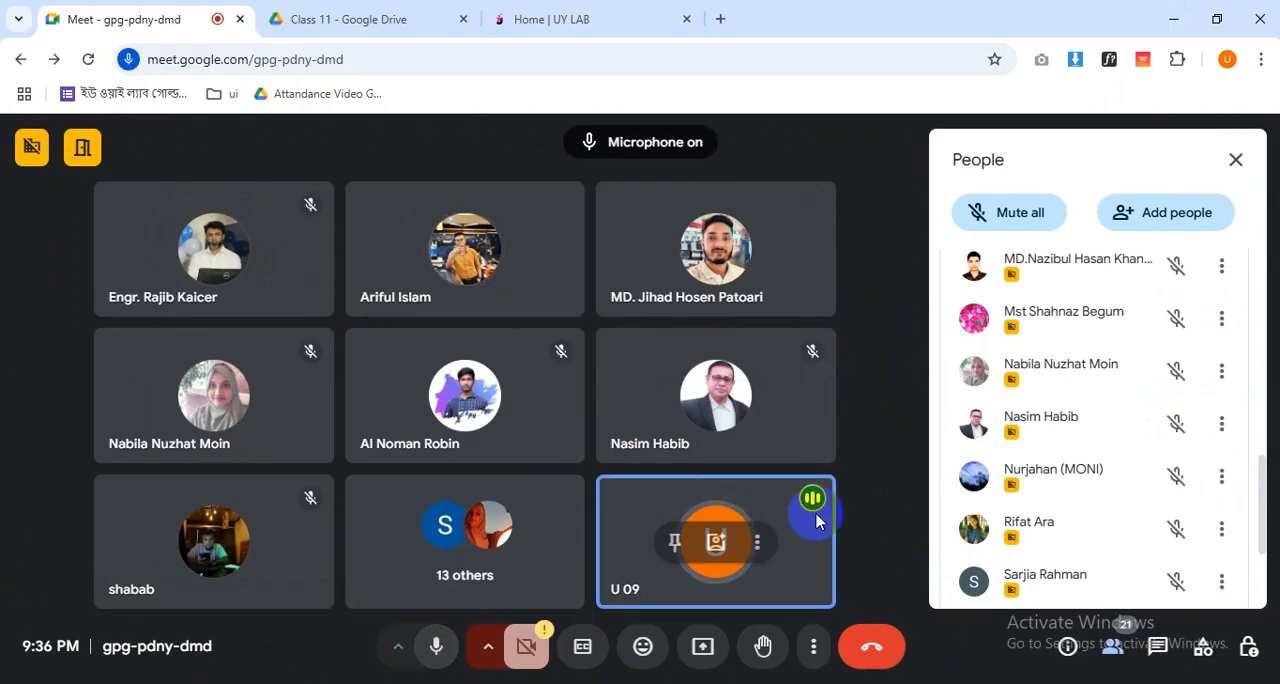